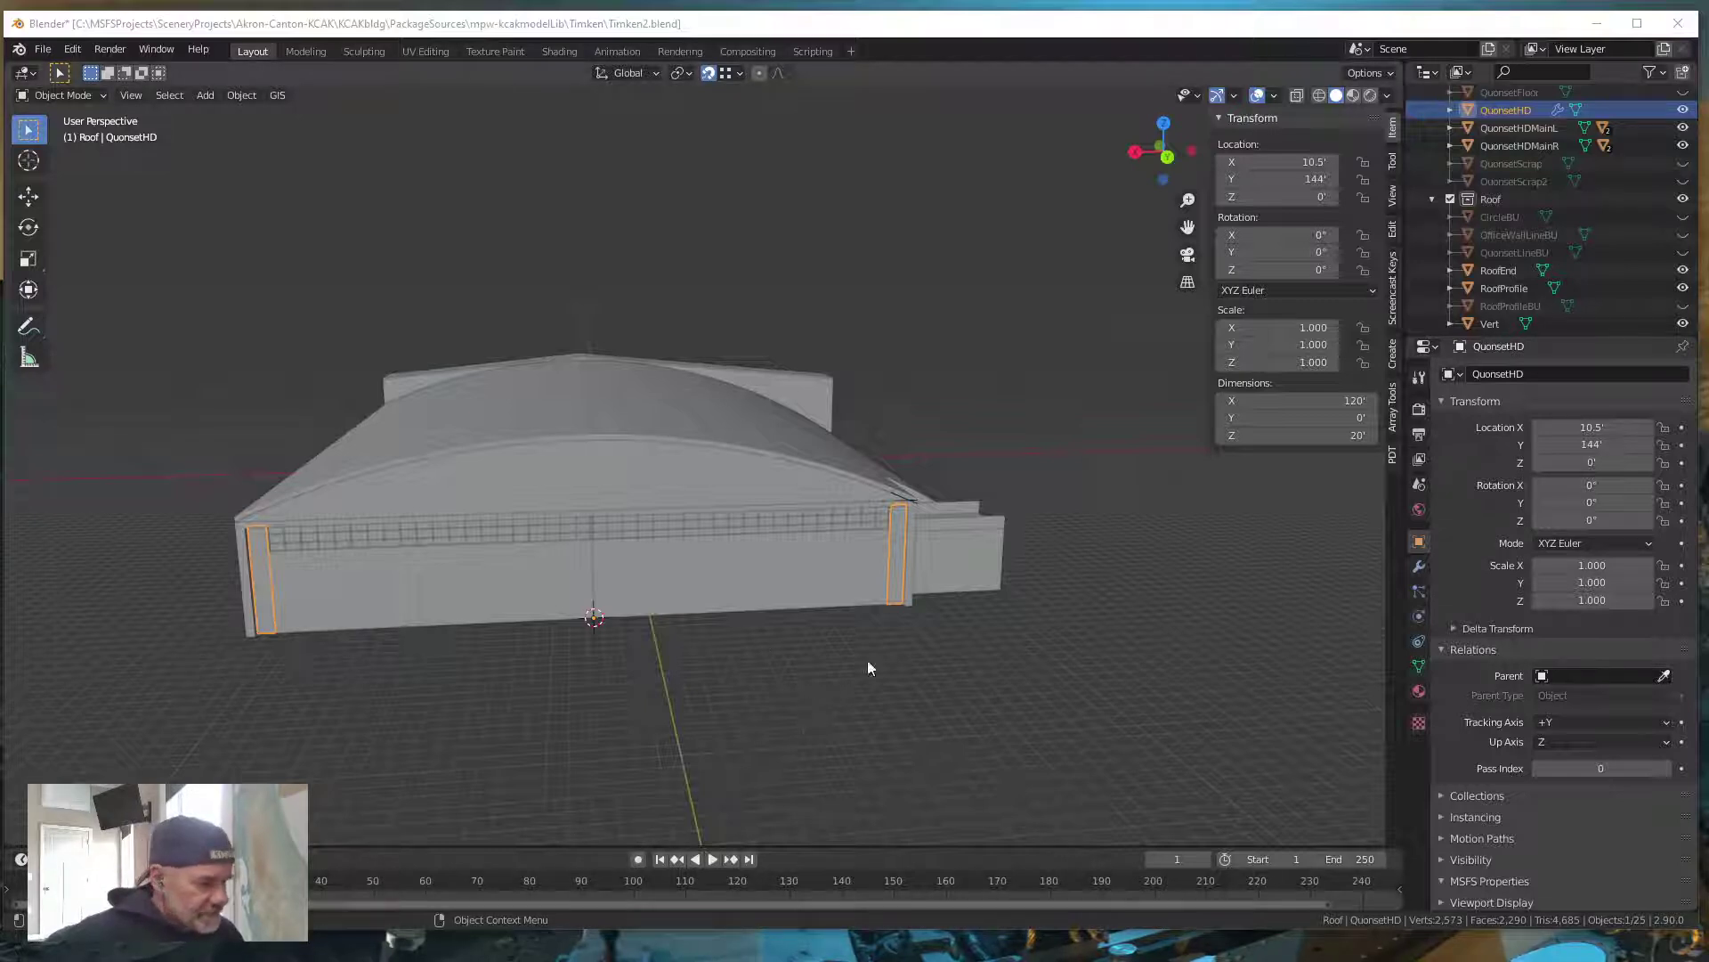
Examine the hangar model from several angles and compare it with the real building in Google Earth Pro
middle_click_drag(959, 697, 893, 717)
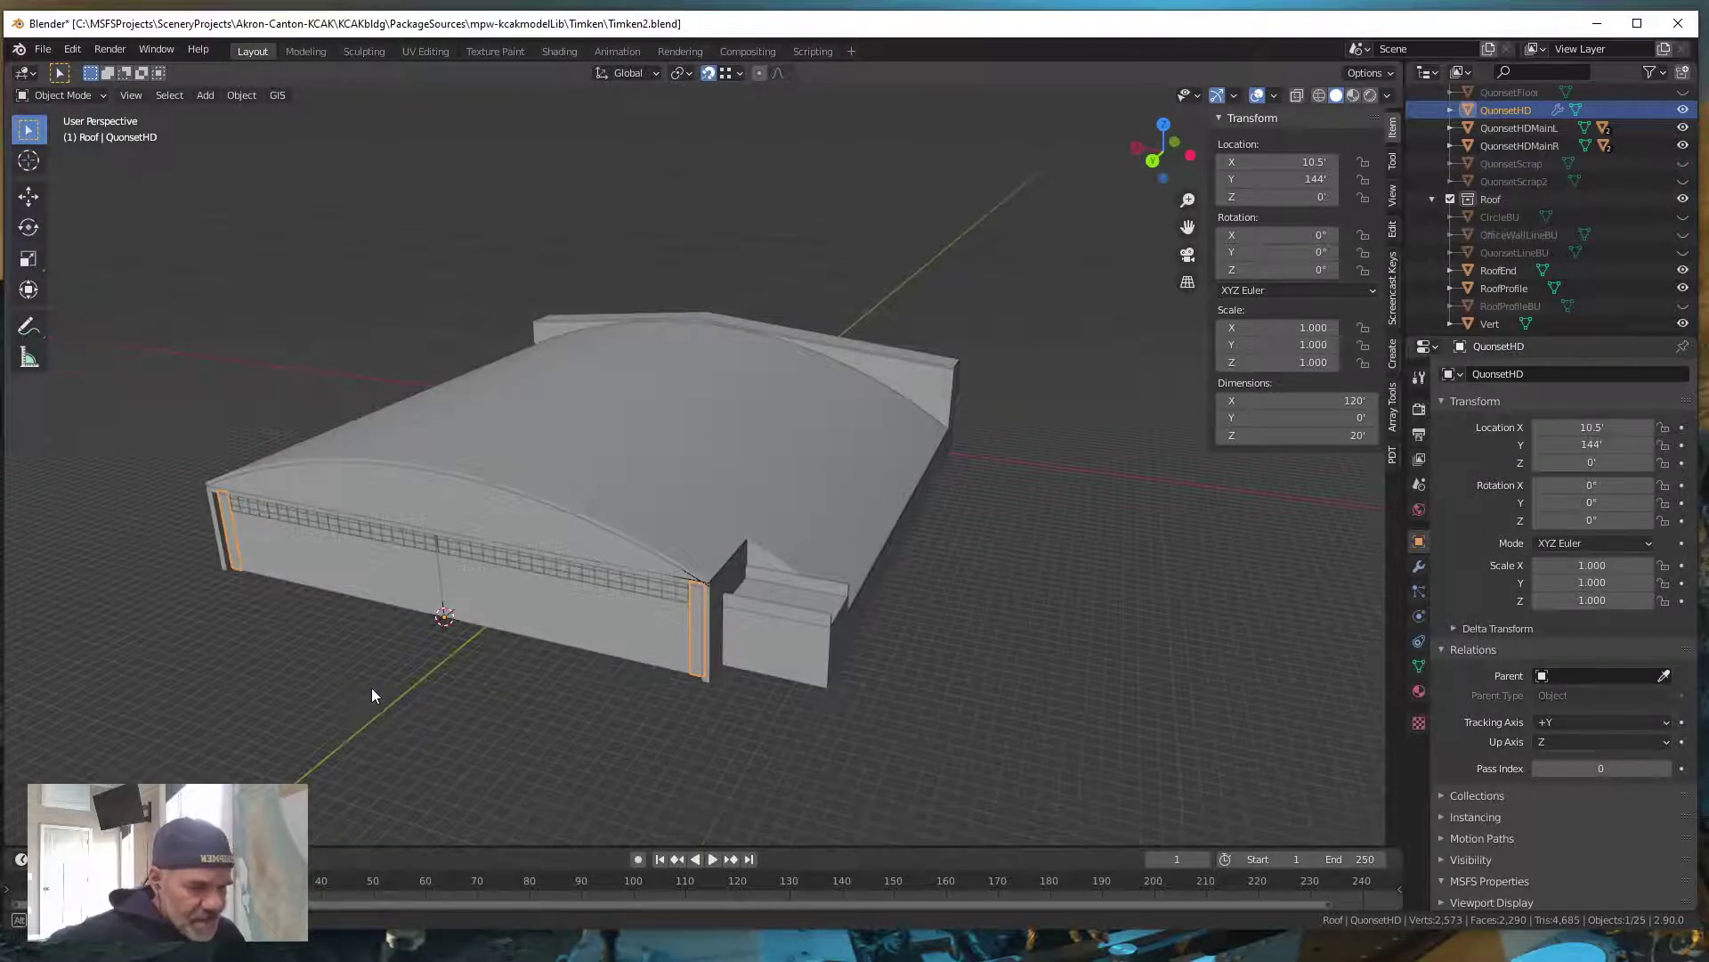
middle_click_drag(372, 687, 493, 664)
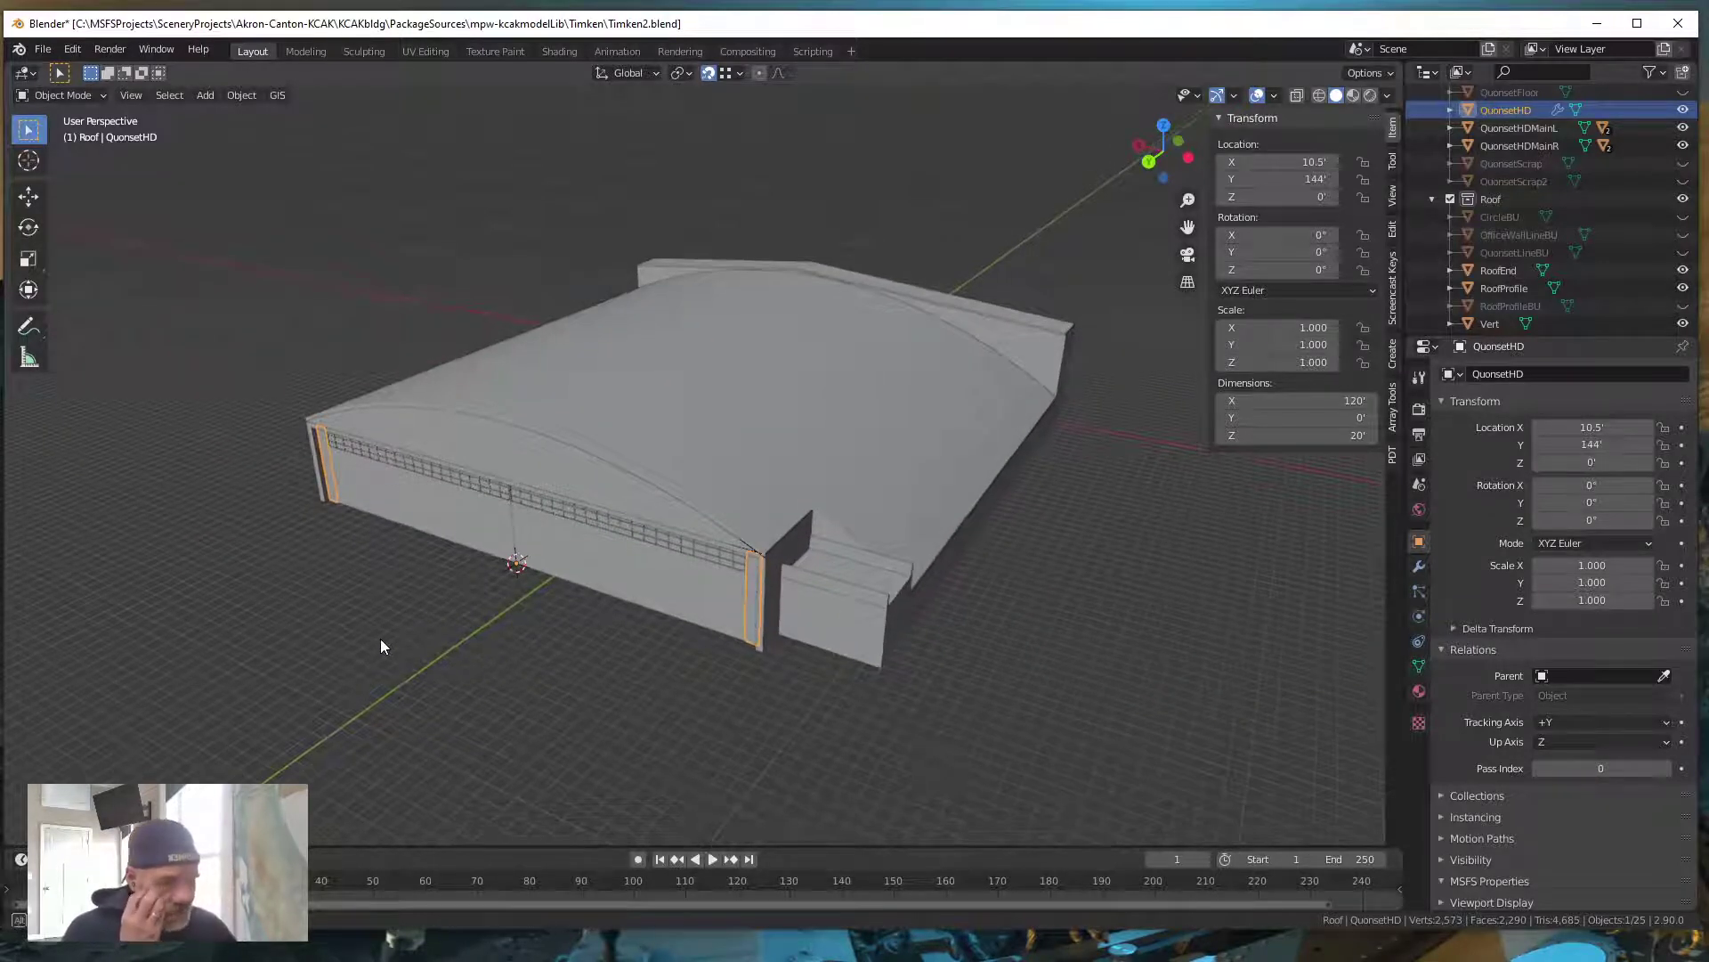
middle_click_drag(381, 638, 518, 676)
left_click(431, 663)
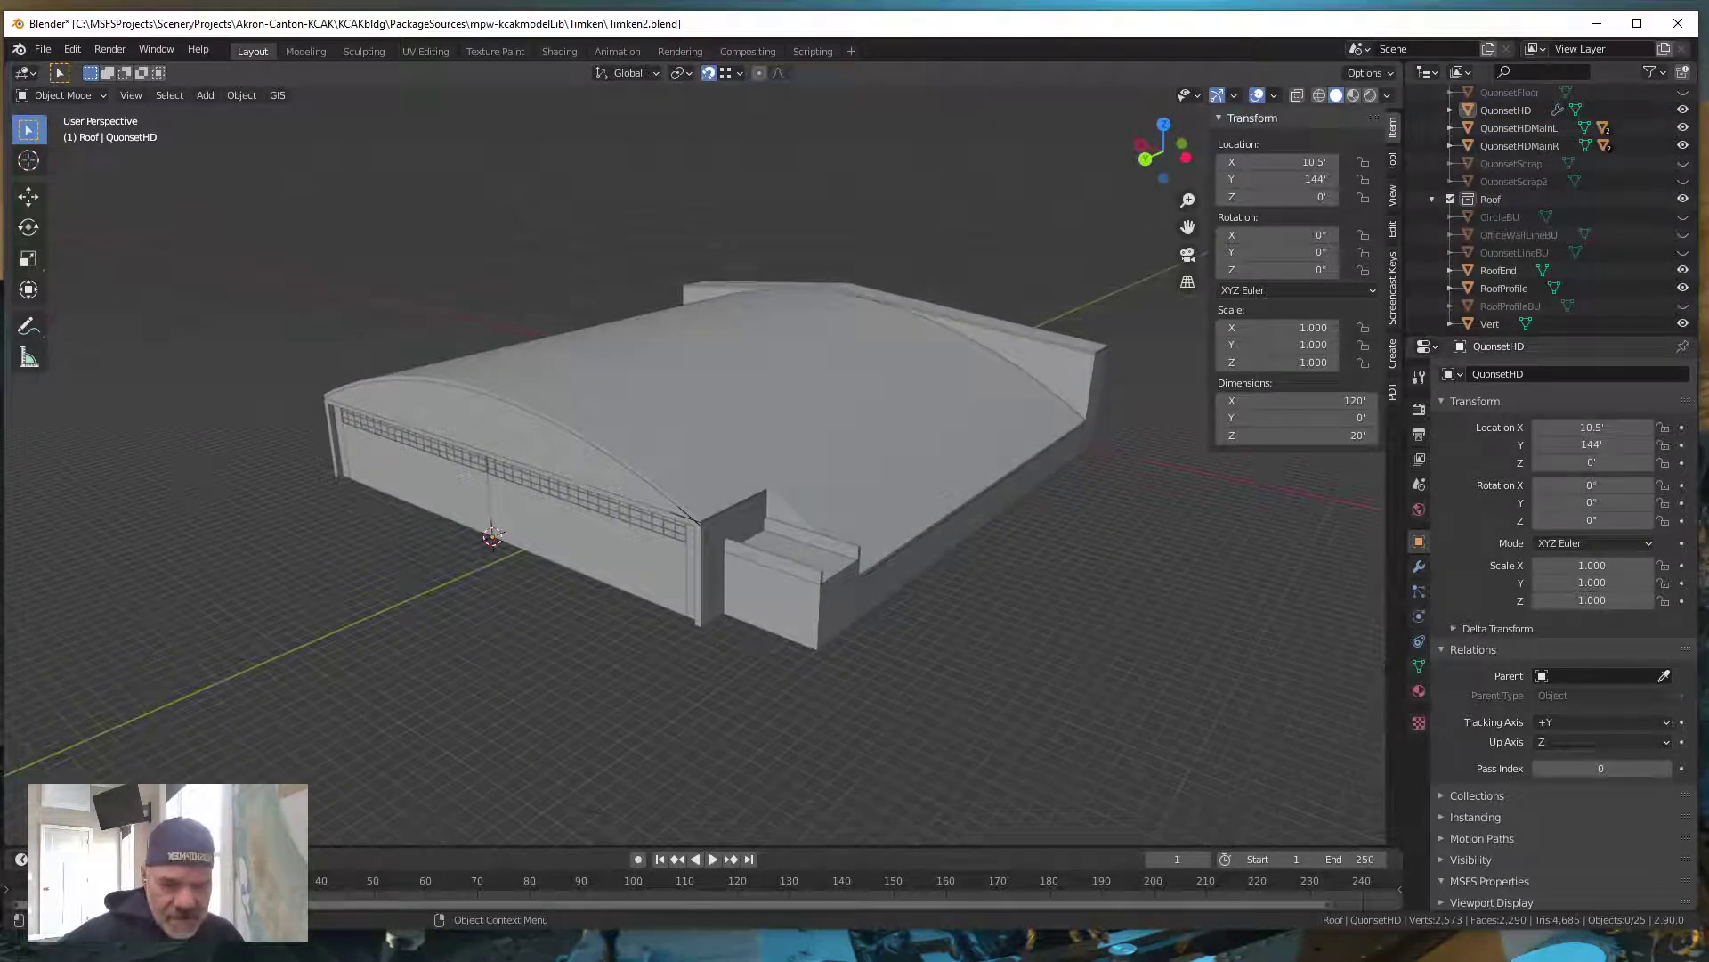
key("alt+Tab")
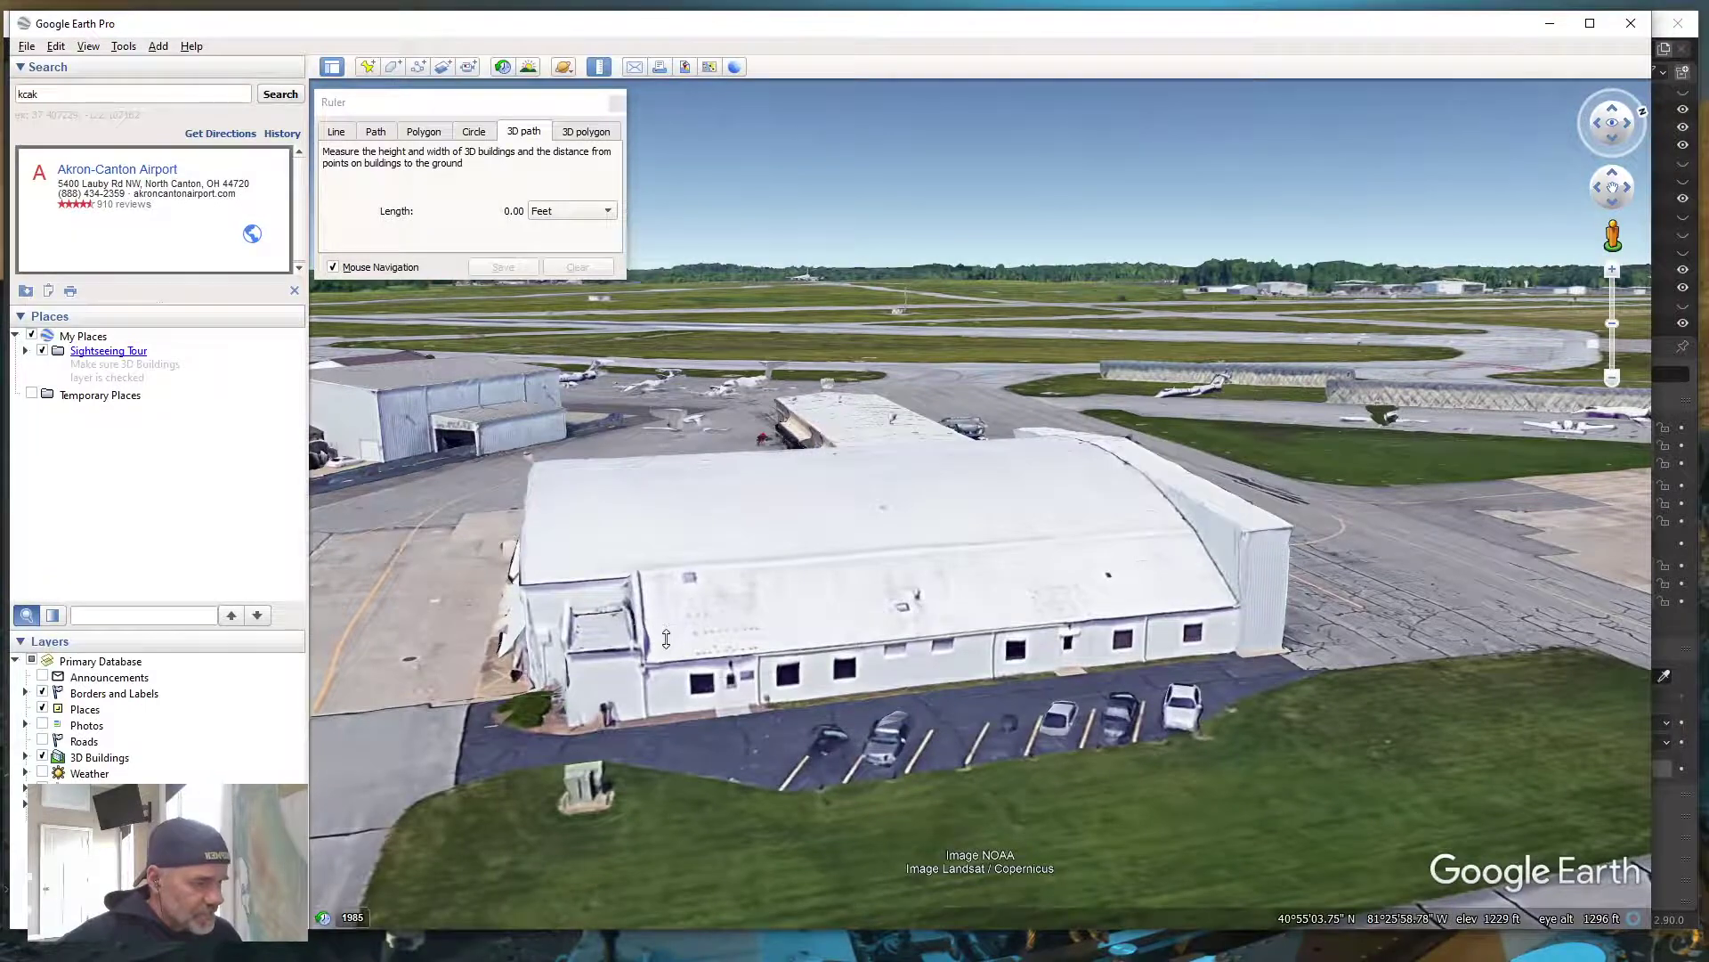
middle_click_drag(666, 638, 595, 576)
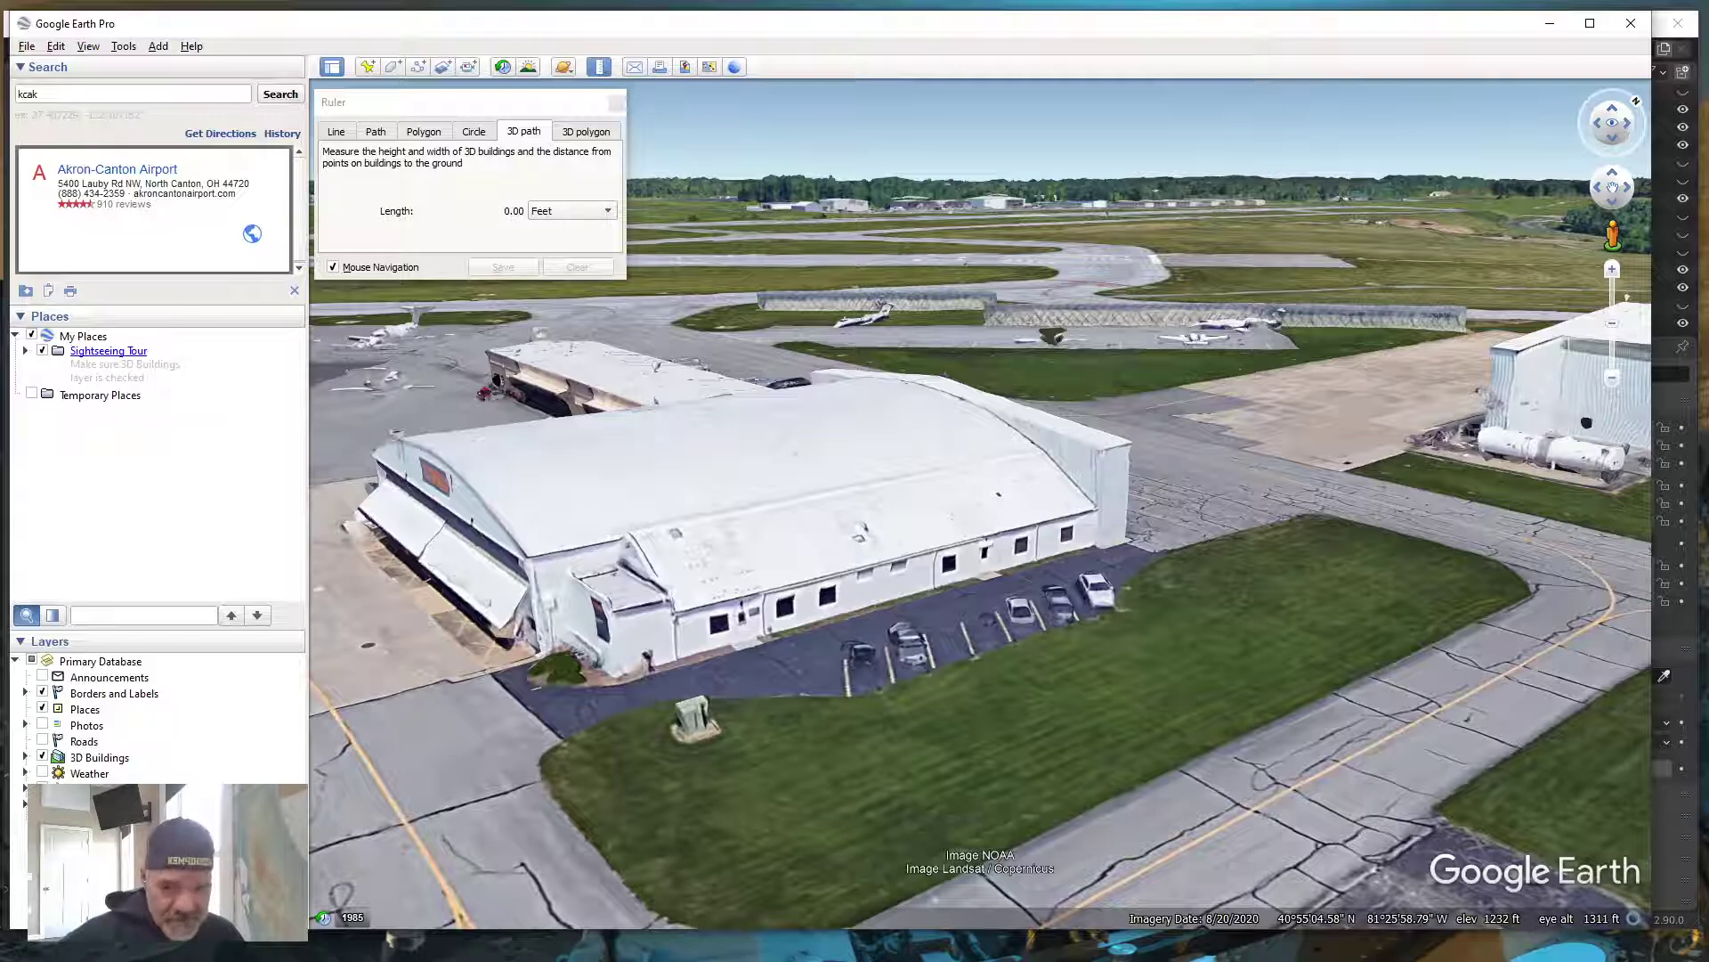
key("alt+Tab")
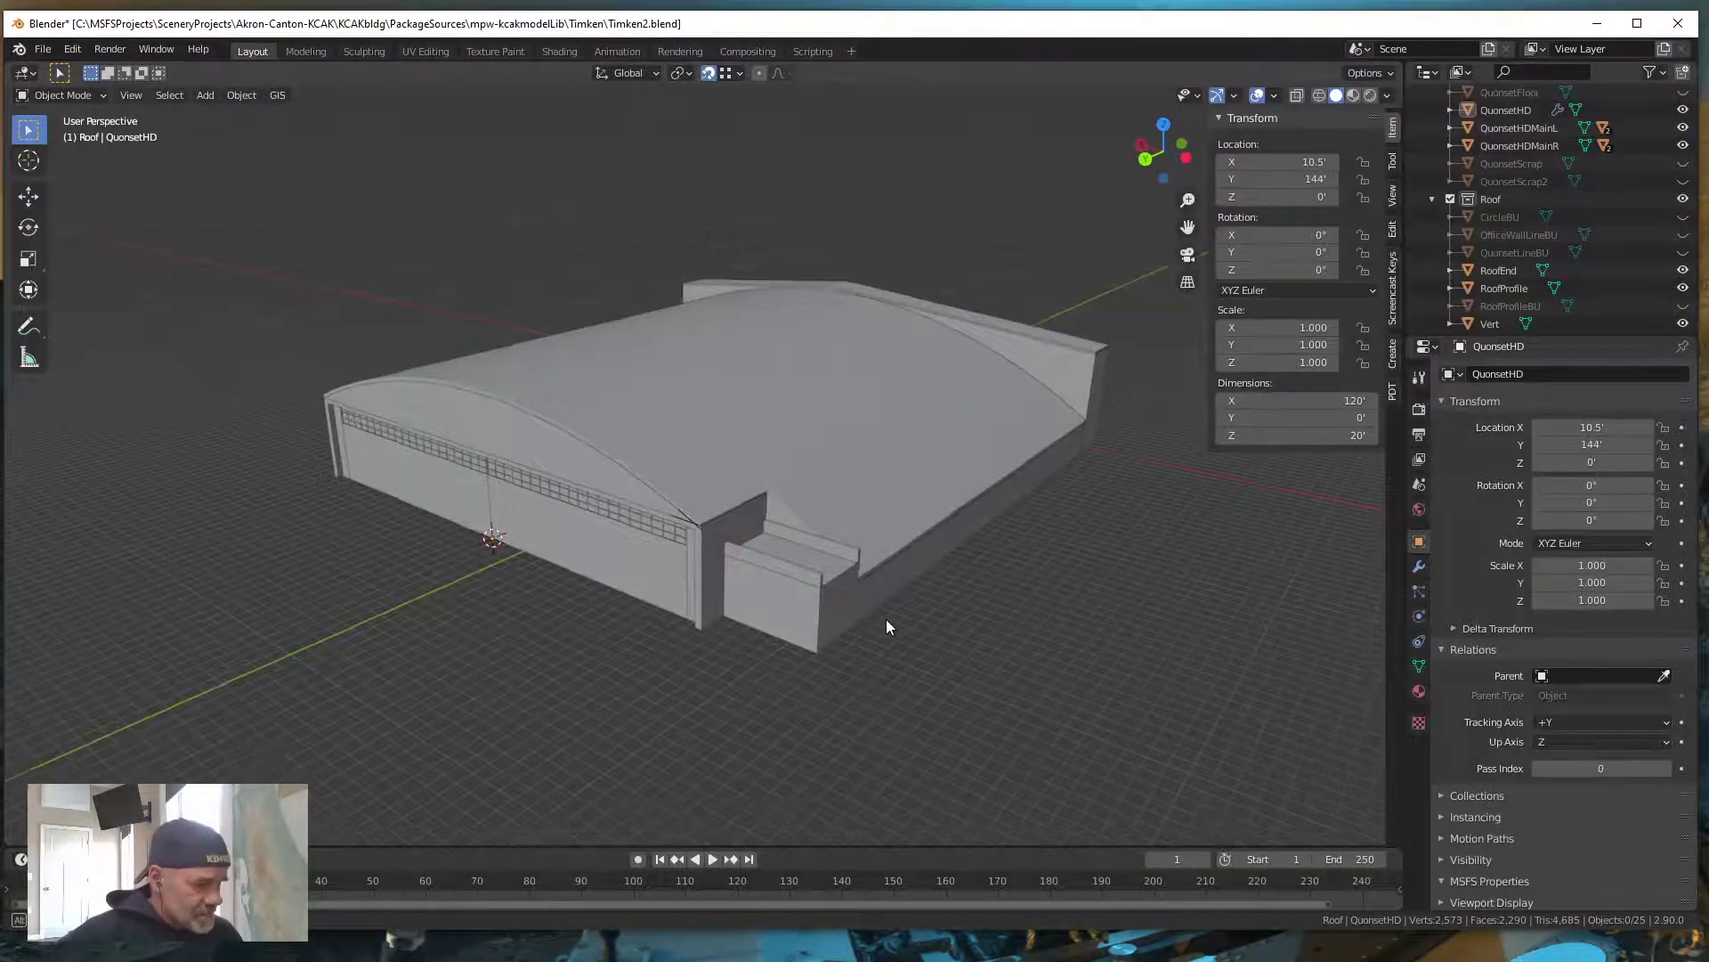
mouse_move(887, 627)
middle_mouse_down()
mouse_move(839, 638)
mouse_move(865, 625)
middle_mouse_up()
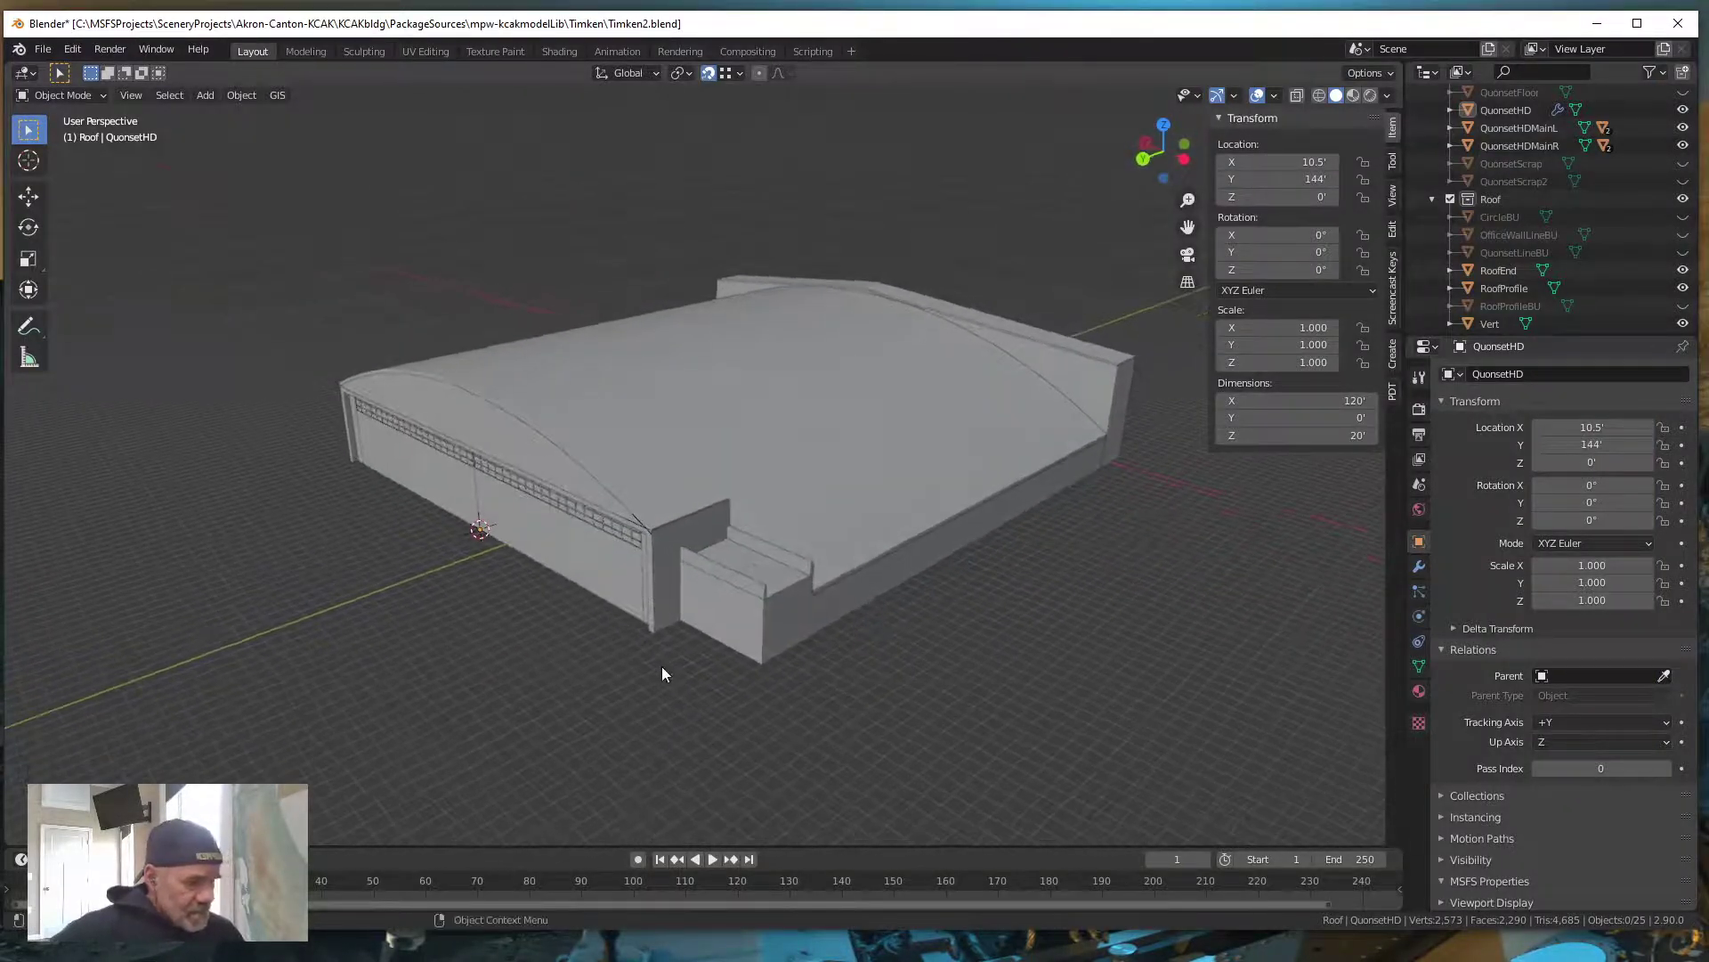
middle_click_drag(662, 674, 767, 659)
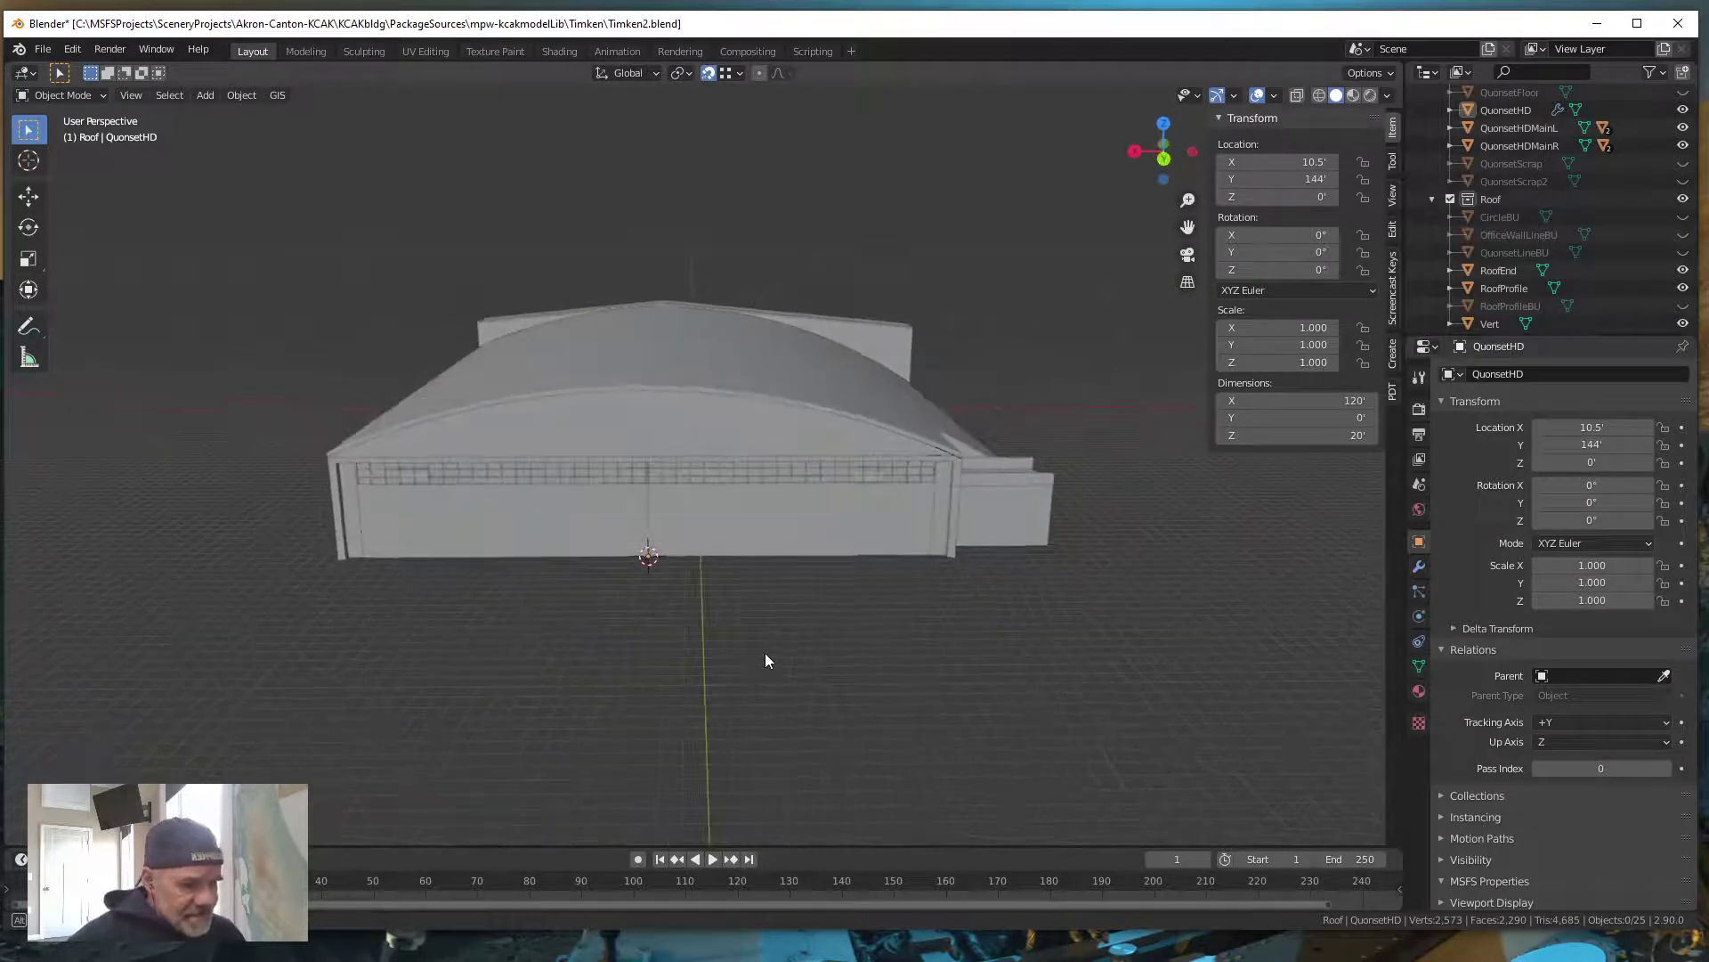
Select the narrow panels flanking the hangar's main door and show their Mirror modifier settings
left_click(353, 535)
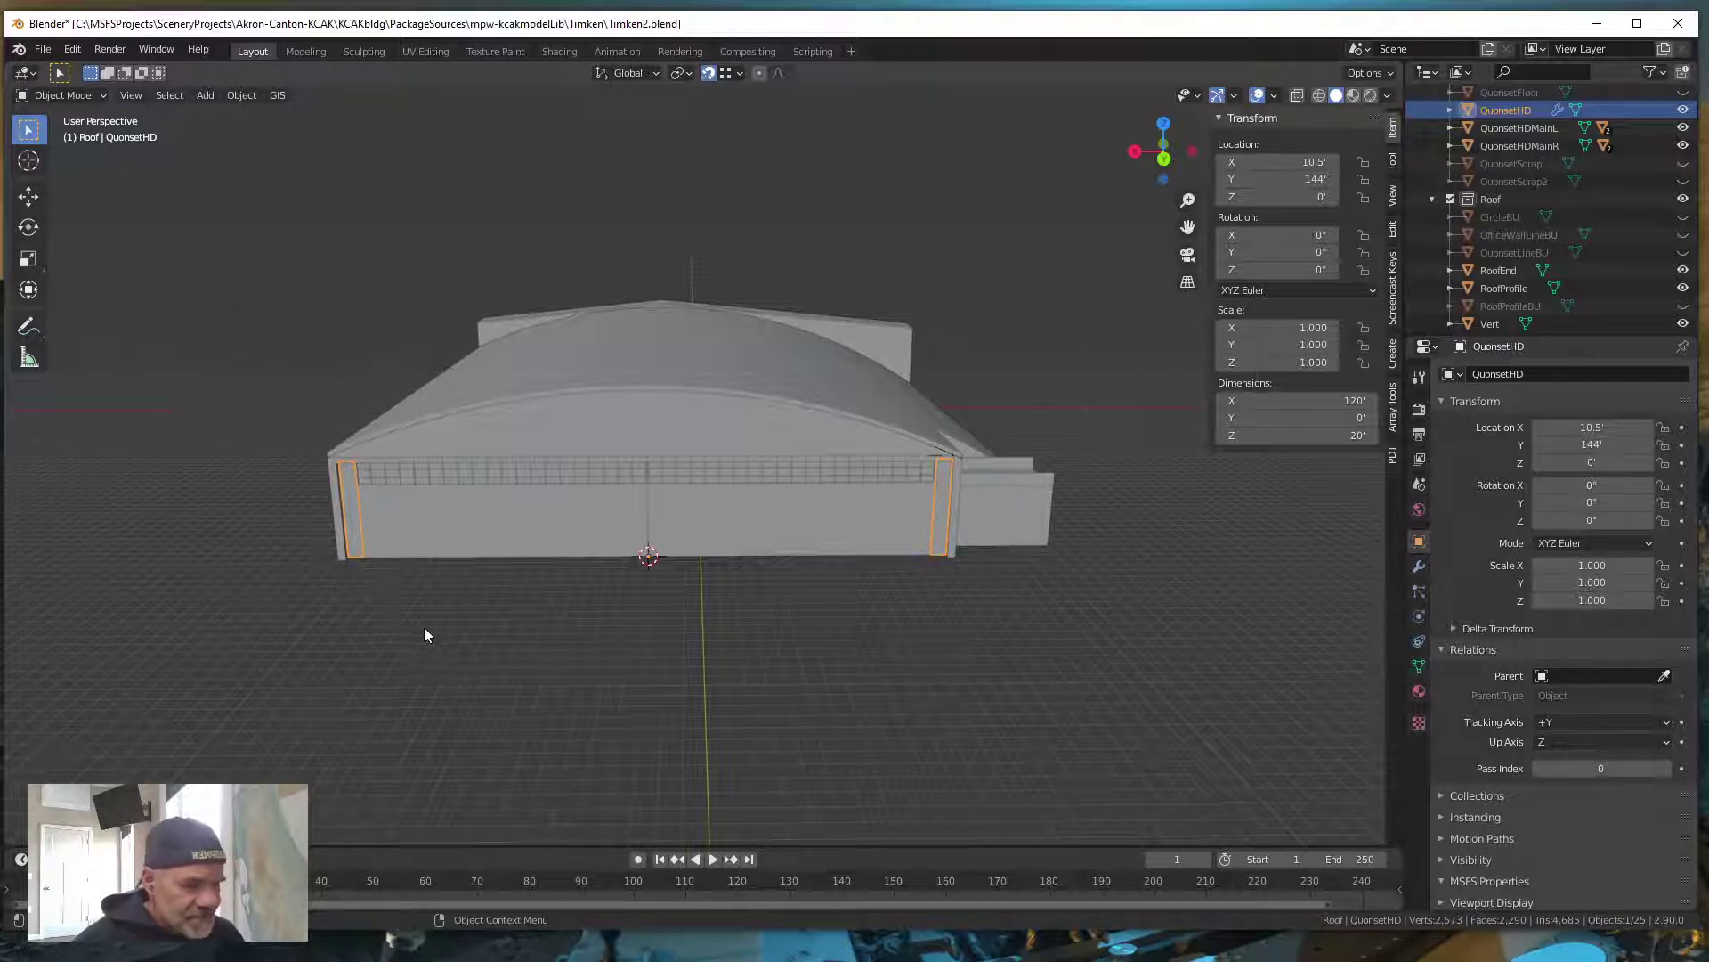
left_click(355, 543)
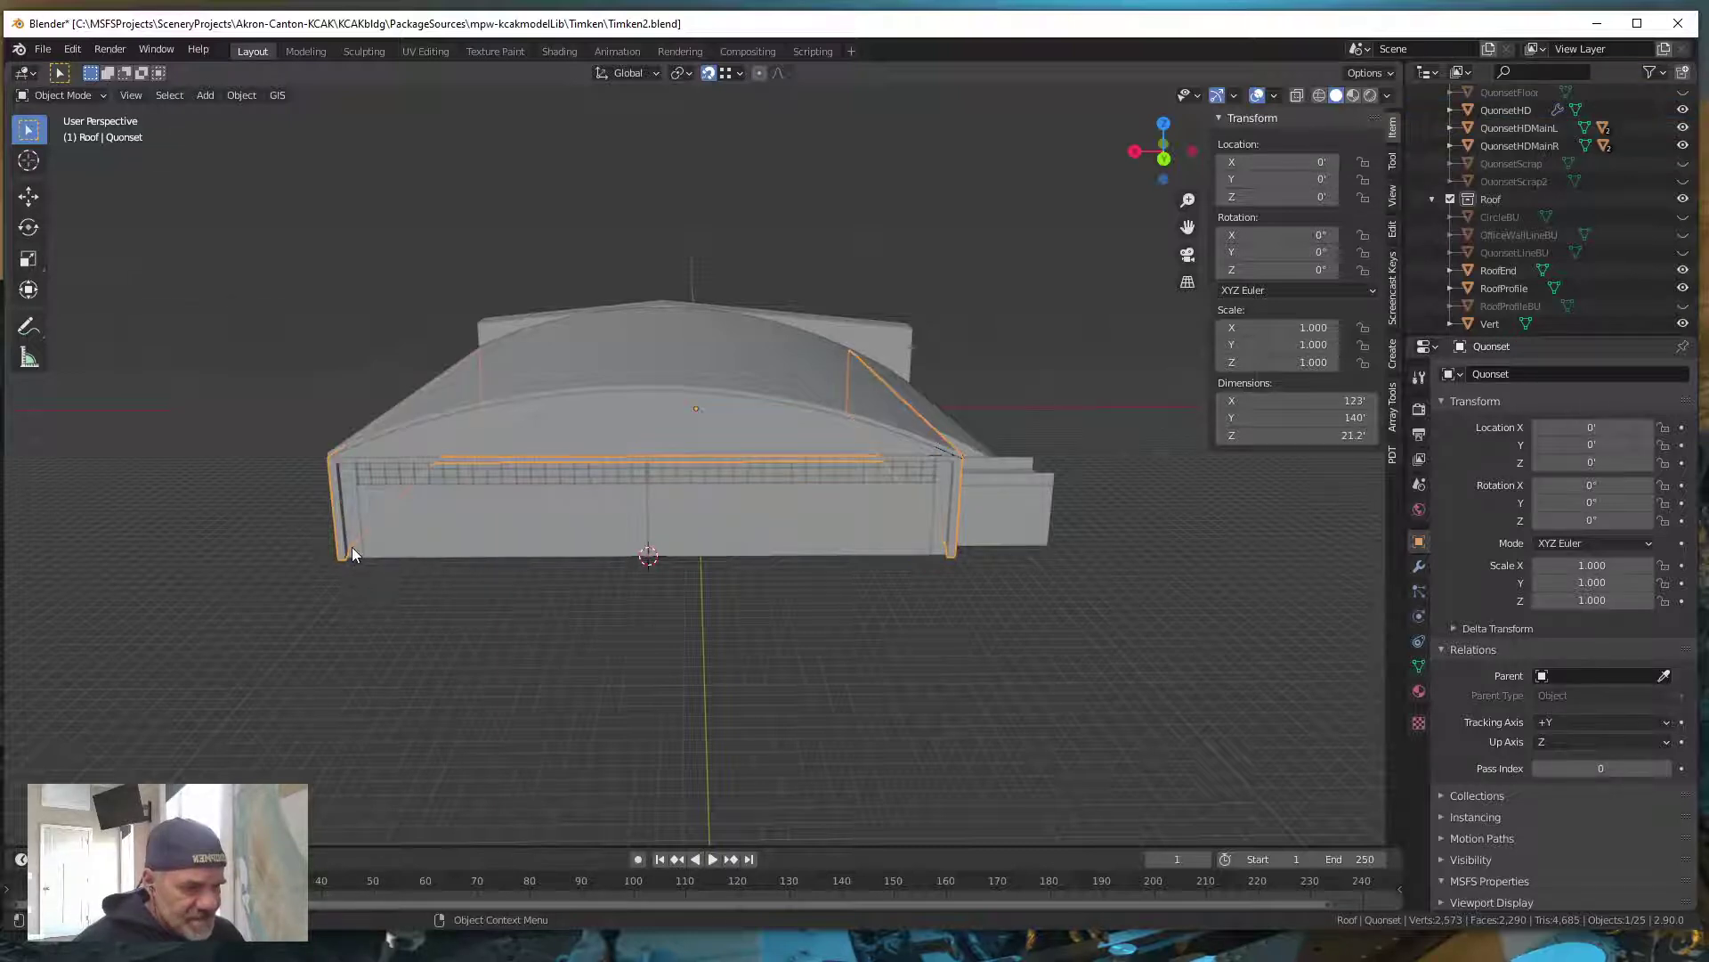
left_click(356, 559)
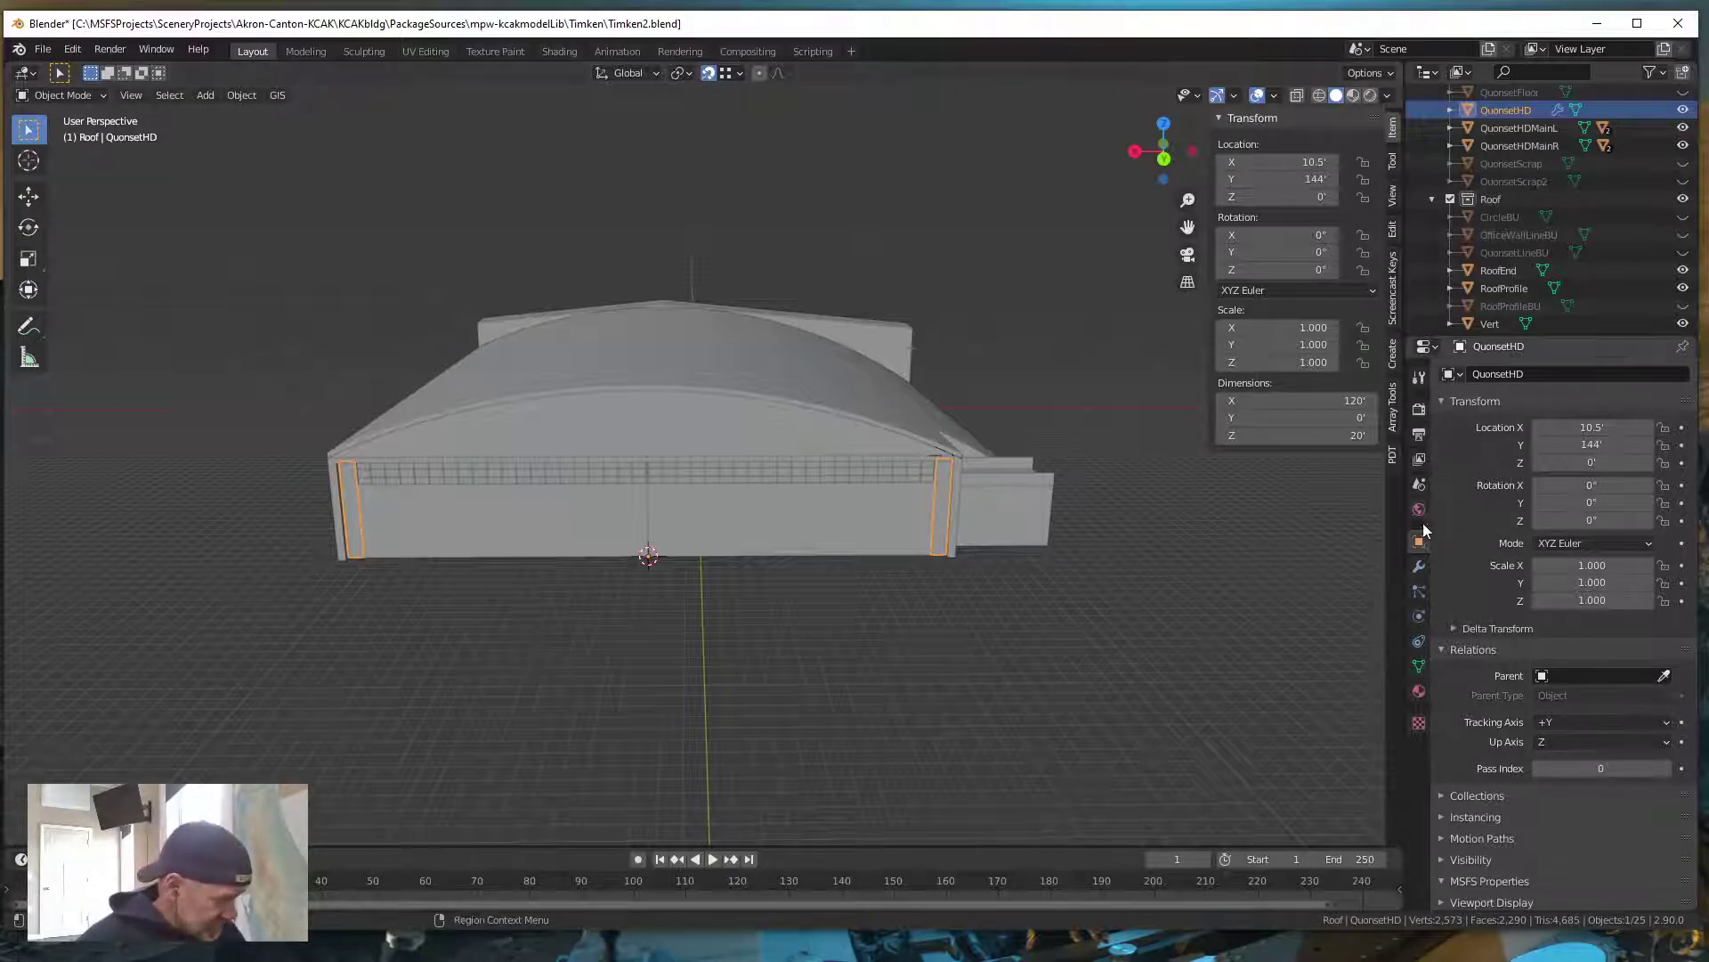
left_click(1419, 567)
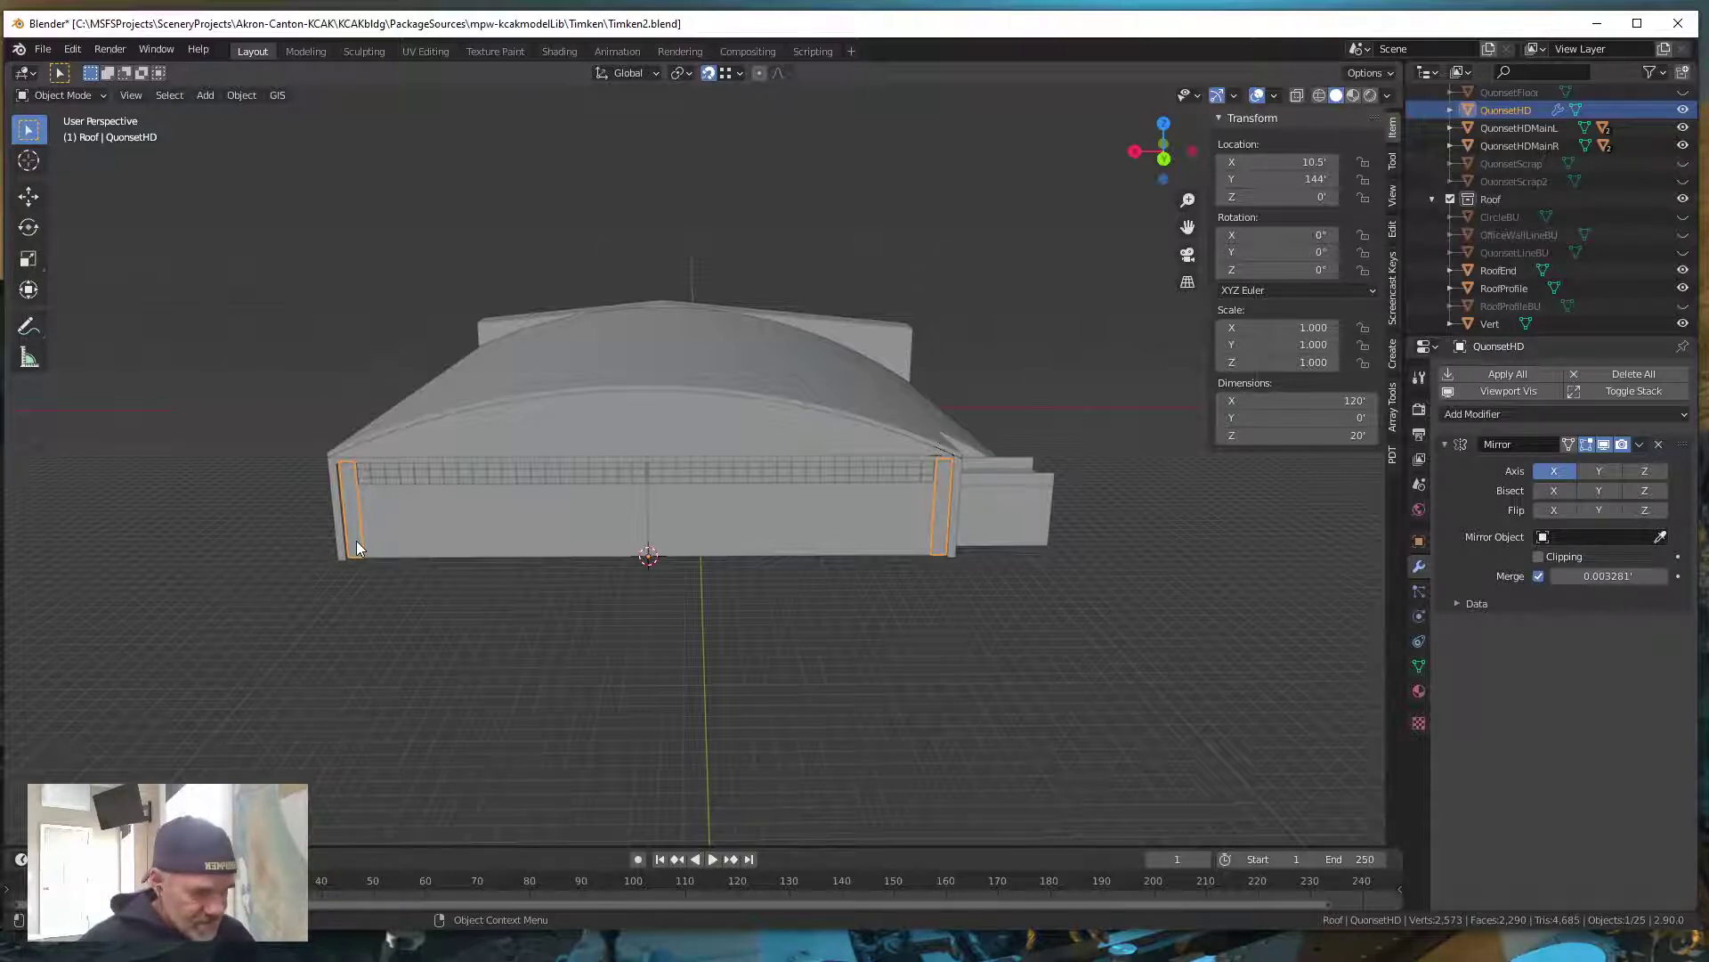
Rename the selected QuonsetHD panel object as QuonsetHDPDoor
double_click(1520, 110)
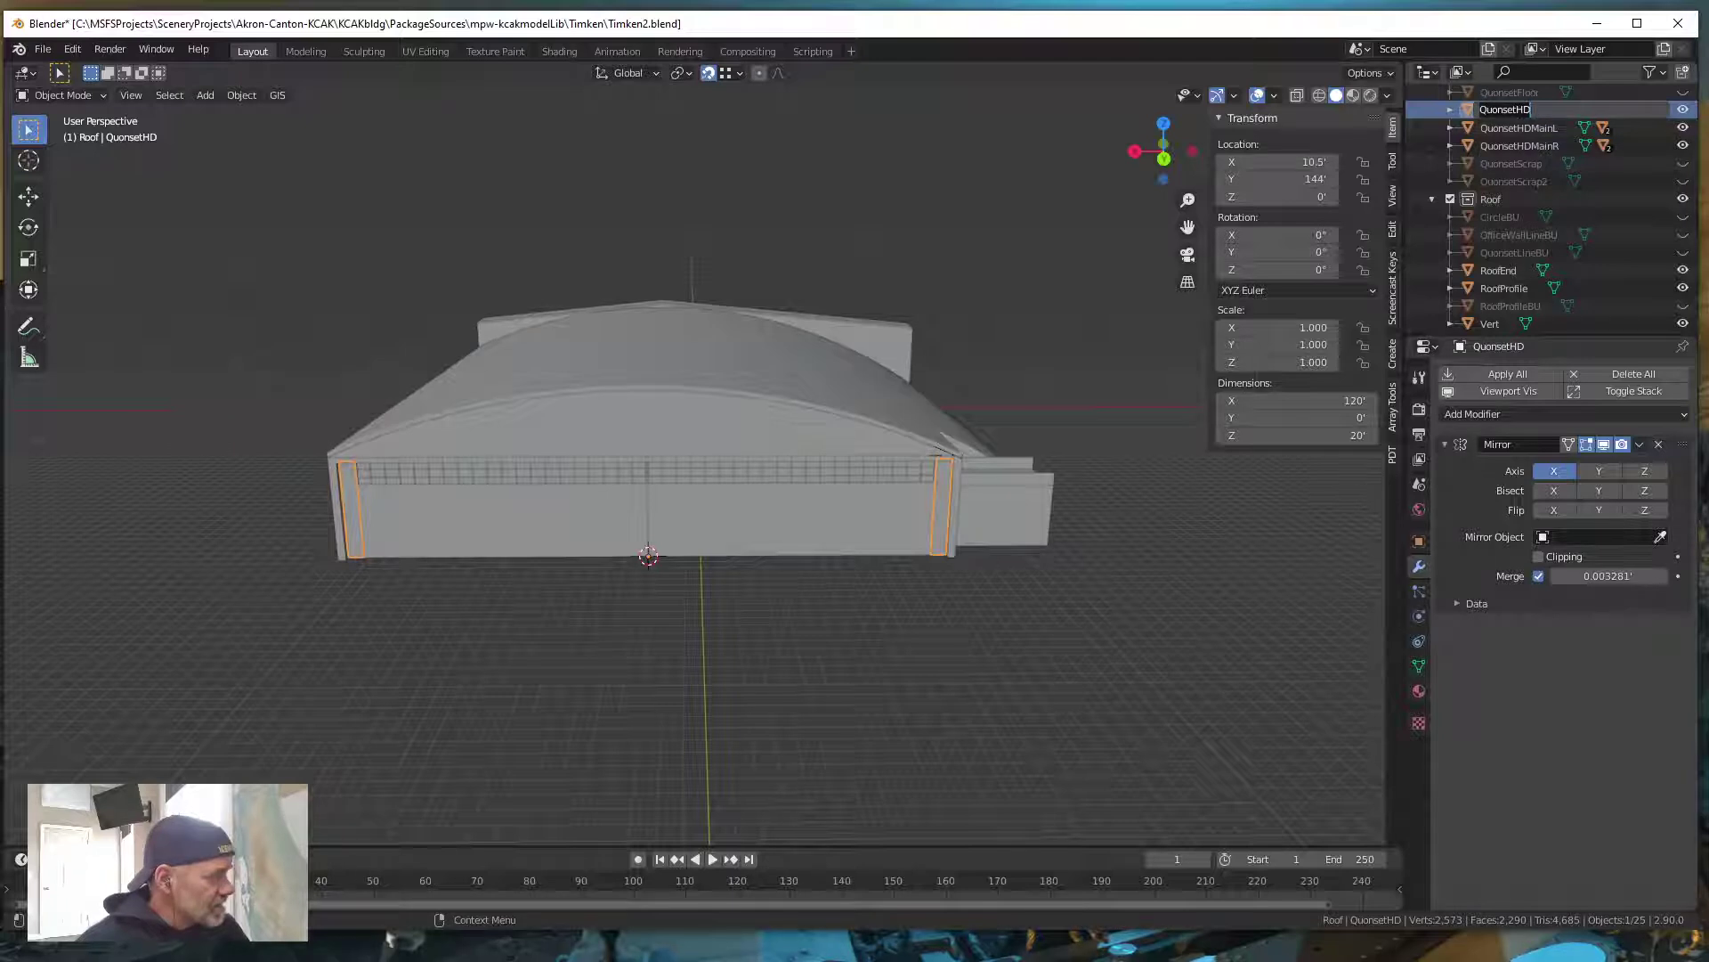
left_click(1536, 109)
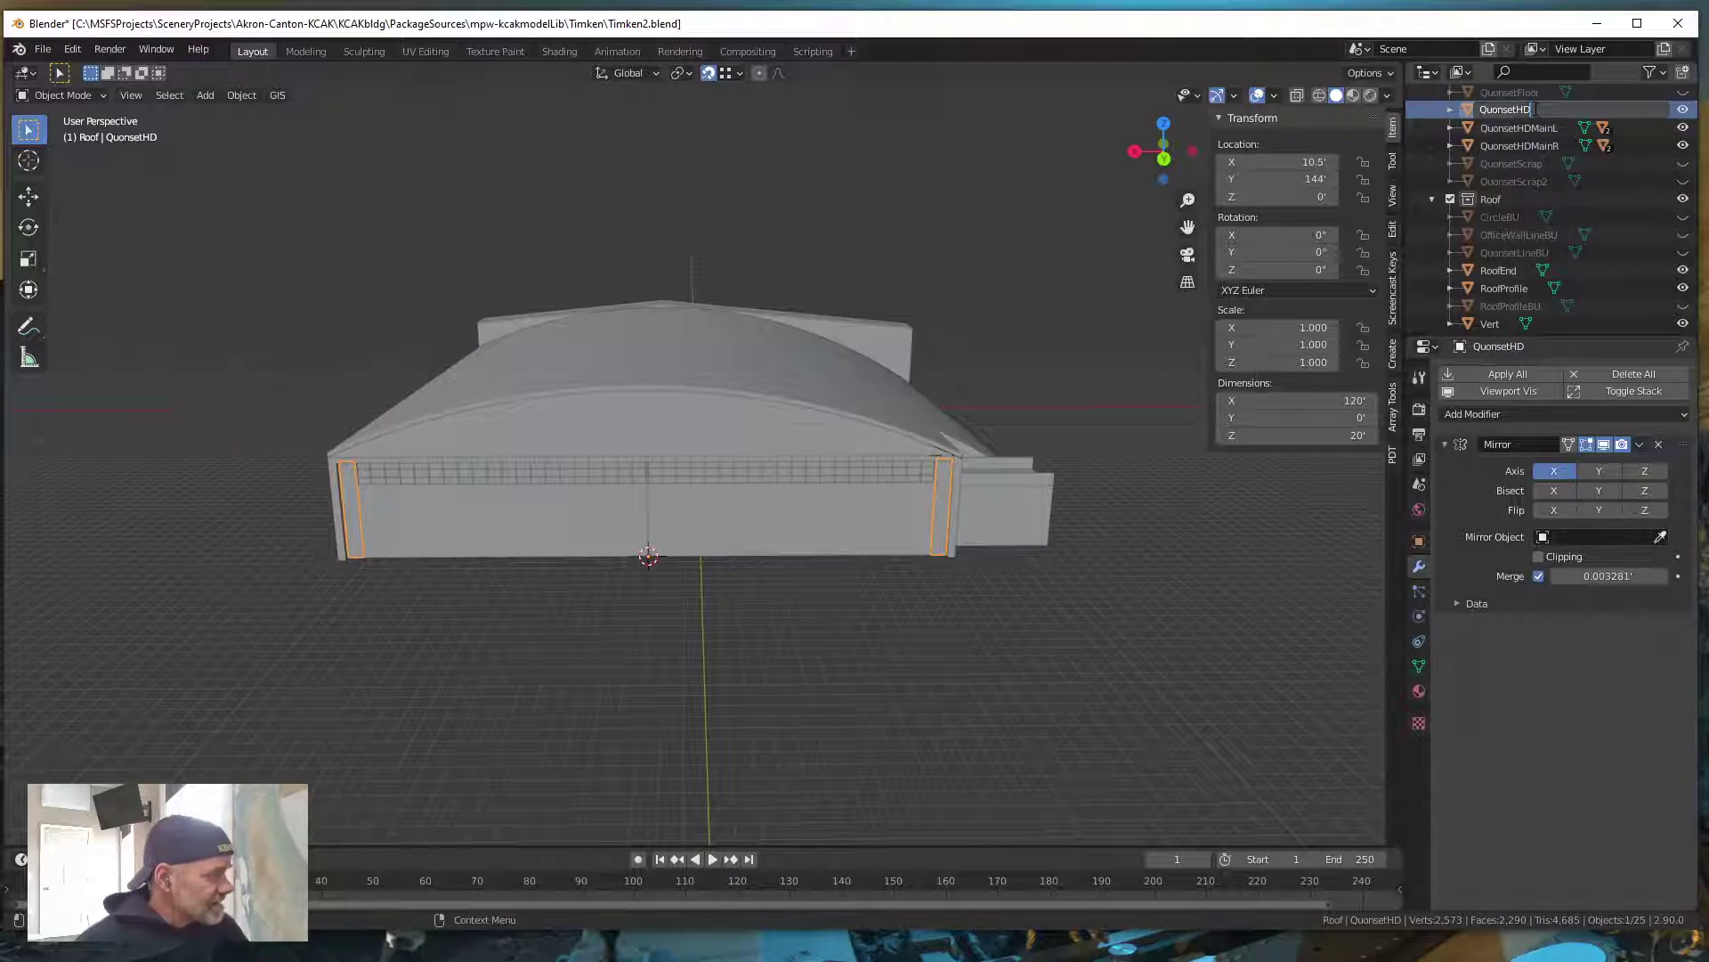
type("P")
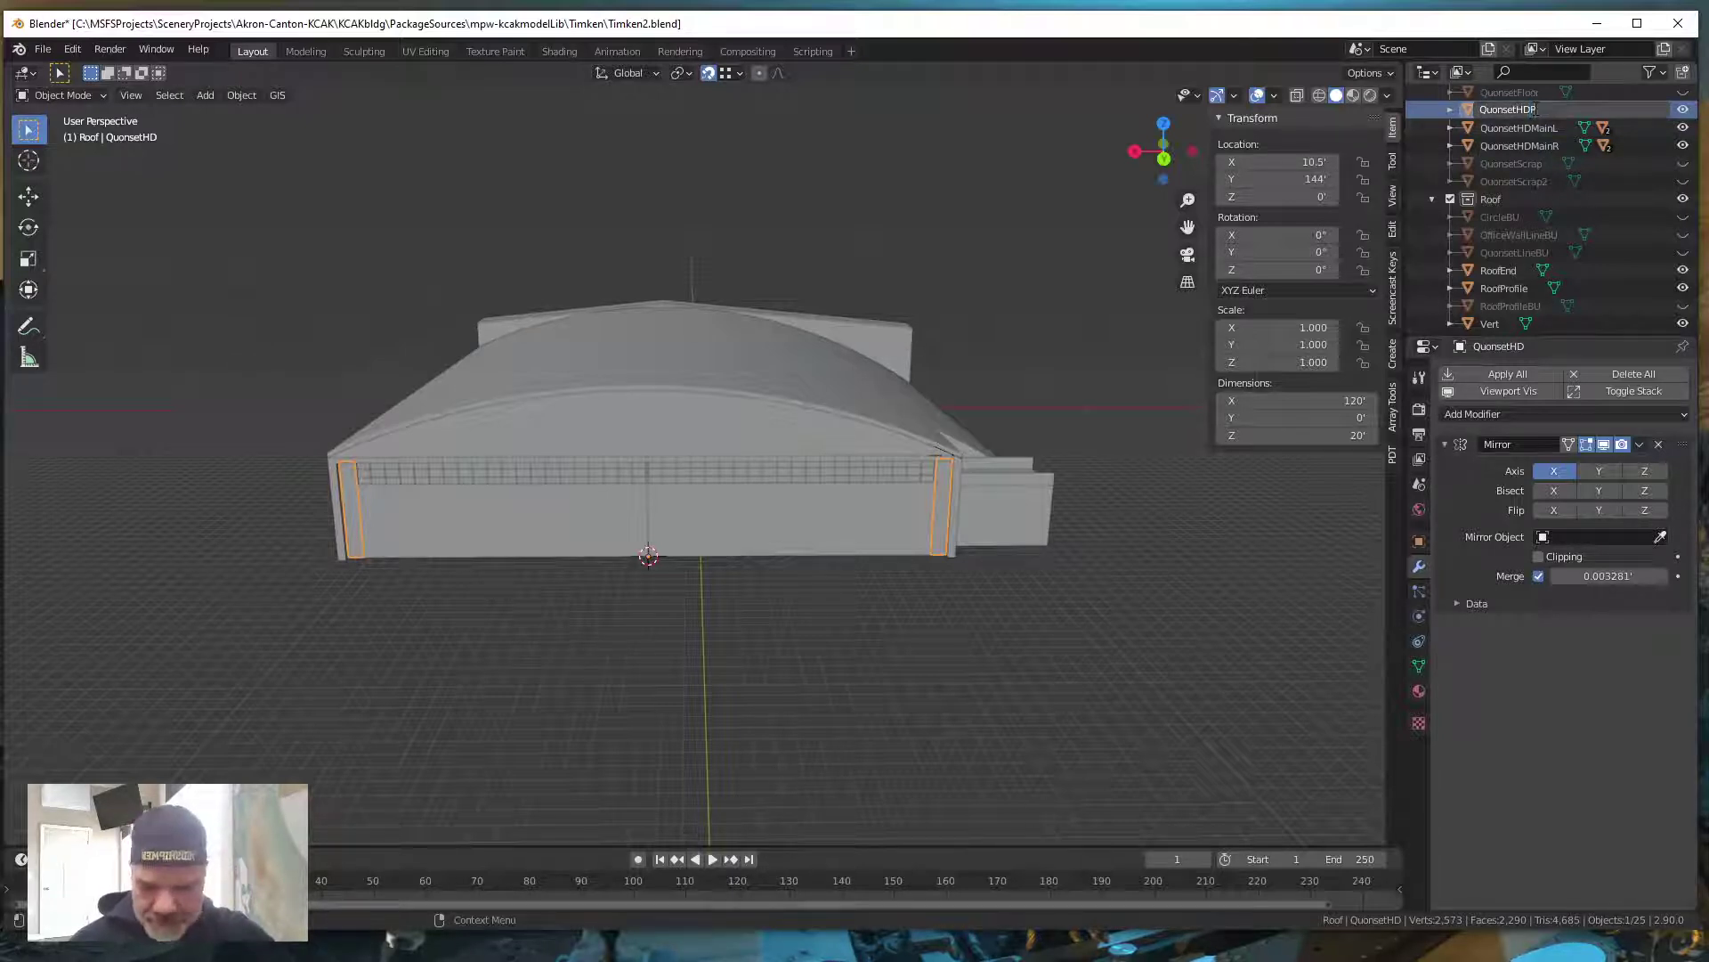
type("Door")
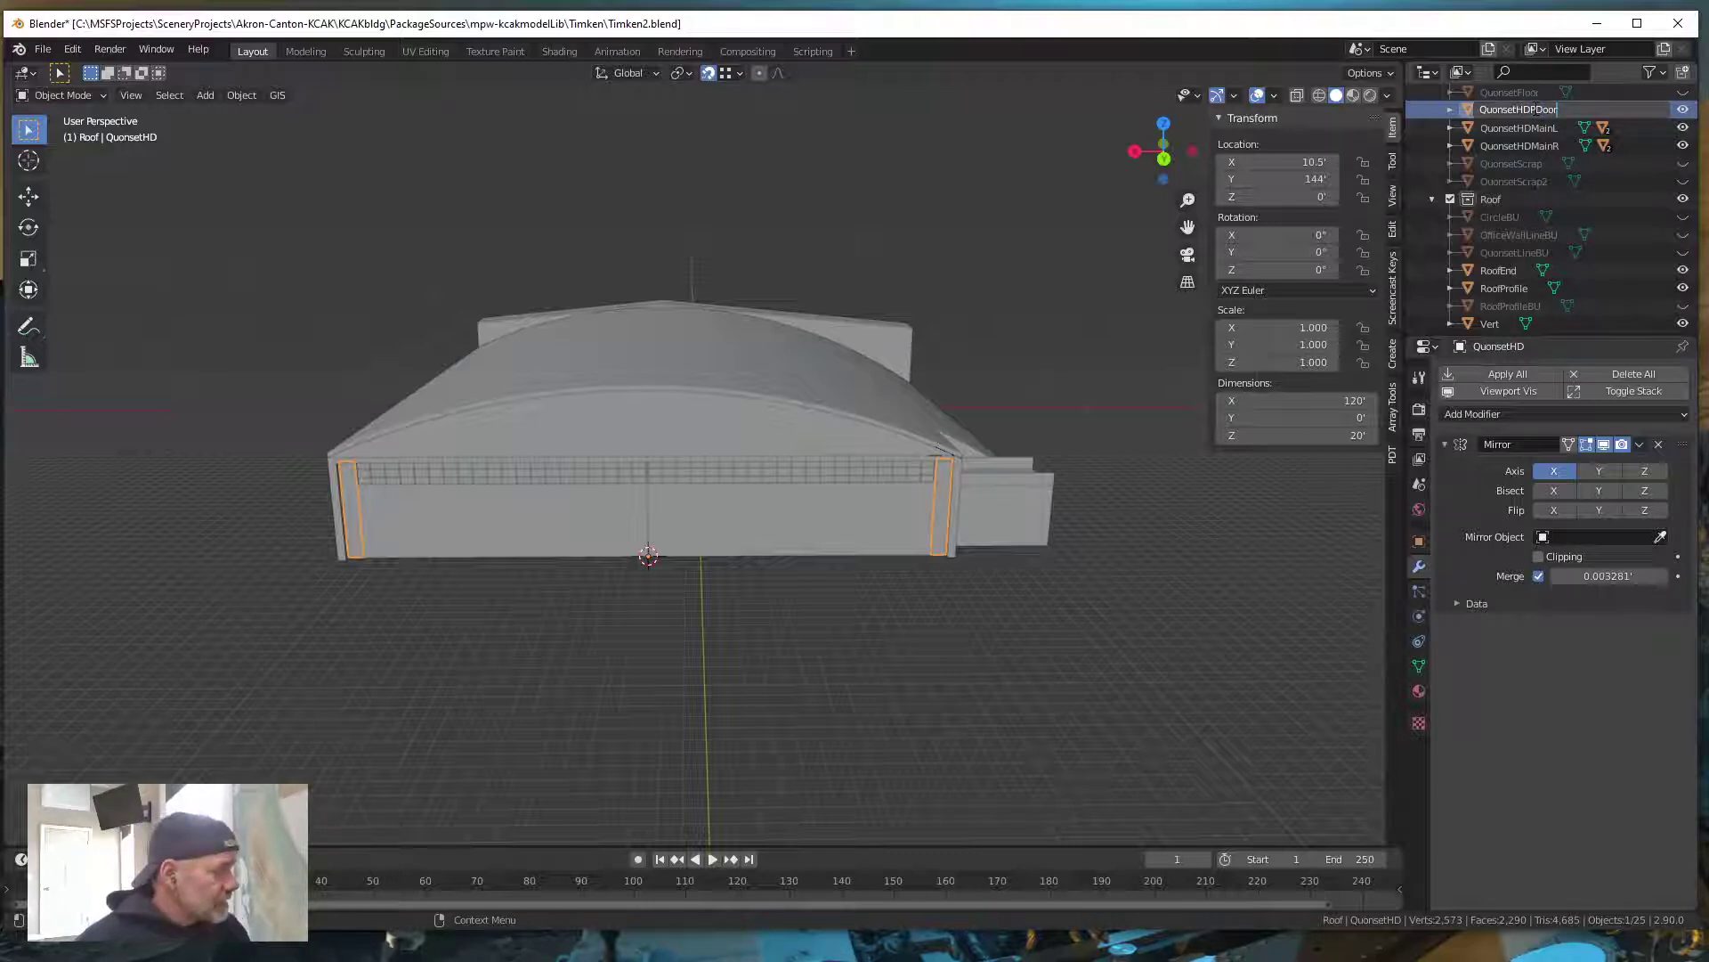
key("Return")
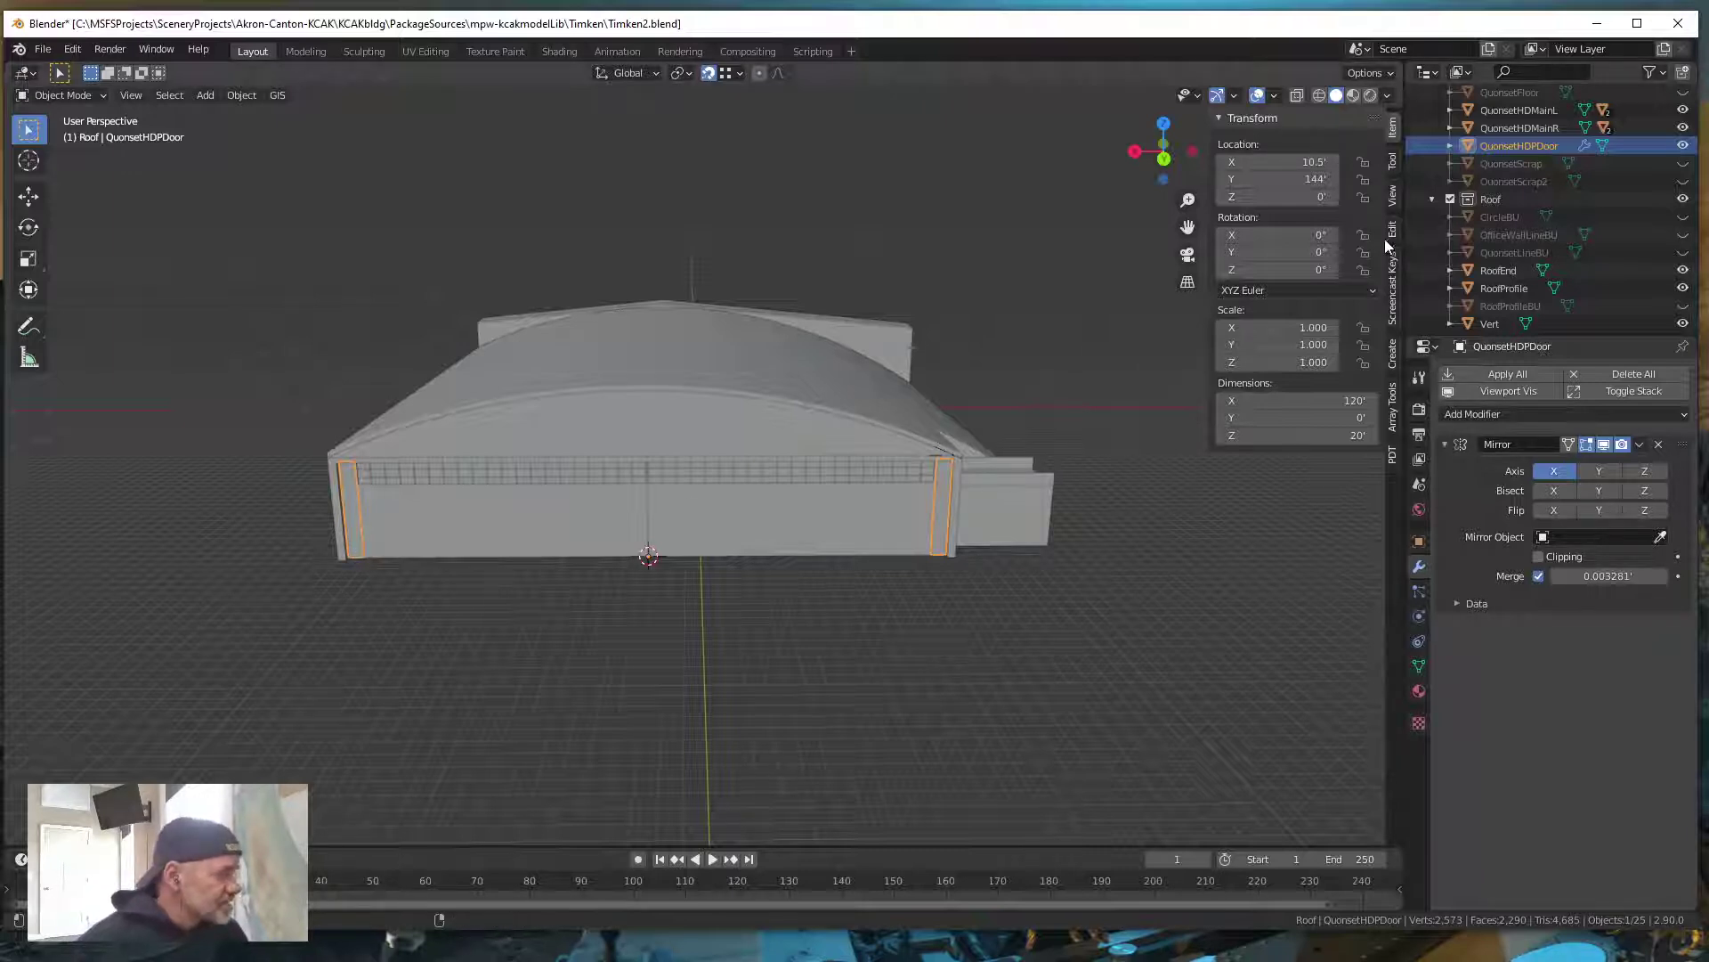
Enable the Screencast Keys display, deselect everything, and bring back the object transform values
left_click(1393, 311)
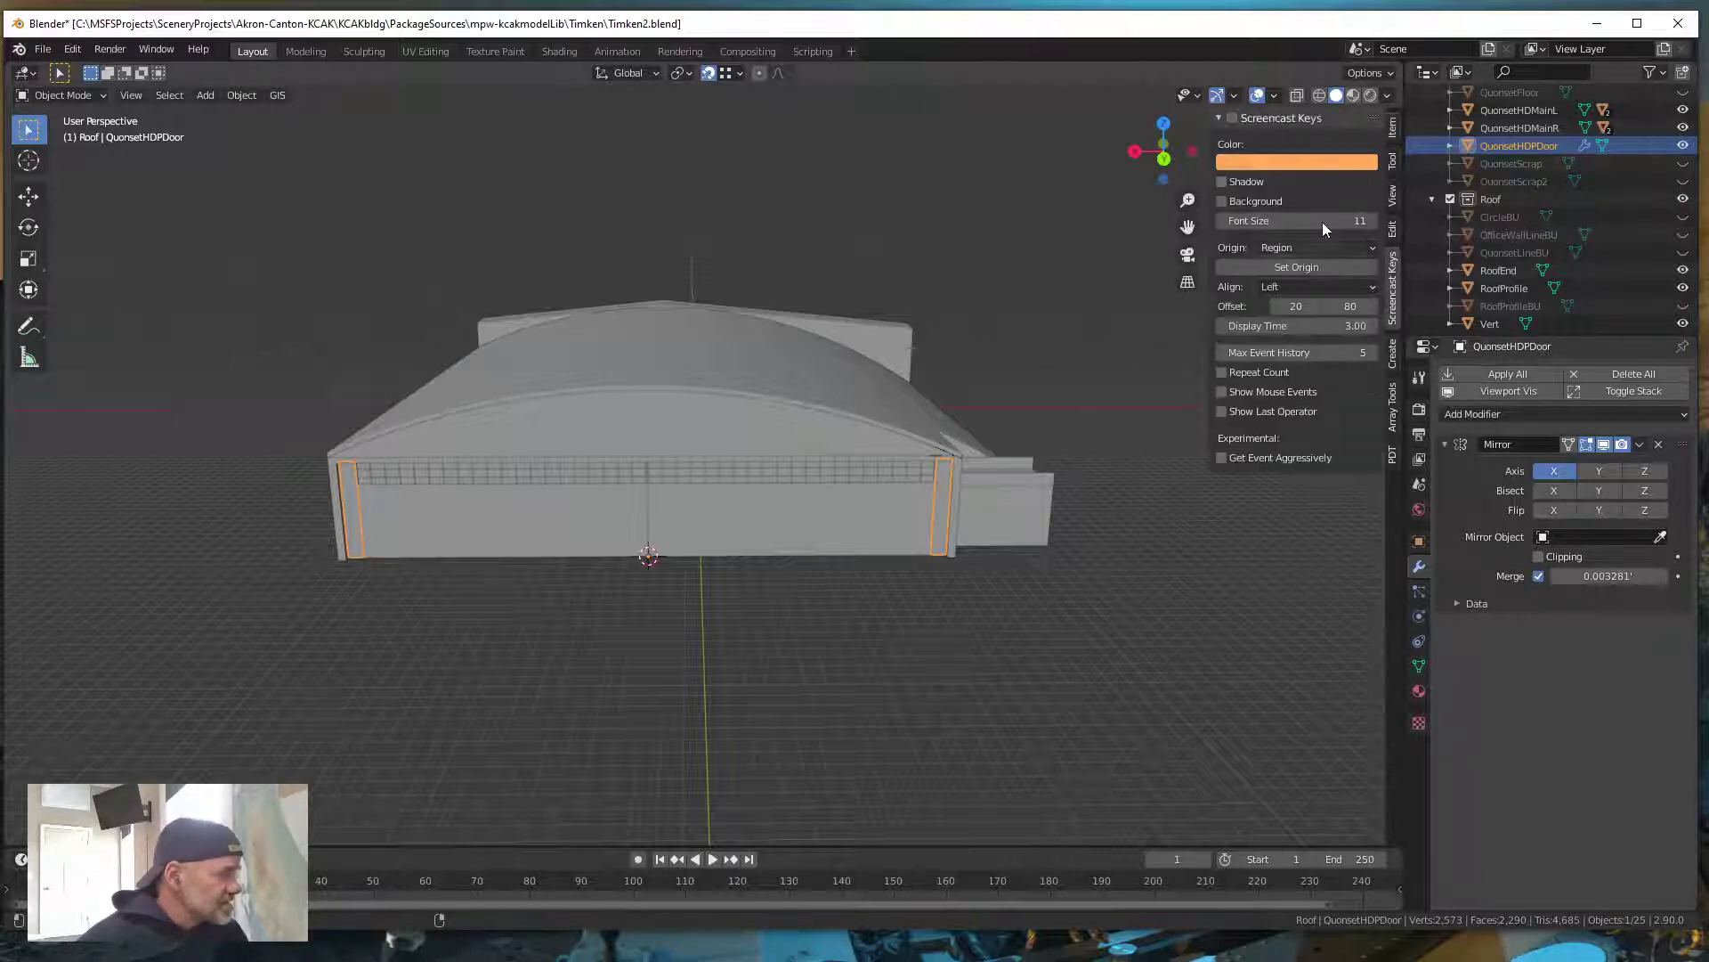
left_click(1233, 118)
left_click(1060, 150)
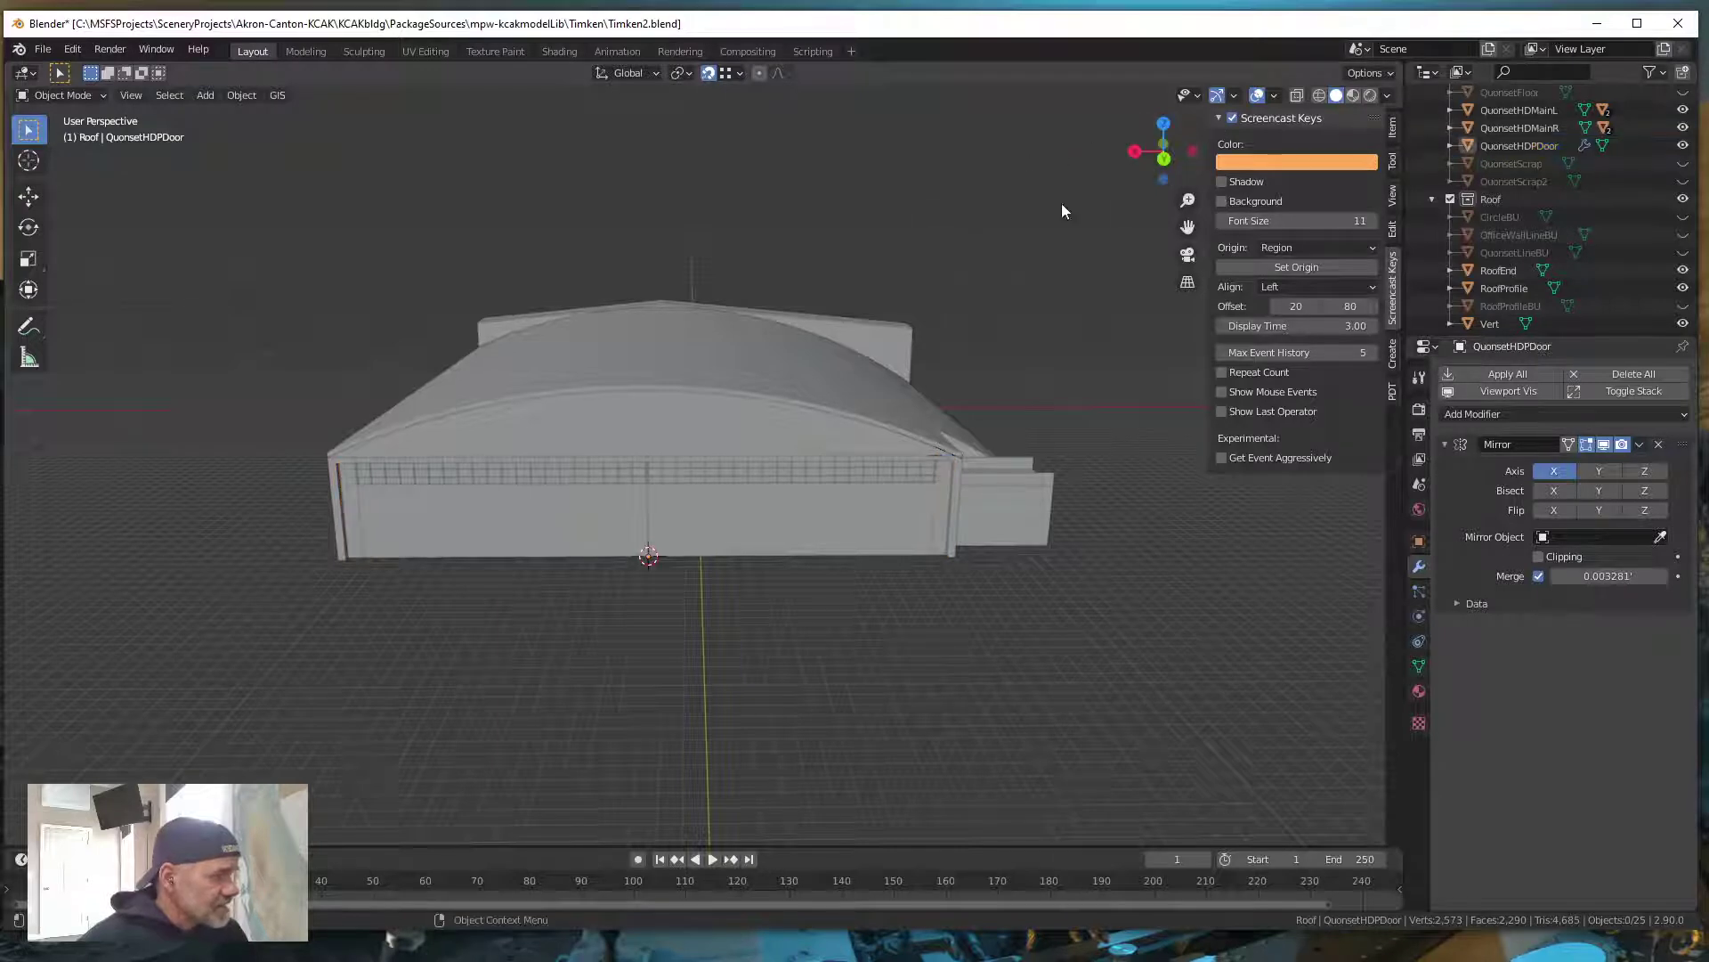
left_click(1394, 124)
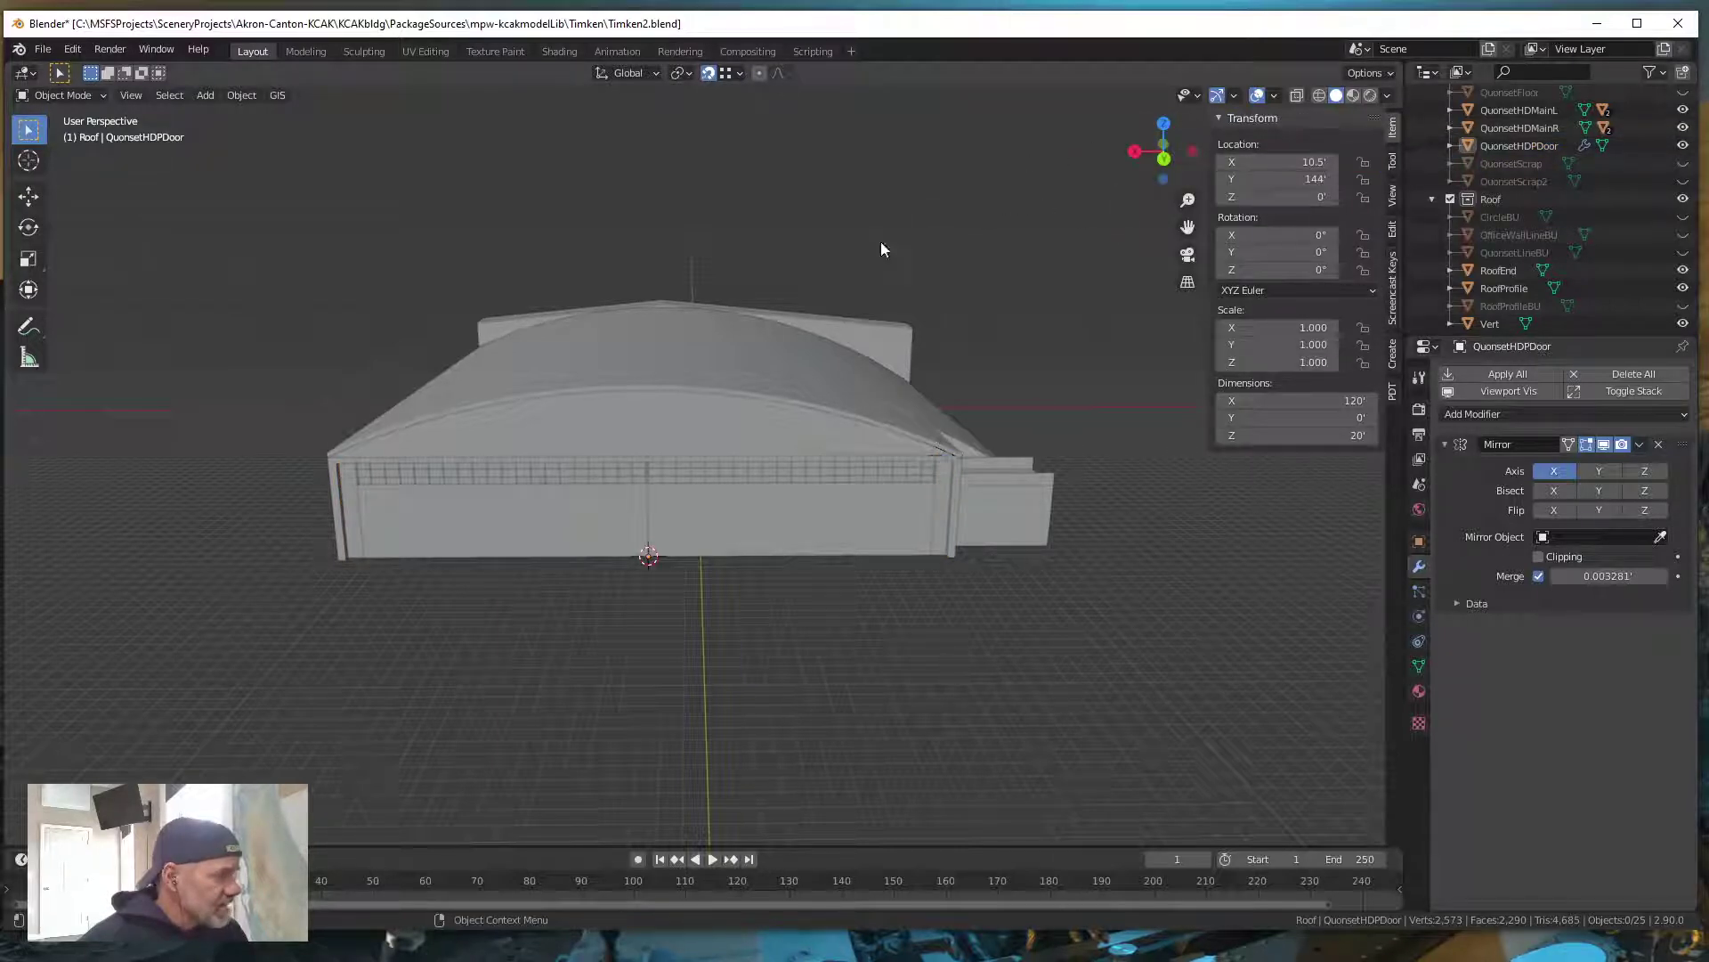
Enter Edit Mode on QuonsetHDPDoor, select the small door face at the panel's base, and frame it in view
left_click(355, 536)
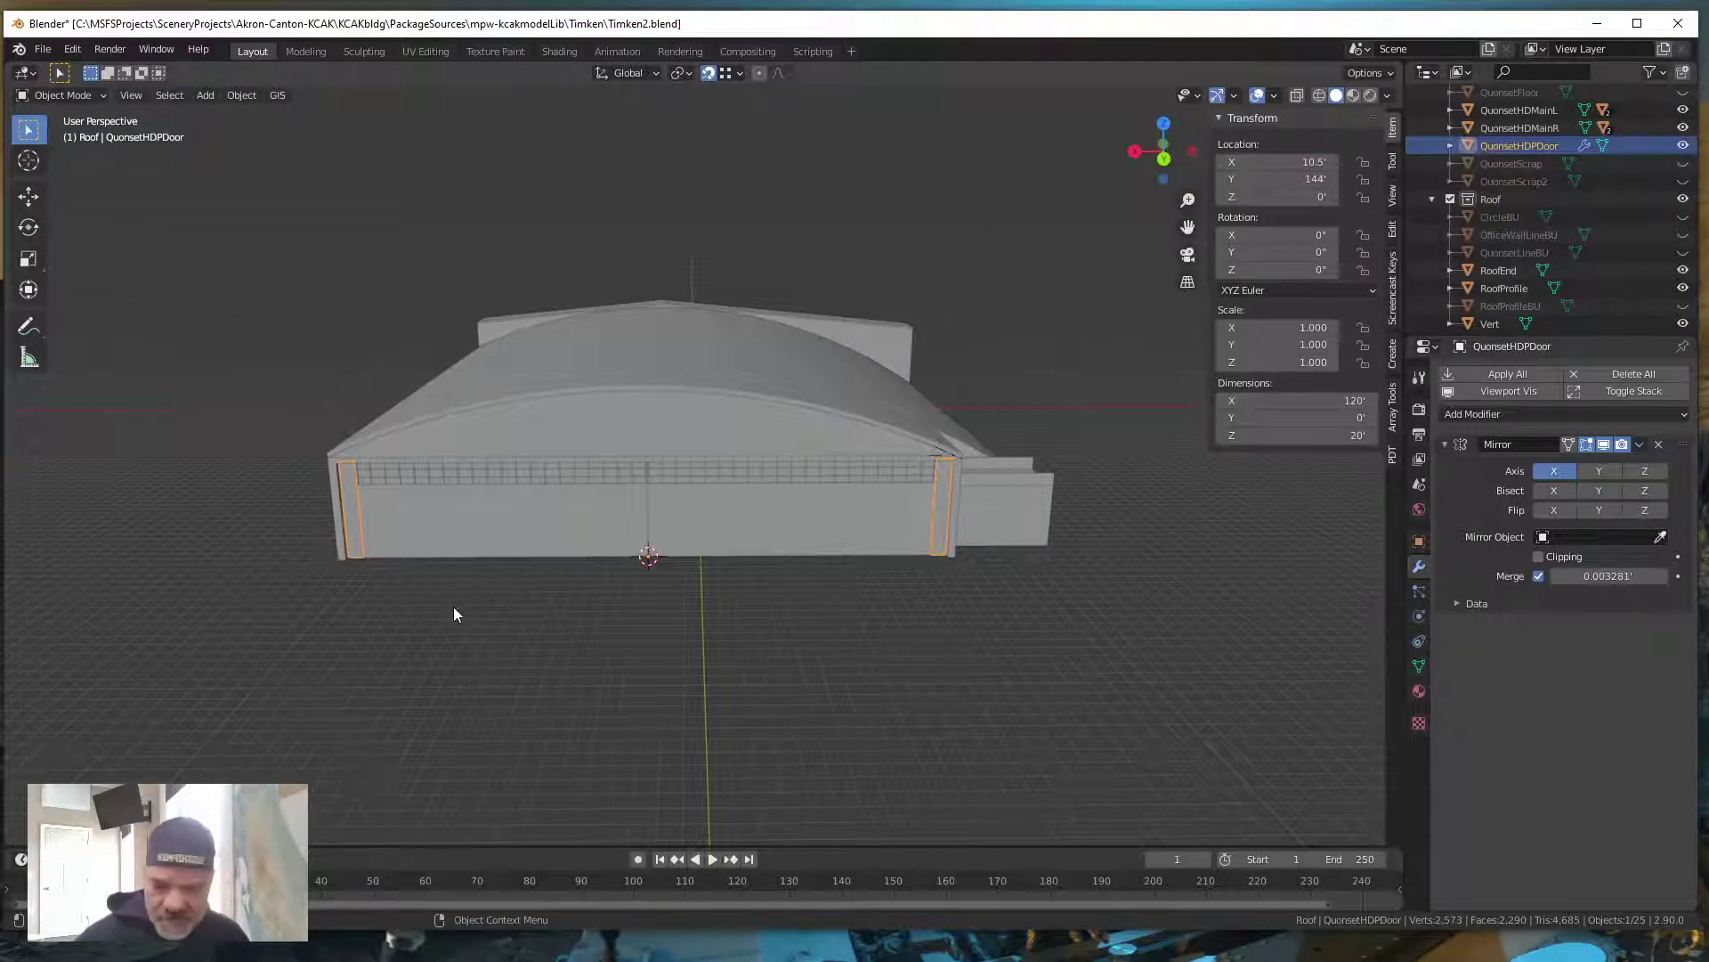
key("Tab")
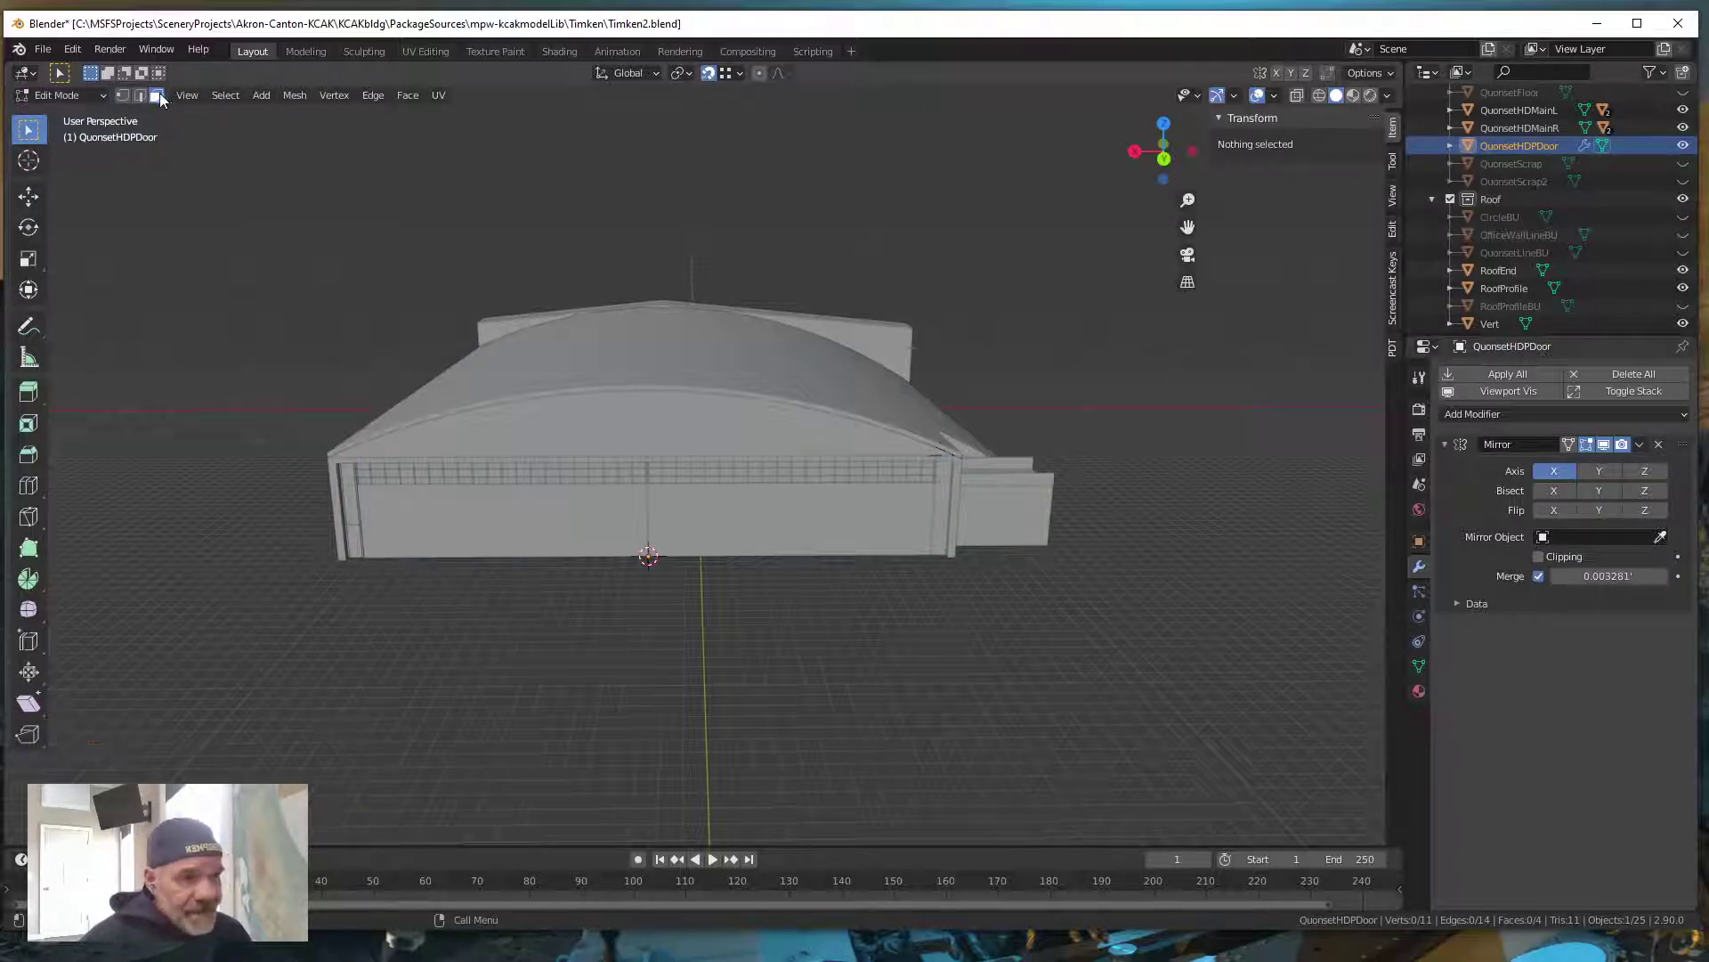
left_click(356, 549)
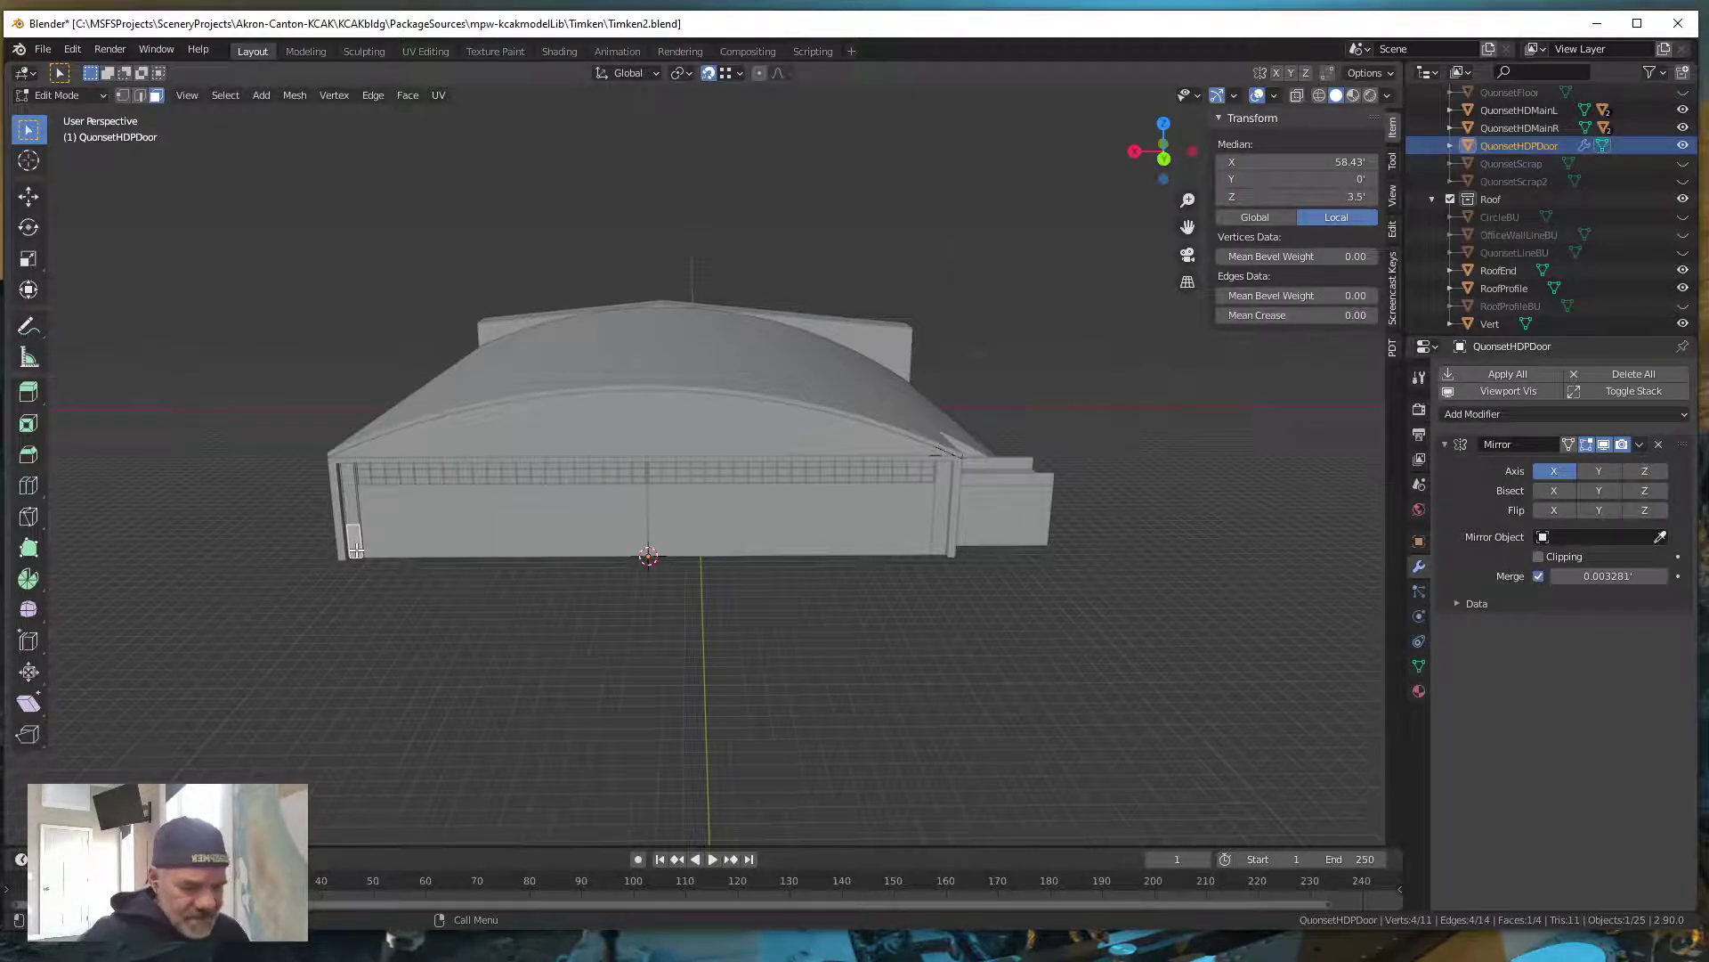
key("KP_Decimal")
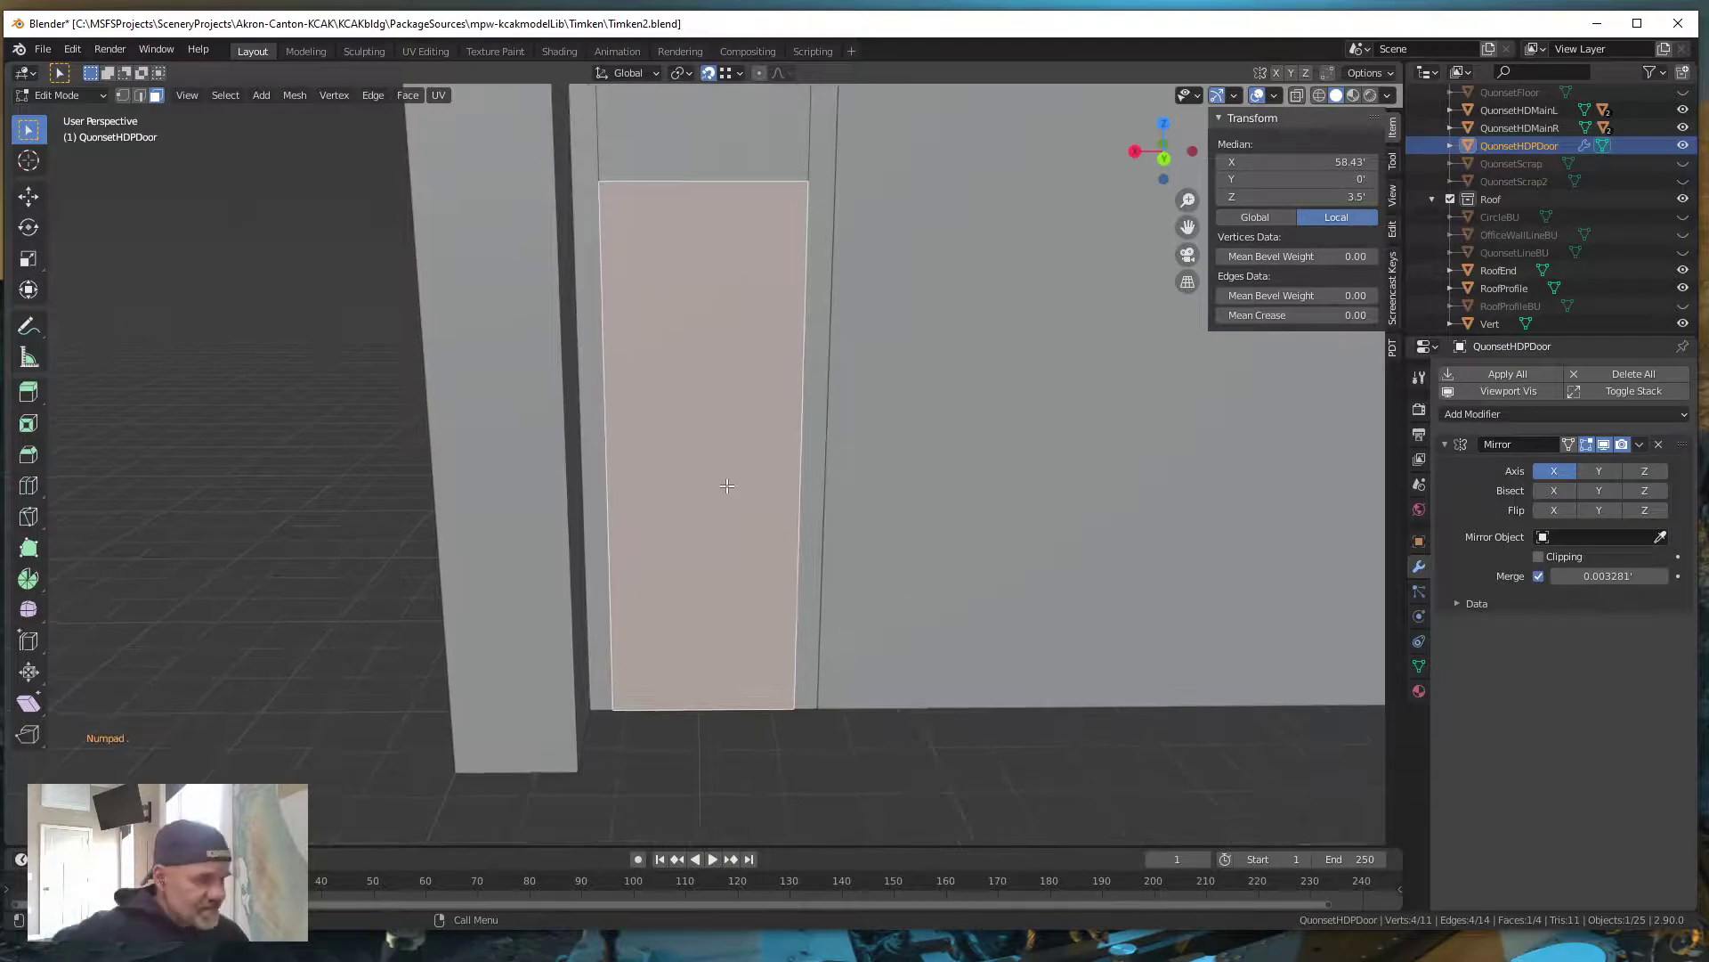
scroll(703, 498, "down", 4)
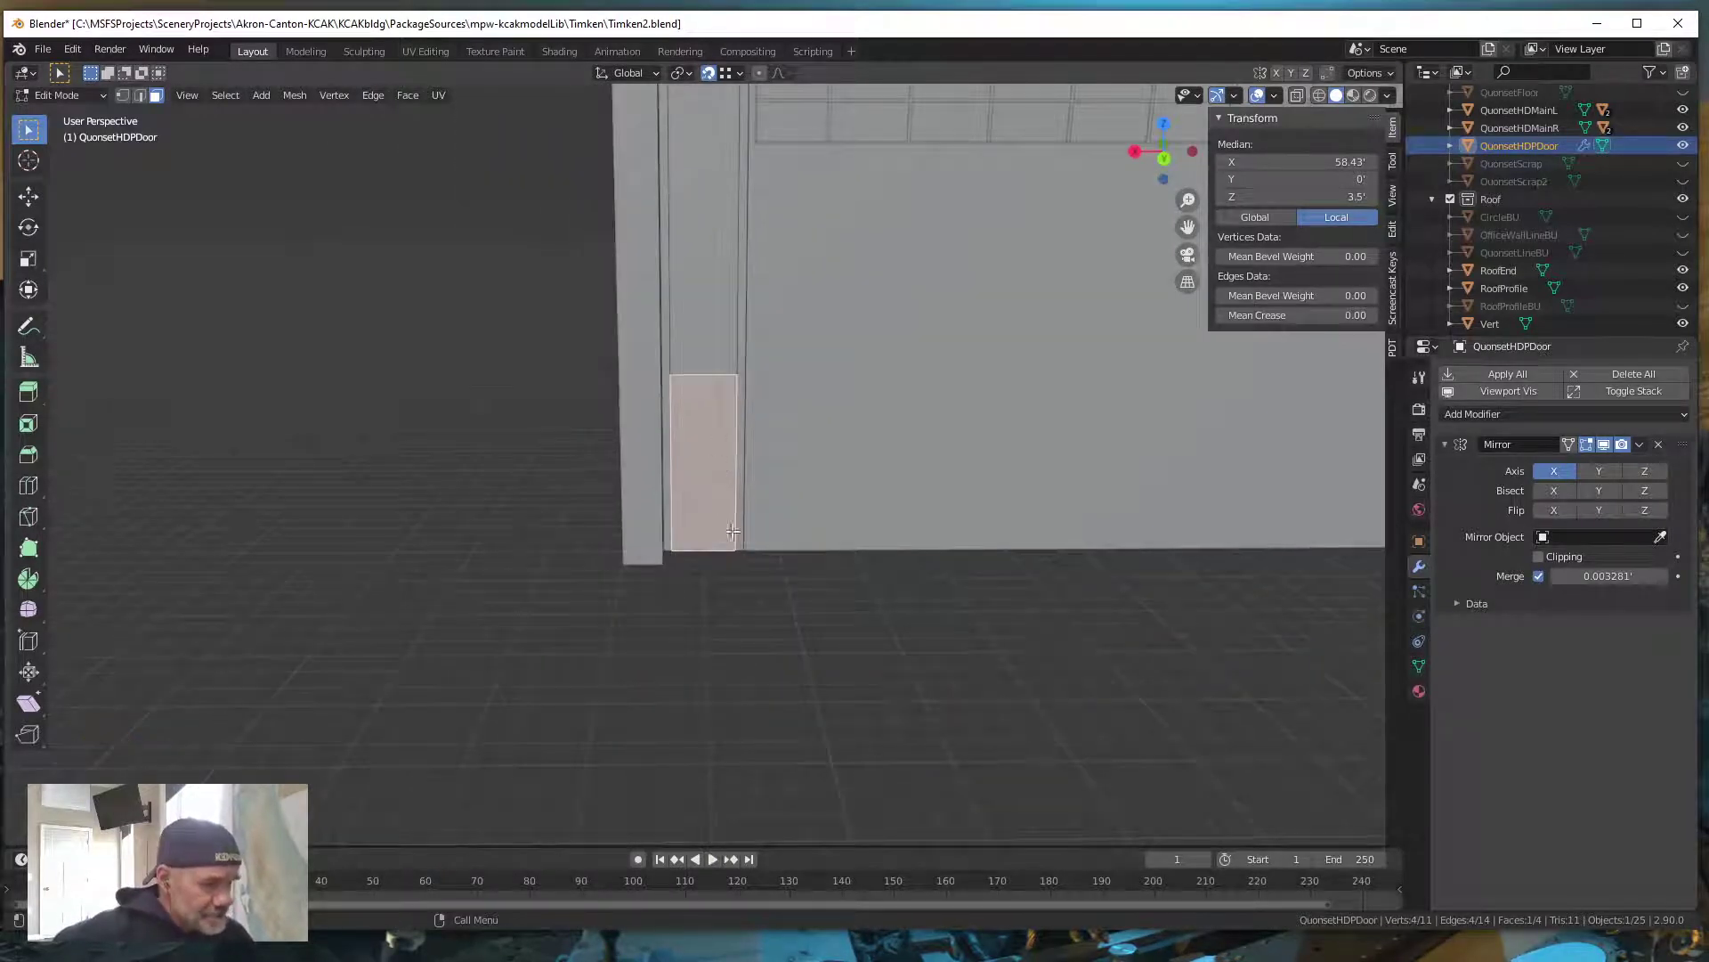
middle_click_drag(733, 532, 737, 561)
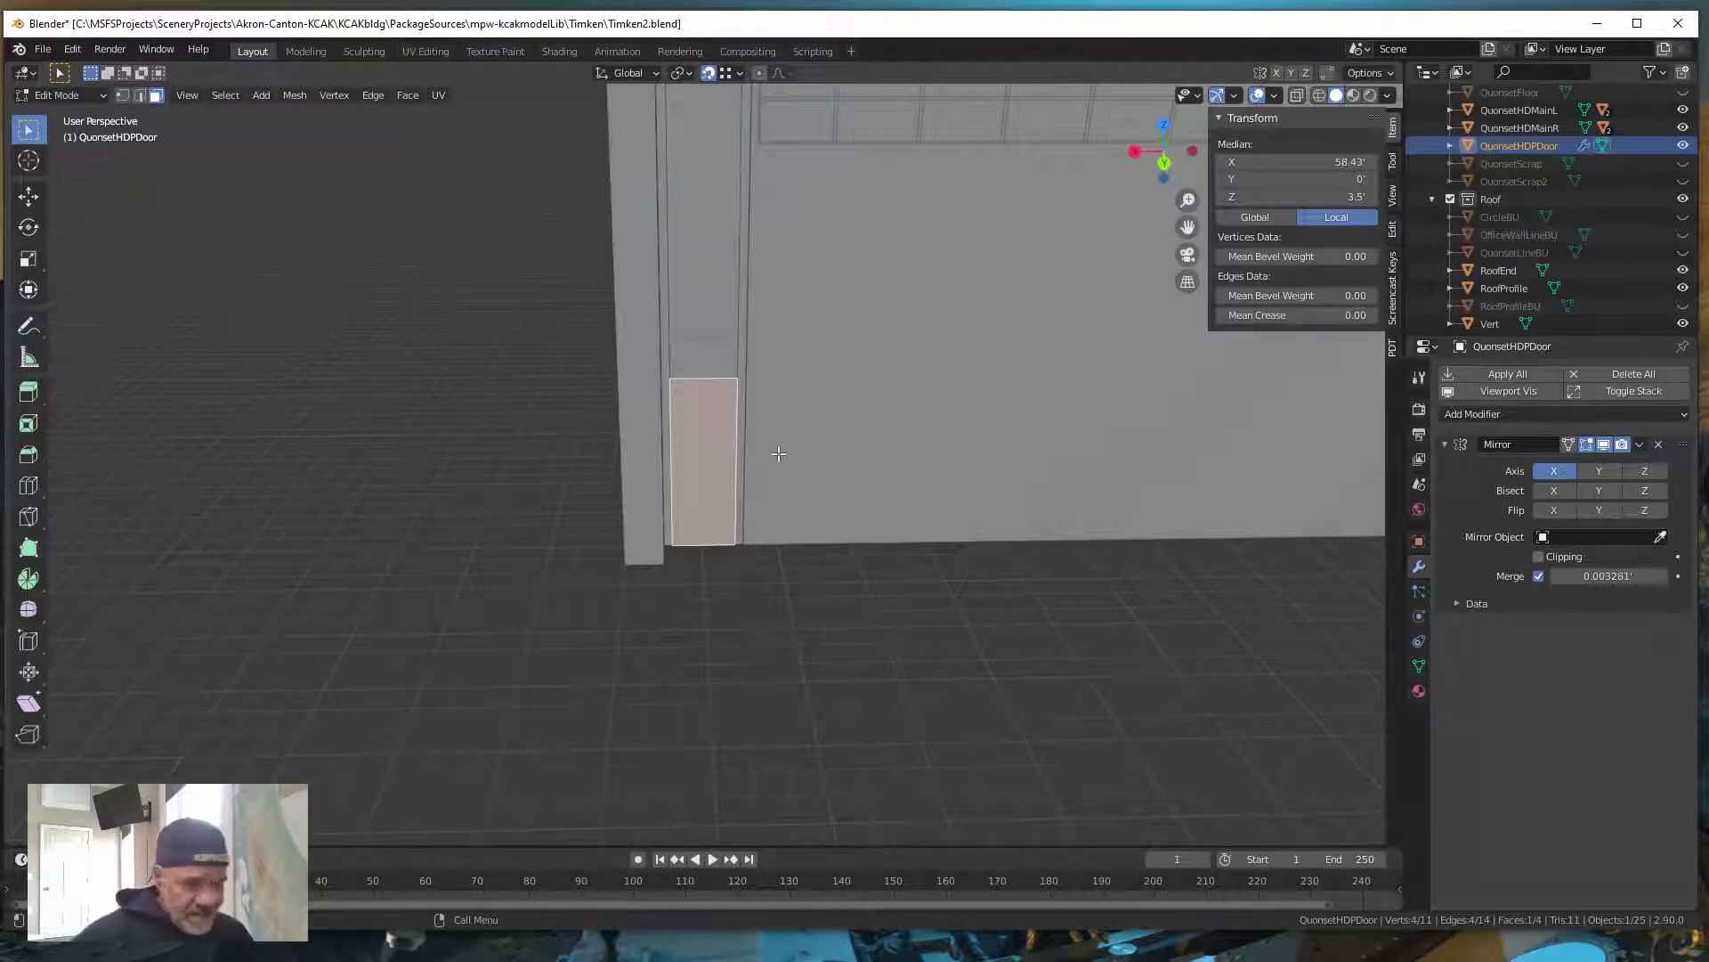
middle_click_drag(787, 474, 654, 536, "shift")
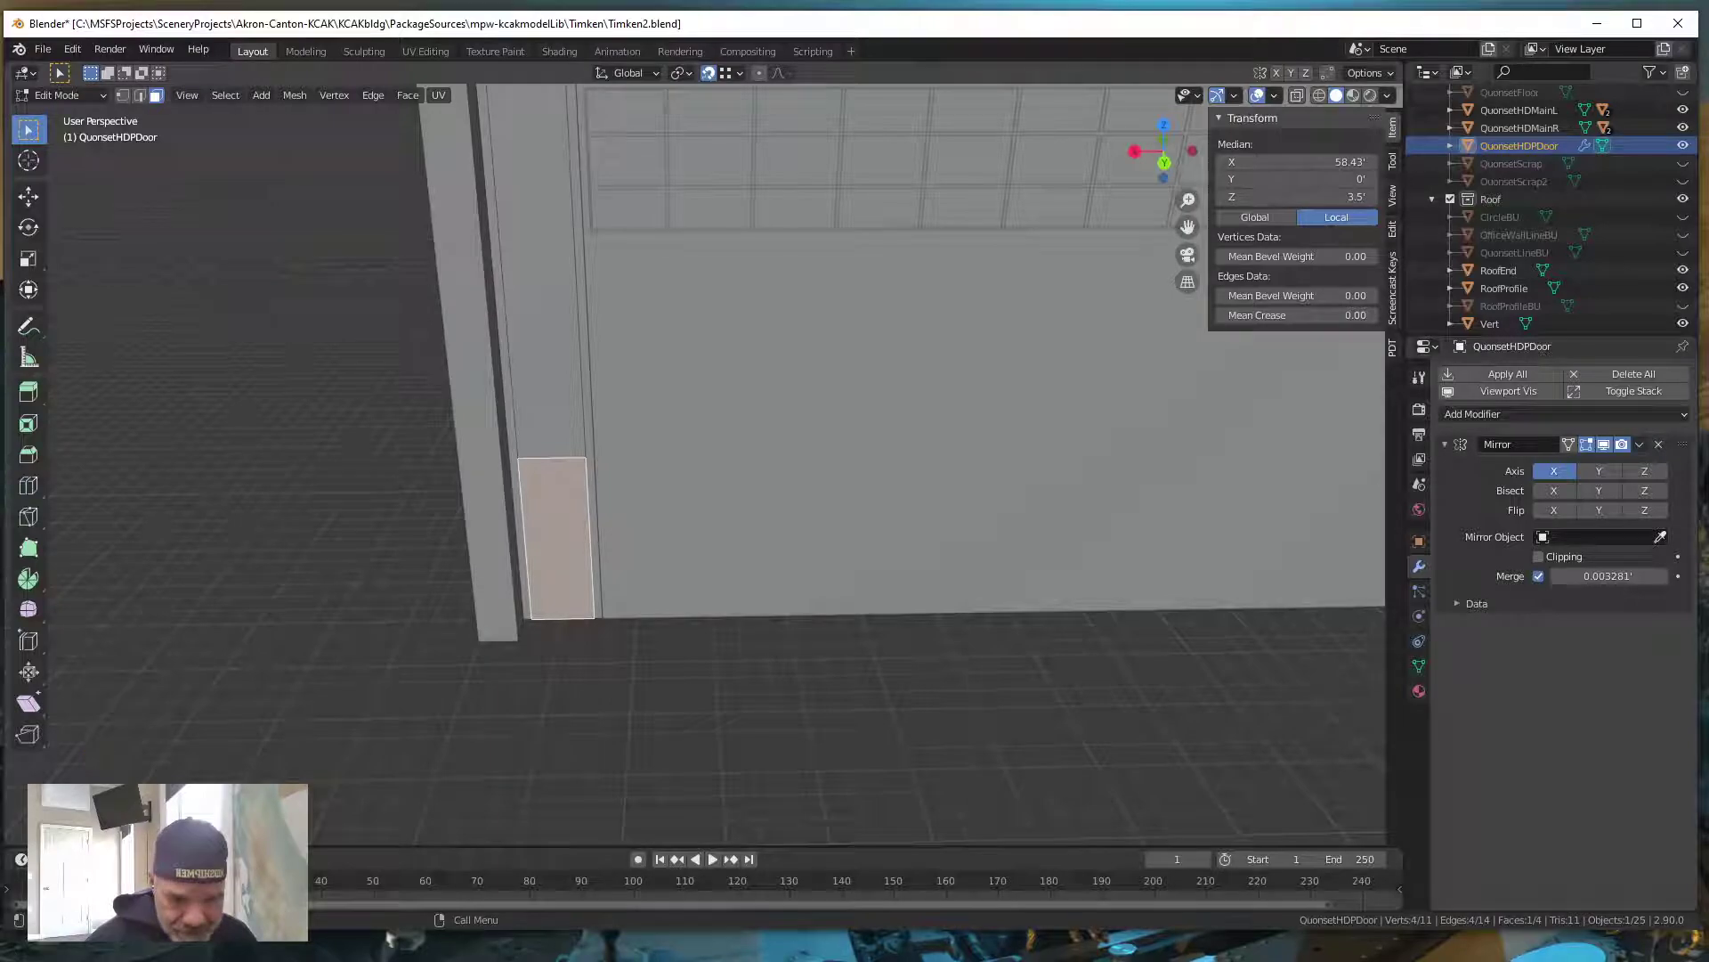
Switch to Google Earth Pro and measure the width of the small door beside the Timken hangar's main door with a Path measurement
left_click(389, 939)
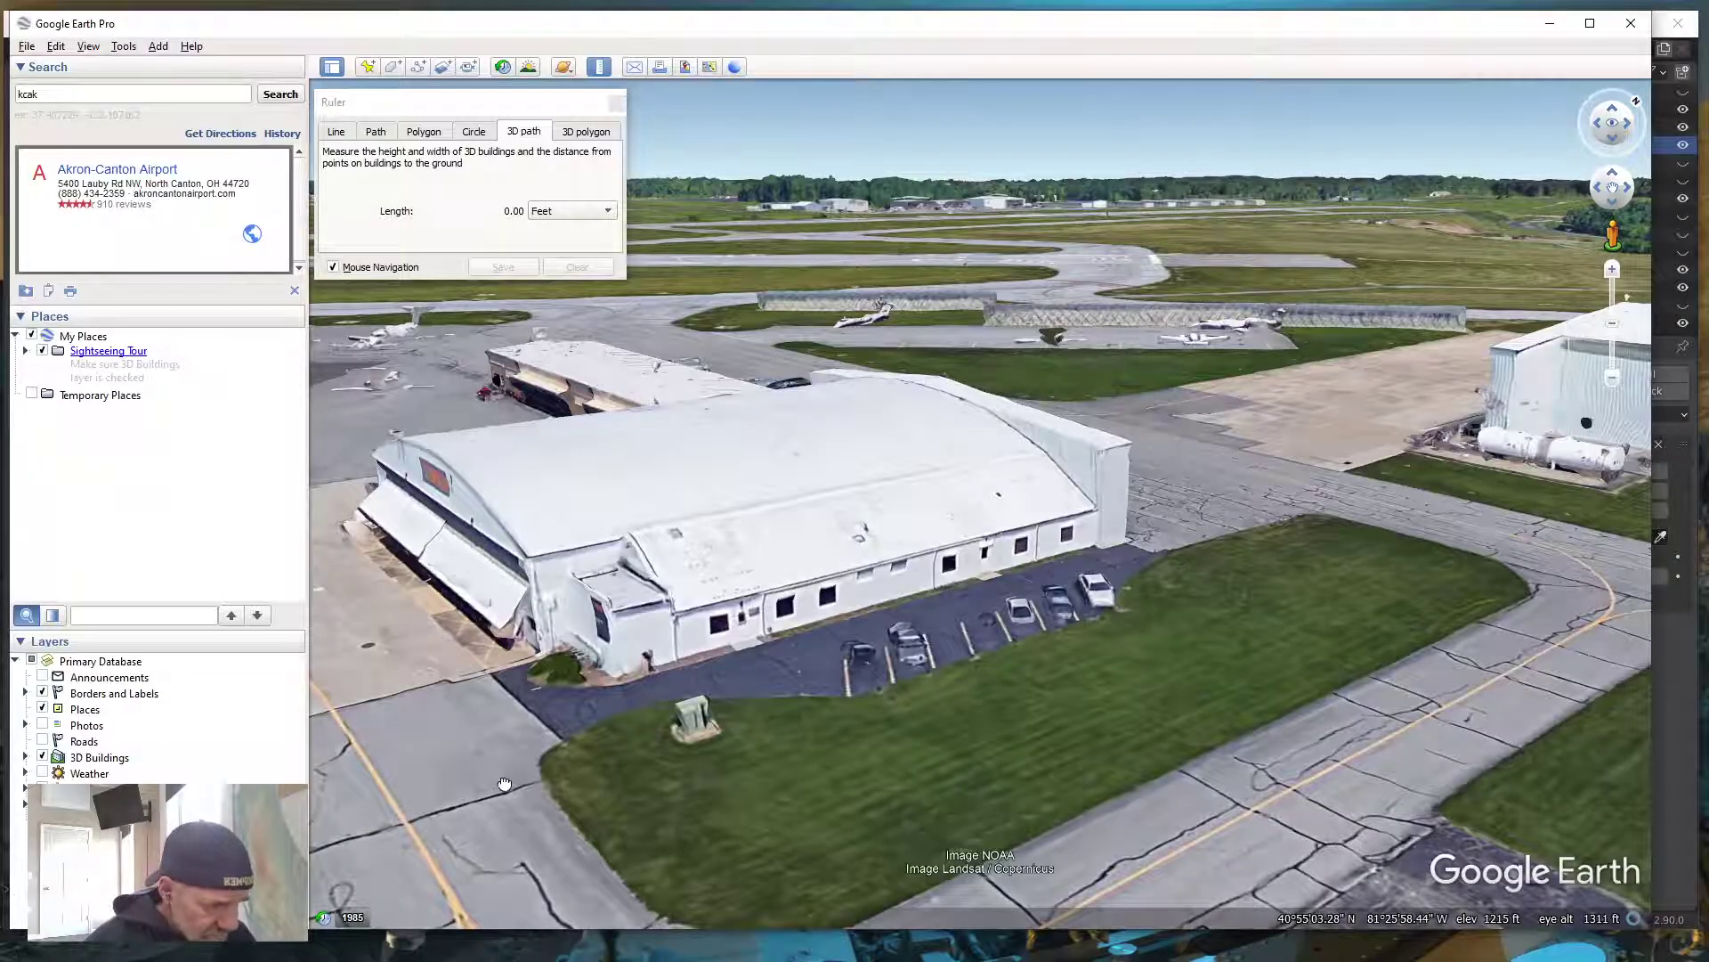
left_click_drag(504, 783, 809, 765)
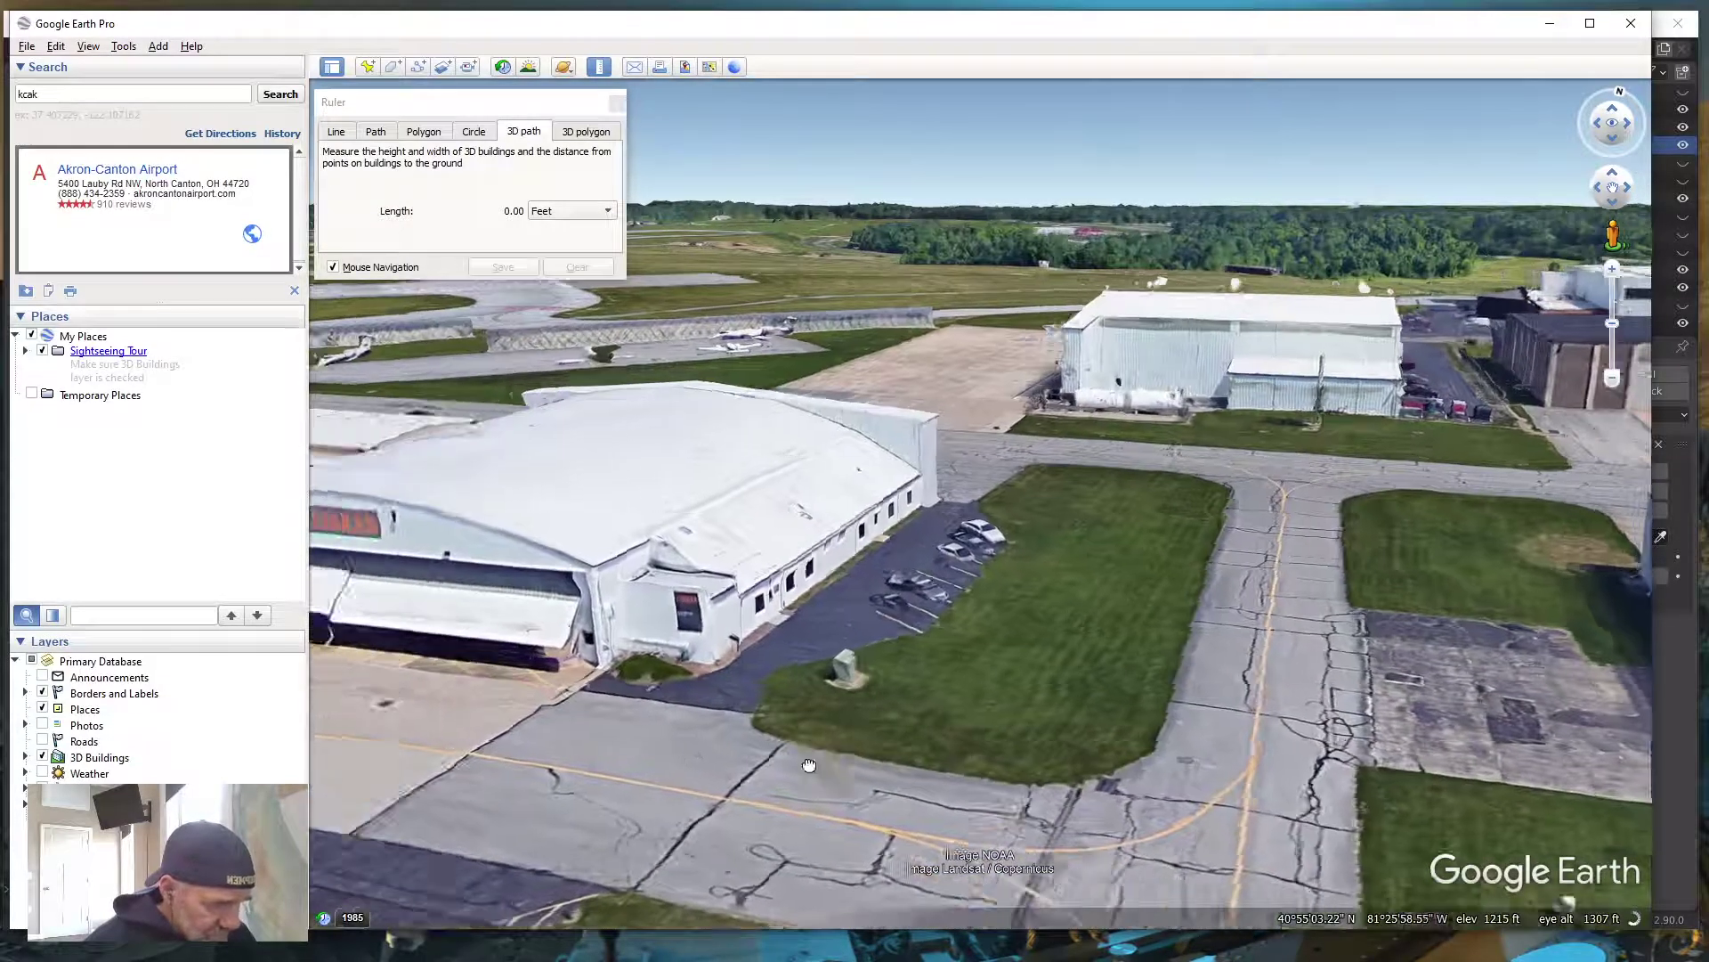
scroll(512, 703, "up", 2)
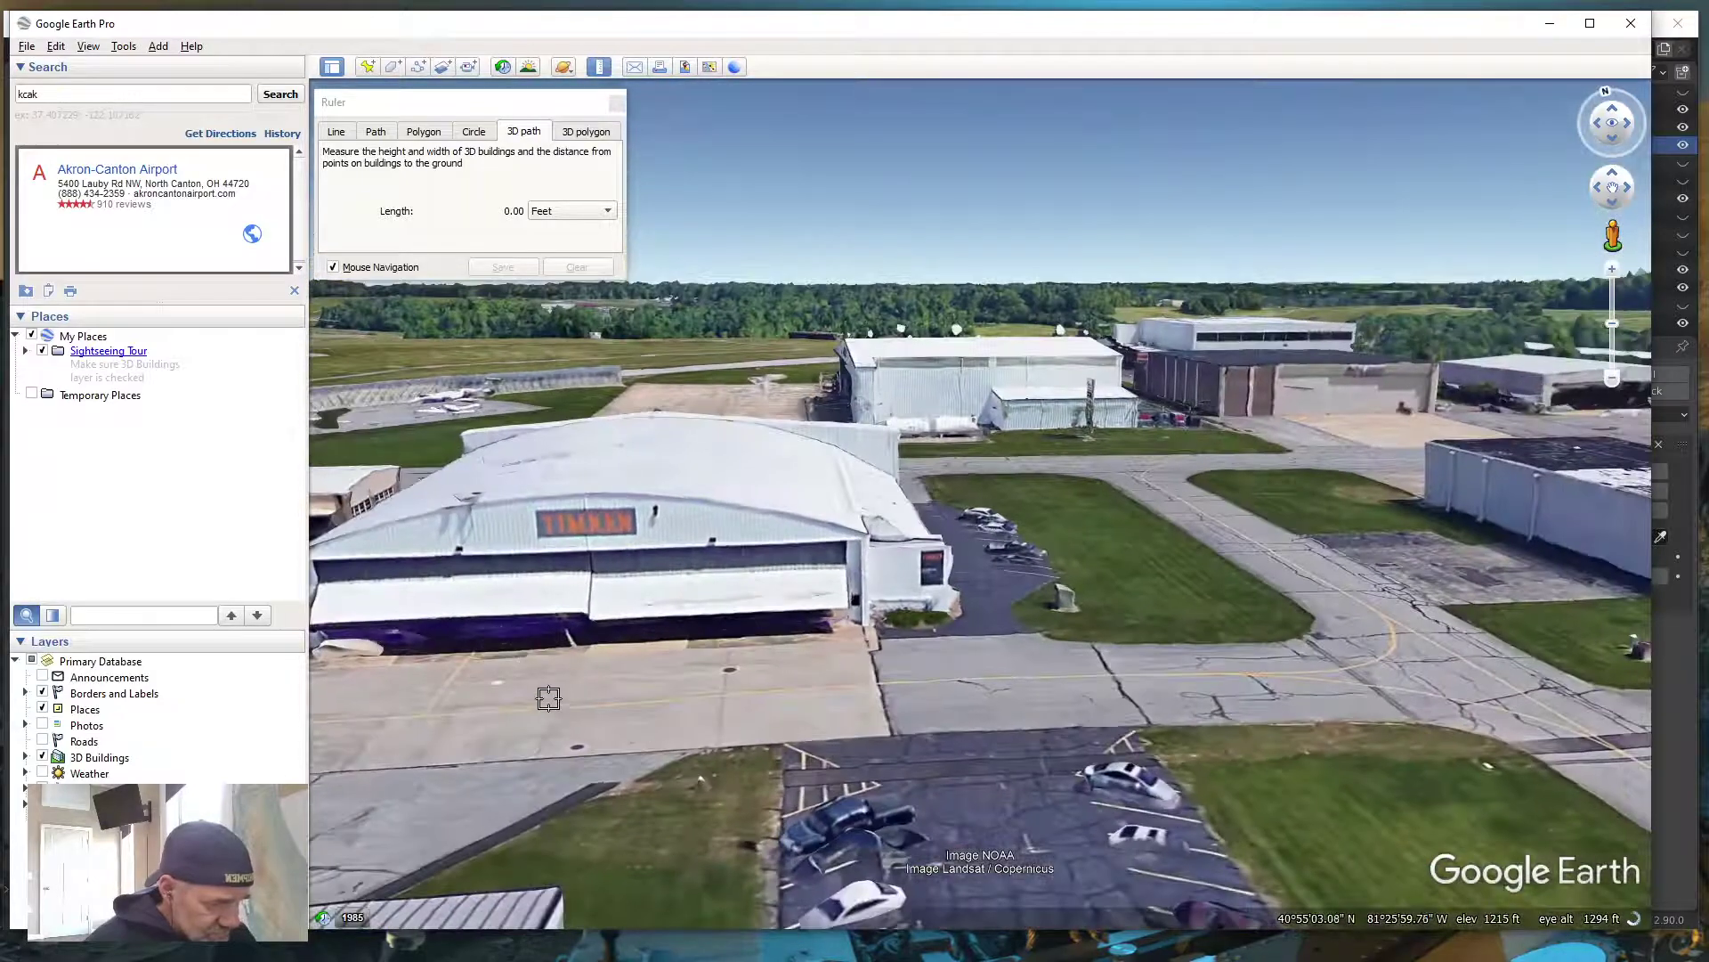
left_click_drag(549, 698, 789, 796)
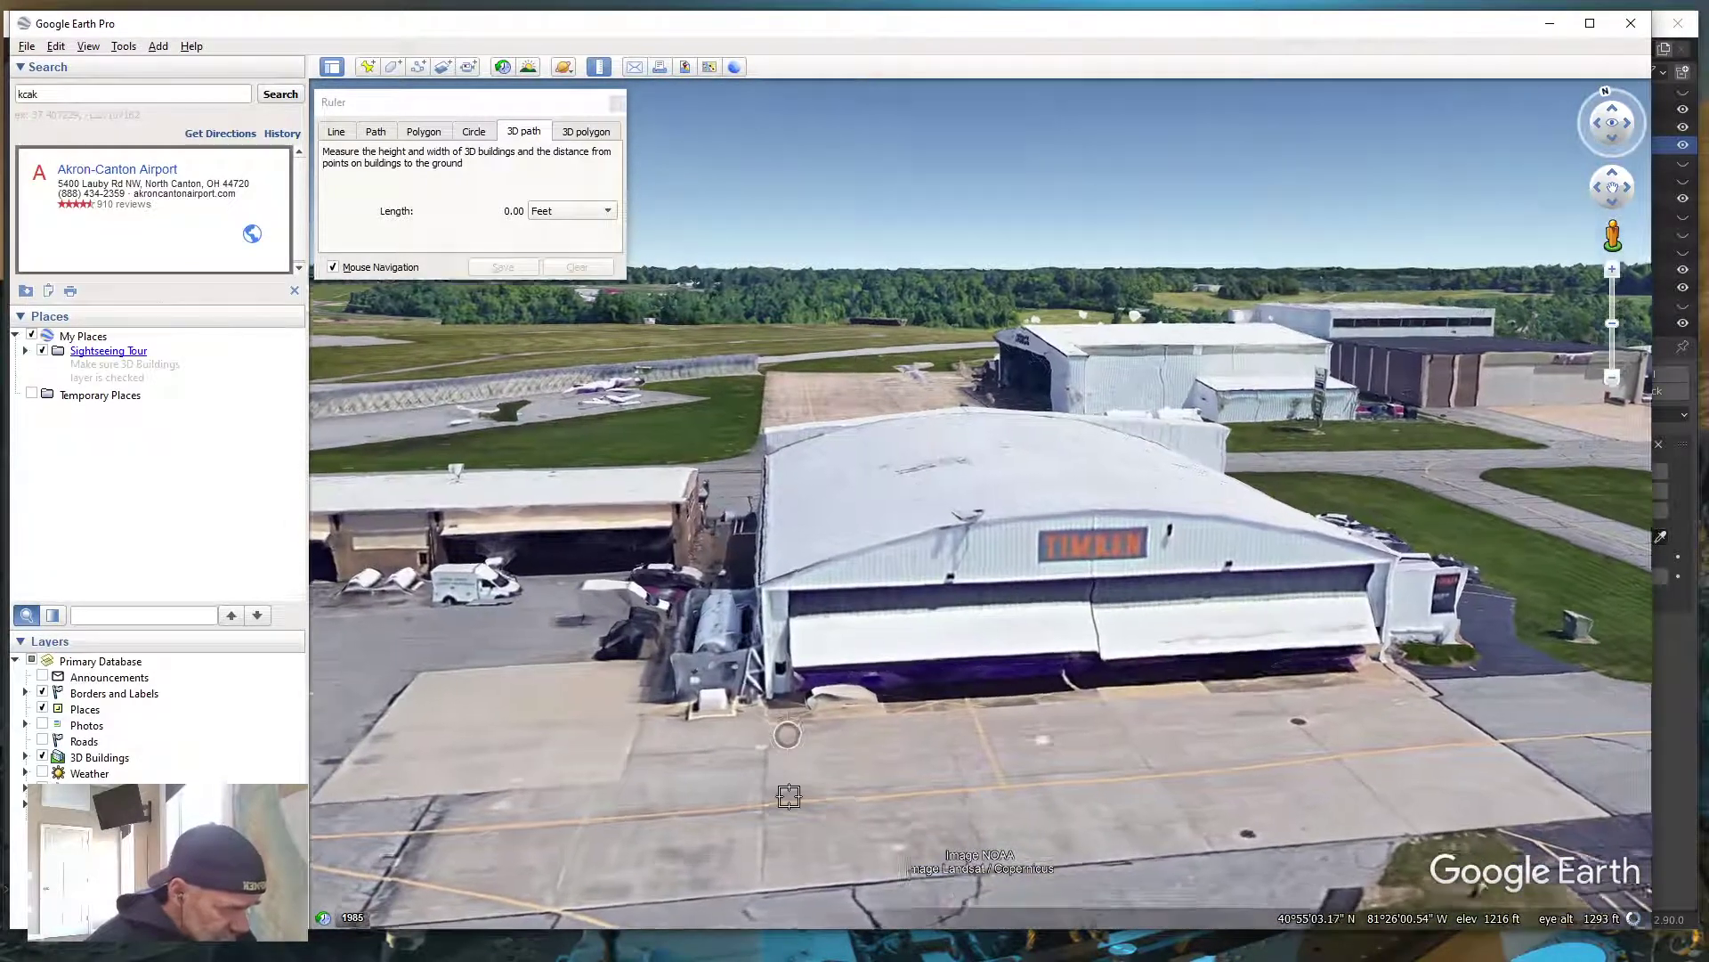
scroll(789, 796, "up", 3)
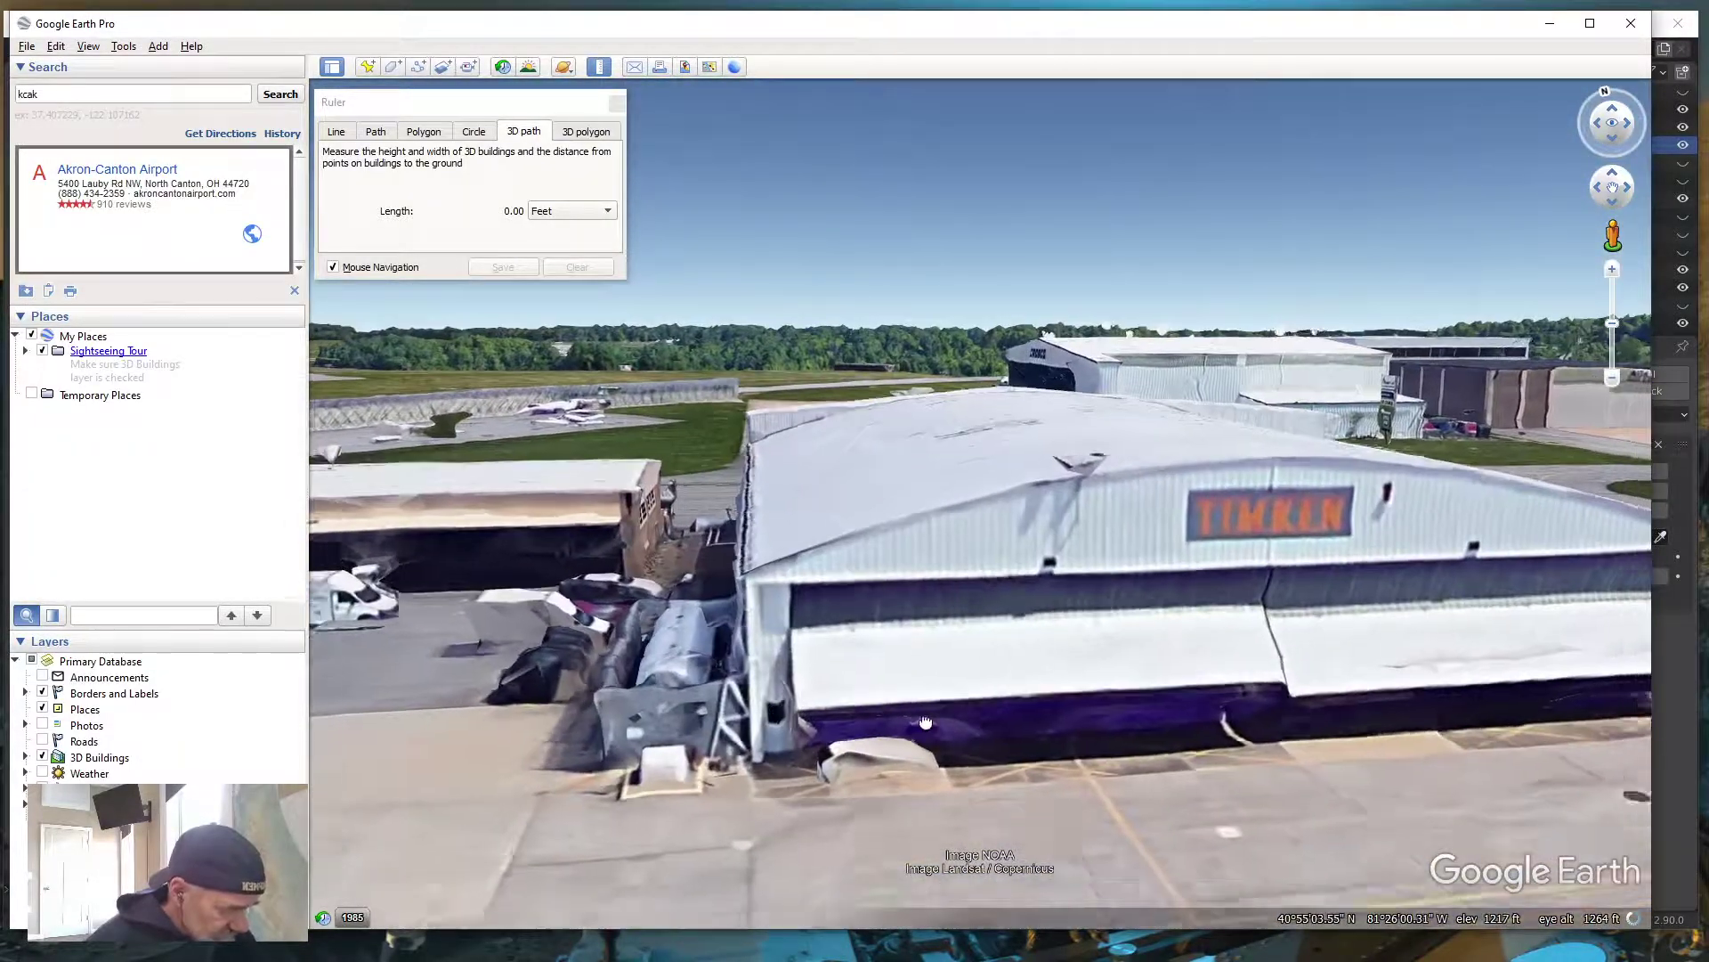
left_click_drag(926, 723, 504, 771)
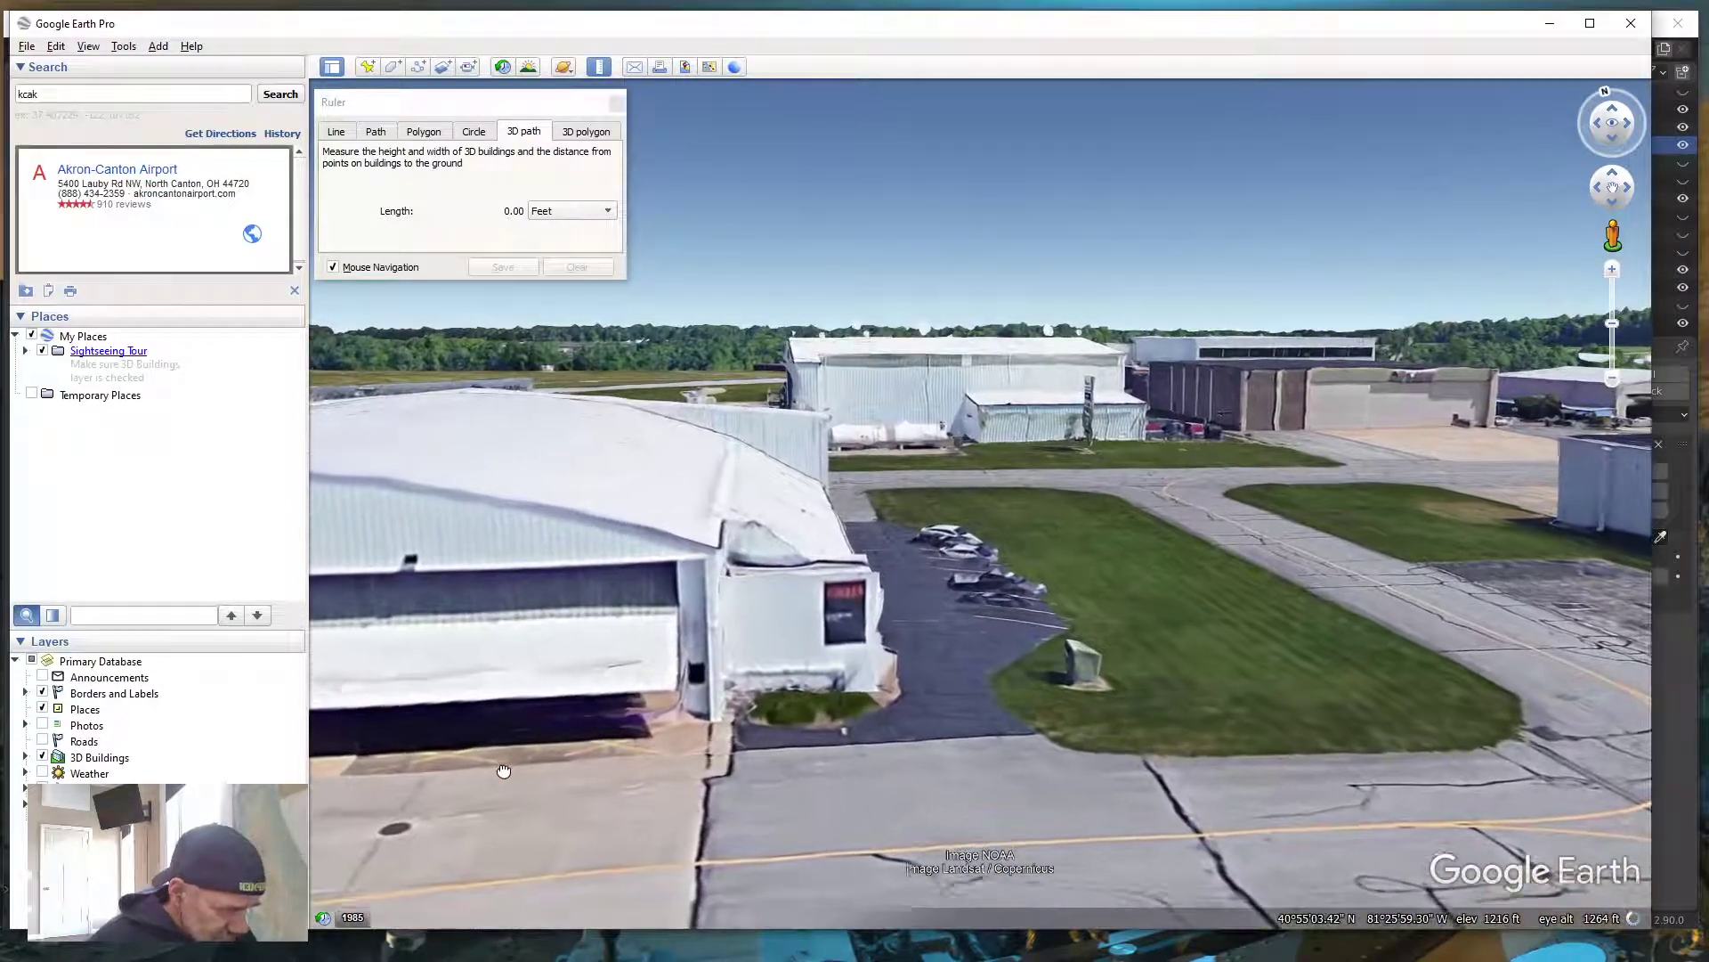
left_click(377, 132)
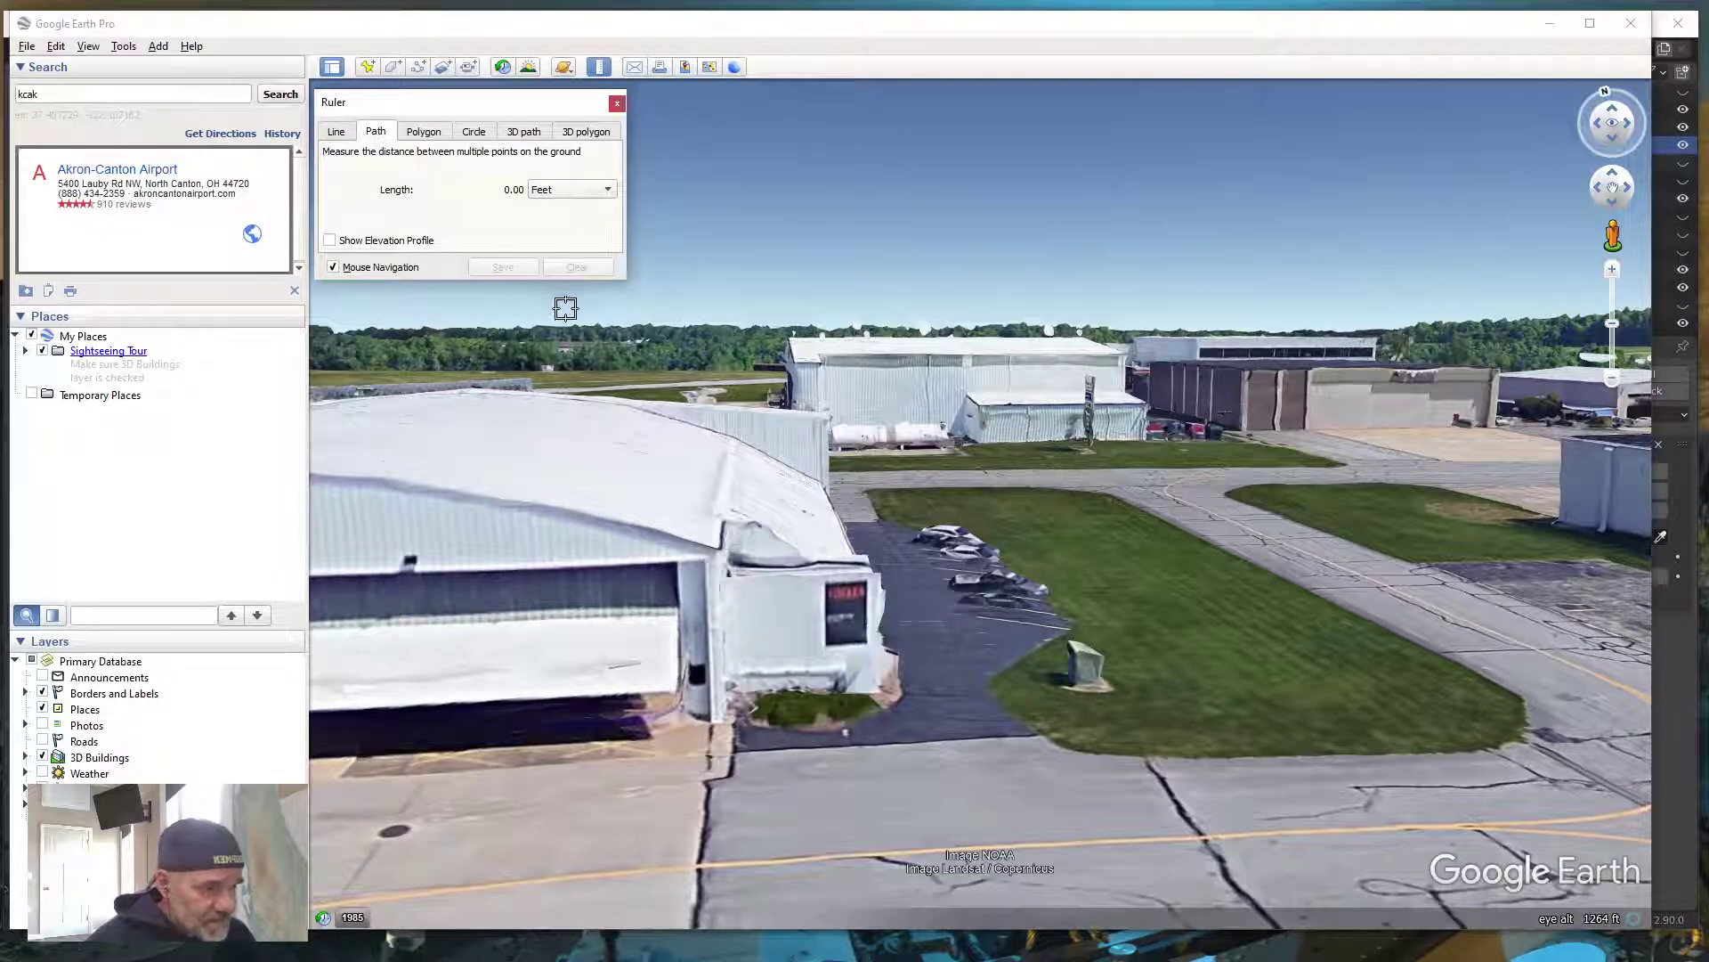
left_click(690, 685)
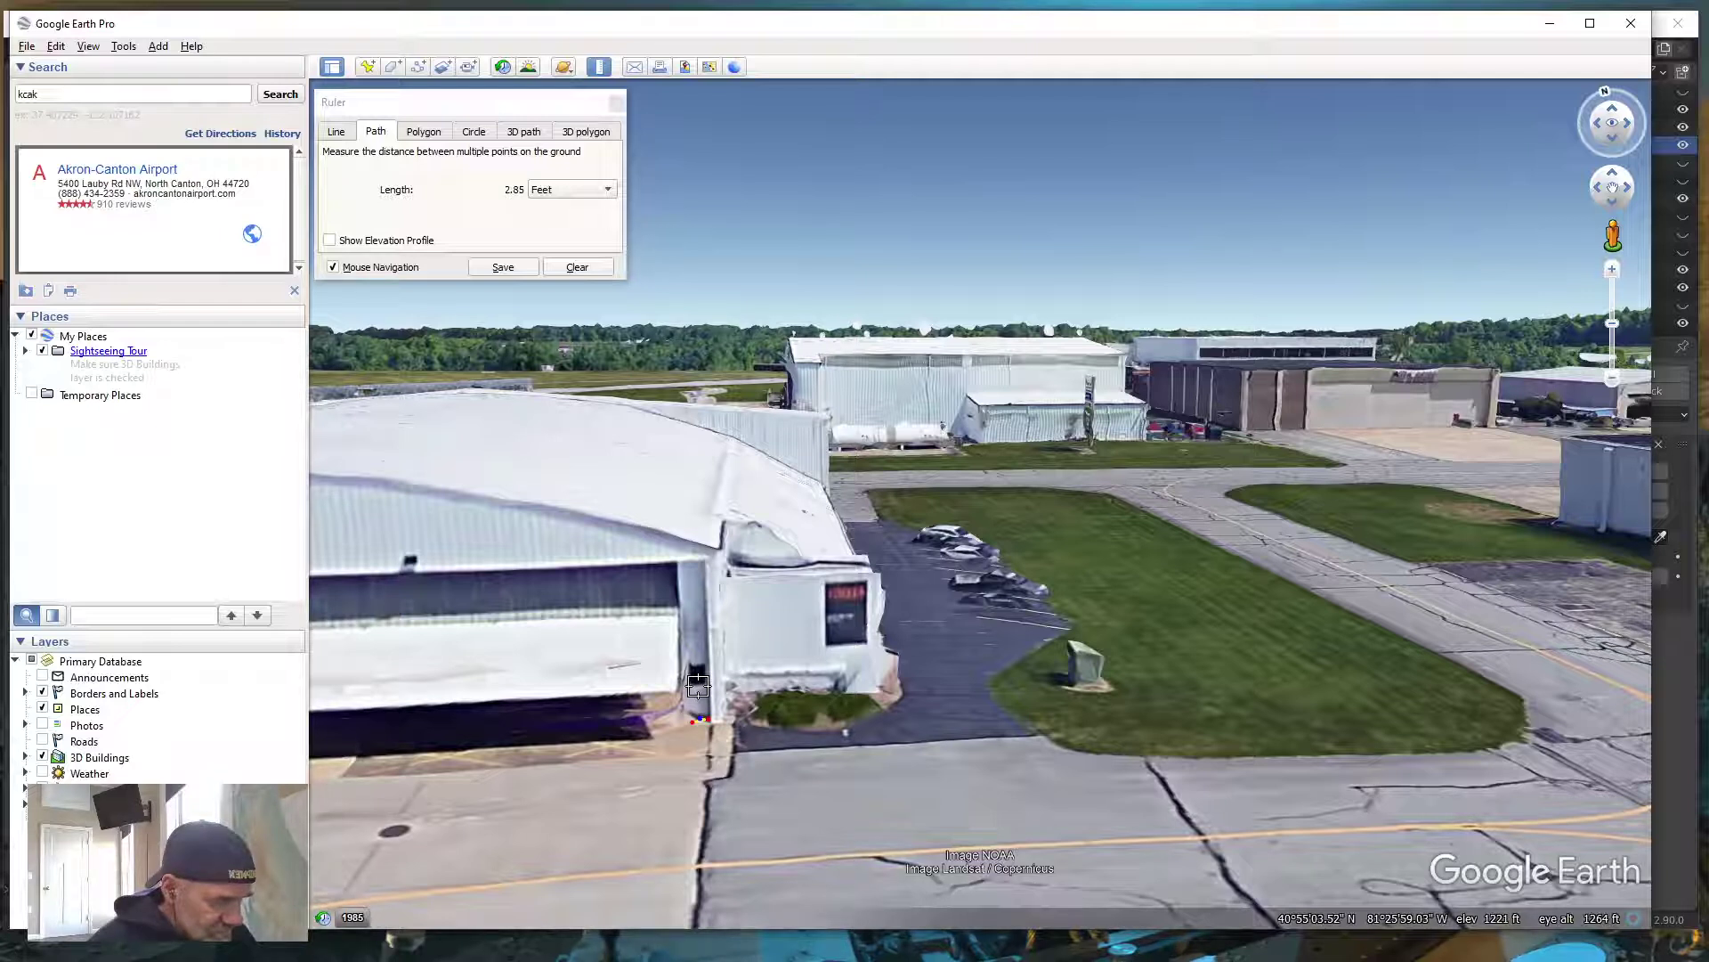
Clear the path measurement, measure the height of the small door's dark window with a 3D path, and switch back to Blender
left_click(577, 267)
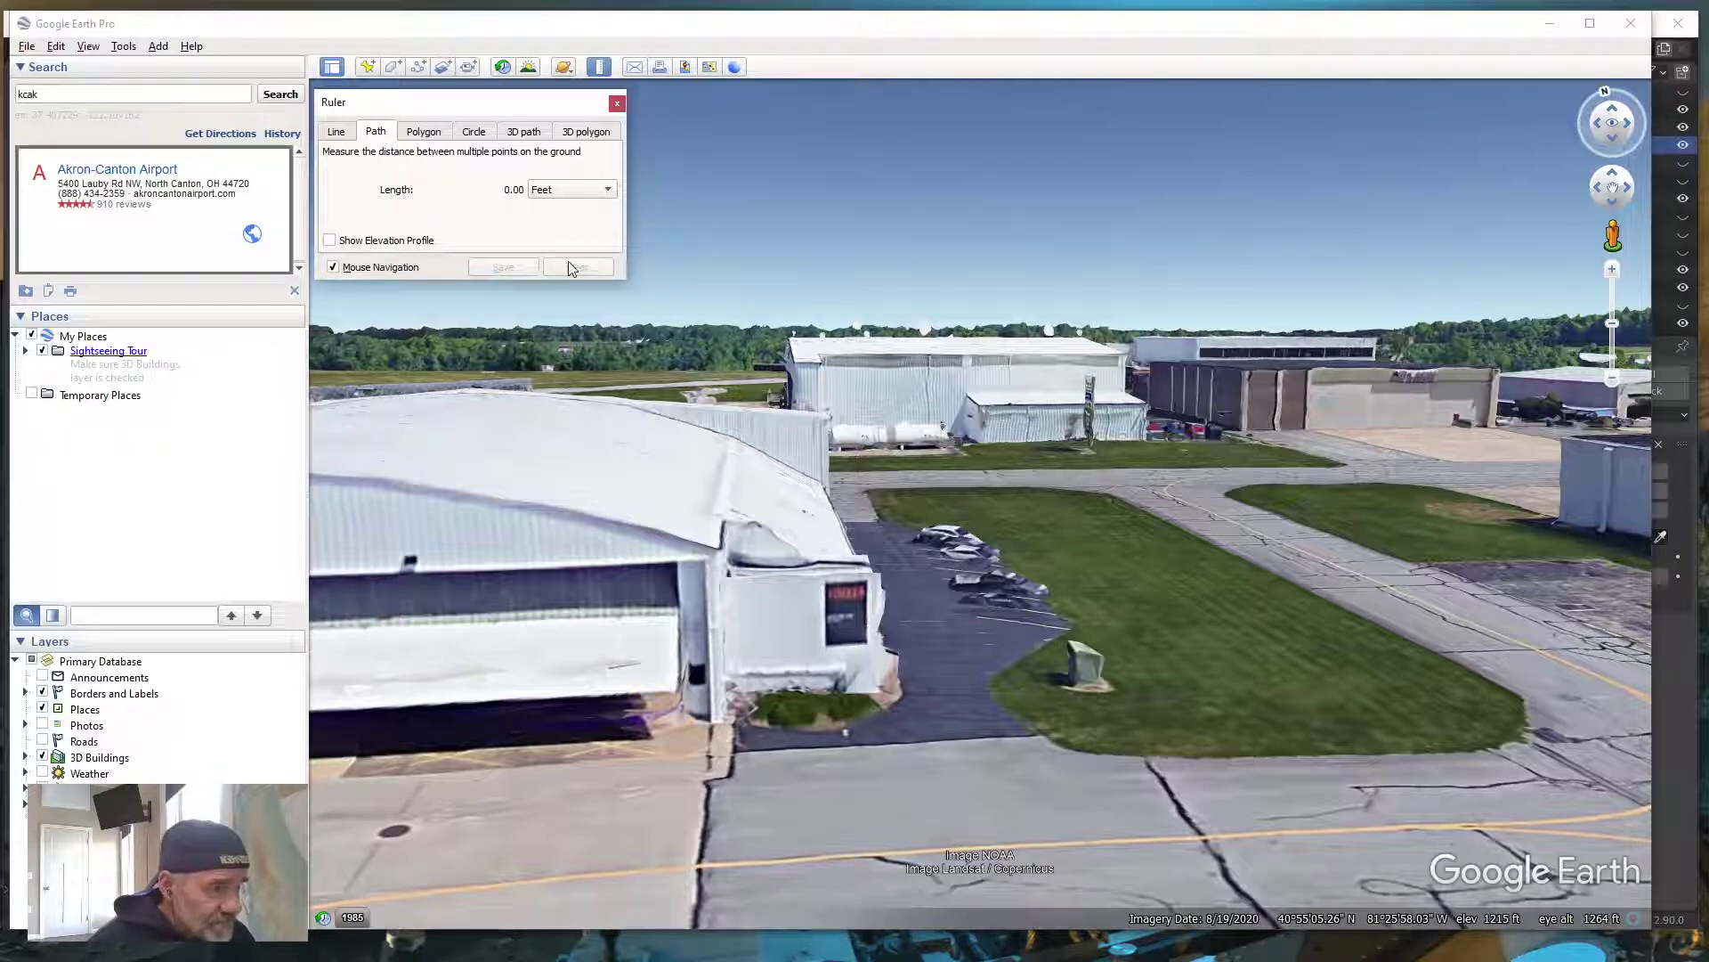
left_click(514, 132)
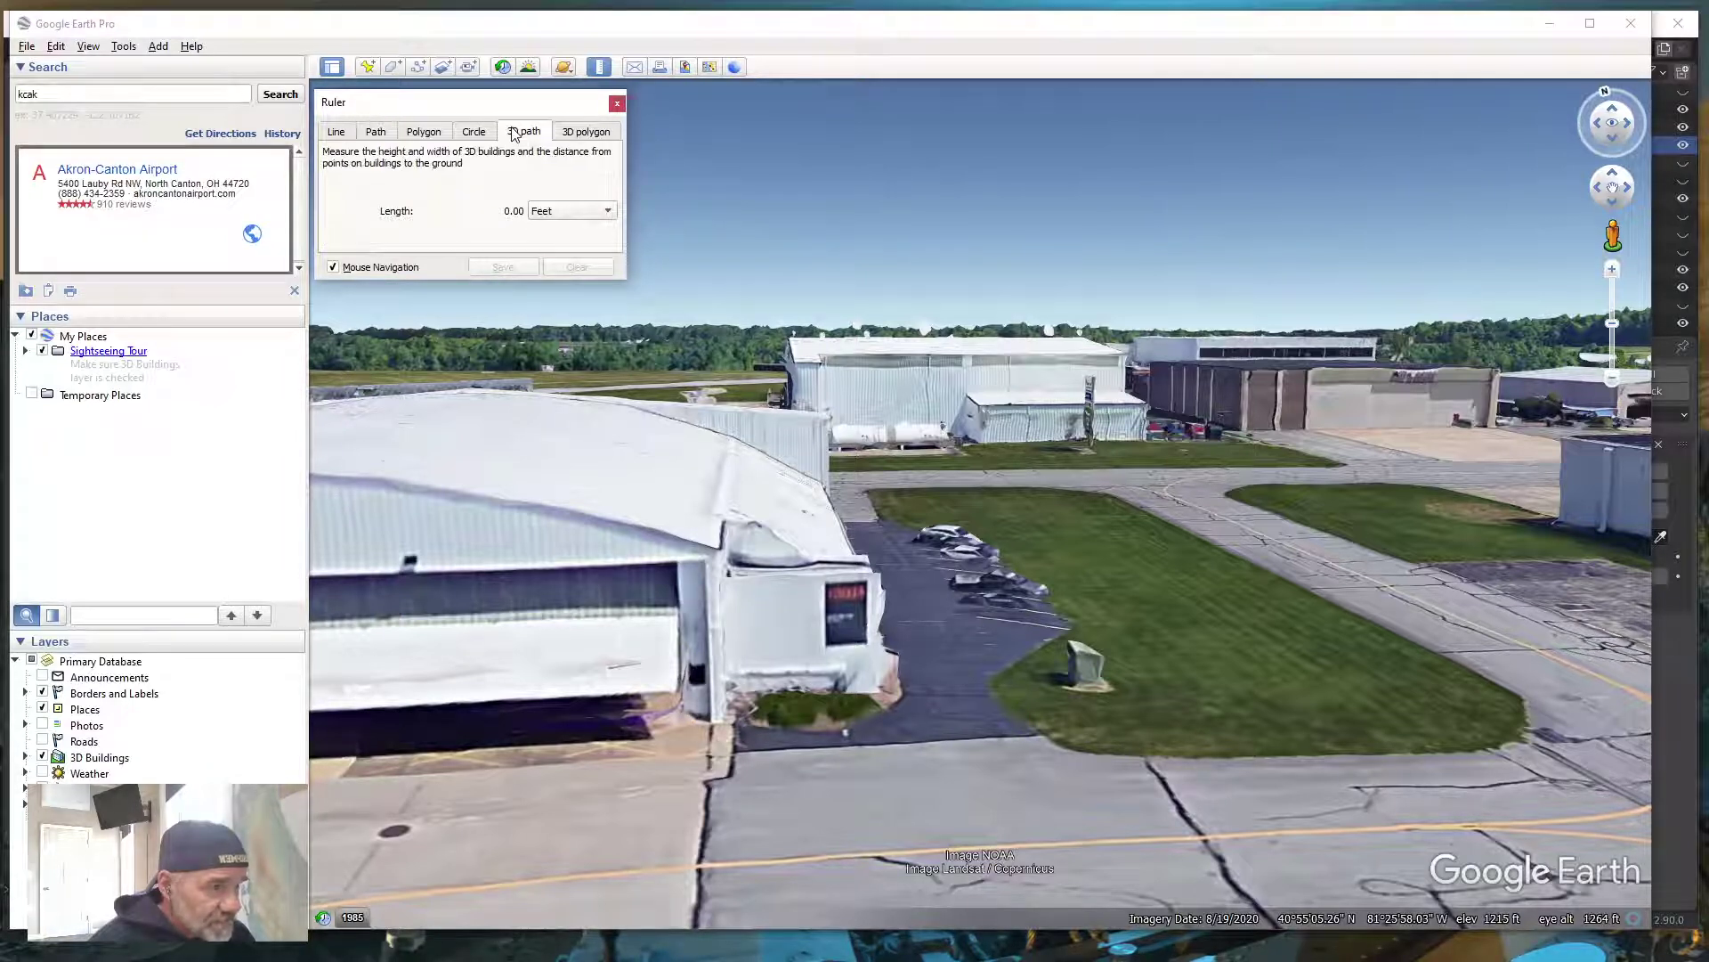
left_click(697, 683)
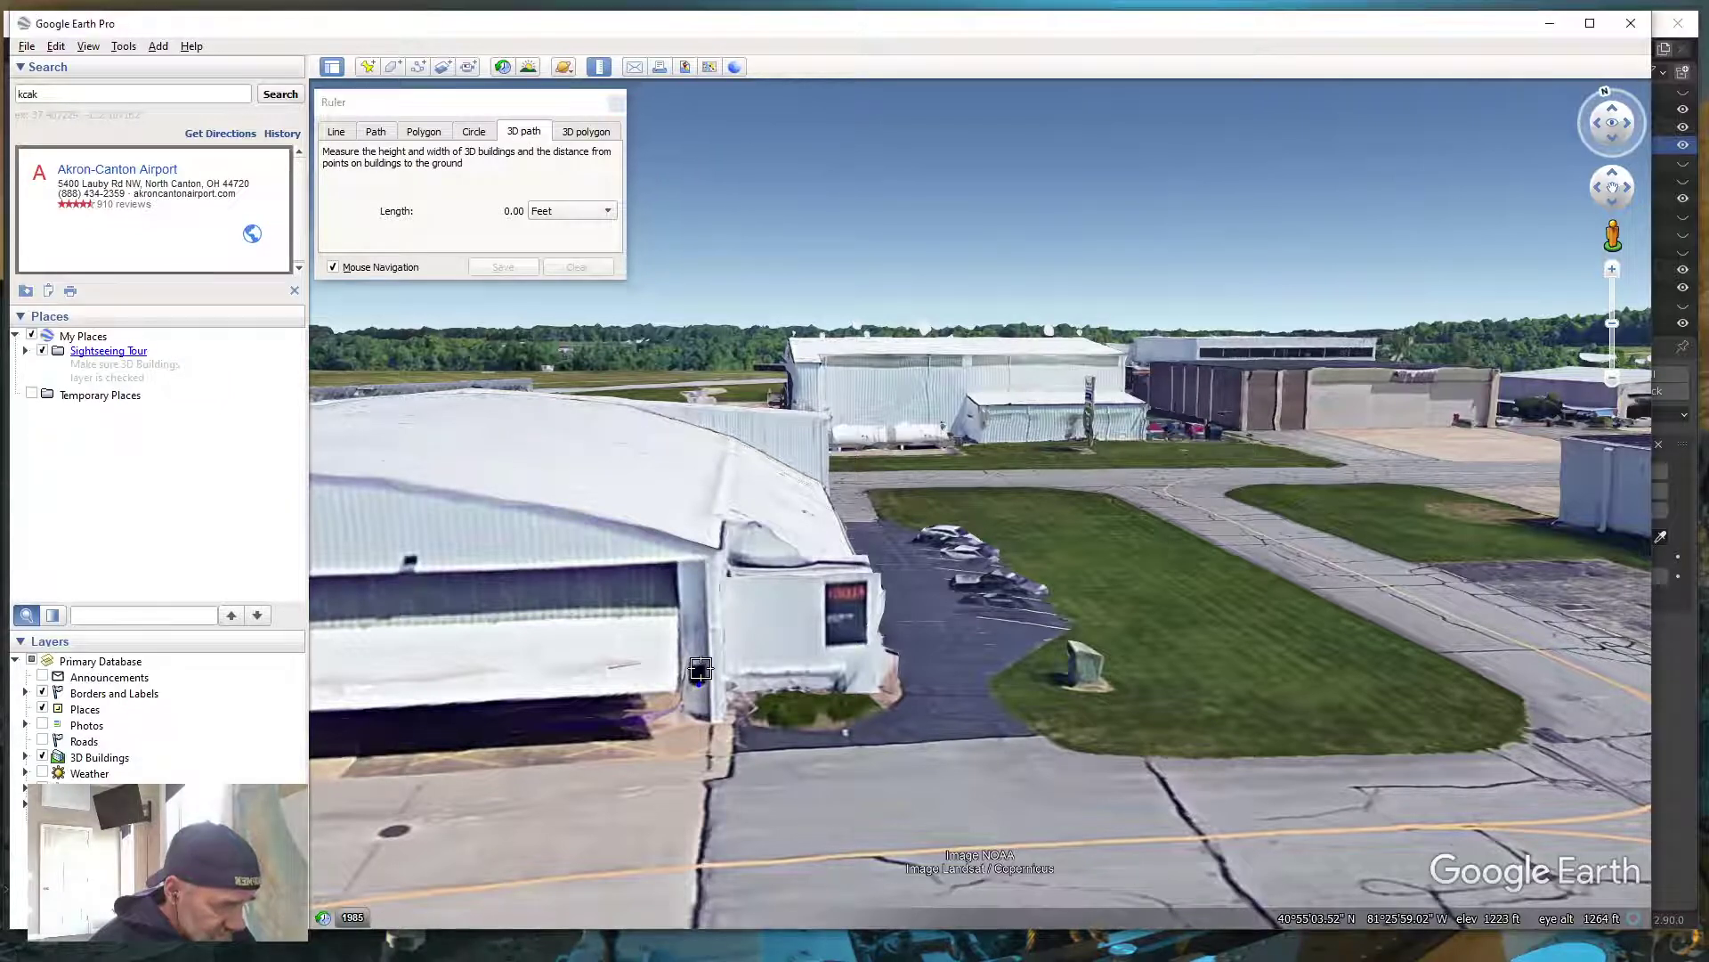
left_click(700, 670)
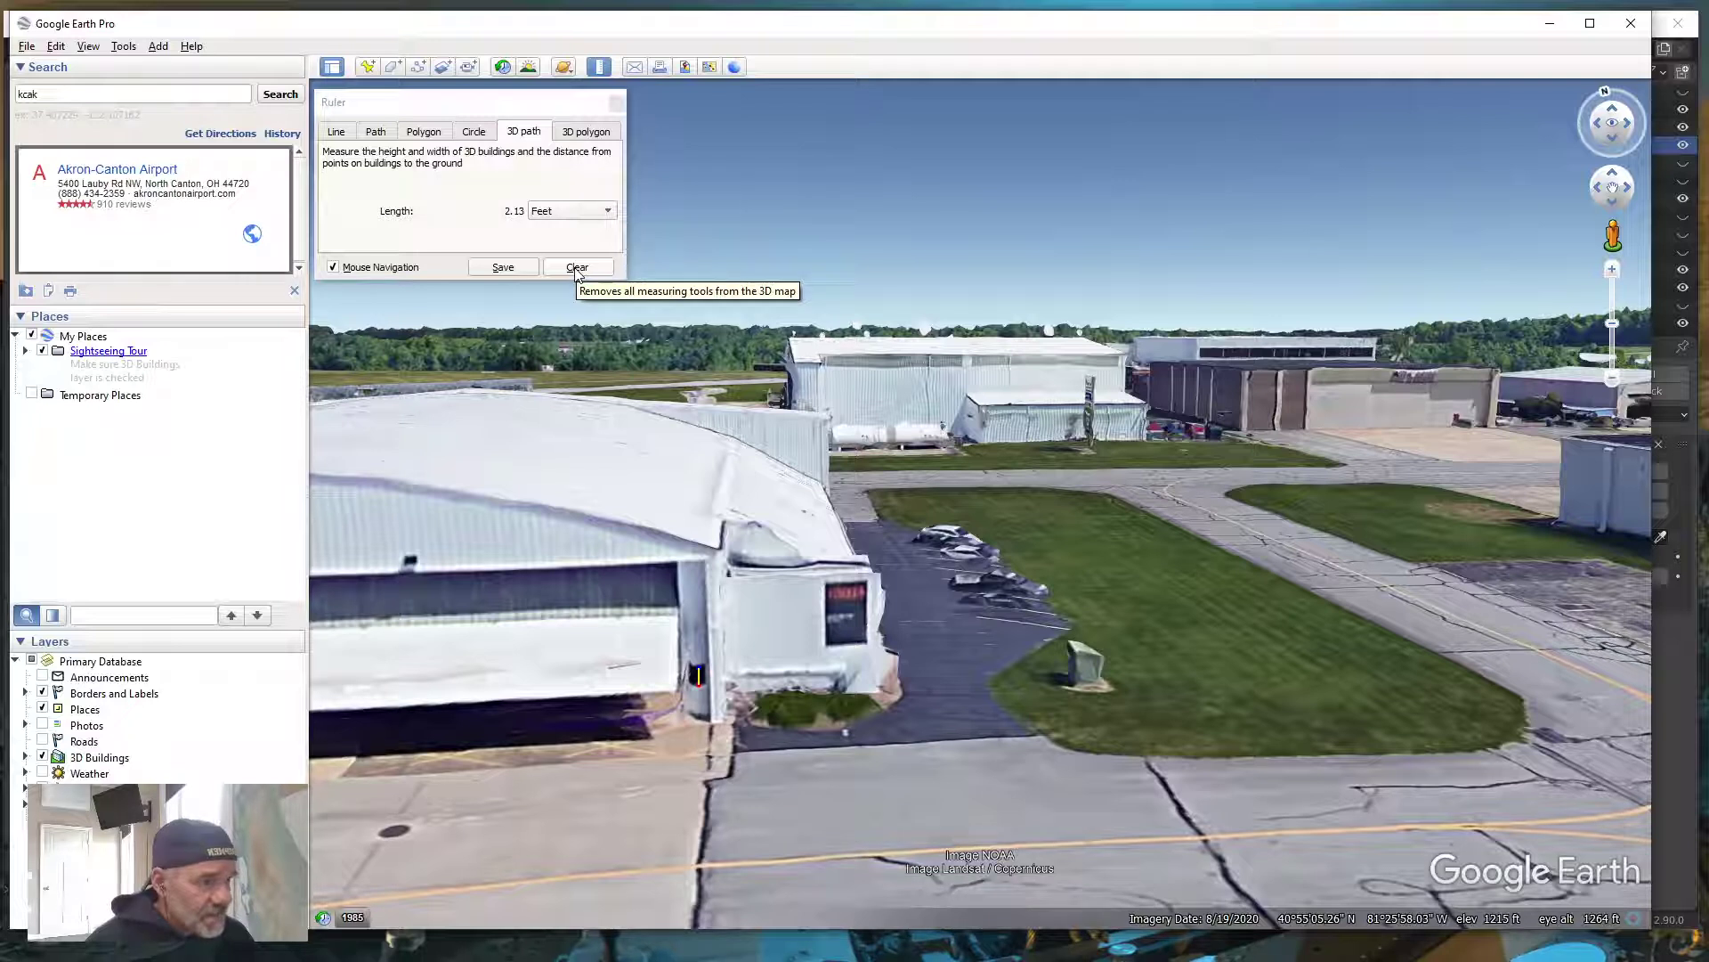
left_click(1554, 28)
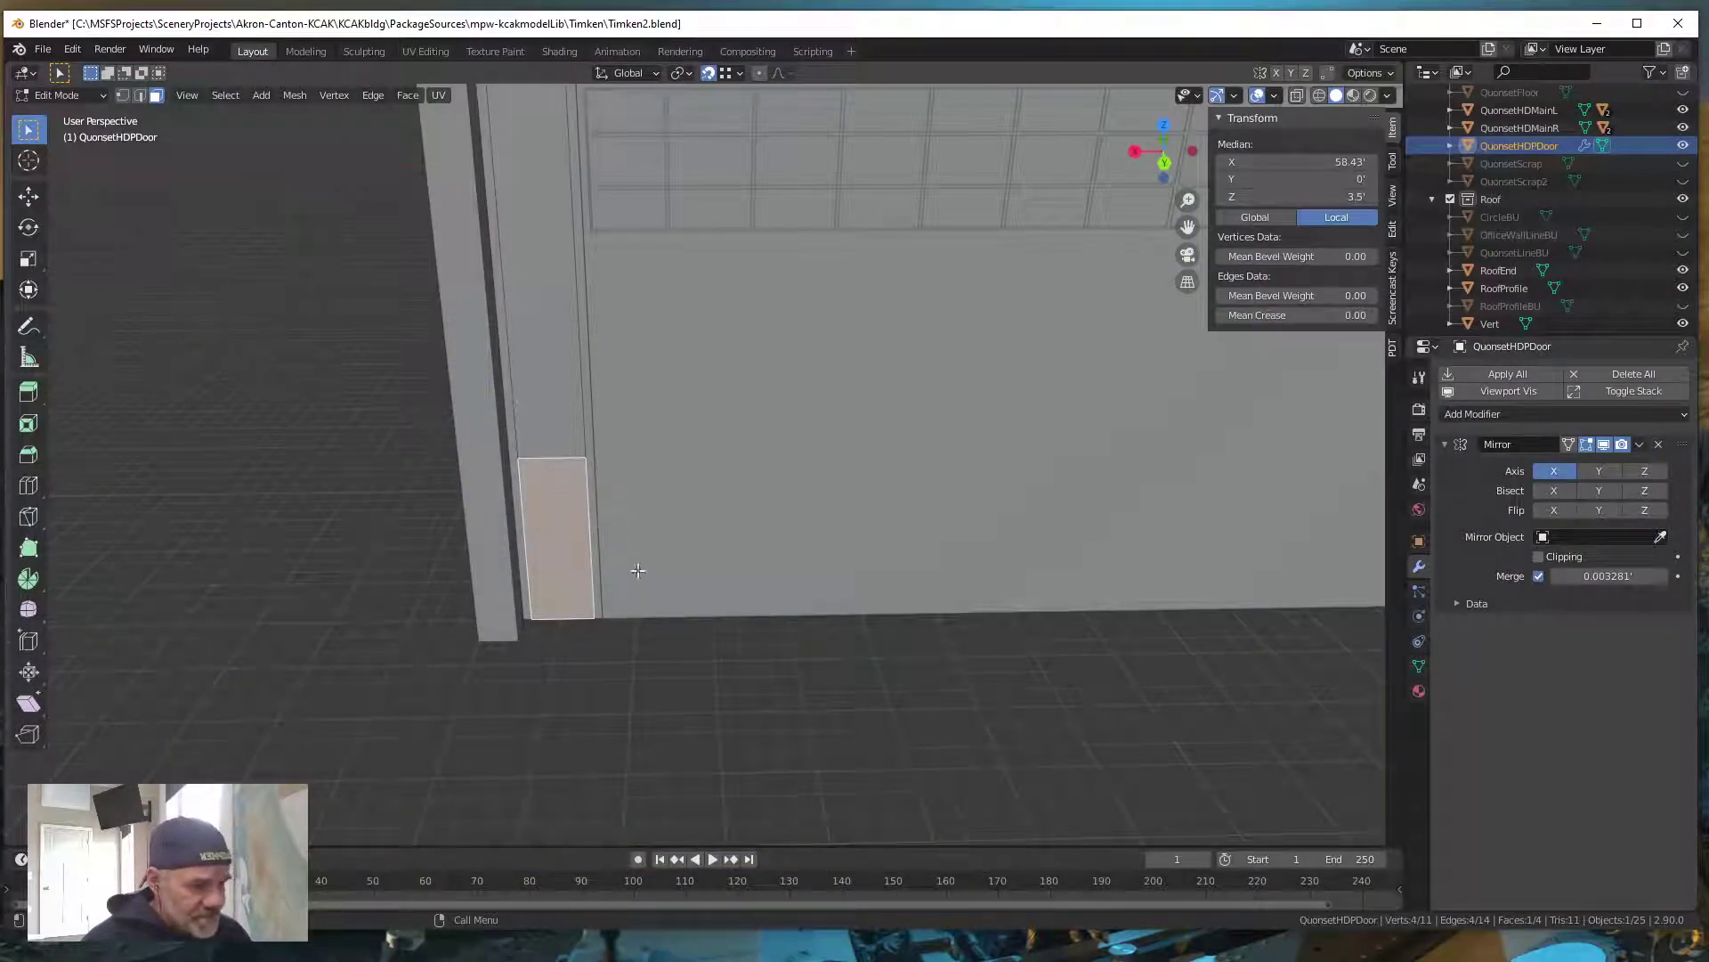
Select the wall faces surrounding the small door face and separate them from QuonsetHDPDoor into their own object
middle_click_drag(661, 577, 658, 567)
scroll(659, 572, "down", 5)
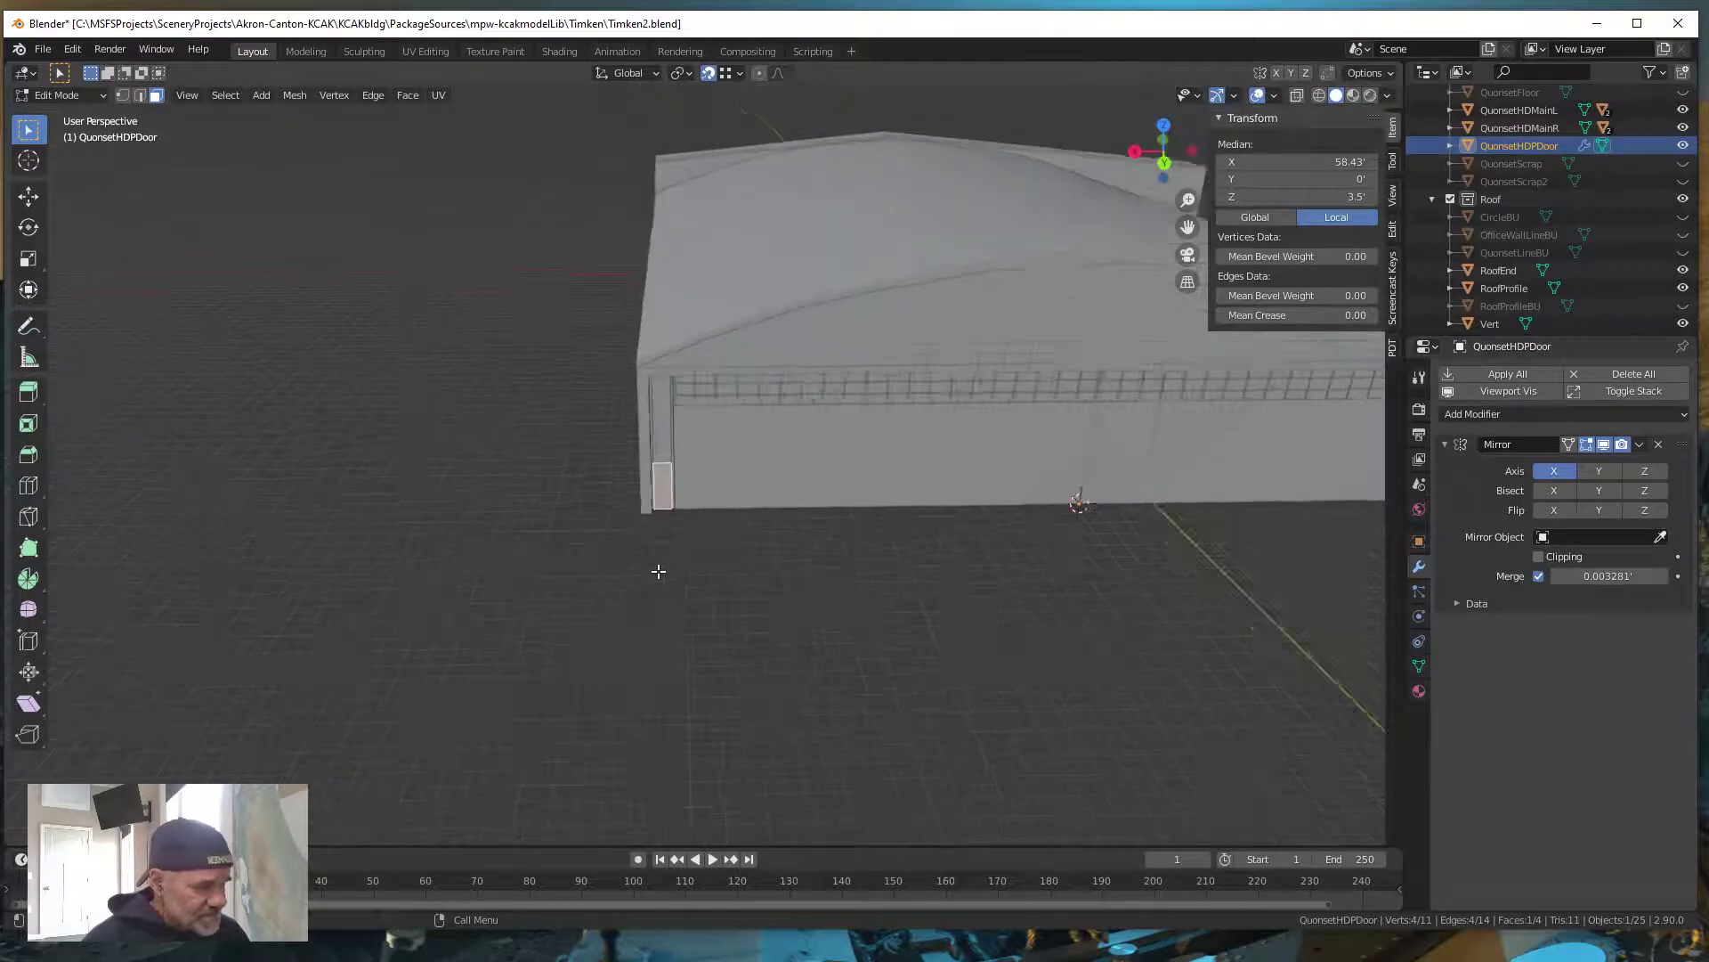
scroll(660, 572, "up", 5)
scroll(665, 576, "up", 4)
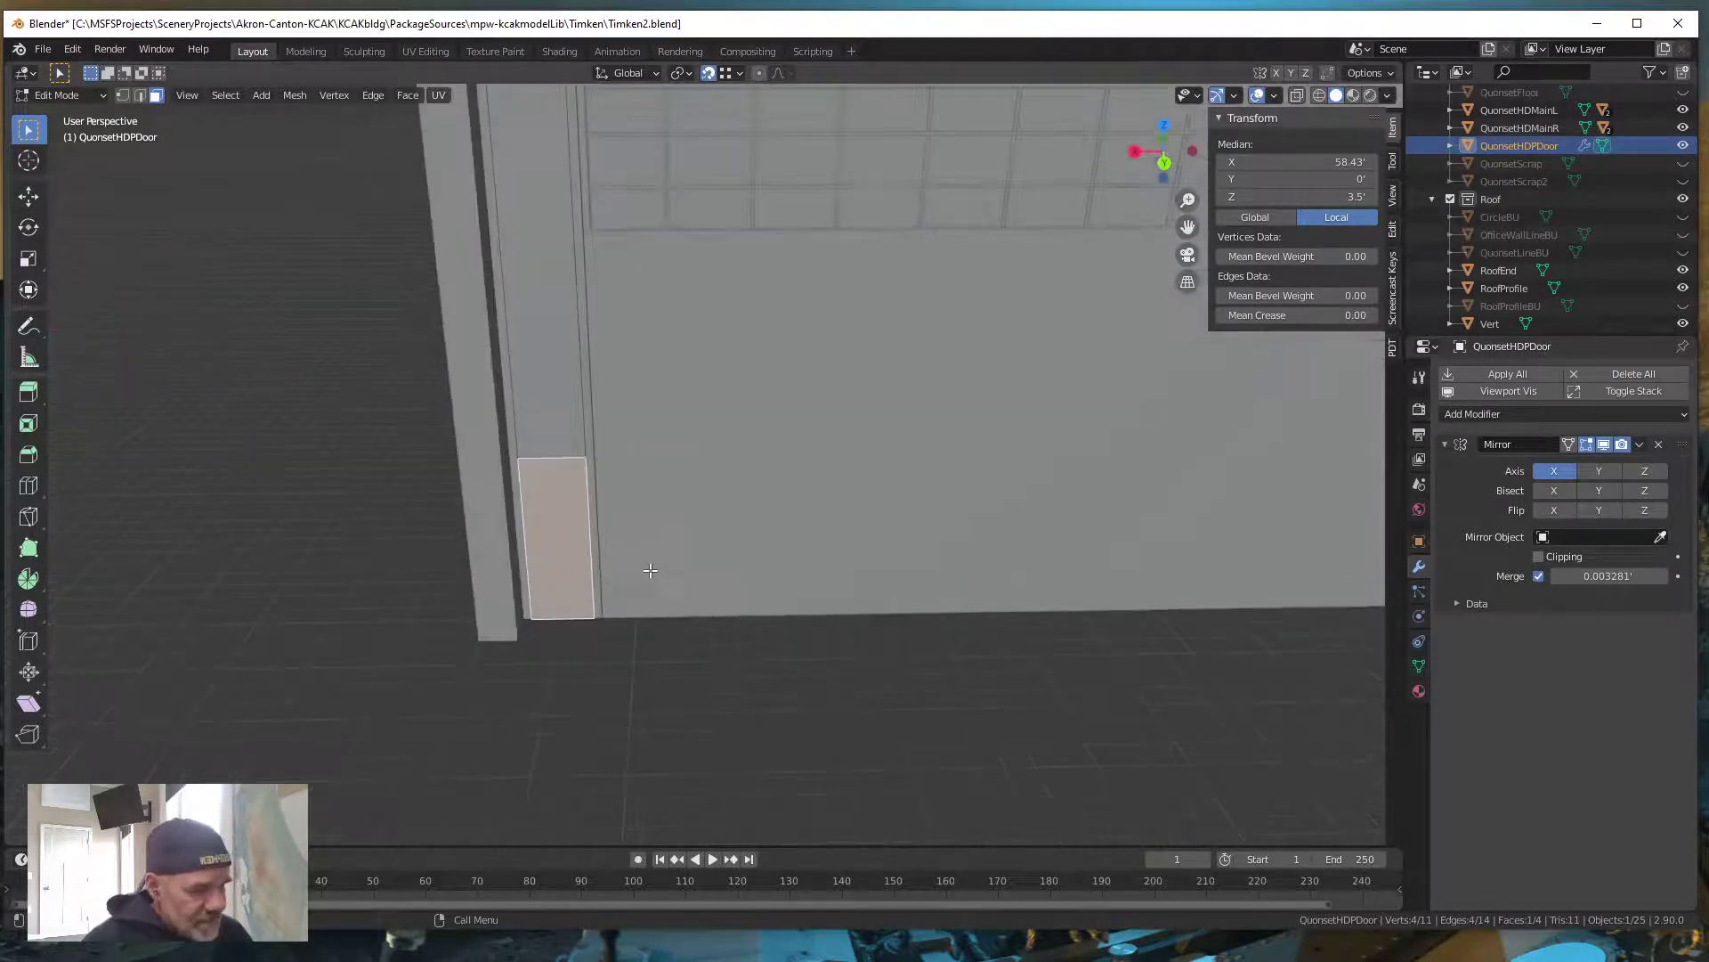
middle_click_drag(581, 585, 727, 582, "shift")
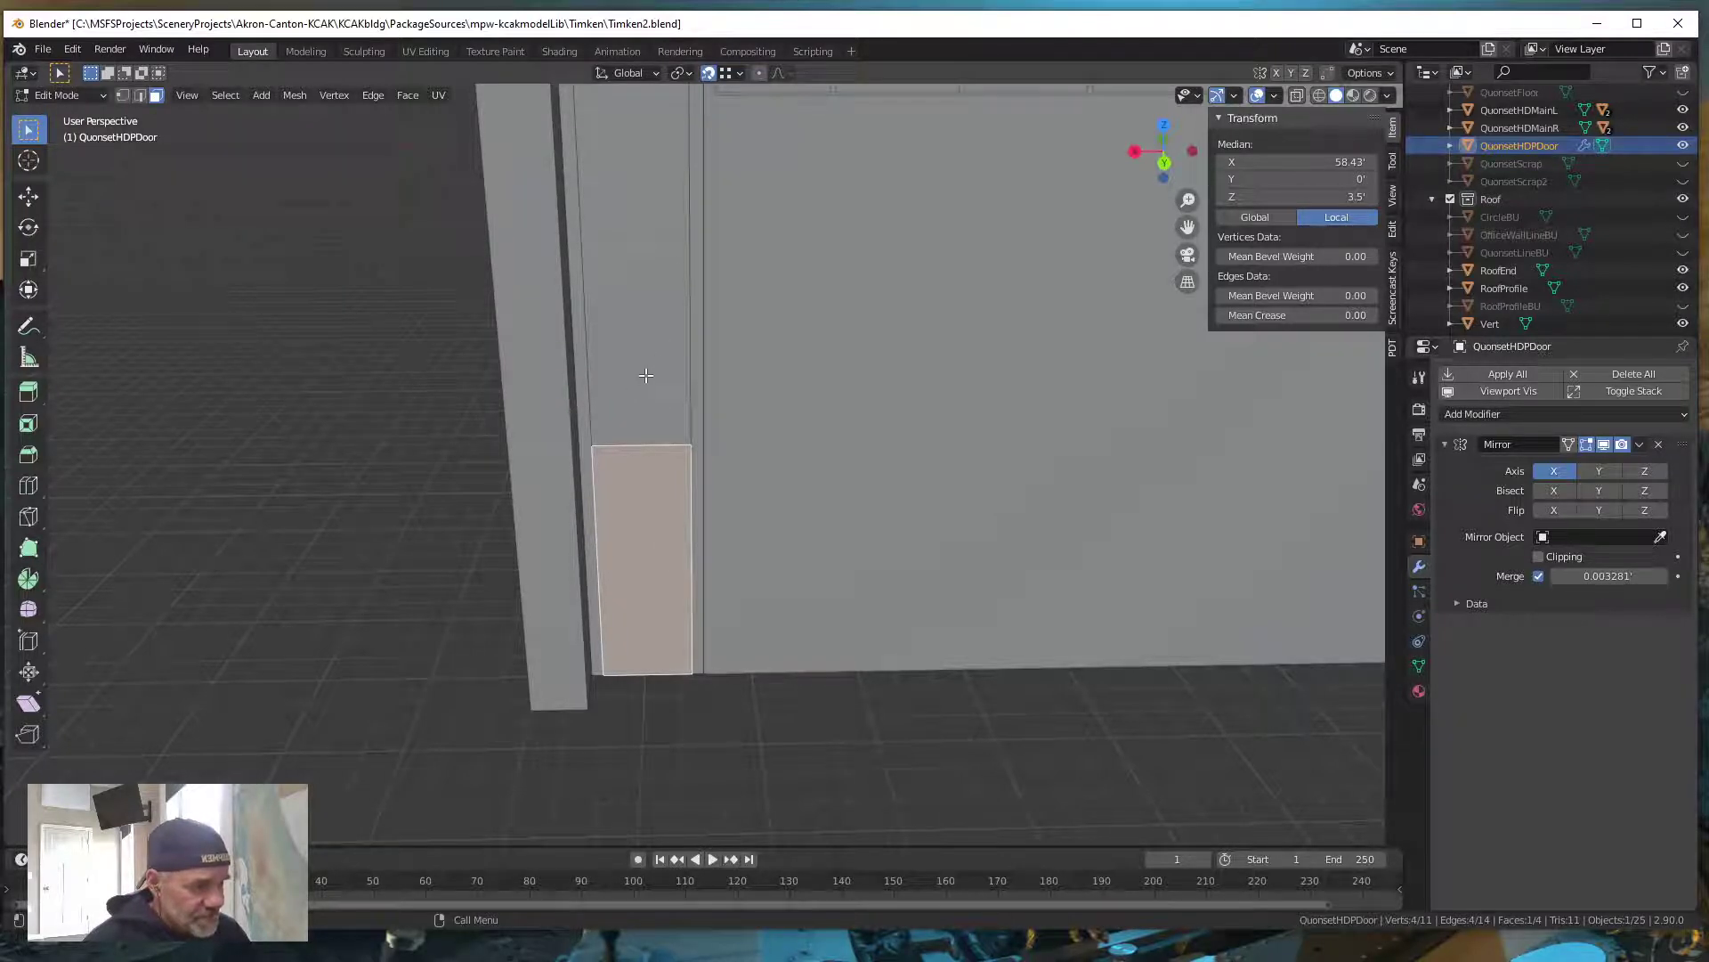
scroll(644, 411, "down", 5)
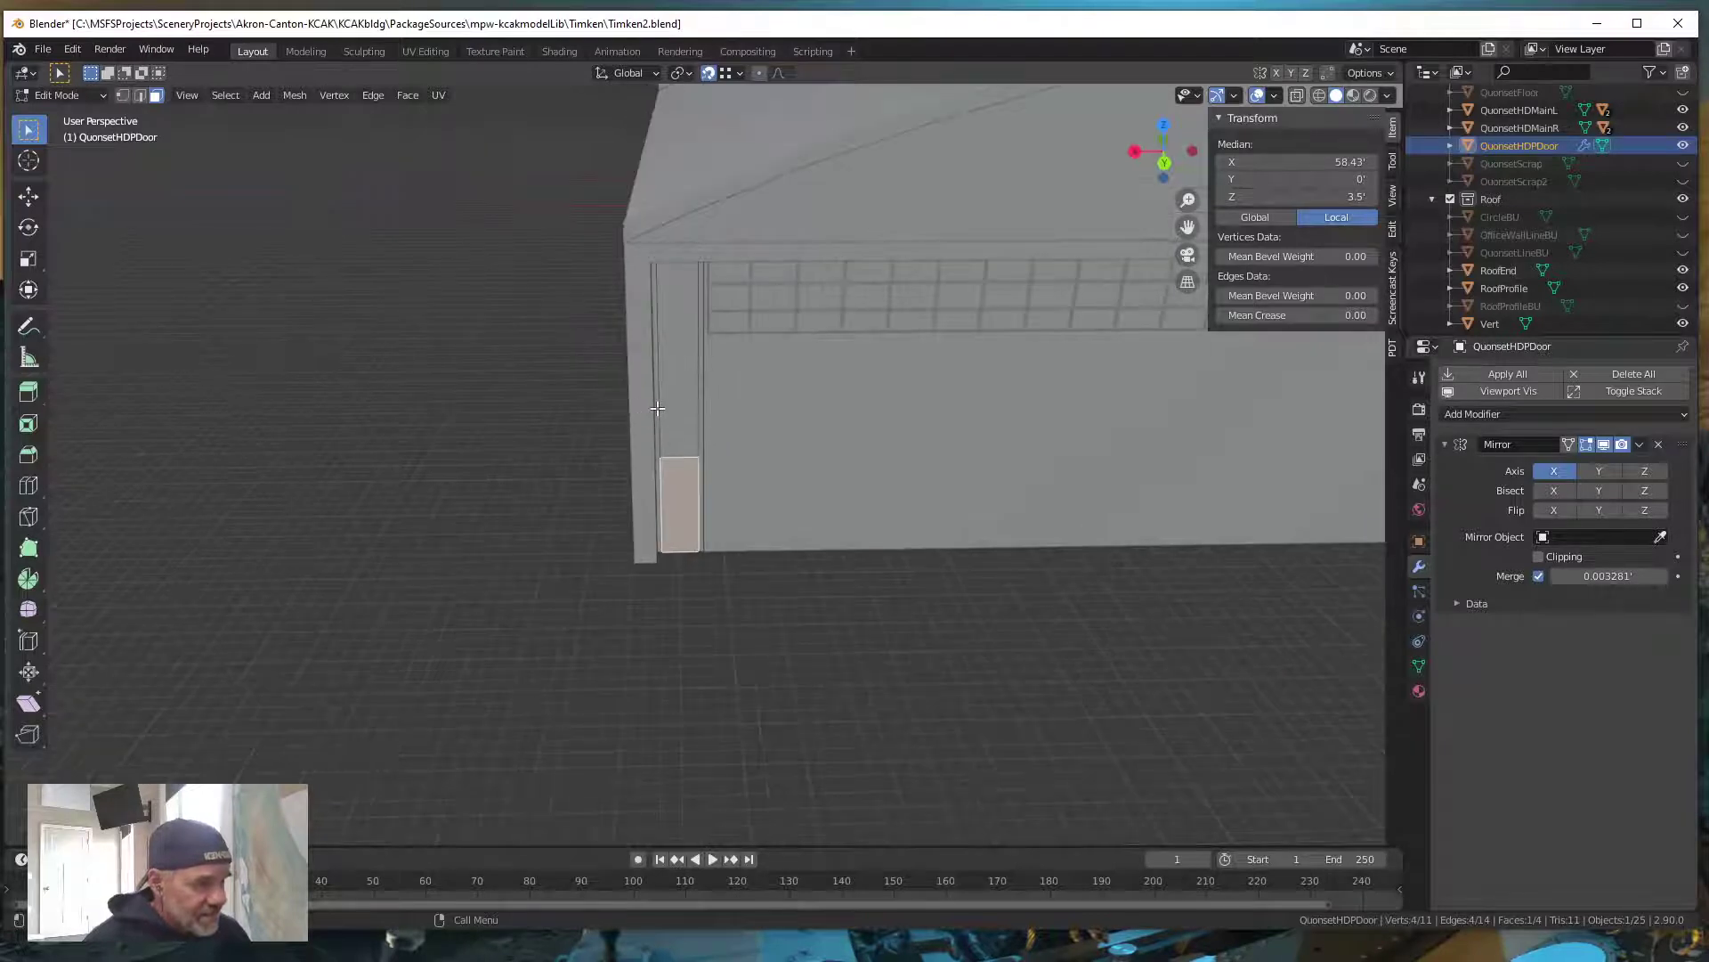
middle_click_drag(645, 409, 681, 396)
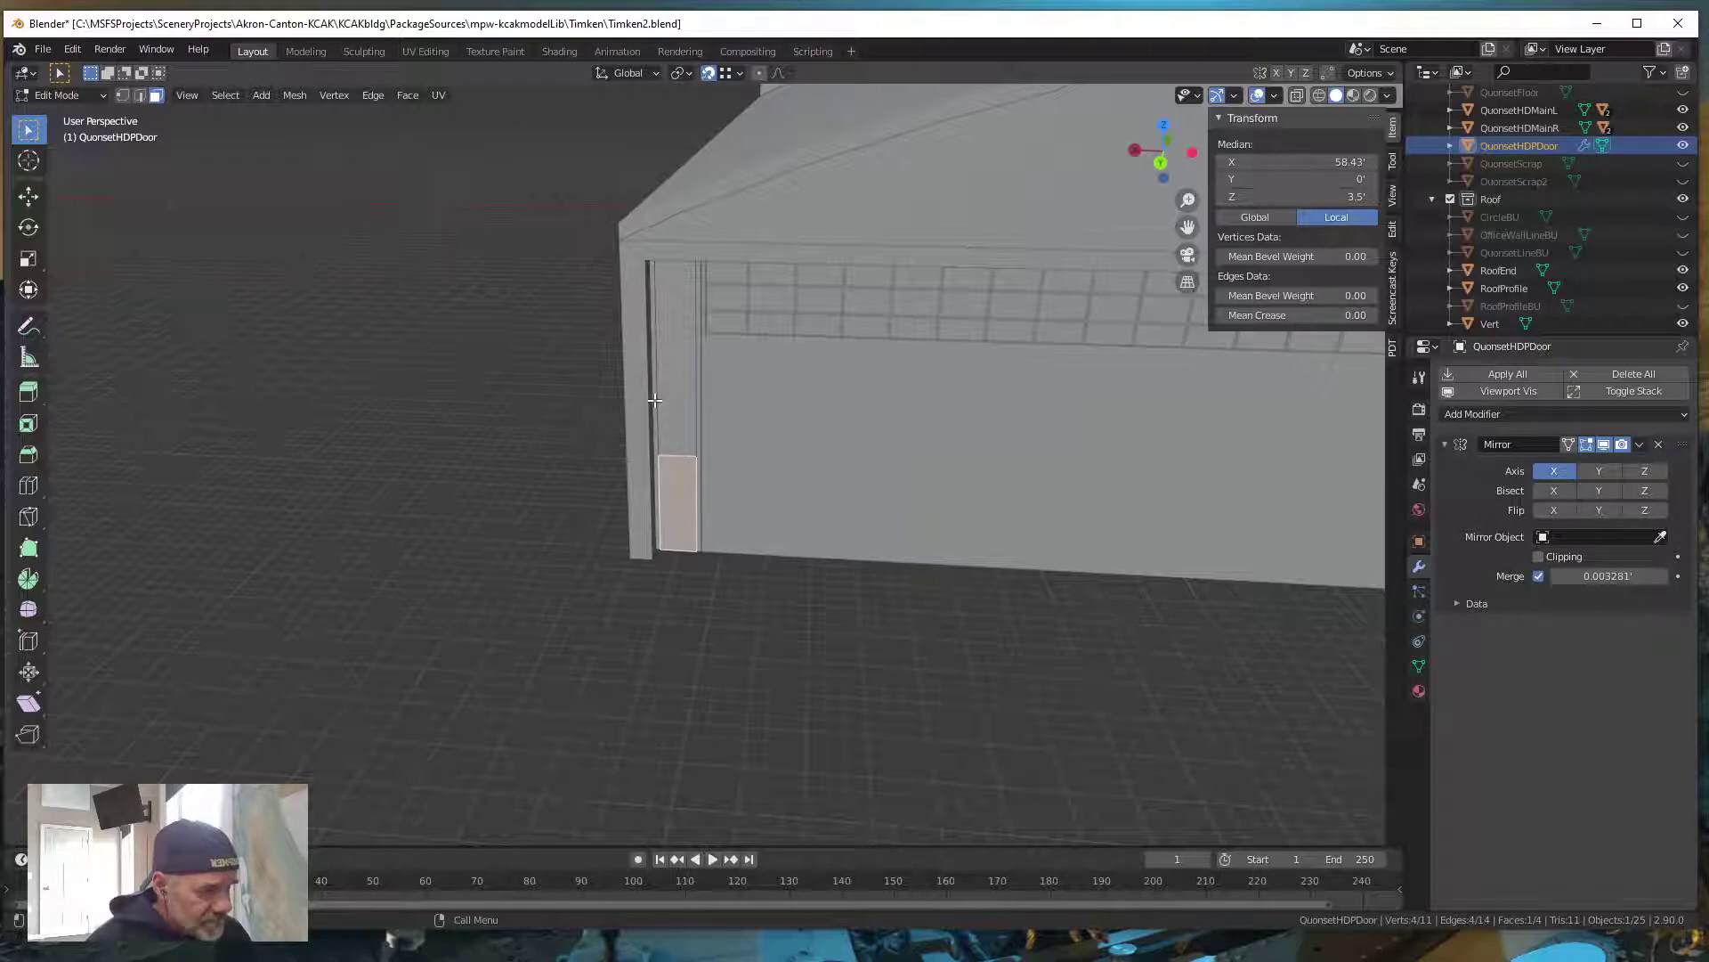
left_click(657, 402, "shift")
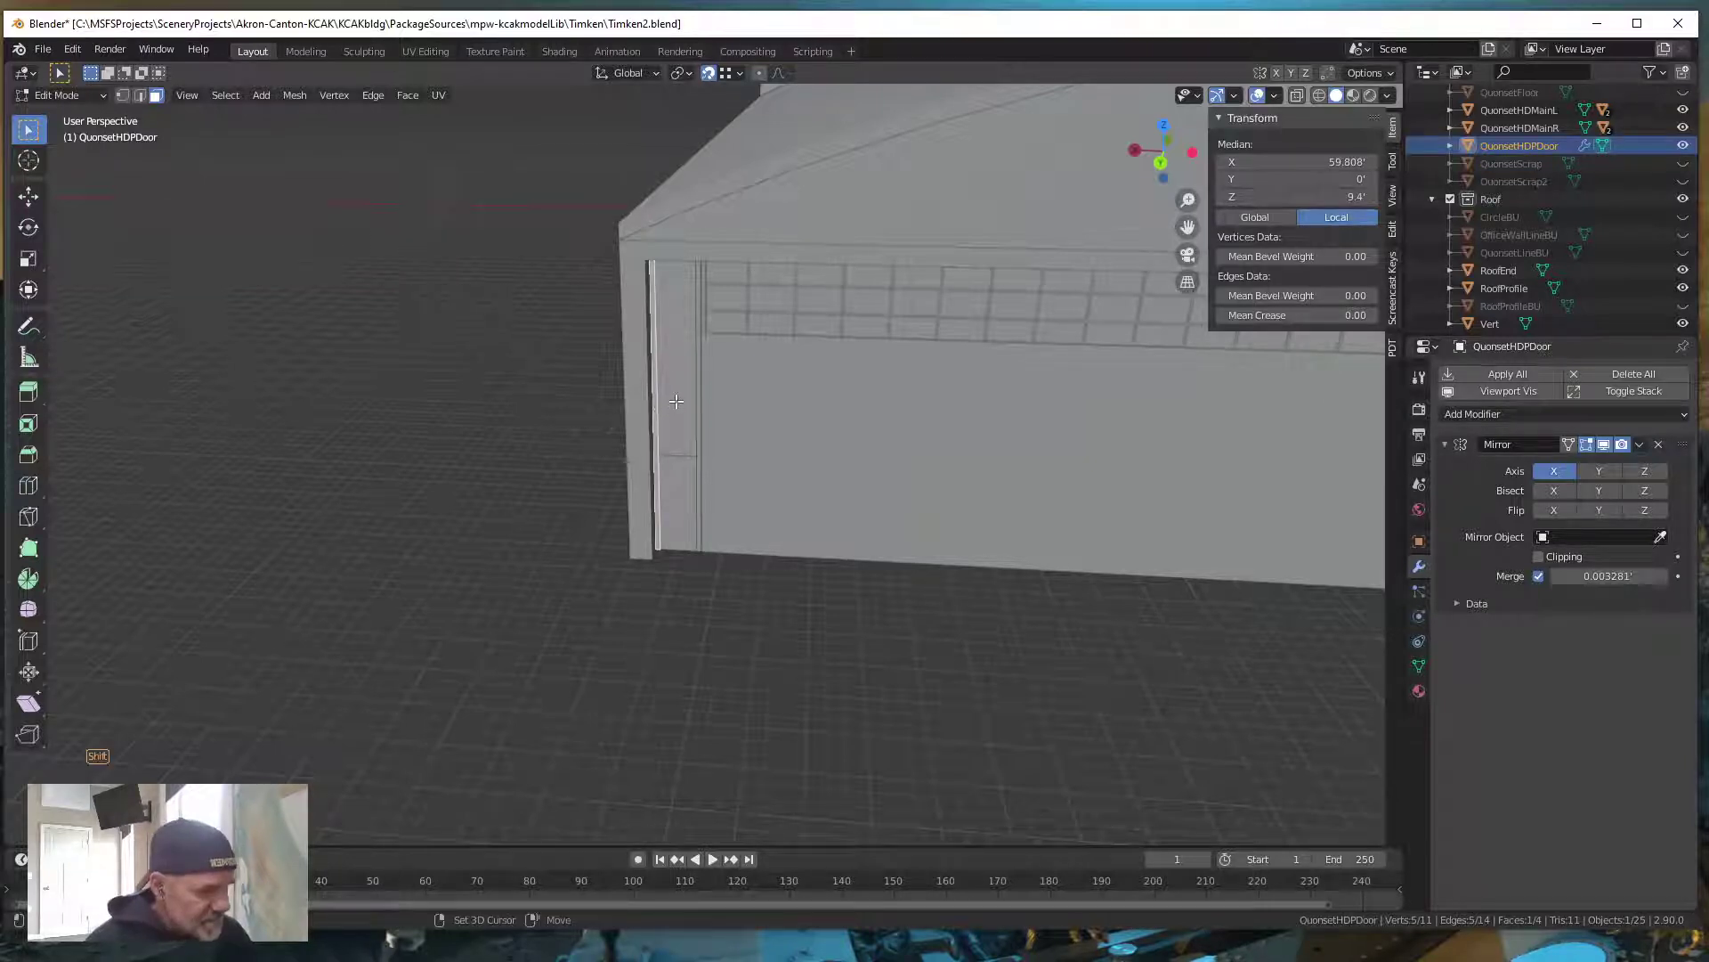
key("ctrl+l")
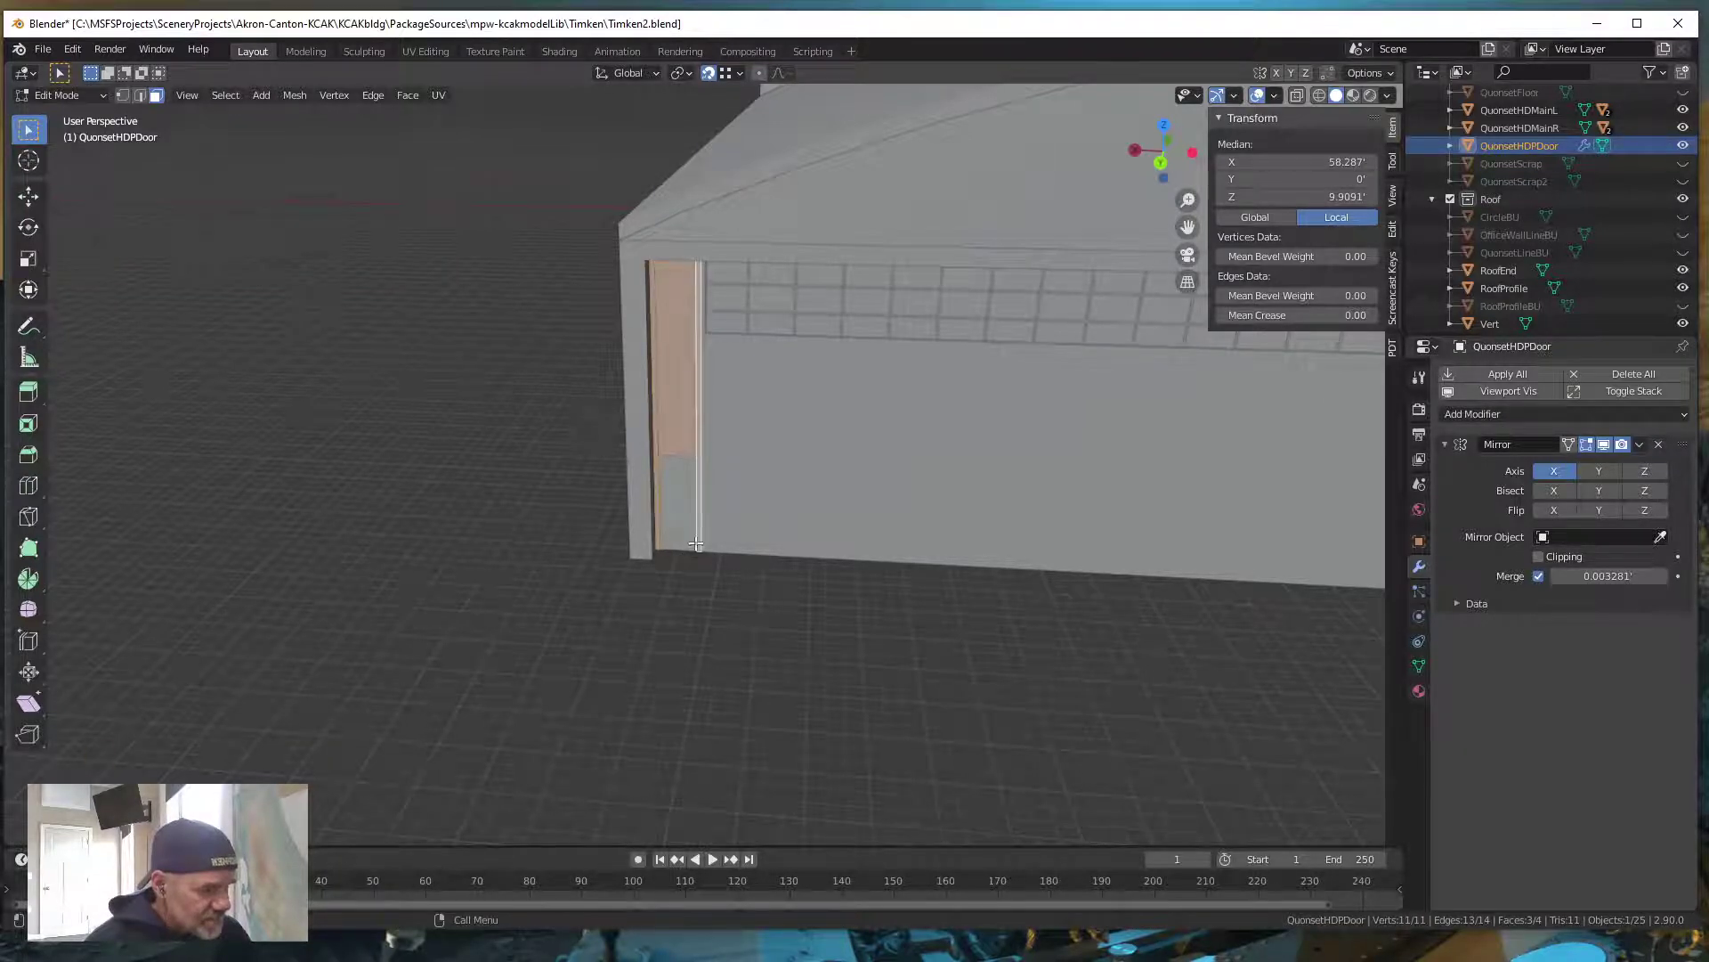
scroll(697, 539, "up", 2)
key("p")
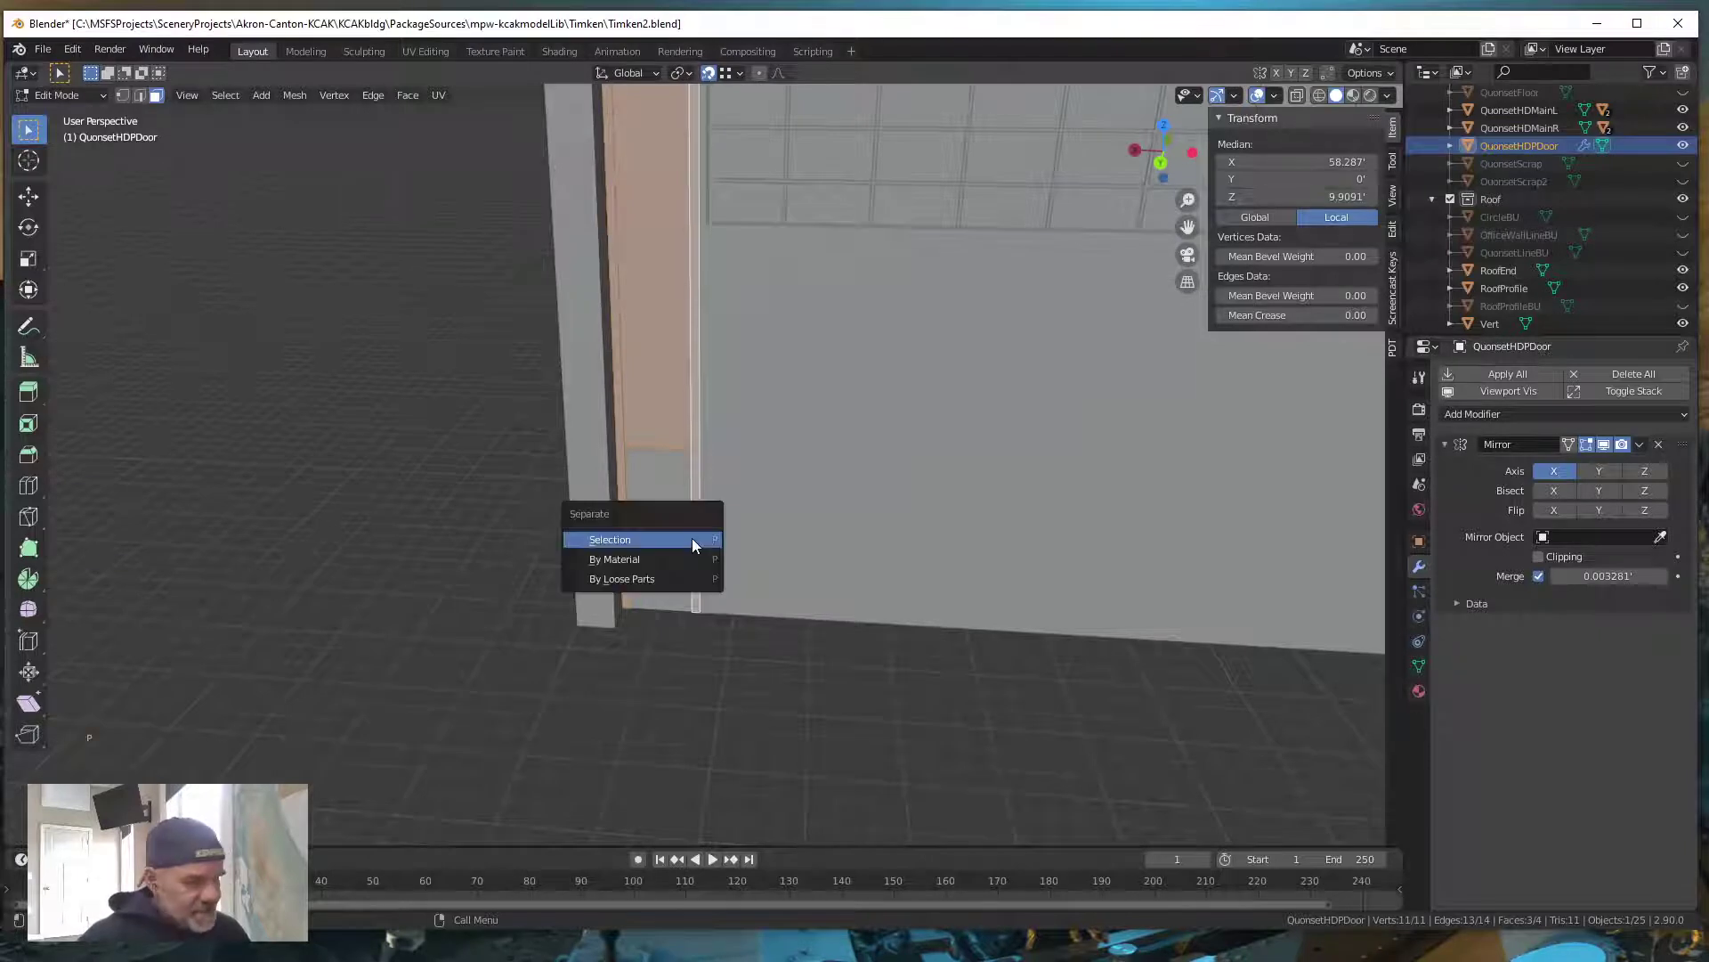
left_click(692, 540)
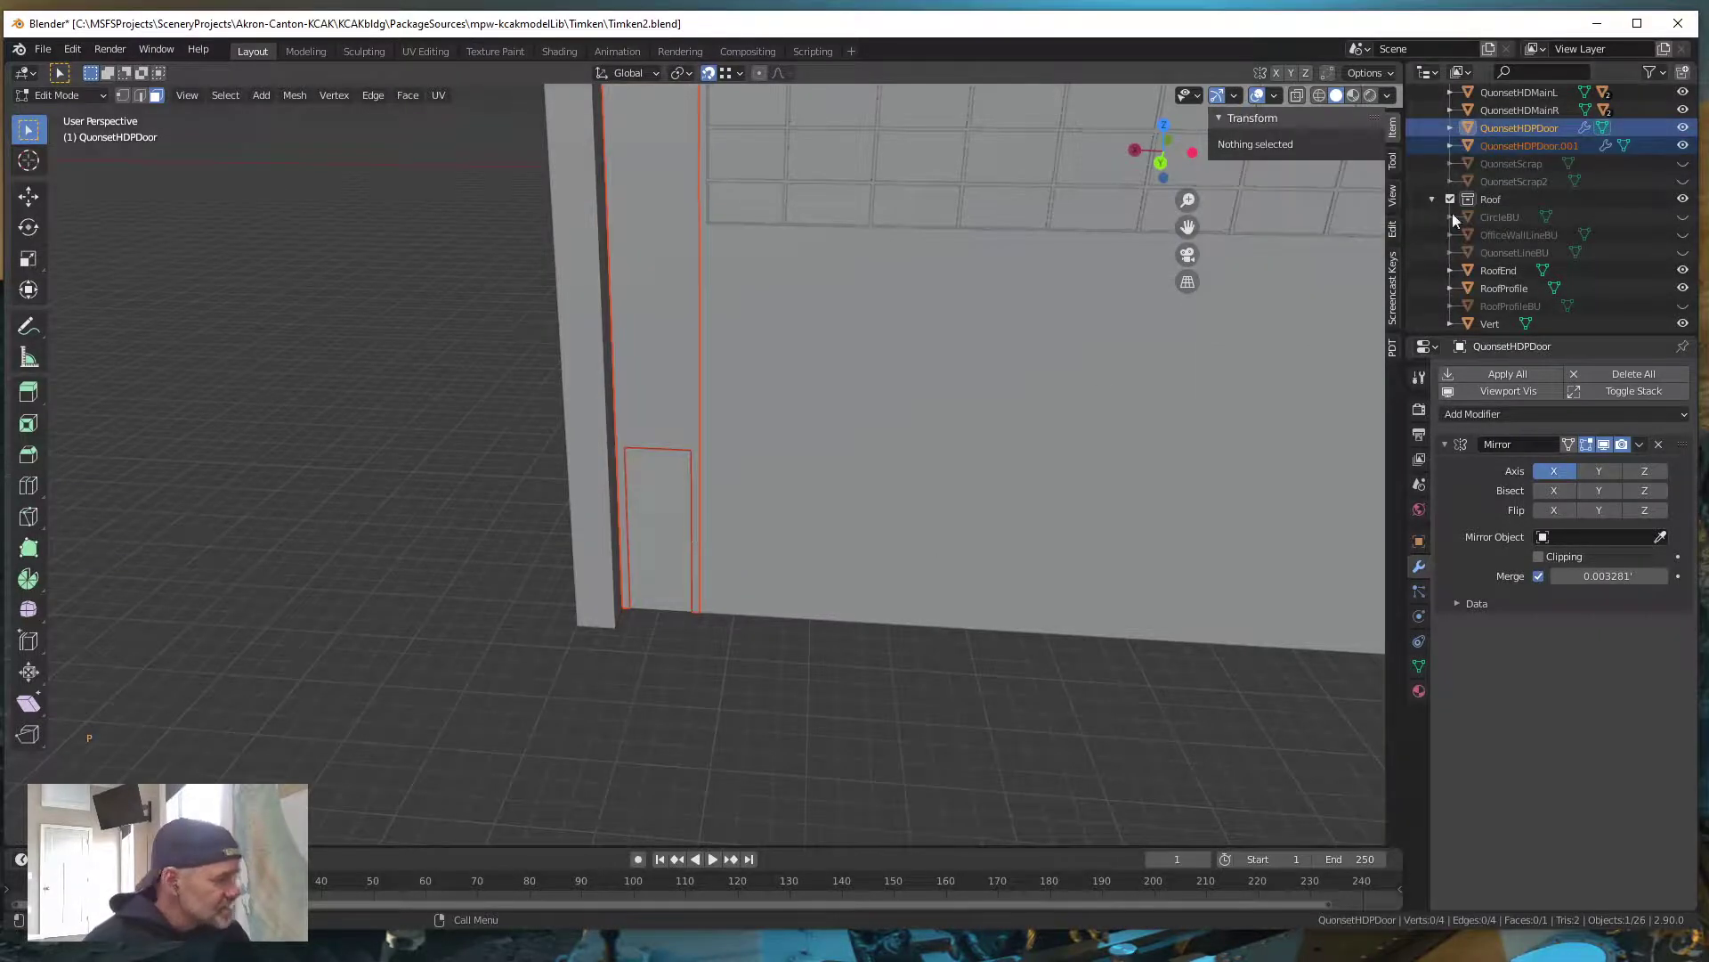
Rename the separated wall object as QuonsetHDPDoorWall
left_click(1574, 143)
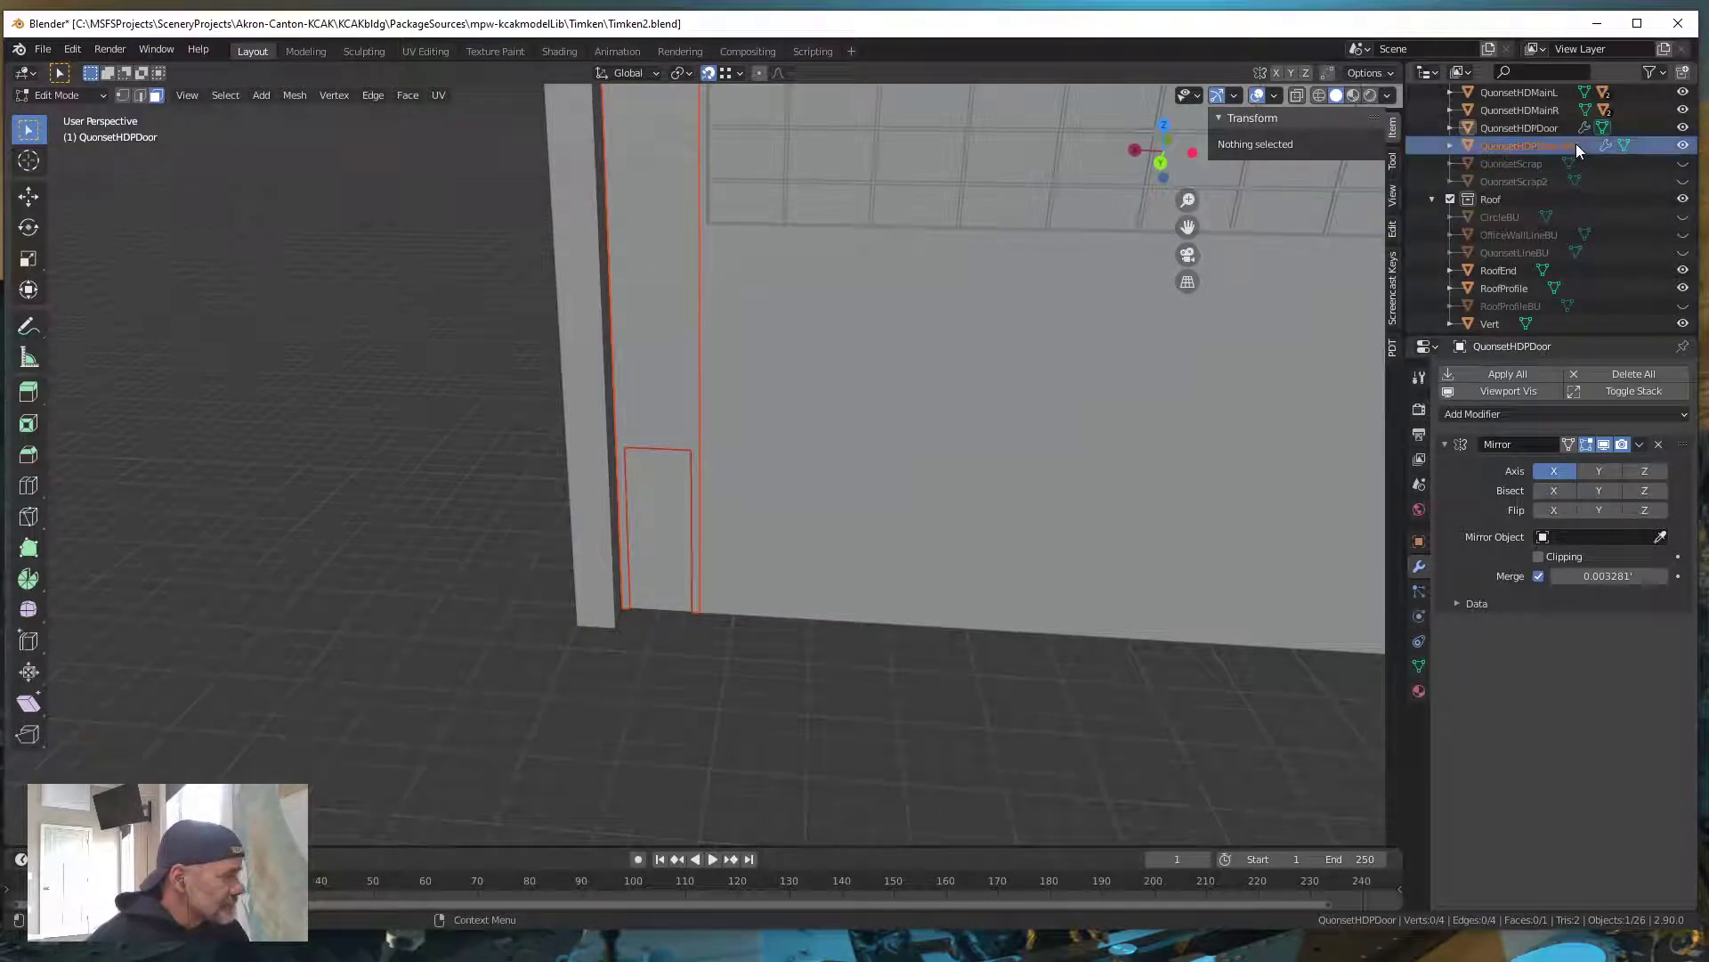
double_click(1581, 147)
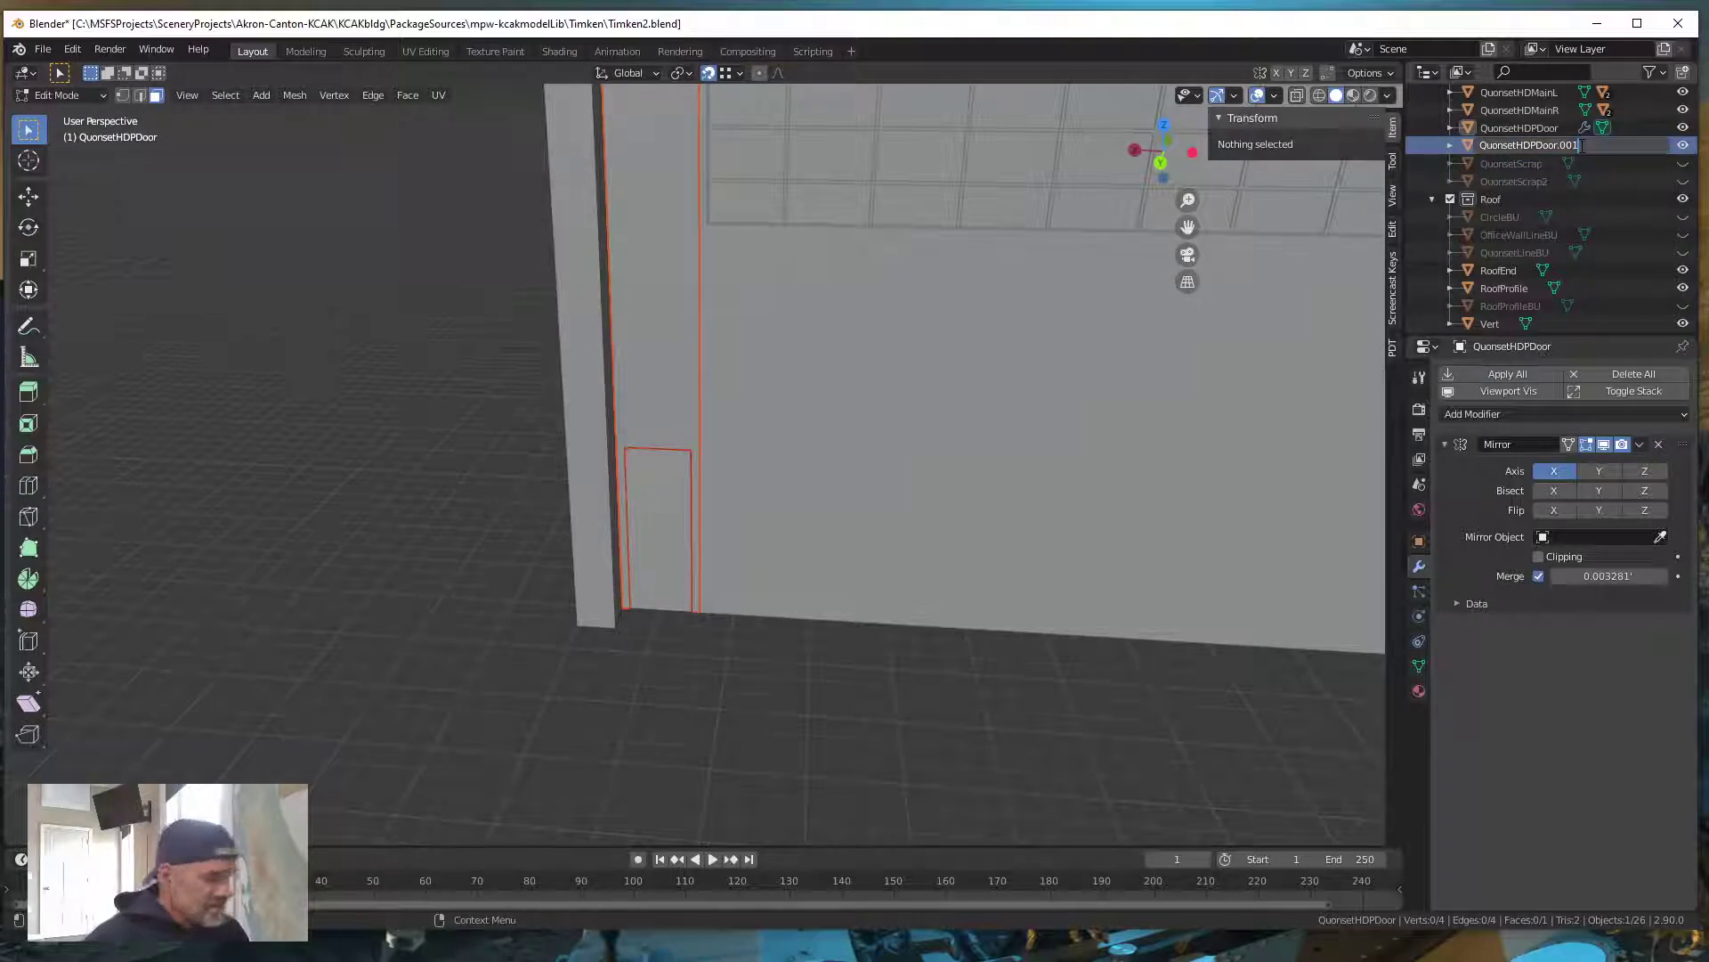
key("BackSpace")
key("BackSpace")
key("BackSpace")
key("BackSpace")
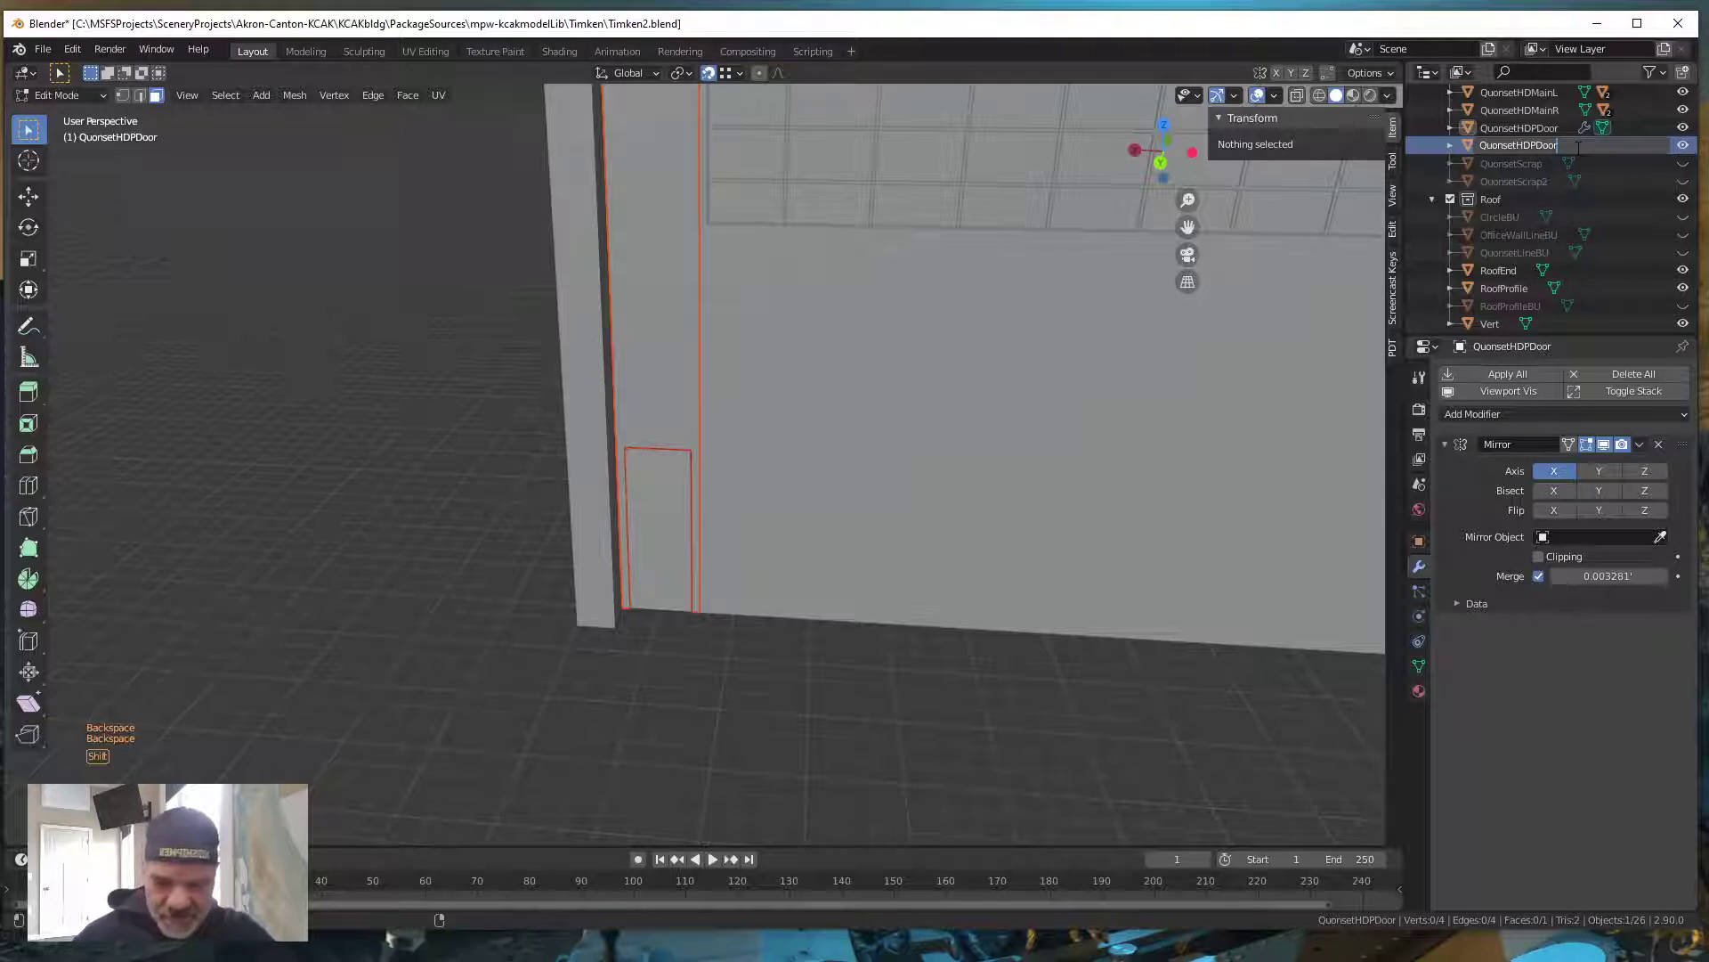
type("Wall")
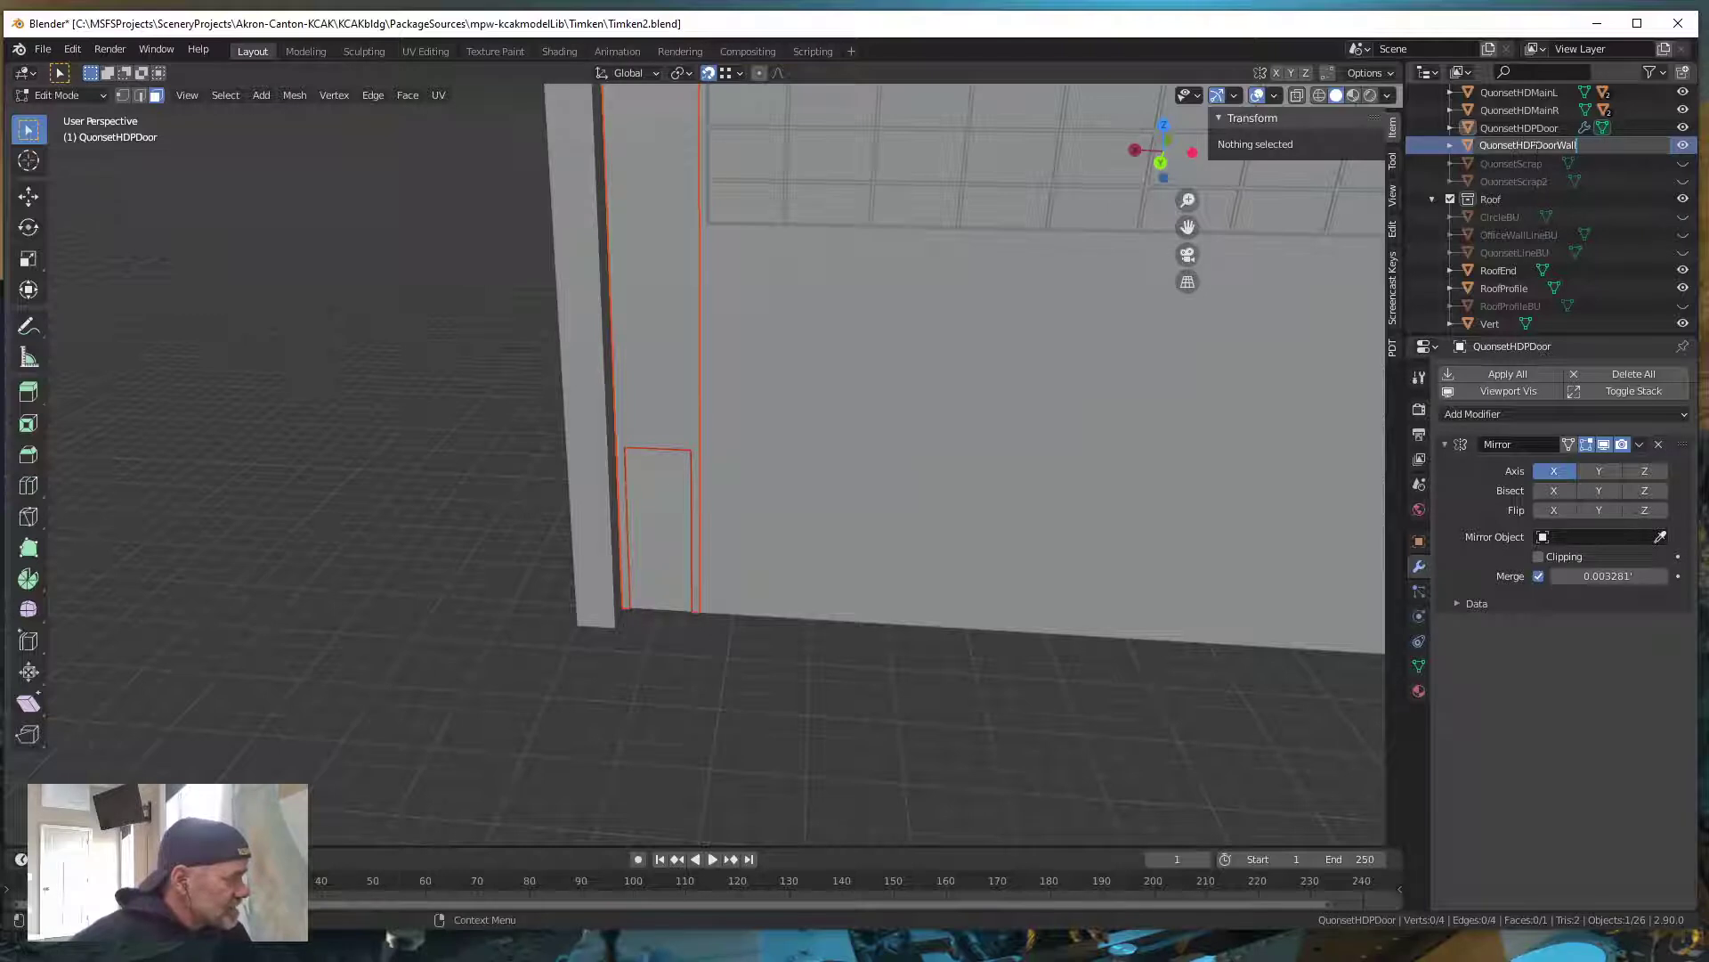
key("Return")
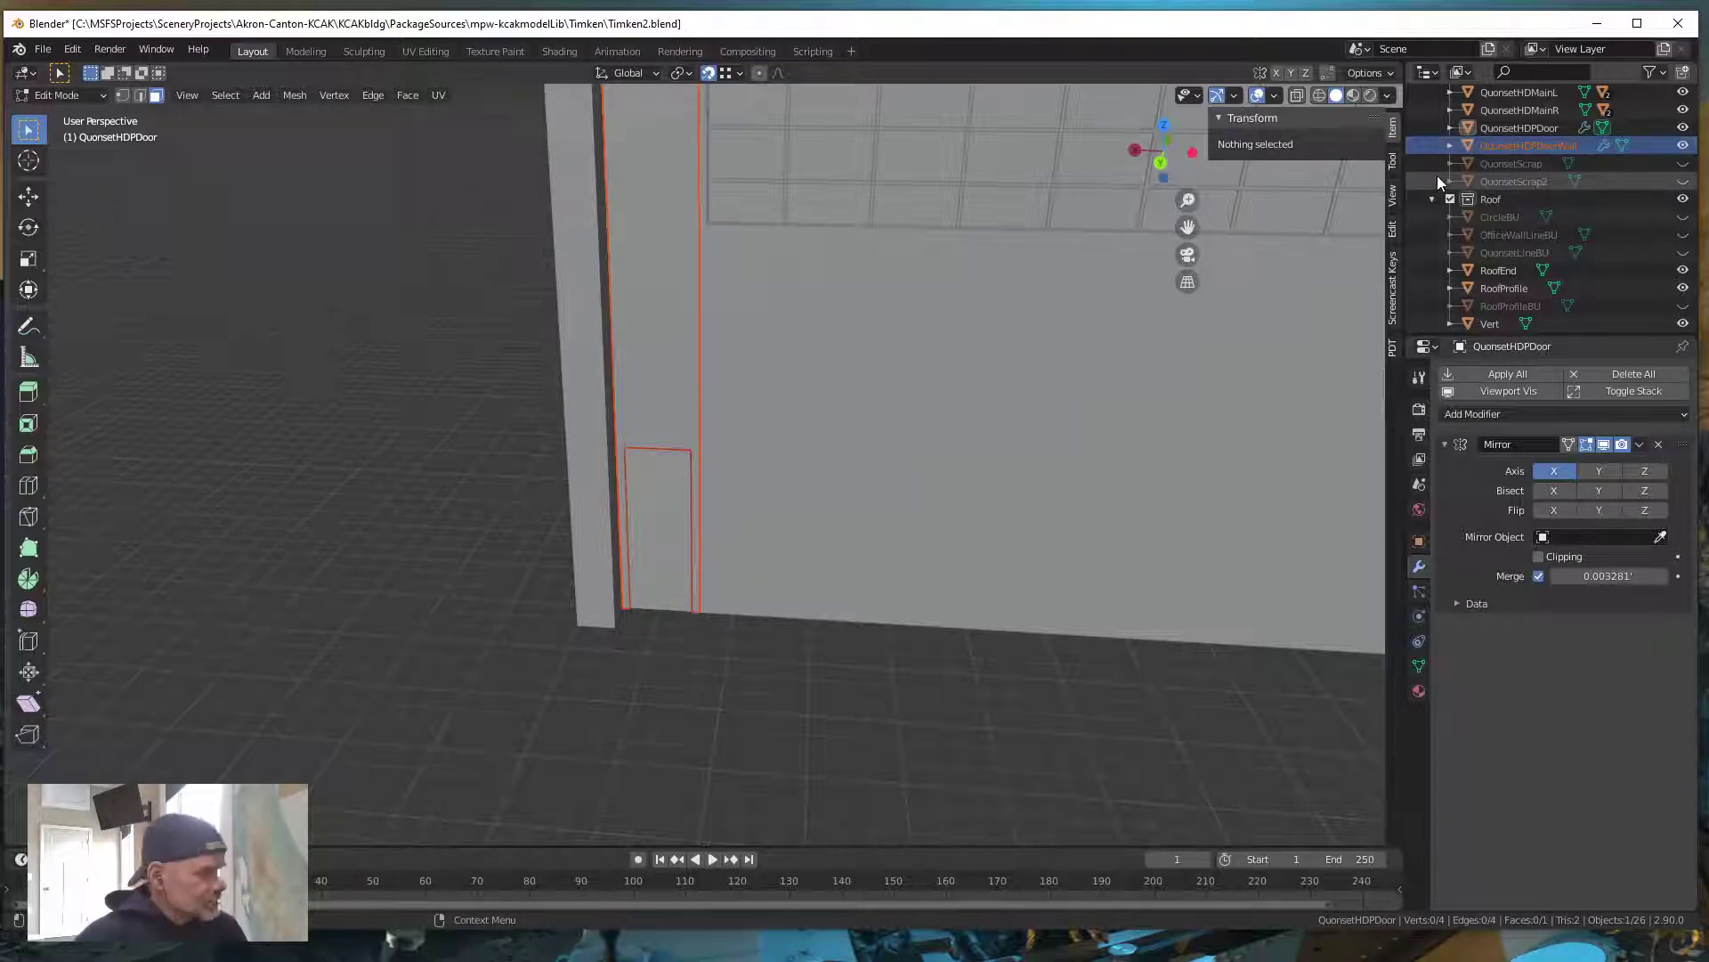
Select the door face of QuonsetHDPDoor and add one vertical loop cut slid fully to the edge nearest the hangar corner
left_click(1520, 126)
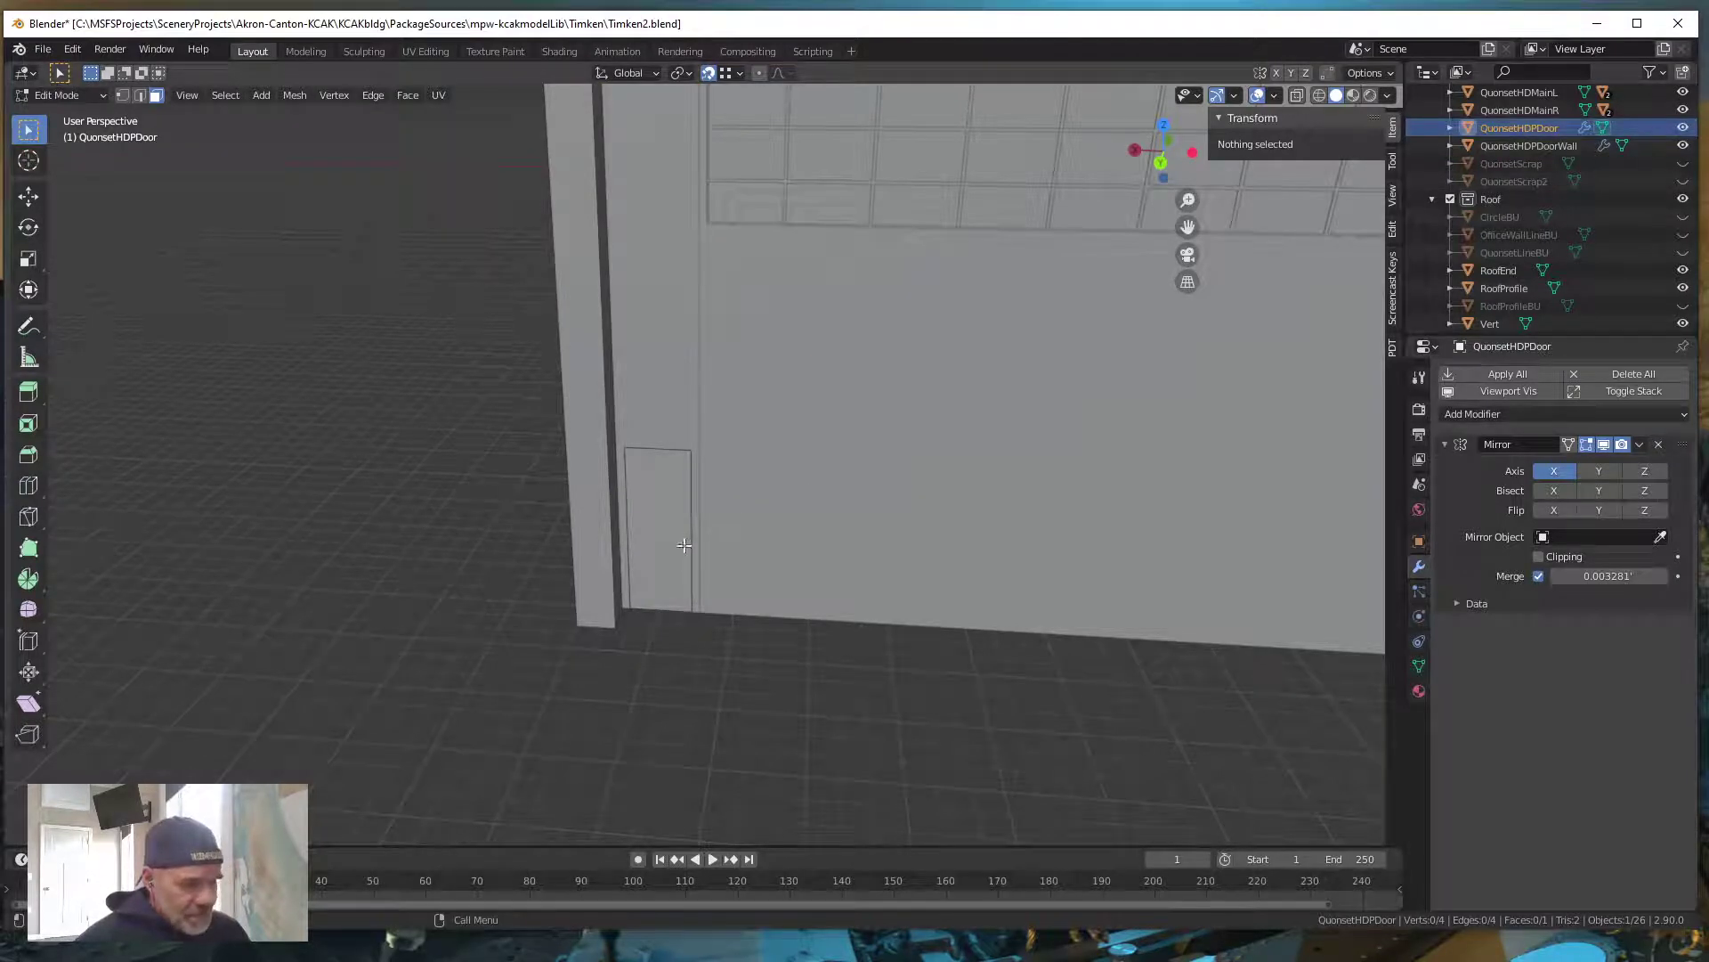
middle_click_drag(699, 541, 707, 526)
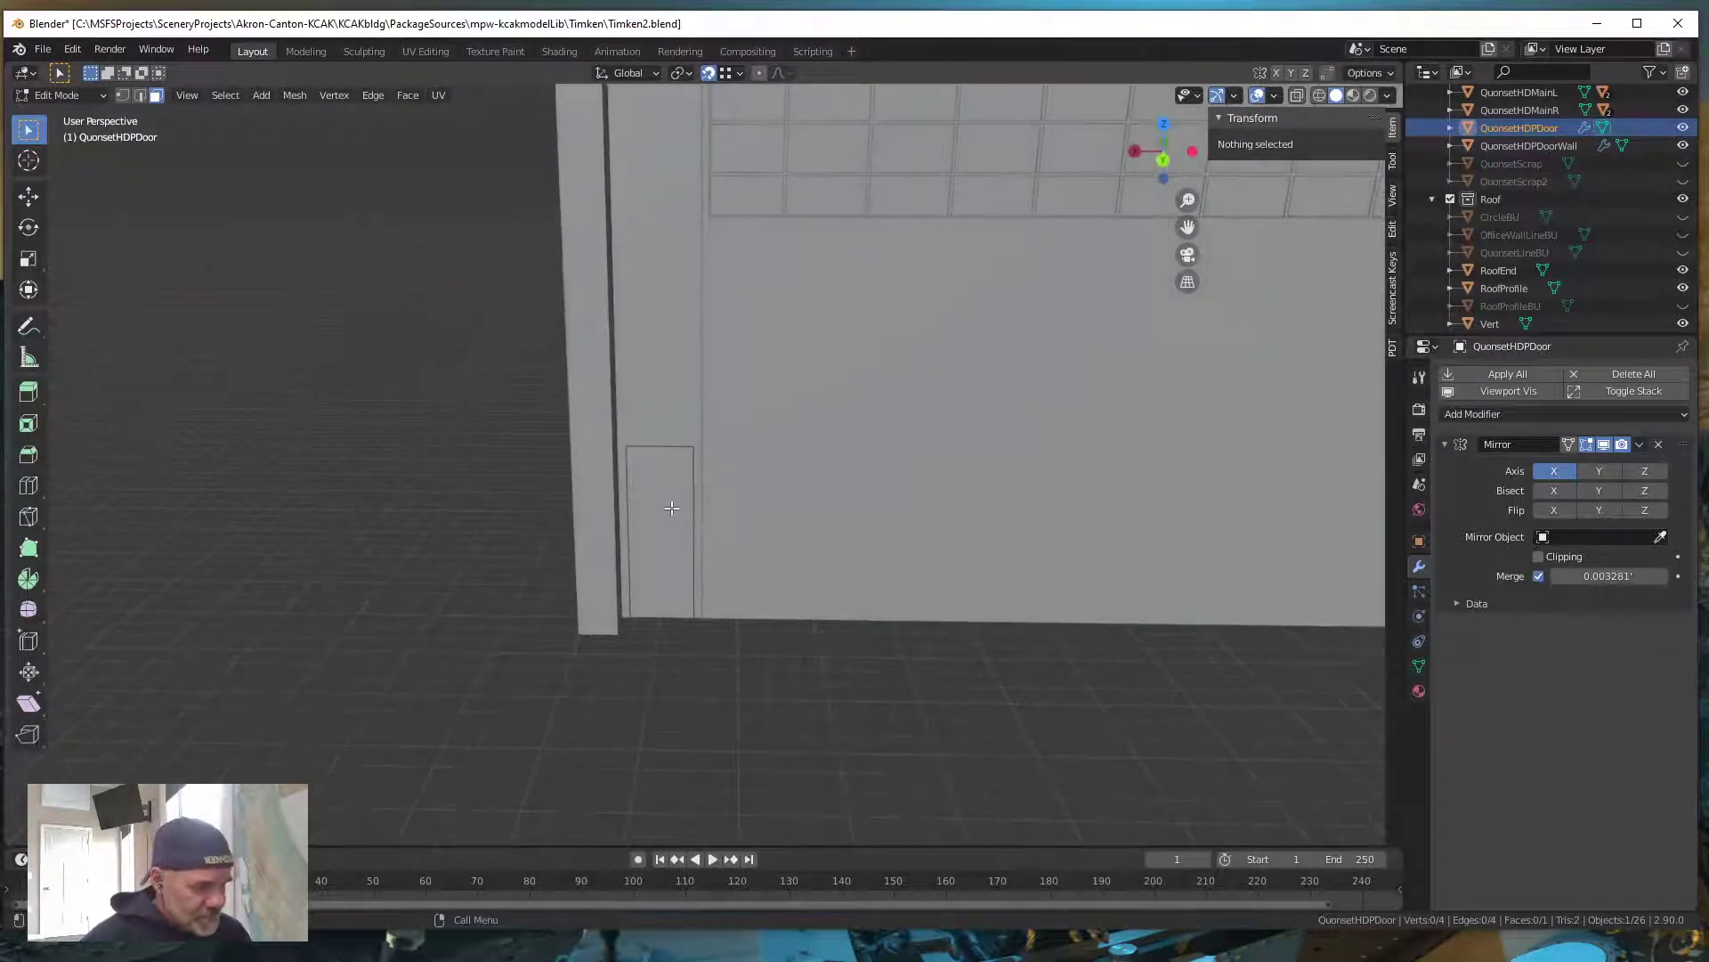
left_click(669, 511)
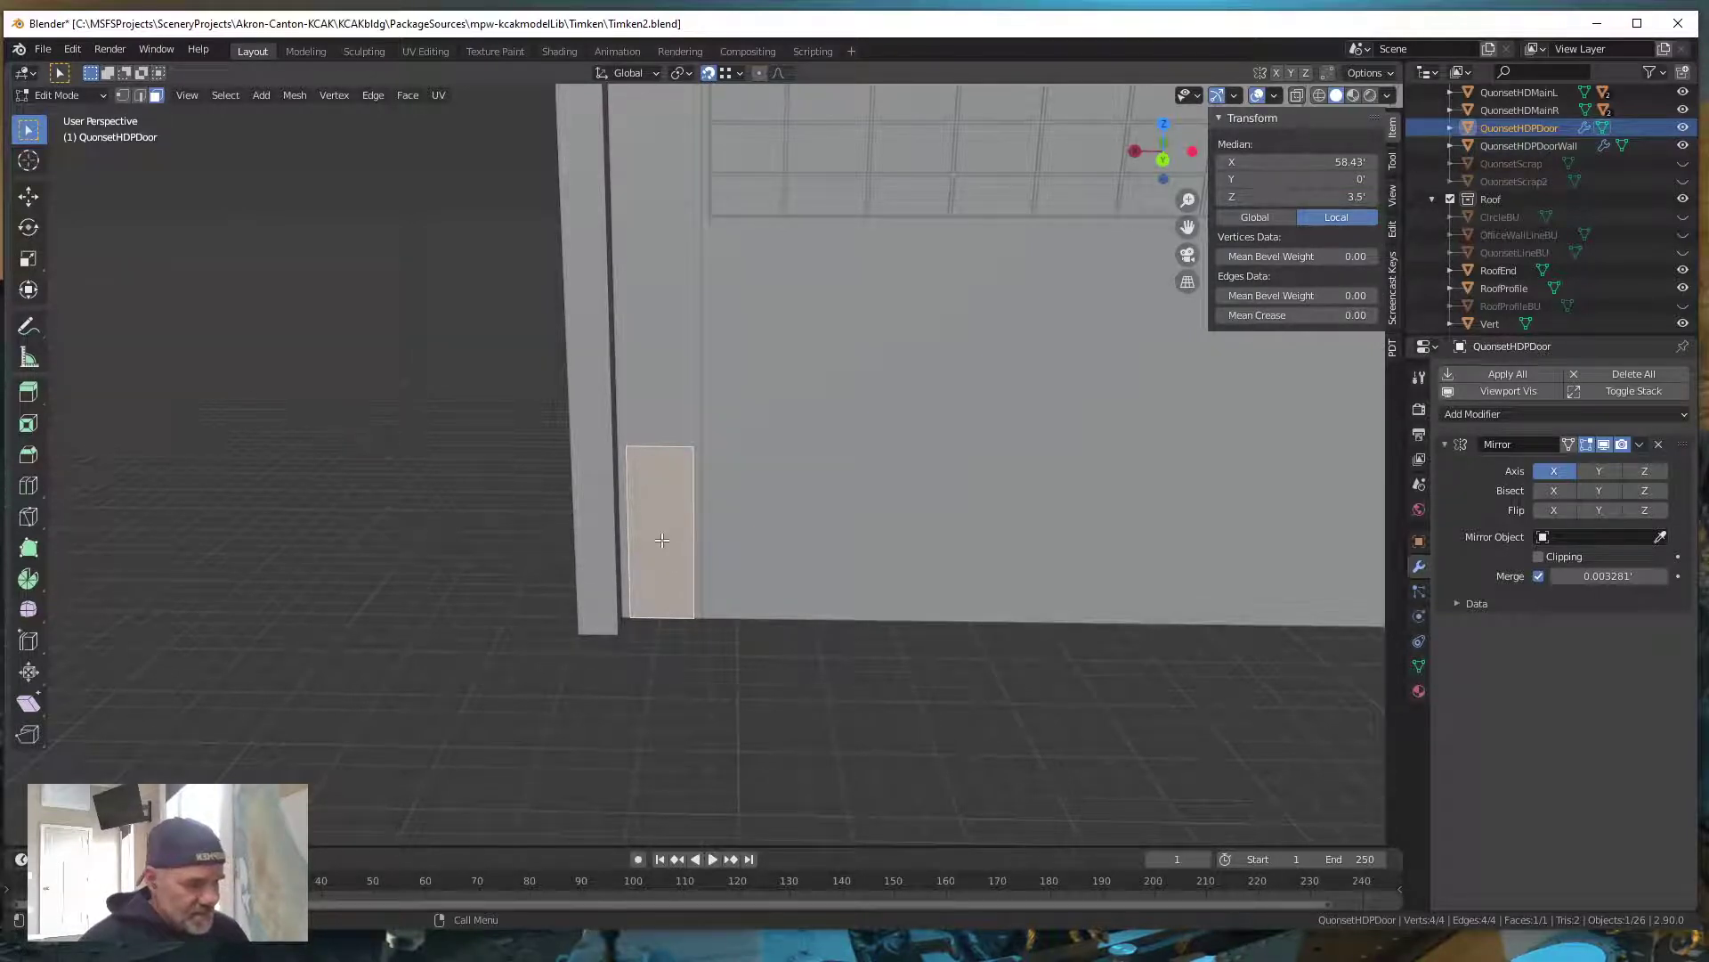
key("ctrl")
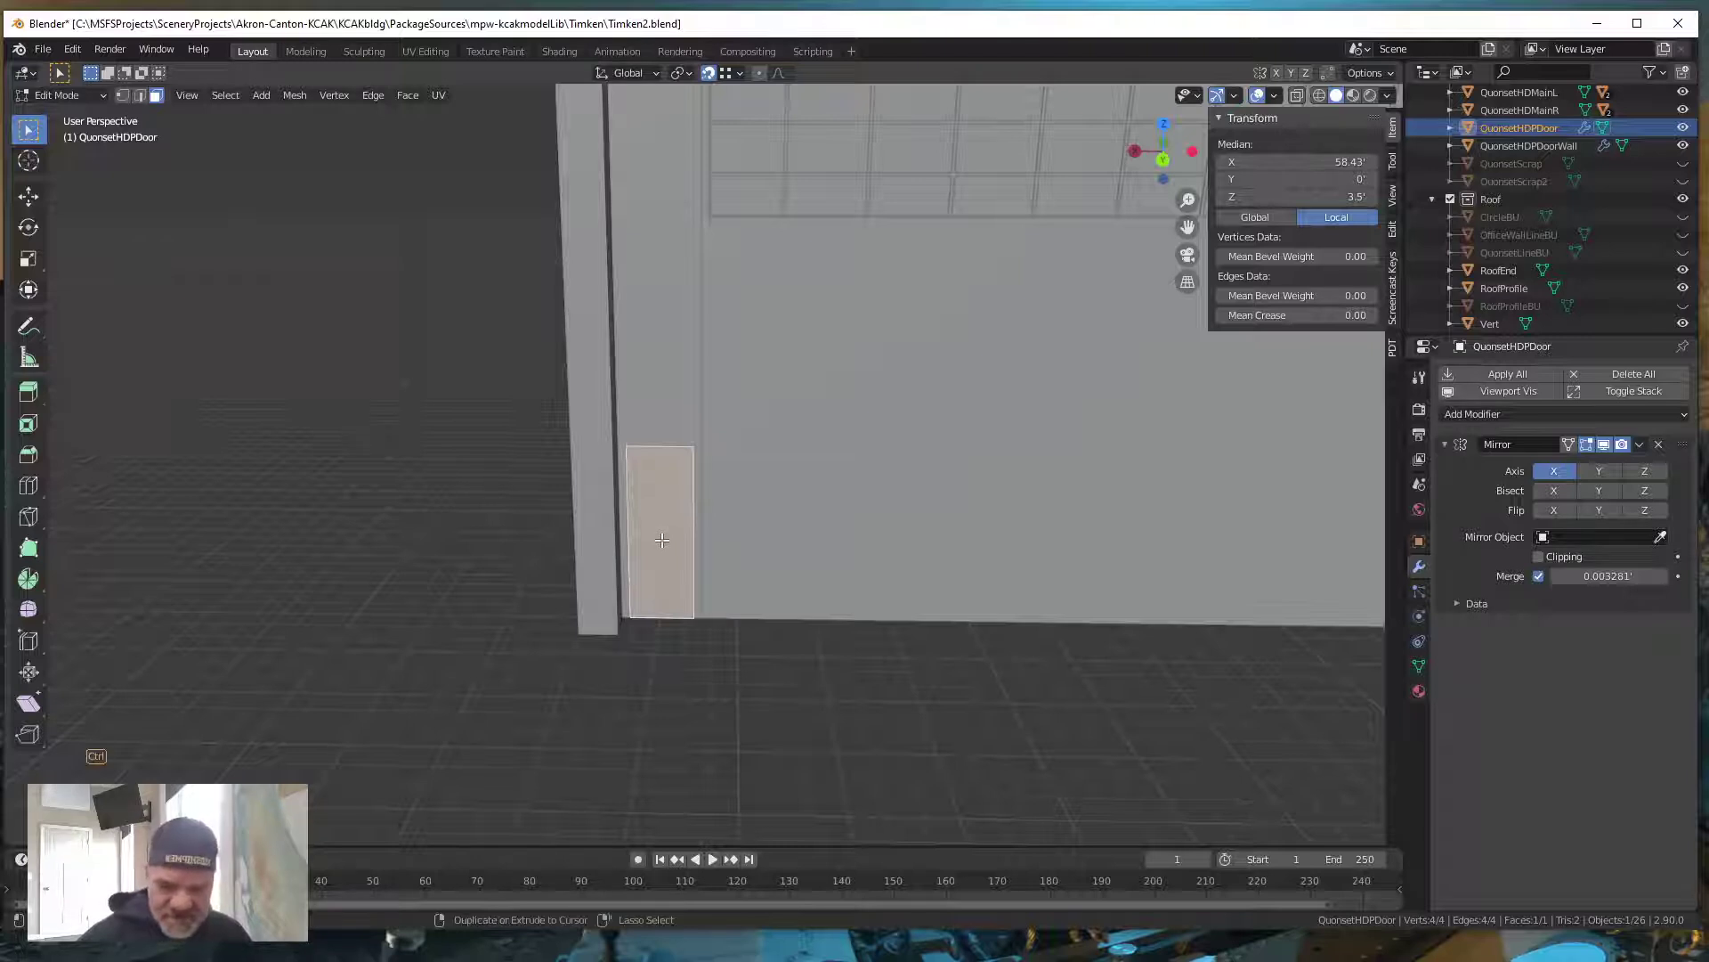
key("ctrl+r")
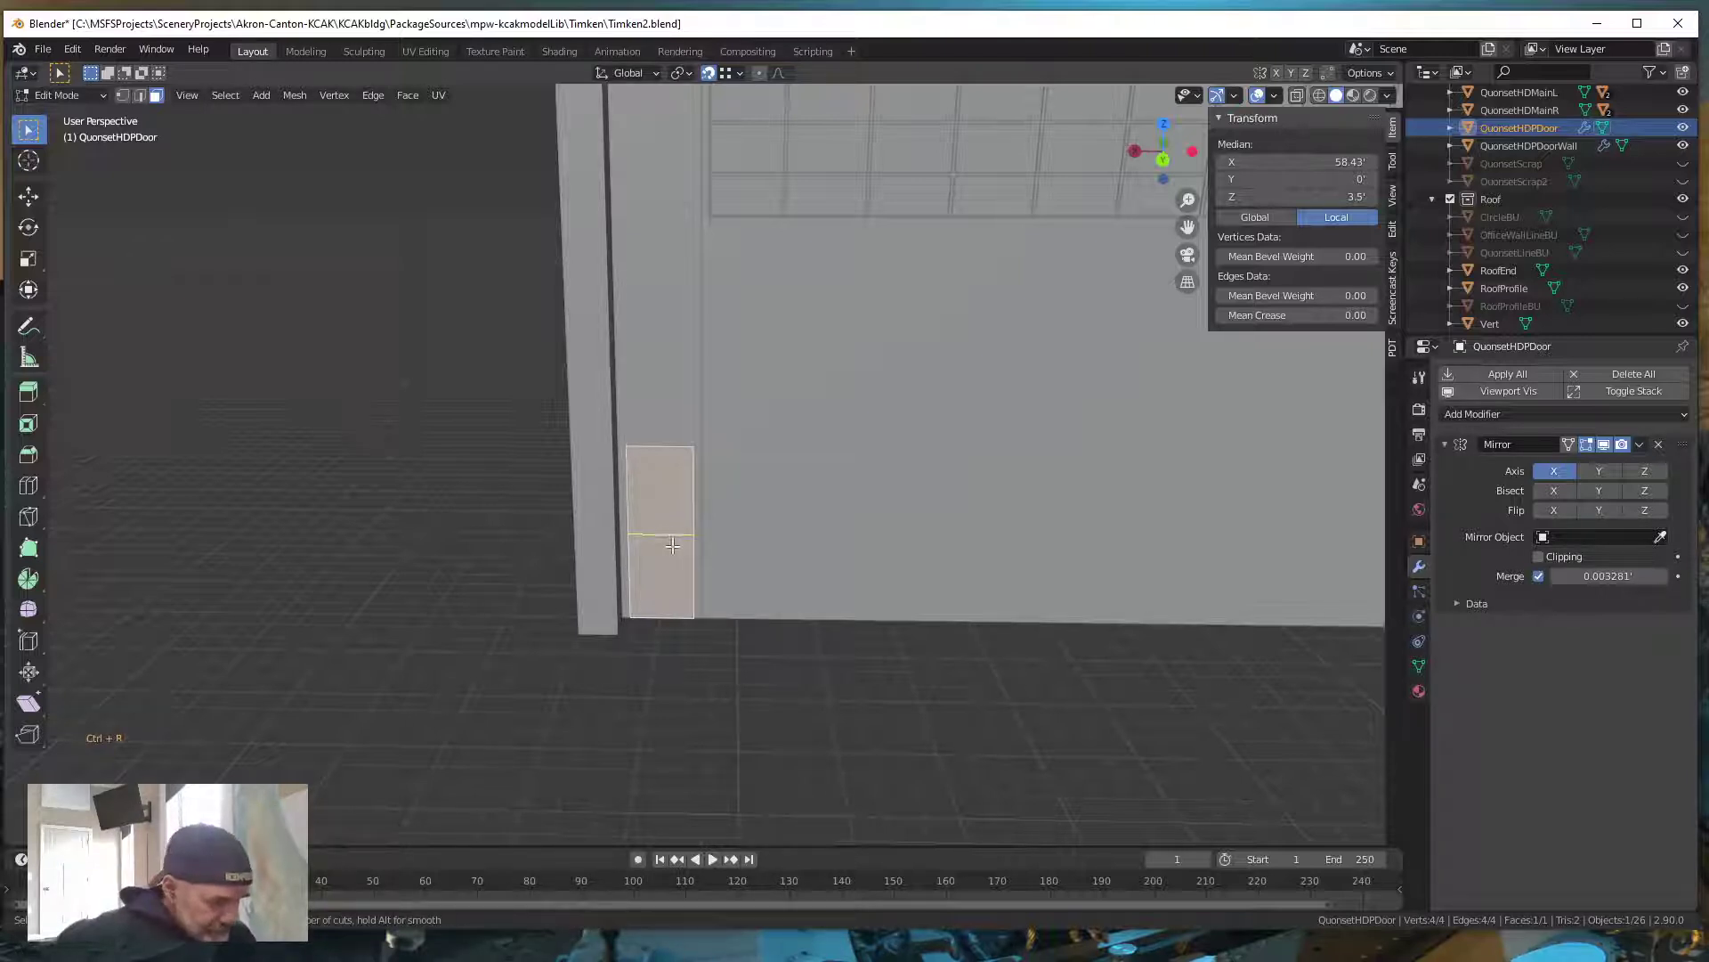
left_click(662, 625)
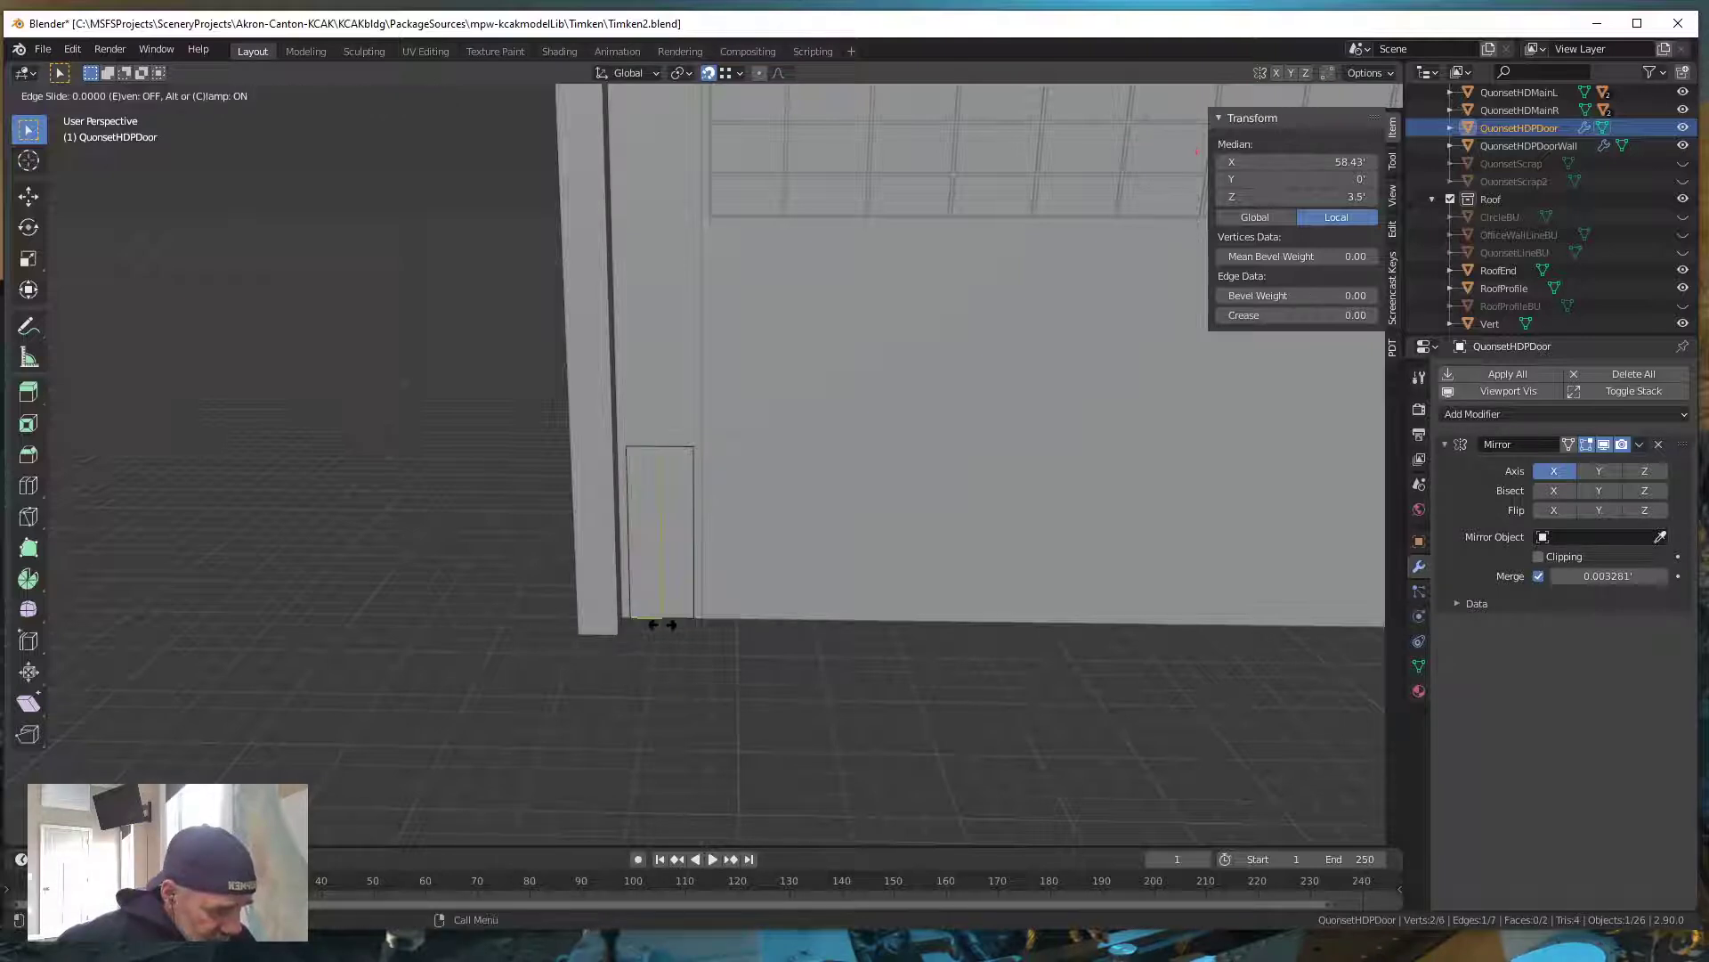
left_click(618, 632)
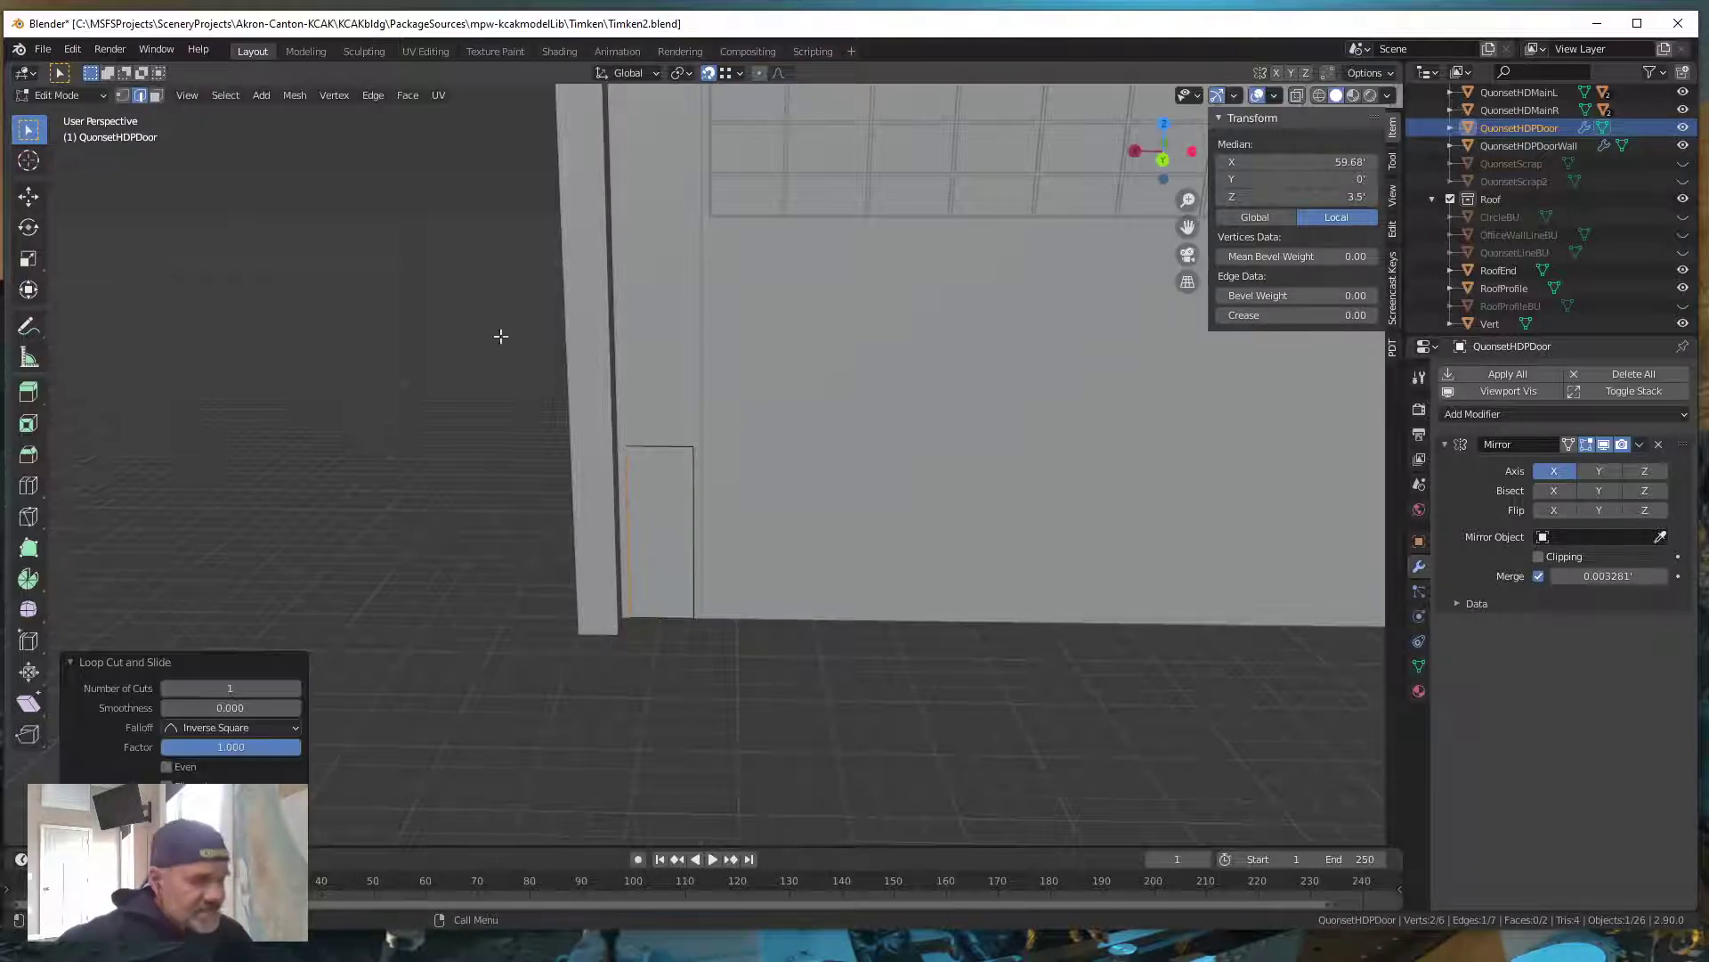
Turn off snapping and move the new vertical edge -0.25' along X, inward from the door's outer side
left_click(709, 73)
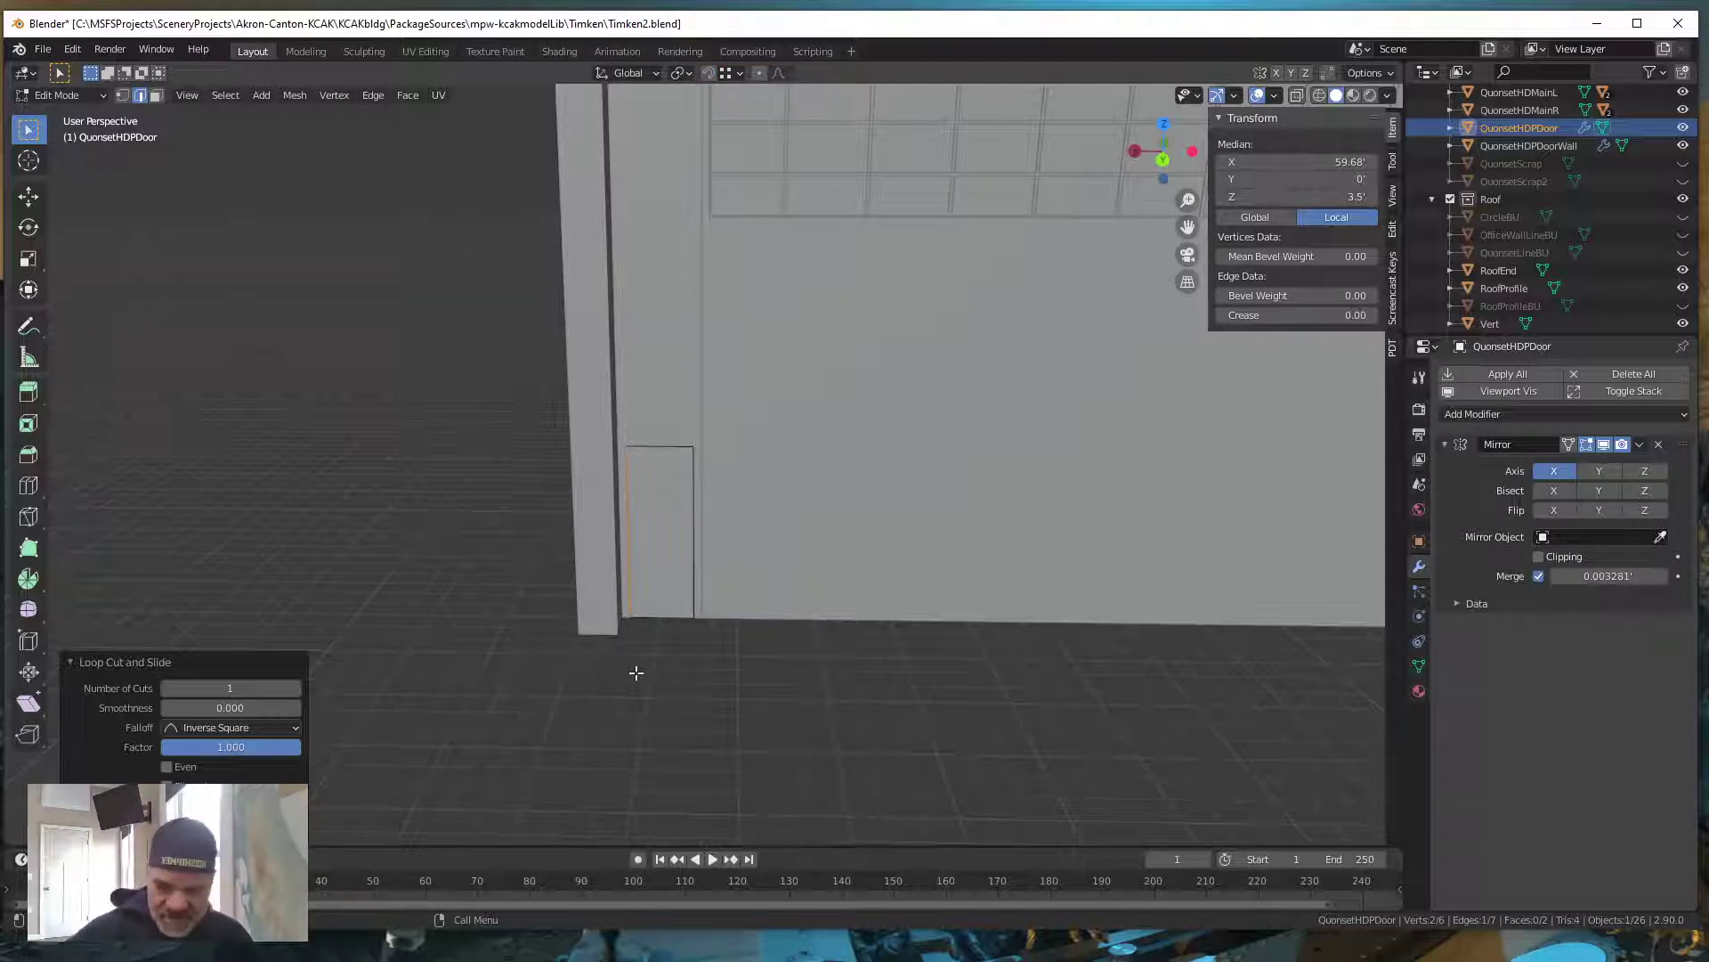
key("g")
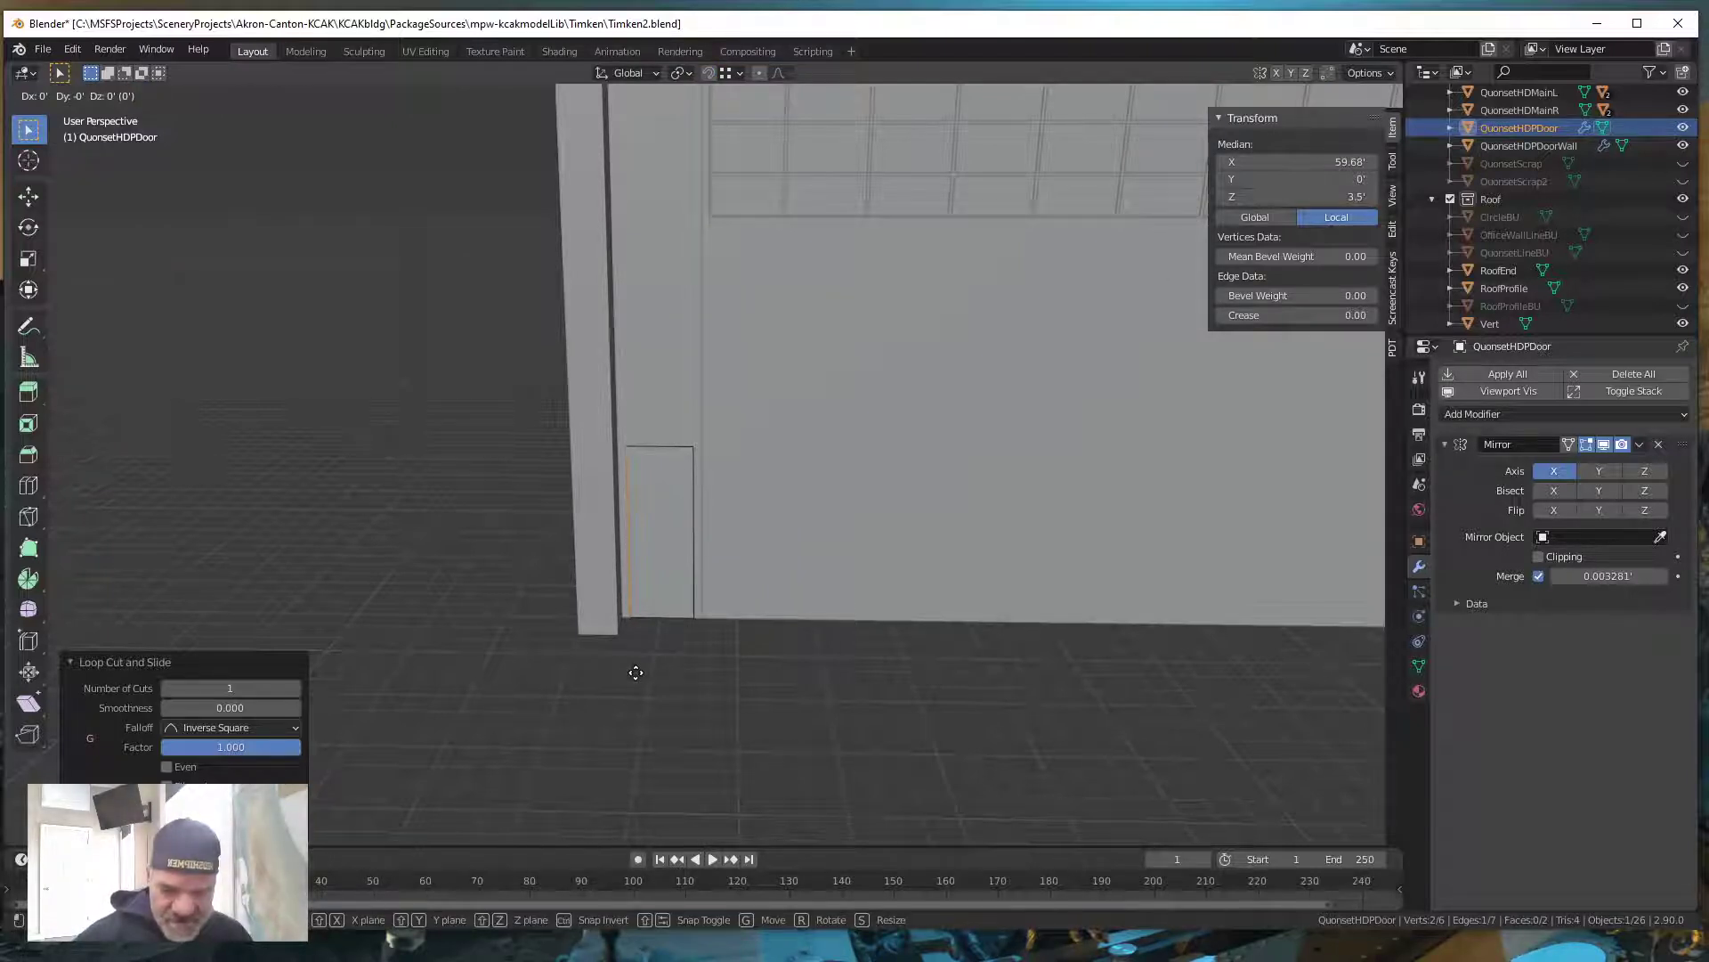
key("x")
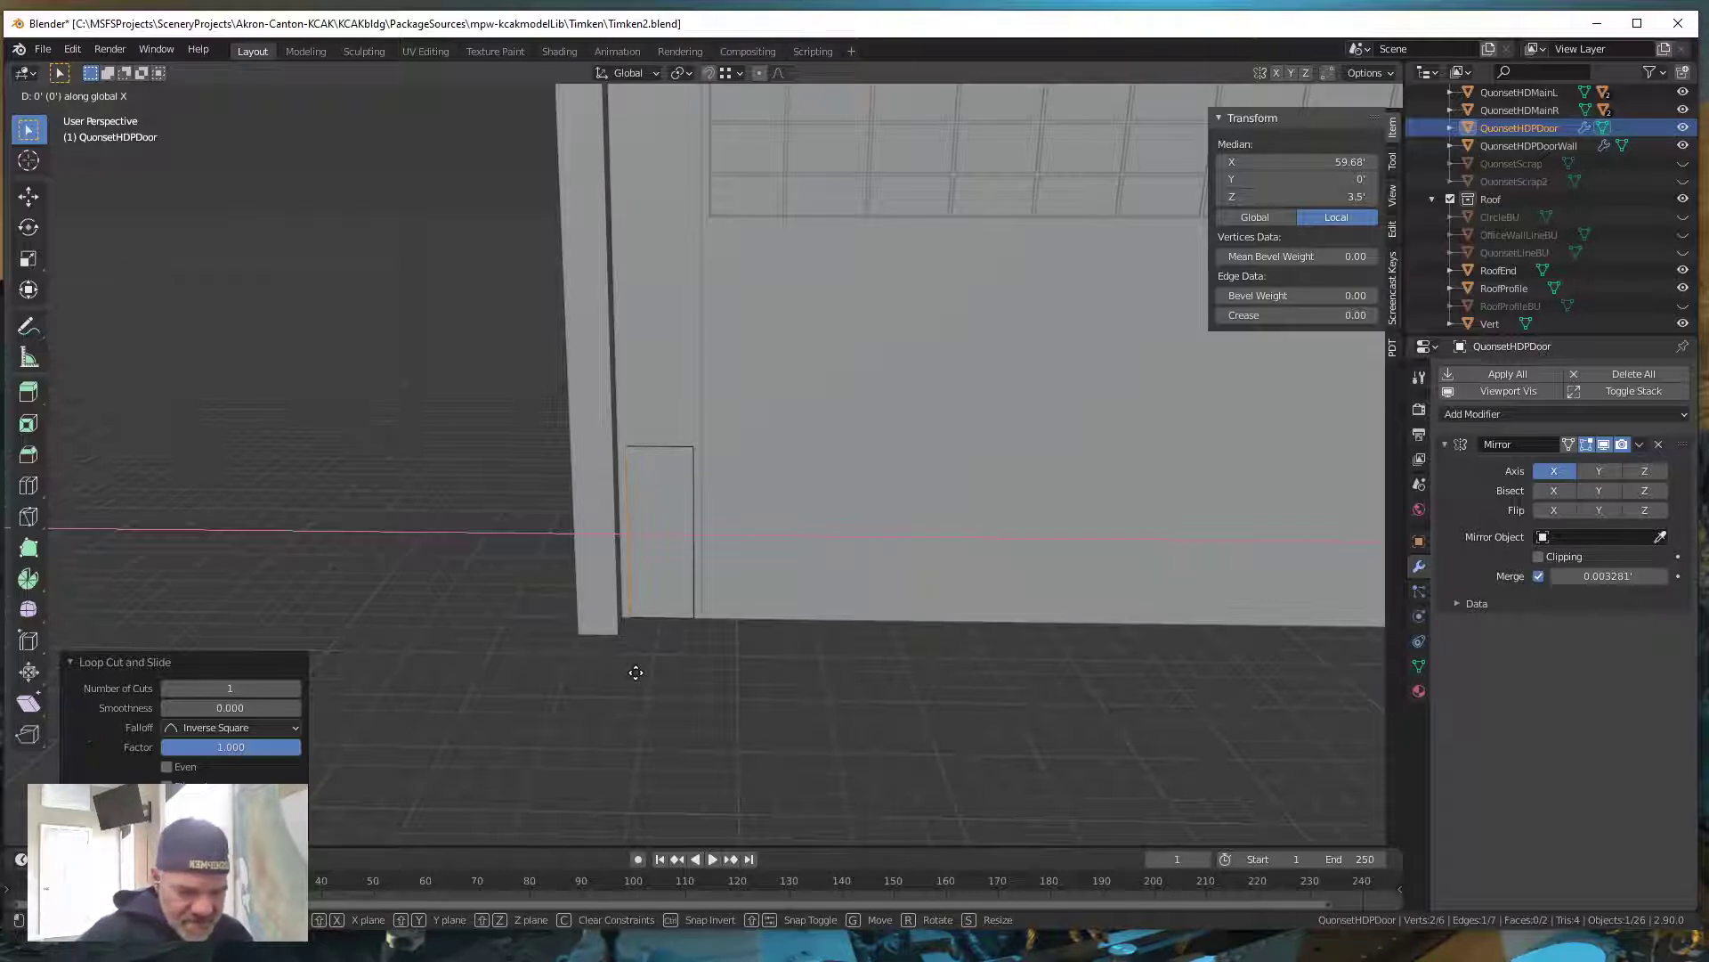
type("-(.")
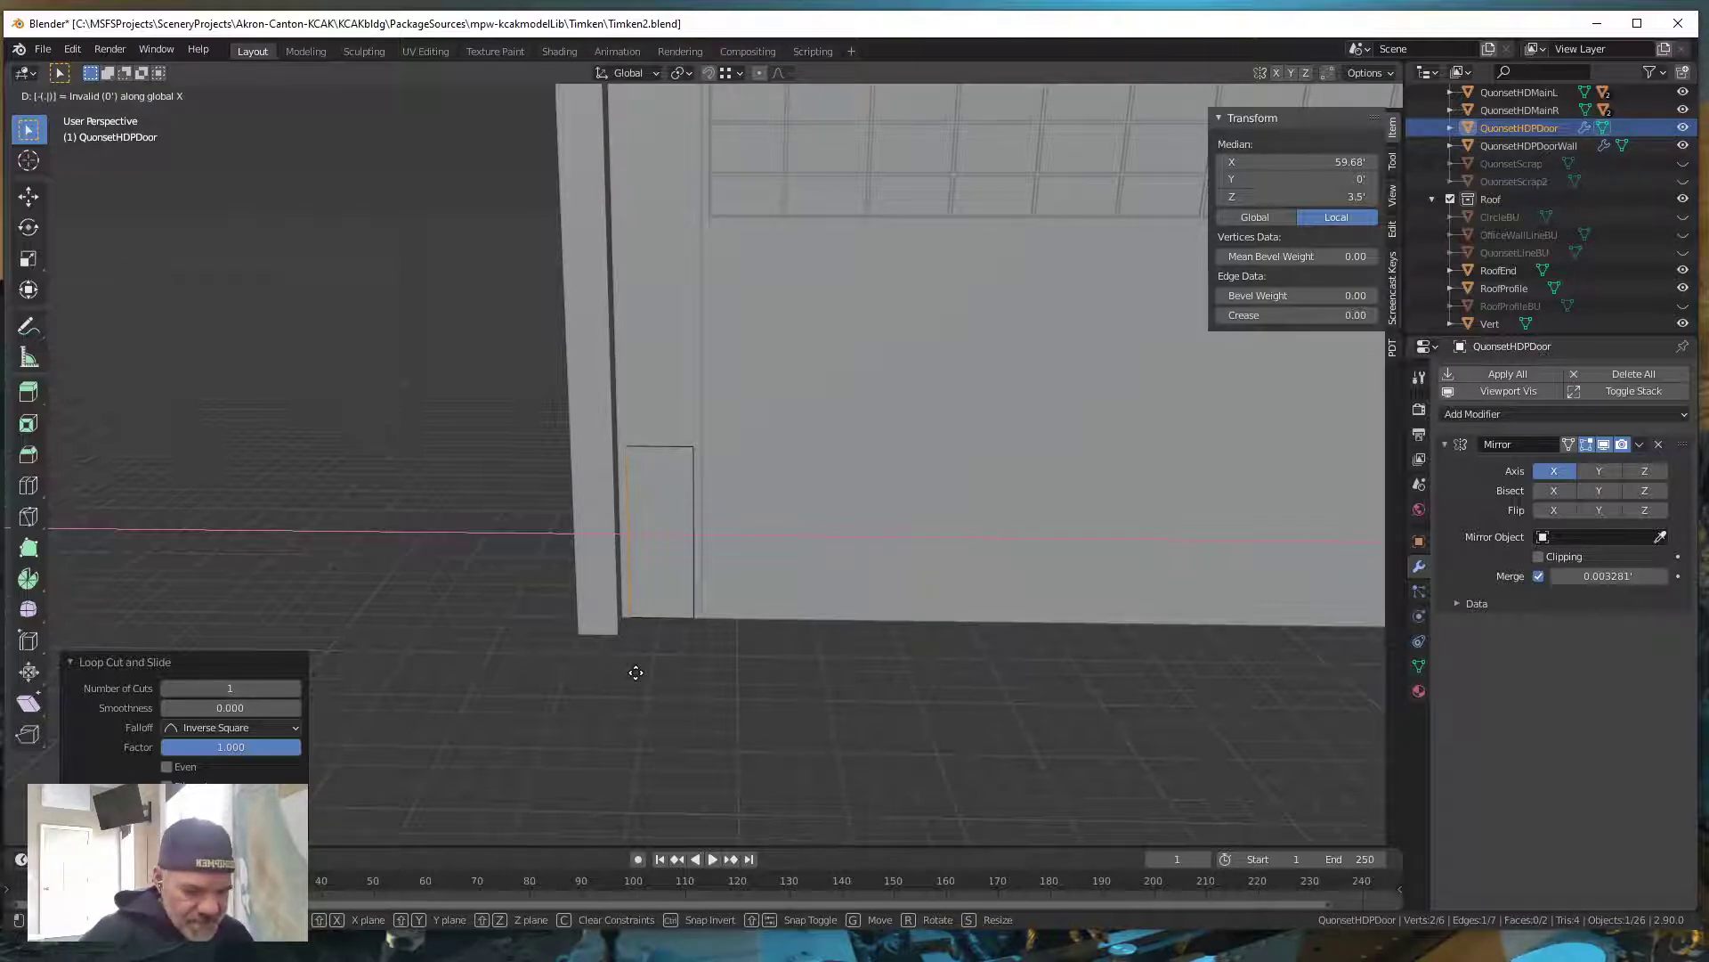
type("25")
key("Return")
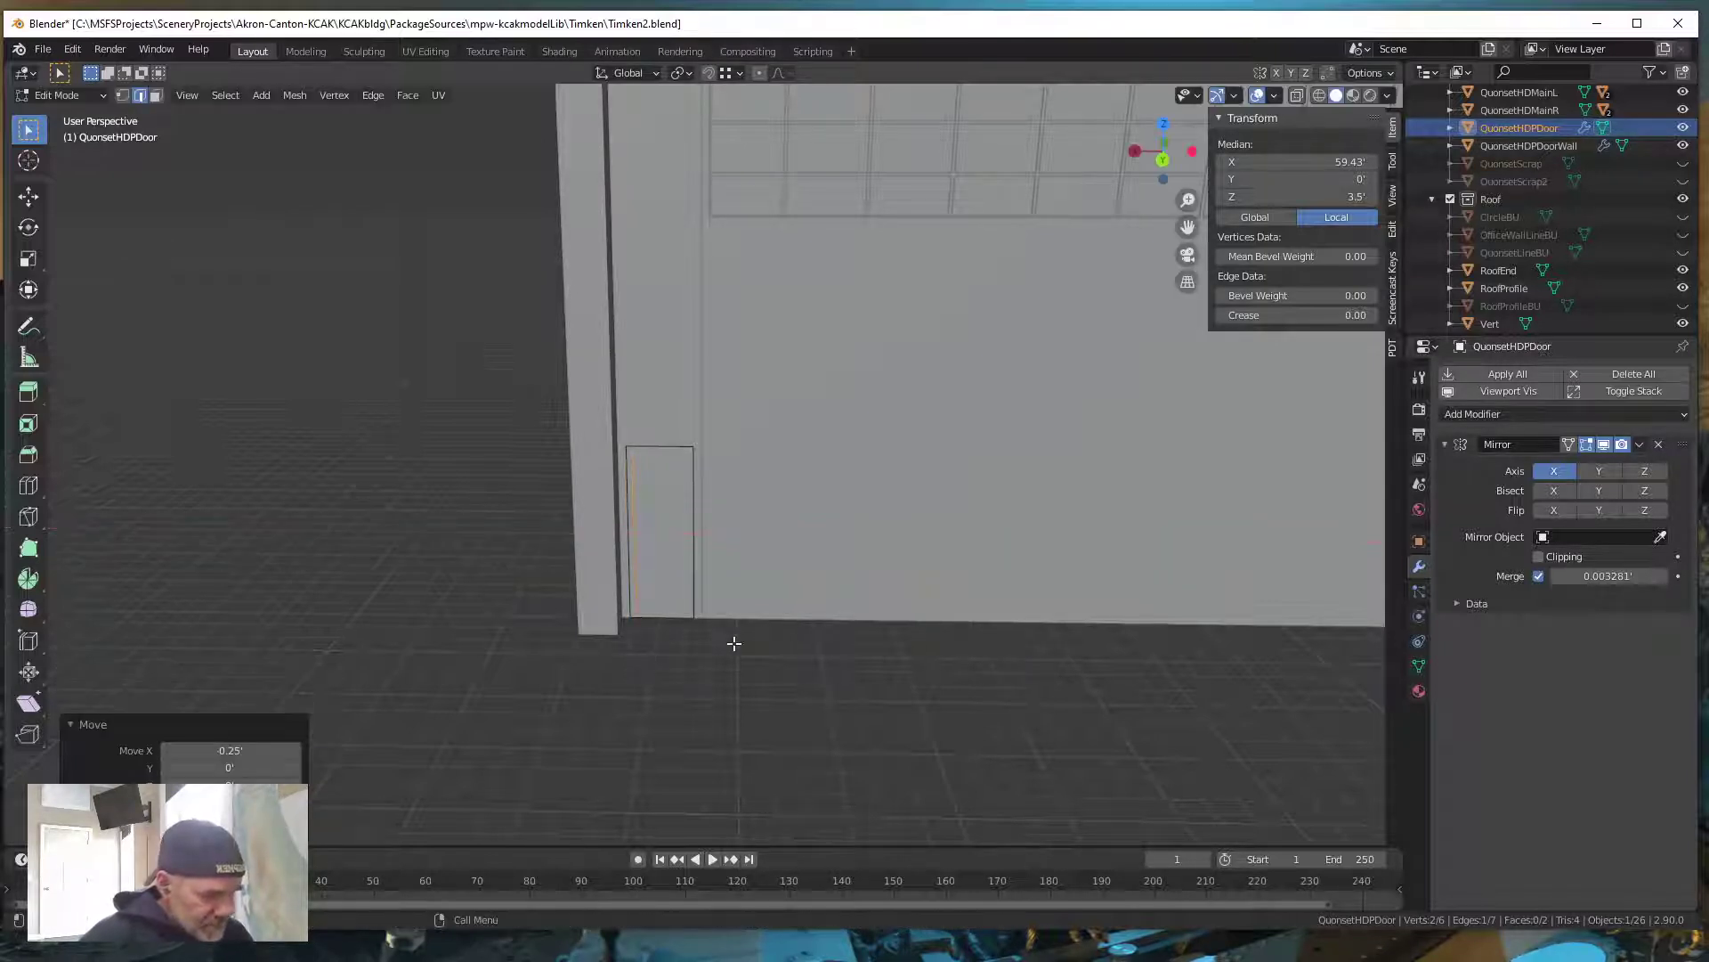
Add a second vertical loop cut slid to the door edge beside the main door, and move it 0.25' along X
key("ctrl+r")
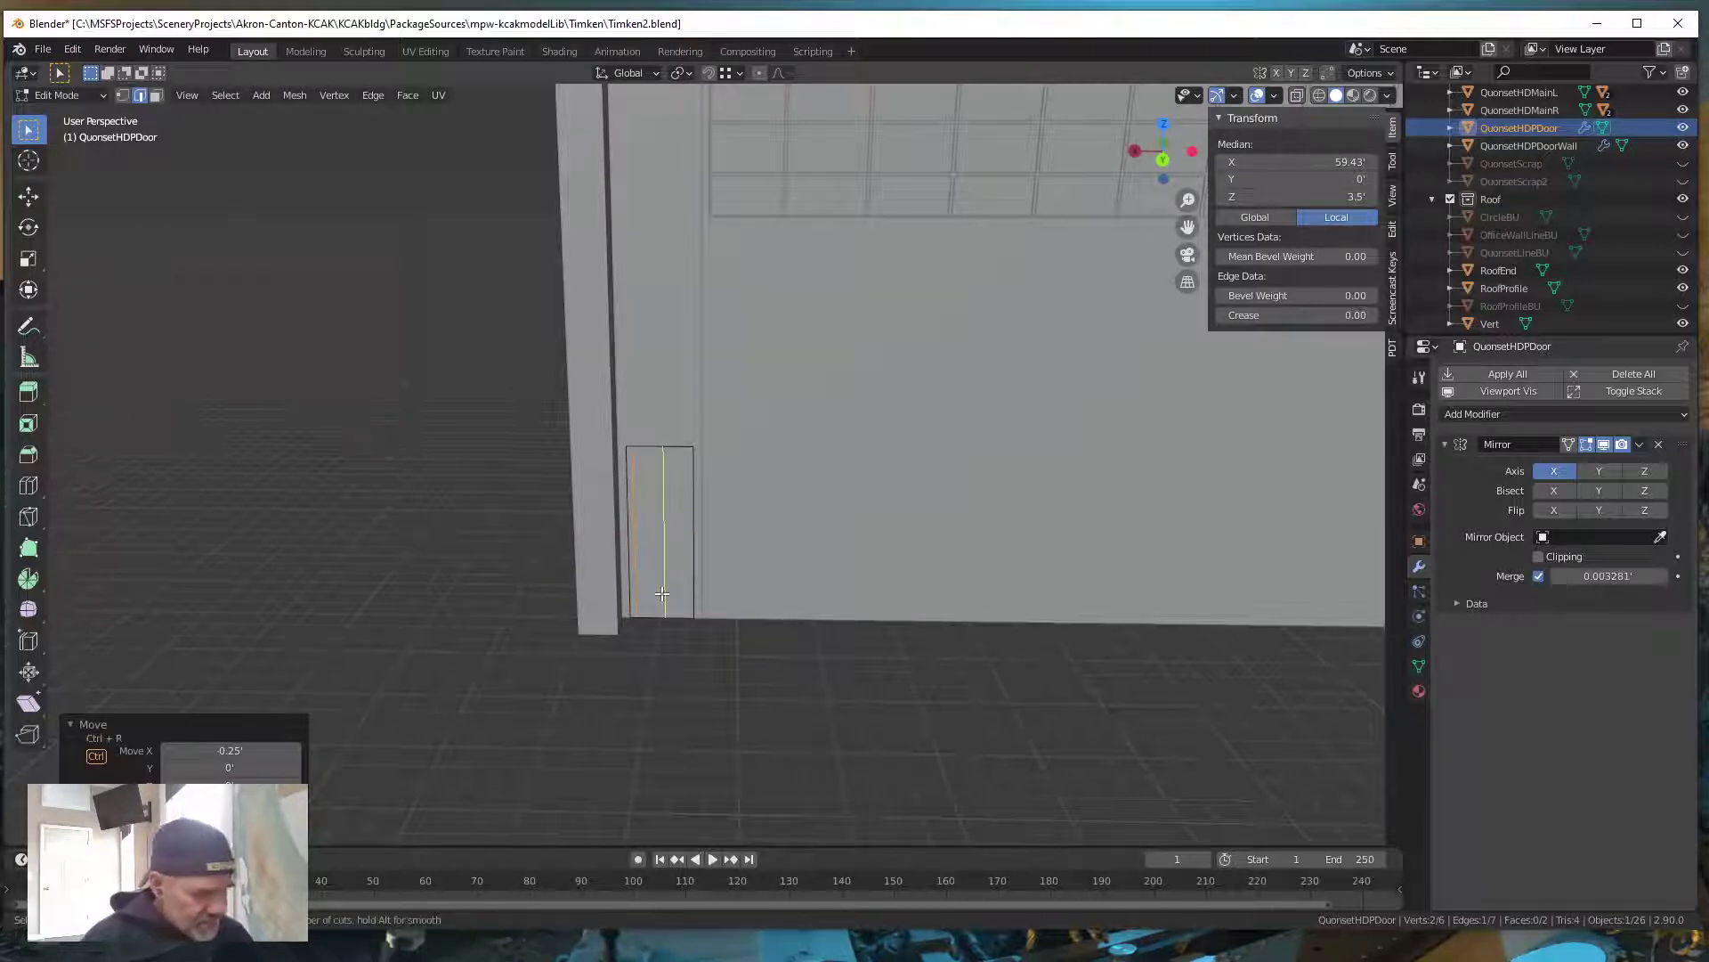
left_click(663, 597)
left_click(708, 626)
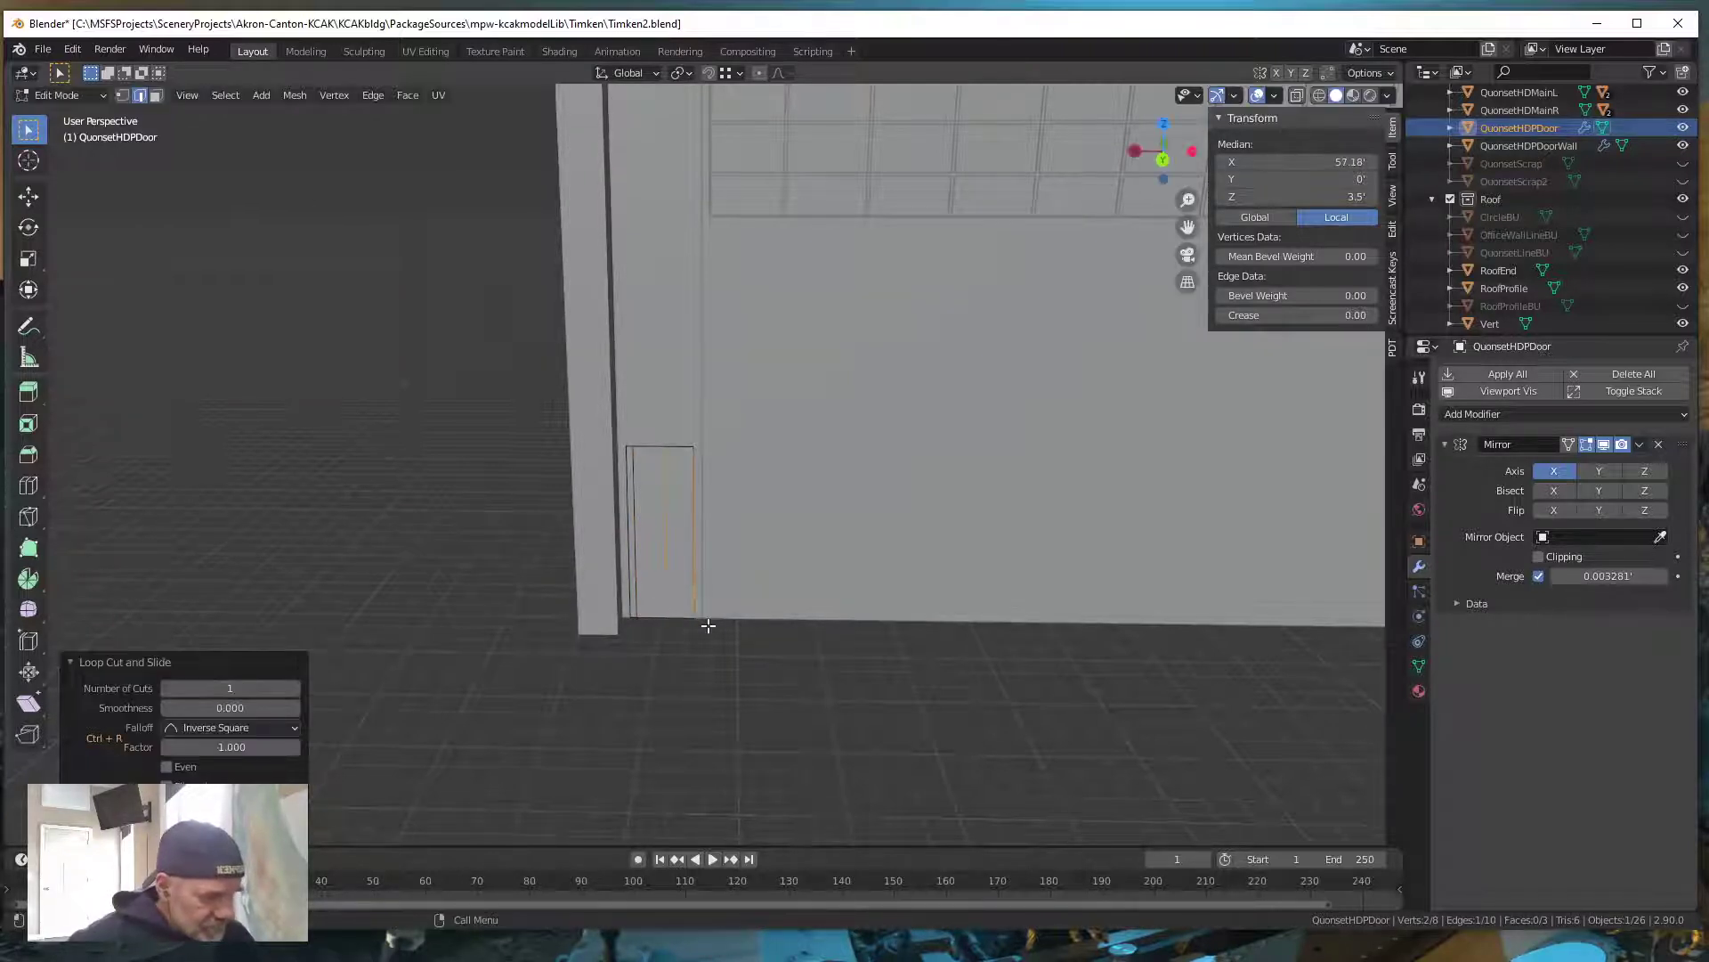
type("gx")
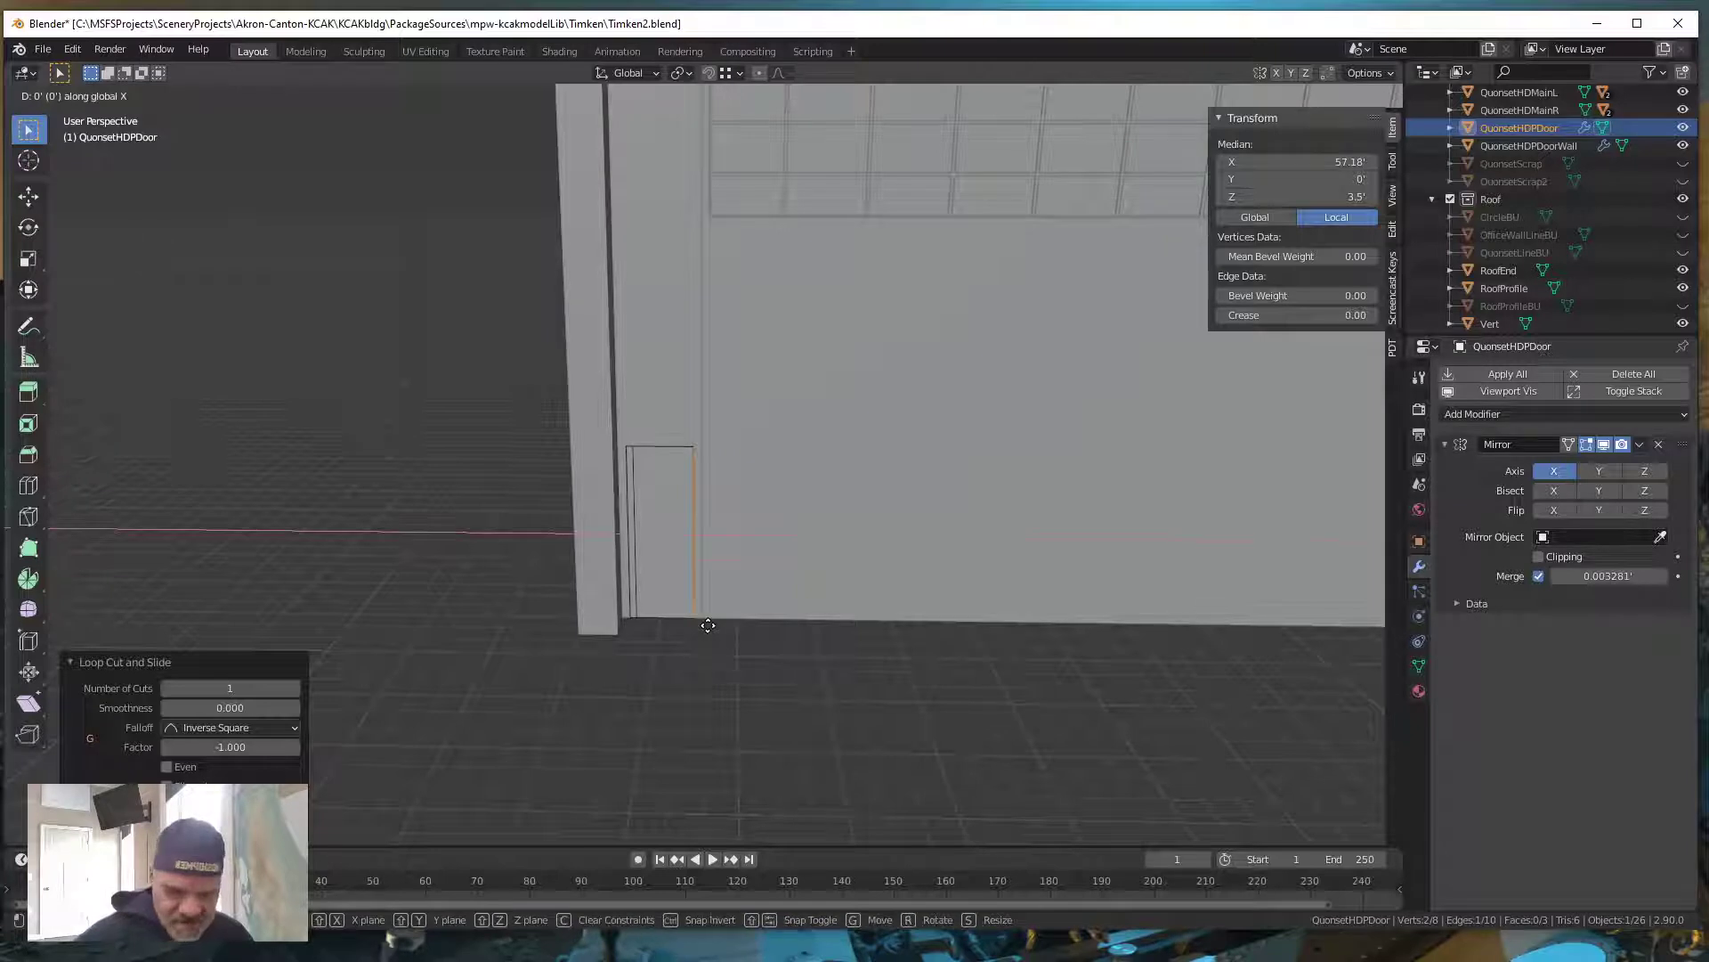
type("0.25")
key("Return")
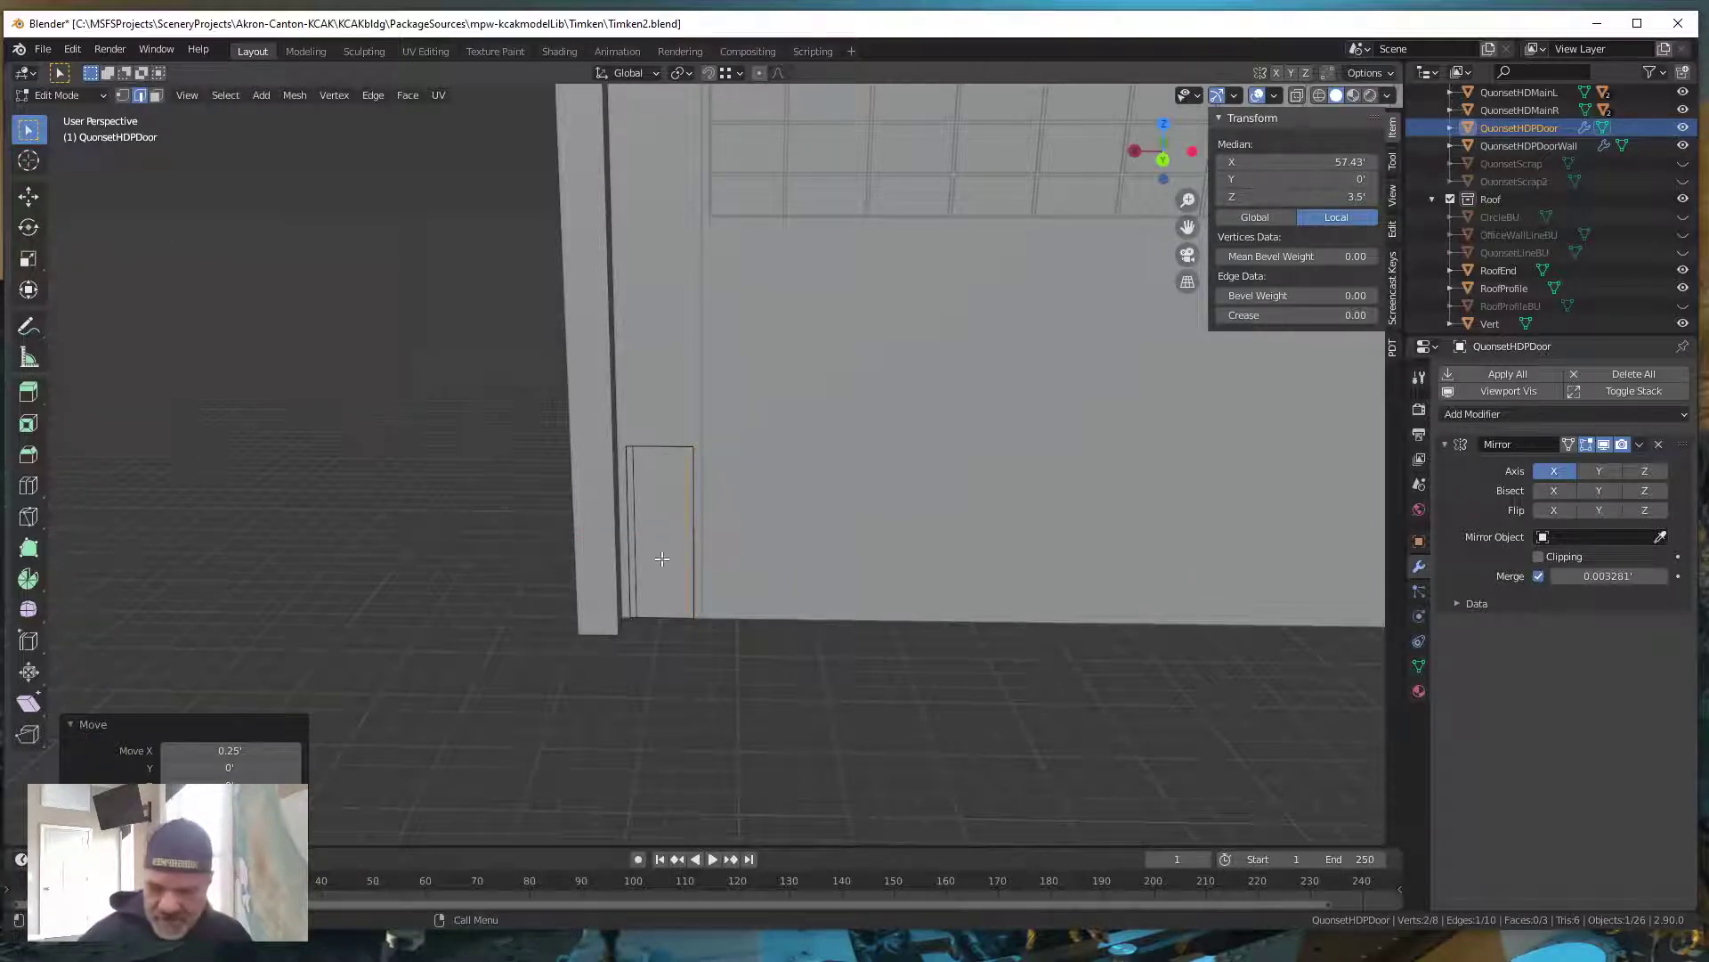
key("ctrl")
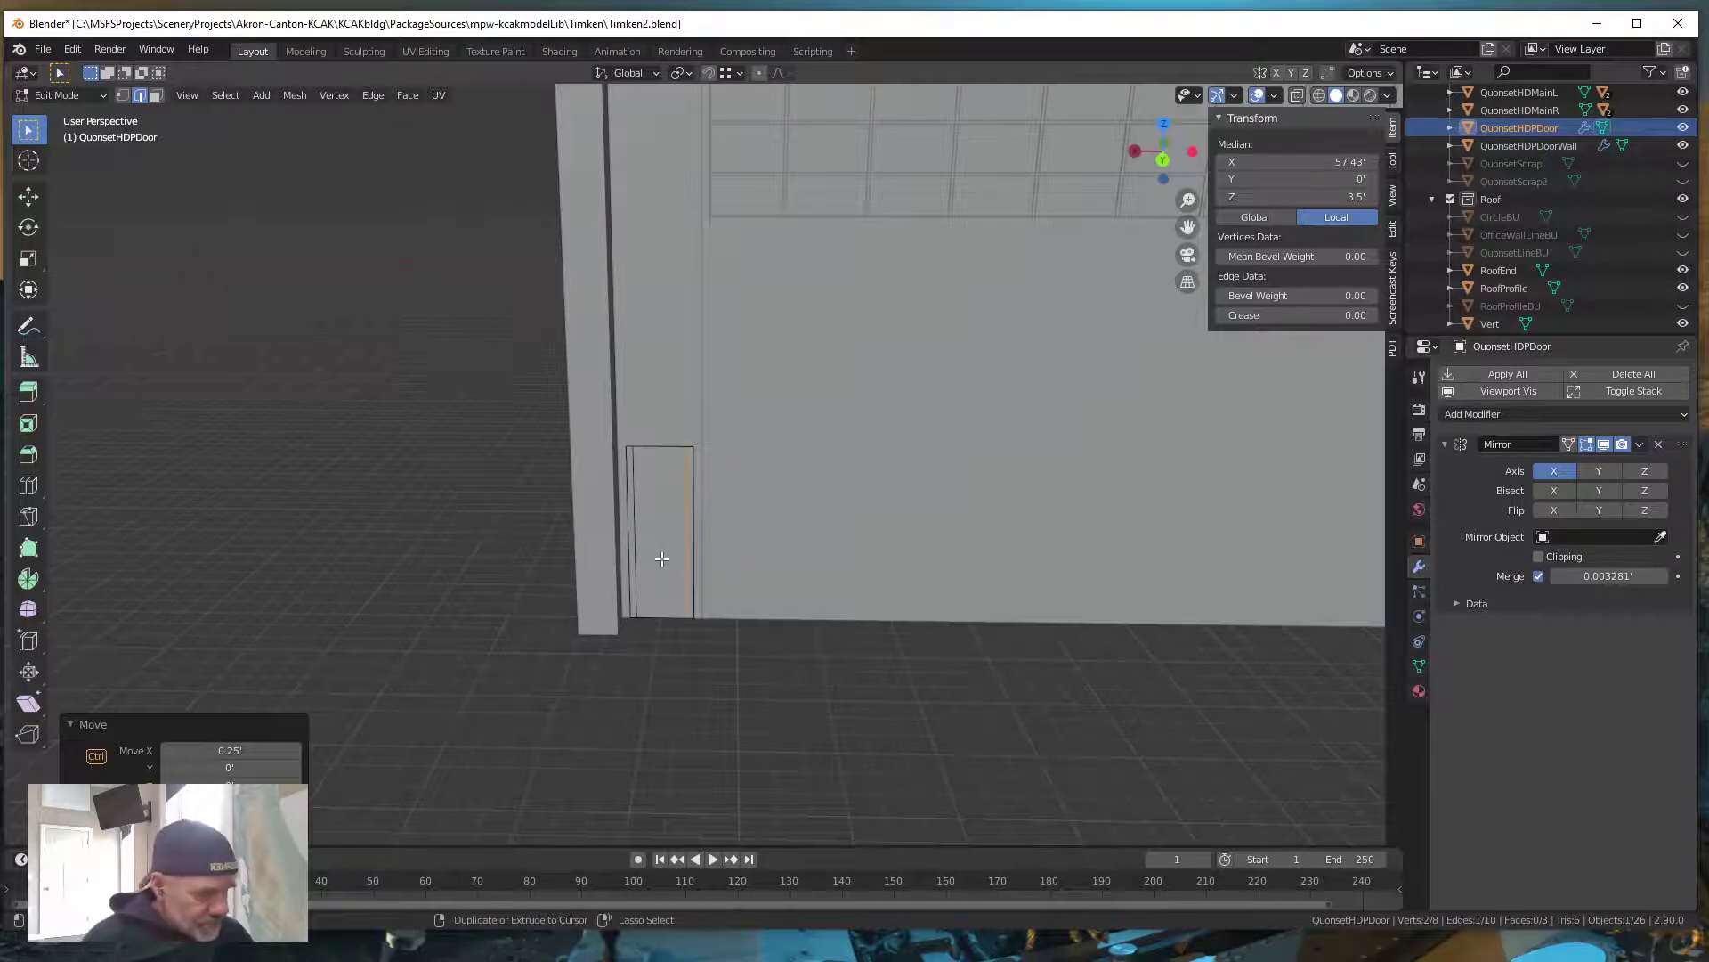
key("ctrl+r")
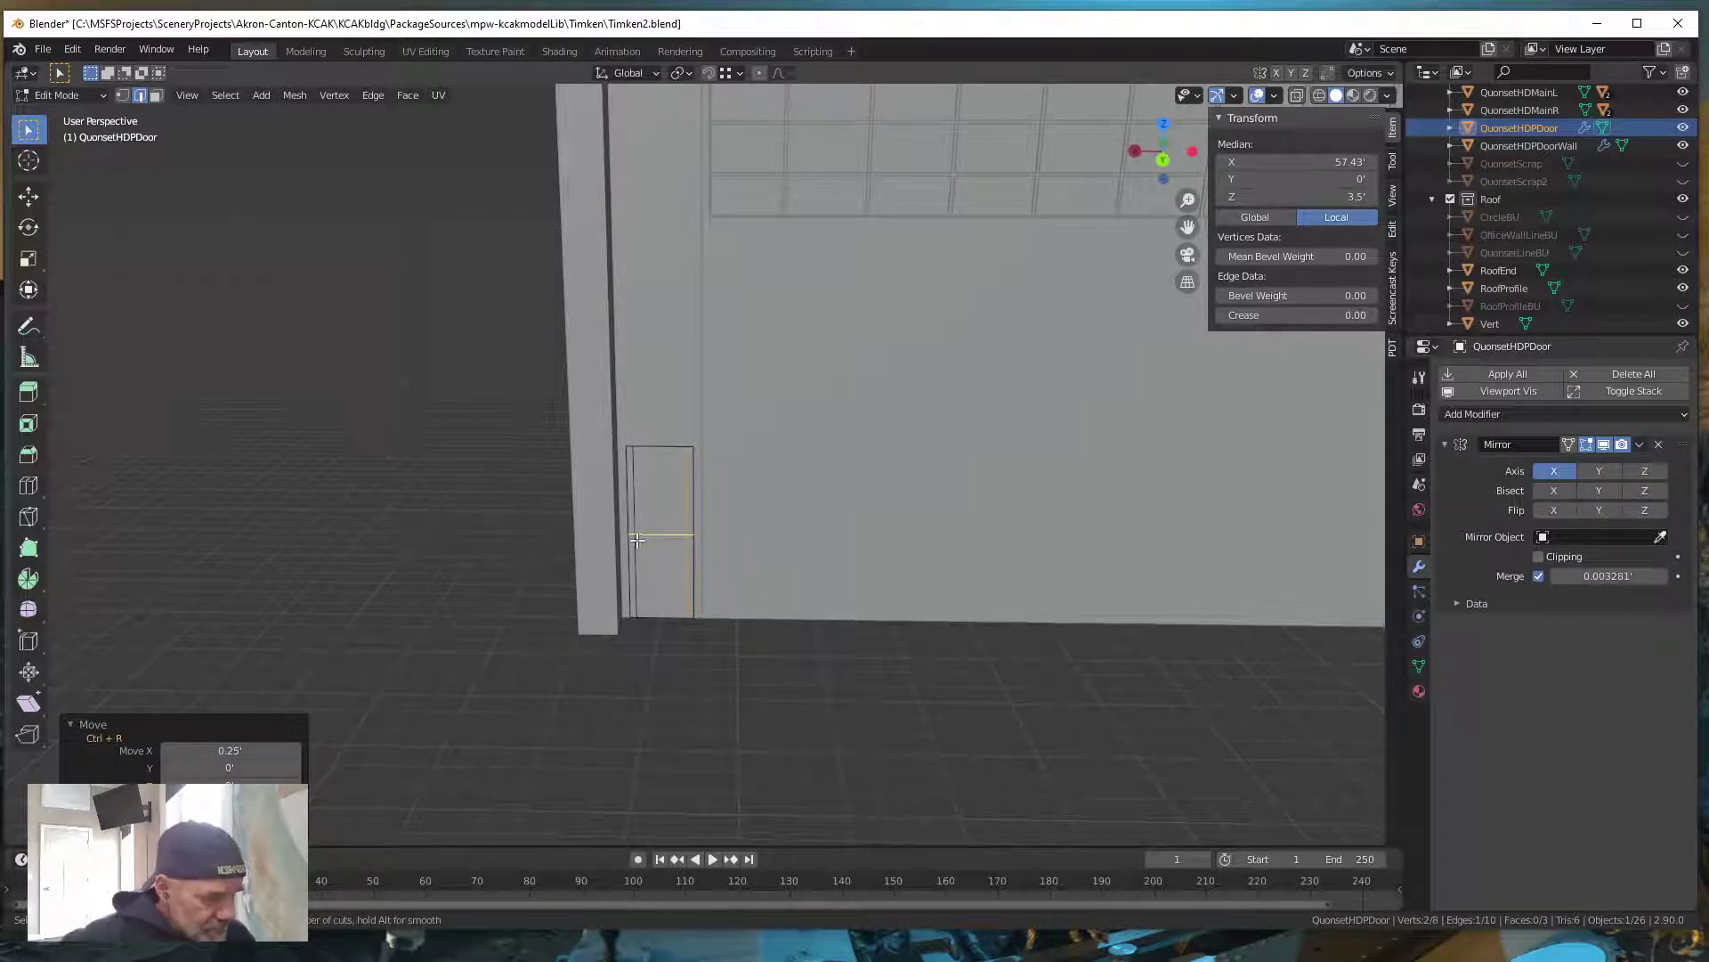
left_click(642, 542)
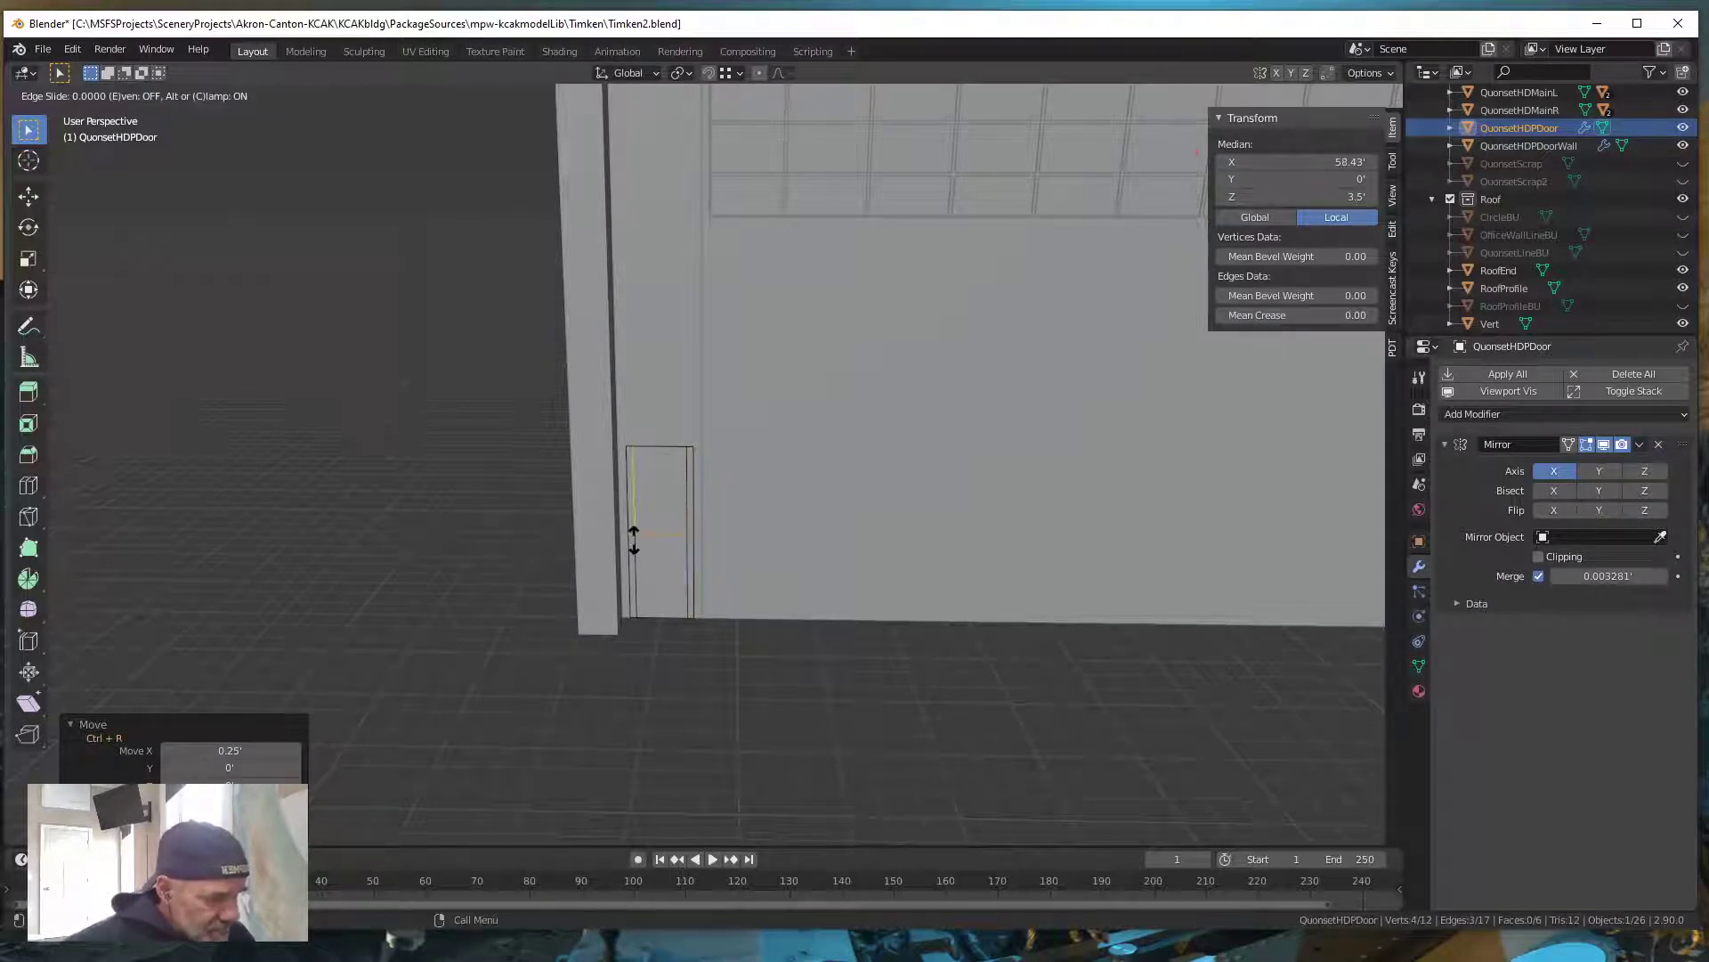
left_click(625, 445)
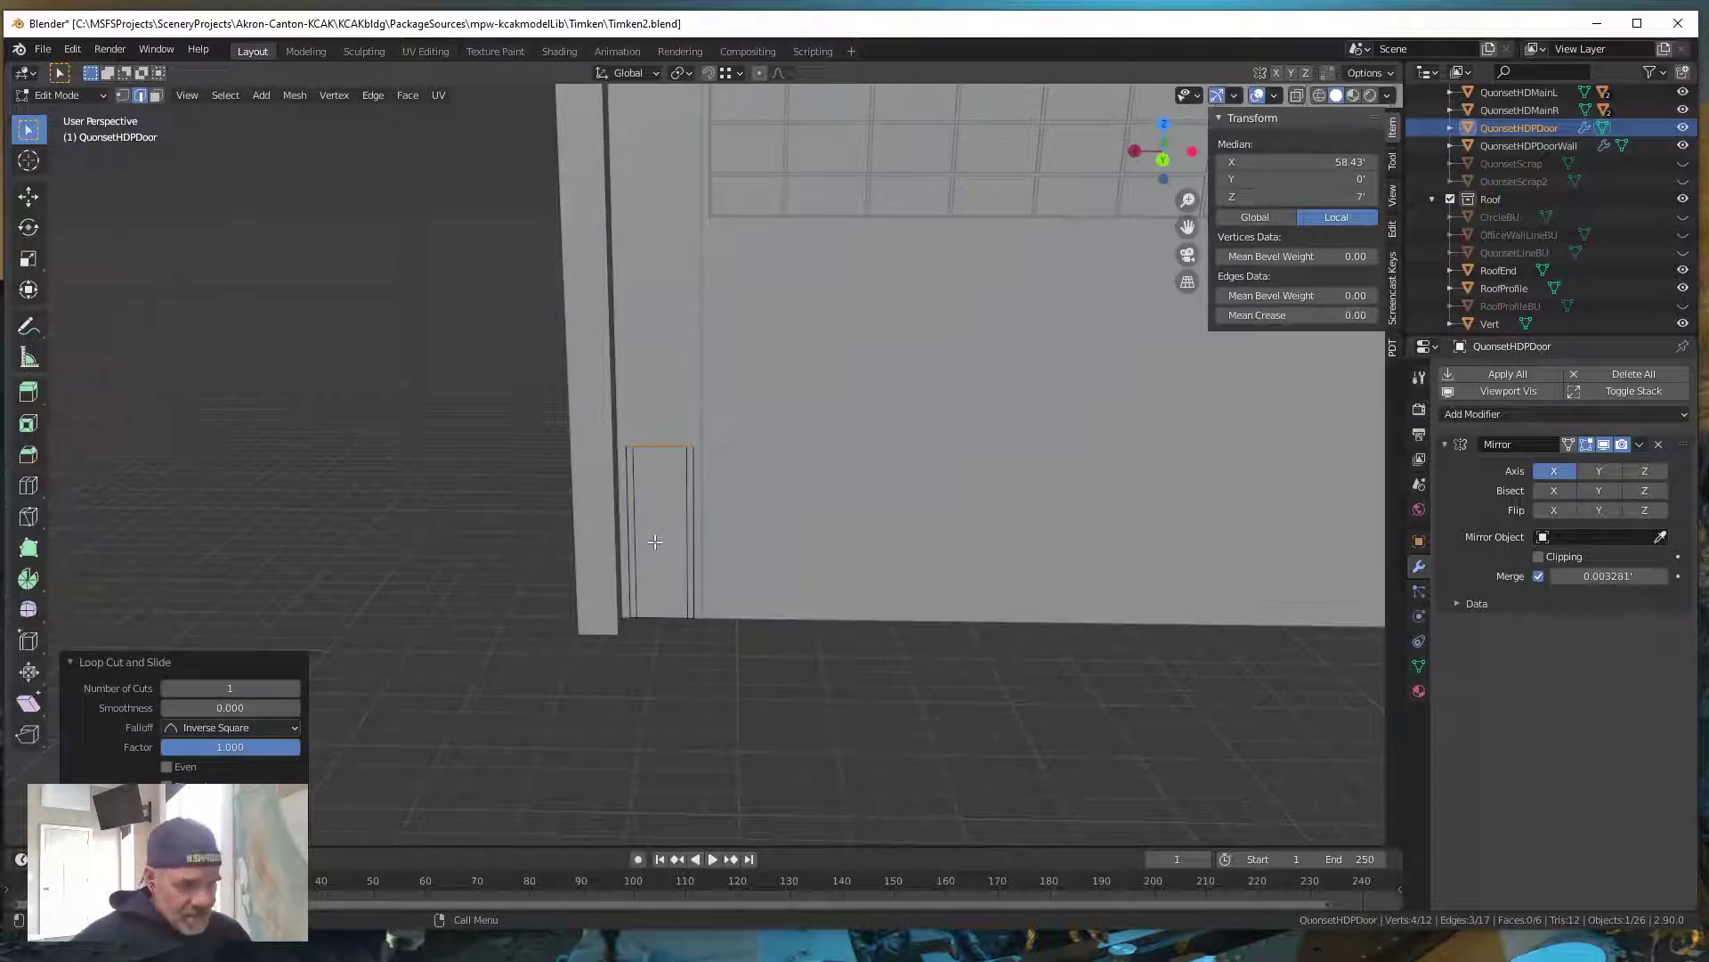
key("g")
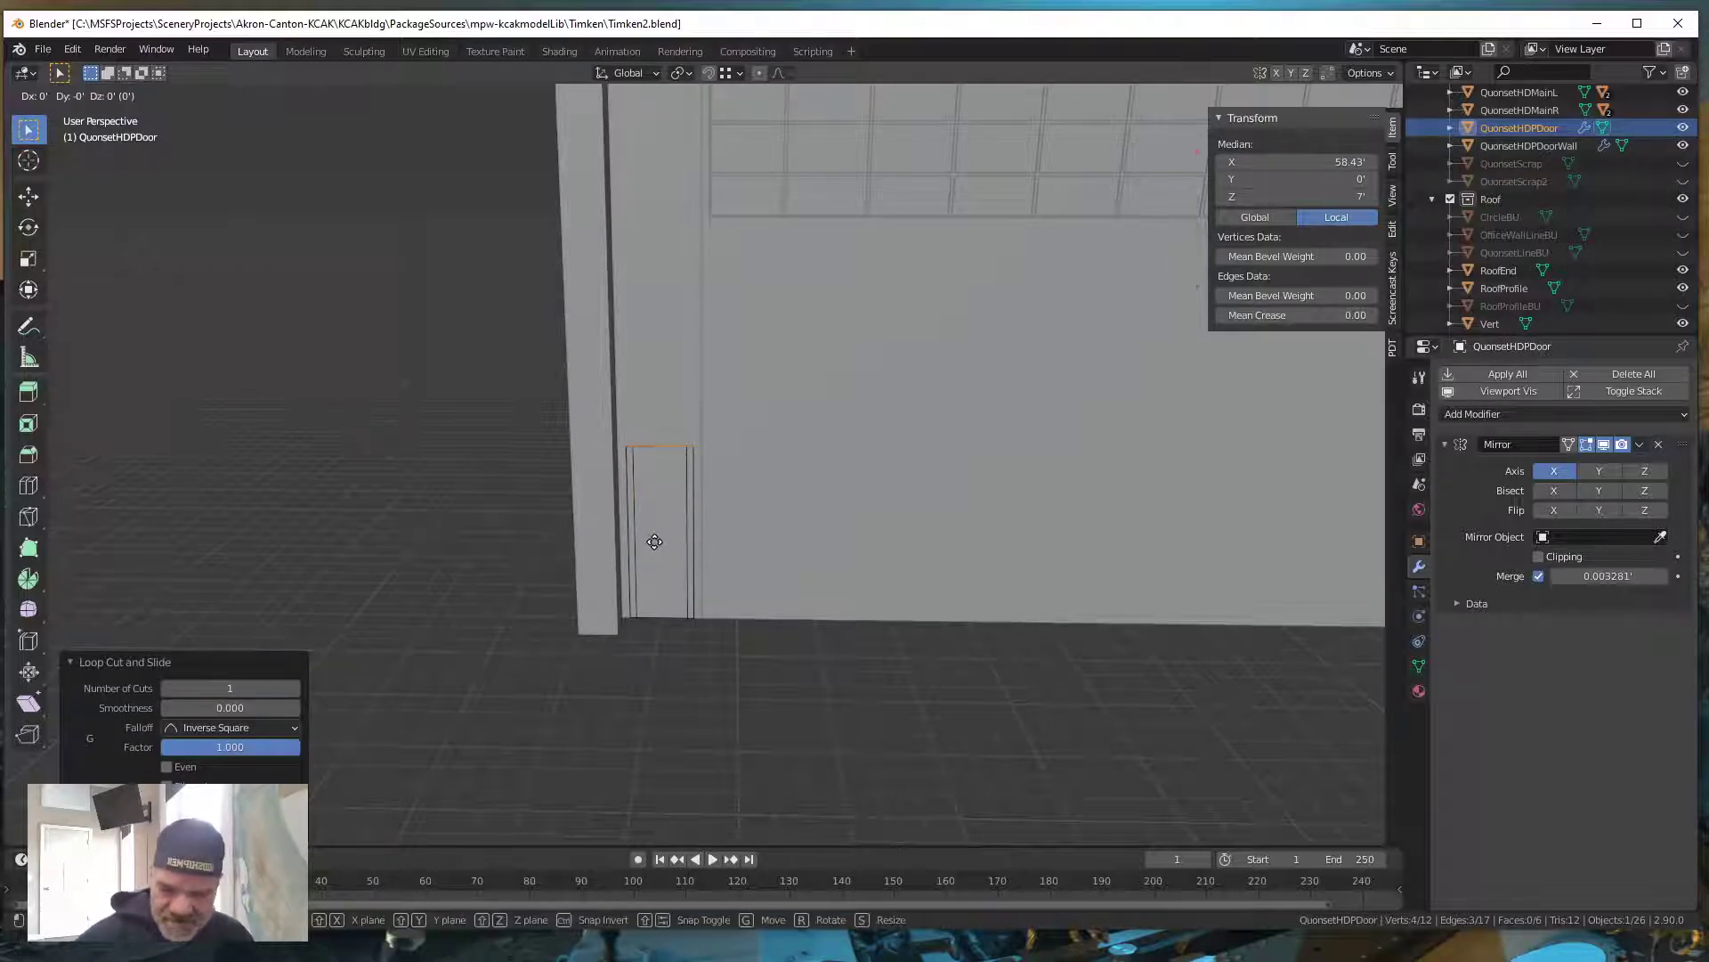
type("z")
type(".25")
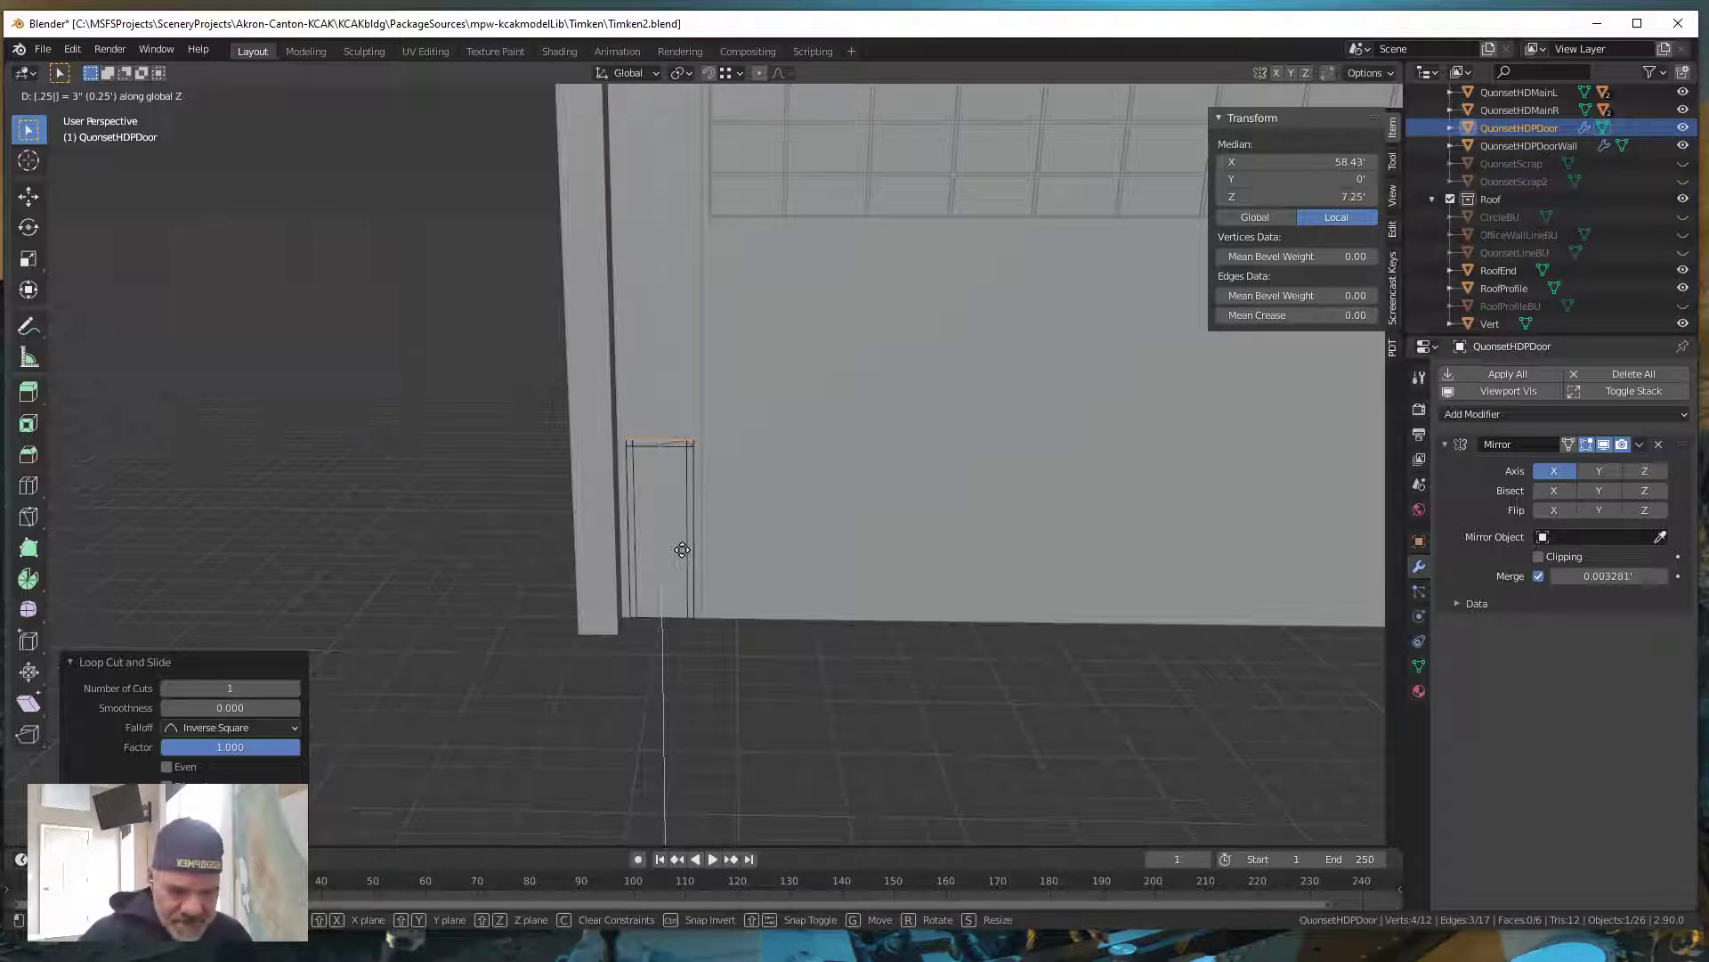
key("BackSpace")
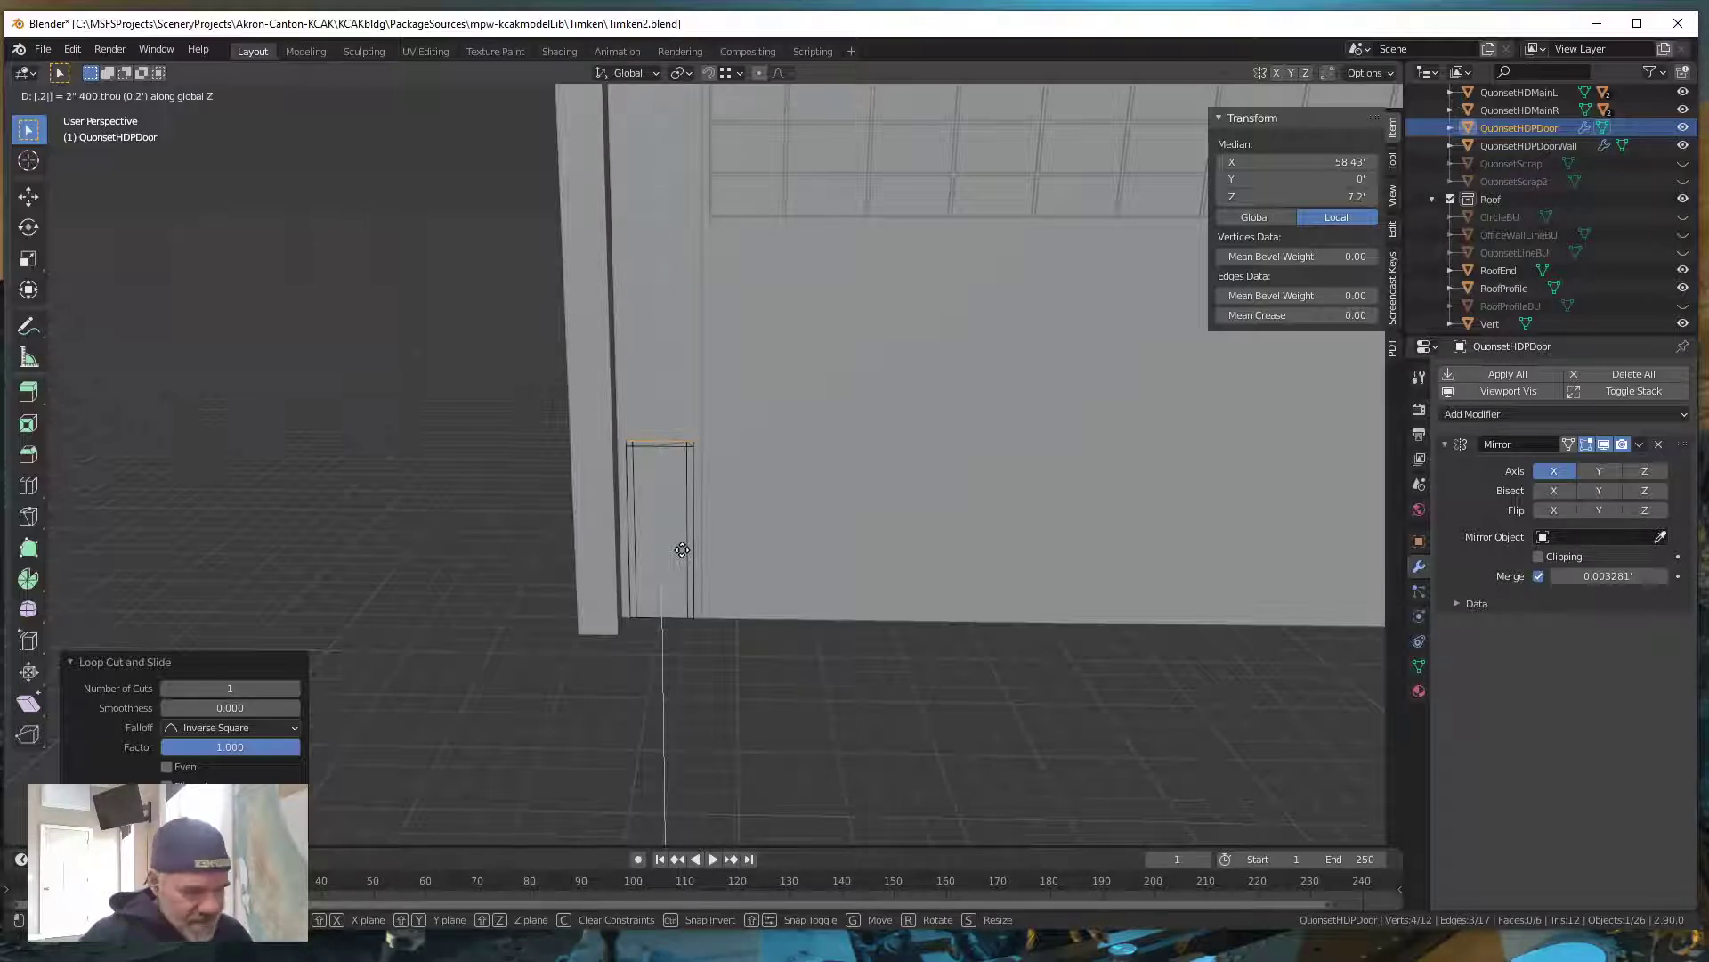
key("BackSpace")
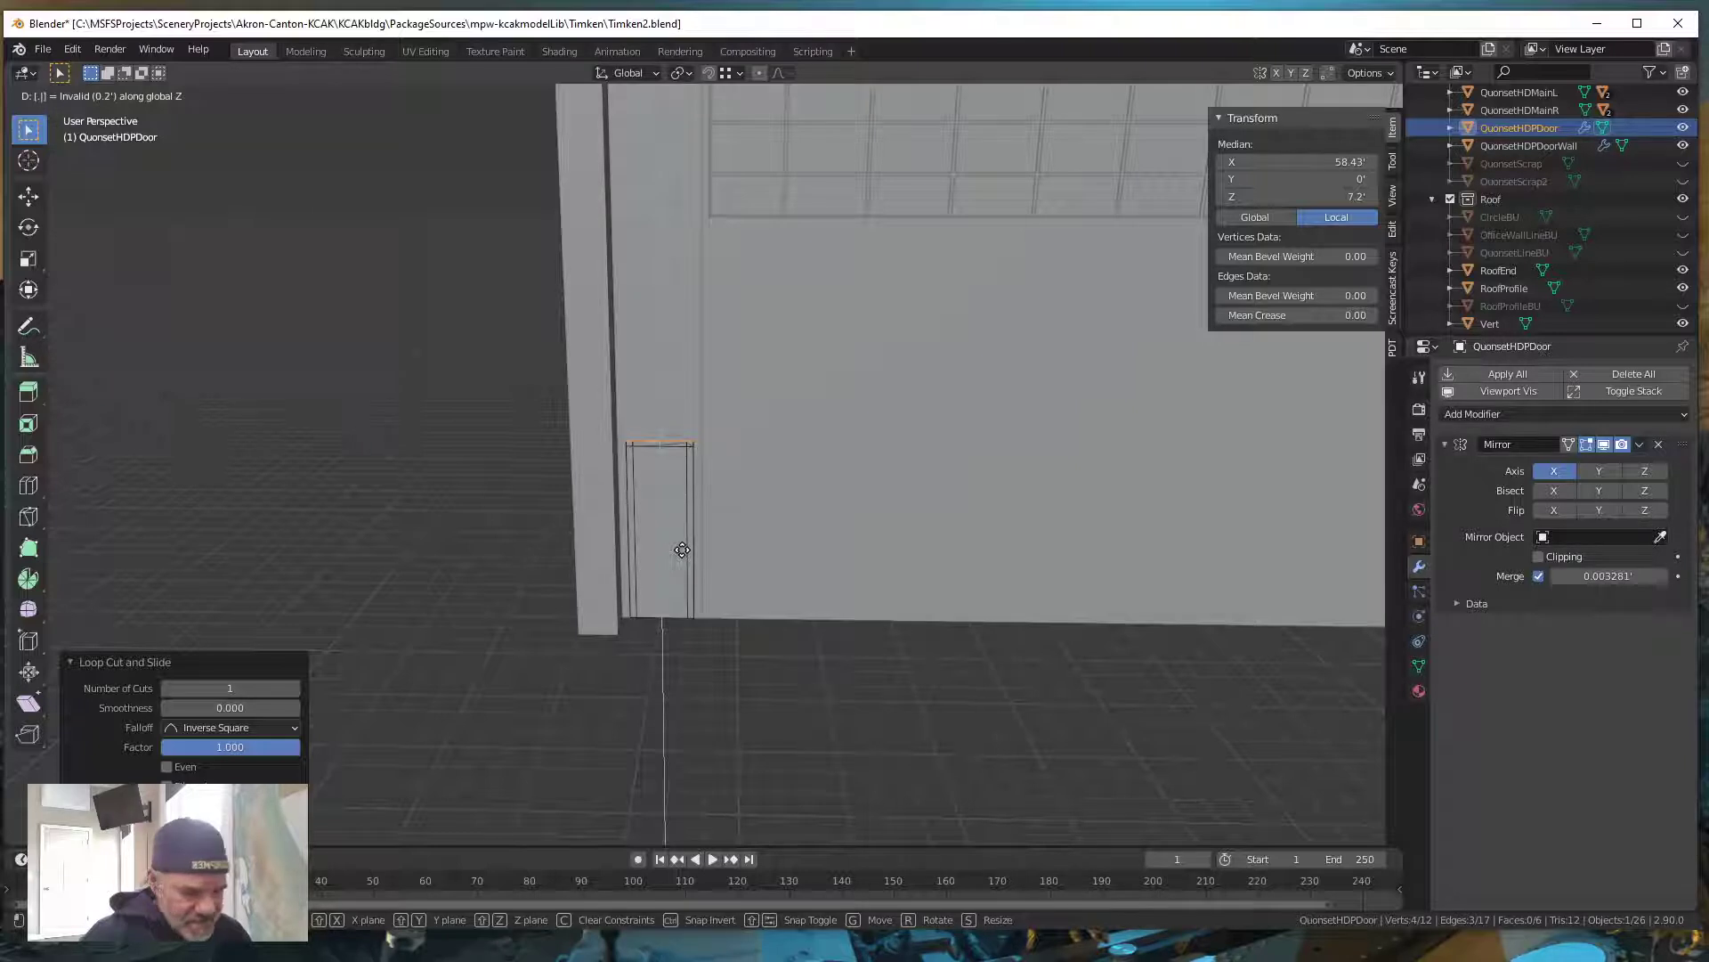
key("BackSpace")
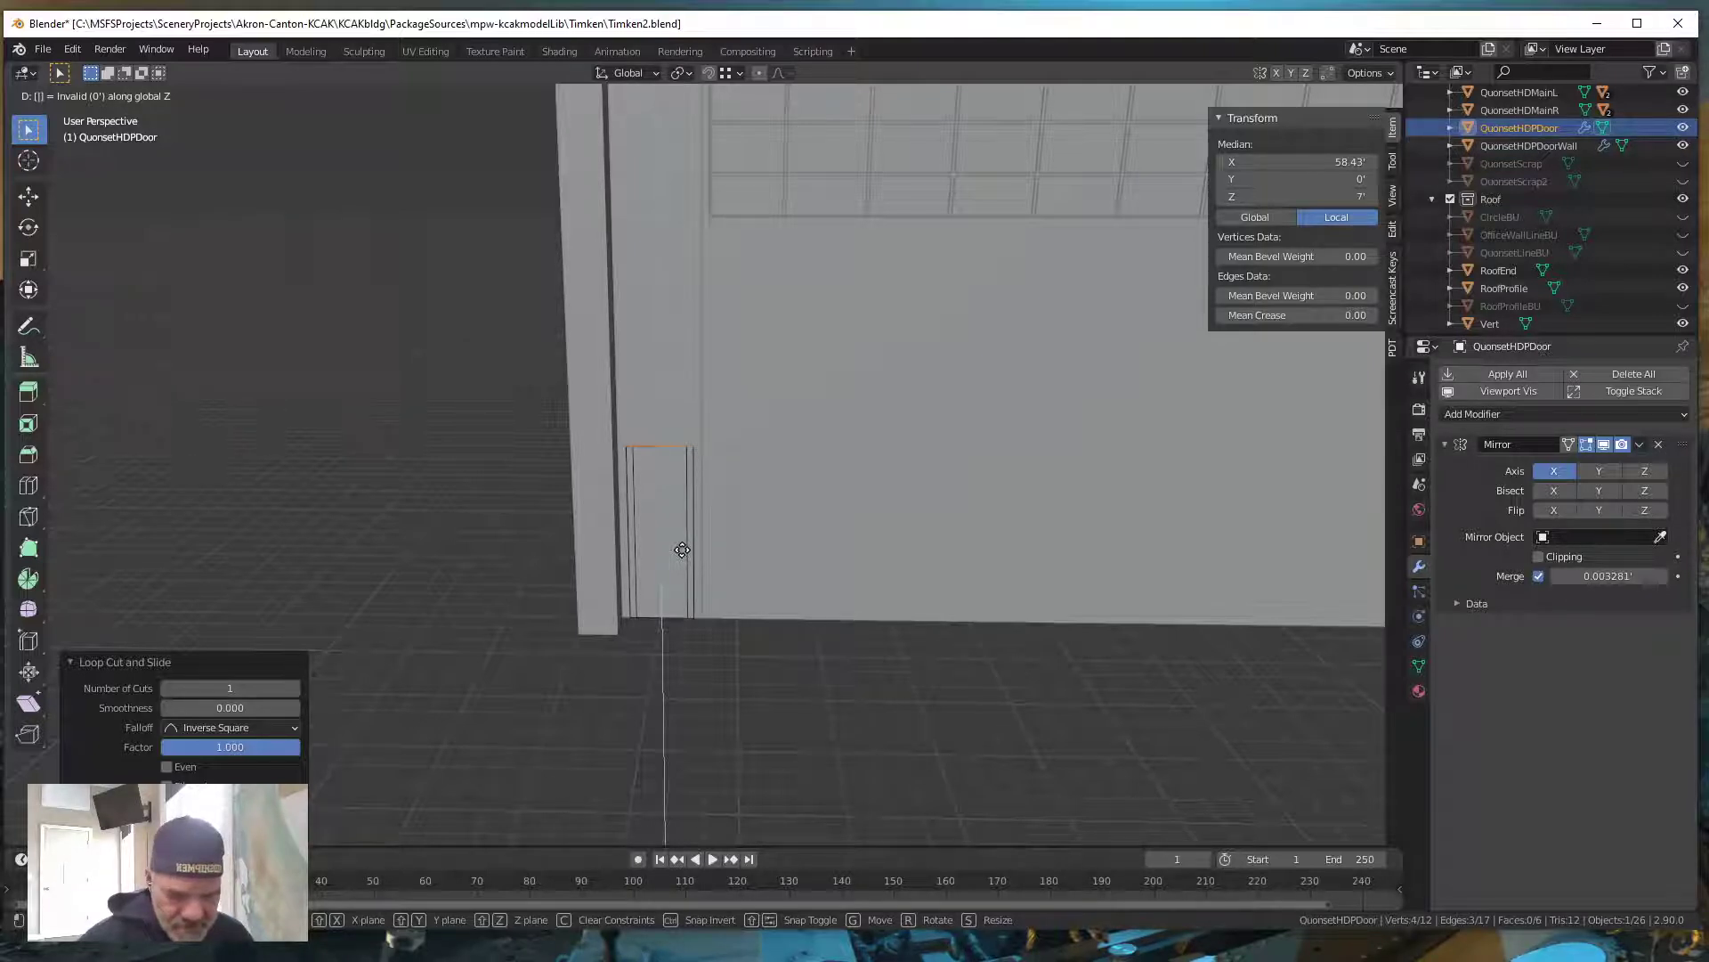
type(".5")
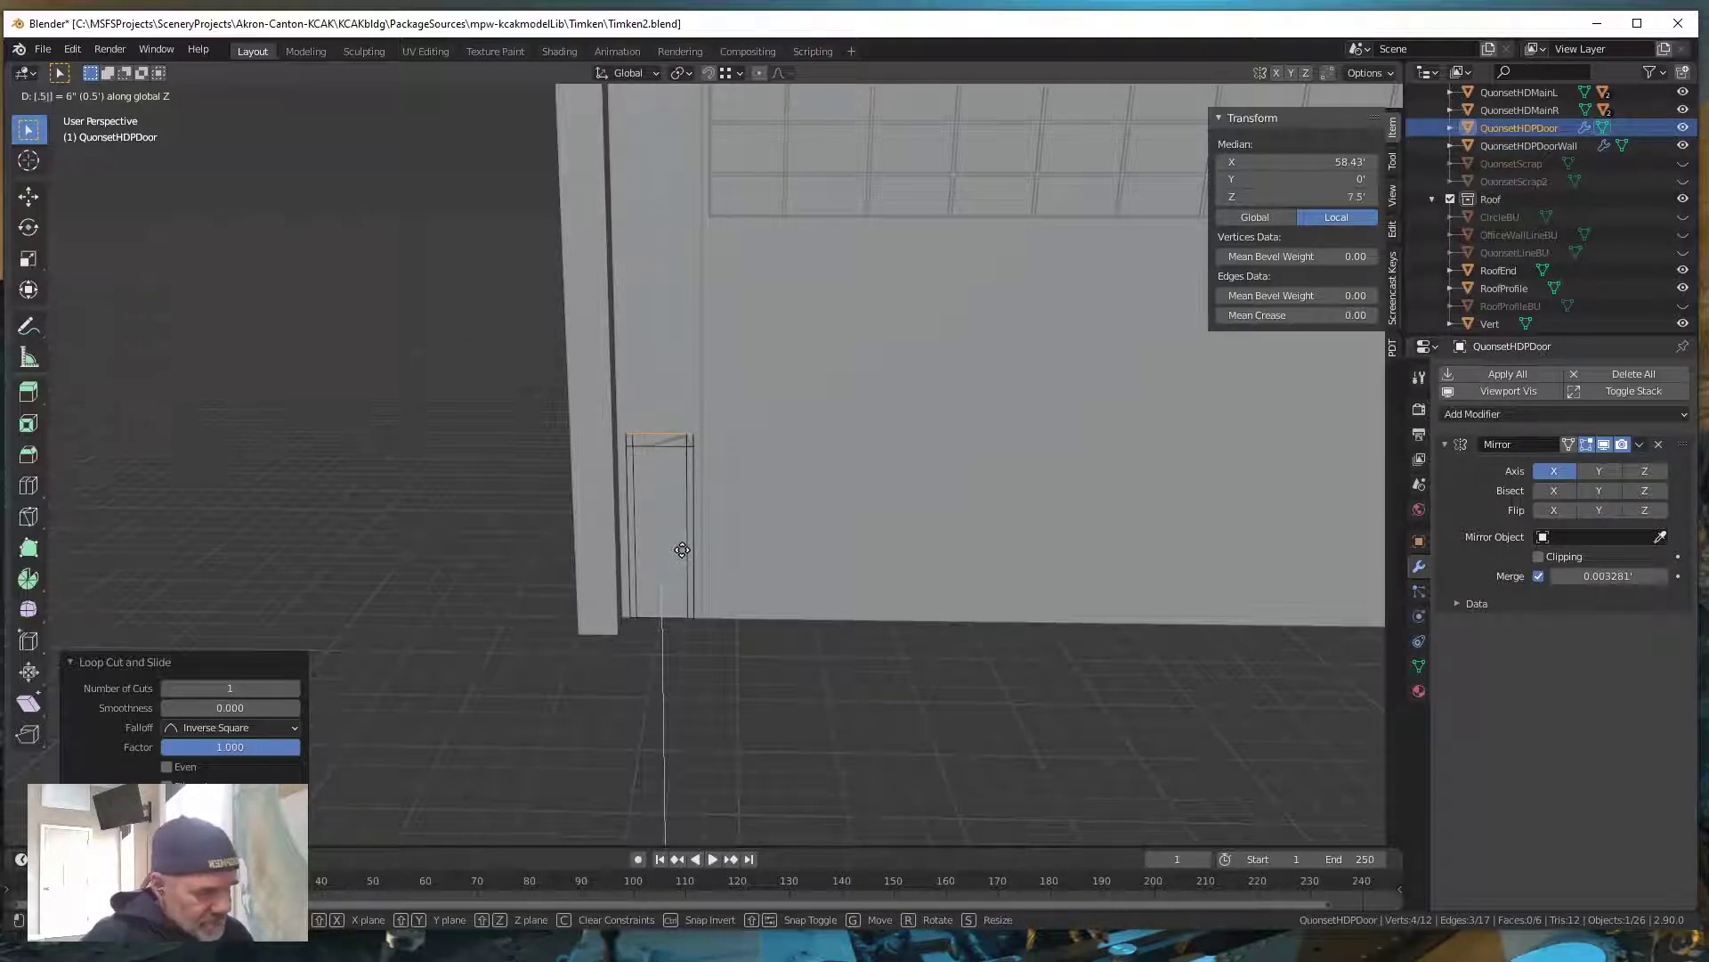
key("Escape")
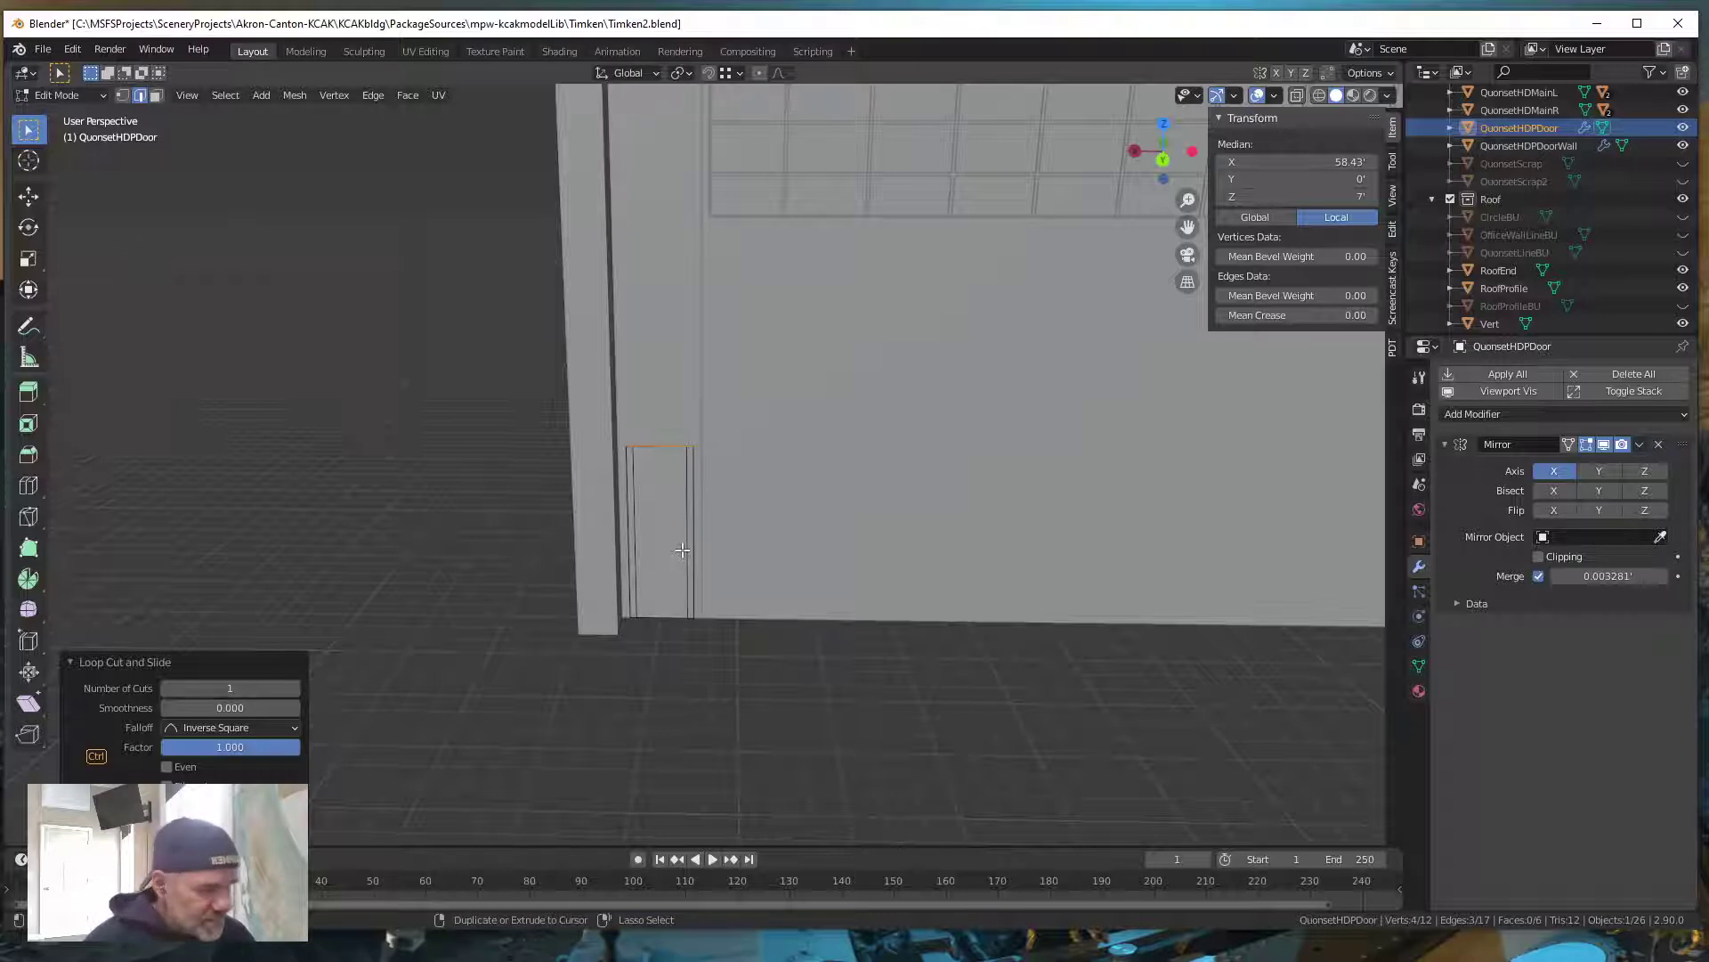
key("ctrl+z")
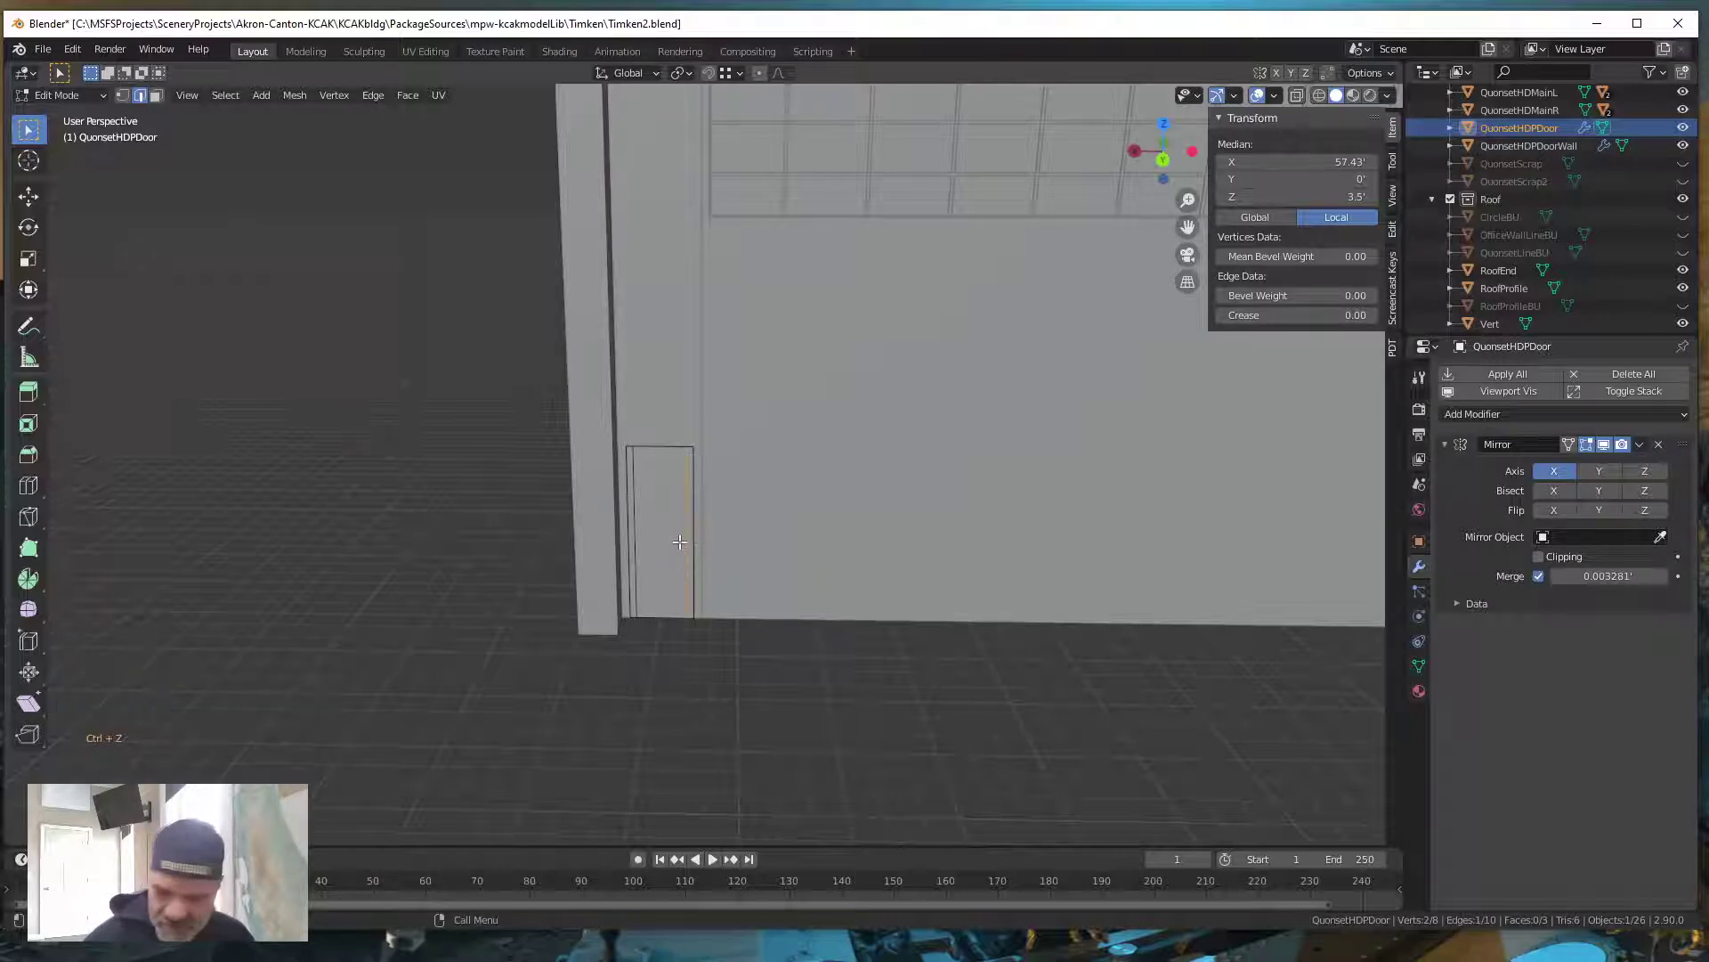
Add a horizontal loop cut to the door, slid fully to its top edge, and move it -0.5' along Z
key("ctrl+r")
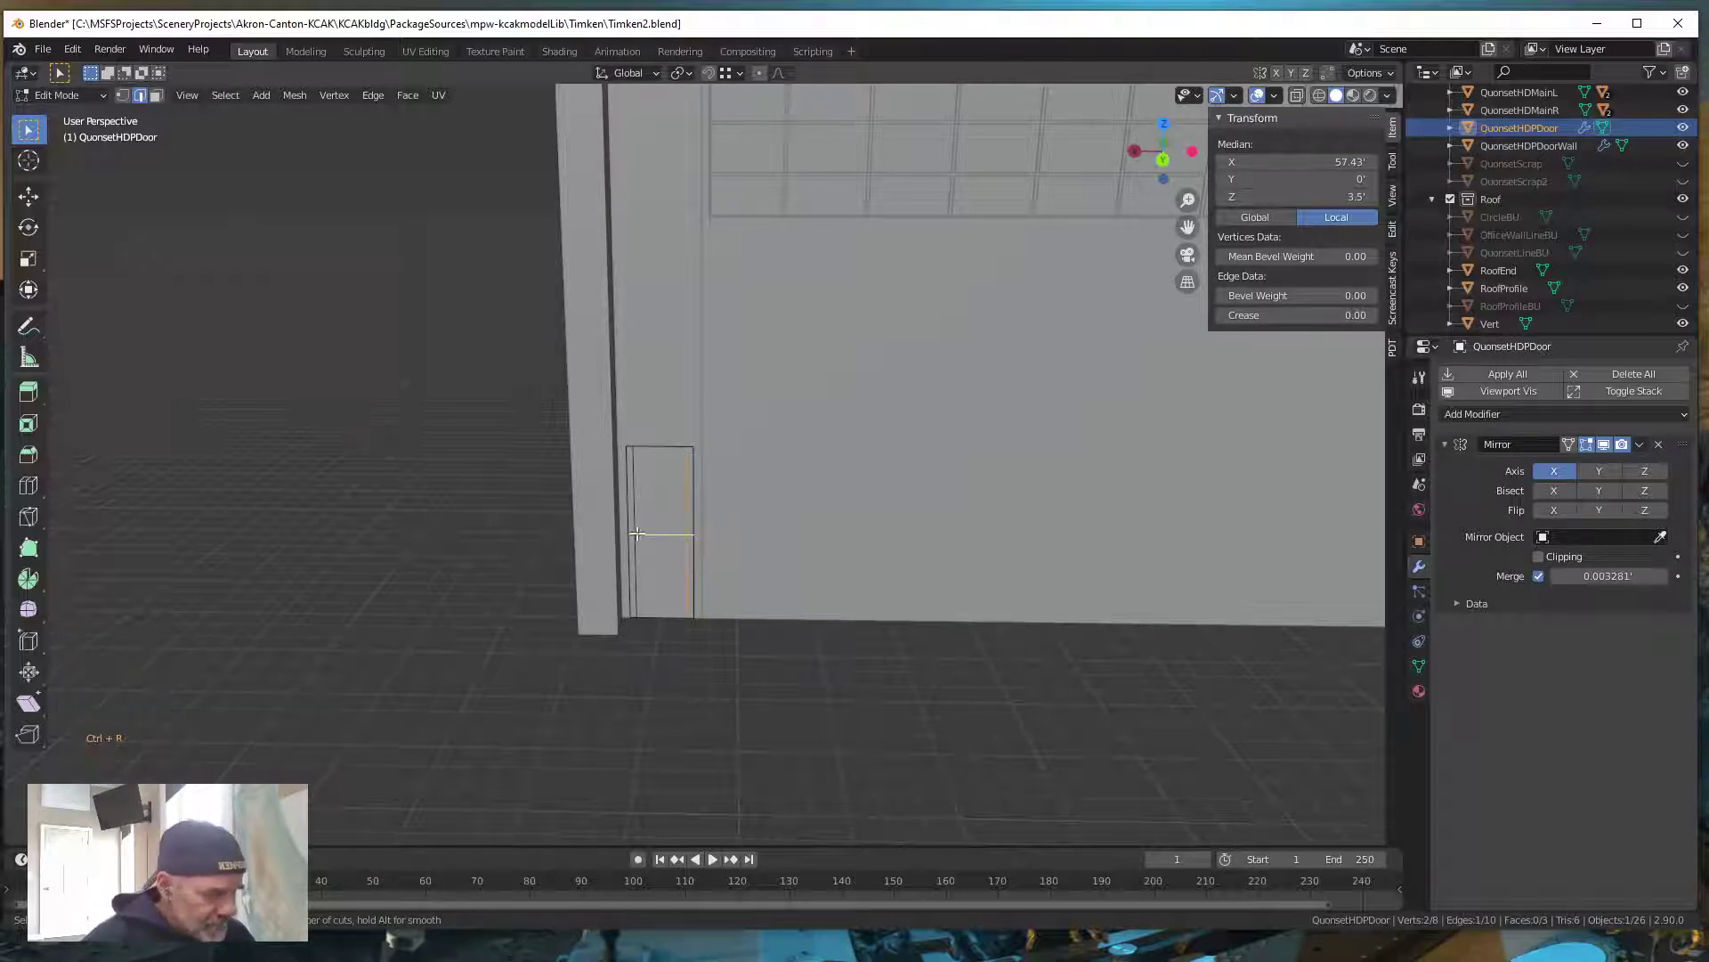
left_click(637, 532)
left_click(626, 427)
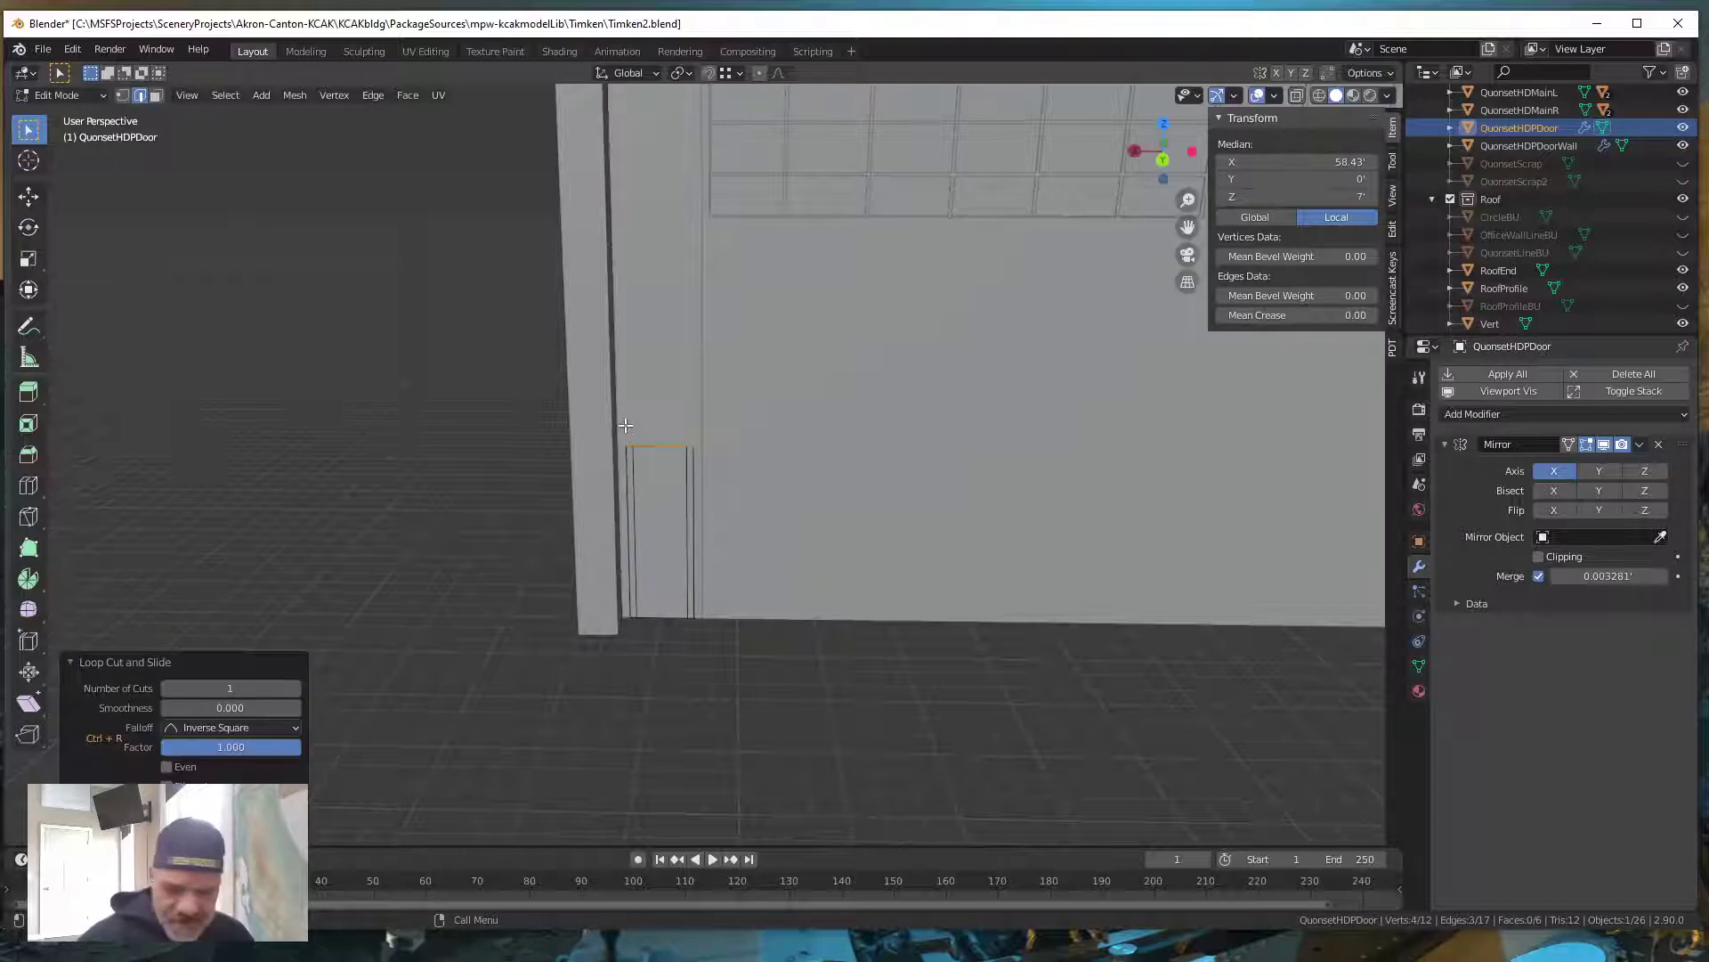
key("g")
key("z")
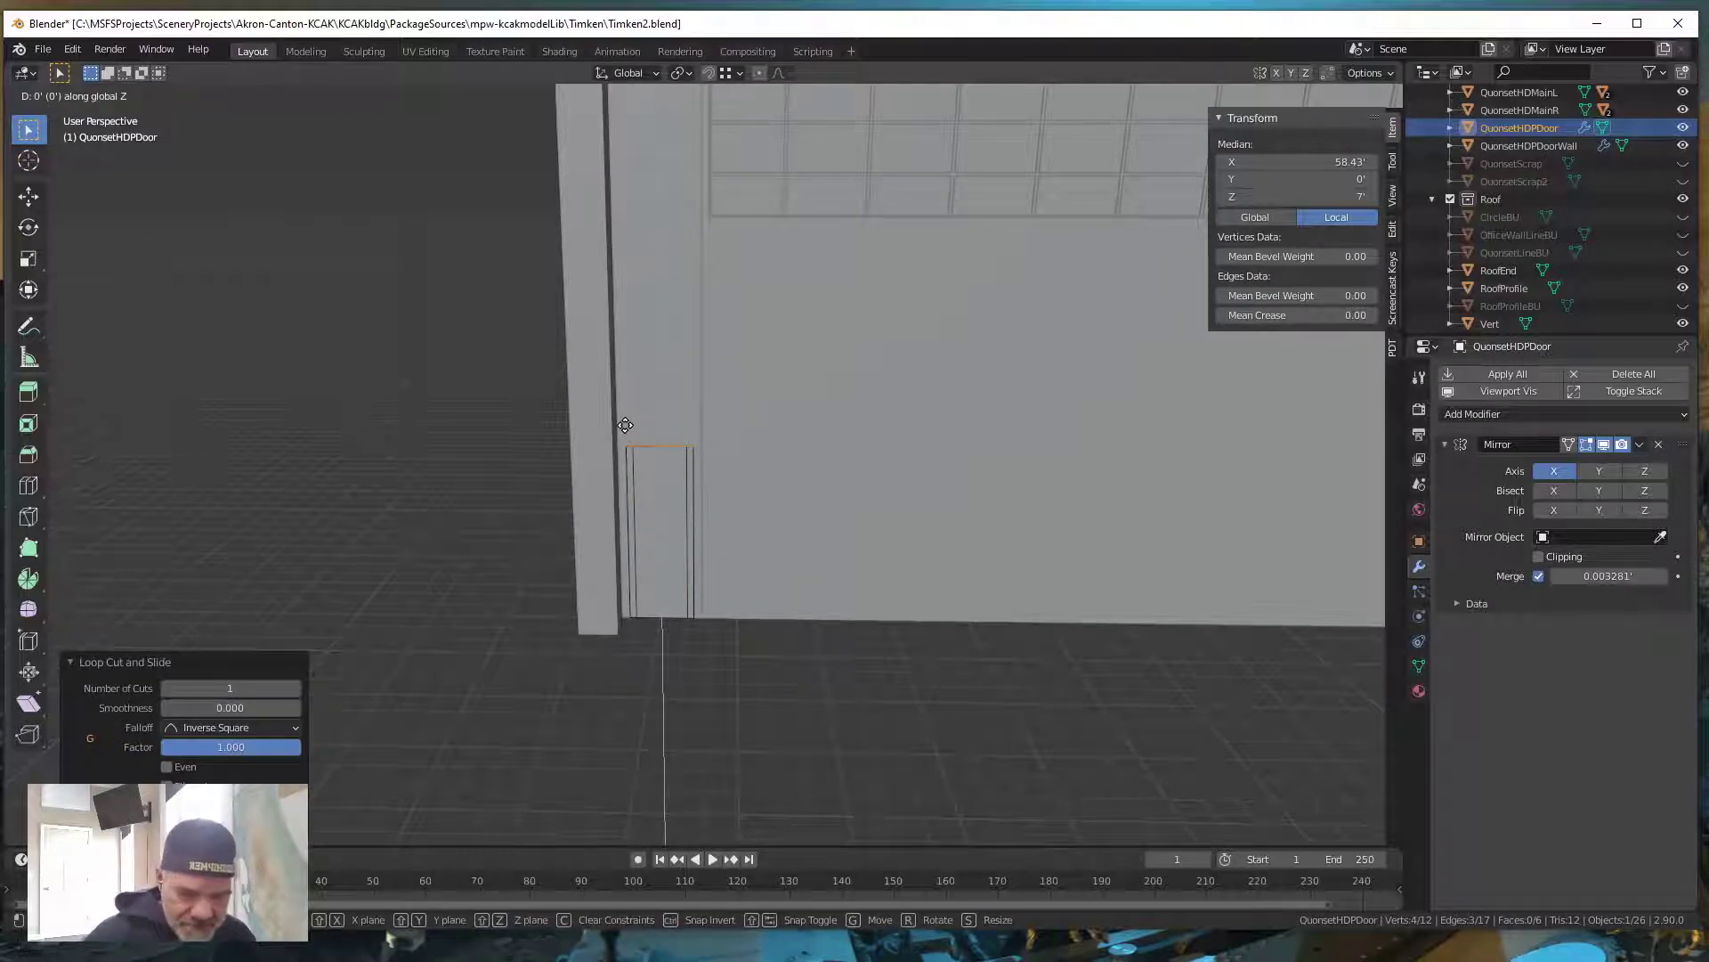
type("-.5")
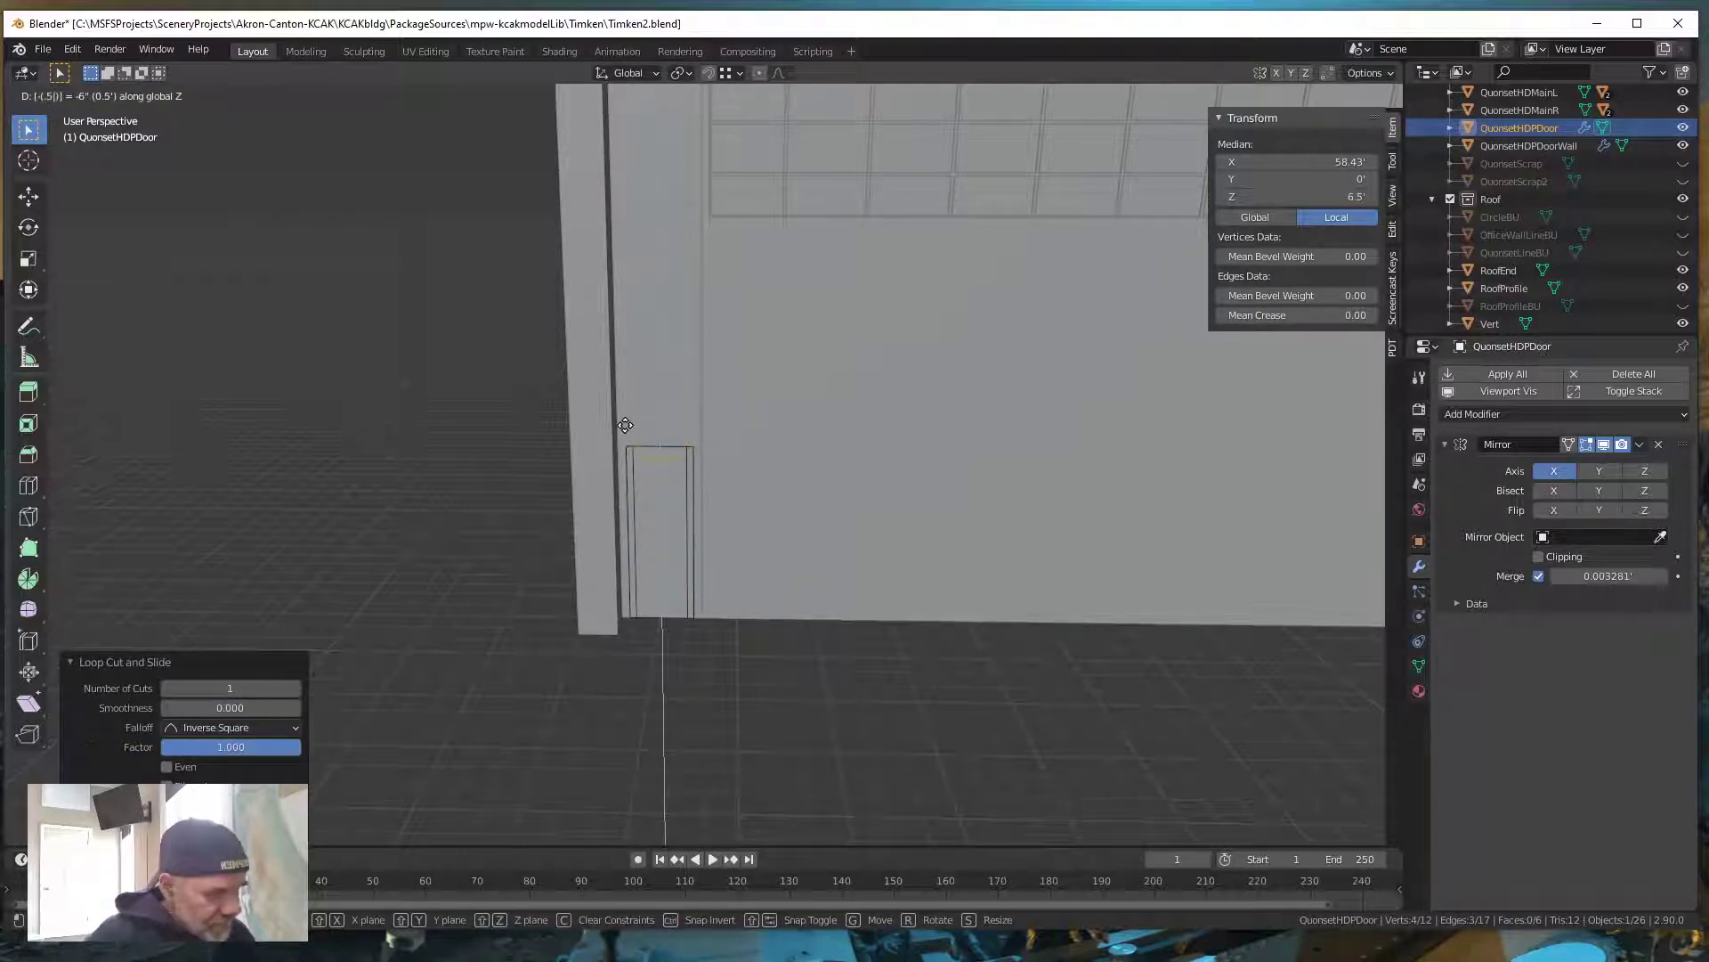
key("Return")
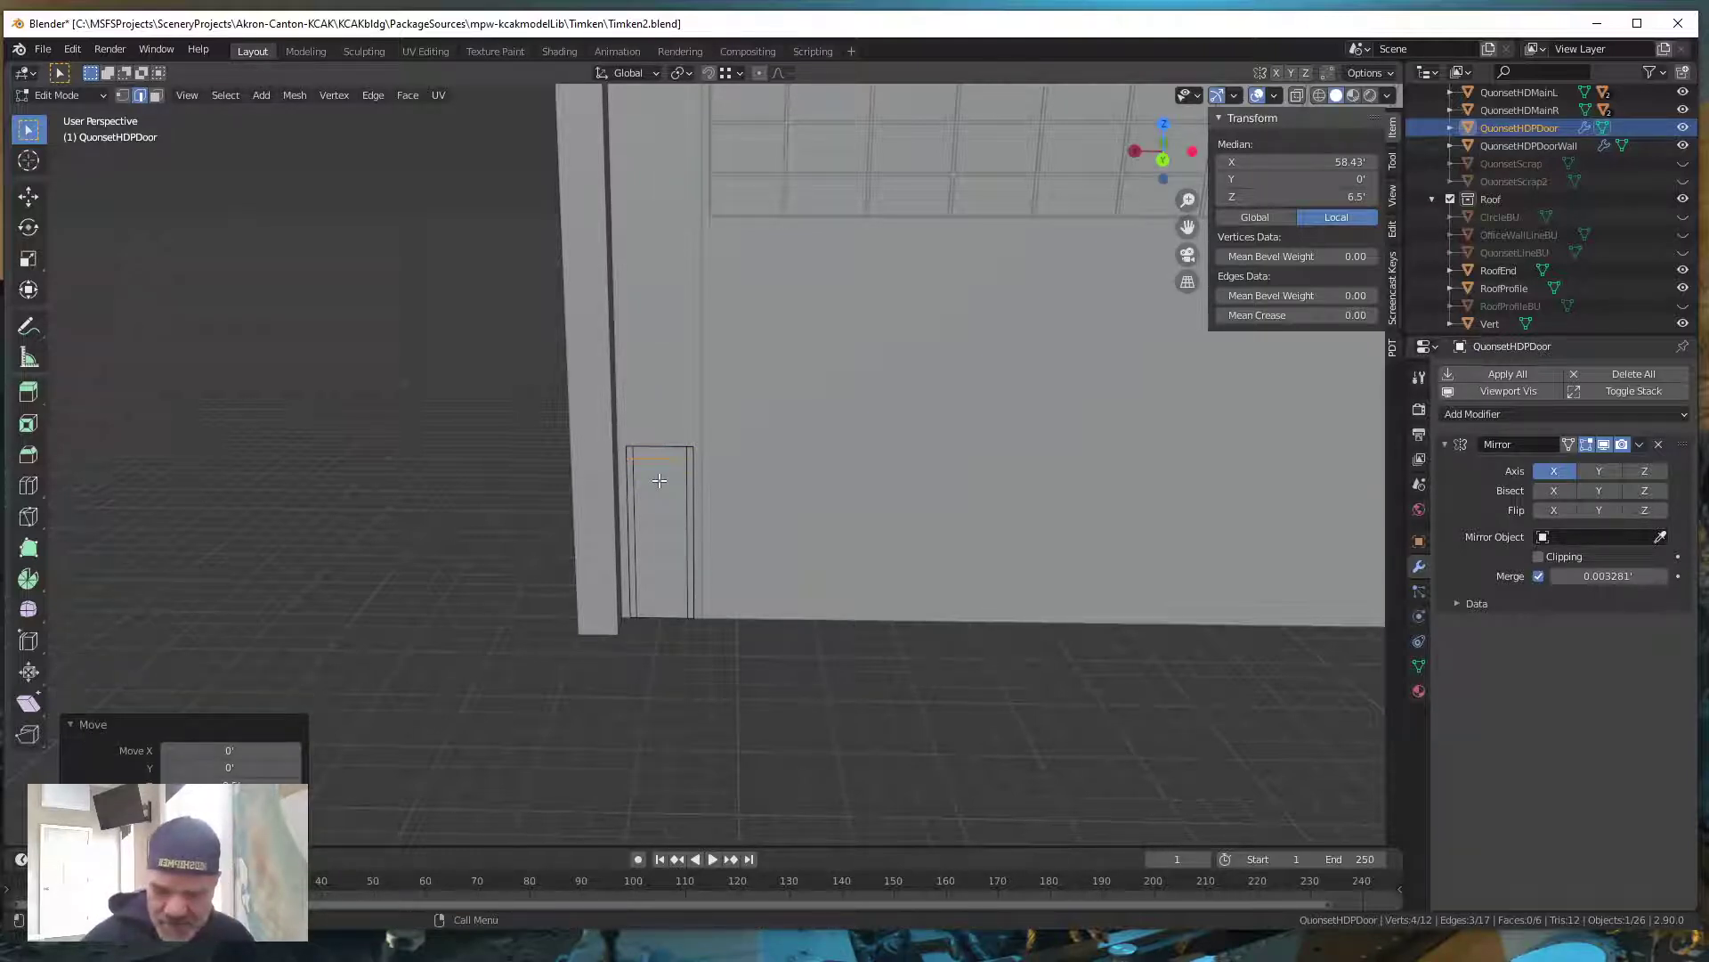
Add a second horizontal loop cut slid up to the window's top edge, and move it -2.5' along Z
key("ctrl")
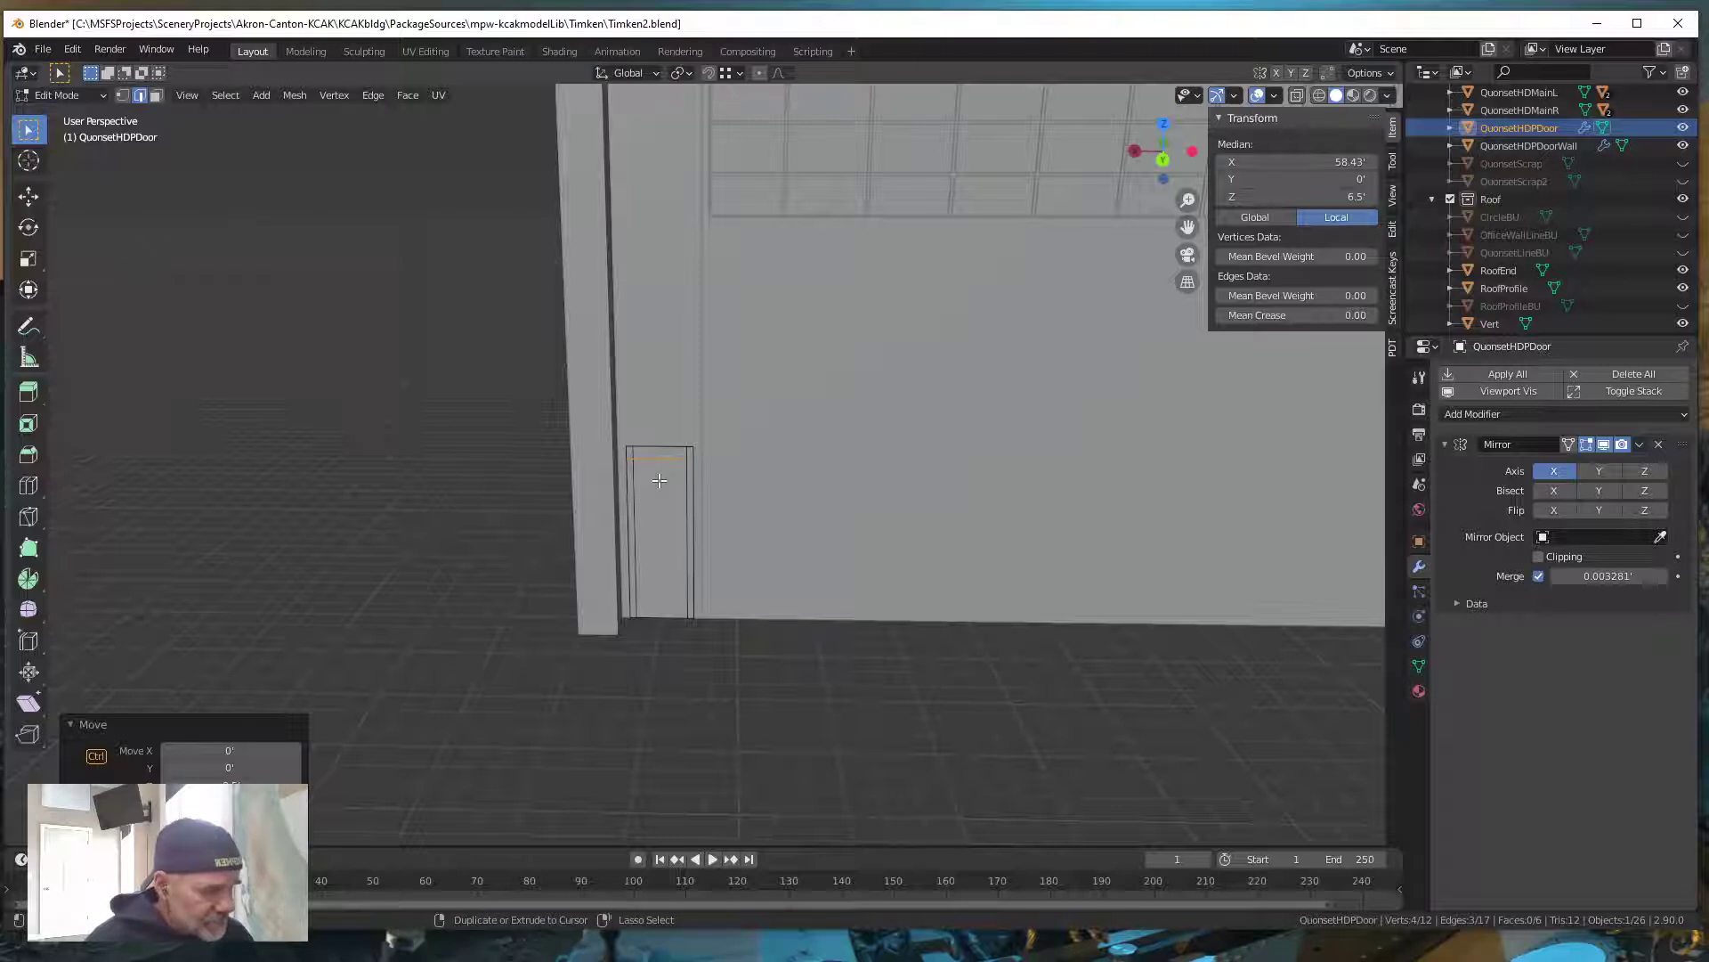
key("ctrl+r")
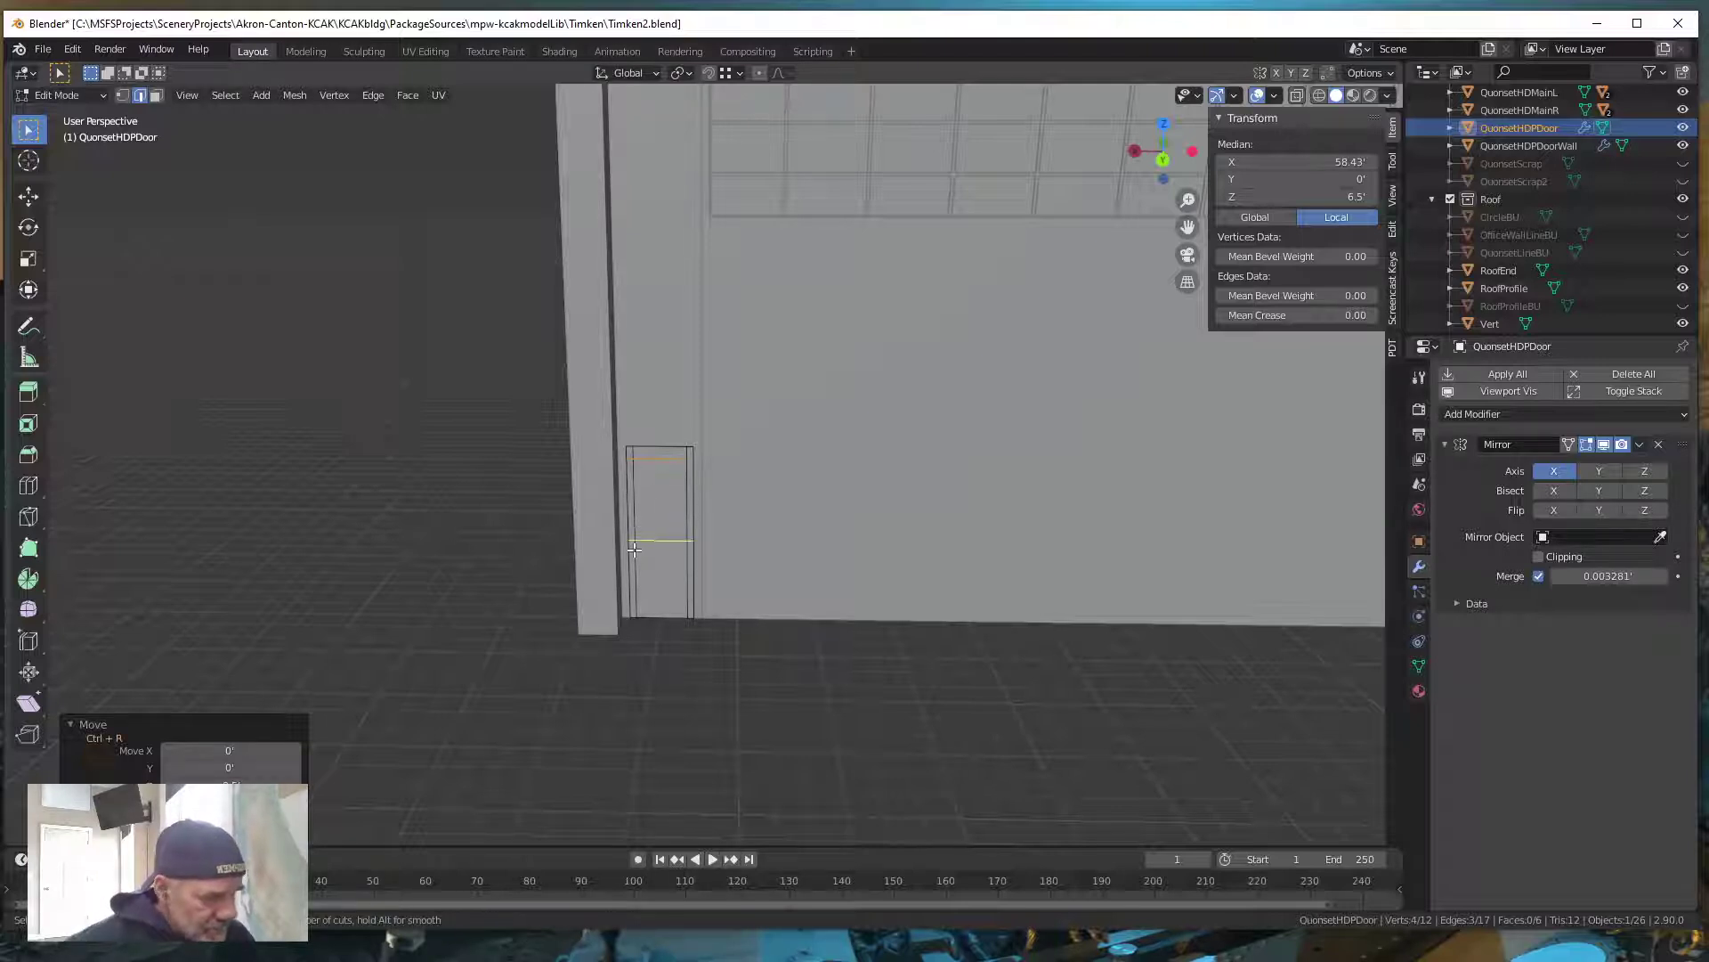
left_click(634, 549)
left_click(630, 459)
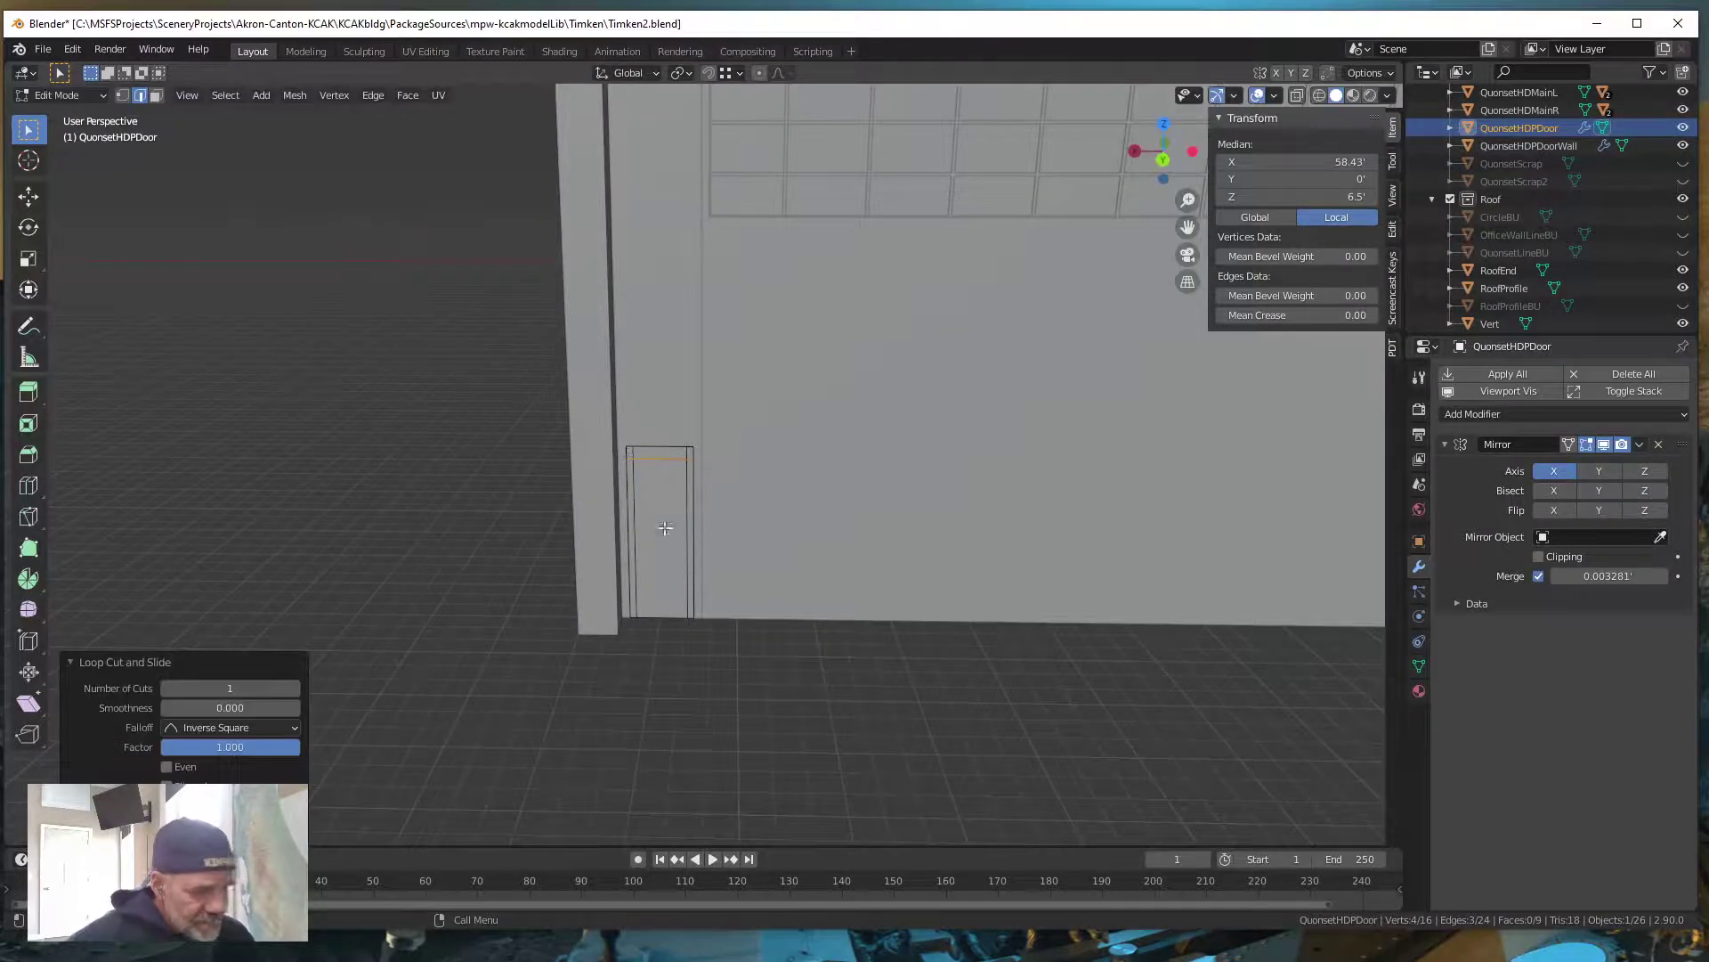
key("g")
key("z")
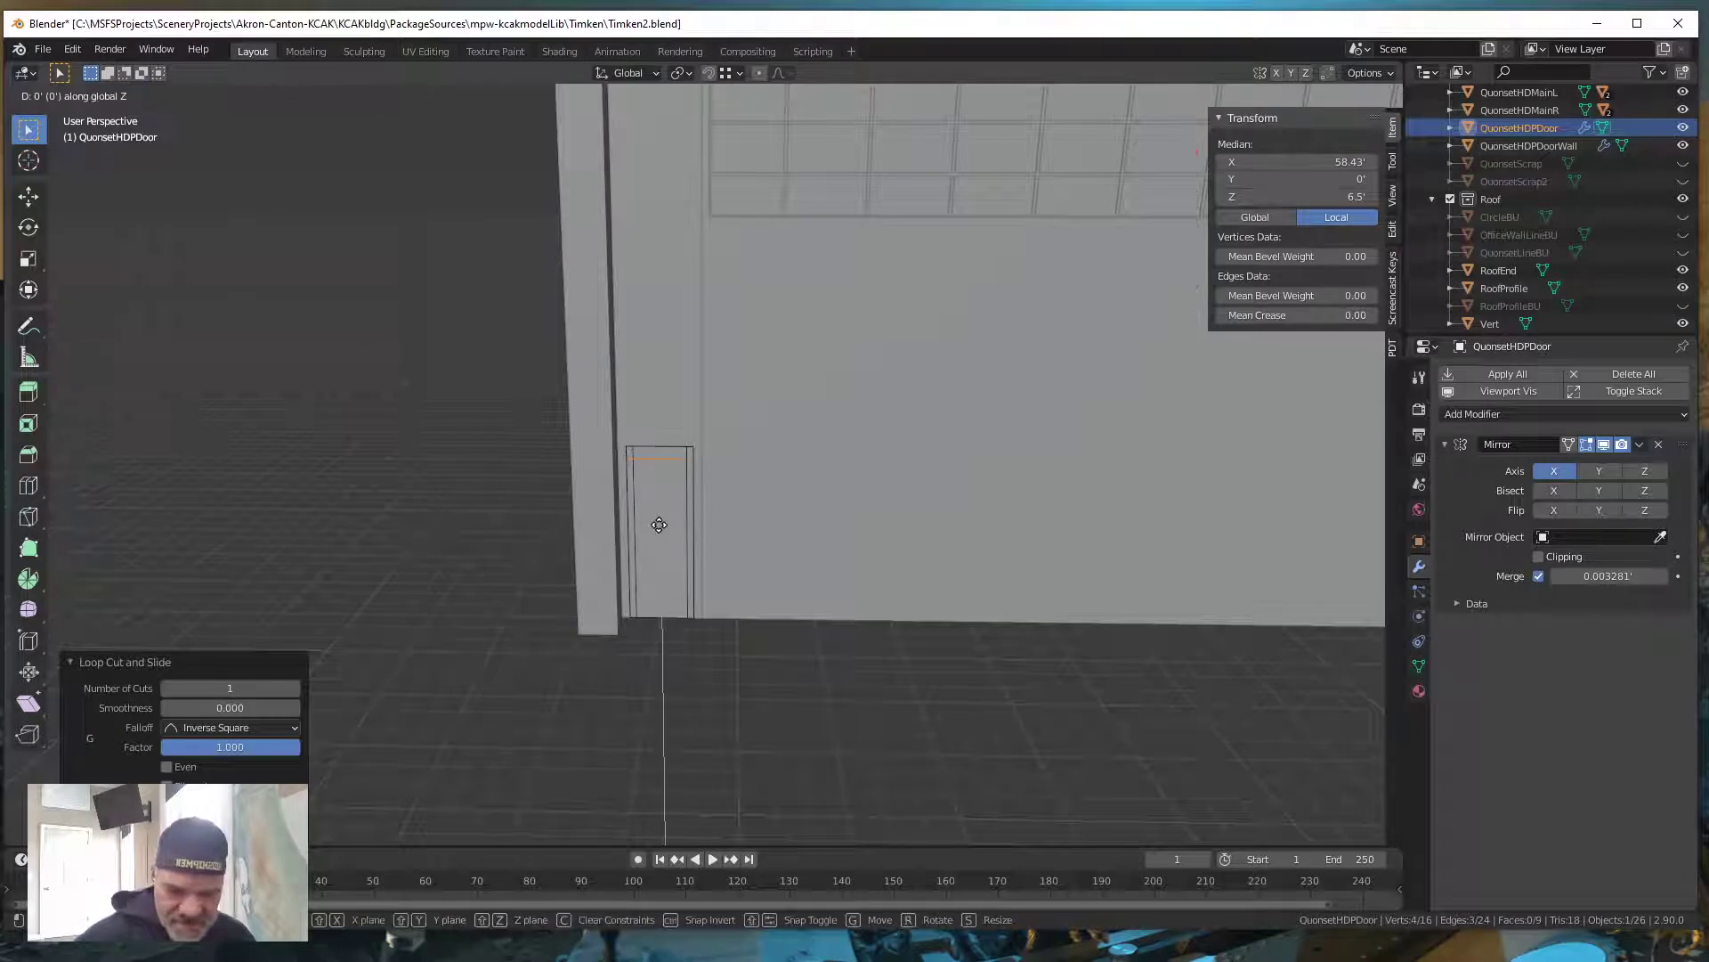
type("-2.5")
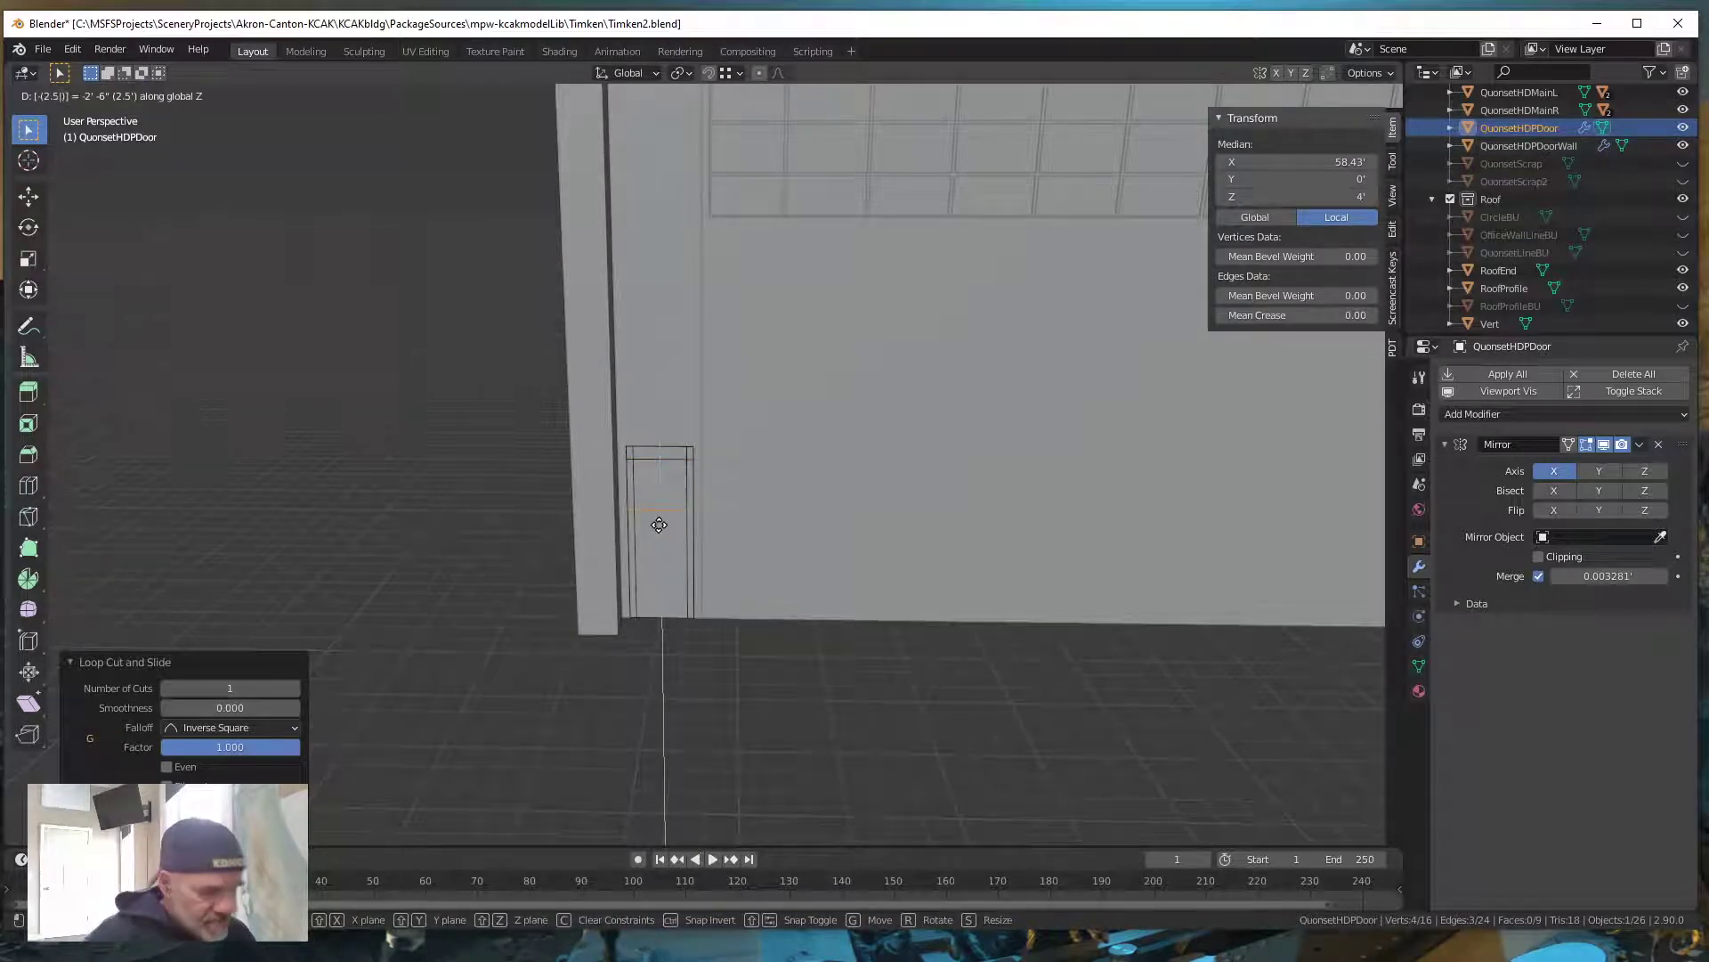
key("Return")
Select the window face enclosed by the loop cuts in the upper door and separate it into its own object
scroll(695, 579, "down", 3)
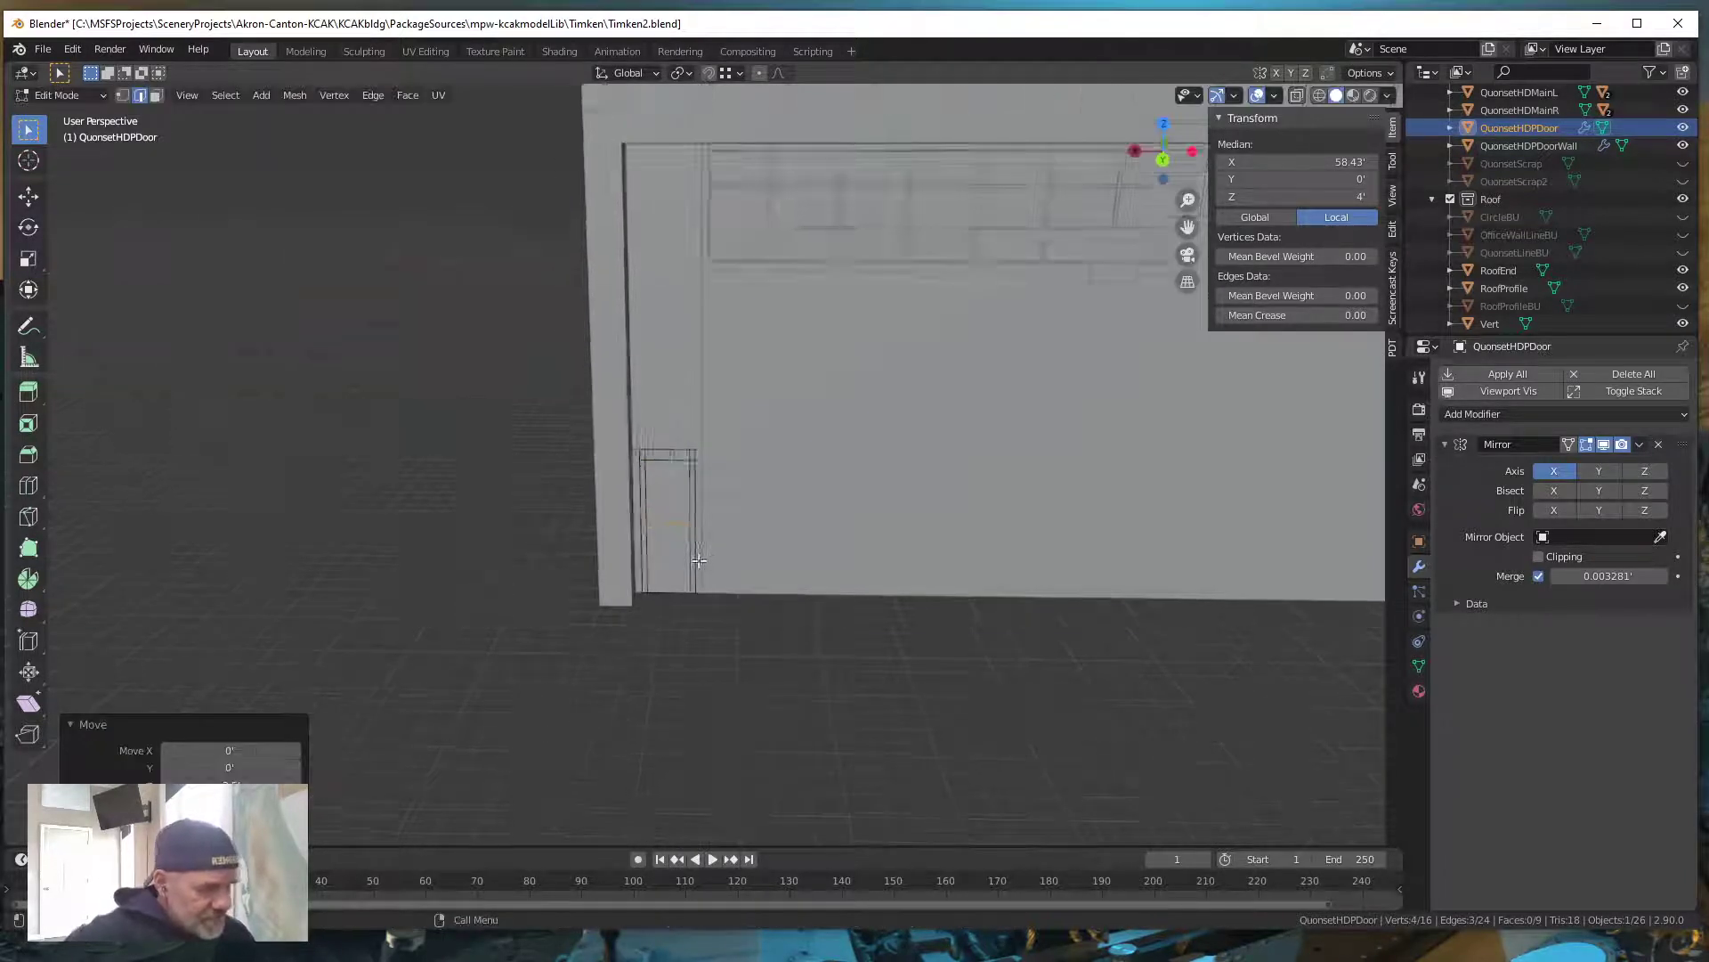
mouse_move(714, 593)
middle_mouse_down()
mouse_move(599, 599)
mouse_move(717, 603)
mouse_move(702, 587)
middle_mouse_up()
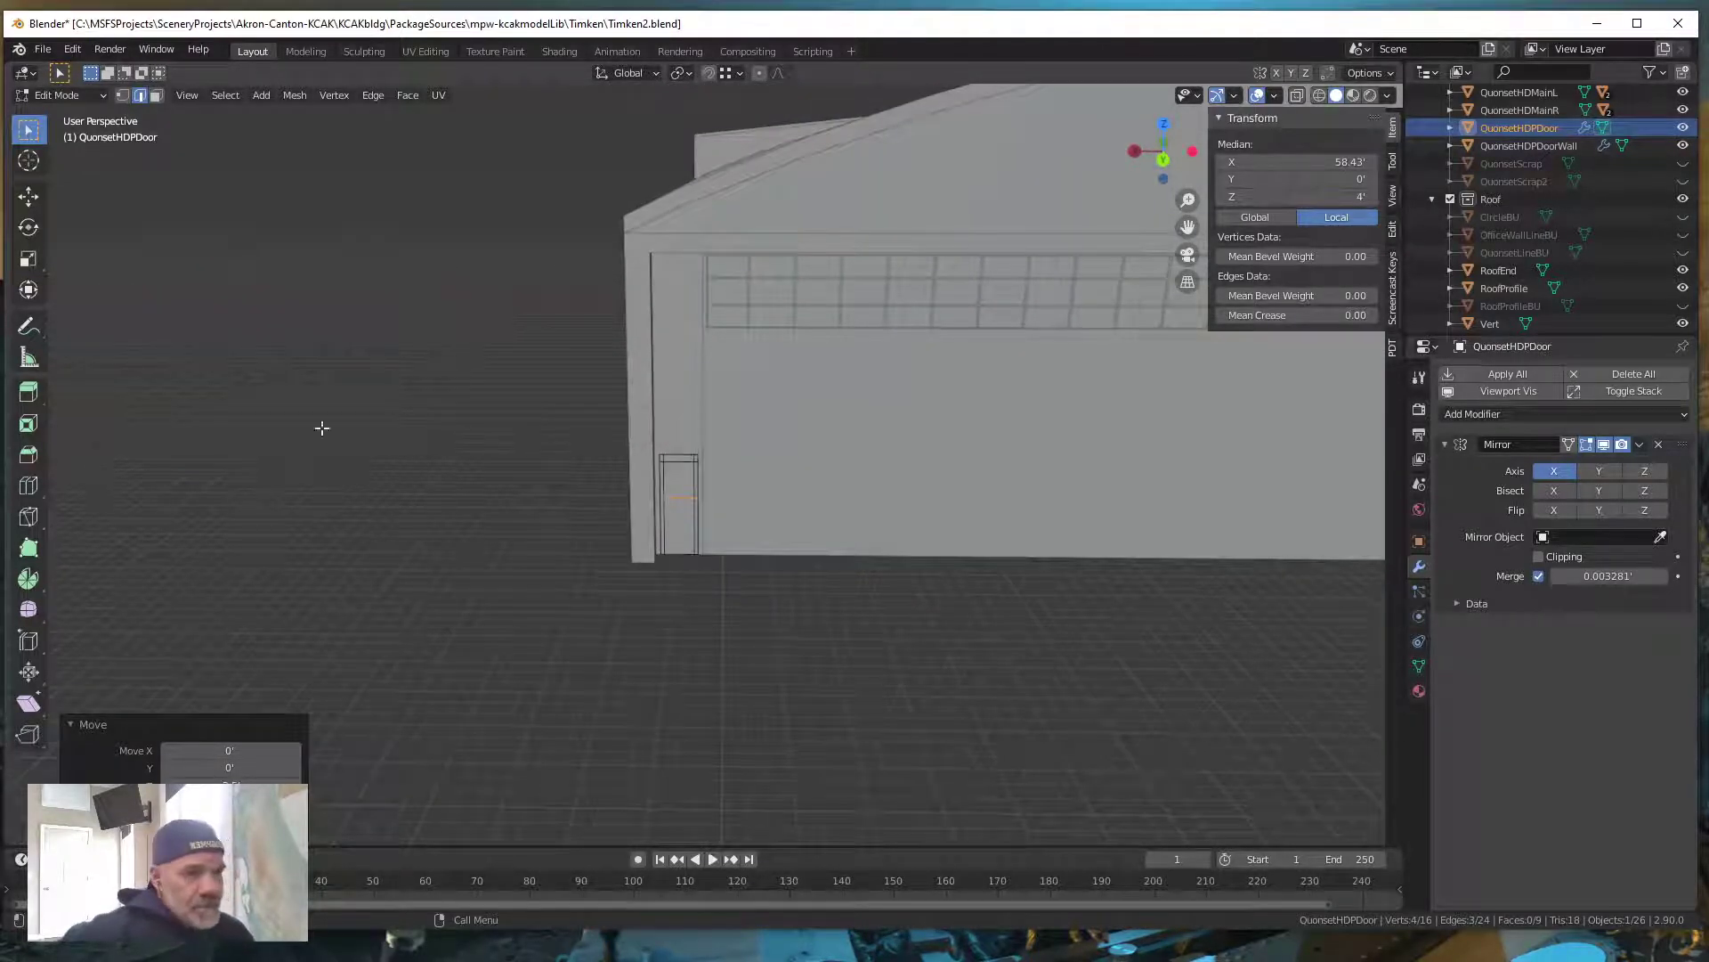
left_click(155, 95)
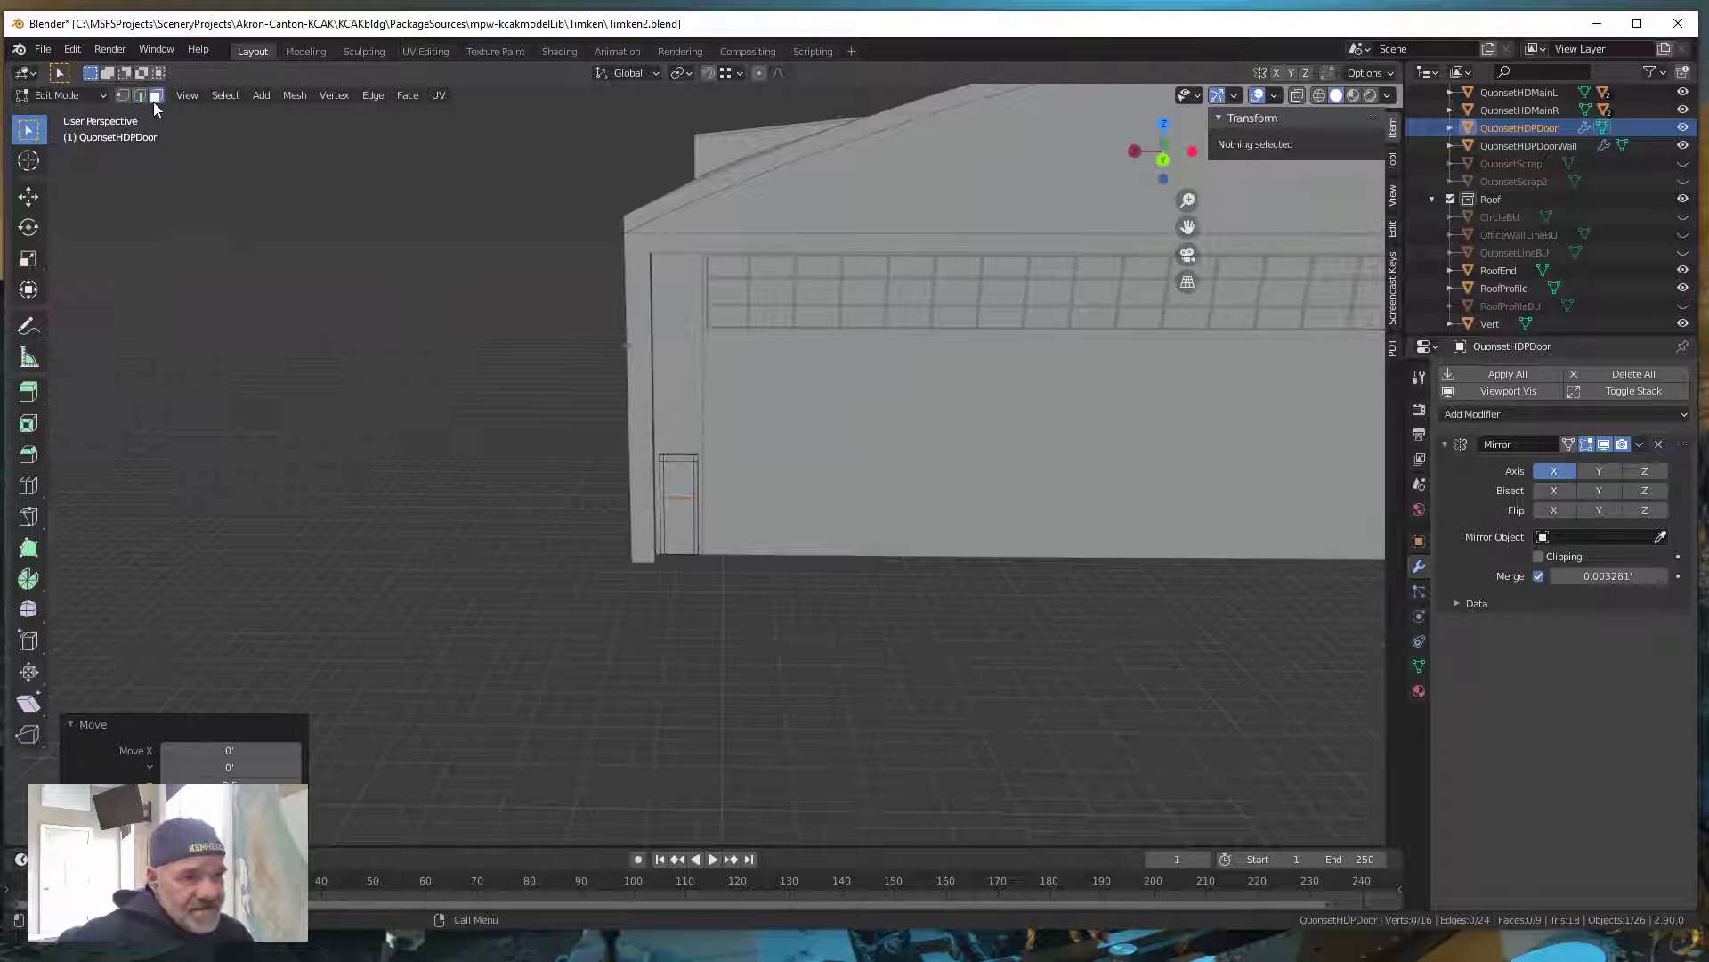
left_click(679, 485)
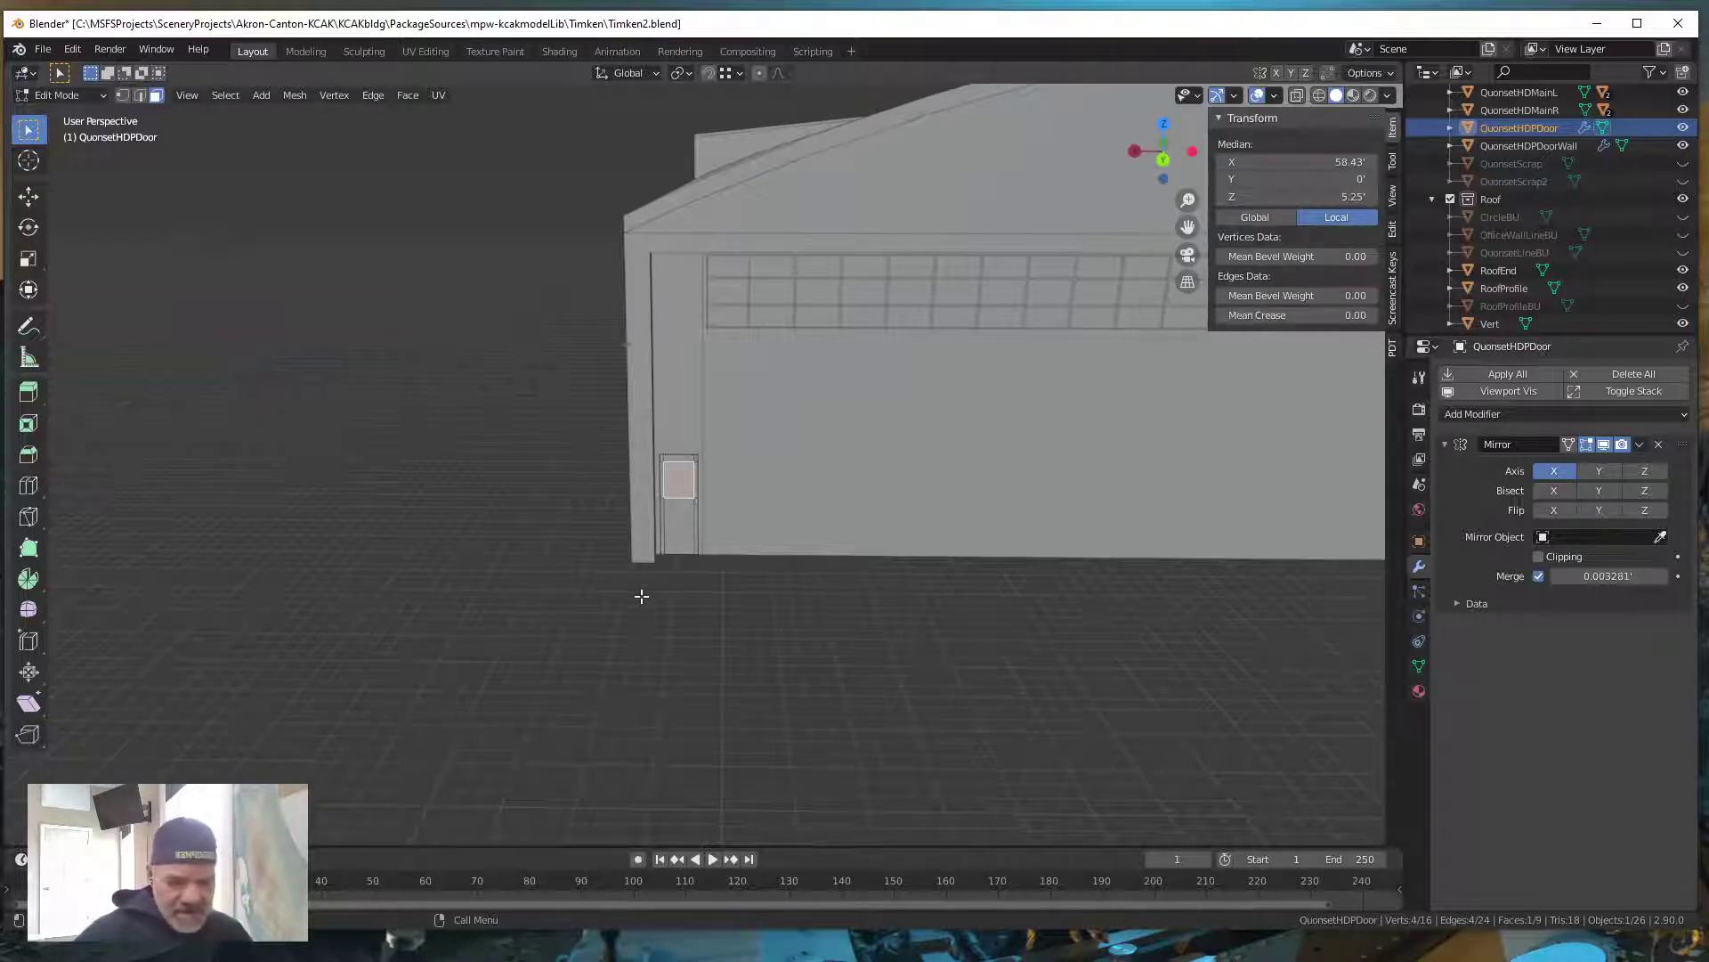
key("p")
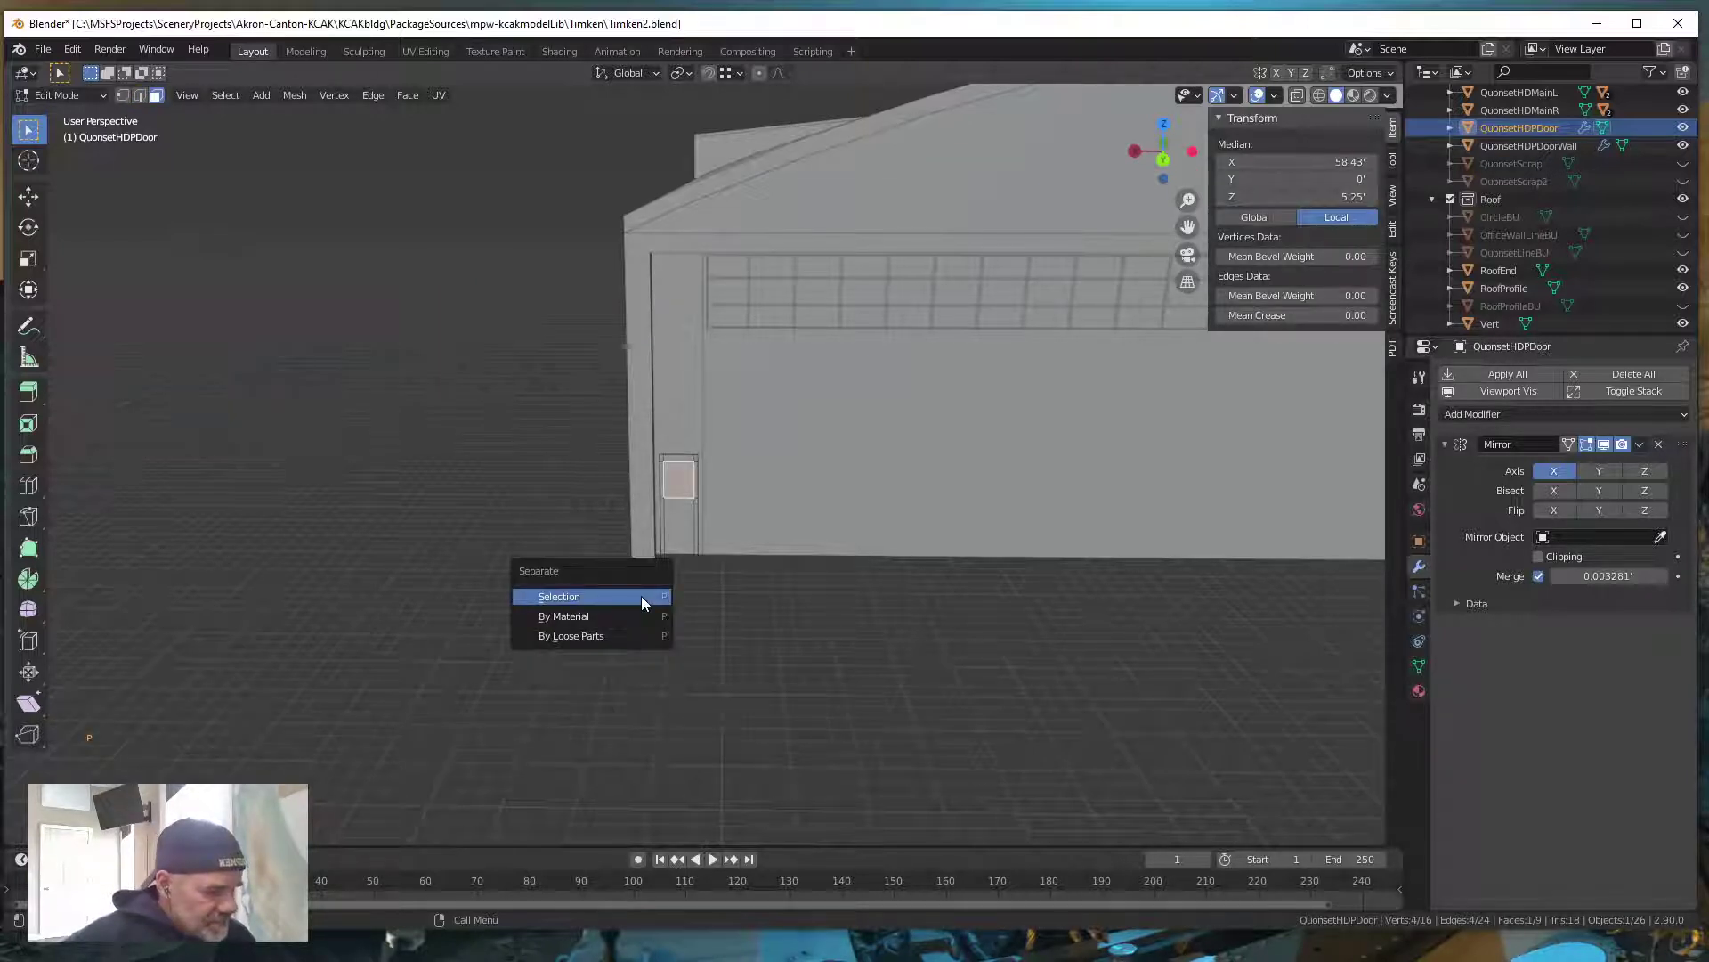
left_click(641, 596)
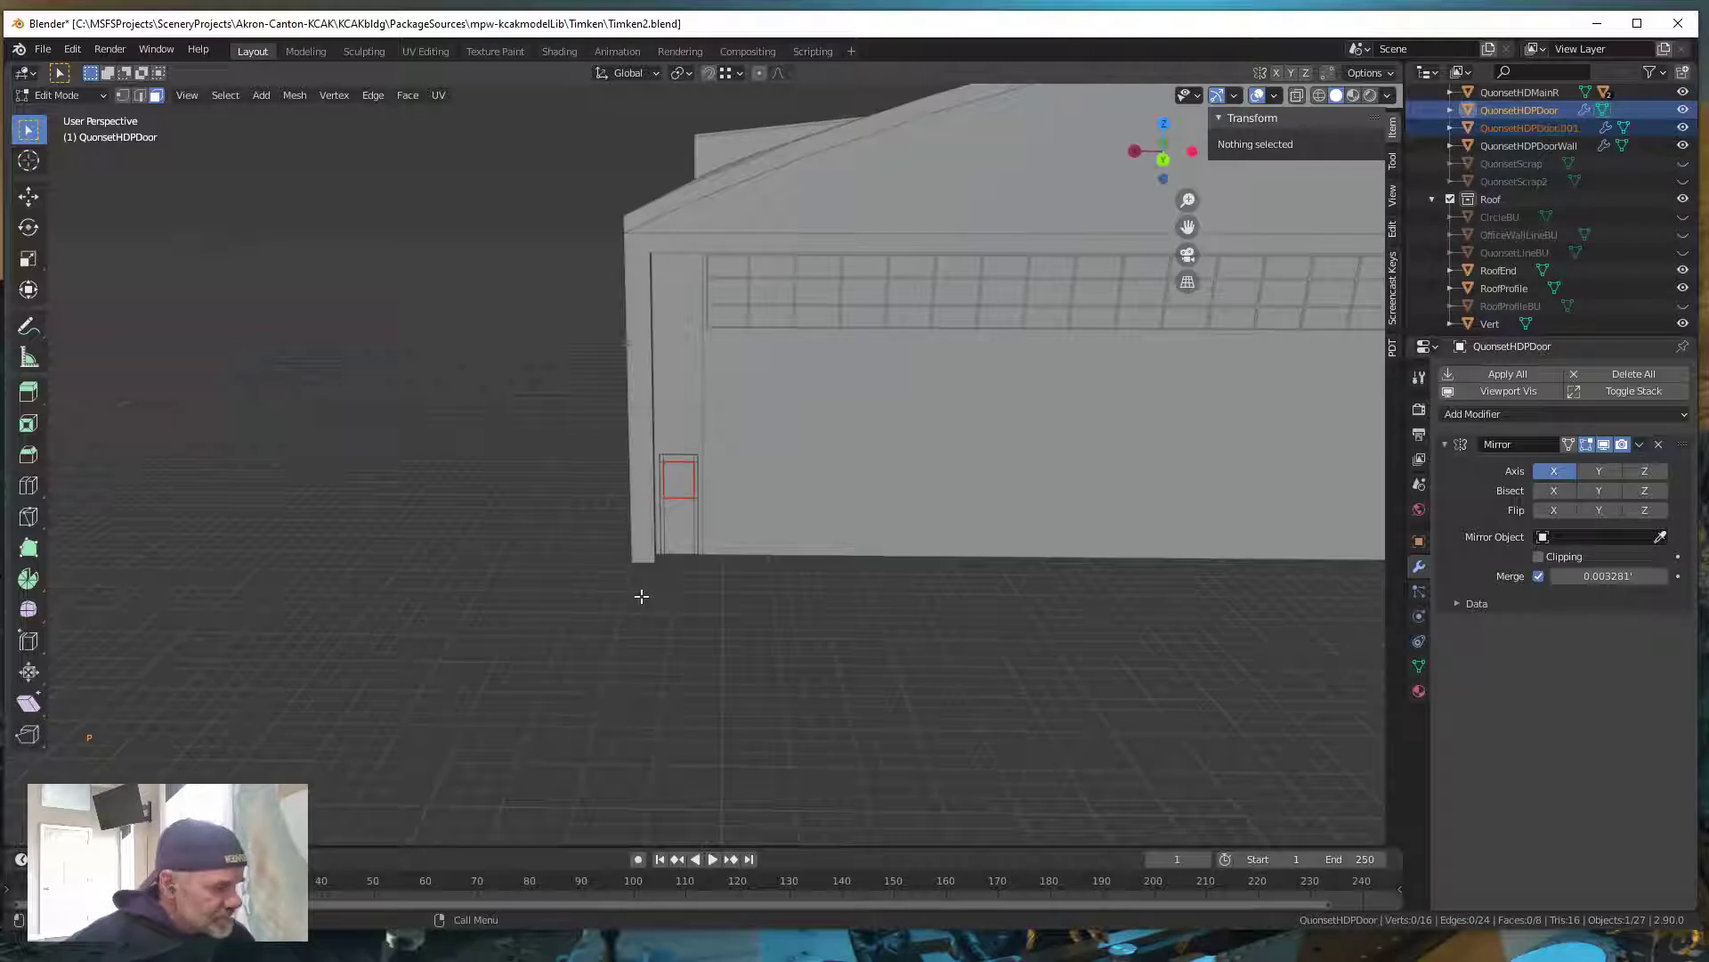
Rename the separated window object as QuonsetHDPDoorWindow
double_click(1561, 127)
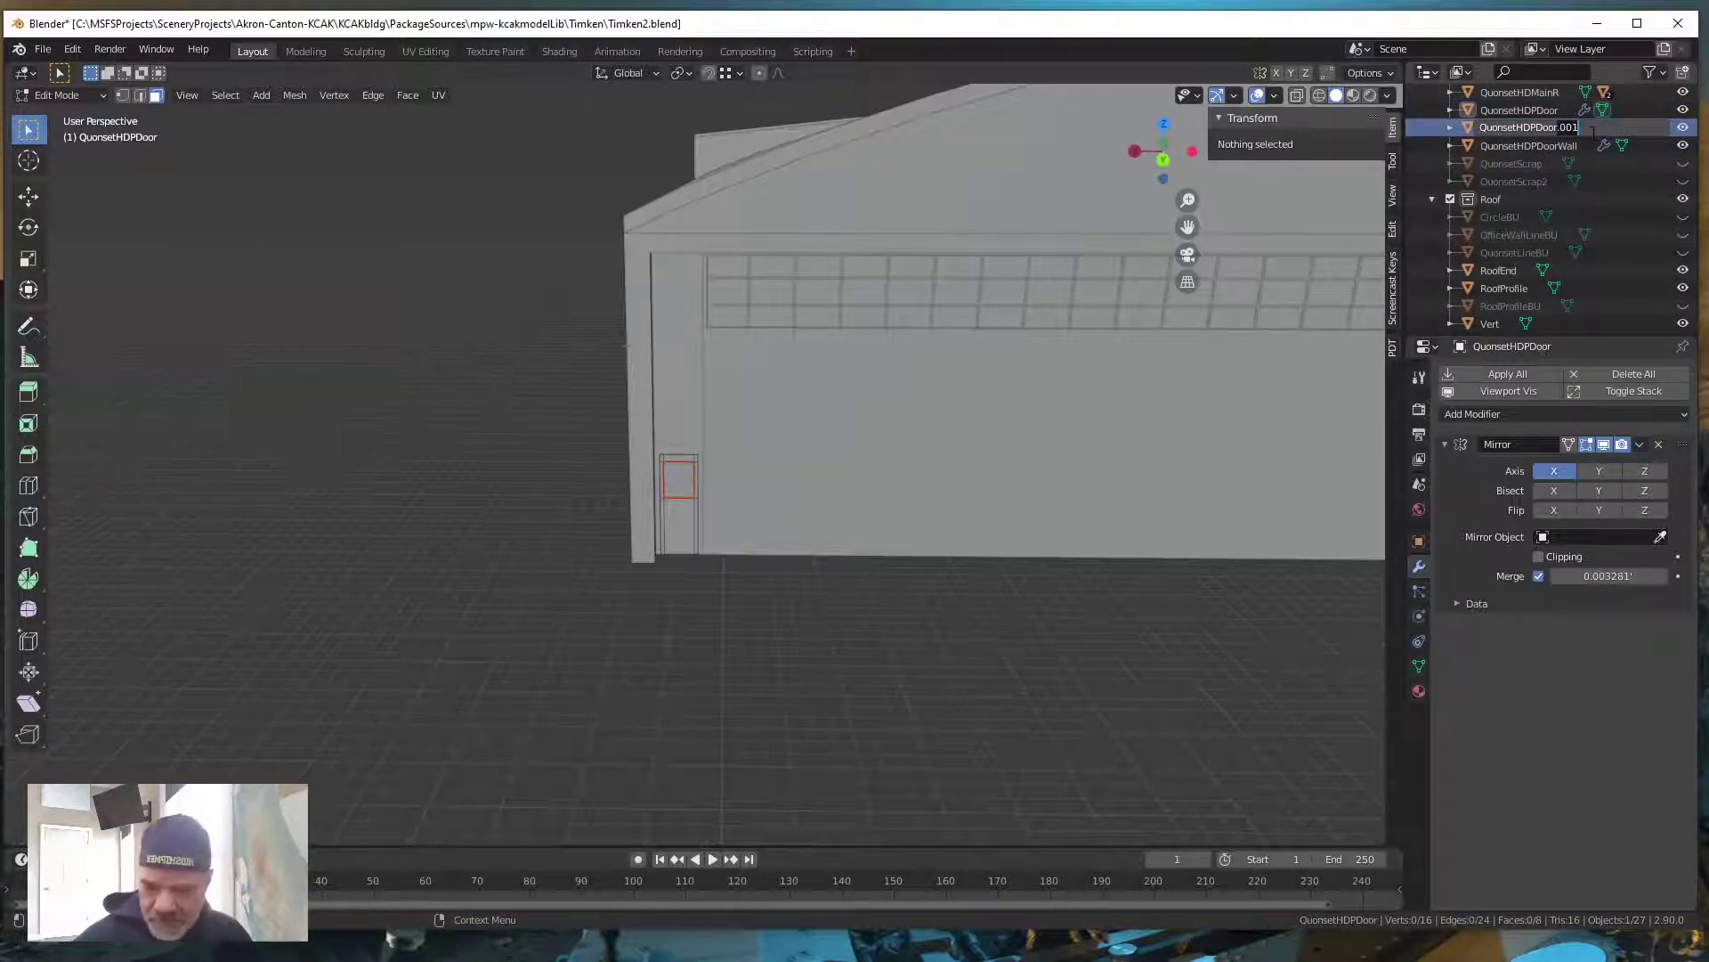
key("BackSpace")
key("BackSpace")
key("BackSpace")
key("BackSpace")
type("Wi")
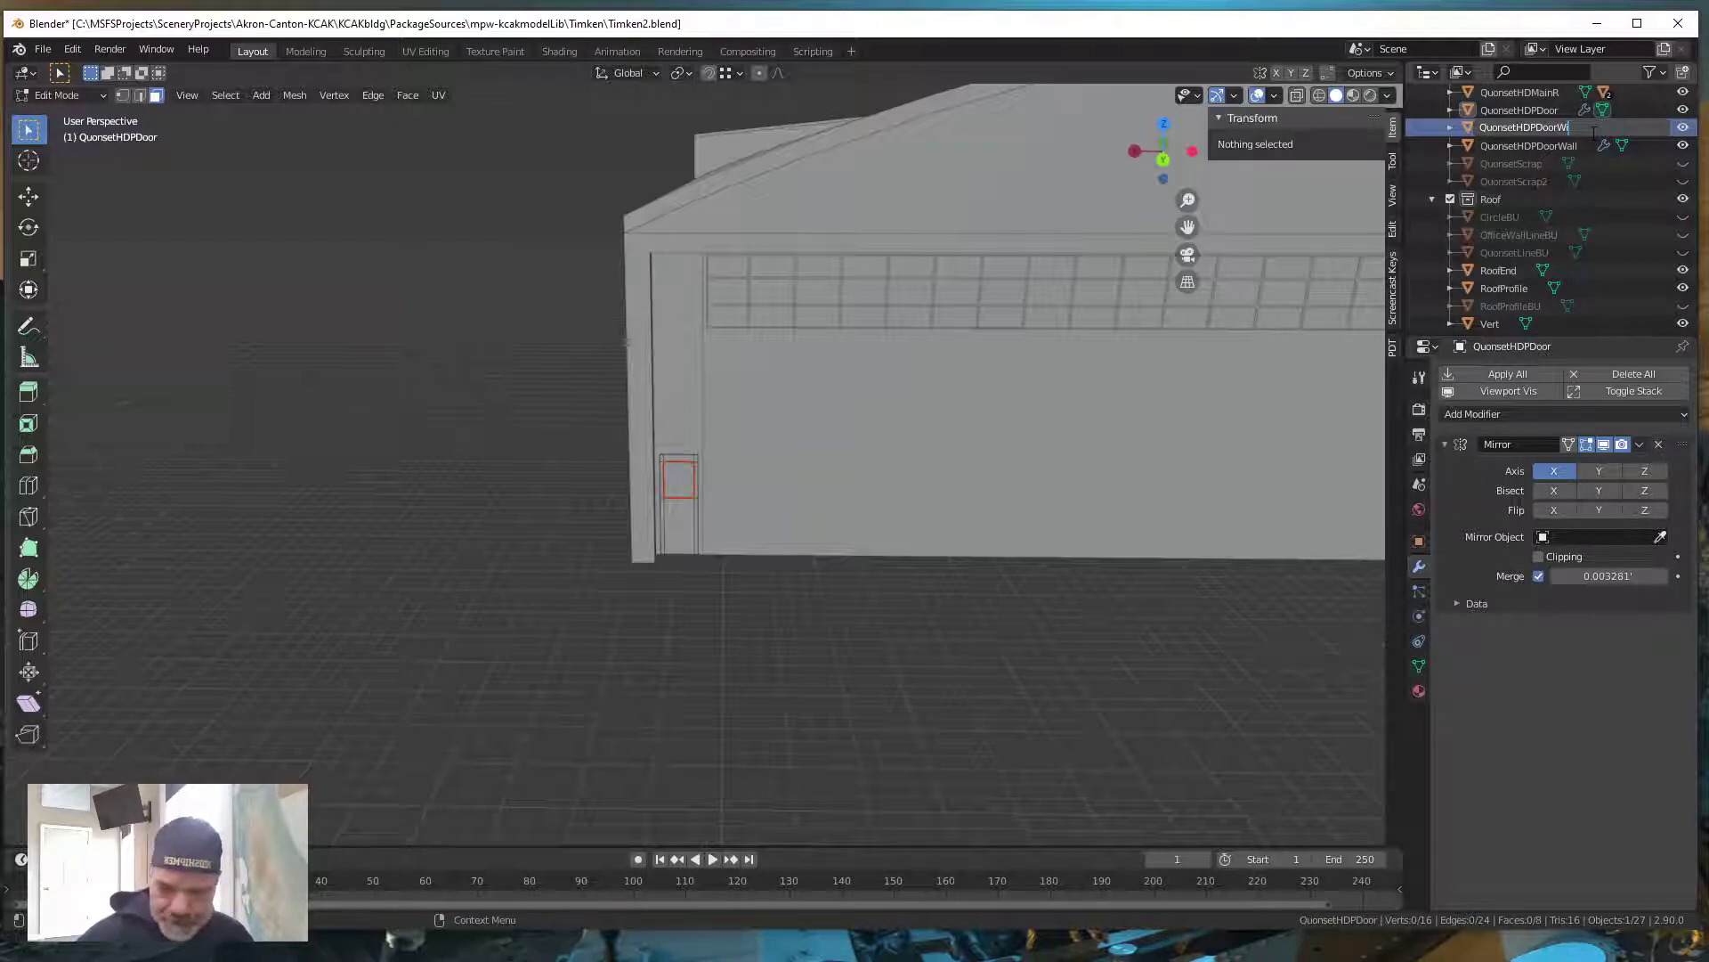
type("ndo")
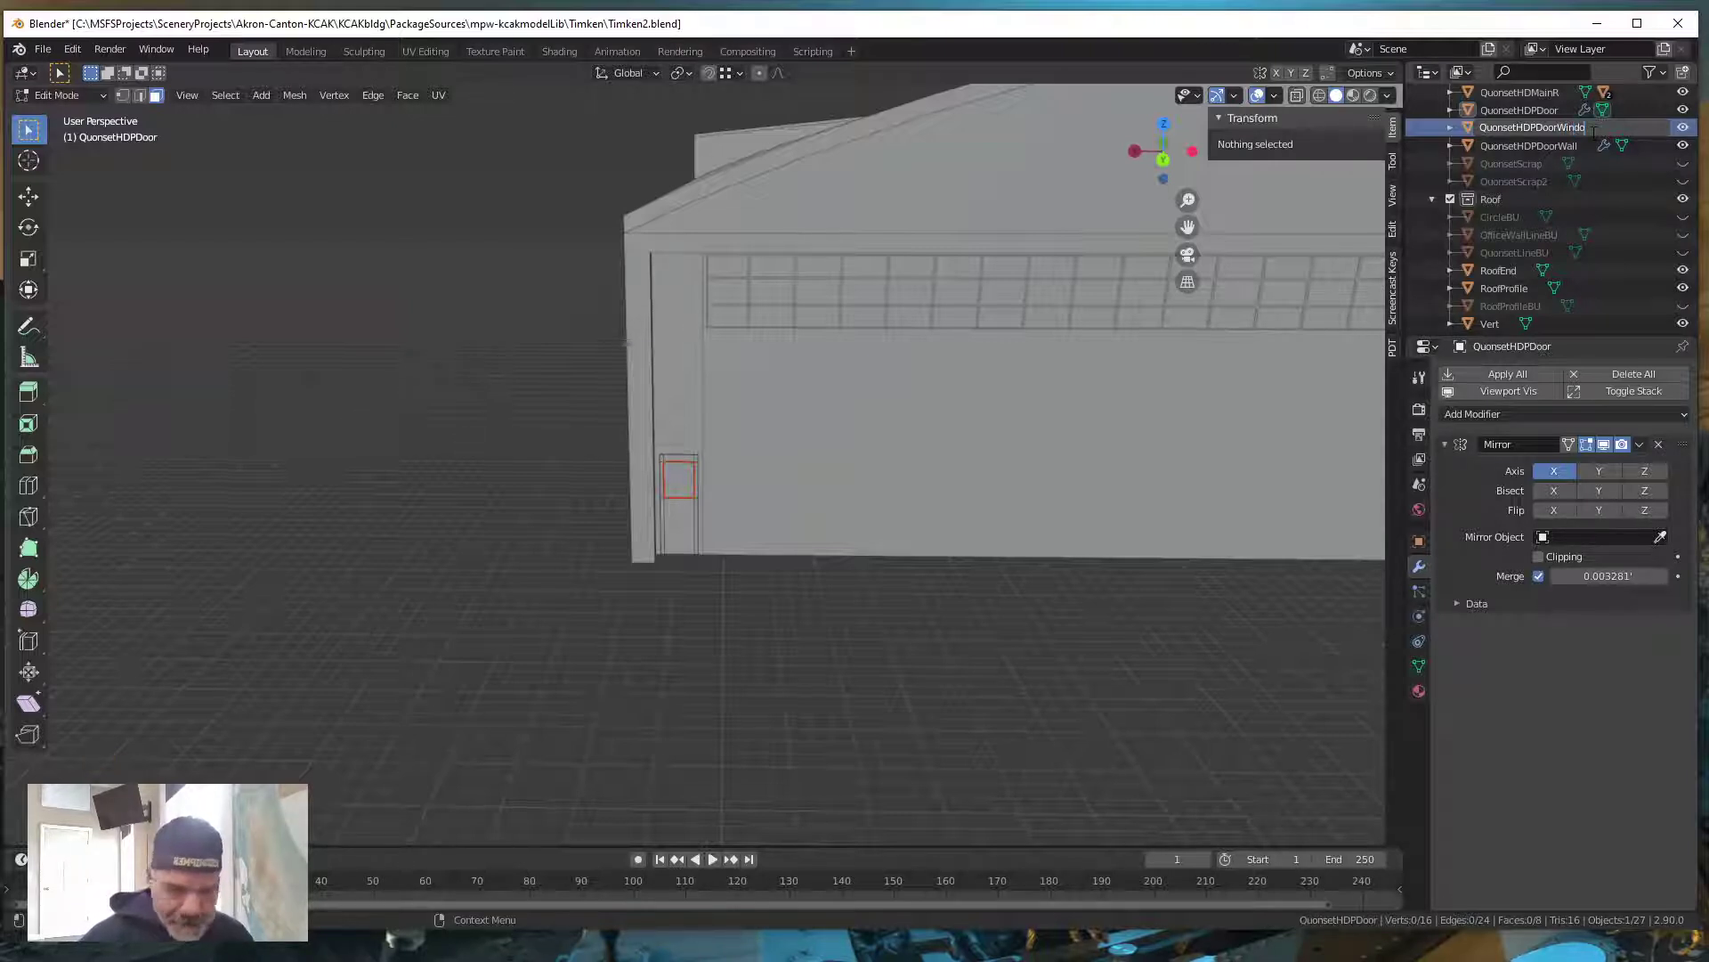
type("w")
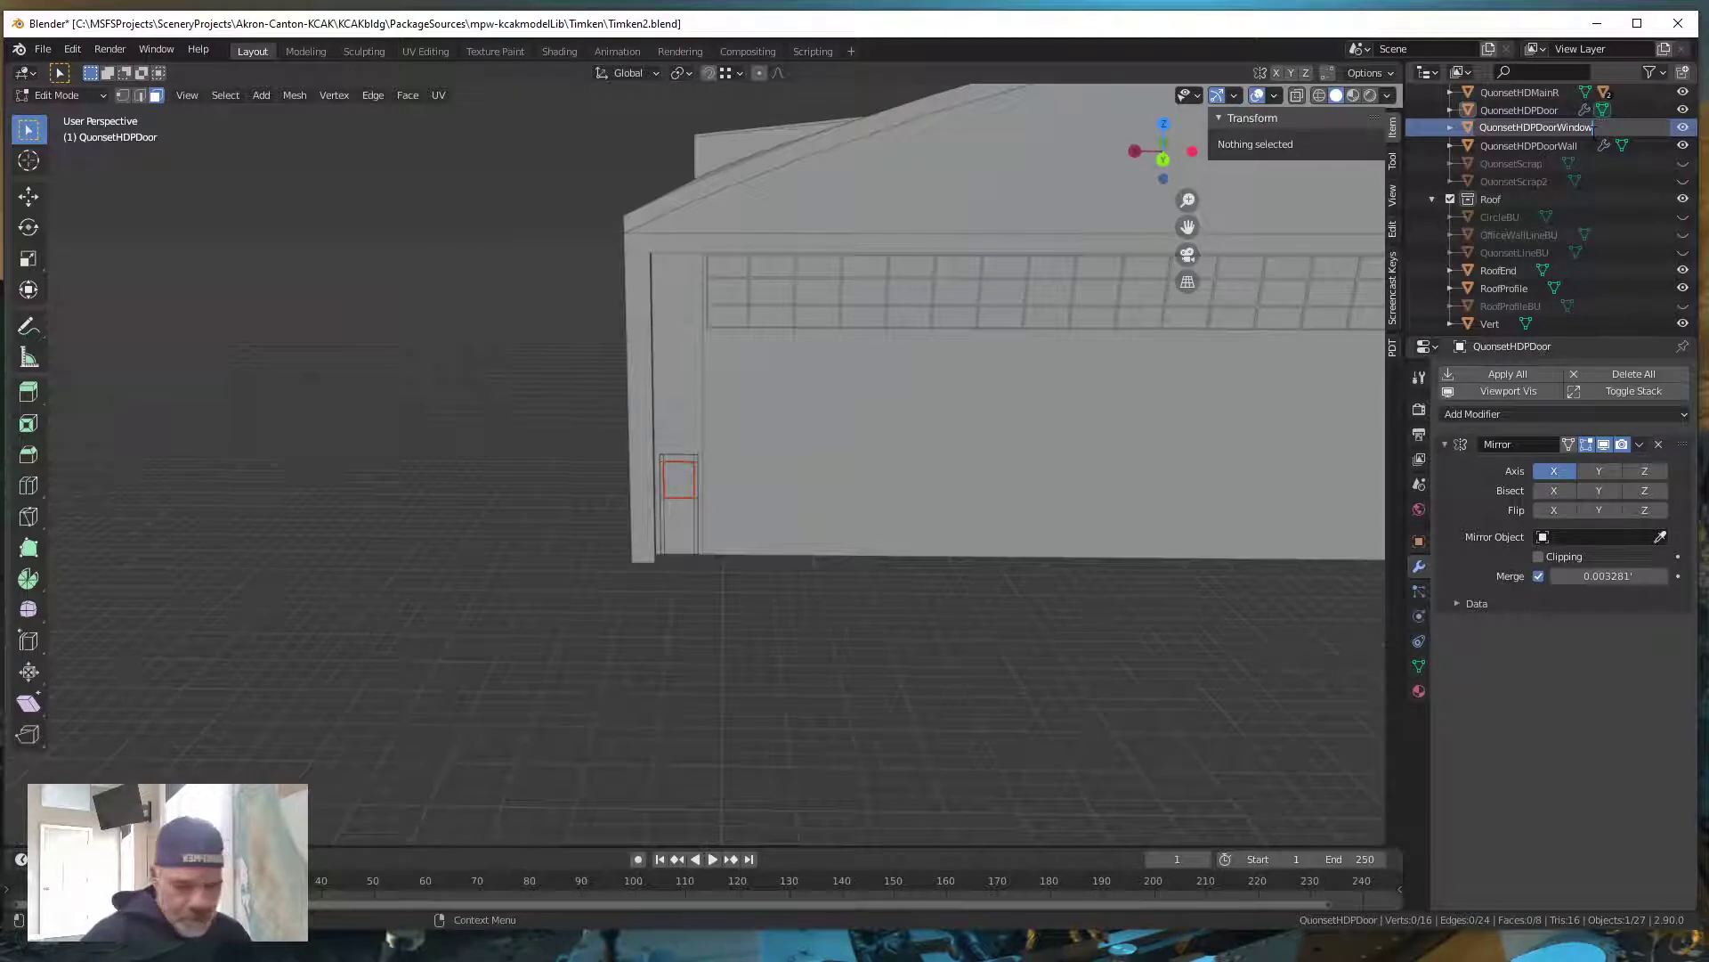
key("Return")
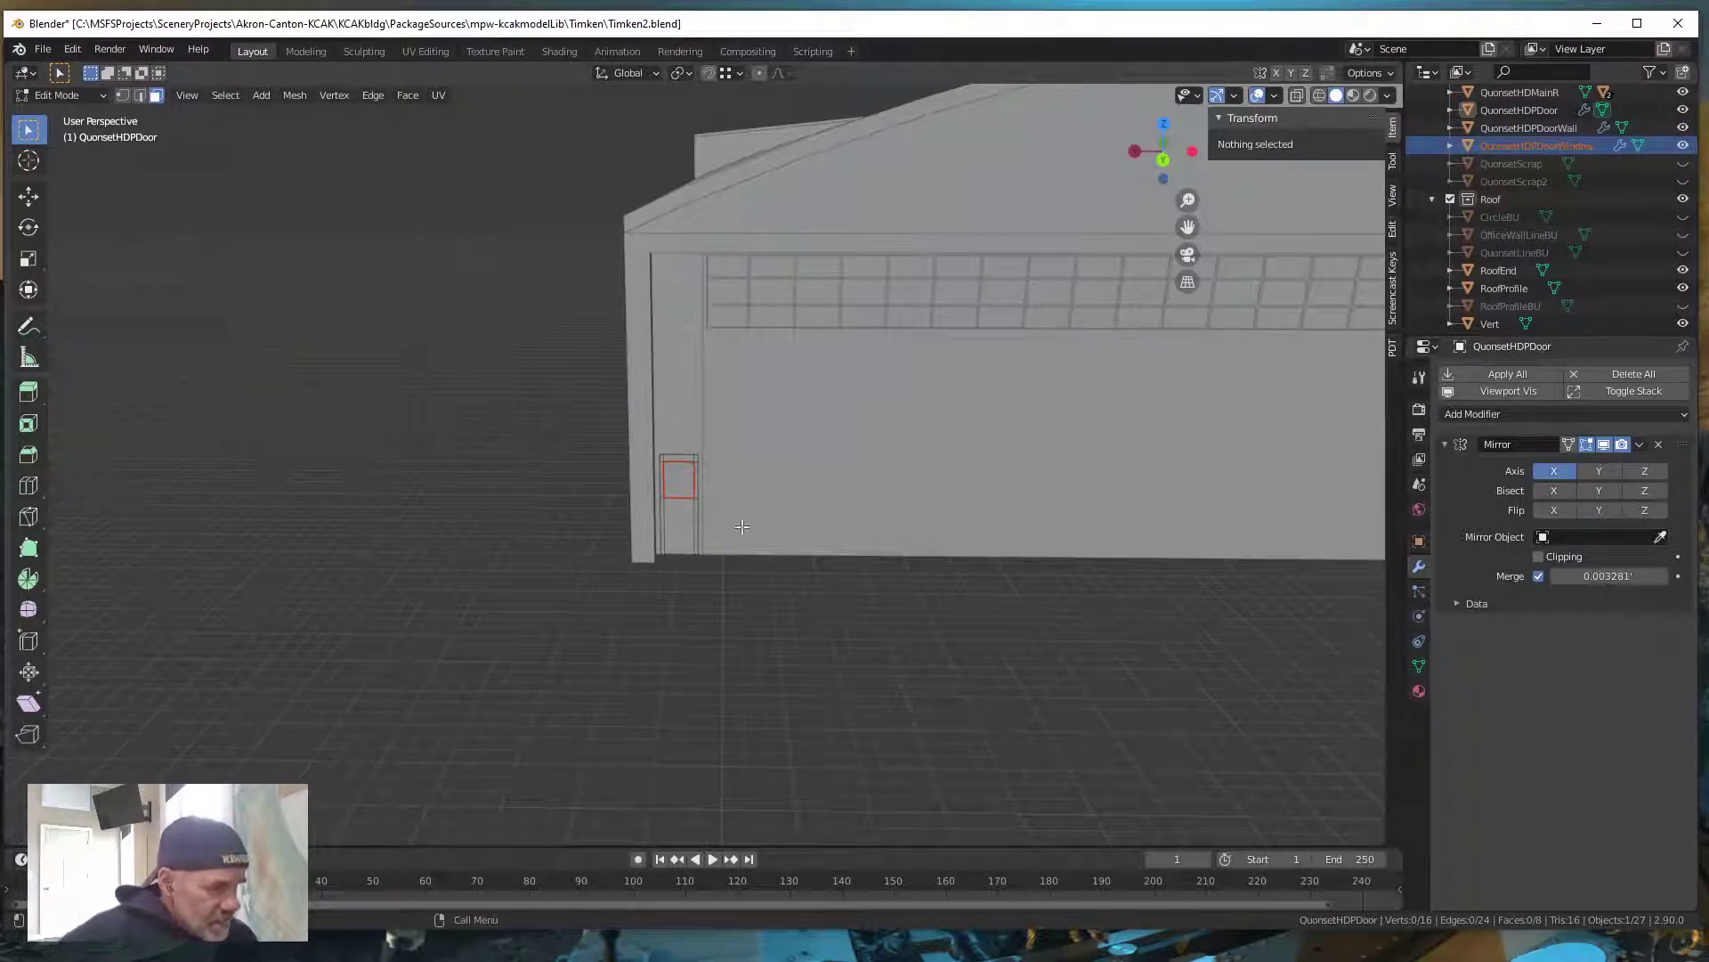
Select QuonsetHDPDoor as the object to work on and leave Edit Mode
mouse_move(748, 538)
middle_mouse_down()
mouse_move(734, 535)
mouse_move(760, 528)
mouse_move(738, 528)
middle_mouse_up()
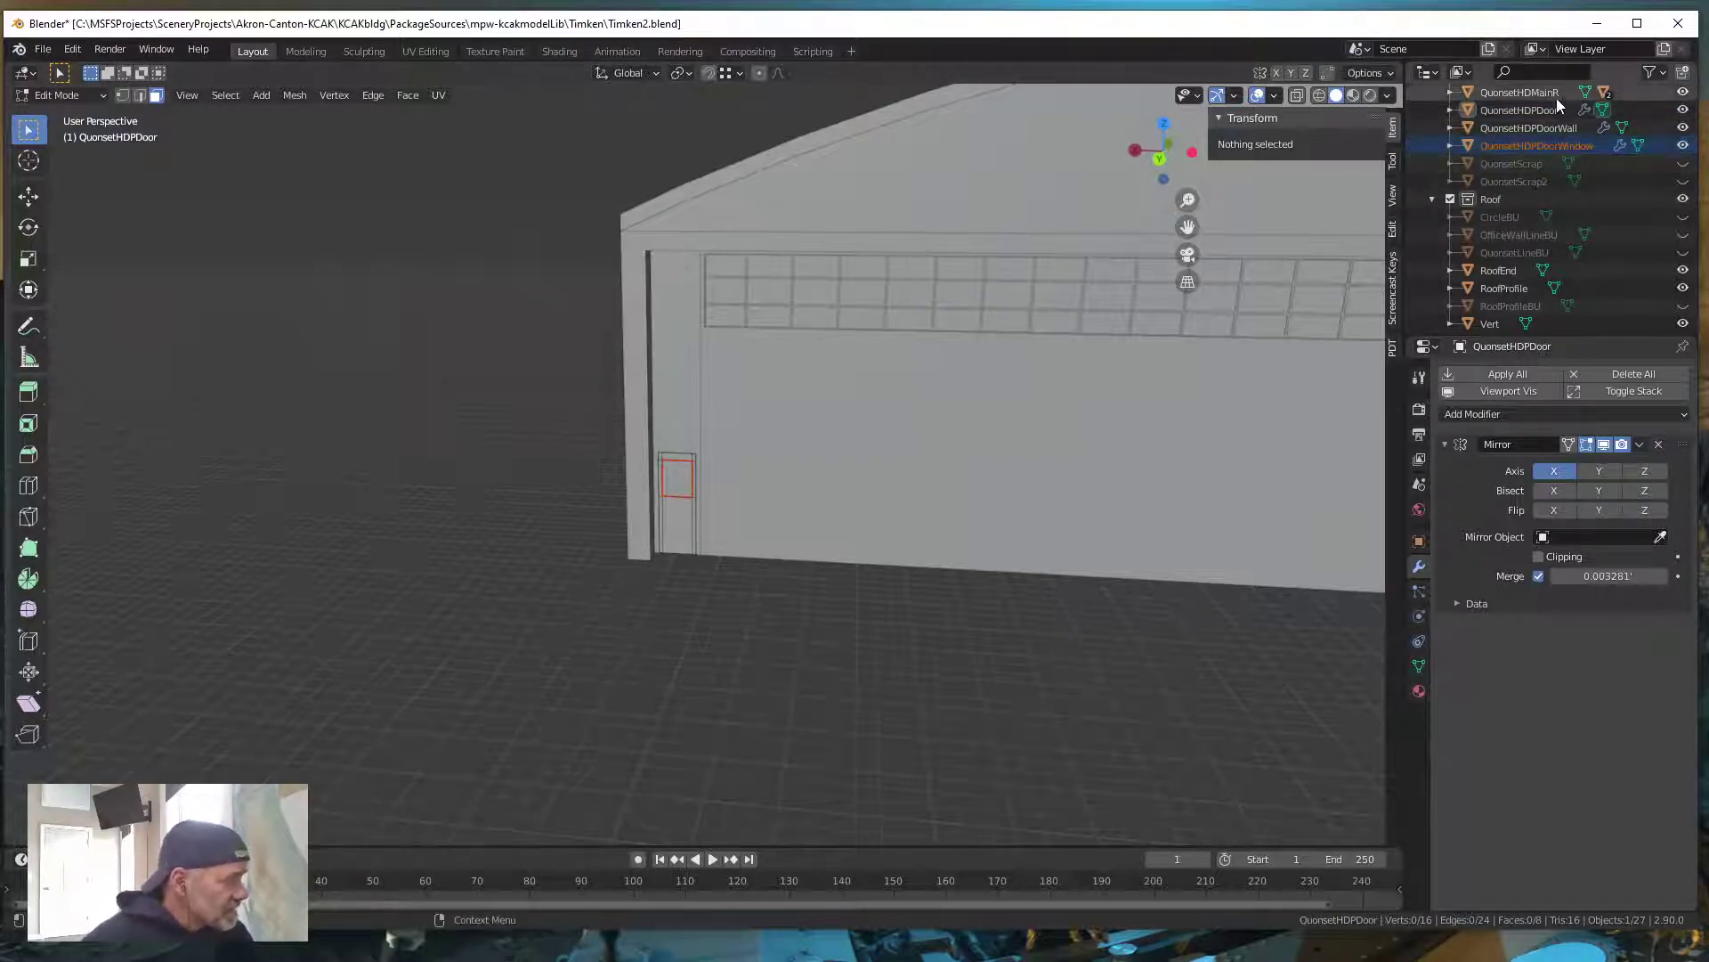
left_click(1536, 108)
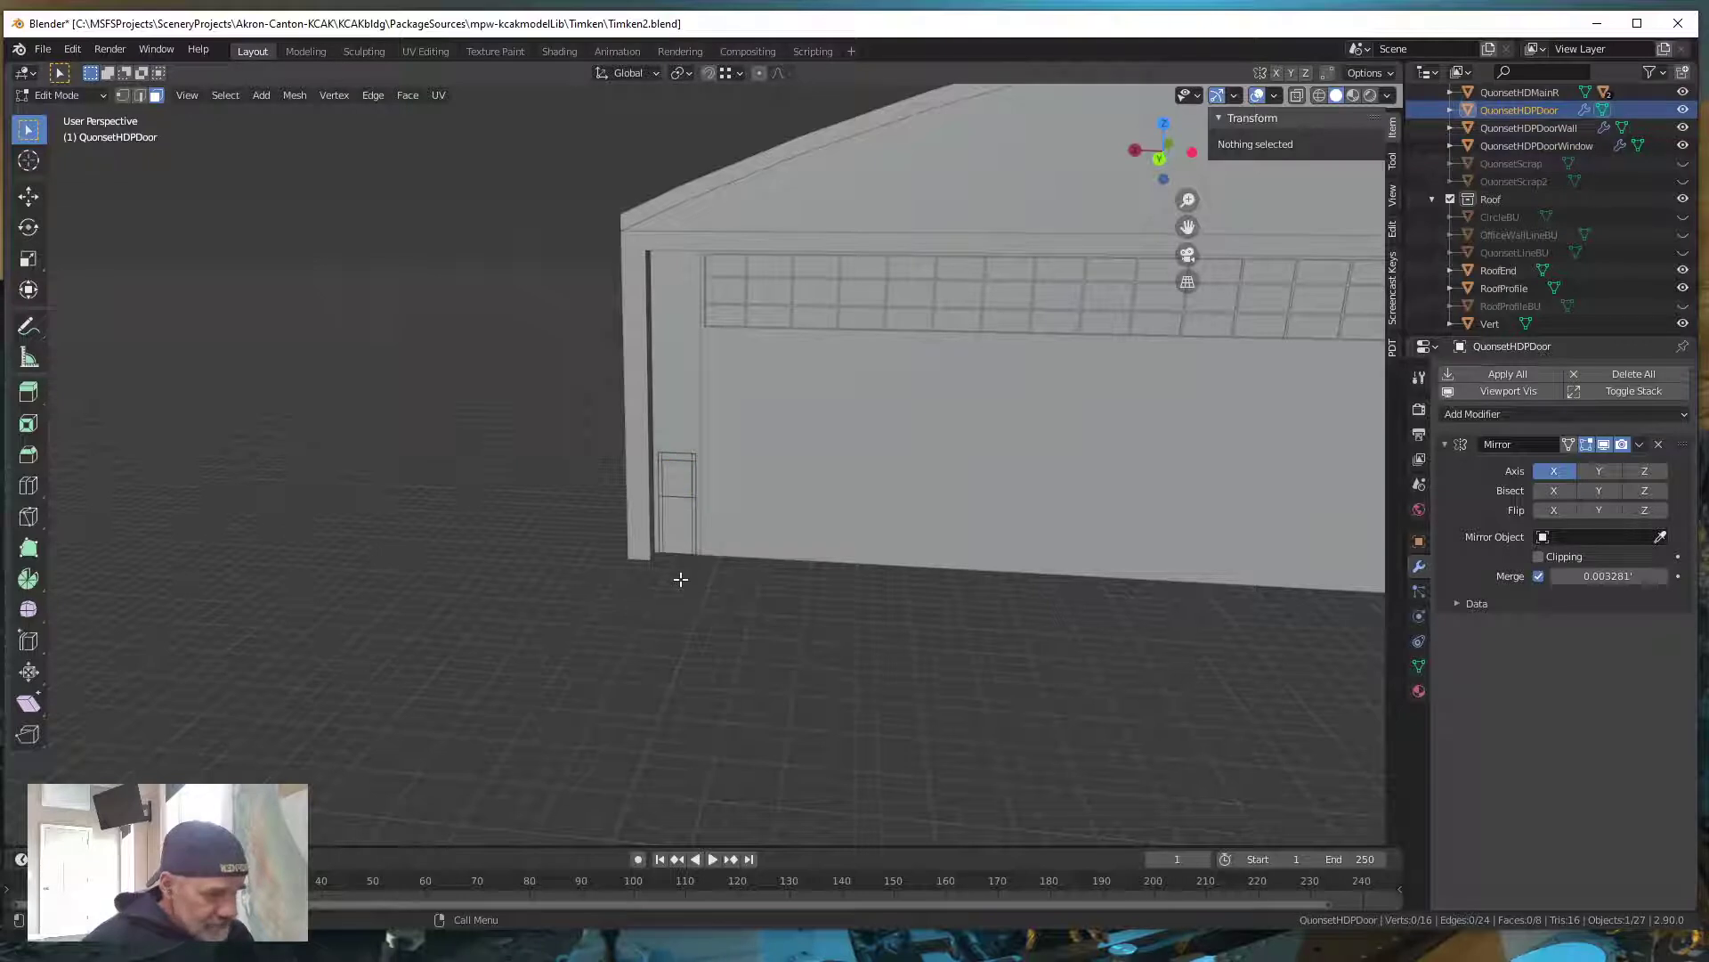
scroll(686, 550, "up", 3)
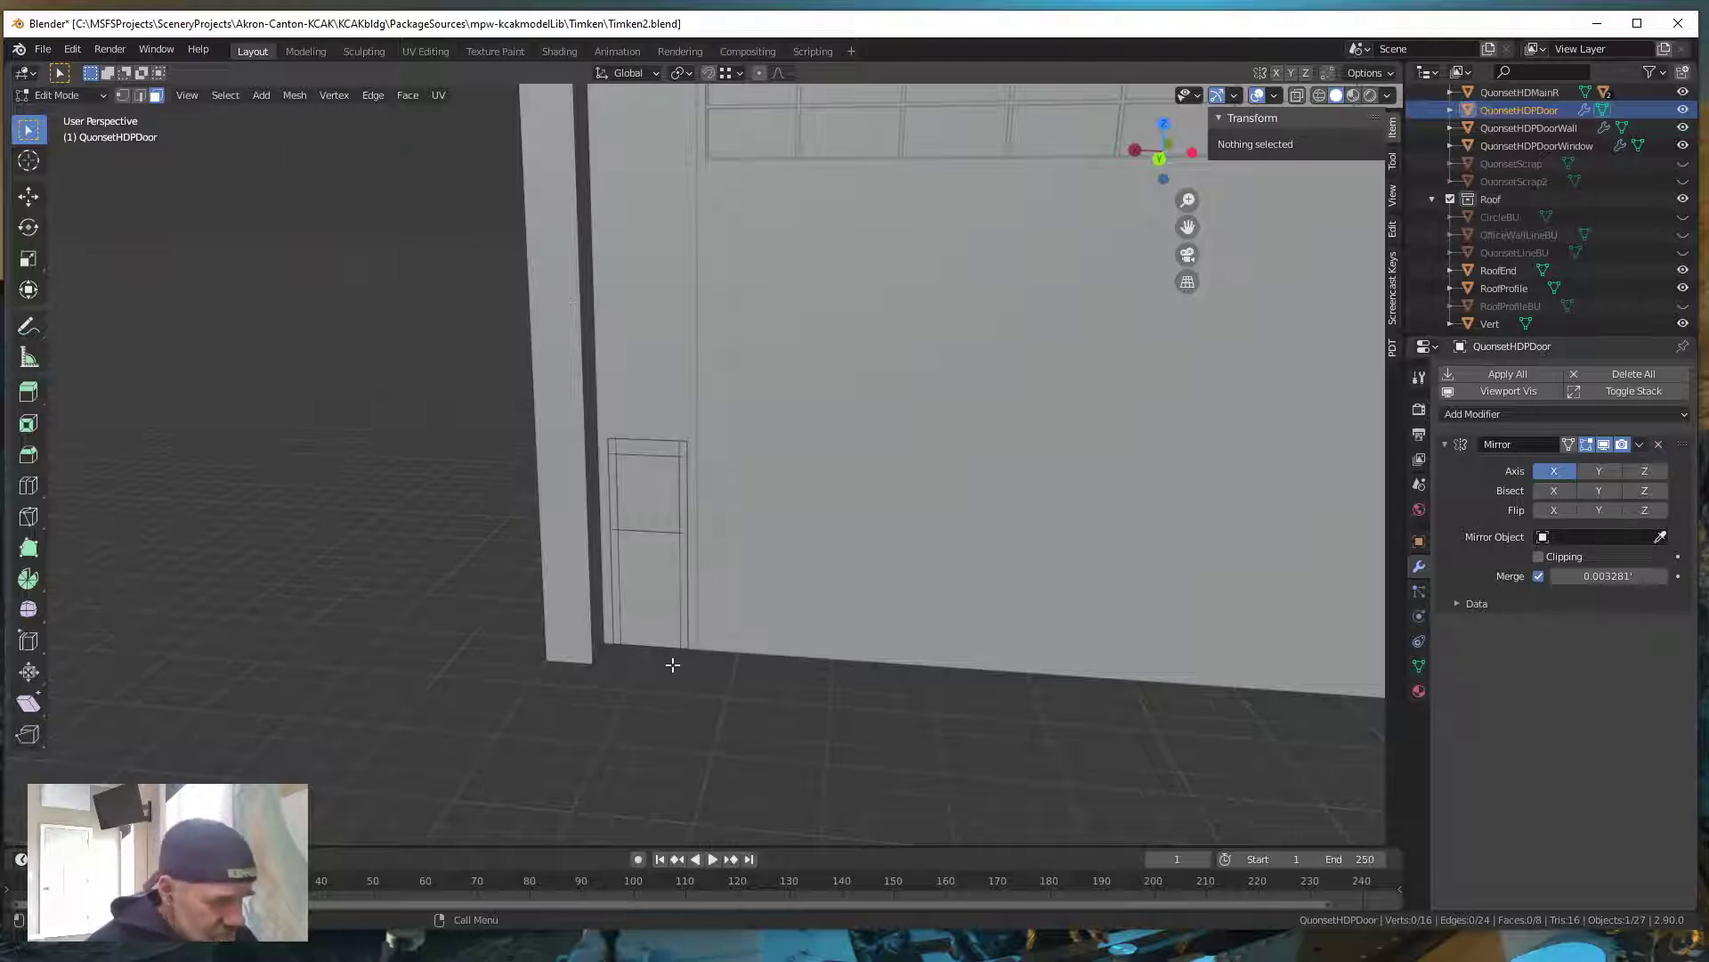
left_click(616, 594)
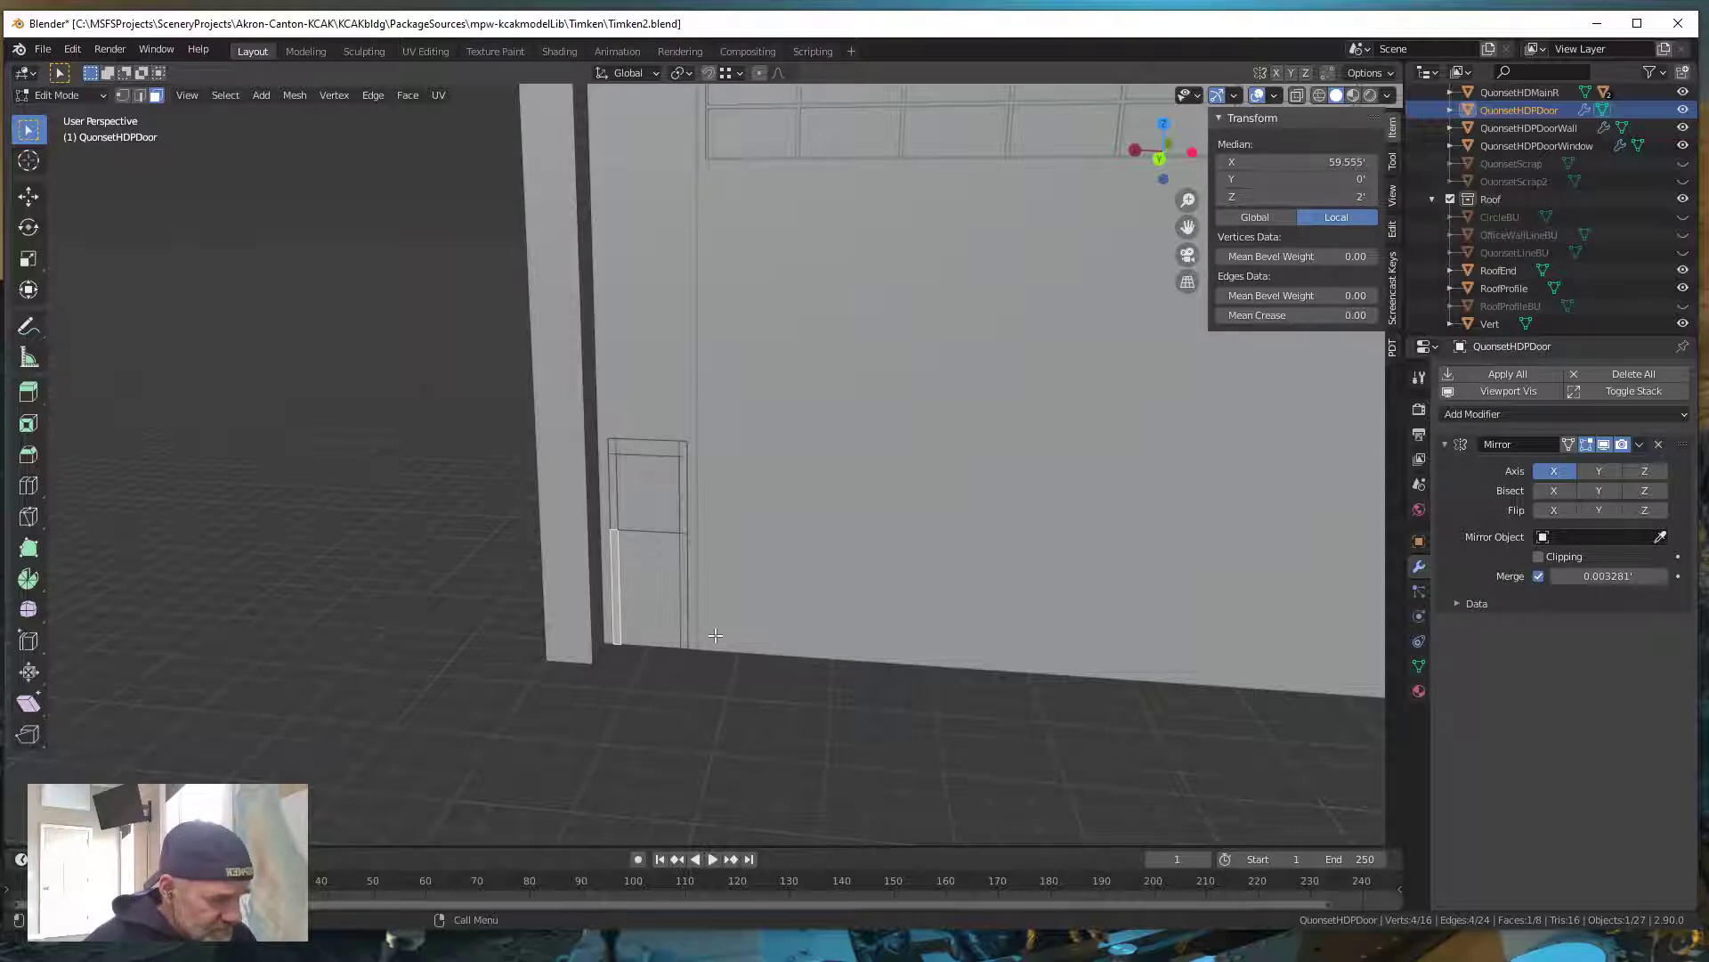
key("Tab")
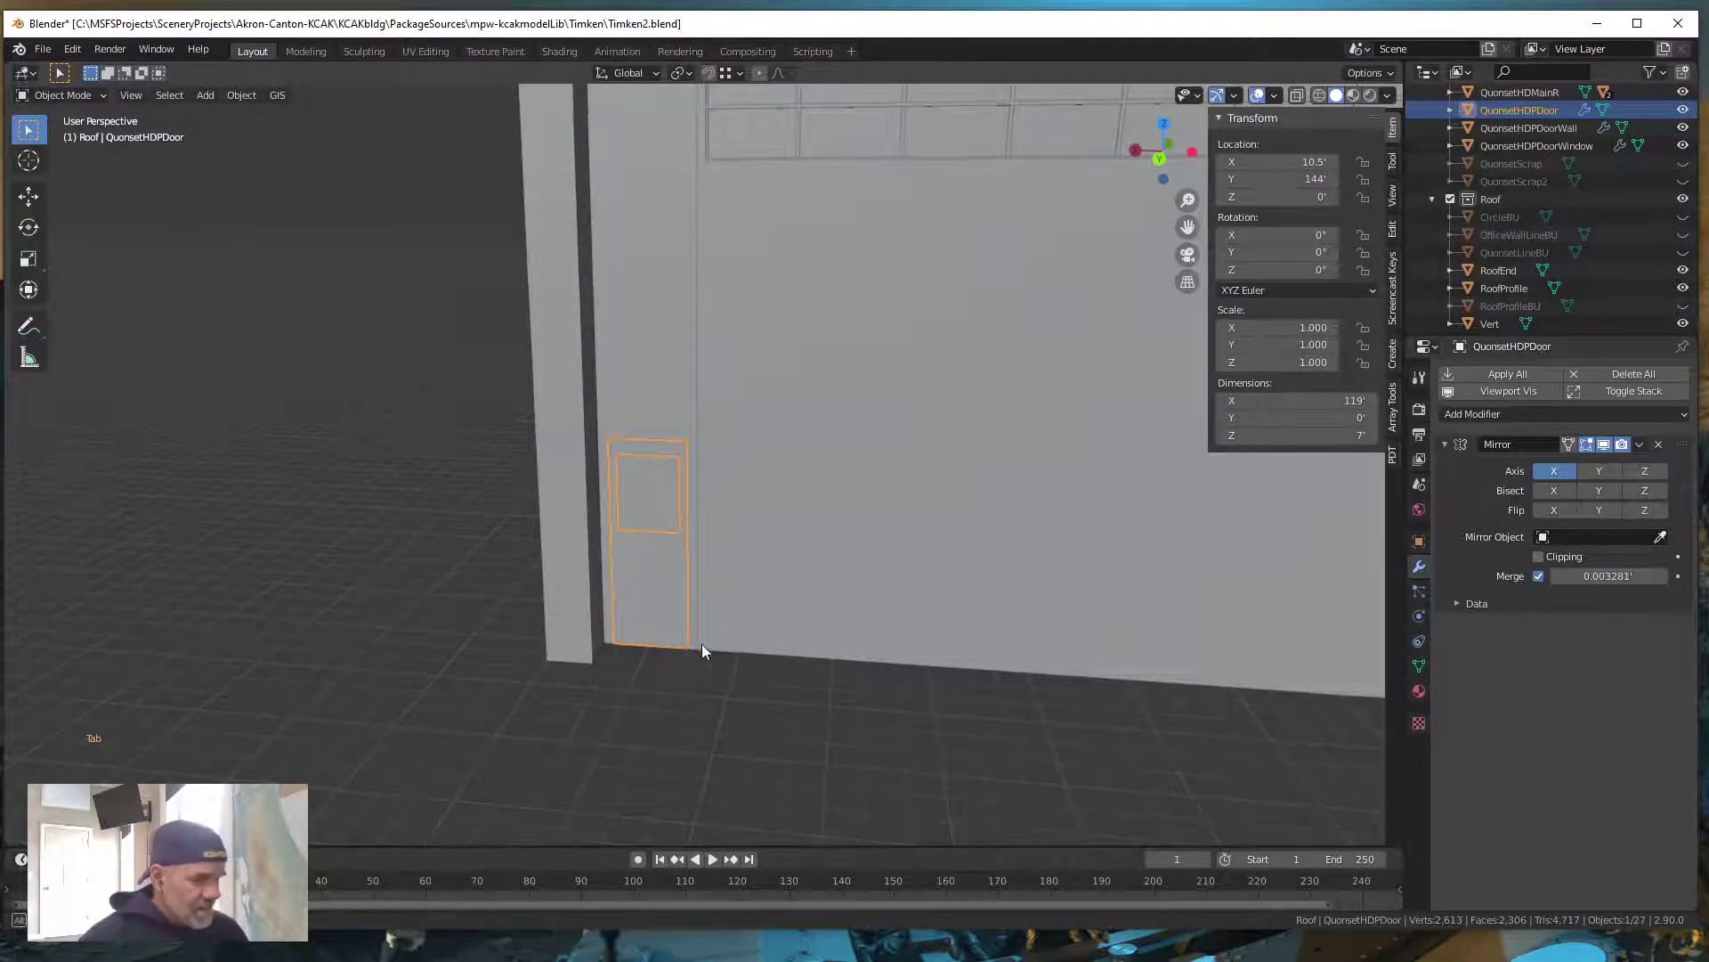
Check the door's normals by switching the Face Orientation overlay on and off again
mouse_move(702, 643)
middle_mouse_down()
mouse_move(718, 660)
mouse_move(686, 656)
middle_mouse_up()
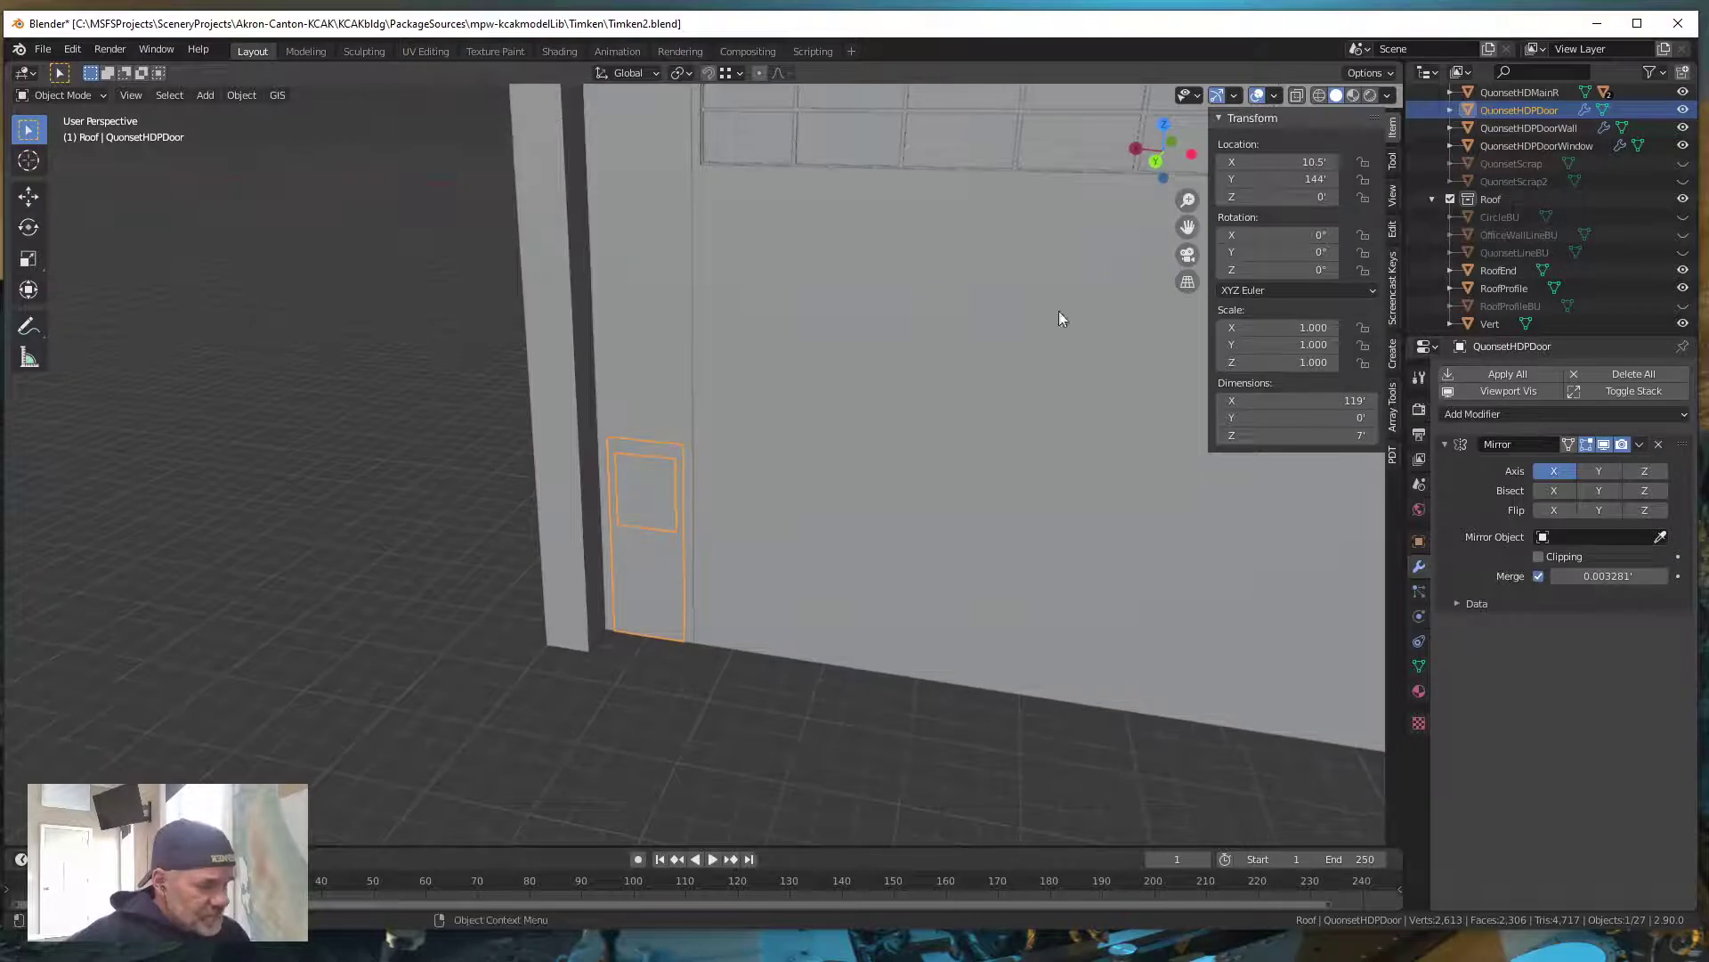
left_click(1276, 96)
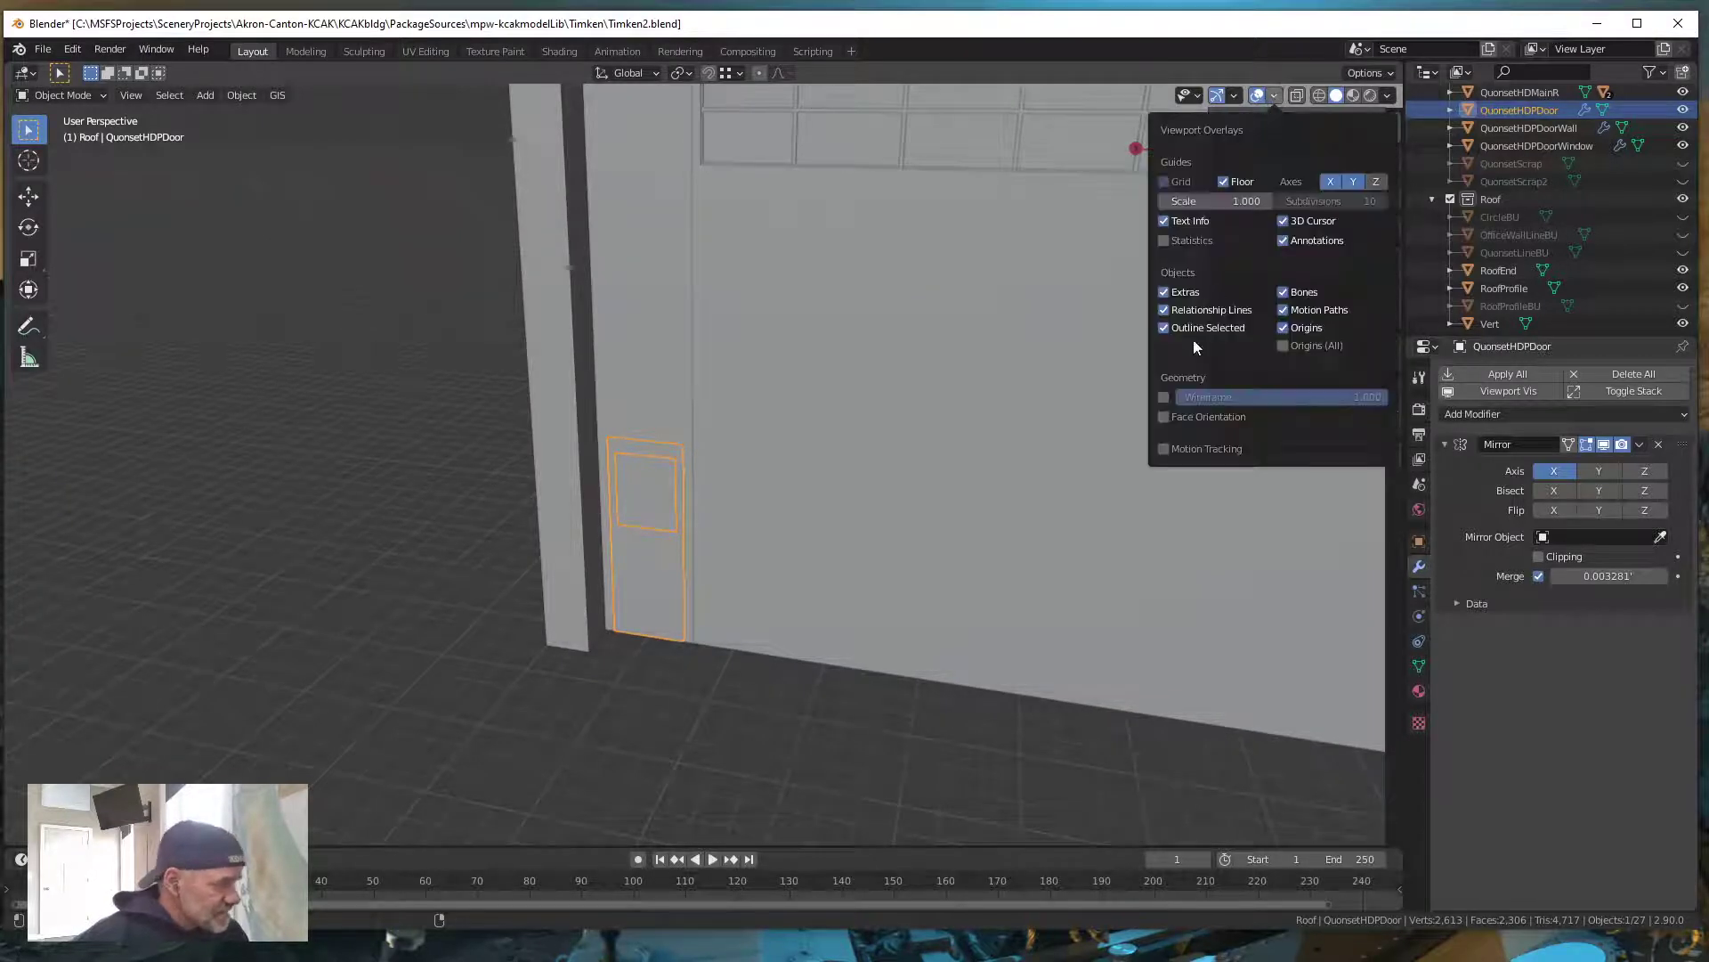
left_click(1164, 417)
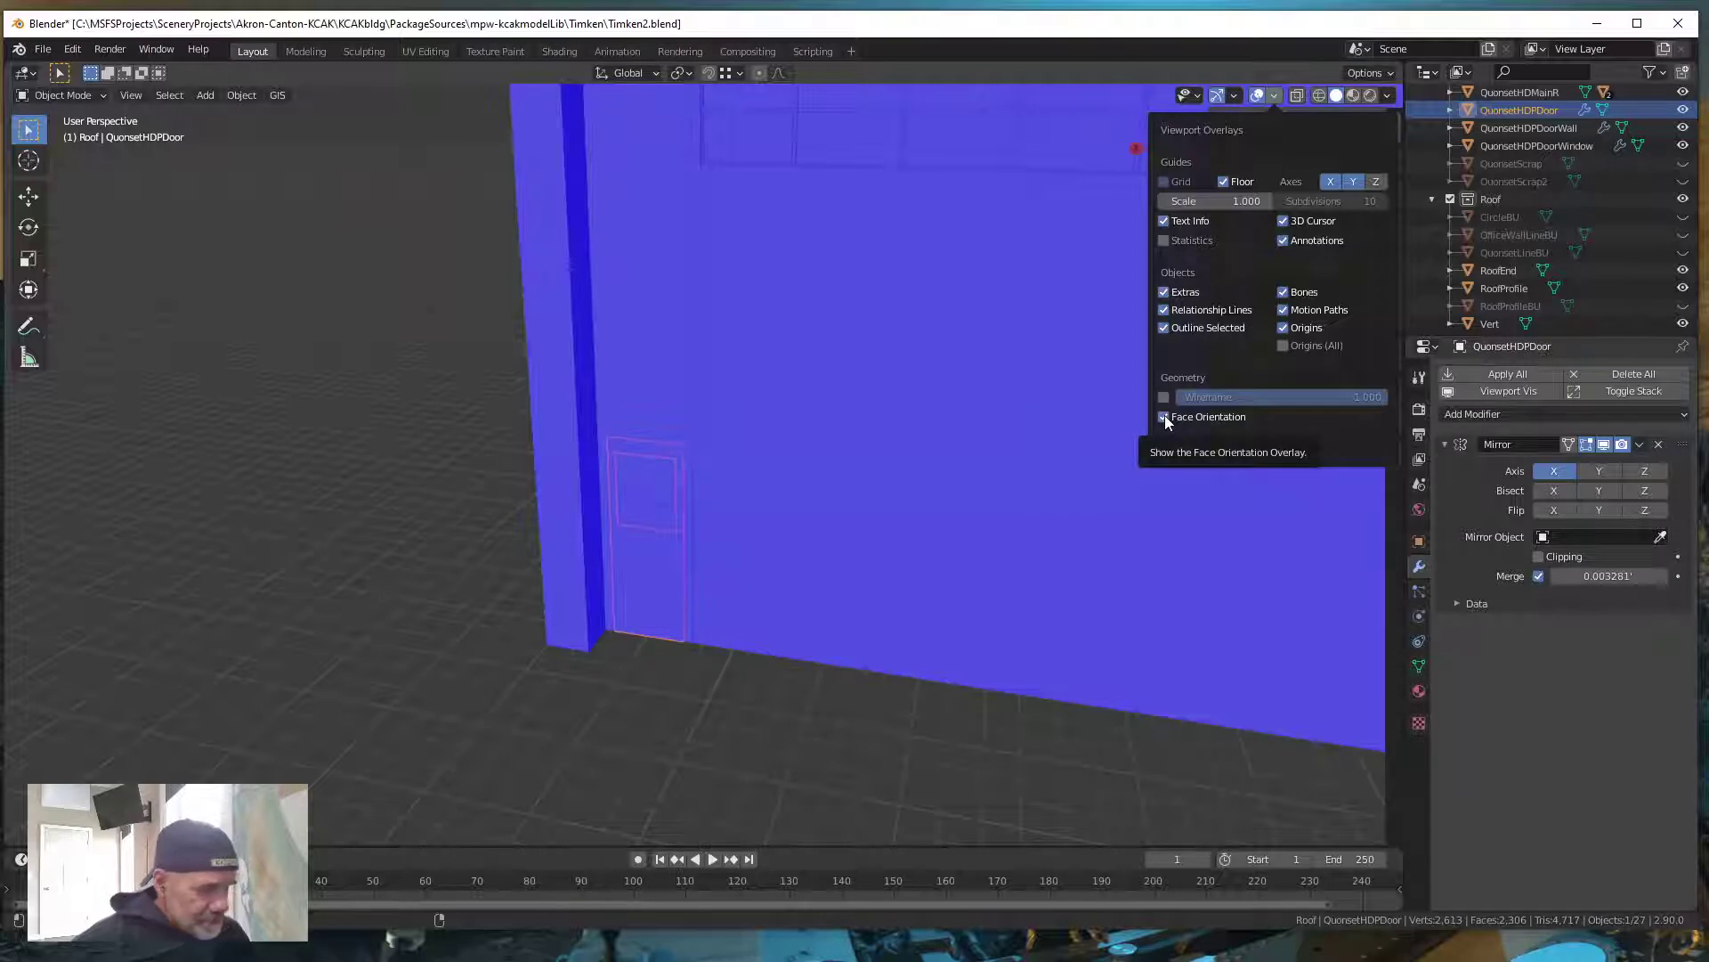
left_click(1164, 415)
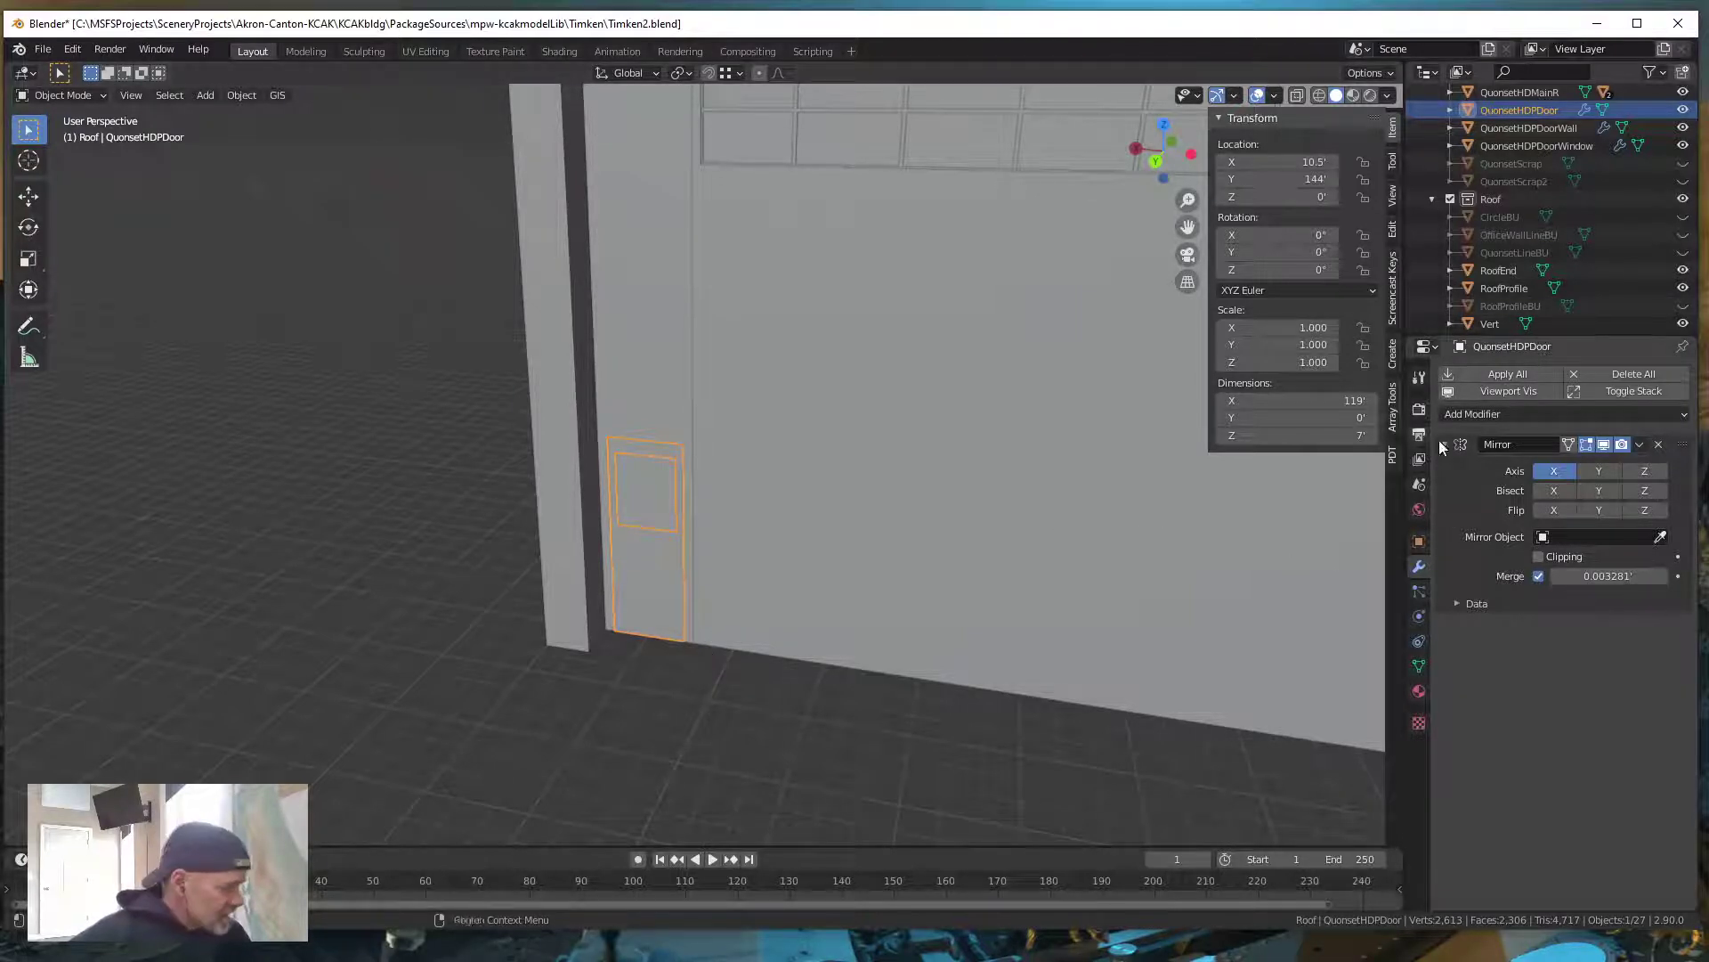
Add a Solidify modifier to QuonsetHDPDoor with a thickness of 0.125'
left_click(1505, 413)
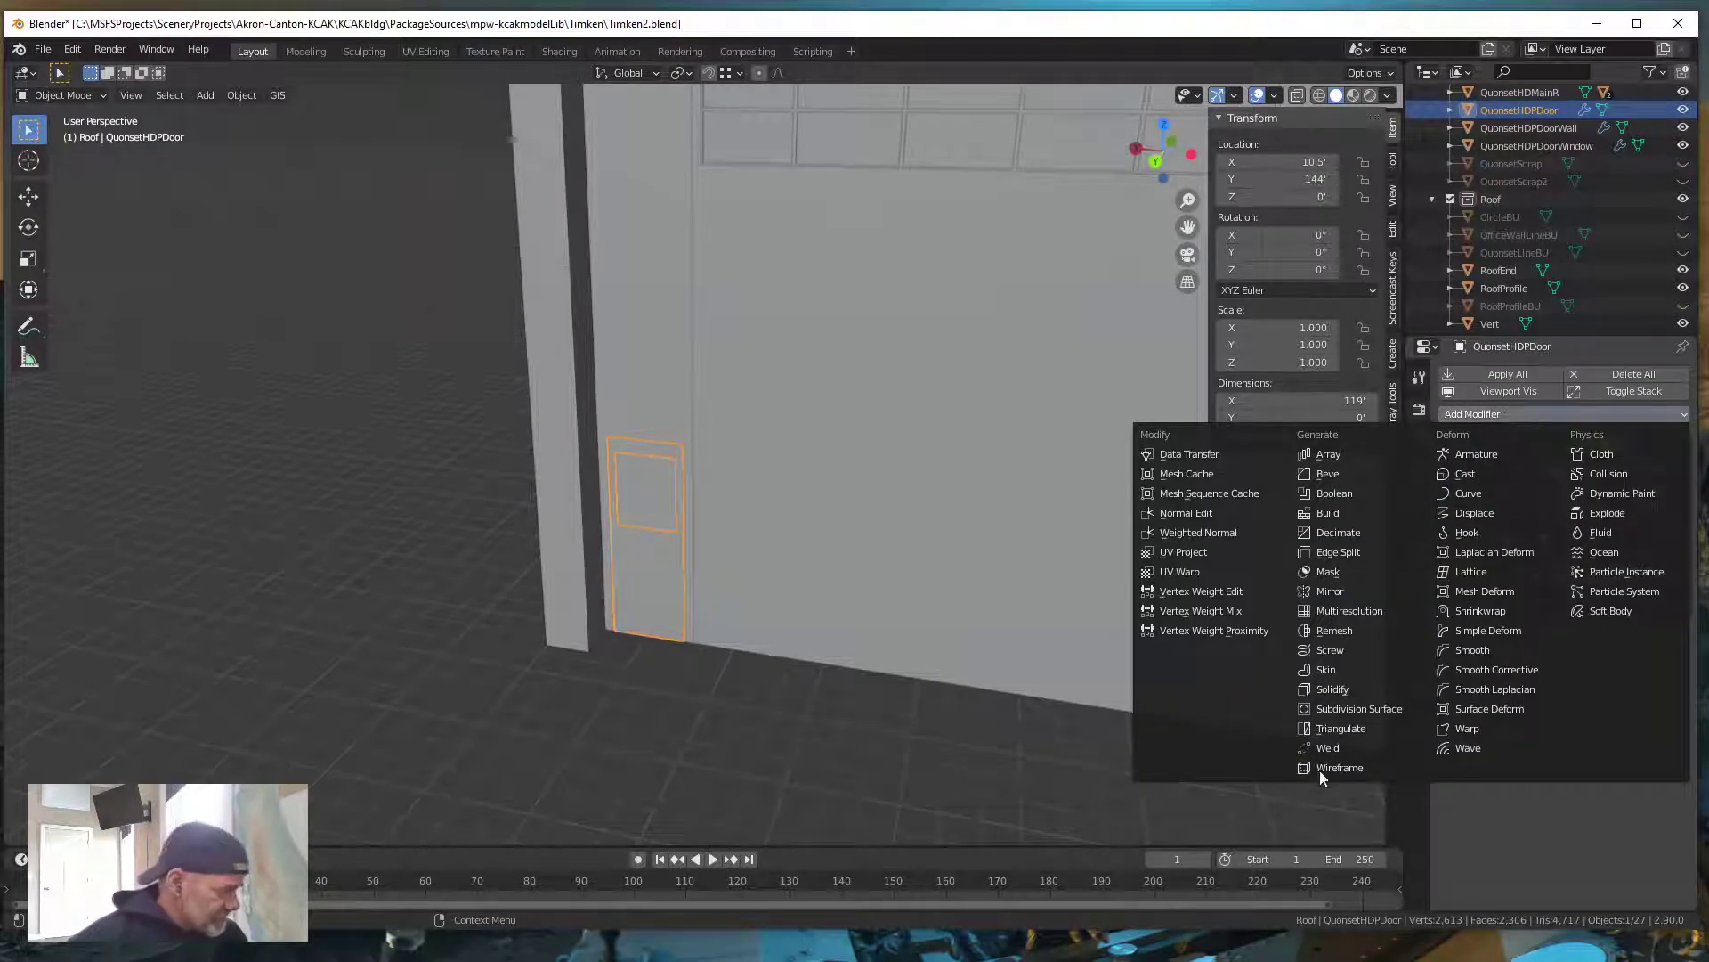
left_click(1333, 691)
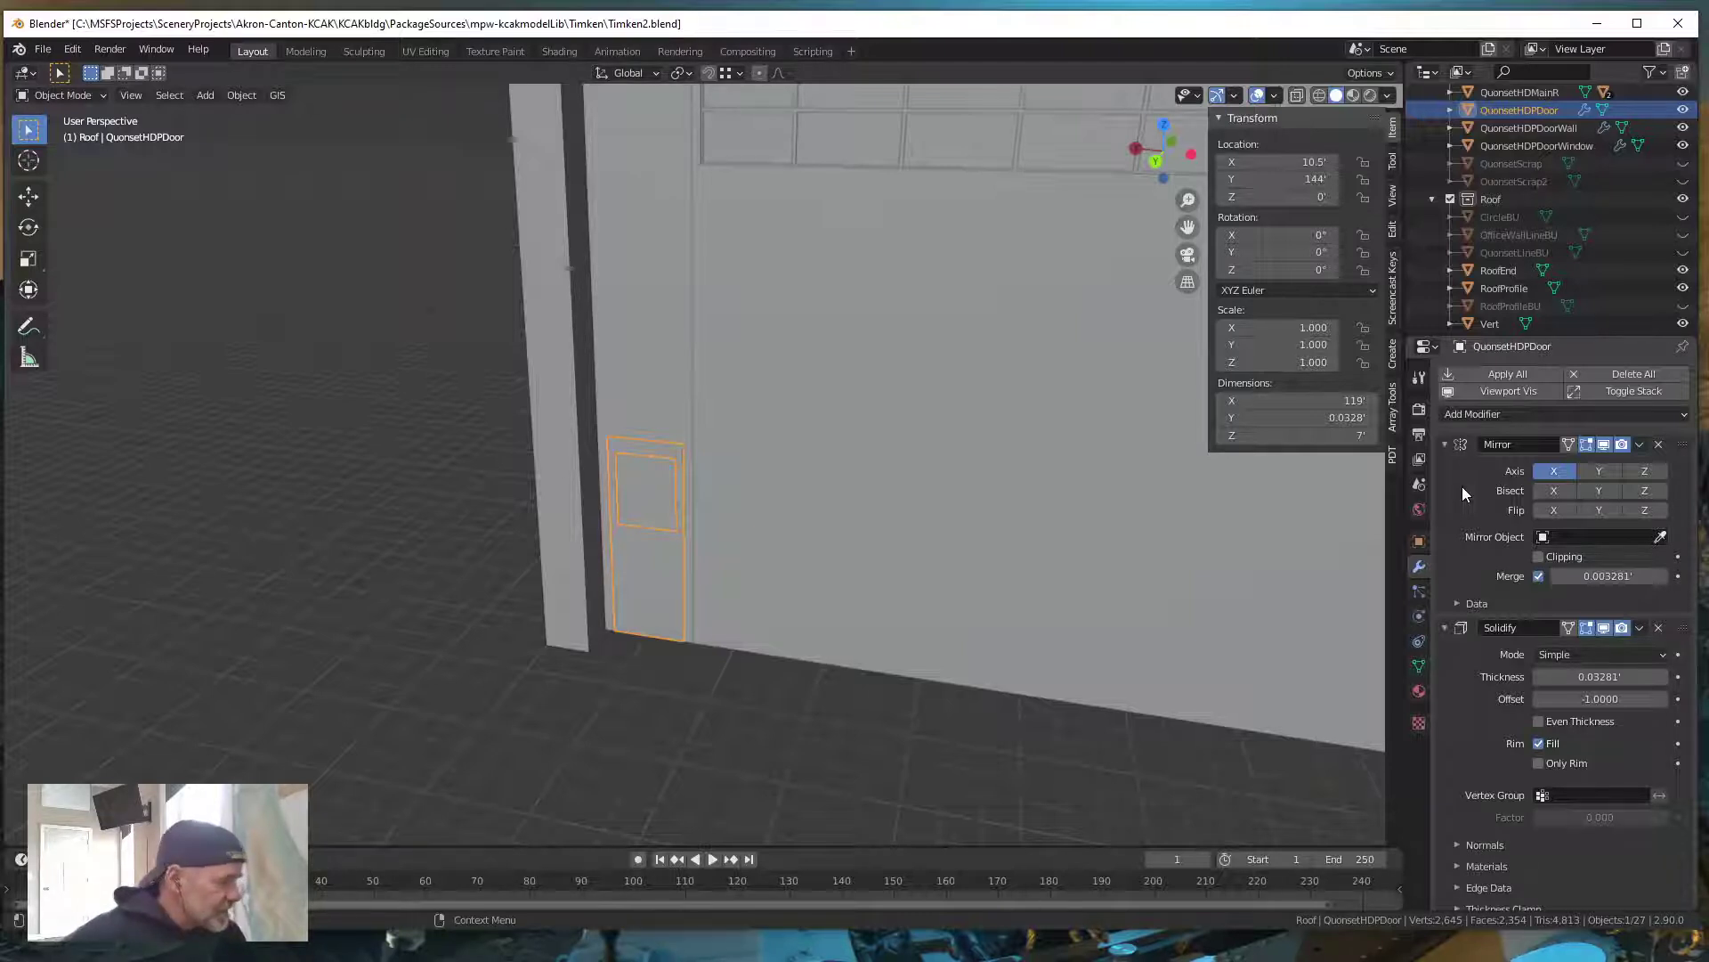
left_click(1594, 676)
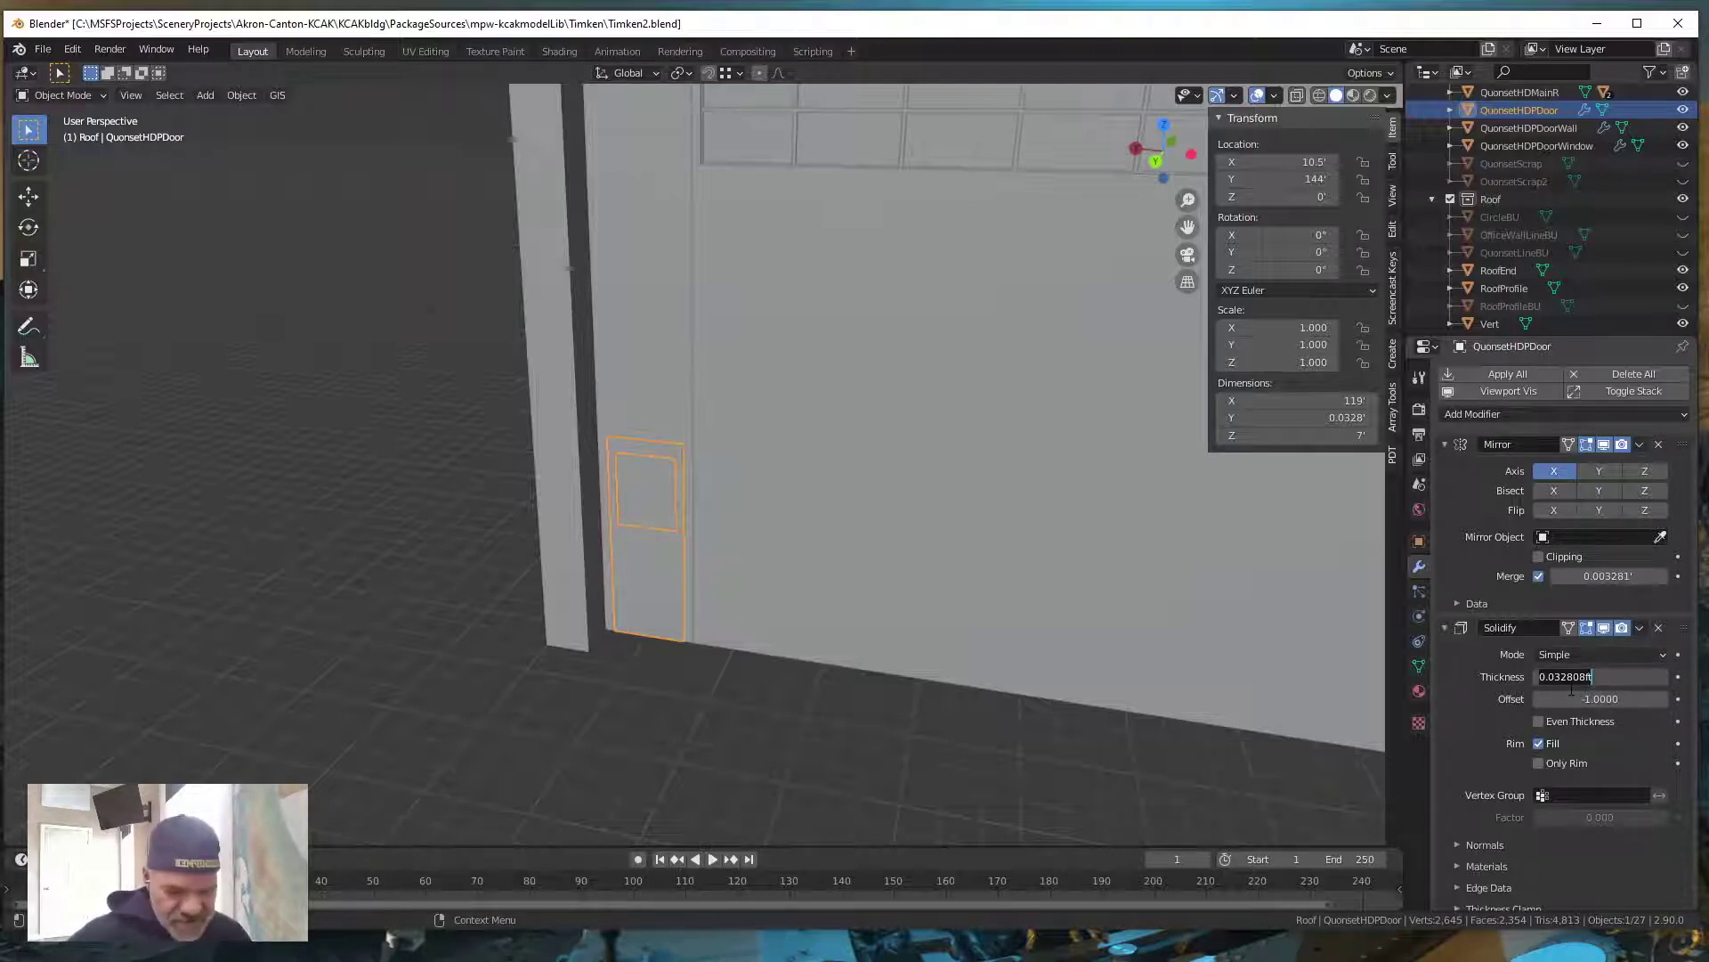
type(".12")
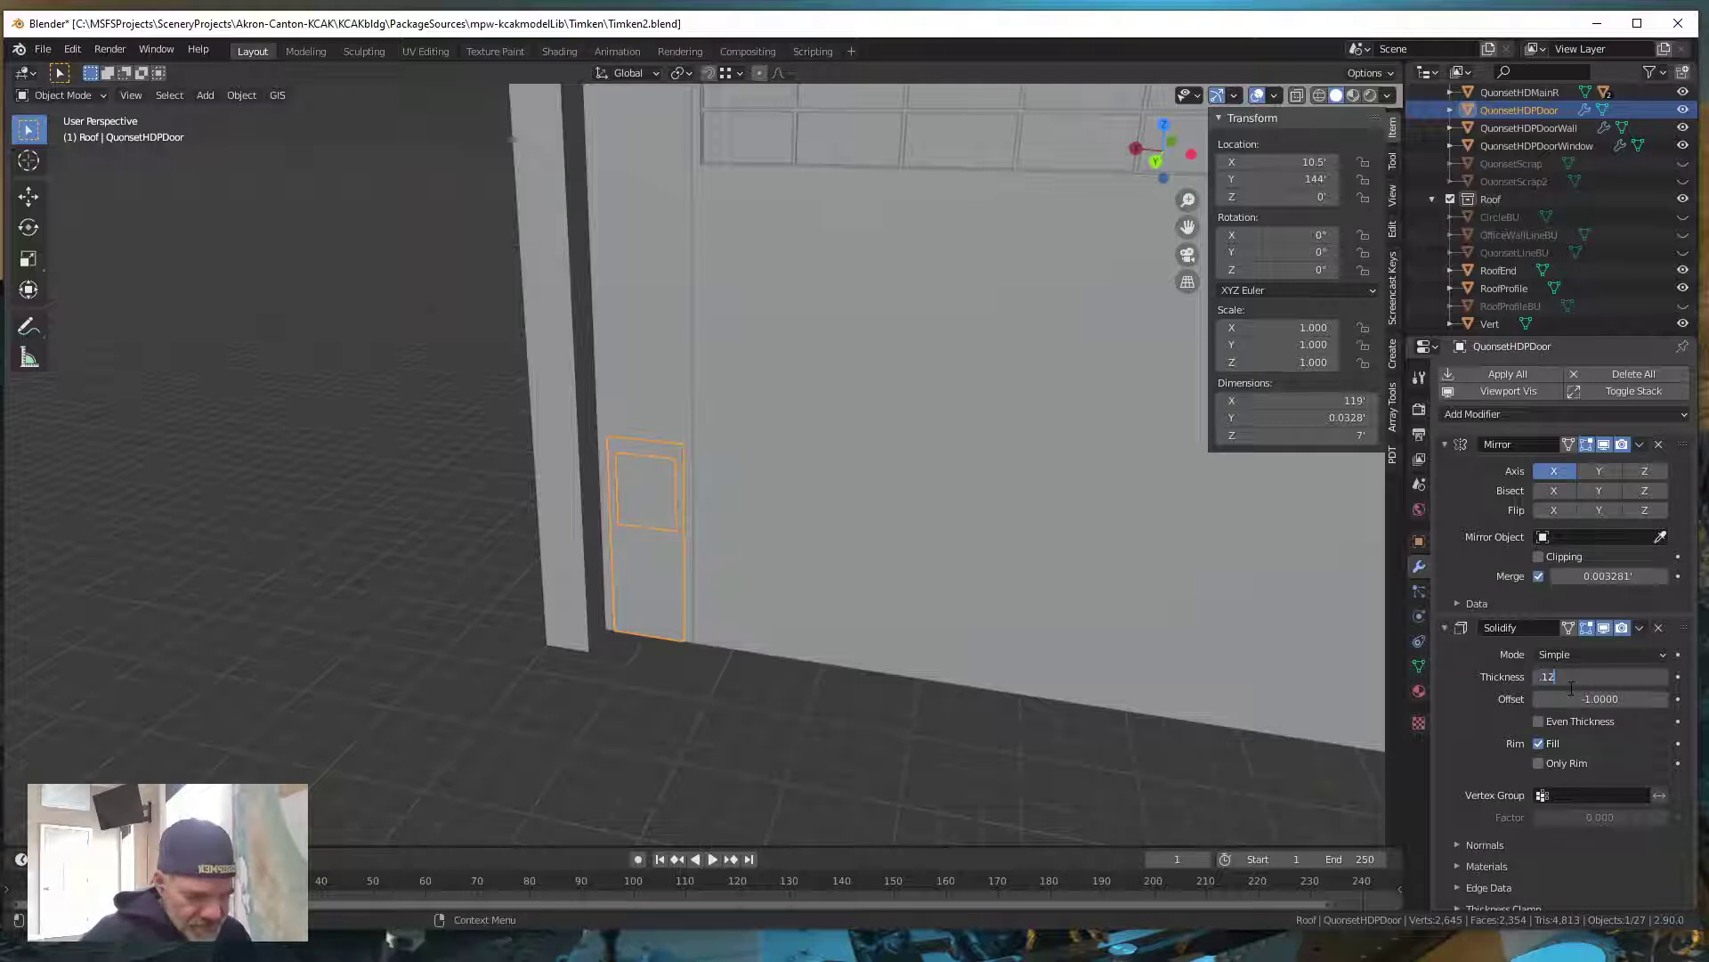
type("5")
key("Return")
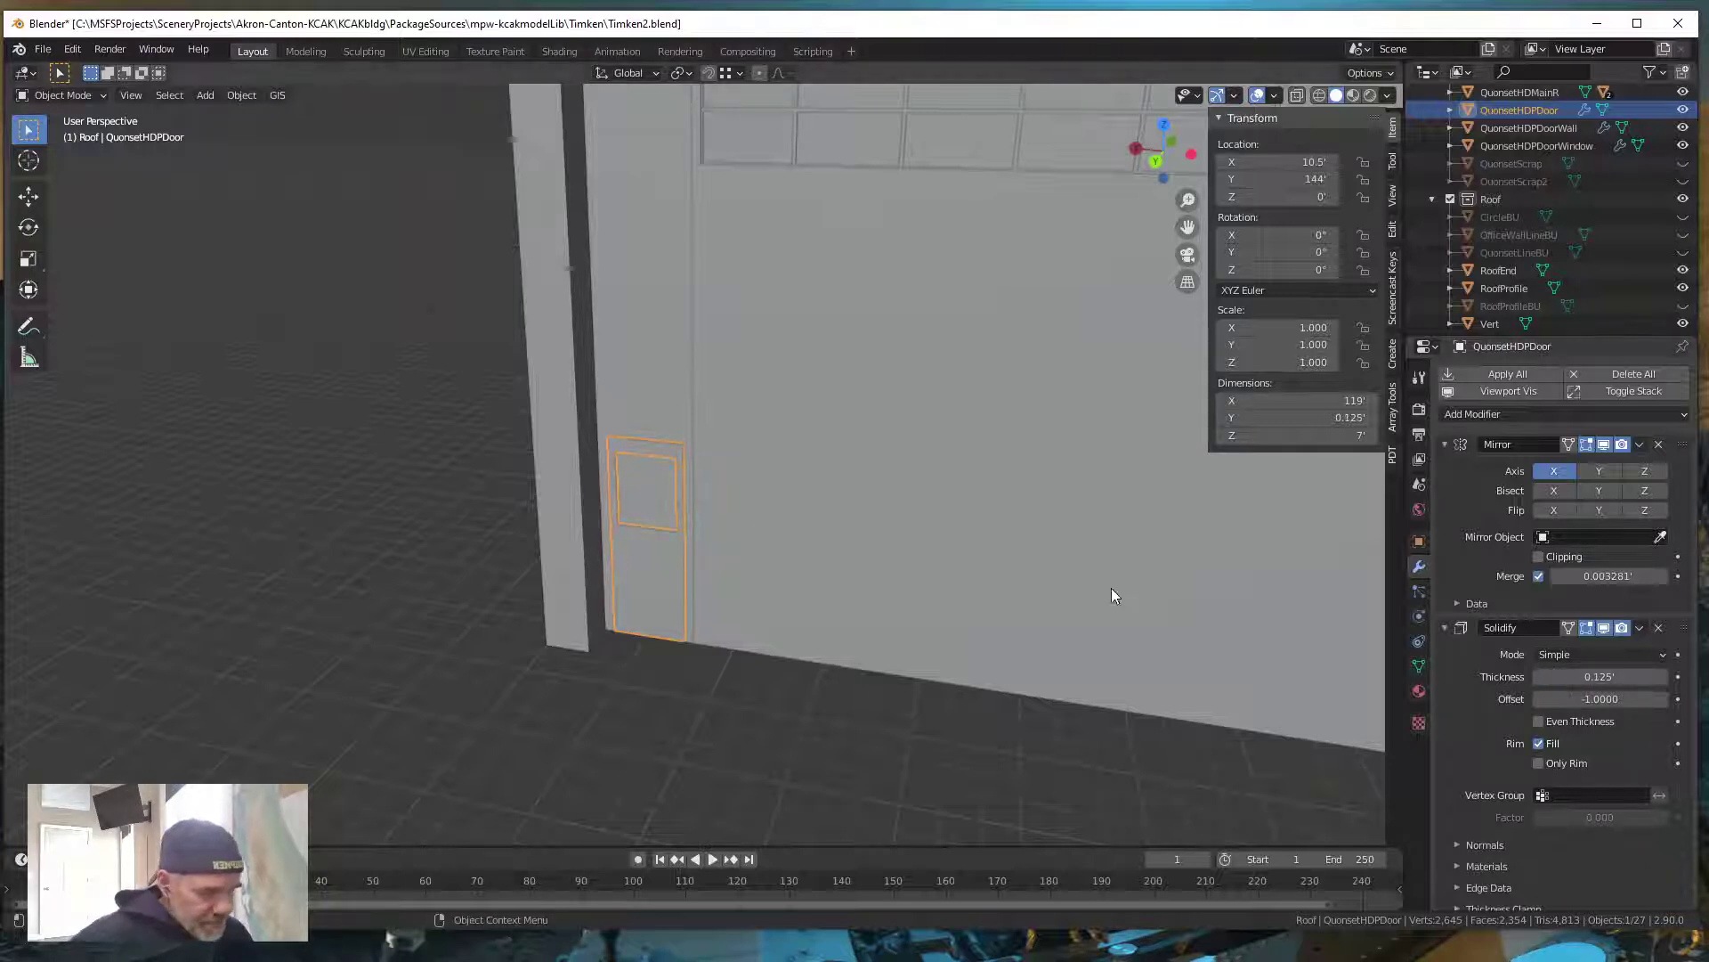
Inspect the thickened door from inside and outside the hangar and apply its Solidify modifier
middle_click_drag(699, 654, 428, 675)
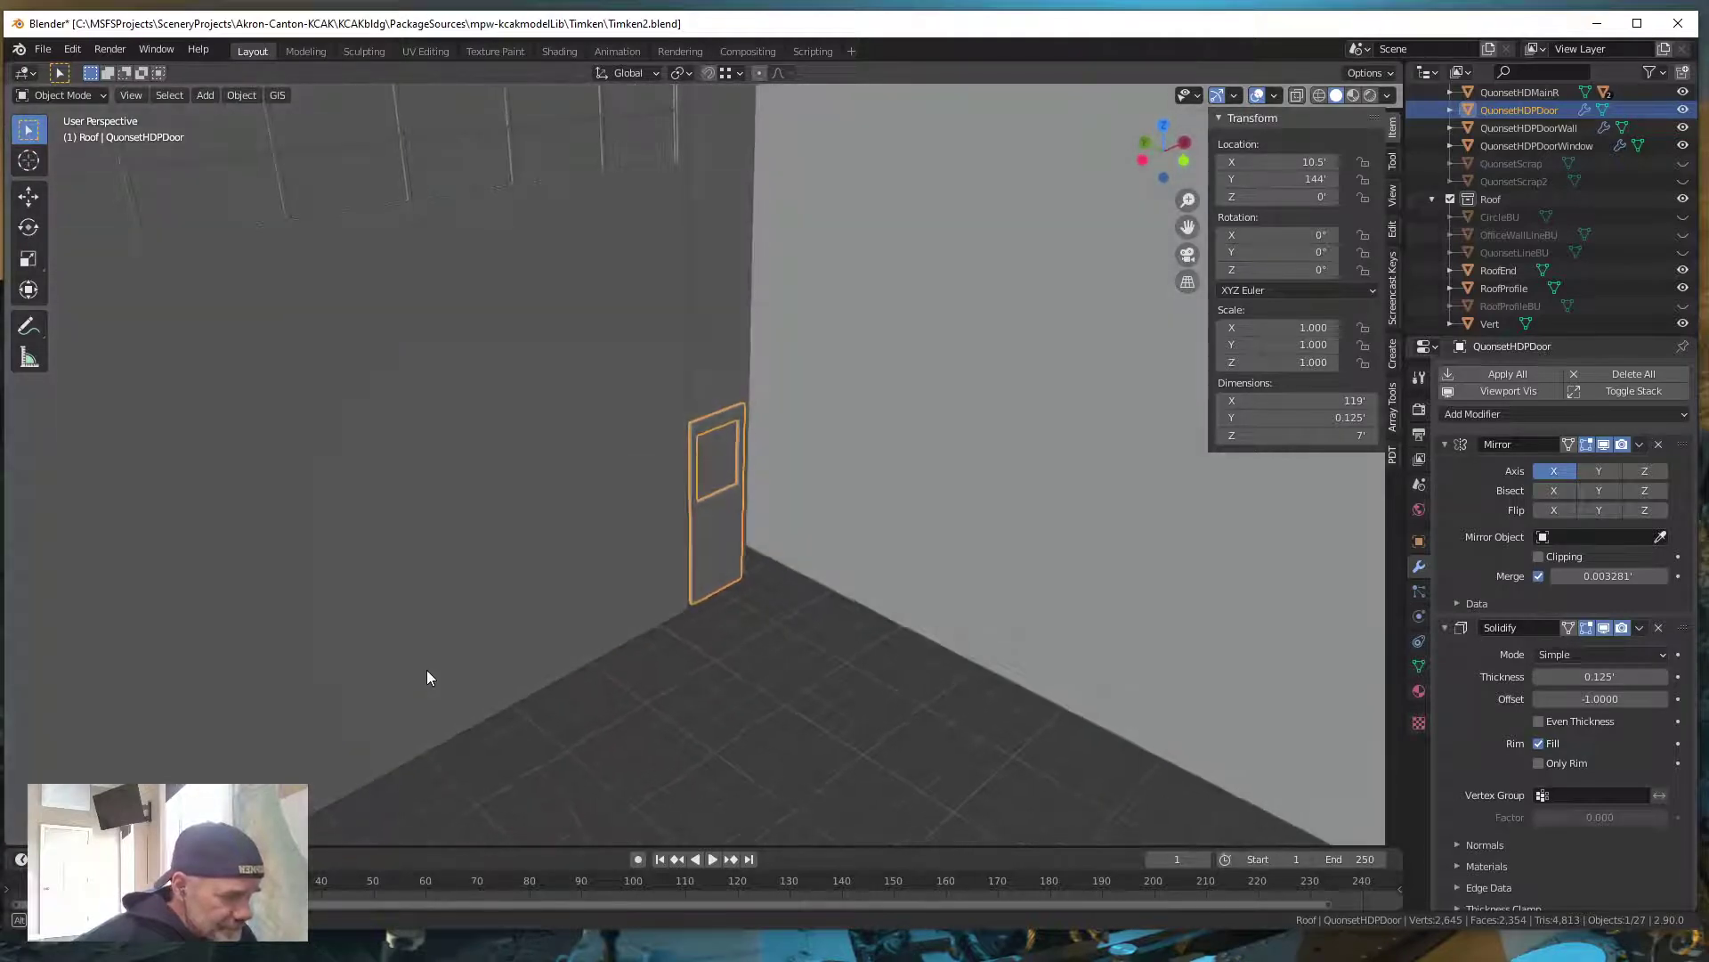
scroll(735, 573, "up", 4)
middle_click_drag(731, 578, 931, 580)
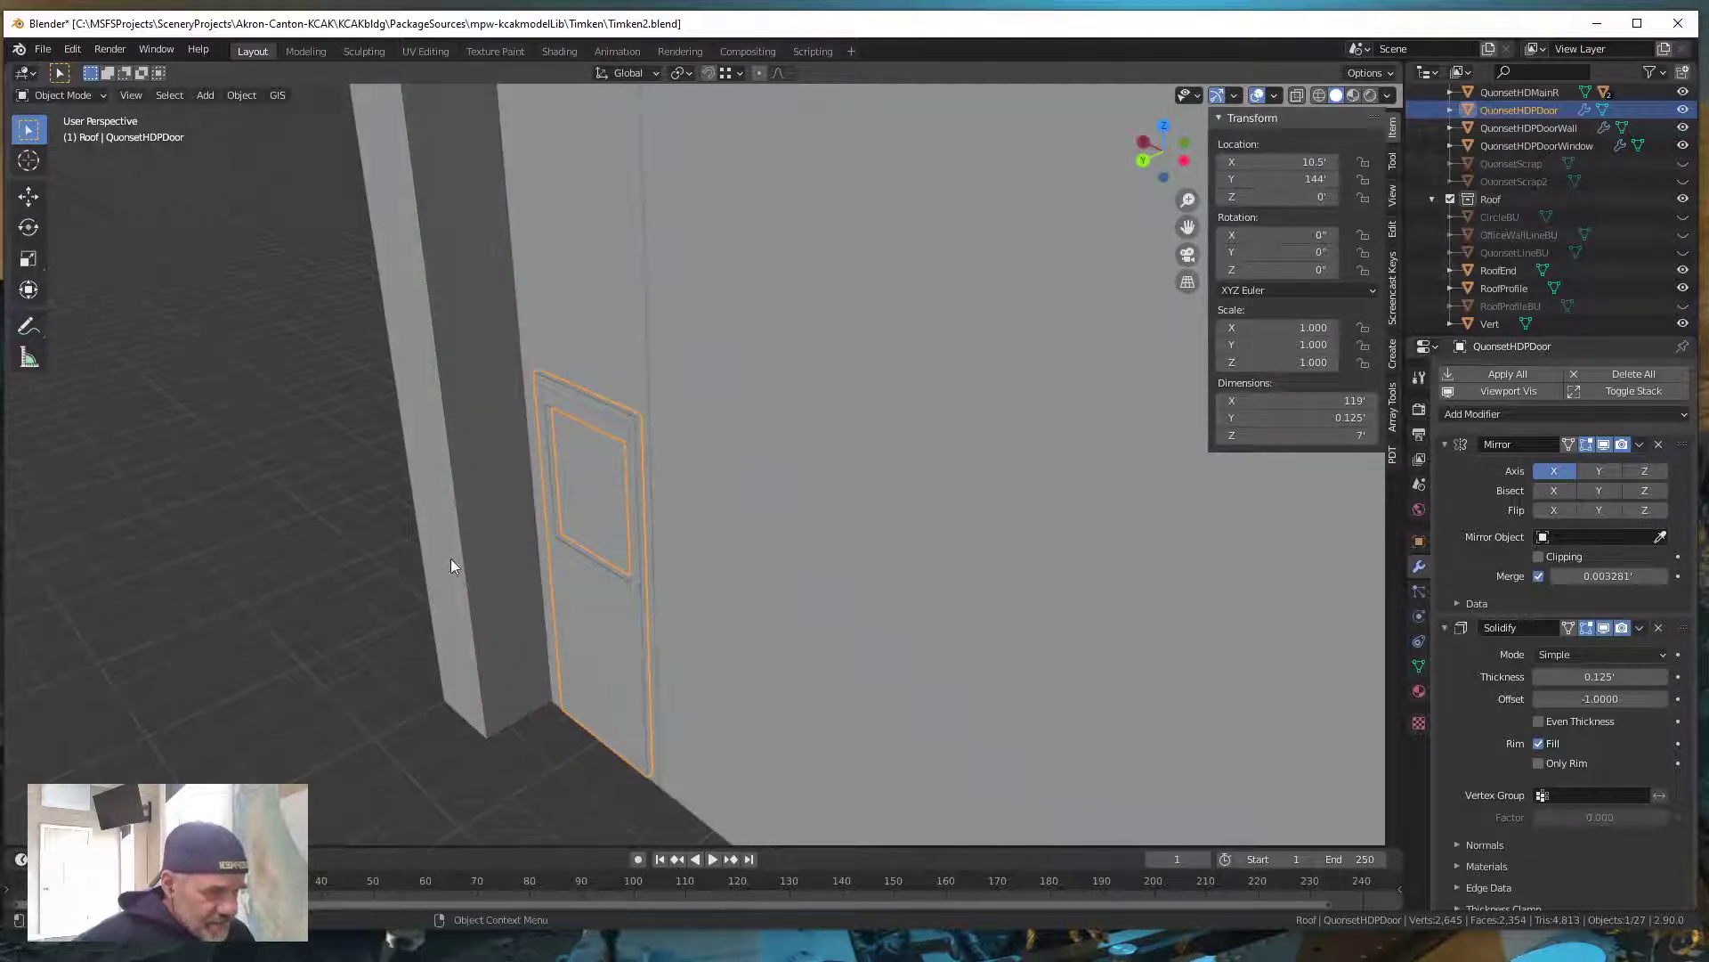
middle_click_drag(645, 523, 715, 607)
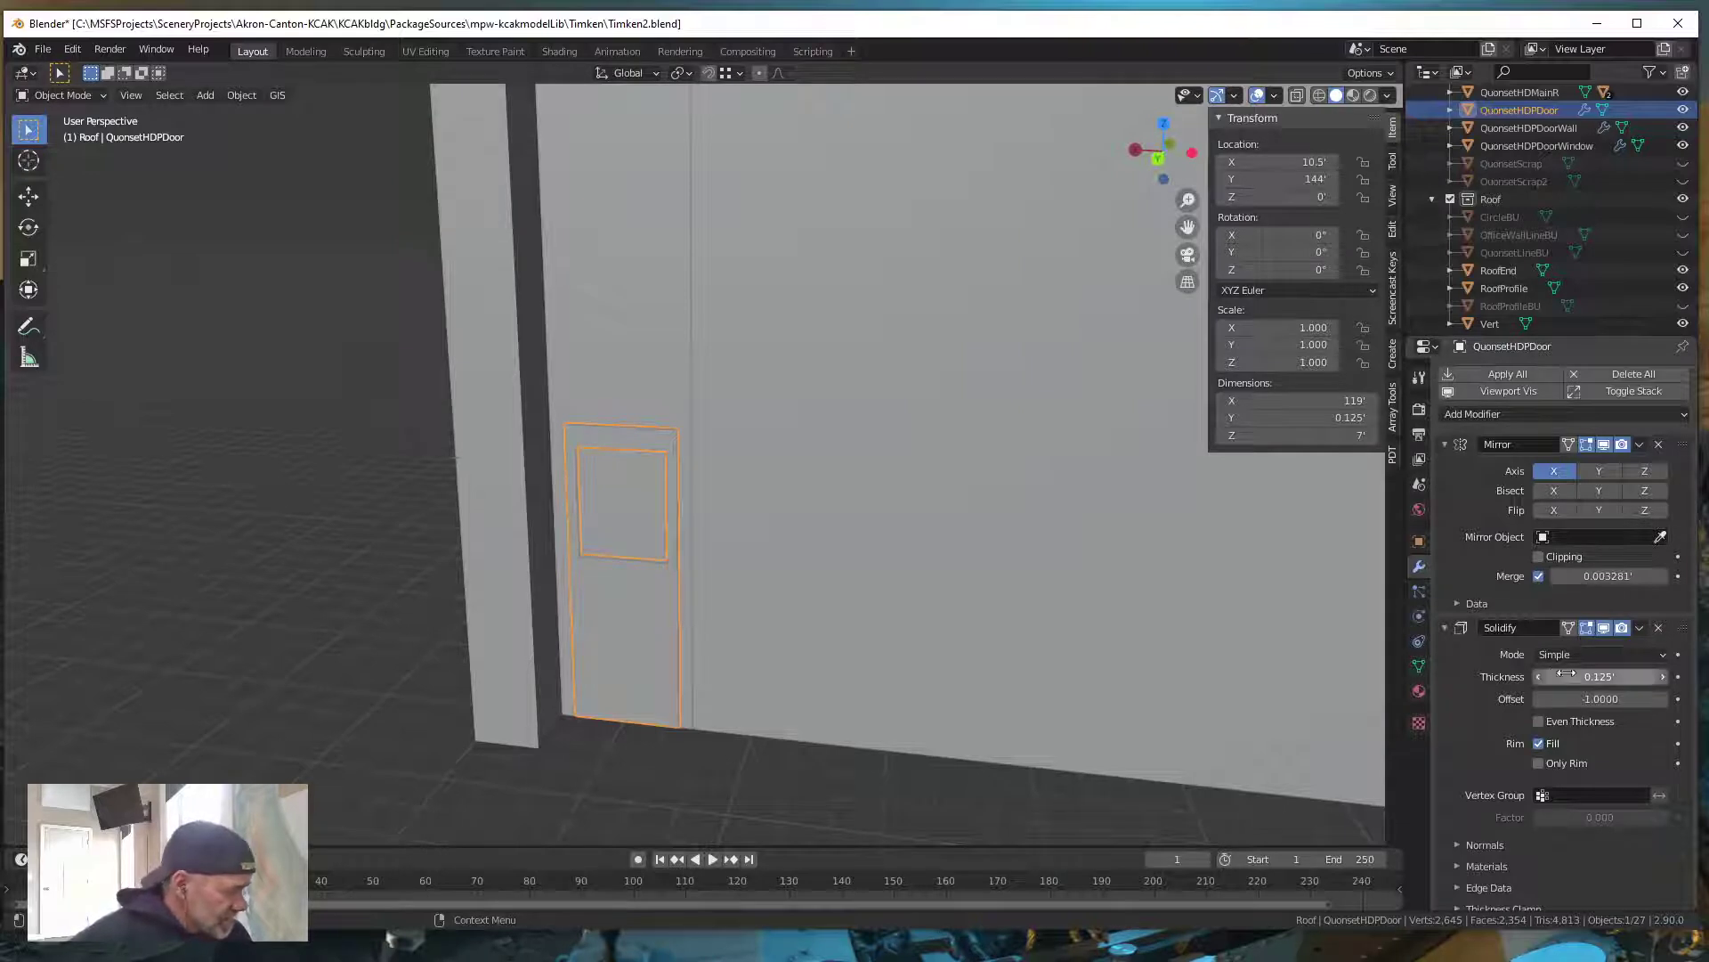
left_click(1640, 628)
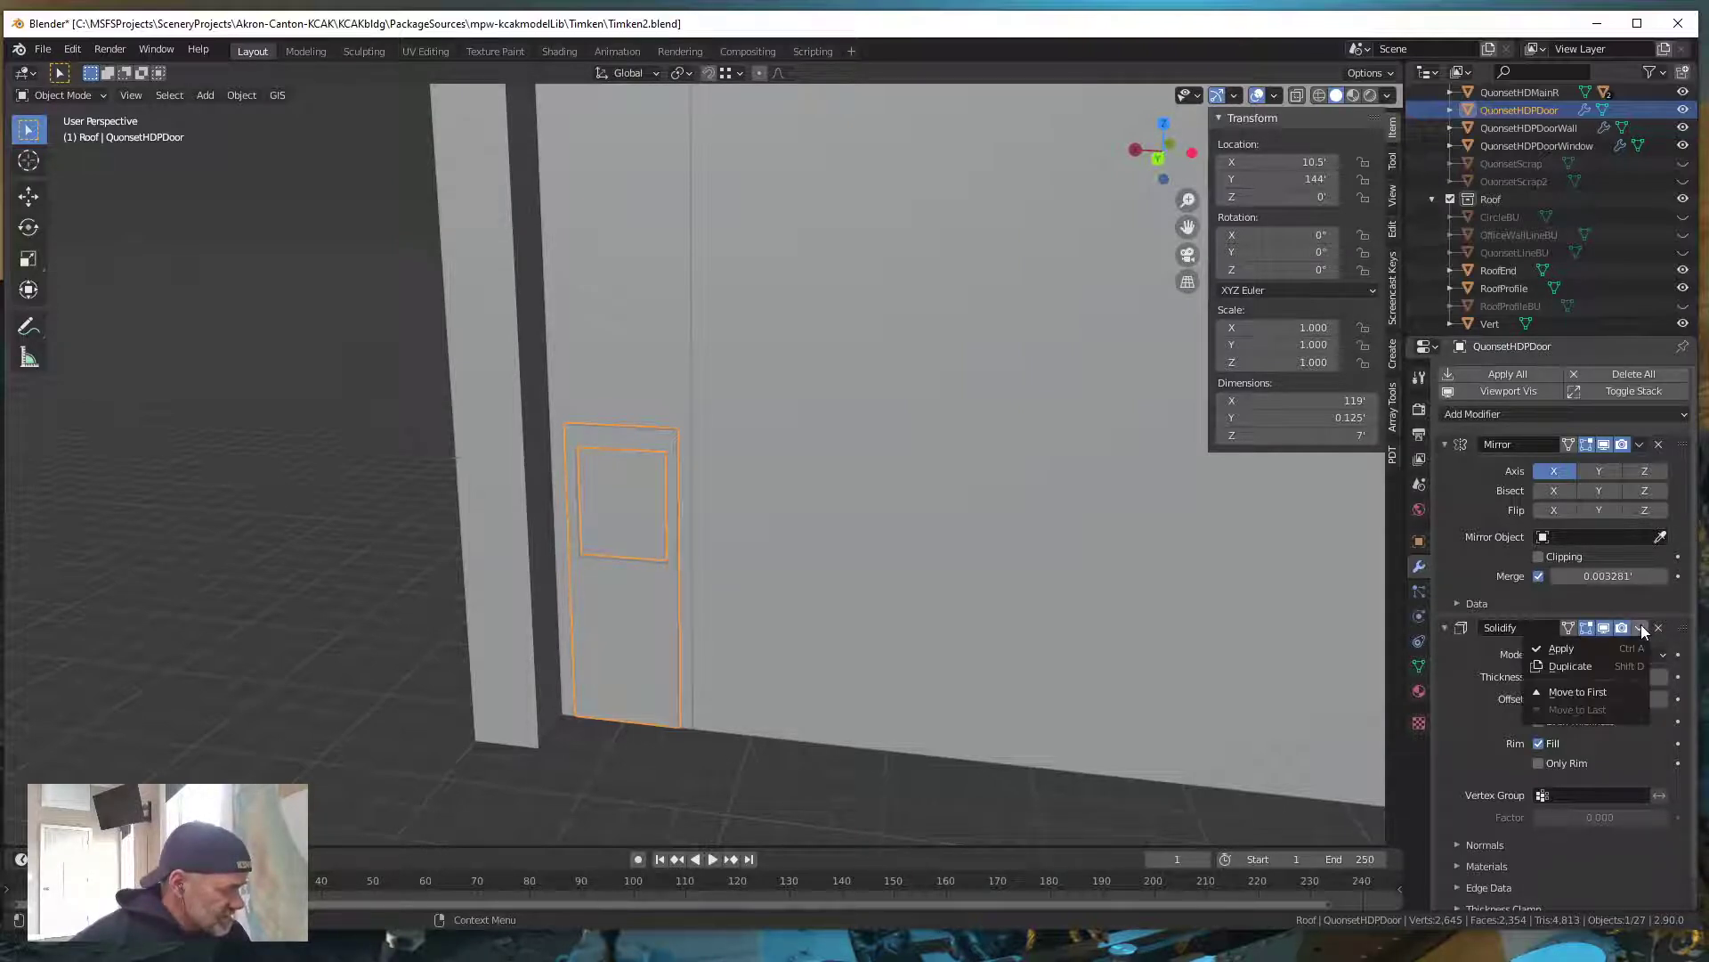
left_click(1574, 646)
Apply the Mirror modifier on QuonsetHDPDoor and save the Blender file
middle_click_drag(675, 603, 627, 601)
scroll(626, 601, "down", 3)
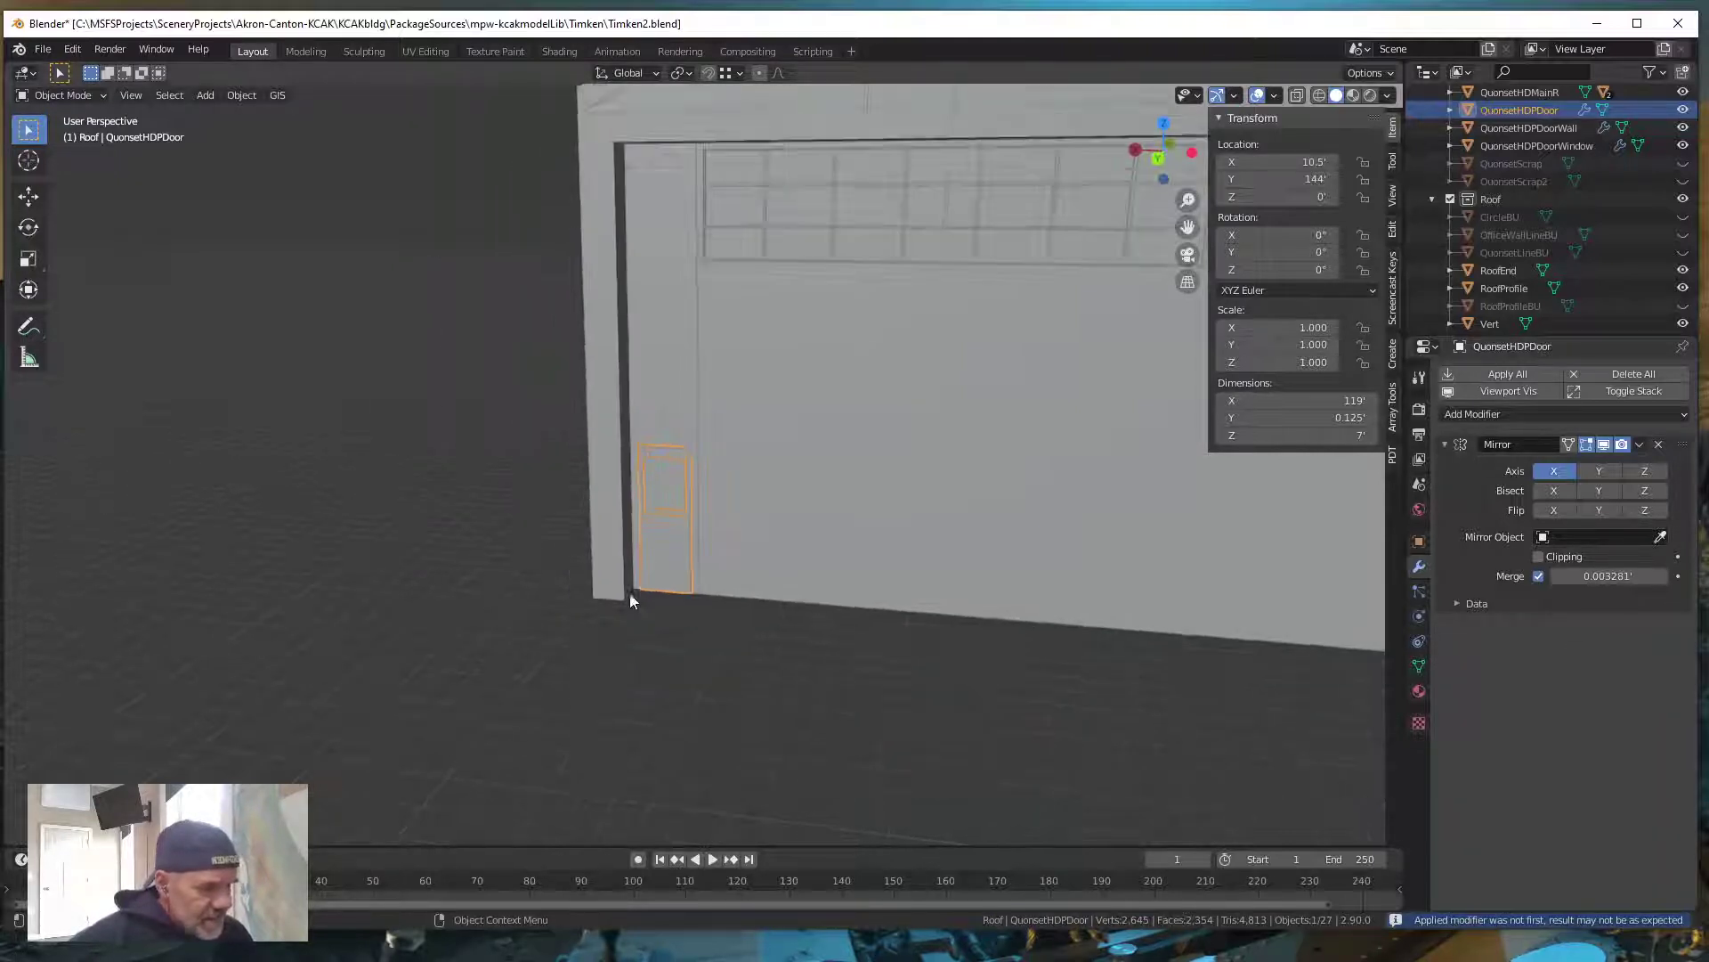
middle_click_drag(758, 614, 473, 579, "shift")
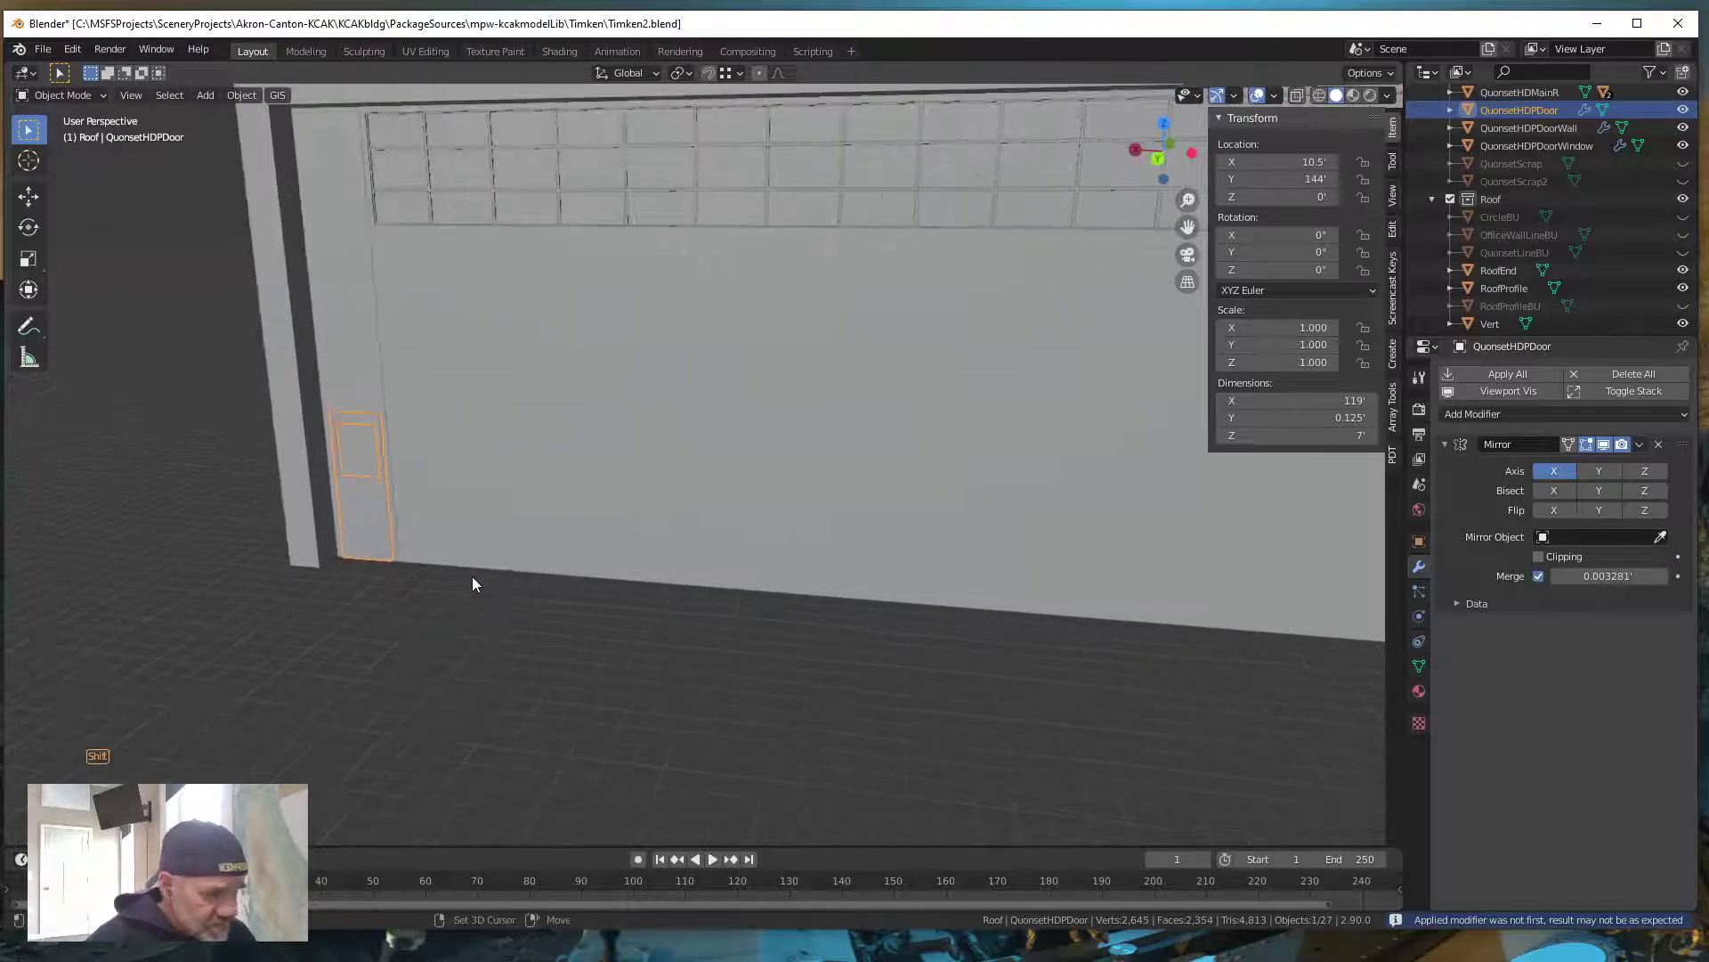
scroll(509, 574, "down", 3)
middle_click_drag(857, 601, 134, 621, "shift")
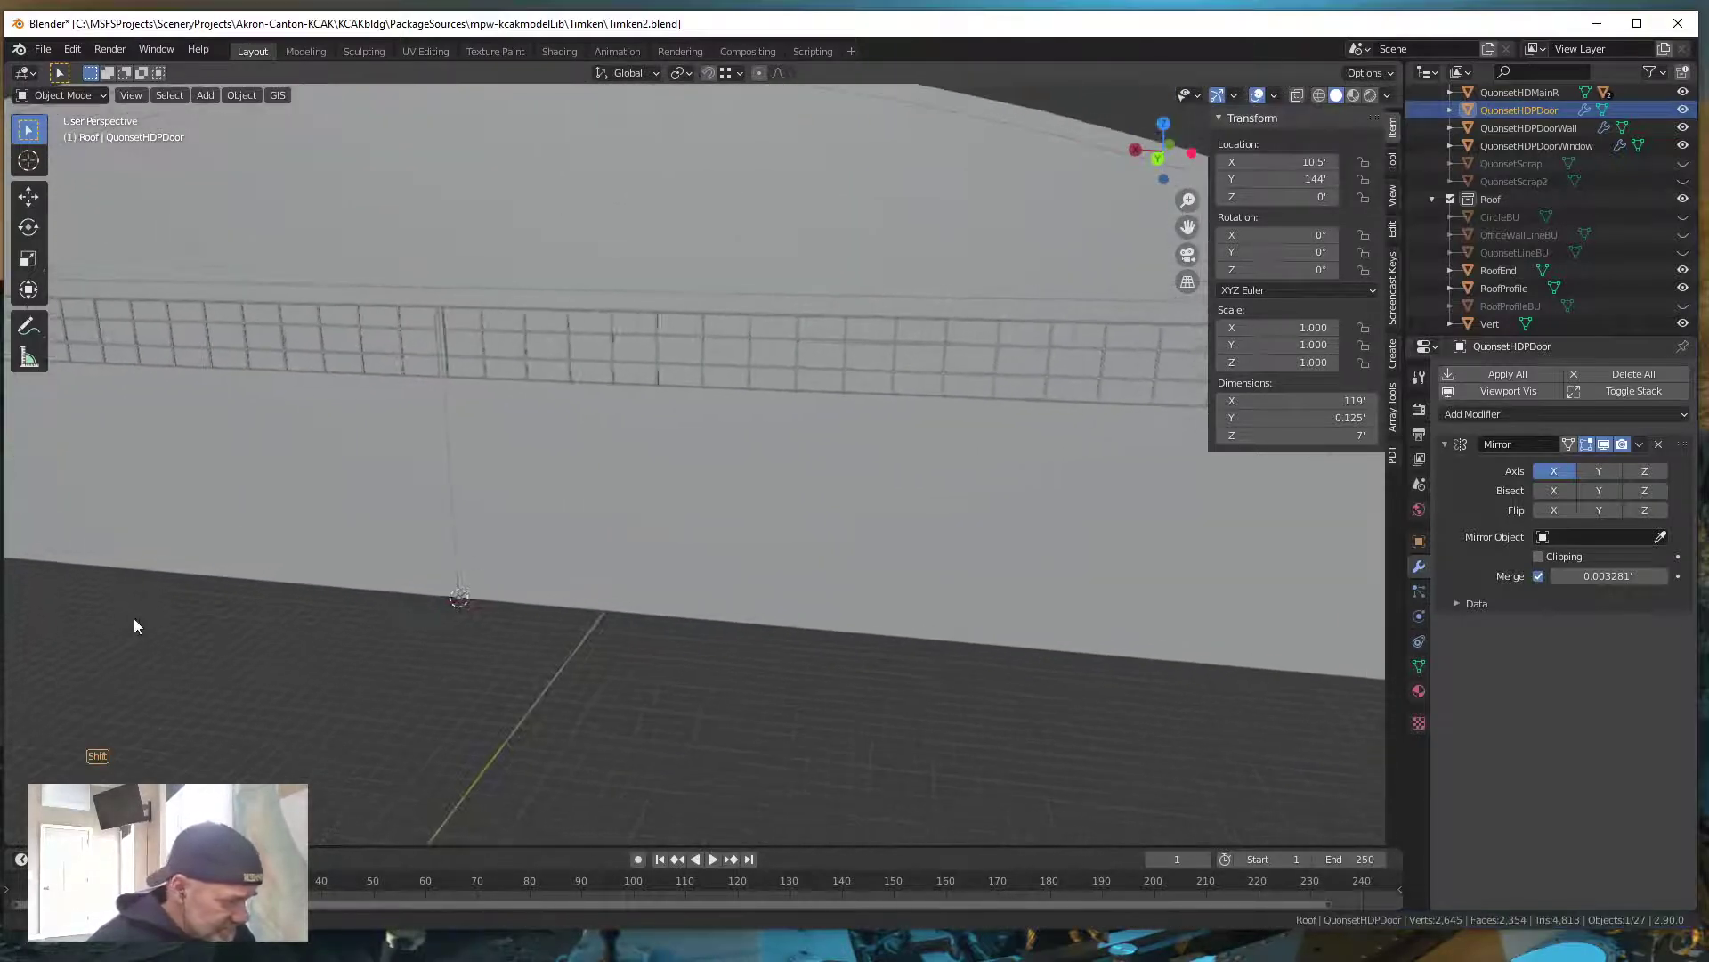
middle_click_drag(1049, 730, 676, 584)
scroll(682, 586, "up", 3)
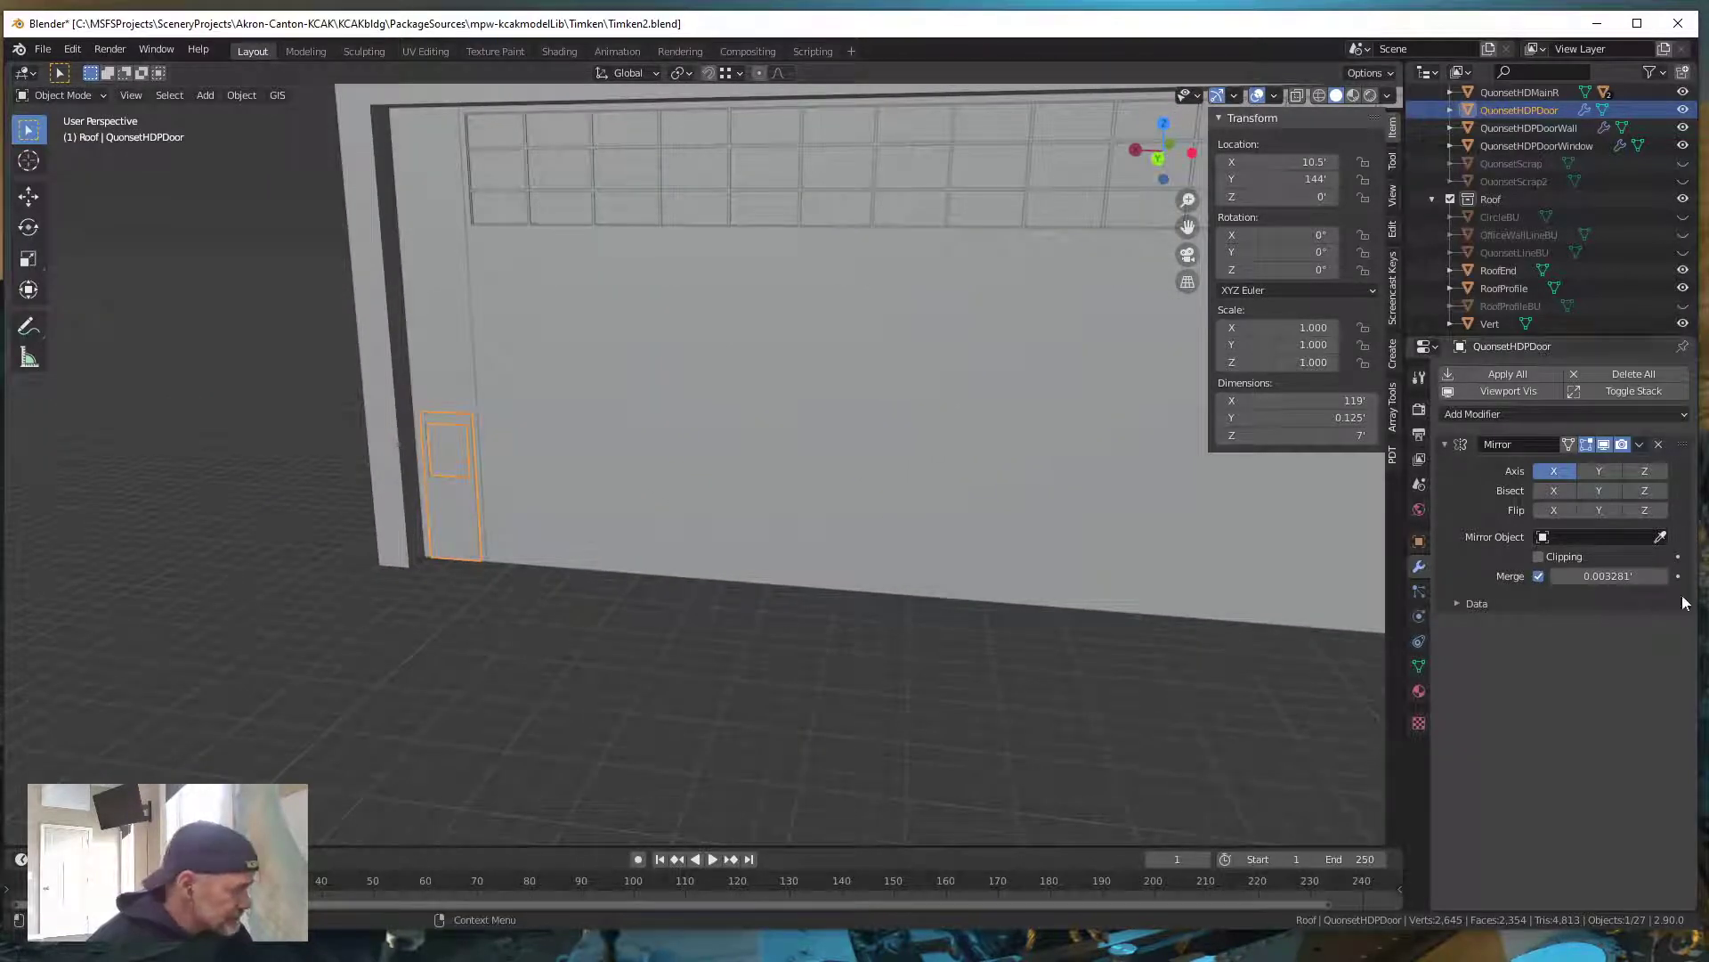
left_click(1638, 445)
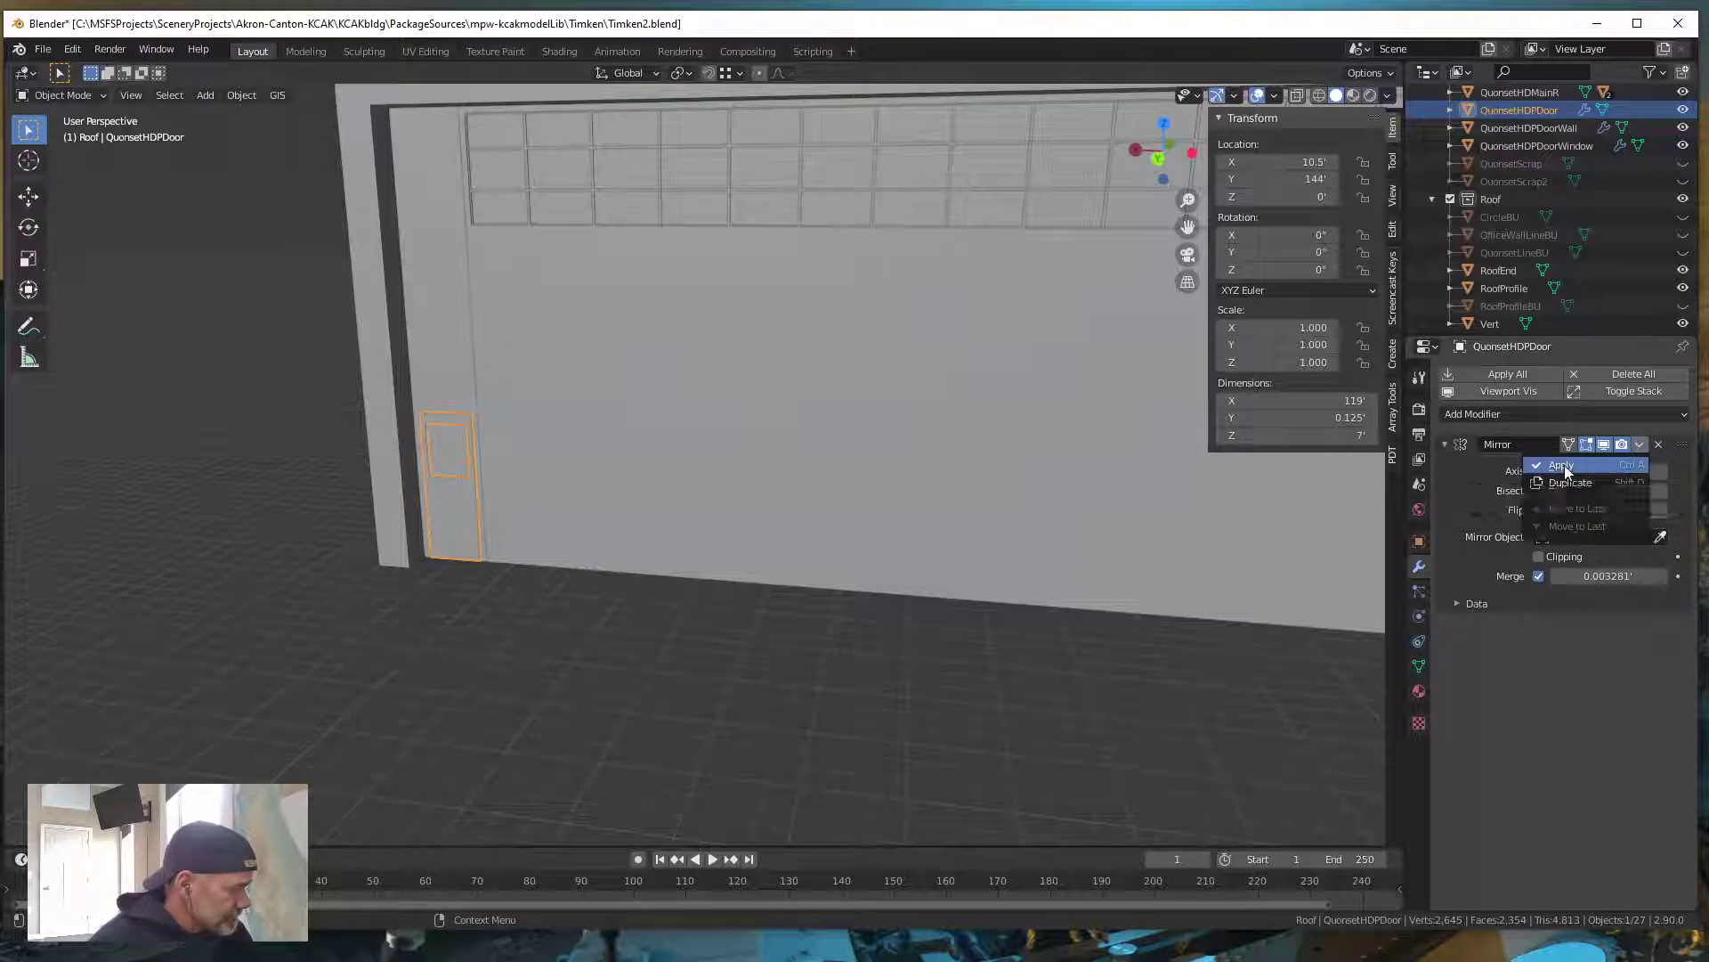
left_click(1564, 465)
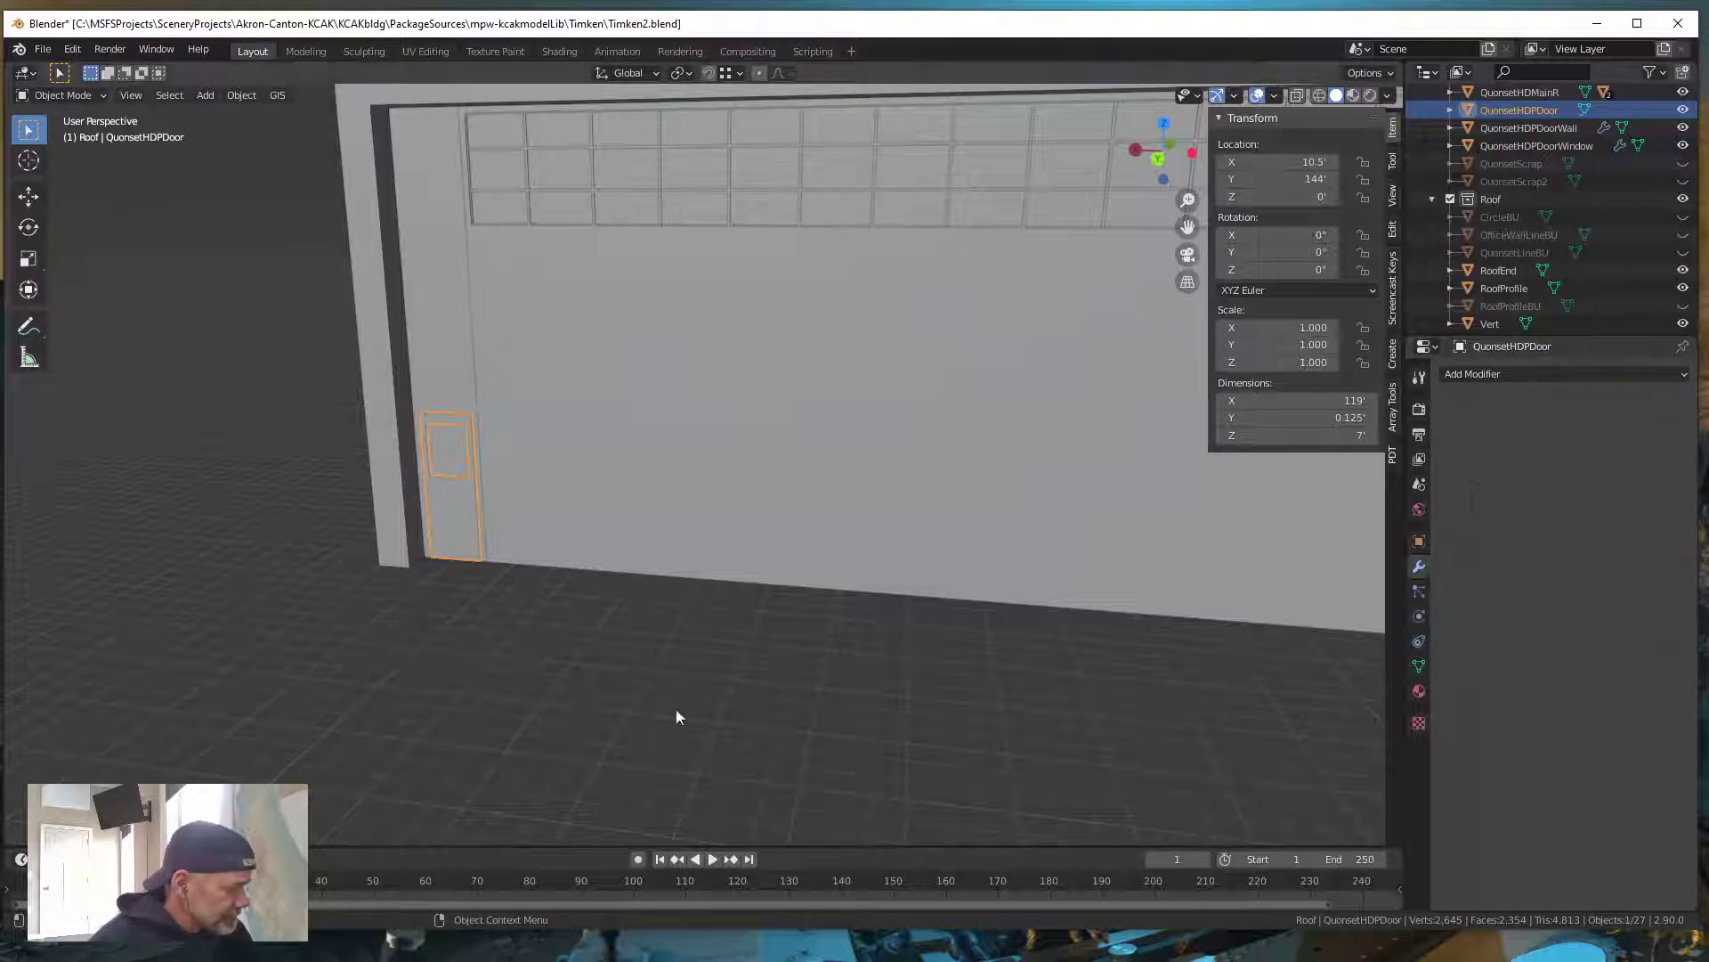
left_click(43, 49)
left_click(72, 167)
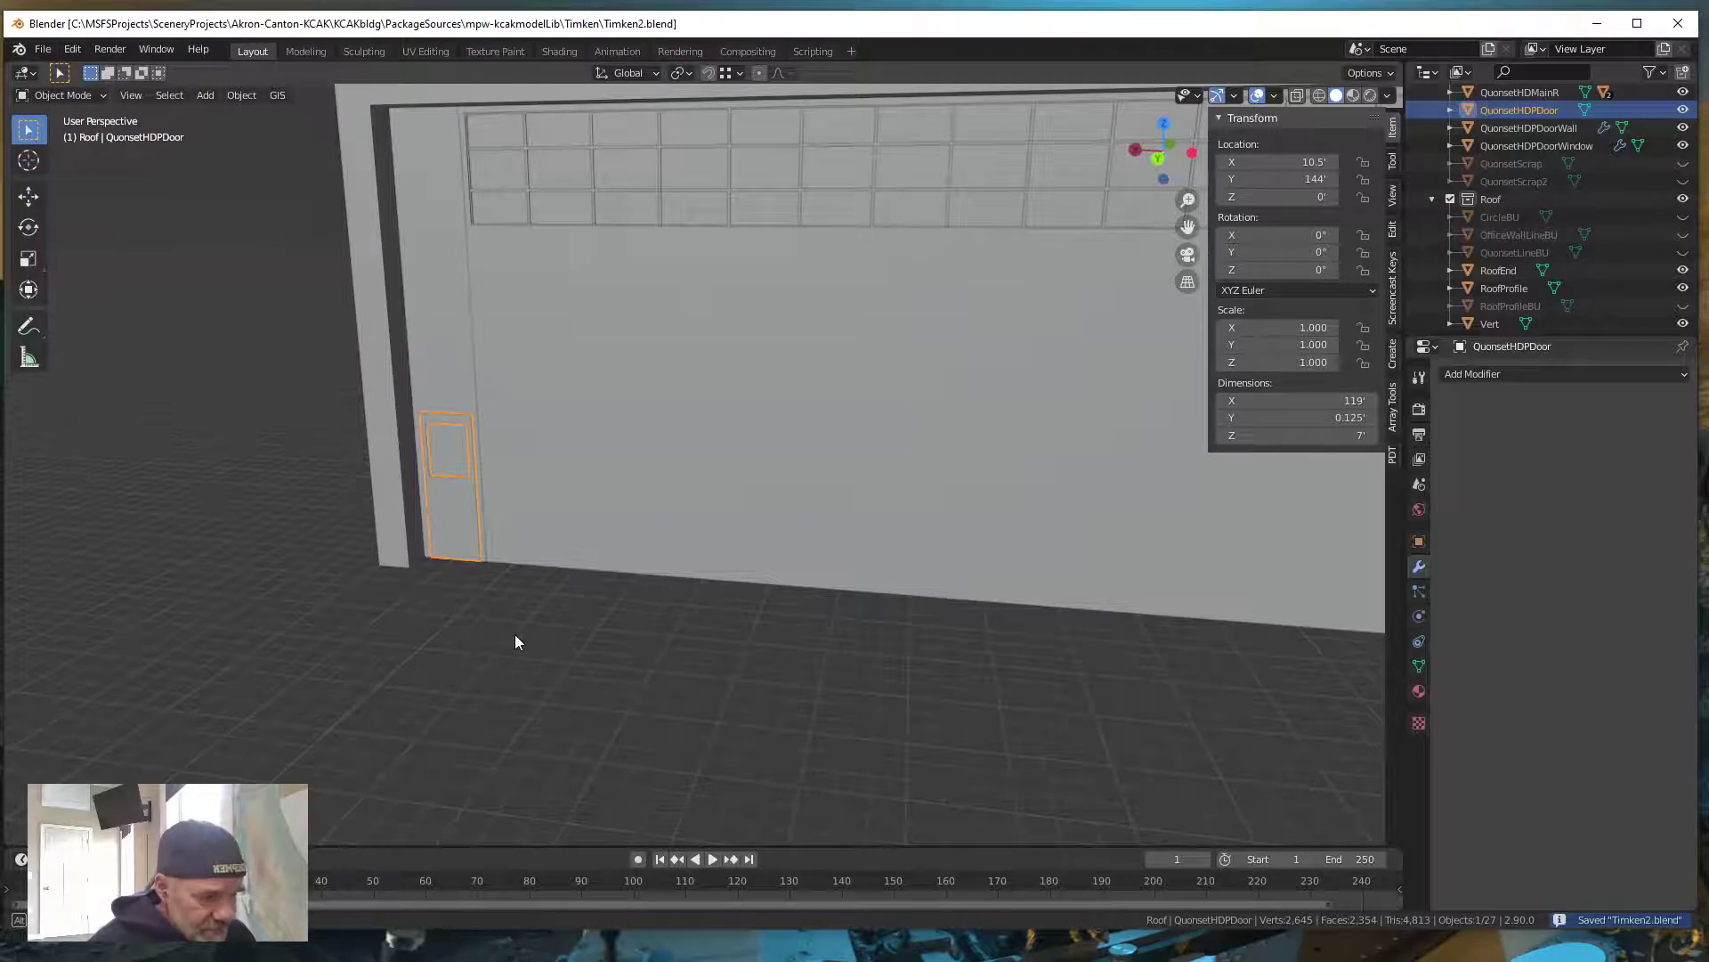
Open the QuonsetHDPDoor mesh in Edit Mode and turn on X-ray display
middle_click_drag(515, 634, 474, 552)
left_click(468, 532)
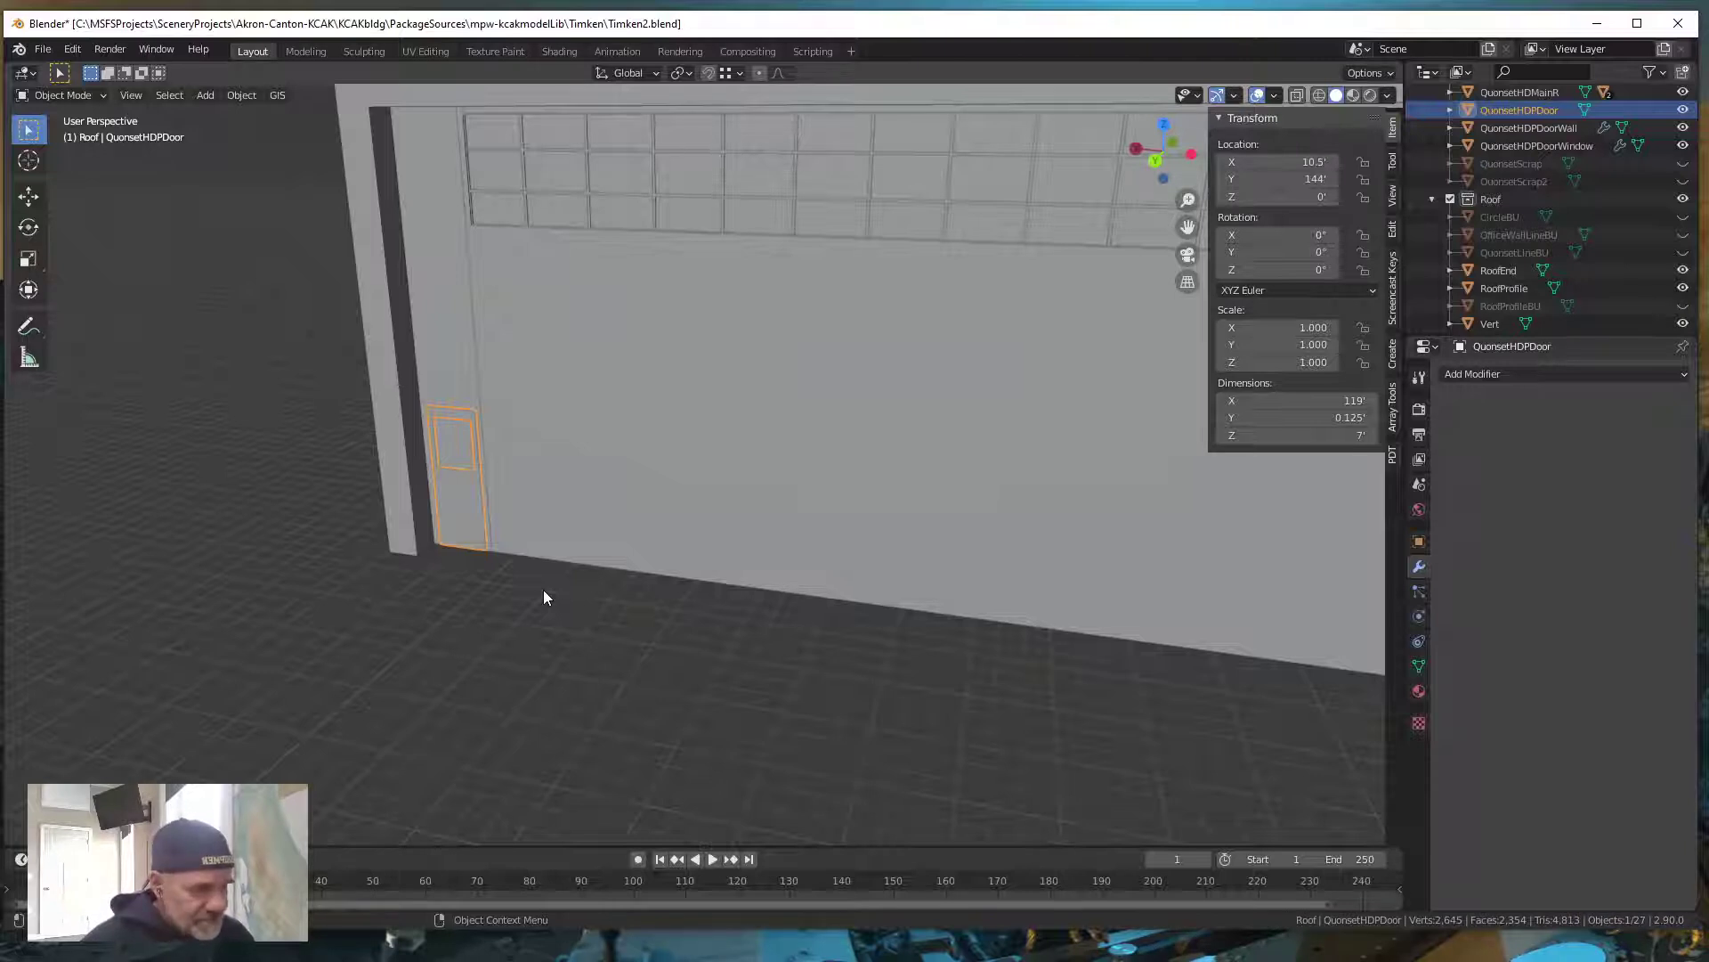
key("Tab")
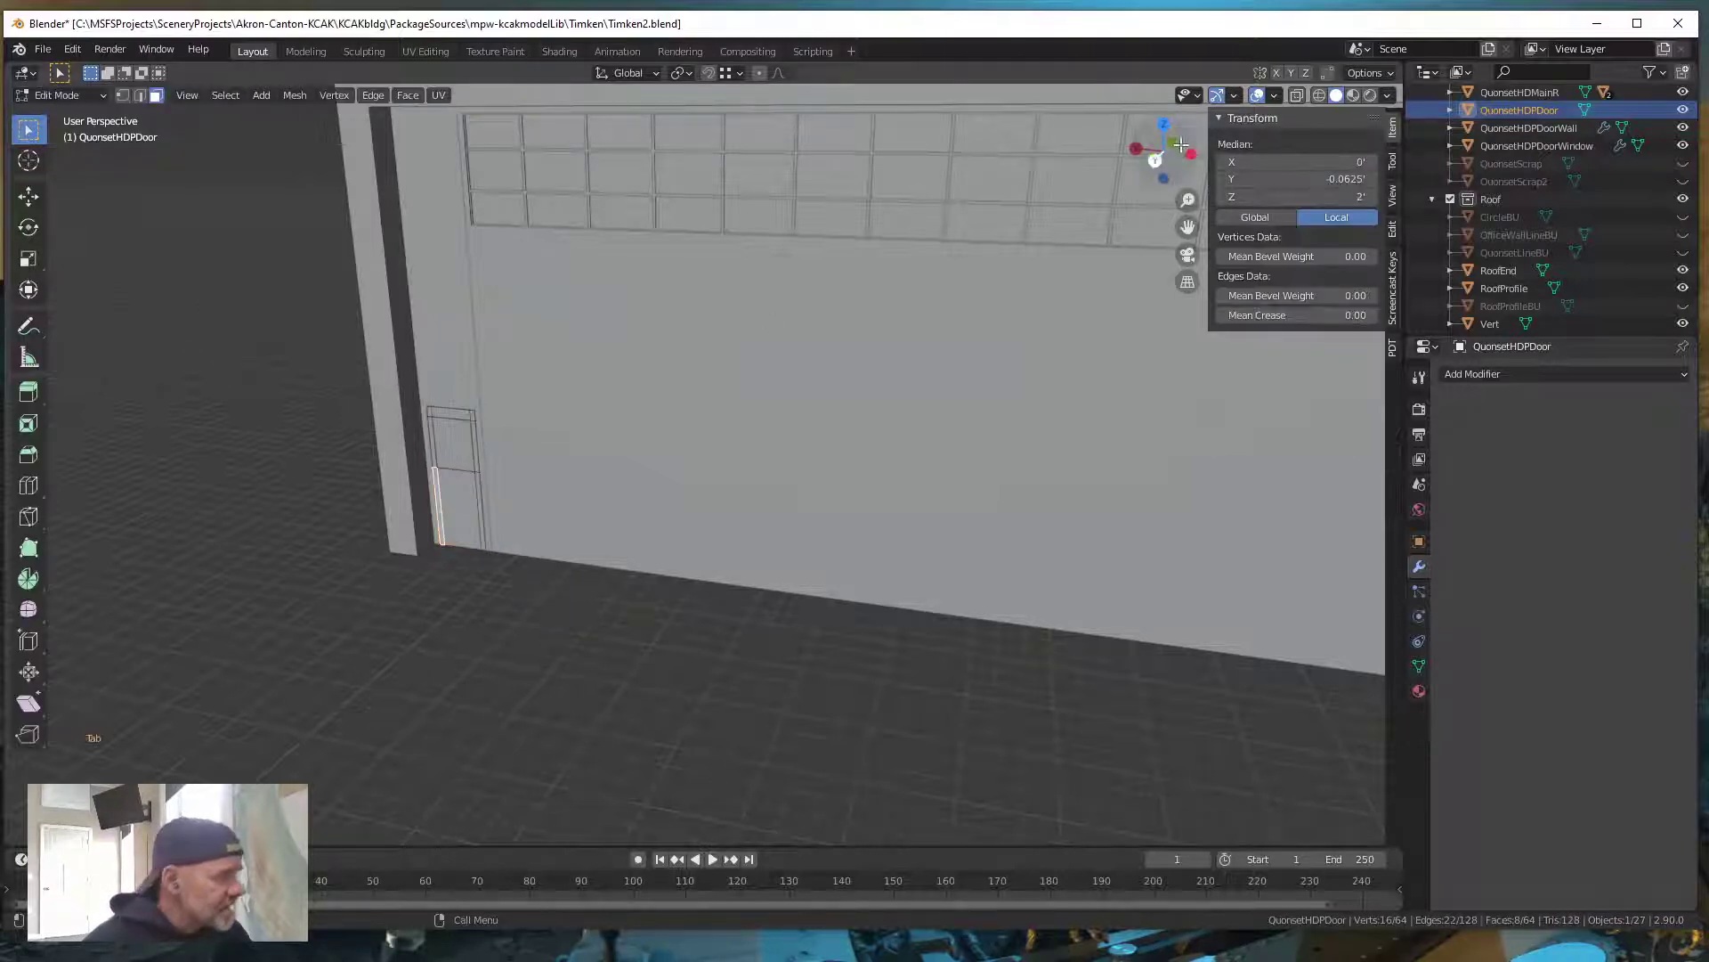
left_click(1297, 95)
scroll(432, 484, "up", 4)
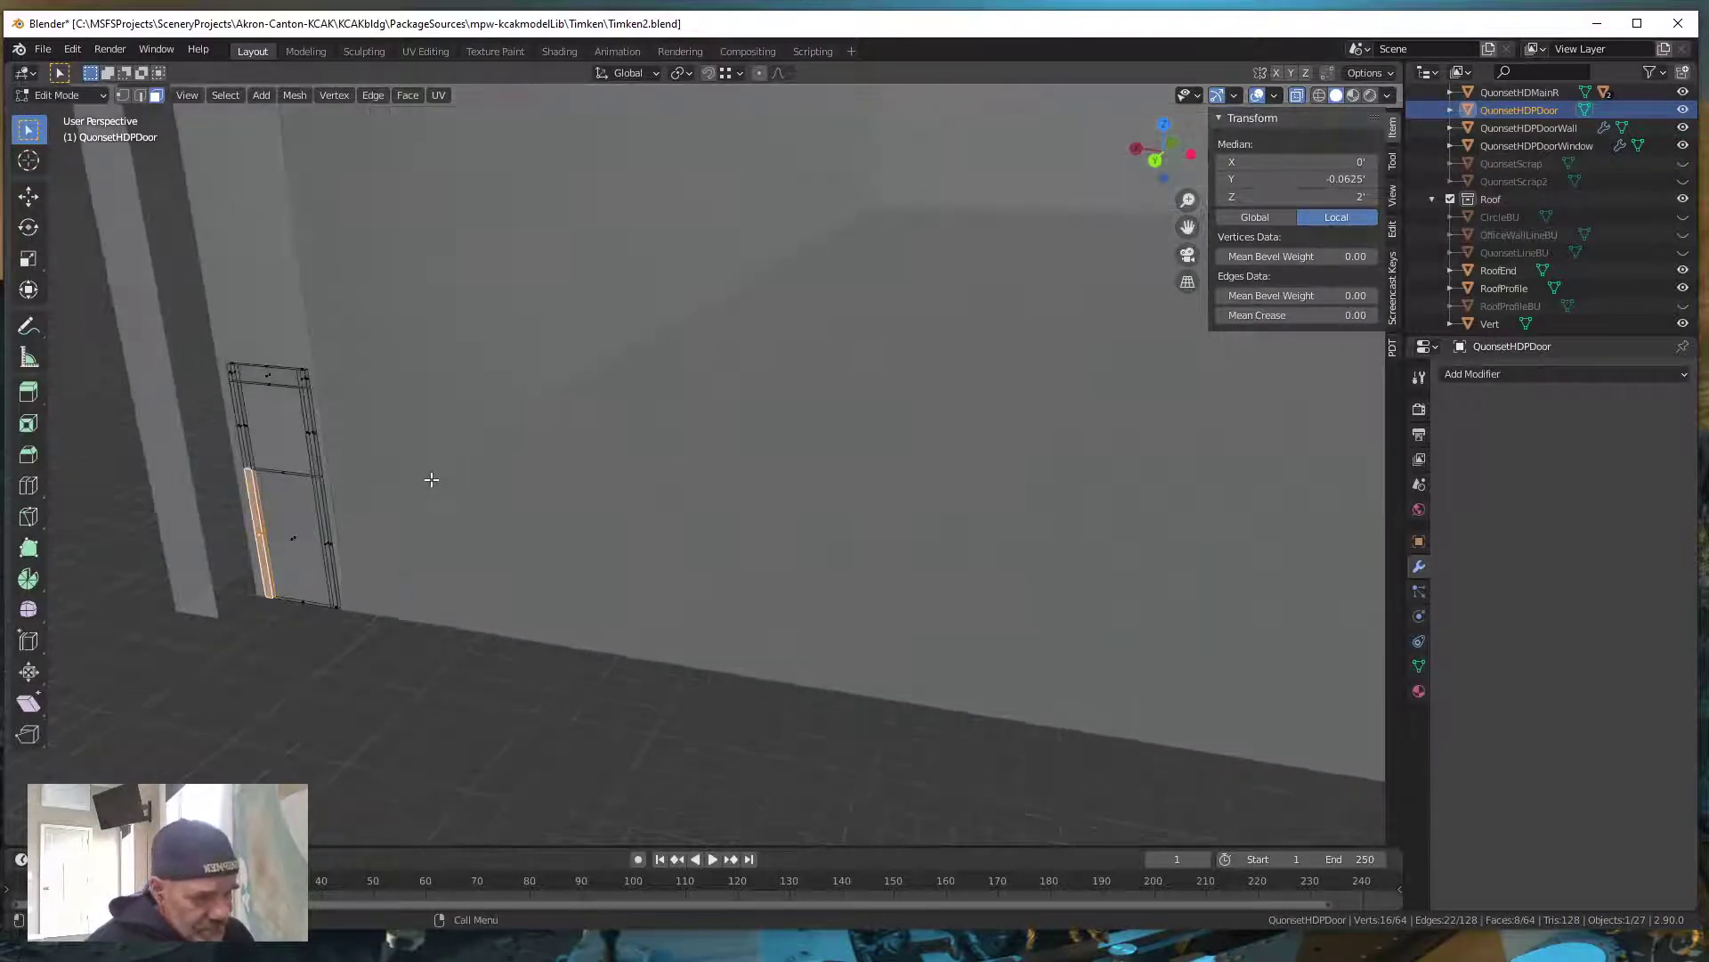
Examine the see-through geometry of both personnel doors at the two ends of the main hangar door
middle_click_drag(351, 508, 668, 599, "shift")
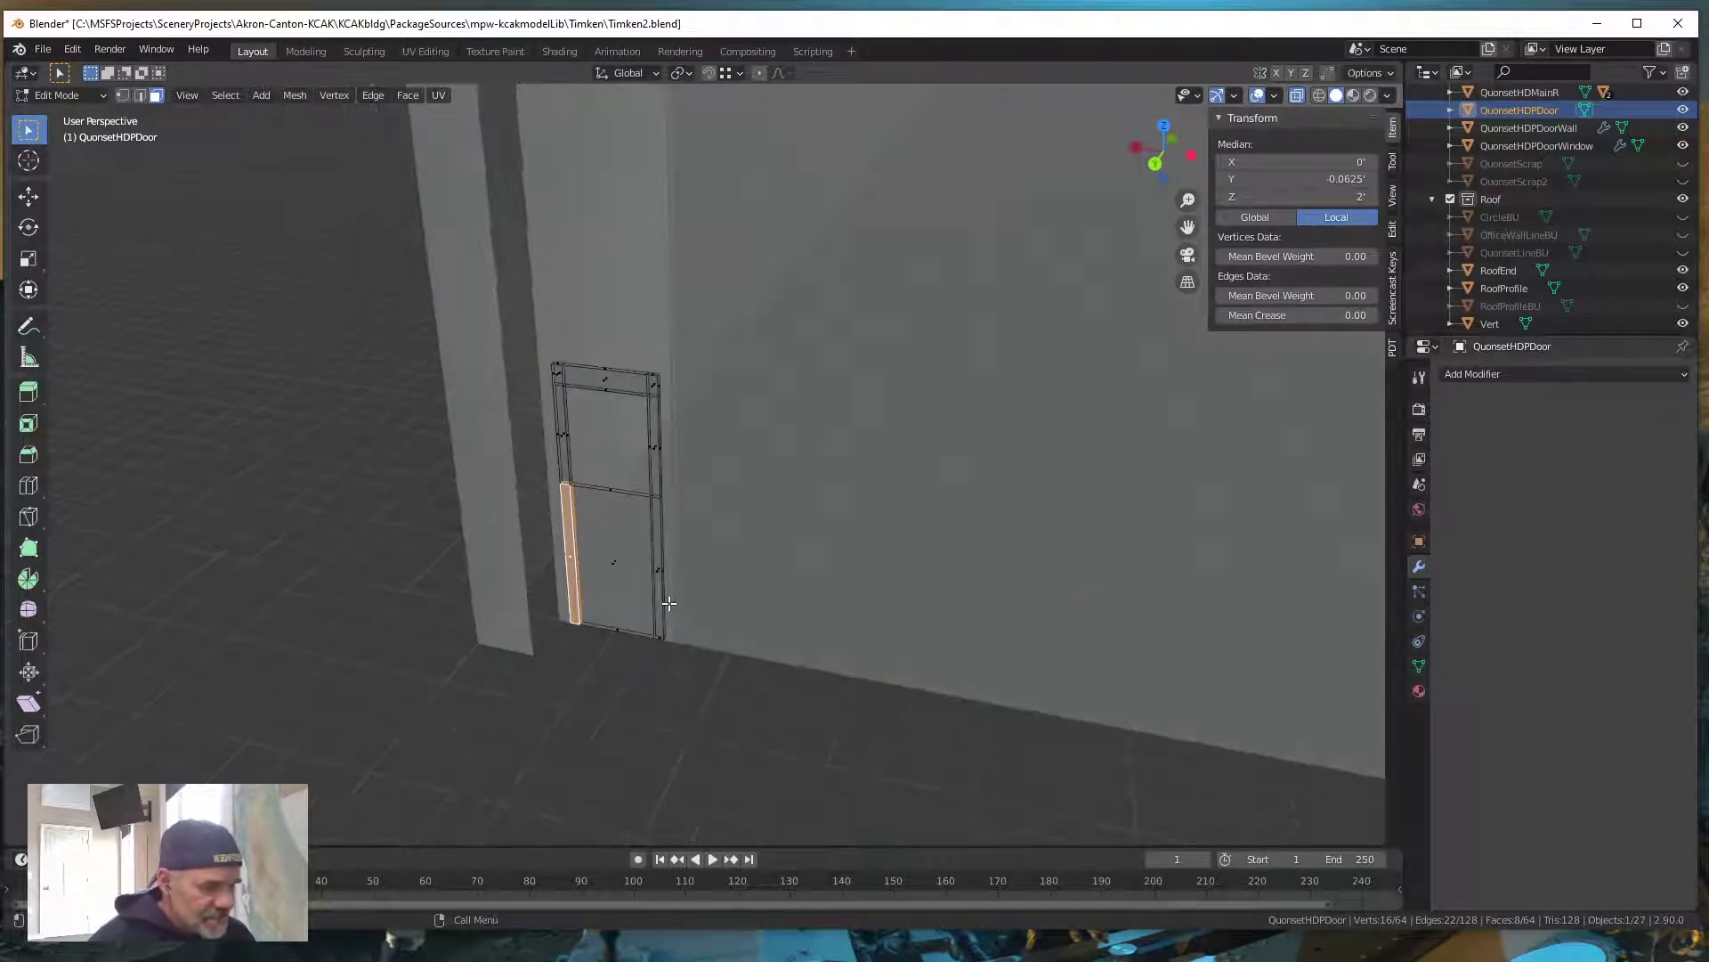
scroll(712, 605, "down", 2)
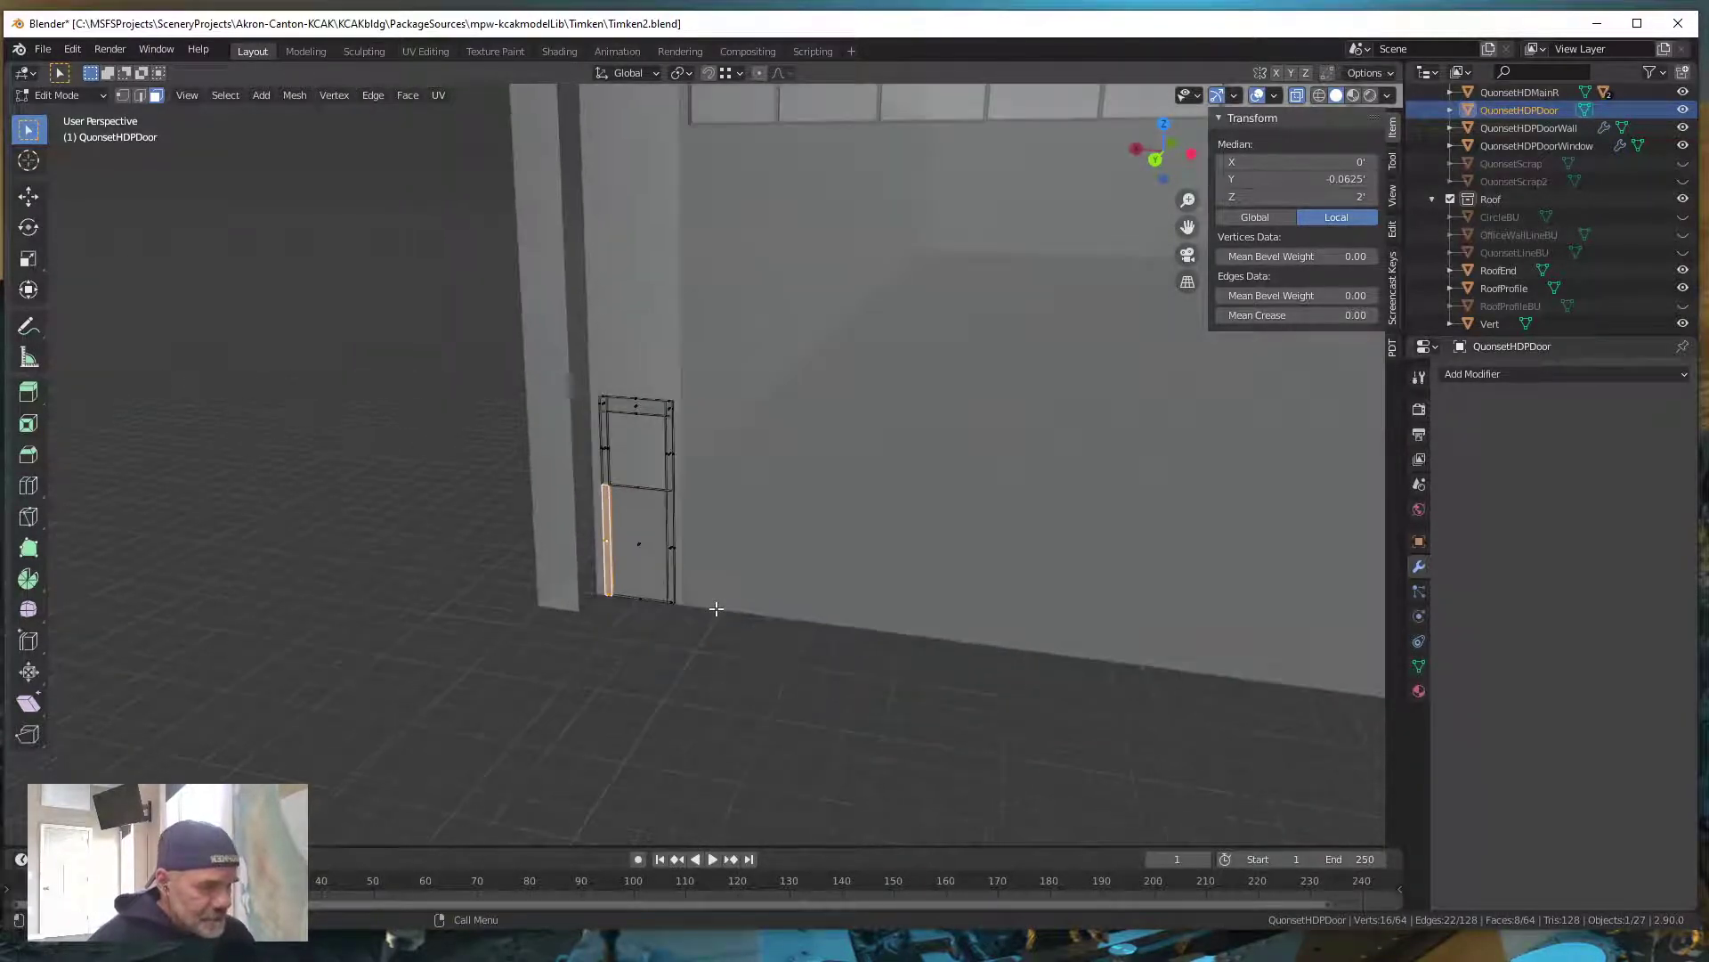
middle_click_drag(1169, 665, 439, 534, "shift")
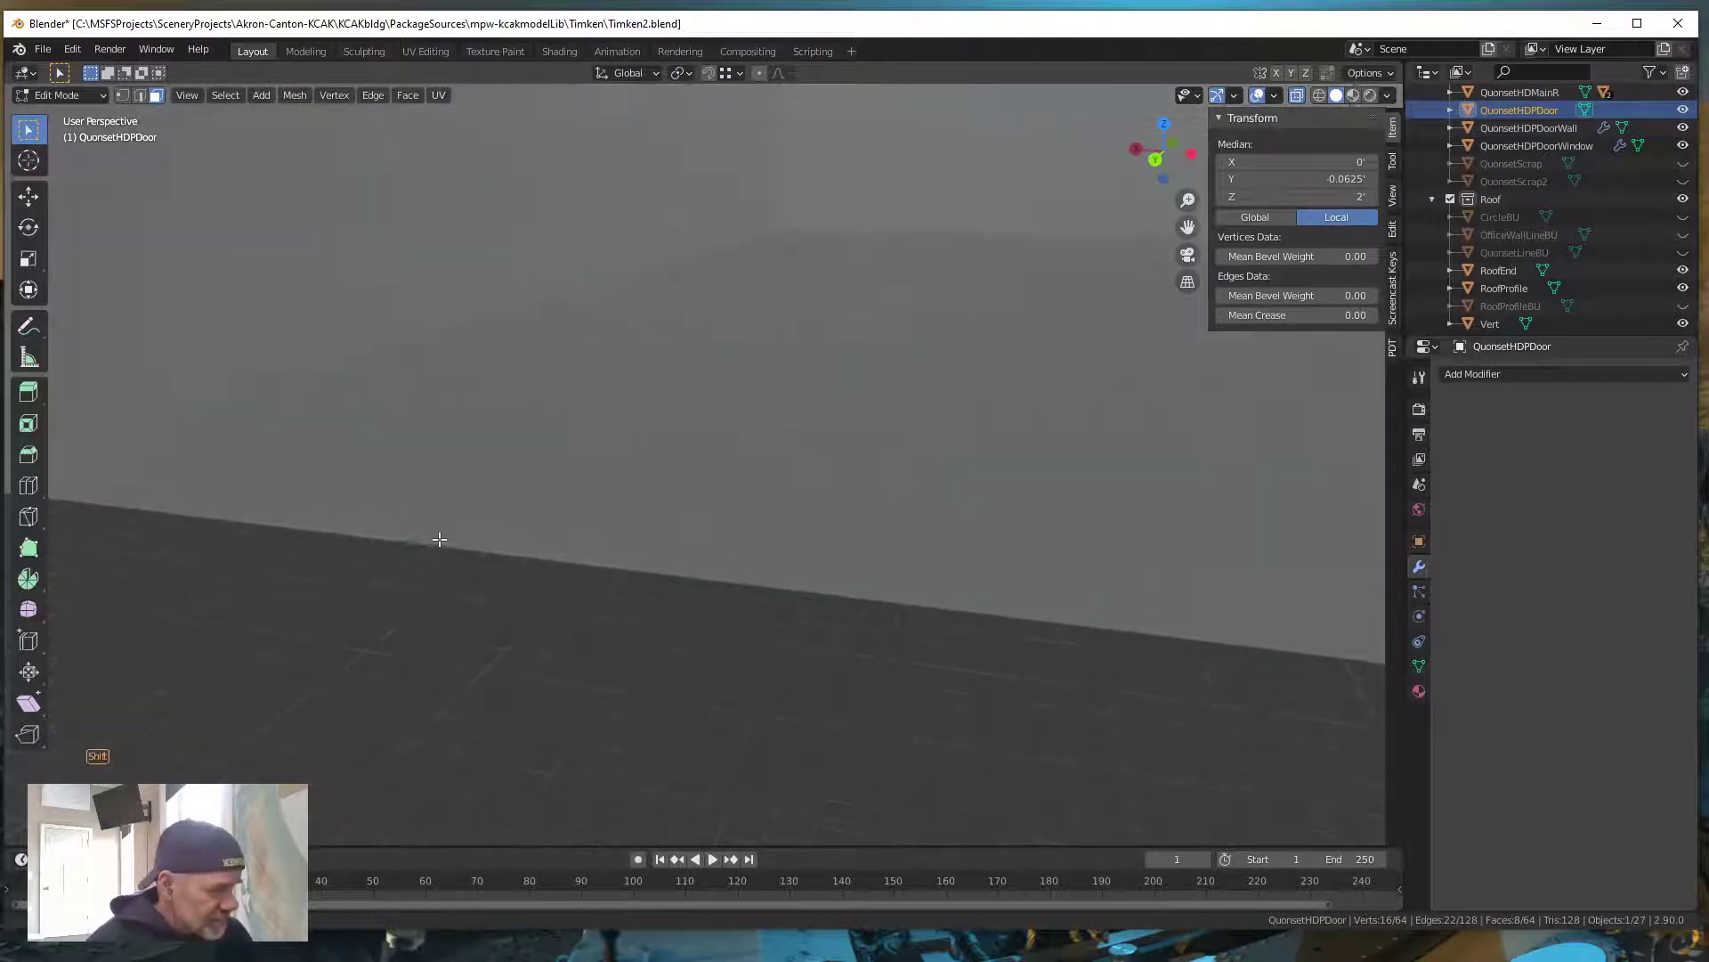
scroll(1158, 663, "down", 2)
middle_click_drag(1247, 662, 1237, 702, "shift")
middle_click_drag(1121, 690, 763, 686, "shift")
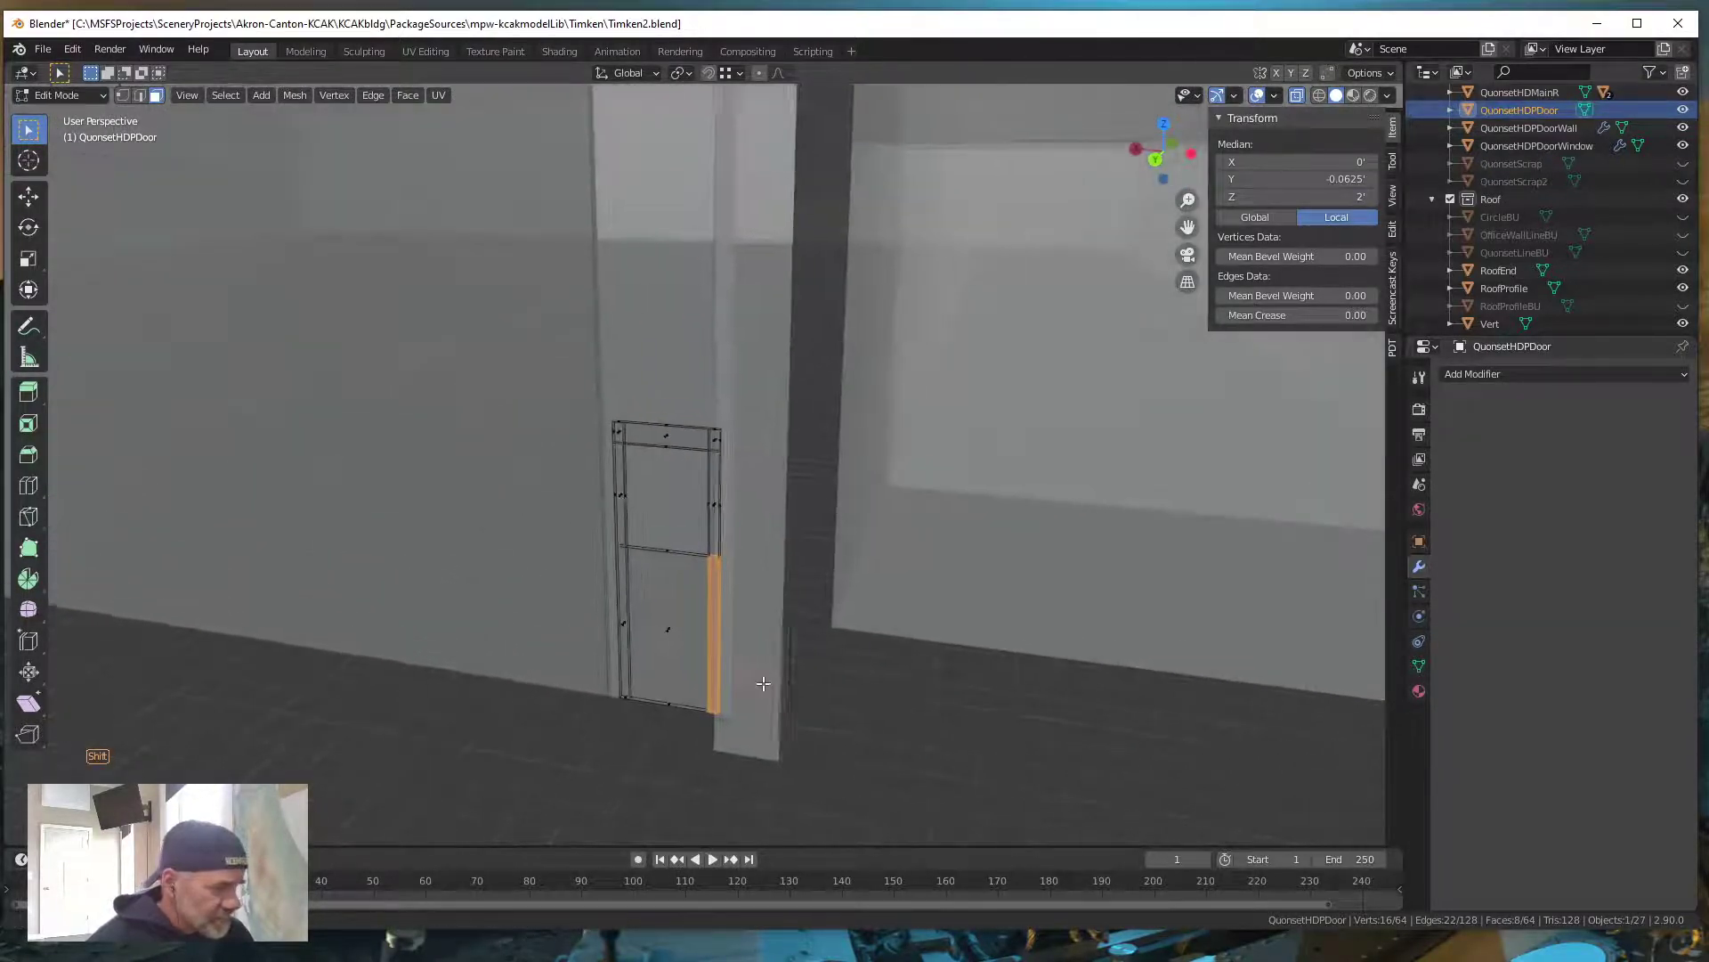
middle_click(763, 686, "alt")
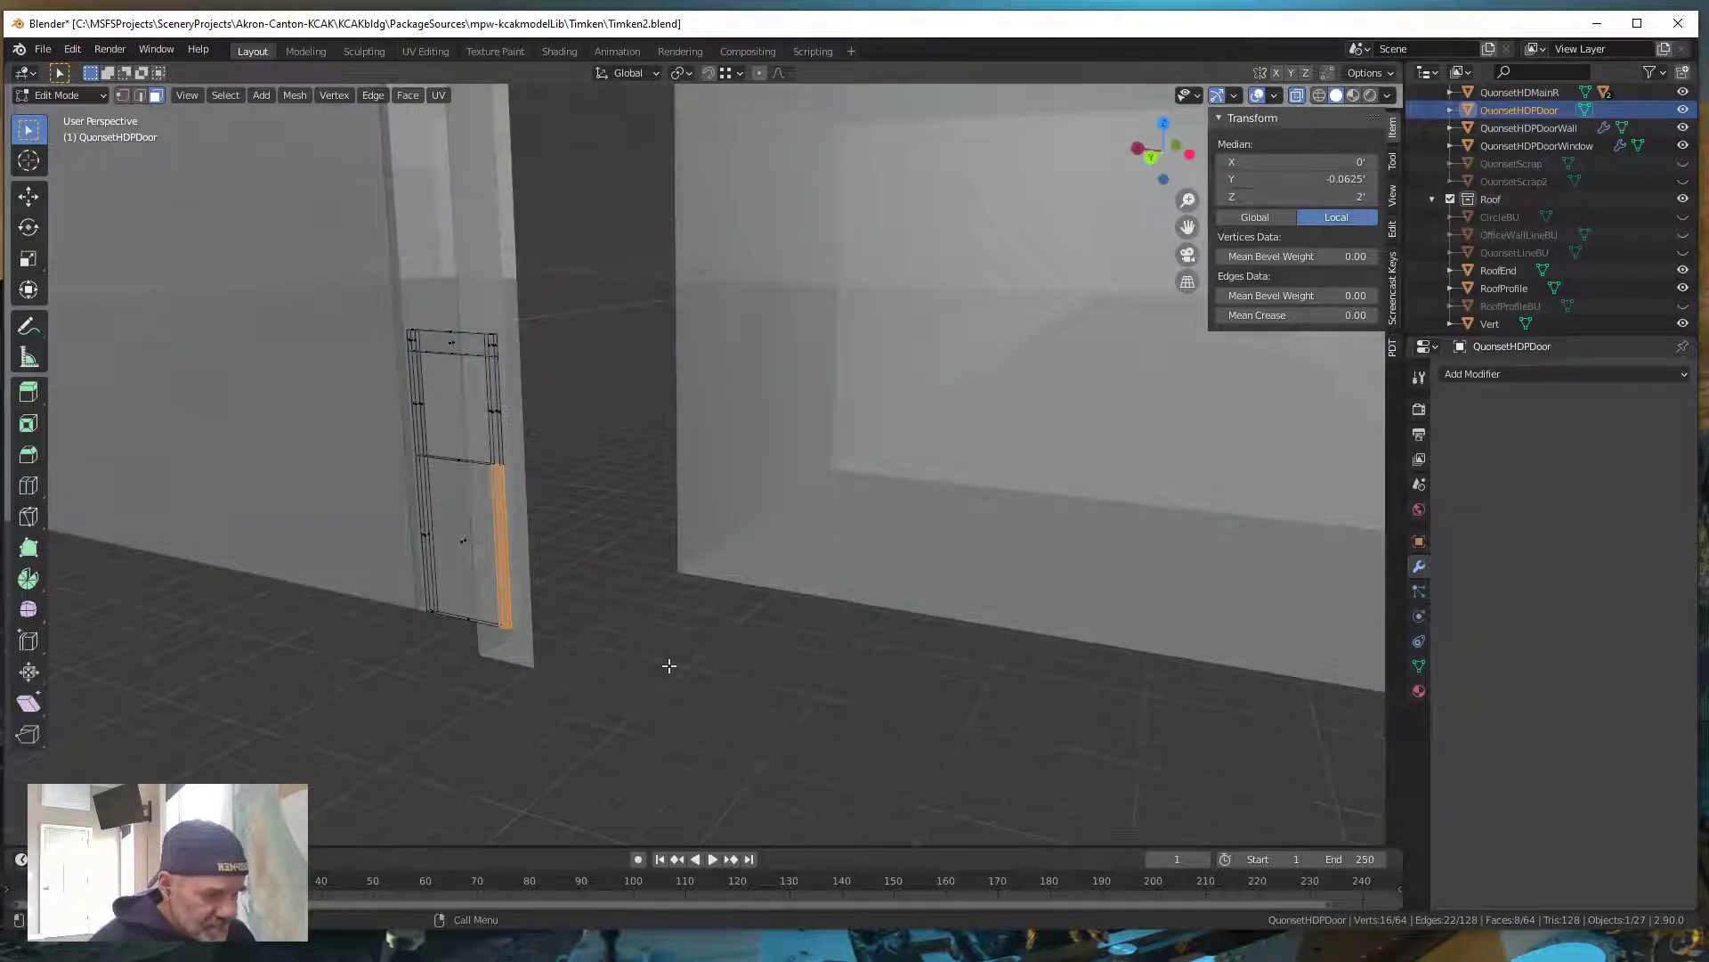
scroll(609, 667, "up", 4)
scroll(618, 671, "down", 4)
middle_click_drag(445, 602, 821, 663)
scroll(509, 597, "down", 3)
scroll(633, 680, "down", 5)
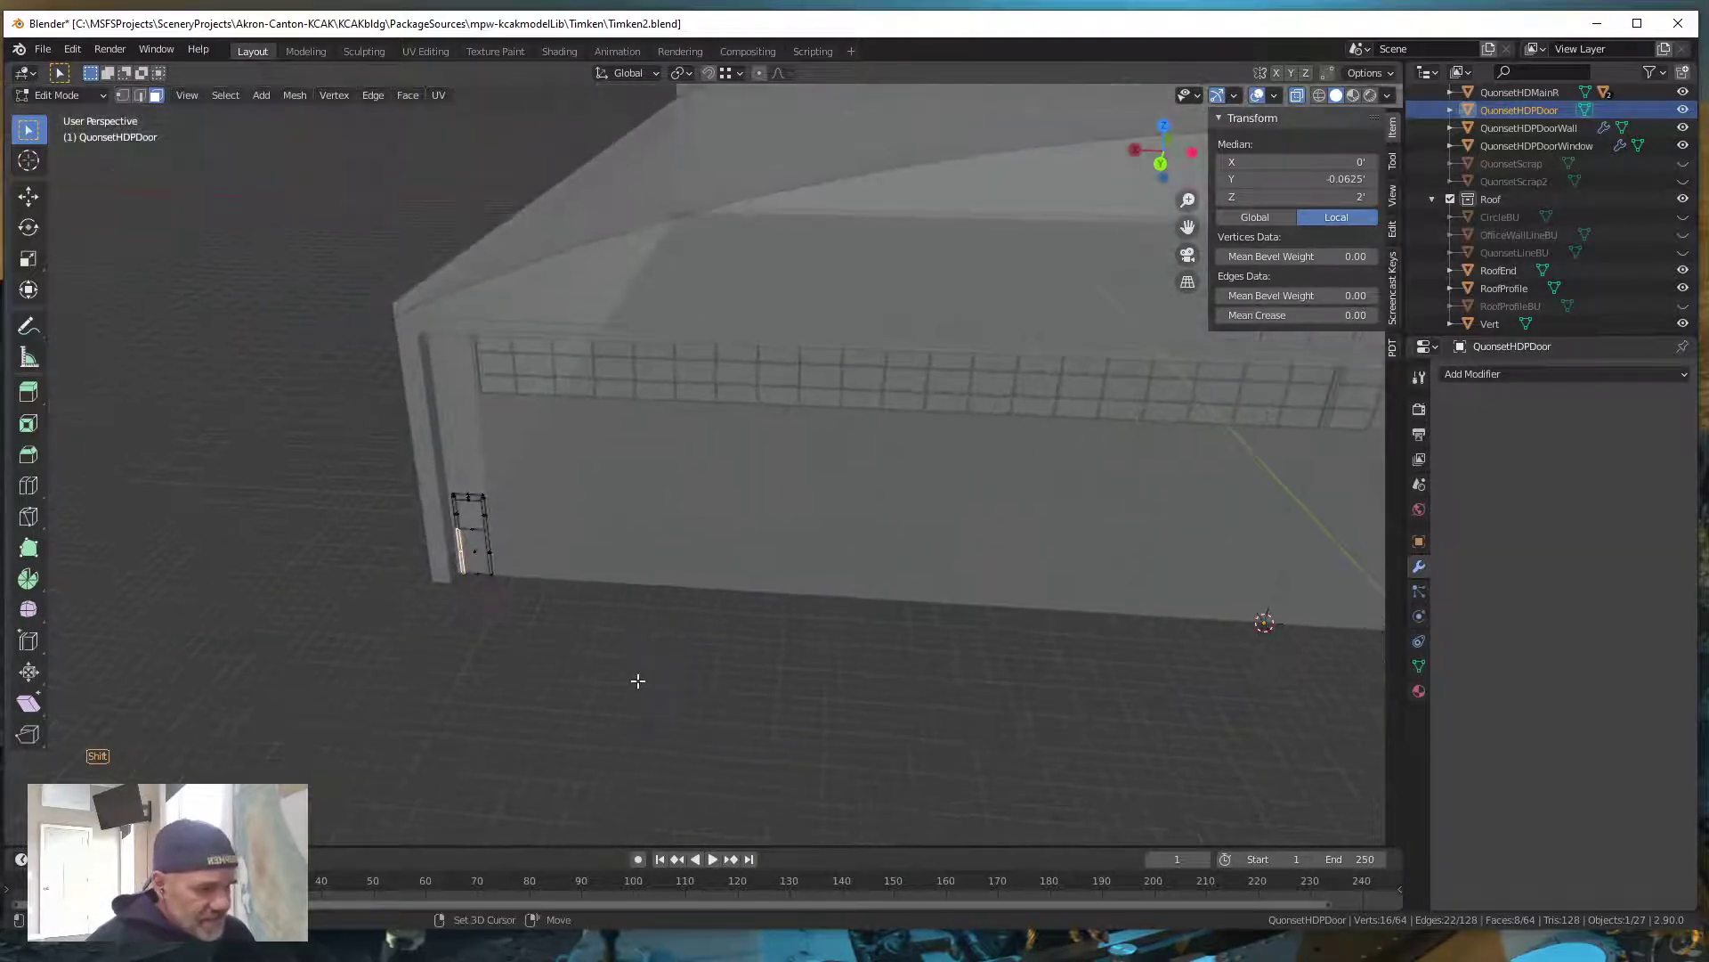
middle_click_drag(633, 680, 766, 676, "shift")
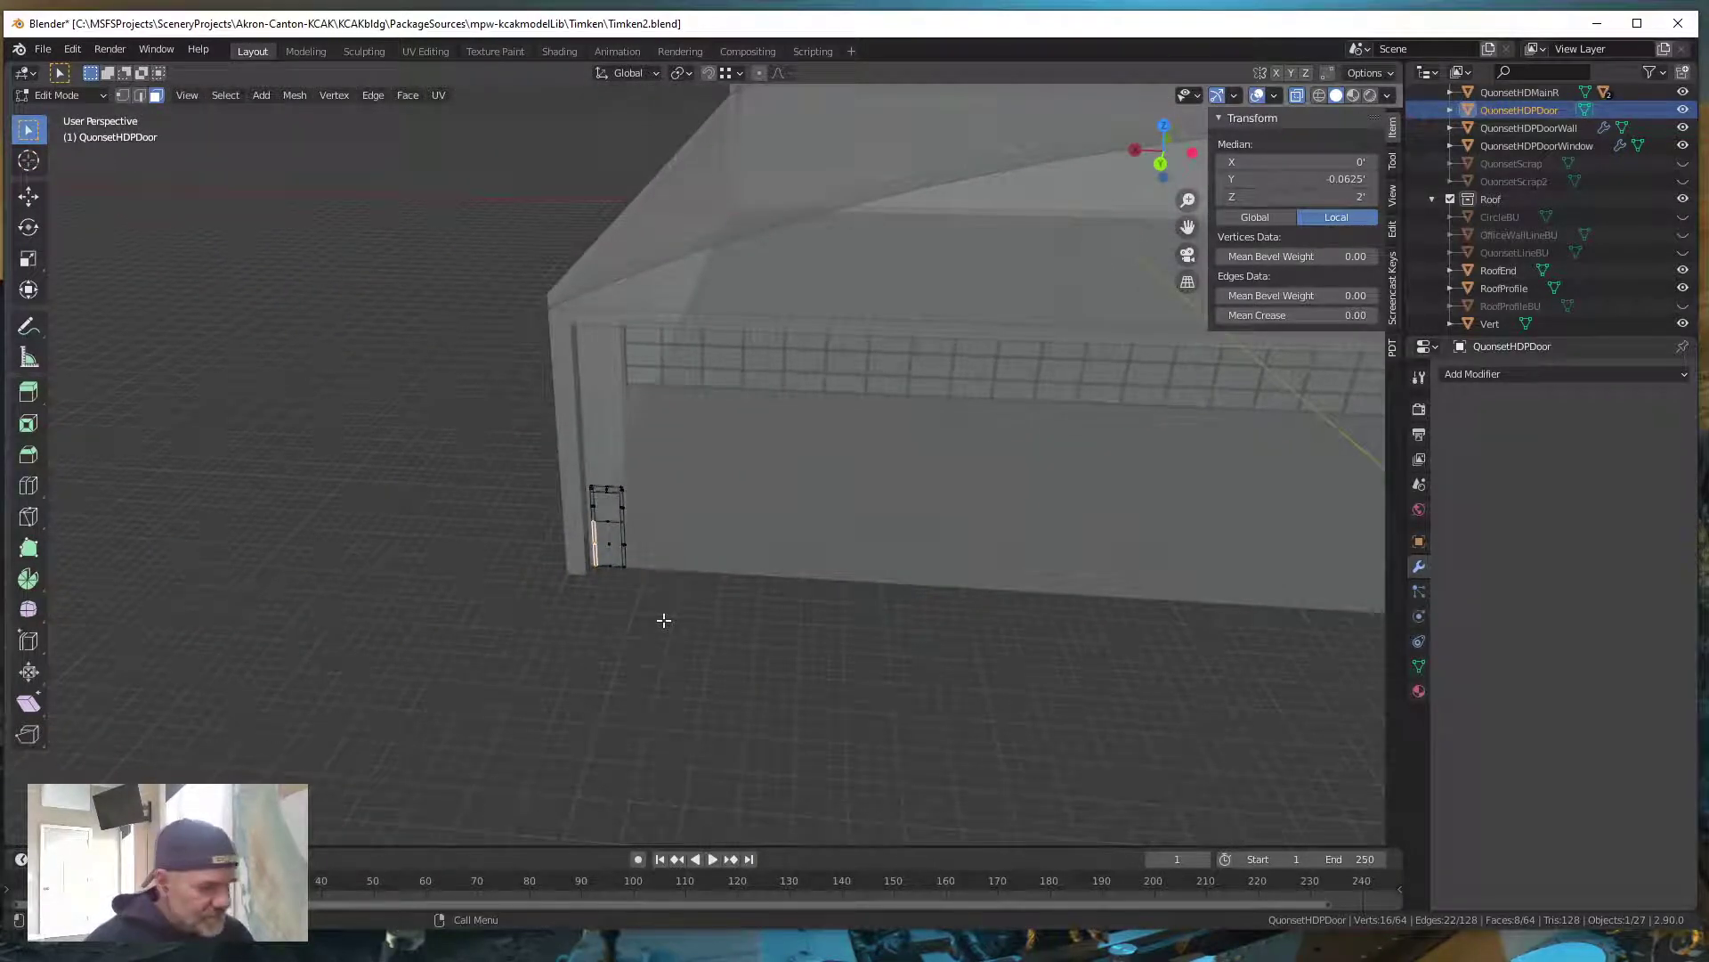
Leave the door's Edit Mode and apply the Mirror modifier on QuonsetHDPDoorWall
key("Tab")
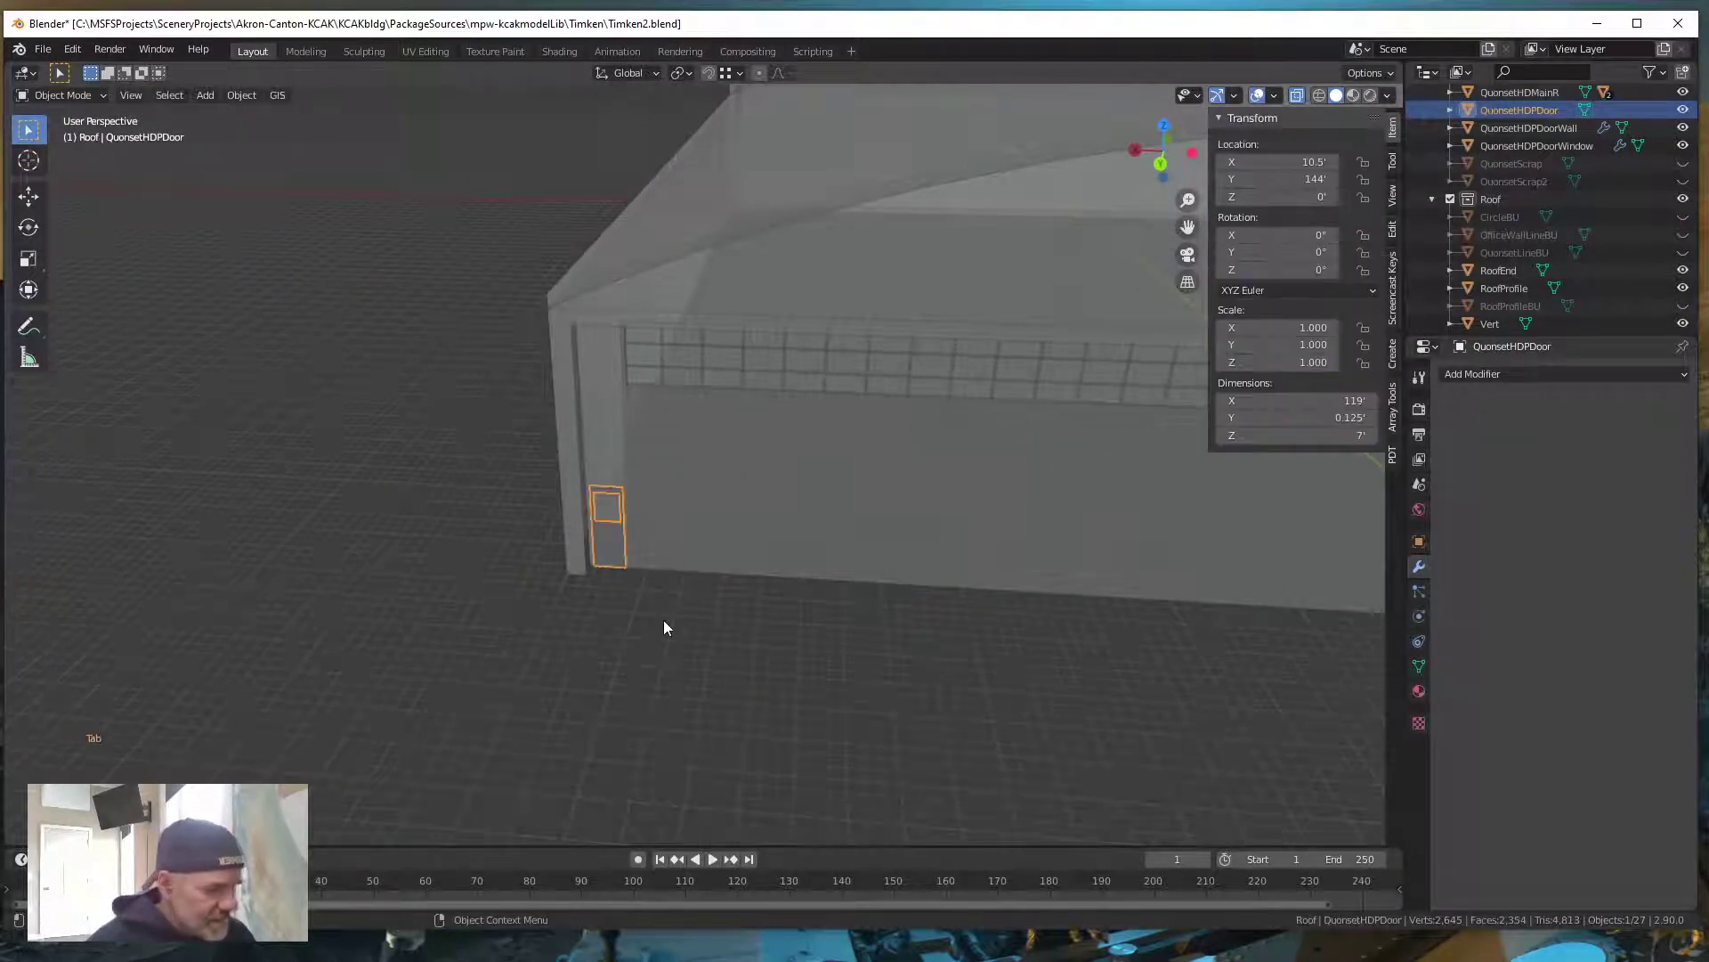
left_click(1593, 128)
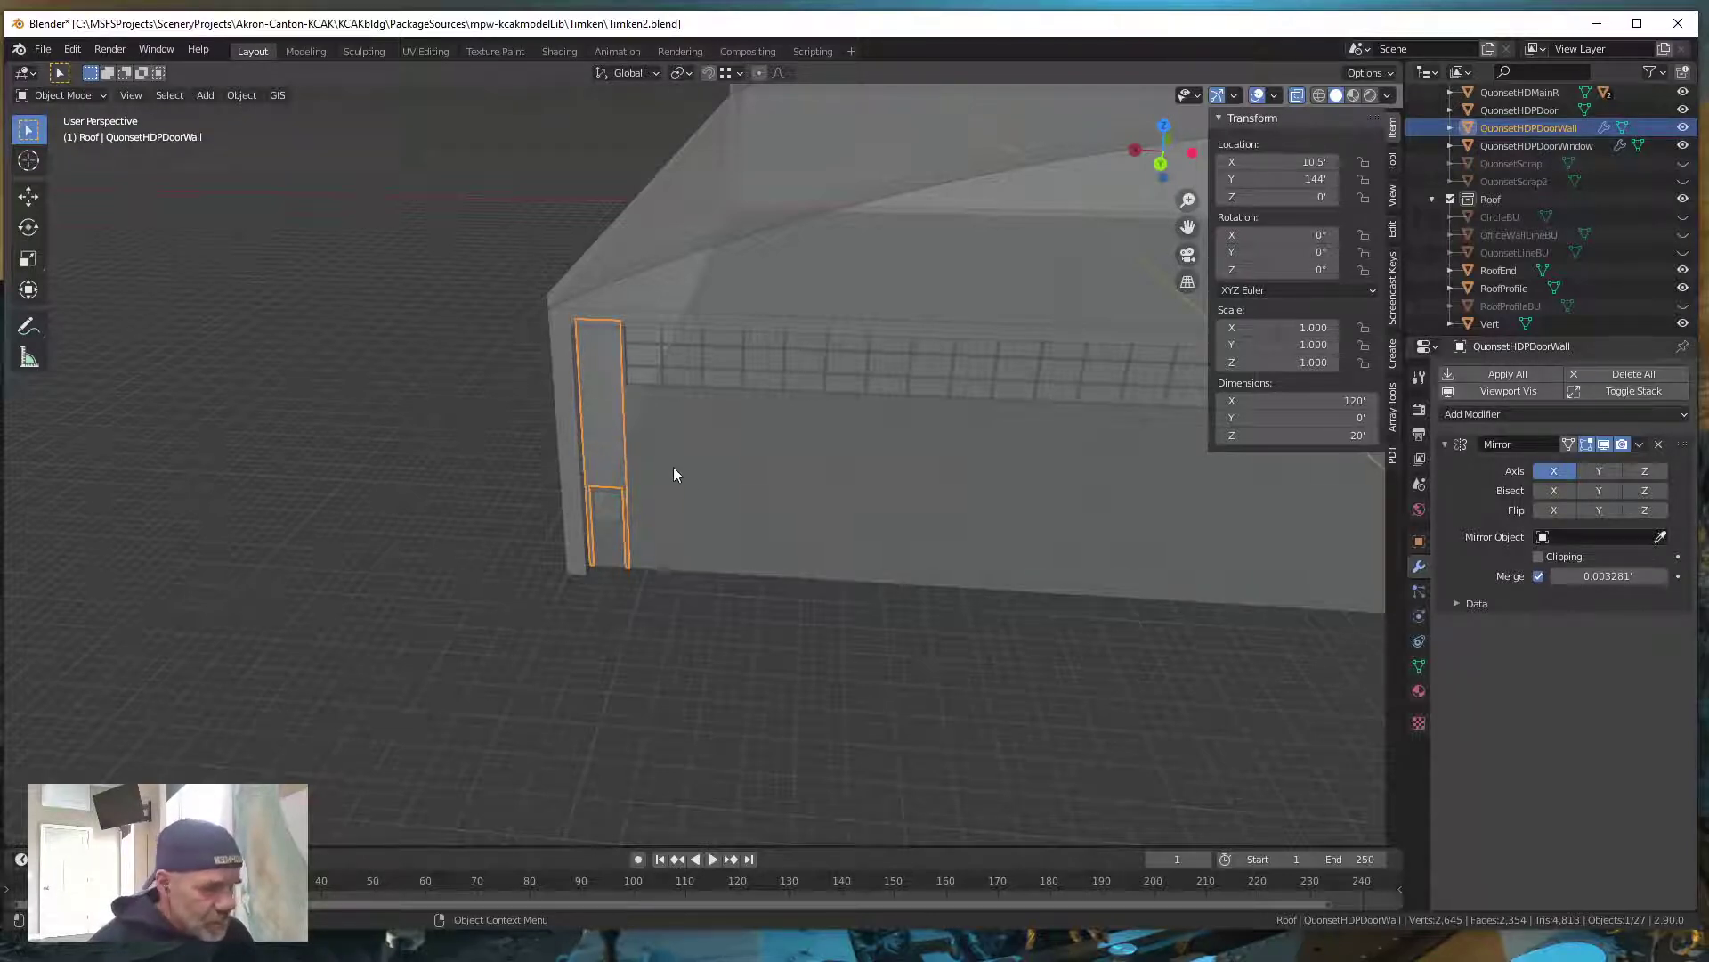
middle_click_drag(1001, 538, 689, 548, "shift")
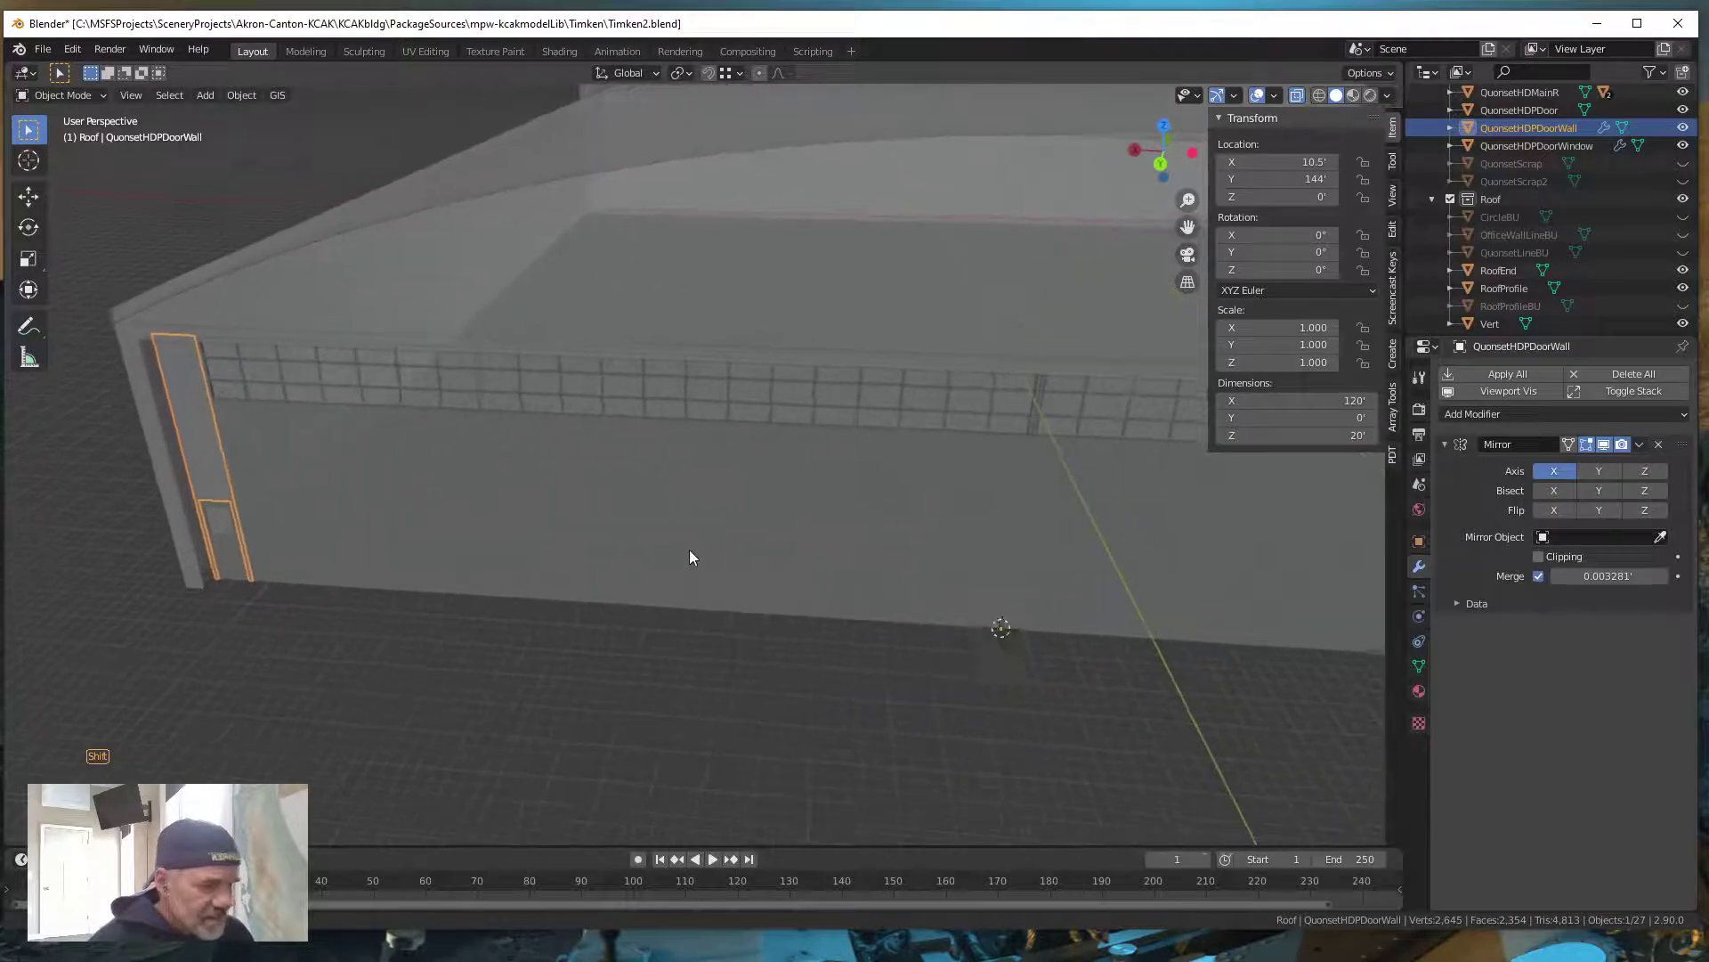
middle_click_drag(944, 580, 1200, 559, "shift")
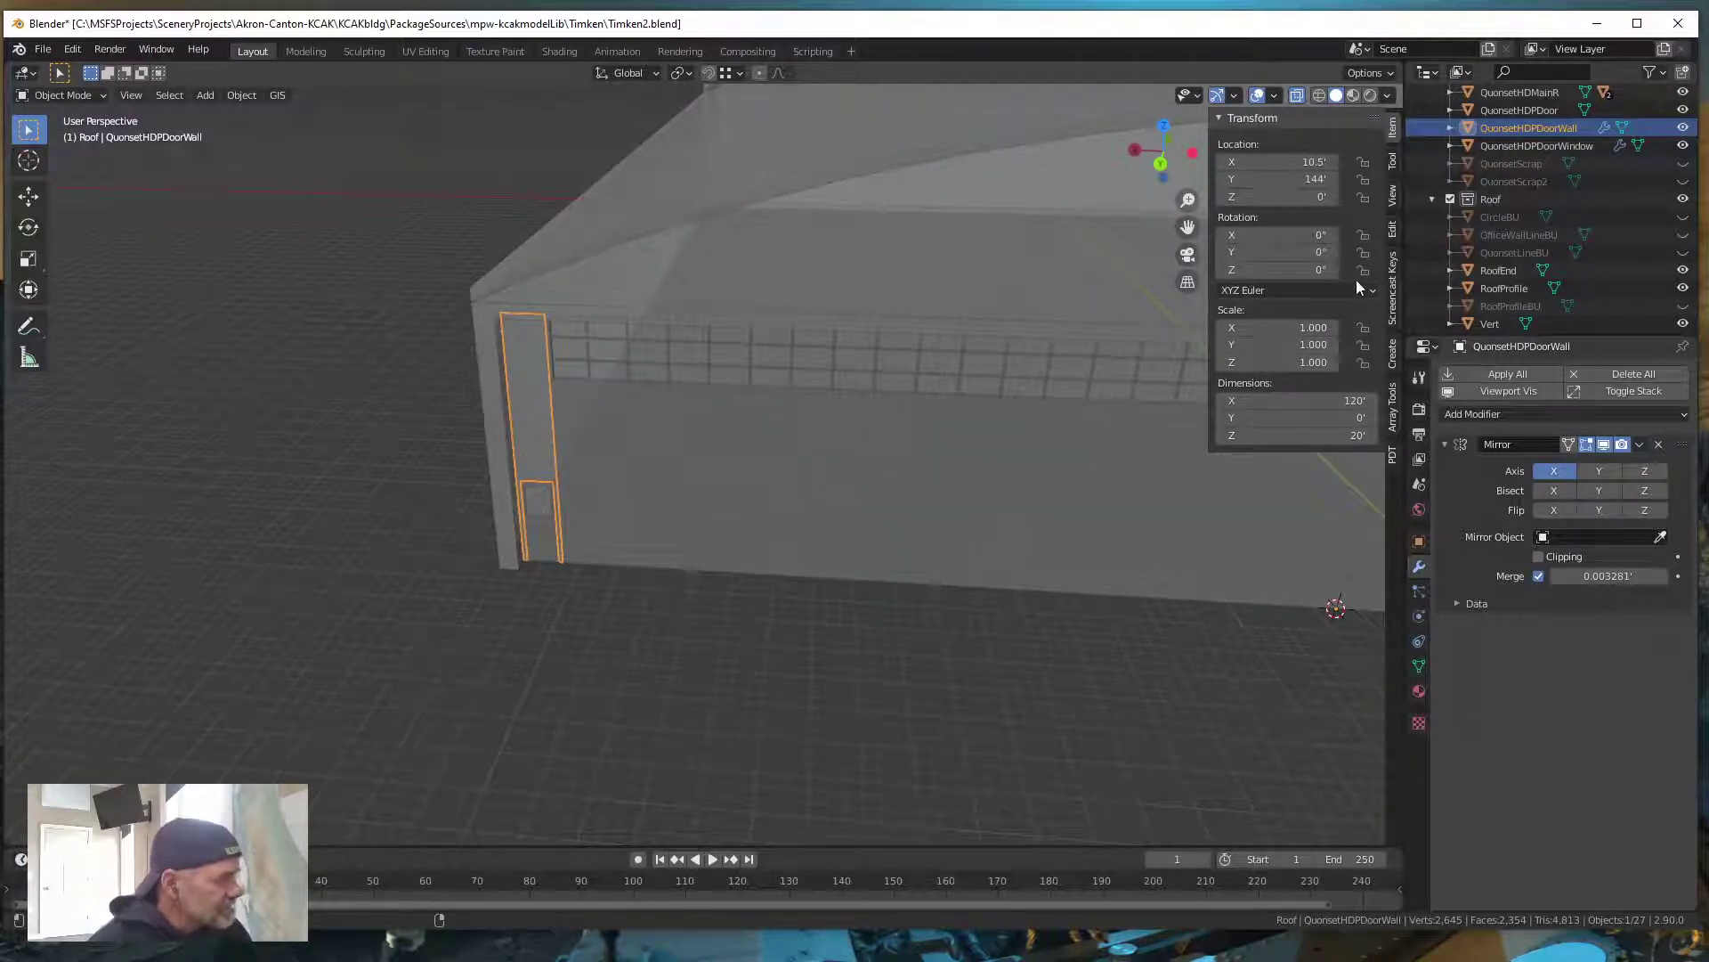
left_click(1643, 445)
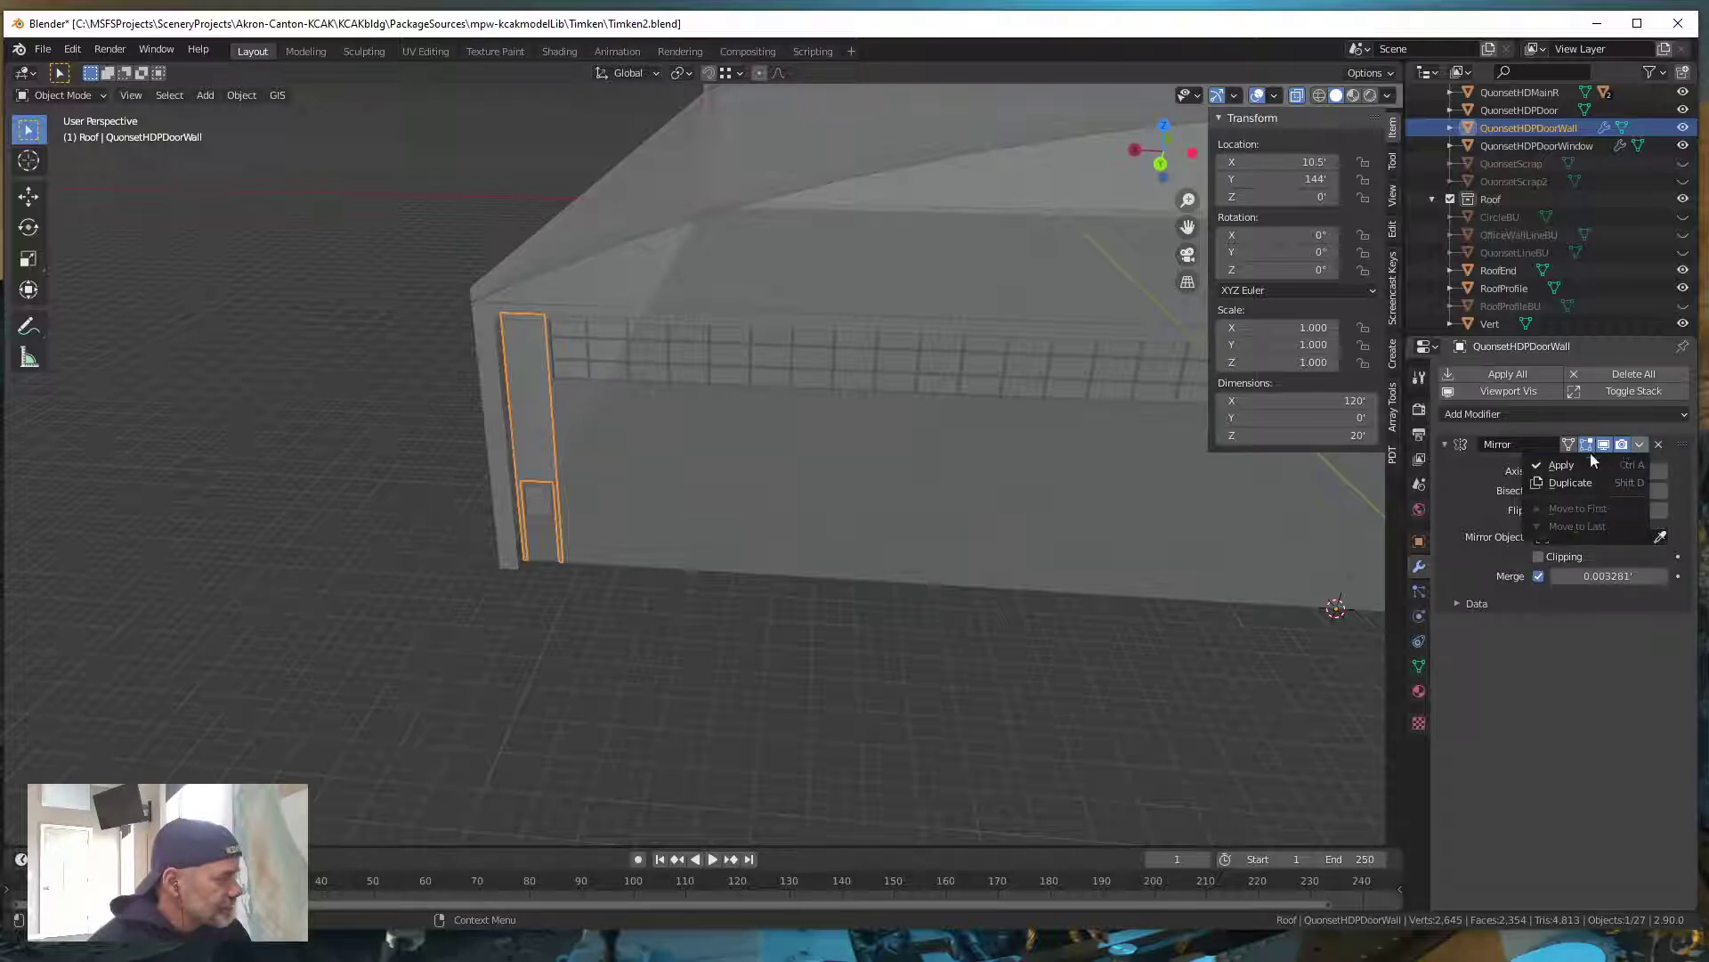
left_click(1569, 467)
Examine the QuonsetHDPDoorWall mesh in Edit Mode at both ends of the main hangar door, and return to Object Mode
middle_click_drag(682, 676, 275, 611, "shift")
middle_click_drag(948, 707, 611, 691, "shift")
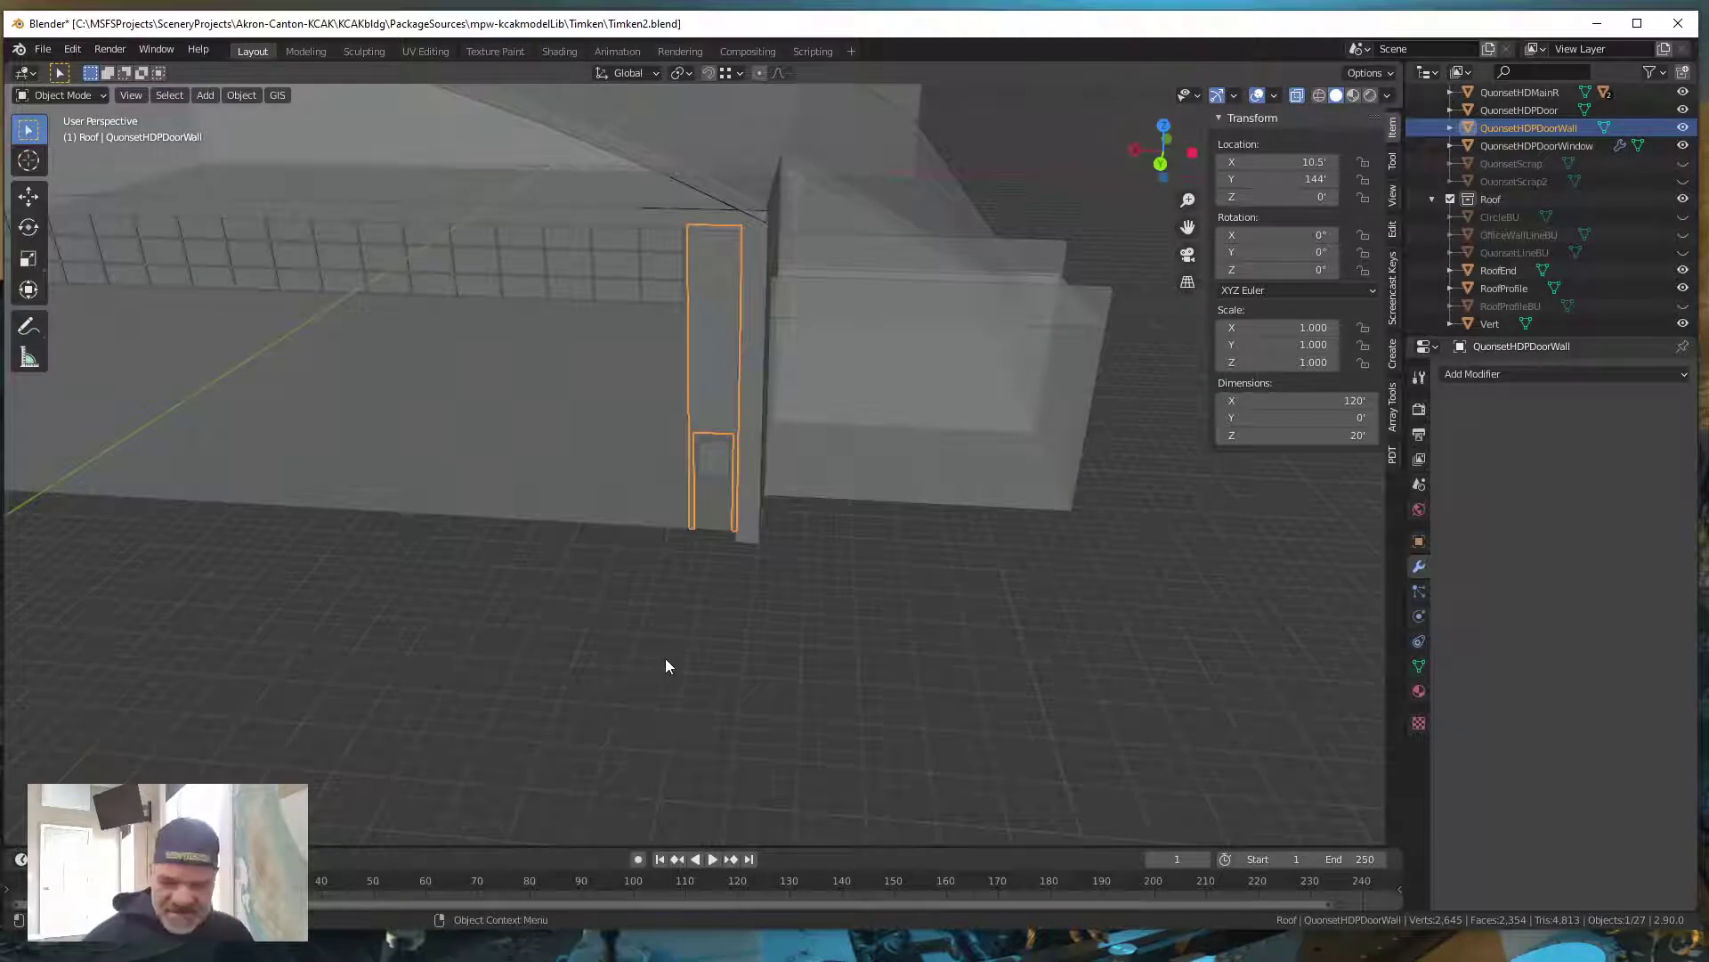
key("Tab")
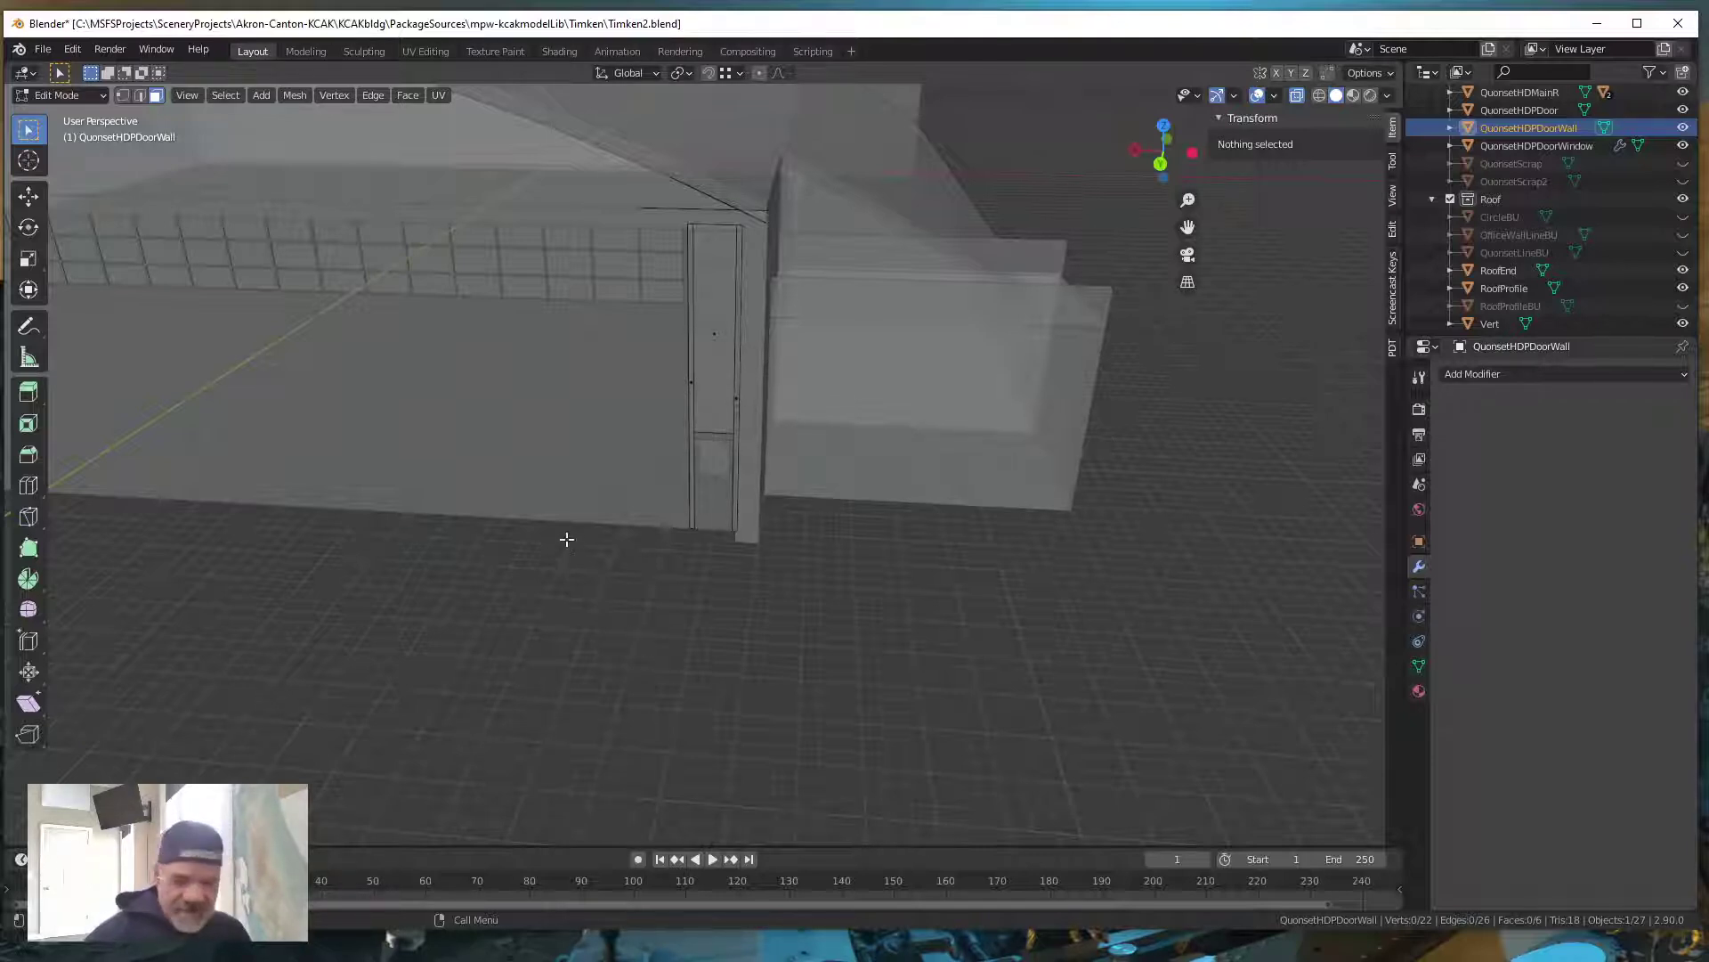
middle_click_drag(541, 546, 745, 640, "shift")
scroll(713, 552, "up", 2)
scroll(707, 535, "up", 1)
key("Tab")
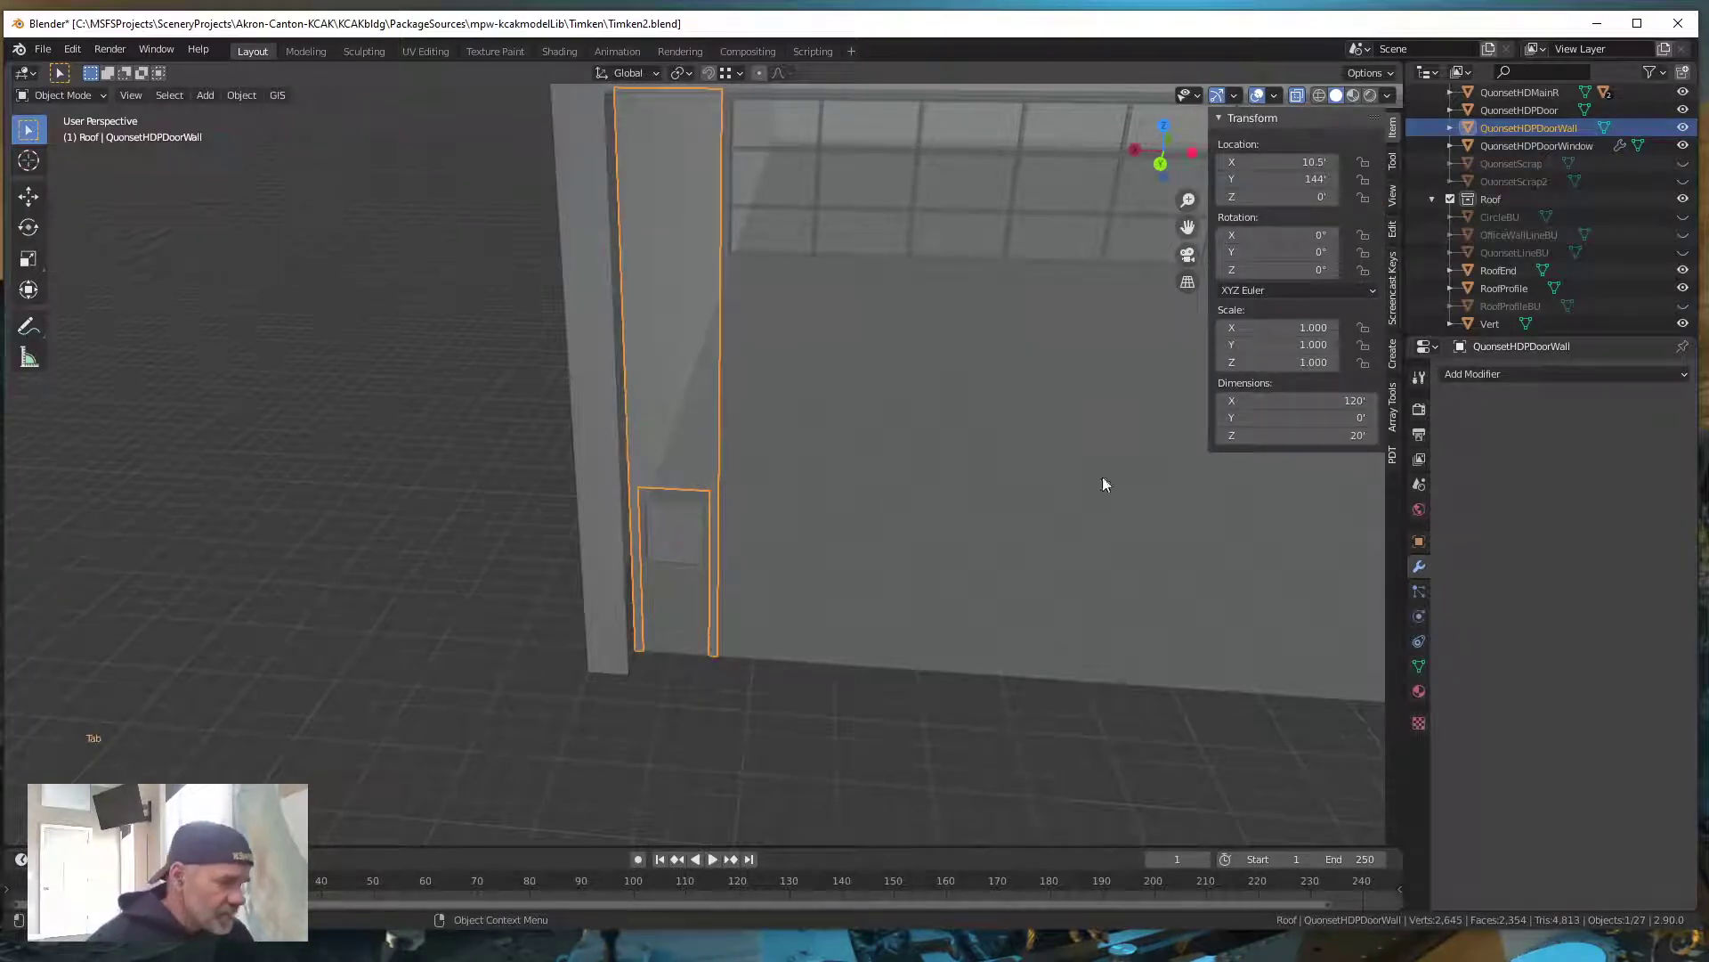
Open QuonsetHDPDoorWindow in Edit Mode and select its window face with X-ray display turned off
left_click(675, 545)
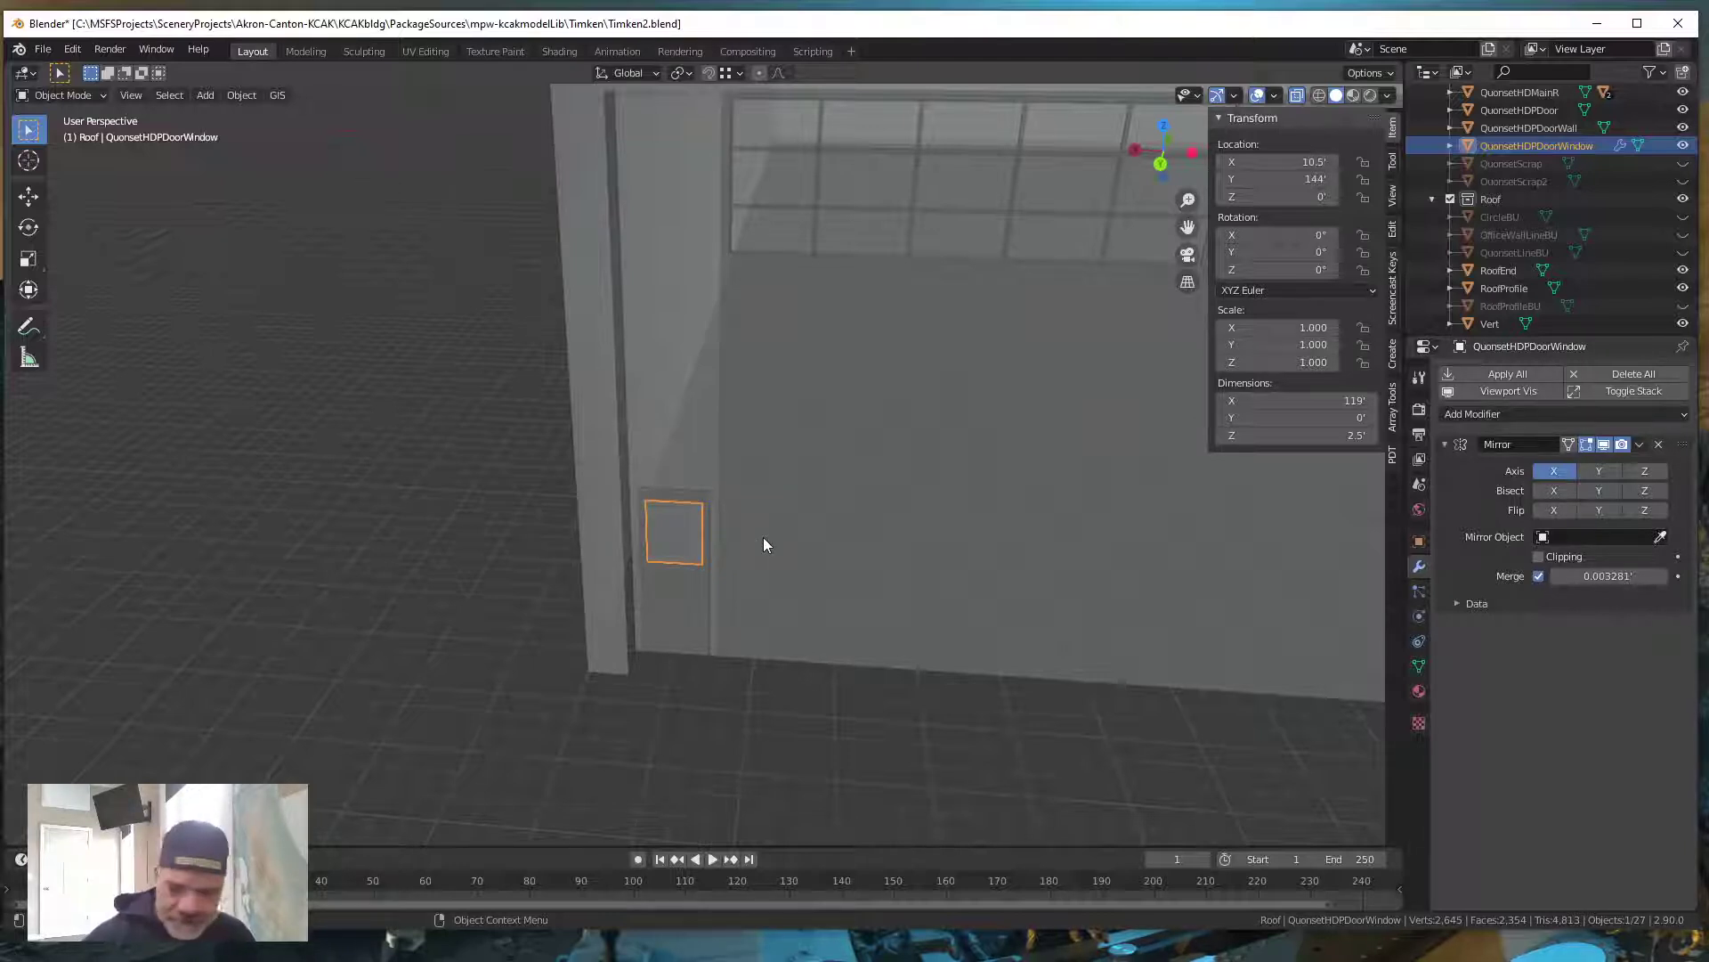
key("Tab")
scroll(698, 599, "up", 2)
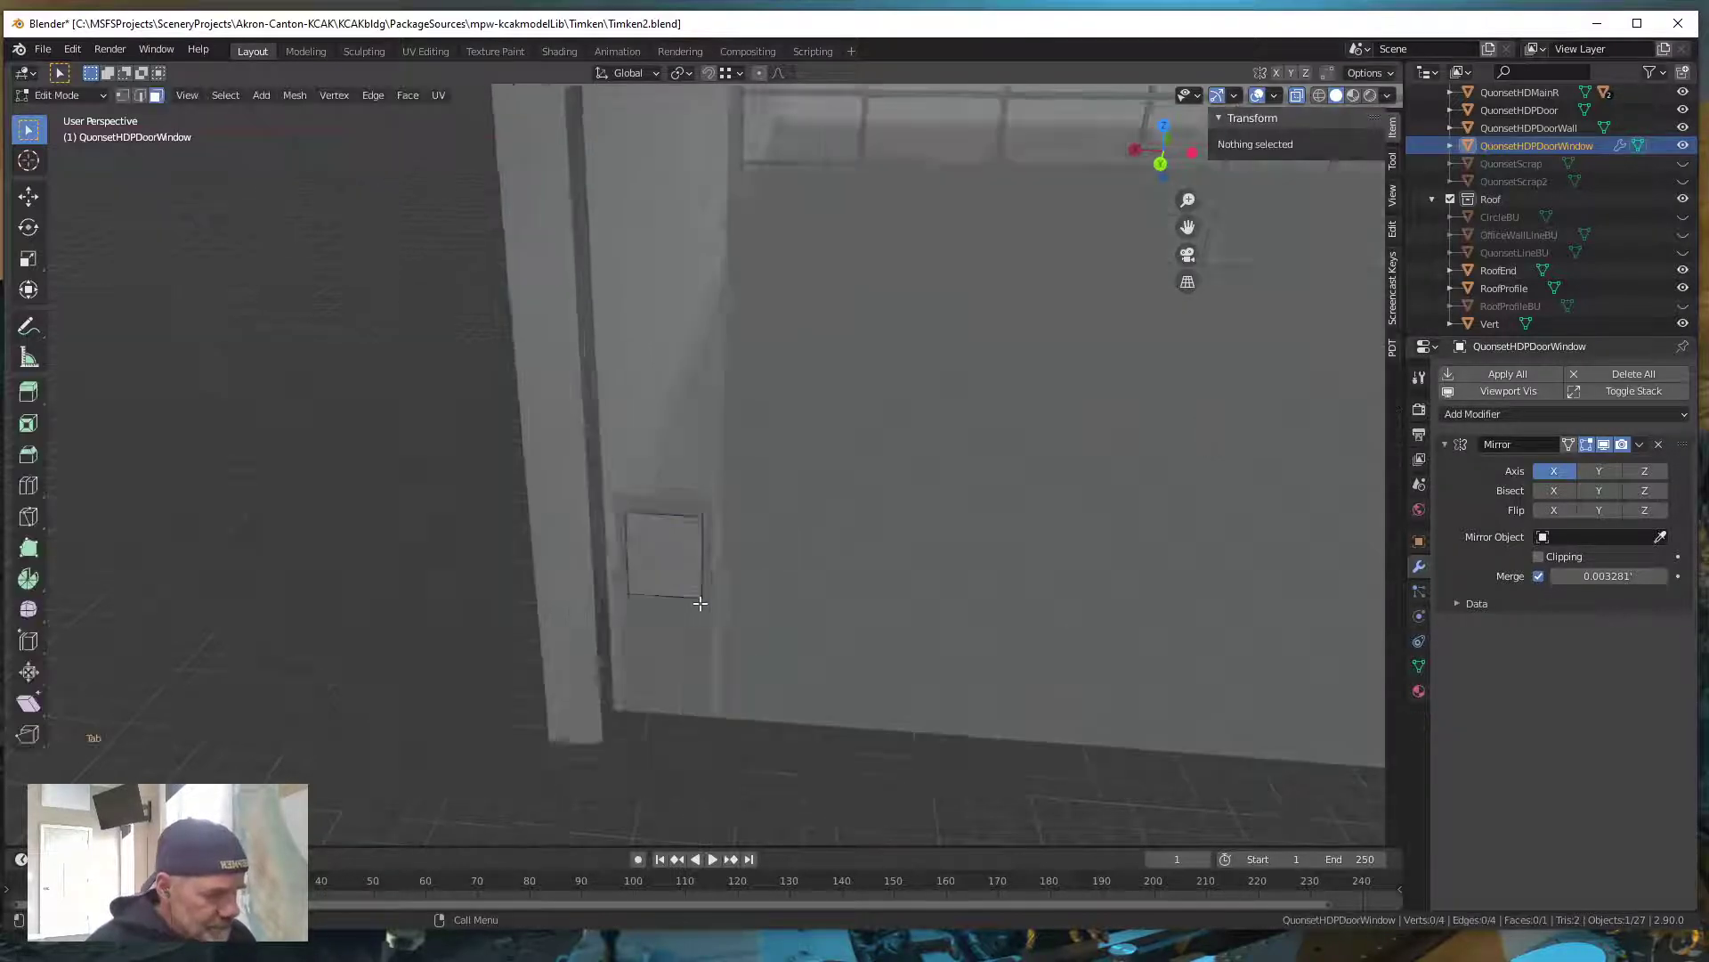
middle_click_drag(706, 694, 782, 591, "shift")
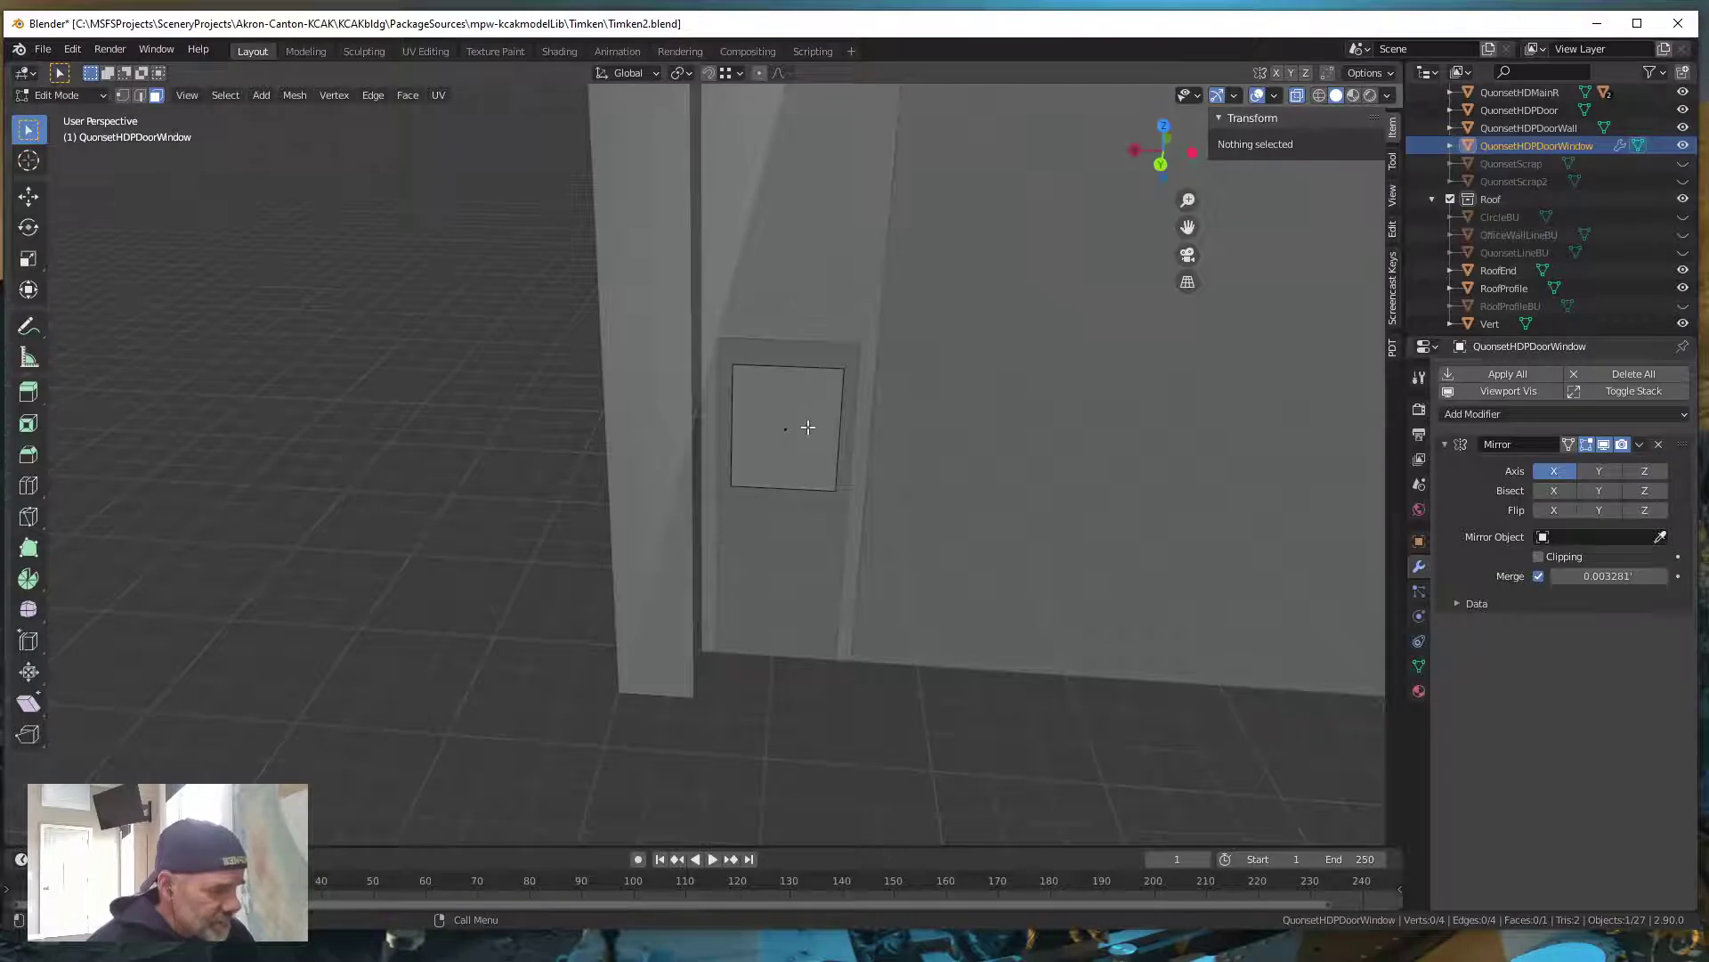
middle_click_drag(823, 485, 802, 537, "shift")
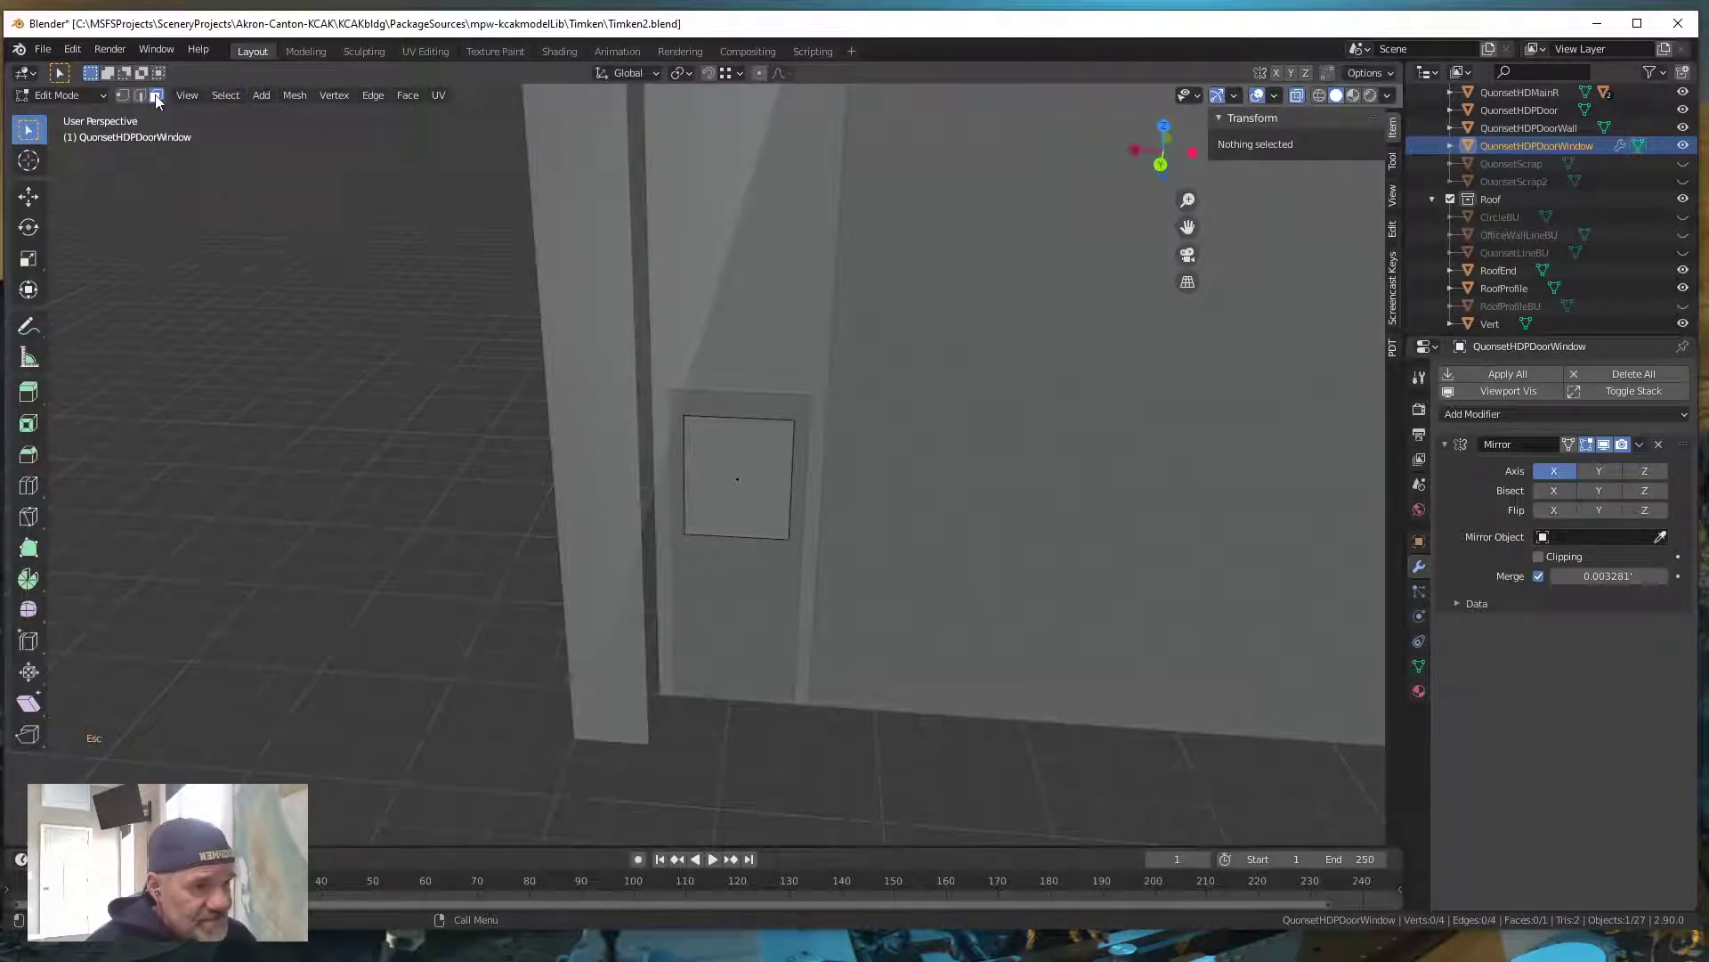
left_click(1298, 101)
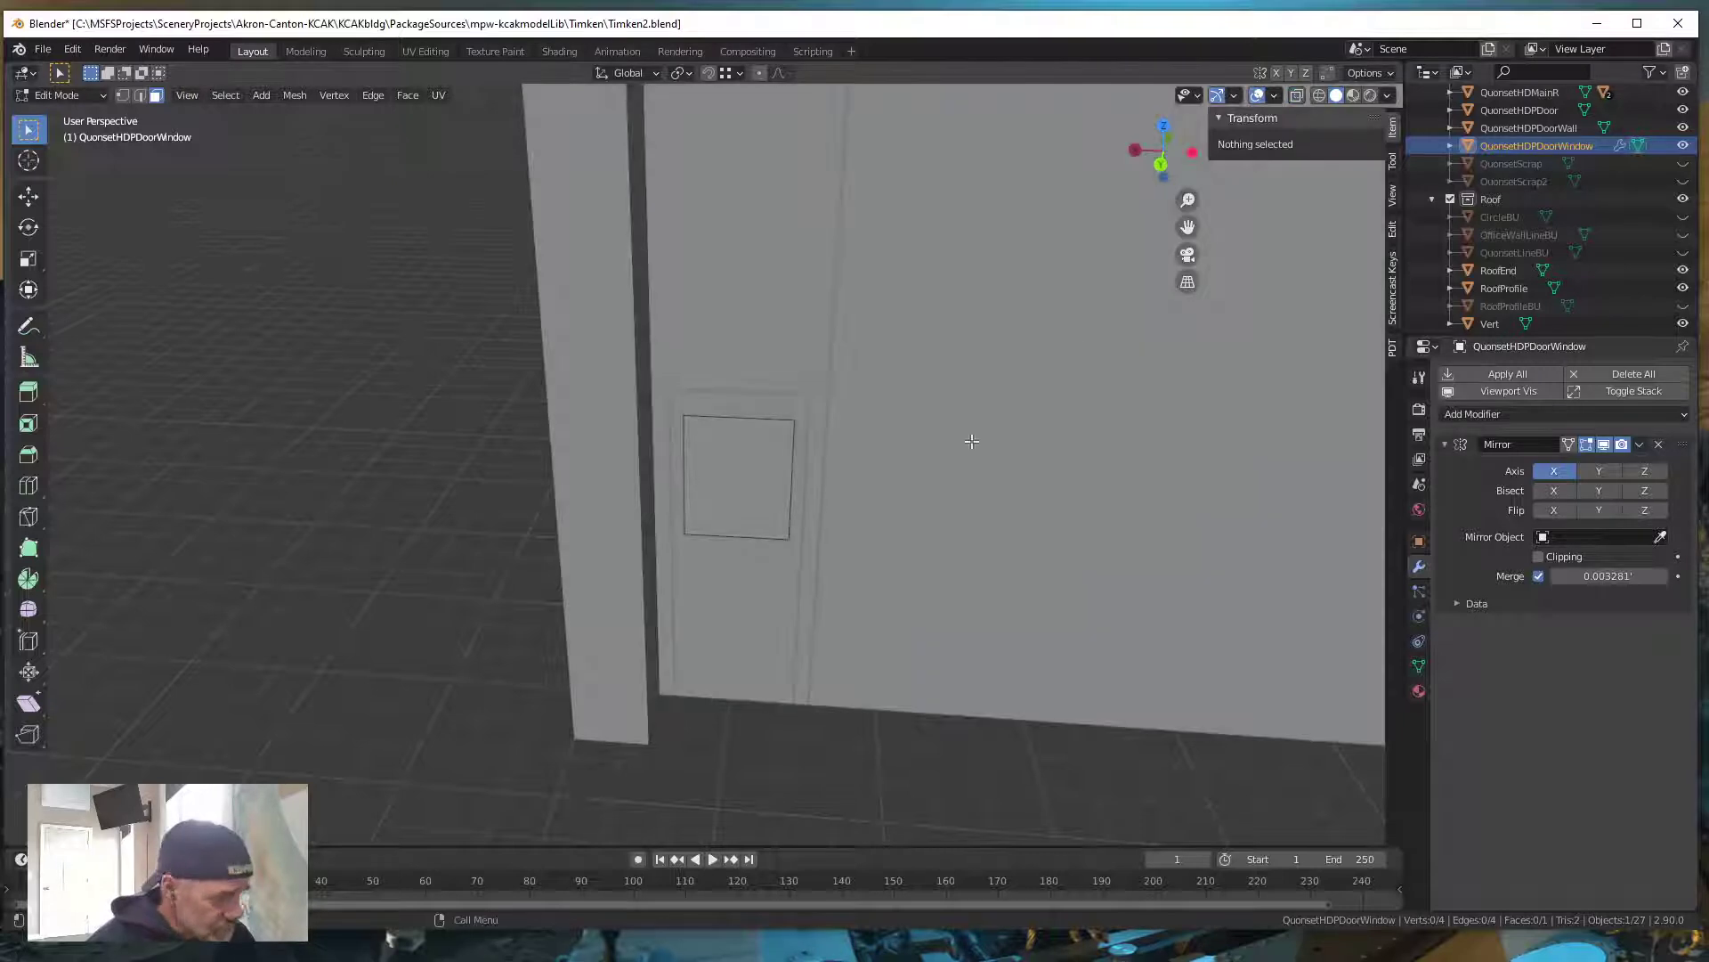
left_click(703, 530)
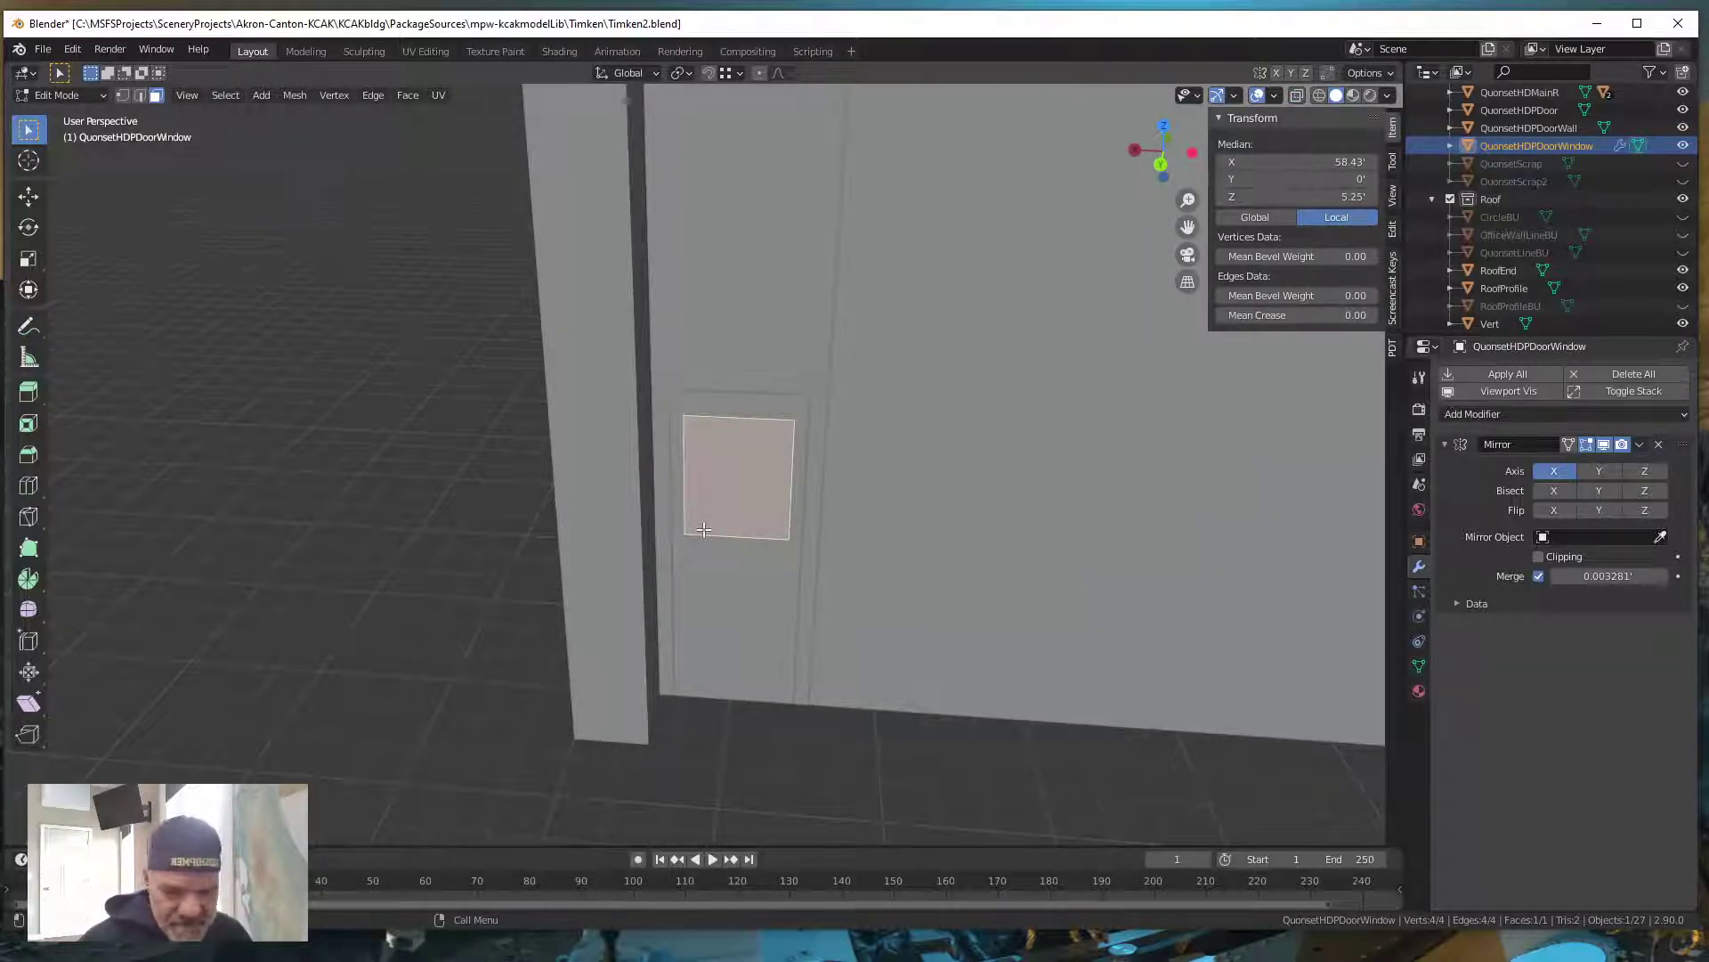
Inset the selected door window face by 0.083'
key("i")
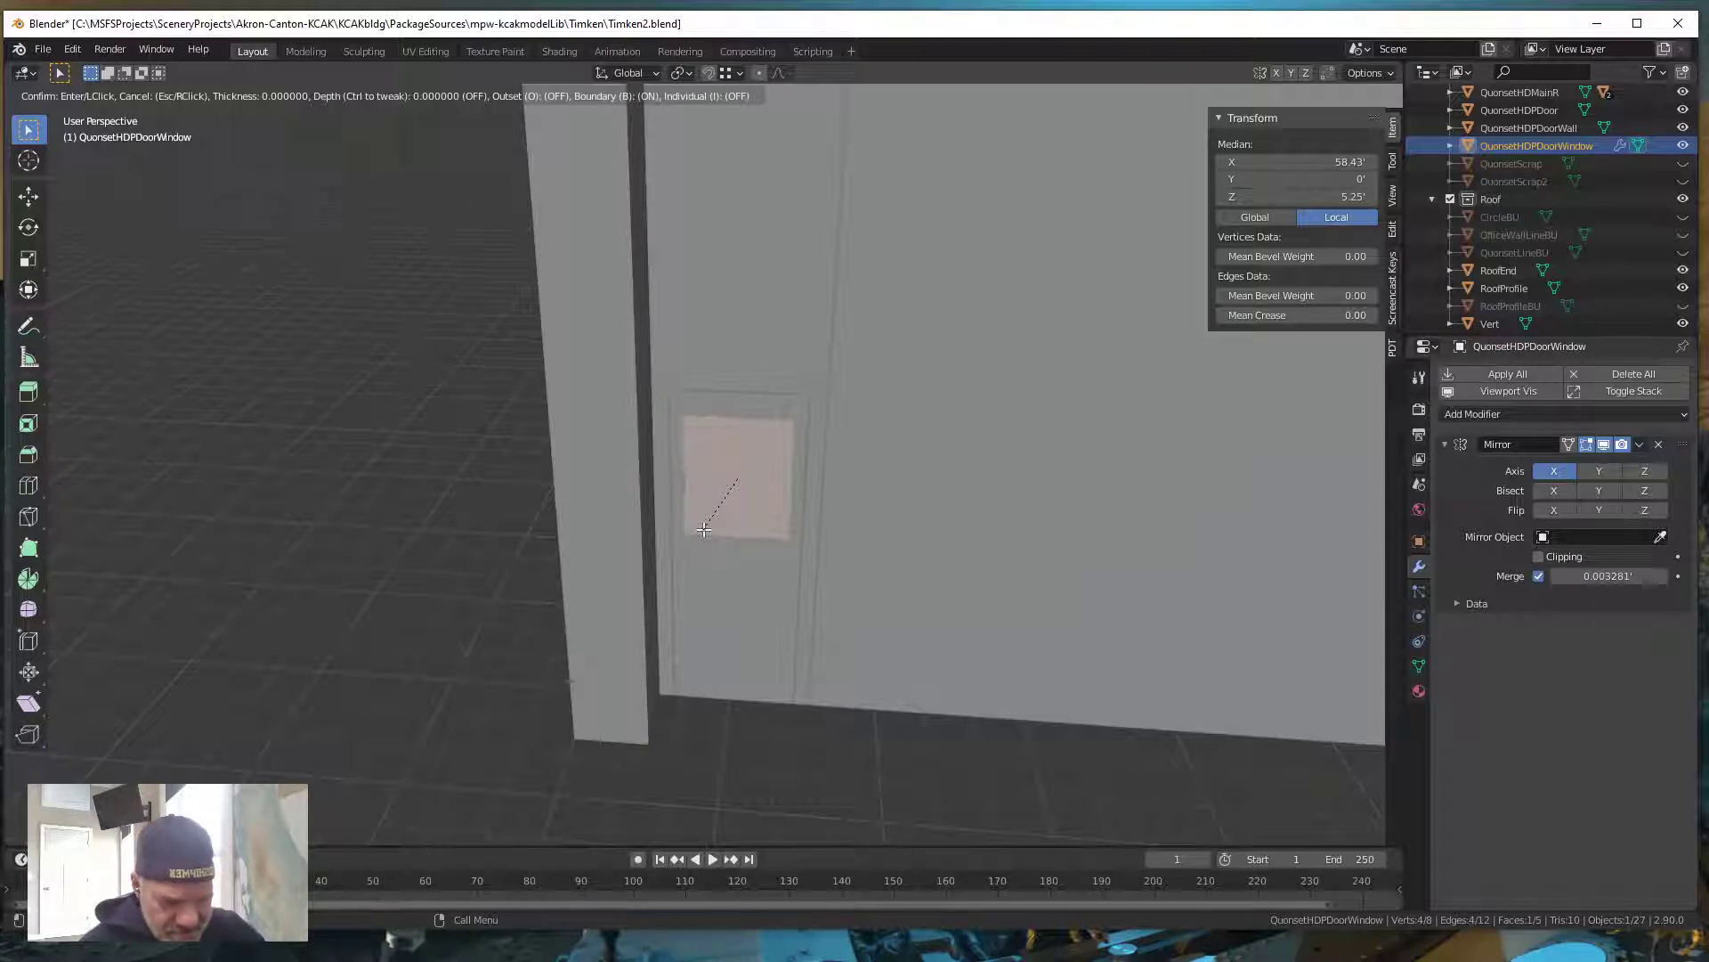
type(".083")
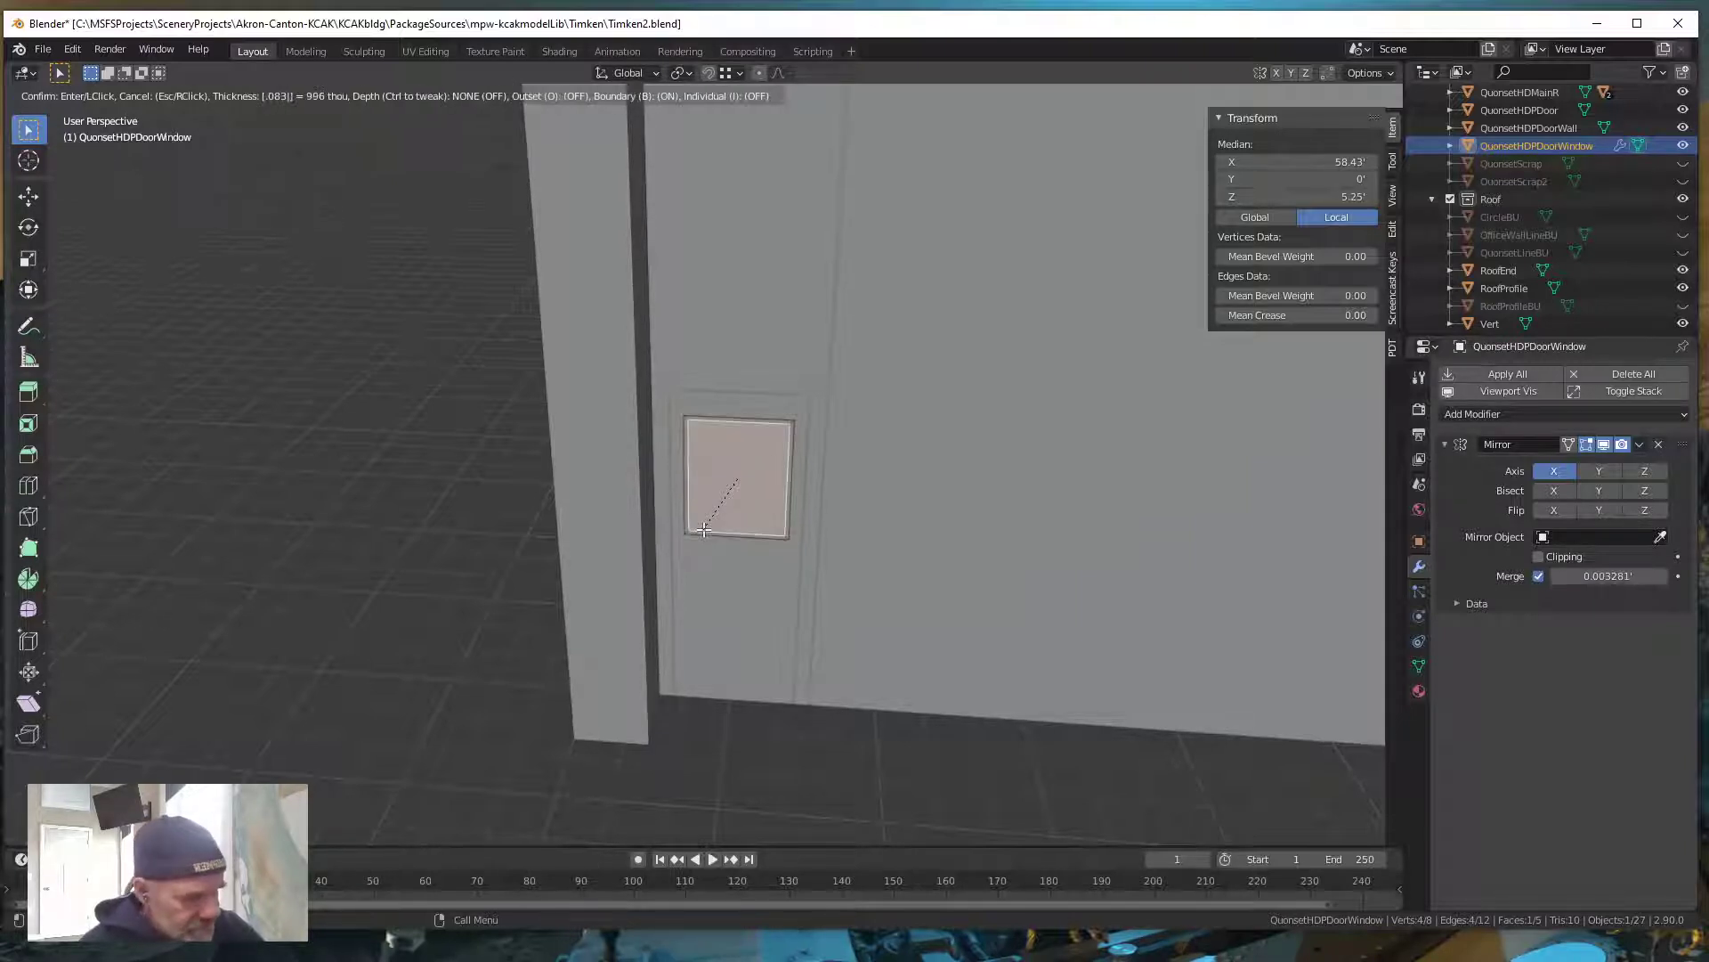
key("Return")
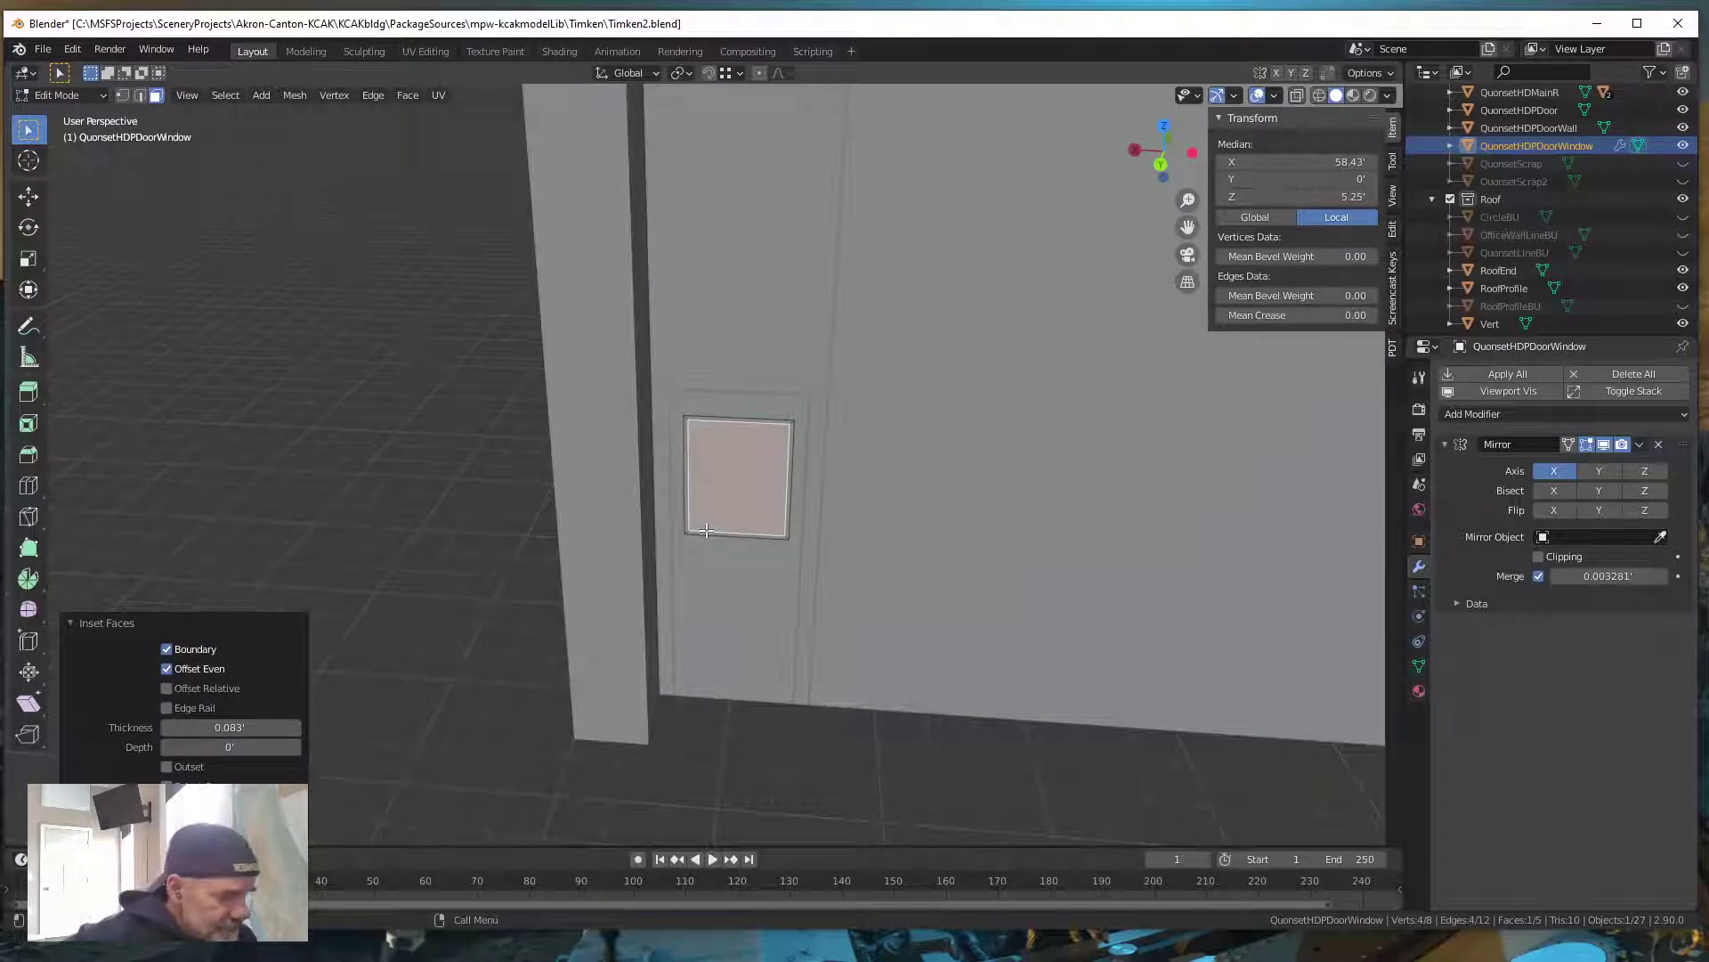
middle_click_drag(743, 563, 732, 562)
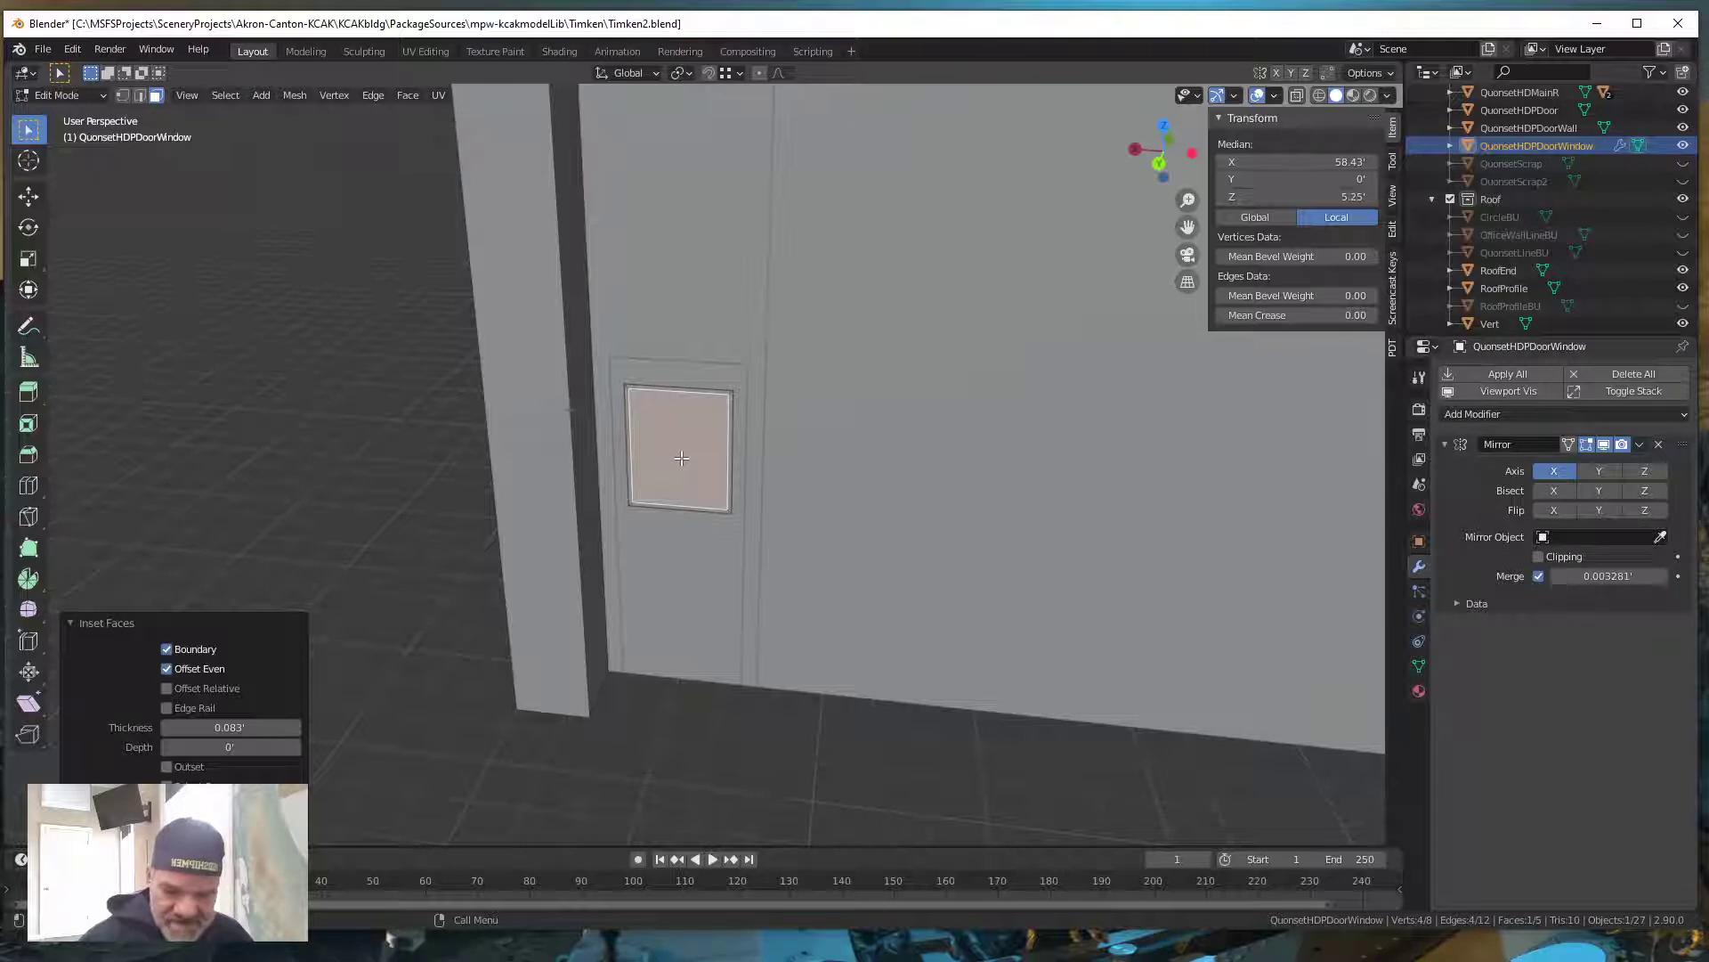
Try recessing the inset window face by -0.0625' along the Y axis, and undo the move
key("g")
key("y")
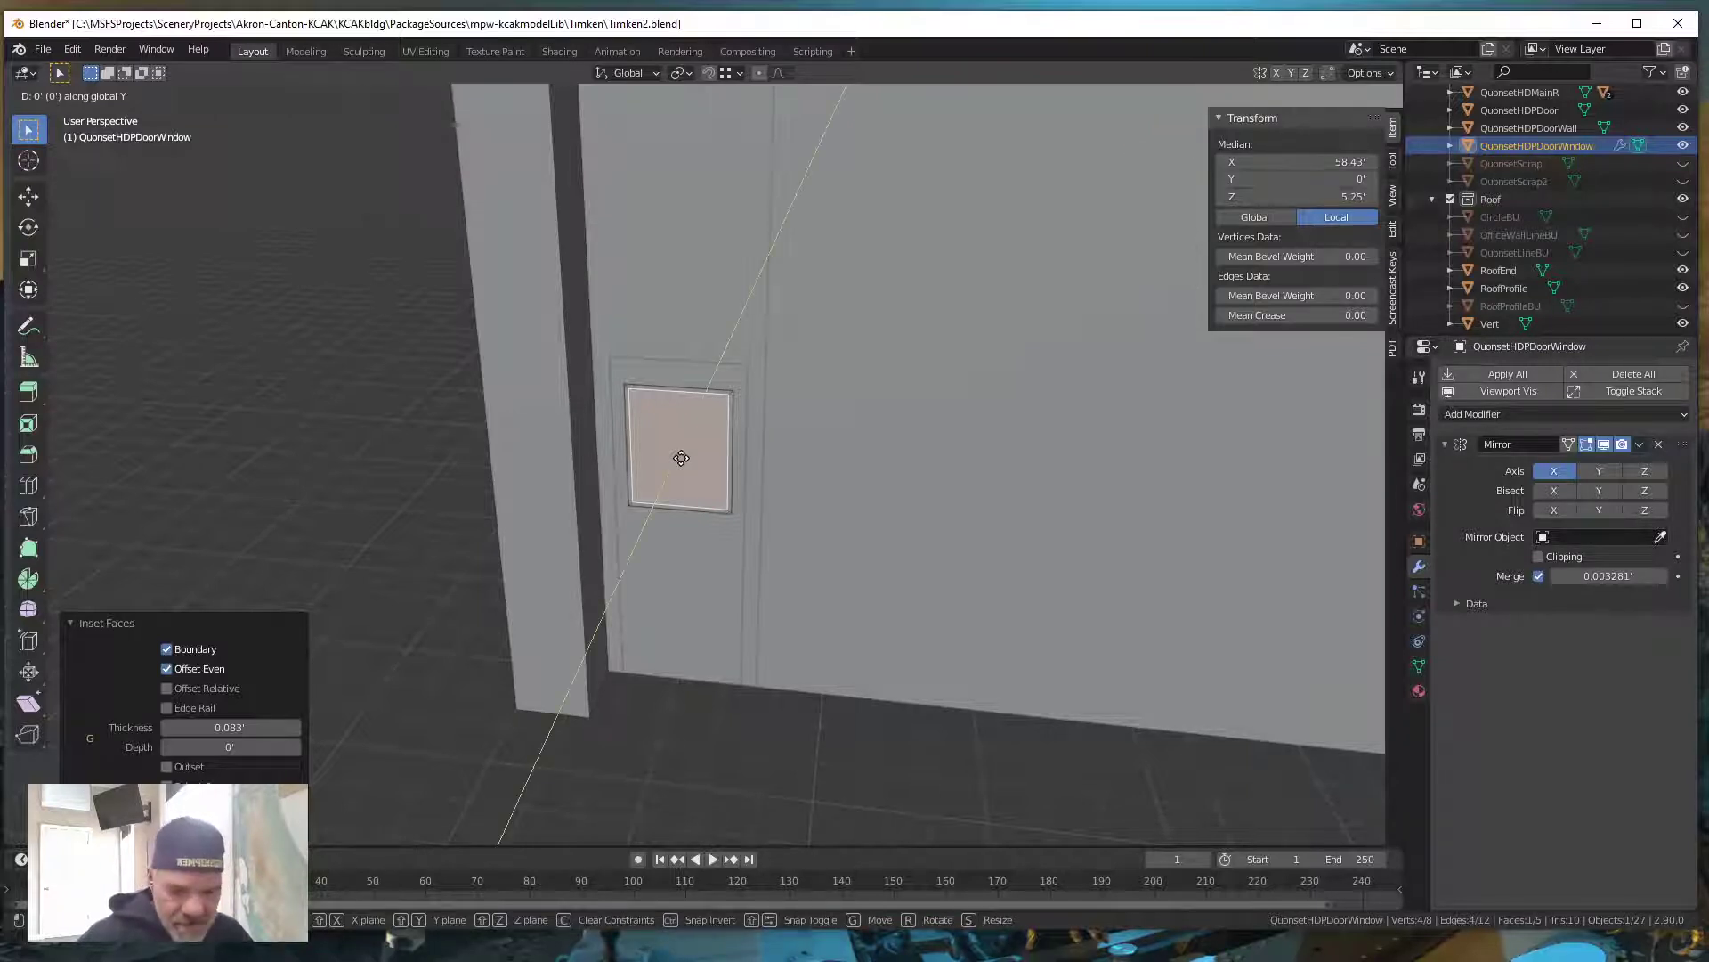
type("-.0625")
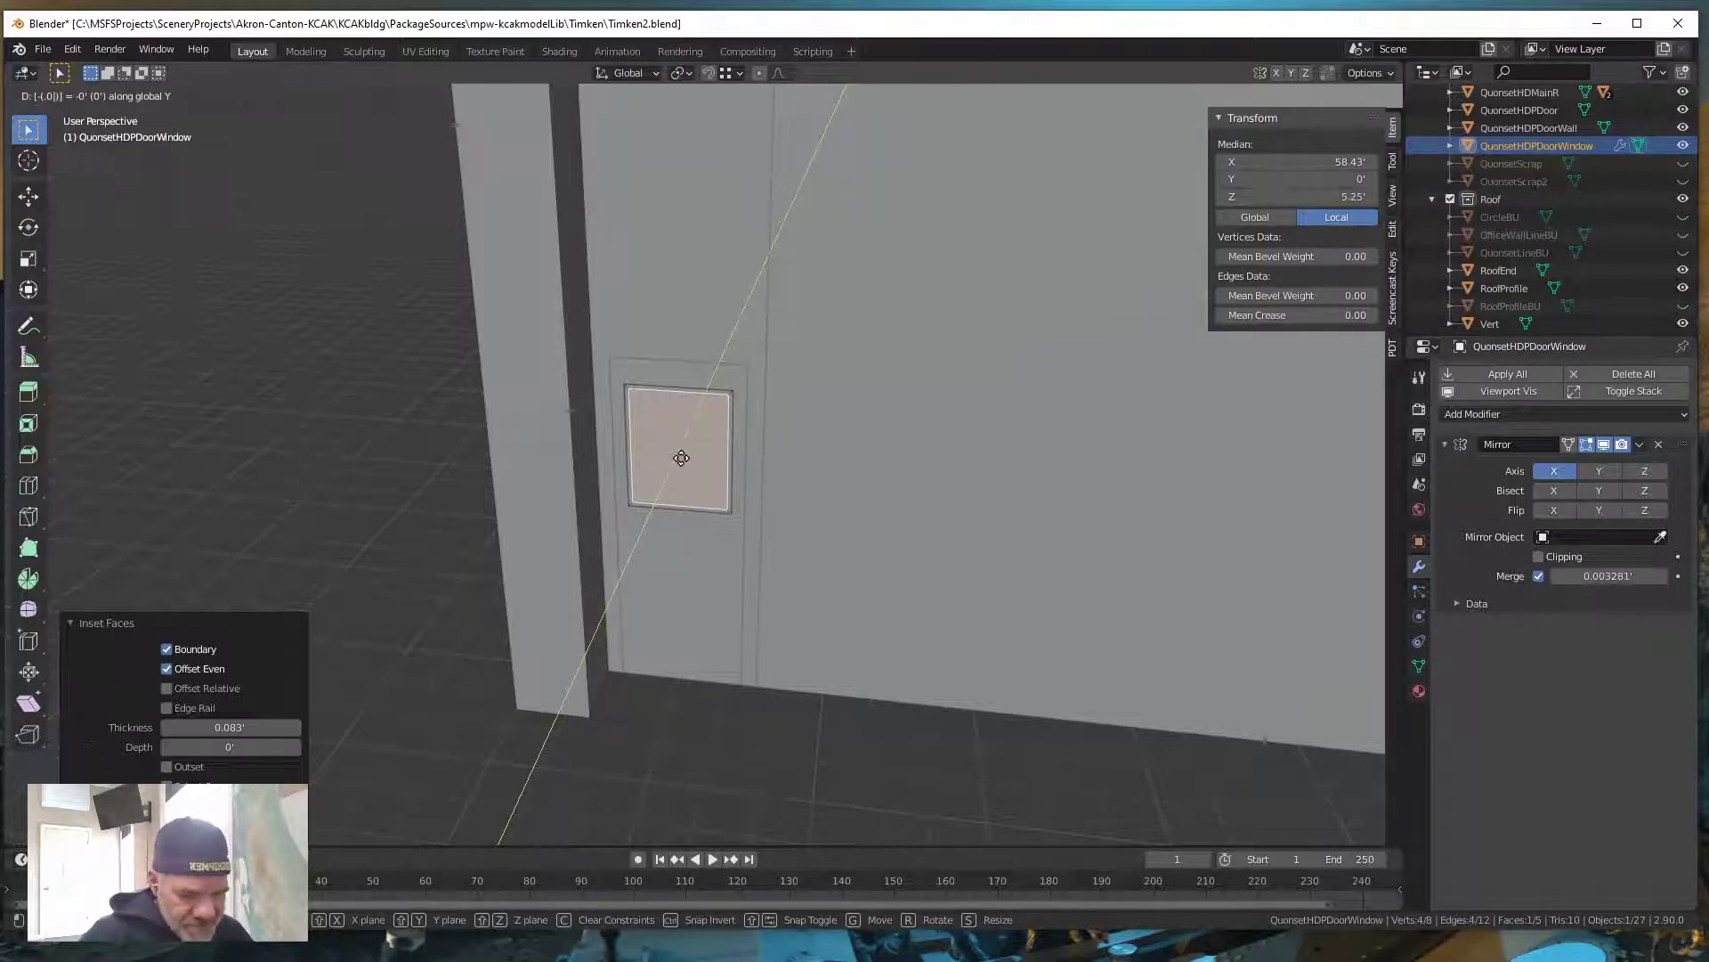
key("Return")
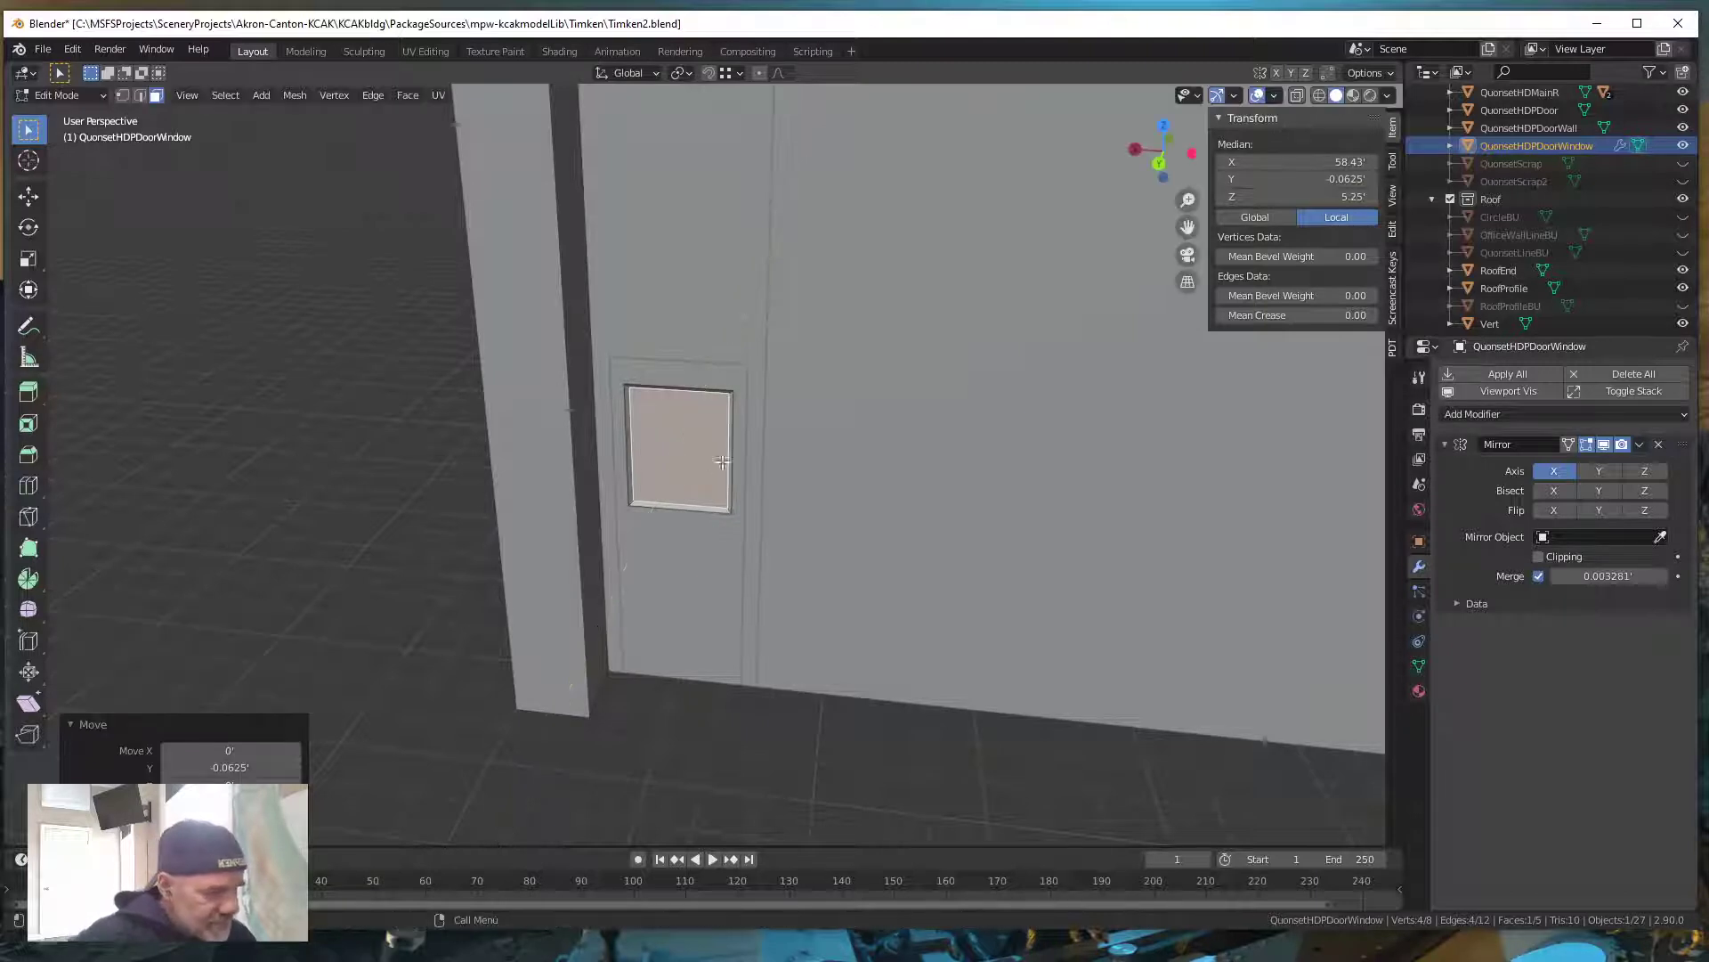
middle_click_drag(750, 545, 748, 556)
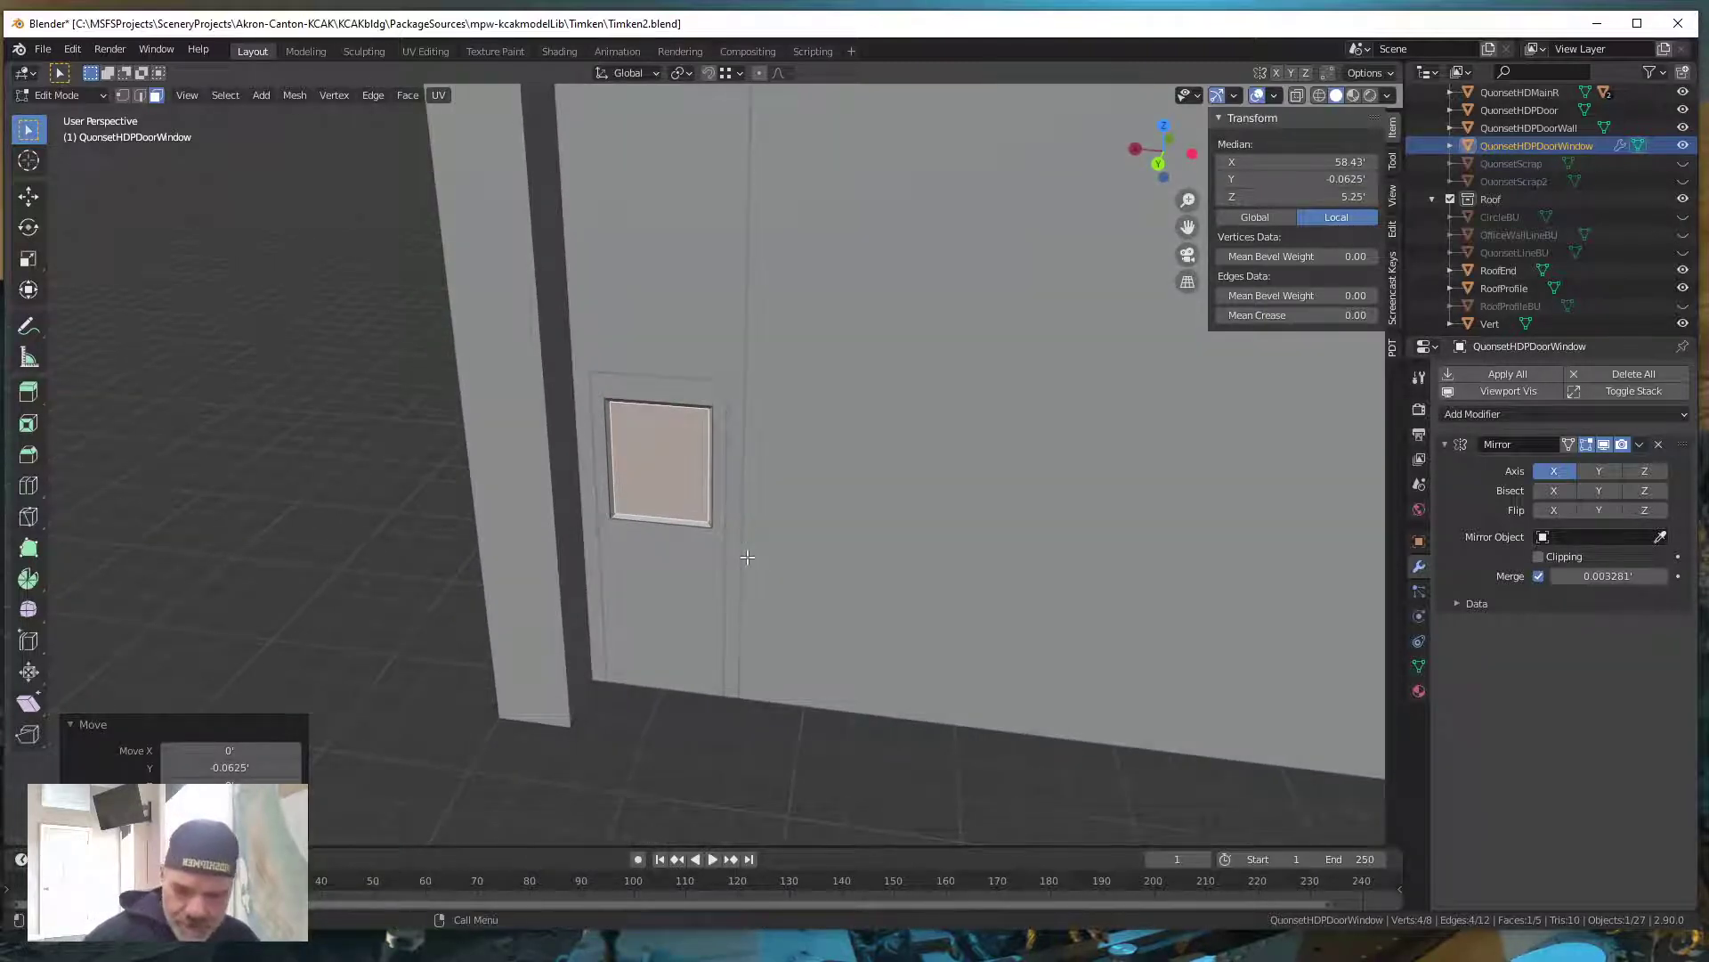
key("ctrl")
key("ctrl+z")
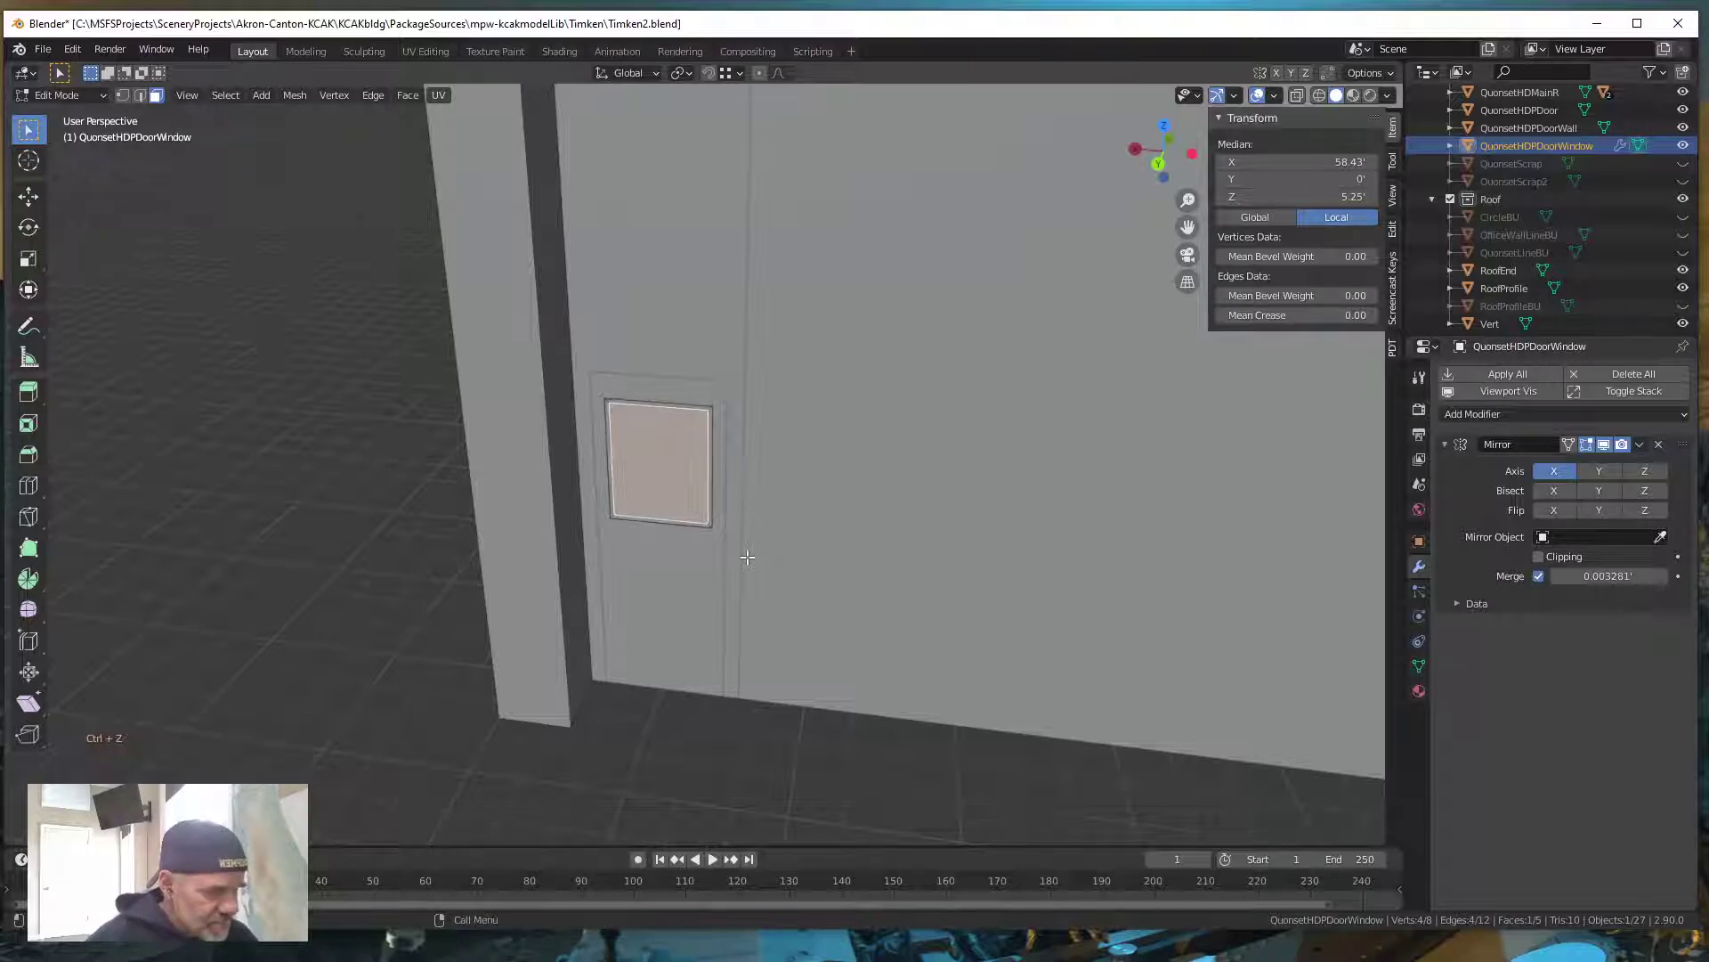
Try the -0.0625' Y move on the window face again, cancel it, and undo the inset
middle_click_drag(720, 572, 722, 579)
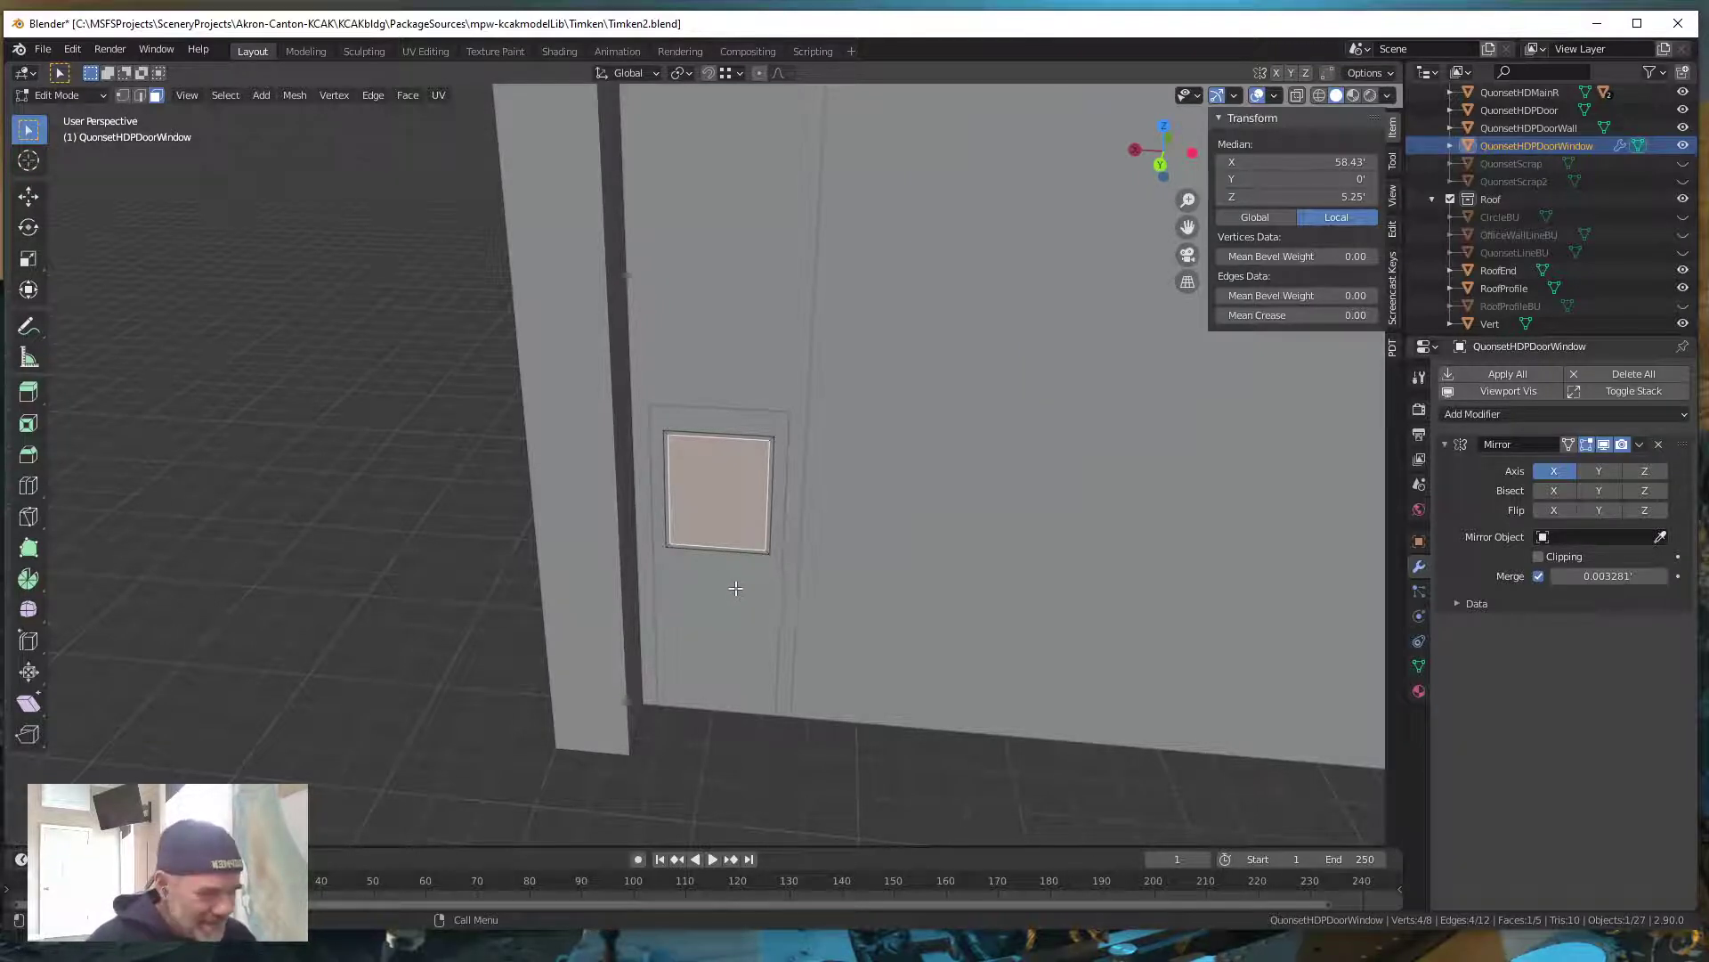
middle_click_drag(737, 587, 769, 668)
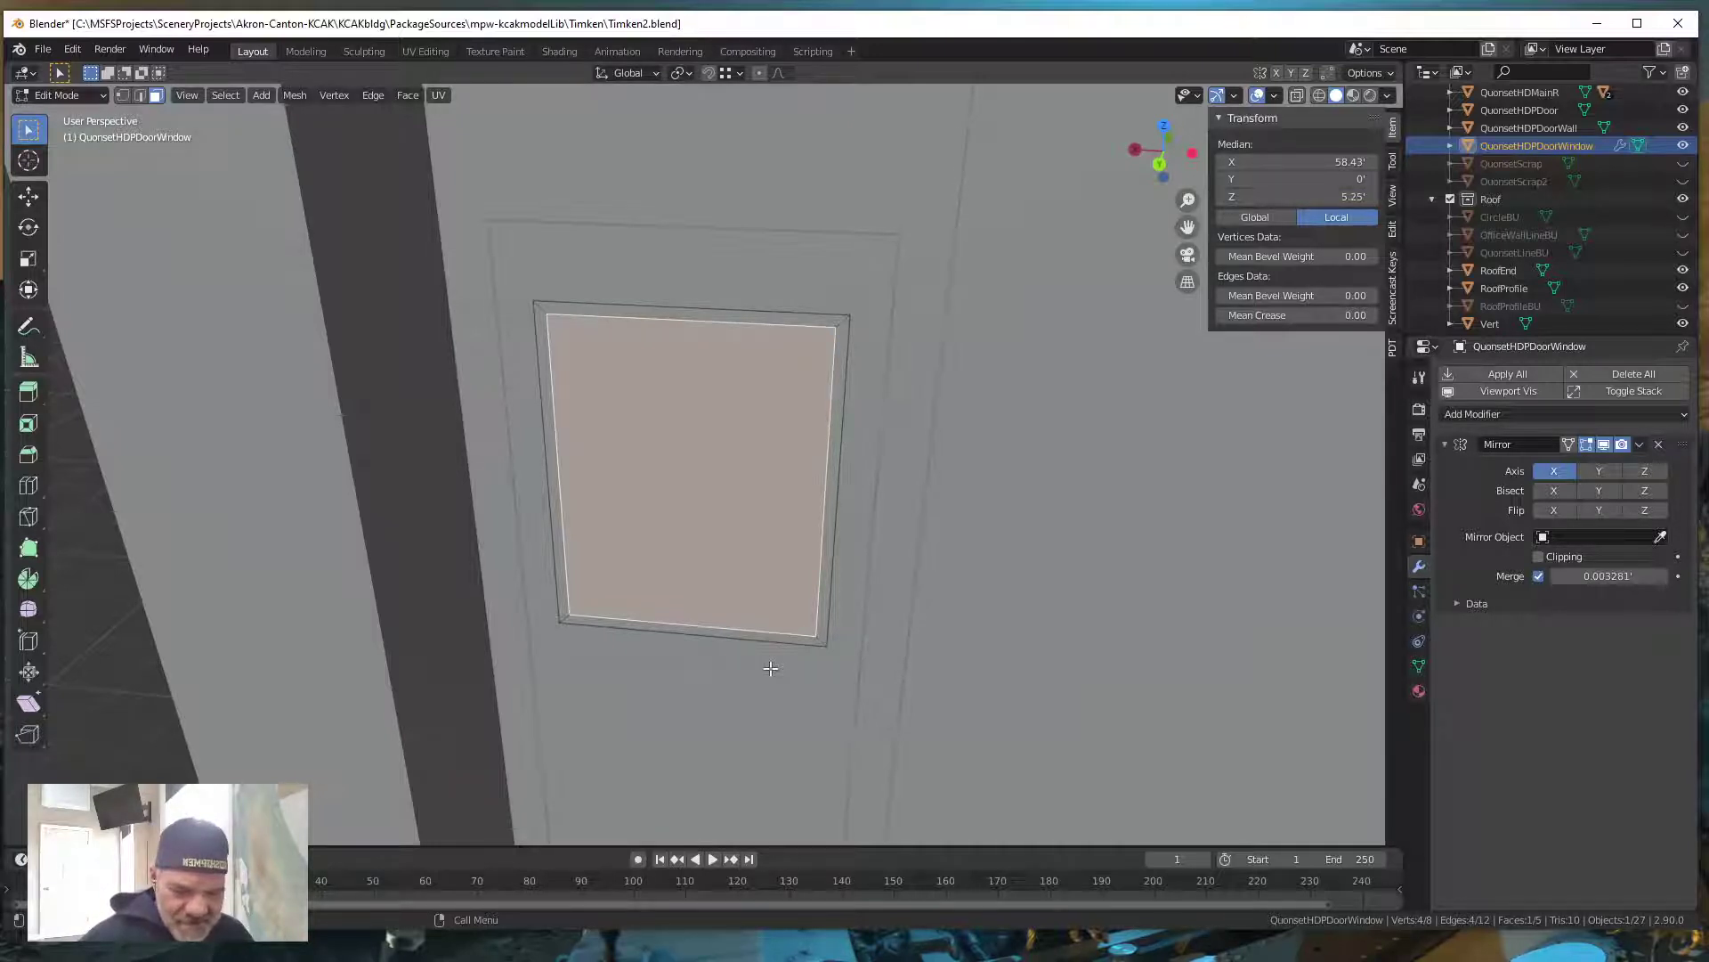
key("g")
type("y")
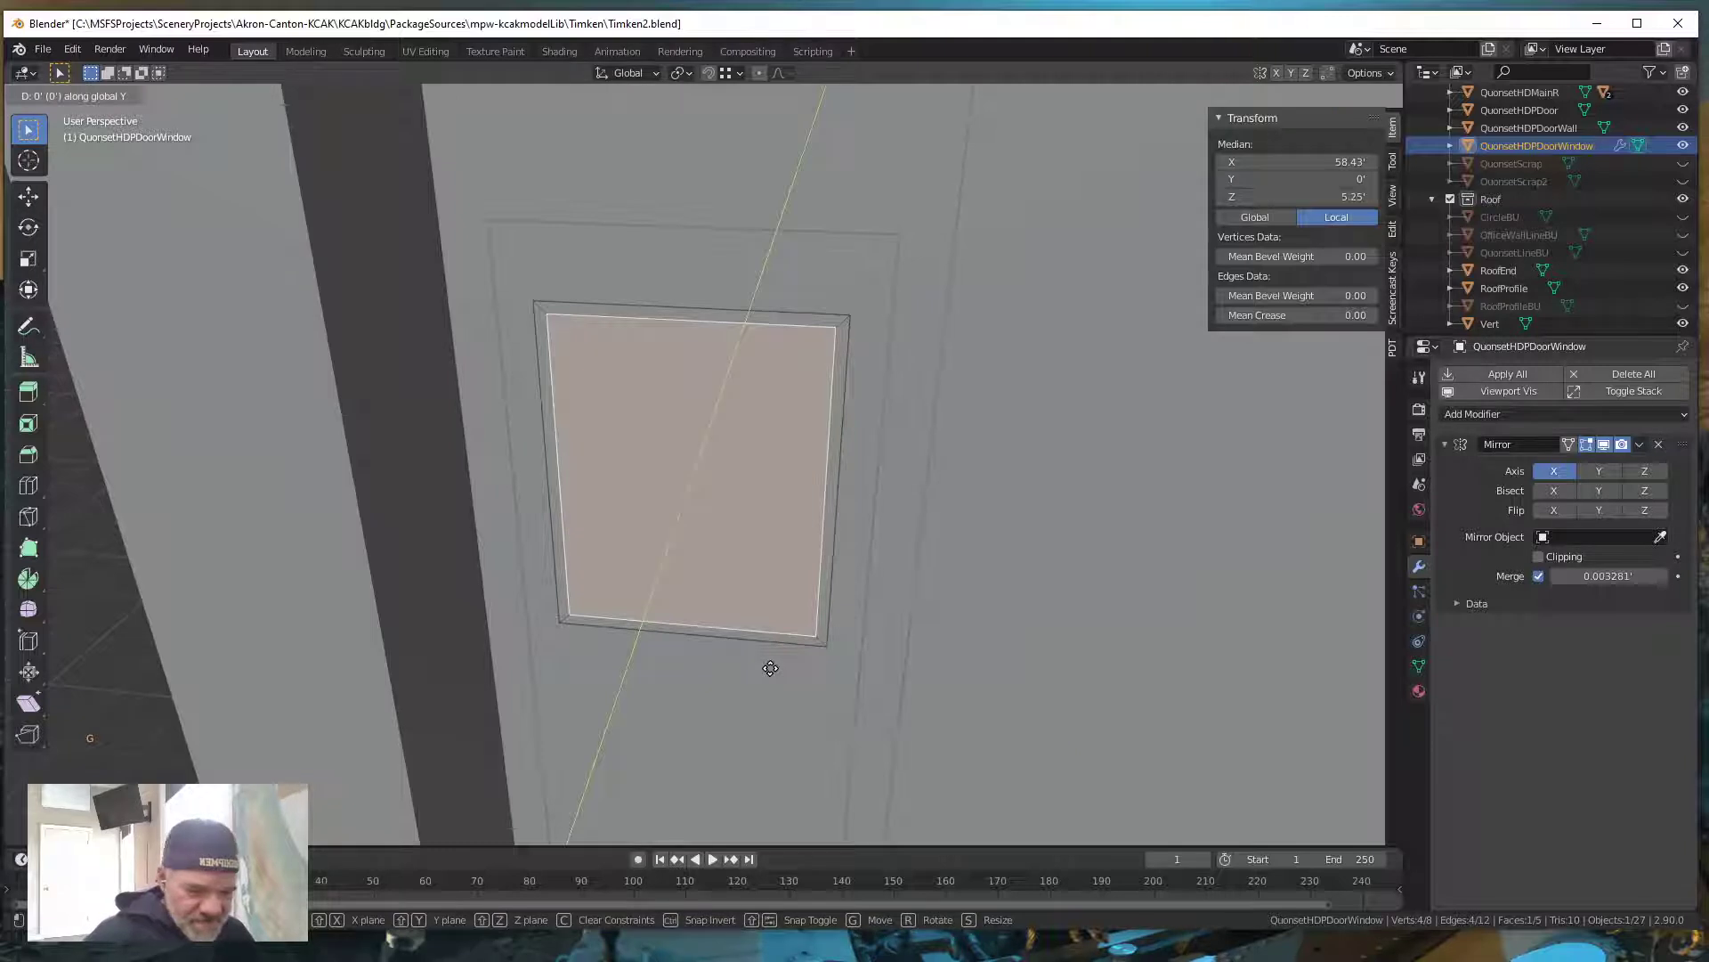
type("-.0625")
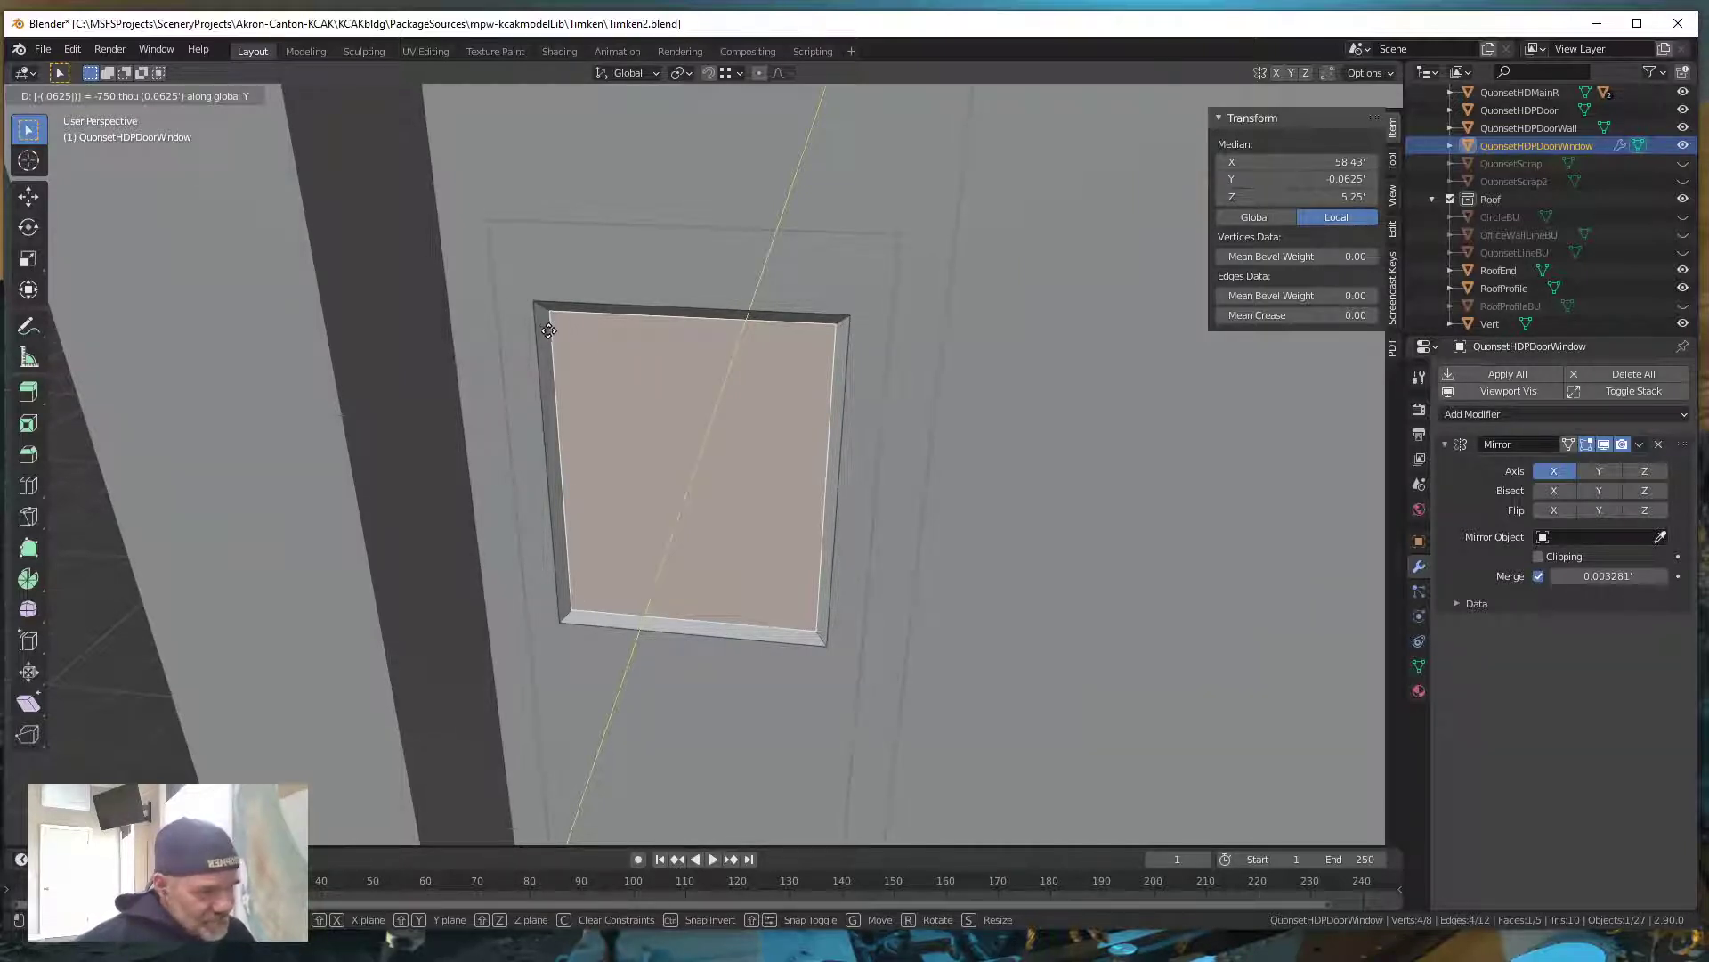
key("c")
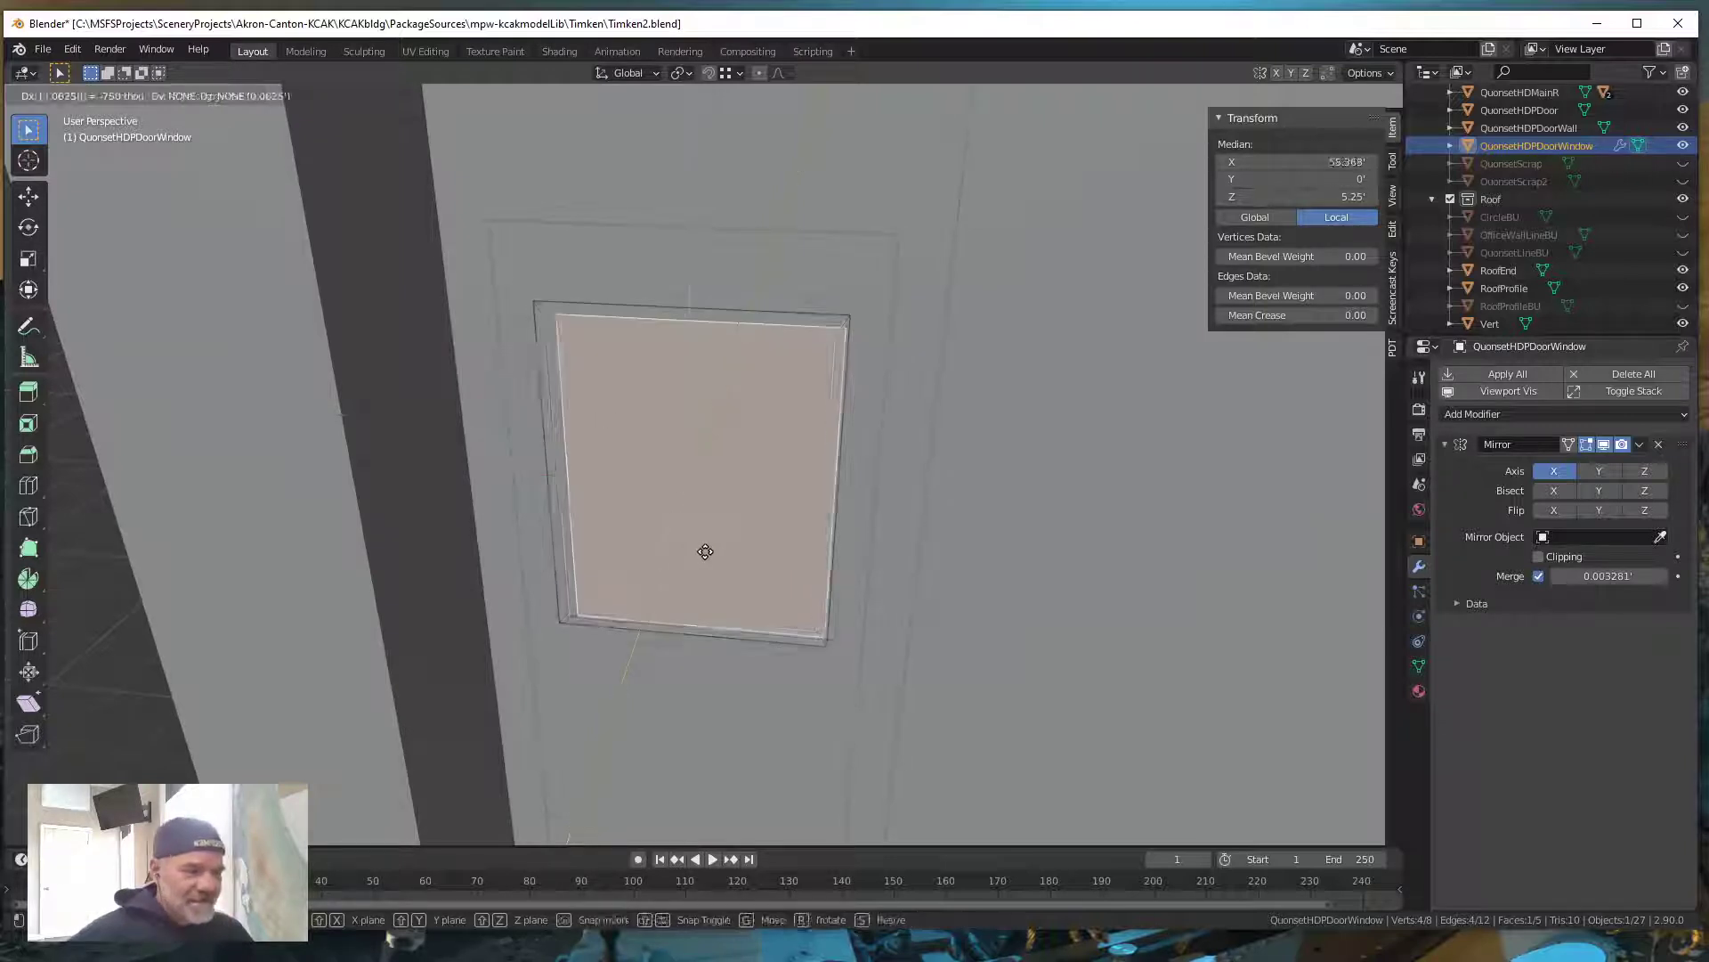
key("z")
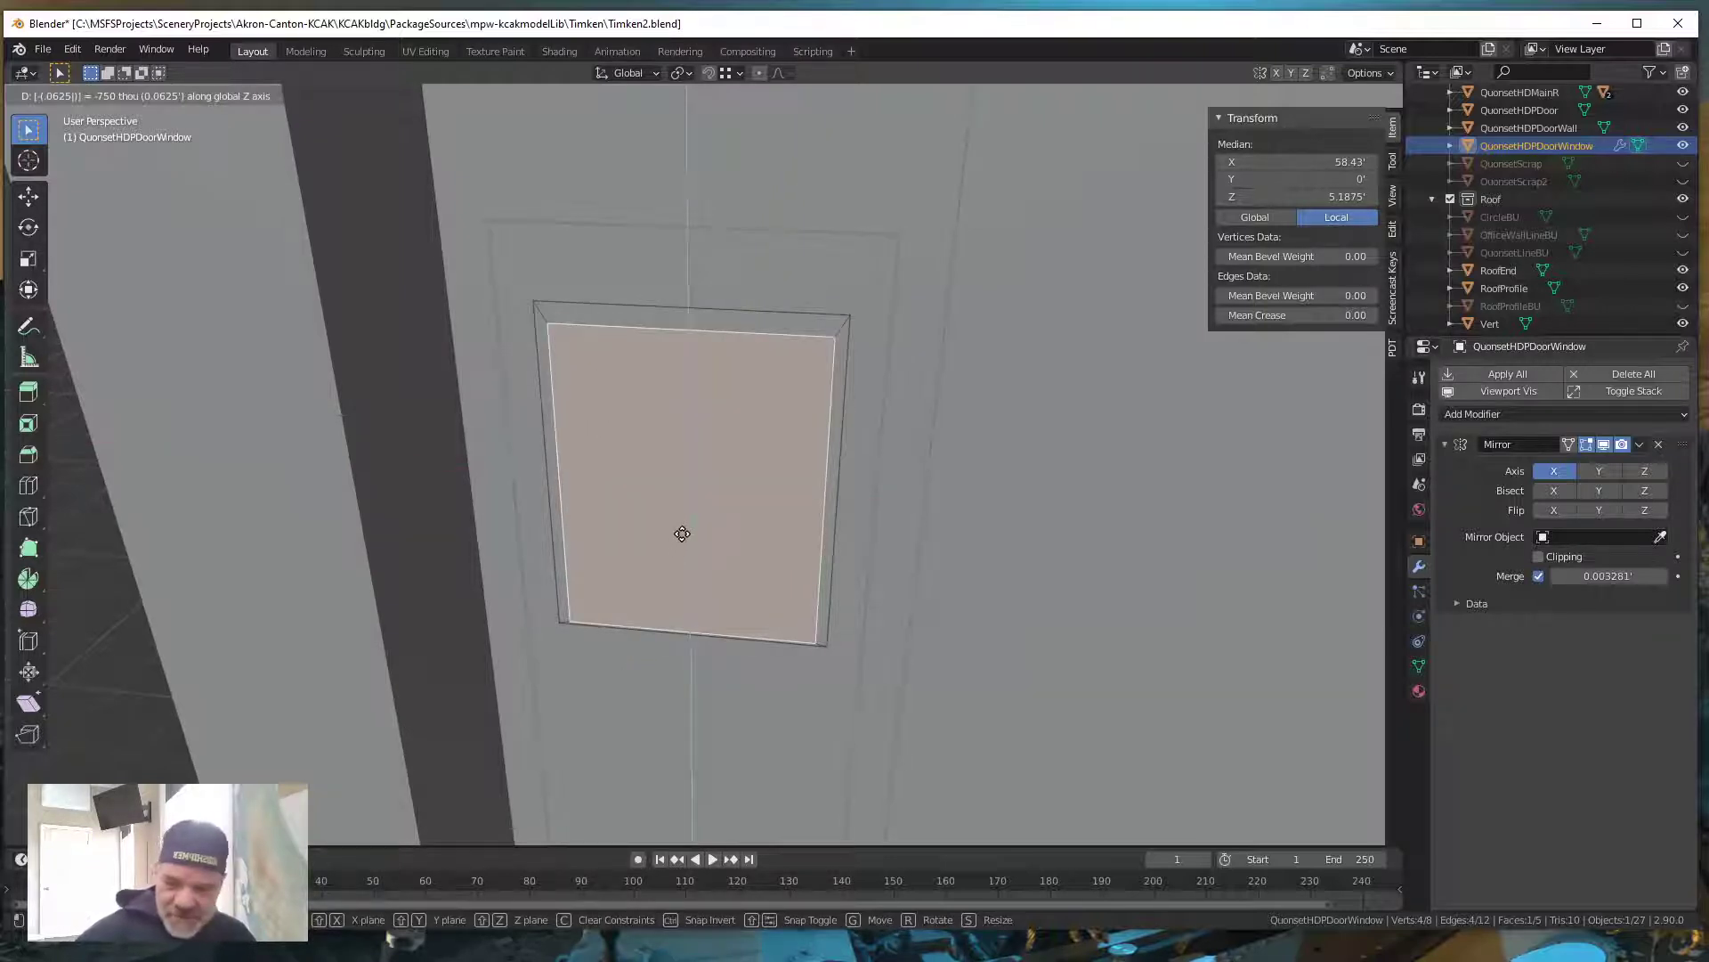
key("ctrl")
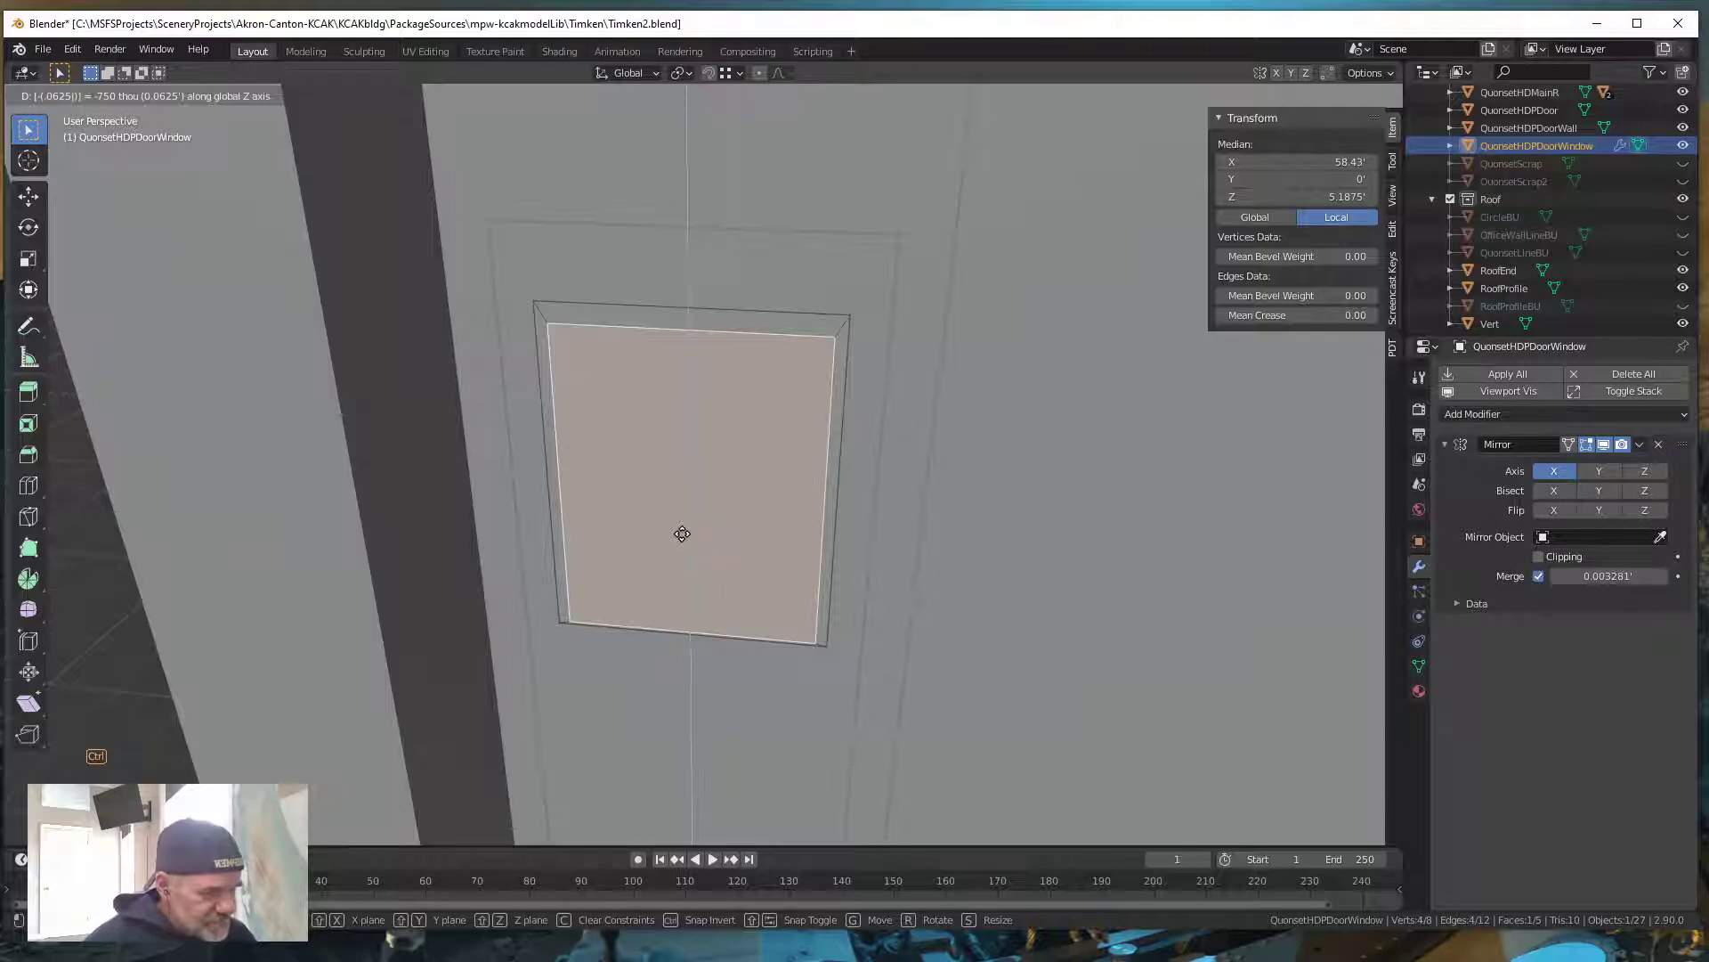
key("Escape")
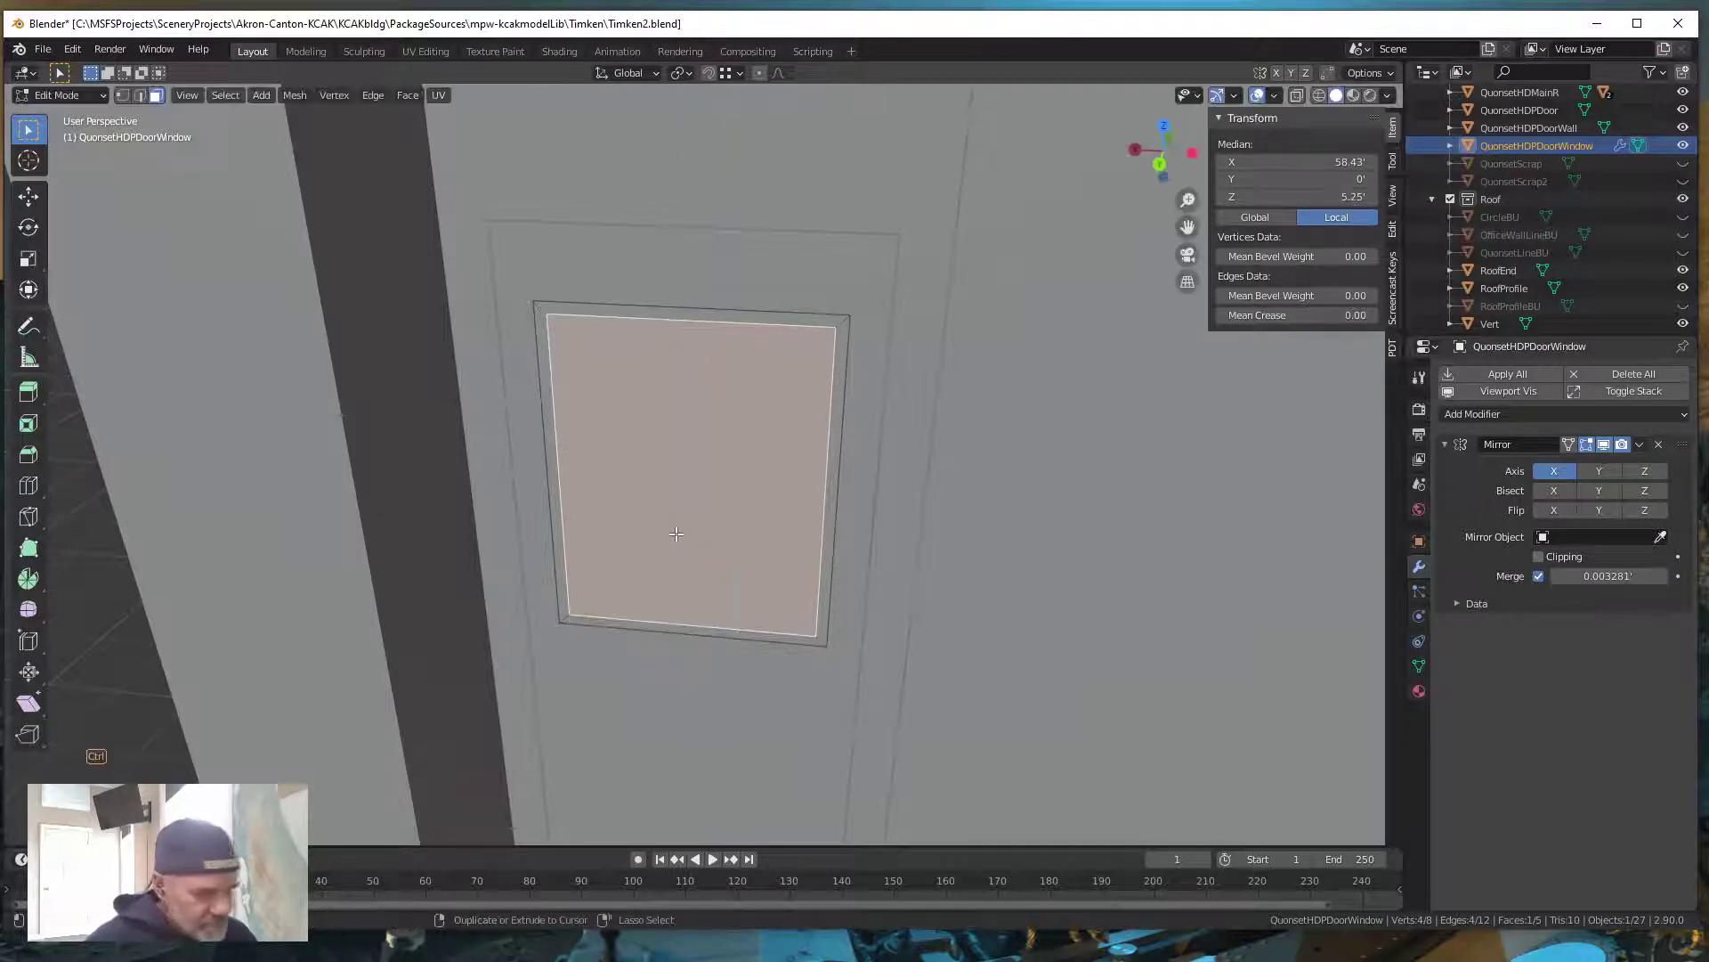
key("ctrl+z")
Inset the door window face again with a thickness of 0.083'
middle_click_drag(717, 569, 717, 562)
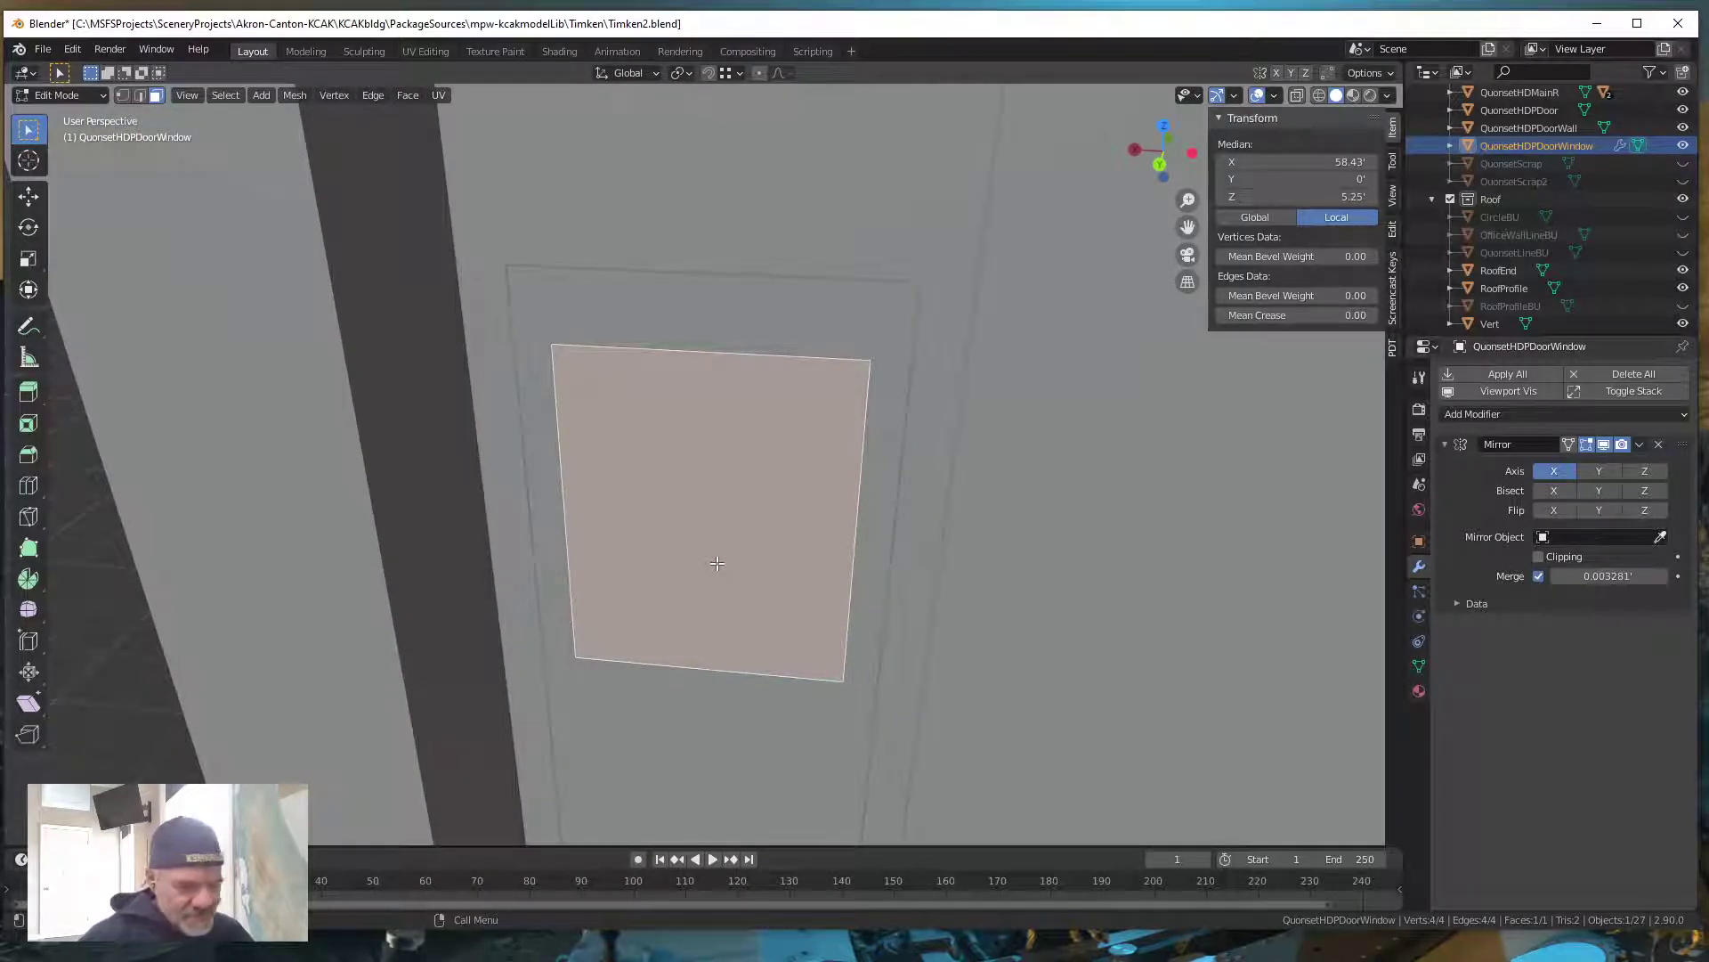
key("i")
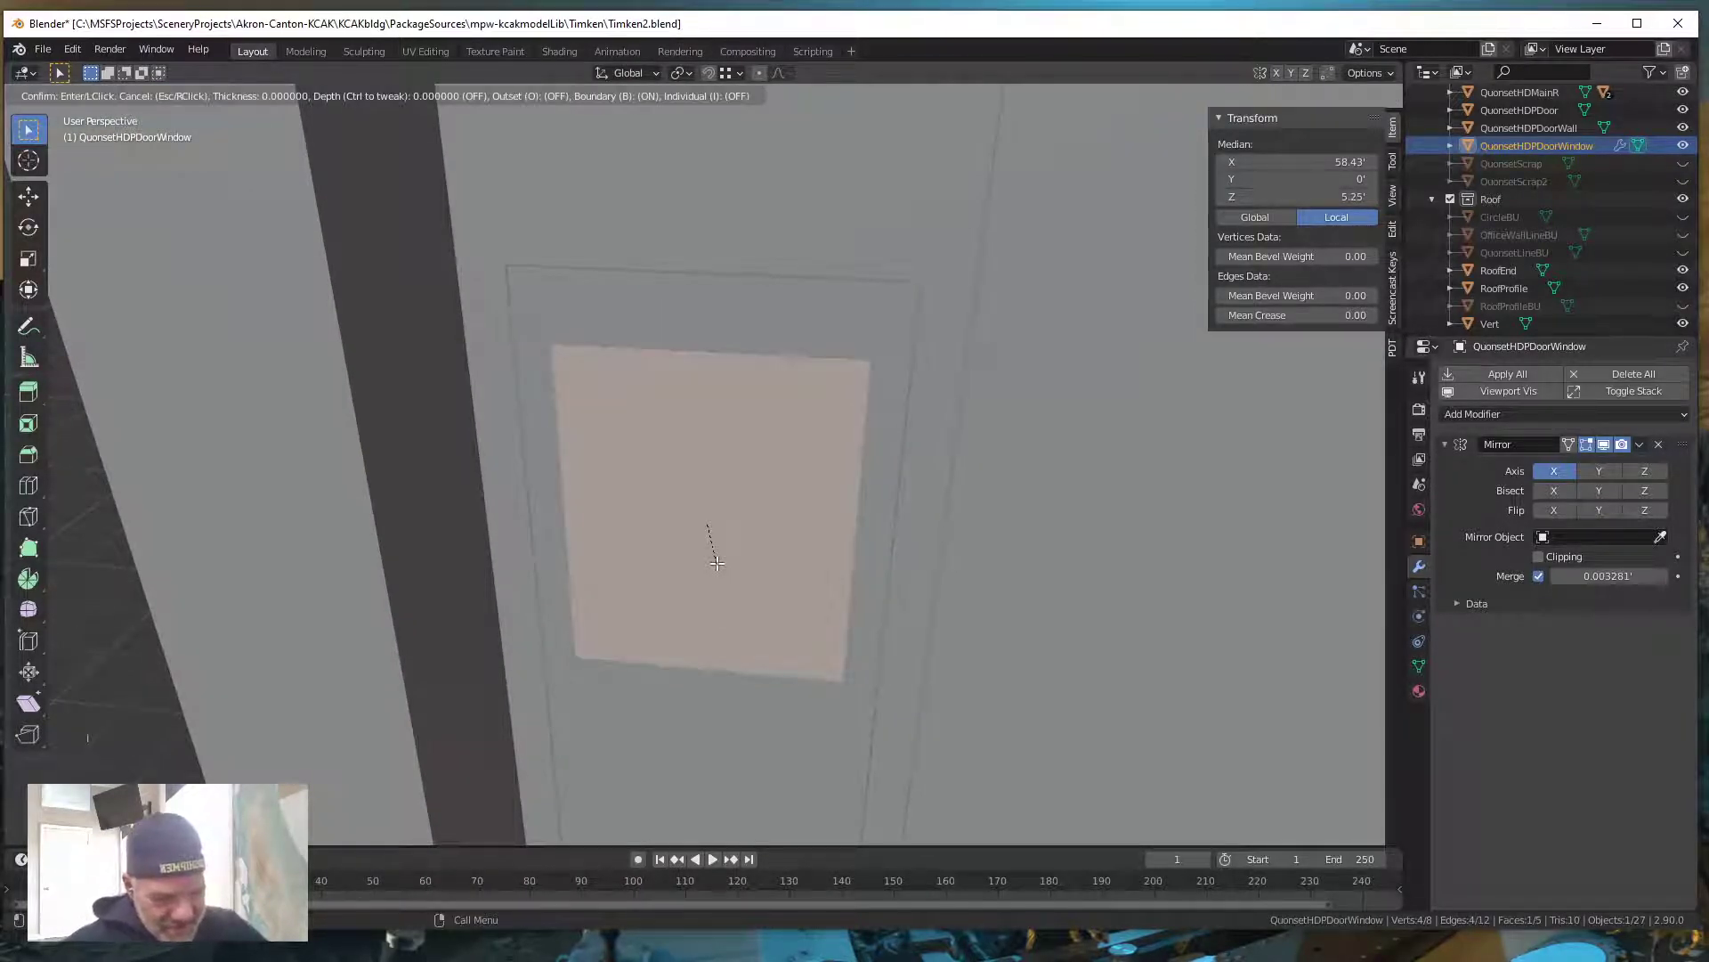
type(".083")
key("Return")
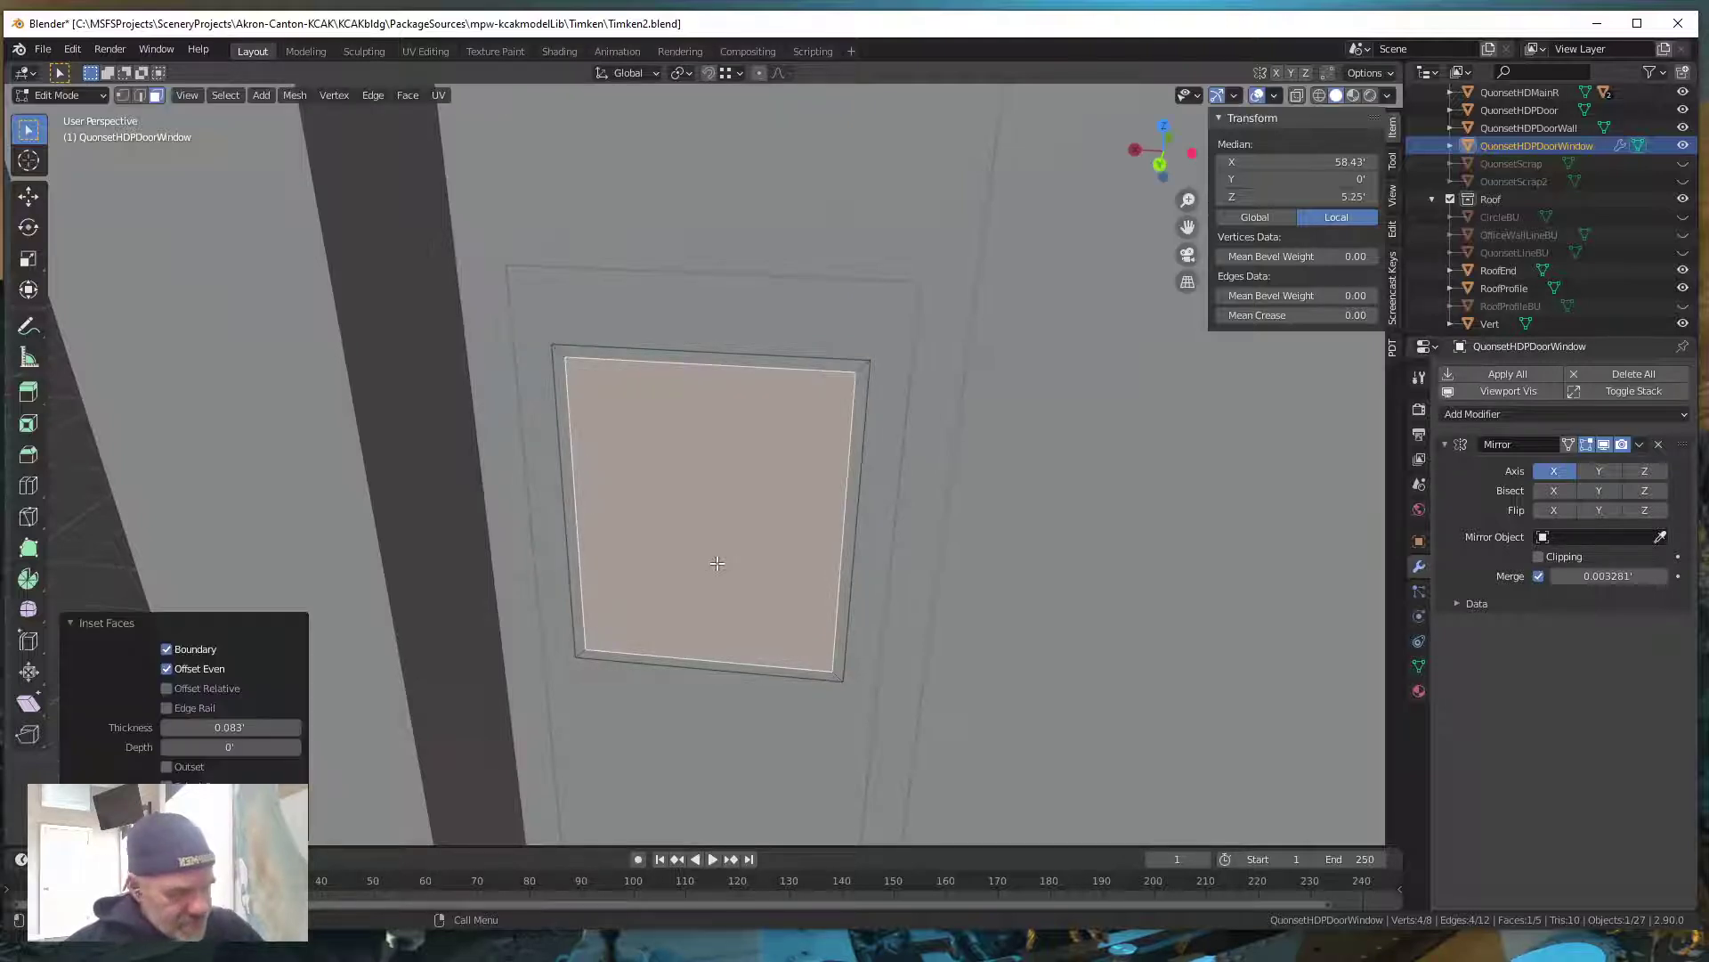
middle_click_drag(660, 475, 655, 470)
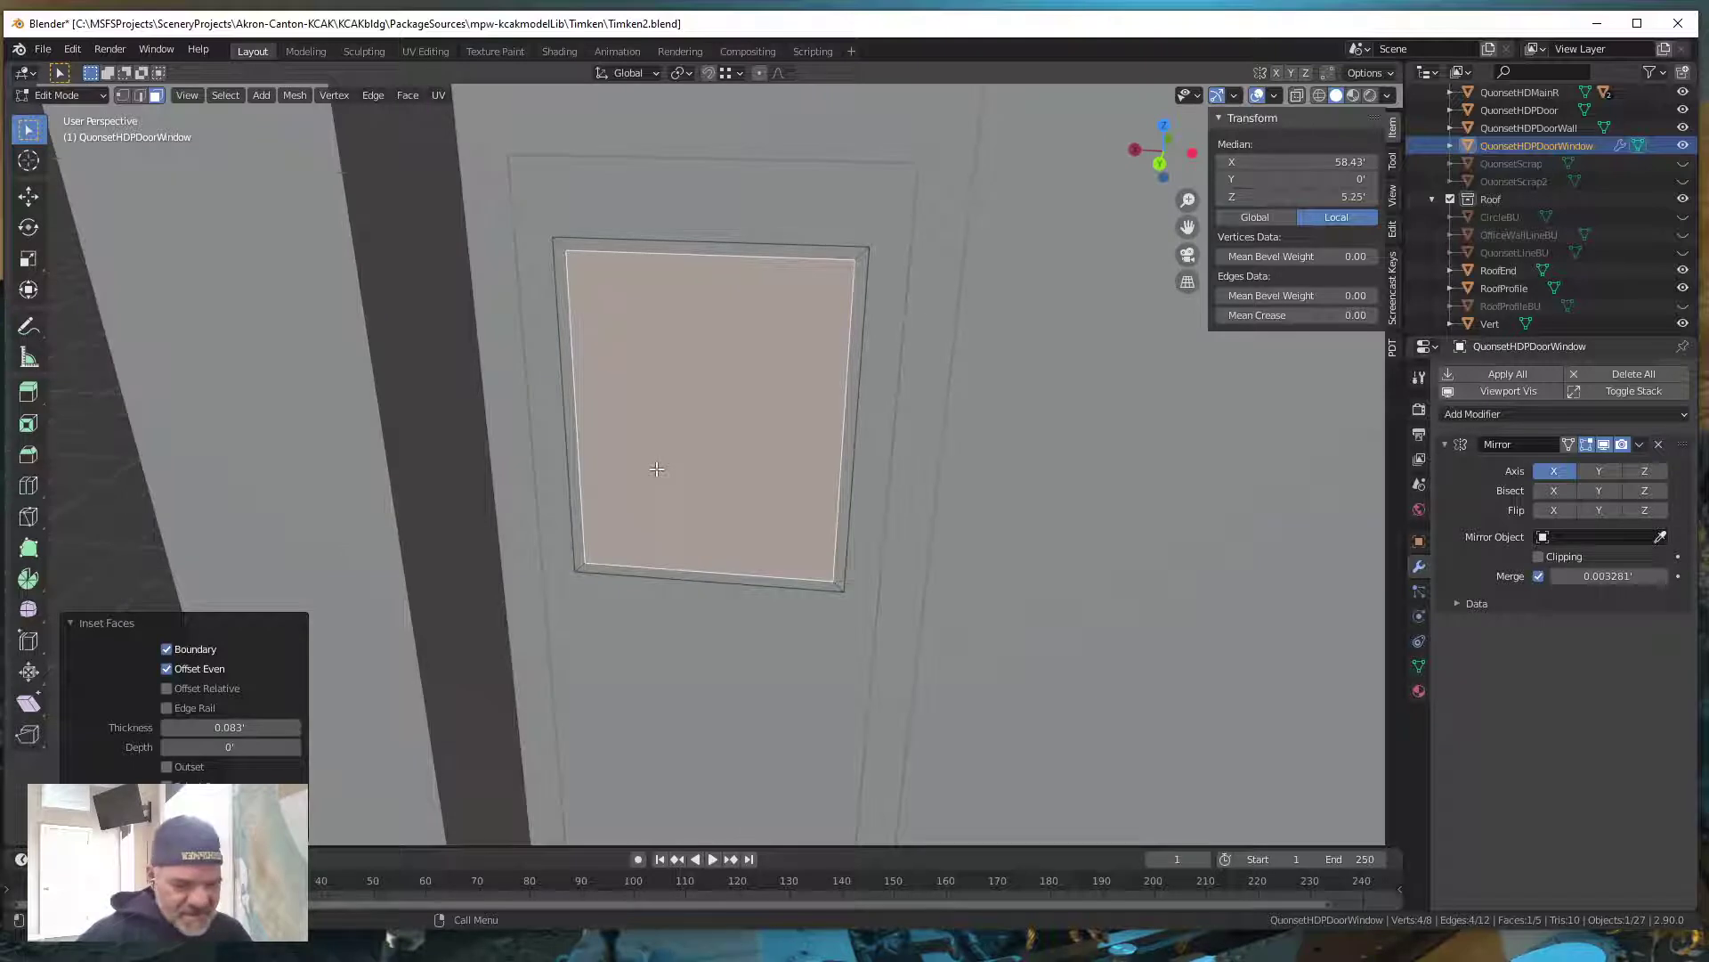
Separate the selected inset face into its own object and rename that object QuonsetHDPDoorWindowGlass
key("p")
left_click(655, 468)
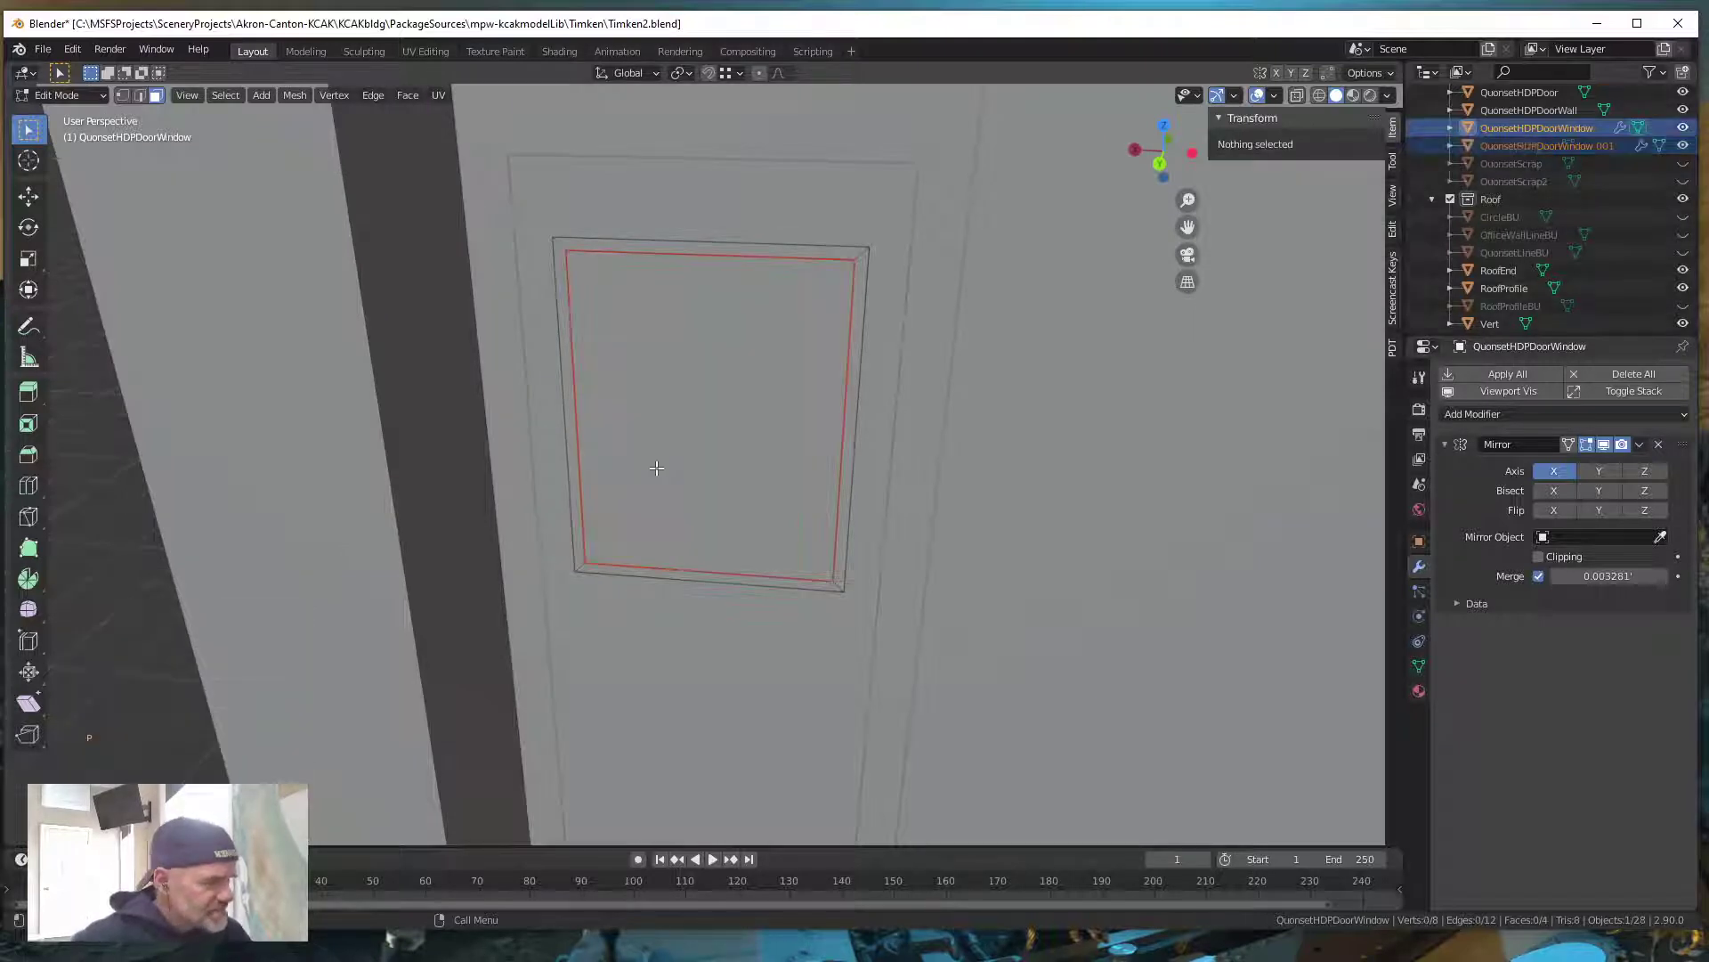
double_click(1601, 146)
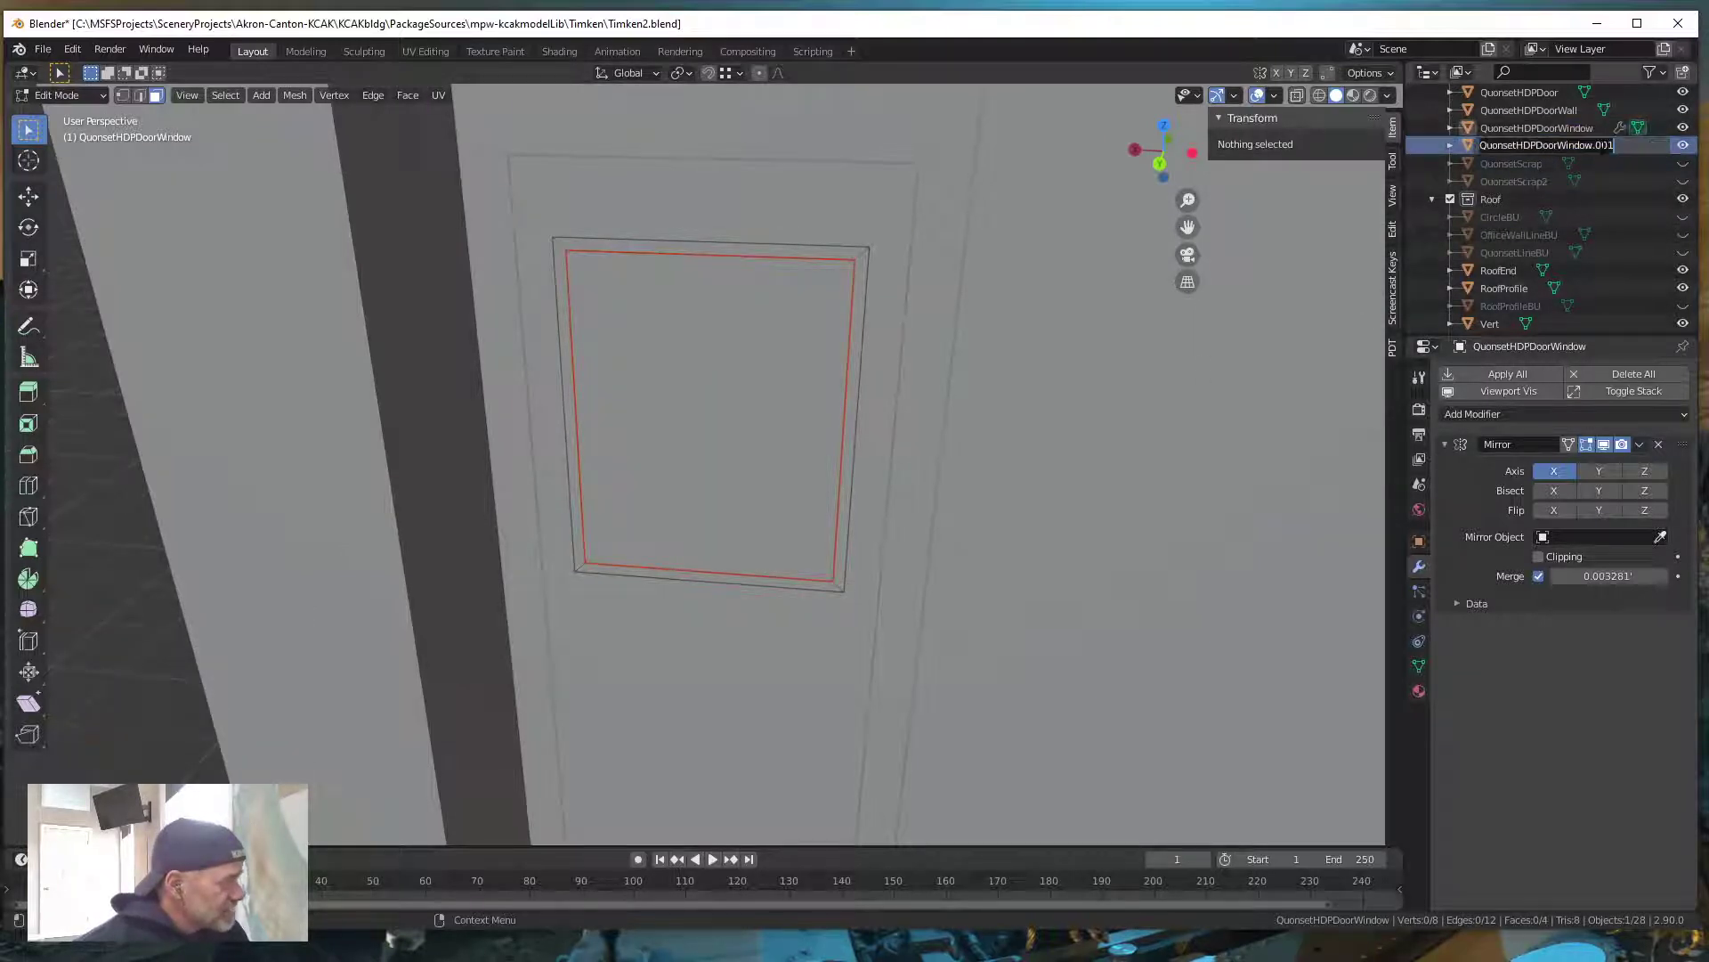
double_click(1605, 146)
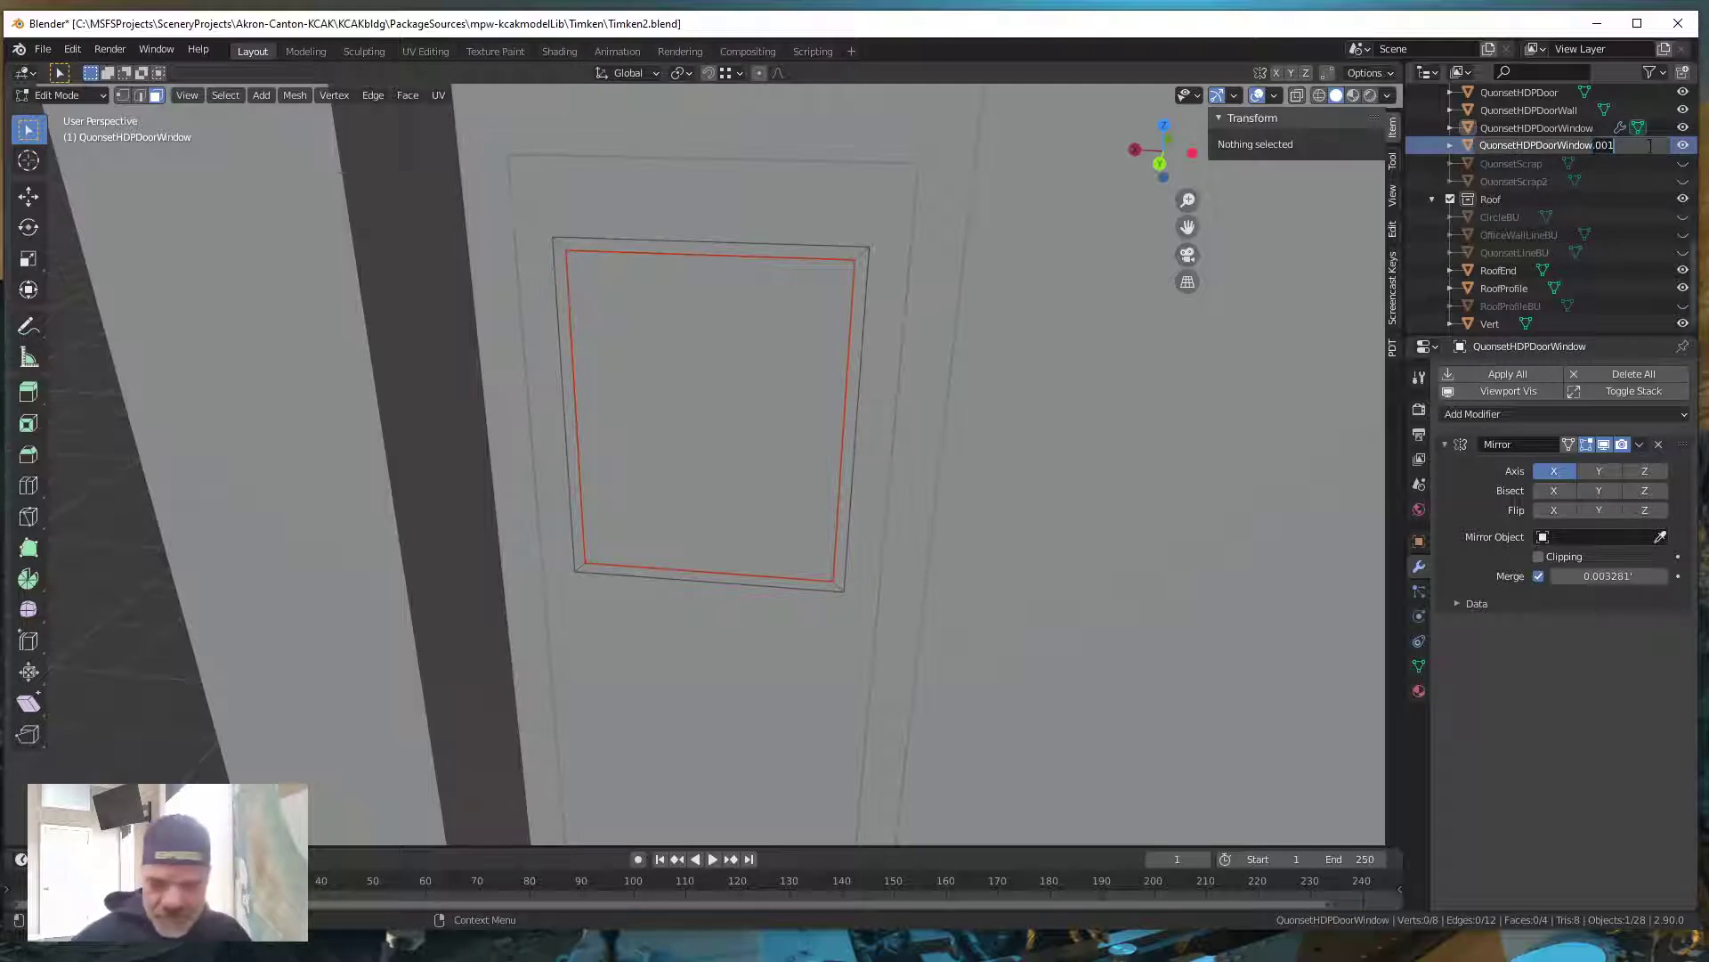
type("Gl")
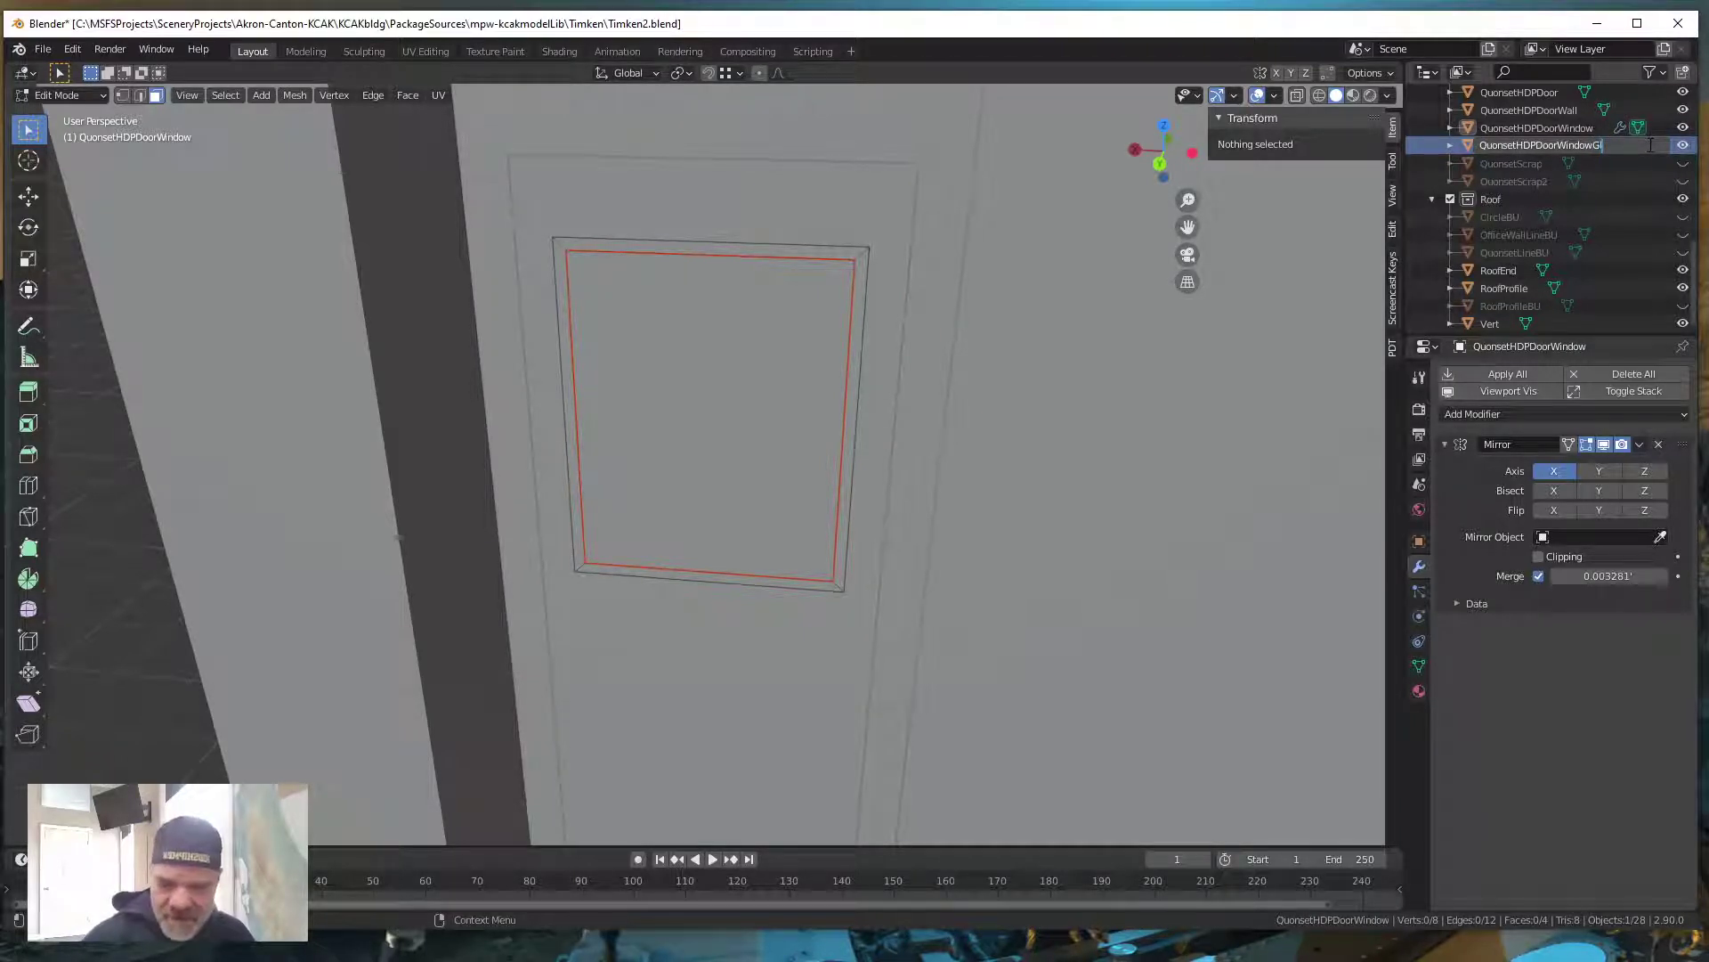
type("ass")
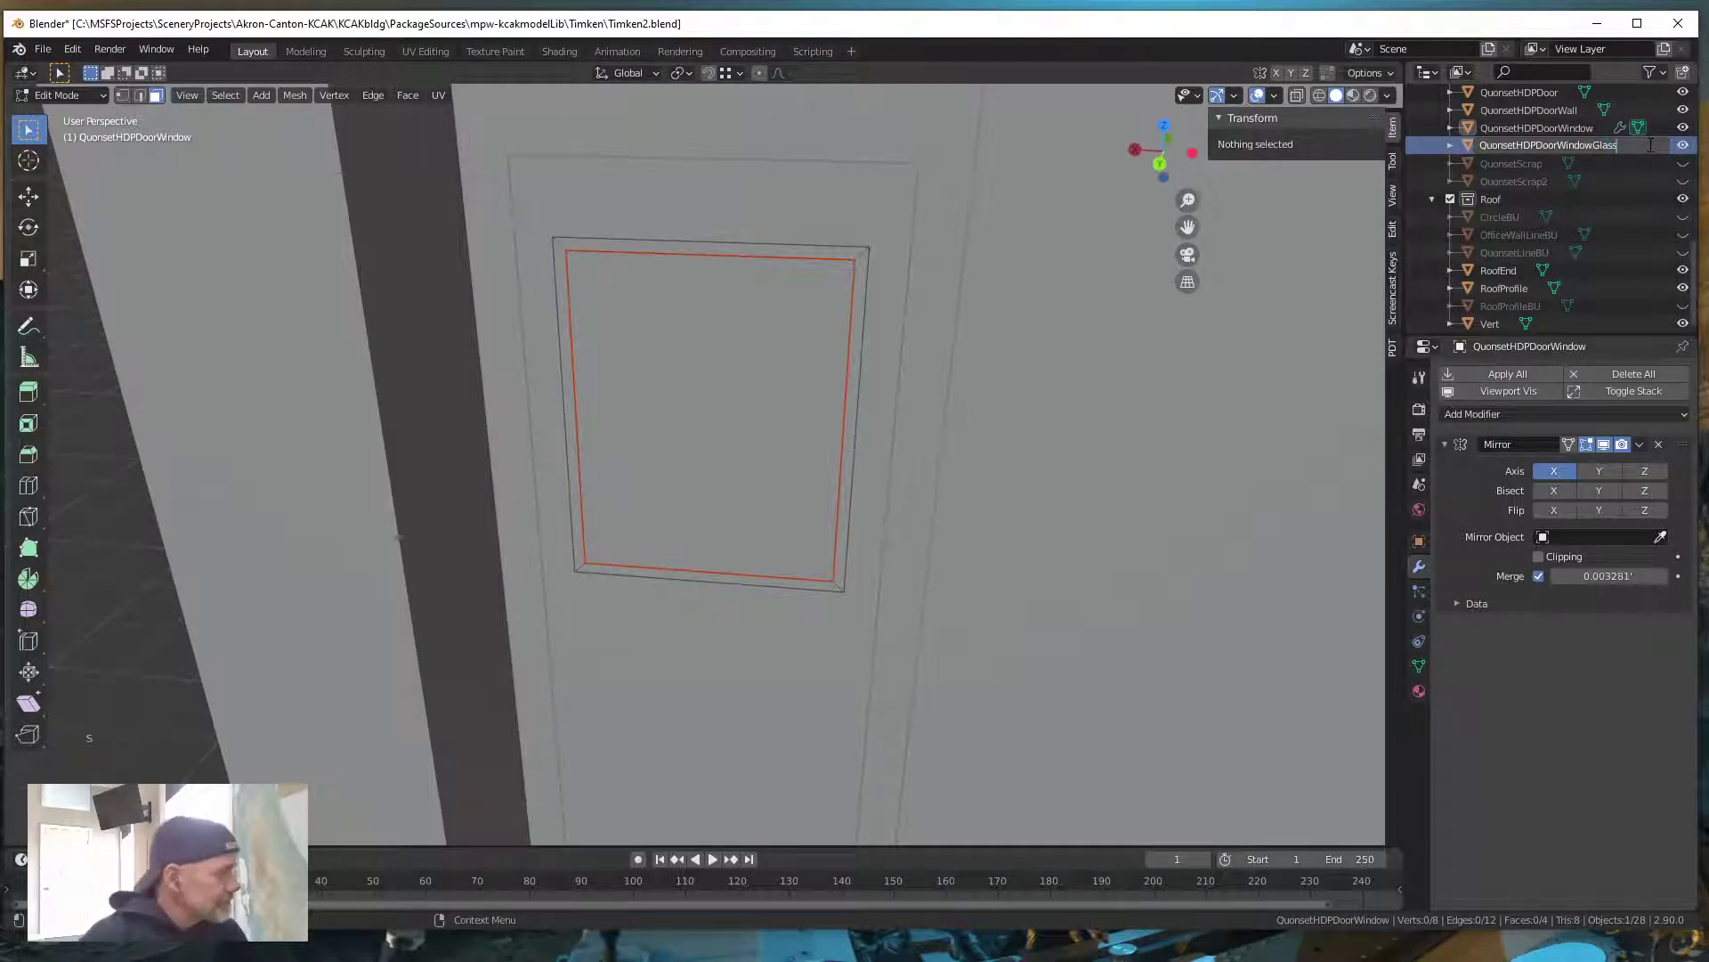
key("Return")
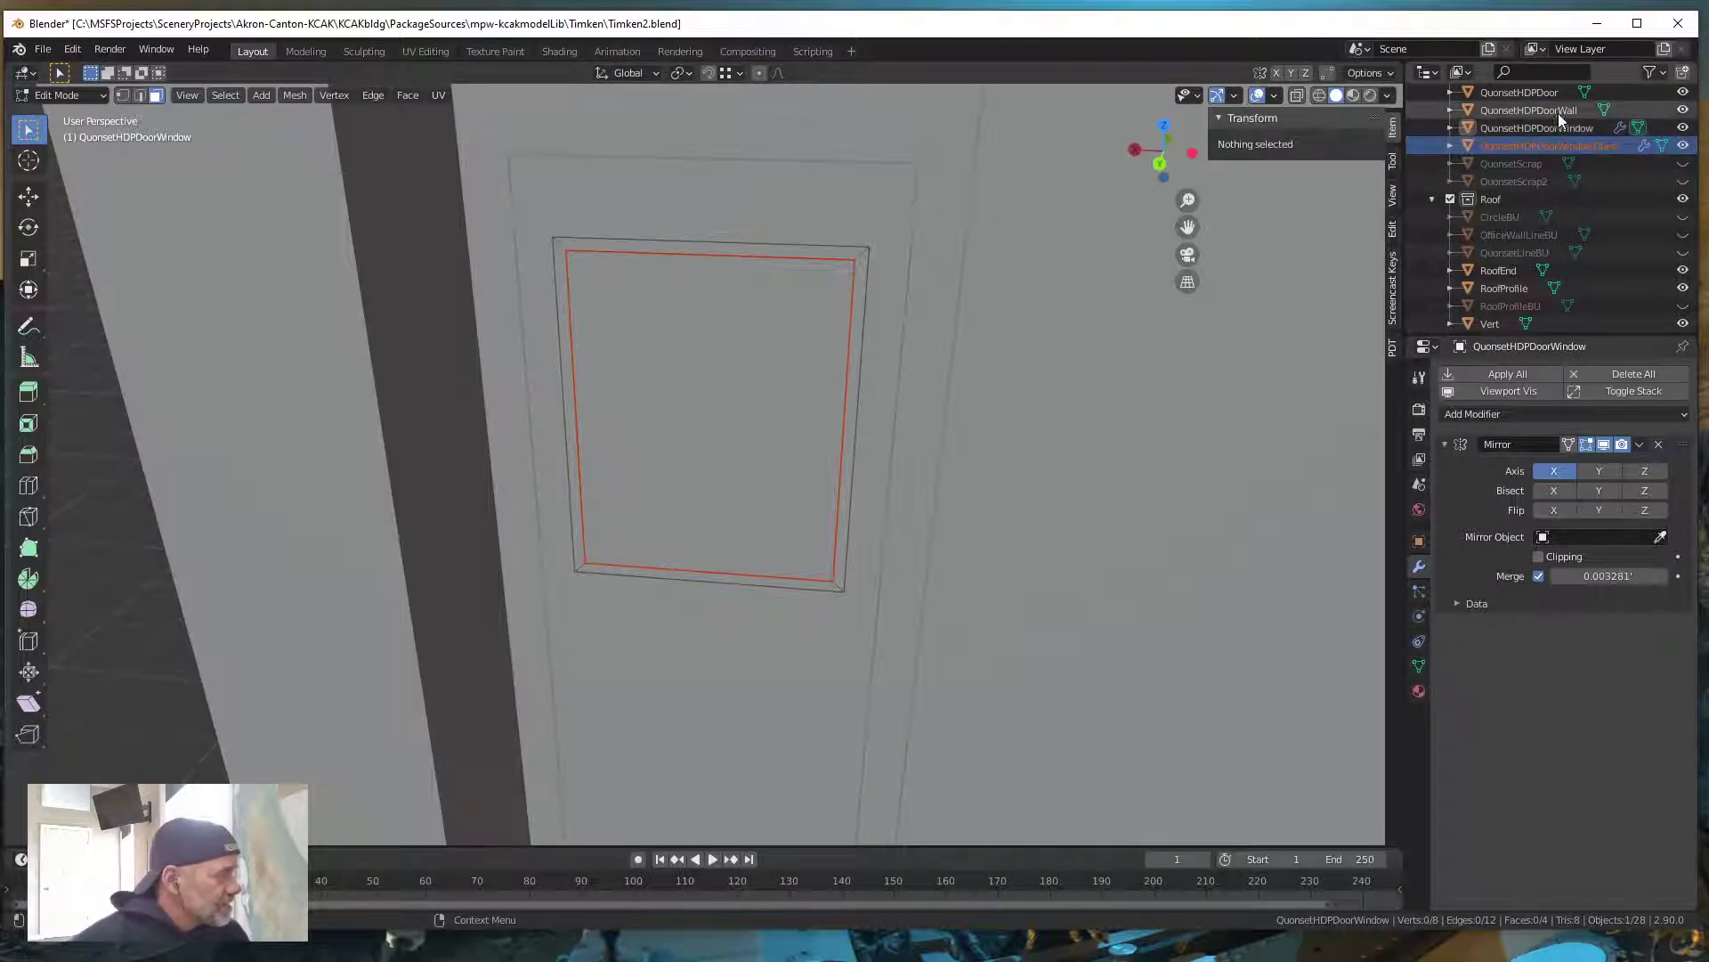
Rename the remaining QuonsetHDPDoorWindow object to QuonsetHDPDoorWindowFrame
left_click(1542, 91)
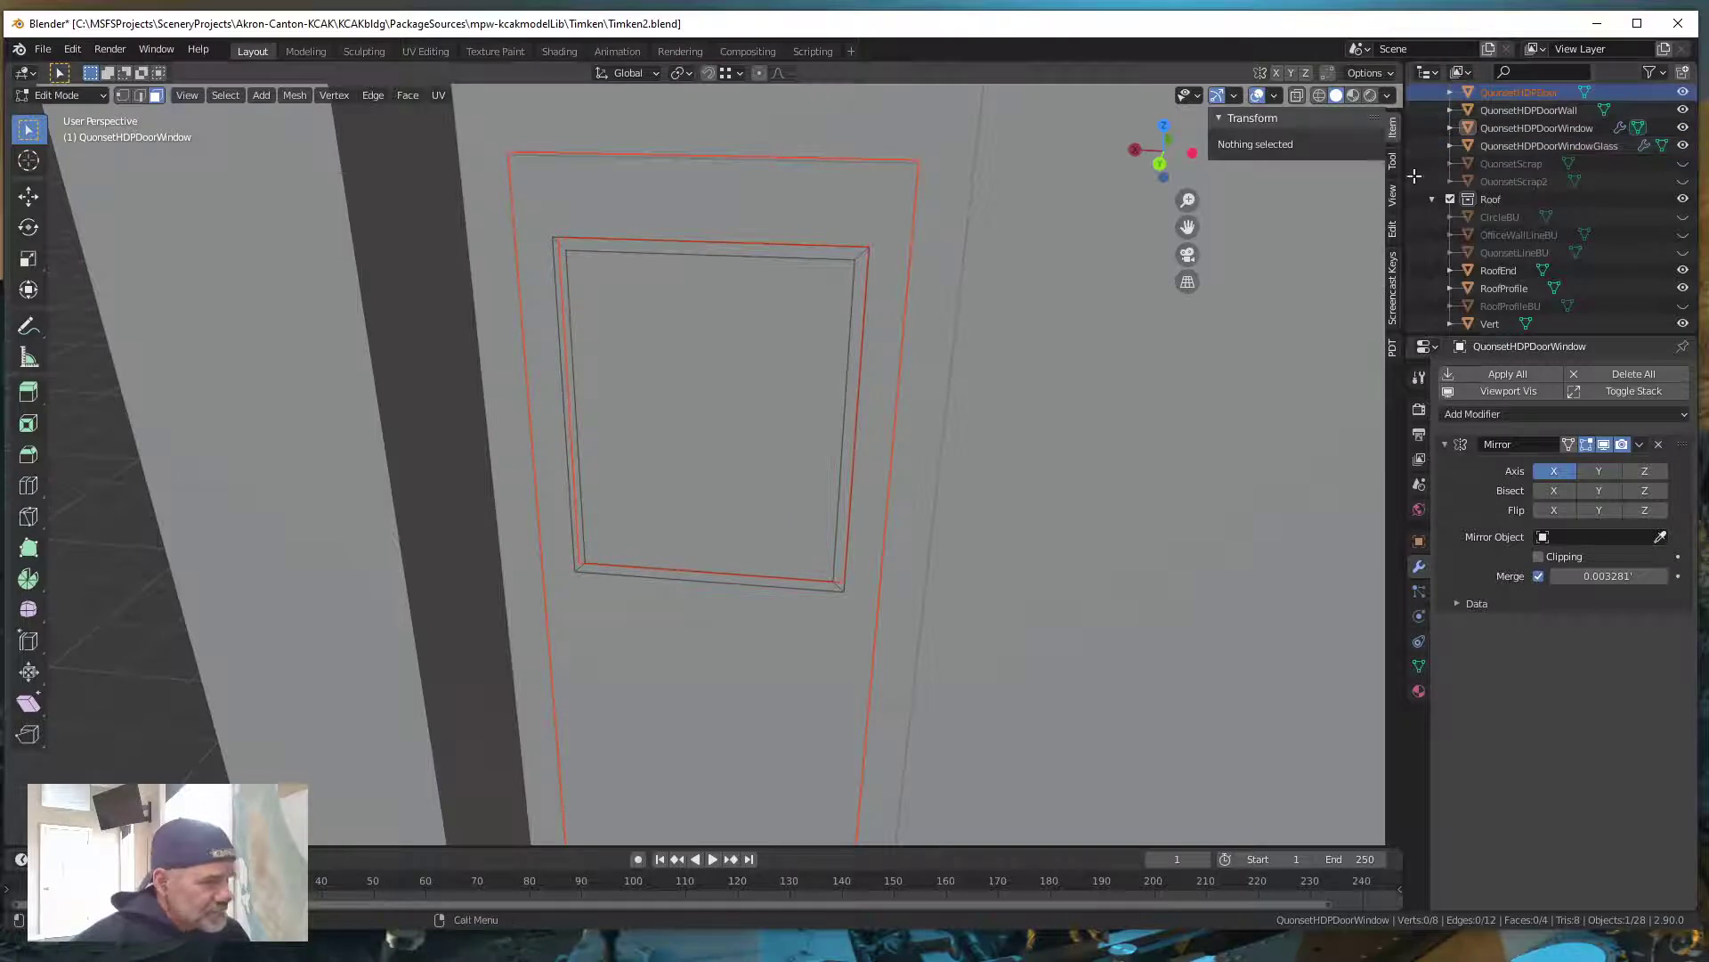
left_click(1558, 127)
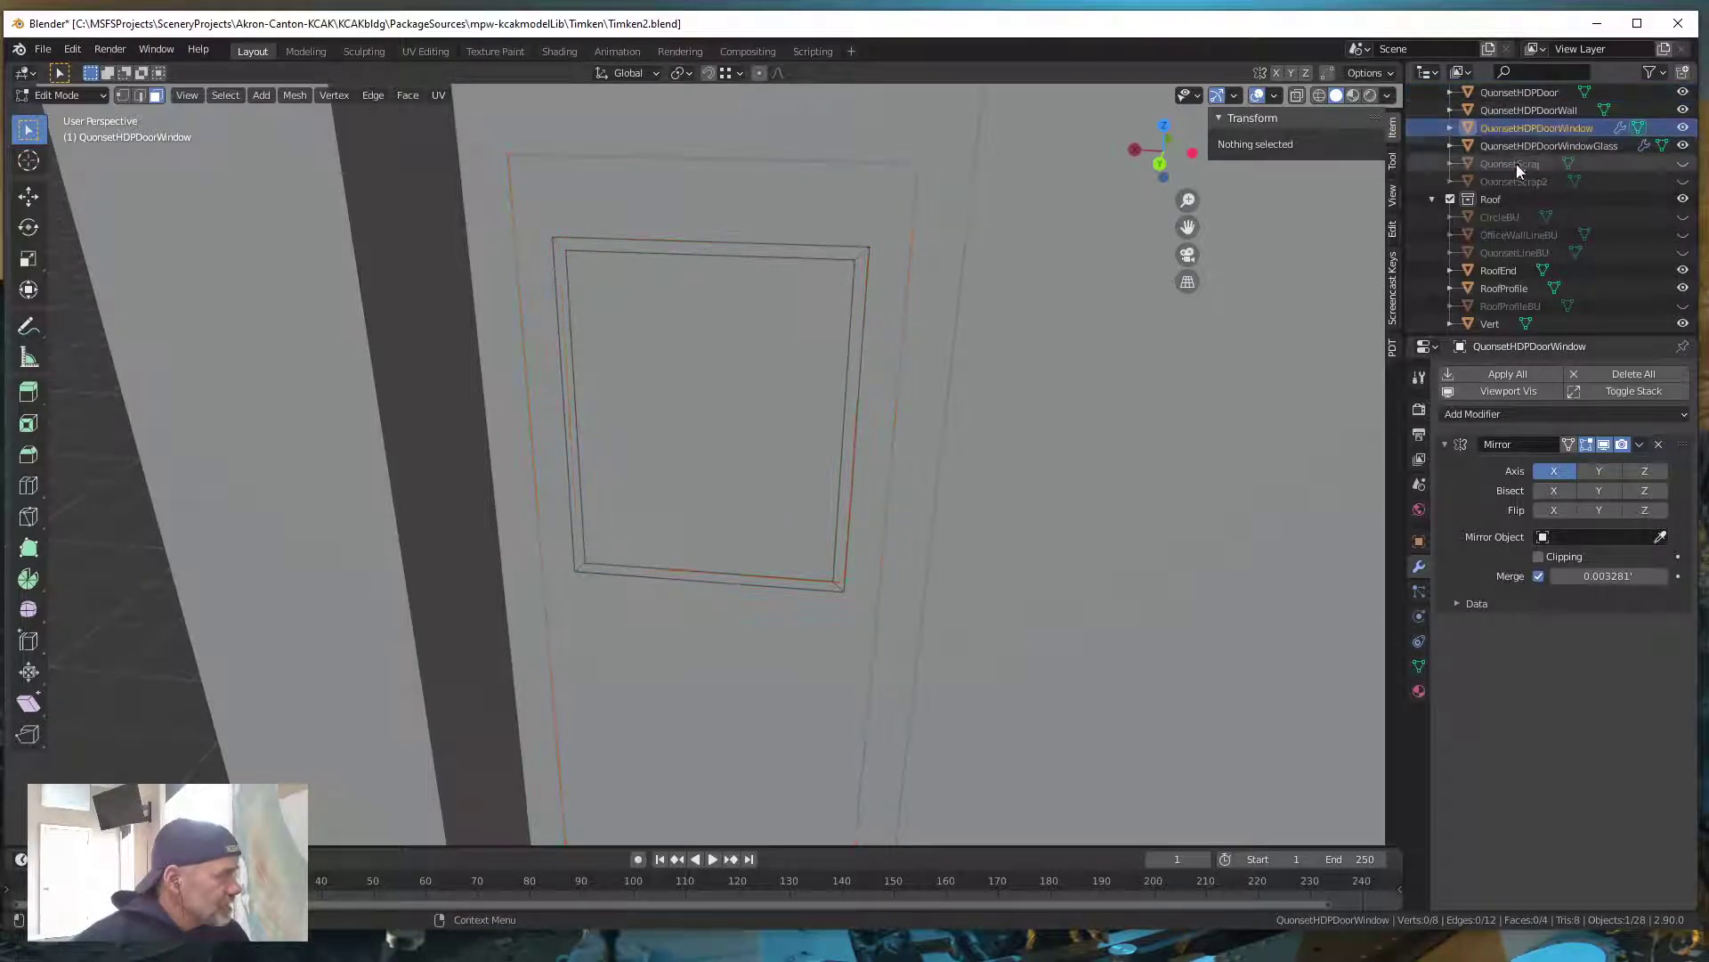
double_click(1572, 126)
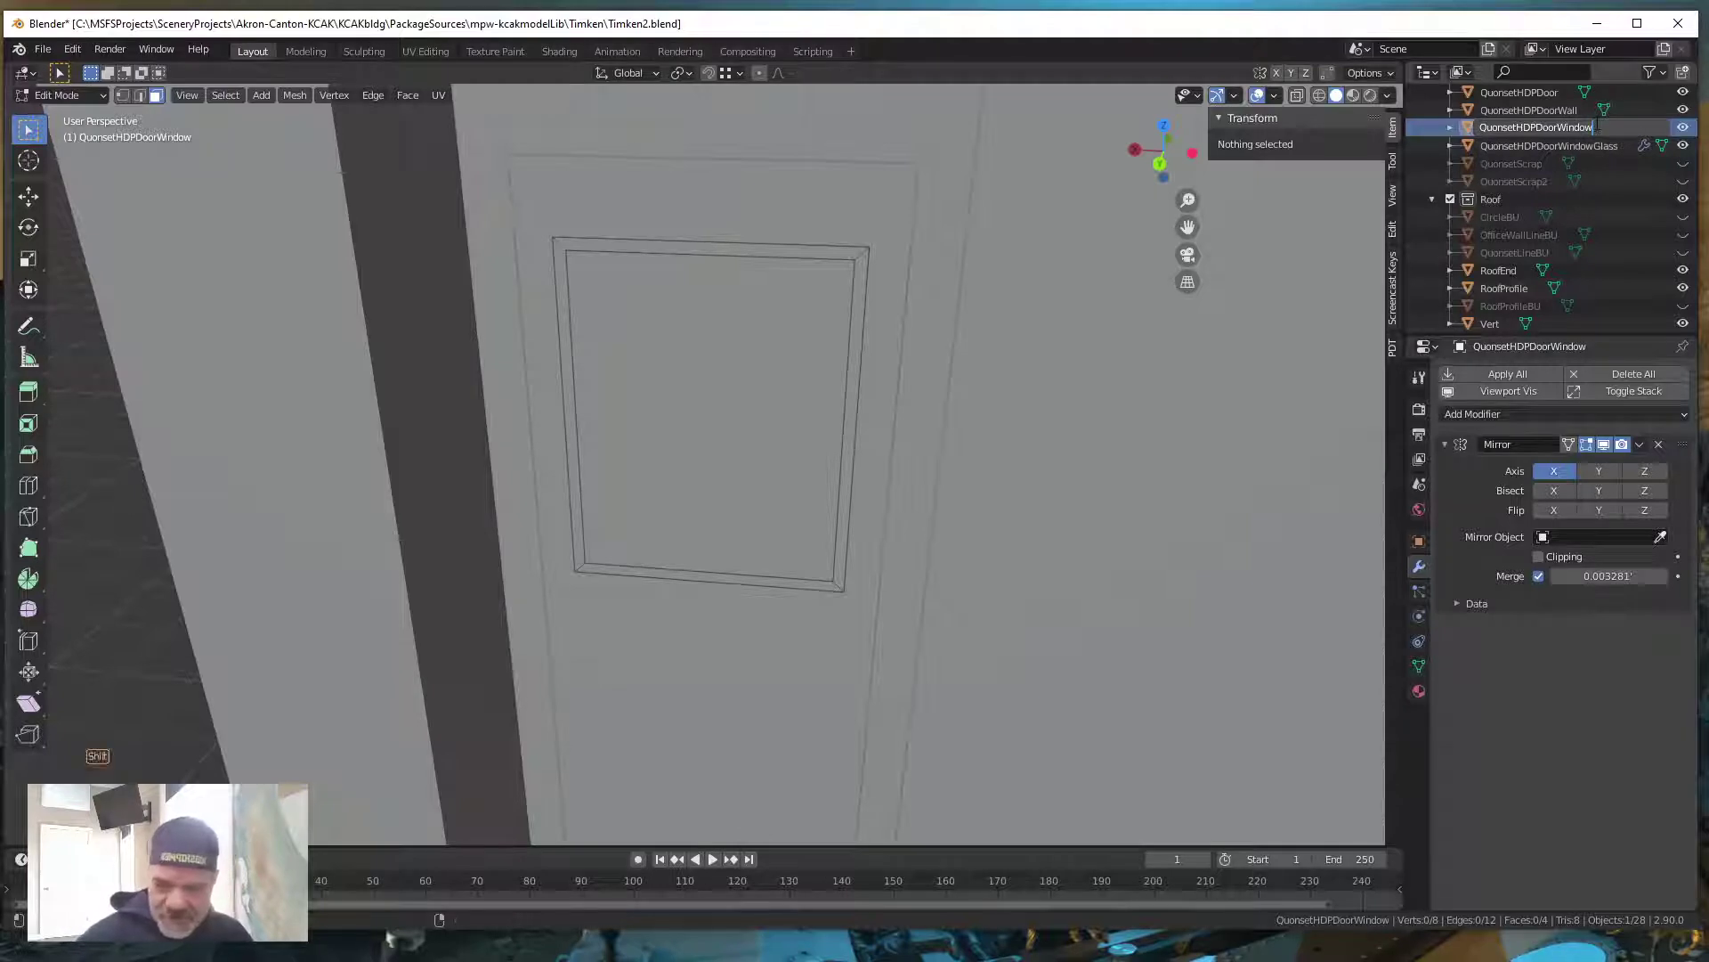
type("Frame")
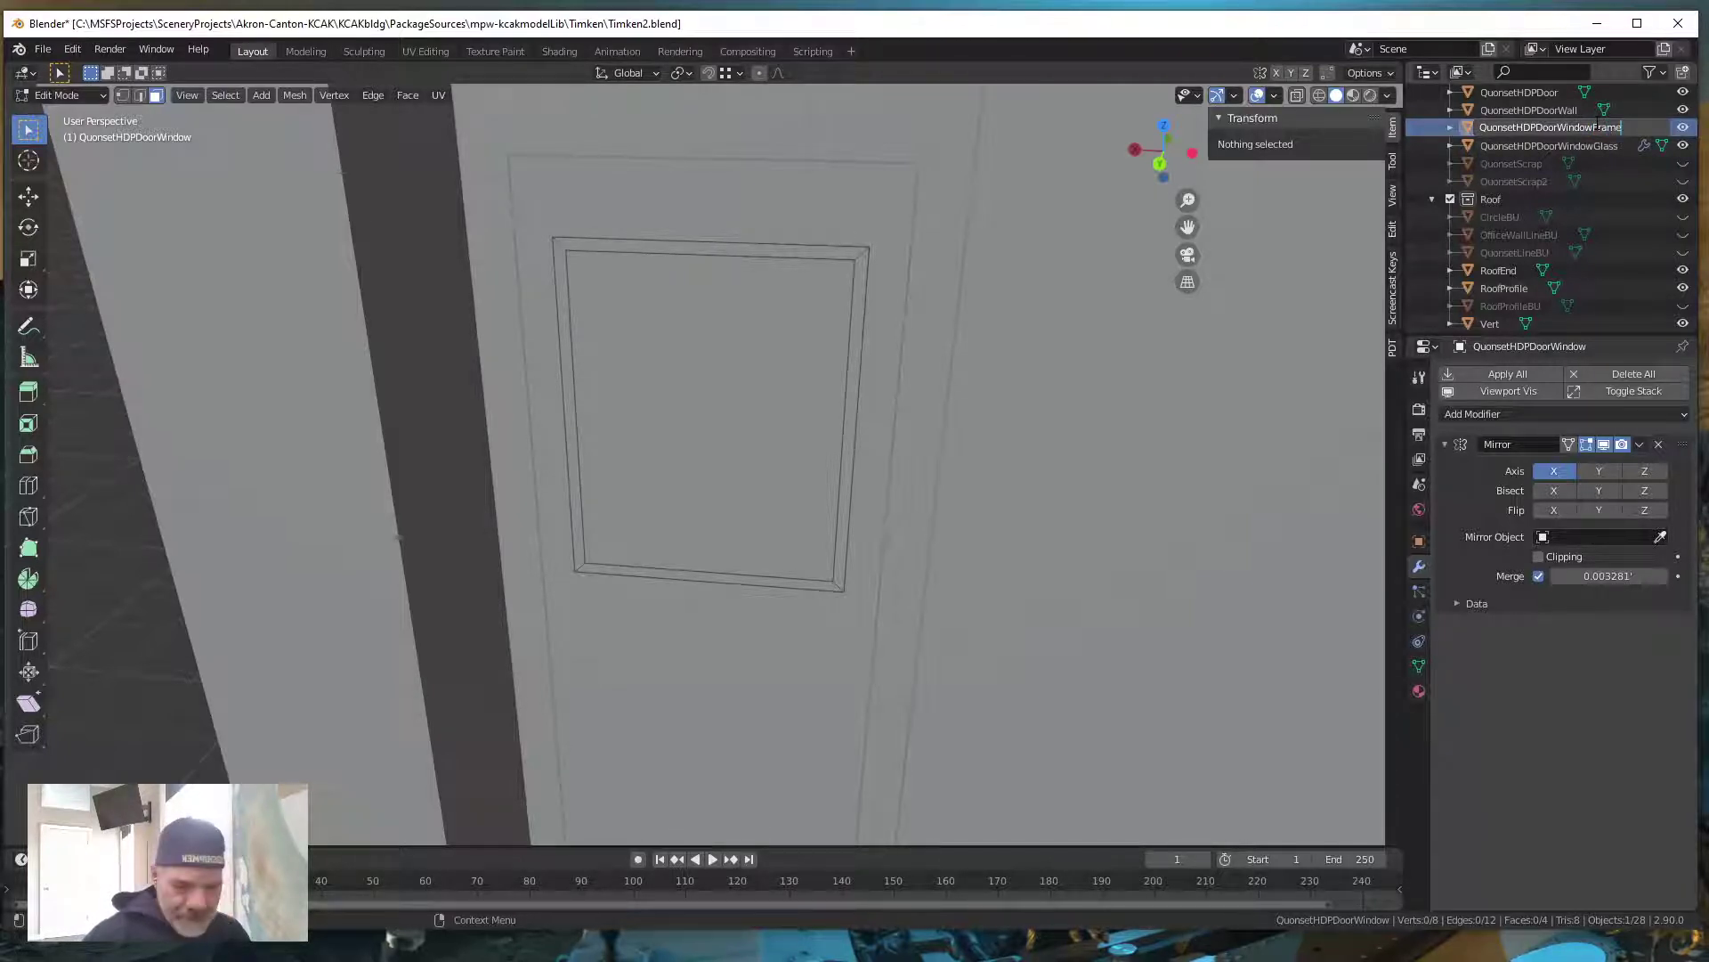
key("Return")
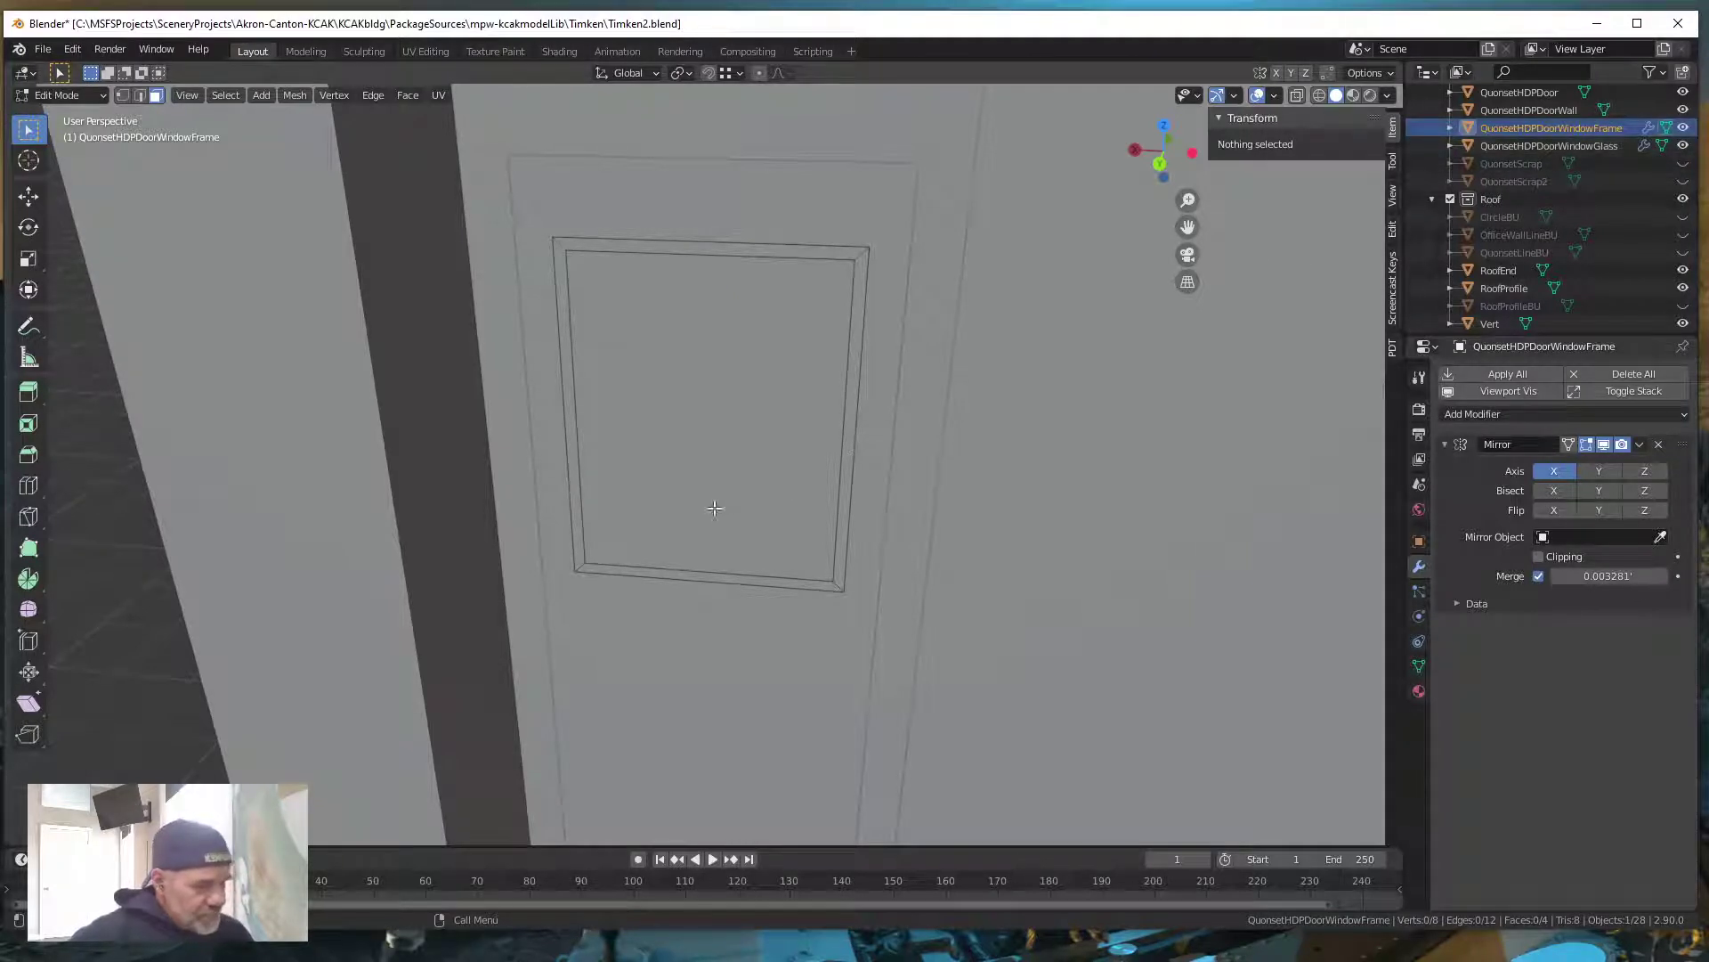
Select the bottom face of the door window frame and hide the QuonsetHDPDoorWindowGlass object
left_click(712, 579)
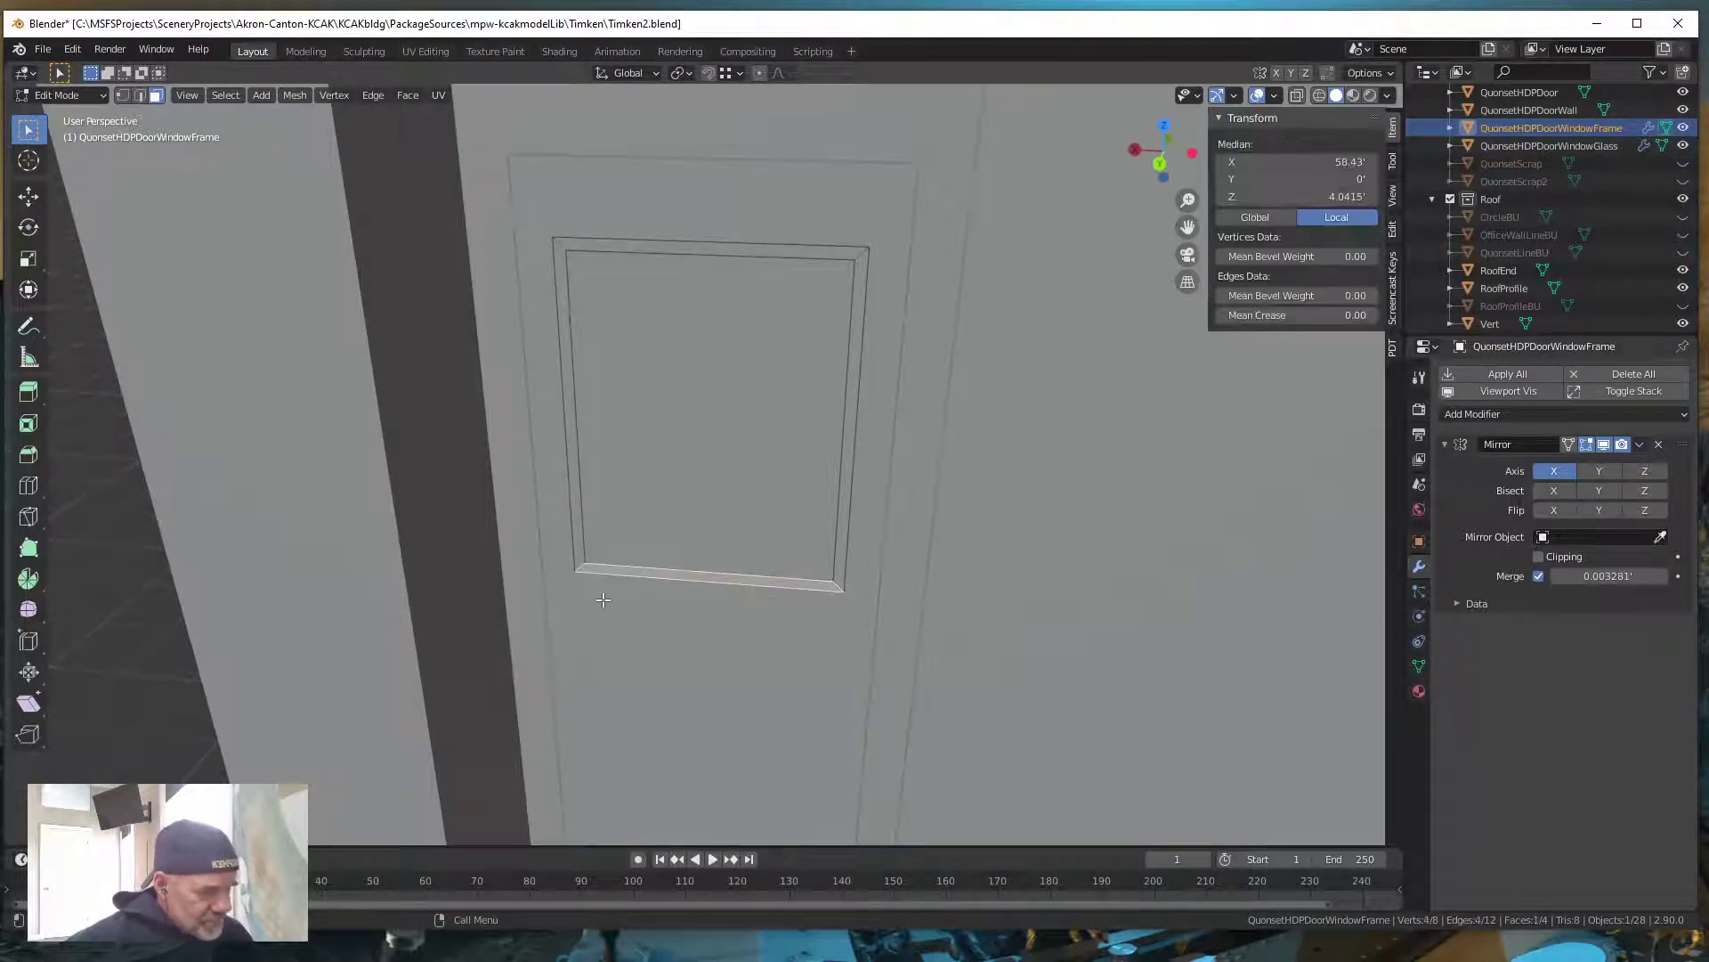
scroll(738, 456, "up", 5, "ctrl")
scroll(739, 456, "up", 4, "ctrl")
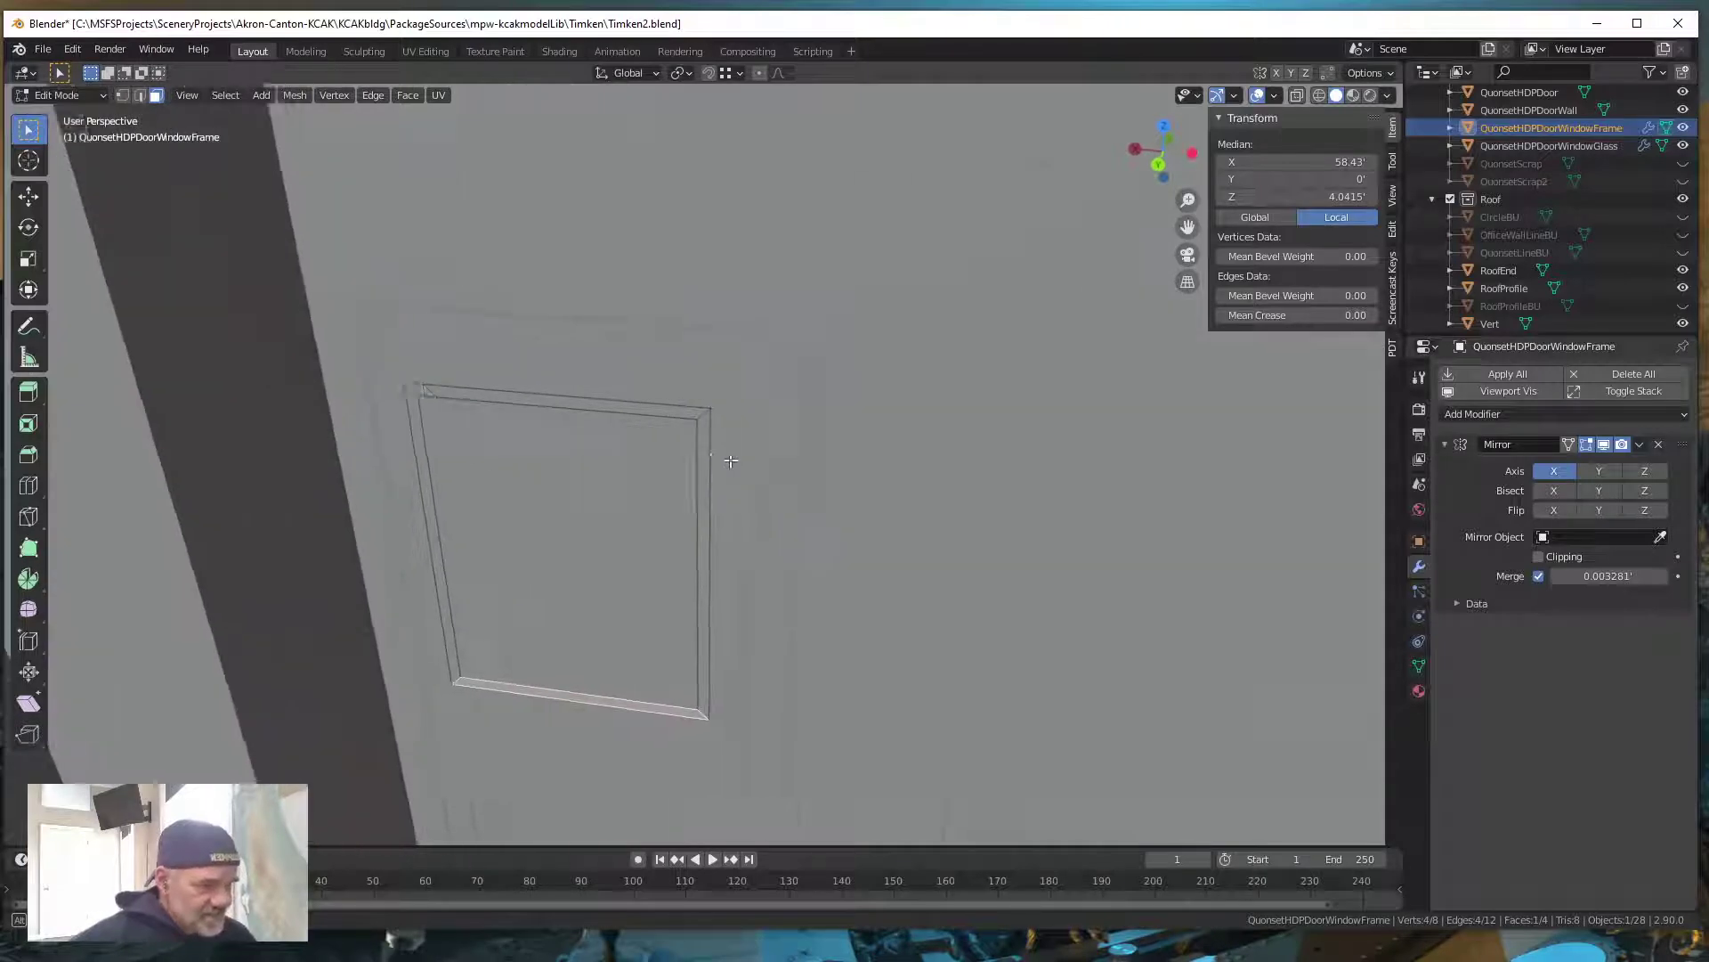
scroll(734, 454, "up", 2, "ctrl")
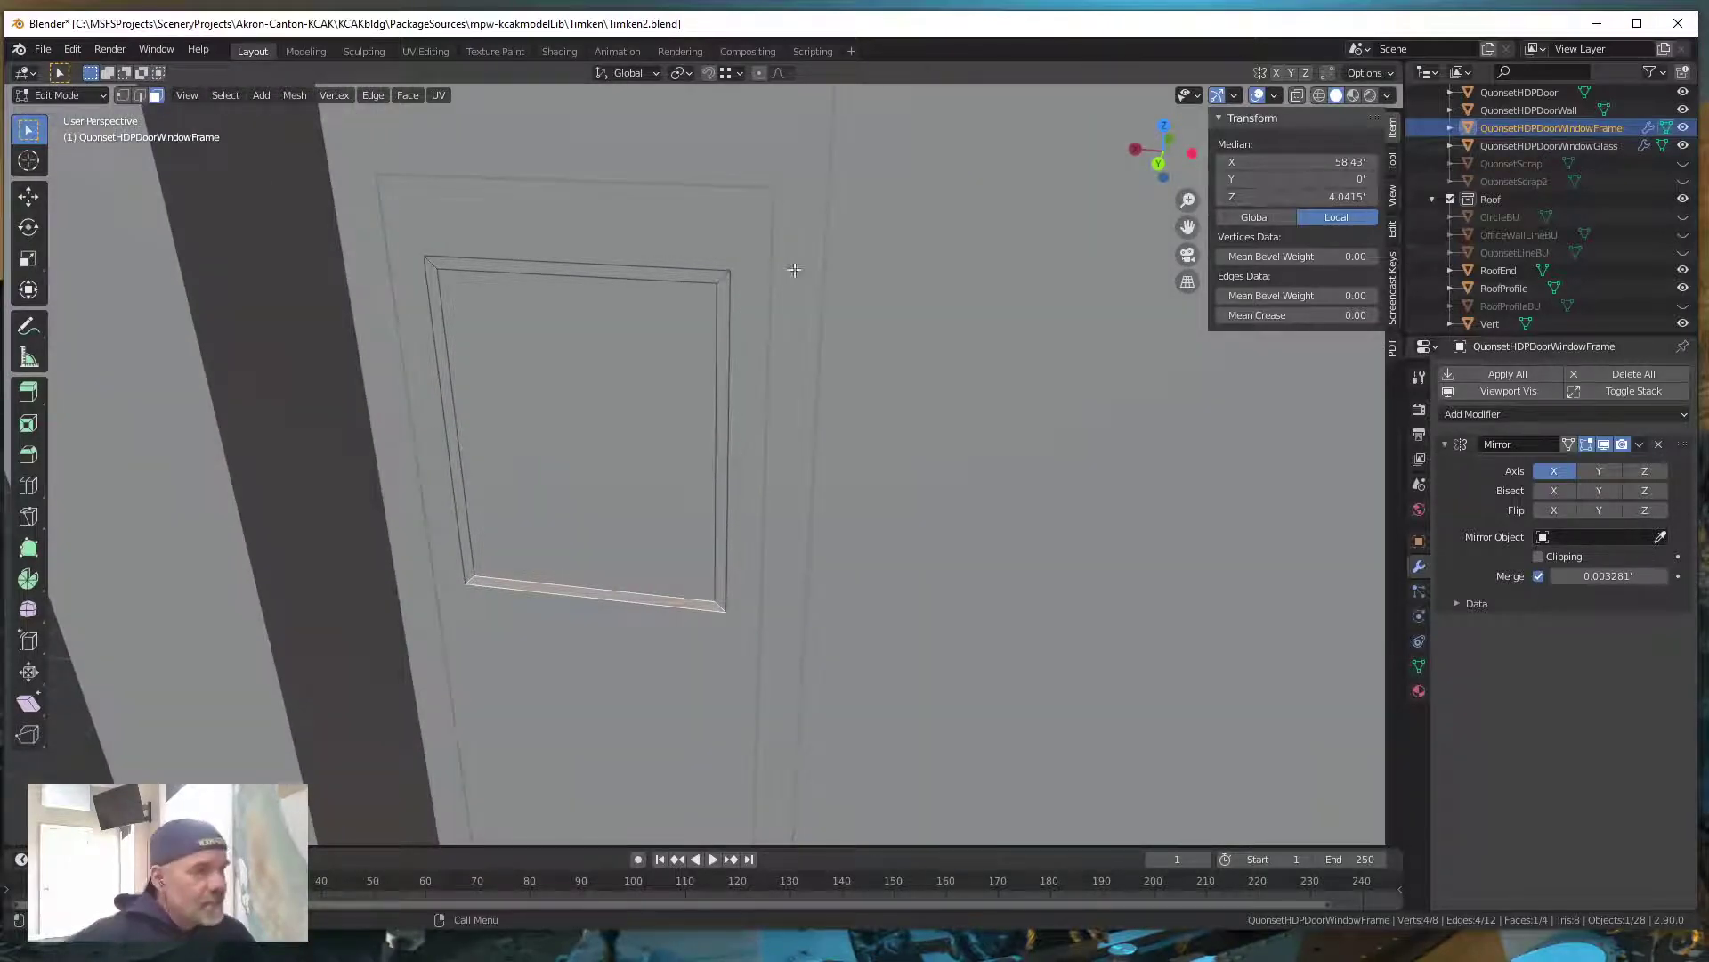
left_click(1682, 146)
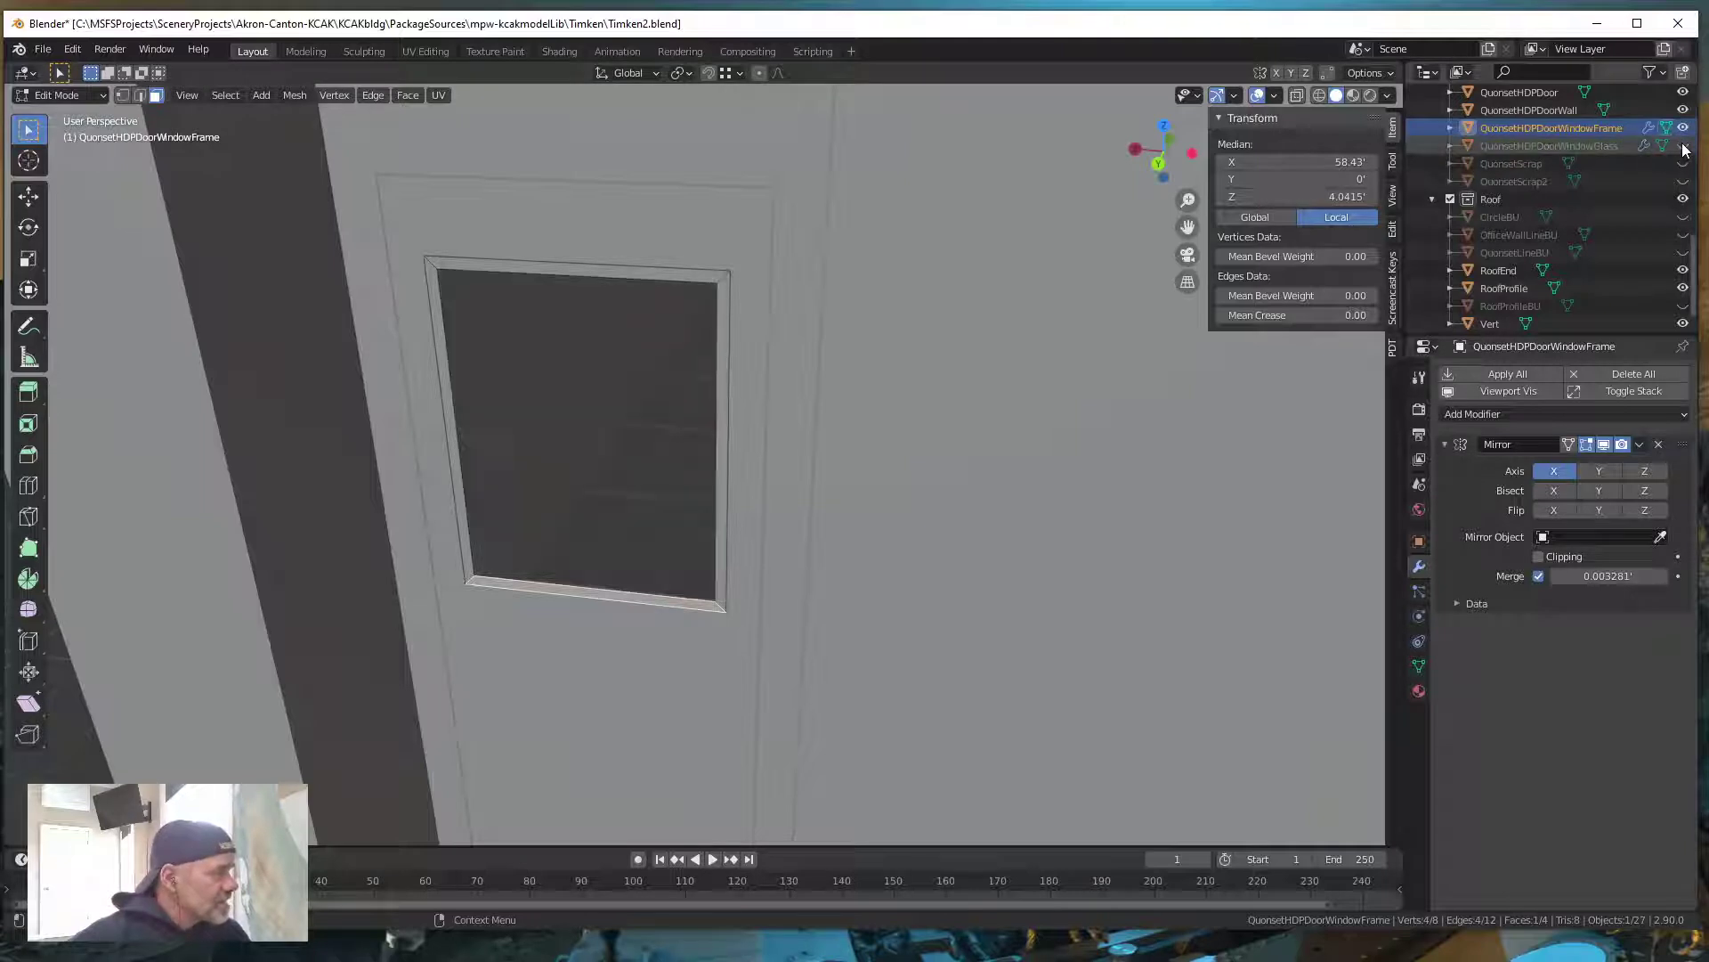
scroll(520, 565, "down", 1, "shift")
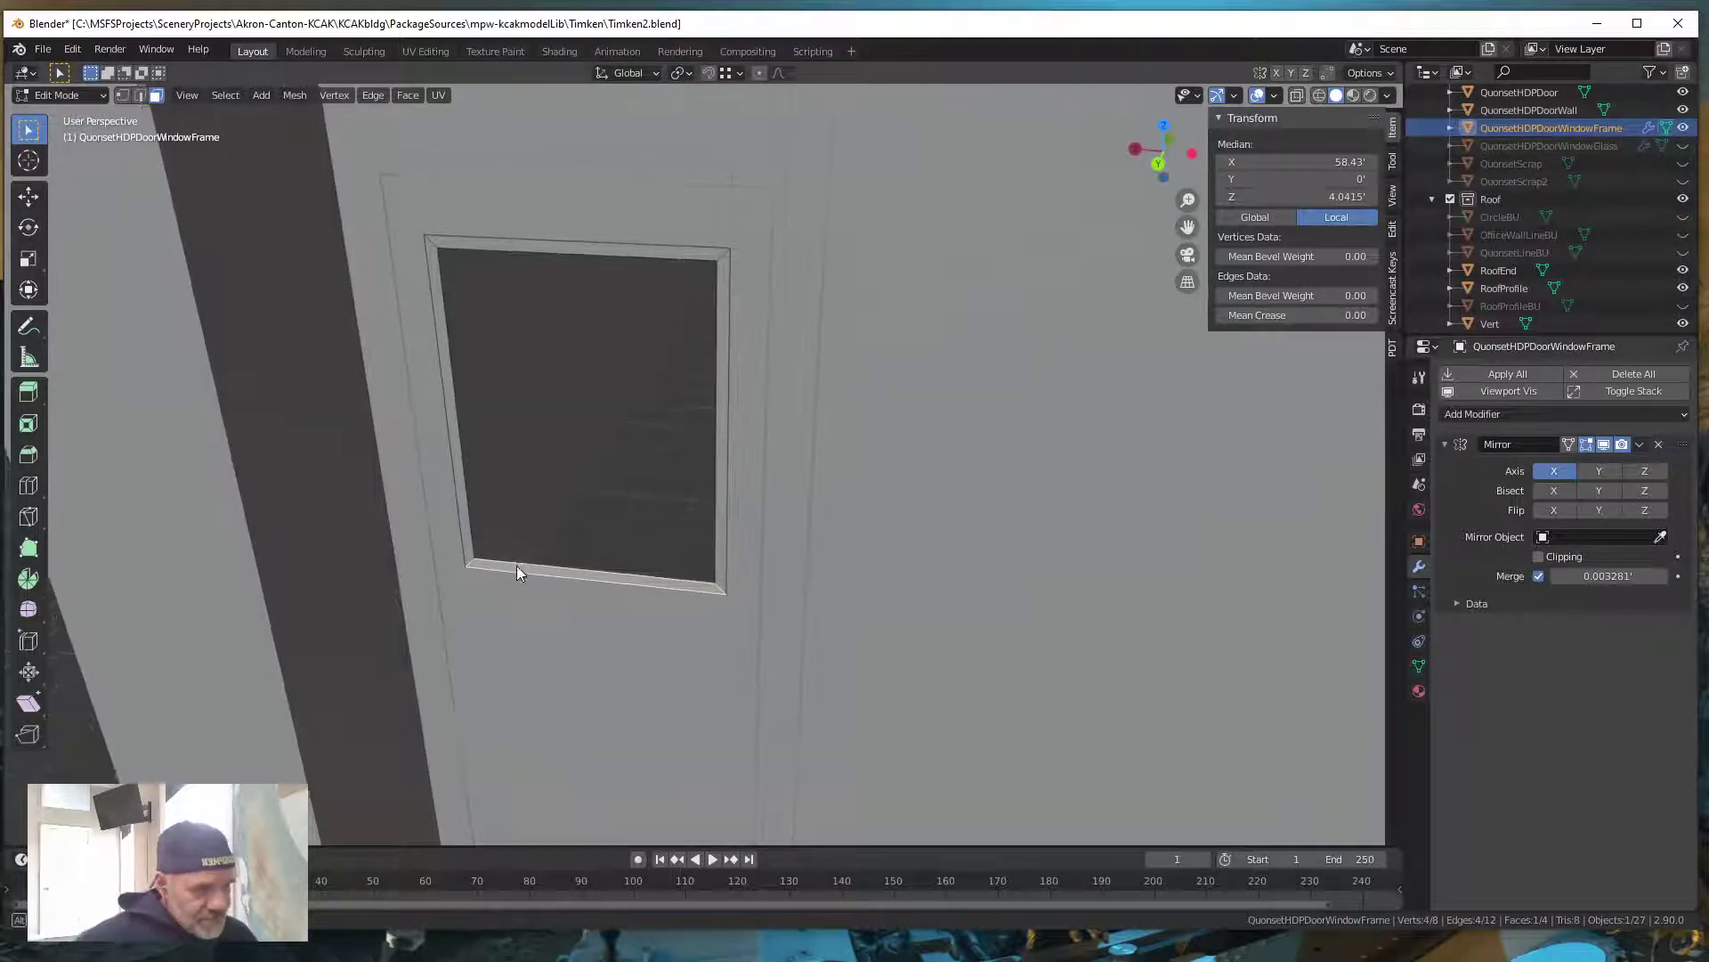
scroll(518, 567, "up", 1, "ctrl")
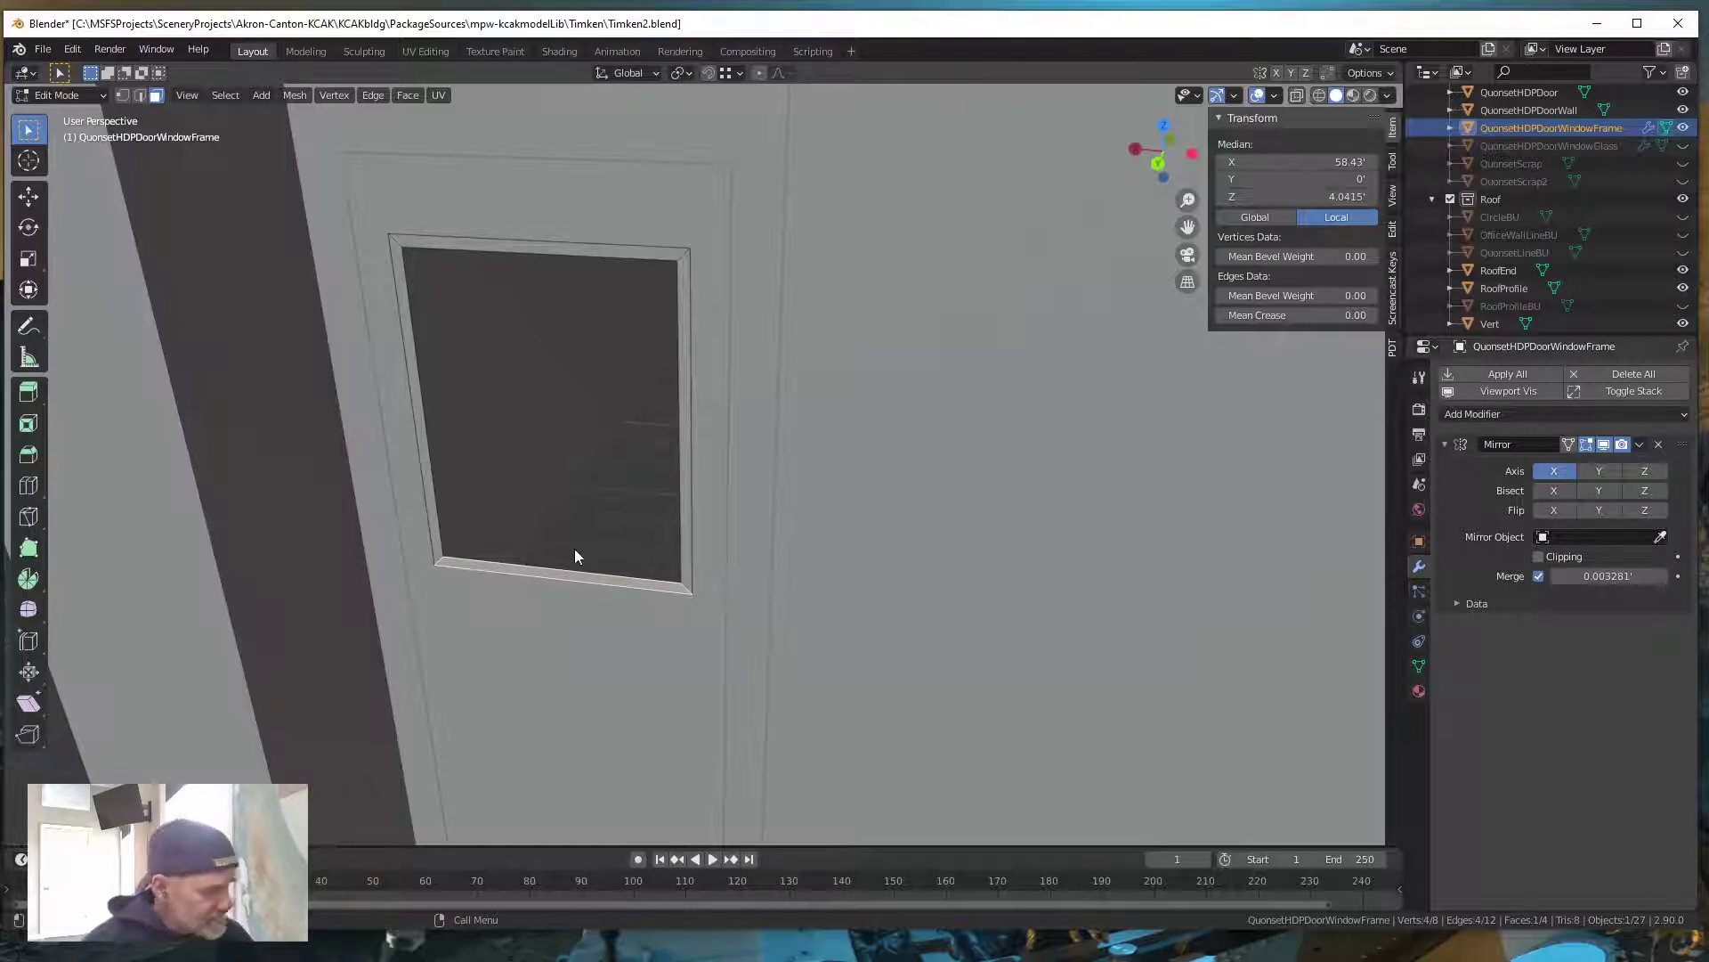
Add a Solidify modifier to the window frame and set its thickness to 0.08'
left_click(1516, 413)
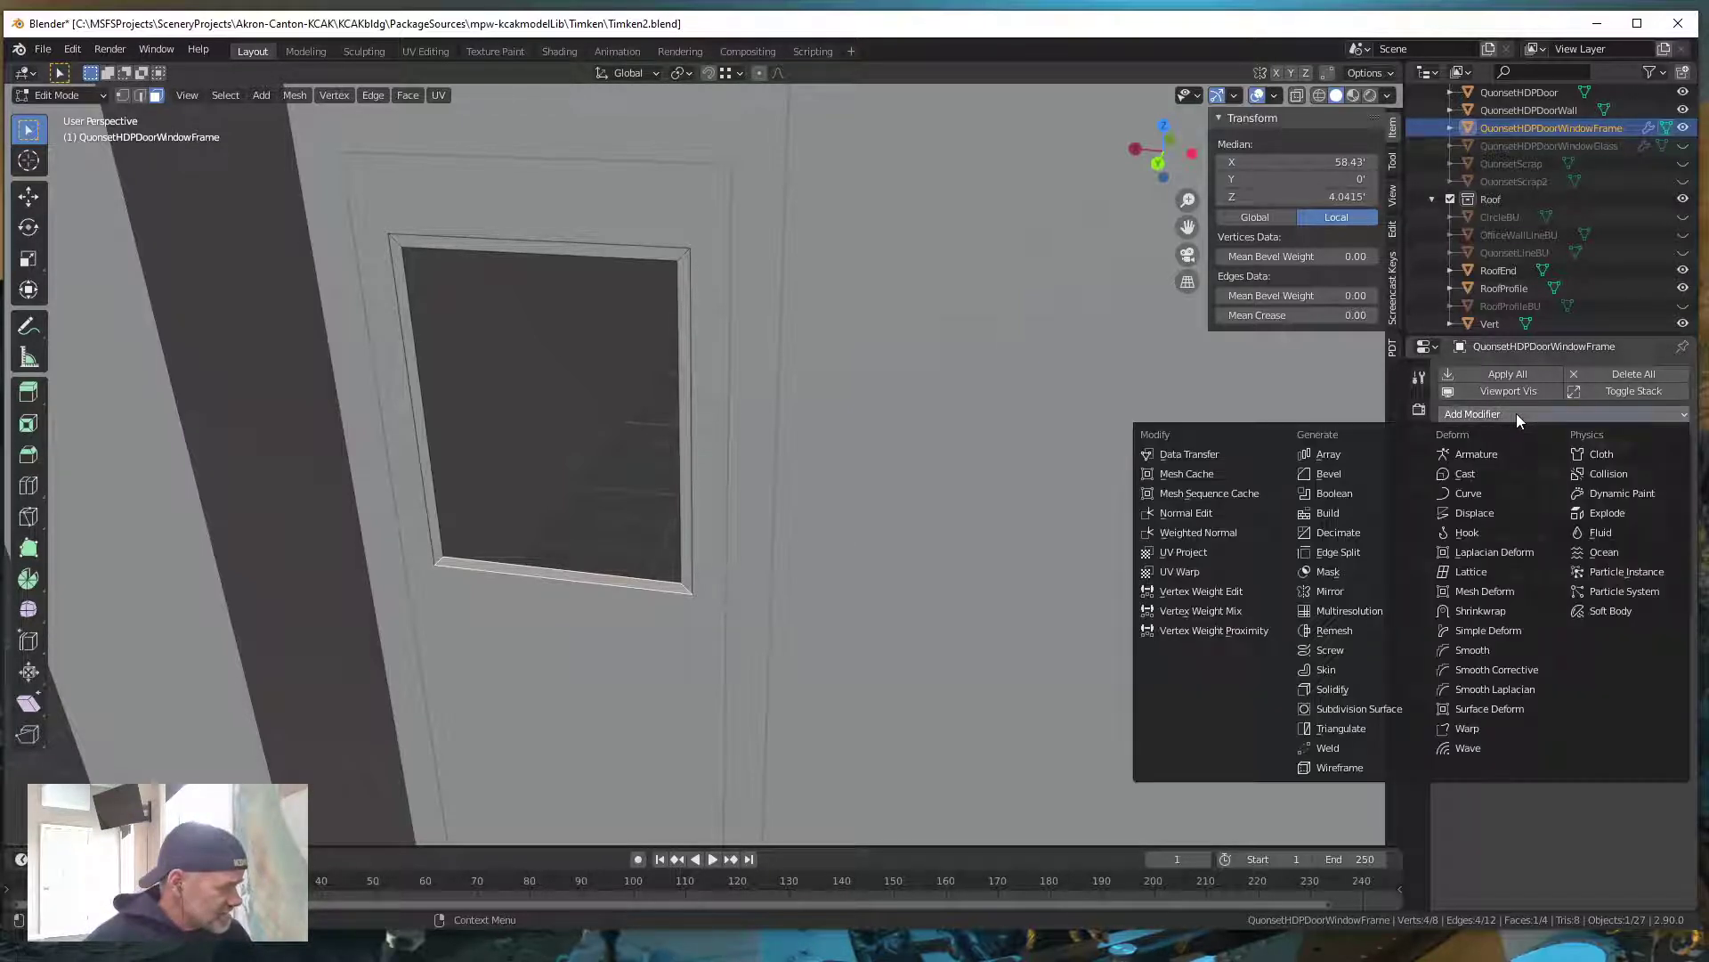
left_click(1340, 690)
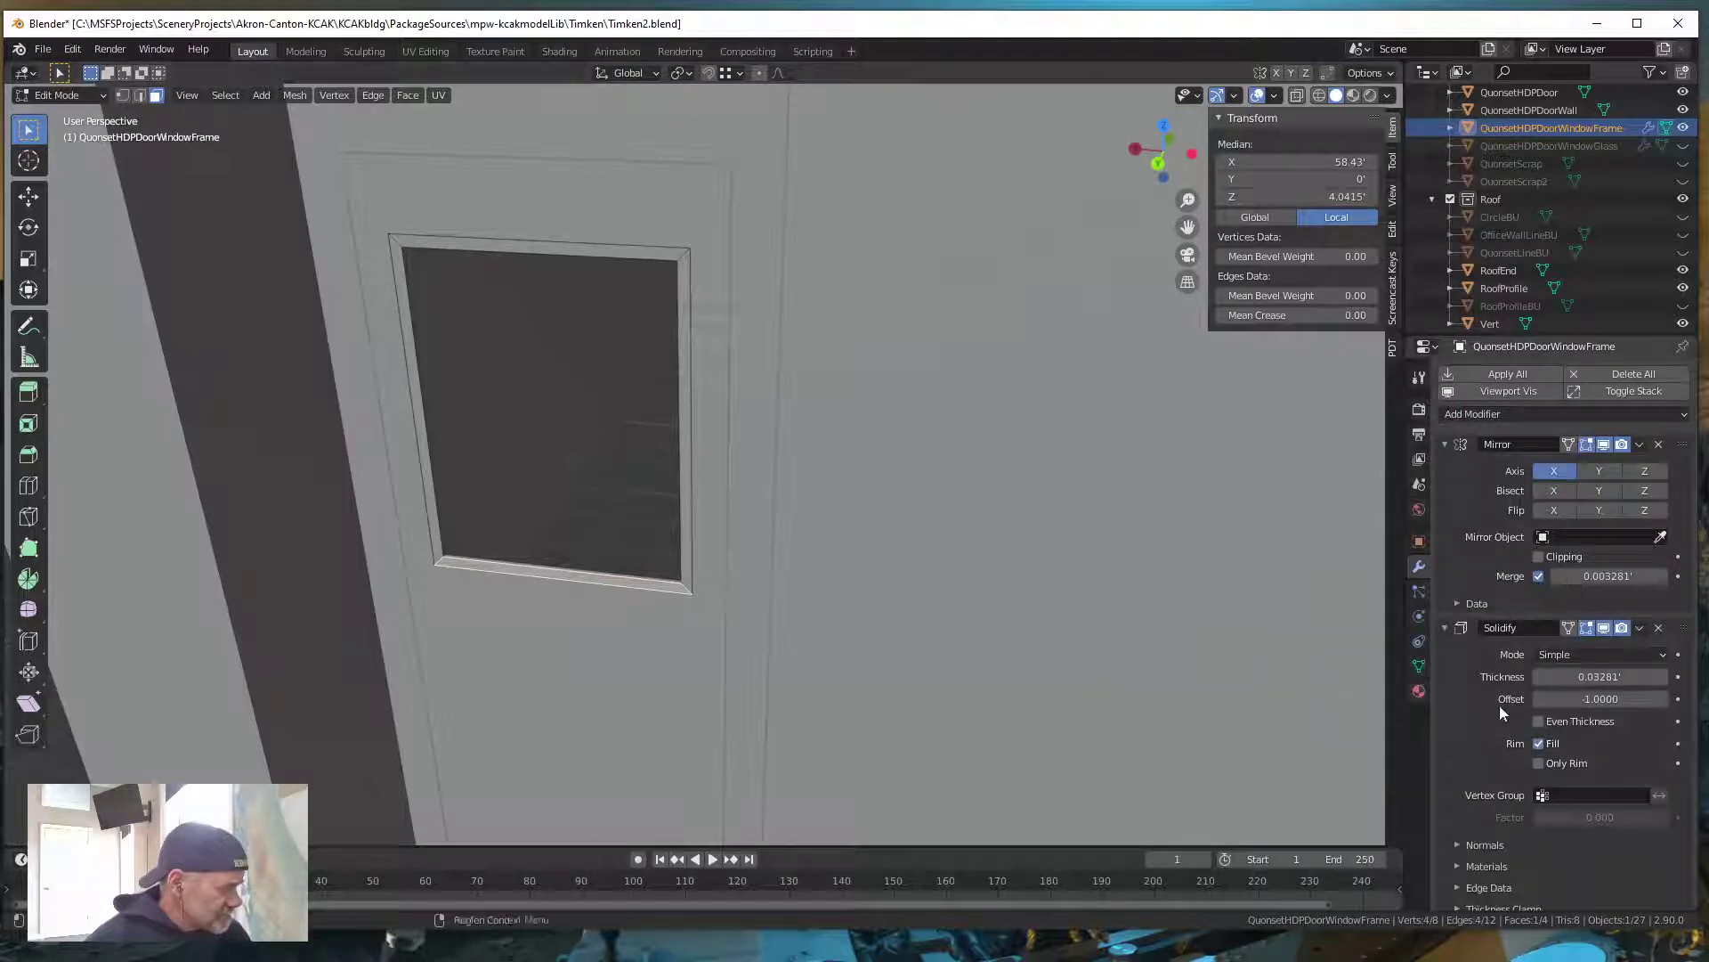
left_click(1598, 676)
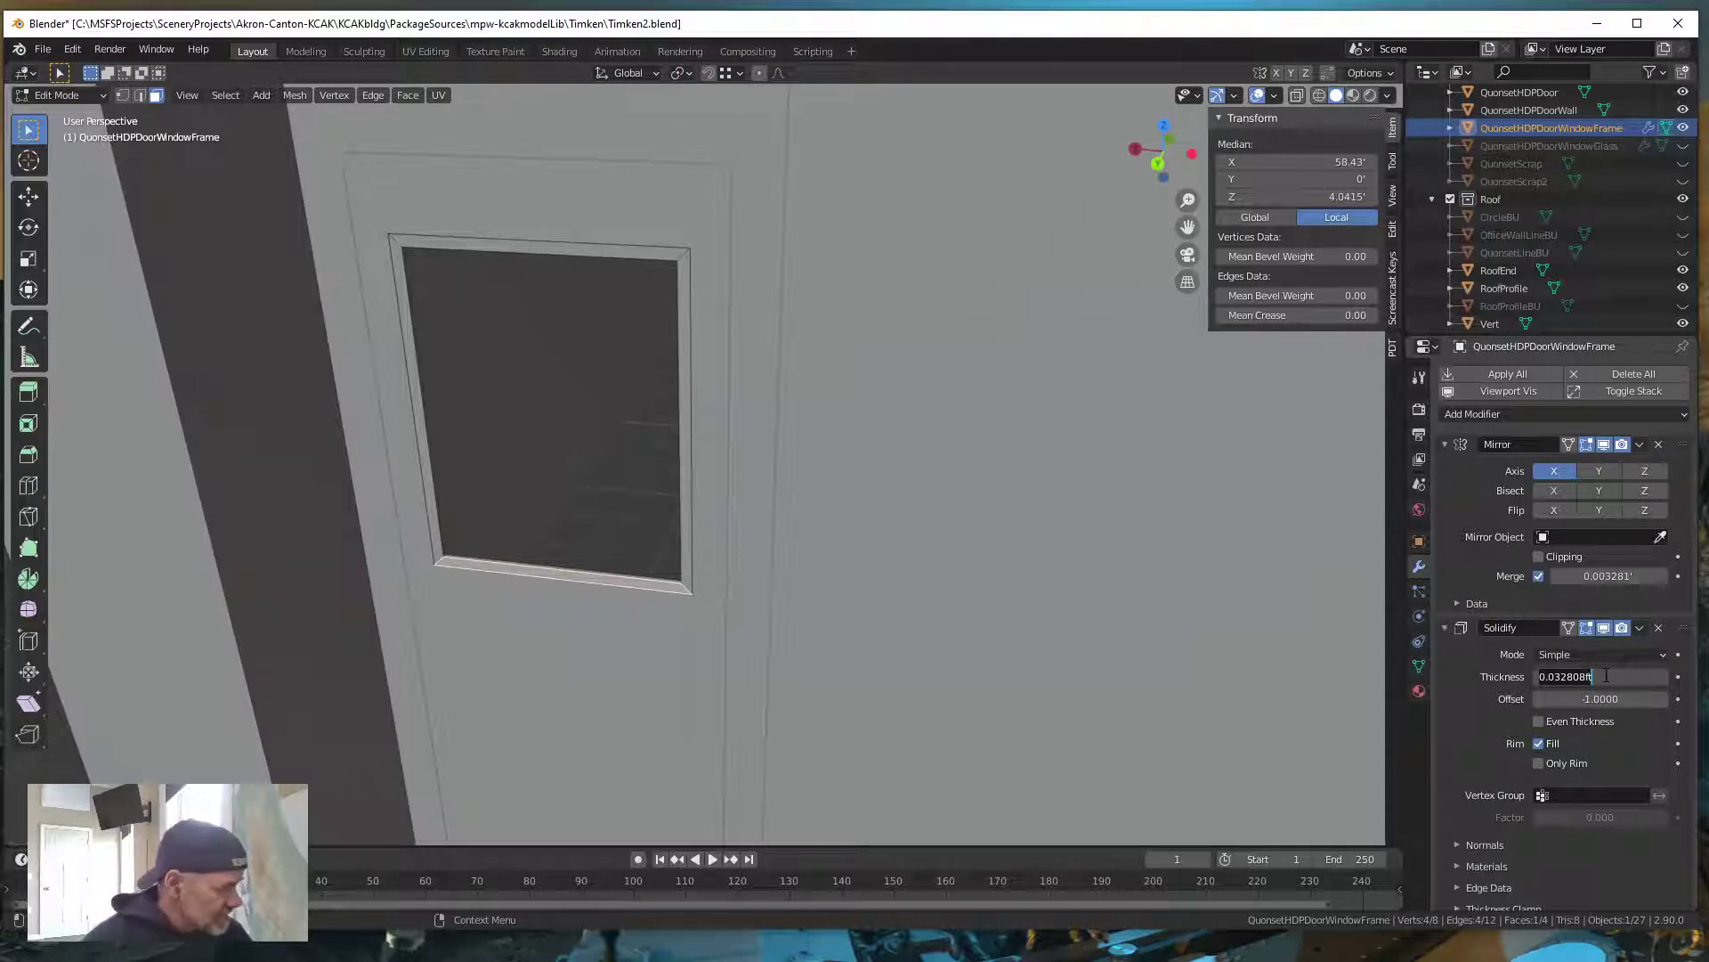
key("BackSpace")
type(".0")
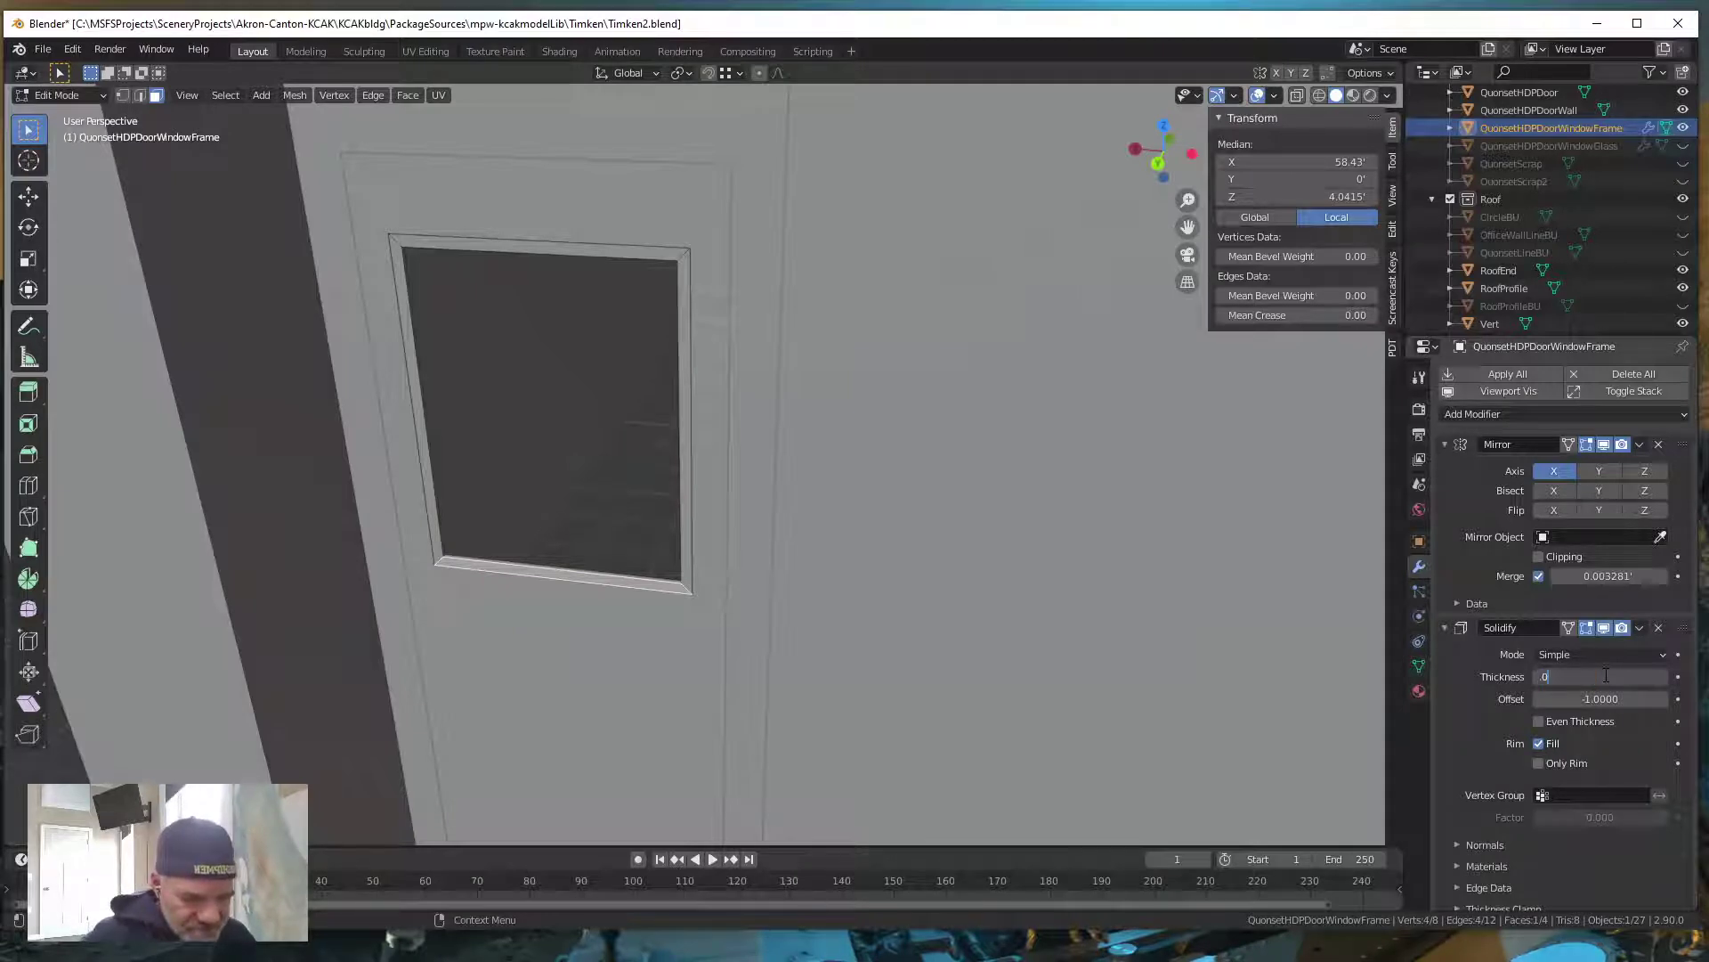
type("8")
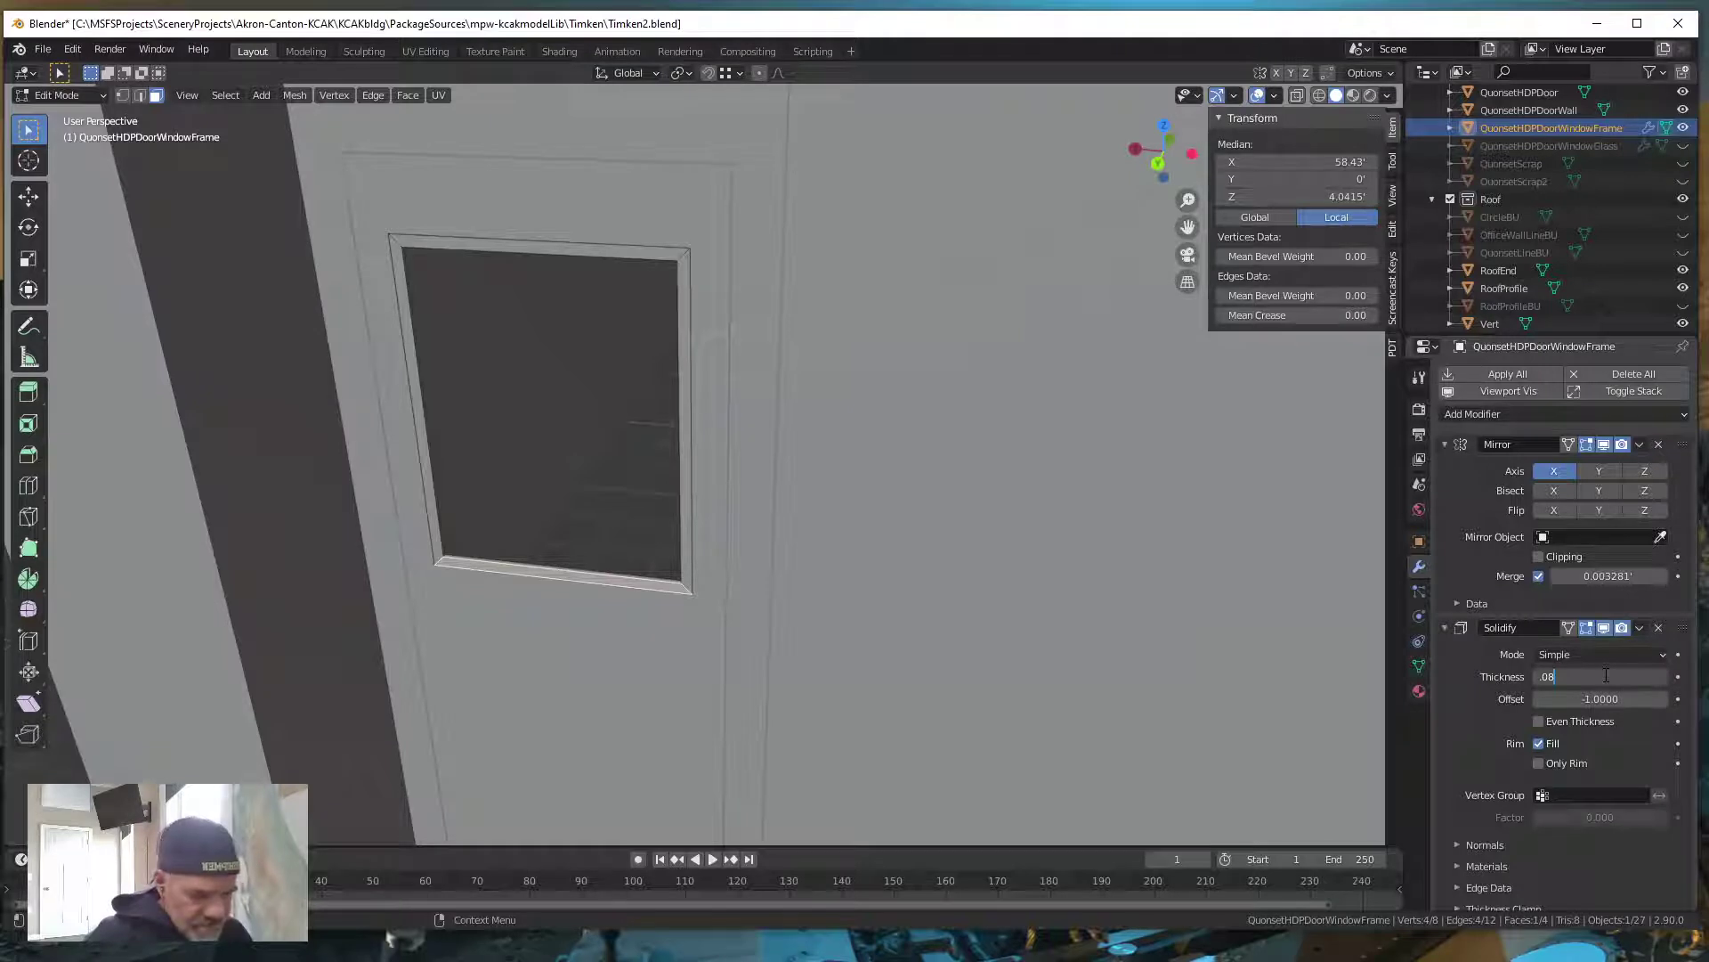
key("Return")
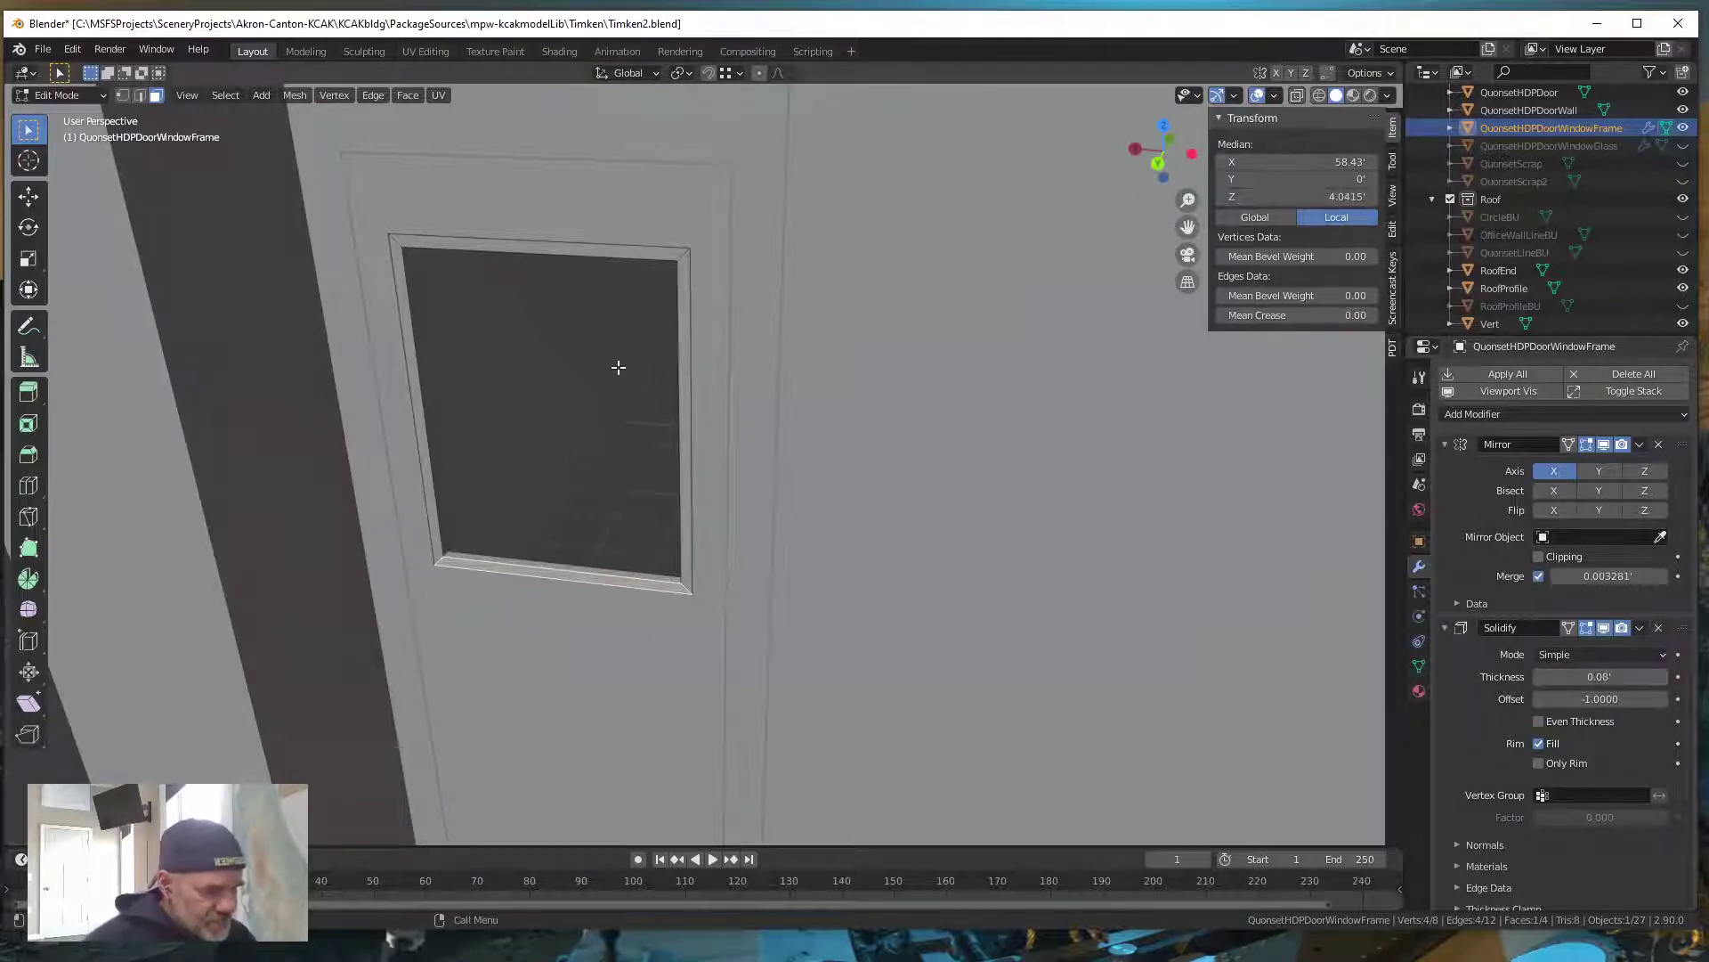
Select all of the window frame's faces and move them -0.0225' along the Y axis
mouse_move(771, 637)
middle_mouse_down()
mouse_move(776, 661)
mouse_move(791, 652)
middle_mouse_up()
key("KP_Decimal")
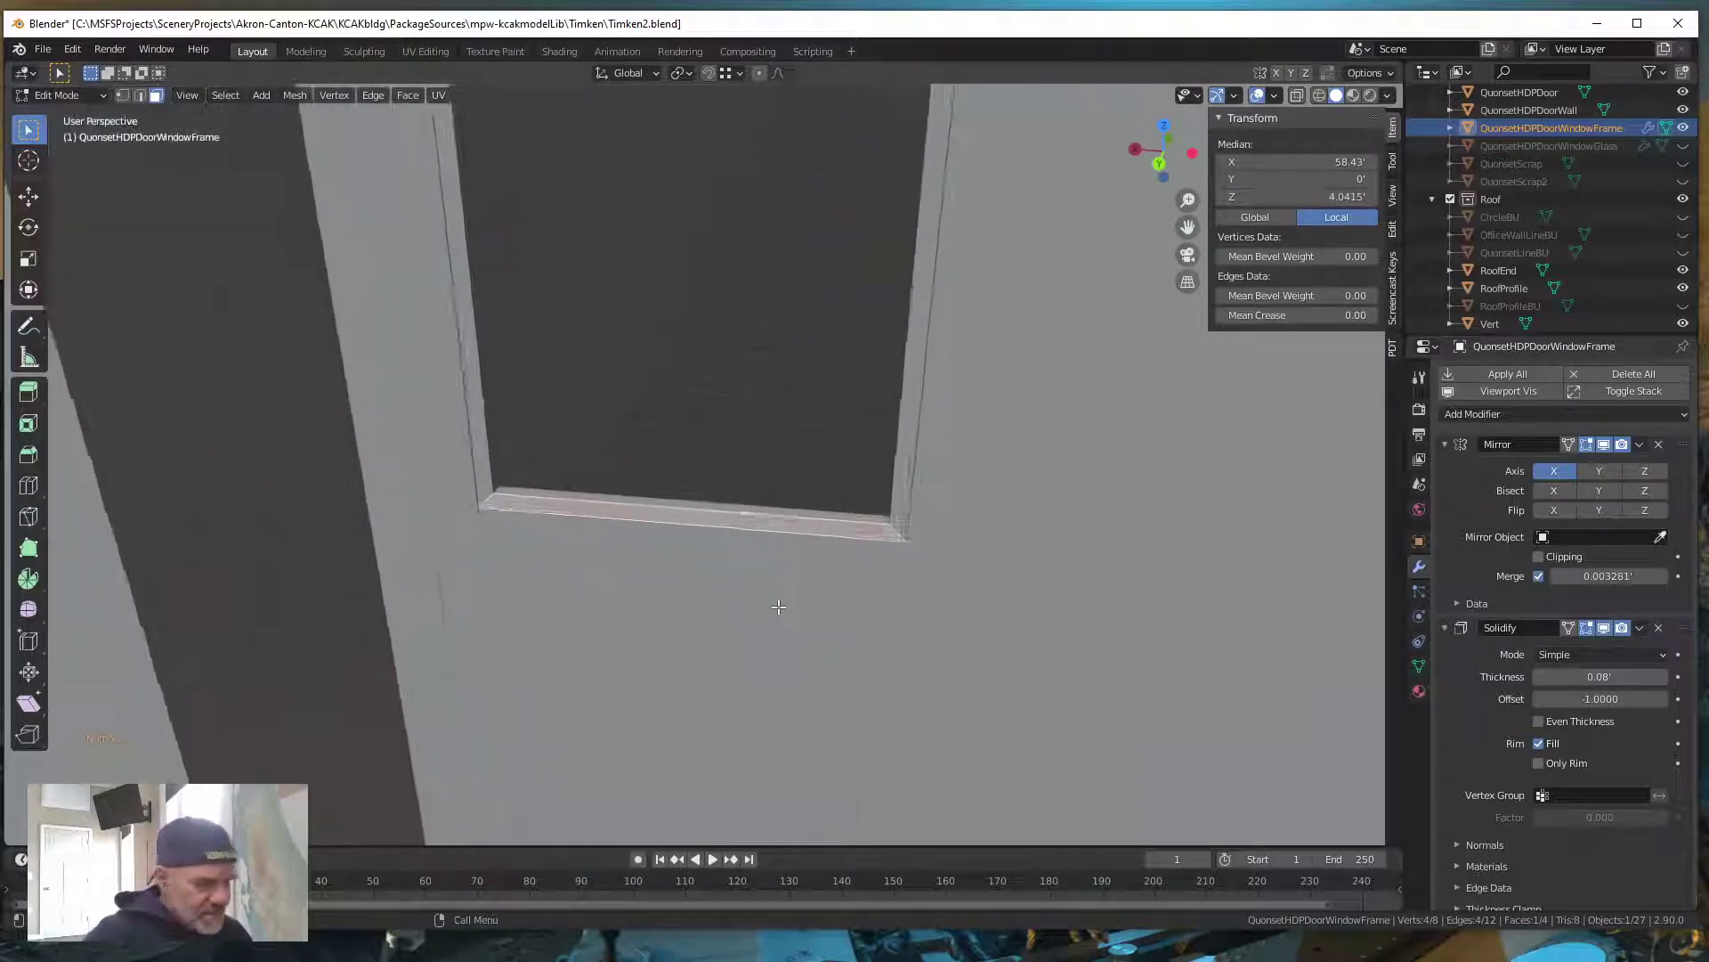
scroll(770, 585, "down", 6)
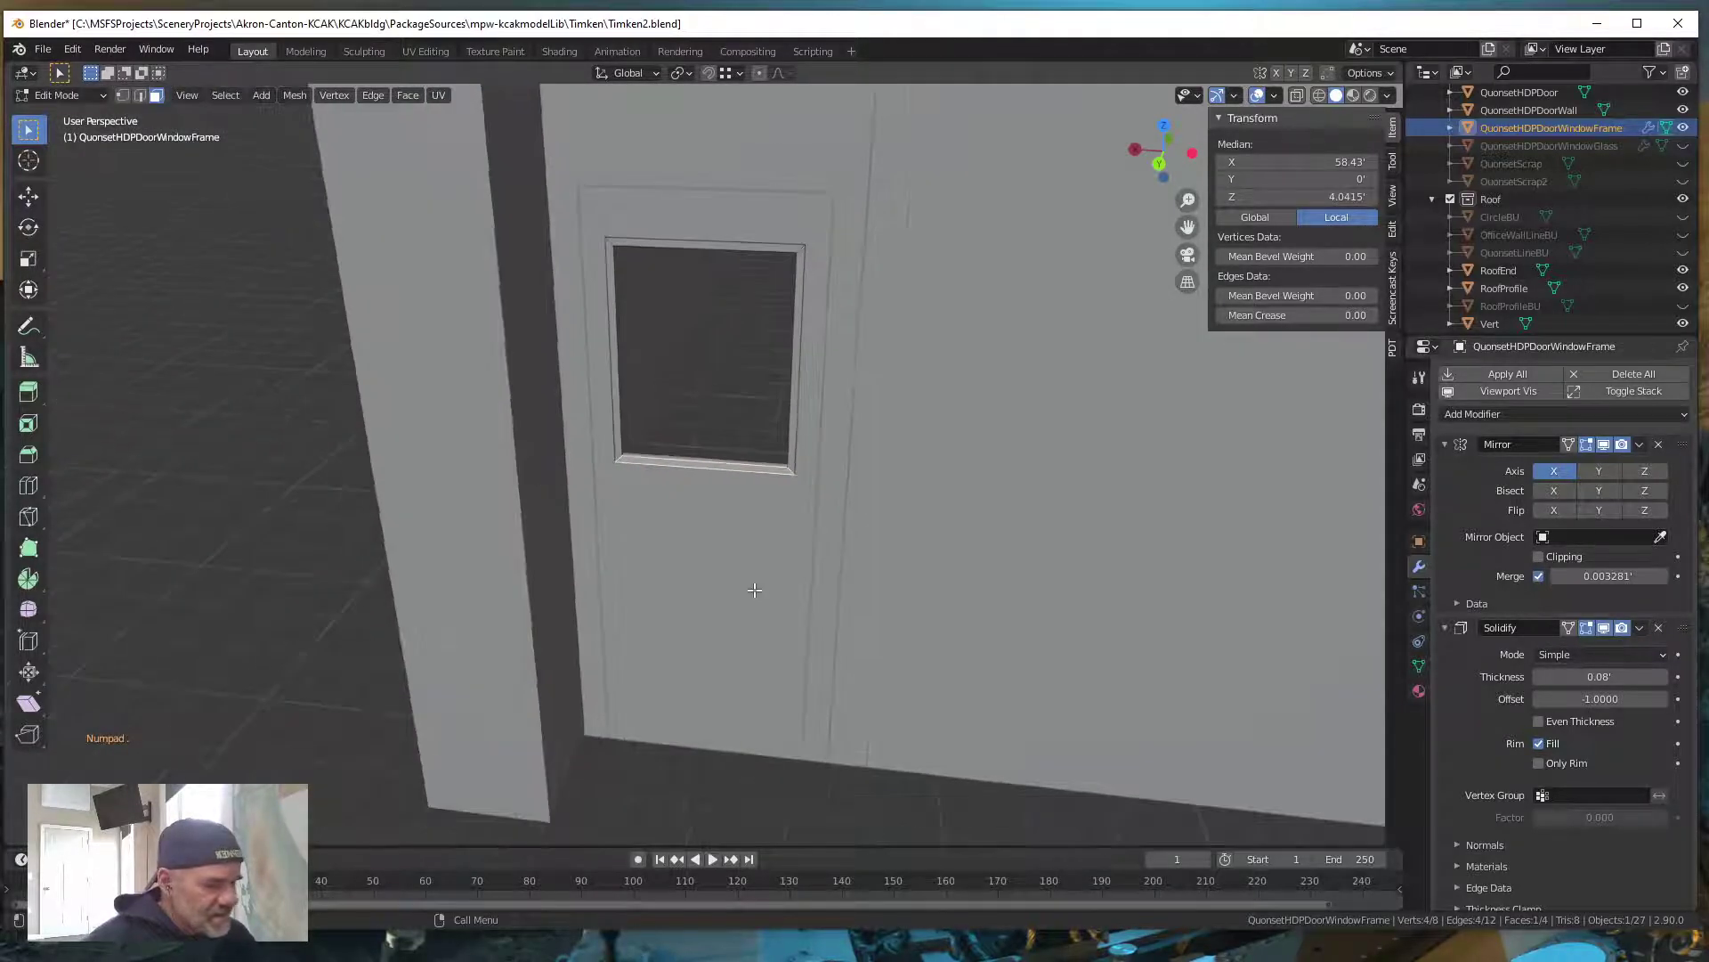
middle_click_drag(752, 592, 600, 572)
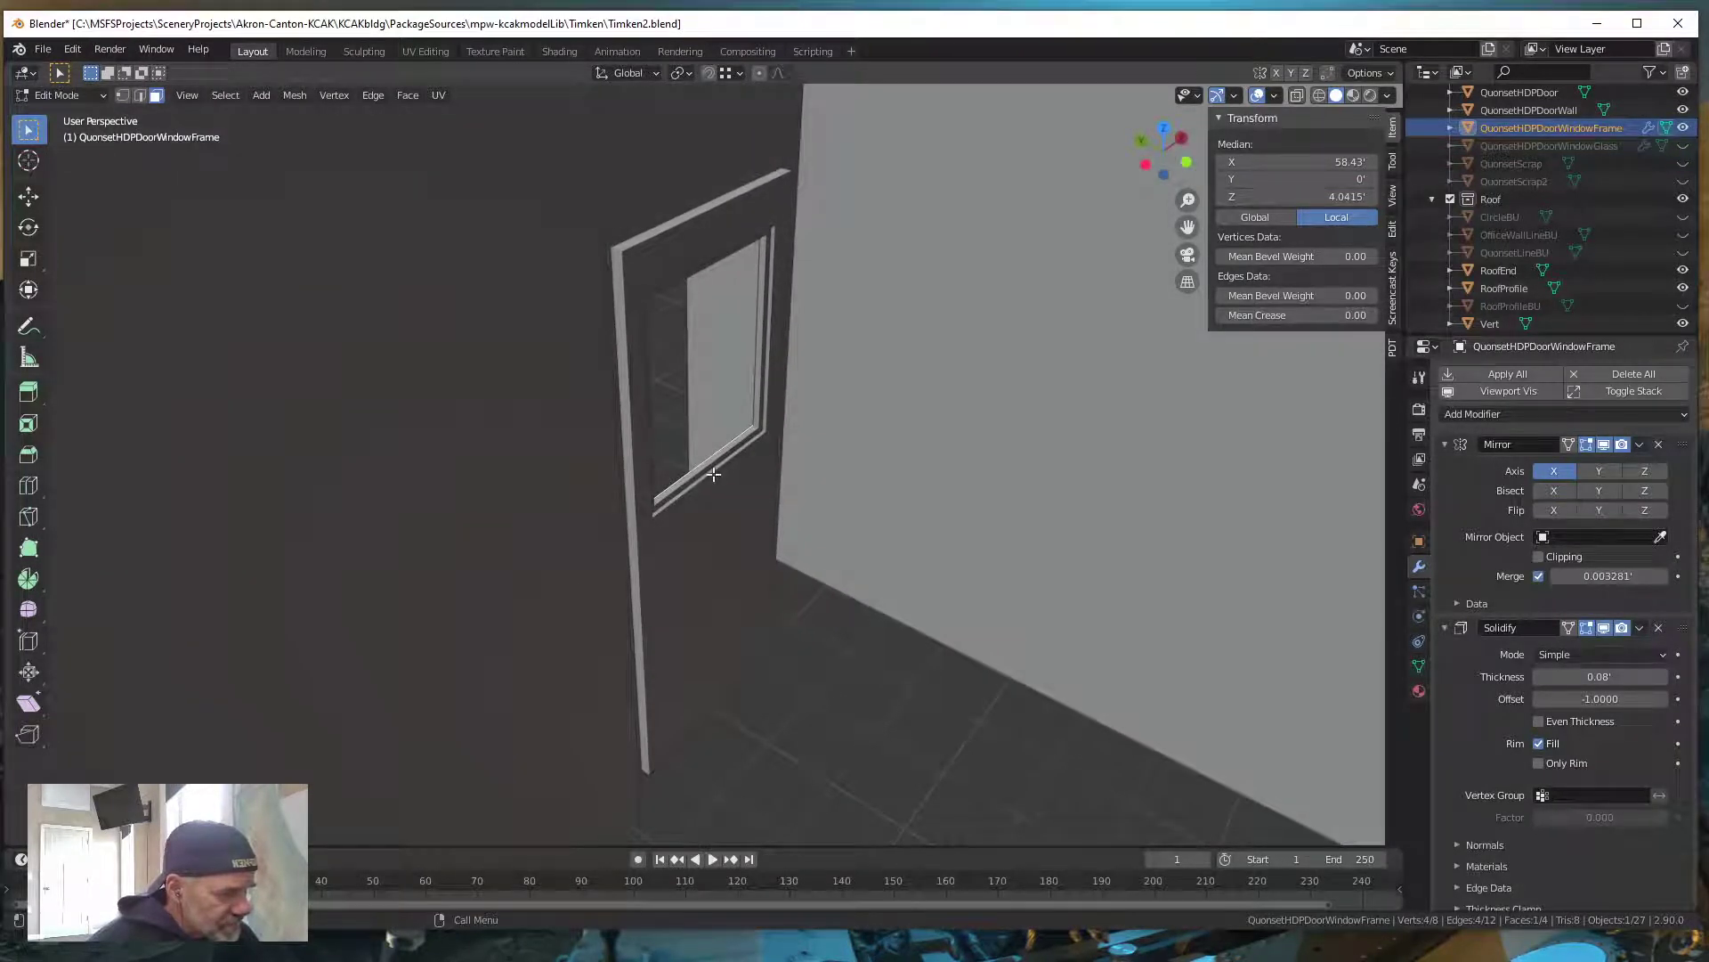
middle_click_drag(697, 484, 900, 545)
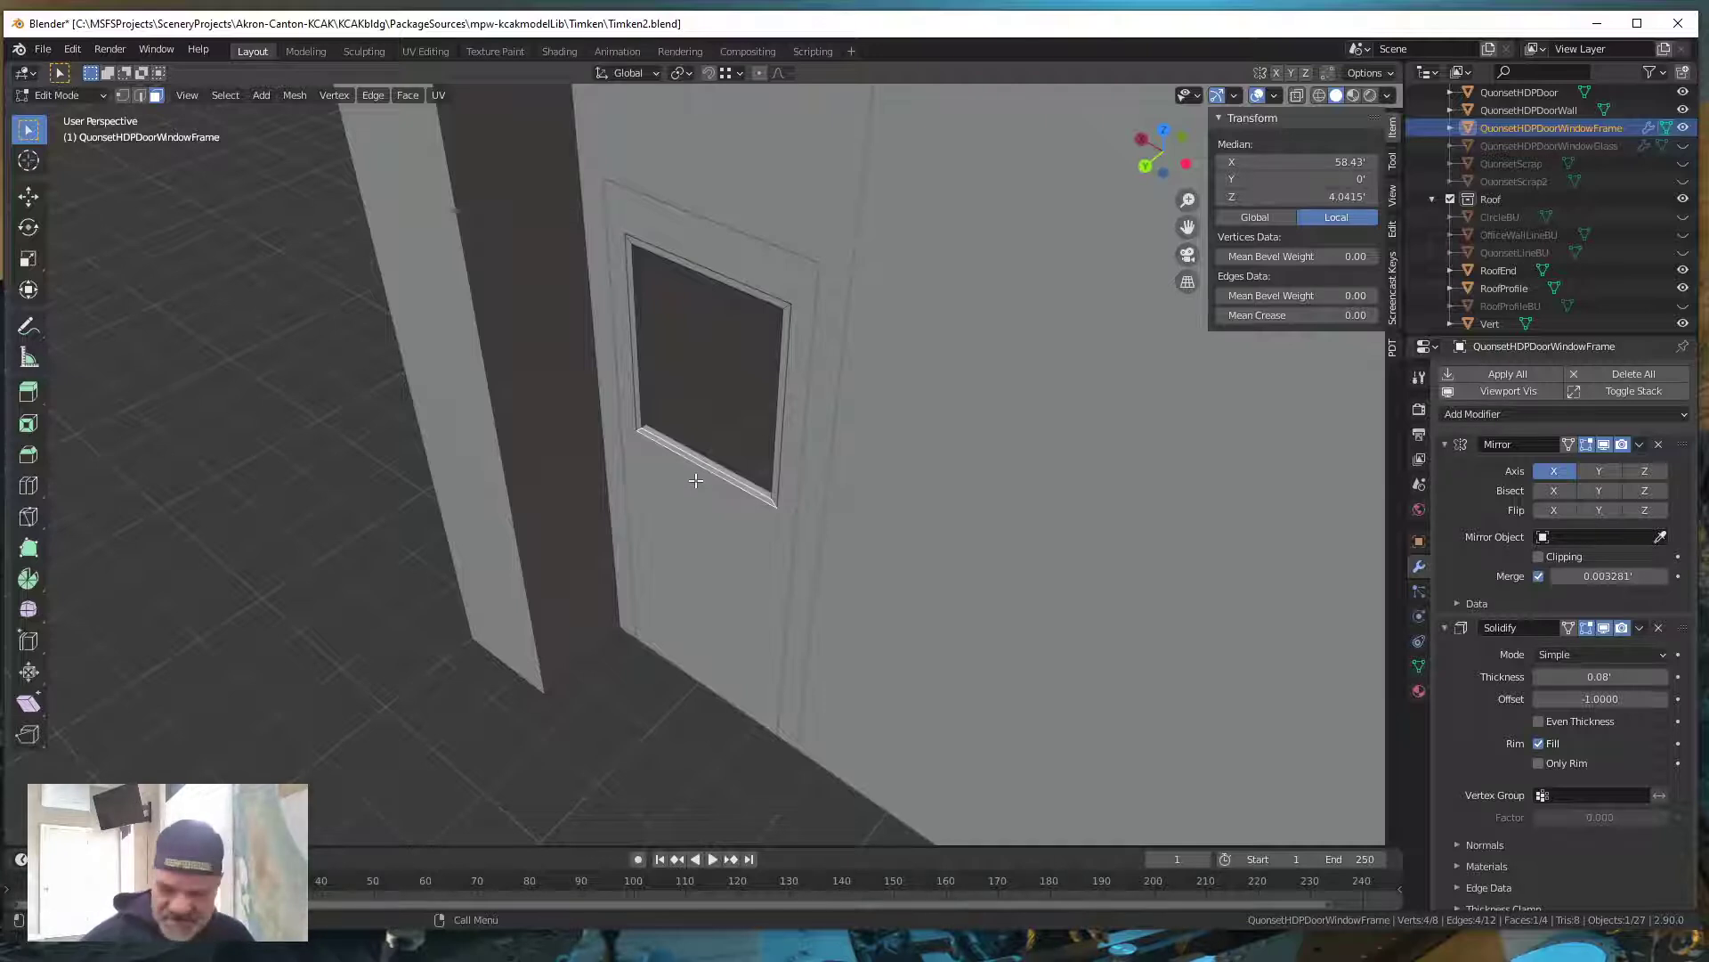
key("a")
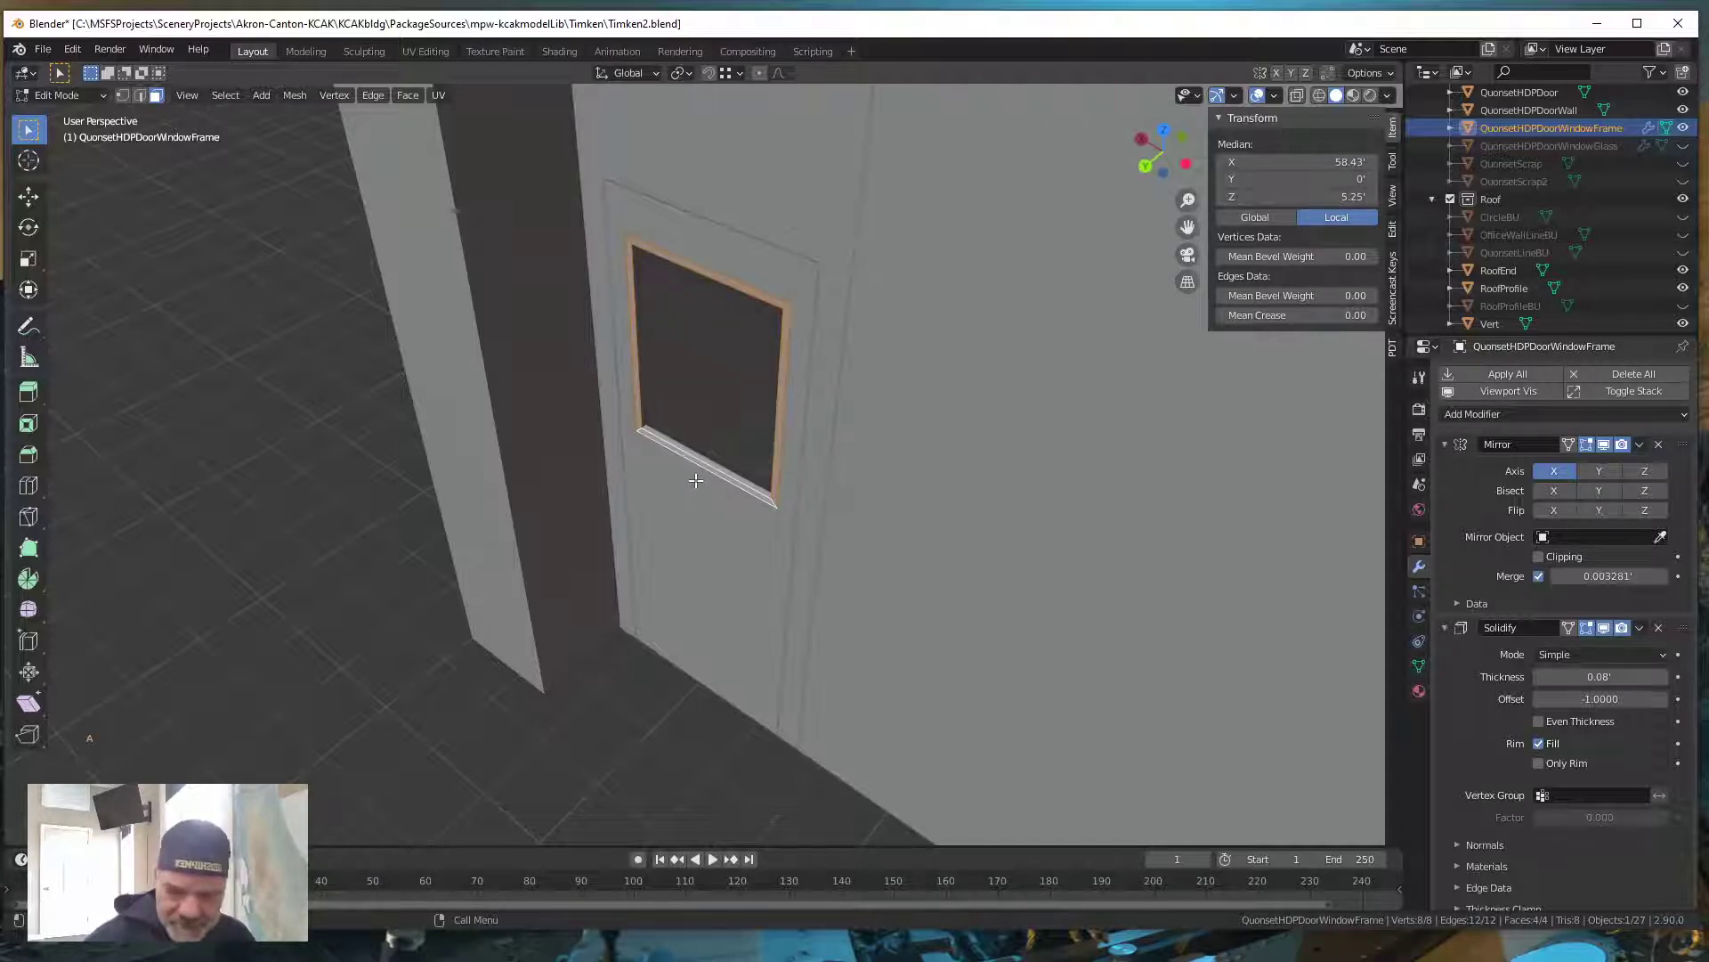
key("g")
key("y")
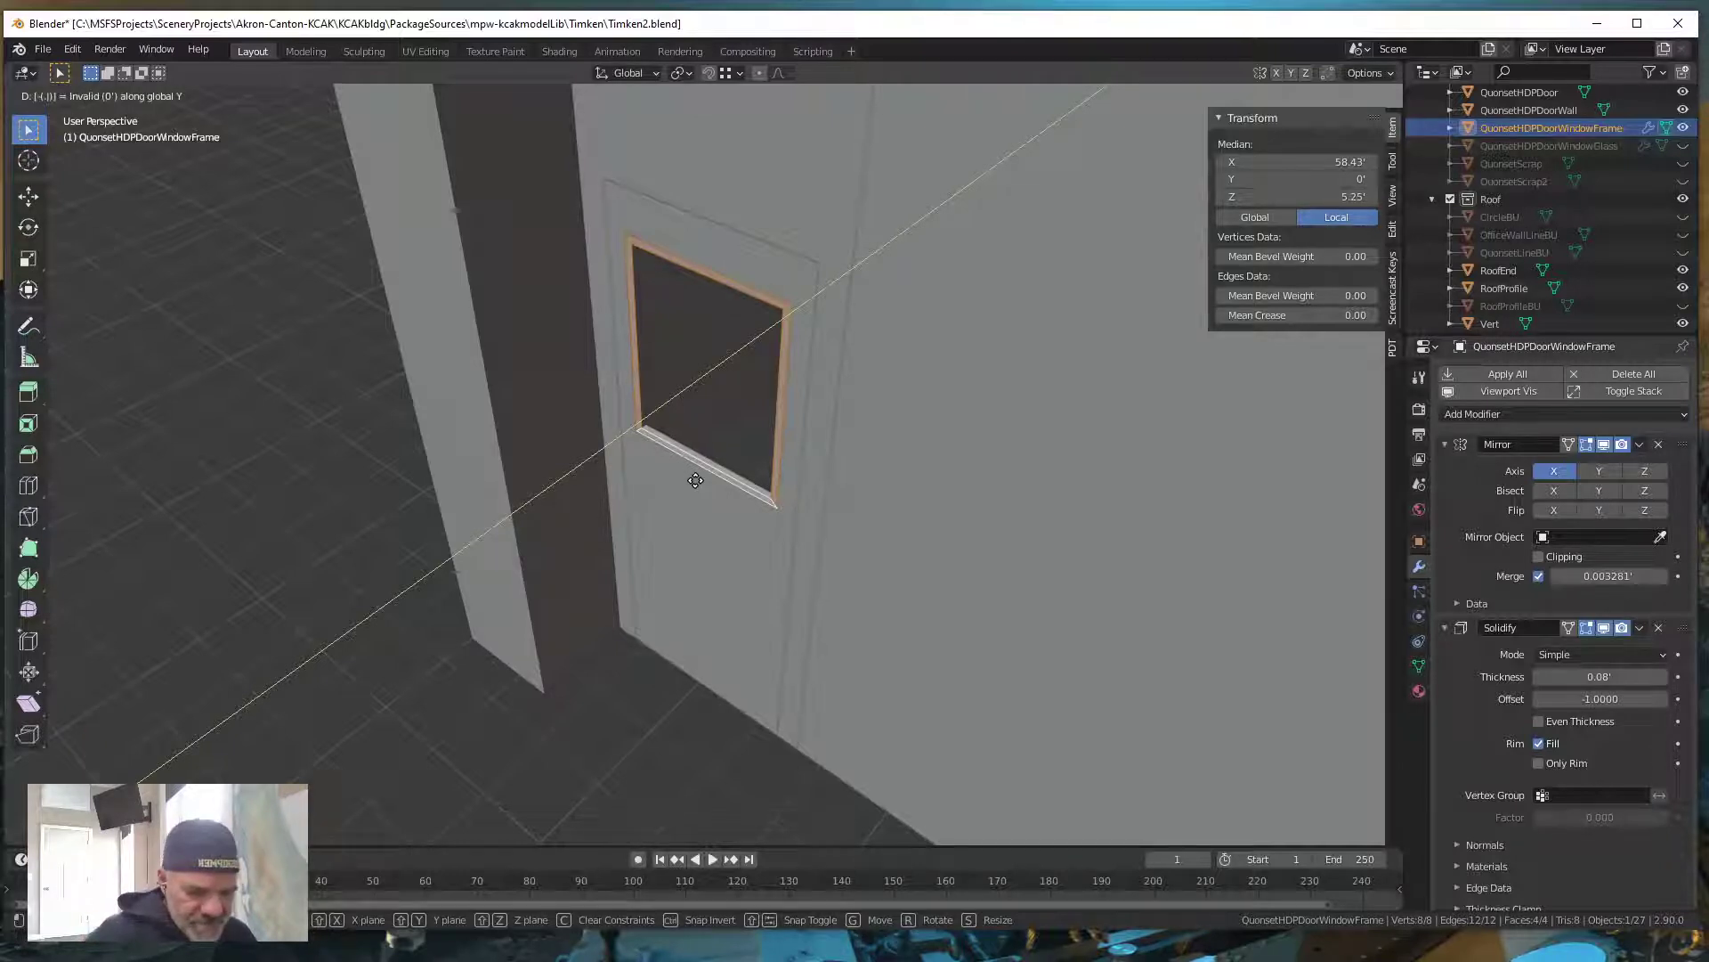
type("-0.022")
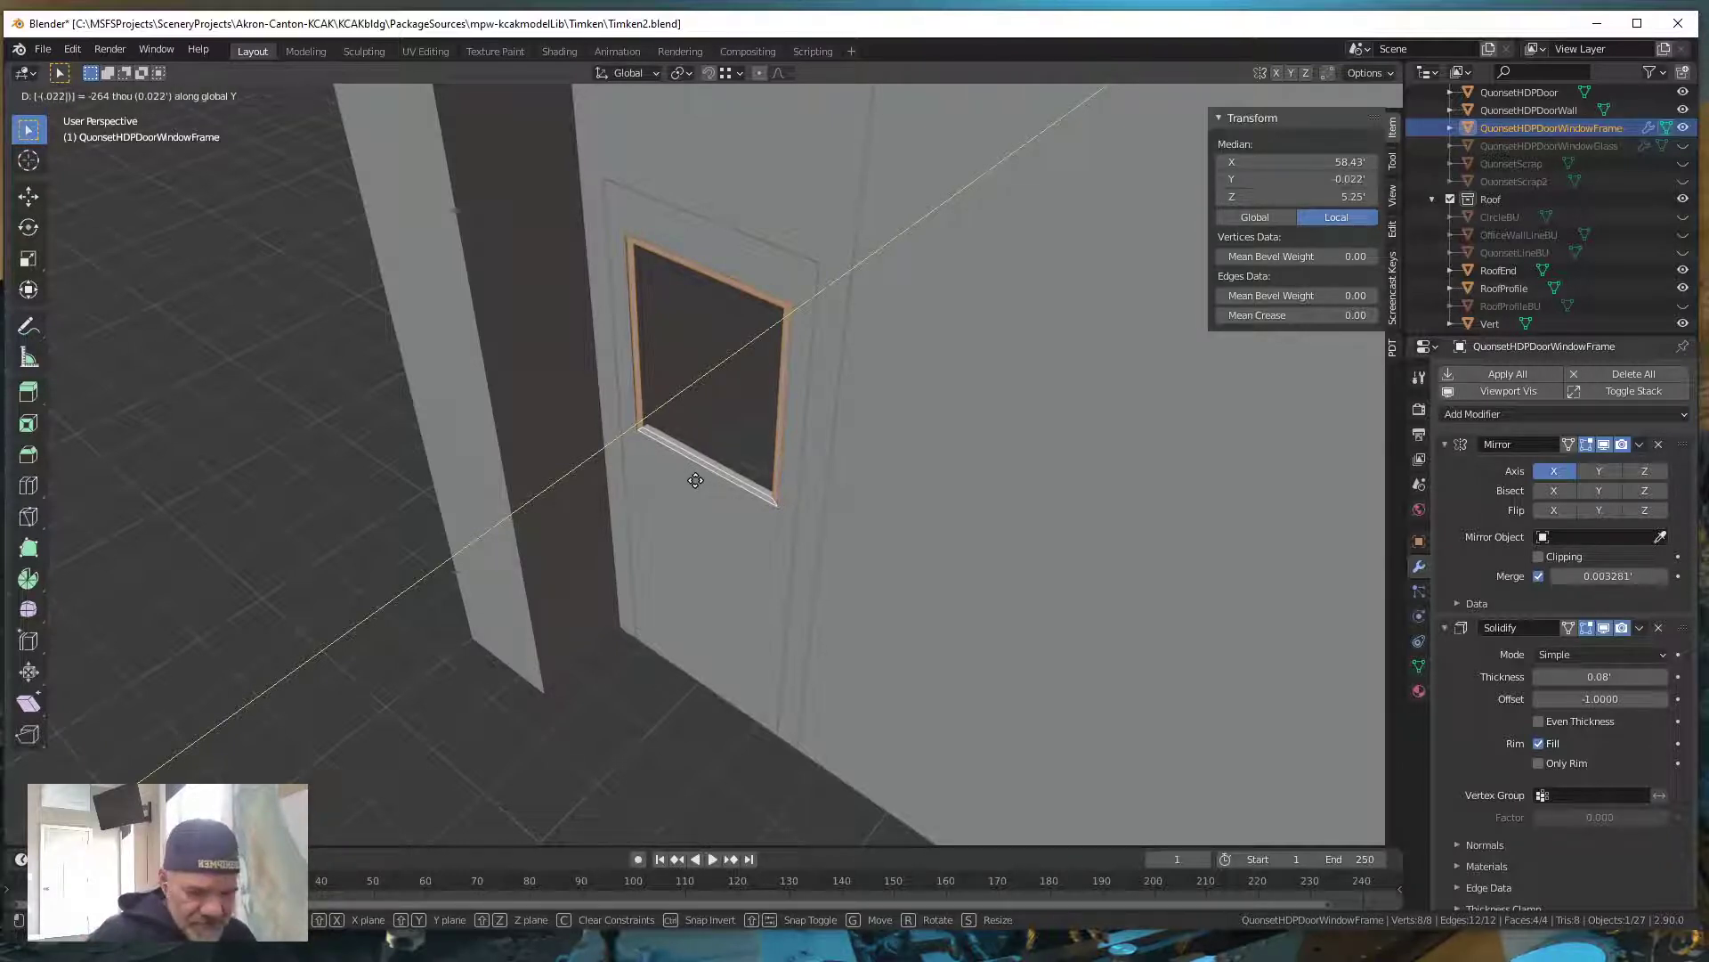
type("5")
key("Return")
scroll(706, 510, "up", 2)
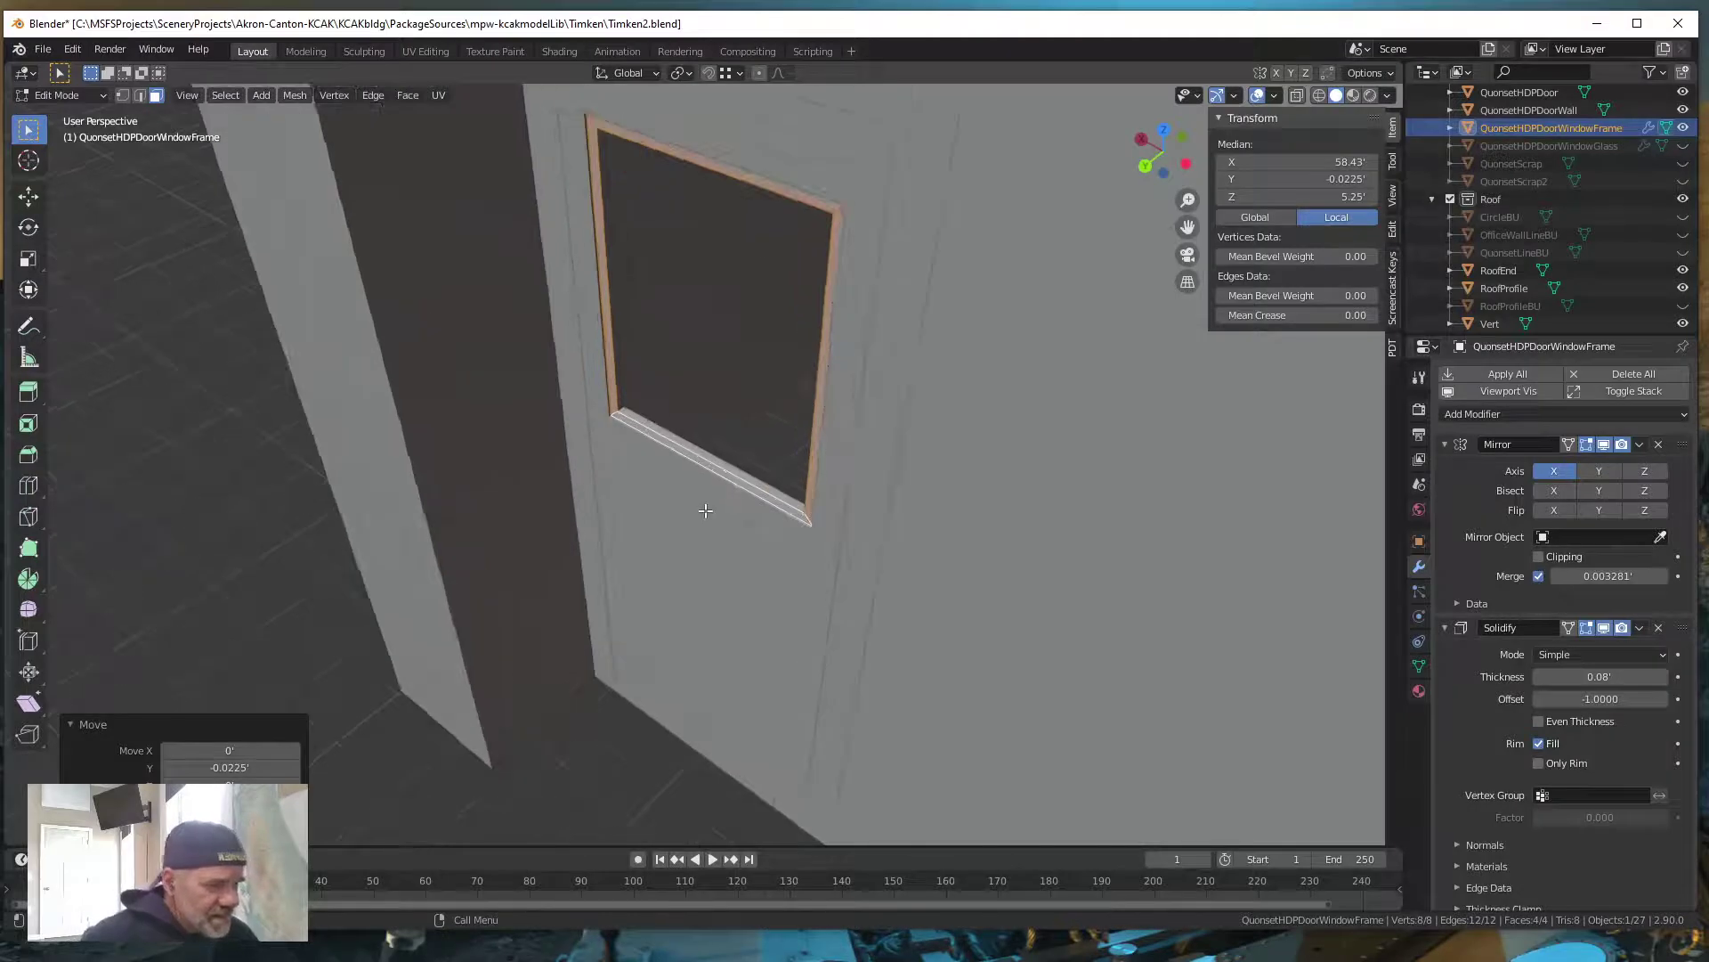
Deselect the window frame's faces, check its offset from the door, and unhide the QuonsetHDPDoorWindowGlass object
middle_click_drag(706, 510, 551, 563)
left_click(198, 540)
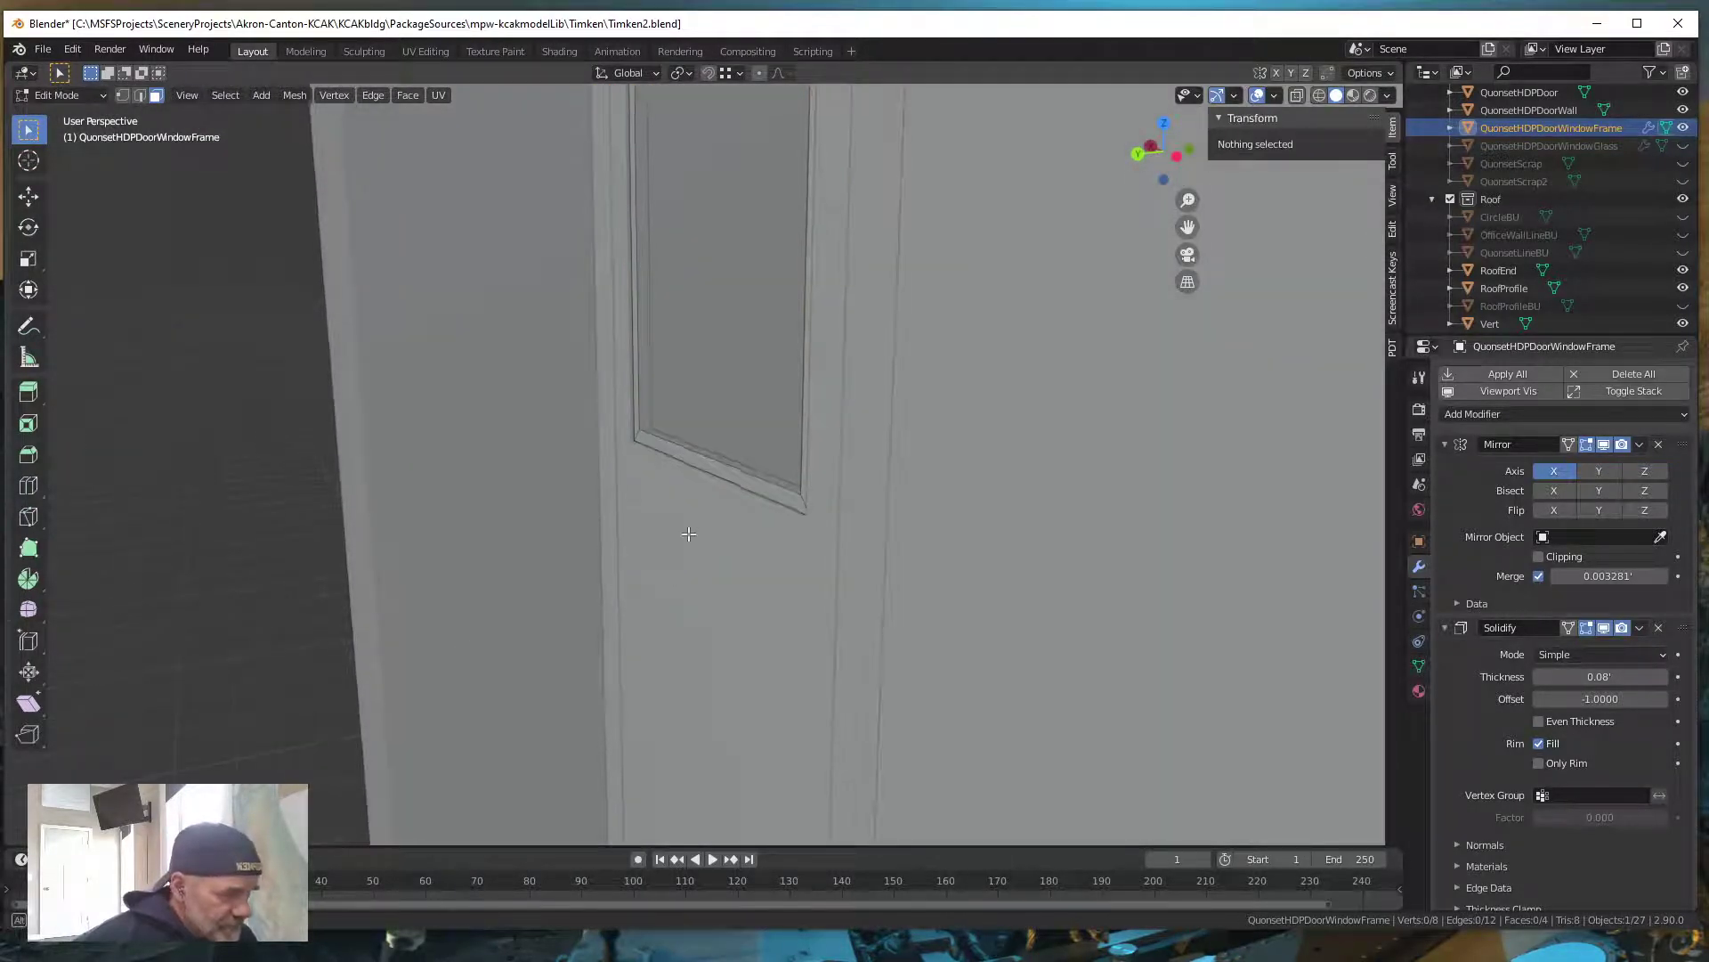
middle_click_drag(688, 533, 740, 583)
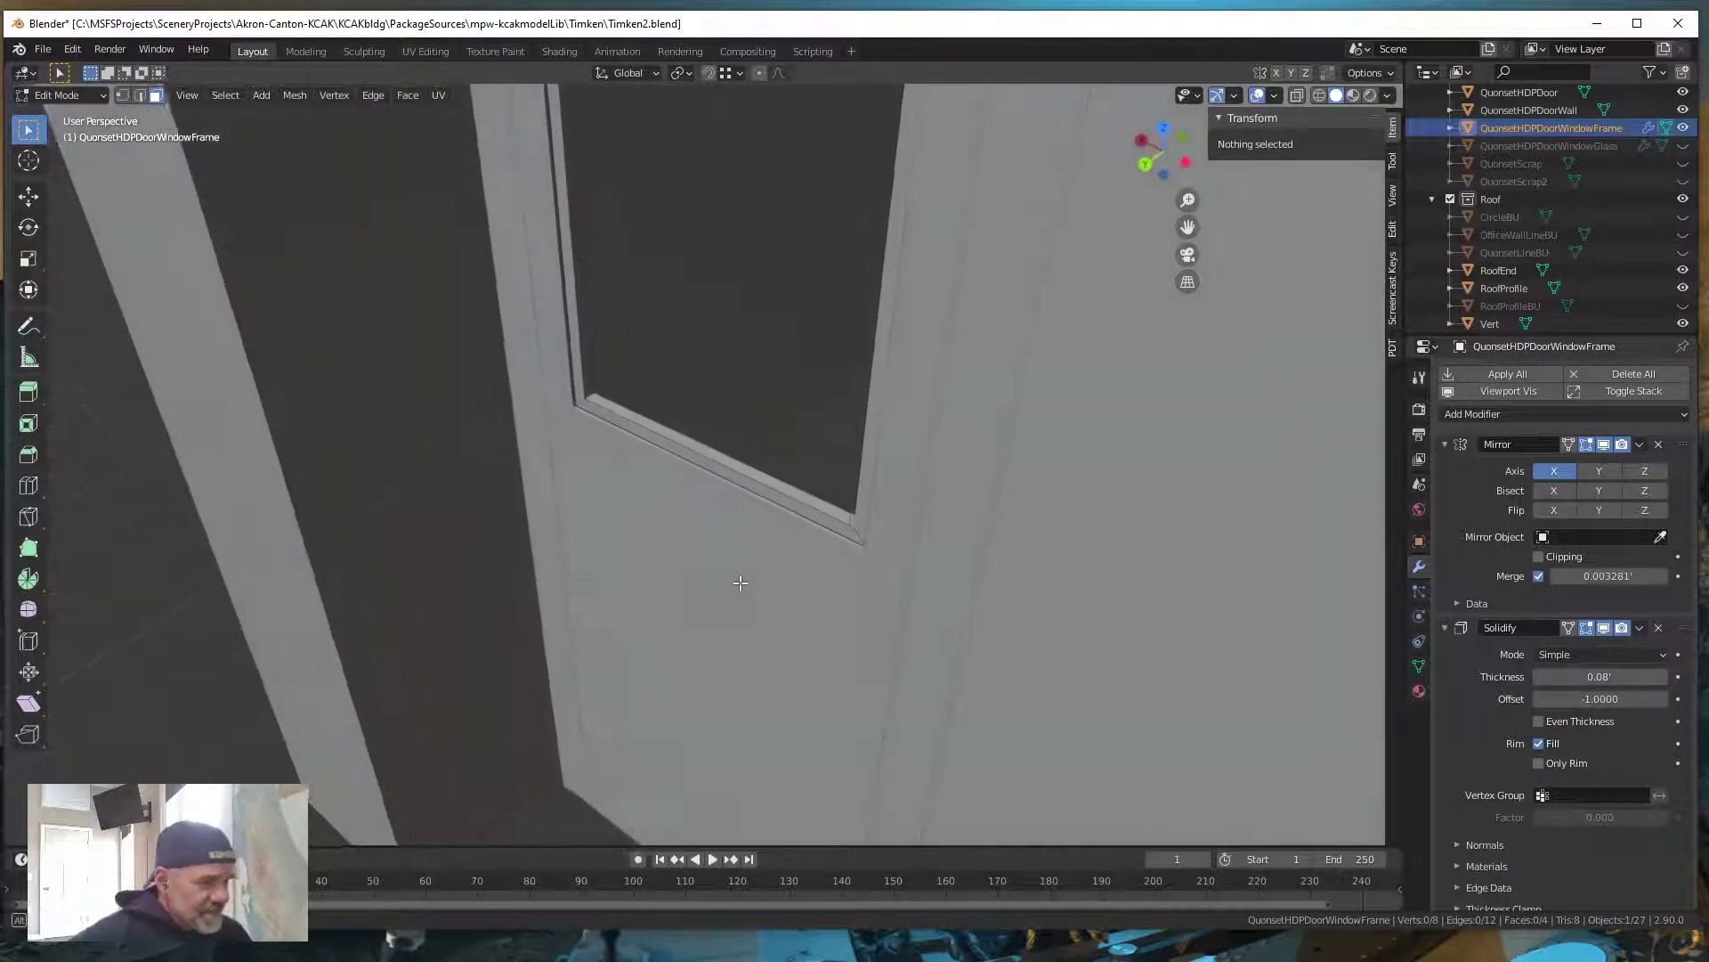
scroll(740, 583, "down", 6)
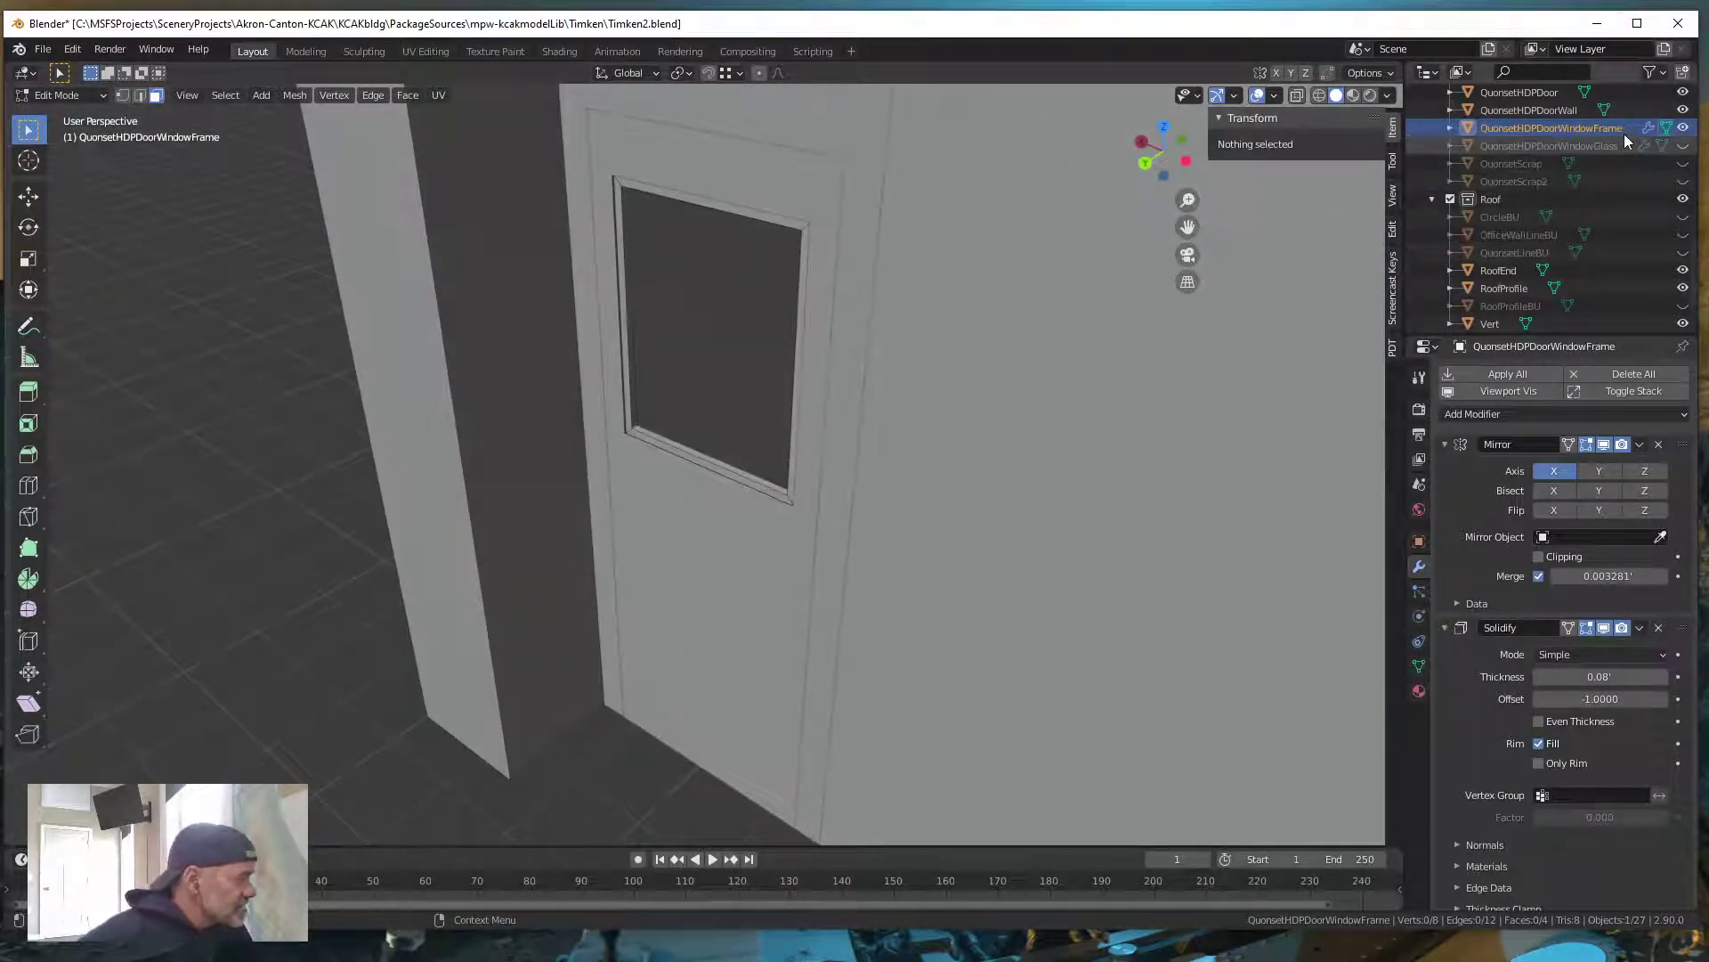
left_click(1683, 145)
middle_click_drag(641, 684, 610, 672)
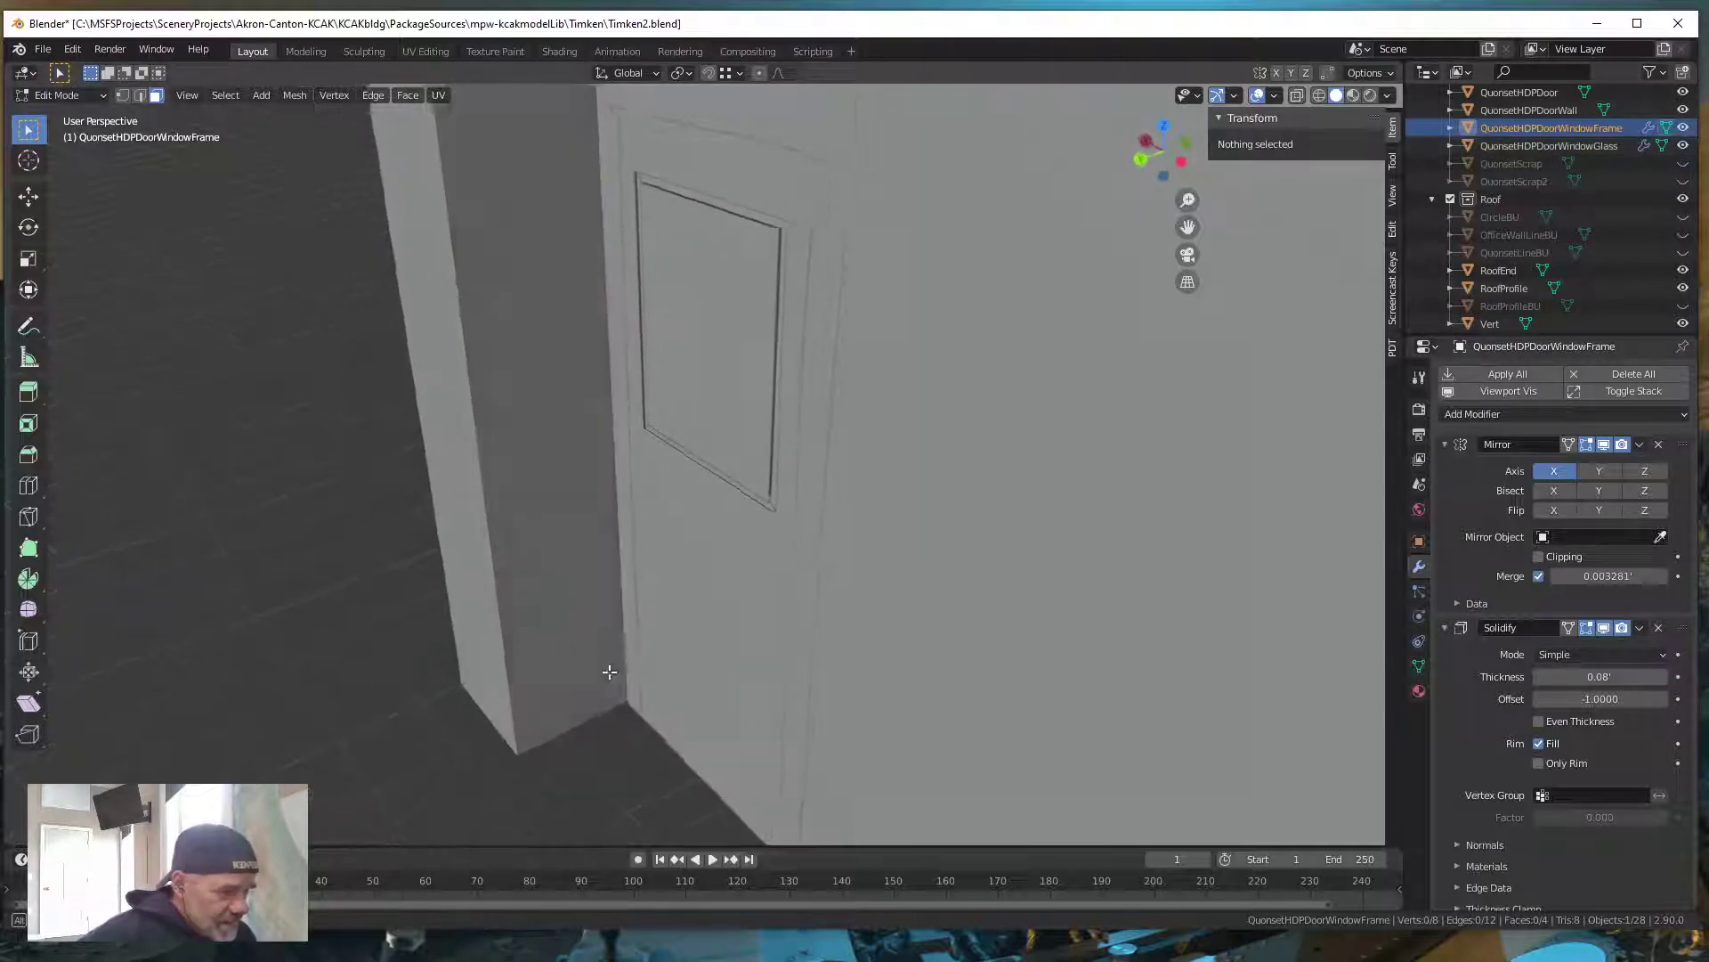
Move the QuonsetHDPDoorWindowGlass object -0.0625' along the Y axis in Object Mode, then clear the selection
scroll(746, 571, "up", 5)
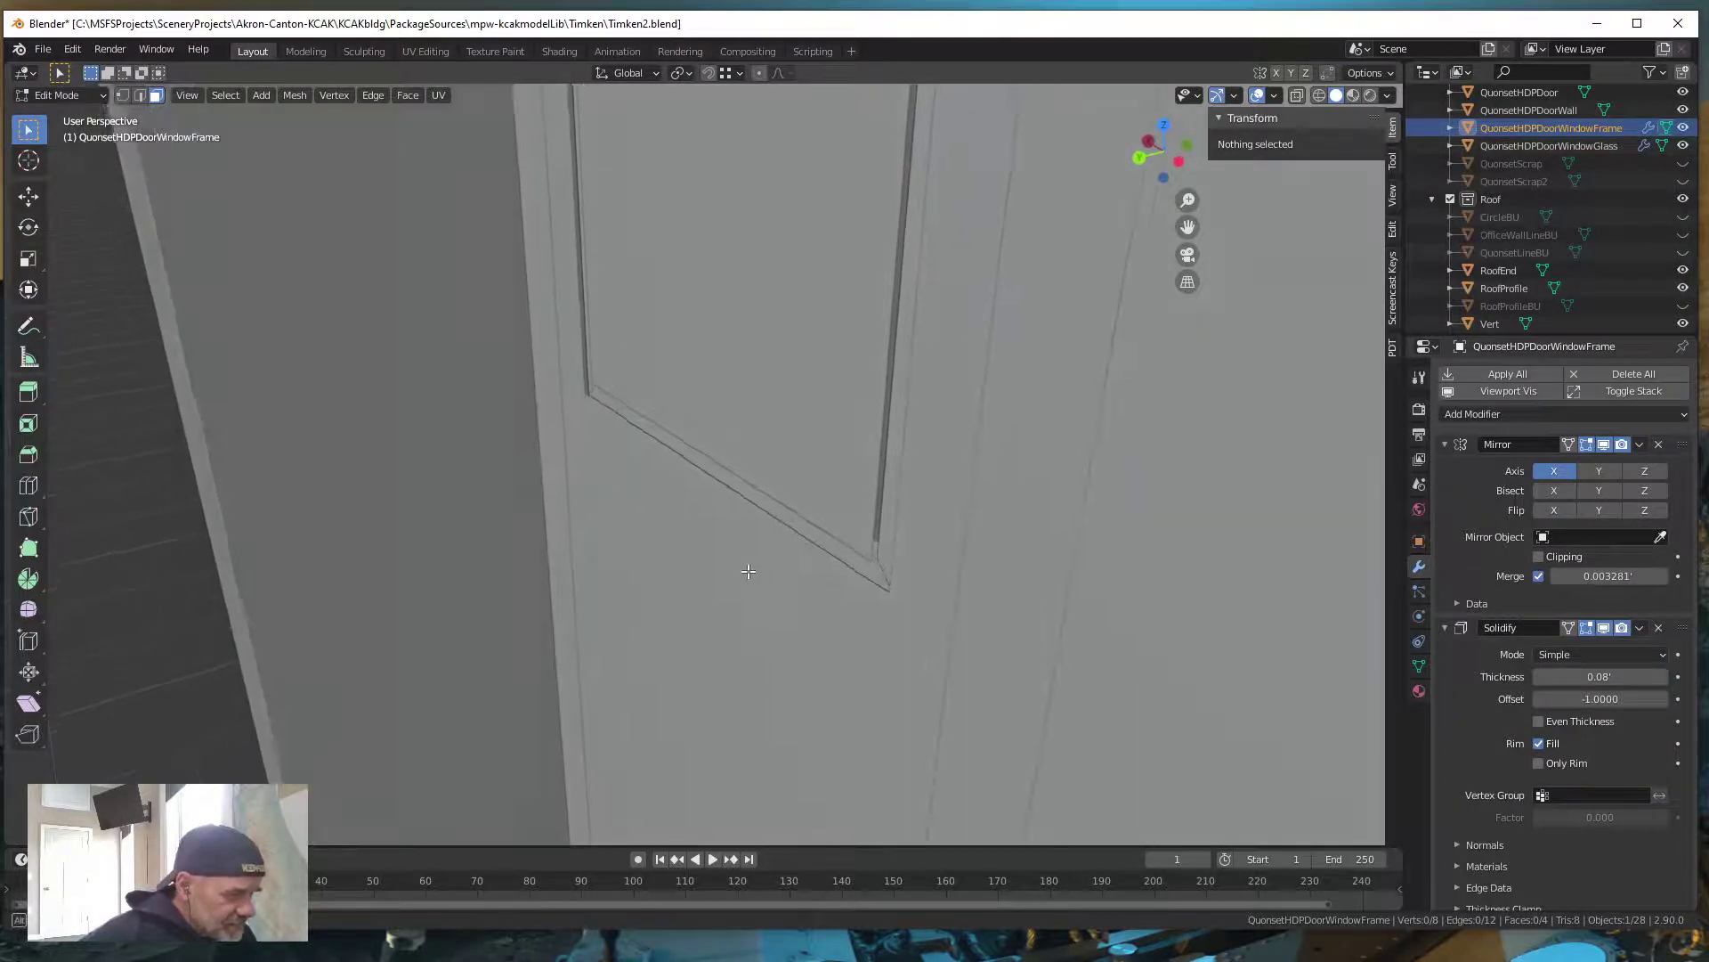
middle_click_drag(748, 570, 744, 572)
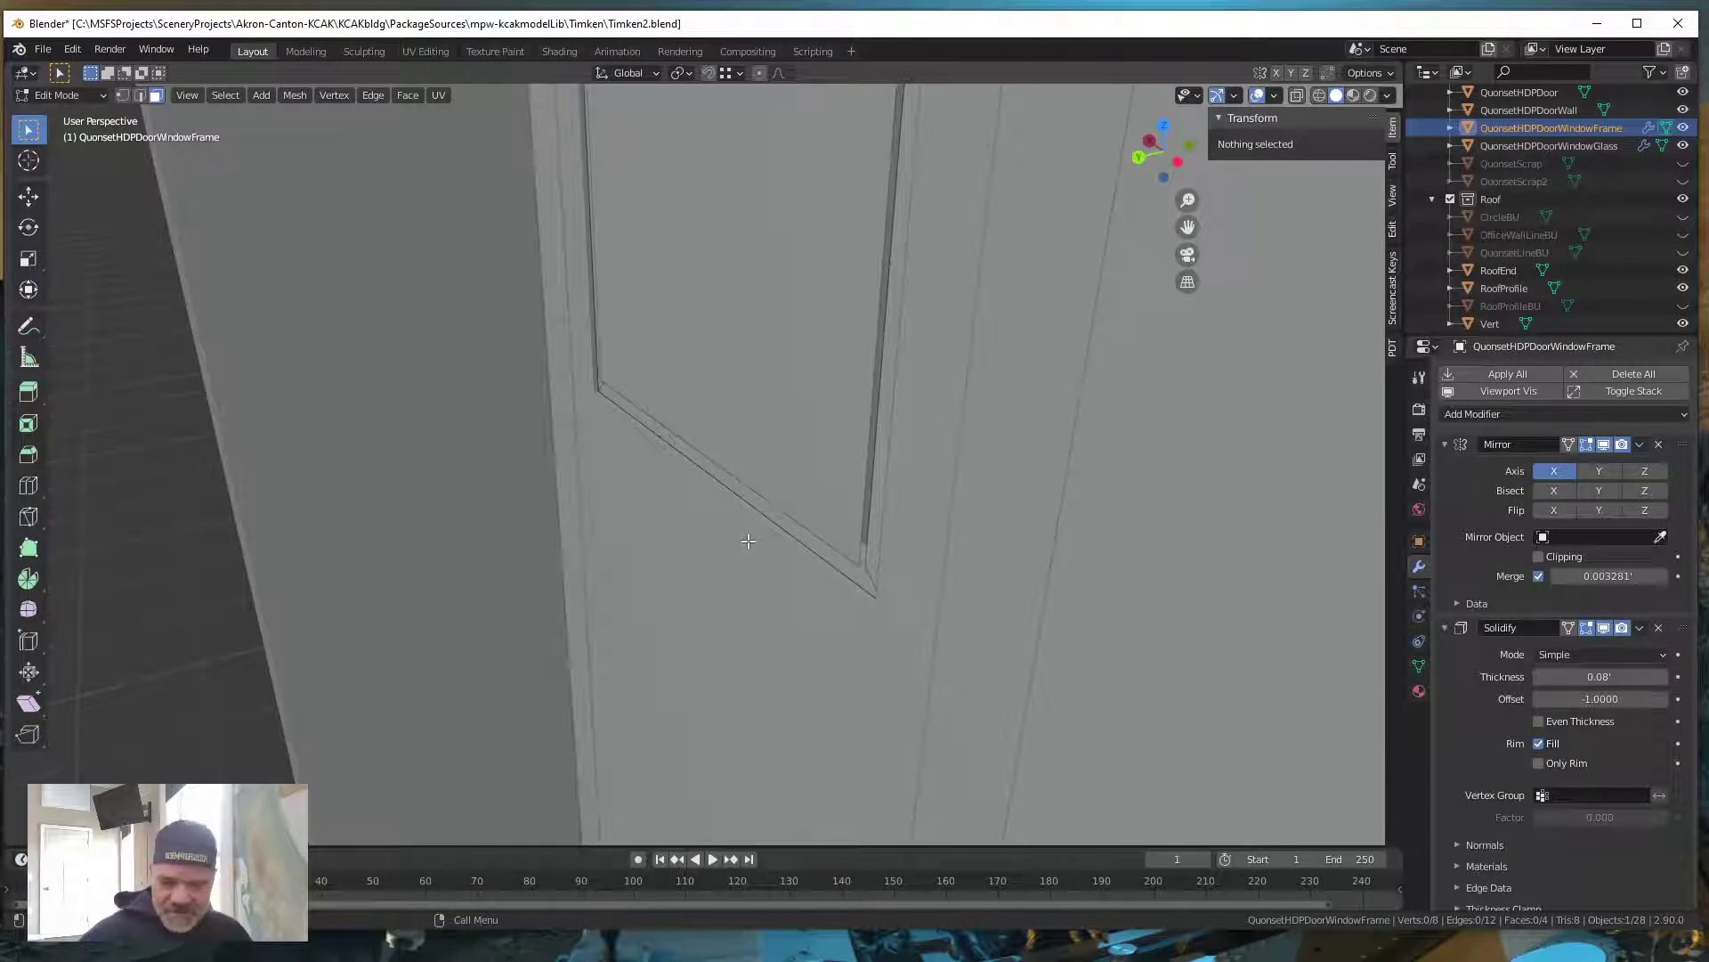
key("Tab")
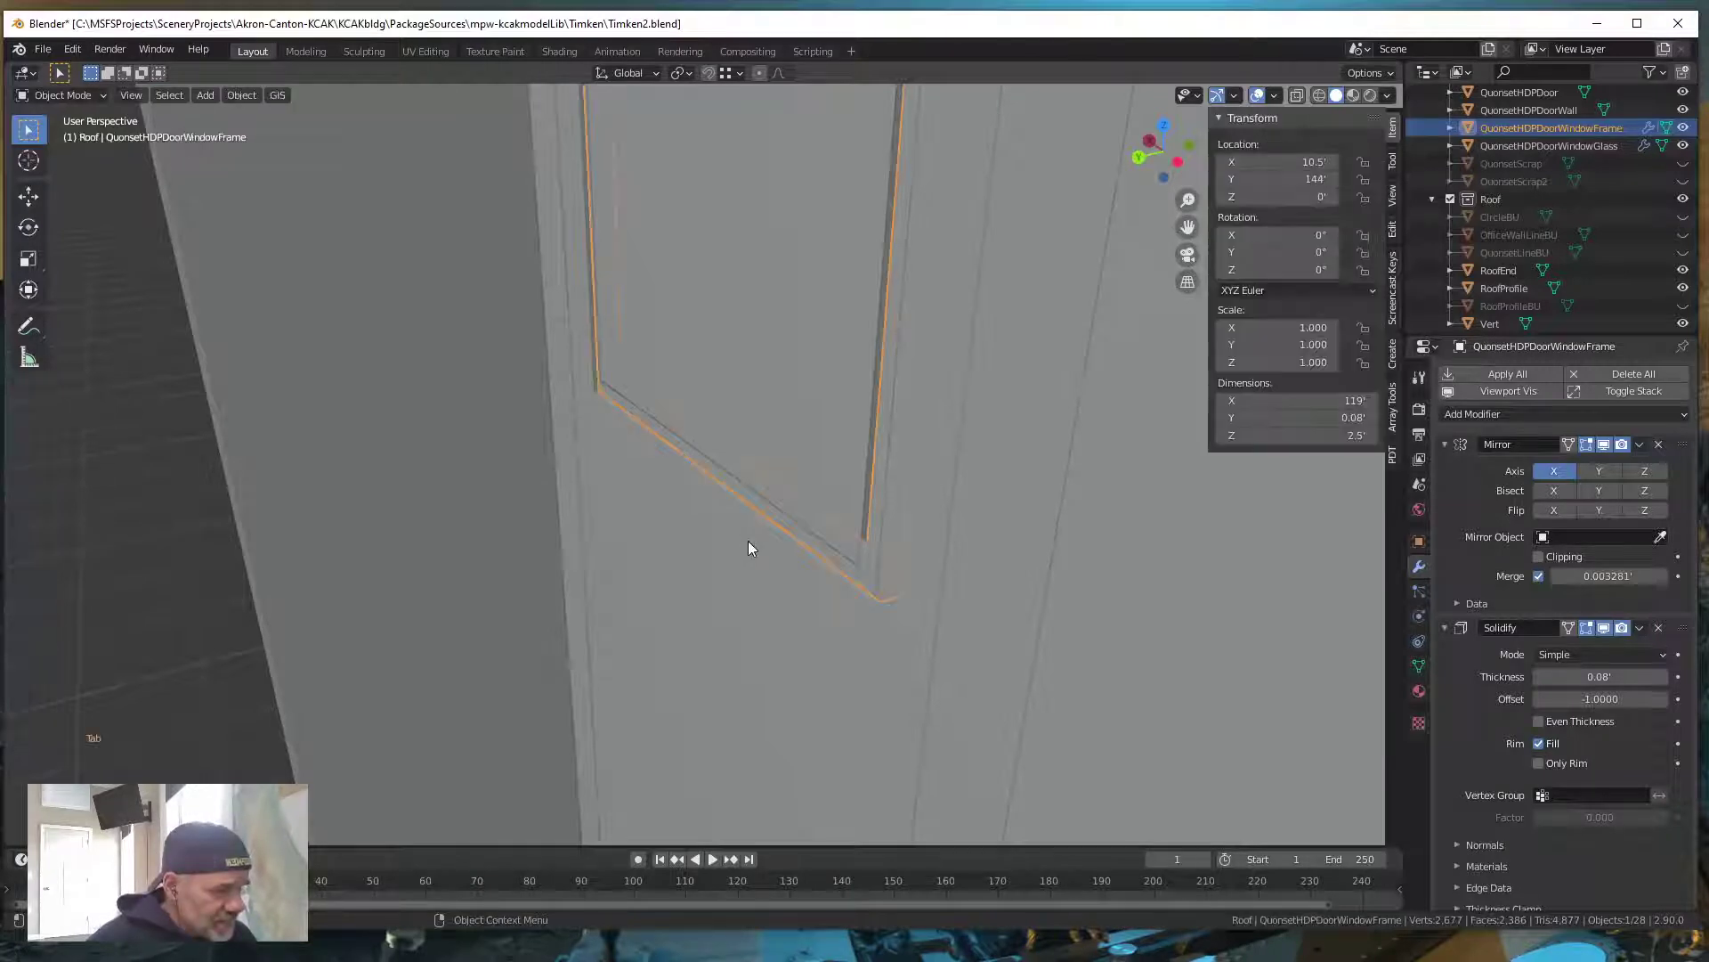
left_click(783, 381)
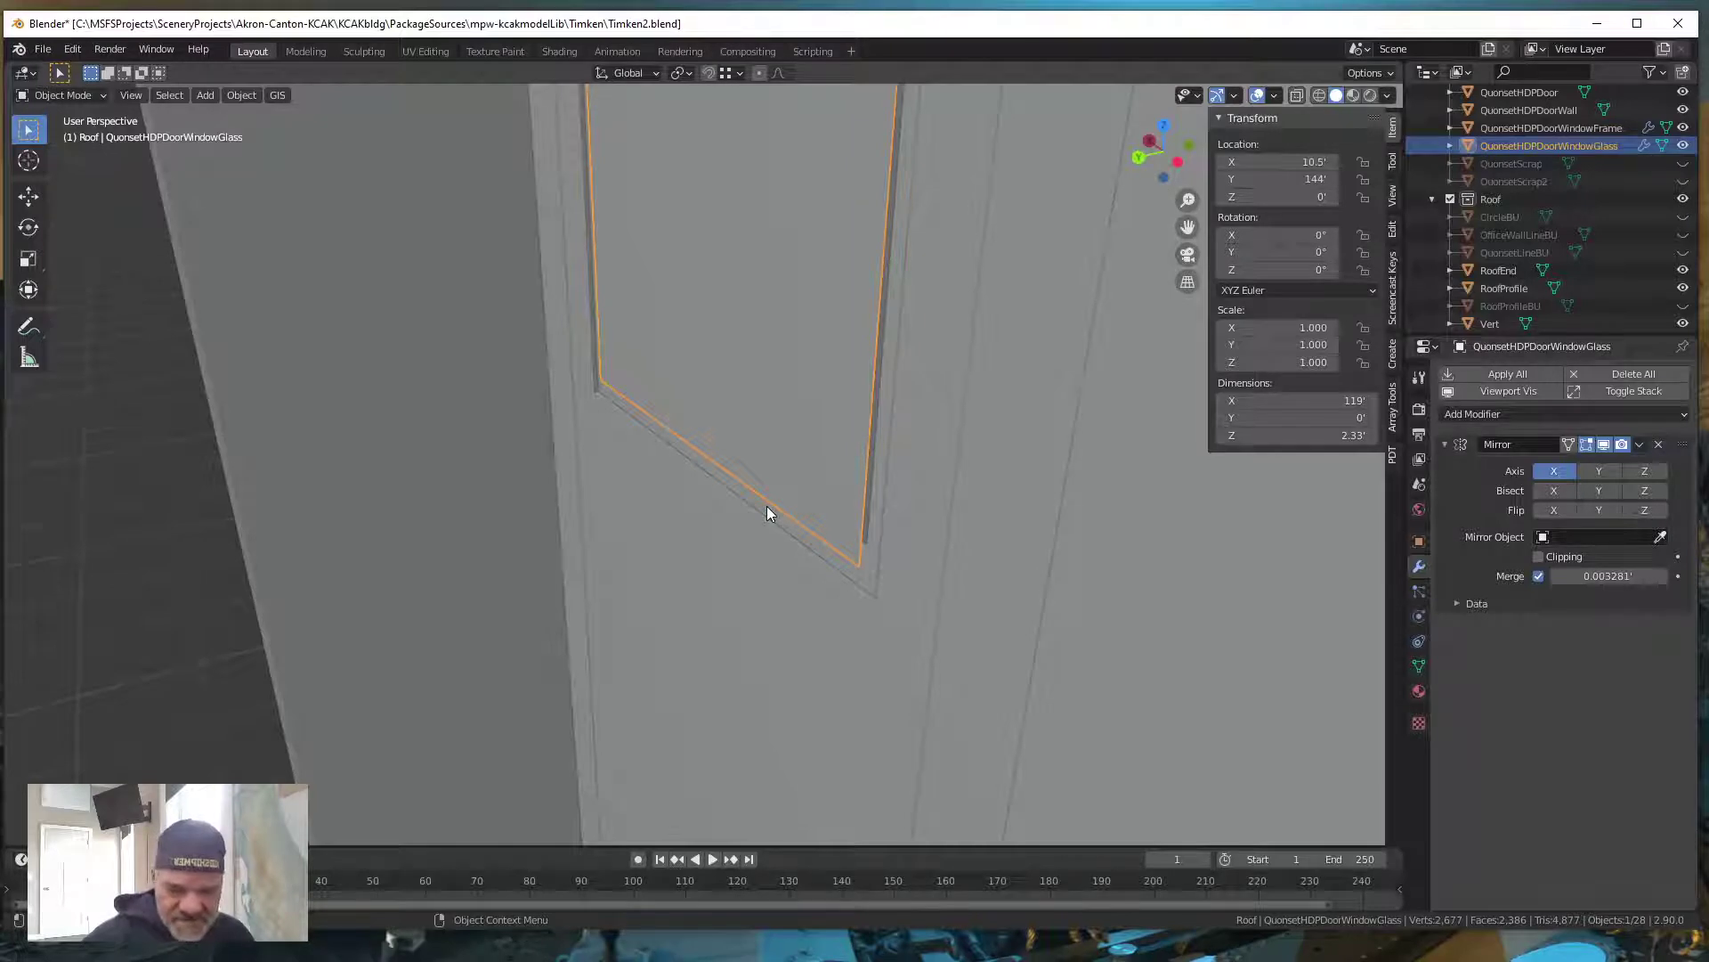
key("g")
key("y")
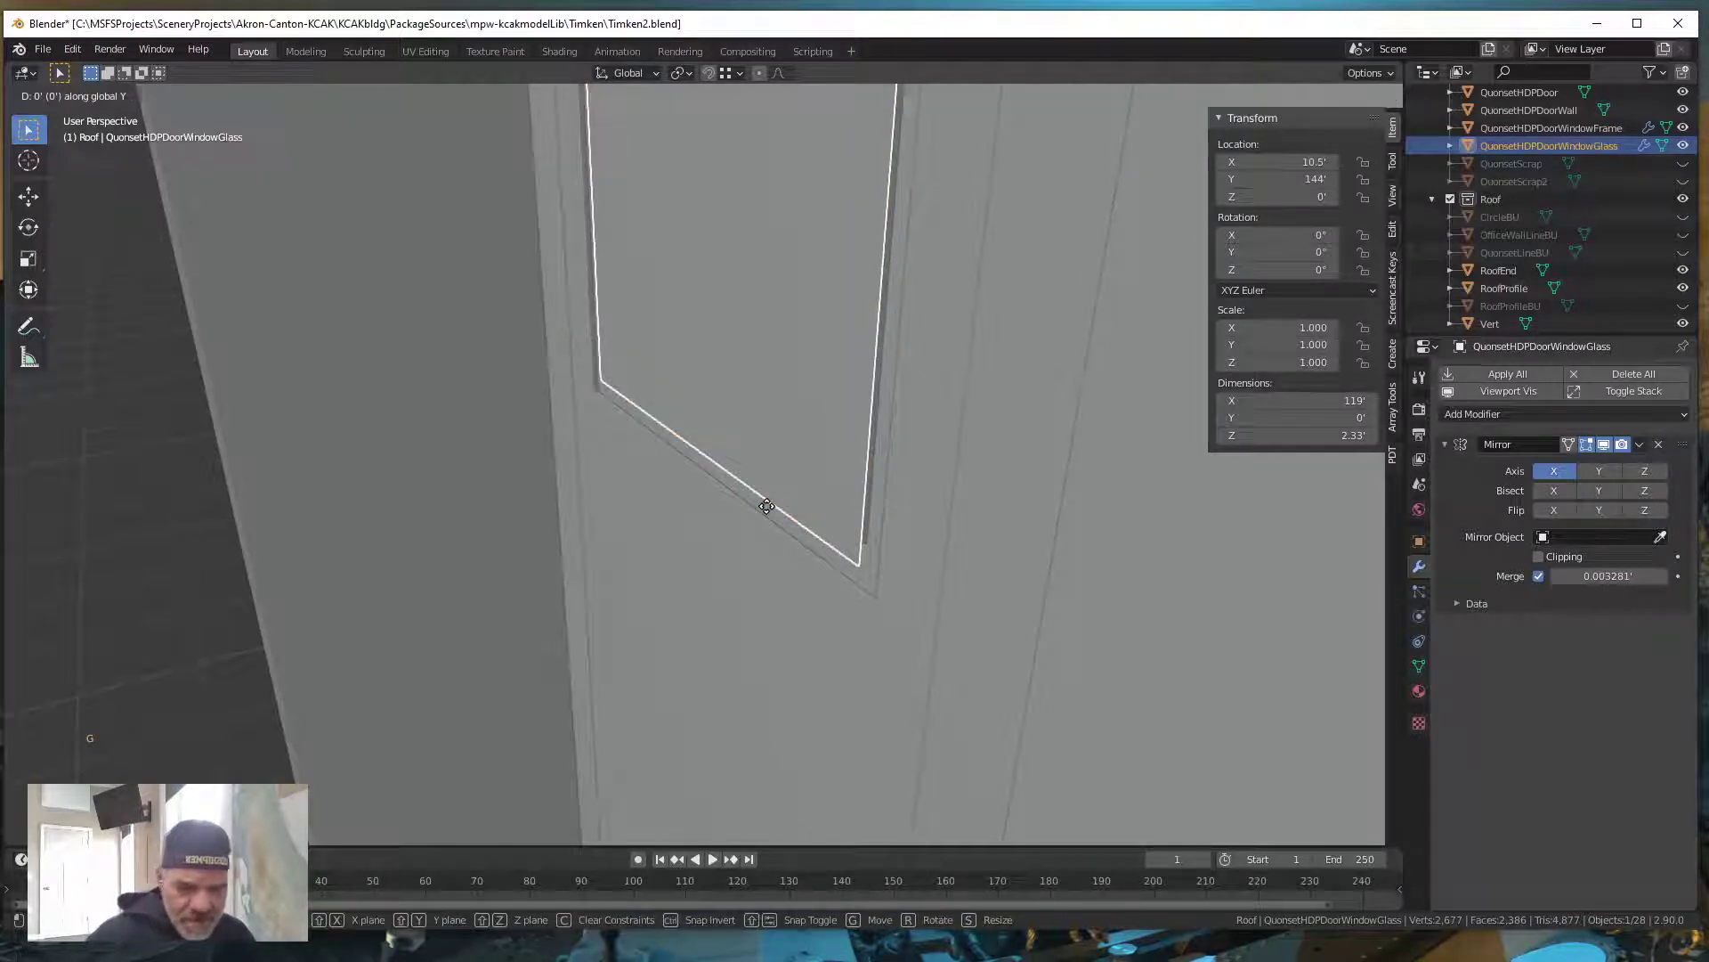
type("-.0625")
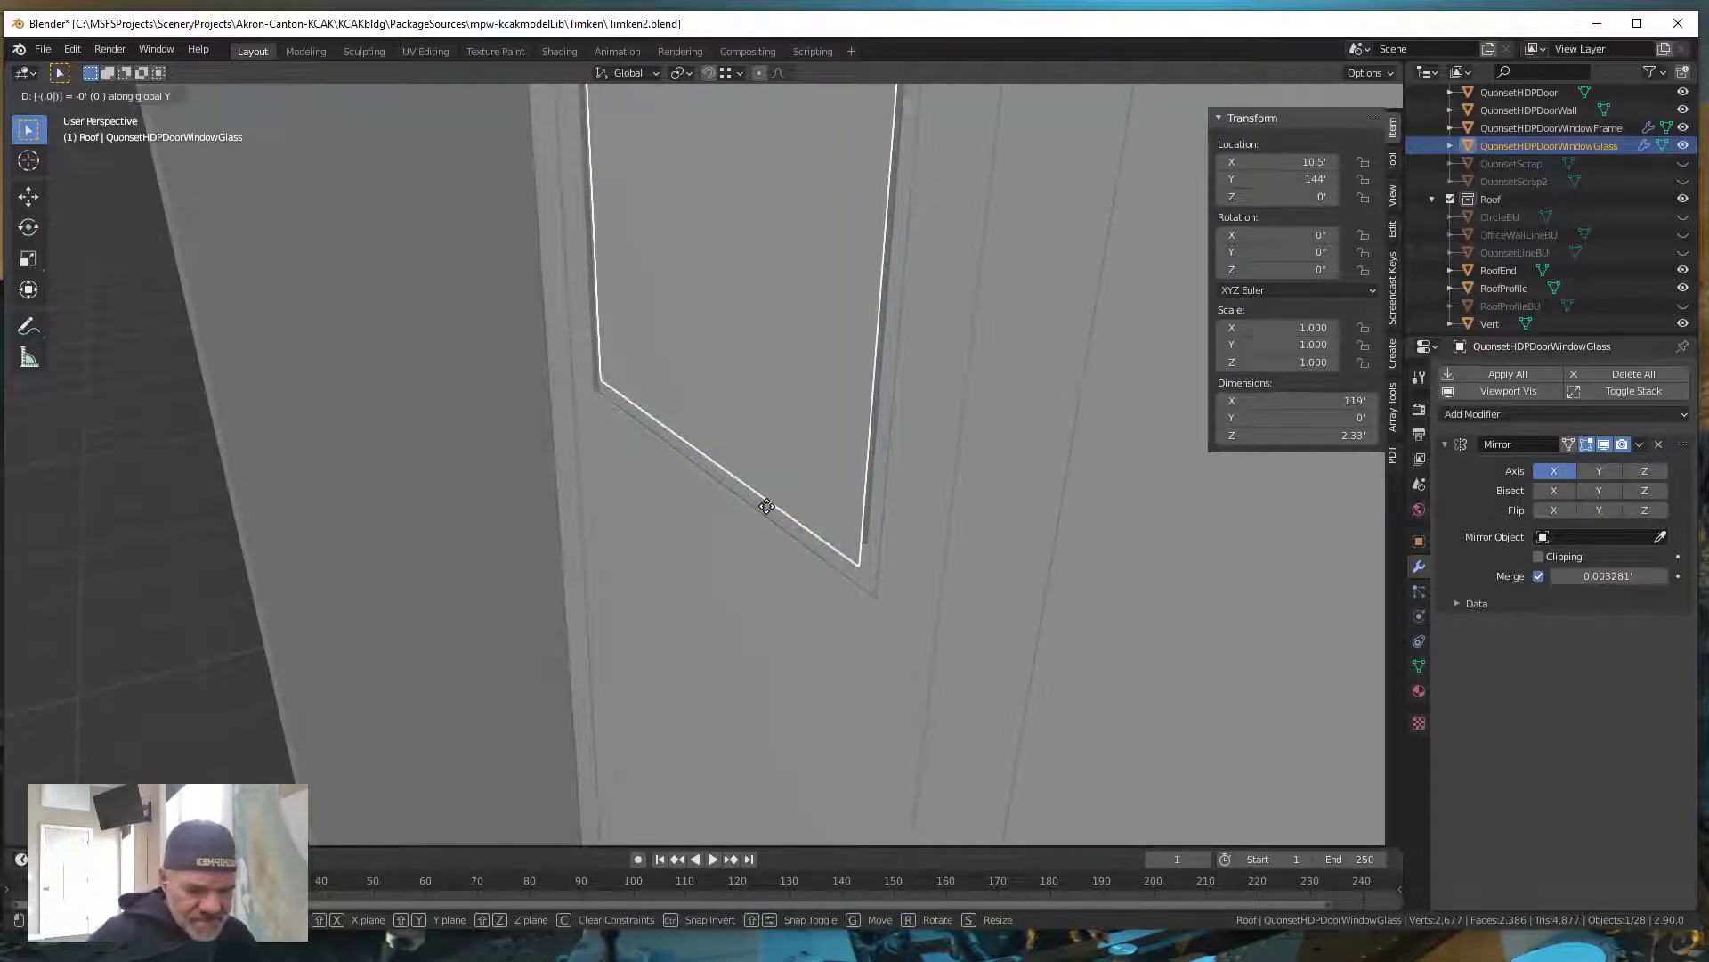
key("Return")
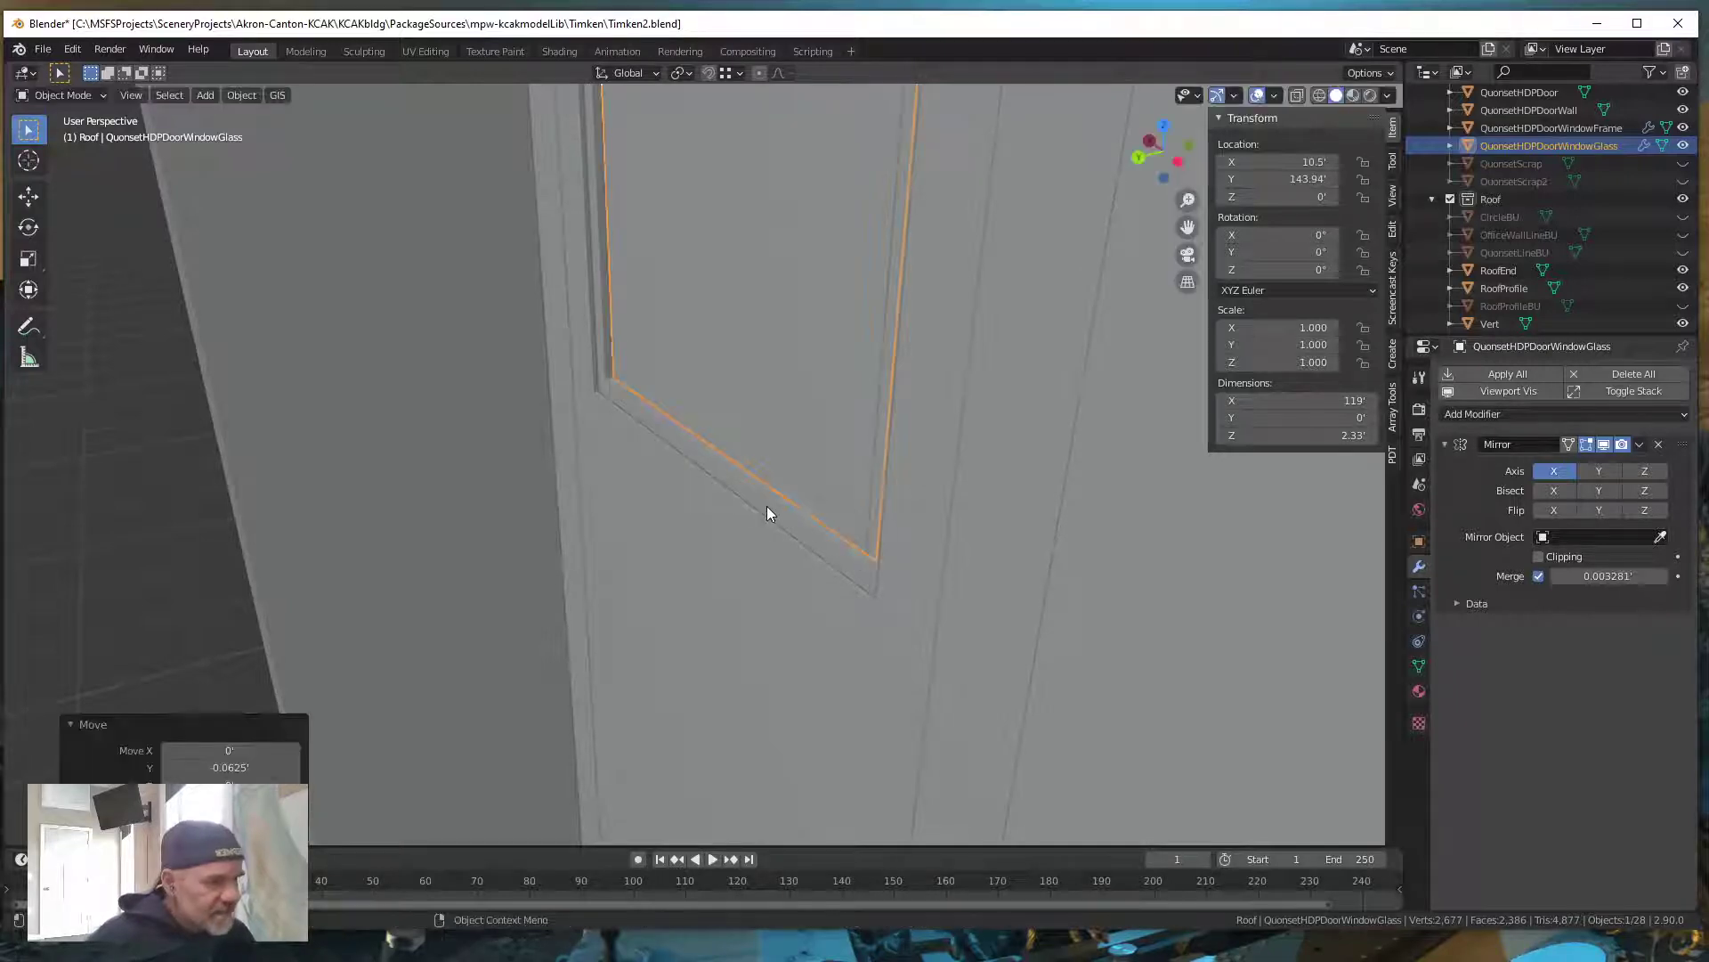
left_click(541, 557)
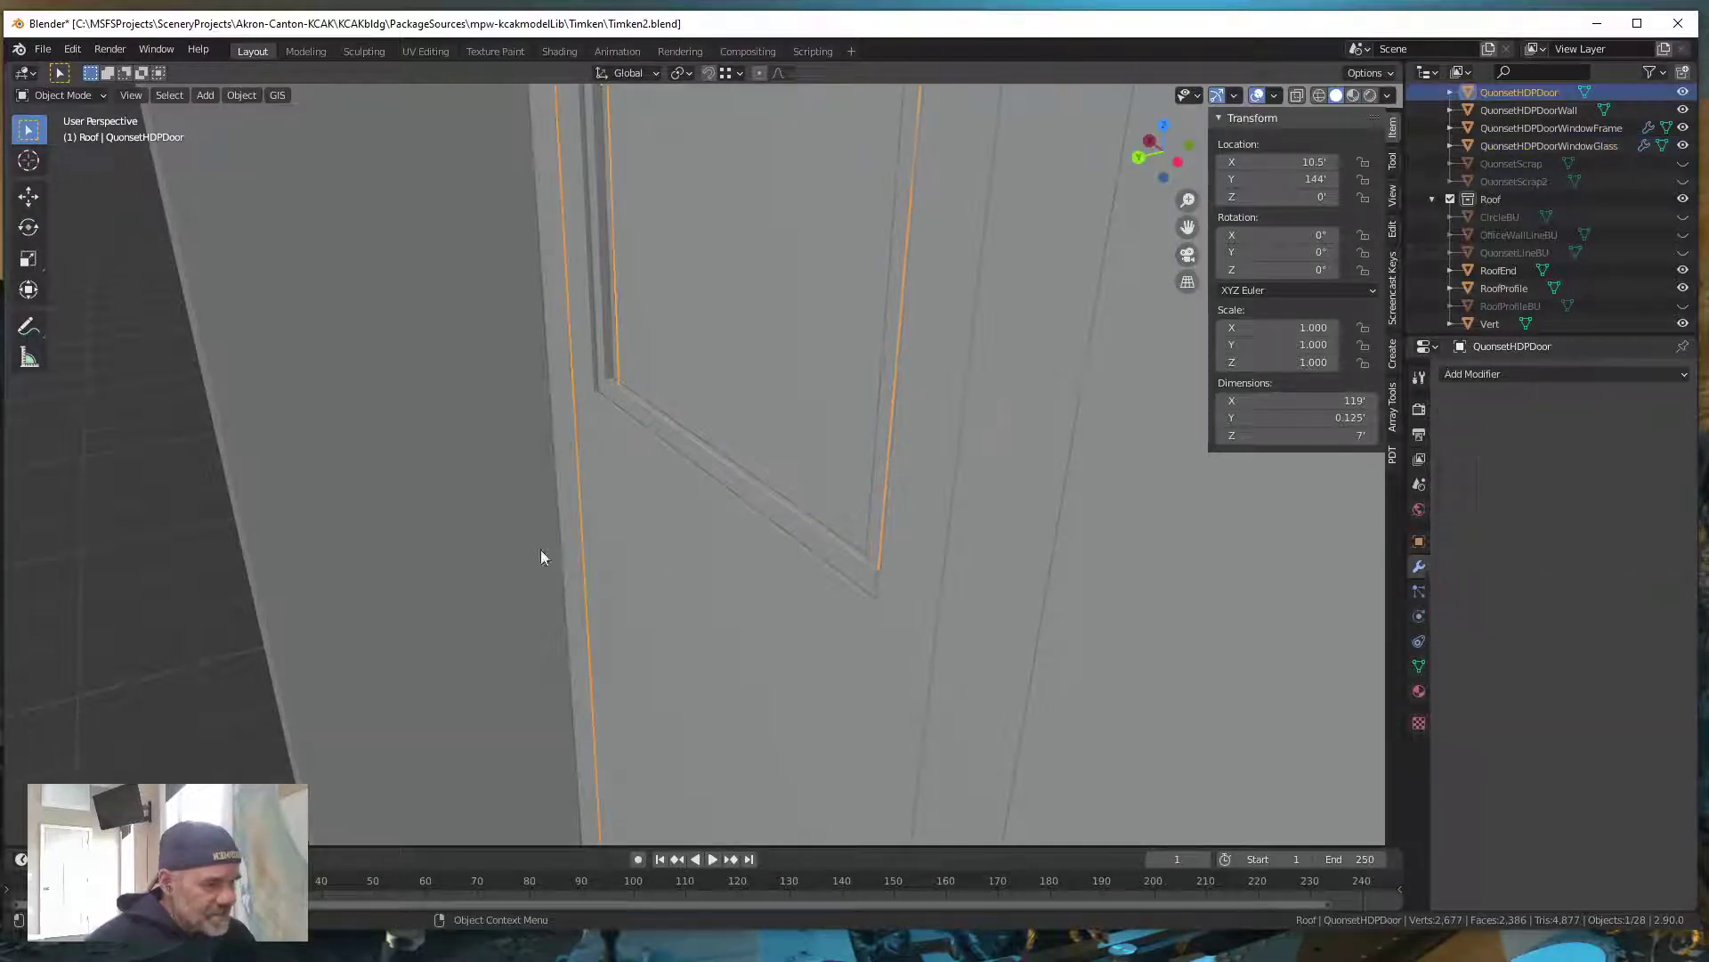
left_click(122, 559)
Apply all modifiers on the QuonsetHDPDoorWindowFrame object and check its mesh at both personnel doors
middle_click_drag(614, 596, 771, 594)
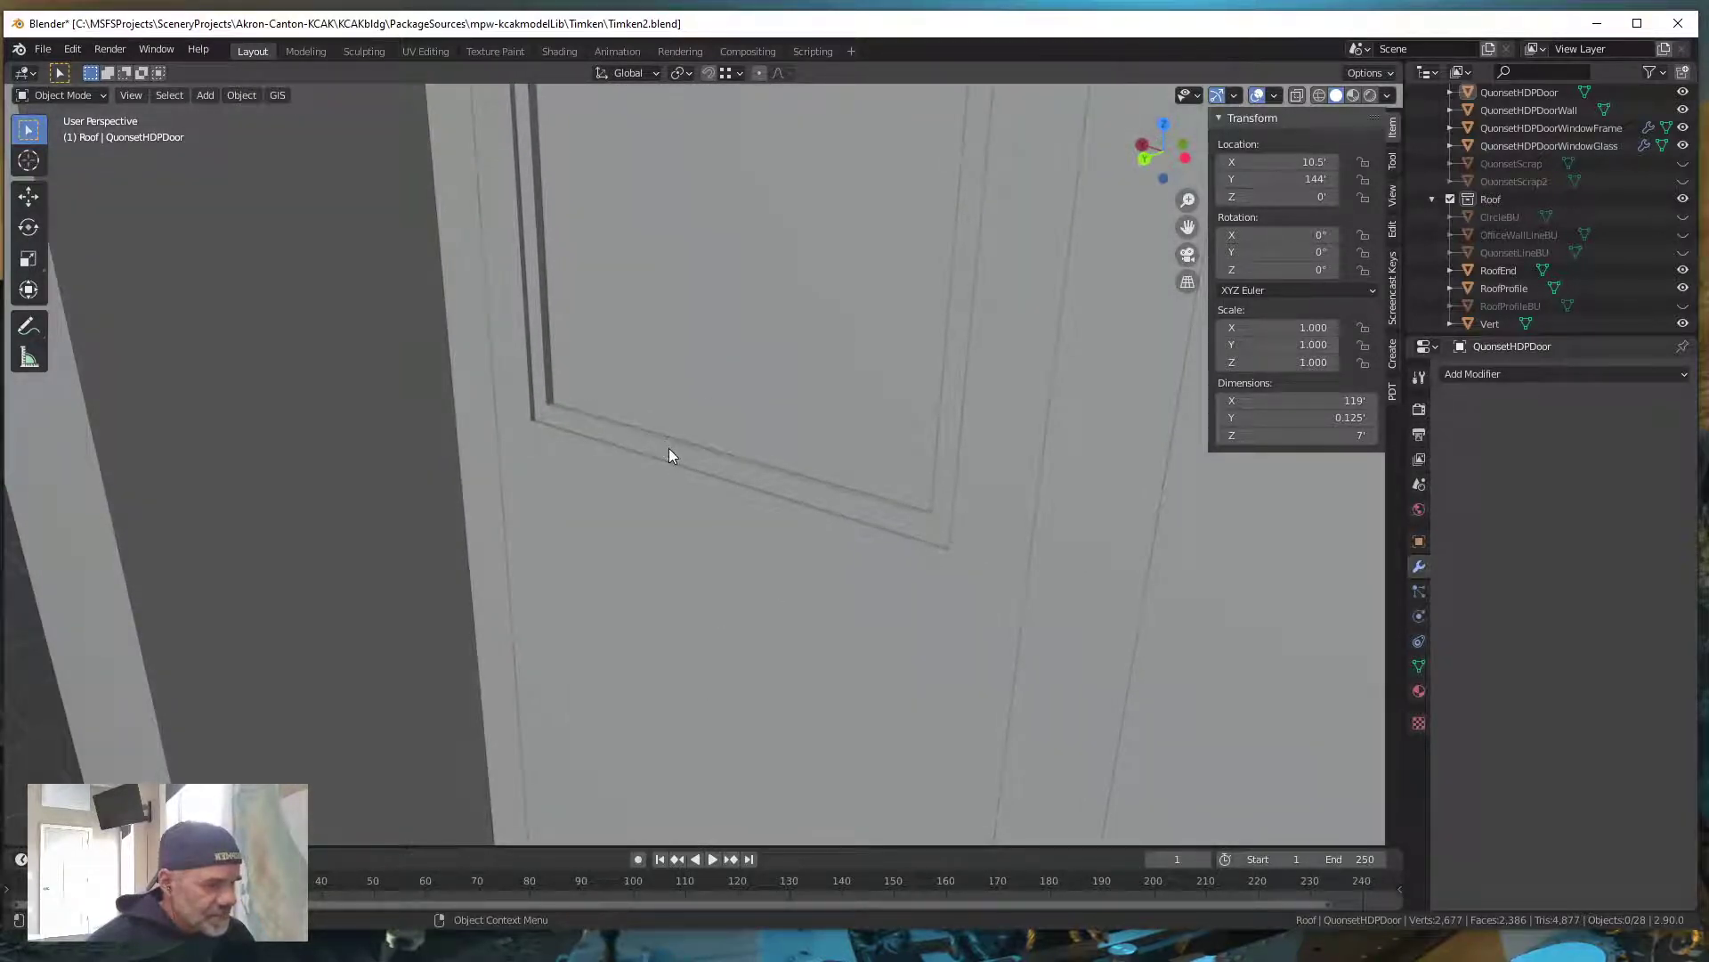
scroll(695, 384, "down", 5)
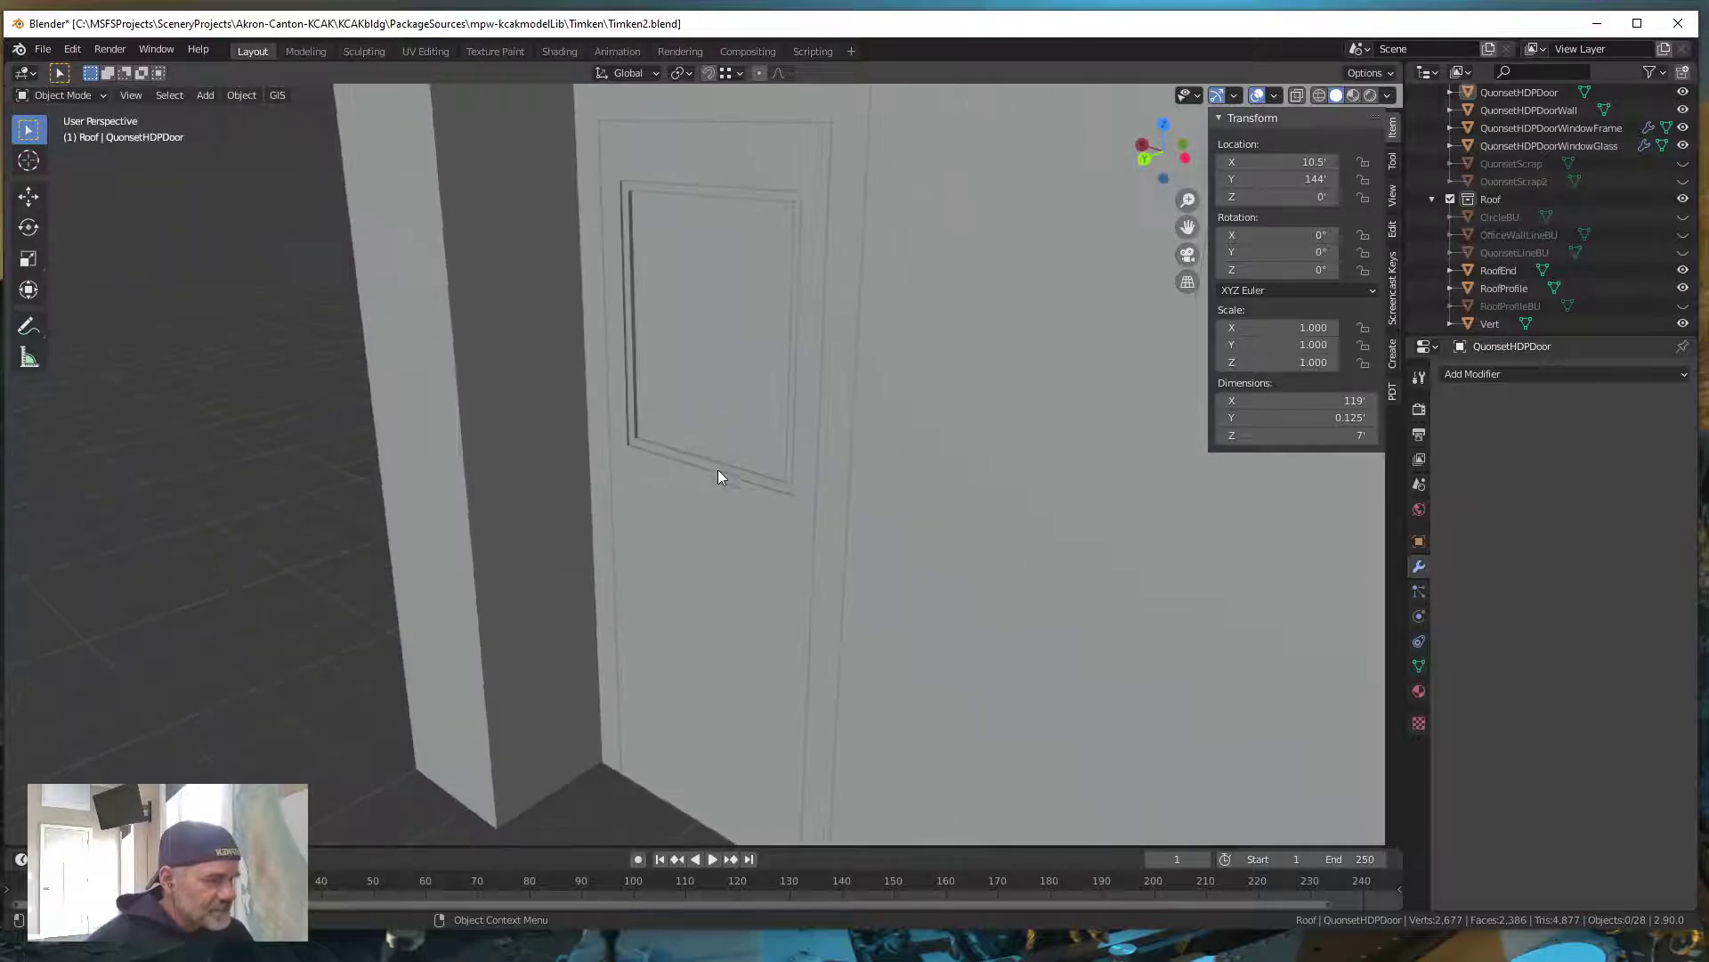
middle_click_drag(732, 524, 748, 534)
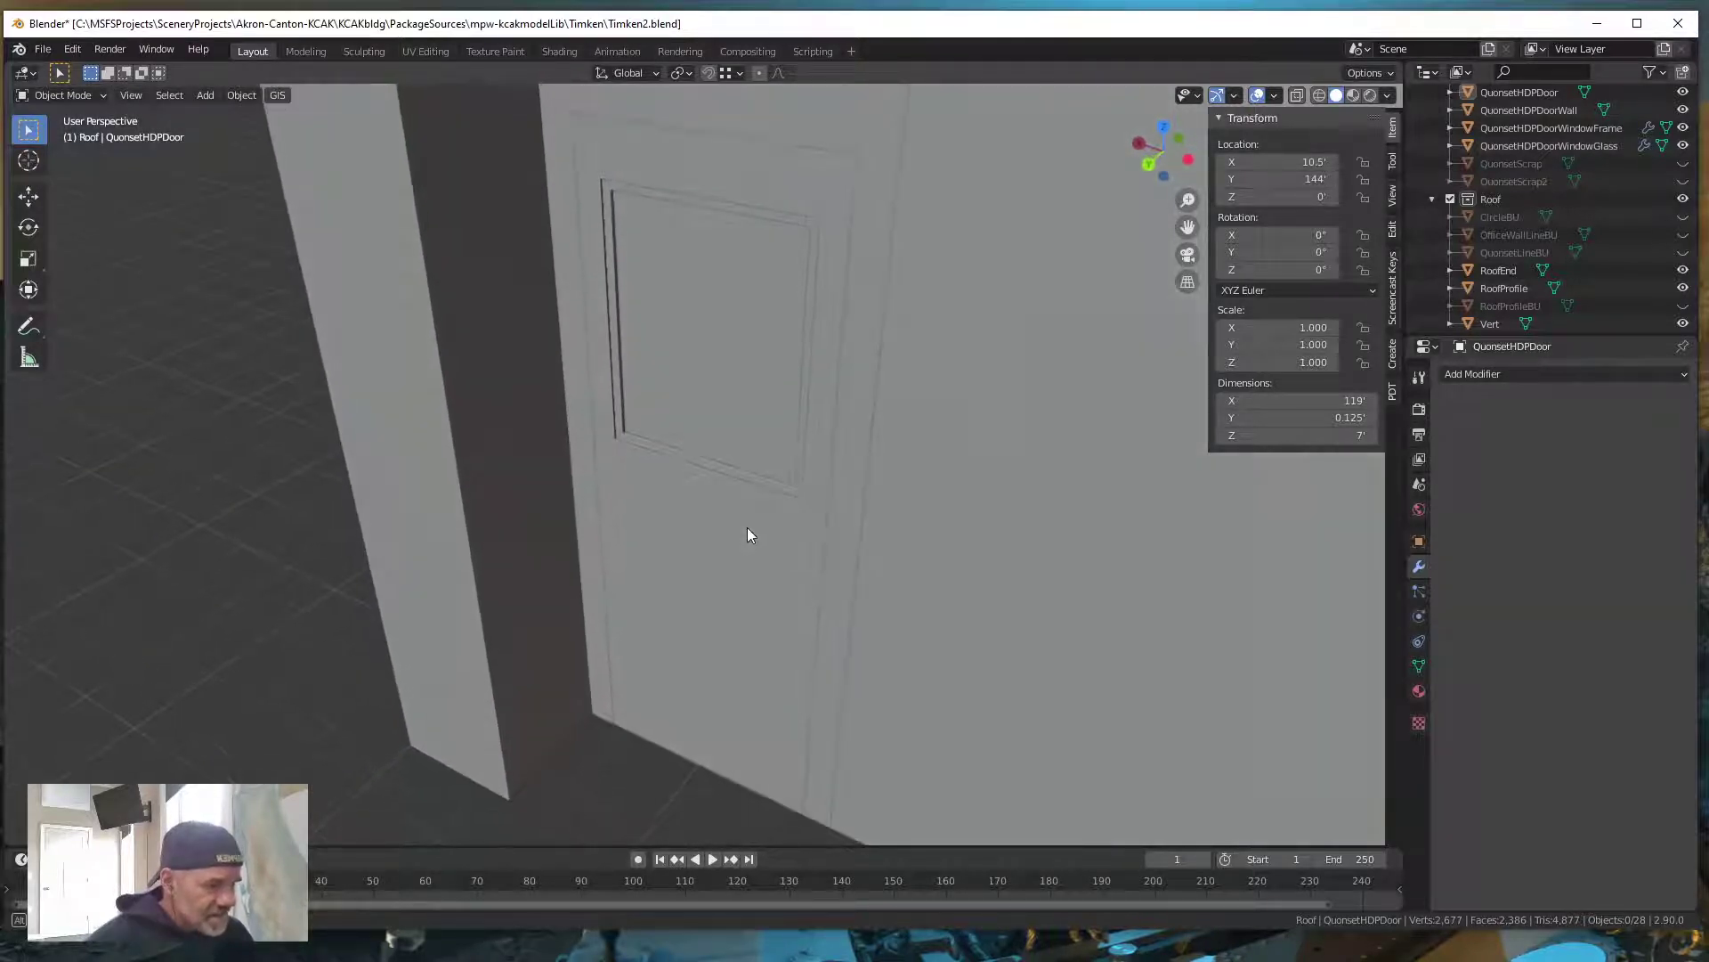
left_click(761, 484)
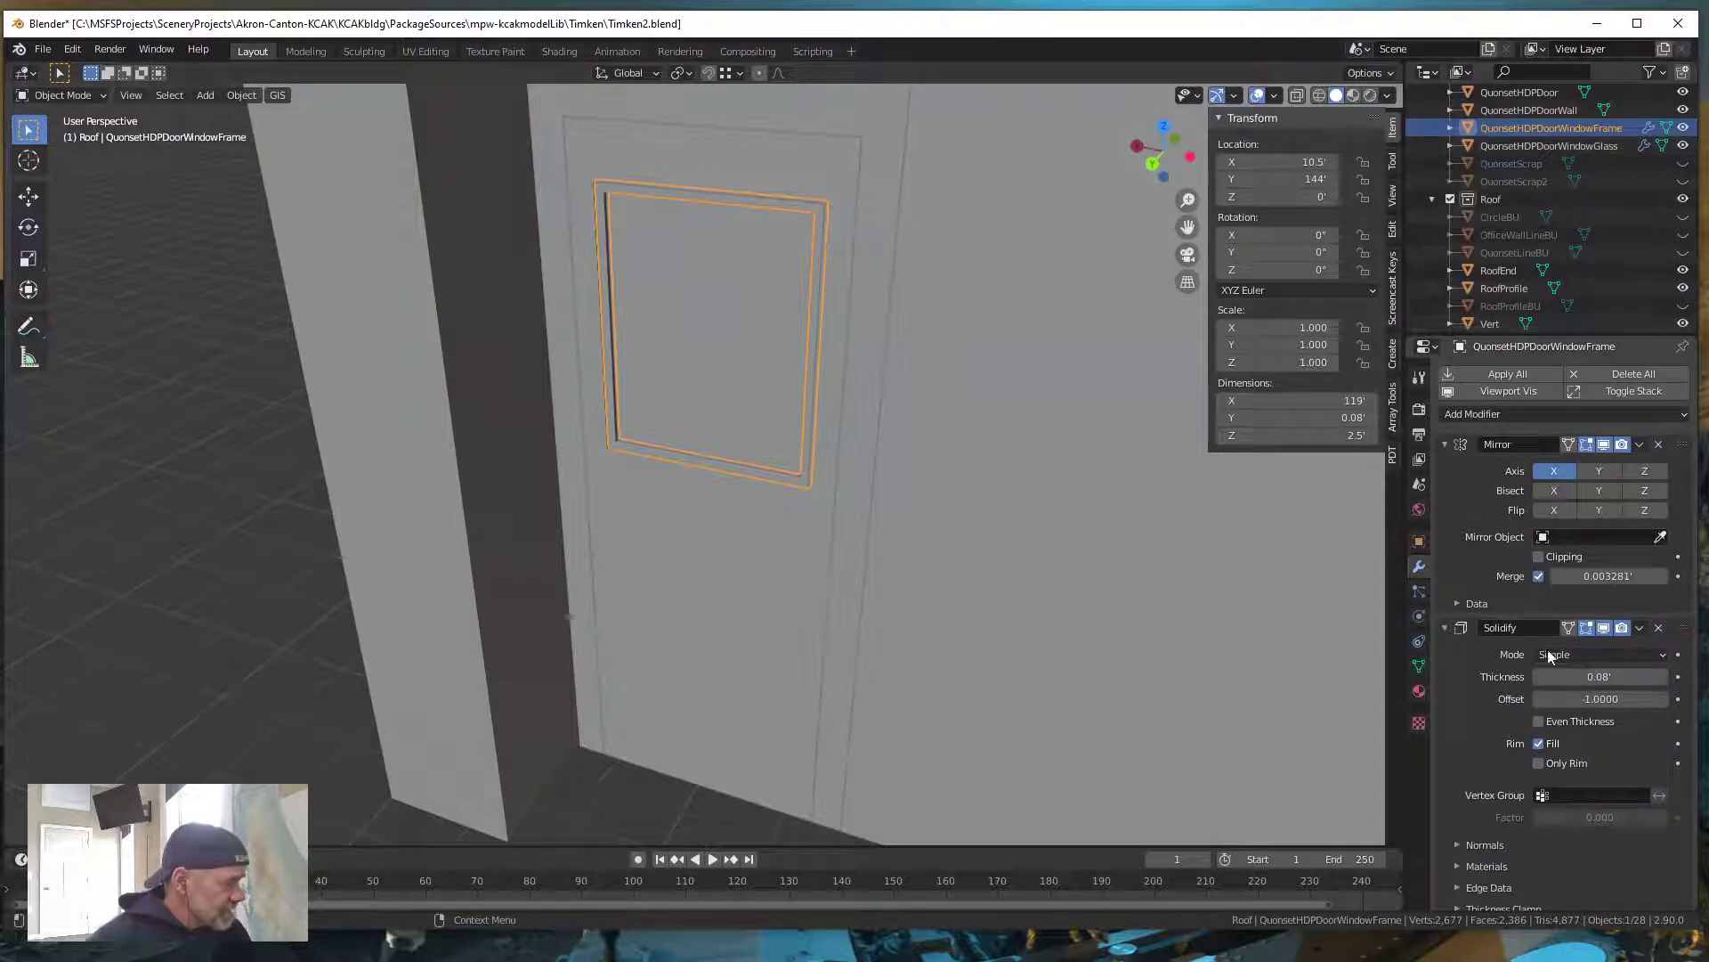
left_click(1640, 628)
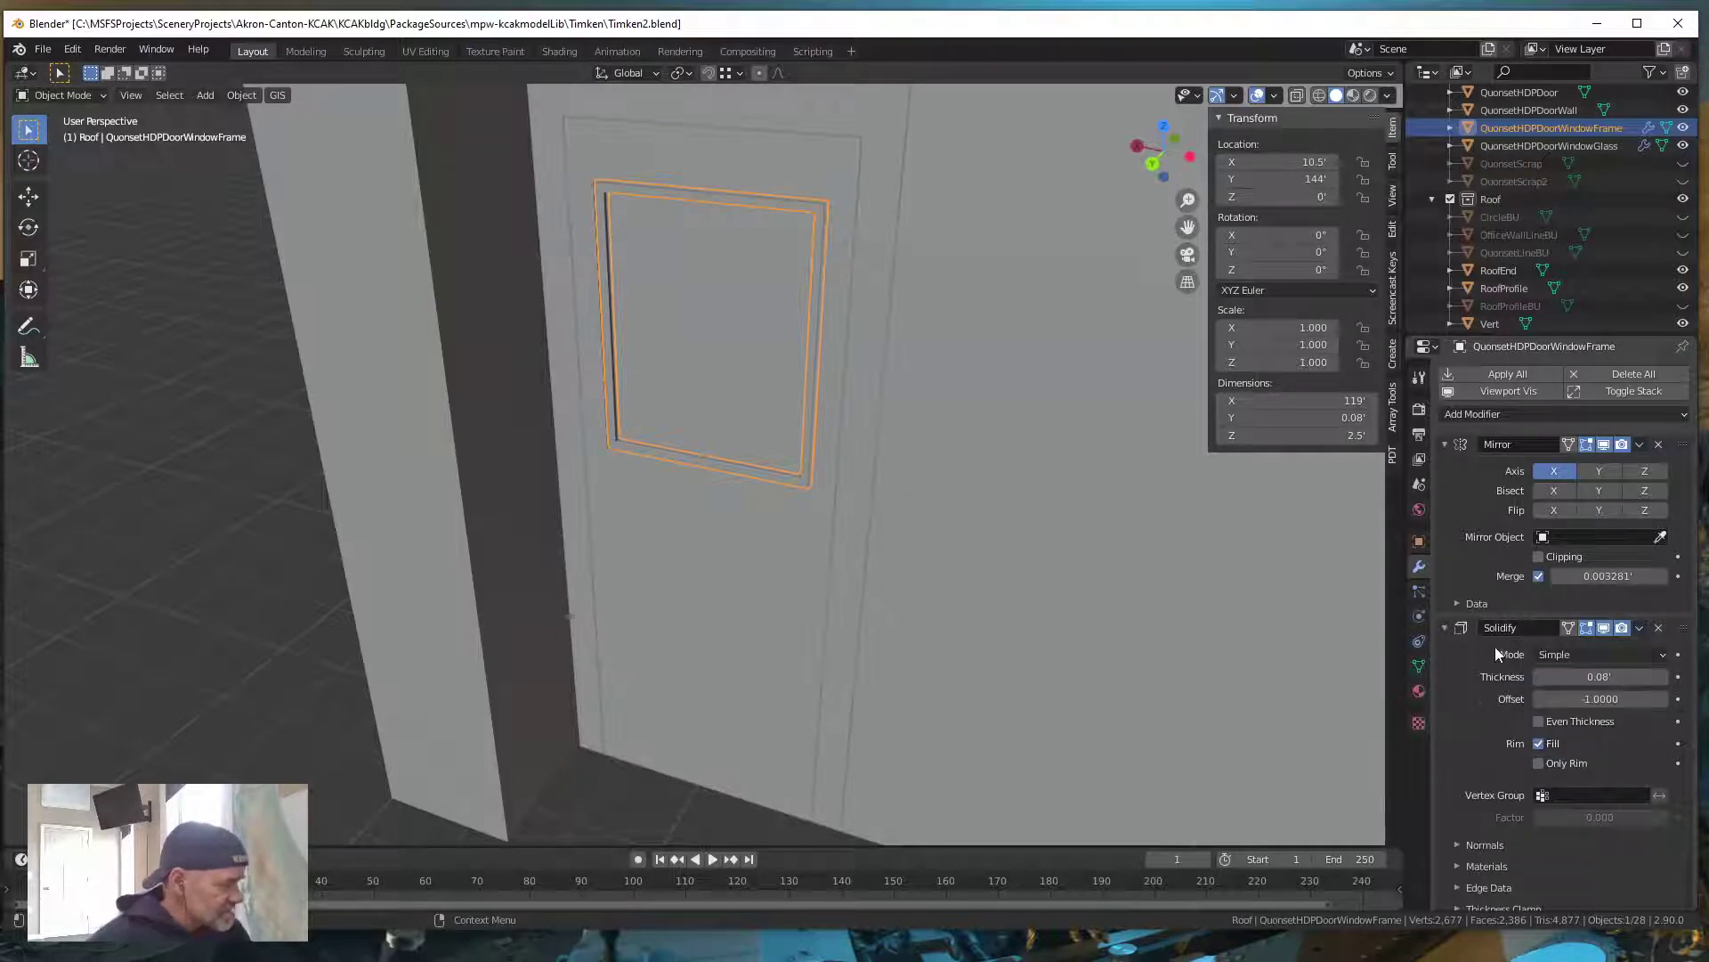
scroll(773, 478, "down", 1)
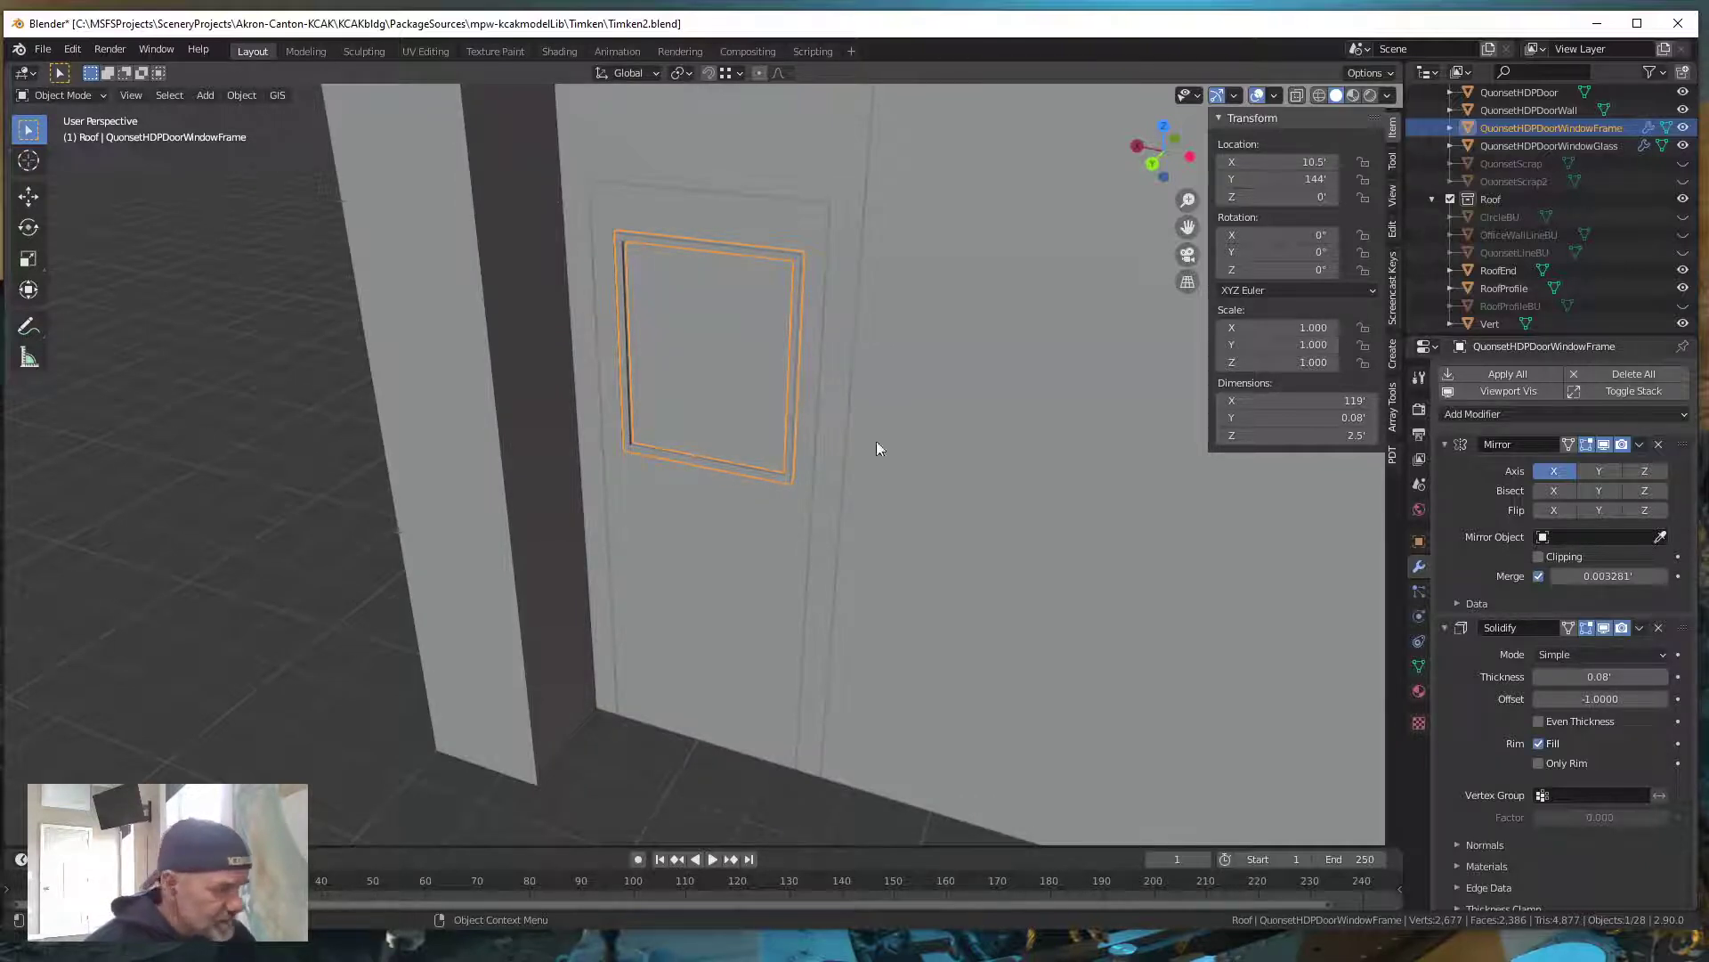
left_click(1508, 375)
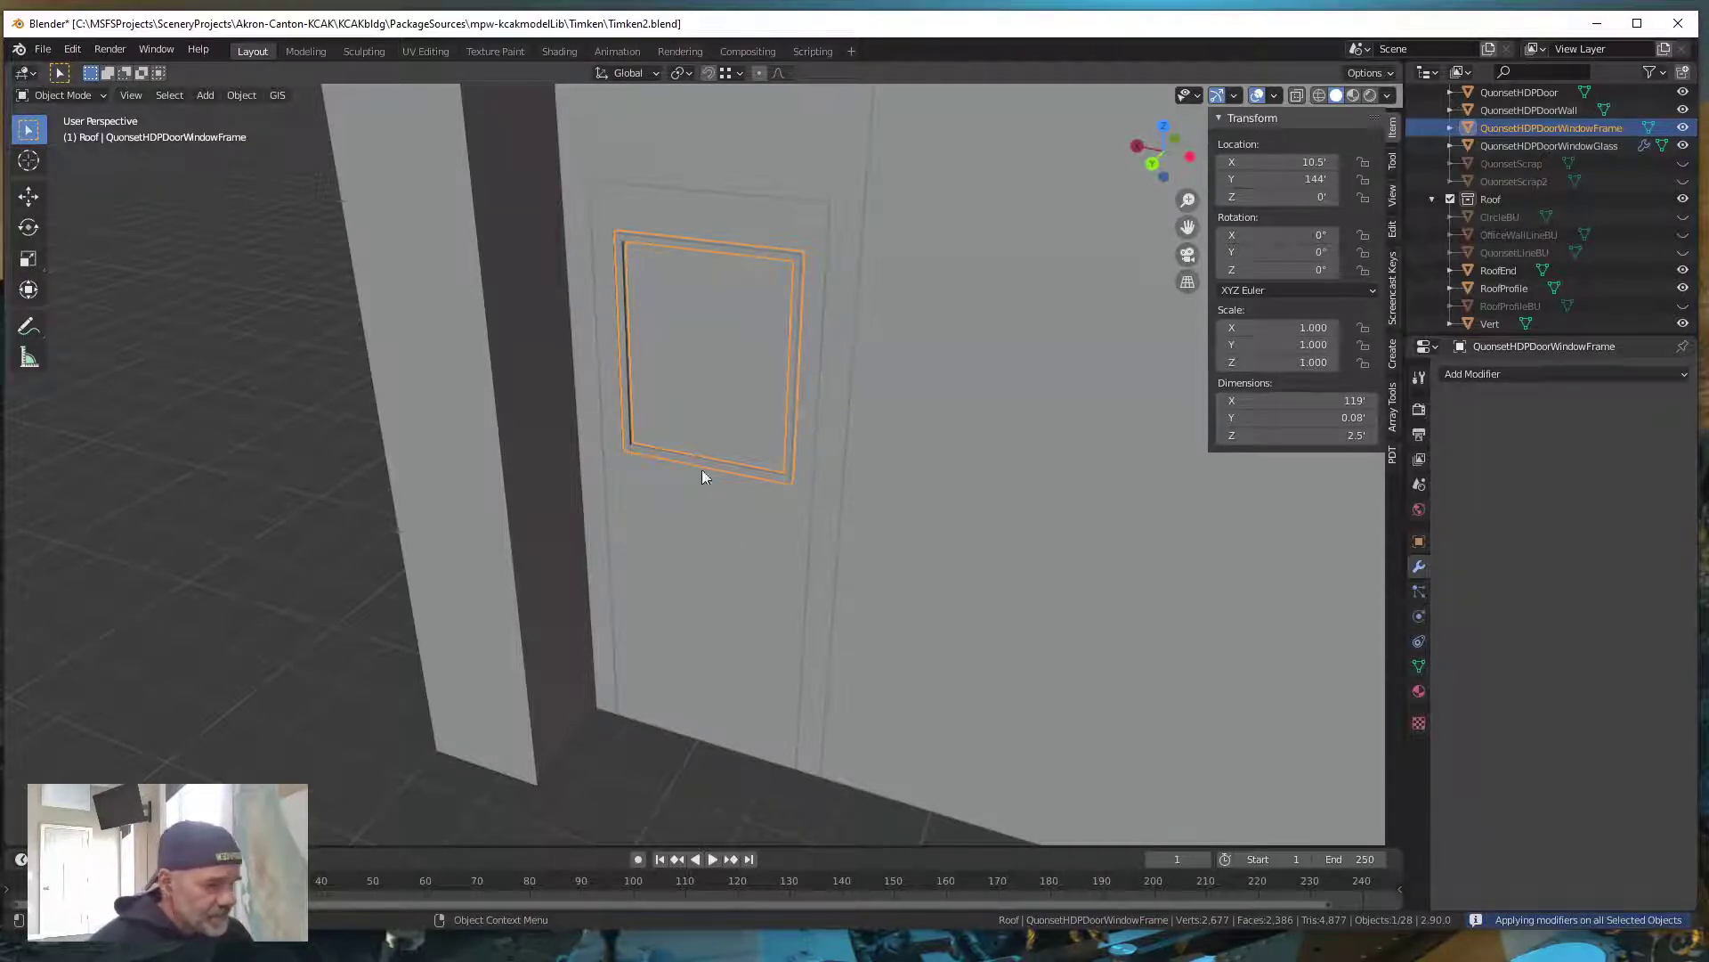
scroll(696, 543, "down", 4)
middle_click_drag(862, 577, 635, 557, "shift")
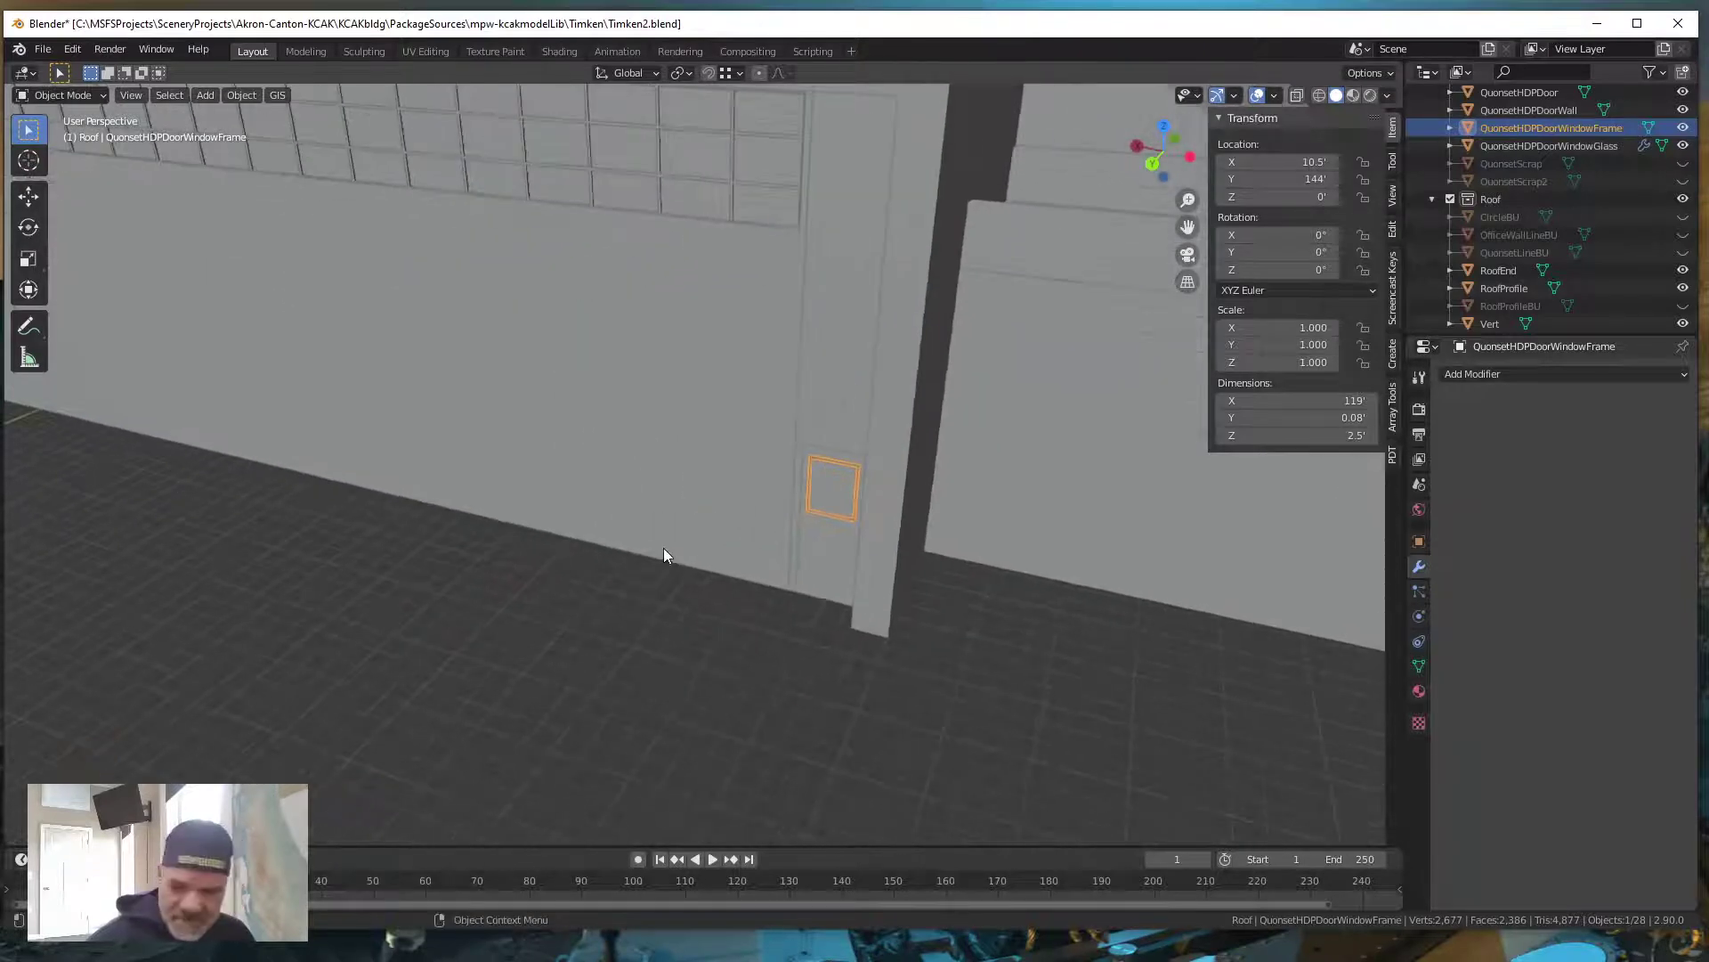
key("Tab")
scroll(841, 541, "up", 5)
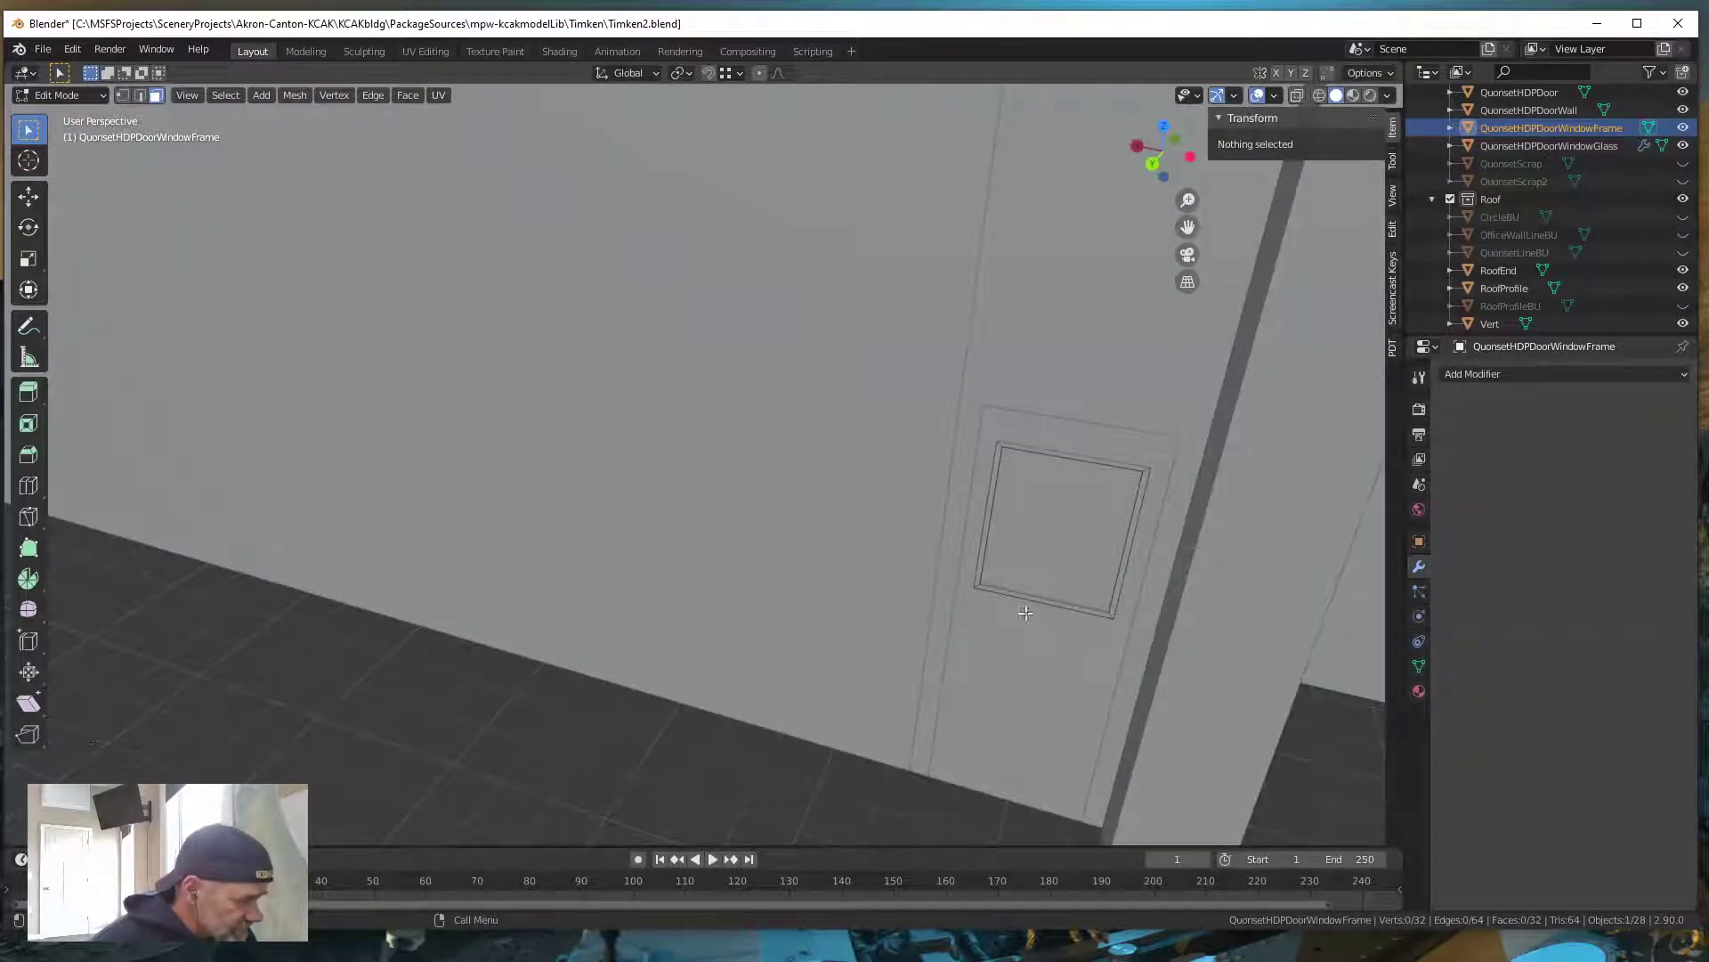
scroll(1025, 613, "down", 8)
middle_click_drag(565, 541, 1157, 603, "shift")
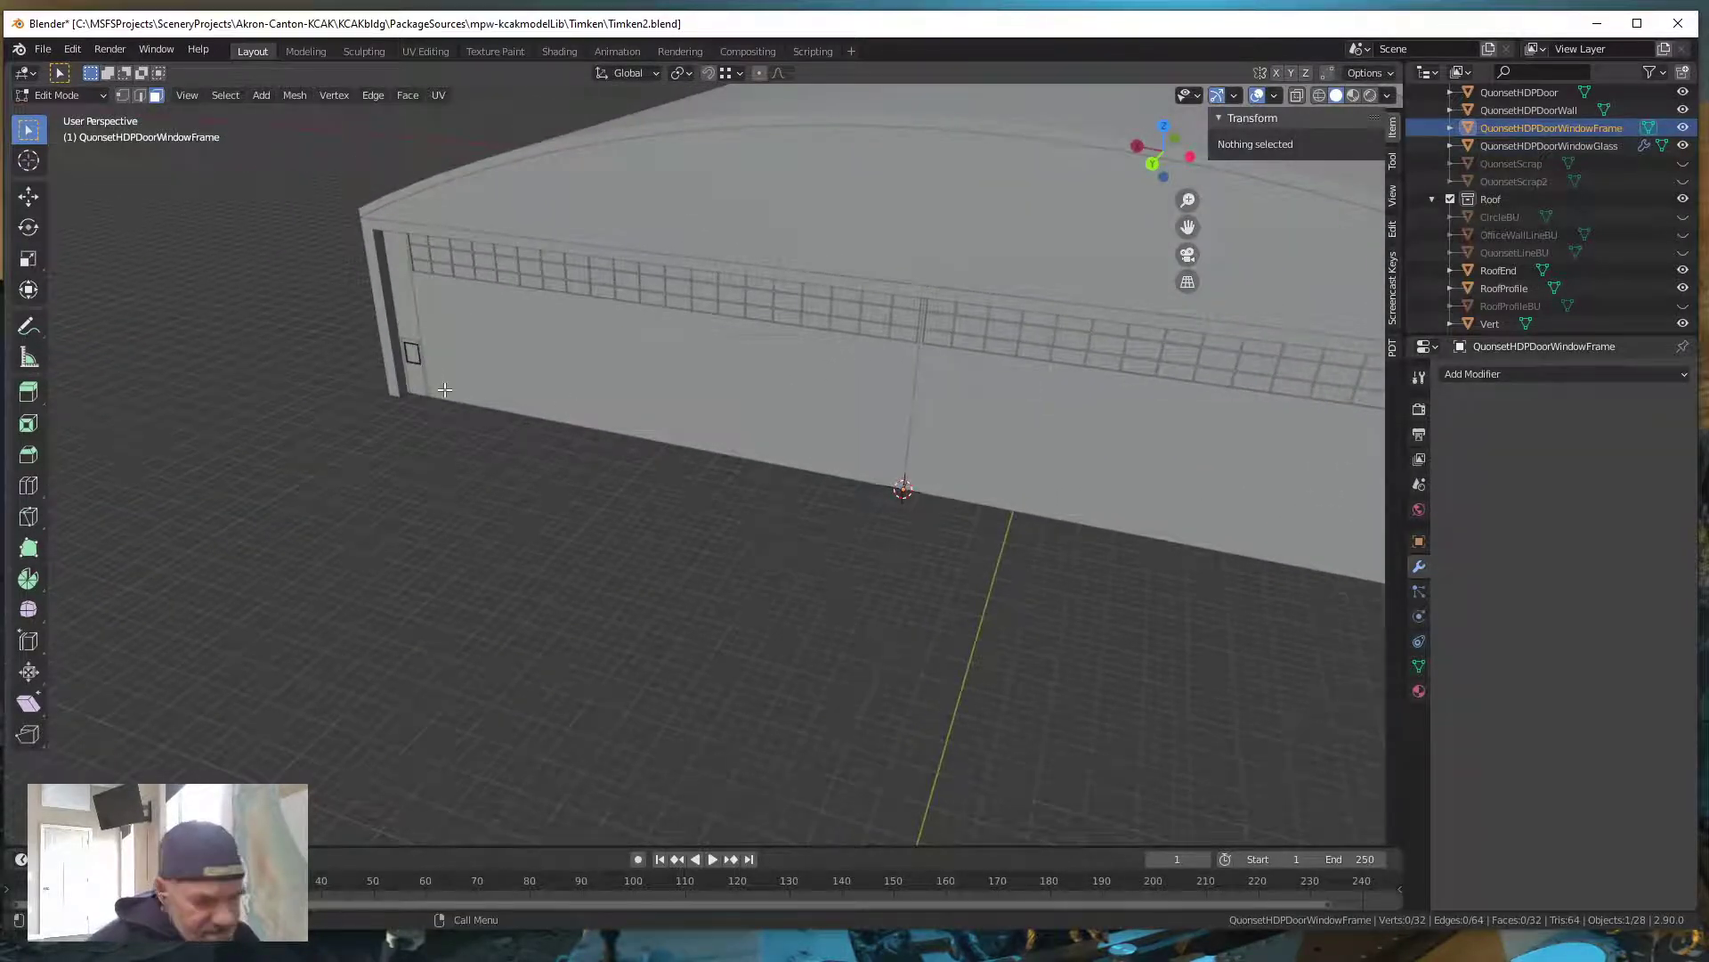
key("Tab")
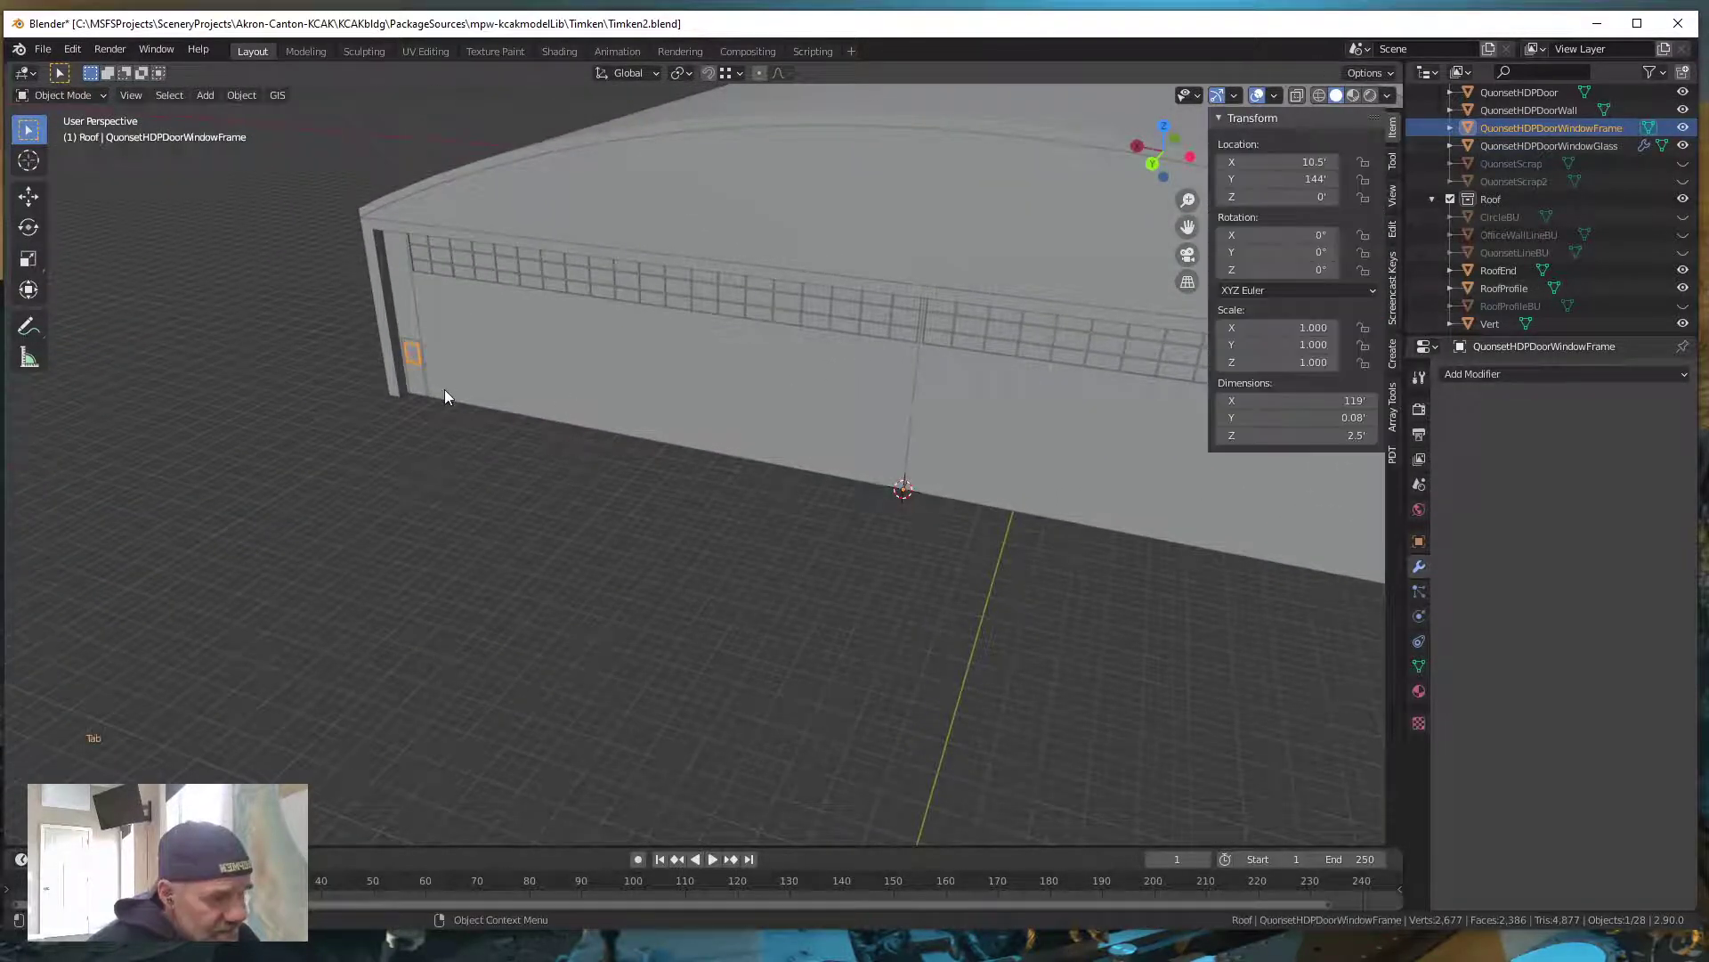
Apply the Mirror modifier on the QuonsetHDPDoorWindowGlass object and deselect it
left_click(413, 355)
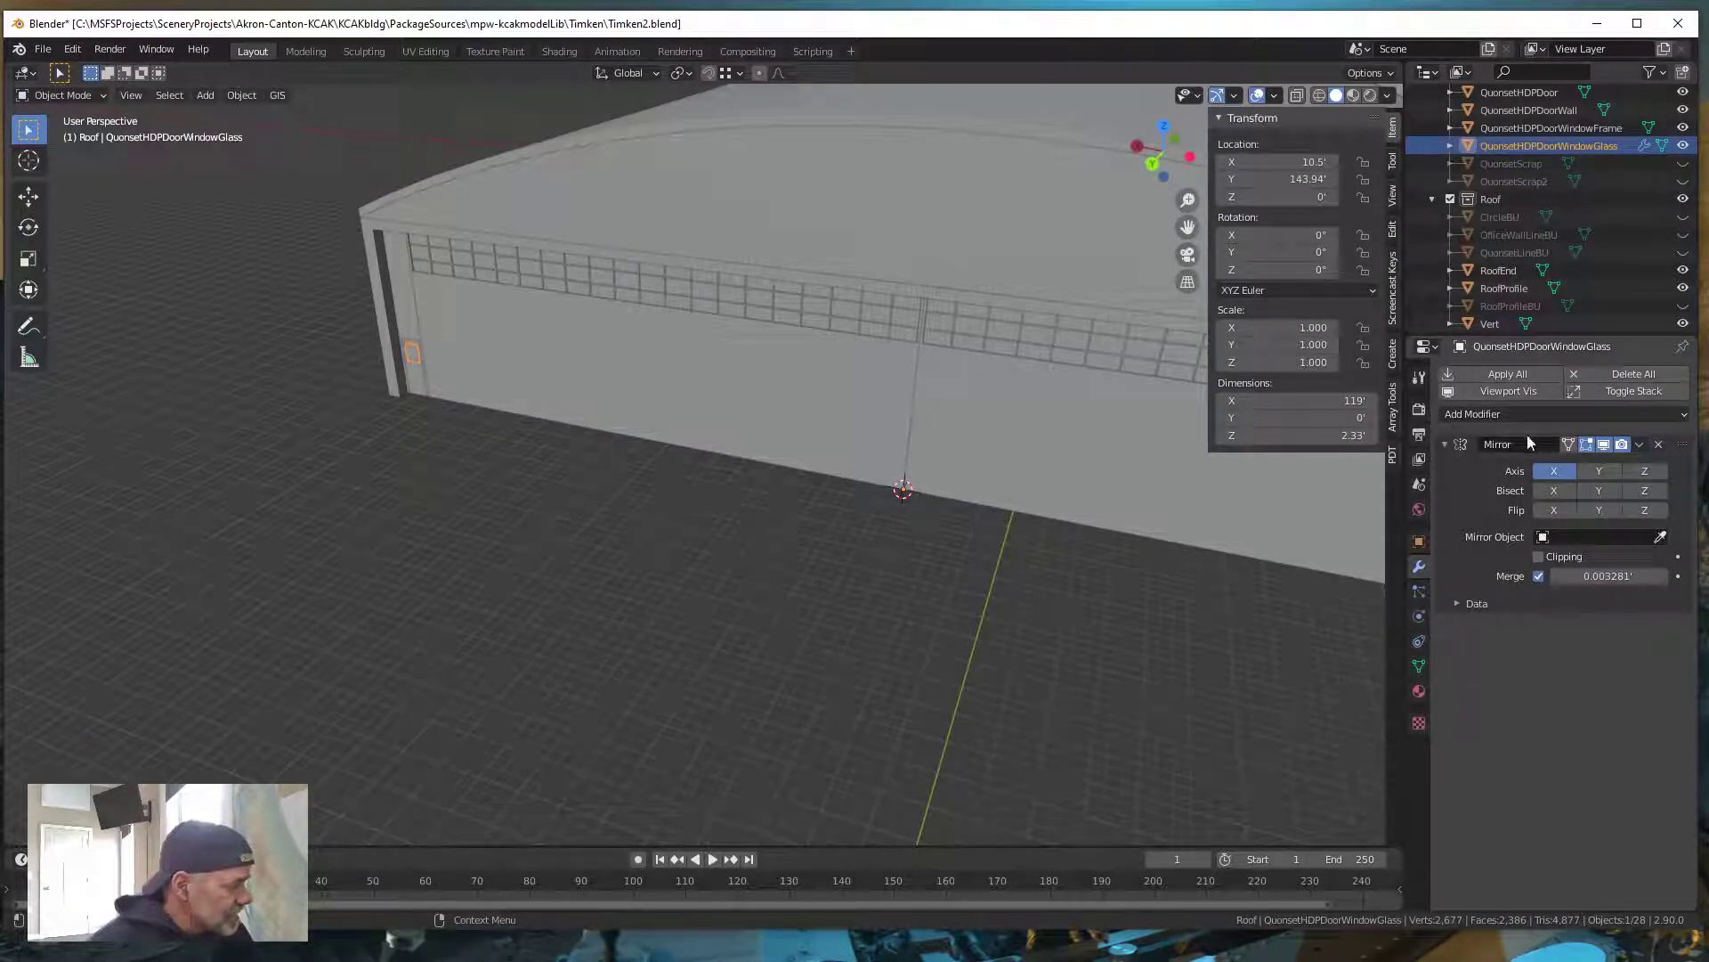
left_click(1639, 444)
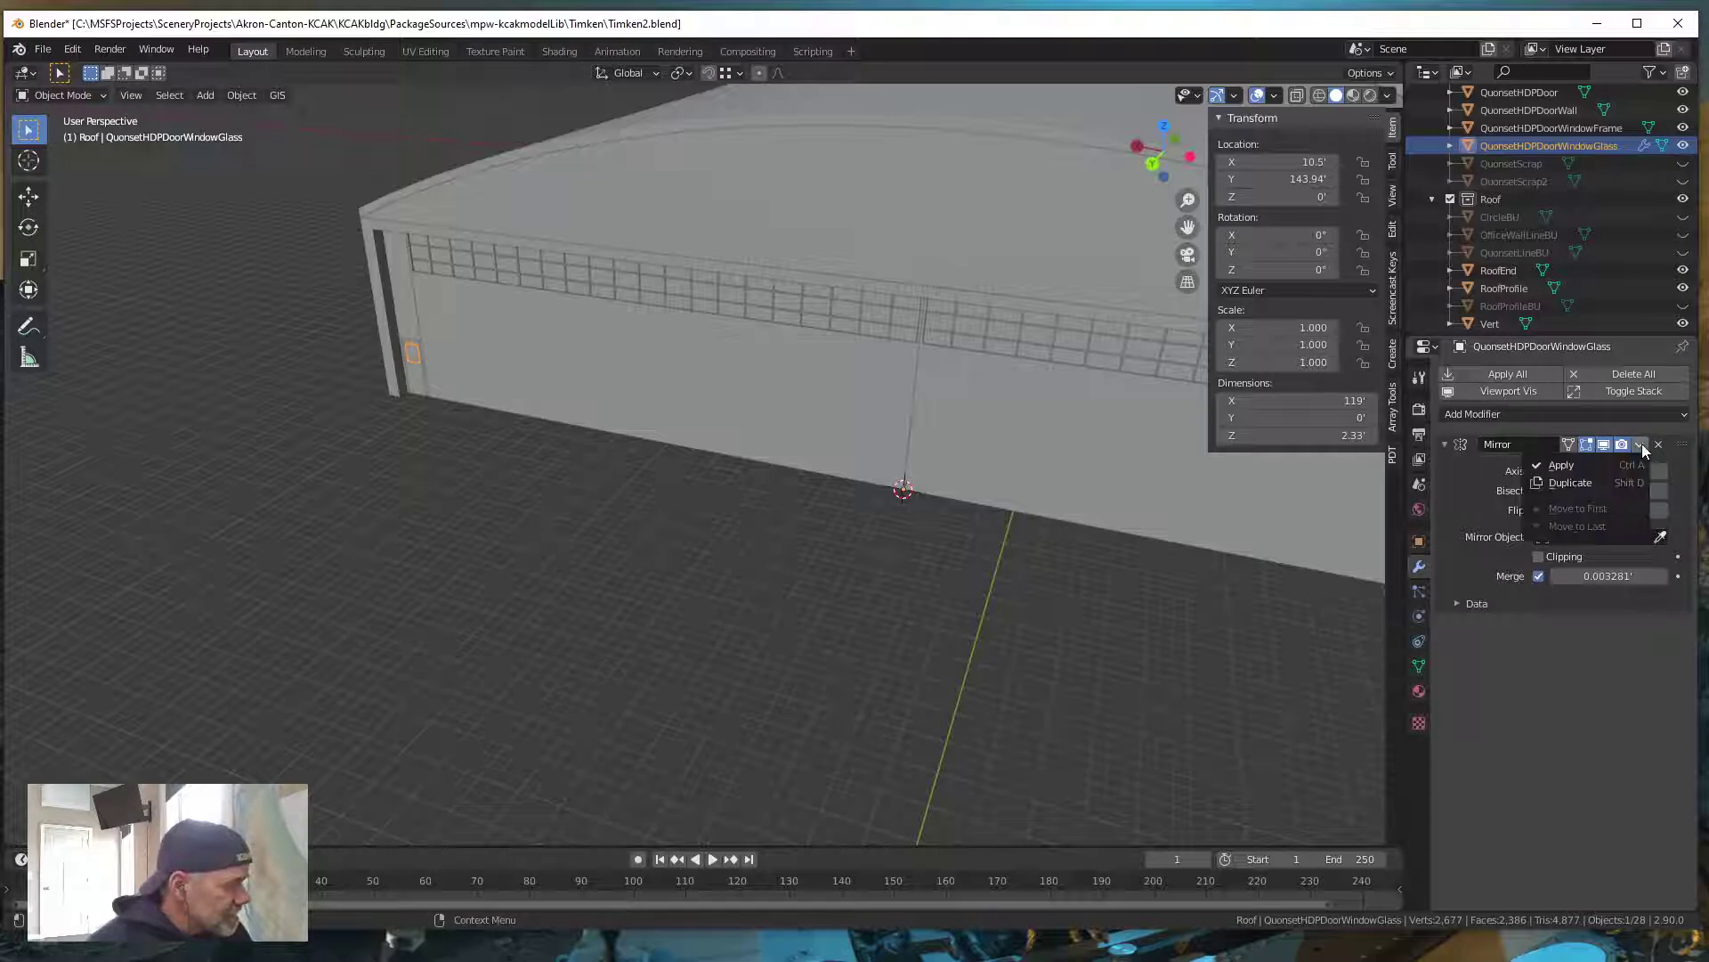
left_click(1569, 467)
left_click(648, 569)
scroll(644, 543, "down", 2)
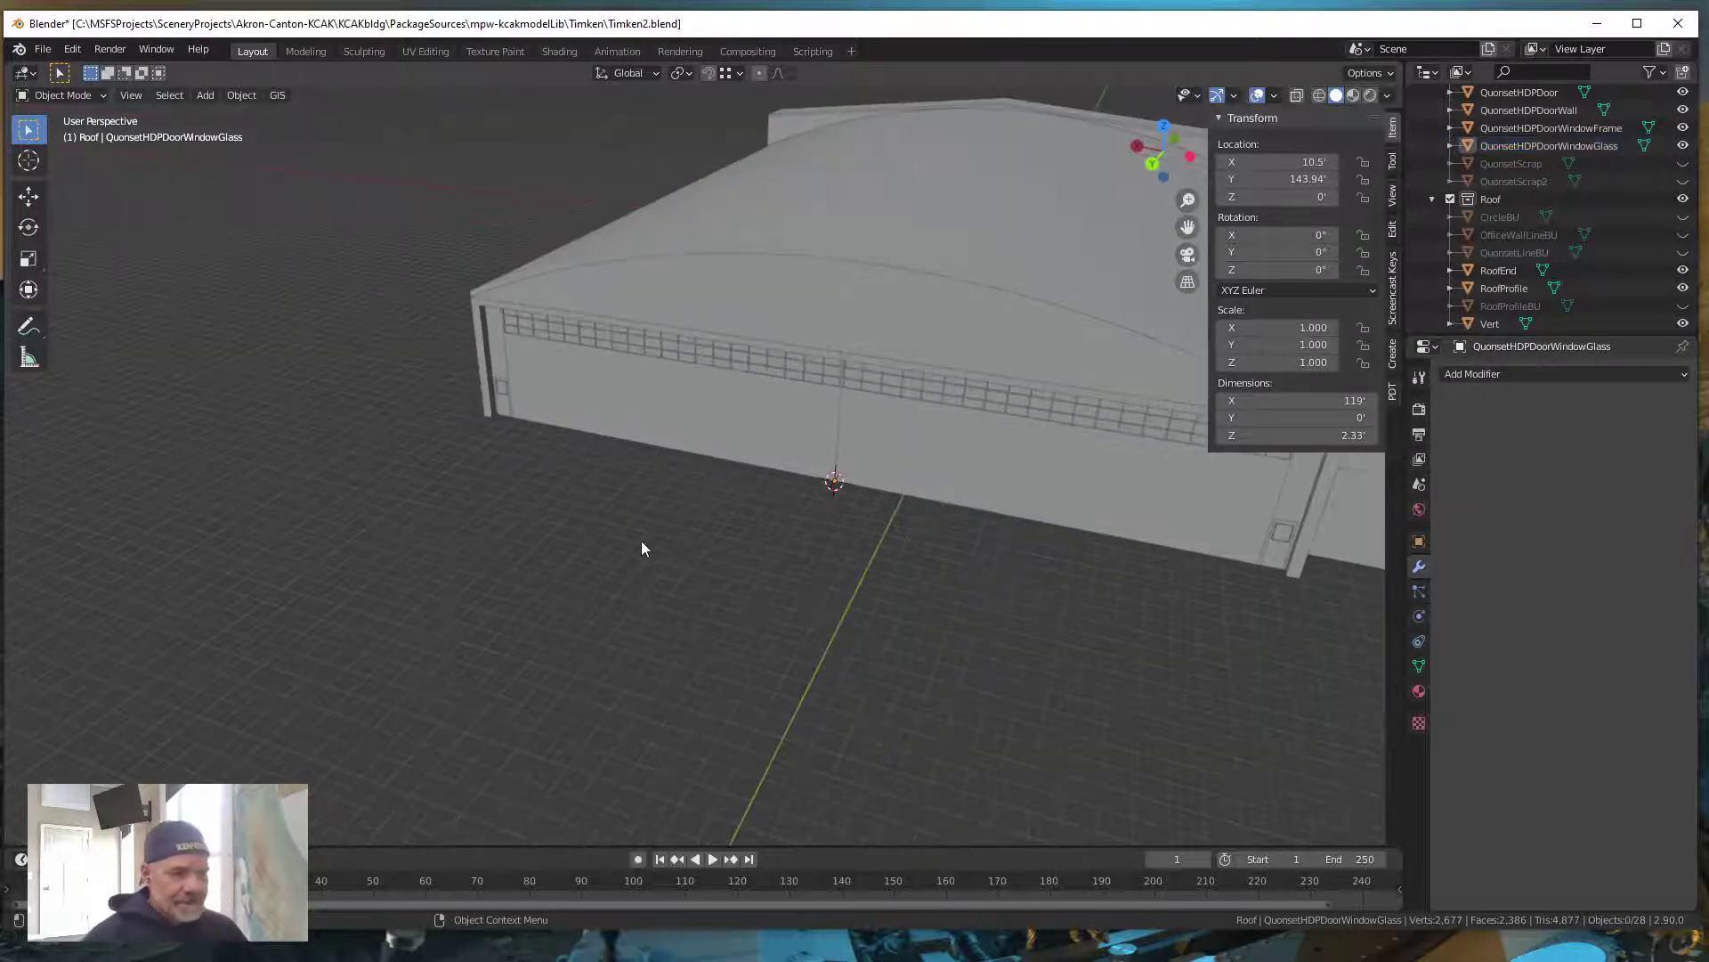
middle_click_drag(710, 561, 648, 614)
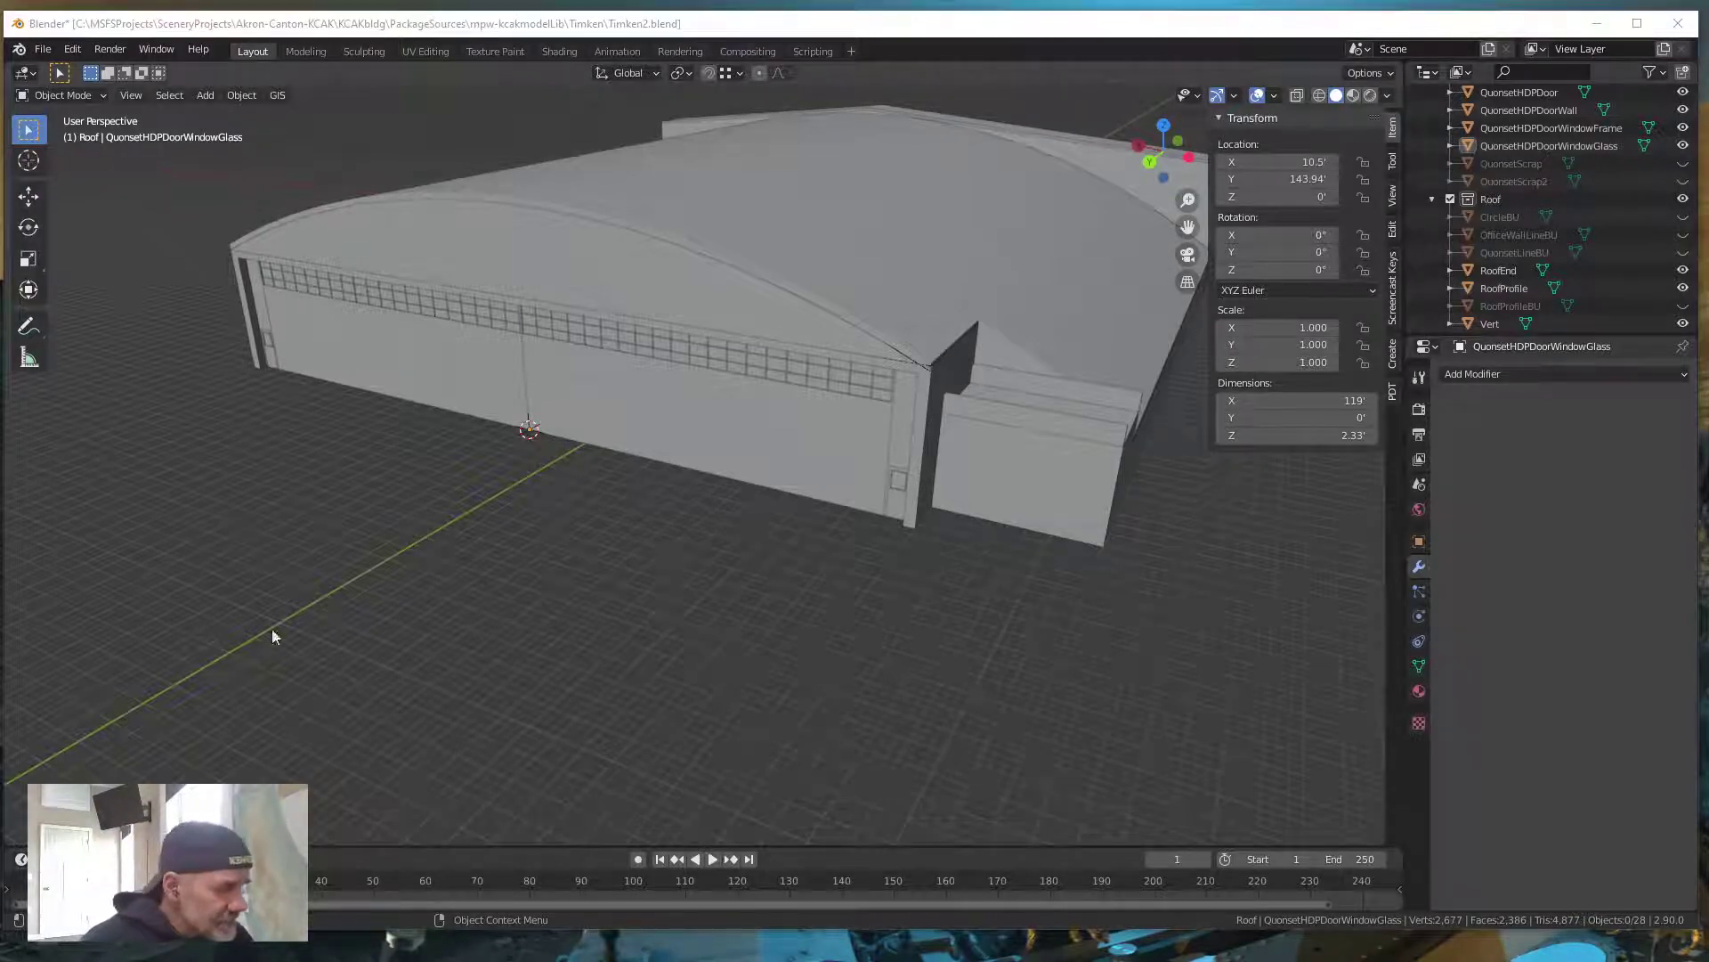
View the hangar model's long side, then switch to Google Earth Pro and examine the windows and doors along the real hangar's office side wall
scroll(781, 592, "down", 4)
middle_click_drag(837, 539, 746, 517)
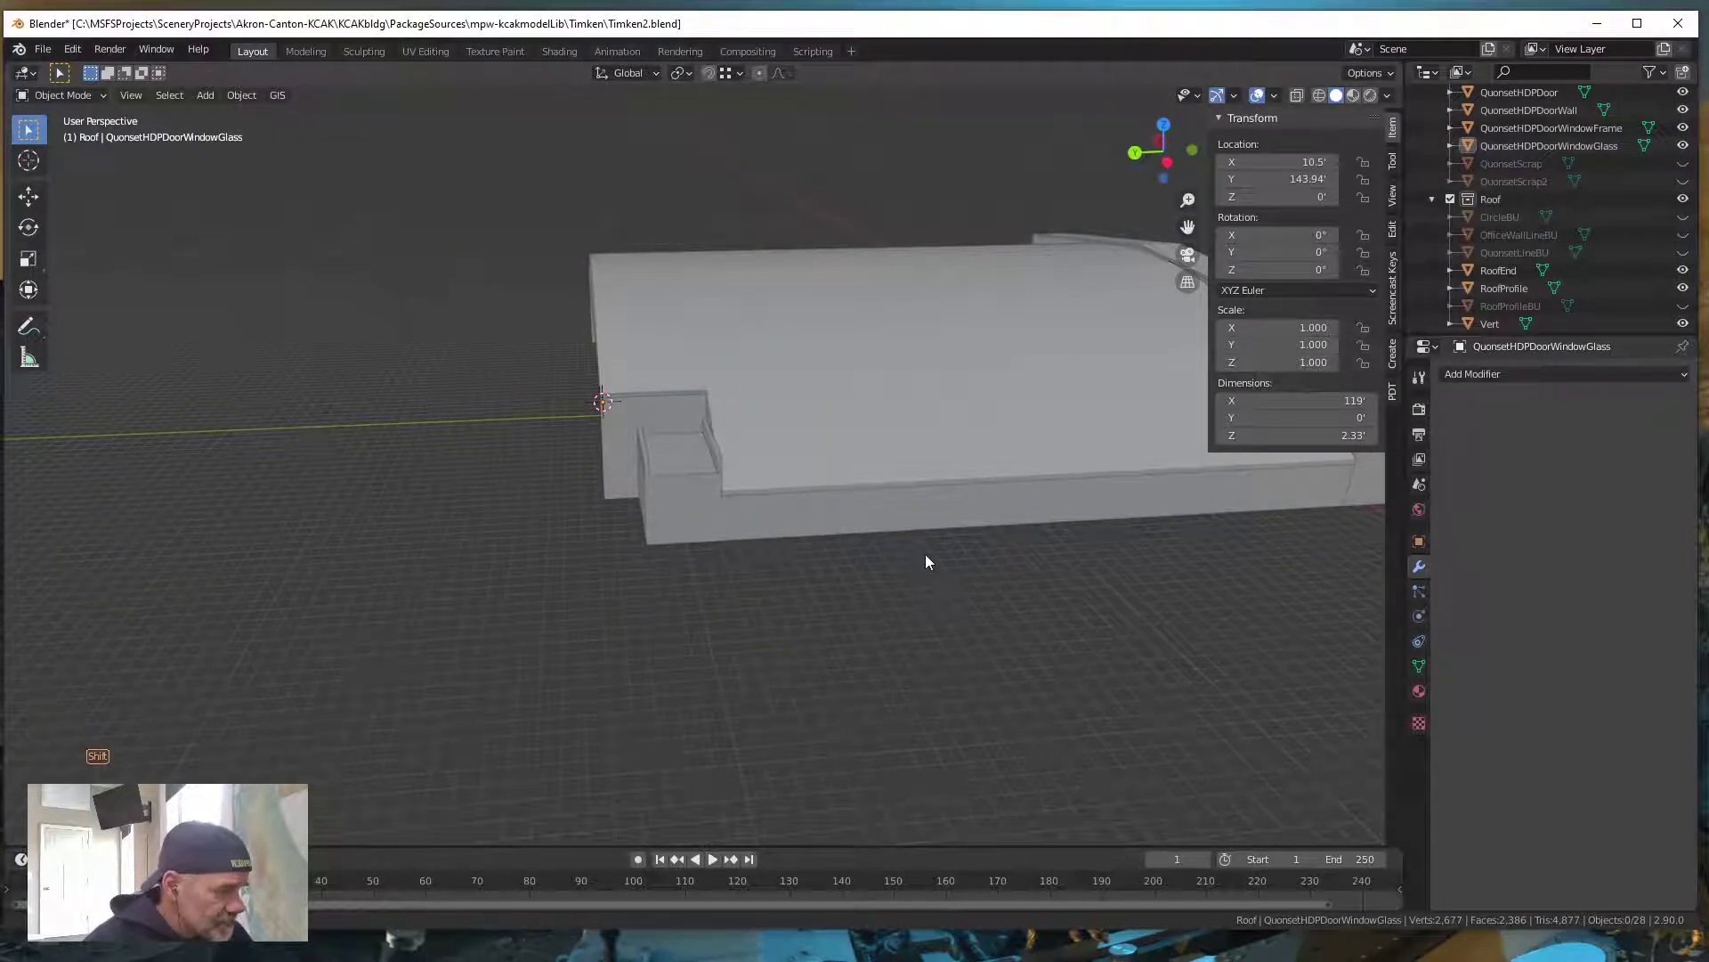
middle_click_drag(926, 554, 778, 584, "shift")
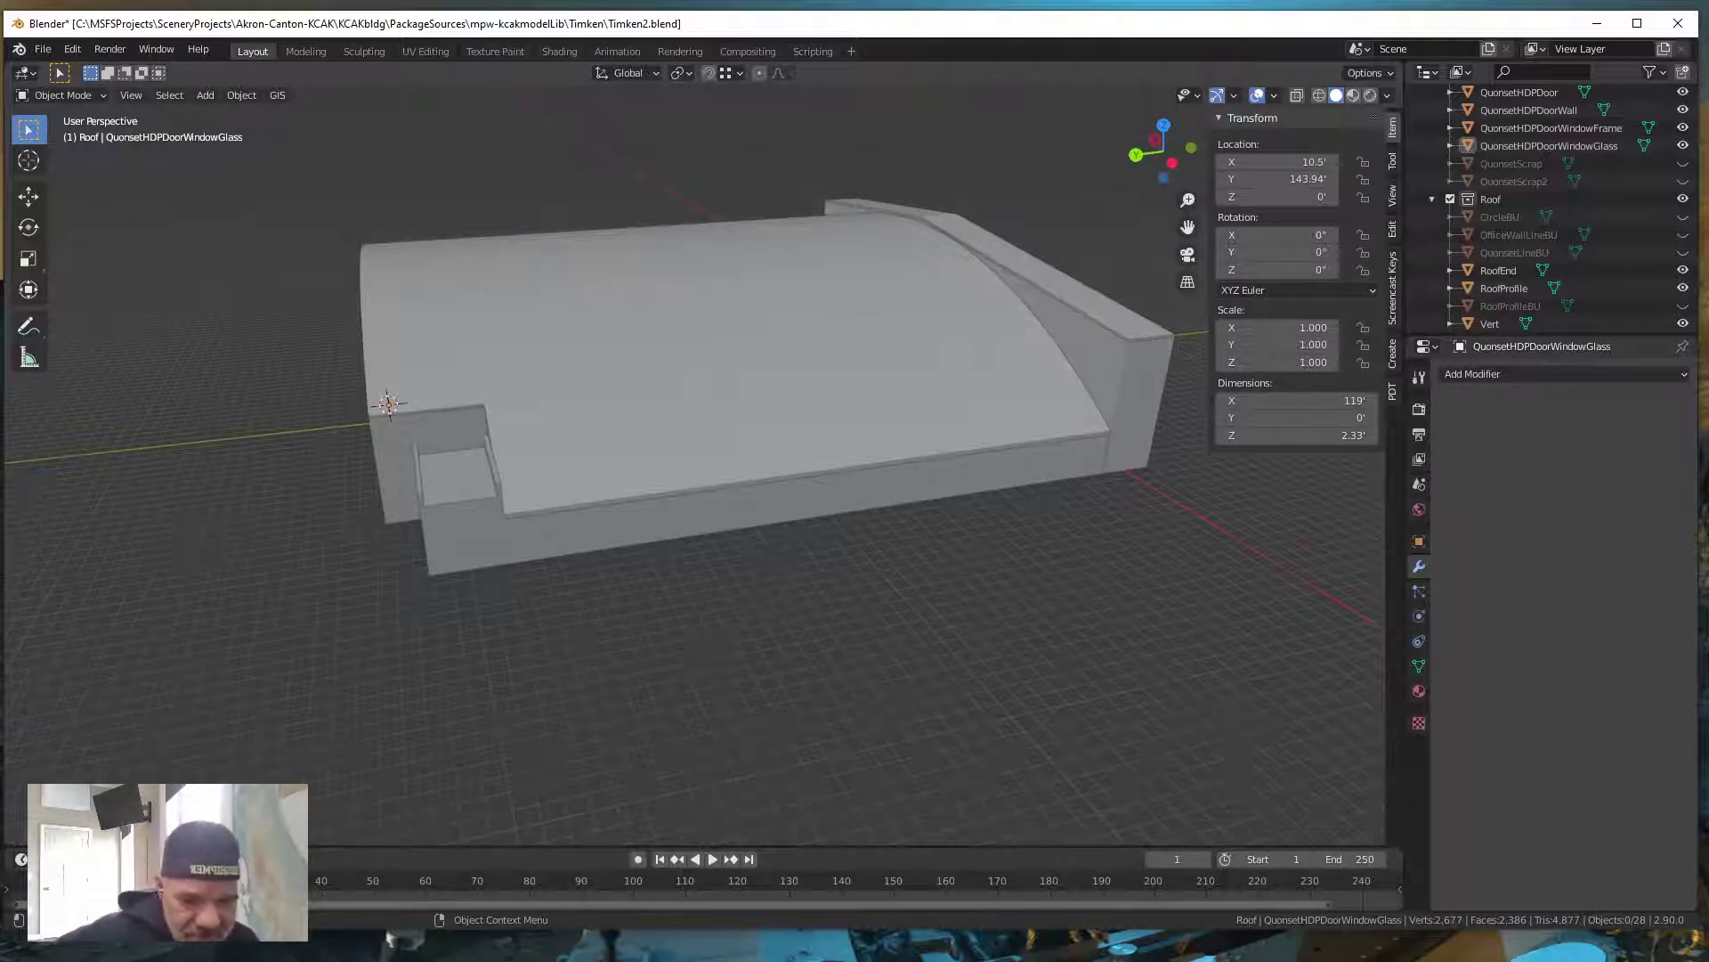
key("alt+Tab")
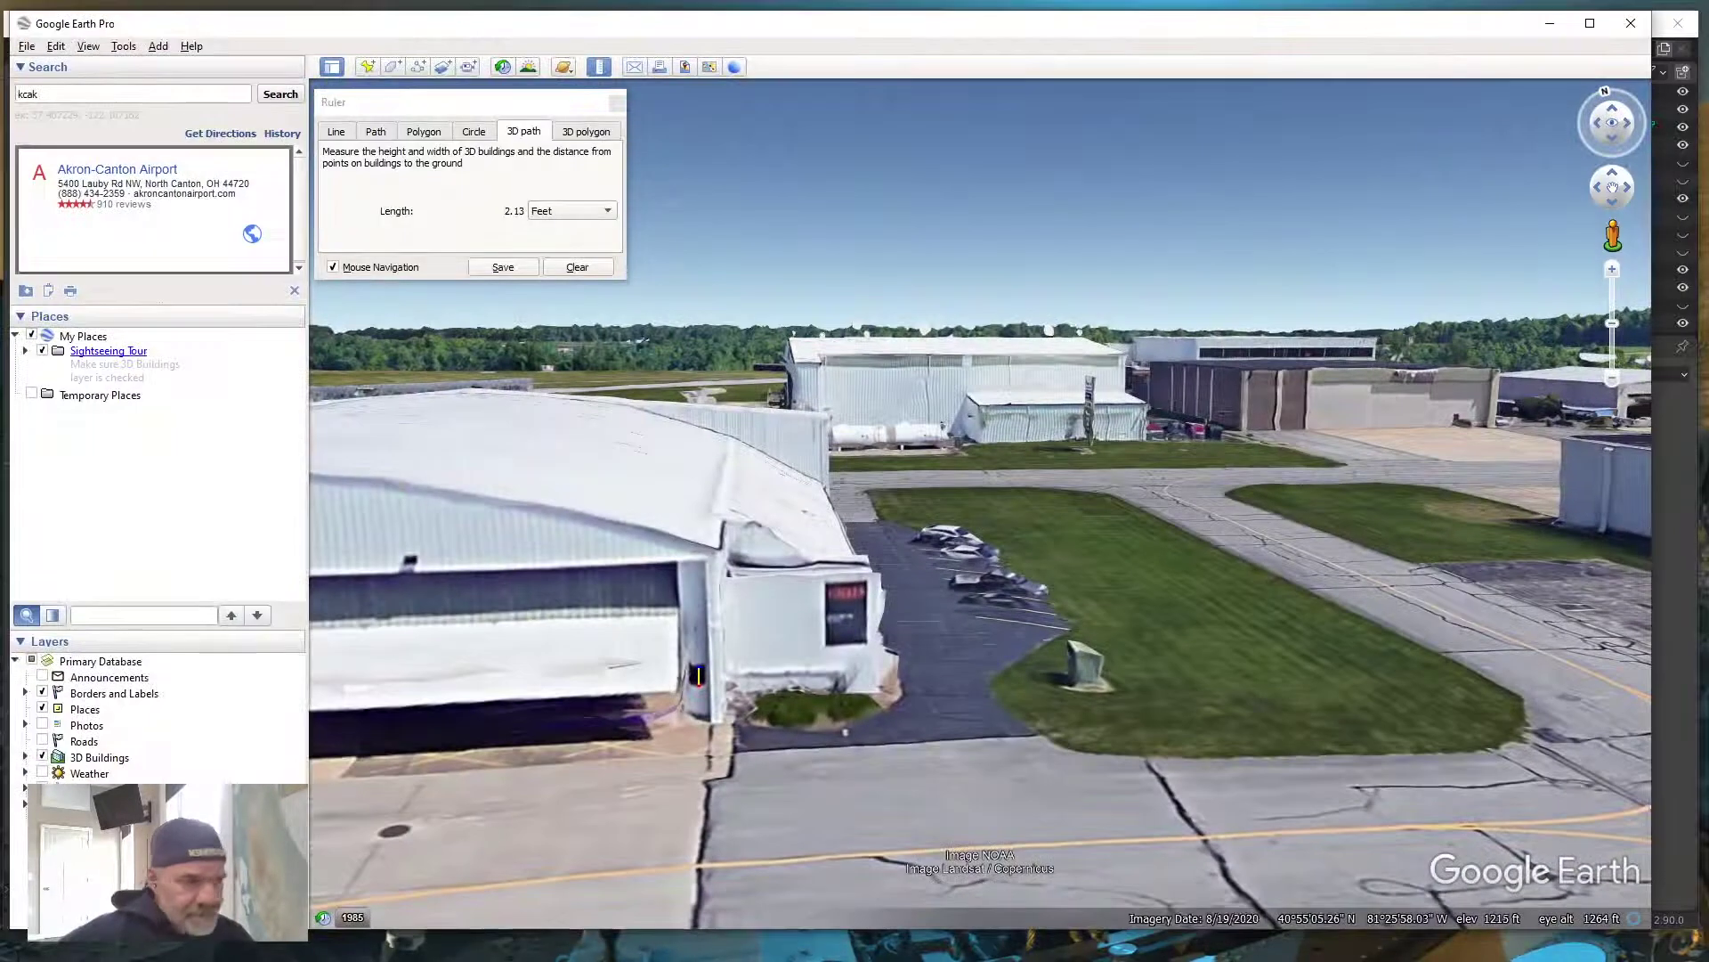
mouse_move(1207, 669)
middle_mouse_down()
mouse_move(1477, 507)
mouse_move(1119, 603)
mouse_move(1110, 563)
mouse_move(1060, 622)
middle_mouse_up()
middle_click_drag(1241, 636, 1208, 623)
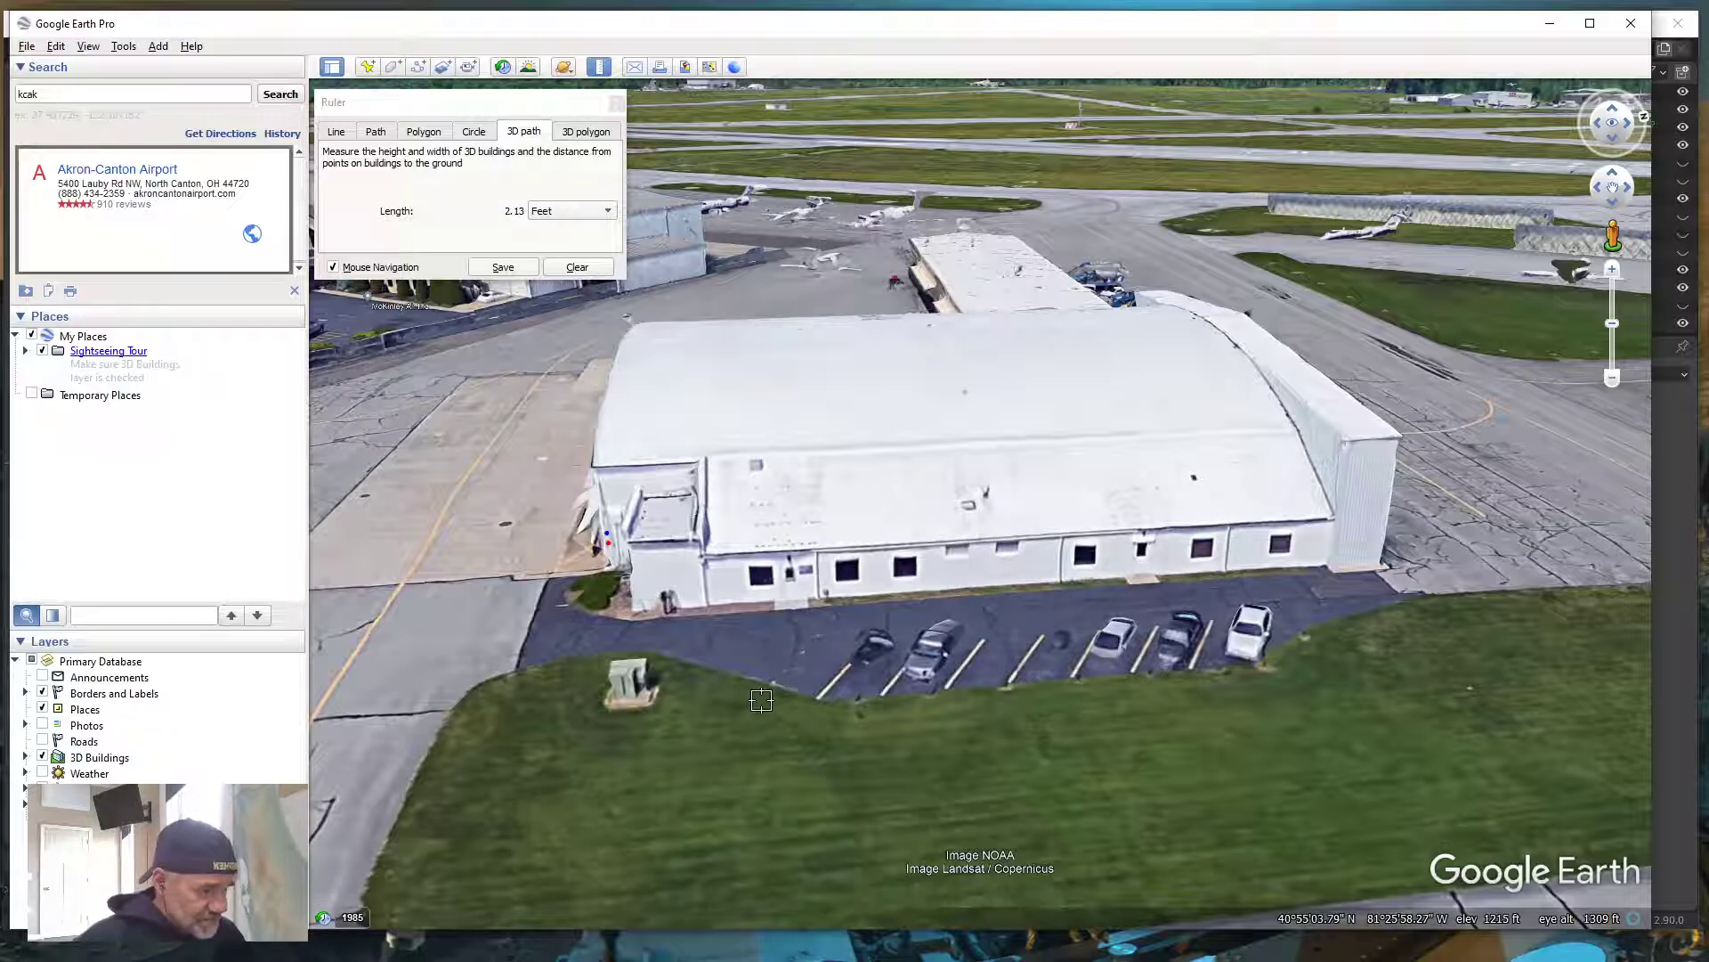
left_click_drag(761, 700, 741, 646)
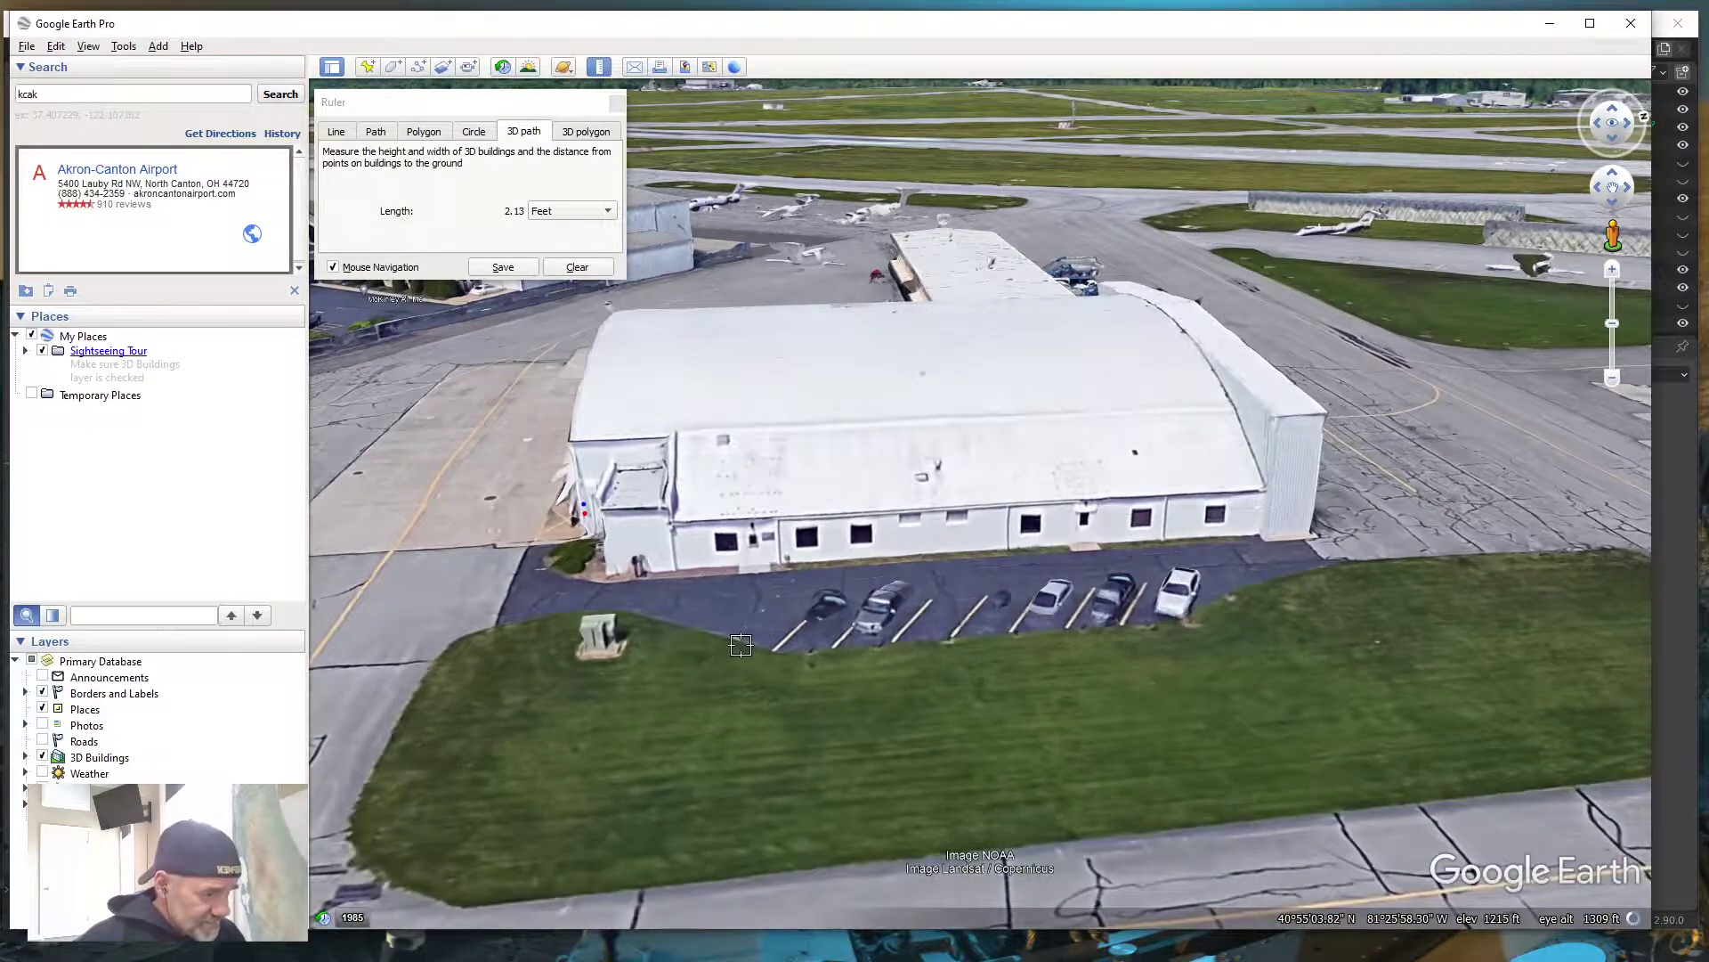
middle_click_drag(741, 646, 905, 593)
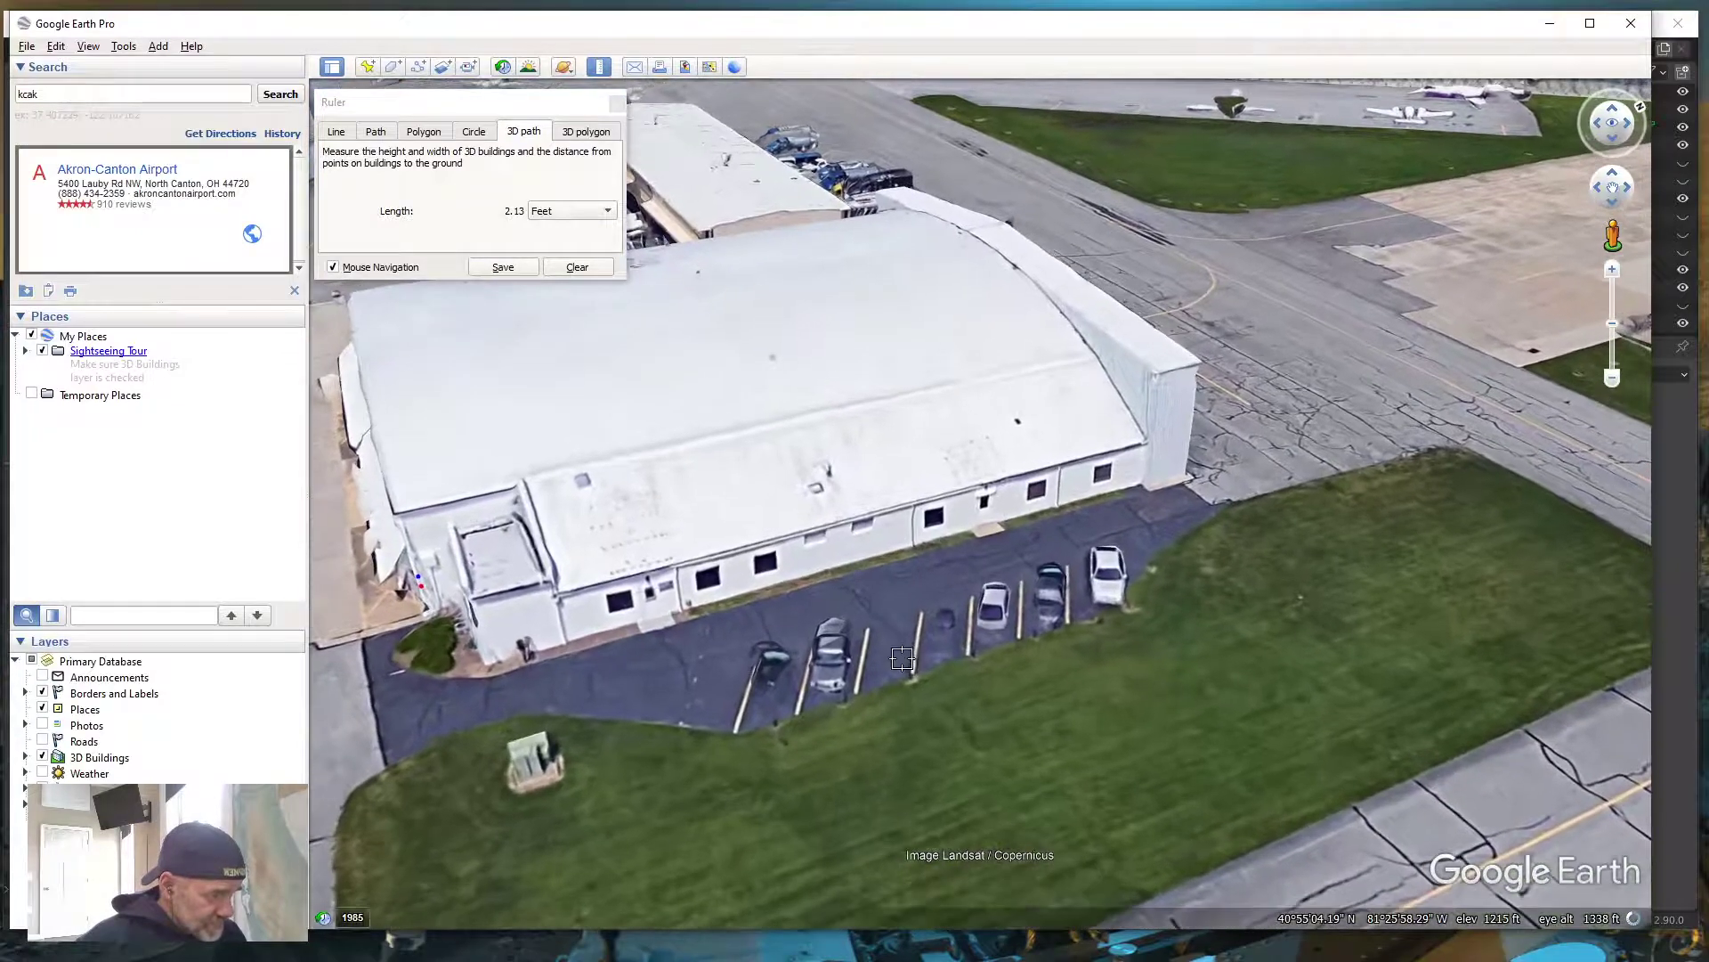
middle_click_drag(902, 658, 804, 761)
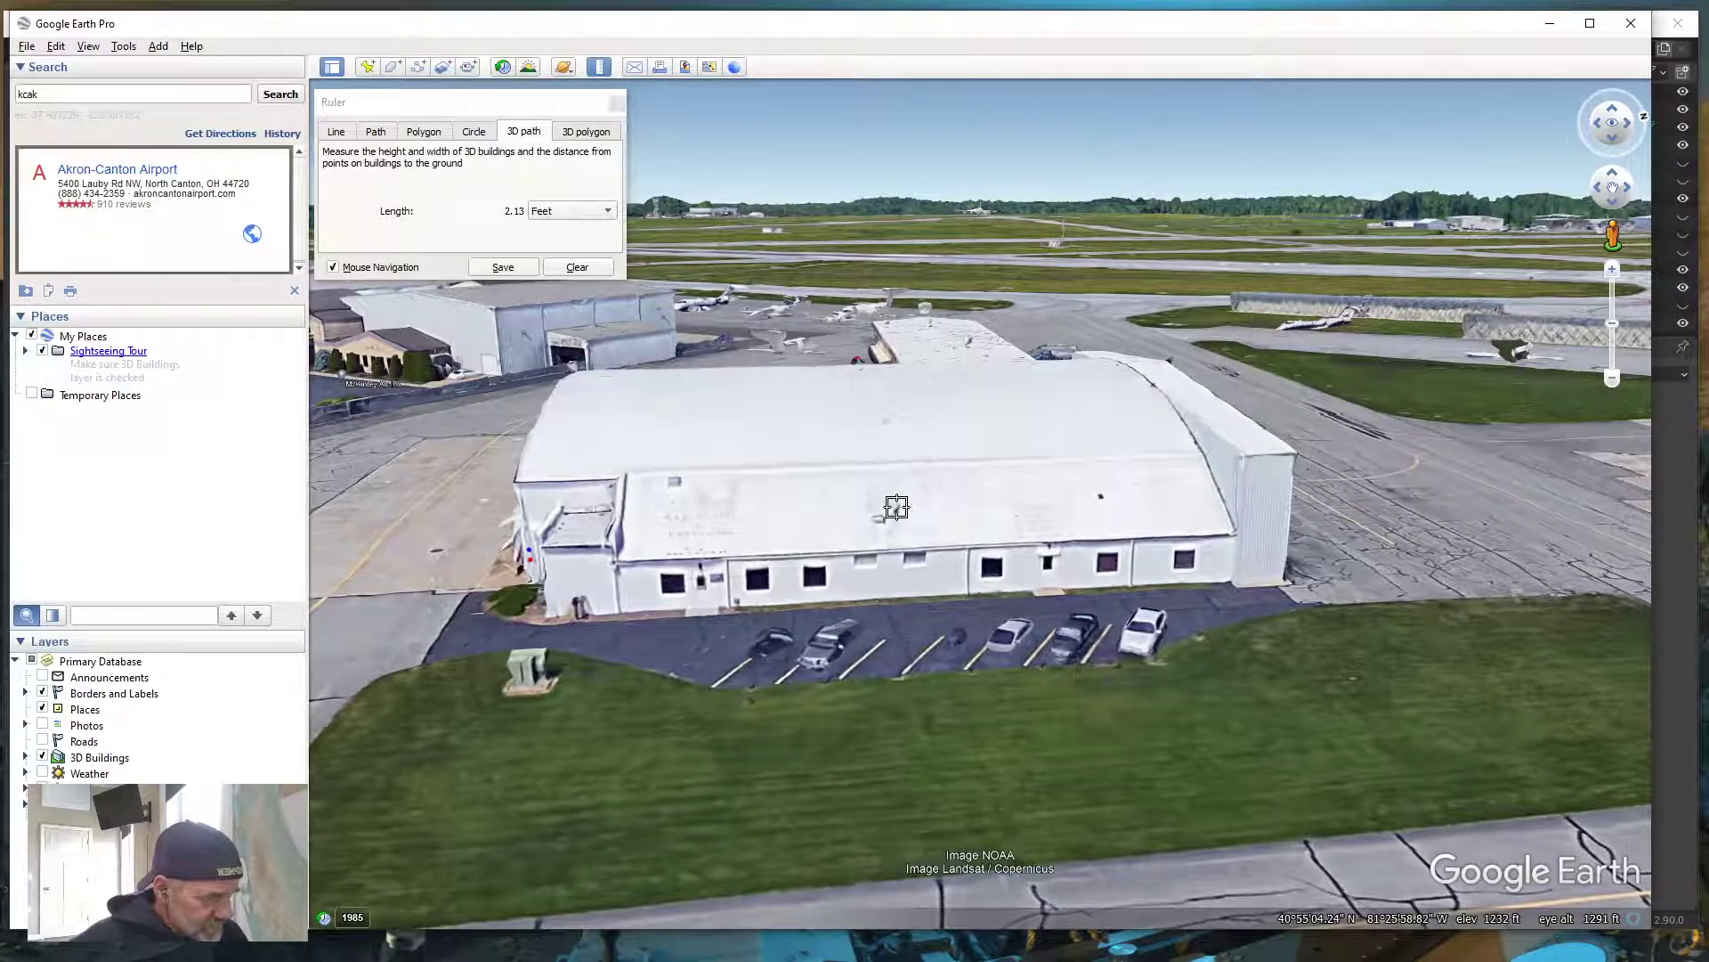
scroll(899, 512, "up", 3)
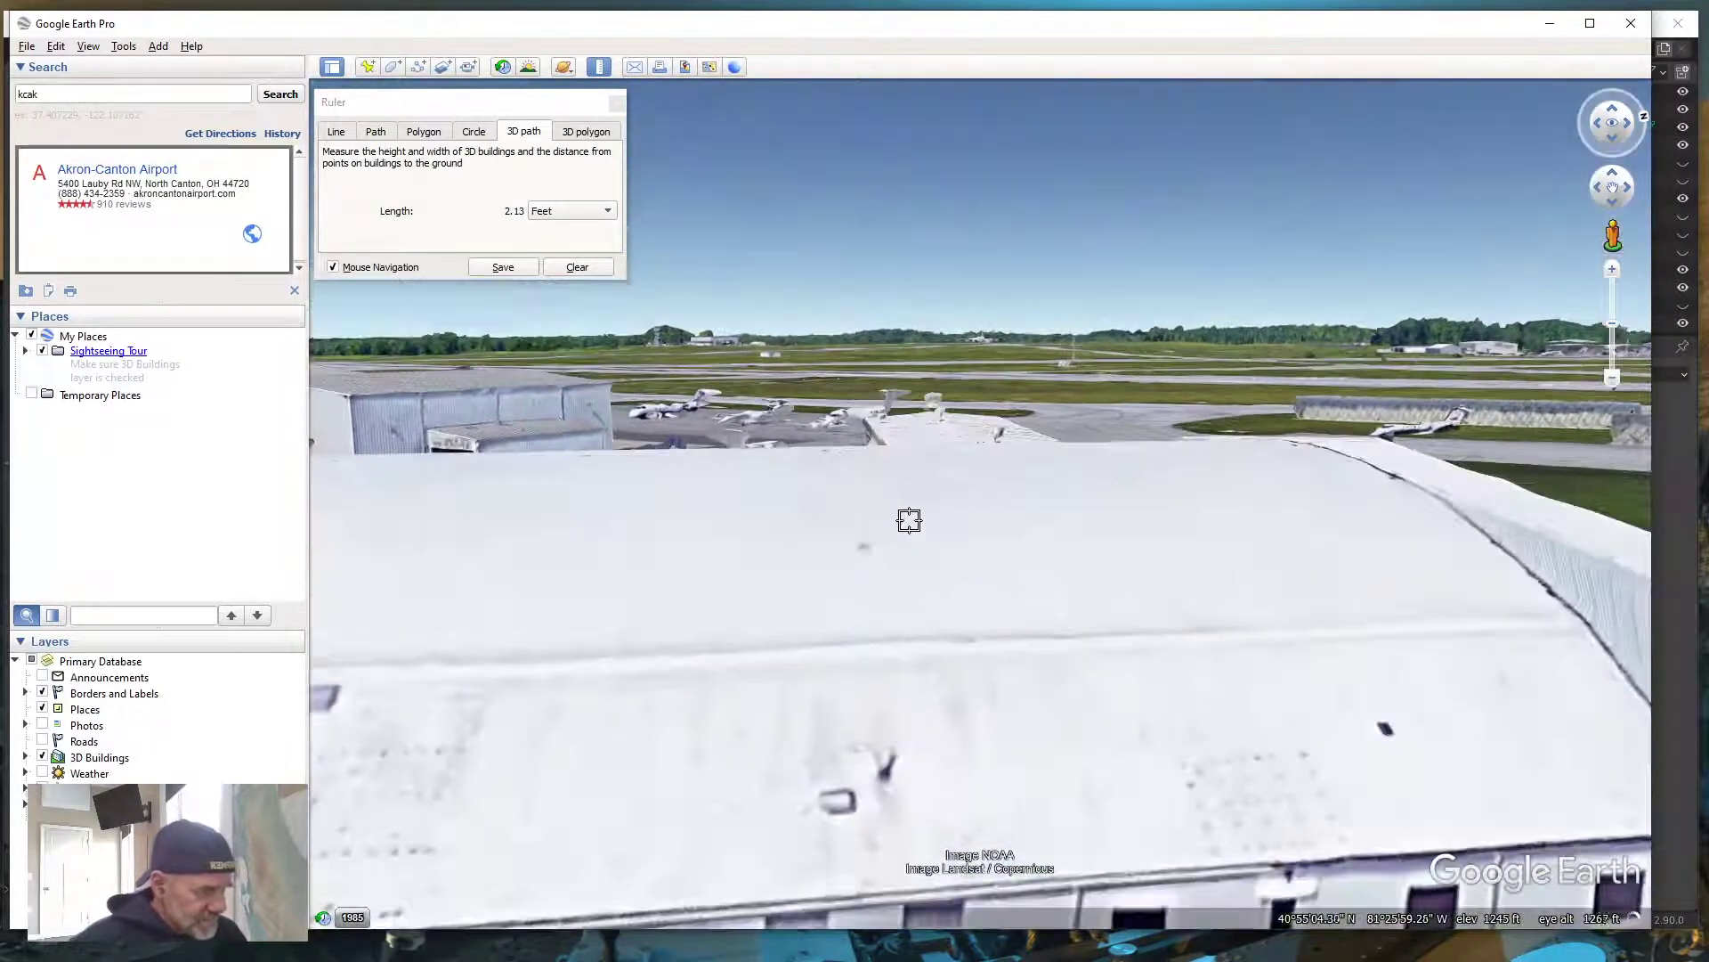
scroll(912, 569, "down", 2)
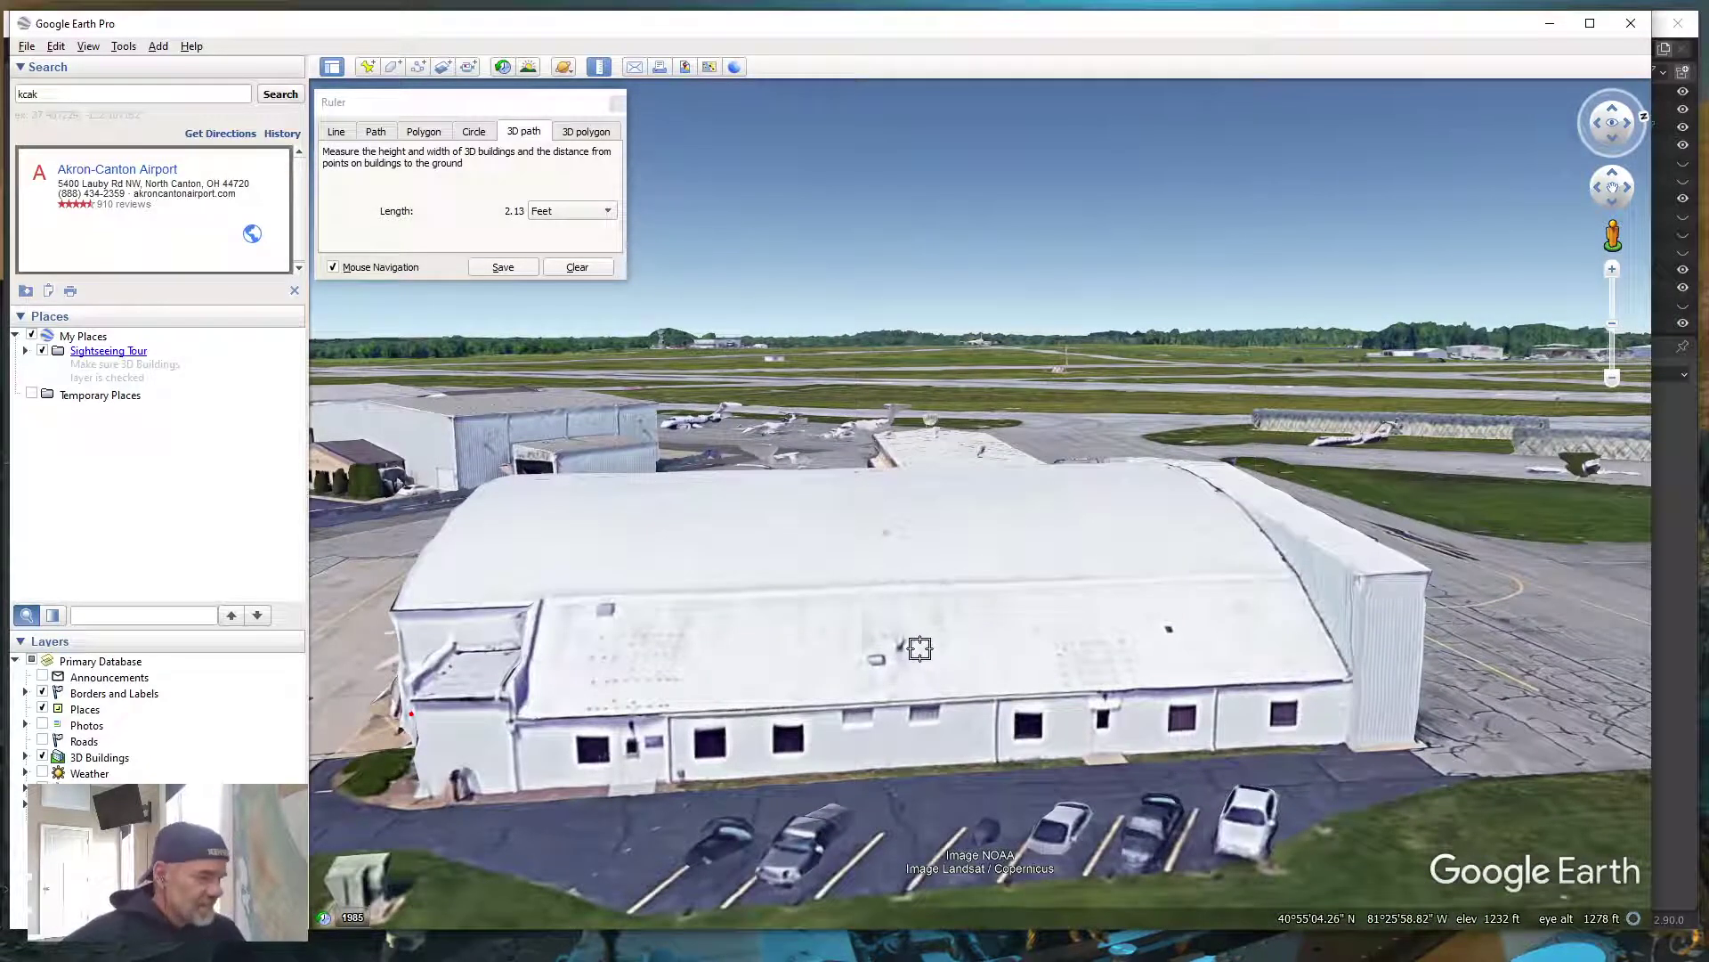
scroll(920, 648, "down", 2)
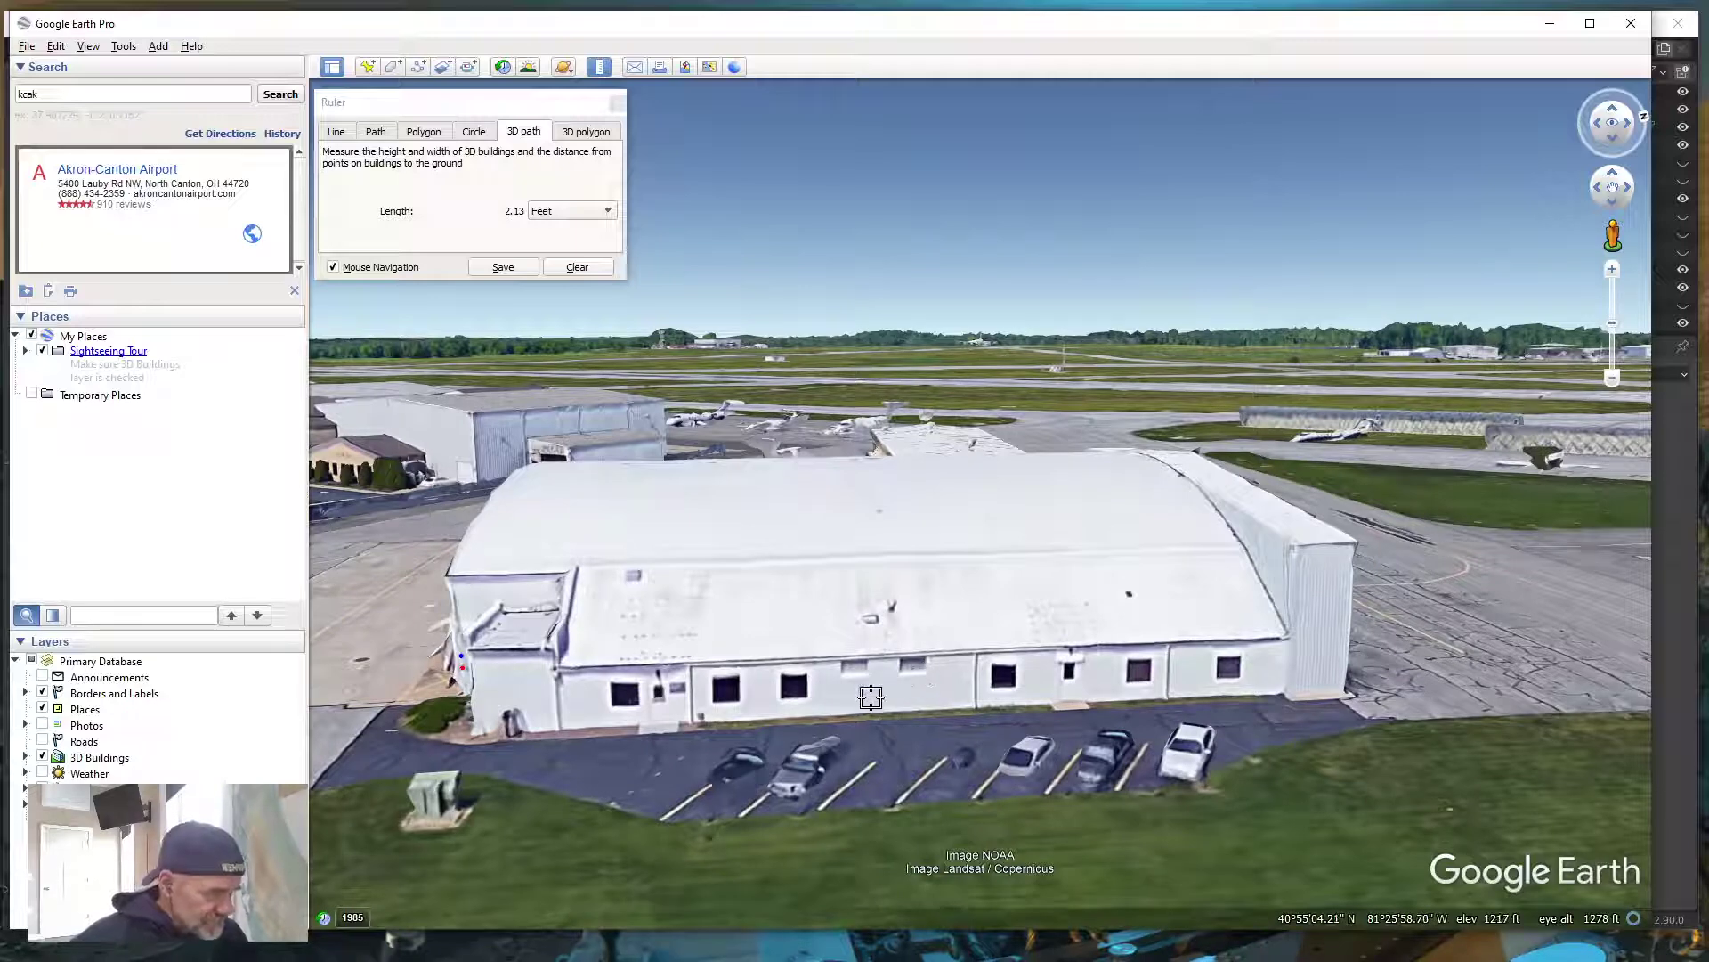
middle_click_drag(873, 700, 895, 699)
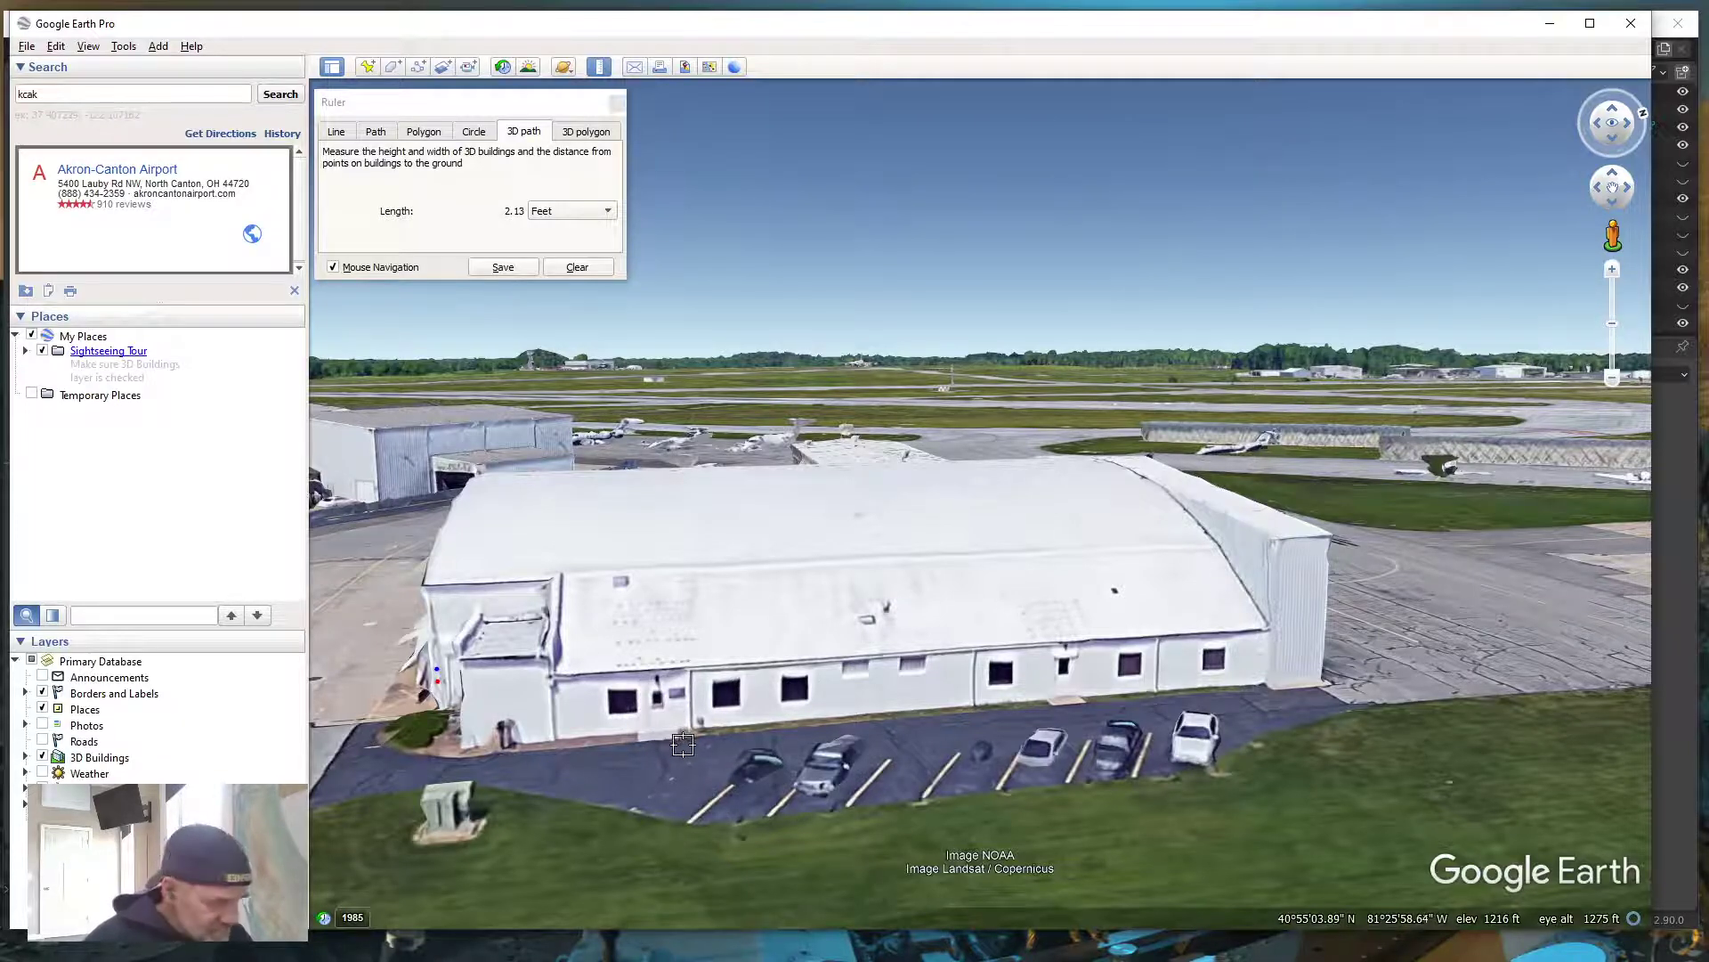
scroll(683, 743, "down", 3)
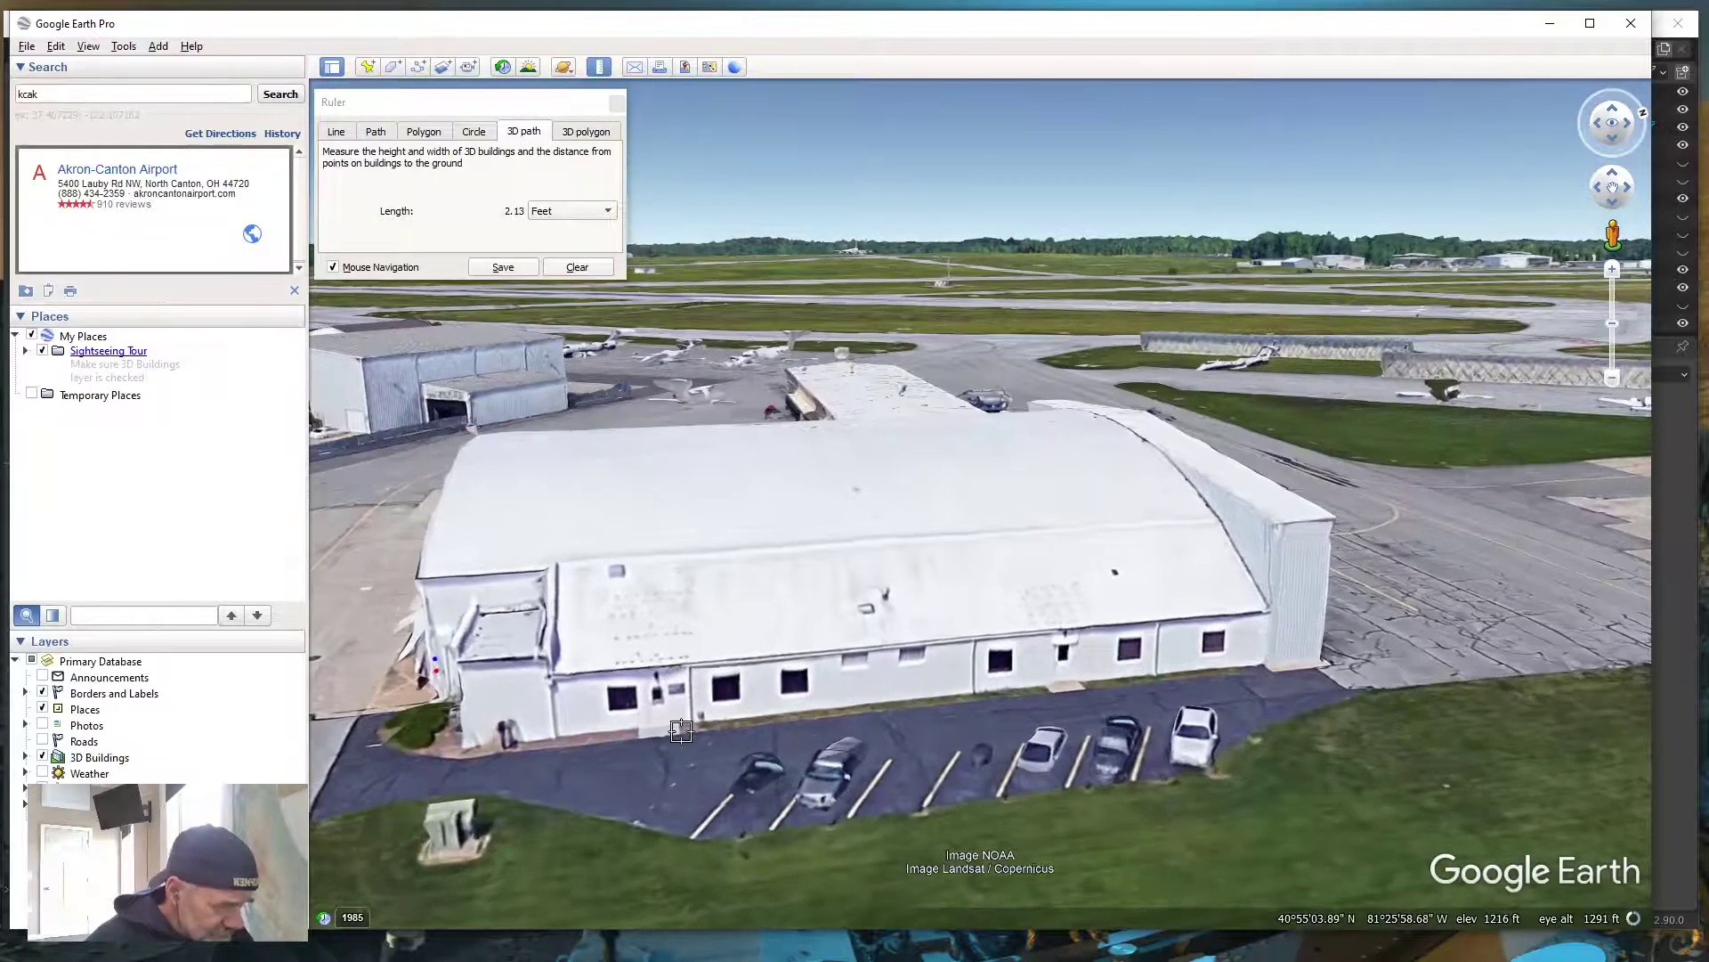
Measure the ground distance in feet from the office side wall's corner to the first window using the Ruler's path mode, and clear the path
scroll(681, 731, "down", 2)
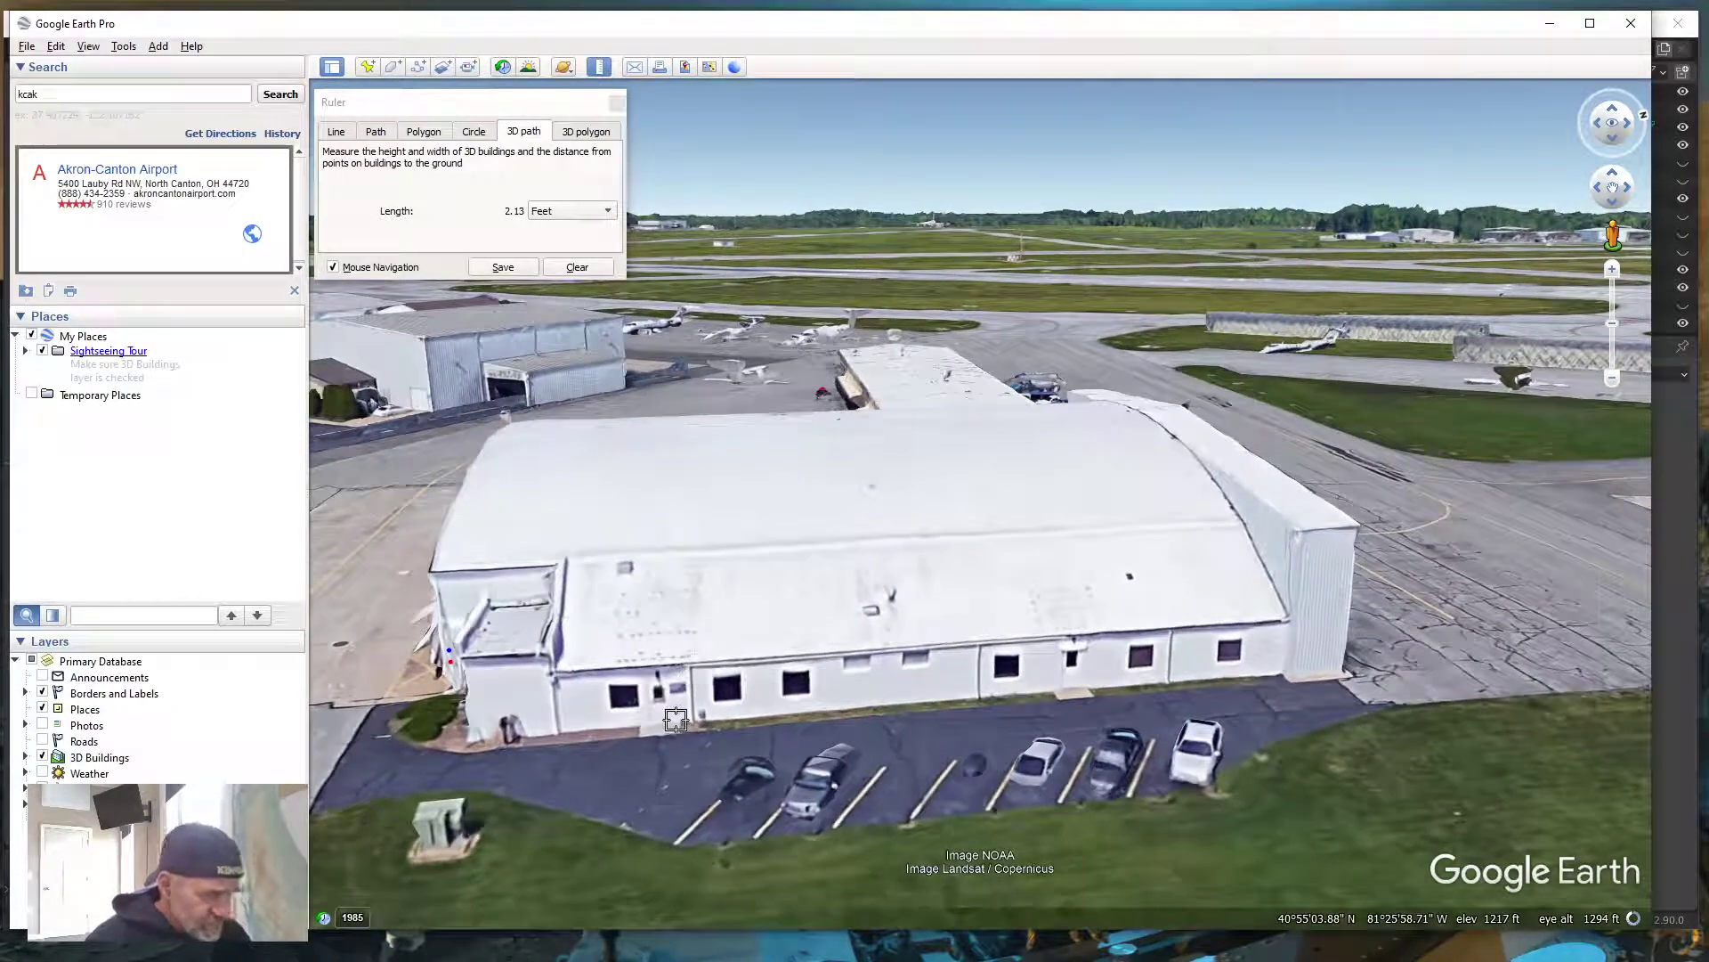
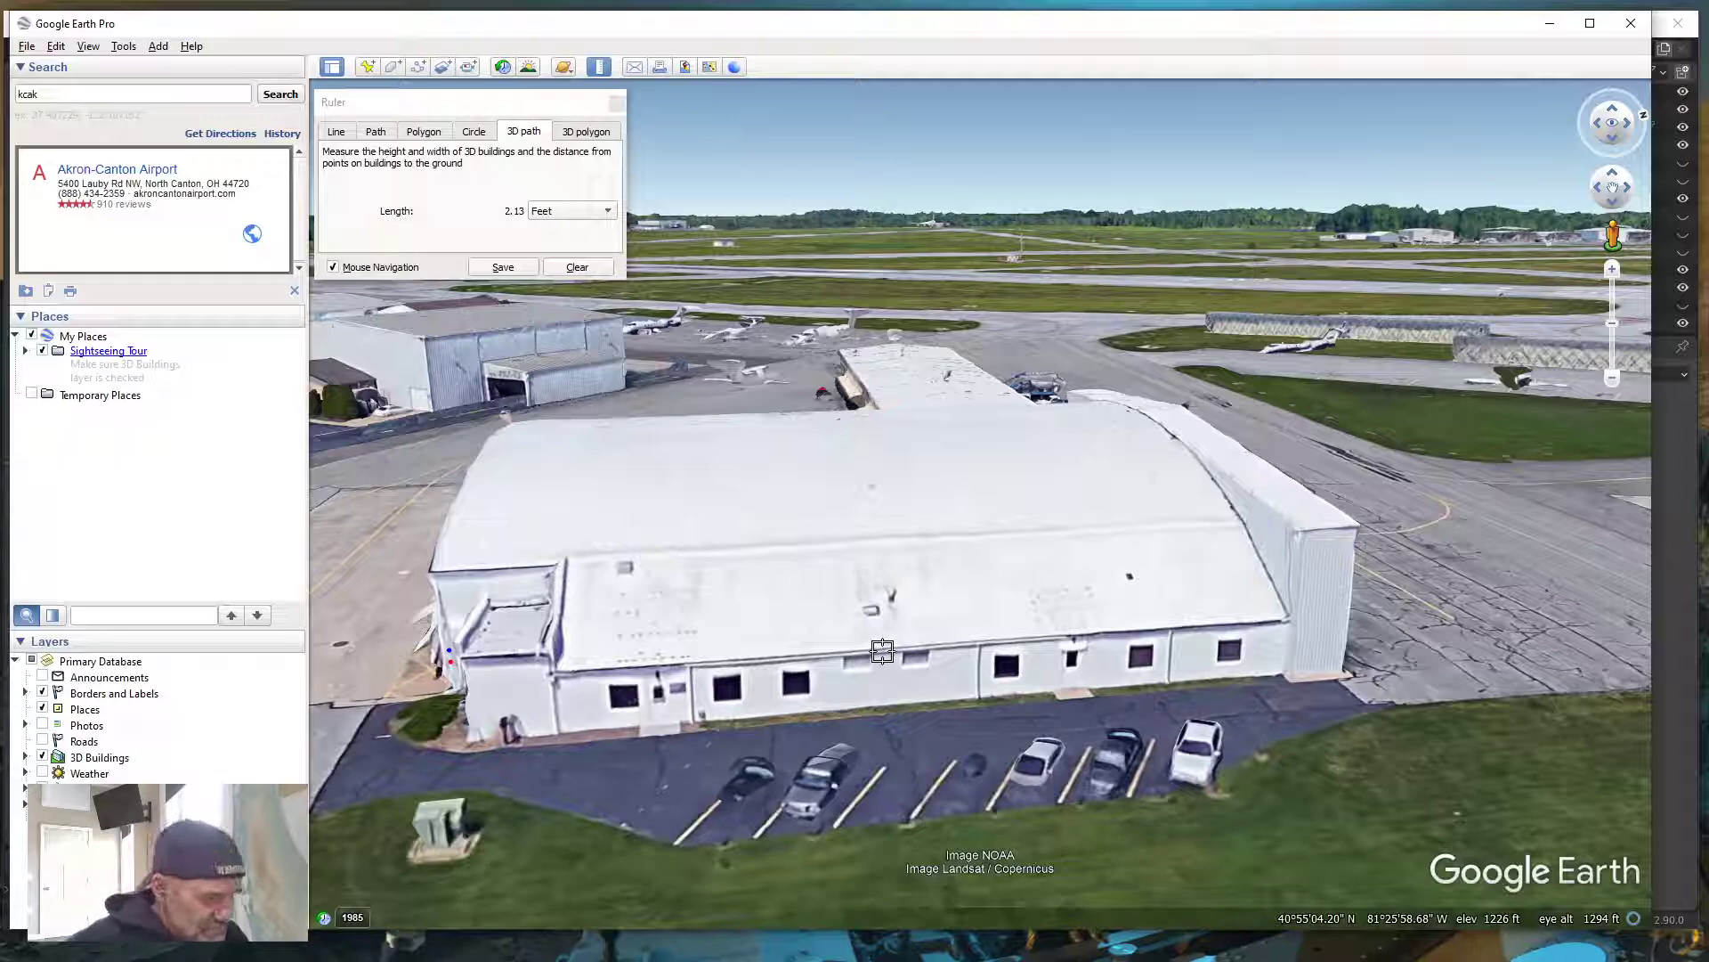
middle_click_drag(872, 719, 757, 699)
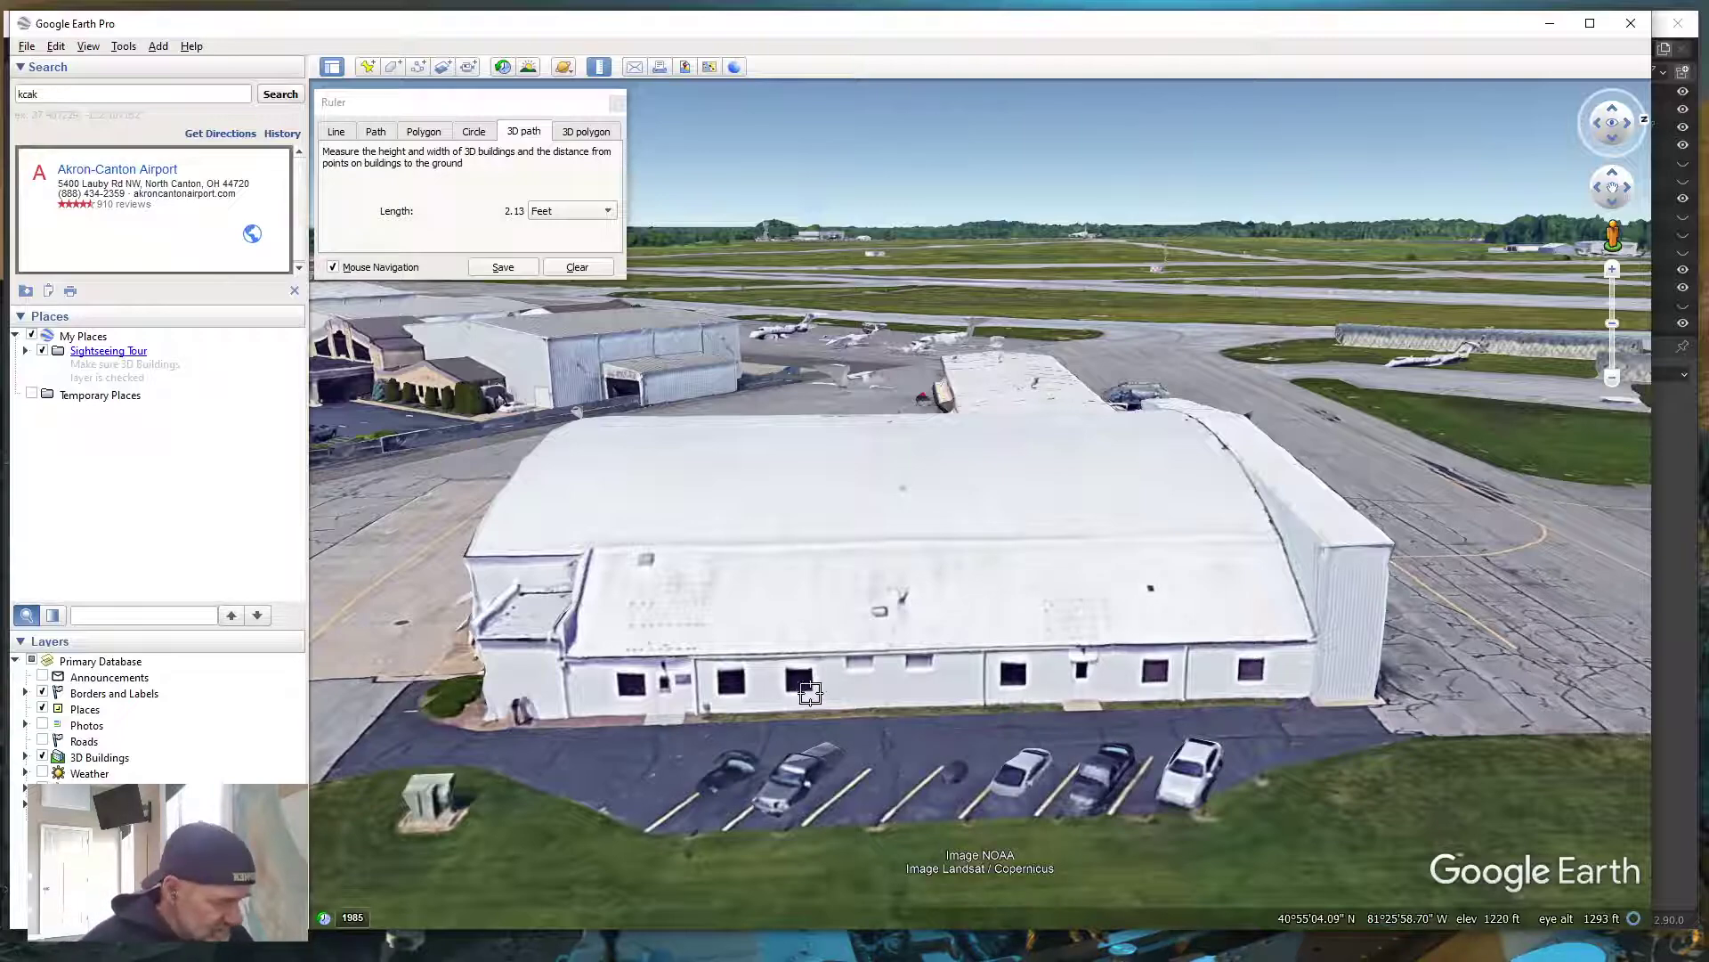
mouse_move(804, 696)
middle_mouse_down()
mouse_move(826, 699)
mouse_move(782, 609)
mouse_move(784, 637)
mouse_move(609, 660)
middle_mouse_up()
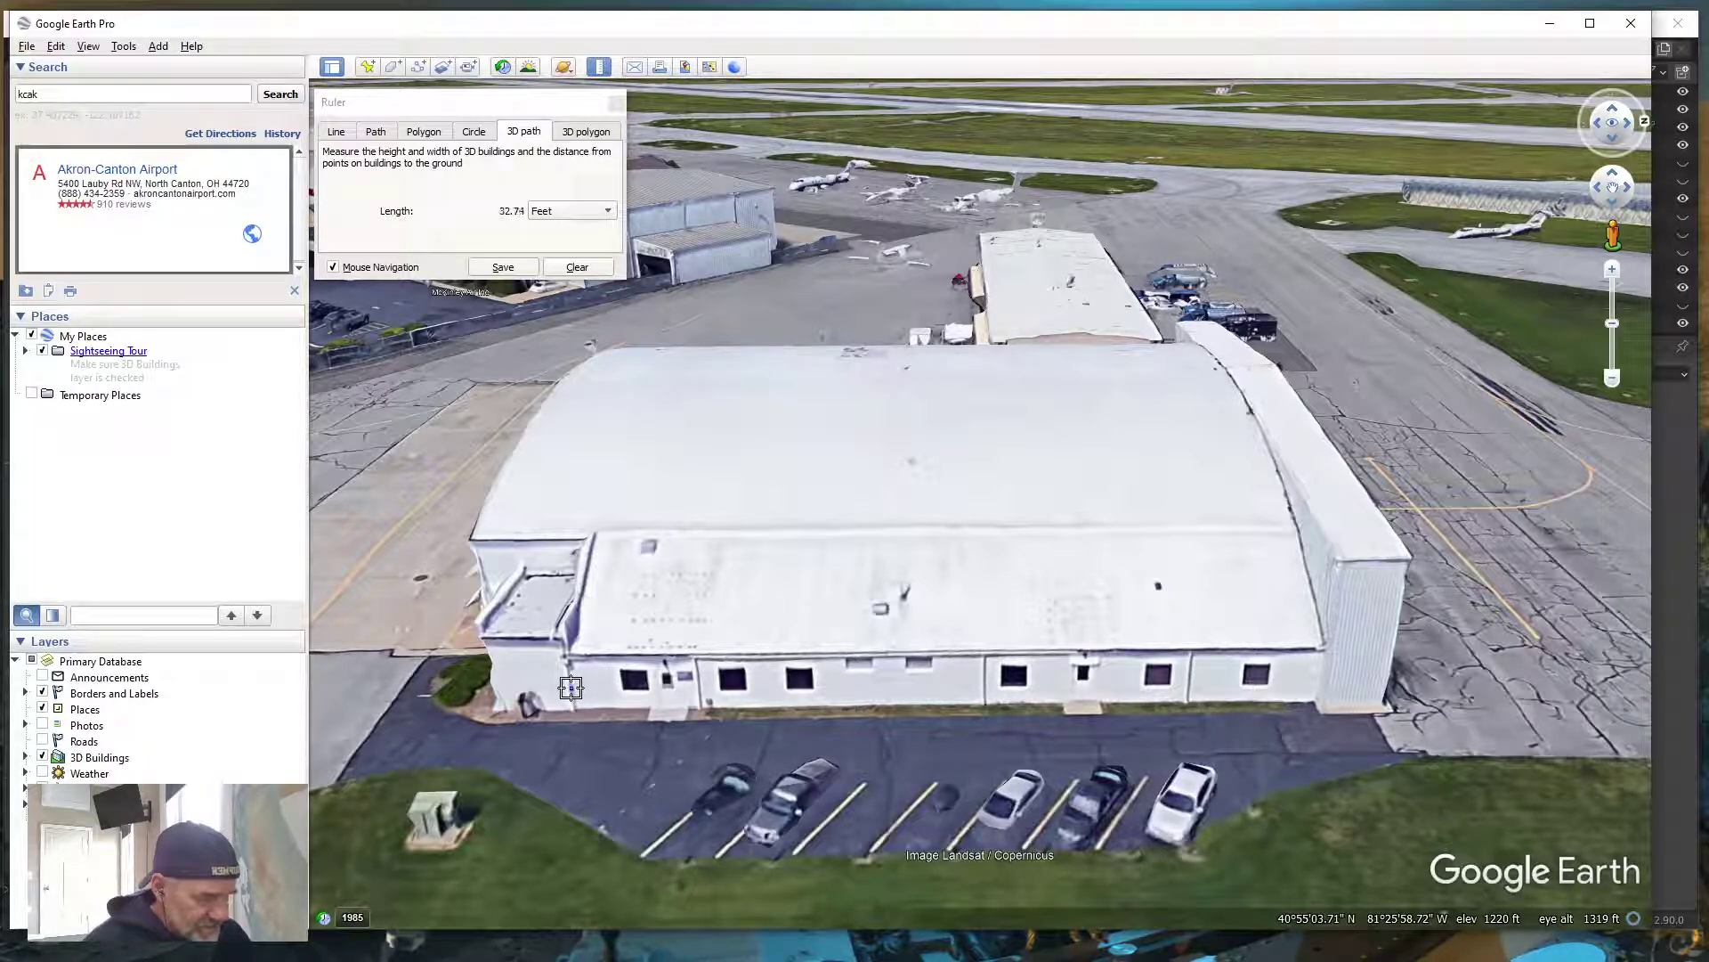
left_click(570, 687)
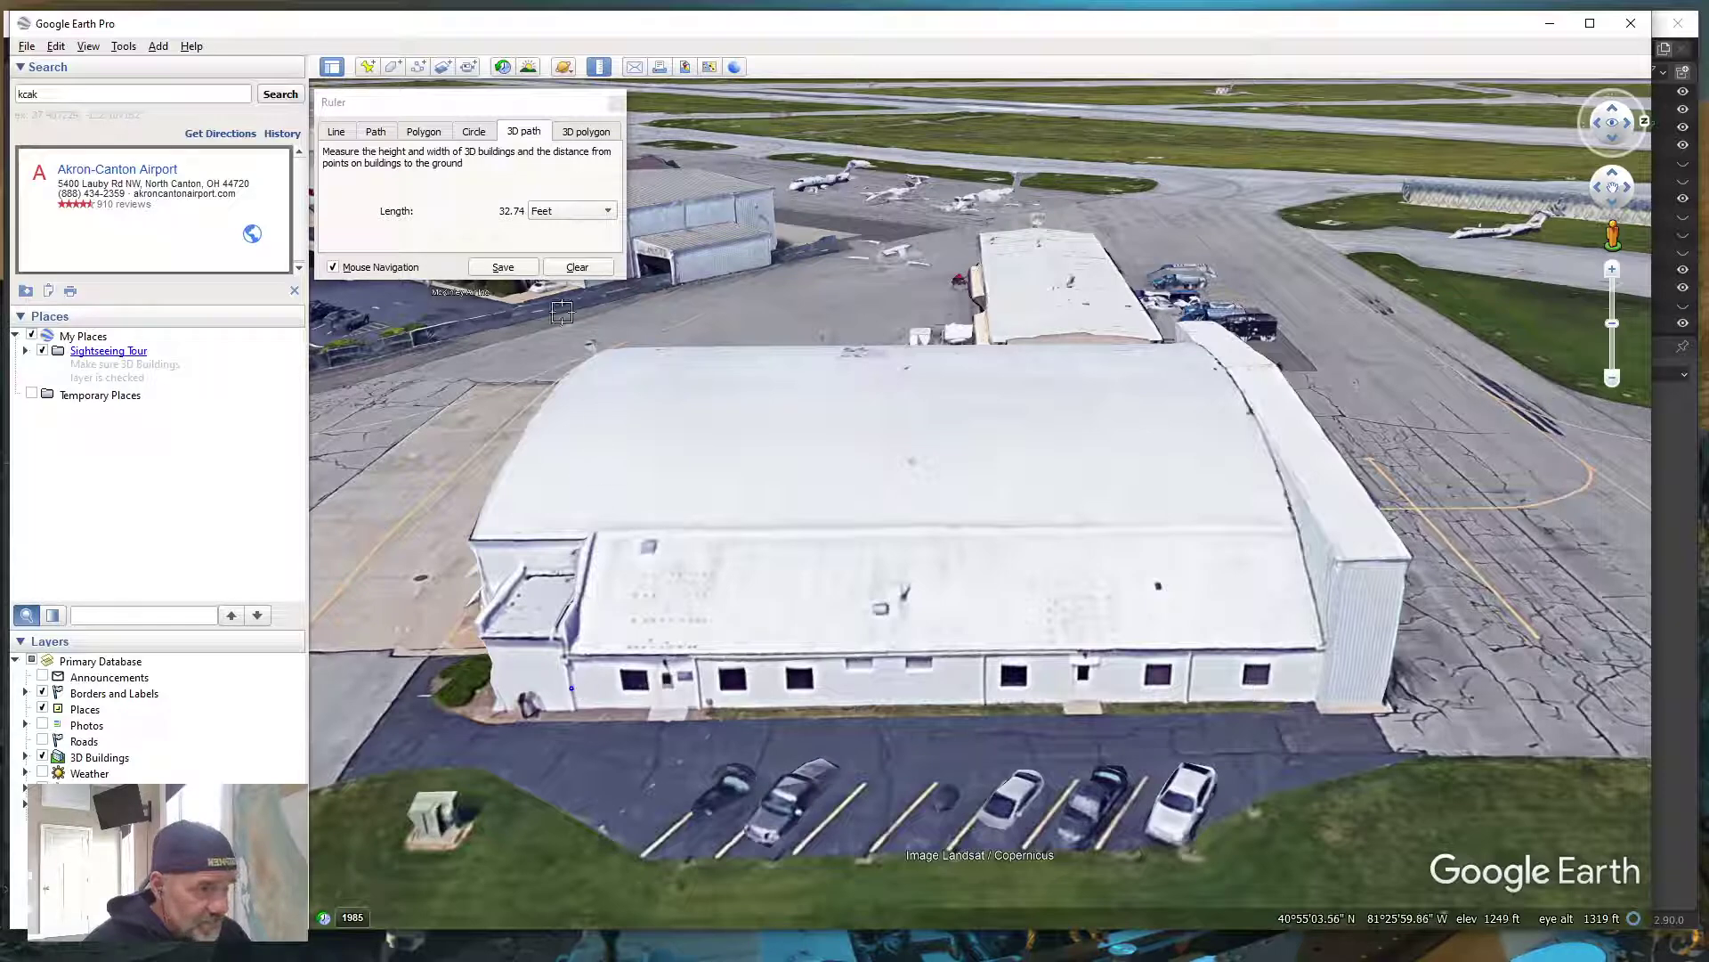
left_click(375, 132)
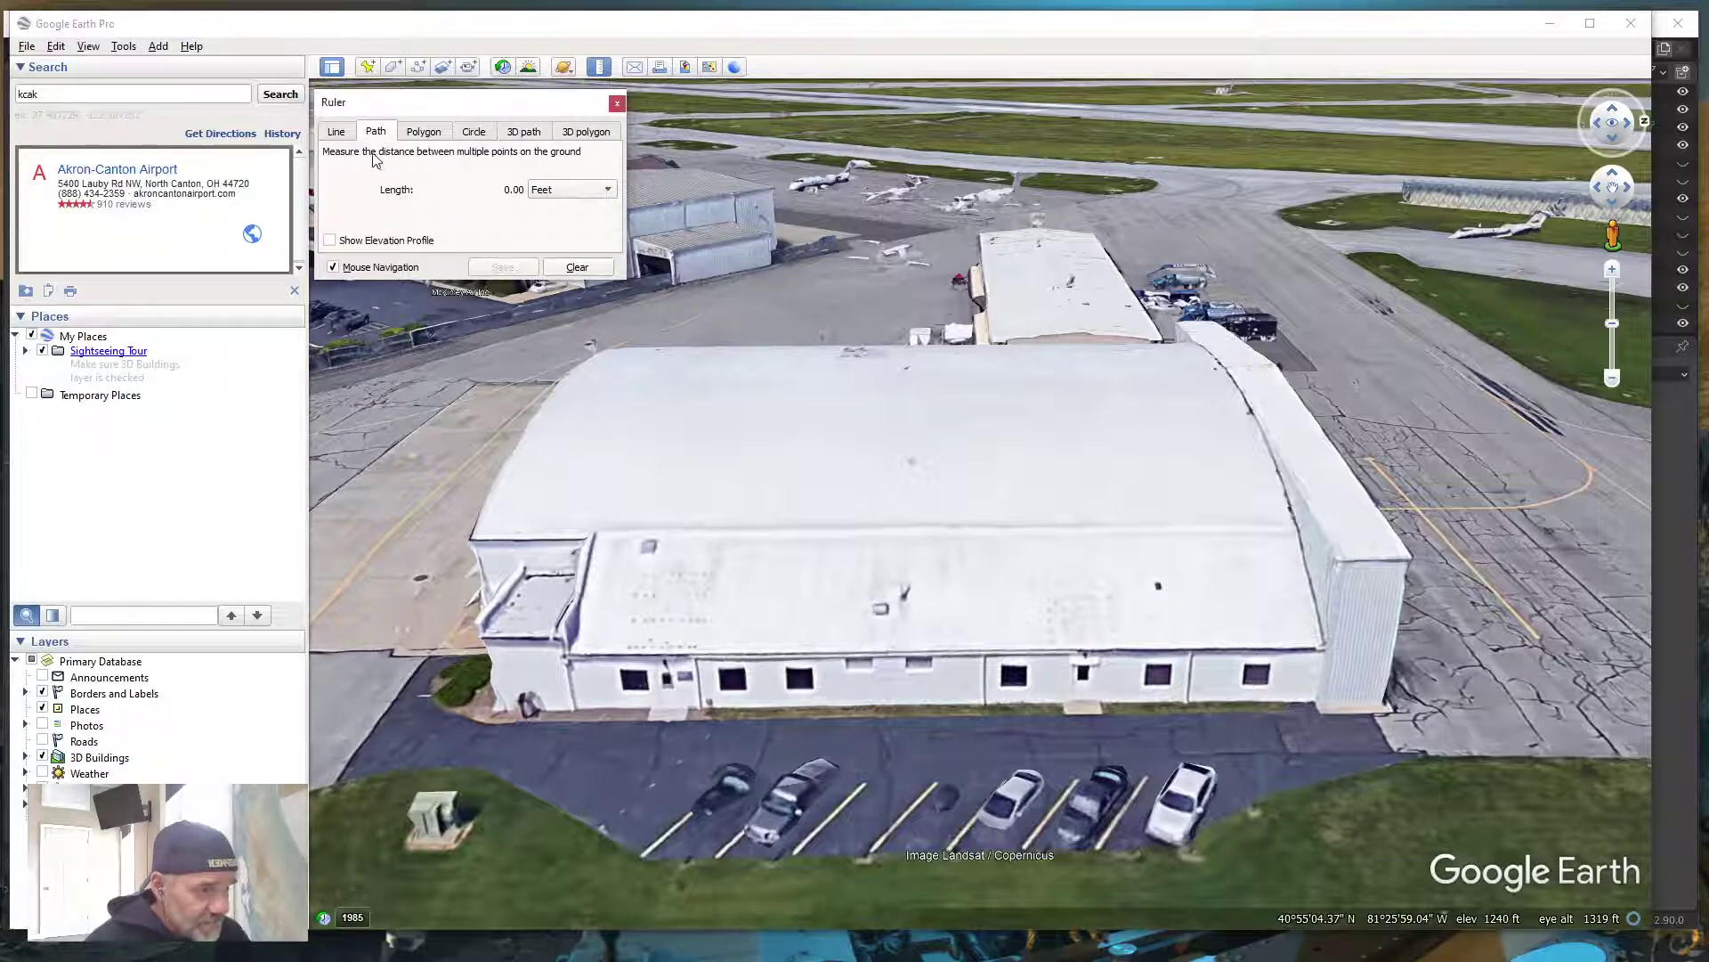
left_click(572, 686)
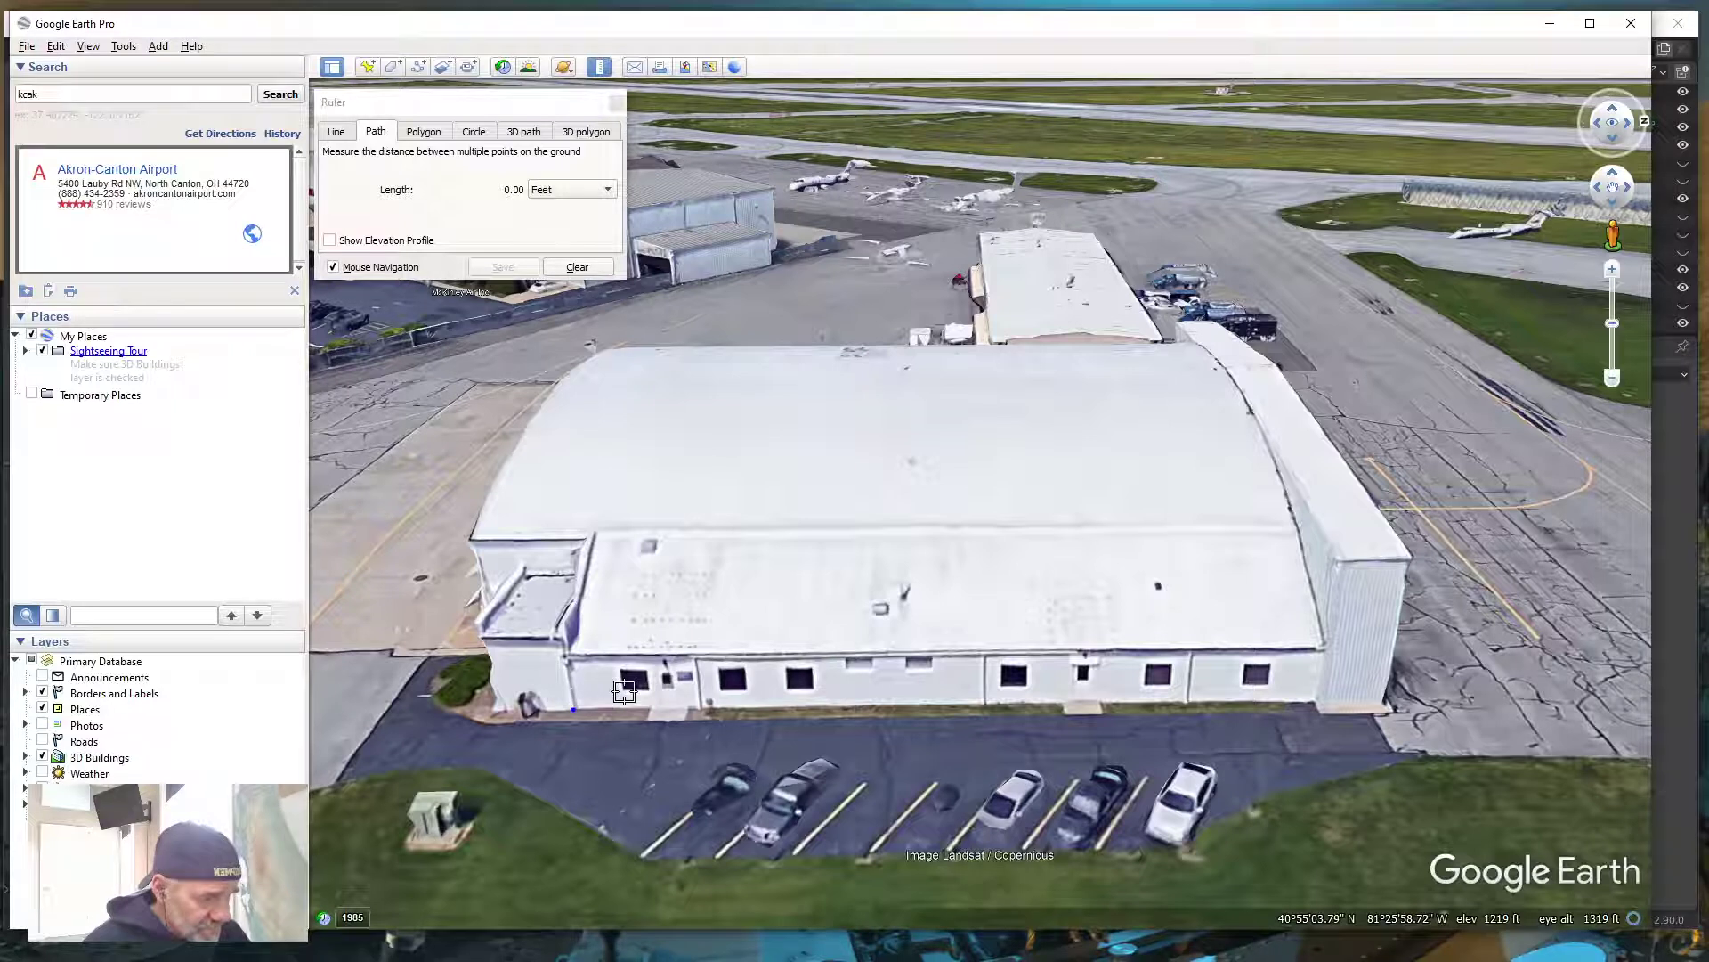
left_click(621, 682)
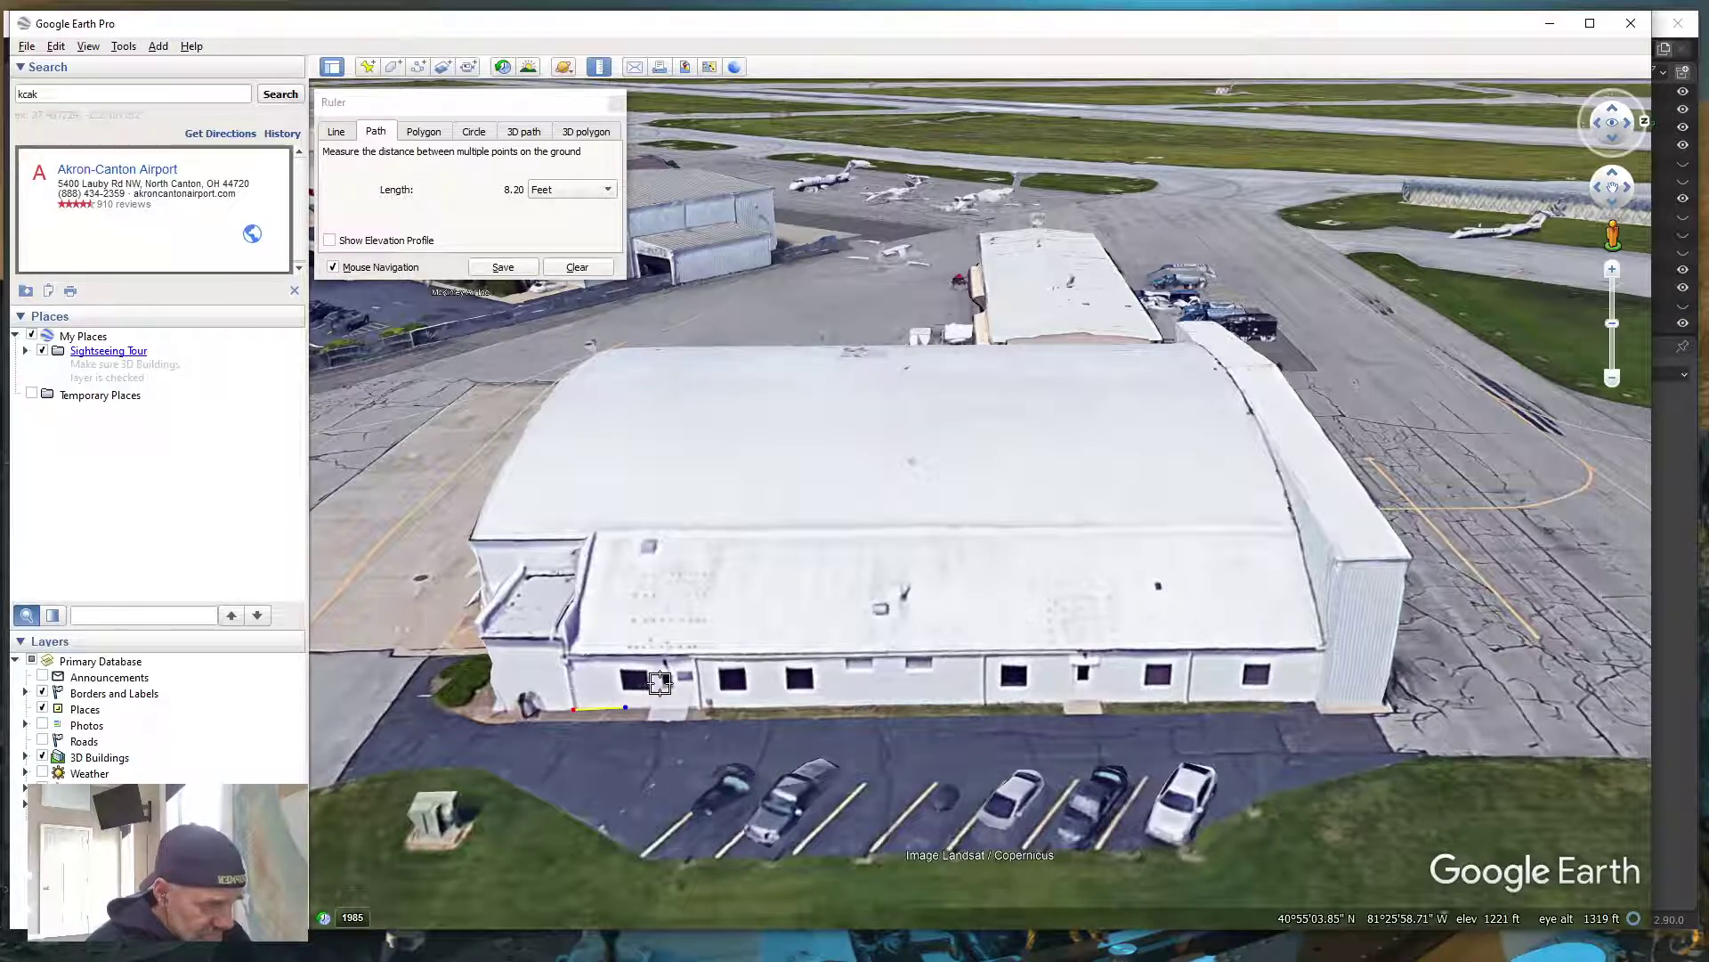
mouse_move(700, 739)
middle_mouse_down()
mouse_move(700, 806)
mouse_move(757, 780)
mouse_move(659, 751)
mouse_move(679, 753)
middle_mouse_up()
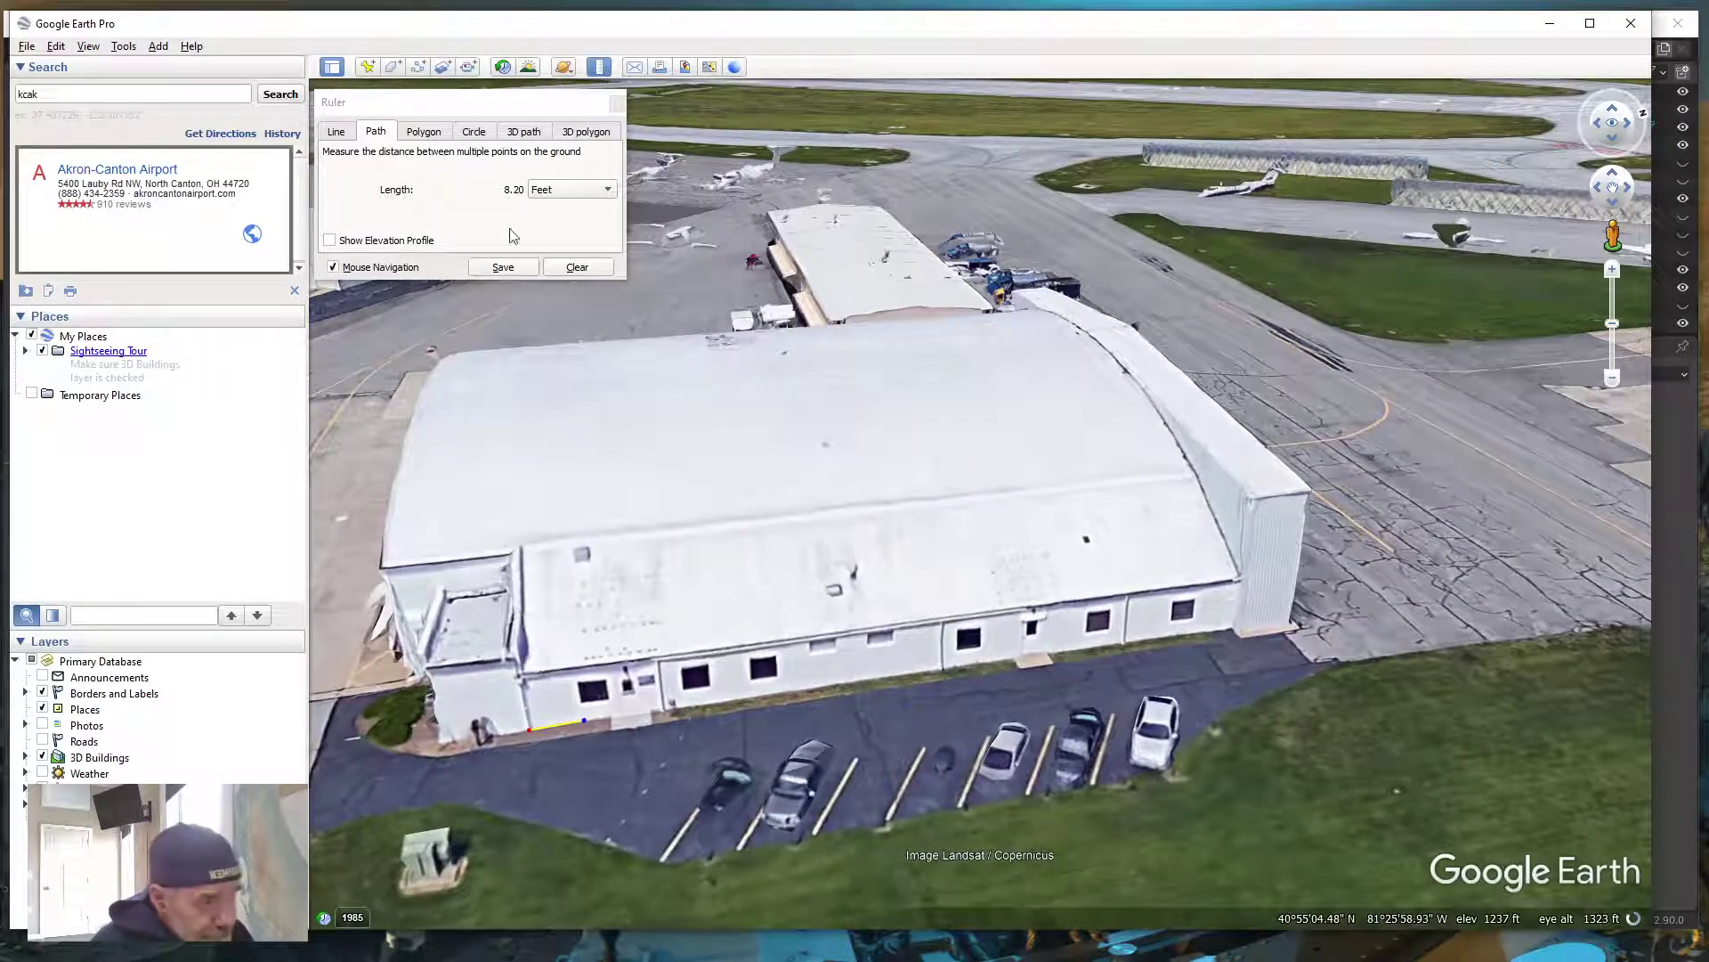
left_click(585, 266)
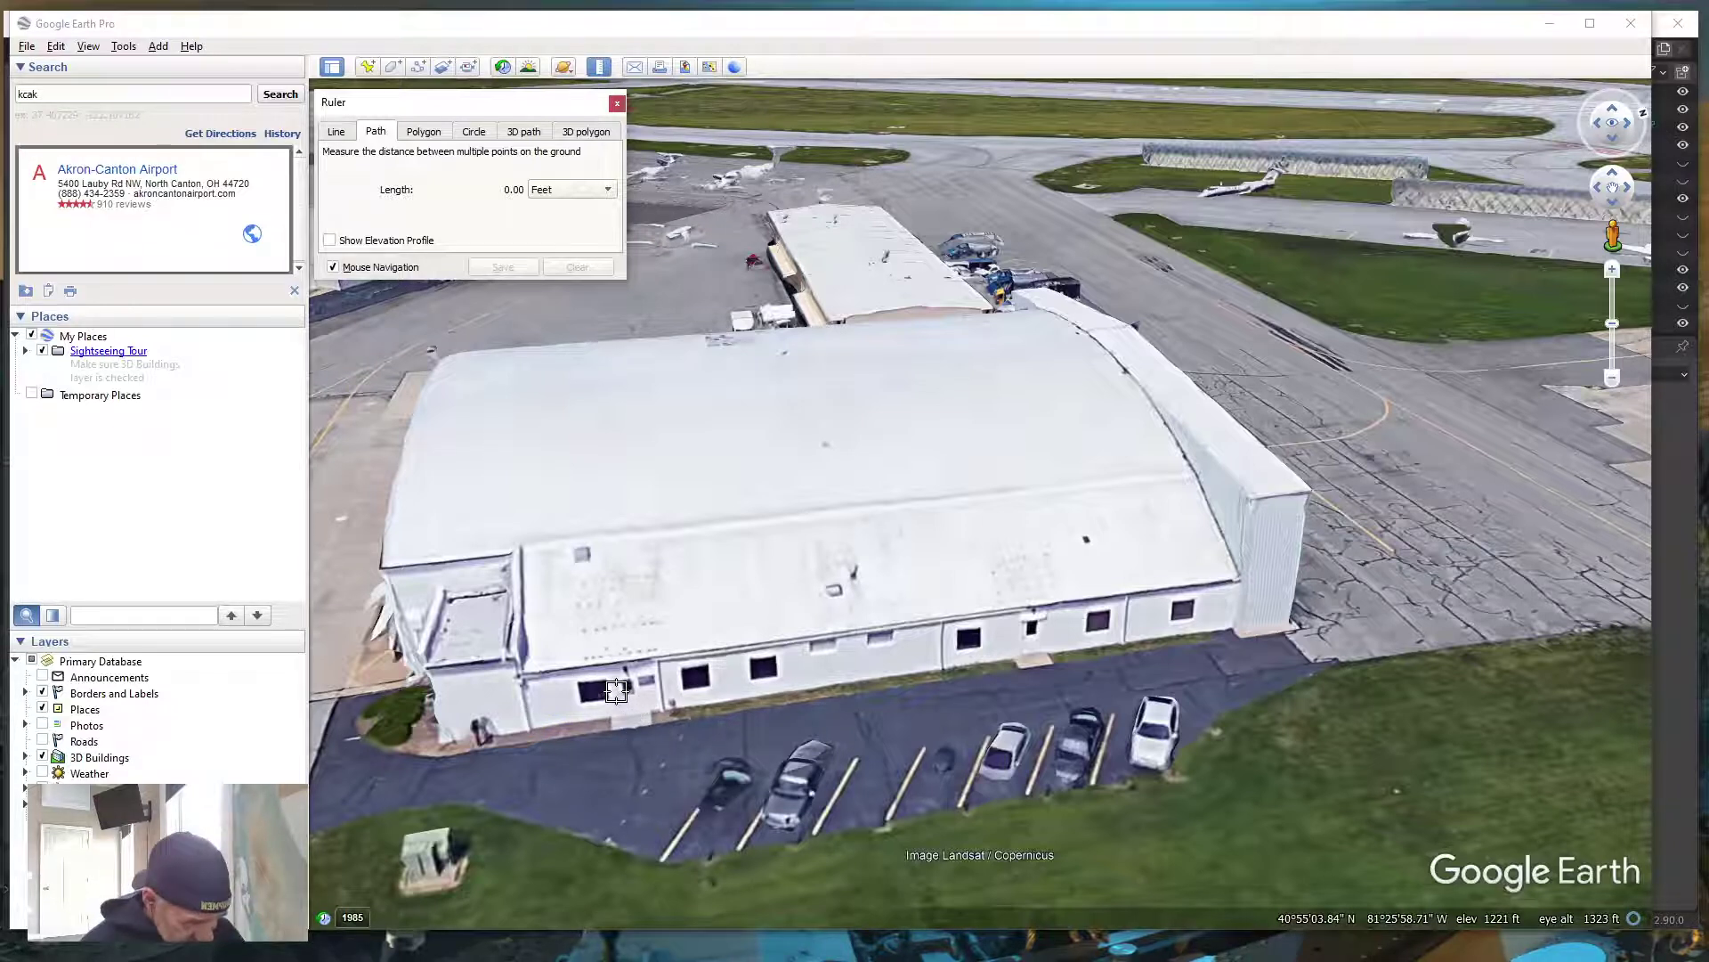
Measure the door's width and the path from the door across the second window, clearing the ruler after each measurement
left_click(616, 691)
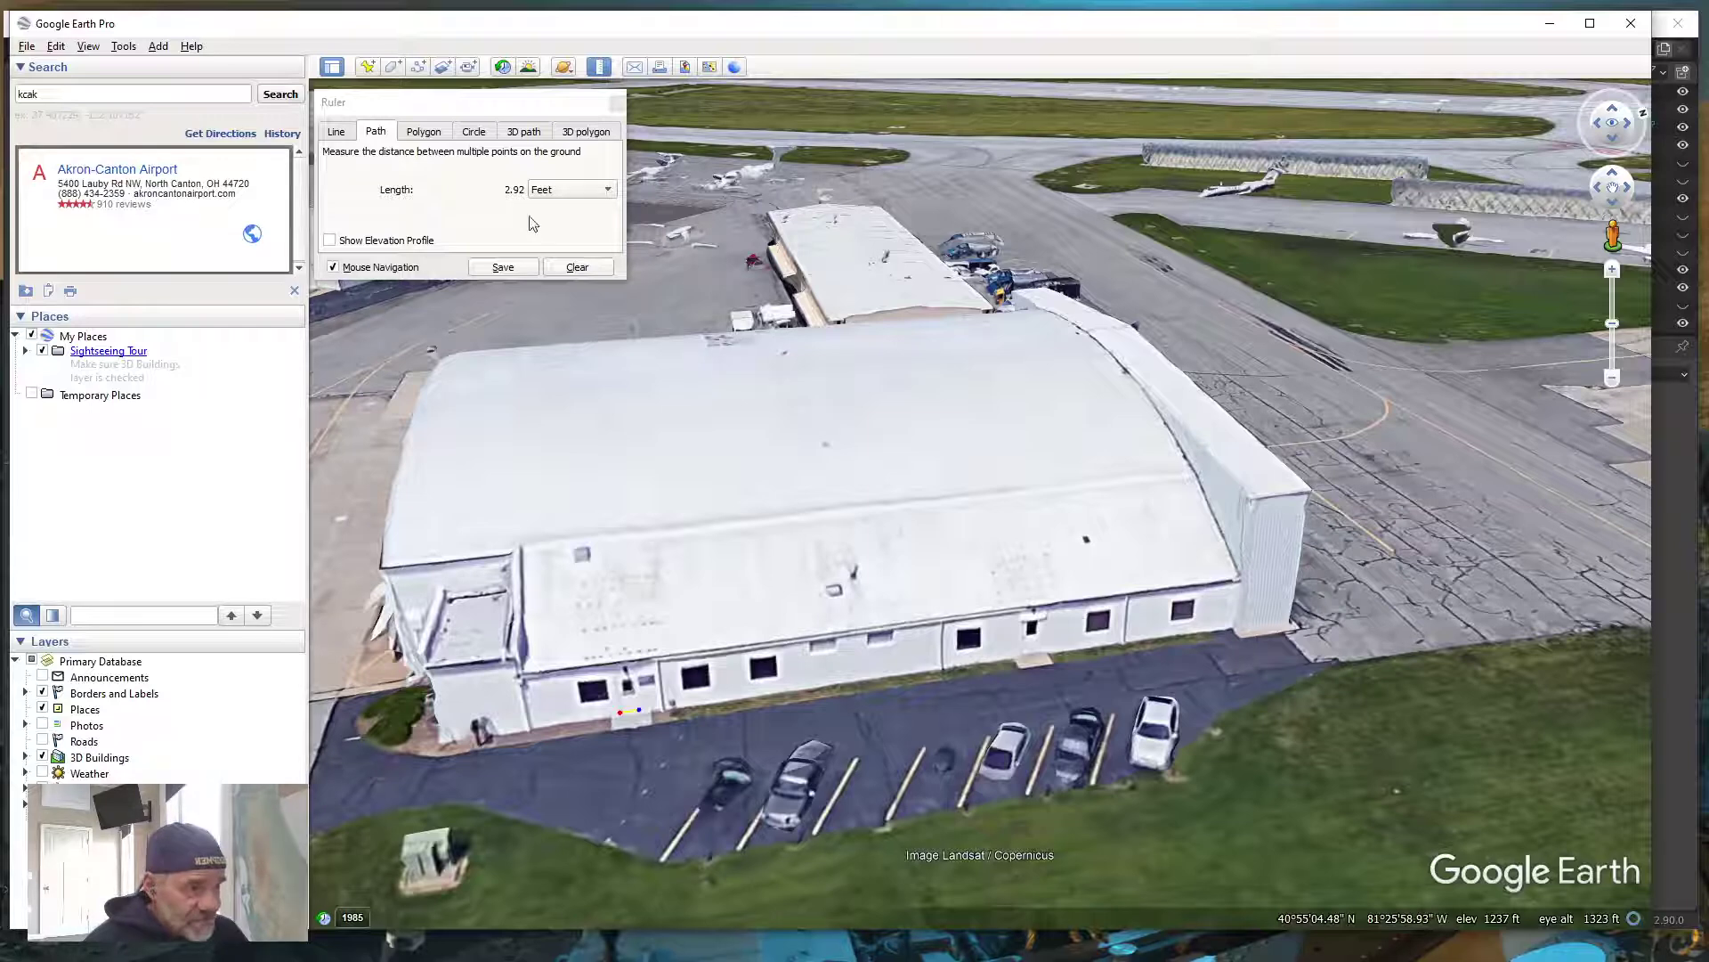
left_click(577, 267)
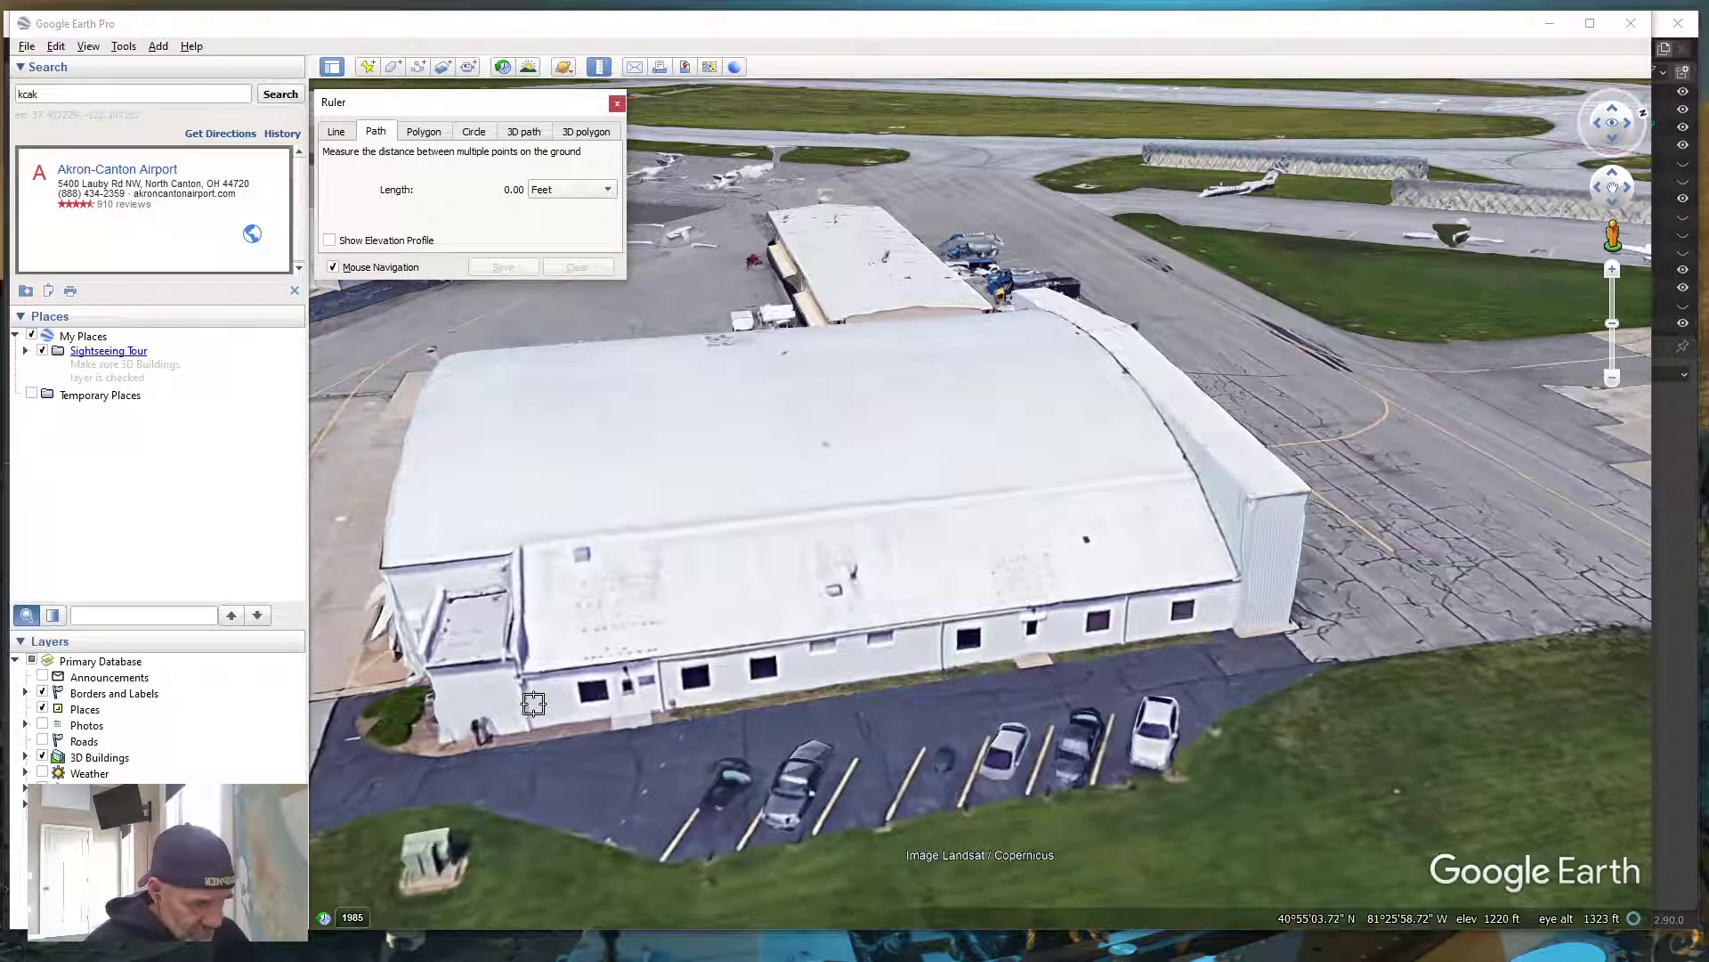
left_click(635, 692)
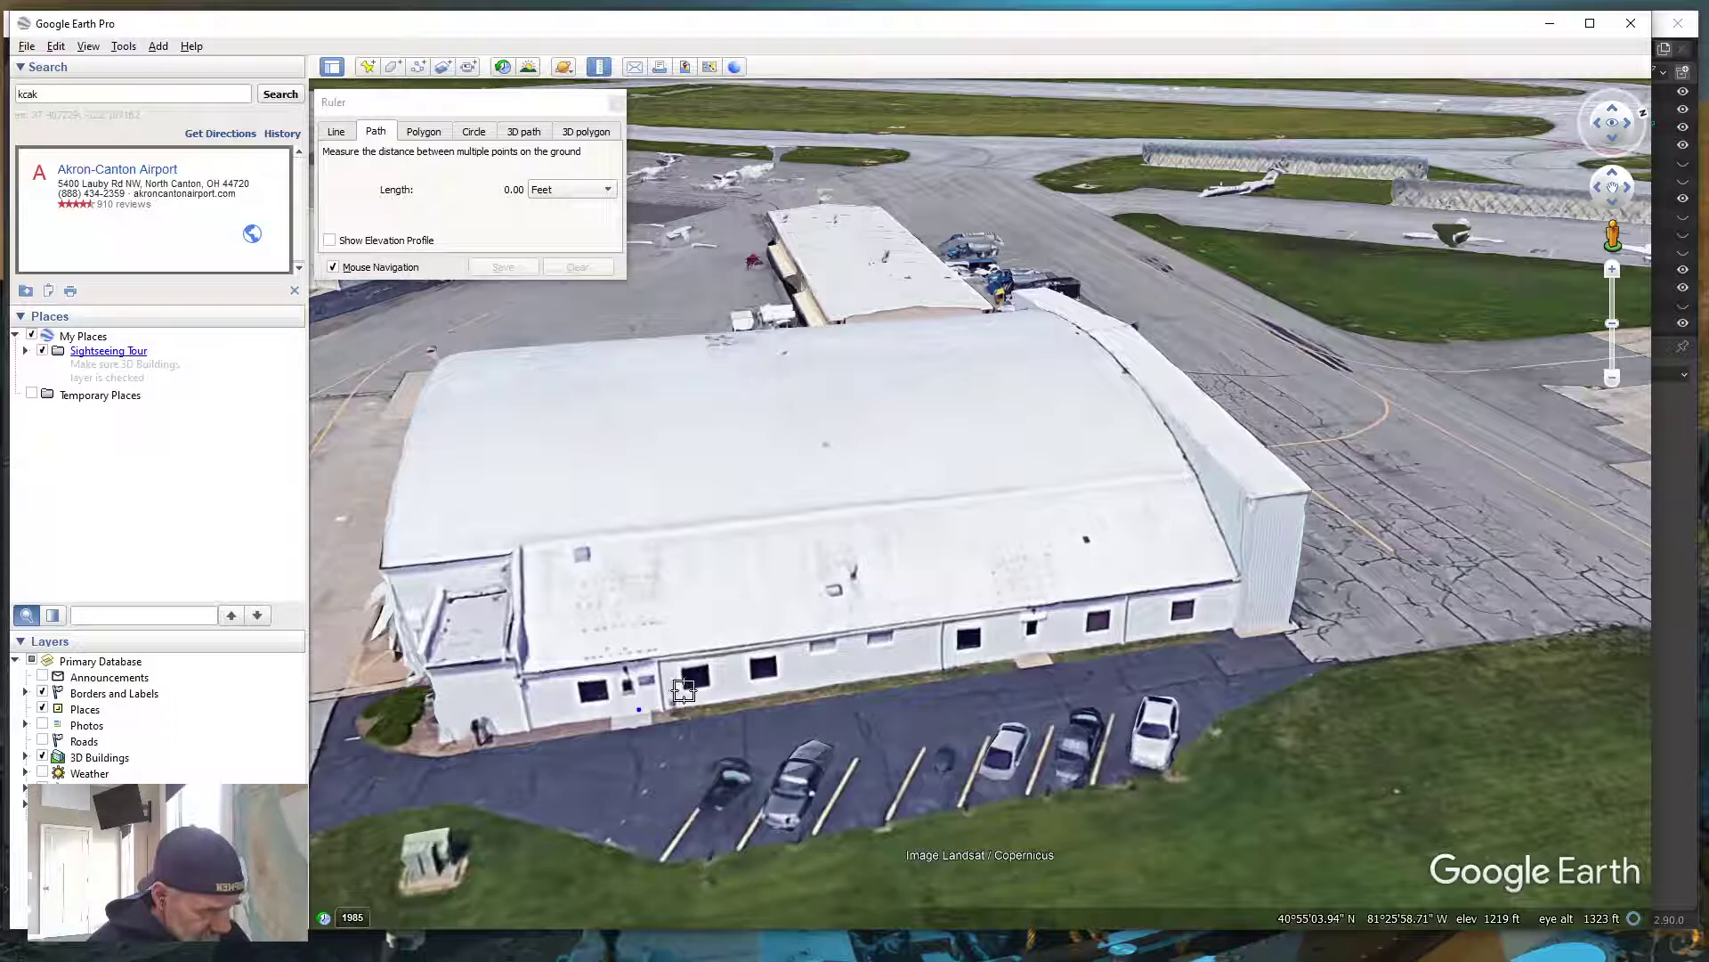
left_click(685, 703)
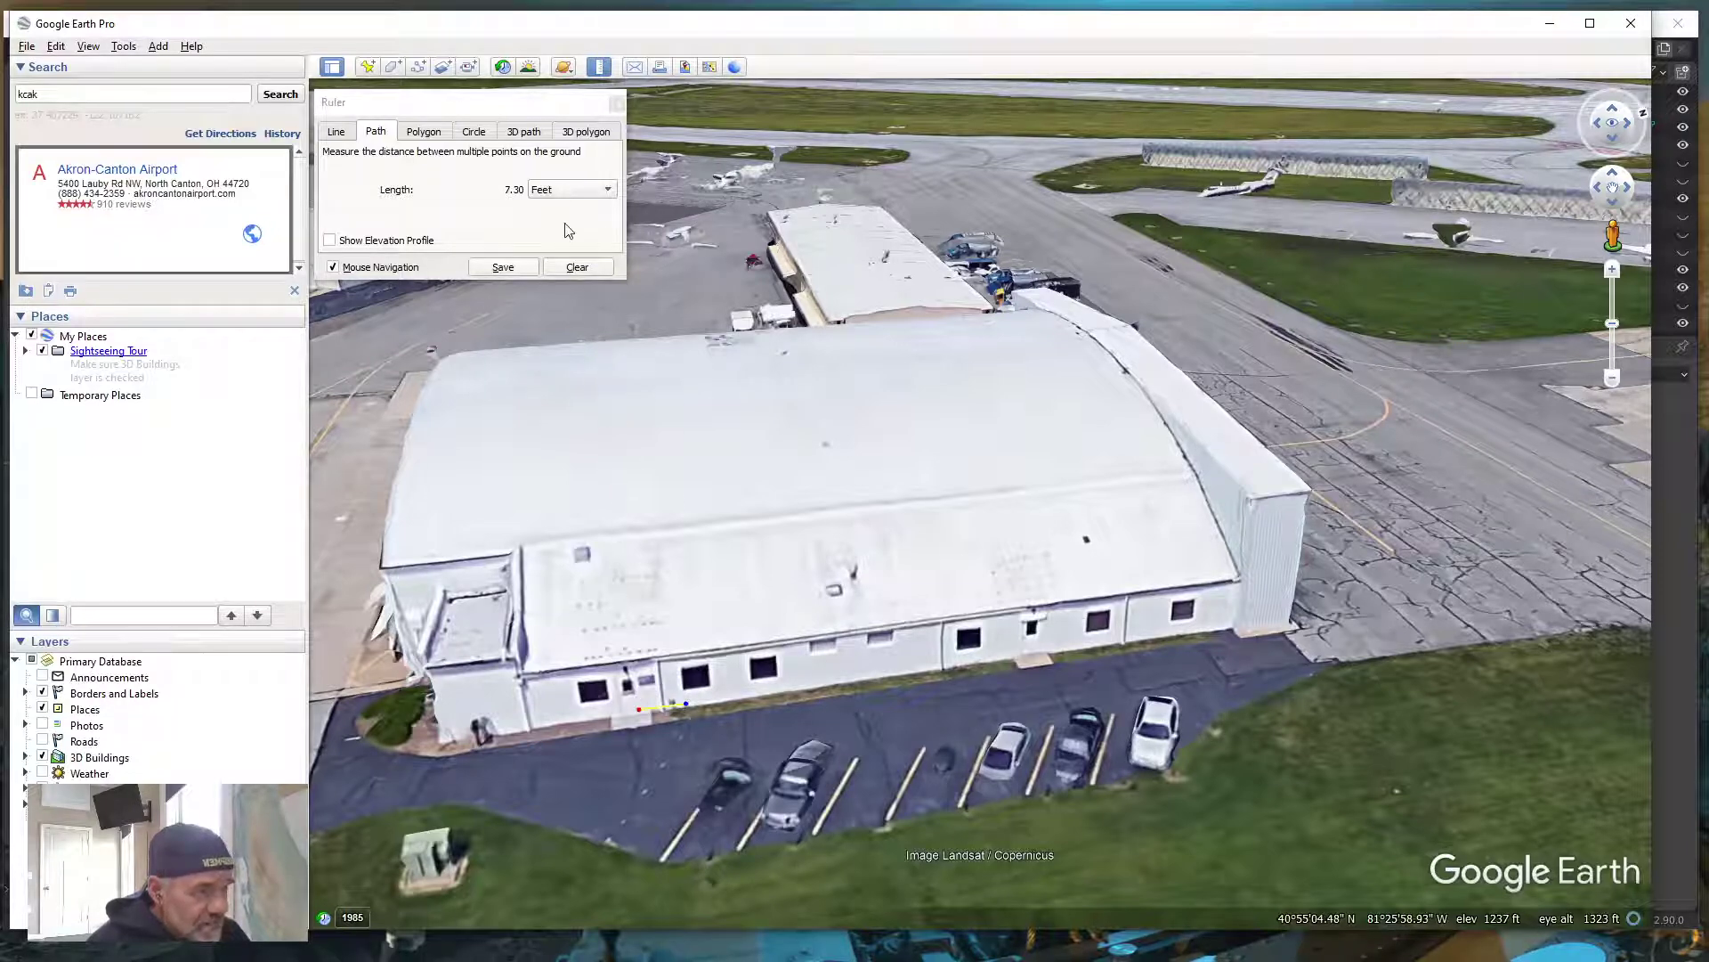
left_click(713, 703)
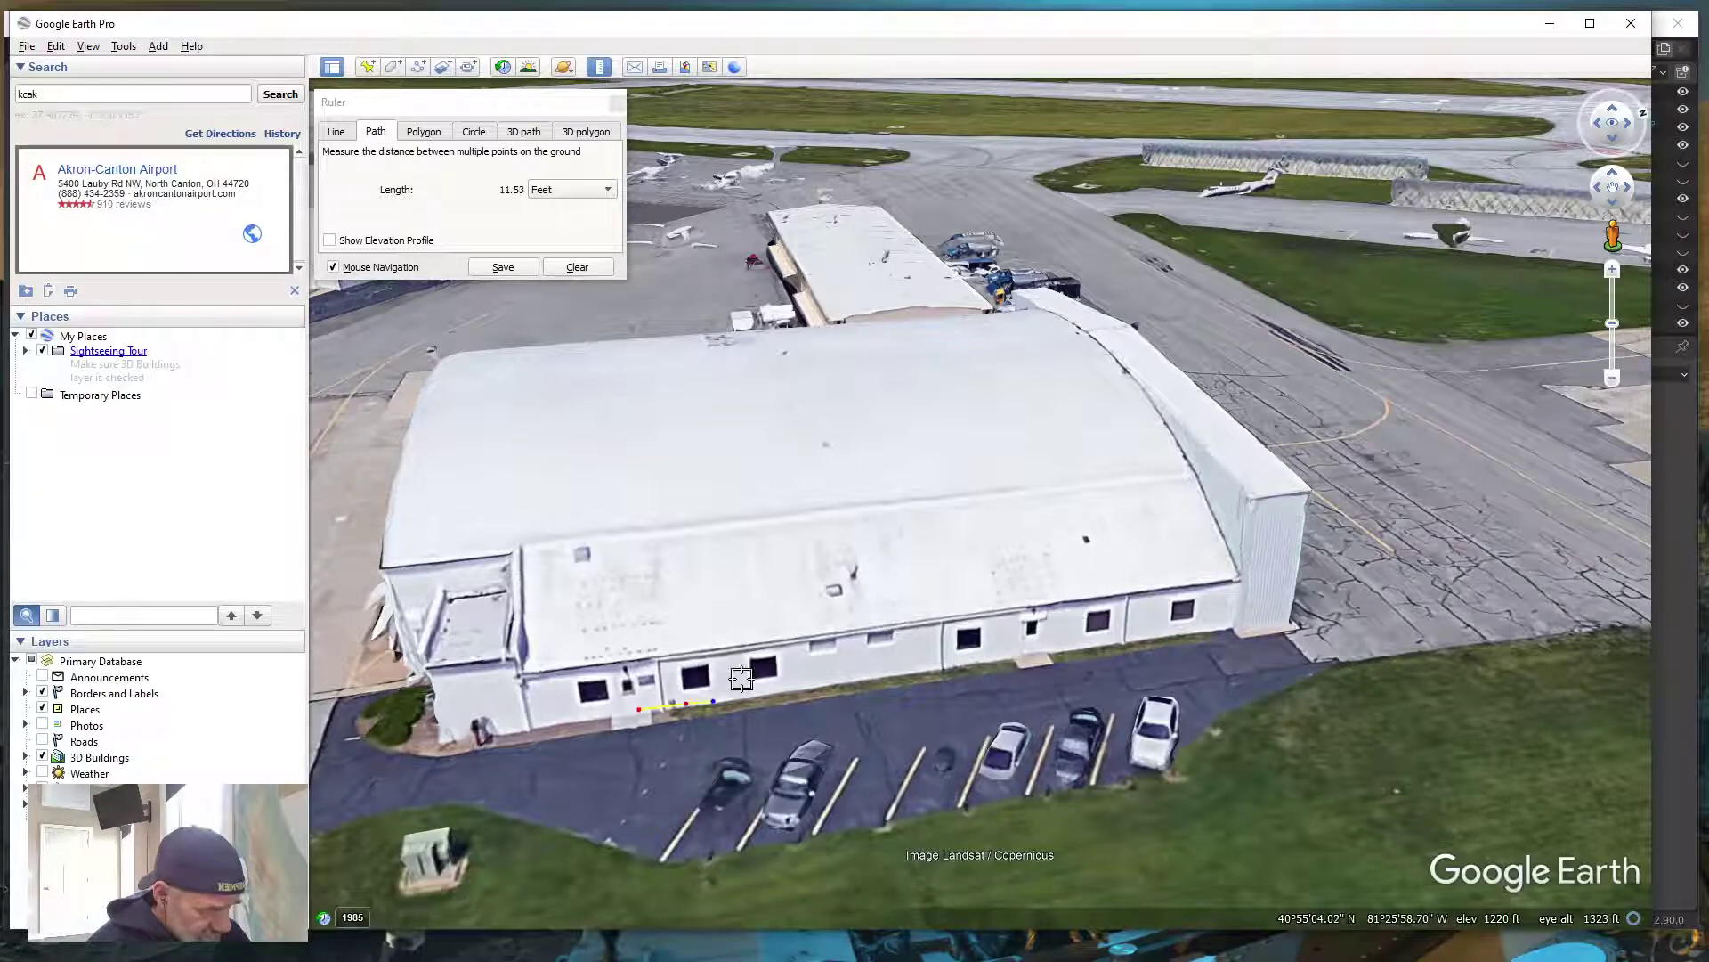
left_click(577, 267)
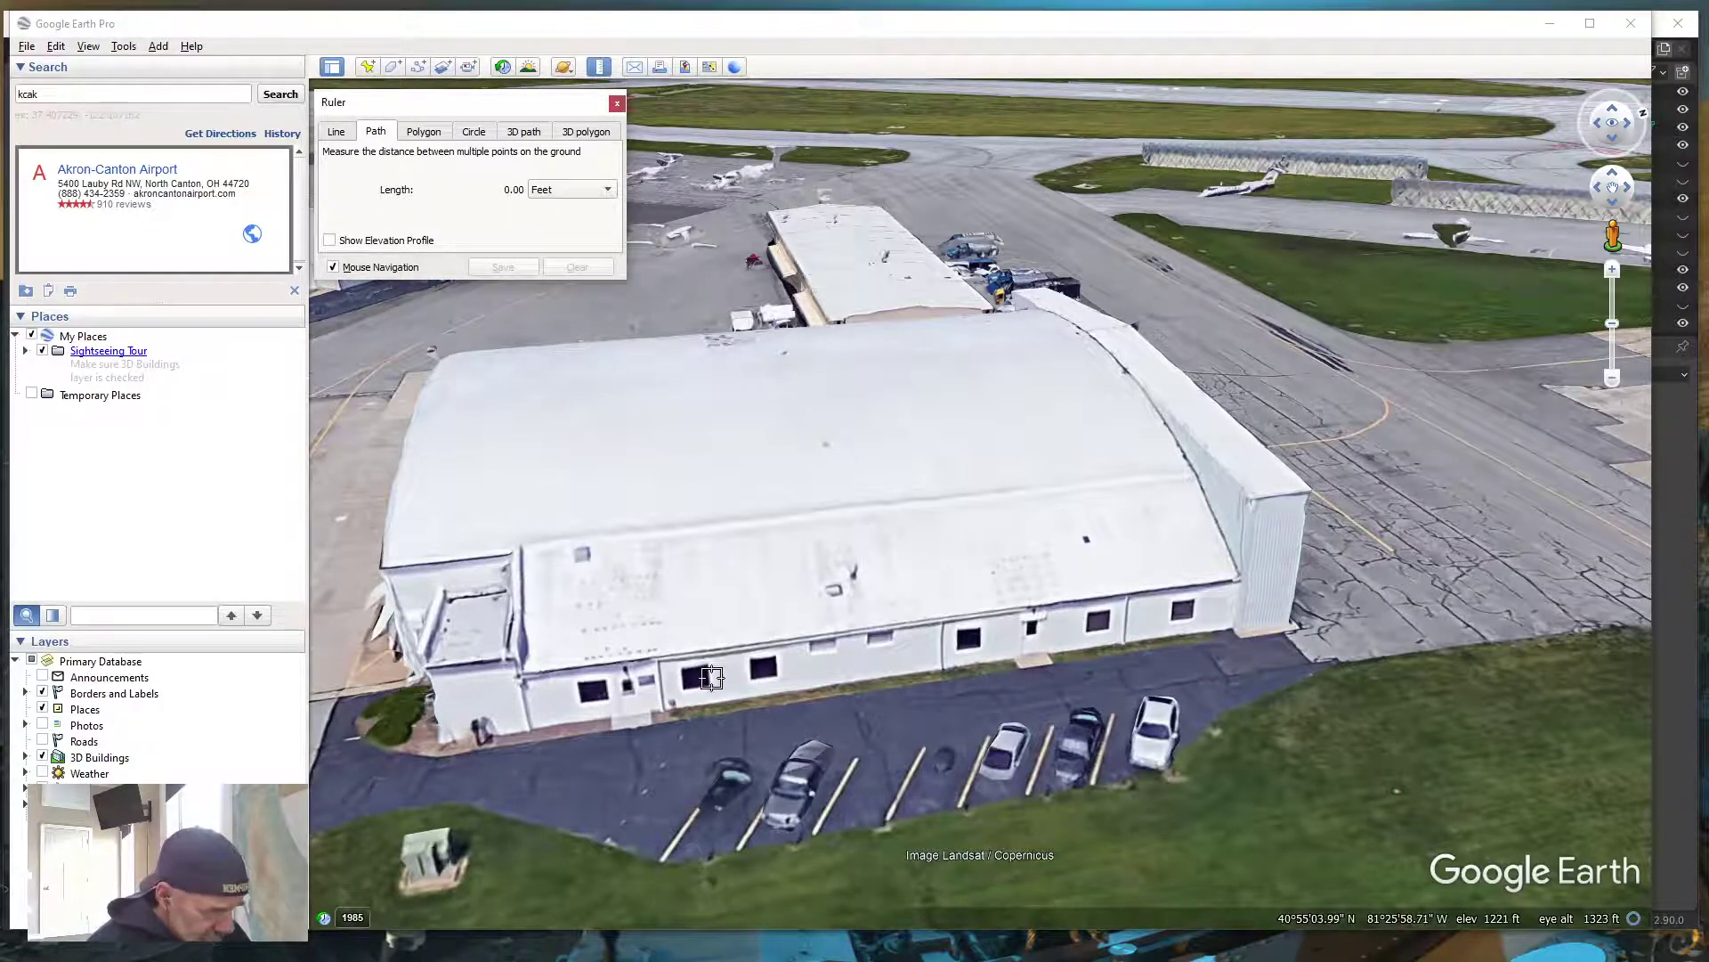
Measure the gap between the second and third windows on the office side wall, then return to Blender
left_click(712, 677)
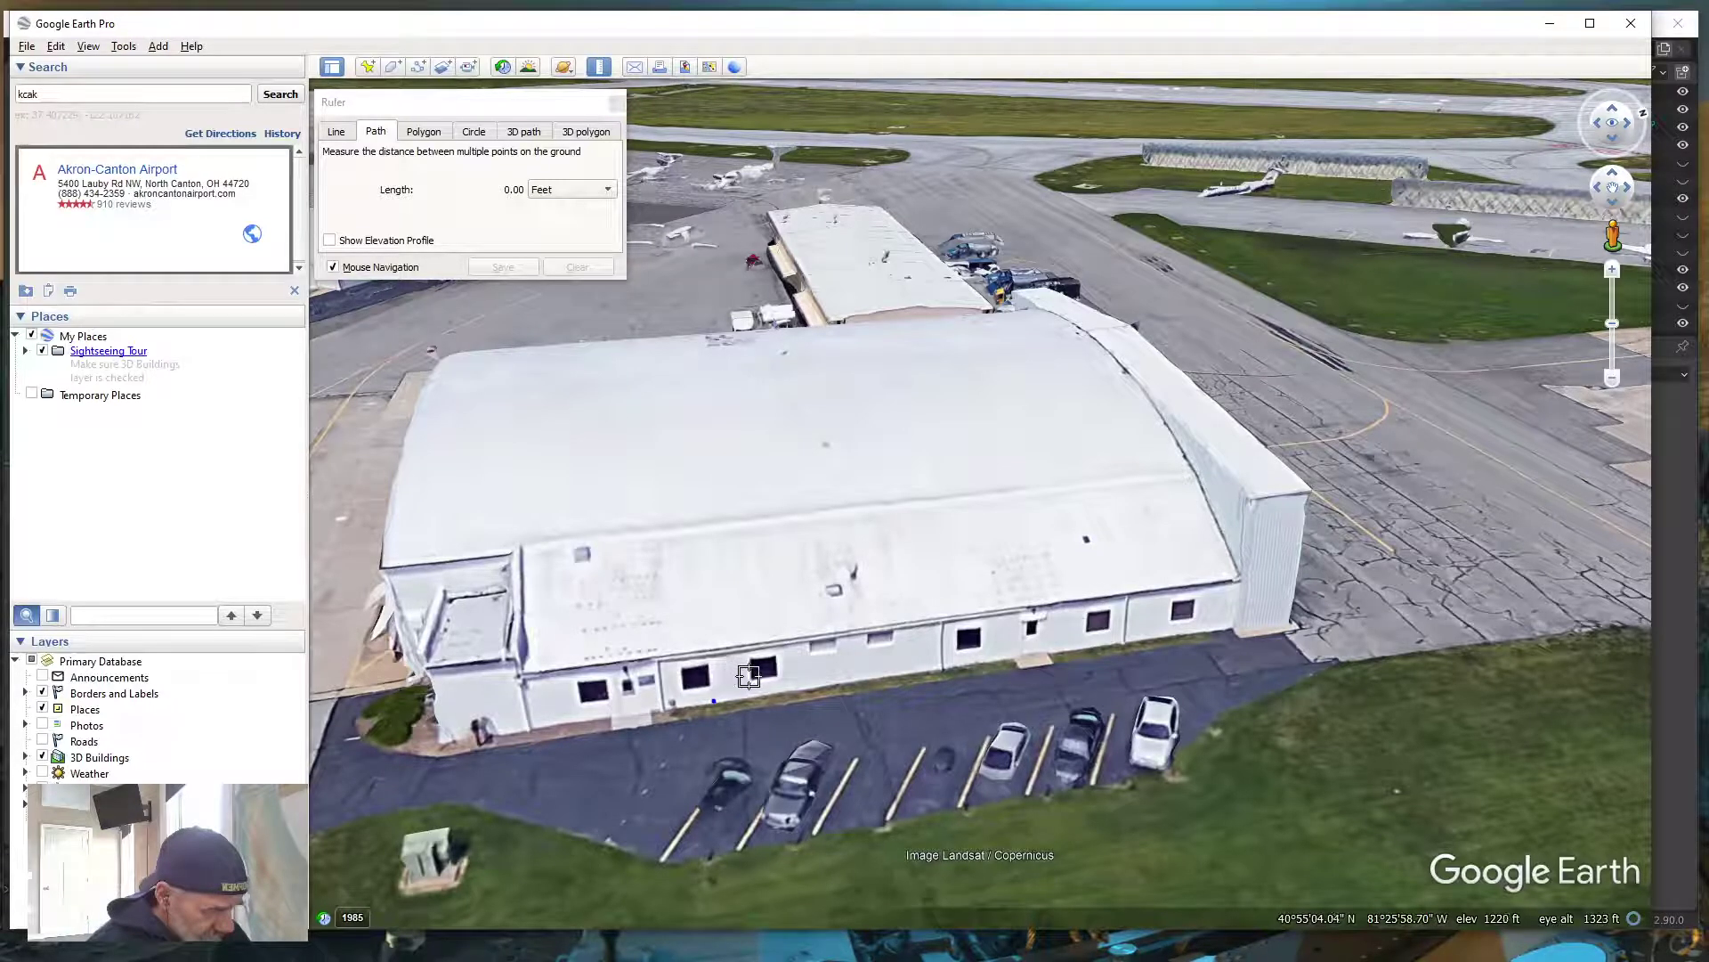
left_click(750, 675)
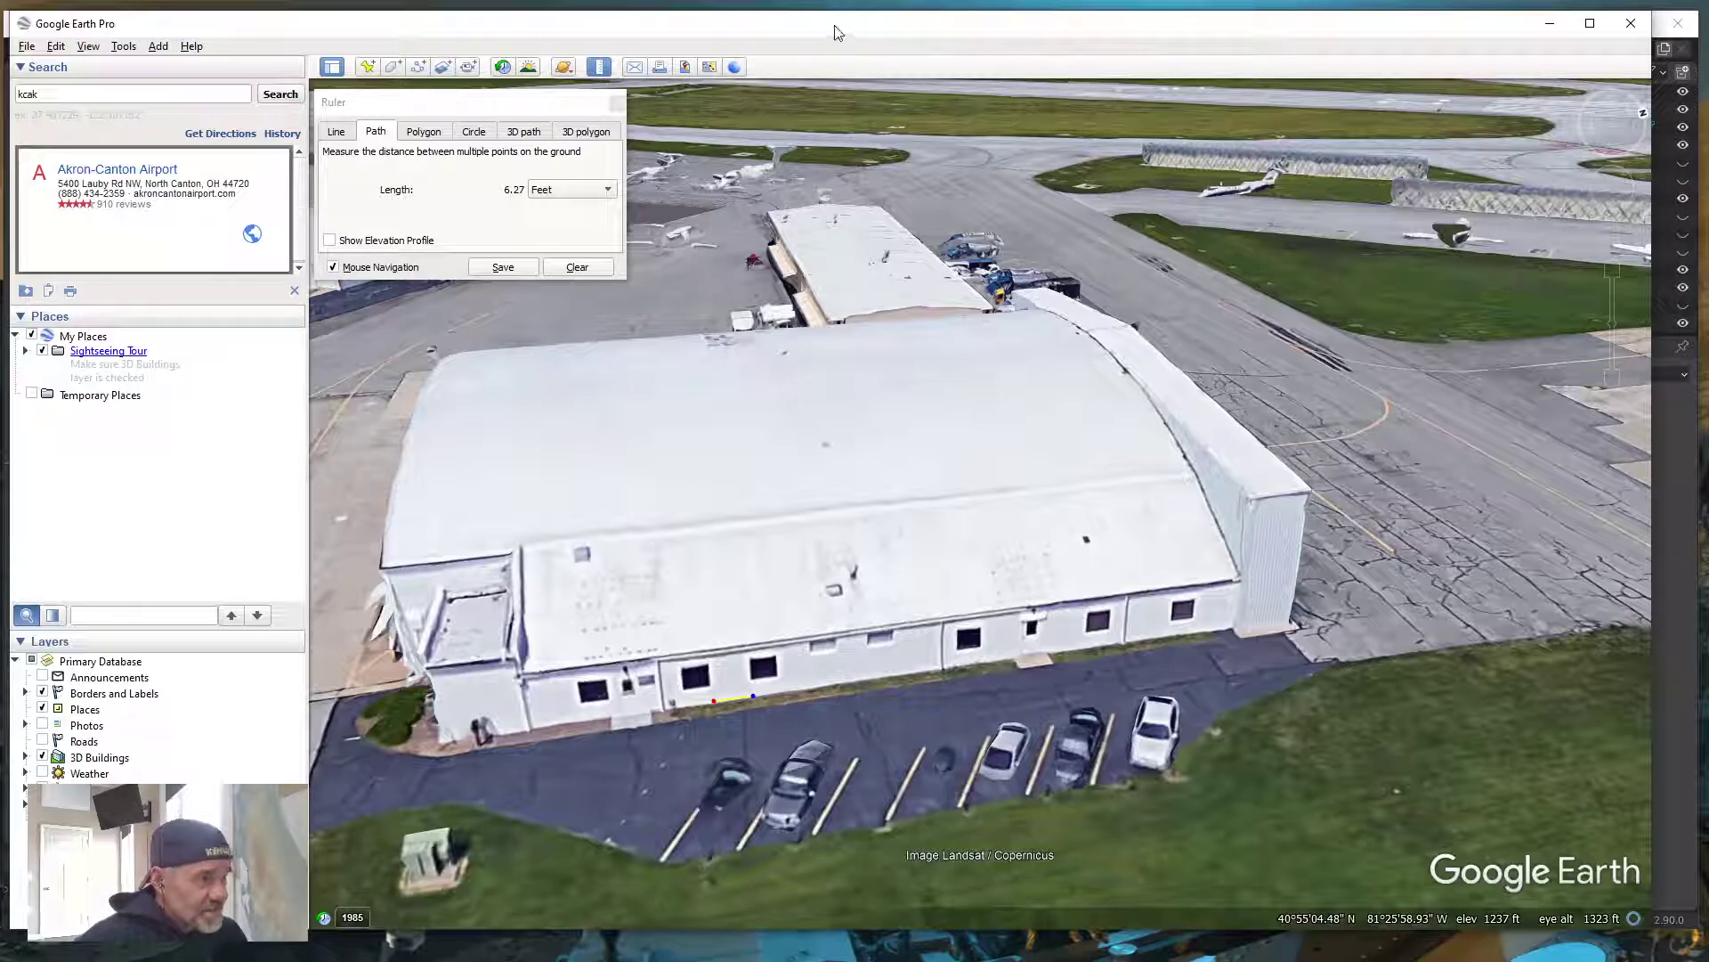
left_click(1550, 26)
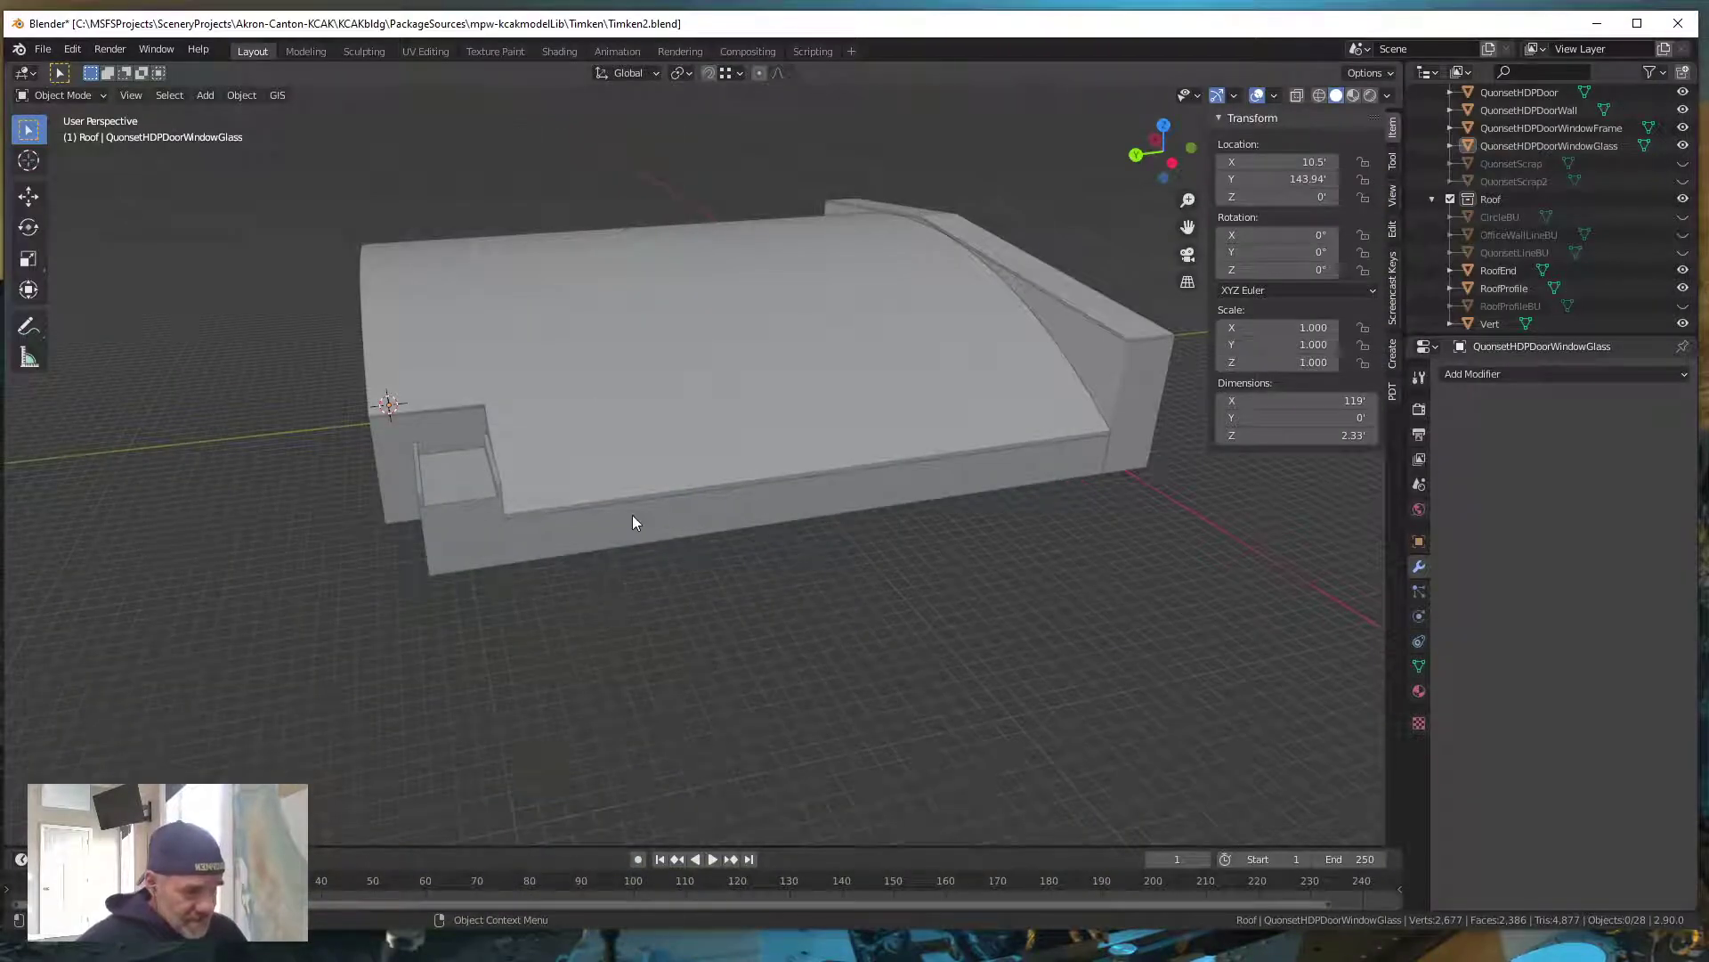
Enter Edit Mode on the OfficeWall object and select the outer face of its projecting corner section beside the long wall
left_click(635, 525)
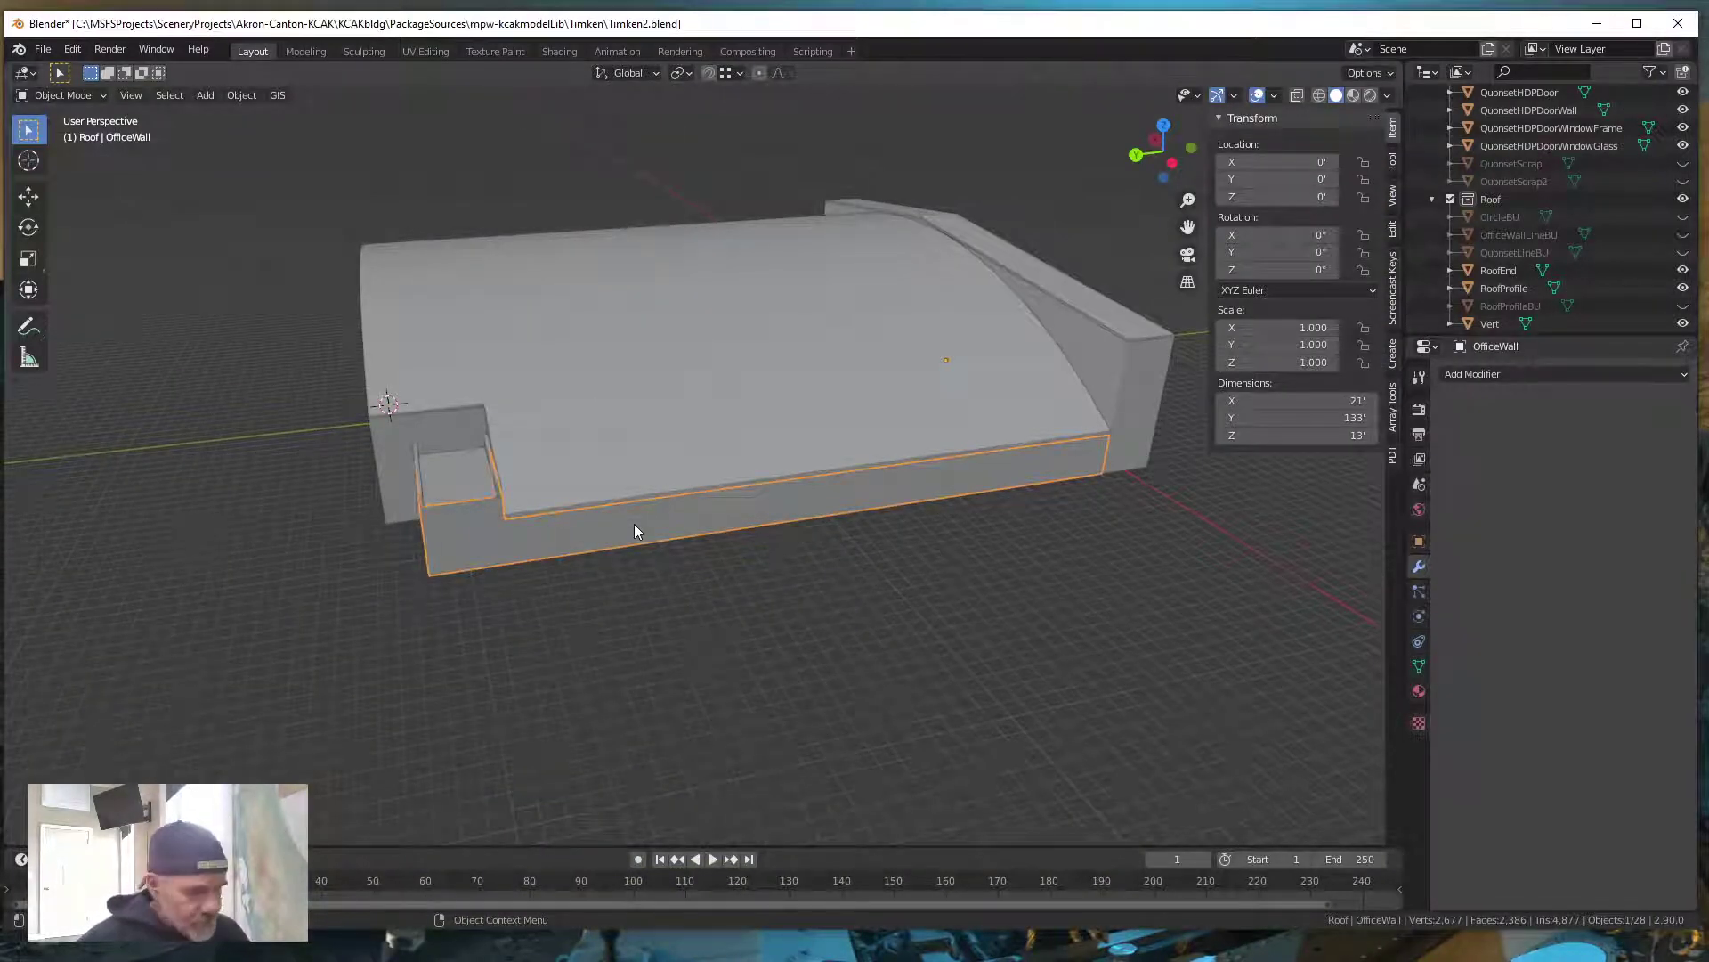
key("Tab")
middle_click_drag(685, 576, 490, 533)
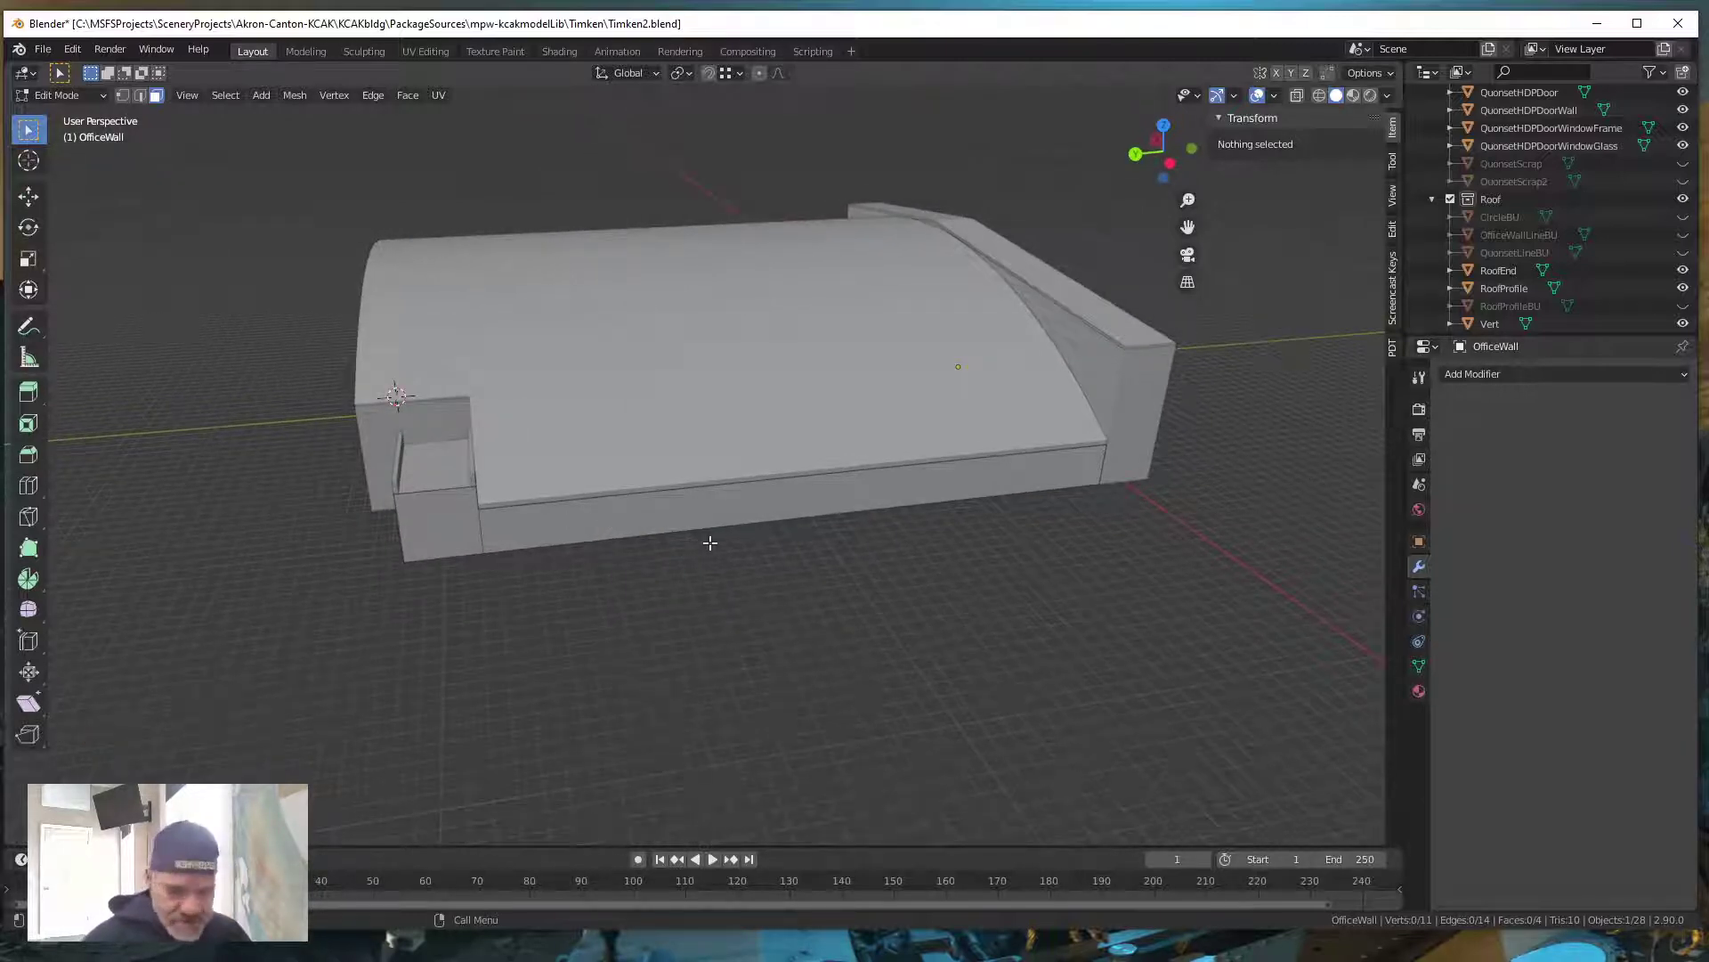
middle_click_drag(671, 553, 671, 554)
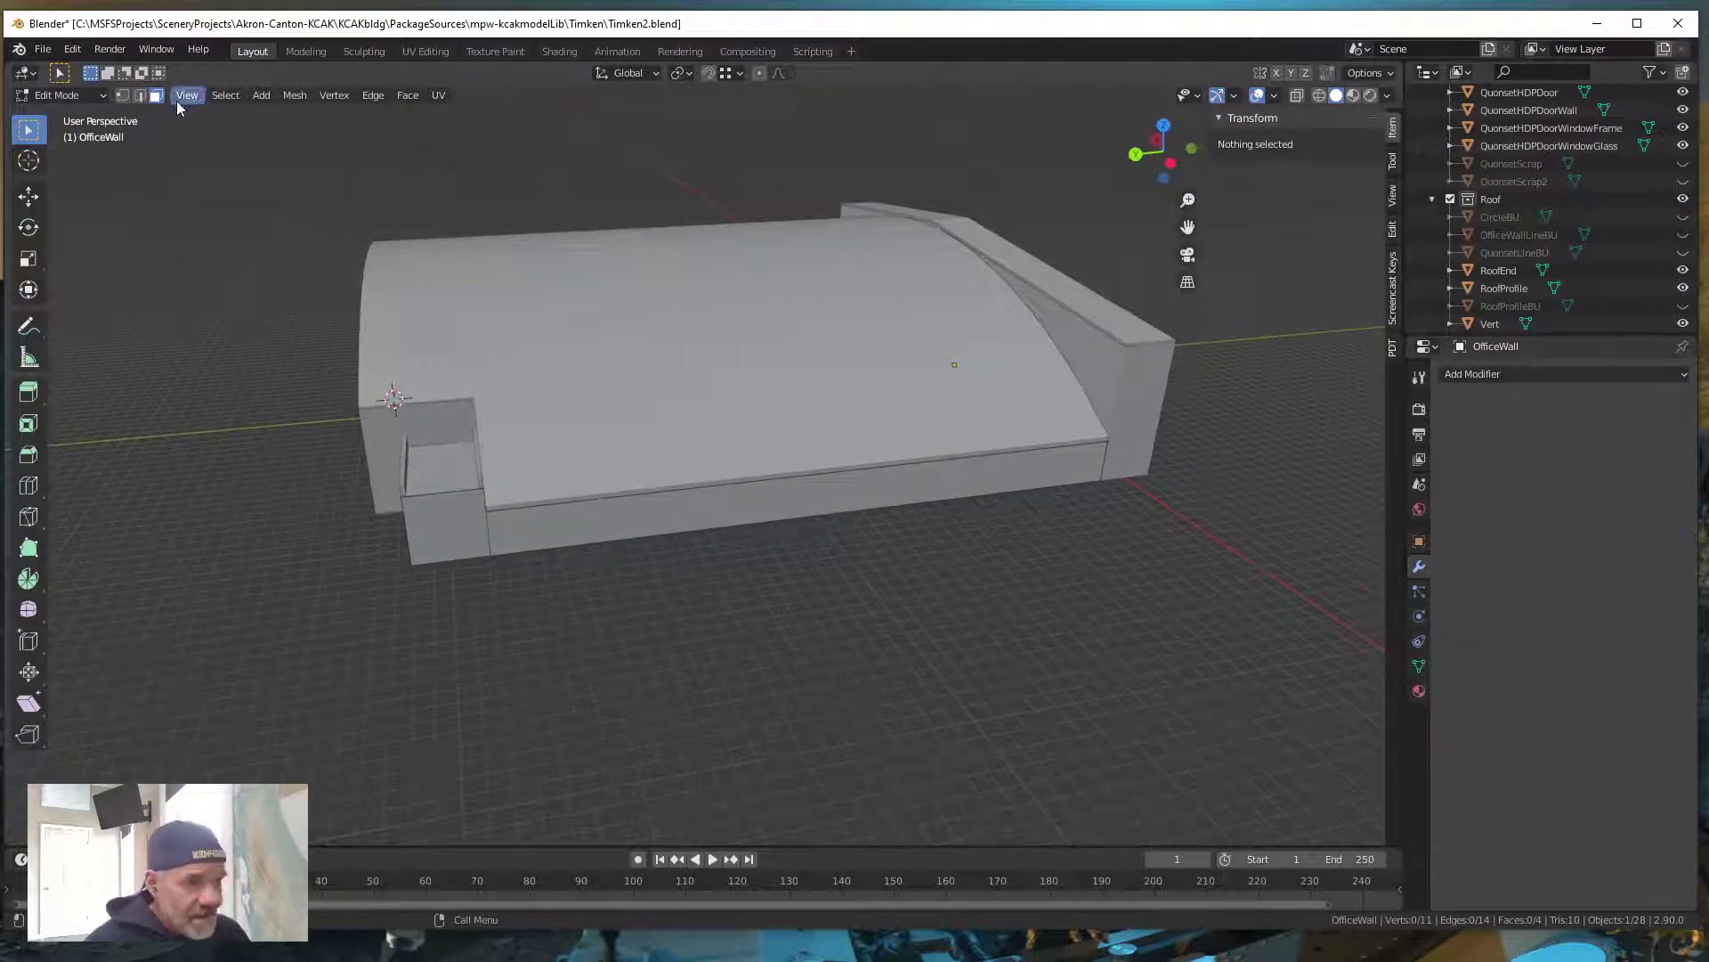
left_click(732, 517)
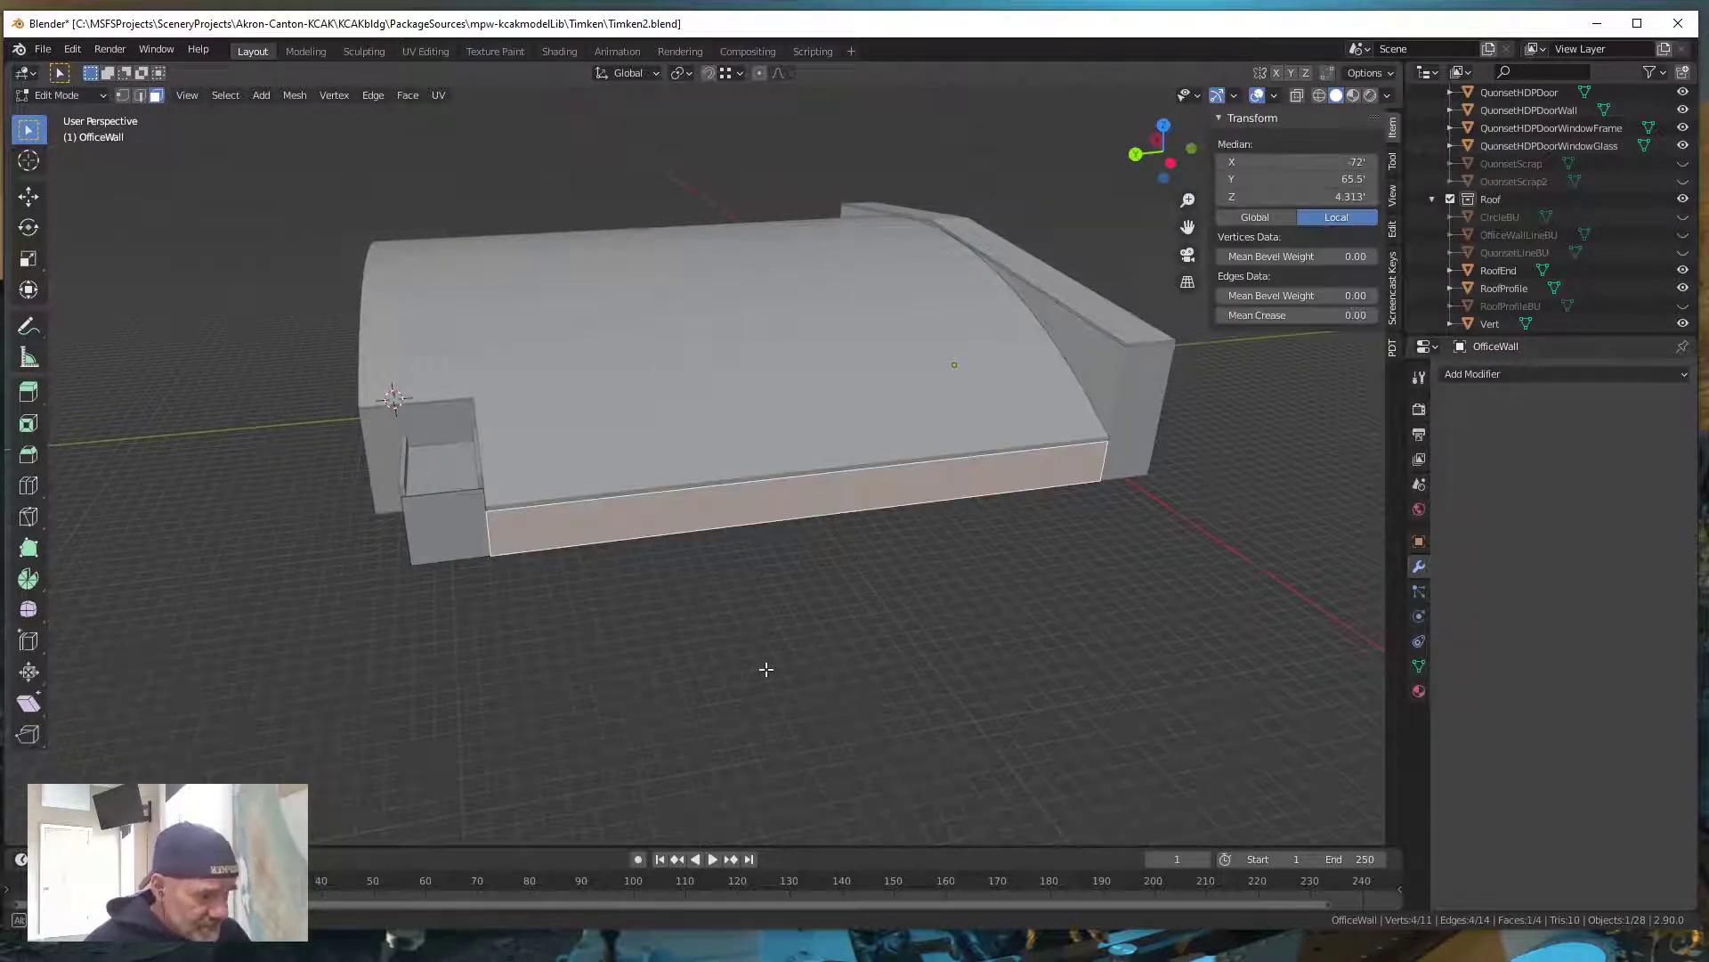
middle_click_drag(763, 668, 726, 647)
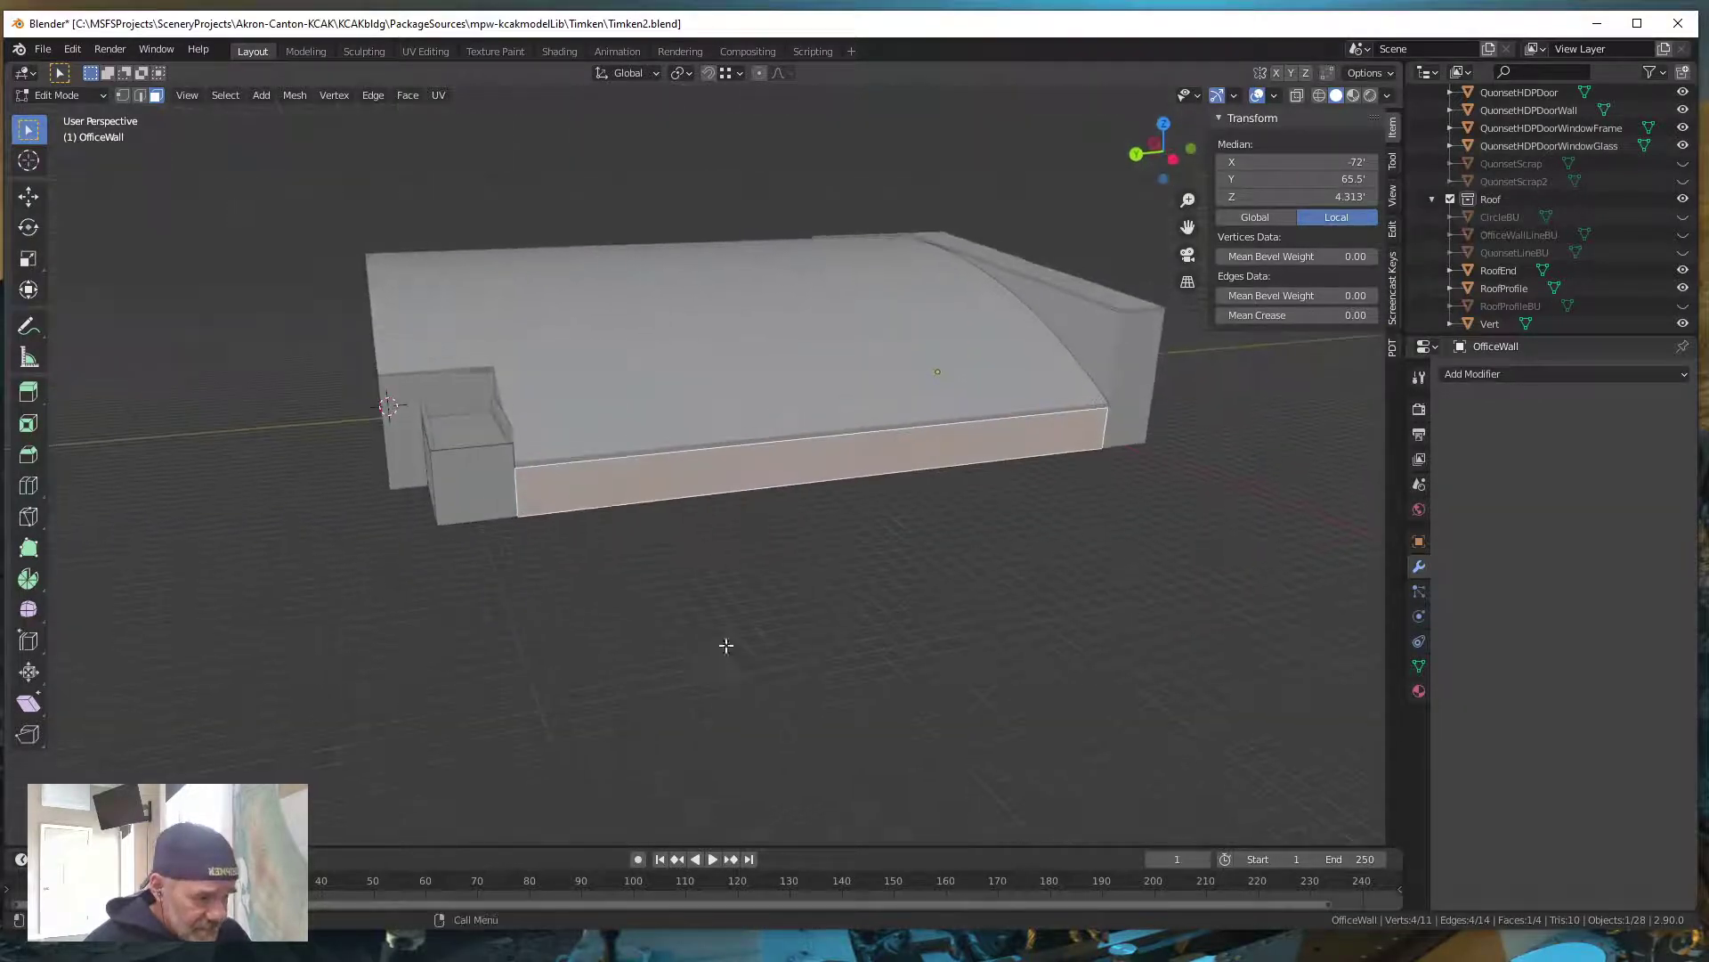
left_click(485, 487)
left_click(547, 489)
left_click(495, 488)
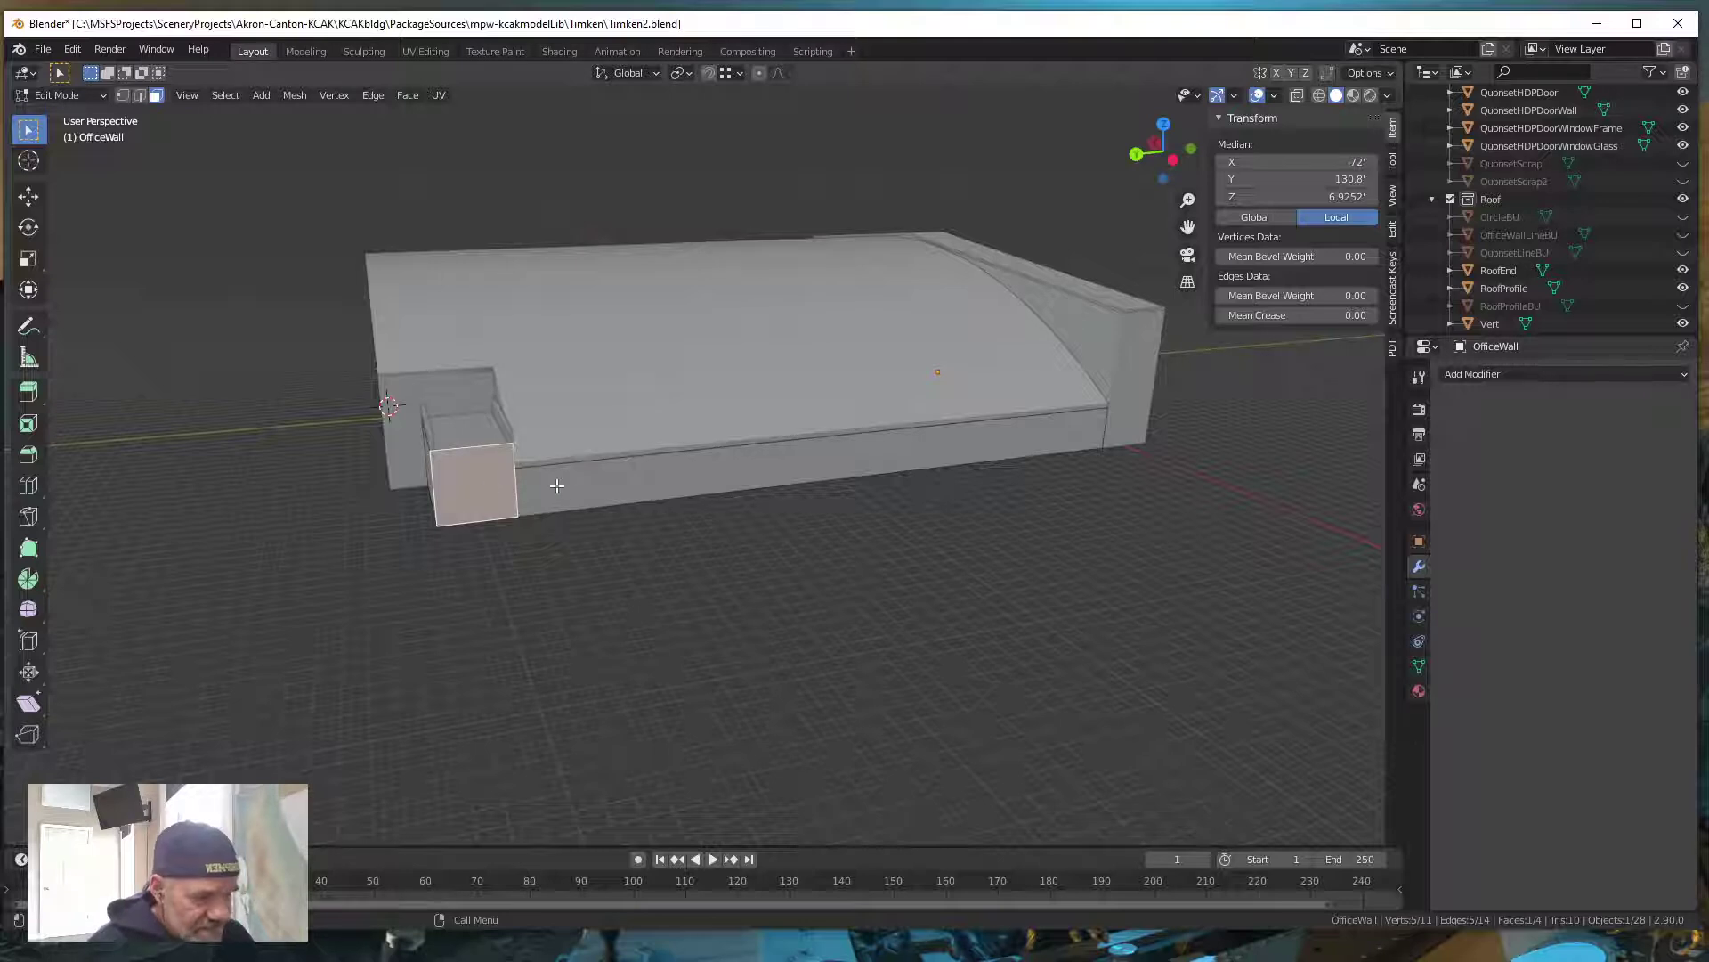
key("ctrl")
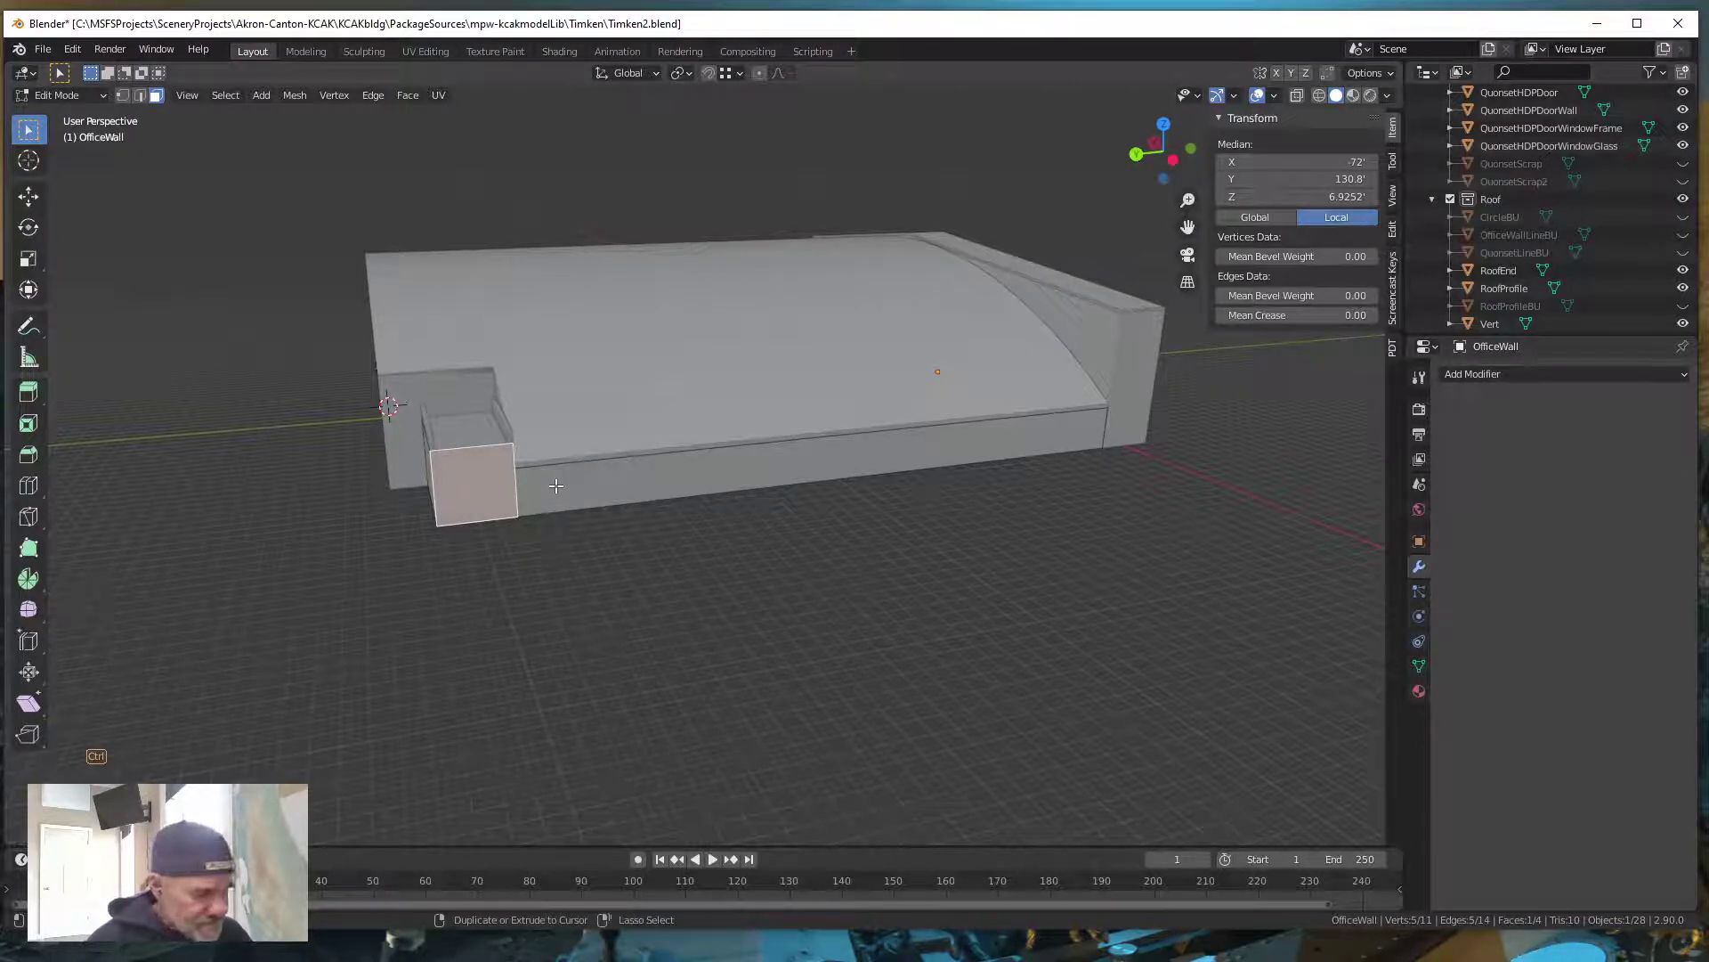
key("ctrl+r")
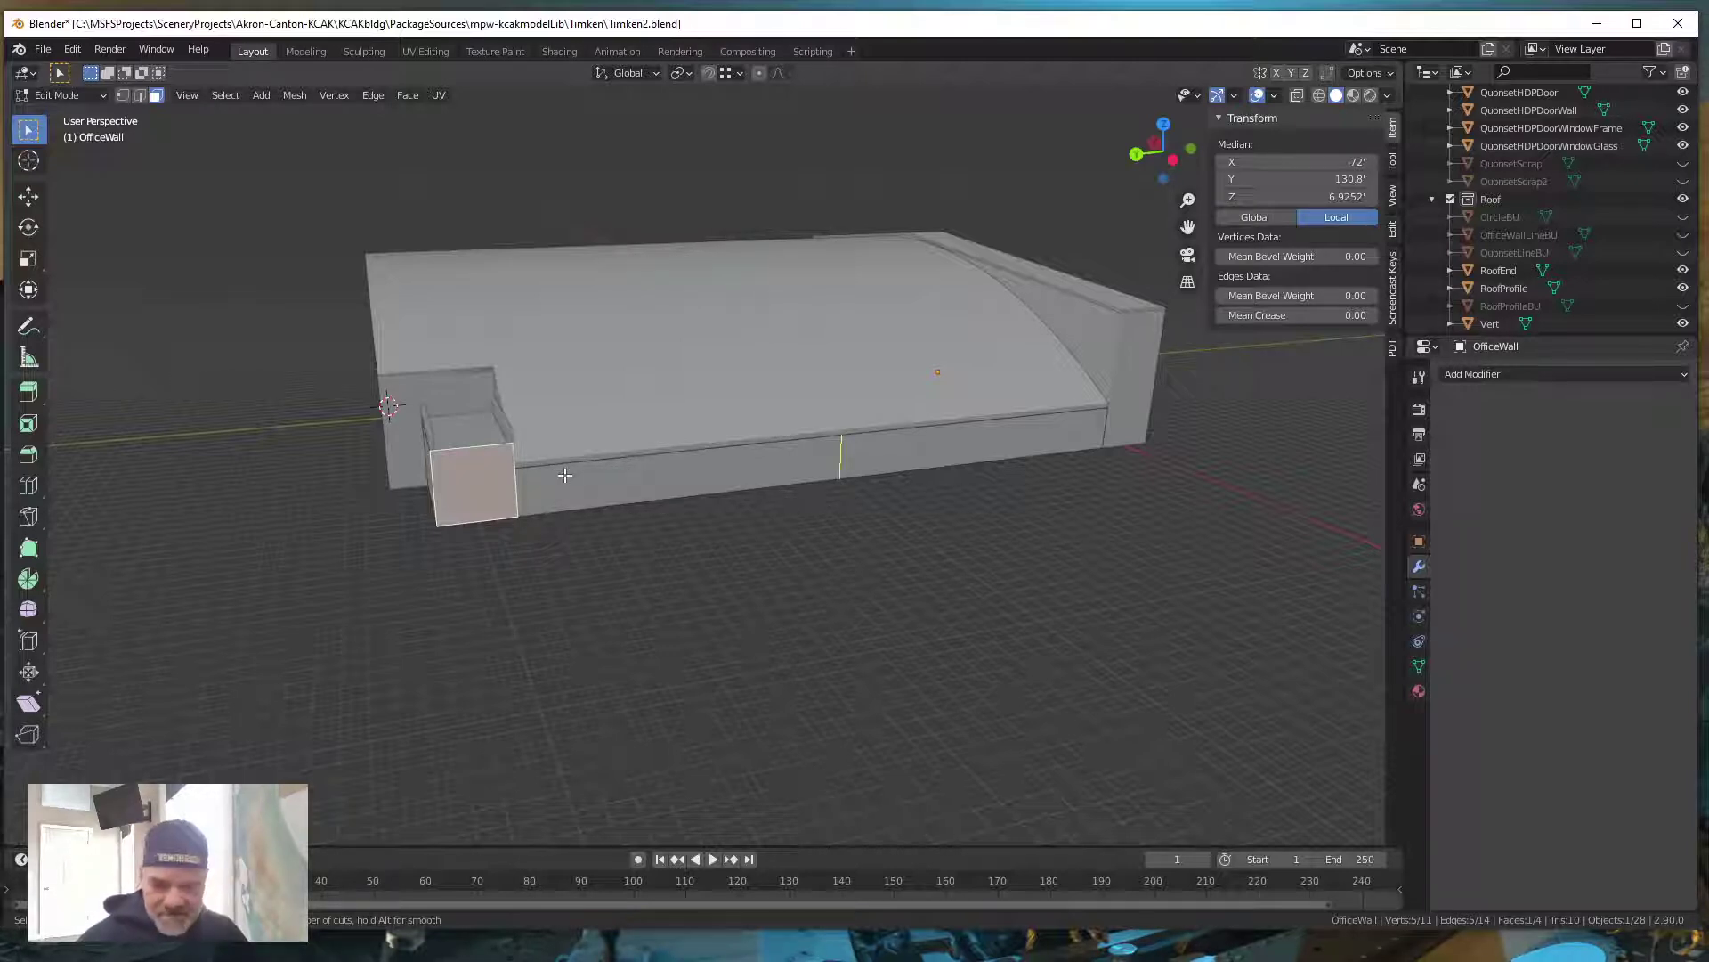
key("Escape")
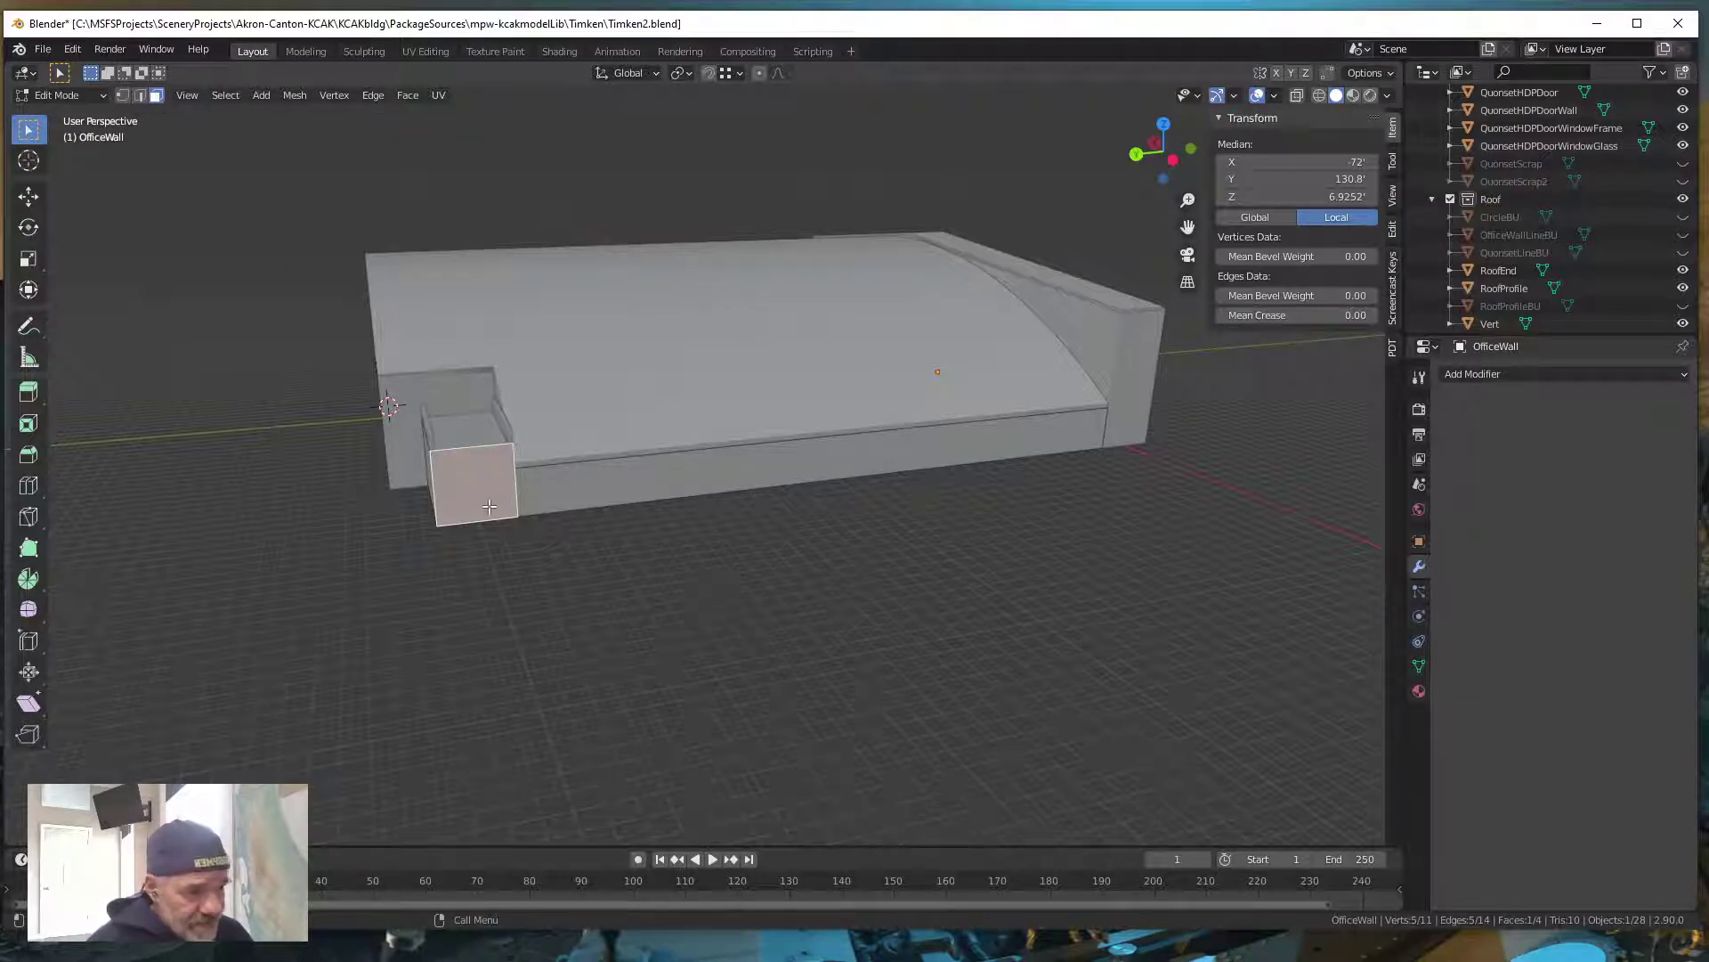
Hide the projecting corner section's outer face and the adjoining return face next to the long office wall
key("h")
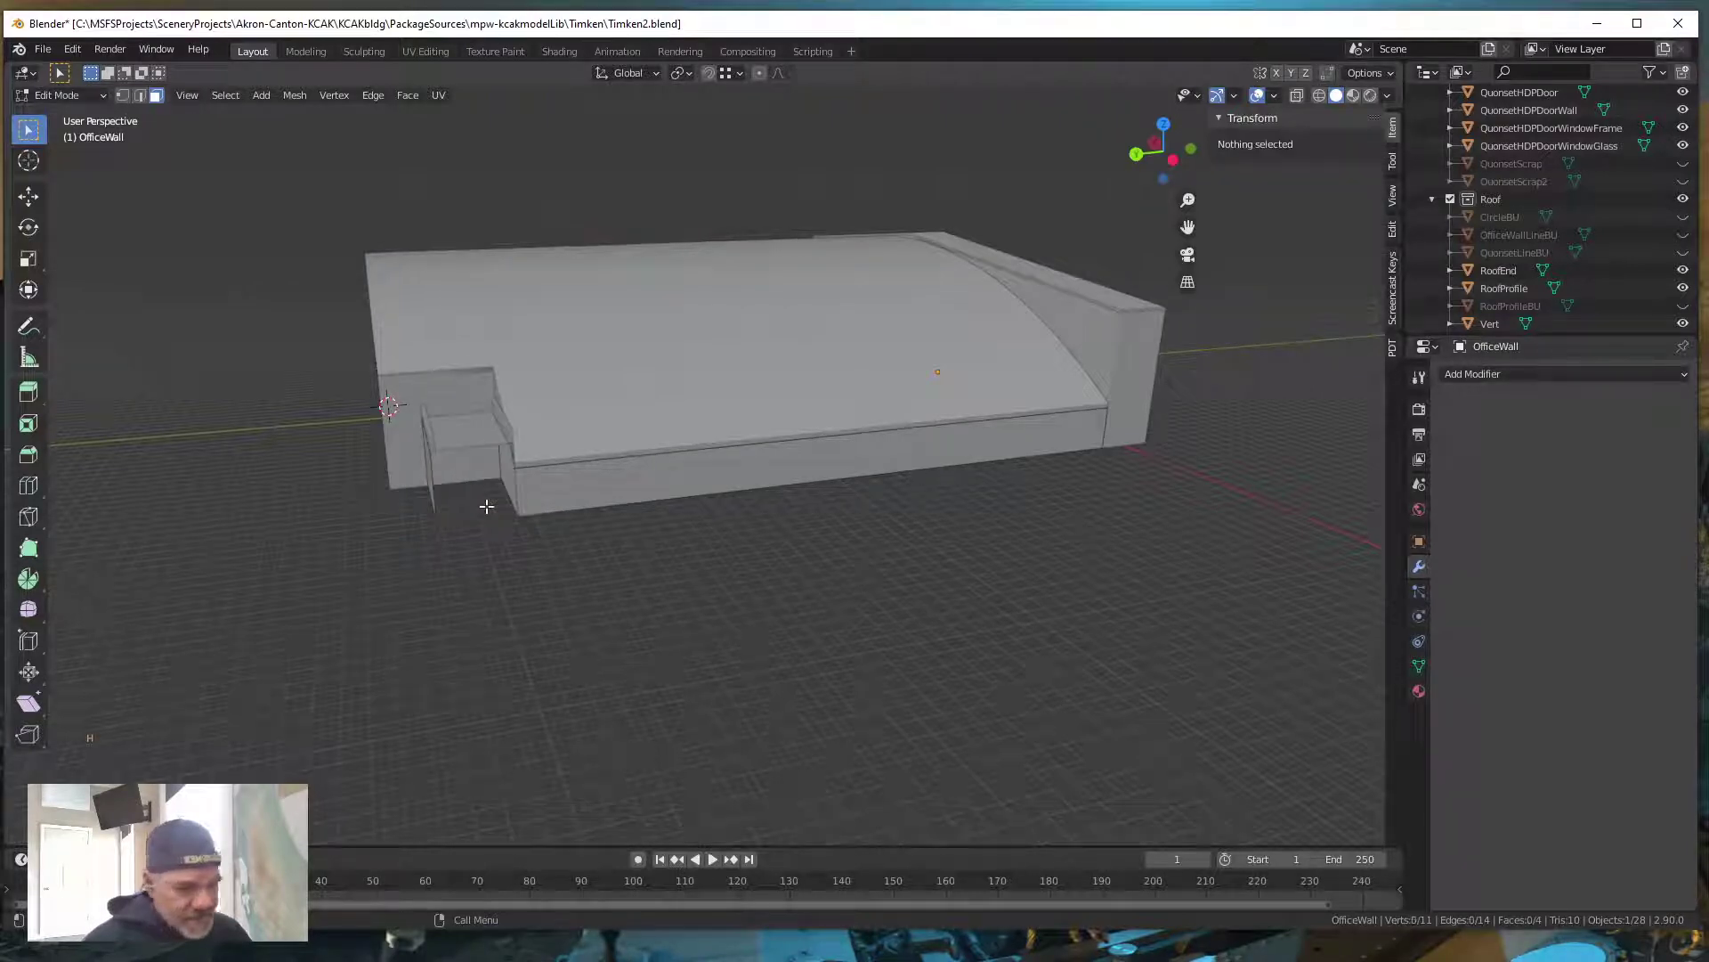
middle_click_drag(516, 542, 543, 527)
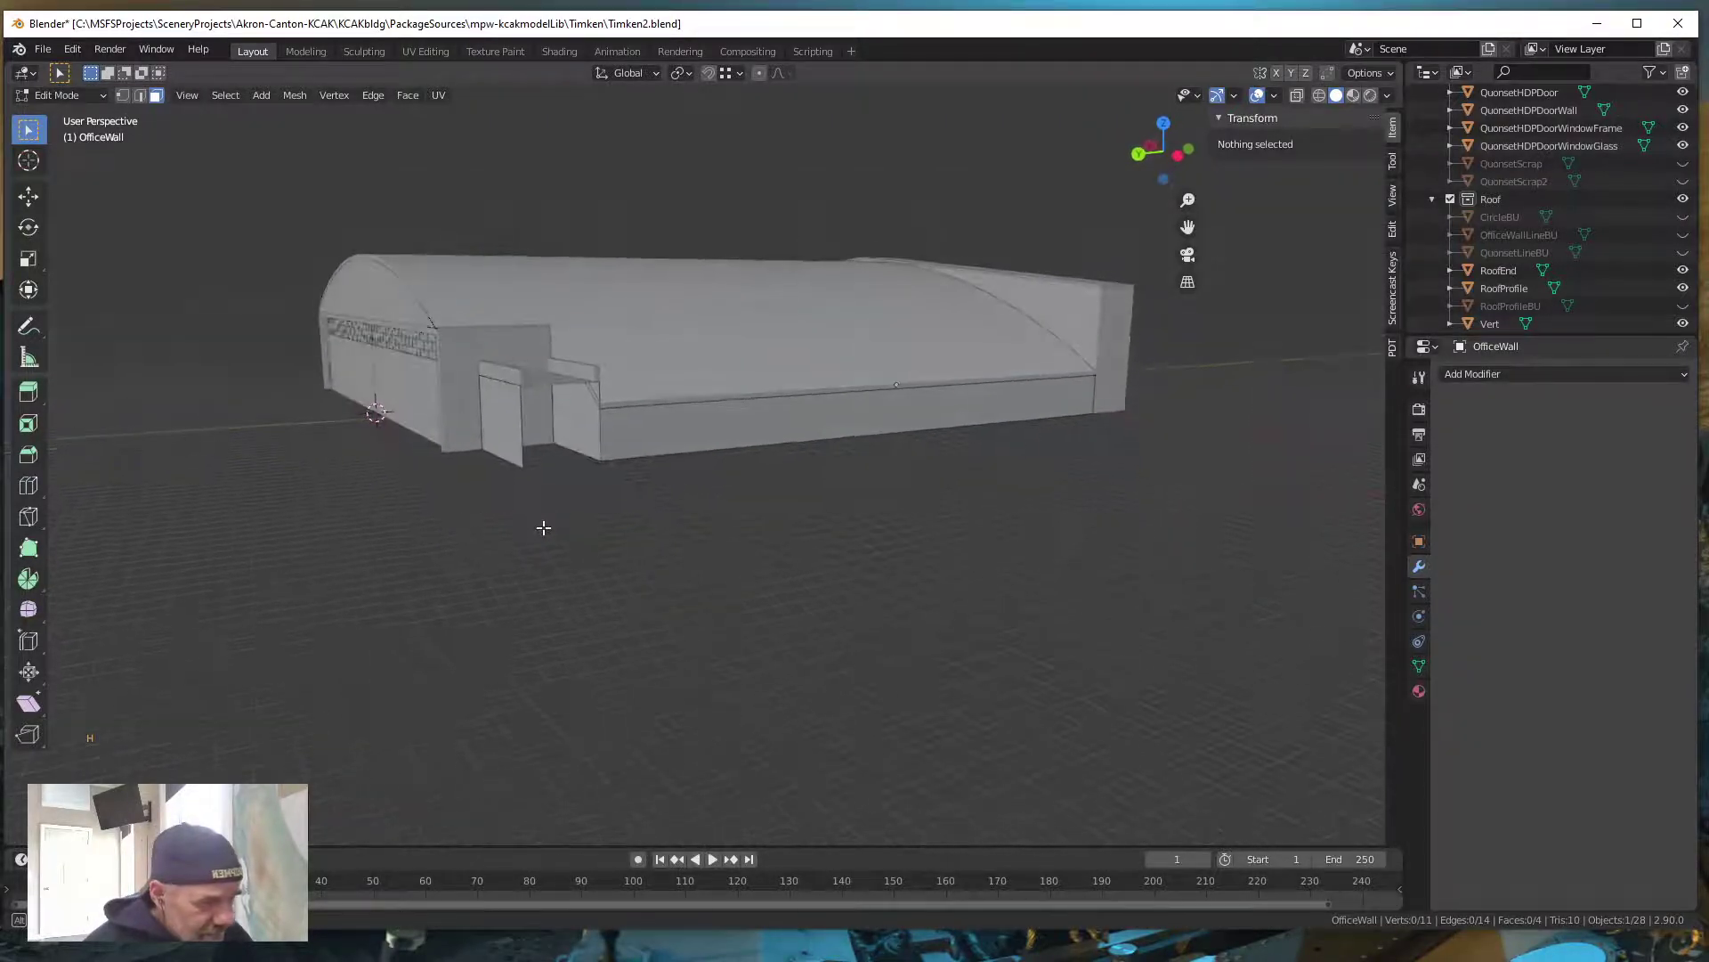
left_click(580, 414)
key("h")
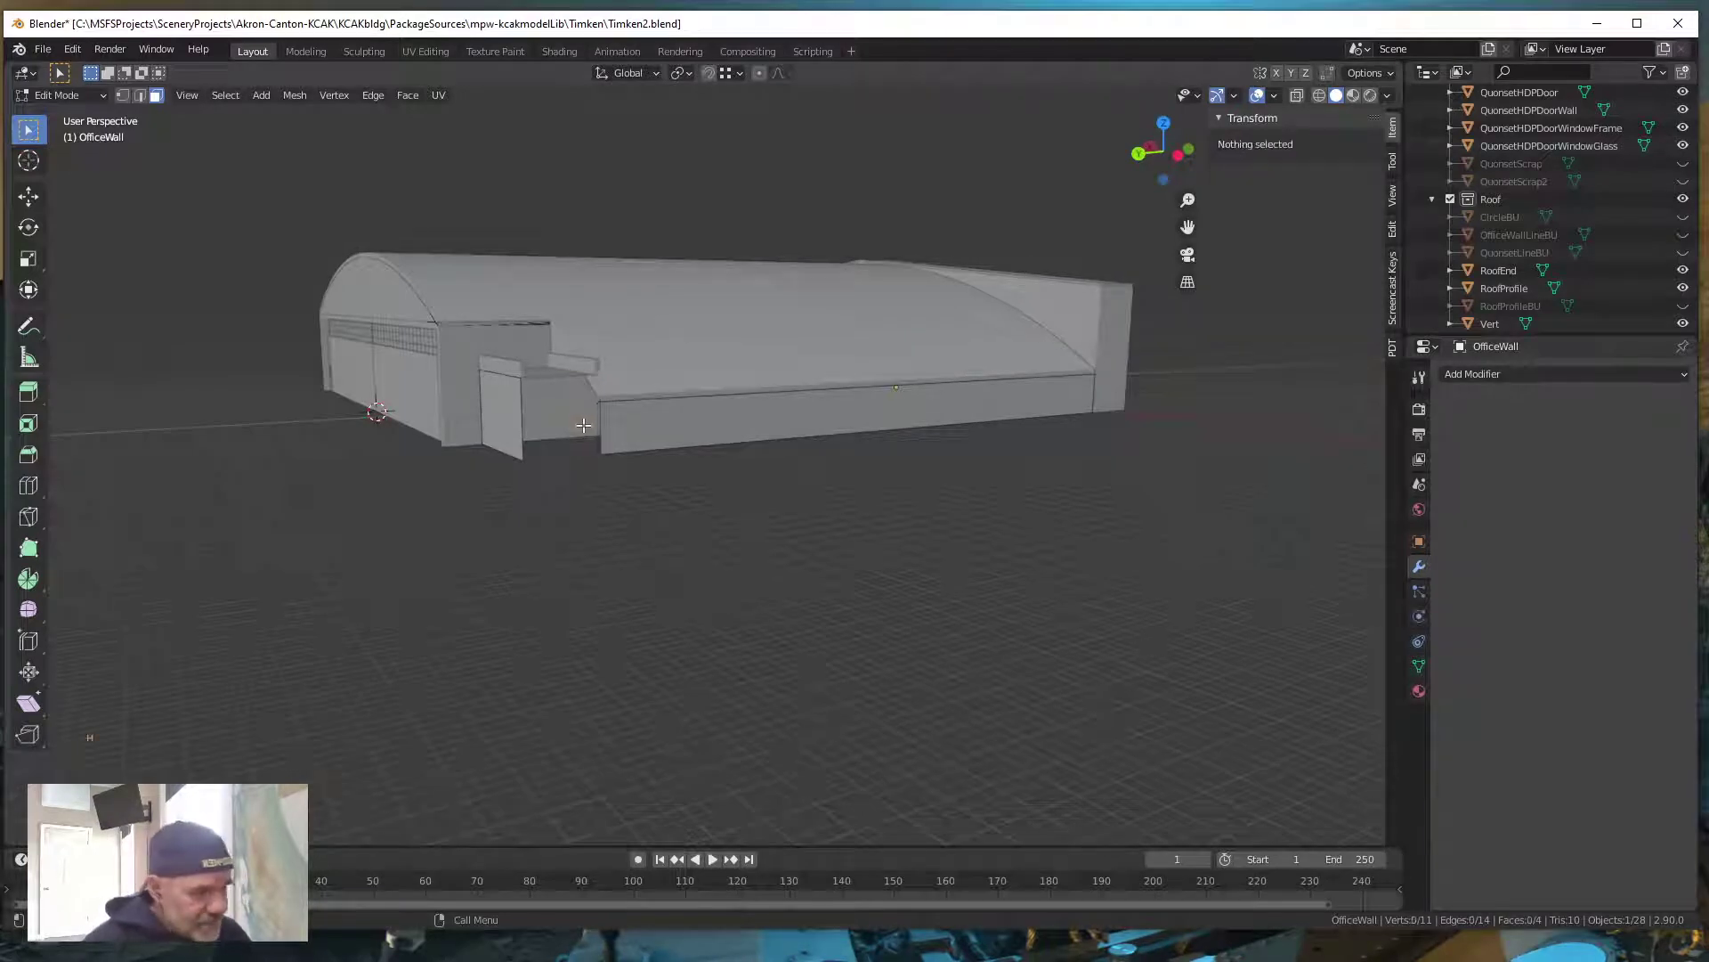
middle_click_drag(596, 505, 599, 516)
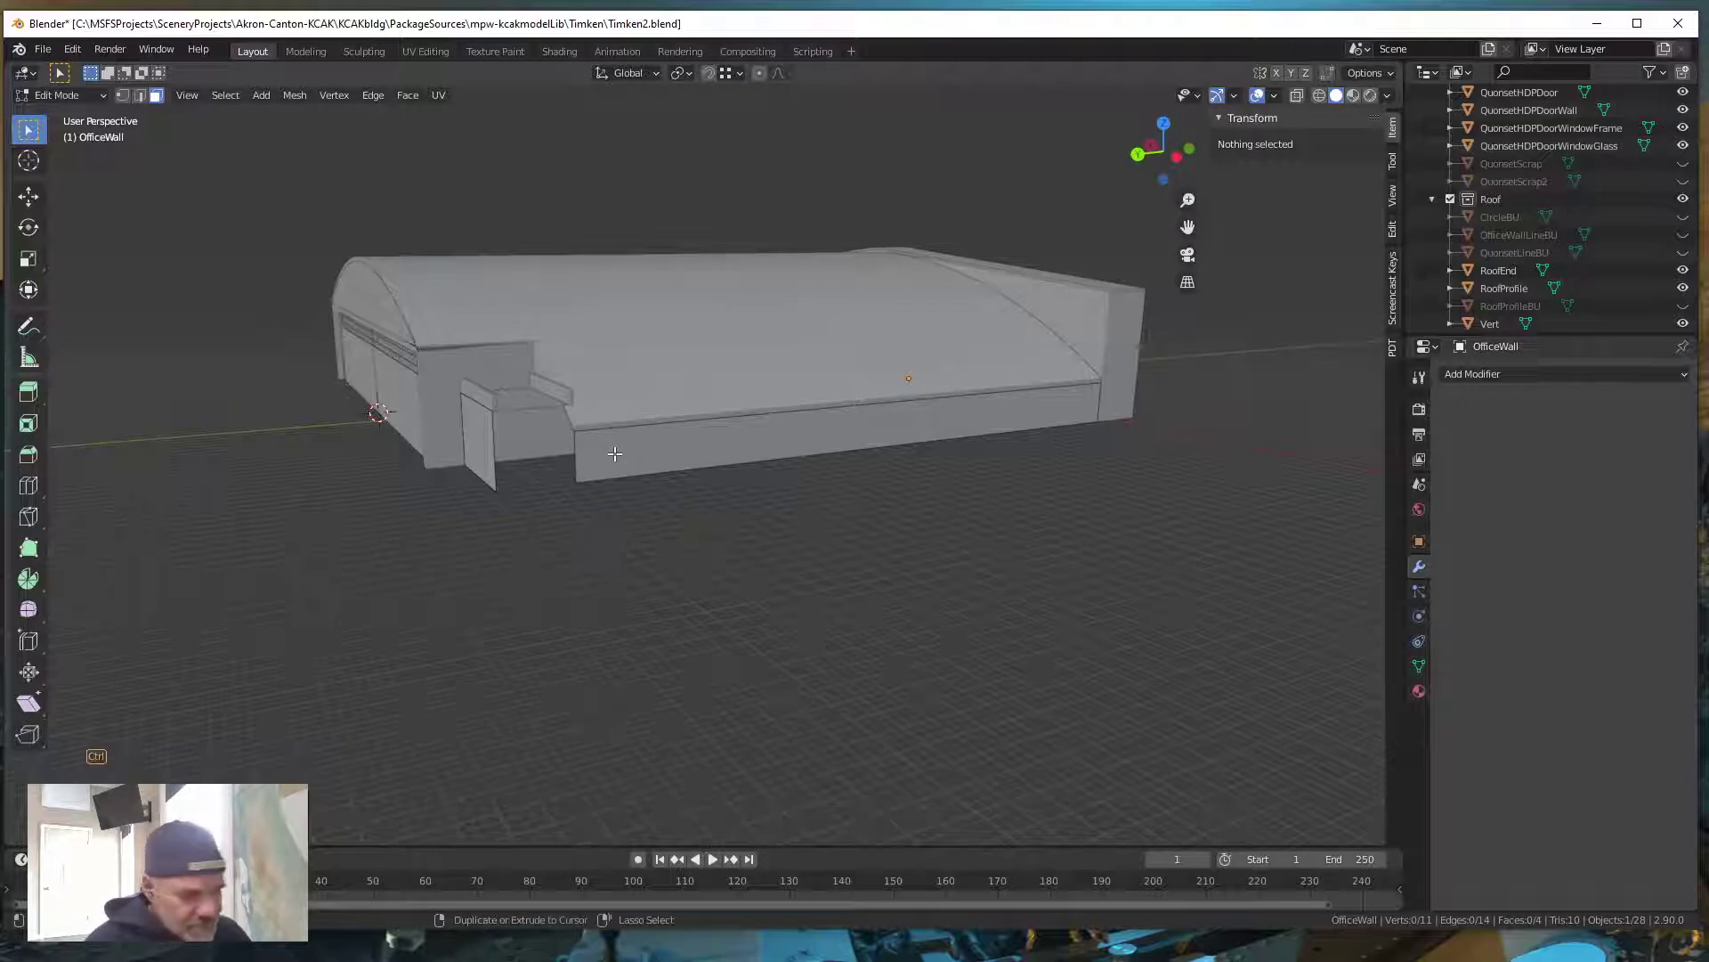
key("ctrl+r")
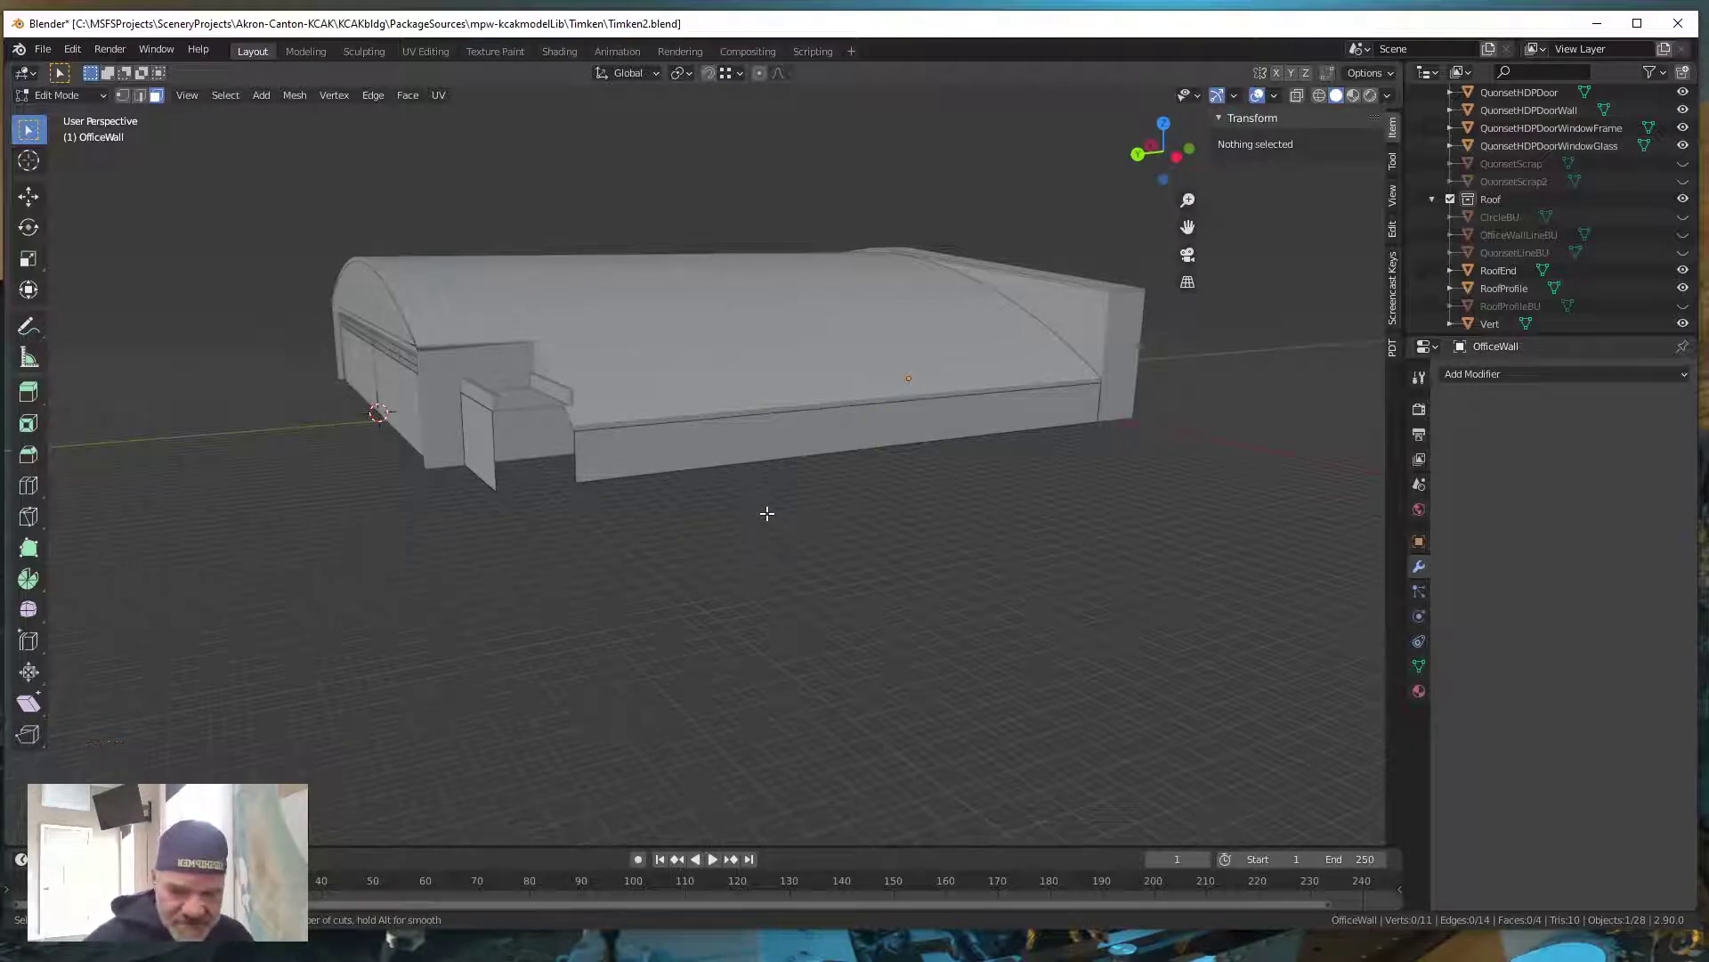
key("Escape")
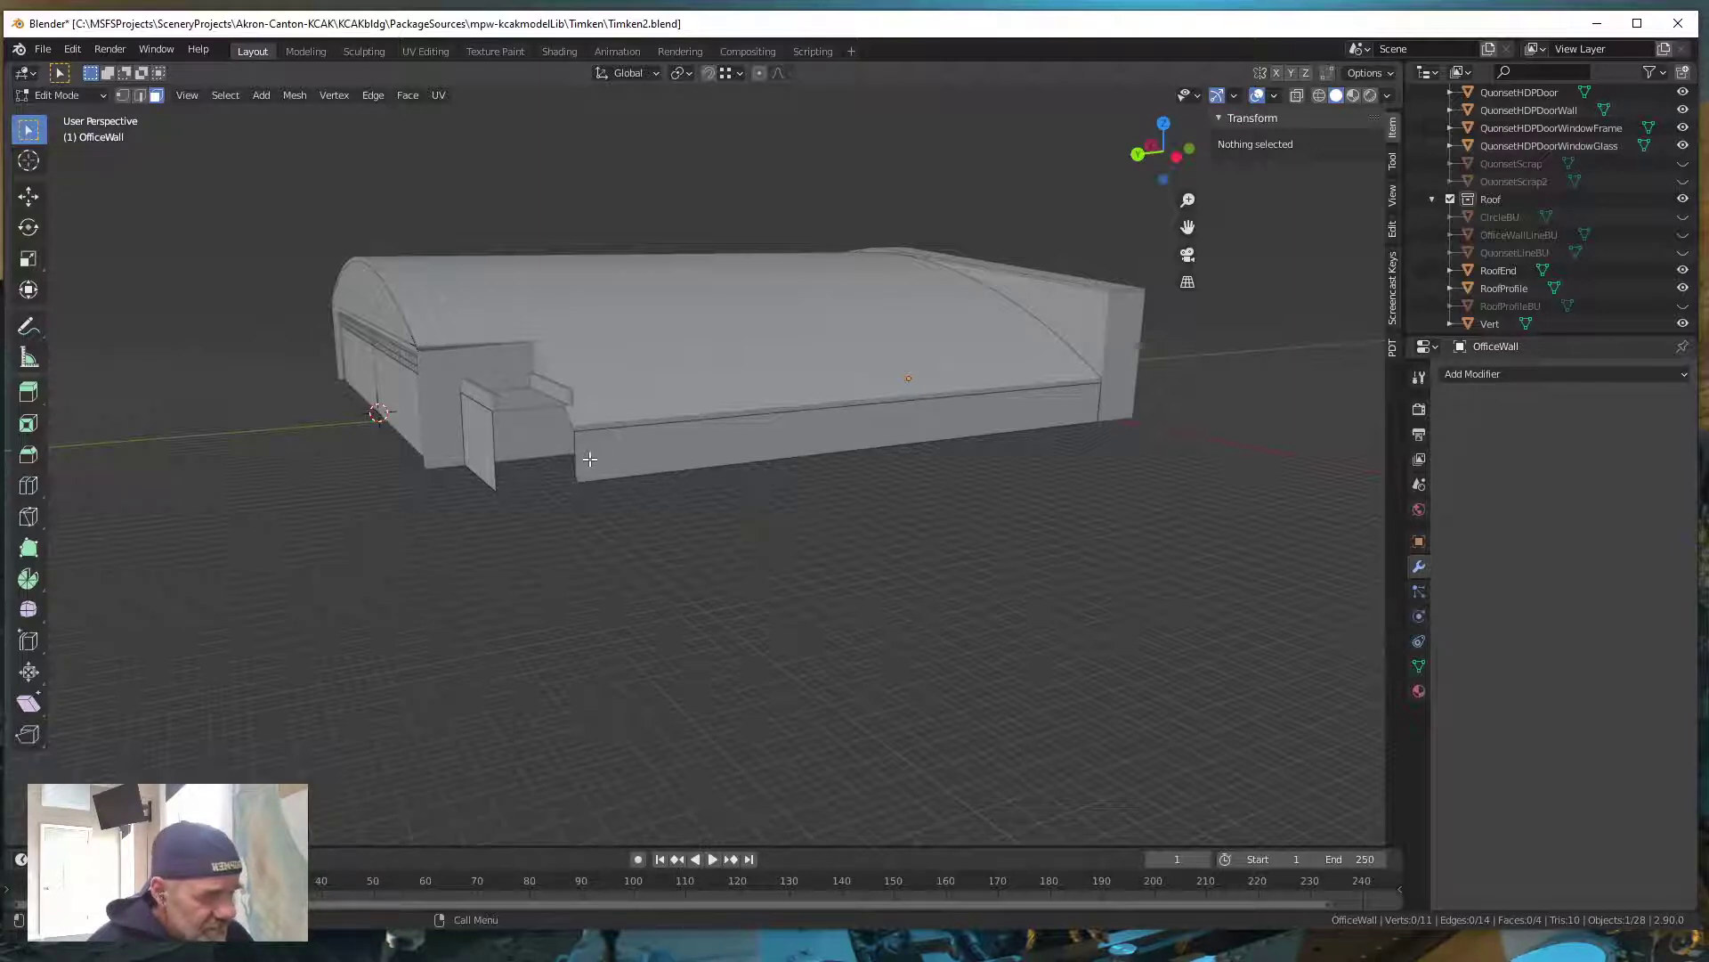
Switch to vertex selection and reveal all hidden faces of the OfficeWall mesh
left_click(122, 95)
mouse_move(651, 543)
middle_mouse_down()
mouse_move(623, 538)
mouse_move(706, 526)
mouse_move(638, 548)
mouse_move(623, 534)
middle_mouse_up()
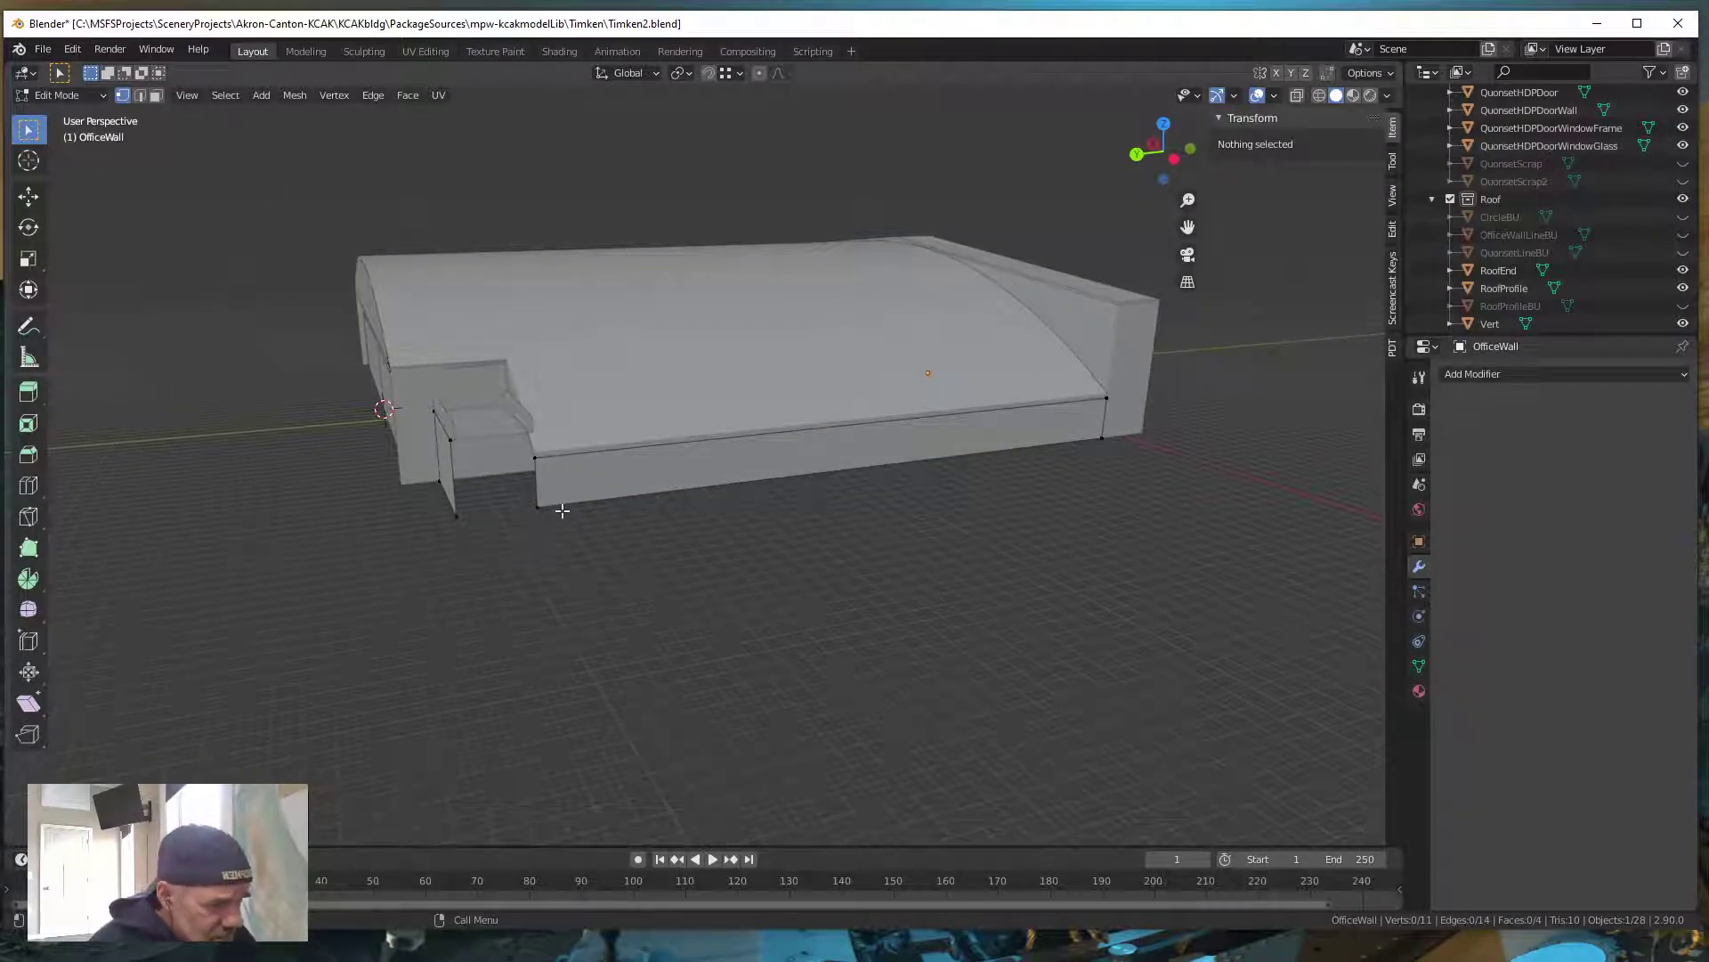
scroll(539, 525, "up", 3)
scroll(517, 561, "down", 1)
scroll(543, 559, "down", 3)
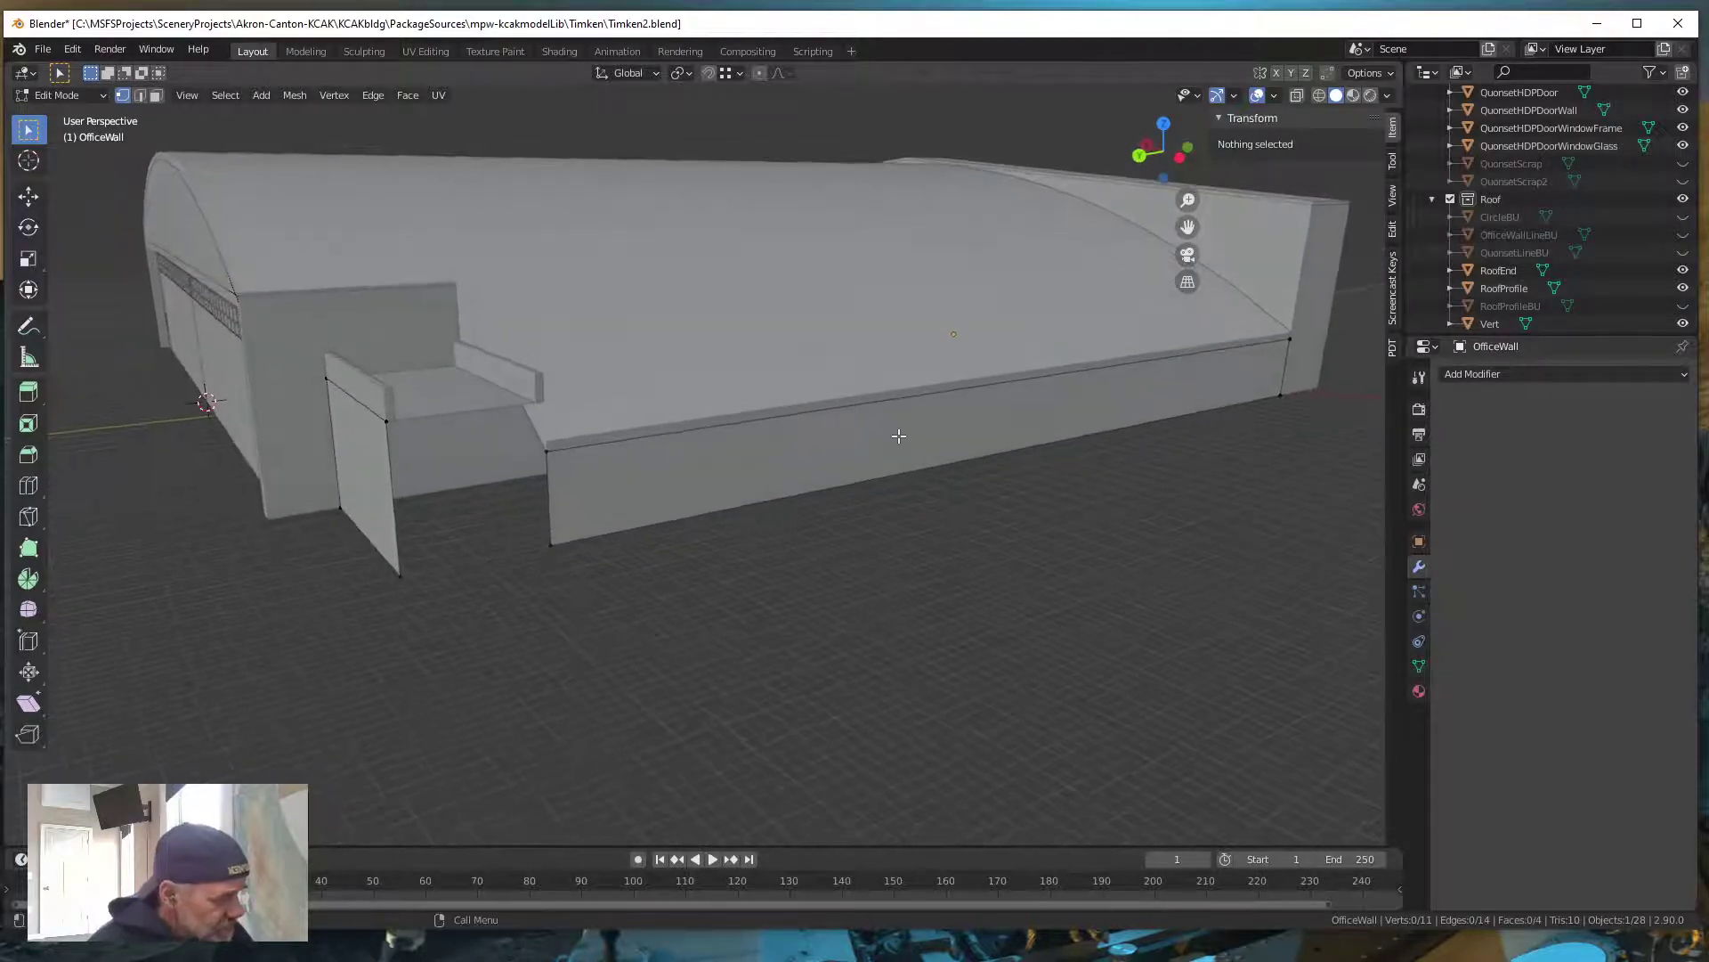
middle_click_drag(944, 518, 954, 511)
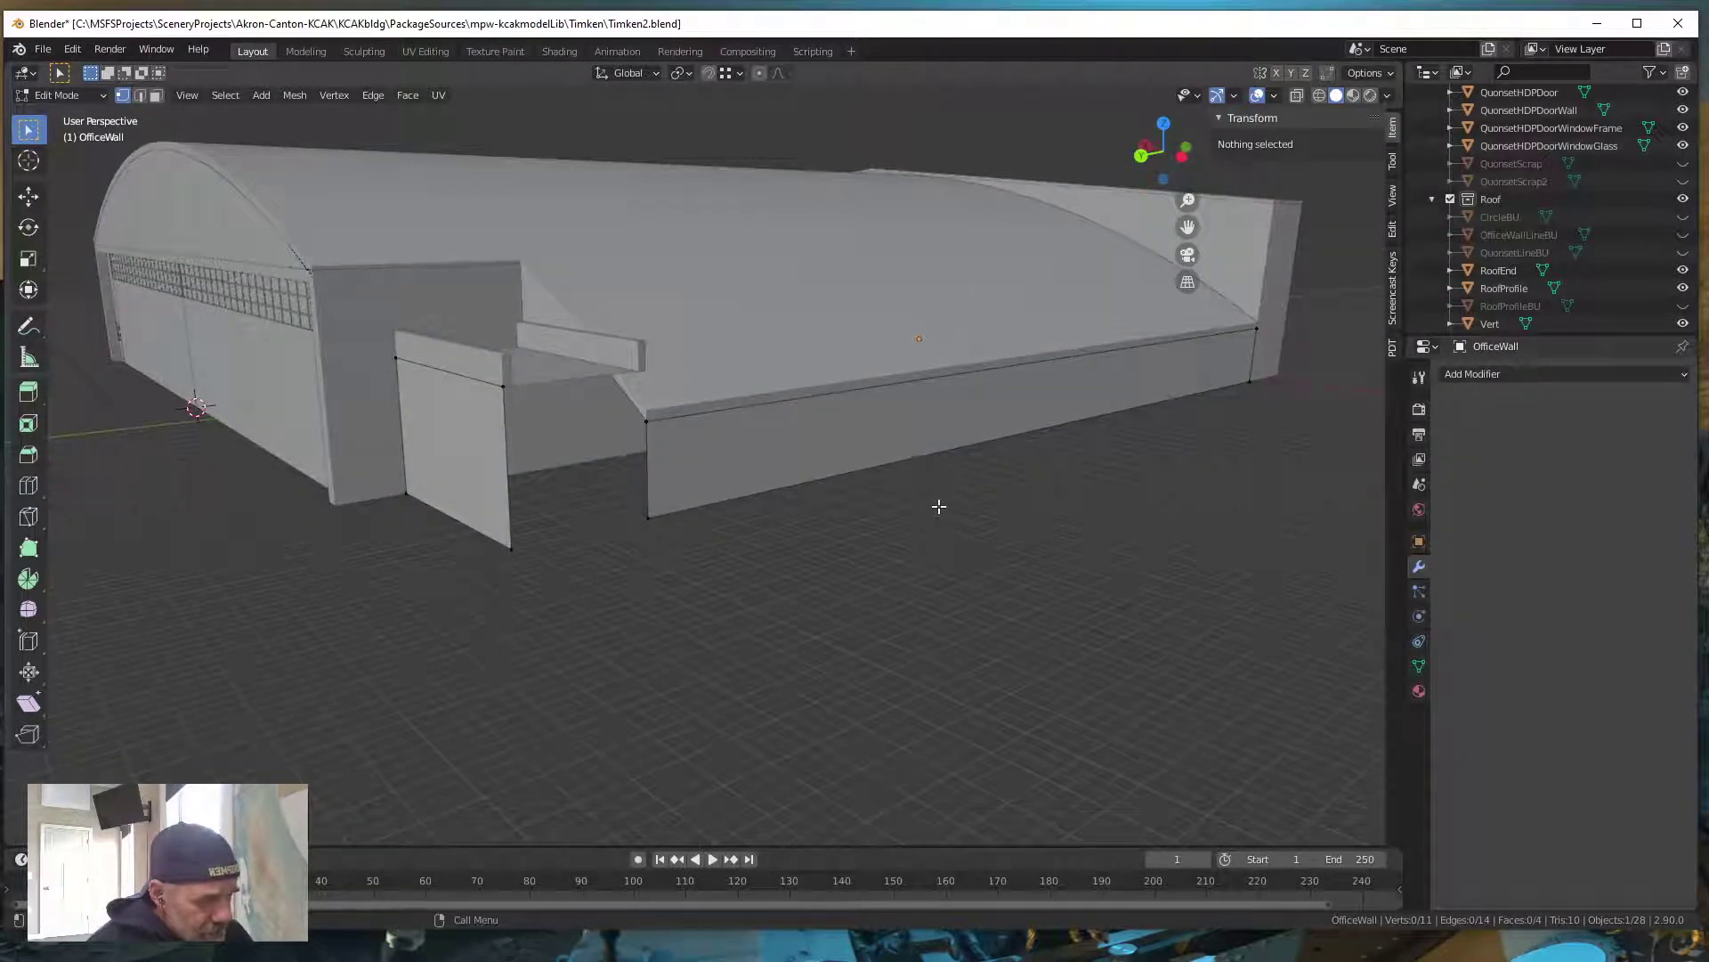
middle_click_drag(666, 490, 639, 477)
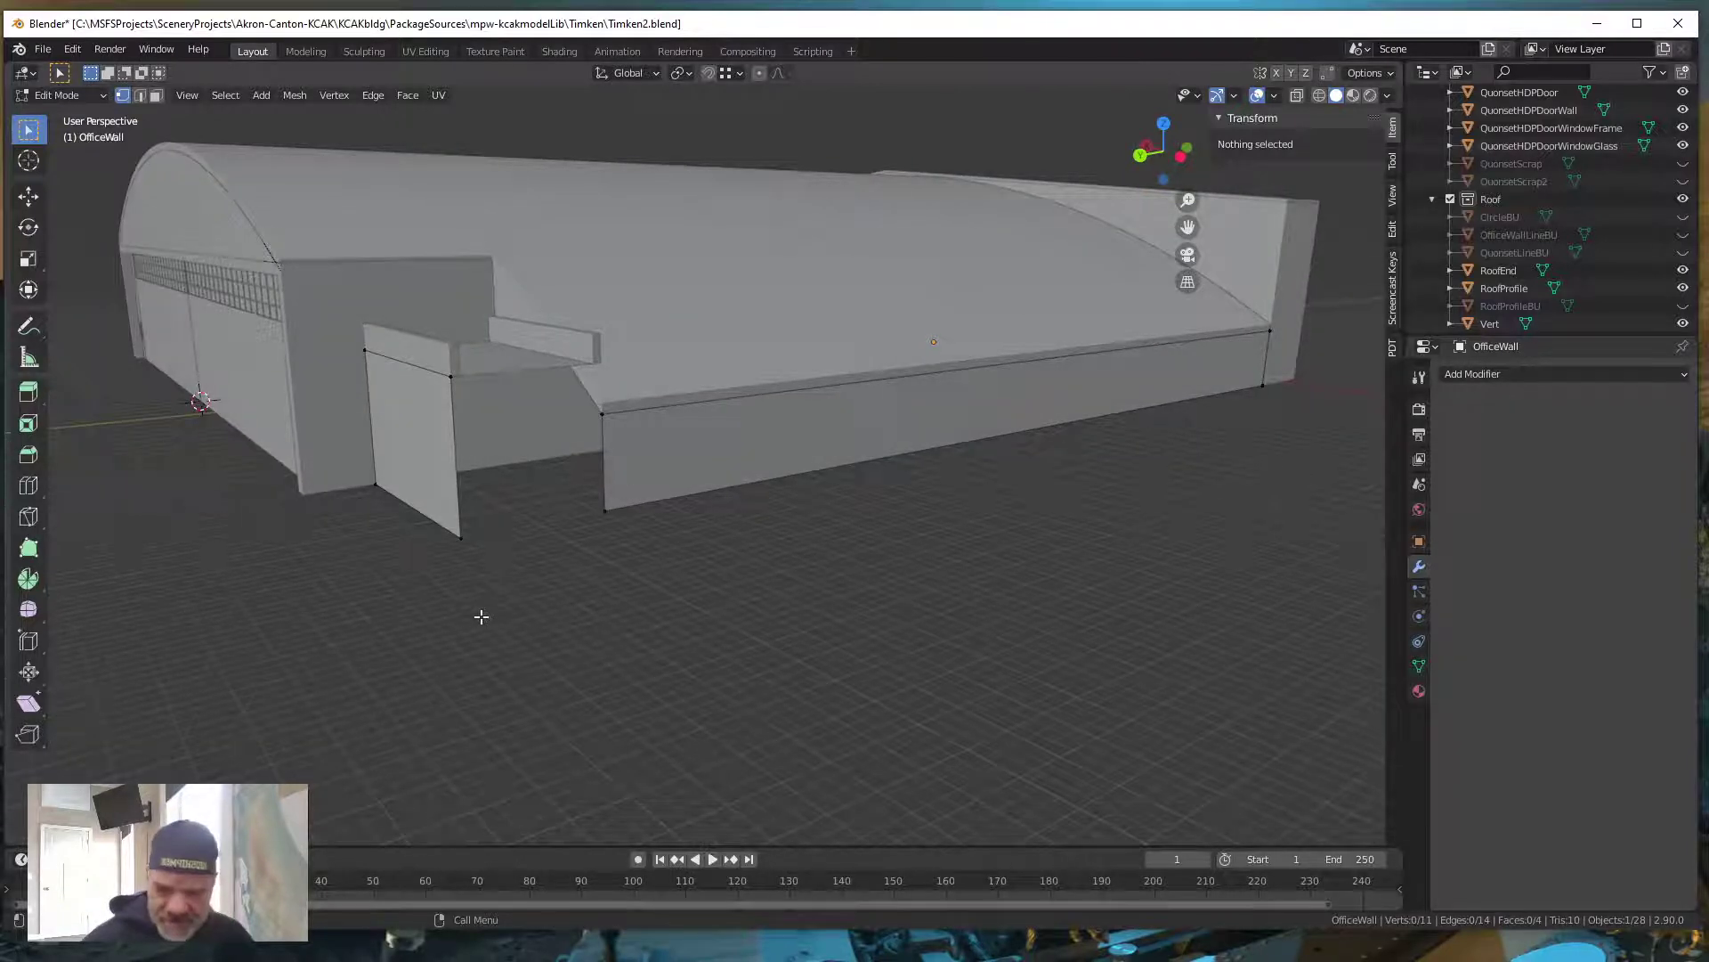
key("alt")
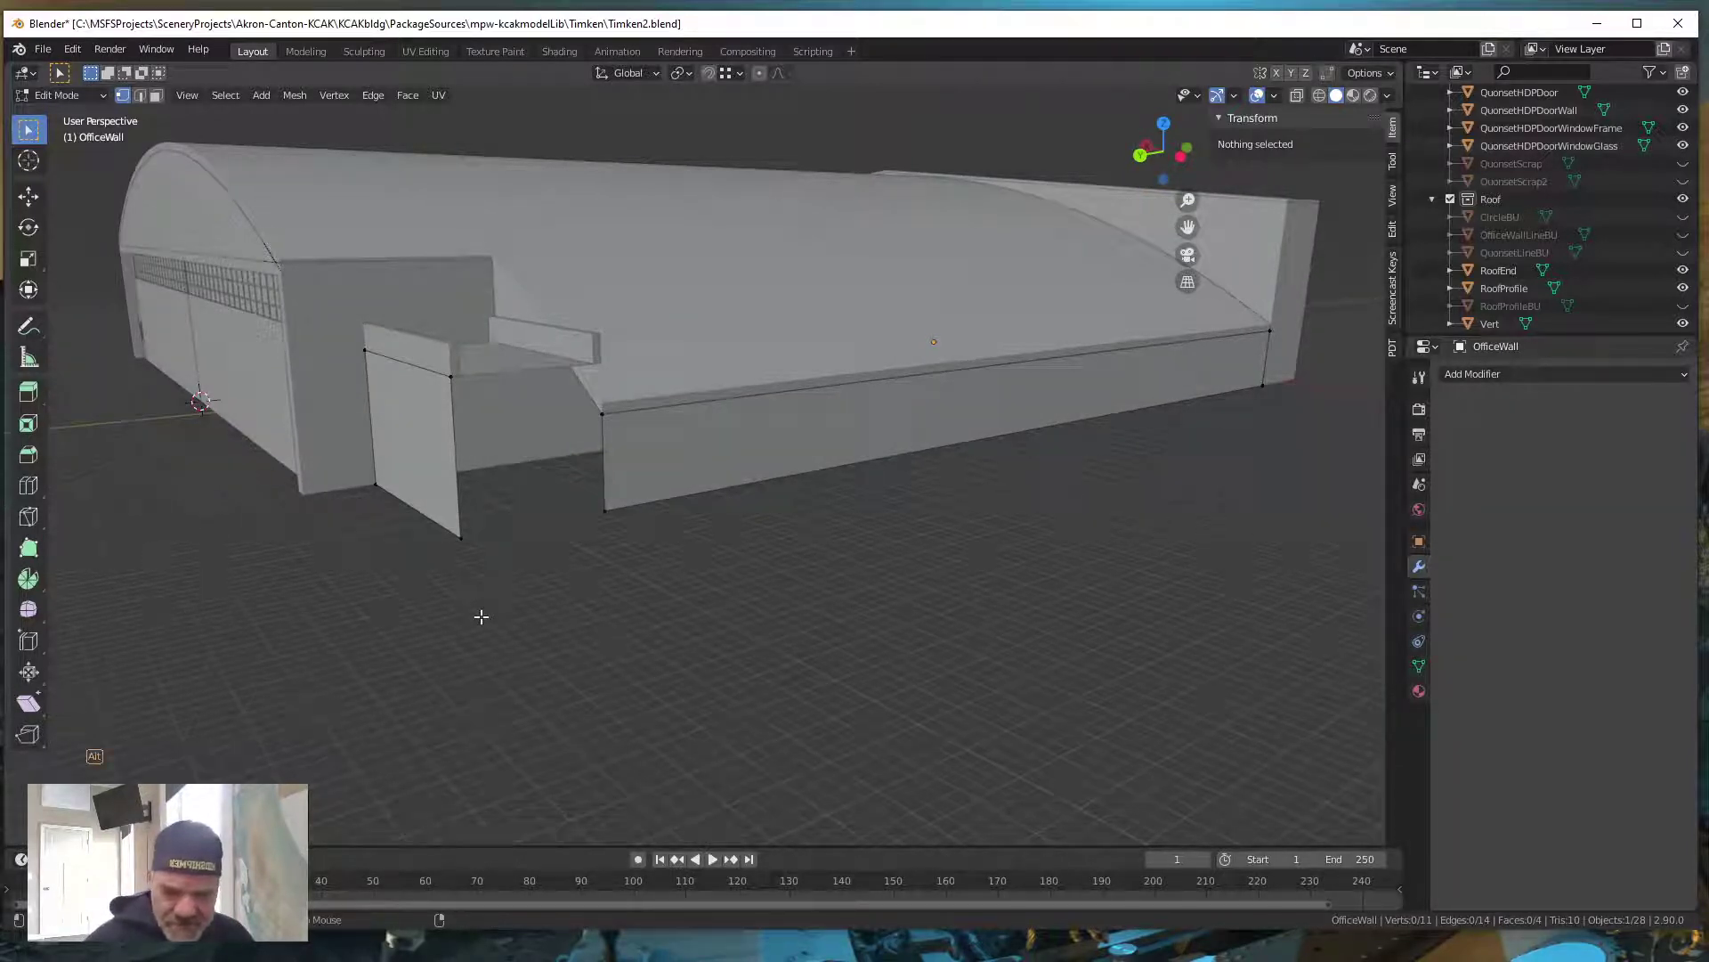
key("alt+h")
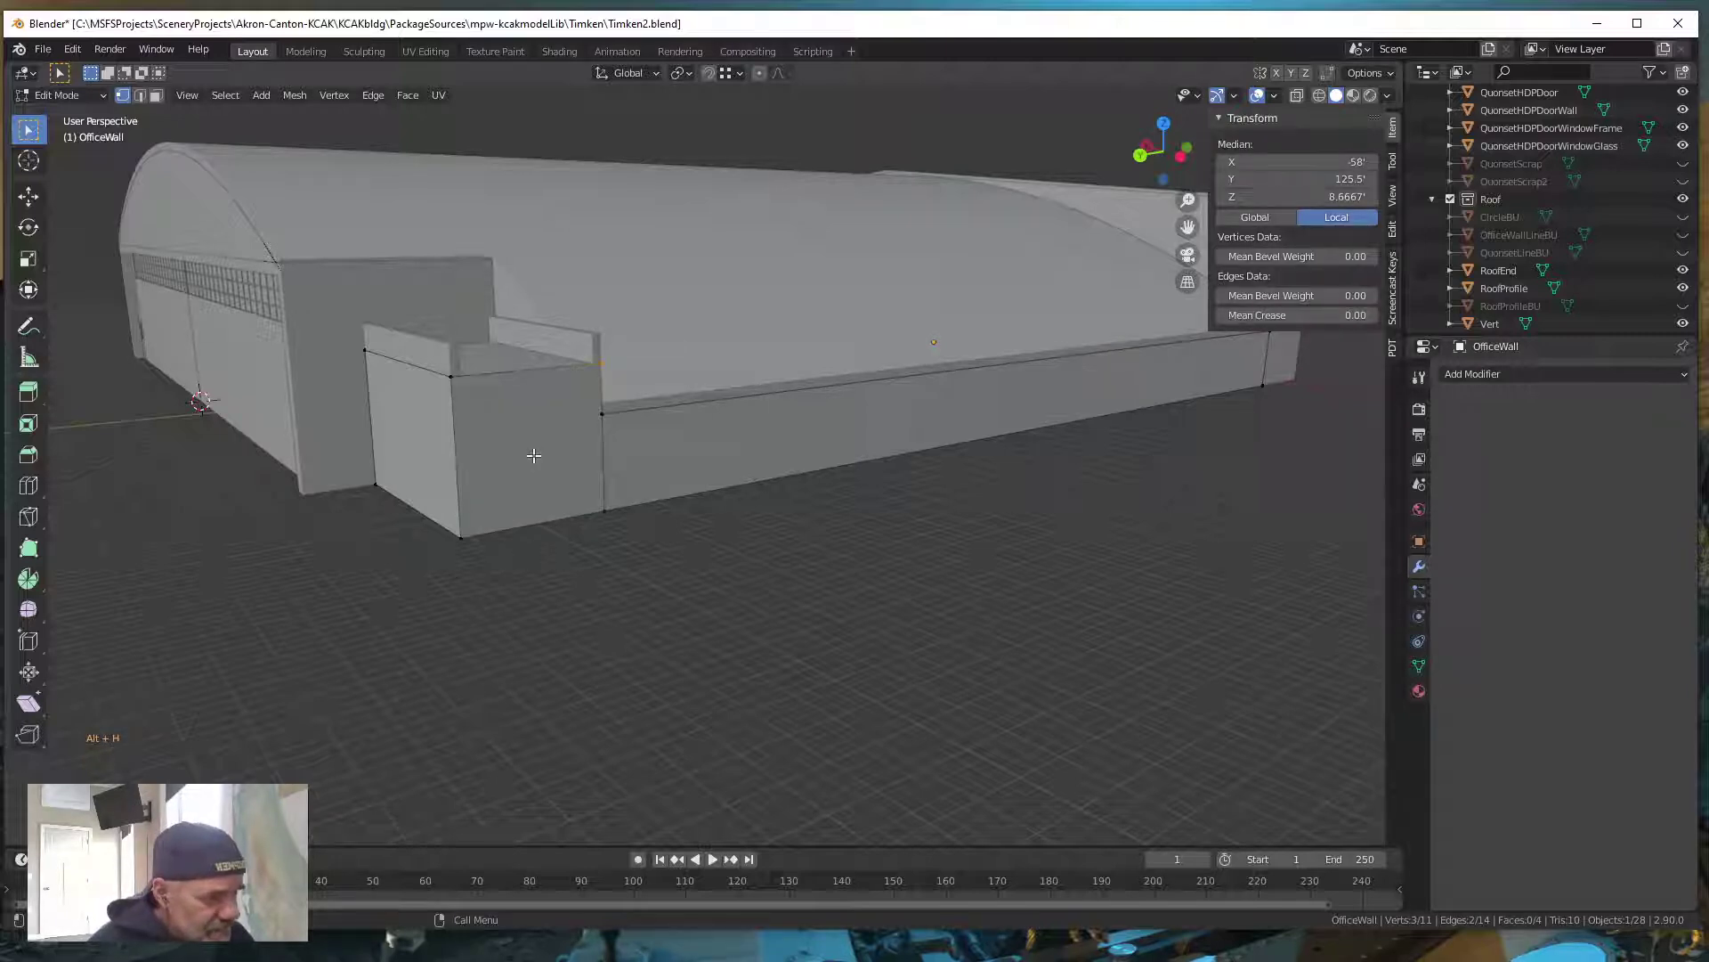
Hide only the outer face of the projecting corner section, using face selection
left_click(156, 95)
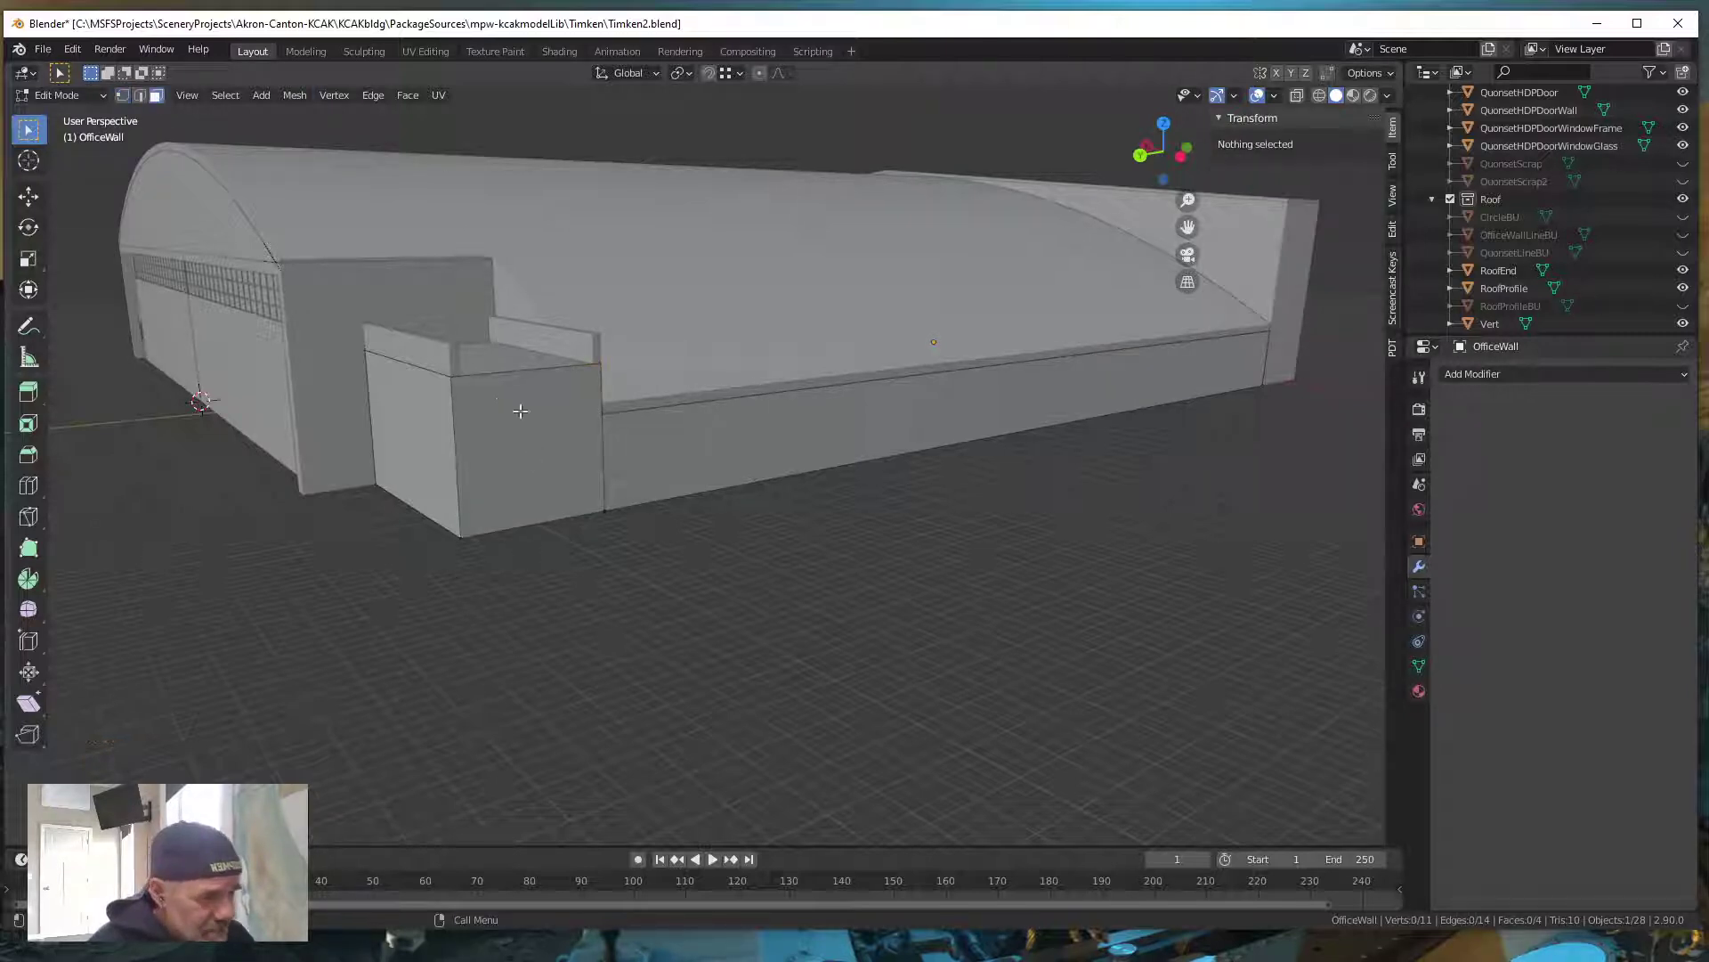
left_click(551, 439)
key("h")
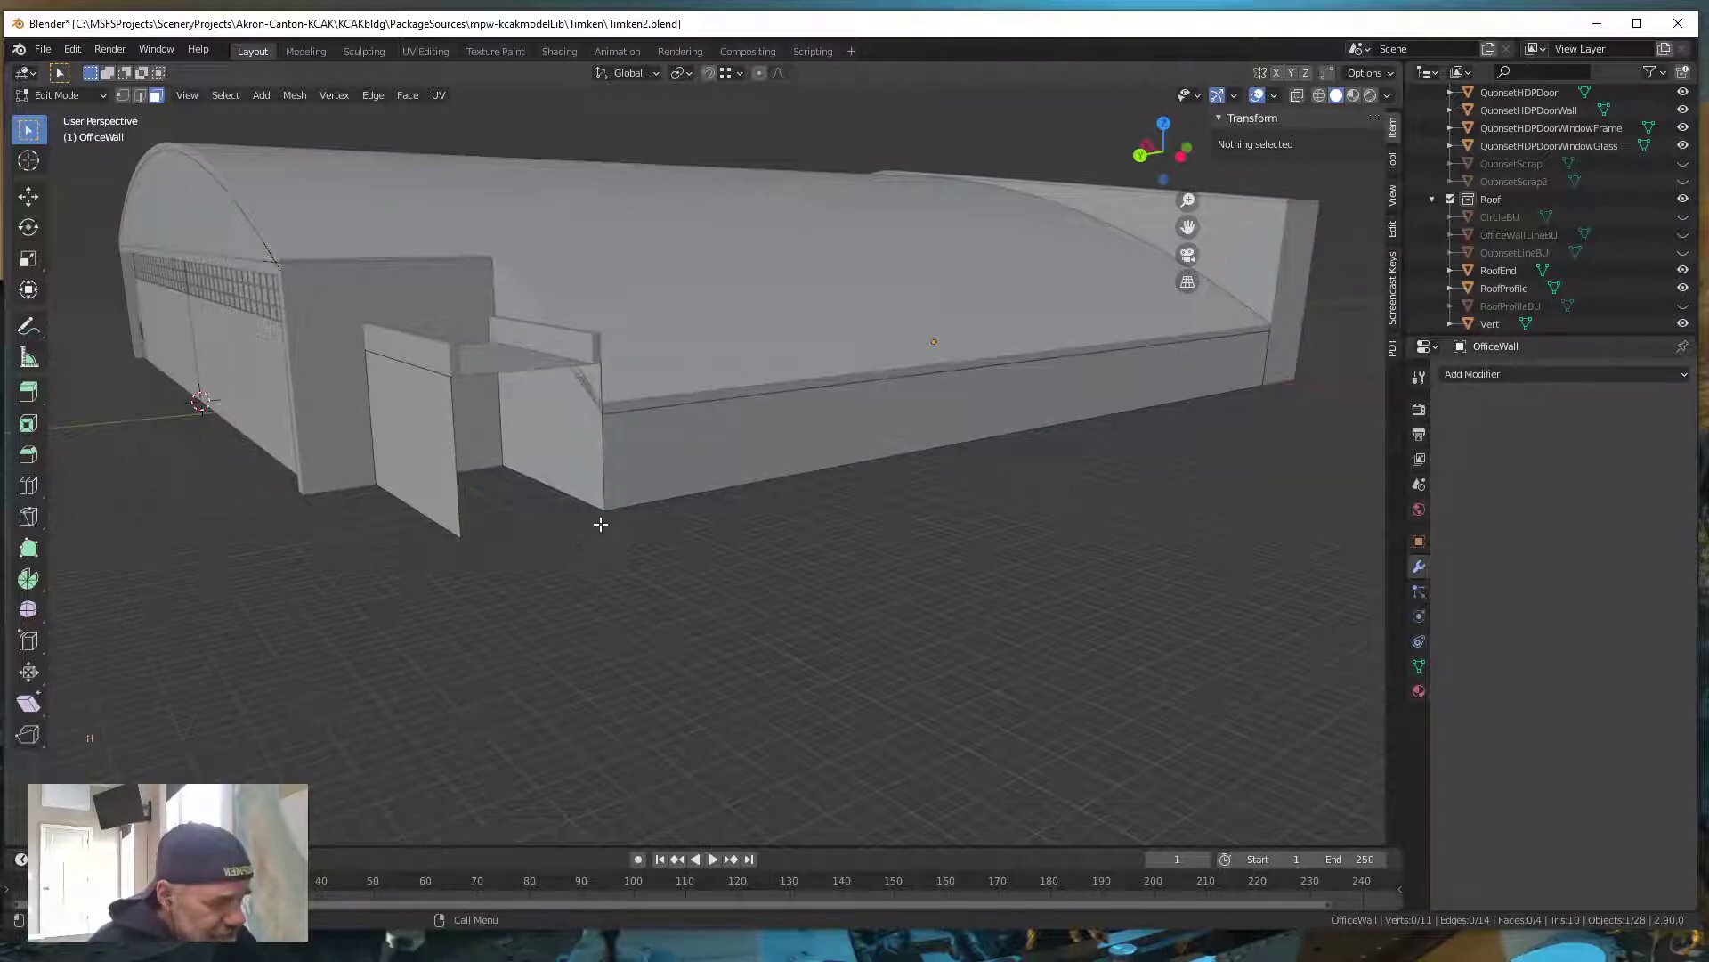
Loop-cut the long office wall vertically, slide the cut fully to the corner-section end, and move it -8 ft along Y
mouse_move(631, 462)
middle_mouse_down()
mouse_move(645, 443)
mouse_move(629, 468)
middle_mouse_up()
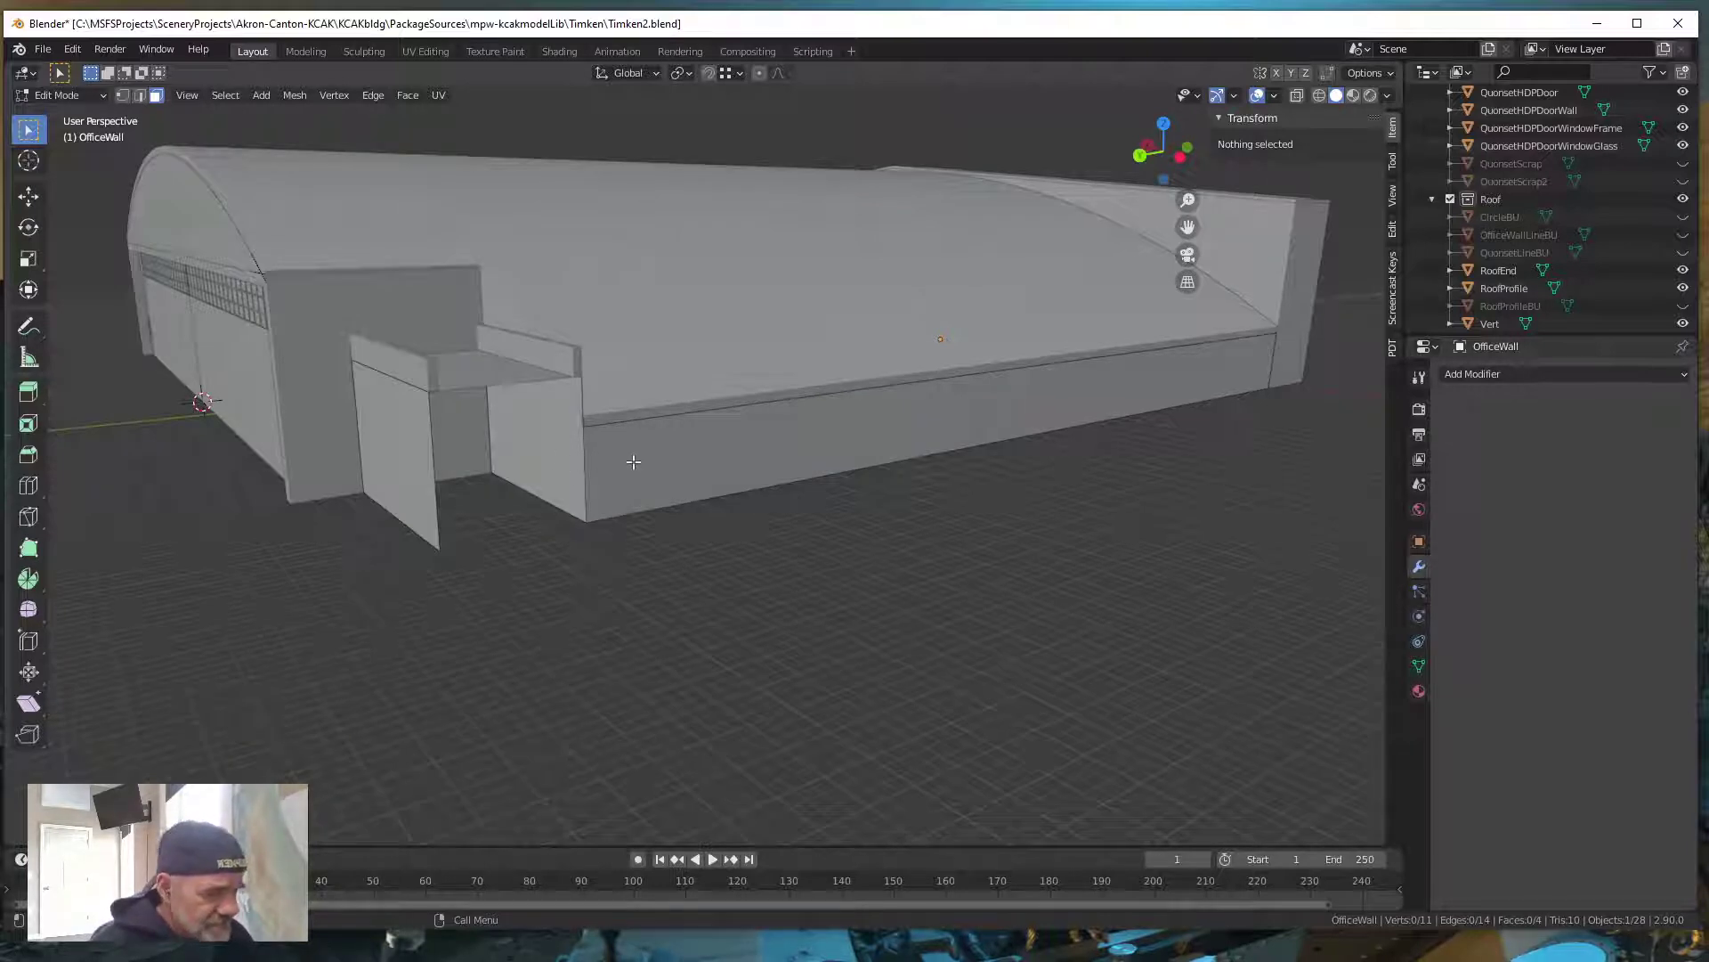
middle_click_drag(644, 475, 609, 487)
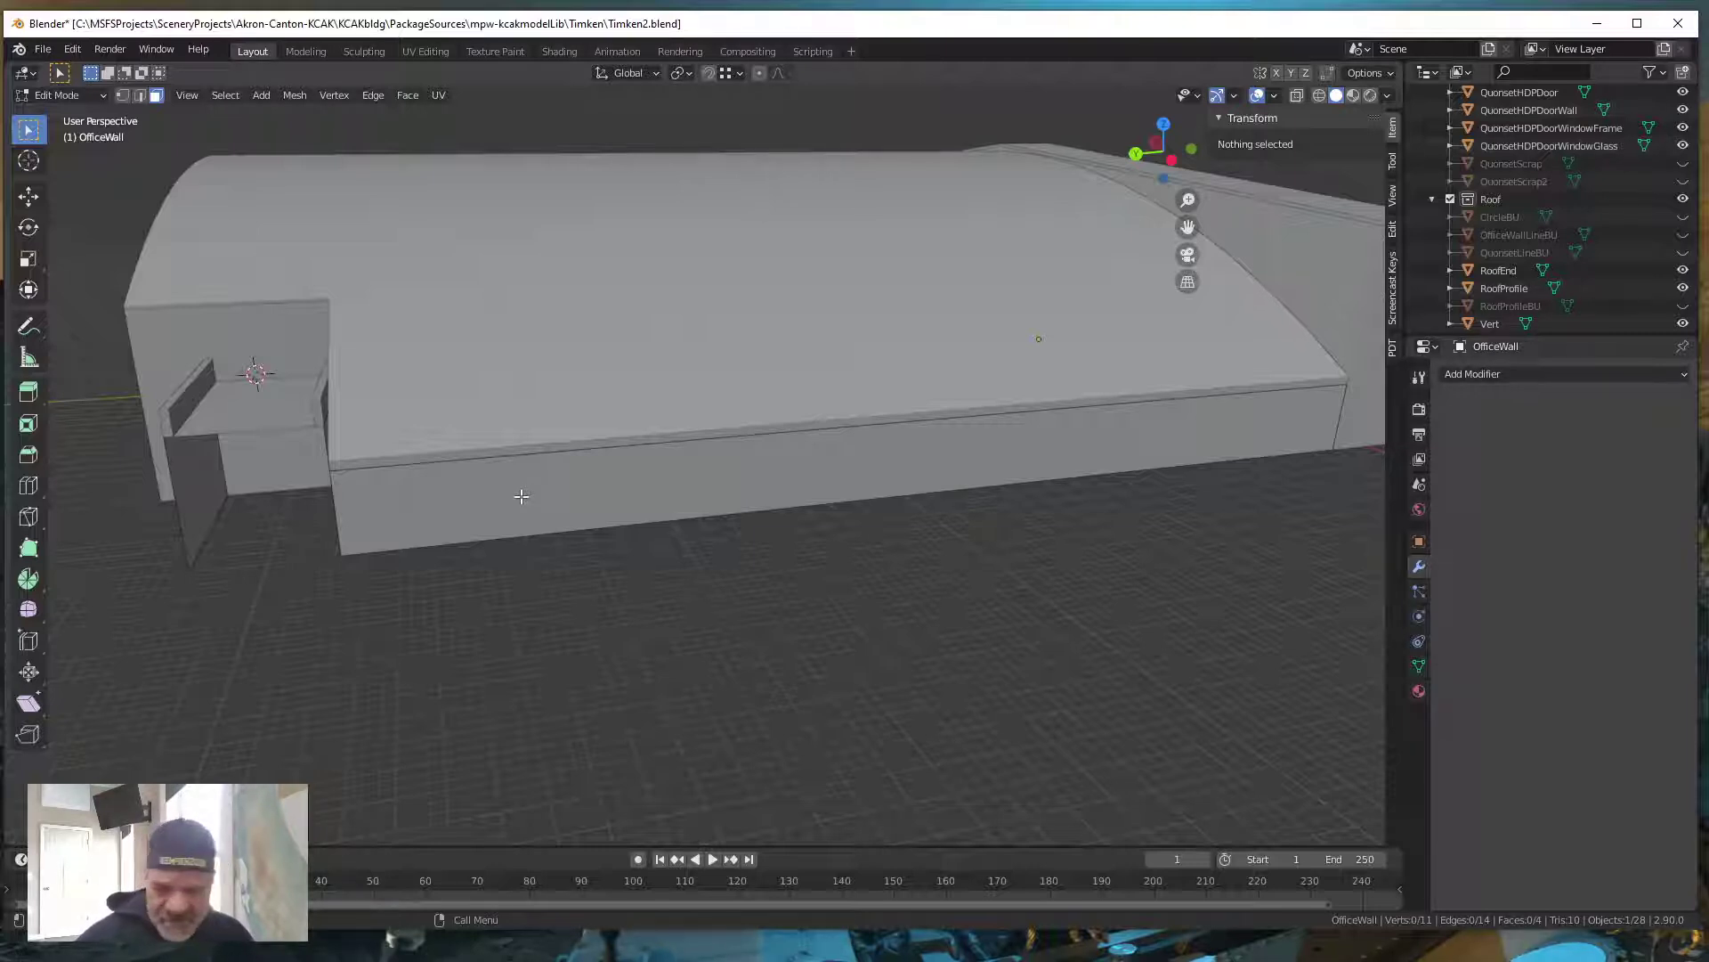
key("ctrl")
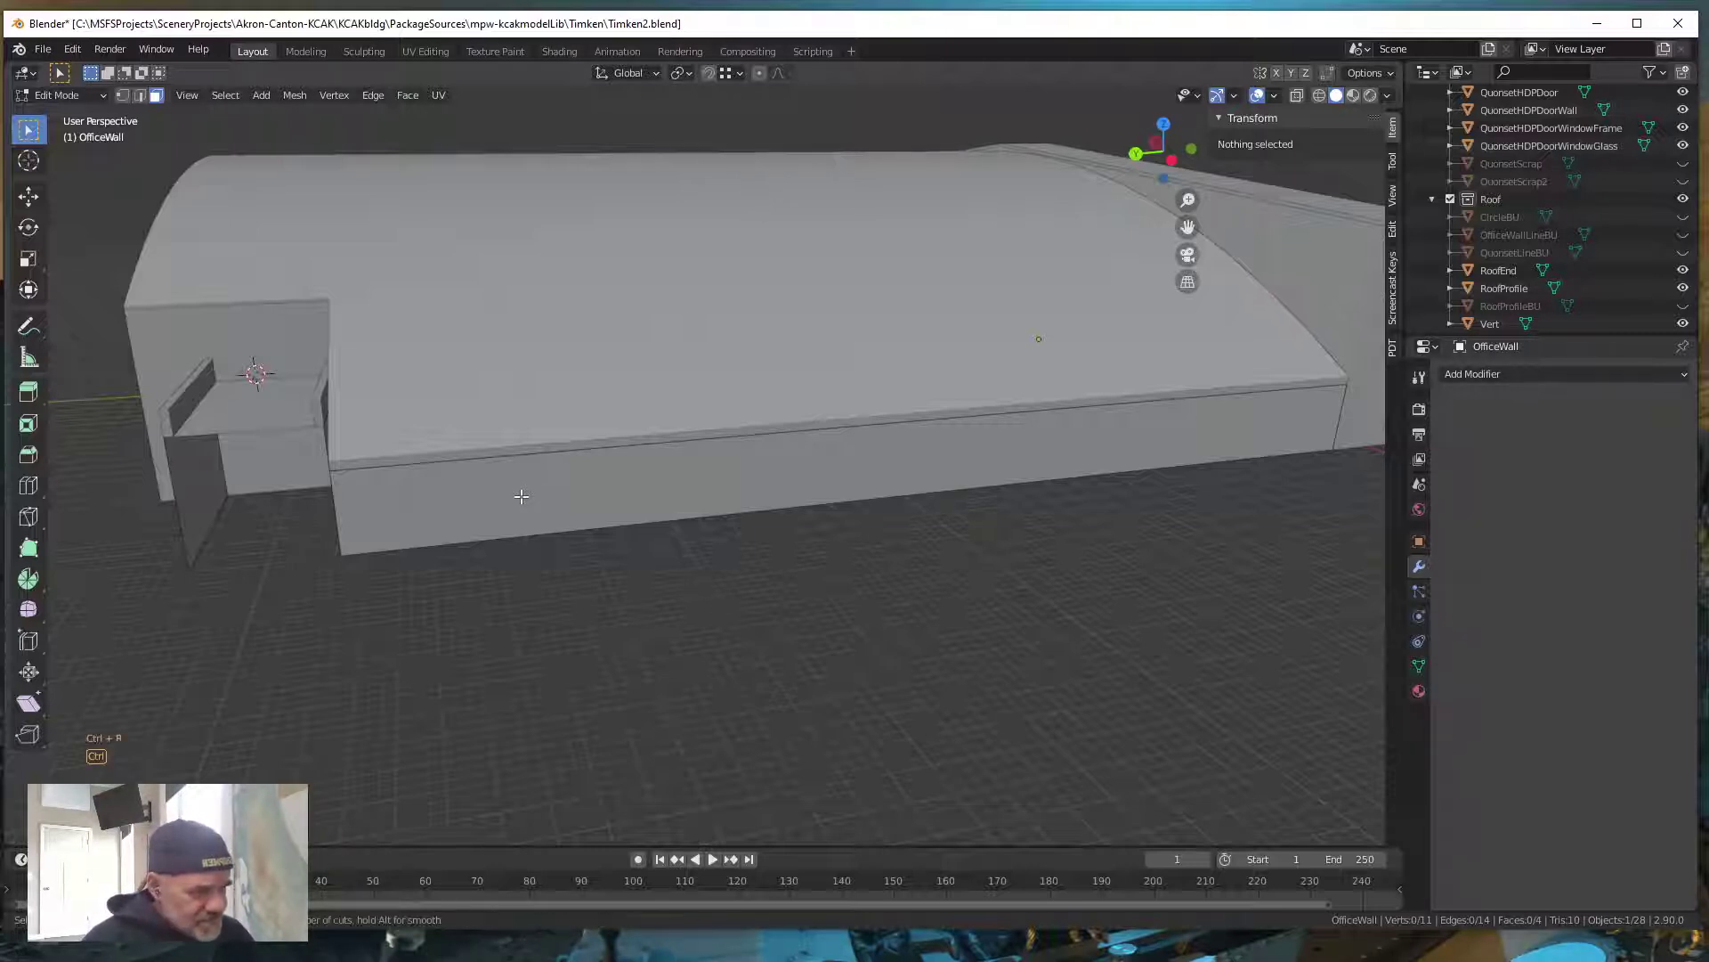
key("ctrl+r")
left_click(910, 488)
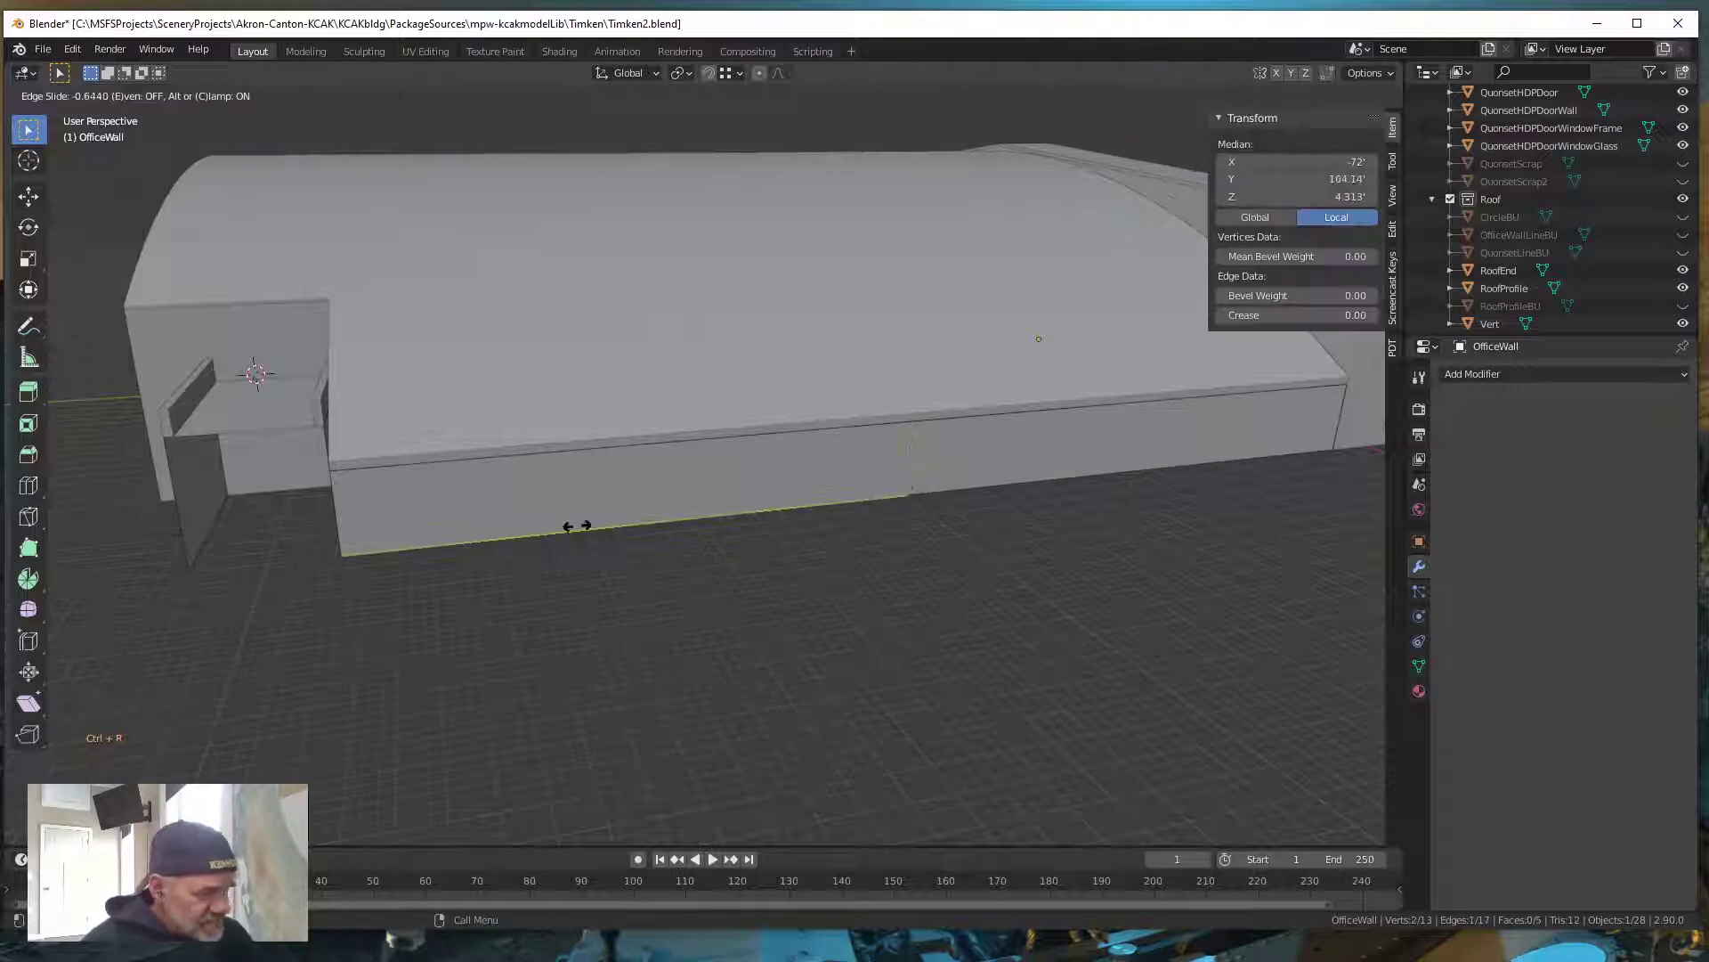
left_click(200, 578)
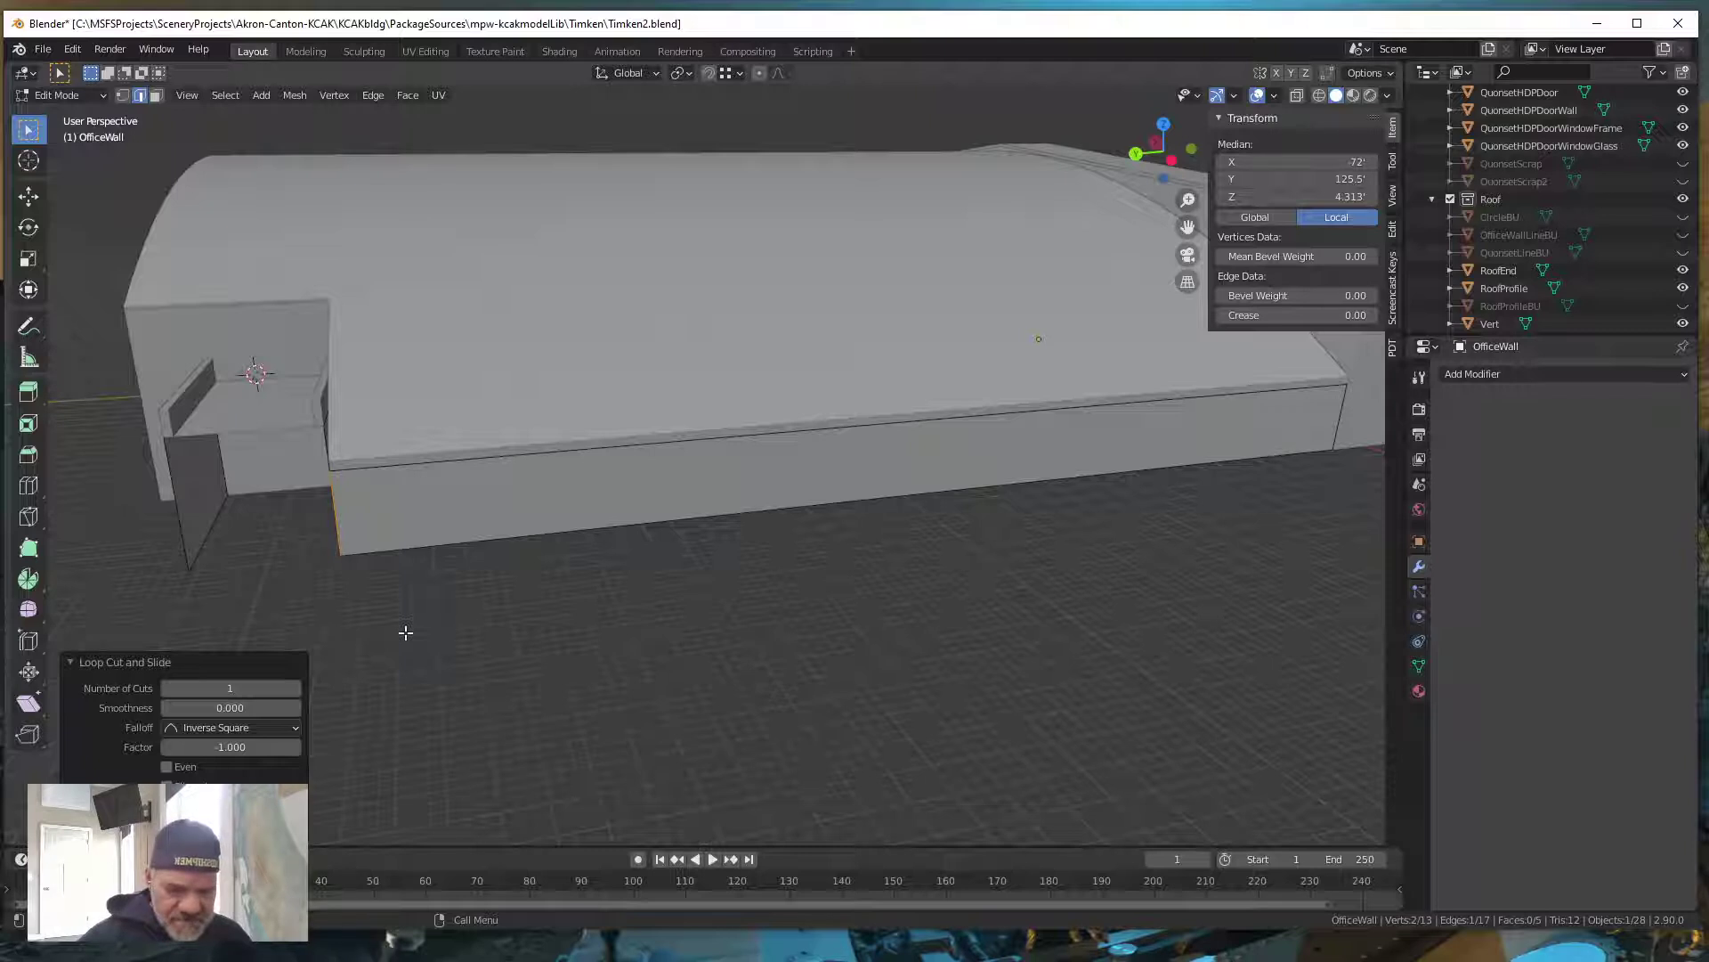
key("g")
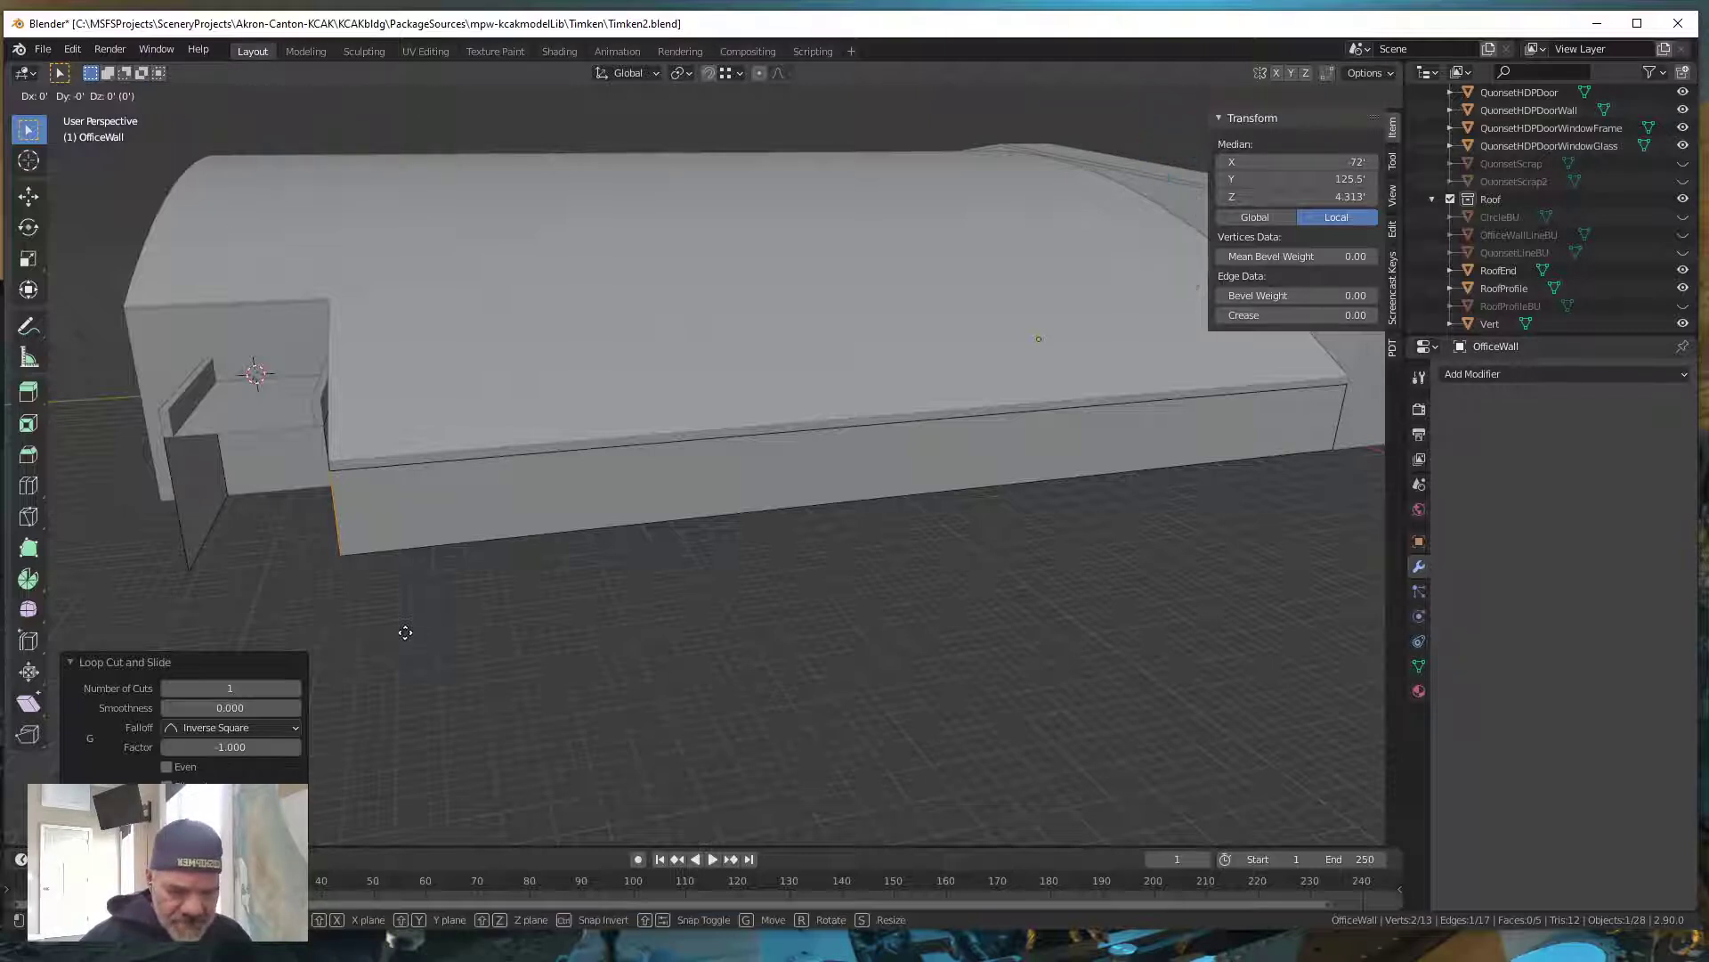
type("y")
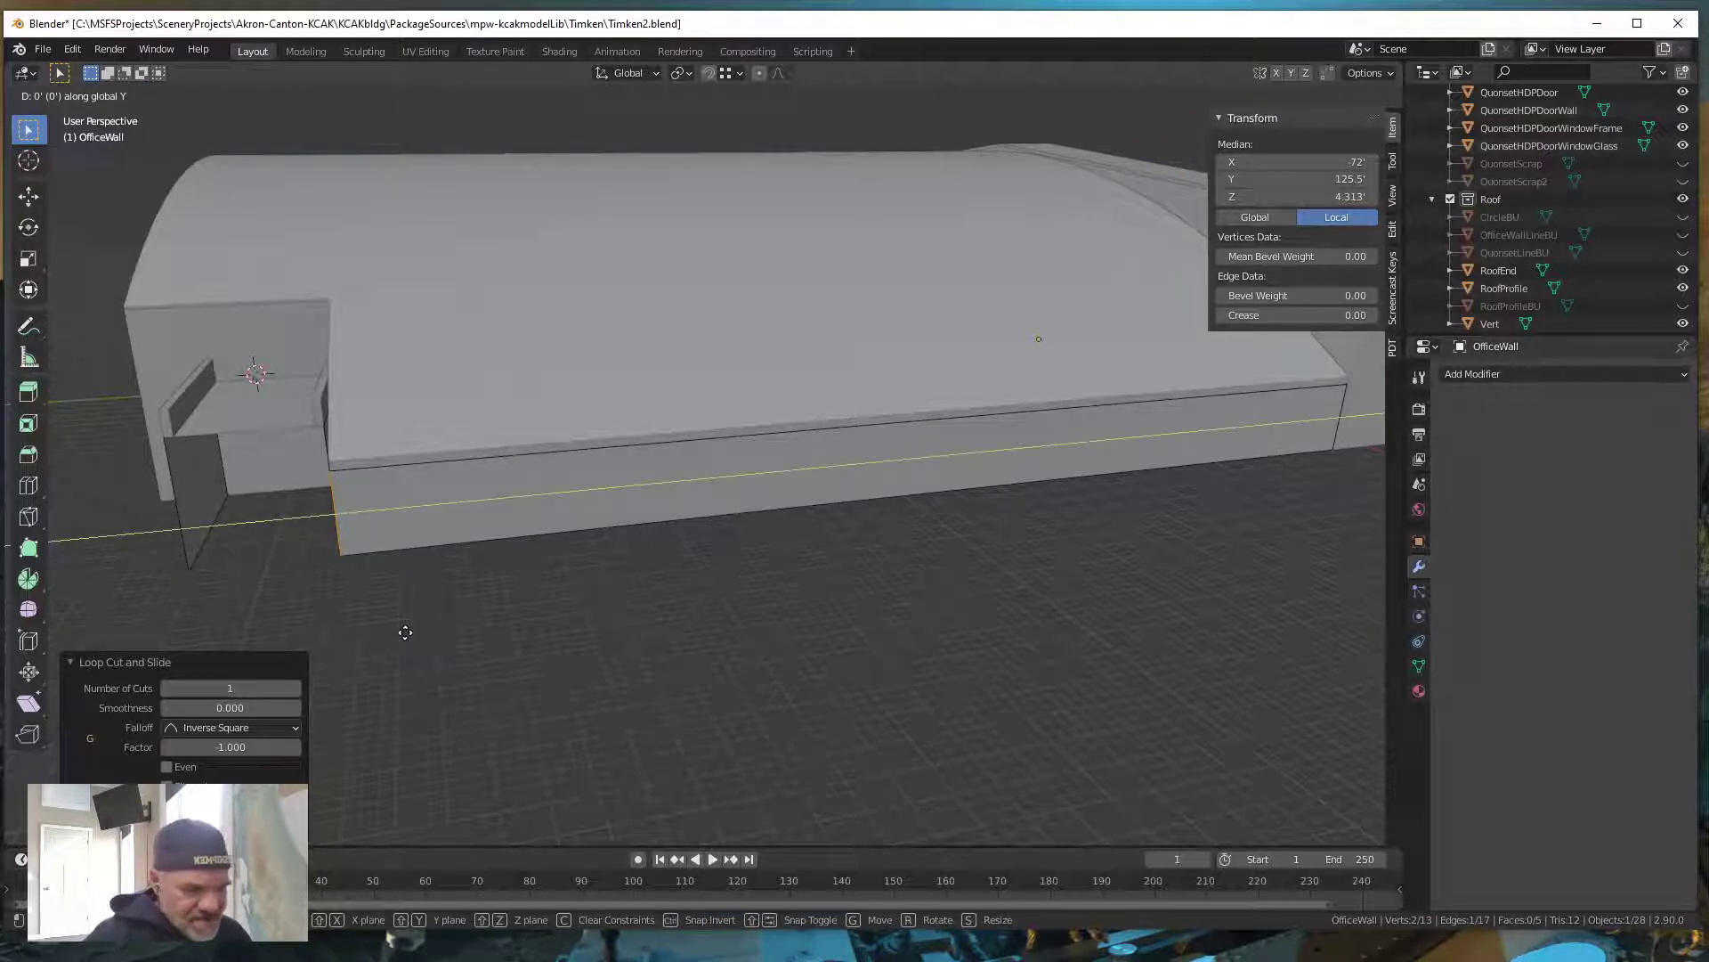
type("-8")
key("Return")
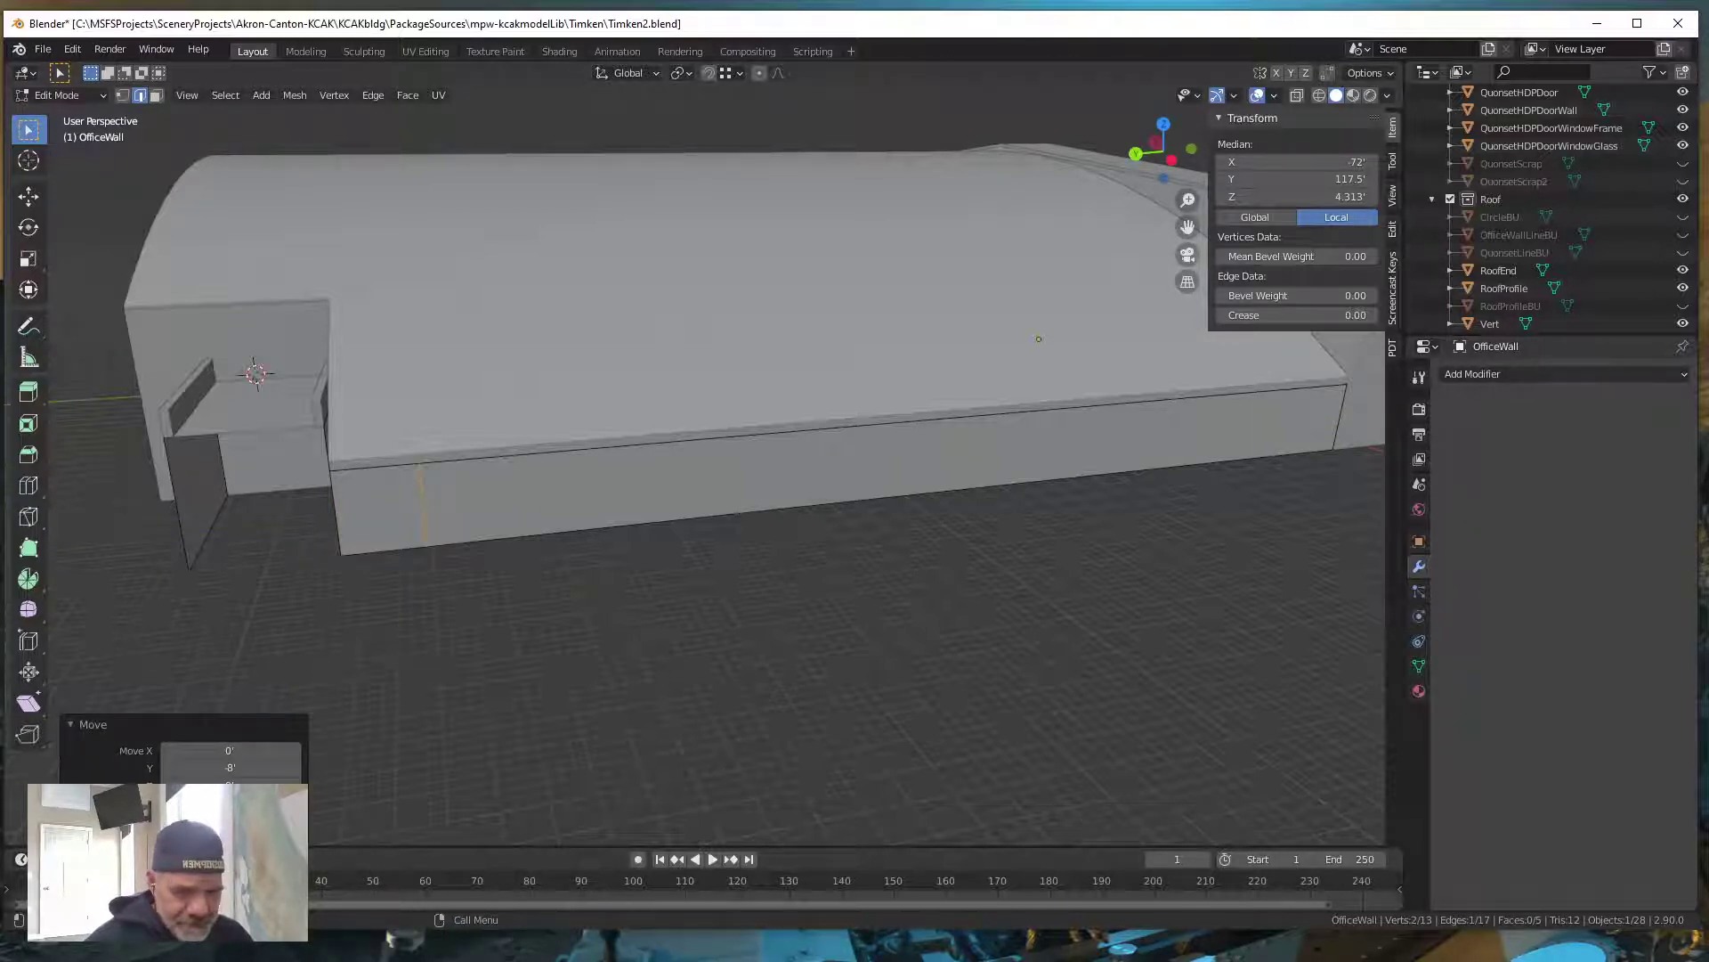
Consult the building in Google Earth, then add a second vertical loop cut in Blender, offset -4 ft along Y from the first cut
key("alt+Tab")
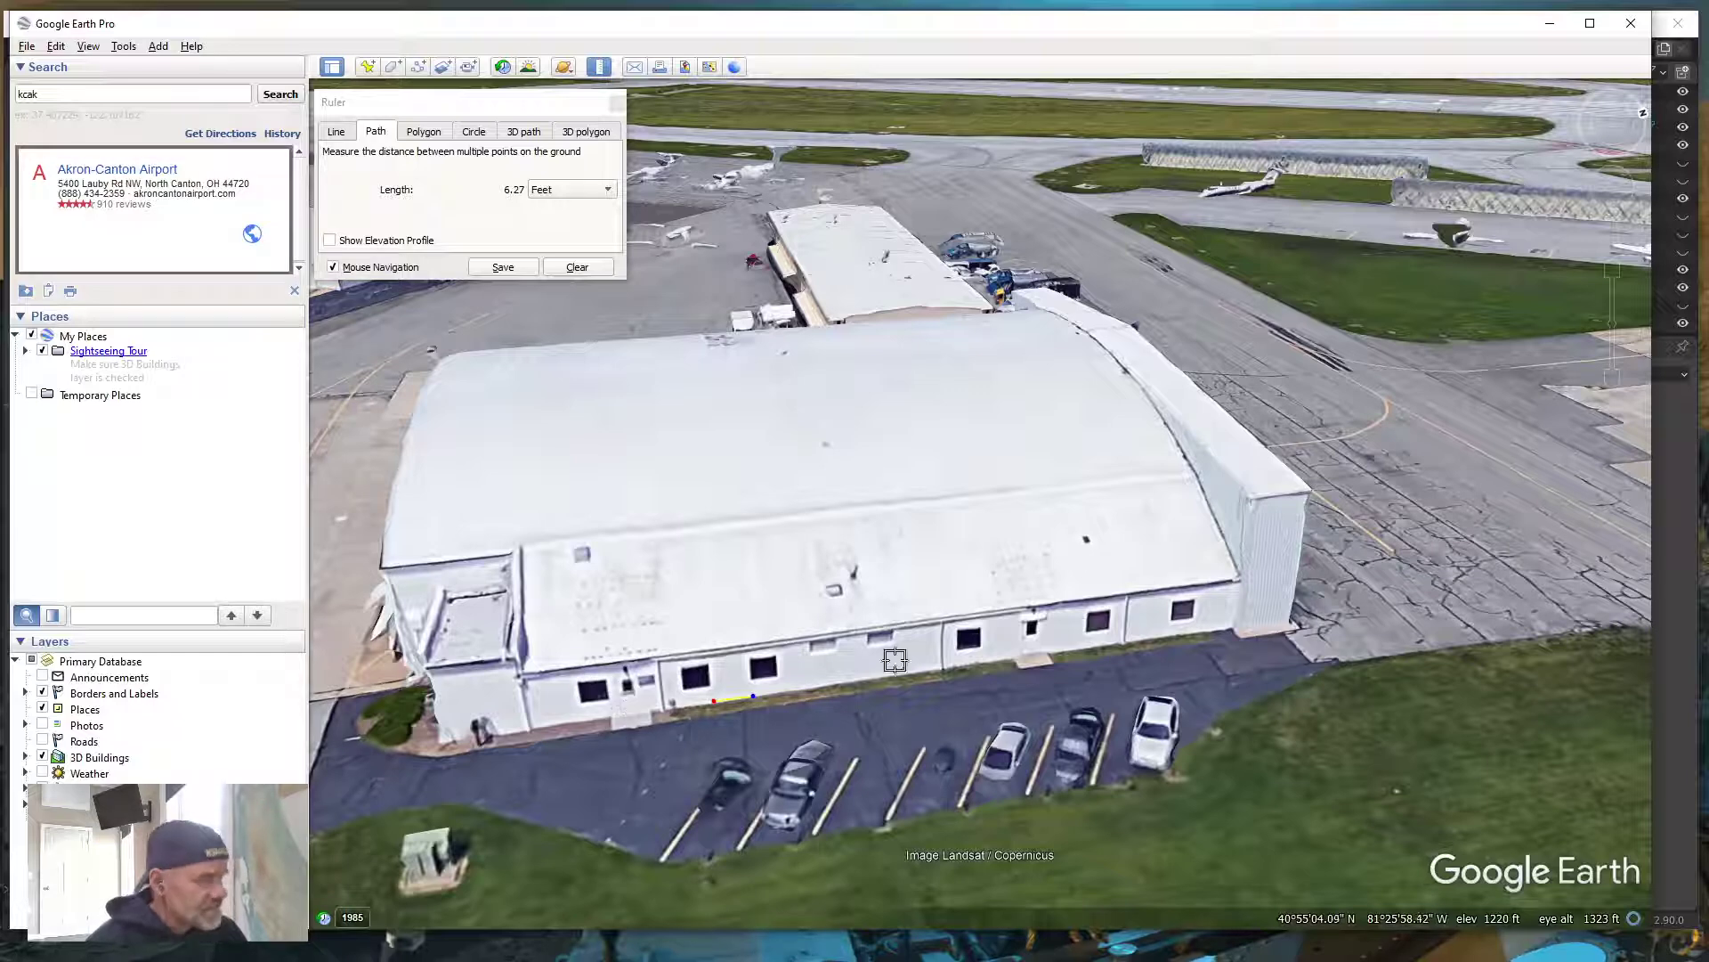
left_click(1550, 23)
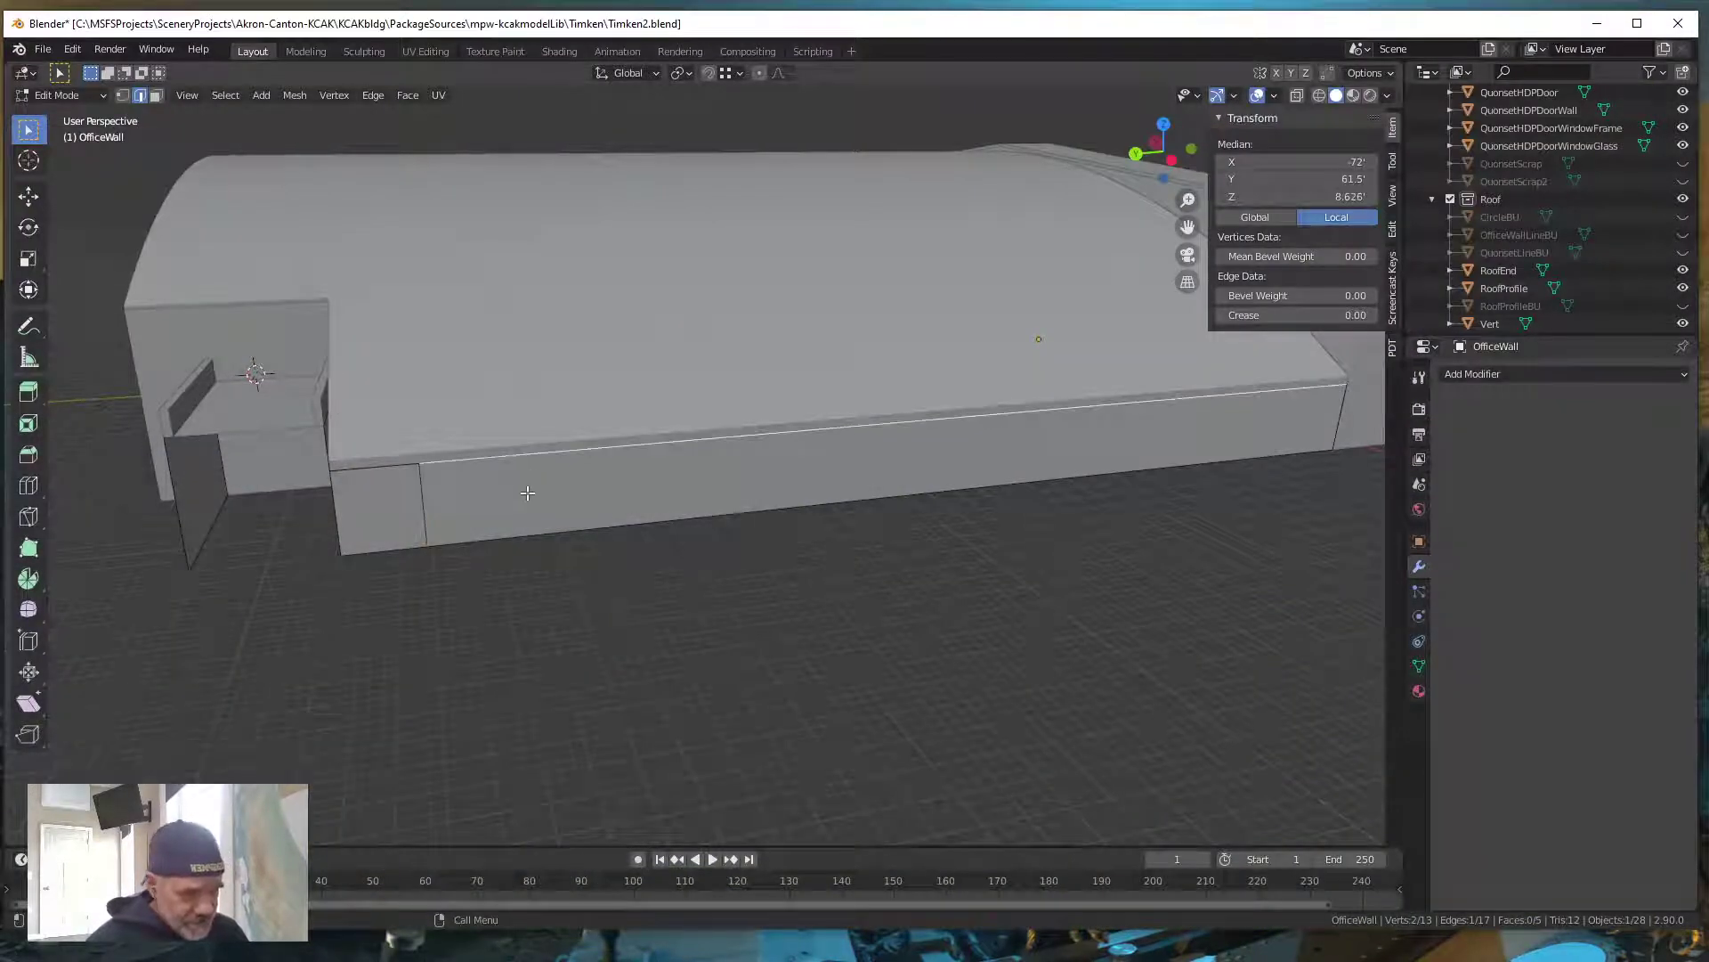
left_click(531, 494)
key("ctrl+r")
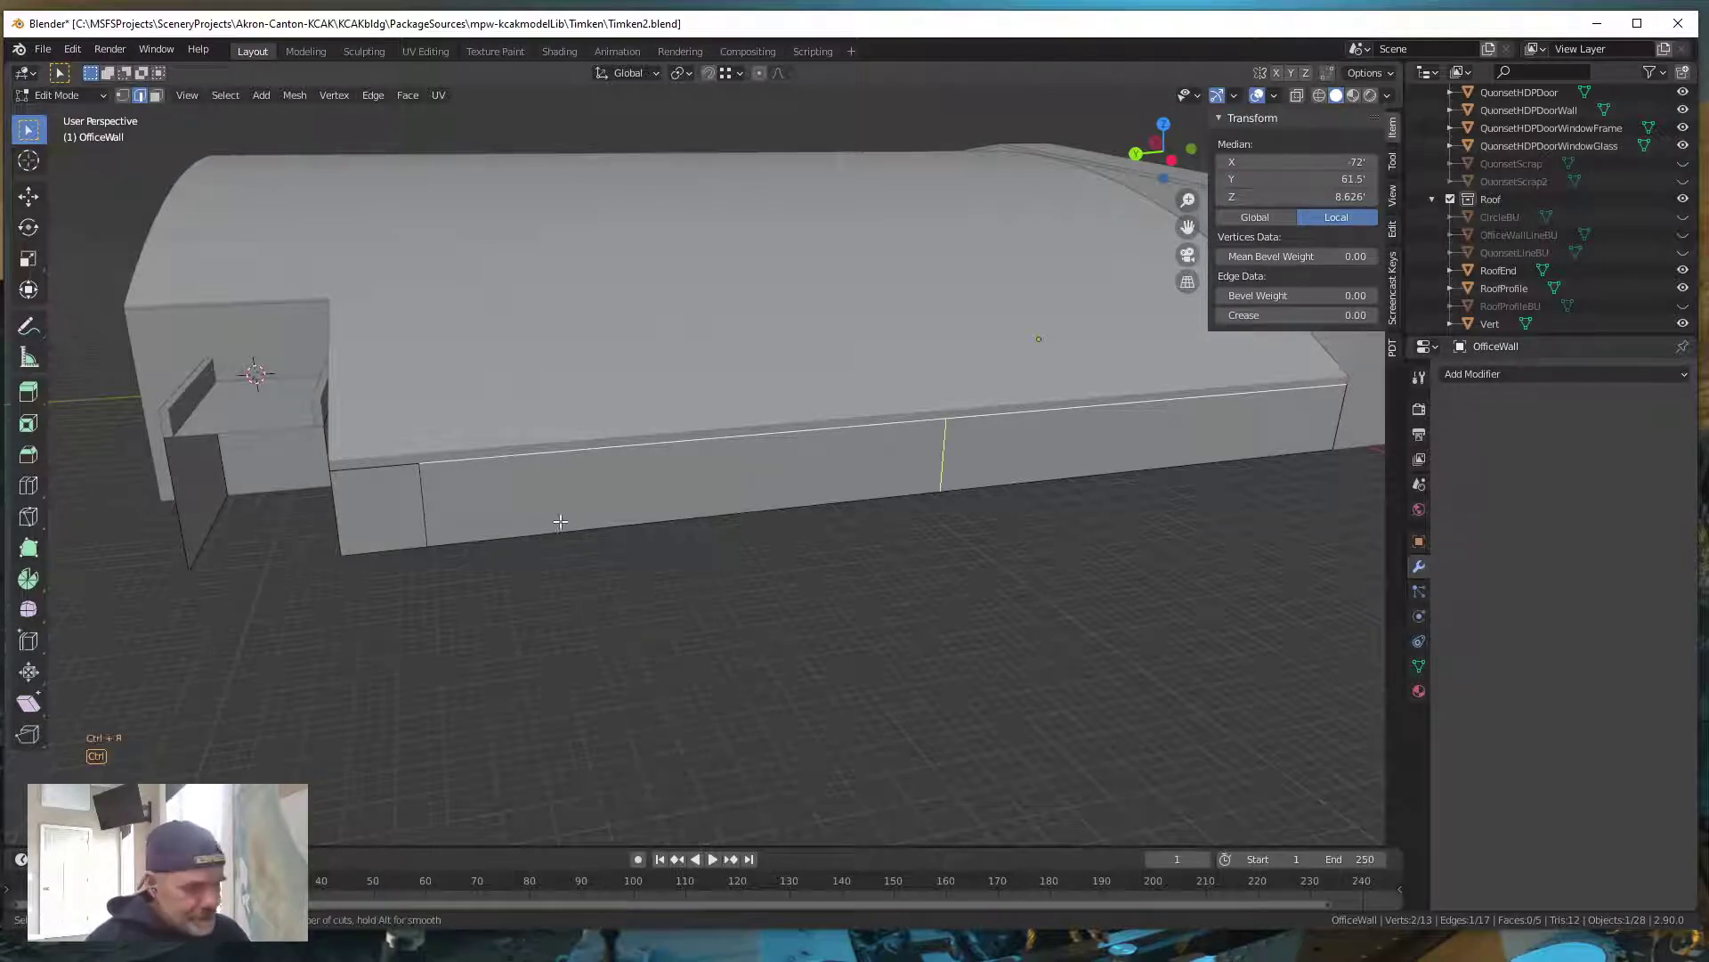
left_click(784, 503)
left_click(349, 559)
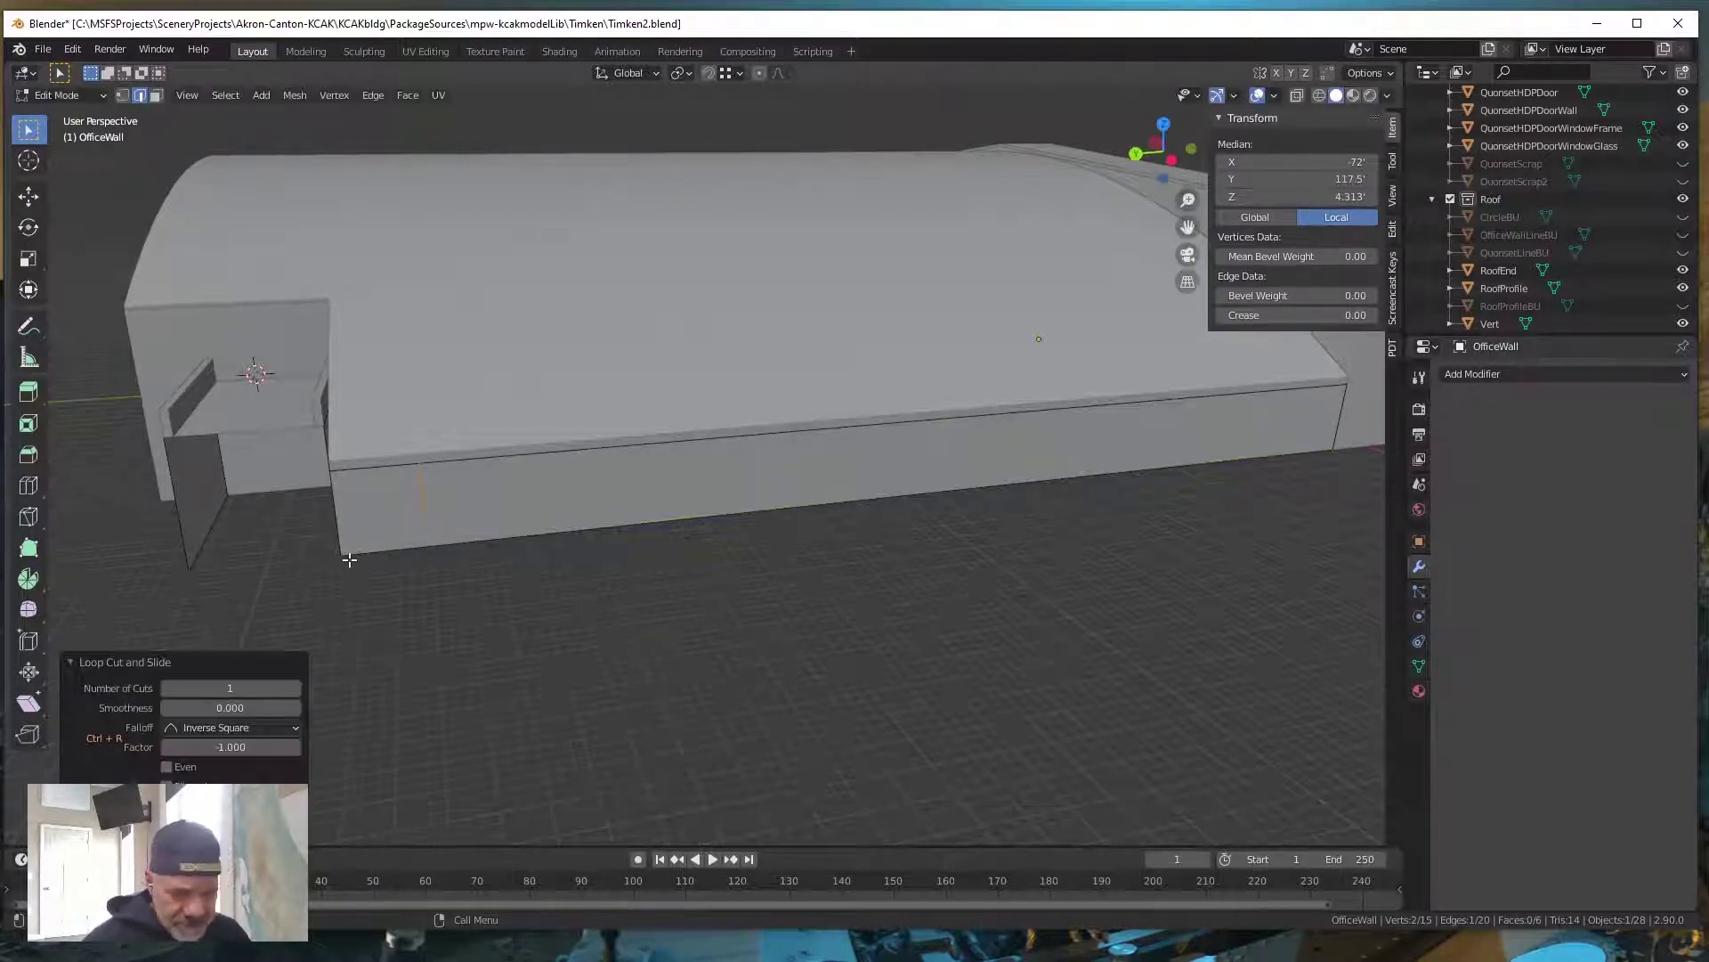
key("g")
key("y")
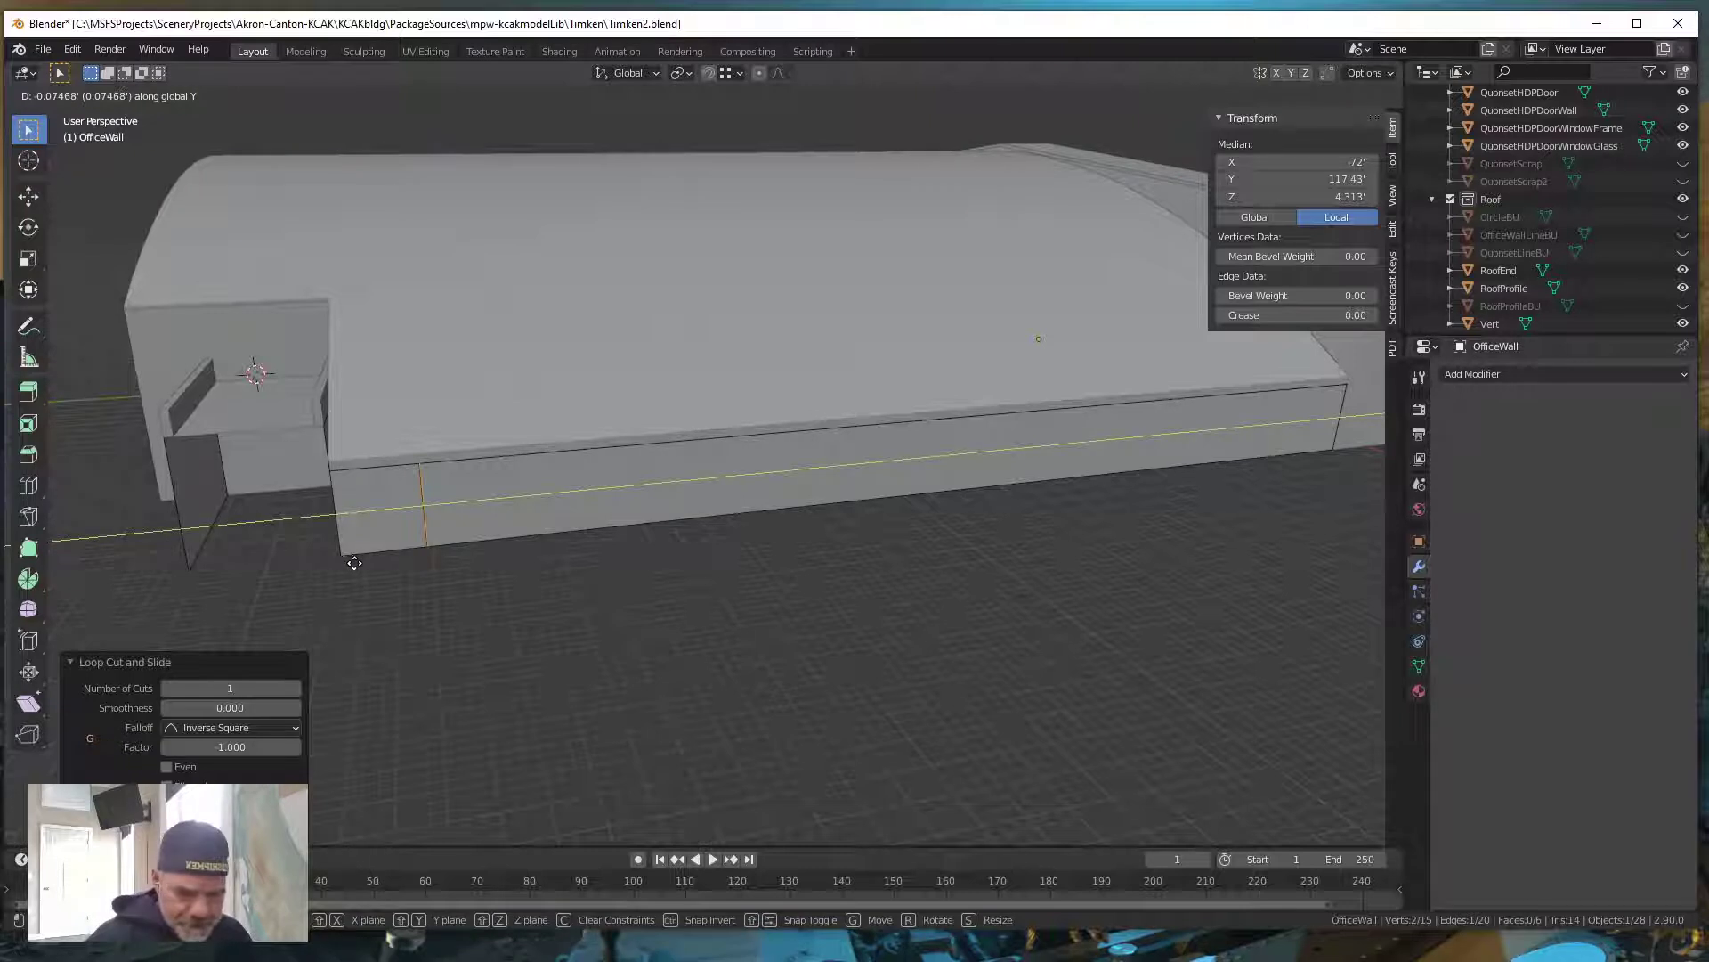
type("-4")
key("Return")
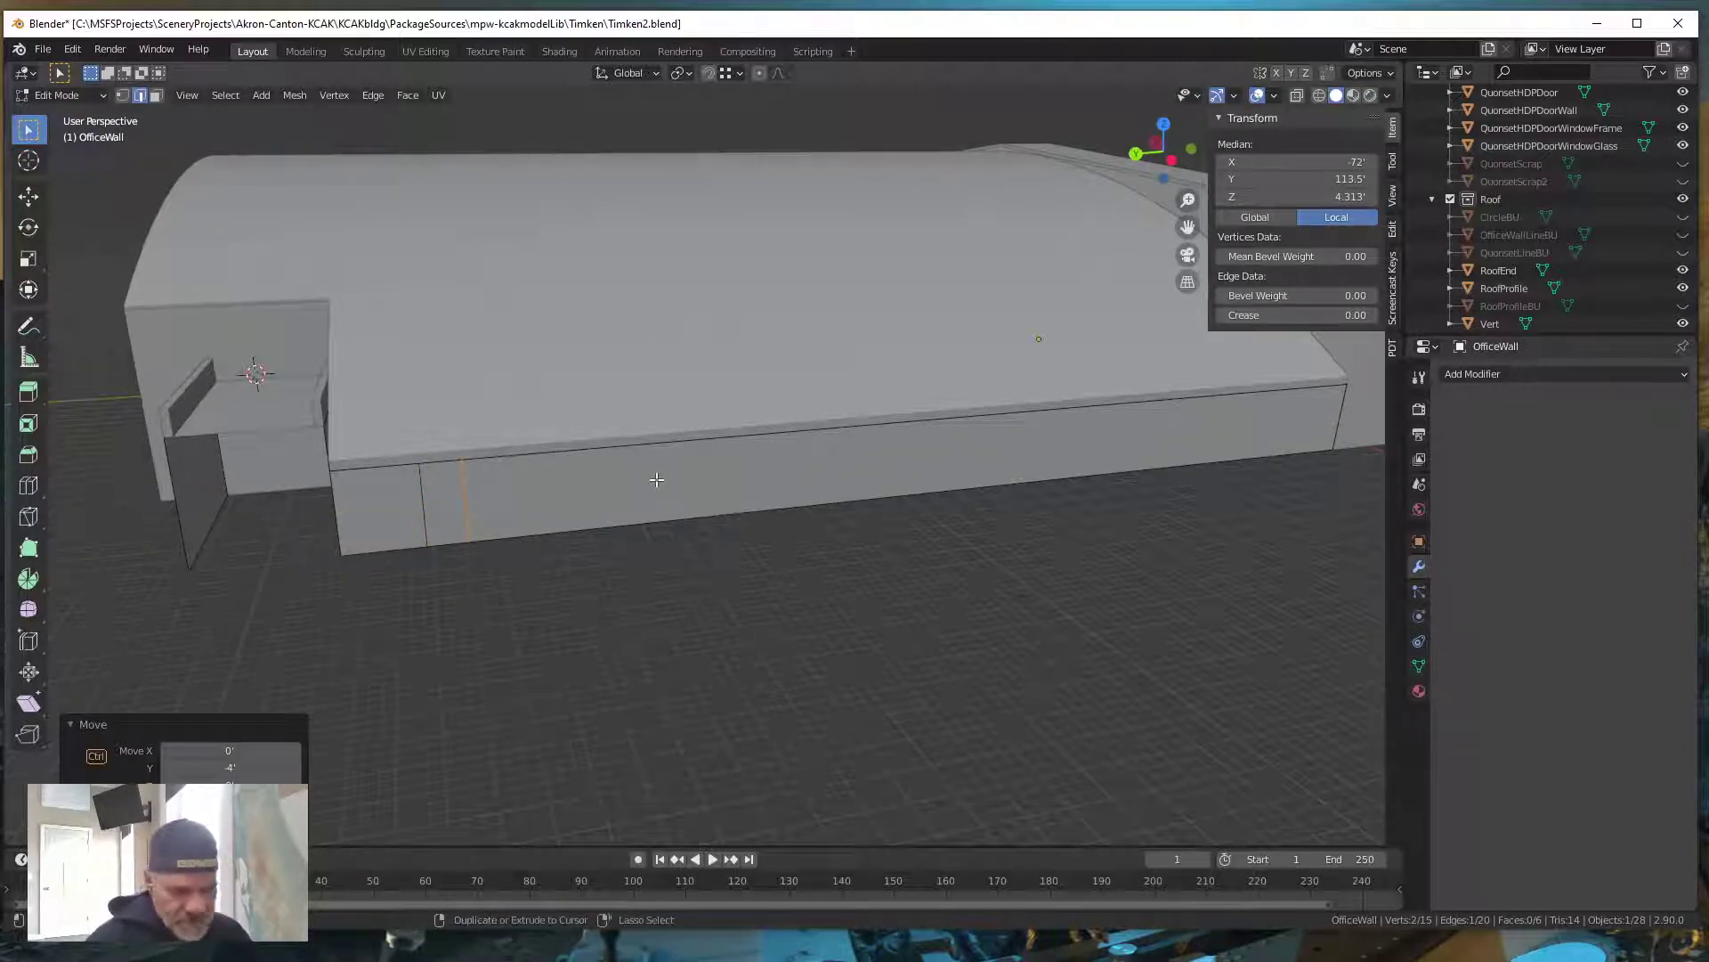
Add a third vertical loop cut in the long wall face, offset -2 ft along Y from the second cut
key("ctrl+r")
left_click(805, 509)
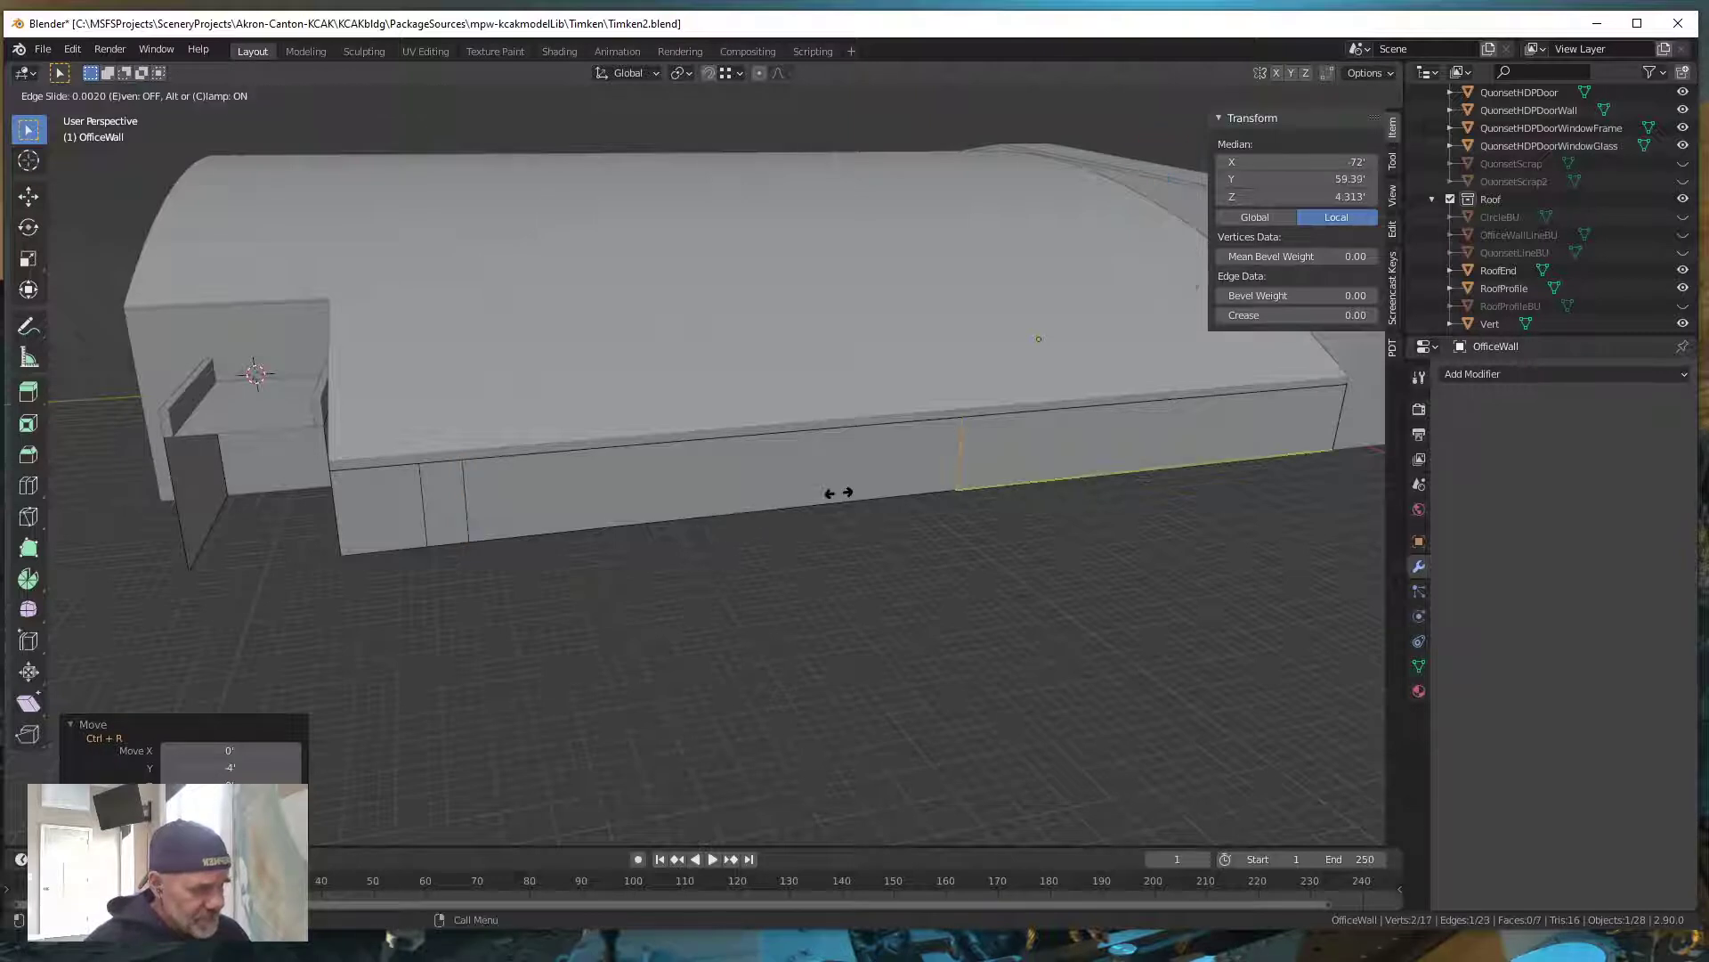
left_click(363, 567)
type("g")
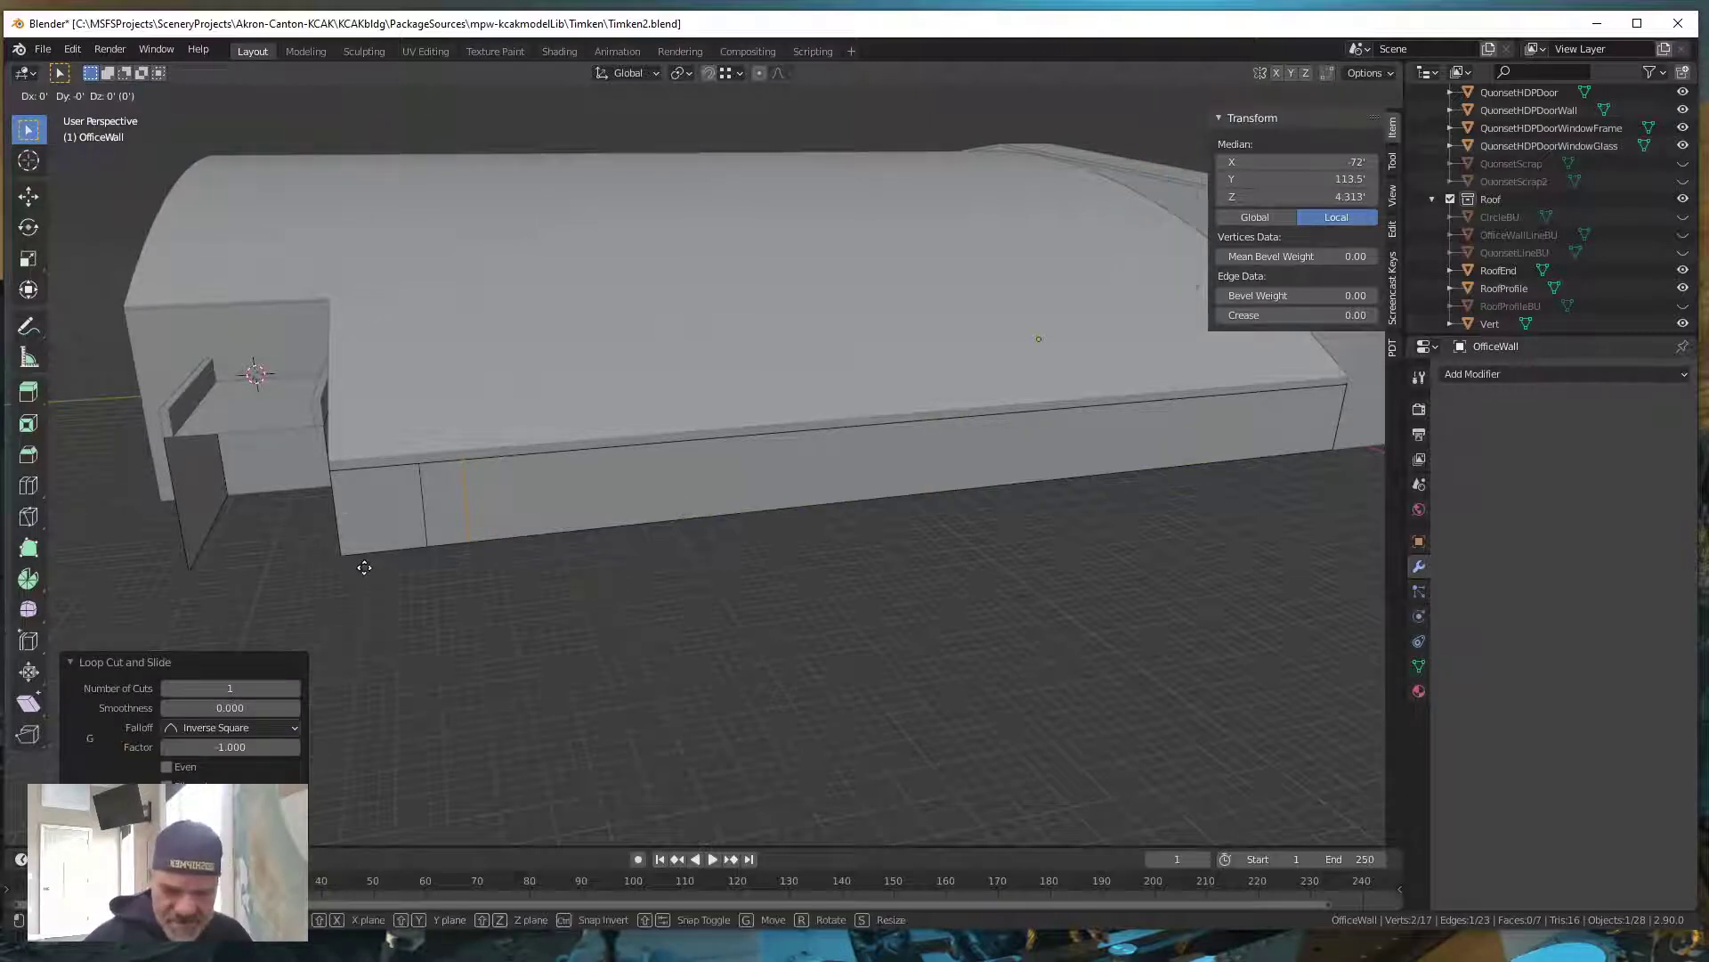
type("y-2")
key("Return")
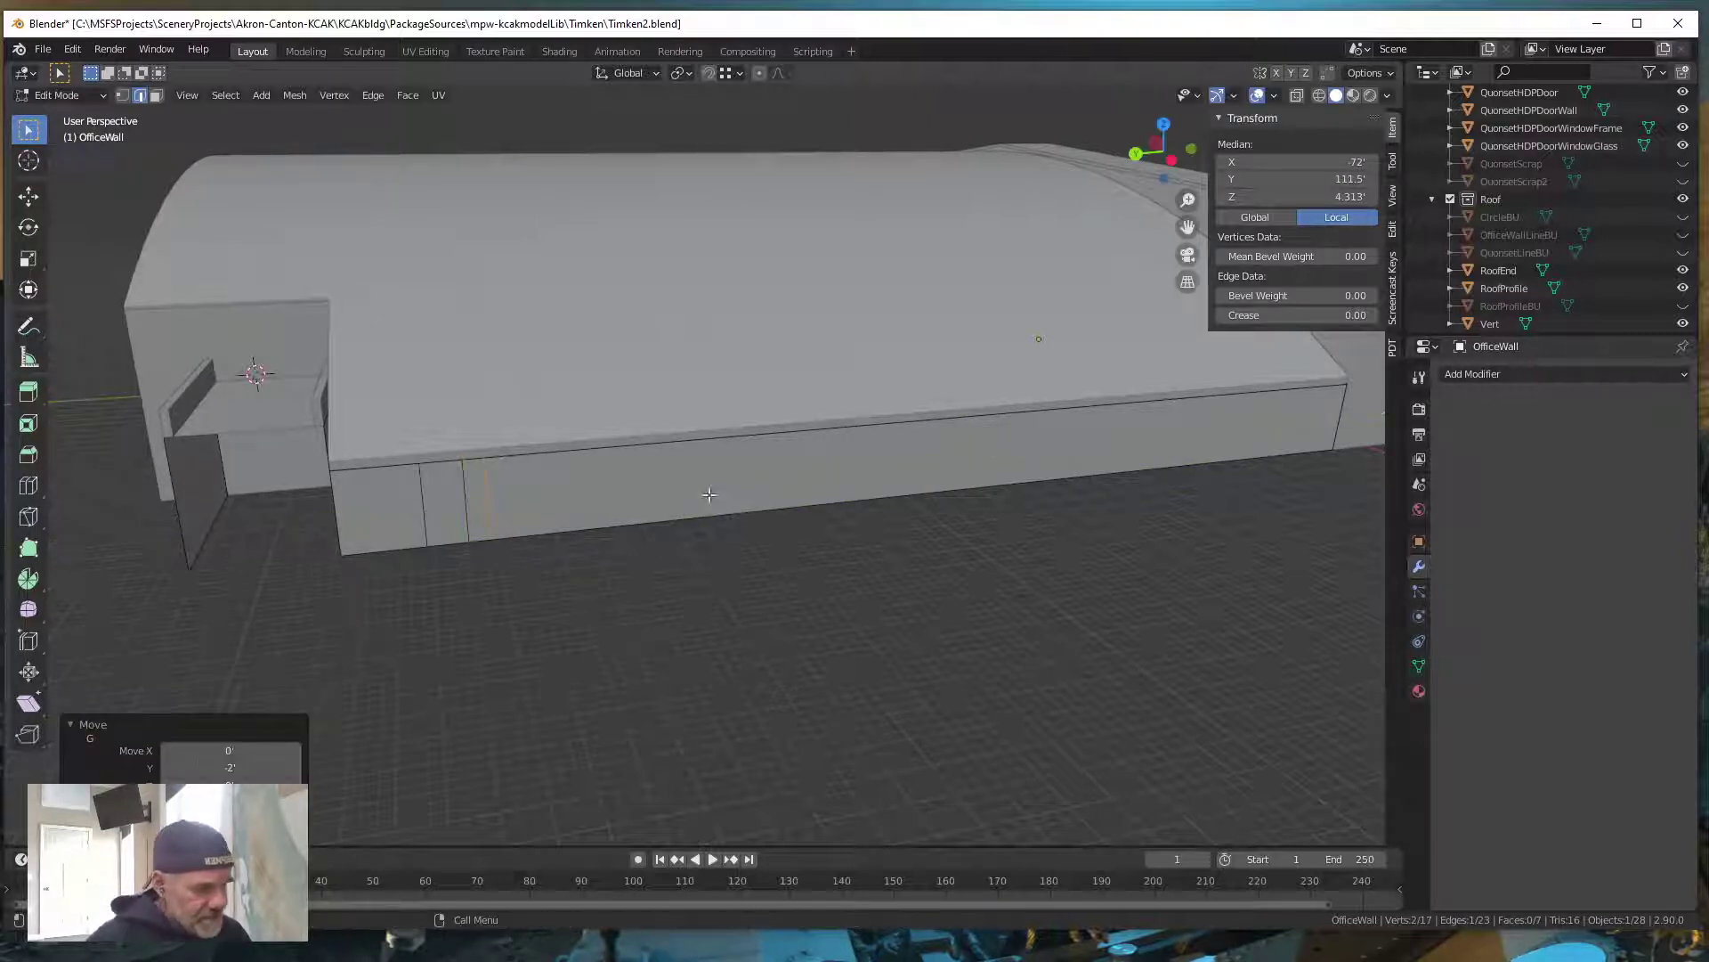
Insert a fourth vertical loop cut in the remaining long section of the office wall
key("ctrl+r")
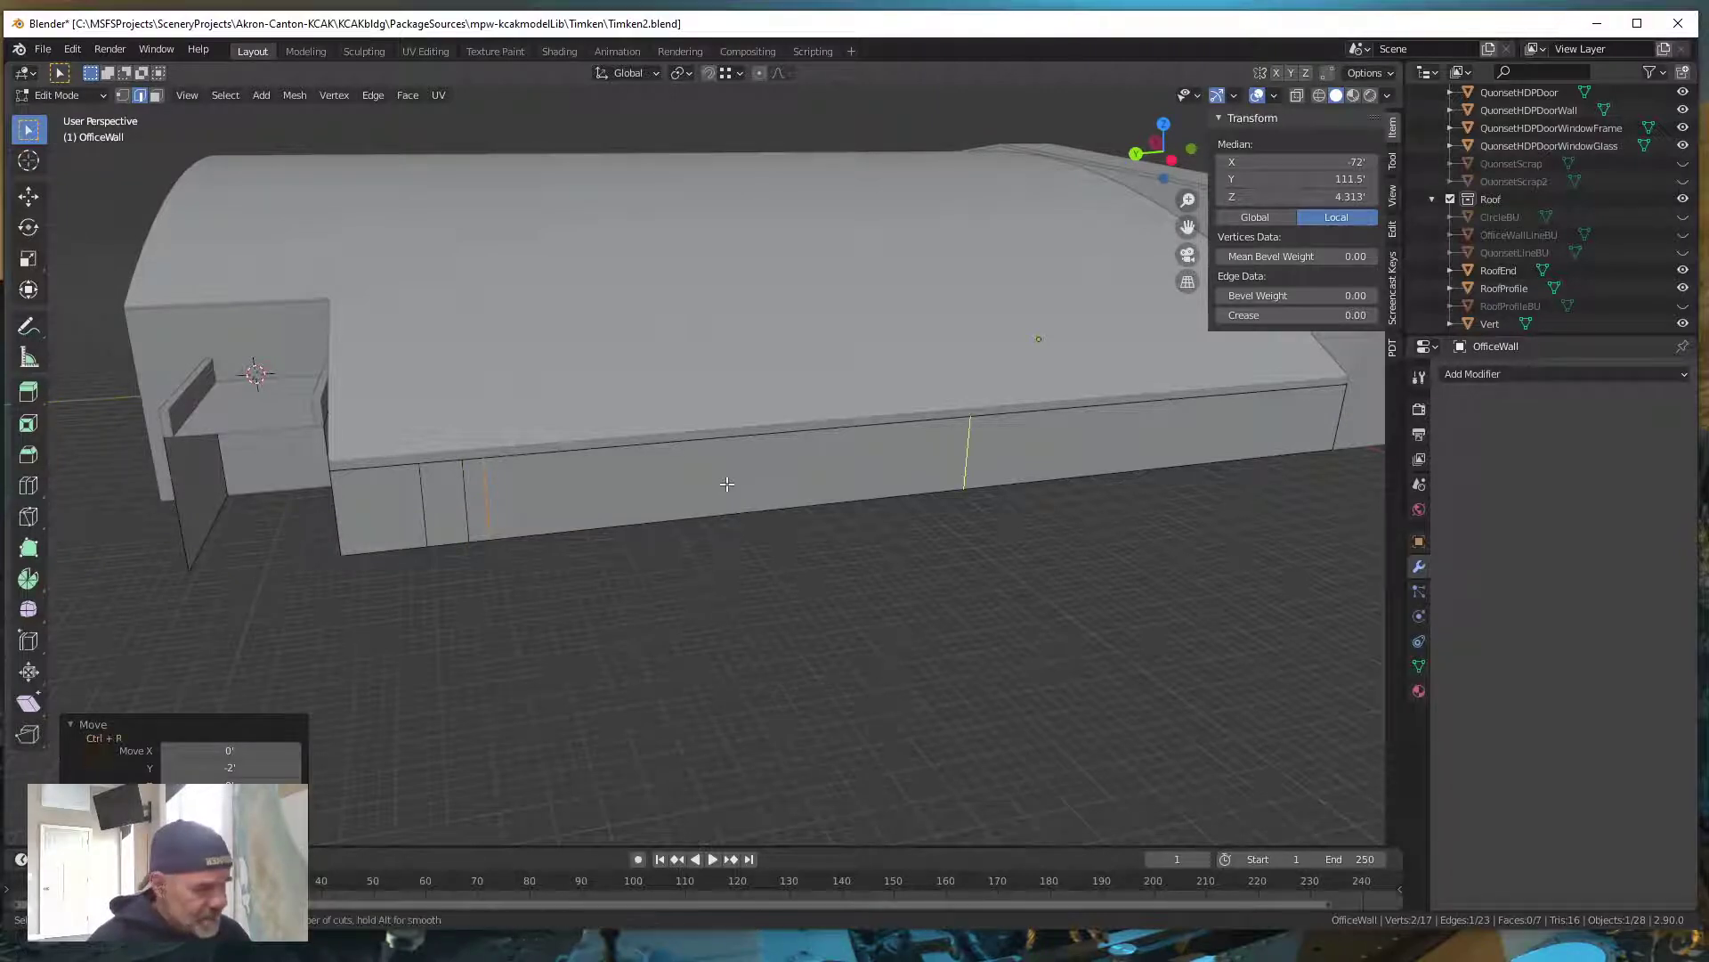
left_click(974, 465)
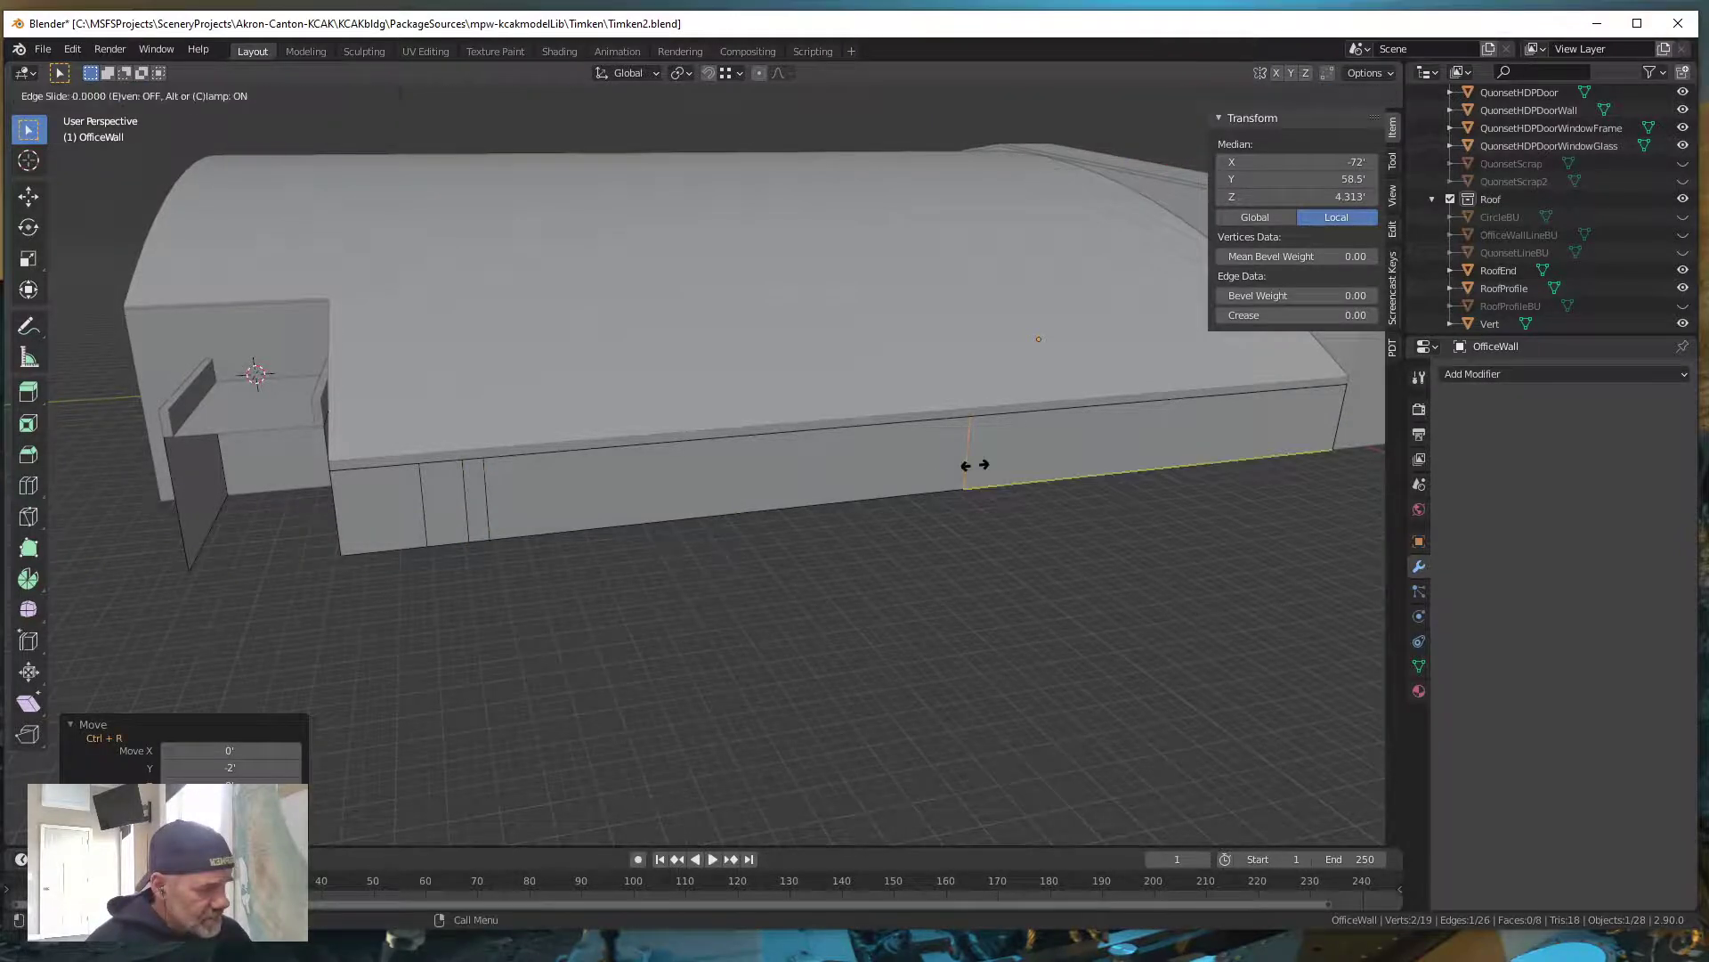
Slide the new OfficeWall loop cut fully onto the previous vertical cut and move it -3' along global Y
left_click(507, 528)
key("g")
key("y")
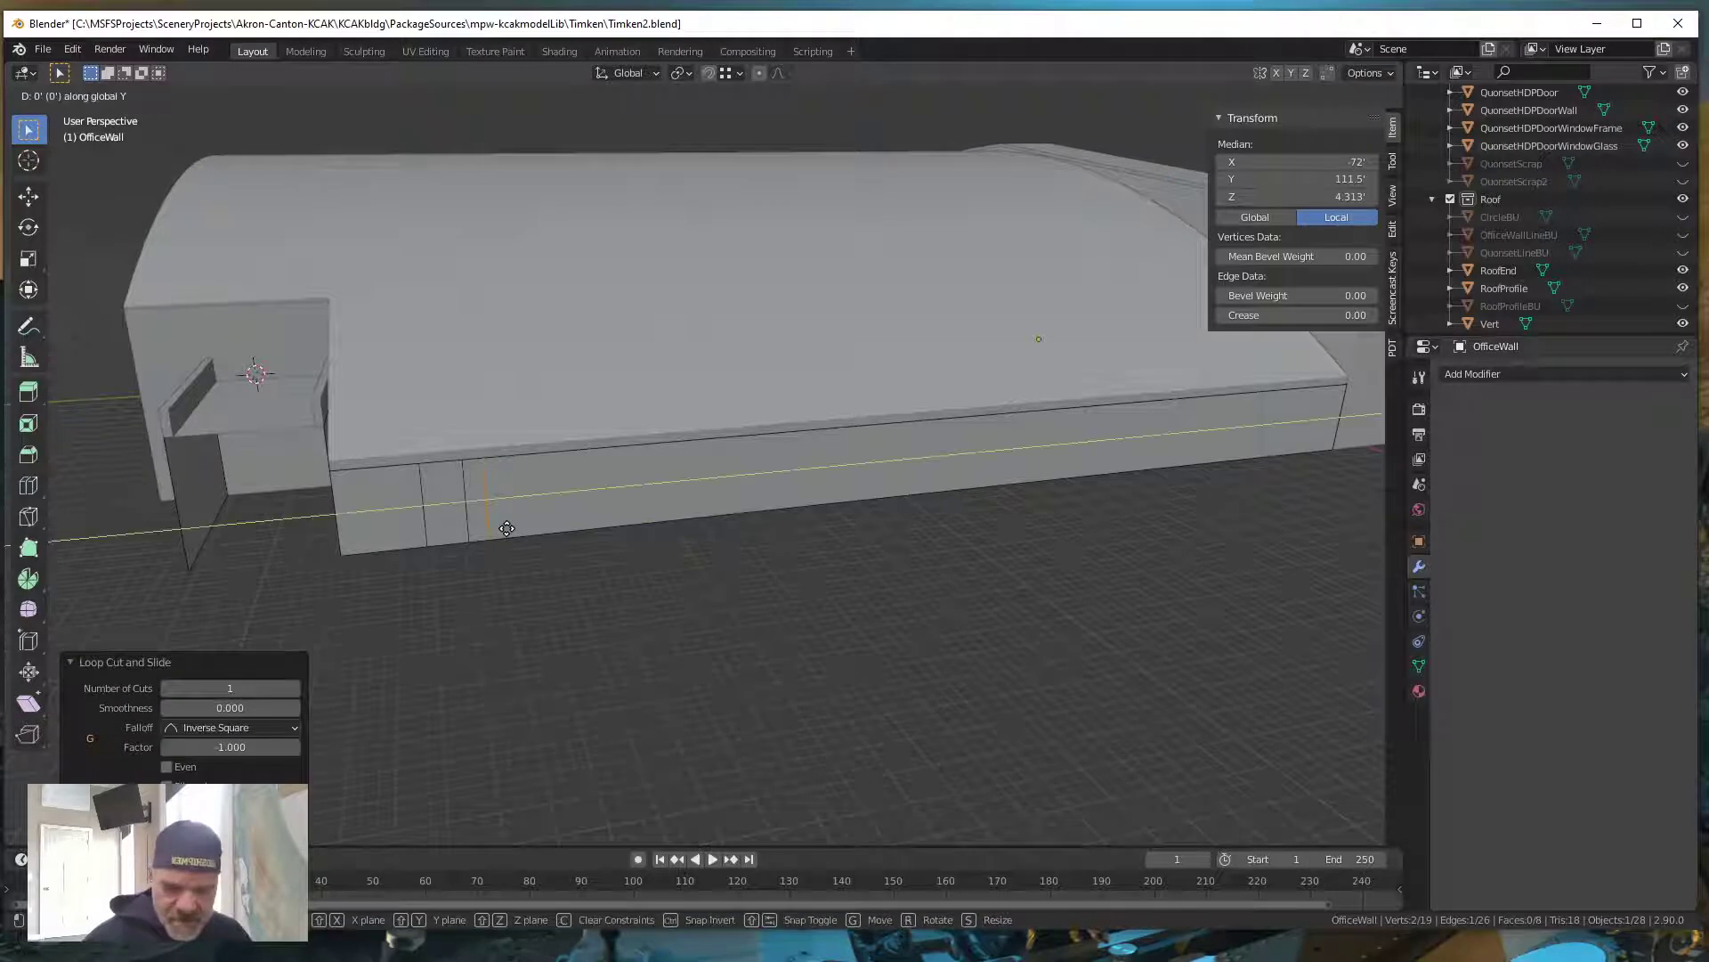
type("-3")
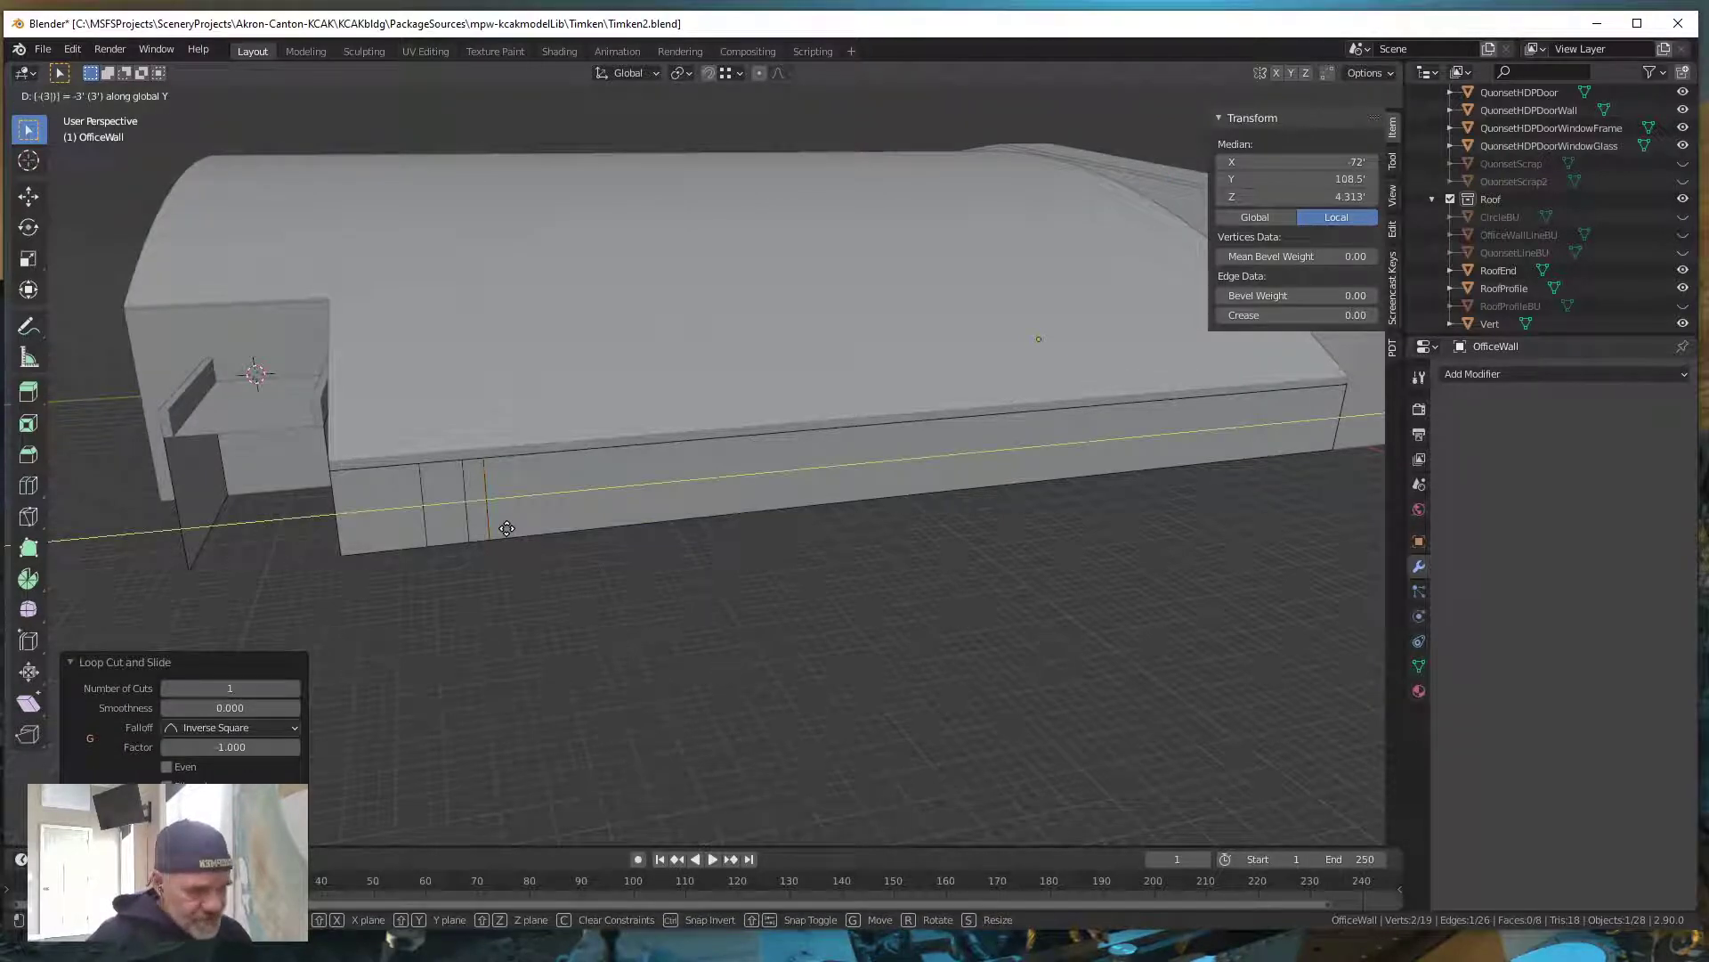
key("Return")
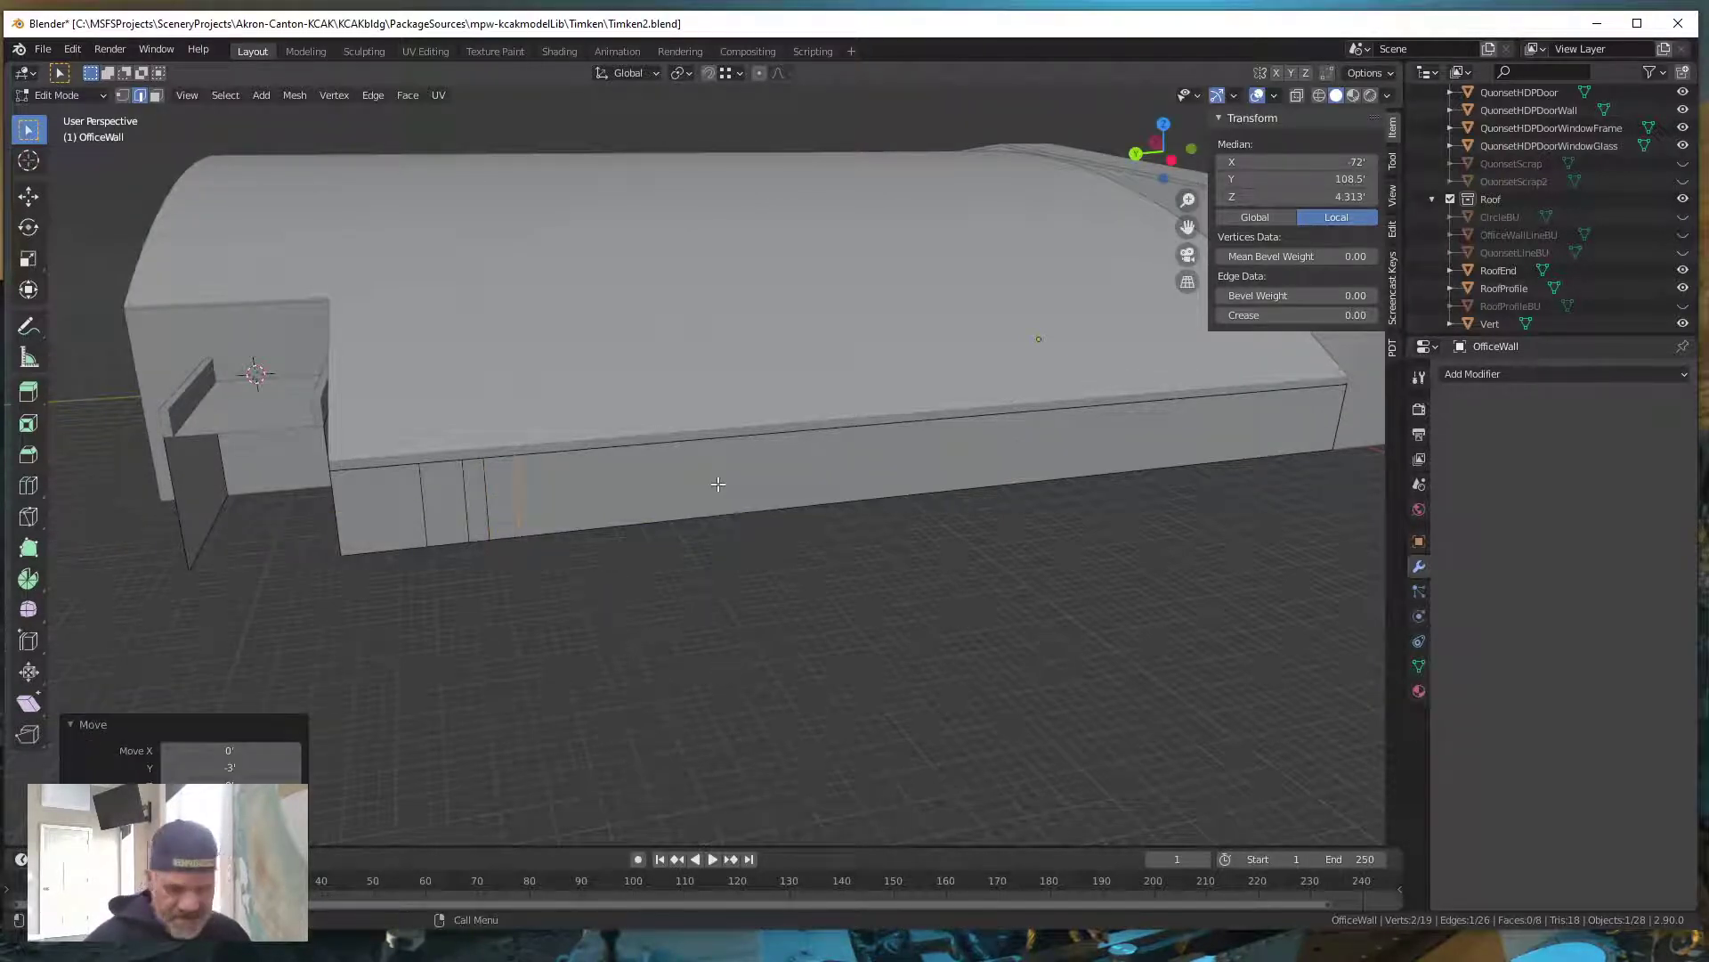
Add another vertical loop cut to the long OfficeWall section, starting at the last cut and offset -7' along Y
key("ctrl")
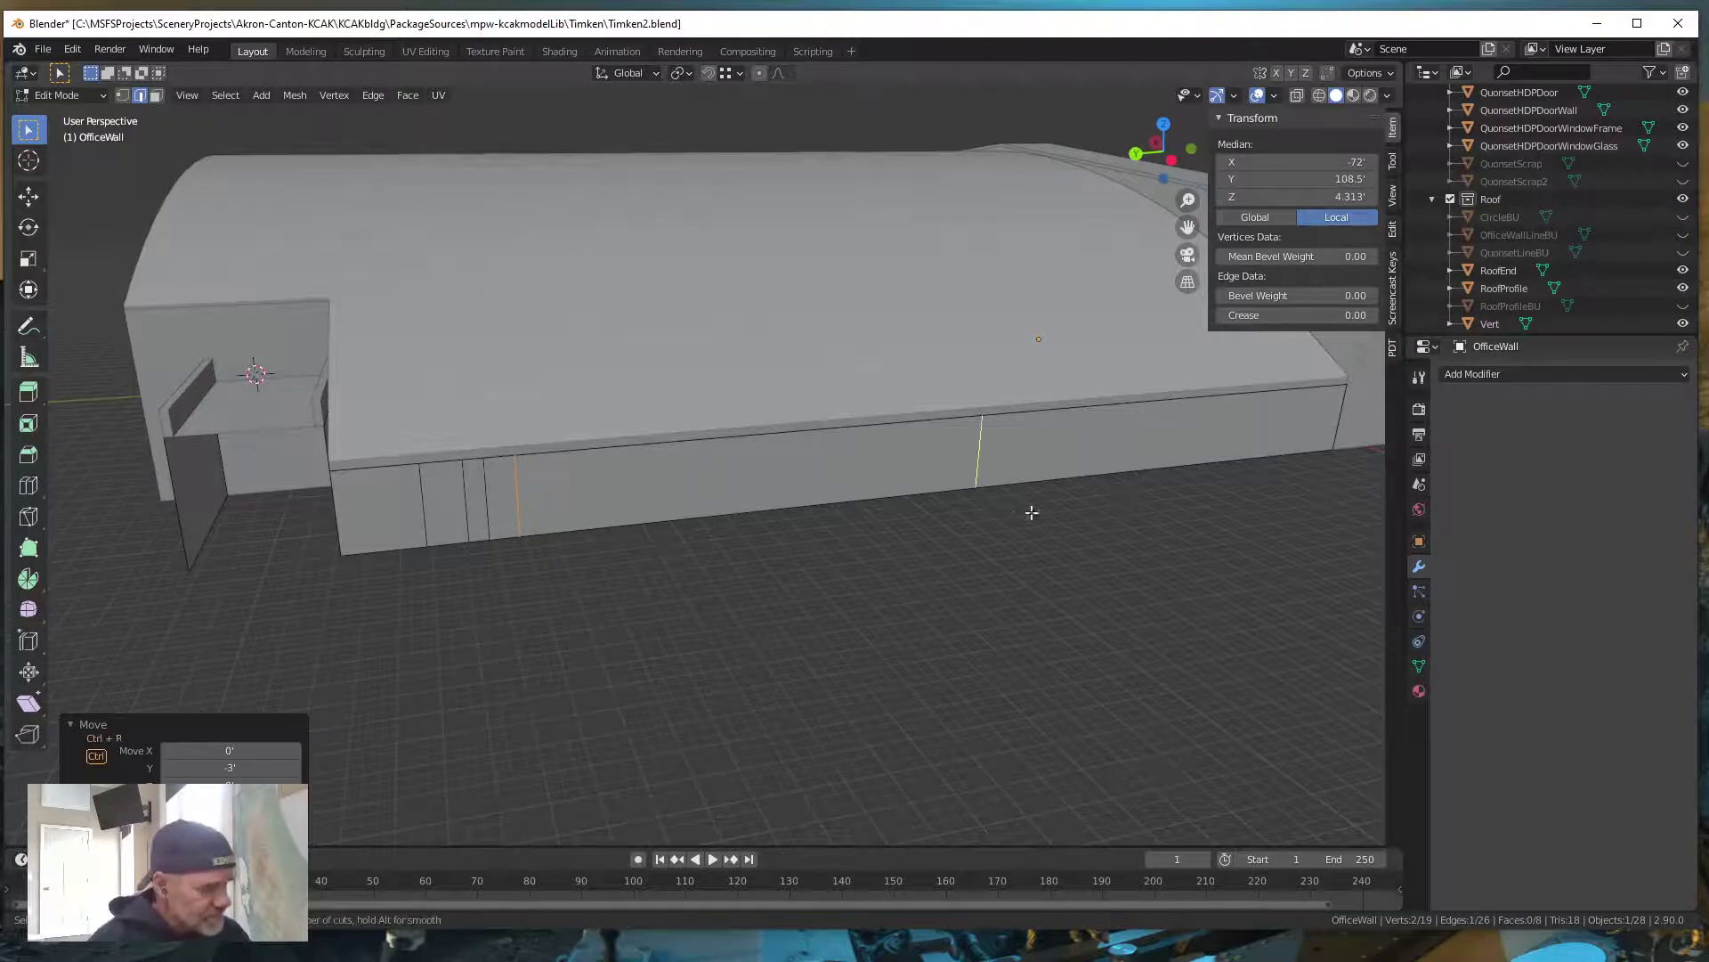
key("ctrl+r")
left_click(984, 477)
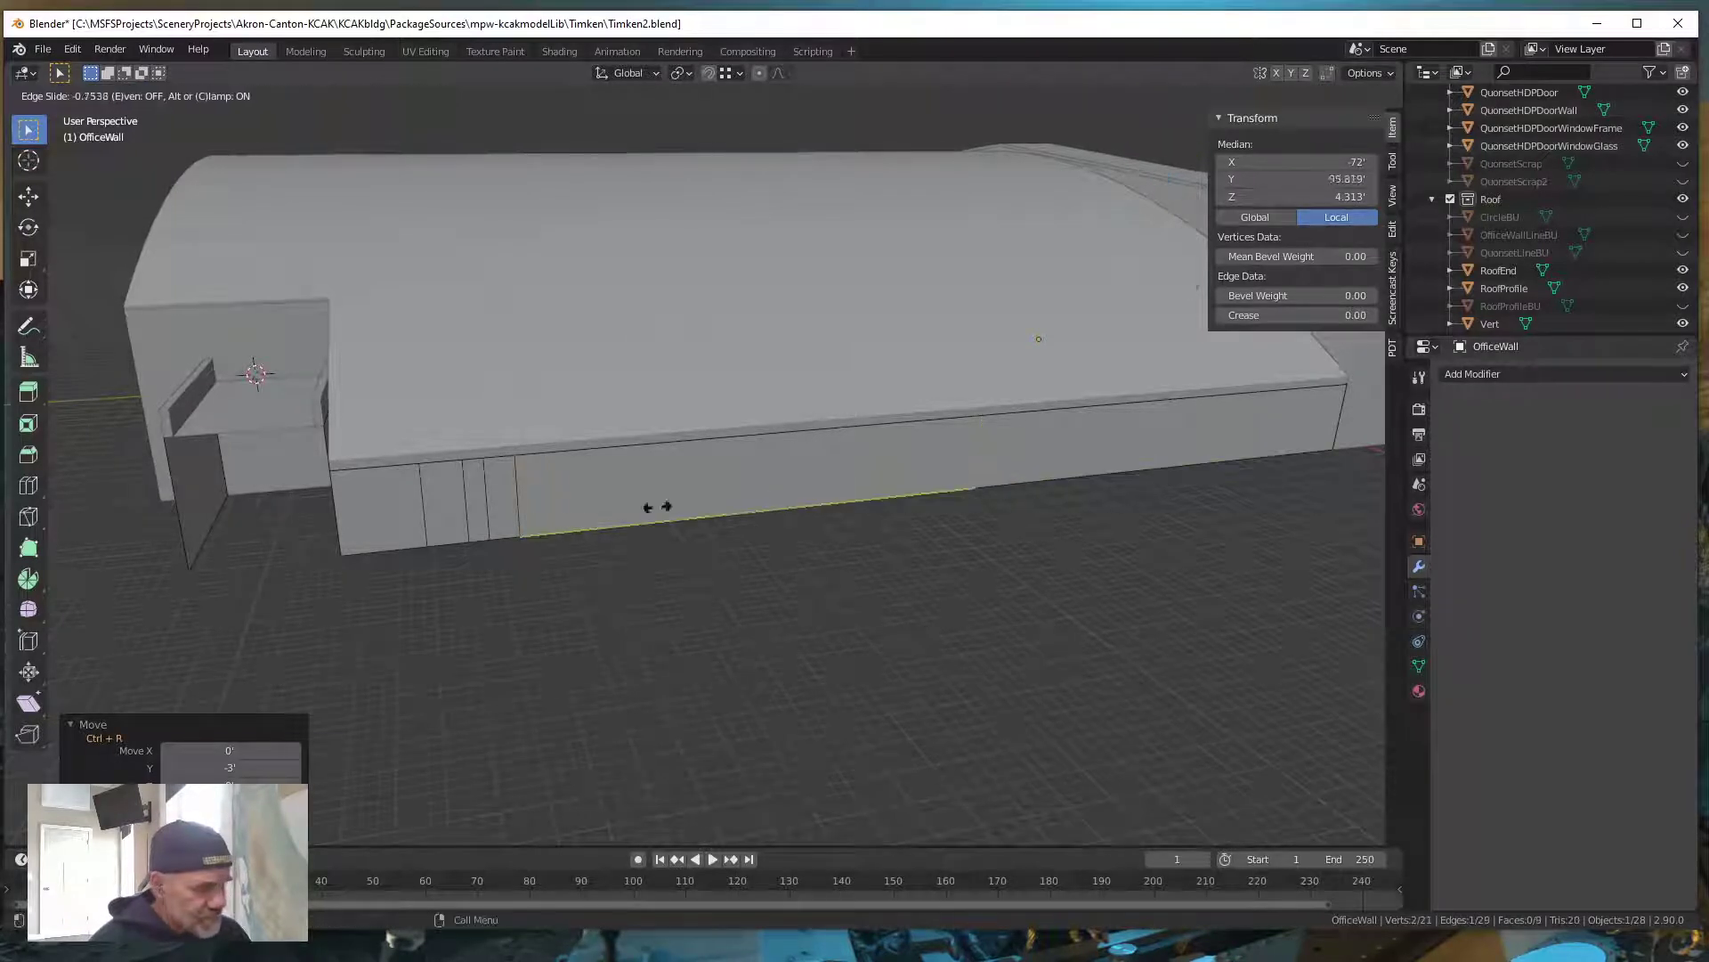
left_click(495, 539)
type("gy")
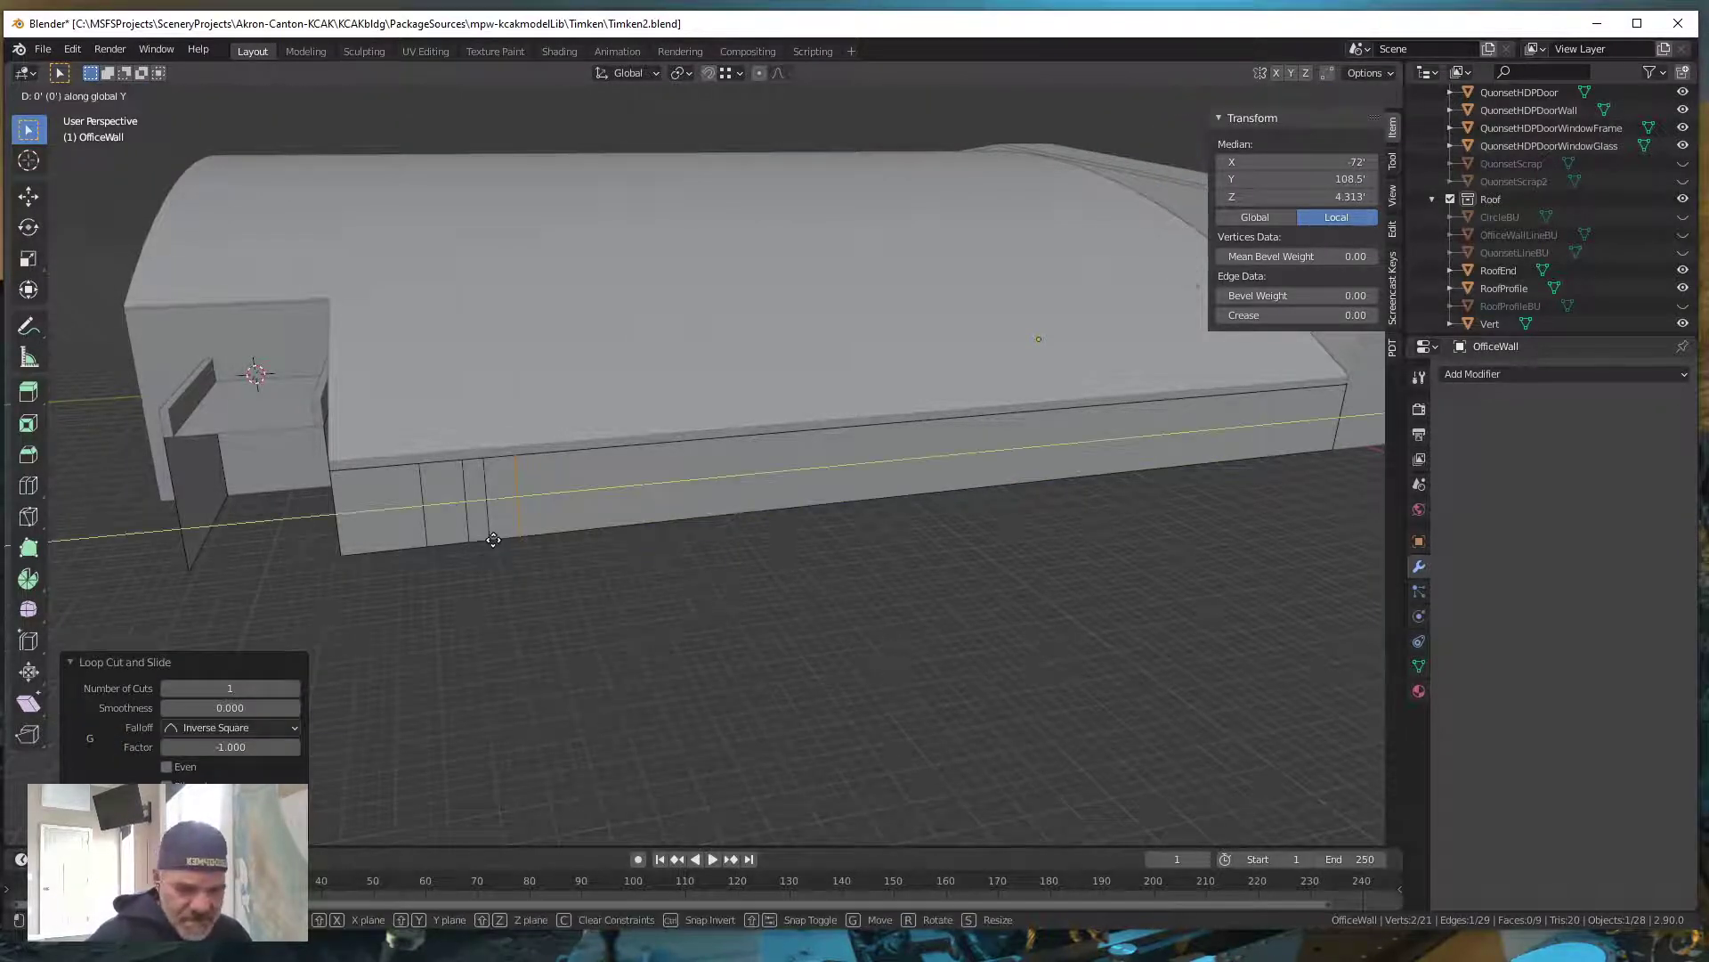
type("-7")
key("Return")
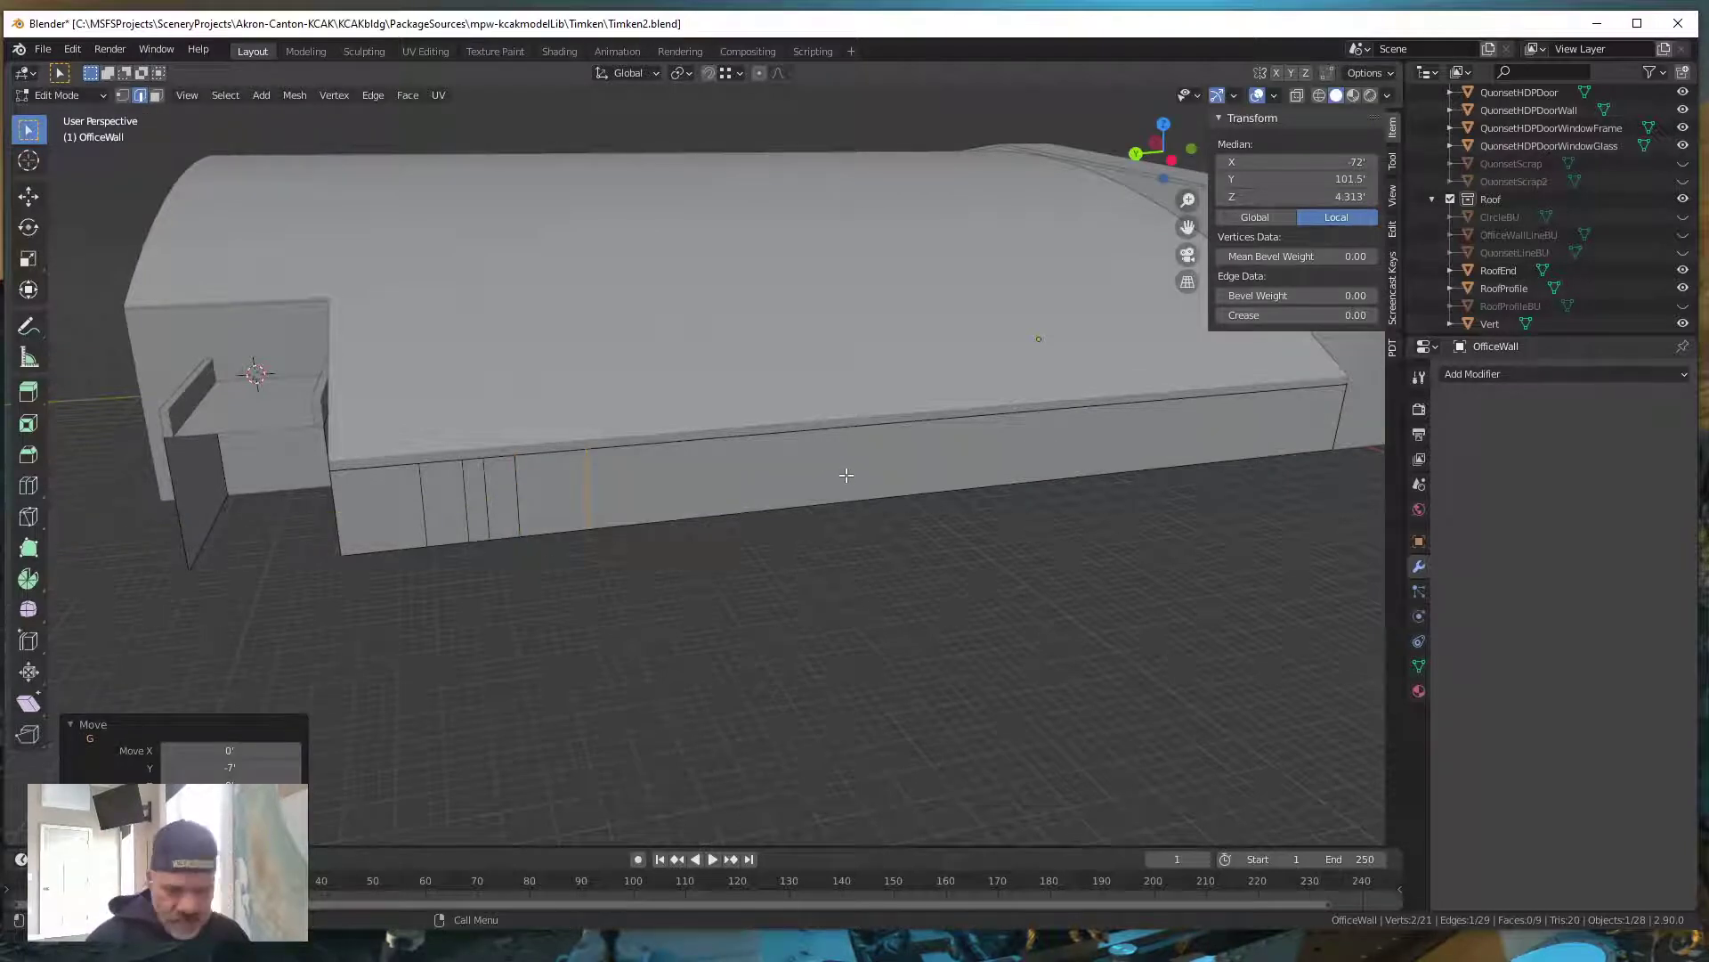
Loop-cut the remaining OfficeWall section at the newest edge and move the cut -4' along Y
key("ctrl+r")
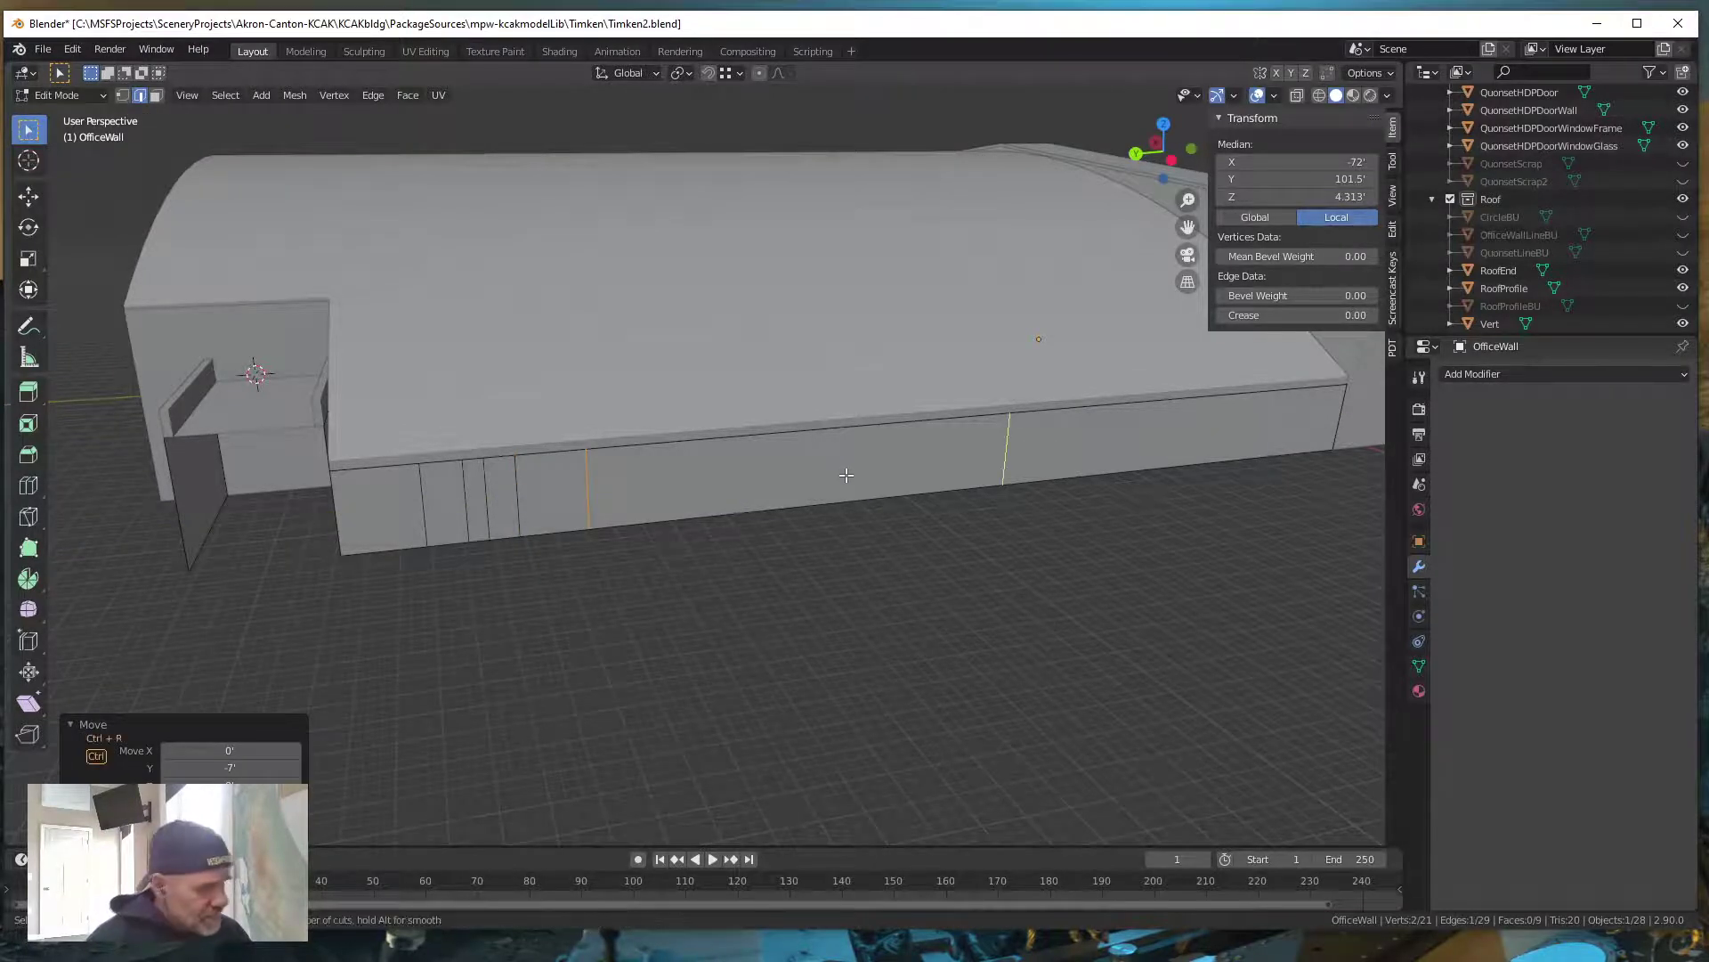
left_click(1010, 461)
left_click(588, 534)
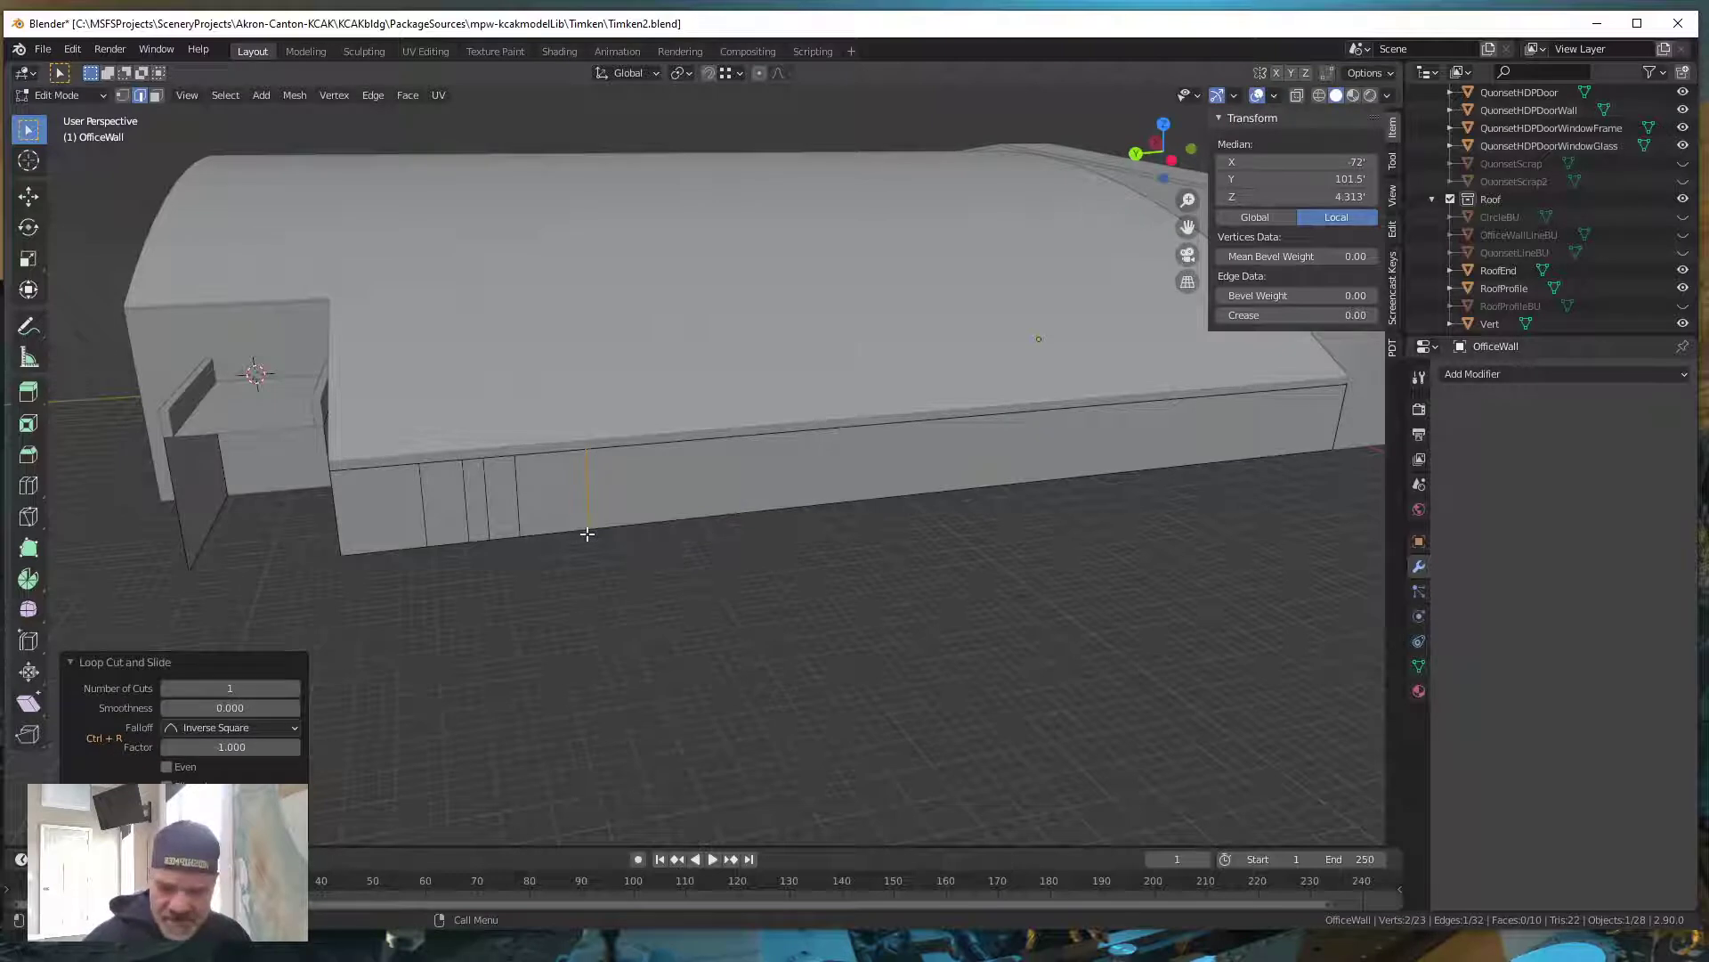
key("g")
type("y")
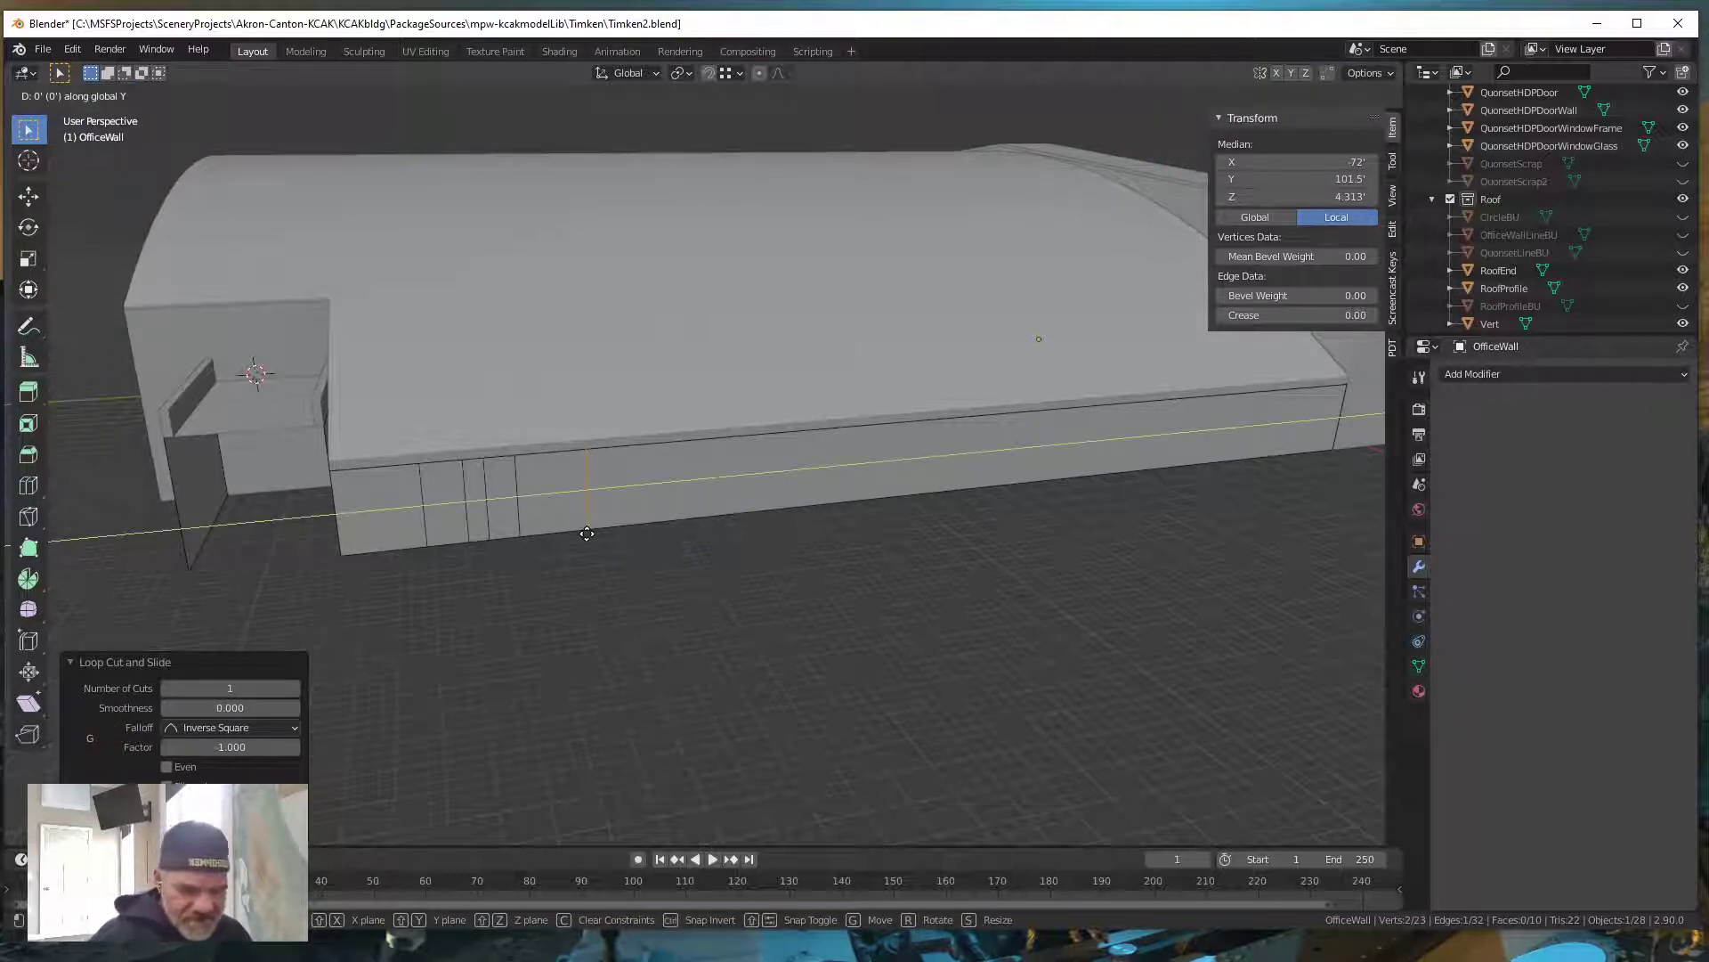
type("-4")
key("Return")
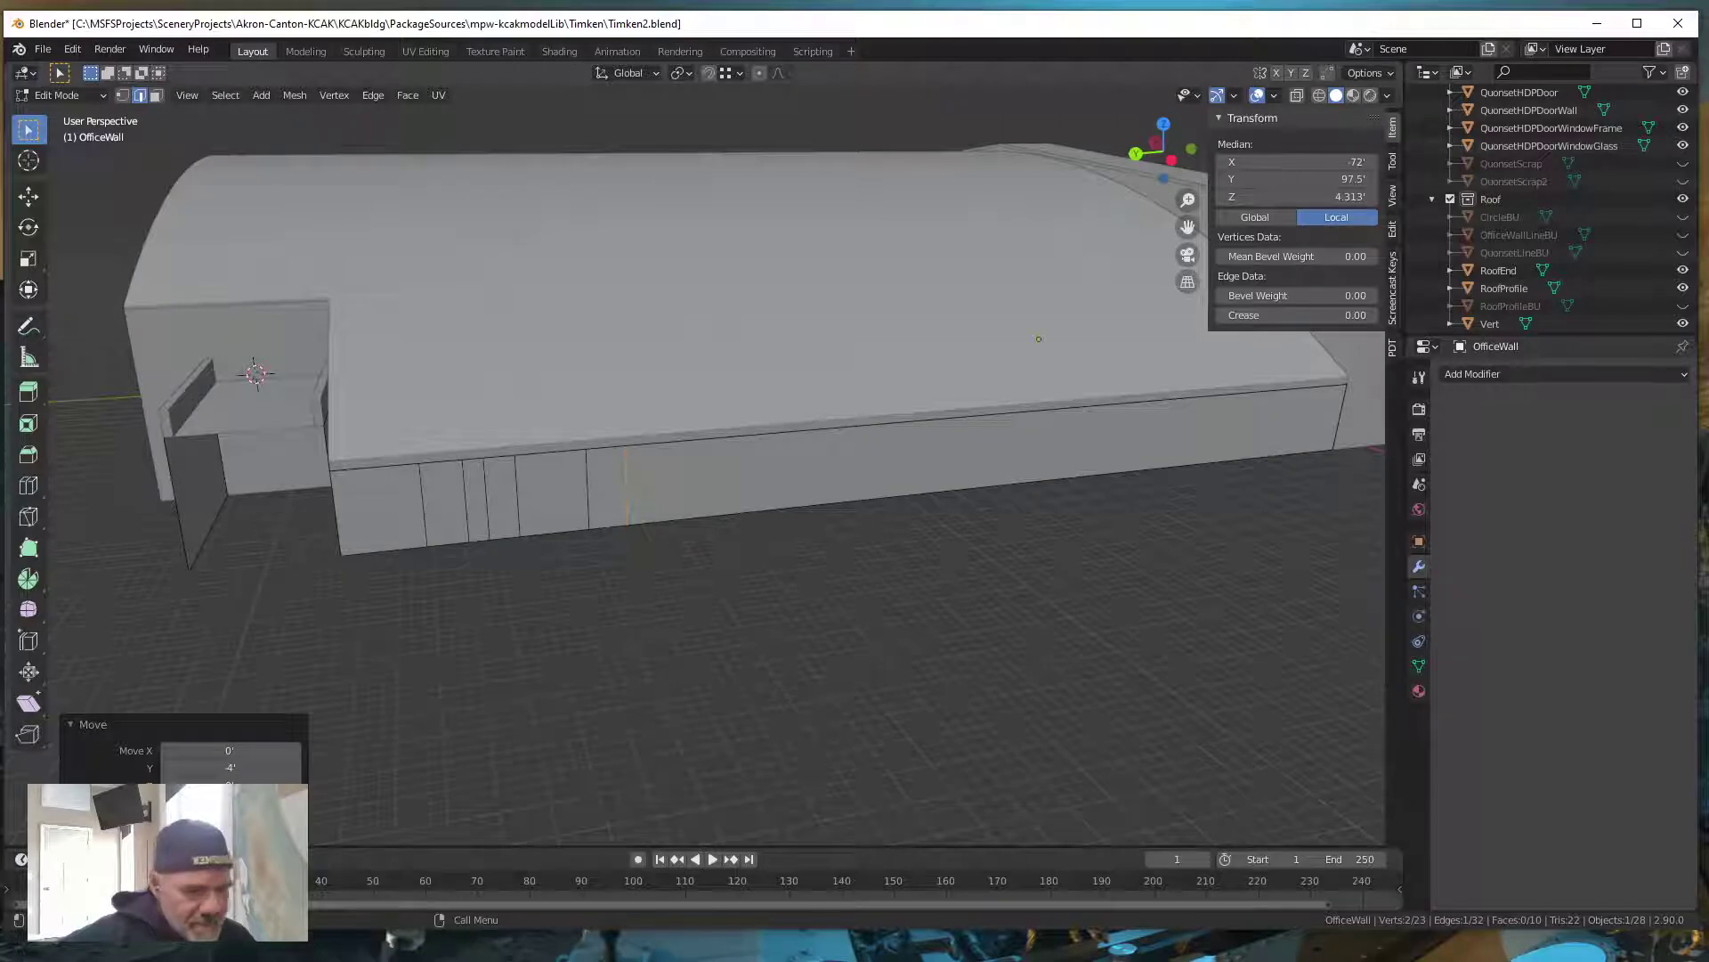
Check the window spacing in Google Earth, return to Blender, and add an OfficeWall loop cut offset -6.25' along Y from the last edge
key("alt+Tab")
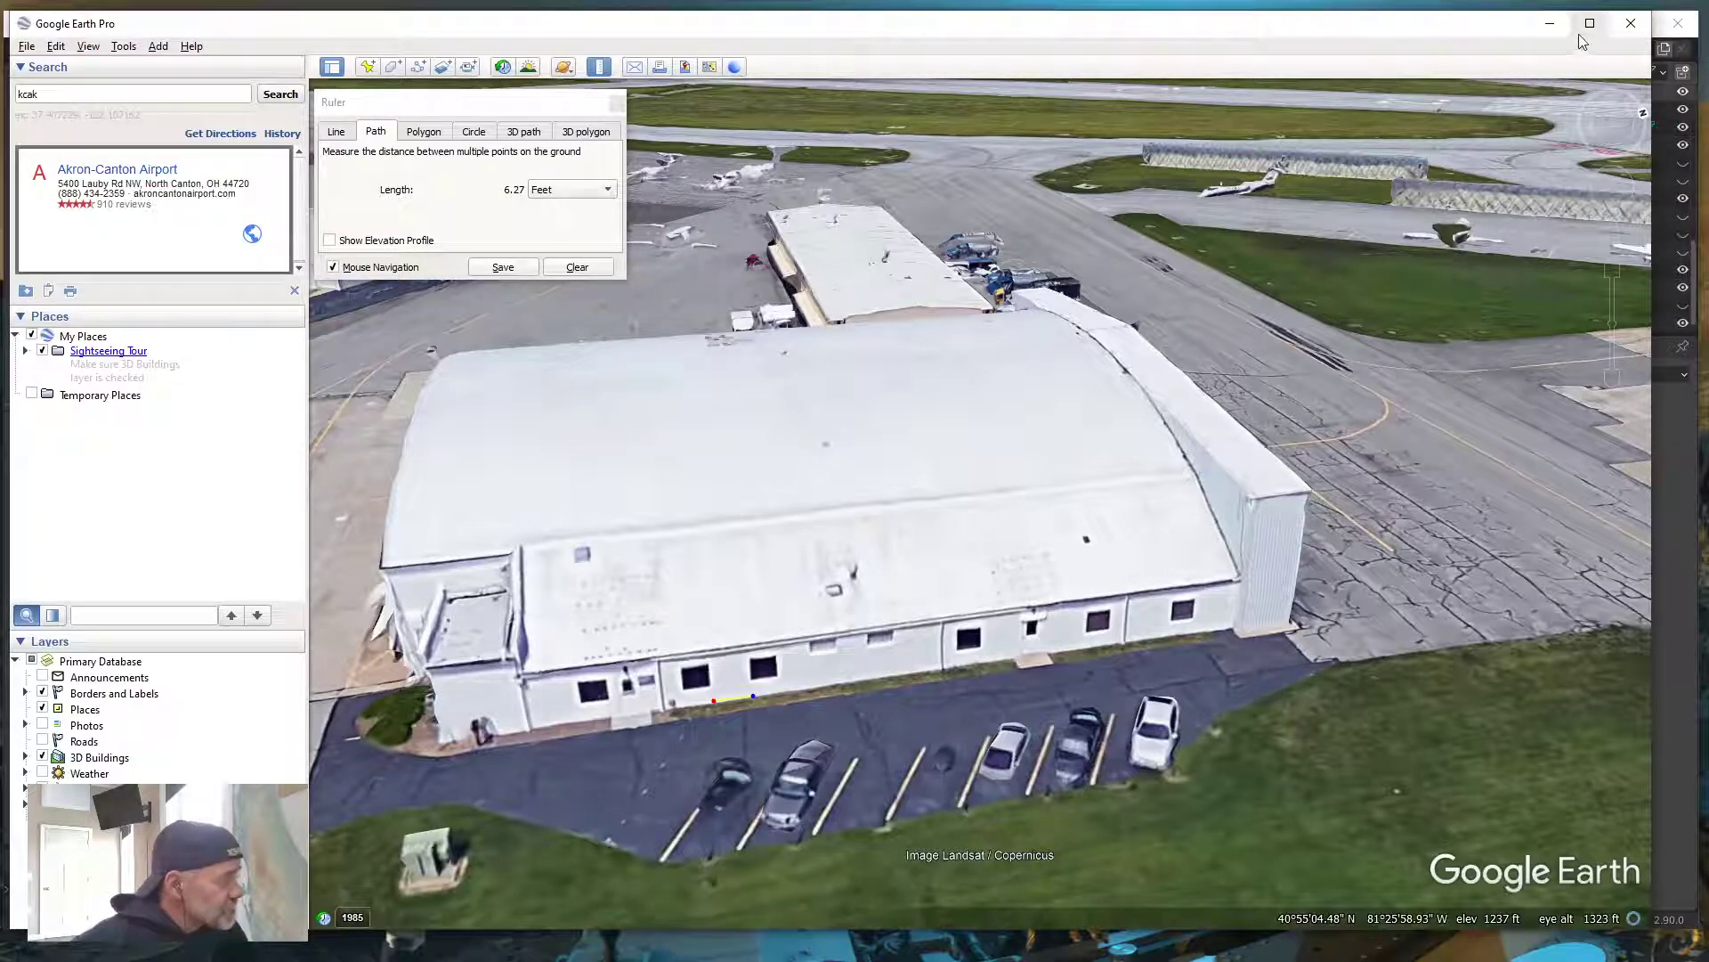
left_click(1548, 27)
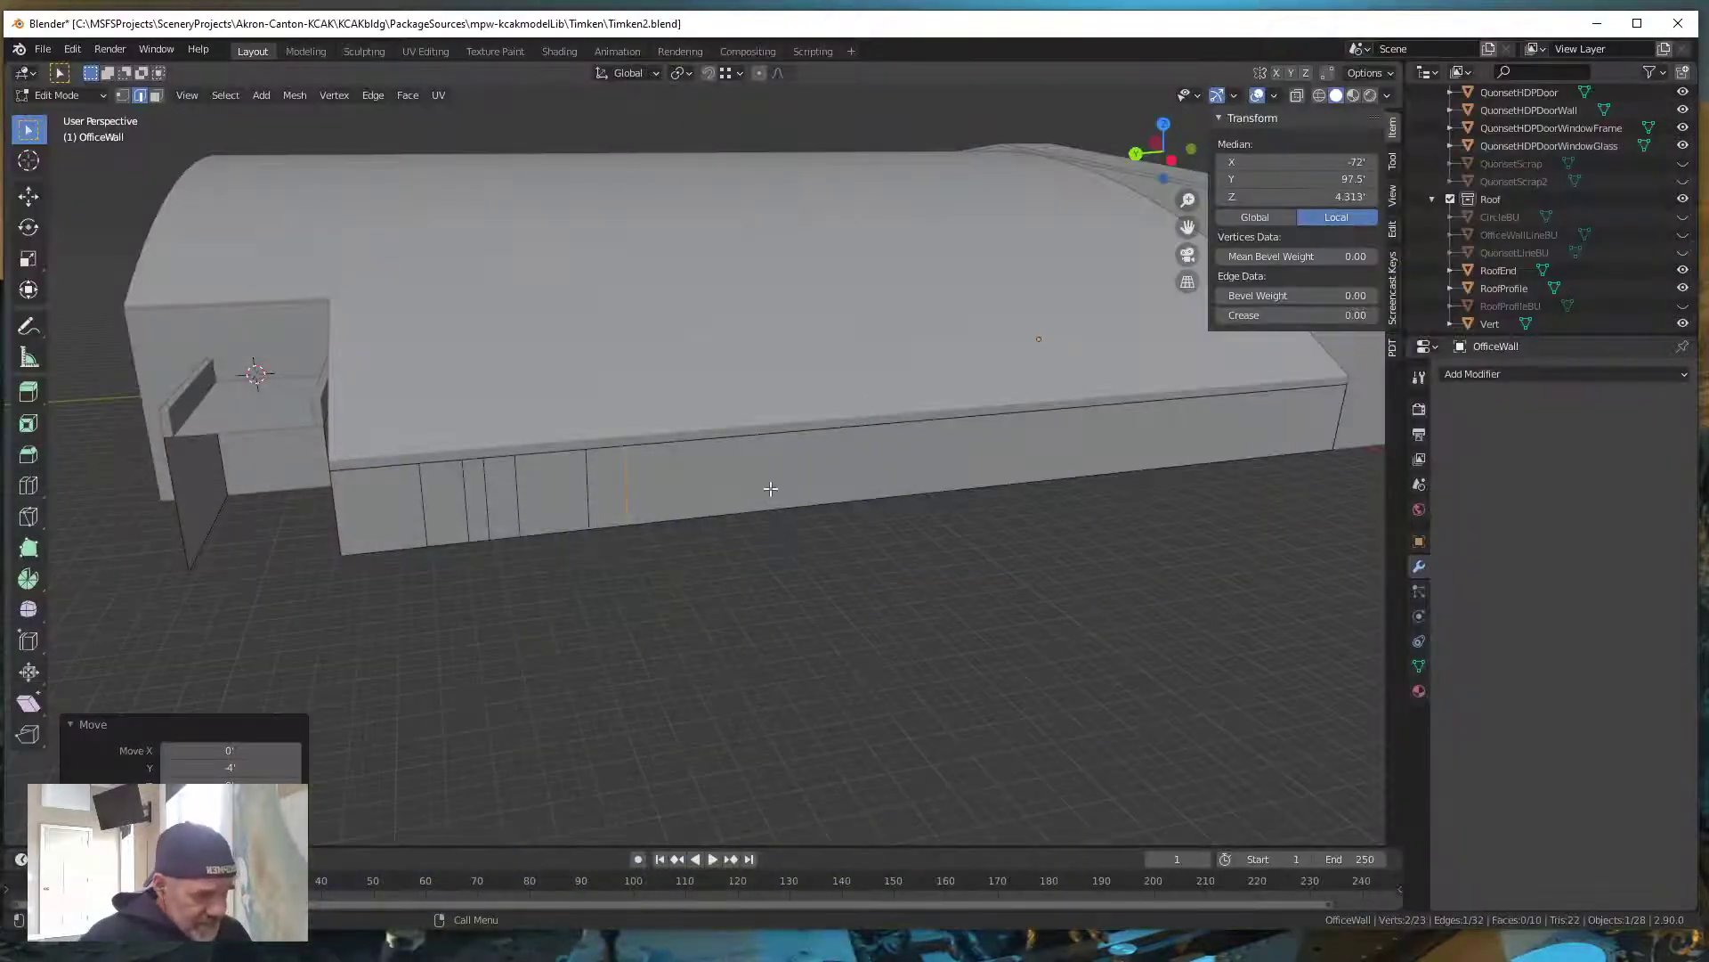
key("ctrl+r")
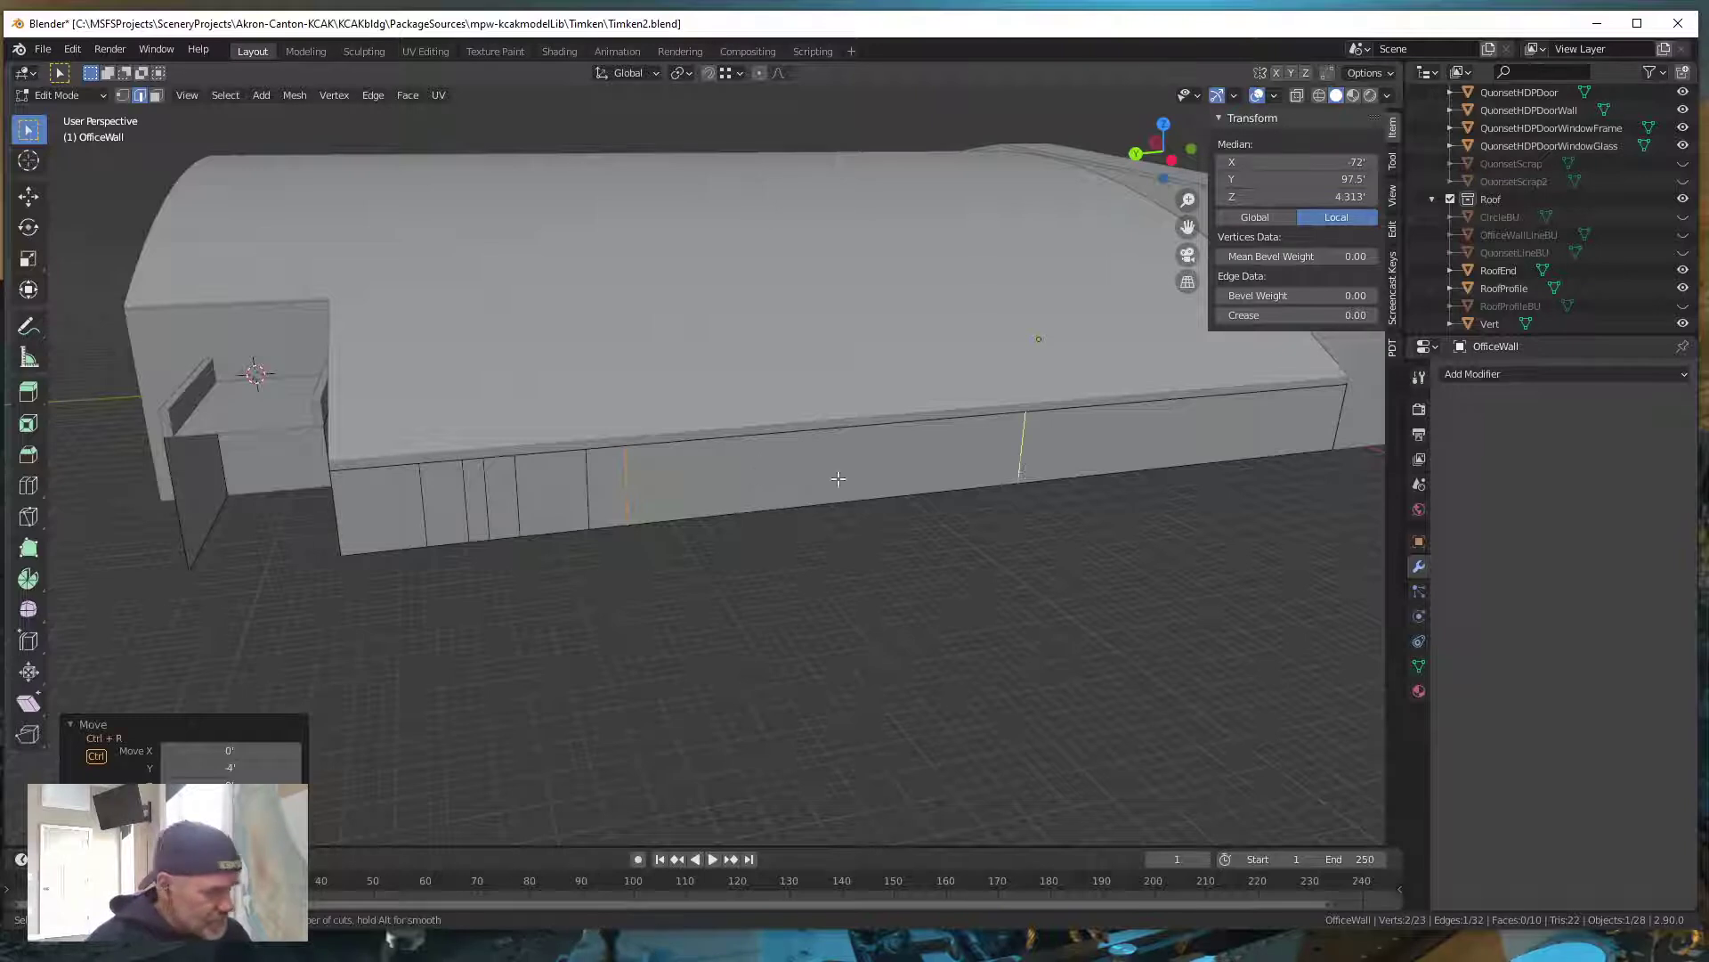
left_click(1021, 473)
left_click(543, 562)
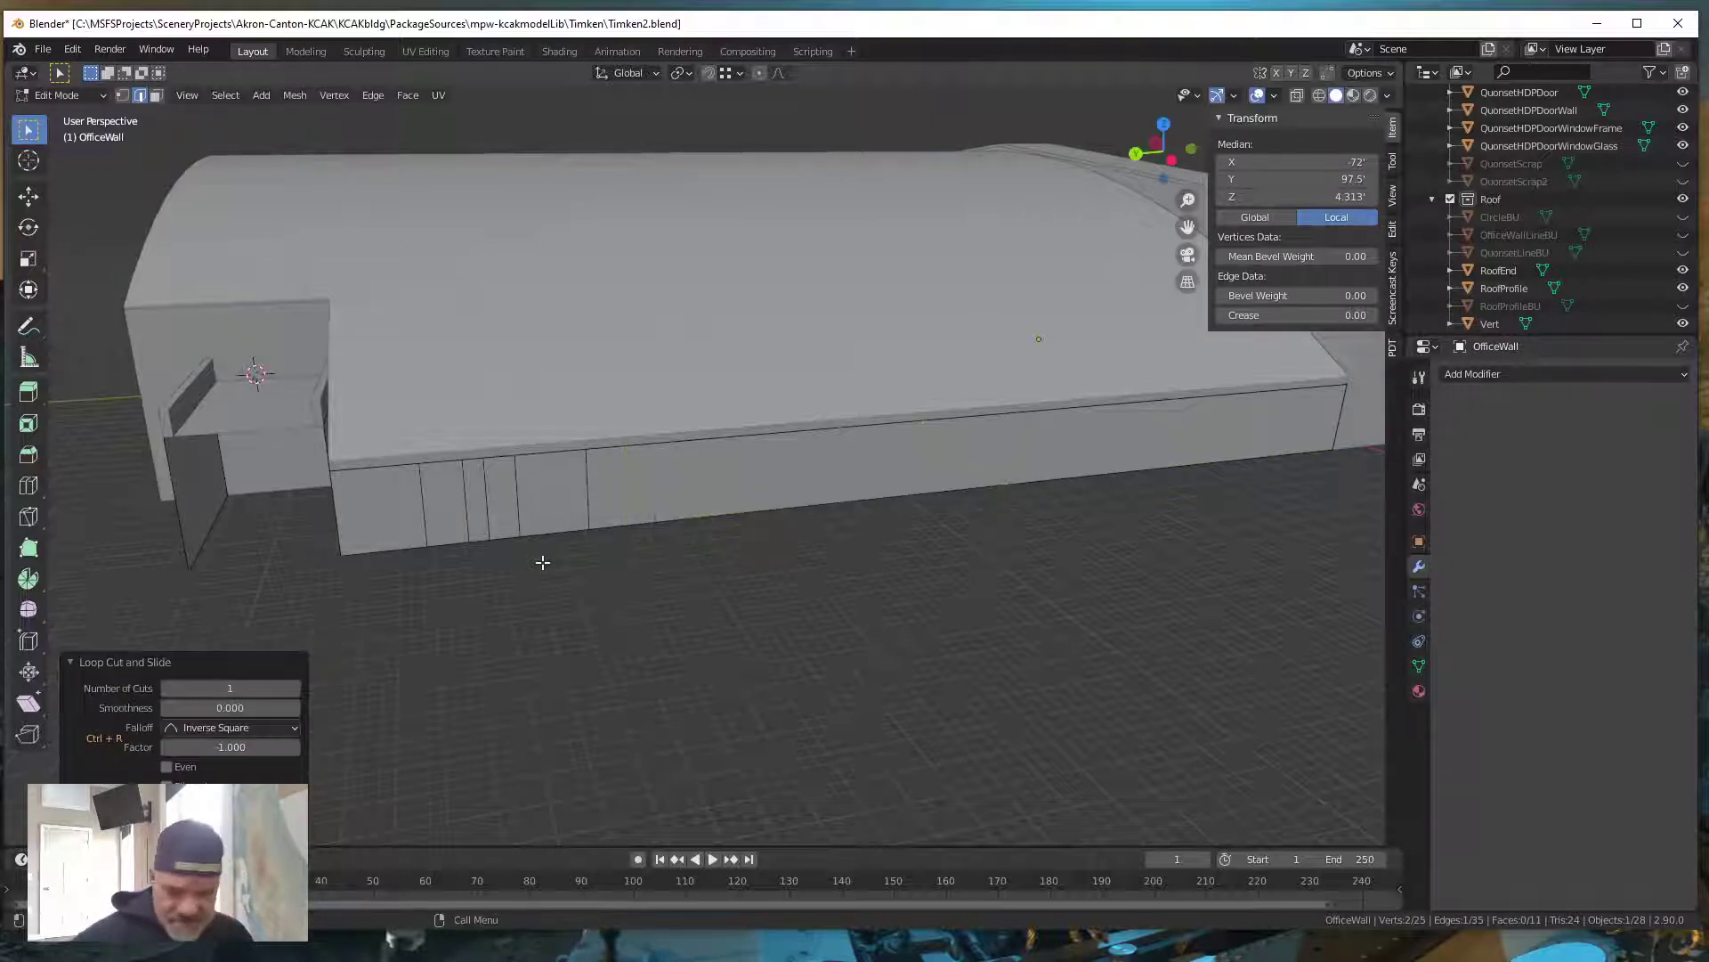
type("gy-6.25")
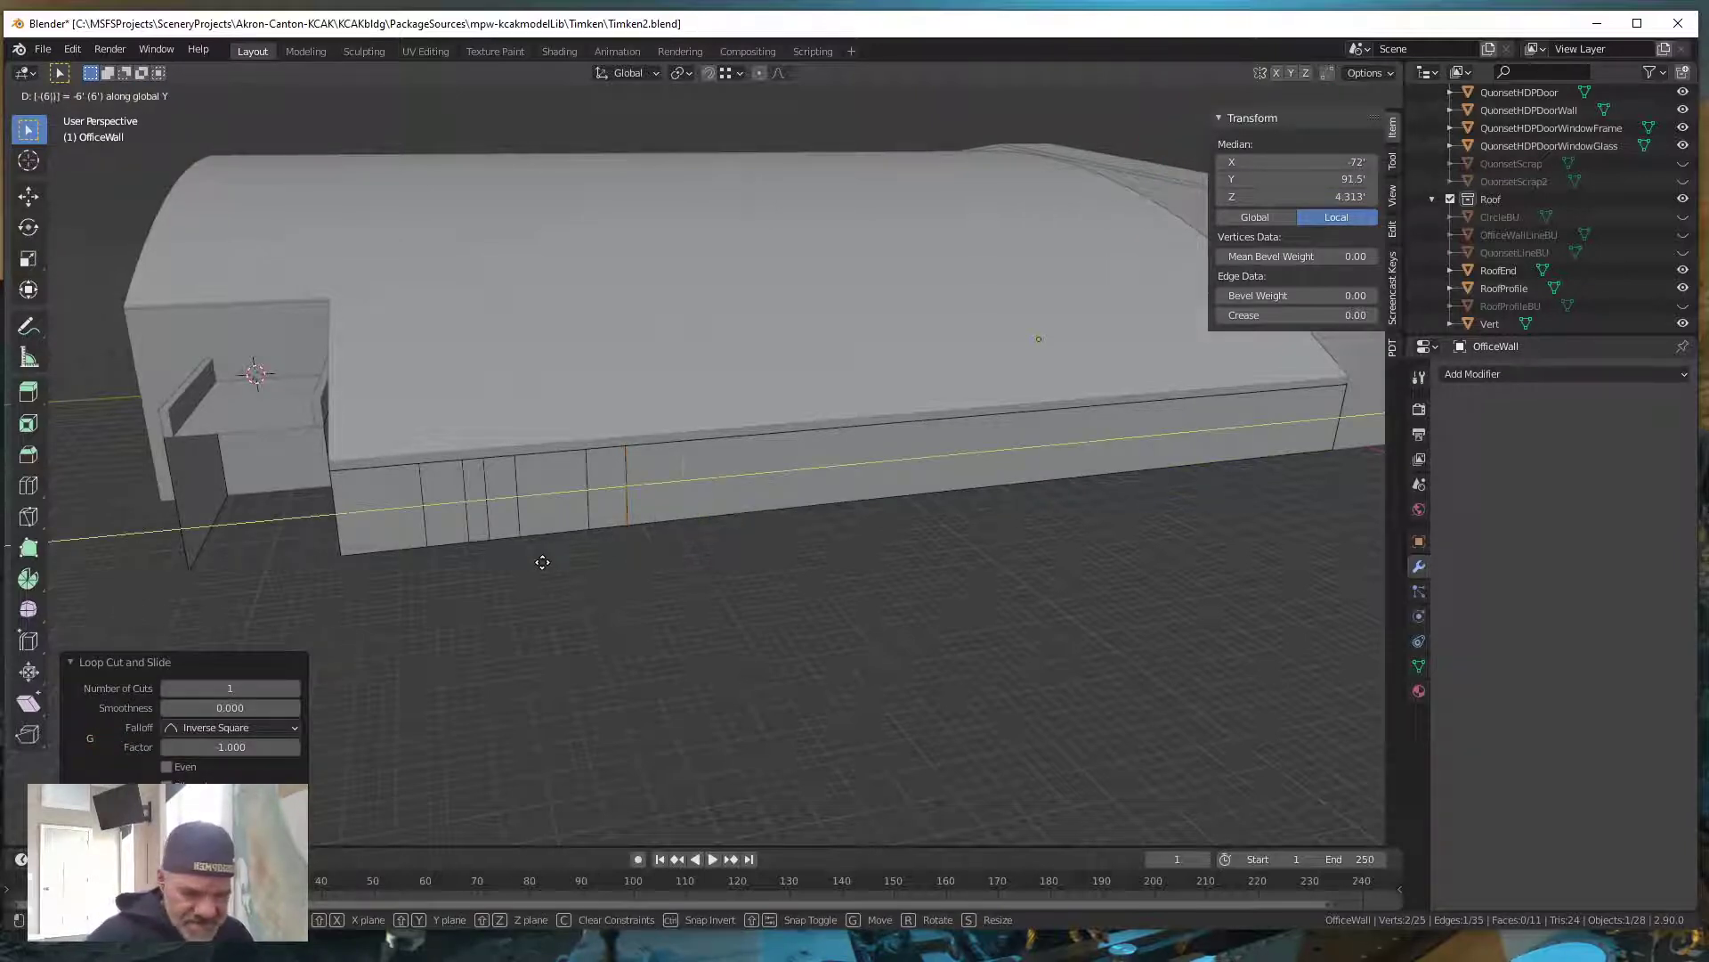
key("Return")
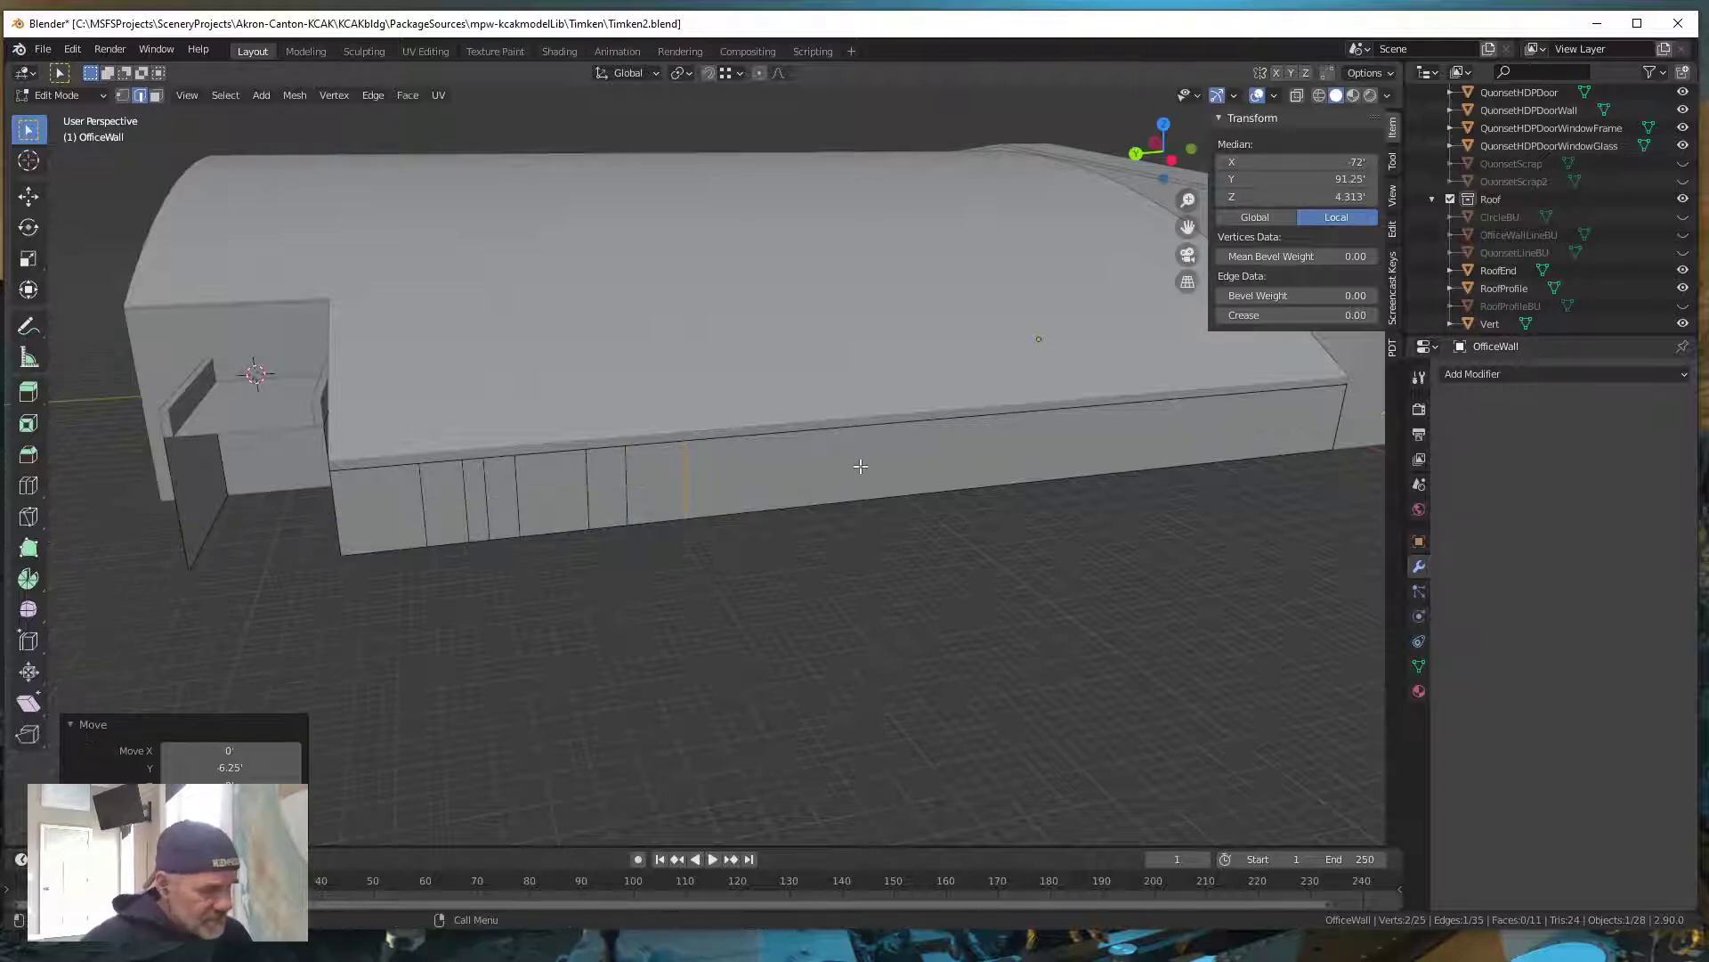
Add a vertical loop cut for the next window's far edge, offset -4' along Y from the 6.25' cut
key("ctrl")
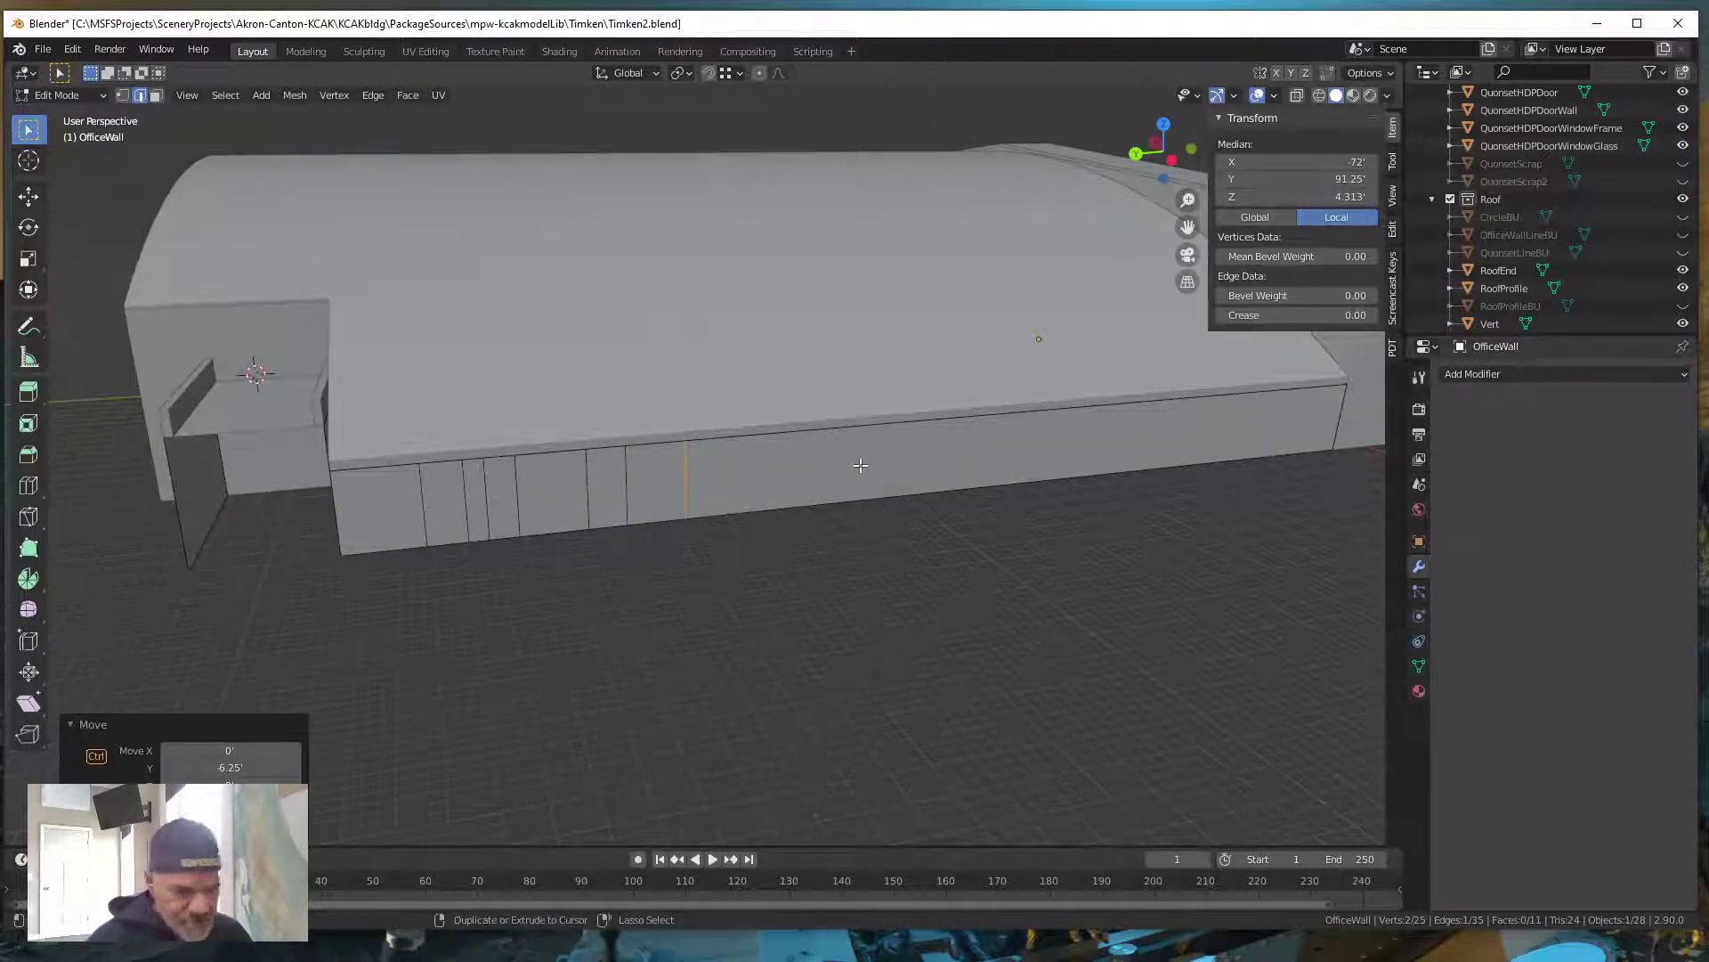
key("ctrl+r")
left_click(1030, 462)
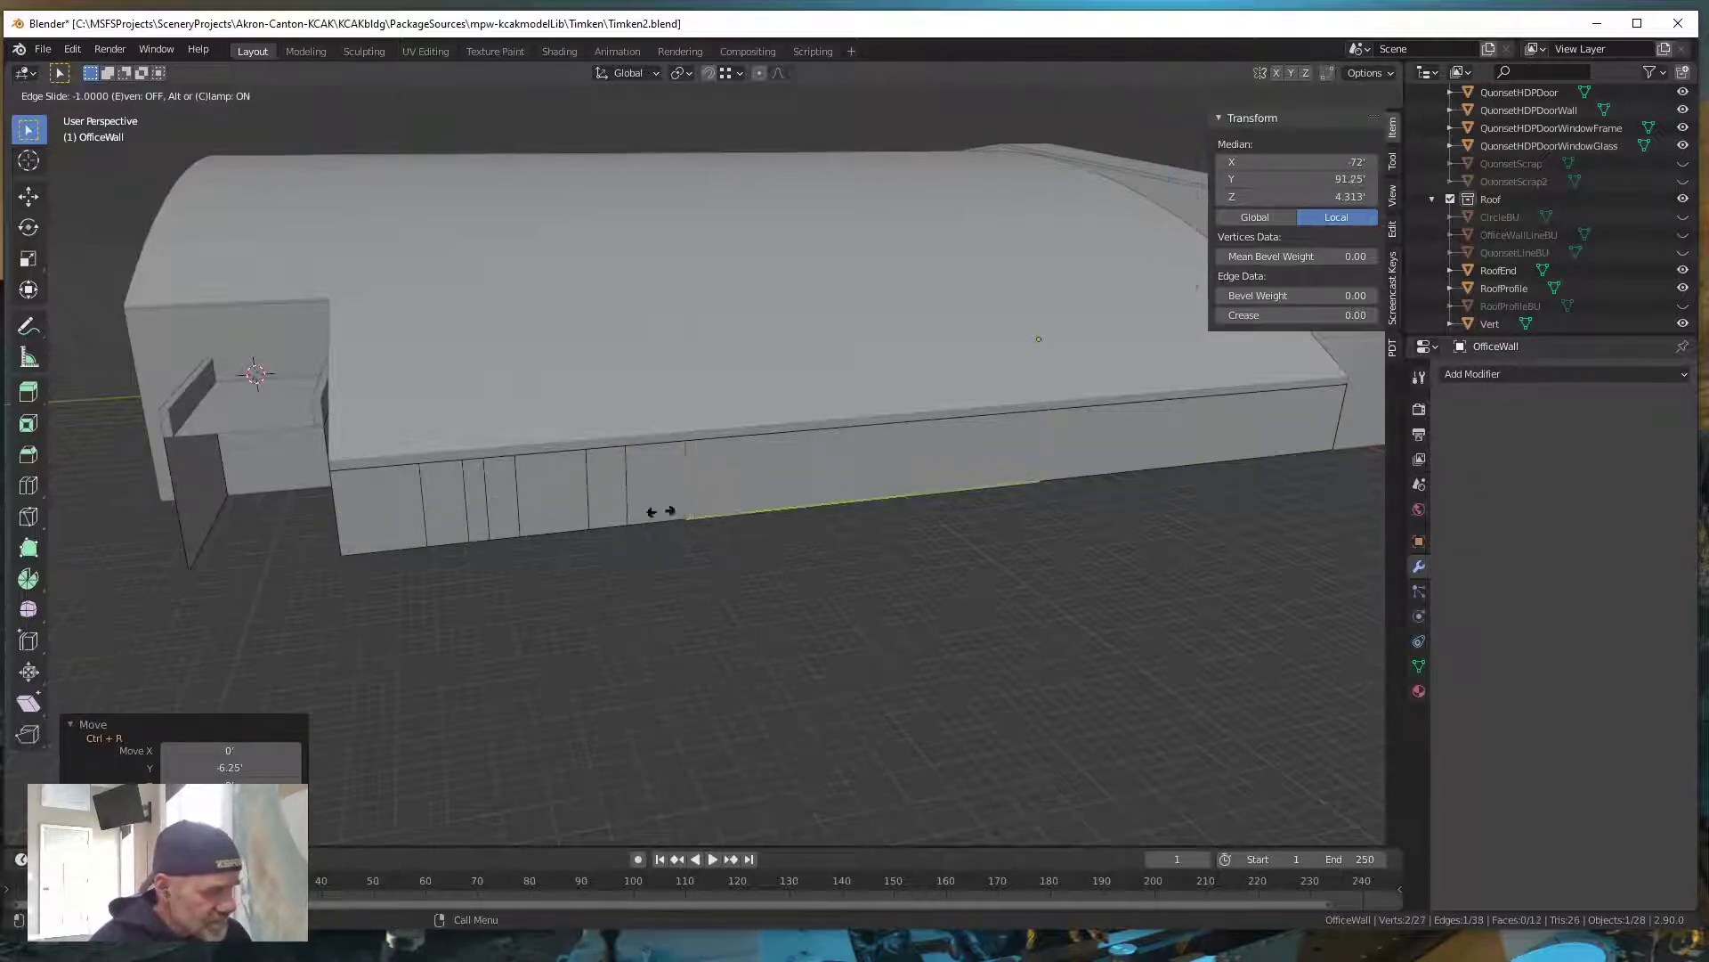
left_click(661, 511)
type("g")
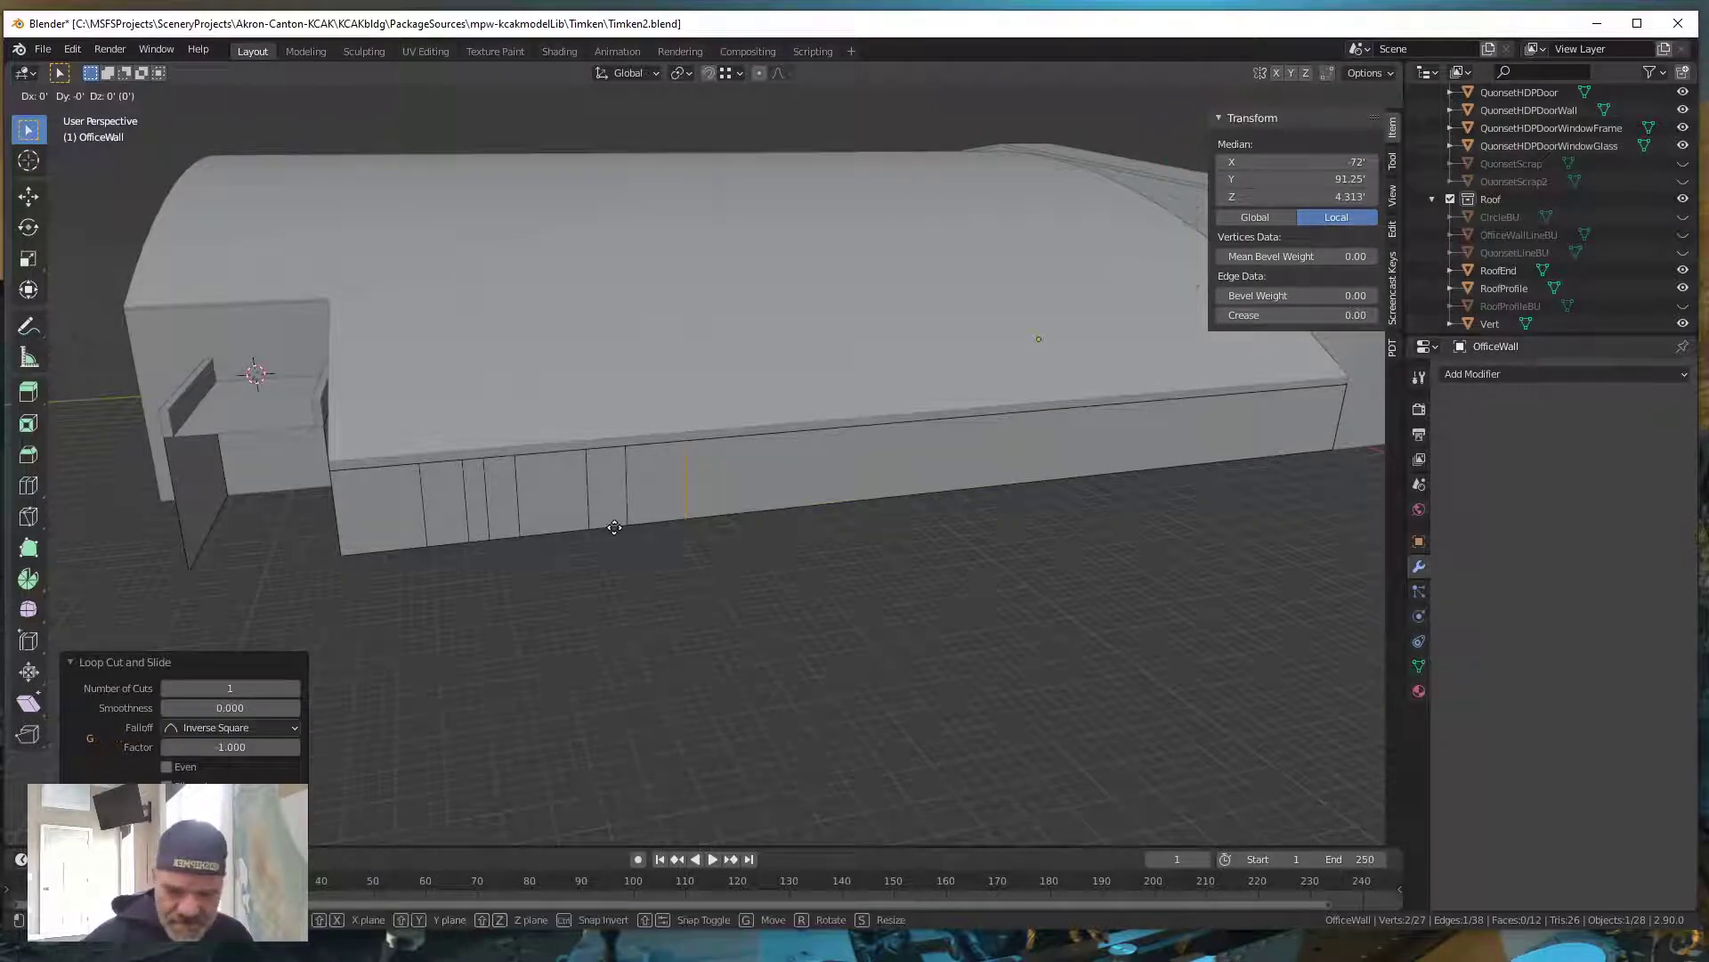
type("y")
type("-4")
key("Return")
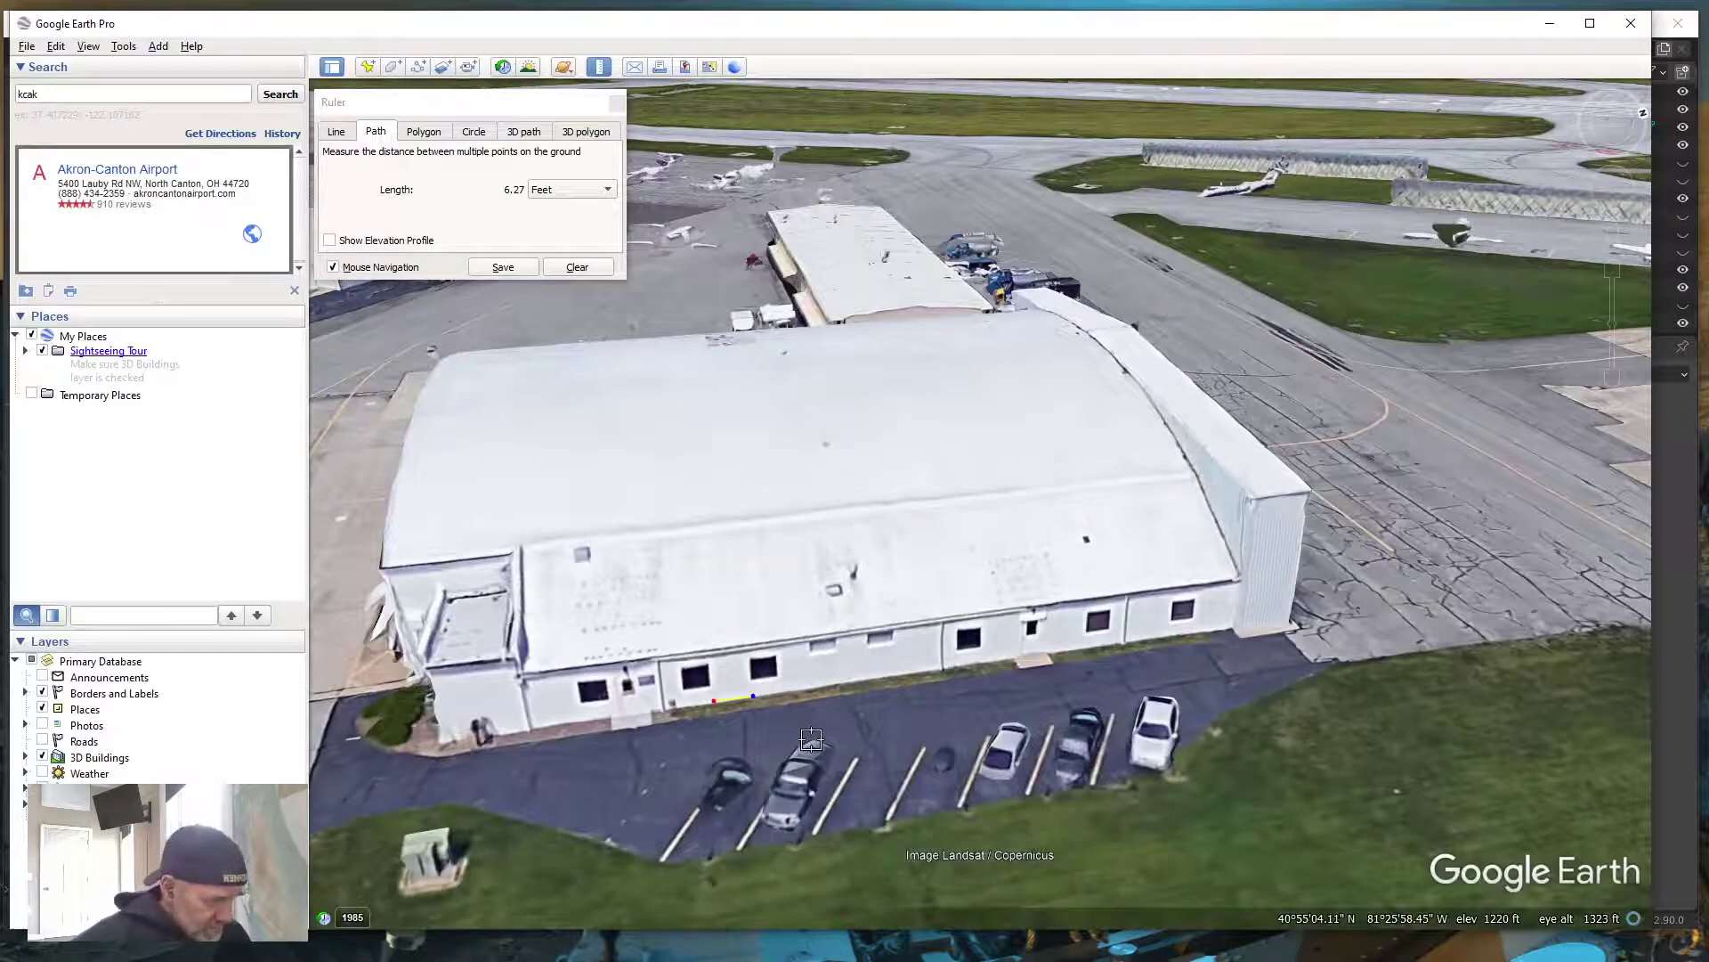
In Google Earth, measure the gap between the third dark window and the first small high window, clear the ruler, and return to Blender
middle_click_drag(811, 739, 802, 679)
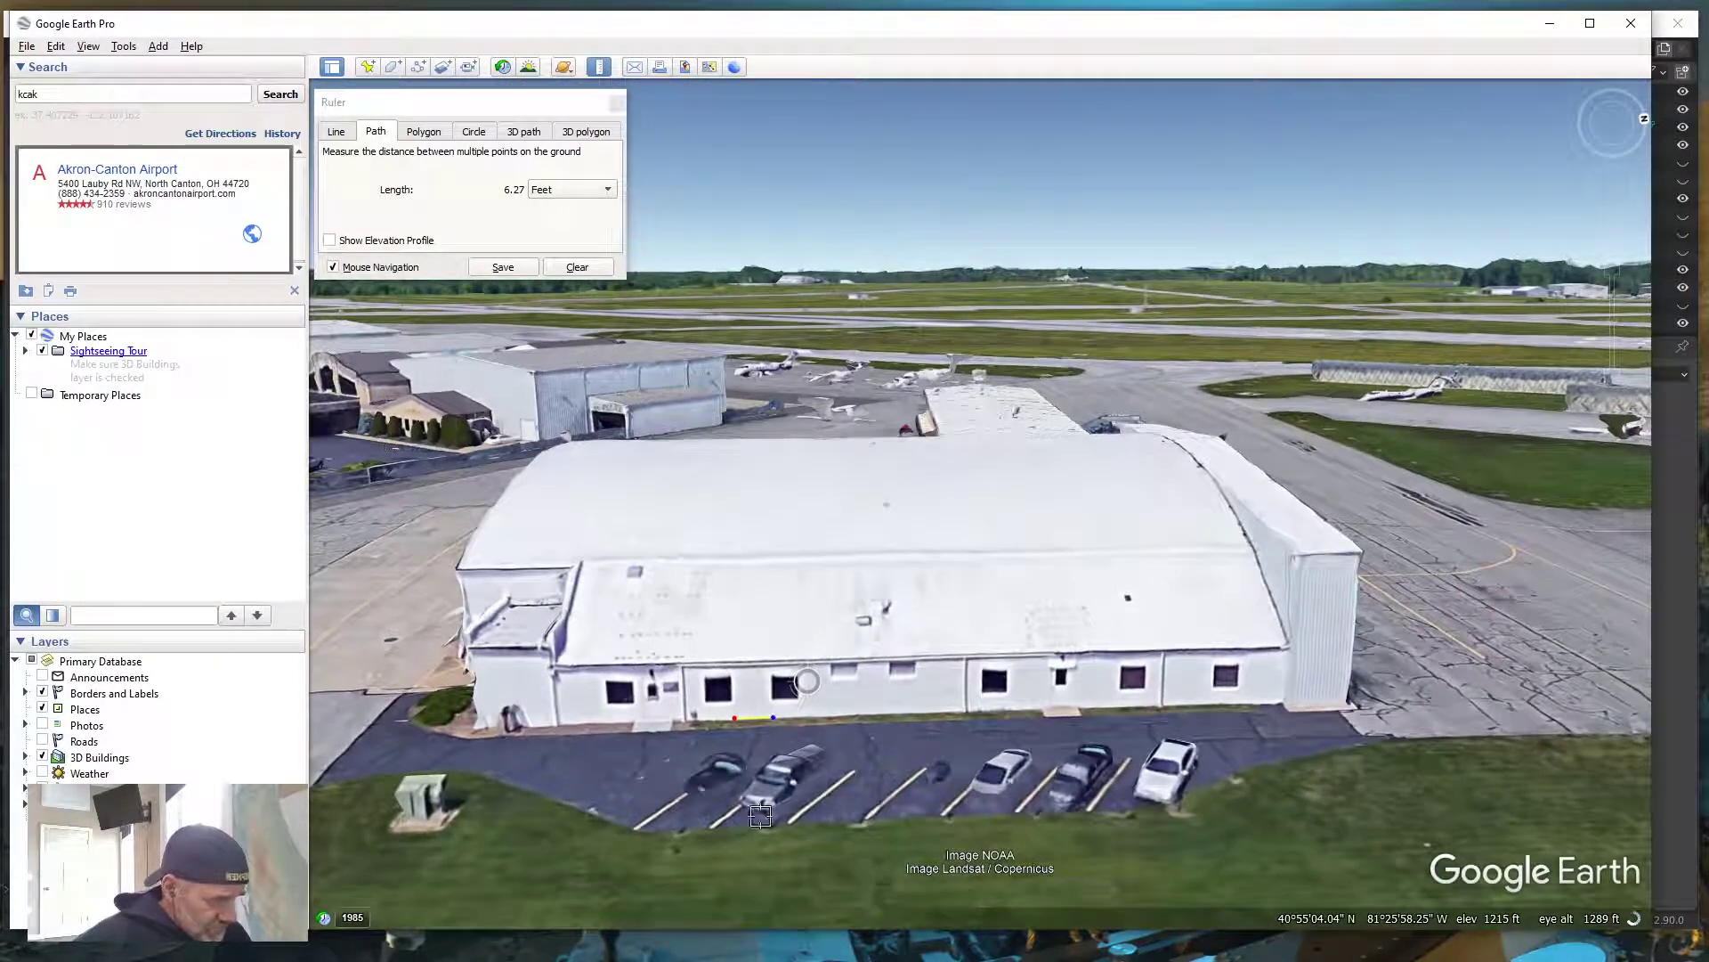
left_click(577, 267)
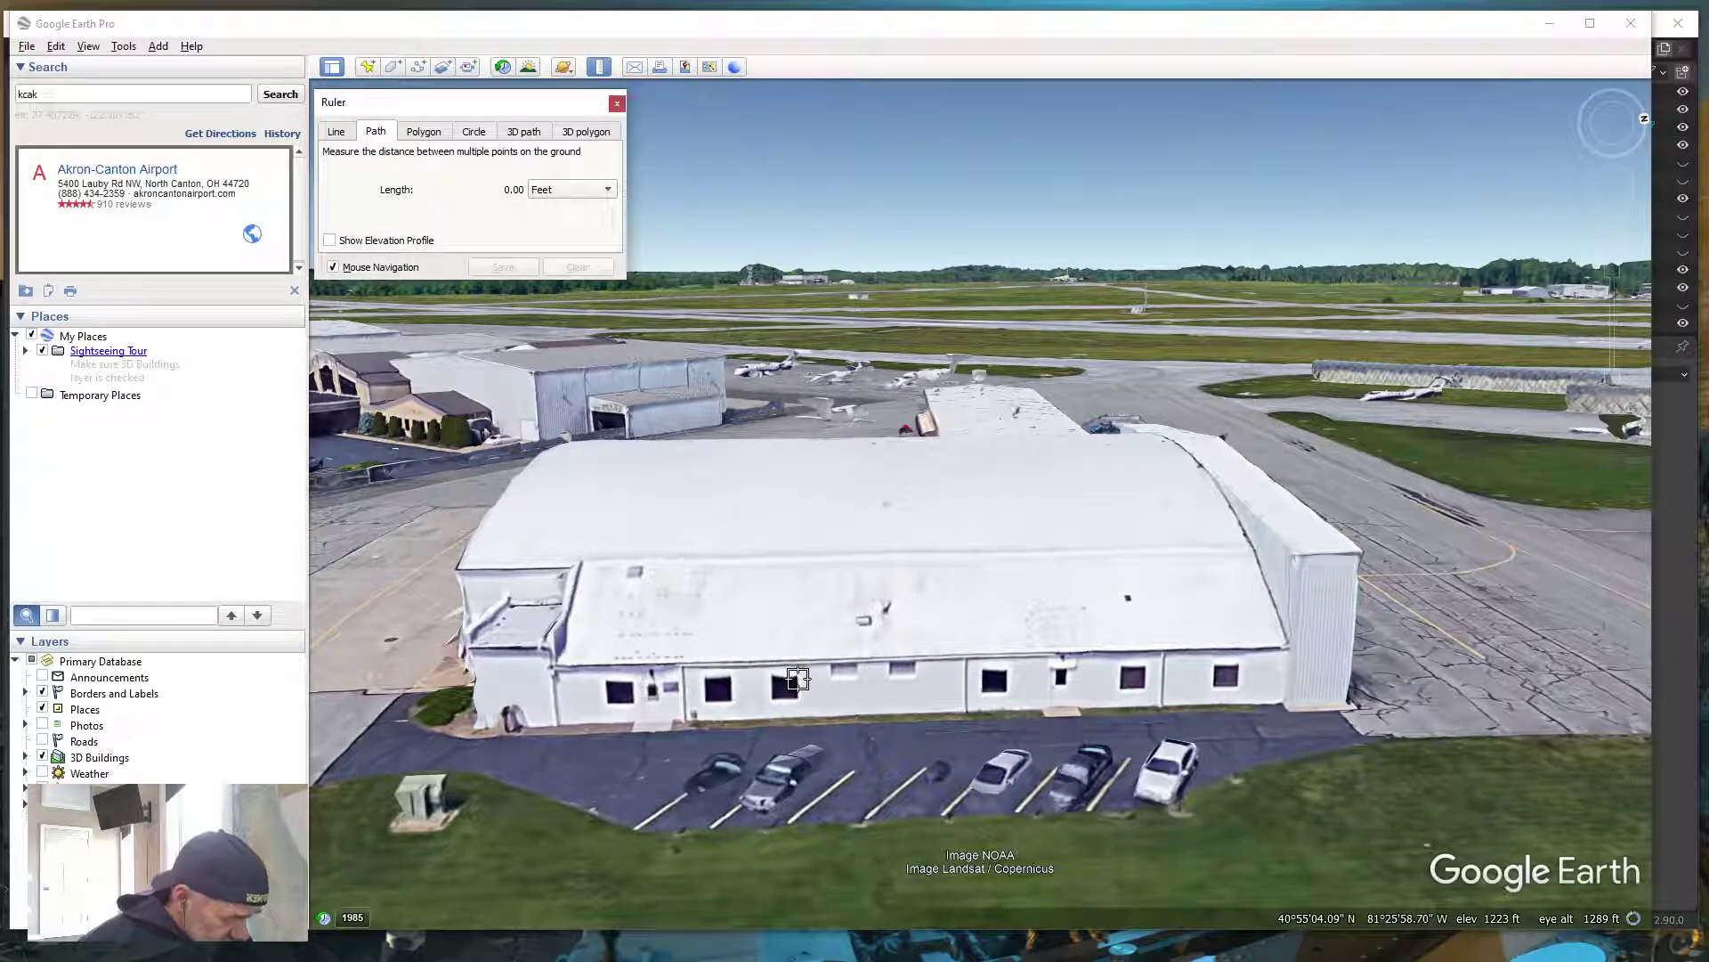
left_click(798, 679)
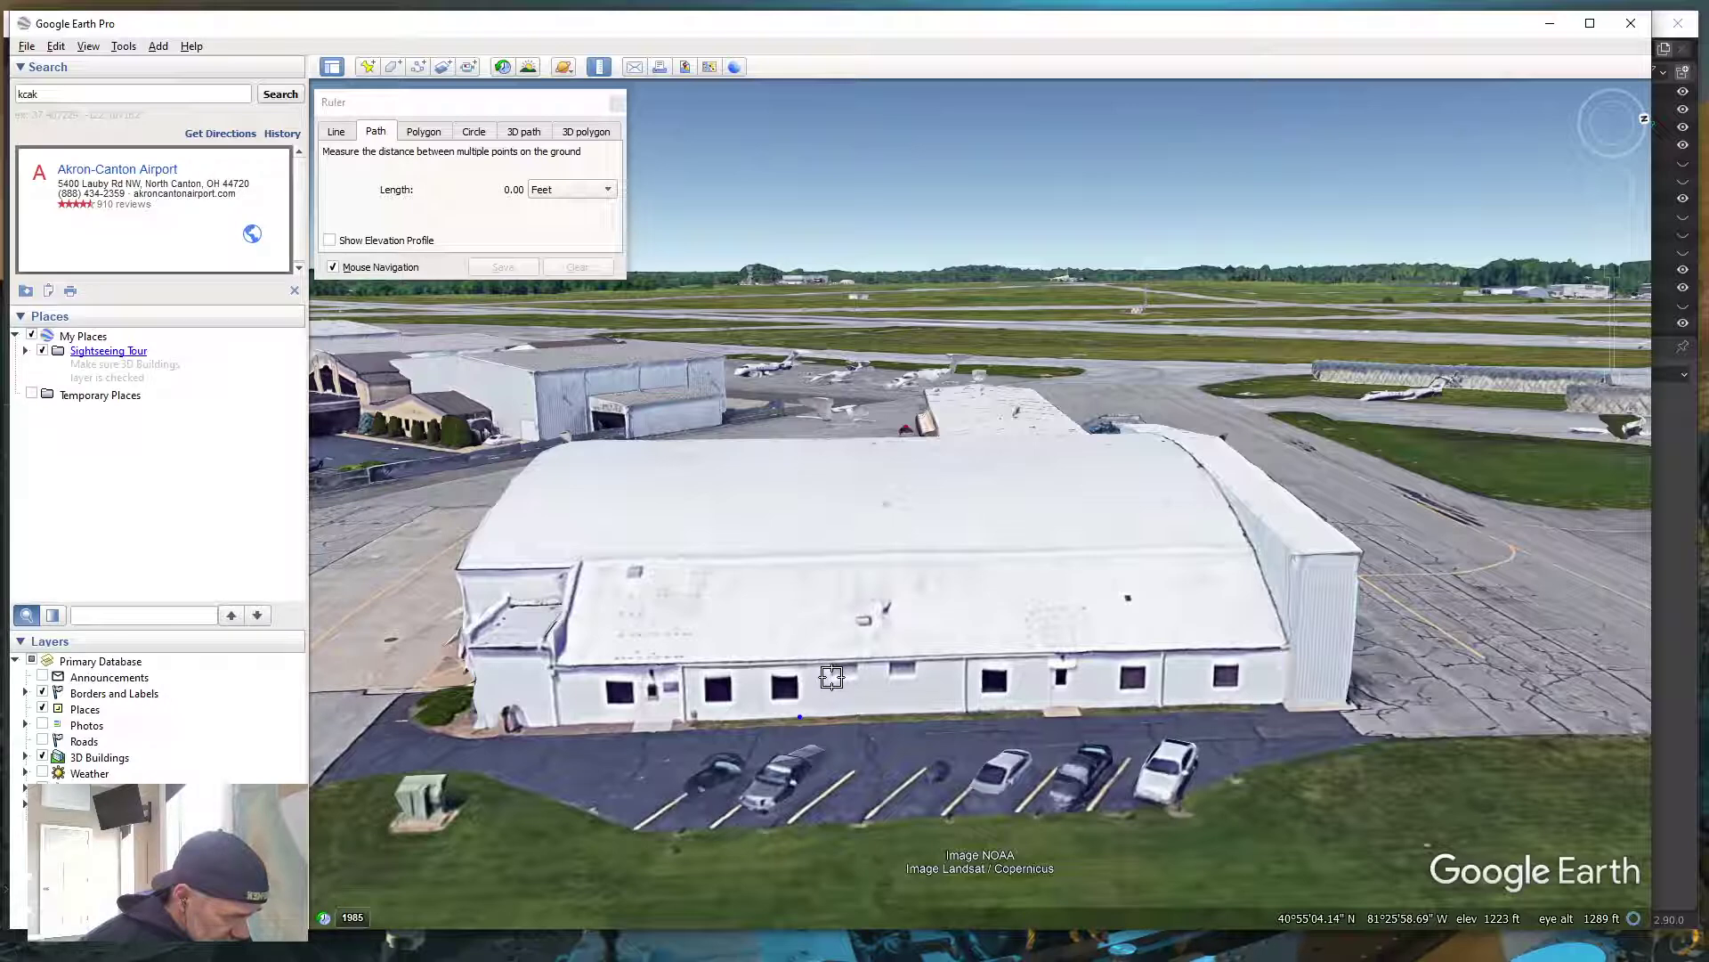
left_click(832, 677)
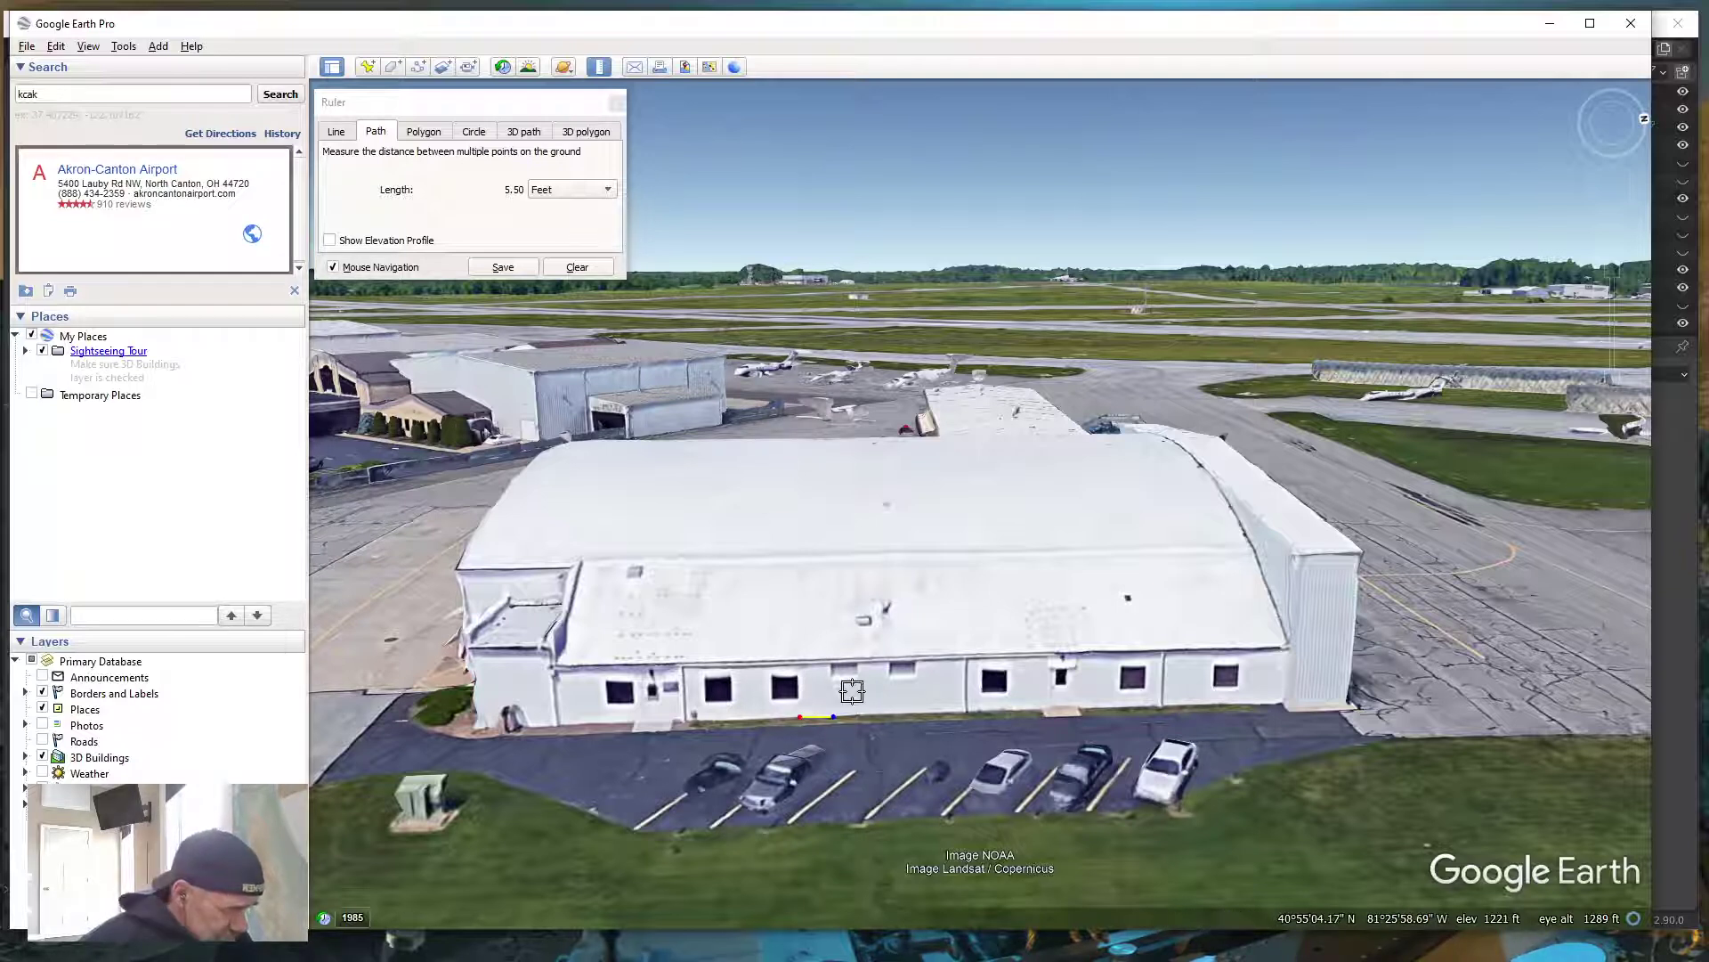
left_click(577, 267)
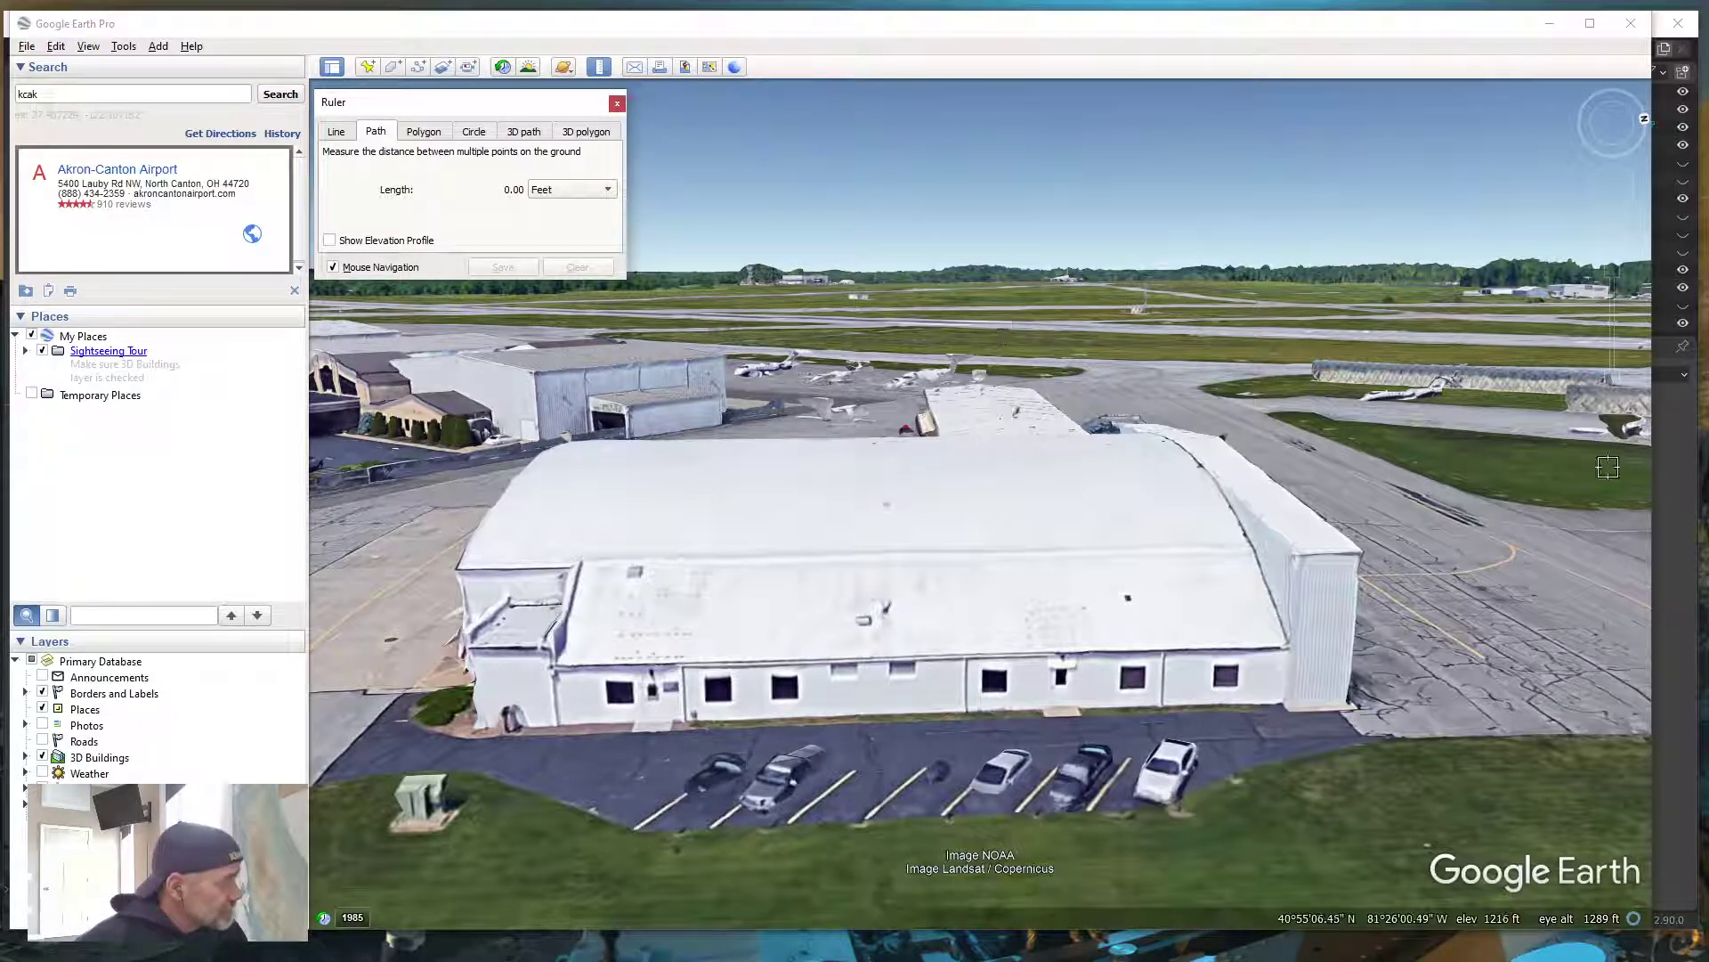
left_click(1550, 27)
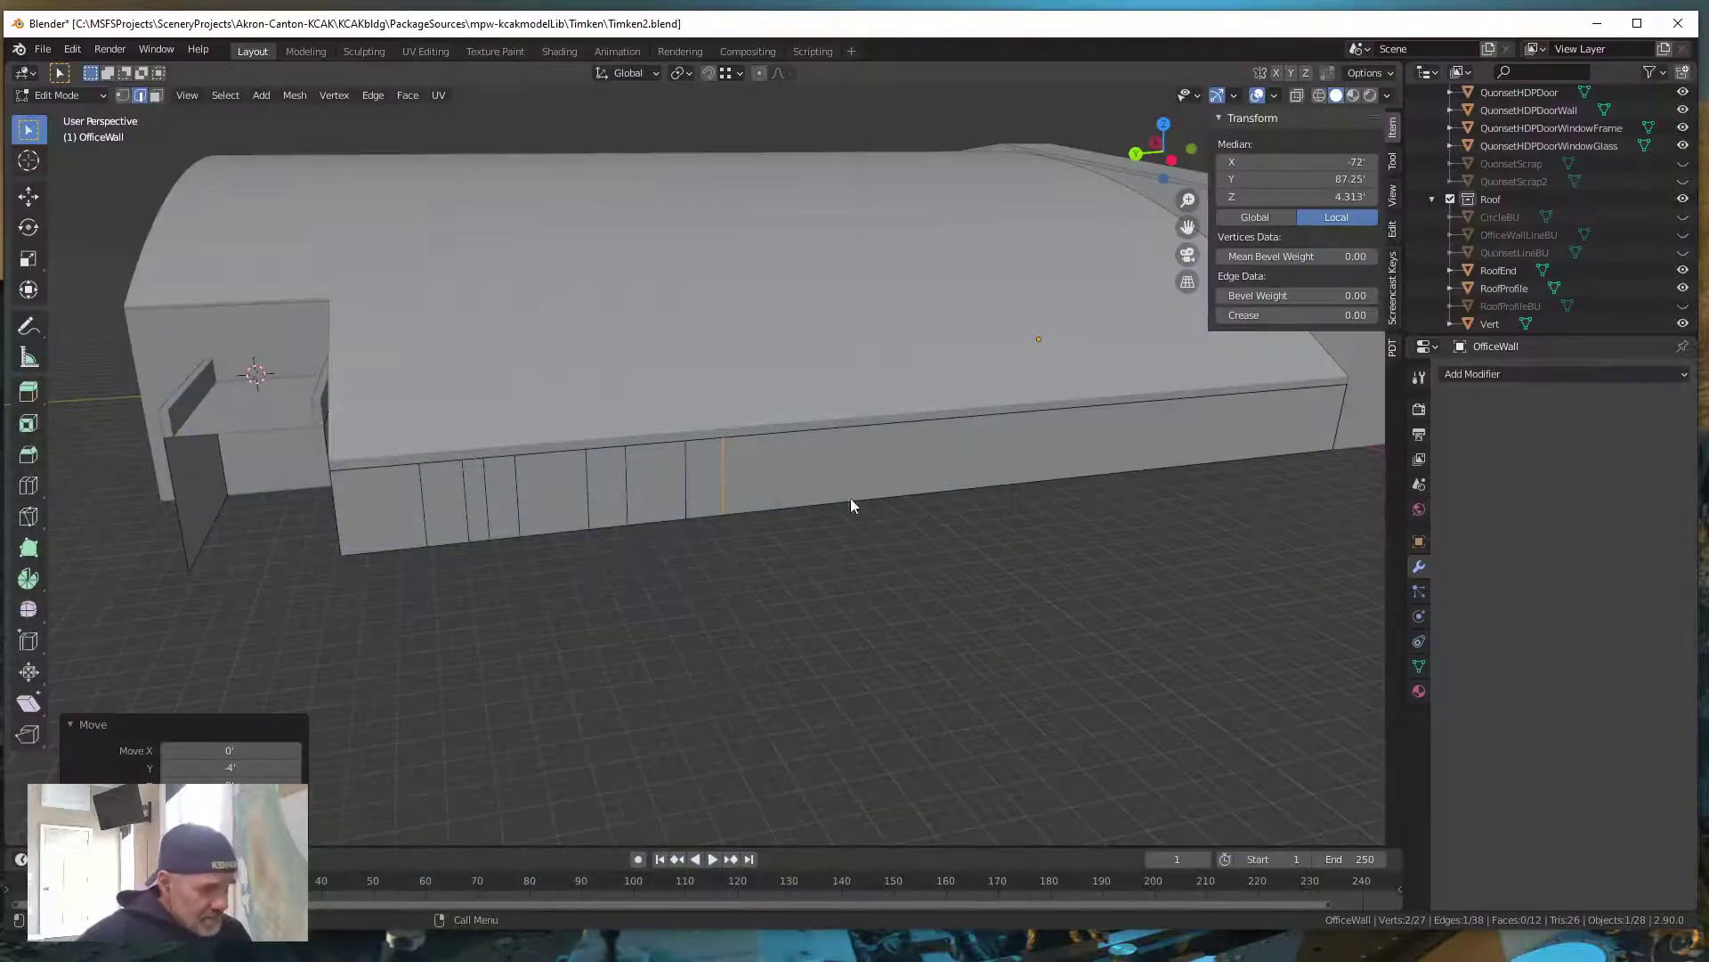
Loop-cut the remaining OfficeWall section at the last edge and offset the cut -5.5' along Y
left_click(913, 472)
key("ctrl+r")
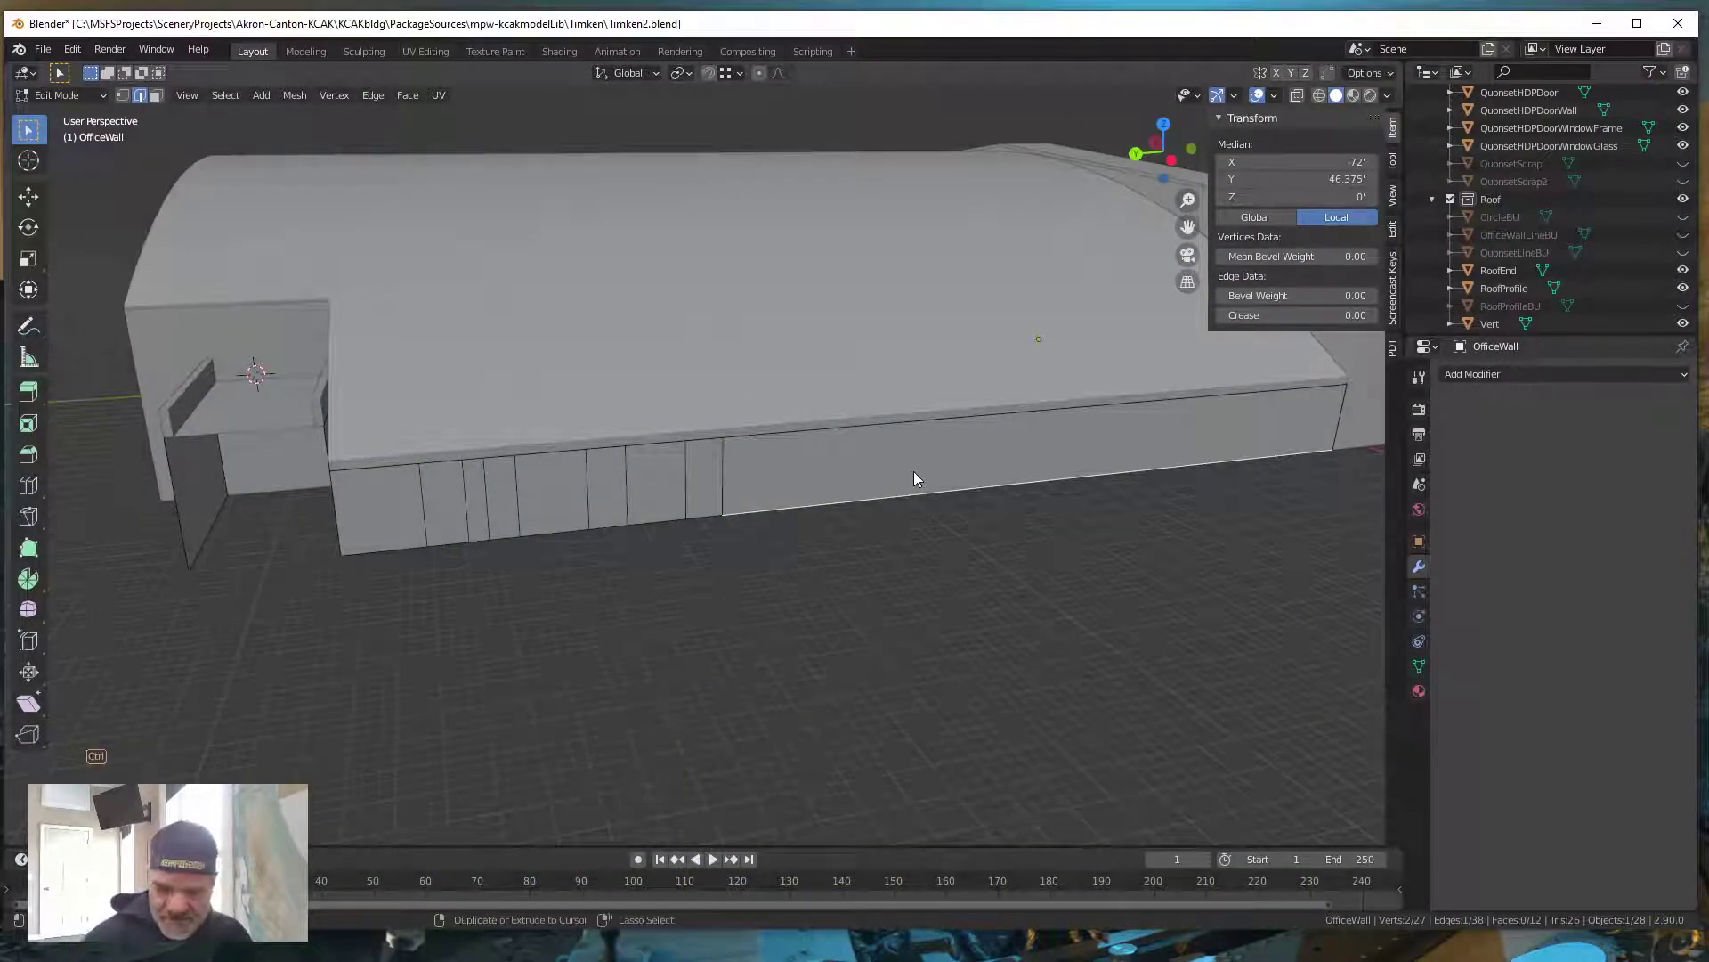
left_click(1072, 468)
left_click(723, 525)
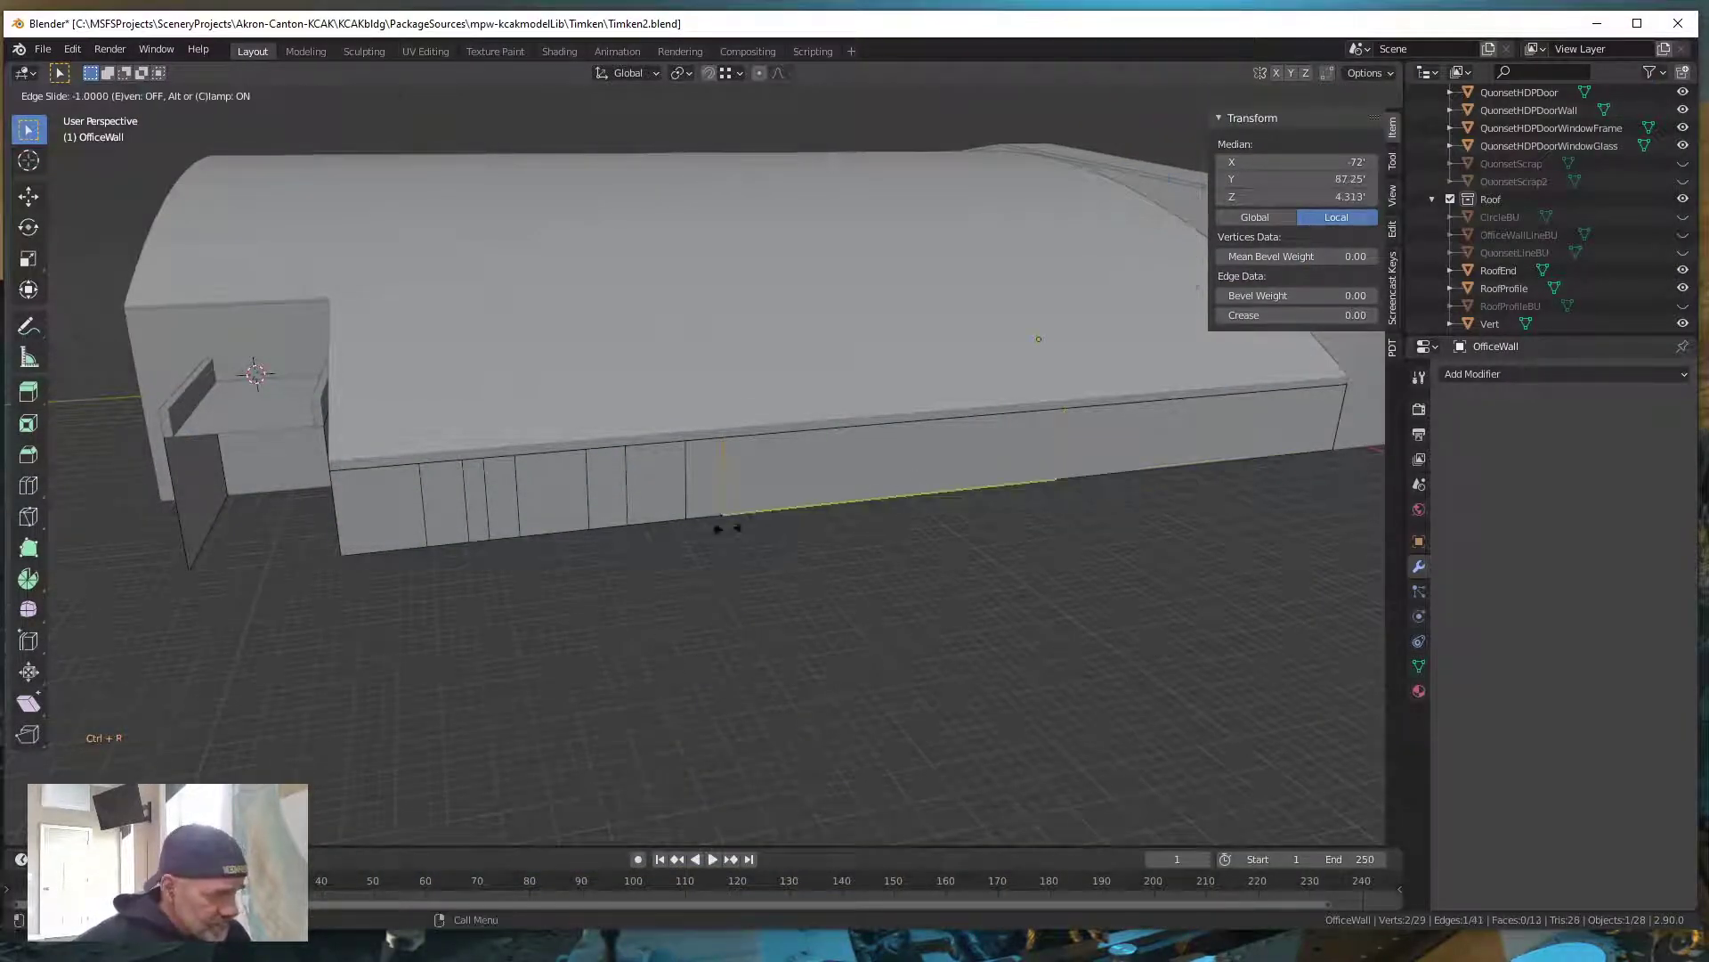
type("gy")
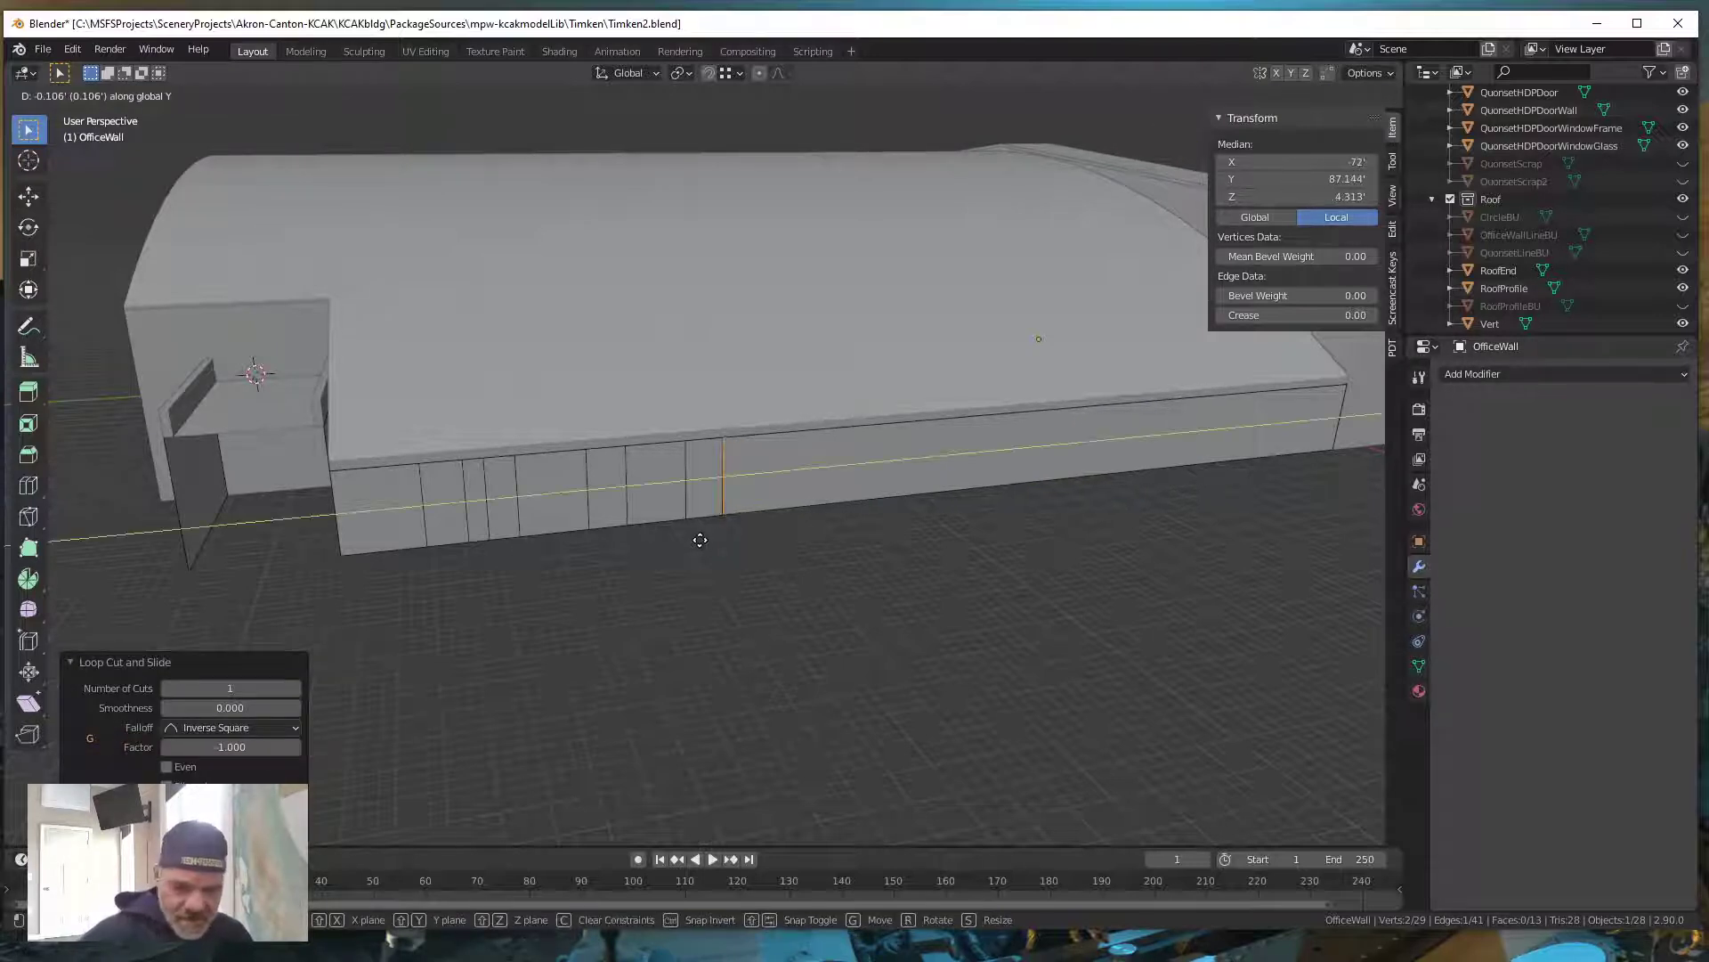
type("-5.5")
key("Return")
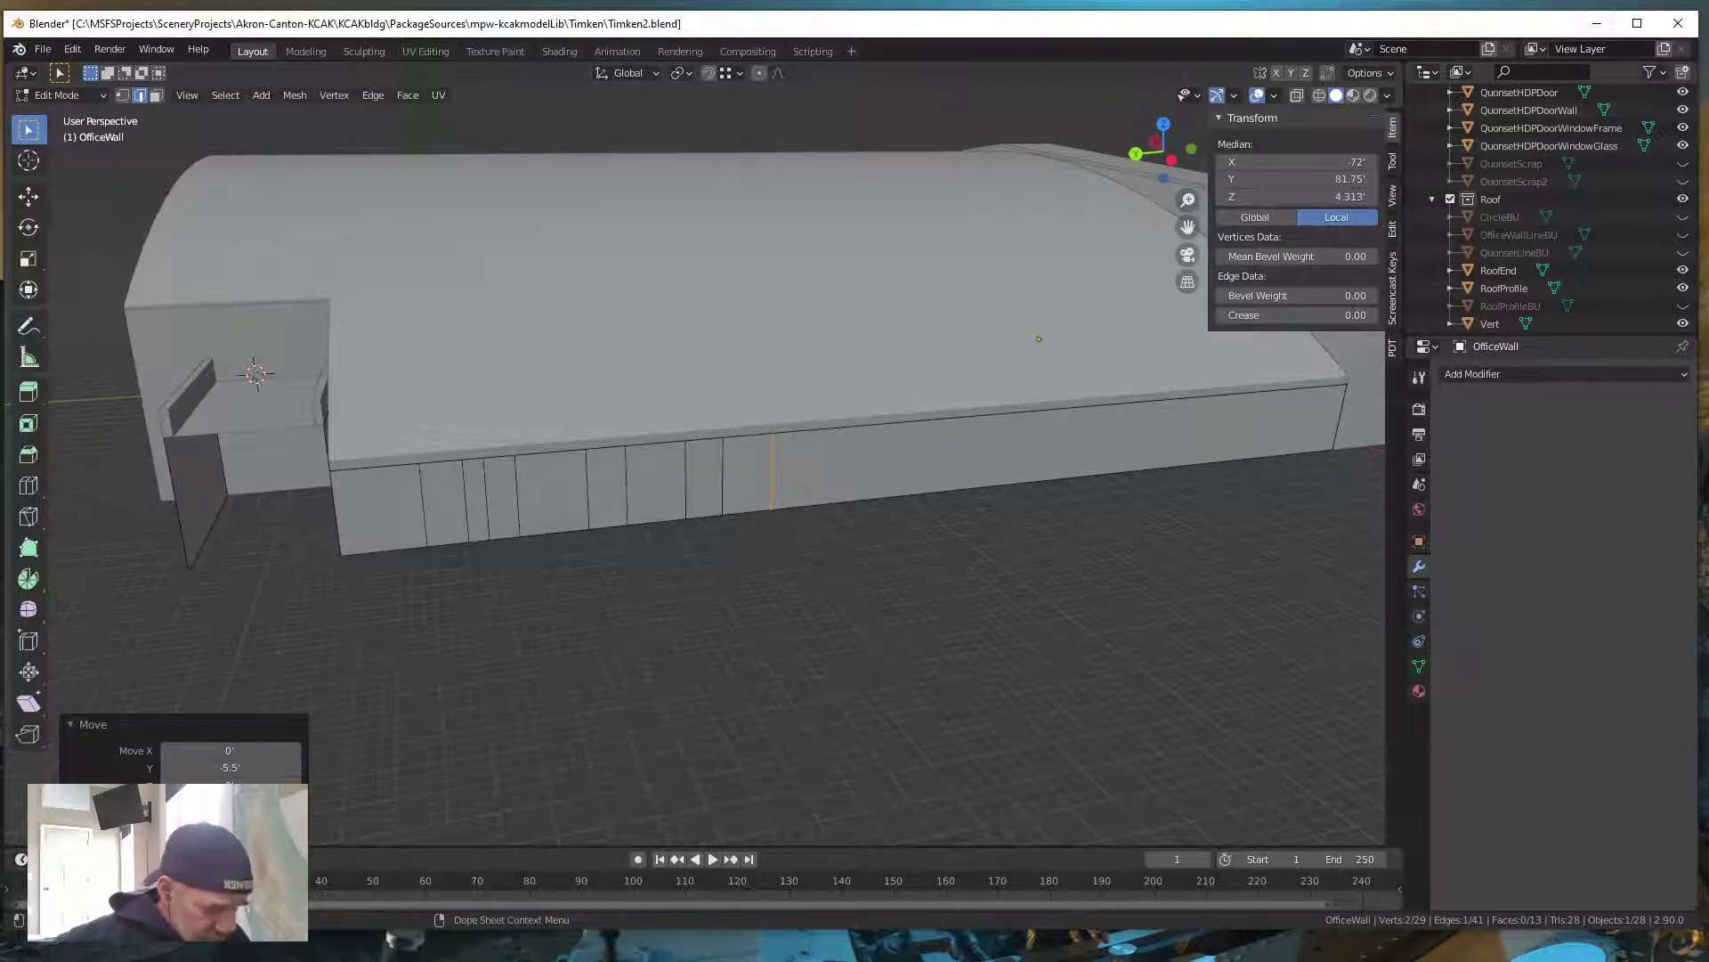
Switch to Google Earth and measure the first small high window's ground width with a path and its height with a 3D path
key("alt+Tab")
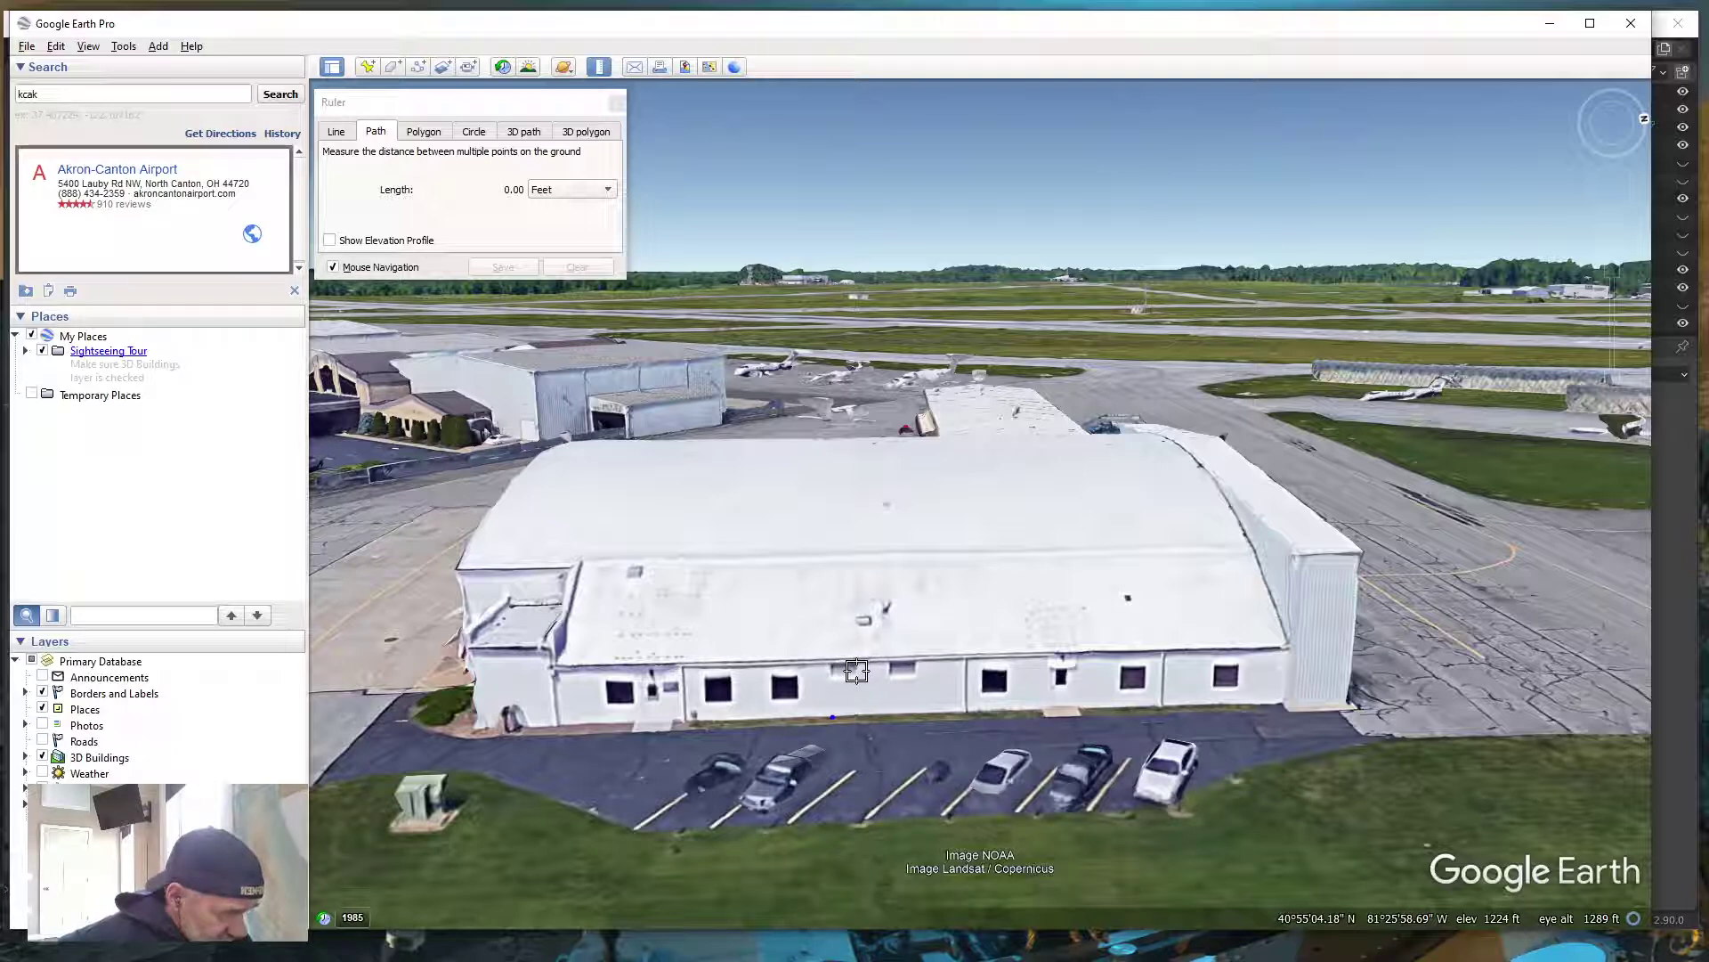
left_click(857, 670)
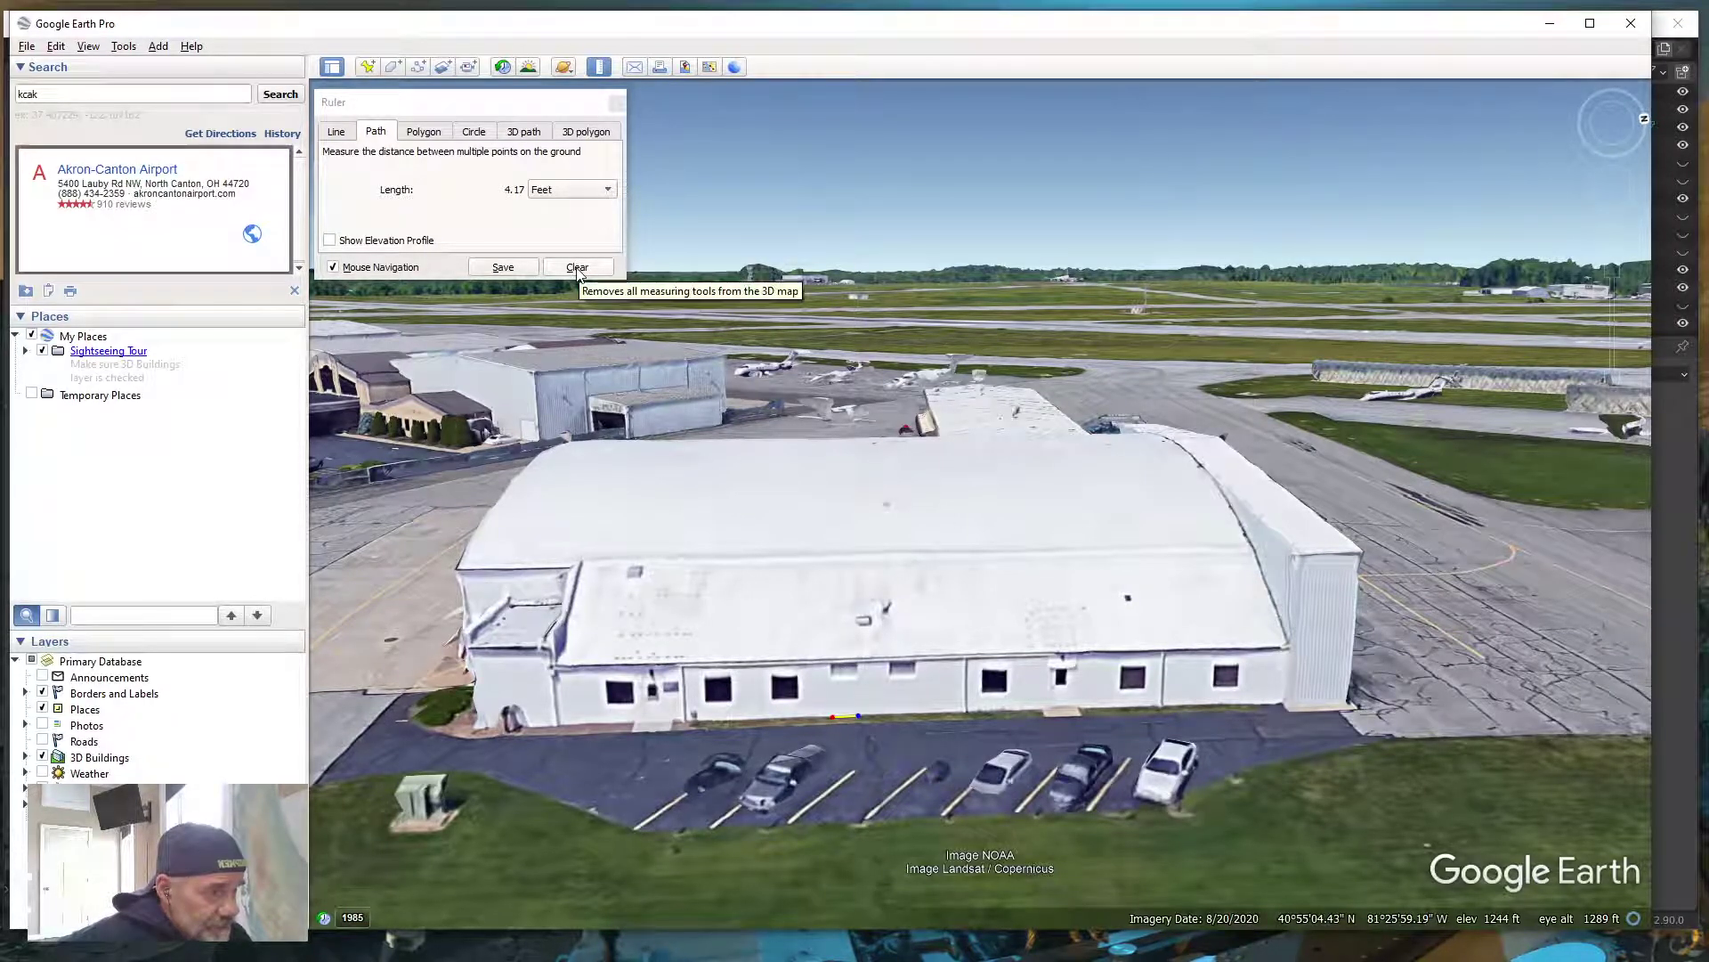
left_click(527, 133)
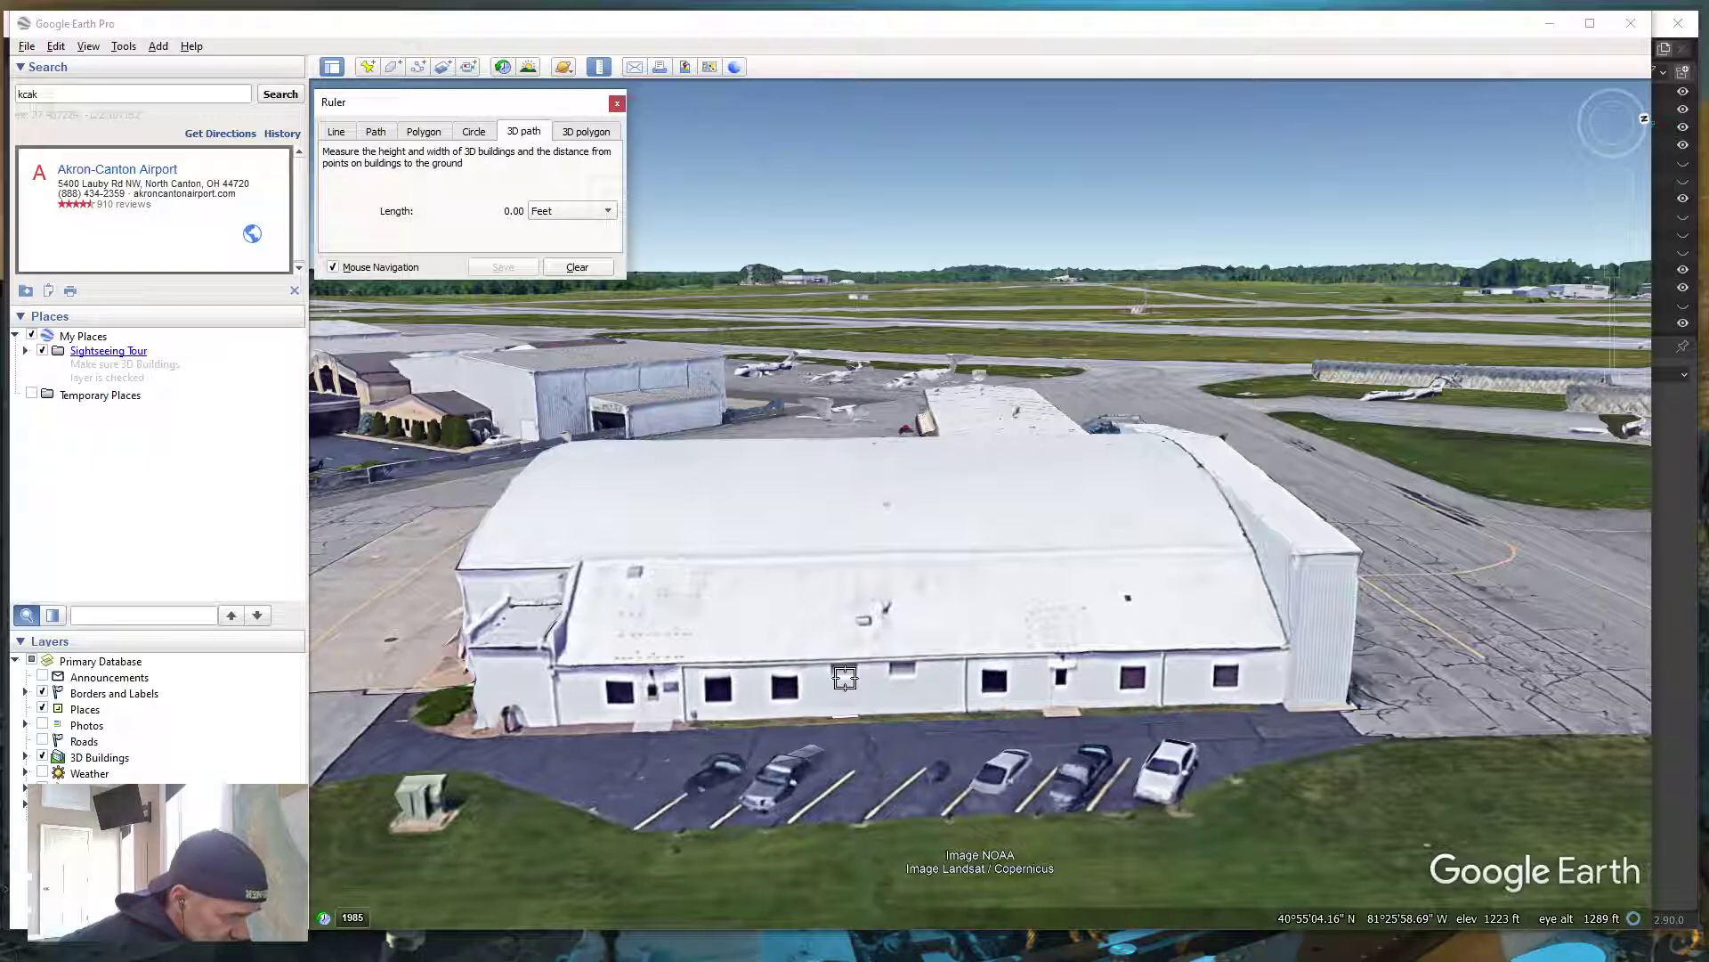
left_click(845, 679)
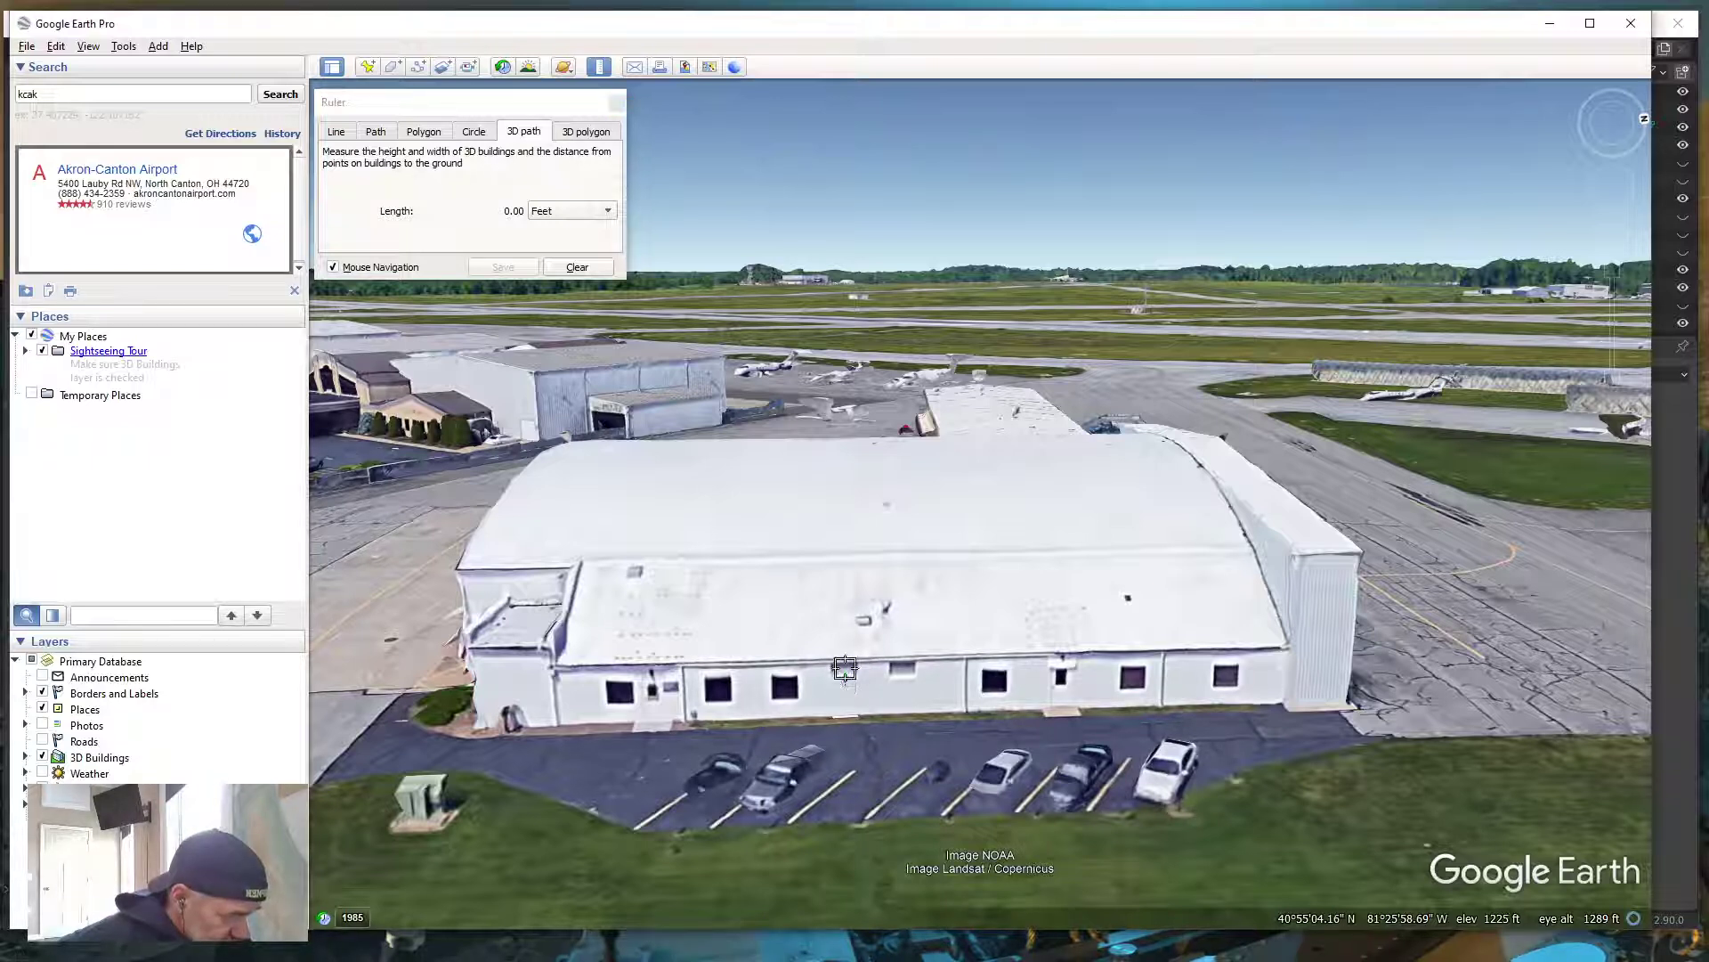
left_click(845, 678)
left_click(845, 666)
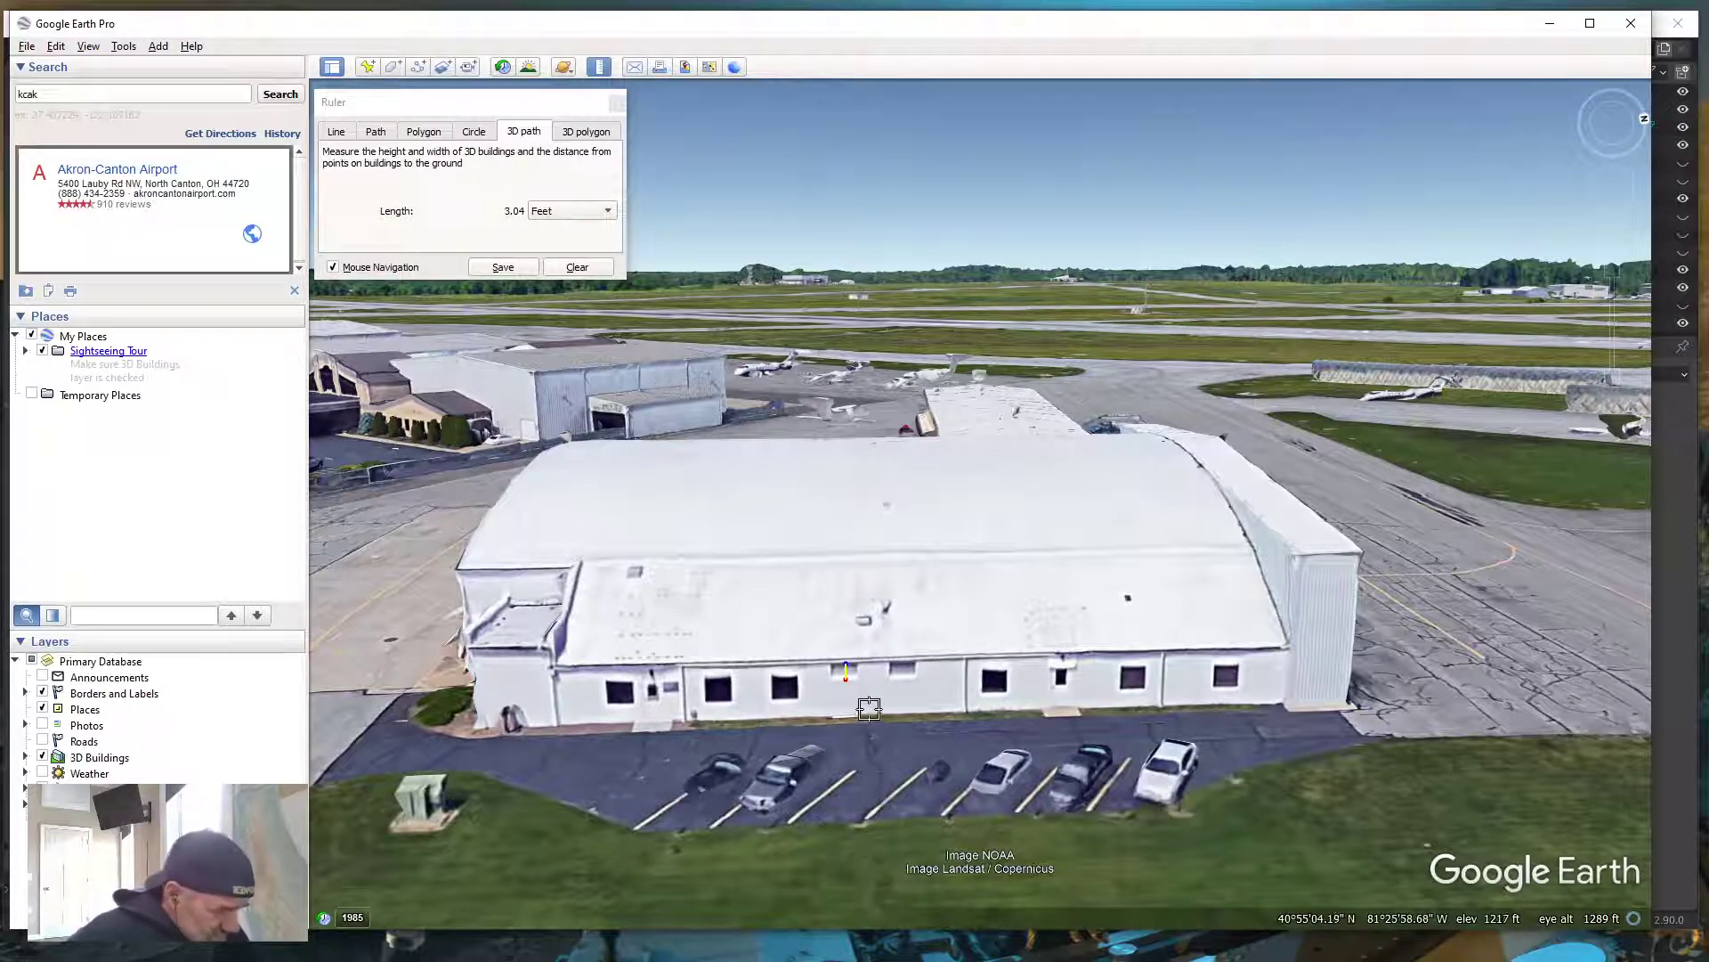
scroll(869, 703, "up", 1)
scroll(869, 702, "up", 2)
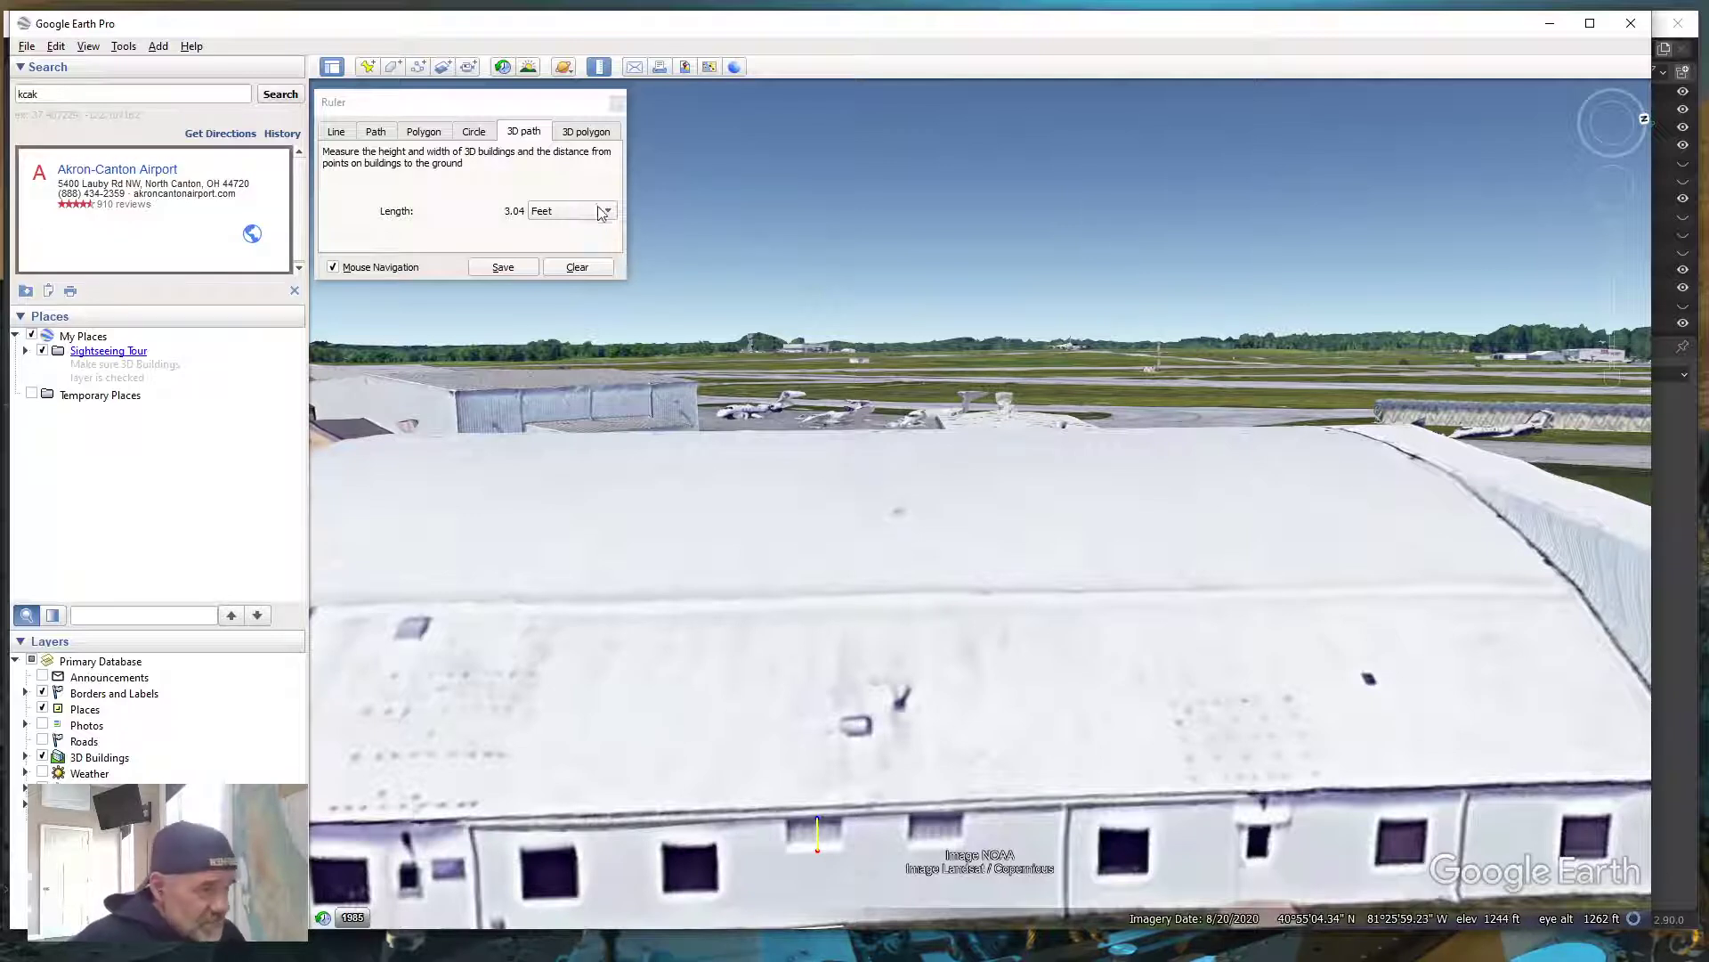
left_click(578, 268)
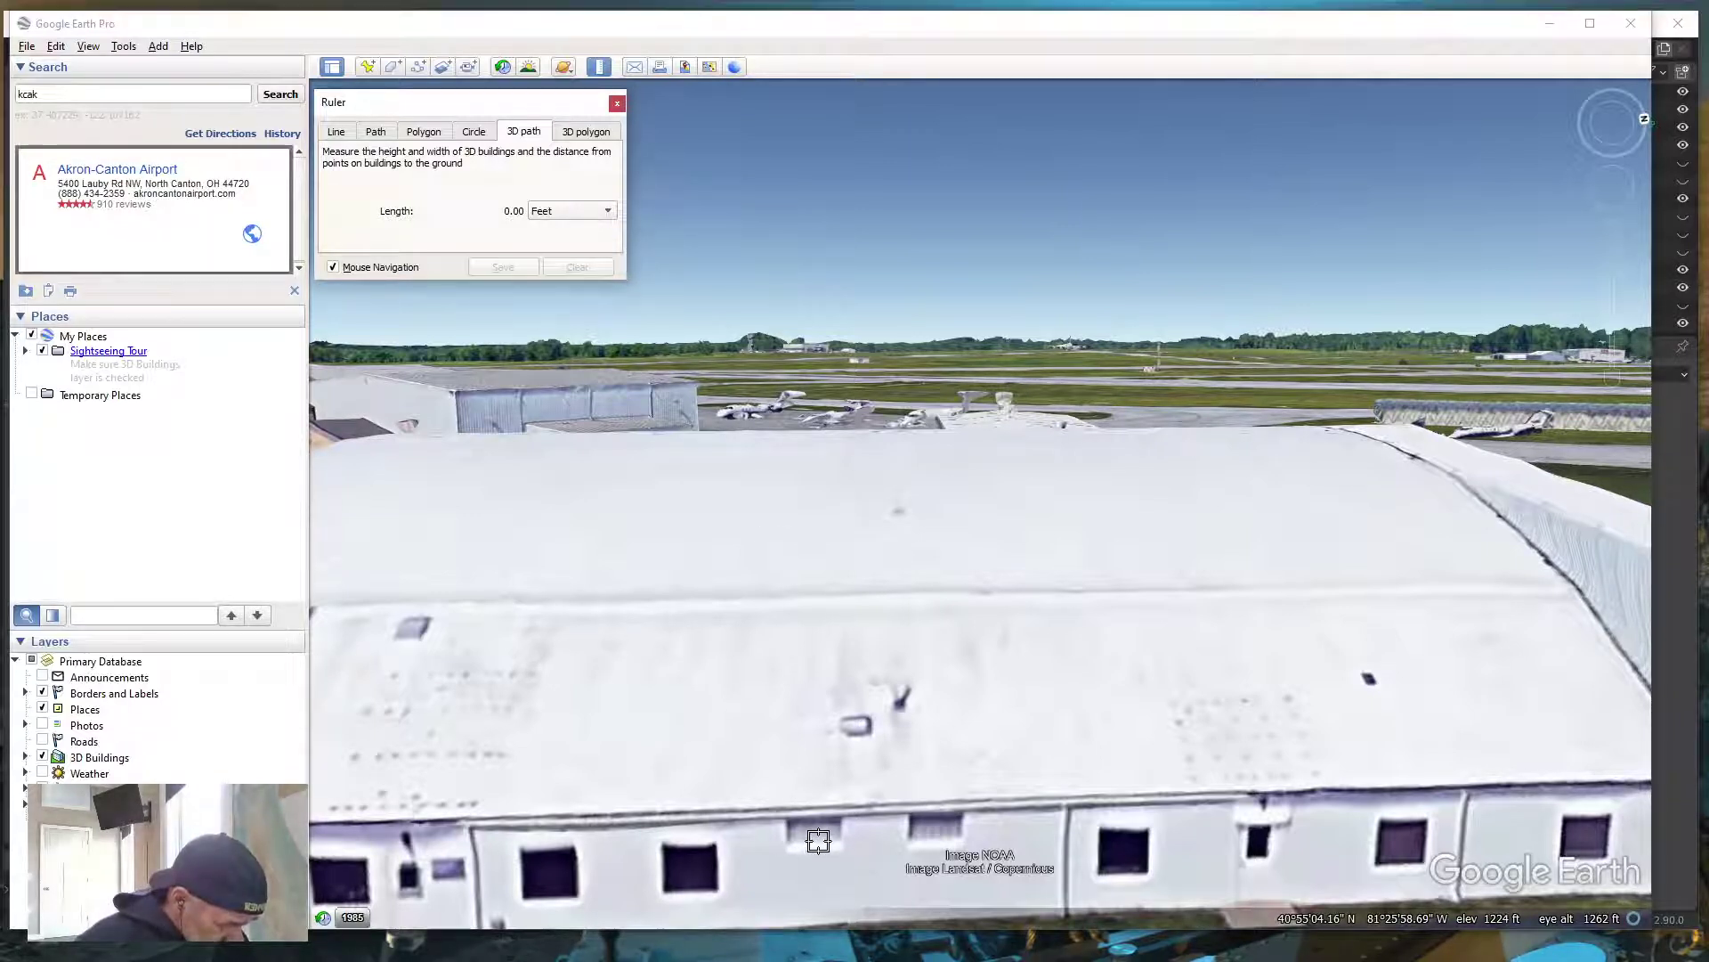
Remeasure the first small high window's height with a 3D path from a closer view, and clear the ruler
left_click(820, 841)
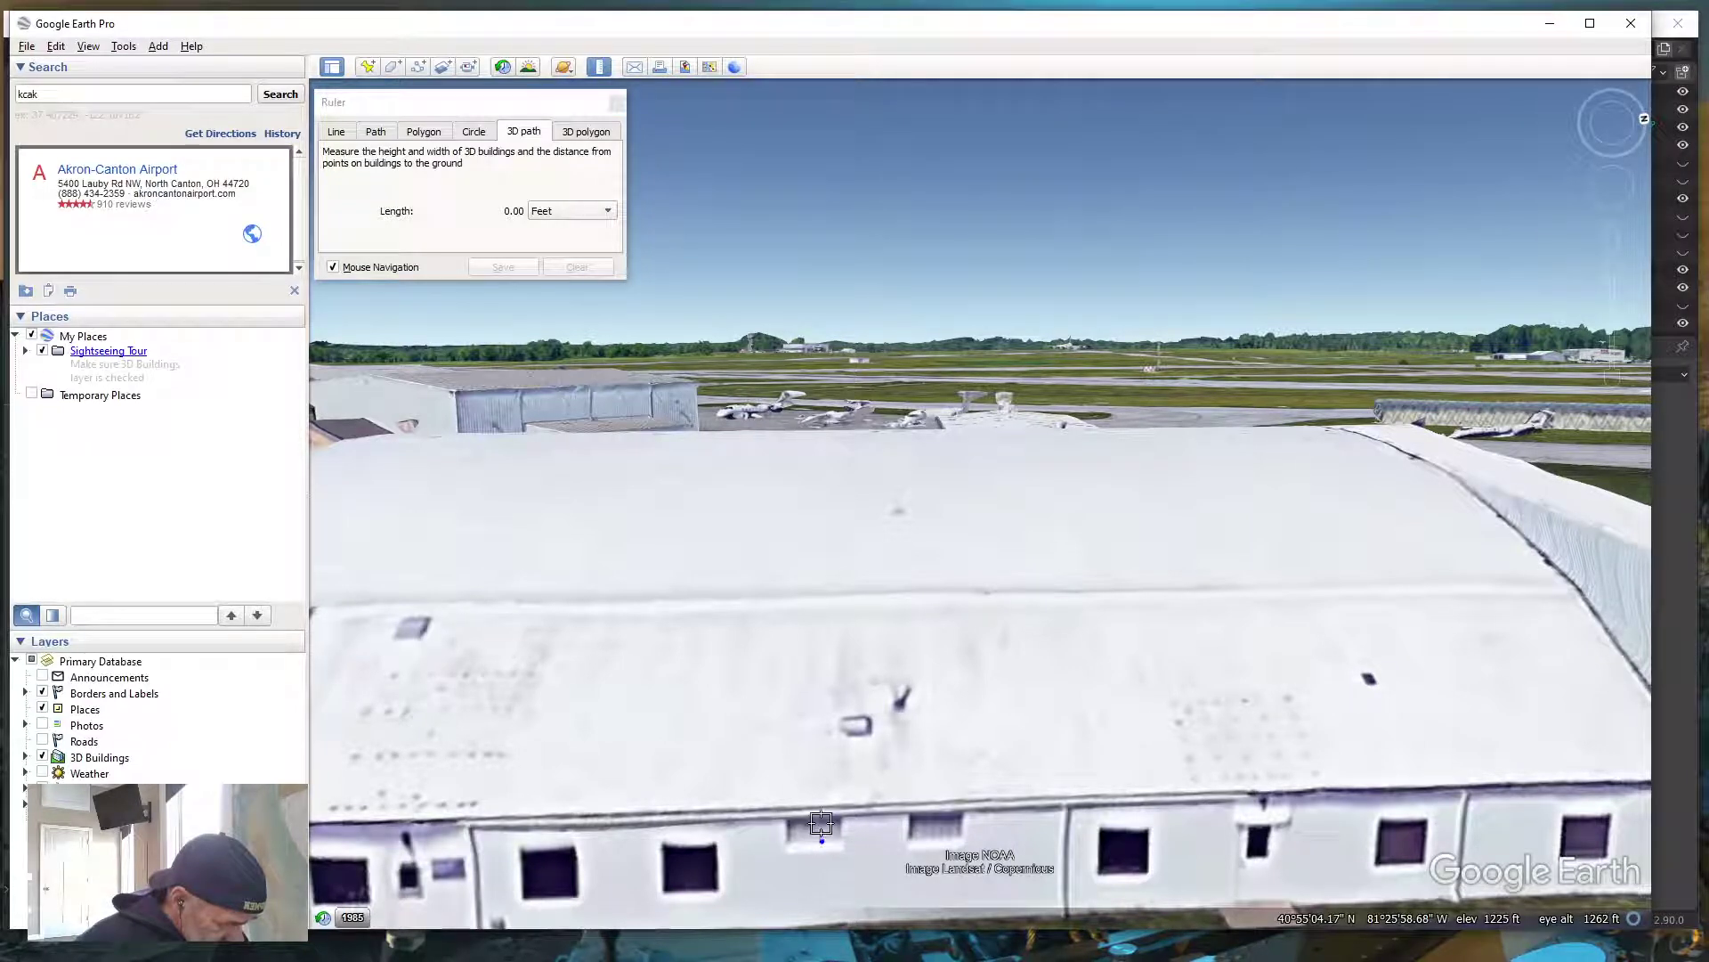
left_click(822, 816)
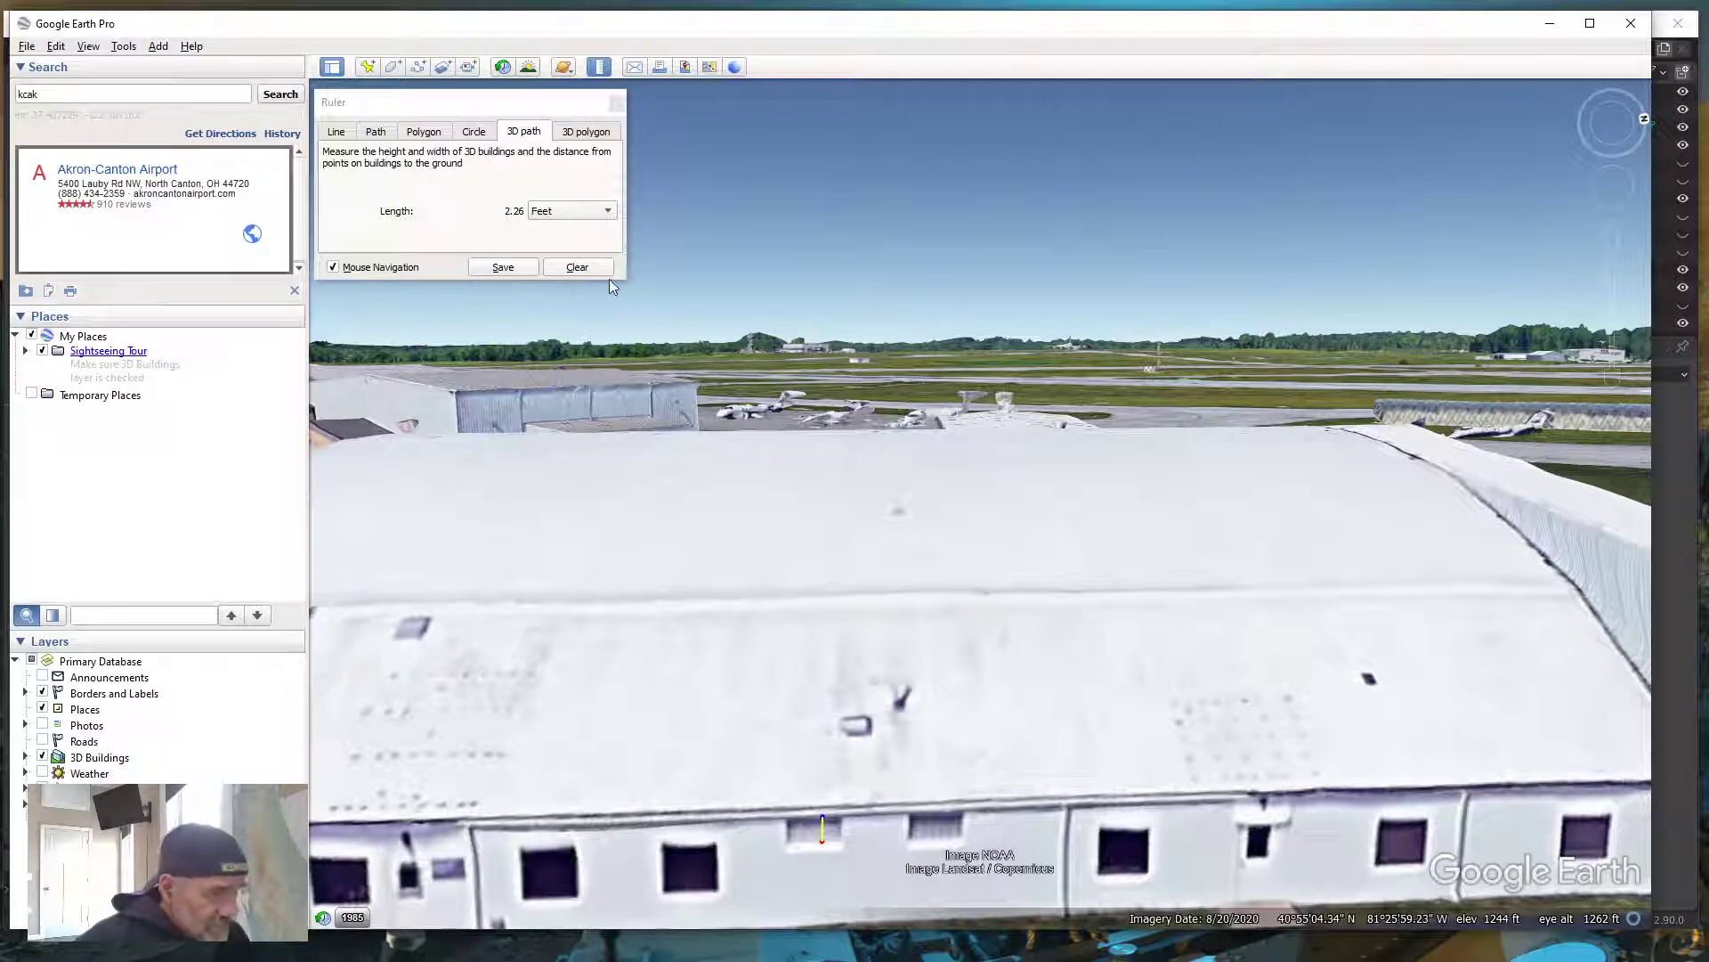
left_click(579, 267)
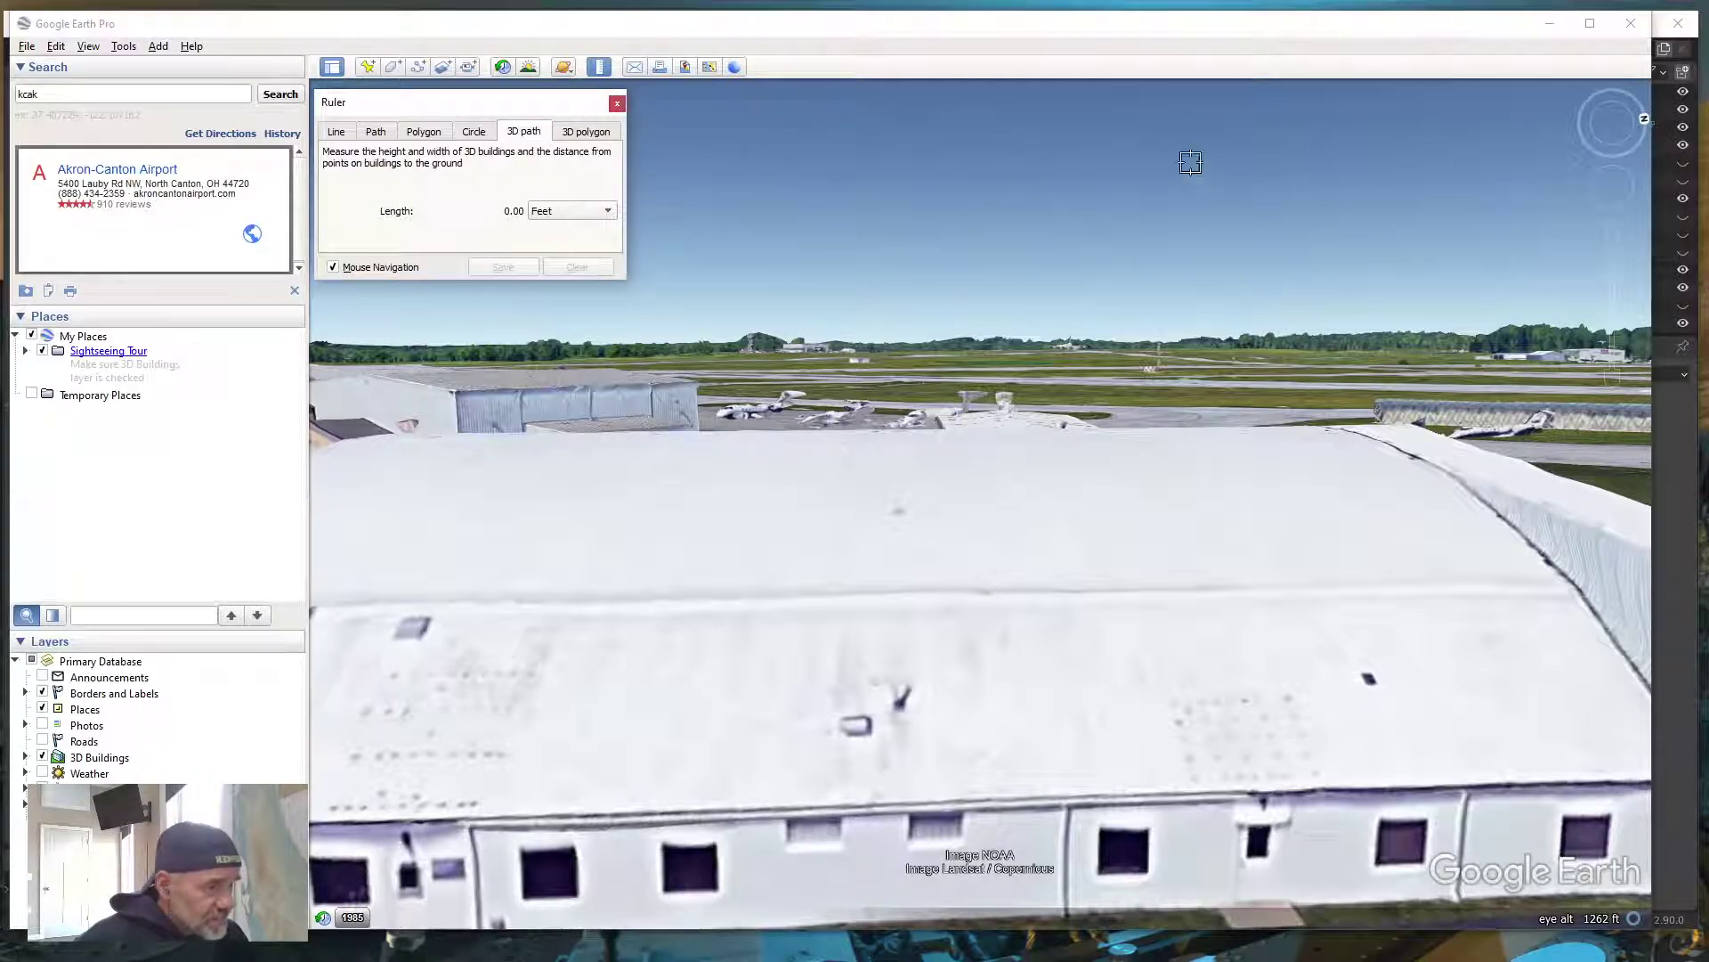
Measure the gap between the two small high windows with a ground path, and return to Blender
scroll(828, 601, "down", 2)
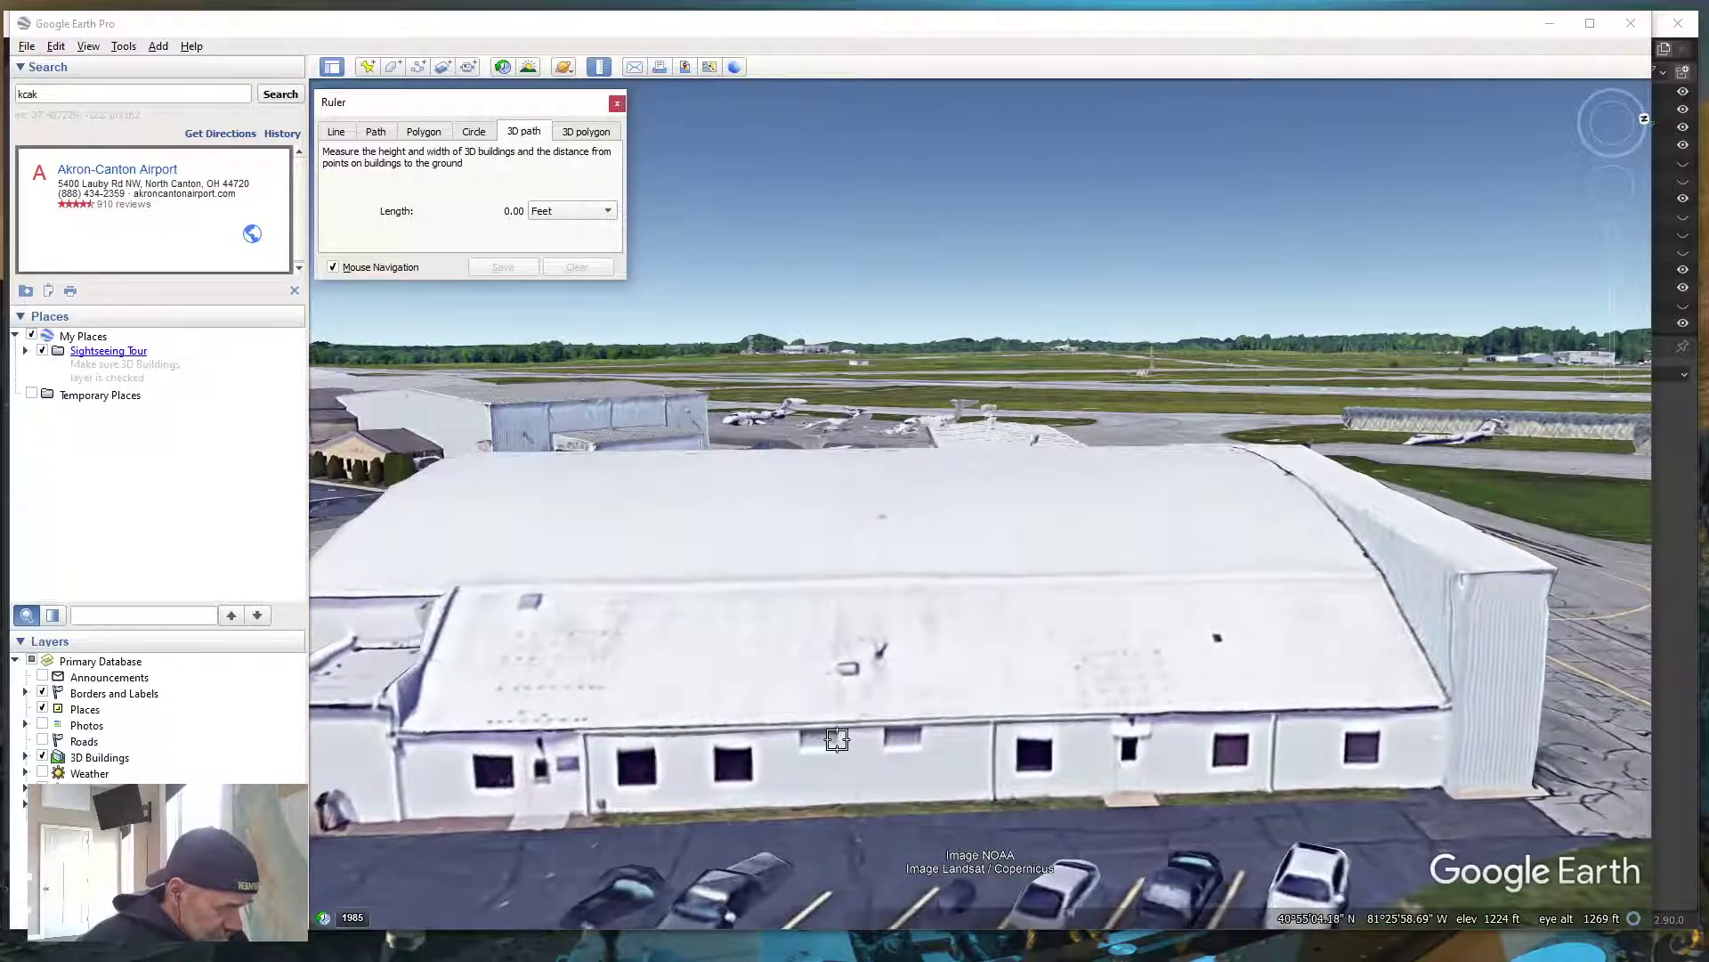
left_click(375, 131)
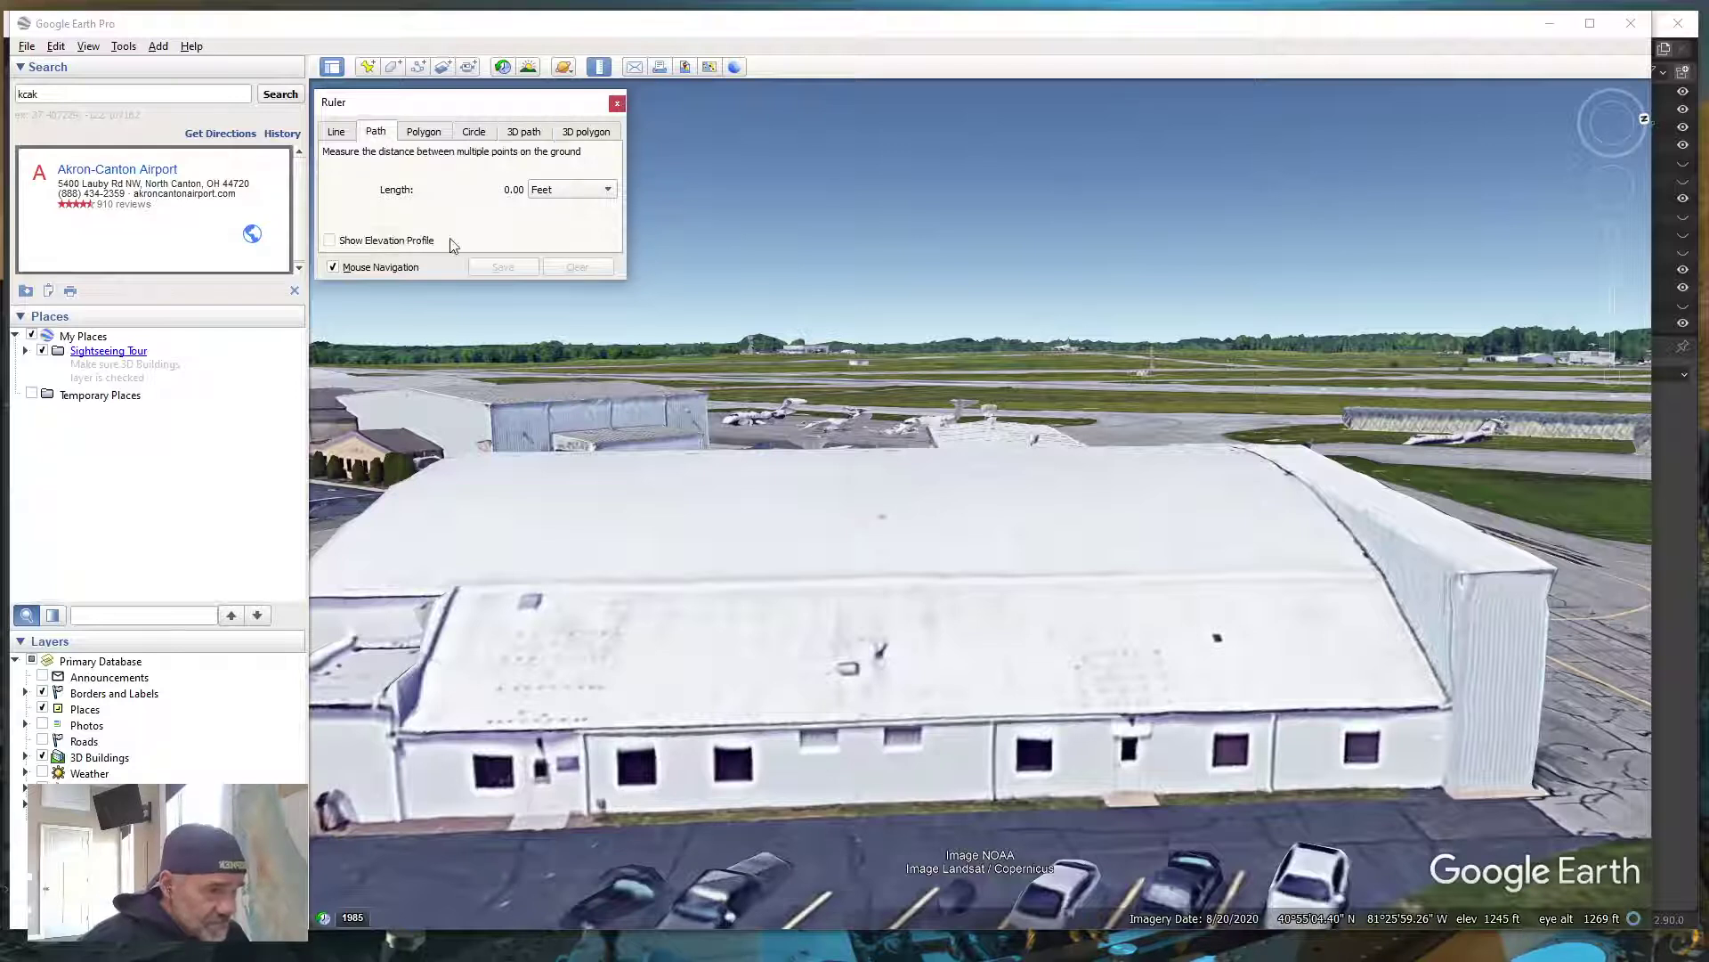
left_click(842, 743)
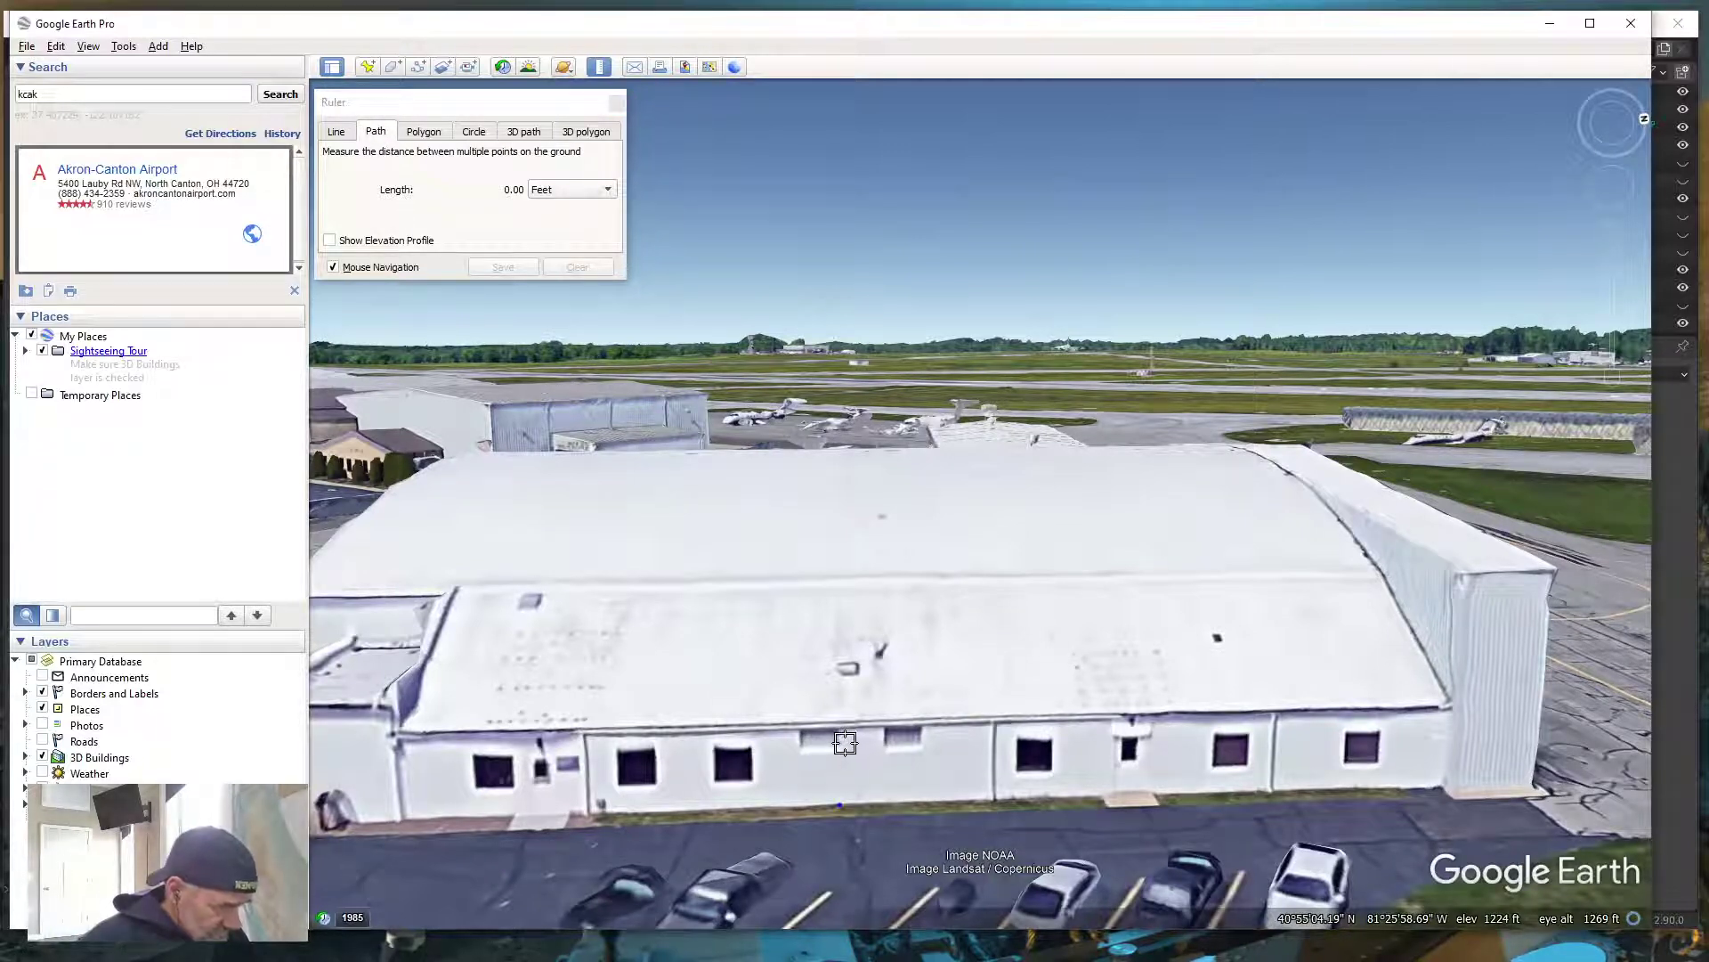
left_click(884, 744)
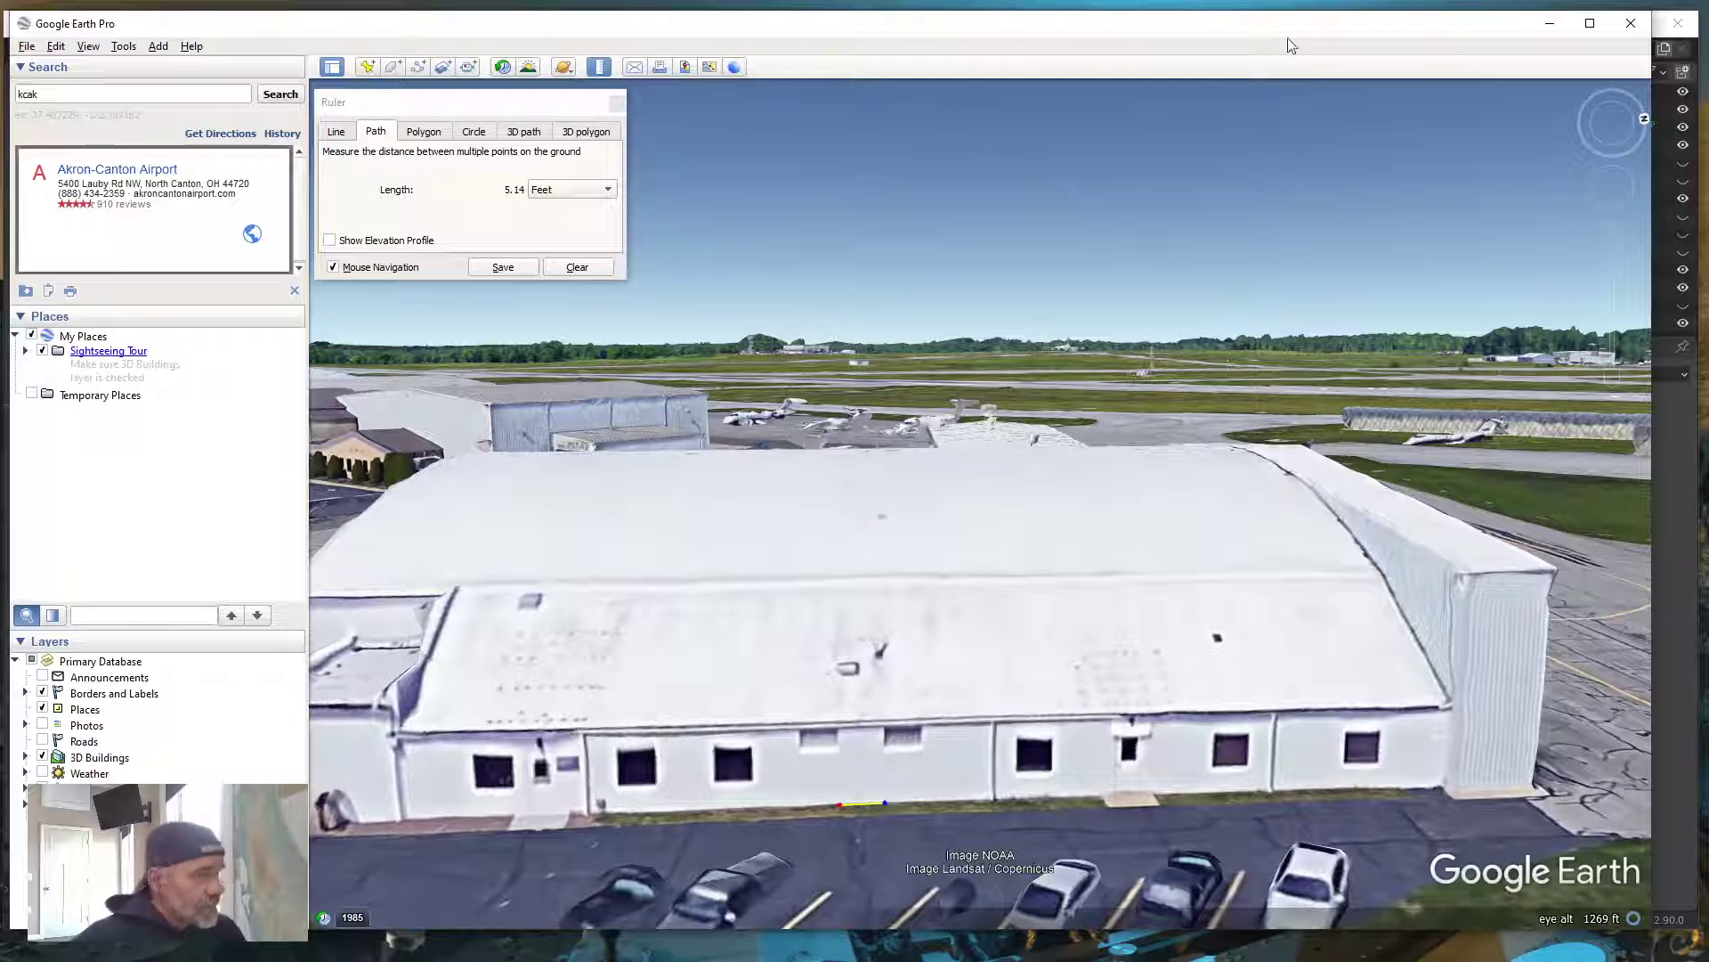
left_click(1550, 23)
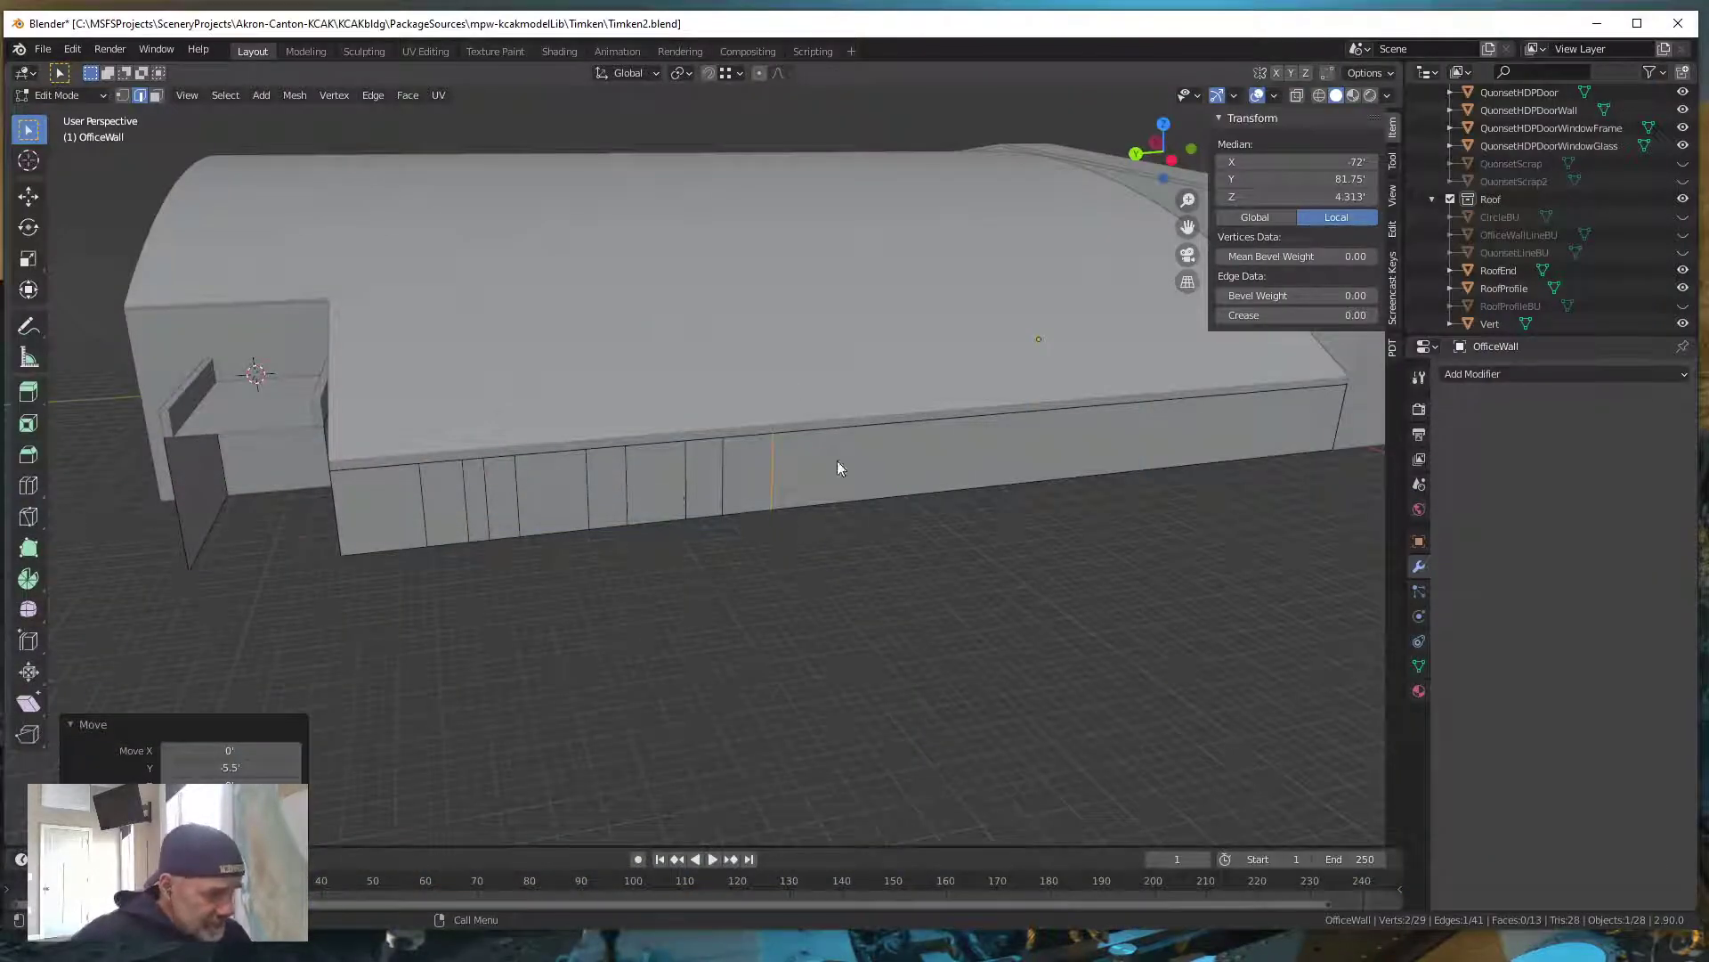
Loop-cut the remaining OfficeWall section at the last edge and offset the cut -4' along Y for the first small window's far edge
left_click(938, 452)
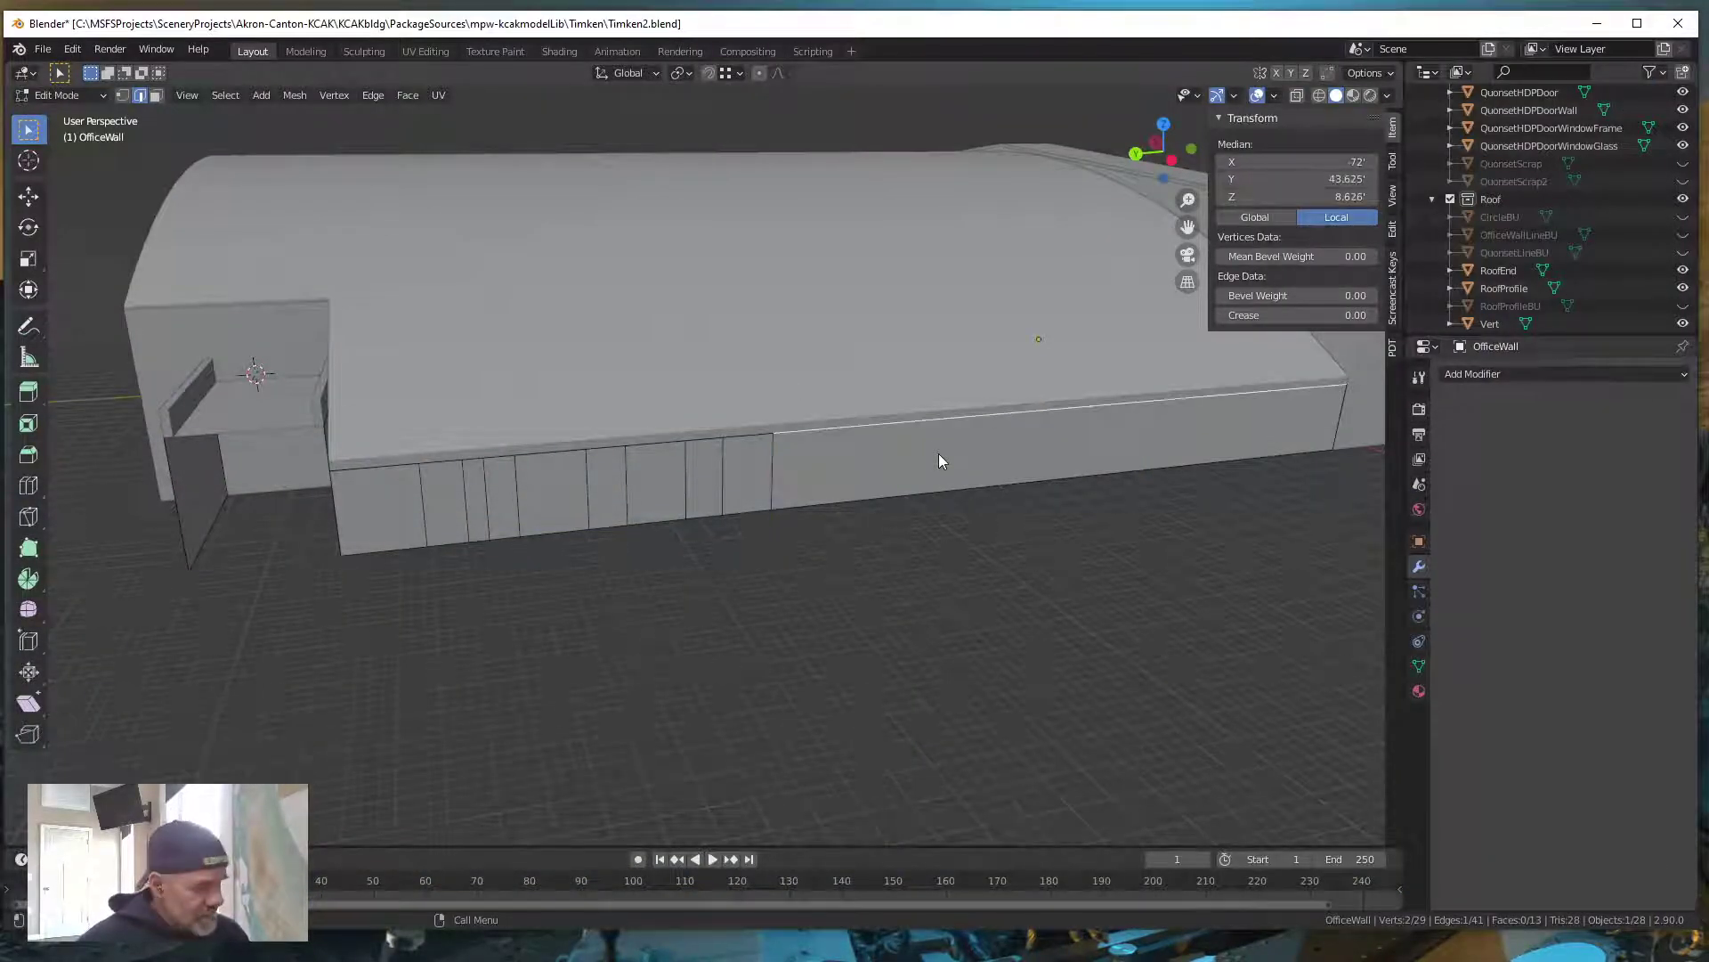
key("ctrl")
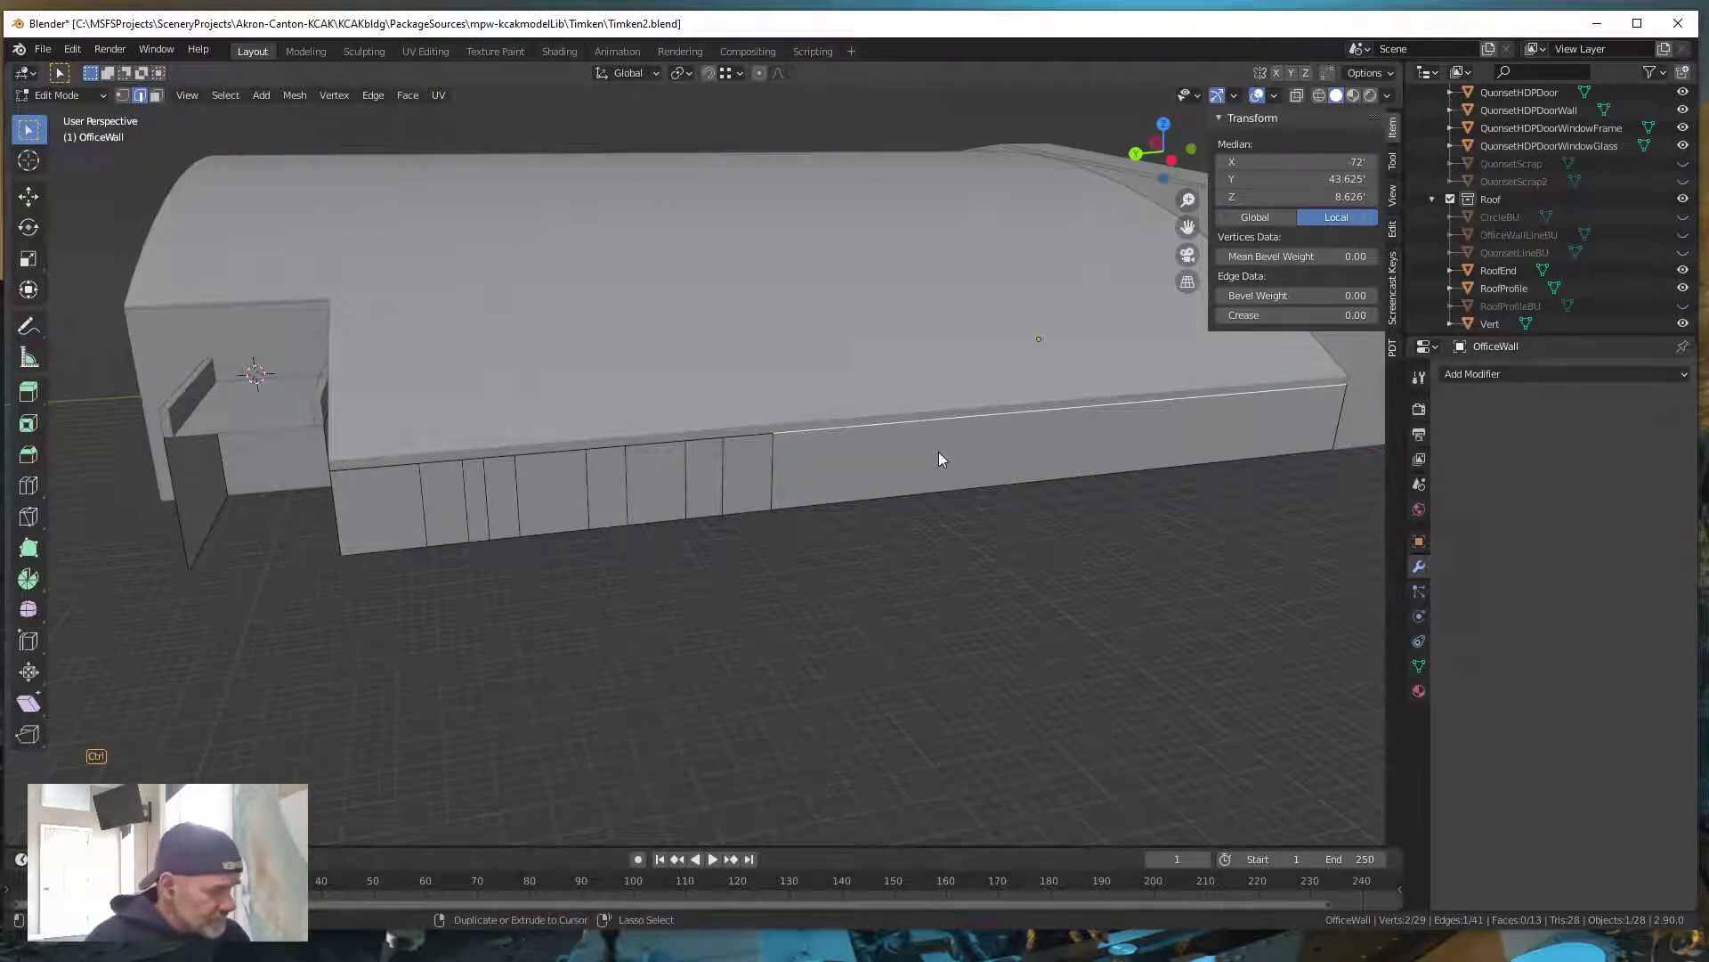
key("ctrl+r")
left_click(1079, 465)
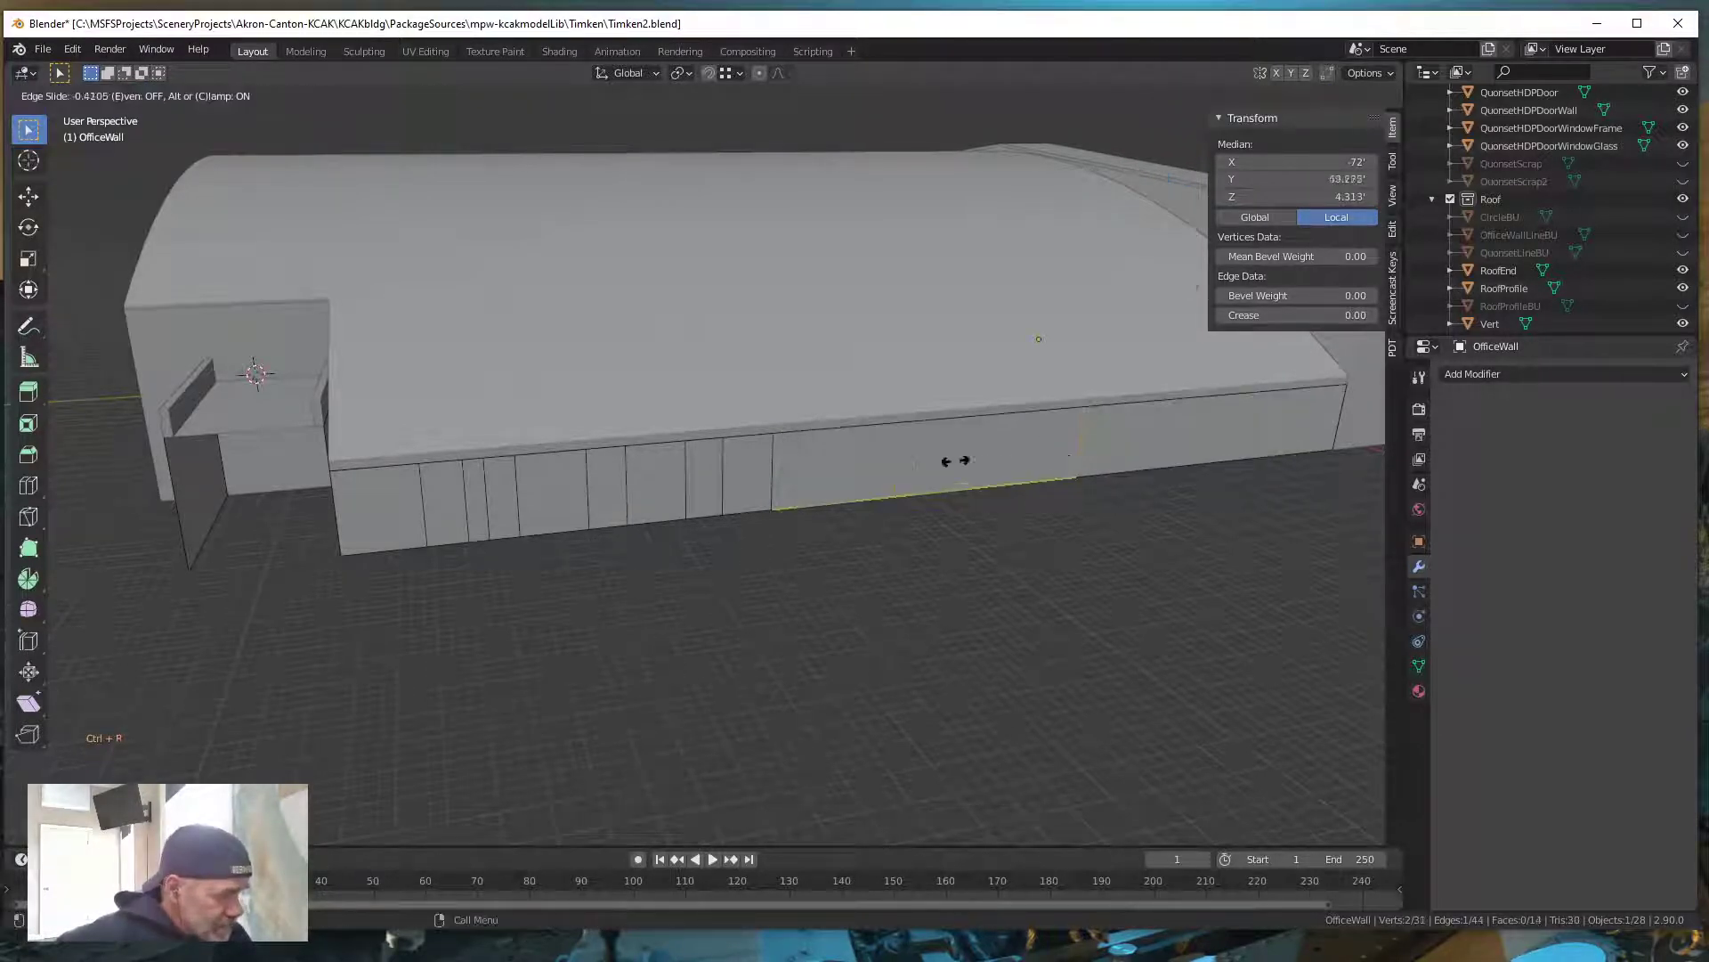
left_click(747, 506)
type("gy-4")
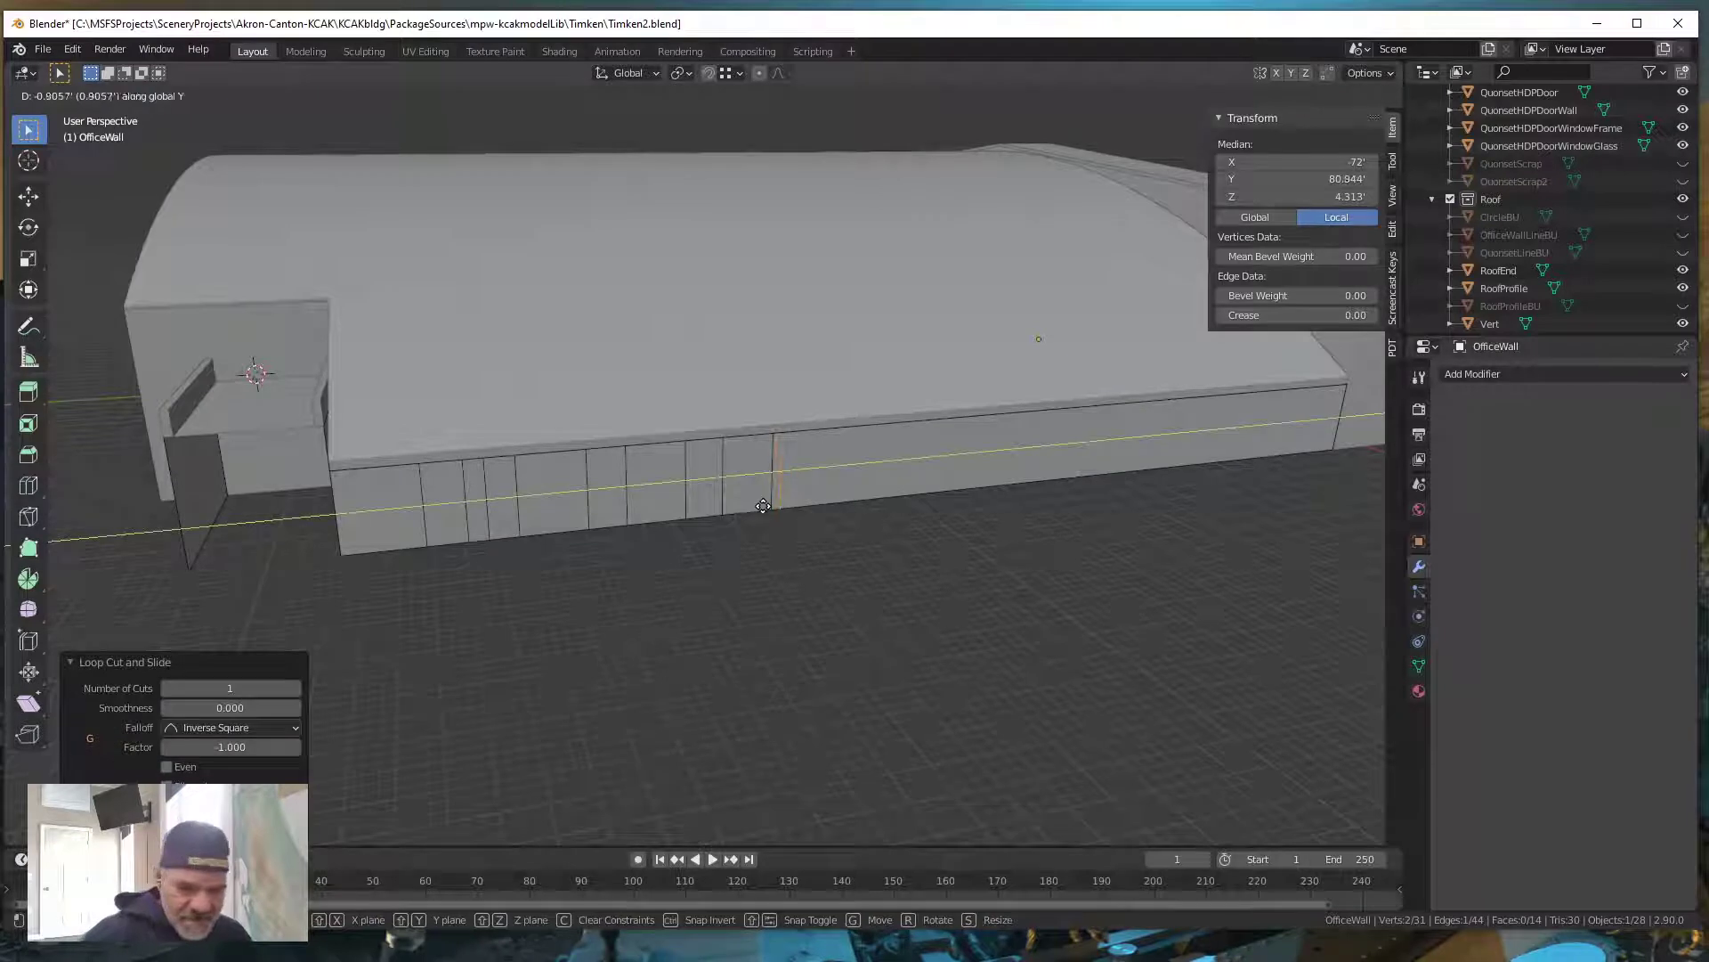
key("Return")
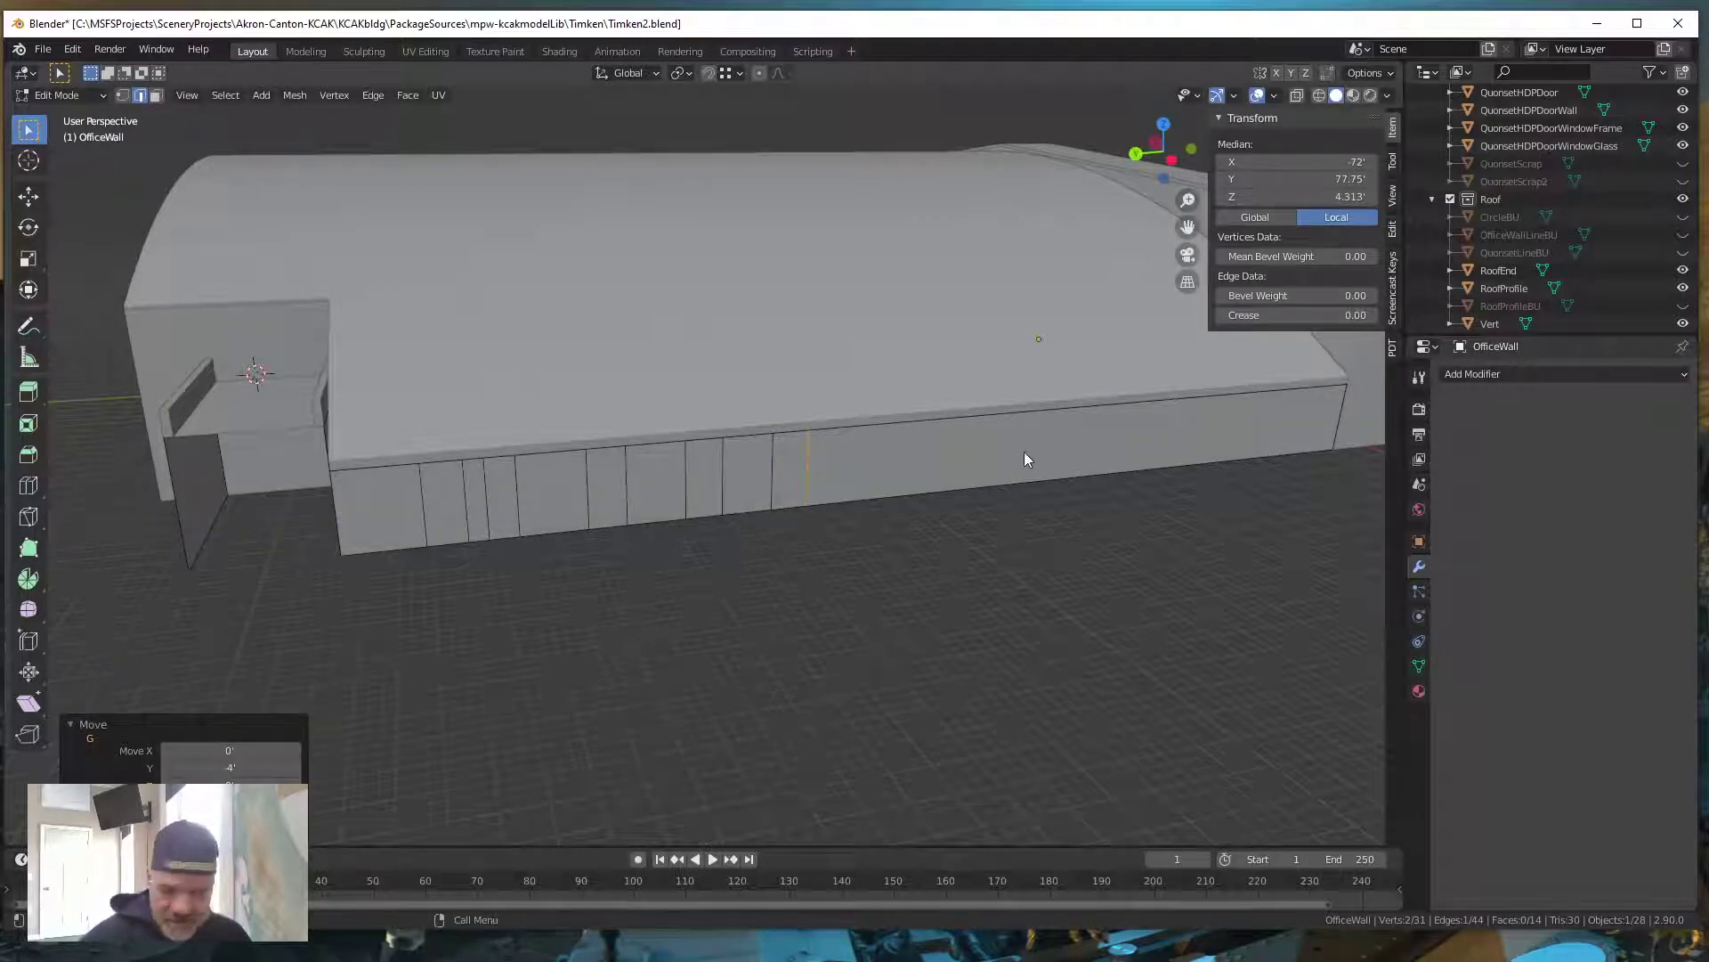
Add a vertical OfficeWall loop cut for the second small window's near edge, offset -5' along Y from the previous cut
key("ctrl+r")
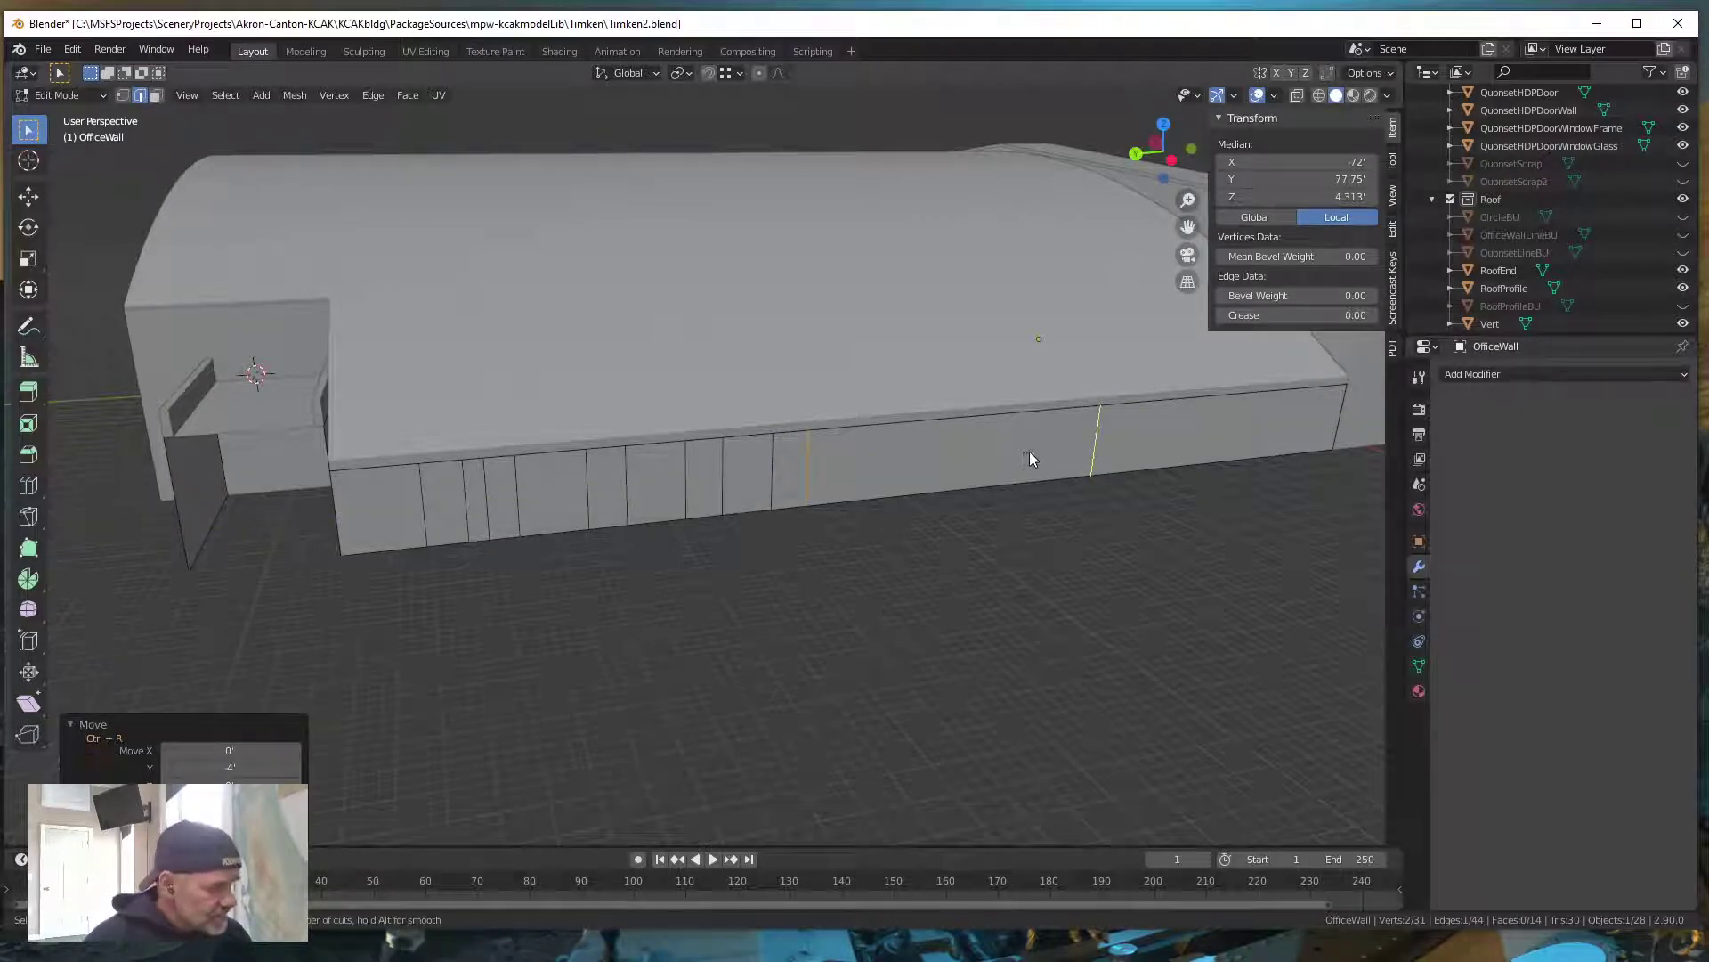
left_click(1029, 451)
left_click(758, 502)
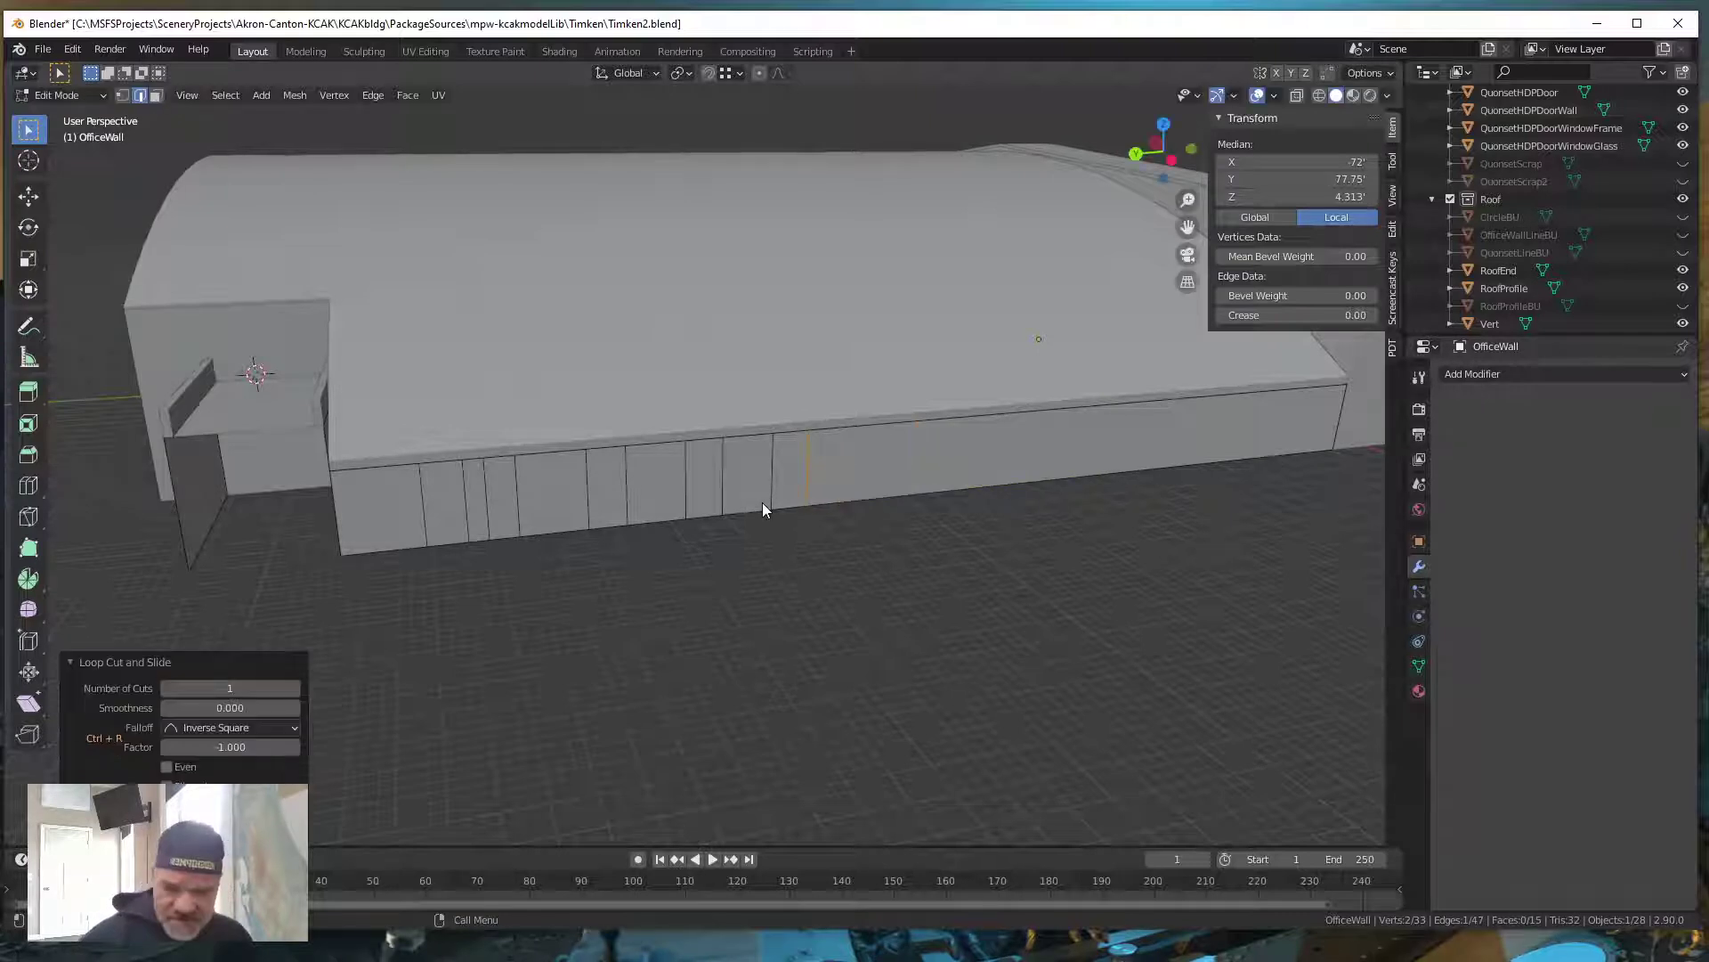
type("gy")
type("-5")
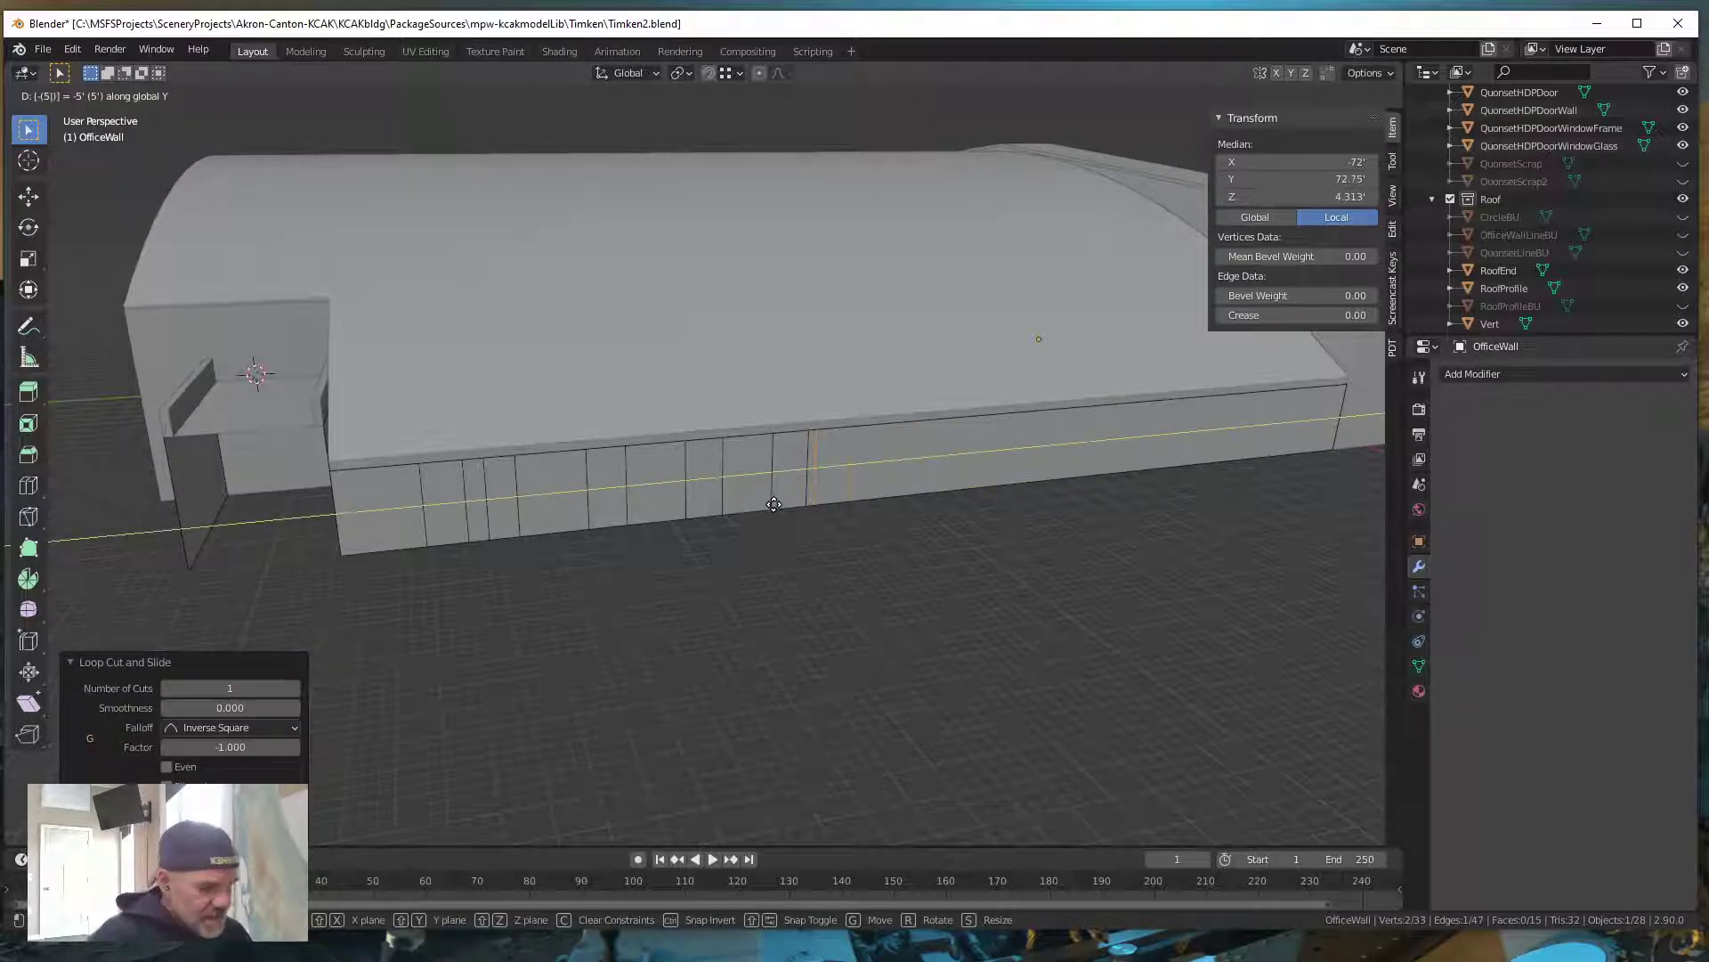
key("Return")
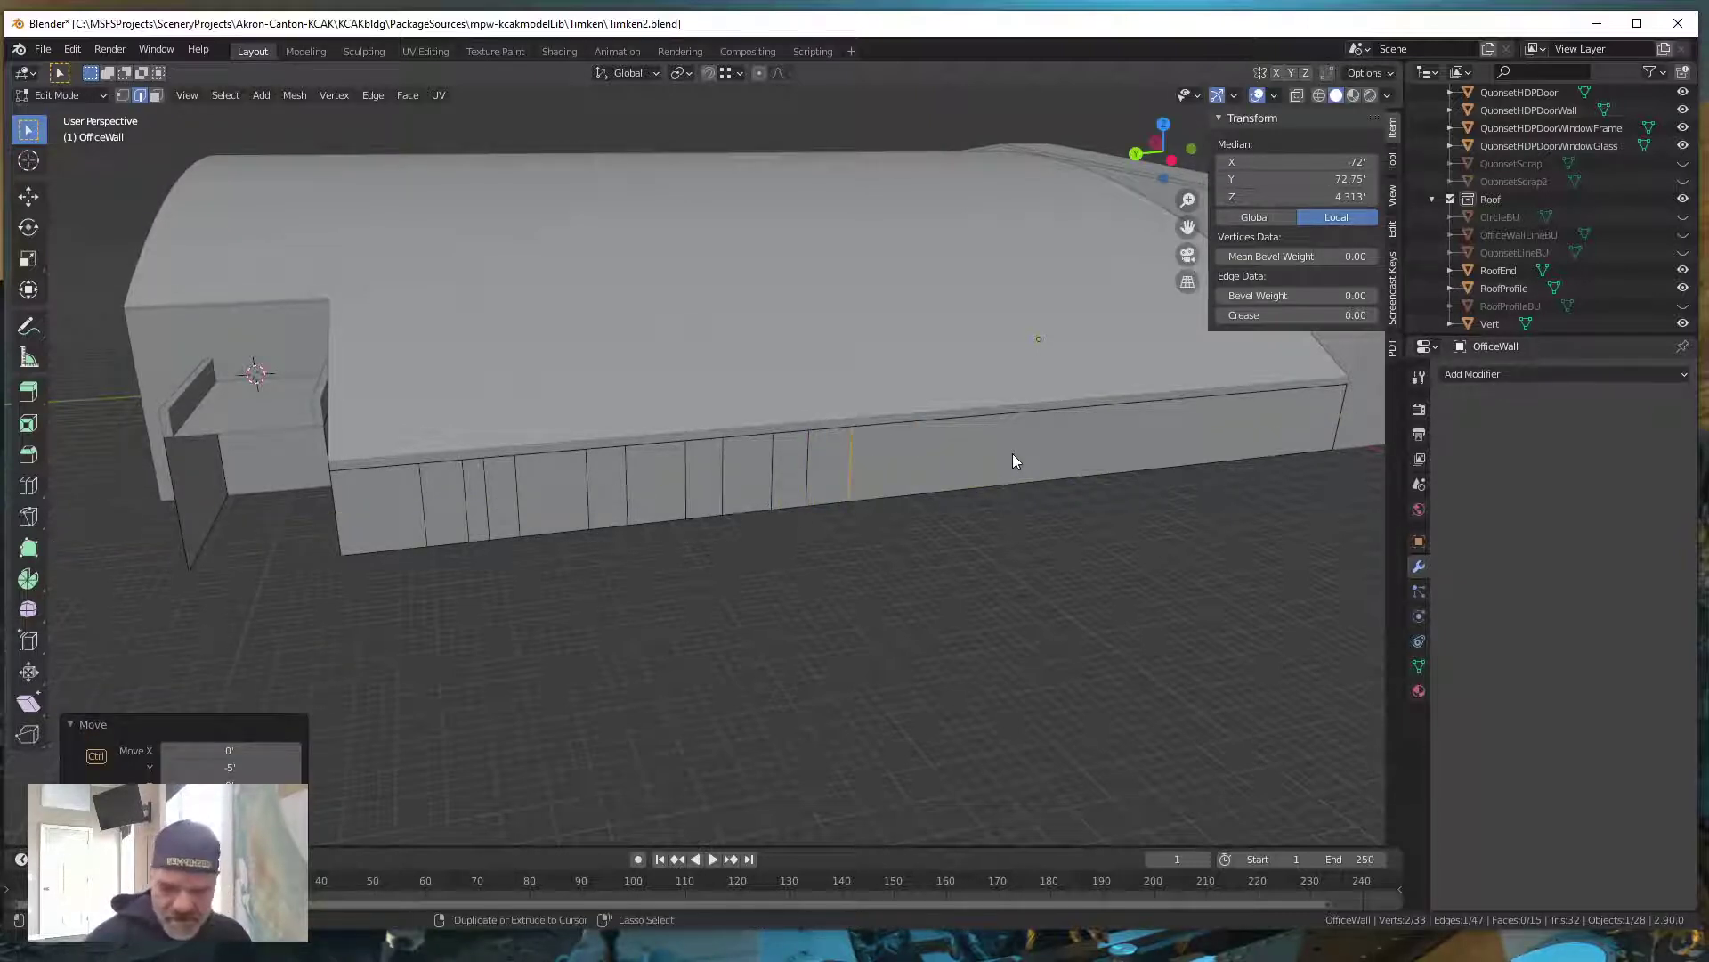
Add a loop cut for the second small window's far edge, offset -4' along Y from its near edge
key("ctrl+r")
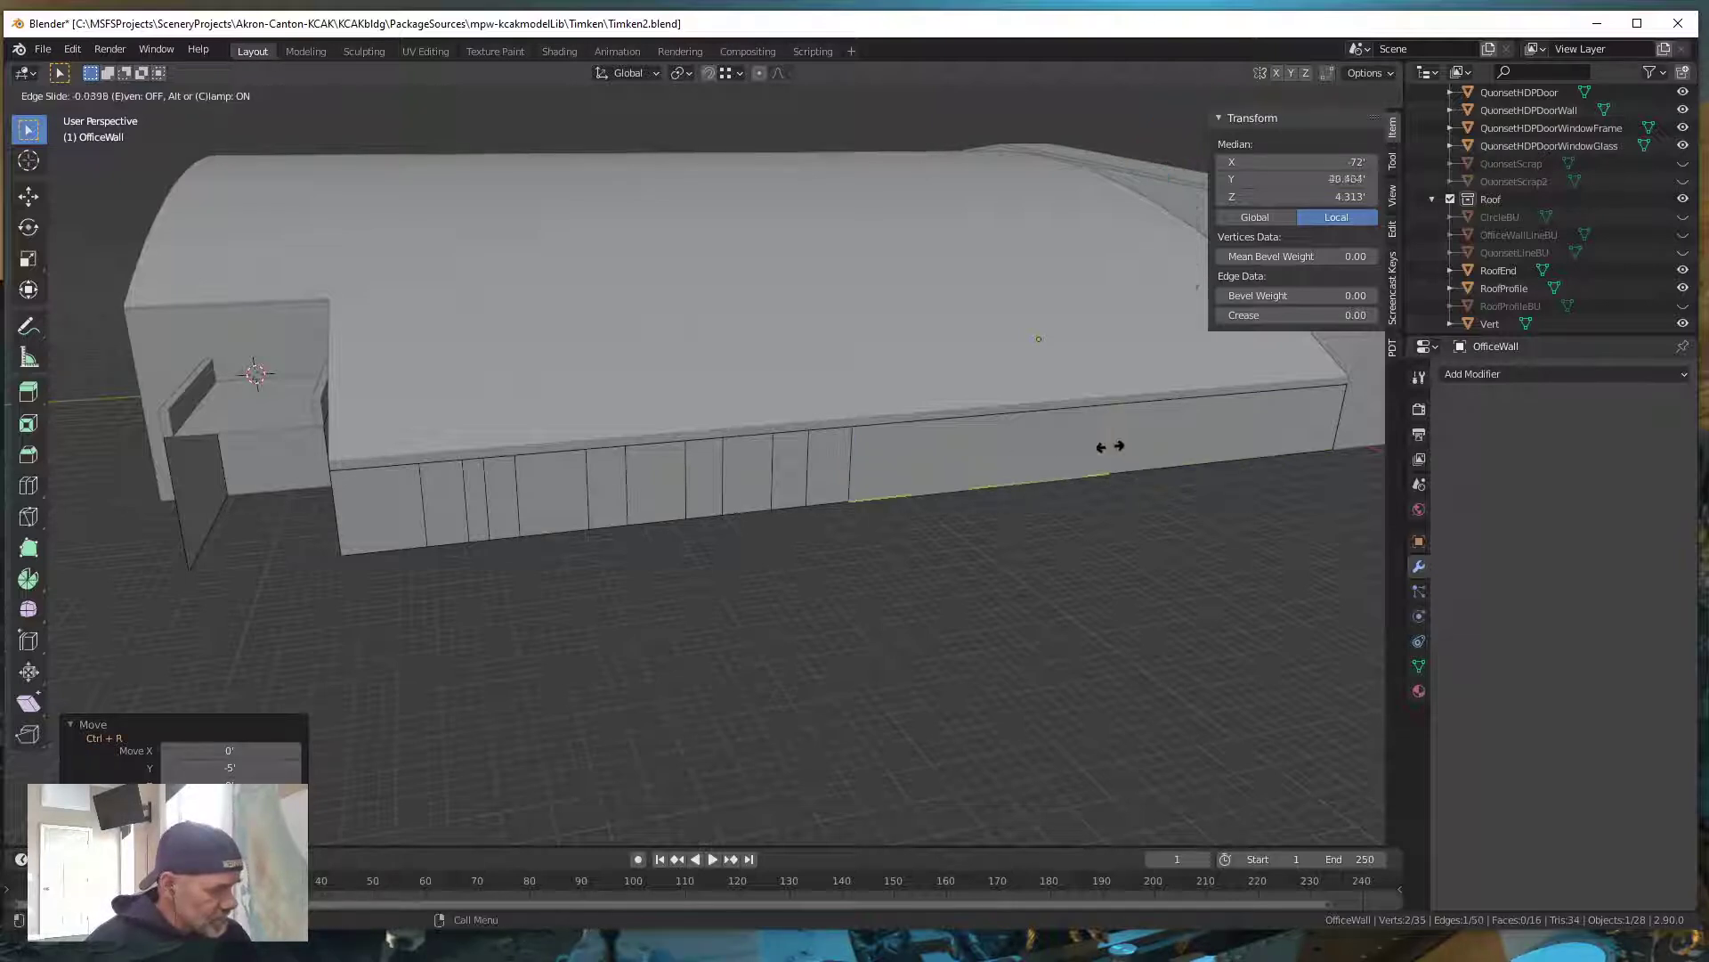
left_click(814, 483)
type("gy")
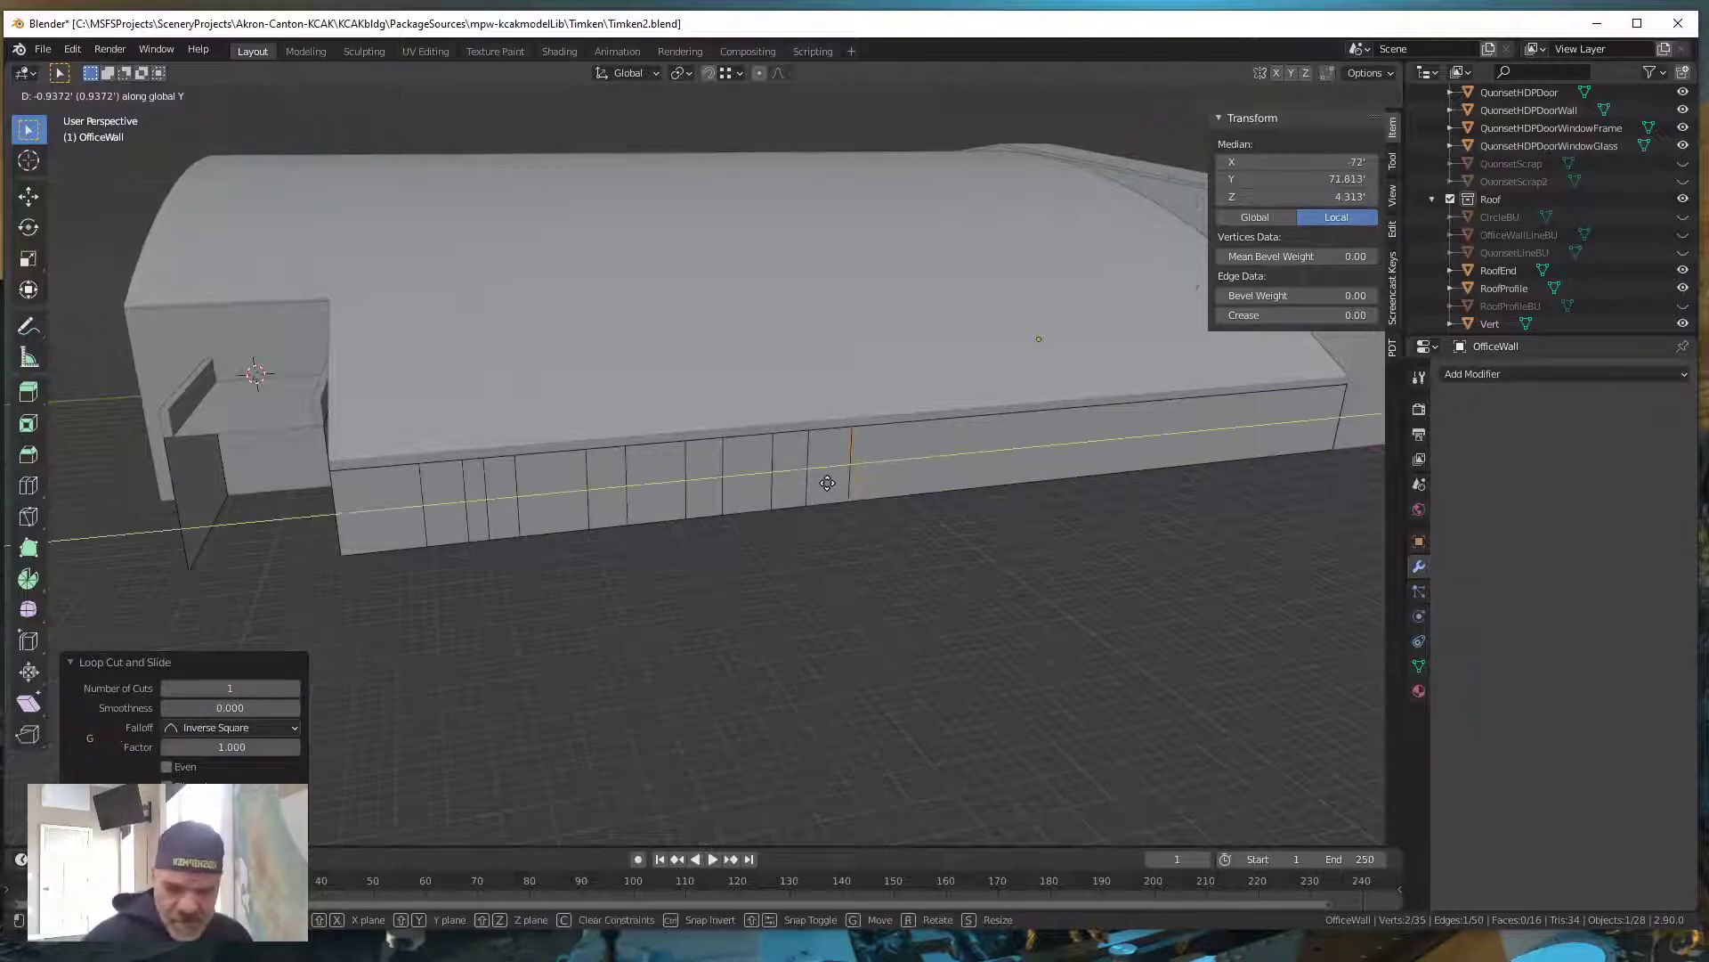
type("-4")
key("Return")
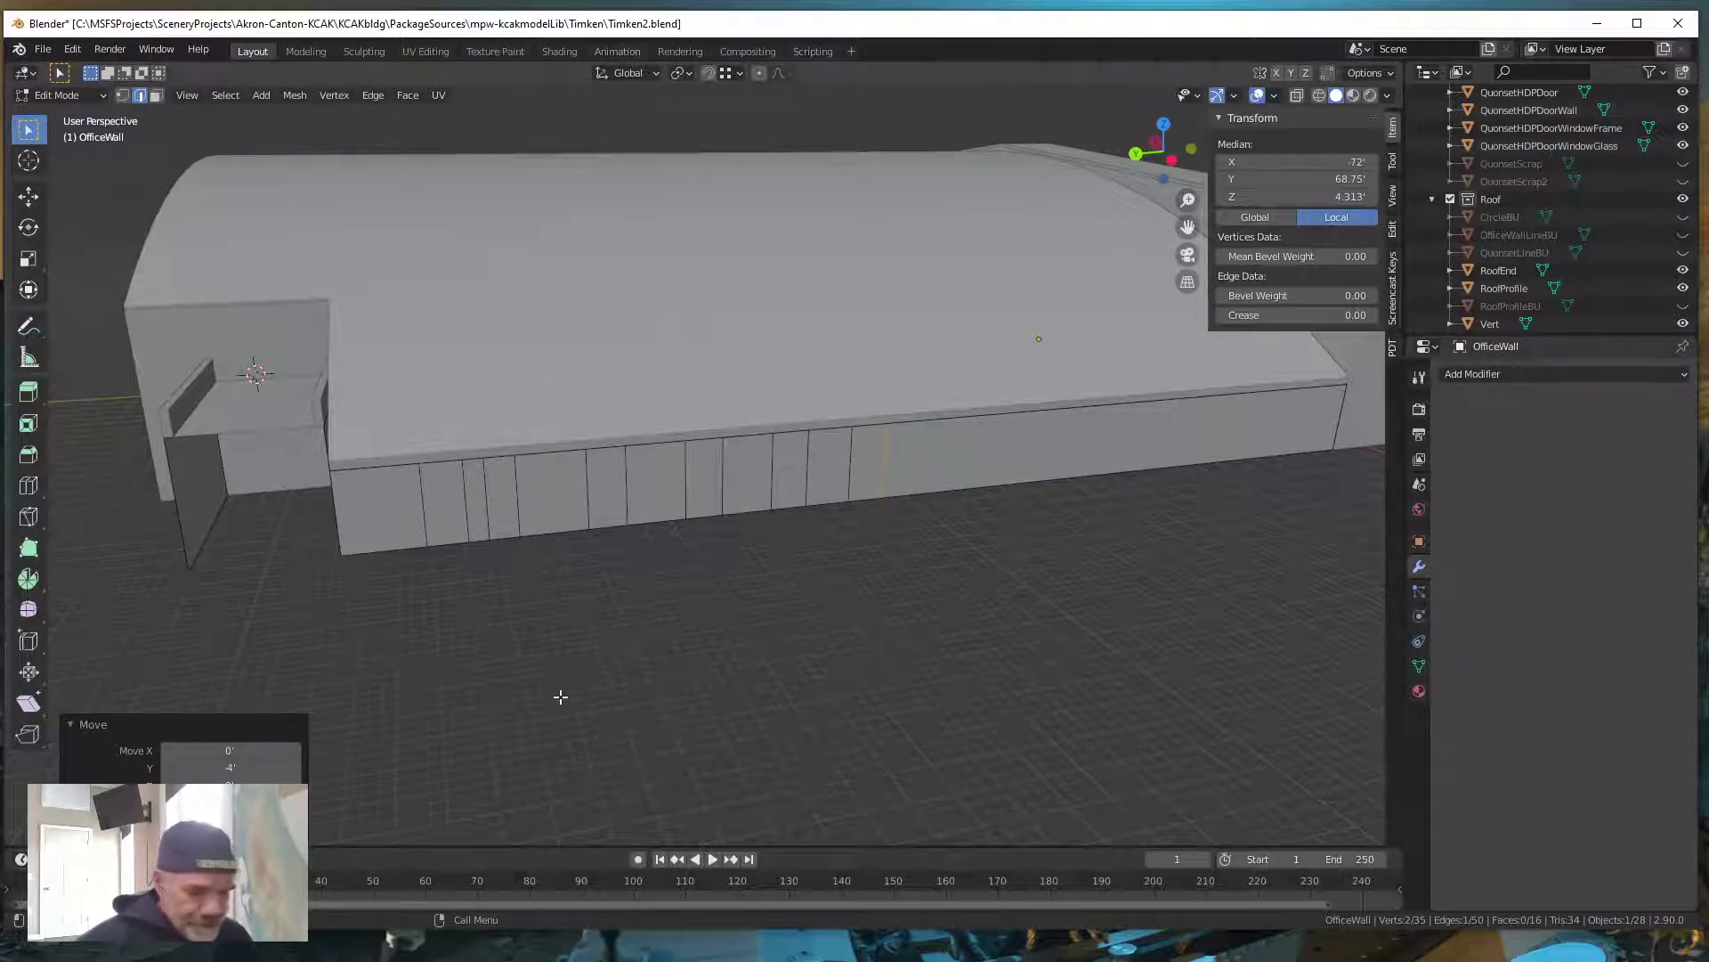
In Google Earth, measure the ground distance from the second small high window to the next dark window, and return to Blender
key("alt+Tab")
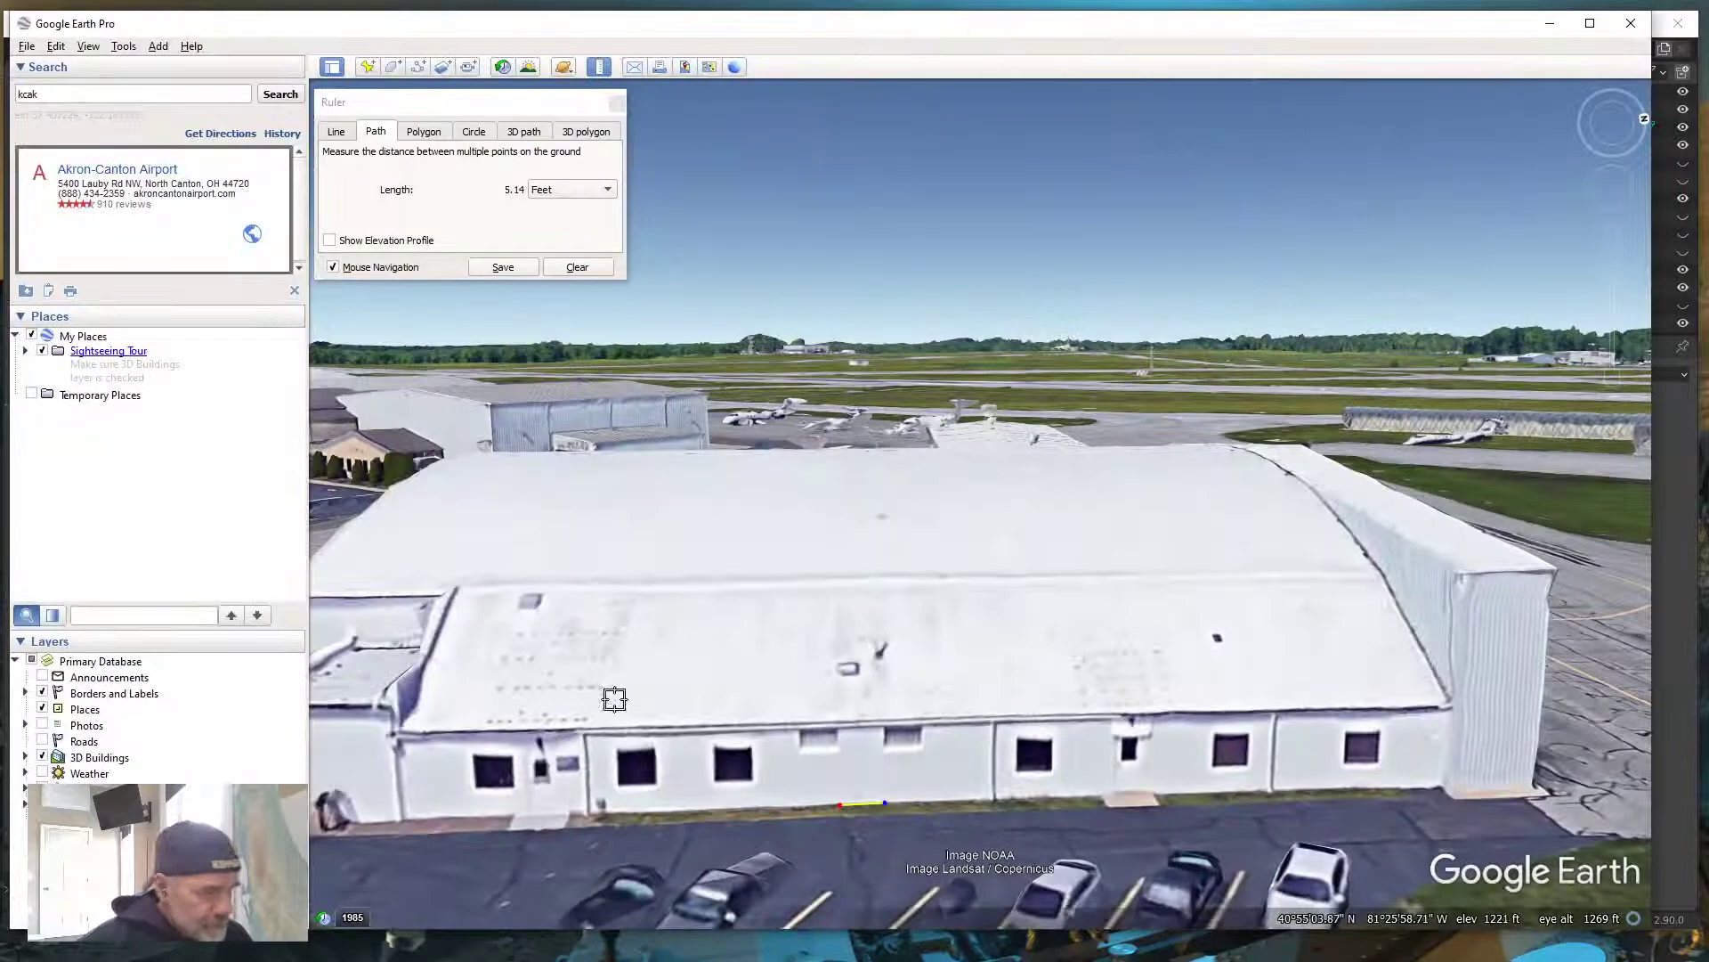
scroll(837, 795, "up", 2)
scroll(837, 795, "down", 2)
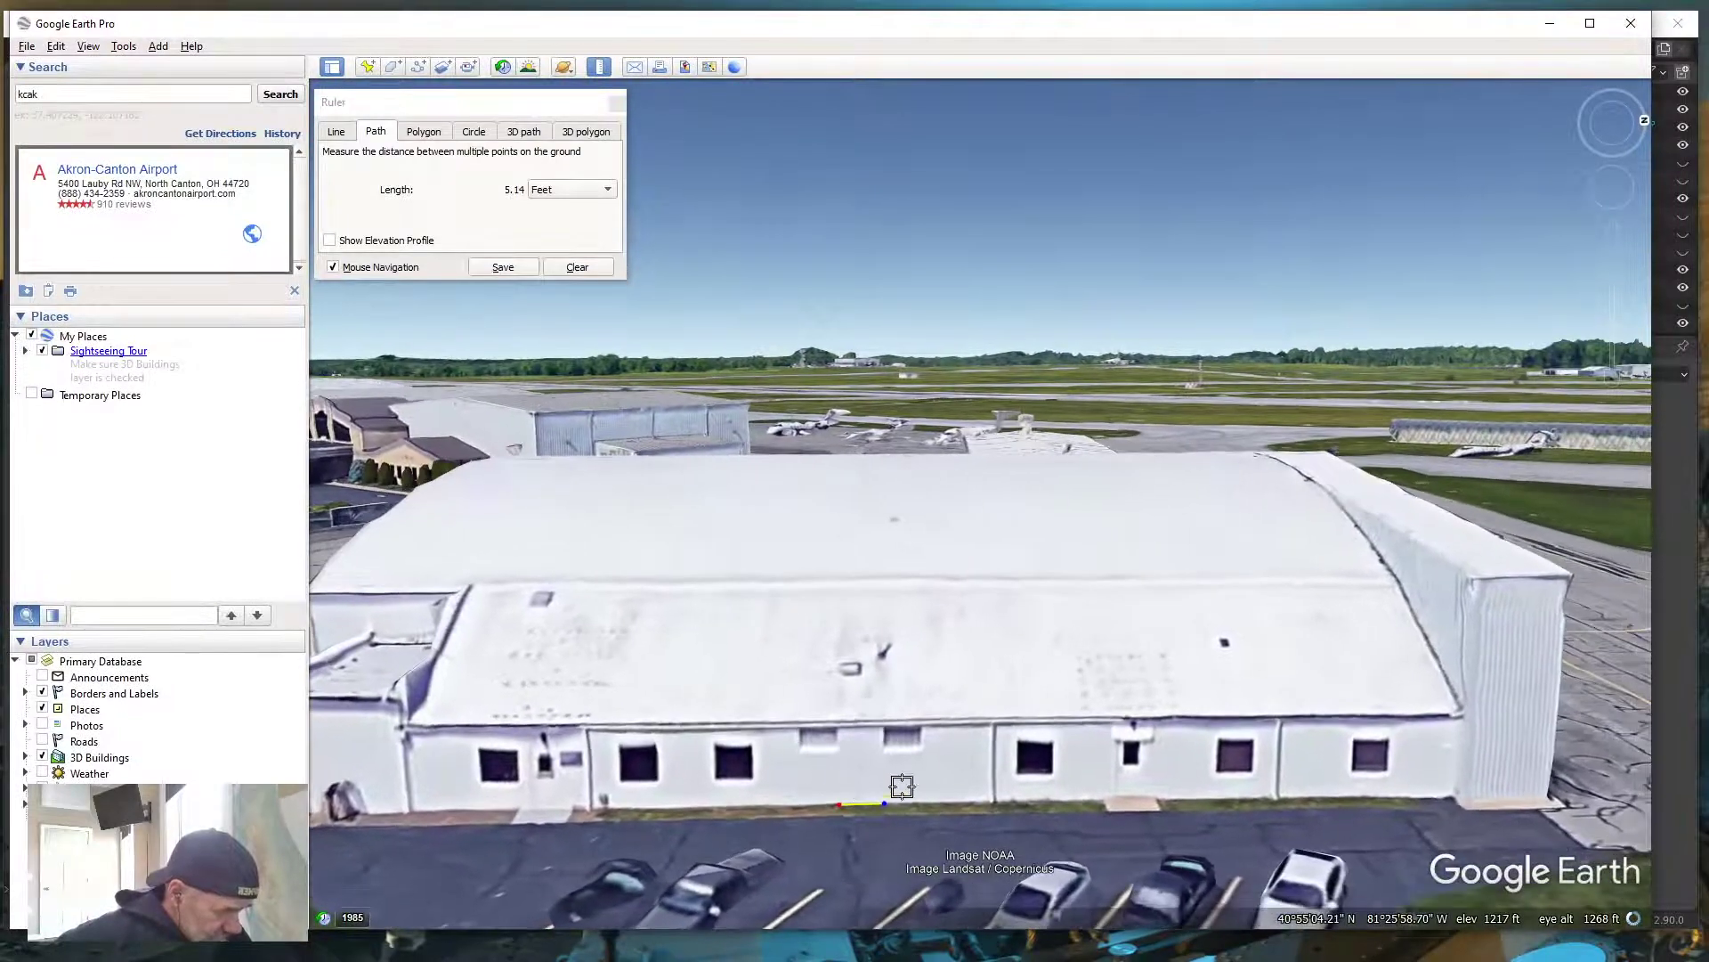
scroll(819, 712, "down", 3)
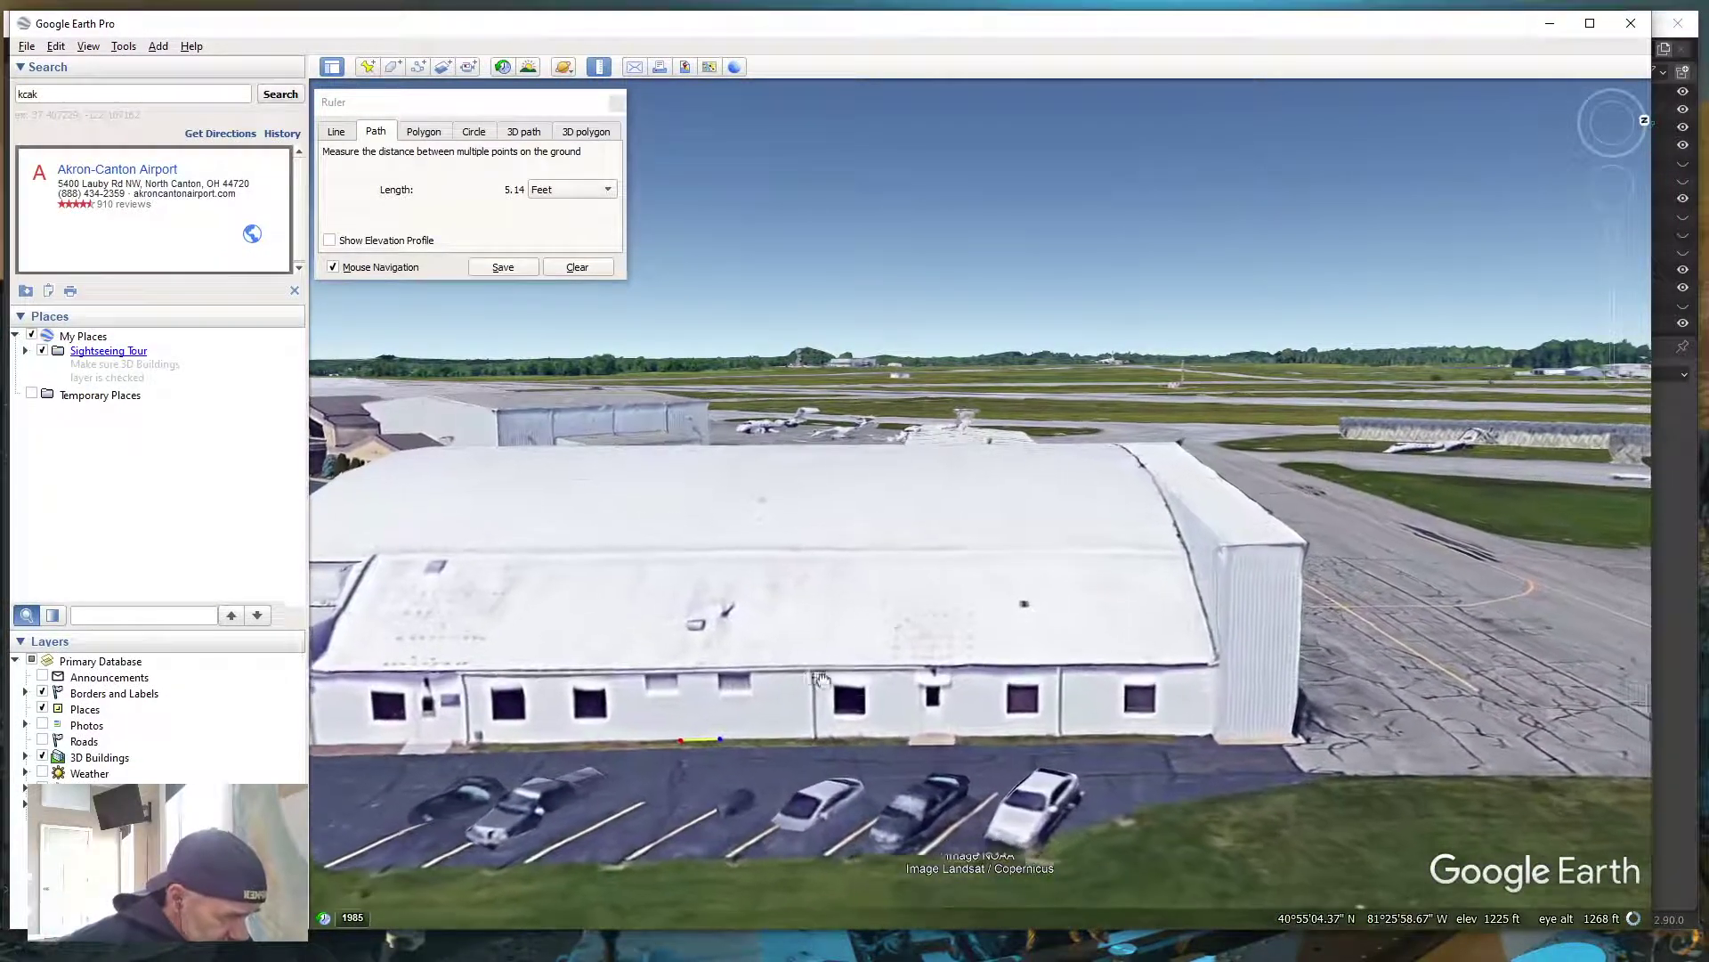
left_click(586, 269)
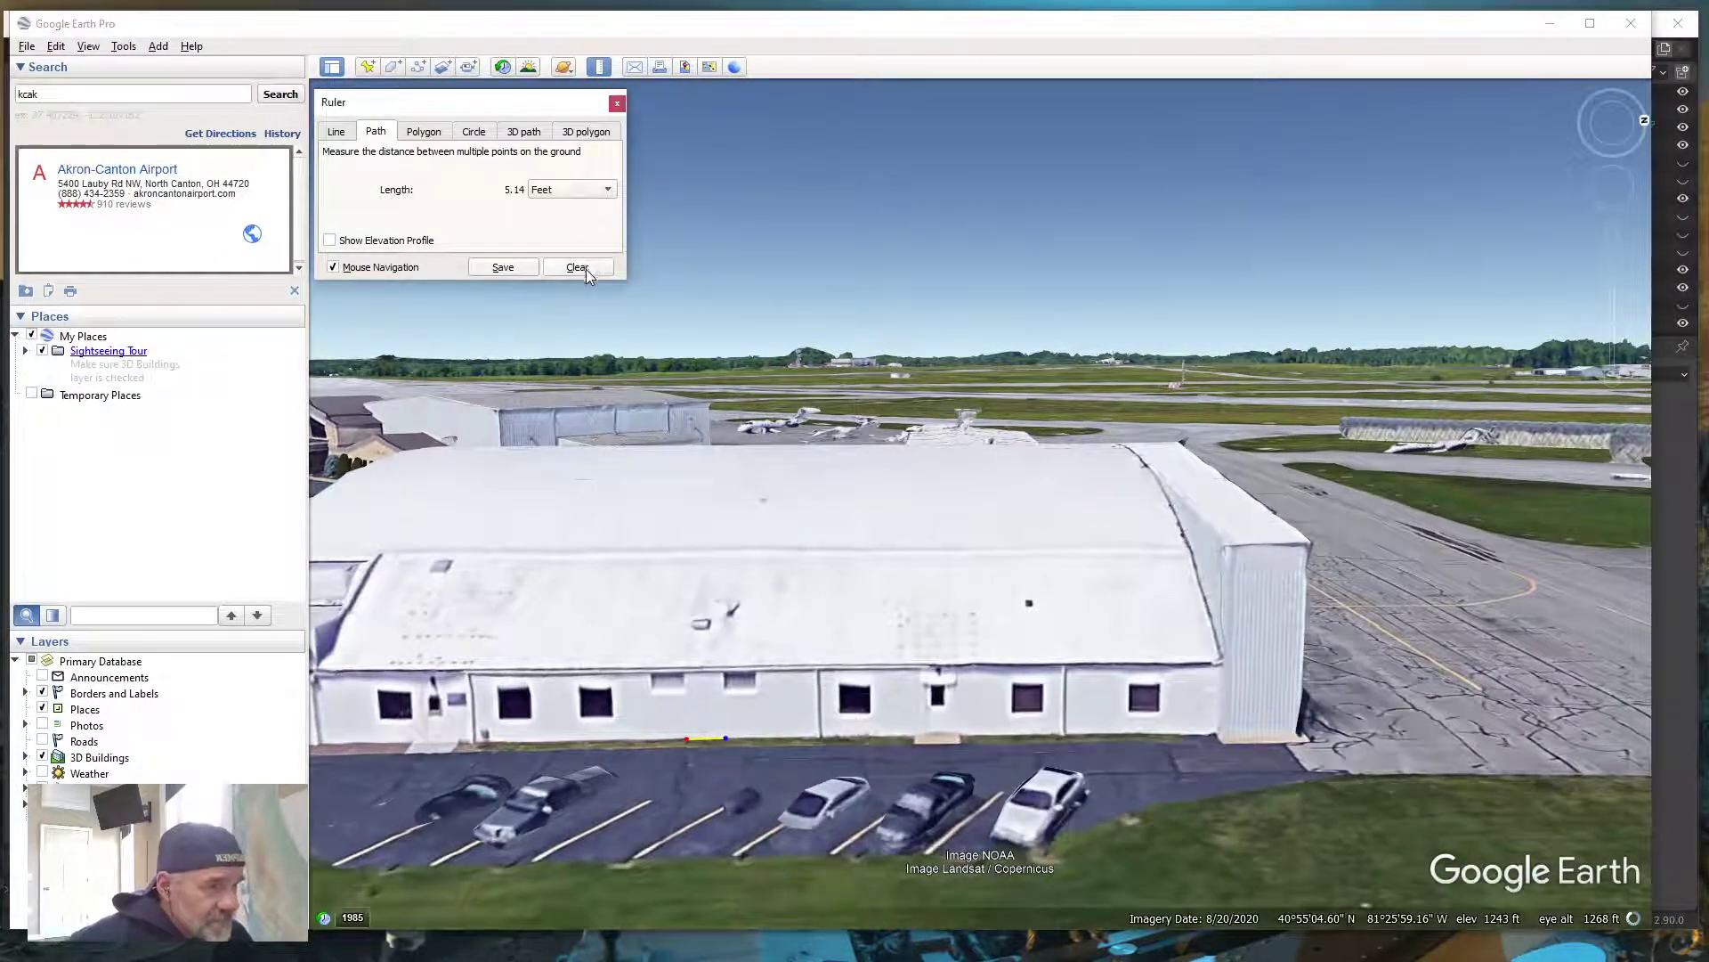
left_click(757, 682)
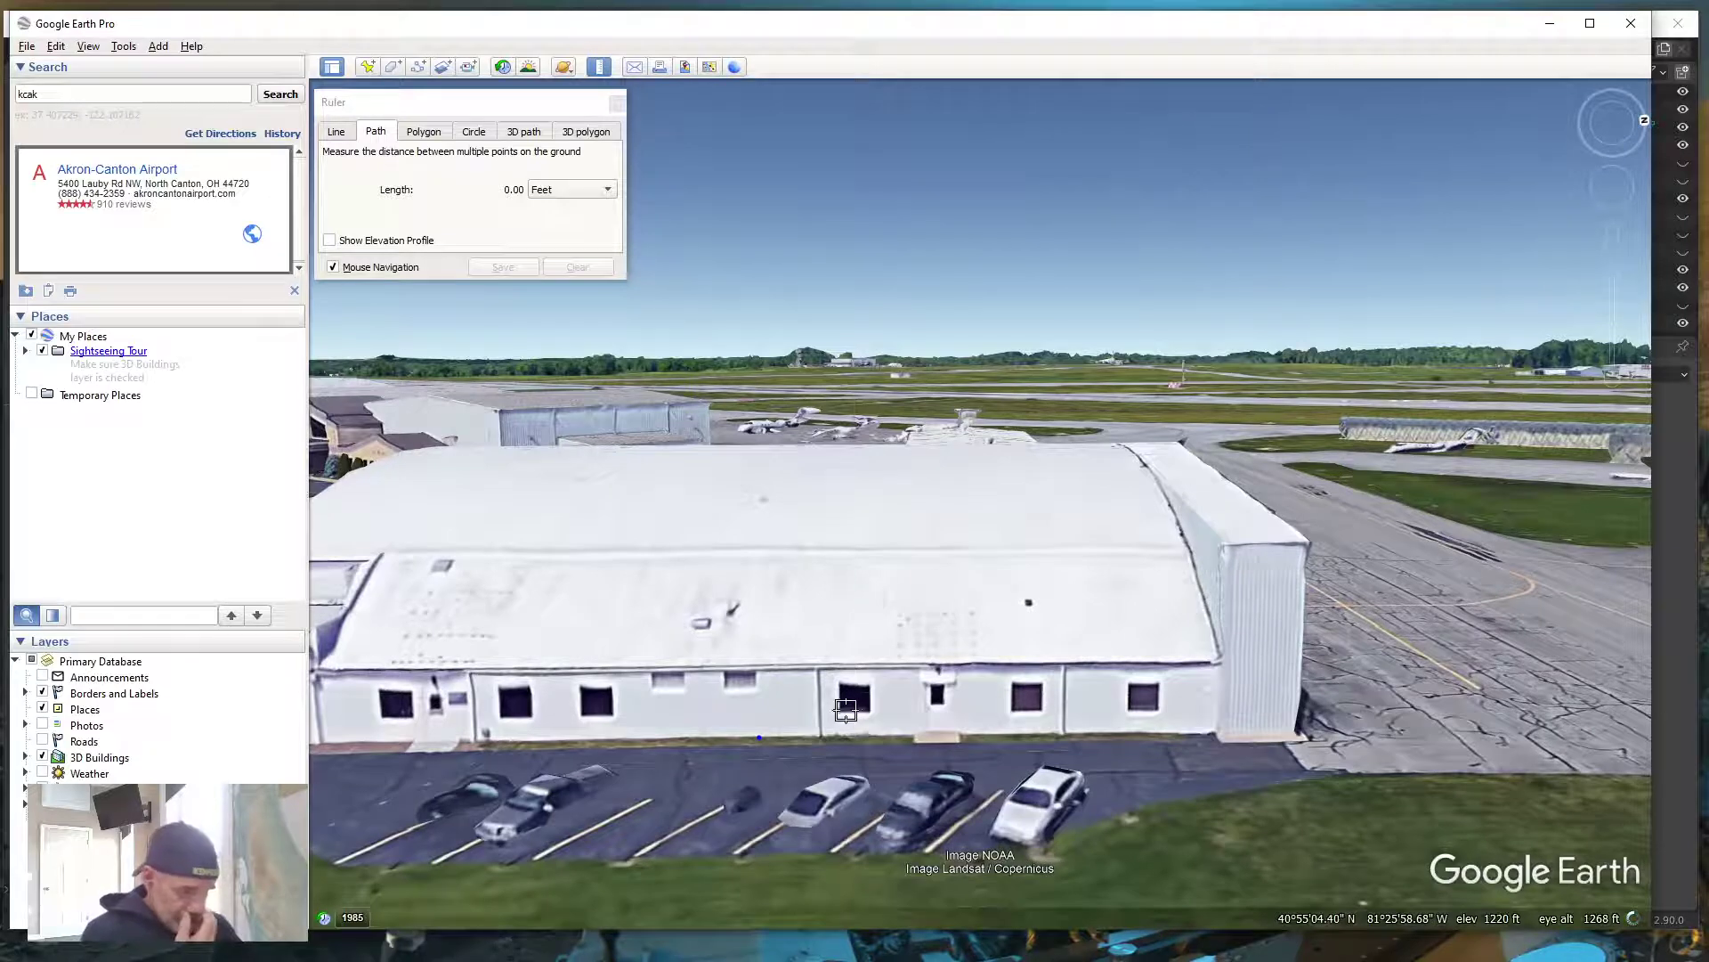
left_click(840, 709)
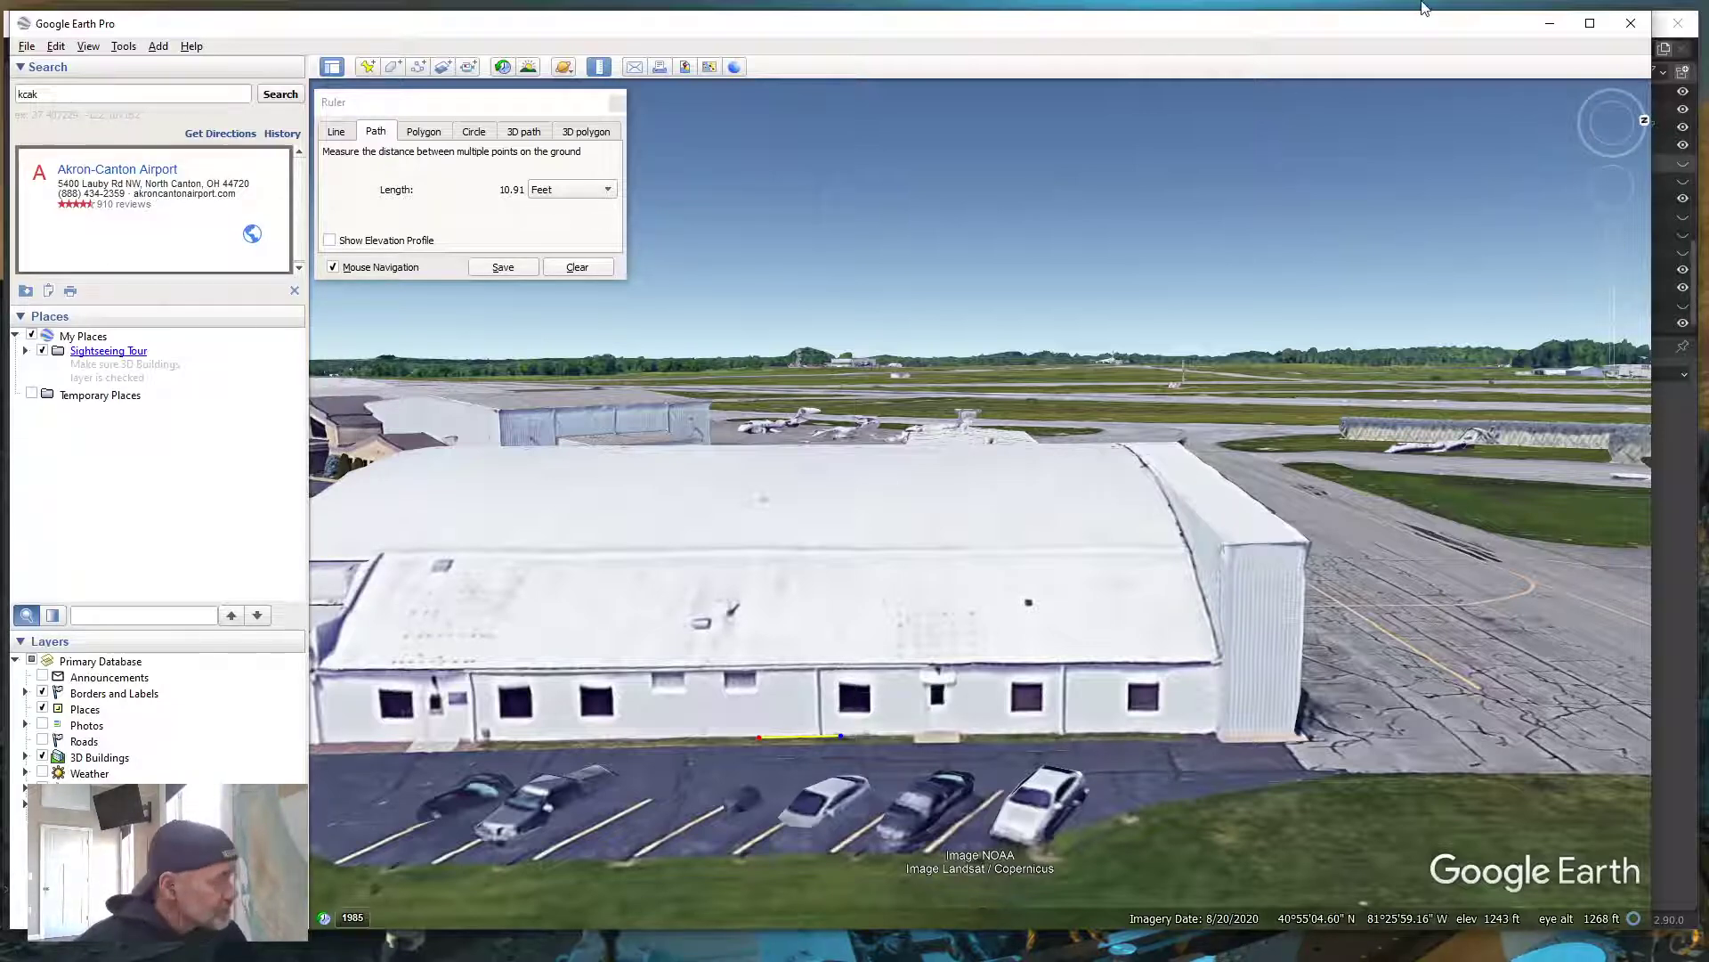
left_click(1550, 23)
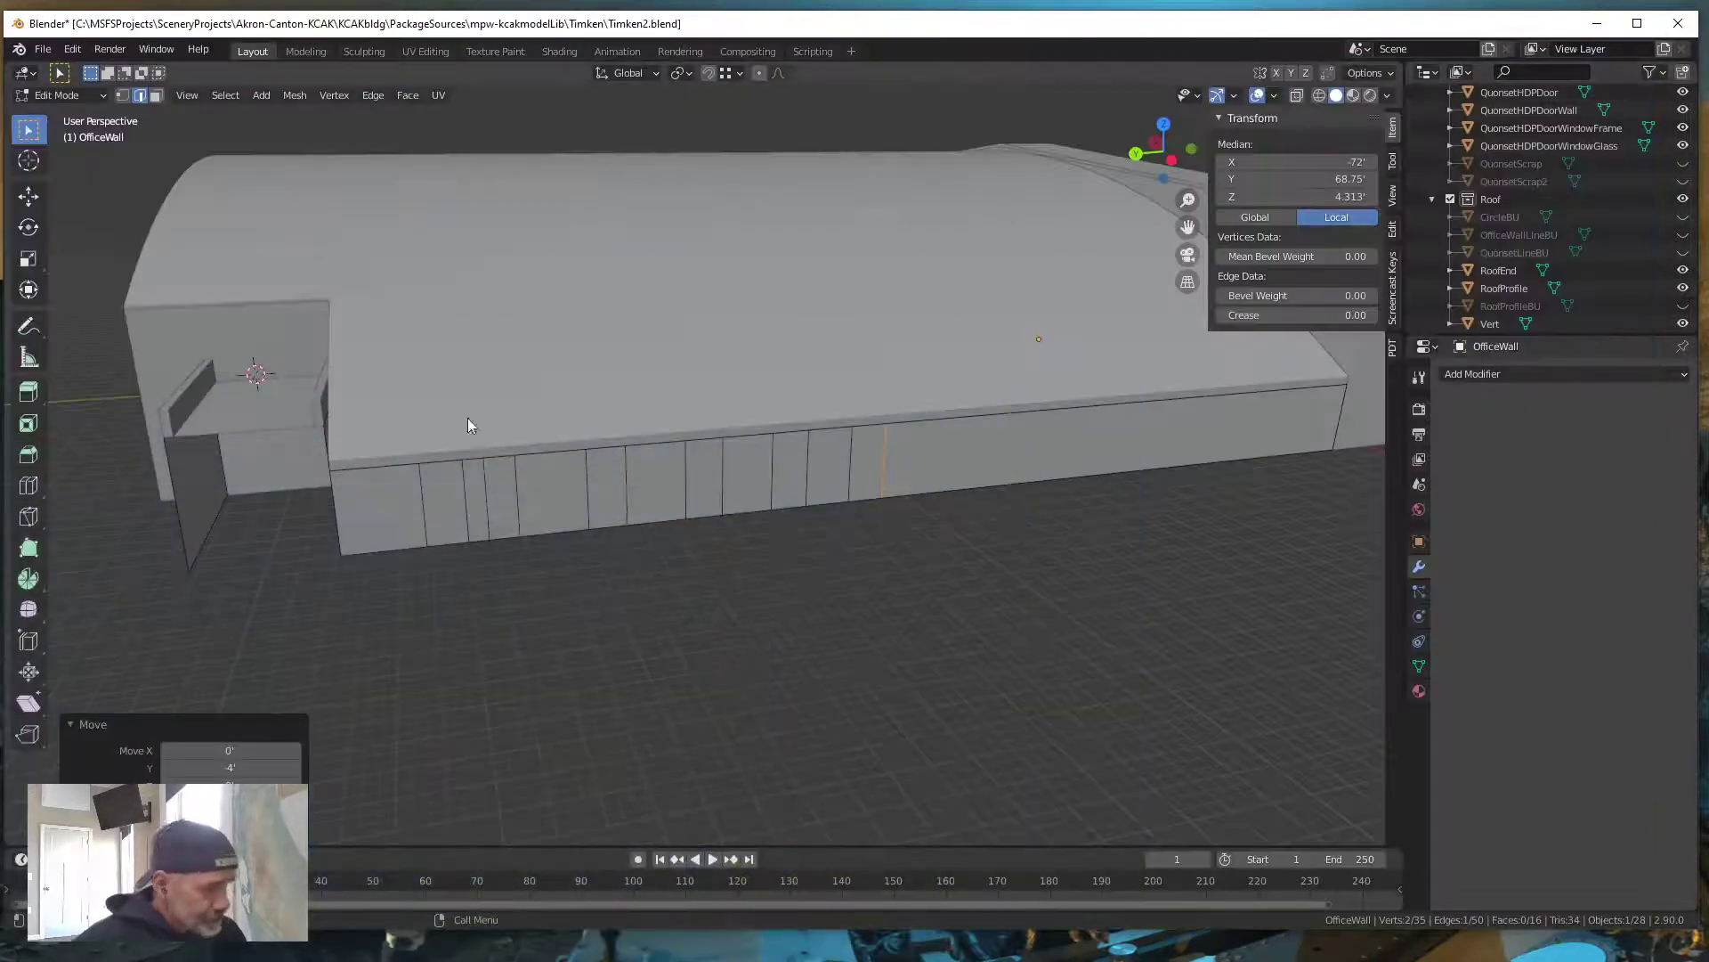
Loop-cut the remaining OfficeWall section at its last edge and offset the cut -10' along Y for the dark window's near edge
left_click(1013, 447)
key("ctrl+r")
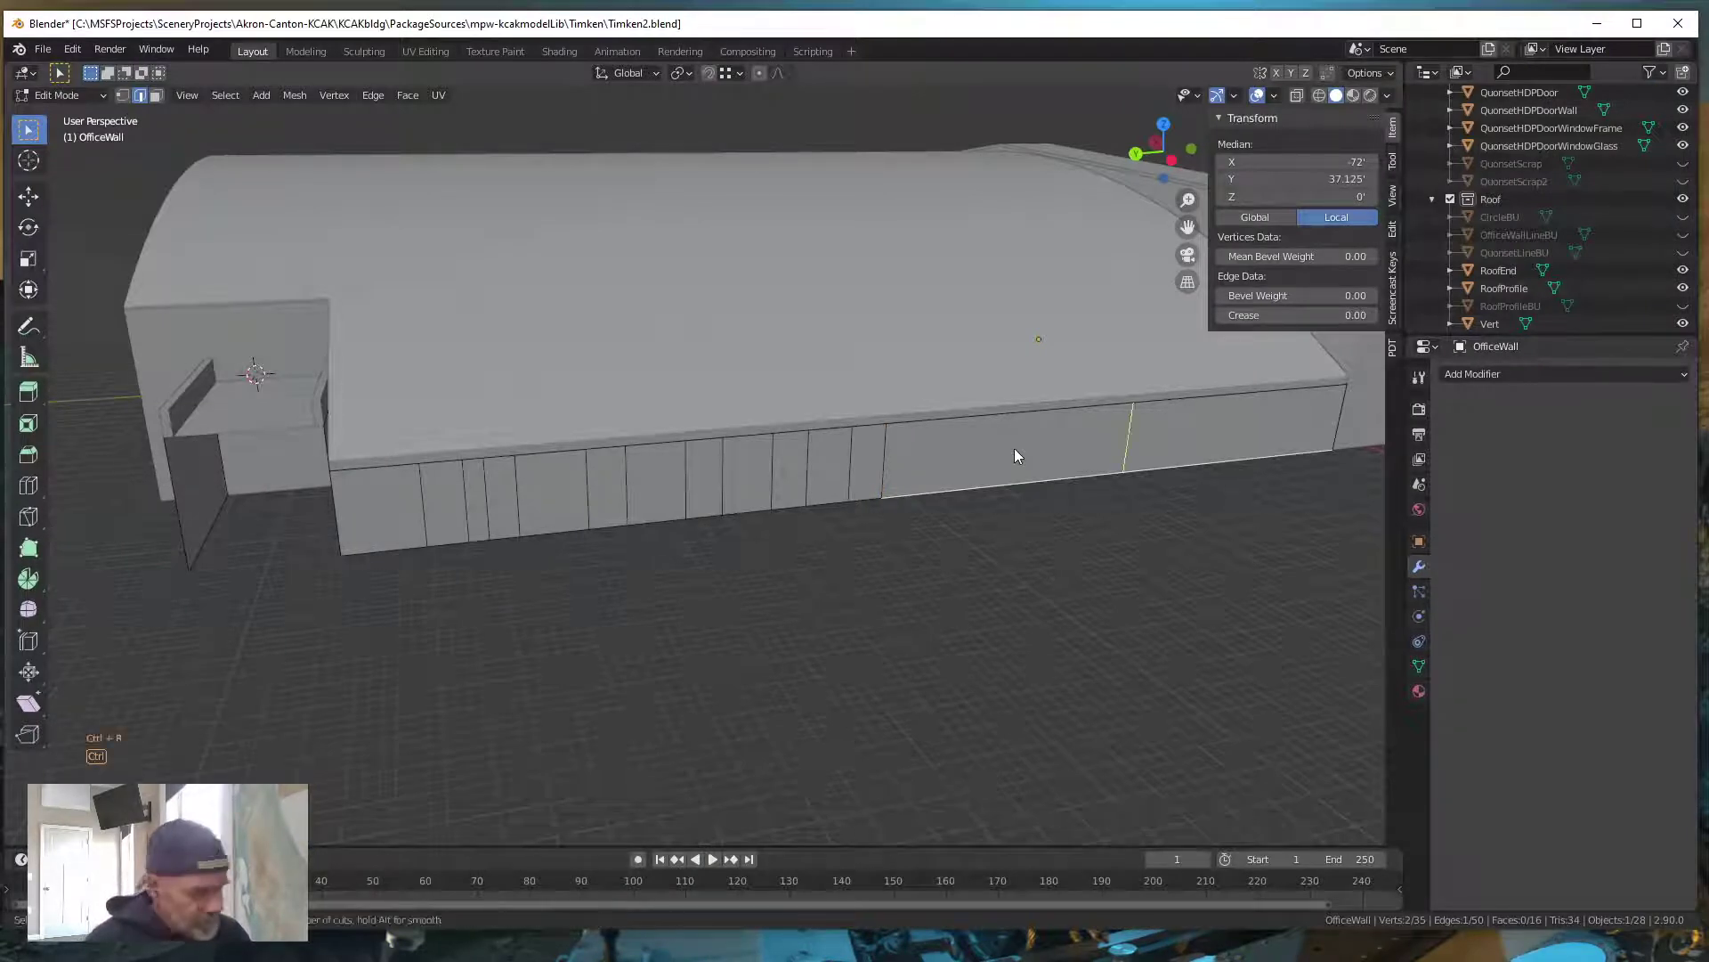
left_click(1099, 451)
left_click(815, 459)
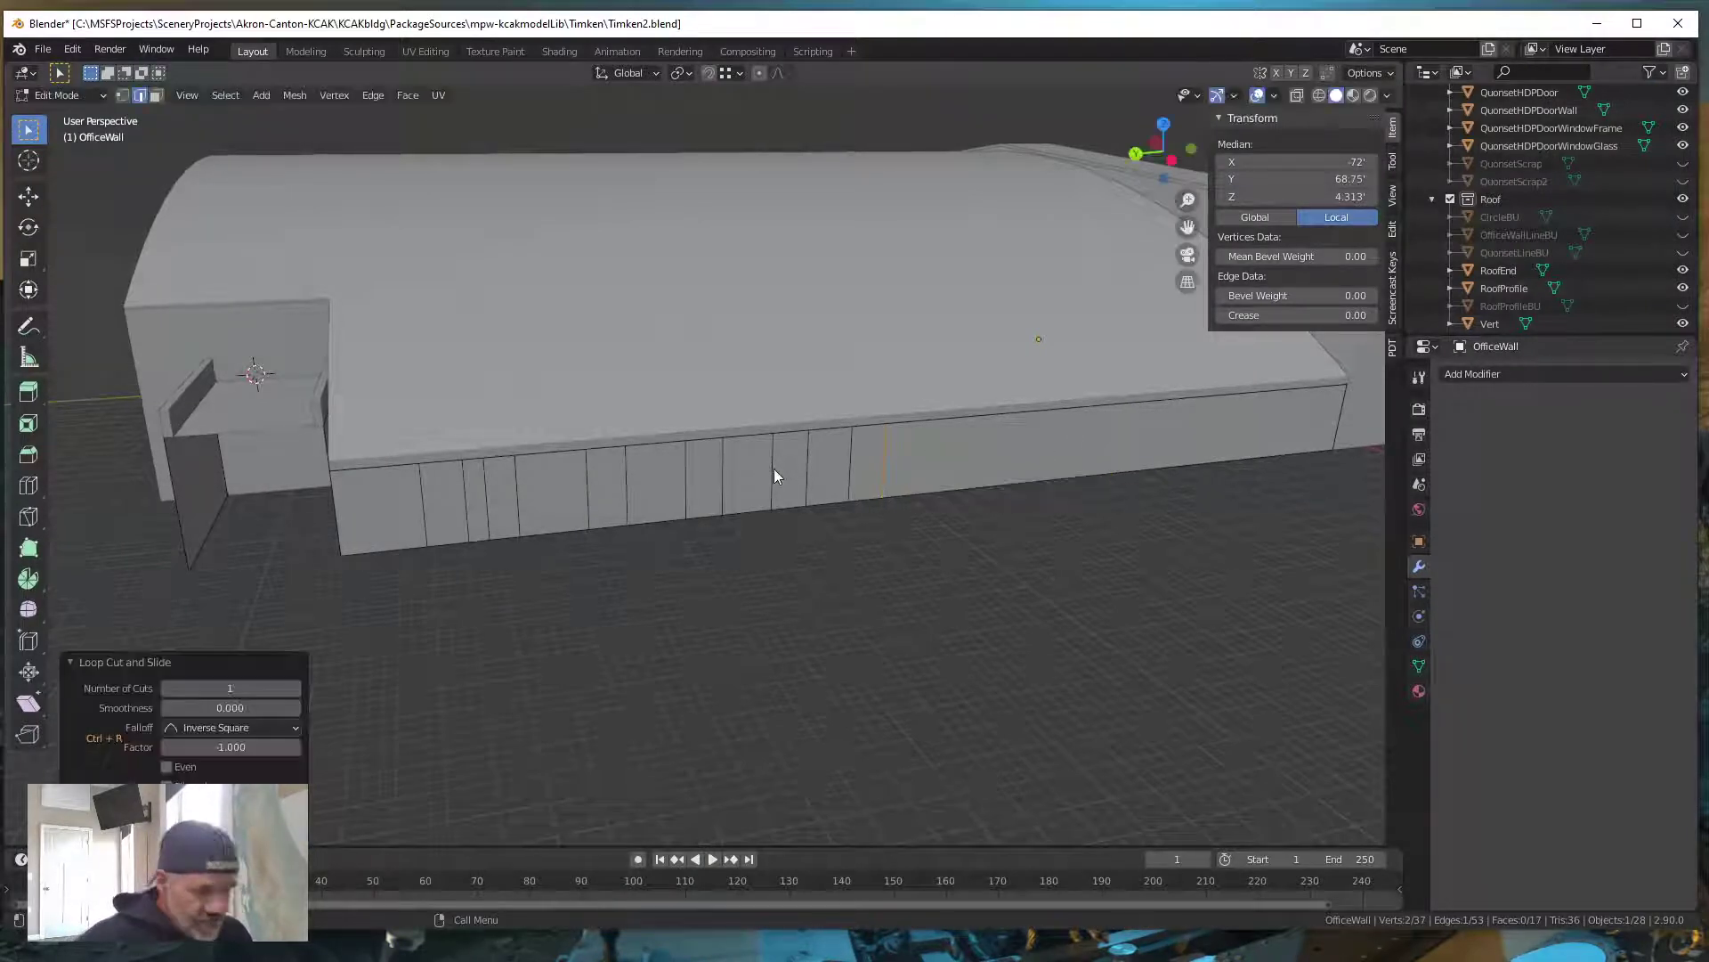
type("gy")
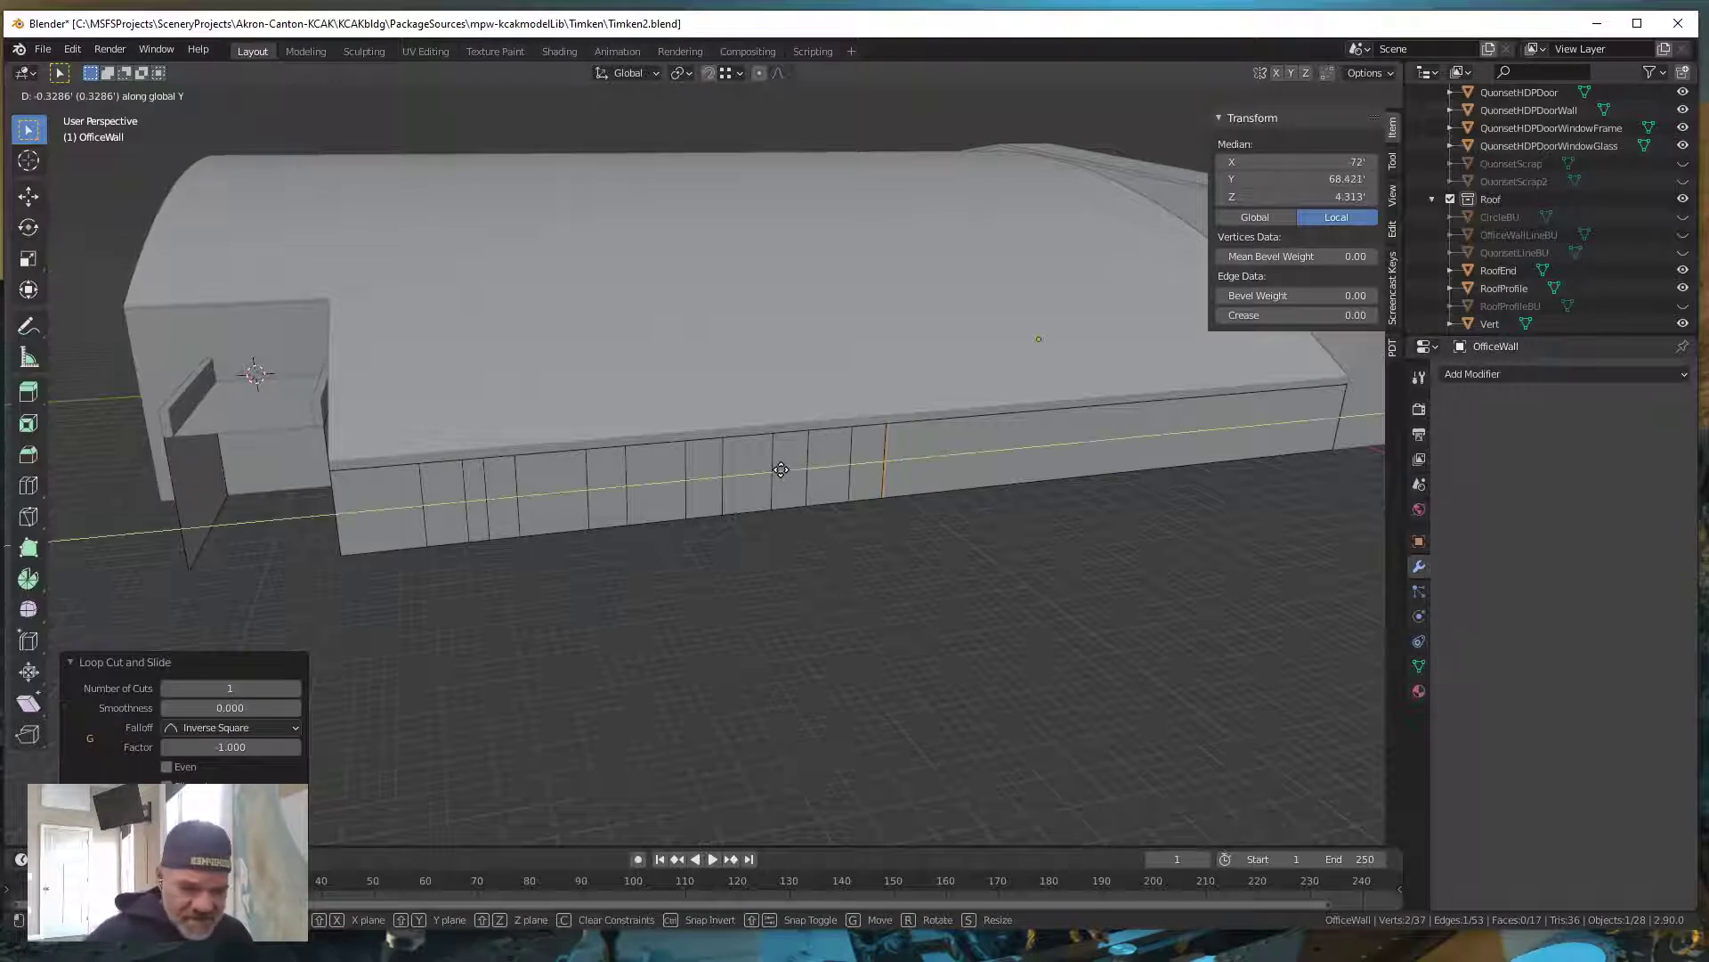
type("-10")
key("Return")
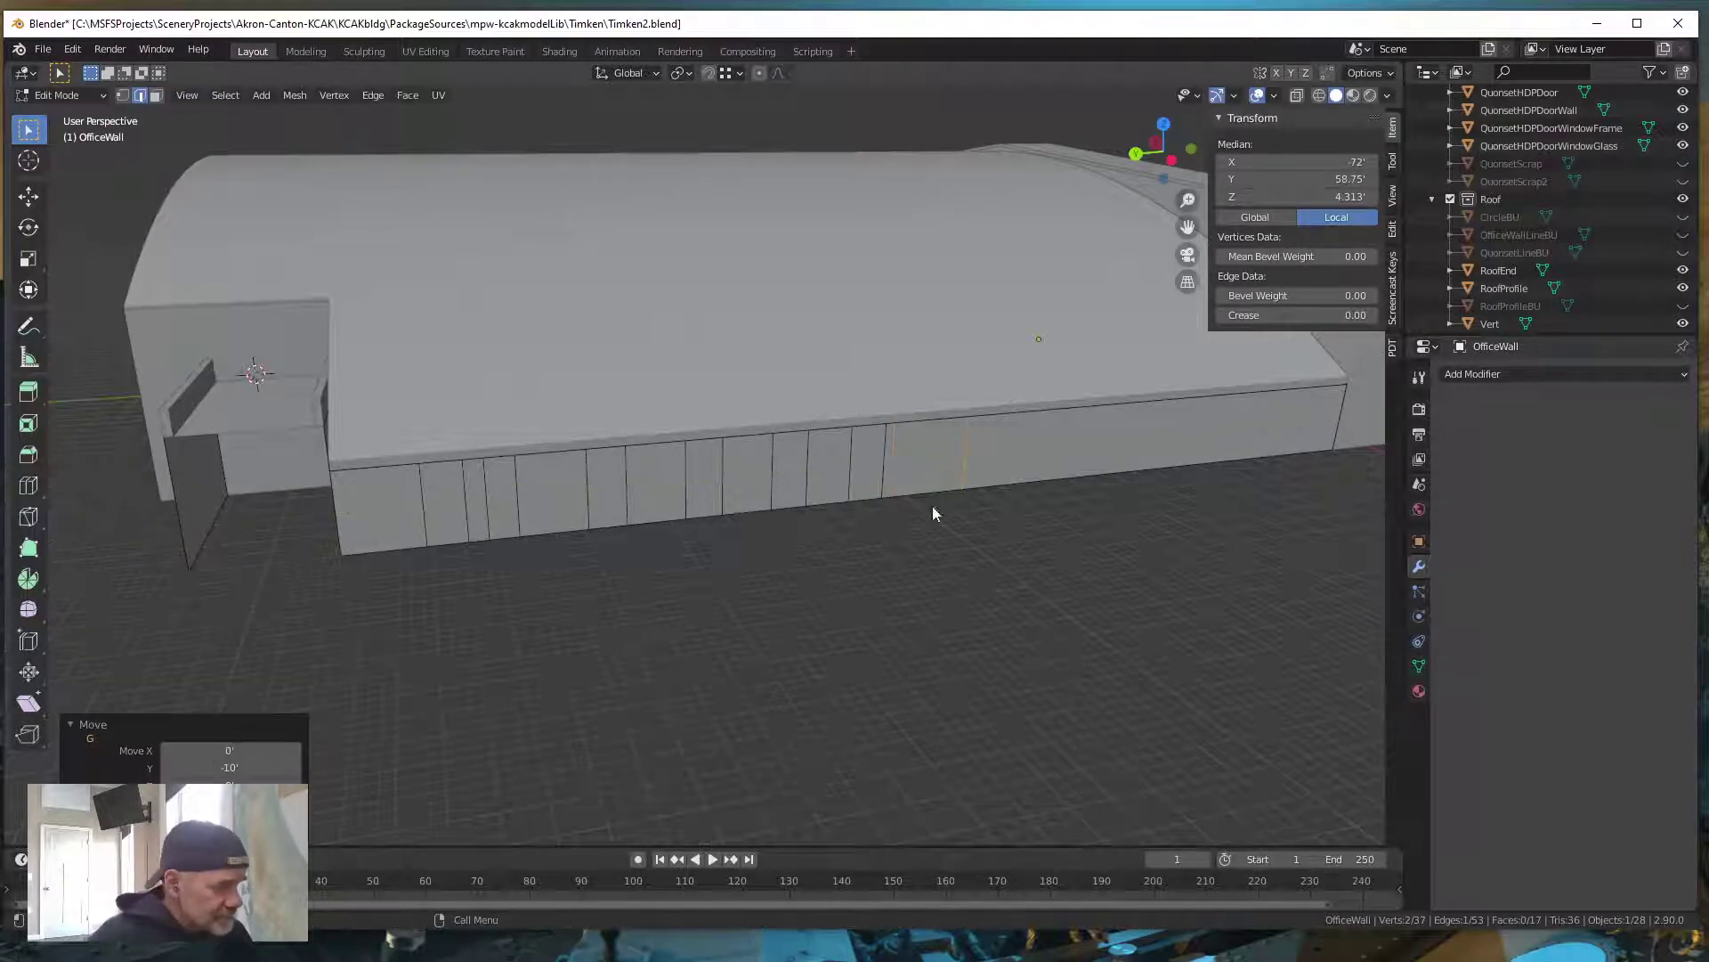
Add a vertical OfficeWall loop cut for the dark window's far edge, offset -4' along Y from its near edge
key("ctrl")
key("ctrl+r")
left_click(1164, 433)
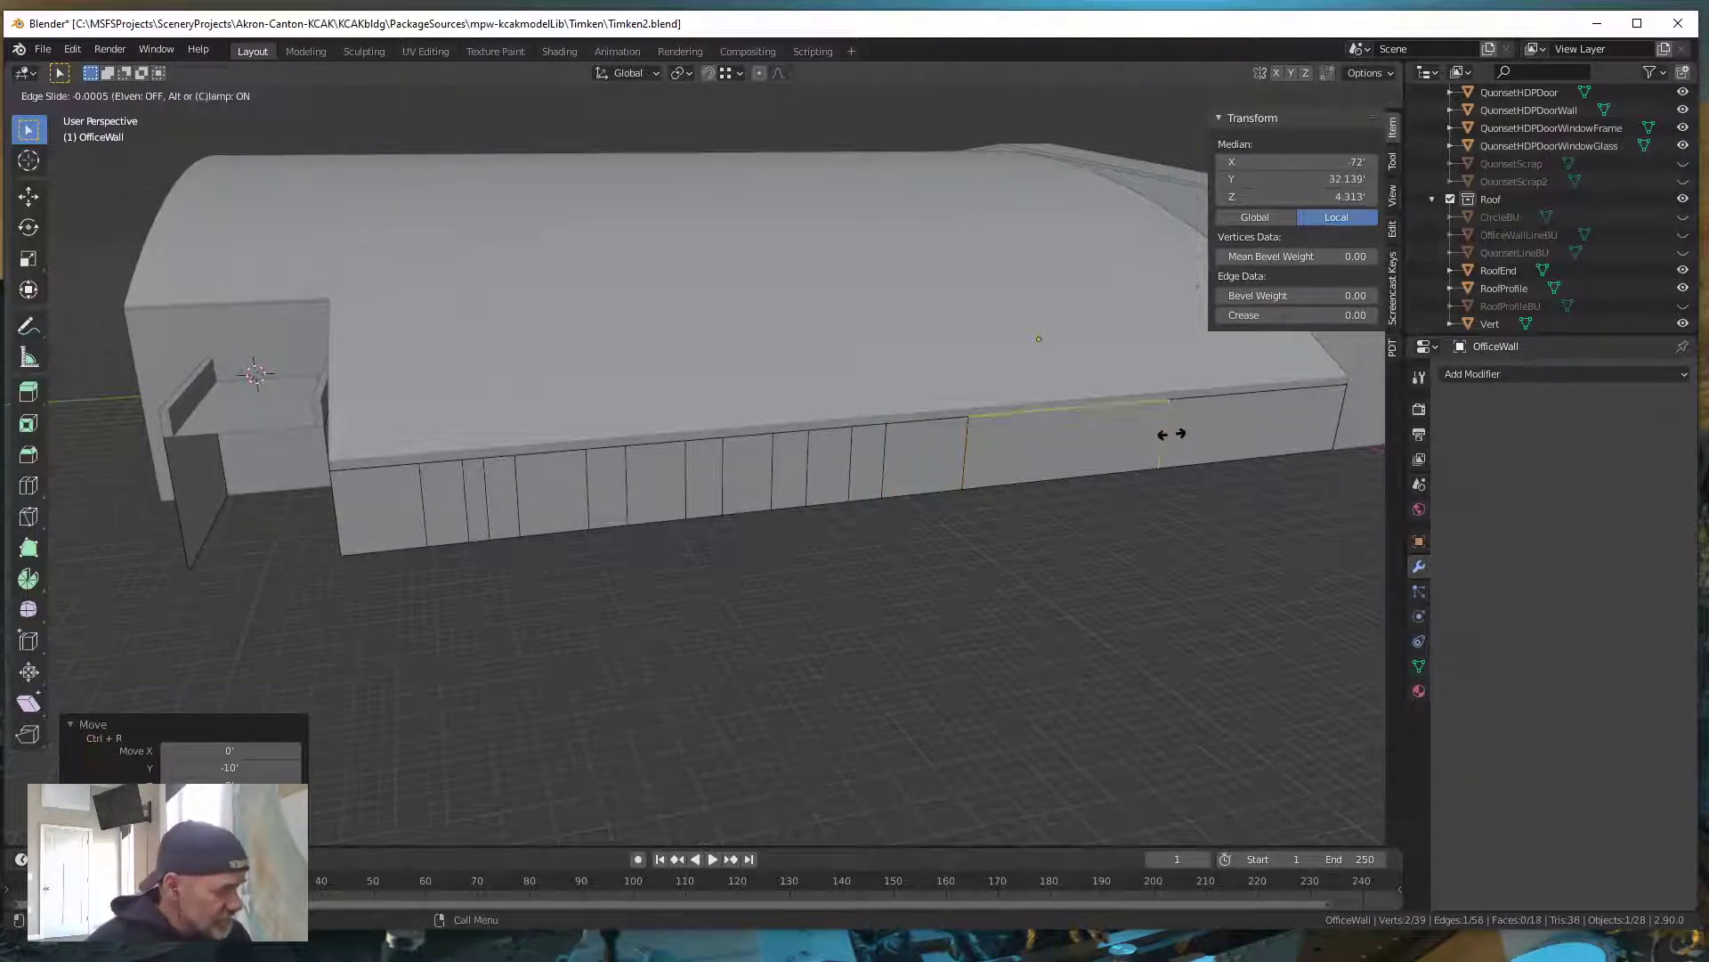
left_click(918, 468)
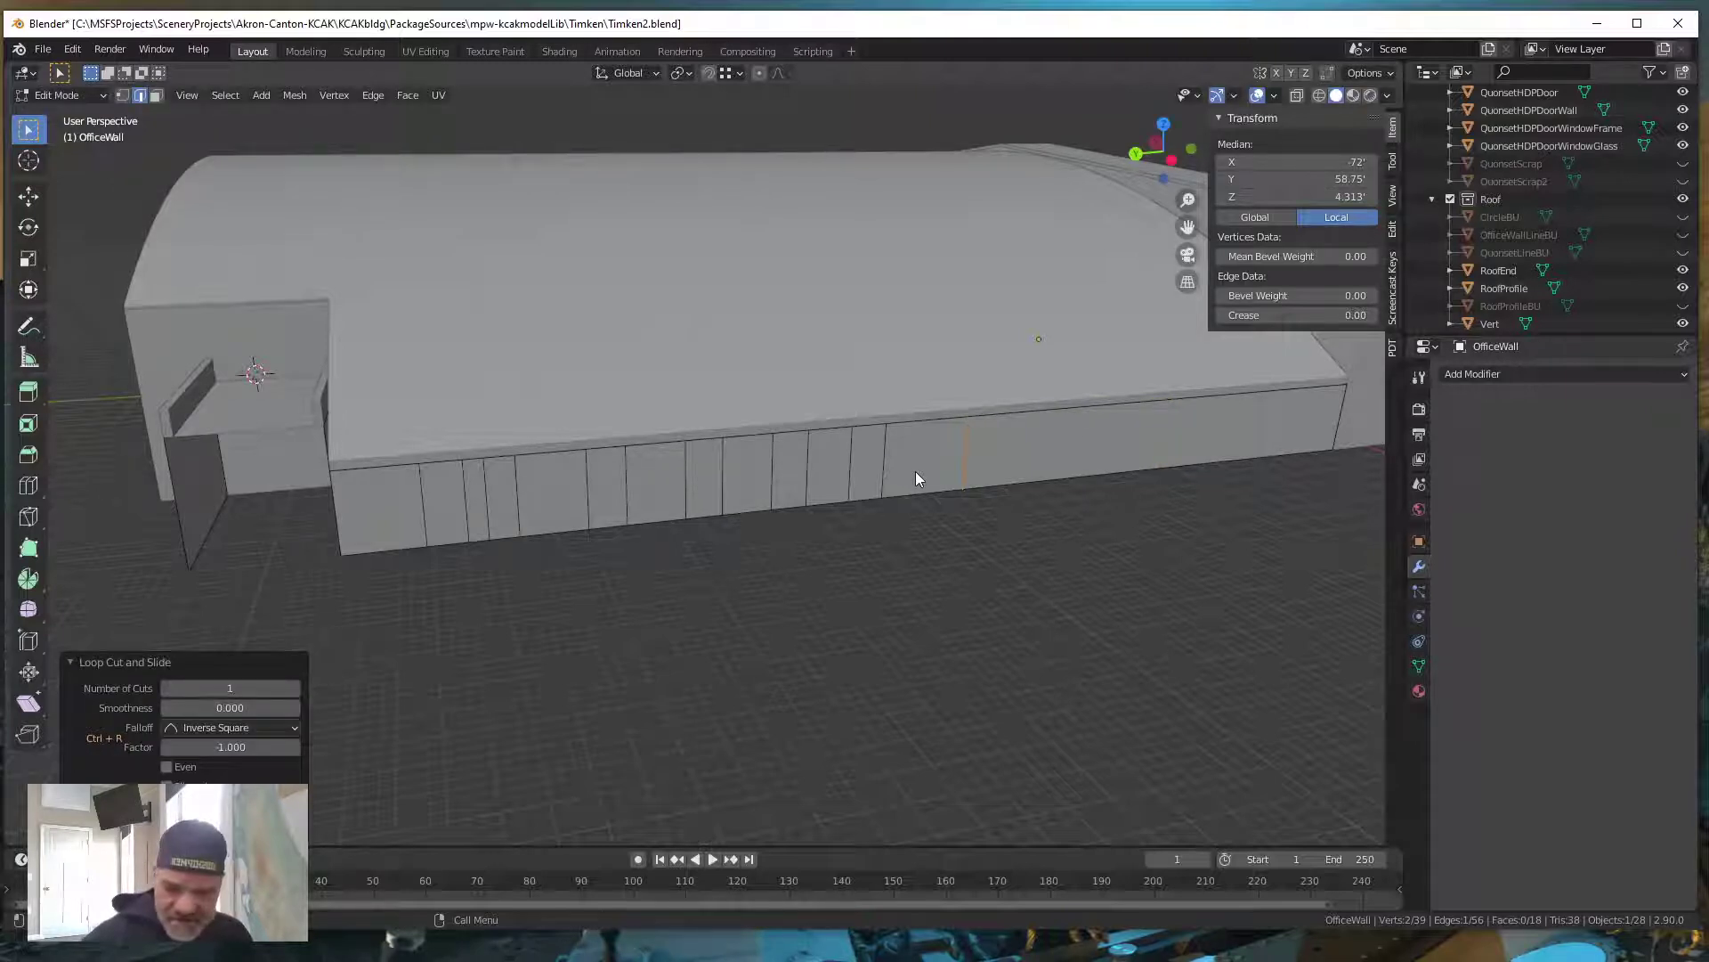
type("gy")
type("-4")
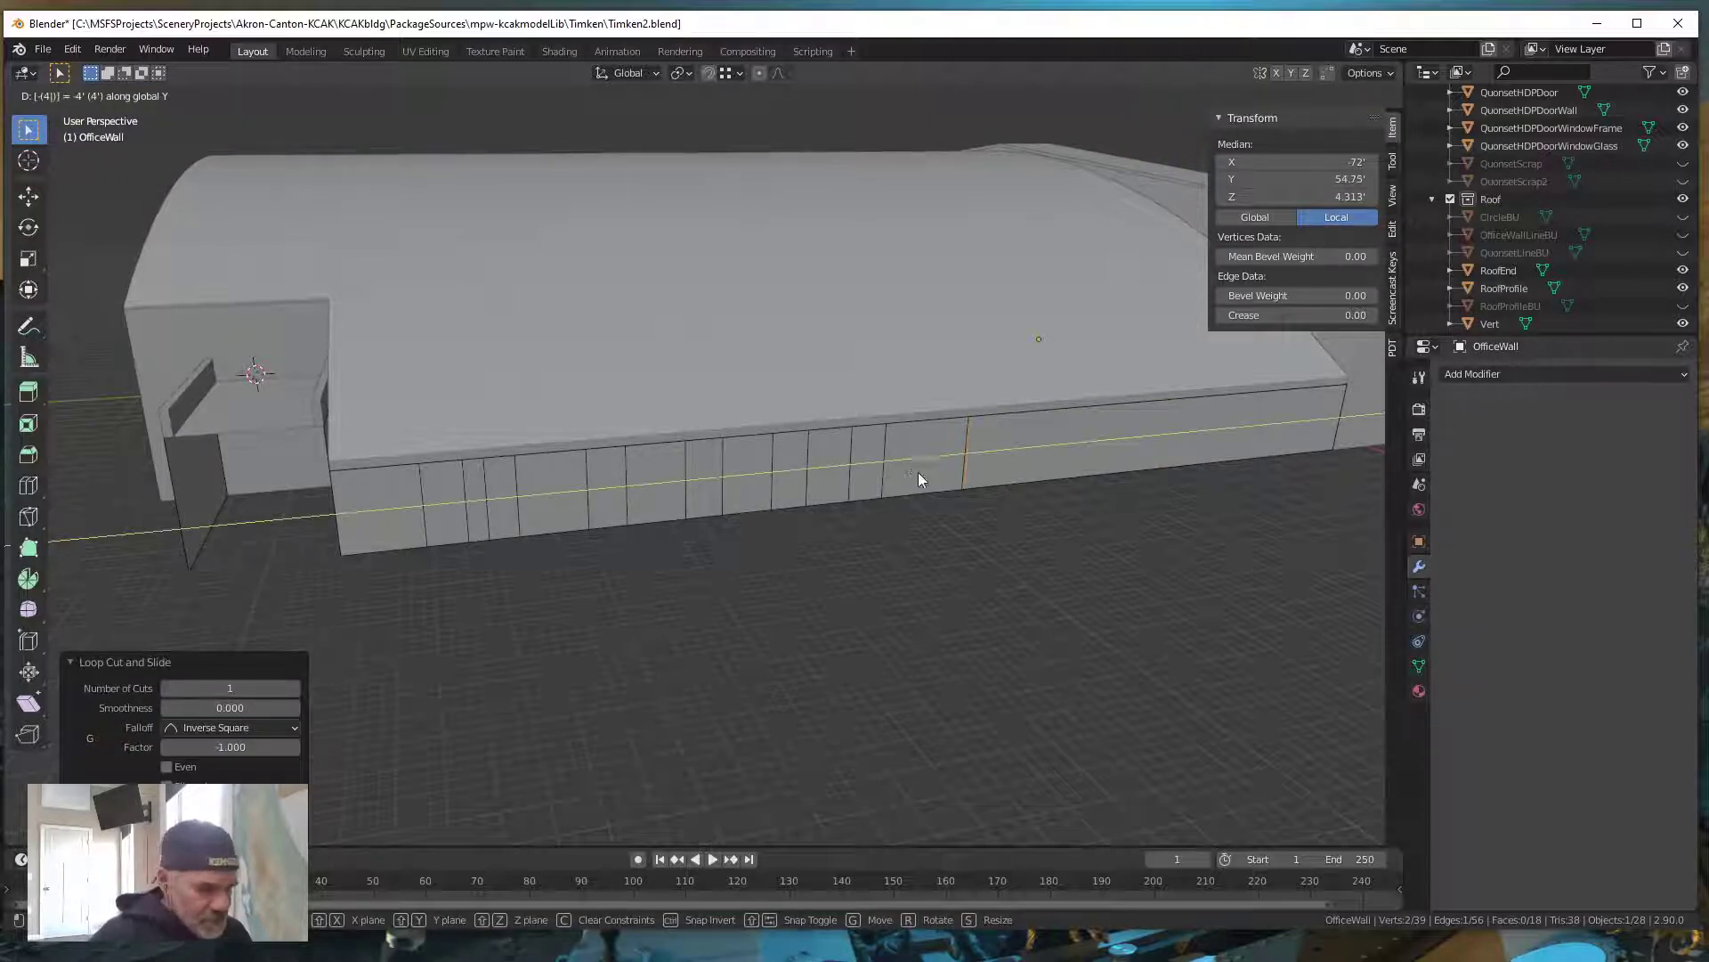
key("Return")
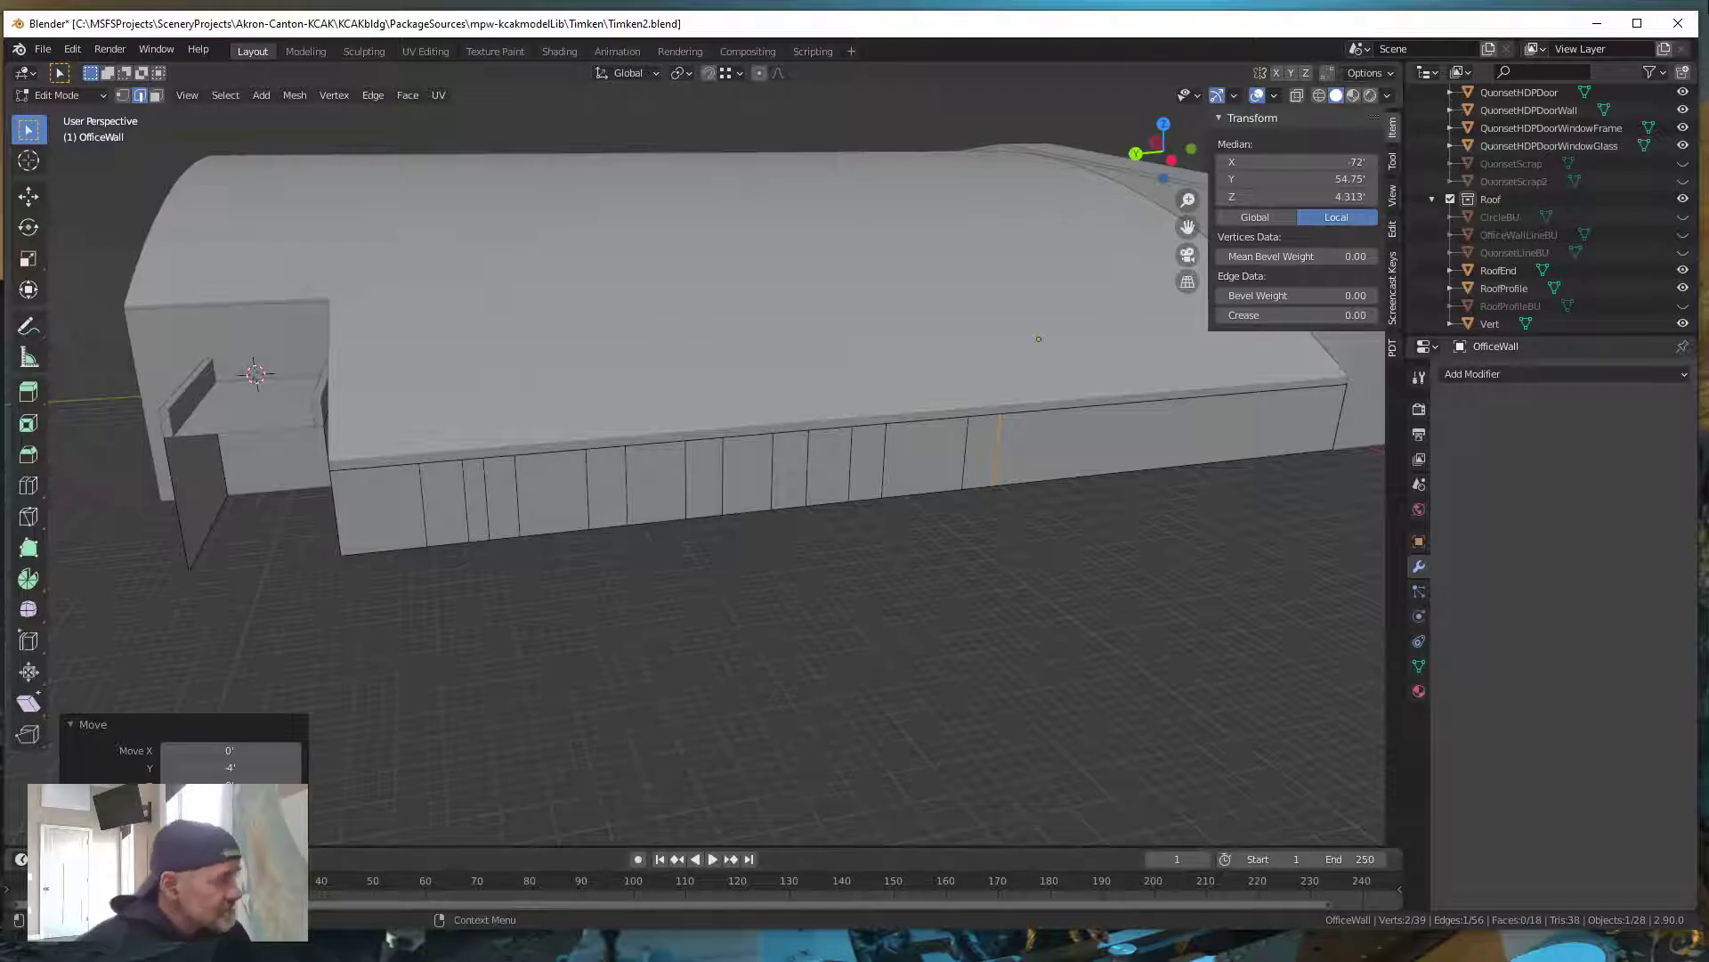
Switch to Google Earth, clear the old path and measure the ground distance from the dark window's far edge to the next door
key("alt+Tab")
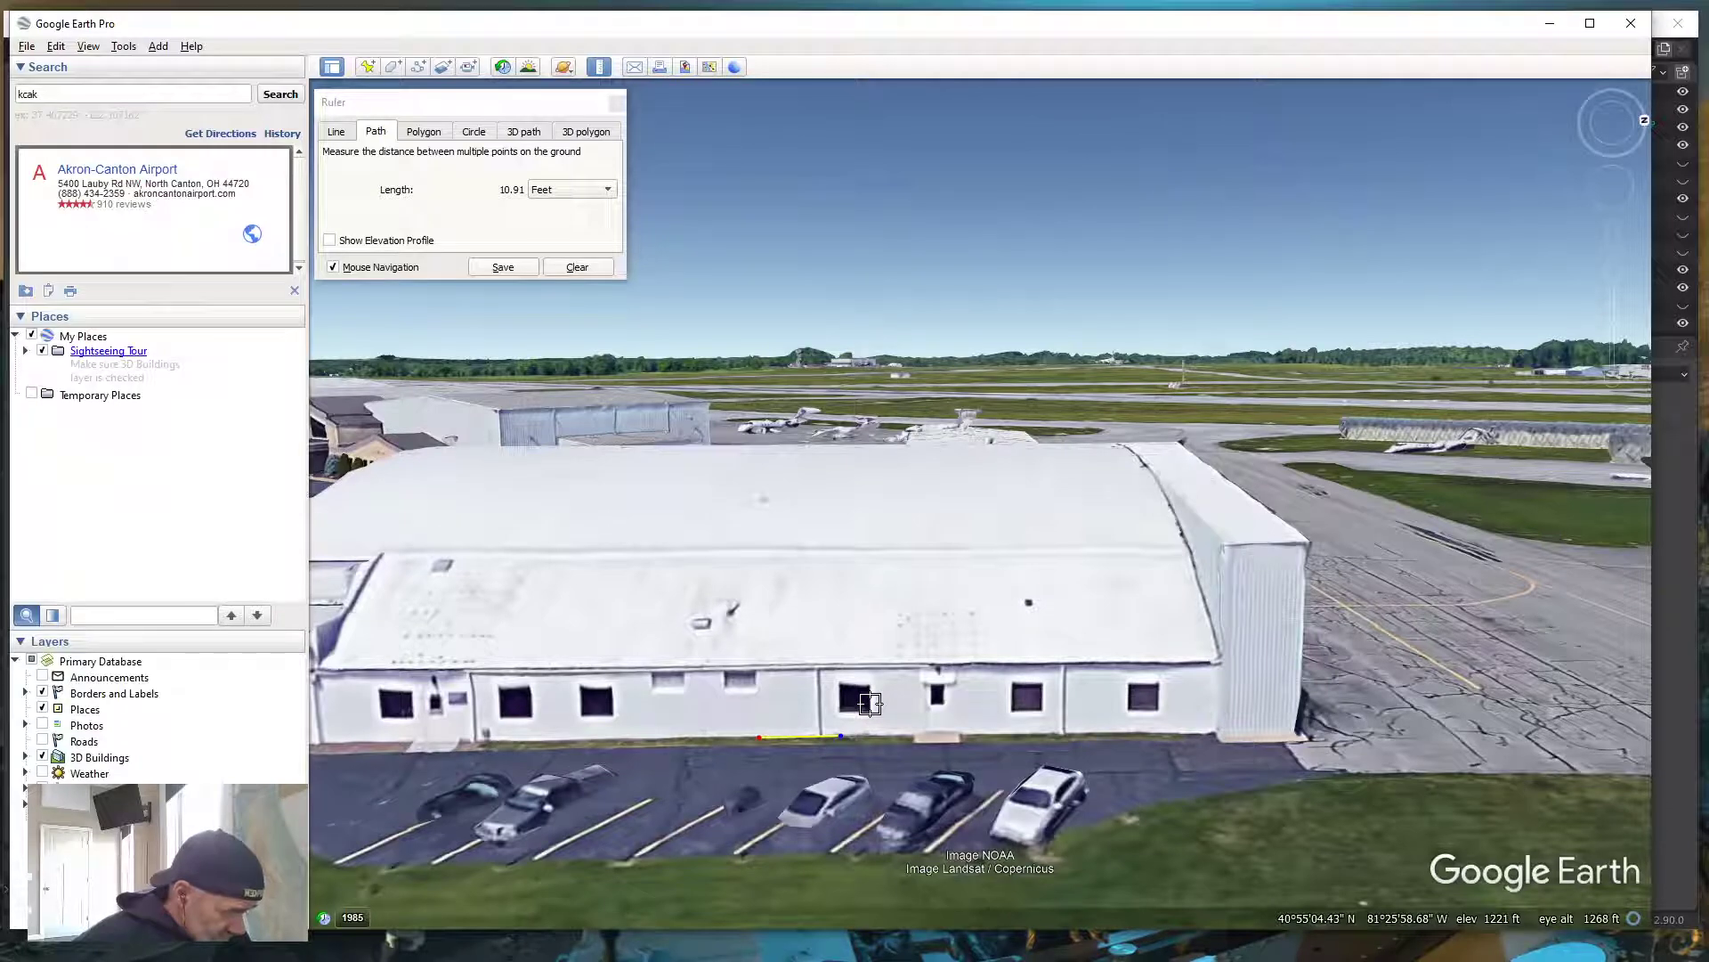
left_click(577, 267)
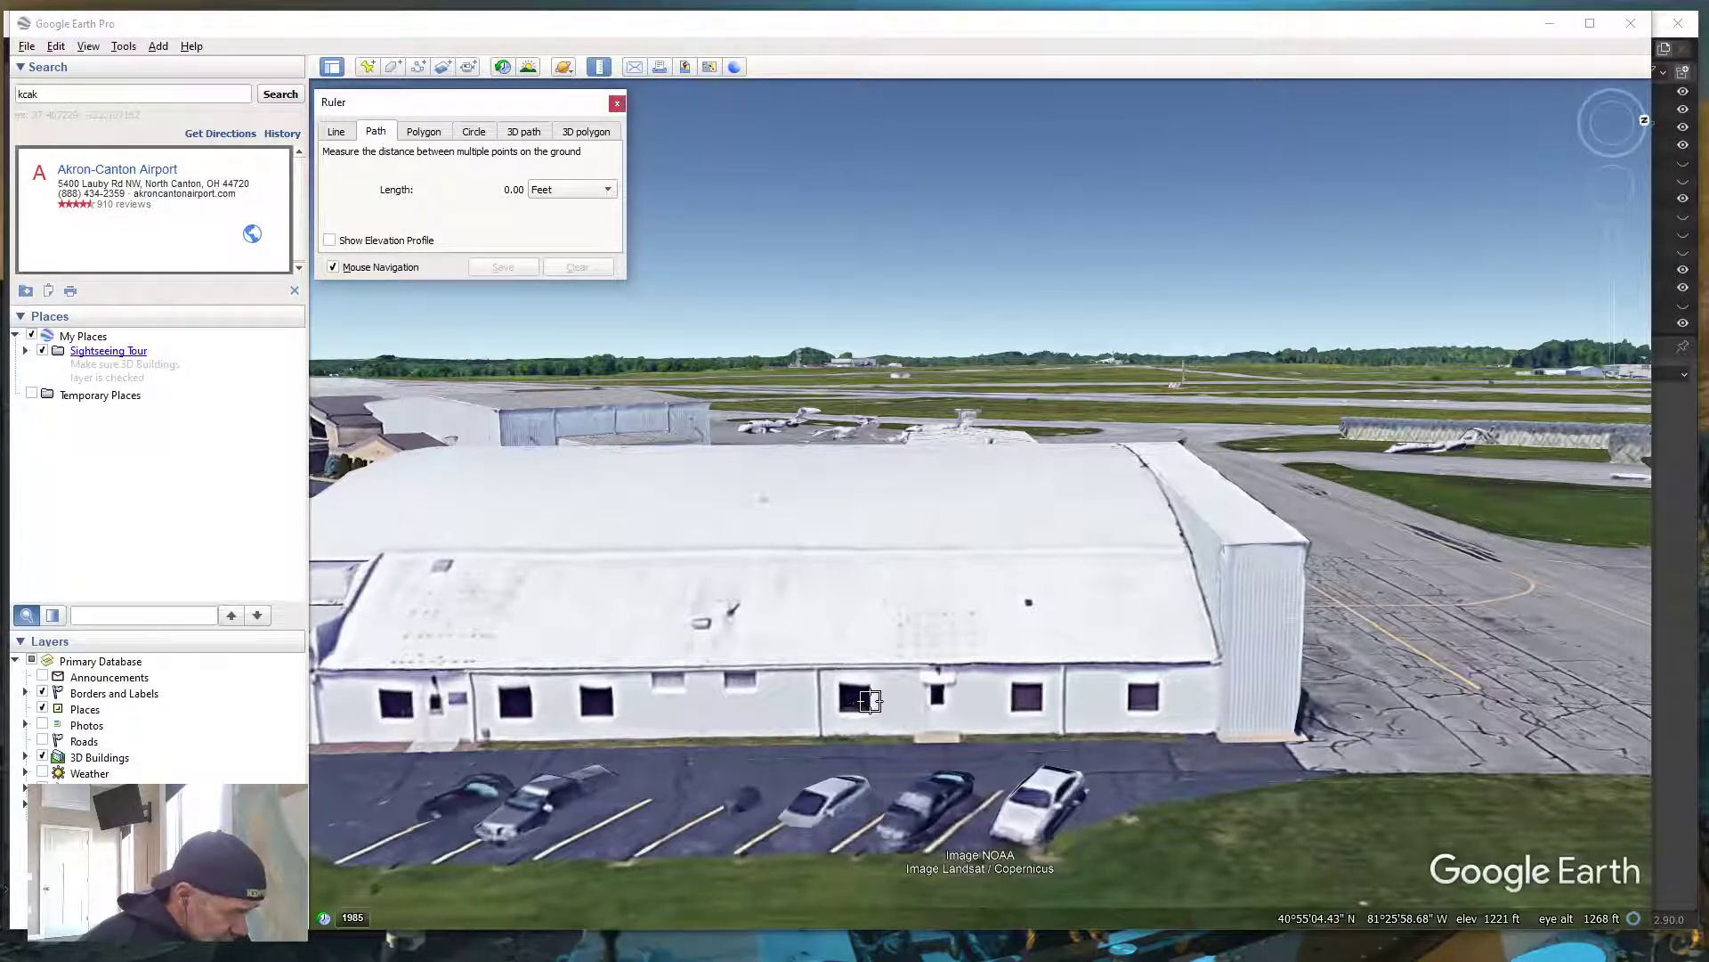
left_click(868, 700)
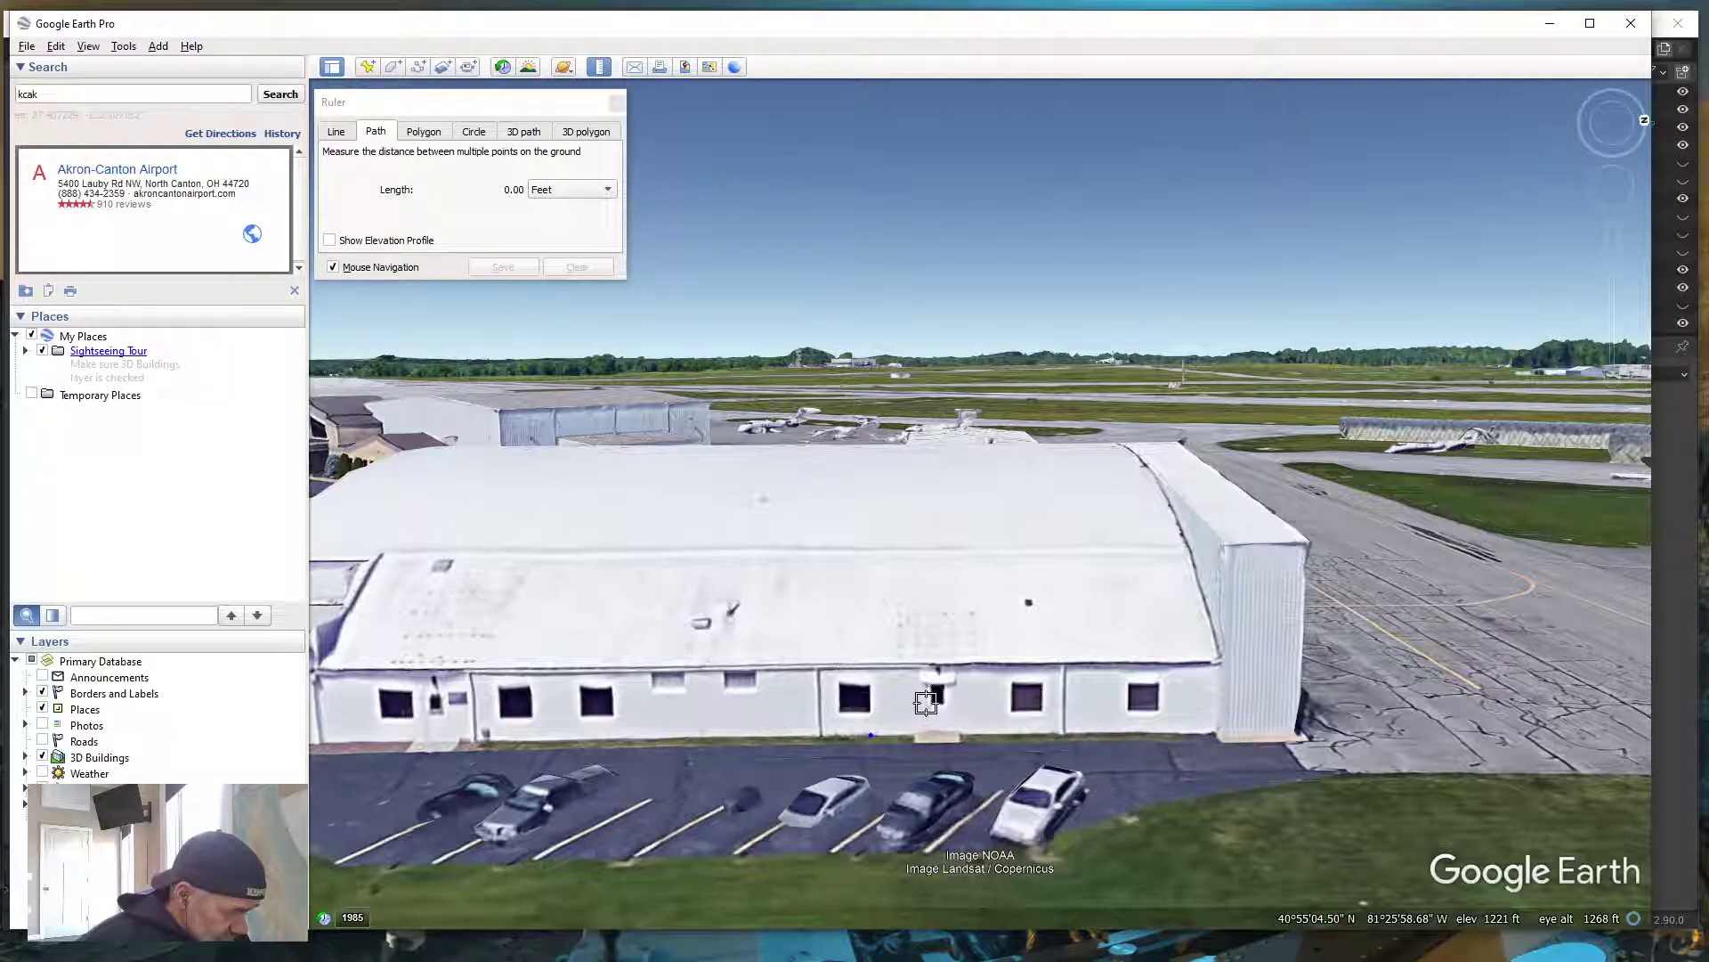
left_click(926, 702)
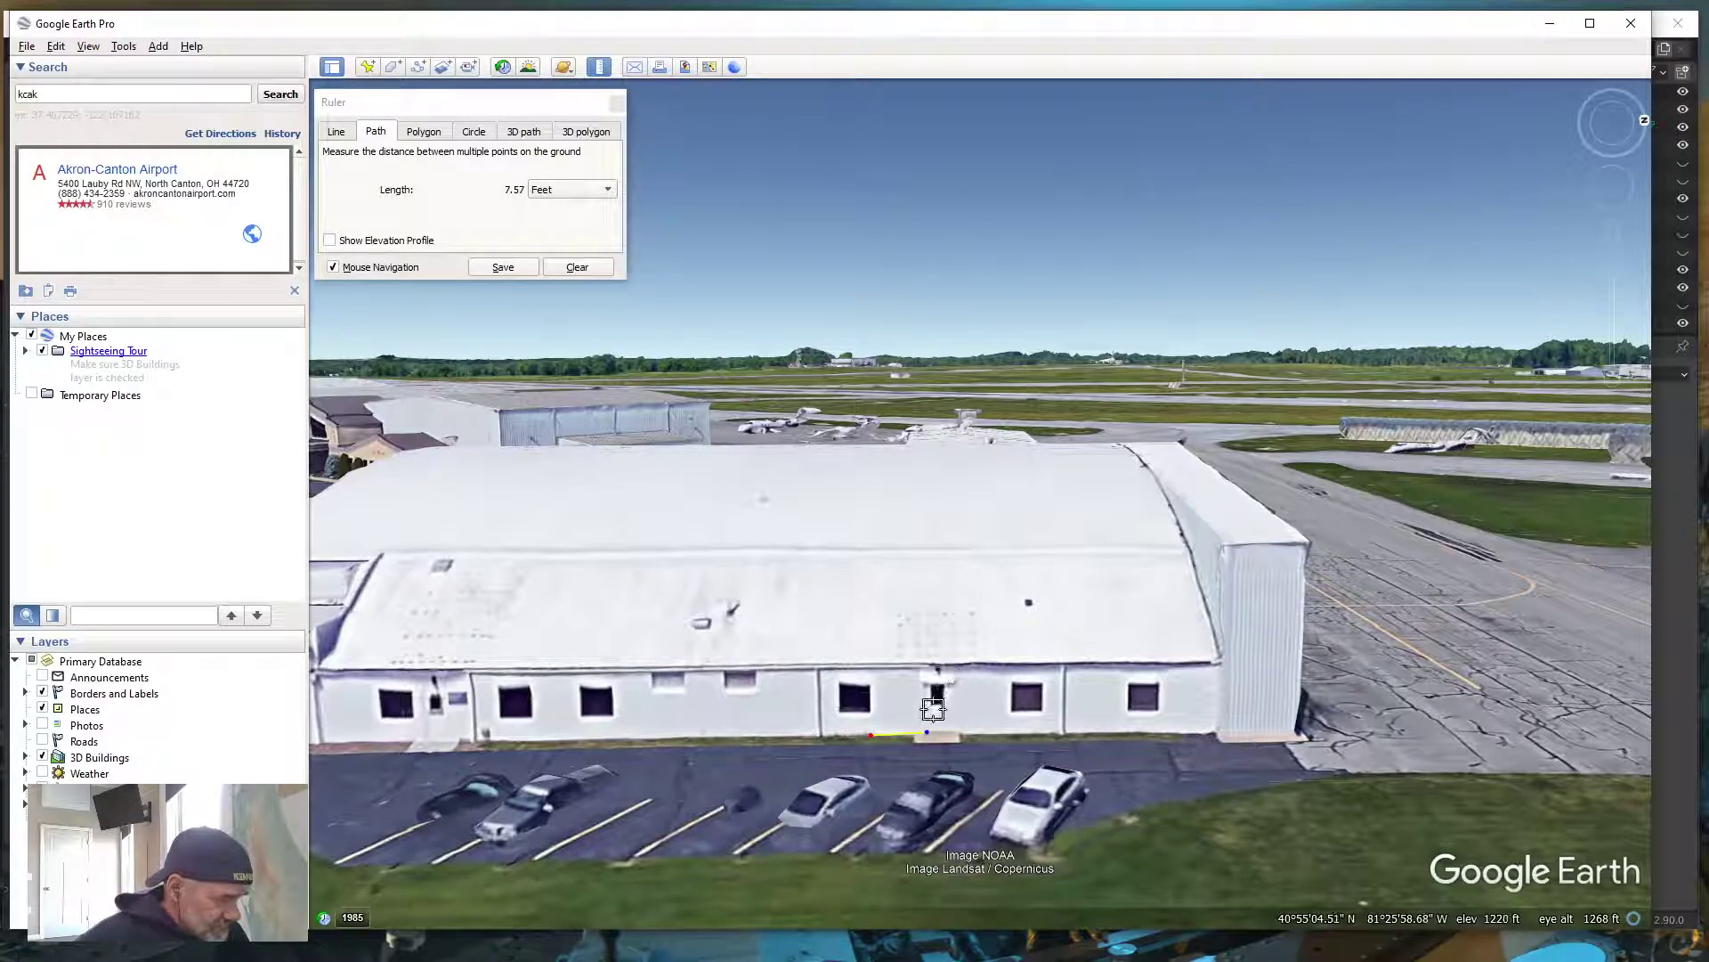
Clear the path, measure the ground distance from the door's far edge to the following window, and return to Blender
left_click(577, 267)
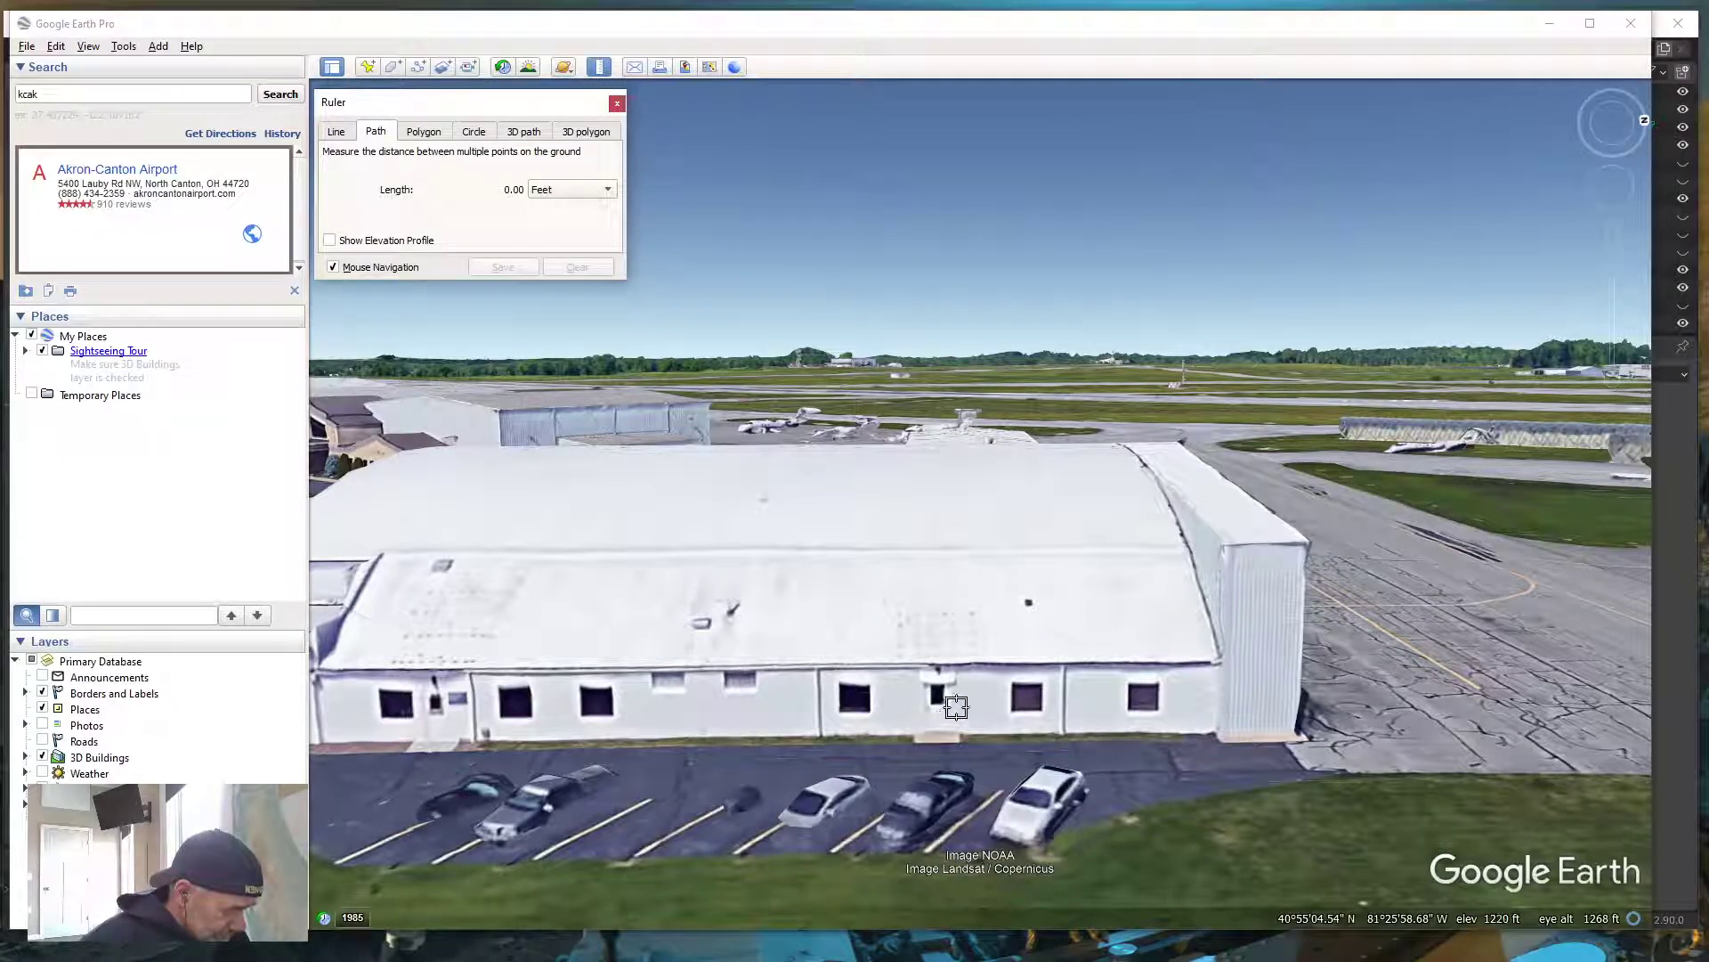
left_click(954, 705)
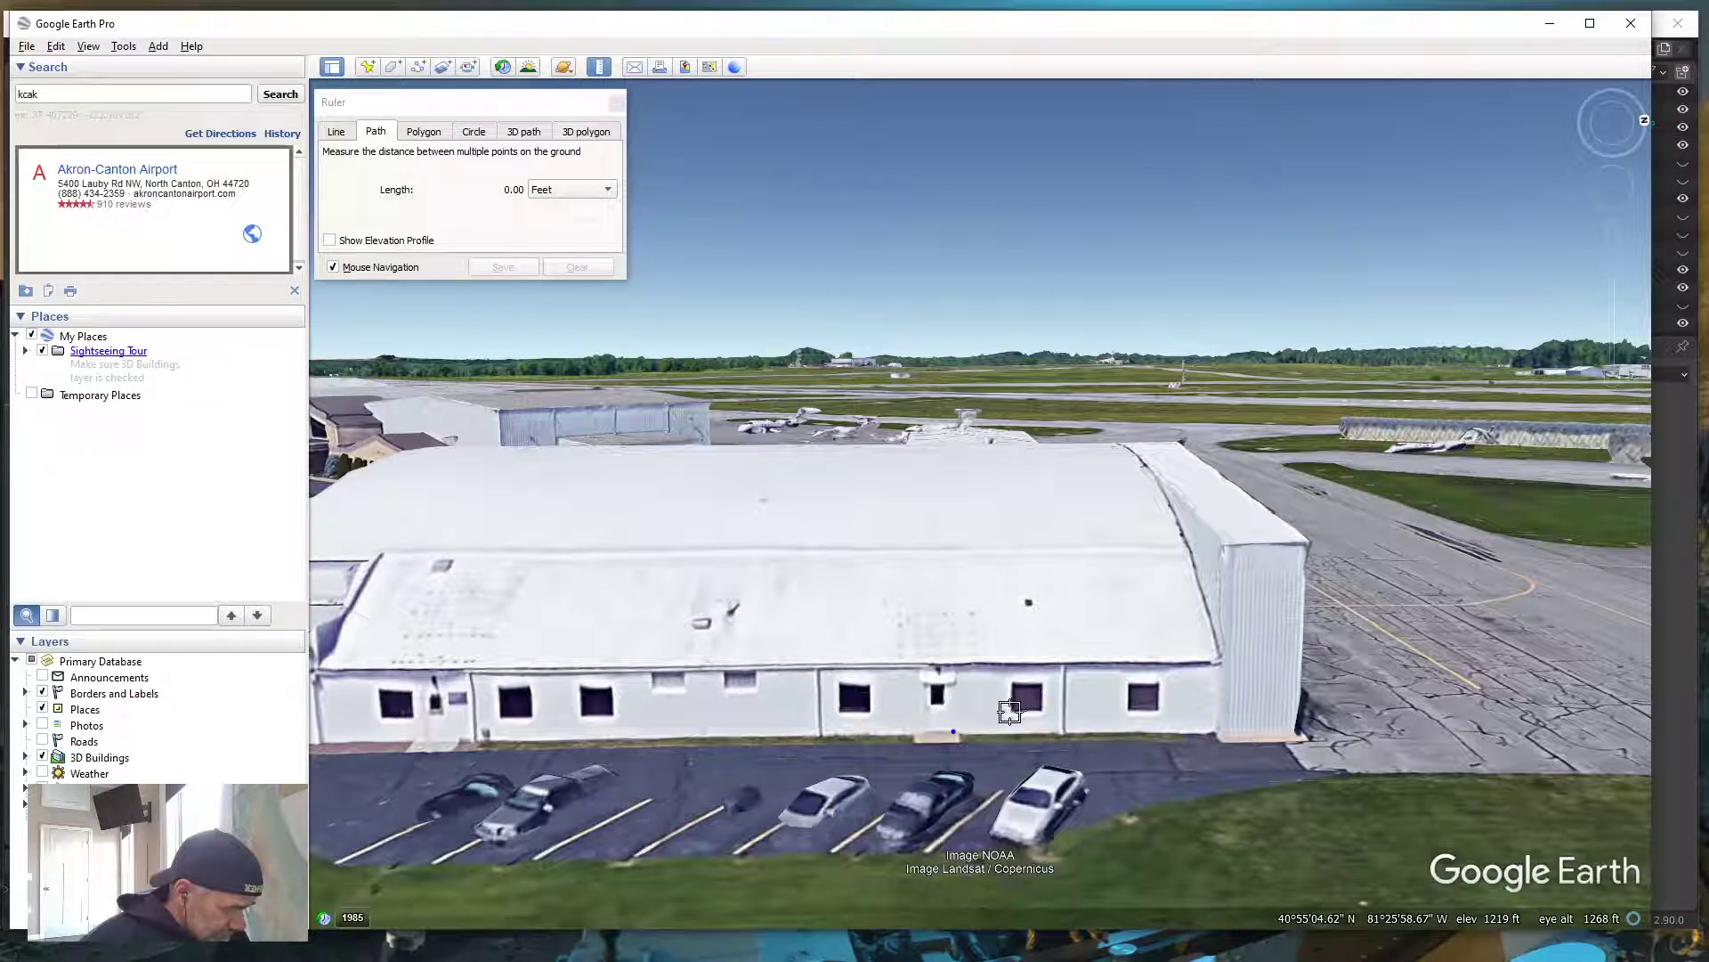
left_click(1011, 712)
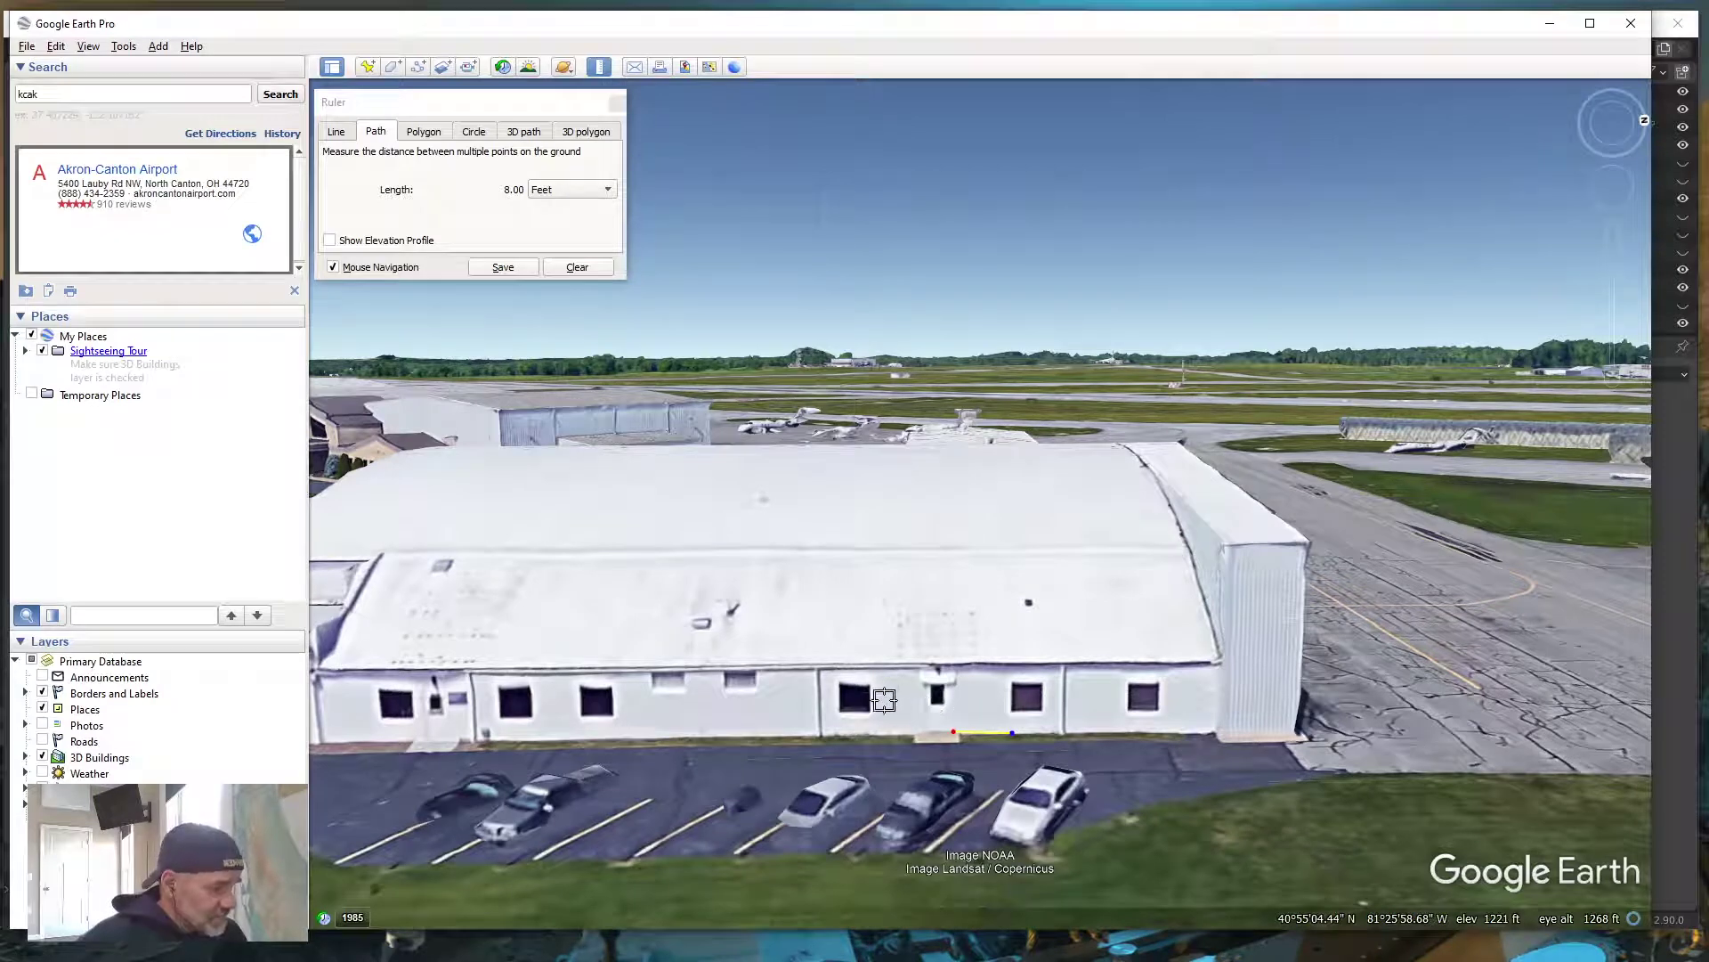
left_click(1550, 23)
Add a vertical OfficeWall loop cut for the door's near edge, offset -7.5' along Y from the dark window's far edge
left_click(1086, 446)
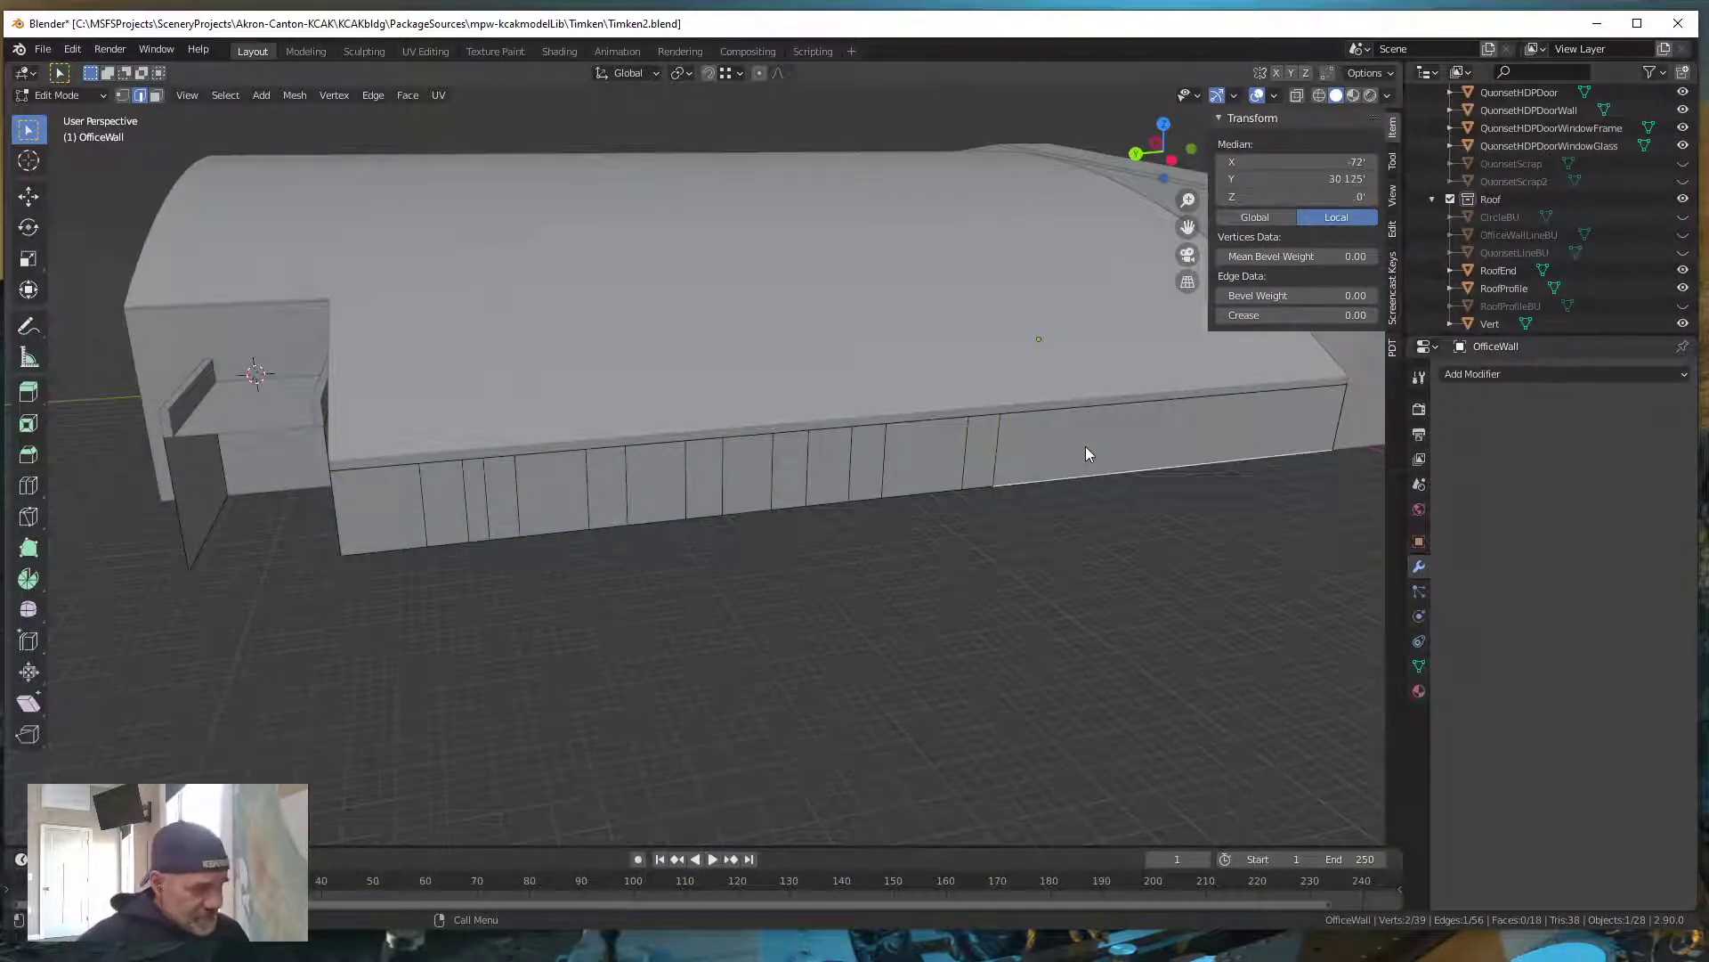
key("ctrl+r")
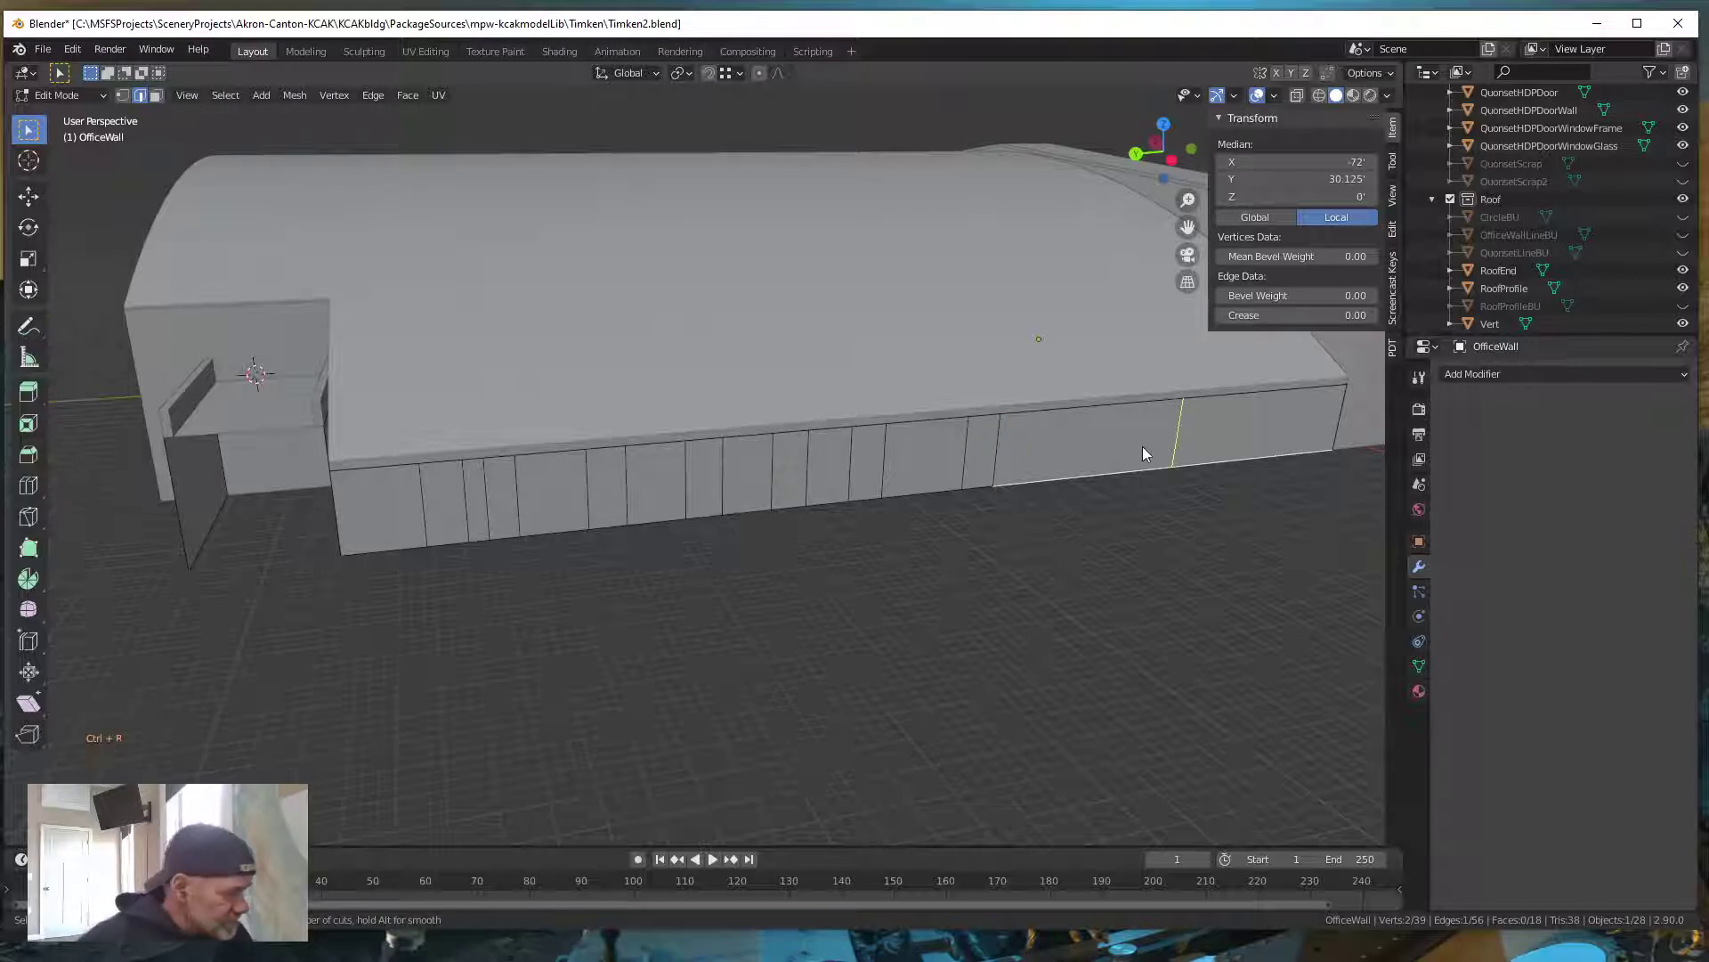
left_click(1171, 449)
left_click_drag(1175, 449, 961, 485)
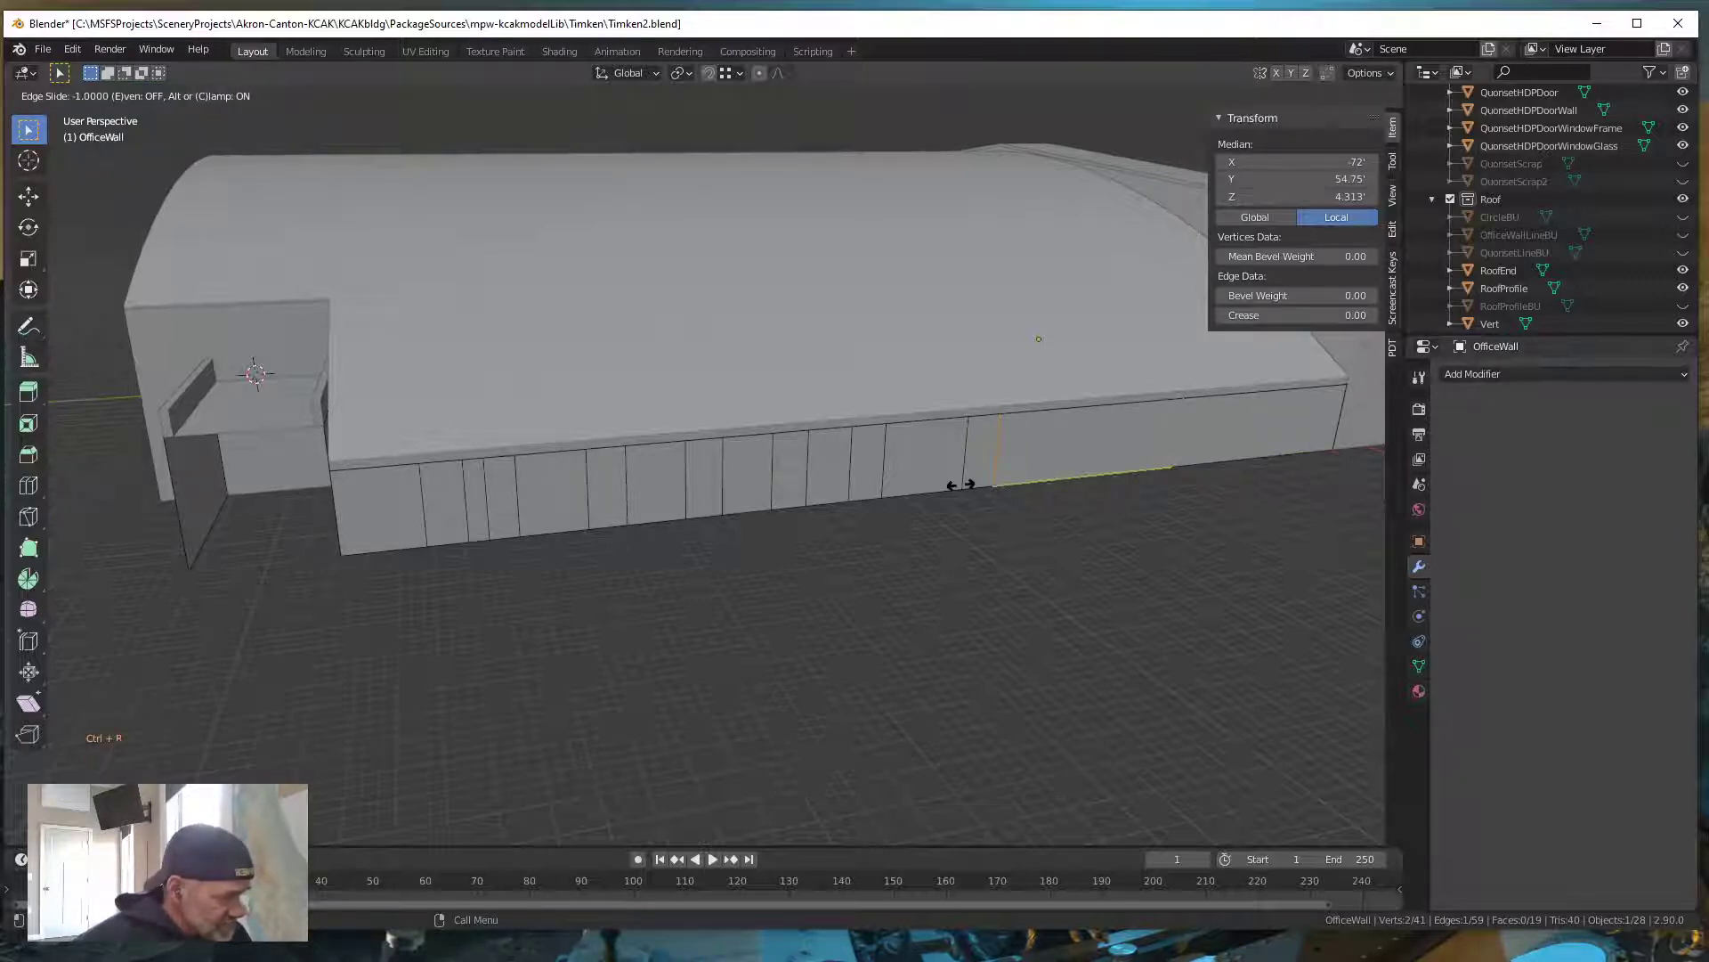
left_click(961, 484)
type("gy")
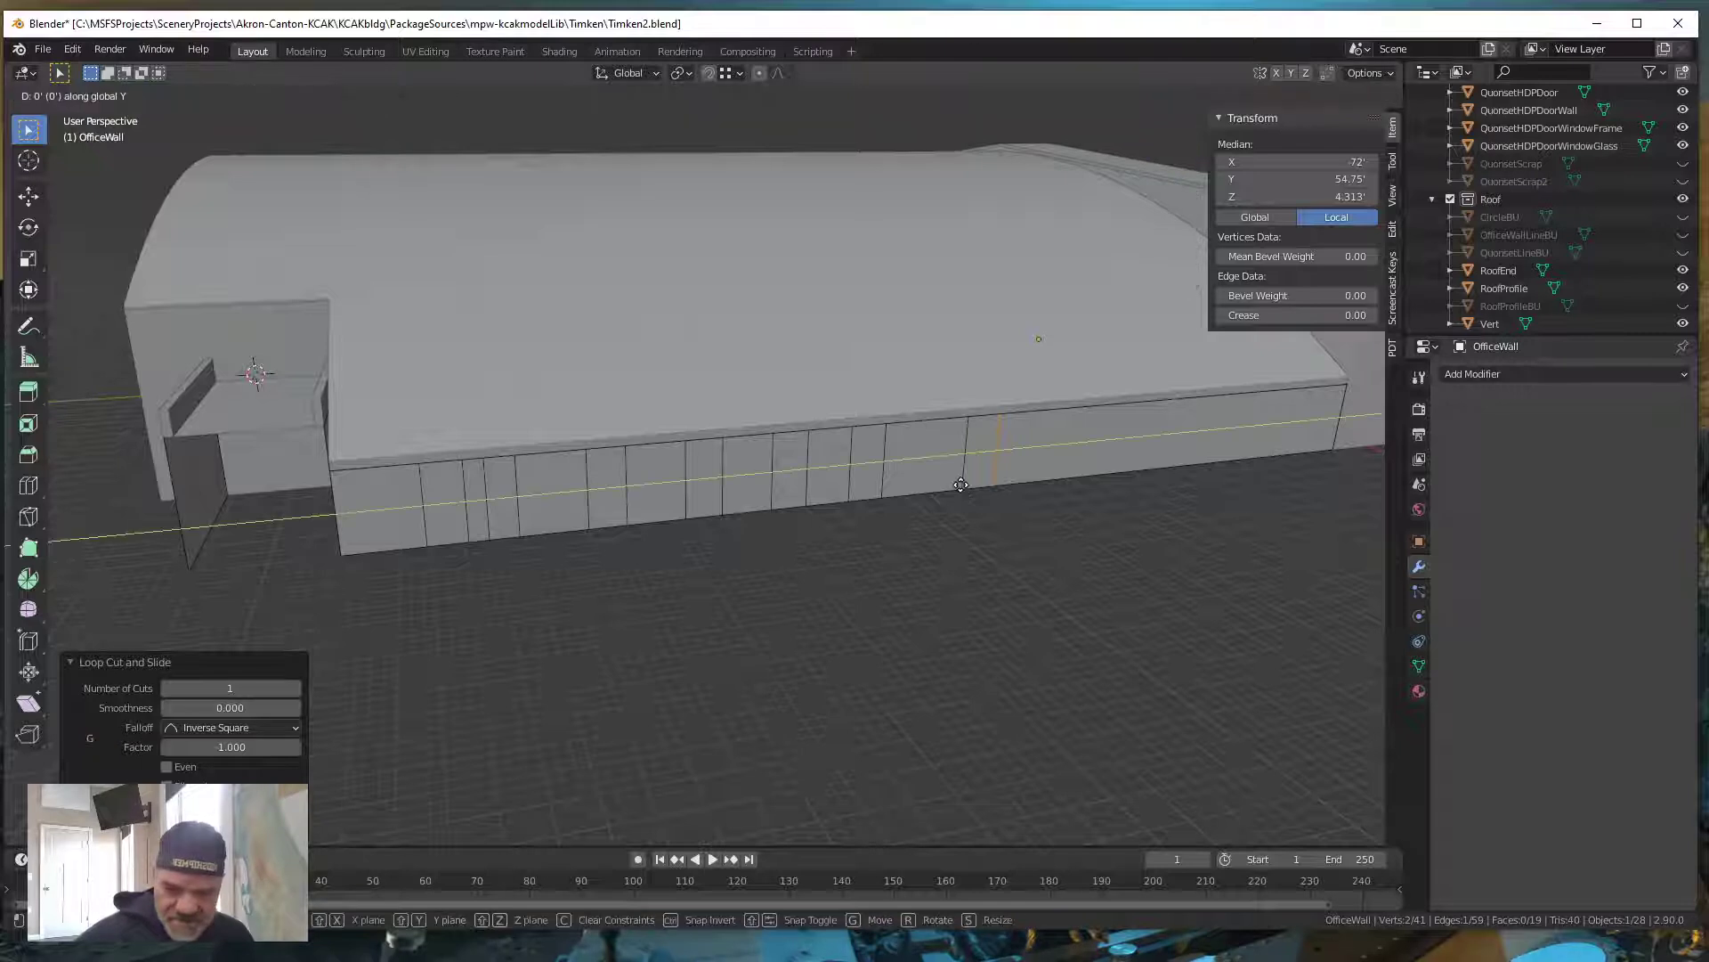
type("-7.5")
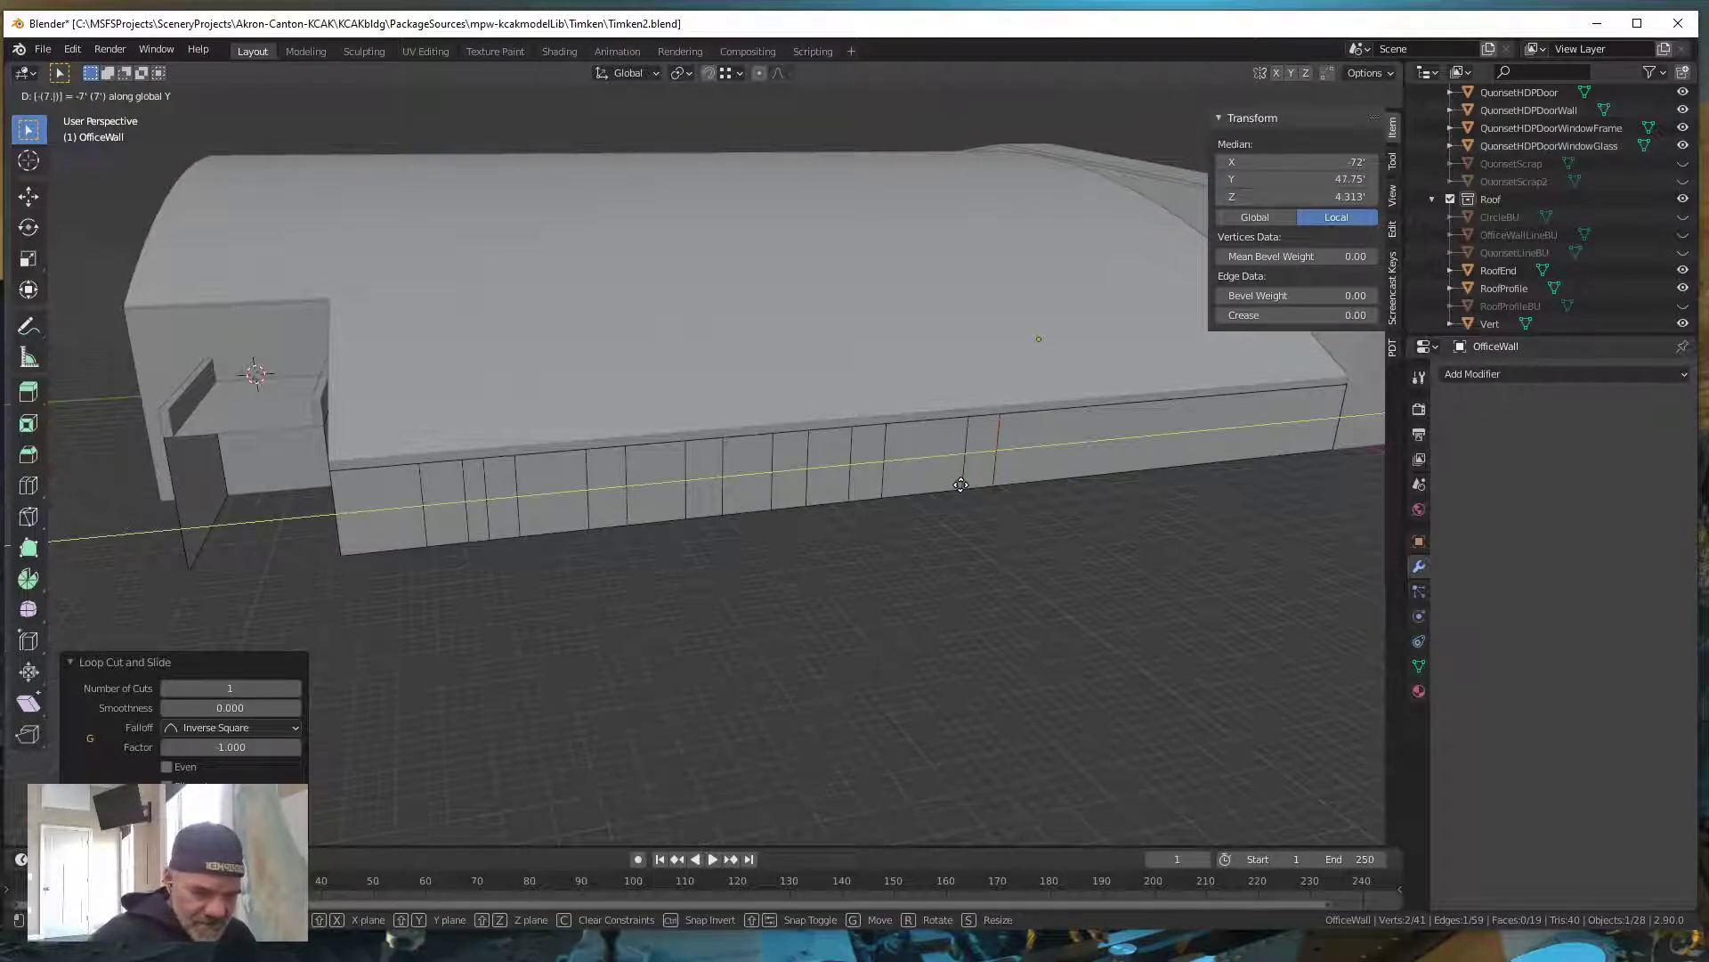
key("Return")
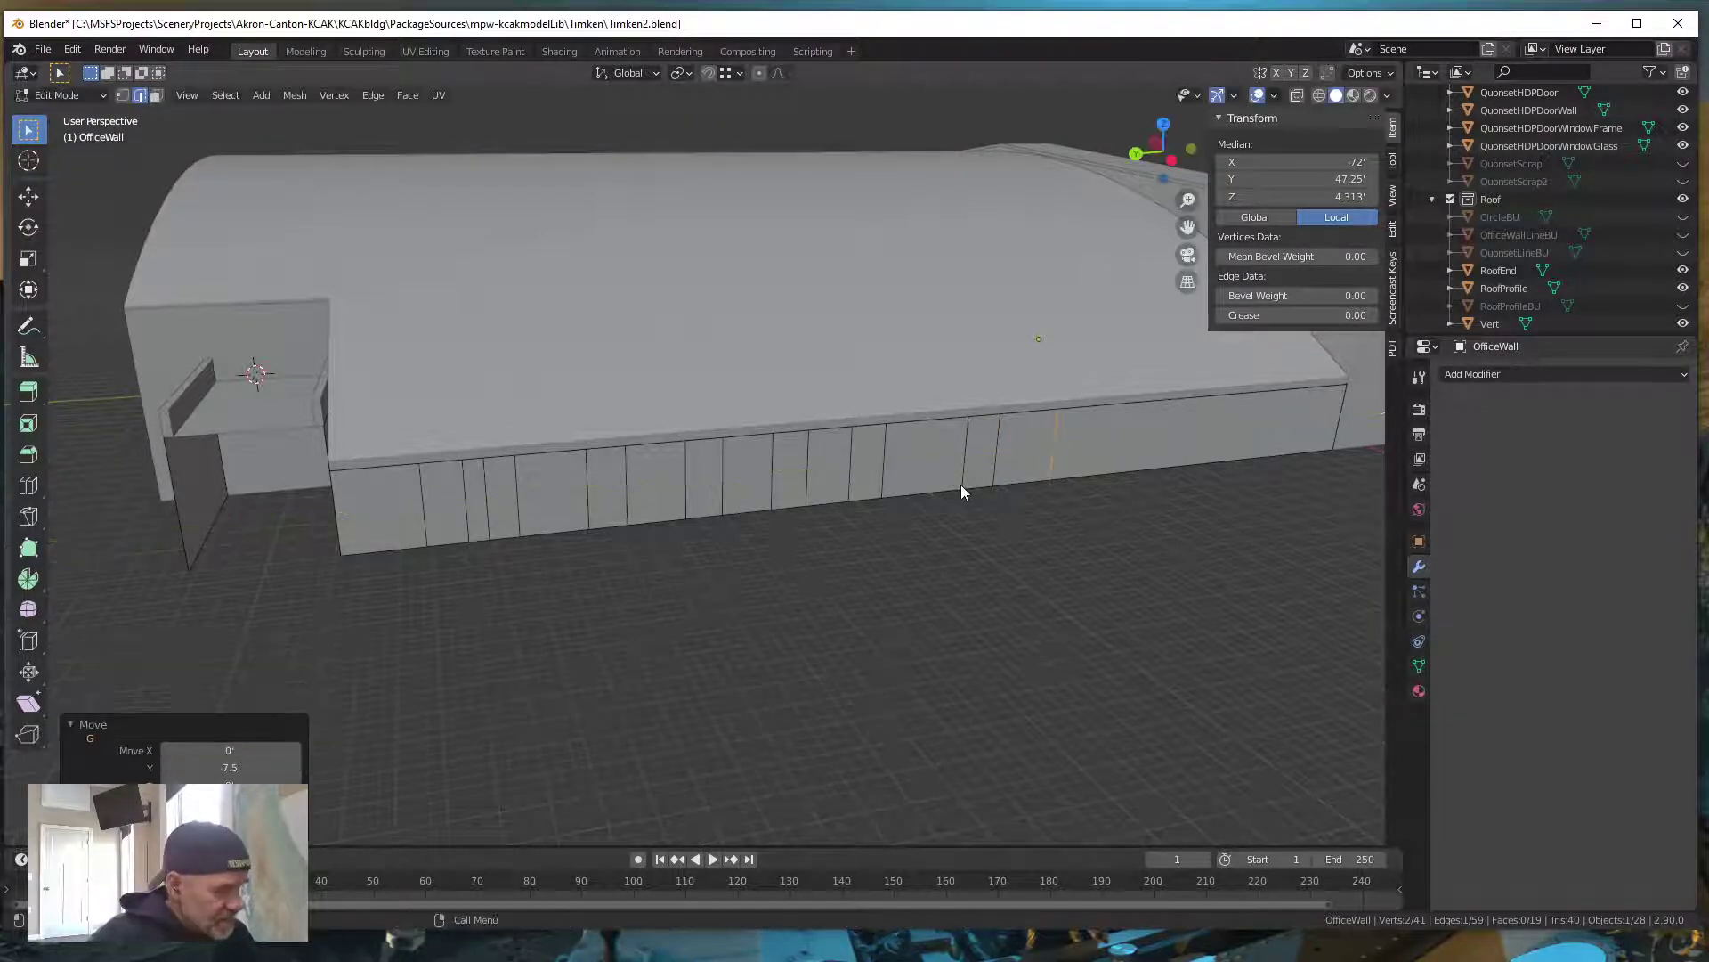
Add a loop cut for the door's far edge, offset -3' along Y from its near edge
key("ctrl+r")
left_click(1151, 447)
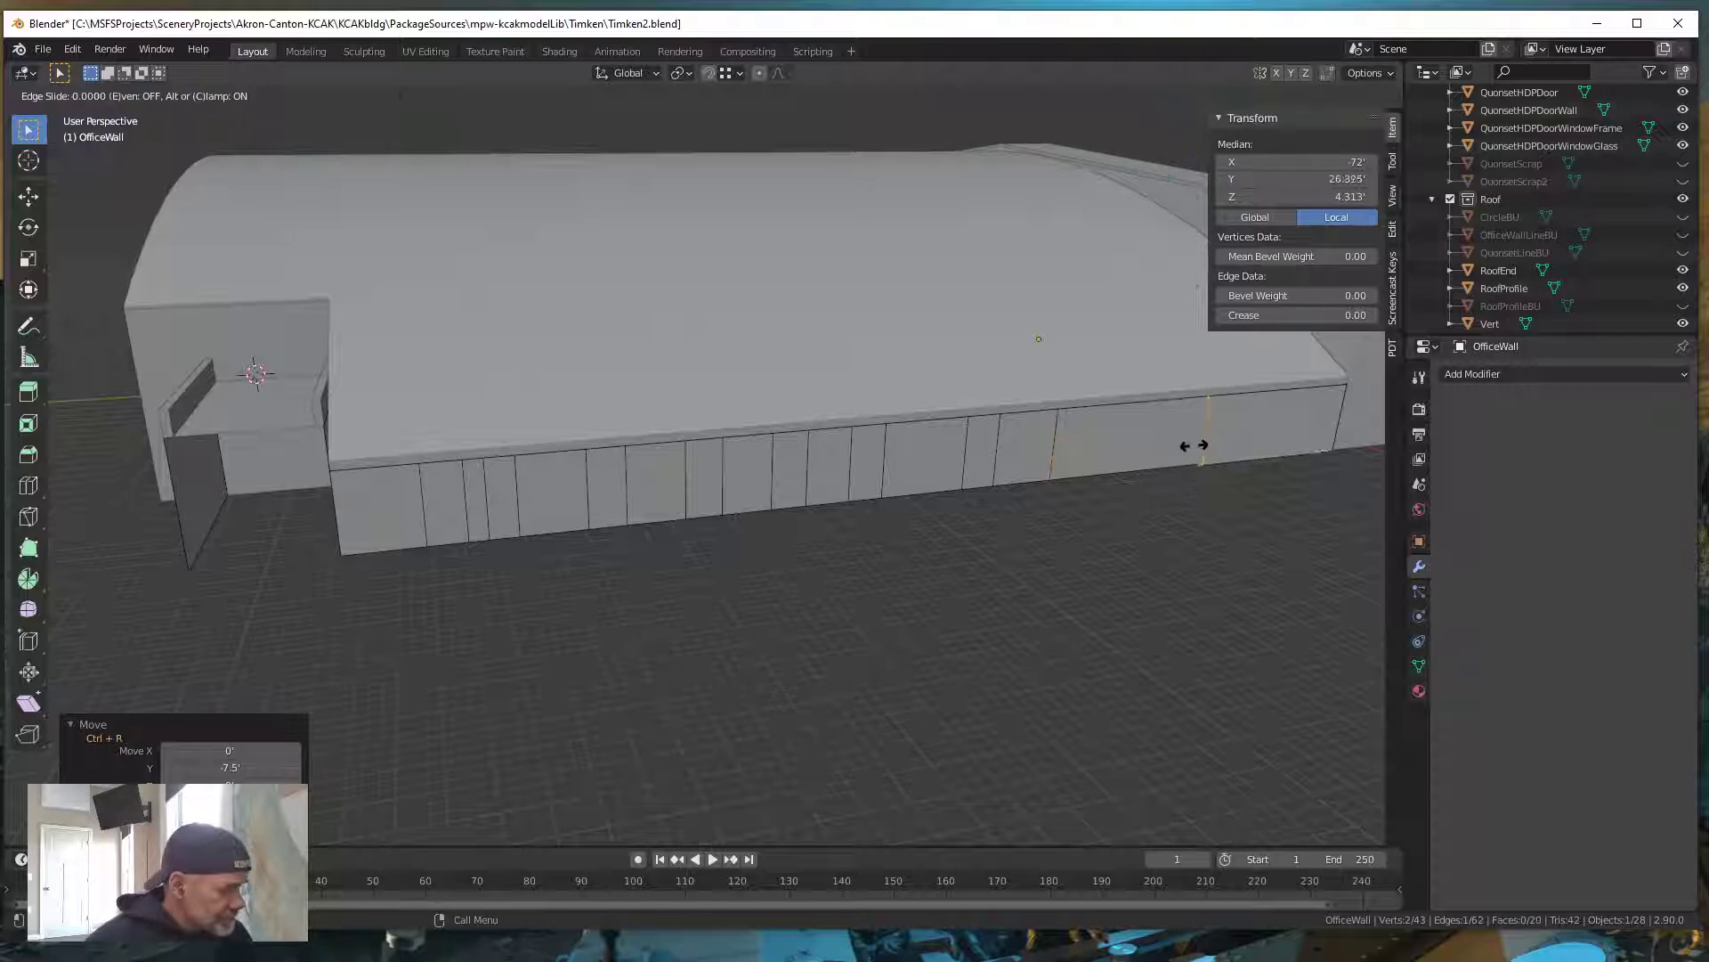
left_click(1008, 474)
type("gy")
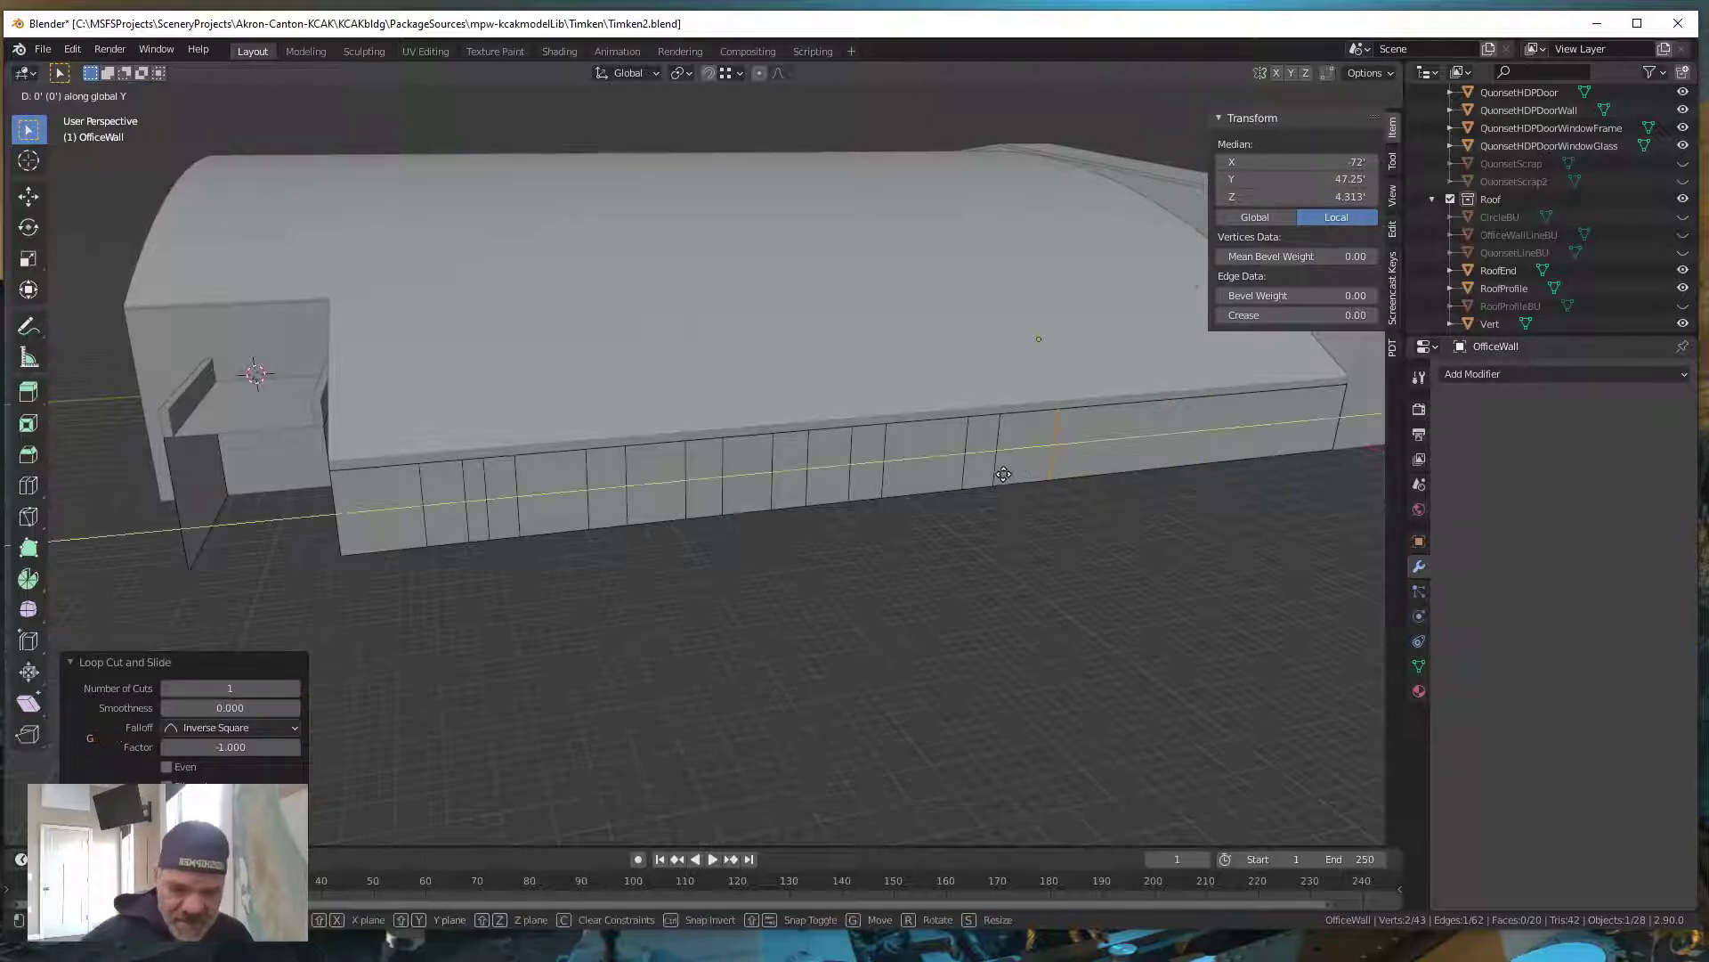
type("-3")
key("Return")
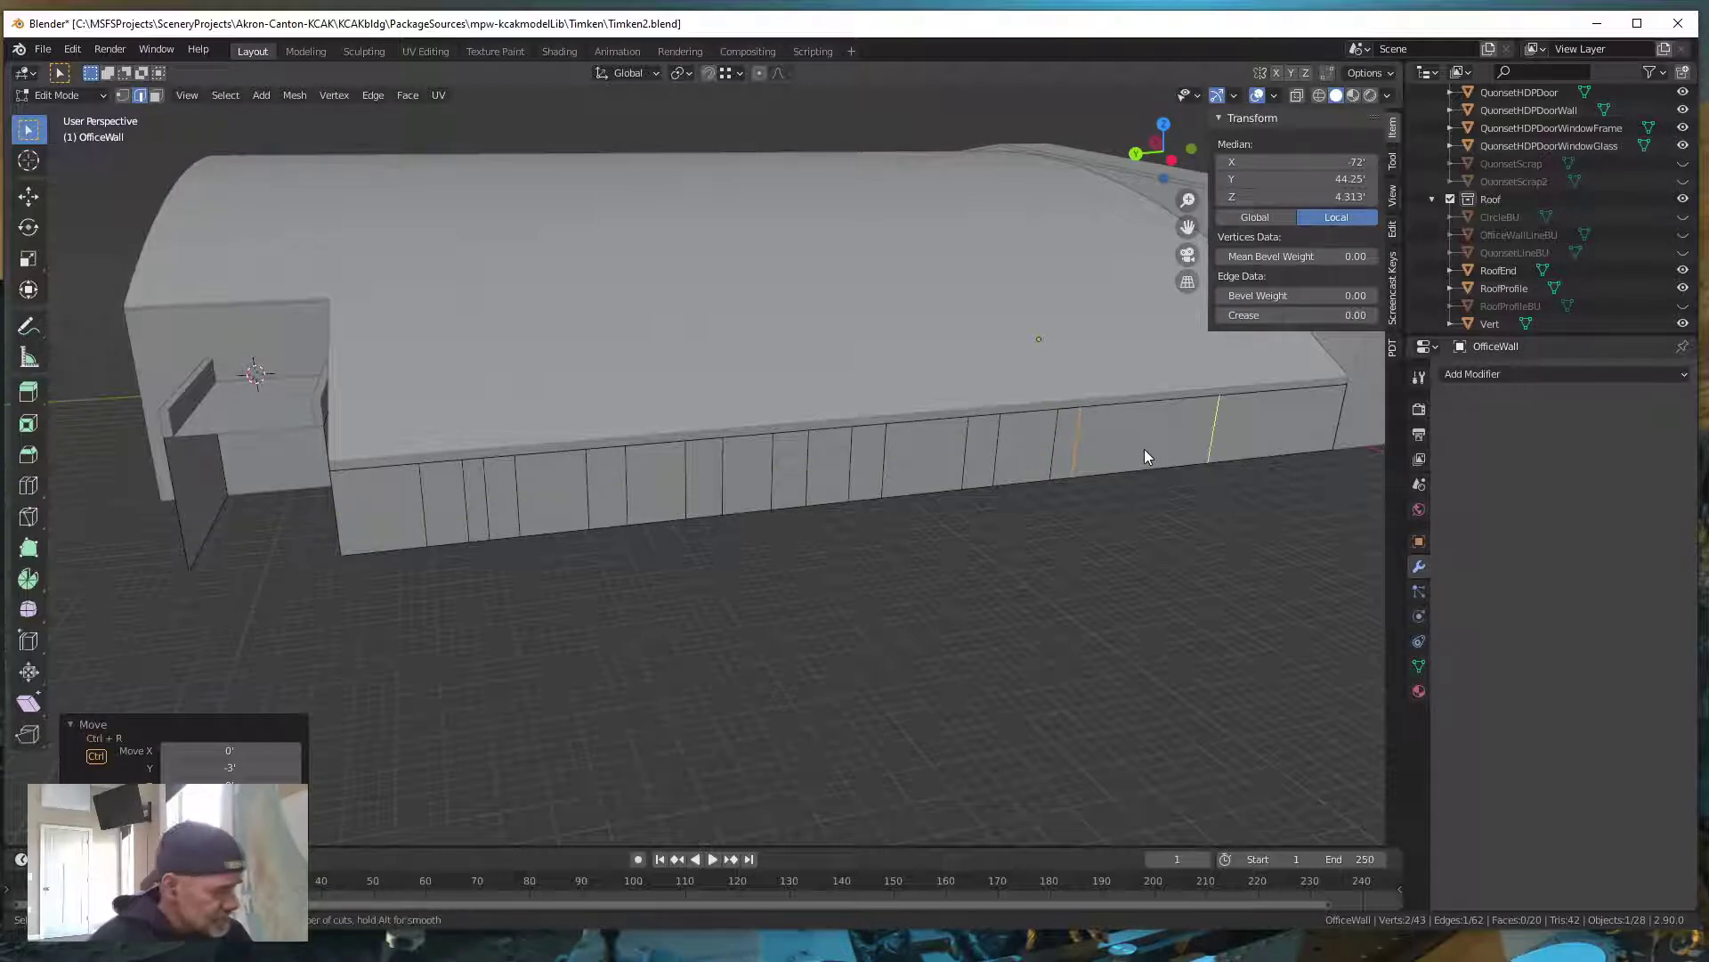
Loop-cut the wall section beyond the door and offset the cut -8' along Y for the following window's near edge
left_click(1216, 446)
left_click(1037, 474)
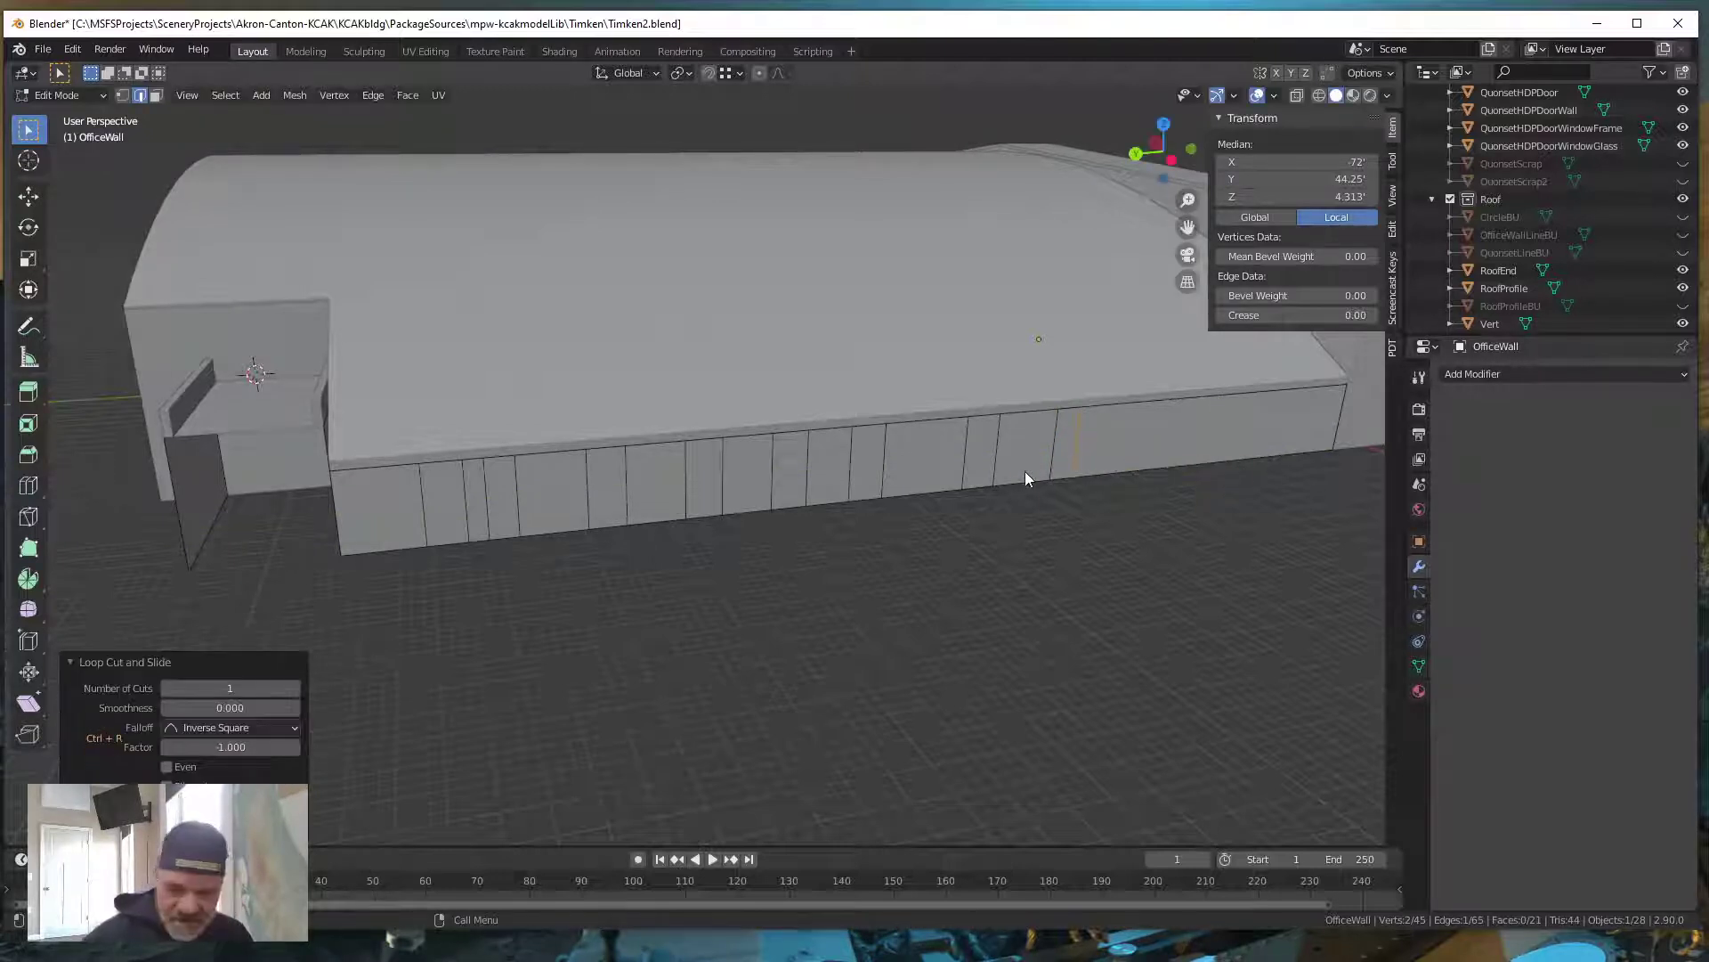
type("gy")
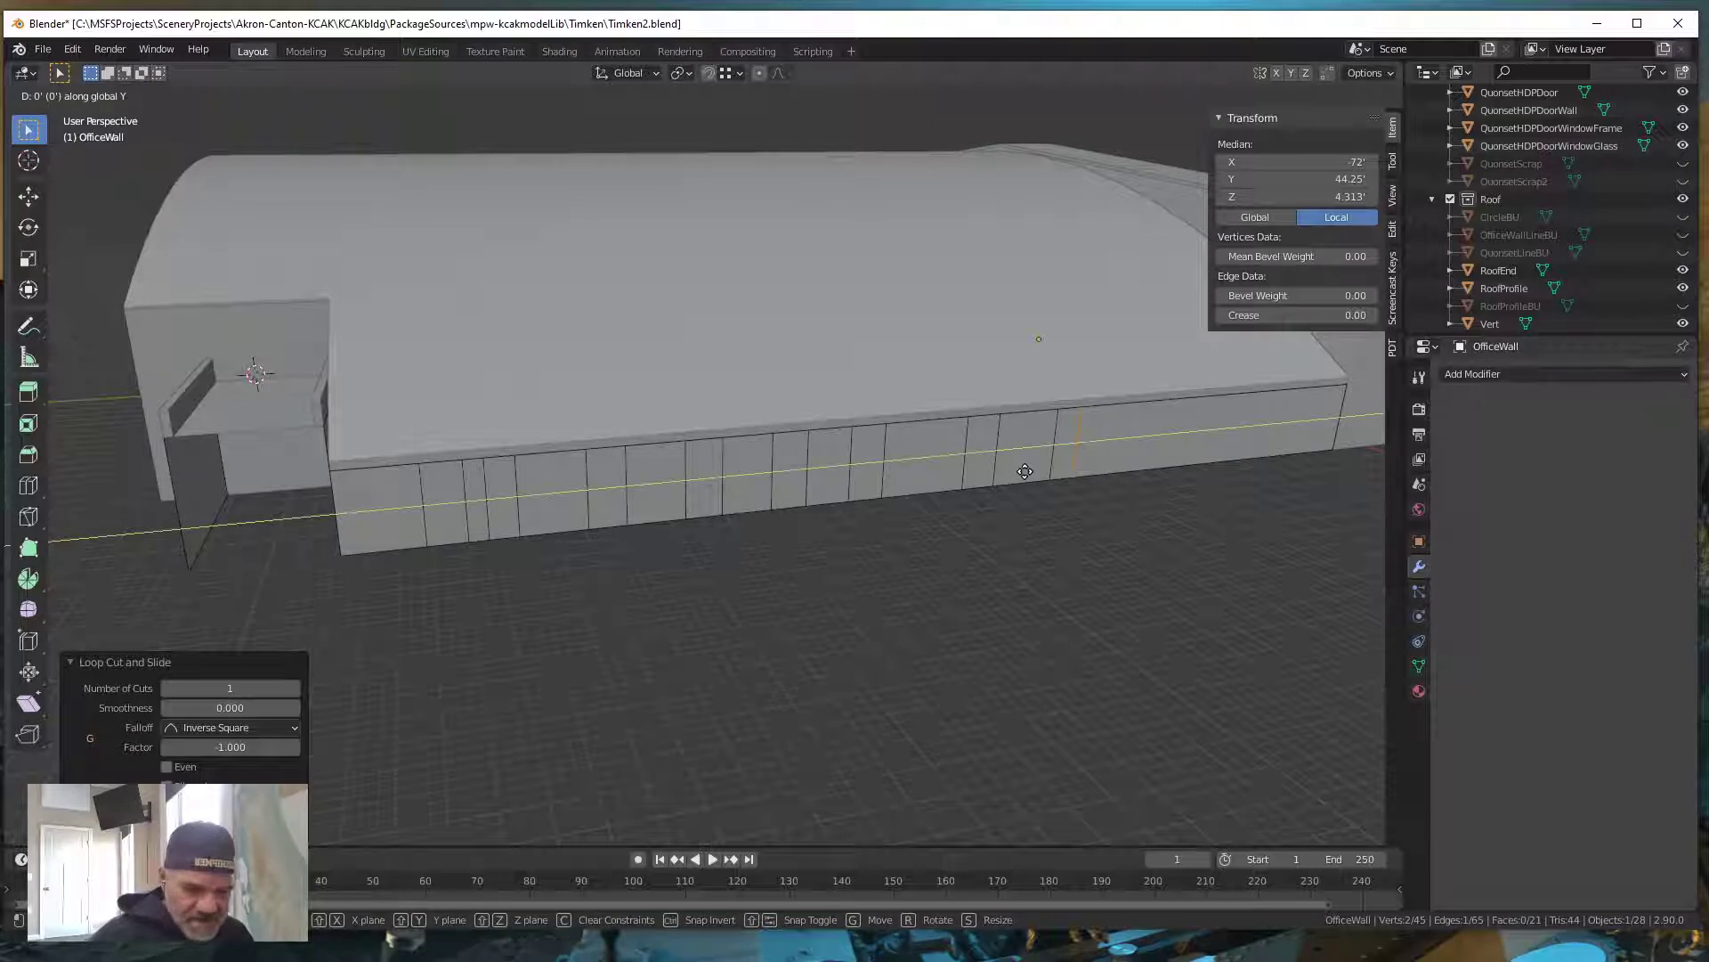
type("-8")
key("Return")
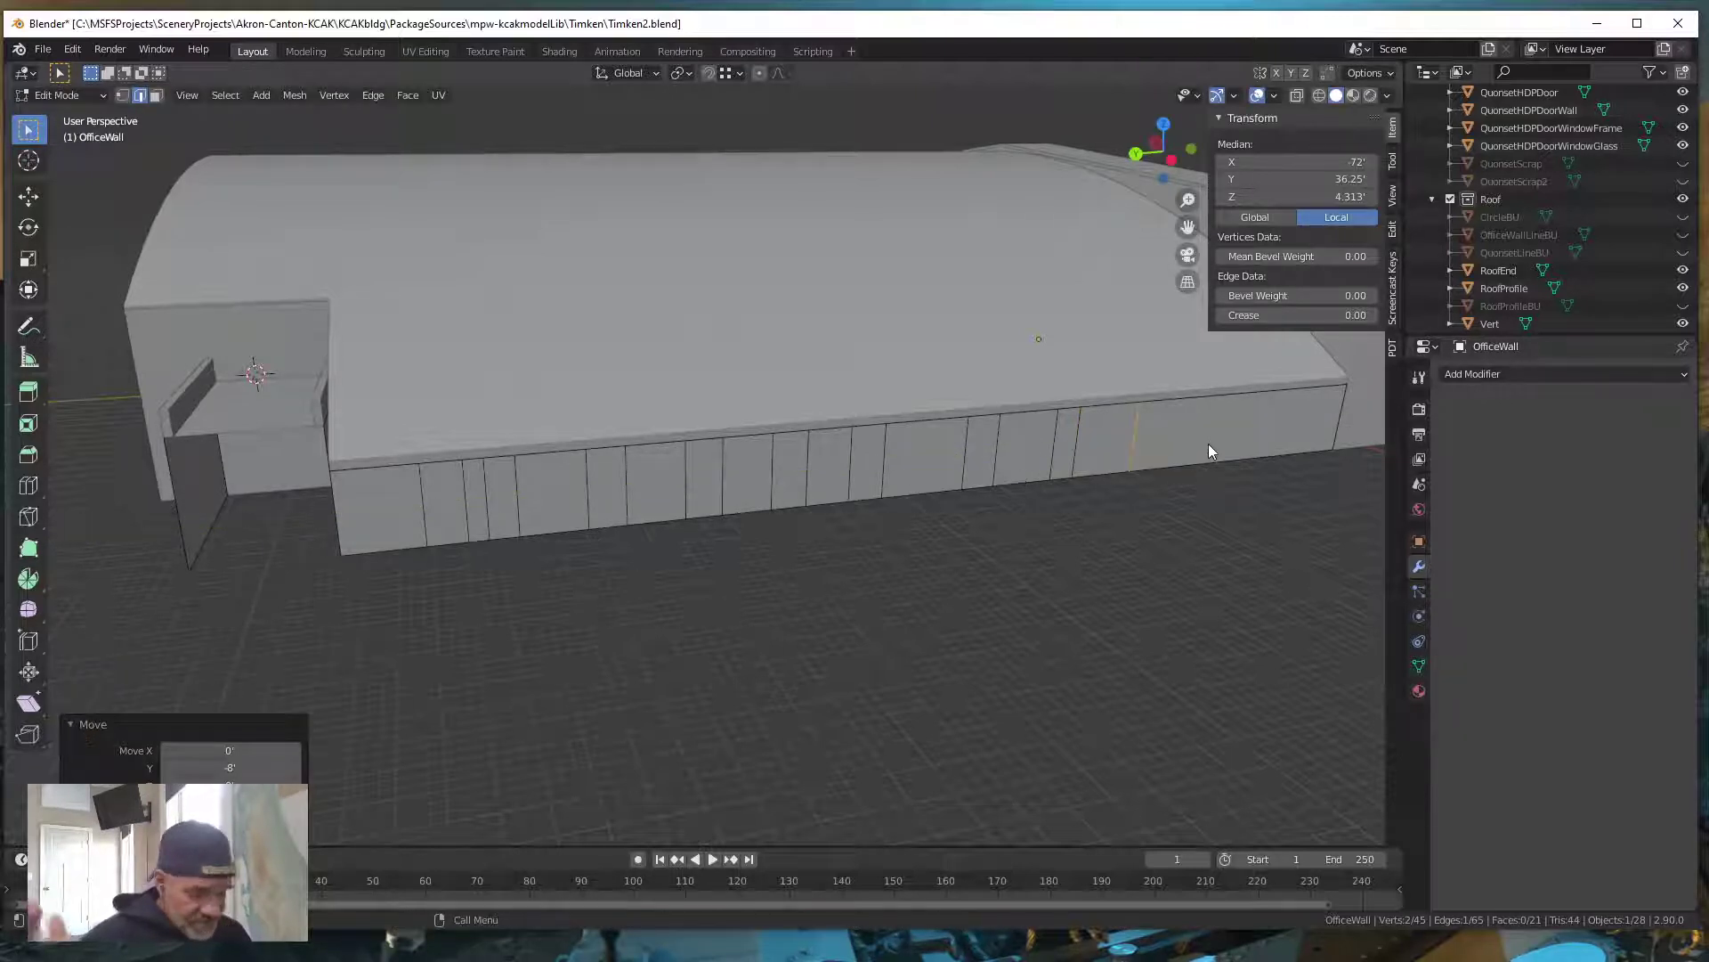
Add a loop cut for the far edge of the window after the door, offset -4' along Y from its near edge
key("ctrl")
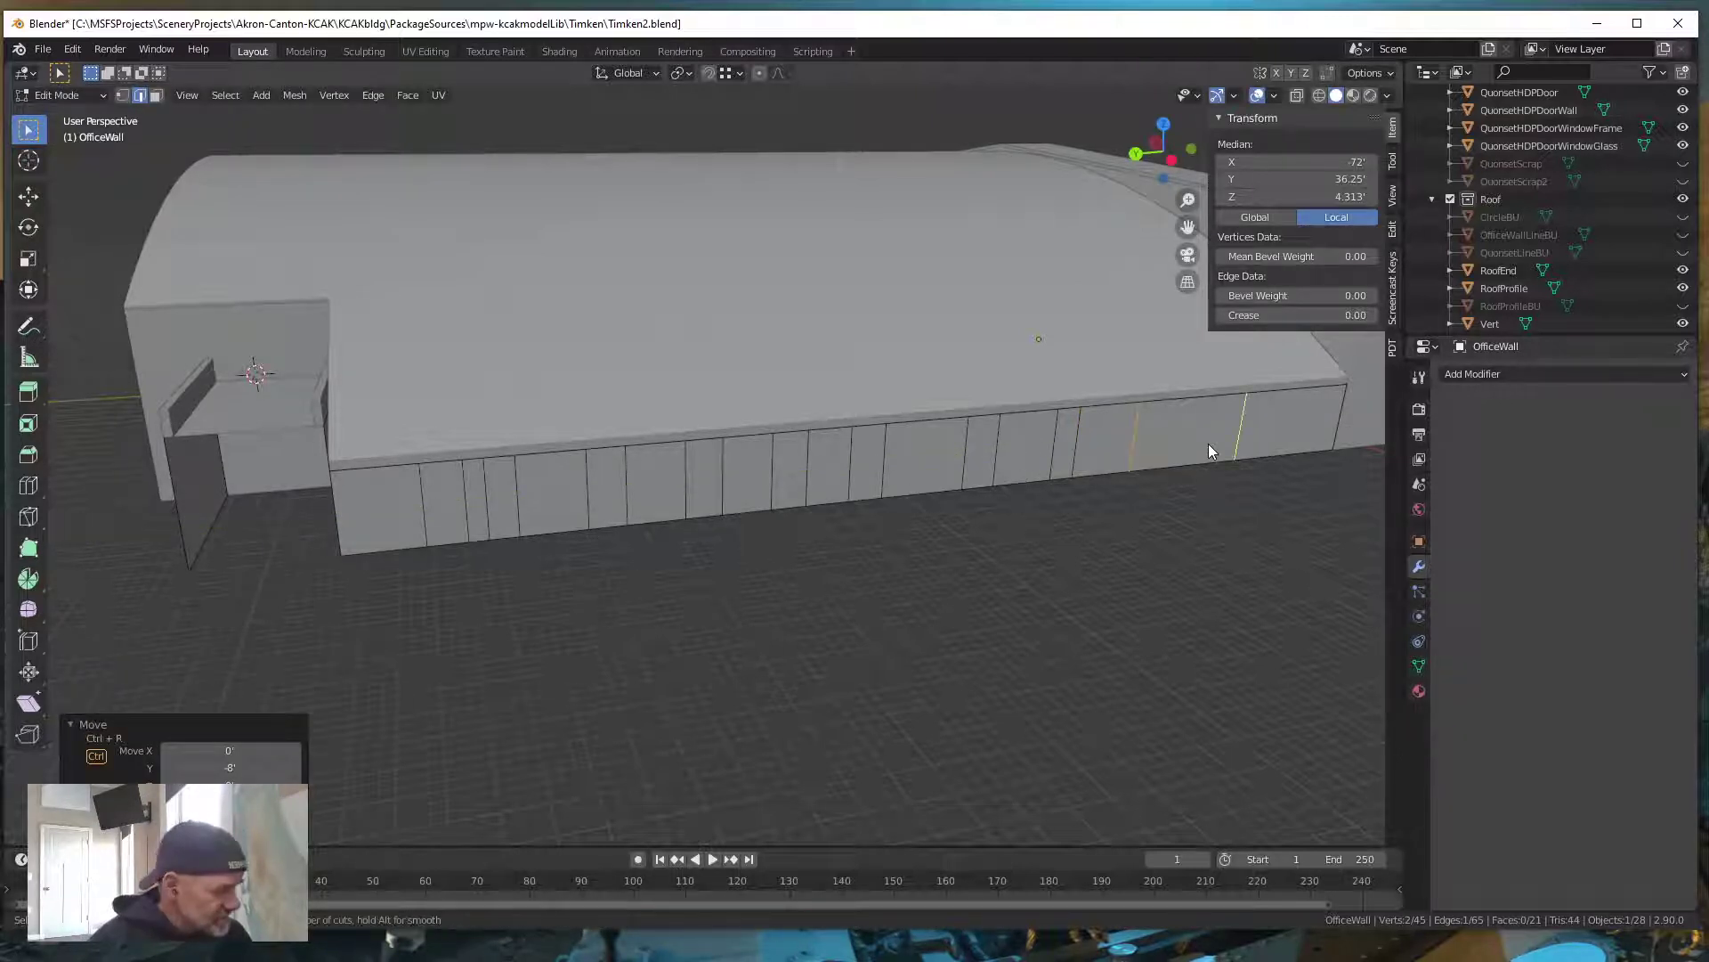
key("ctrl+r")
left_click(1232, 442)
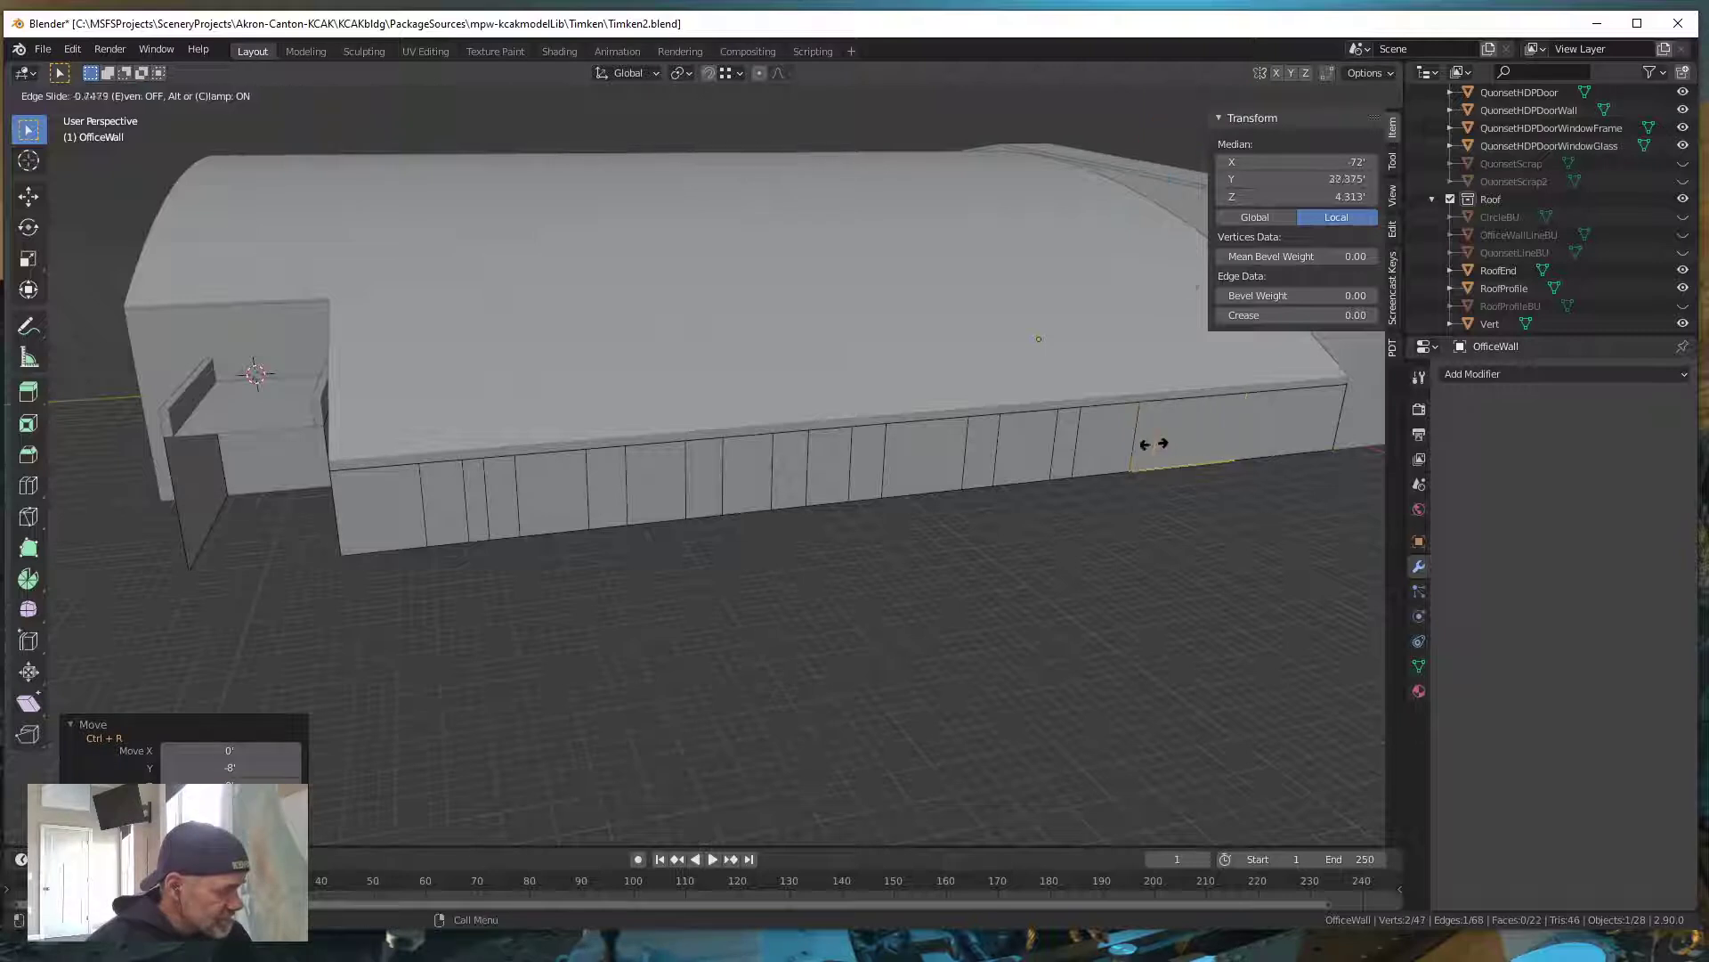
left_click(1108, 454)
type("gy")
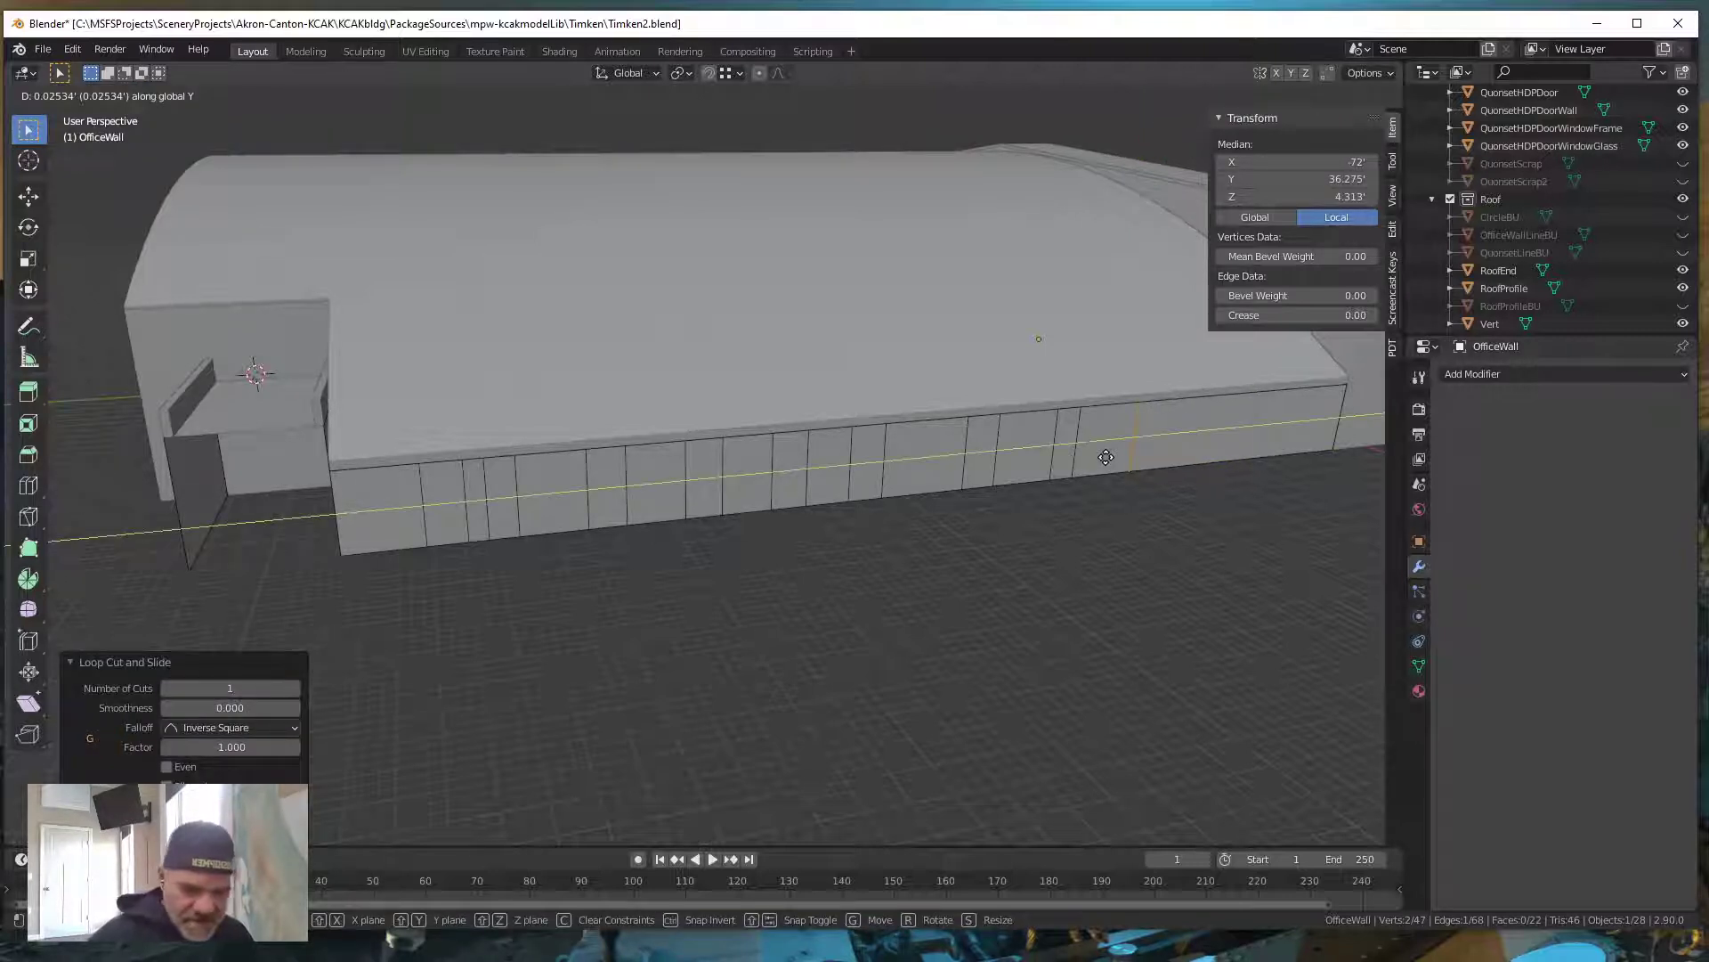
type("-4")
key("Return")
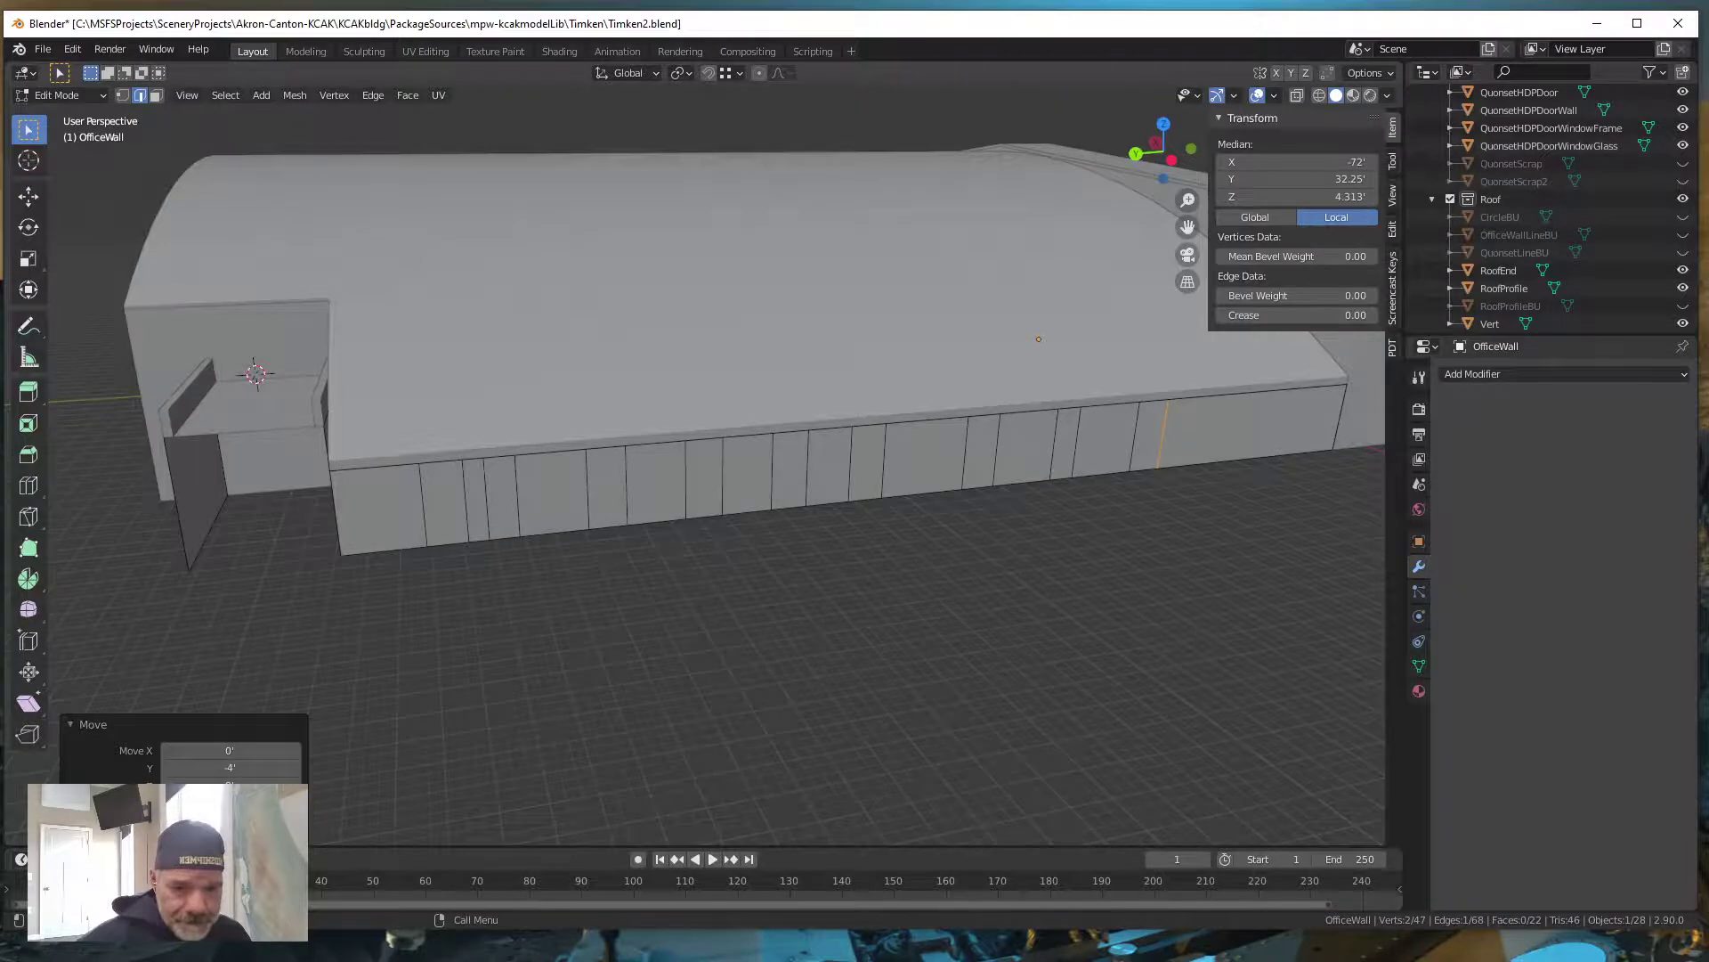
In Google Earth, clear the path and measure the ground distance from the window after the door to the last window
key("alt+Tab")
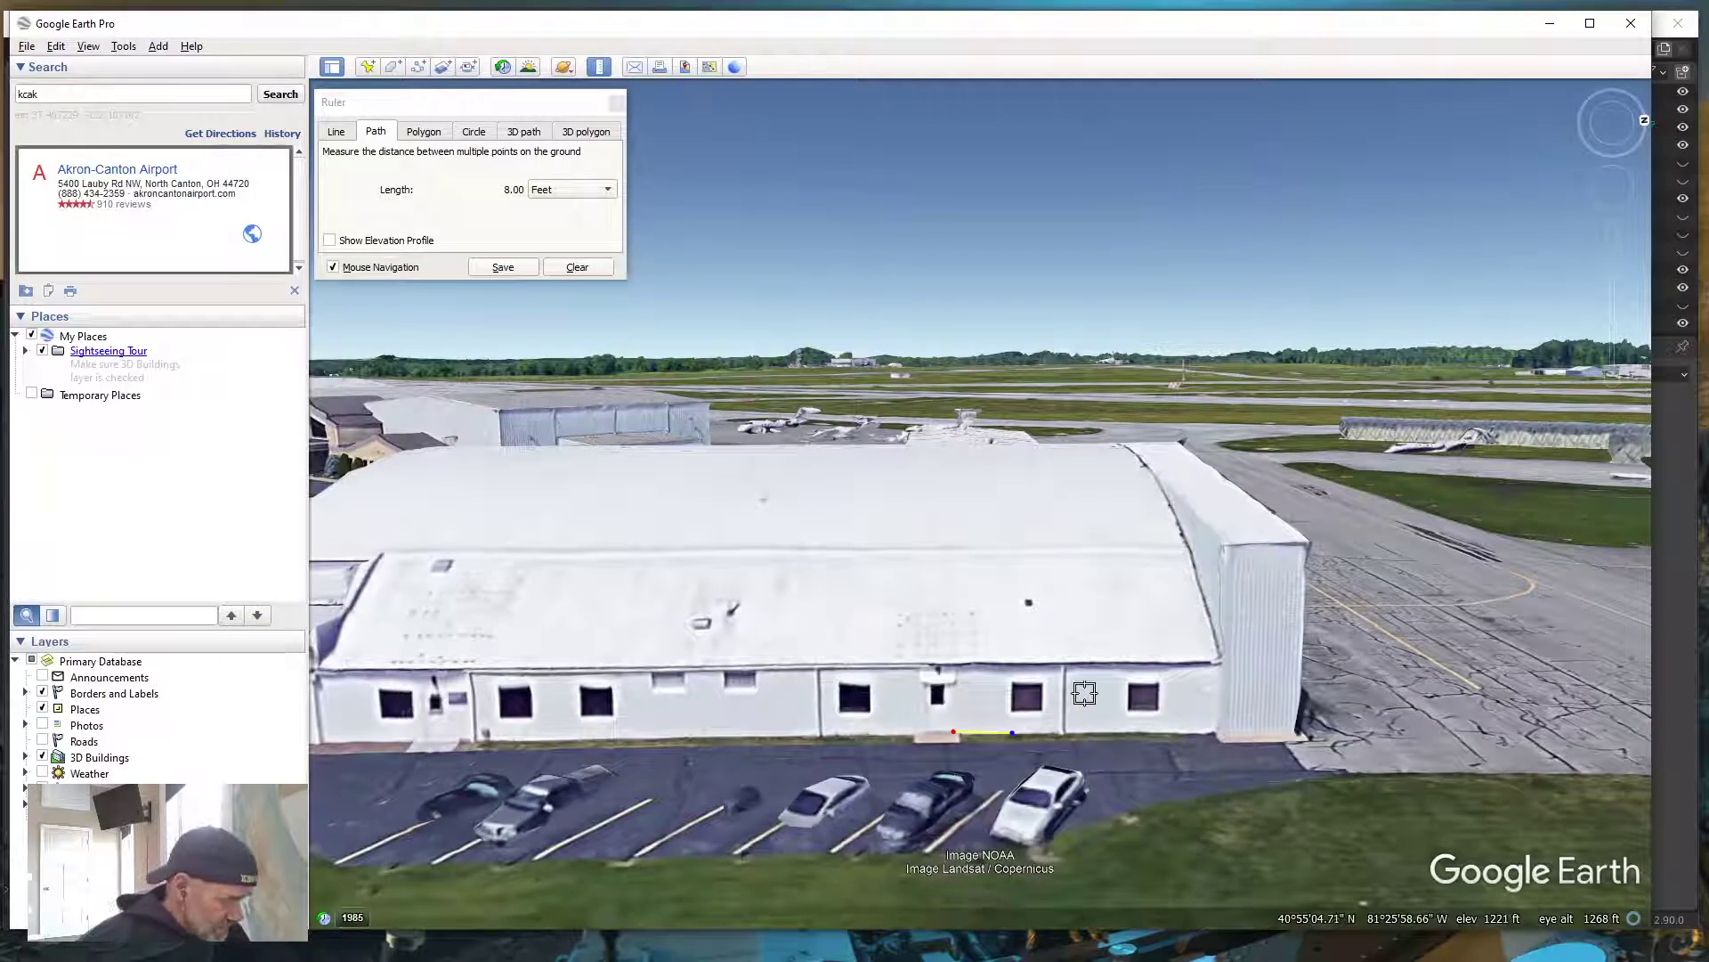
left_click(591, 265)
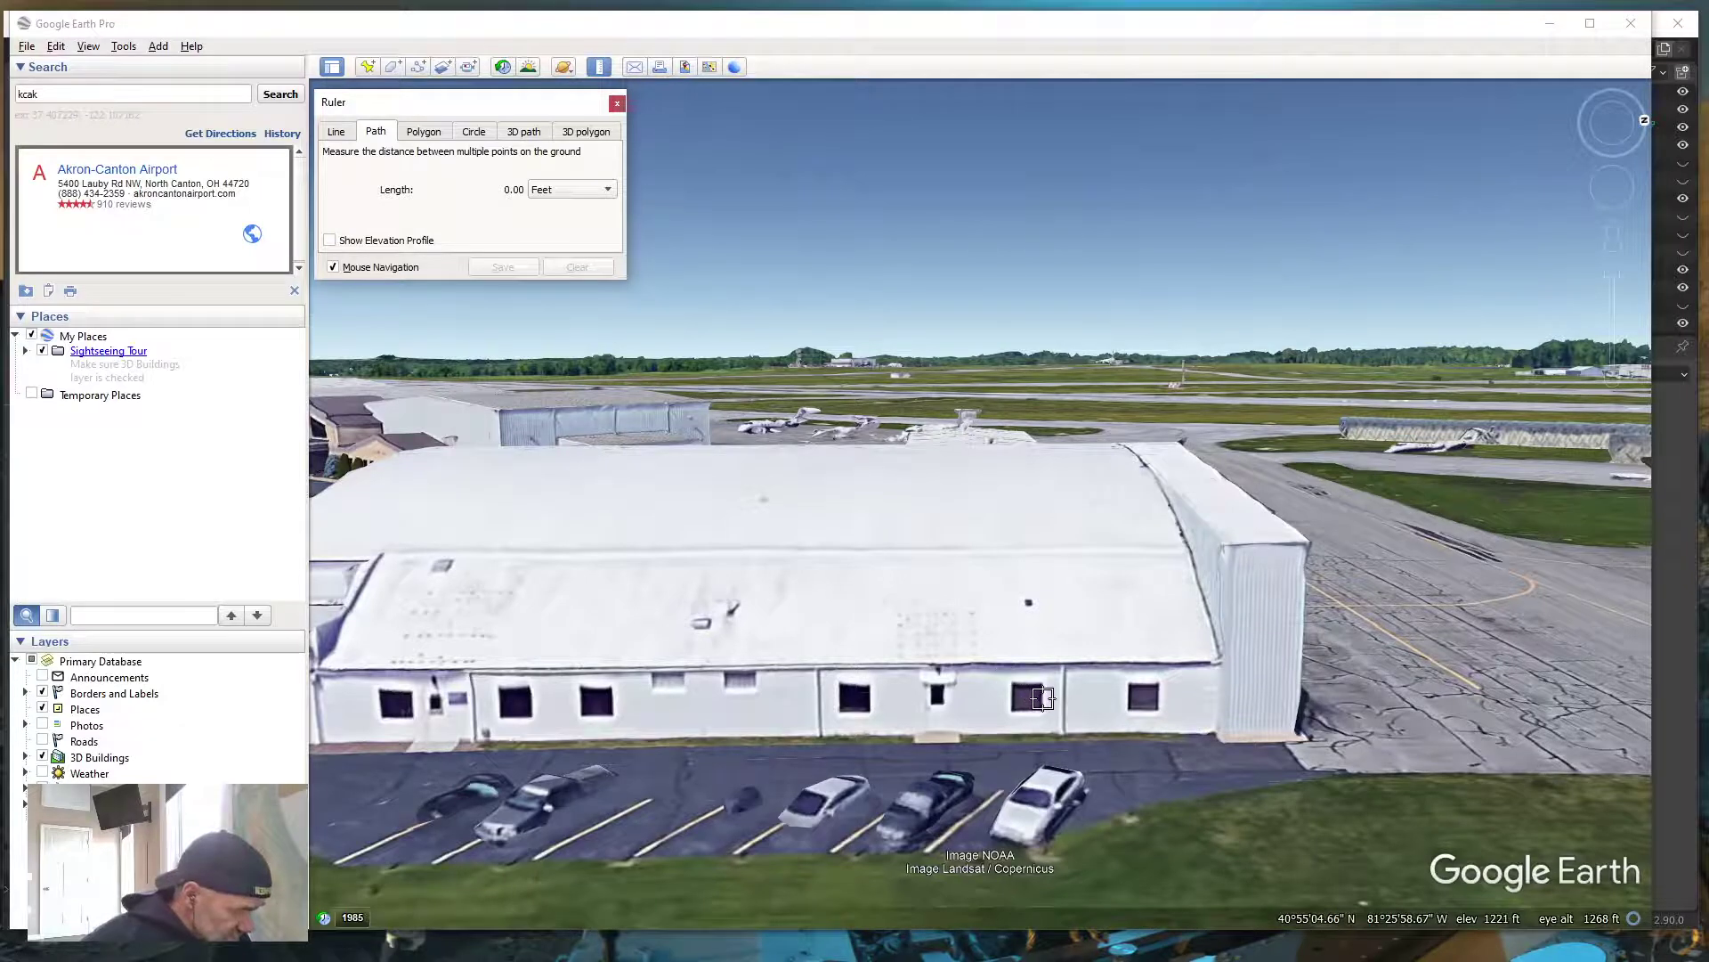
left_click(1042, 699)
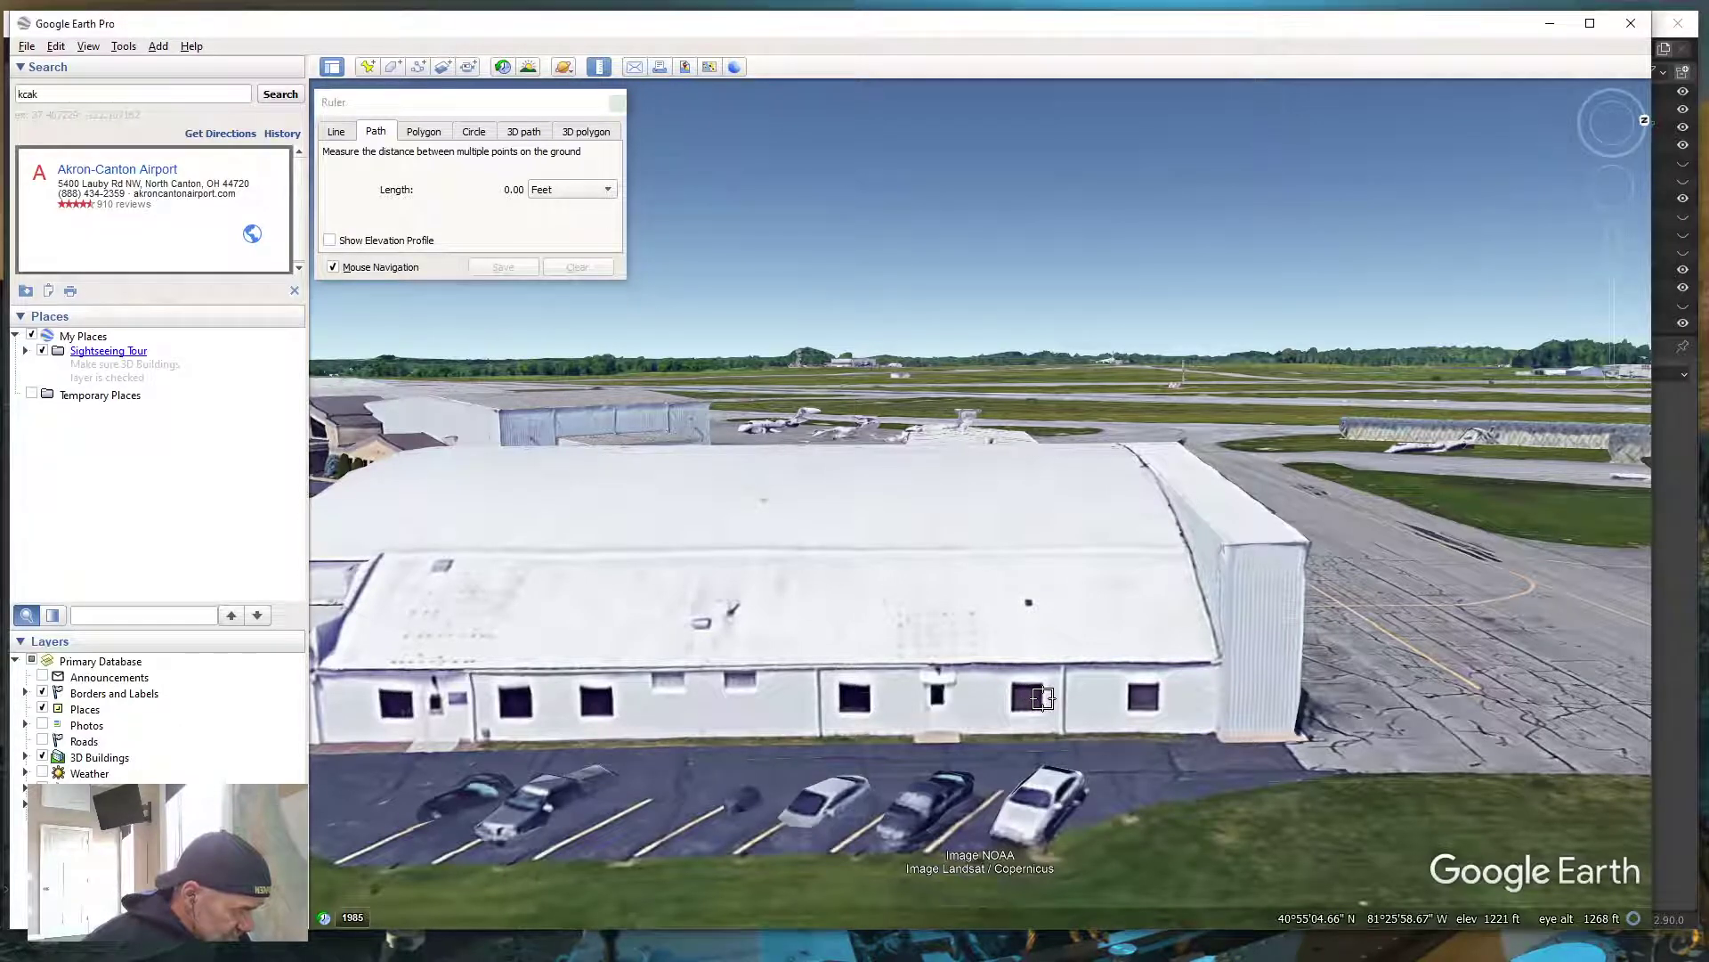
left_click(1129, 699)
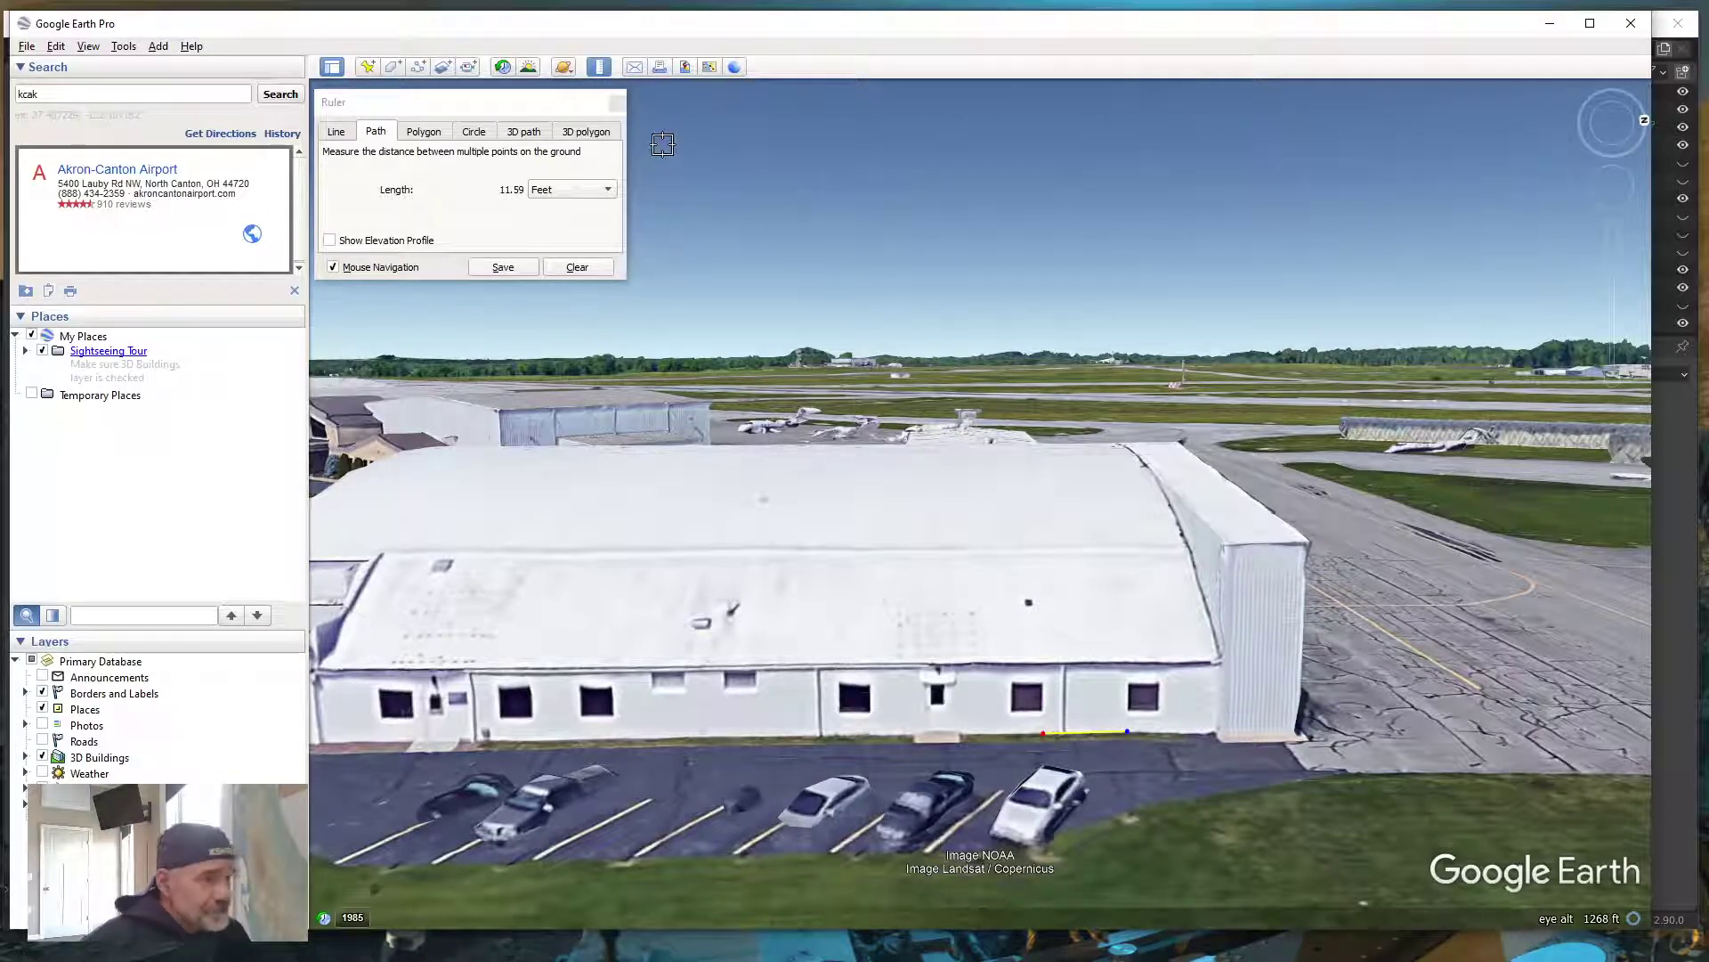
Back in Blender, loop-cut the end wall section and offset the cut -11.5' along Y for the last window's near edge
left_click(1550, 24)
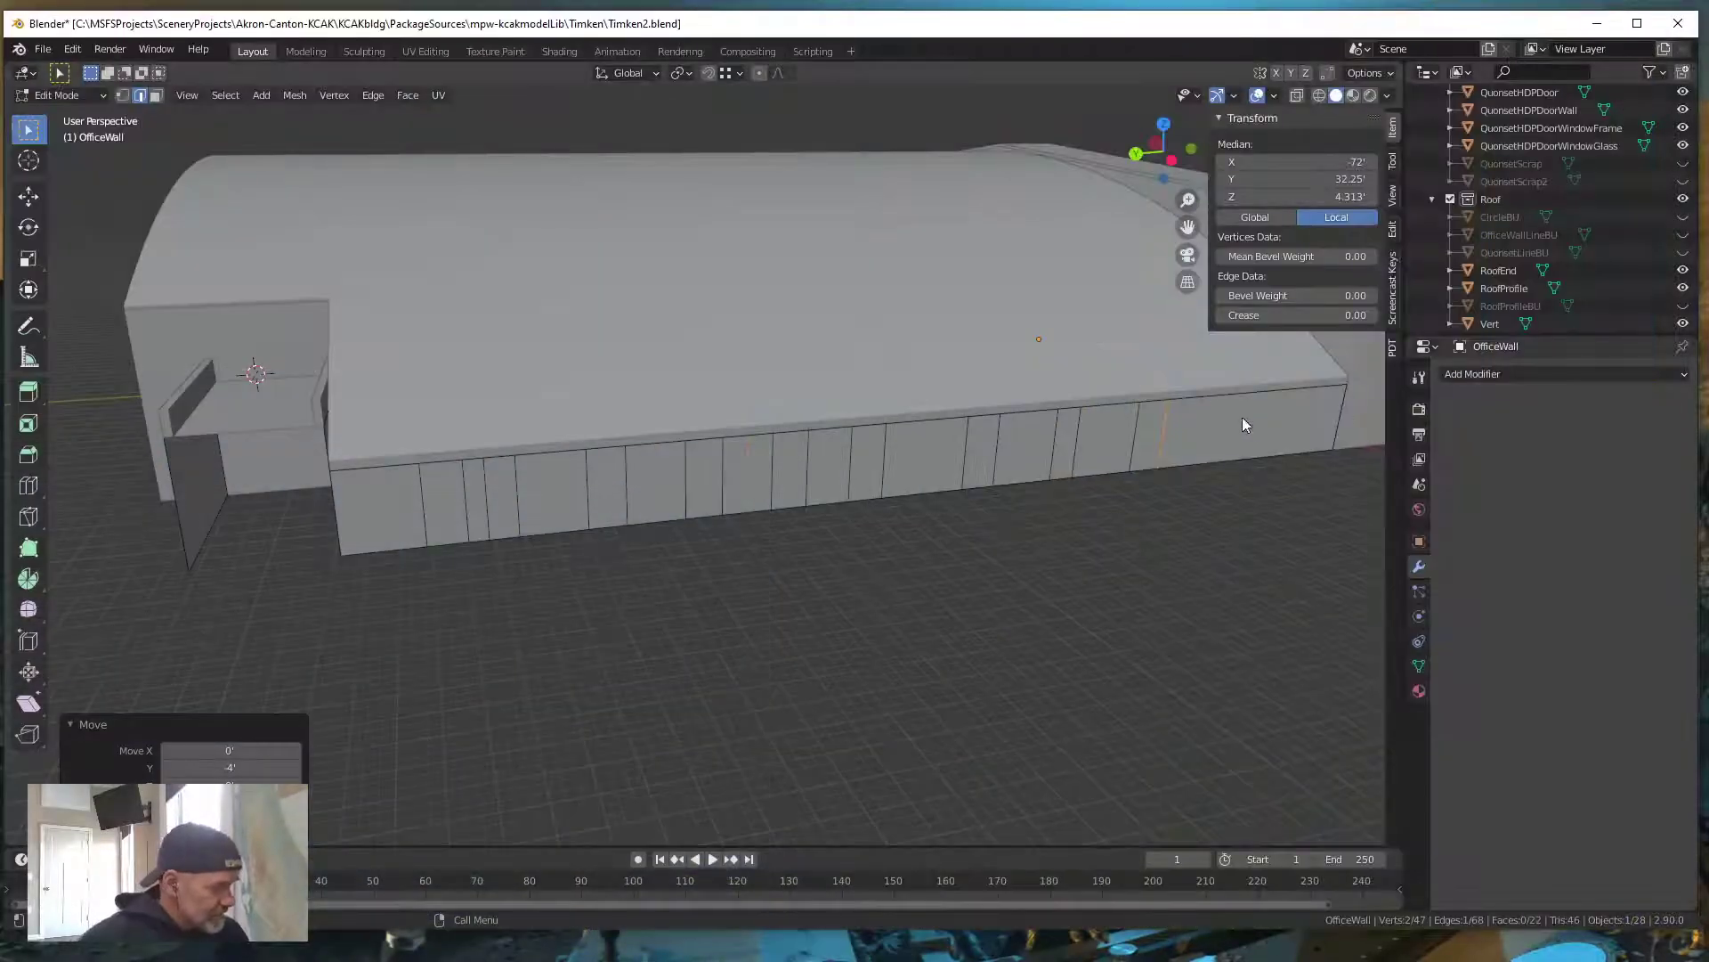
left_click(1267, 435)
key("ctrl+r")
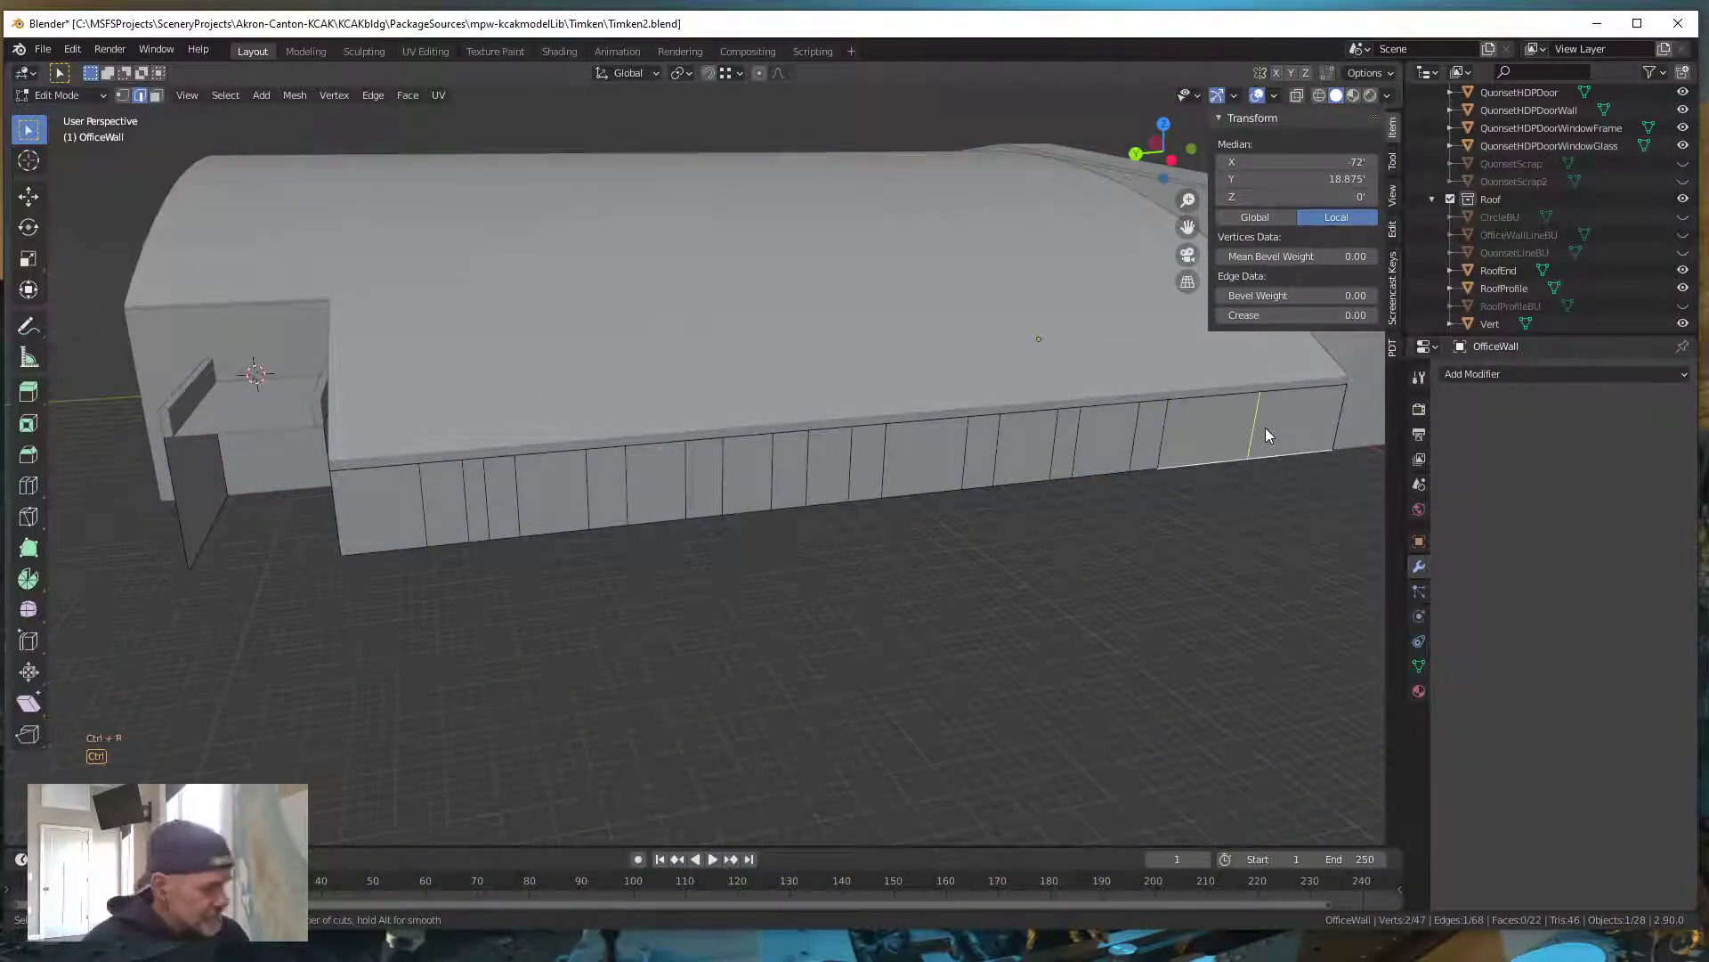
left_click(1264, 436)
left_click(1135, 462)
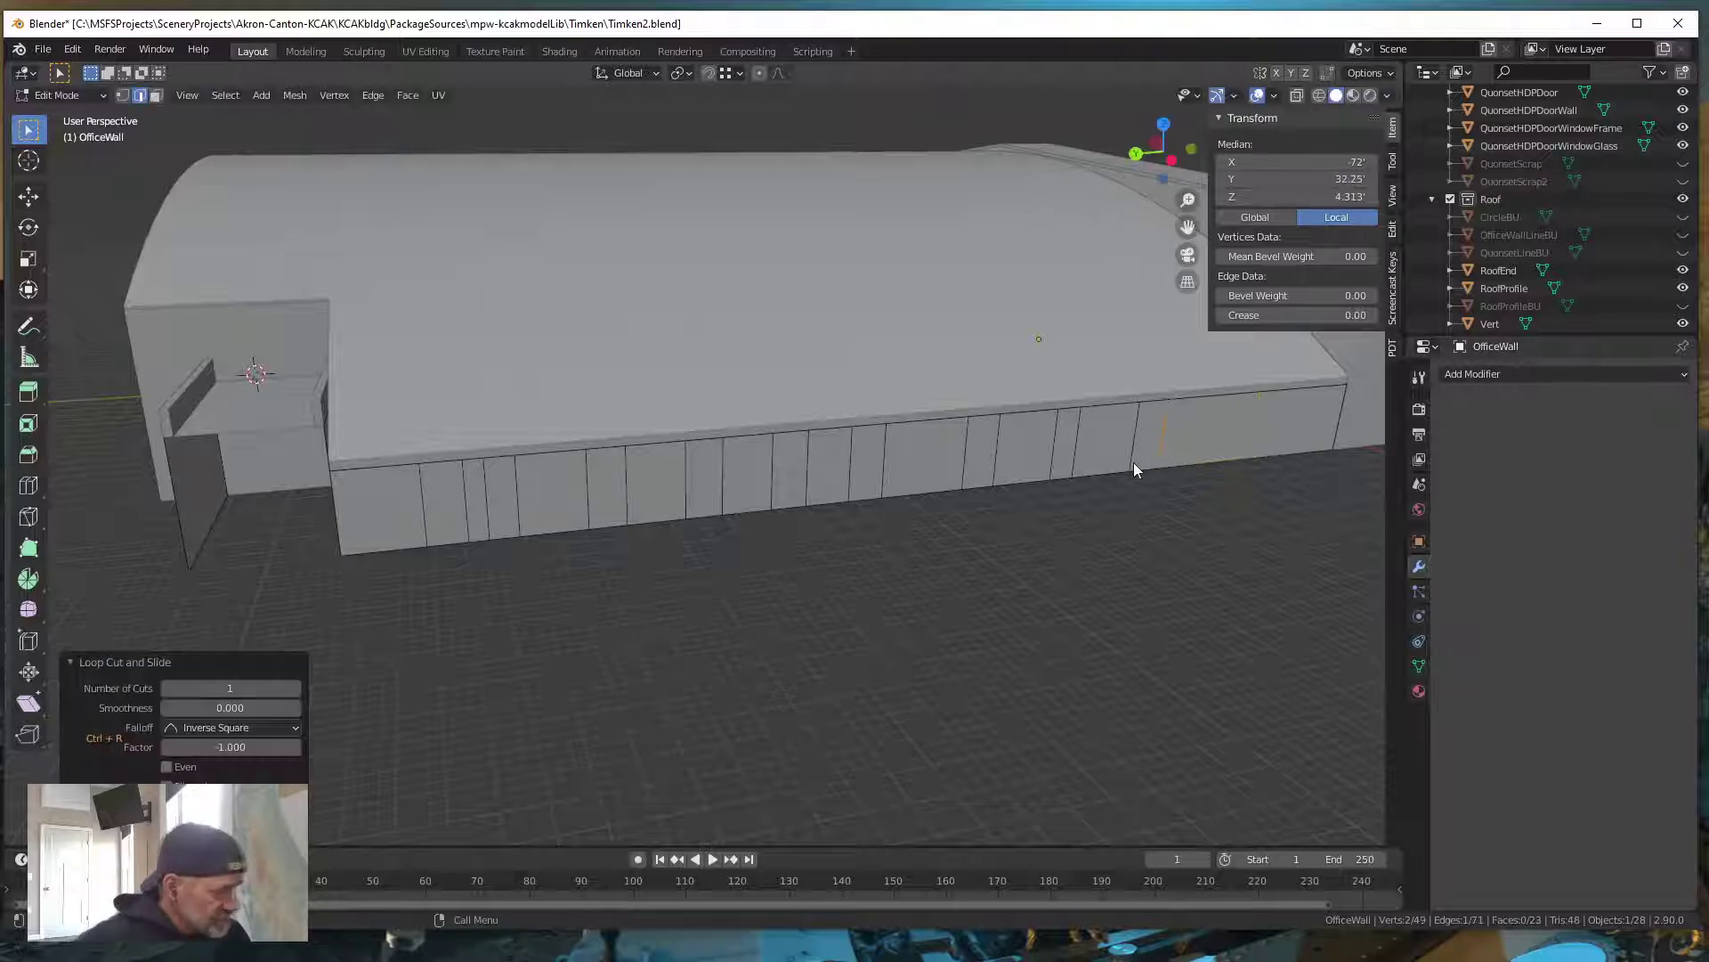
type("gy")
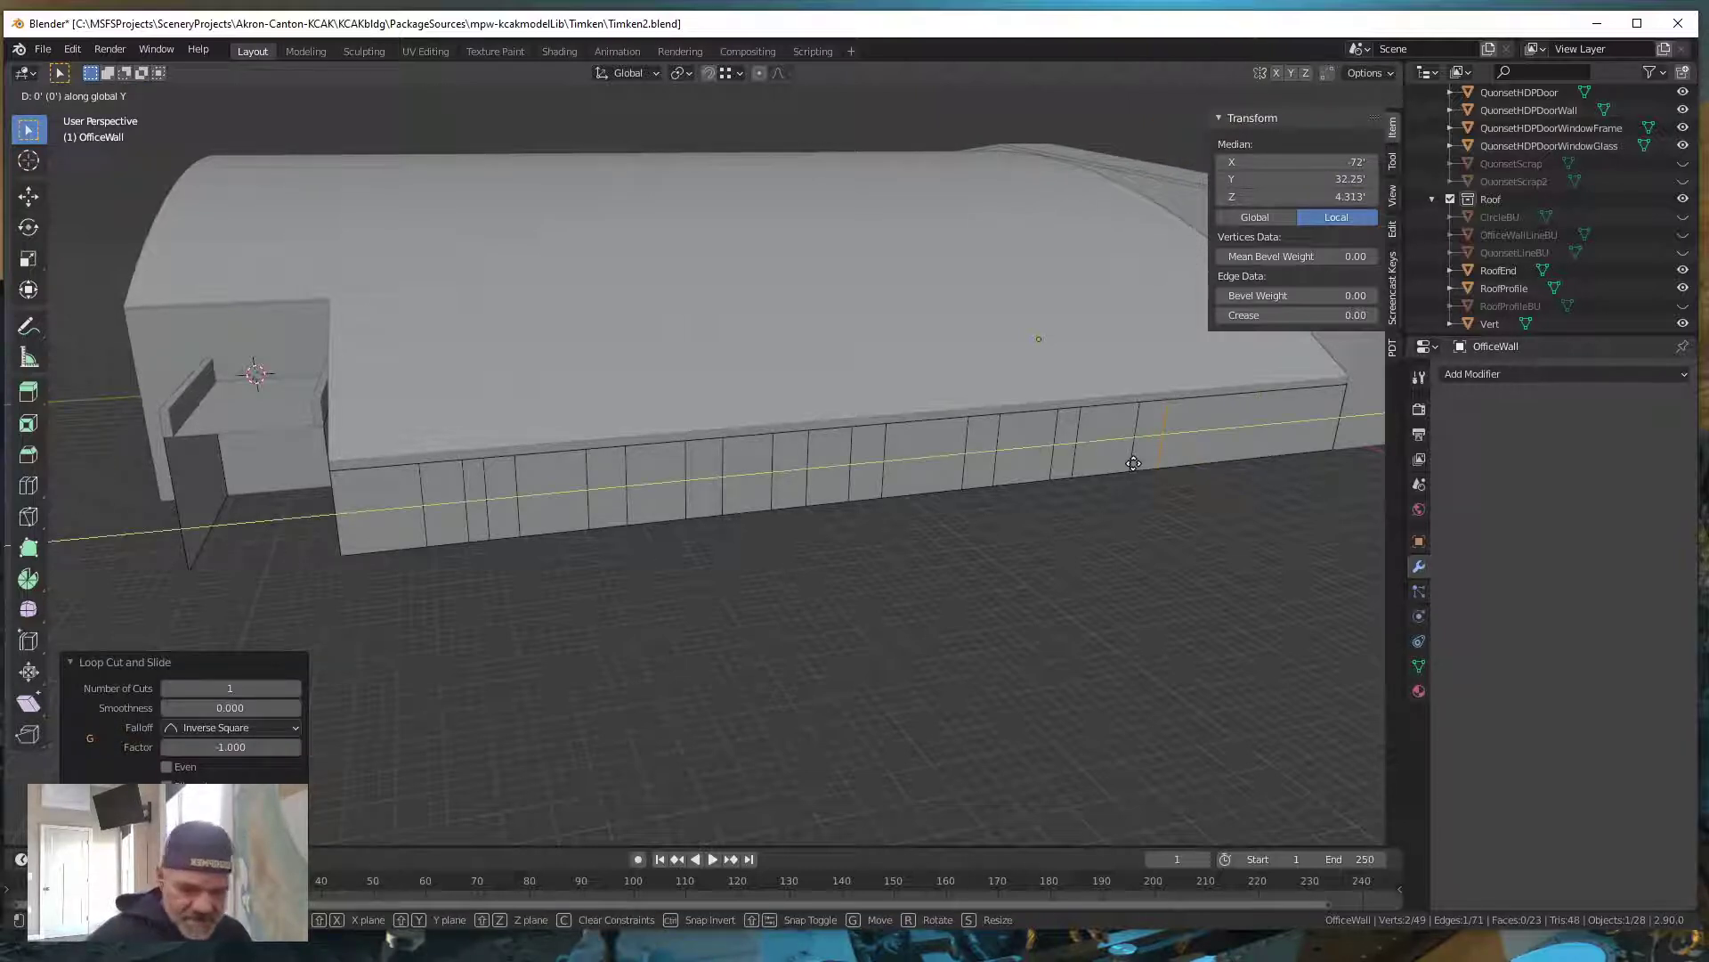
type("-11.5")
key("Return")
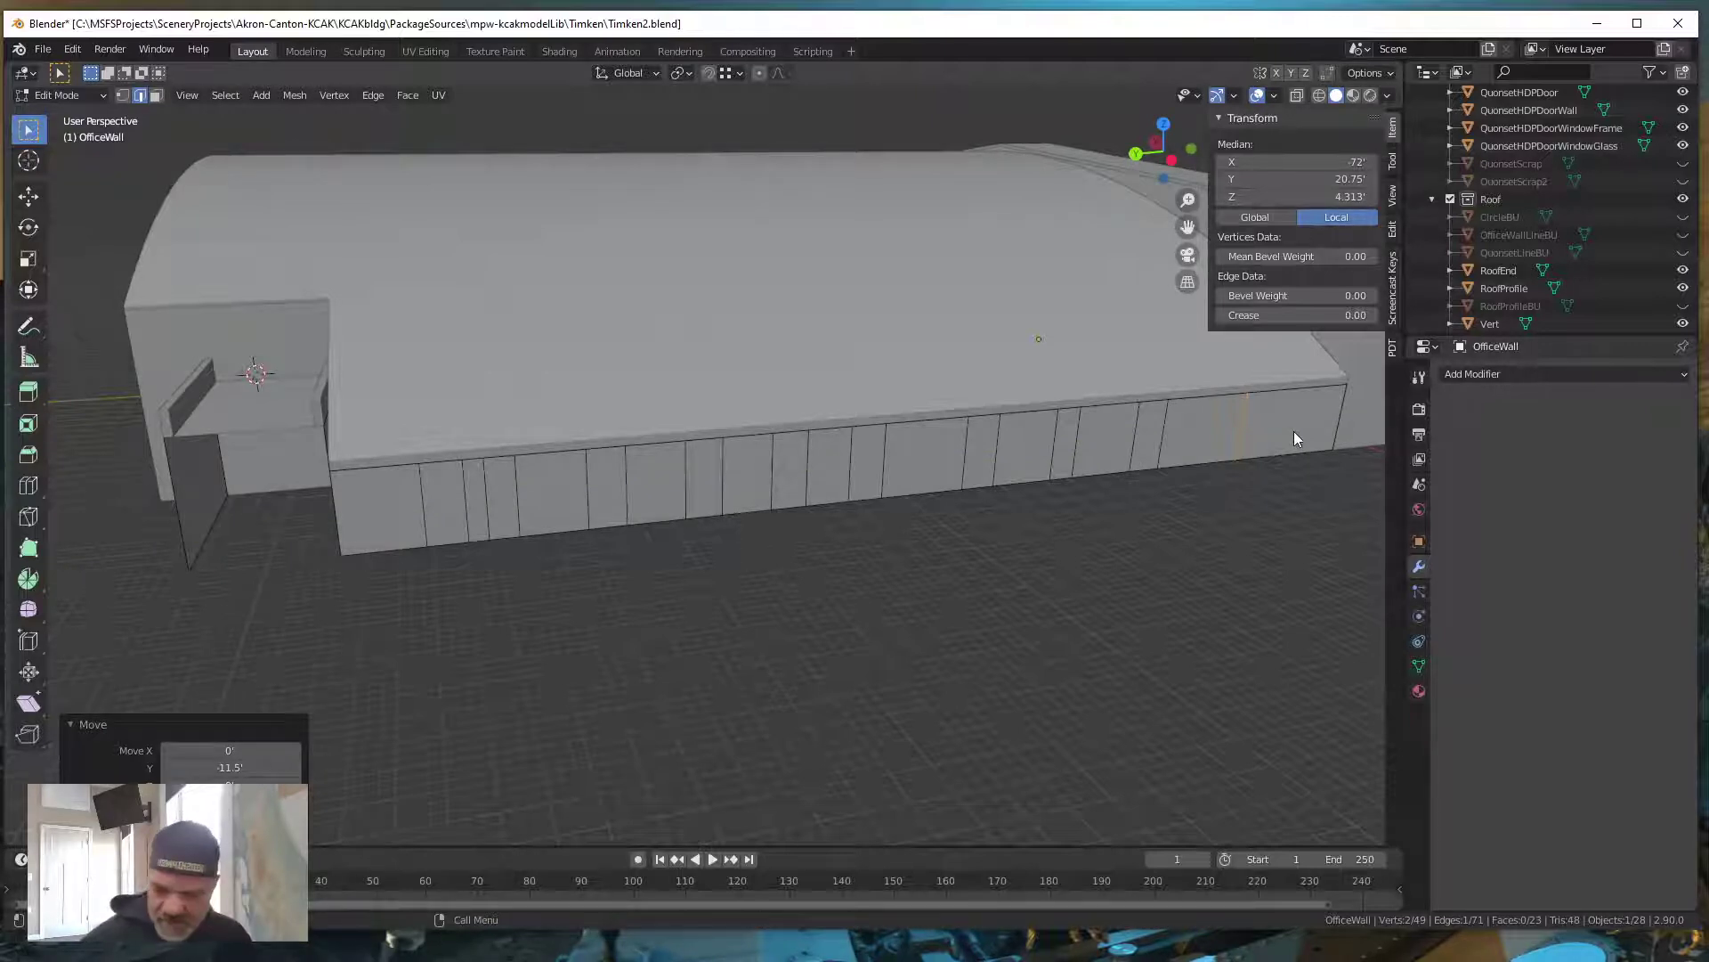
Add a loop cut for the last window's far edge, offset -4' along Y from its near edge, and deselect everything
key("ctrl")
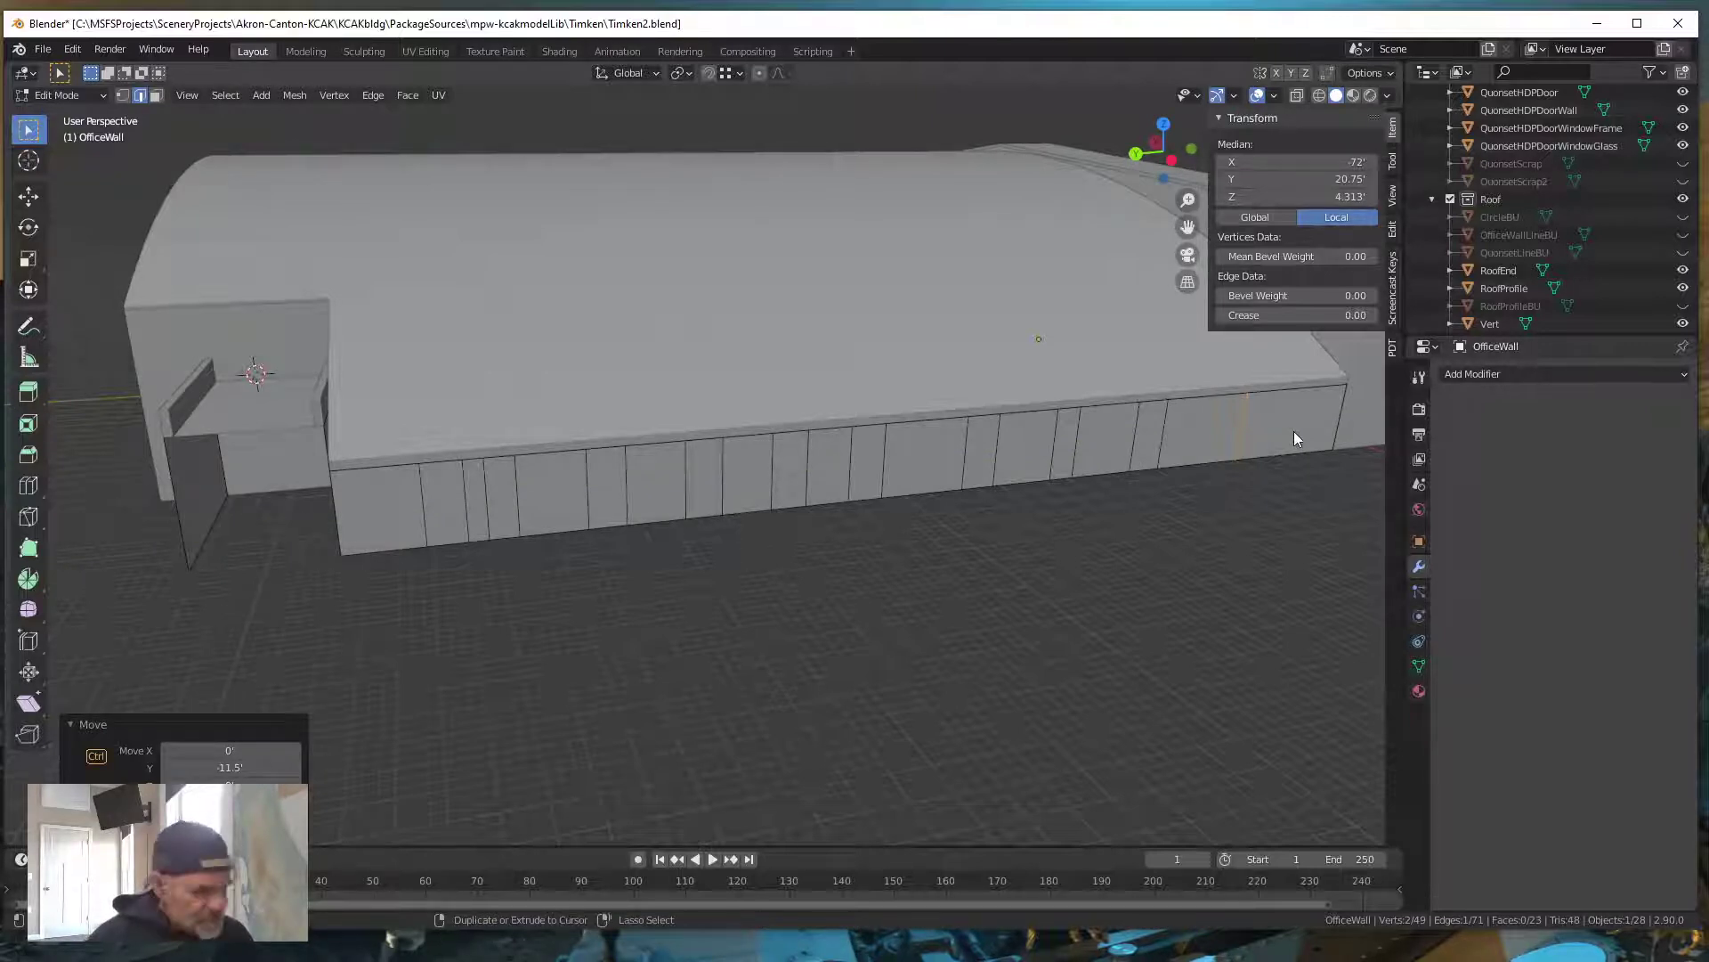
key("ctrl+r")
left_click(1294, 430)
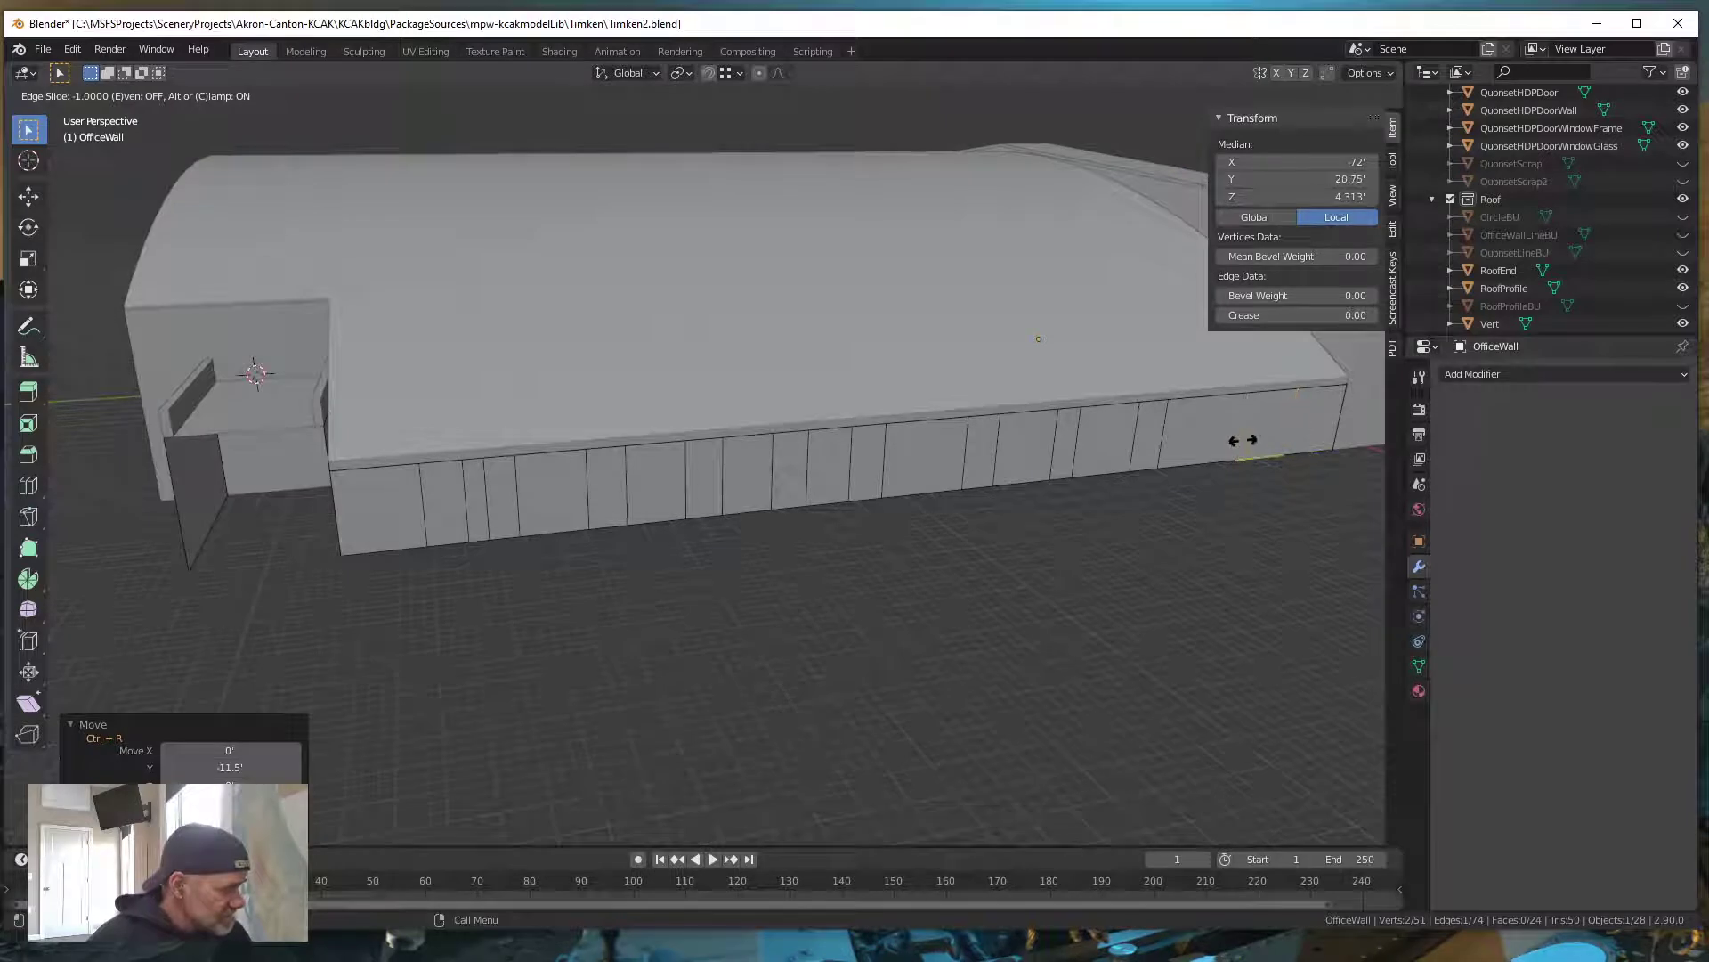
left_click(1243, 440)
type("gy")
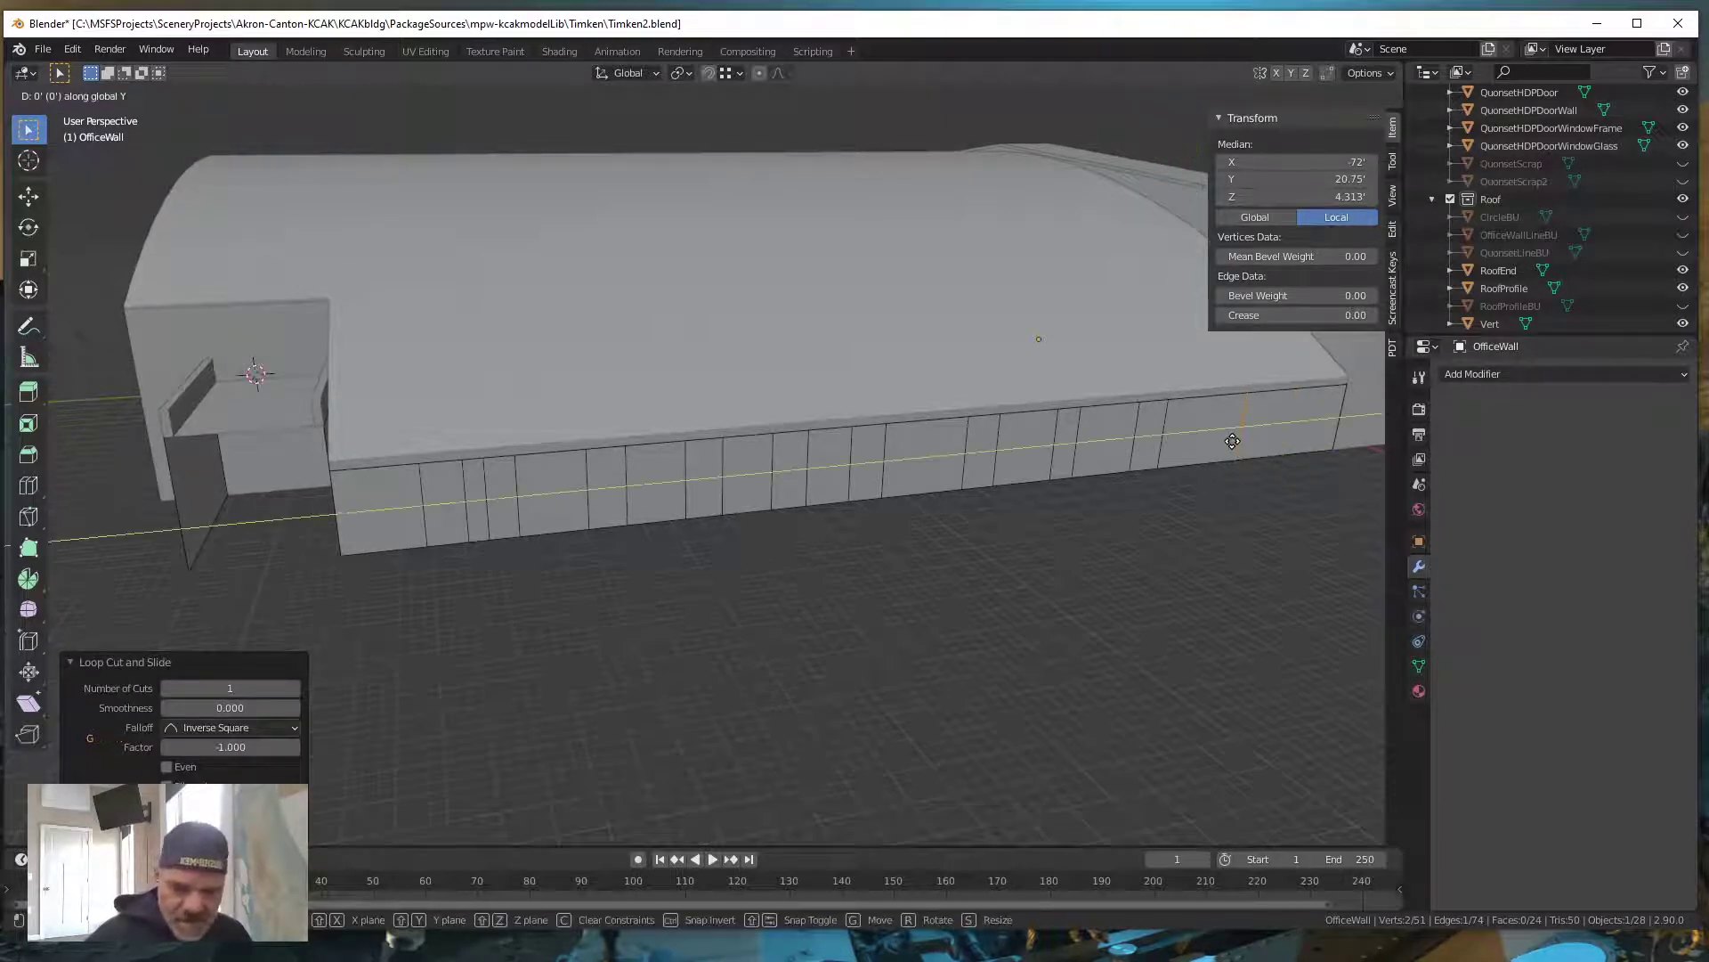
type("-4")
key("Return")
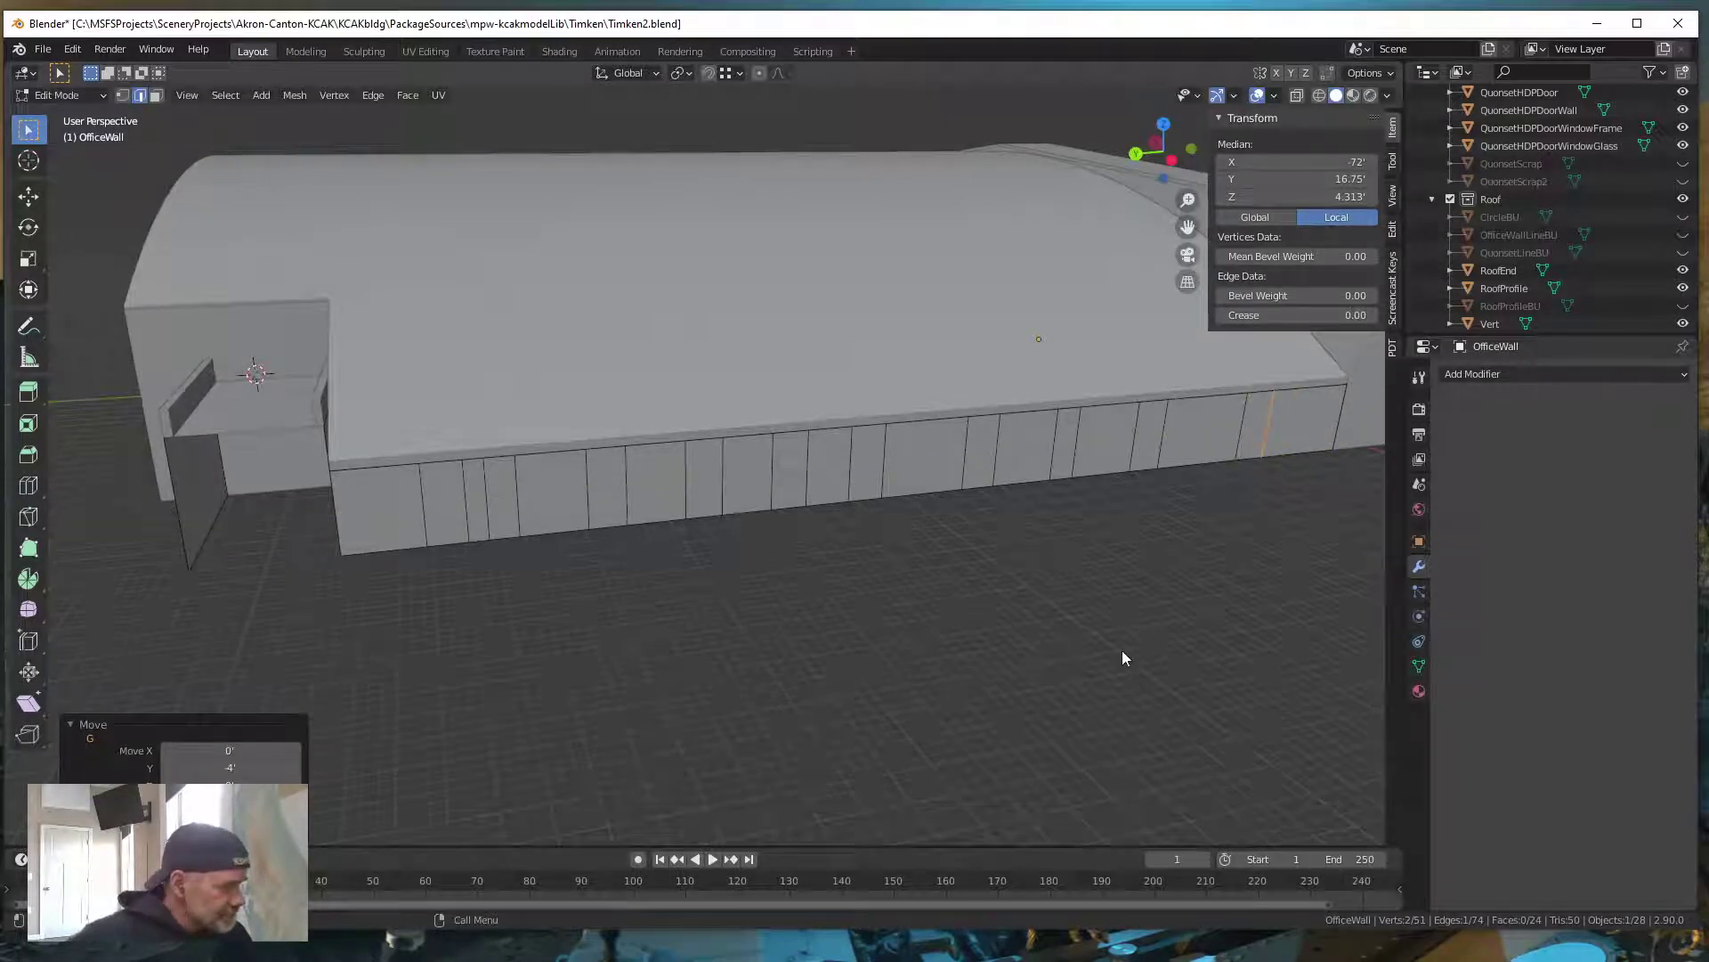
key("alt+a")
scroll(1109, 623, "up", 2)
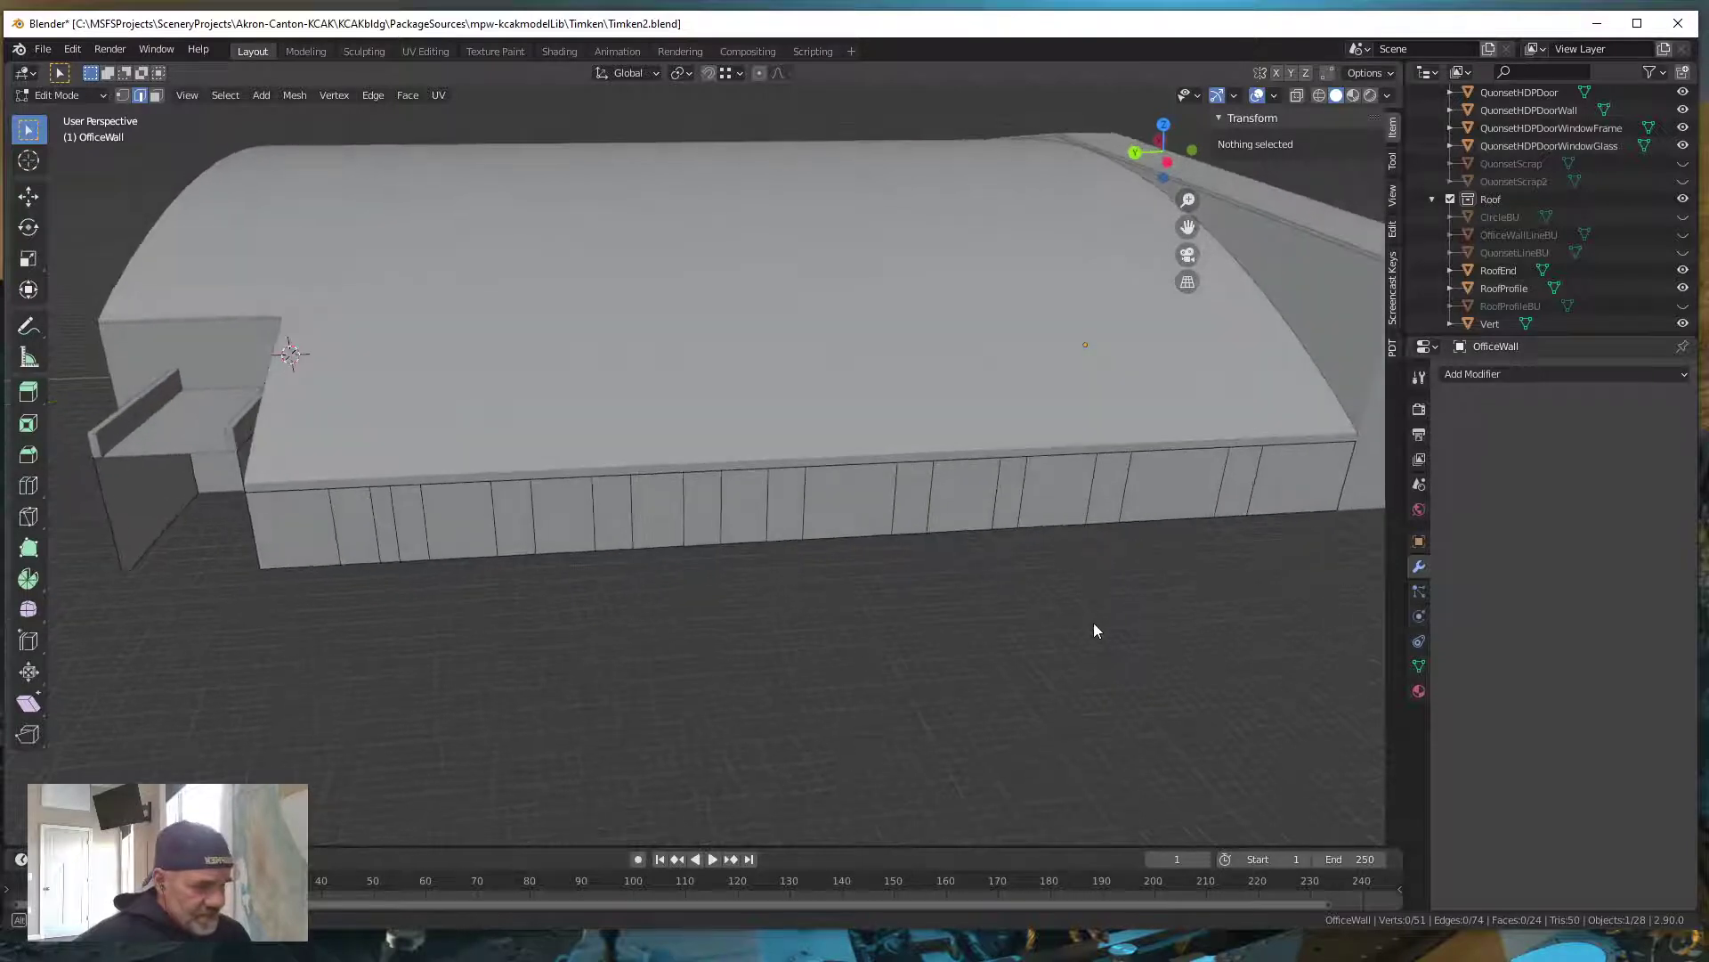
scroll(1095, 621, "down", 2)
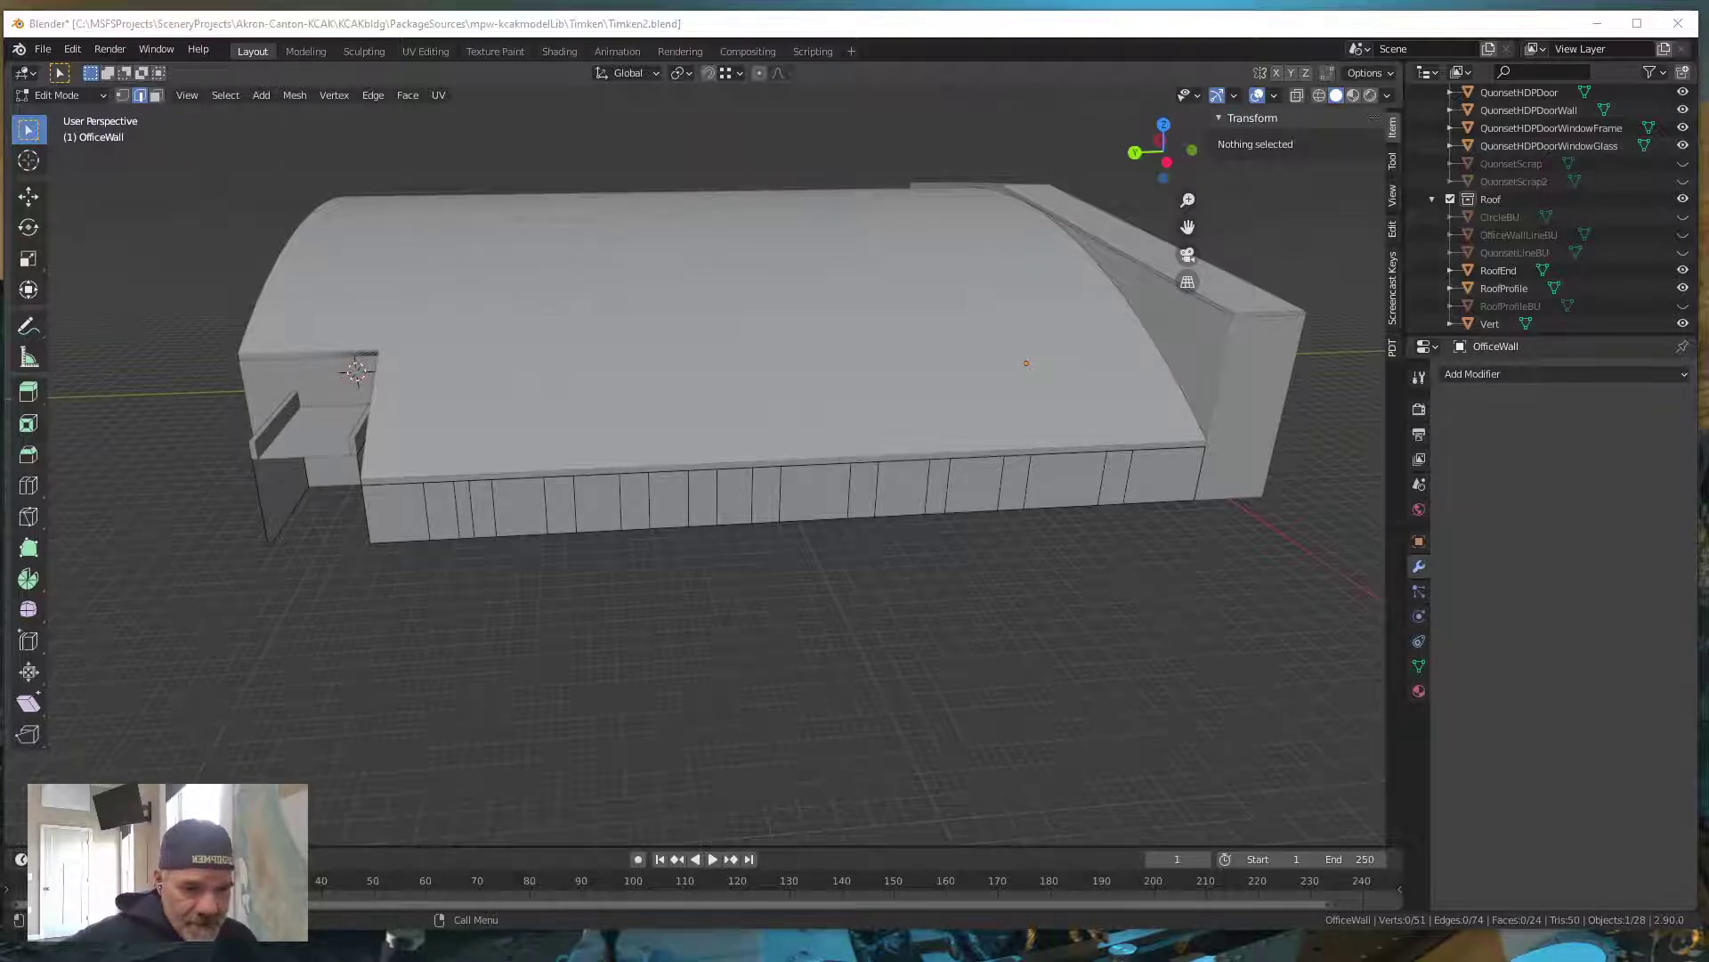
middle_click_drag(801, 783, 1038, 819)
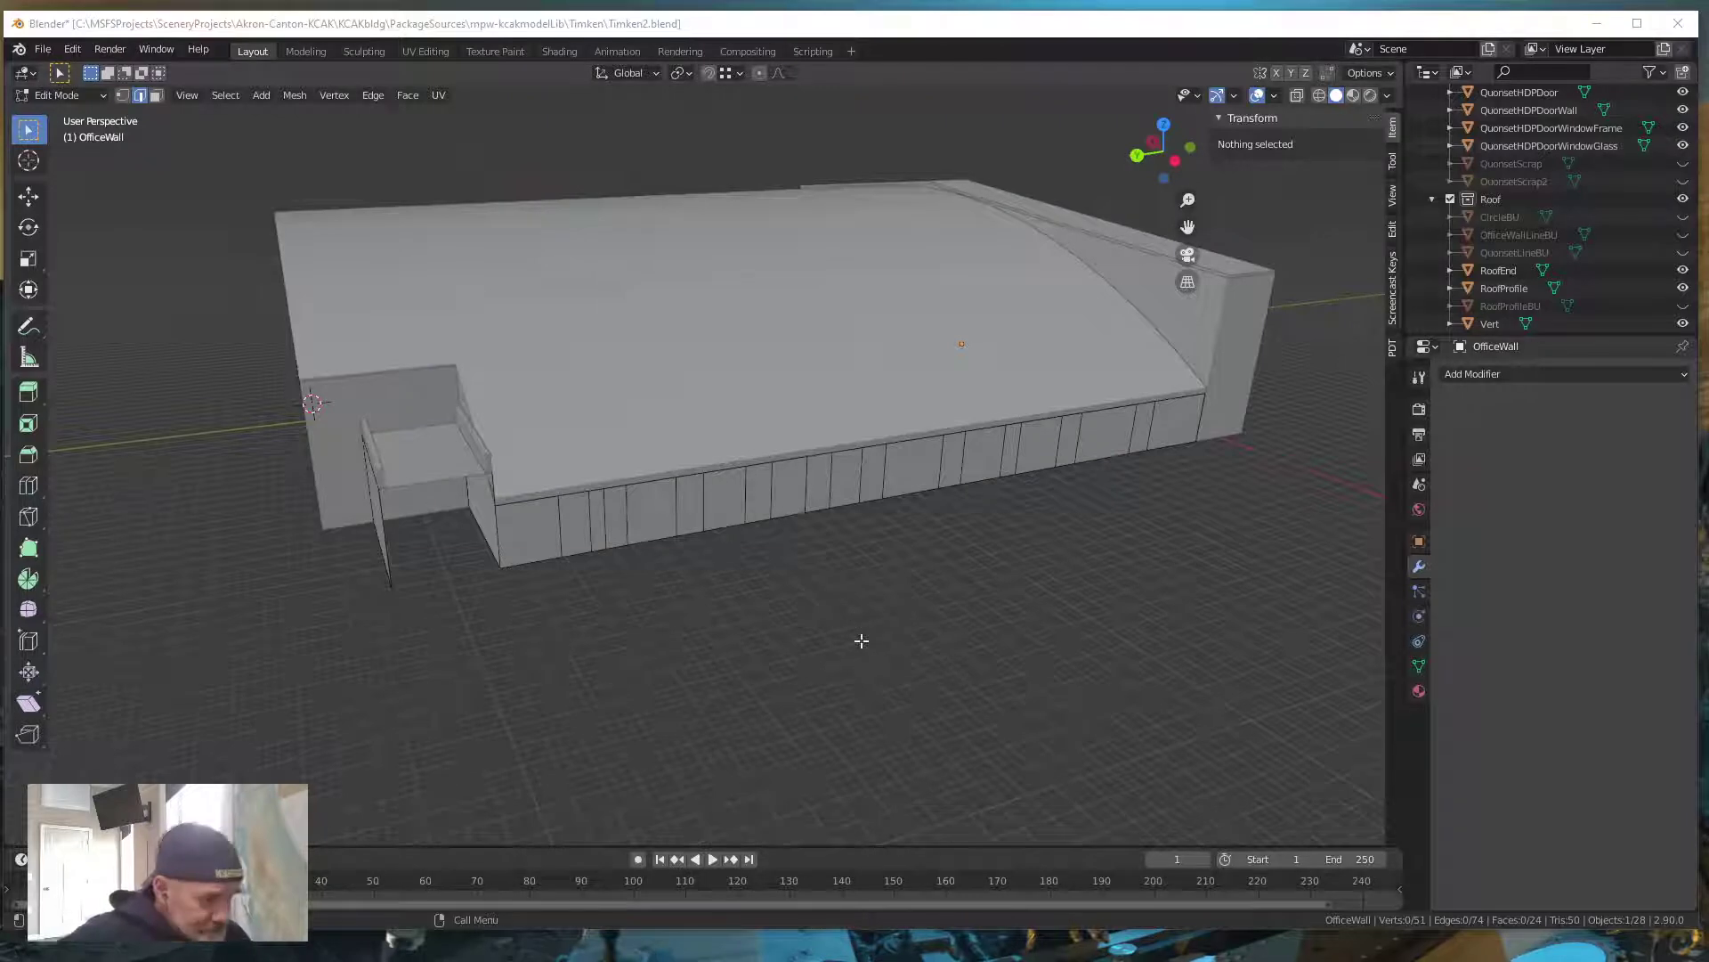
middle_click_drag(805, 653, 725, 591)
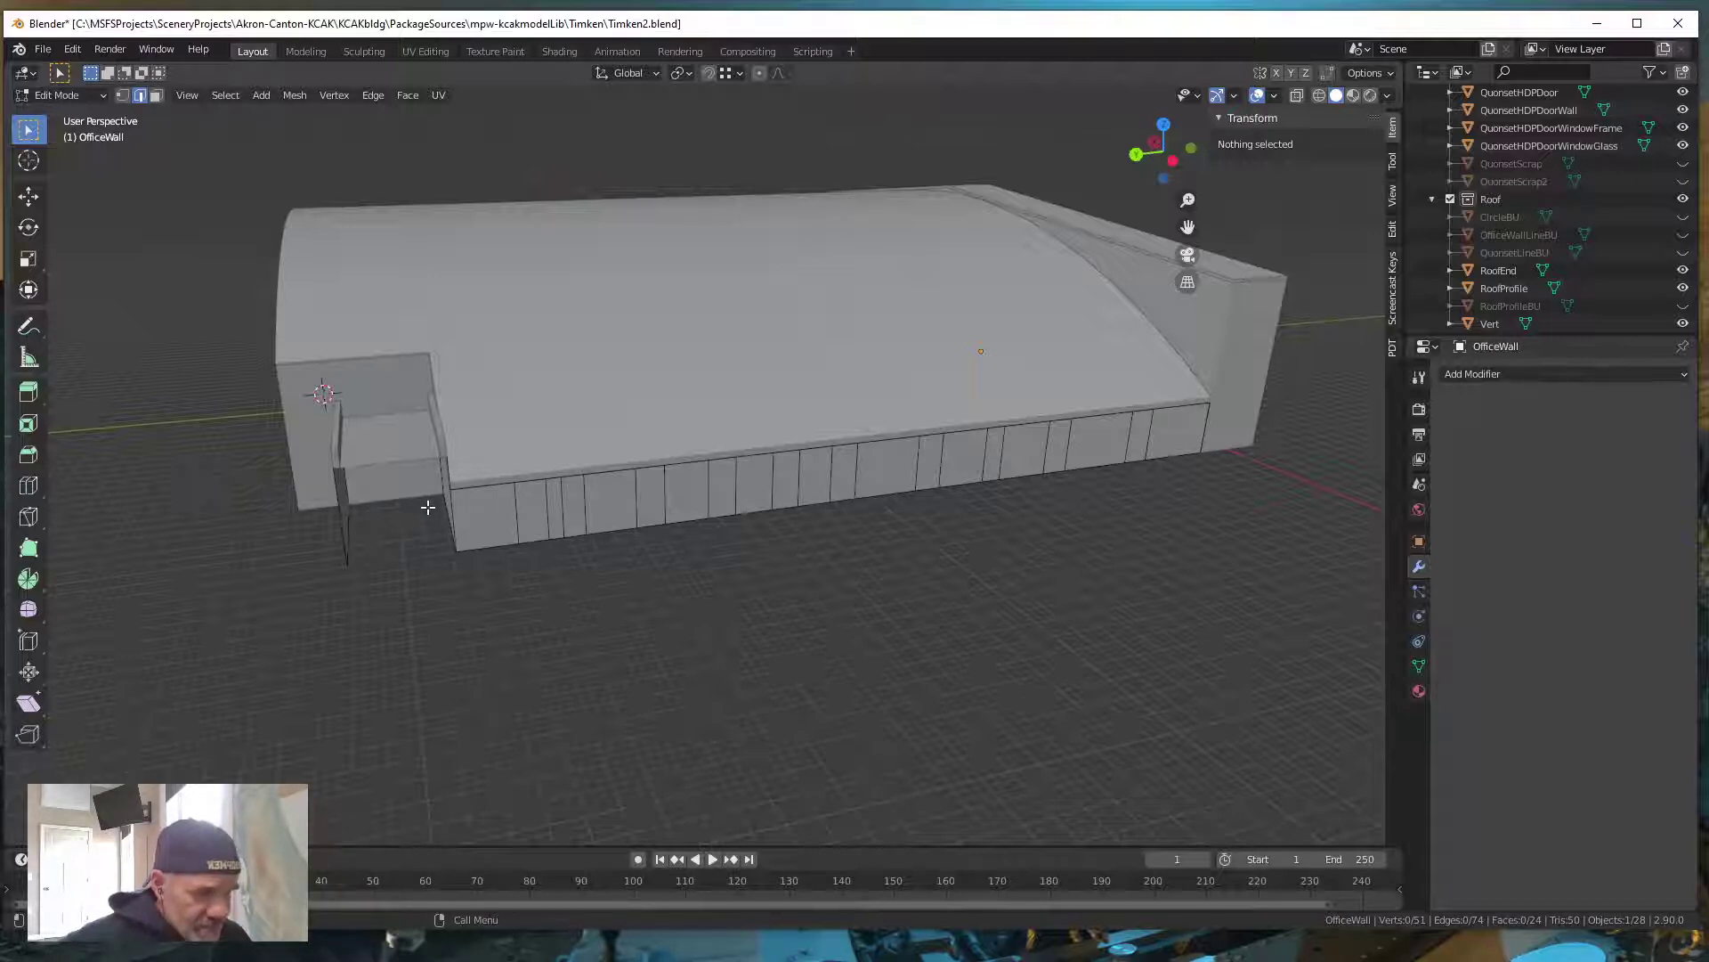
middle_click_drag(422, 630, 506, 561)
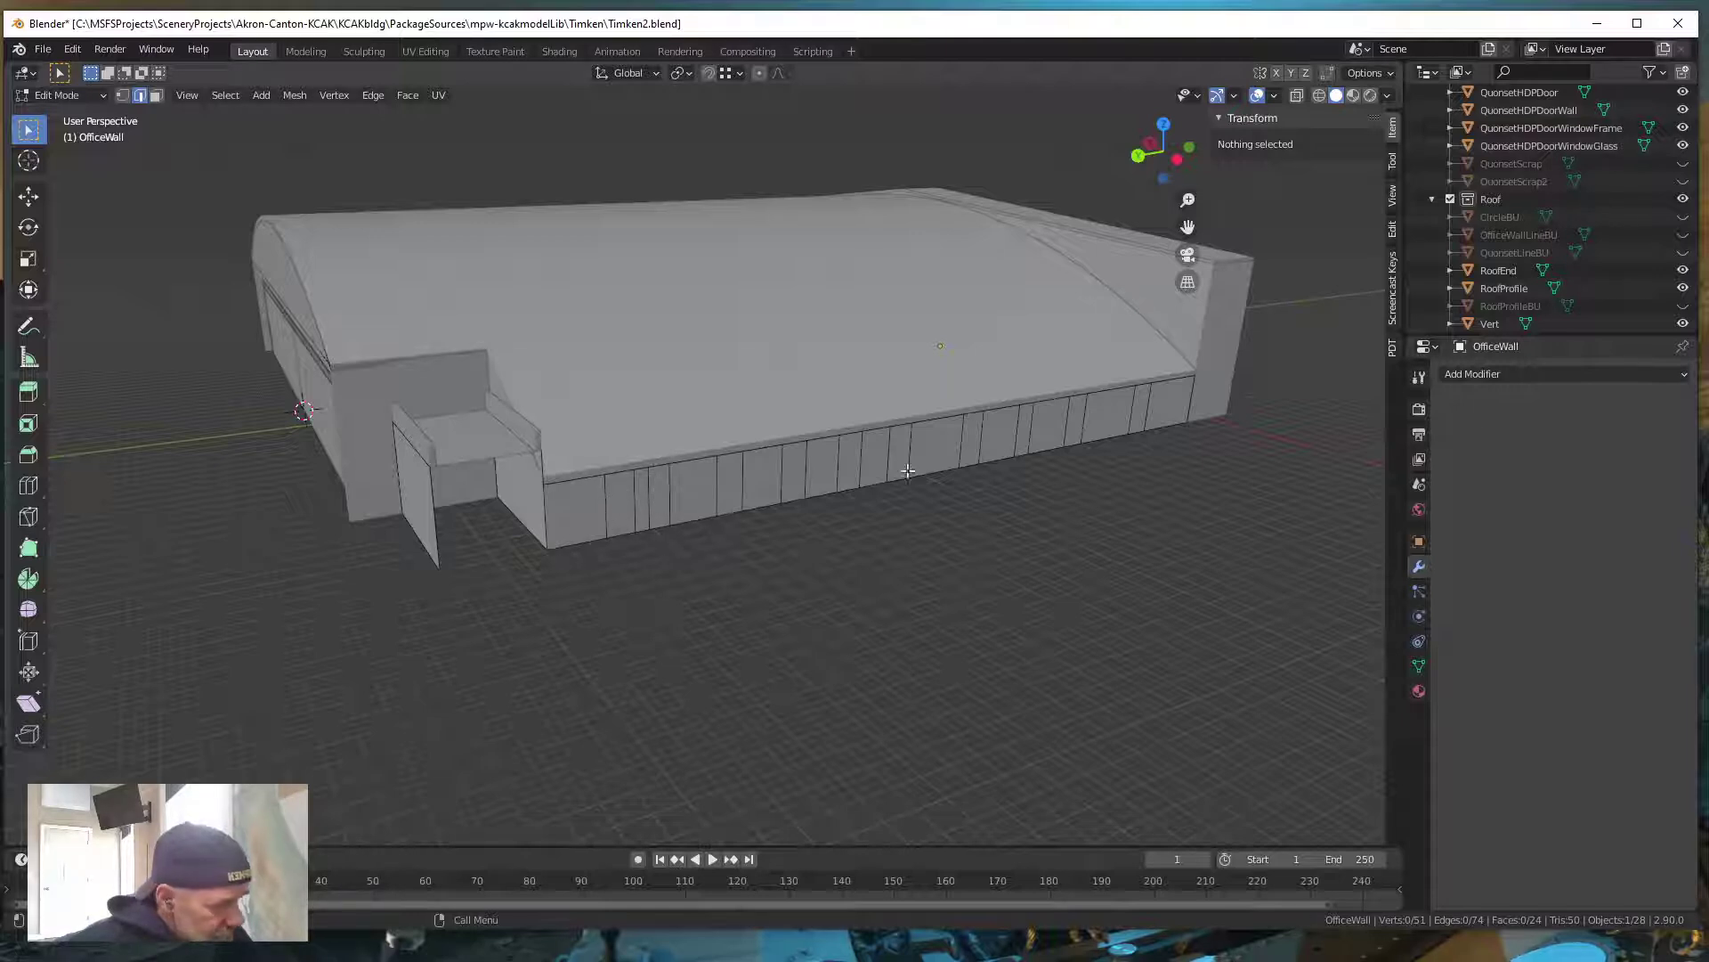
middle_click_drag(713, 622, 679, 638)
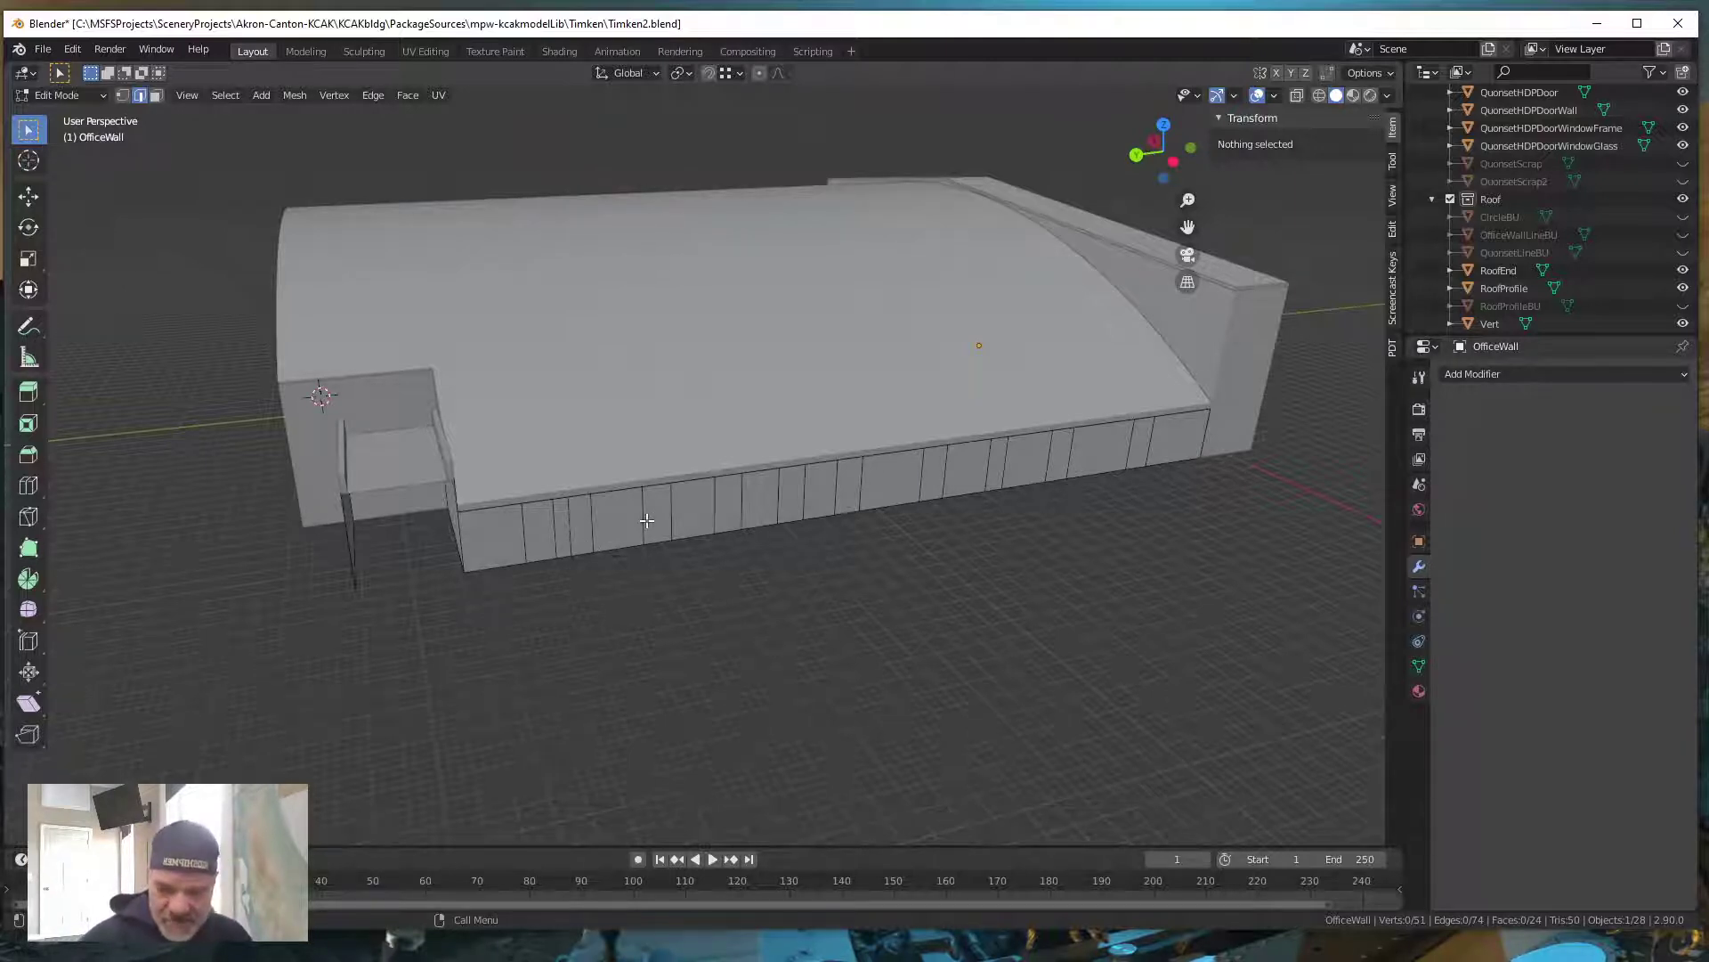
Add a horizontal loop cut along the windowed part of the OfficeWall, slide it to the bottom edge and raise it 7' along Z
key("ctrl")
key("ctrl+r")
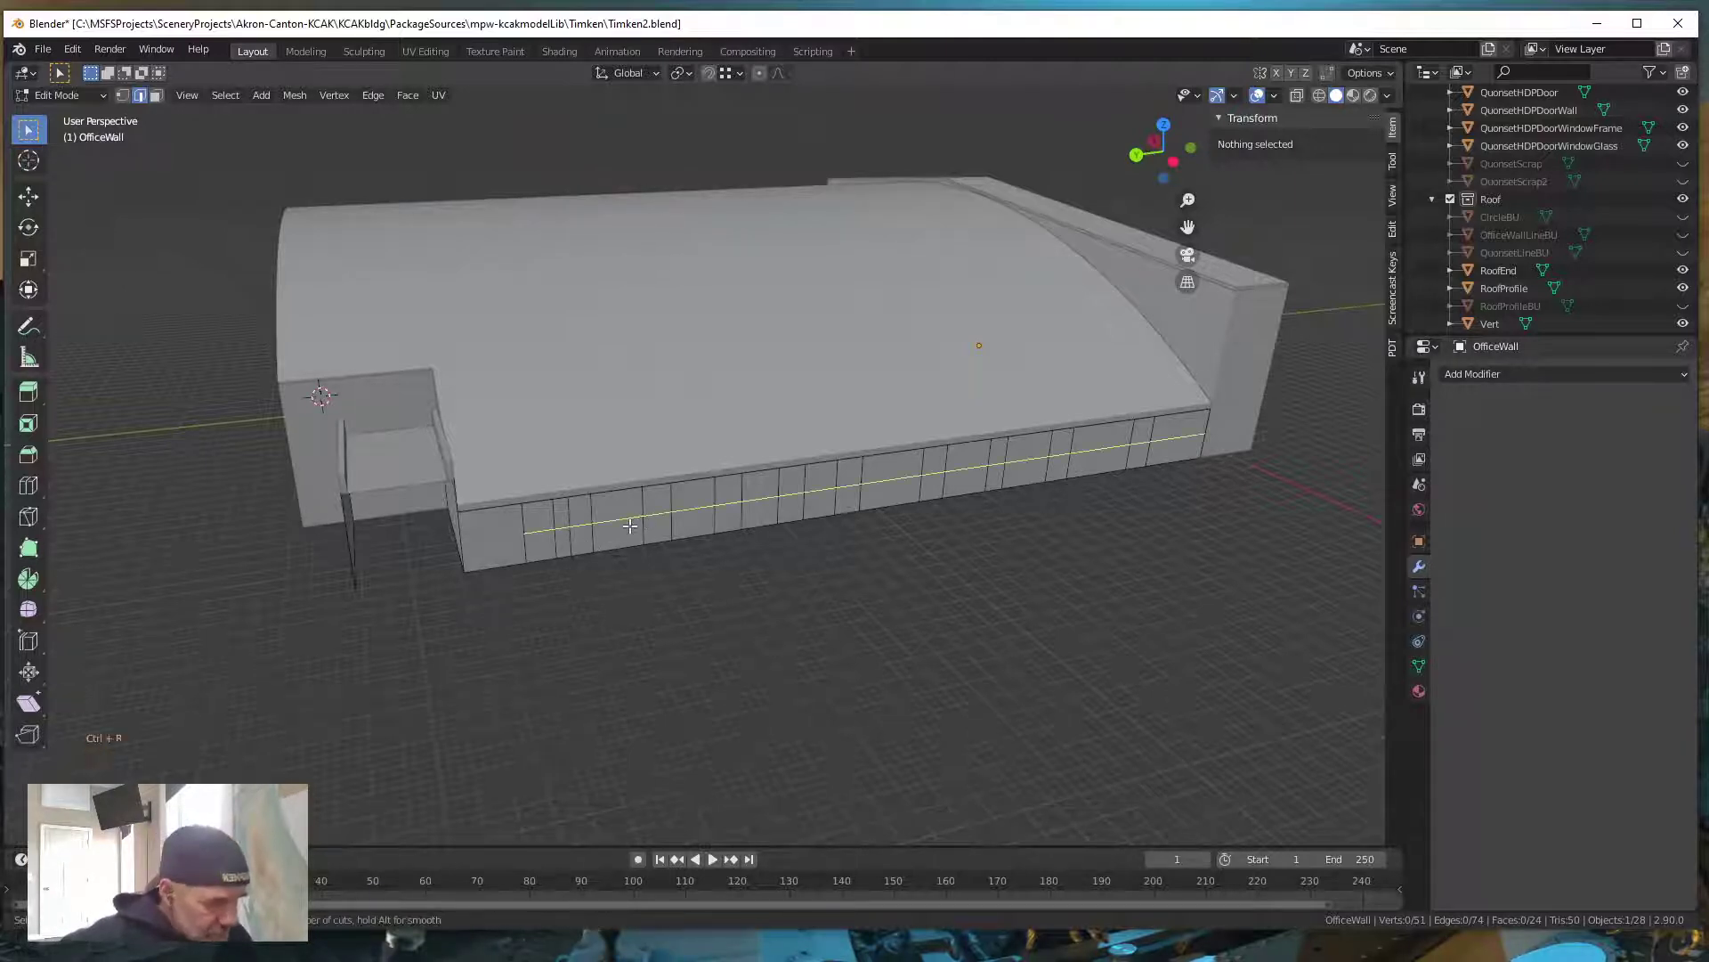
left_click(630, 520)
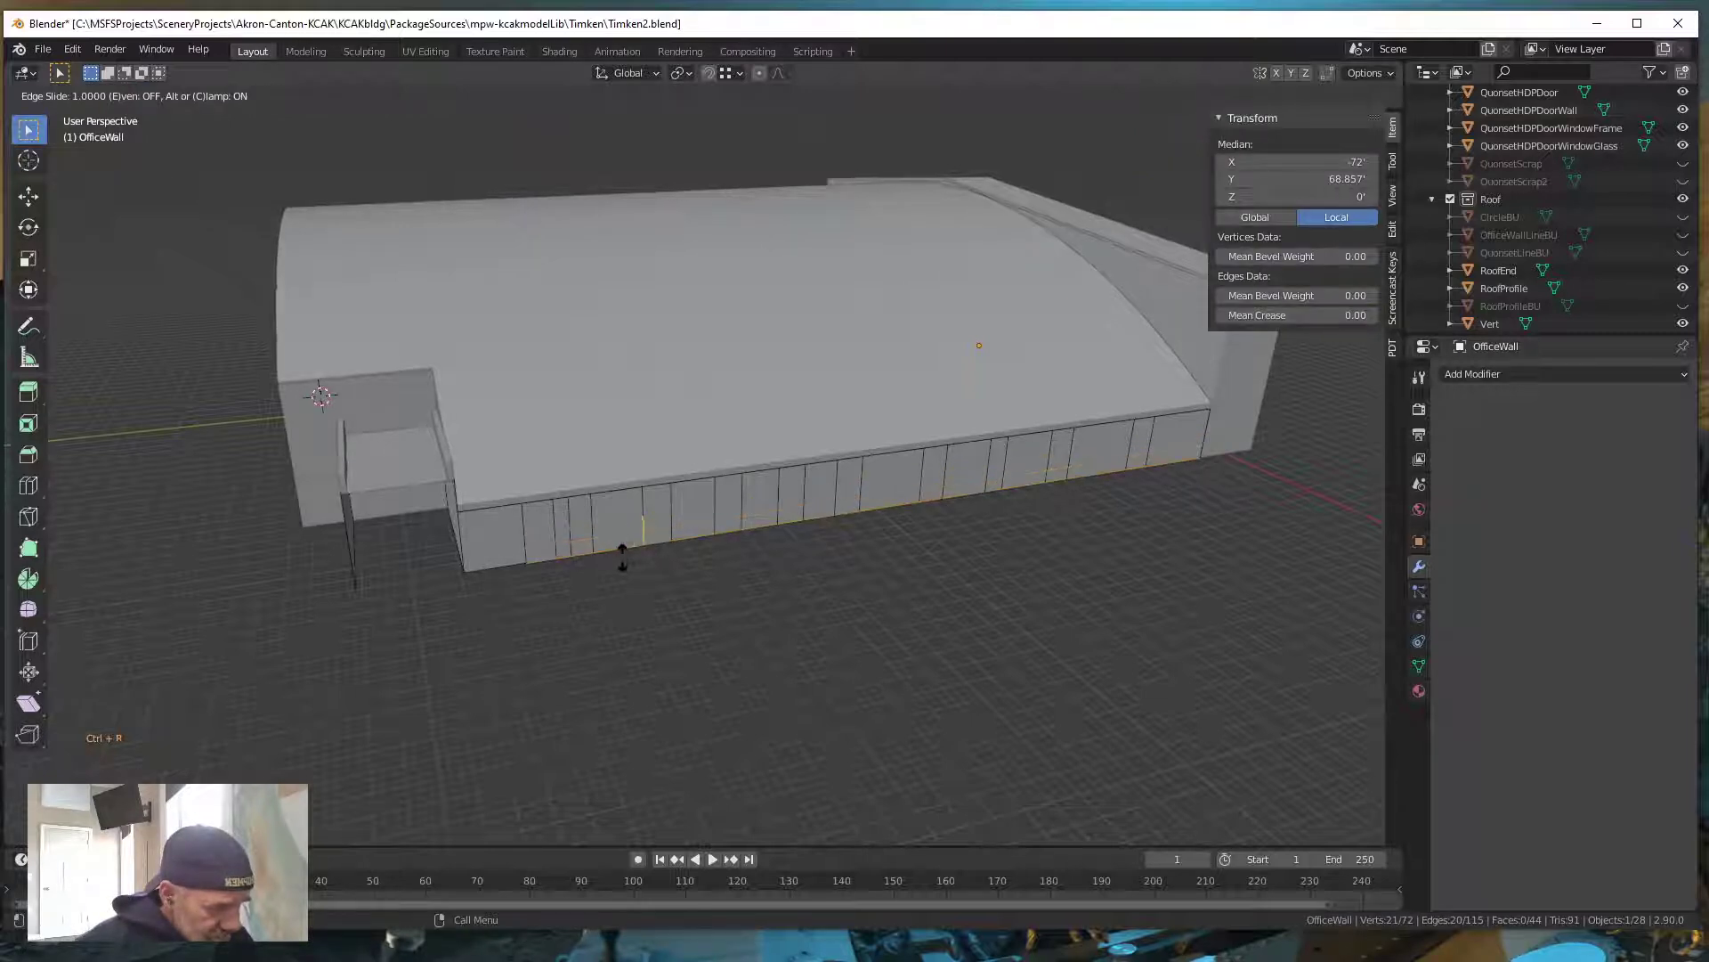
left_click(623, 563)
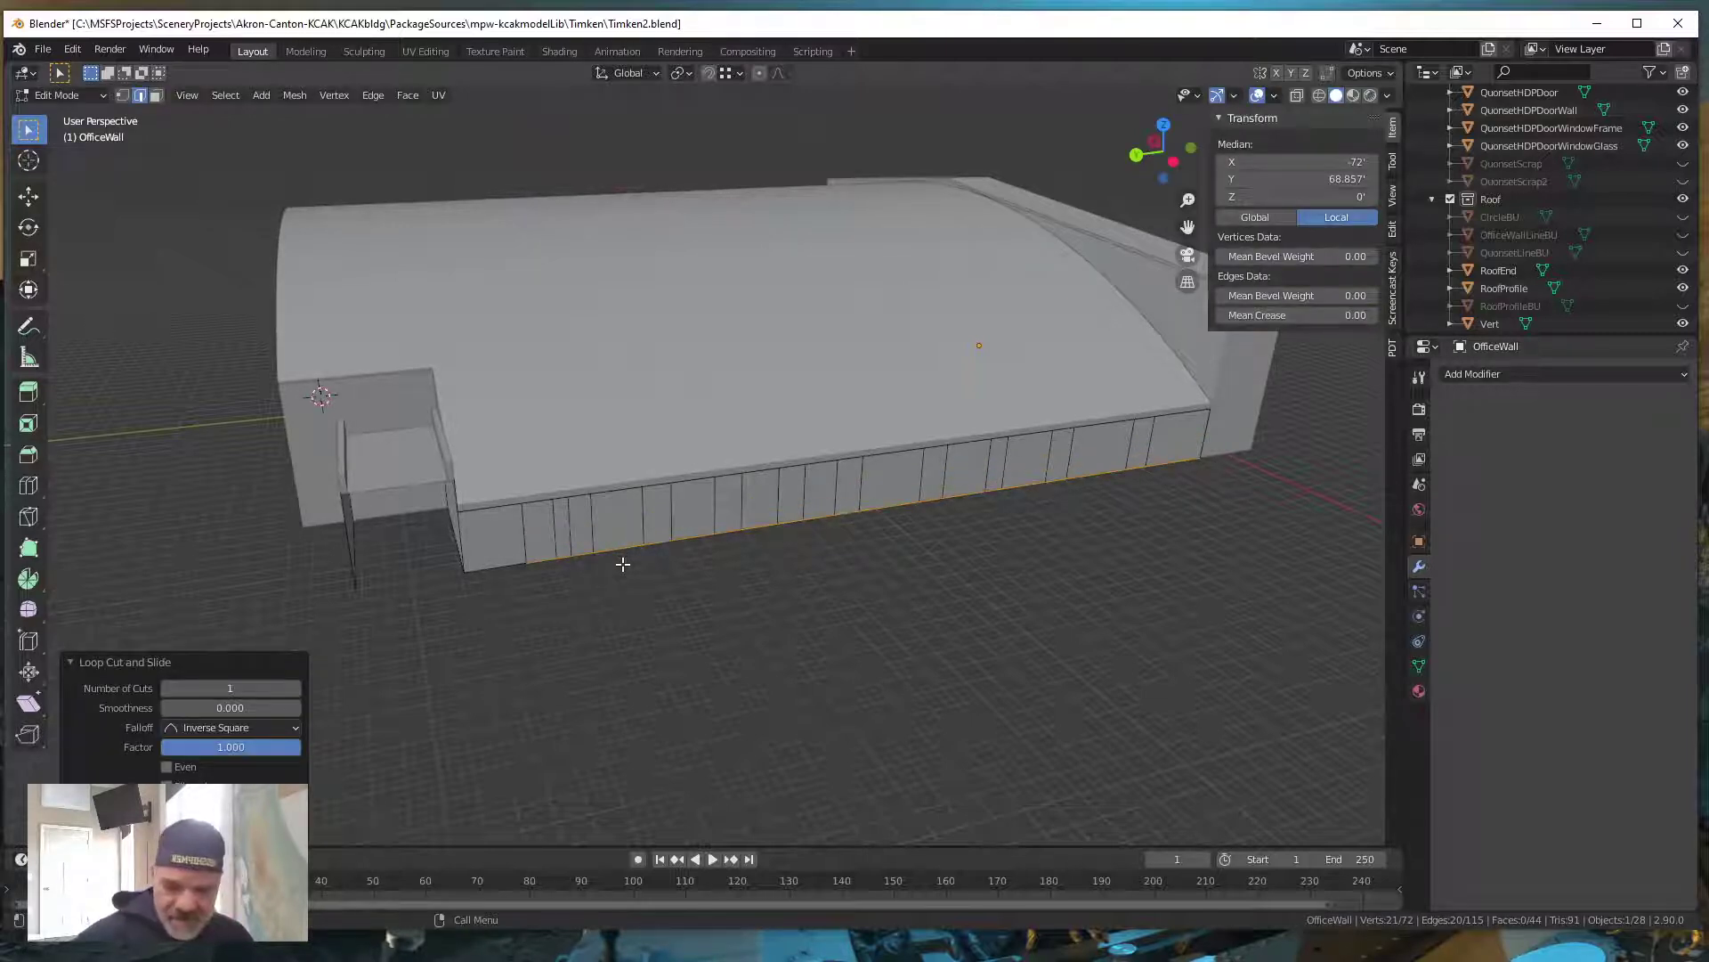
type("gz")
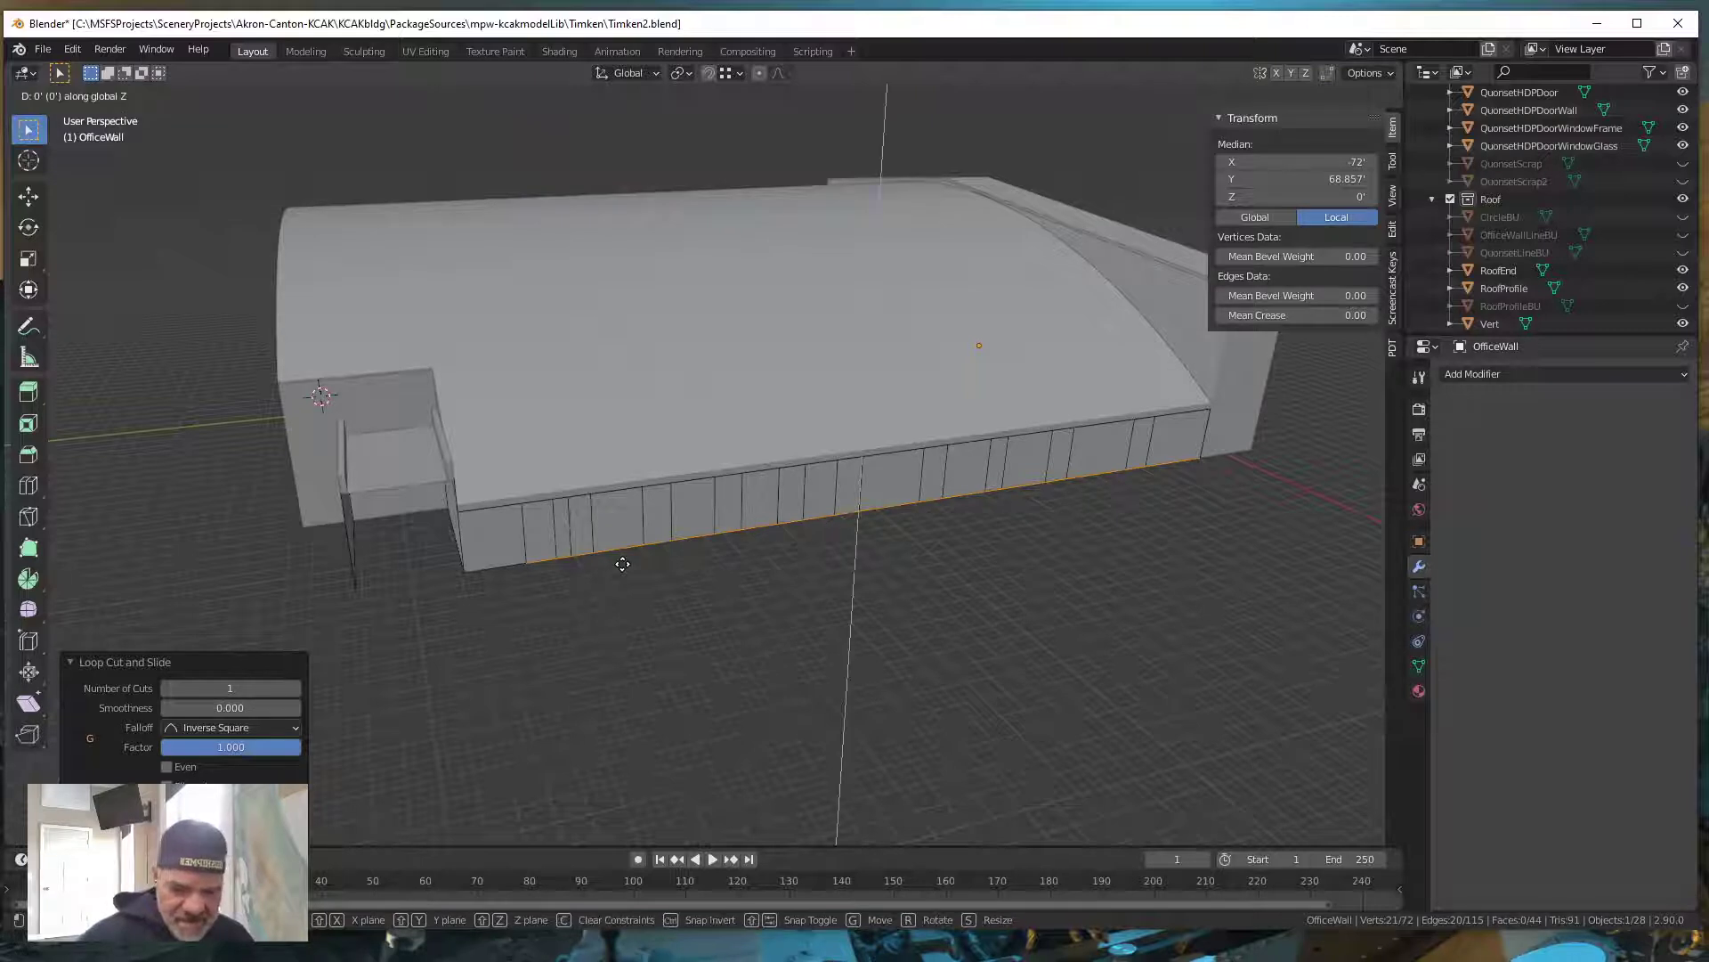
type("7")
key("Return")
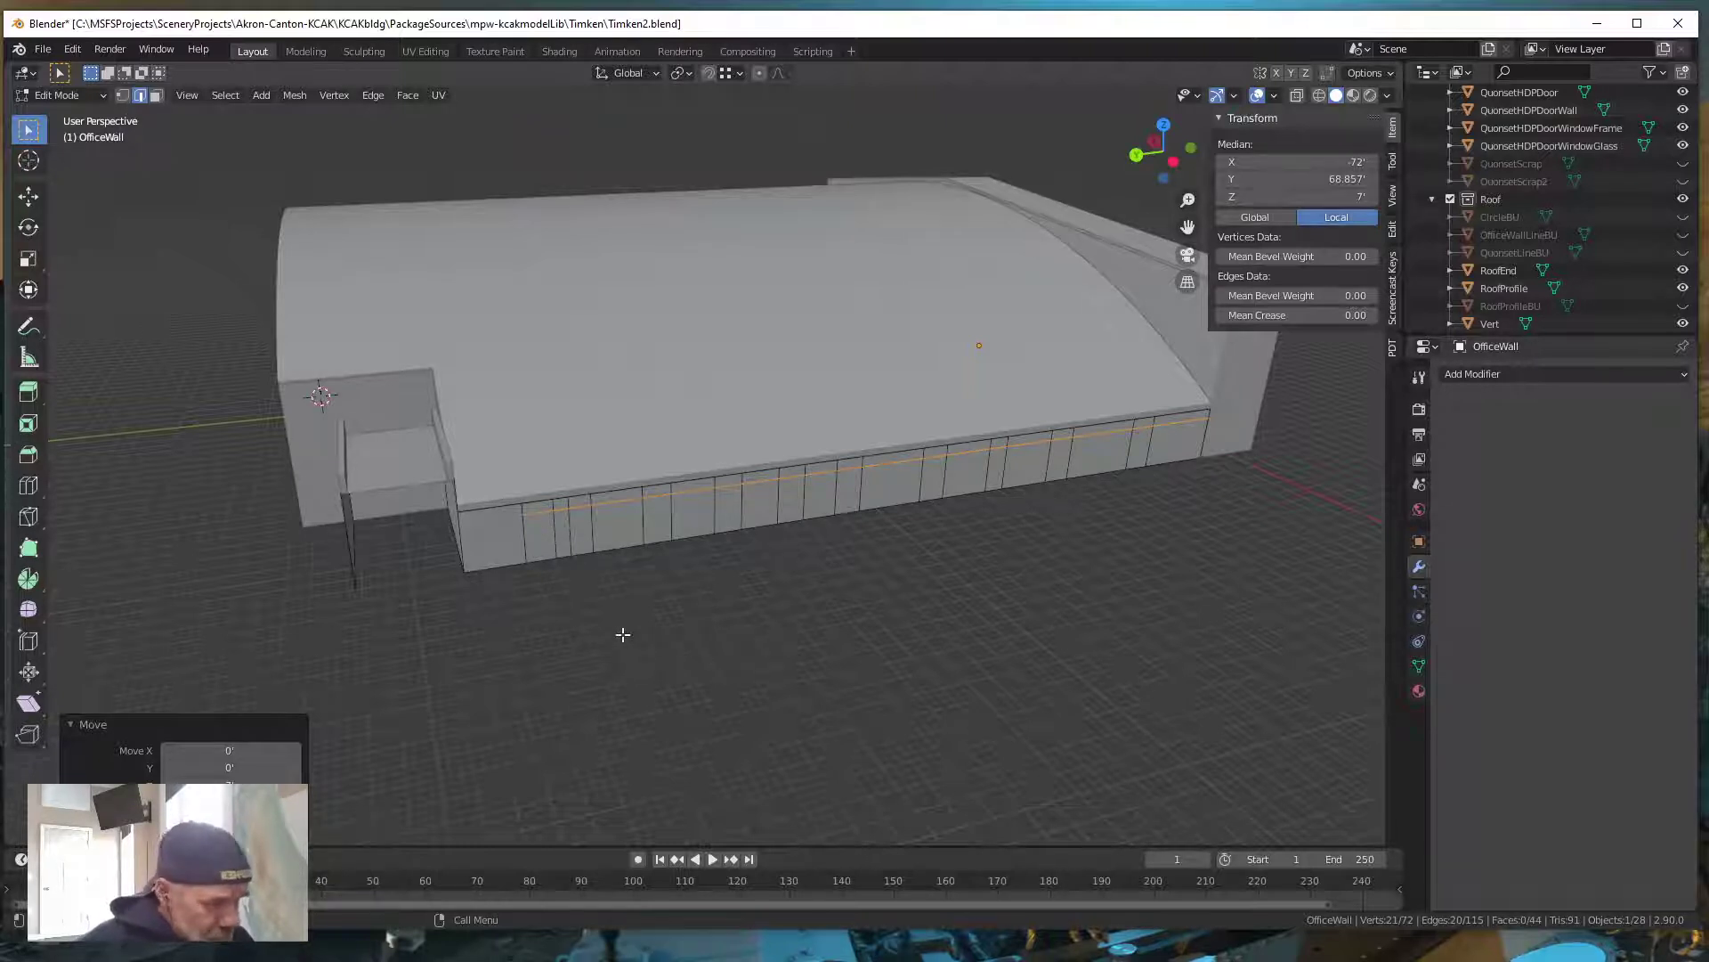
Add a second horizontal loop cut for the window bottoms, slid up to the 7' cut and offset -4' along Z
middle_click_drag(640, 656, 656, 625)
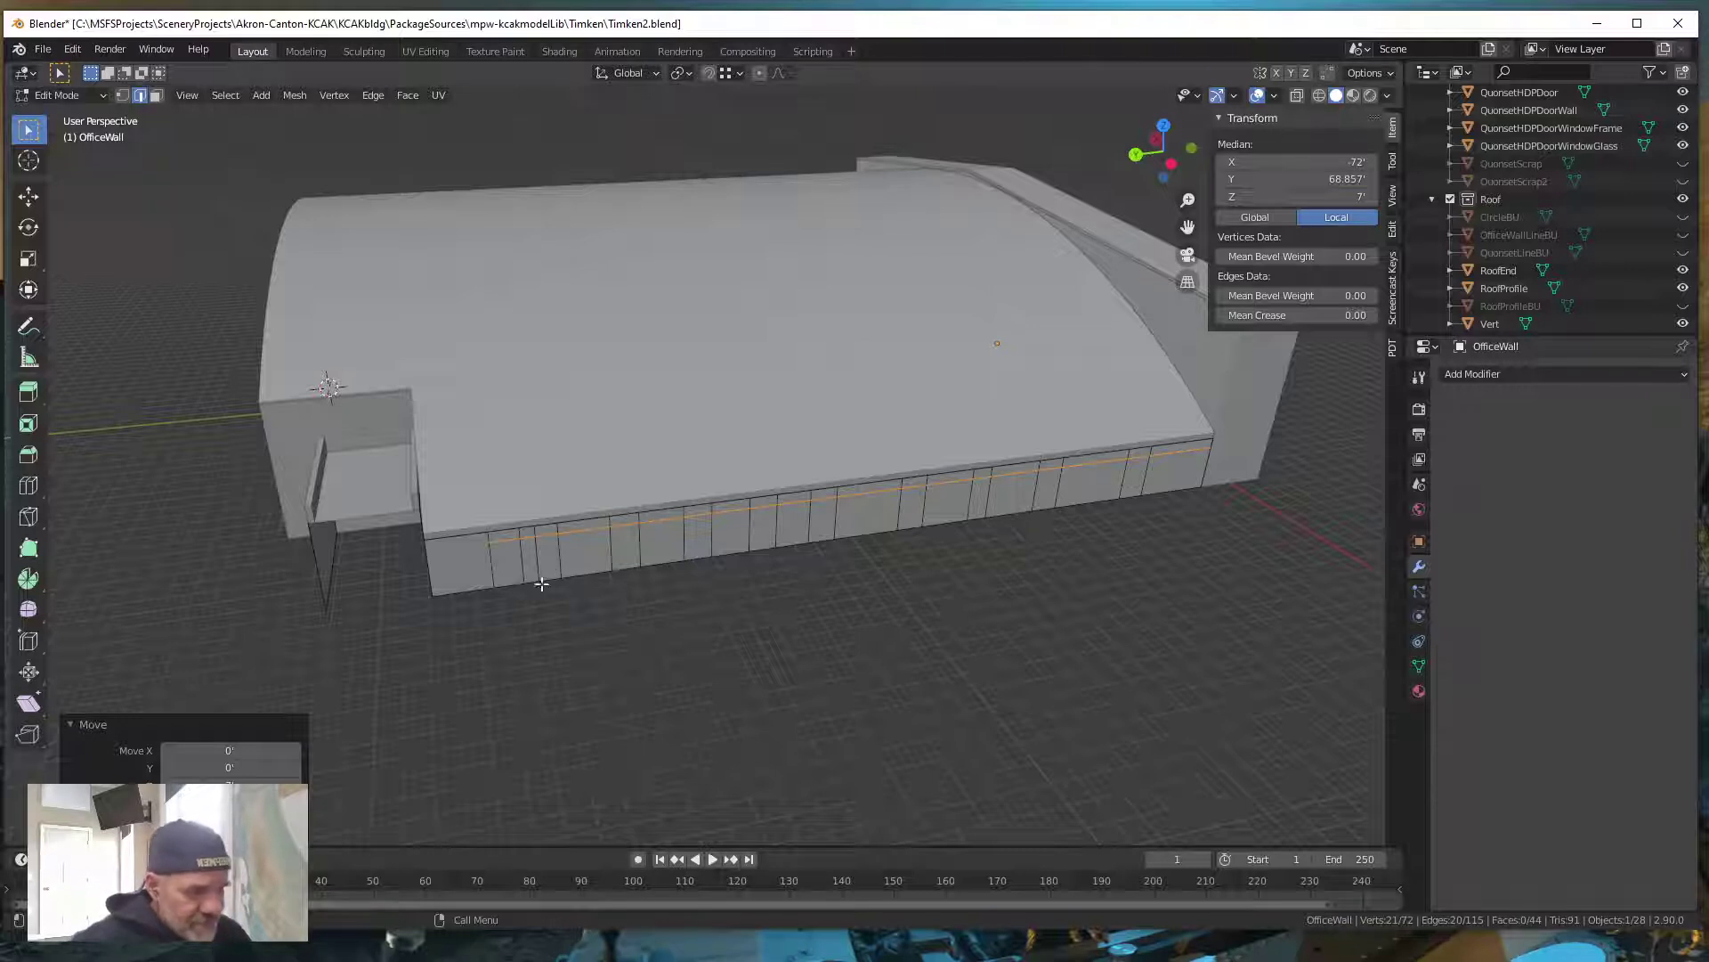
scroll(567, 592, "down", 2)
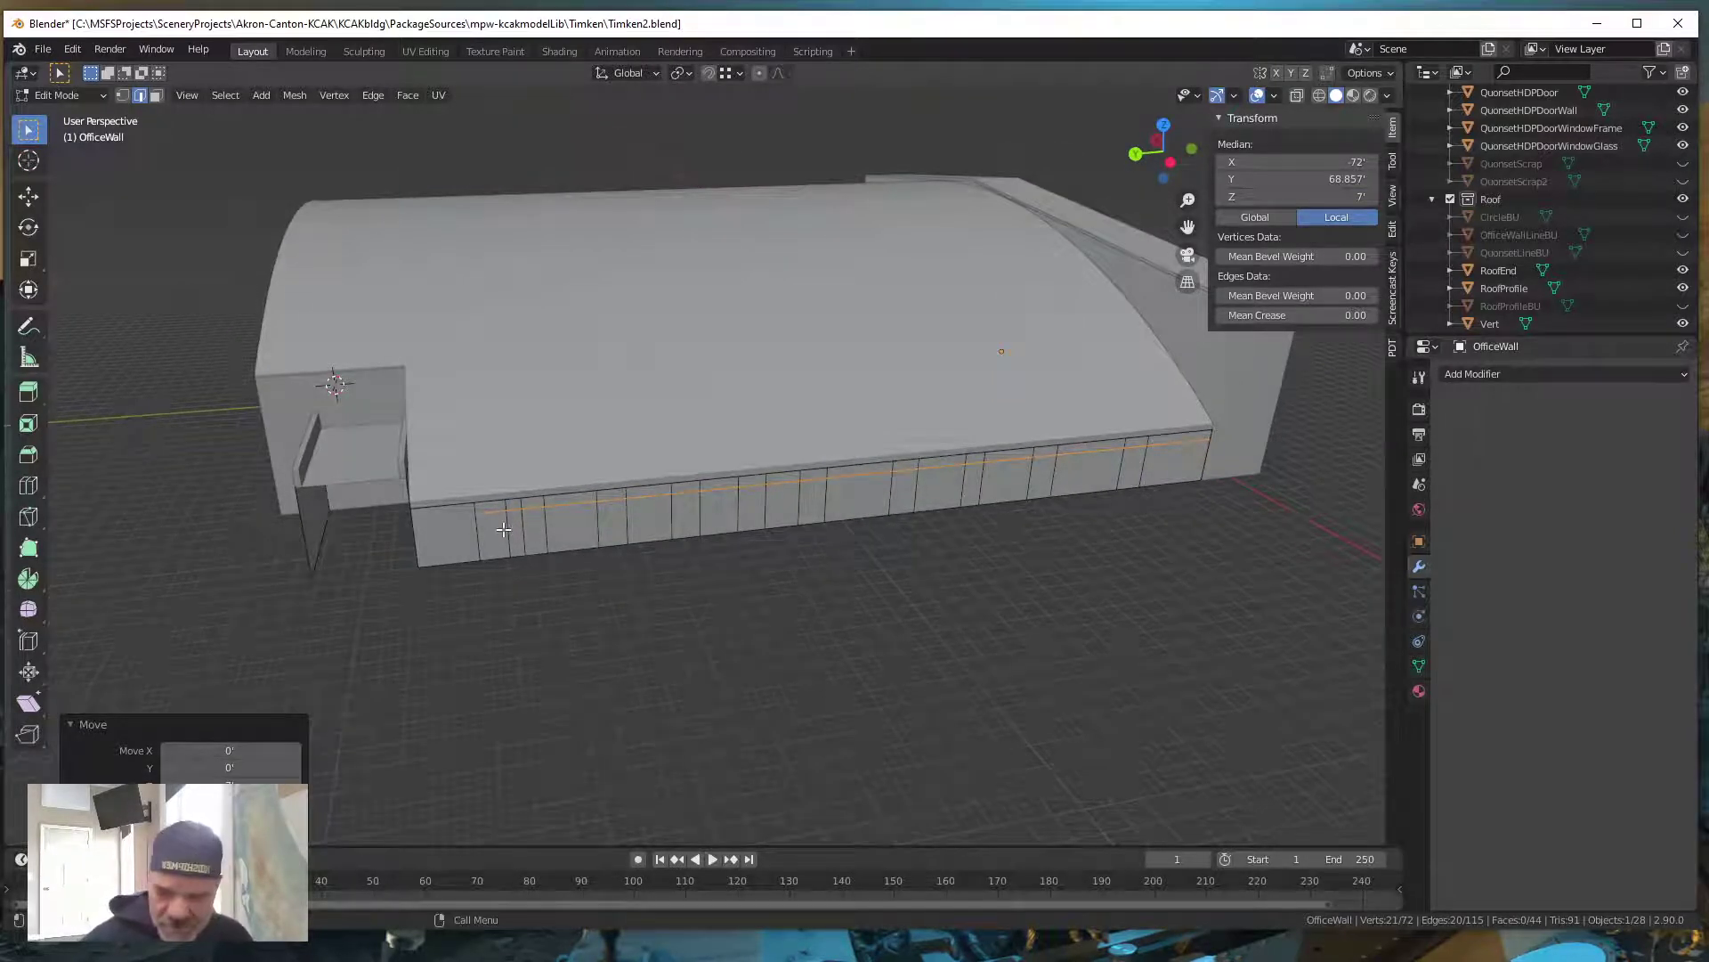
key("ctrl+r")
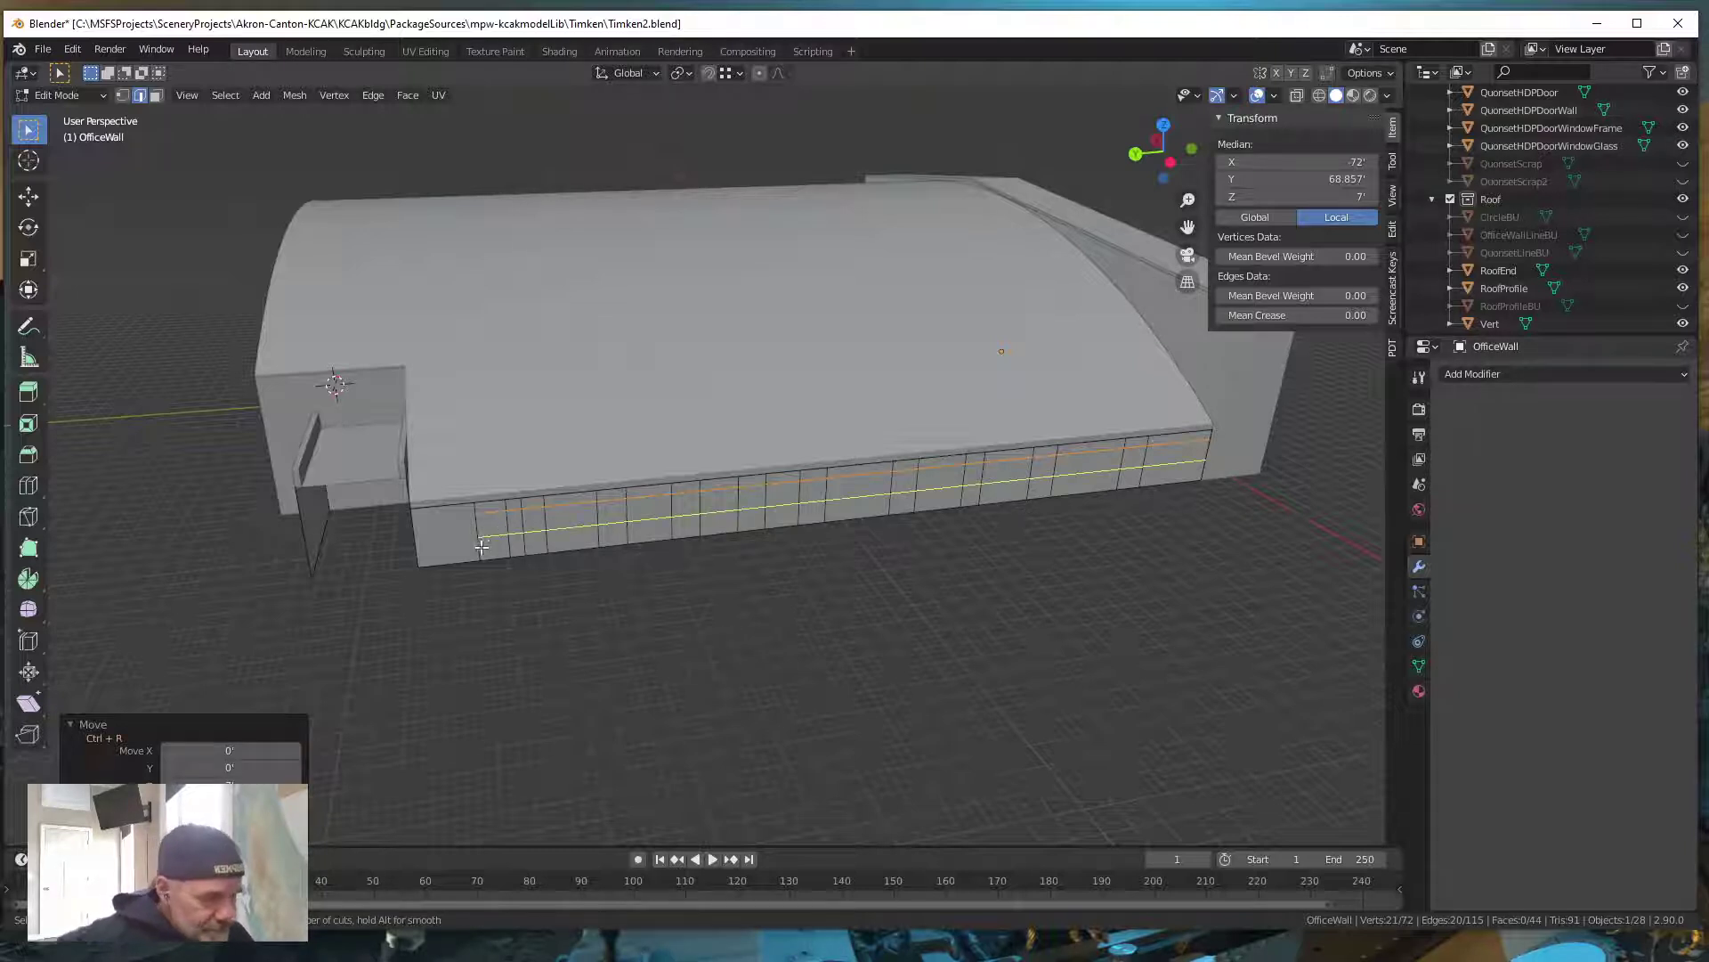
left_click(493, 539)
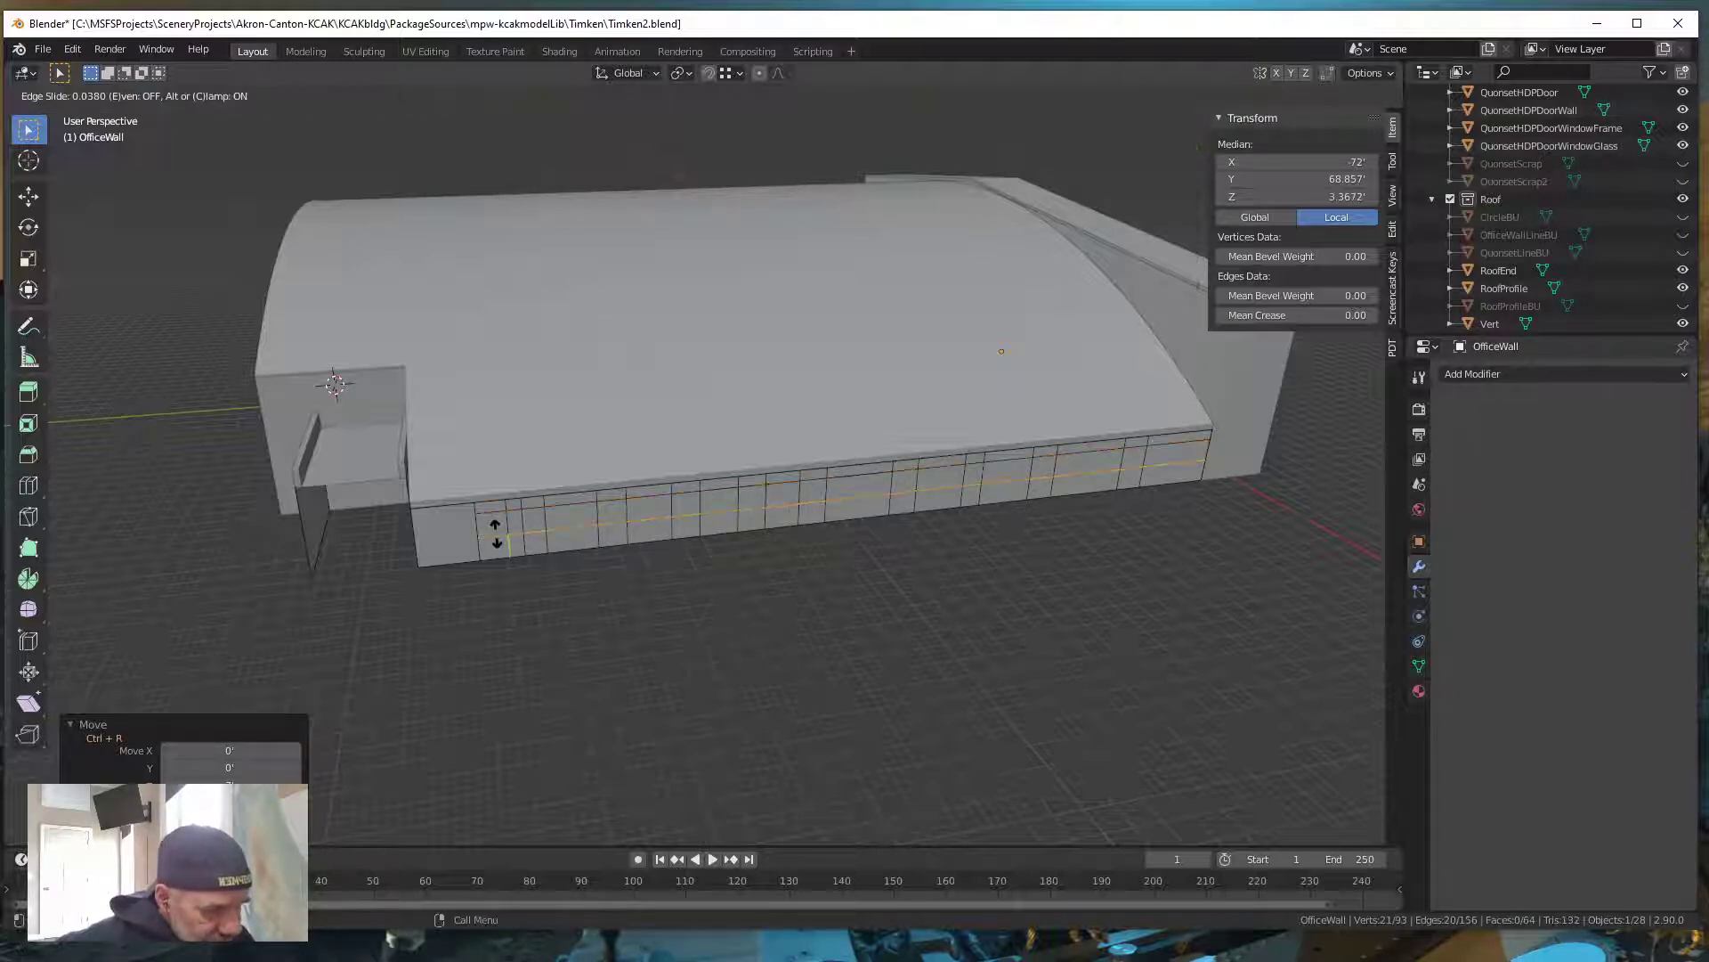
left_click(487, 491)
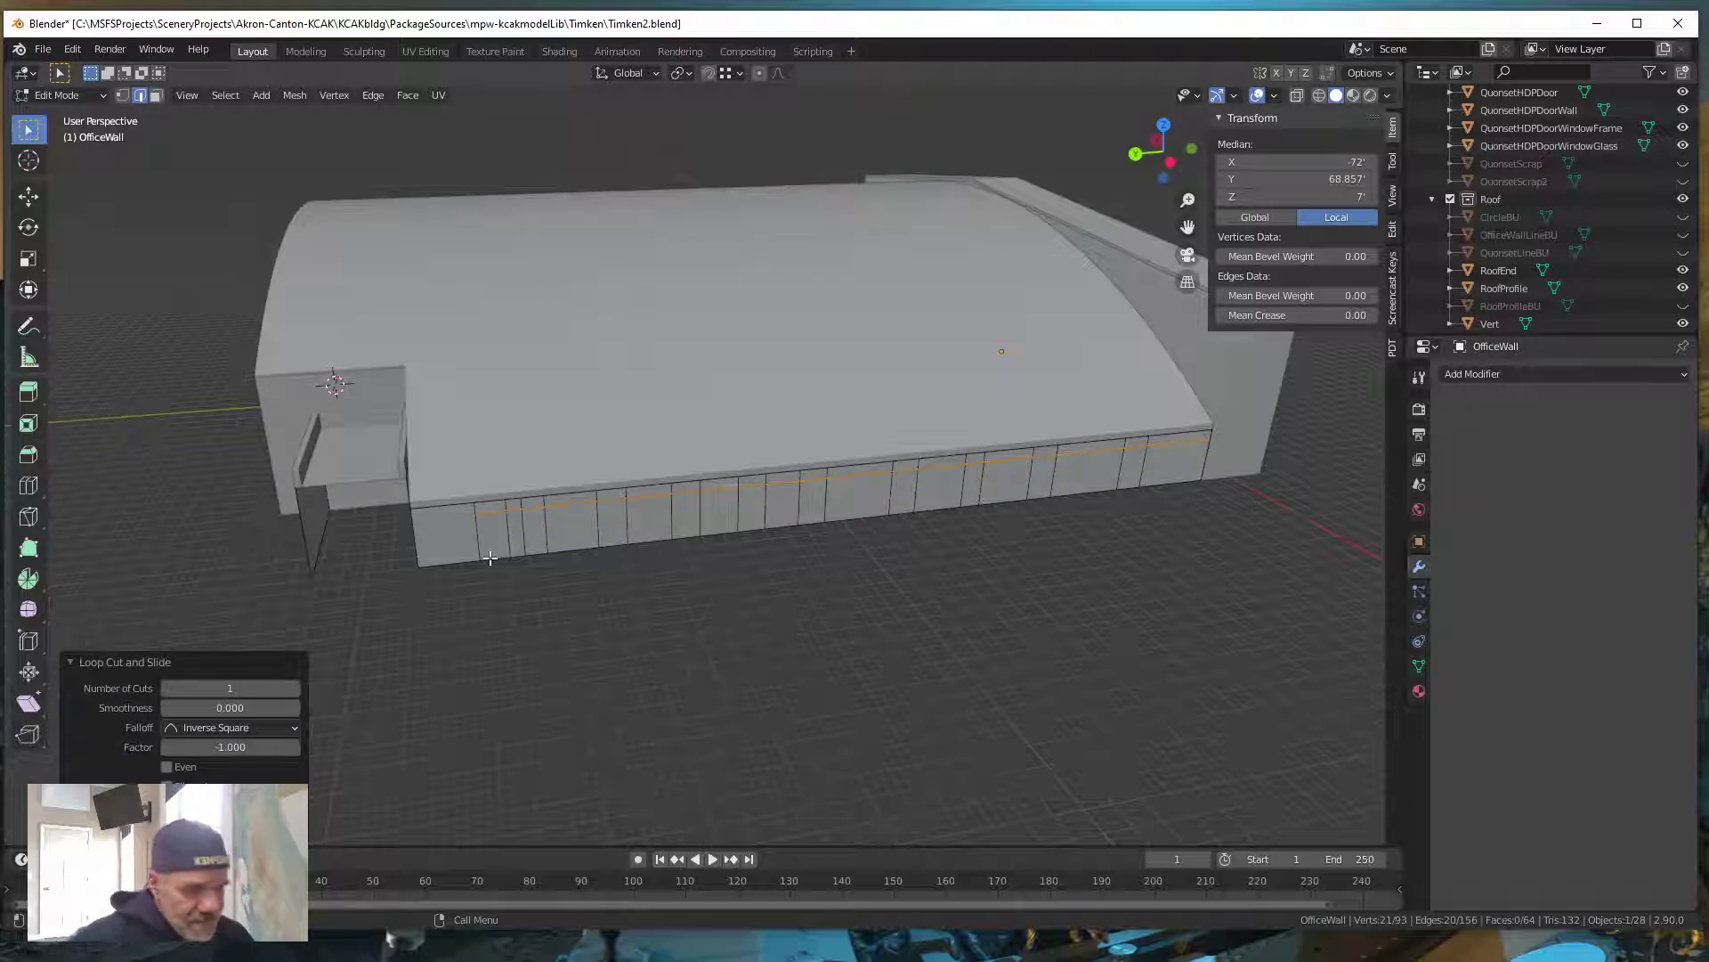
key("g")
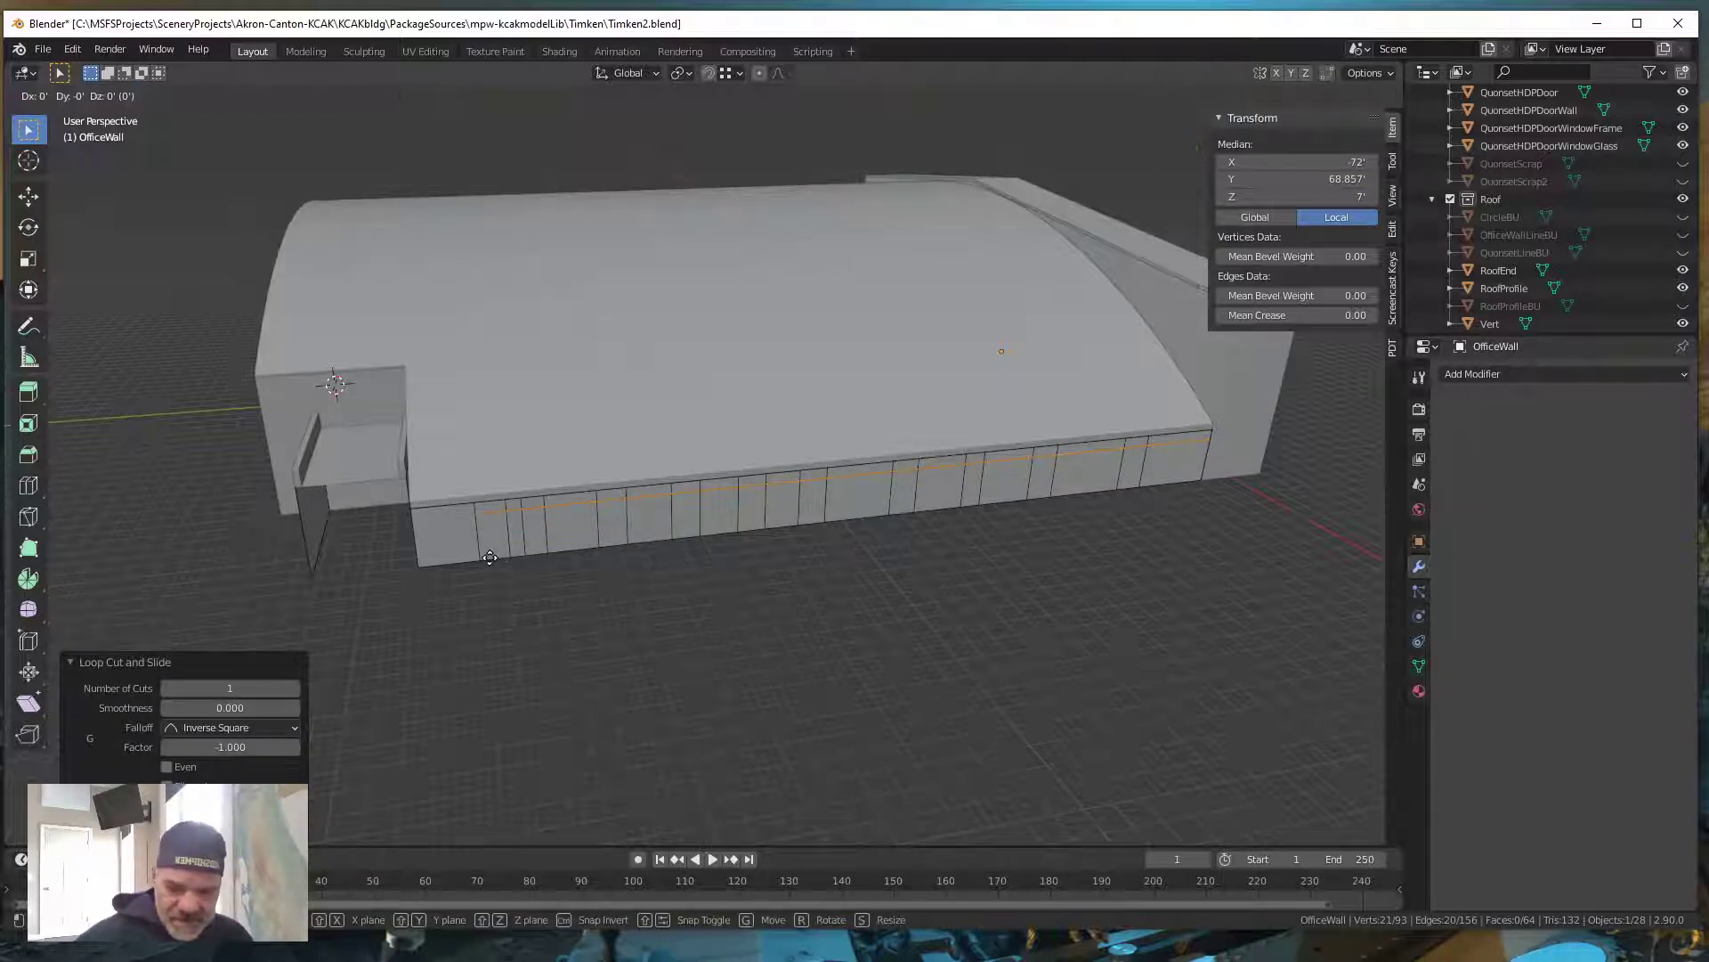
type("z")
type("-4")
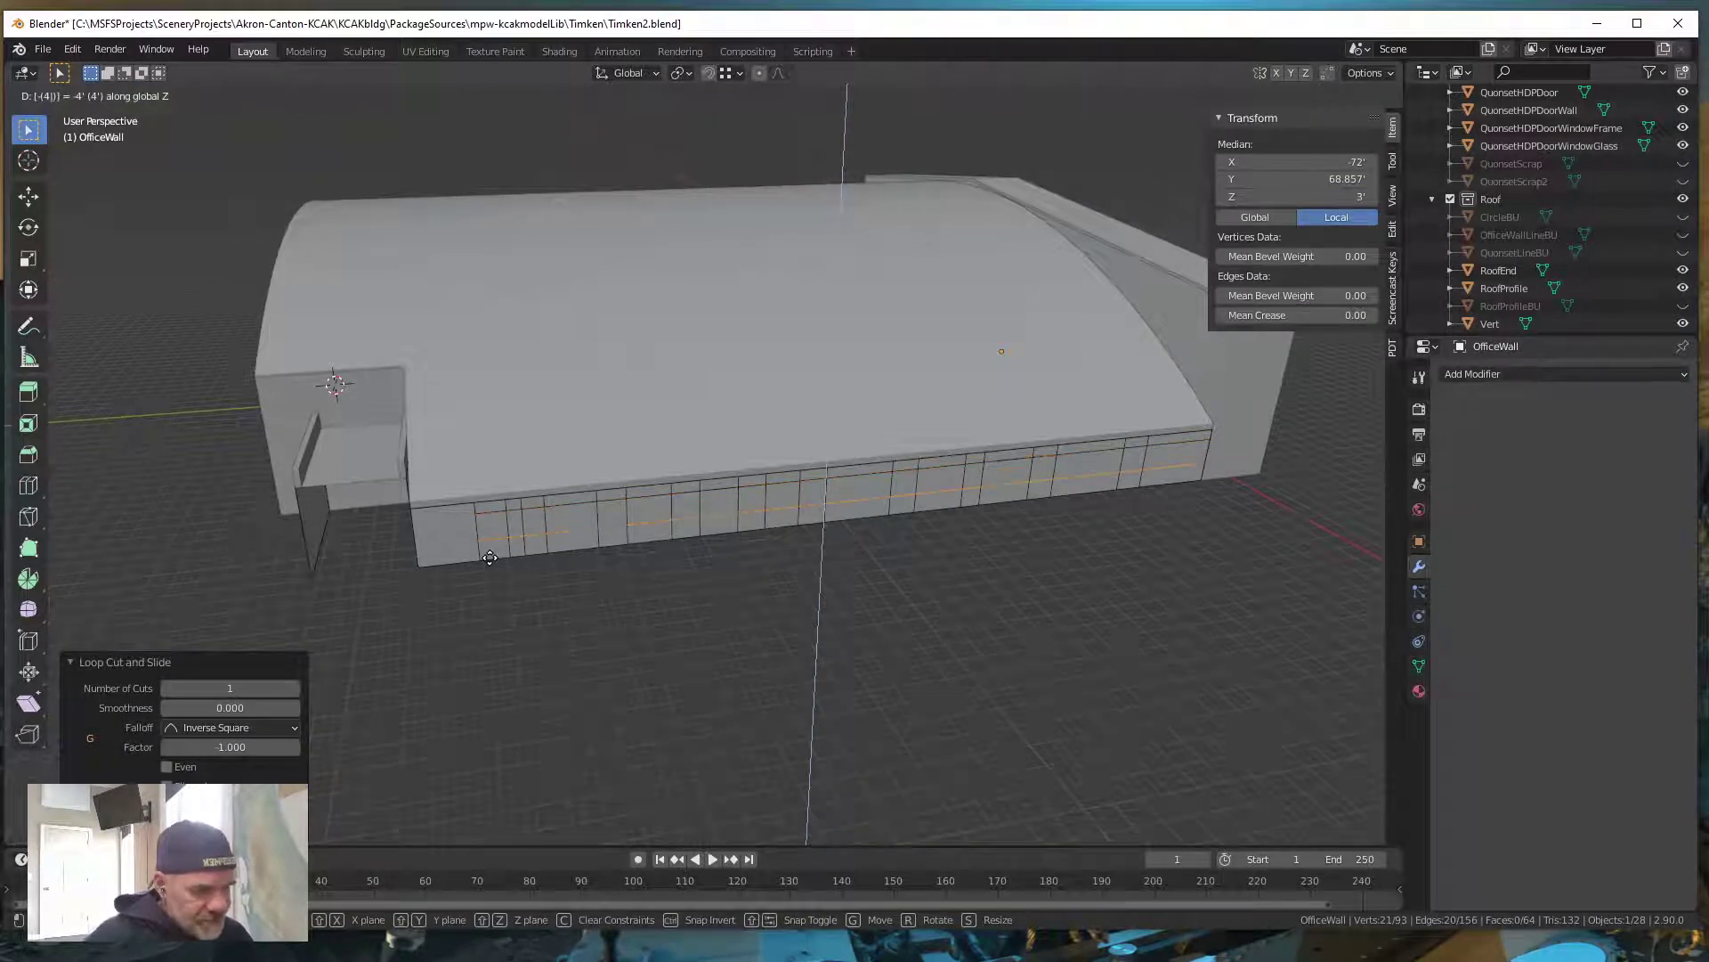
key("Return")
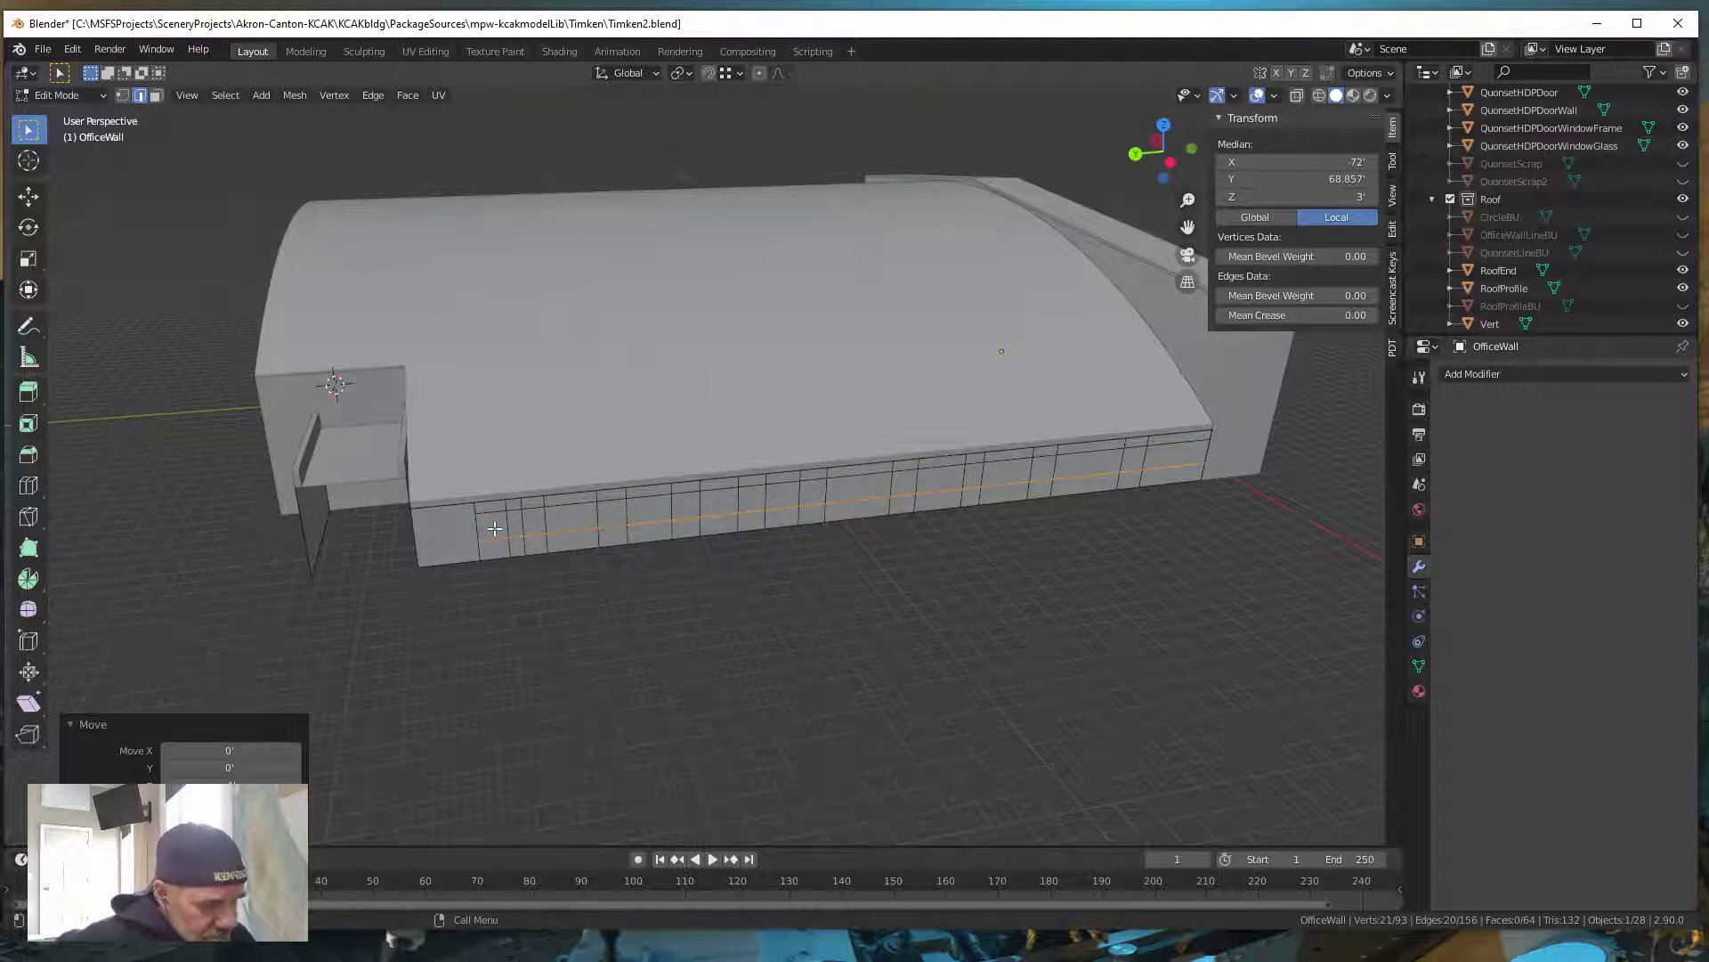
Switch to face selection and select the first window face near the recessed end of the OfficeWall
left_click(494, 532)
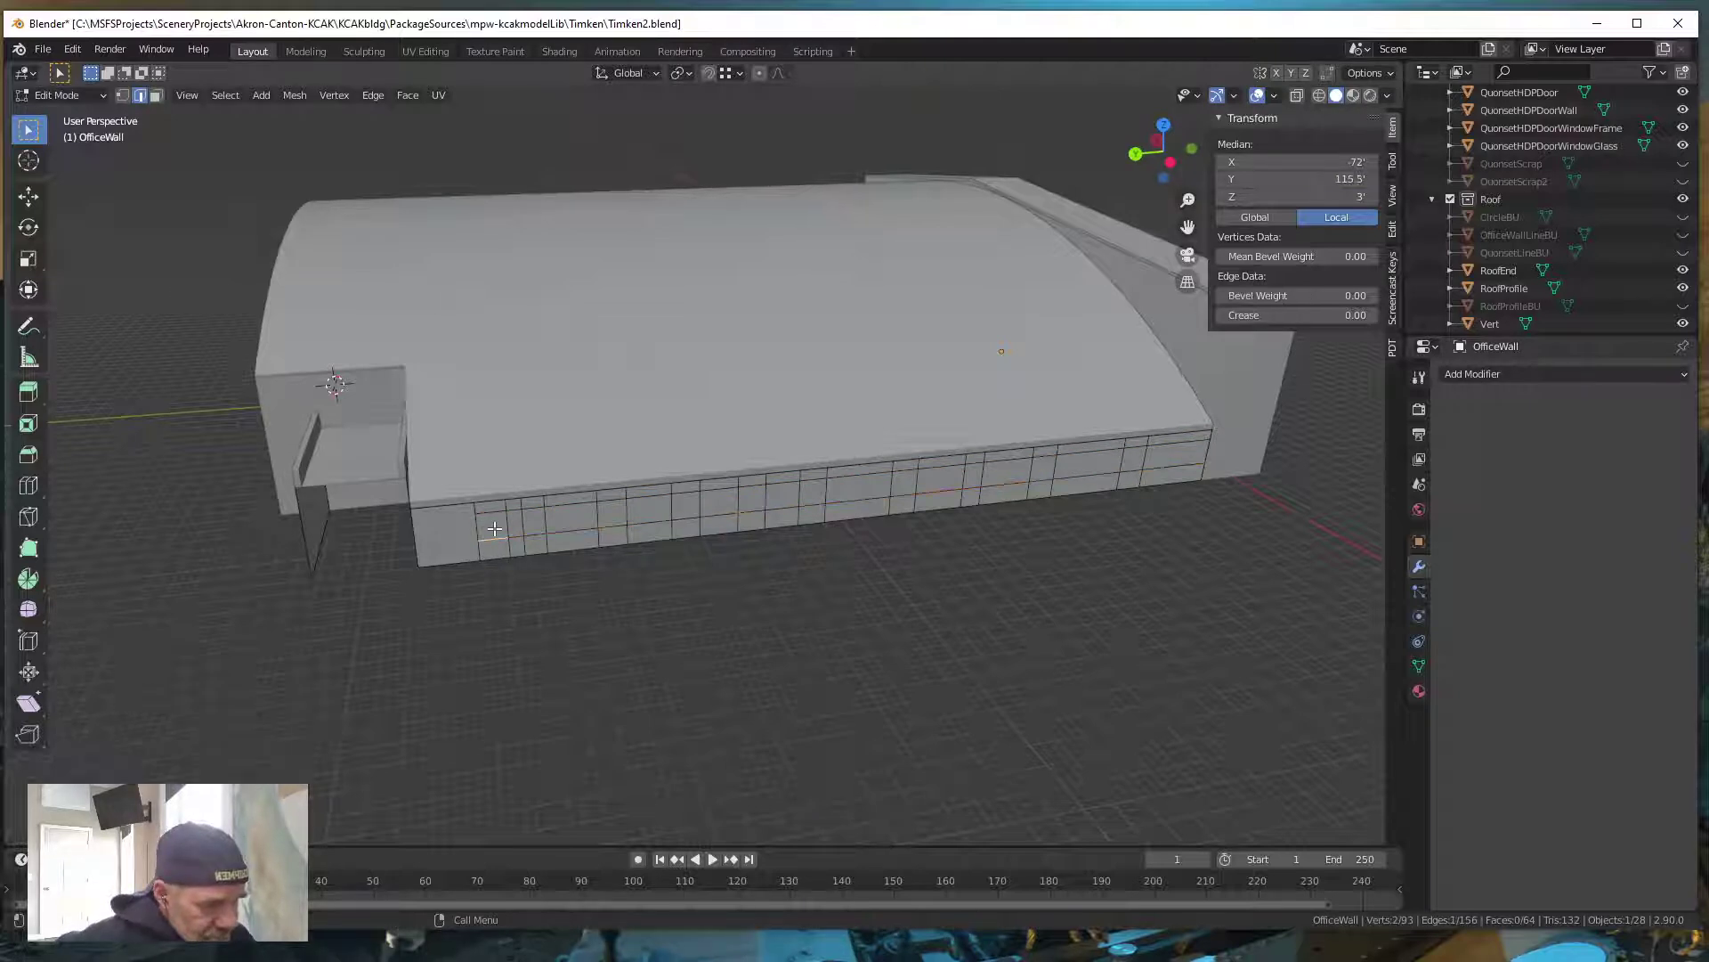
left_click(156, 95)
left_click(492, 525)
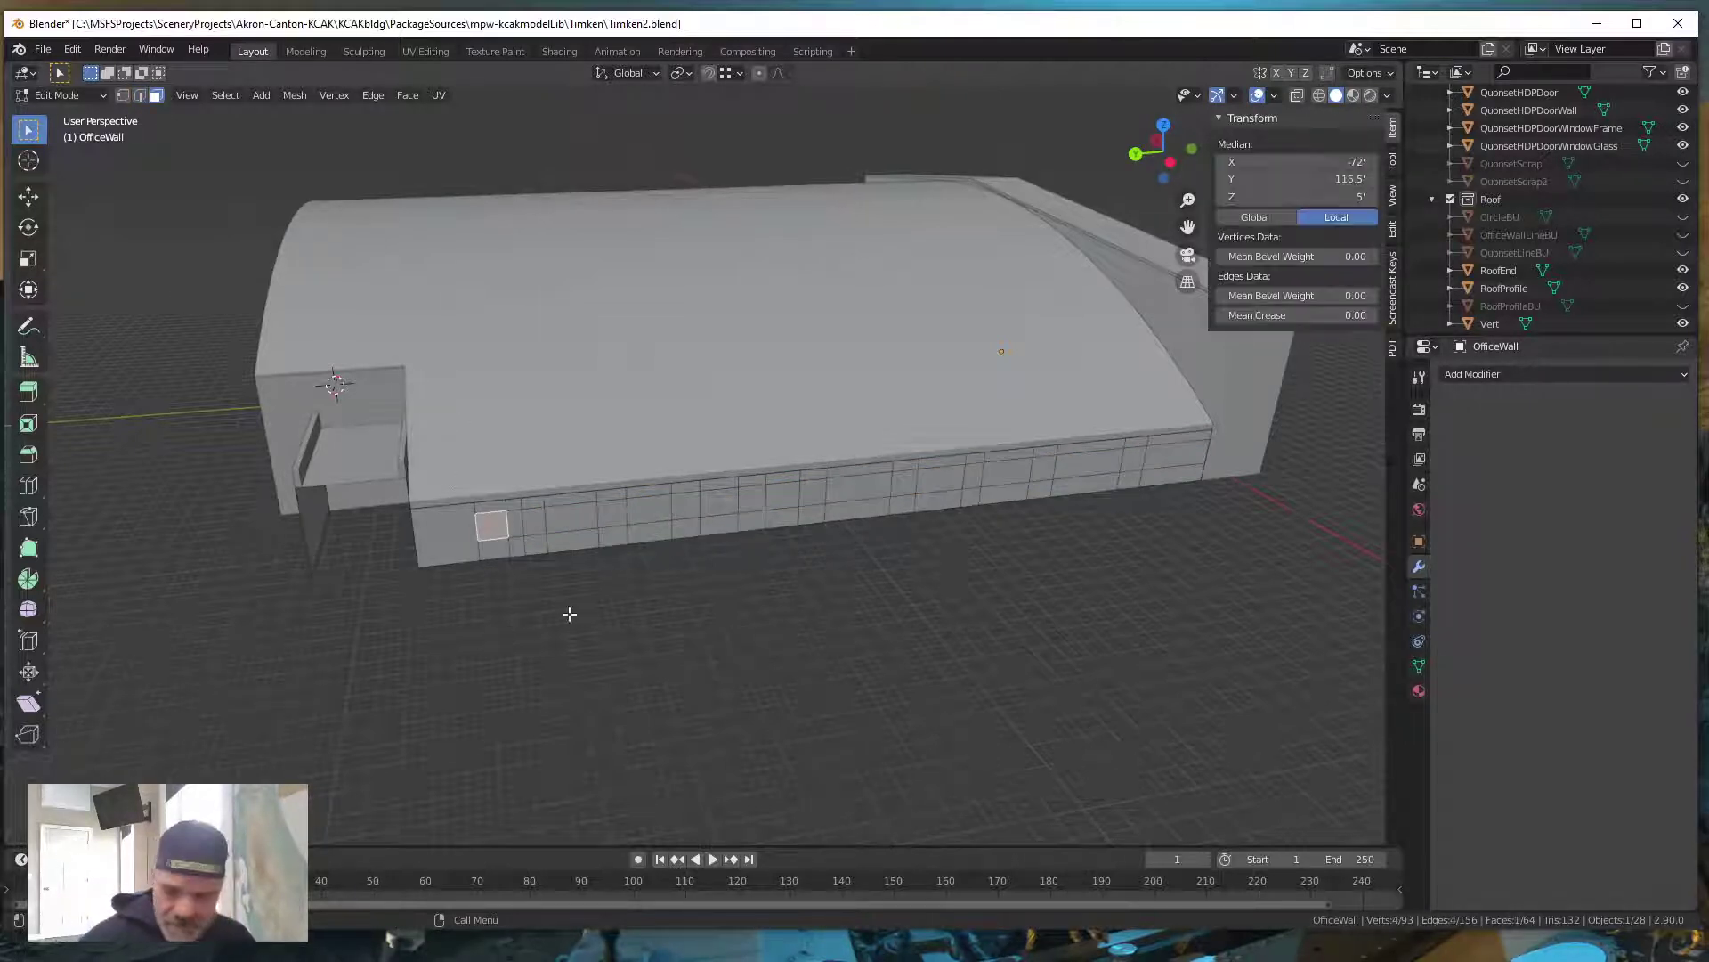
Extend the selection to the other seven window faces along the OfficeWall, including the two small middle openings
key("shift")
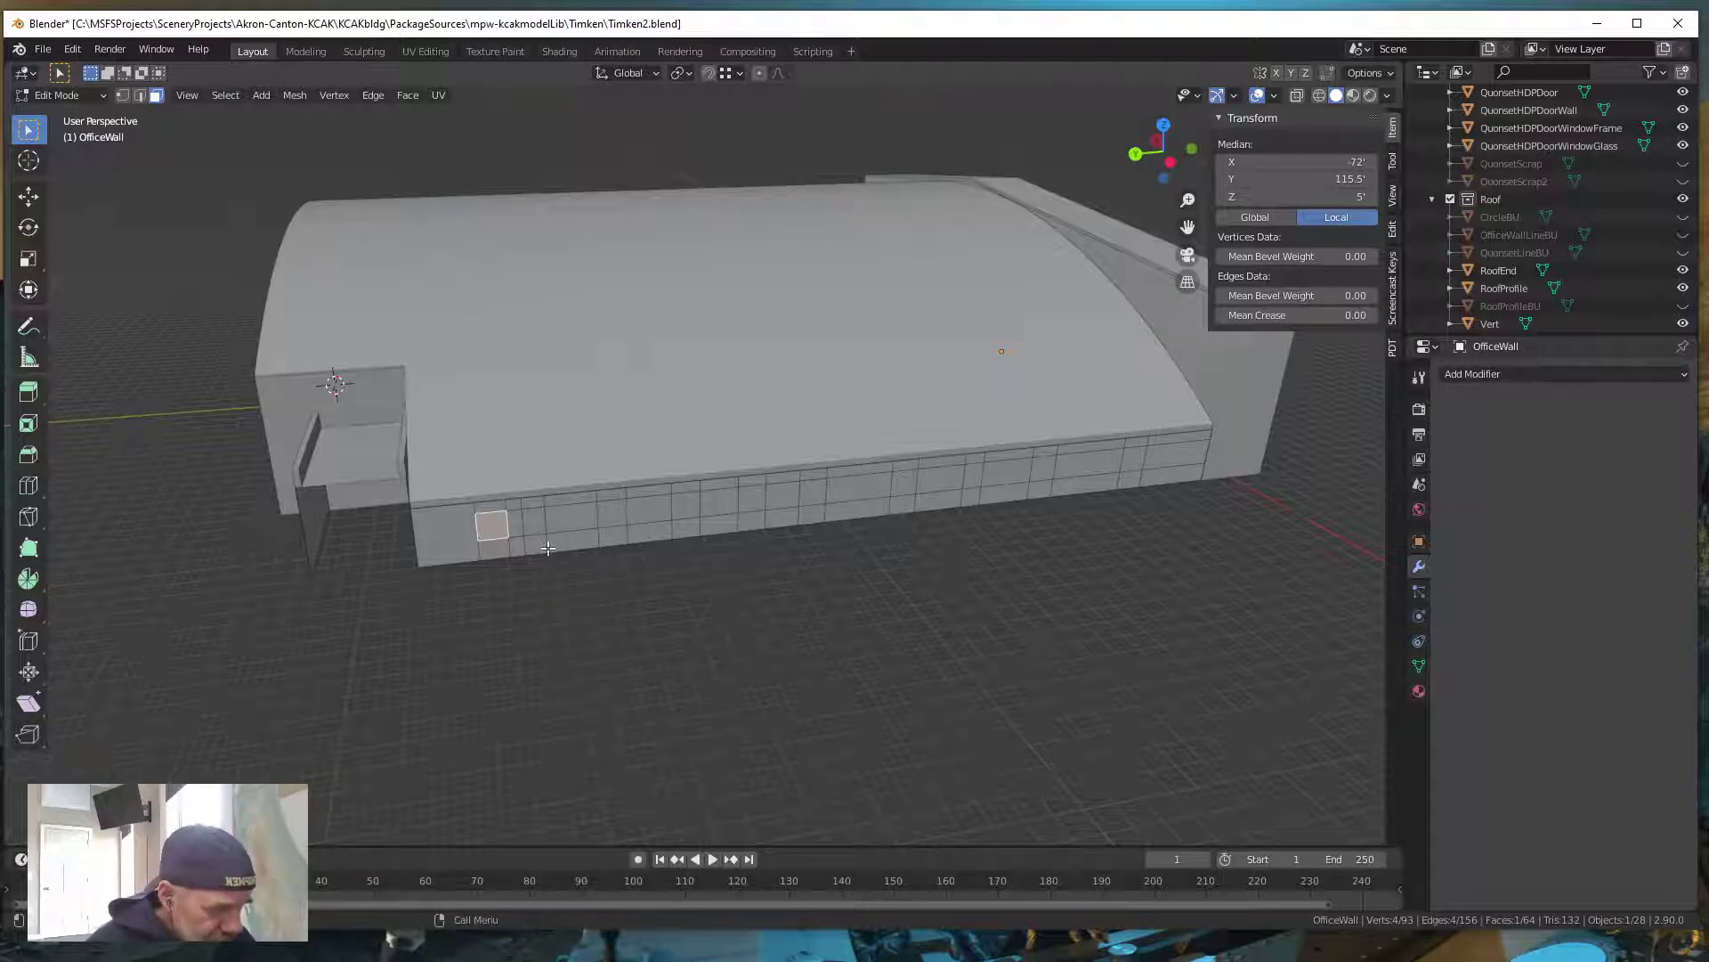
left_click(614, 517, "shift")
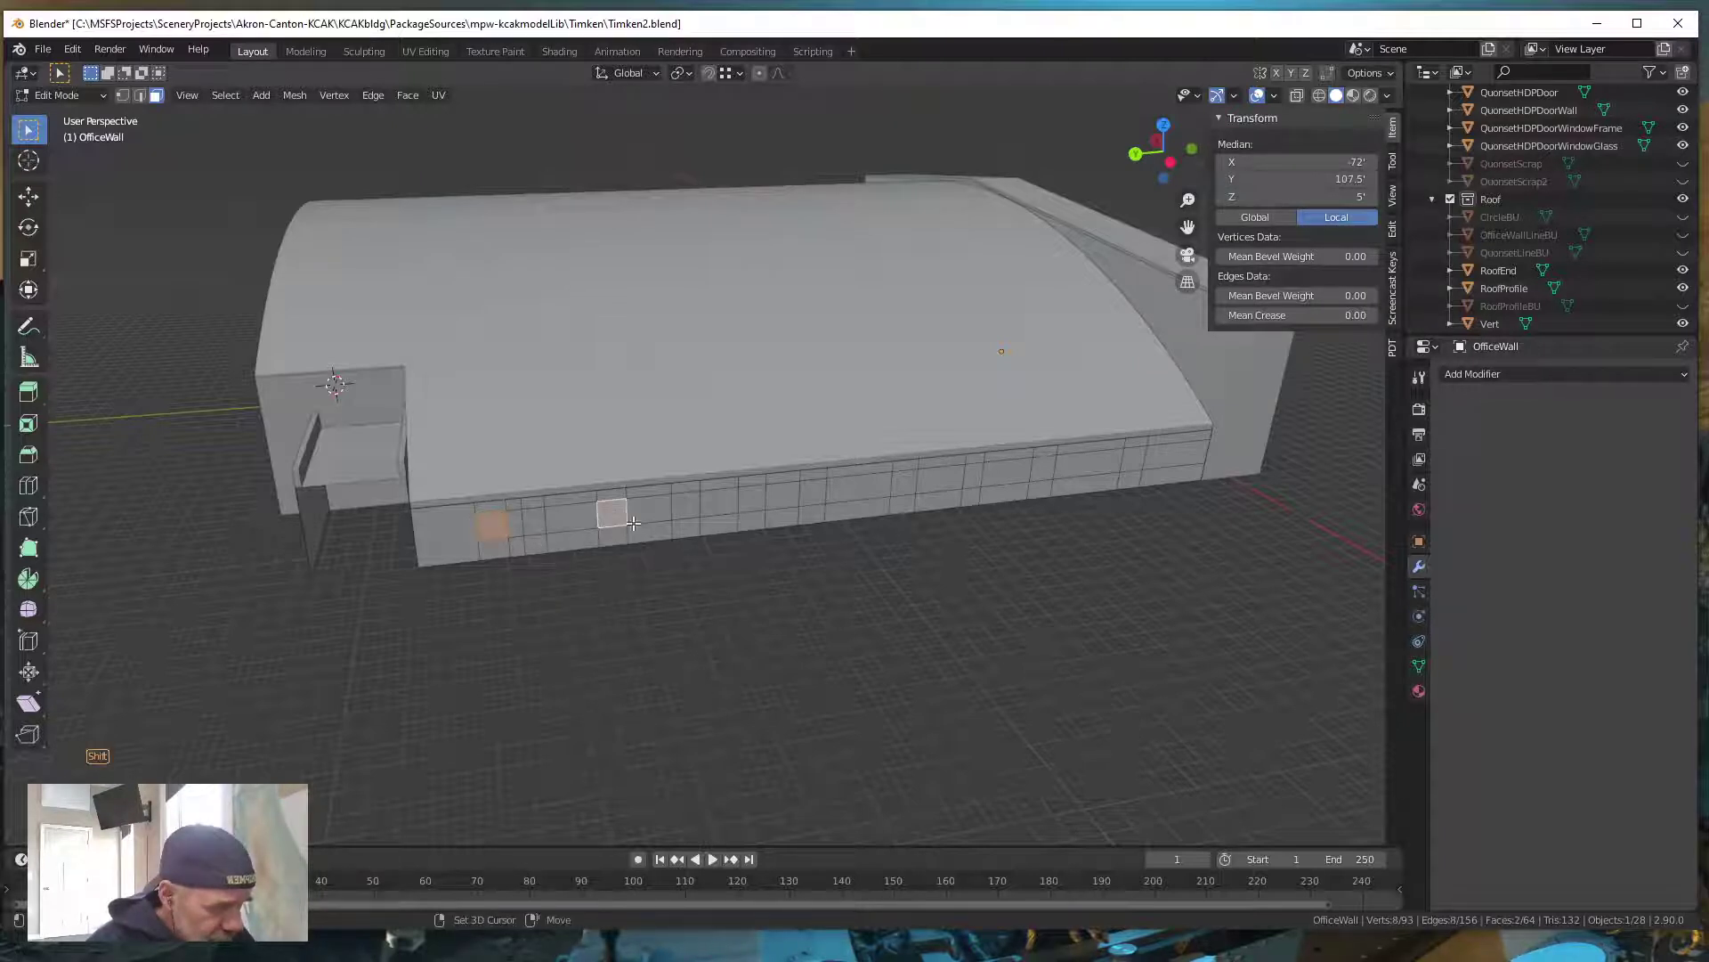
left_click(686, 507, "shift")
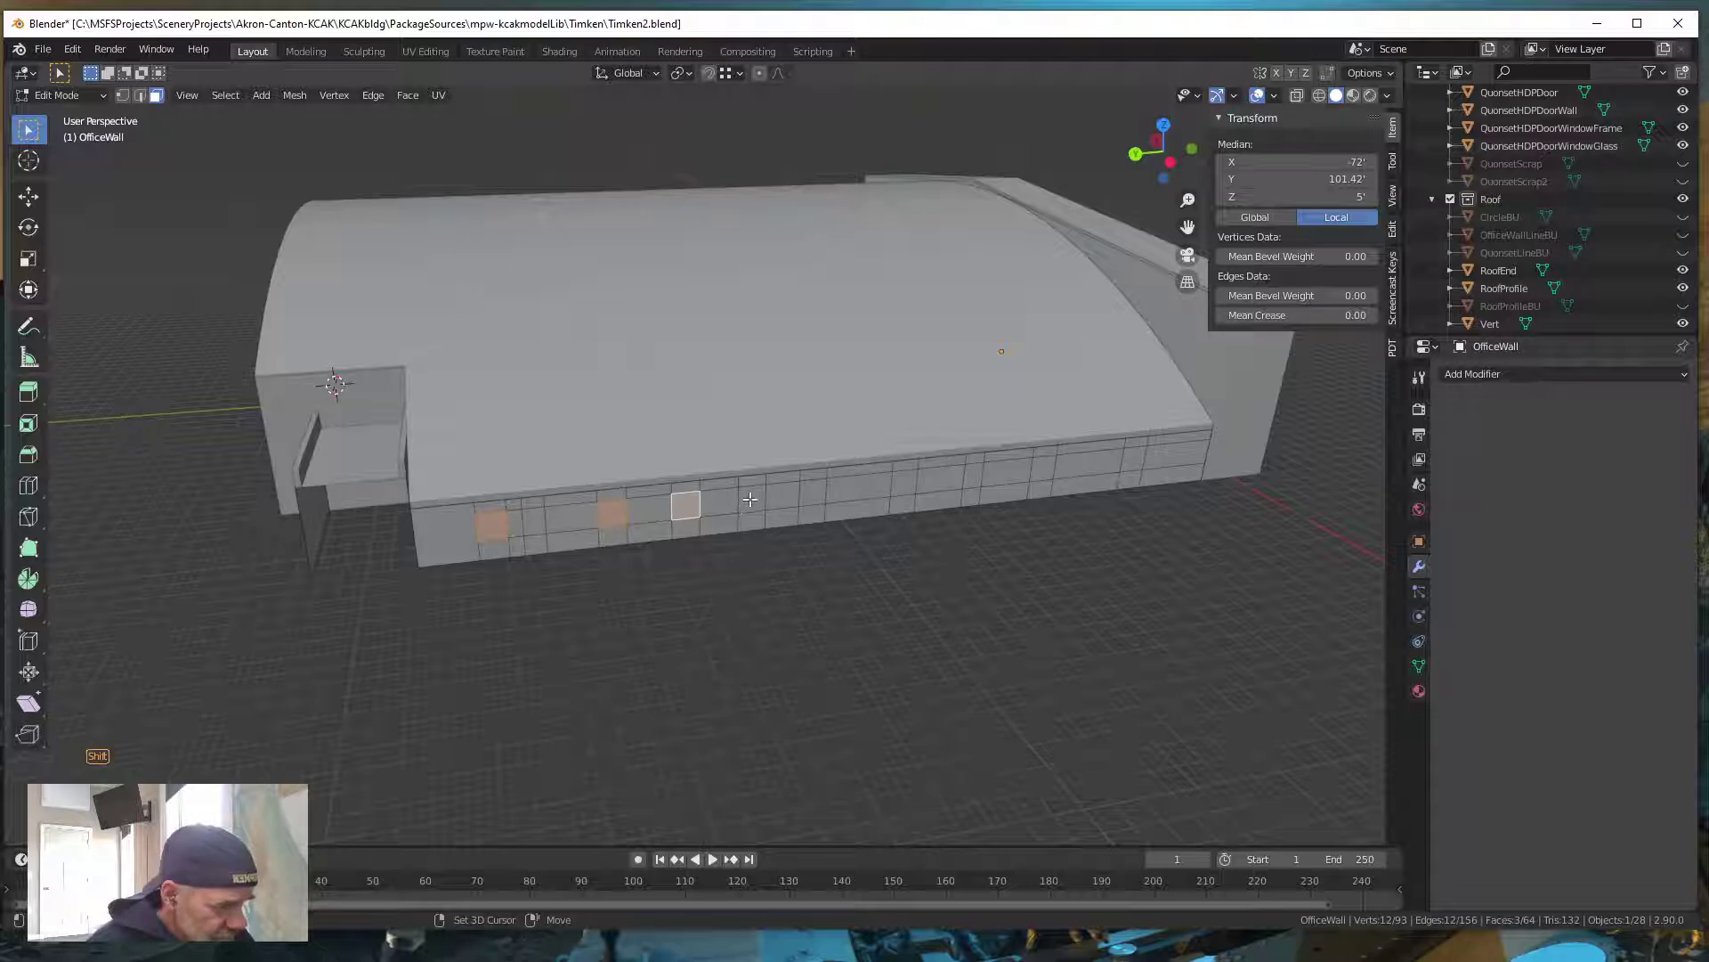
left_click(753, 500, "shift")
left_click(810, 495, "shift")
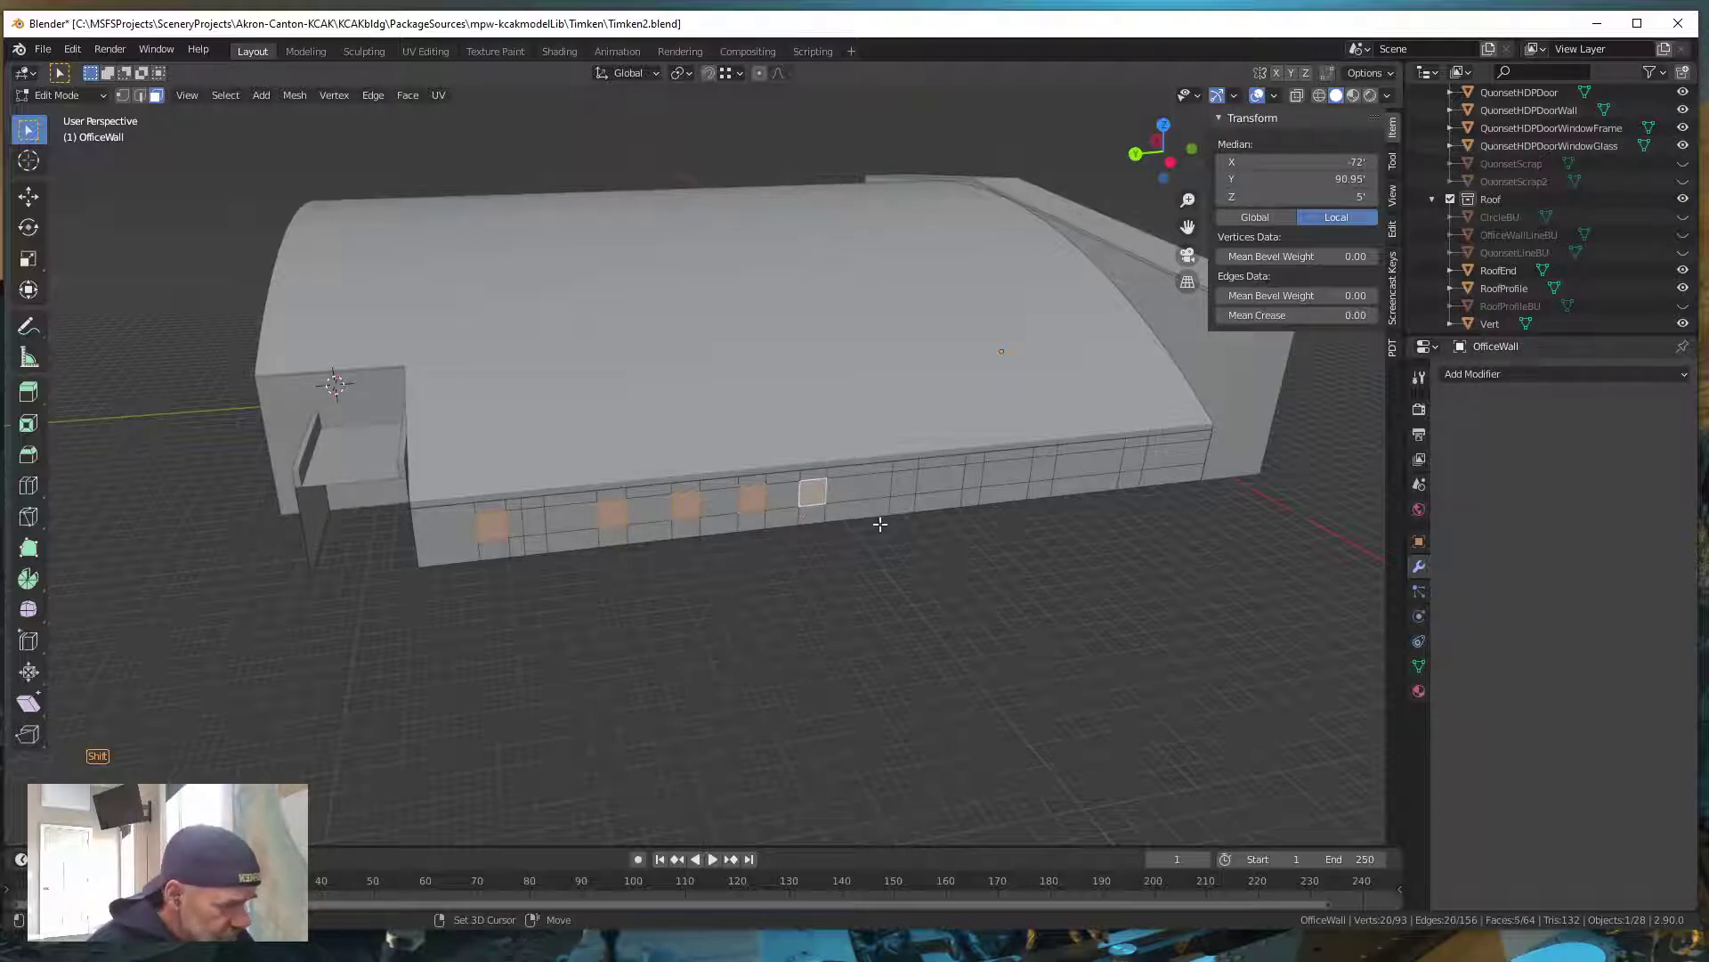
left_click(907, 487, "shift")
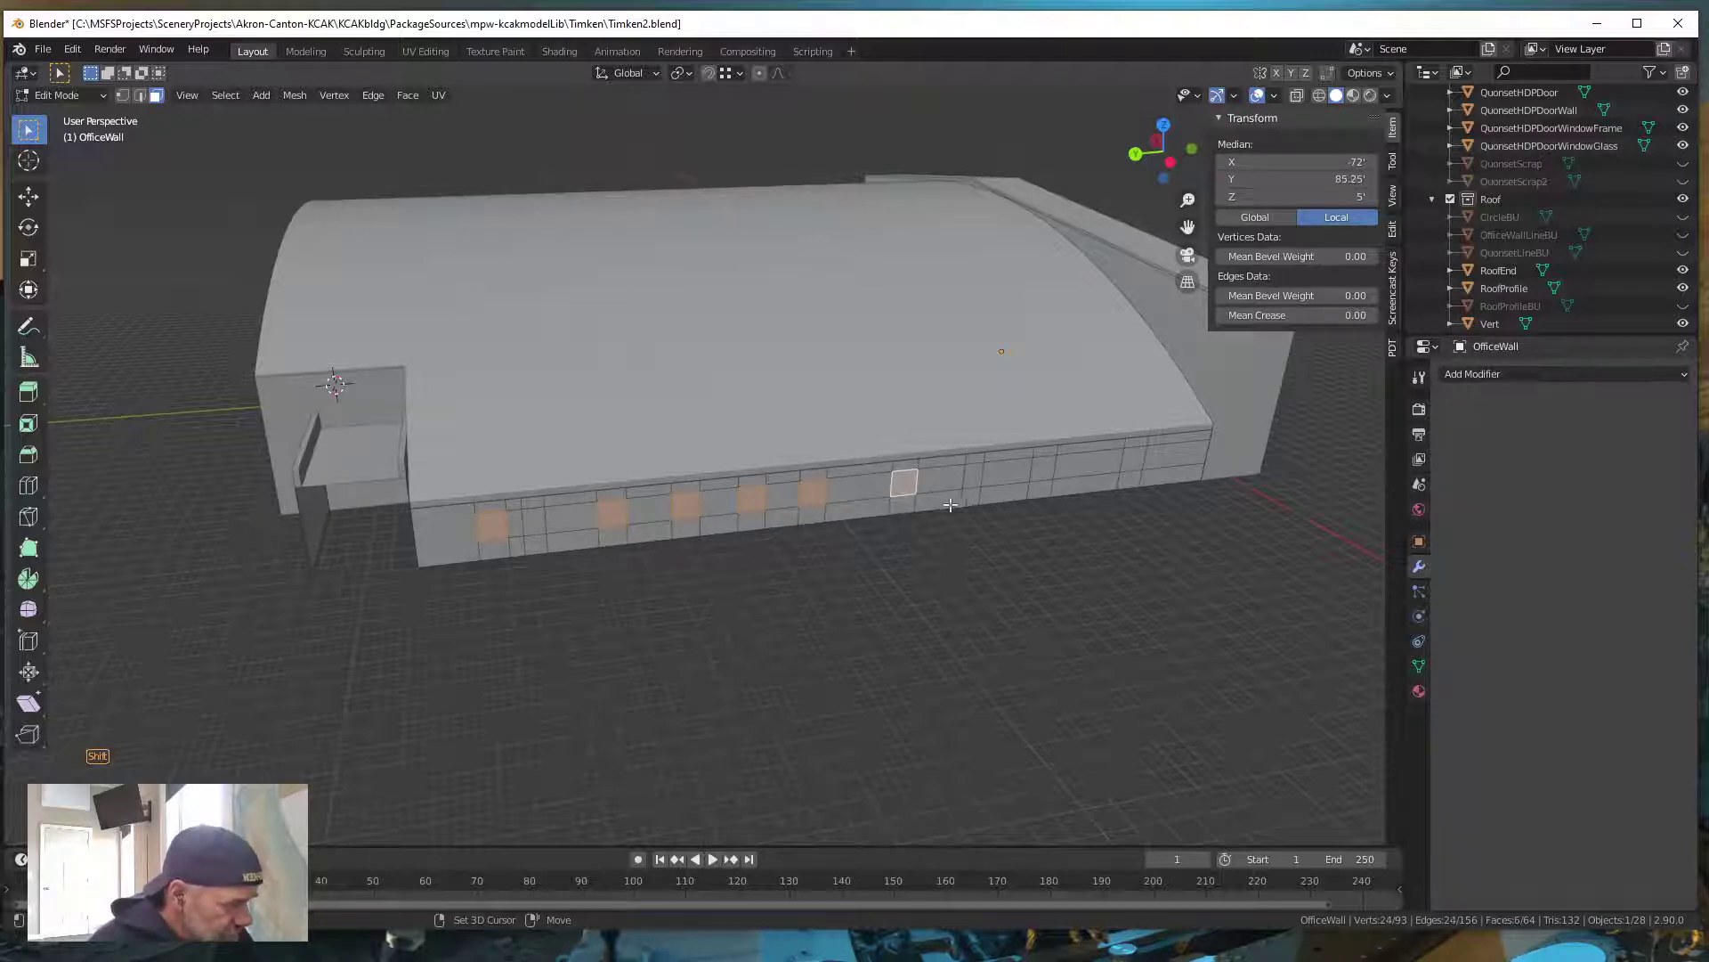
left_click(1041, 469, "shift")
left_click(1136, 459, "shift")
middle_click_drag(980, 623, 965, 618)
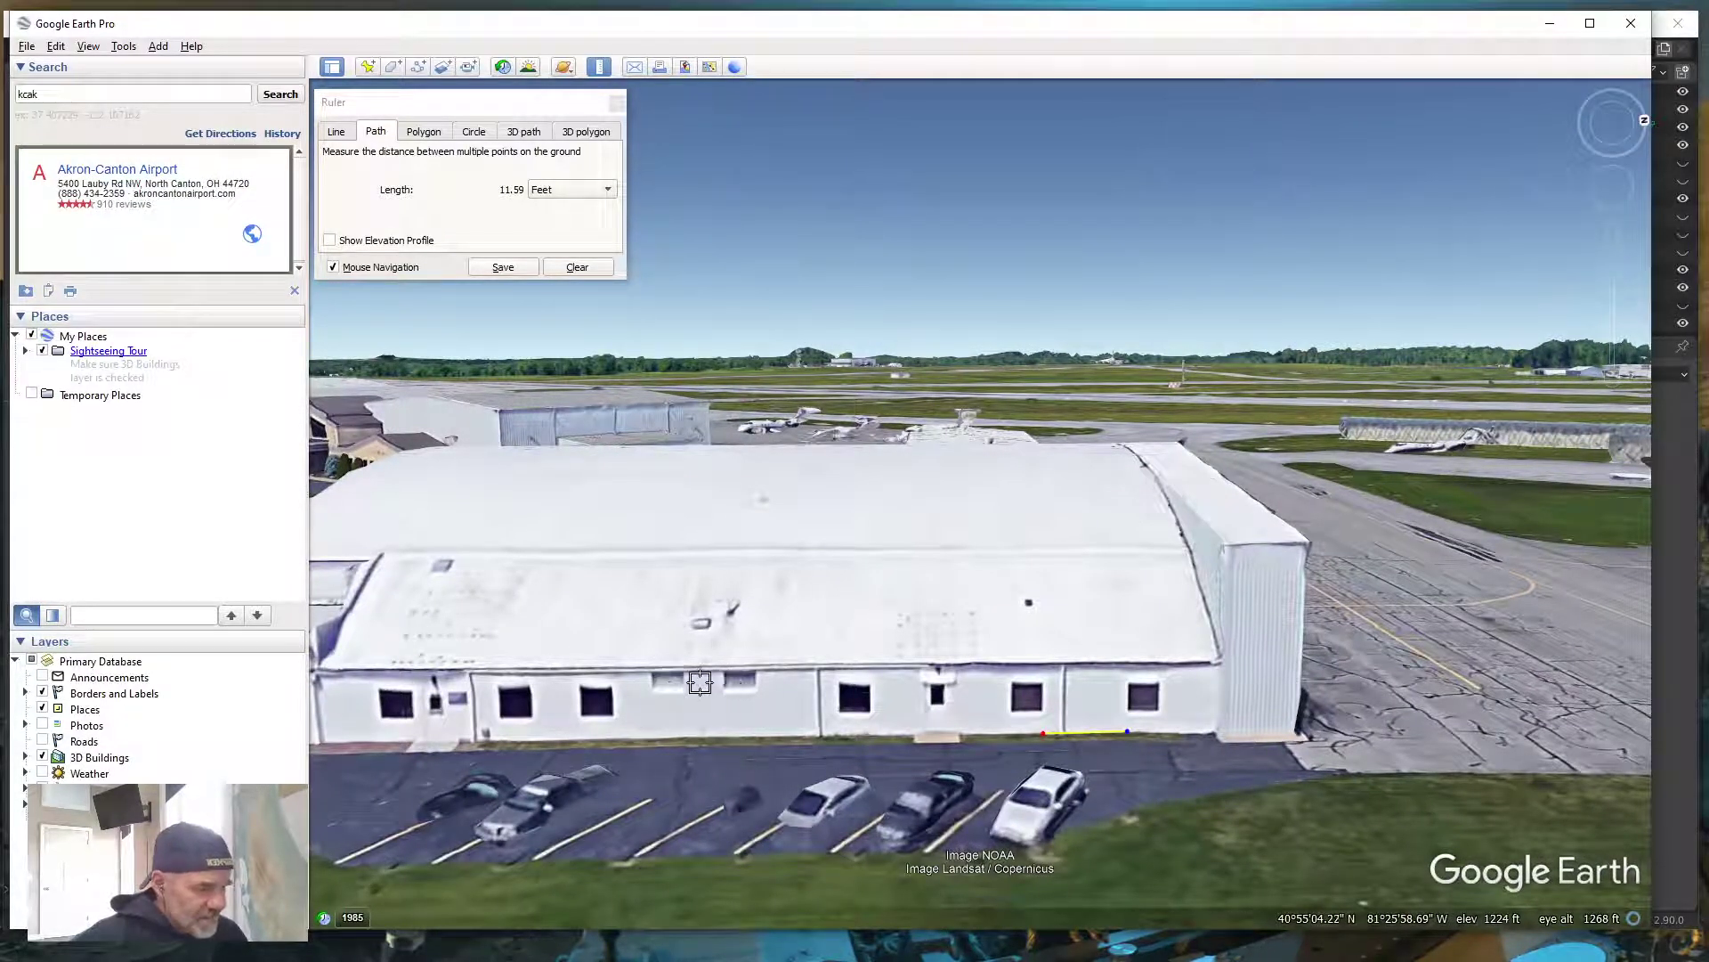
Back in Blender, reselect only the six large window faces of the OfficeWall, leaving out the two small middle openings
left_click(1553, 22)
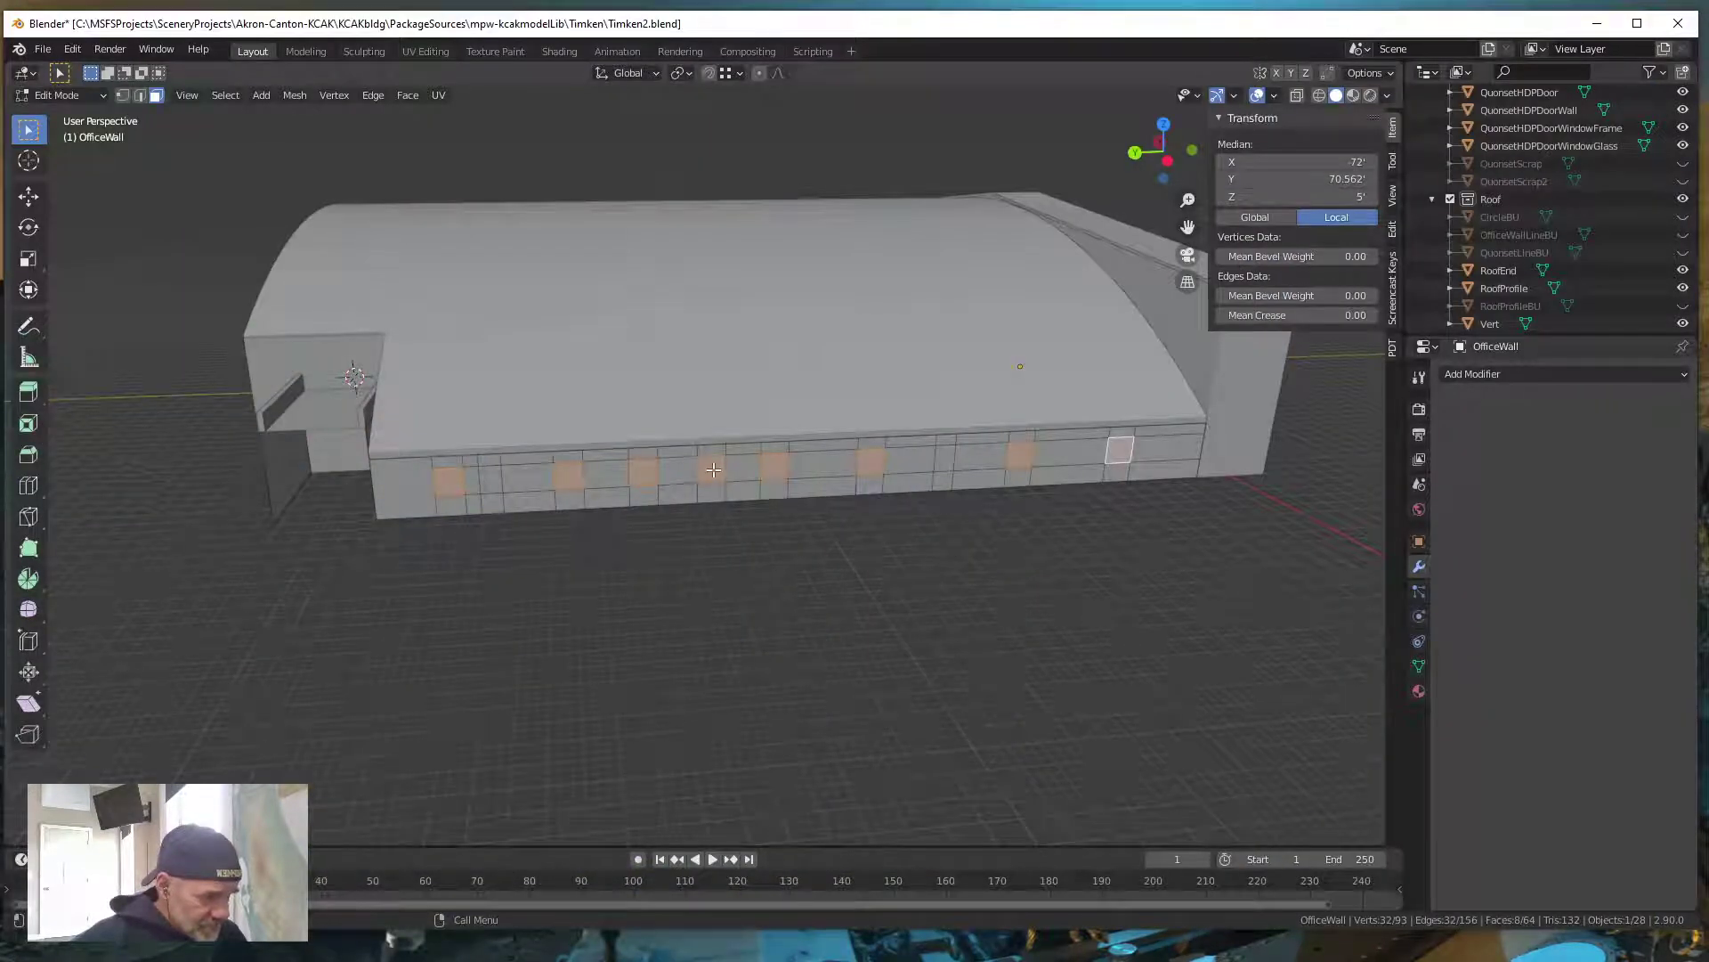
left_click(446, 480)
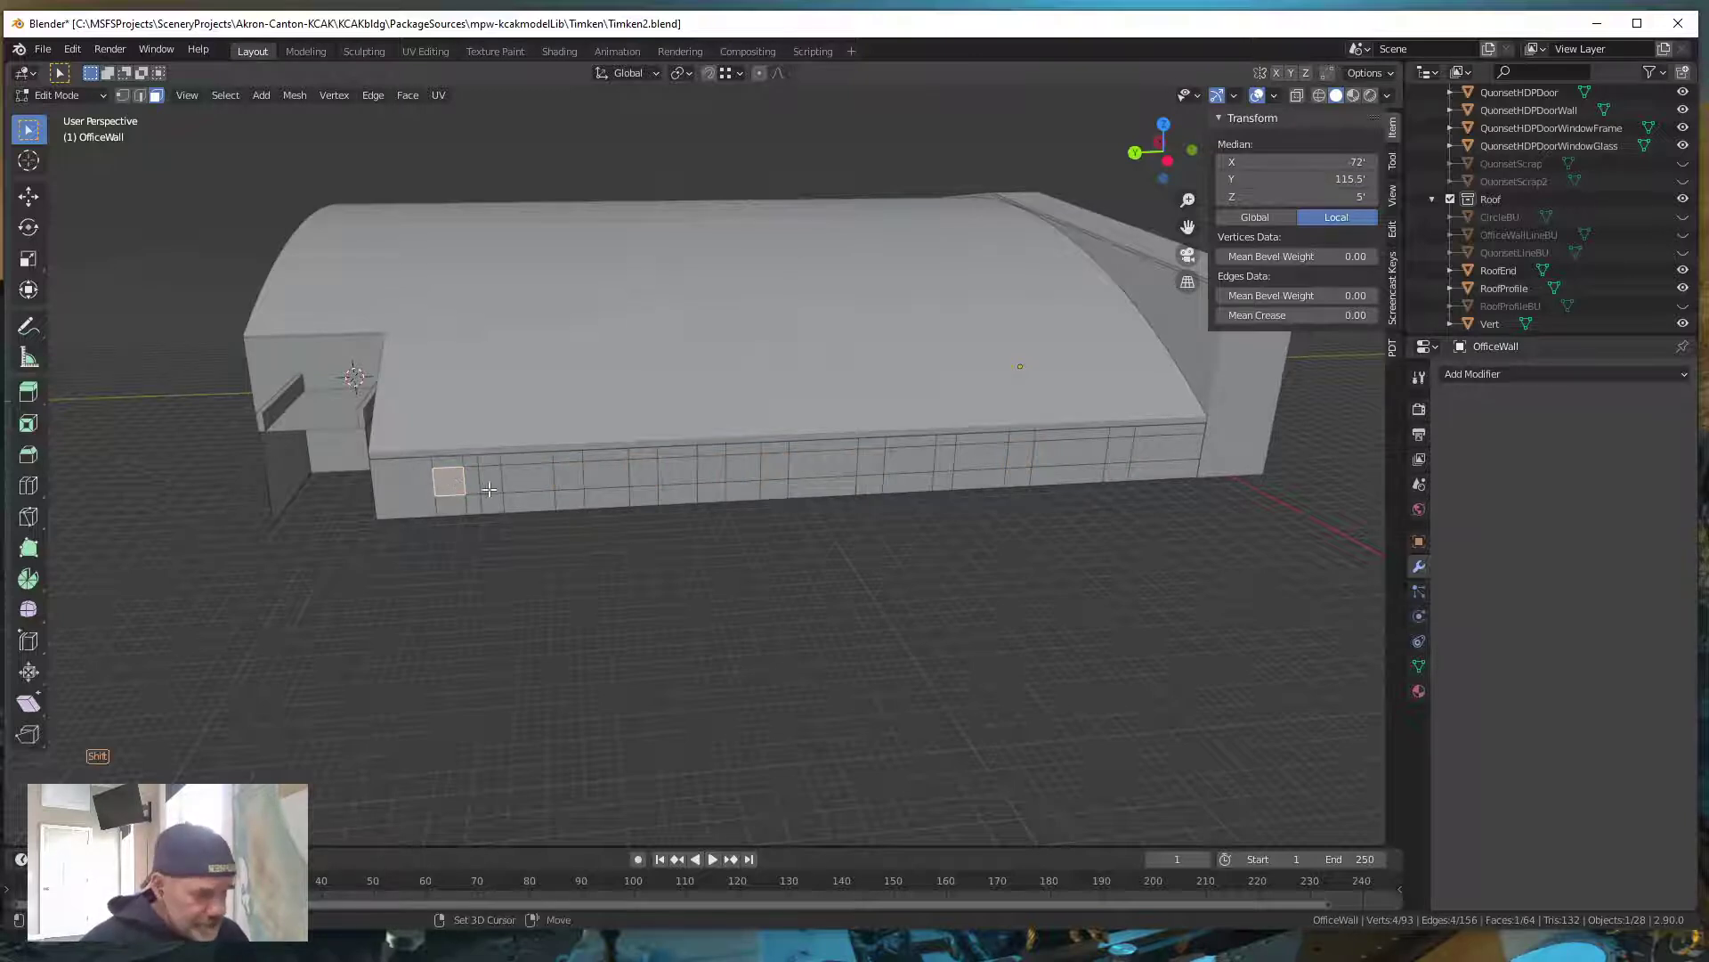
left_click(570, 478, "shift")
left_click(639, 476, "shift")
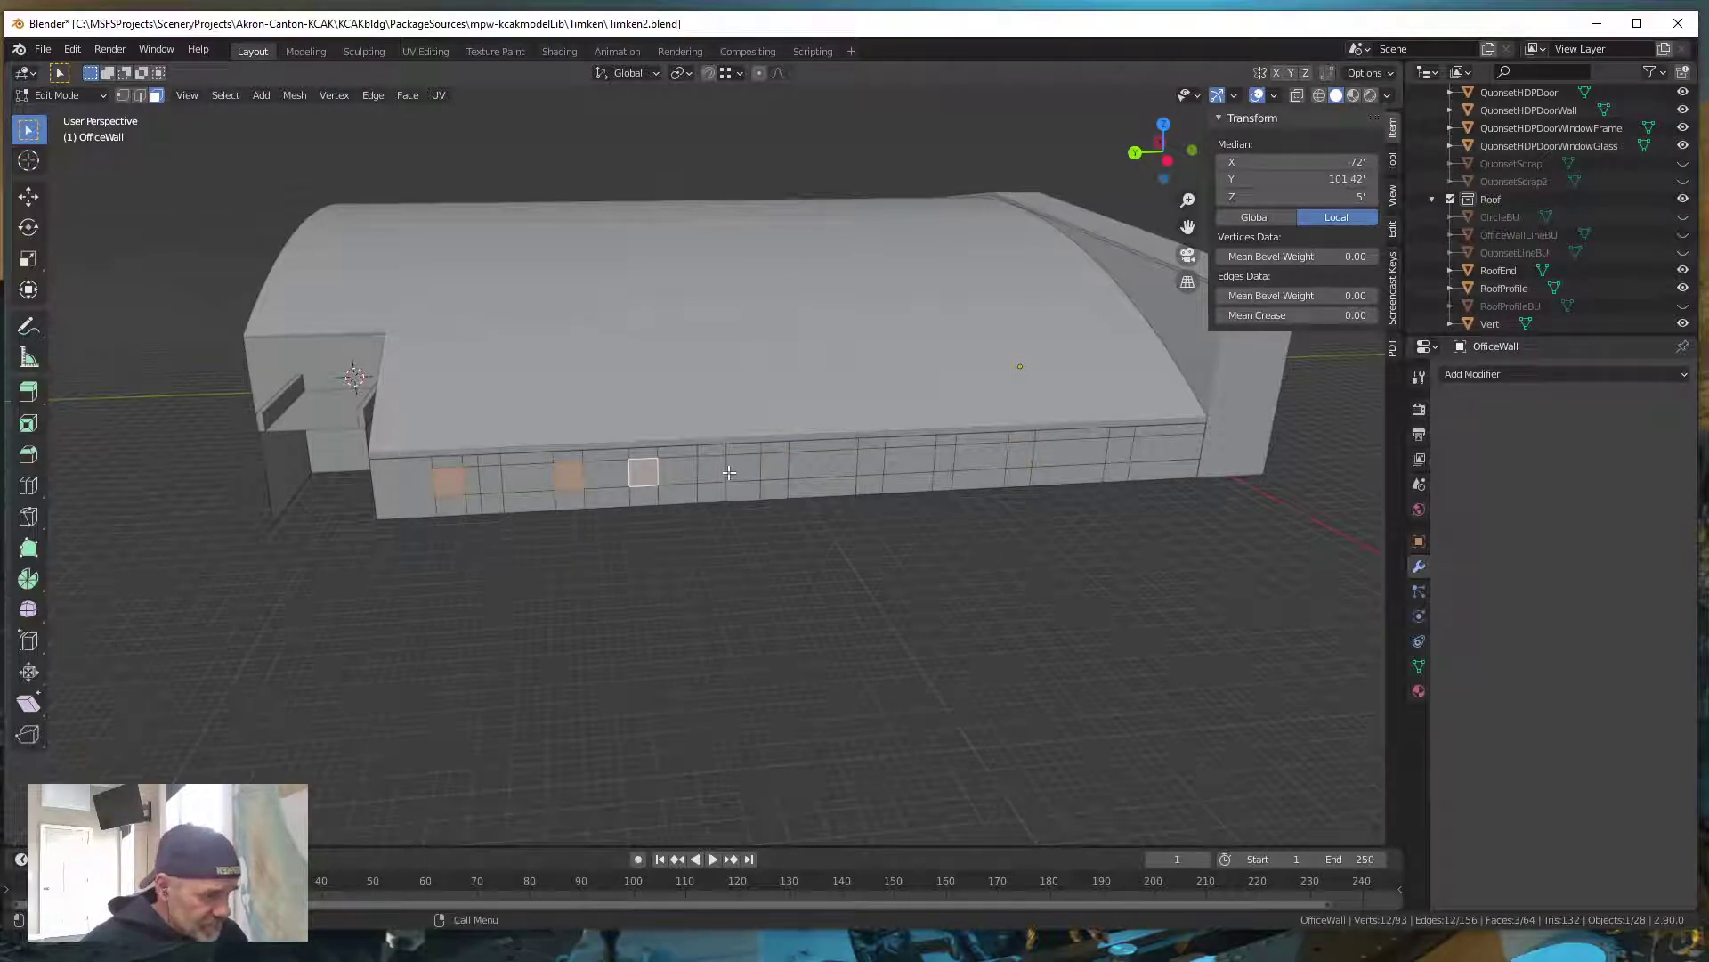
left_click(877, 463, "shift")
left_click(1021, 455, "shift")
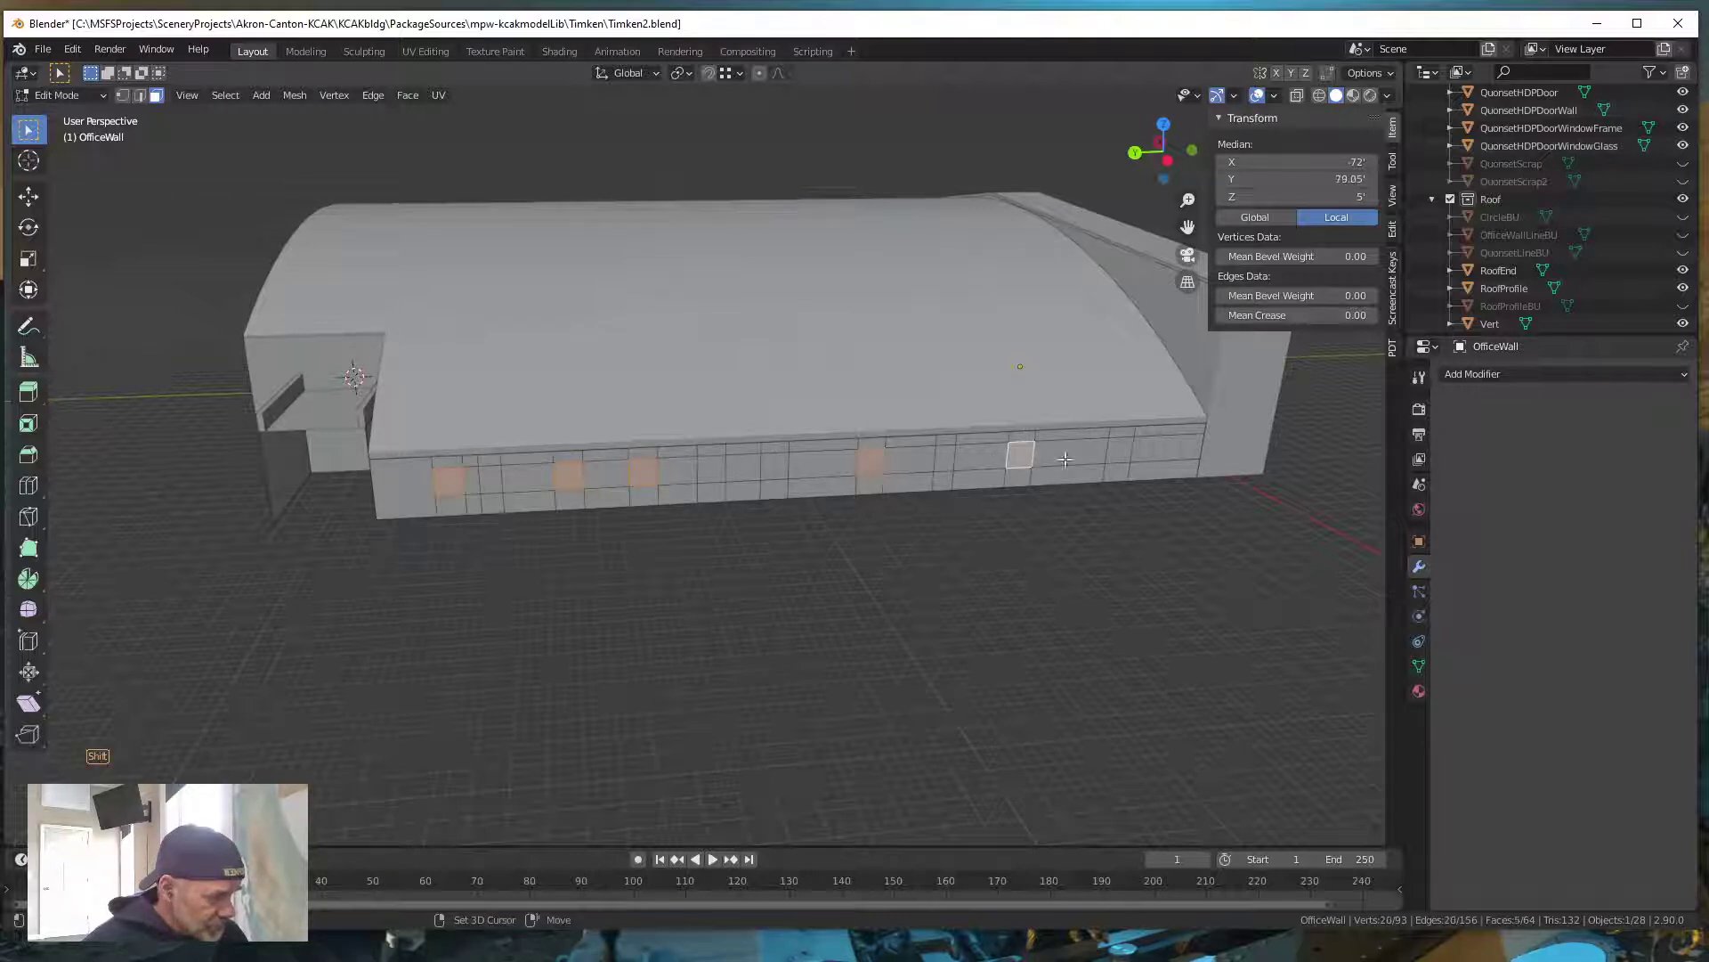
left_click(1118, 453, "shift")
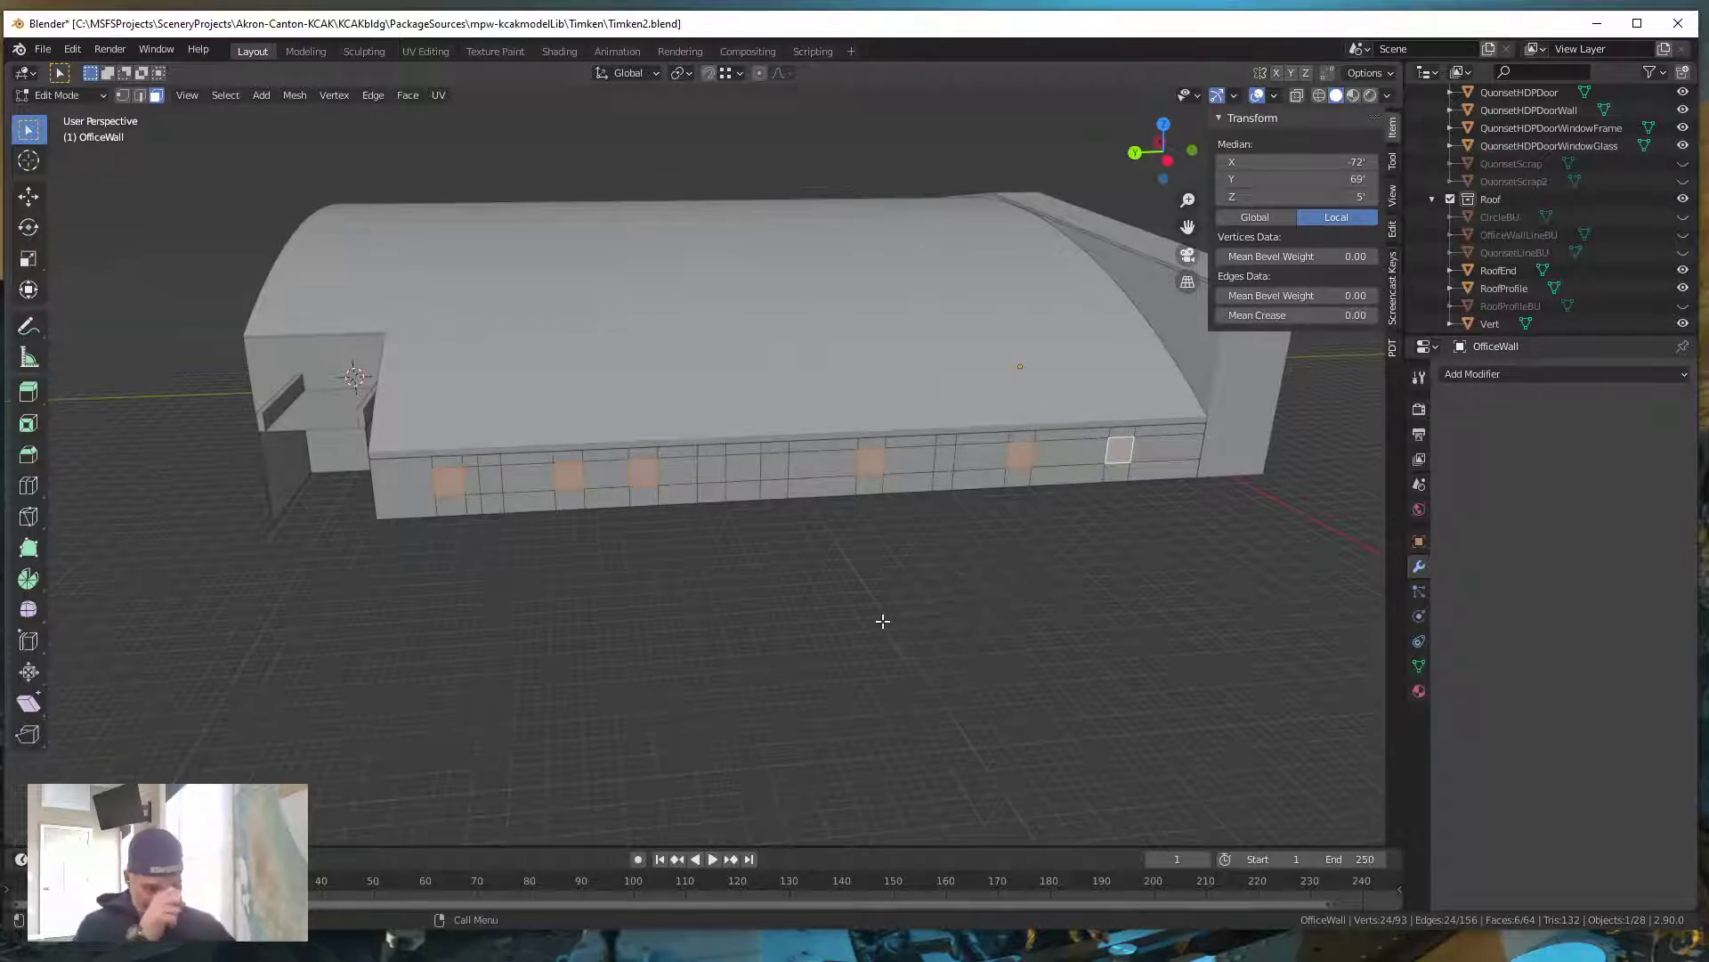
Inspect the six selected window faces, compare their layout with the building in Google Earth, and return to Blender
middle_click_drag(865, 624, 885, 622)
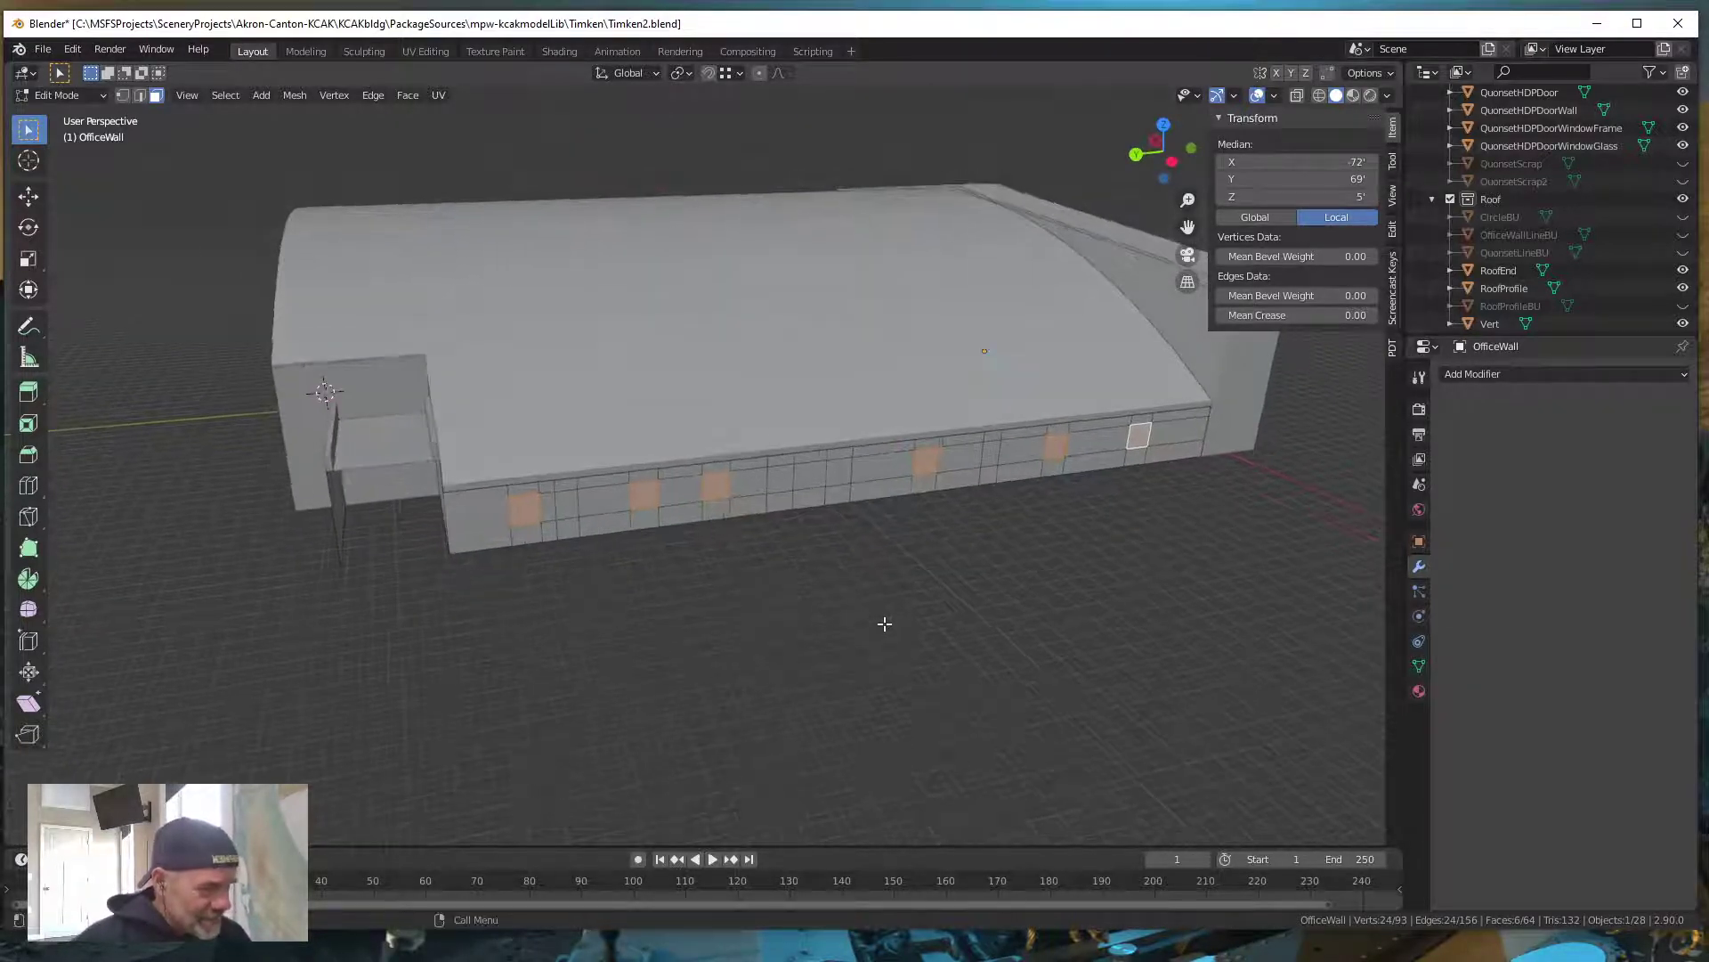
middle_click_drag(755, 608, 752, 609)
scroll(659, 597, "up", 1)
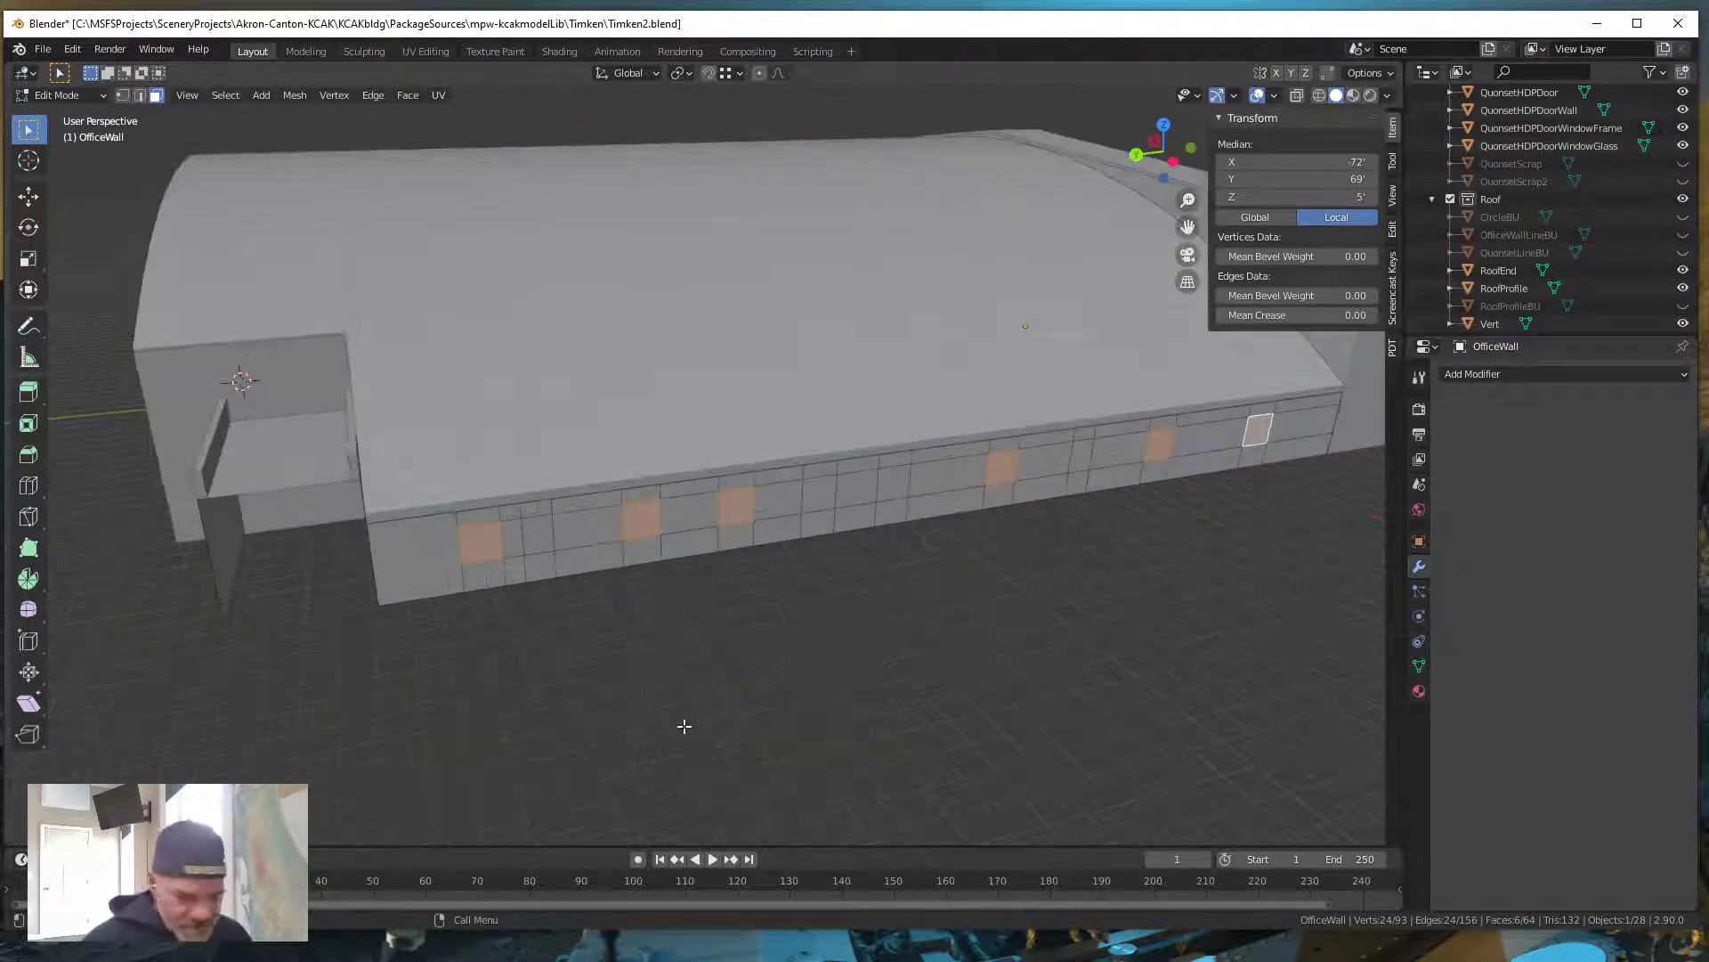
middle_click_drag(683, 725, 611, 709, "shift")
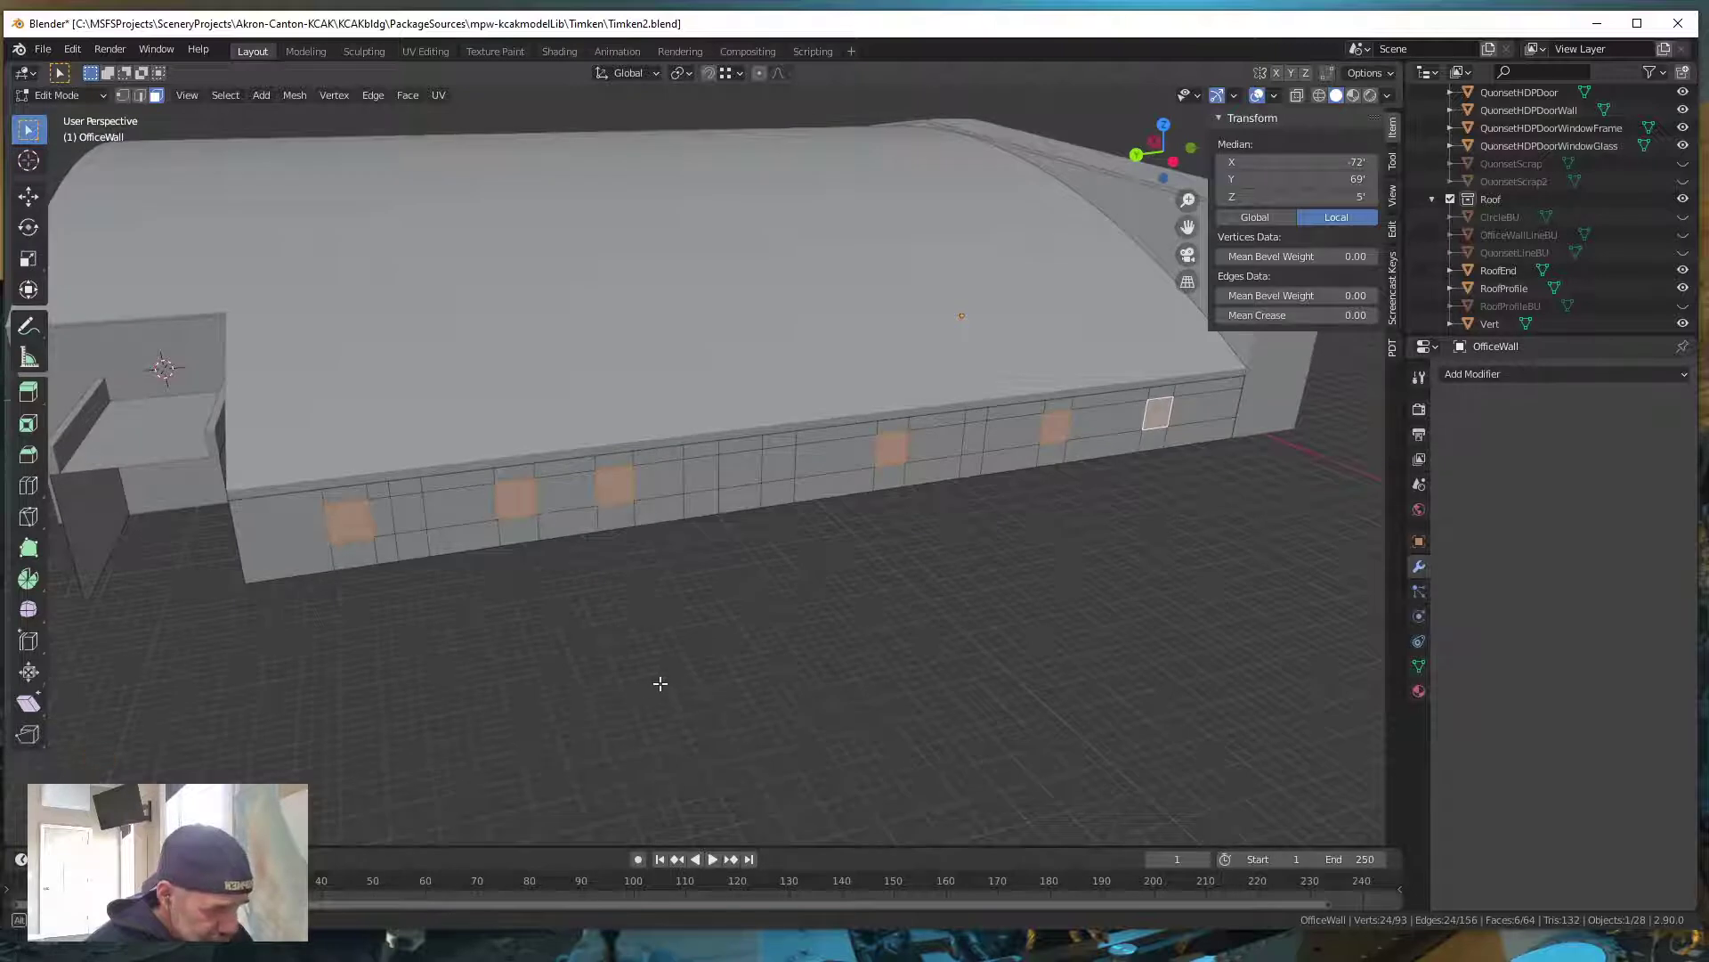
scroll(659, 688, "up", 2)
scroll(659, 688, "up", 1)
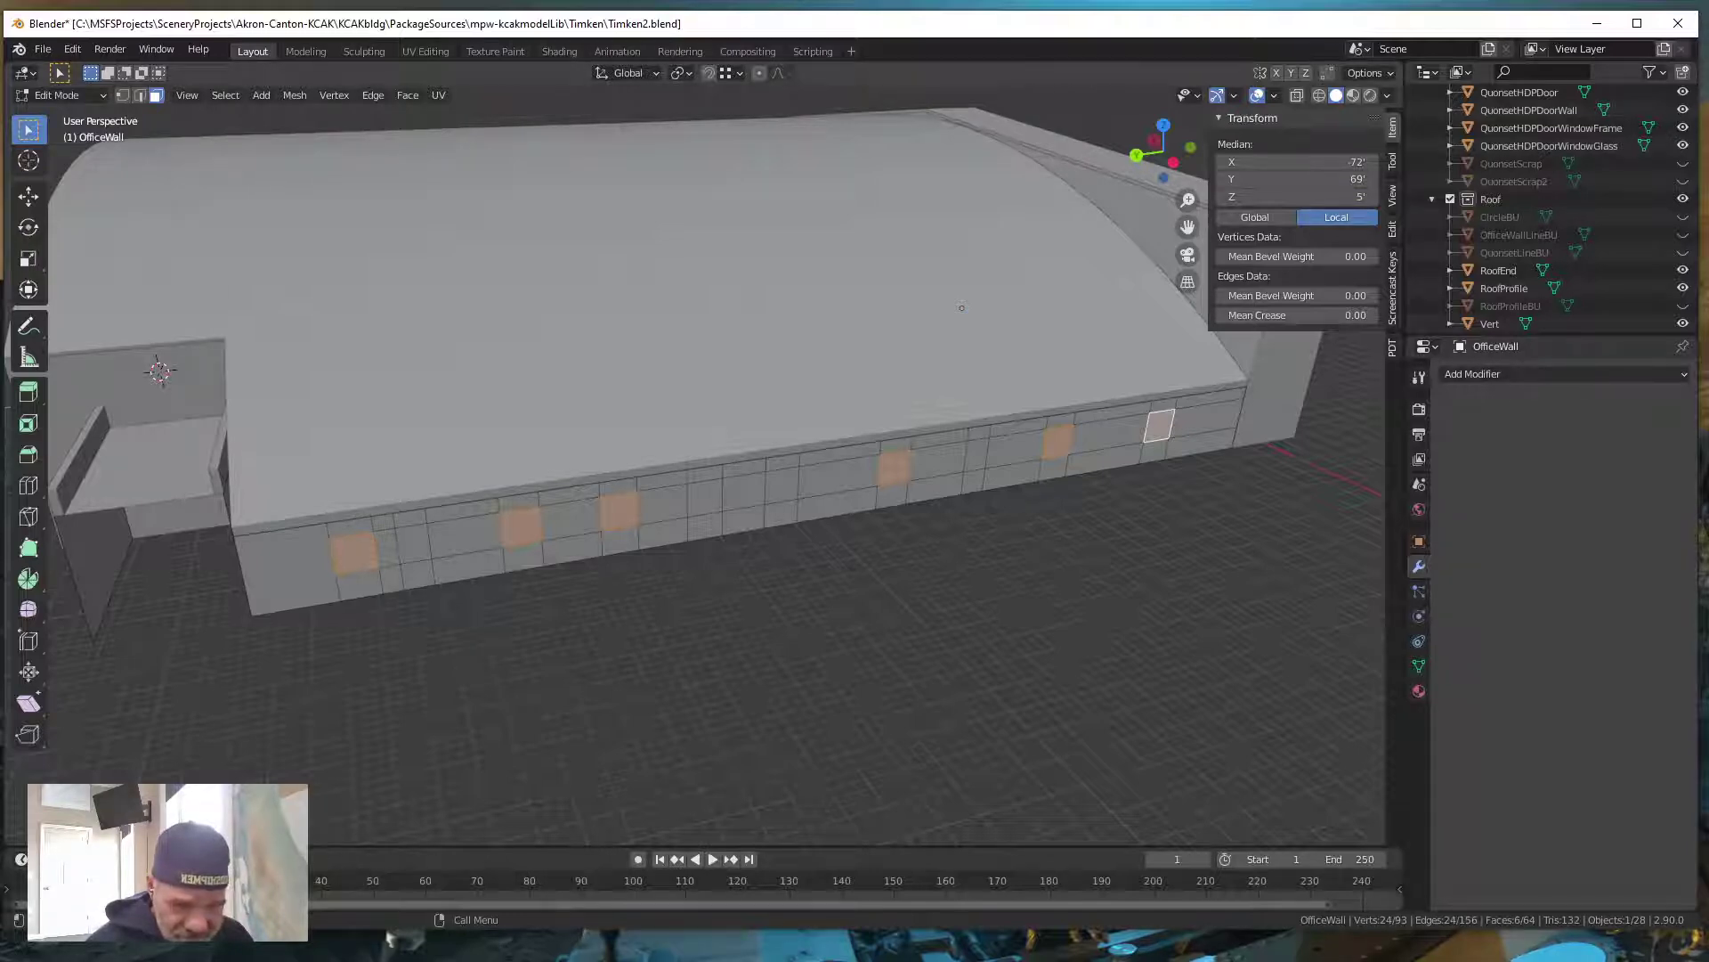
key("alt+Tab")
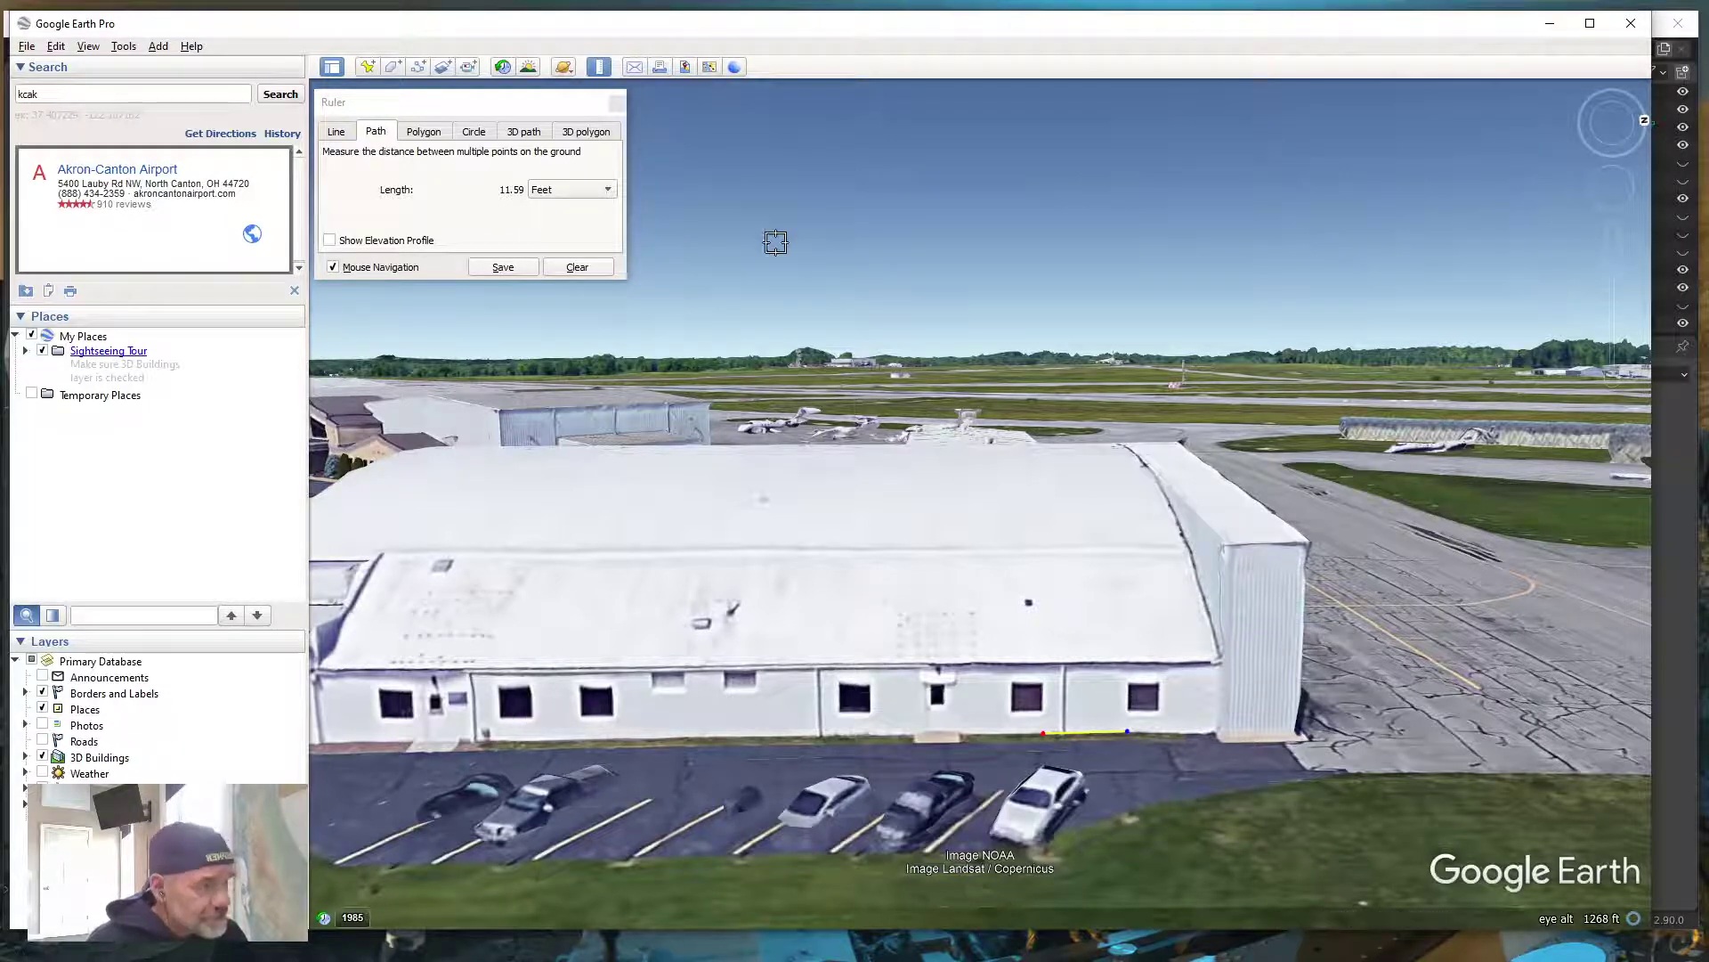
left_click(1547, 22)
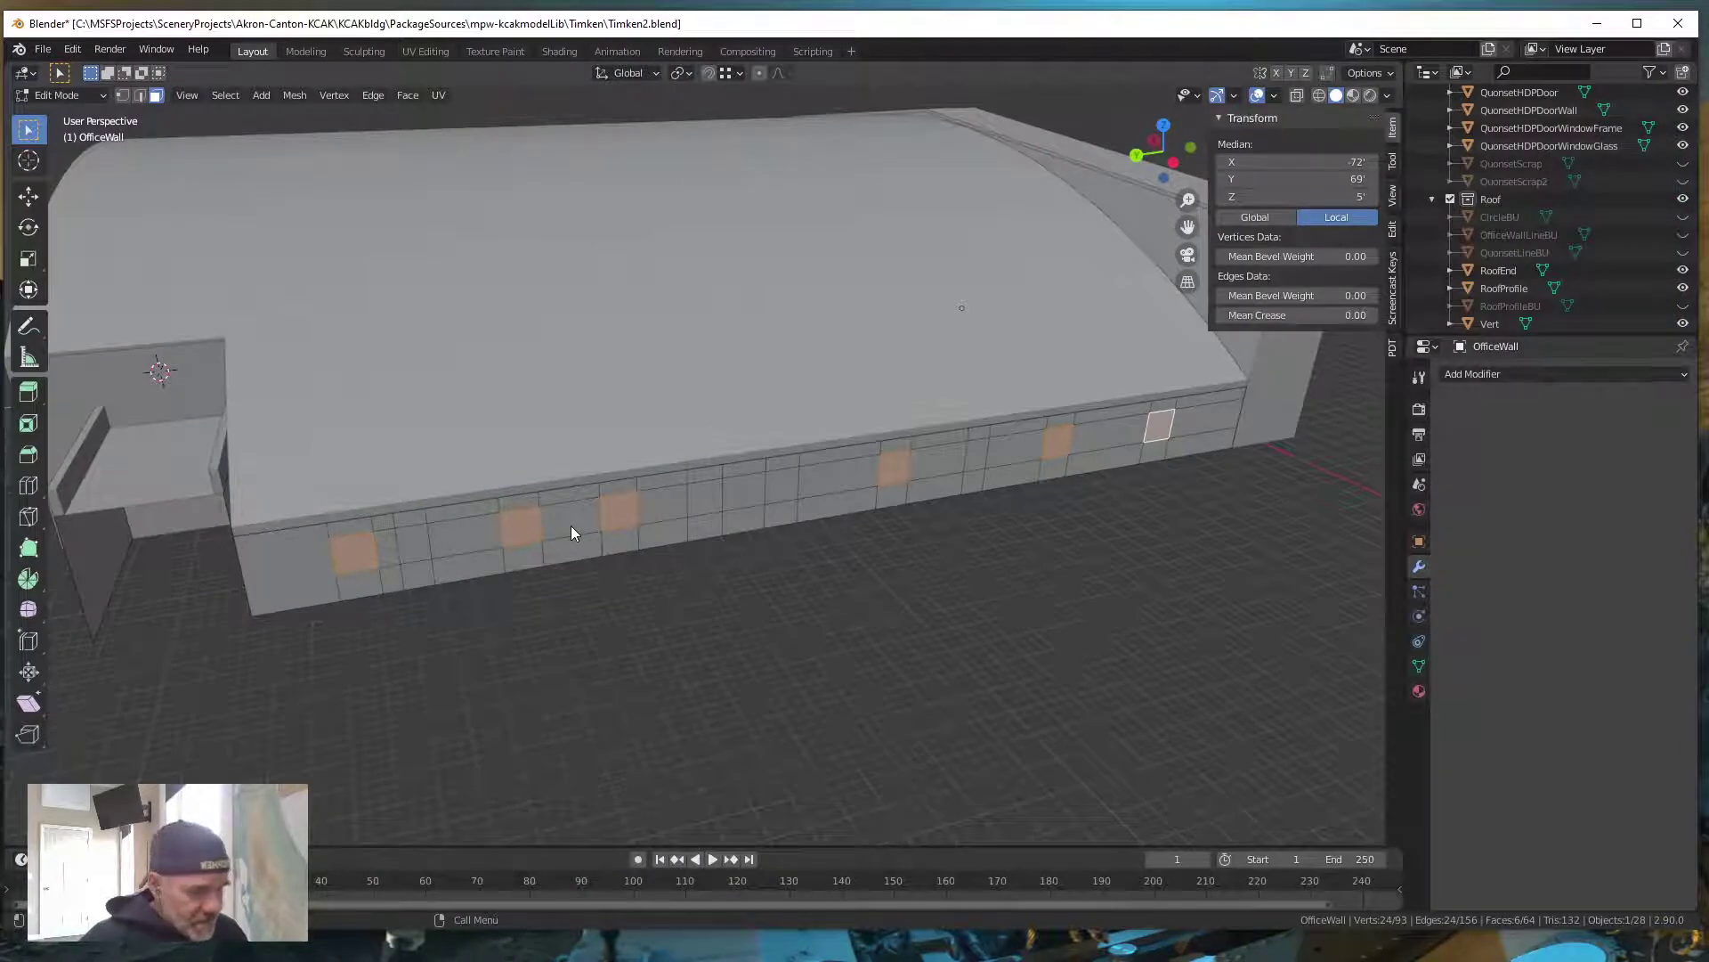
Separate the six selected window faces into their own object and rename it OfficeWallWindow
key("p")
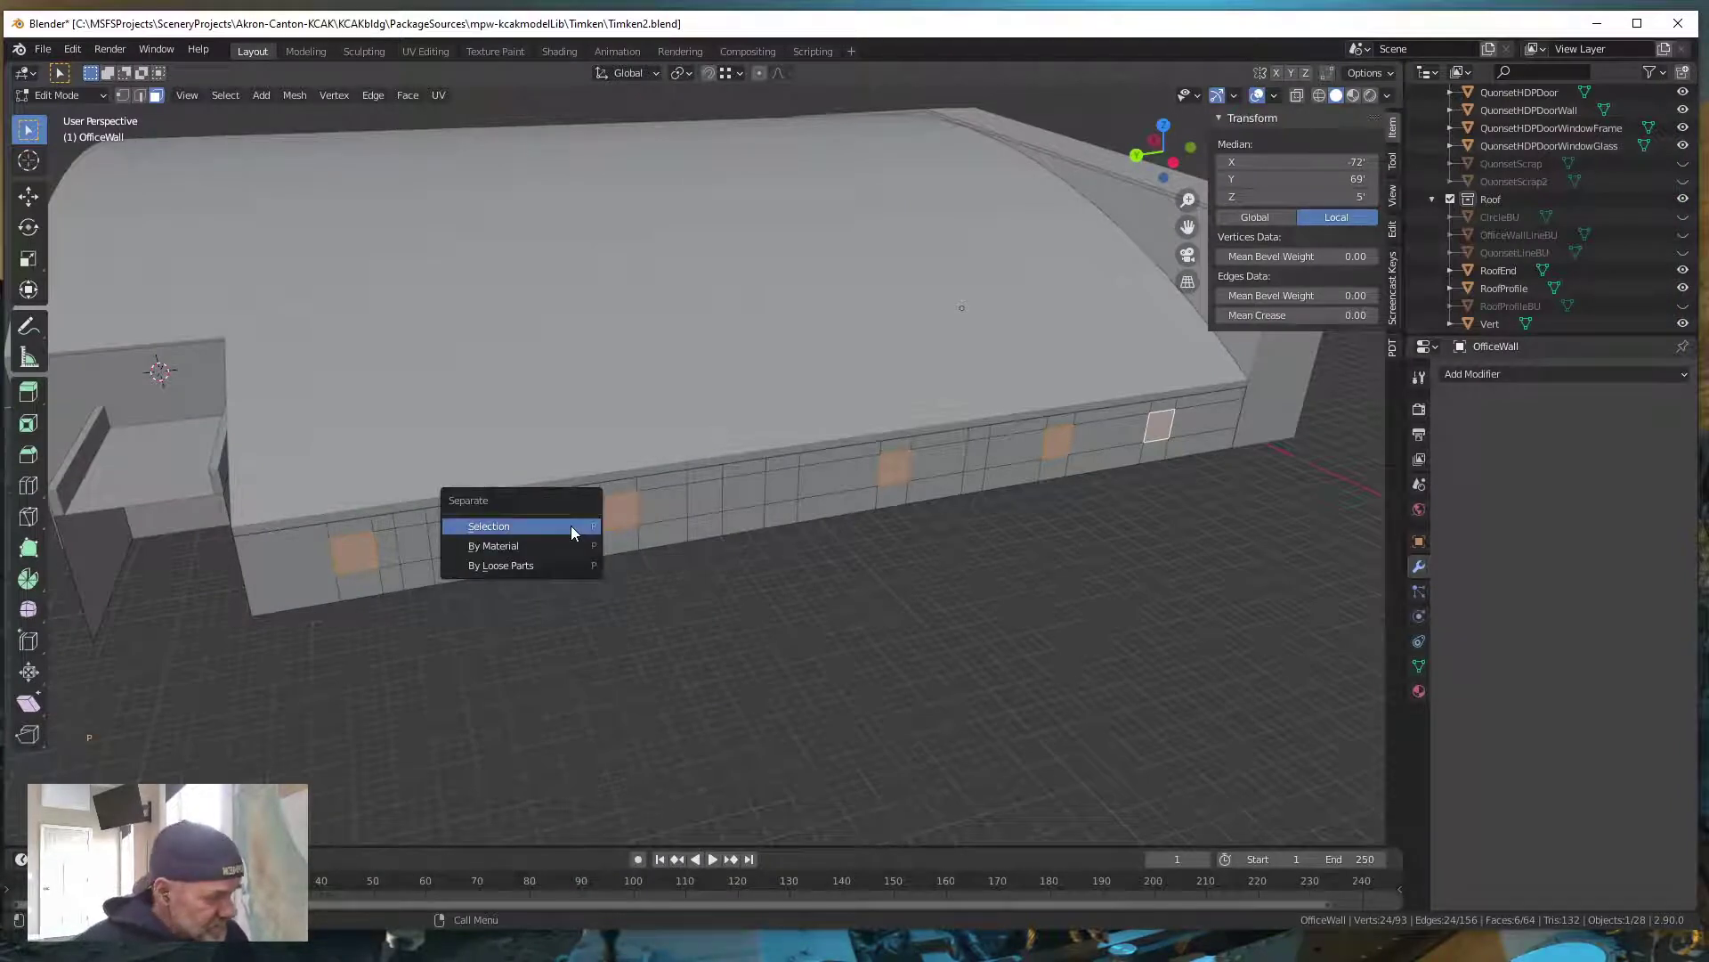
left_click(569, 525)
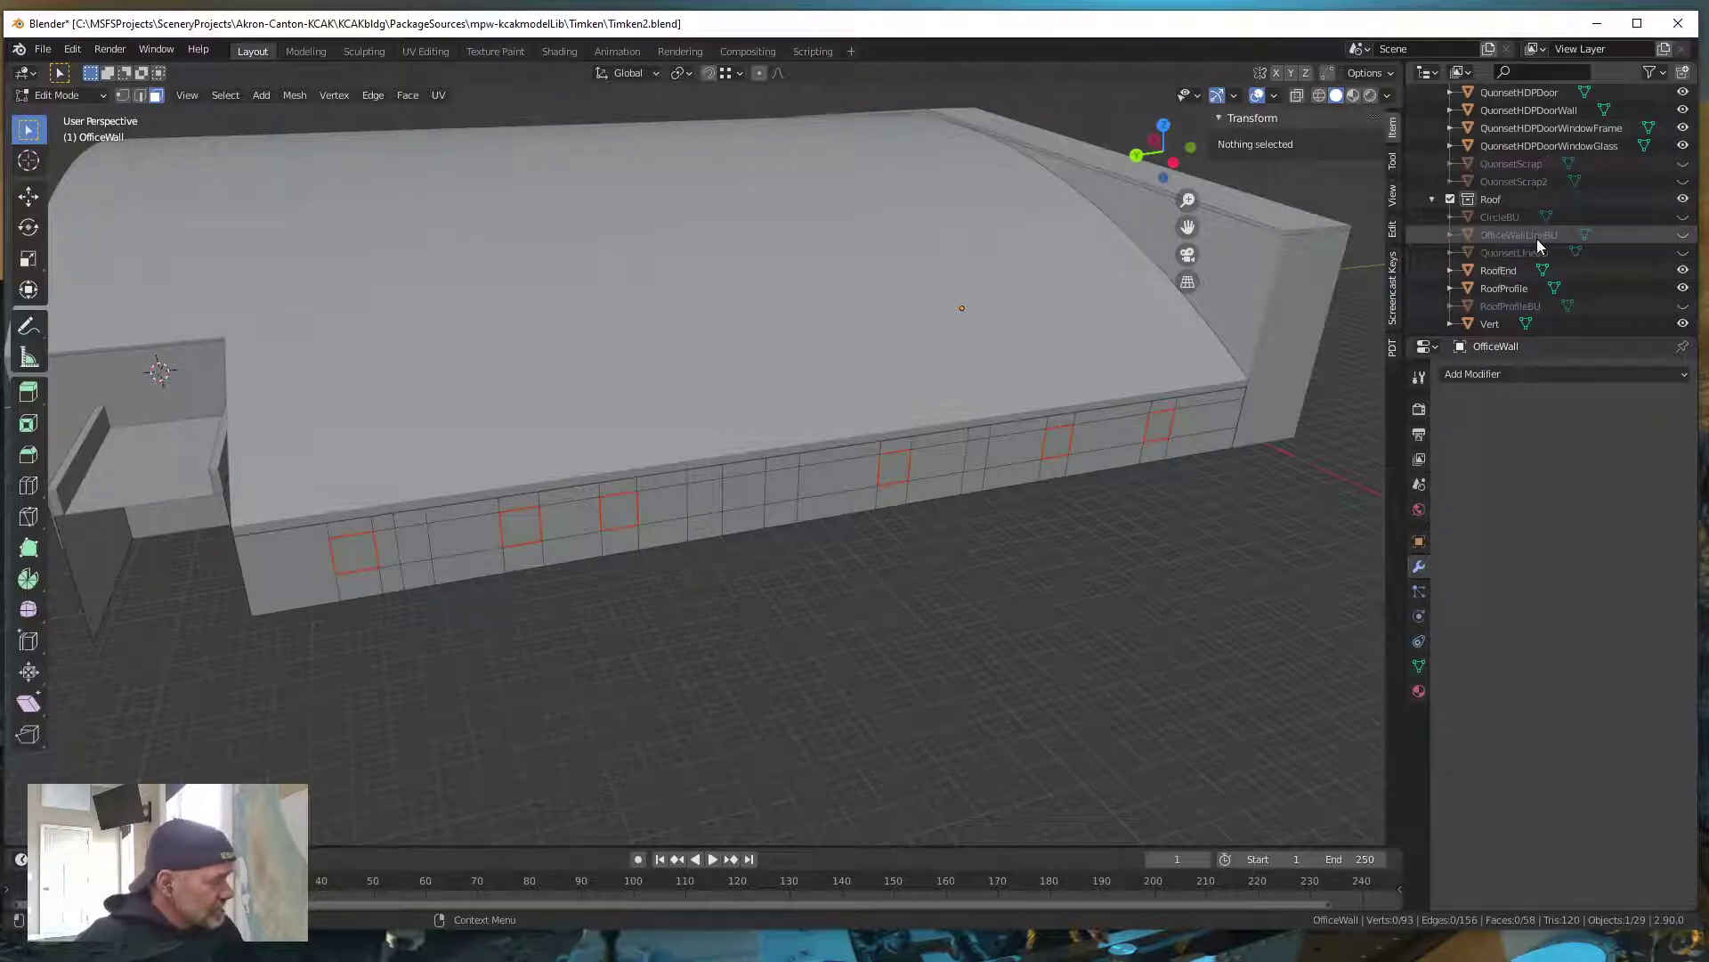
key("KP_Decimal")
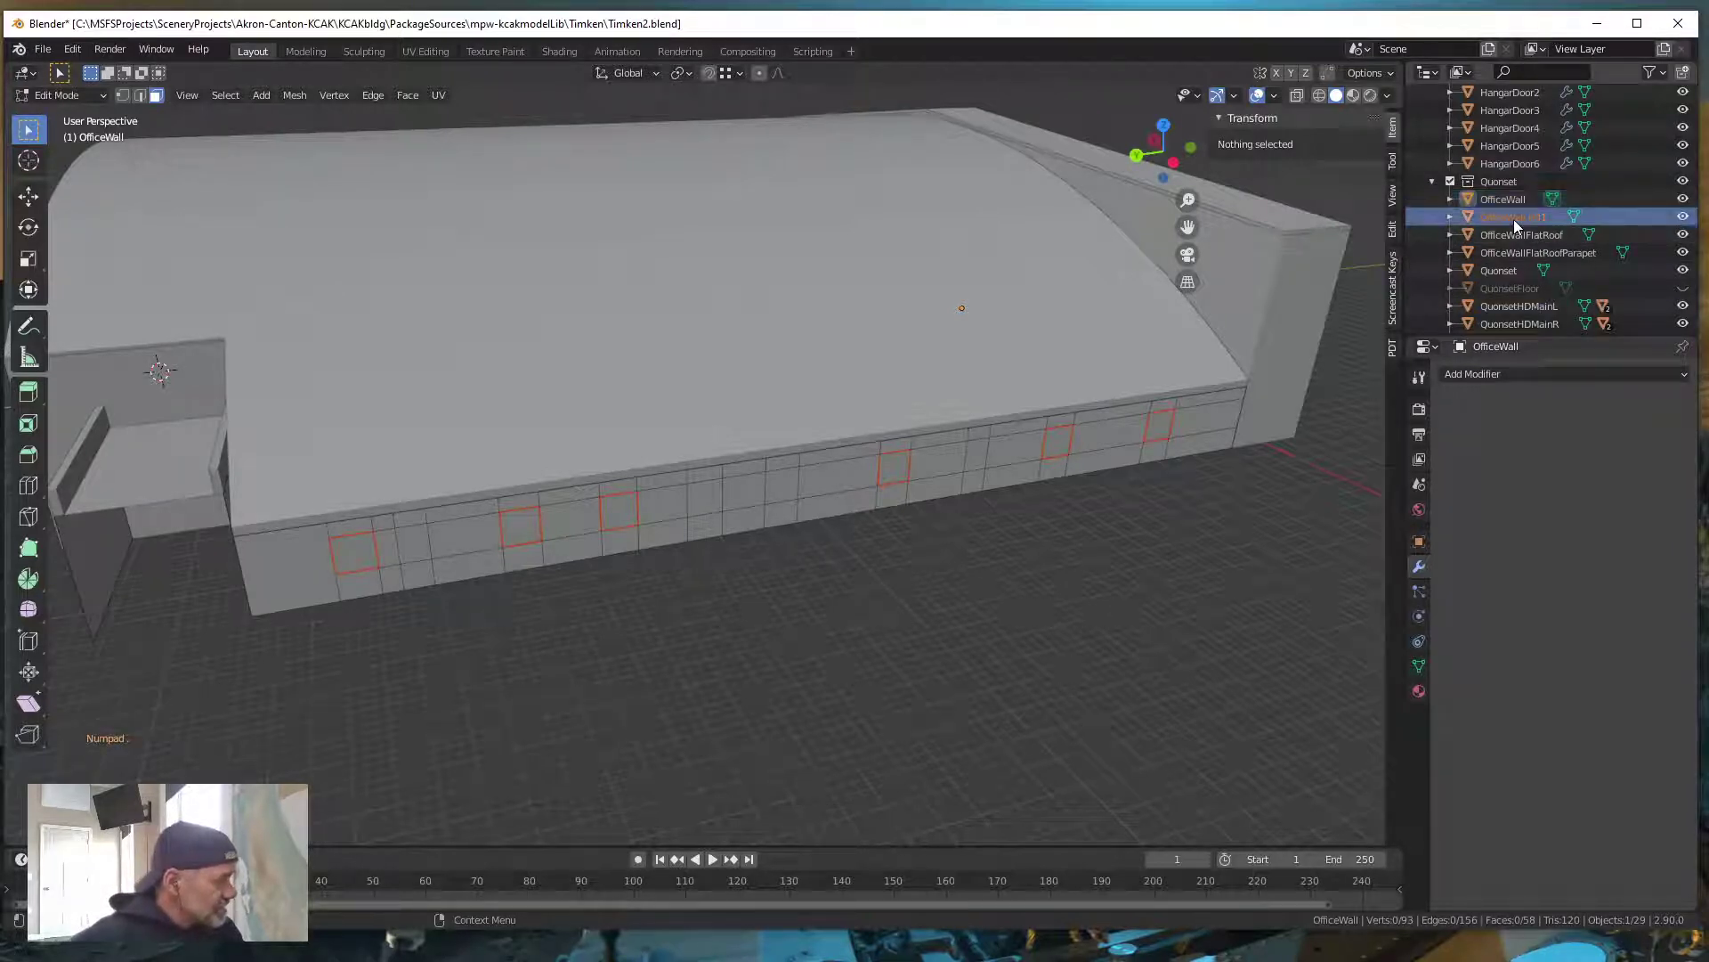
double_click(1521, 221)
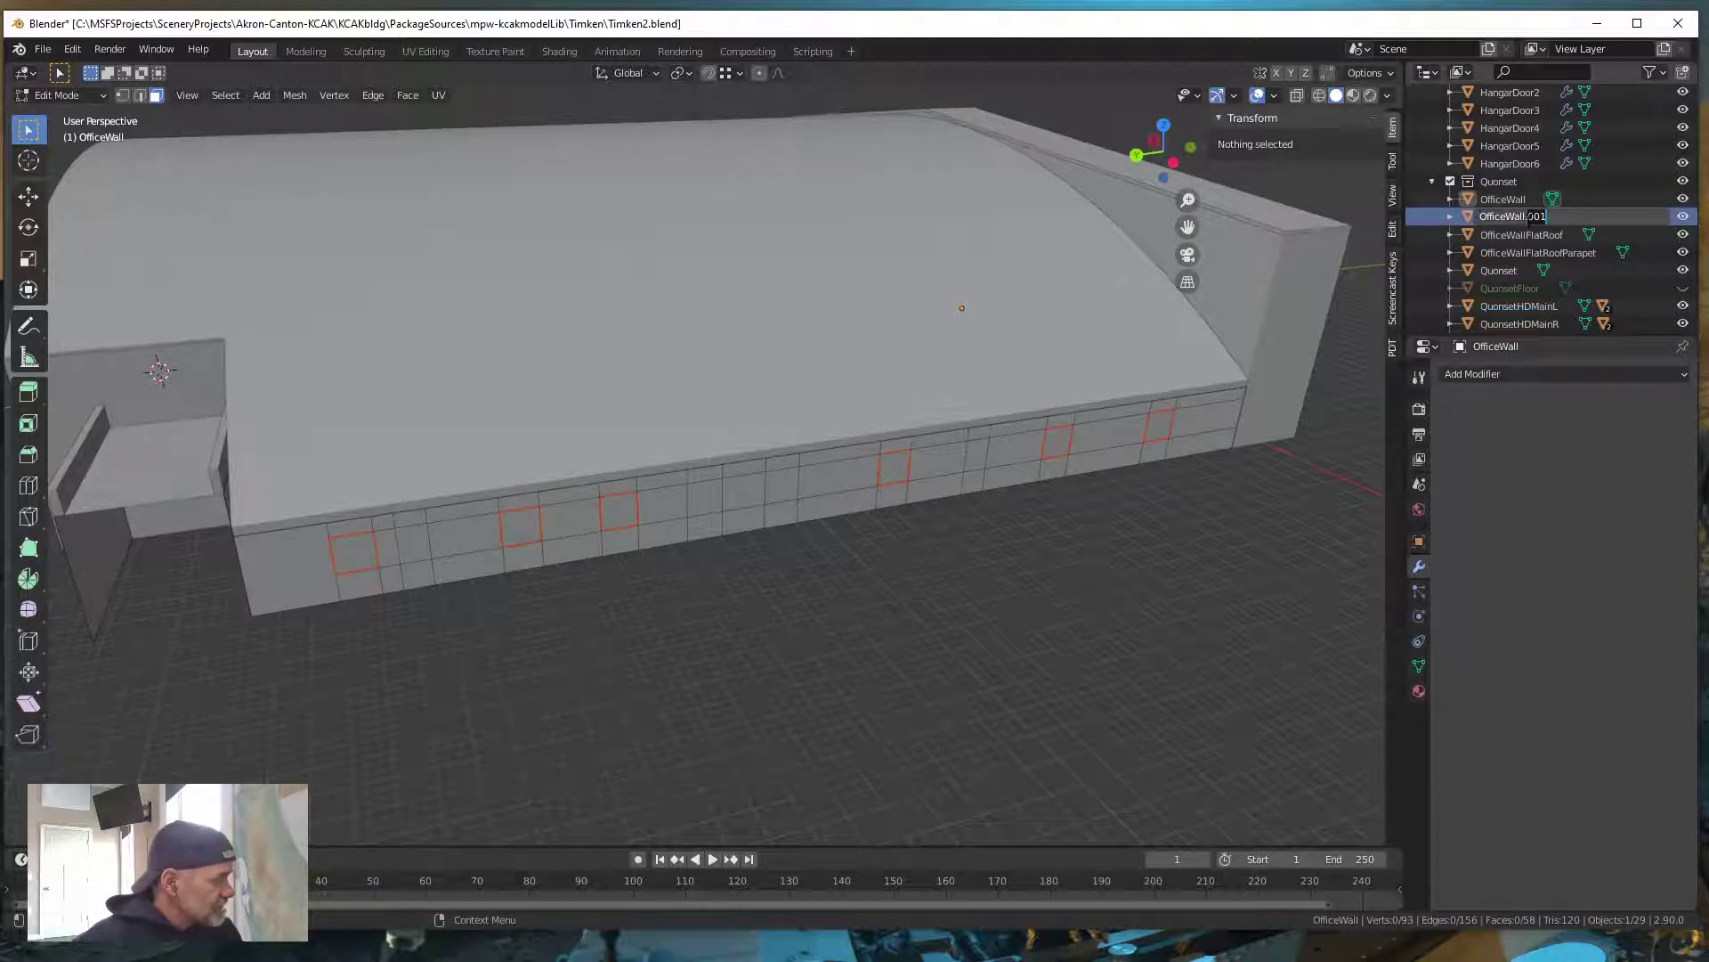
left_click(1631, 222)
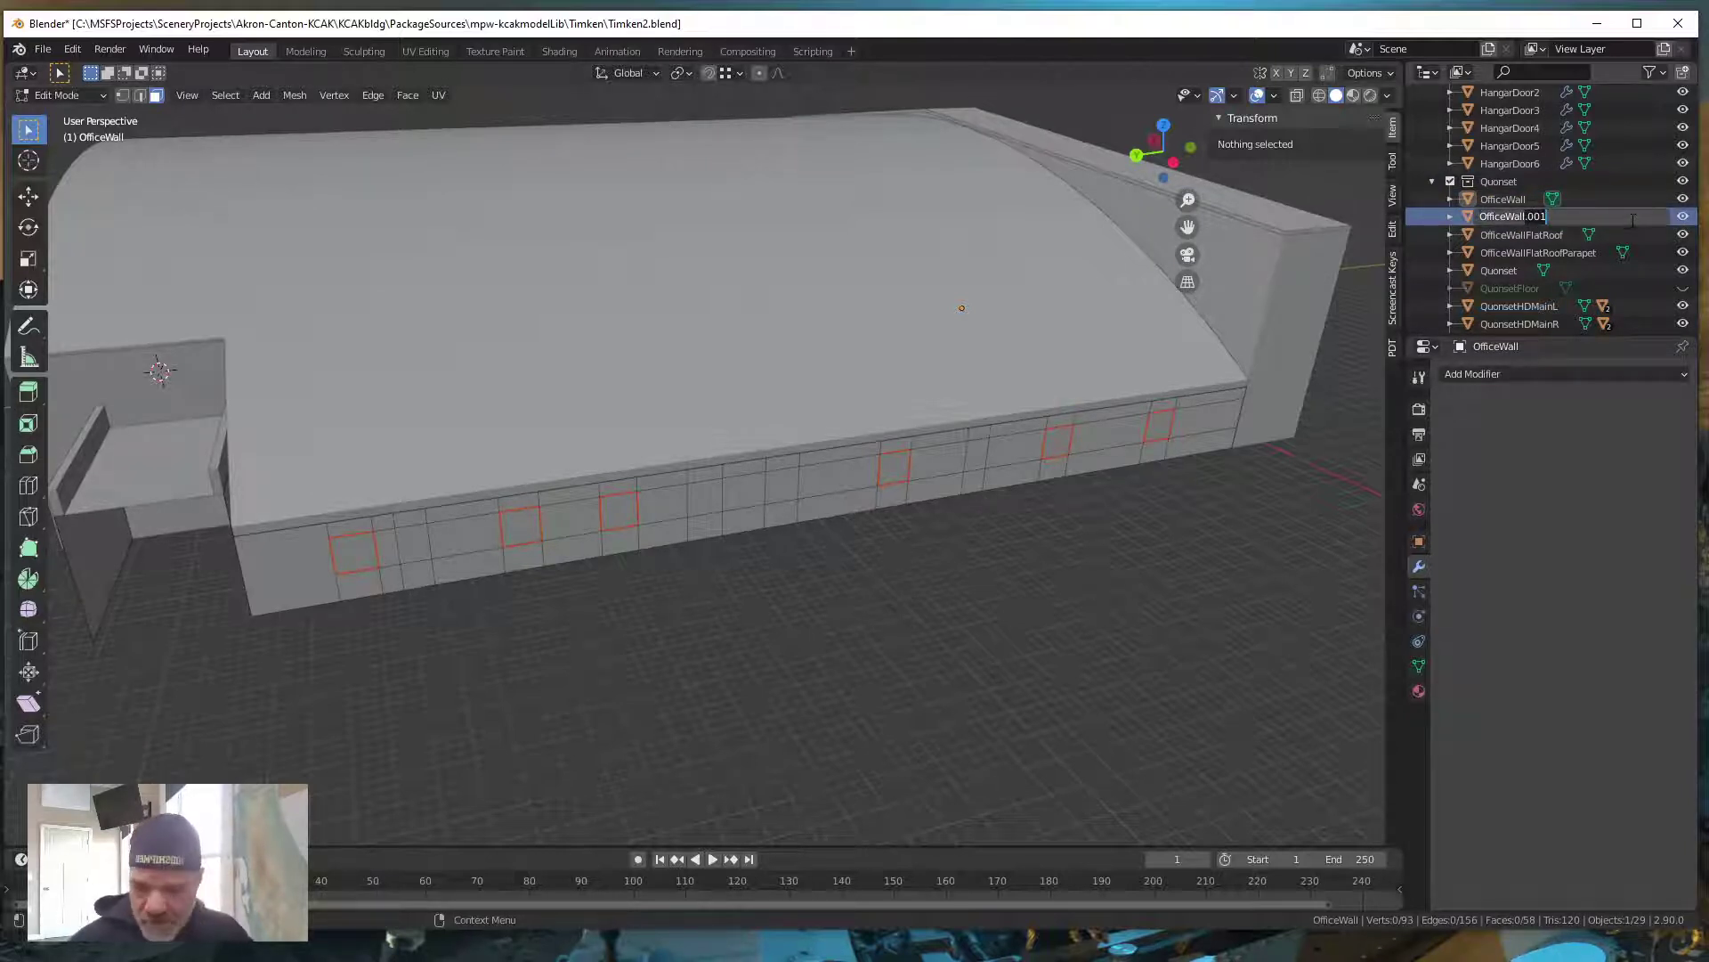
key("BackSpace")
key("BackSpace")
key("BackSpace")
key("BackSpace")
type("W")
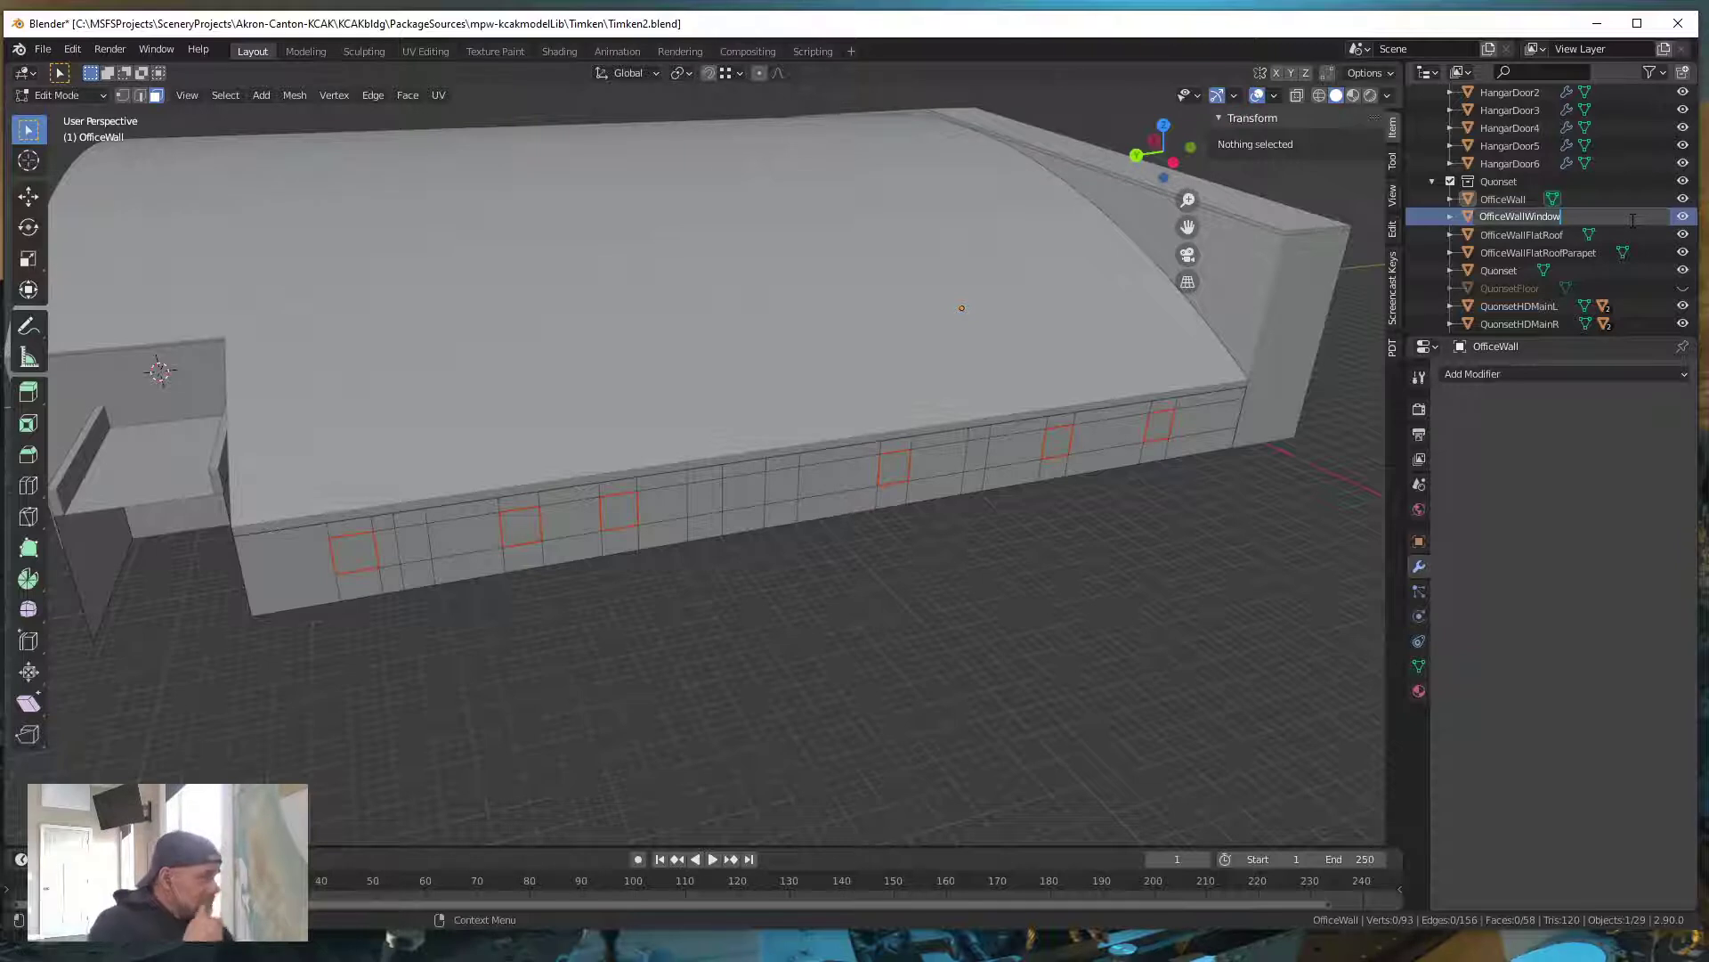
type("indow")
key("Return")
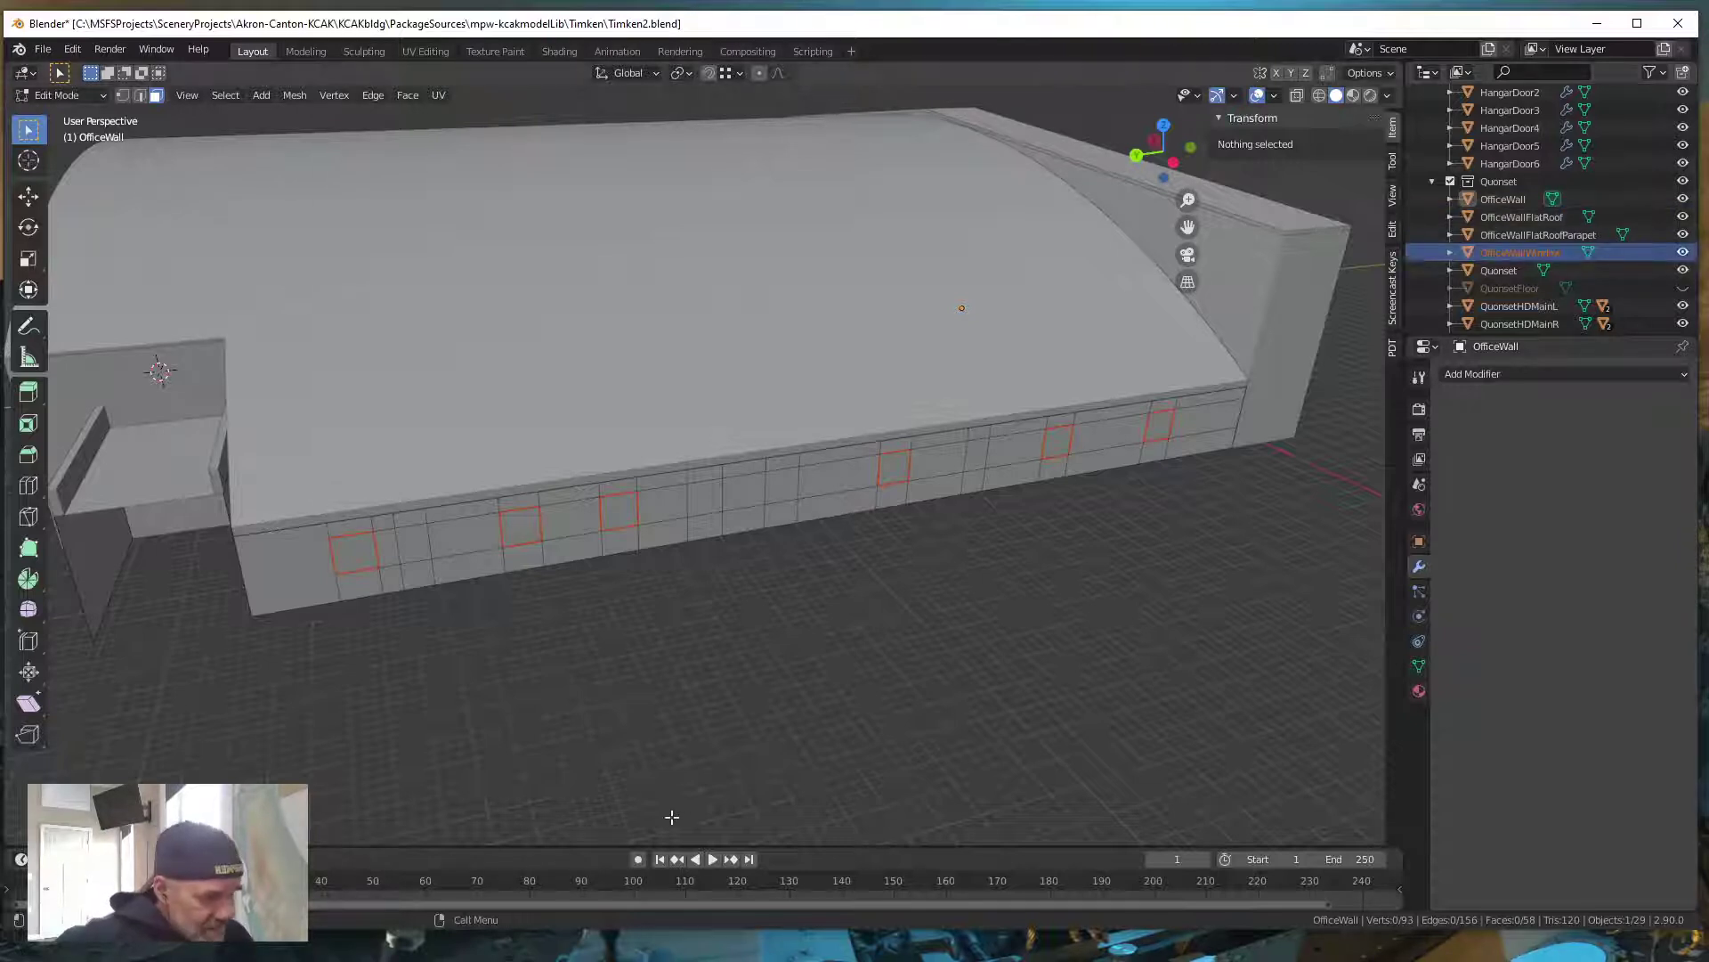
Select the upper and lower faces of both door openings in the OfficeWall and separate them into their own object
middle_click_drag(649, 711, 634, 717)
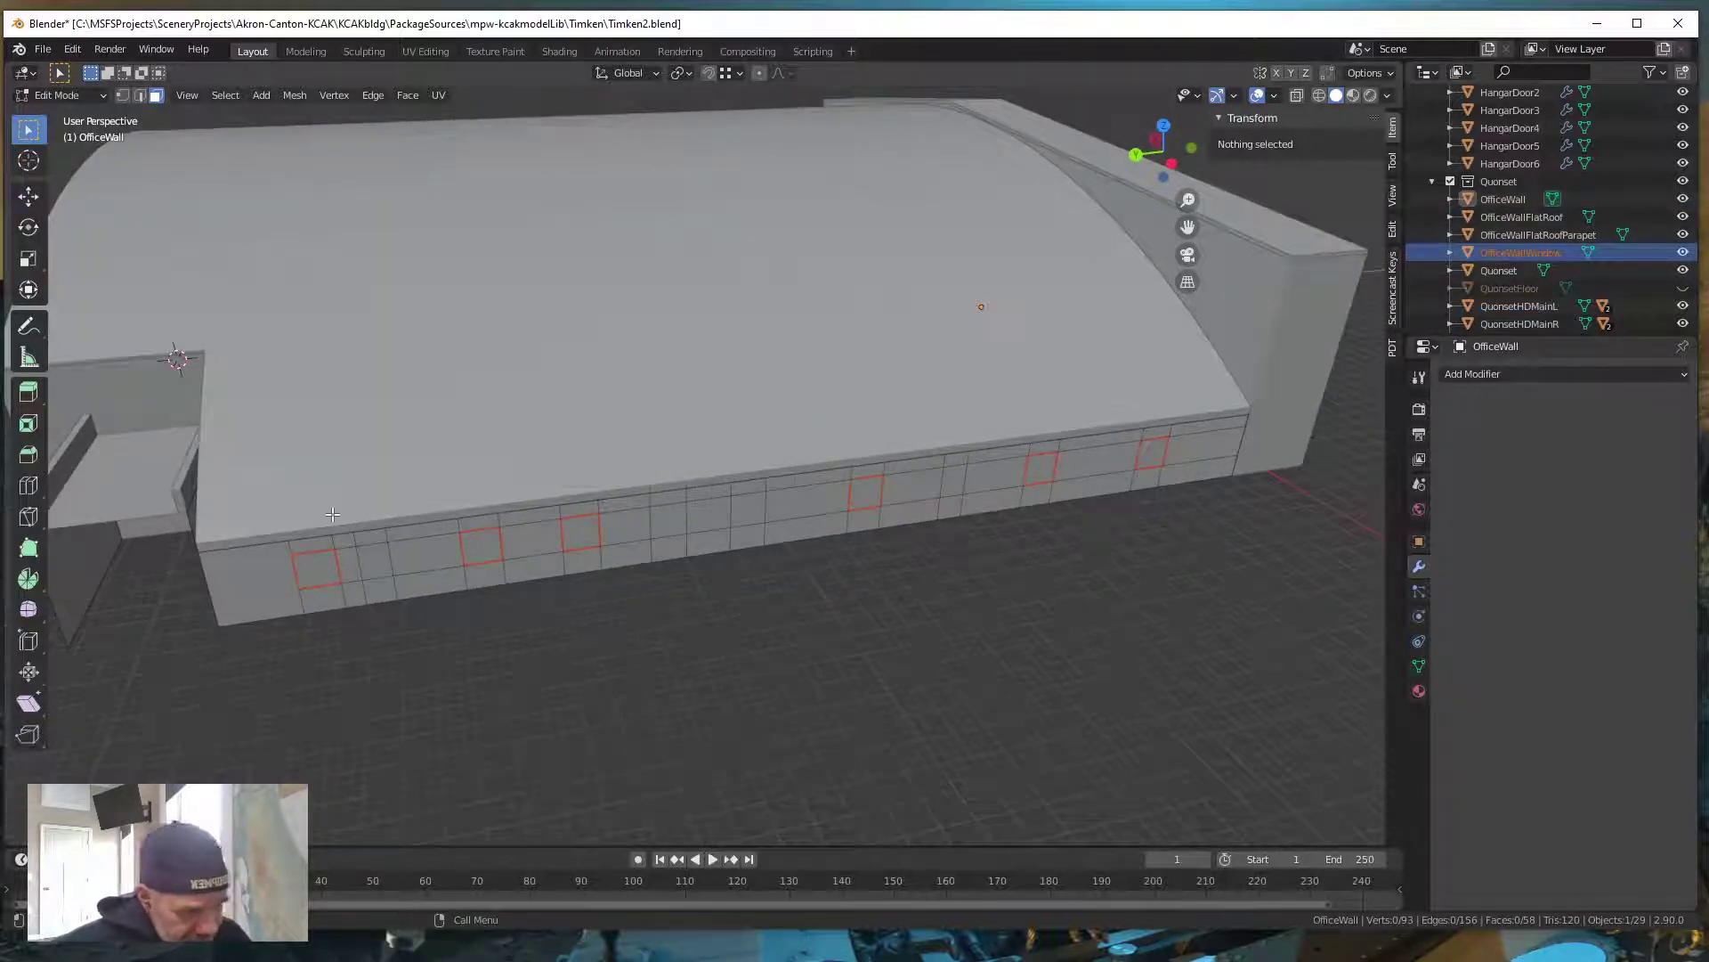
left_click(378, 583)
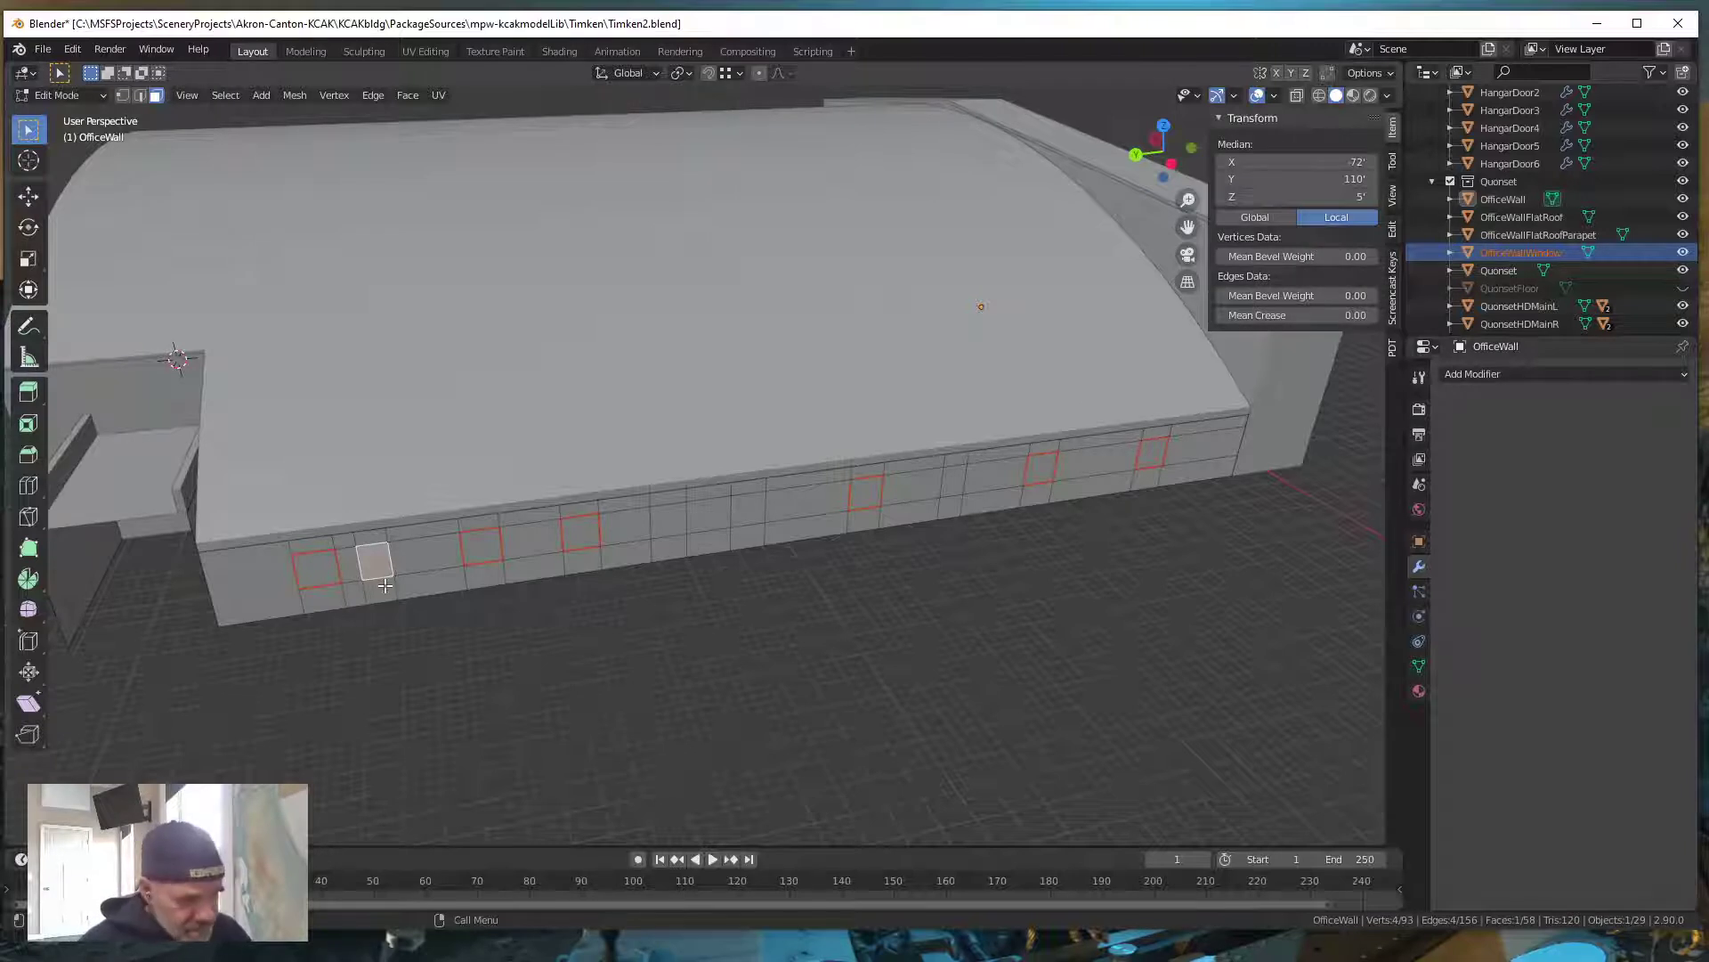
left_click(382, 590, "shift")
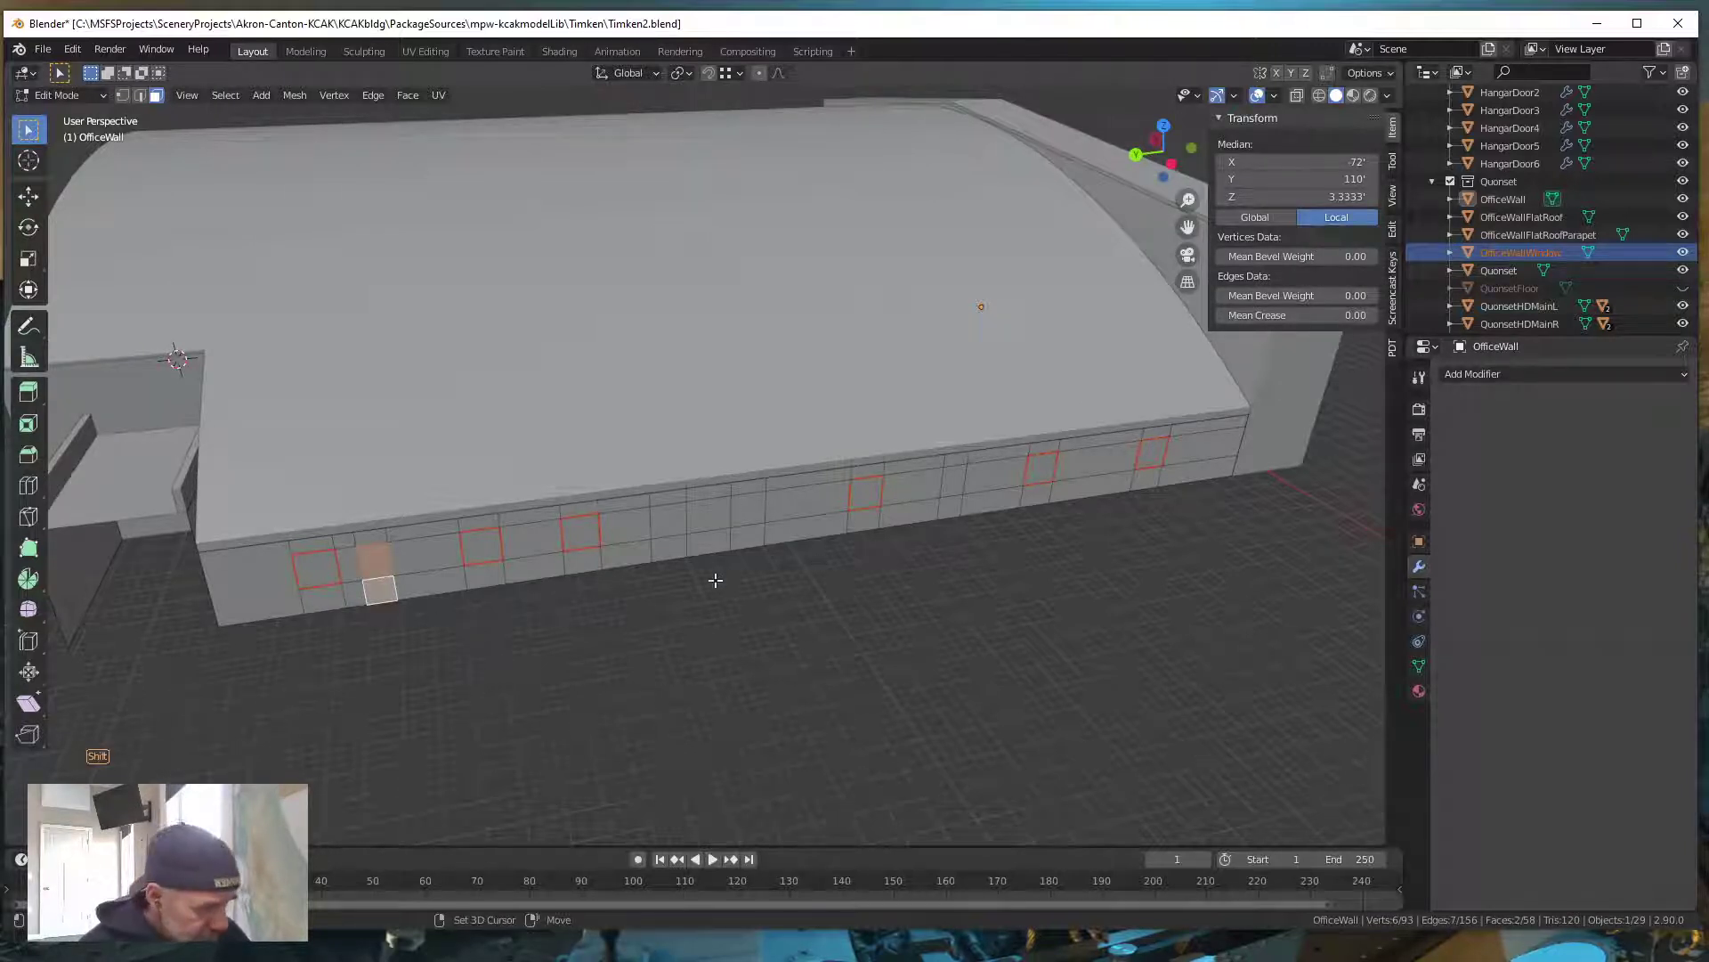
left_click(954, 479, "shift")
left_click(950, 507, "shift")
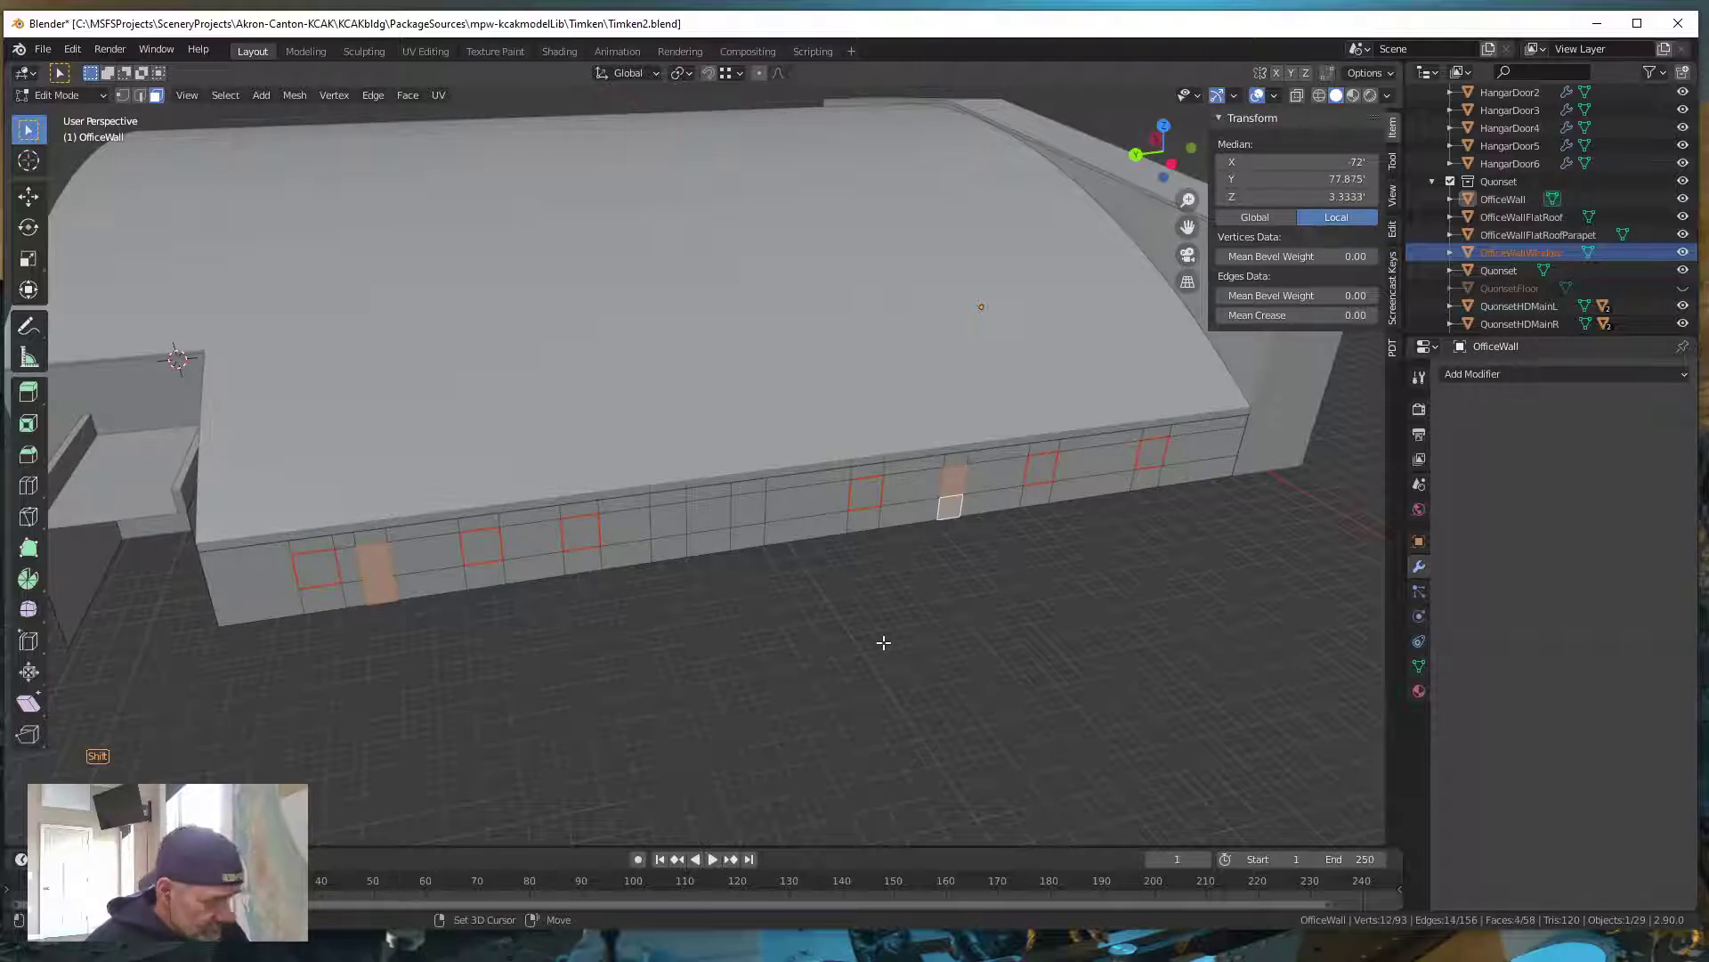
key("p")
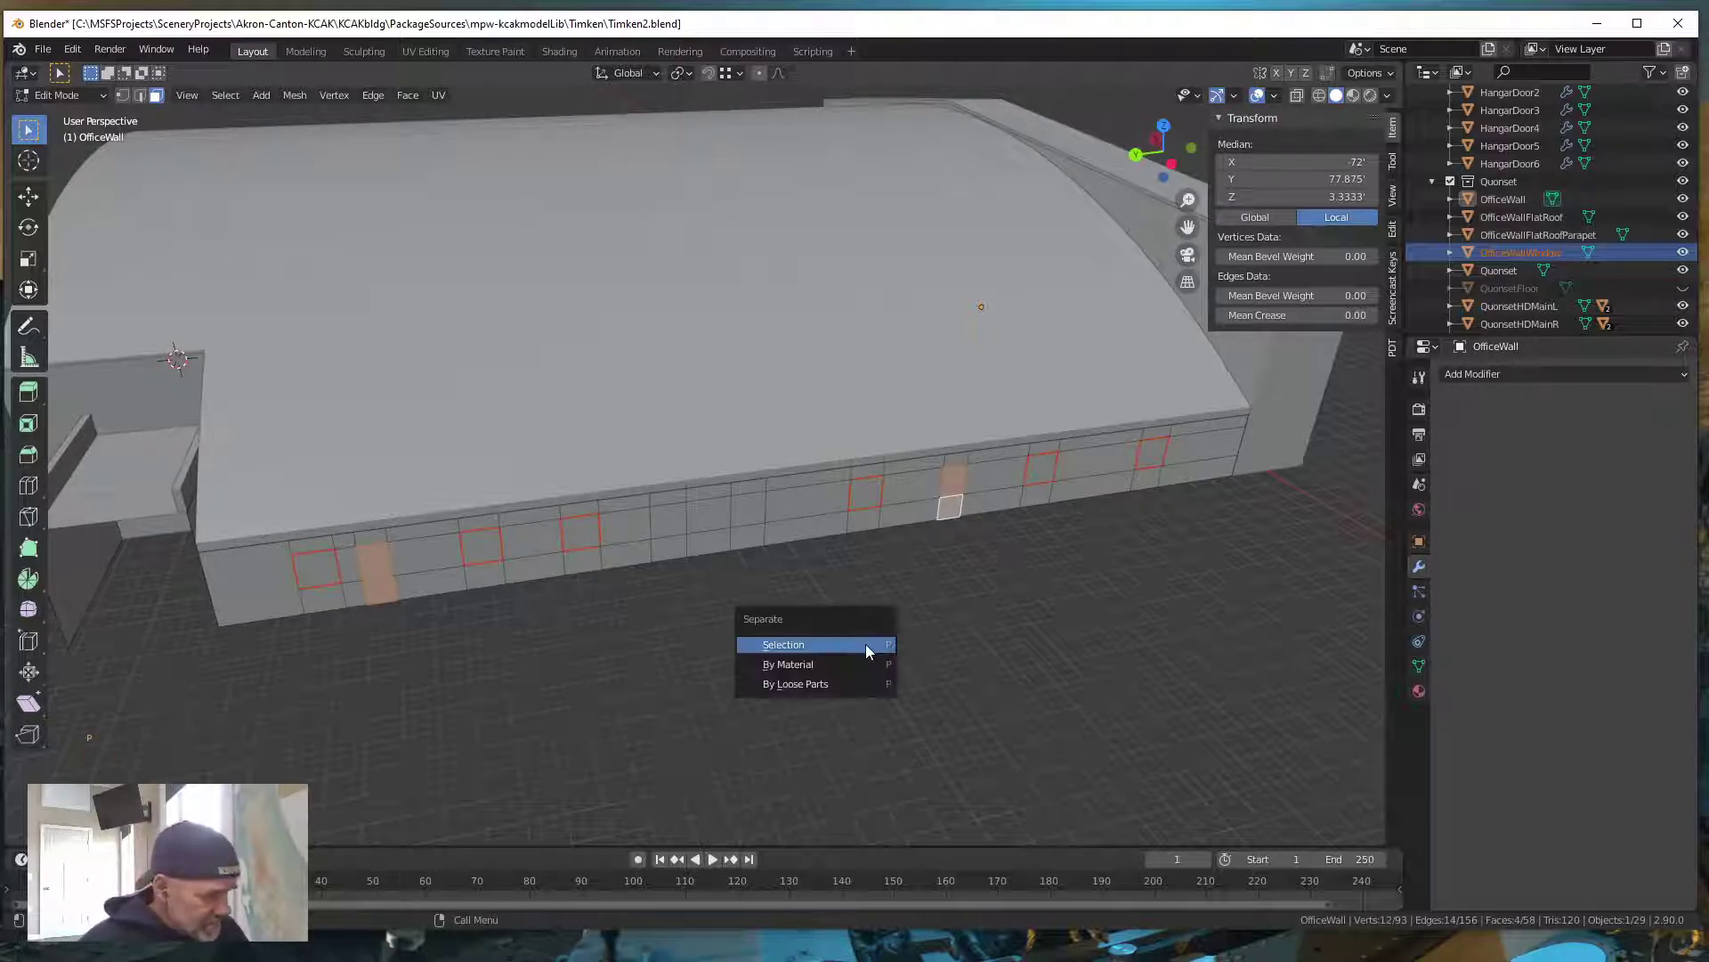
left_click(865, 643)
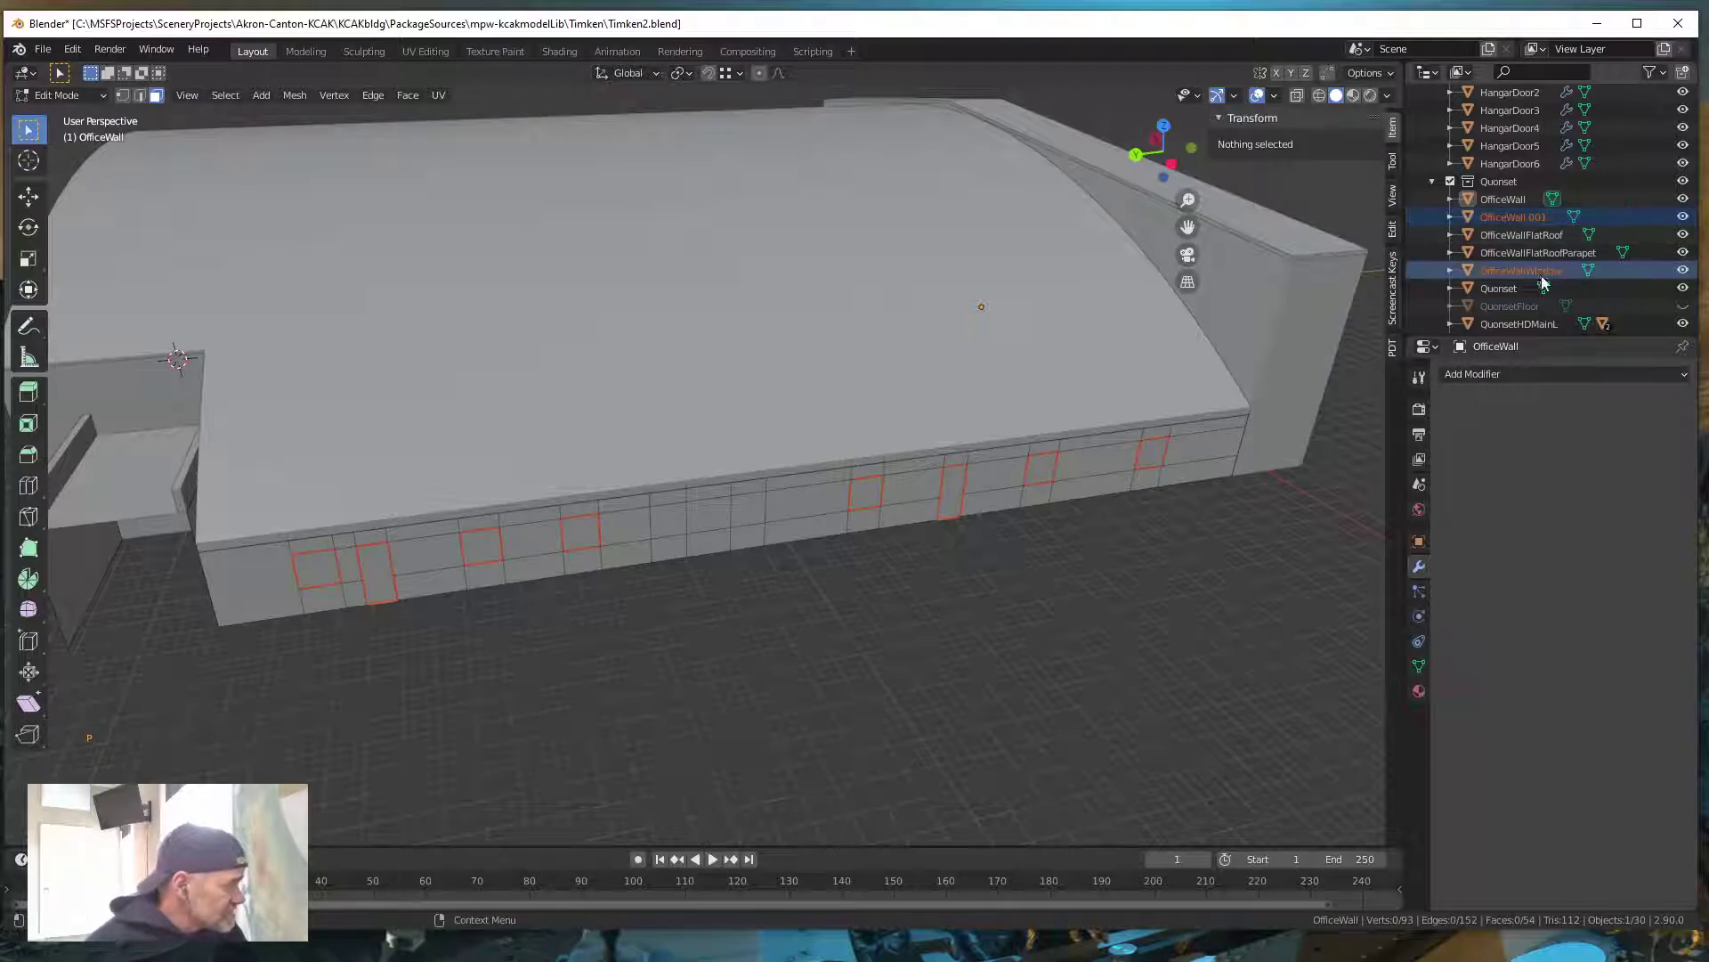
Rename the separated door object as OfficeWallPDoors
left_click(1533, 220)
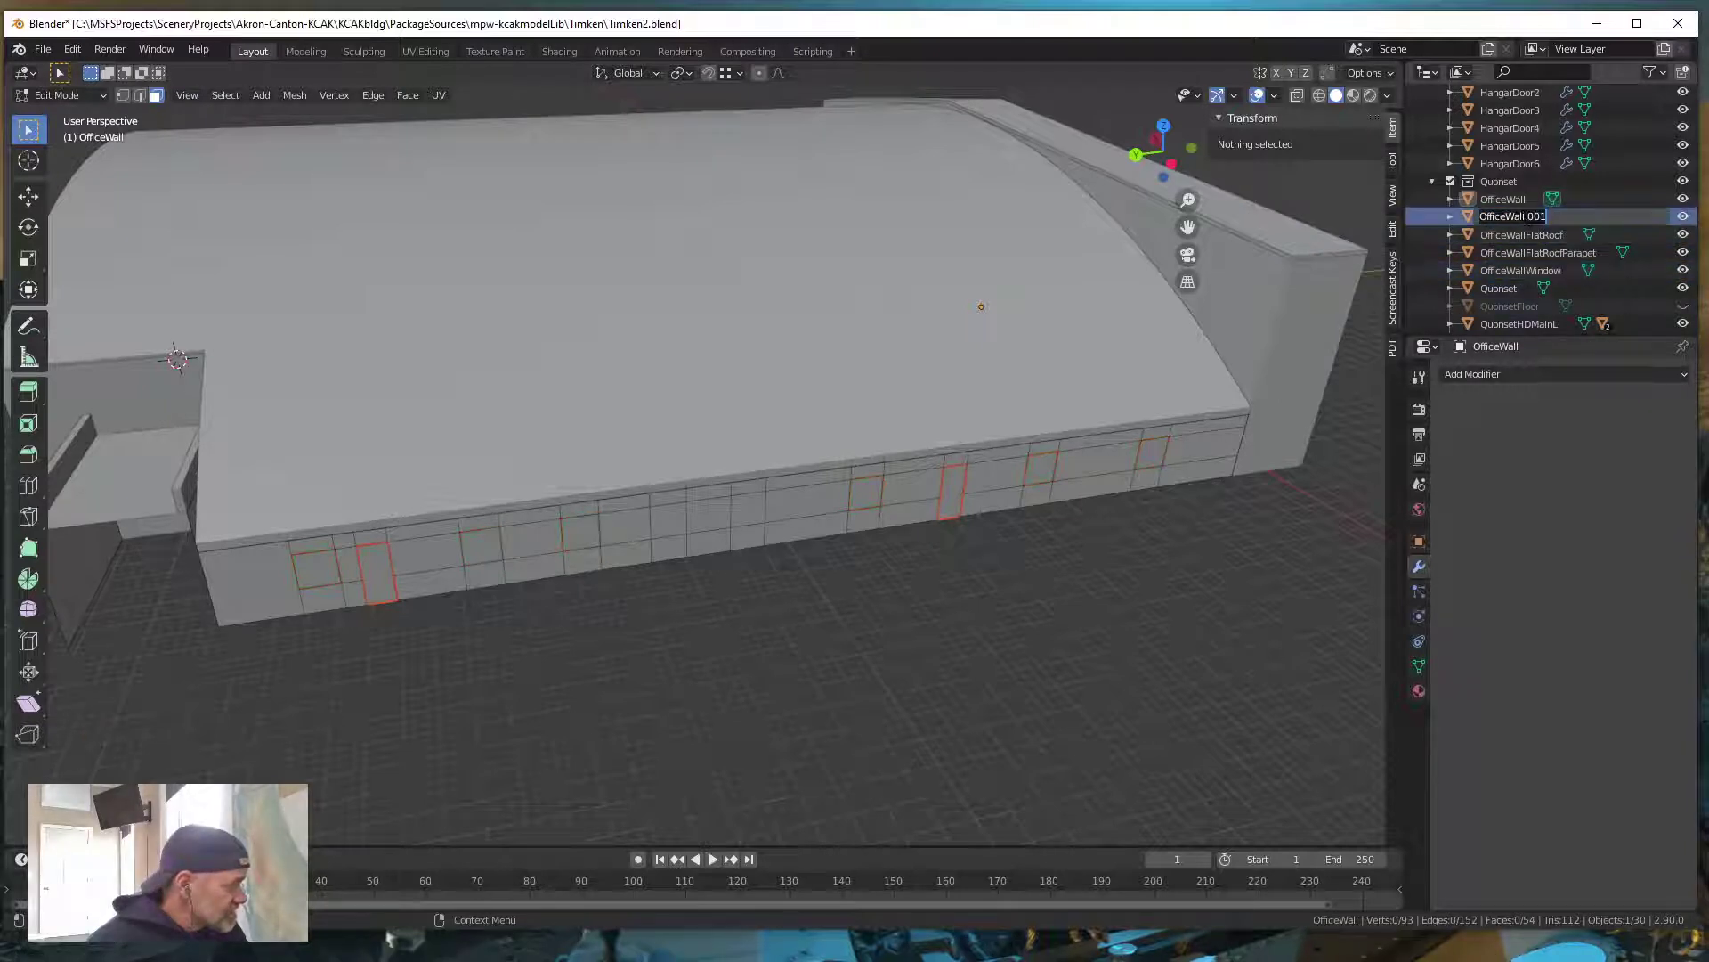
double_click(1533, 219)
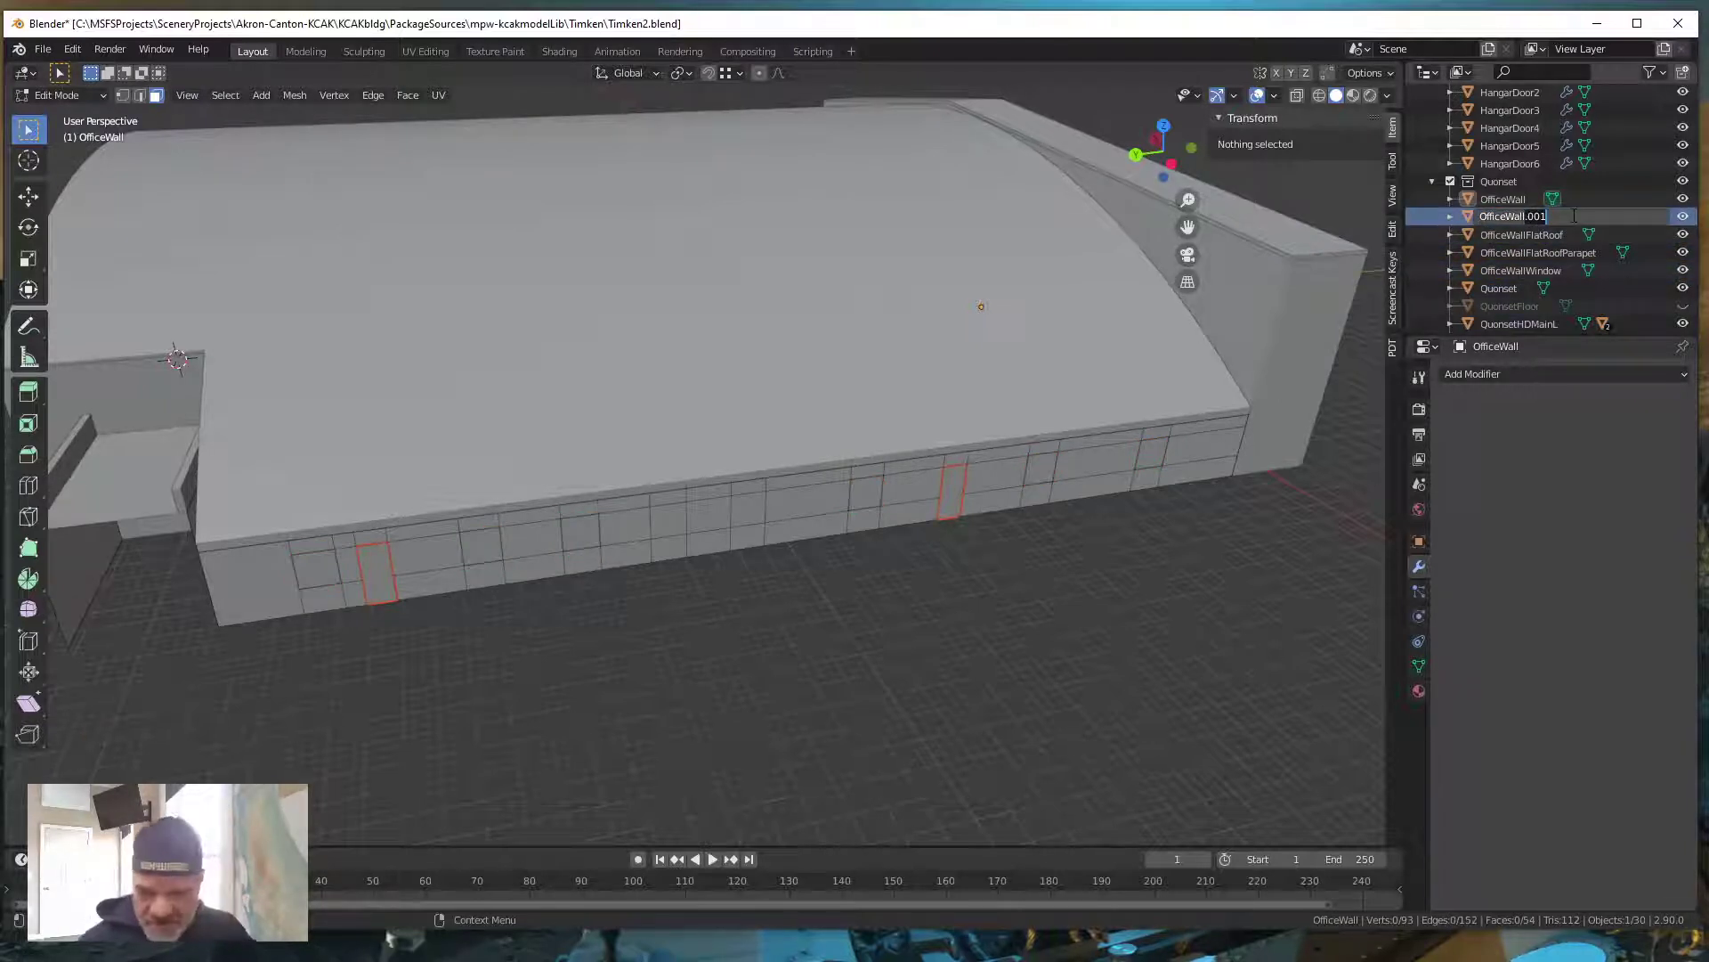
key("BackSpace")
key("BackSpace")
key("BackSpace")
key("BackSpace")
type("P")
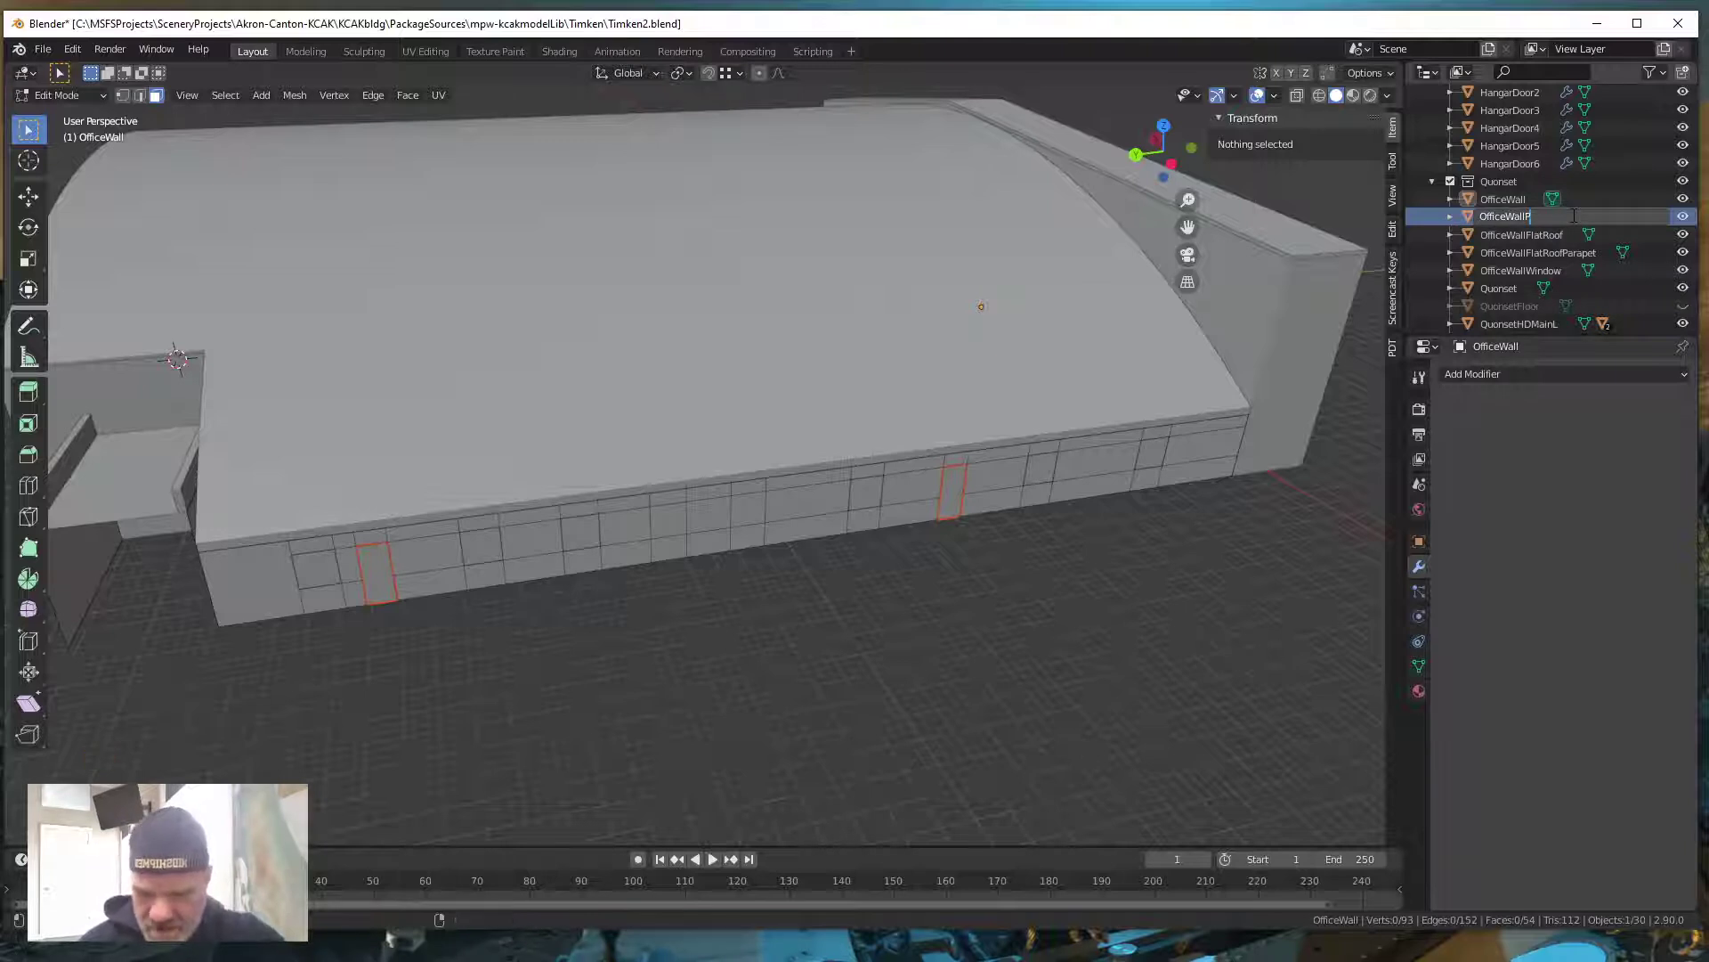
type("Do")
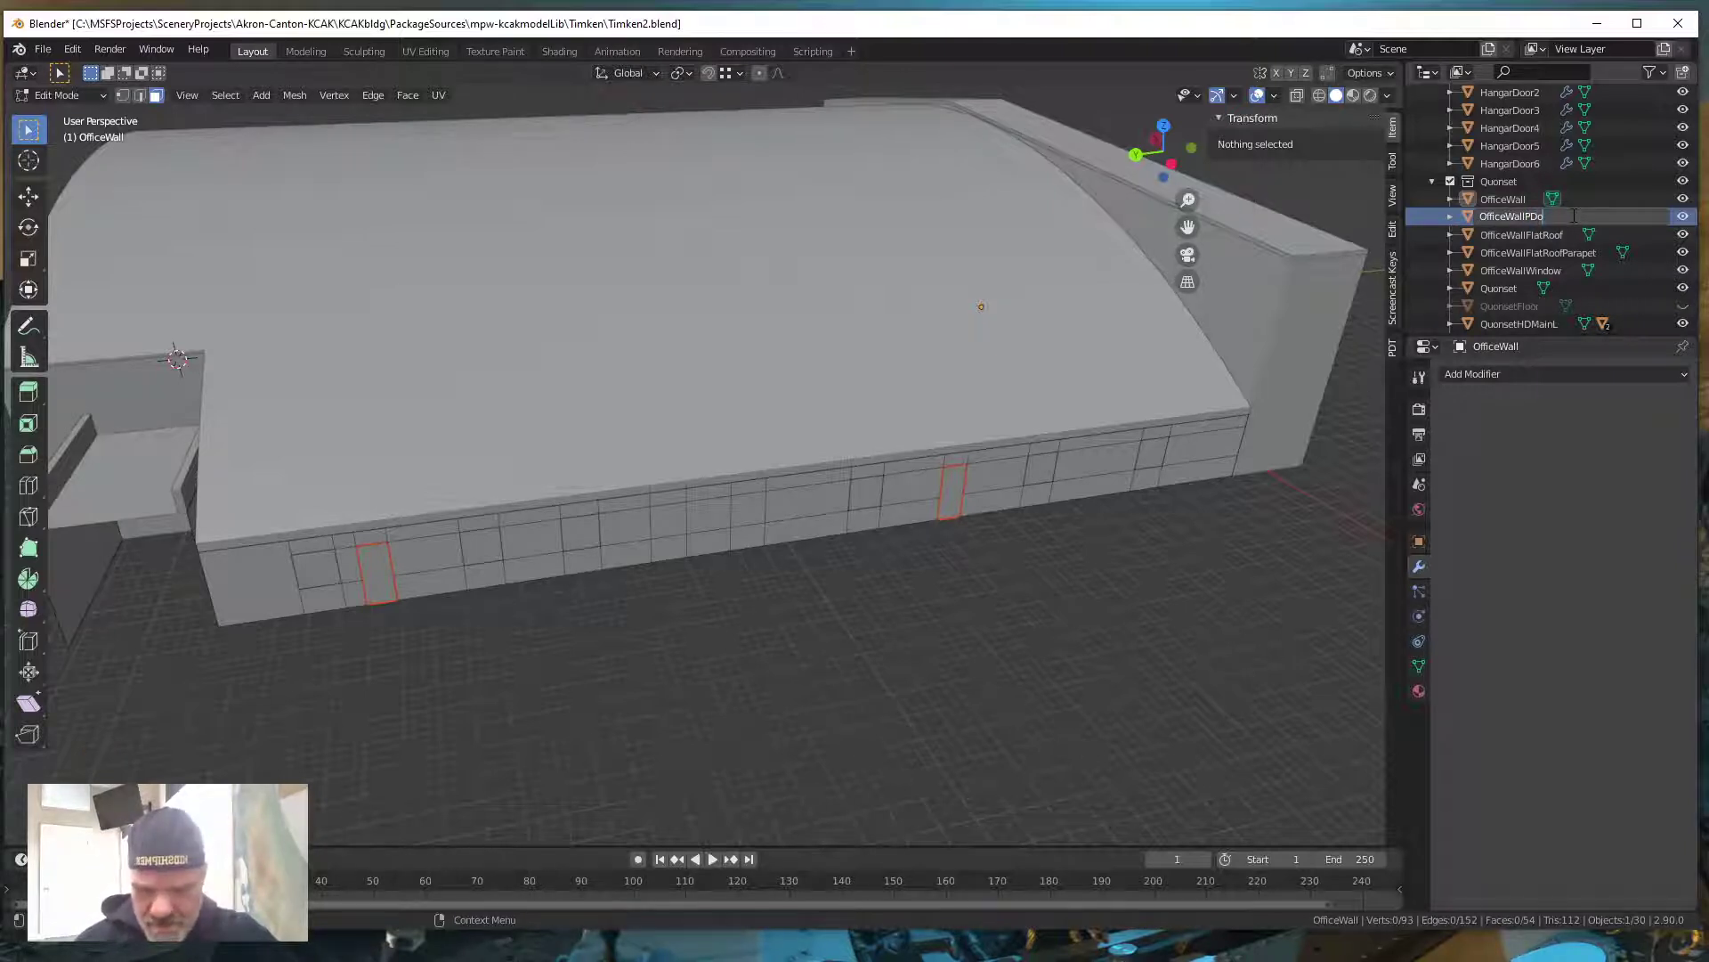
type("ors")
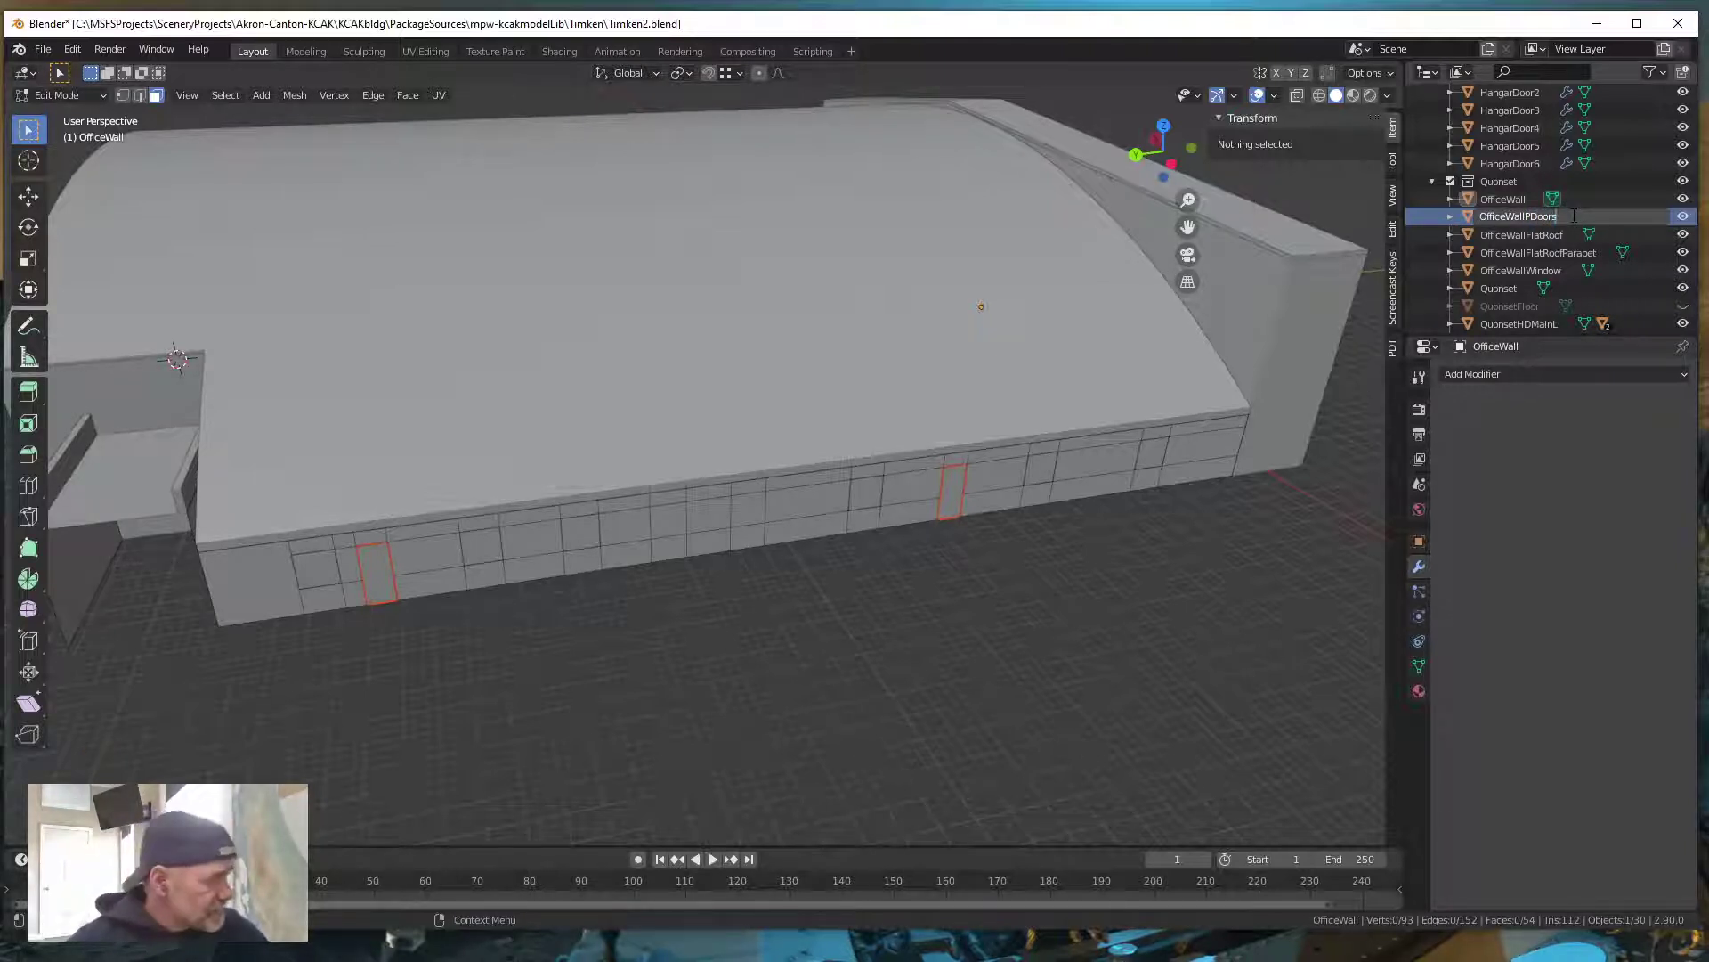
key("Return")
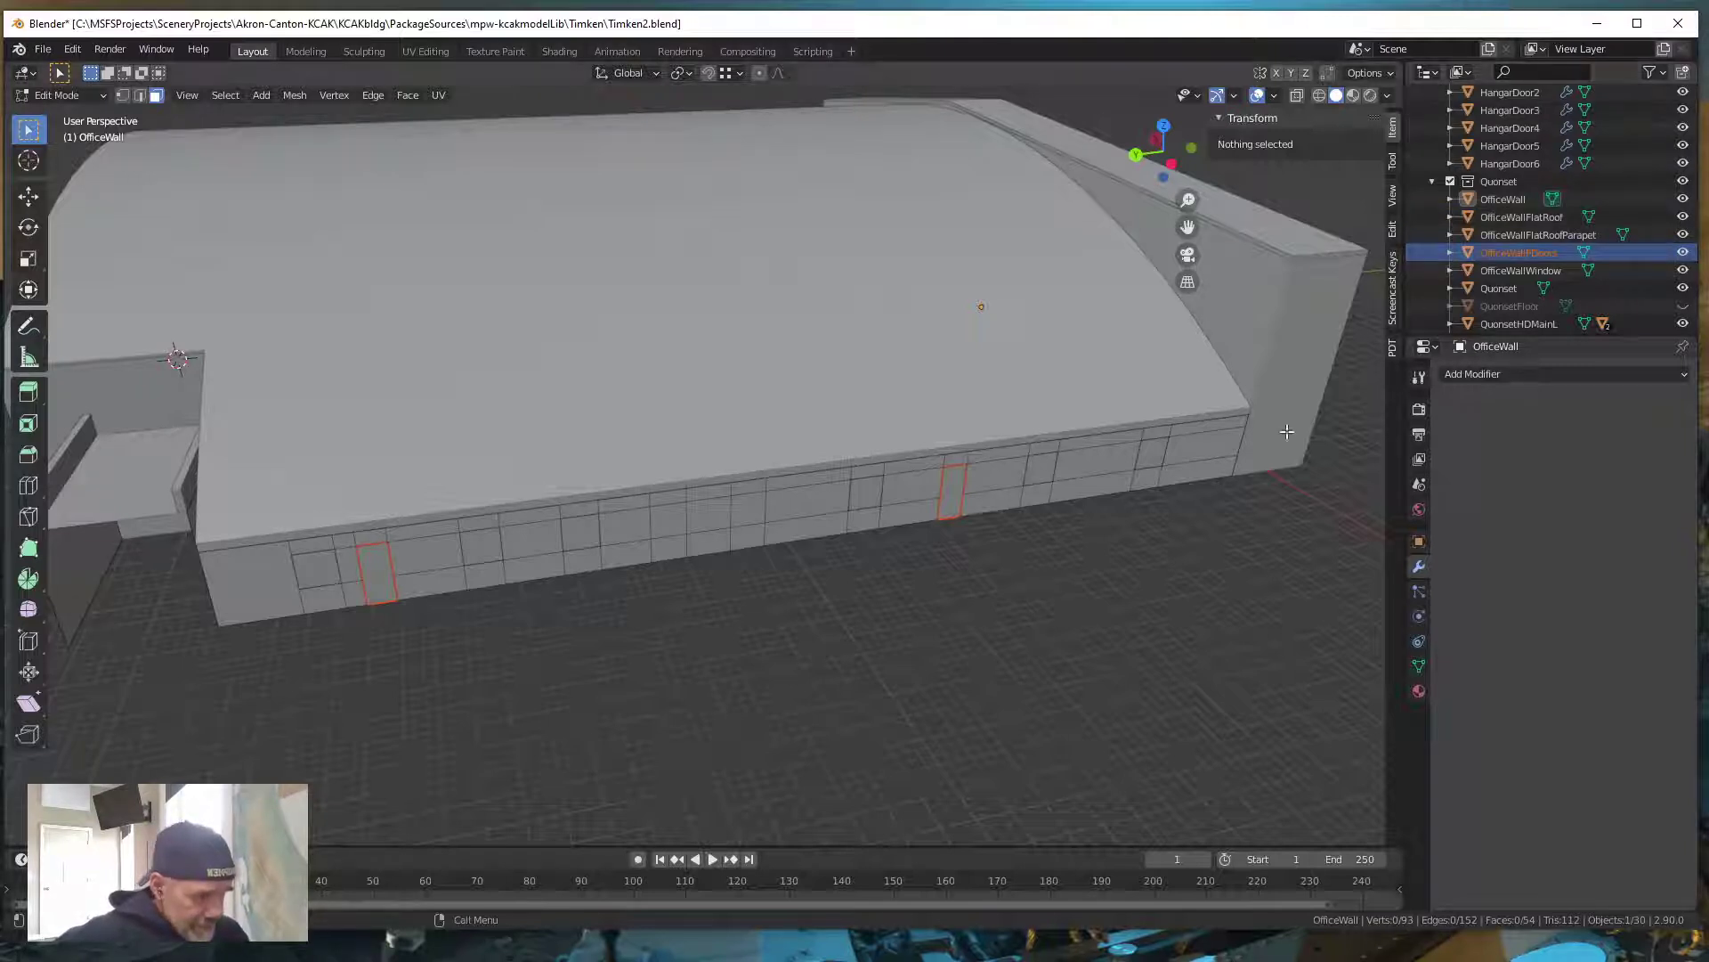
Turn on snapping, measure the height of the upper face of the first small middle opening in the OfficeWall, and remove the measurement
middle_click_drag(779, 754, 784, 764)
middle_click_drag(591, 629, 592, 621)
left_click(650, 453)
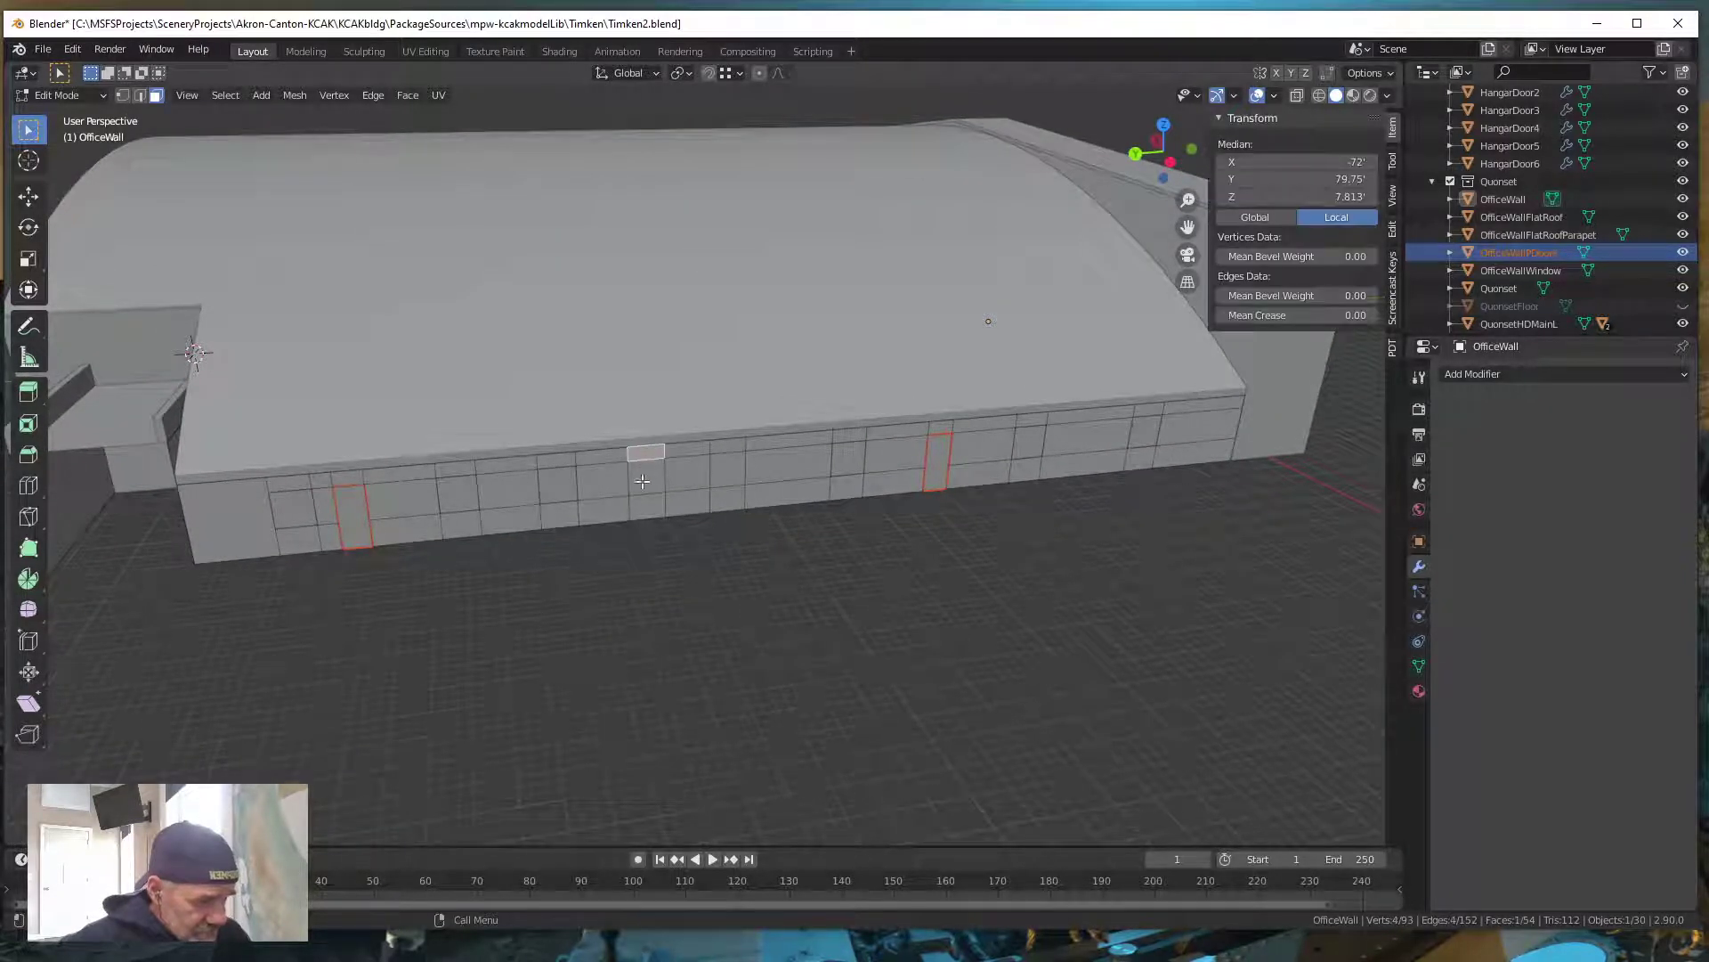
middle_click_drag(628, 534, 627, 537)
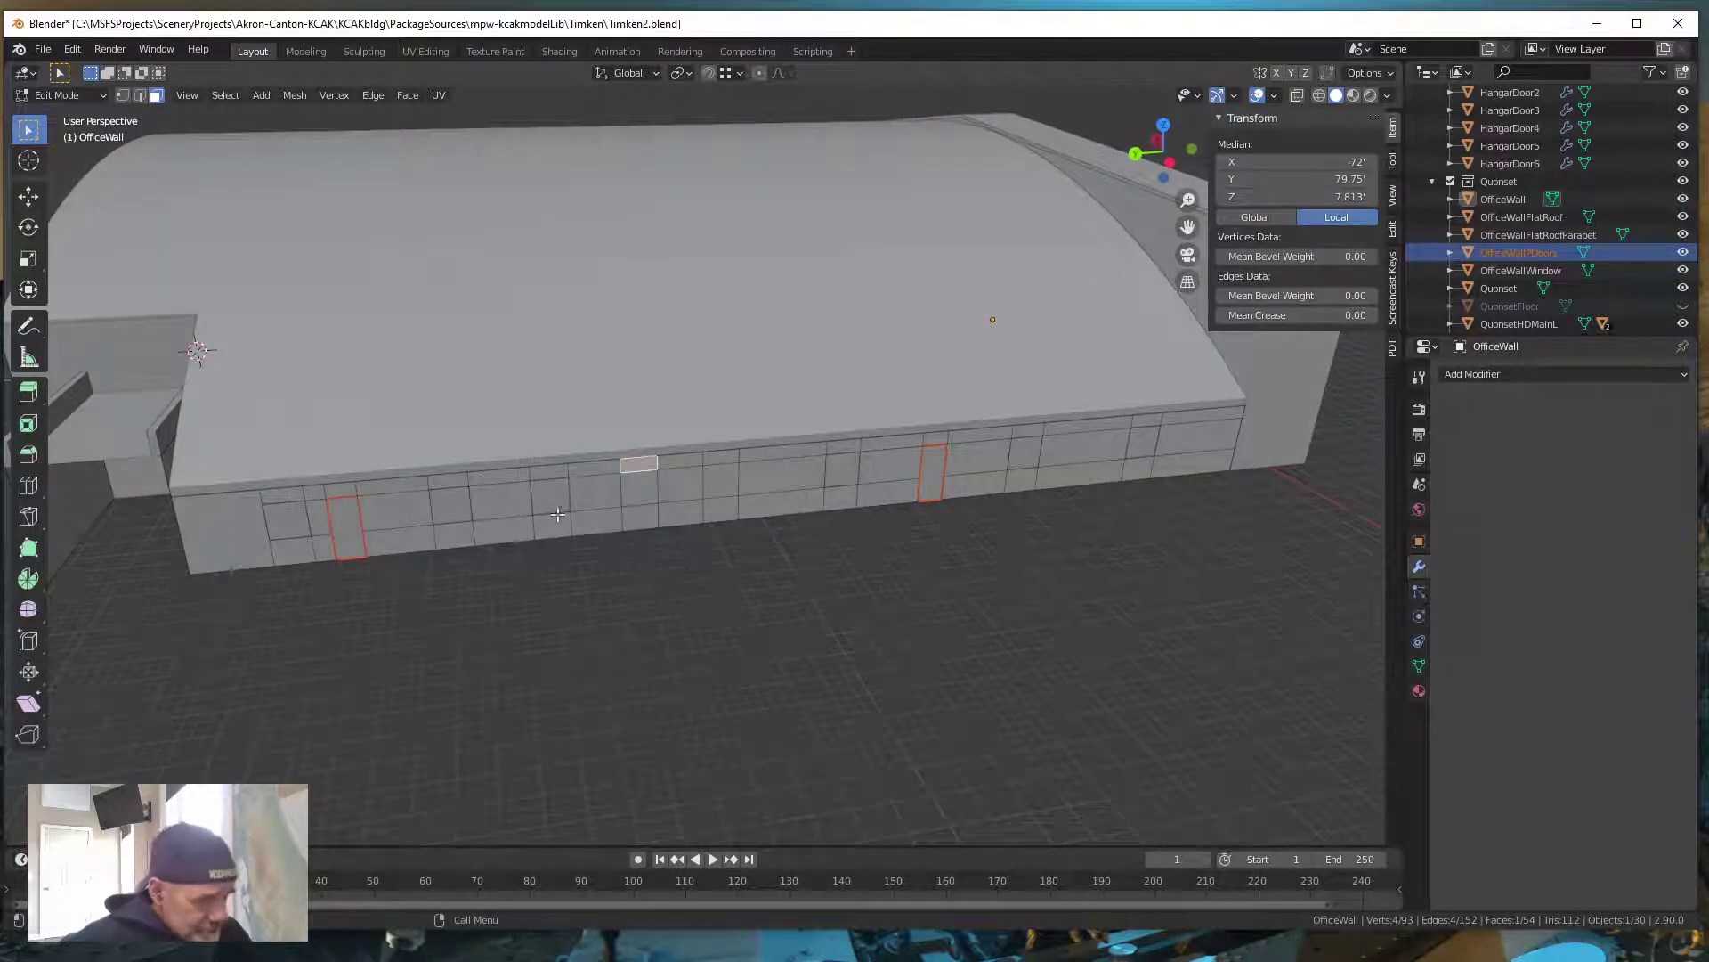
scroll(557, 513, "up", 4)
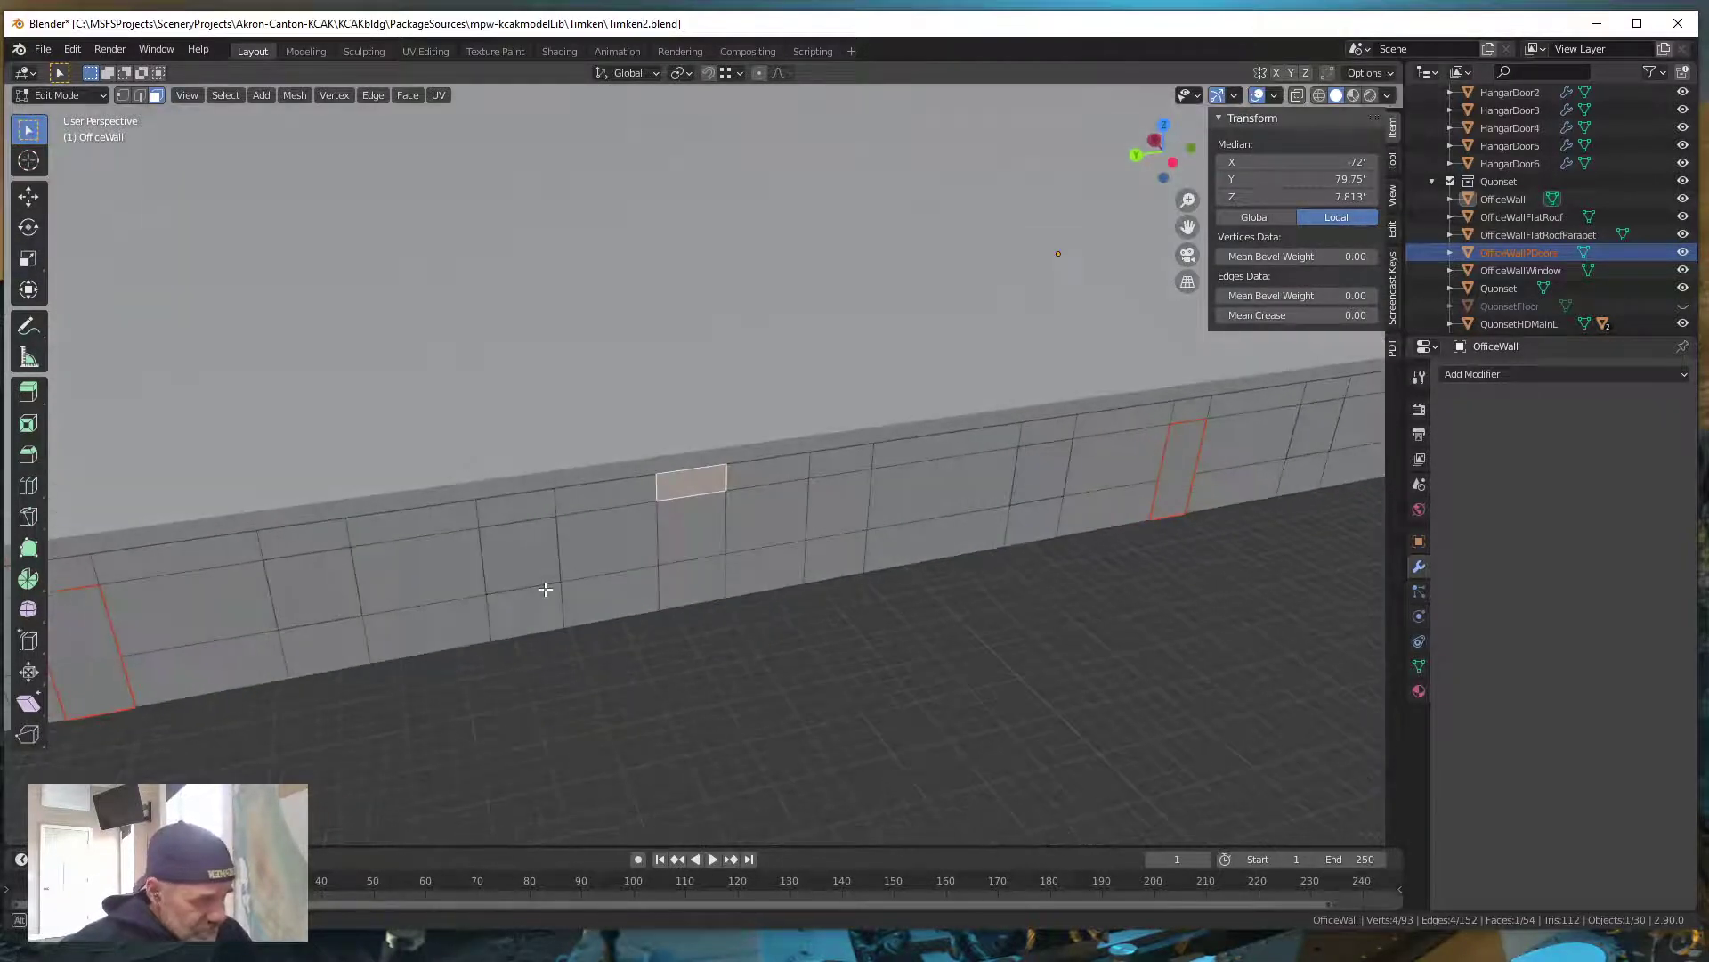
middle_click_drag(544, 588, 543, 588)
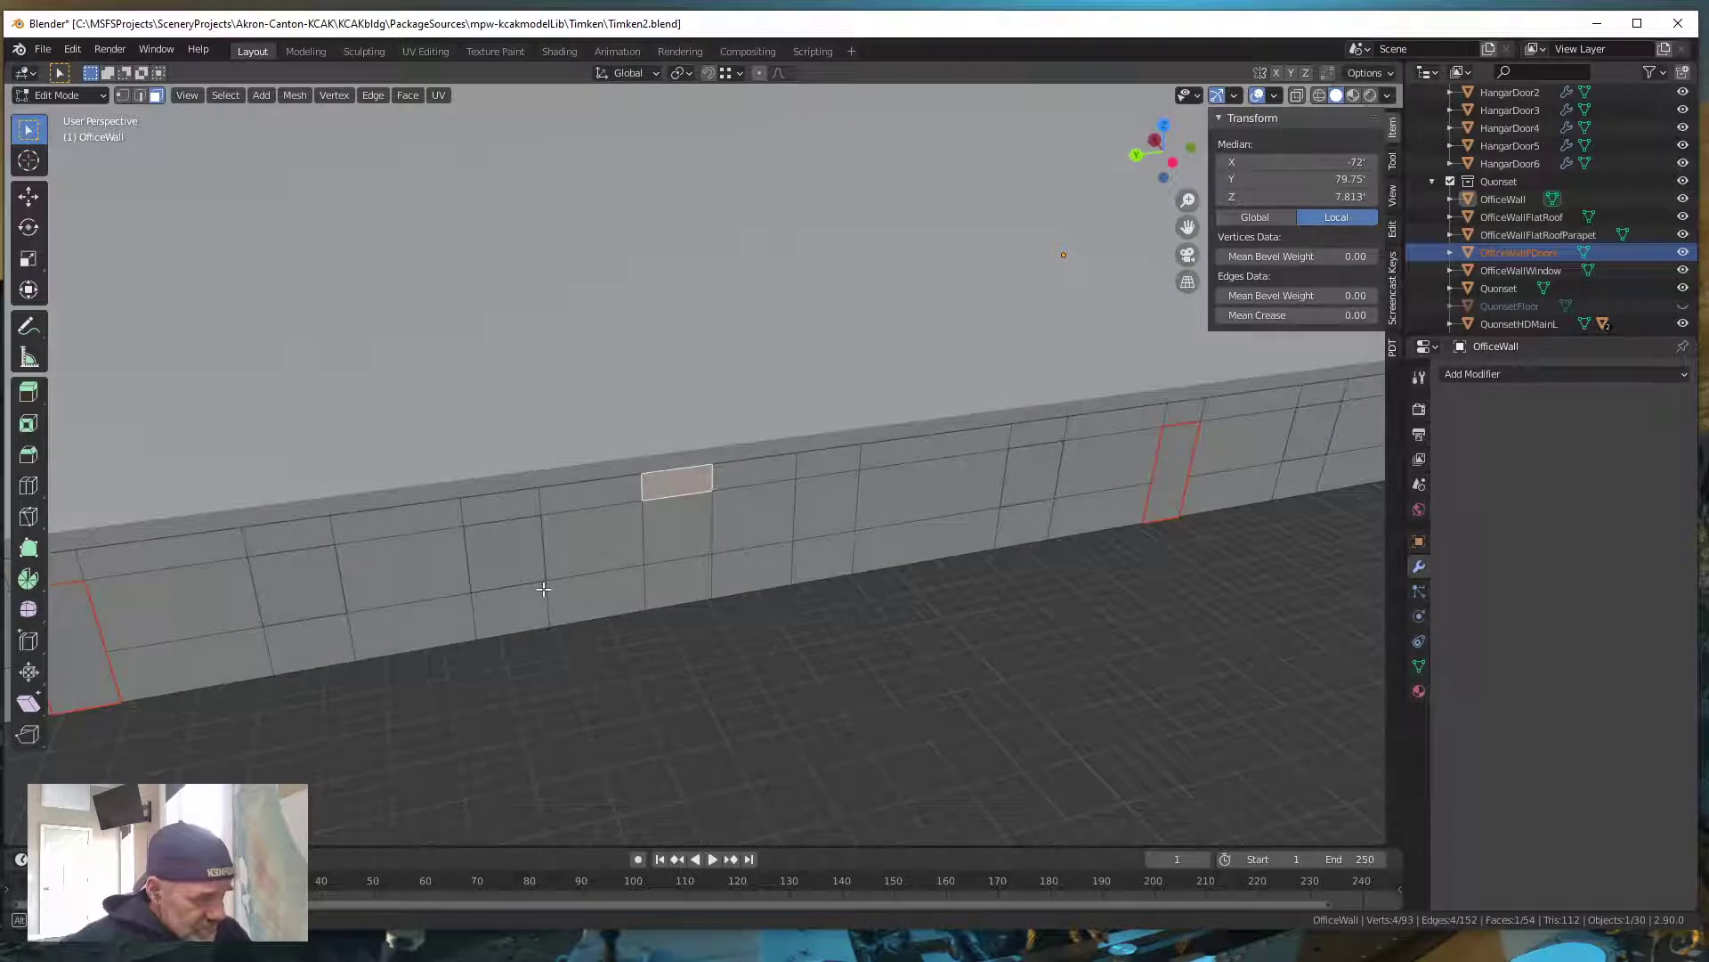
left_click(121, 96)
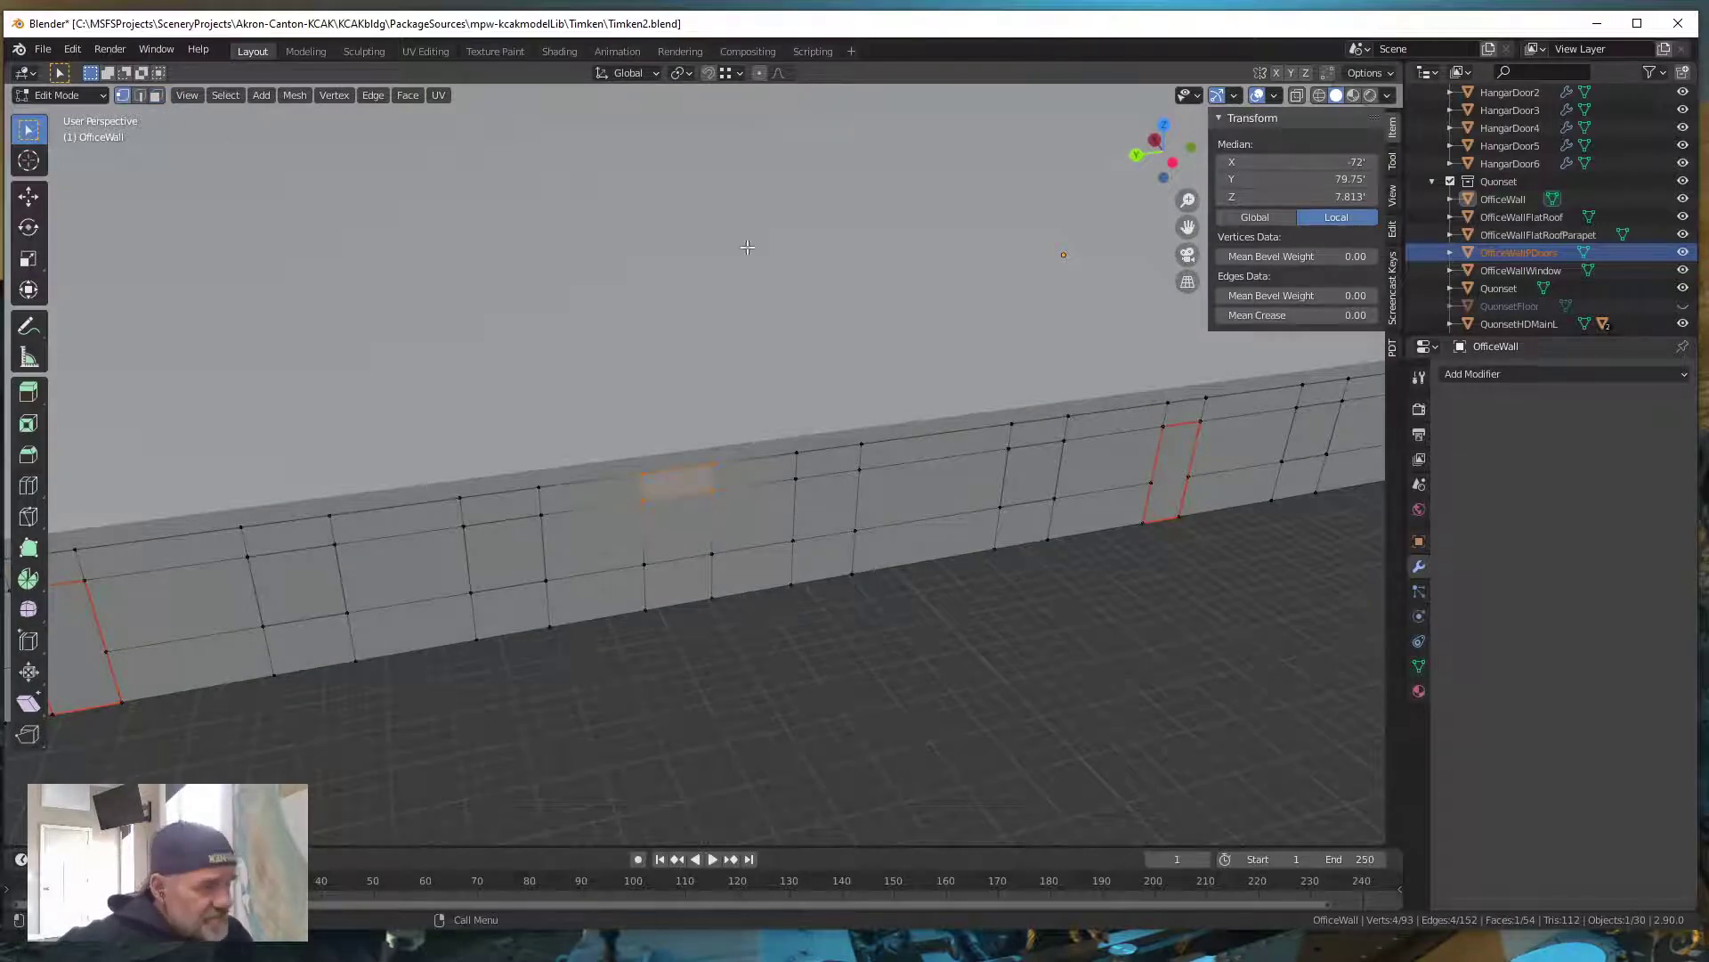
left_click(707, 73)
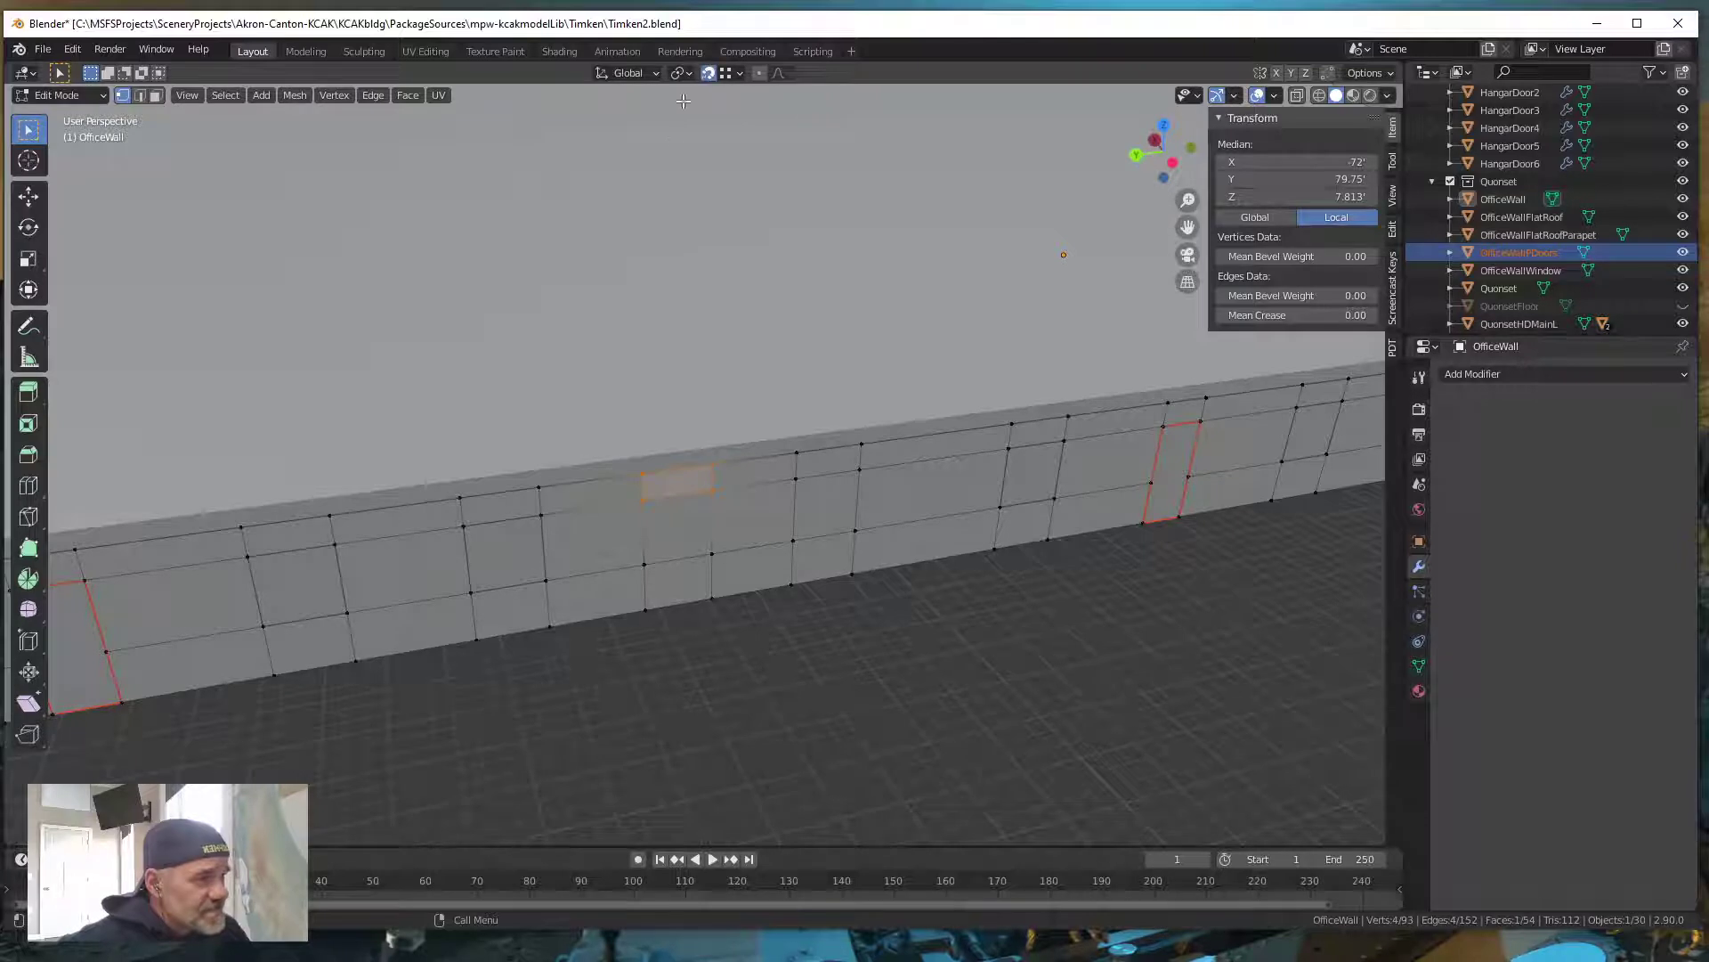
left_click(29, 358)
left_click_drag(645, 483, 641, 501)
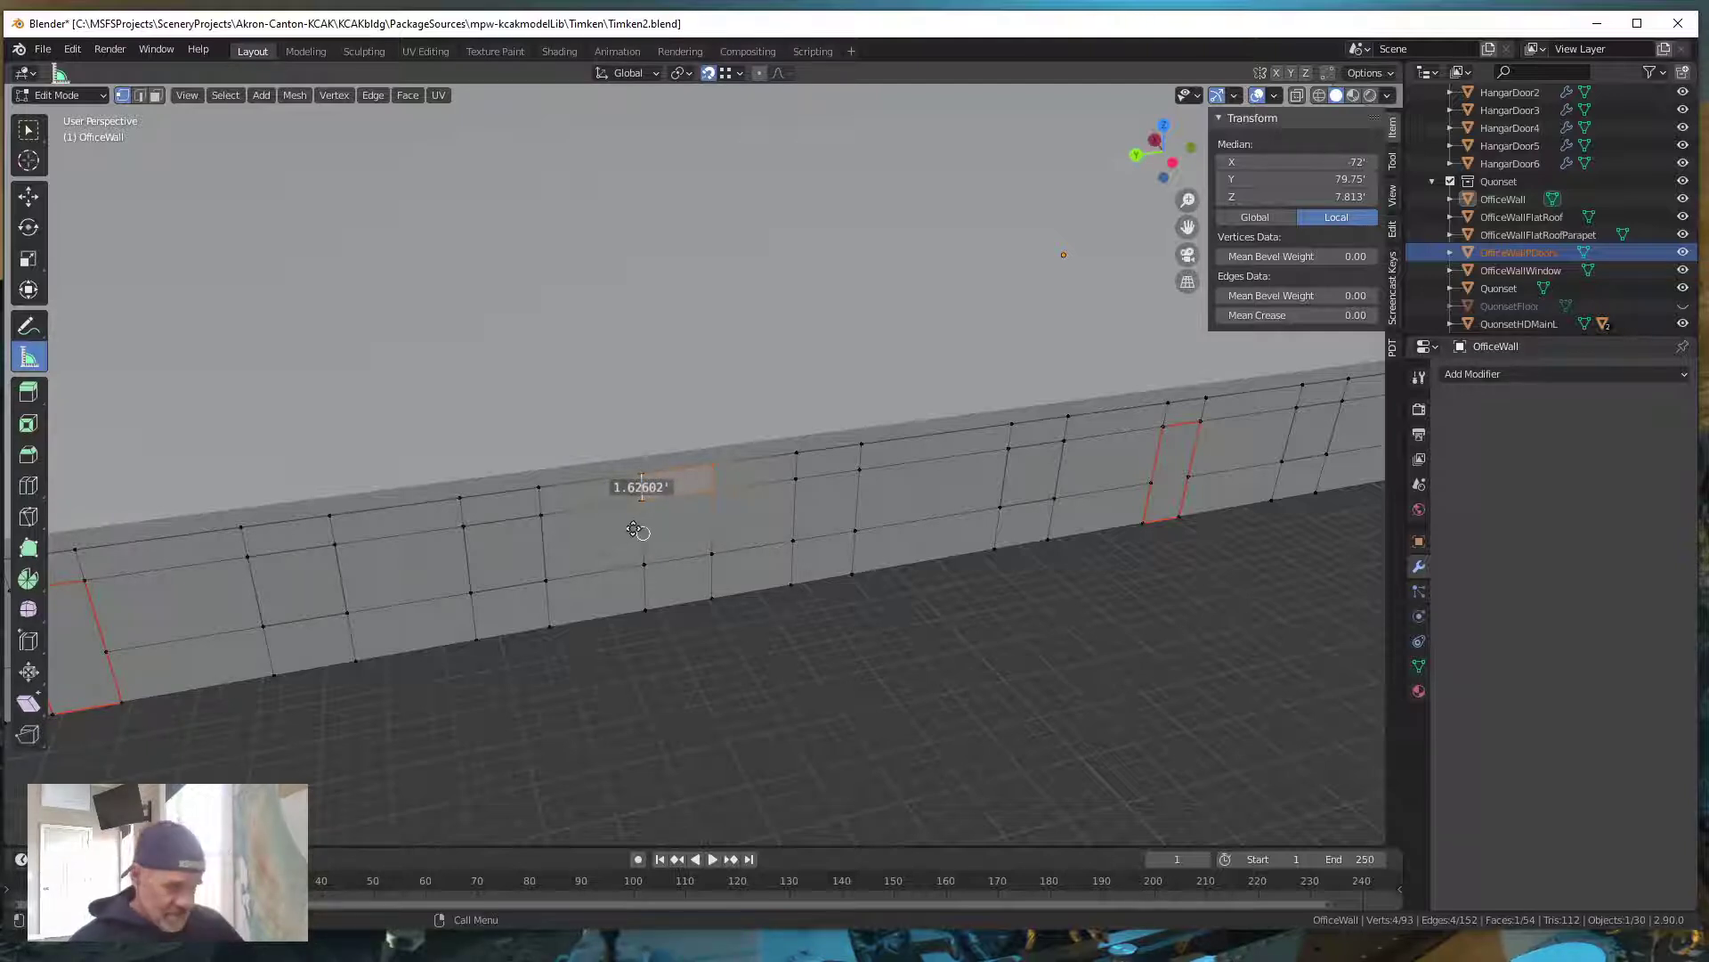
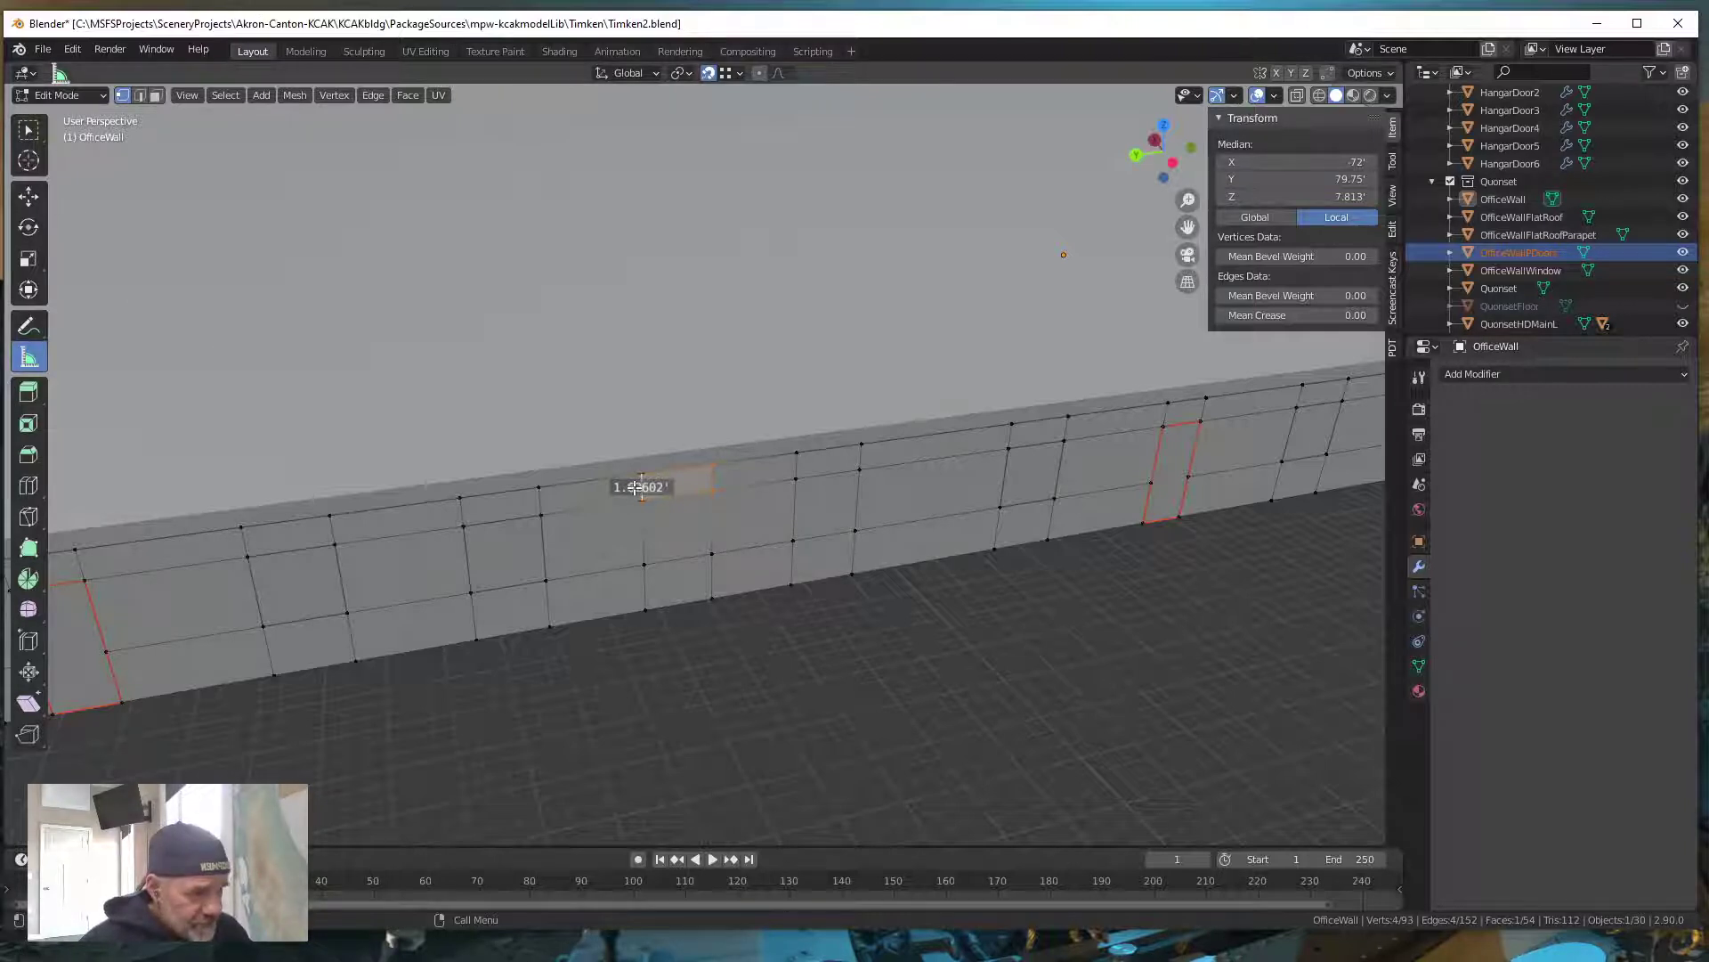
key("Delete")
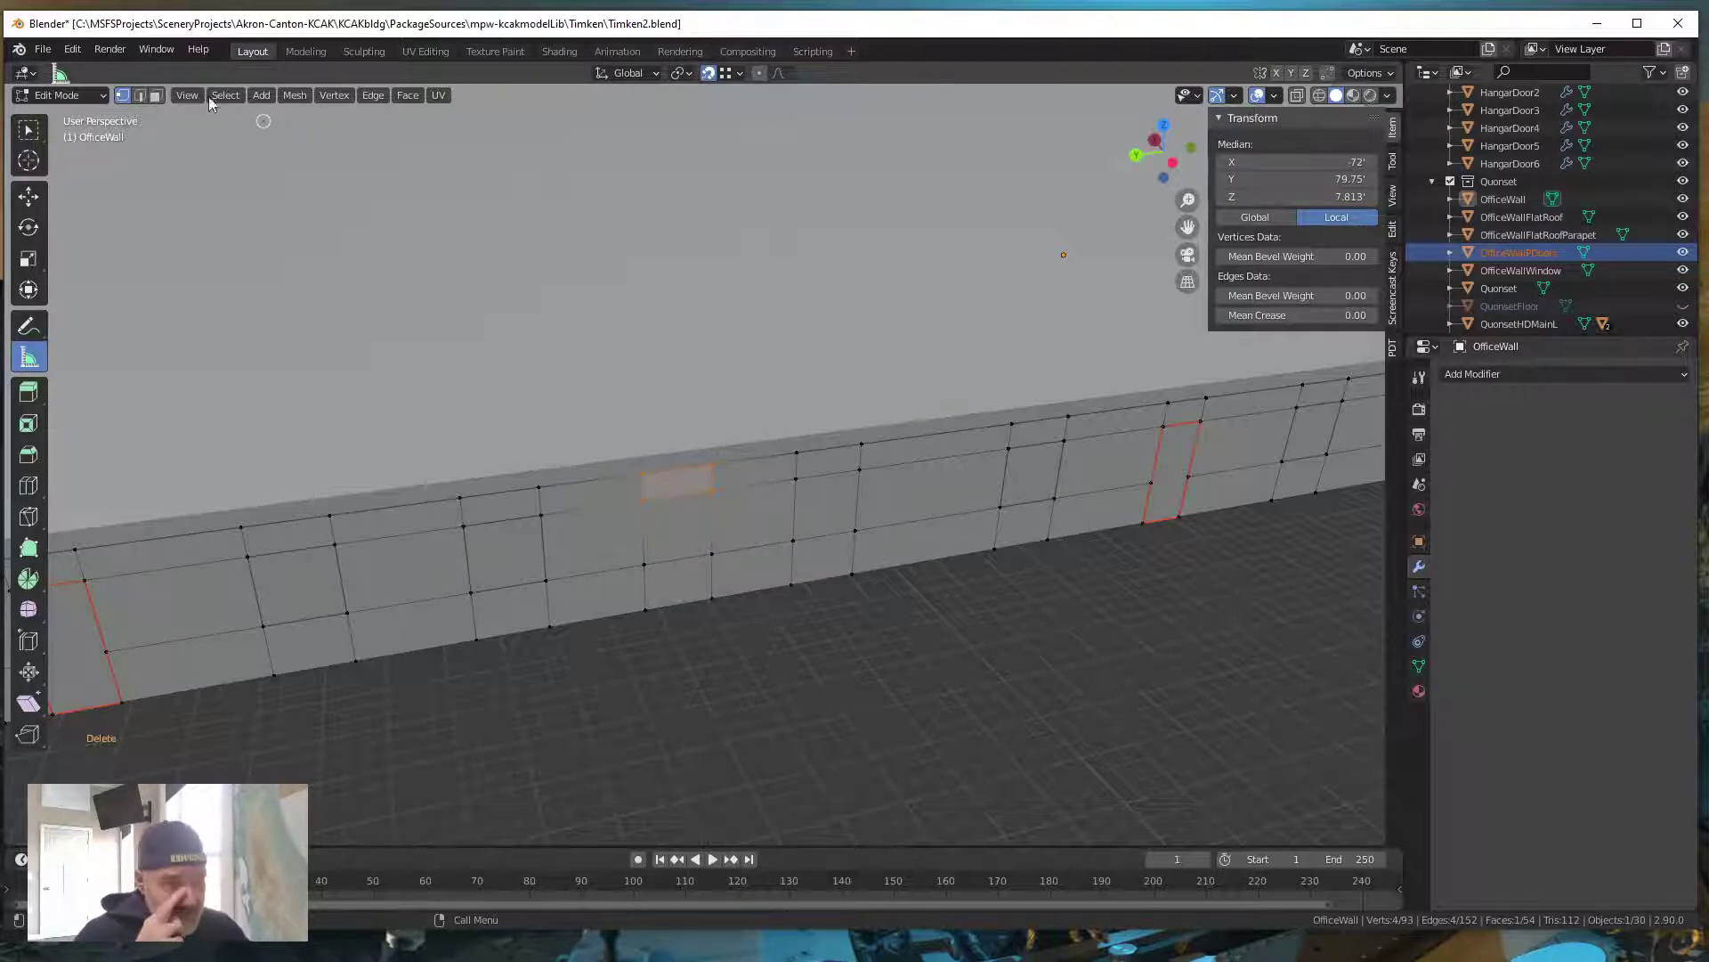
Add one horizontal loop cut across the two small middle openings and slide it fully up to the existing edge line above
left_click(29, 129)
left_click(673, 514)
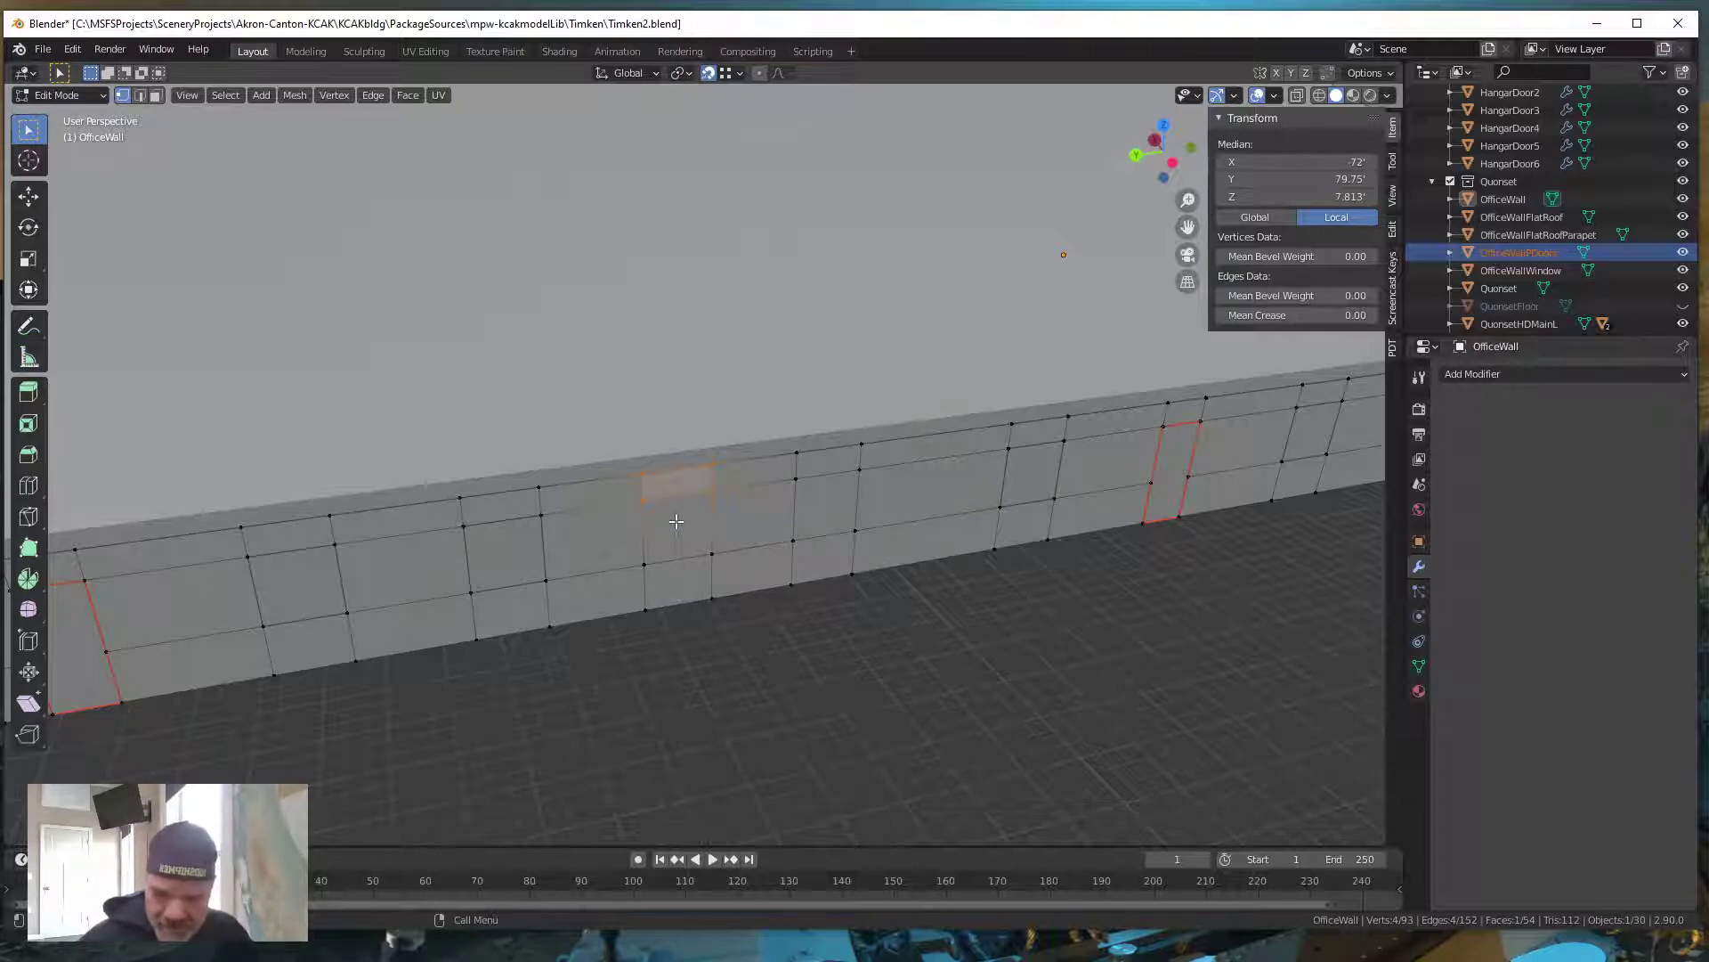
key("ctrl")
key("ctrl+r")
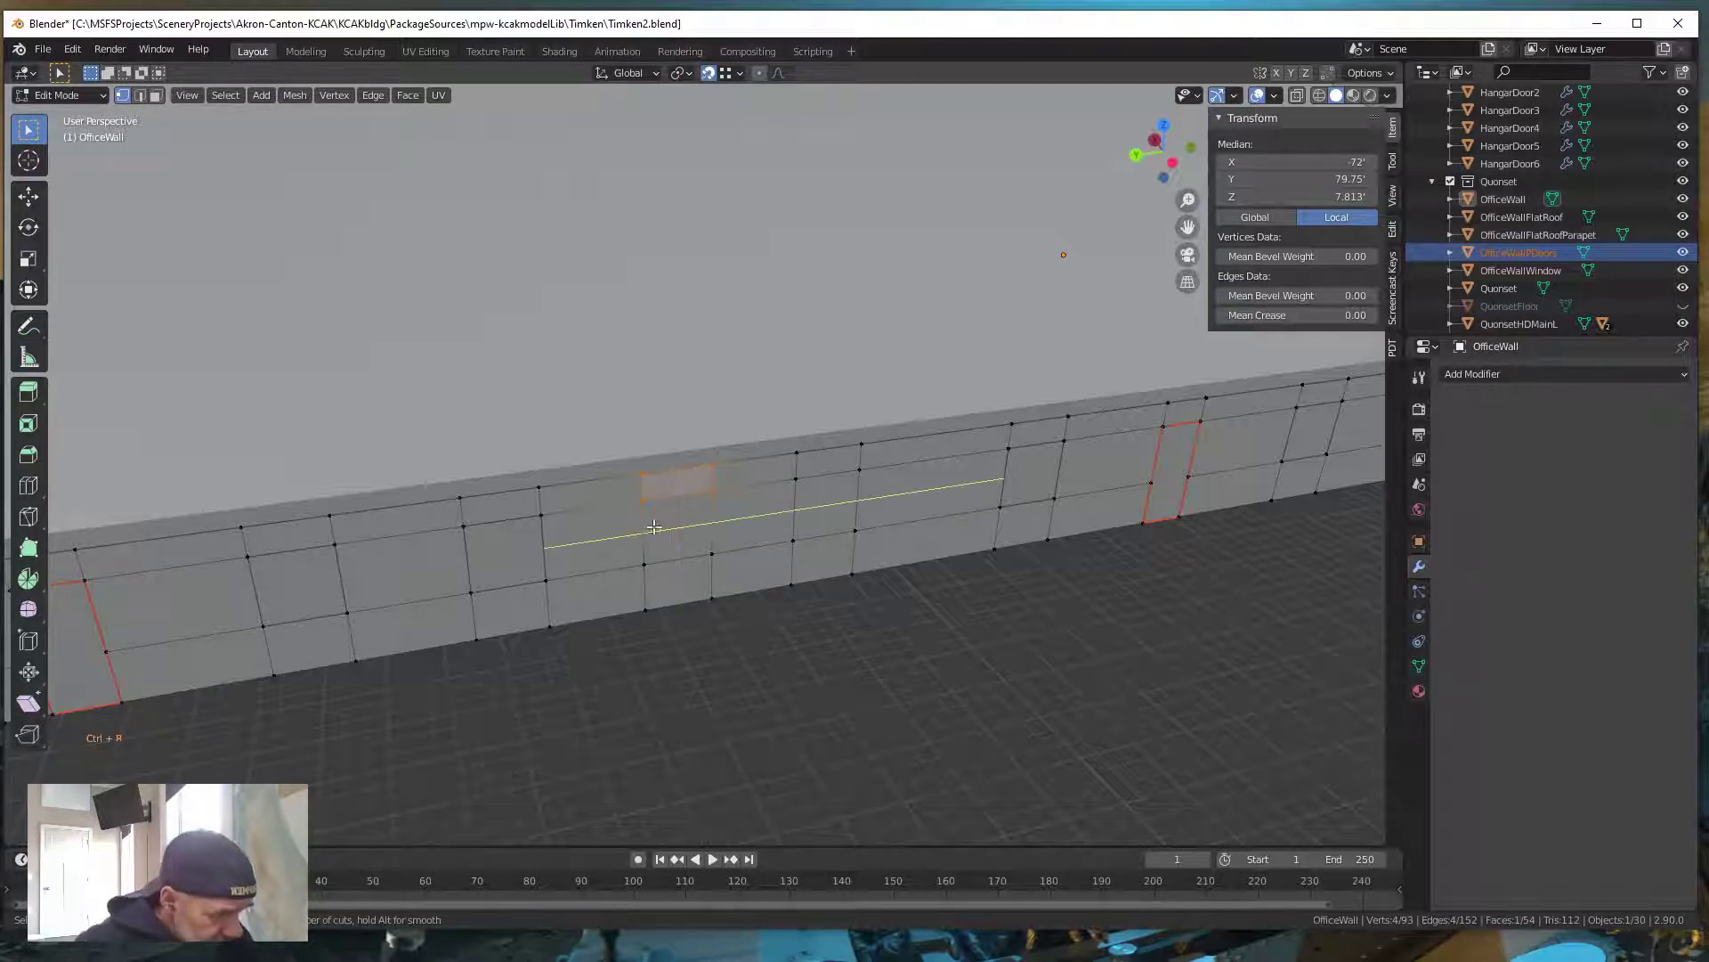
left_click(534, 546)
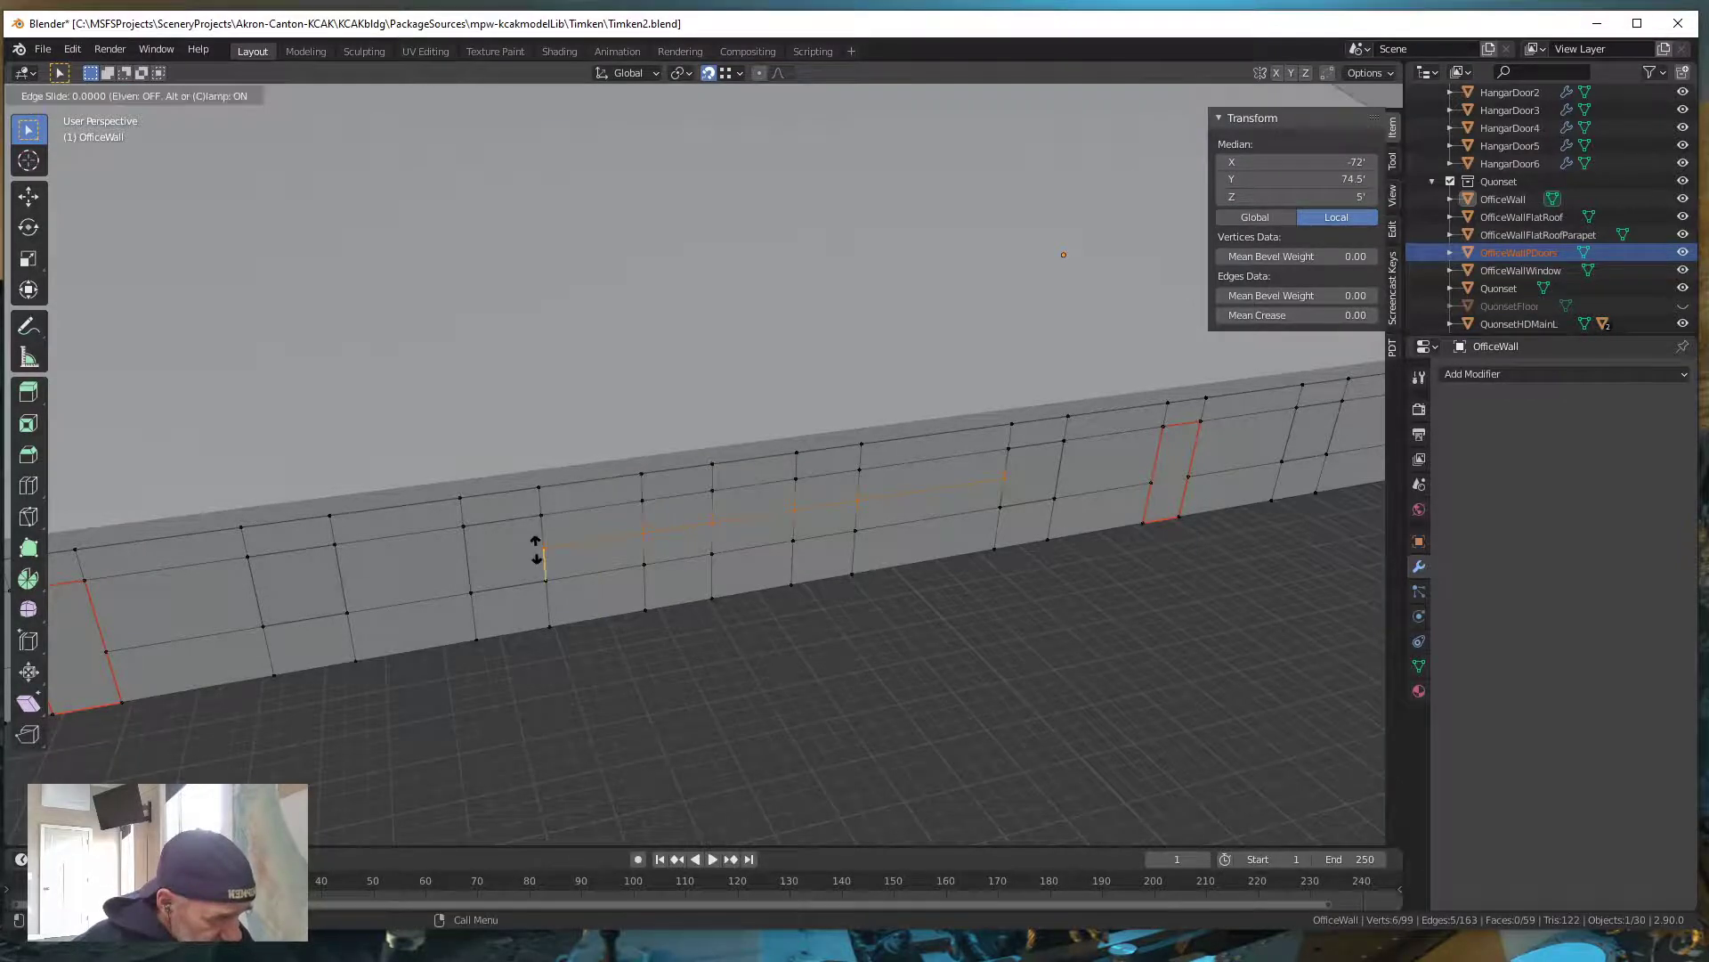
left_click(530, 509)
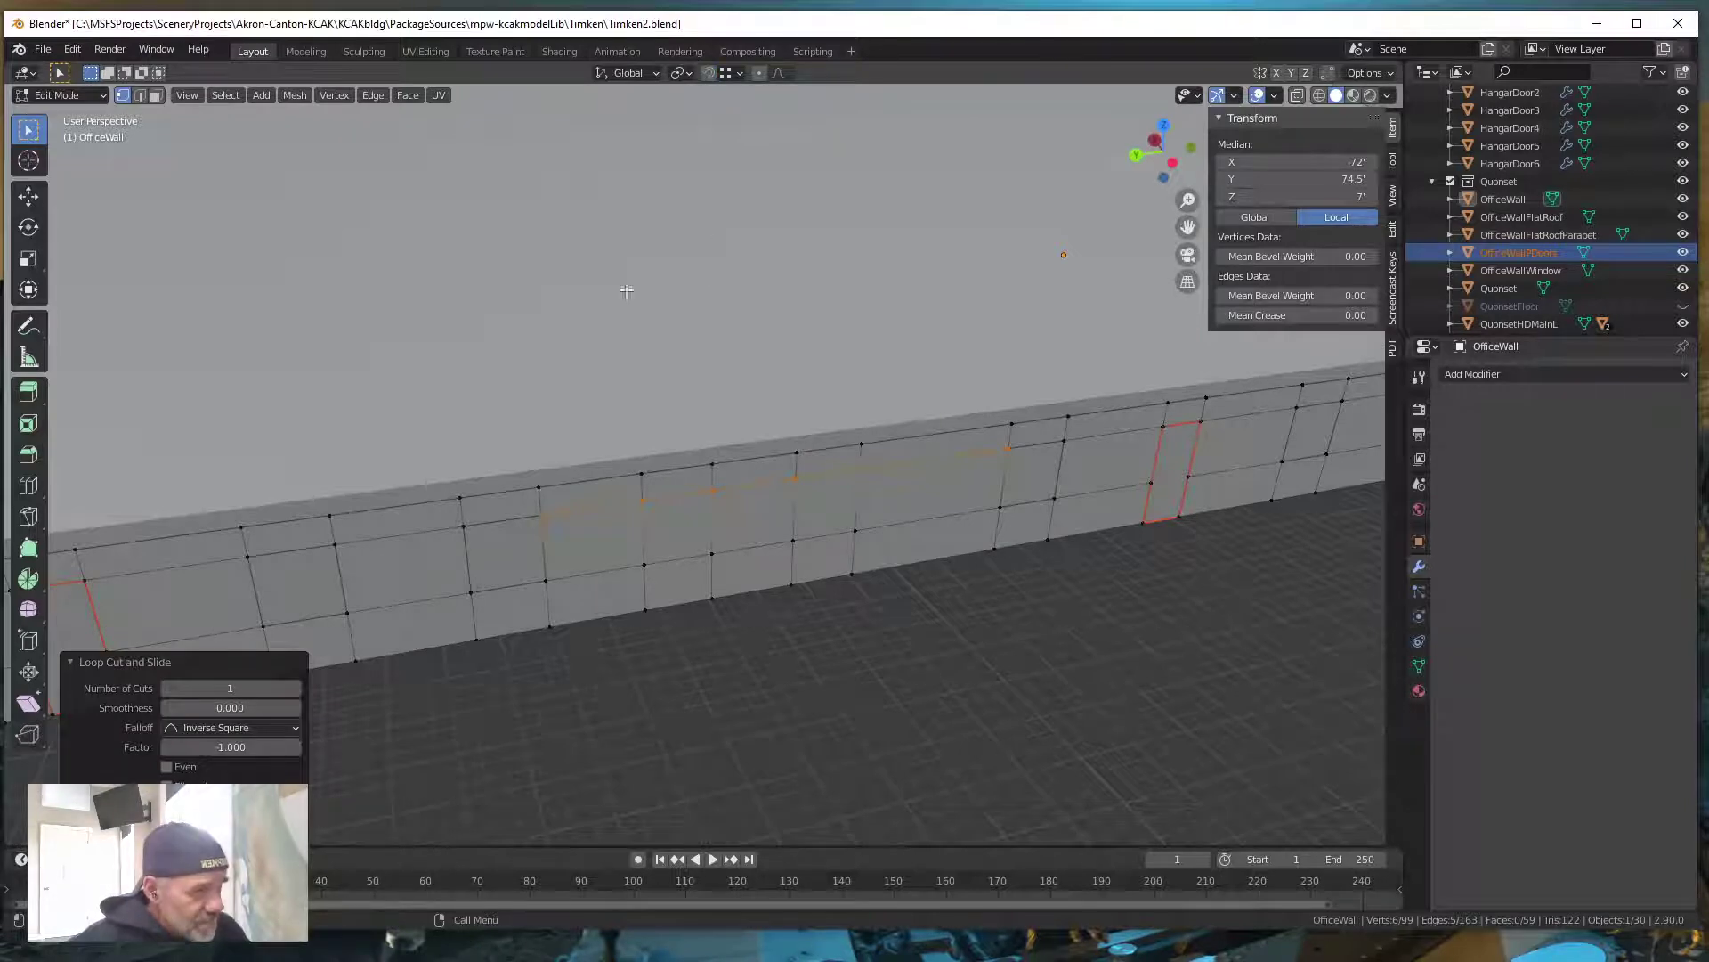
Move the new edge loop down 0.87398 ft along the global Z axis
key("g")
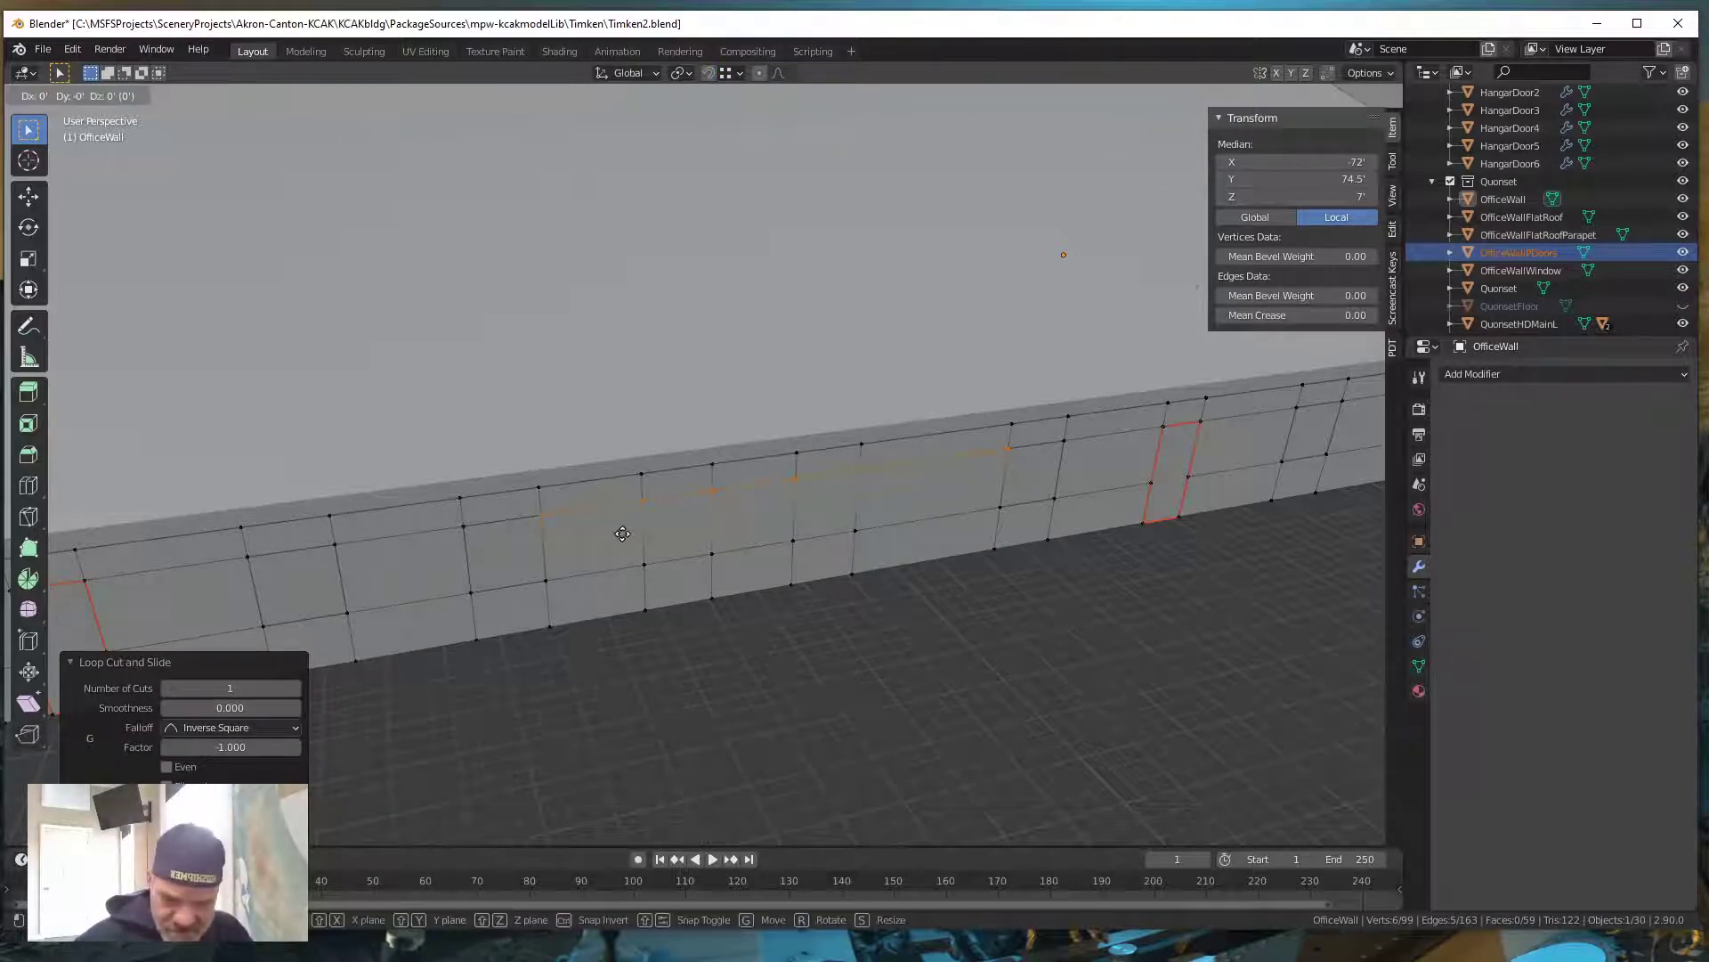
key("z")
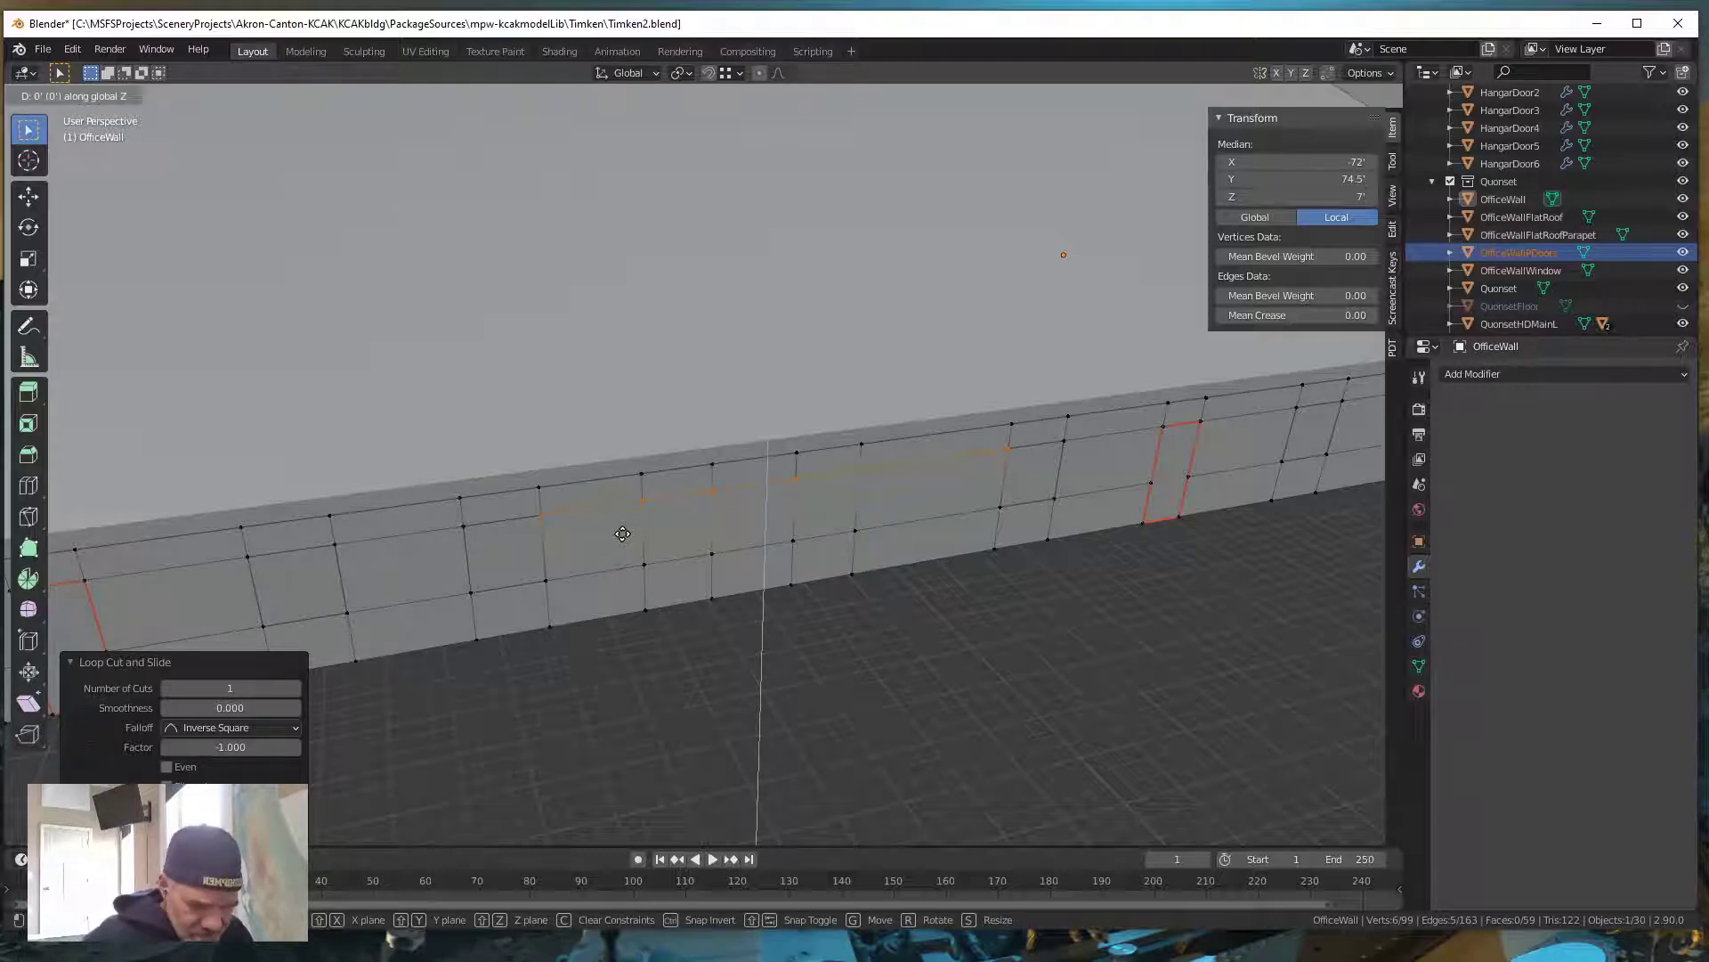
type("-(.")
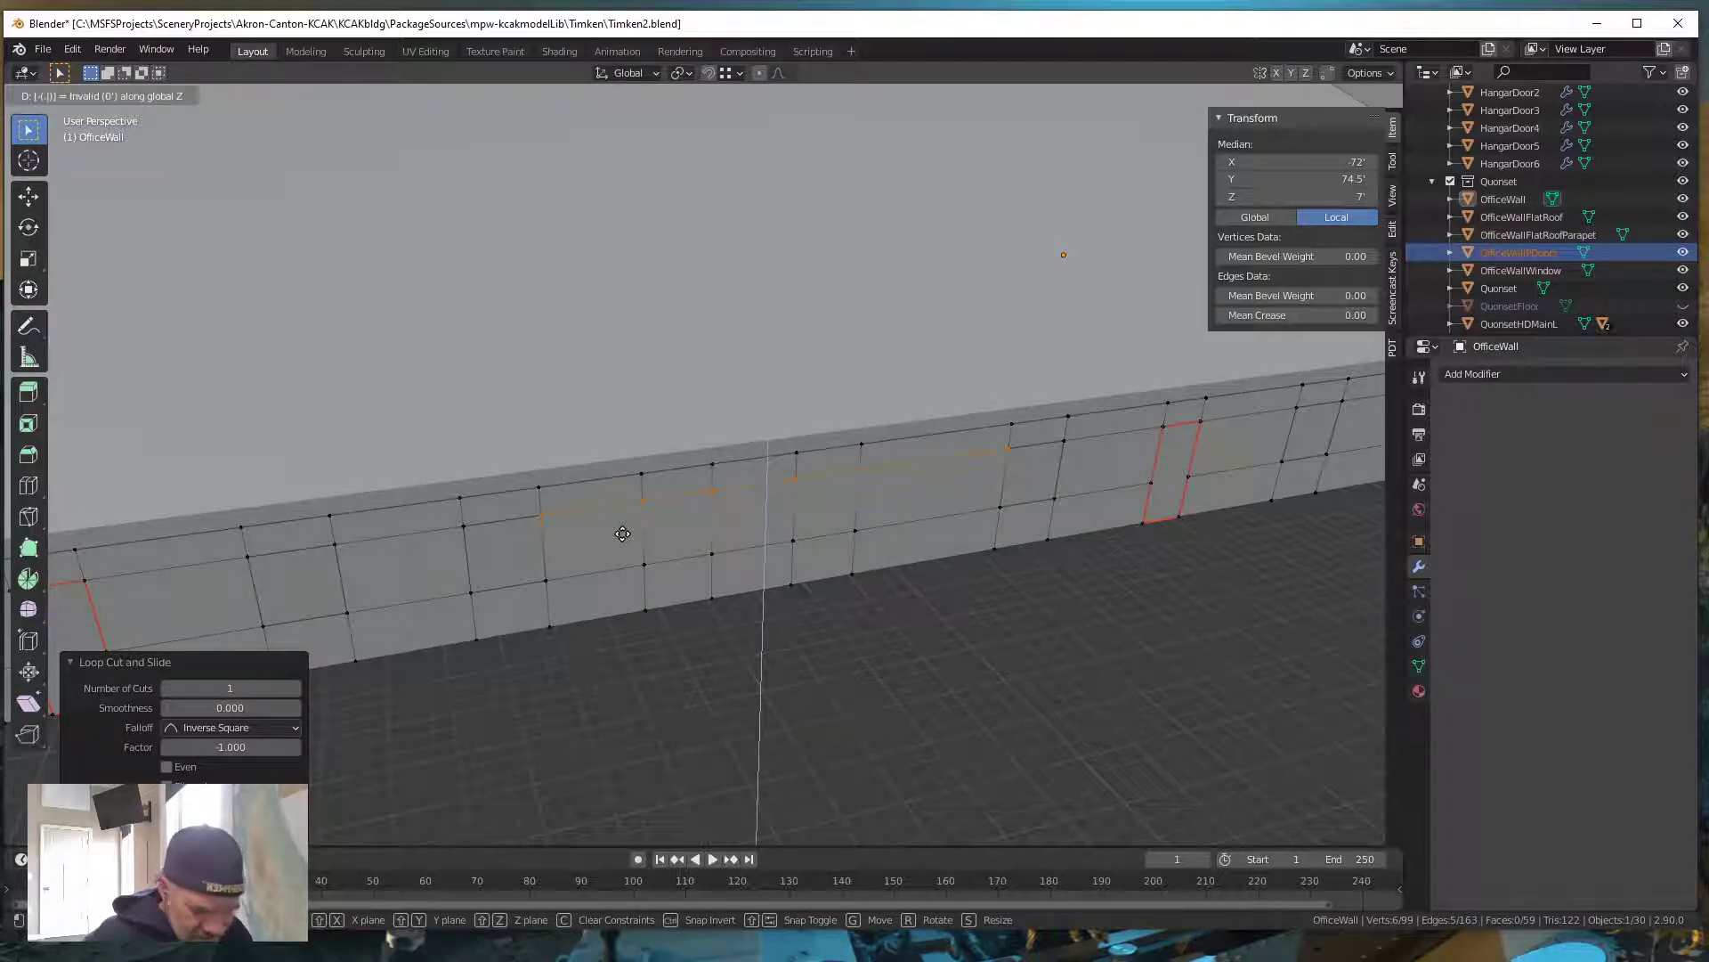
type("87")
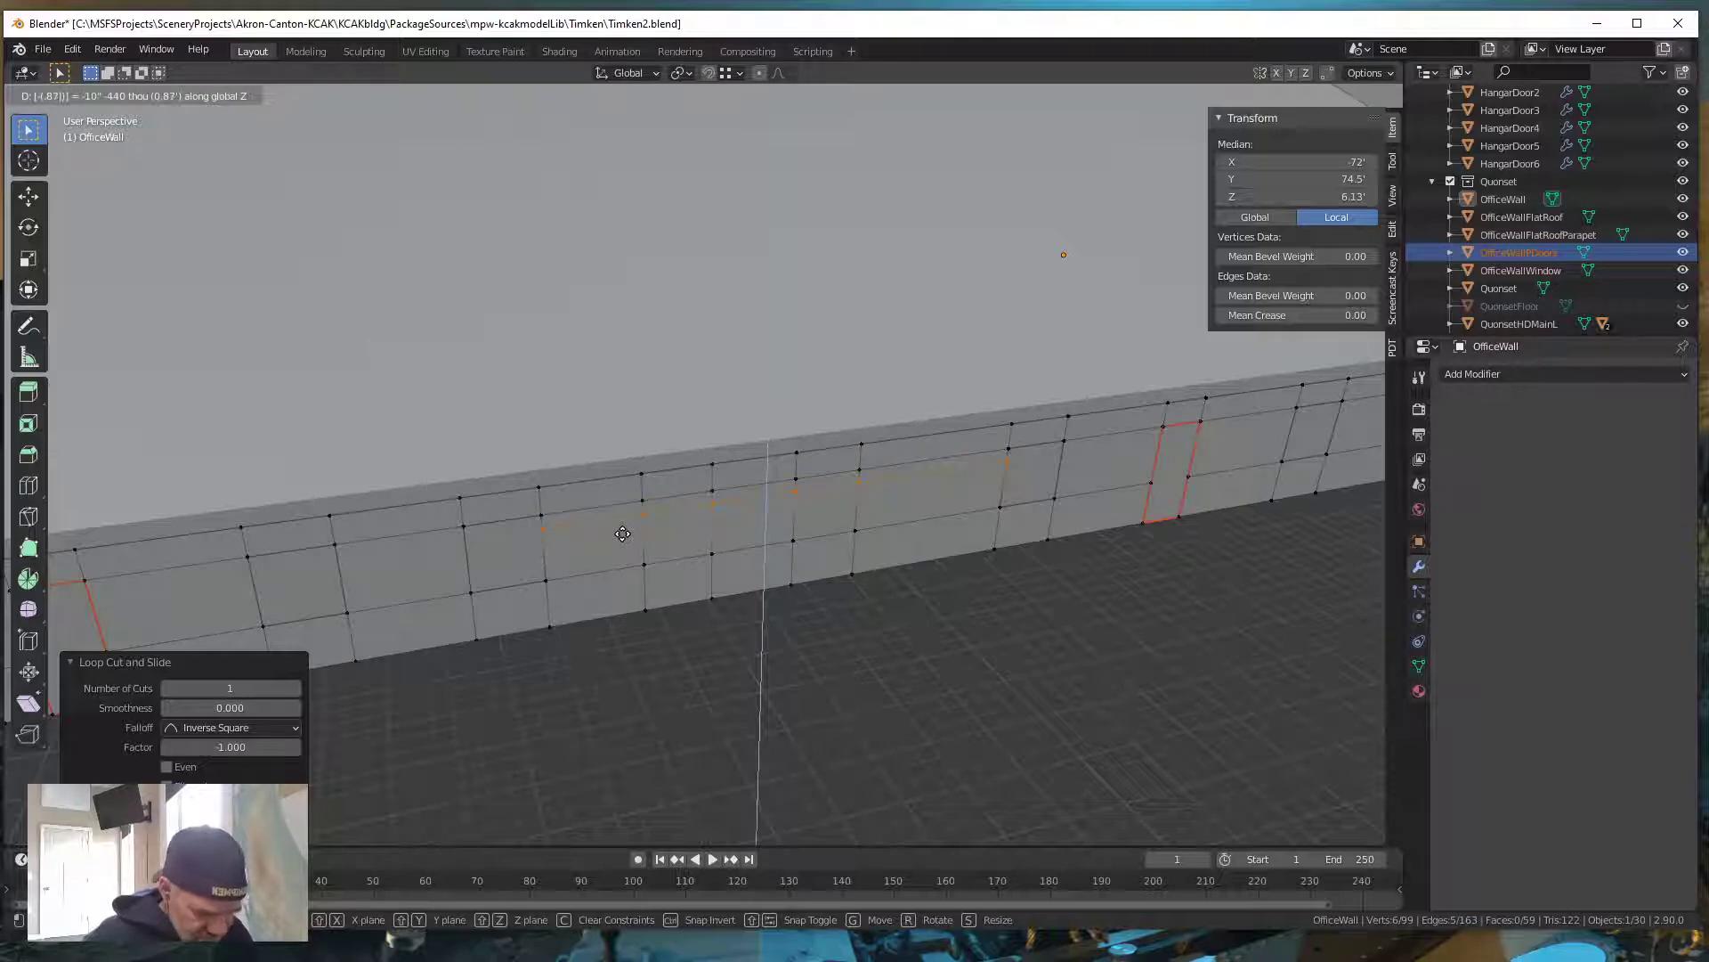
type("3")
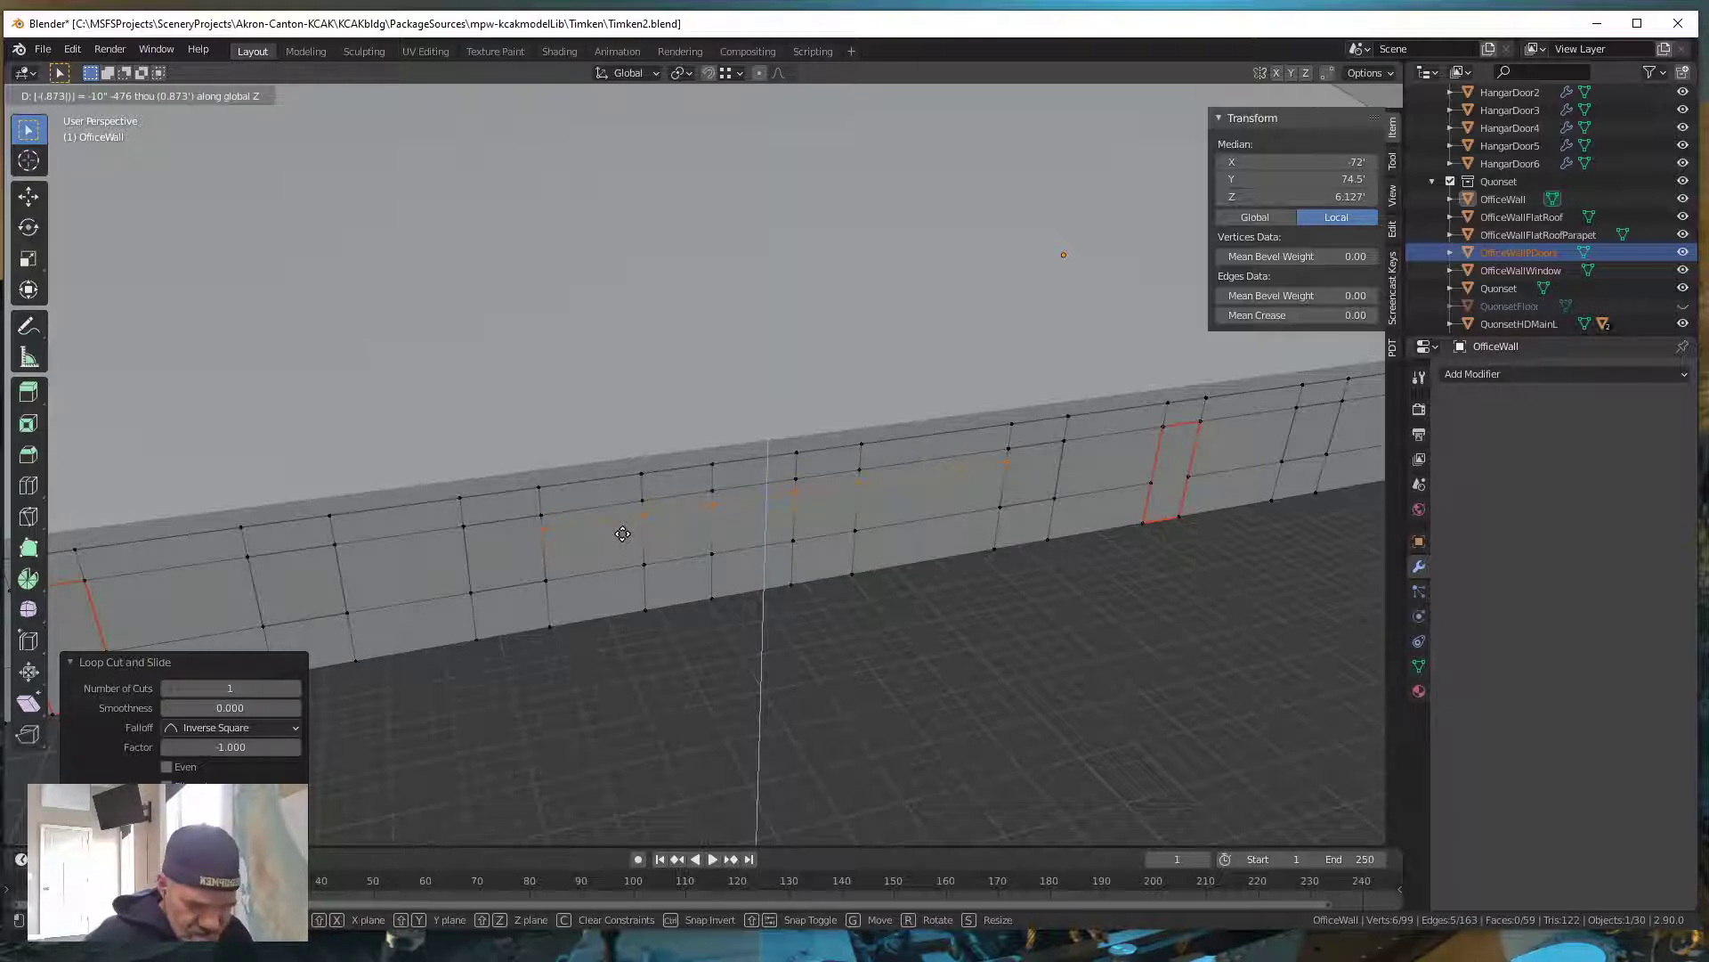
type("98")
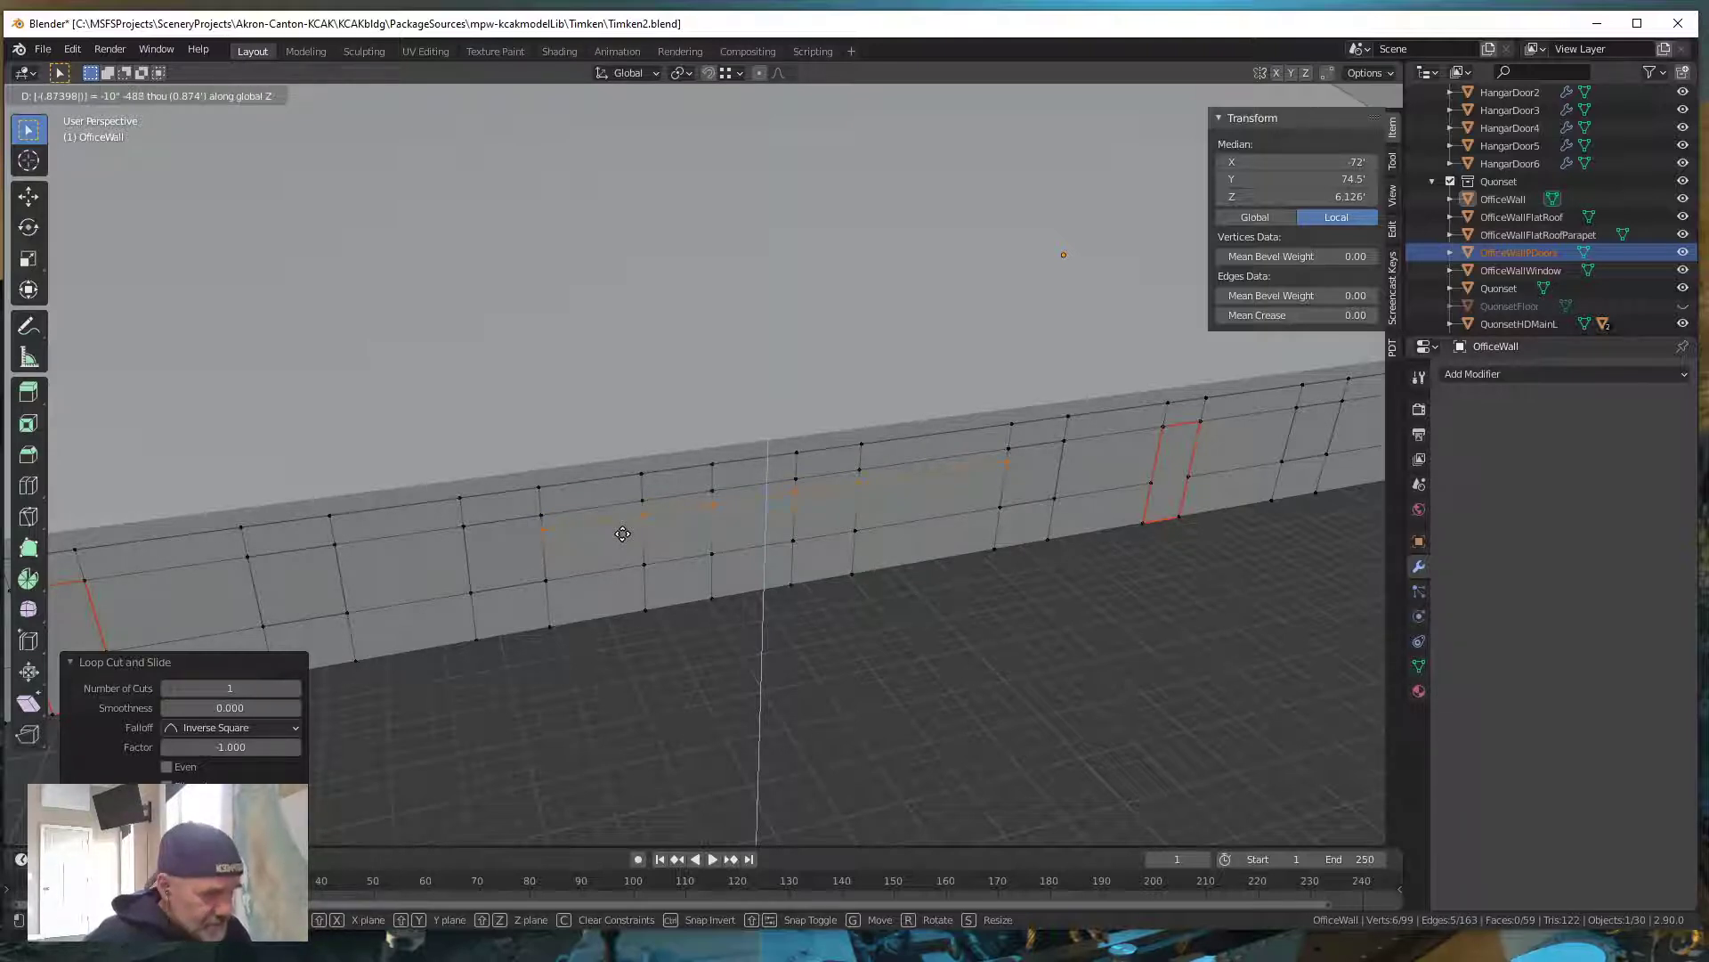
key("Return")
Select the upper two faces of each small middle window opening and separate all four into their own object
scroll(917, 664, "down", 4)
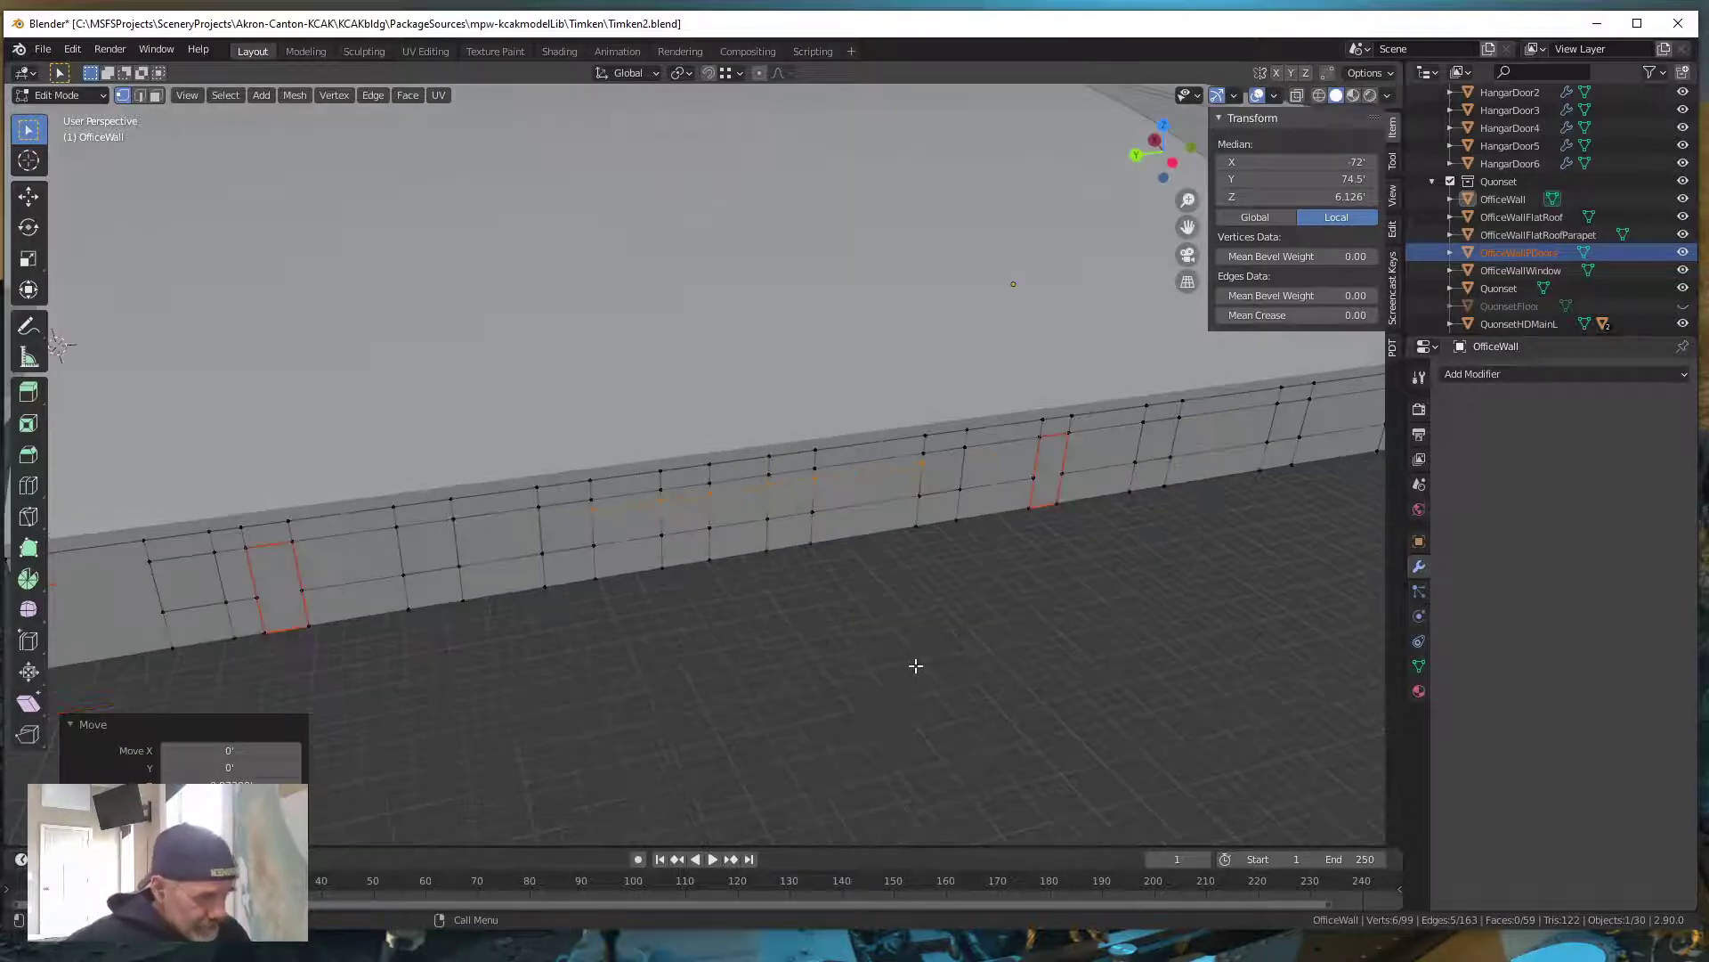
middle_click_drag(870, 685, 882, 674)
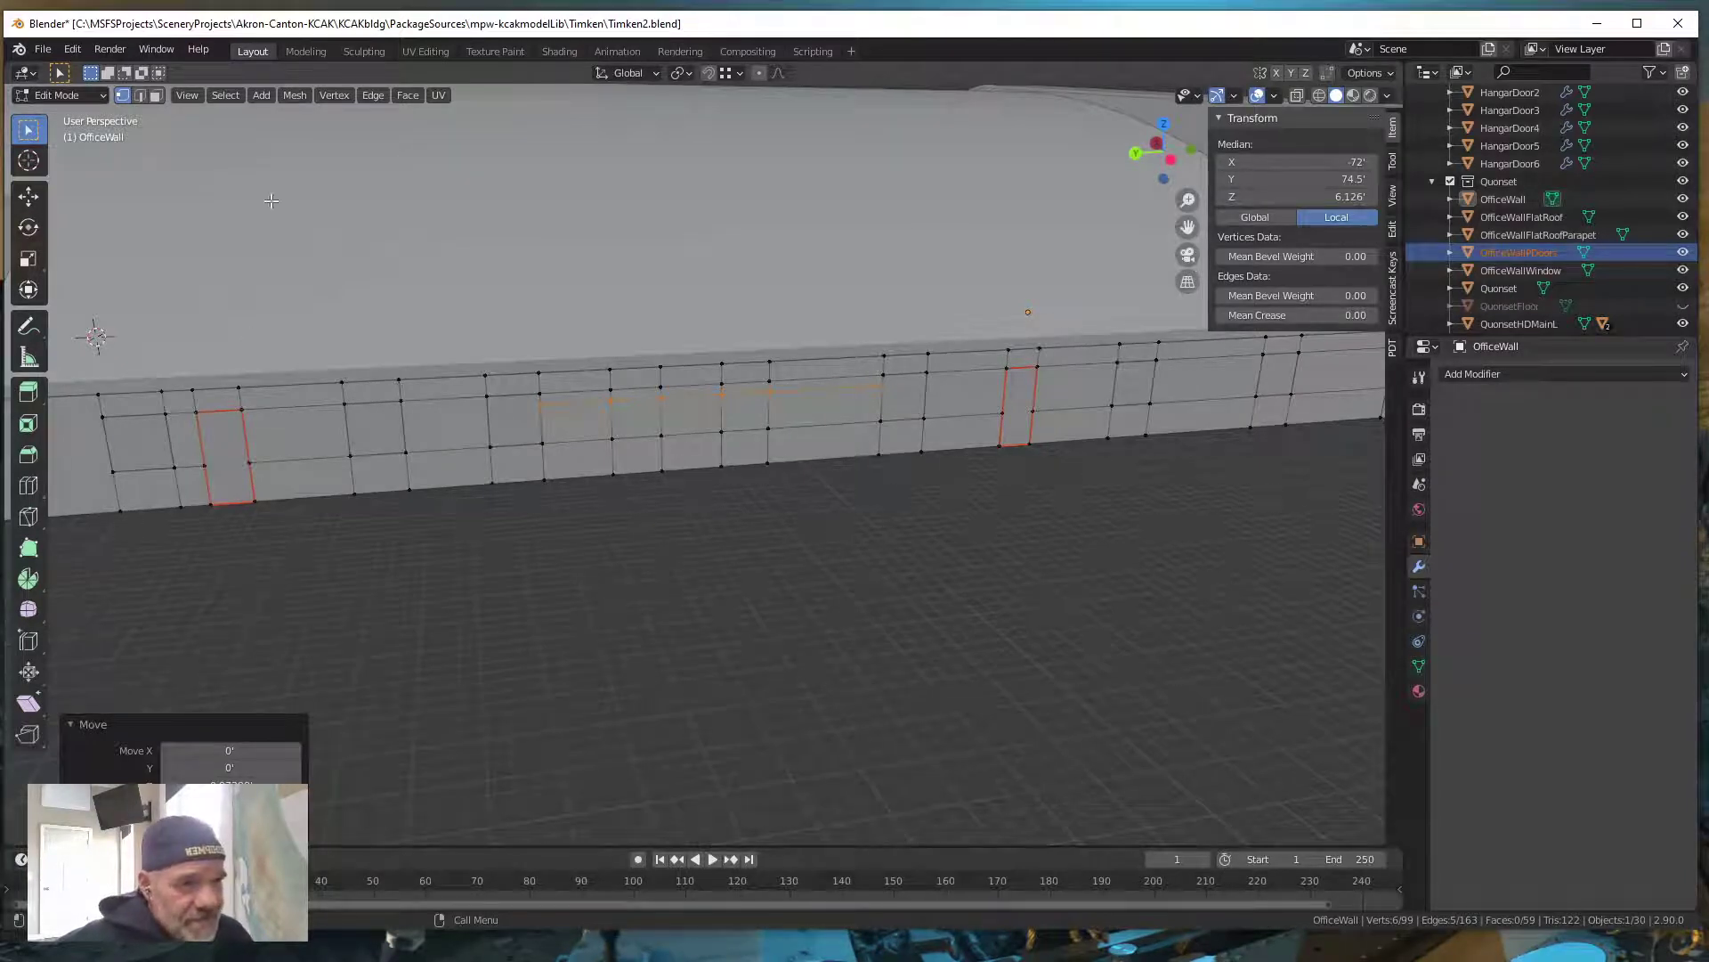
left_click(157, 97)
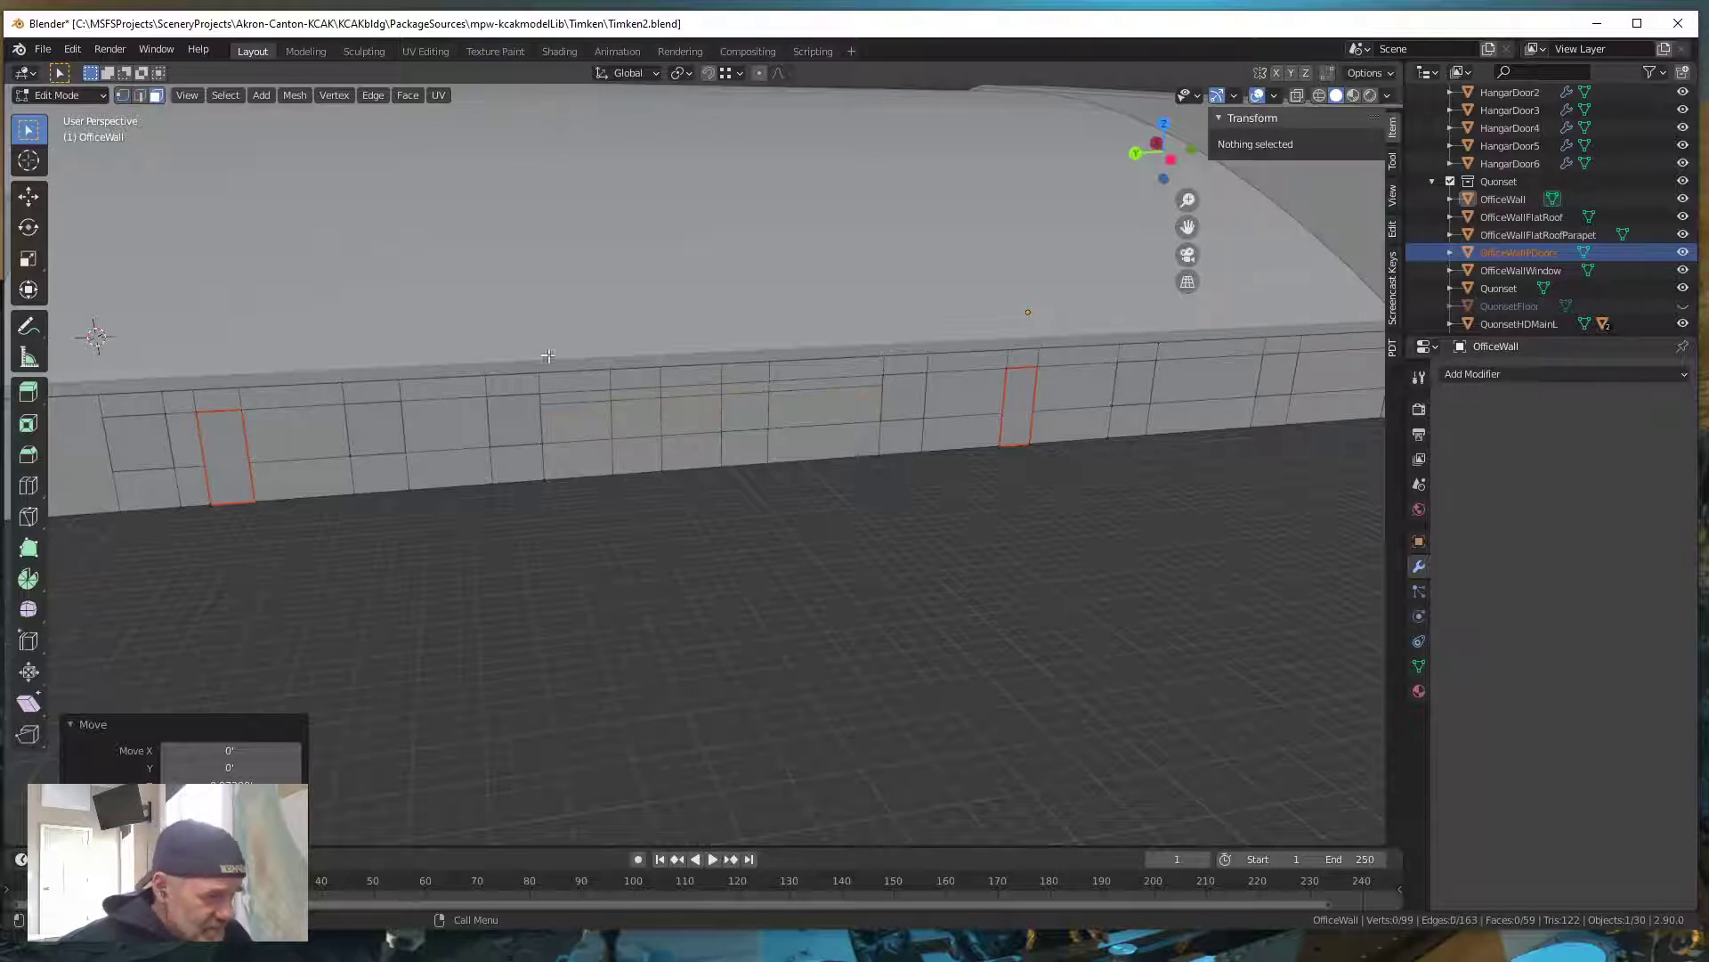
left_click(645, 388)
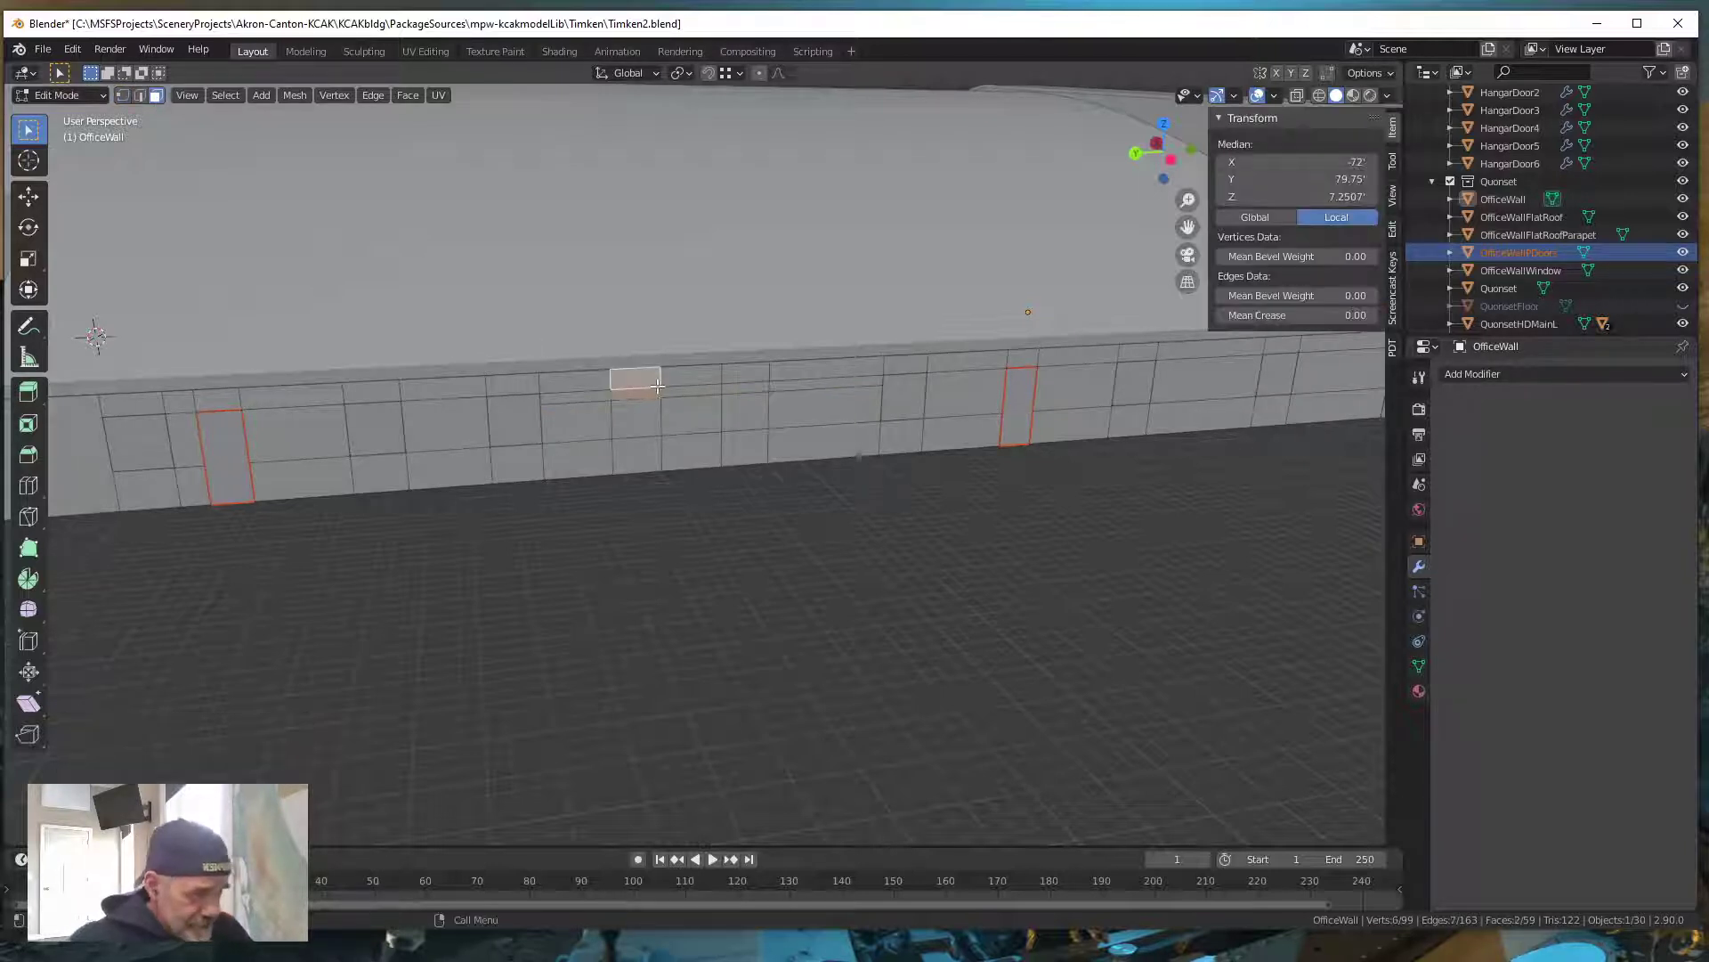
left_click(744, 378, "shift")
middle_click_drag(754, 478, 756, 486)
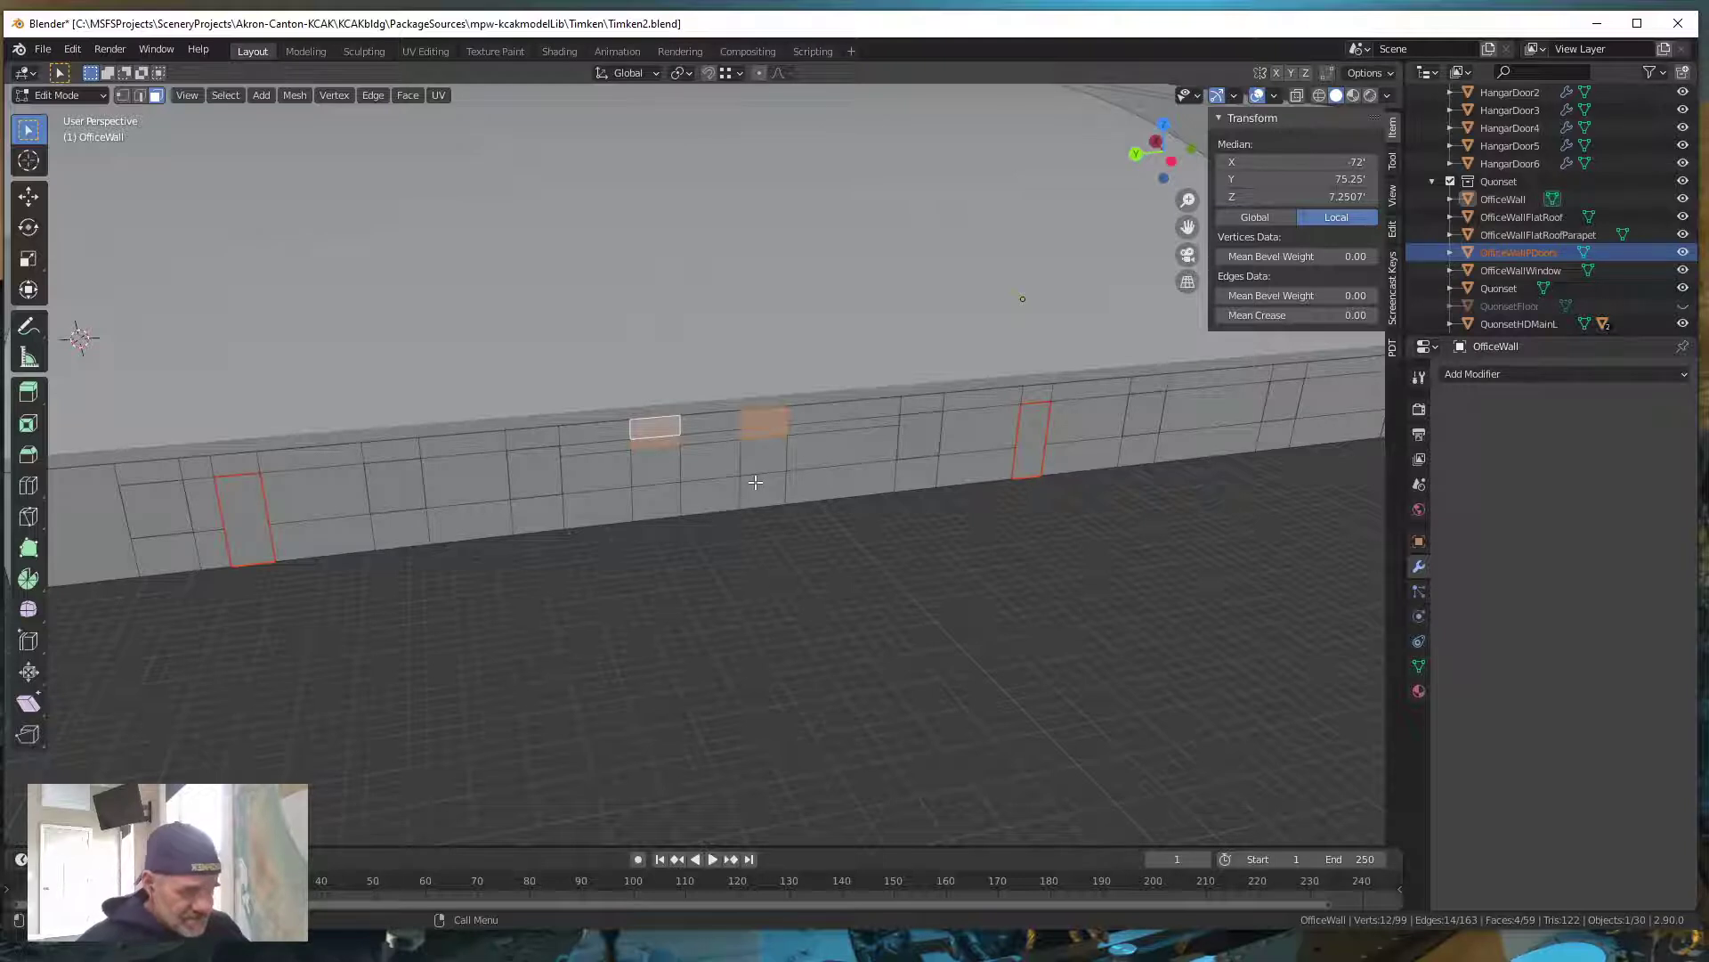
key("p")
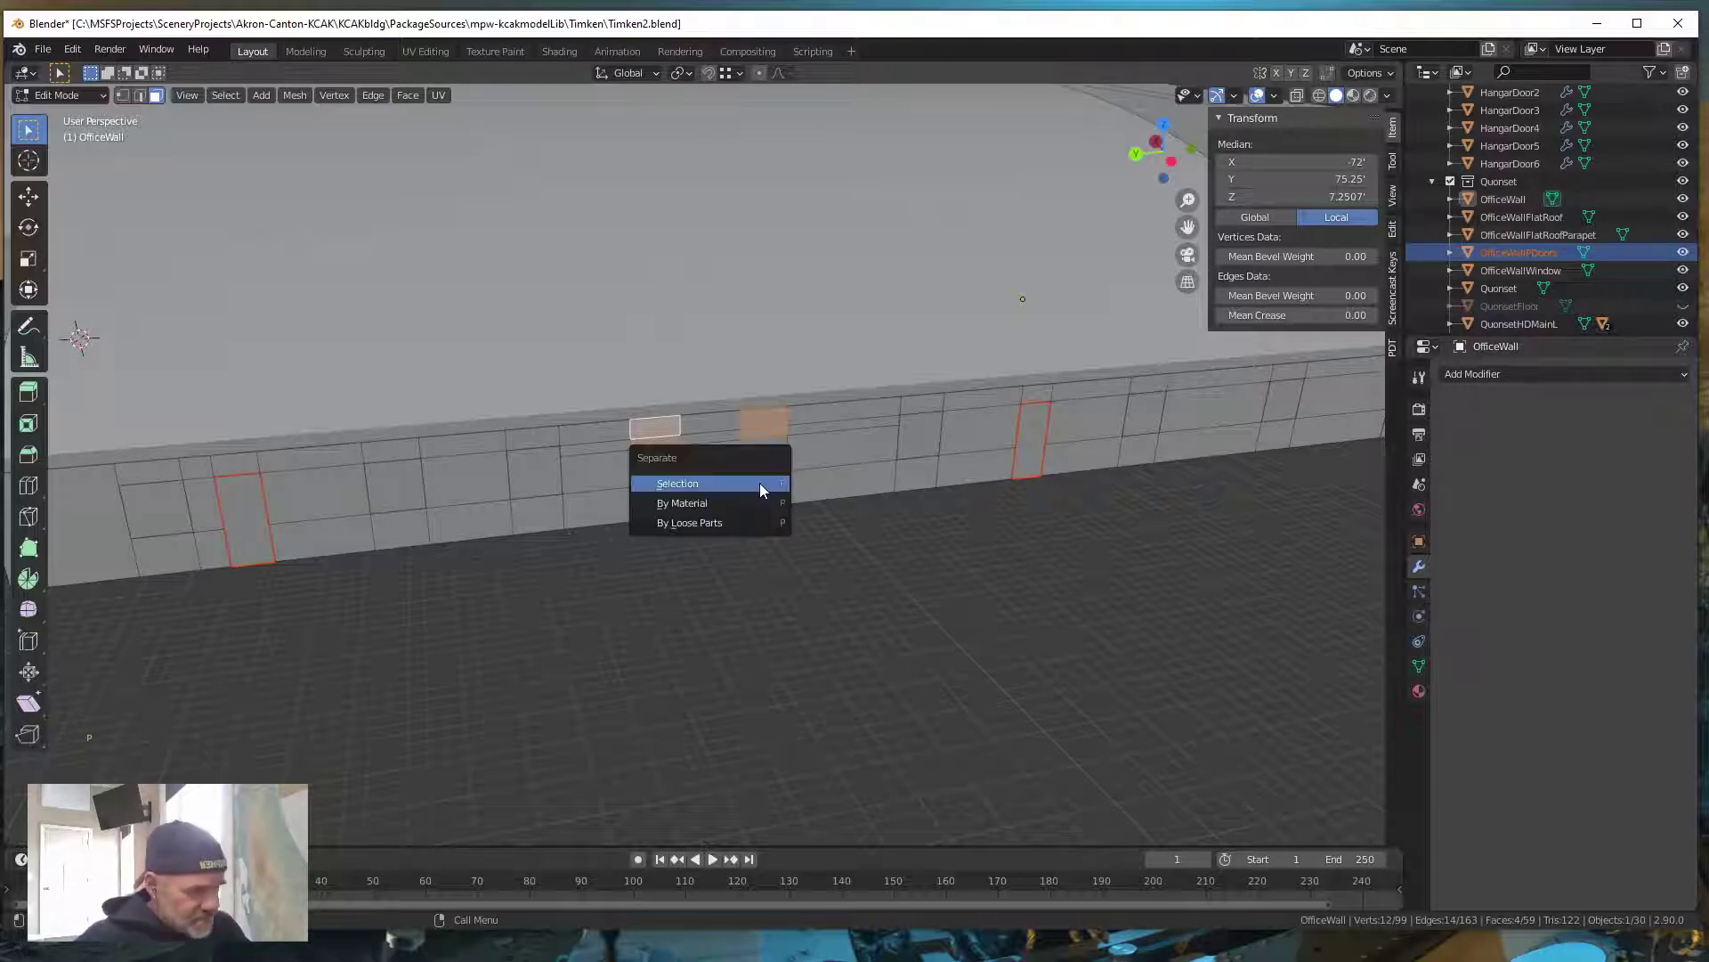
left_click(760, 482)
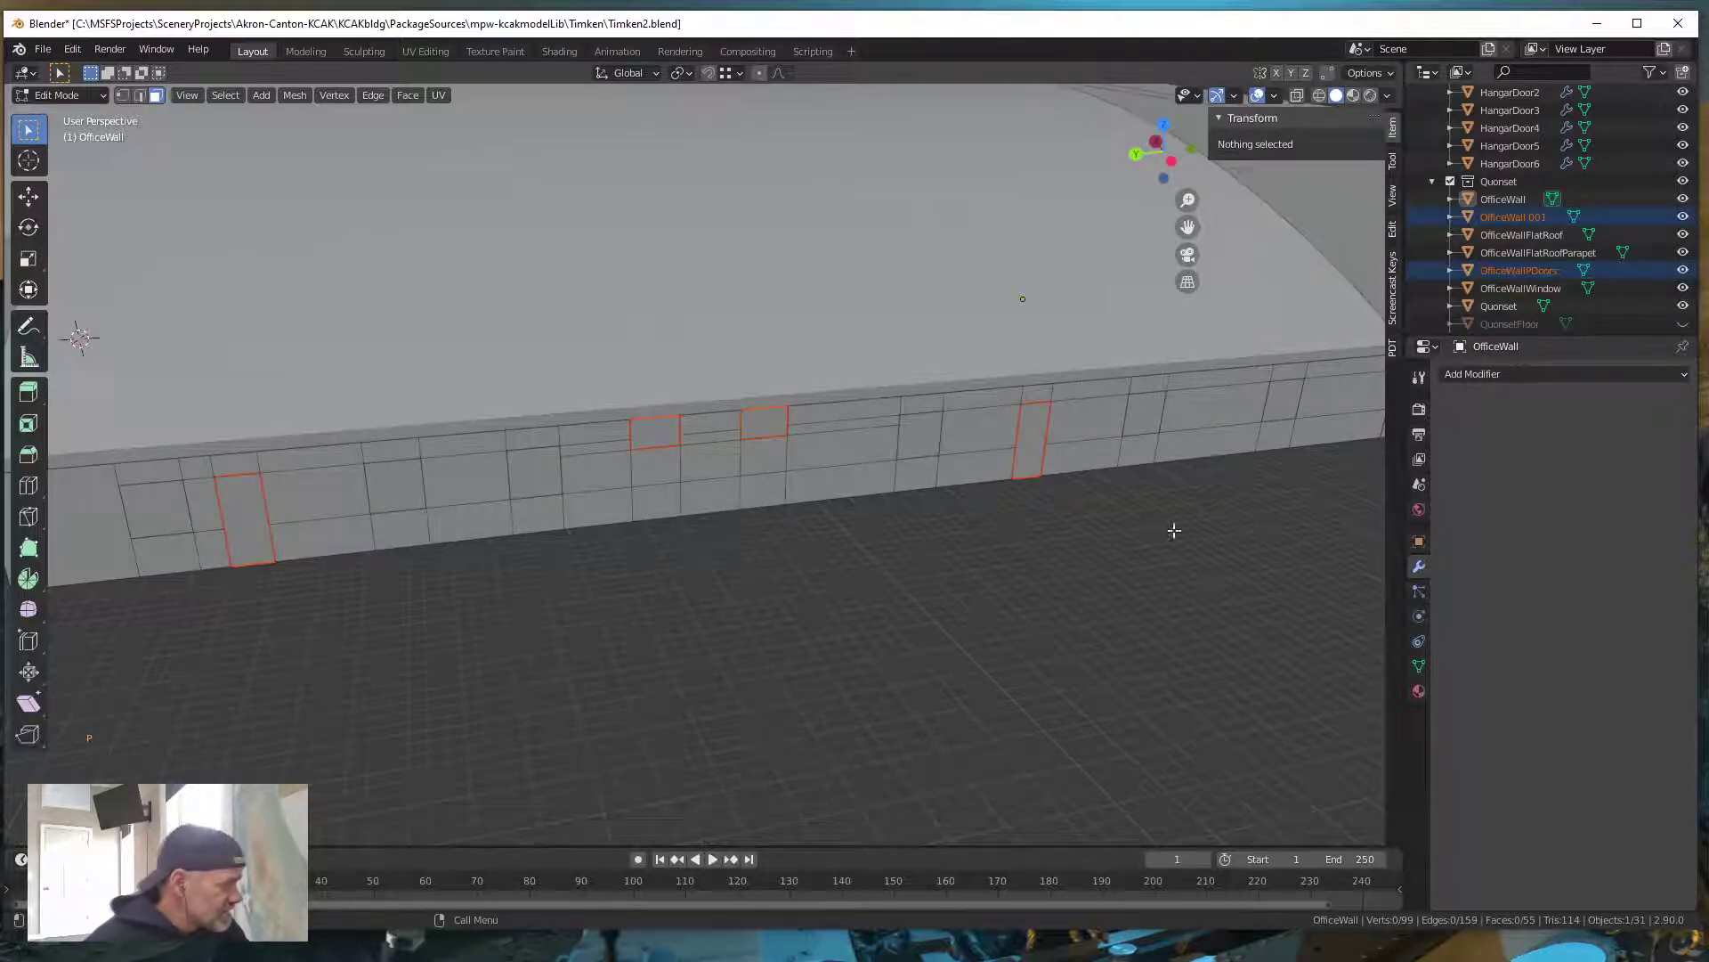
Rename the newly separated small middle window object OfficeWall.001 as OfficeWallBathroom
double_click(1513, 216)
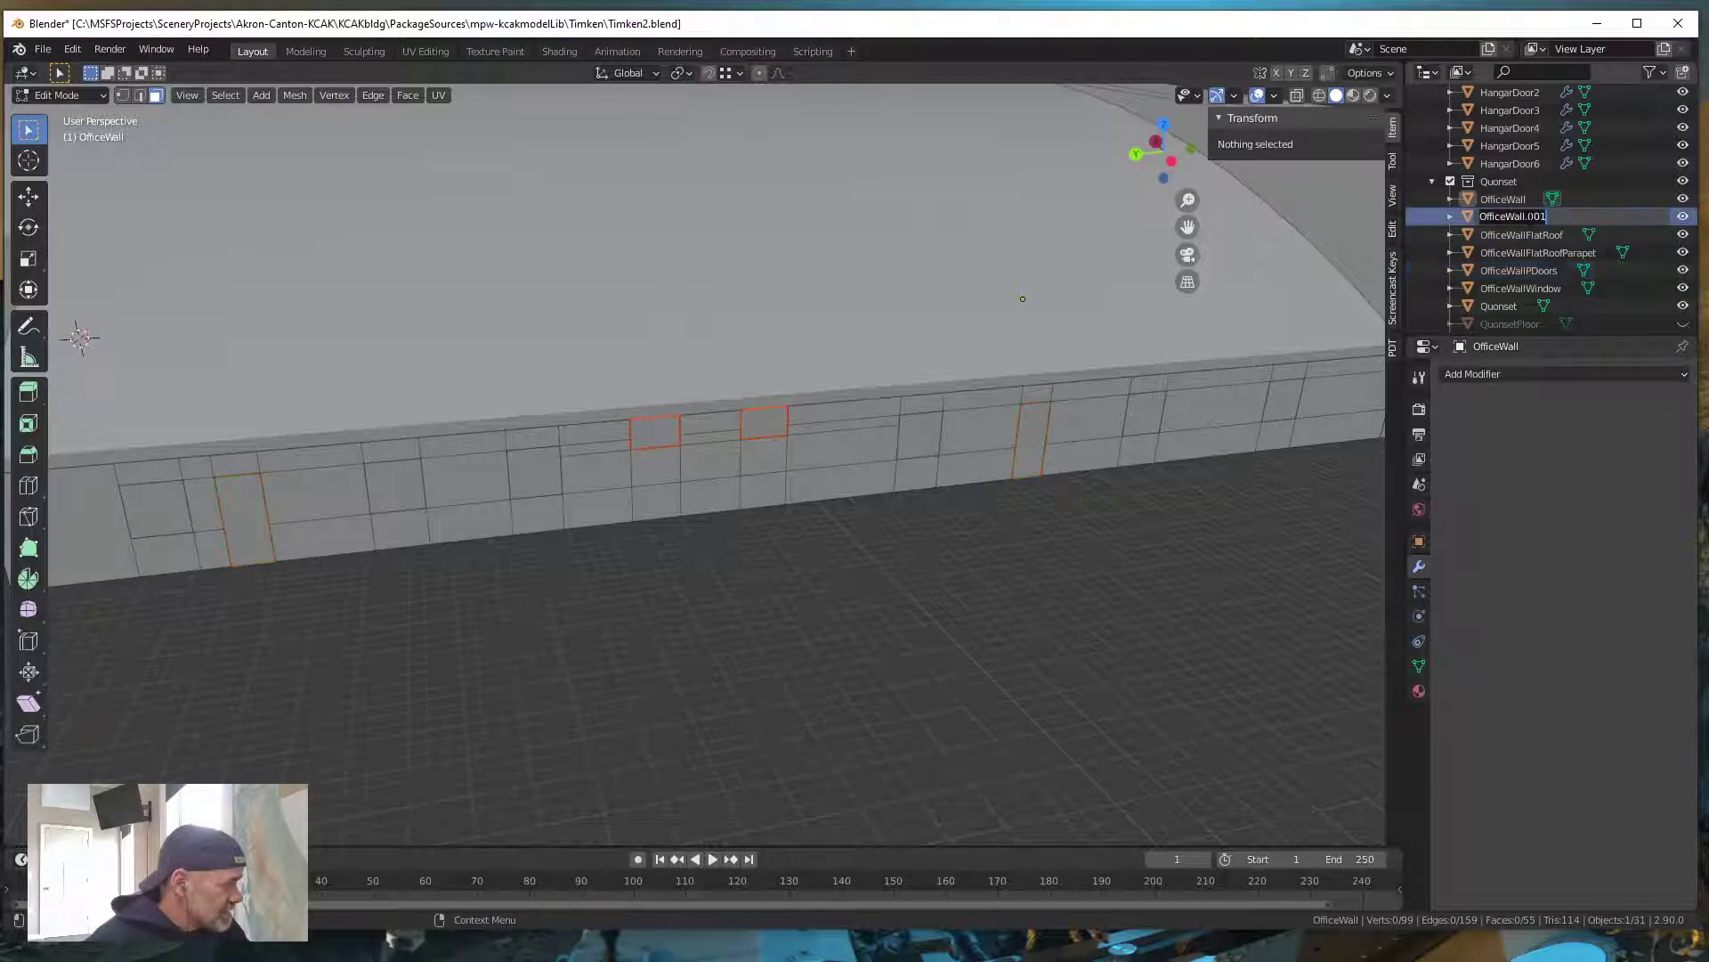
key("shift")
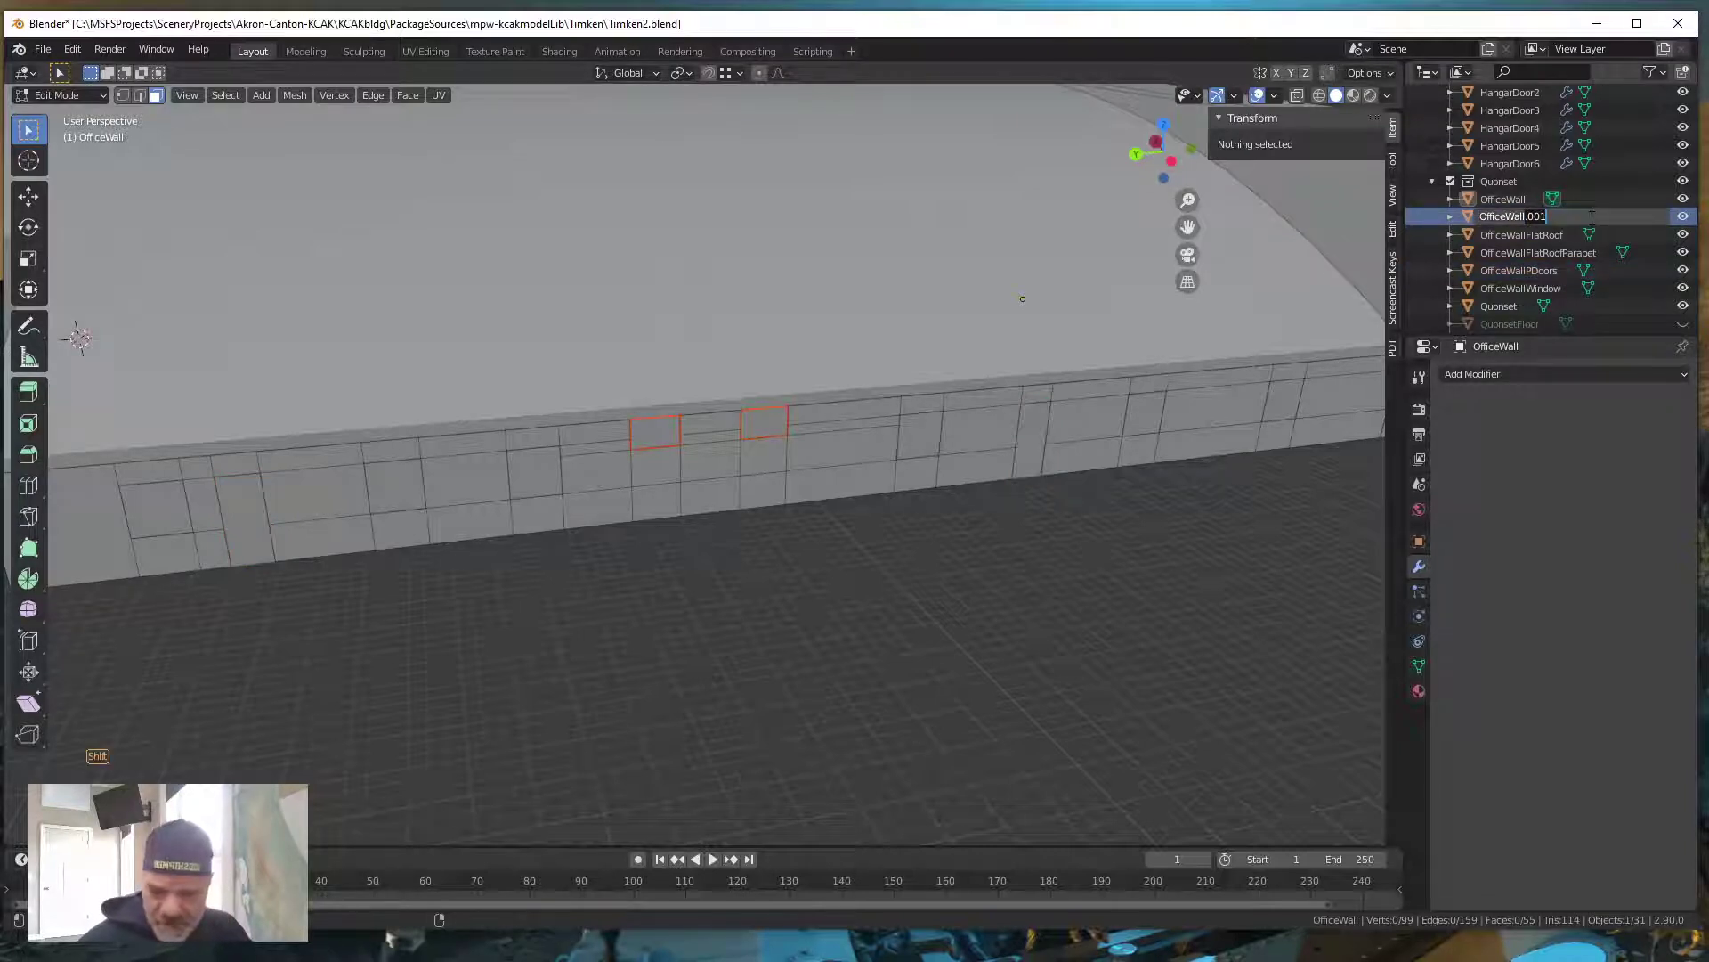
key("BackSpace")
key("BackSpace")
key("BackSpace")
key("BackSpace")
type("Bathr")
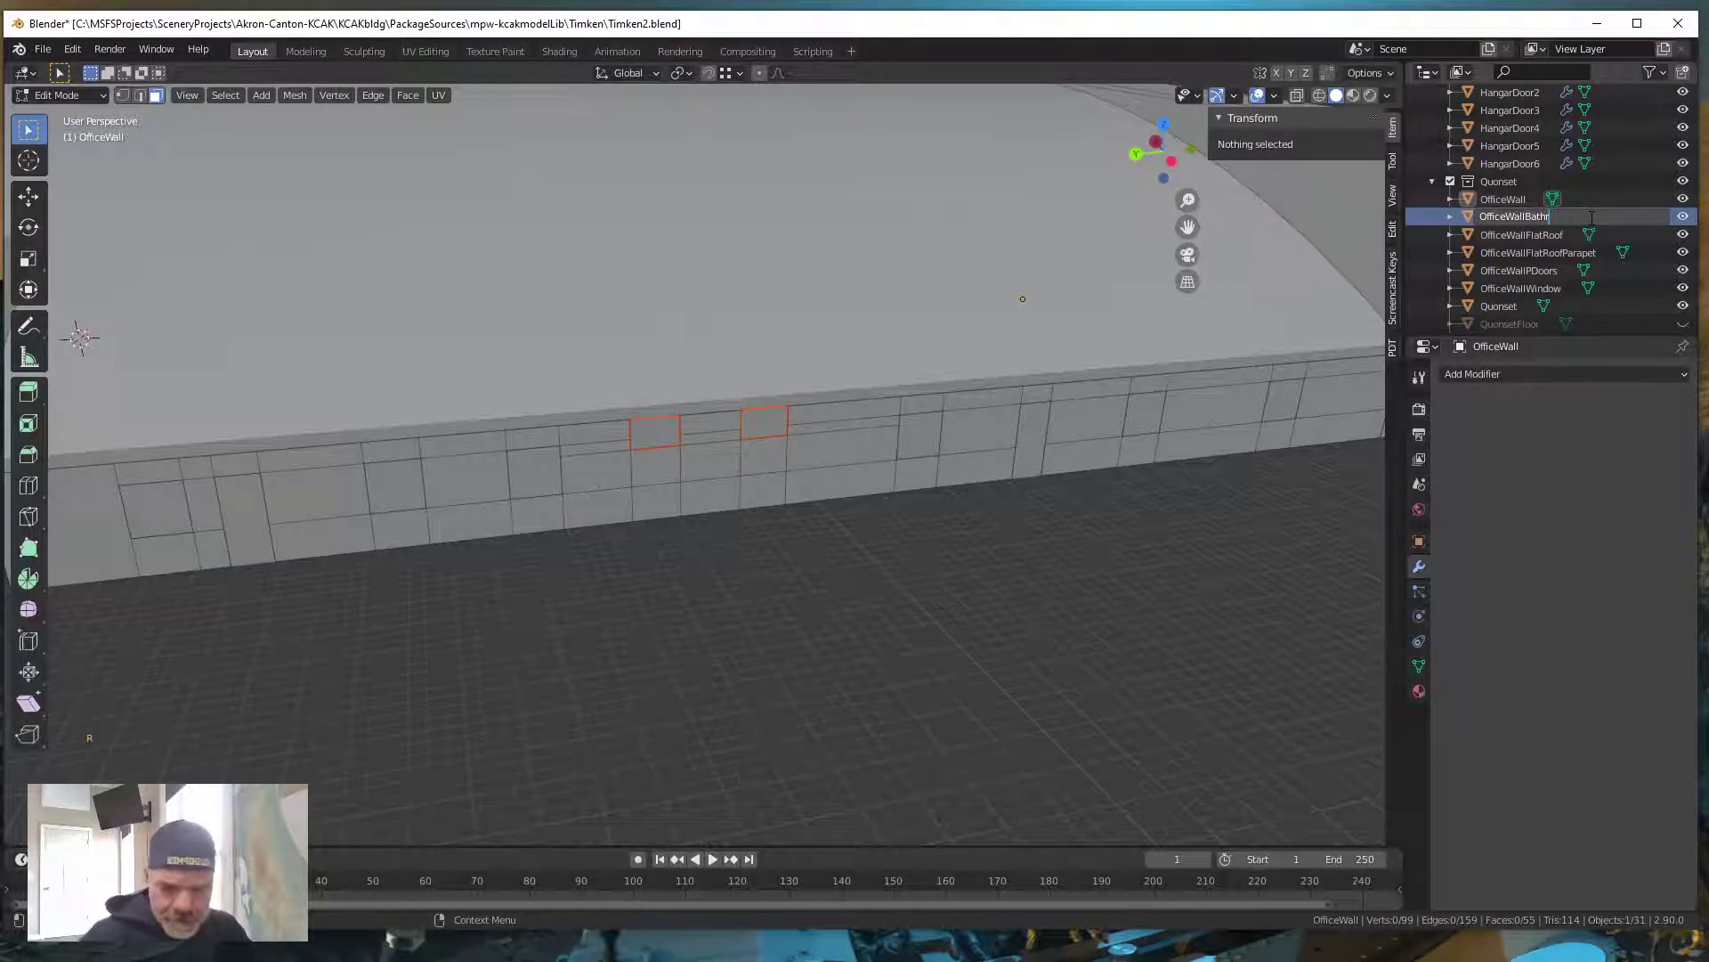
type("oom")
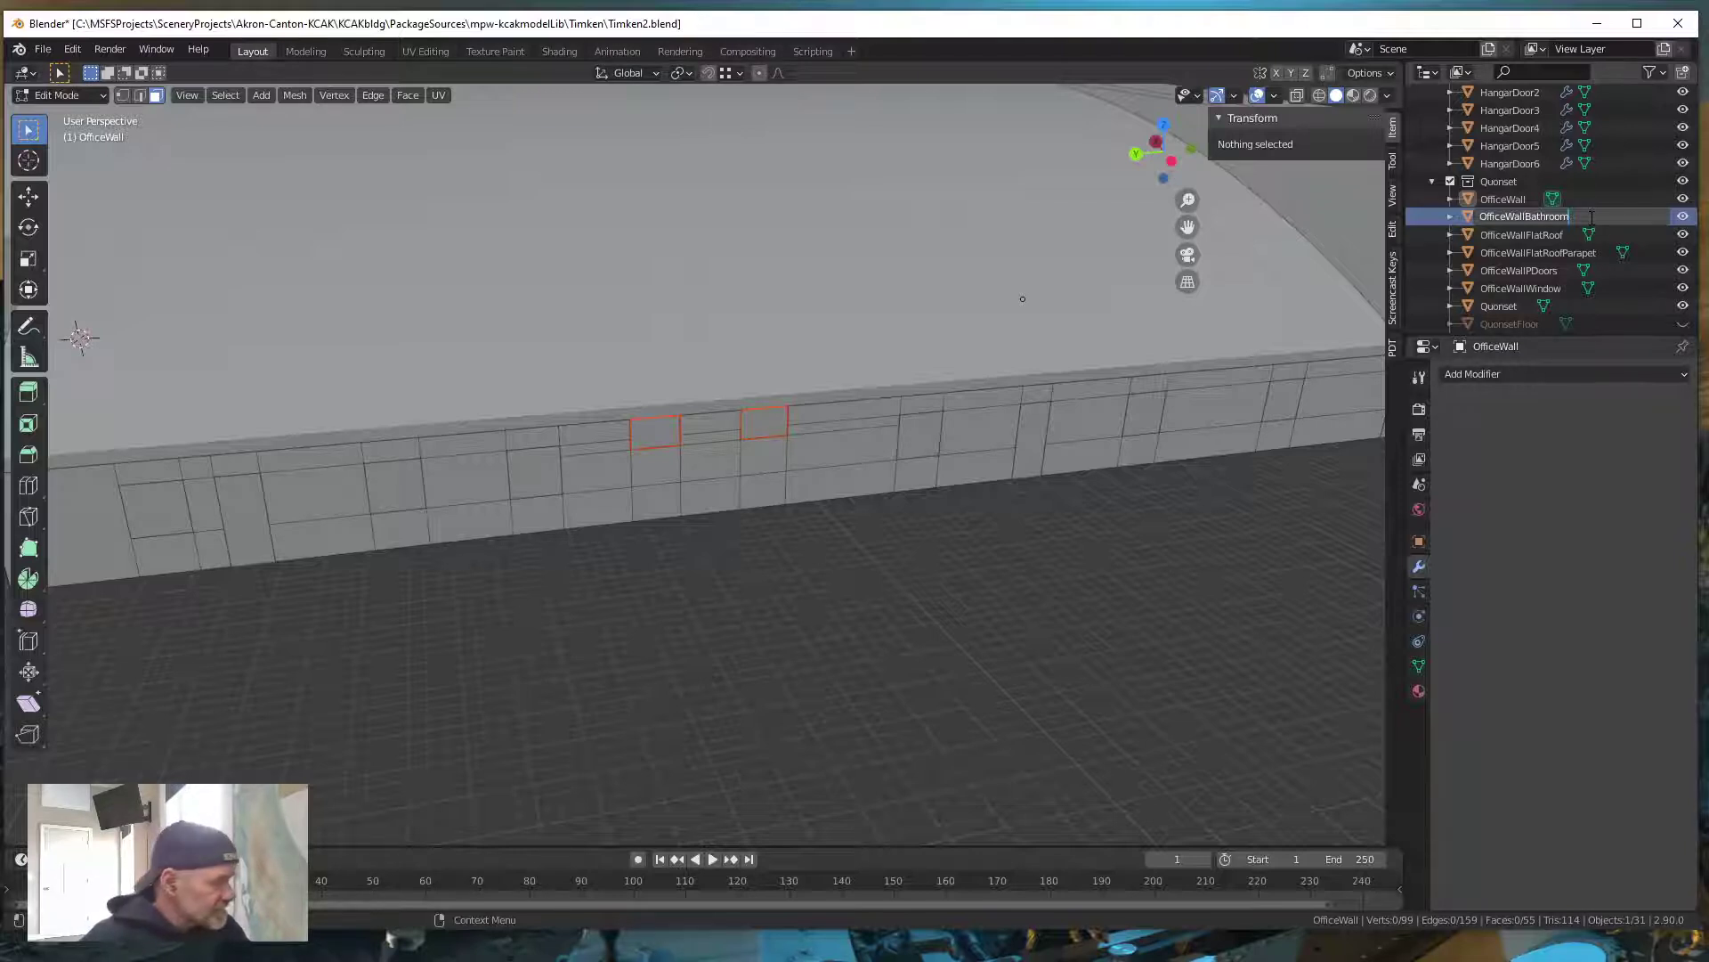
key("Return")
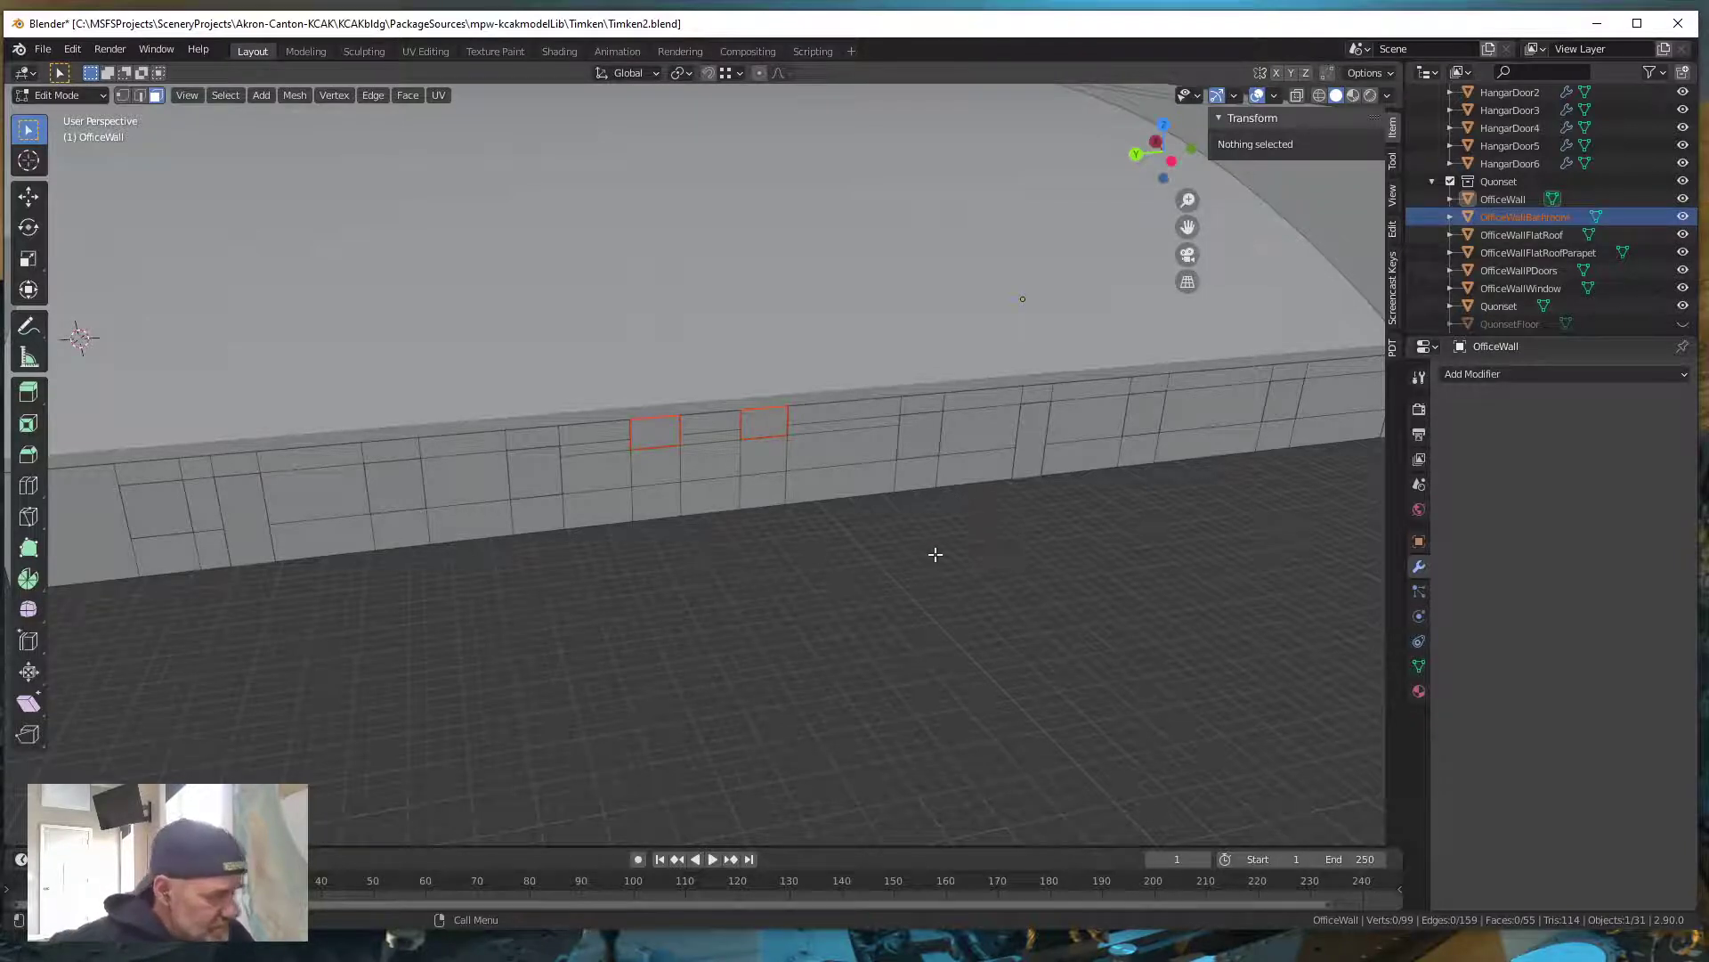
Return to object mode, select only the OfficeWall object, and turn on X-ray display
scroll(935, 554, "down", 6)
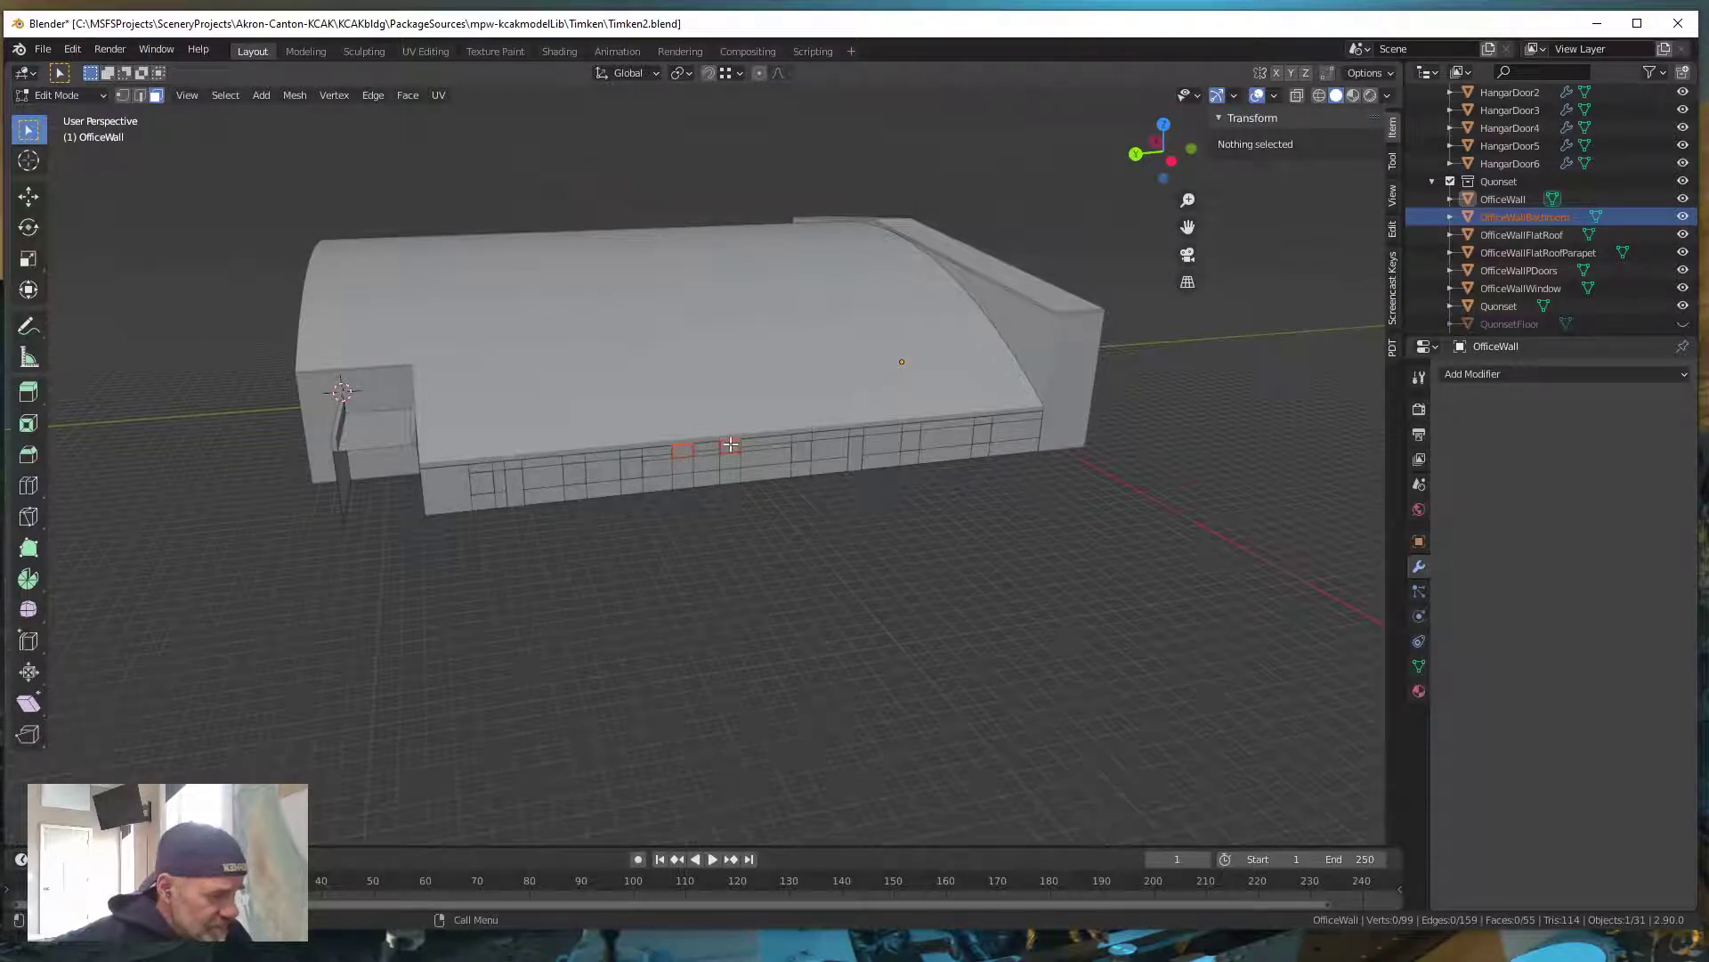
mouse_move(885, 534)
middle_mouse_down()
mouse_move(863, 543)
mouse_move(889, 538)
middle_mouse_up()
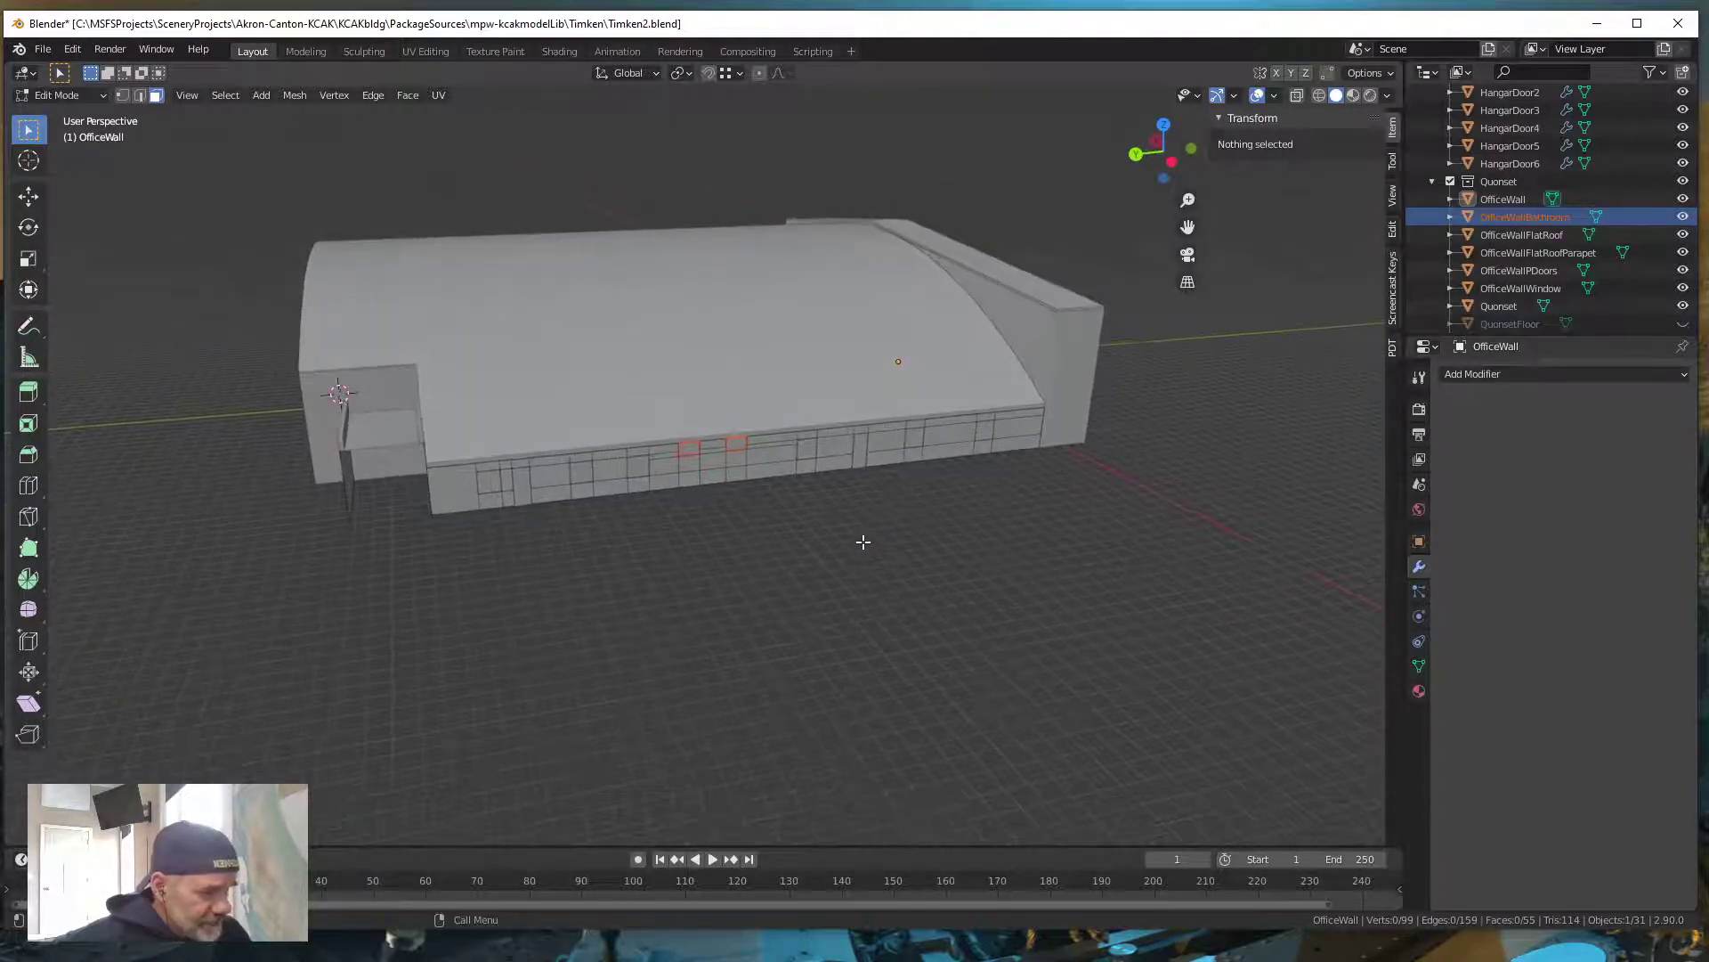
scroll(860, 541, "down", 1)
scroll(860, 541, "up", 2)
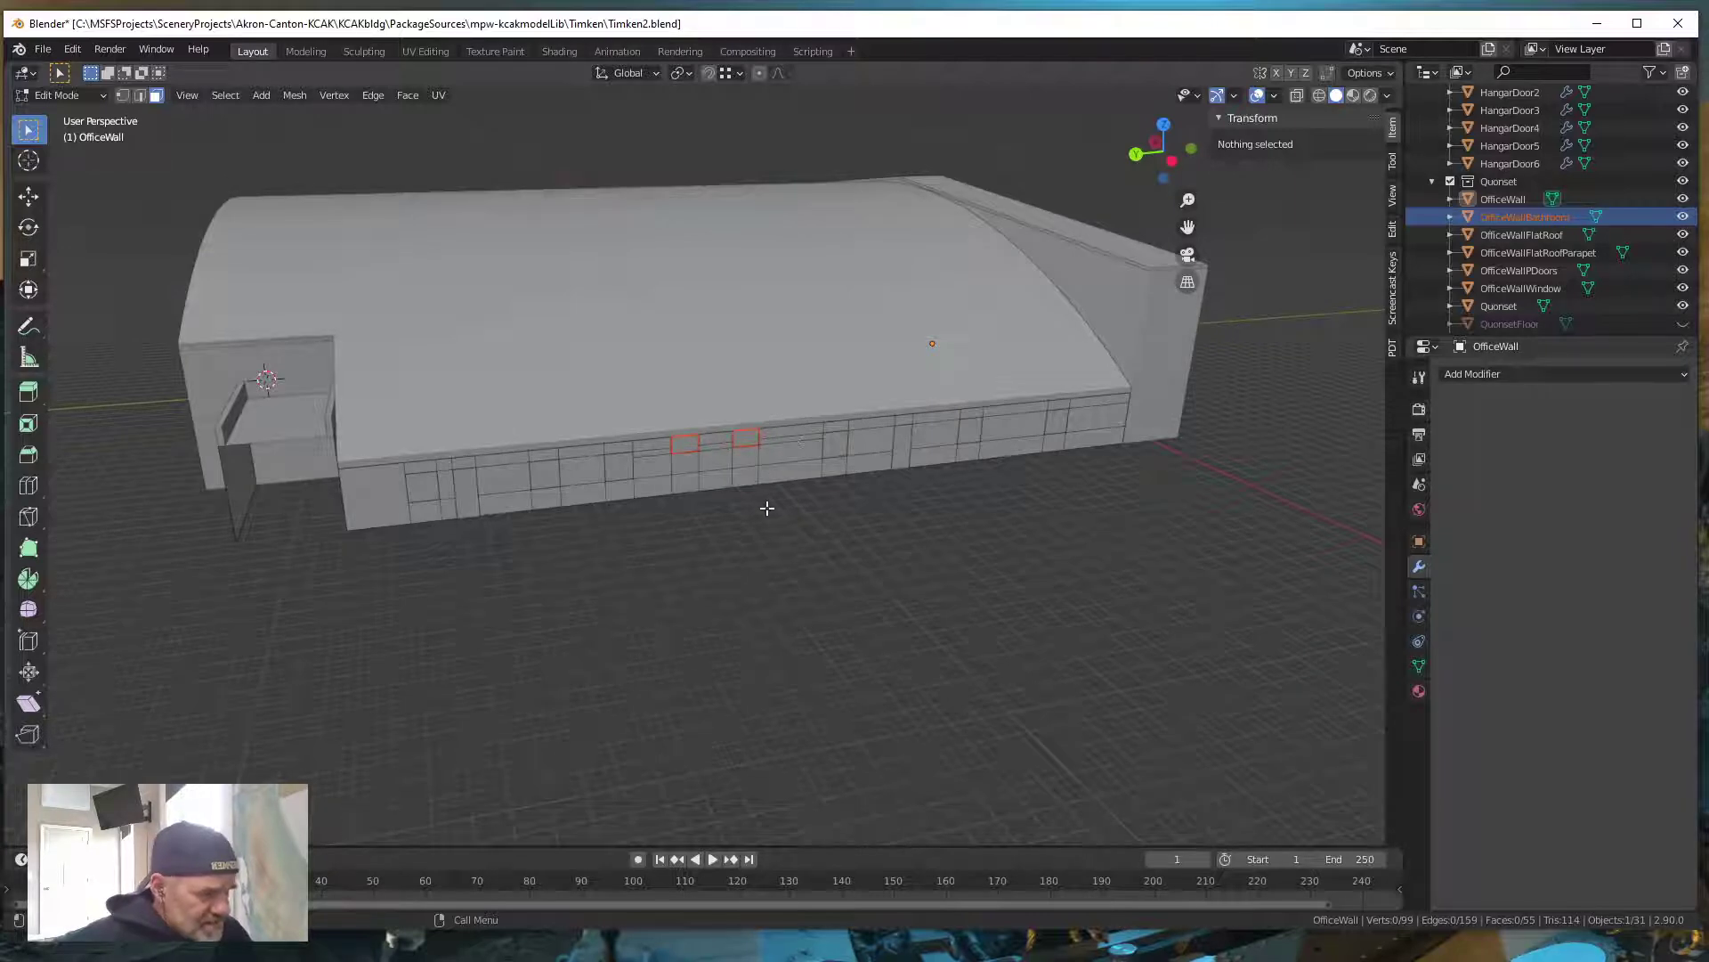
scroll(782, 546, "up", 2)
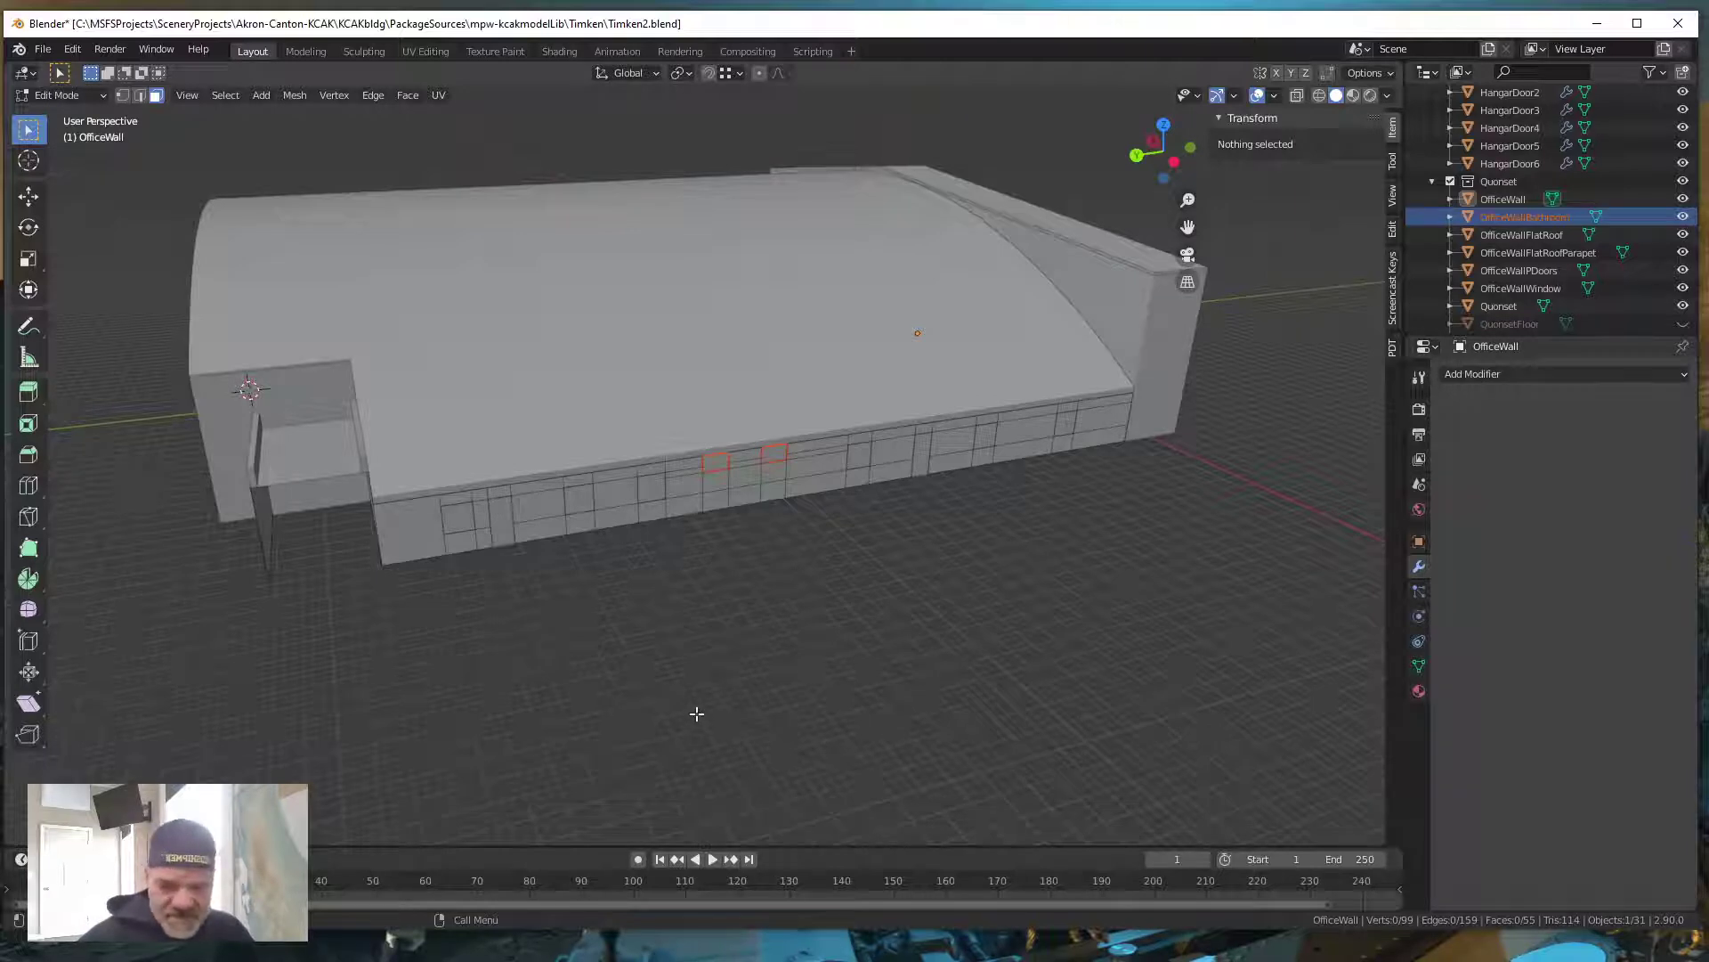
key("Tab")
left_click(800, 646)
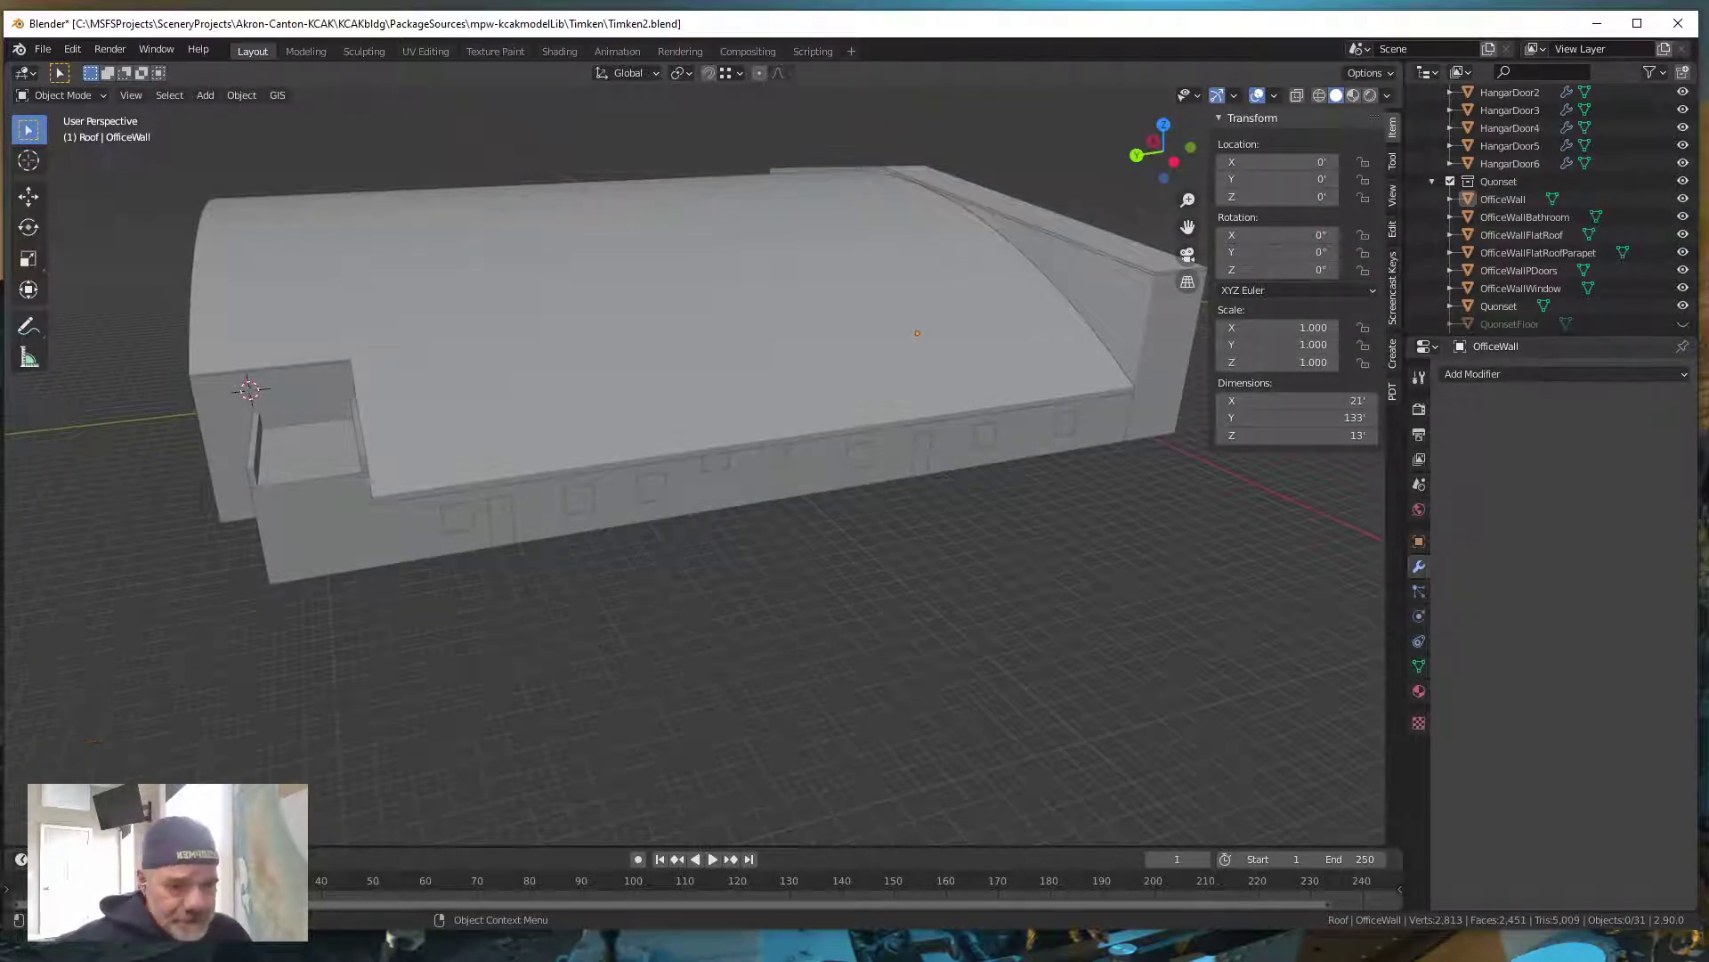
middle_click_drag(1157, 788, 1184, 800)
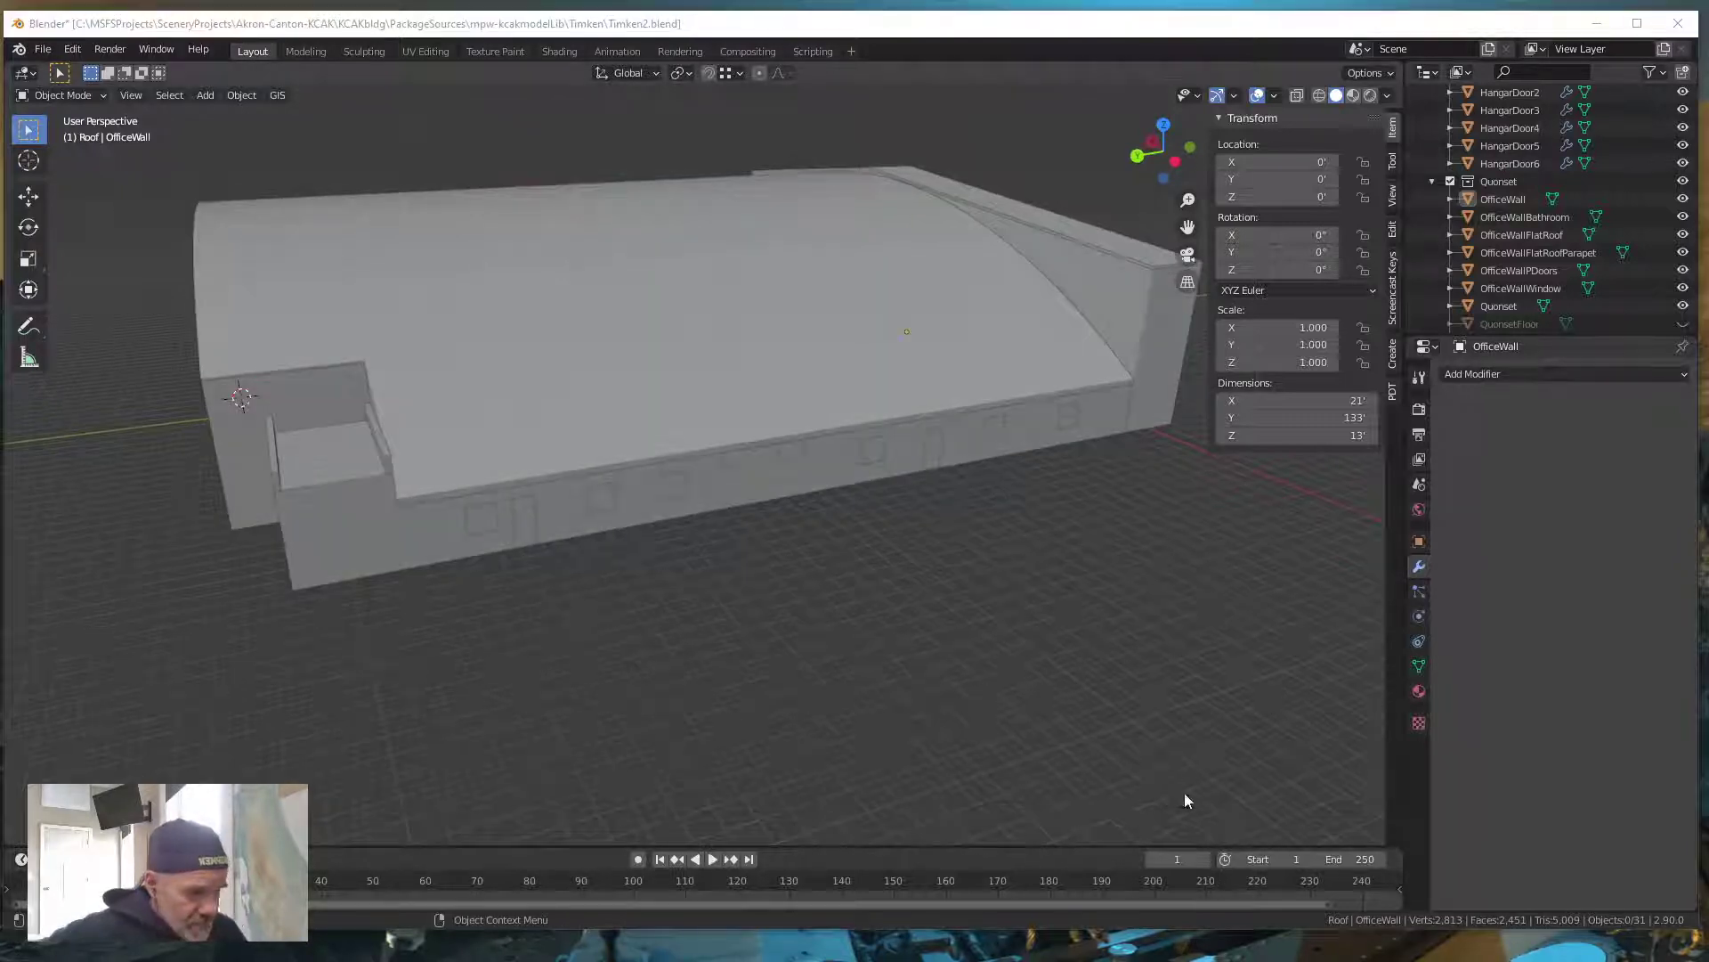
middle_click_drag(871, 690, 901, 686)
middle_click_drag(894, 680, 904, 670)
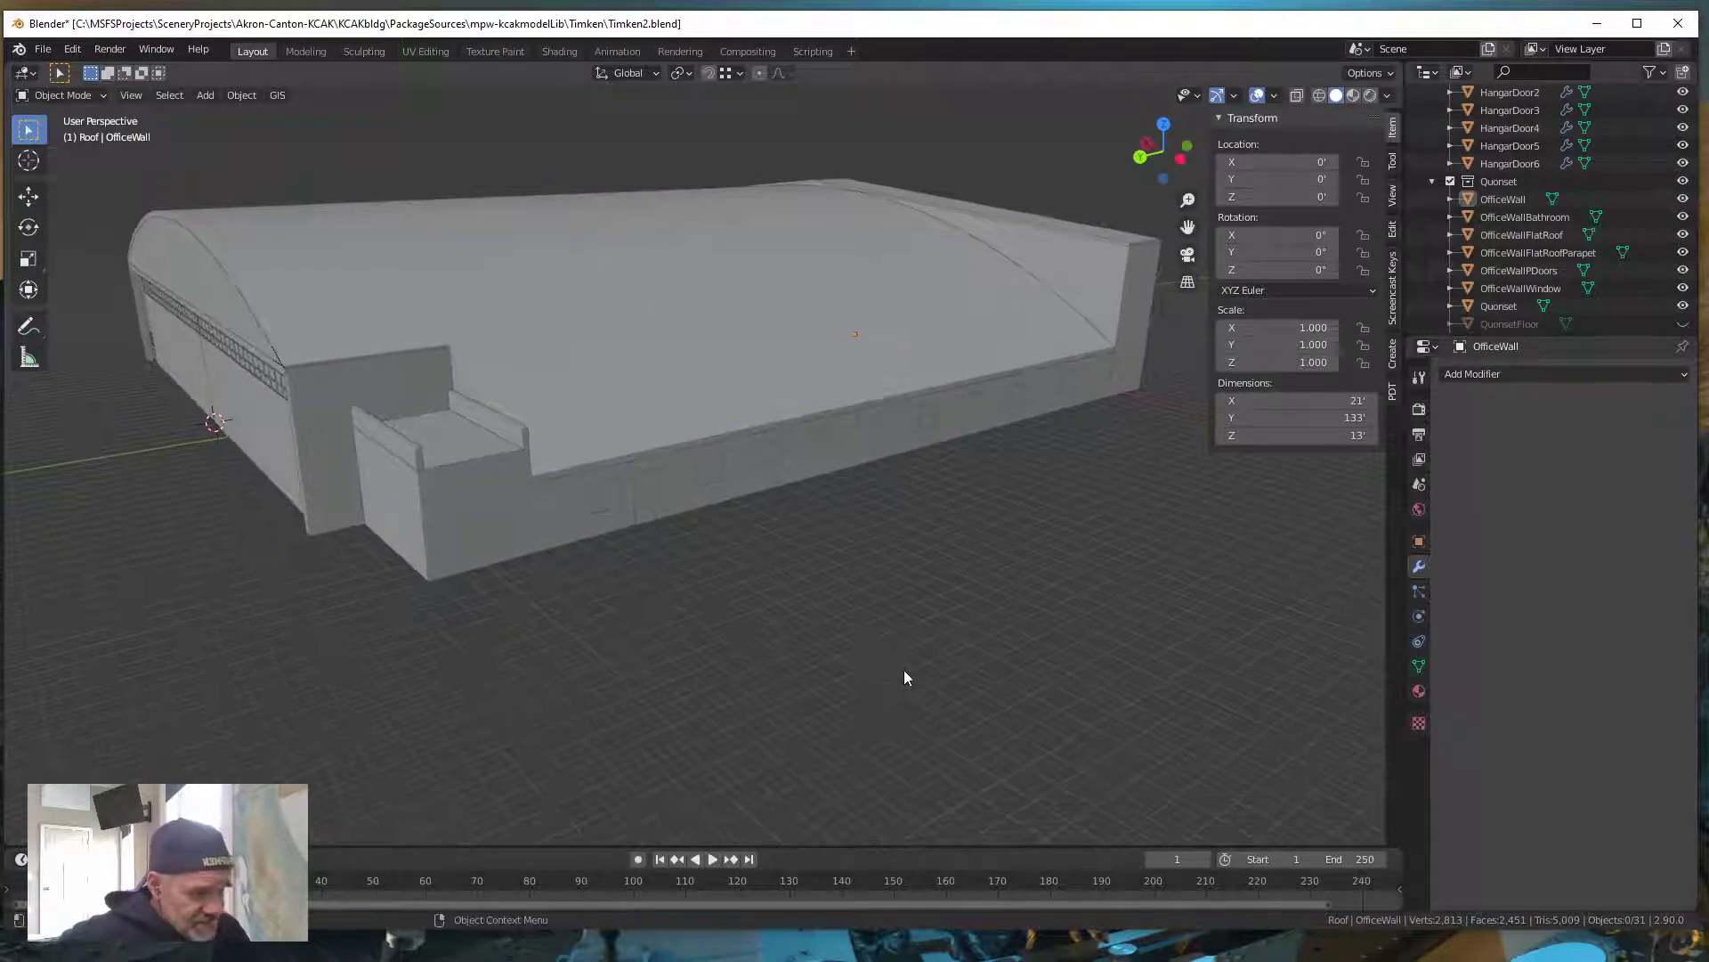
left_click(493, 524)
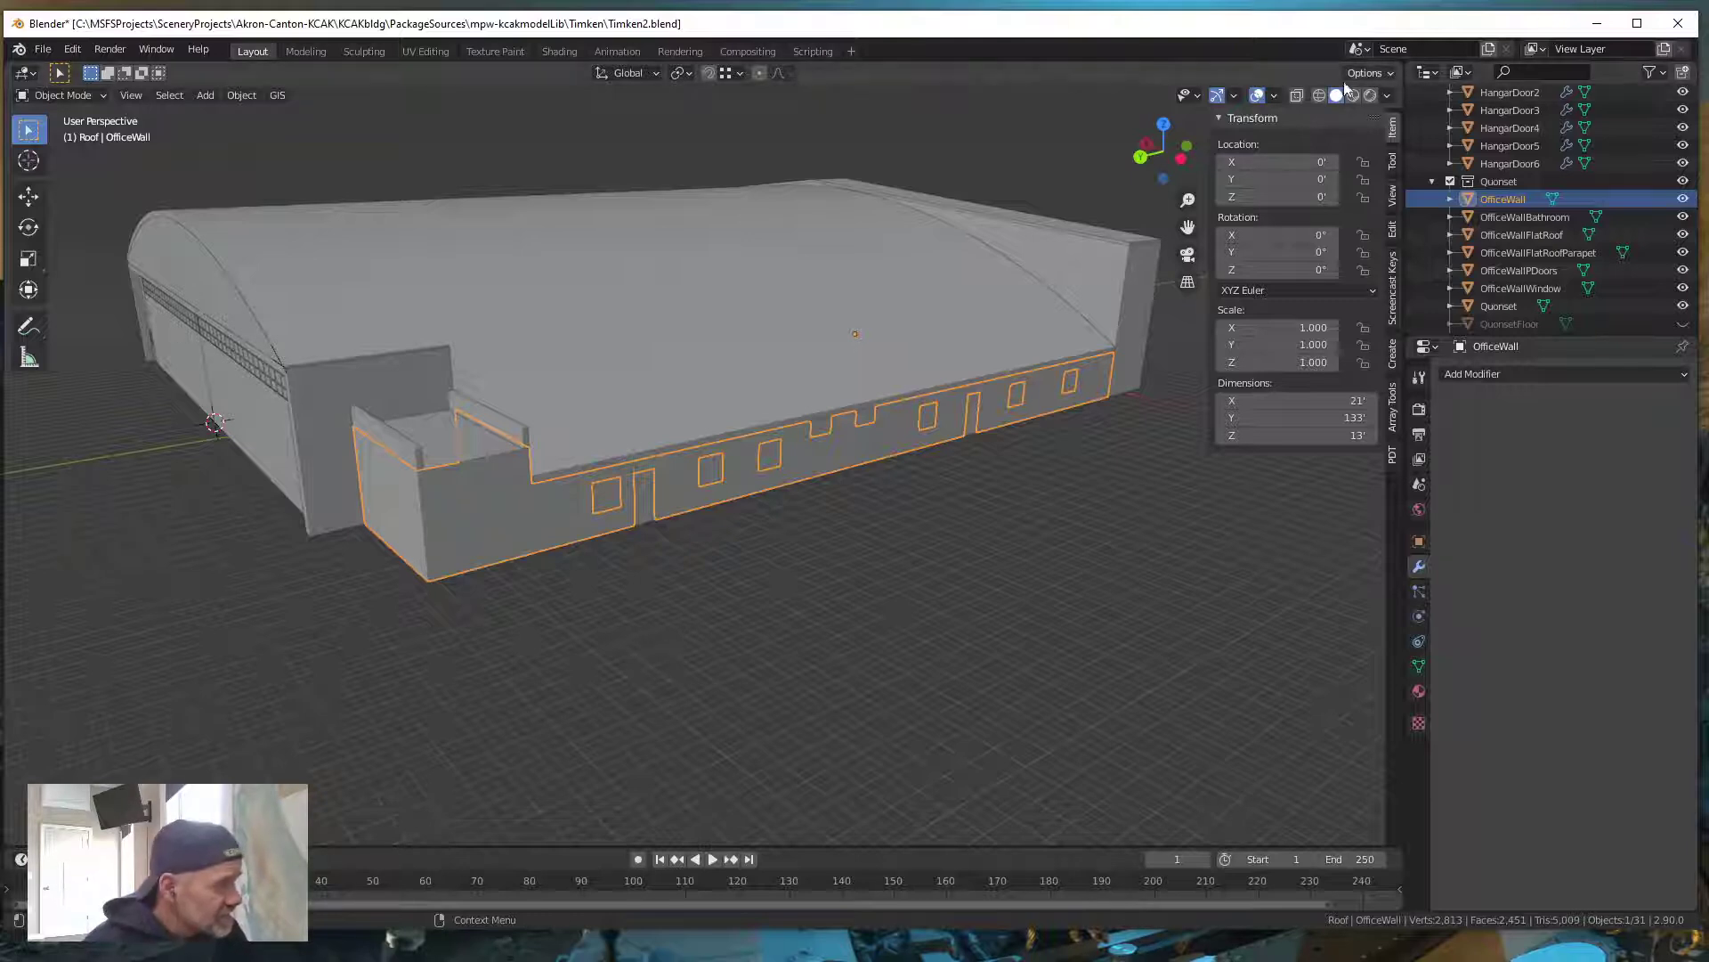
left_click(1297, 96)
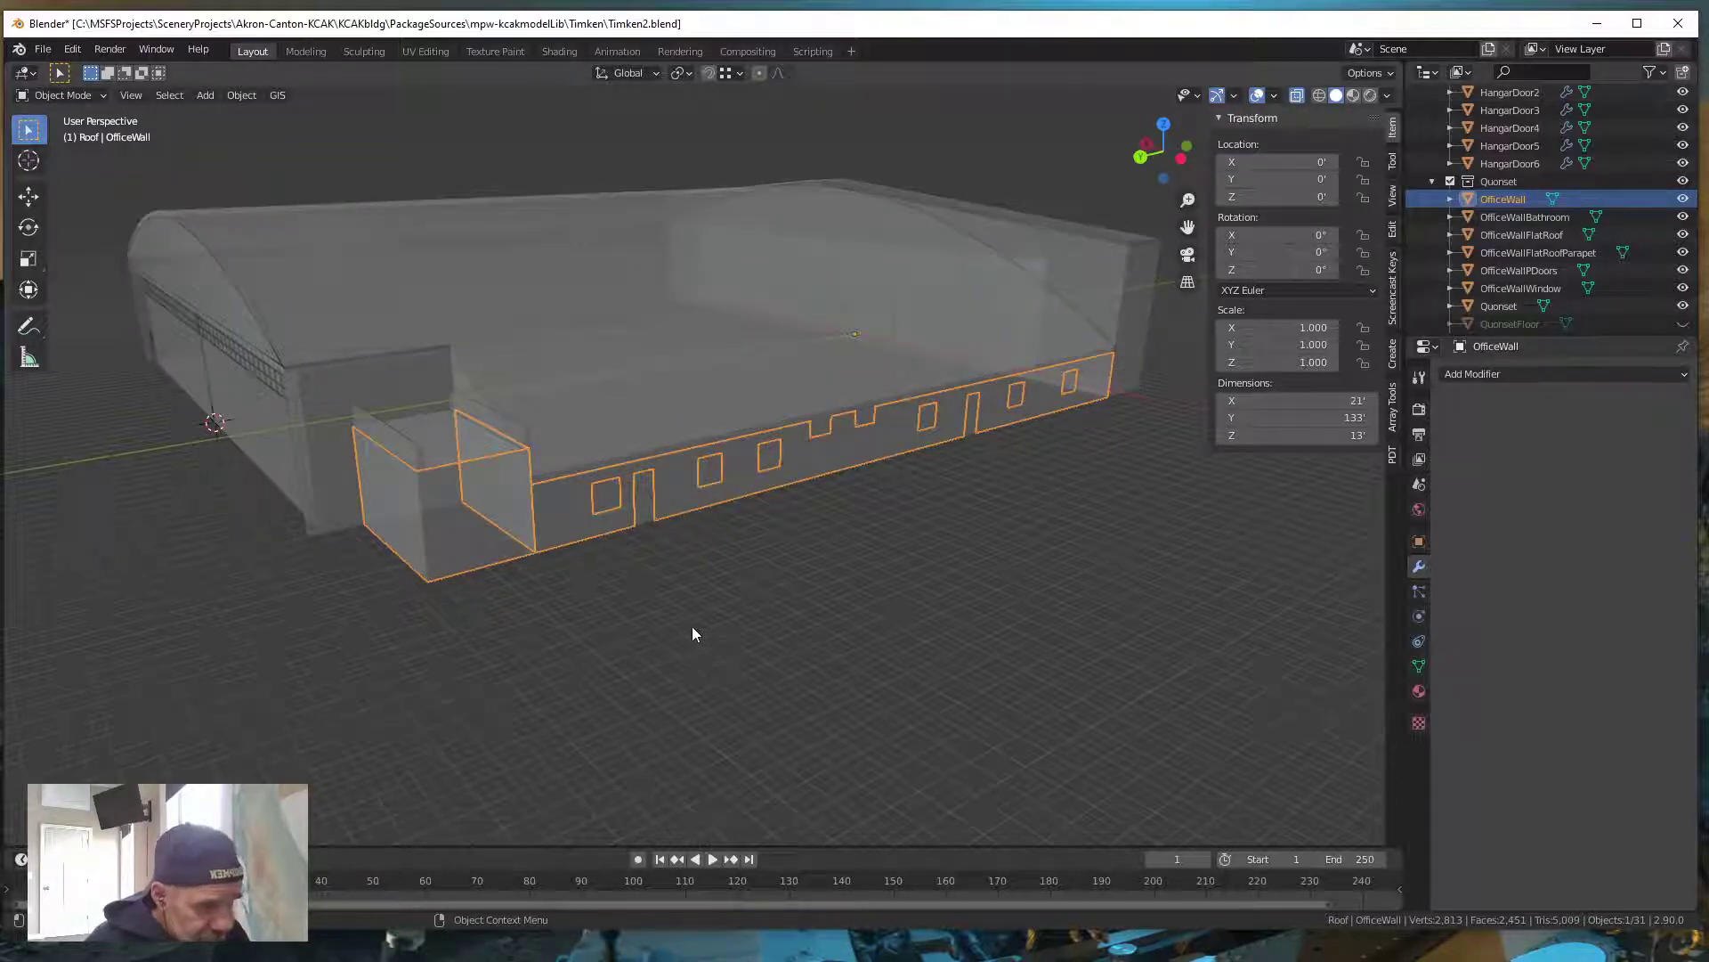
Enter edit mode on the OfficeWall, reveal the hidden outer face of its projecting end block, and clear the selection
key("Tab")
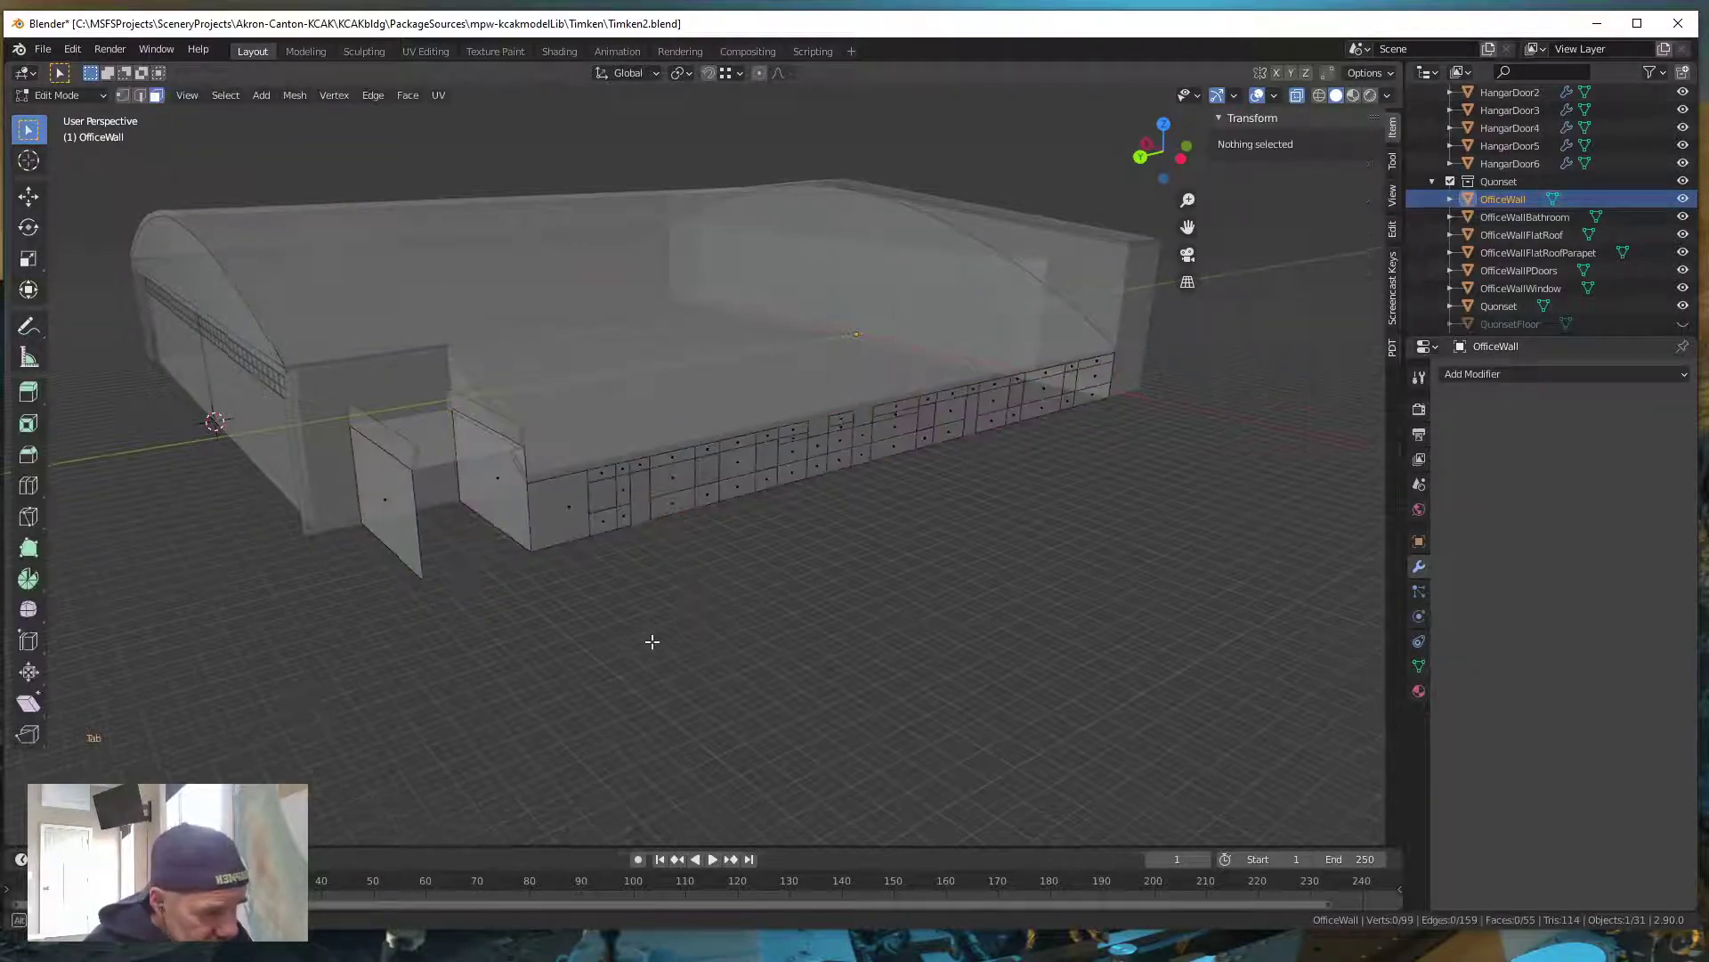
left_click(513, 515)
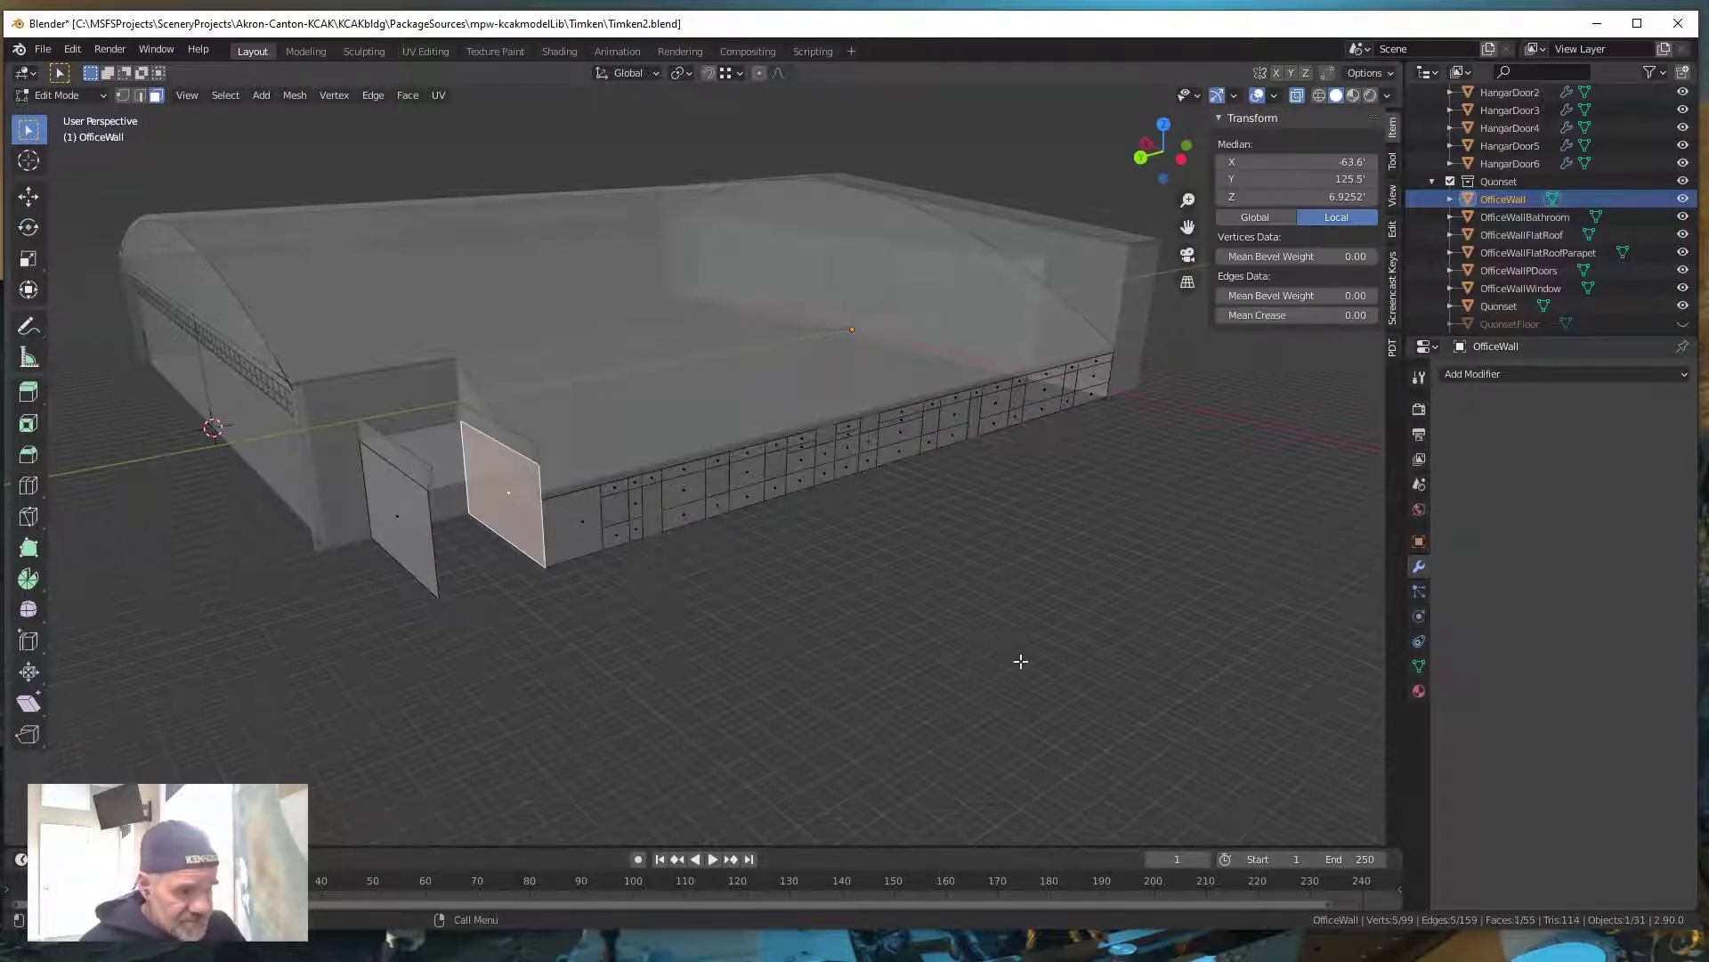
middle_click_drag(1018, 649, 989, 687)
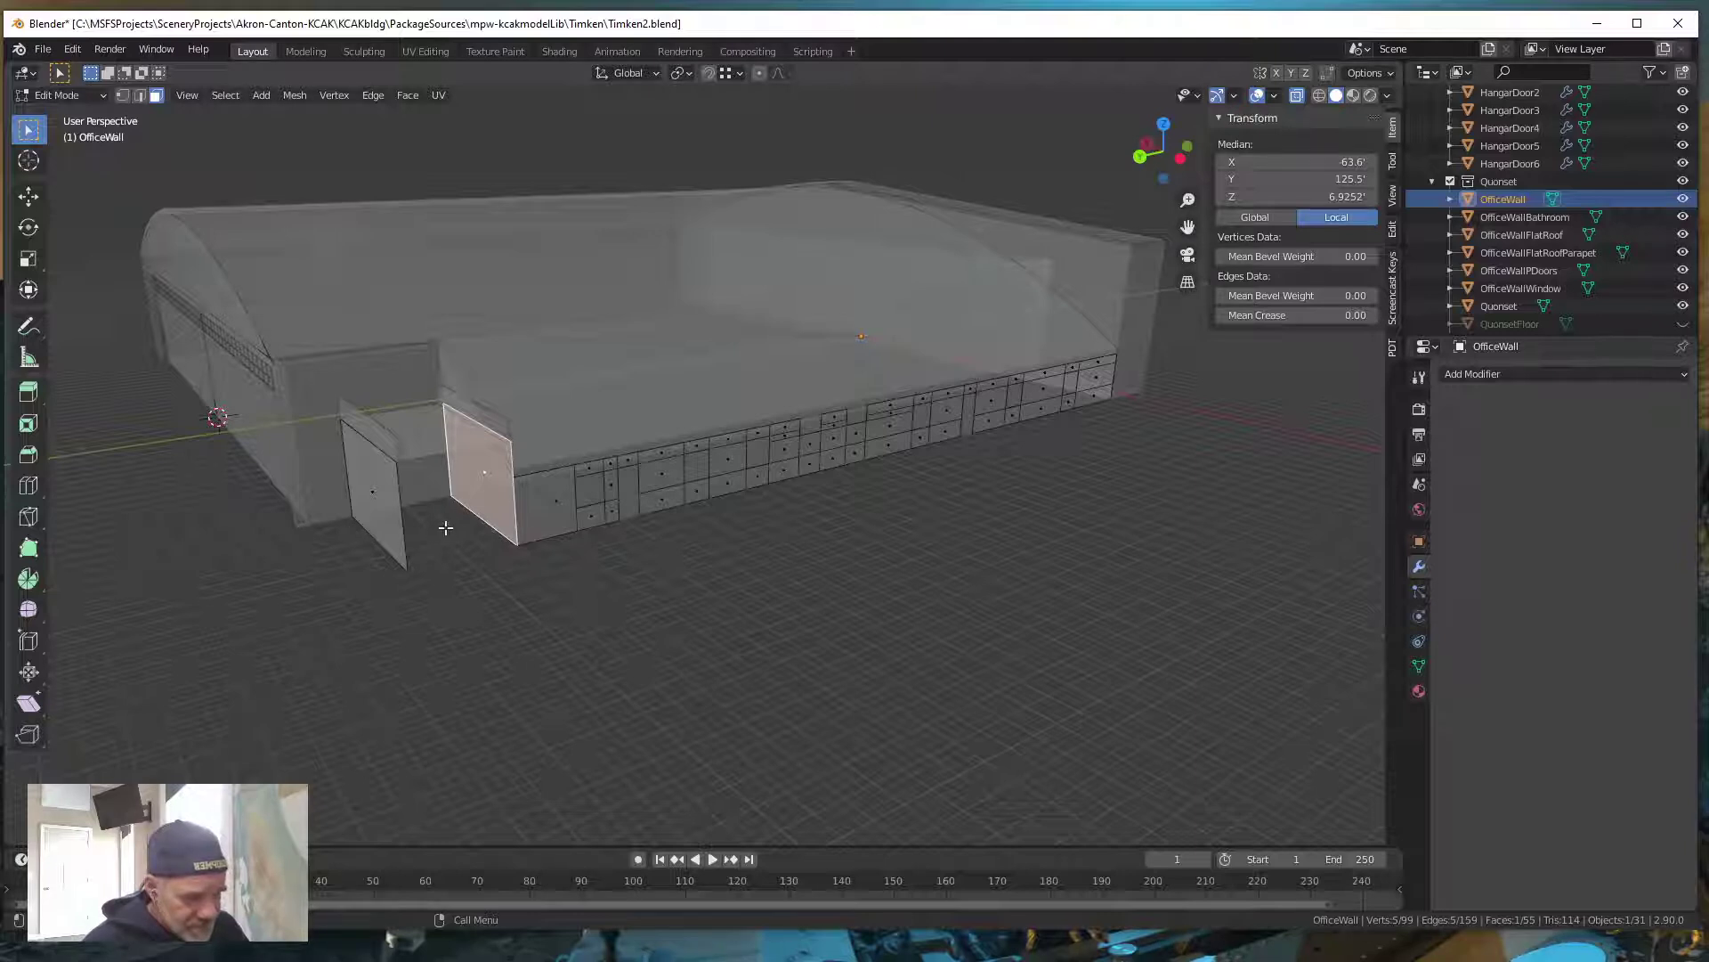
key("alt")
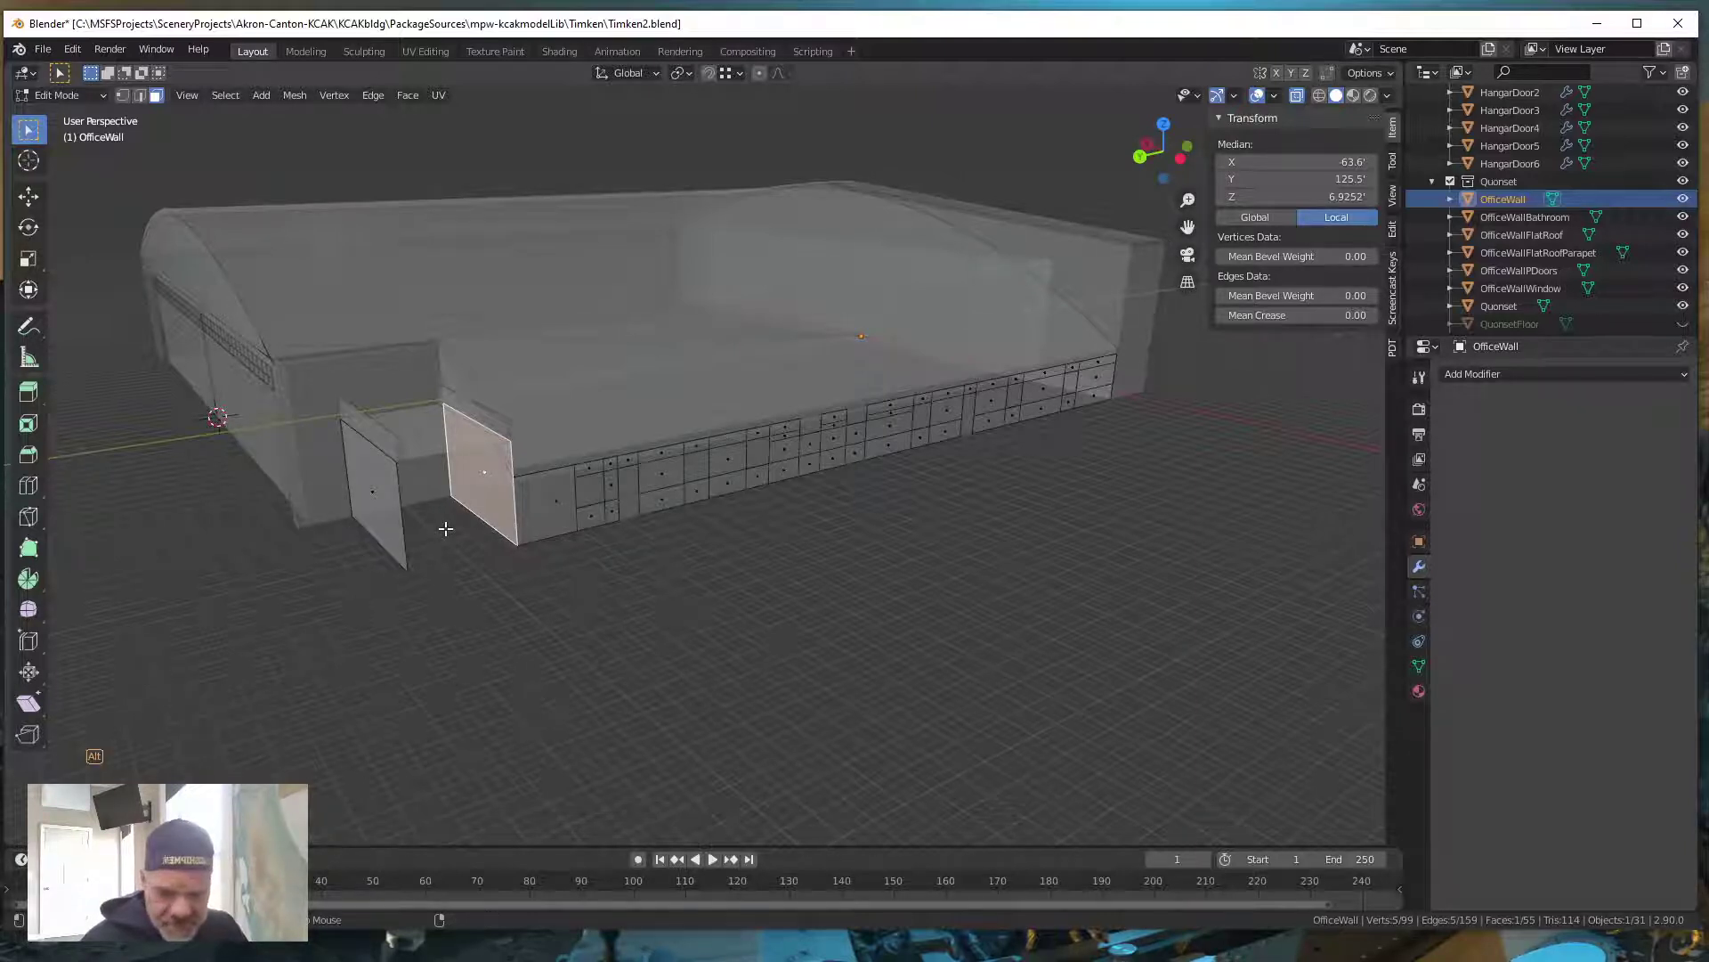
key("alt+h")
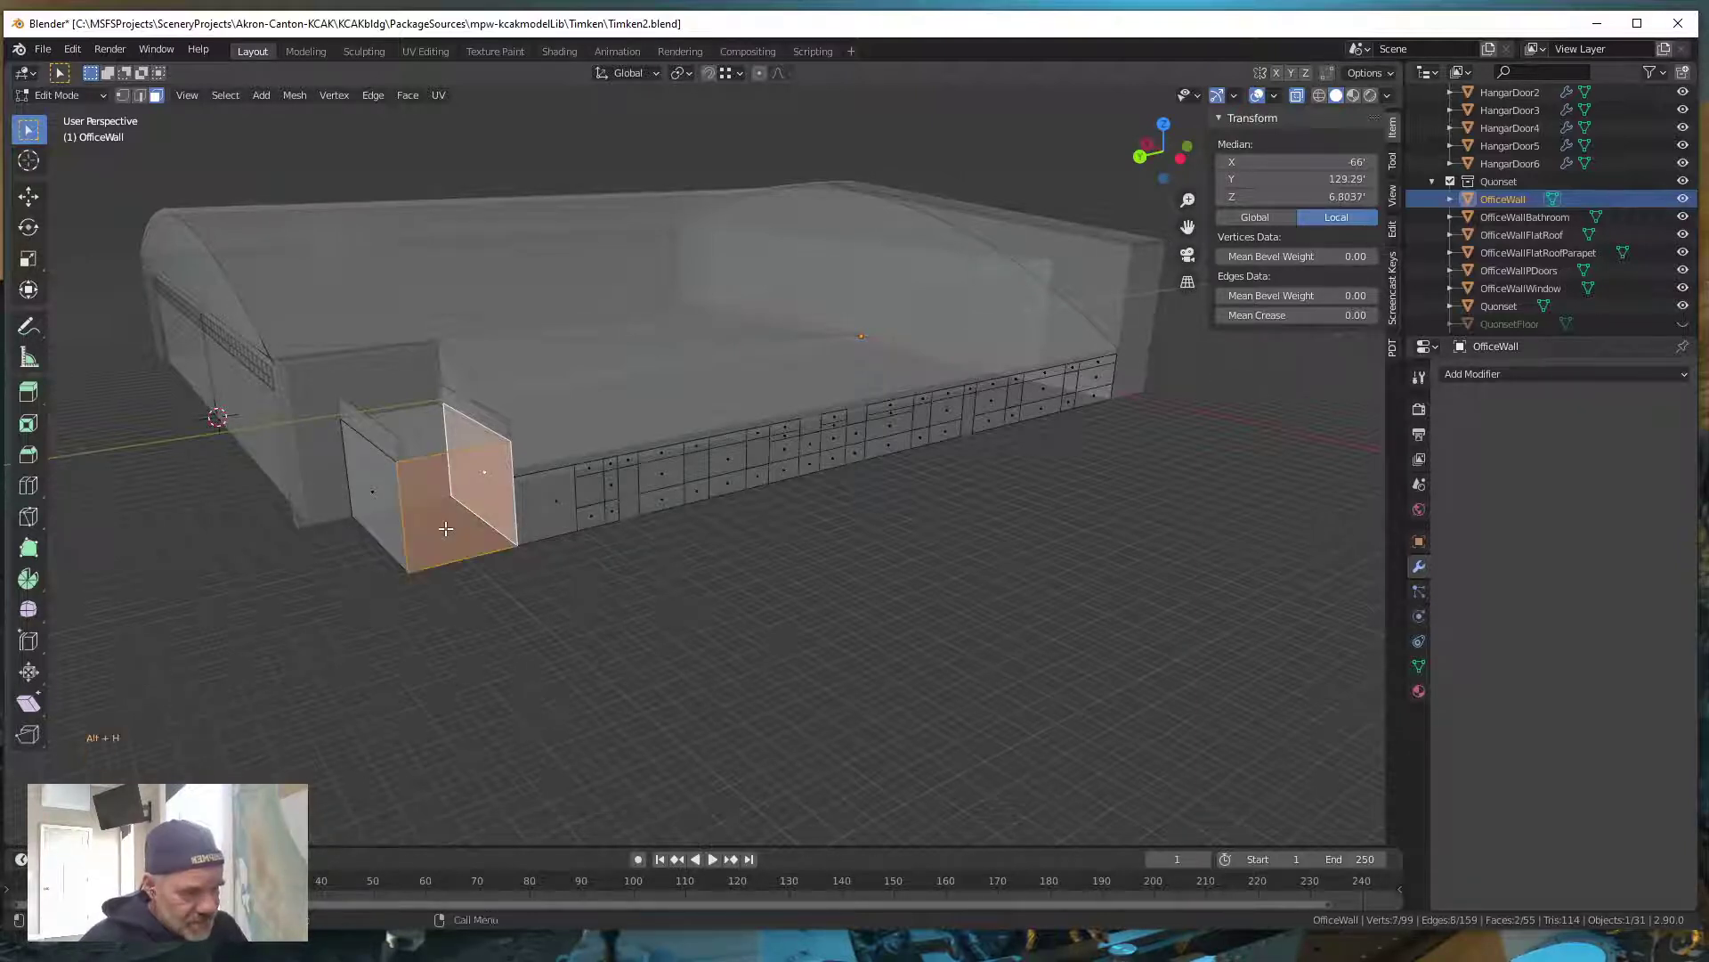
left_click(619, 624)
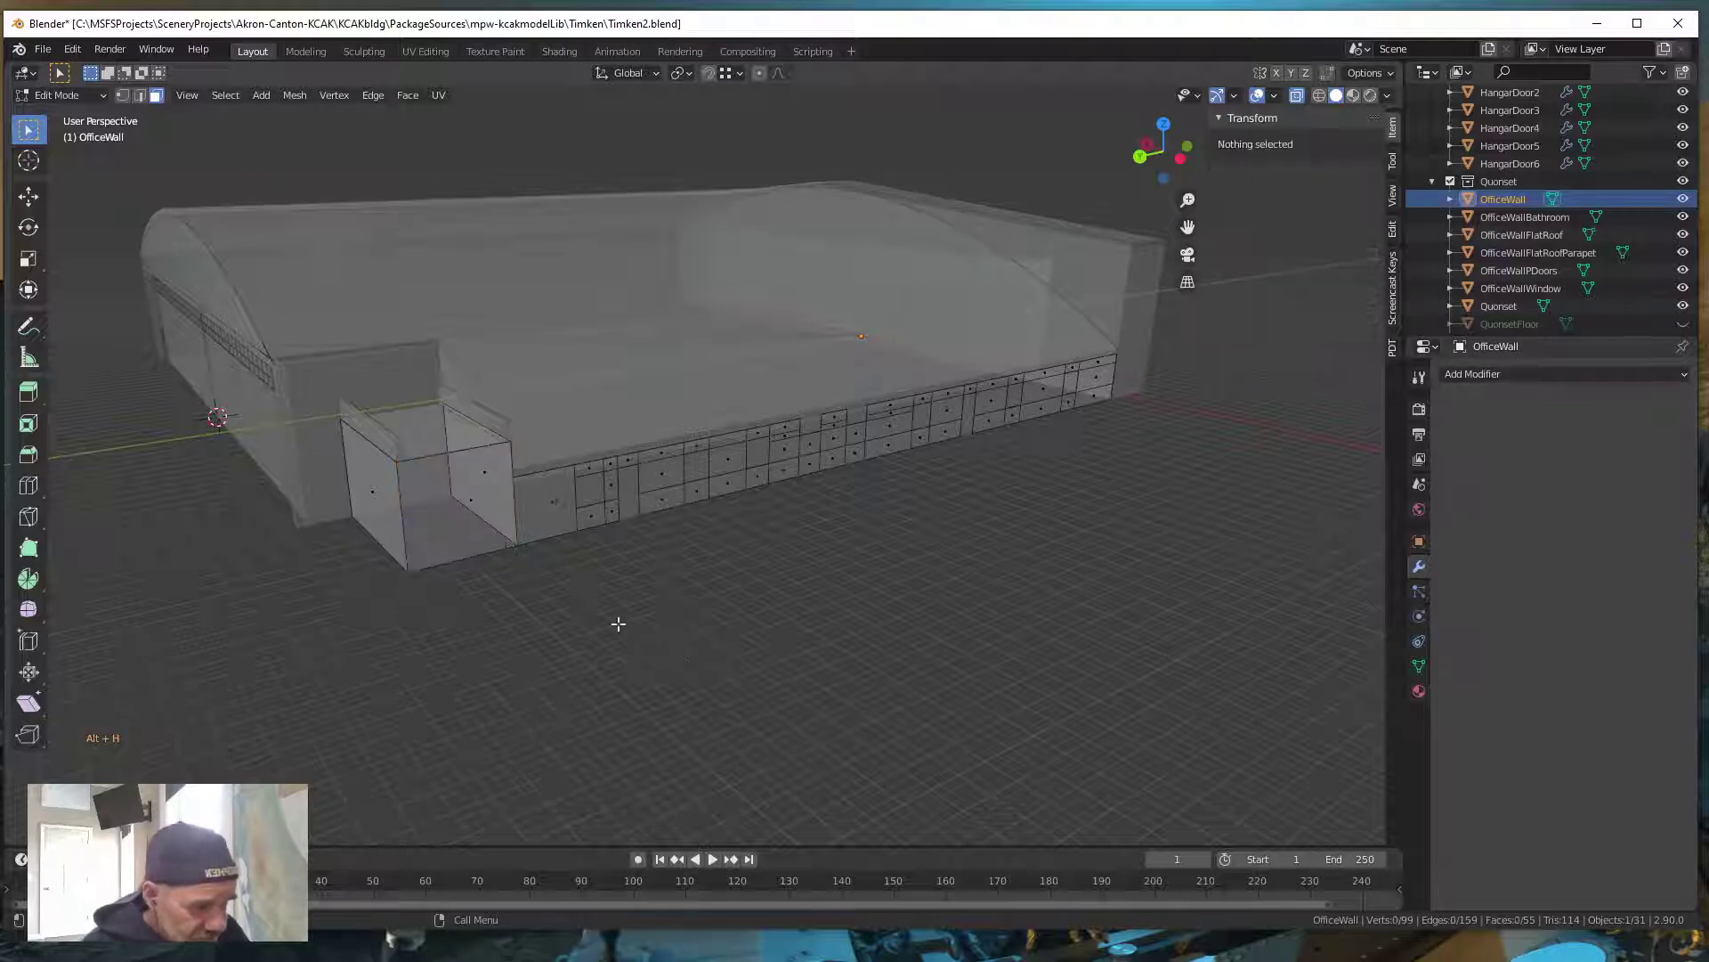
Select the interior face between the OfficeWall's projecting end block and the long wall, and separate it into its own object
left_click(485, 475)
mouse_move(844, 668)
middle_mouse_down()
mouse_move(793, 672)
mouse_move(833, 664)
middle_mouse_up()
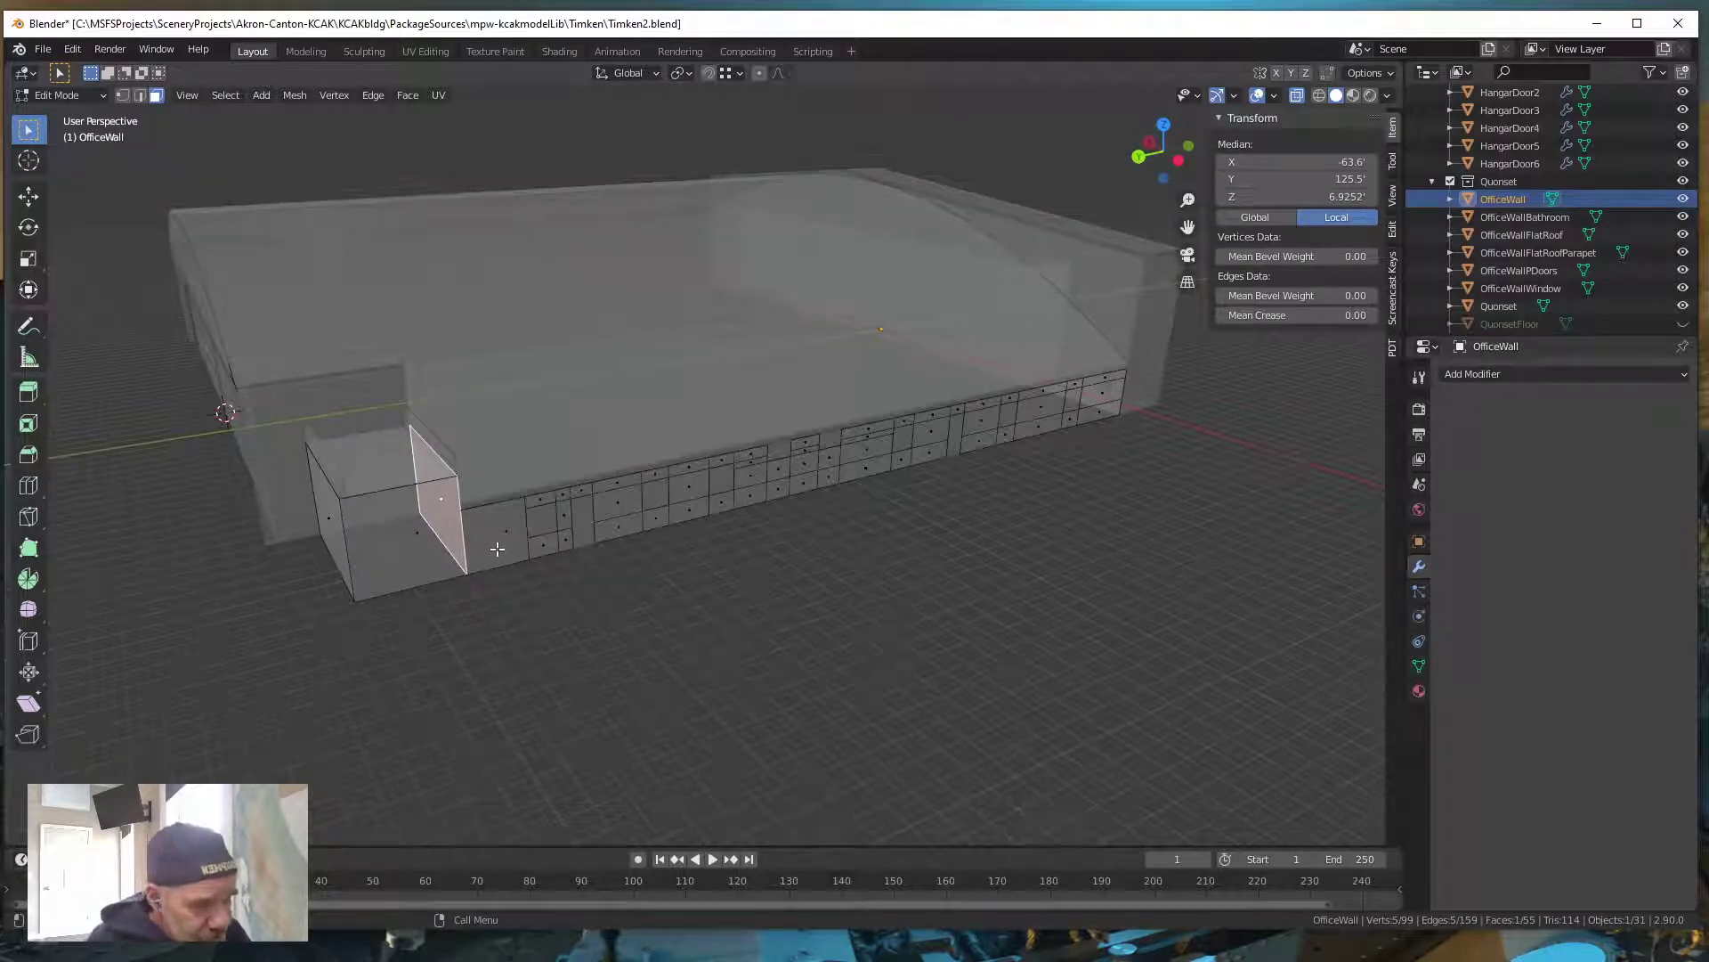
mouse_move(601, 588)
middle_mouse_down()
mouse_move(553, 599)
mouse_move(622, 588)
mouse_move(603, 595)
middle_mouse_up()
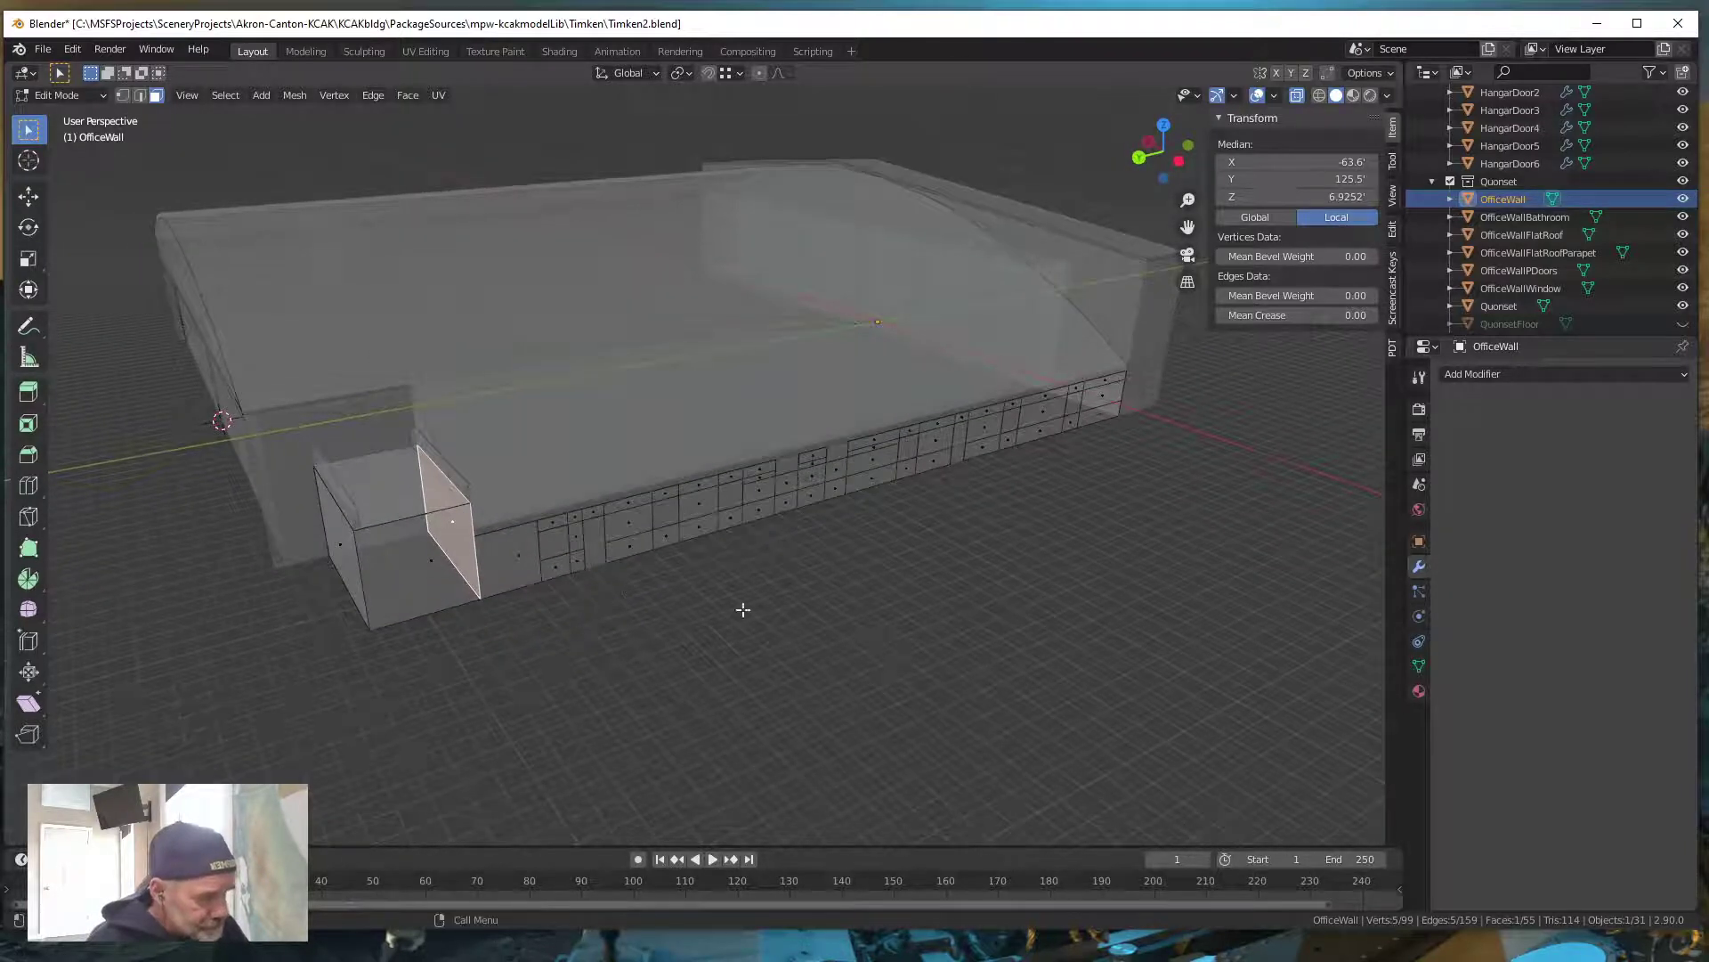
mouse_move(766, 614)
middle_mouse_down()
mouse_move(756, 630)
mouse_move(773, 610)
middle_mouse_up()
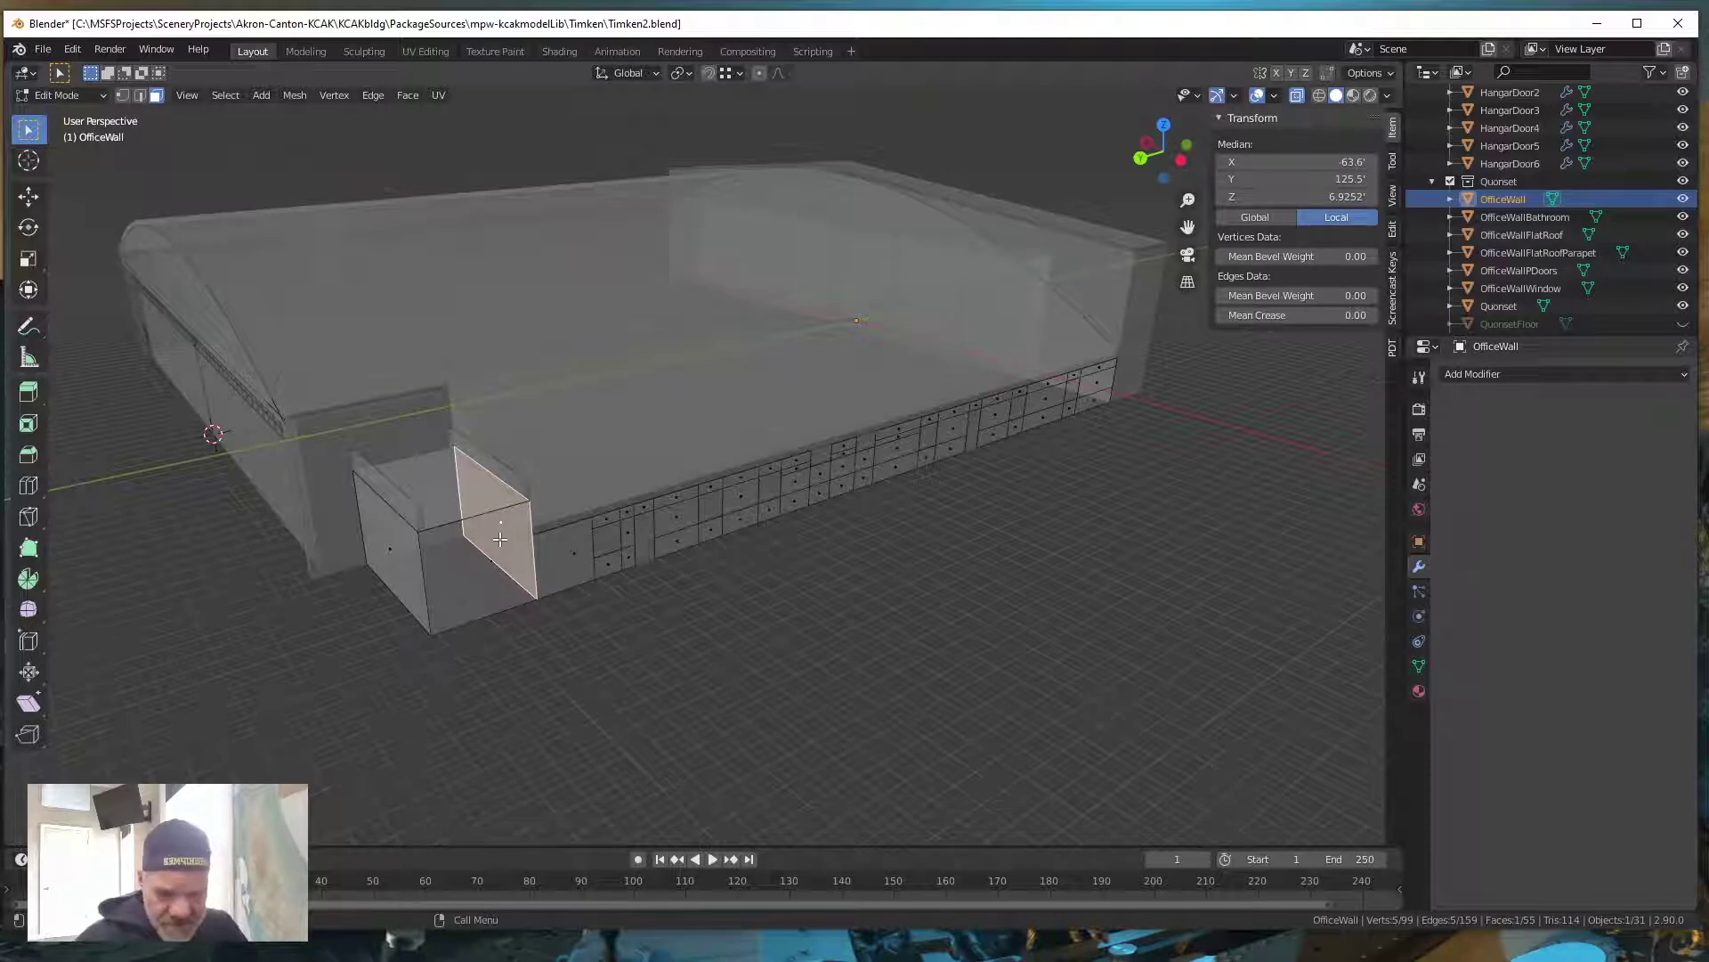
key("p")
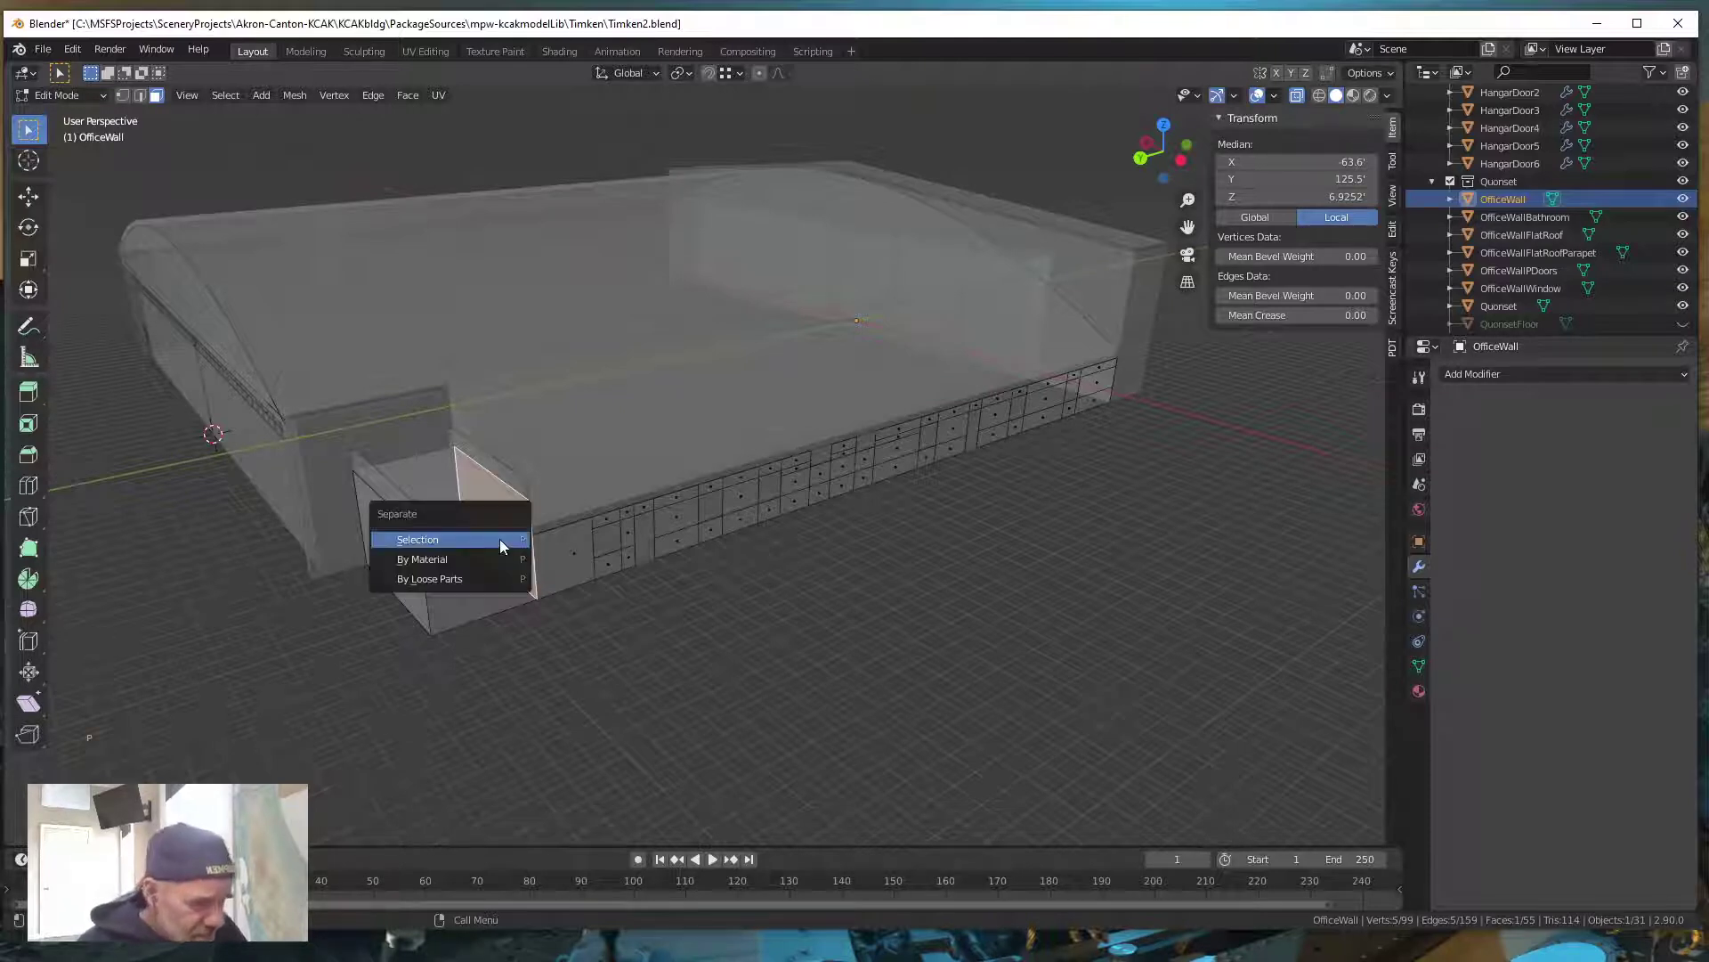
left_click(501, 540)
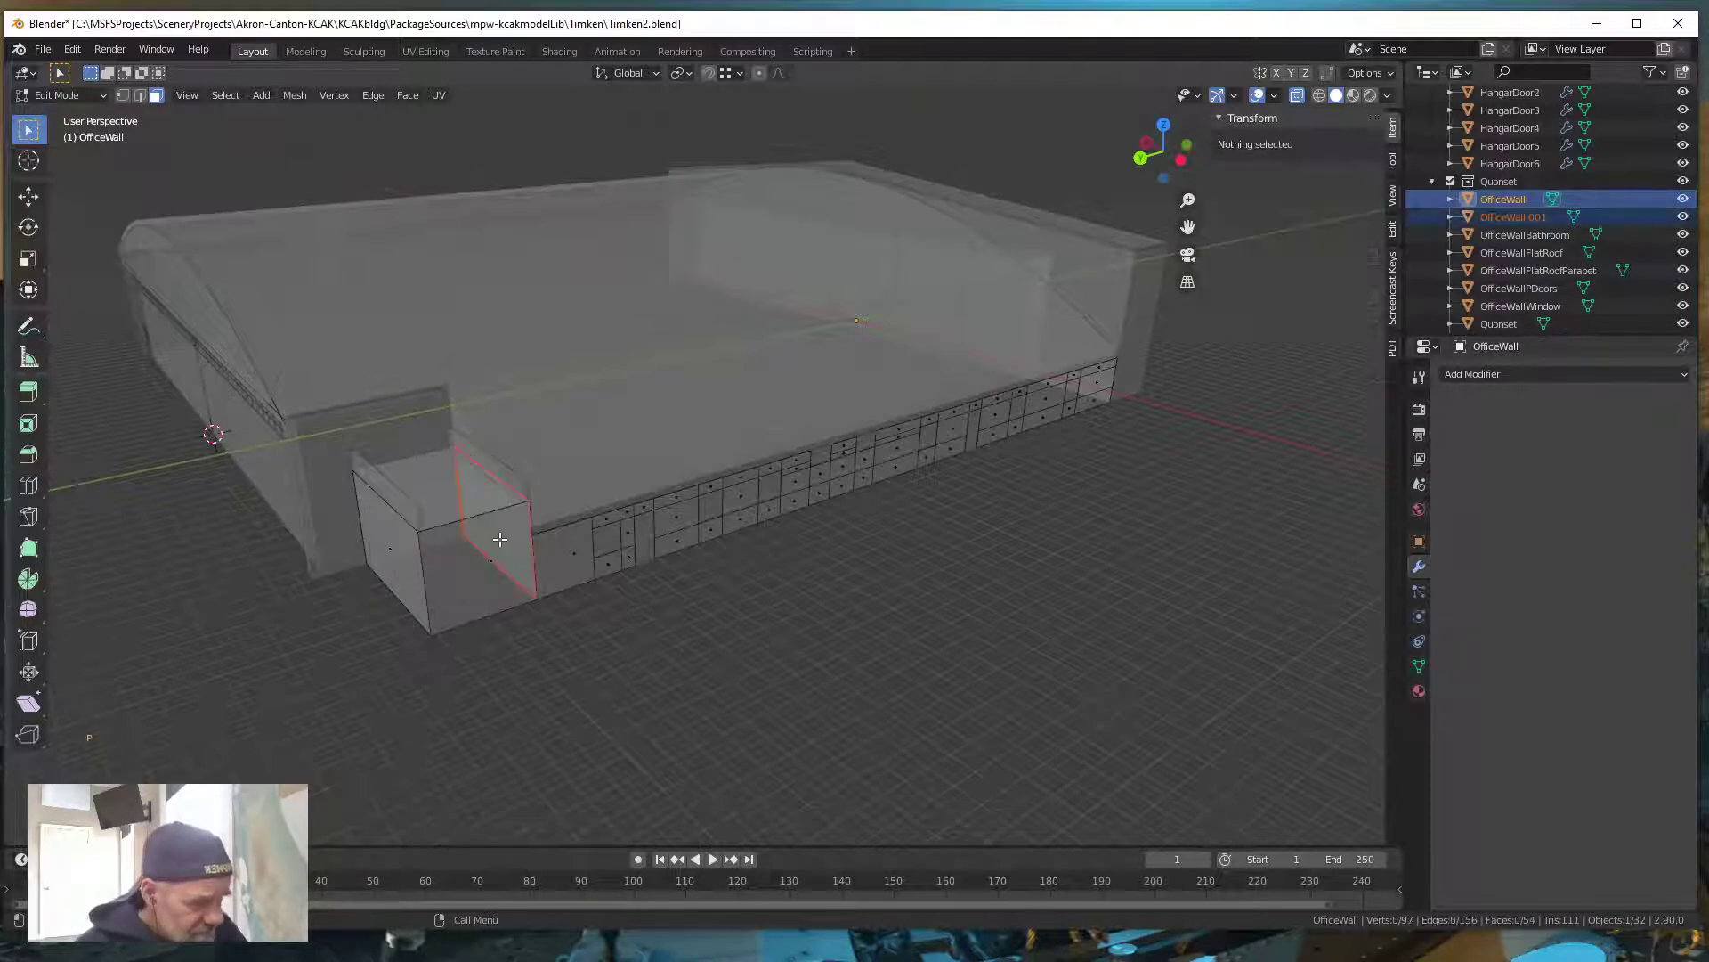
Rename the separated interior face object as OfficeWallScrap and hide it in the scene
left_click(1532, 219)
double_click(1532, 219)
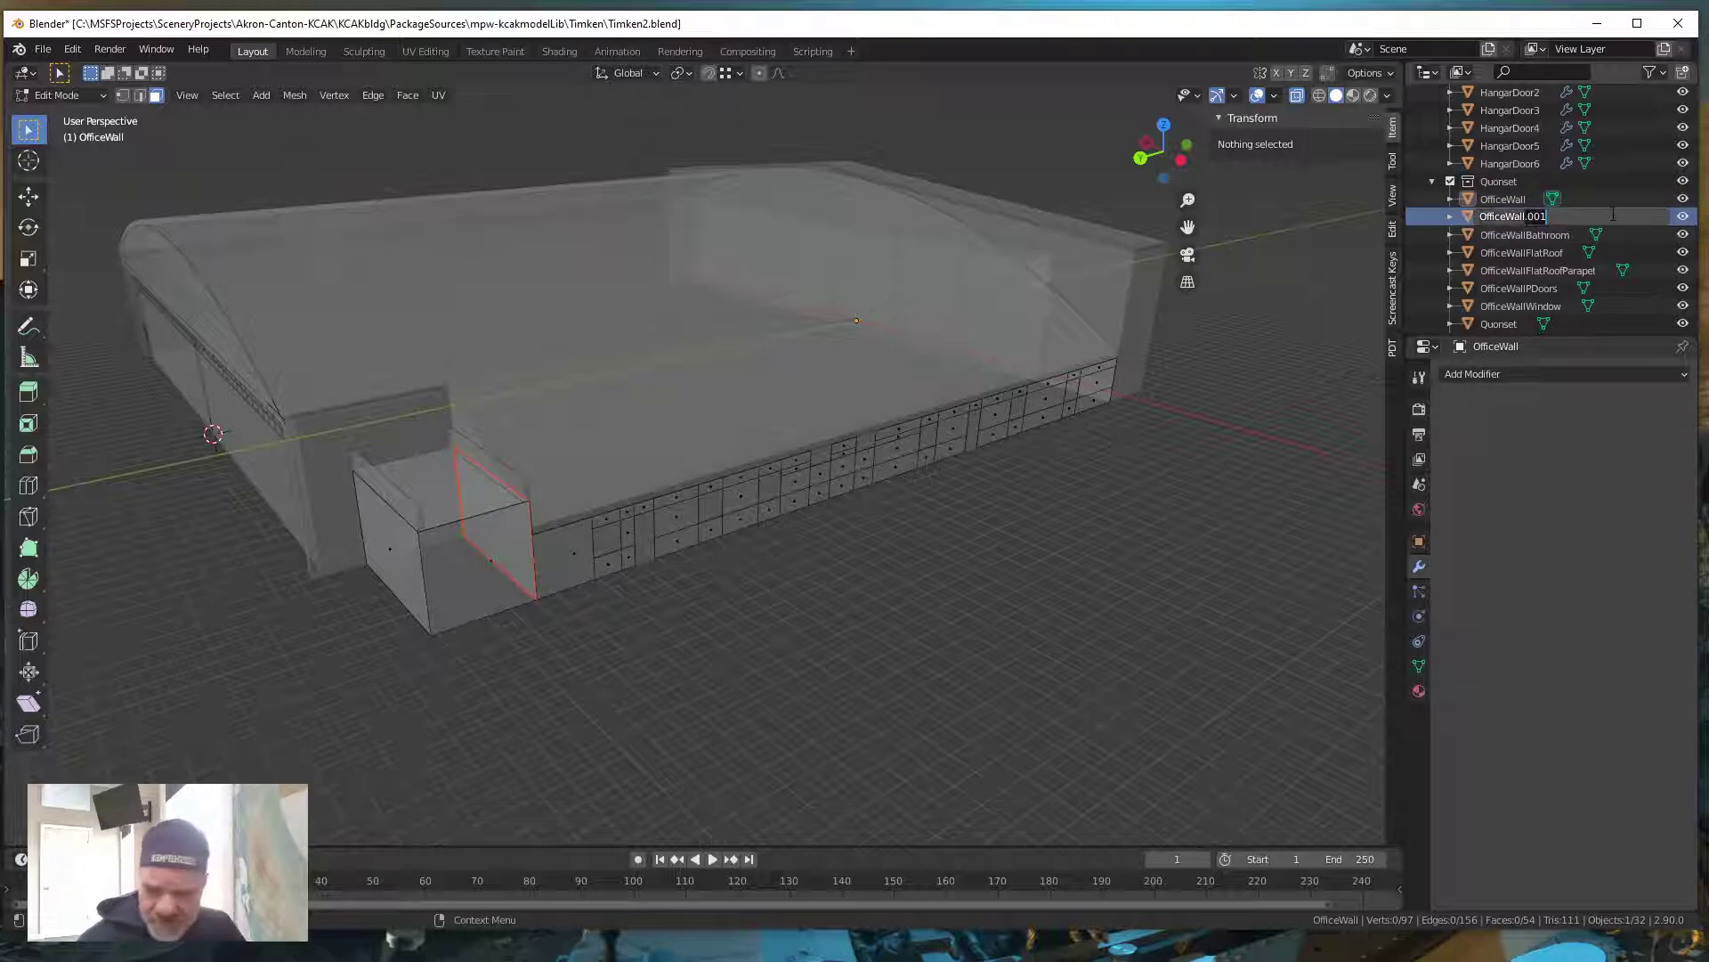
key("BackSpace")
key("BackSpace")
key("BackSpace")
key("BackSpace")
type("Scrap")
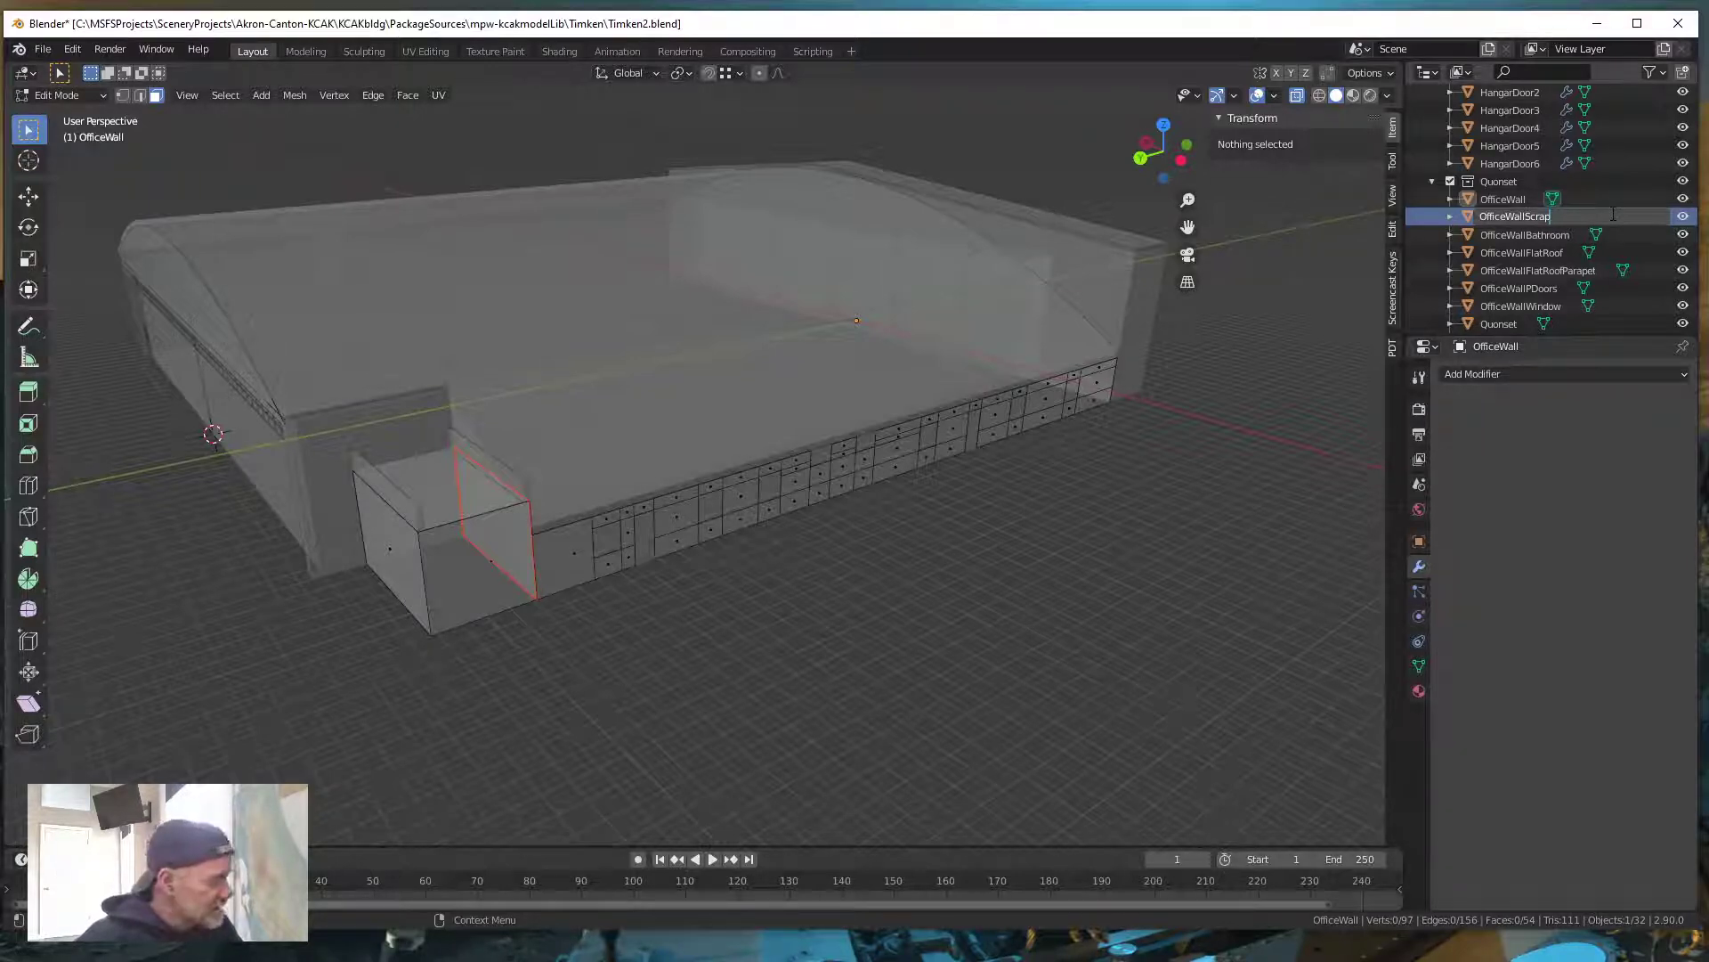
key("Return")
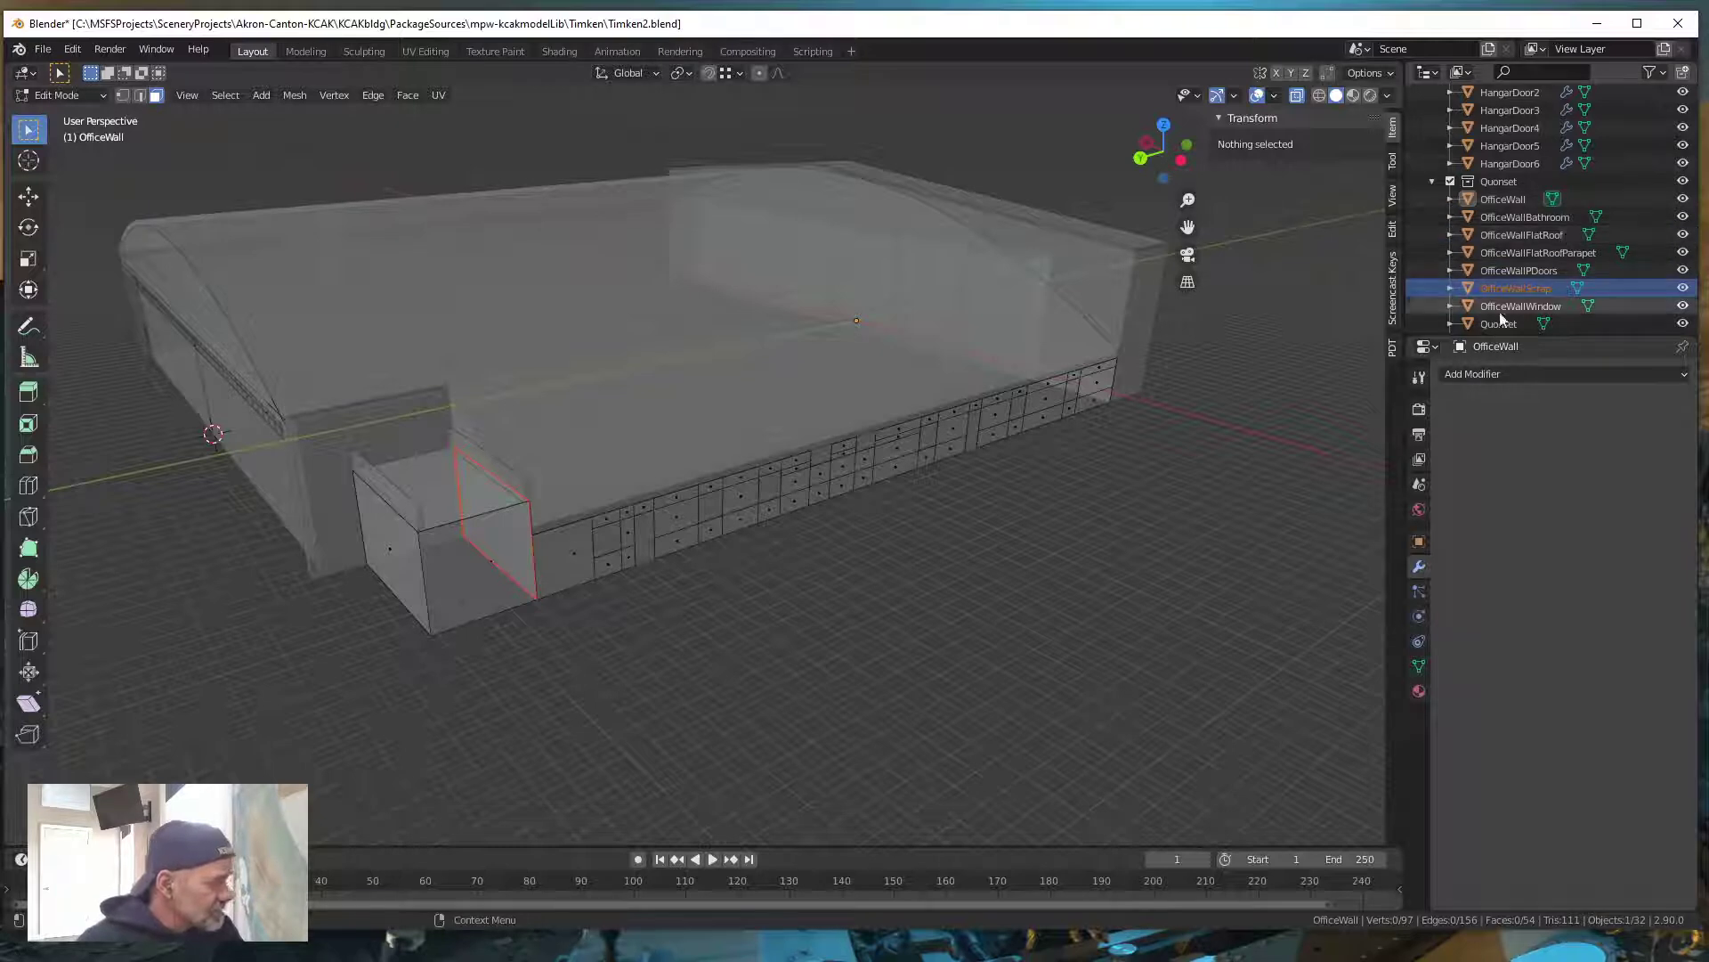
left_click(1682, 287)
middle_click_drag(742, 689, 706, 666)
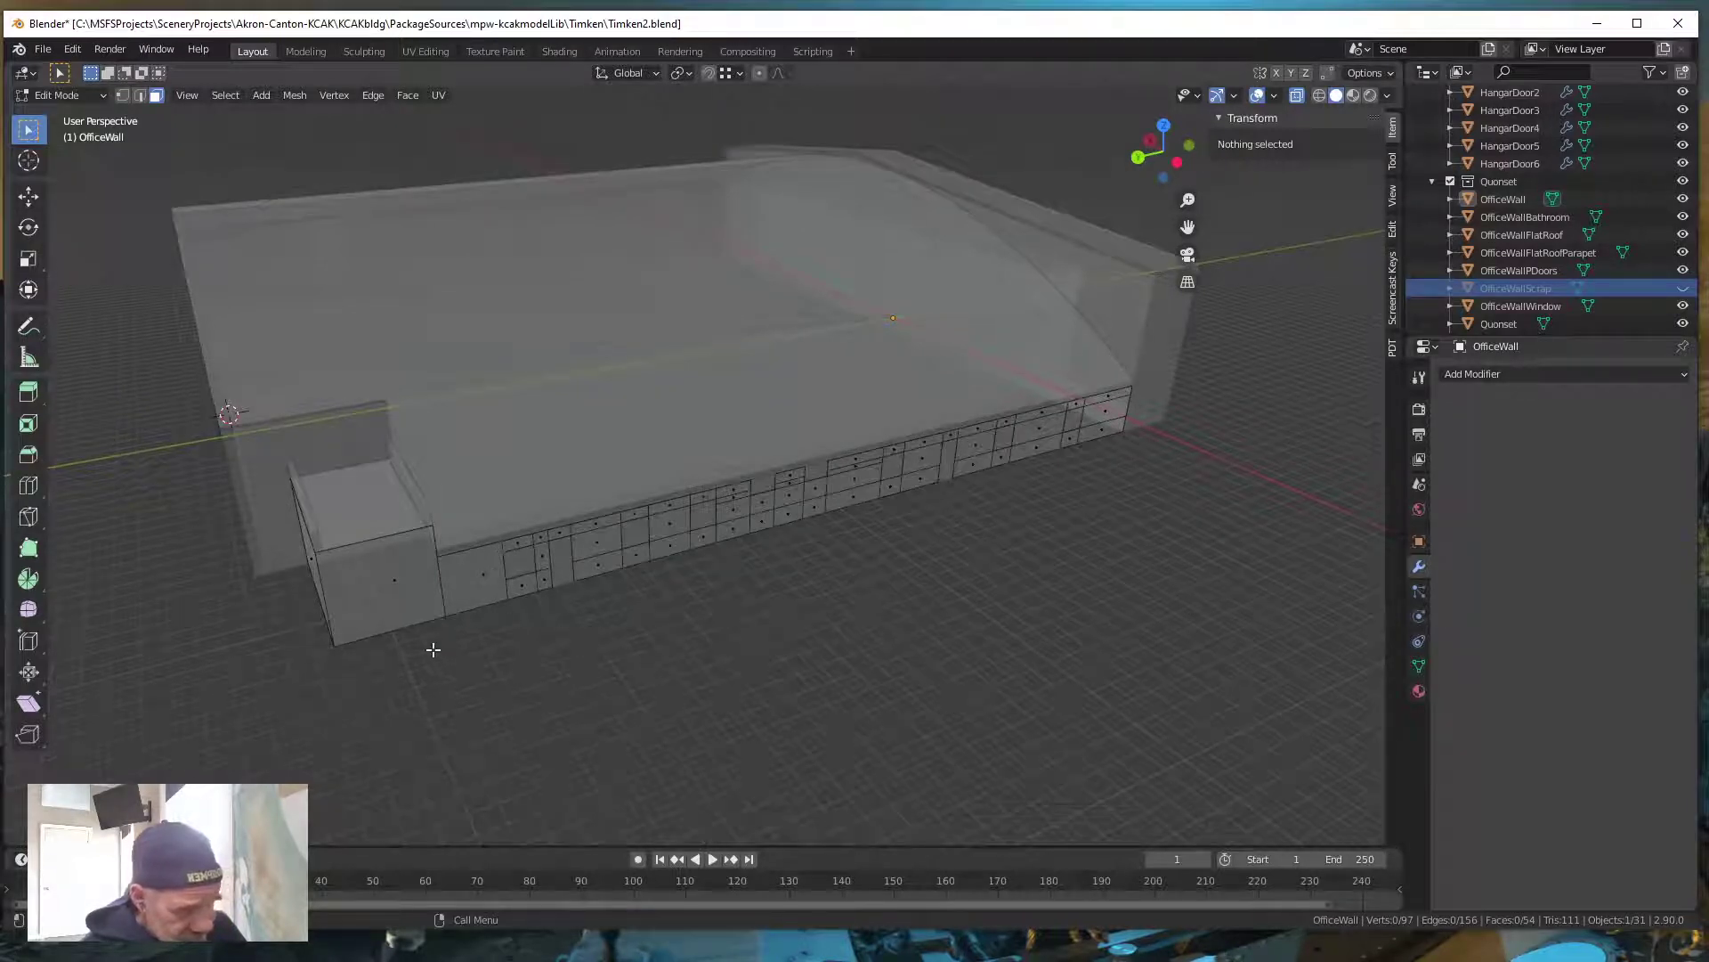
middle_click_drag(442, 654, 520, 647)
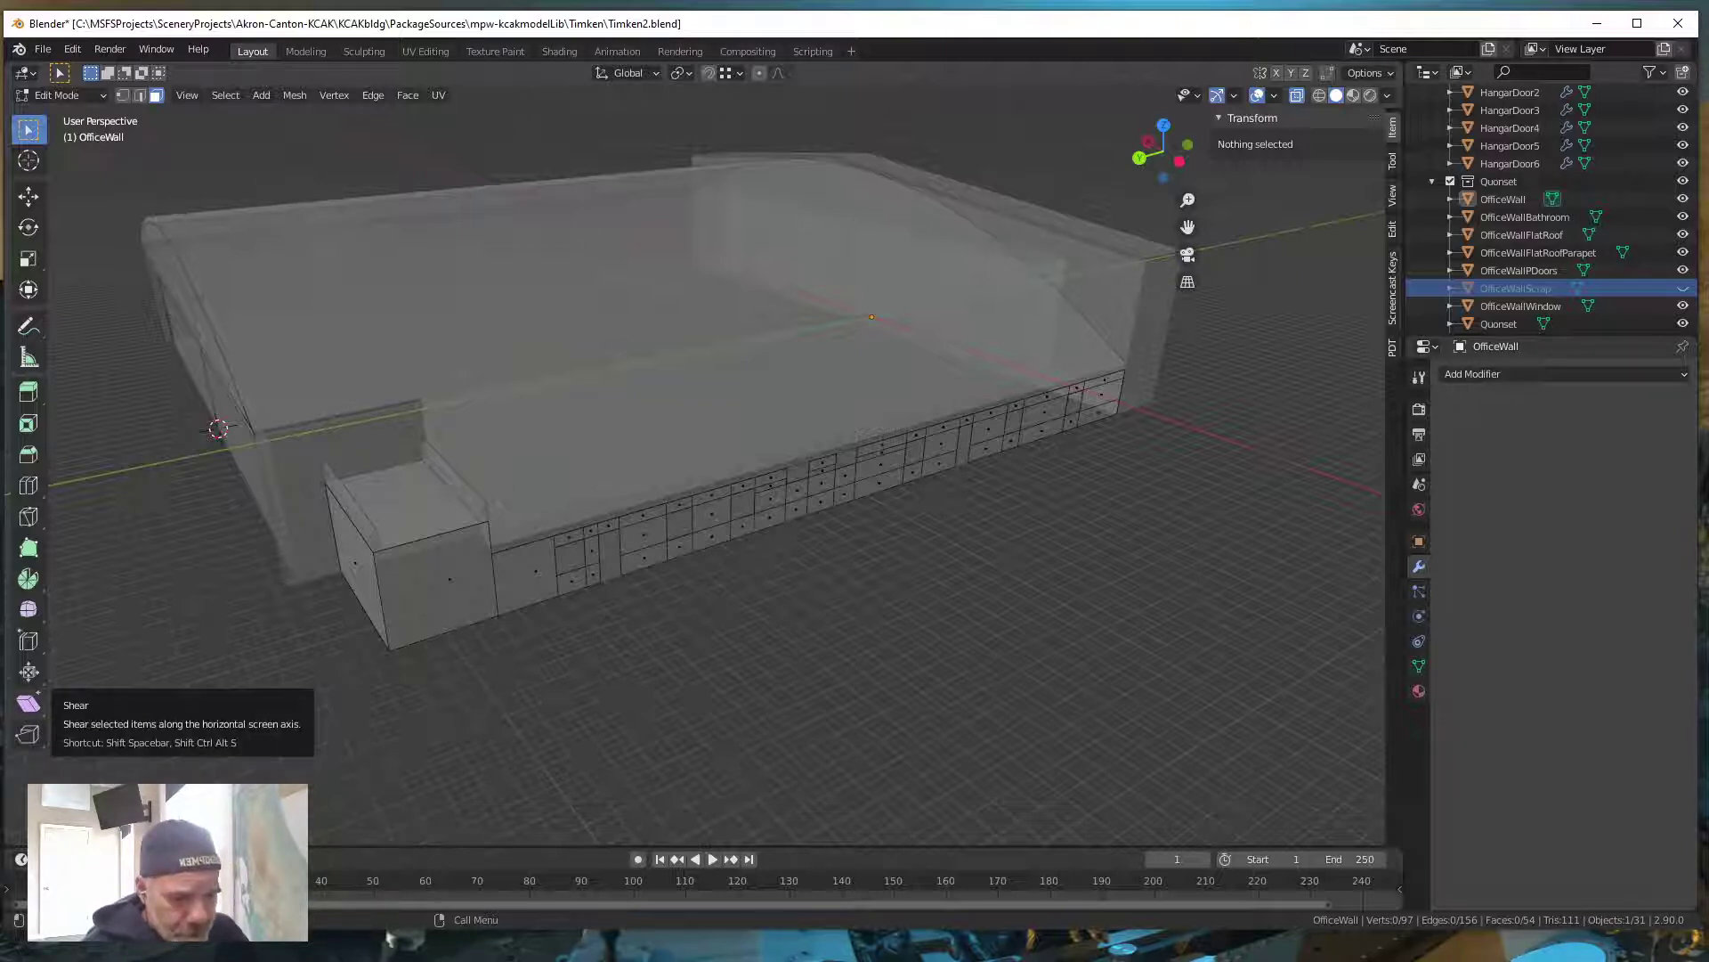
middle_click_drag(614, 679, 621, 660)
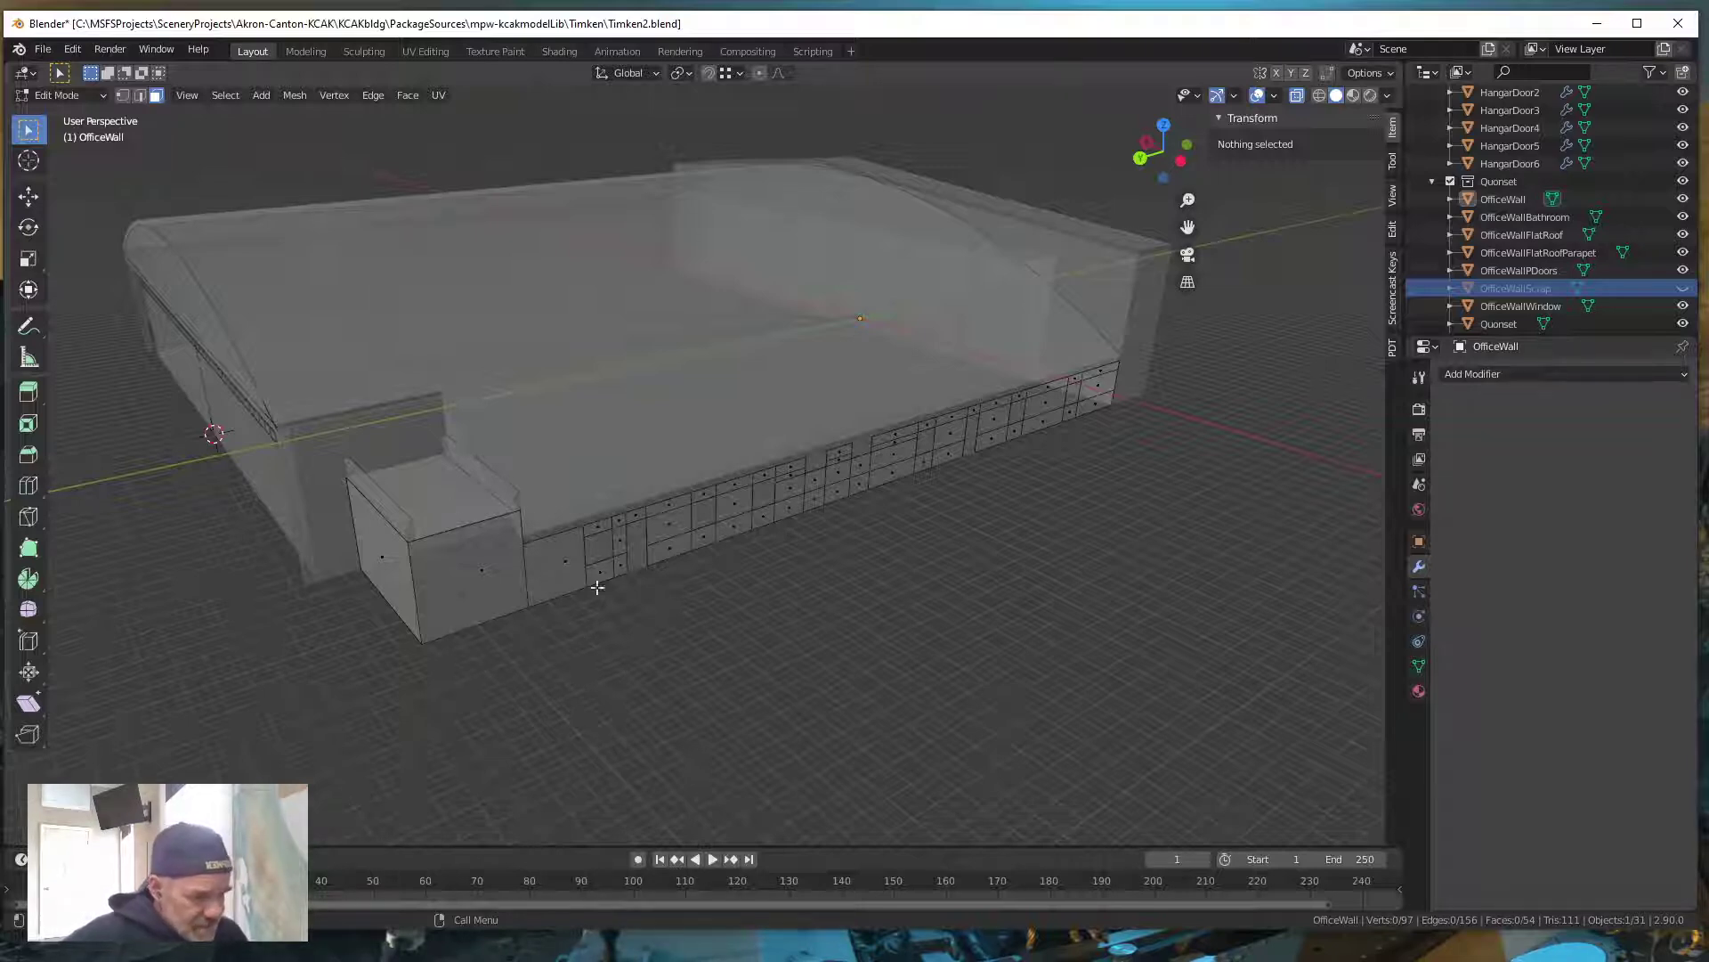
middle_click_drag(783, 613, 782, 611)
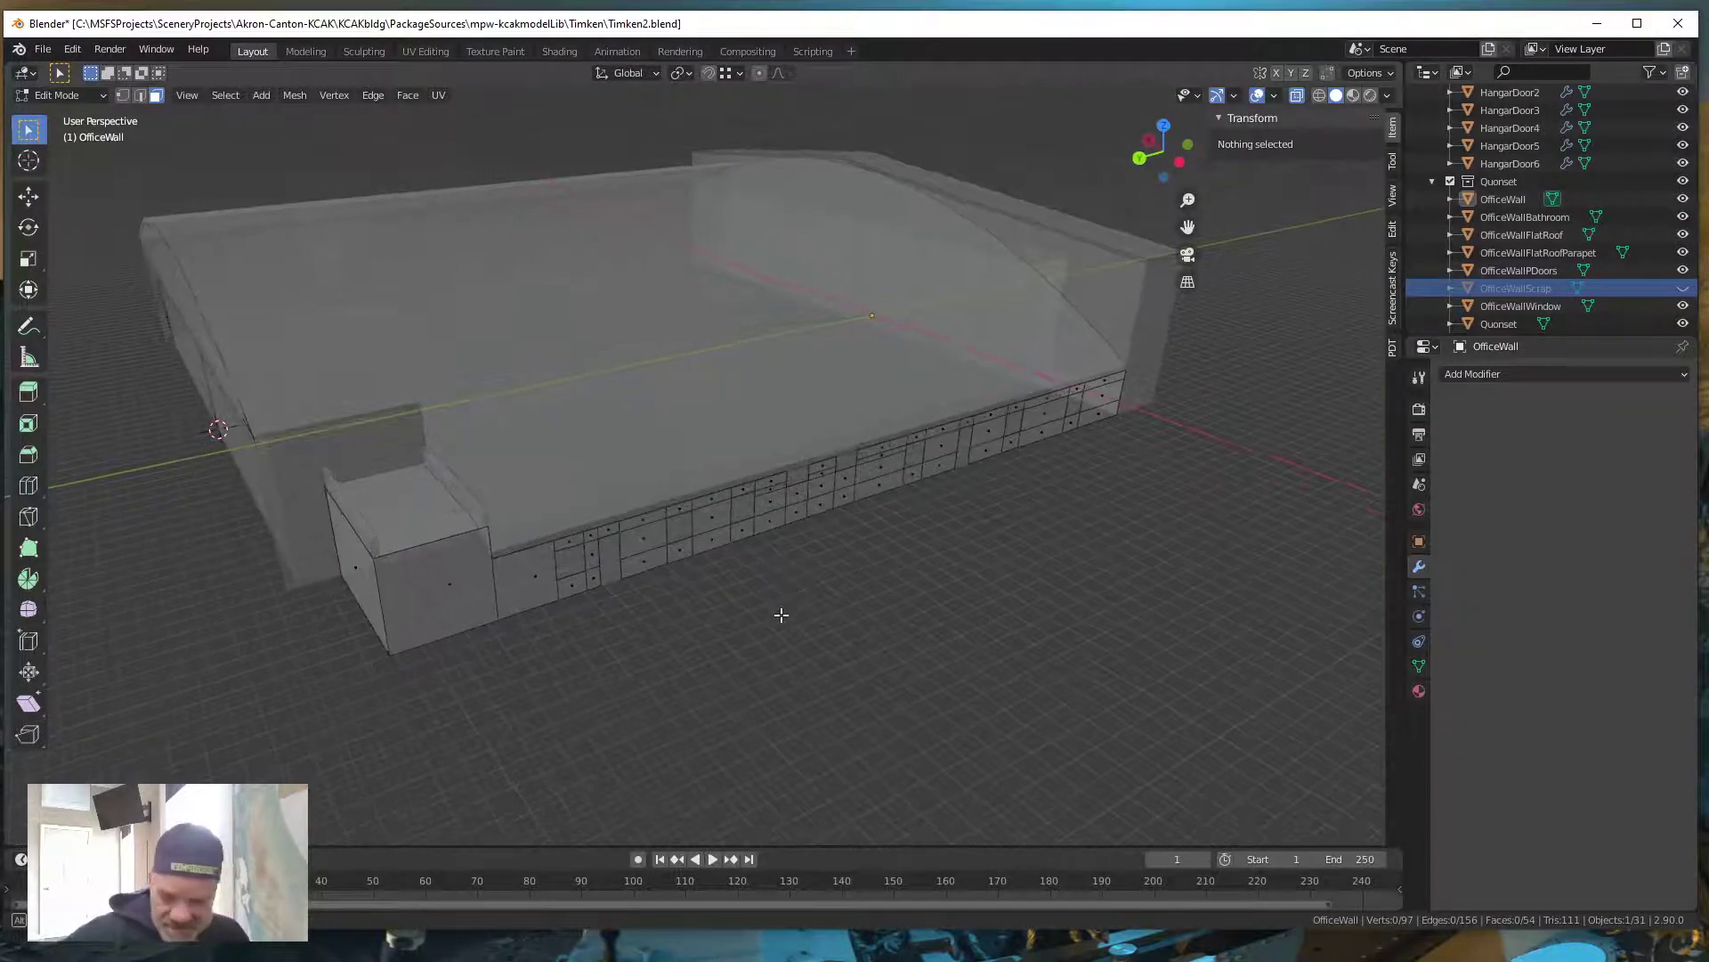
mouse_move(667, 649)
middle_mouse_down("shift")
mouse_move(863, 591)
mouse_move(659, 658)
middle_mouse_up("shift")
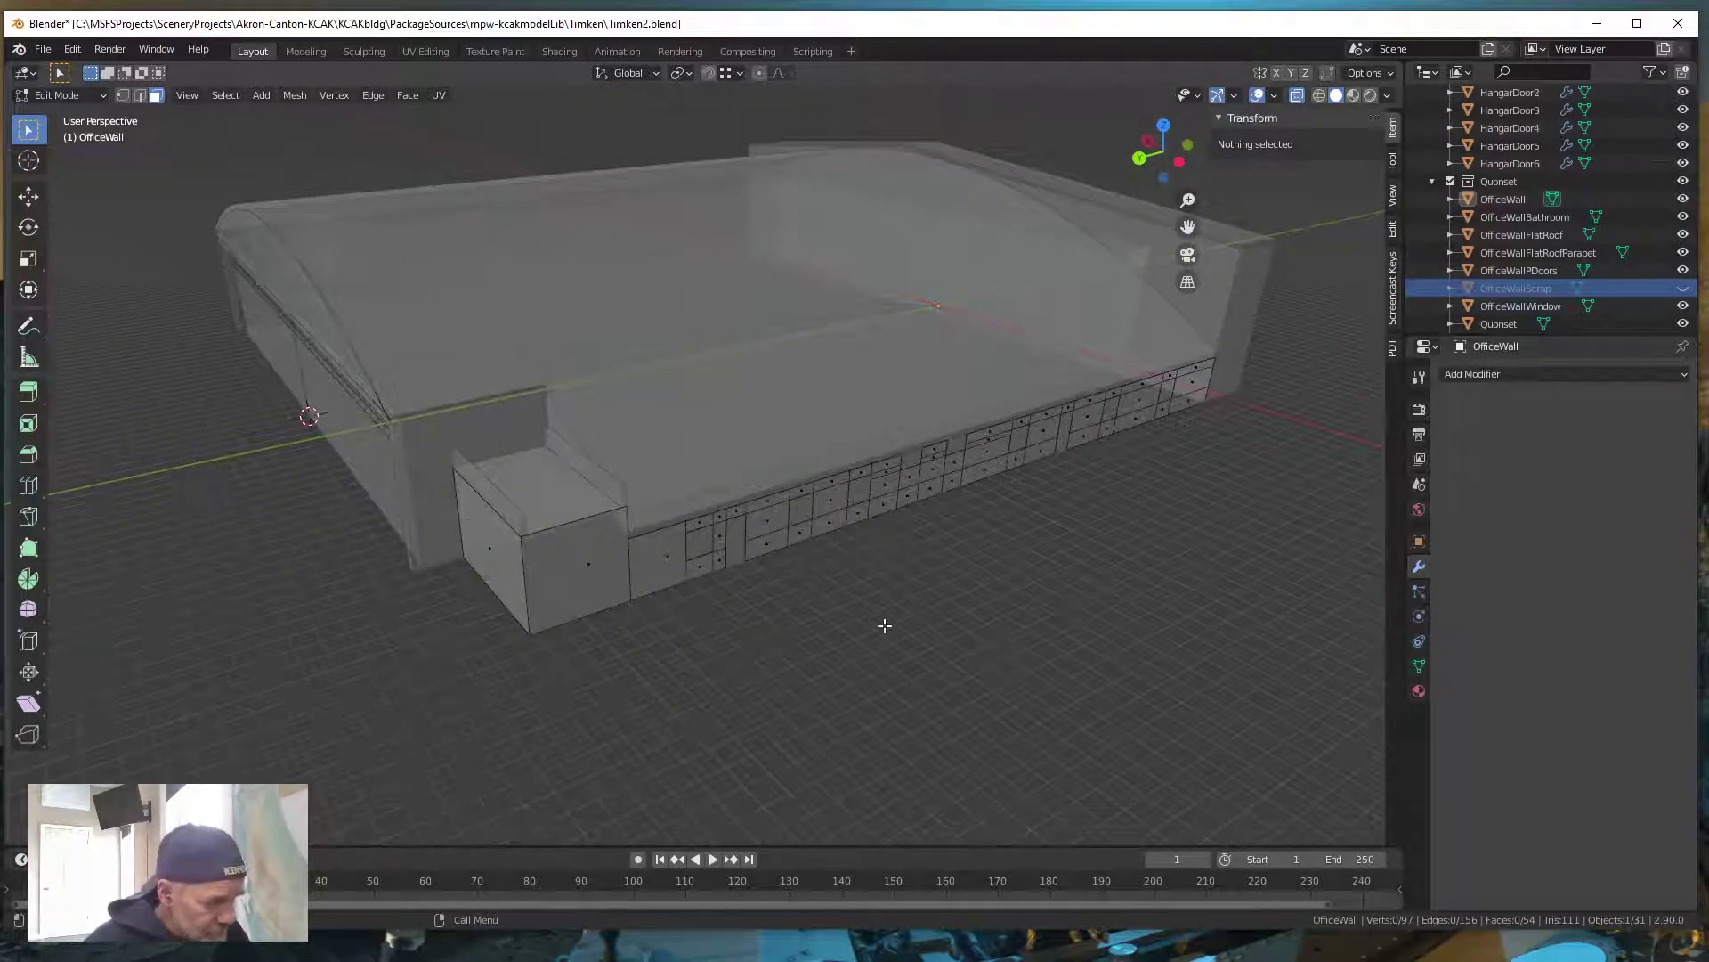
middle_click_drag(1141, 542, 1095, 541, "shift")
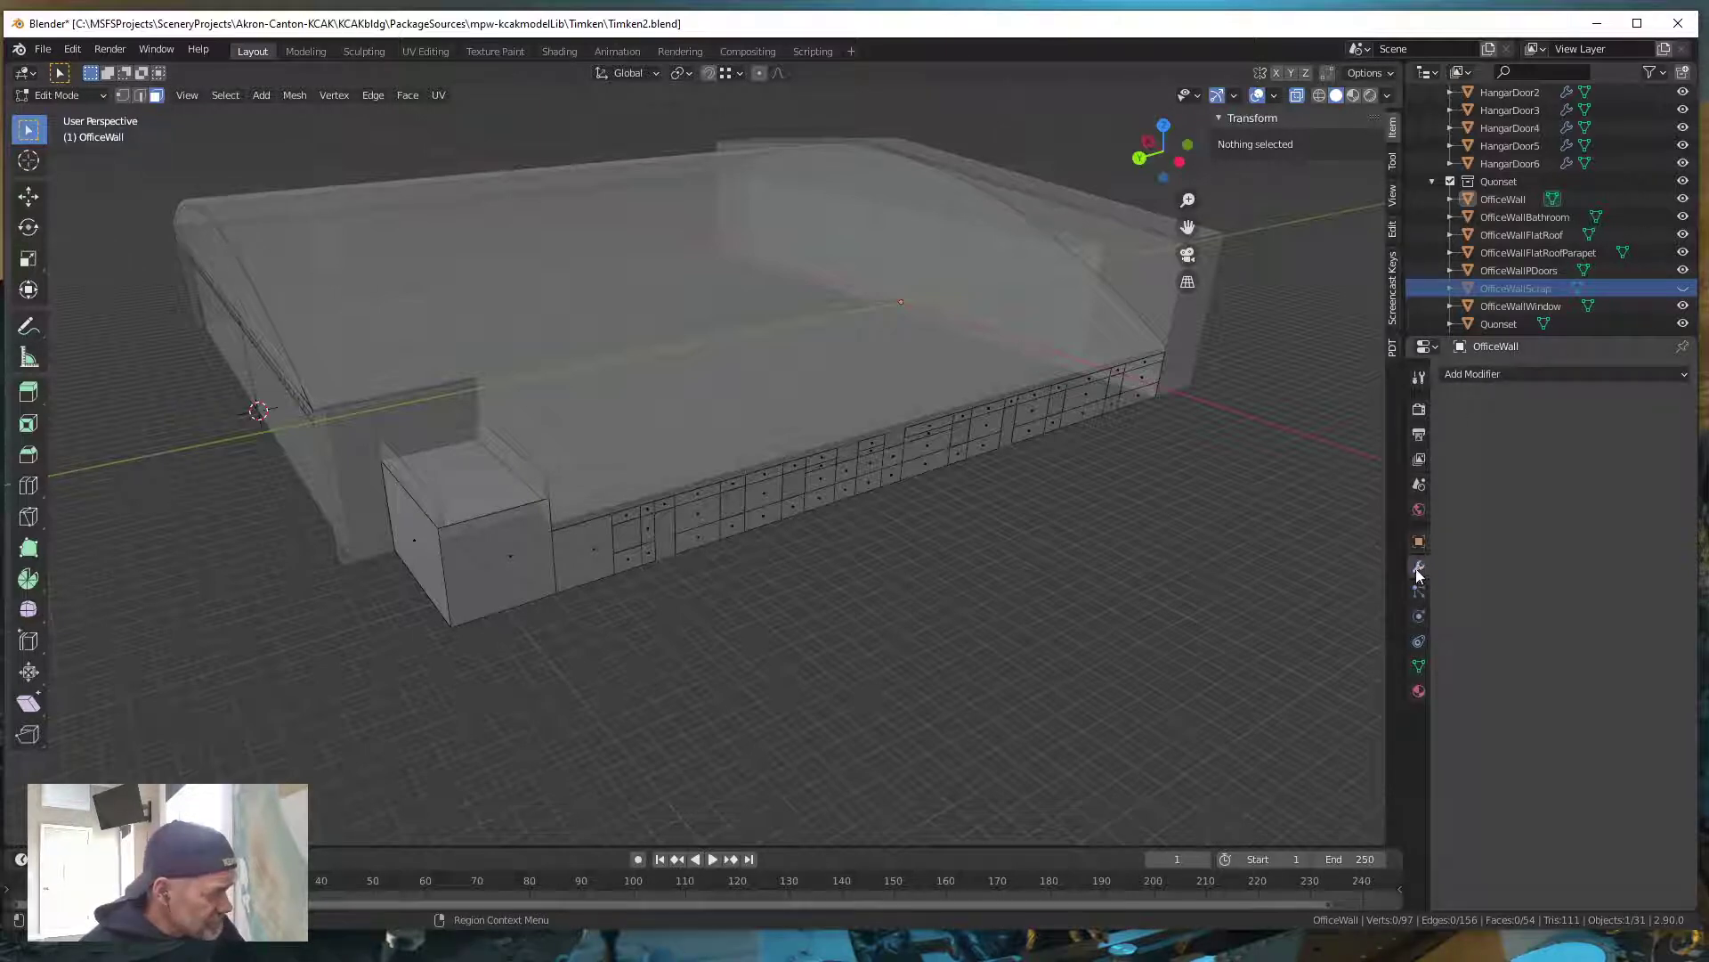
Try a Solidify modifier on the OfficeWall, checking face orientation with X-ray display off, and remove the modifier
left_click(1510, 373)
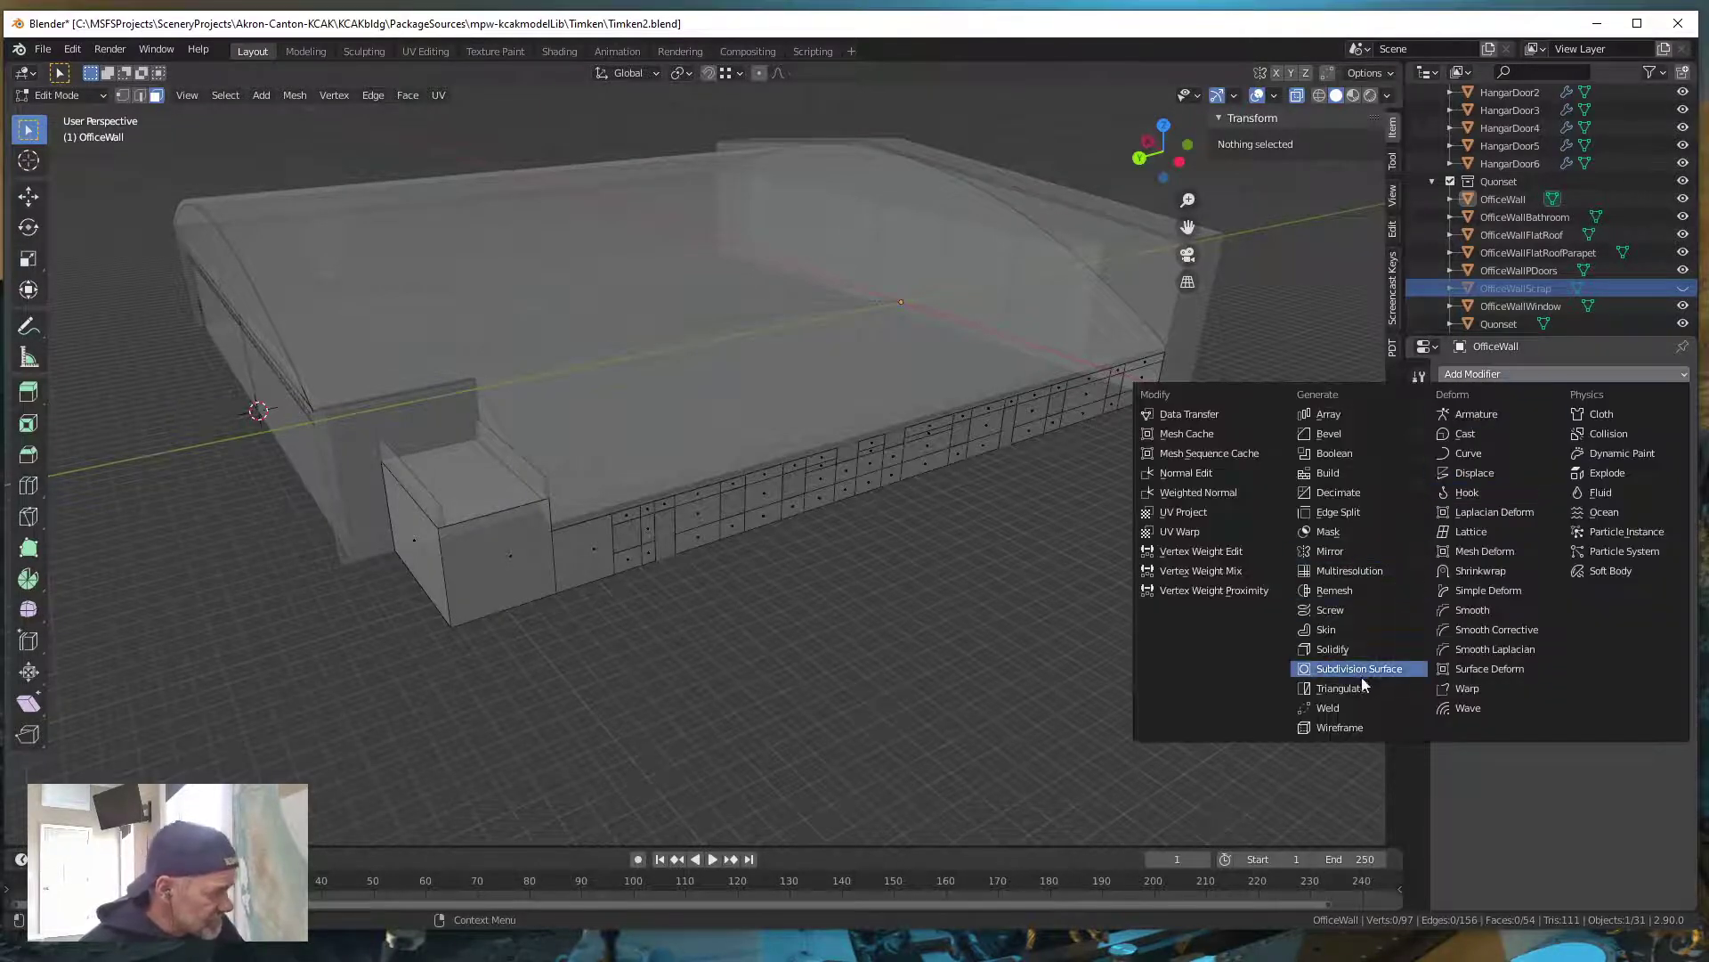
left_click(1336, 651)
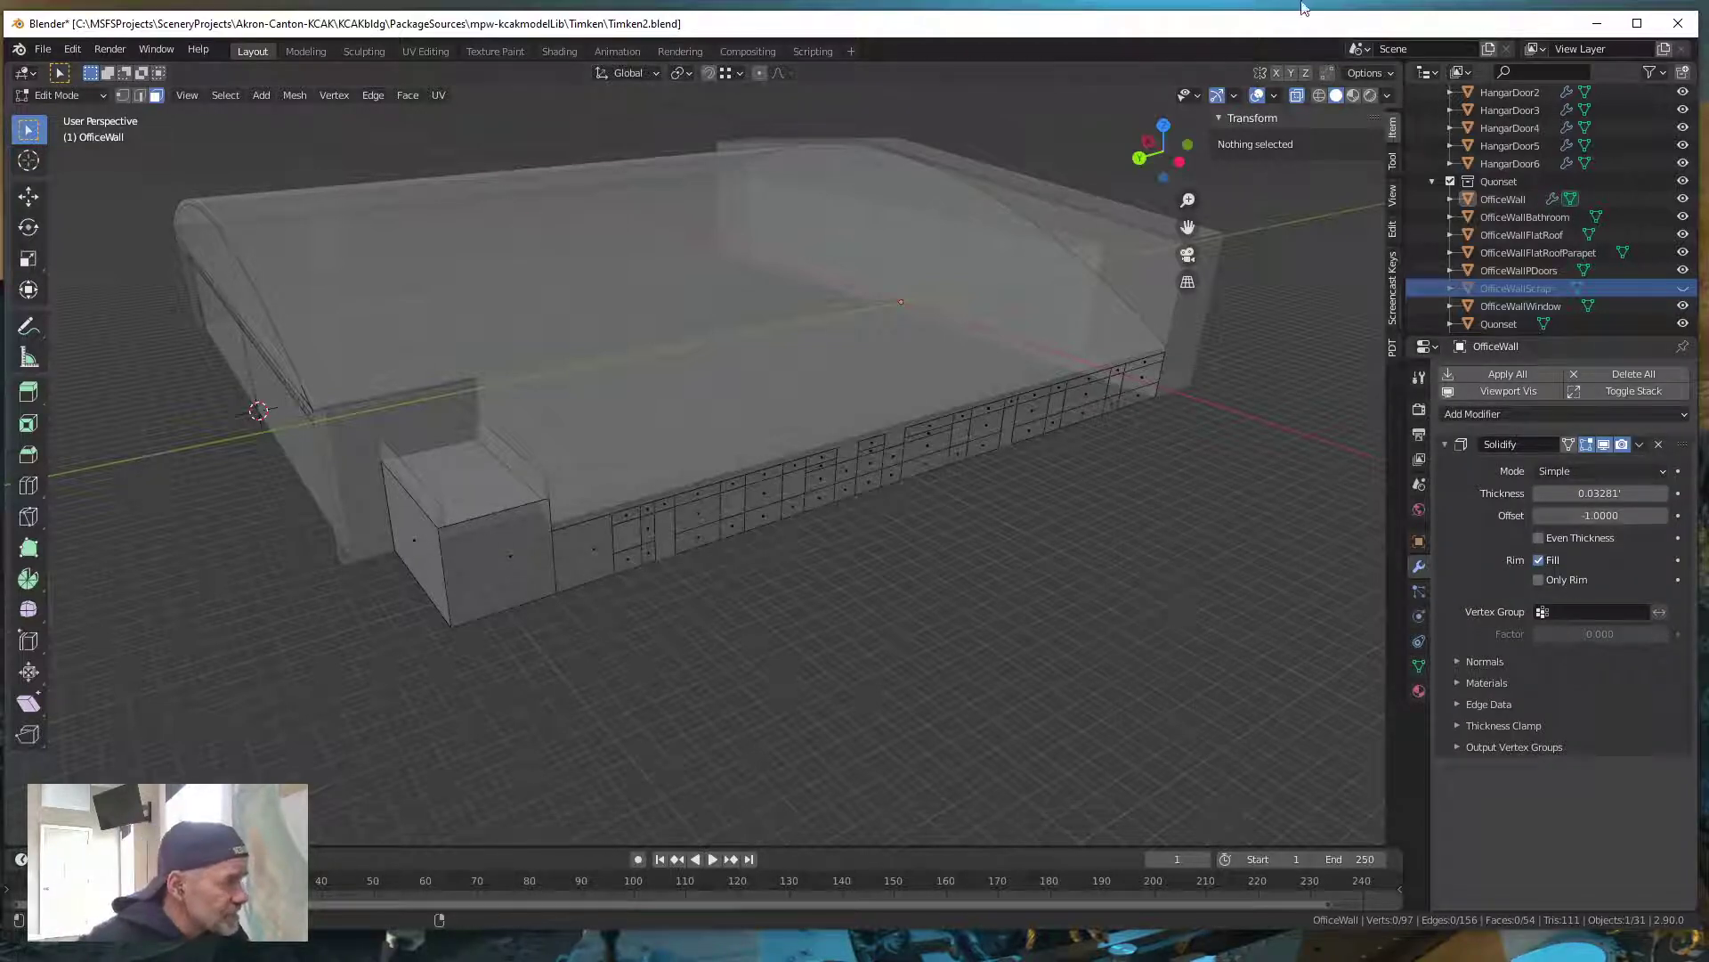
left_click(1298, 96)
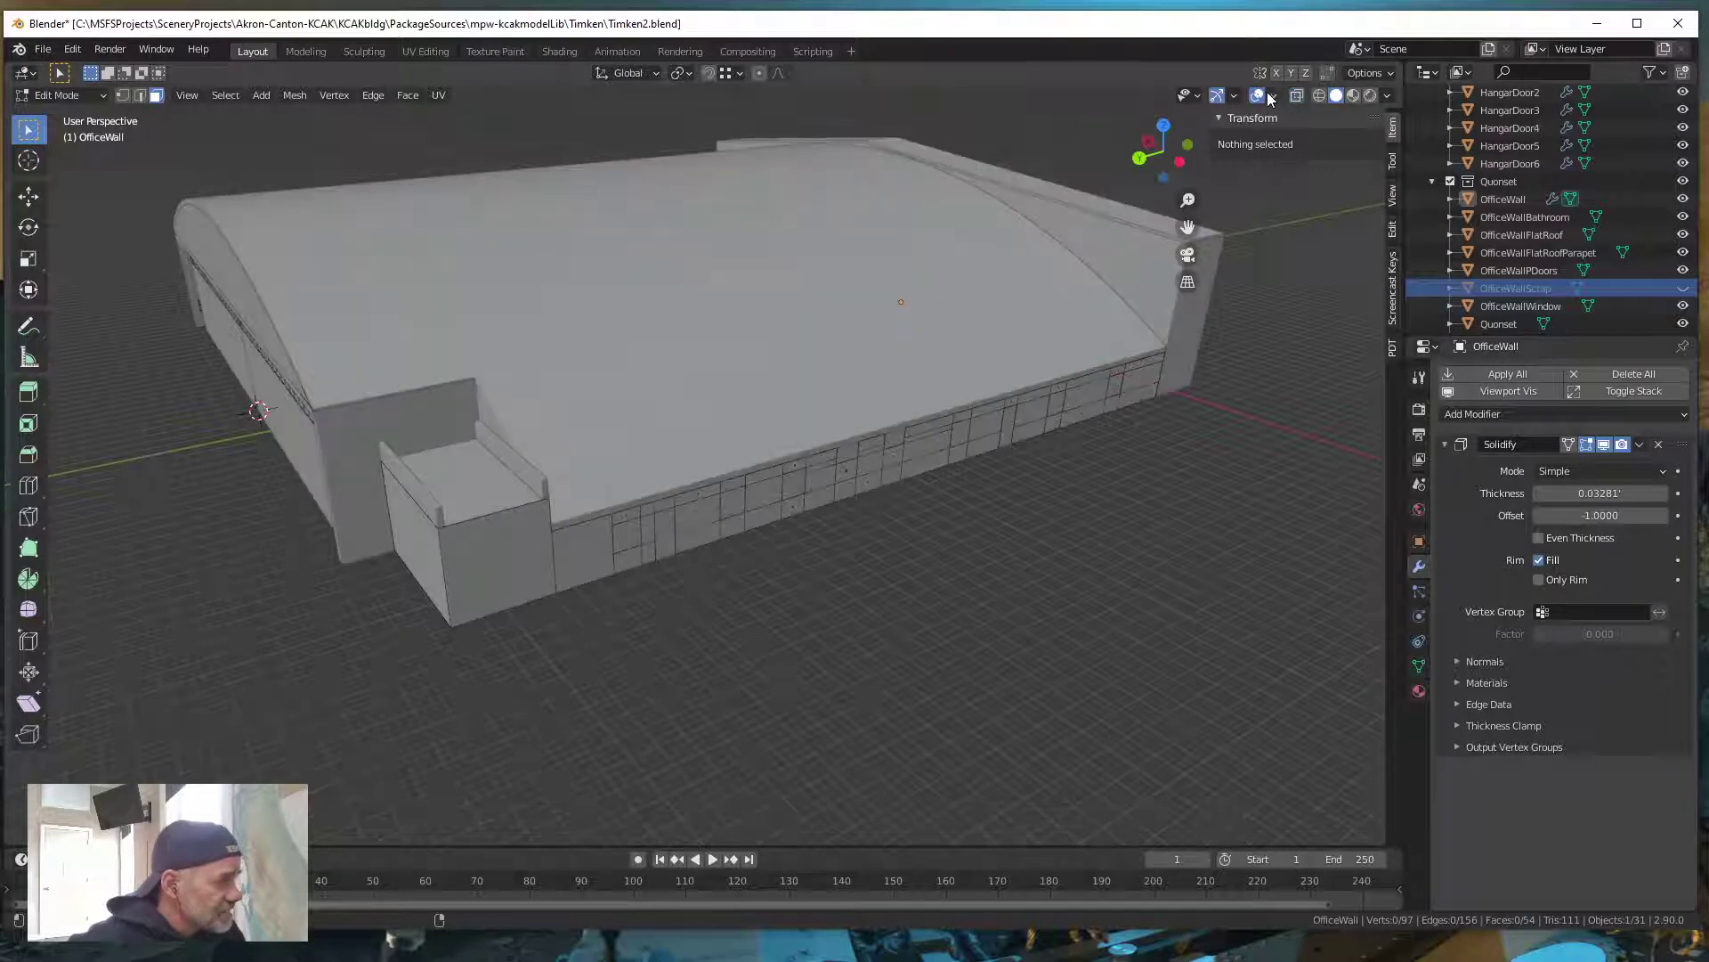
left_click(1273, 96)
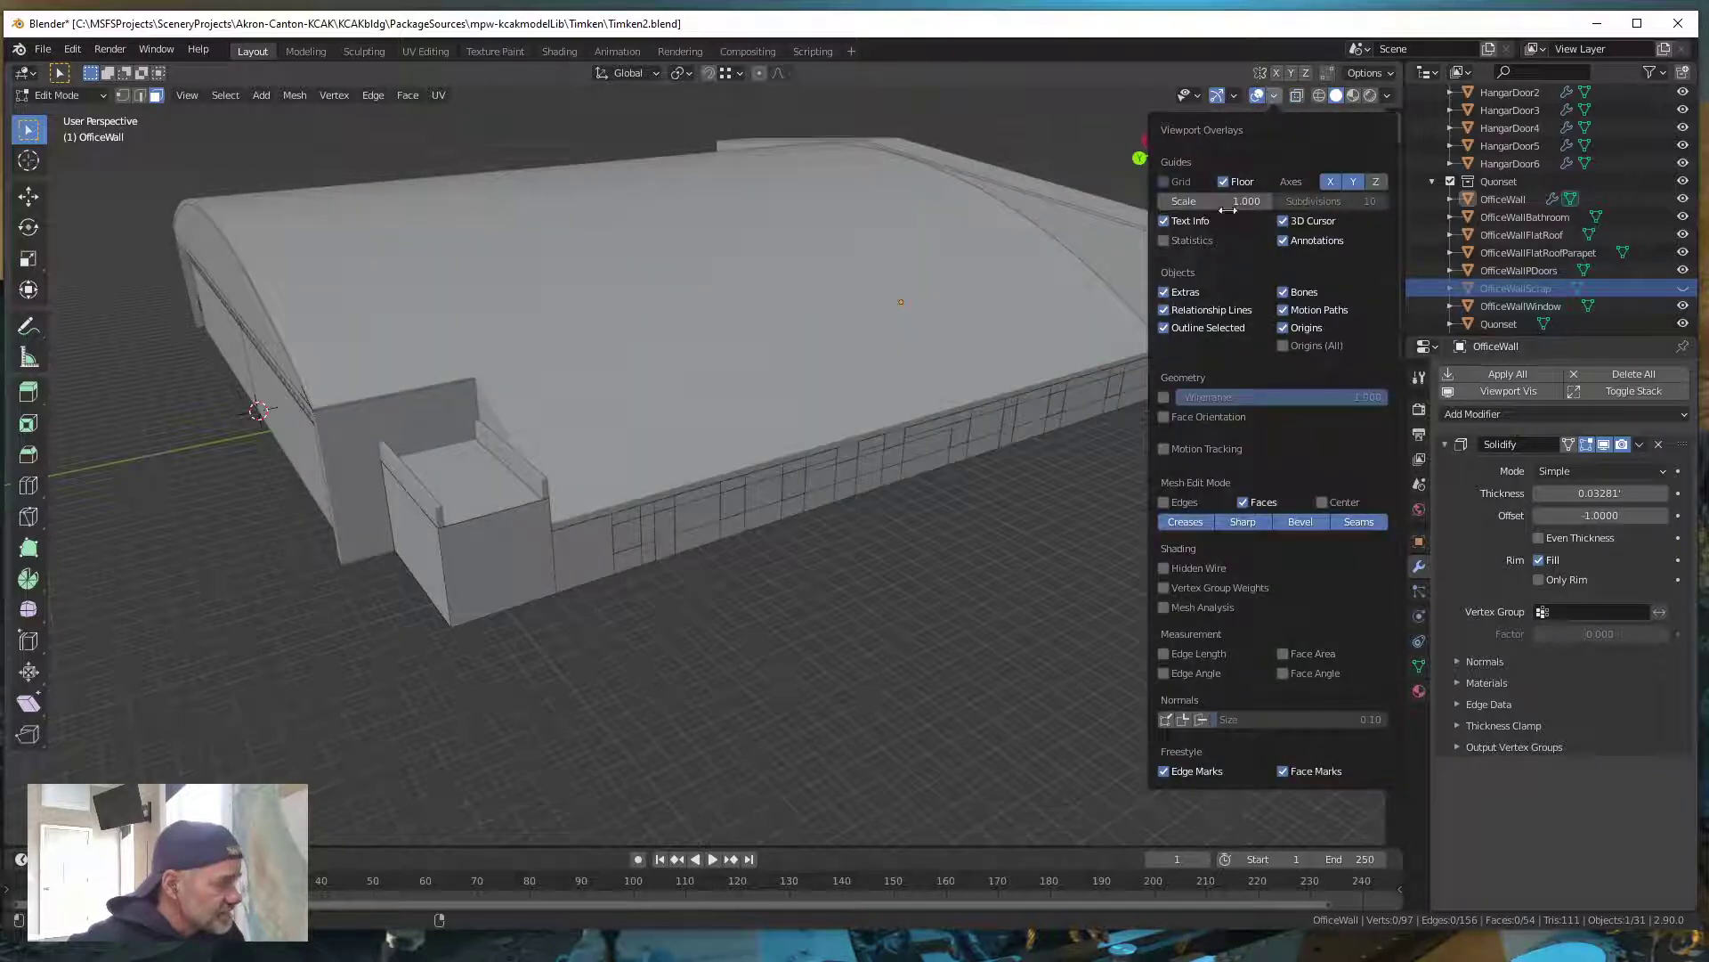
left_click(1164, 416)
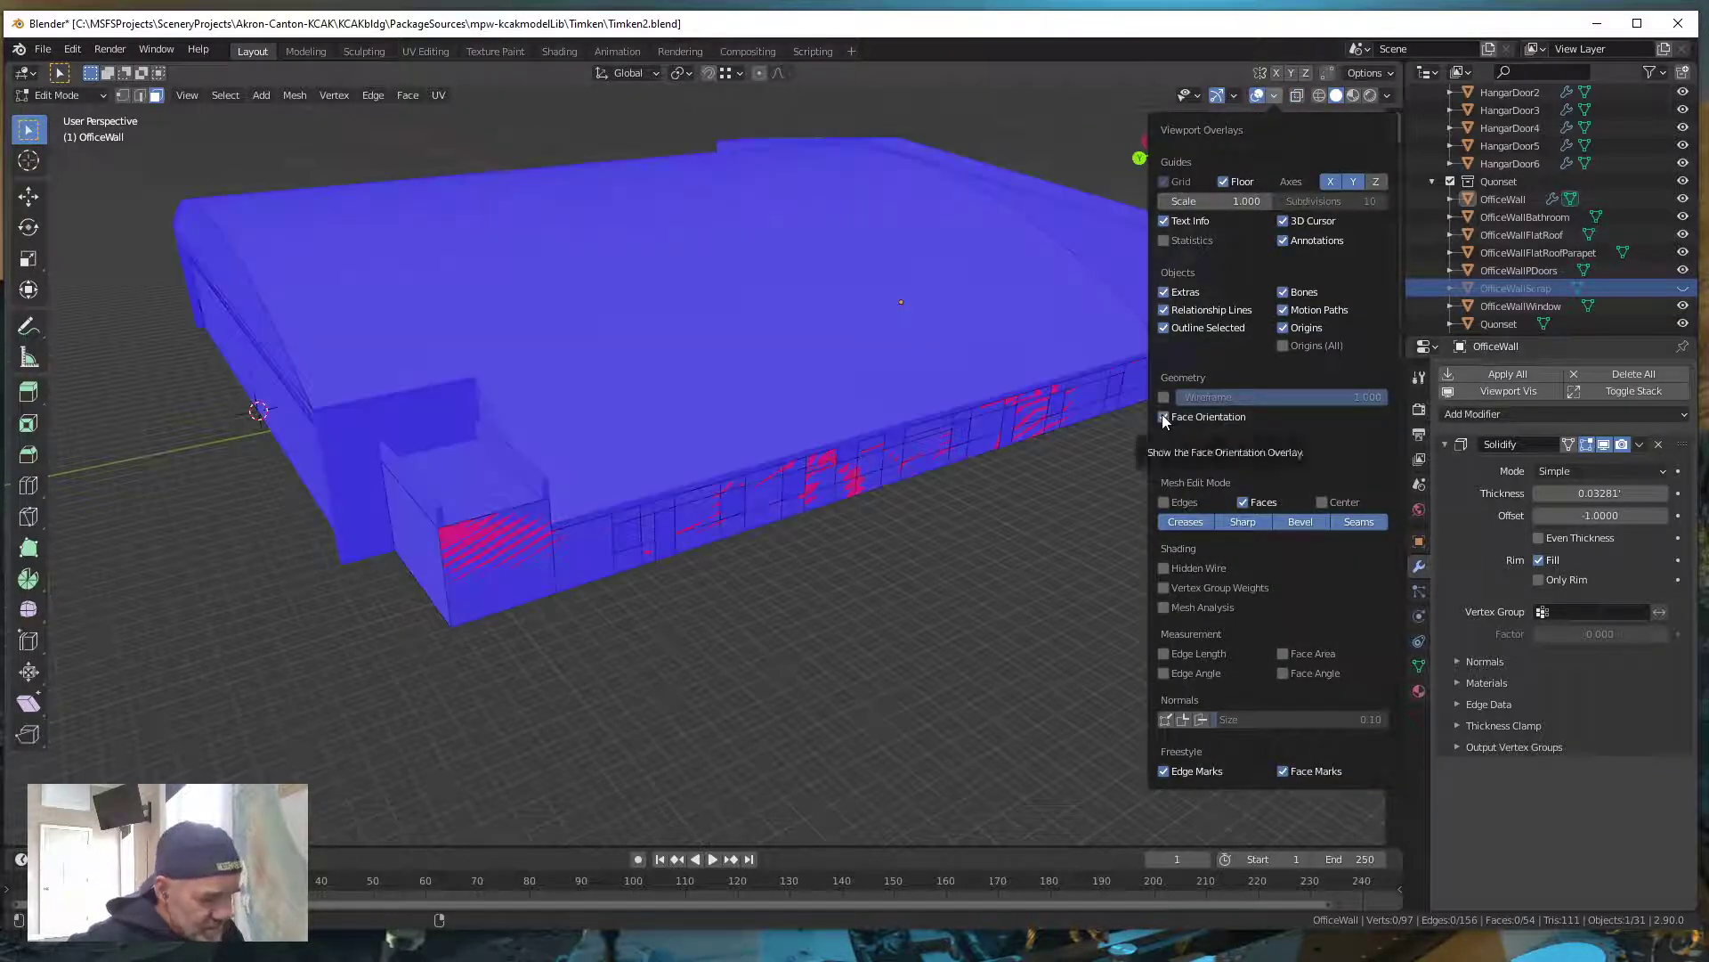
left_click(1164, 416)
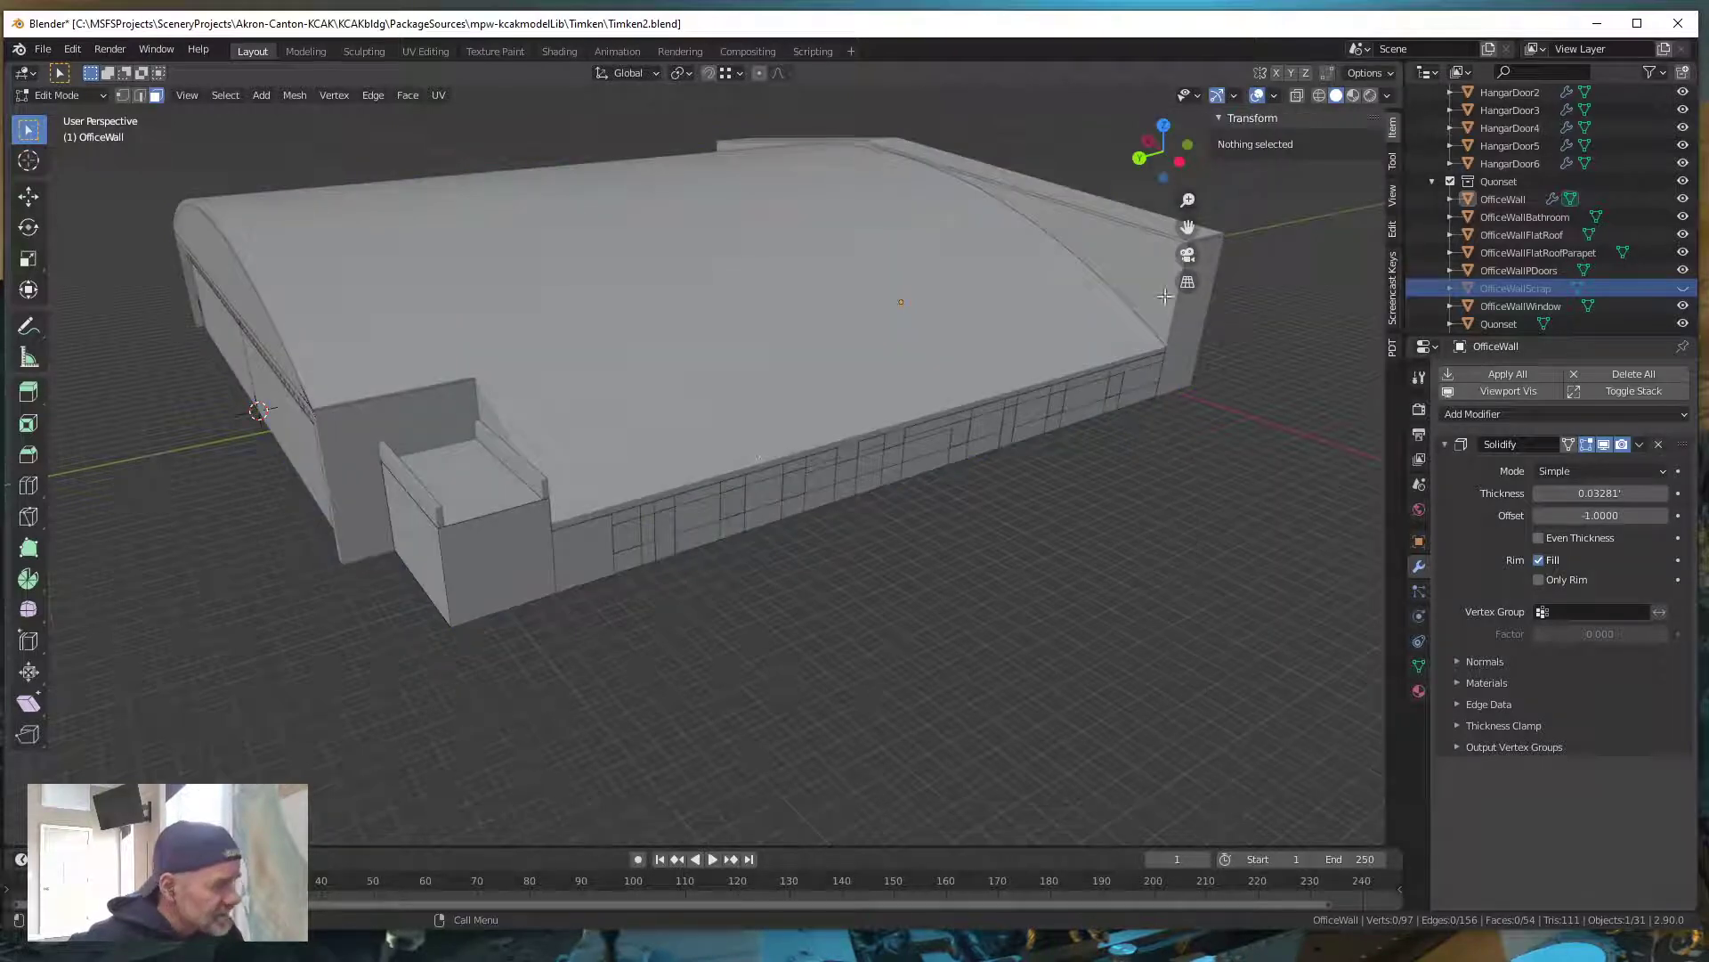
left_click(1658, 444)
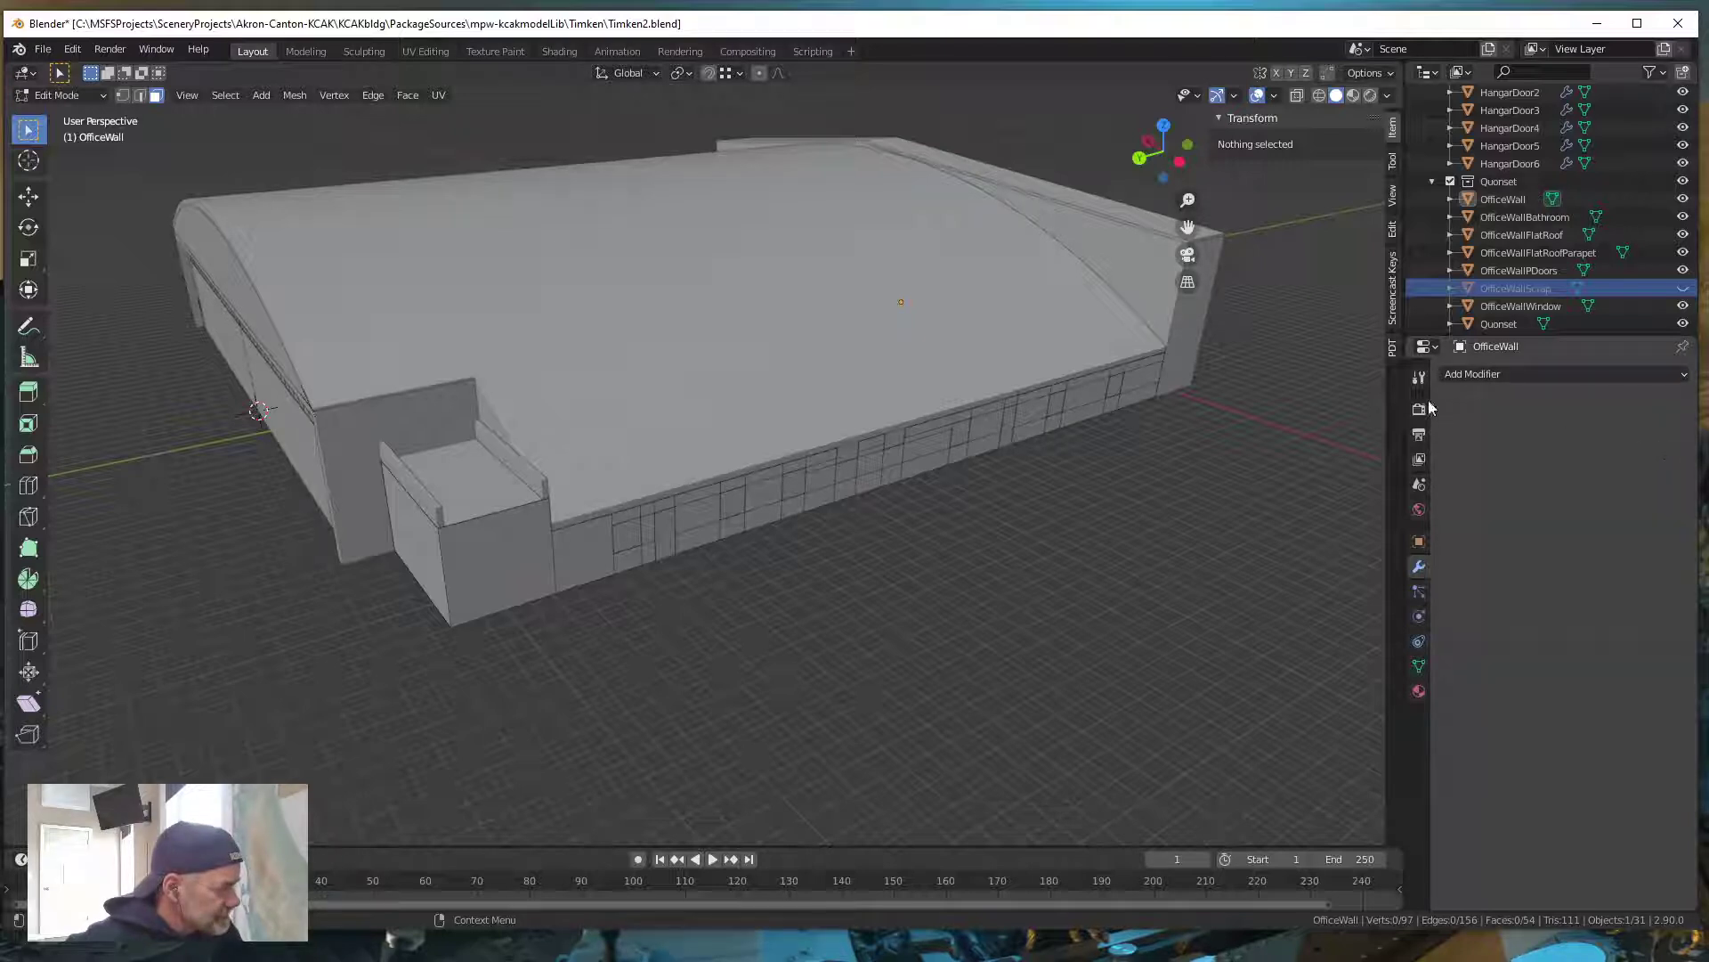
Show the face orientation overlay, add a Solidify modifier to the OfficeWall, and check the wall's faces up close
left_click(1274, 95)
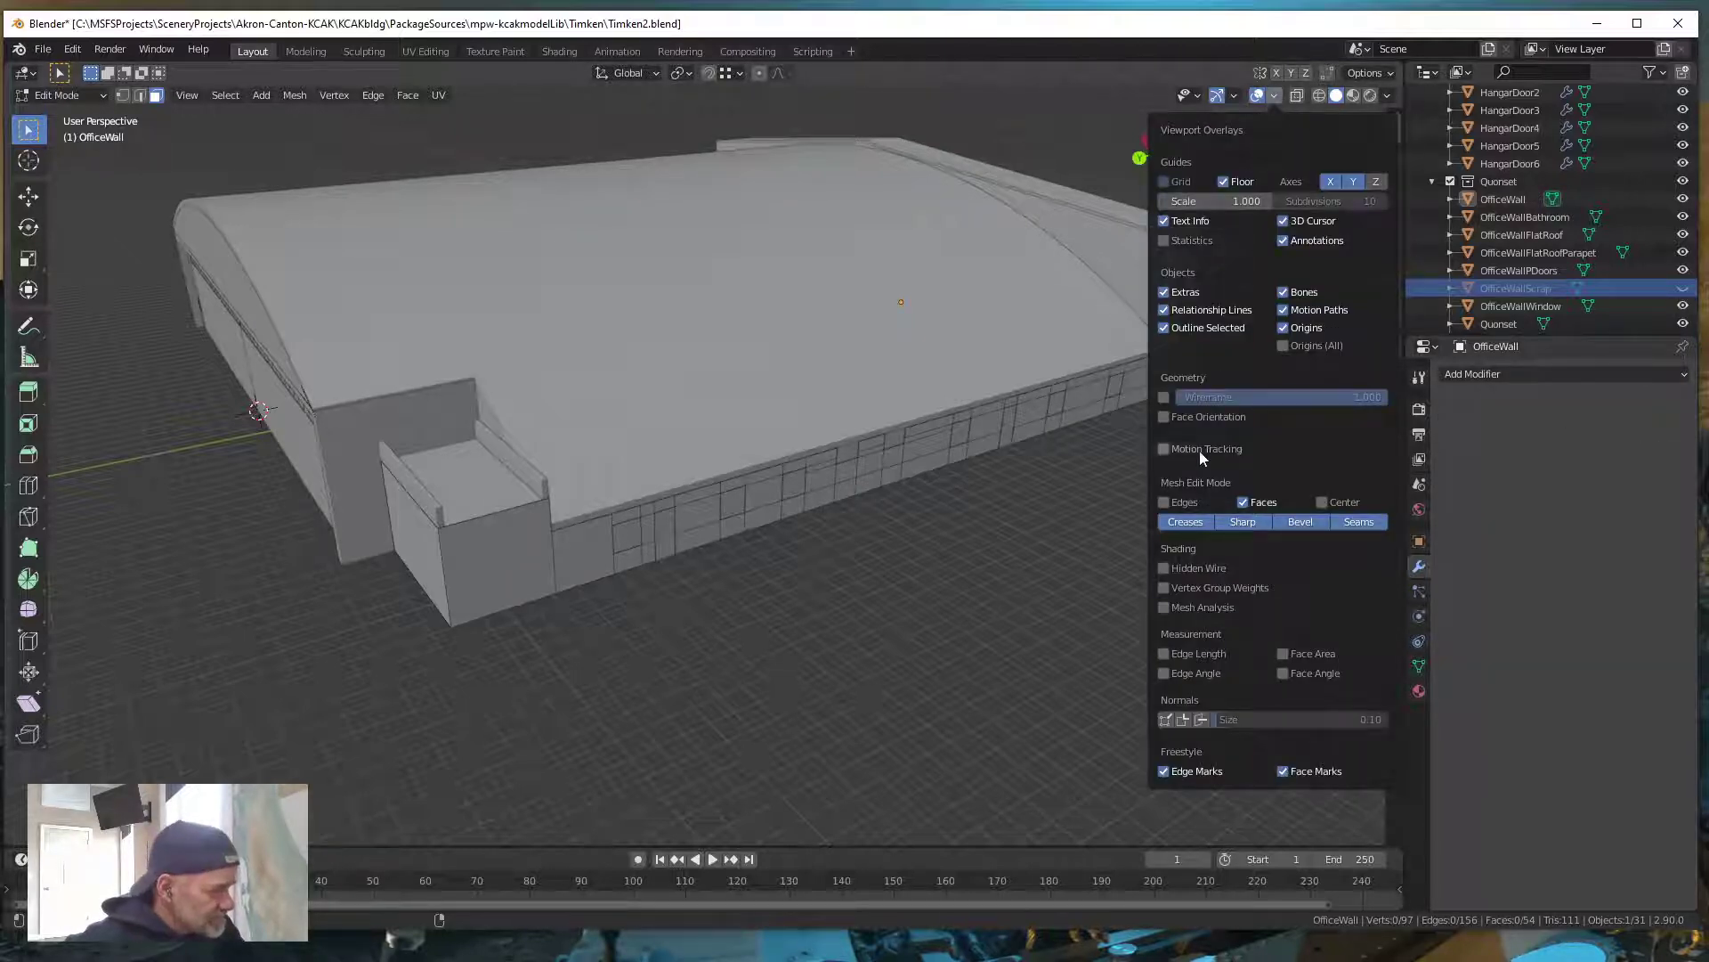
left_click(1165, 417)
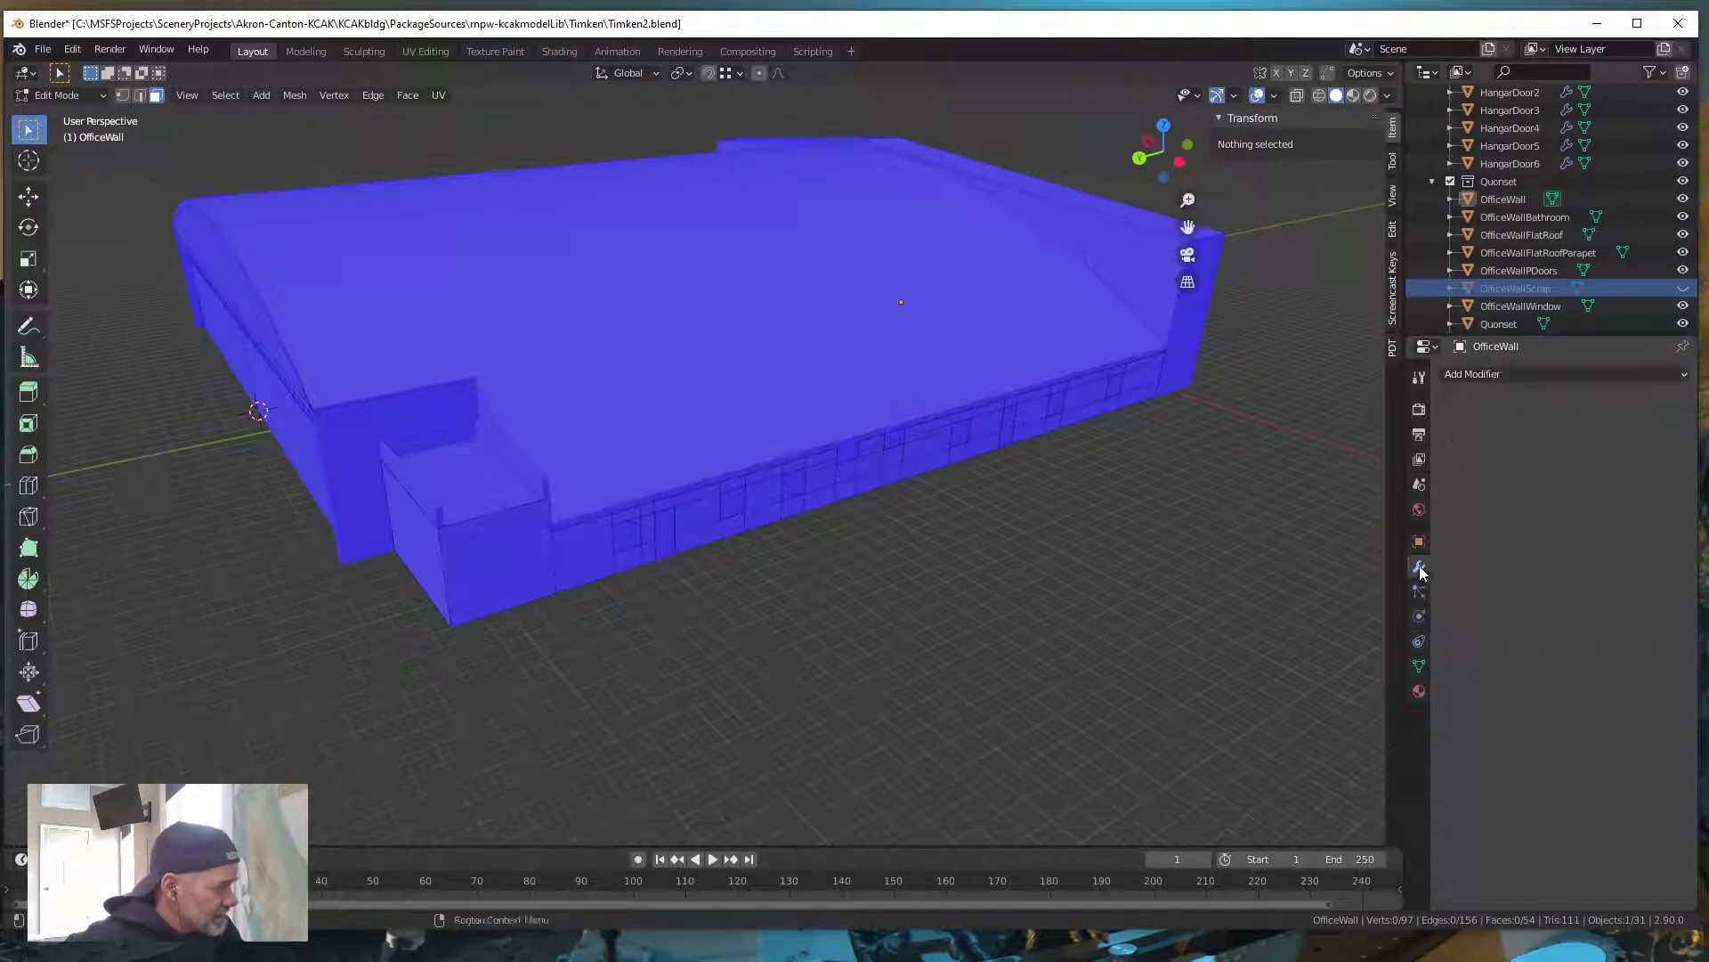
left_click(1520, 372)
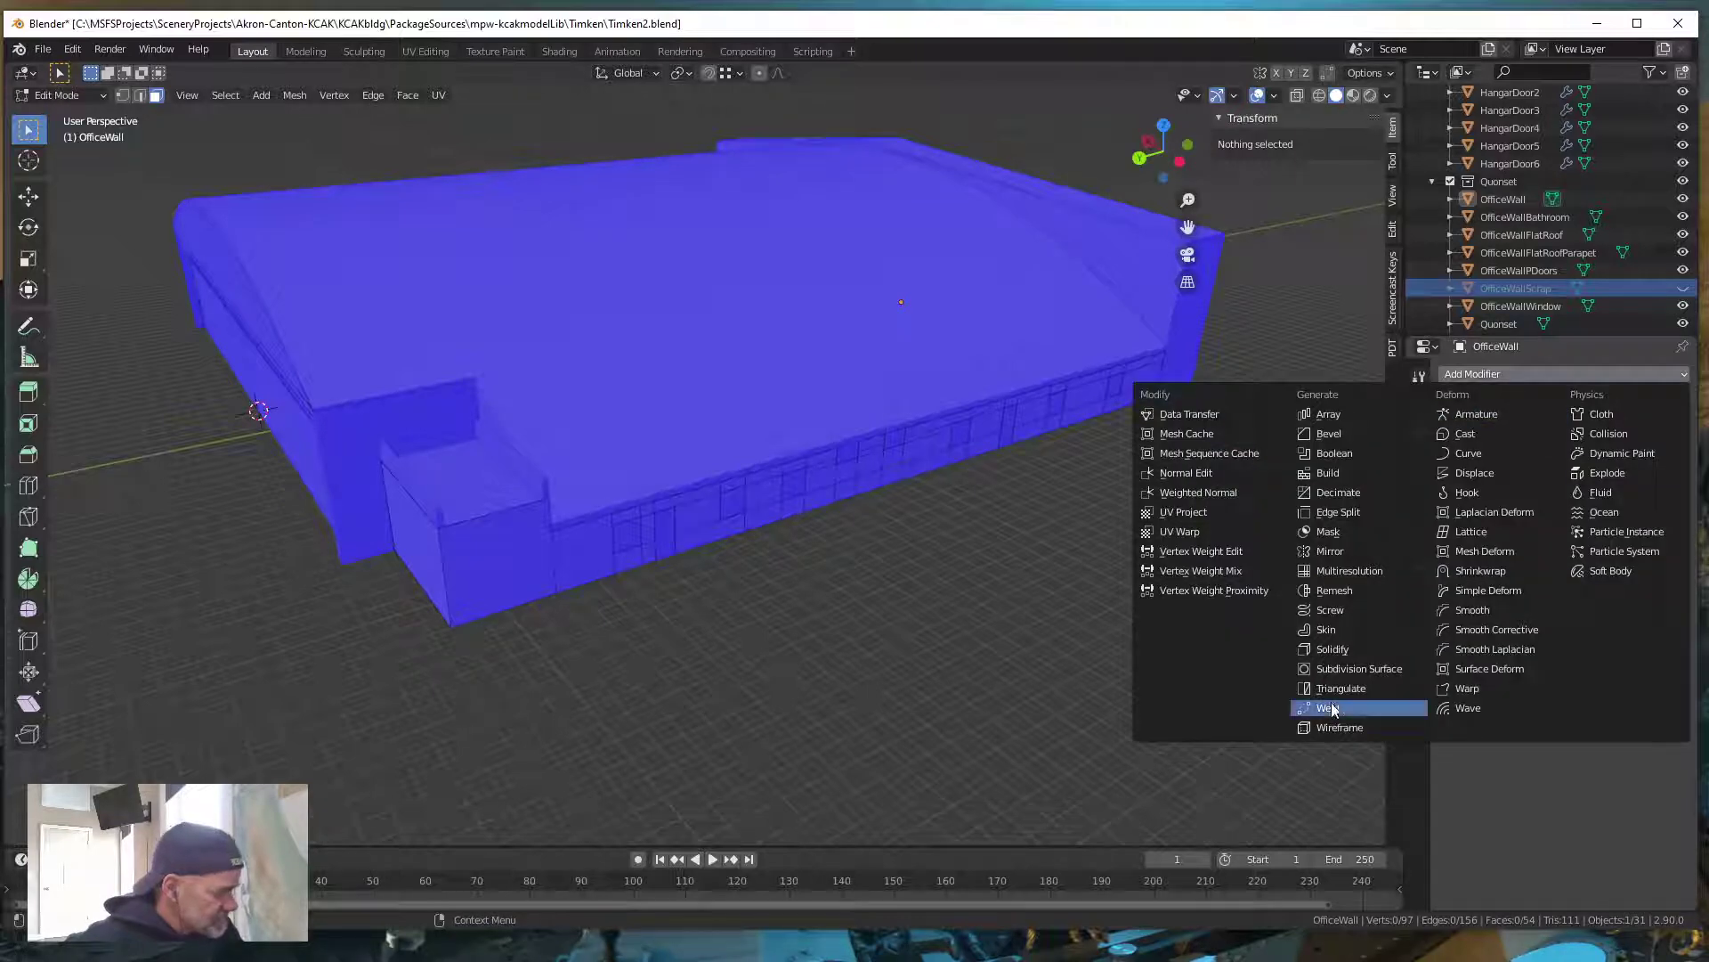
left_click(1336, 650)
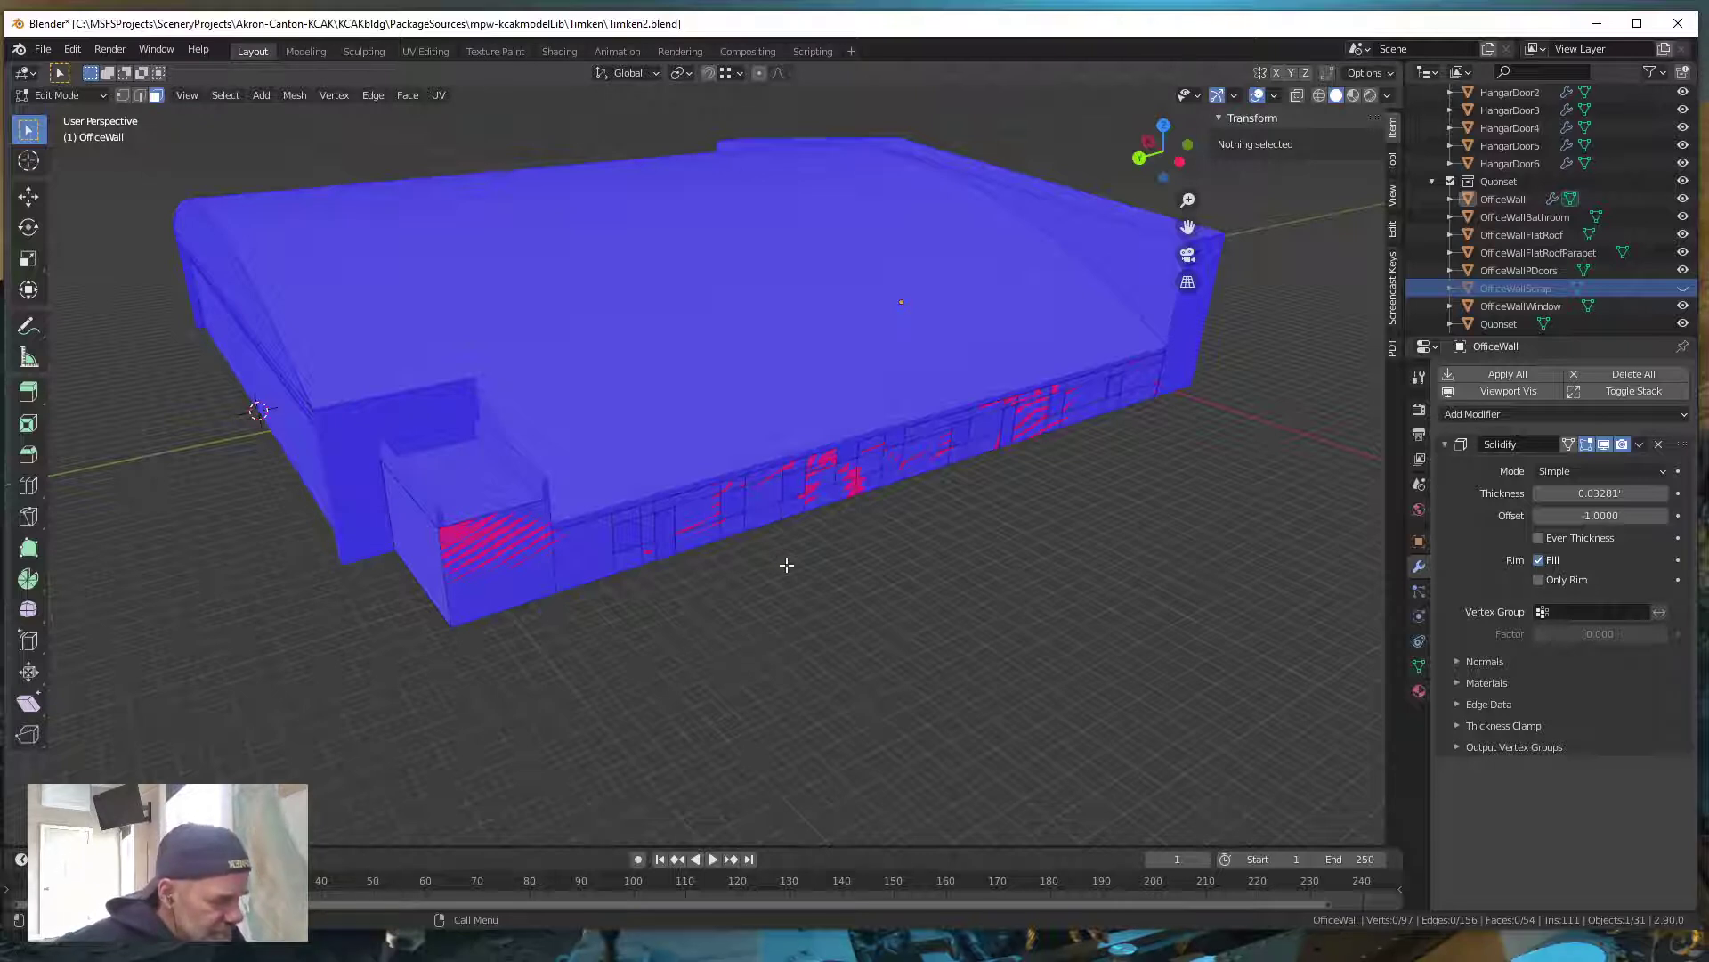
scroll(789, 577, "up", 6)
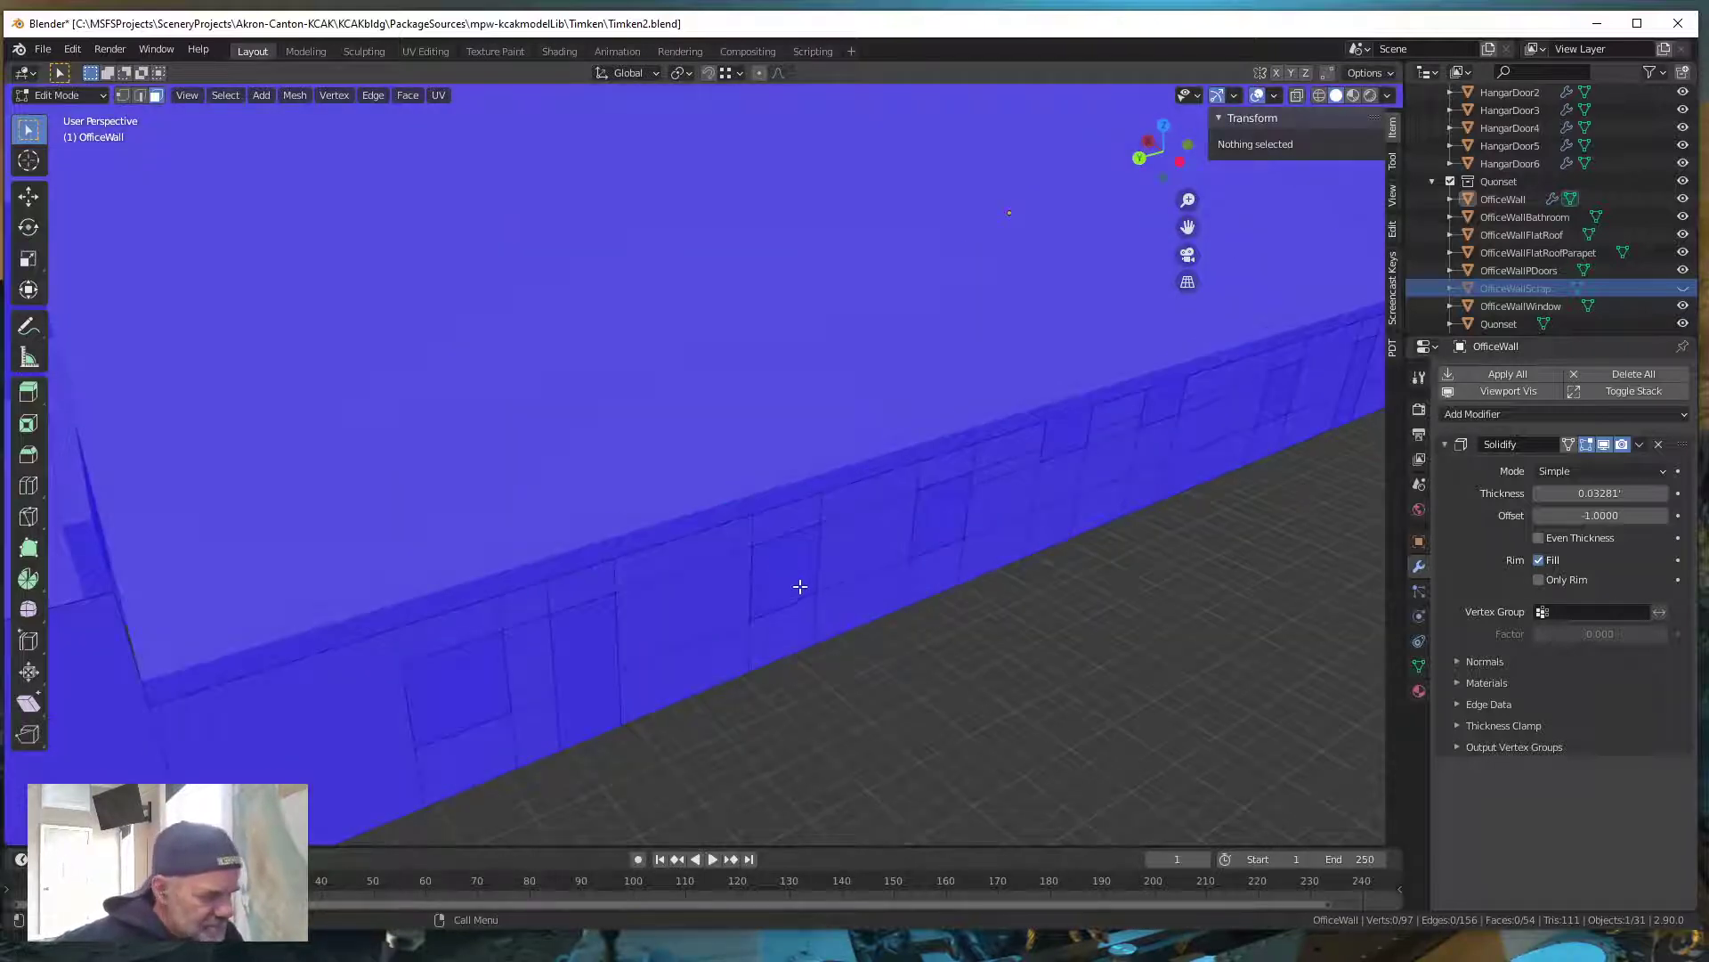
scroll(795, 583, "down", 6)
middle_click_drag(792, 579, 782, 579)
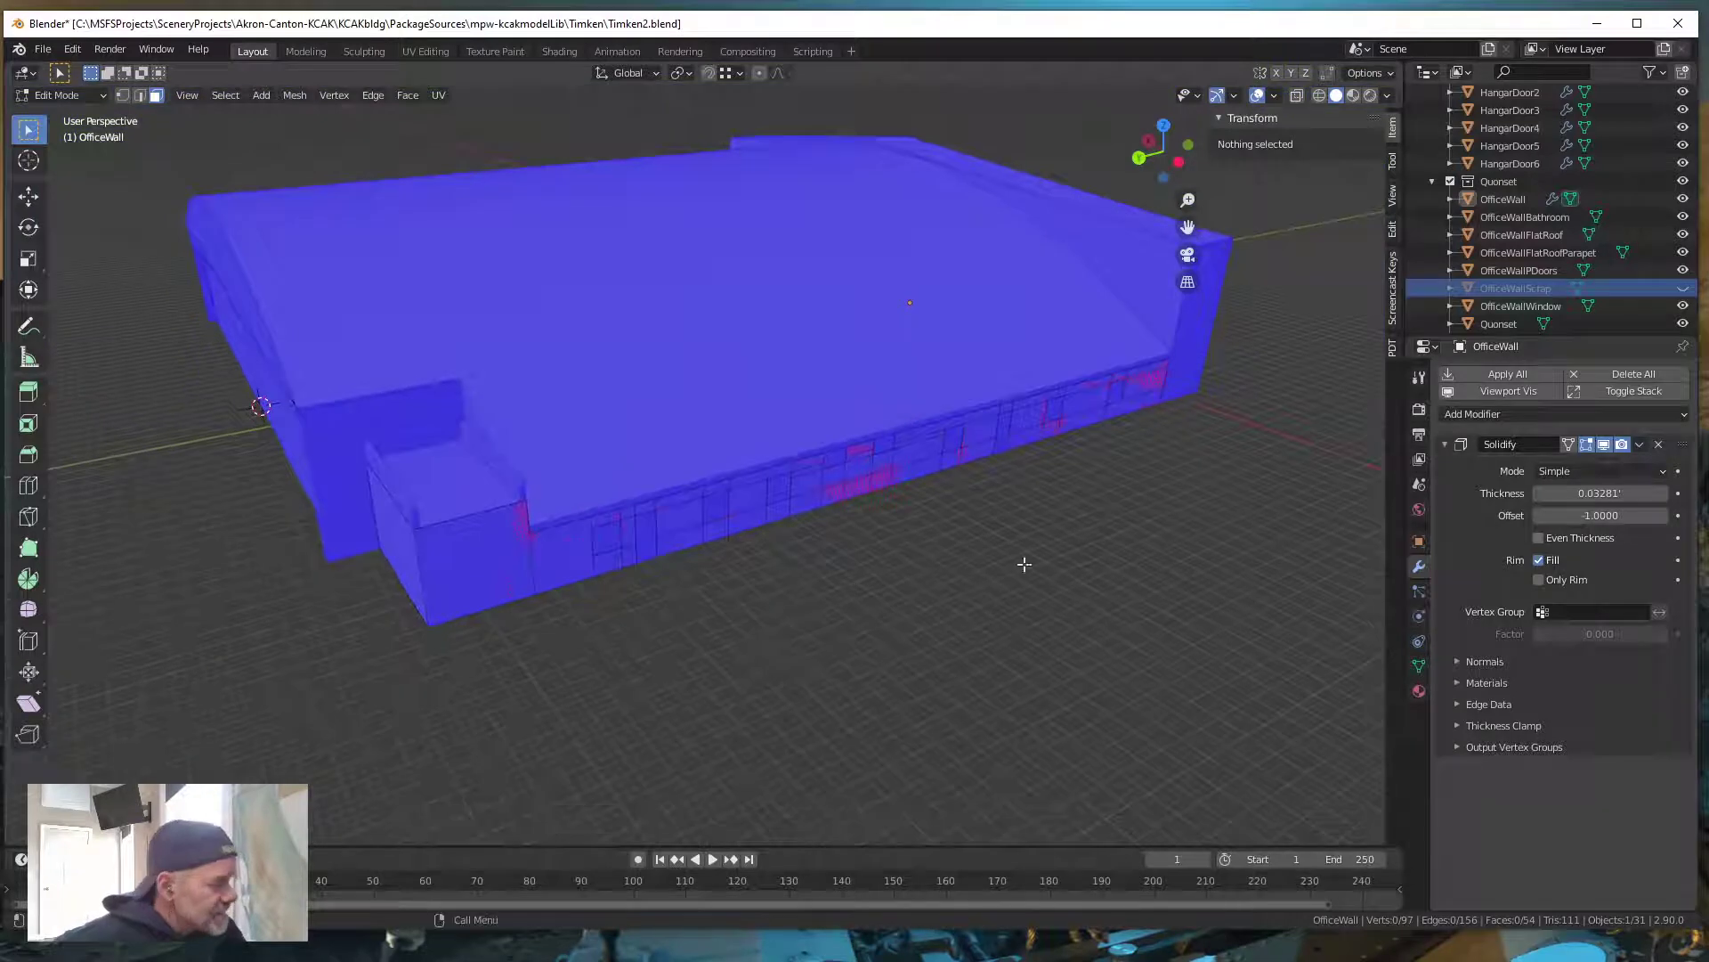
Turn off the face orientation overlay and turn X-ray display back on
left_click(1275, 94)
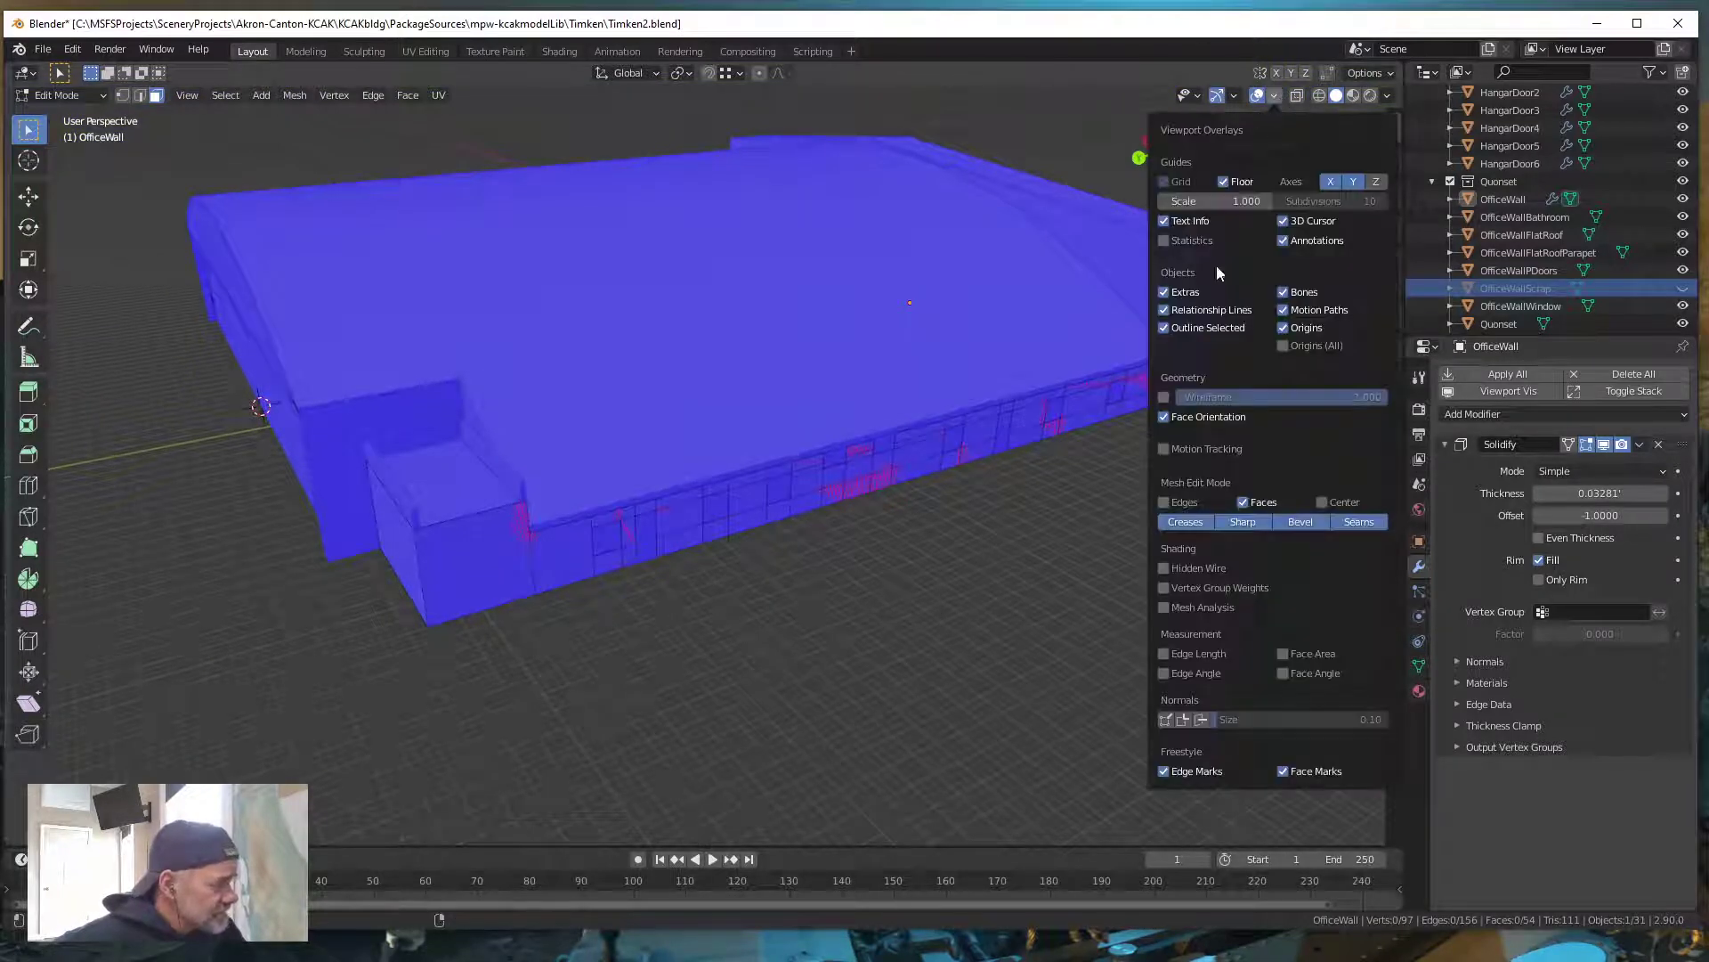
left_click(1165, 417)
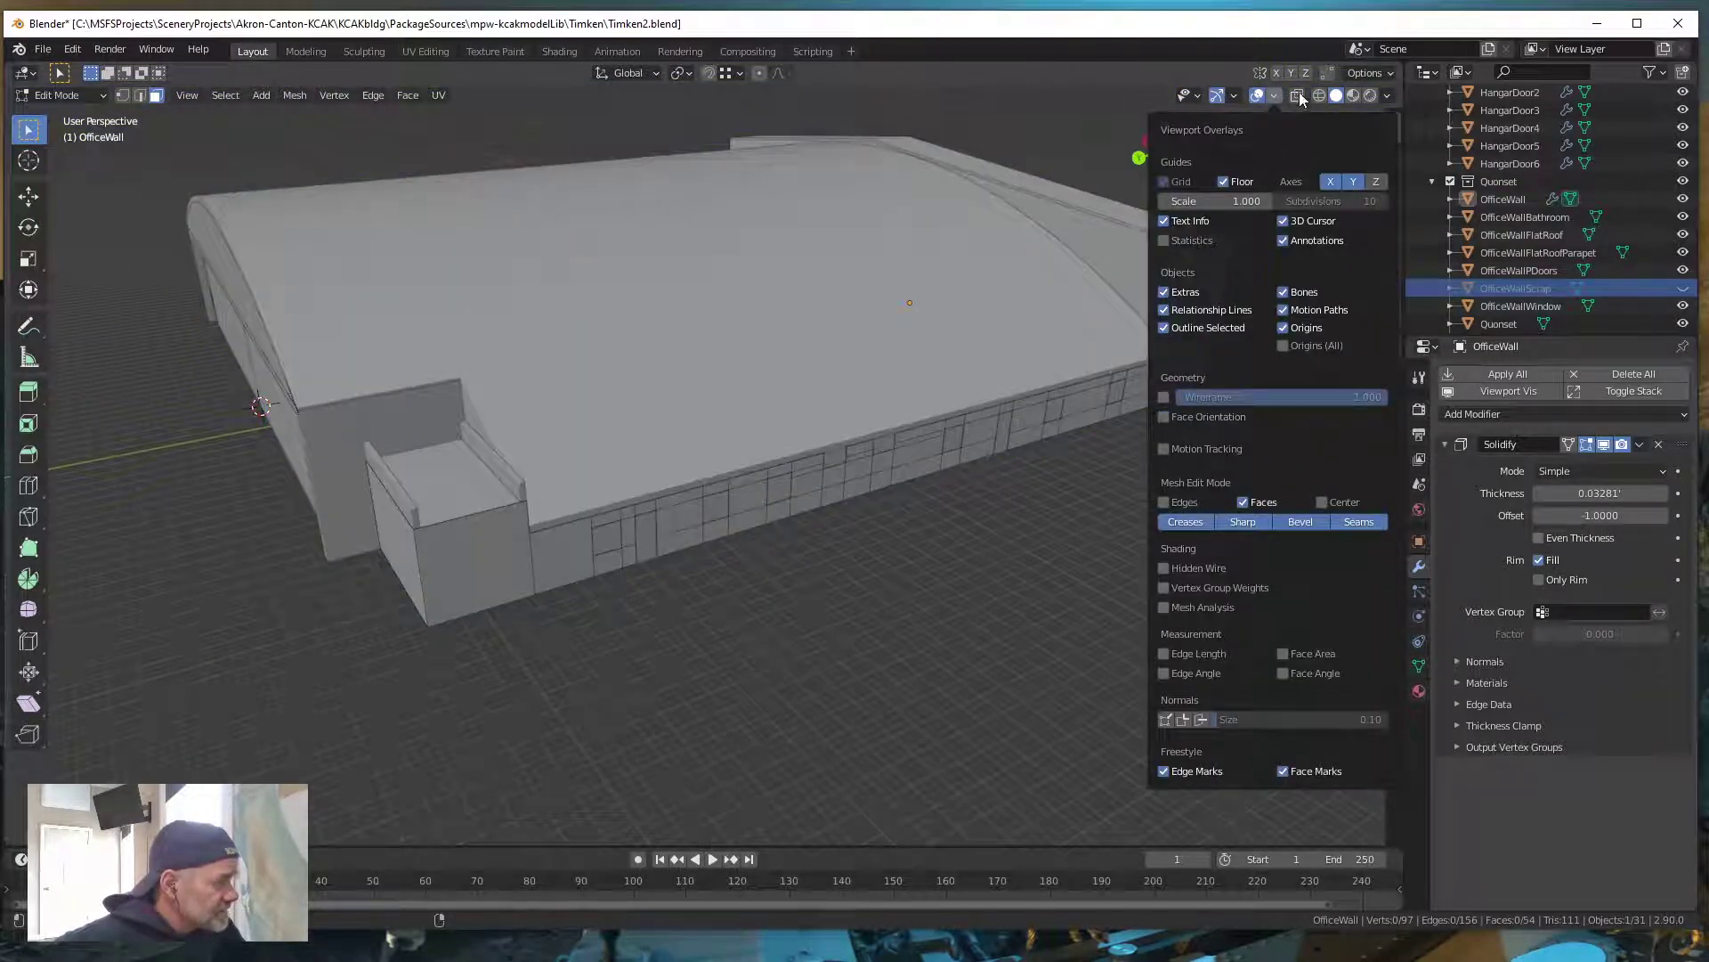
left_click(1302, 97)
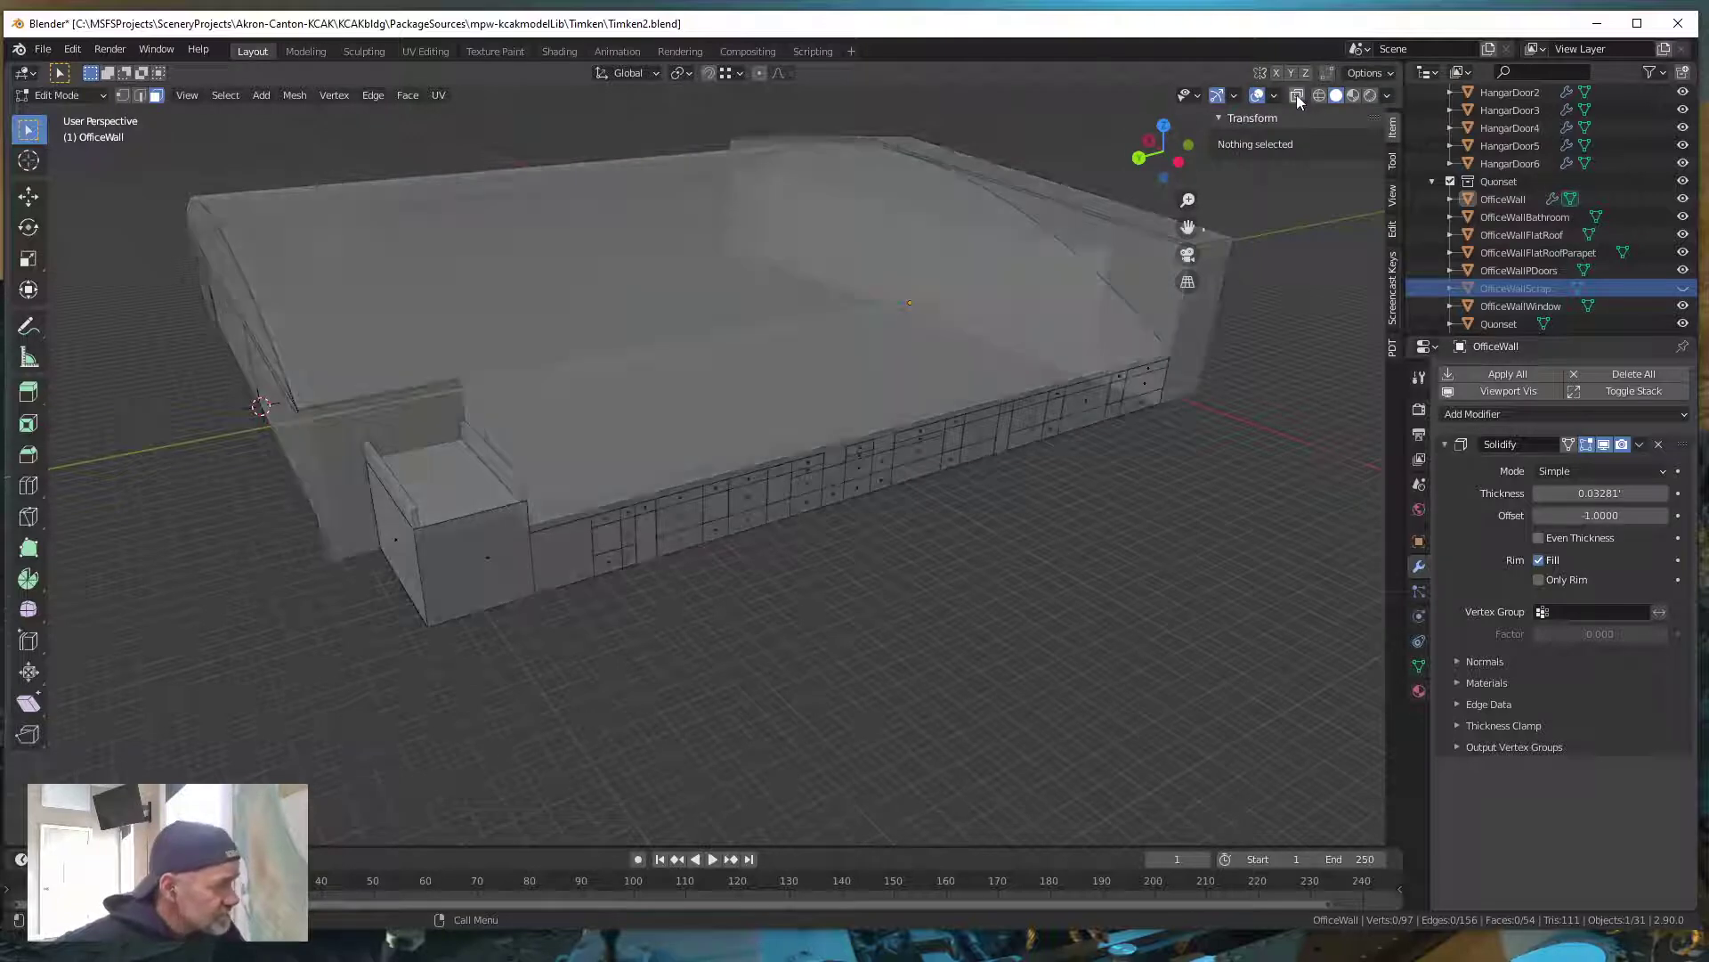
Set the OfficeWall's Solidify thickness to 0.6 feet and check the depth of the window and door openings
middle_click_drag(829, 632, 932, 618)
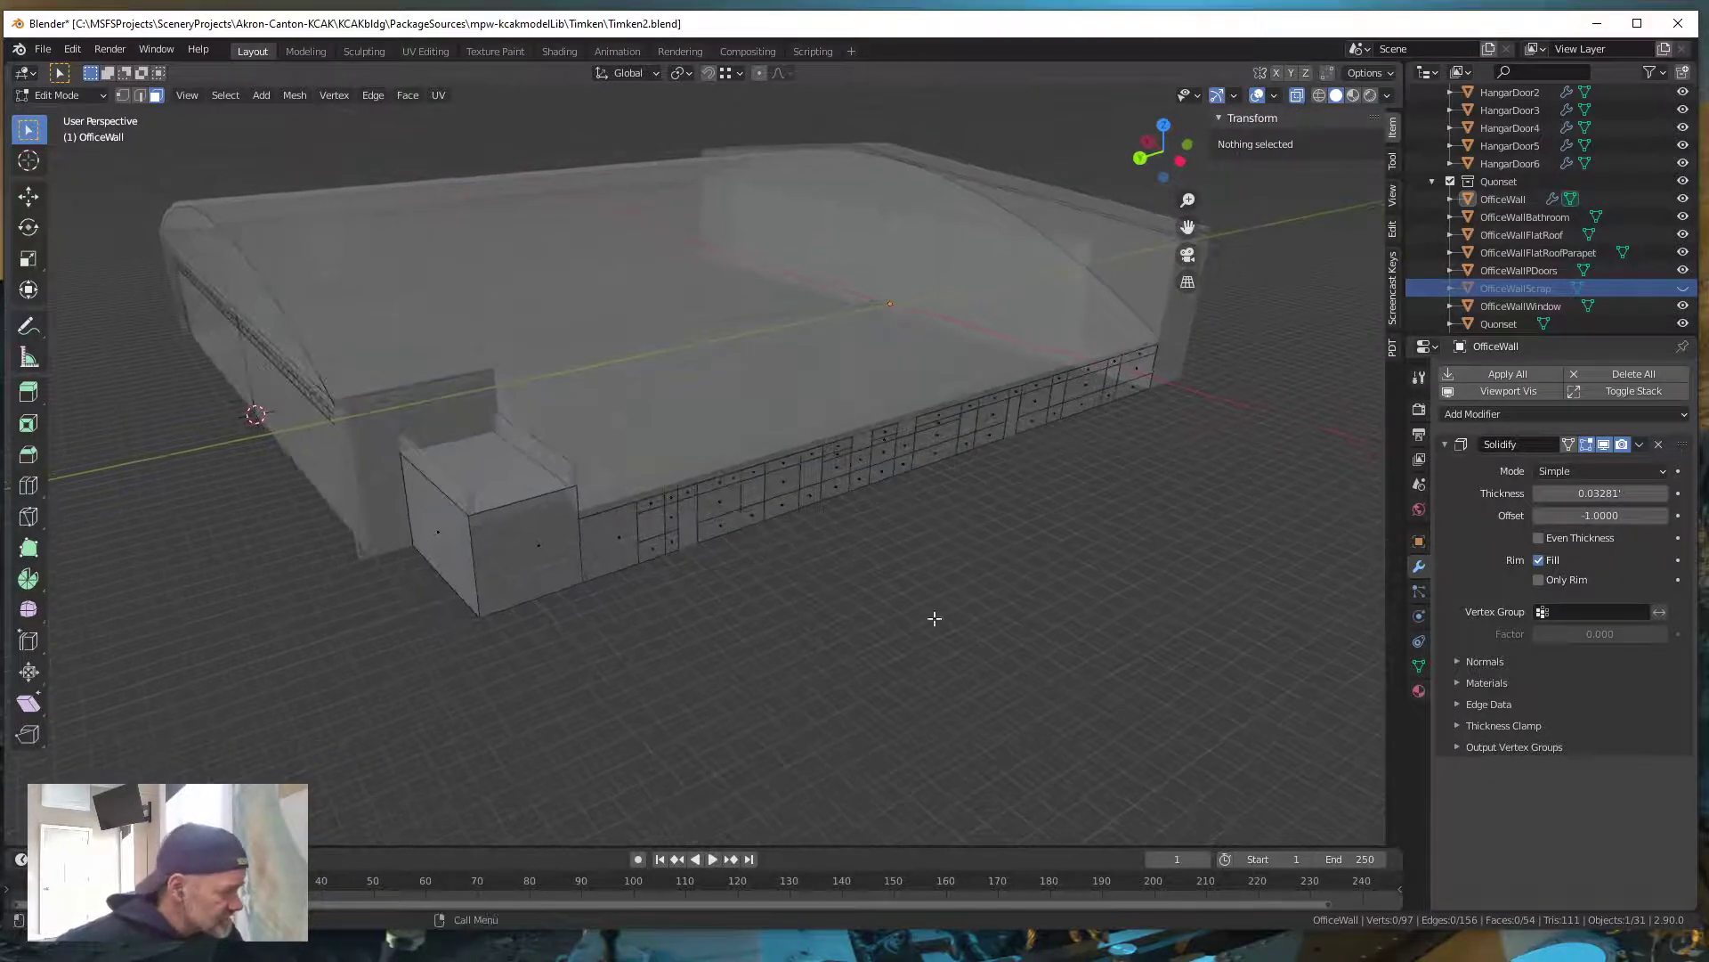
scroll(815, 478, "up", 5)
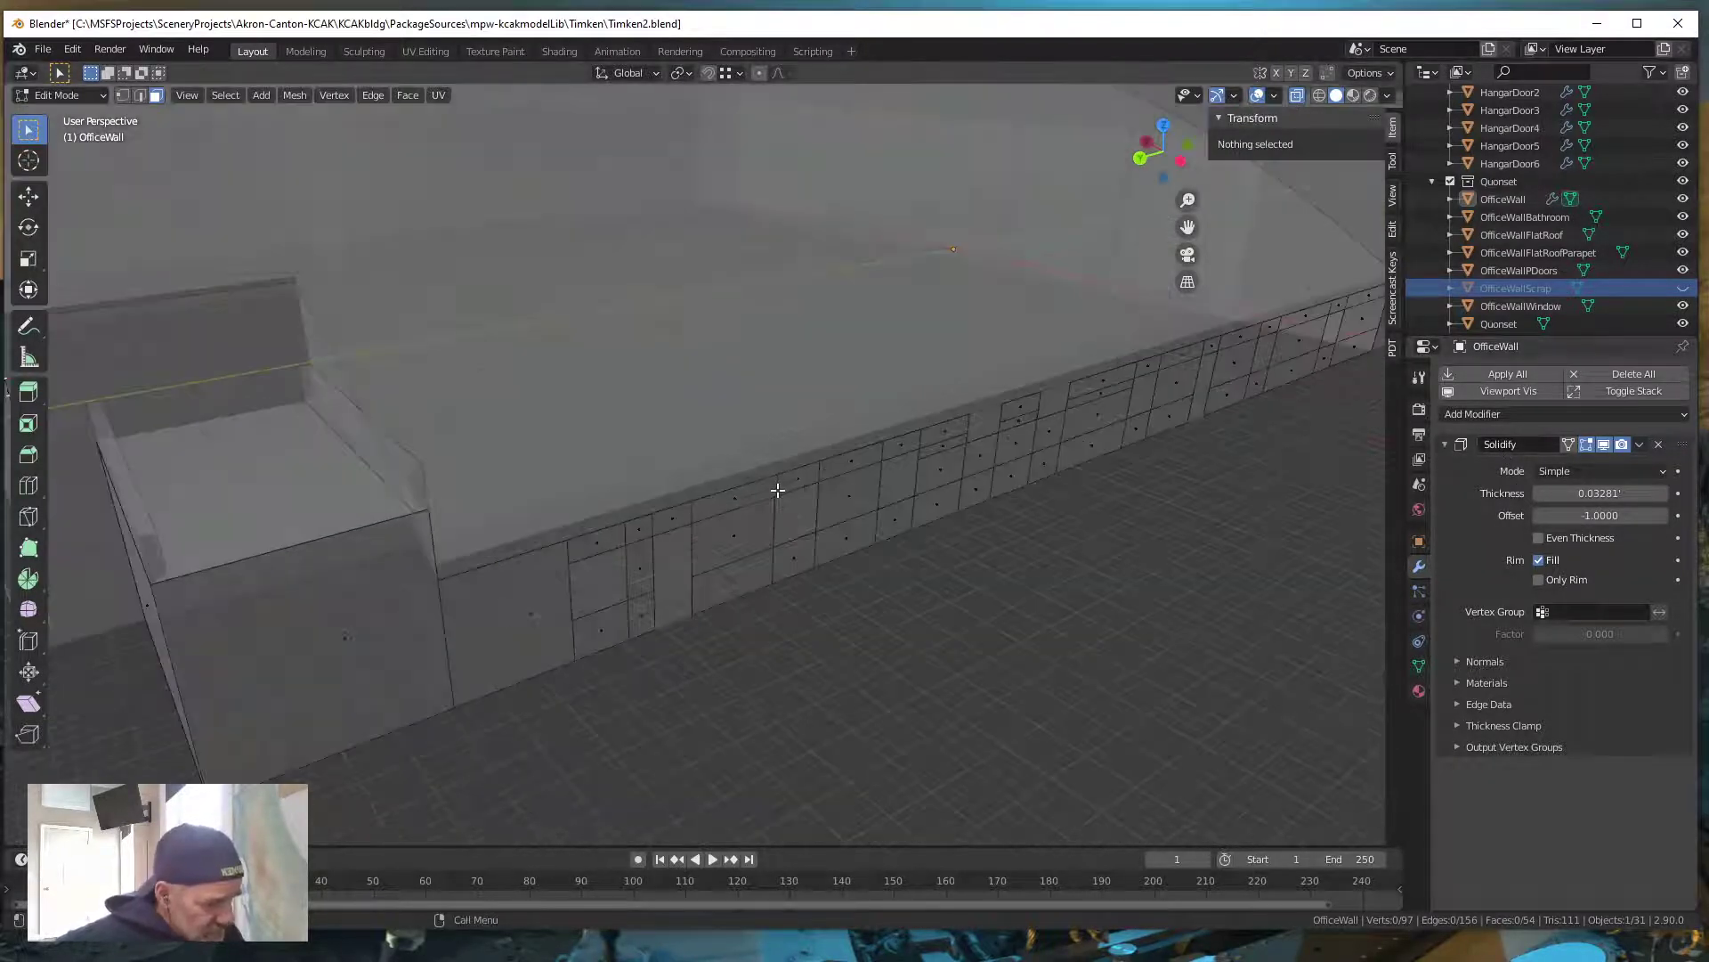
left_click(1600, 493)
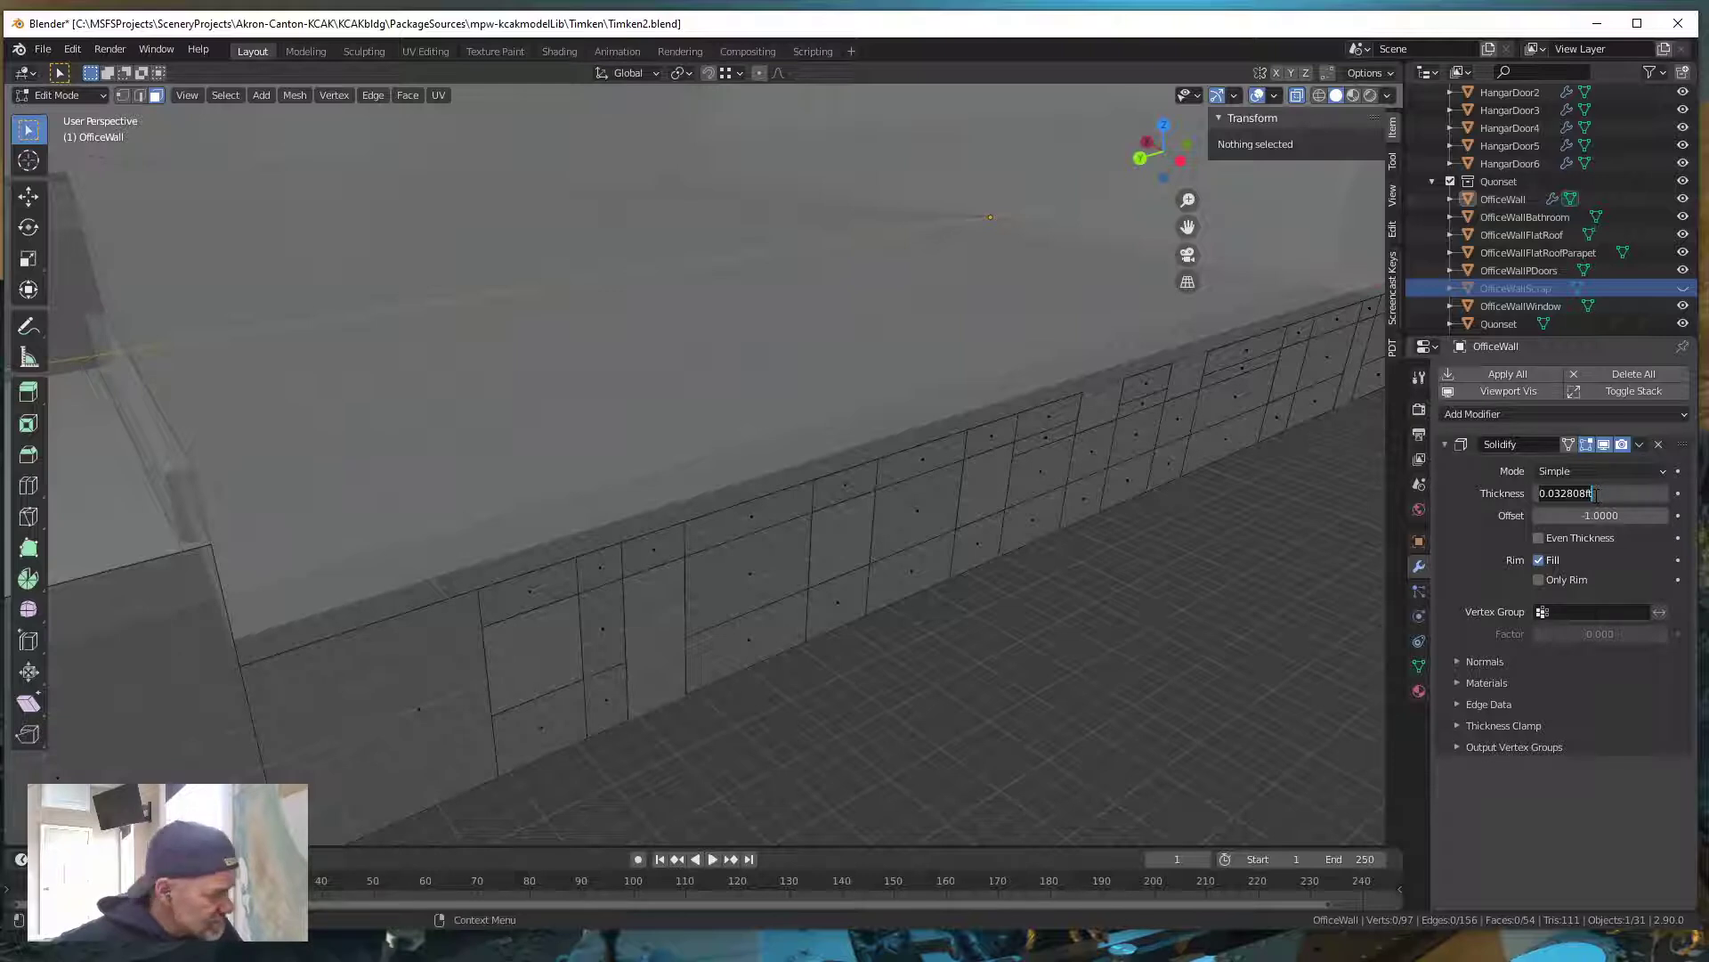
key("BackSpace")
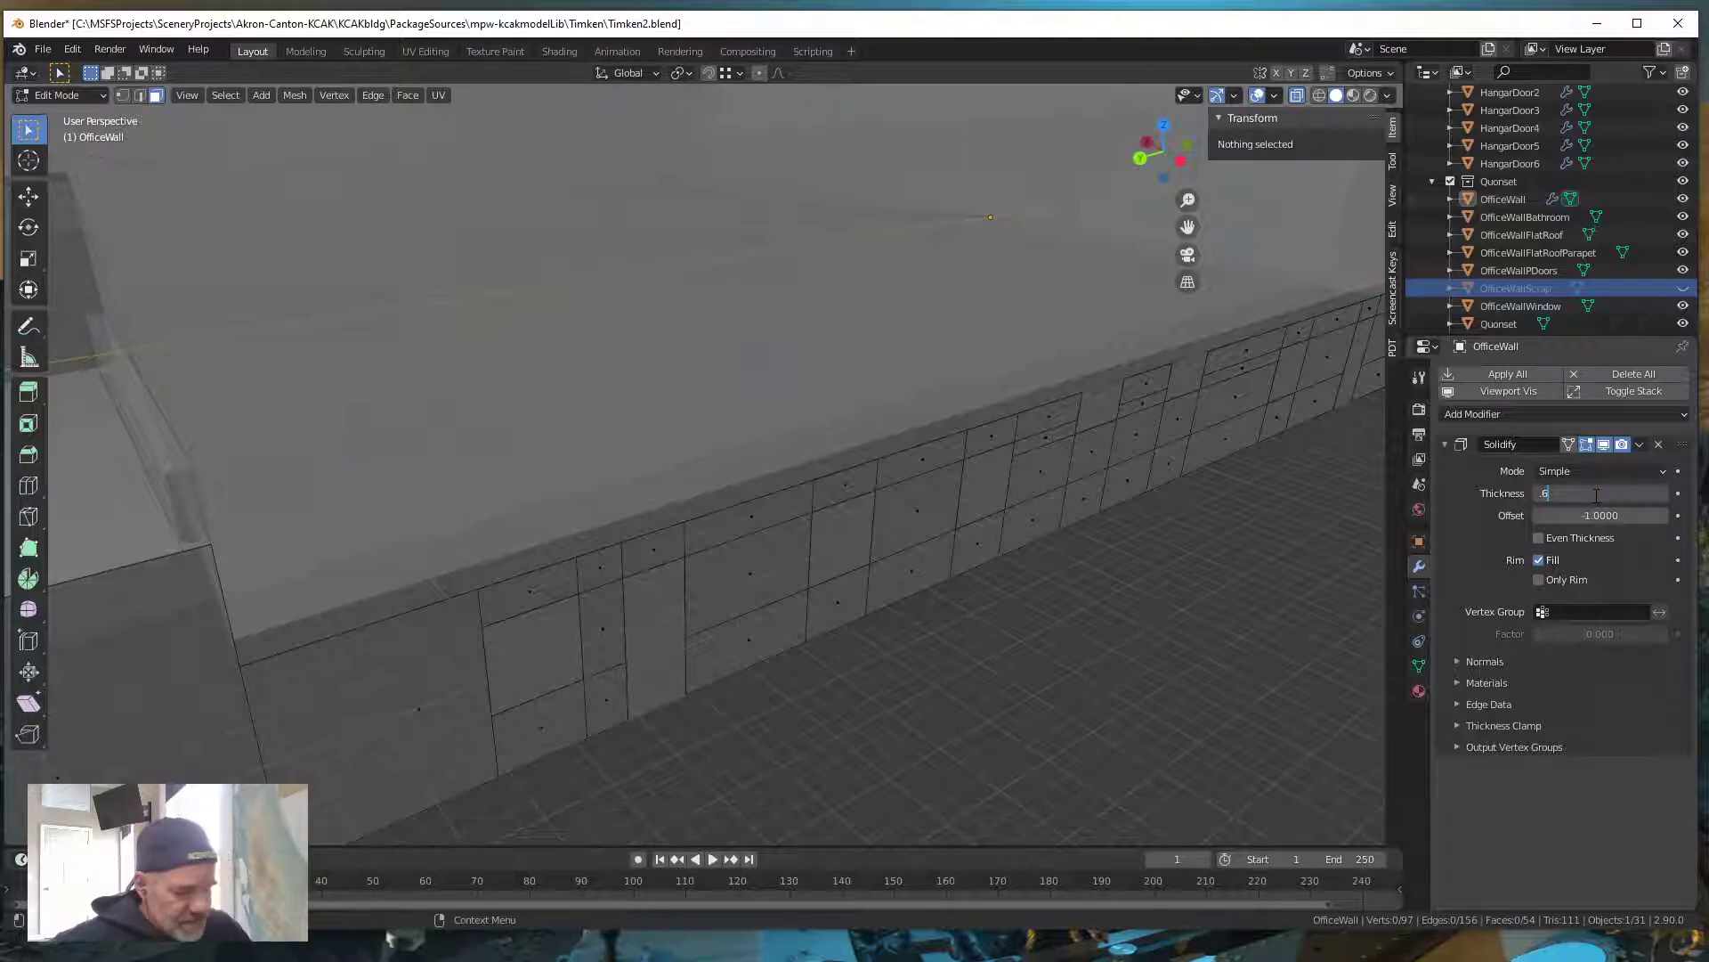
key("Return")
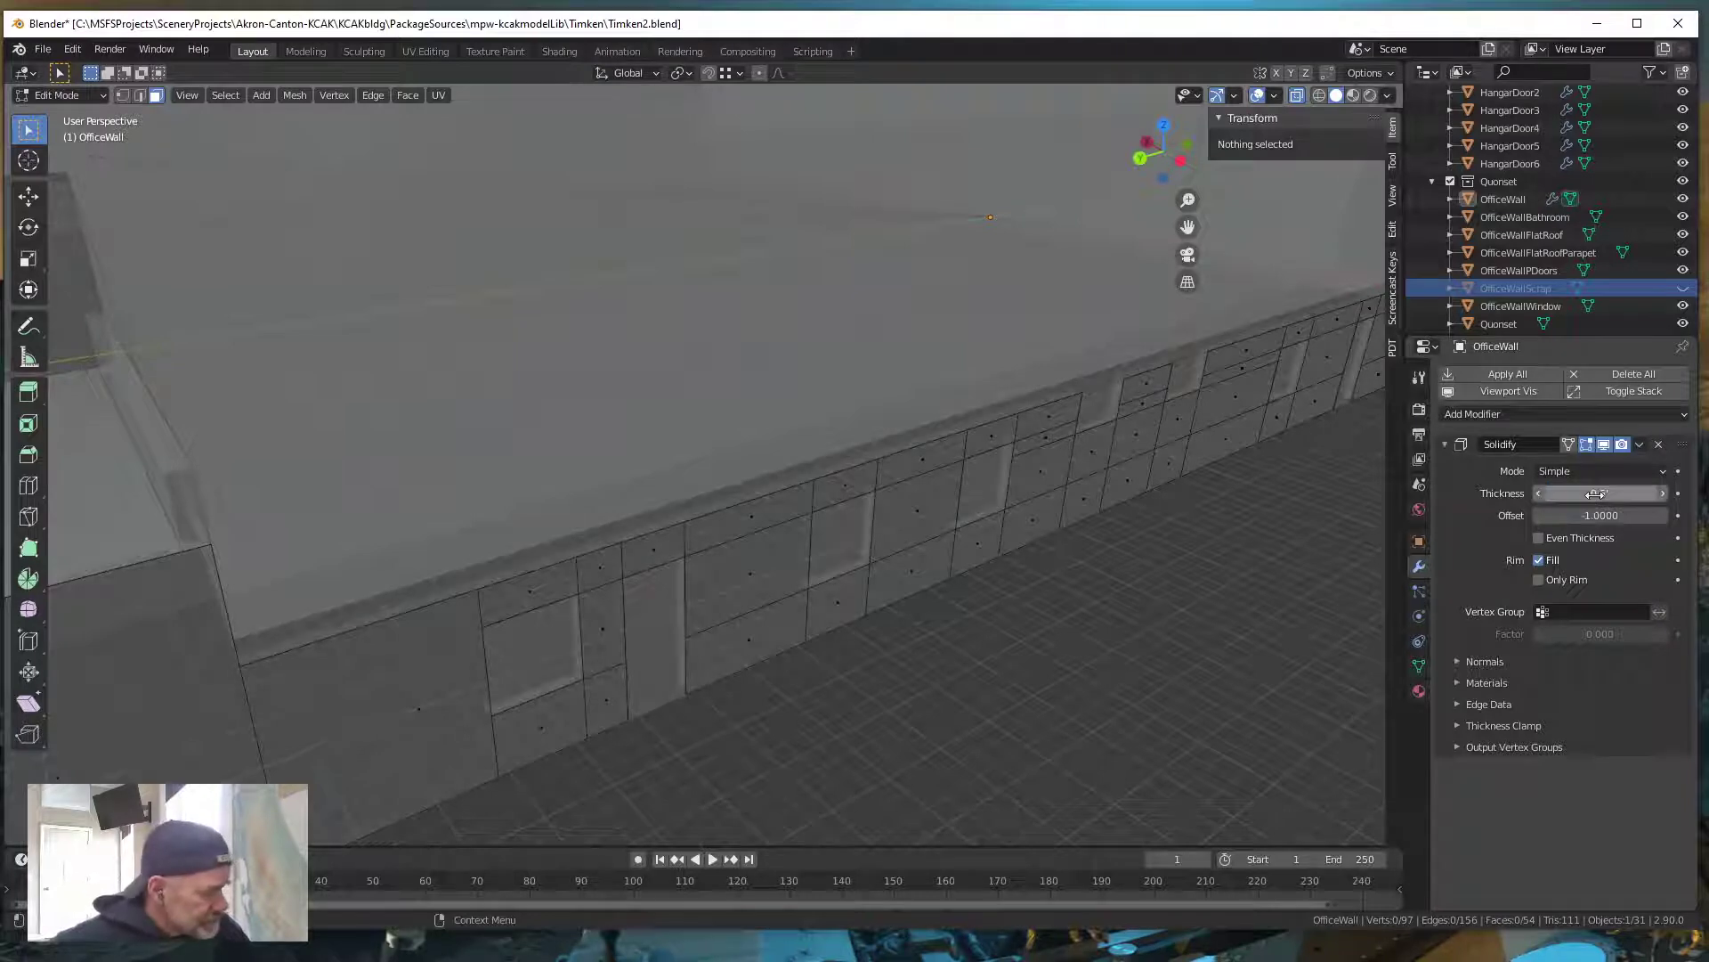
scroll(892, 784, "down", 10)
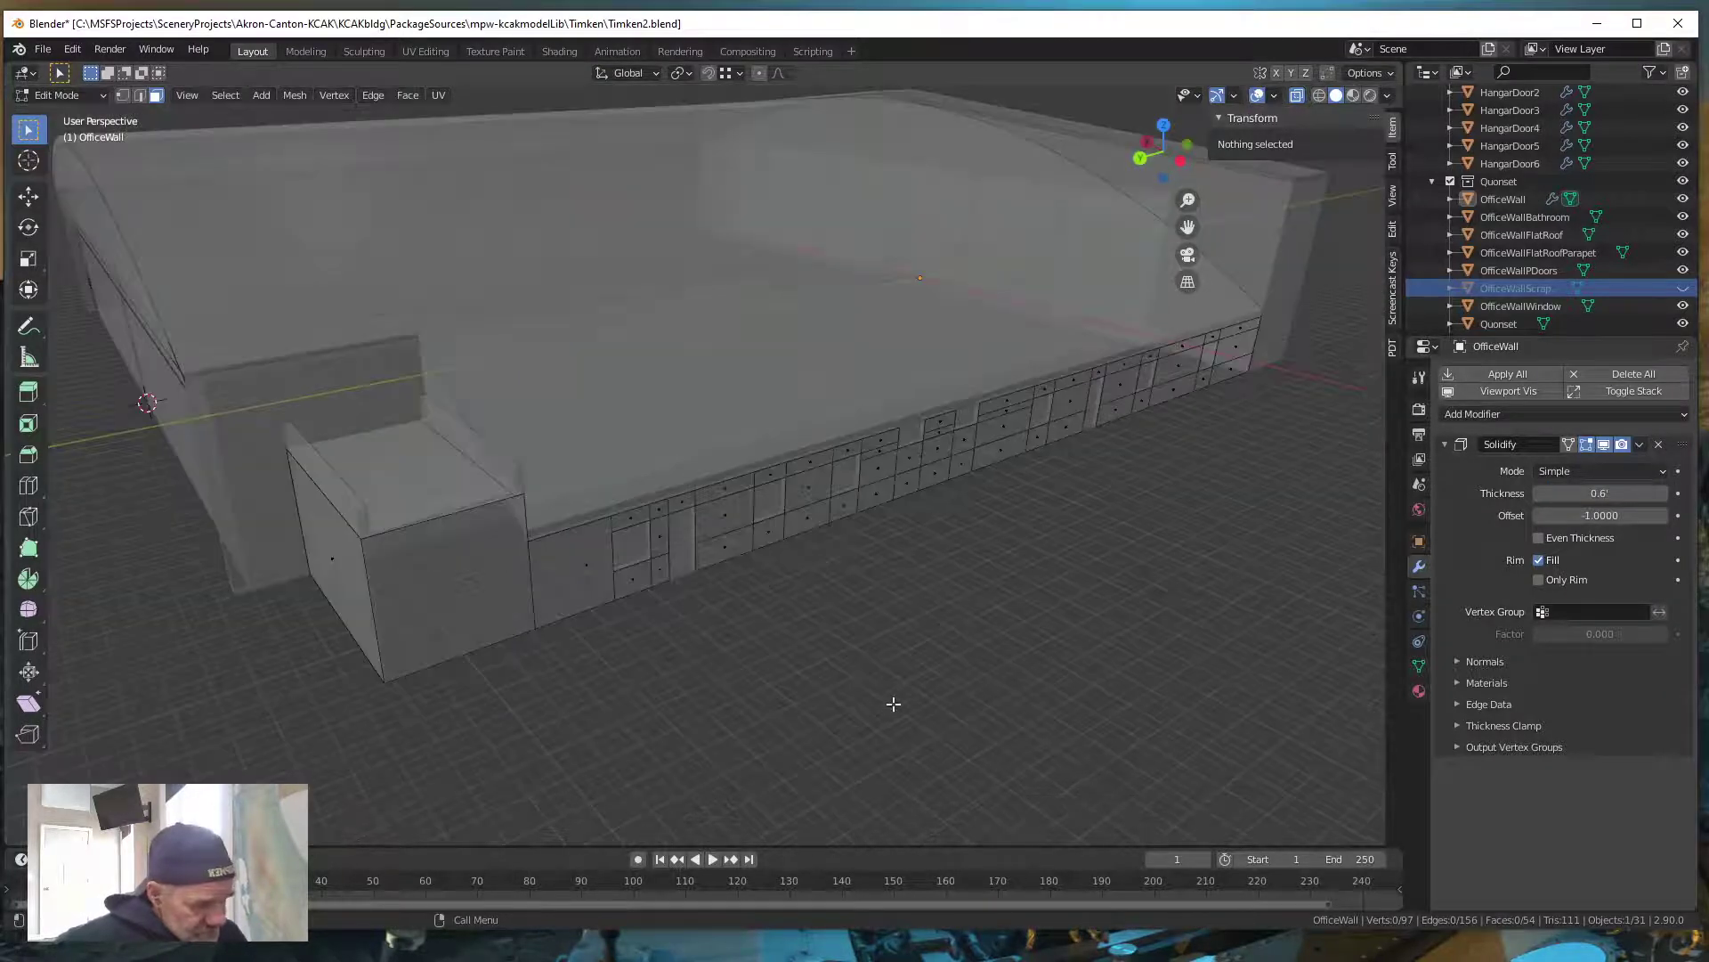
mouse_move(870, 717)
middle_mouse_down()
mouse_move(759, 724)
mouse_move(869, 719)
middle_mouse_up()
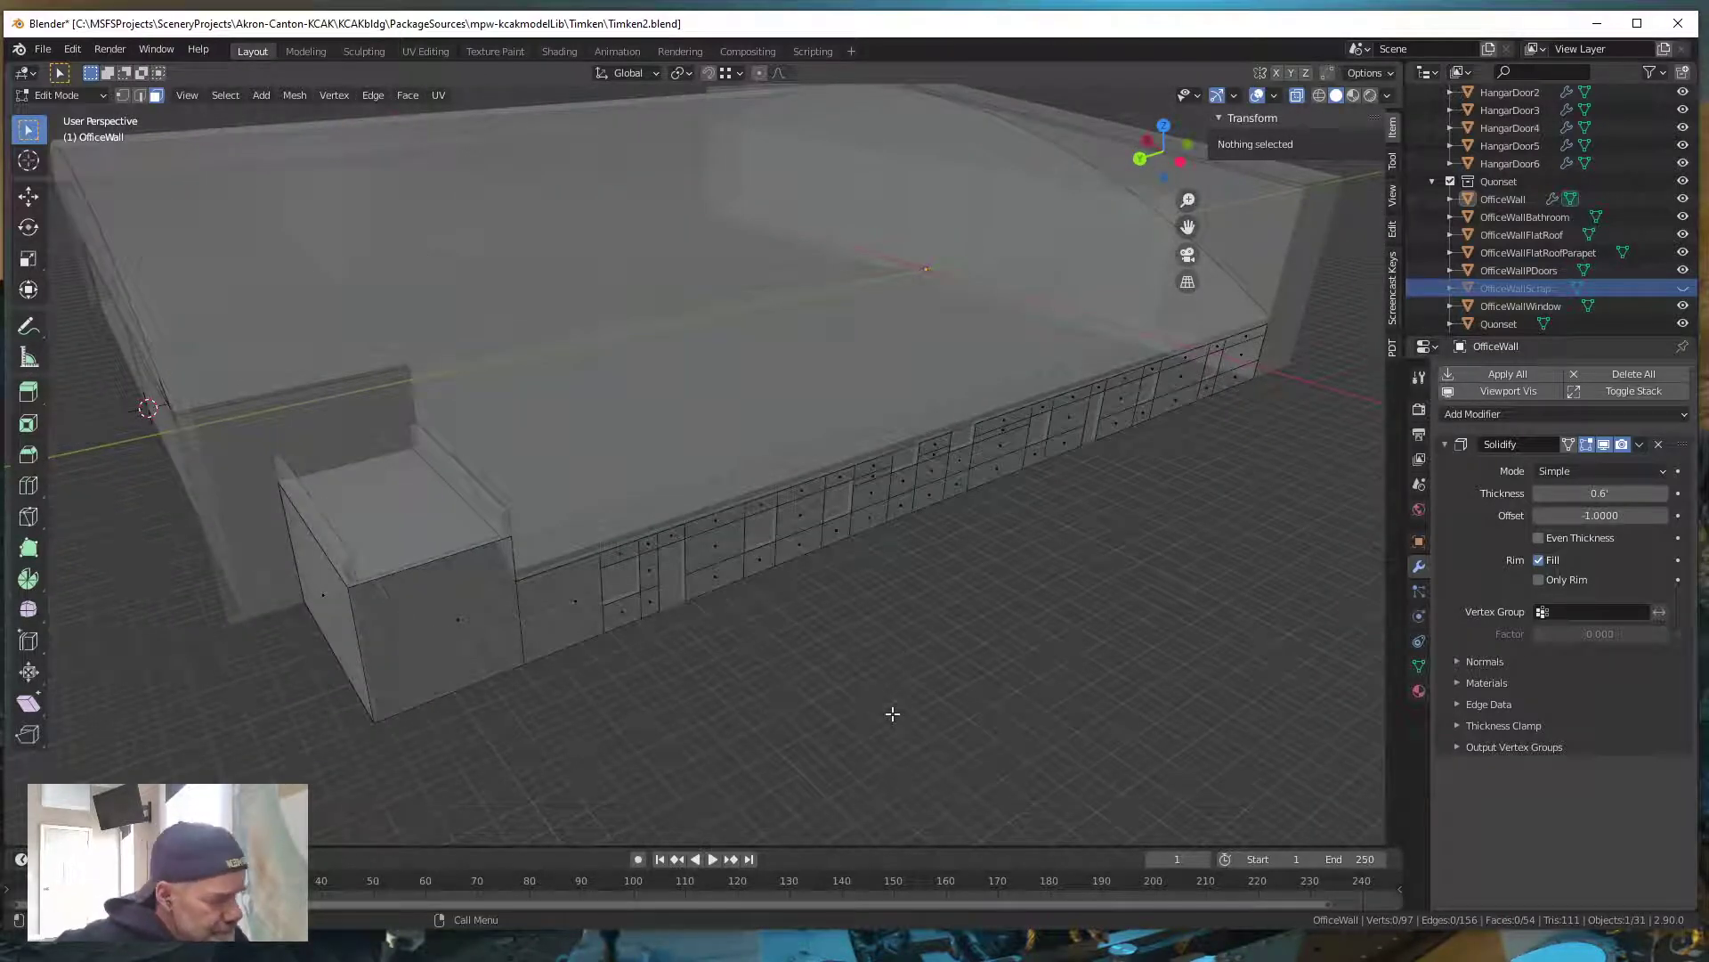
middle_click_drag(885, 706, 889, 697)
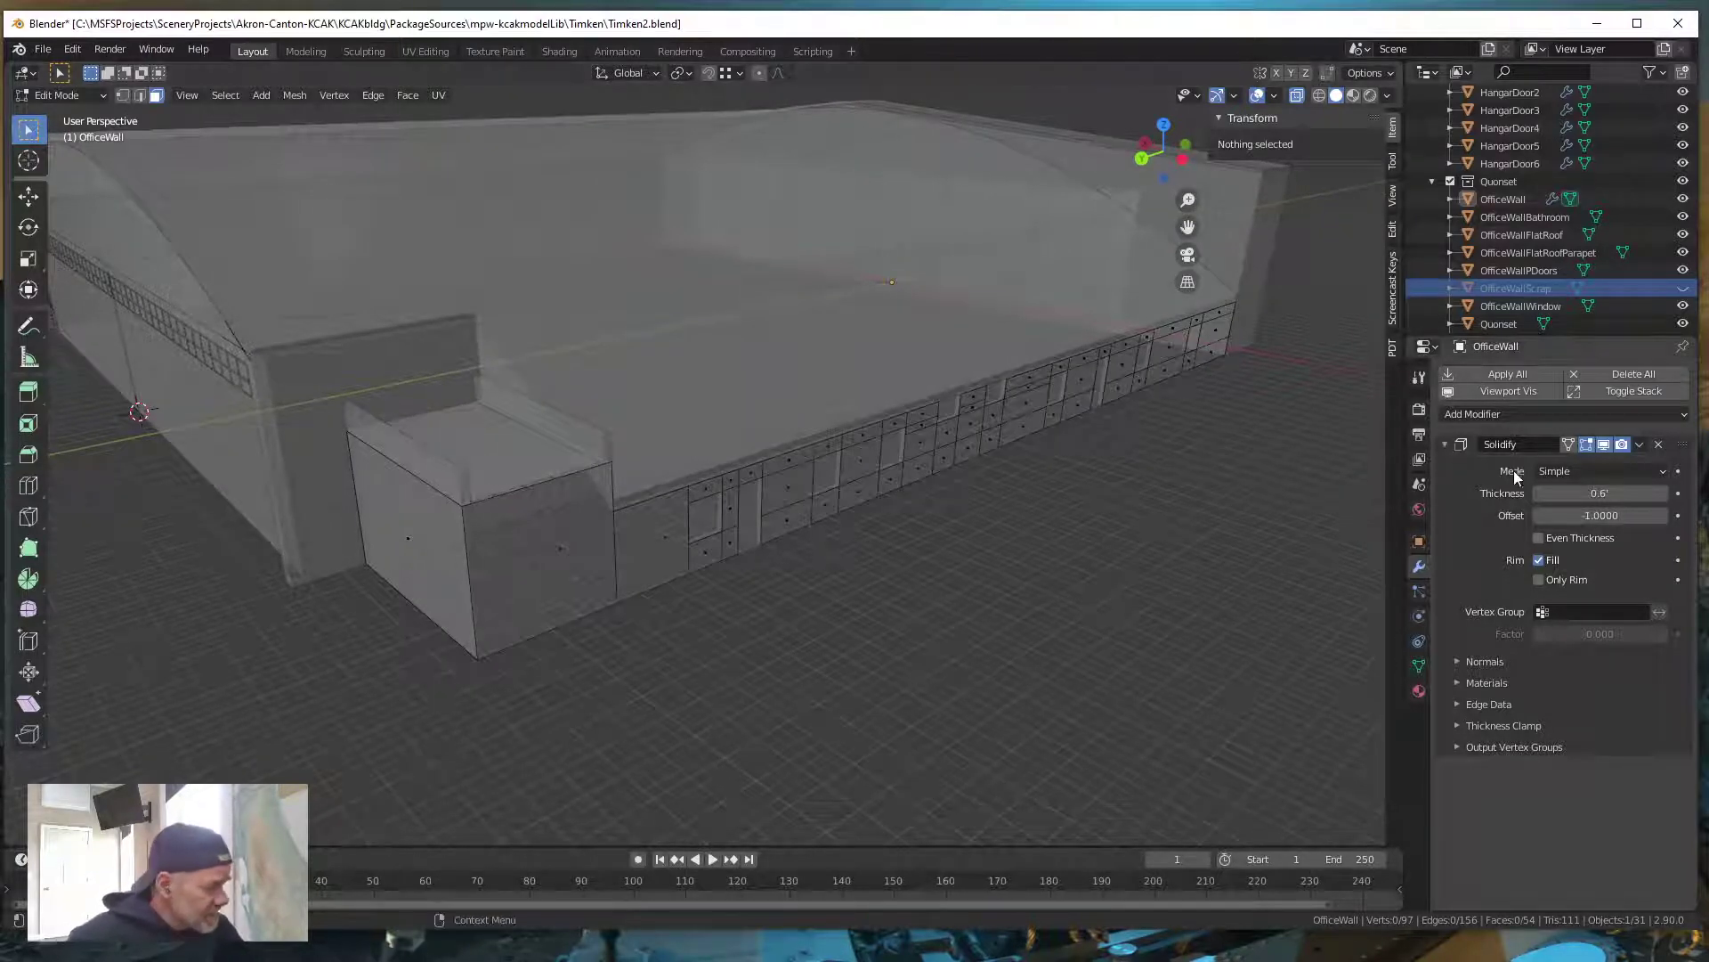
Apply the Solidify modifier to the OfficeWall in object mode and re-enter edit mode on the thickened wall
left_click(1639, 445)
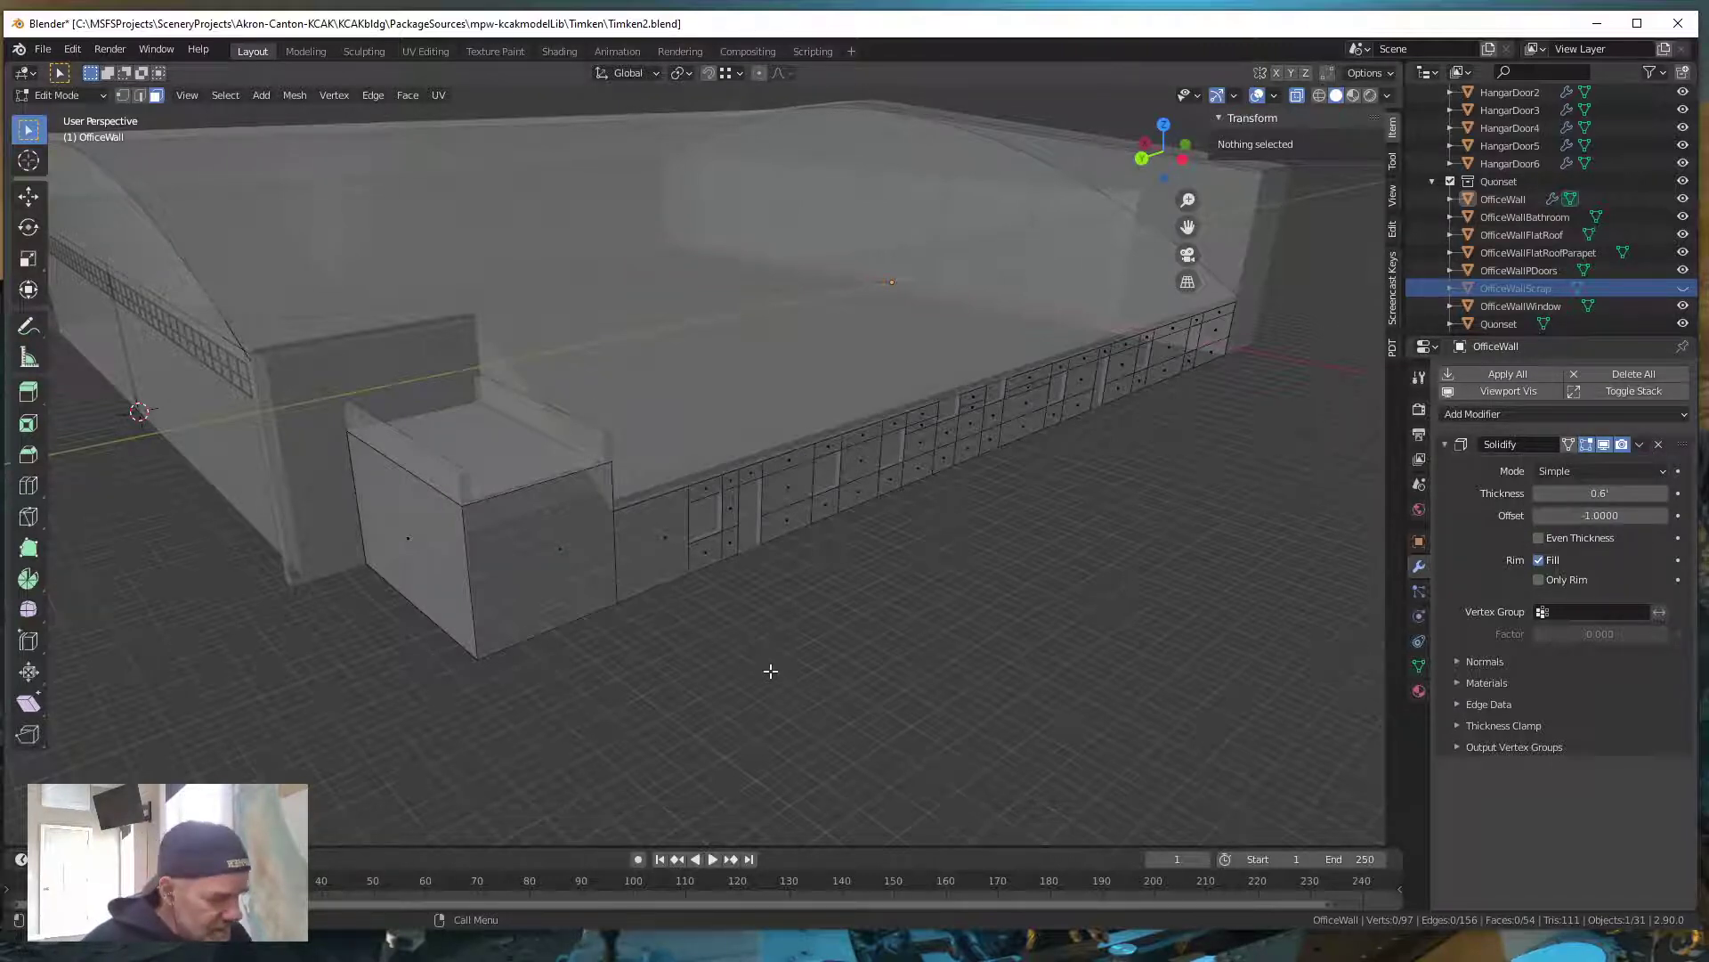
key("Tab")
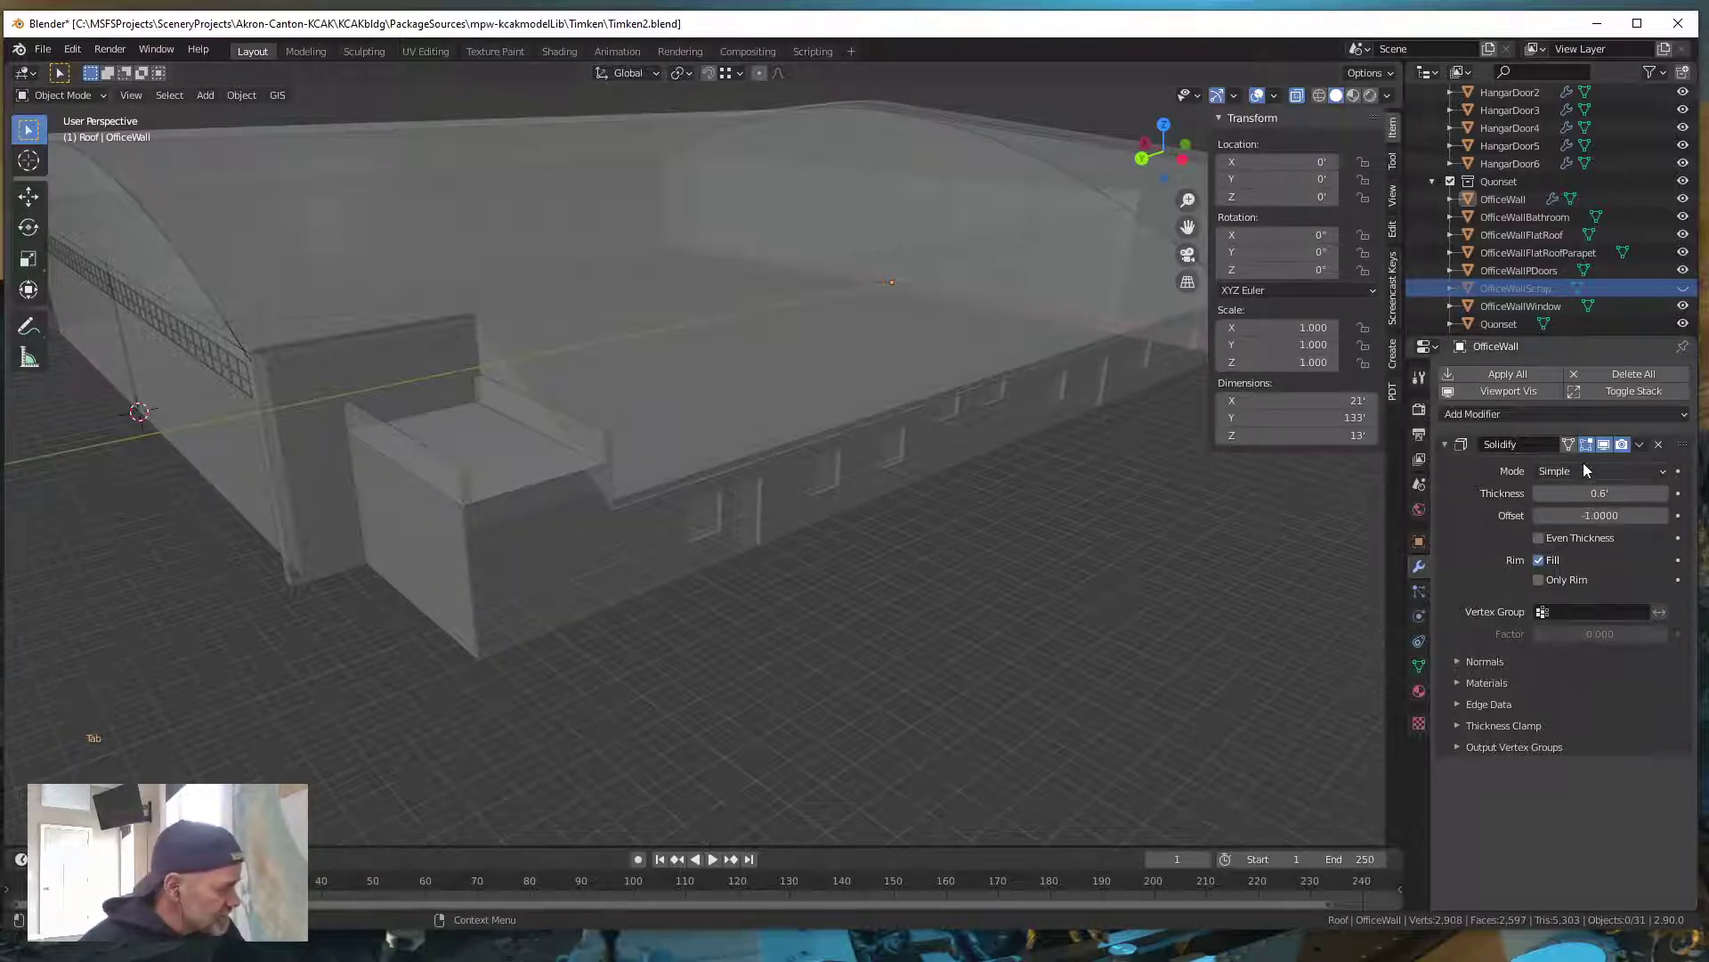
left_click(1639, 444)
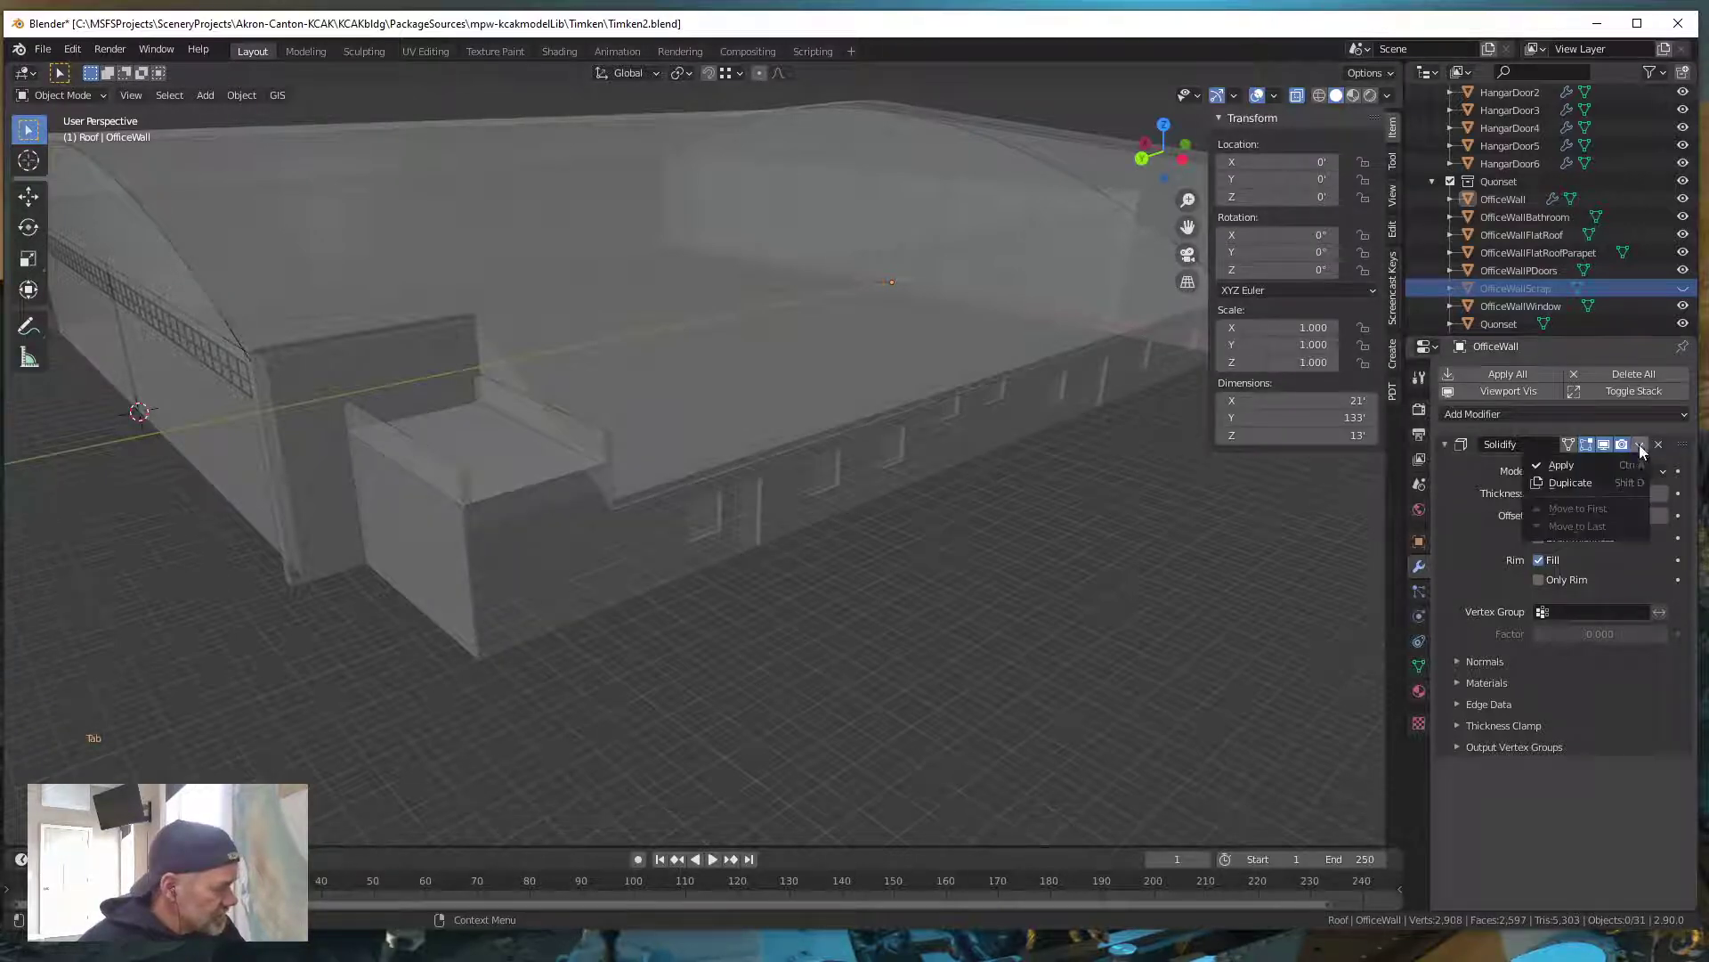
left_click(1570, 464)
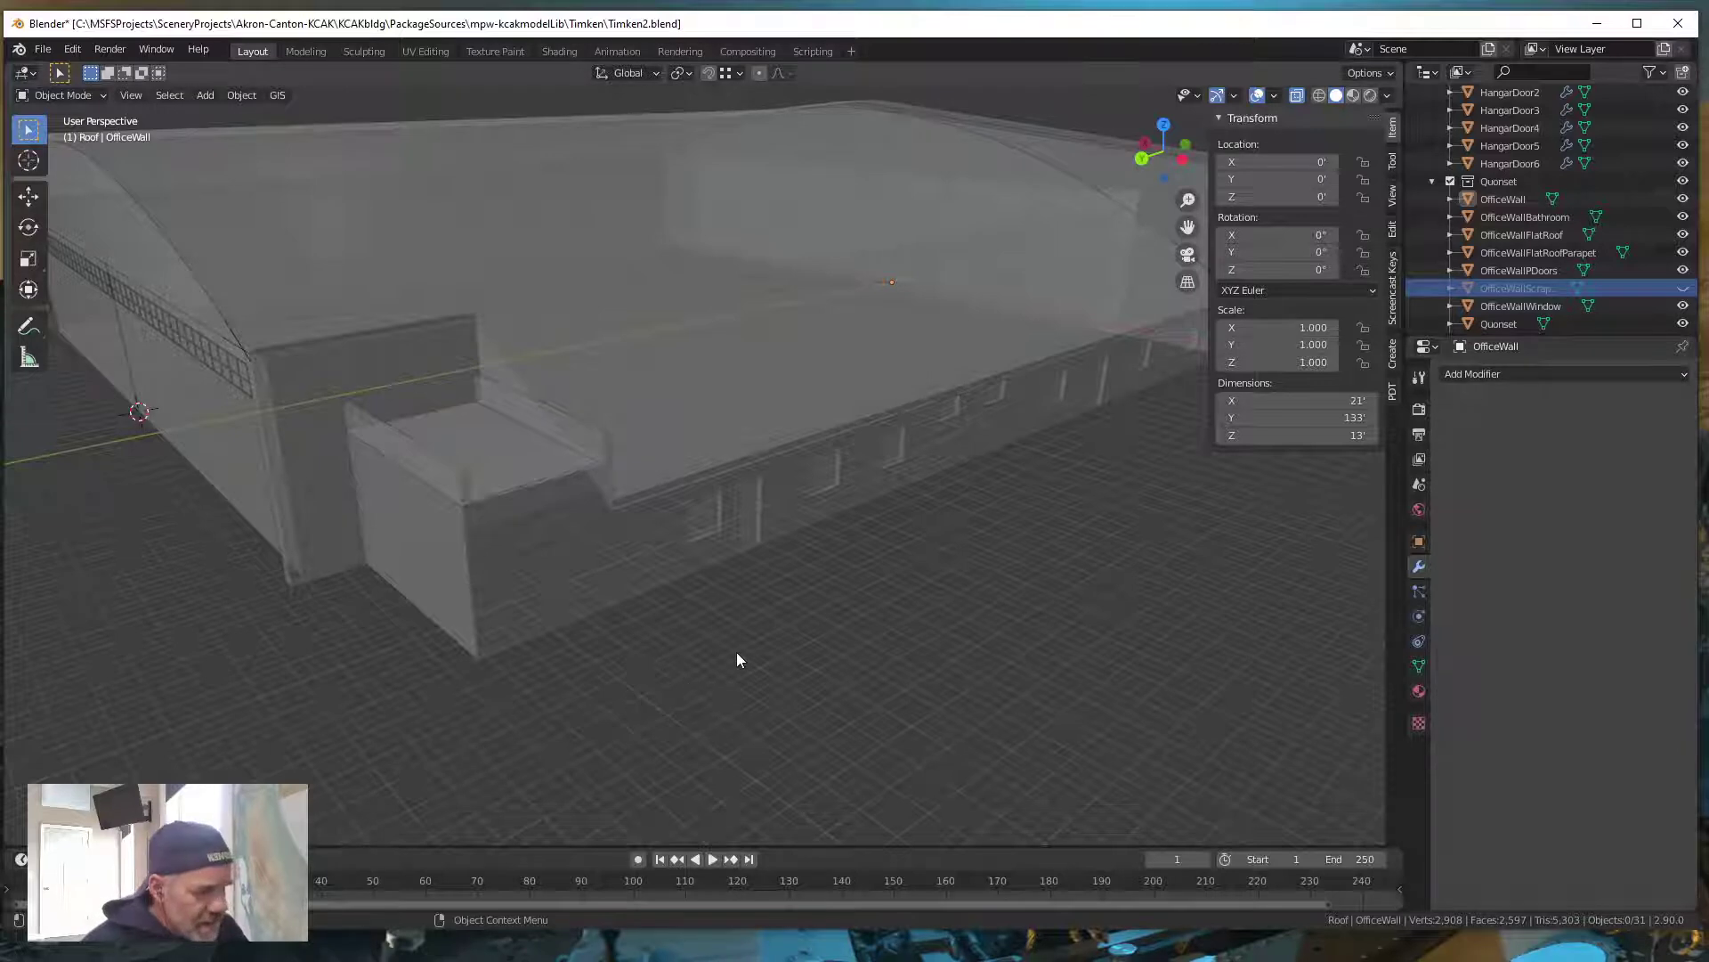
key("Tab")
middle_click_drag(744, 641, 737, 646)
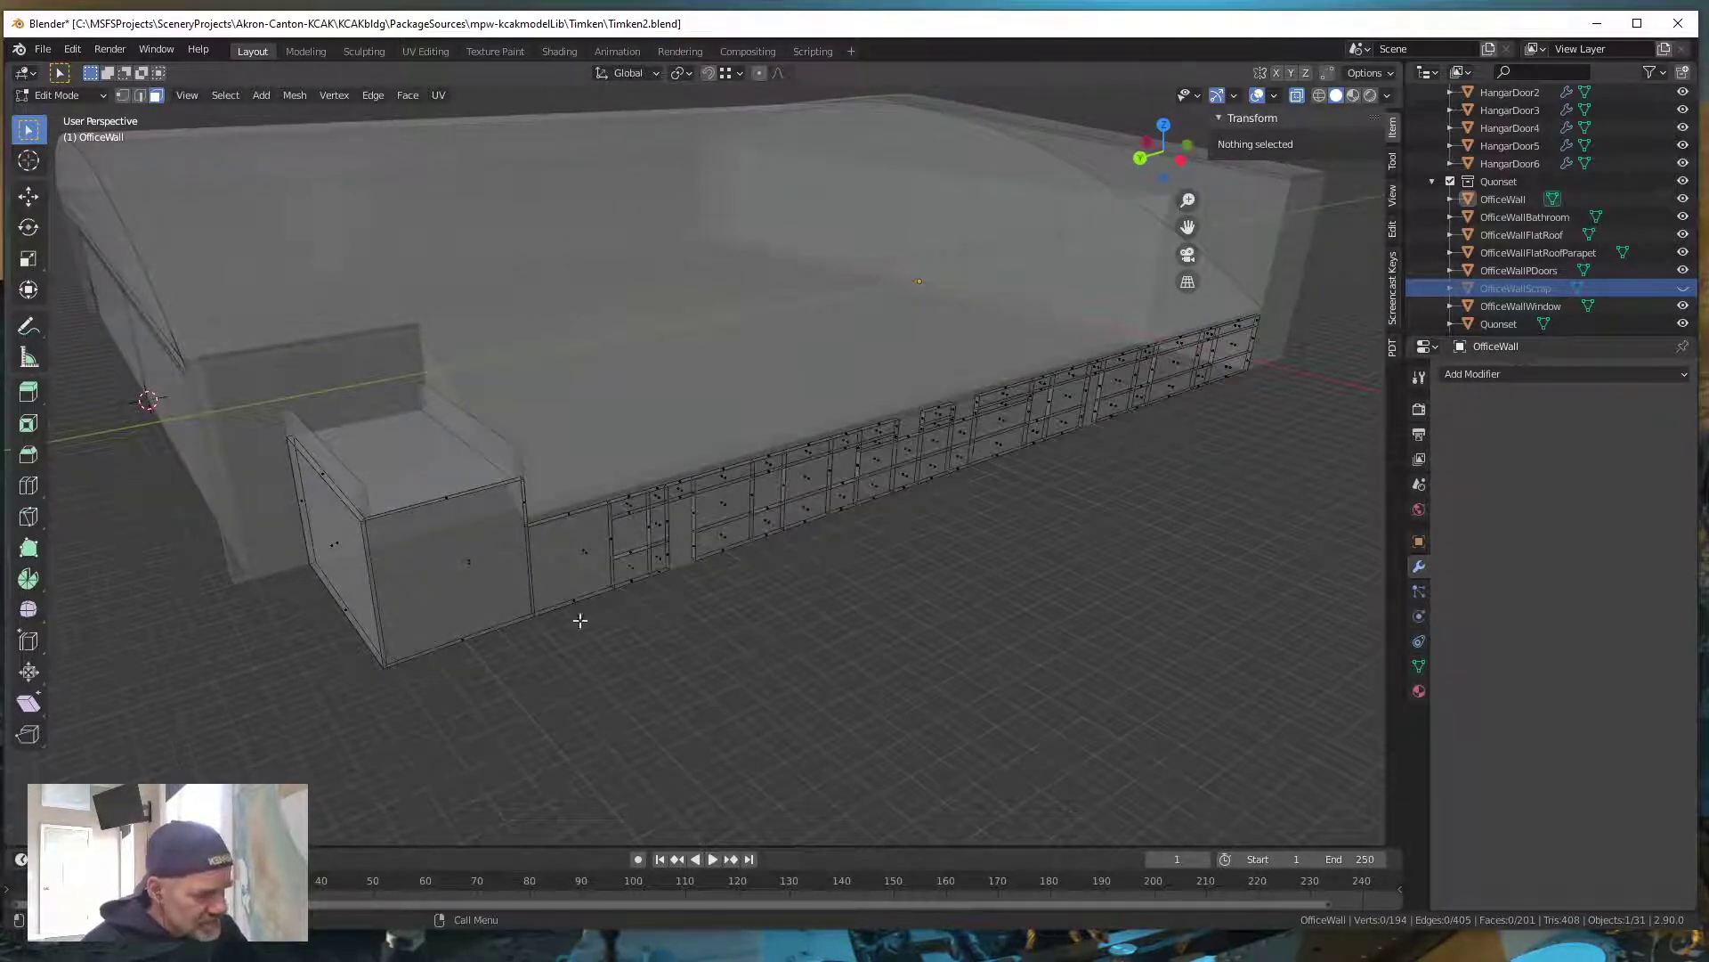
Delete all the thin bottom faces along the base of the thickened OfficeWall, including those under the taller corner section
scroll(708, 605, "up", 2)
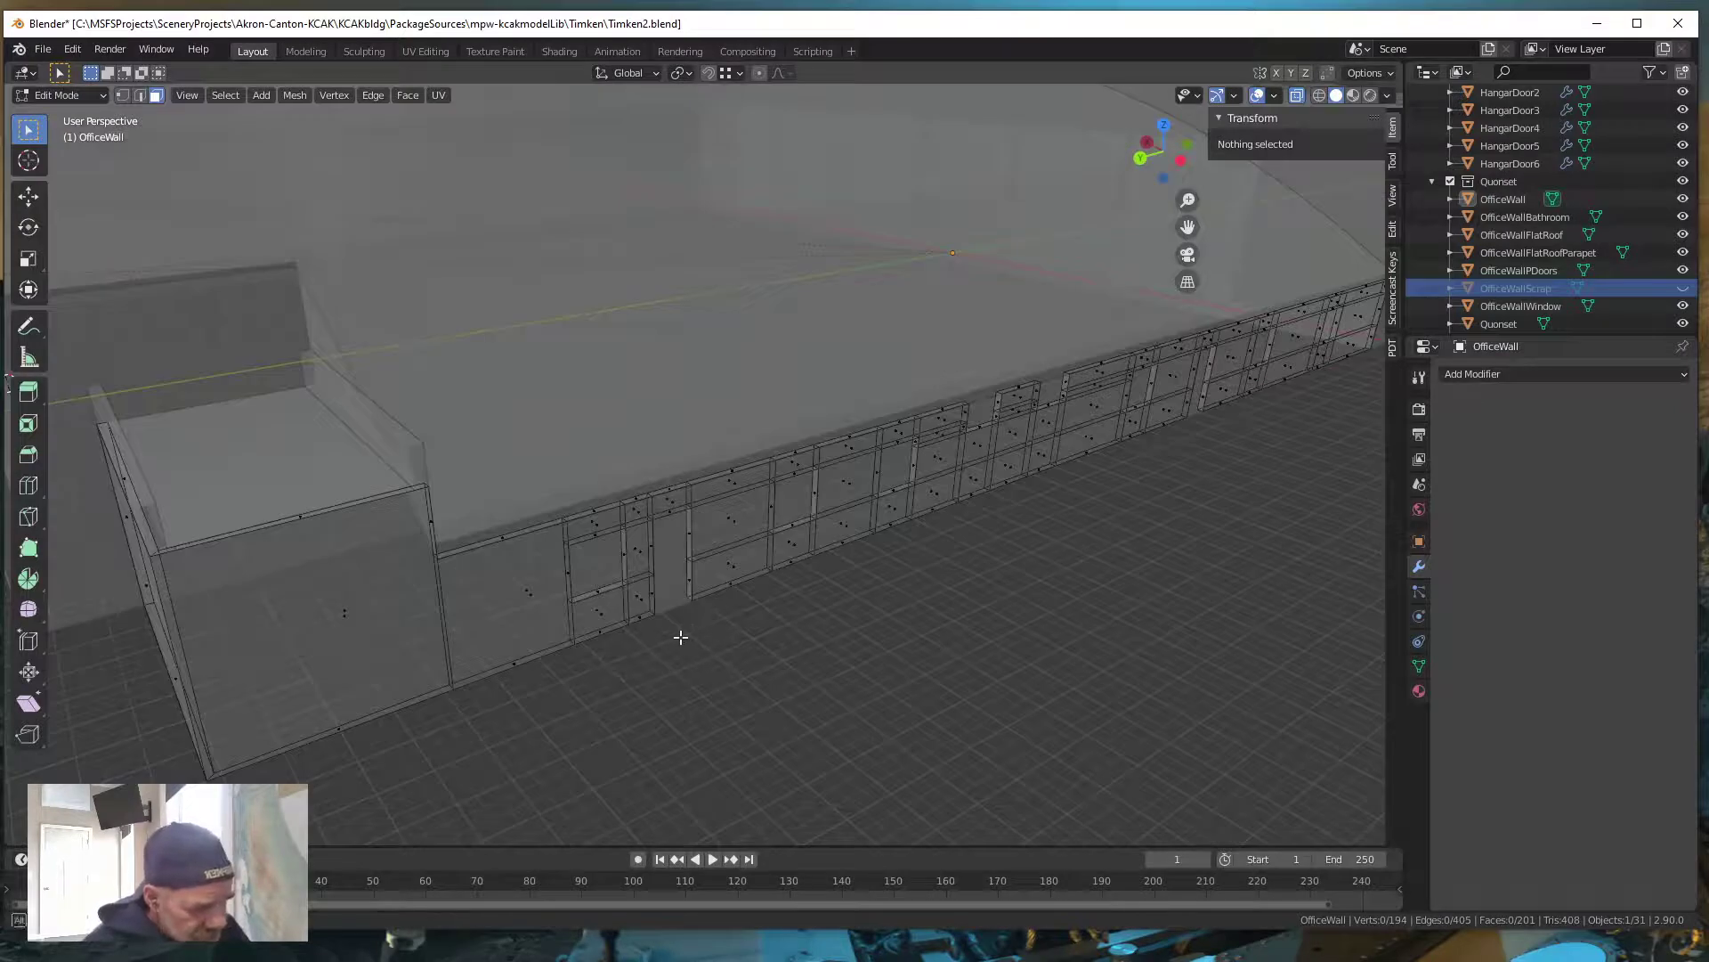
scroll(686, 635, "up", 3)
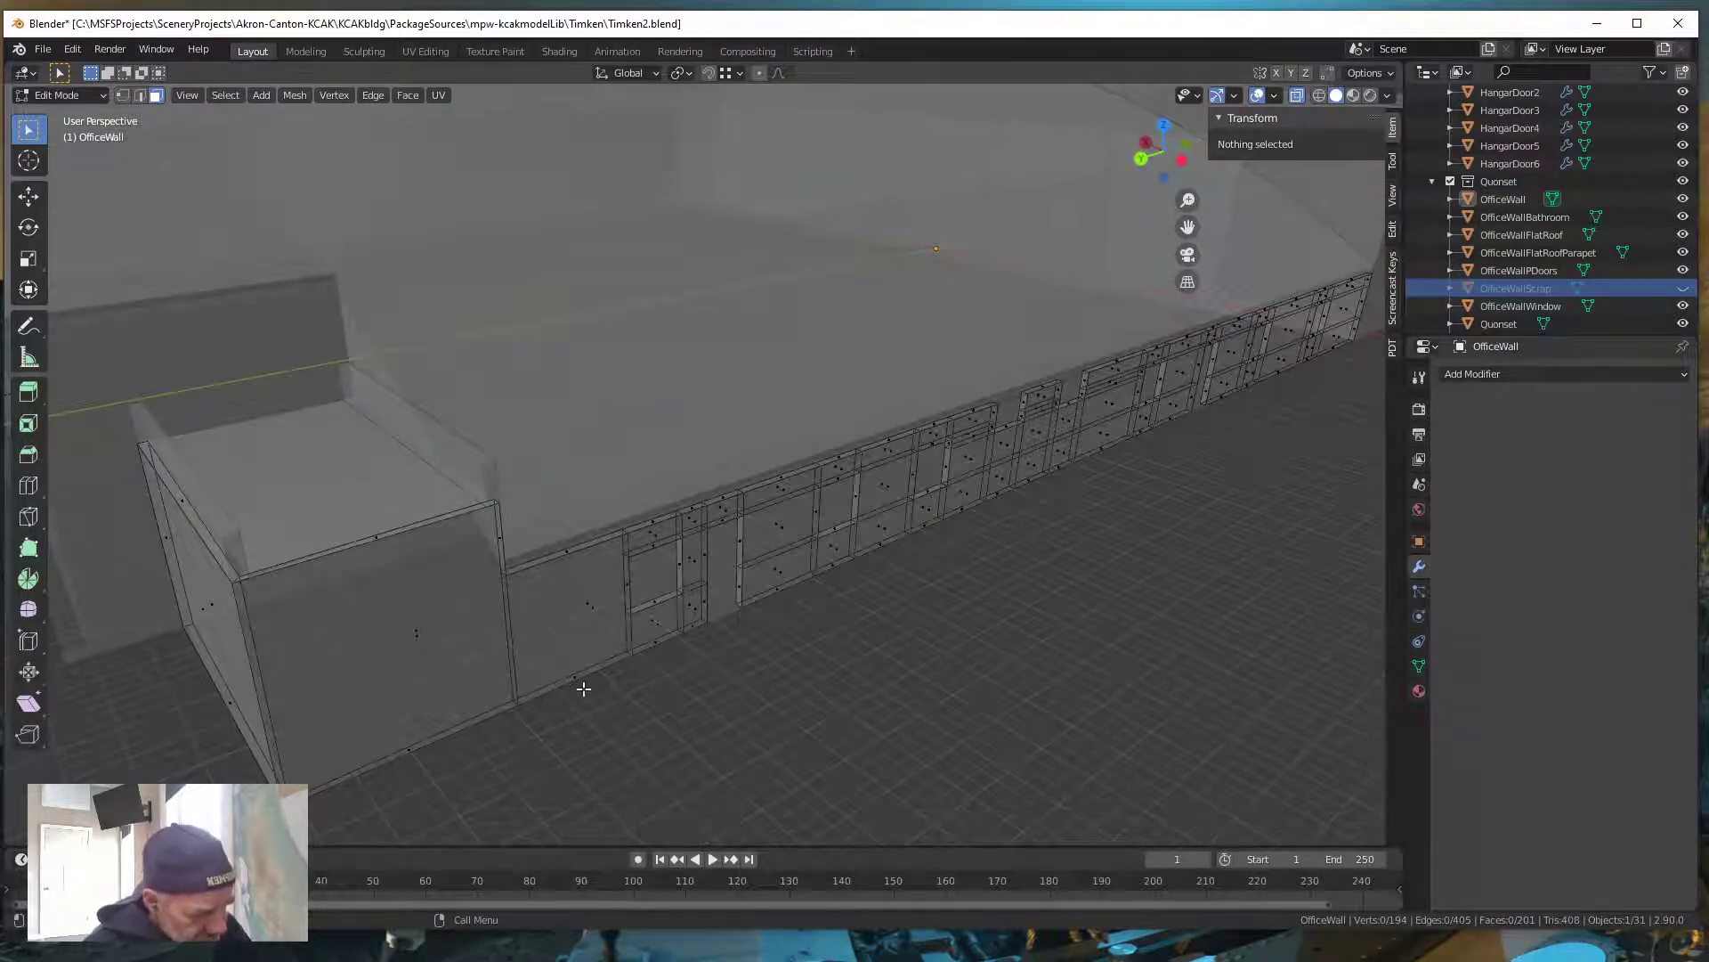
middle_click_drag(718, 702, 693, 703)
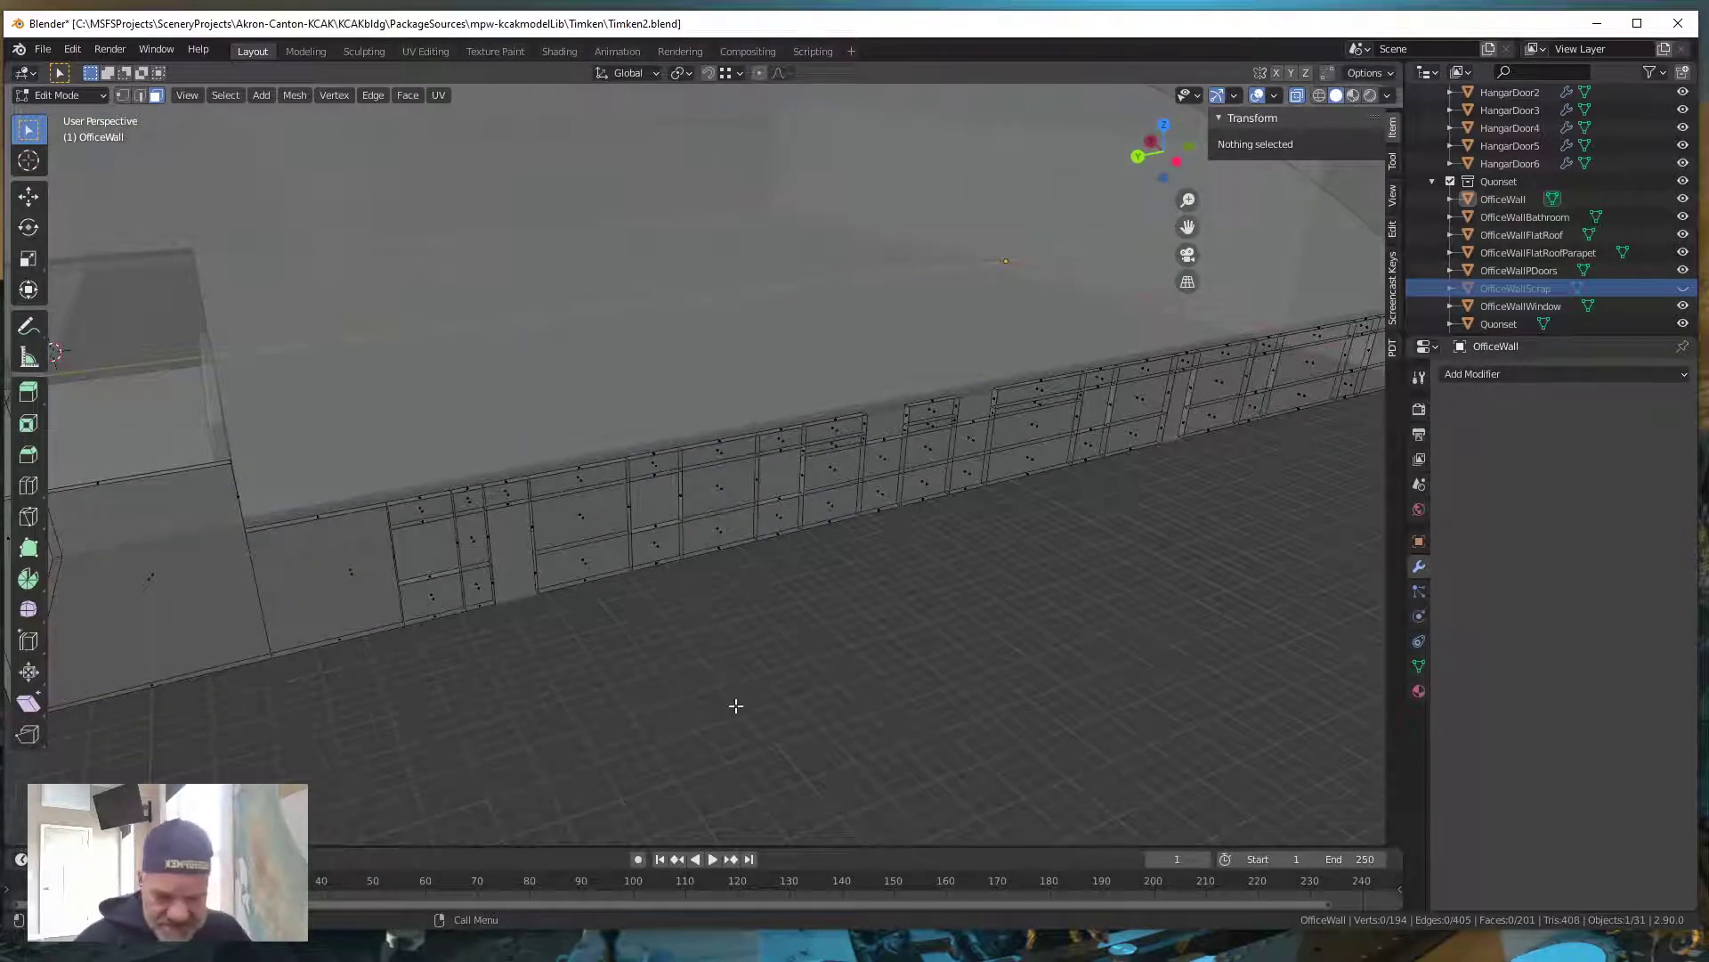
scroll(736, 707, "down", 5)
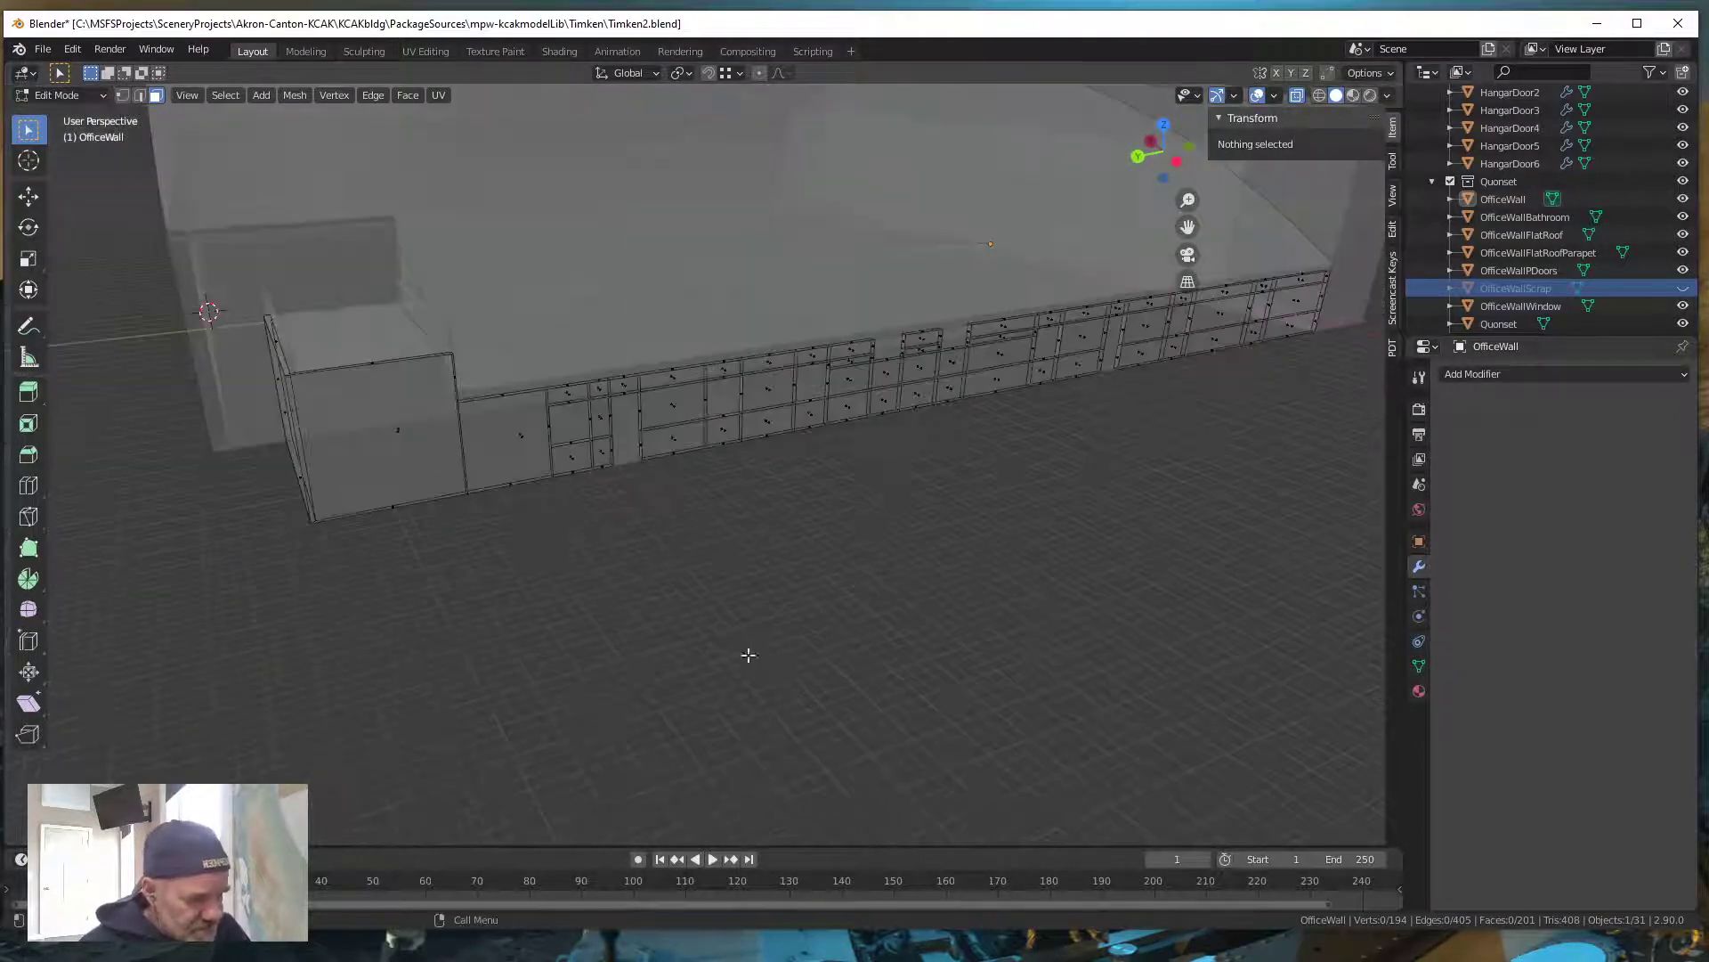
scroll(724, 671, "up", 4)
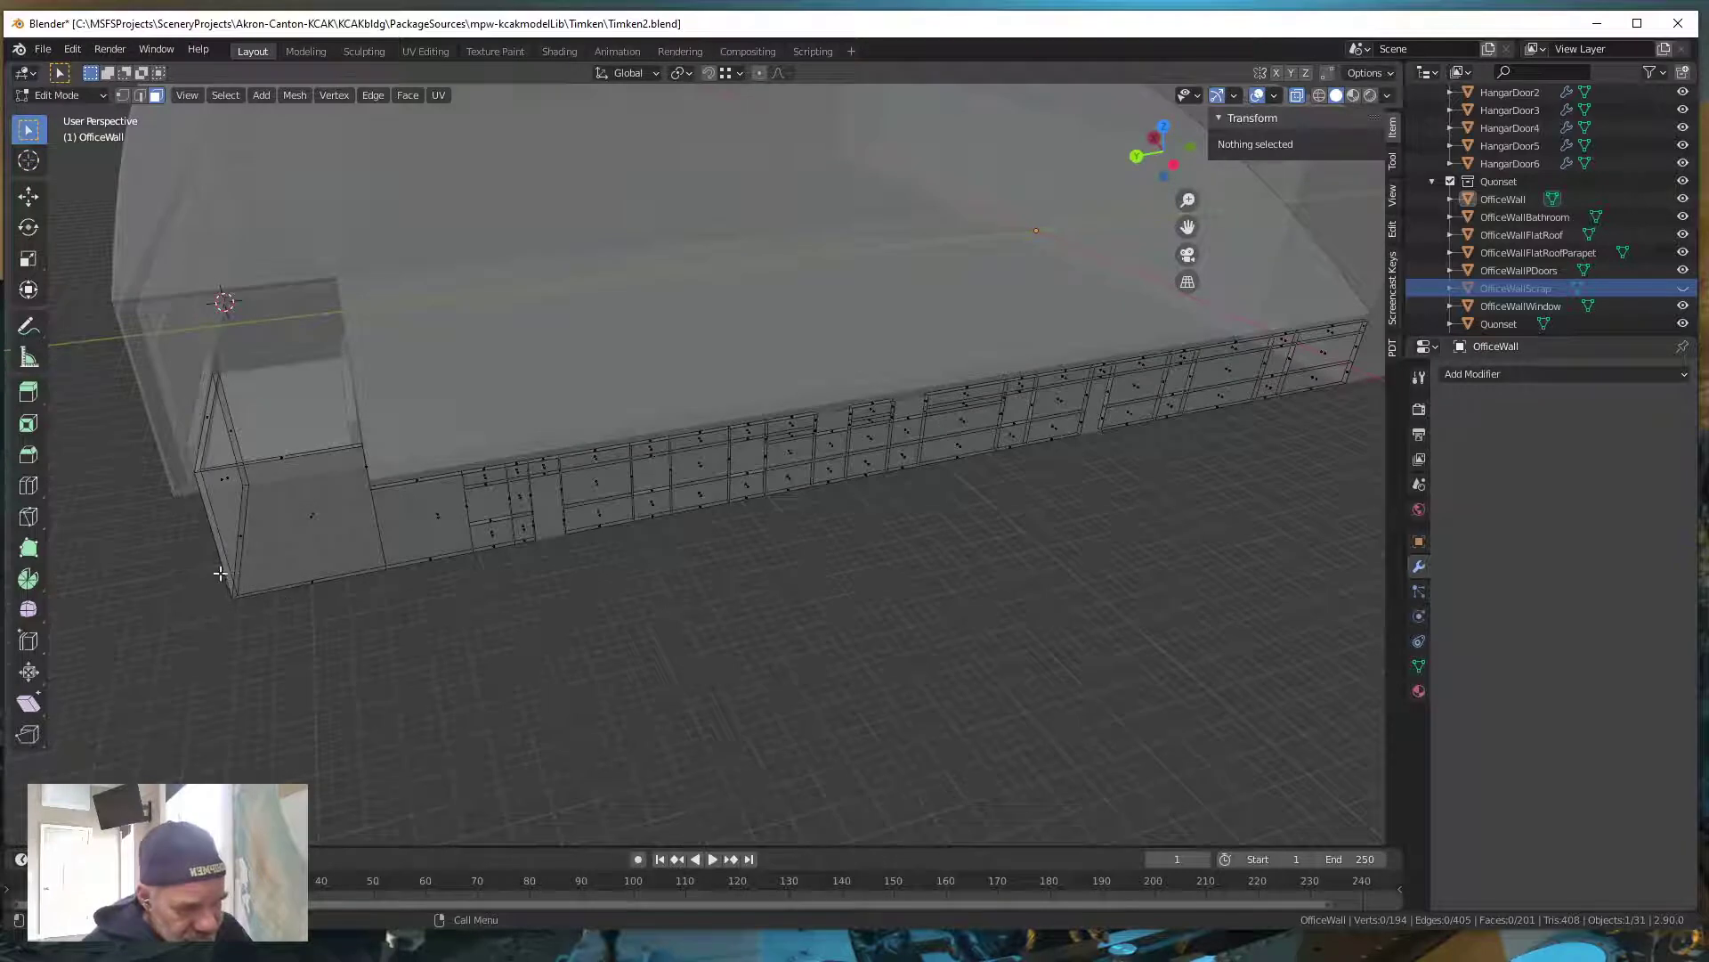
left_click(253, 527)
left_click(324, 579, "shift")
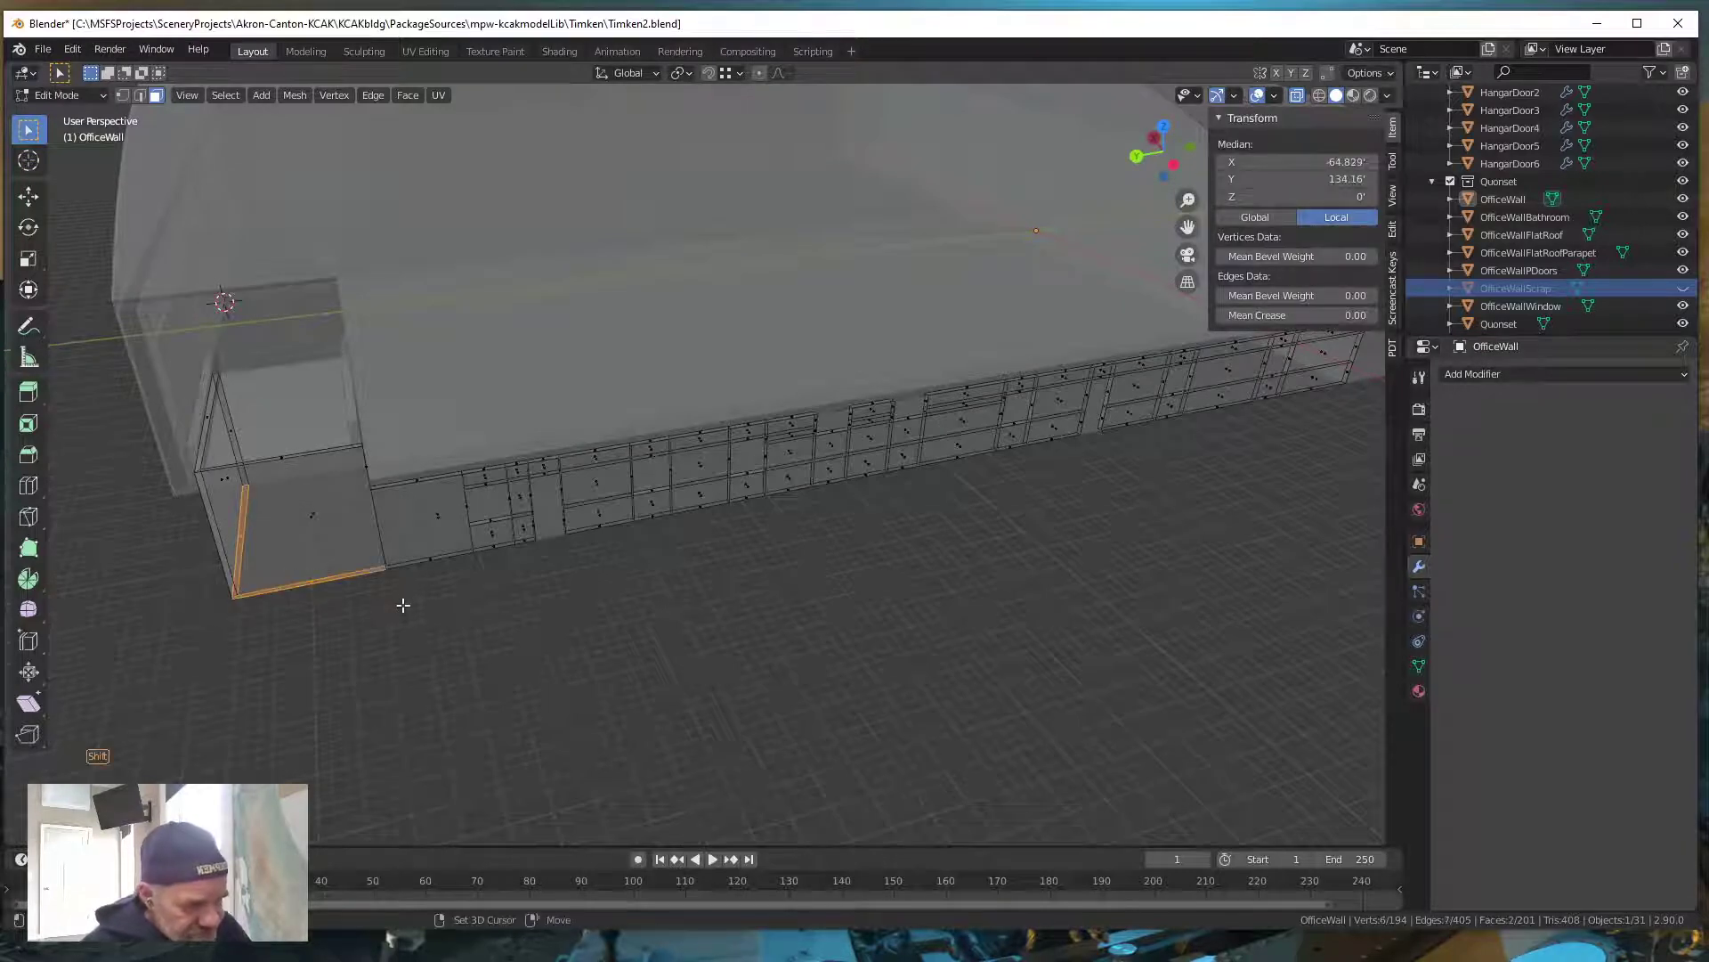
left_click(450, 554, "shift")
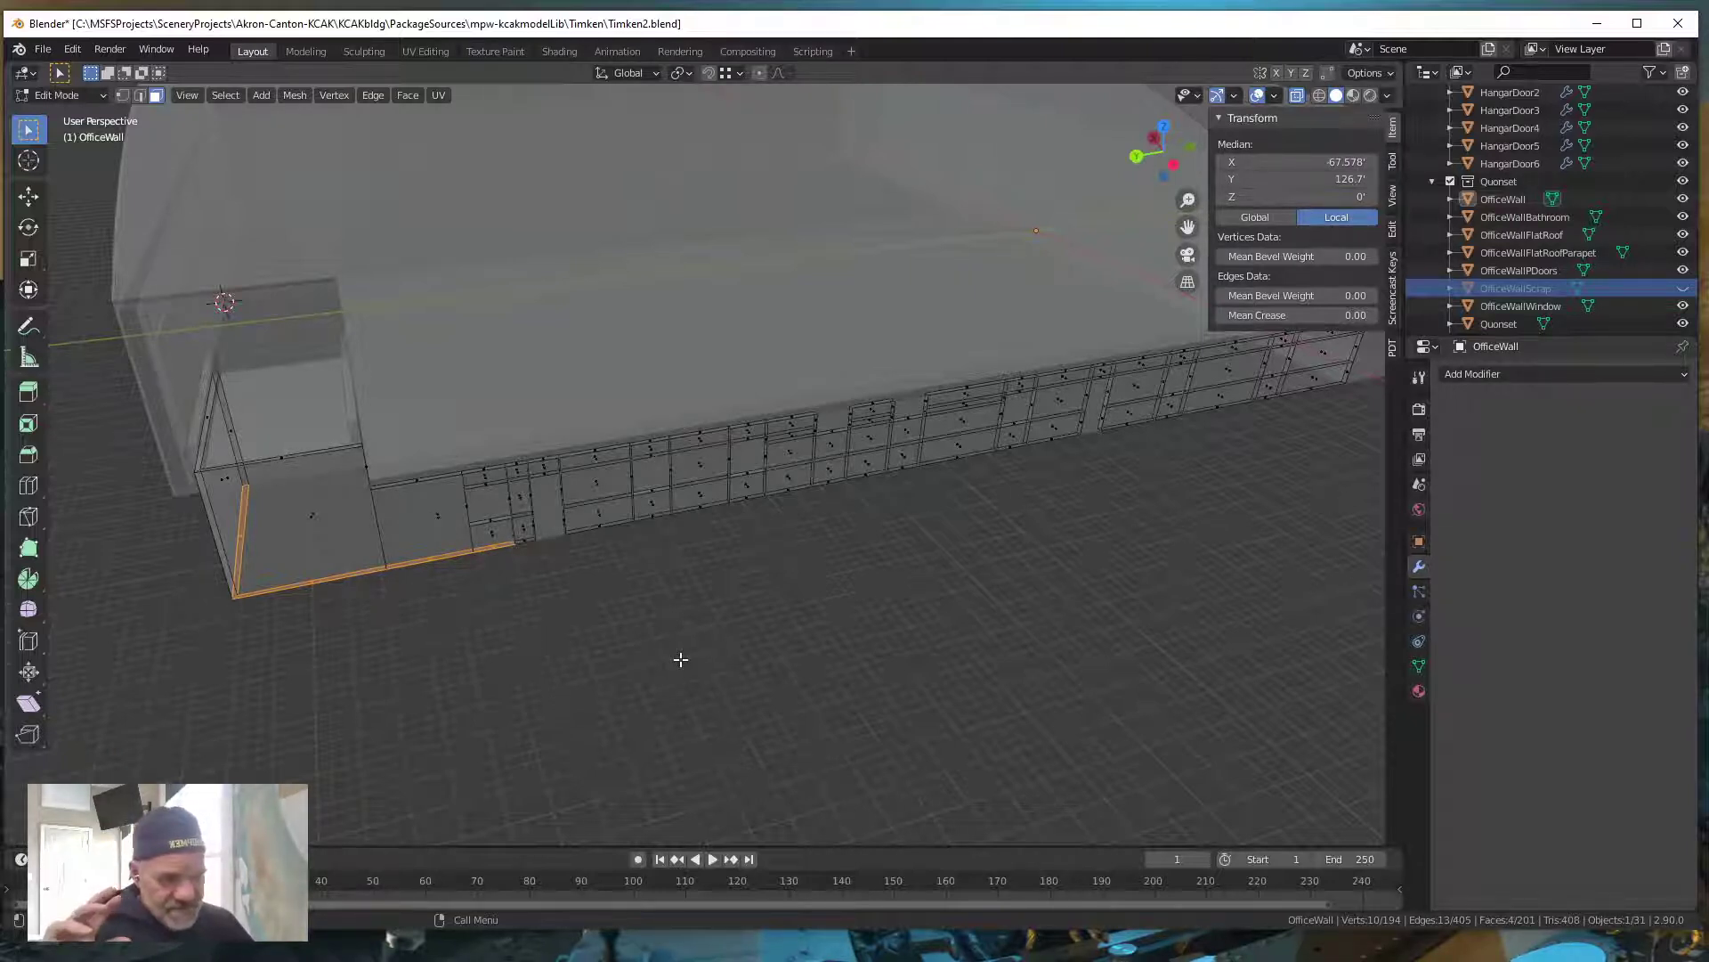
key("grave")
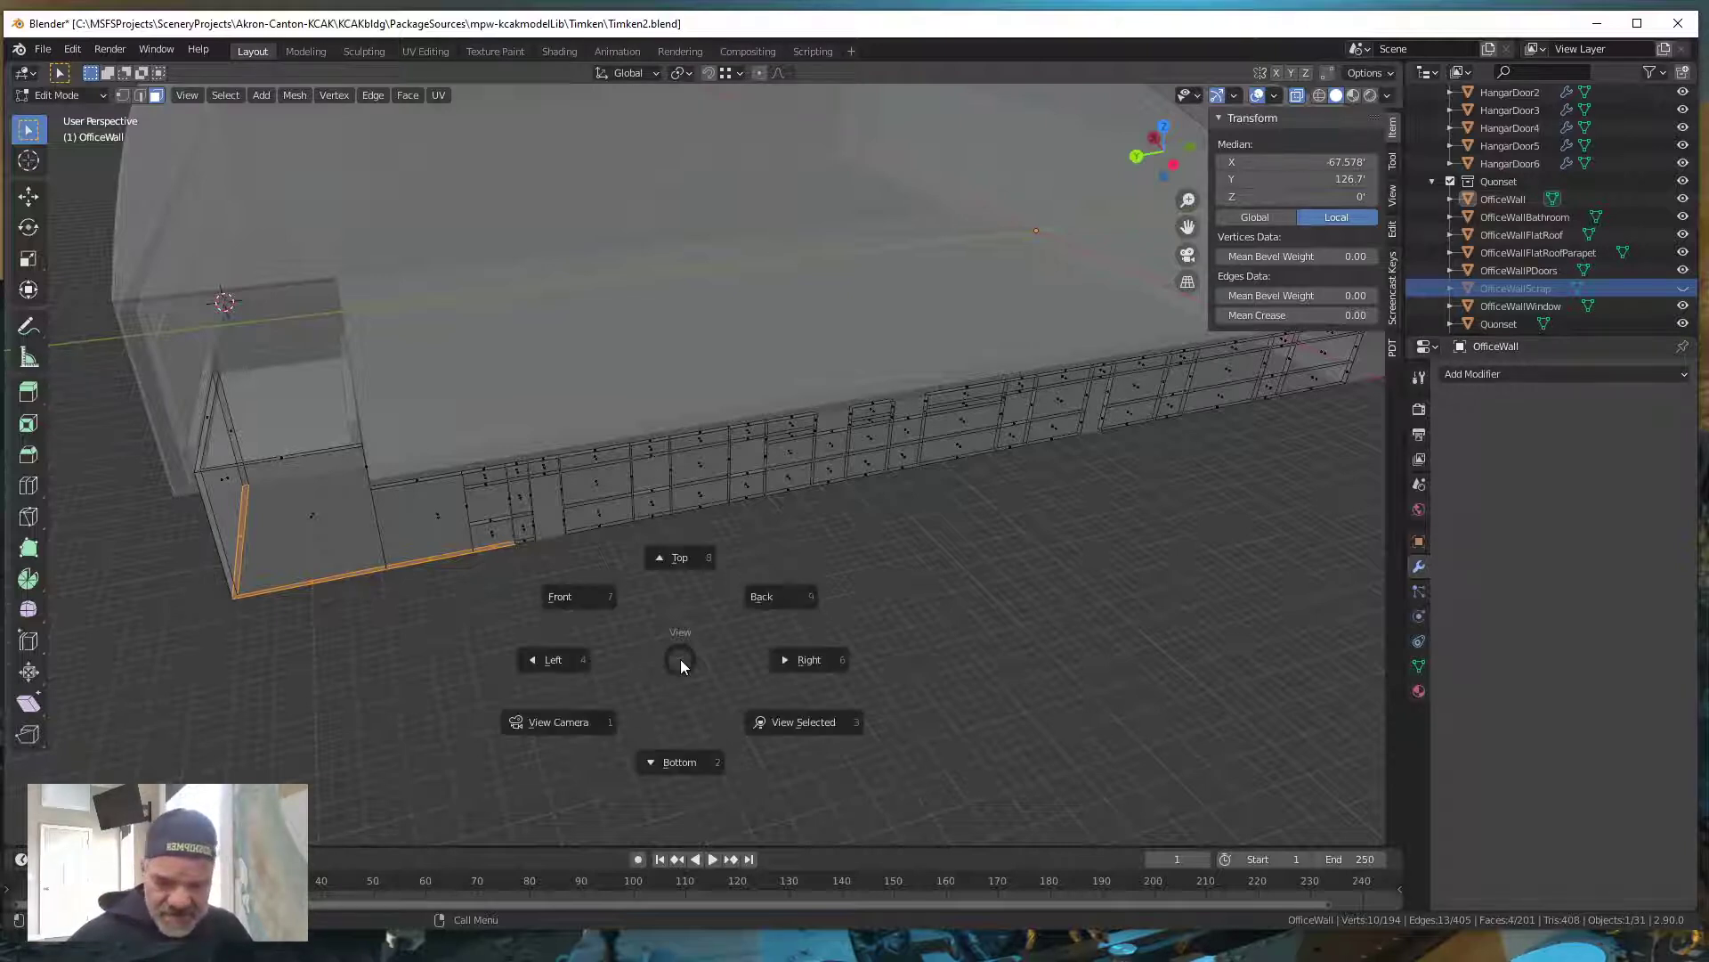
key("4")
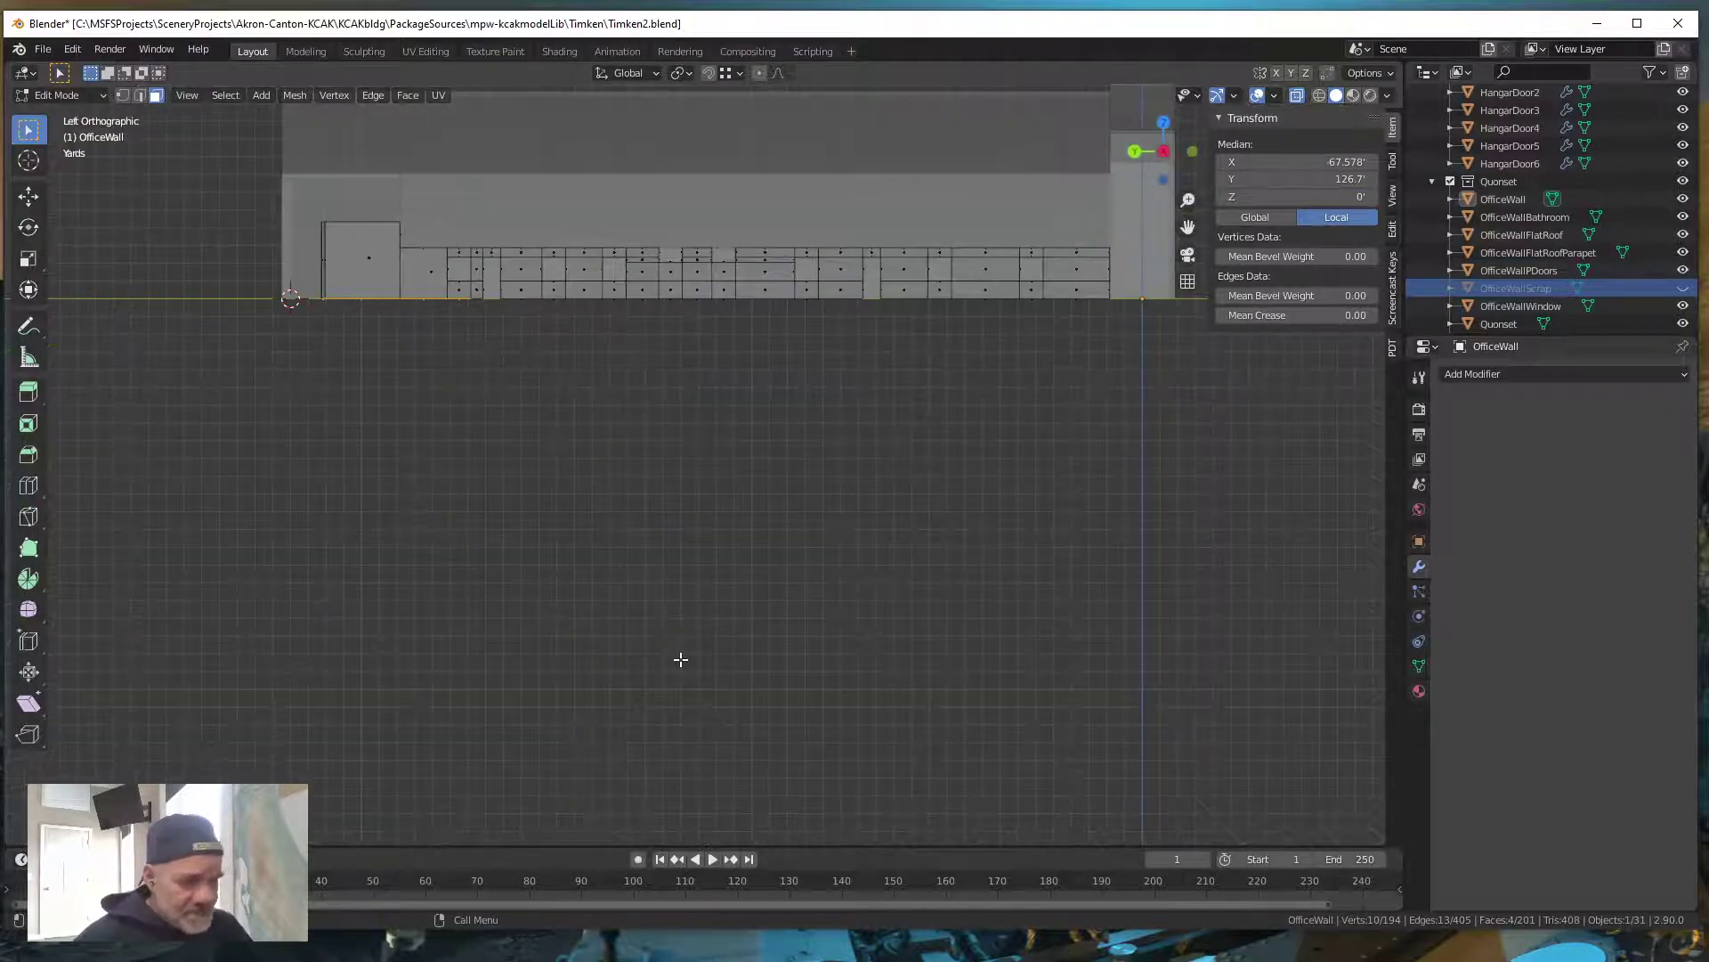
middle_click_drag(725, 573, 679, 703, "shift")
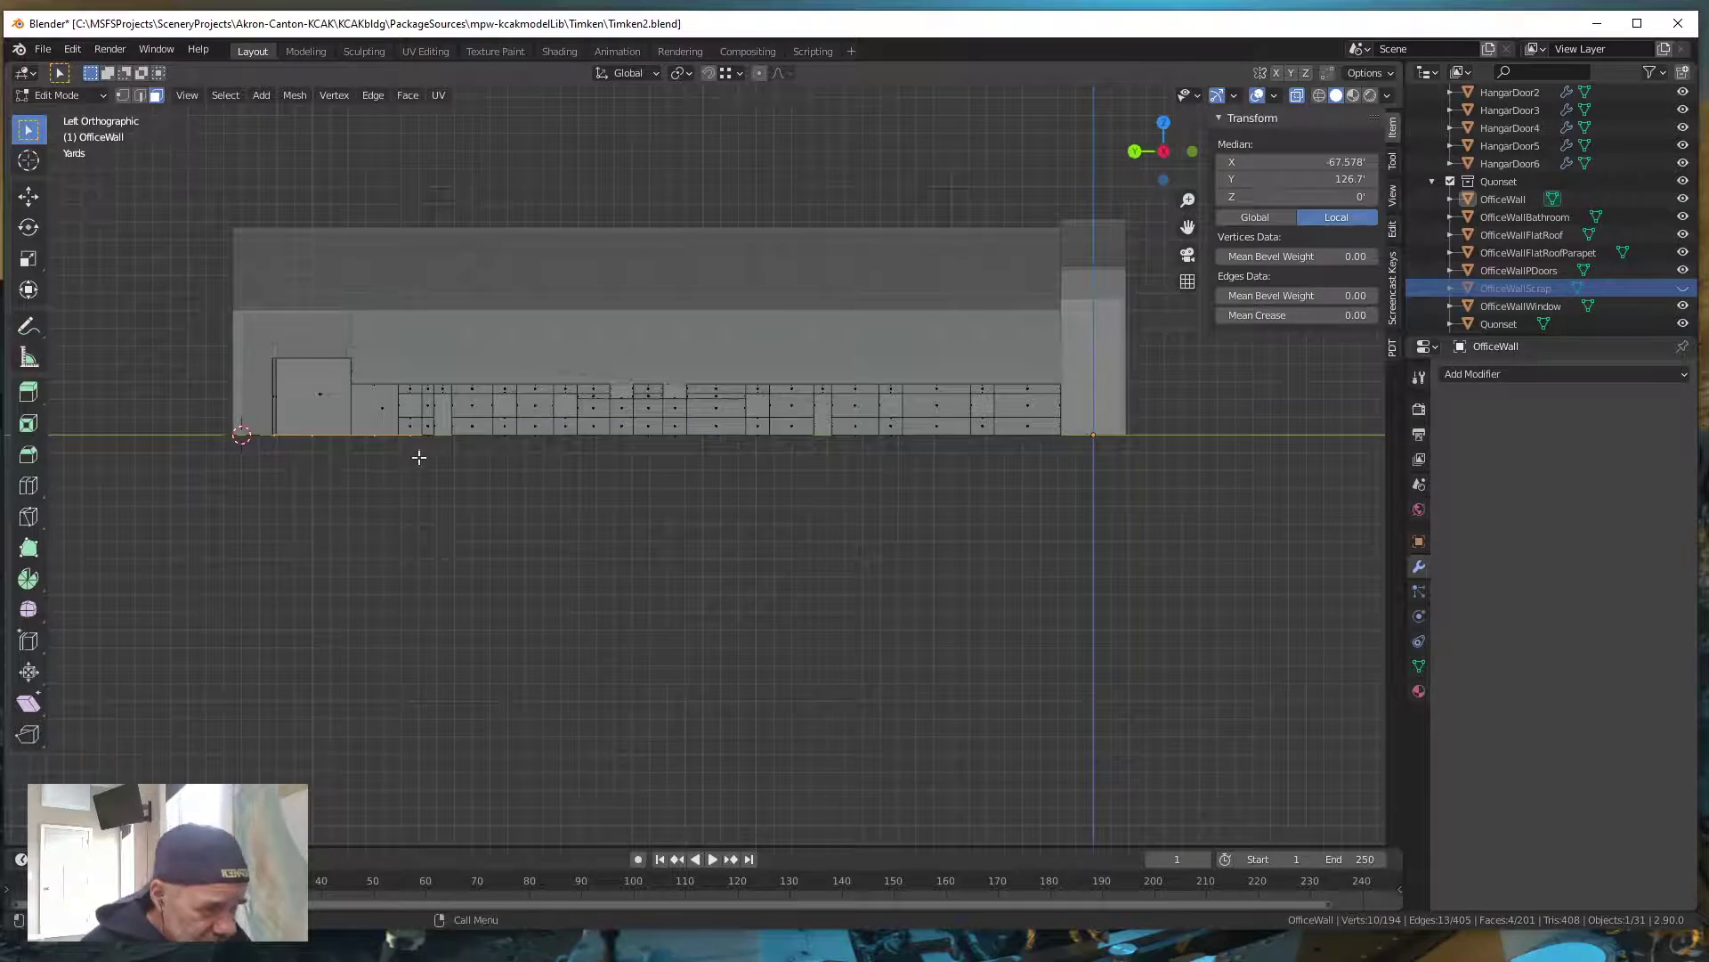
left_click_drag(413, 449, 1086, 433, "shift")
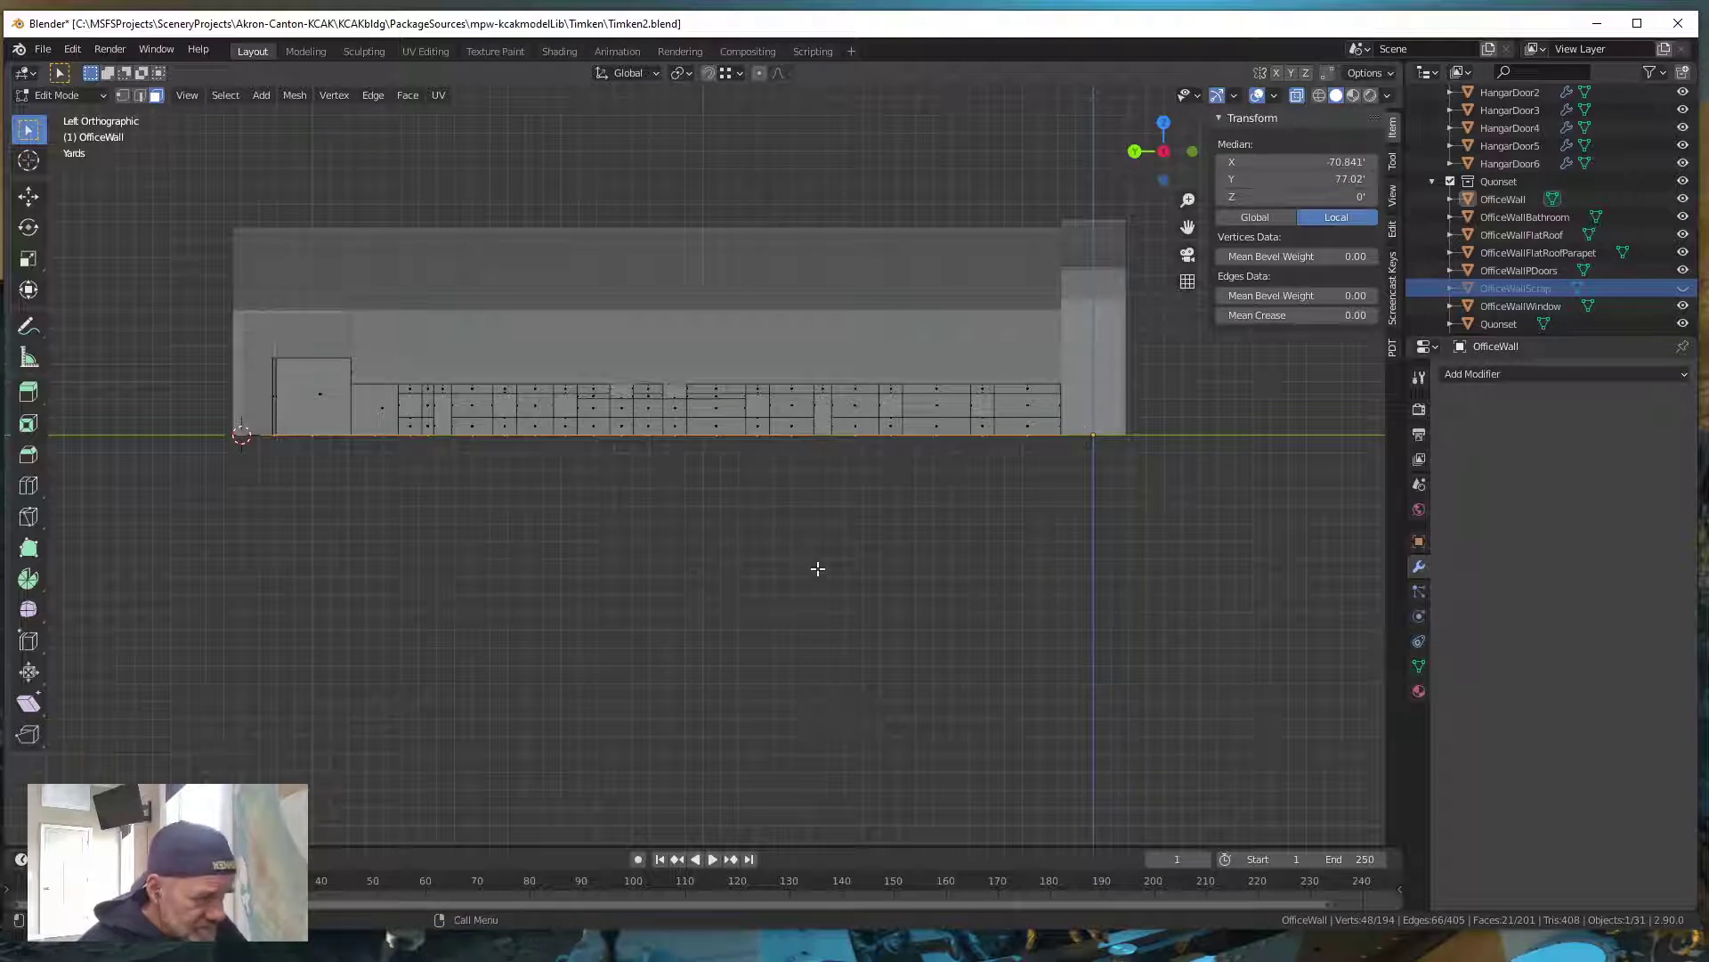
key("x")
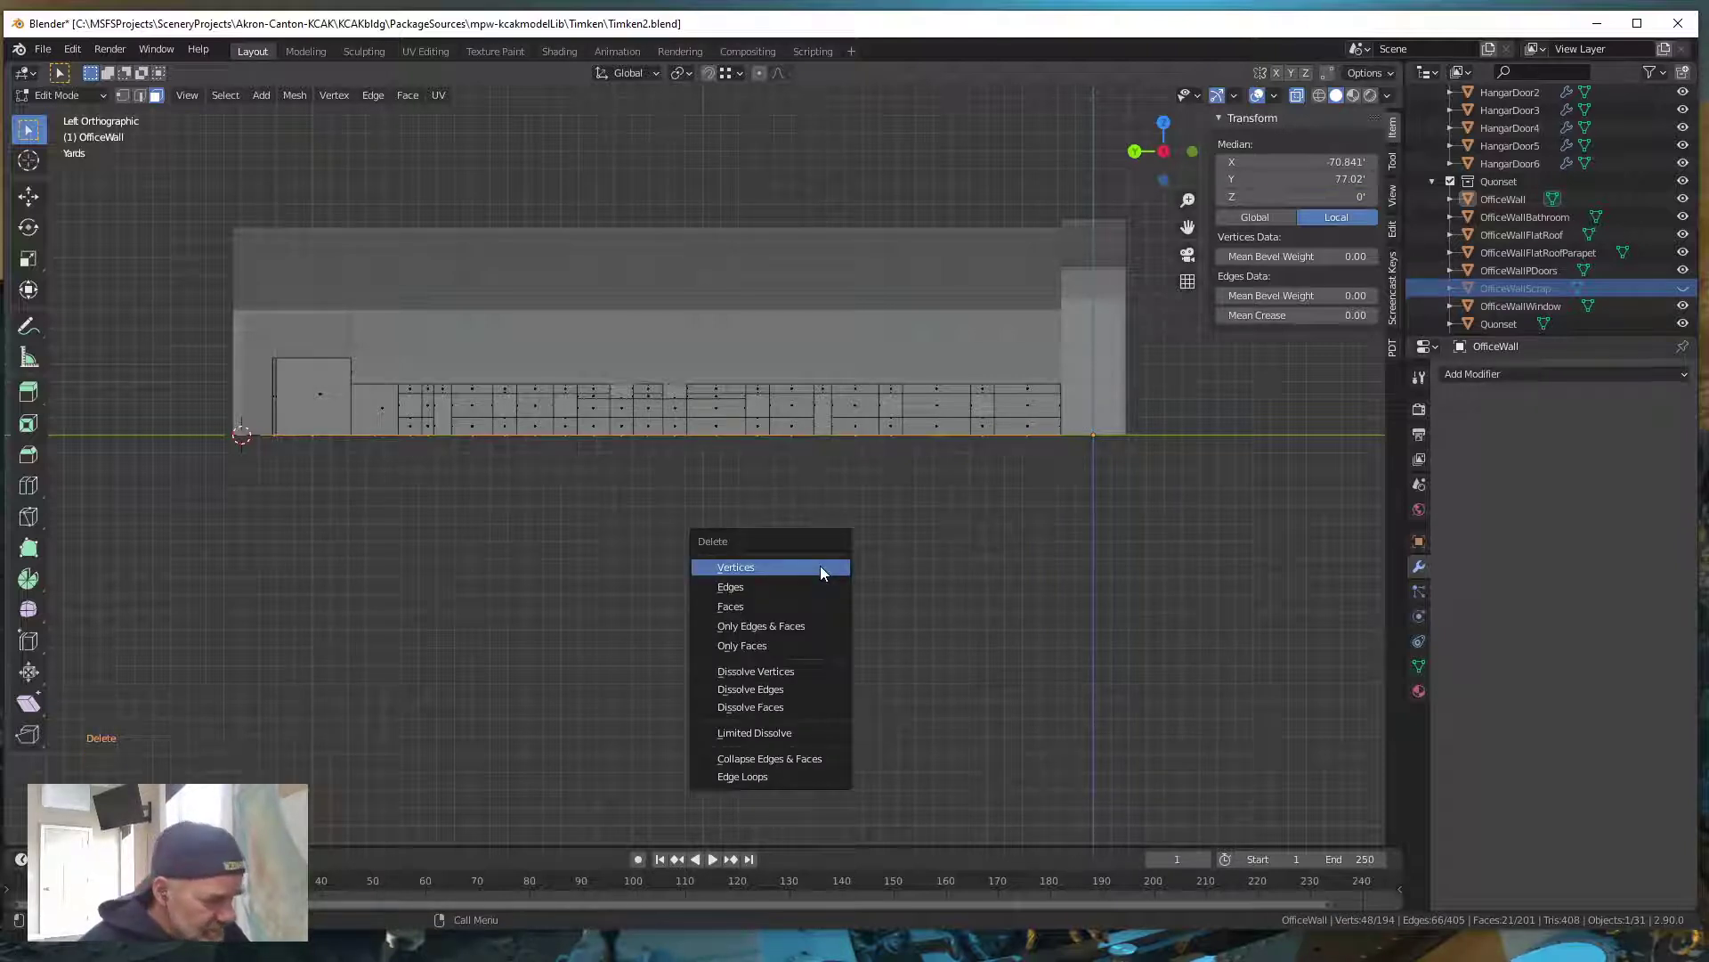
left_click(753, 609)
Delete the thin faces along the top edge of the OfficeWall, on both the taller corner section and the long low wall
middle_click_drag(714, 604, 763, 649)
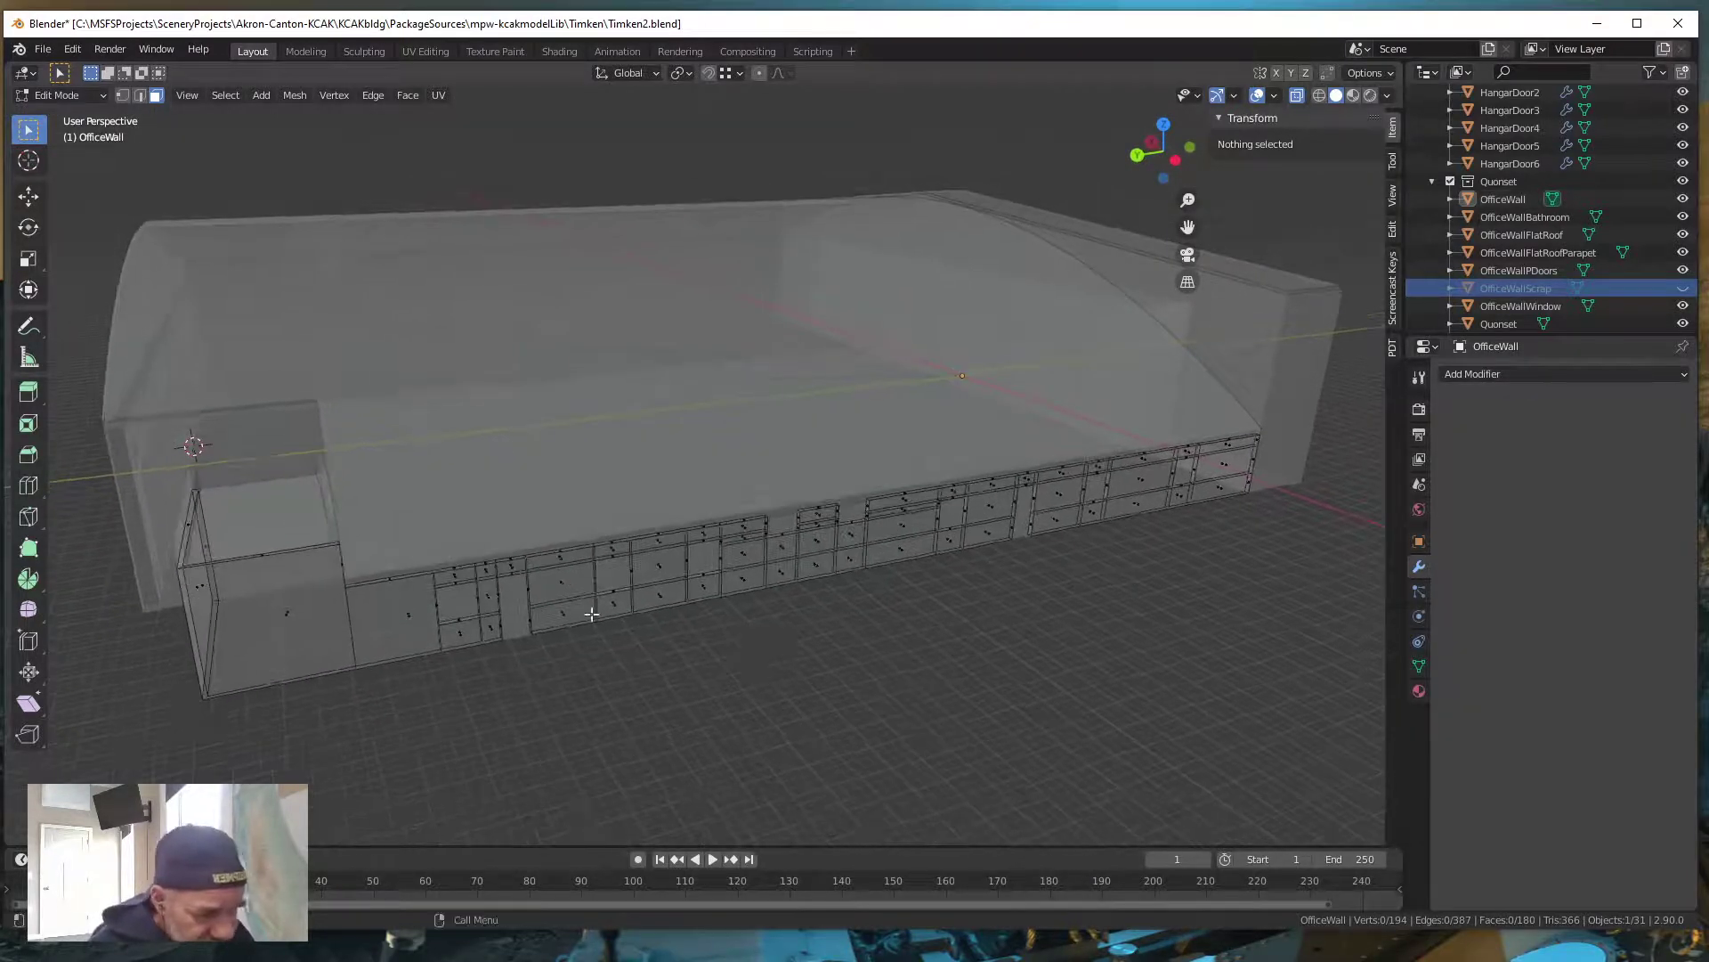
mouse_move(296, 578)
middle_mouse_down()
mouse_move(343, 564)
mouse_move(301, 577)
middle_mouse_up()
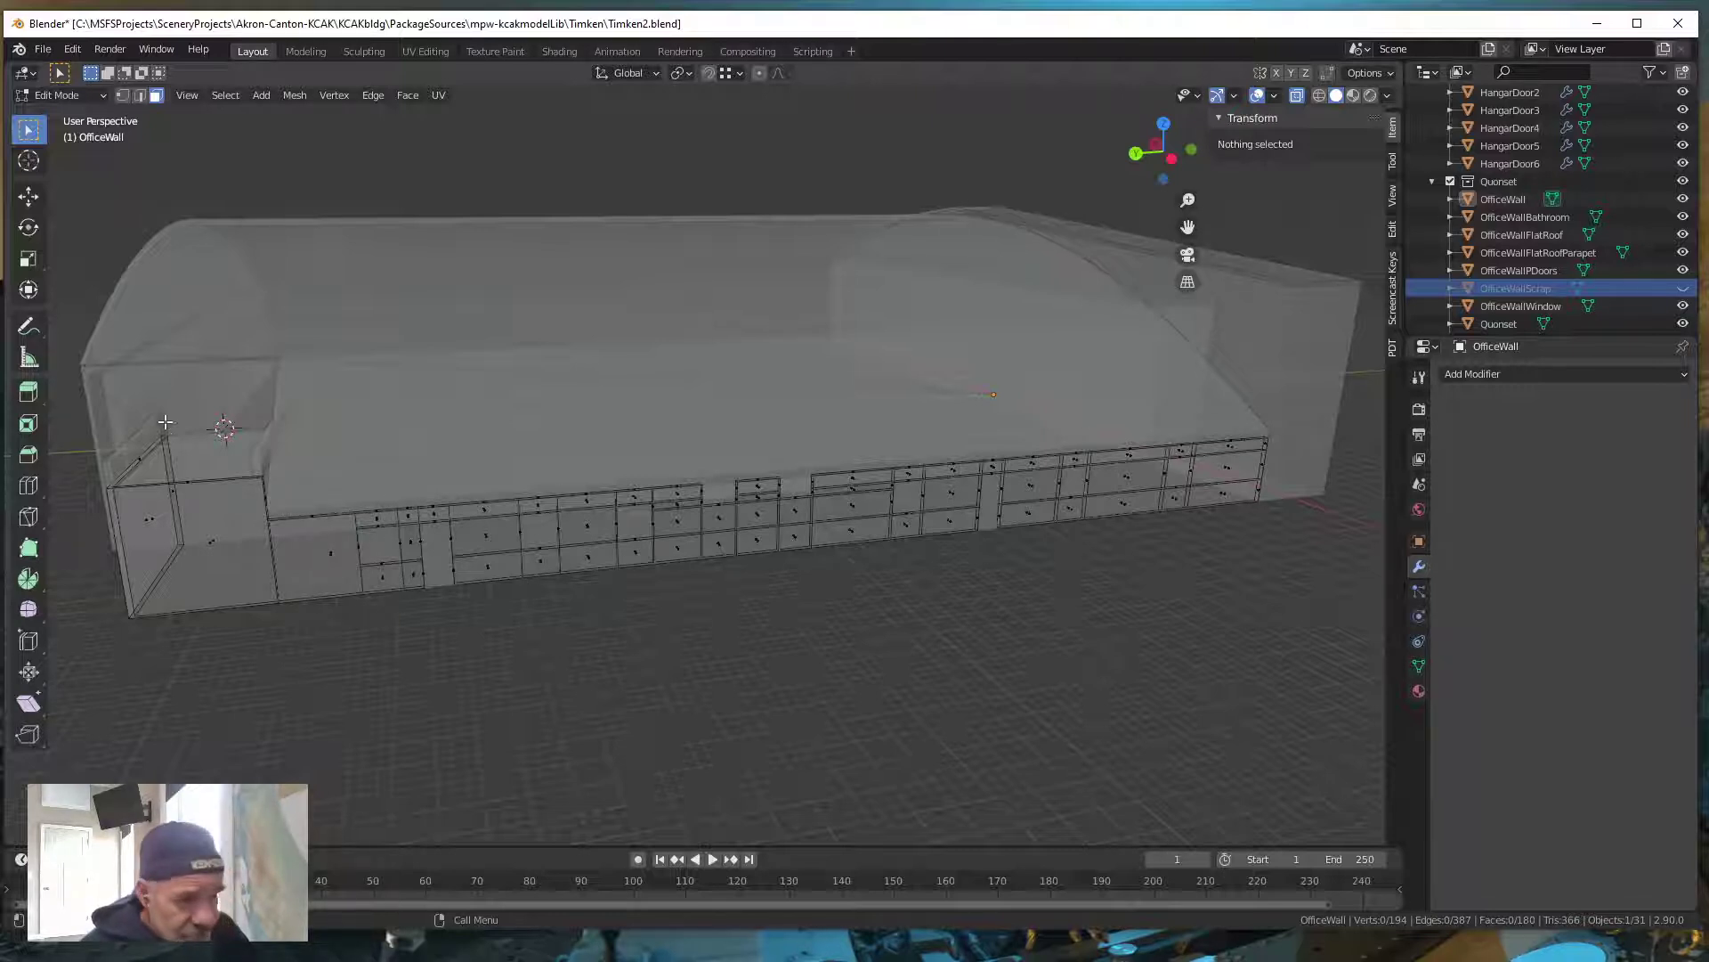
key("grave")
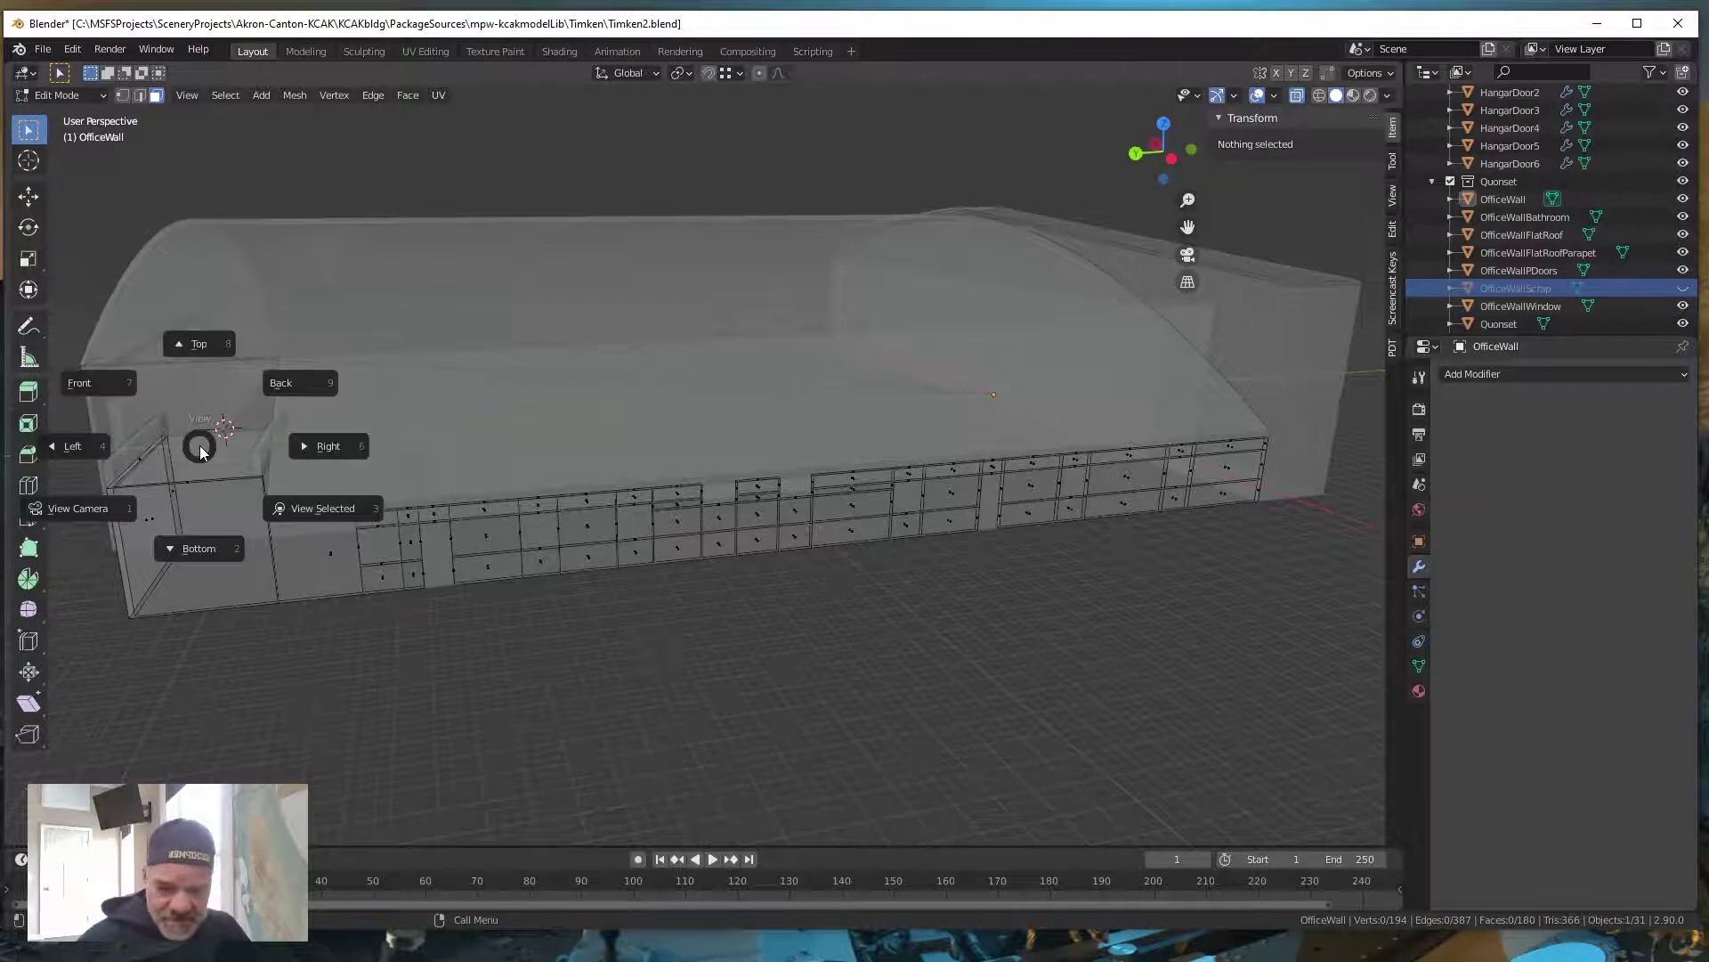
left_click(57, 445)
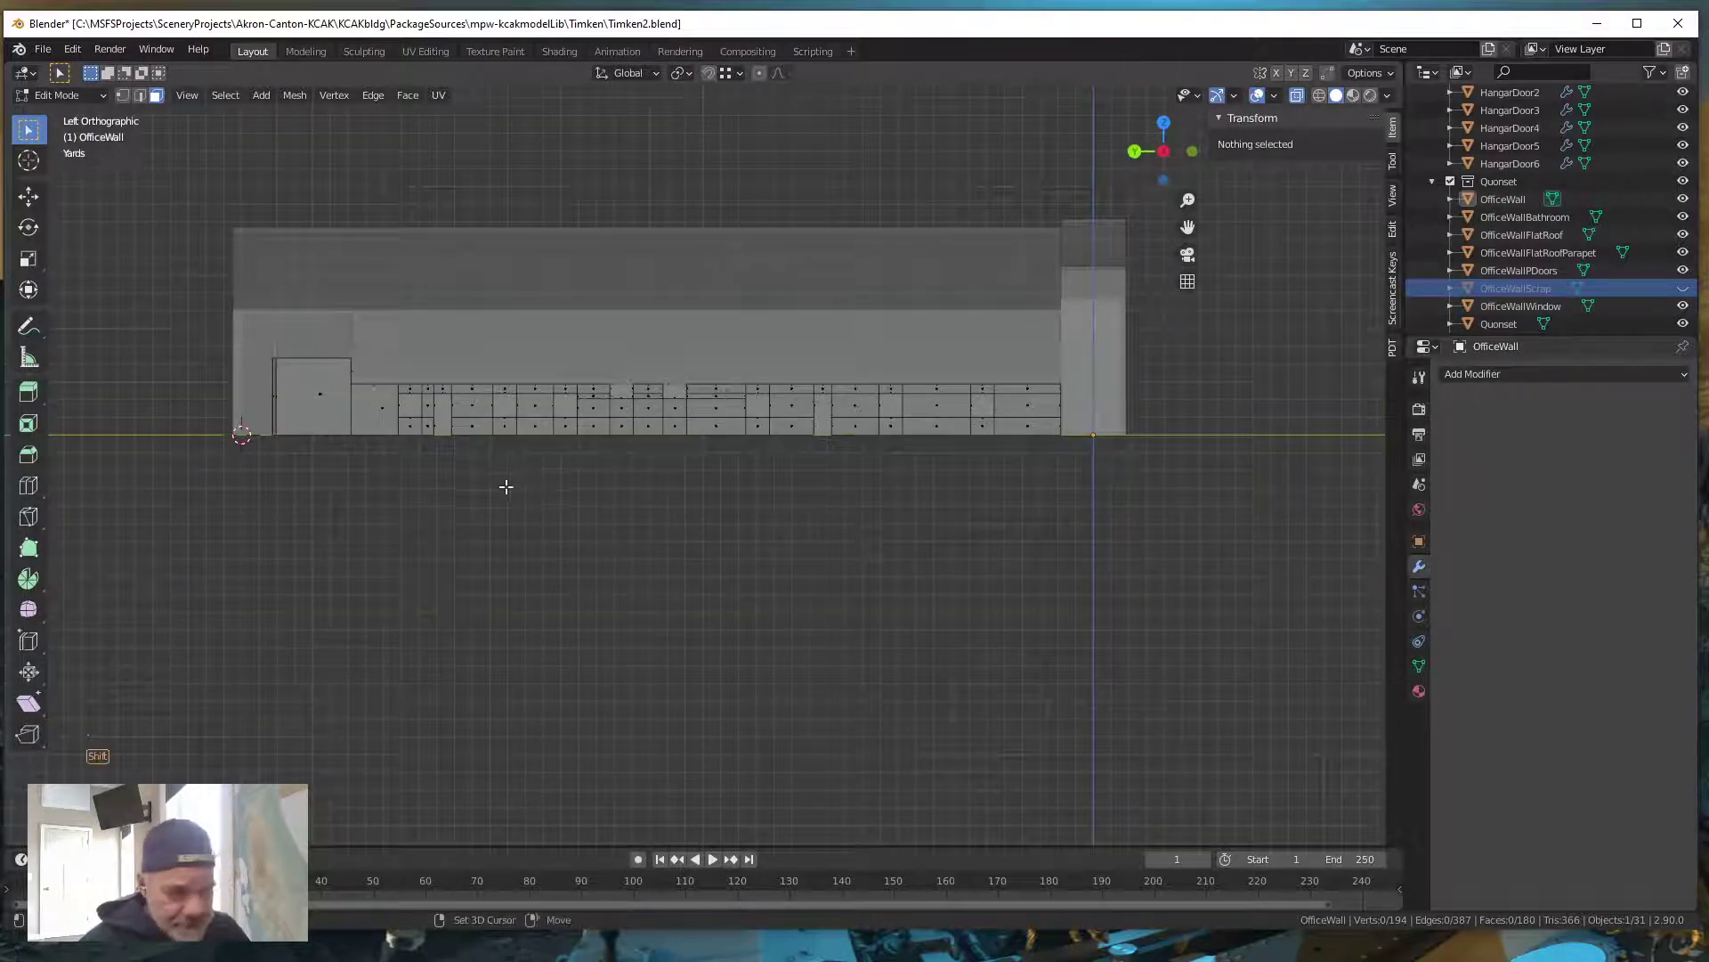
middle_click_drag(505, 487, 531, 617, "shift")
scroll(672, 648, "up", 1)
scroll(671, 647, "up", 1)
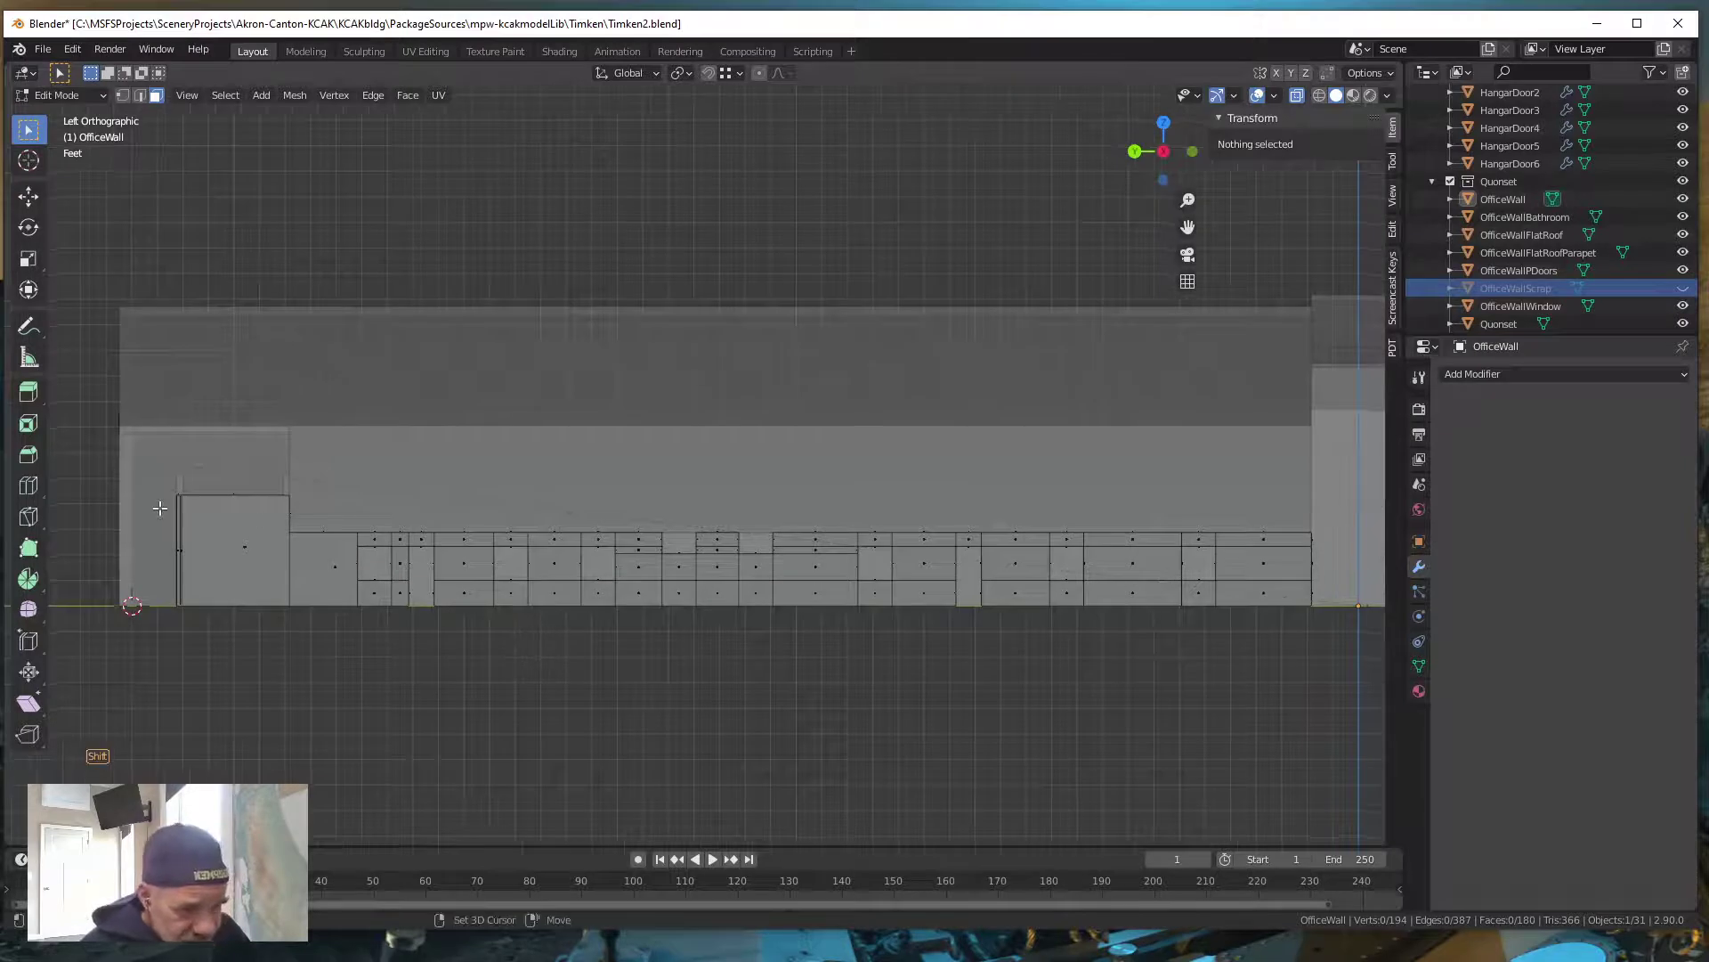
left_click_drag(158, 509, 338, 466, "shift")
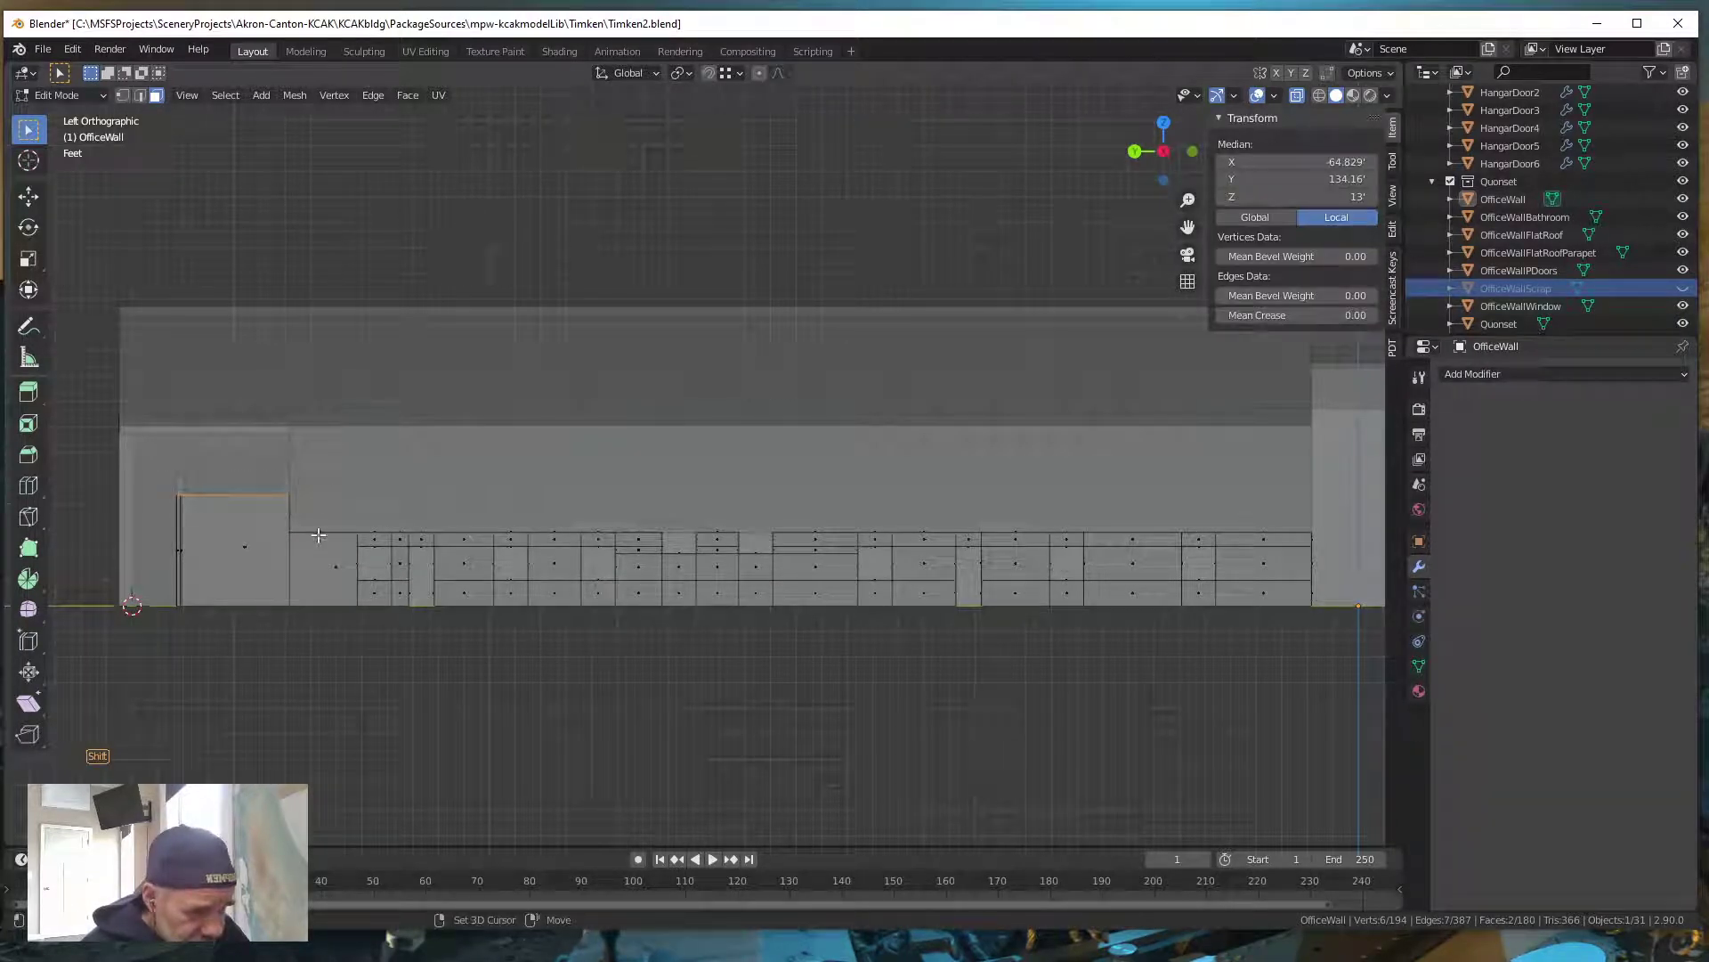
left_click_drag(319, 534, 1316, 525, "shift")
middle_click_drag(774, 579, 772, 642)
scroll(739, 608, "down", 5)
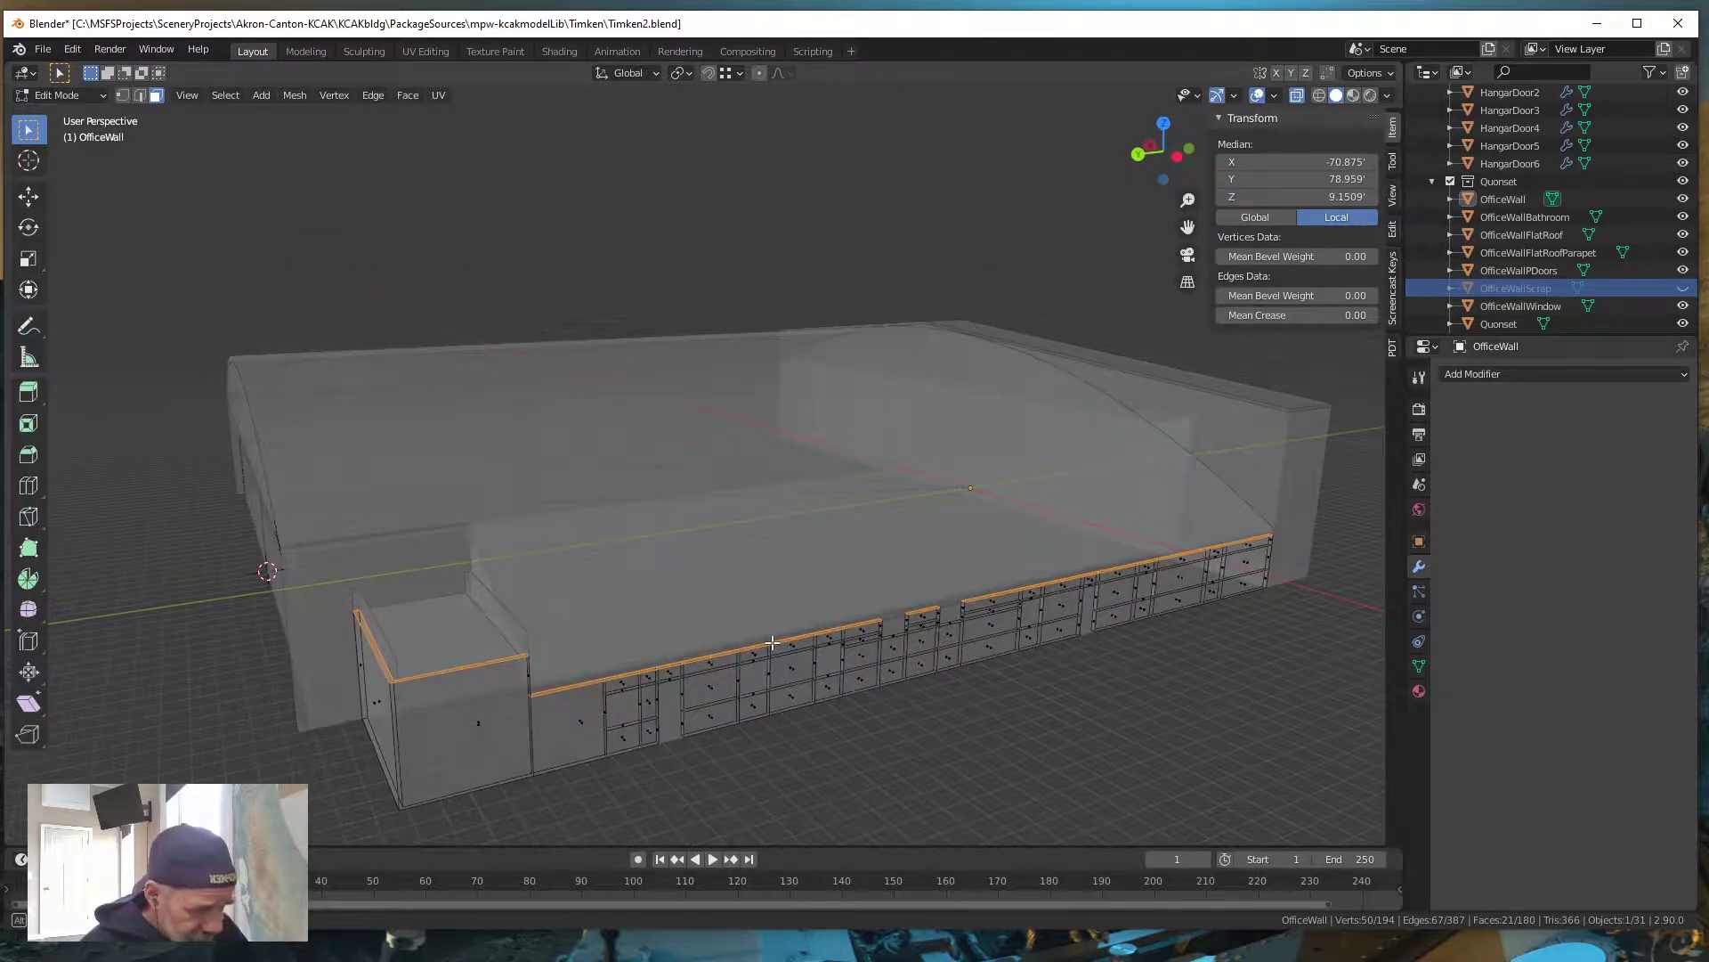
key("x")
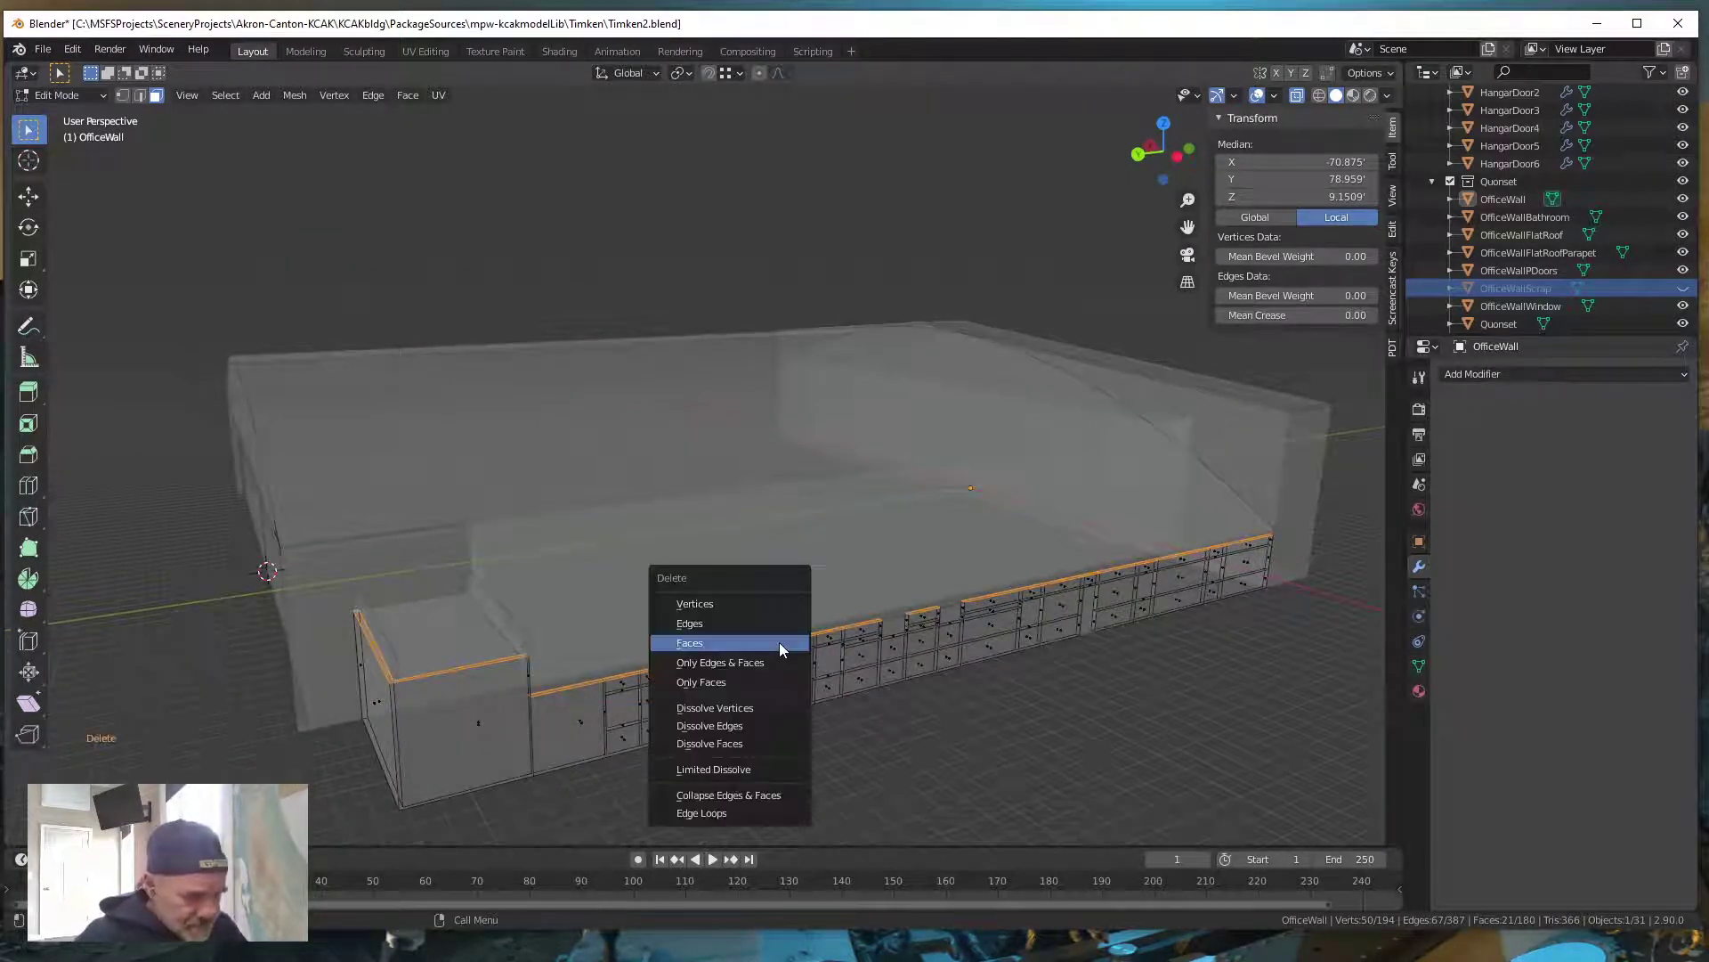
left_click(771, 645)
Delete the thin vertical end faces of the OfficeWall at the taller corner section and at the far end of the long wall
middle_click_drag(907, 717, 906, 716)
middle_click_drag(687, 707, 766, 595, "shift")
scroll(751, 599, "up", 4)
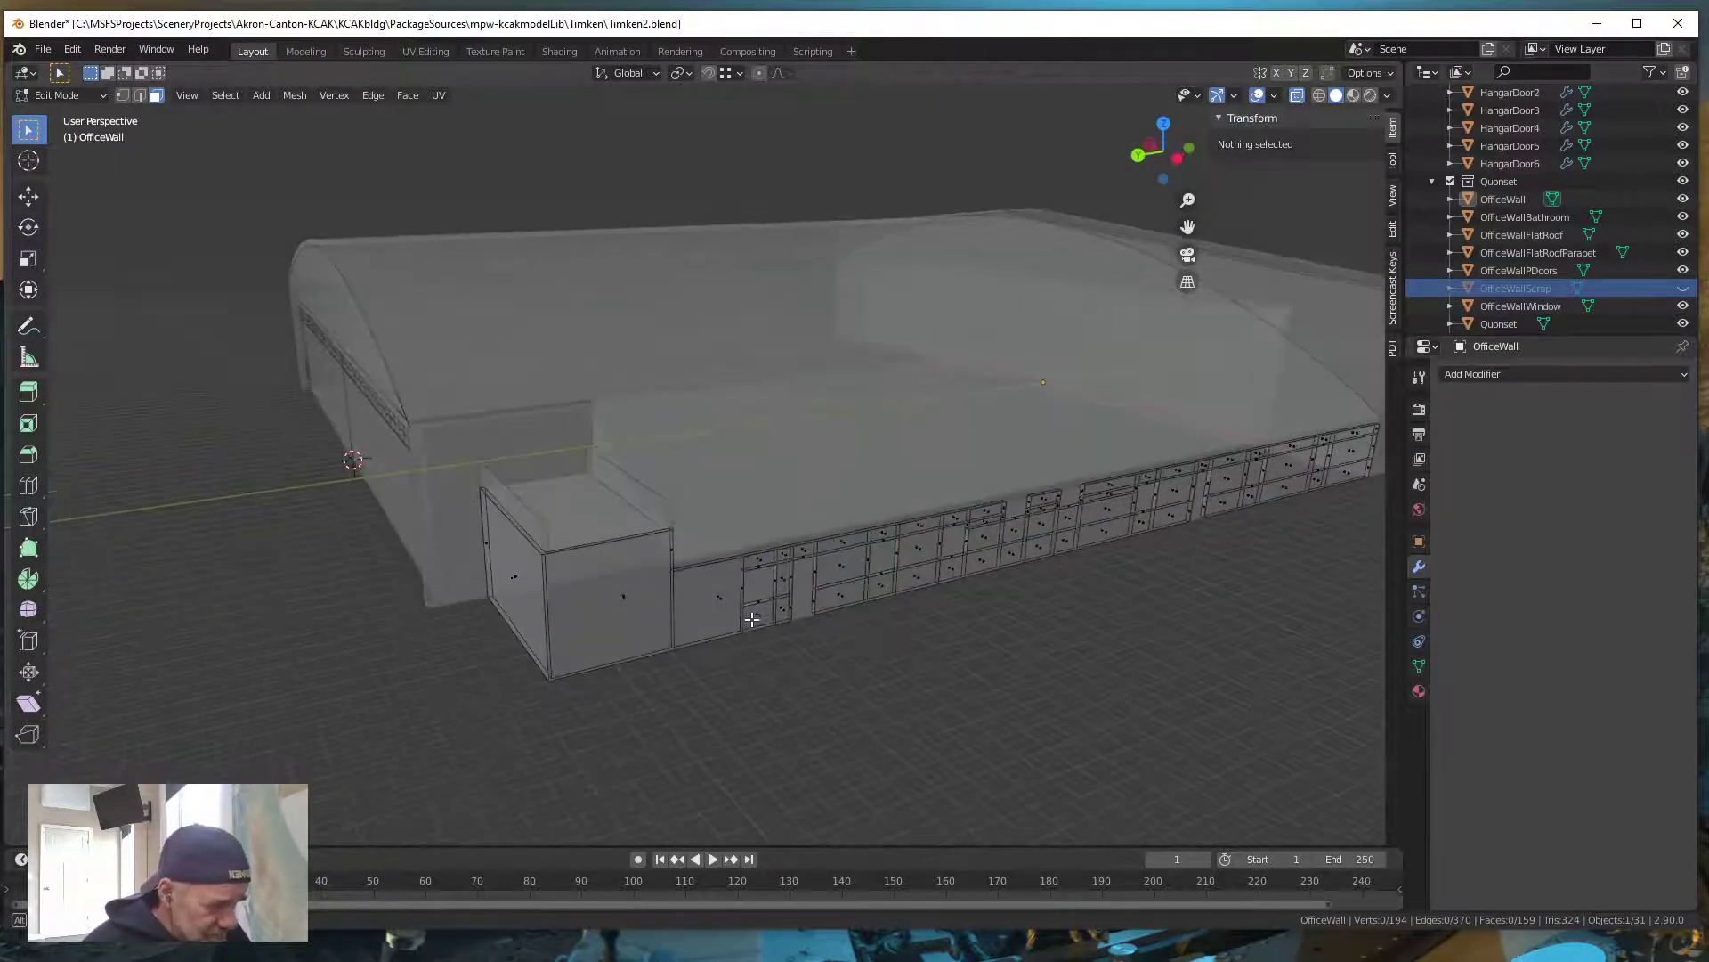
middle_click_drag(754, 687, 786, 681)
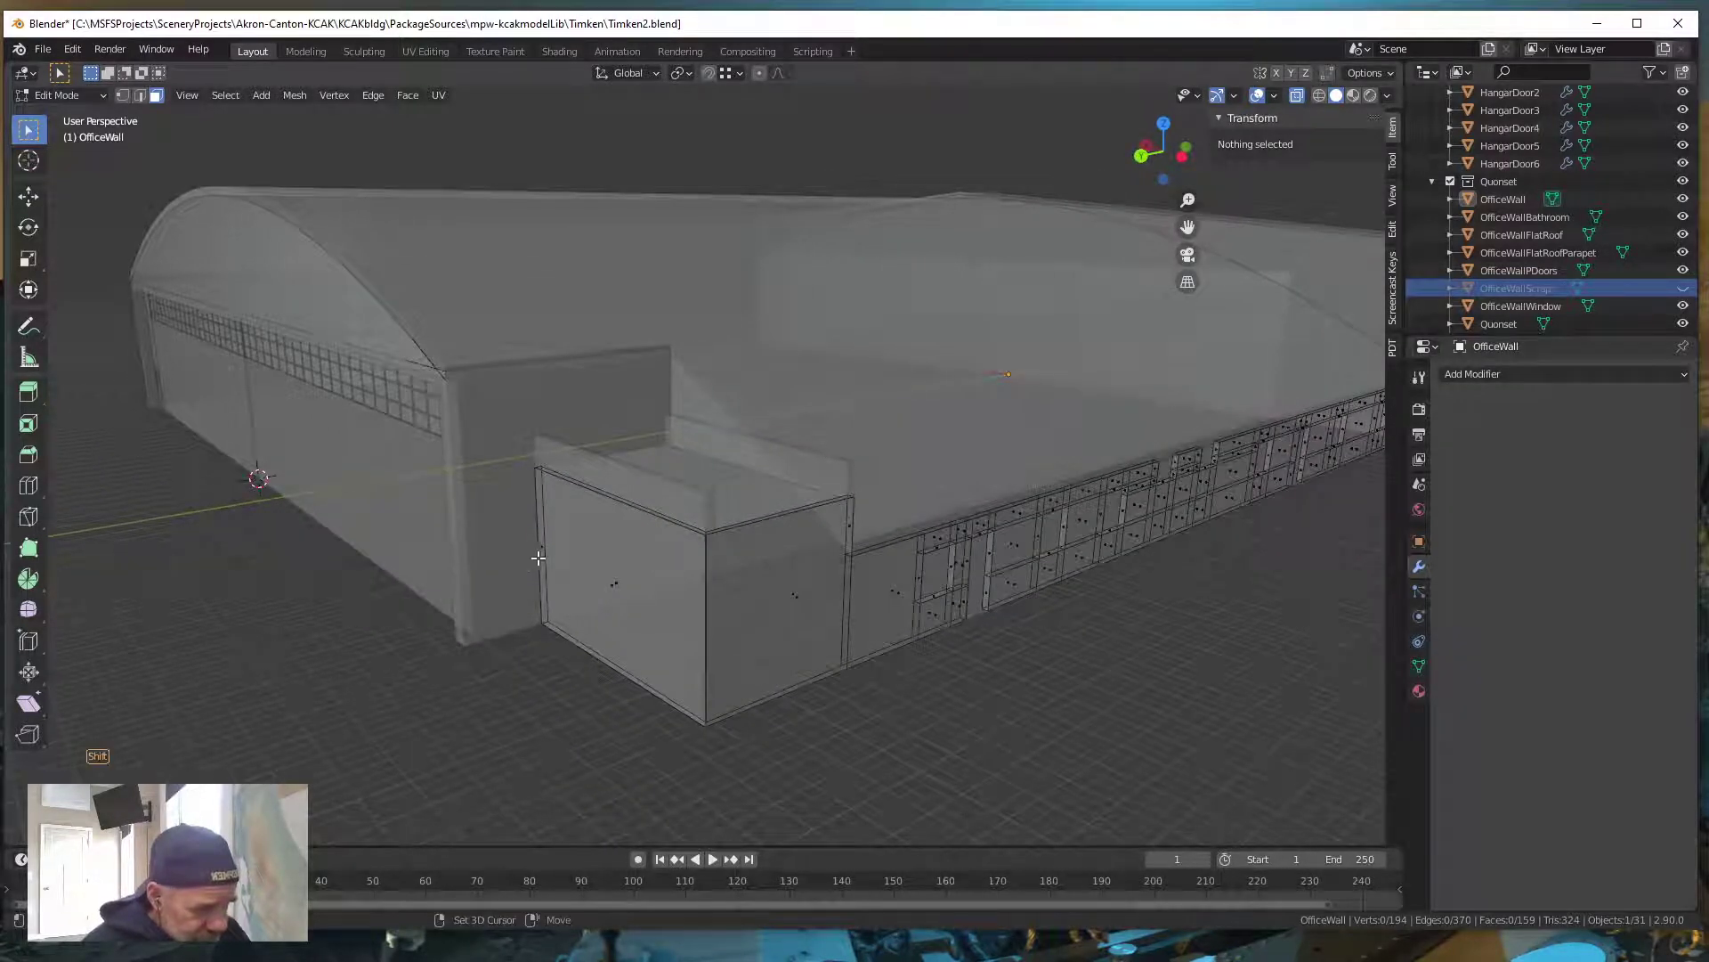
left_click(537, 563, "alt")
middle_click_drag(622, 639, 681, 675)
middle_click_drag(1133, 694, 649, 725)
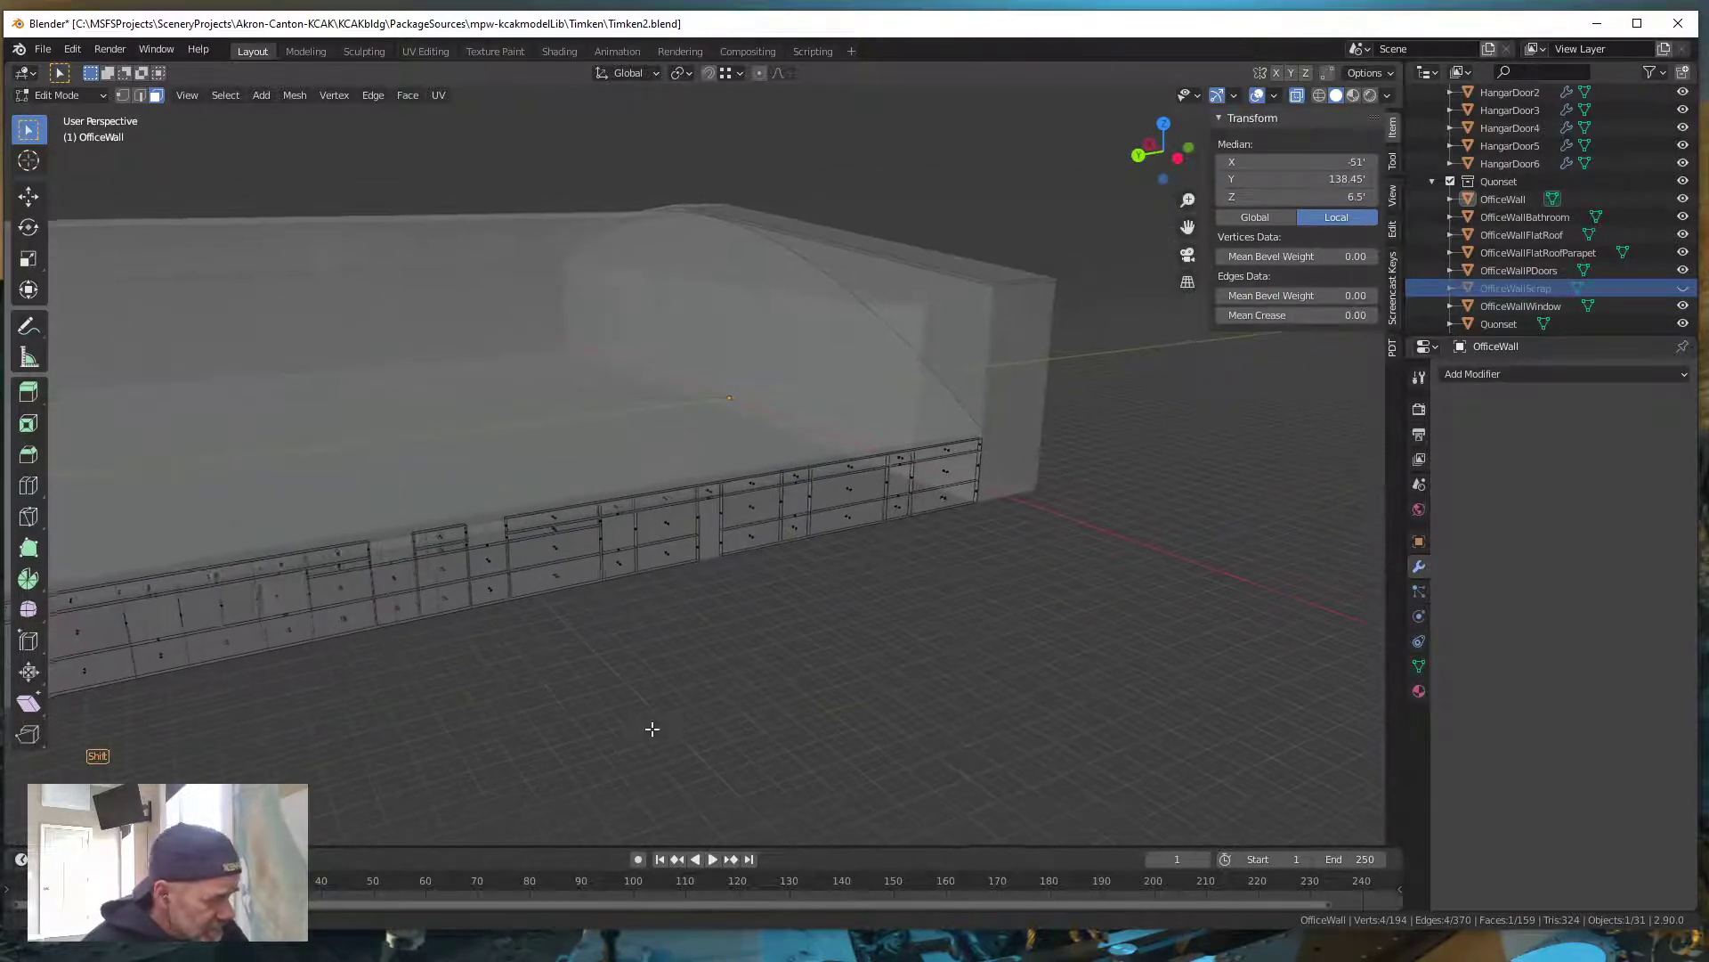
middle_click_drag(1003, 534, 896, 584)
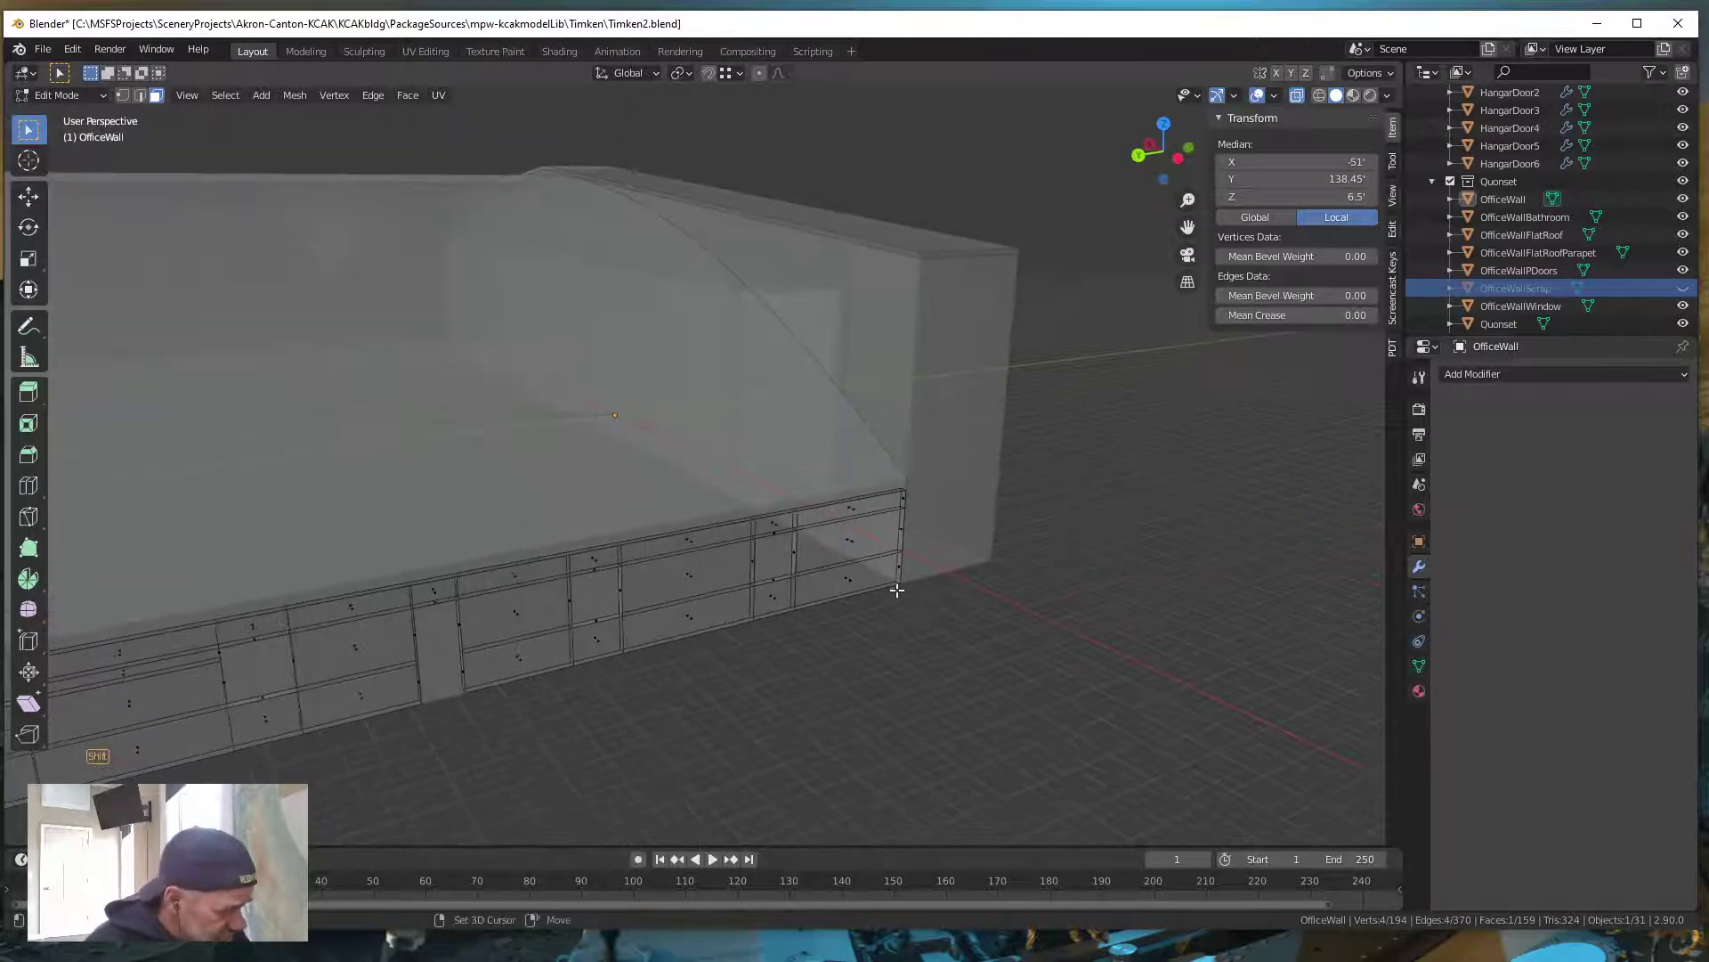
left_click_drag(893, 591, 920, 484, "shift")
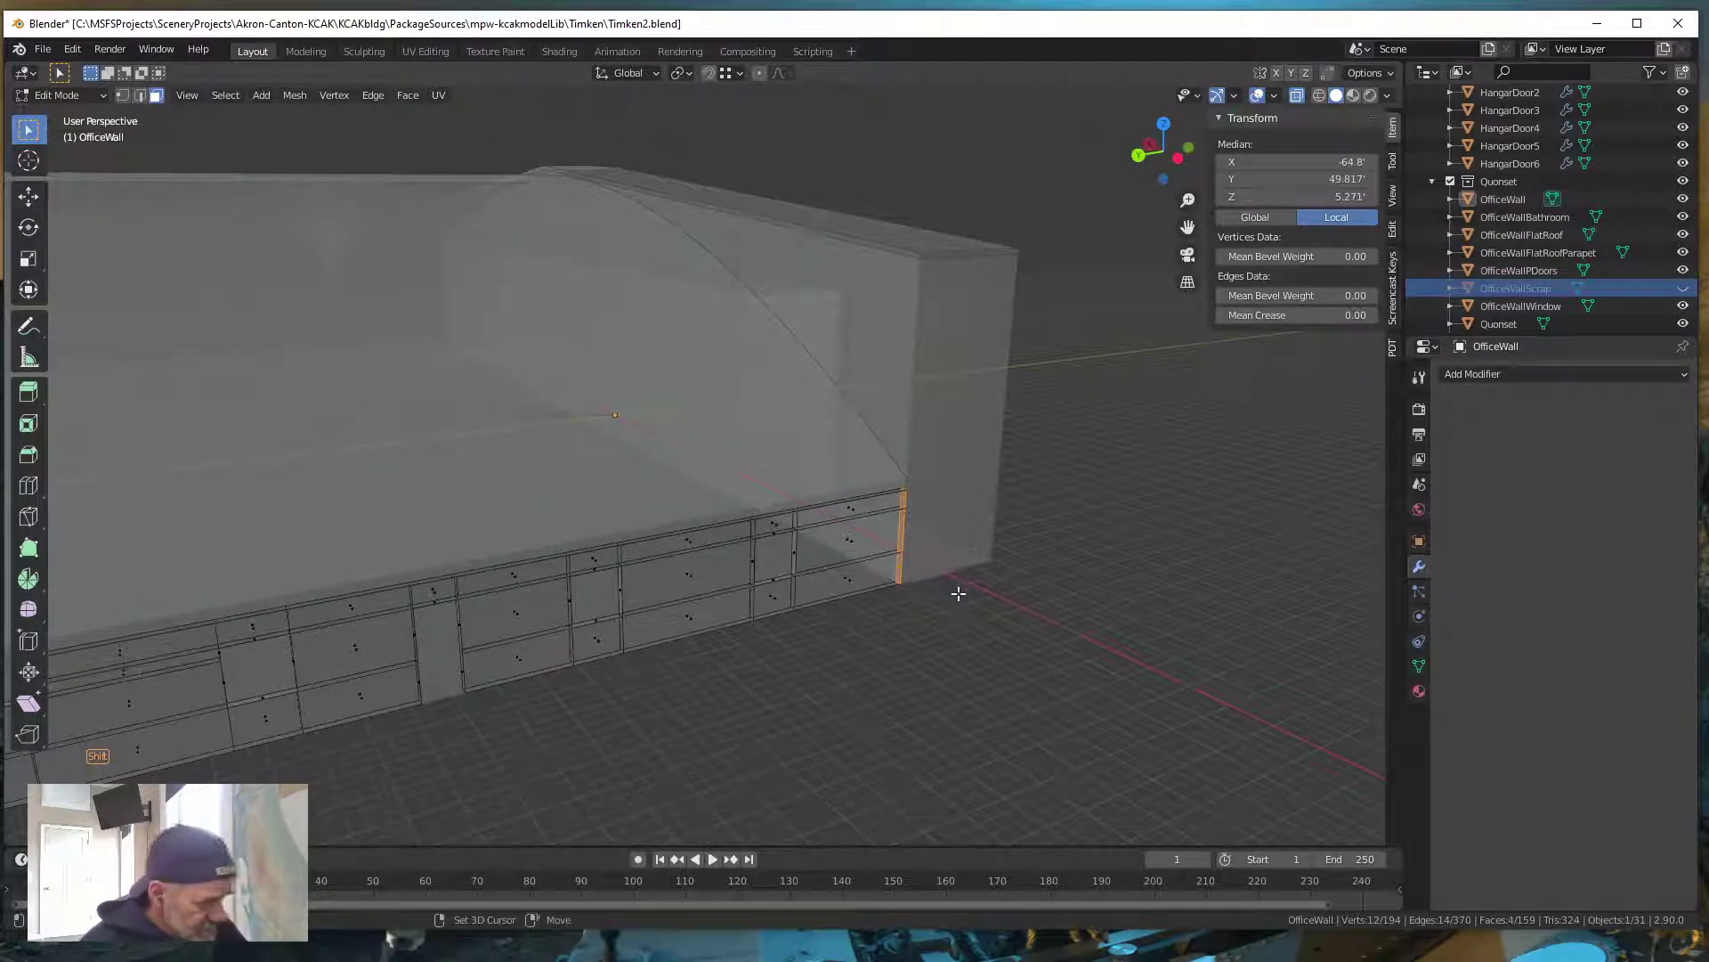
middle_click_drag(961, 591, 958, 599)
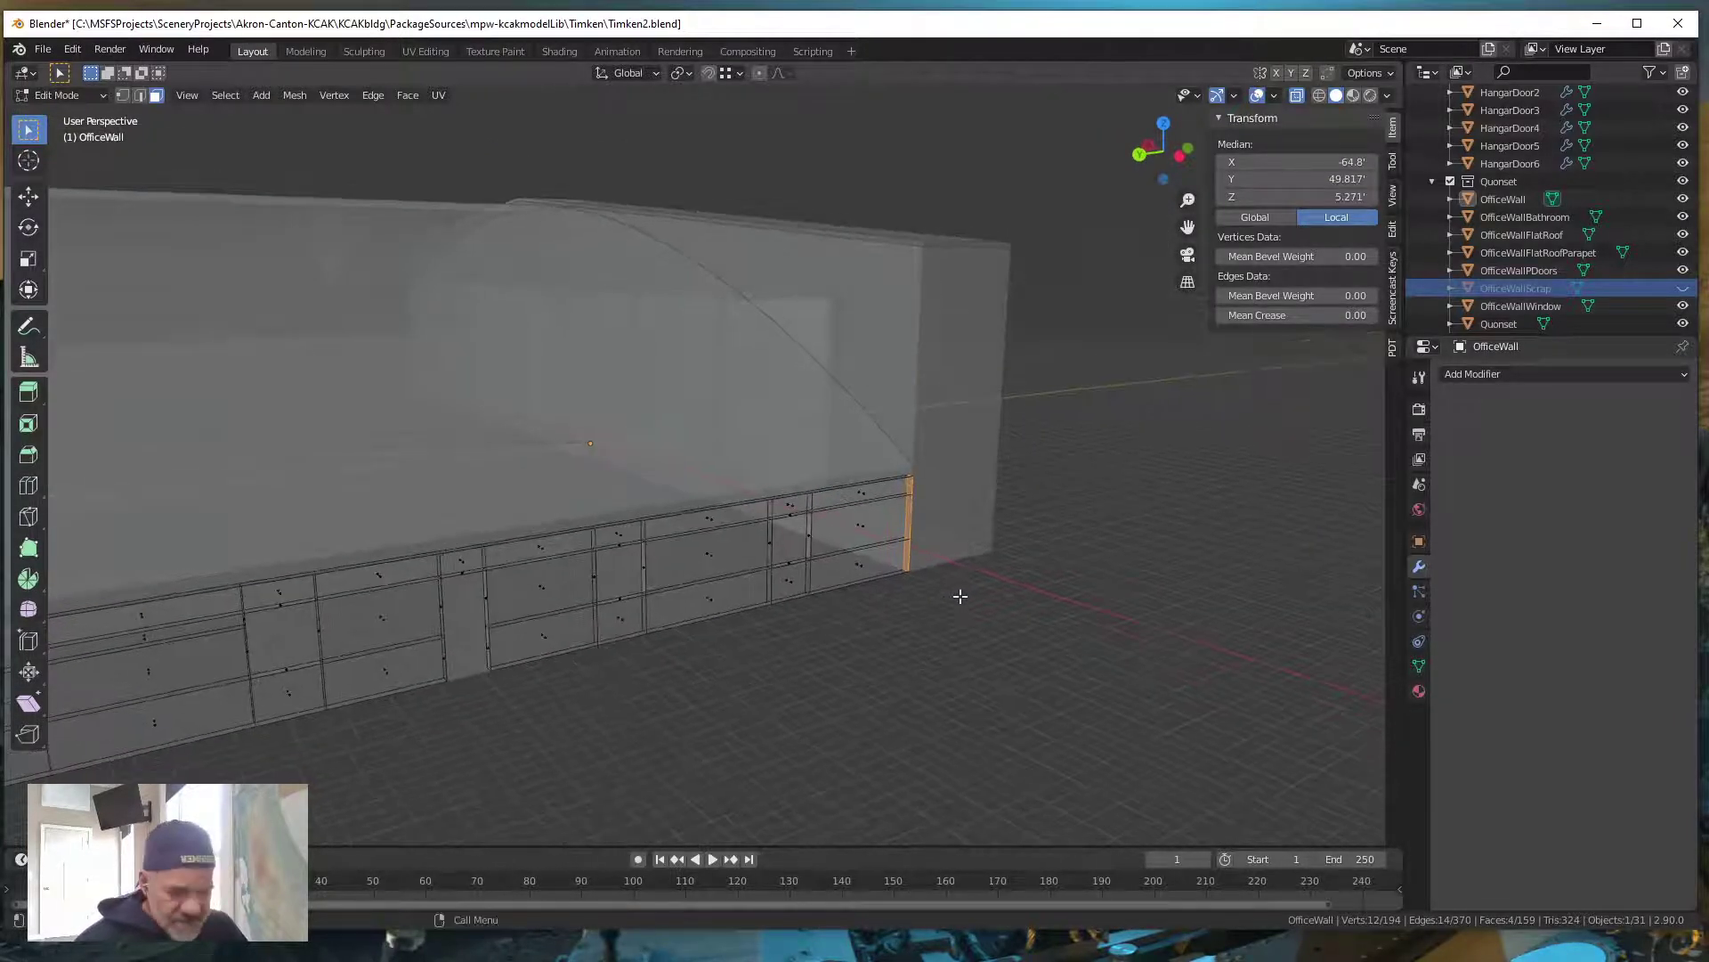
key("x")
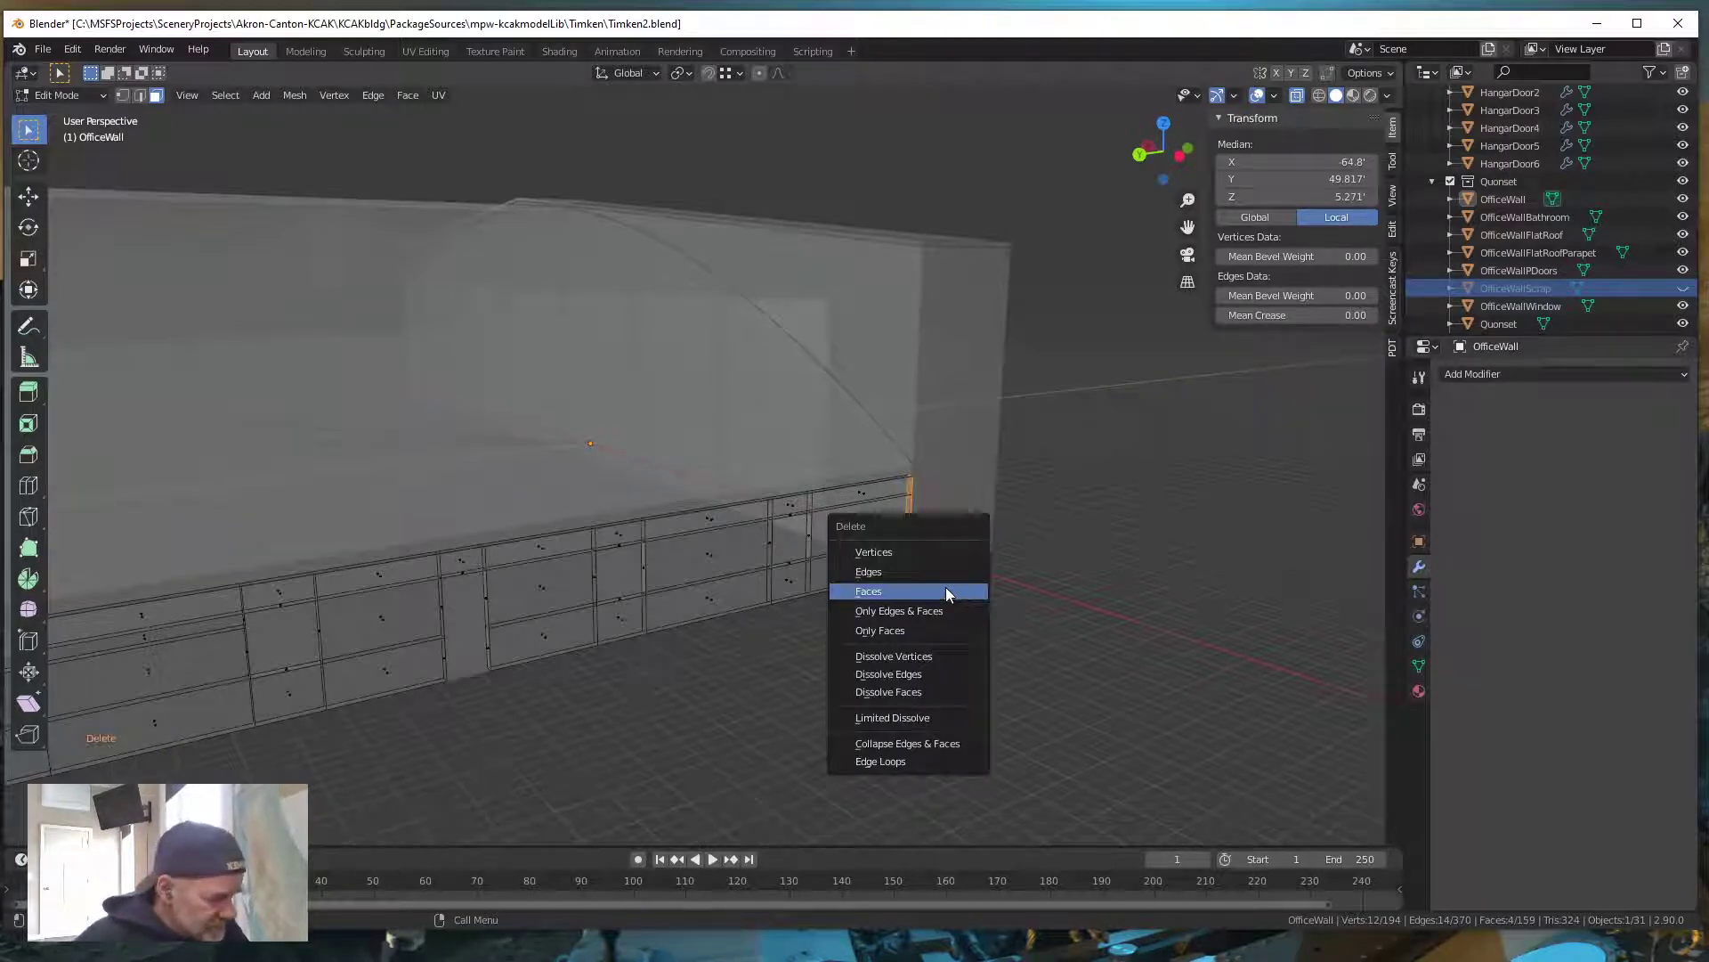
left_click(946, 586)
Switch to vertex selection and examine the inner and outer corner edges of the OfficeWall's taller section up close
middle_click_drag(863, 614, 769, 581)
scroll(1149, 515, "down", 4)
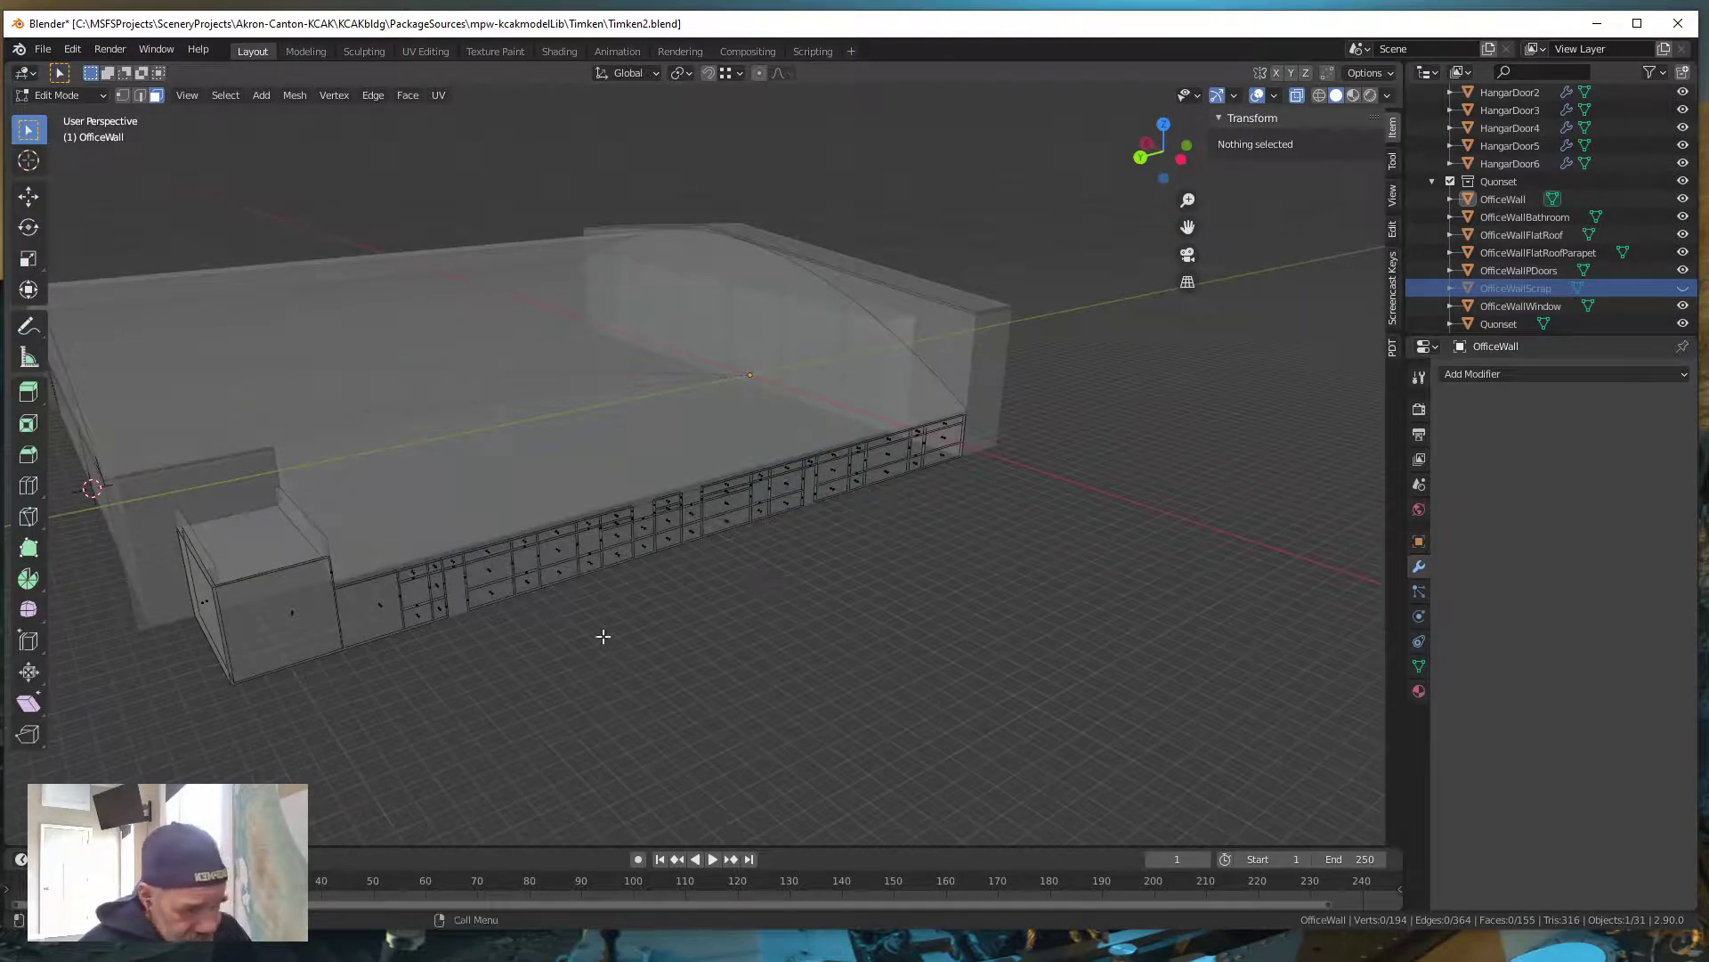
middle_click_drag(604, 636, 796, 567, "shift")
scroll(862, 588, "up", 3)
scroll(795, 567, "up", 8)
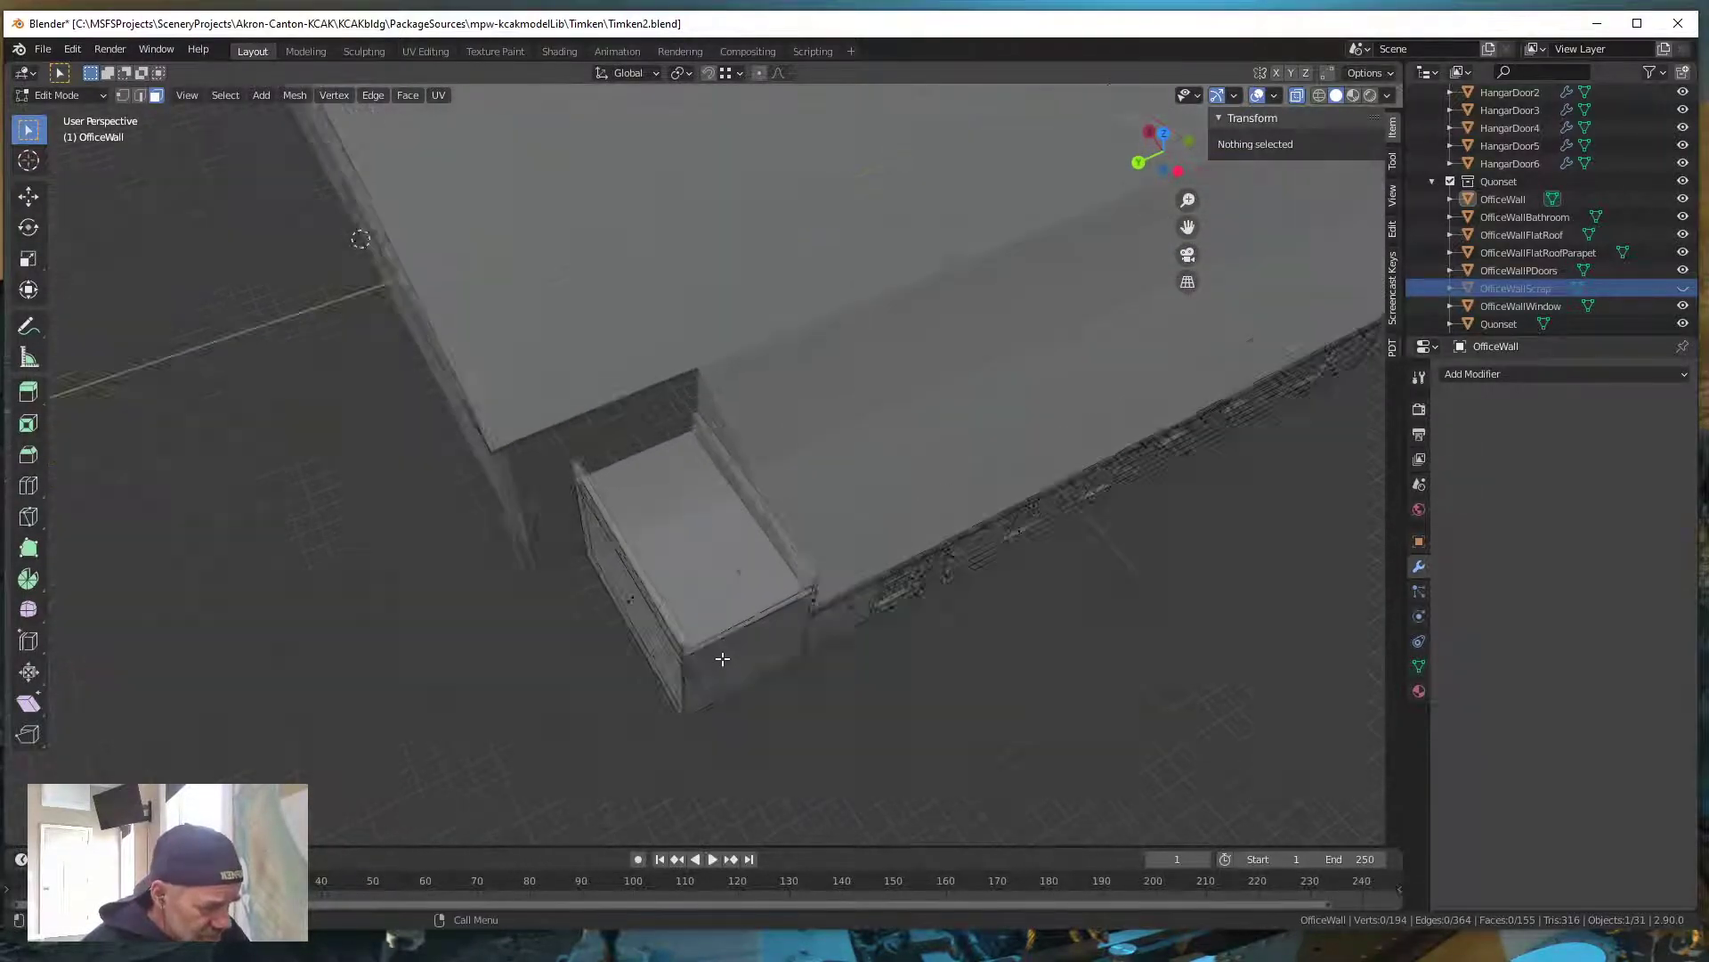
middle_click_drag(748, 718, 759, 539, "shift")
scroll(760, 539, "down", 3)
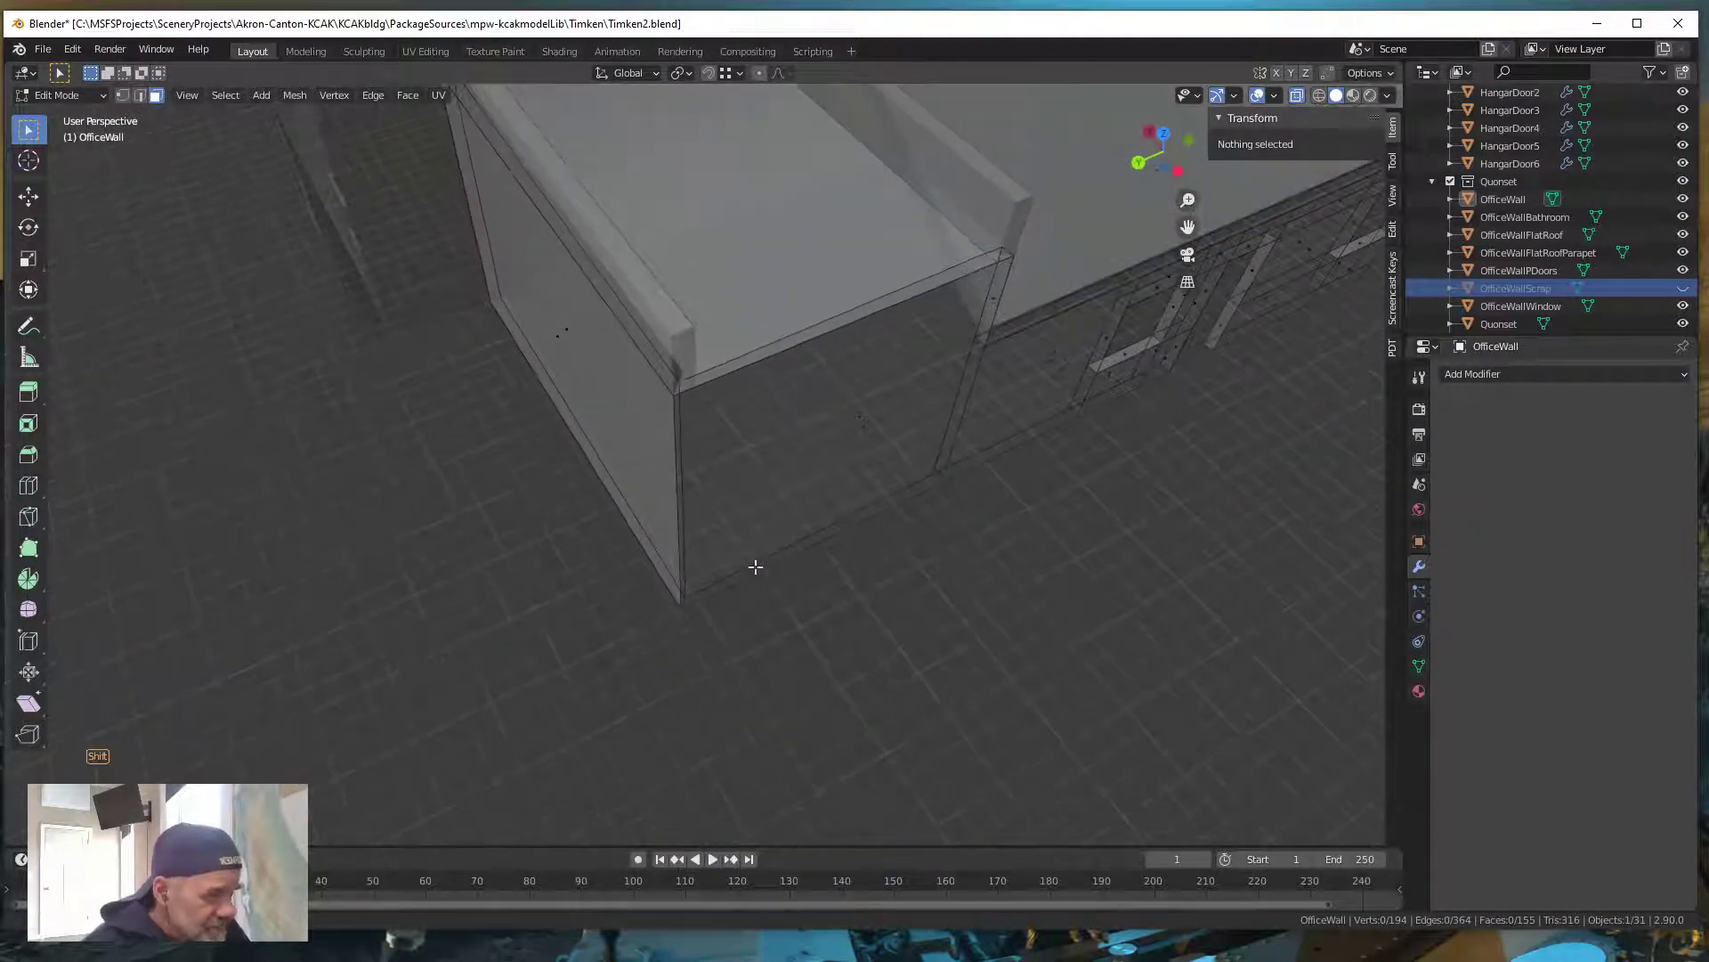
scroll(751, 565, "up", 5)
scroll(770, 554, "up", 2, "shift")
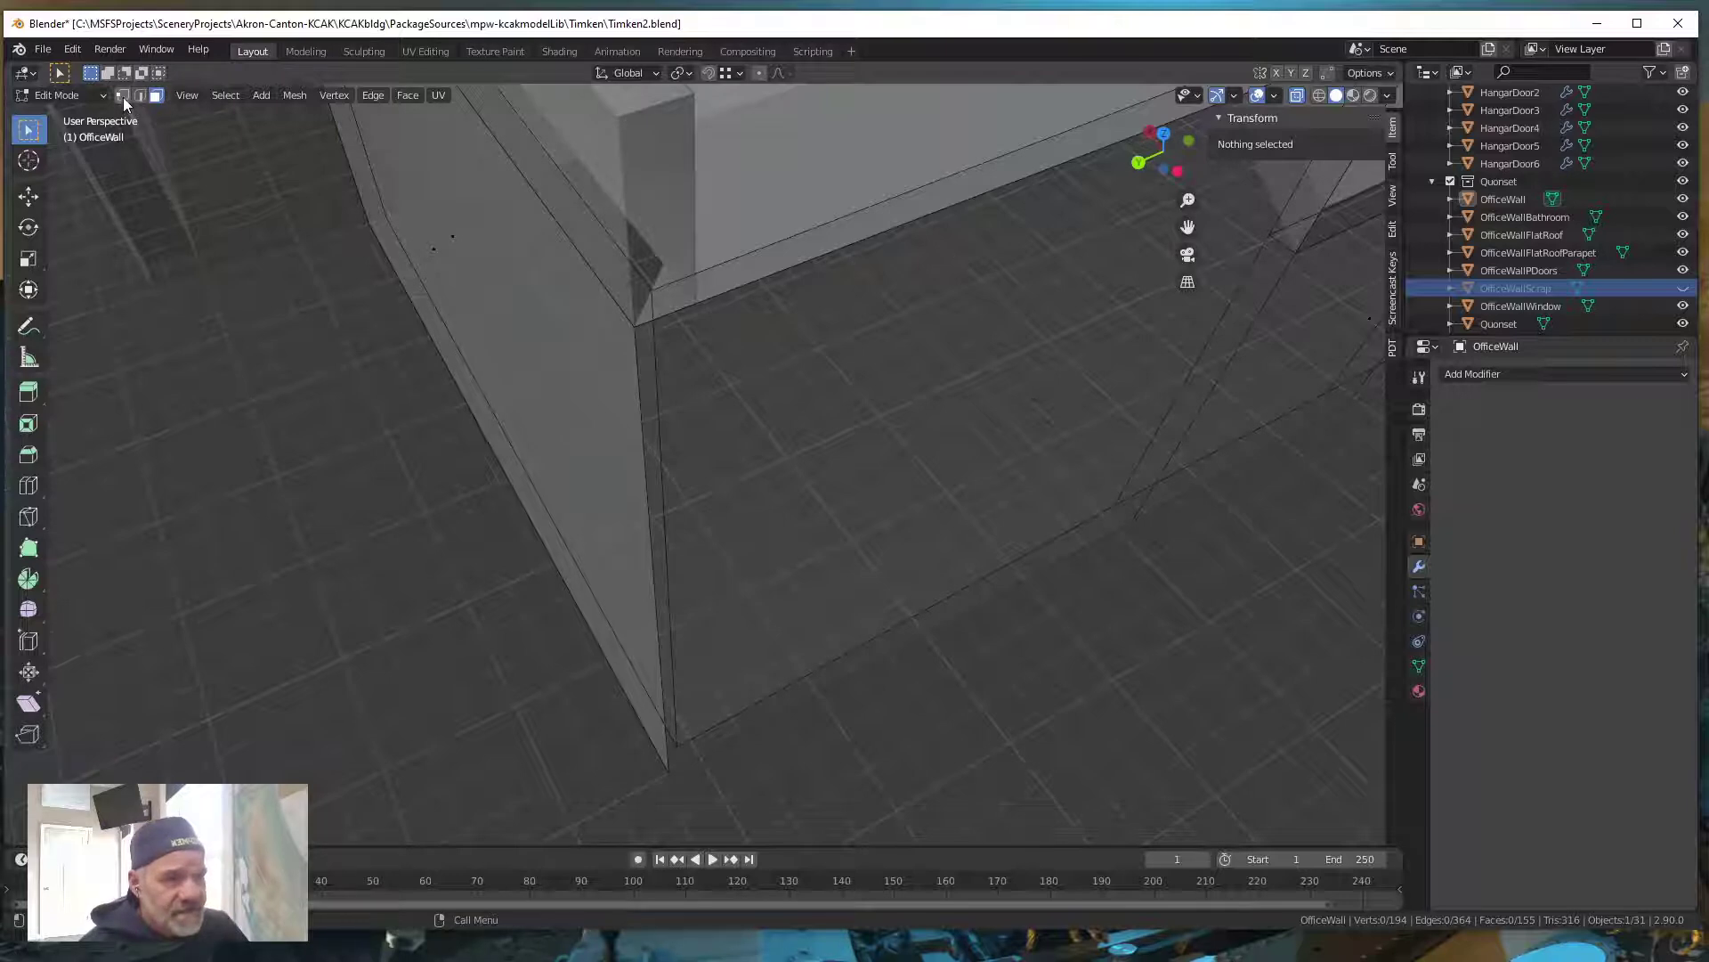
scroll(681, 479, "up", 2)
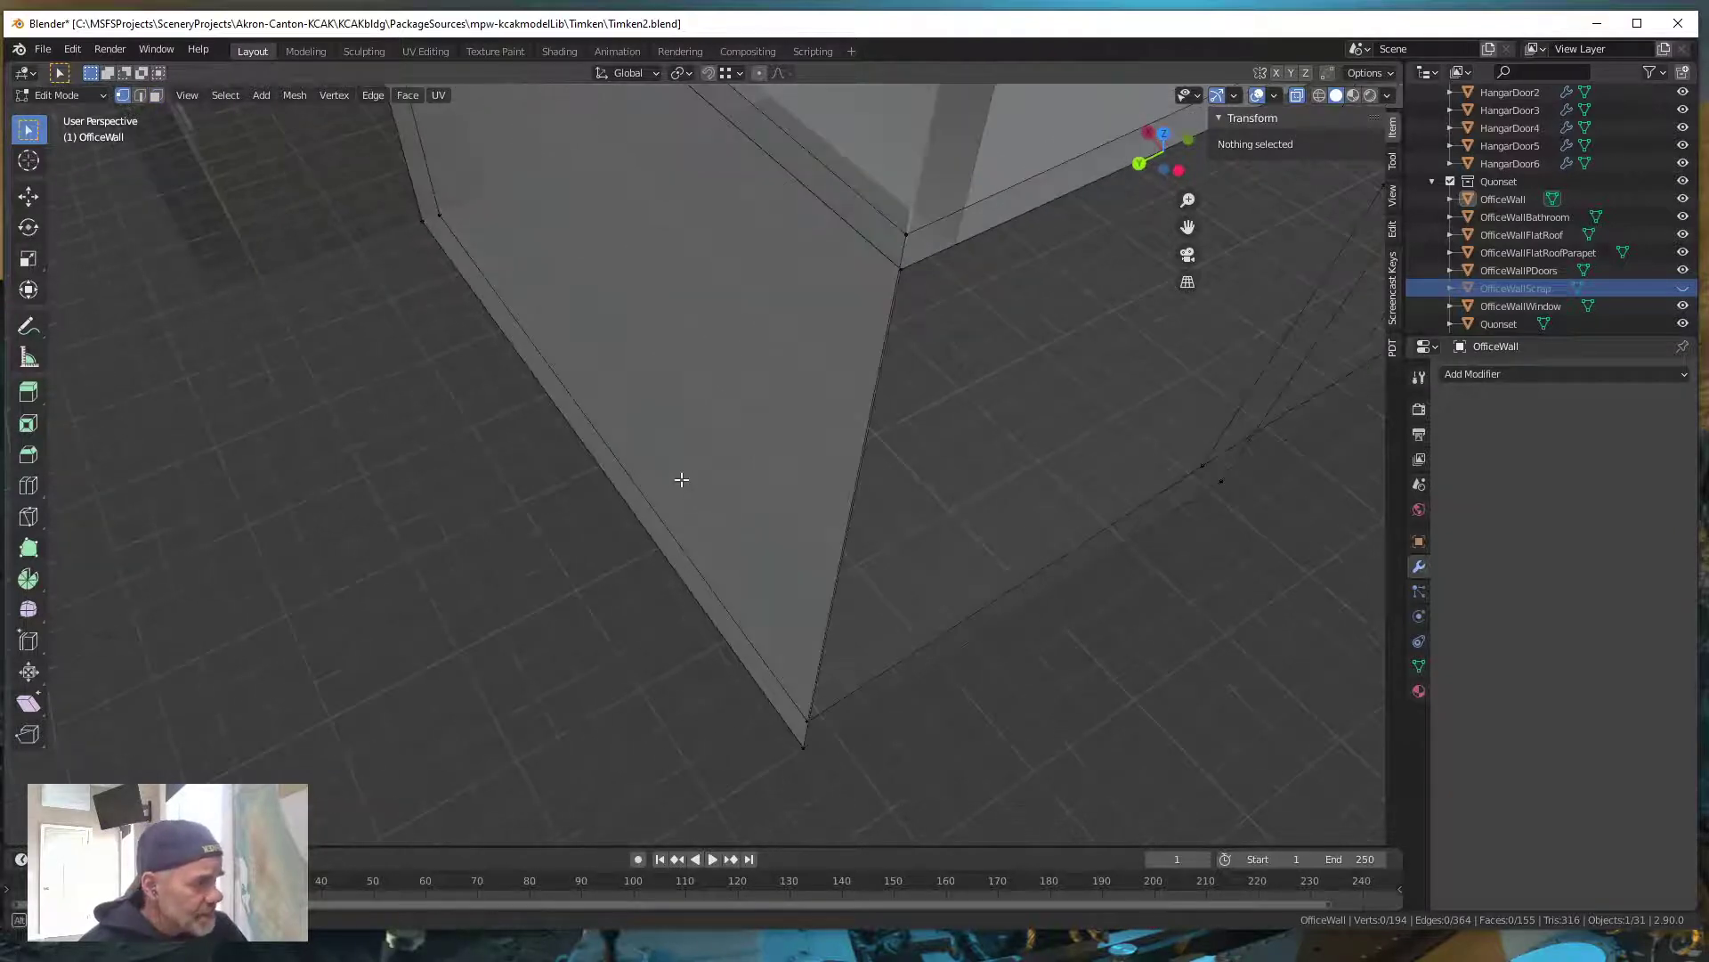
scroll(681, 479, "down", 5)
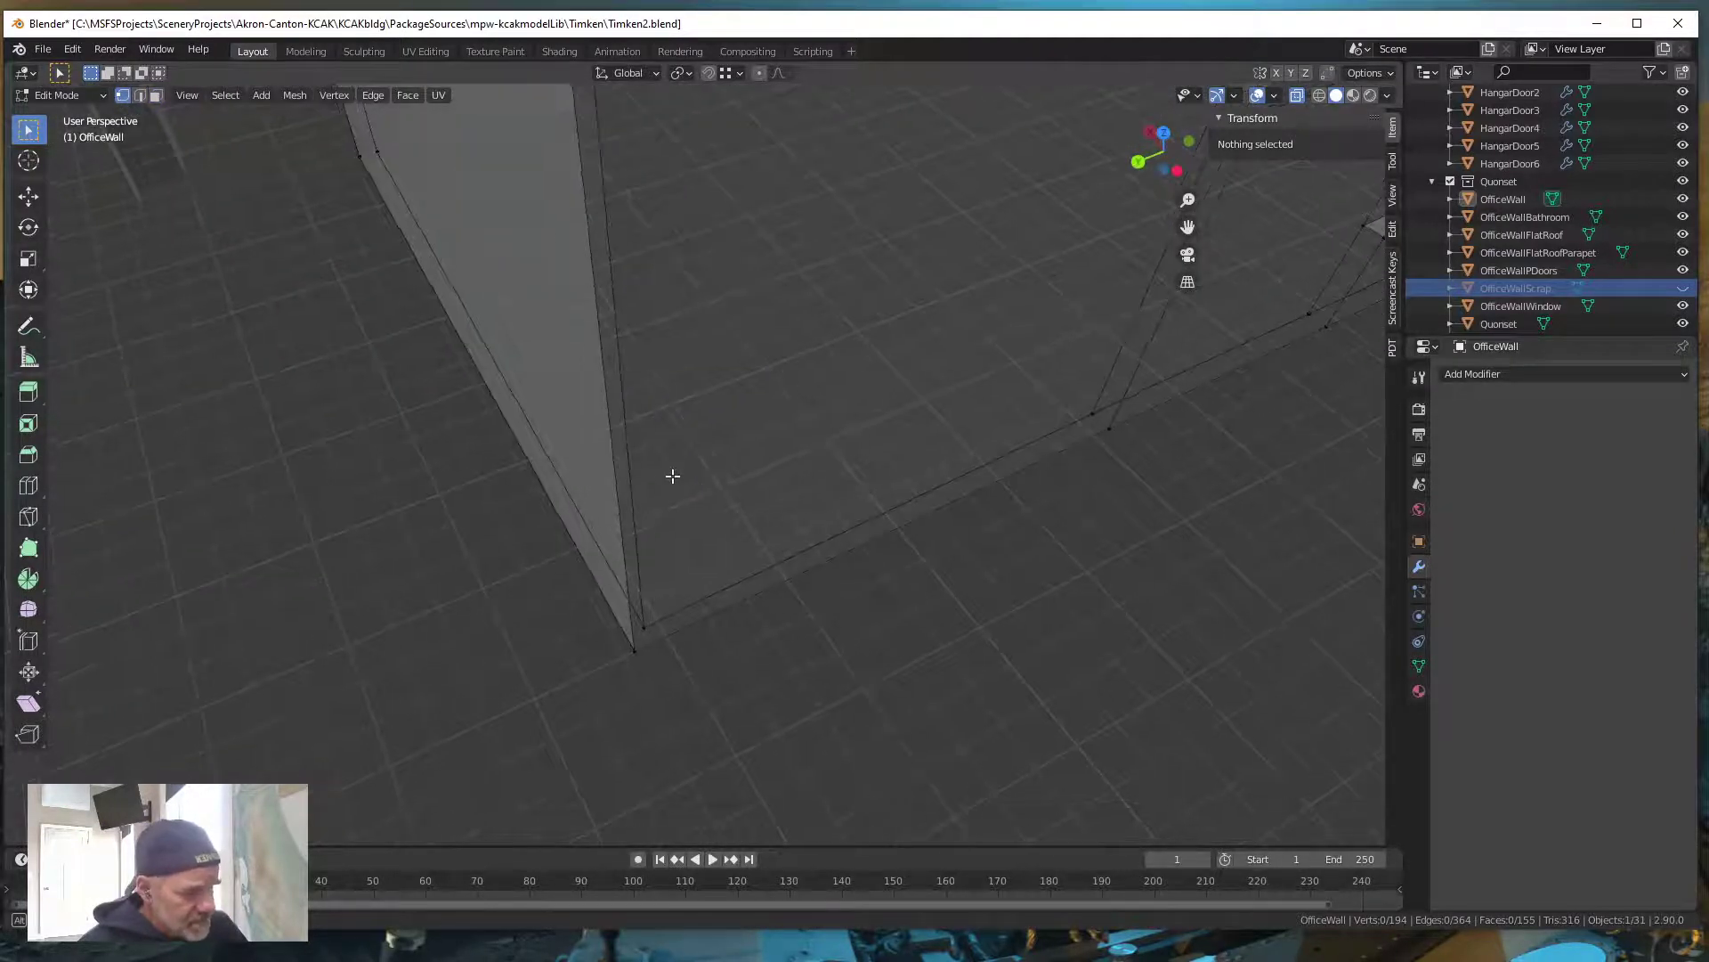
scroll(672, 476, "up", 3)
scroll(677, 481, "up", 2, "shift")
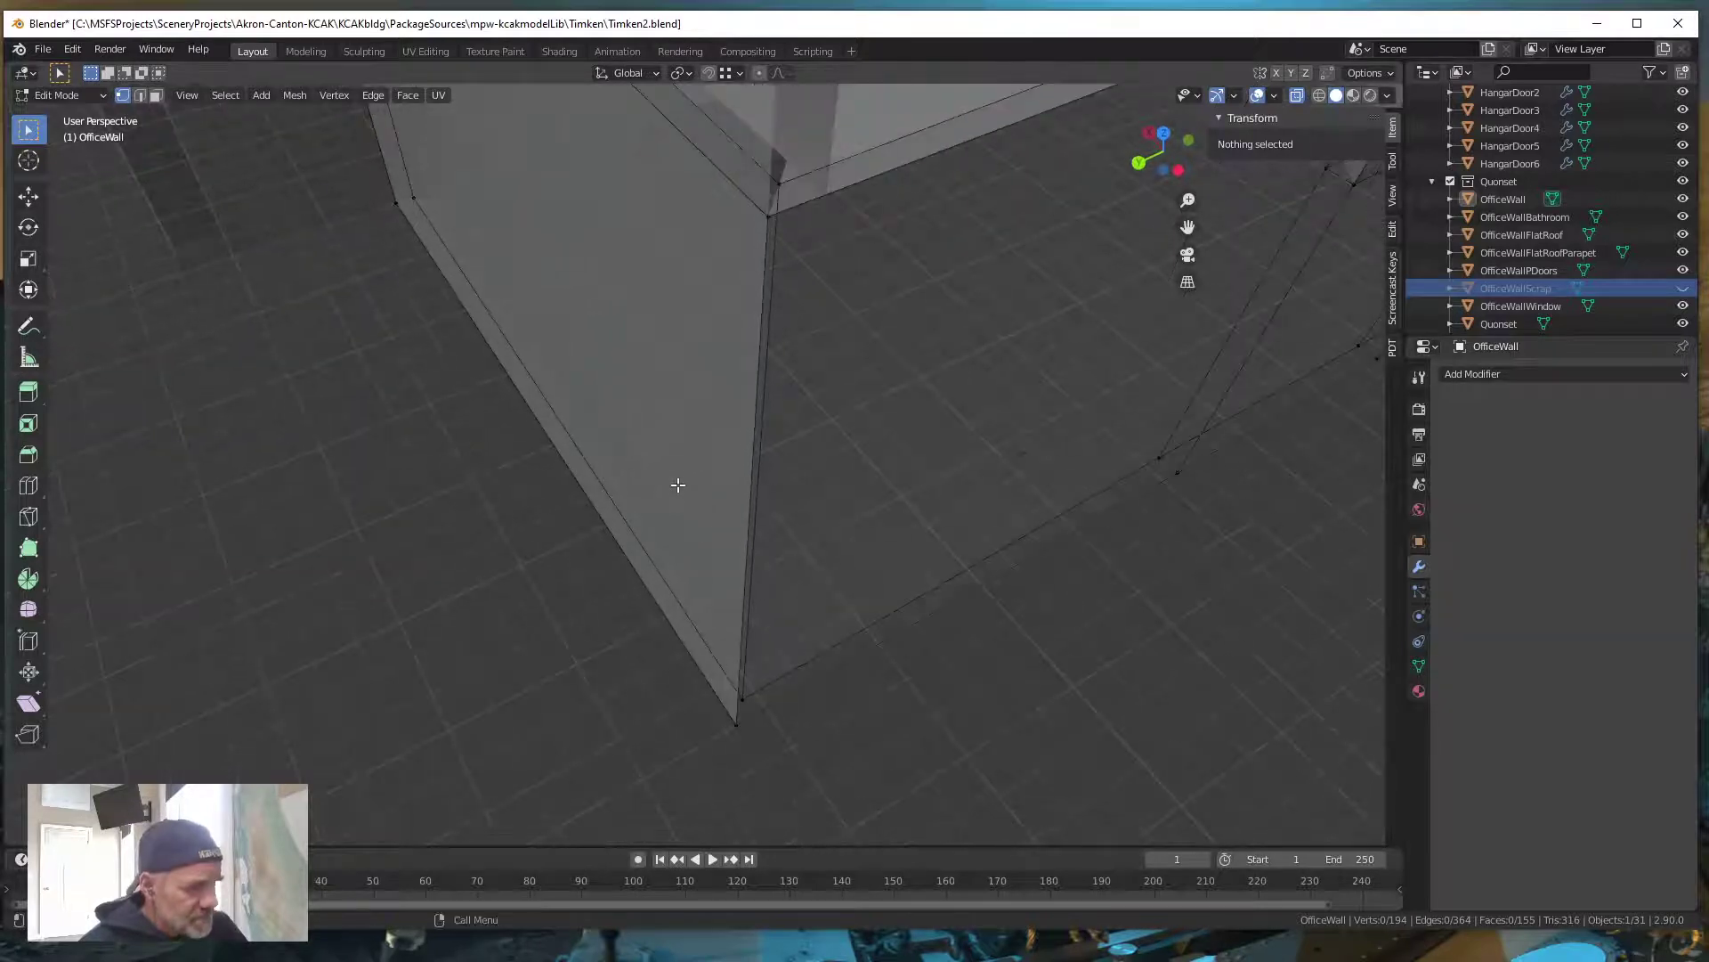
scroll(679, 486, "down", 3)
scroll(698, 516, "down", 3, "shift")
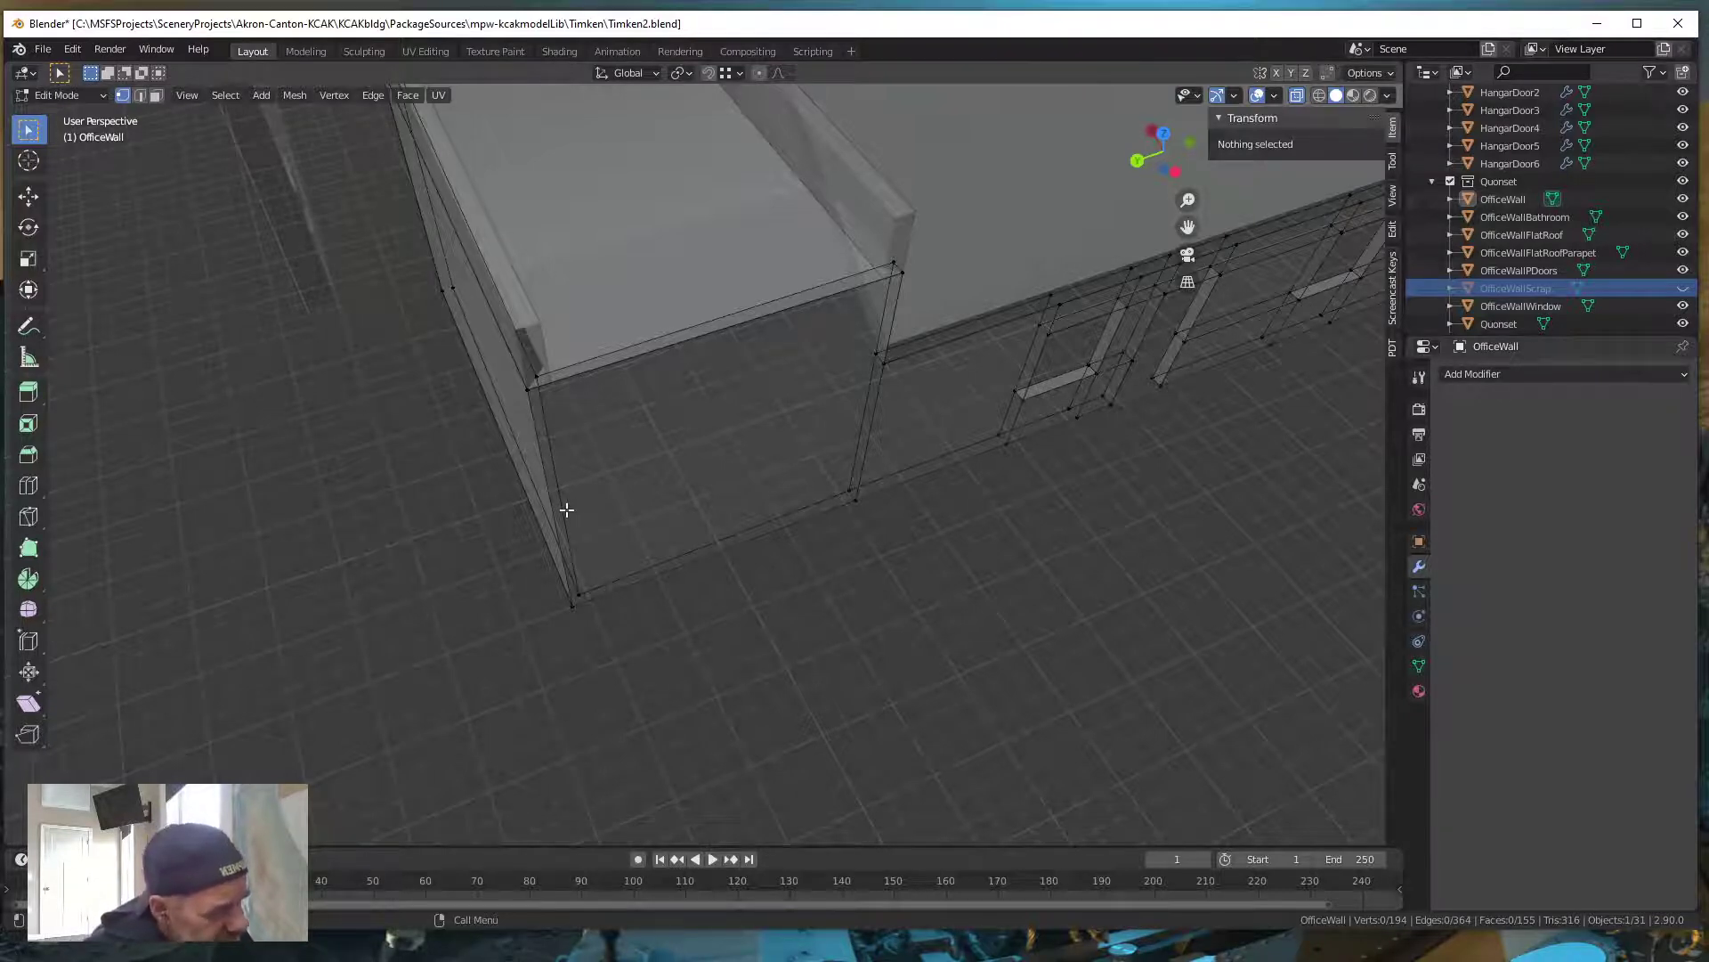
Compare the coordinates of the inner top vertices at both ends of the short wall in the OfficeWall's taller section
middle_click_drag(564, 504, 584, 509)
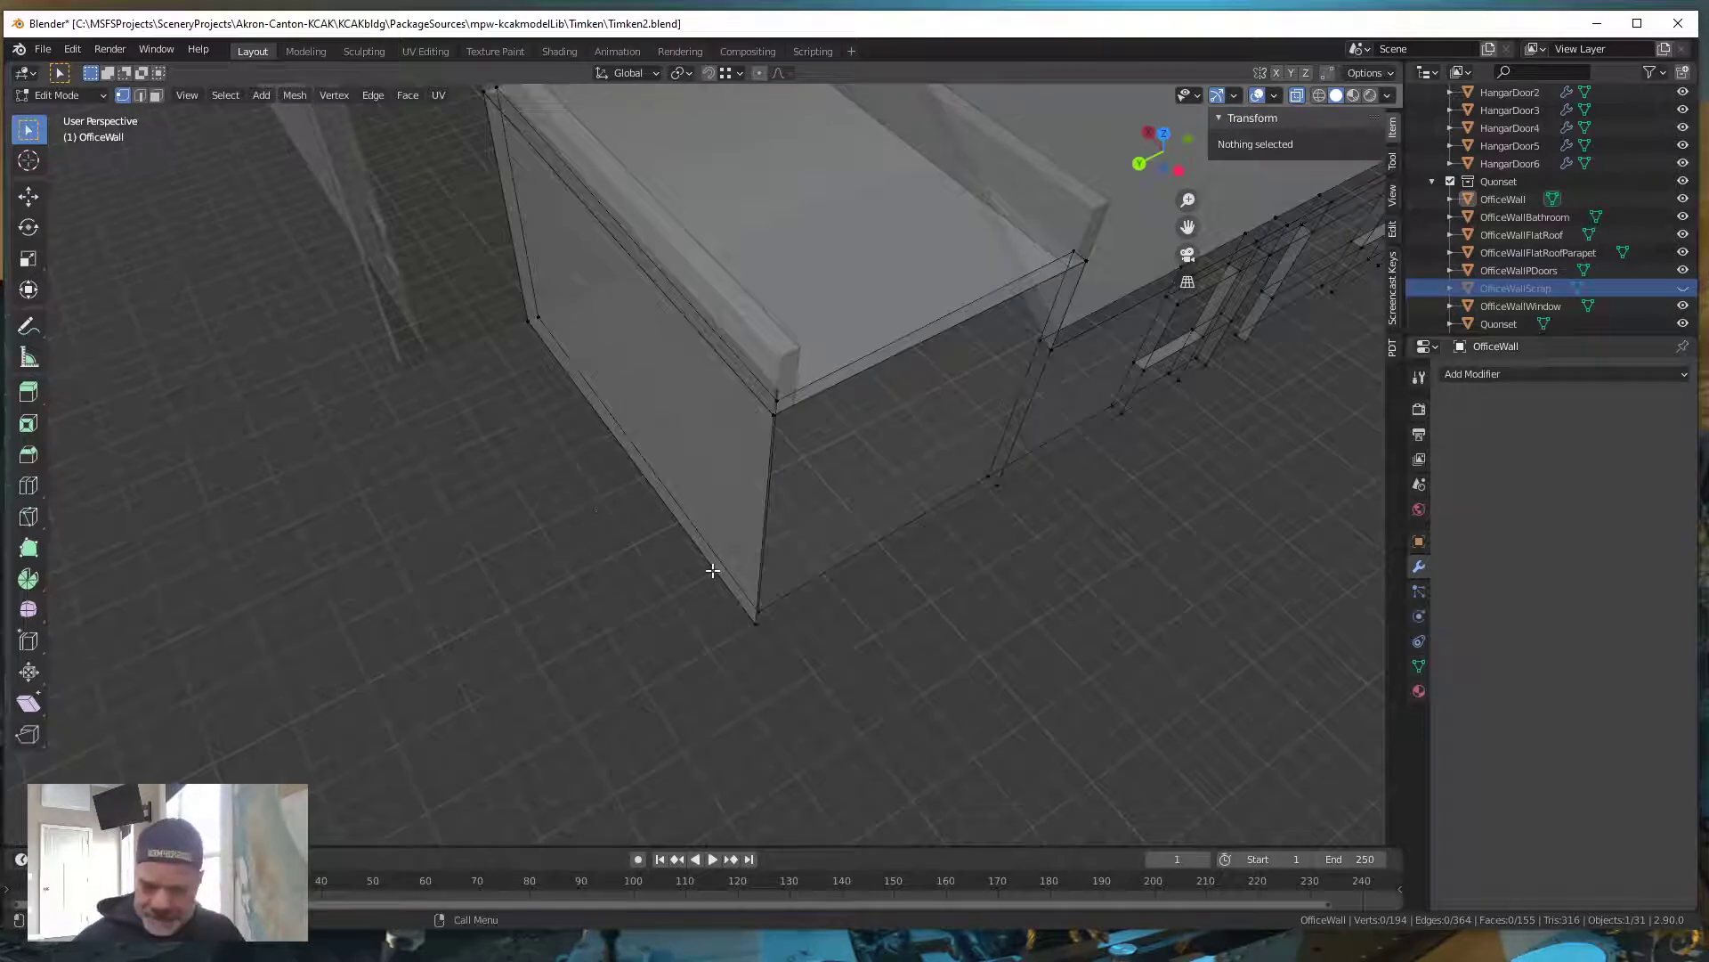
middle_click_drag(712, 570, 625, 611)
scroll(609, 596, "up", 2)
scroll(614, 584, "up", 3)
scroll(635, 585, "up", 1, "shift")
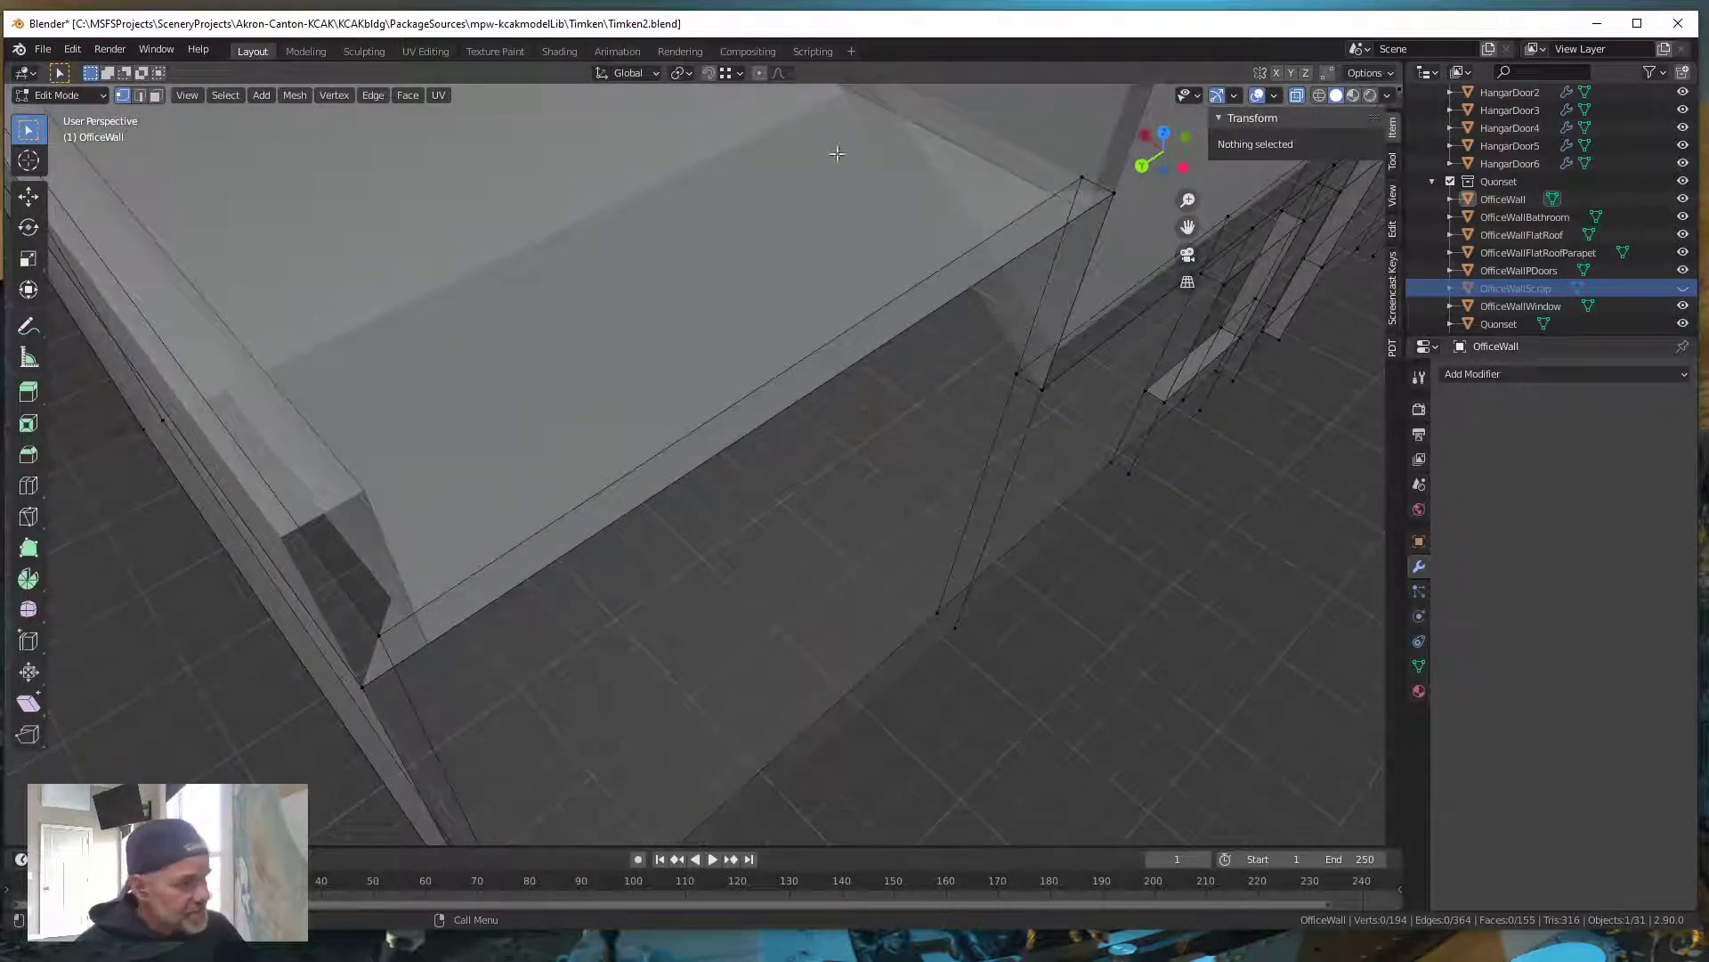
left_click(1081, 182)
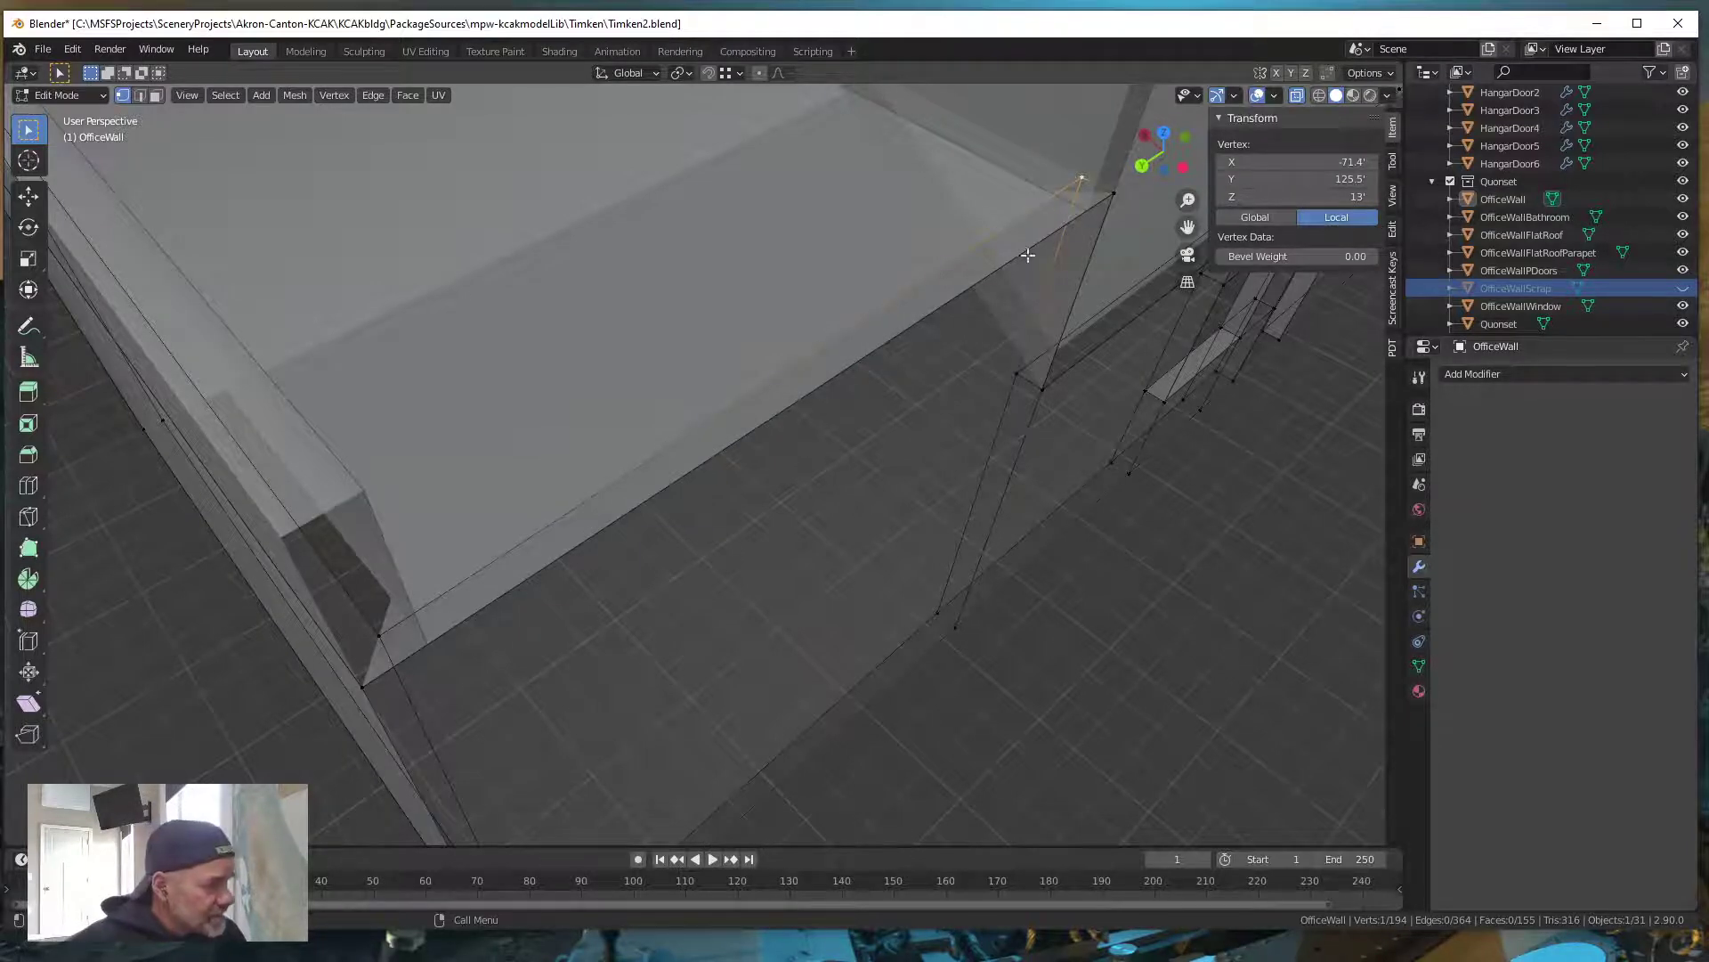
scroll(1027, 256, "down", 5)
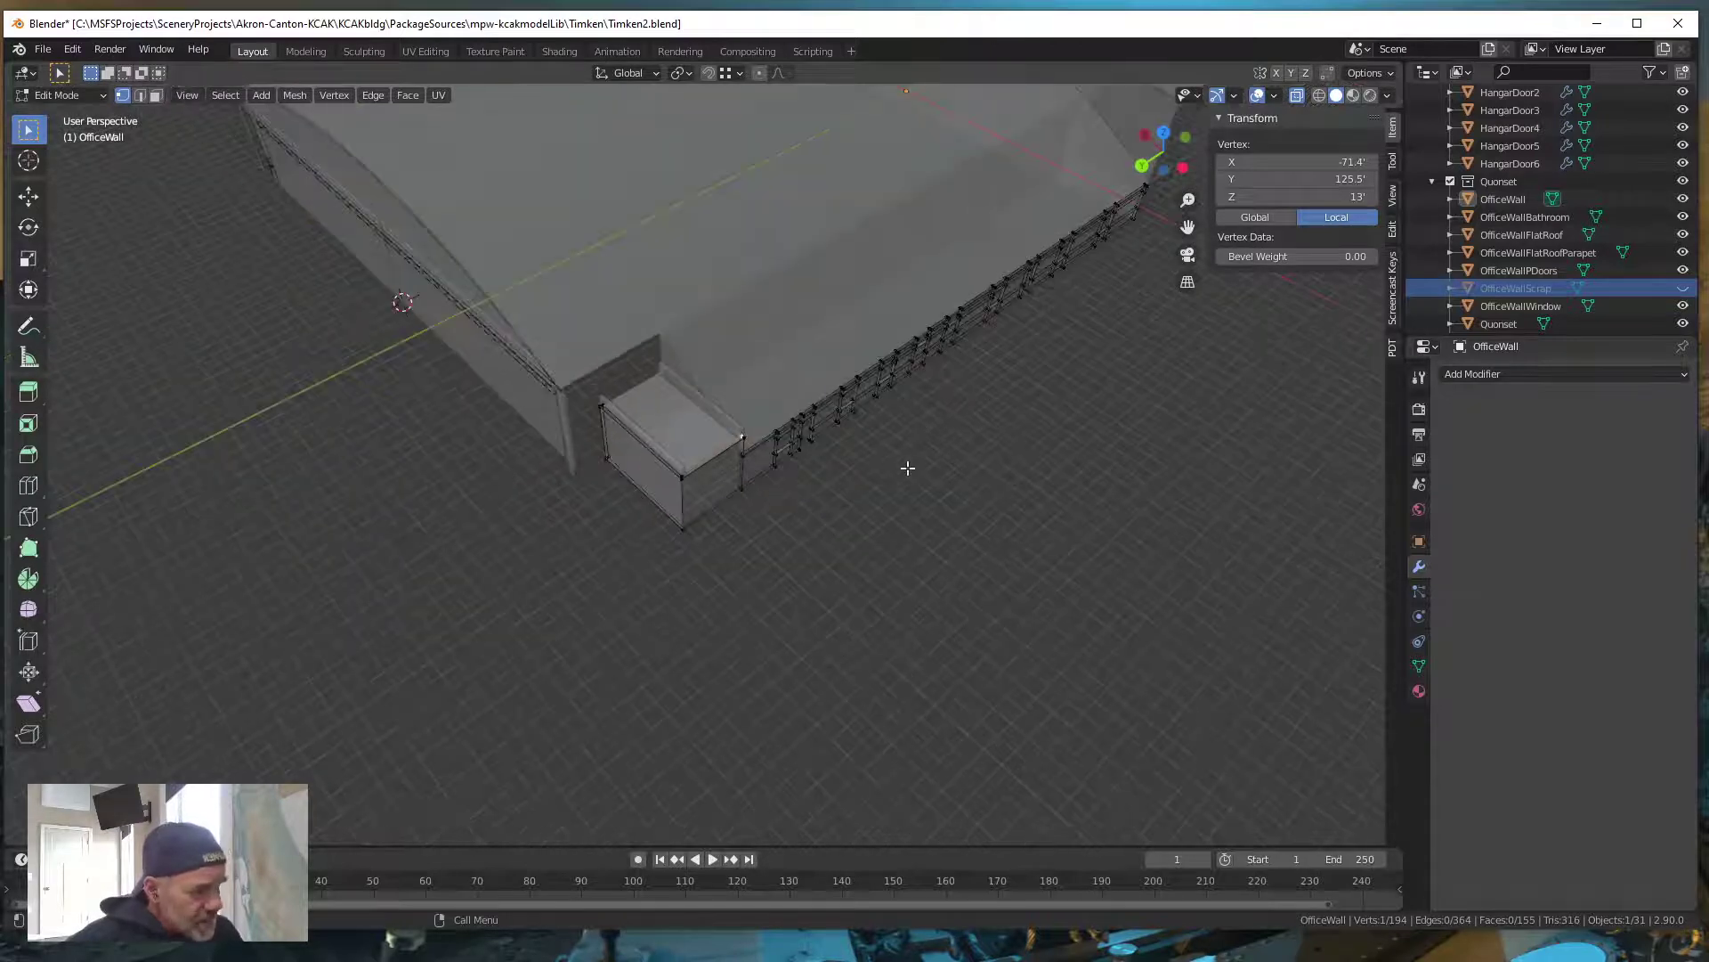
scroll(764, 451, "up", 8)
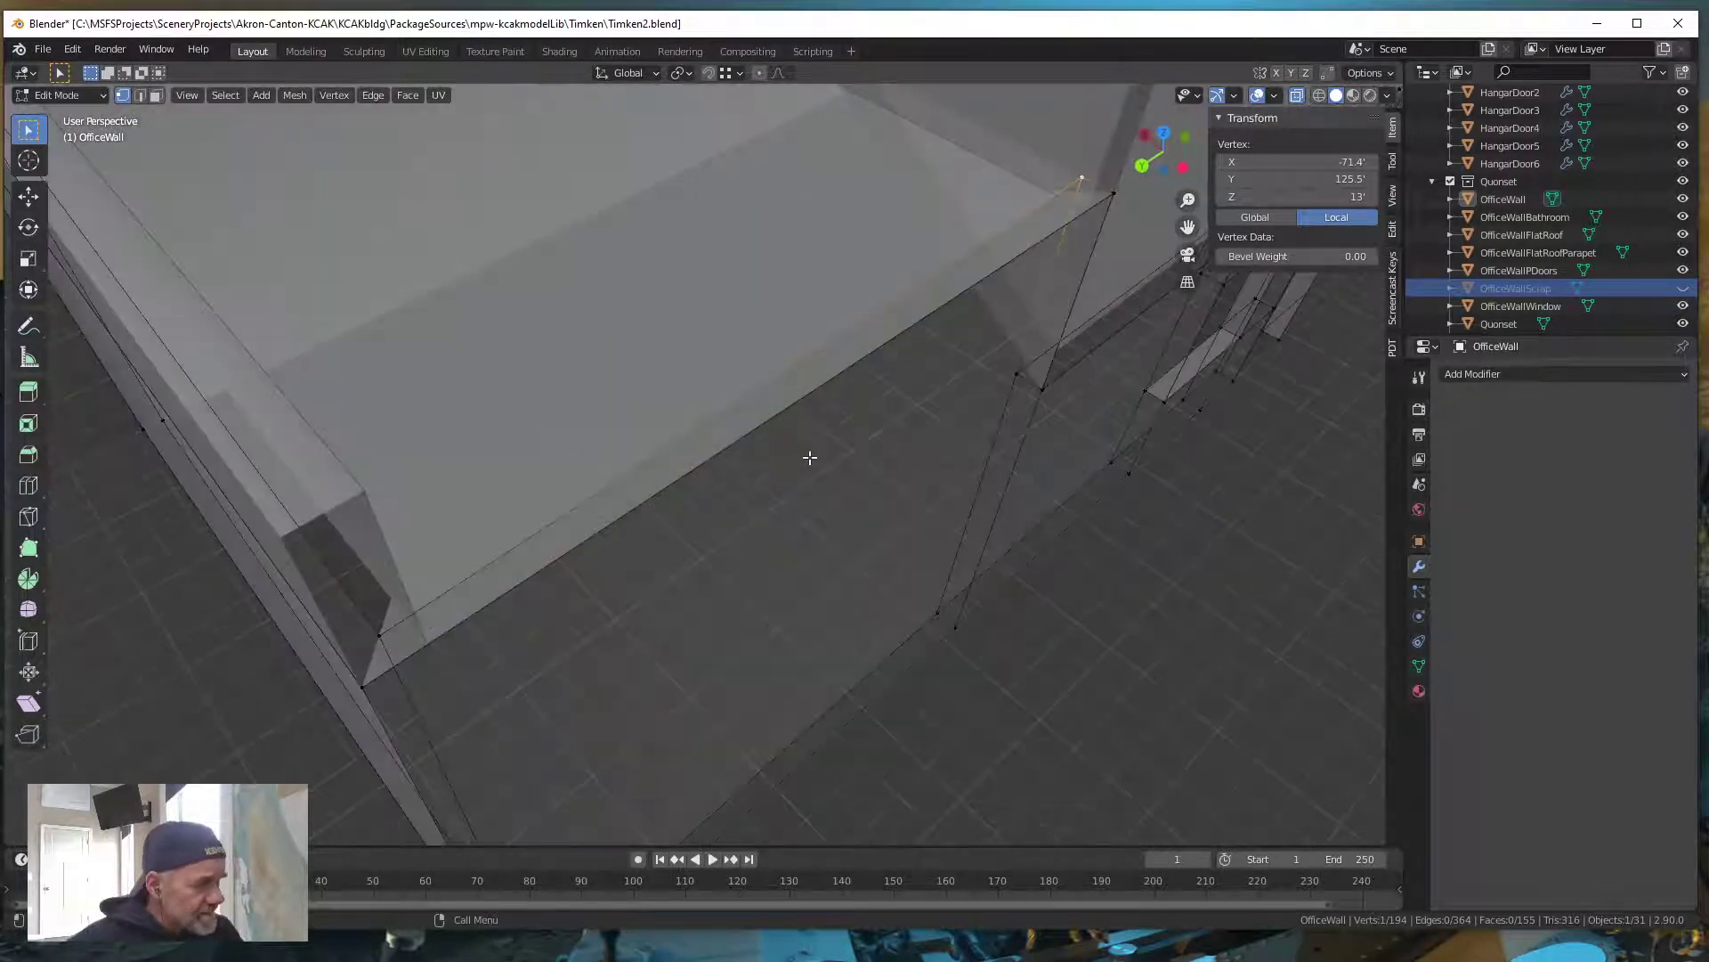
scroll(889, 446, "down", 3)
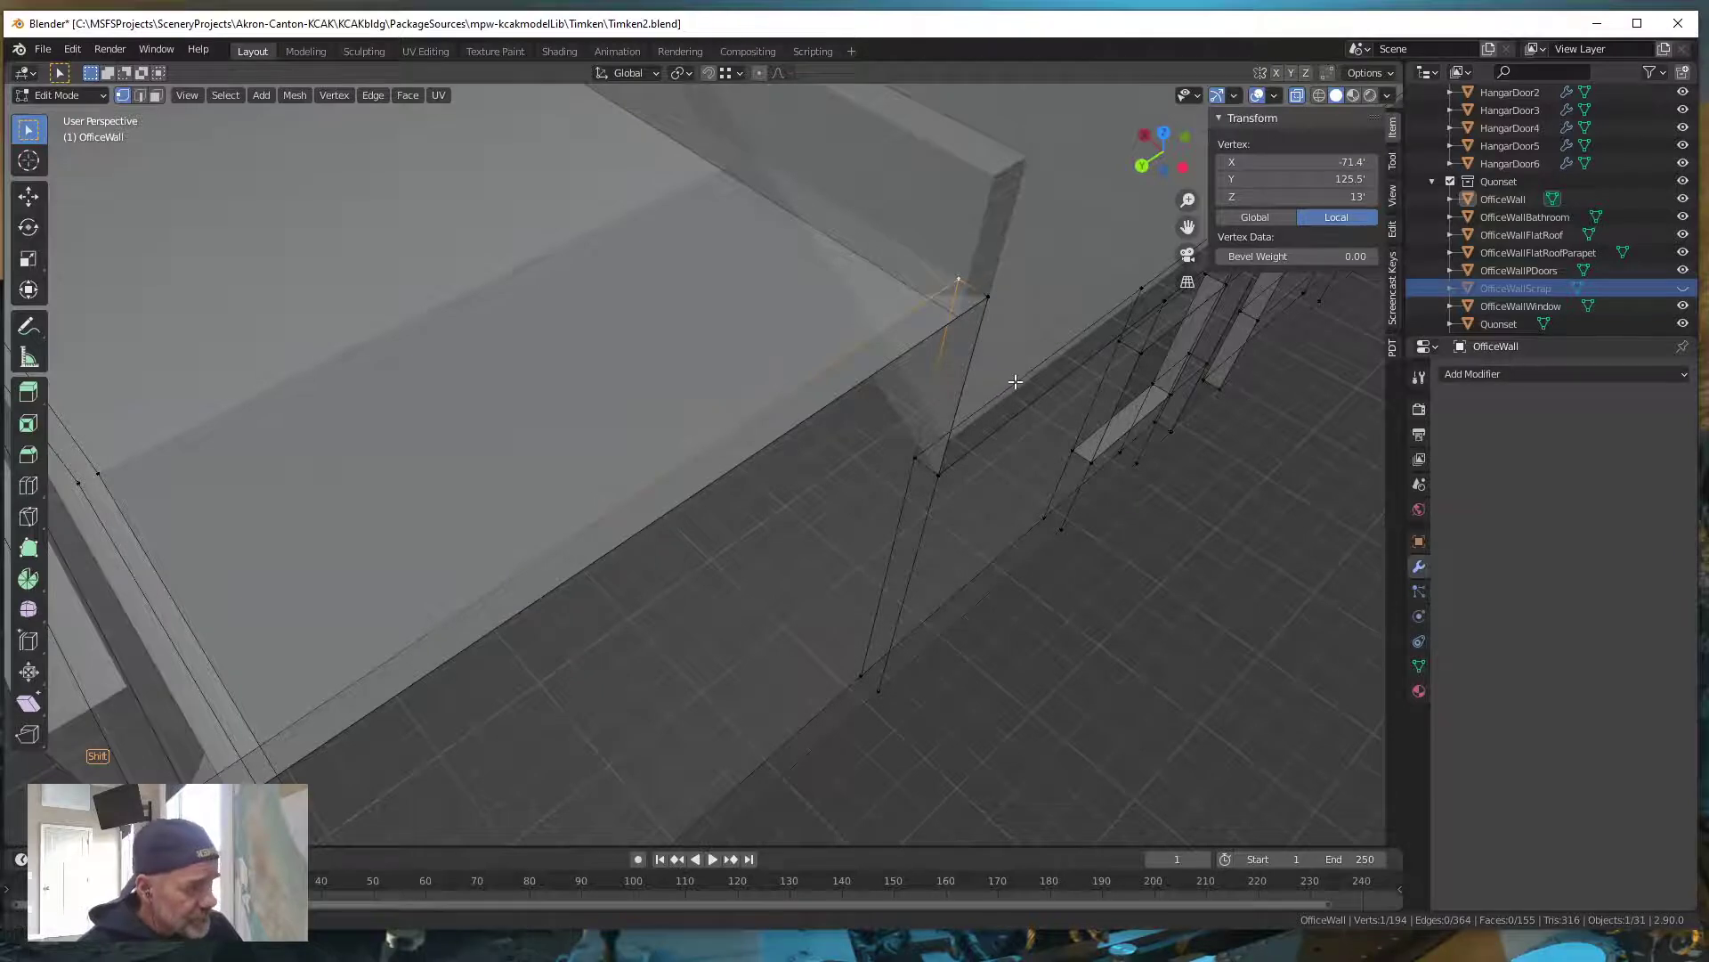
middle_click_drag(1012, 374, 951, 374, "shift")
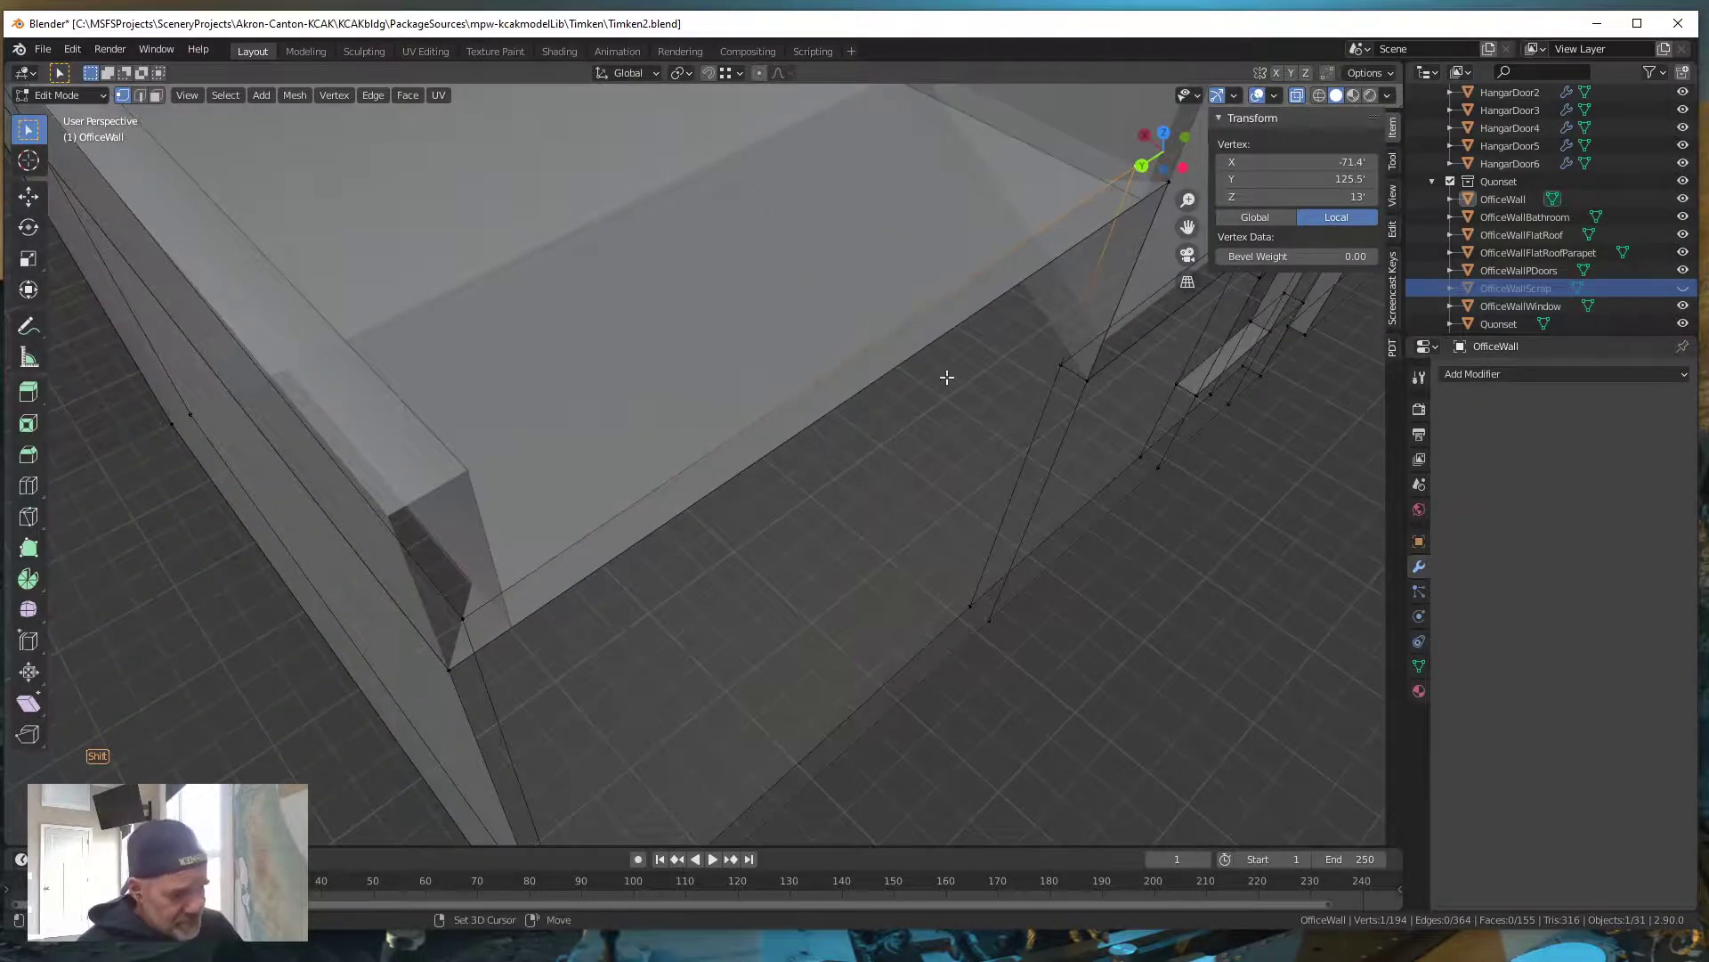
left_click(462, 618)
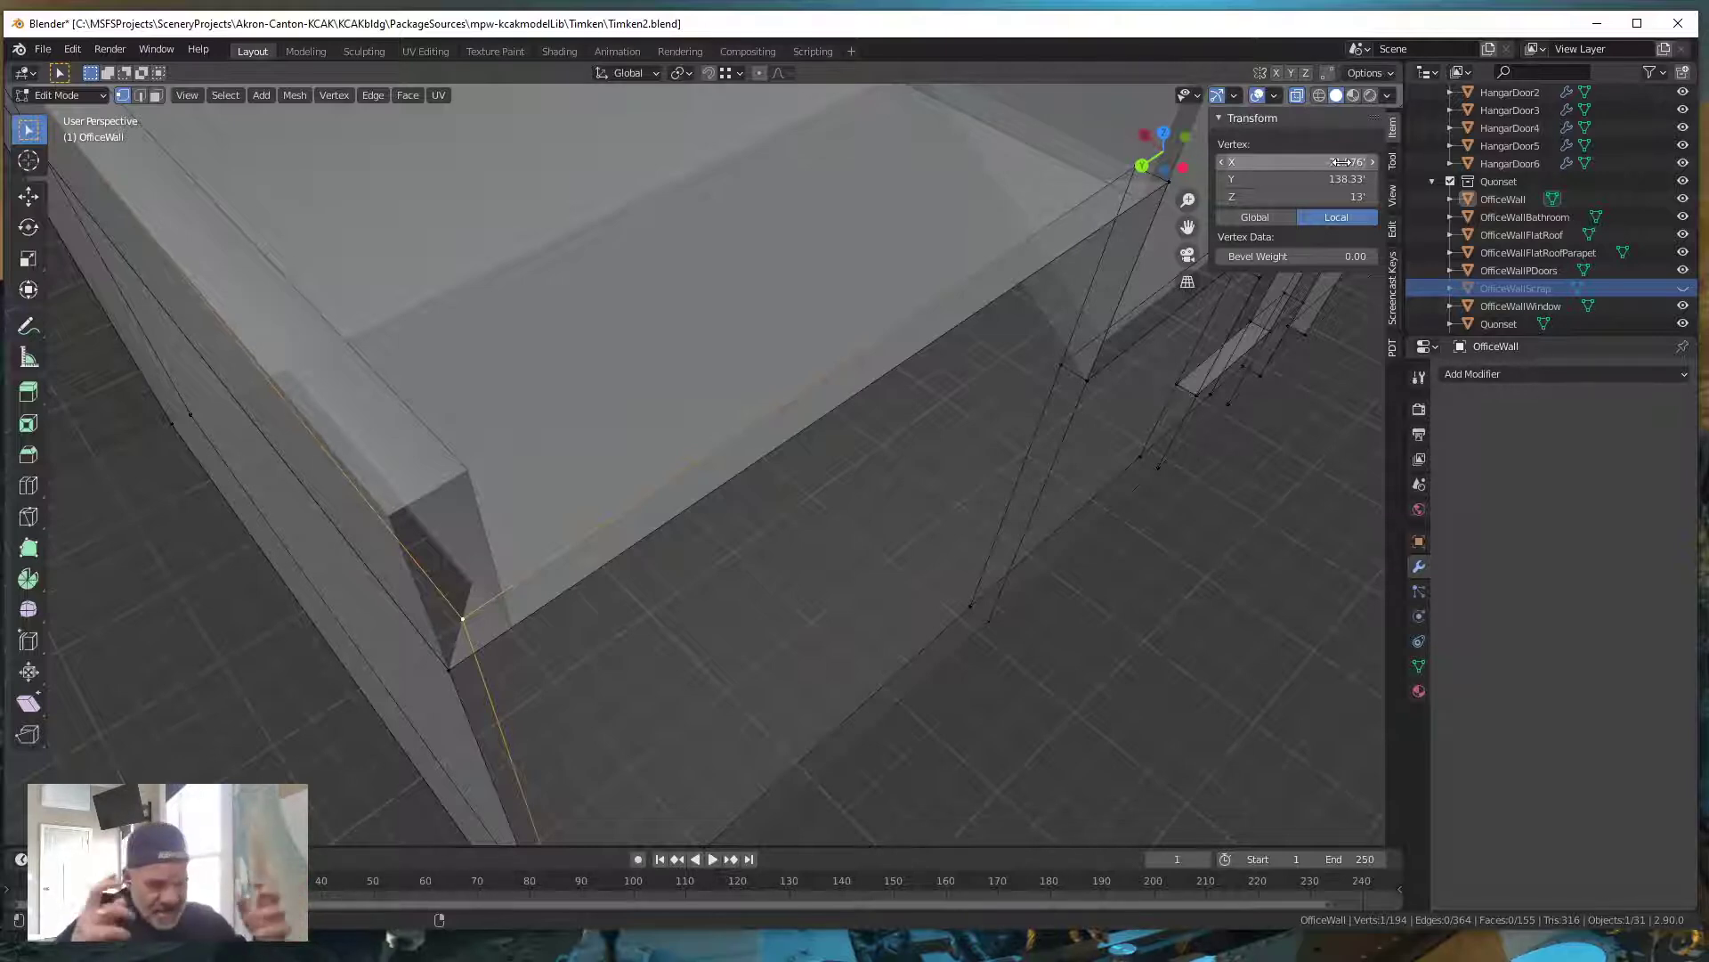
Check the coordinates of the inner vertical edge at the taller section's outer corner against the inner top vertex beside the low wall
scroll(766, 579, "down", 3)
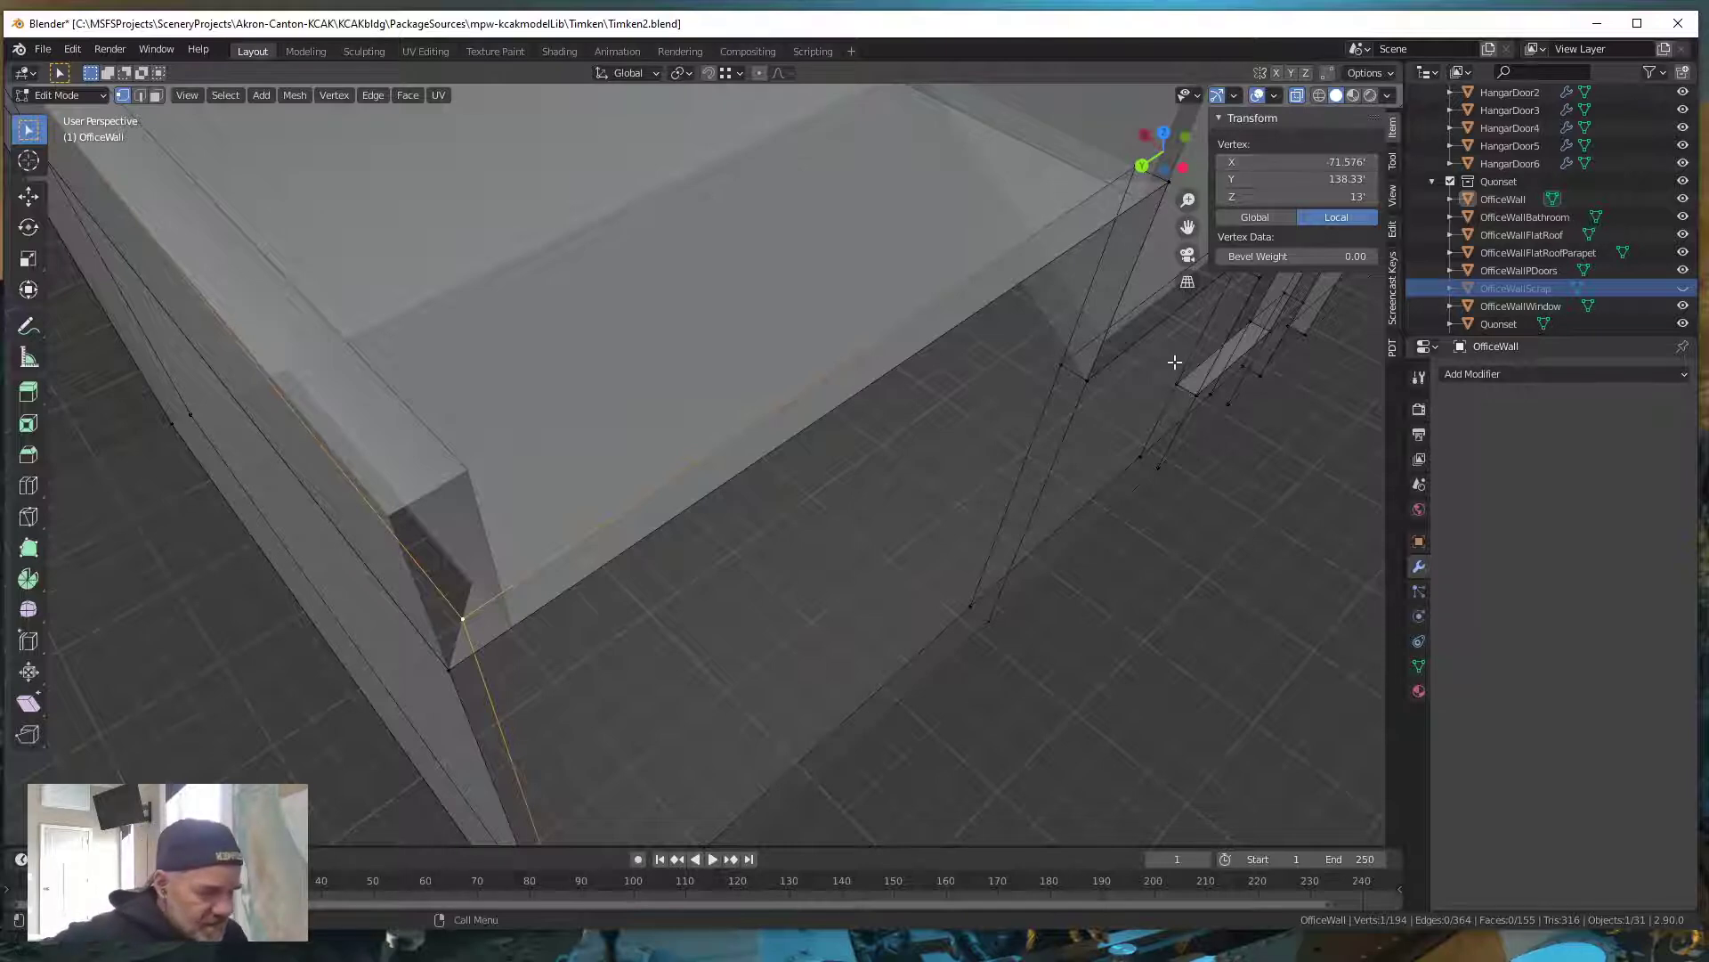
scroll(764, 592, "down", 2)
scroll(765, 590, "up", 2)
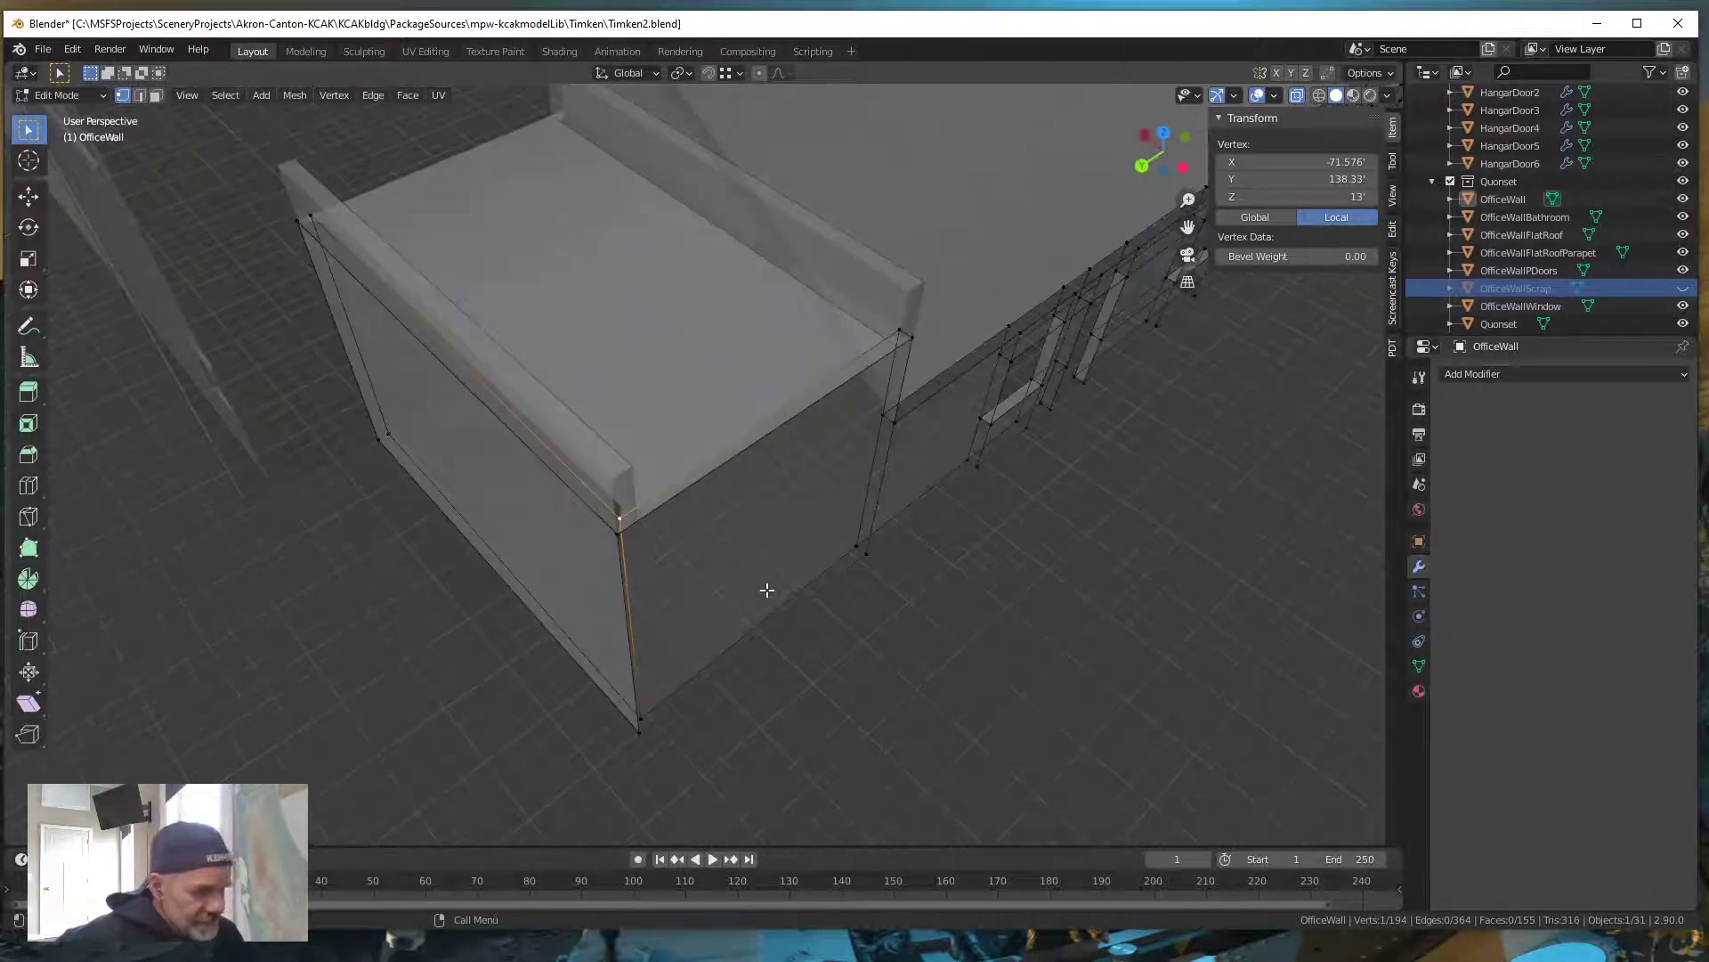
left_click(640, 723)
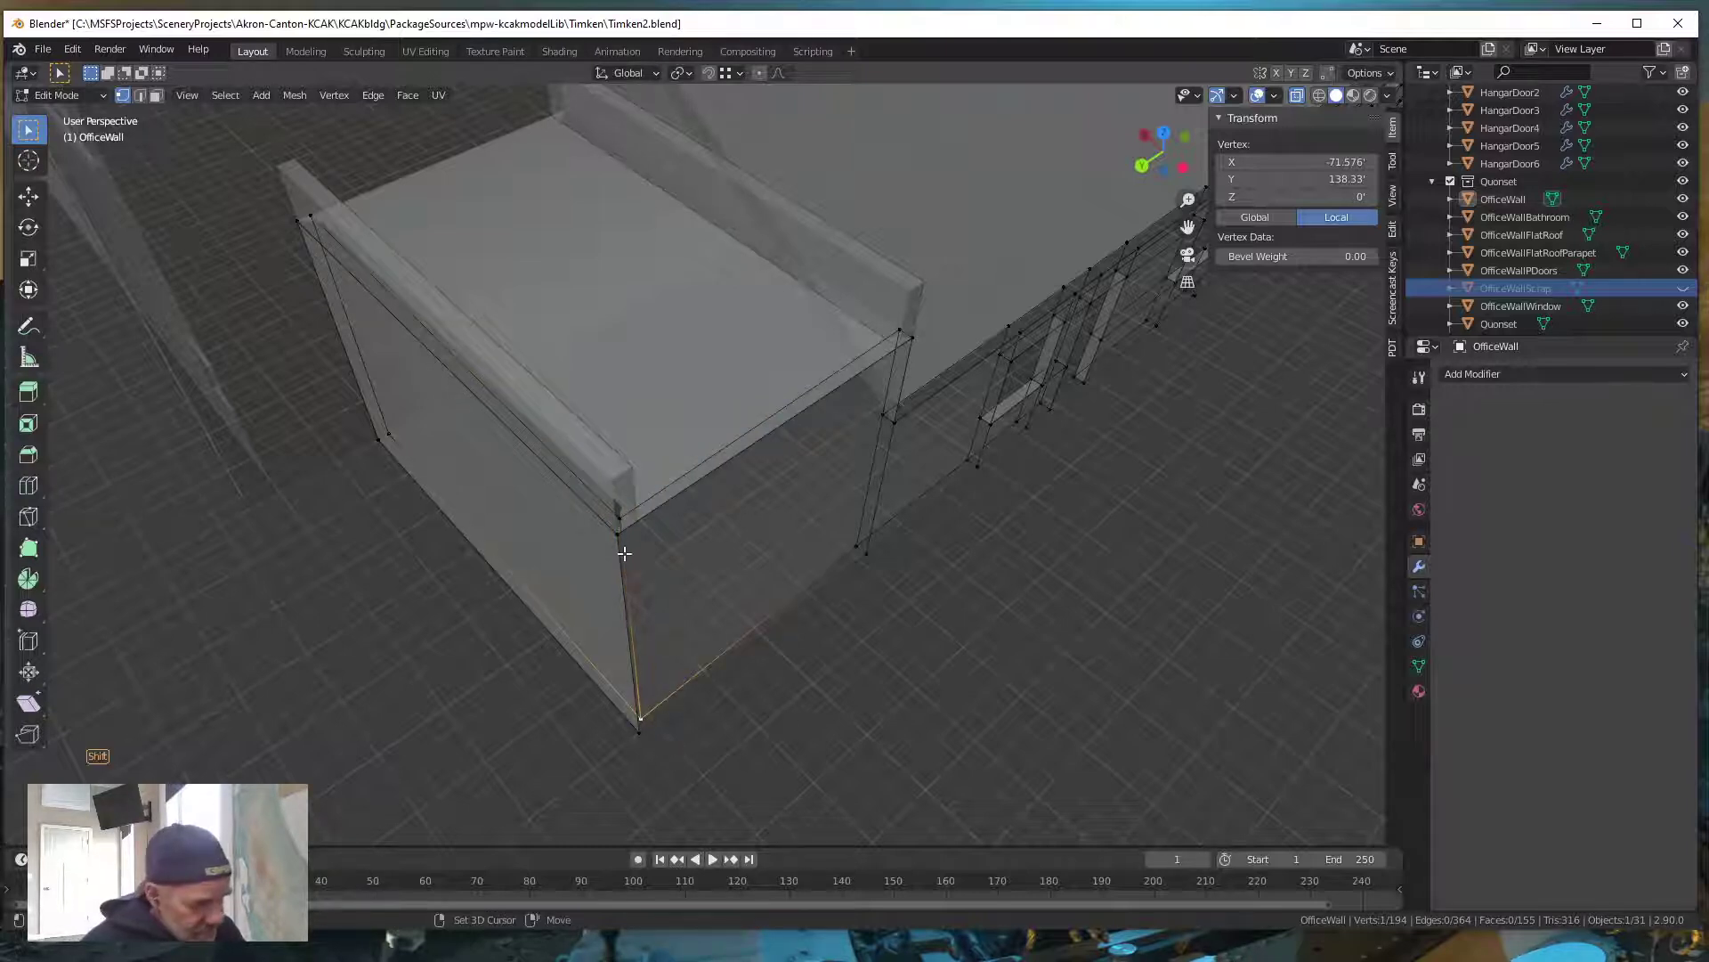
left_click(619, 516, "shift")
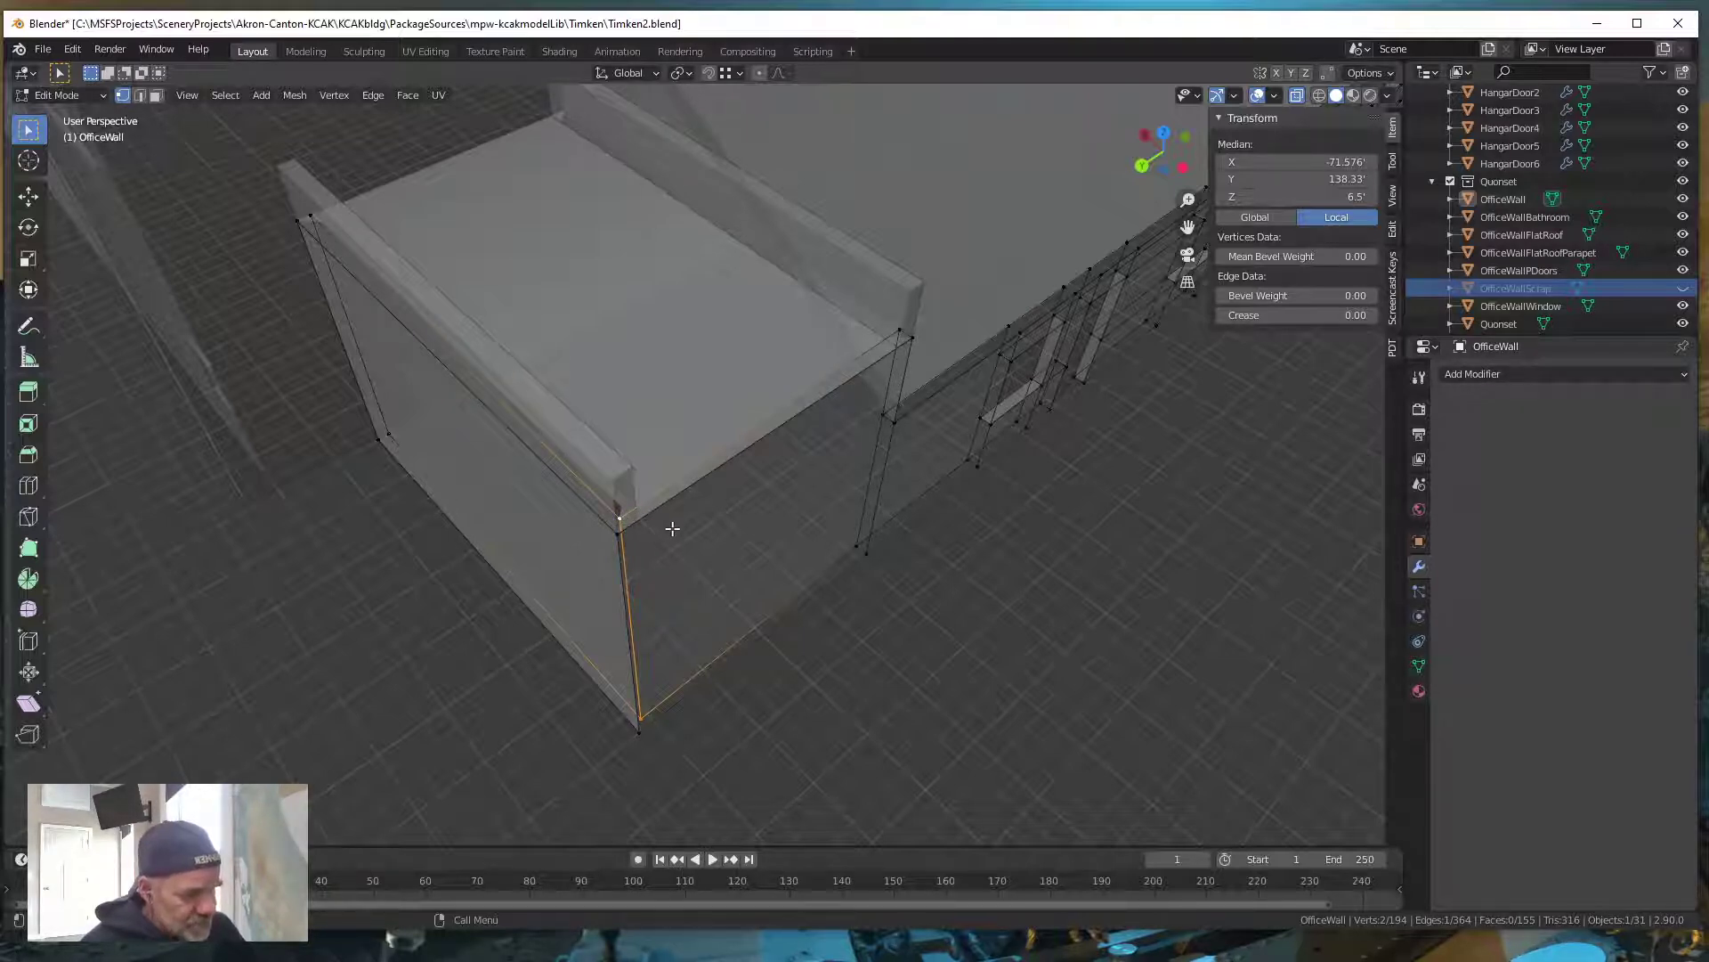
left_click(899, 330)
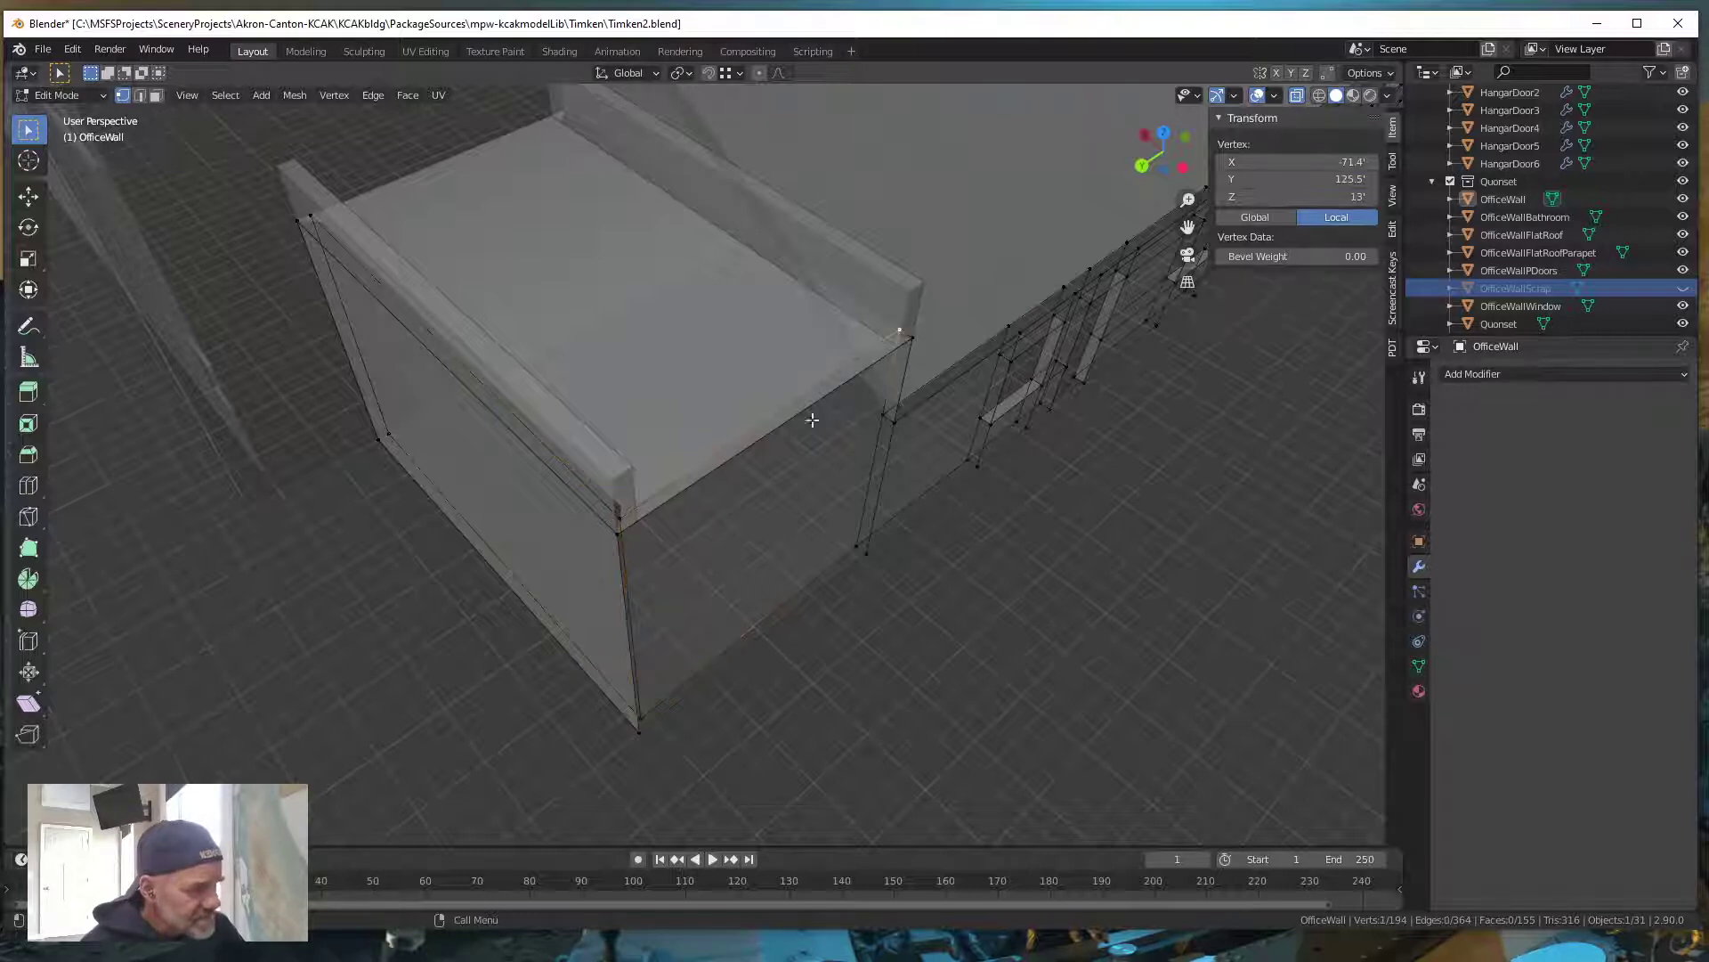
Set the transform pivot to 3D Cursor and snap the cursor to the extension's top inner wall vertex nearest the windowed wall
left_click(687, 71)
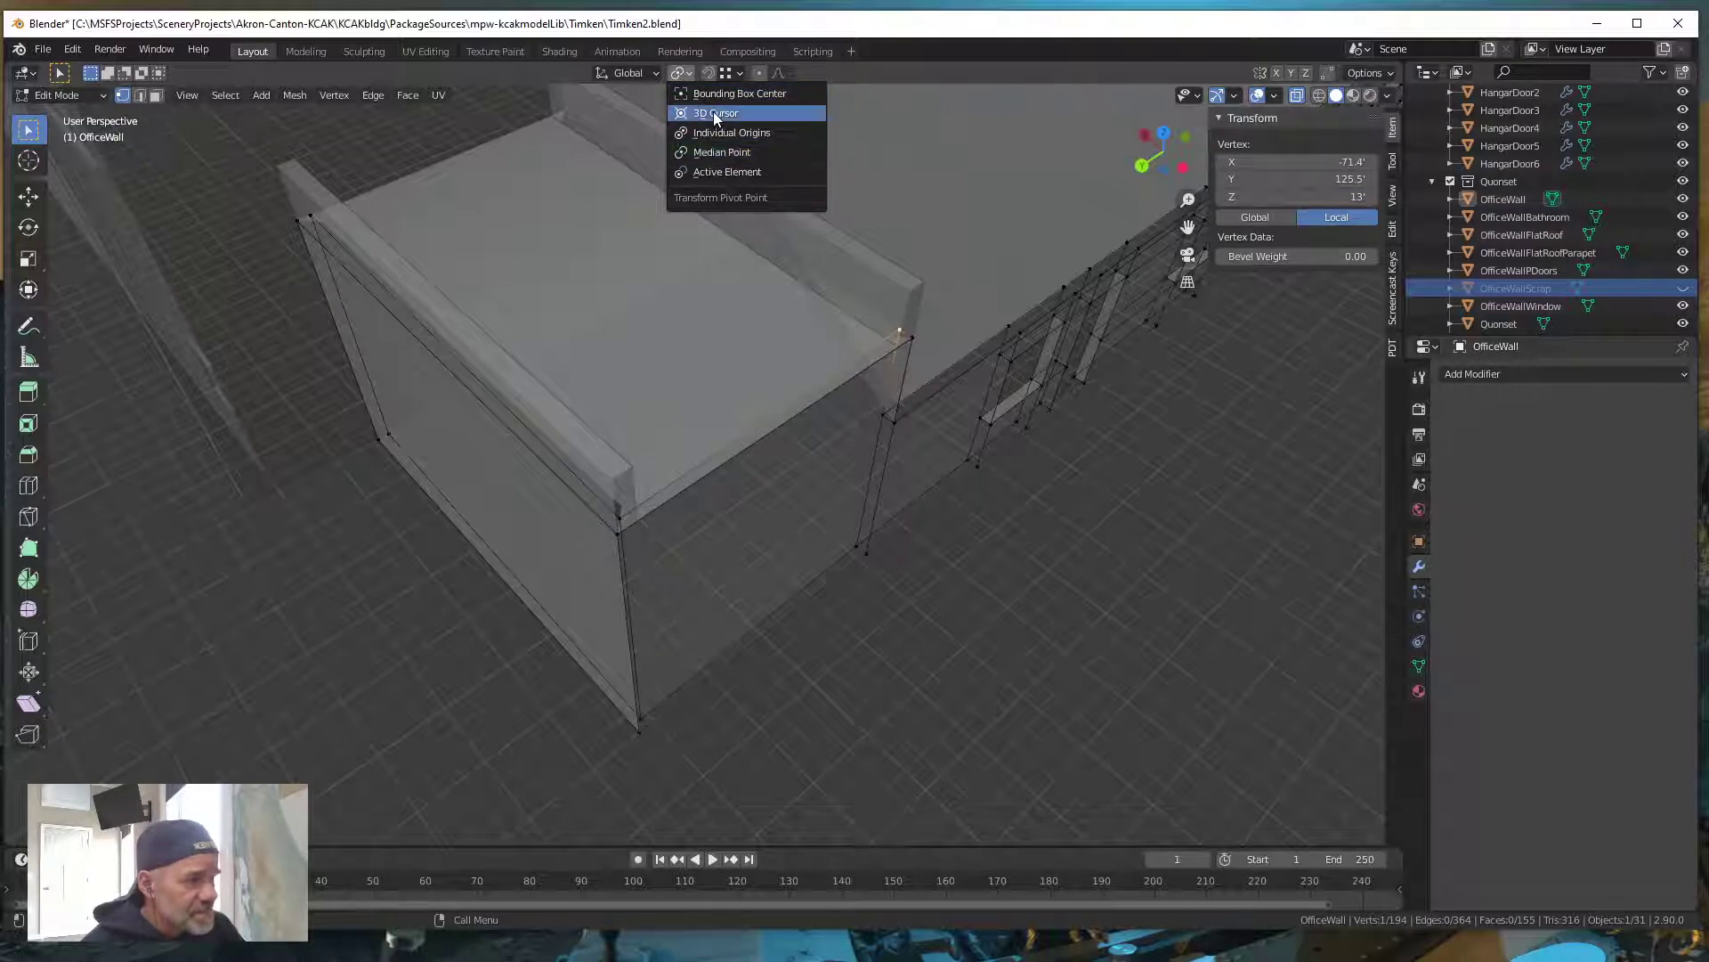
left_click(714, 112)
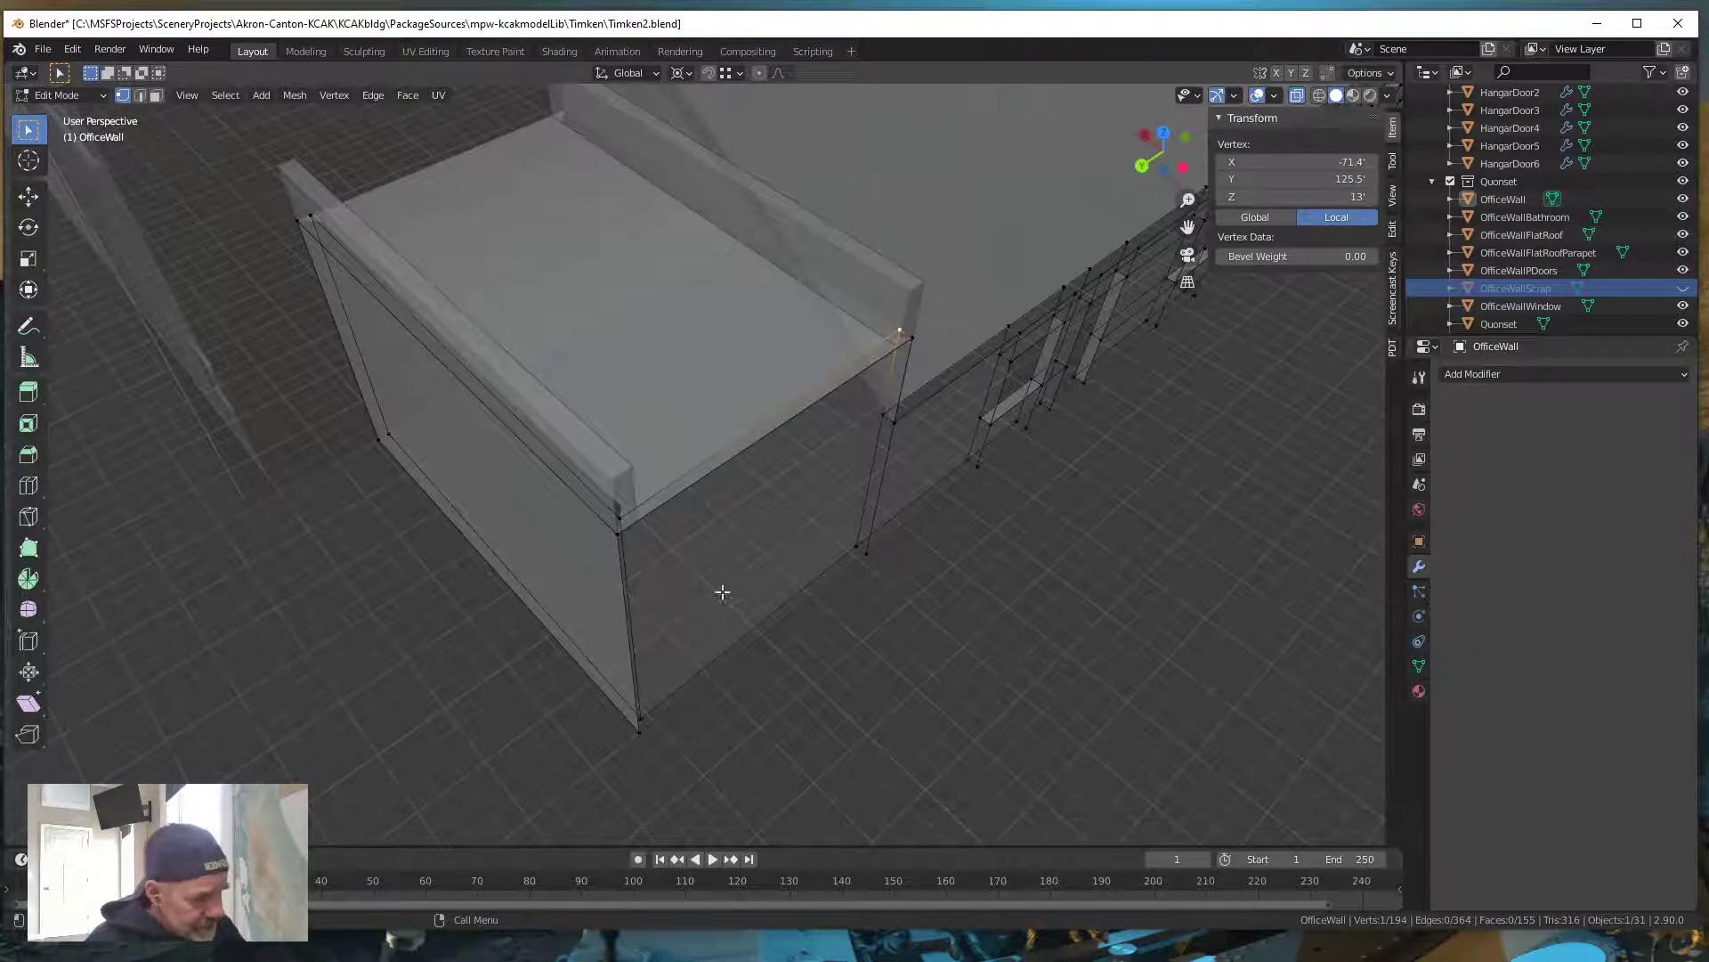
middle_click_drag(717, 591, 748, 614)
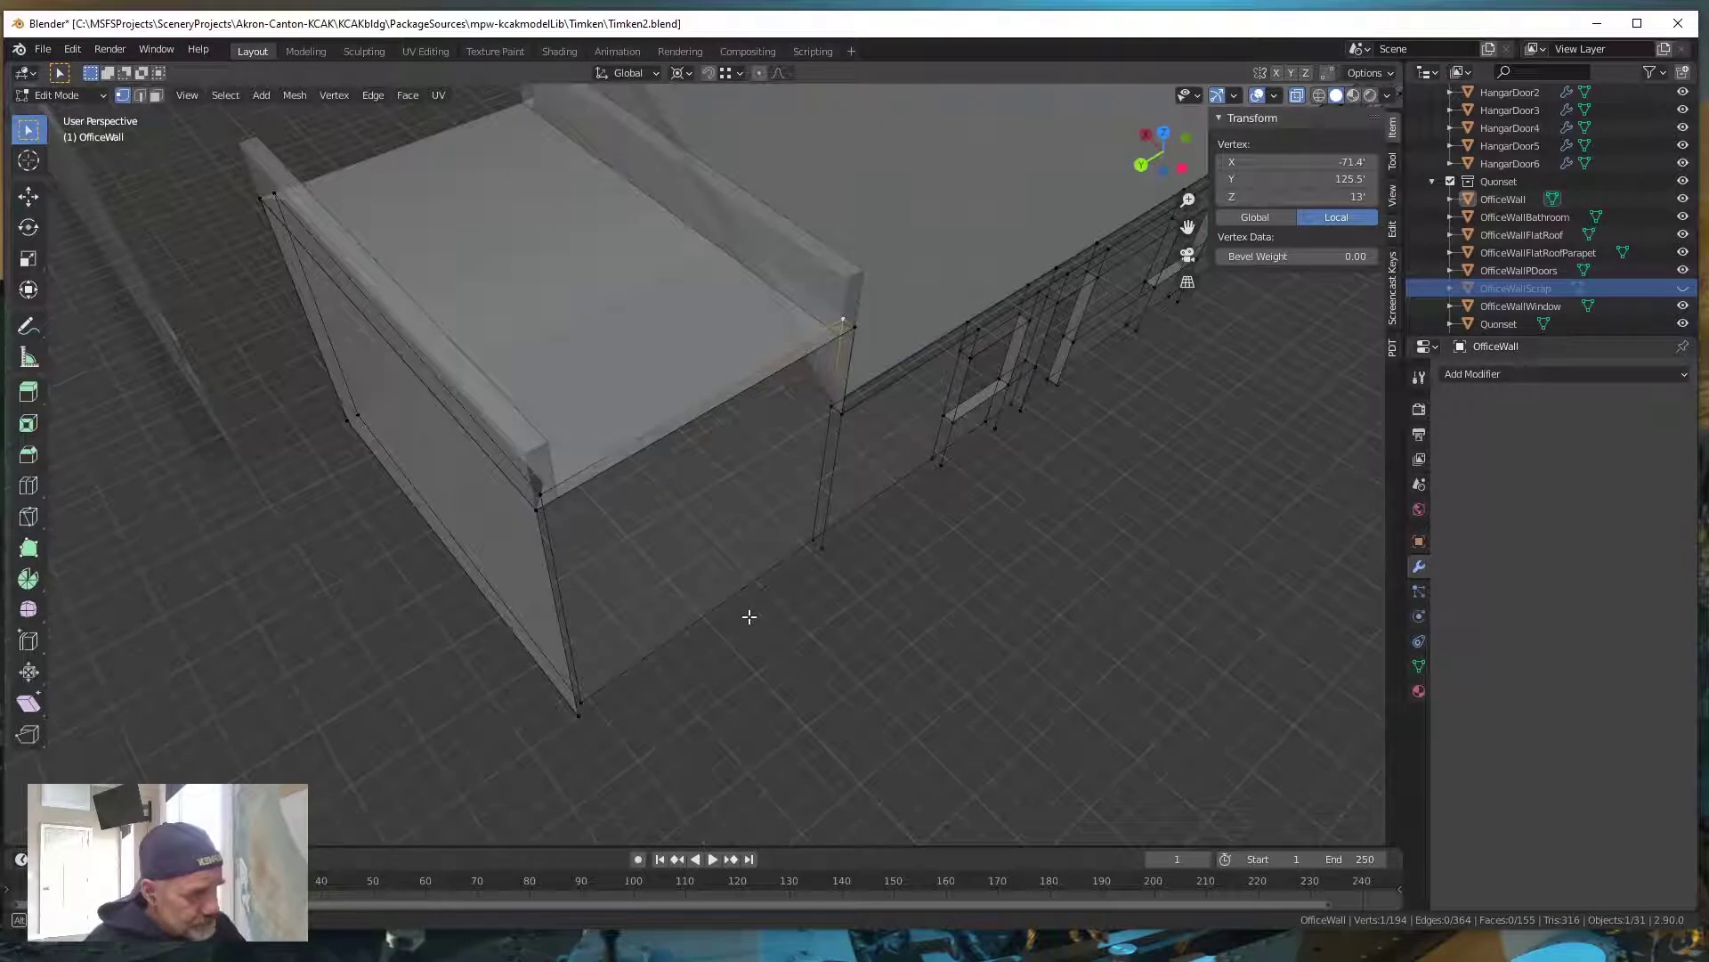
left_click(543, 494)
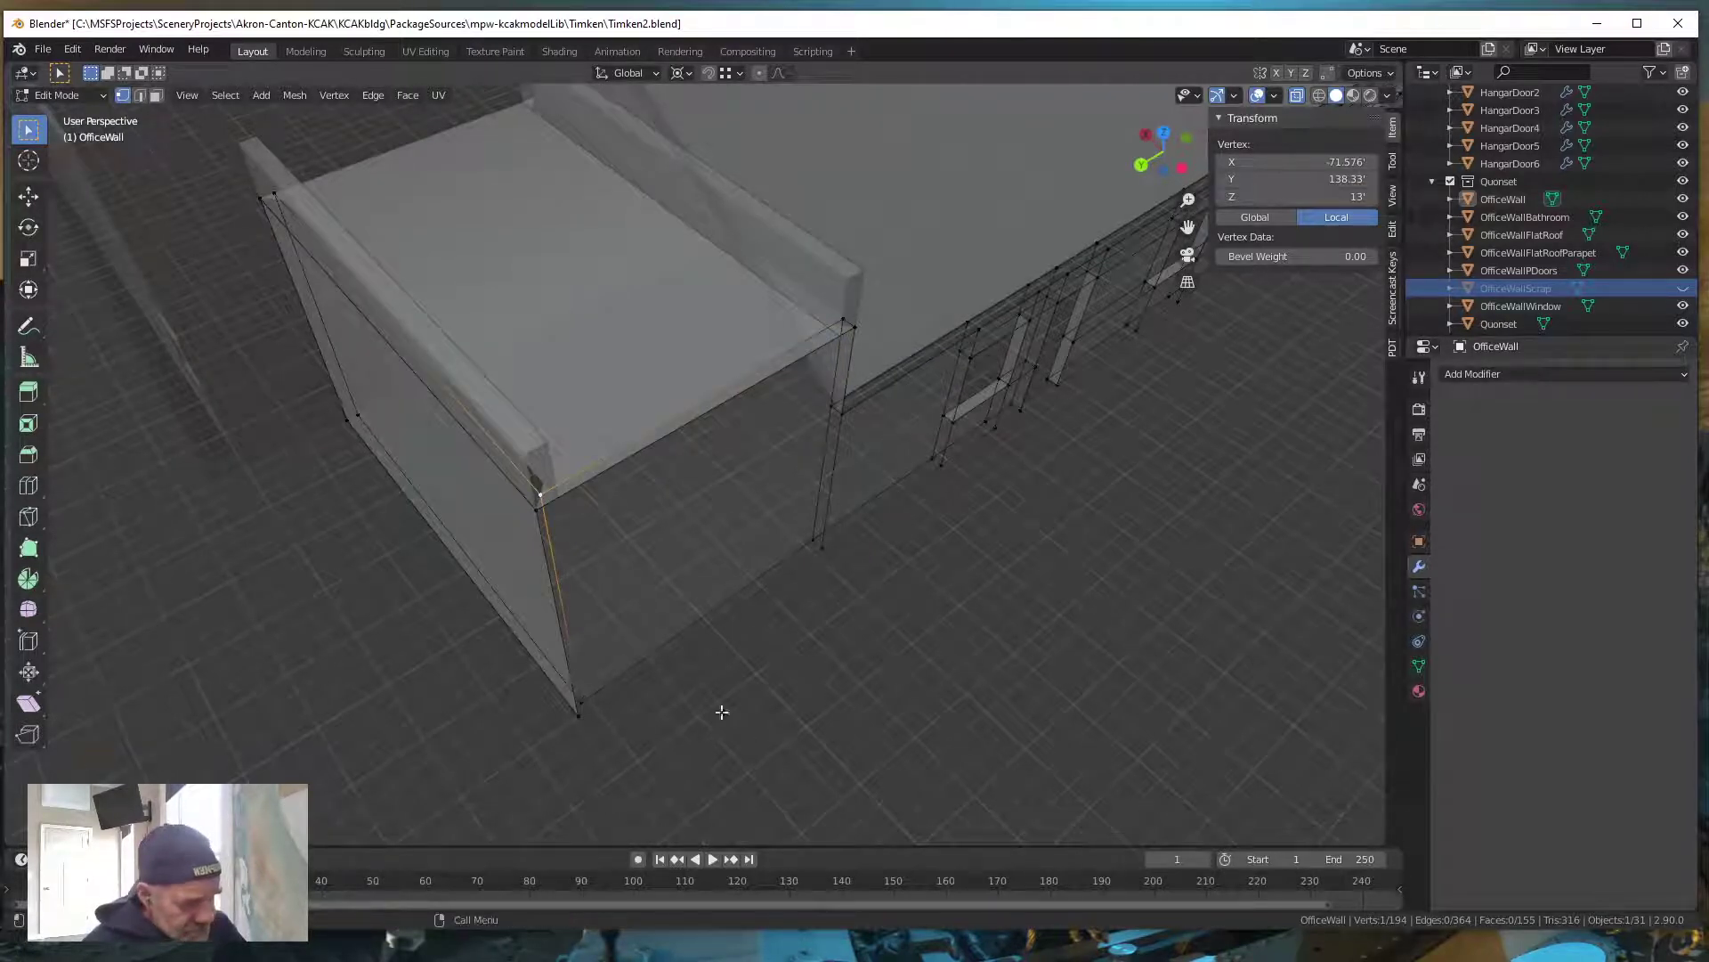
left_click(843, 320)
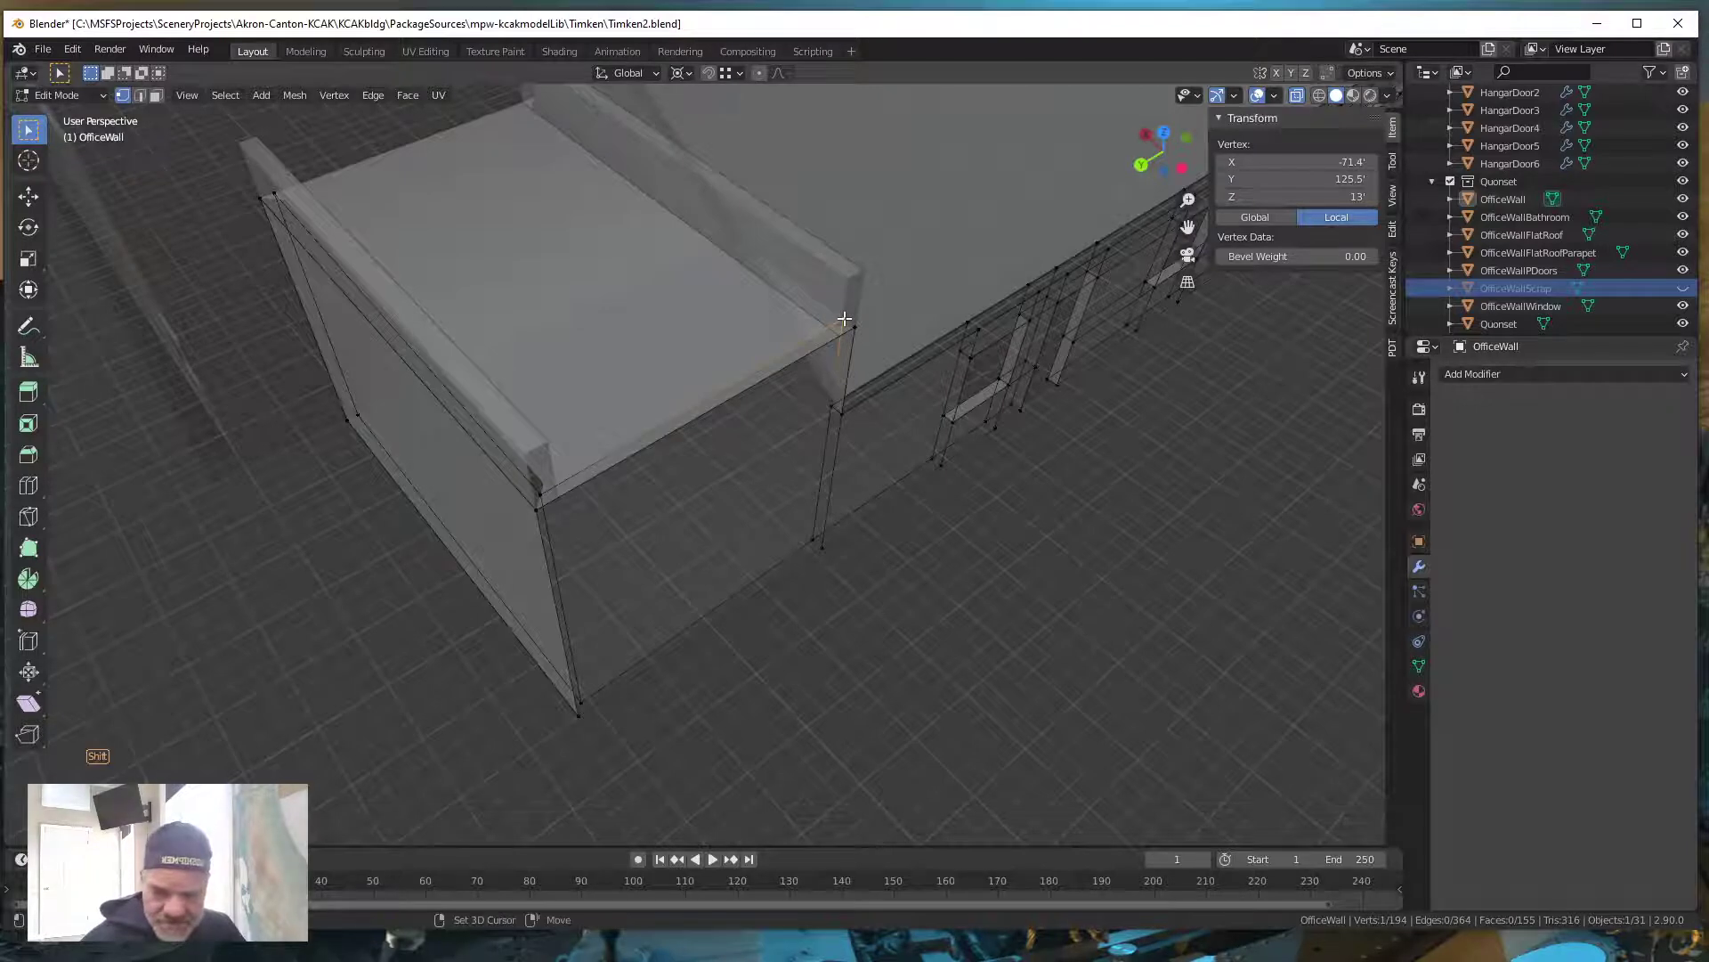
key("shift+s")
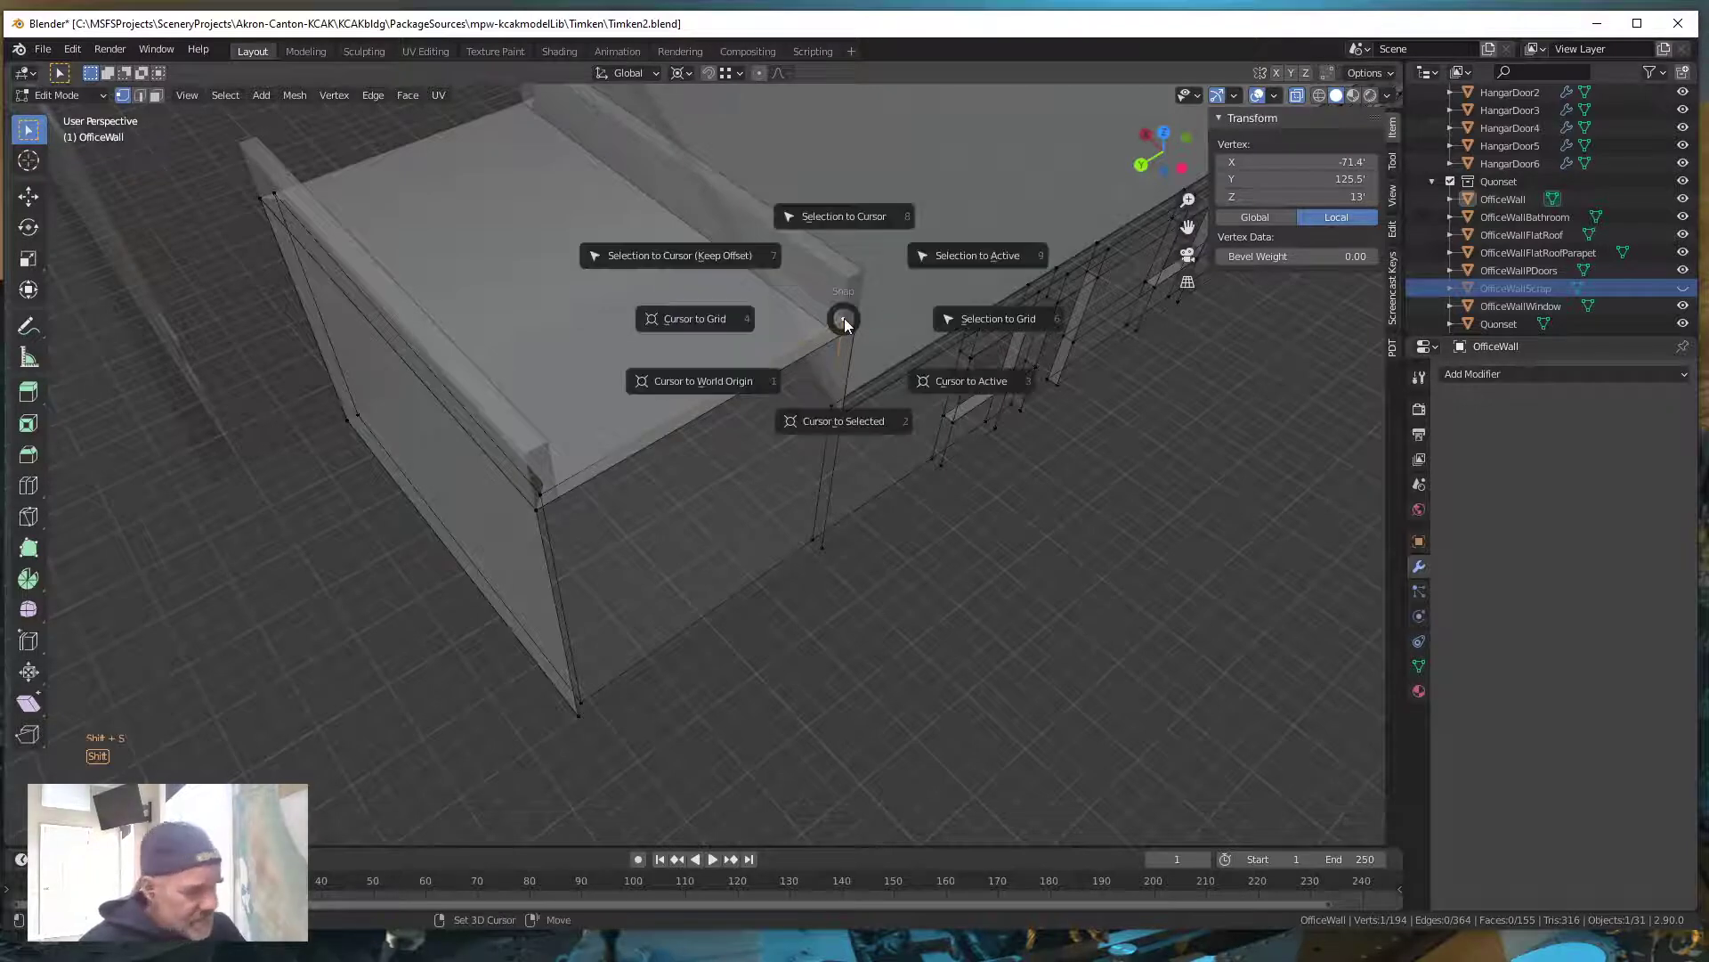
left_click(866, 420)
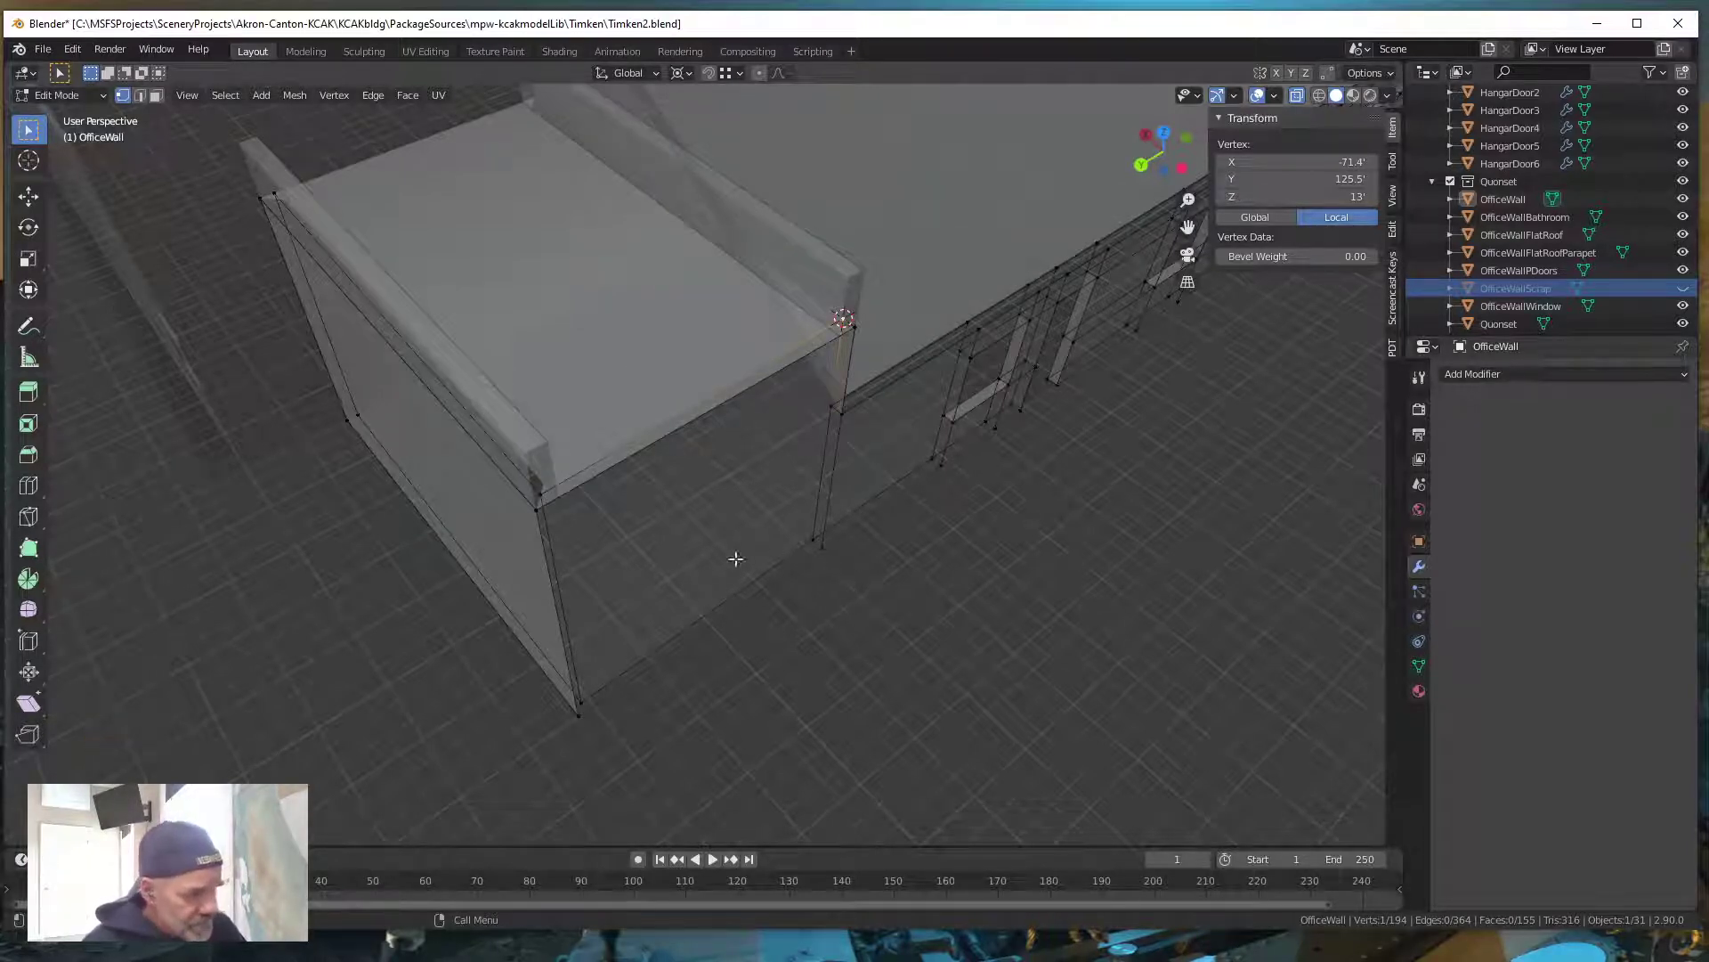
Scale the upper and lower inner vertices of the extension's outer corner to 0 along X about the cursor
left_click(540, 496)
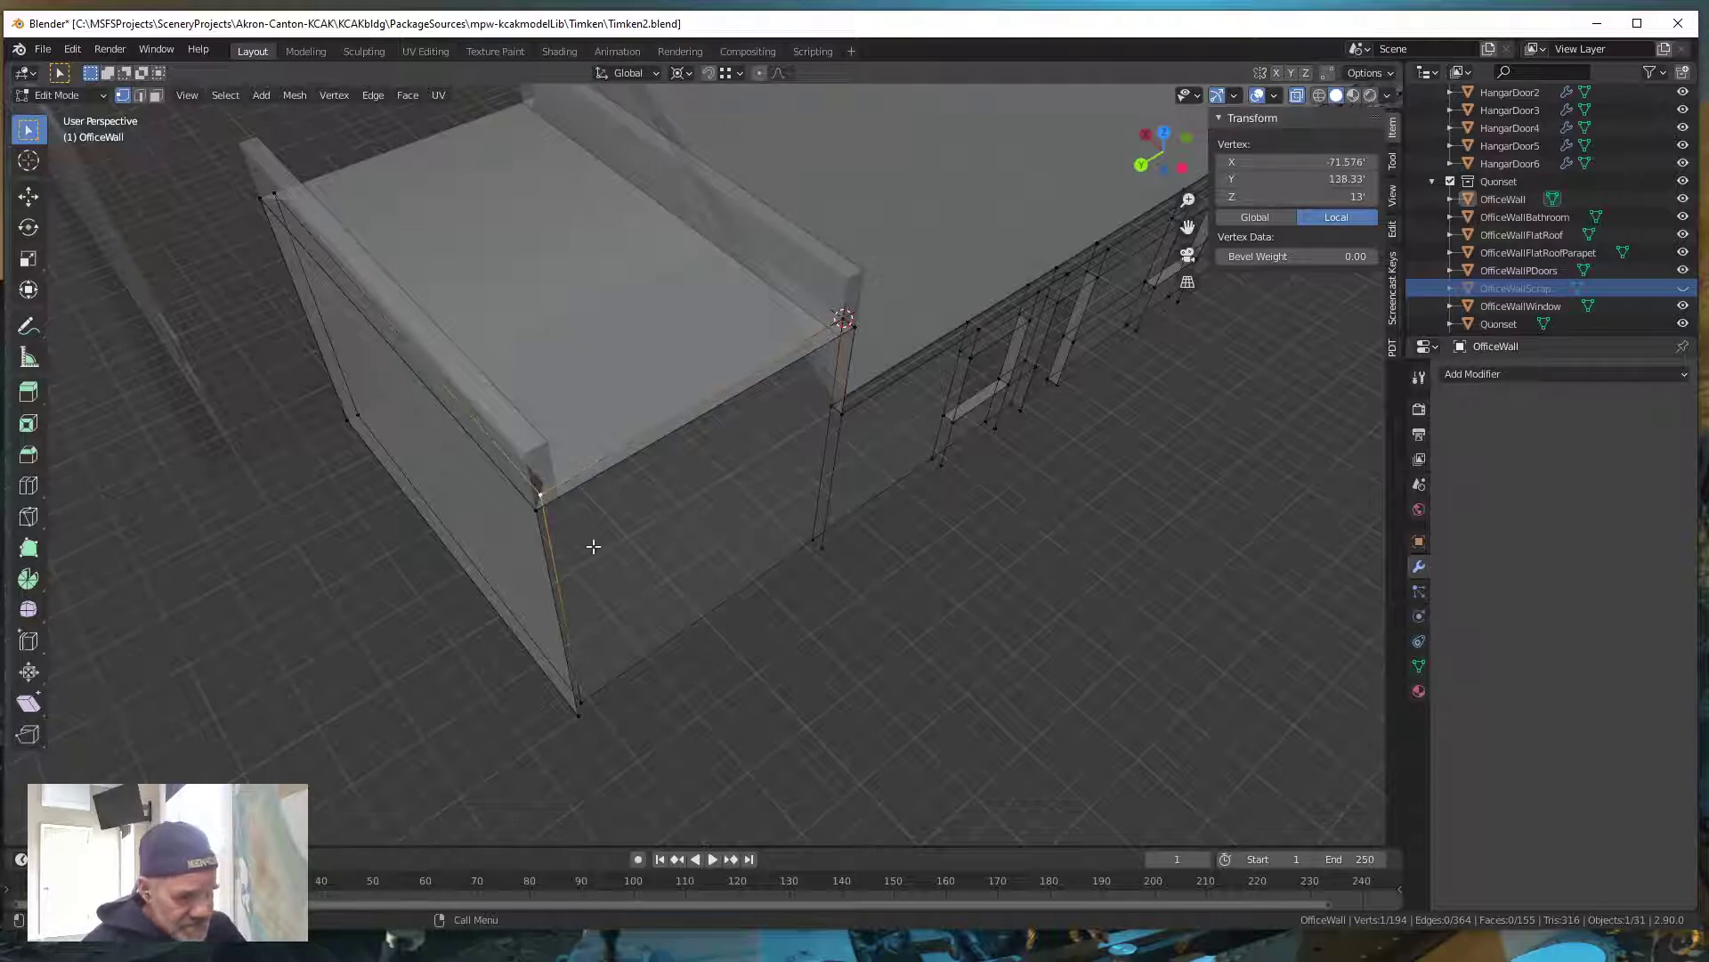
left_click(580, 703, "shift")
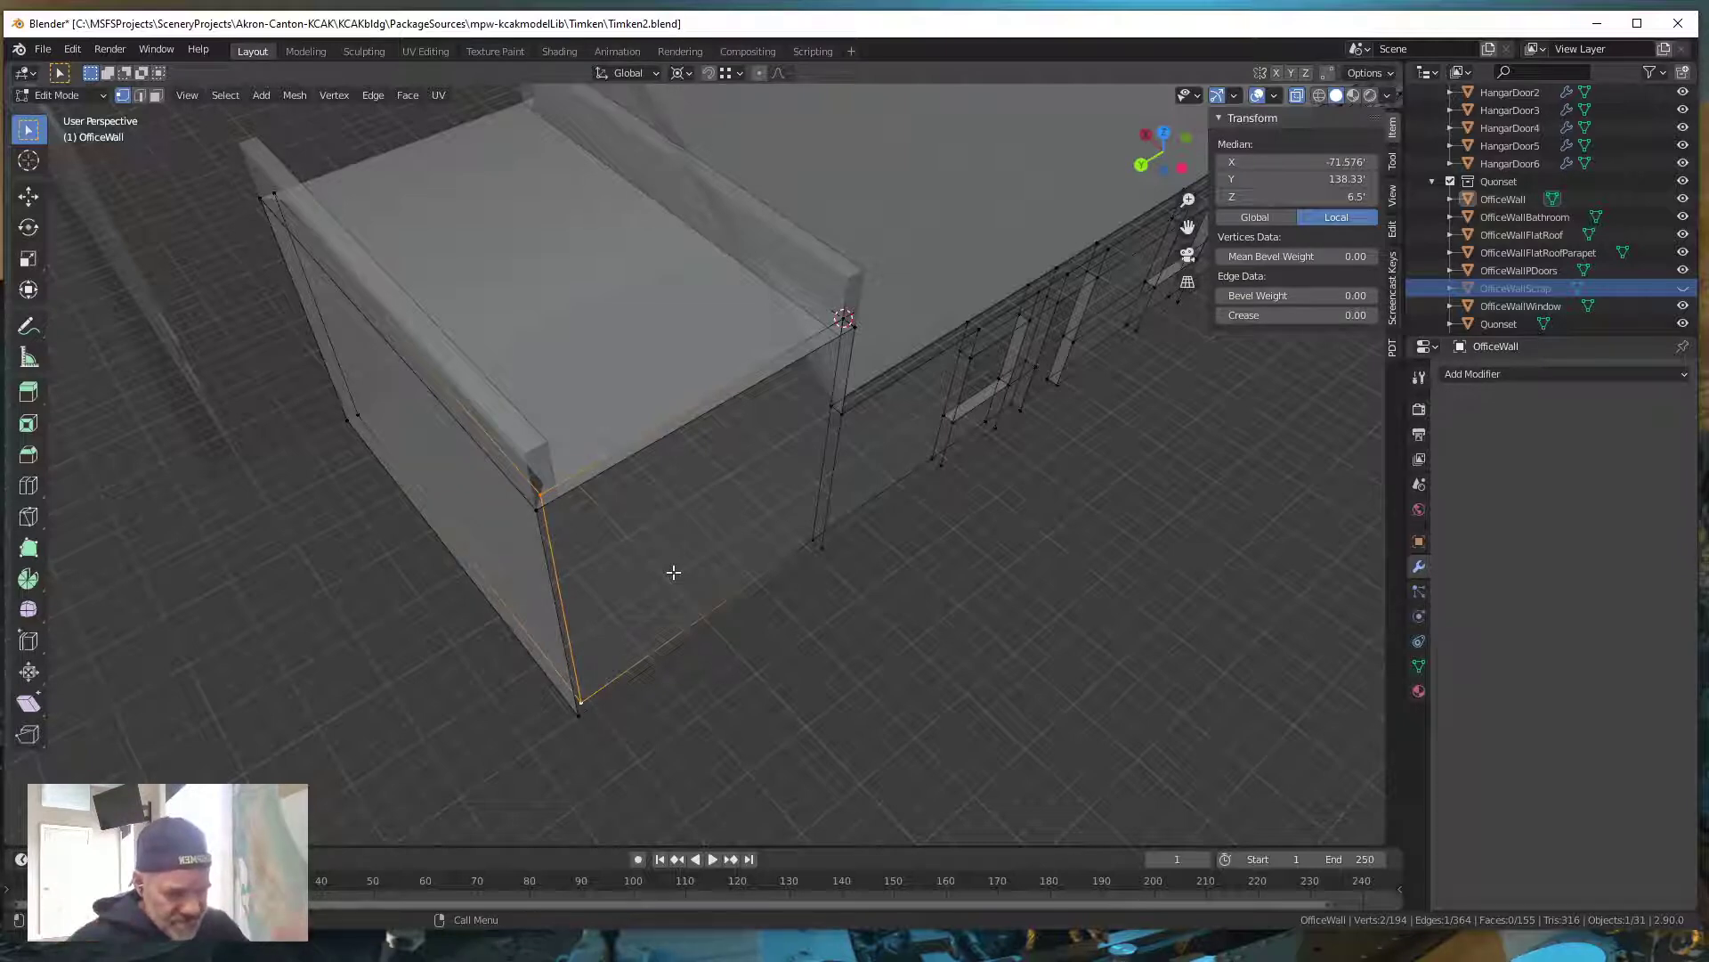
key("s")
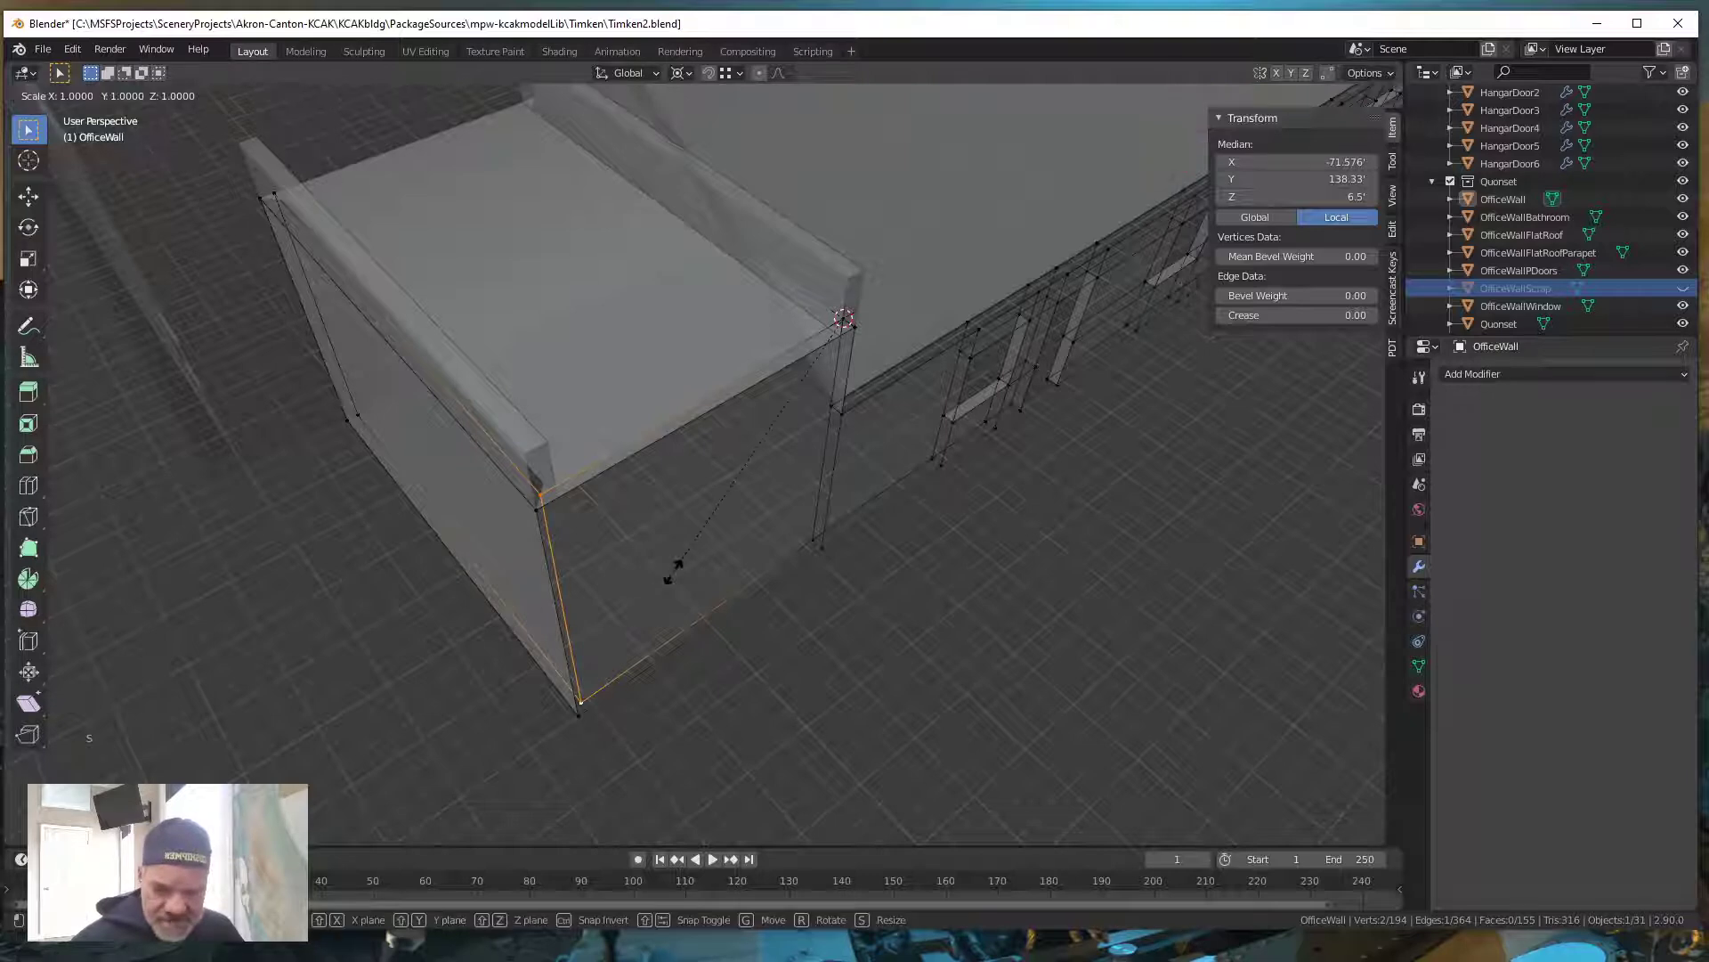
type("x")
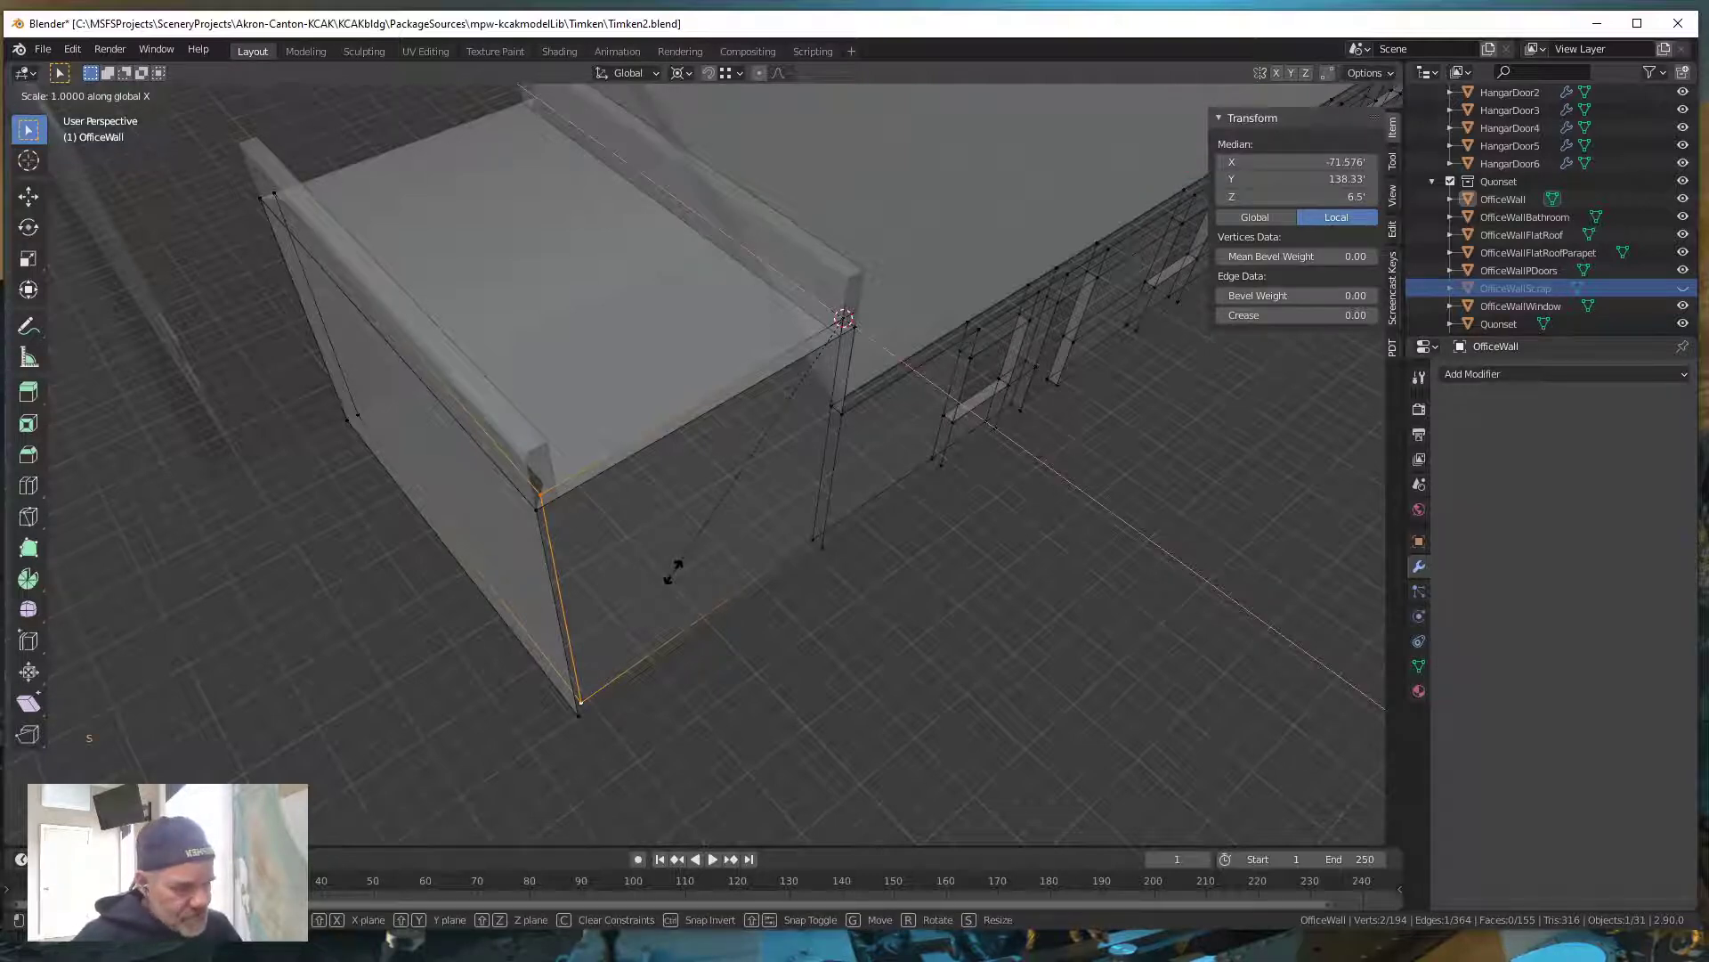
type("0")
key("Return")
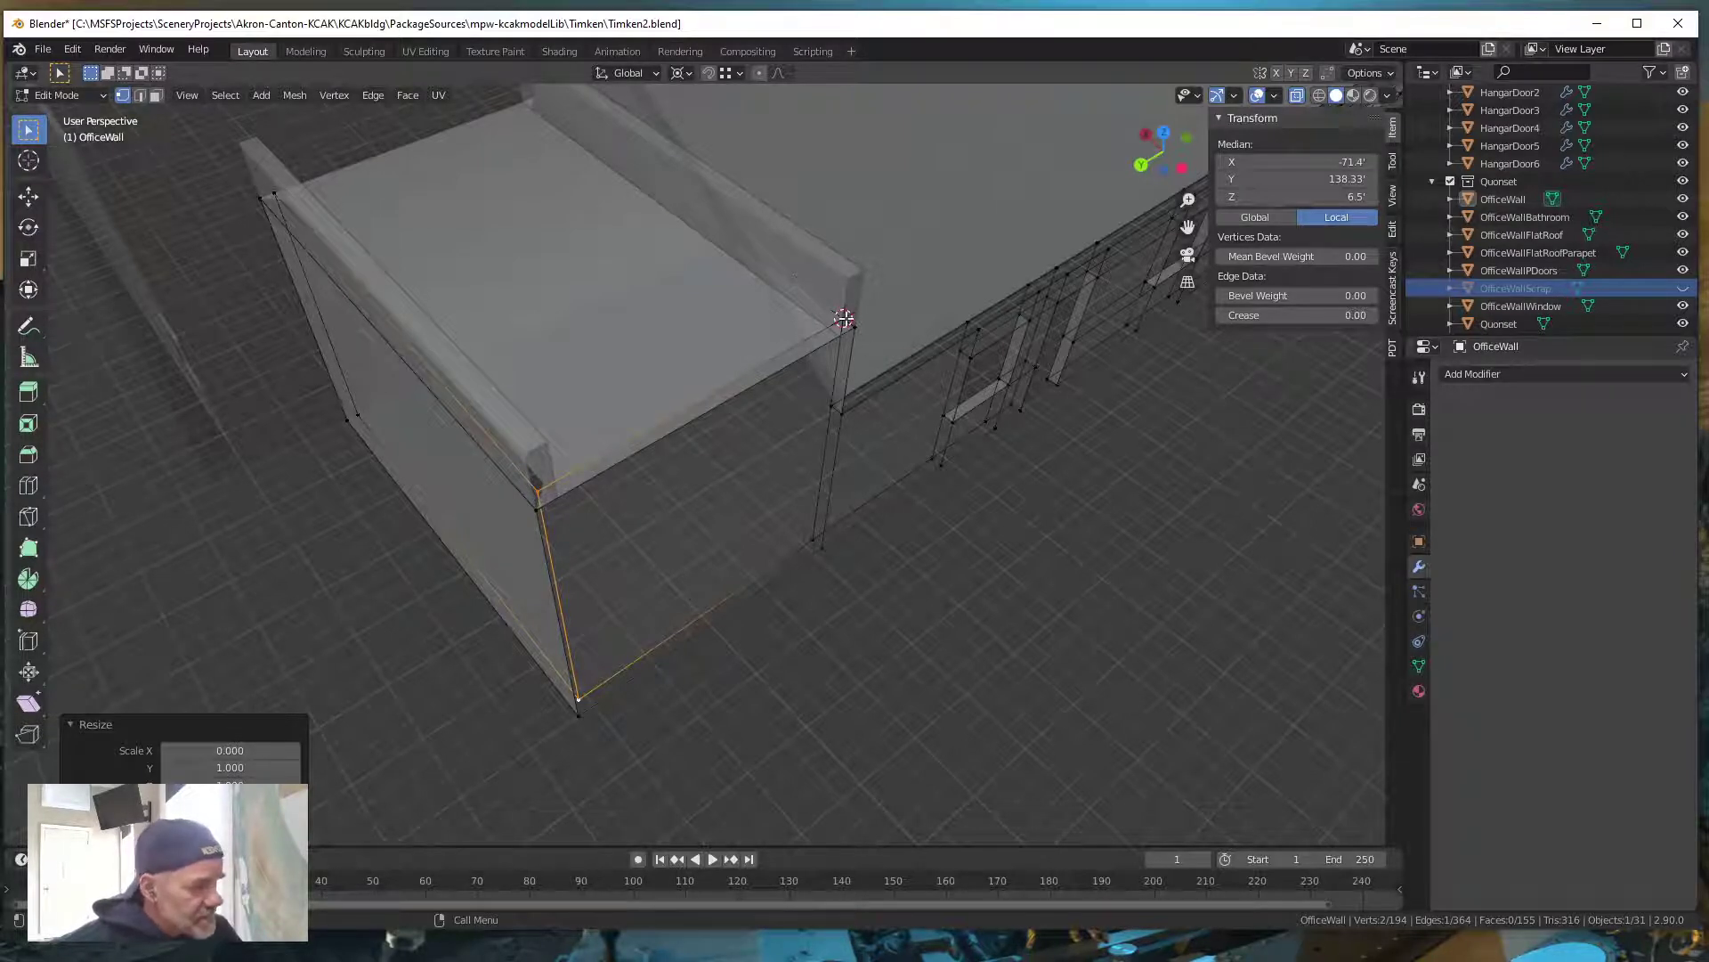
left_click(848, 323)
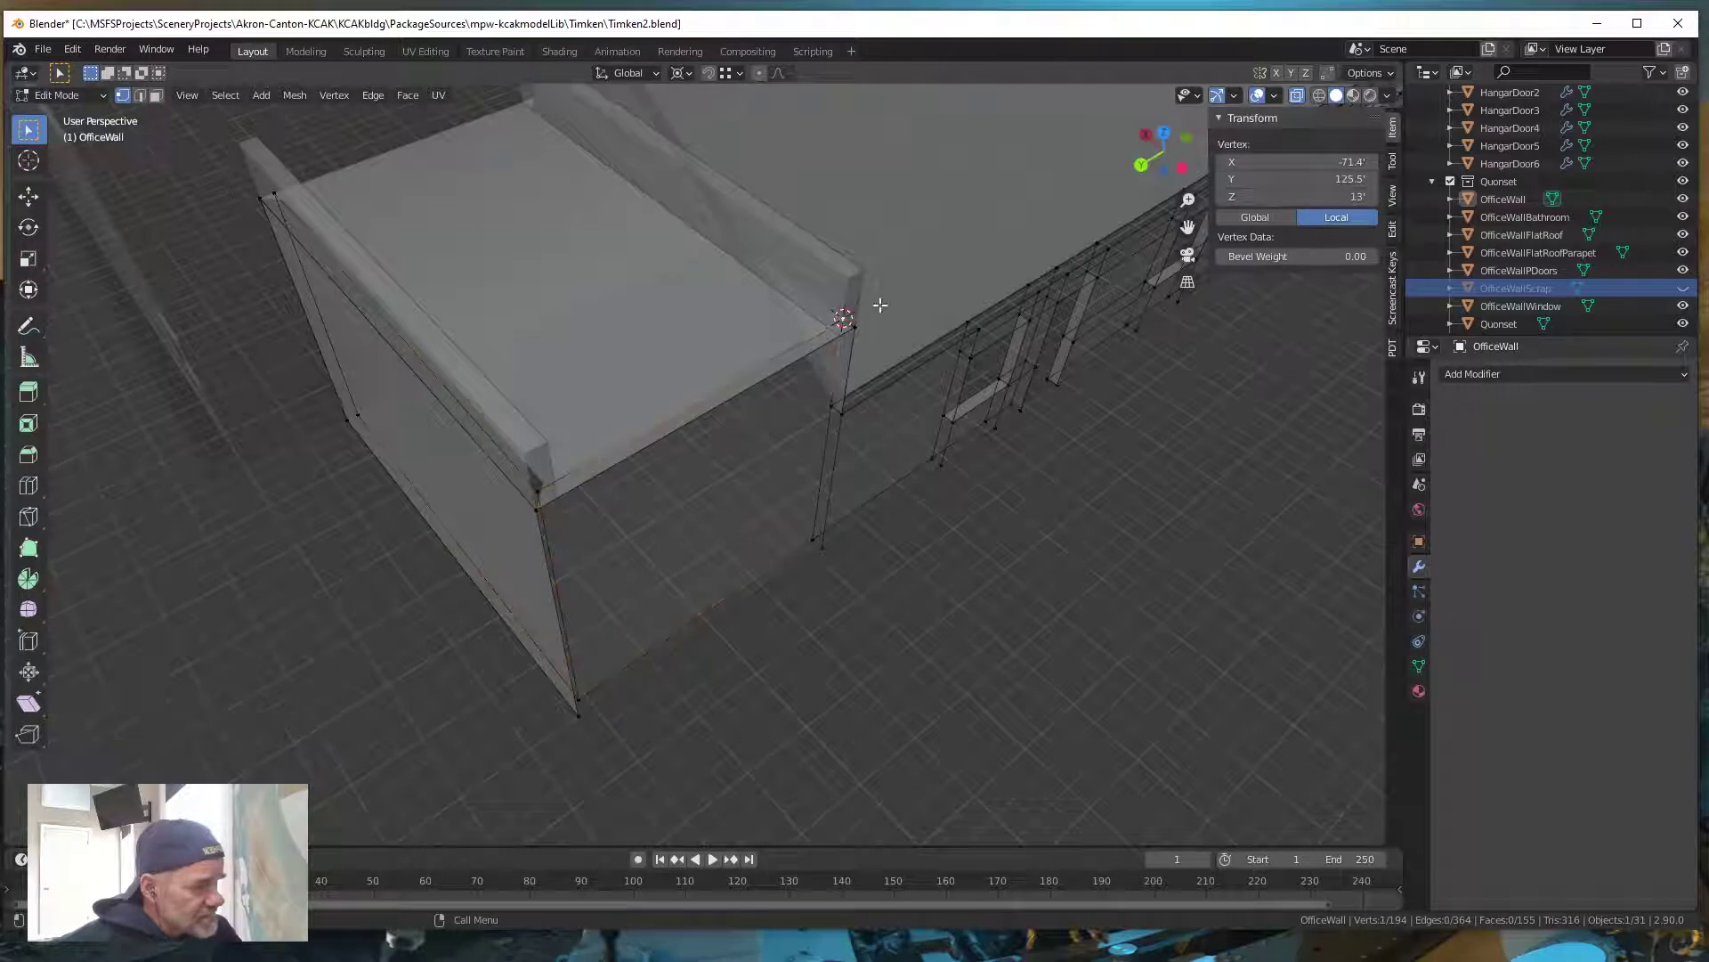
left_click(538, 489)
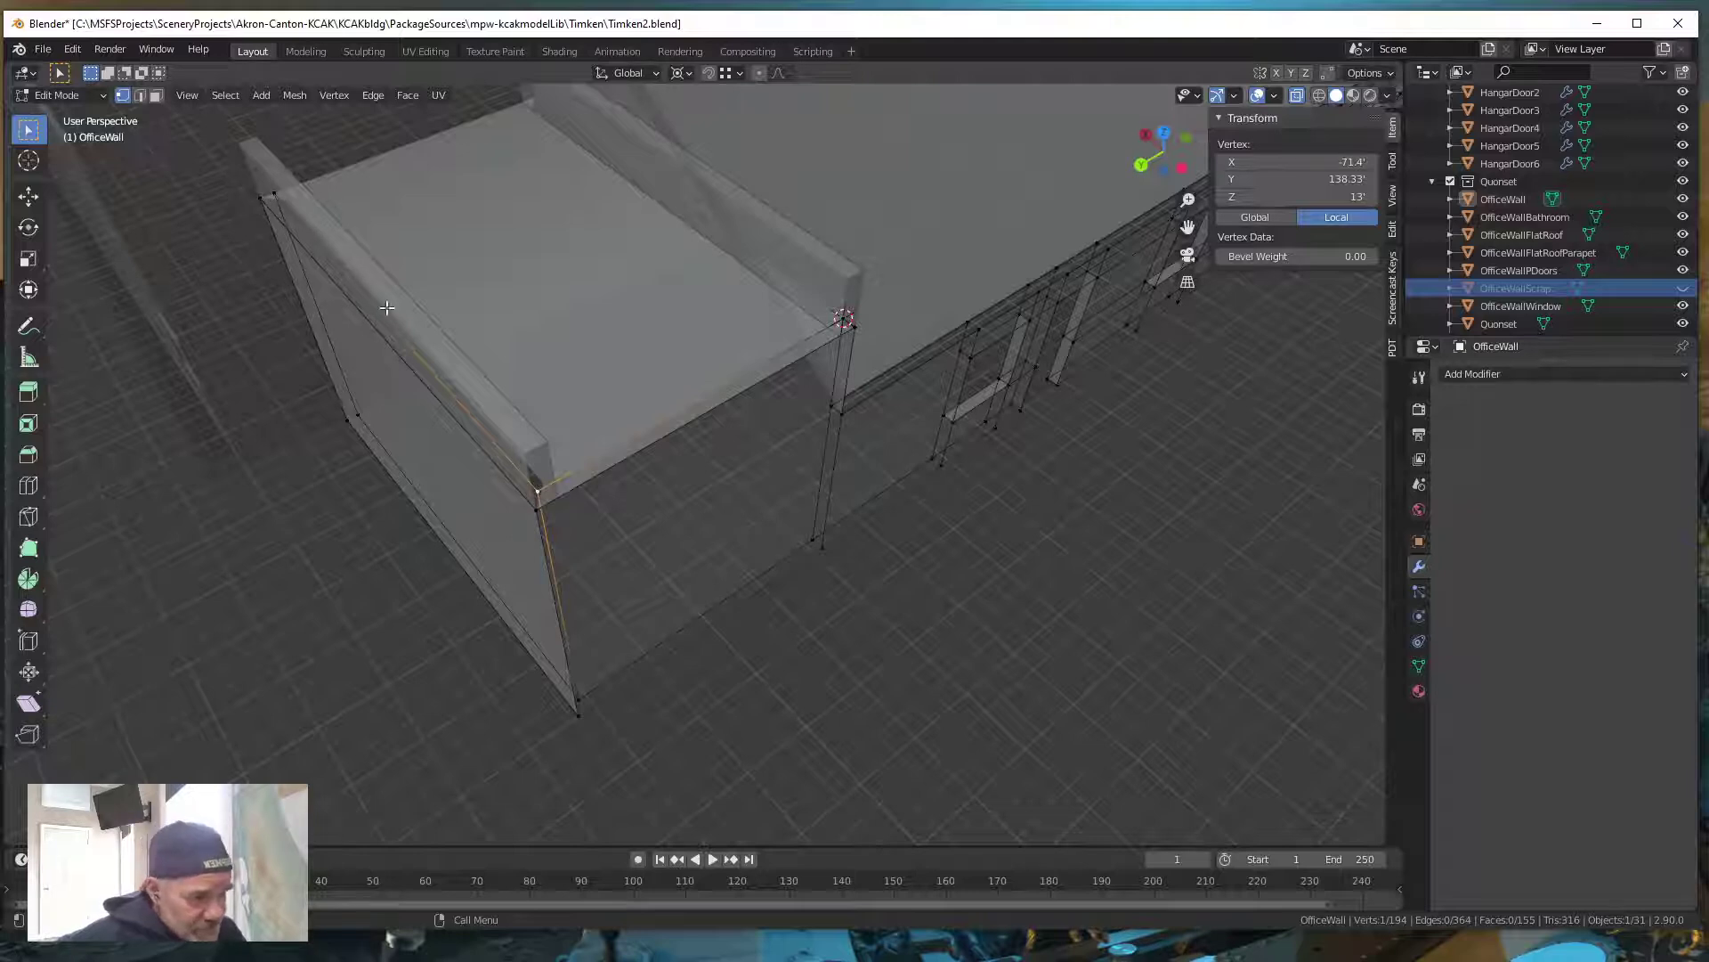
Snap the 3D cursor to the top inner vertex at the far end of the extension's end wall
left_click(272, 191)
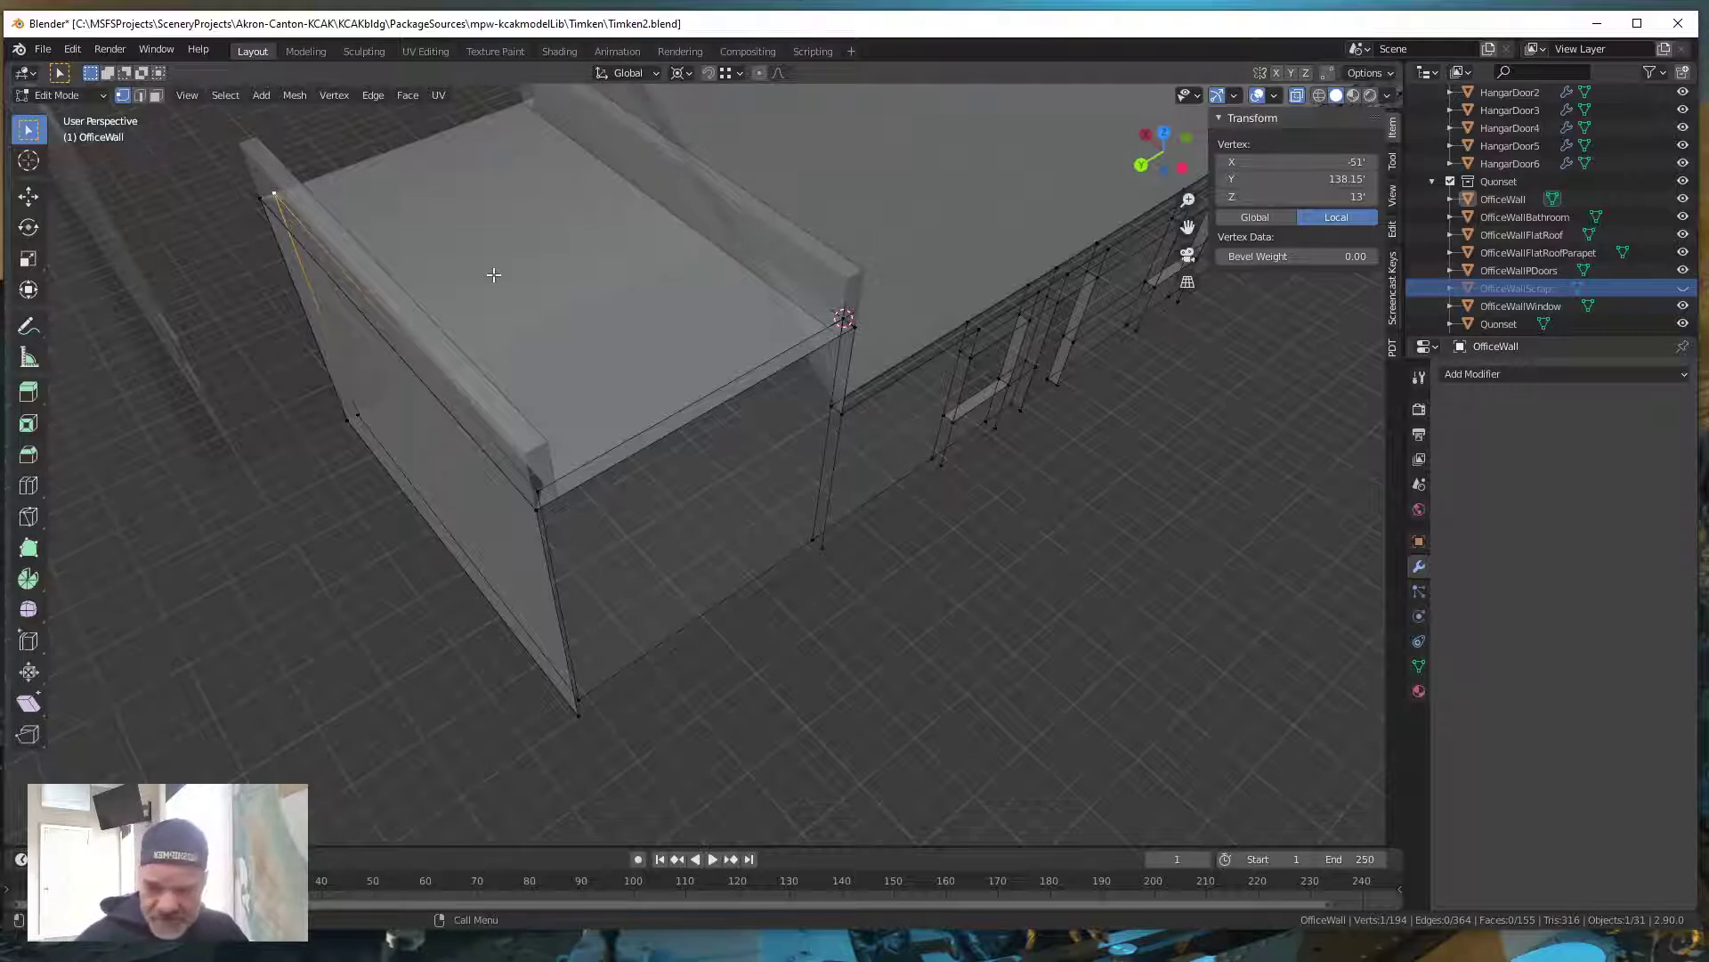
key("shift+s")
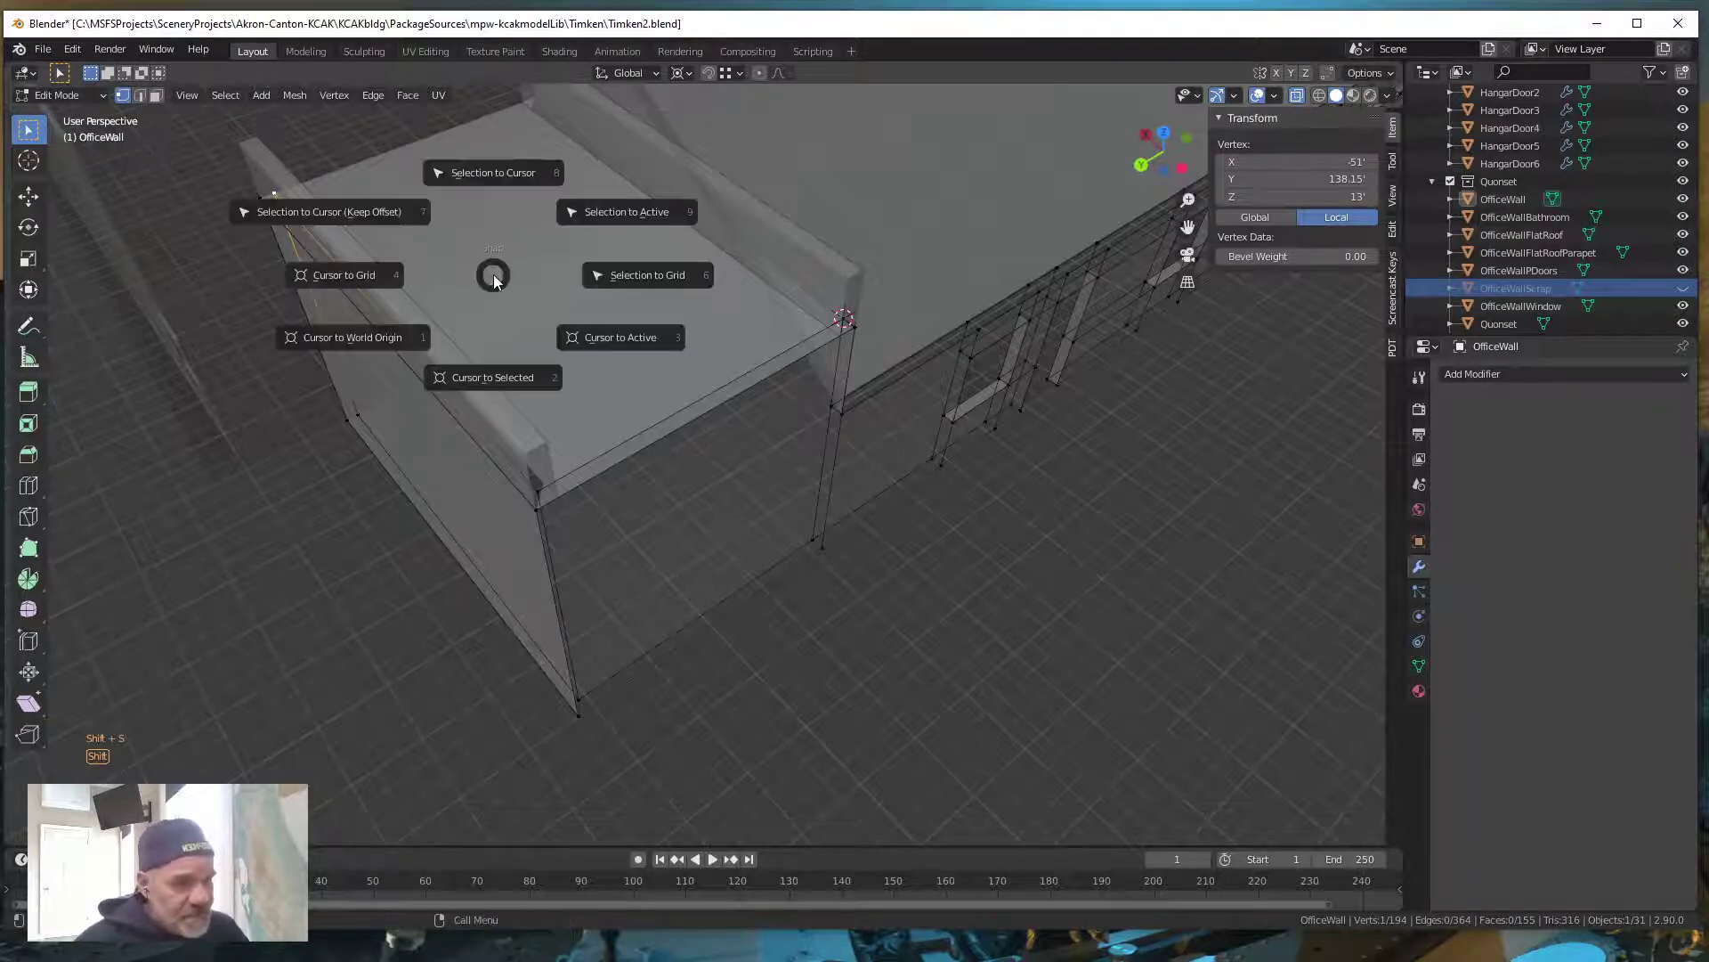
left_click(493, 377)
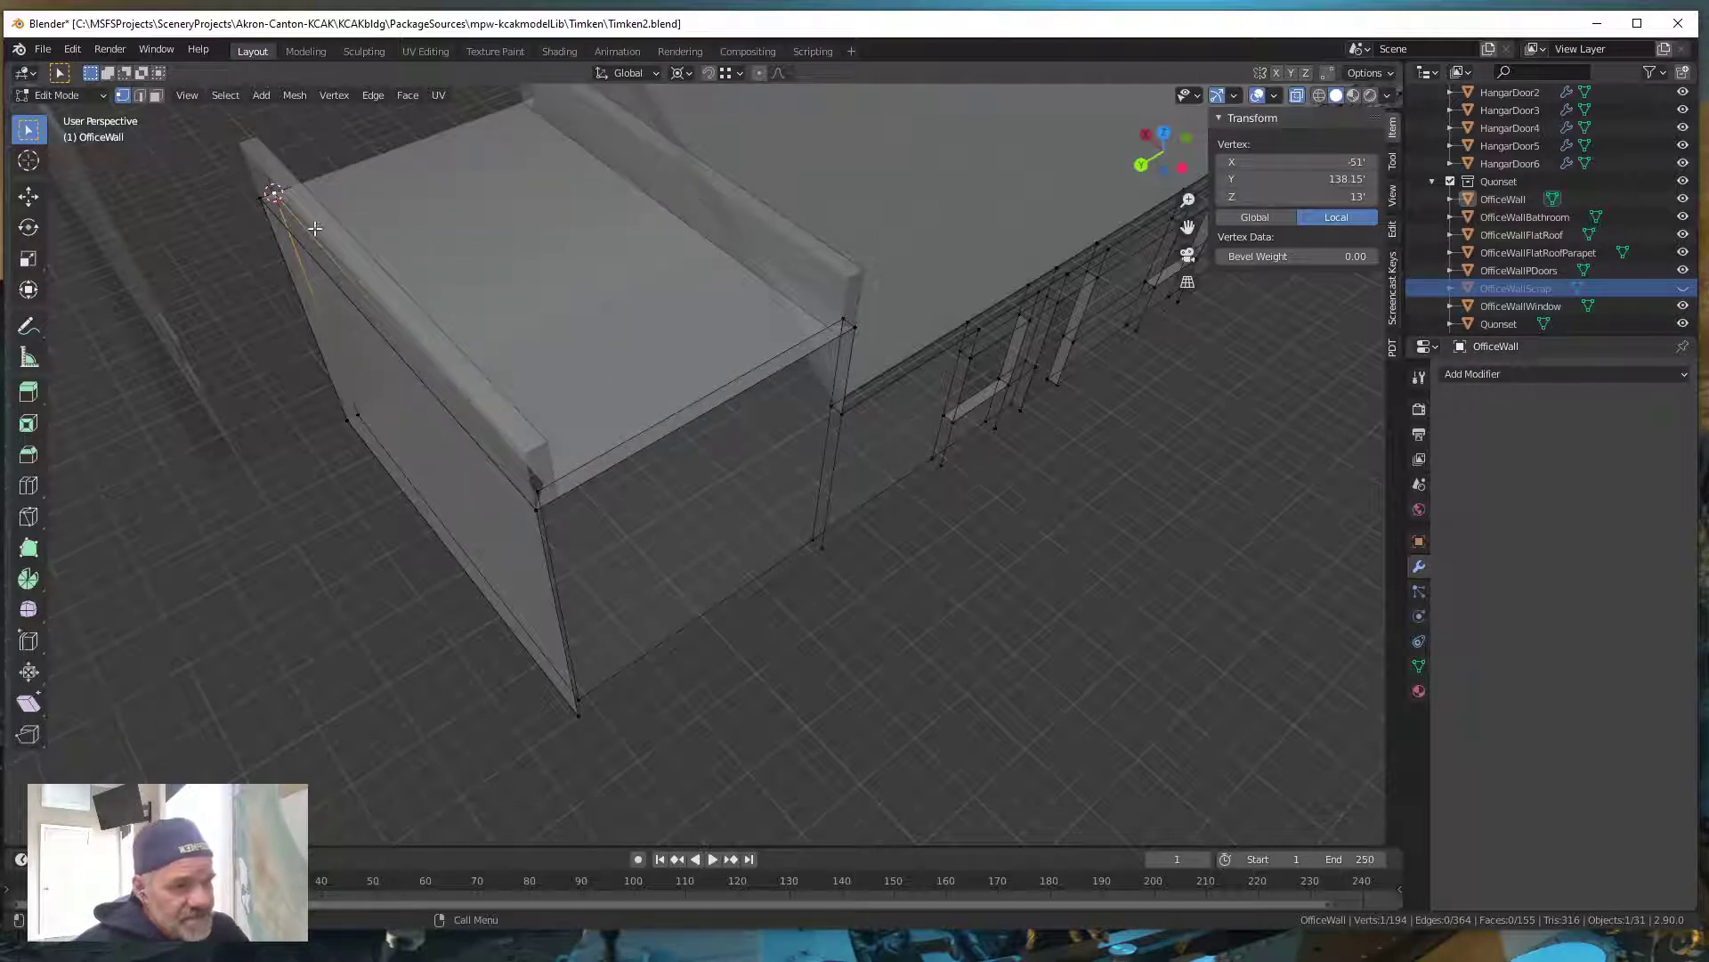
Scale the outer corner's upper and lower inner vertices to 0 along Y about the cursor
left_click(544, 498)
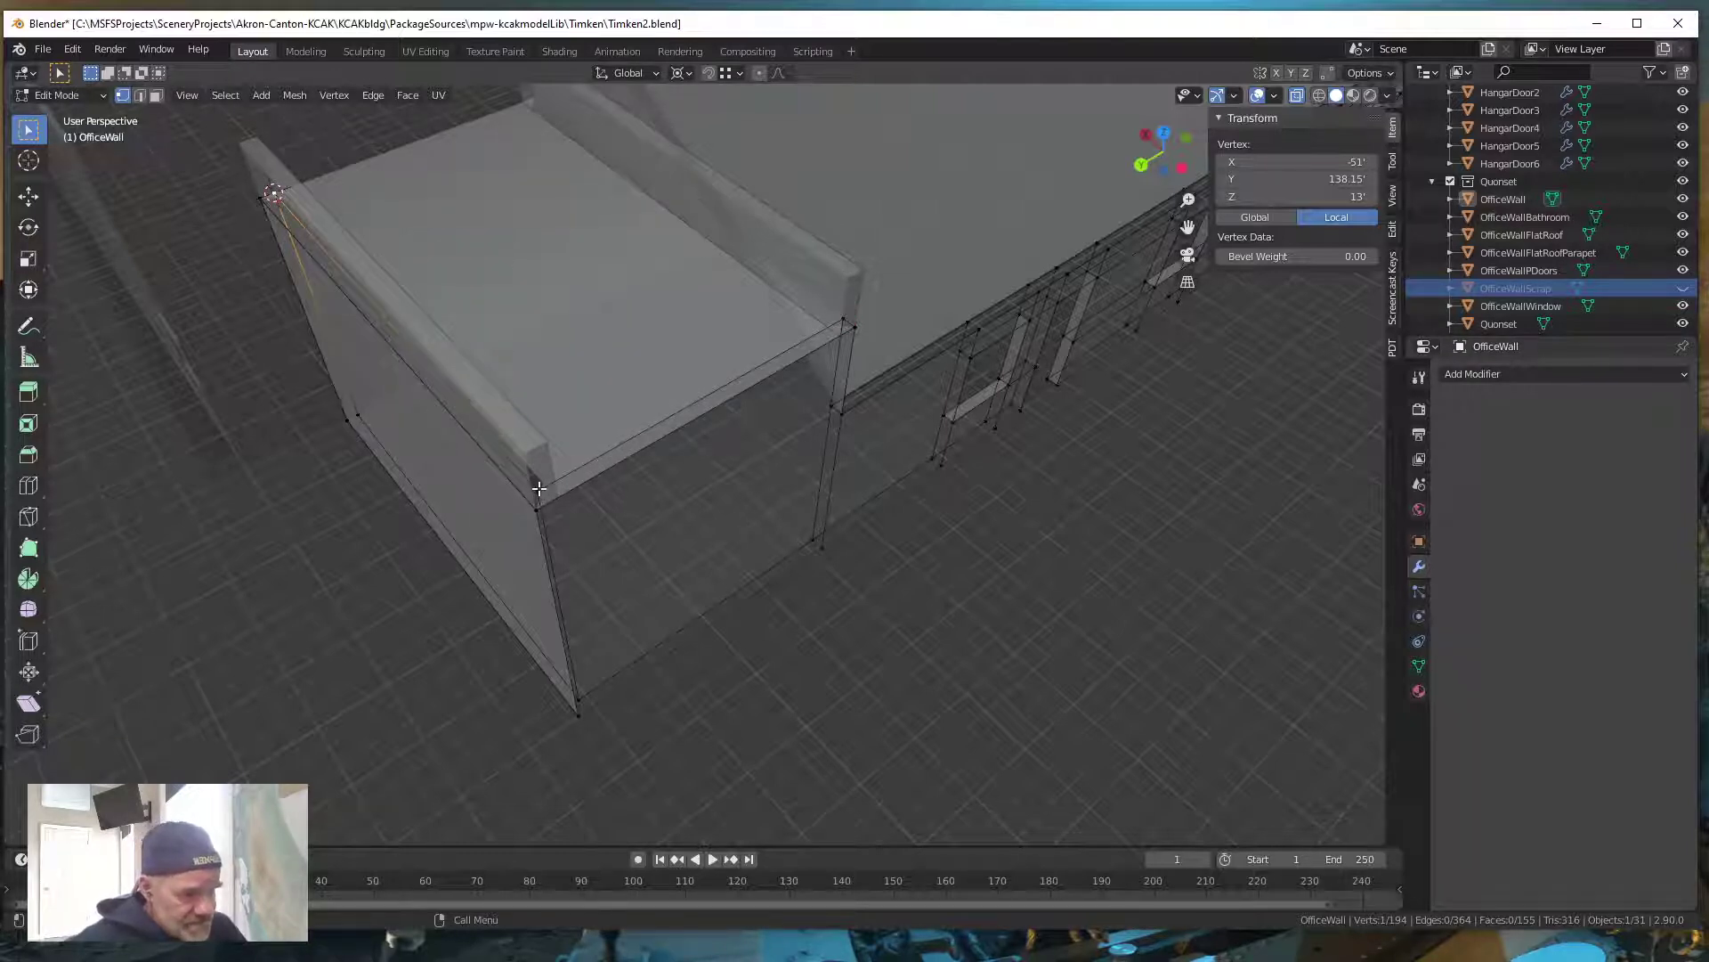
left_click(580, 698, "shift")
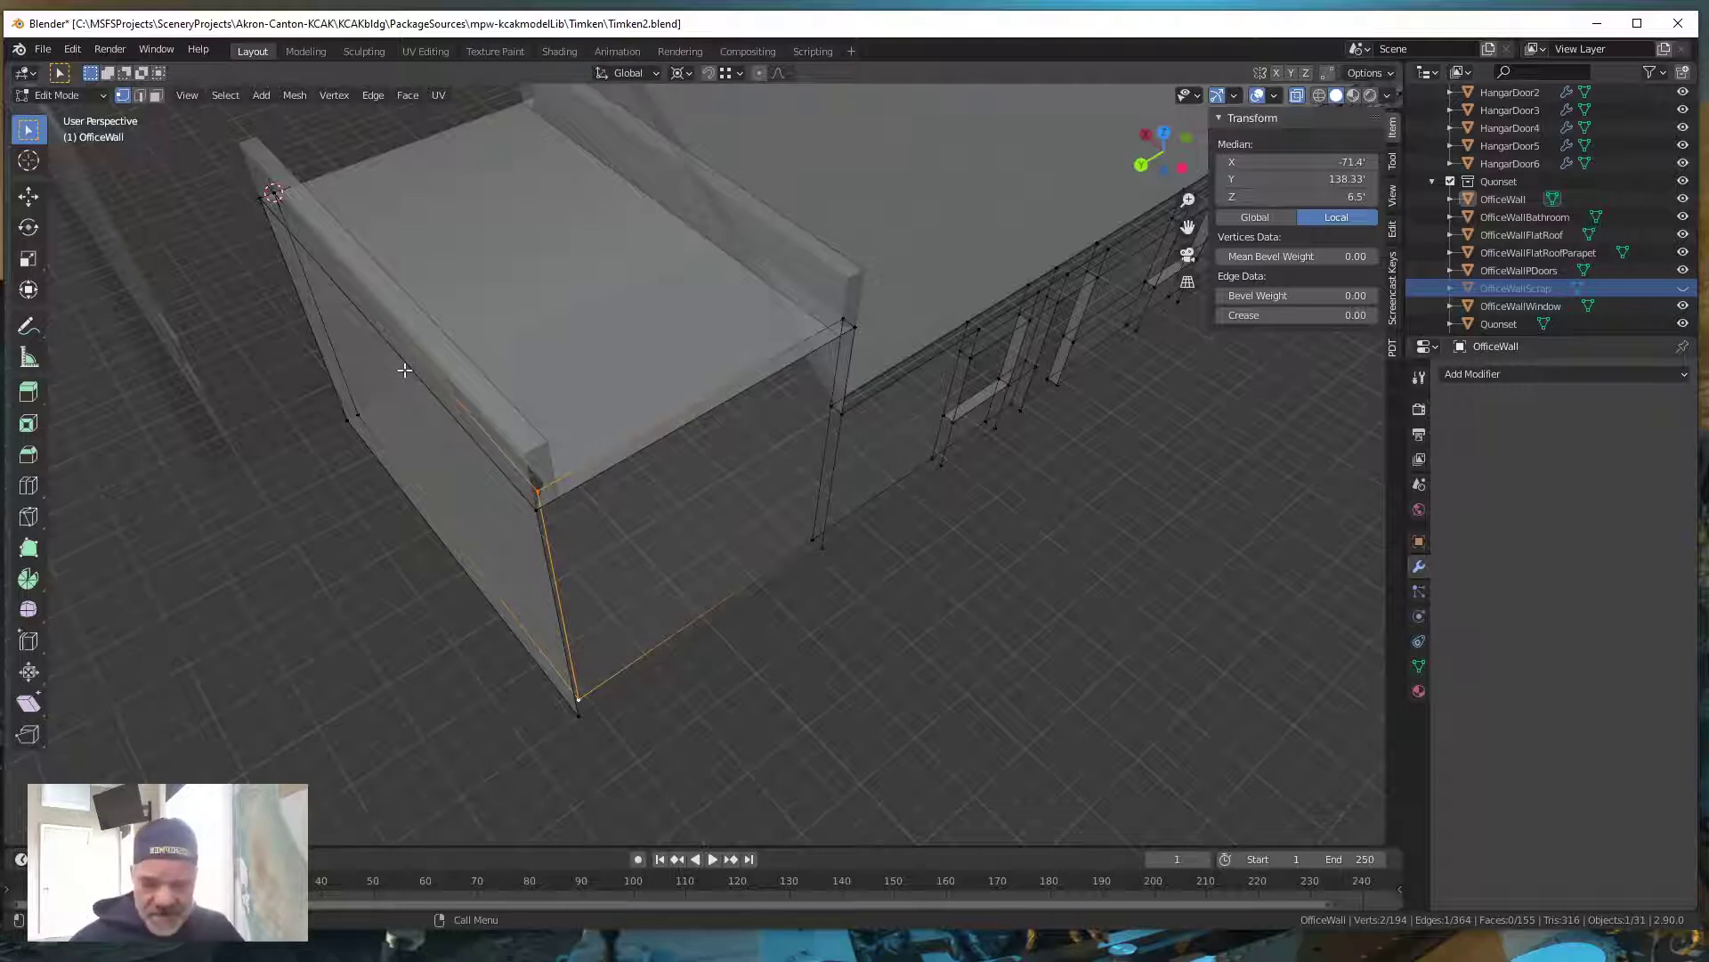
key("s")
key("y")
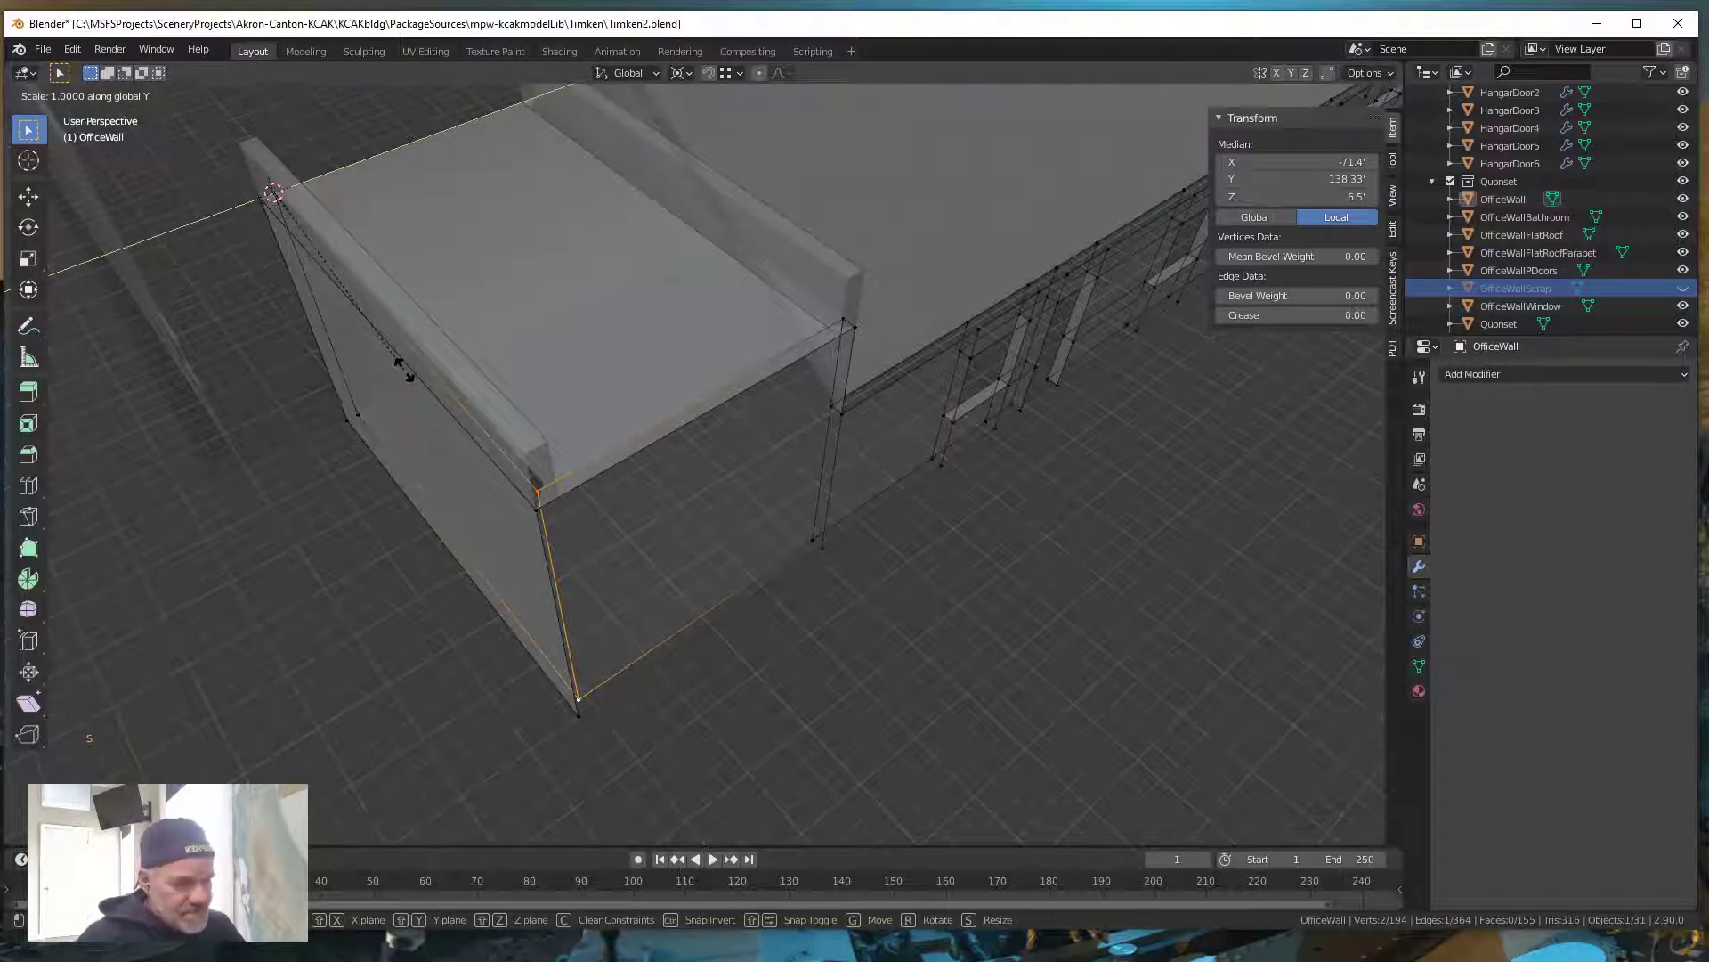
key("0")
key("Return")
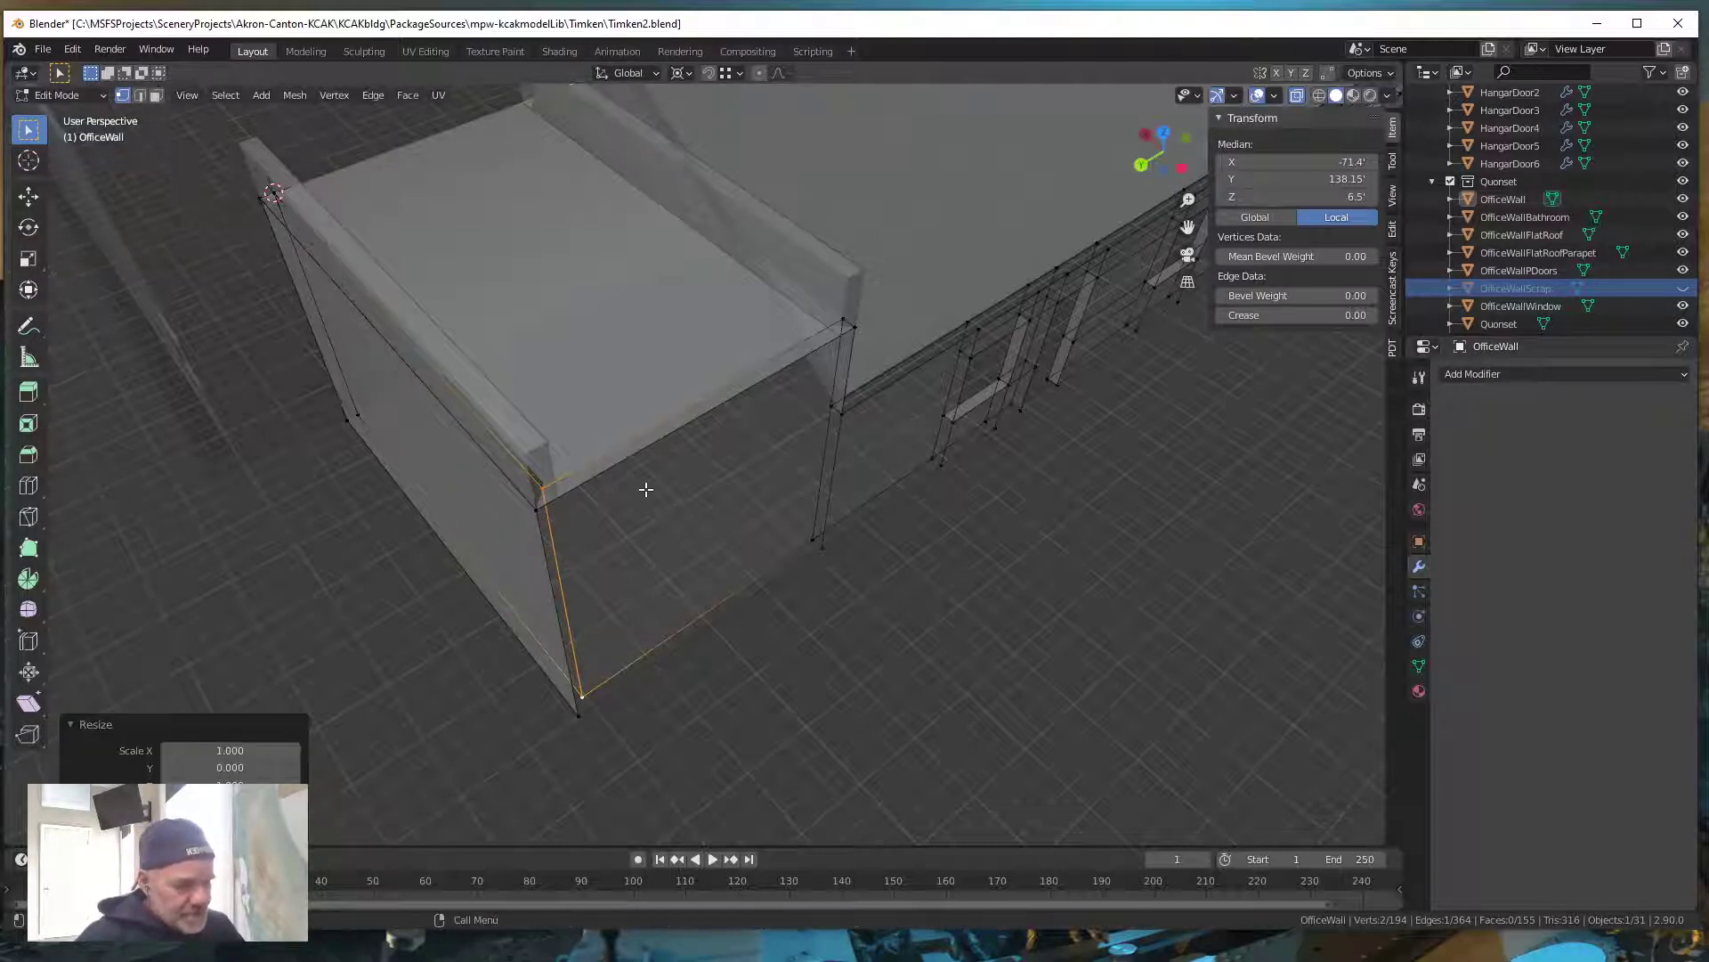
left_click(540, 488)
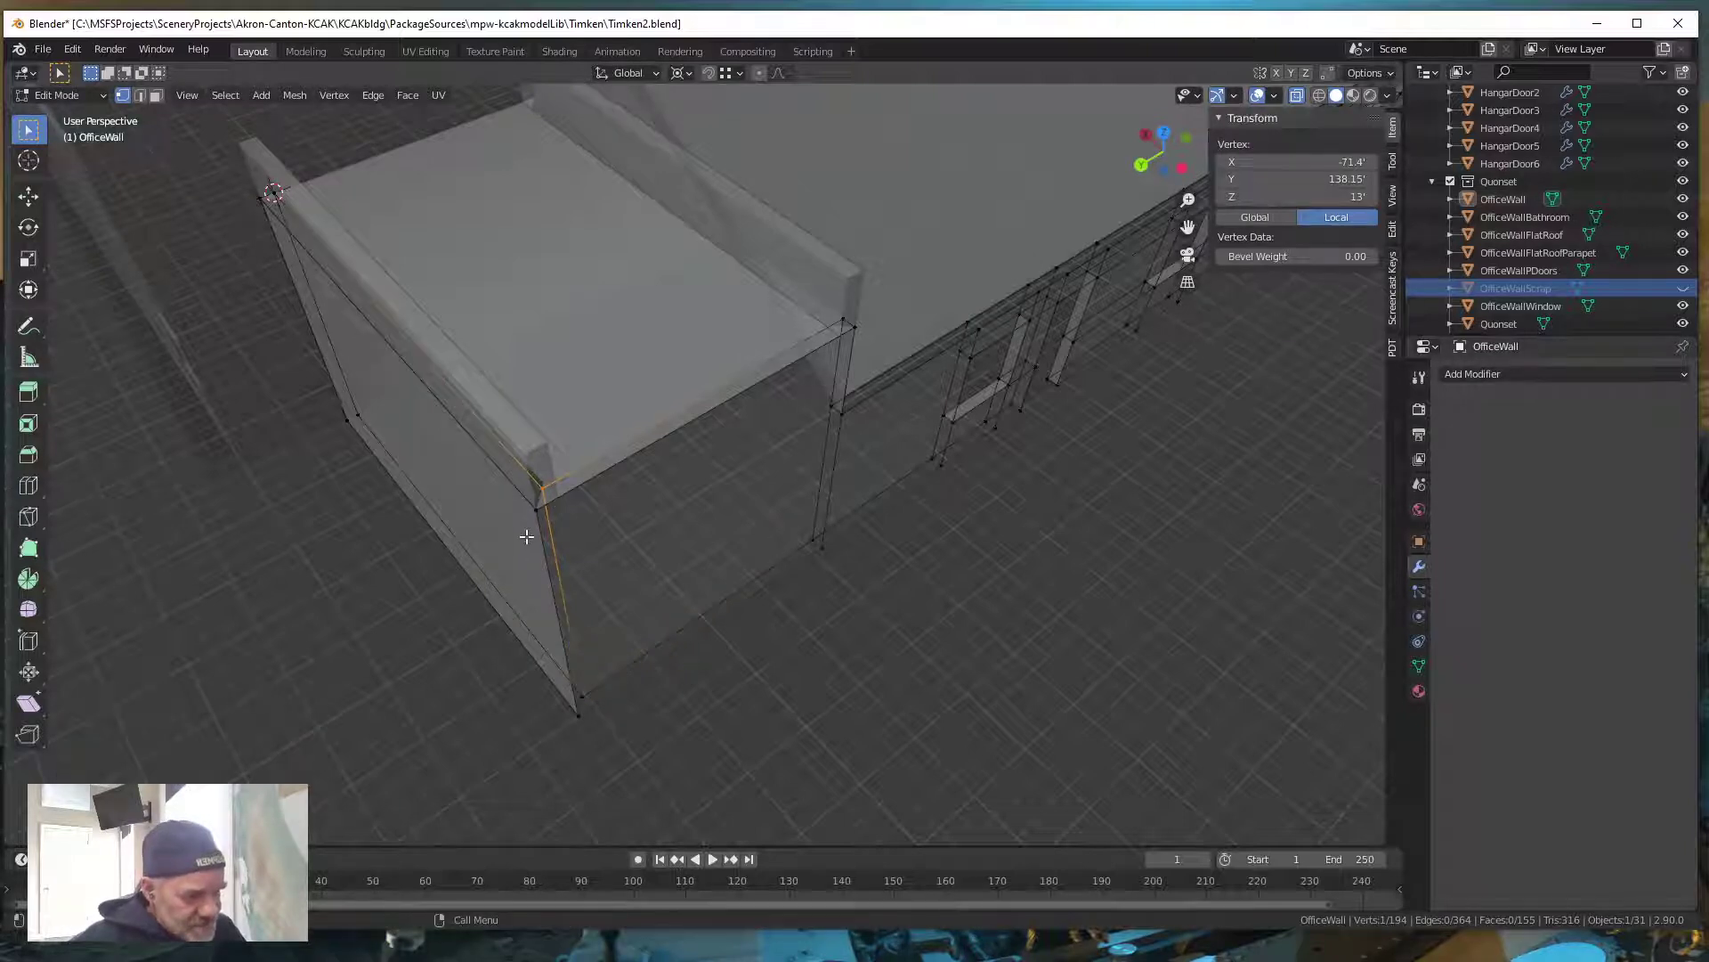
left_click(565, 466, "shift")
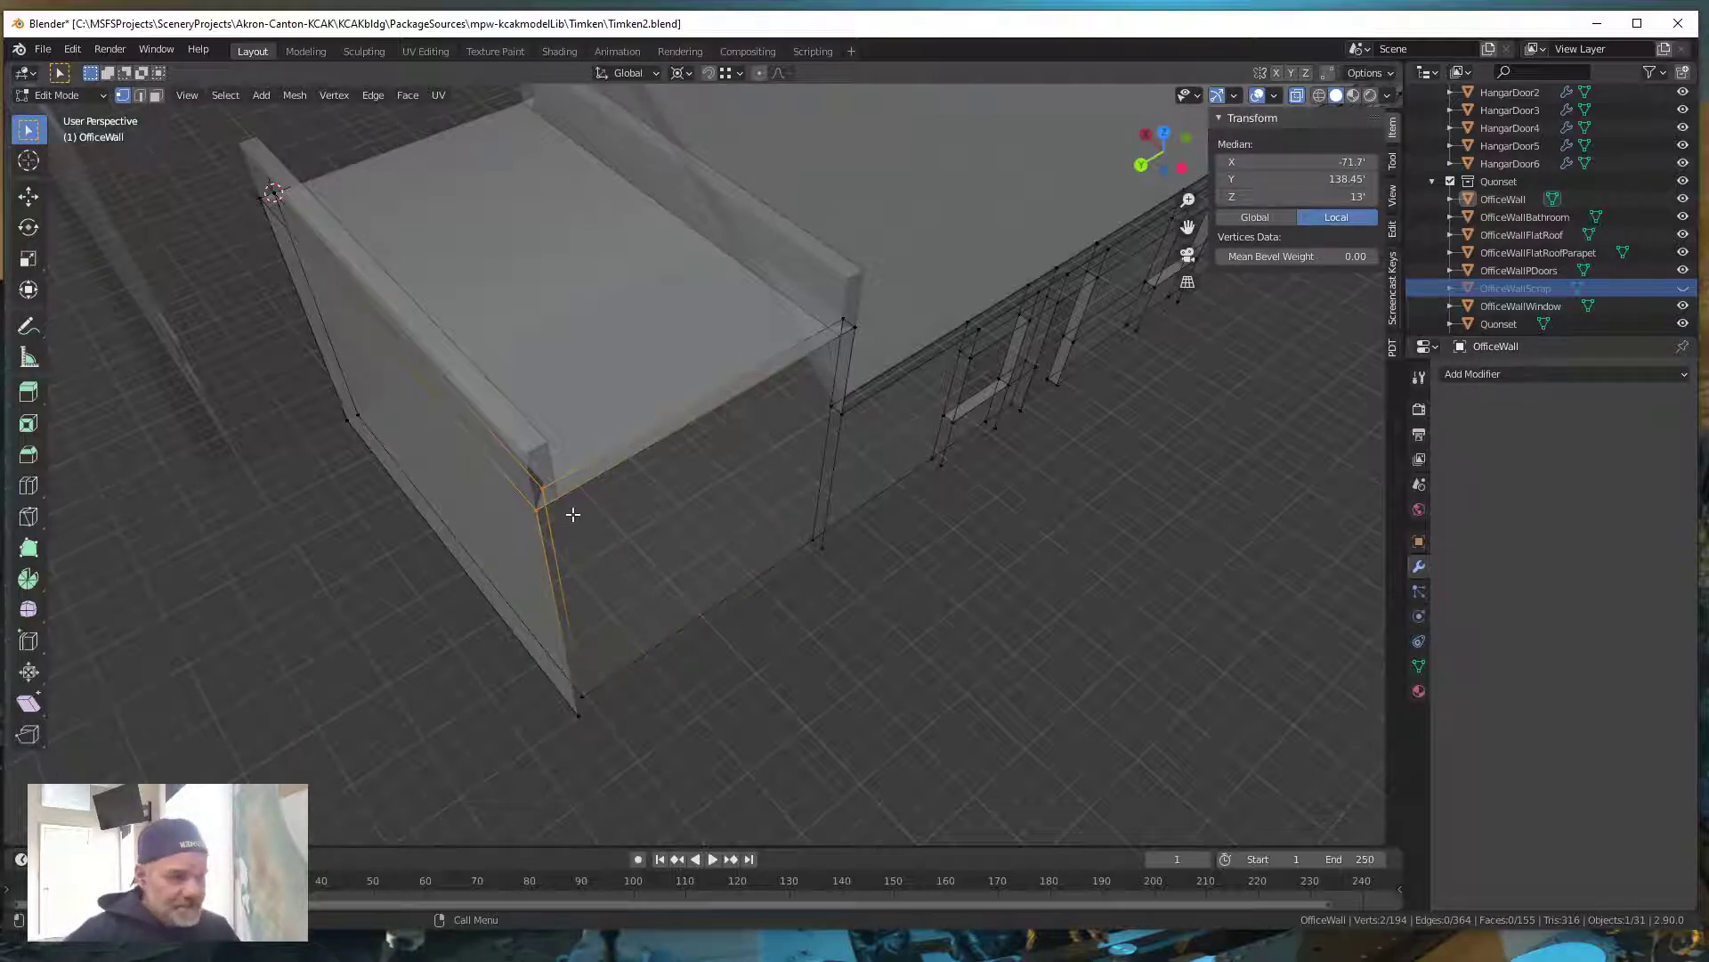
Clear the vertex selection and switch the OfficeWall mesh to face selection
middle_click_drag(671, 602, 942, 680)
scroll(943, 680, "down", 2)
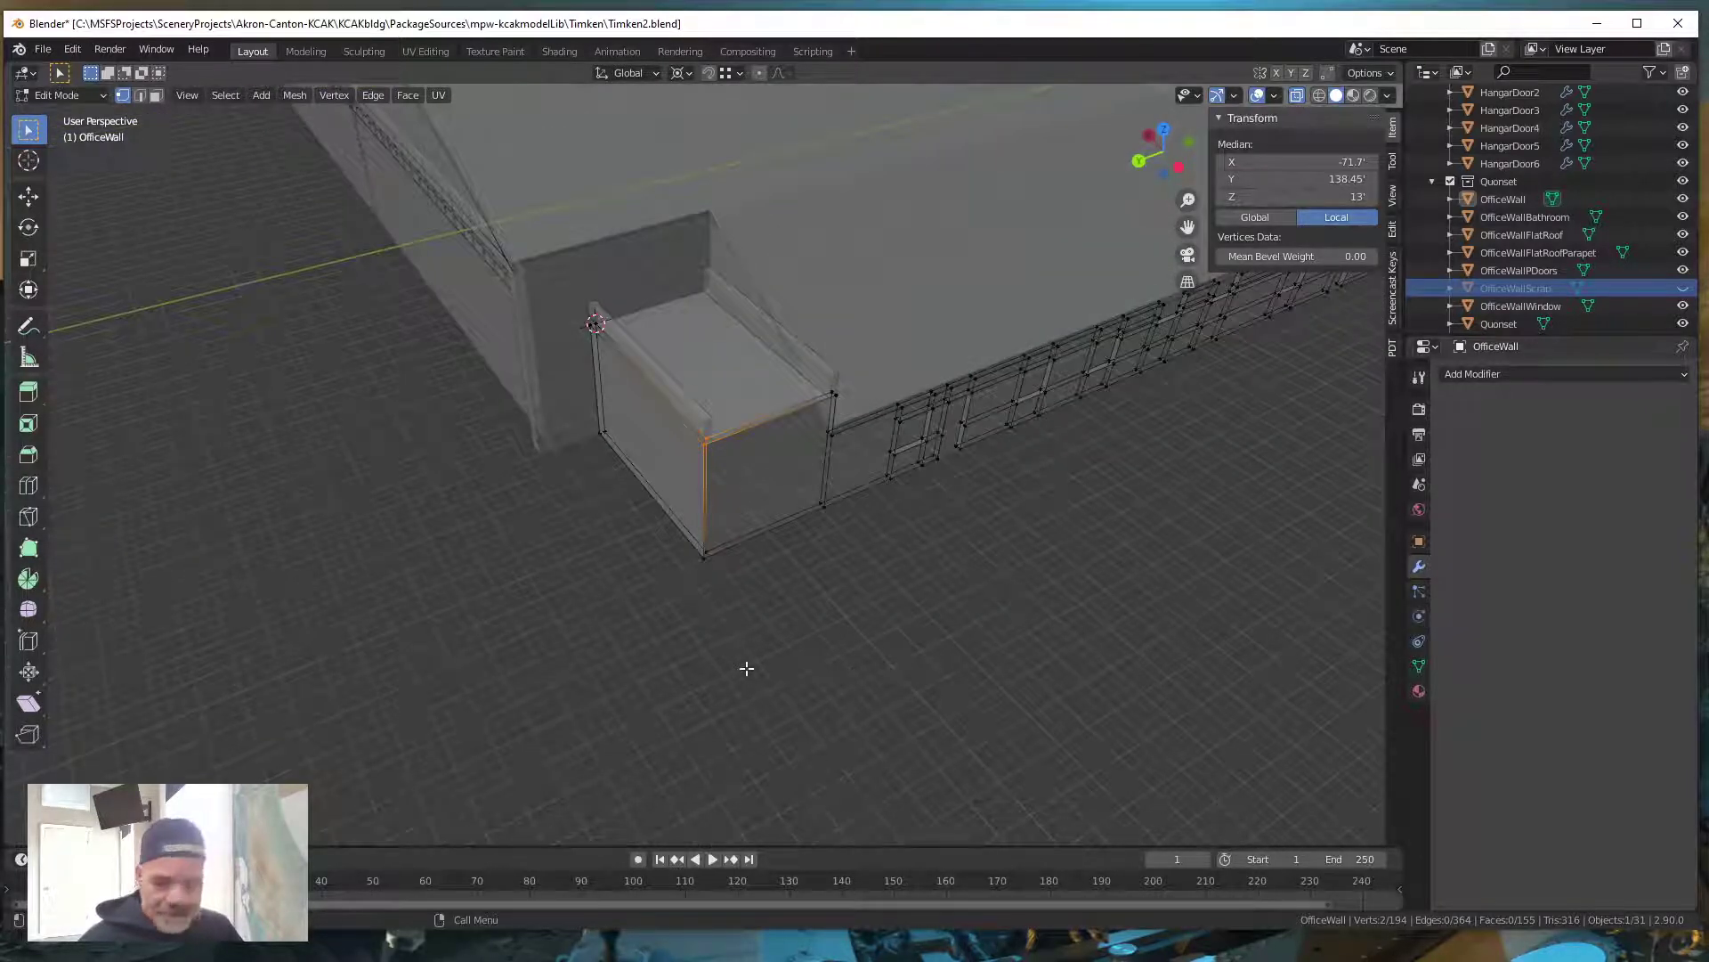
left_click(537, 593)
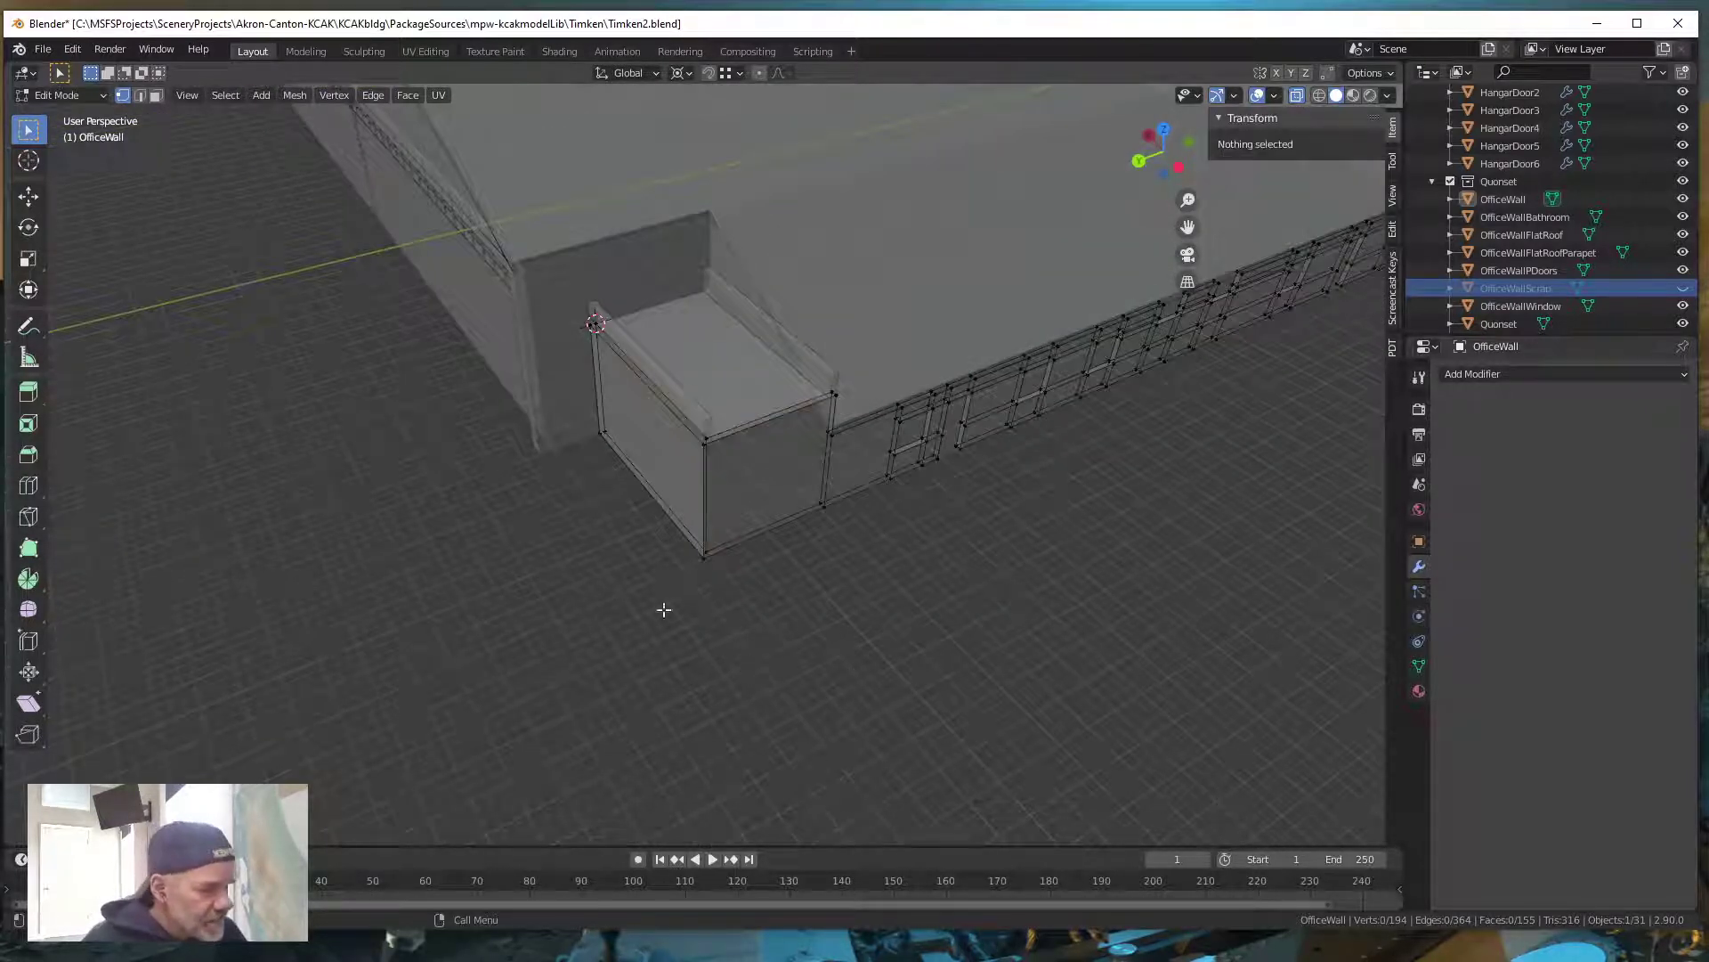
middle_click_drag(1026, 583, 897, 600, "shift")
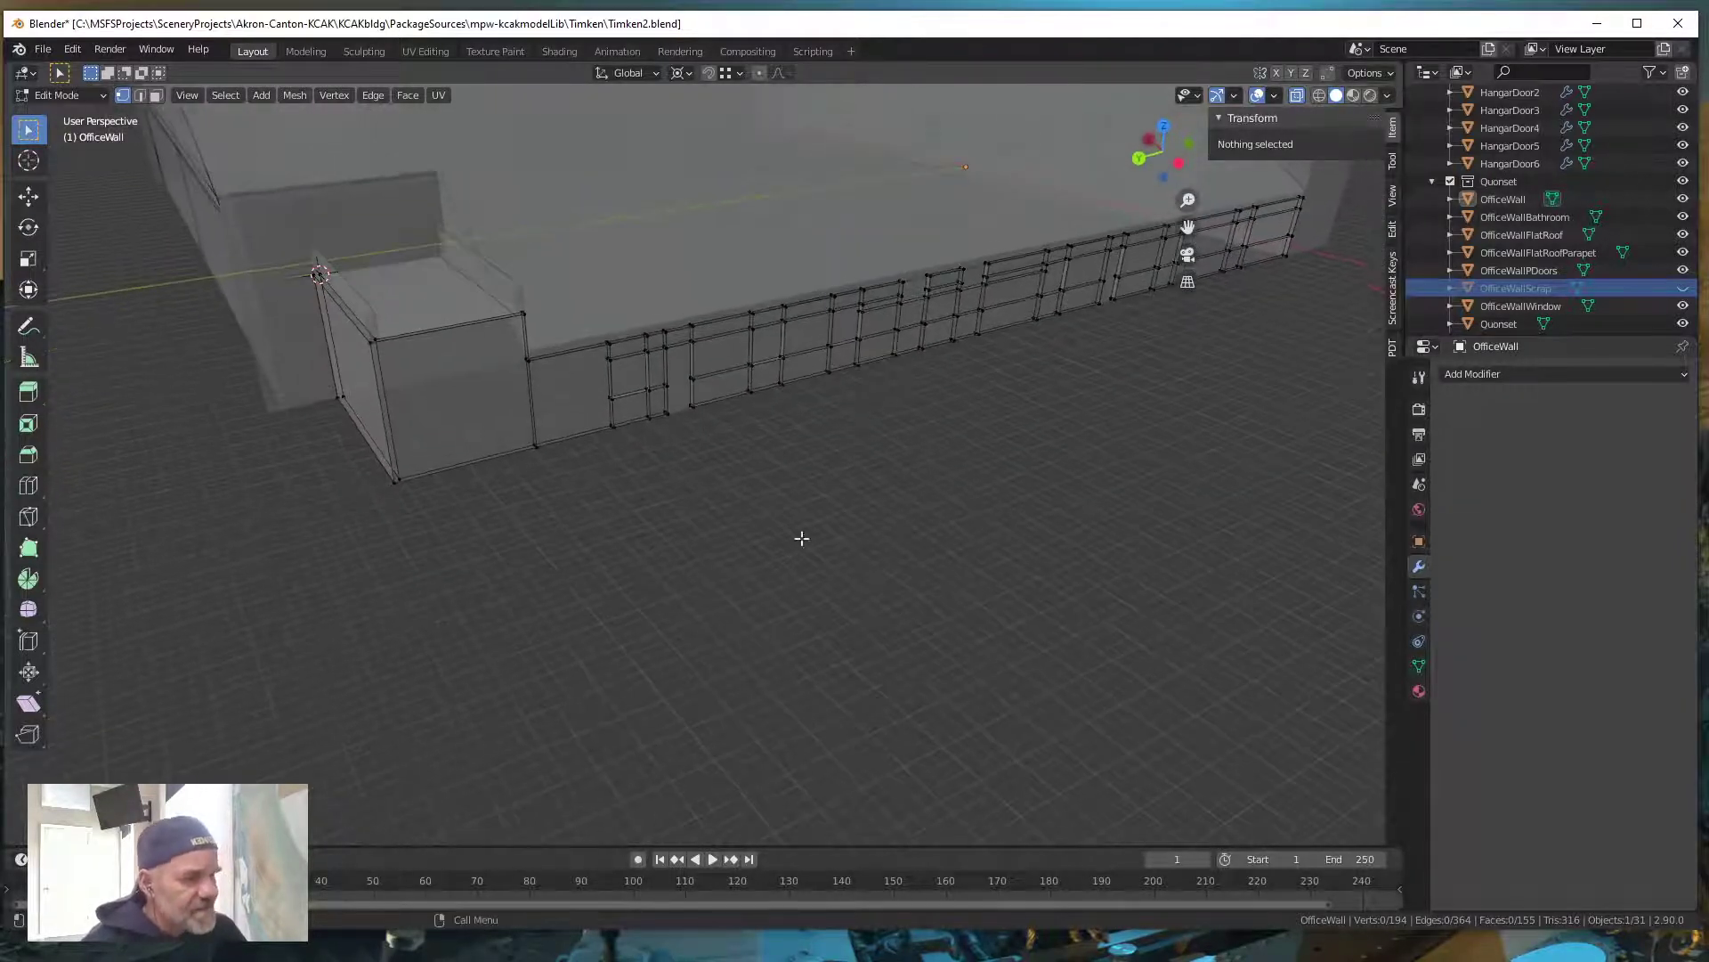
middle_click_drag(736, 472, 792, 668, "shift")
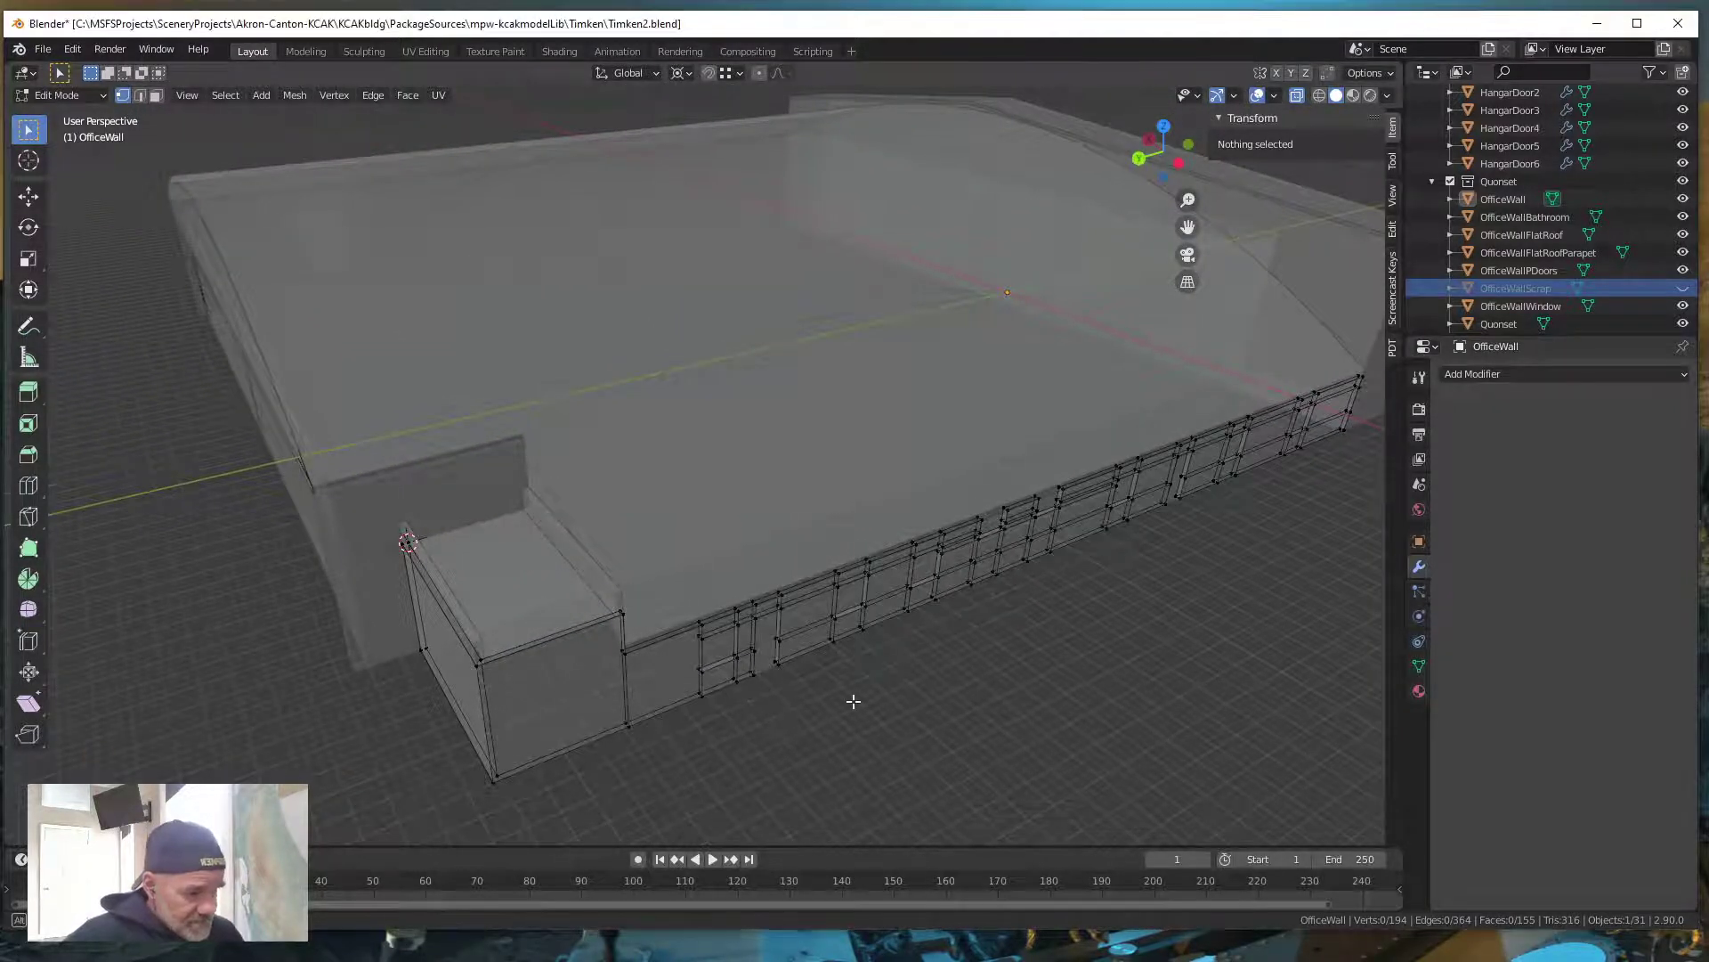
scroll(839, 694, "down", 3)
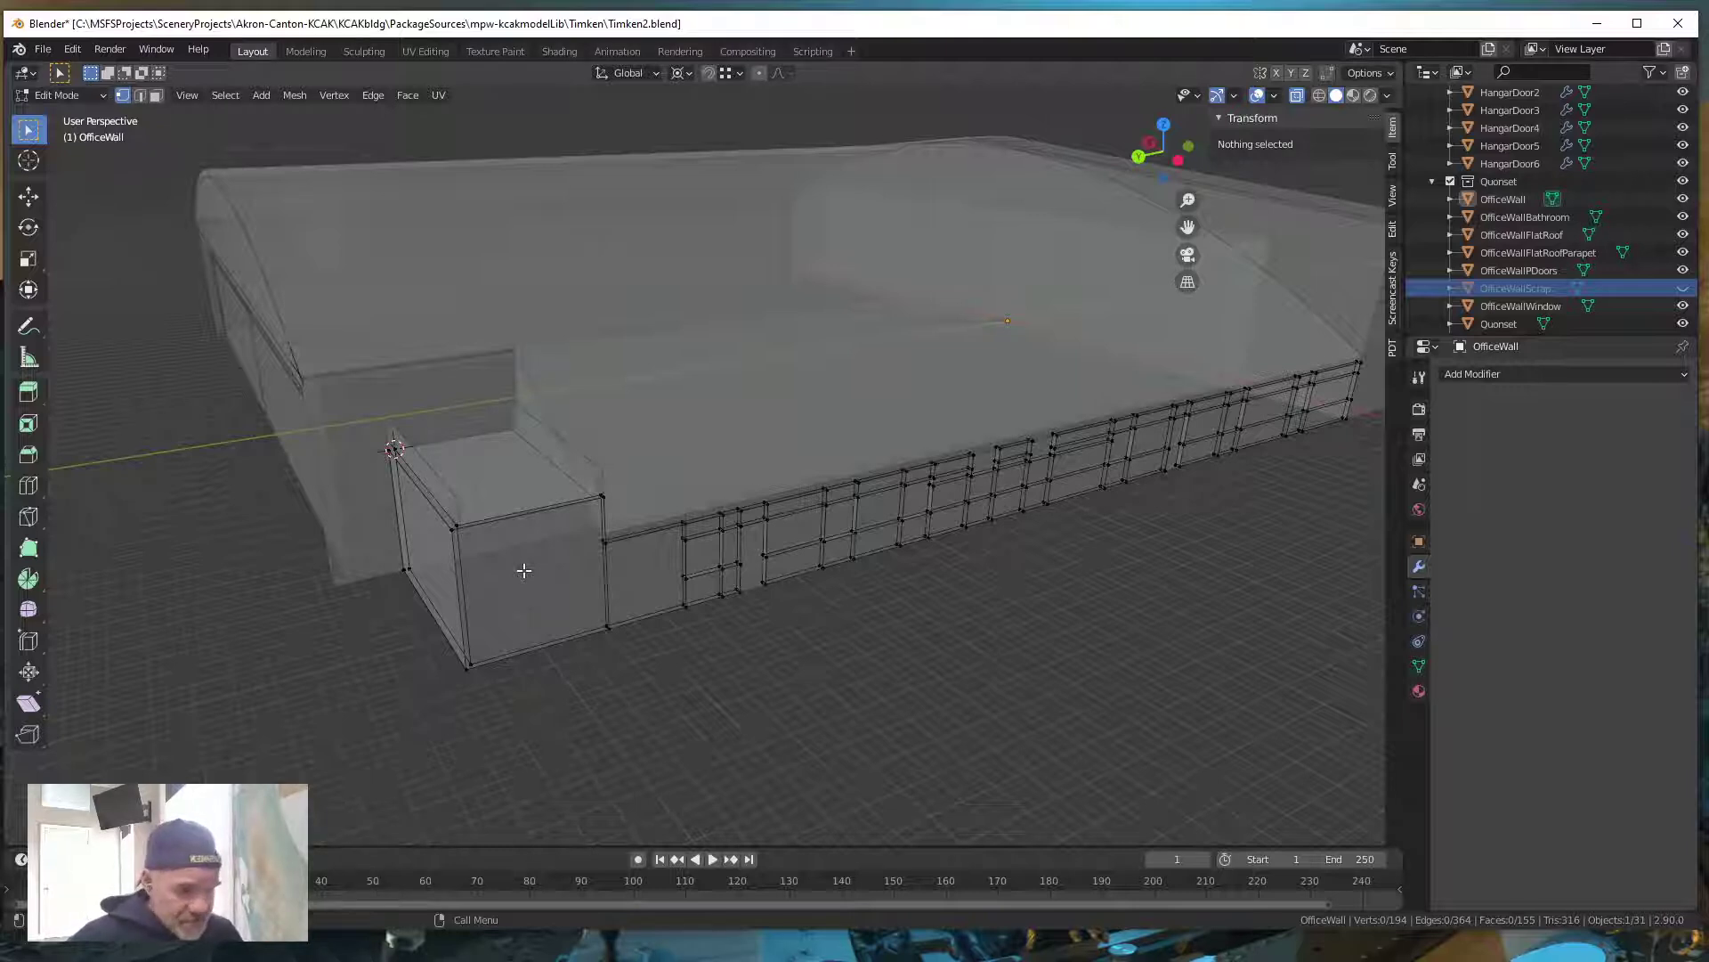
left_click(158, 95)
middle_click_drag(507, 570, 791, 586)
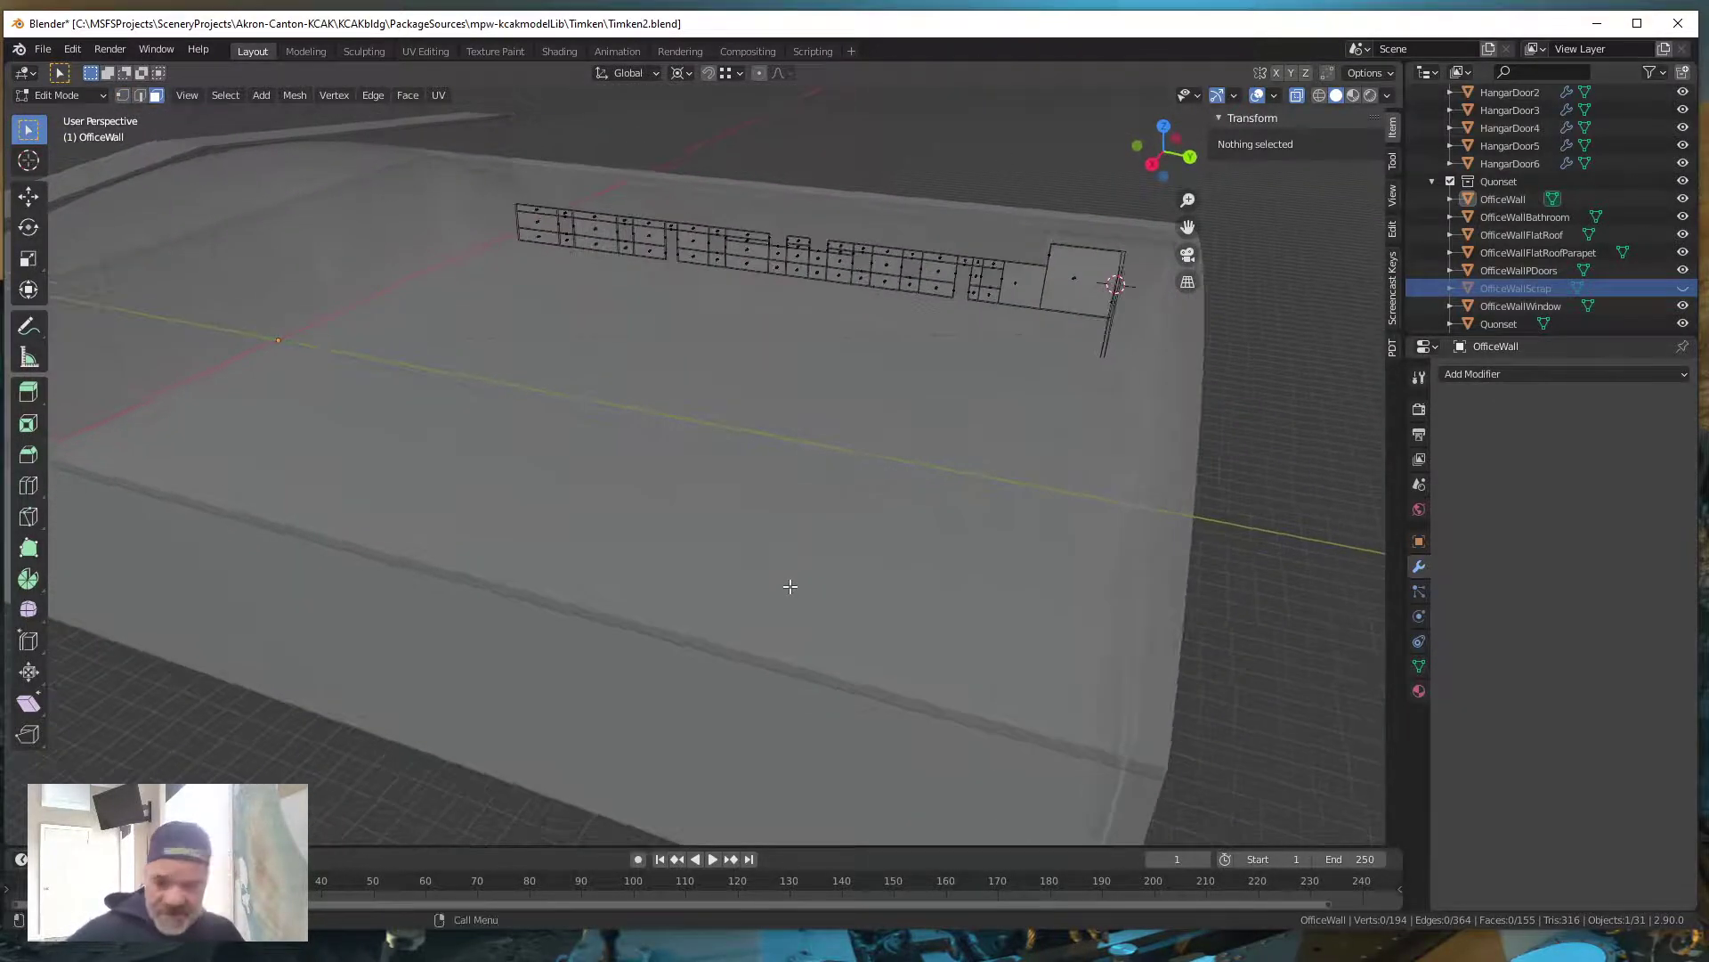
Hide the Roof collection to expose the inside of the office wall
middle_click_drag(798, 511, 786, 591)
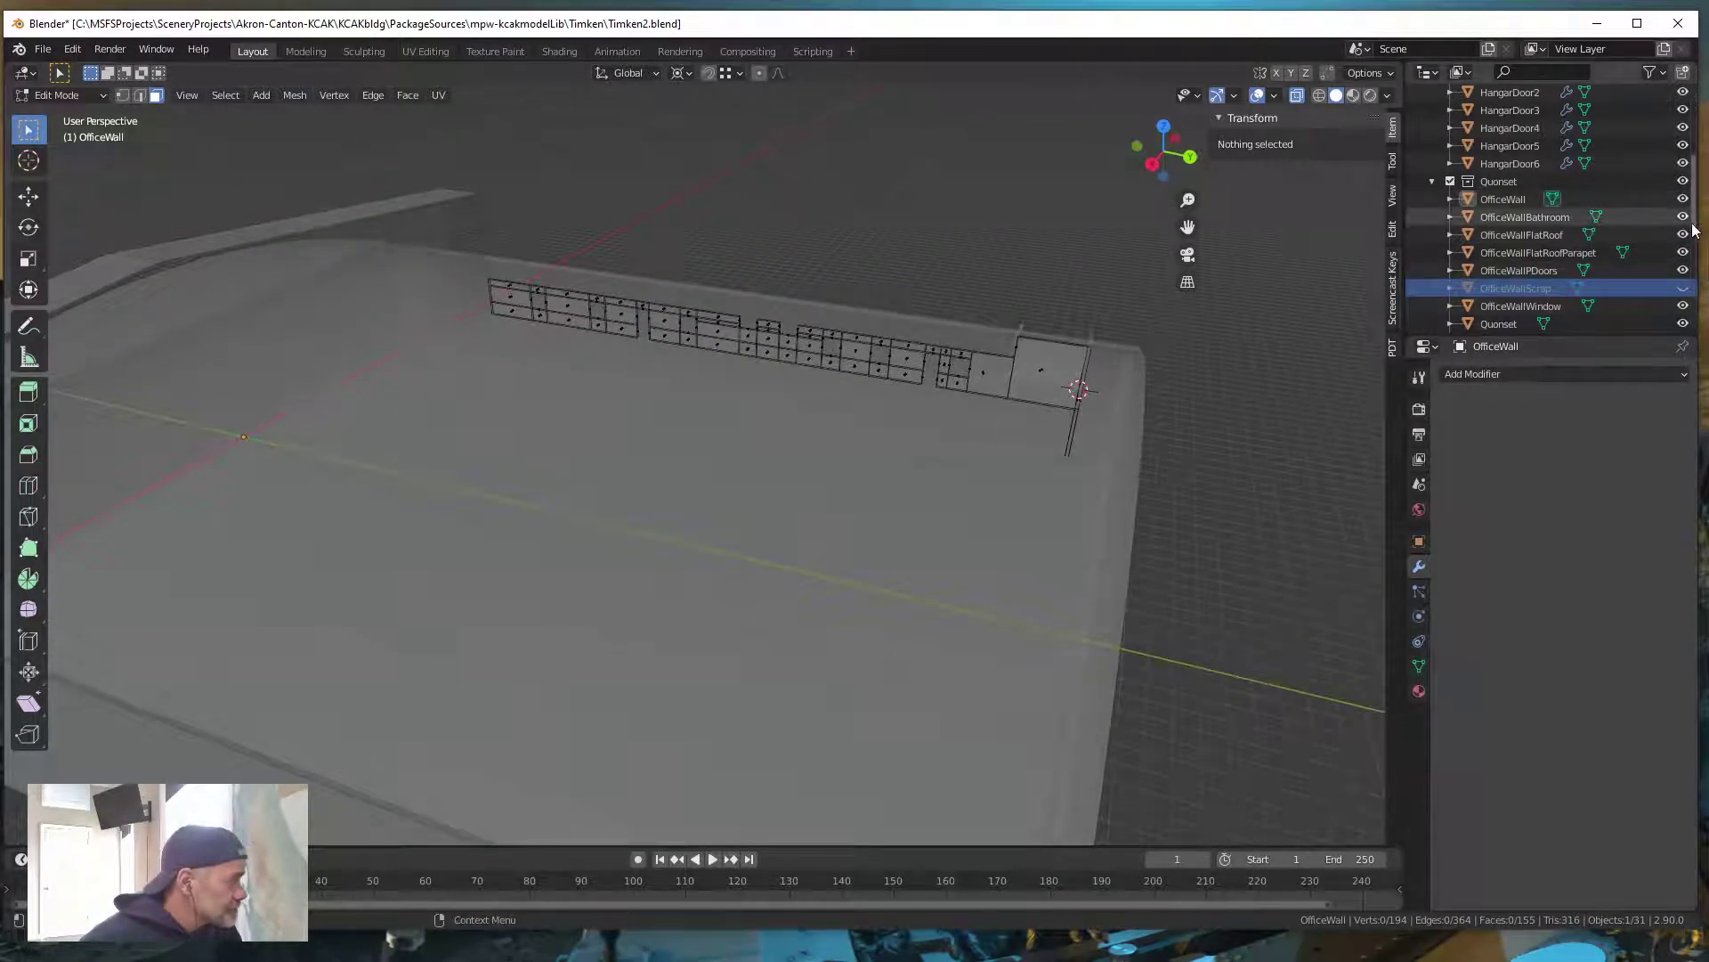
left_click_drag(1694, 224, 1705, 364)
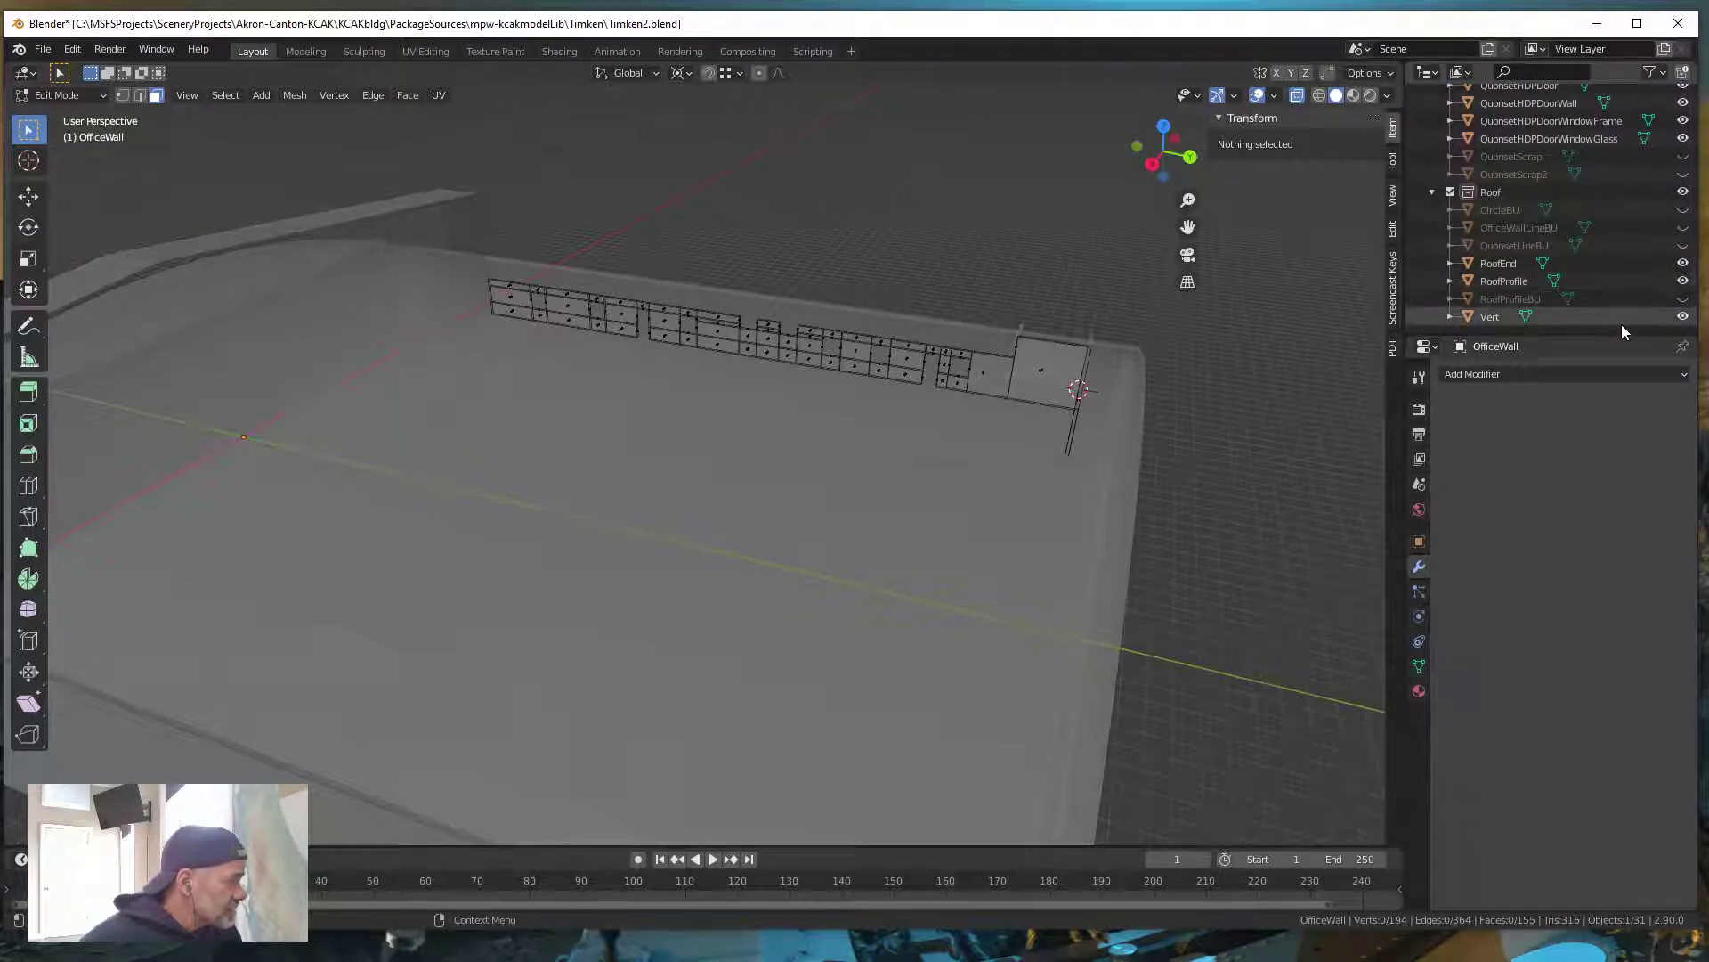
left_click(1683, 192)
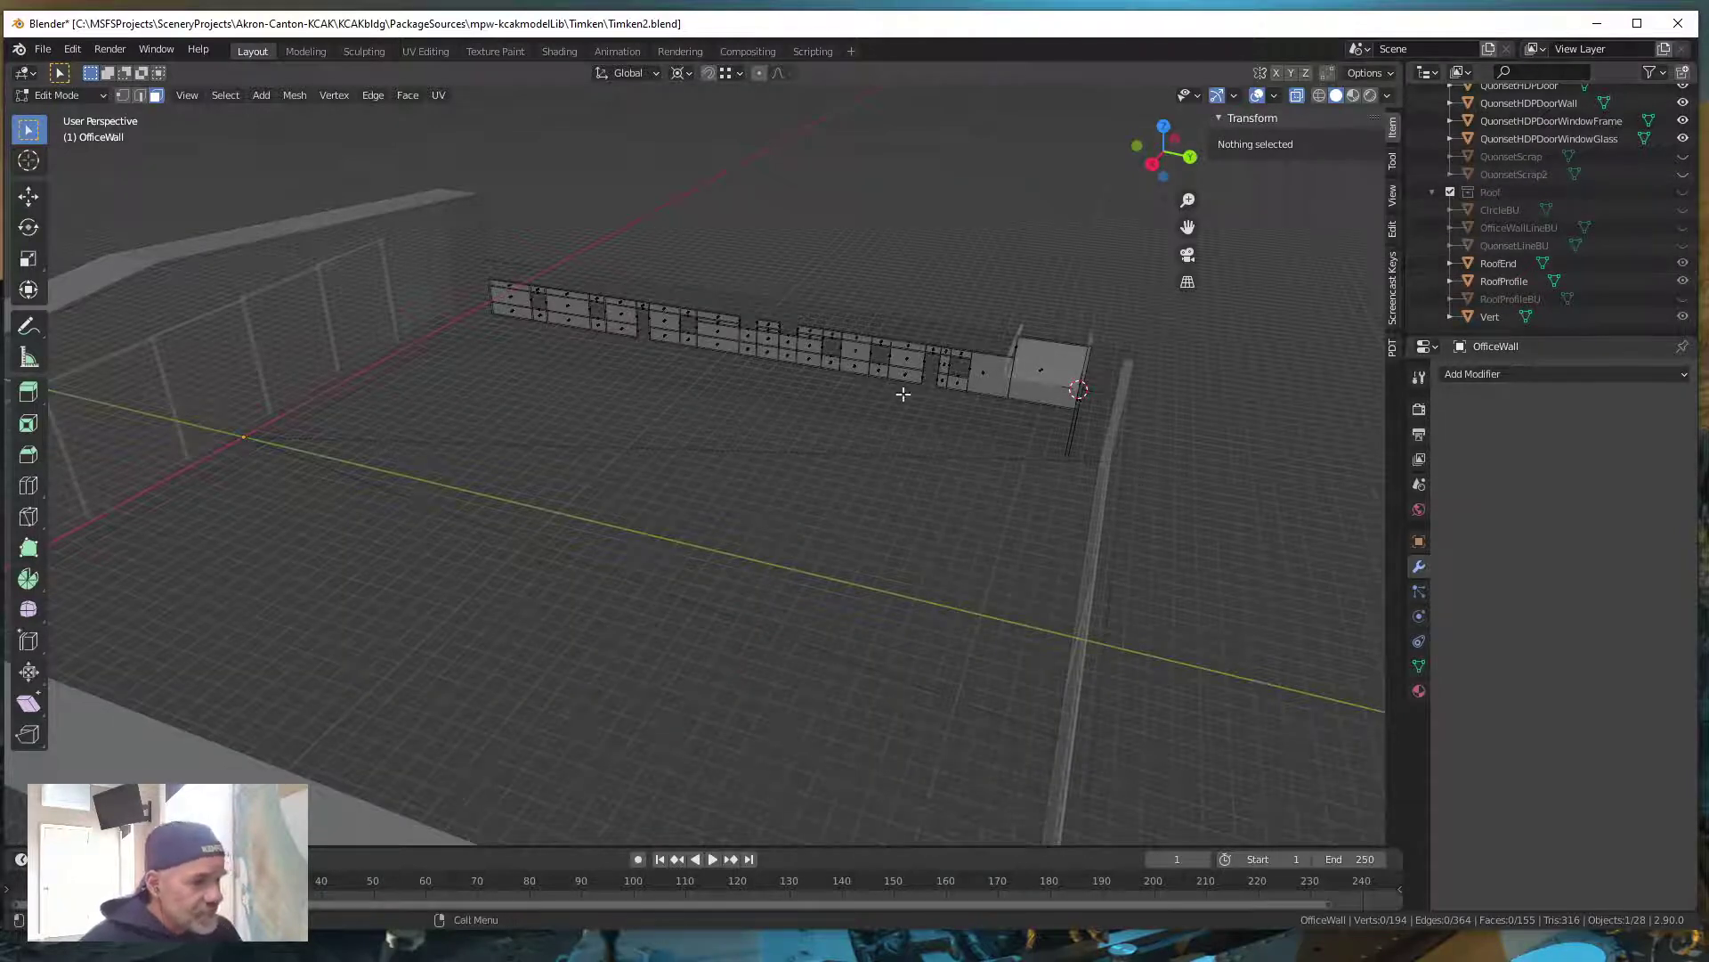
Turn off X-ray display so the walls are shown solid
left_click(1297, 96)
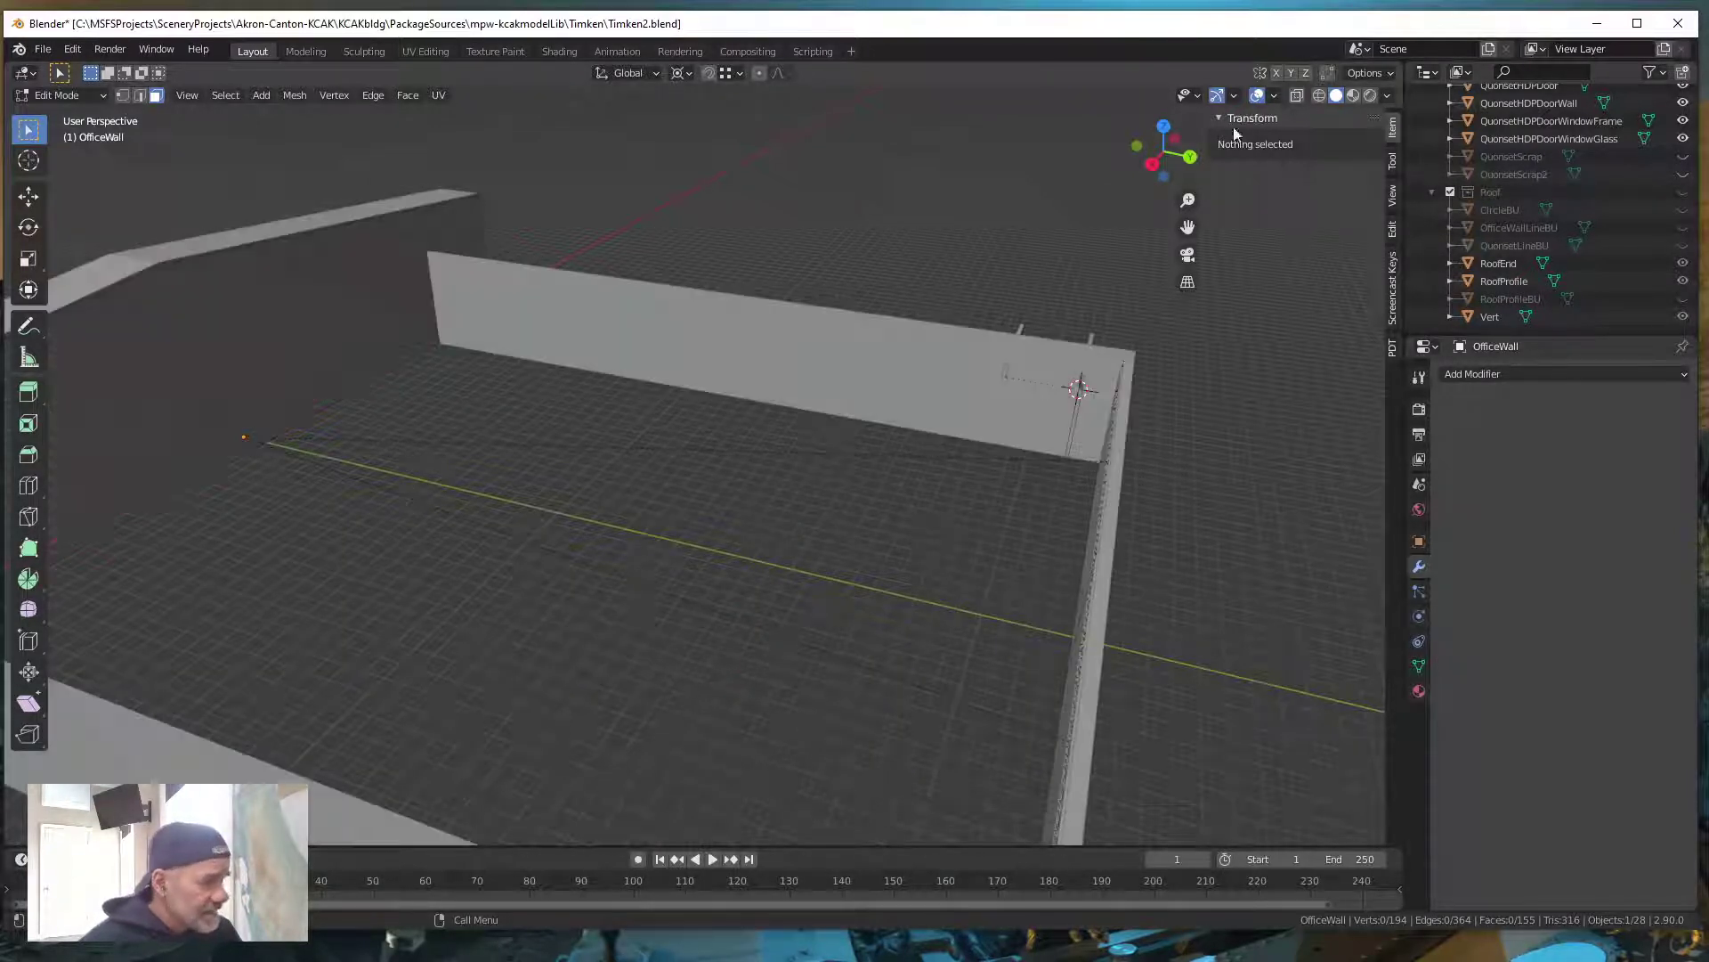
mouse_move(962, 458)
middle_mouse_down()
mouse_move(923, 466)
mouse_move(938, 462)
middle_mouse_up()
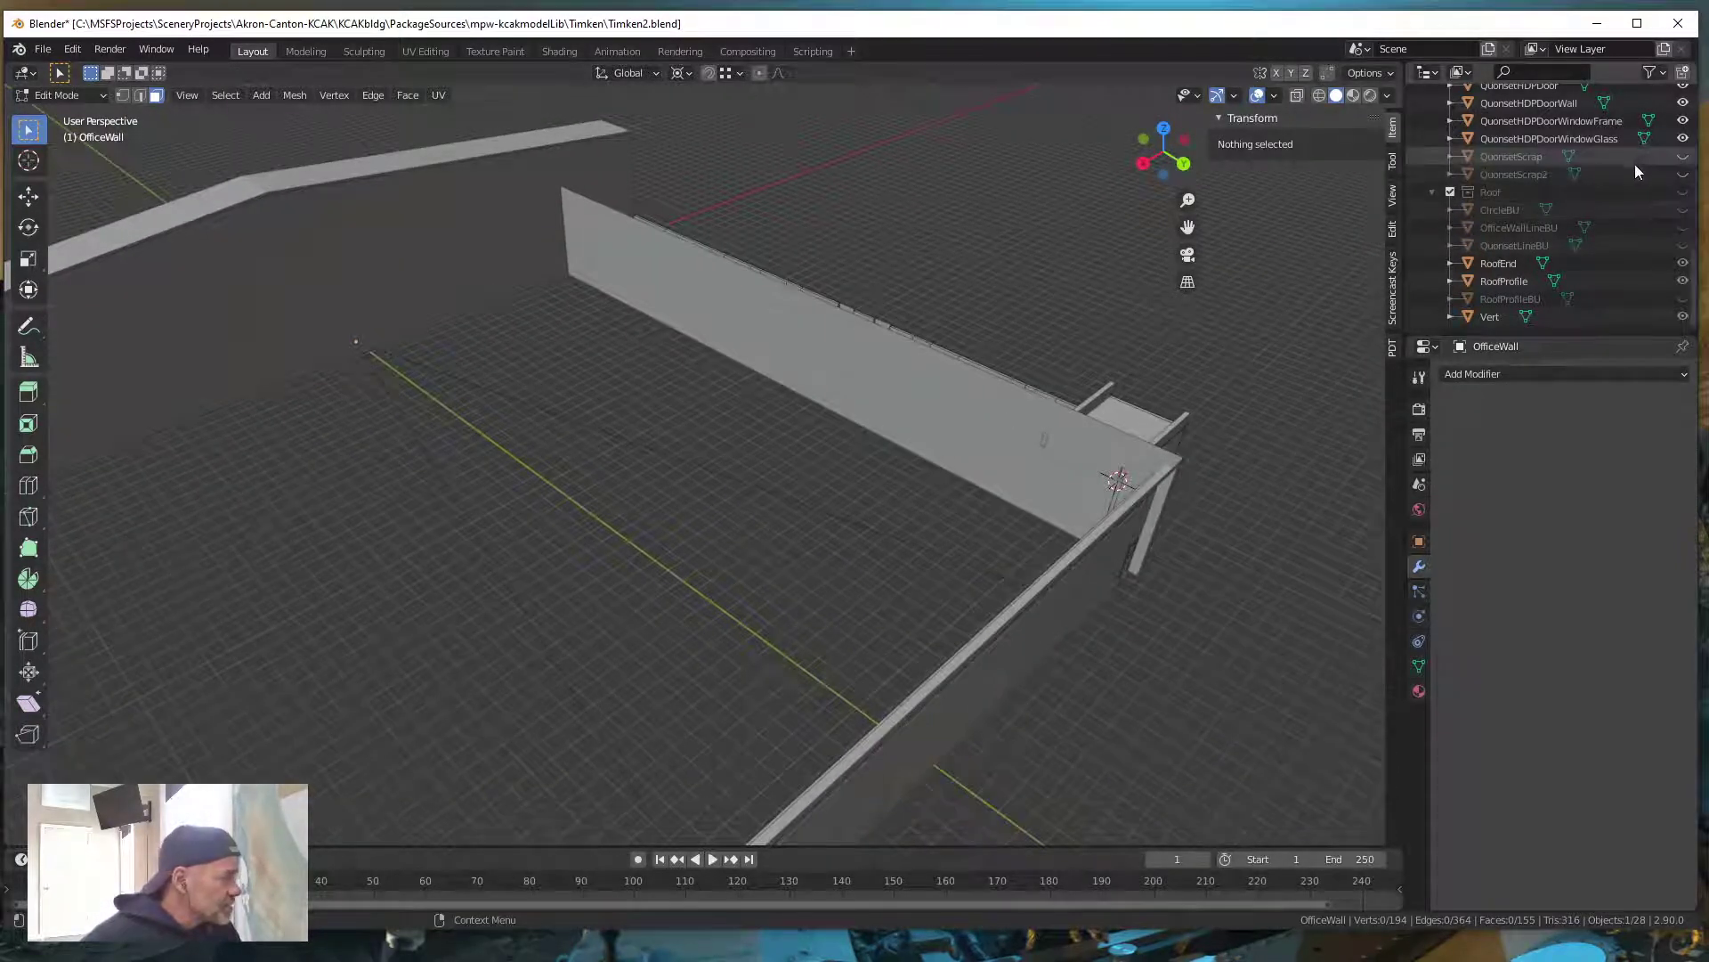
scroll(1674, 267, "up", 4)
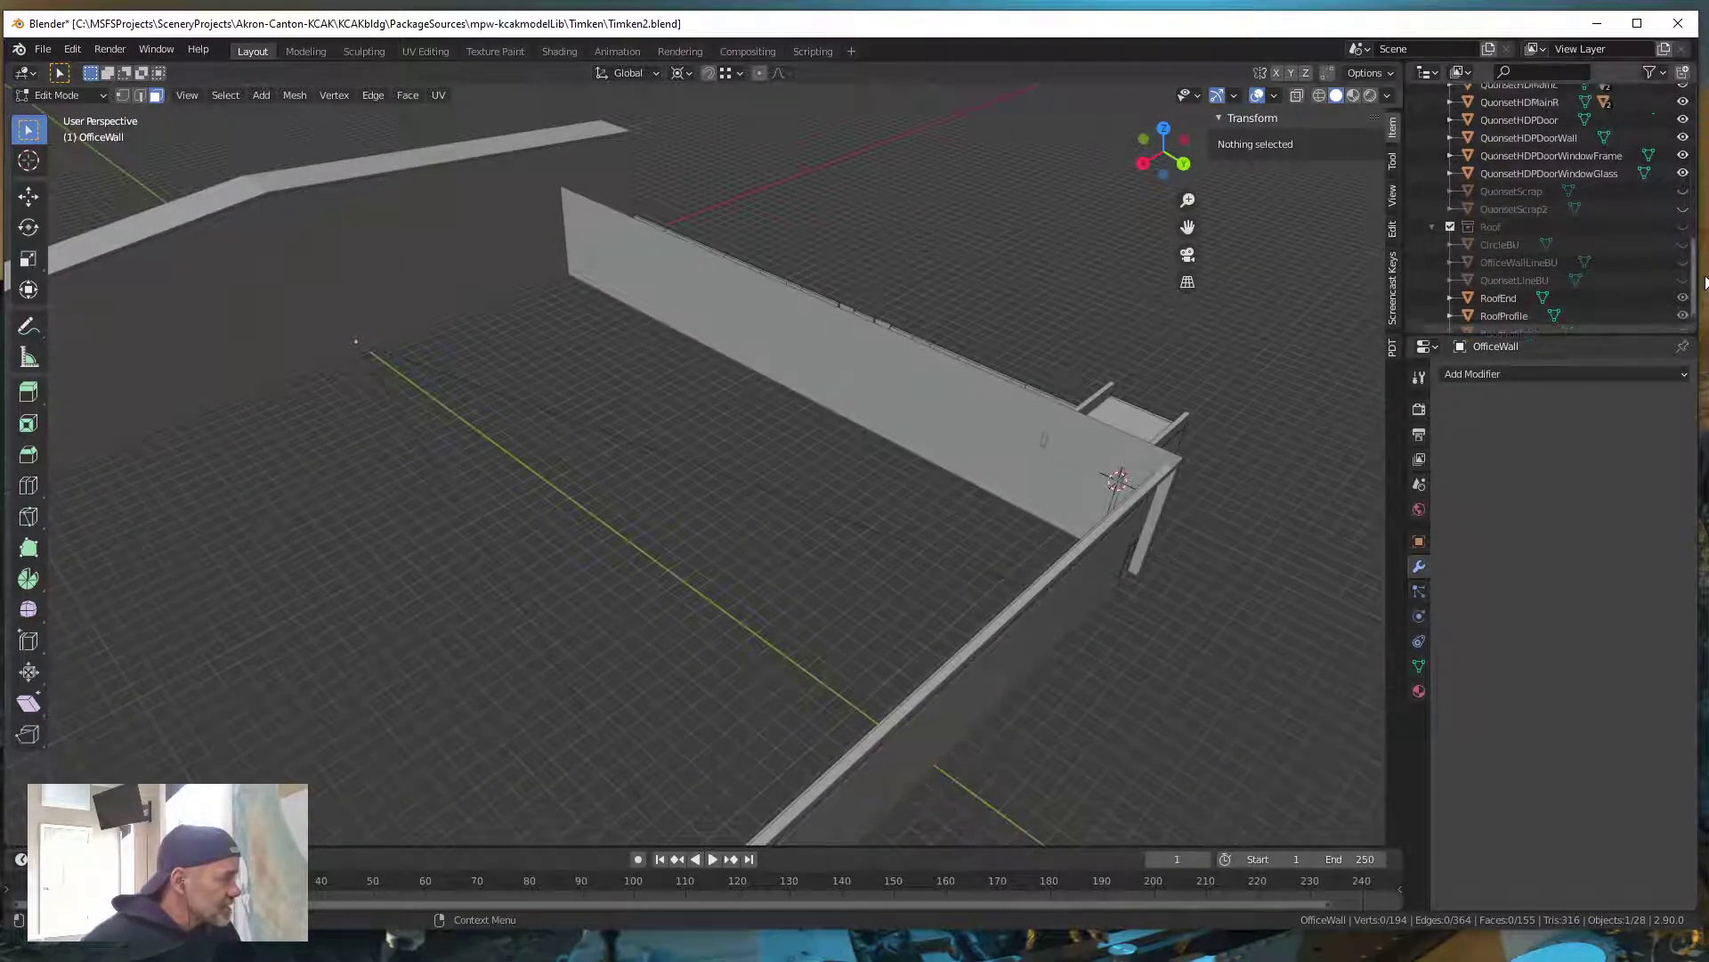
Hide the Quonset object to expose the inner faces of the office wall
scroll(1705, 252, "up", 1)
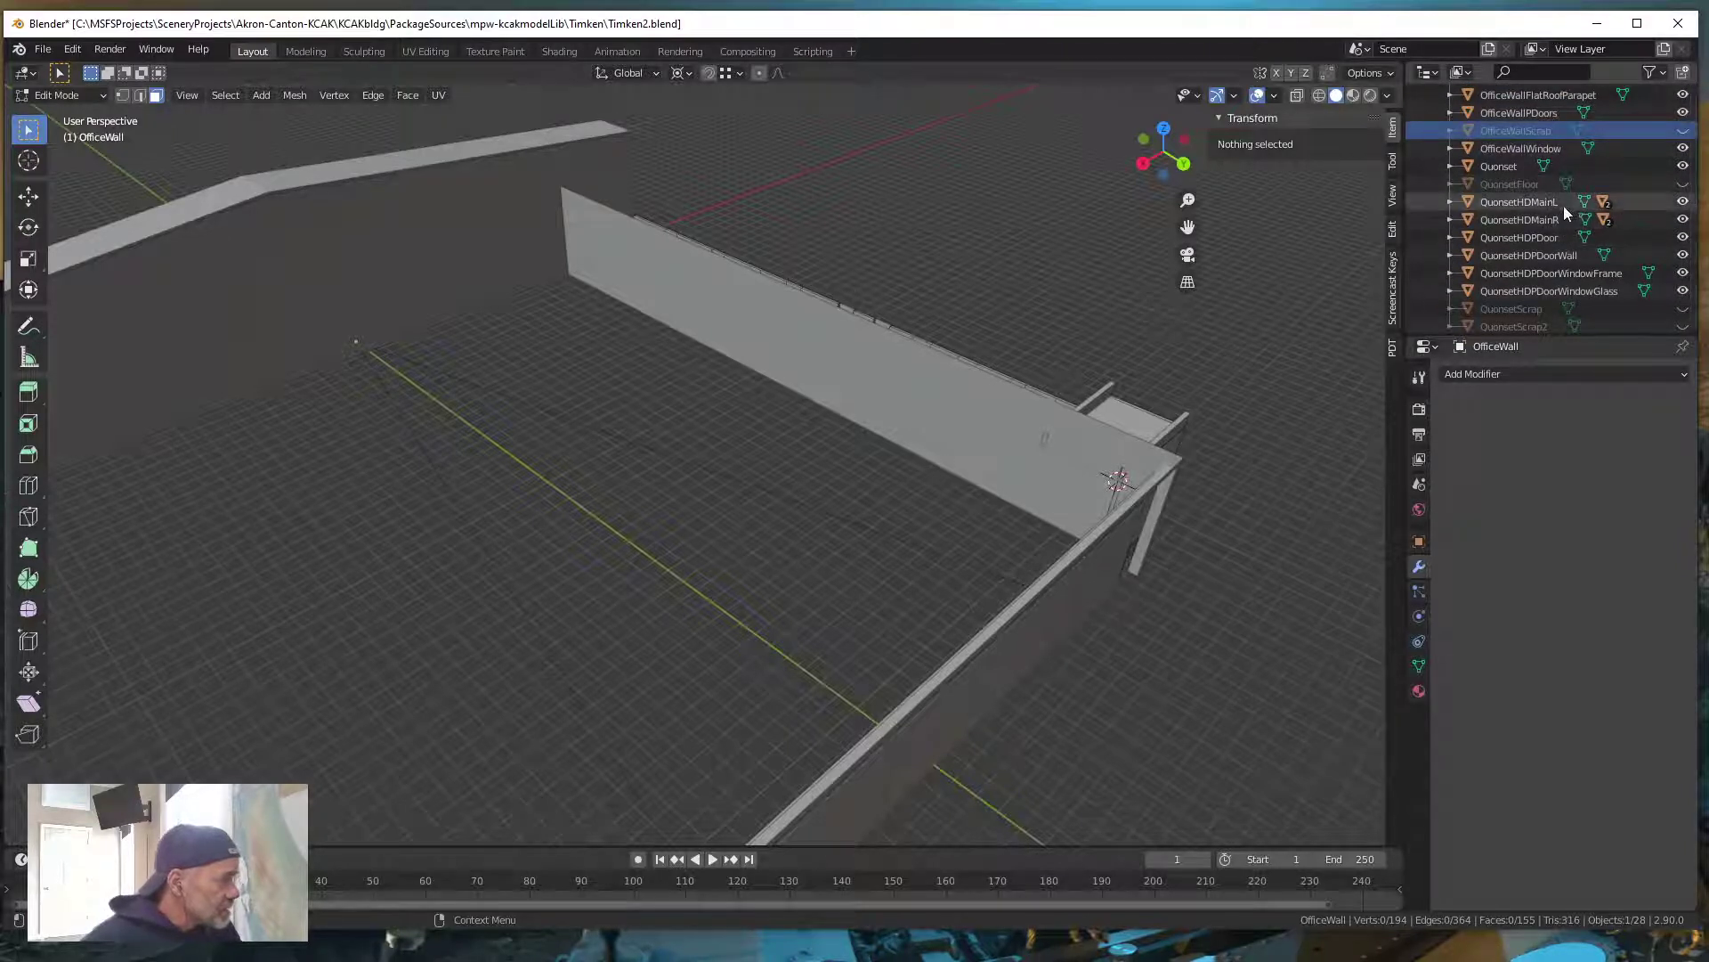
left_click(1683, 166)
middle_click_drag(1074, 398, 1162, 390)
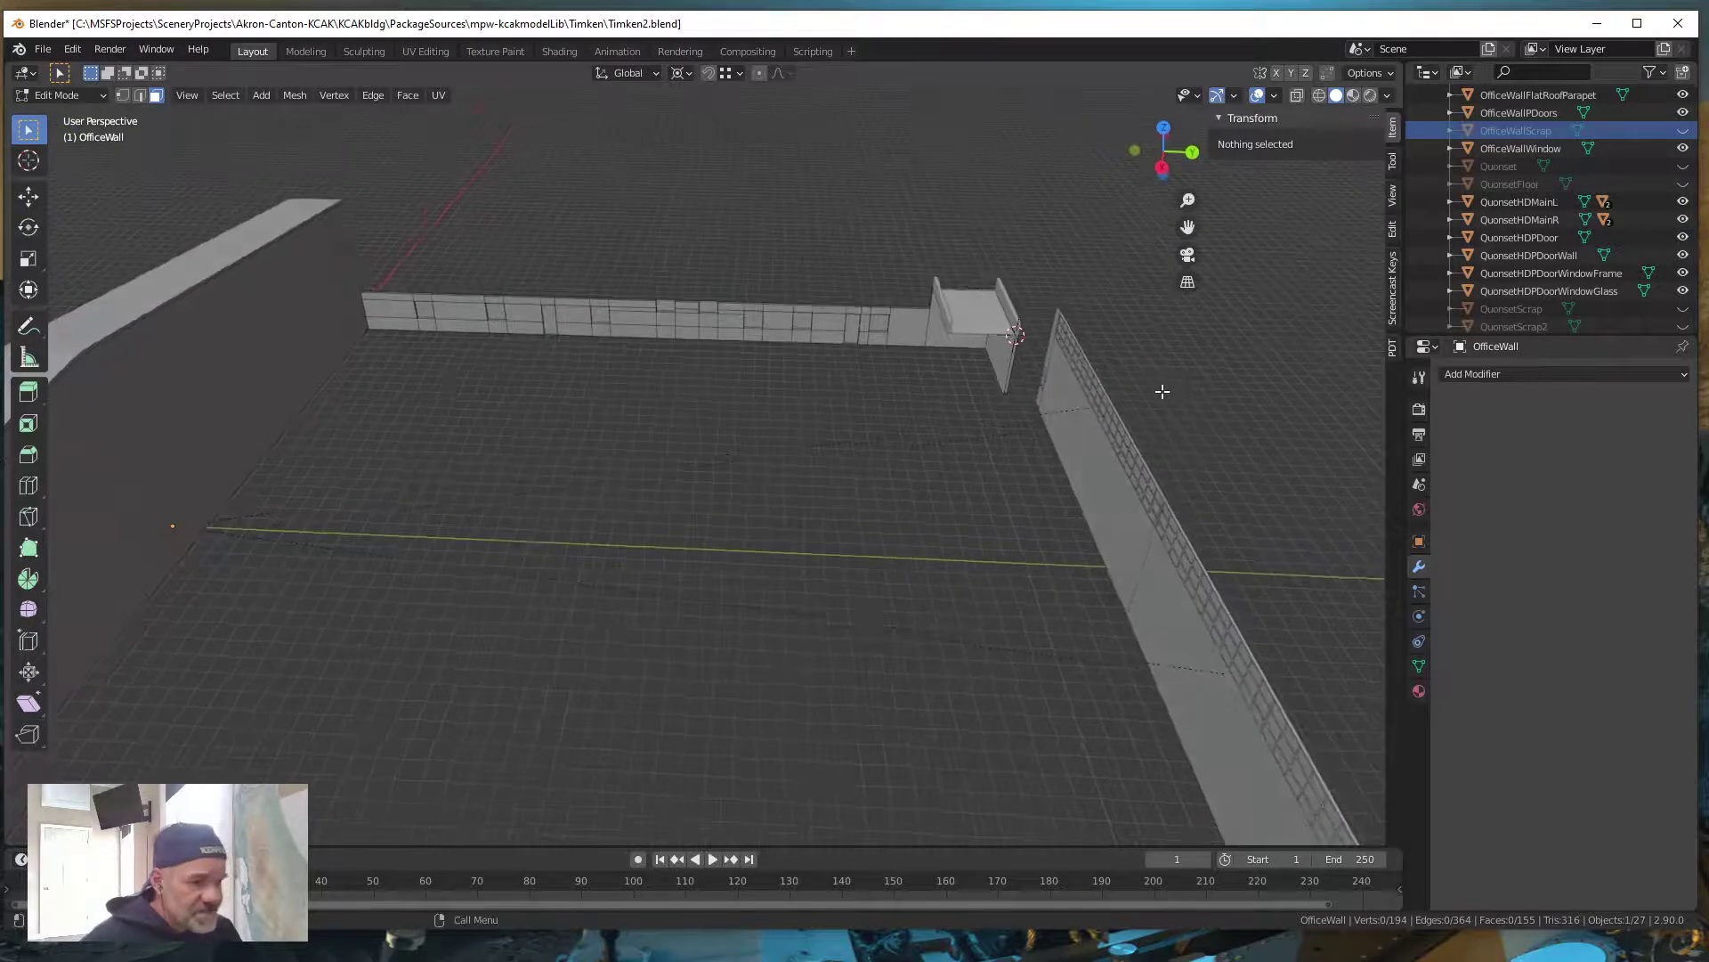
Select the inner OfficeWall faces from the wall's far end around the first window opening, plus those above and below the second window
middle_click_drag(725, 436, 953, 452, "shift")
scroll(891, 480, "up", 3)
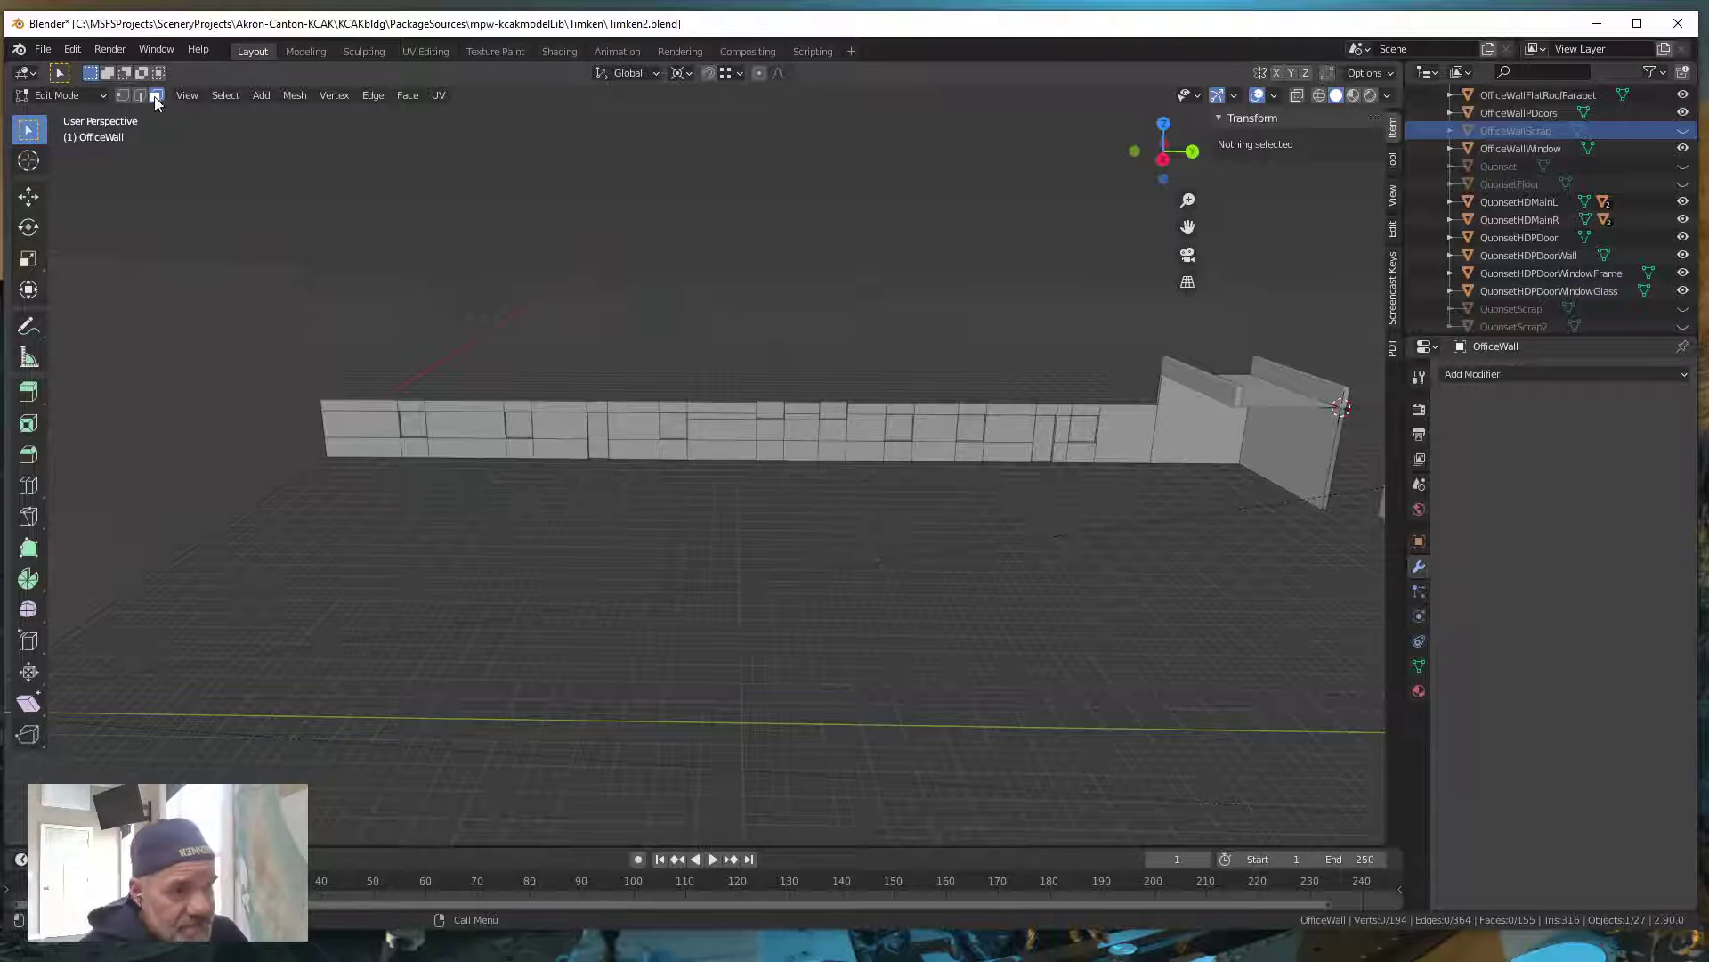
left_click(381, 420)
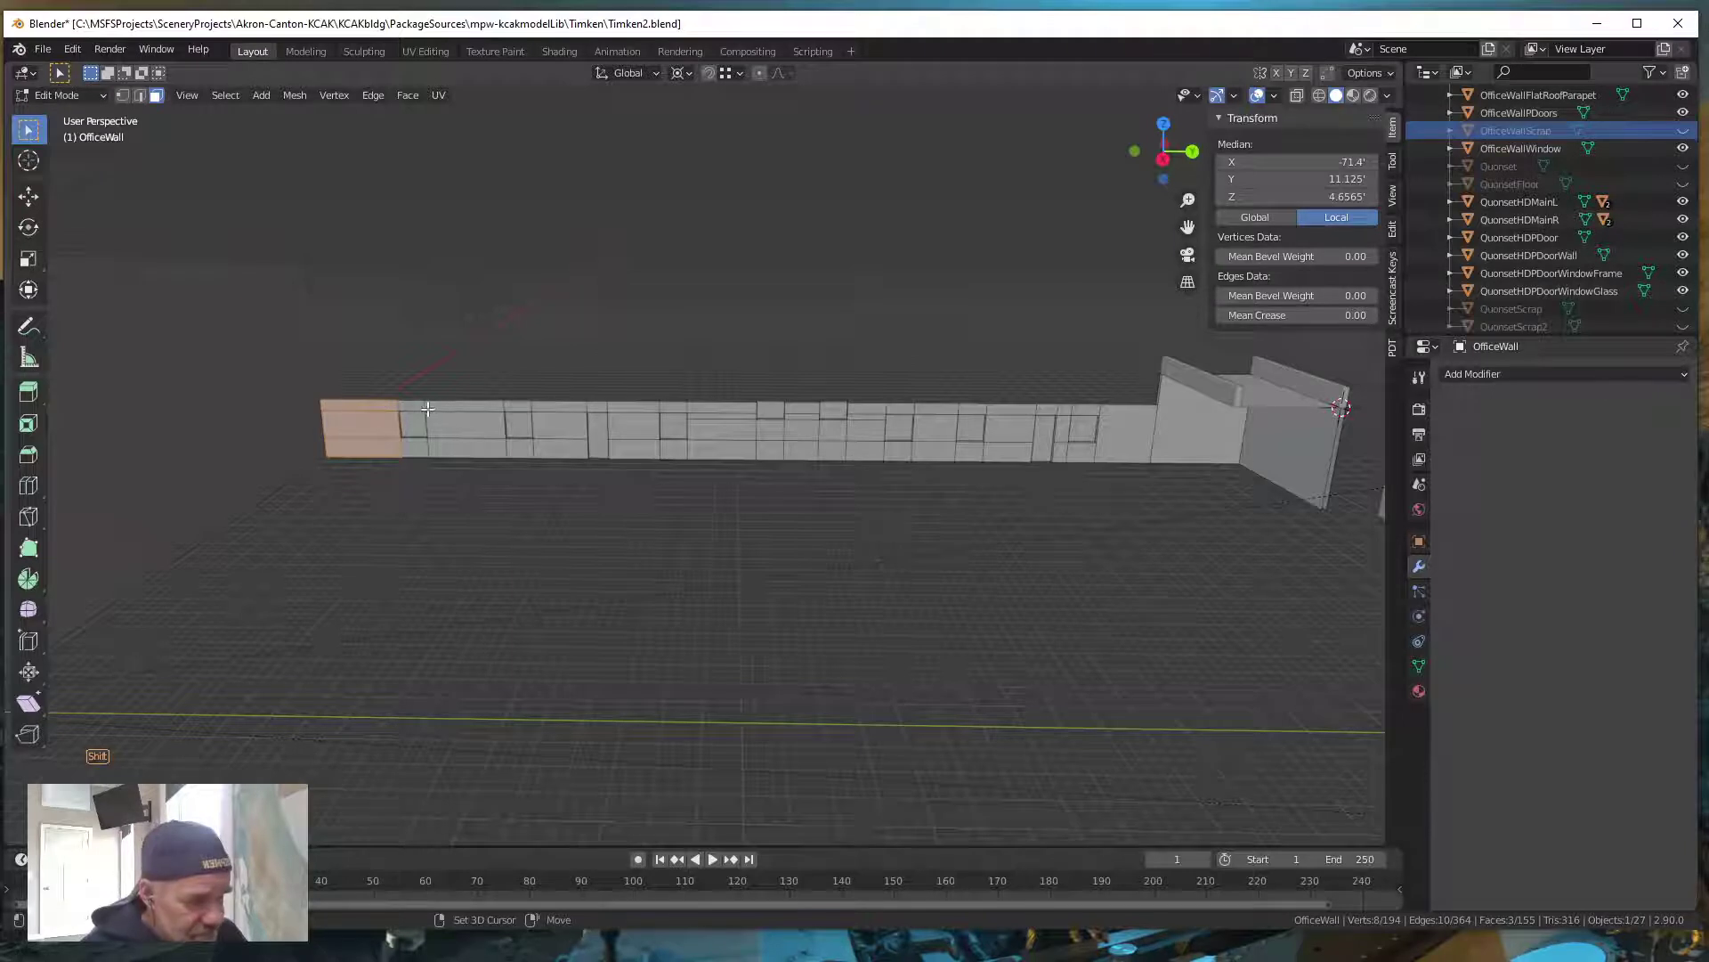
left_click(451, 431, "shift")
left_click(453, 441, "shift")
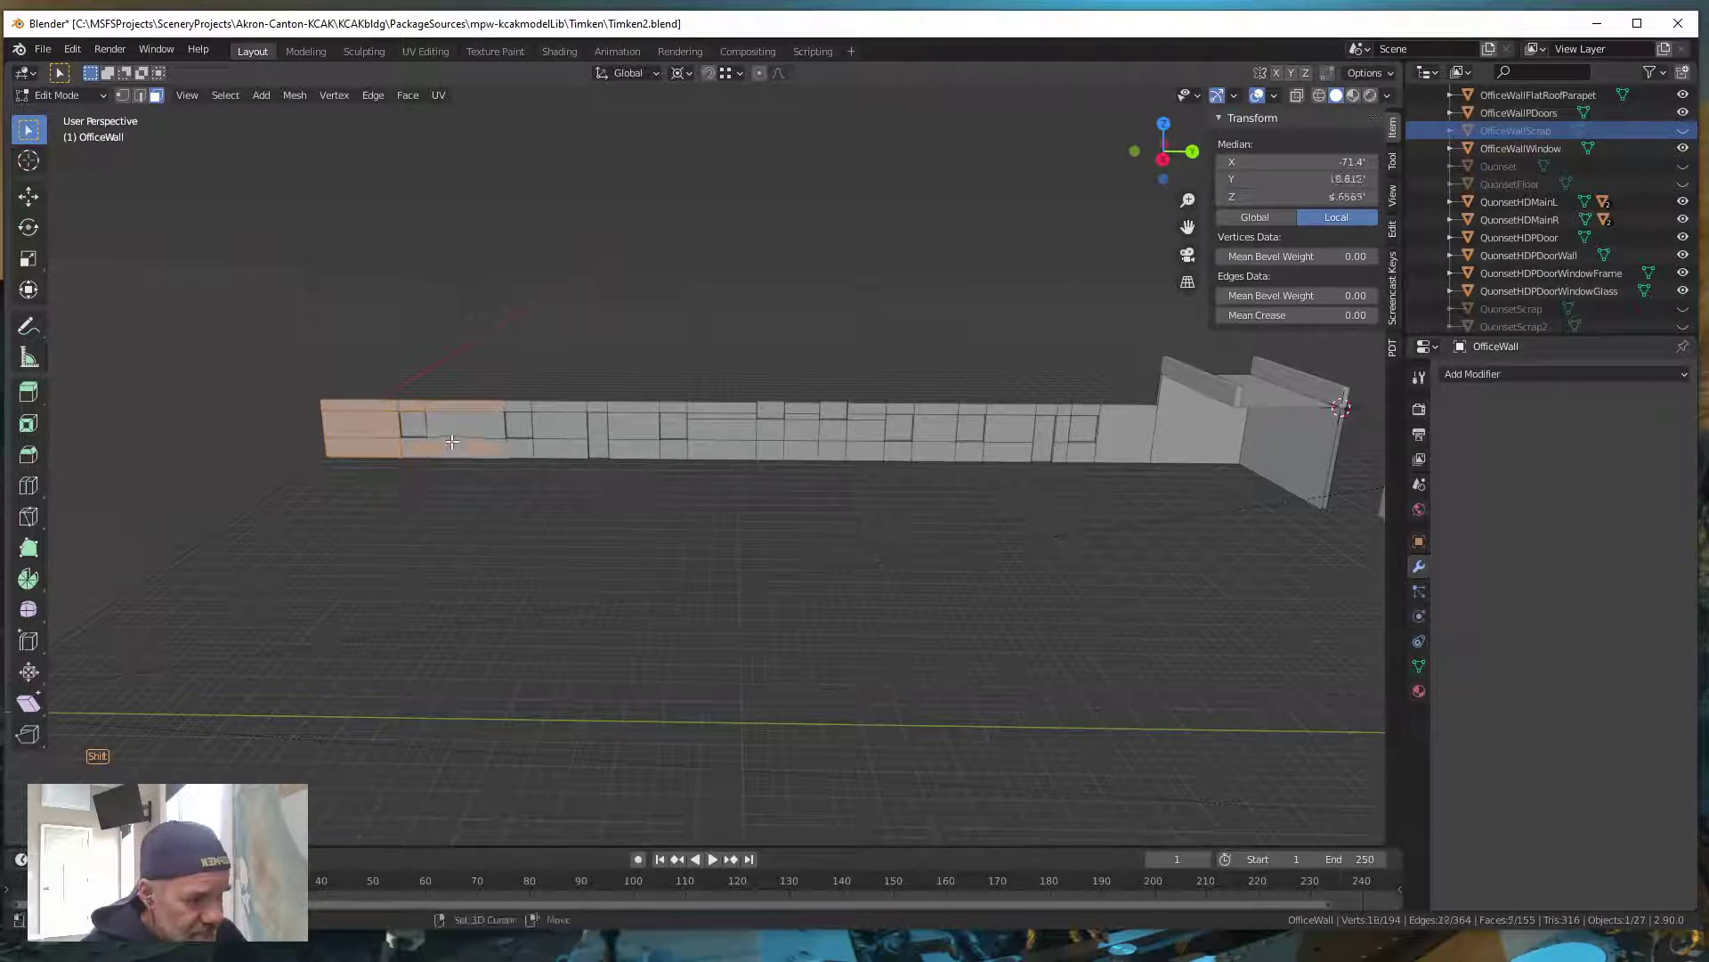
left_click(456, 431, "shift")
left_click(521, 406, "shift")
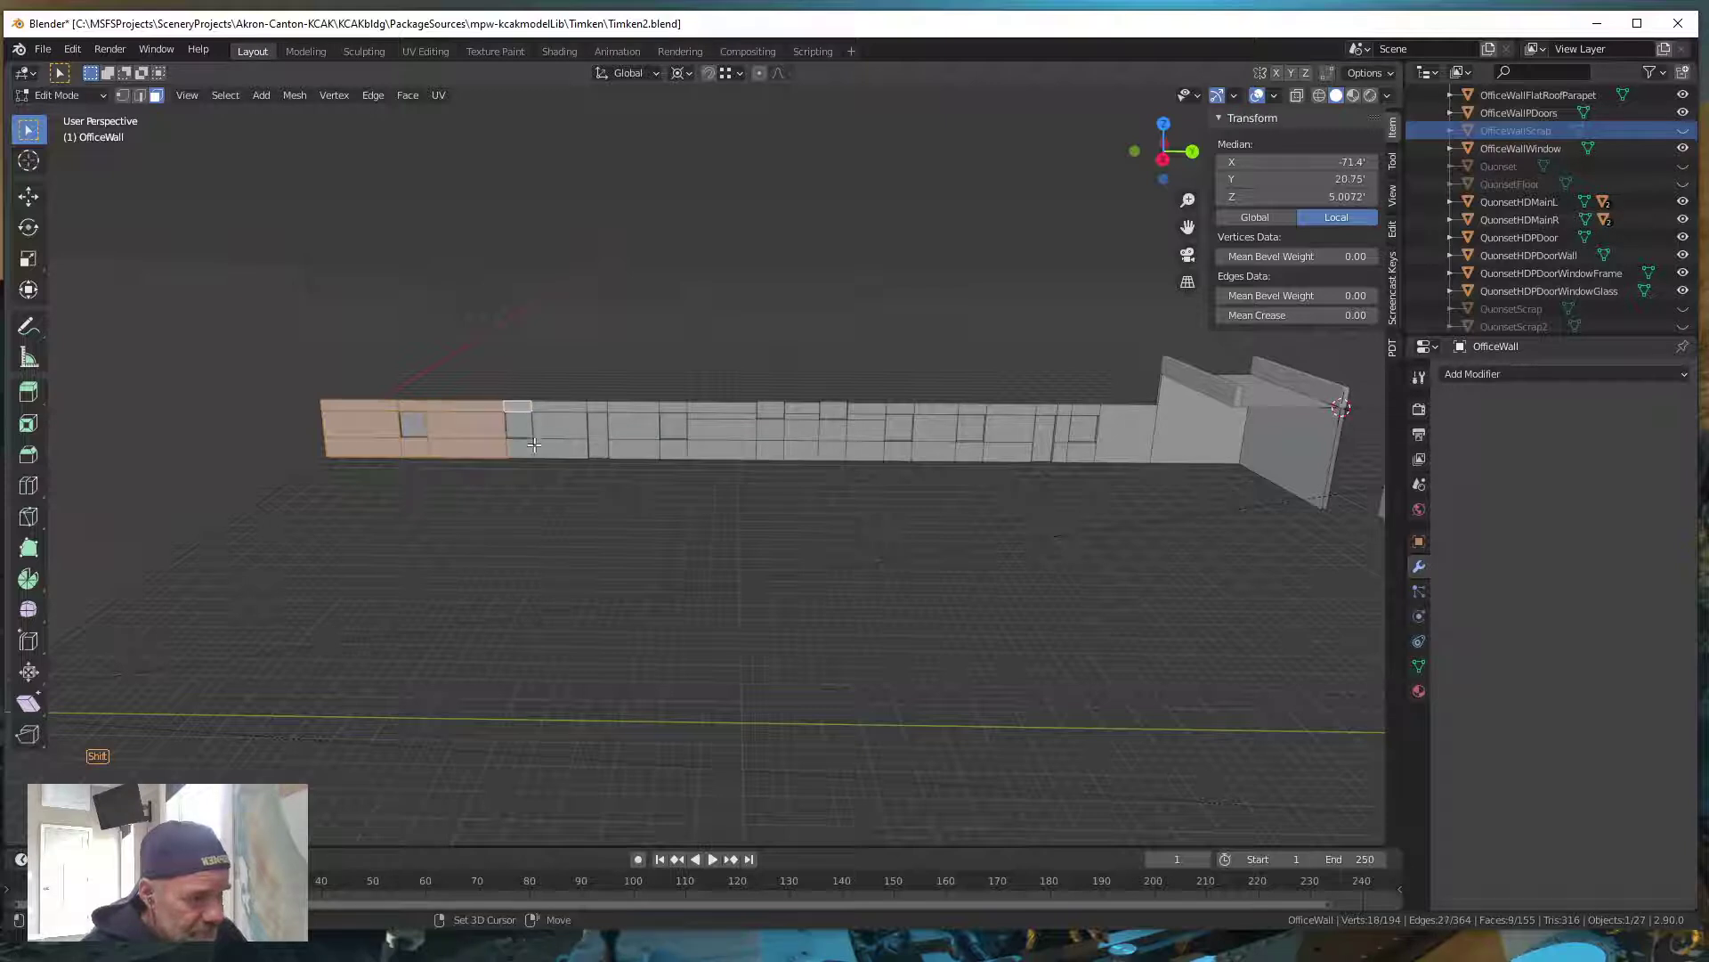
left_click(521, 448, "shift")
Add the inner faces beyond the second window, above the first doorway and up to the third window to the selection
scroll(471, 468, "up", 3)
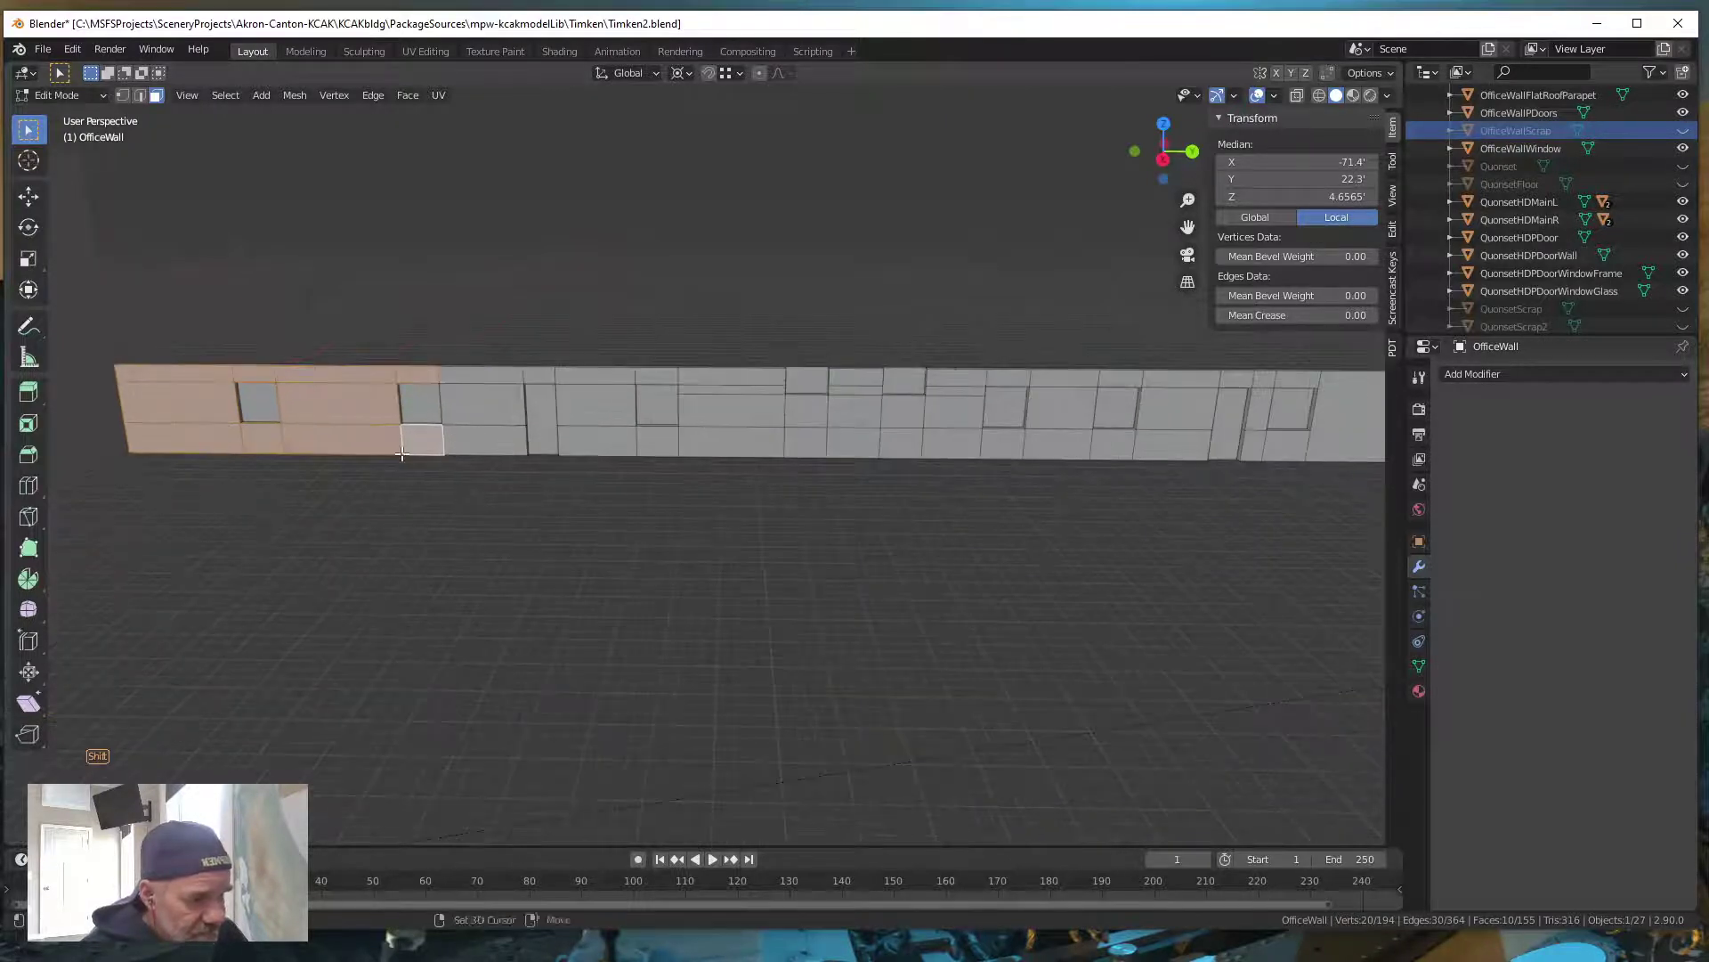
scroll(758, 570, "up", 5)
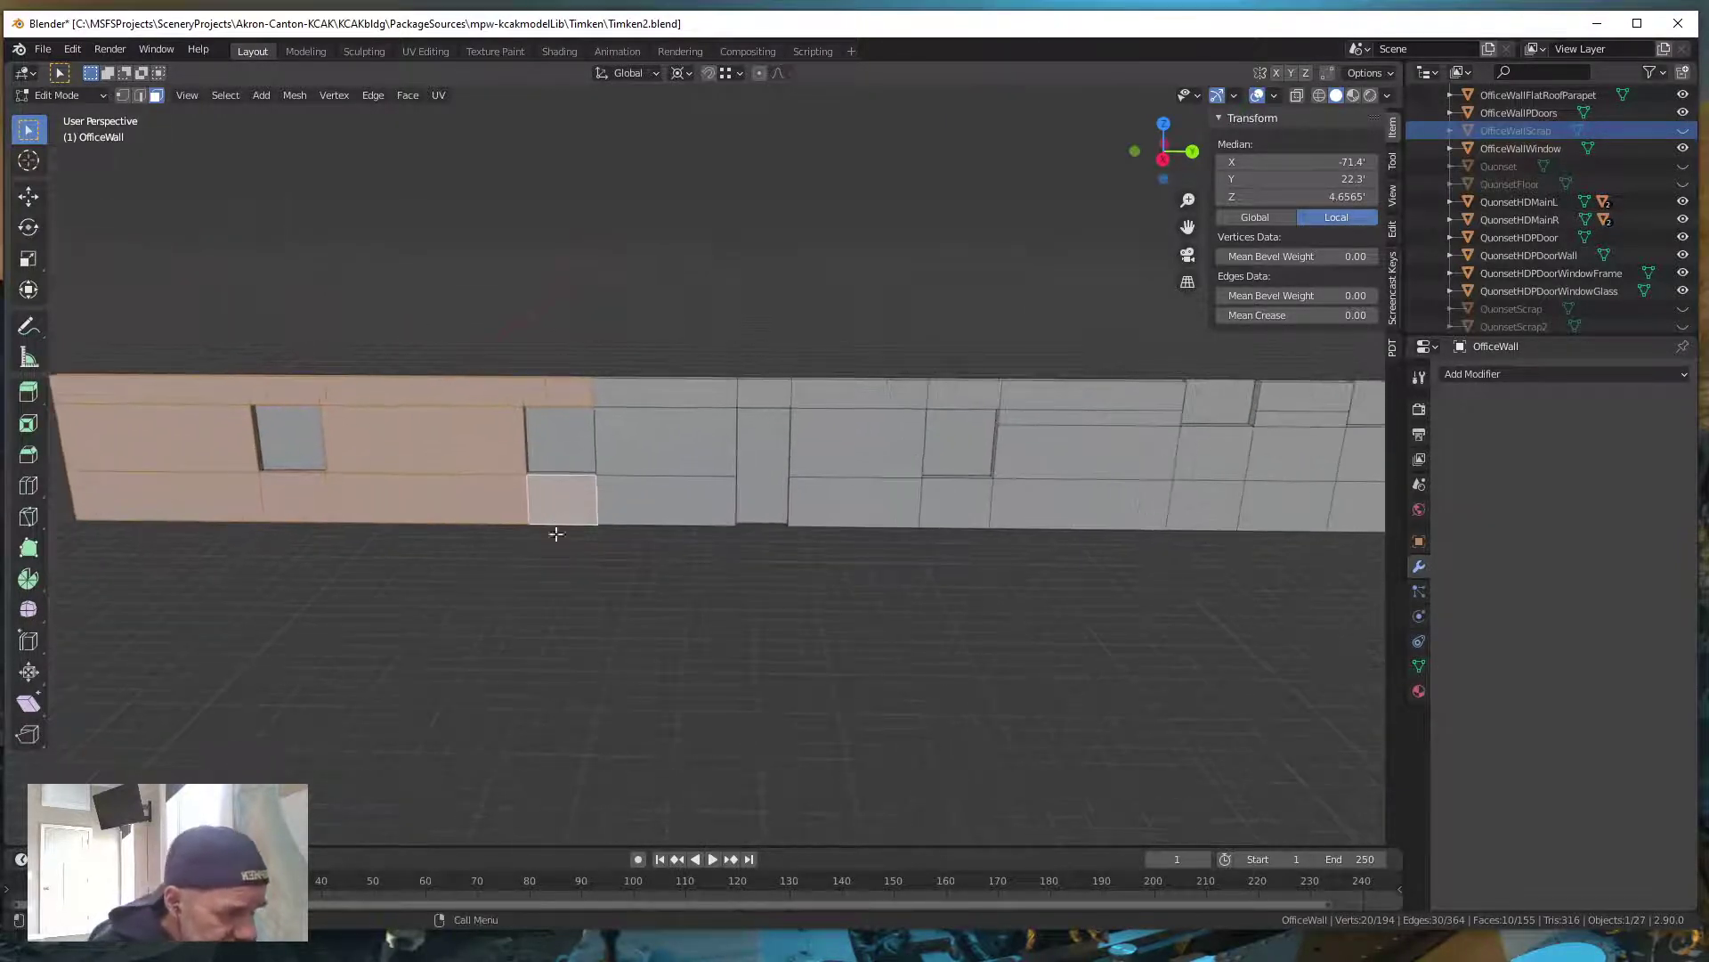
middle_click_drag(593, 571, 557, 565)
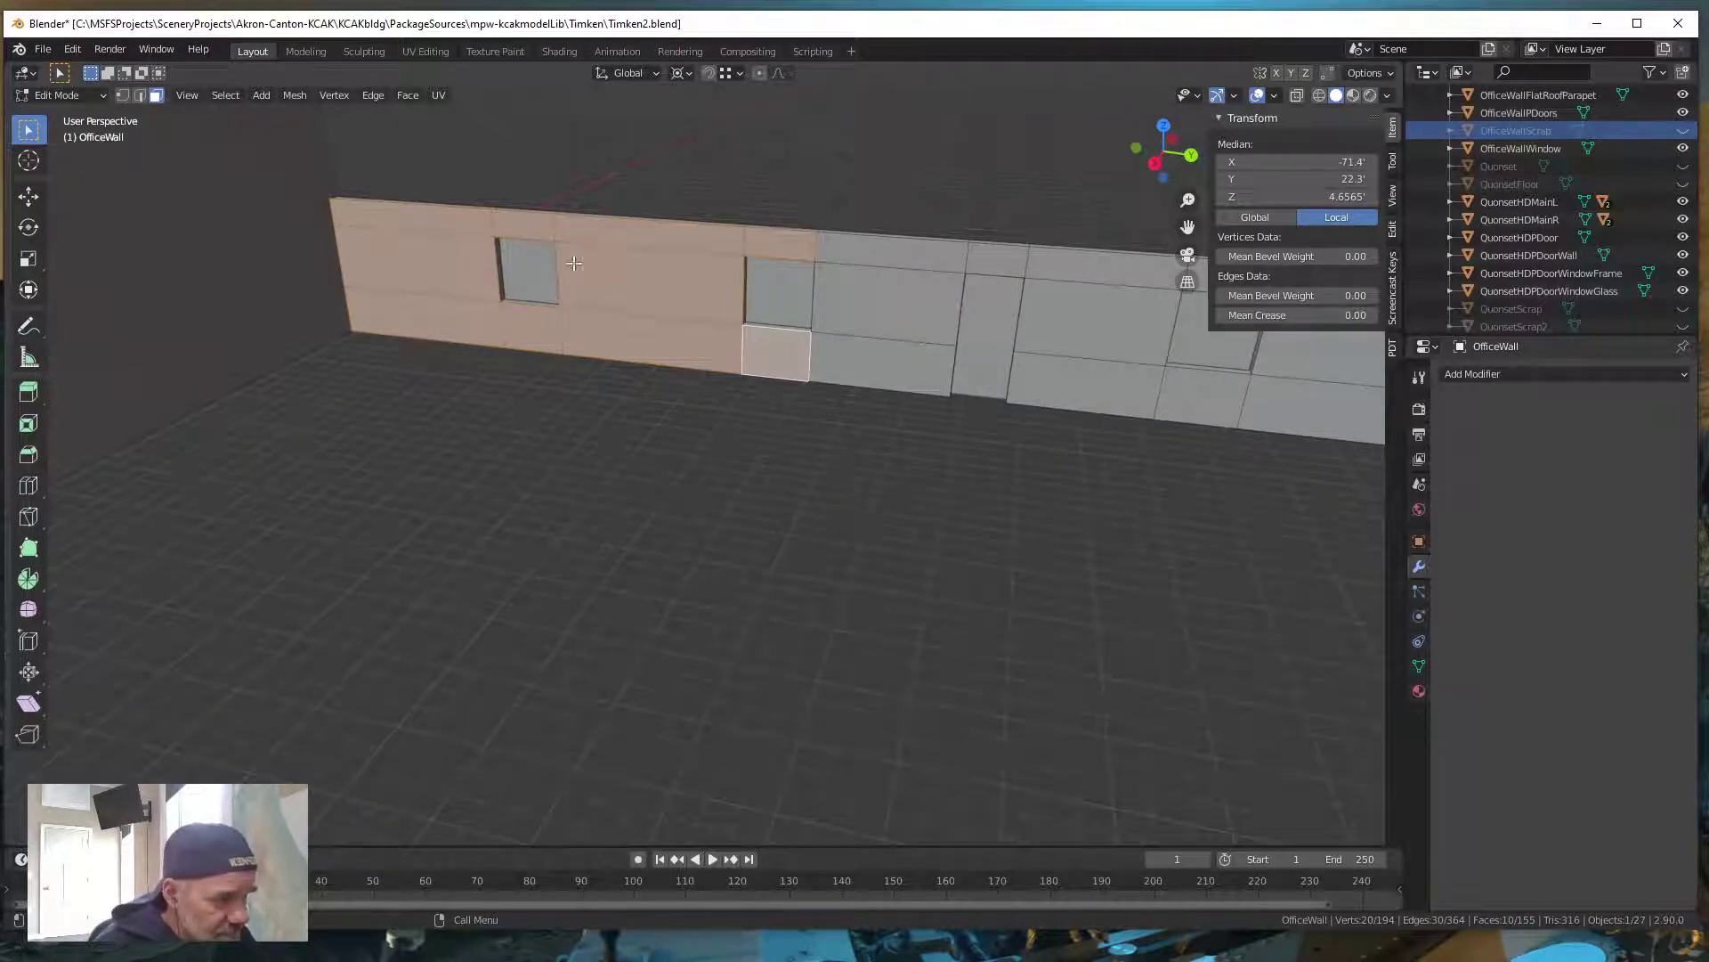
middle_click_drag(813, 439, 881, 440)
scroll(880, 440, "down", 4)
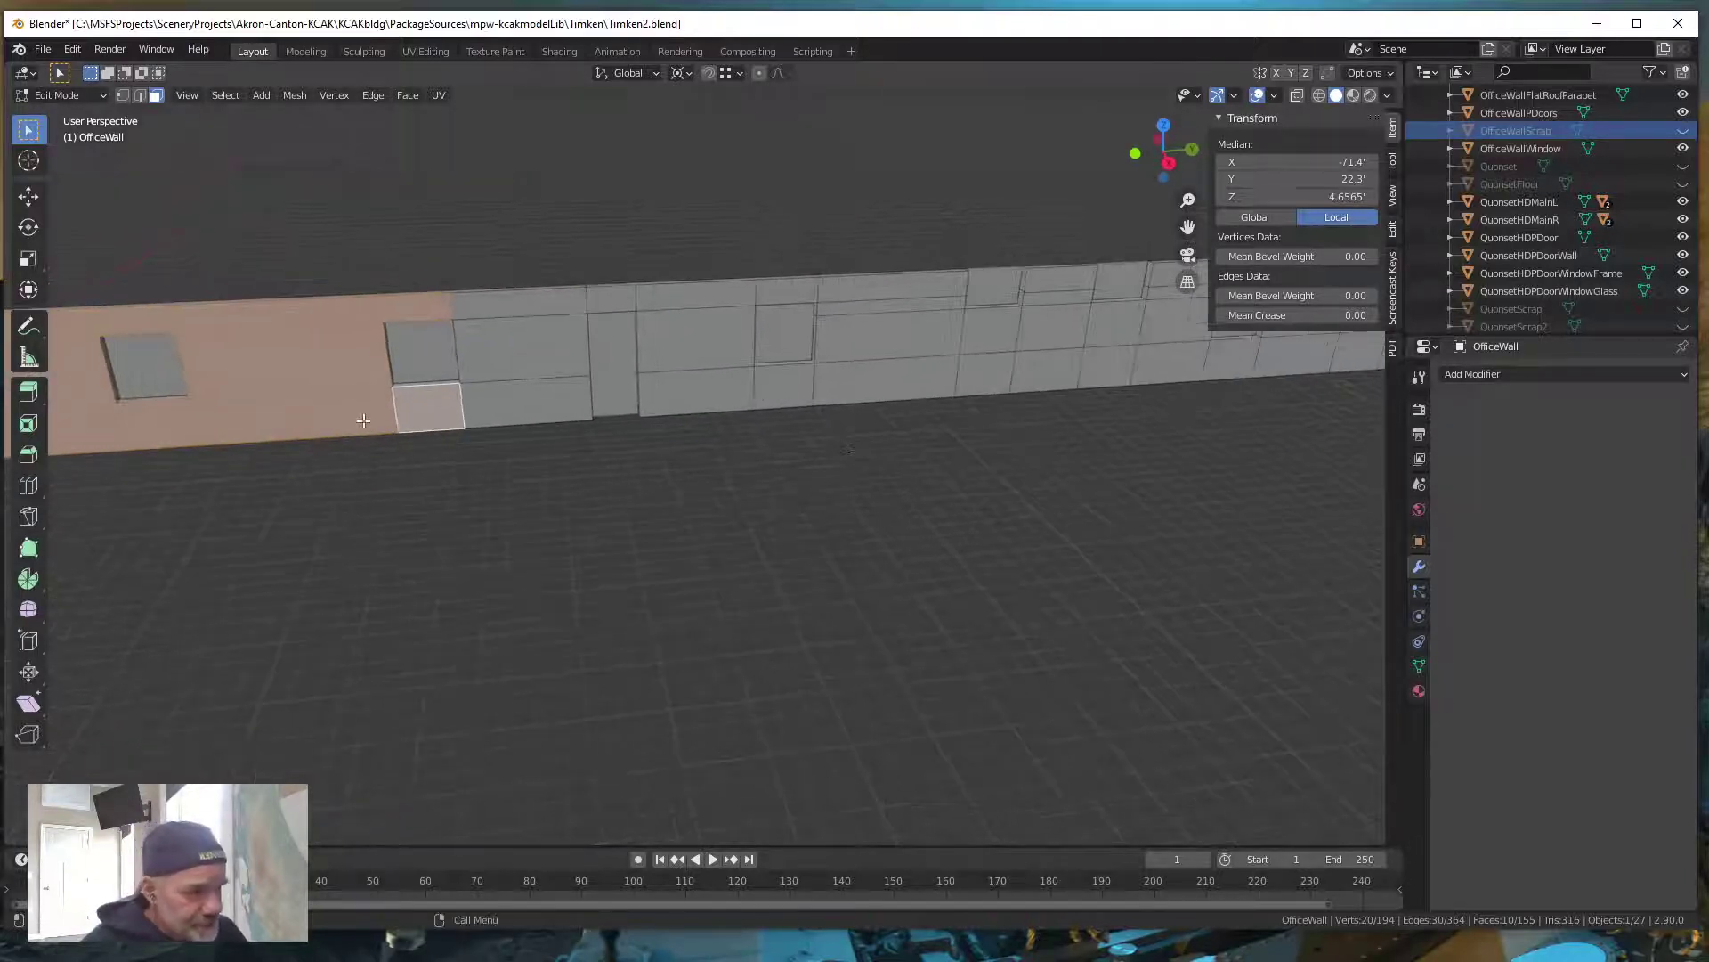
left_click_drag(490, 398, 614, 360, "shift")
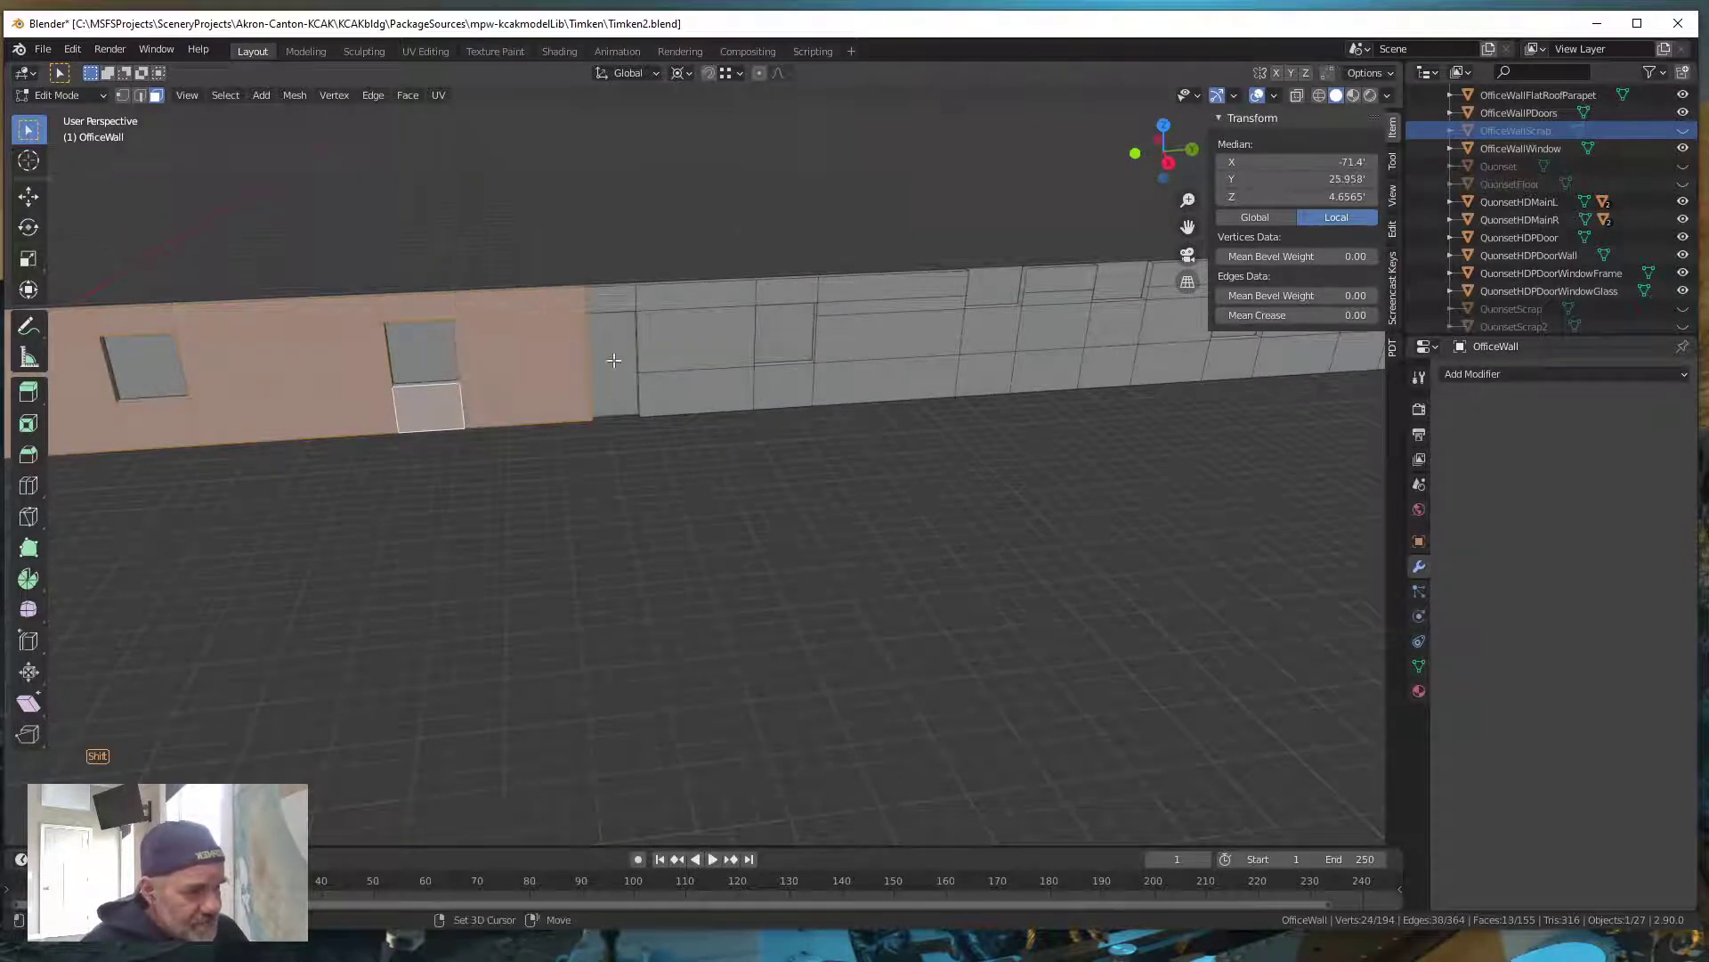
left_click(615, 304, "shift")
left_click_drag(688, 302, 712, 392, "shift")
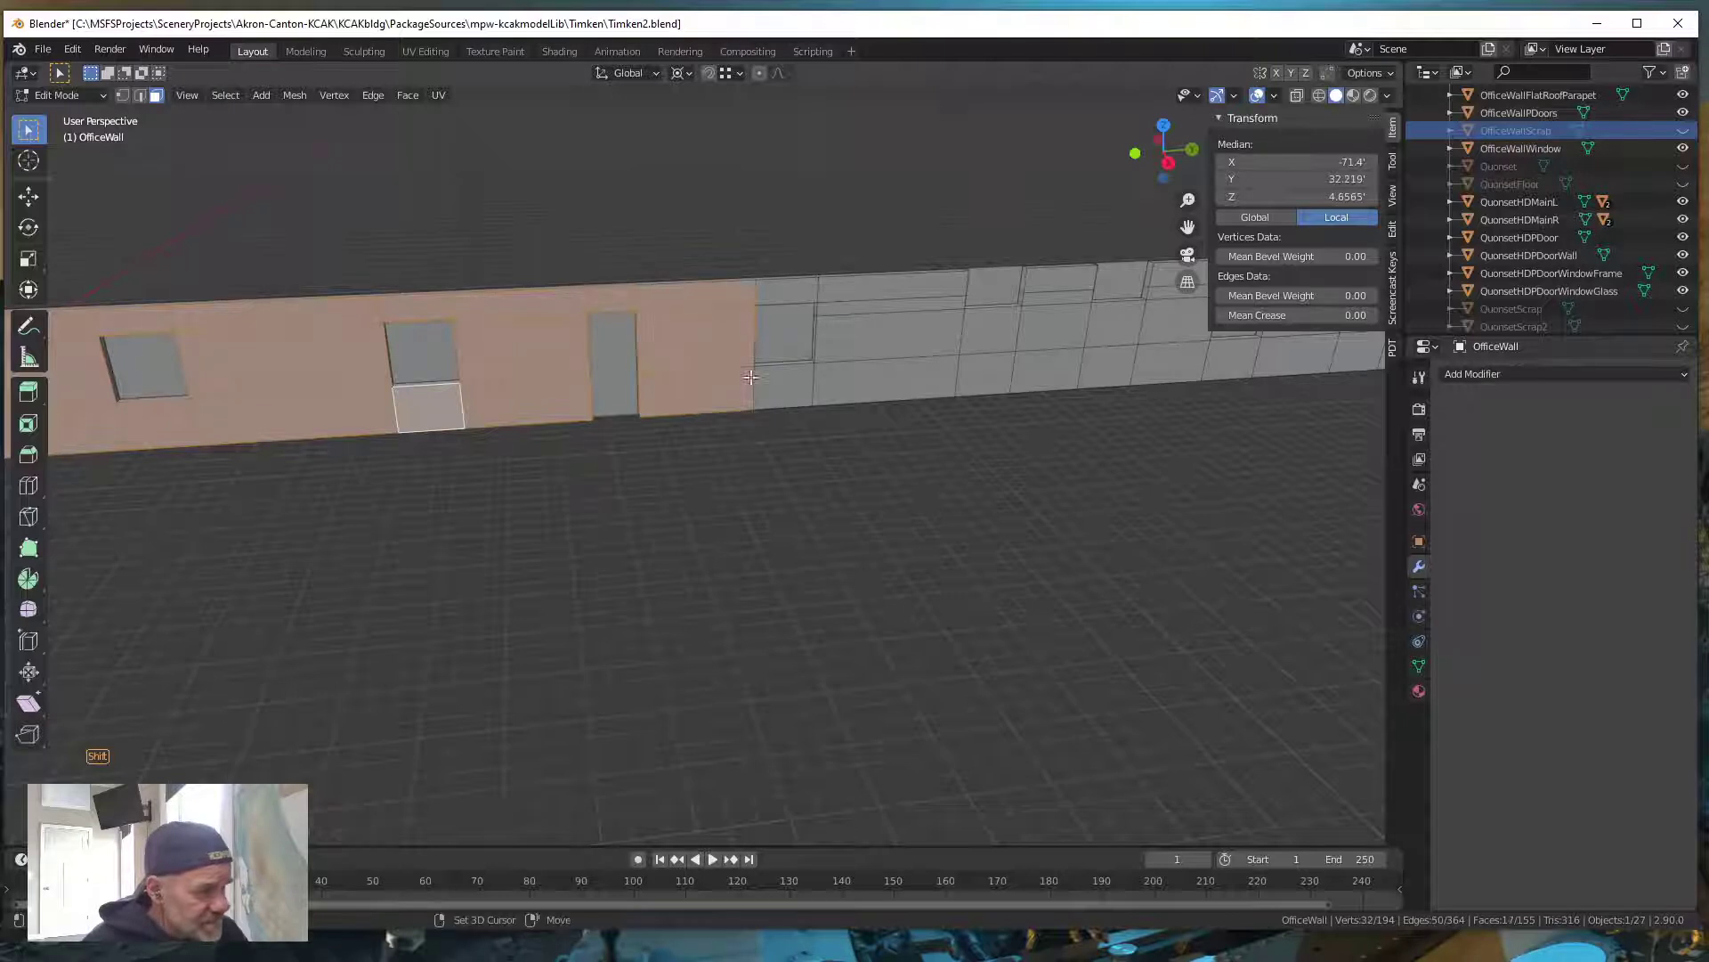
Extend the selection with the inner faces above and below the third window and around the first high window
left_click(804, 295, "shift")
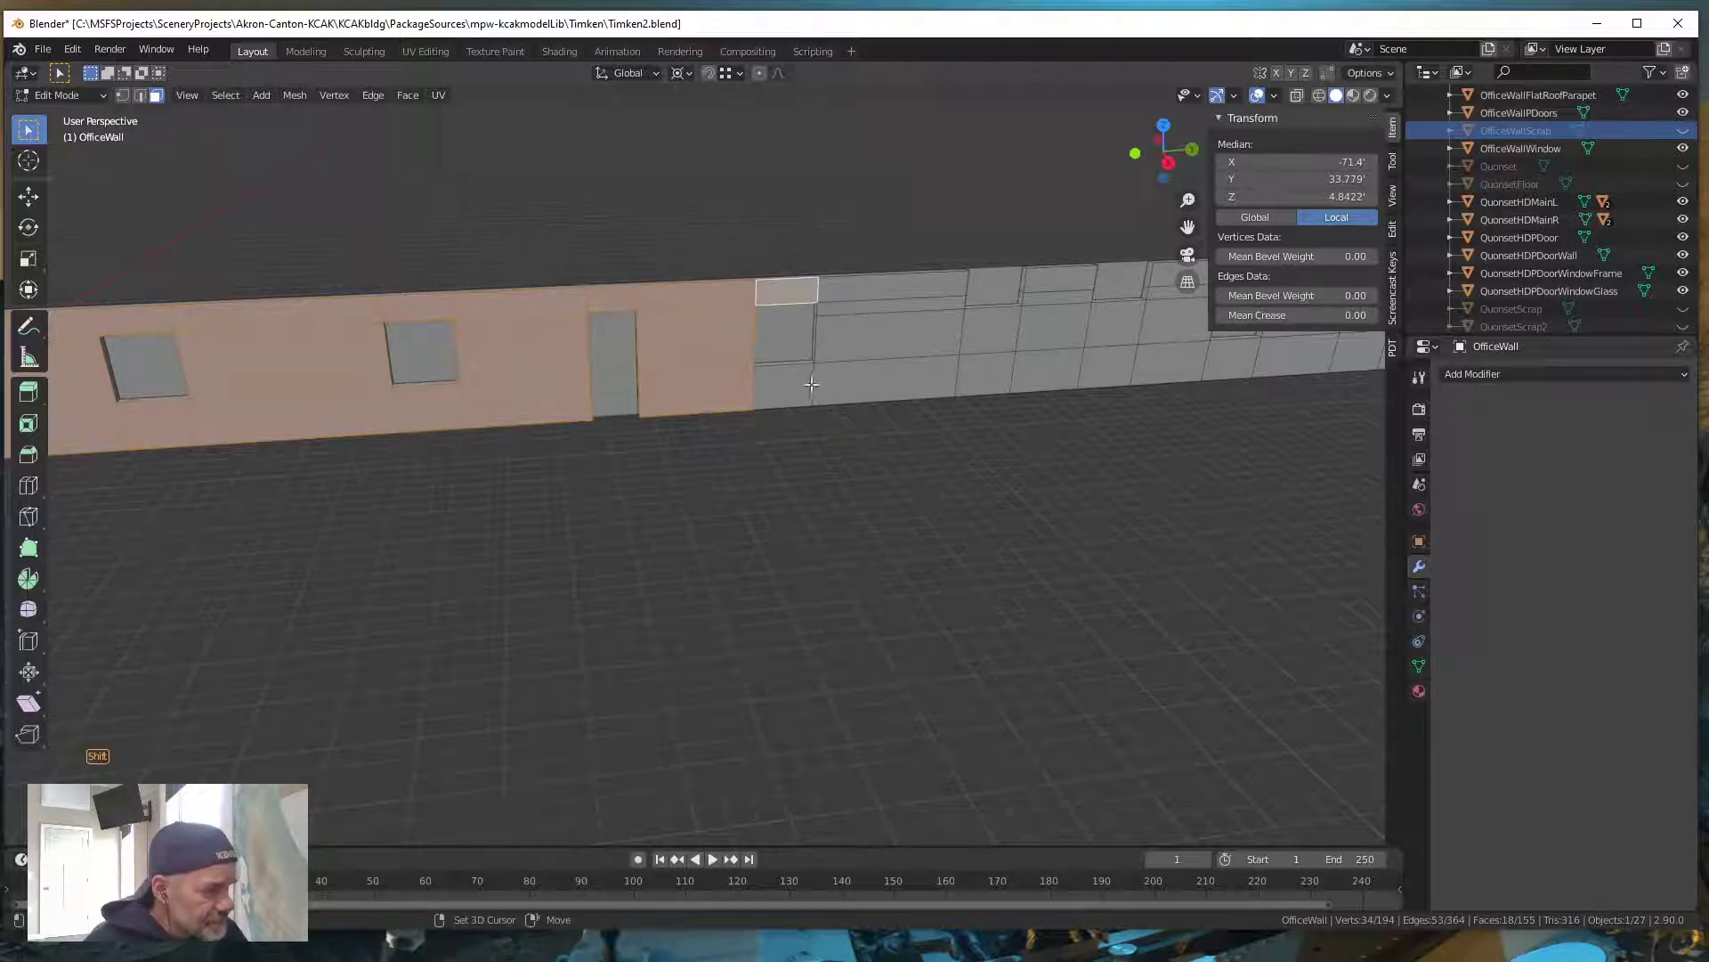
left_click(811, 384, "shift")
left_click_drag(875, 377, 1082, 281, "shift")
Add the inner faces around the second high window and the full-height window after it, up to the next window
middle_click_drag(1095, 477, 559, 518, "shift")
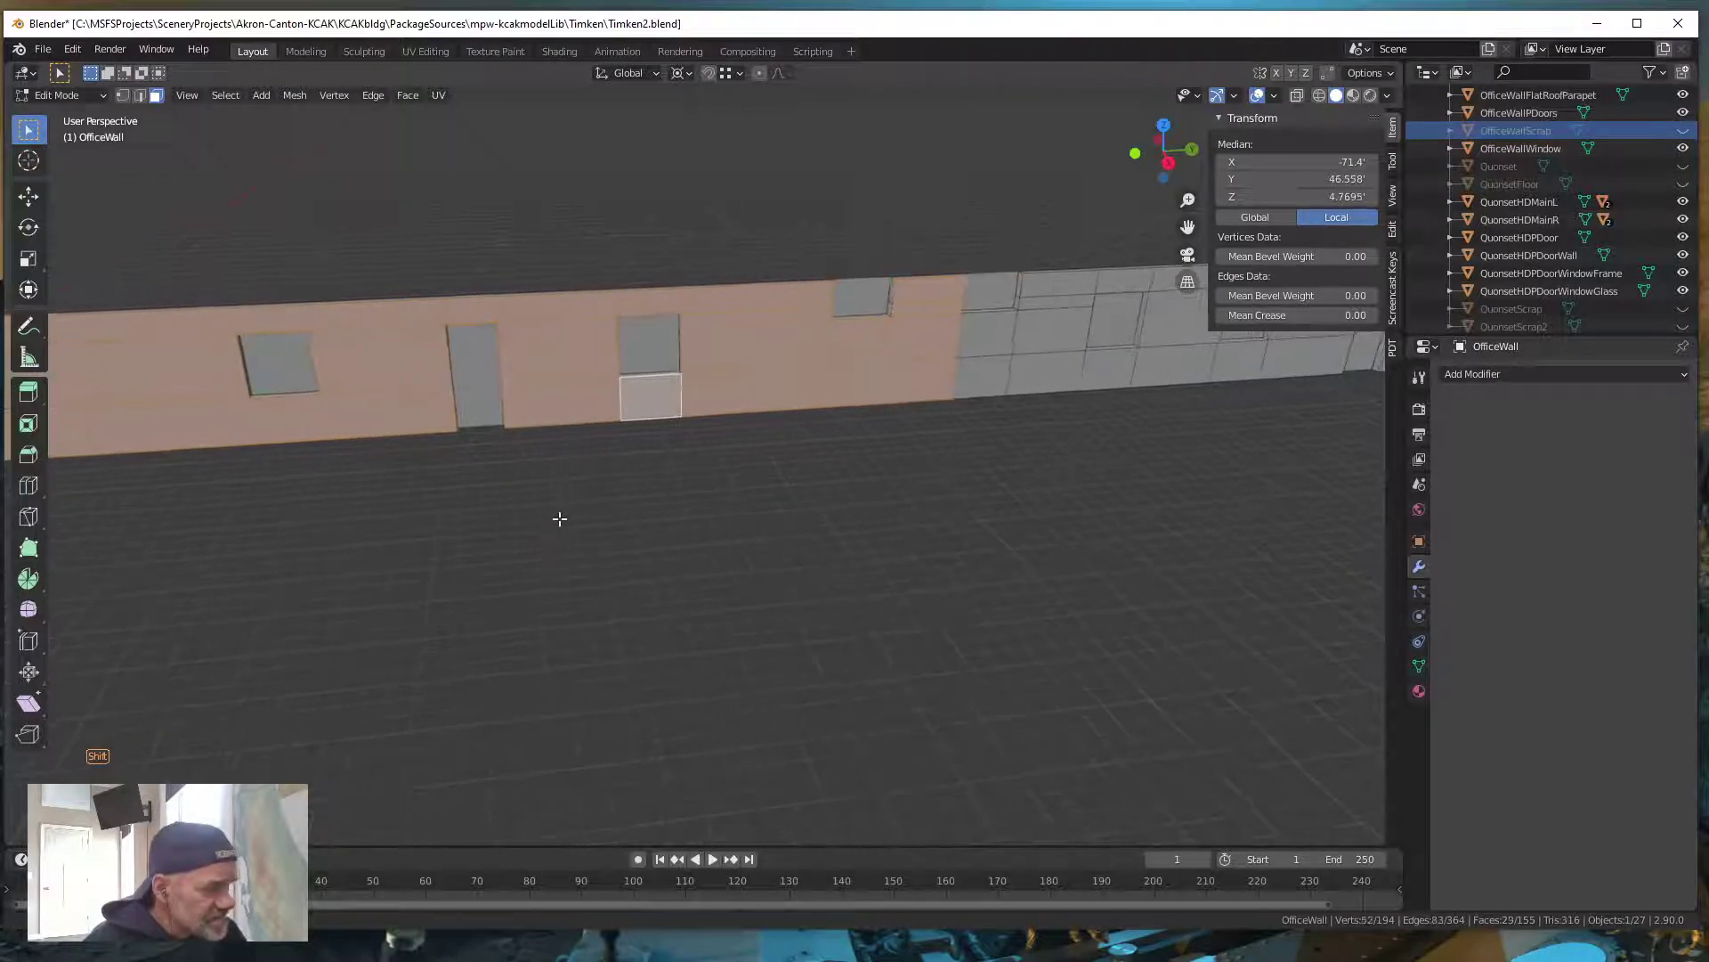
middle_click_drag(1131, 522, 679, 588, "shift")
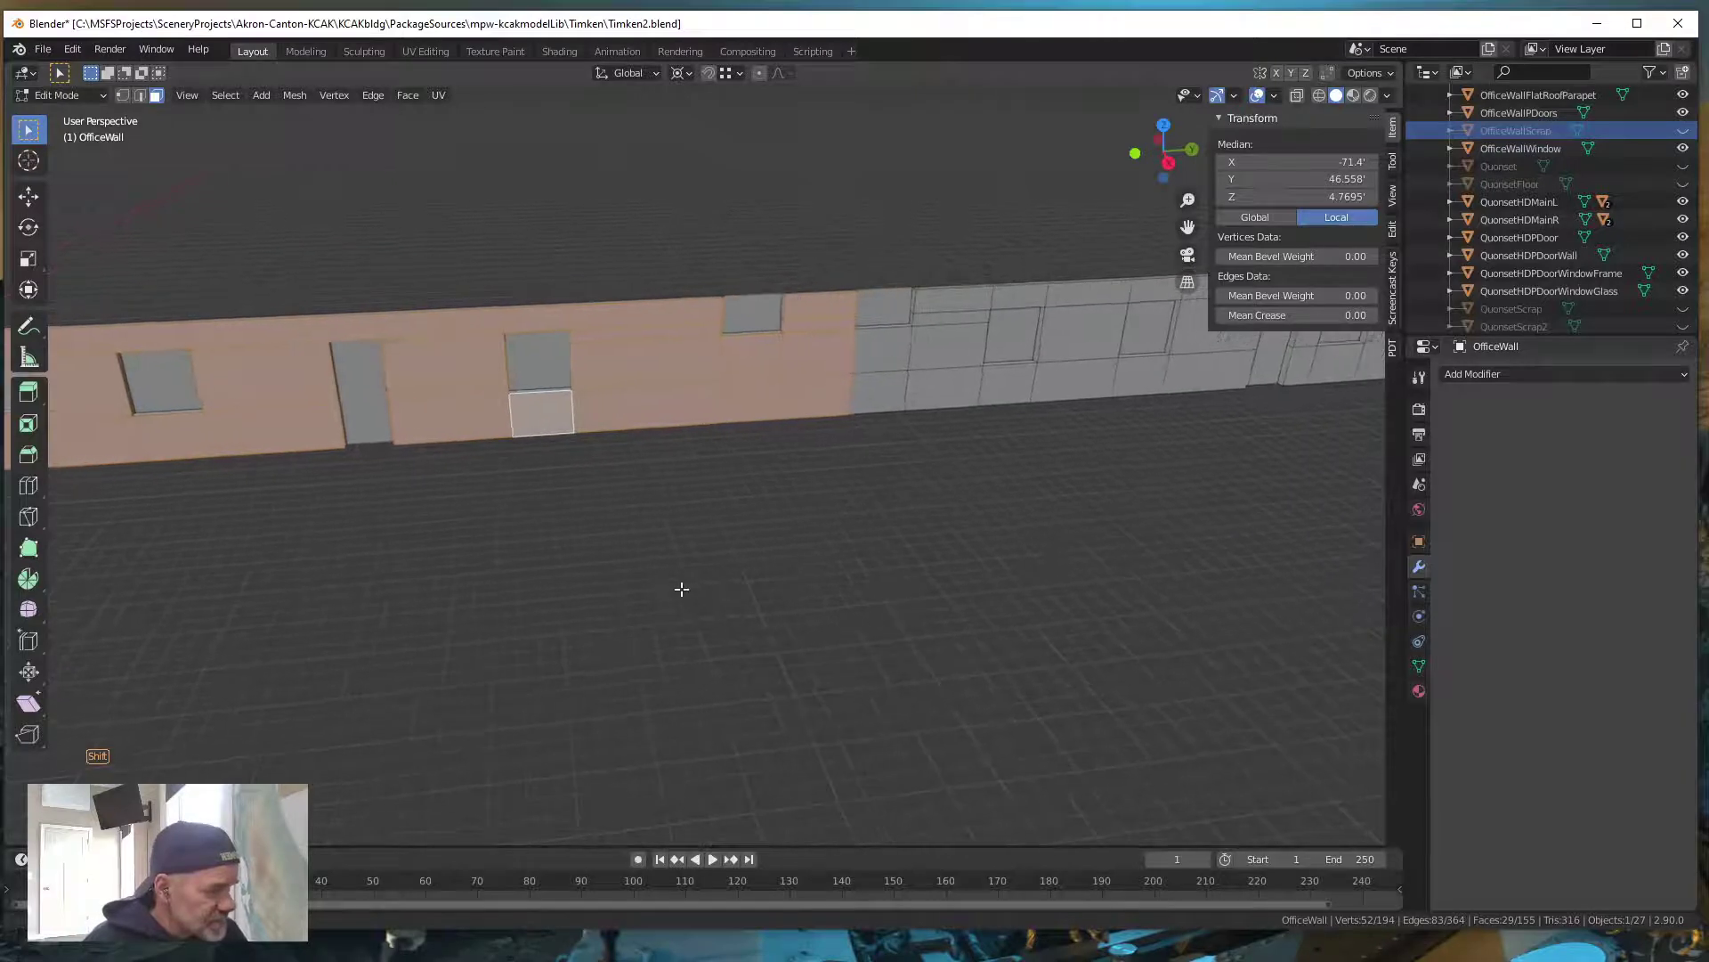
key("KP_Decimal")
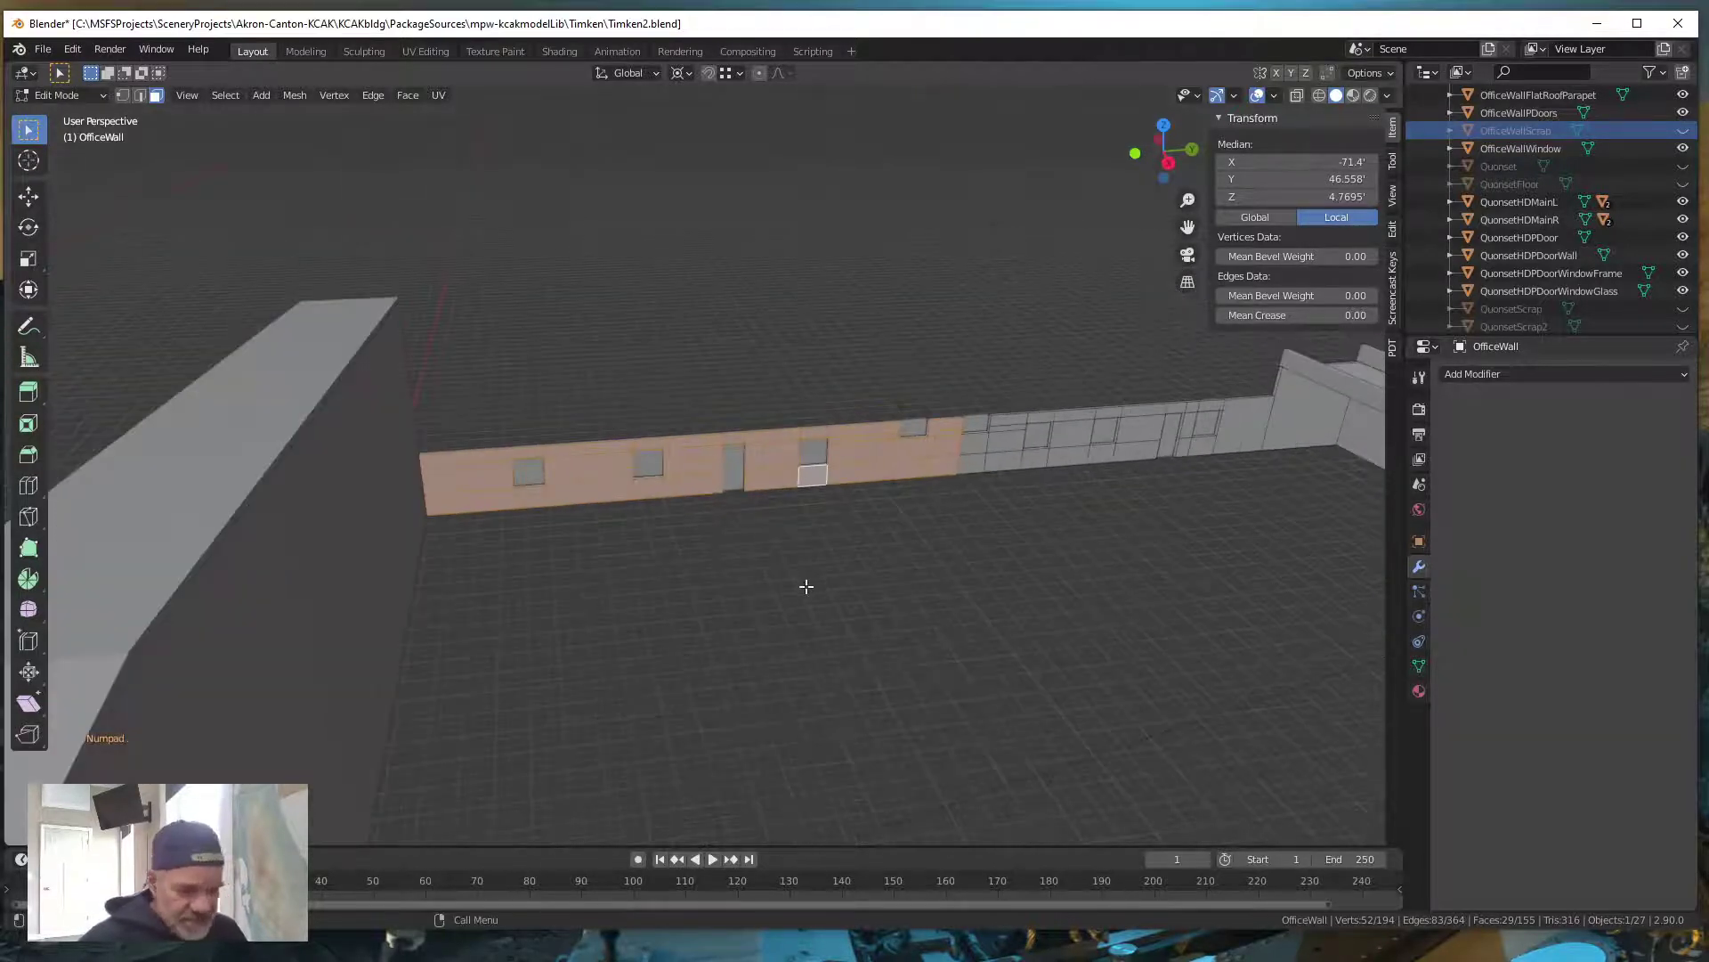
middle_click_drag(905, 584, 435, 381)
scroll(597, 588, "up", 3)
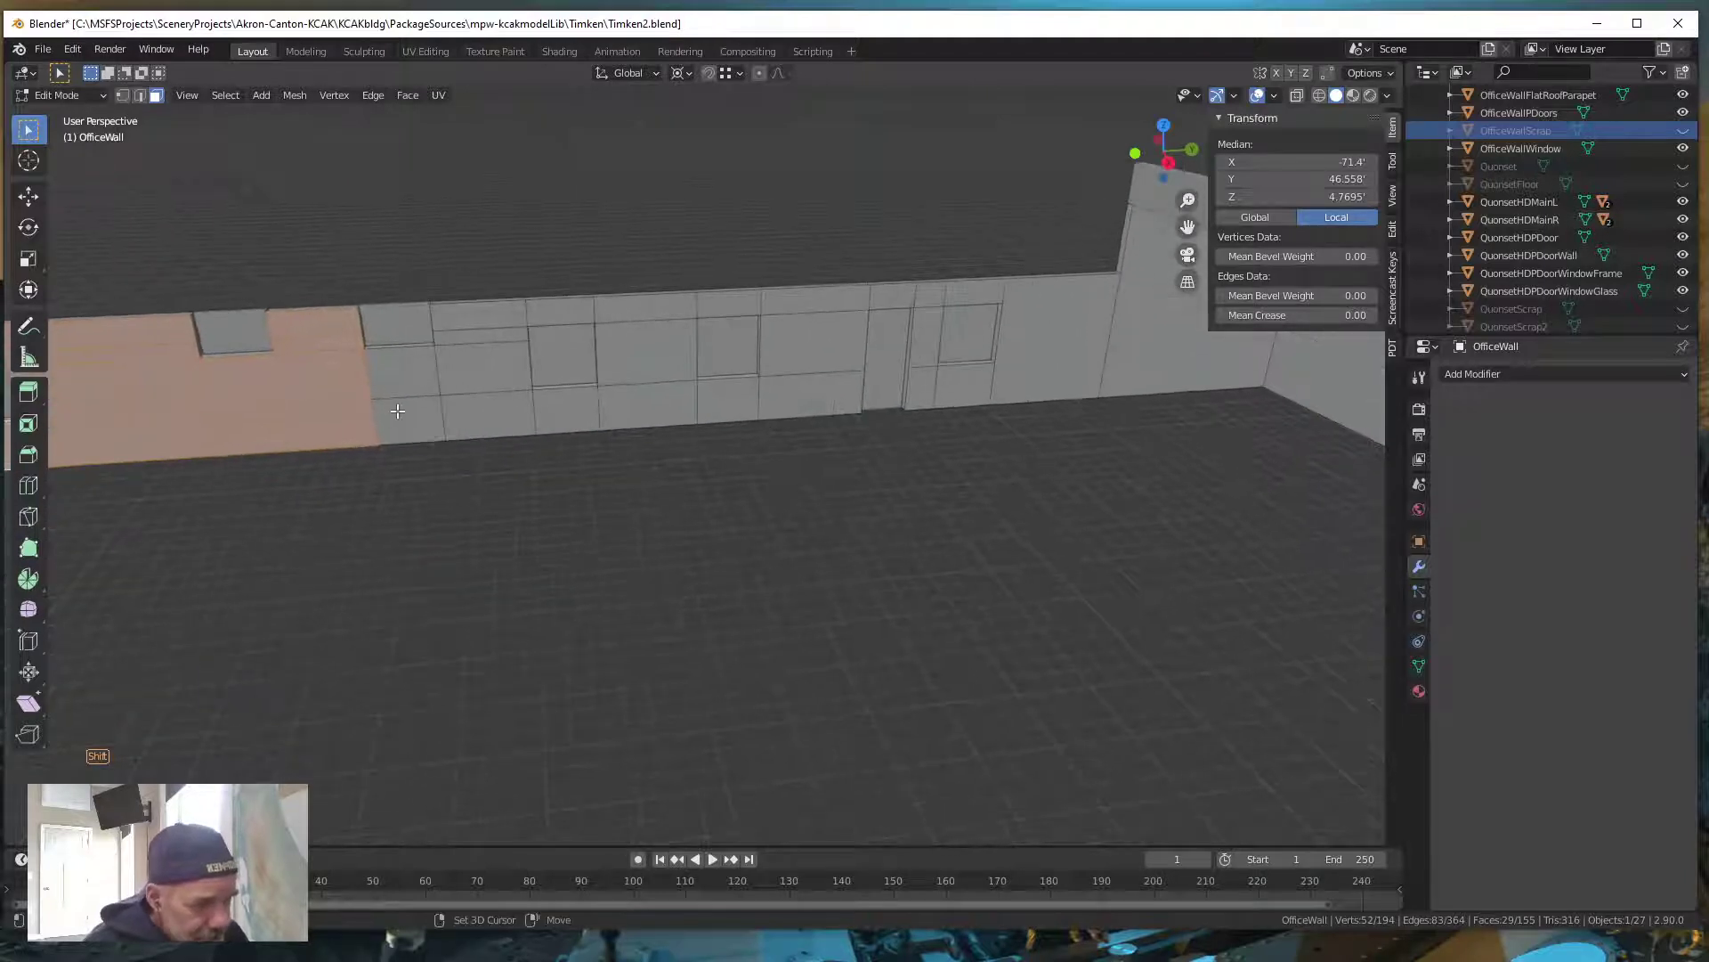
left_click_drag(397, 410, 525, 318, "shift")
left_click(554, 311, "shift")
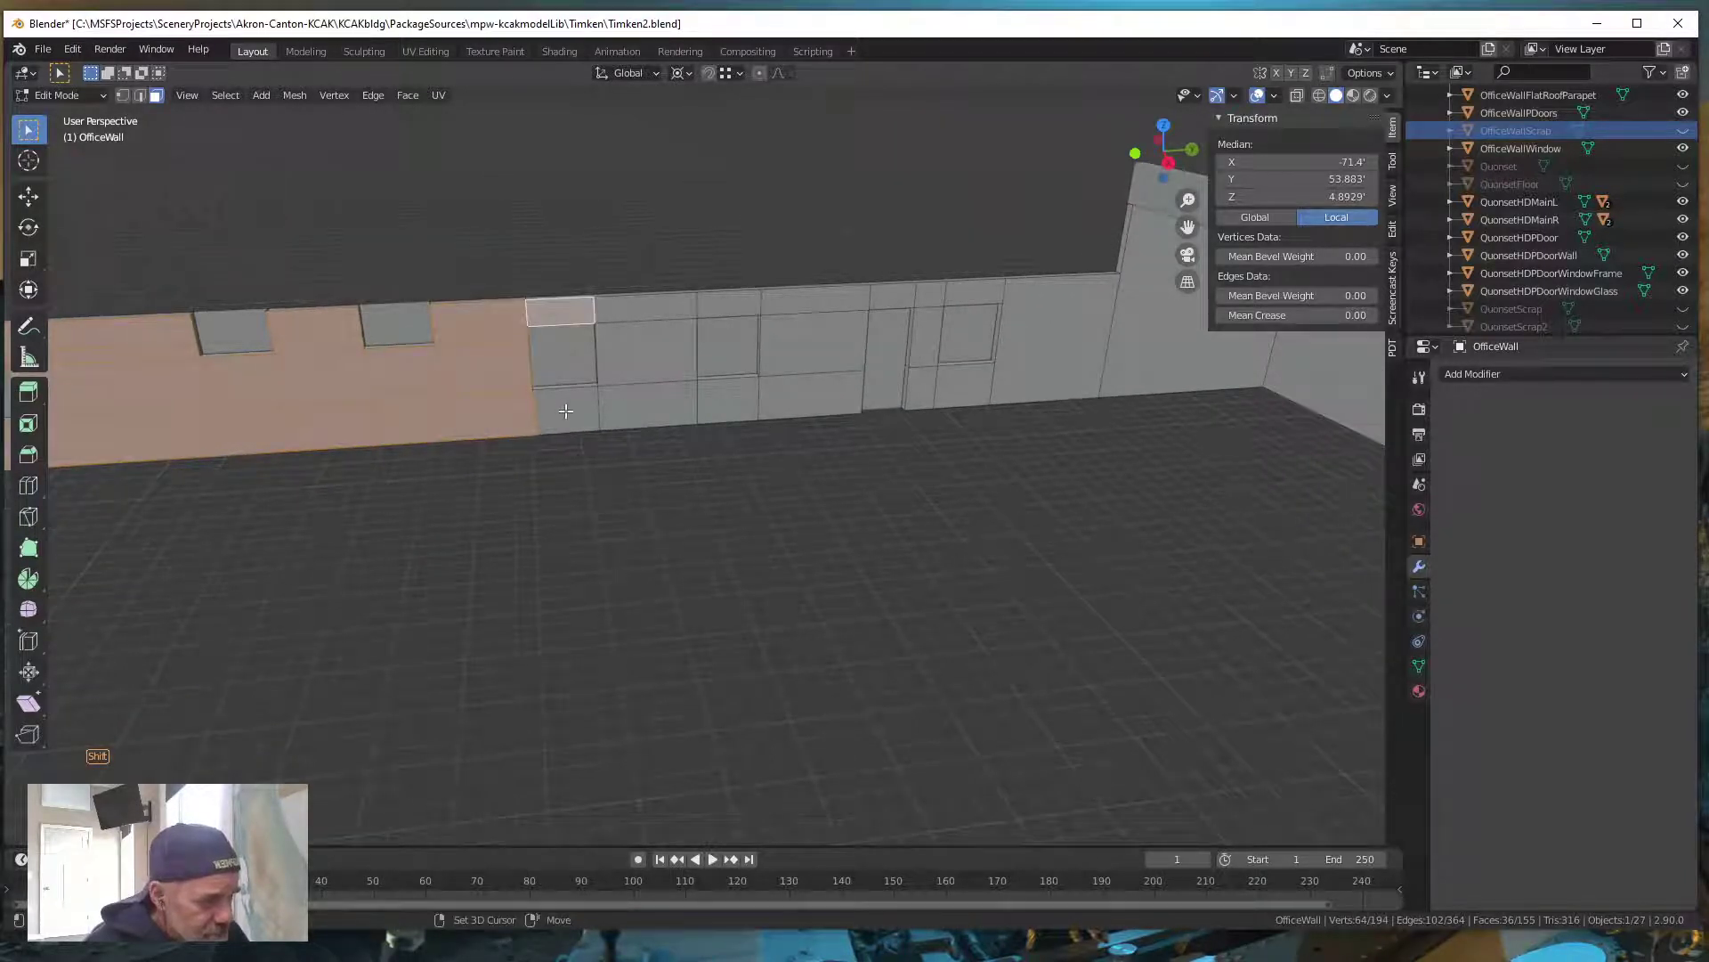
left_click(565, 410, "shift")
left_click_drag(627, 406, 726, 304, "shift")
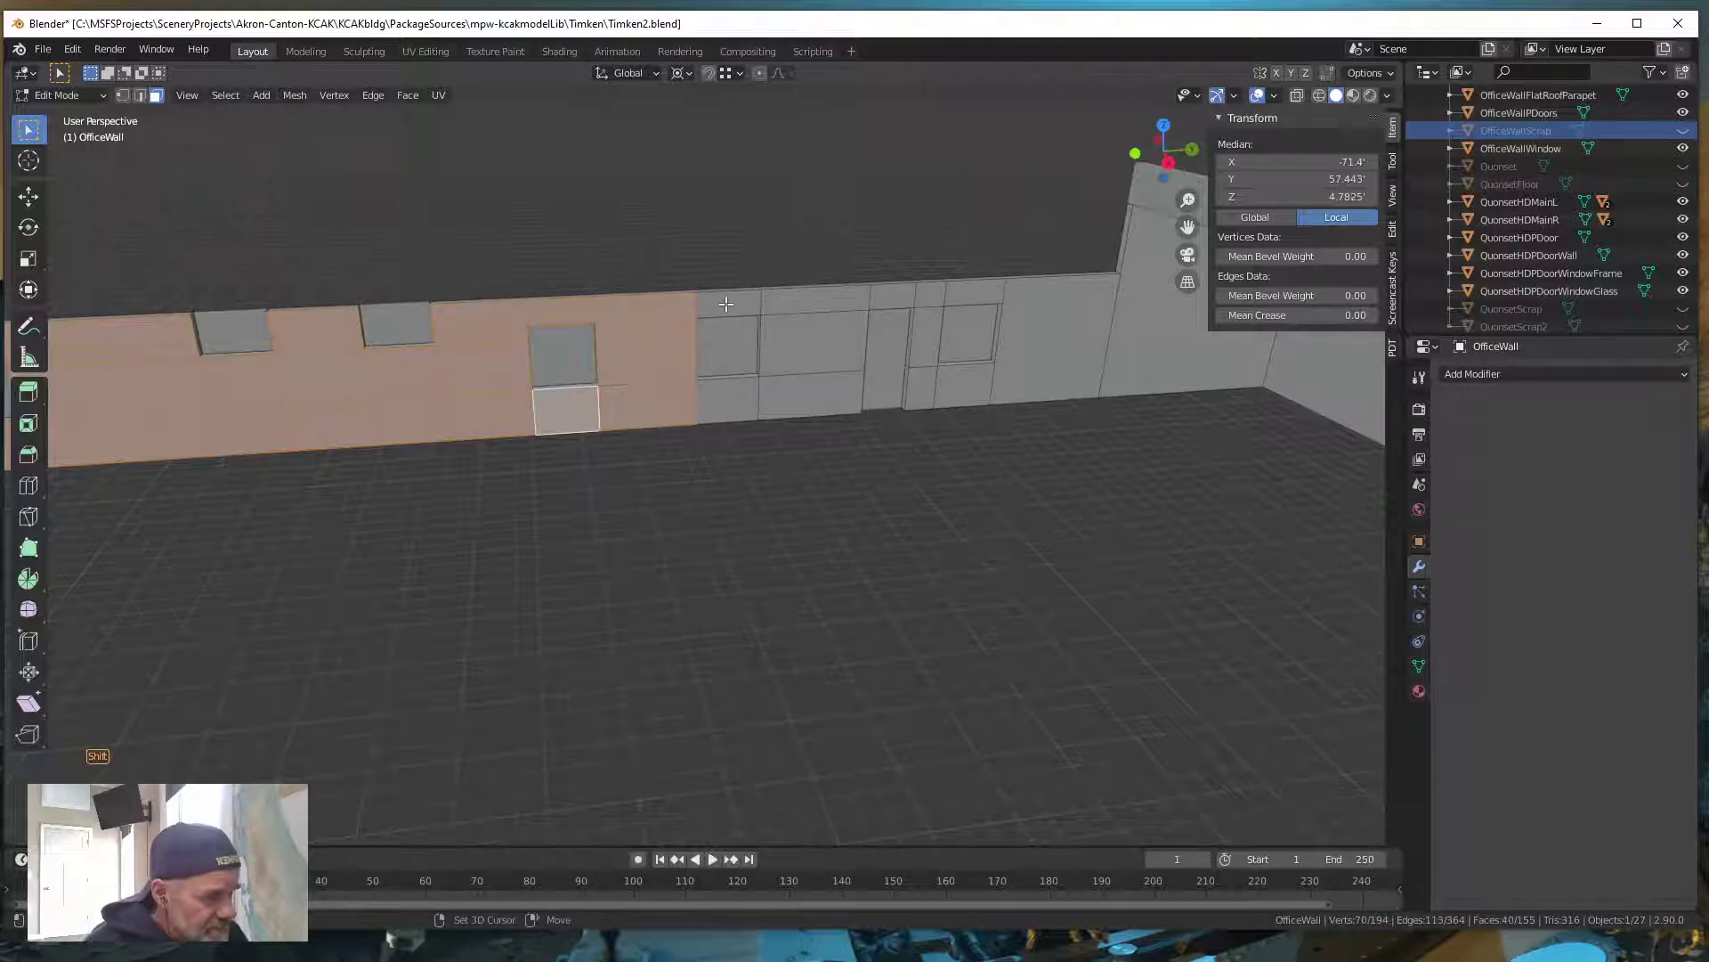
Add the inner faces below and beyond the next window, above the second doorway and on its far side to the selection
left_click(728, 397, "shift")
left_click_drag(808, 392, 852, 298, "shift")
left_click(892, 296, "shift")
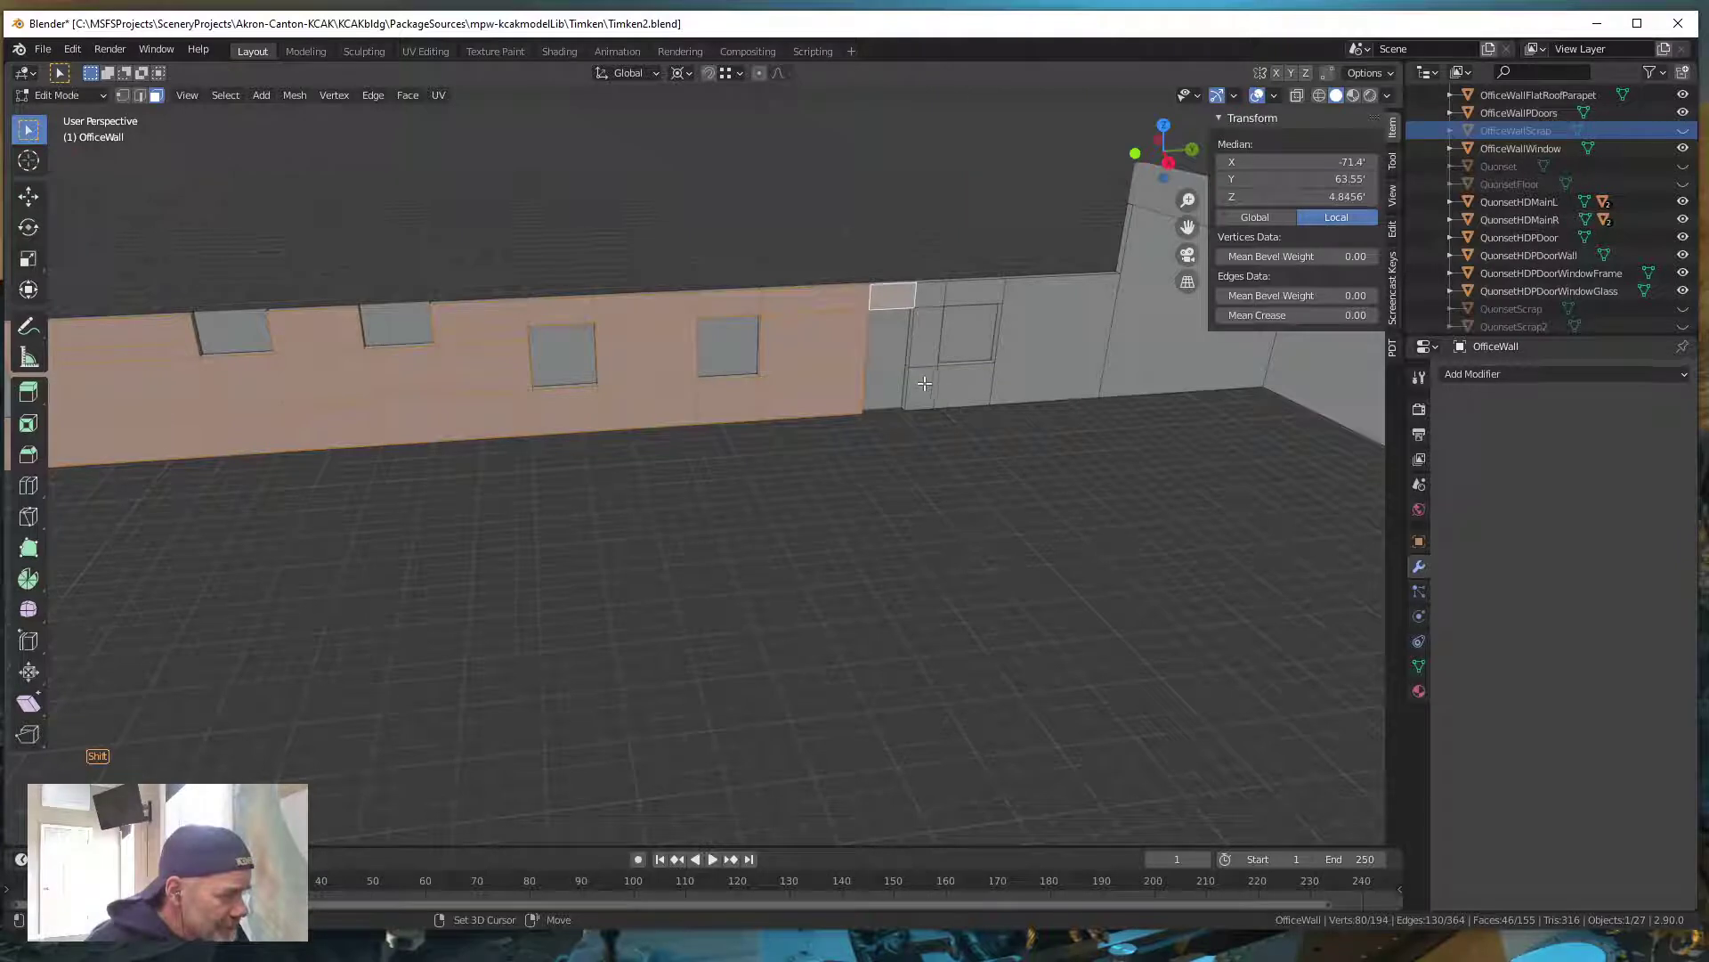
left_click_drag(925, 382, 935, 344, "shift")
left_click(931, 294, "shift")
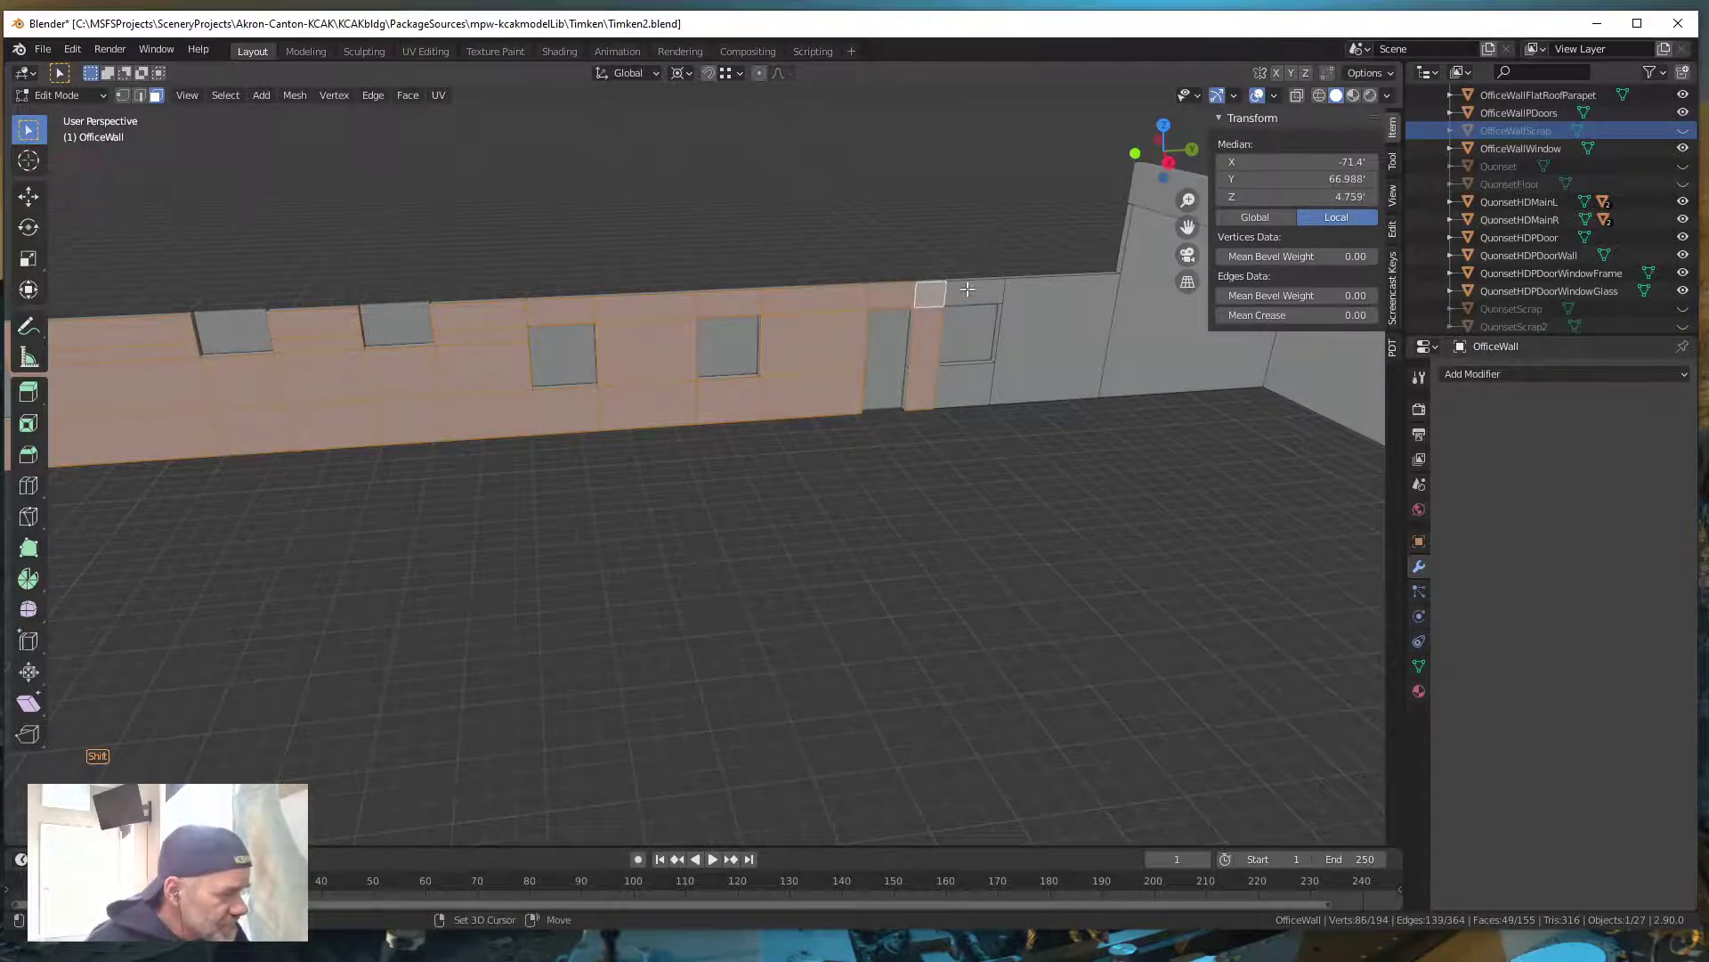
Add the inner faces above and below the last window, the blank panel, the taller wall section and the adjoining end wall
left_click(969, 291, "shift")
left_click(964, 385, "shift")
left_click(1060, 375, "shift")
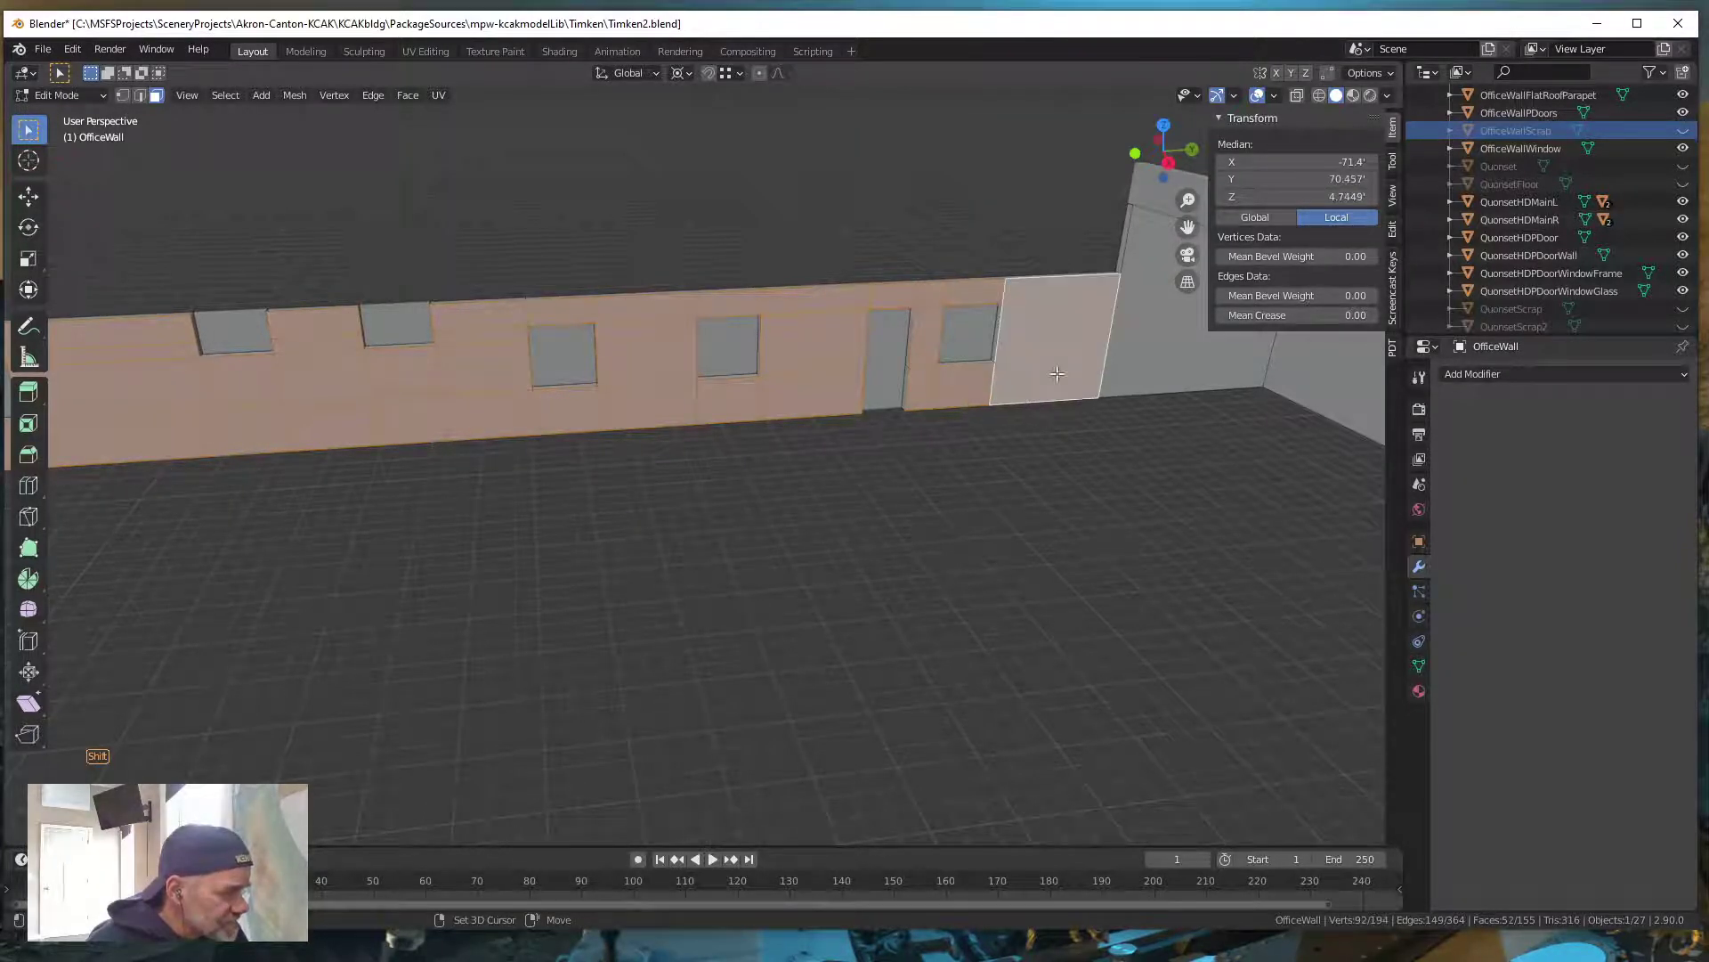
middle_click_drag(1142, 412, 234, 361)
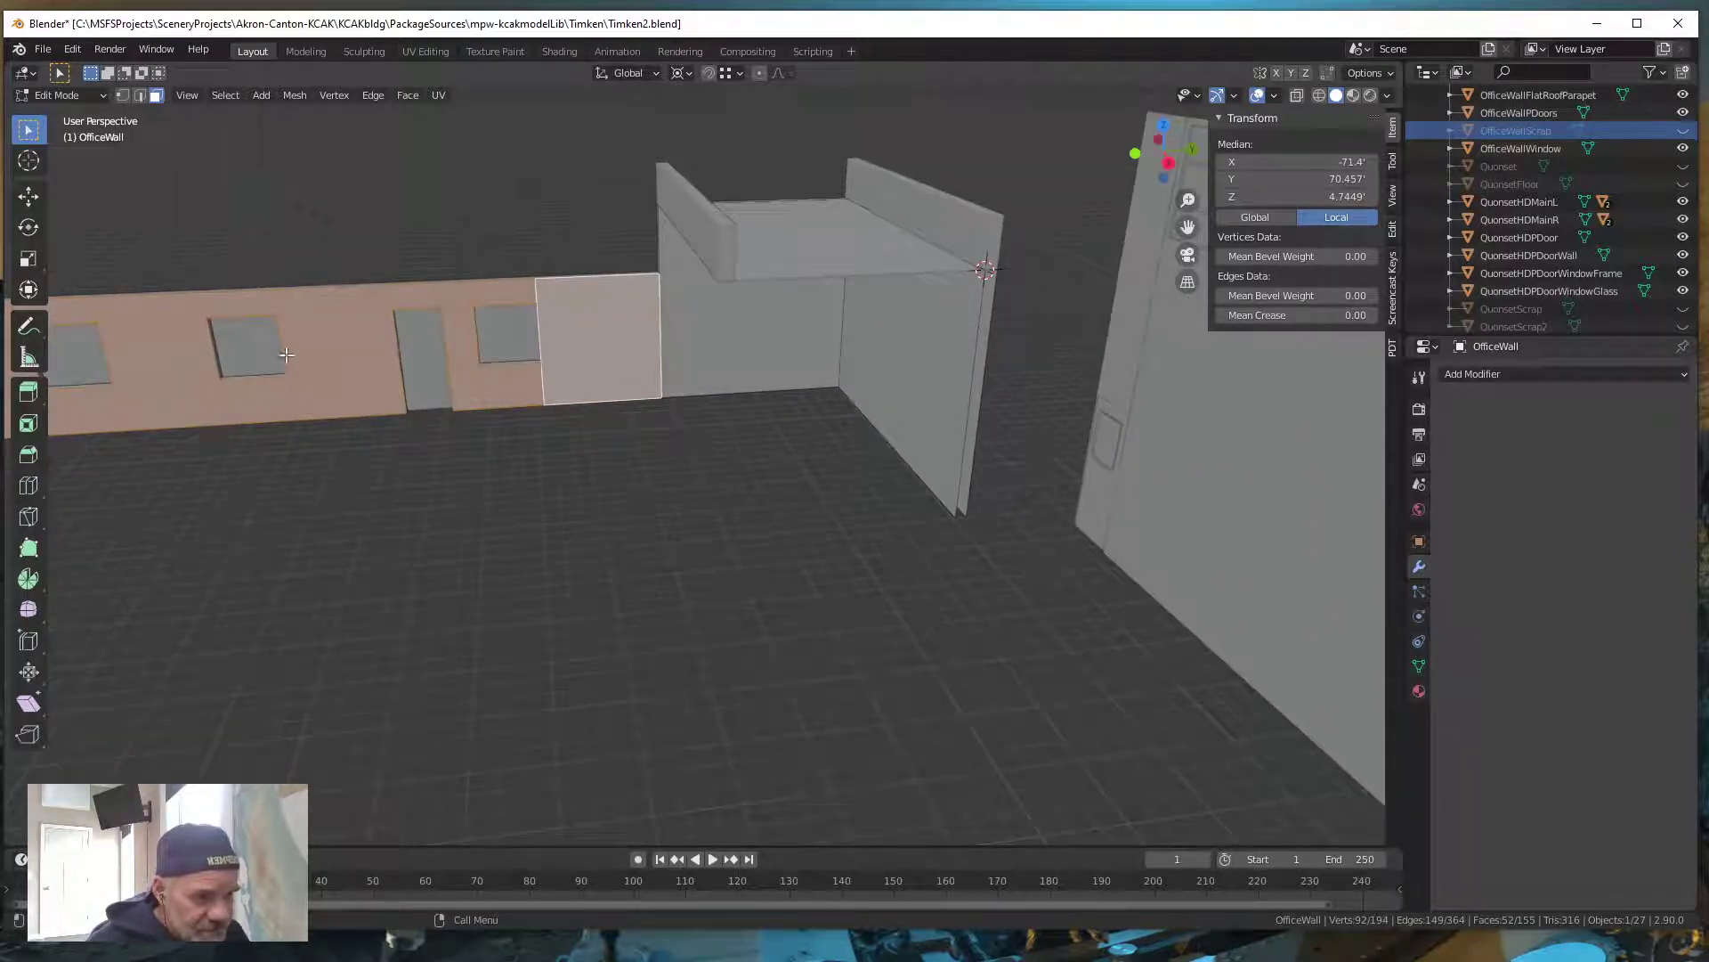
left_click(748, 345, "shift")
left_click(933, 360, "shift")
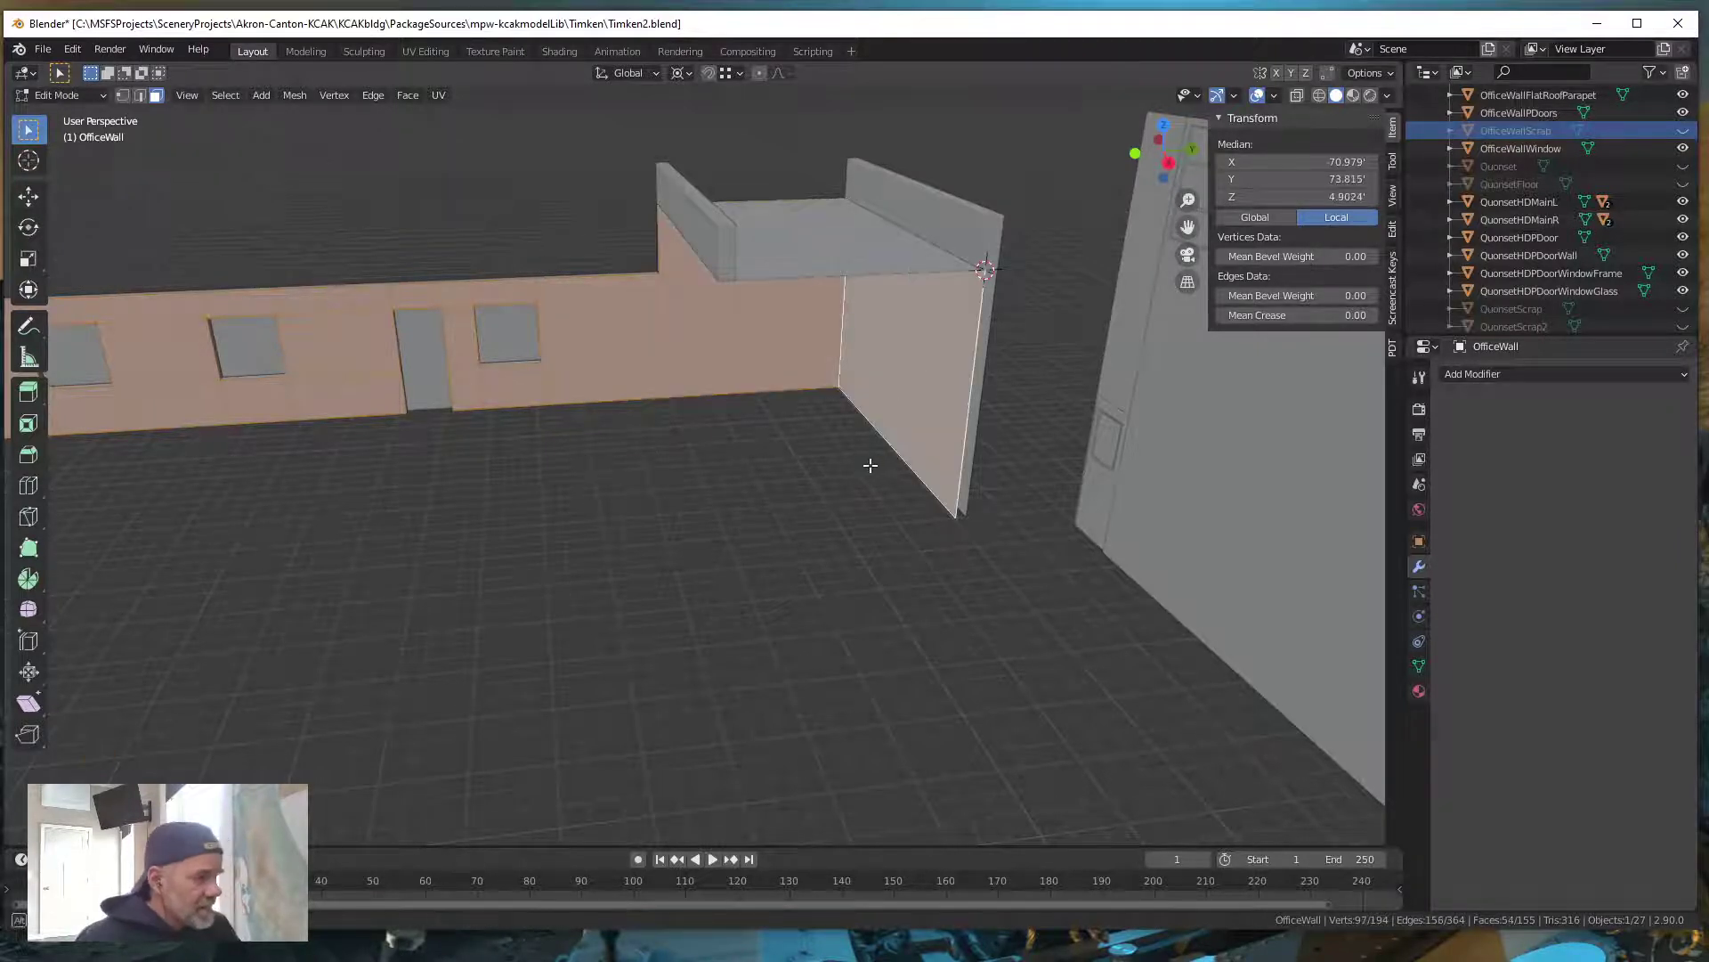
Separate the selected inner faces from OfficeWall into their own object
middle_click_drag(875, 466, 500, 412)
scroll(498, 410, "down", 3)
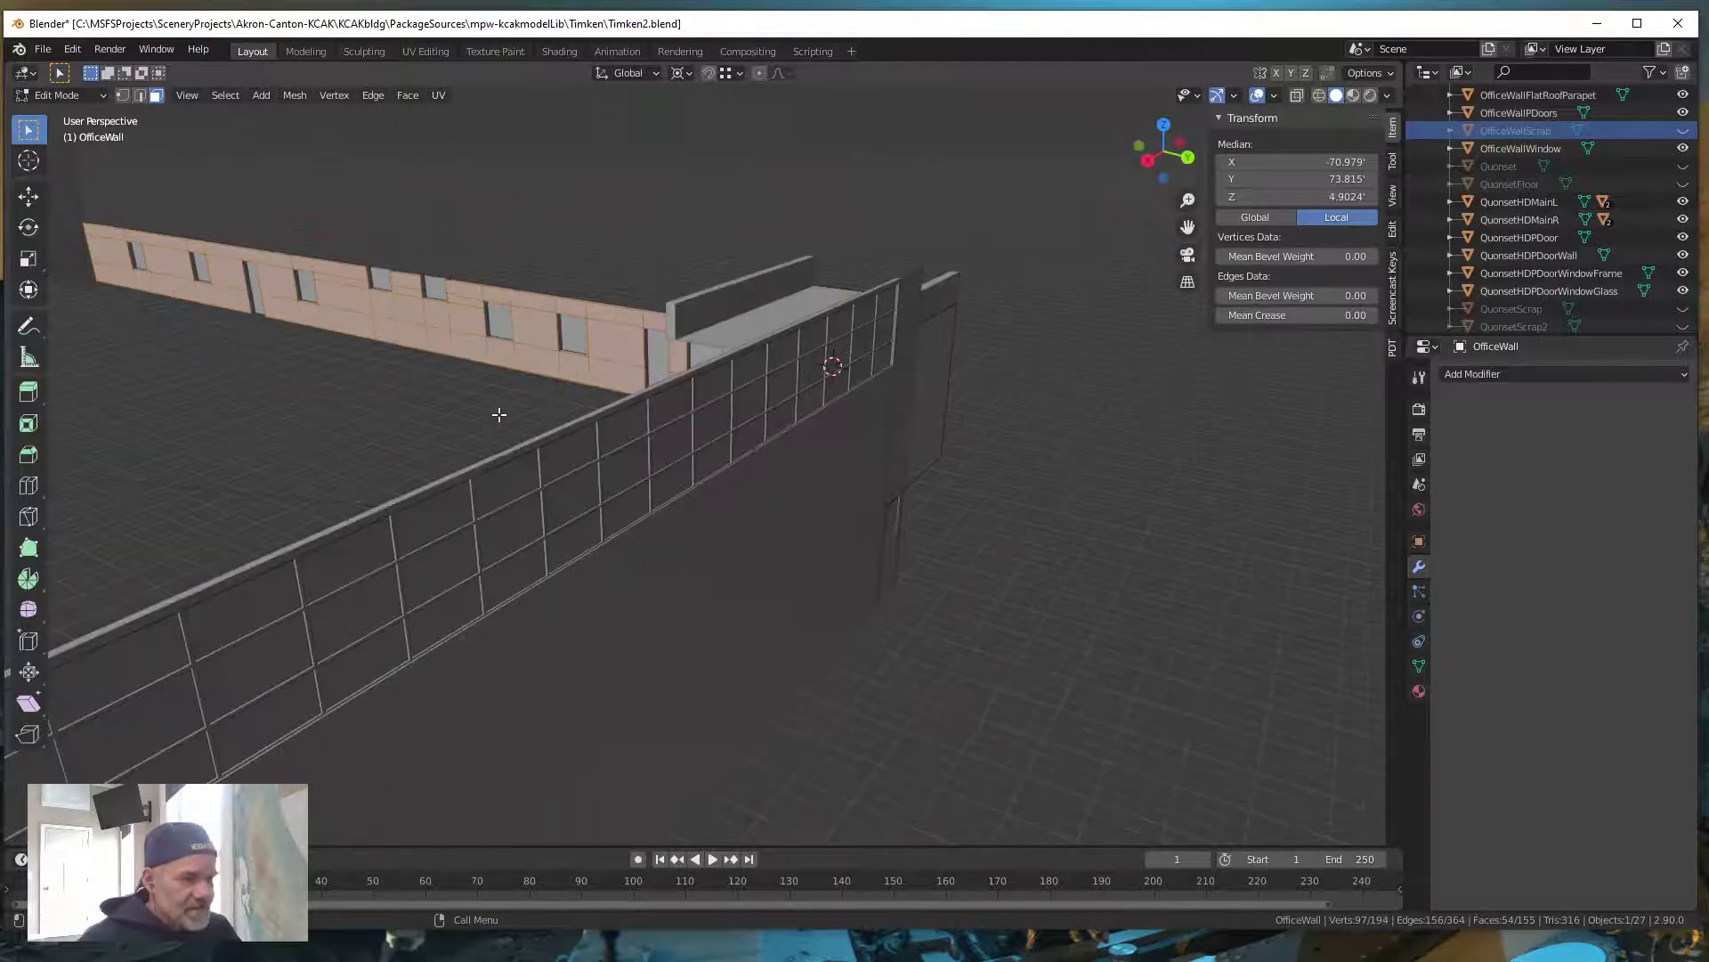
middle_click_drag(377, 453, 657, 521)
scroll(656, 521, "down", 5)
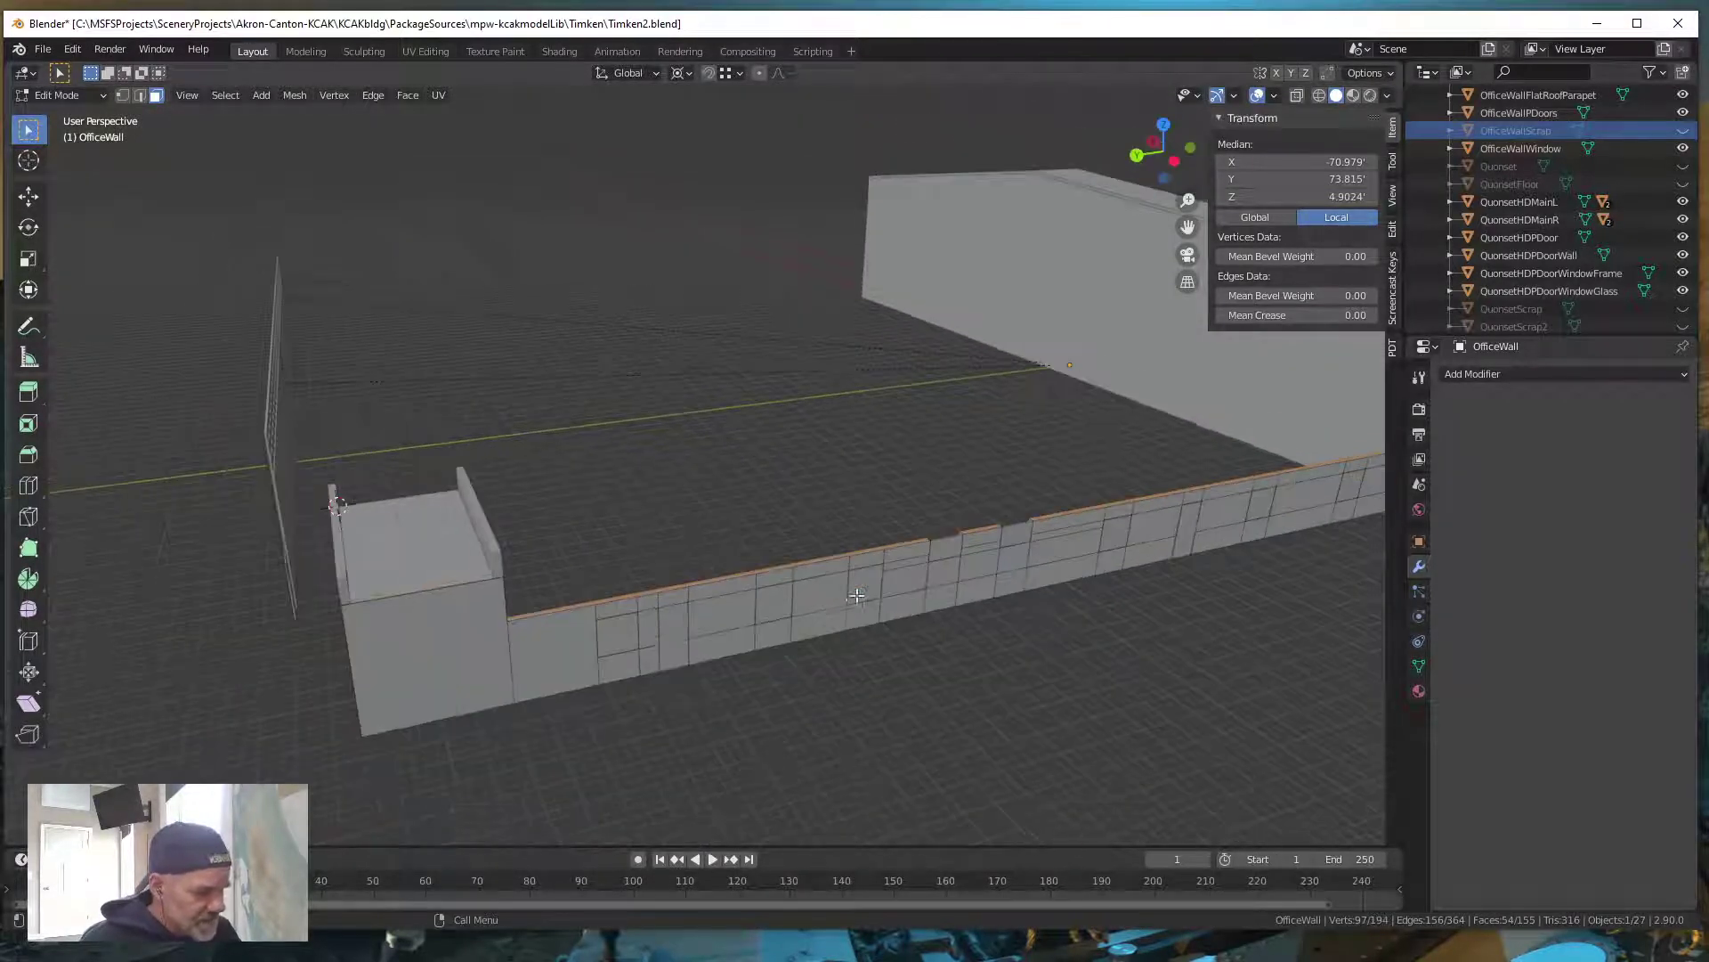
middle_click_drag(872, 612, 919, 599)
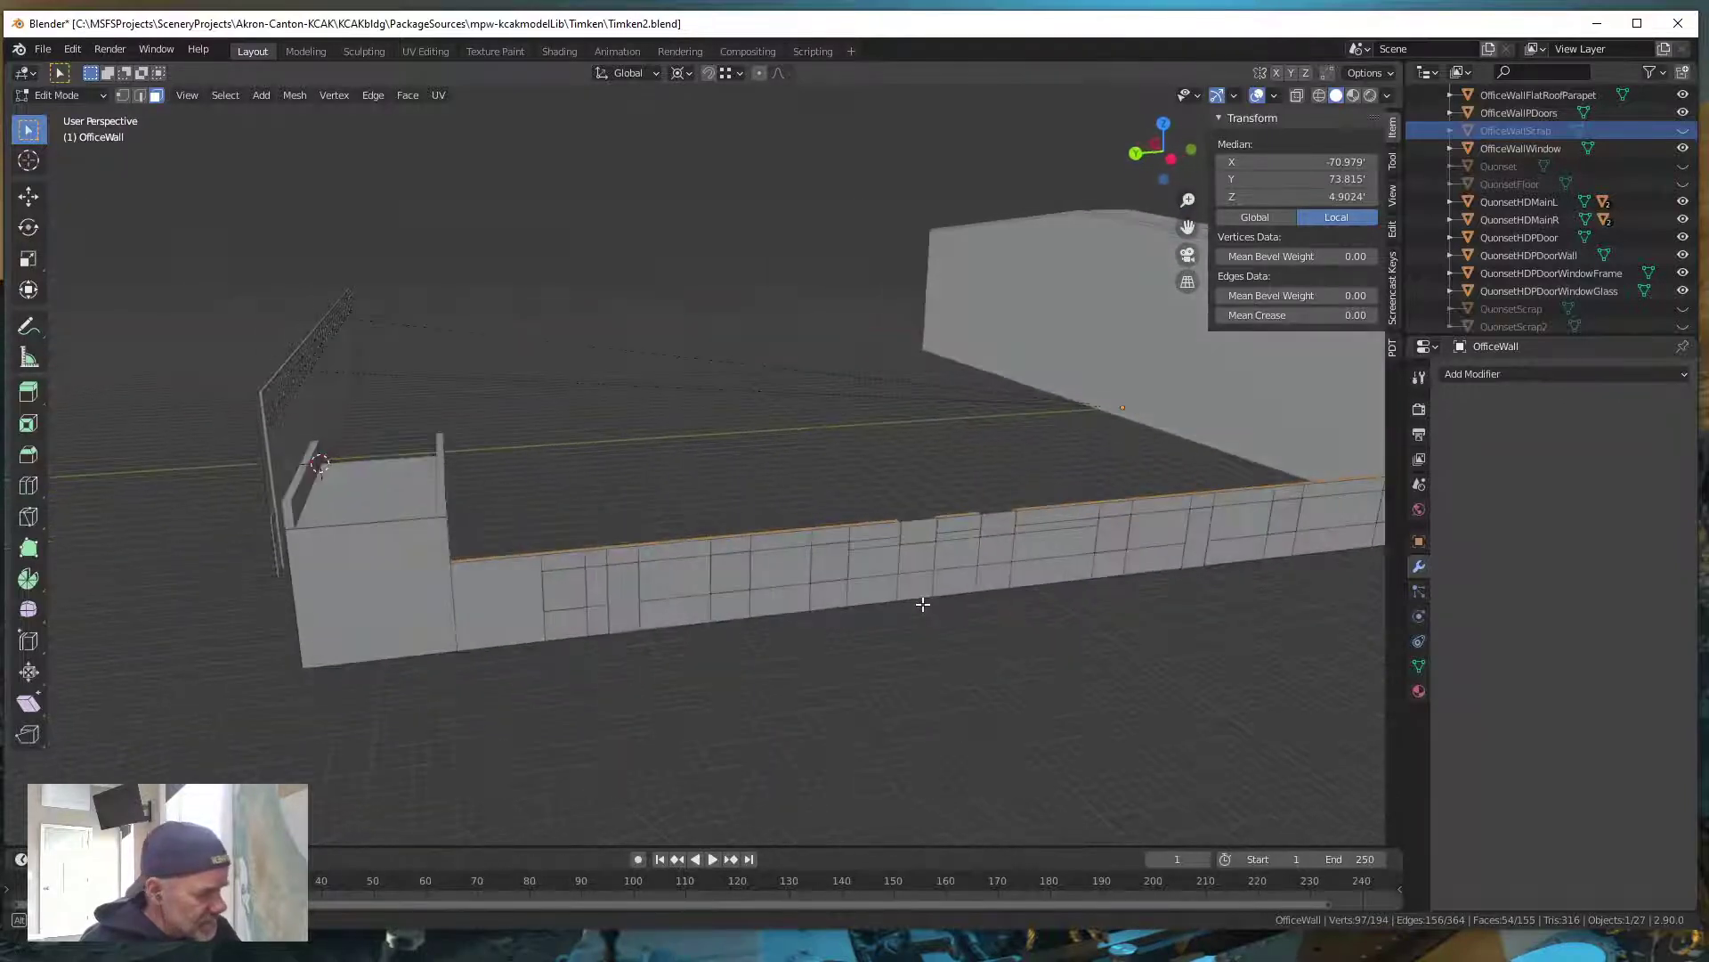
middle_click_drag(1118, 645, 1002, 560, "shift")
middle_click_drag(686, 740, 632, 687, "shift")
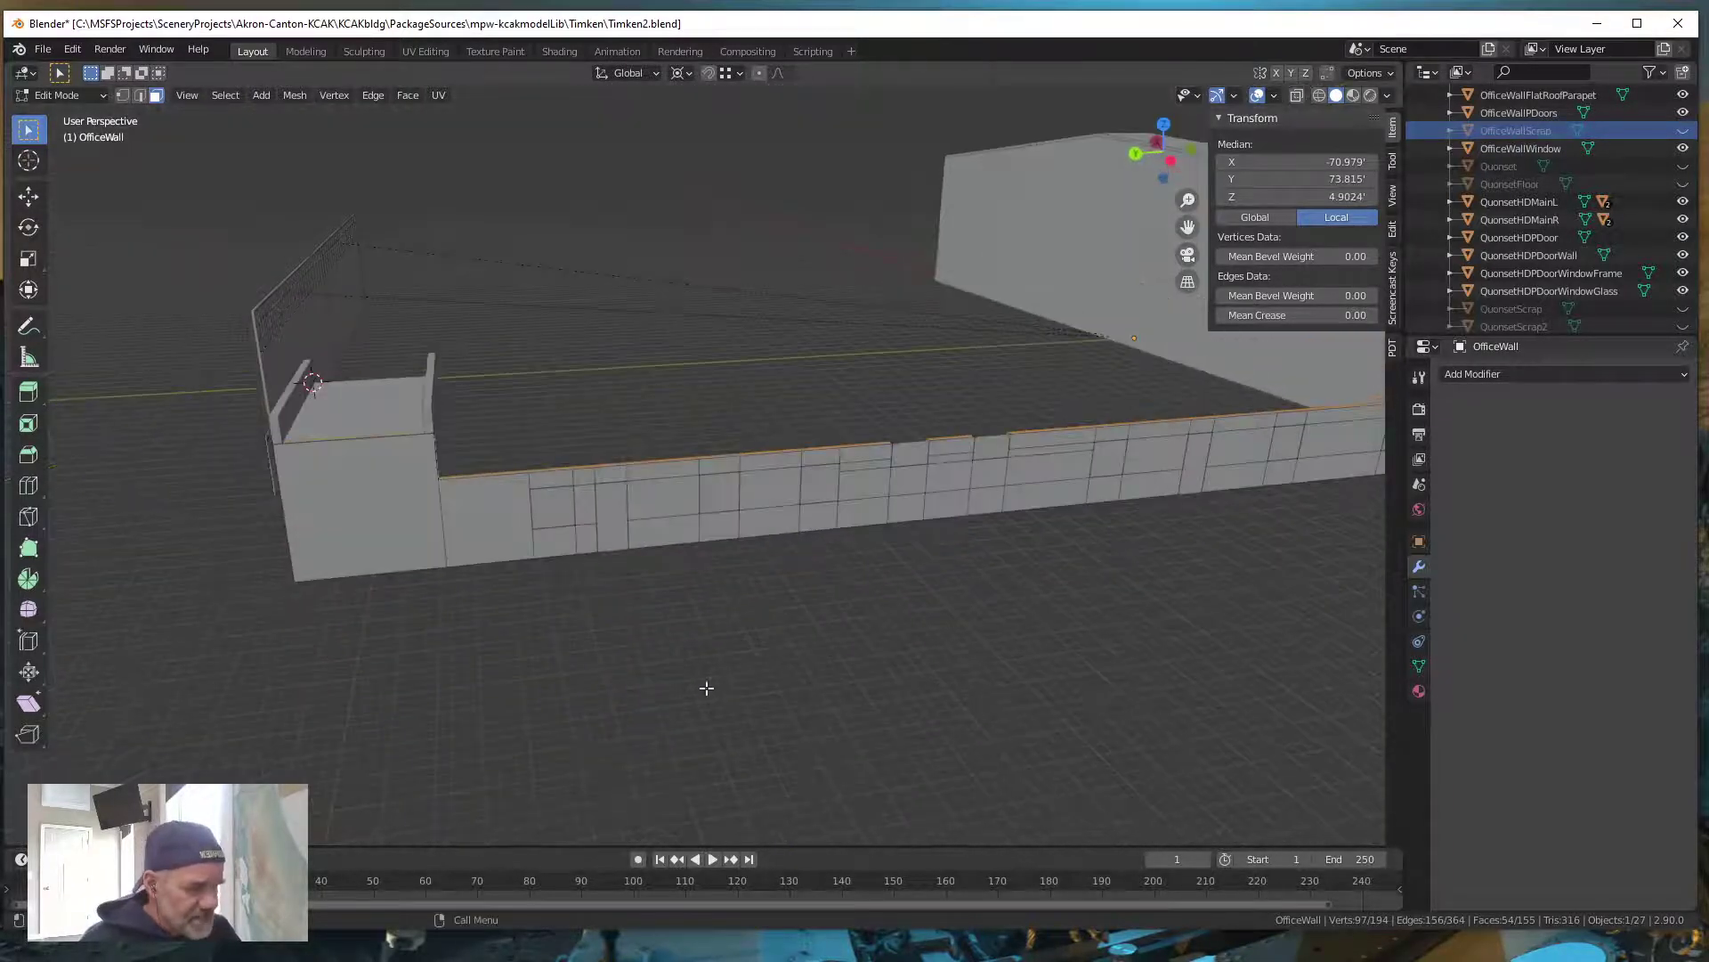
middle_click_drag(970, 614, 832, 583, "shift")
key("p")
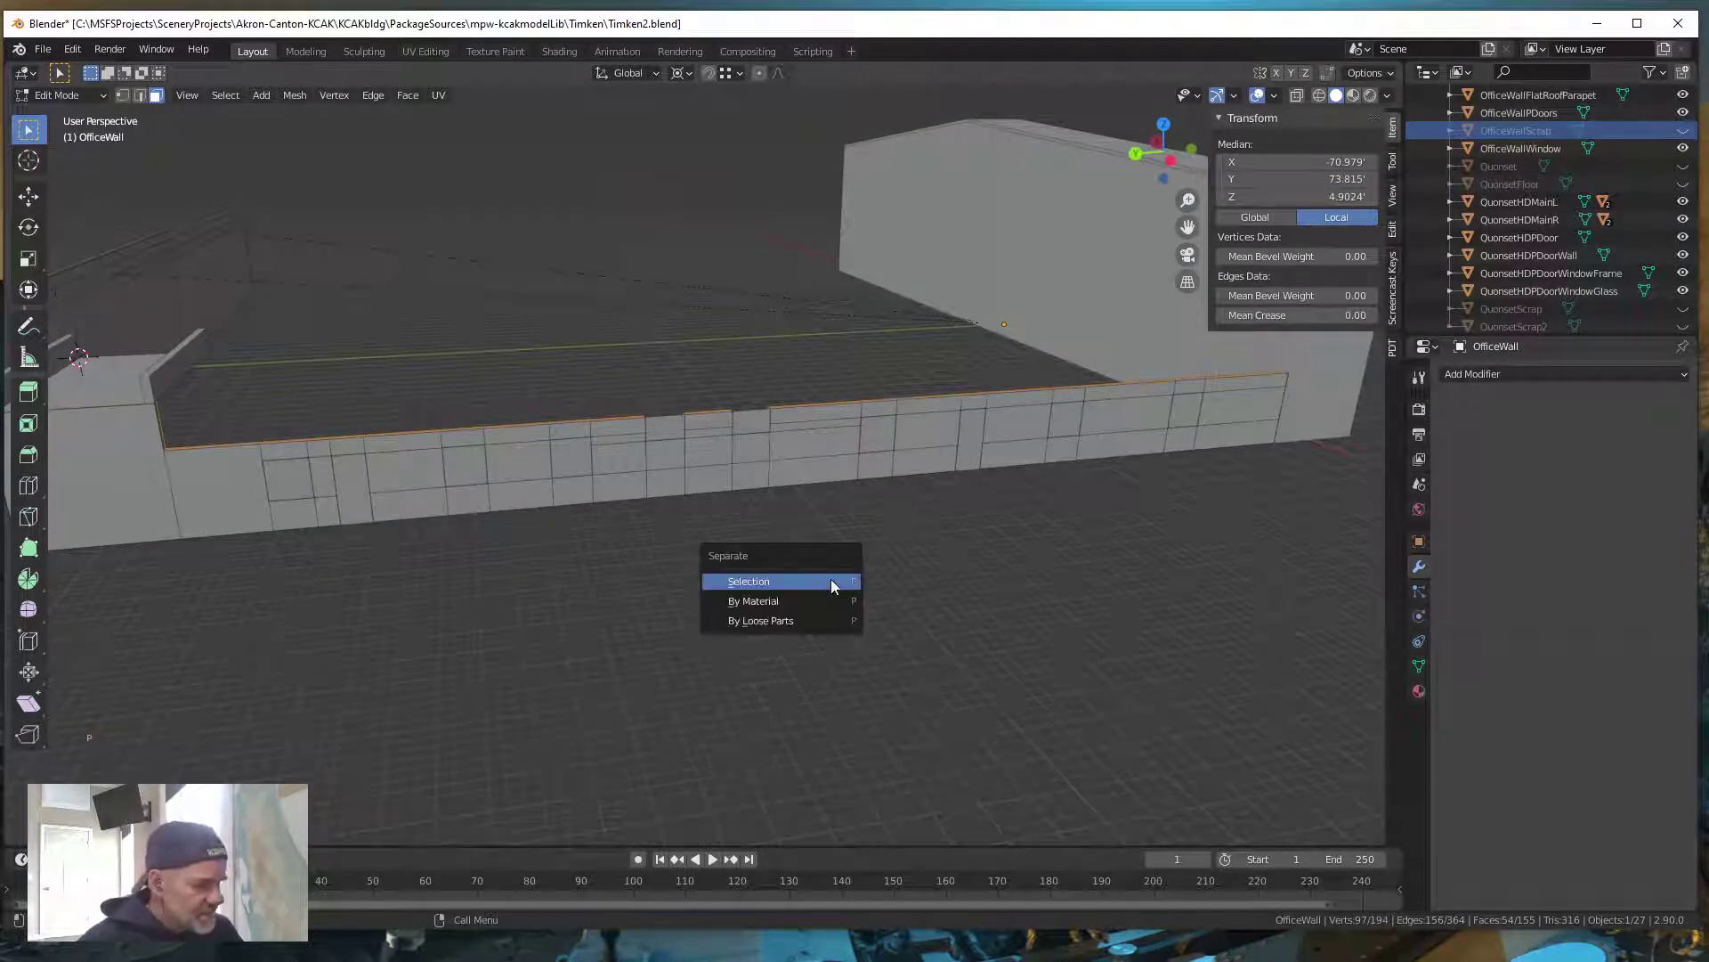
left_click(830, 581)
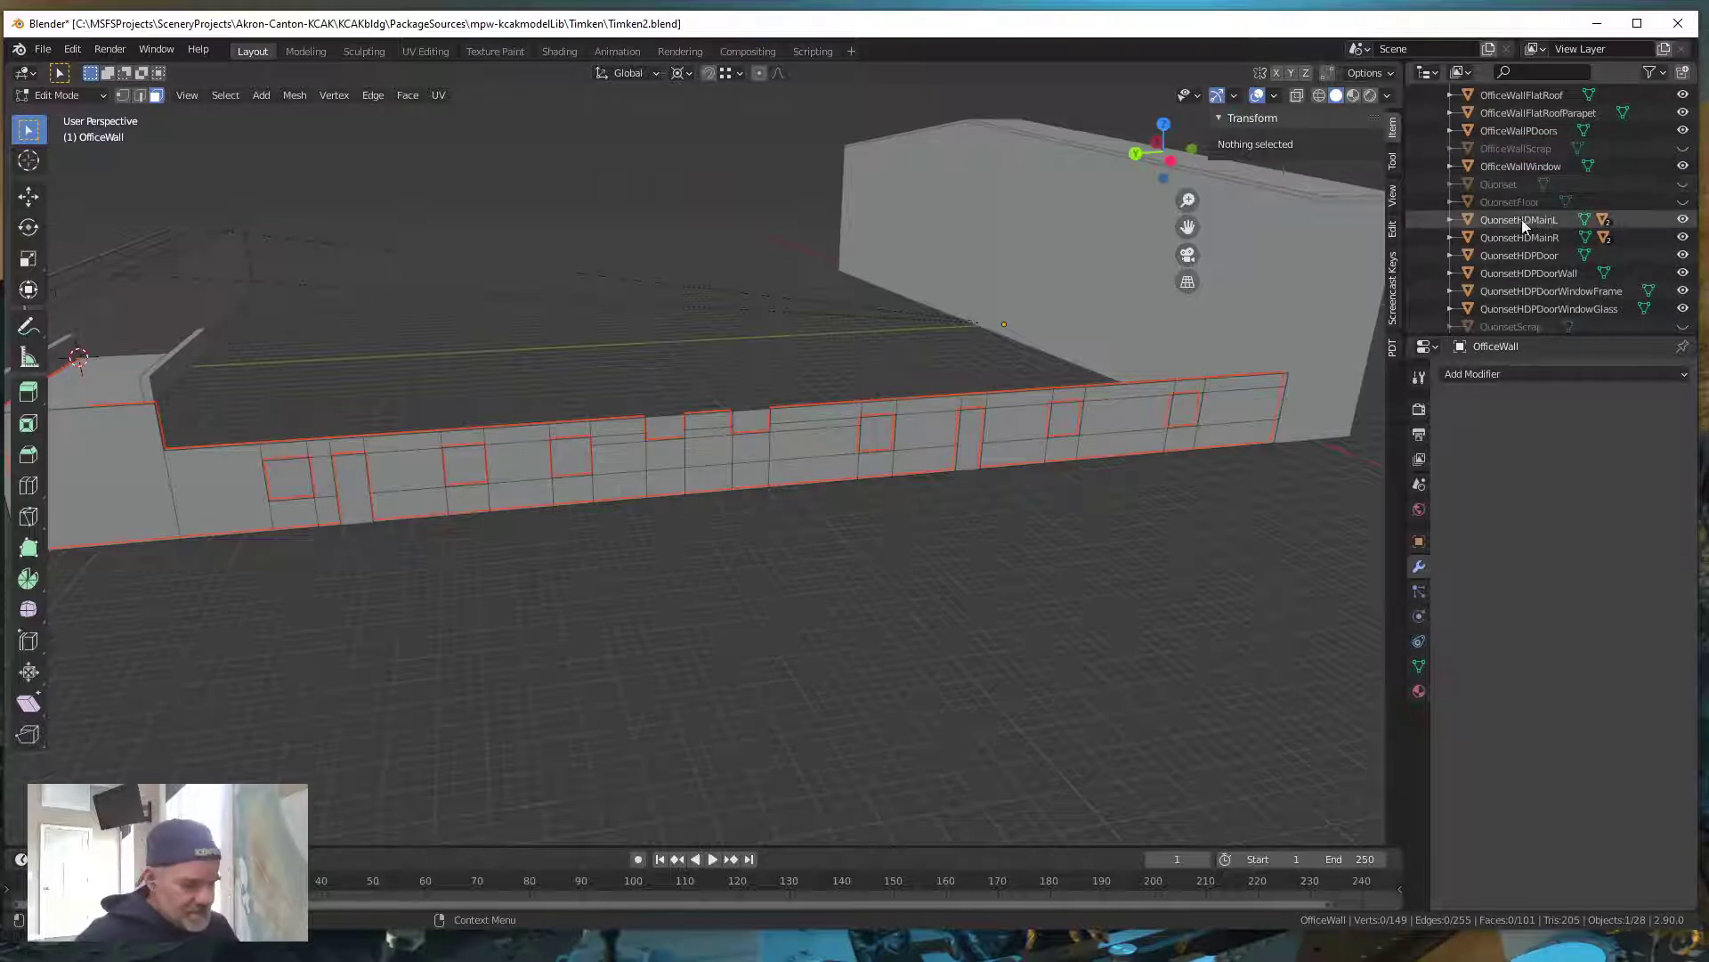
Rename the separated wall object to OfficeInteriorWalls
key("KP_Decimal")
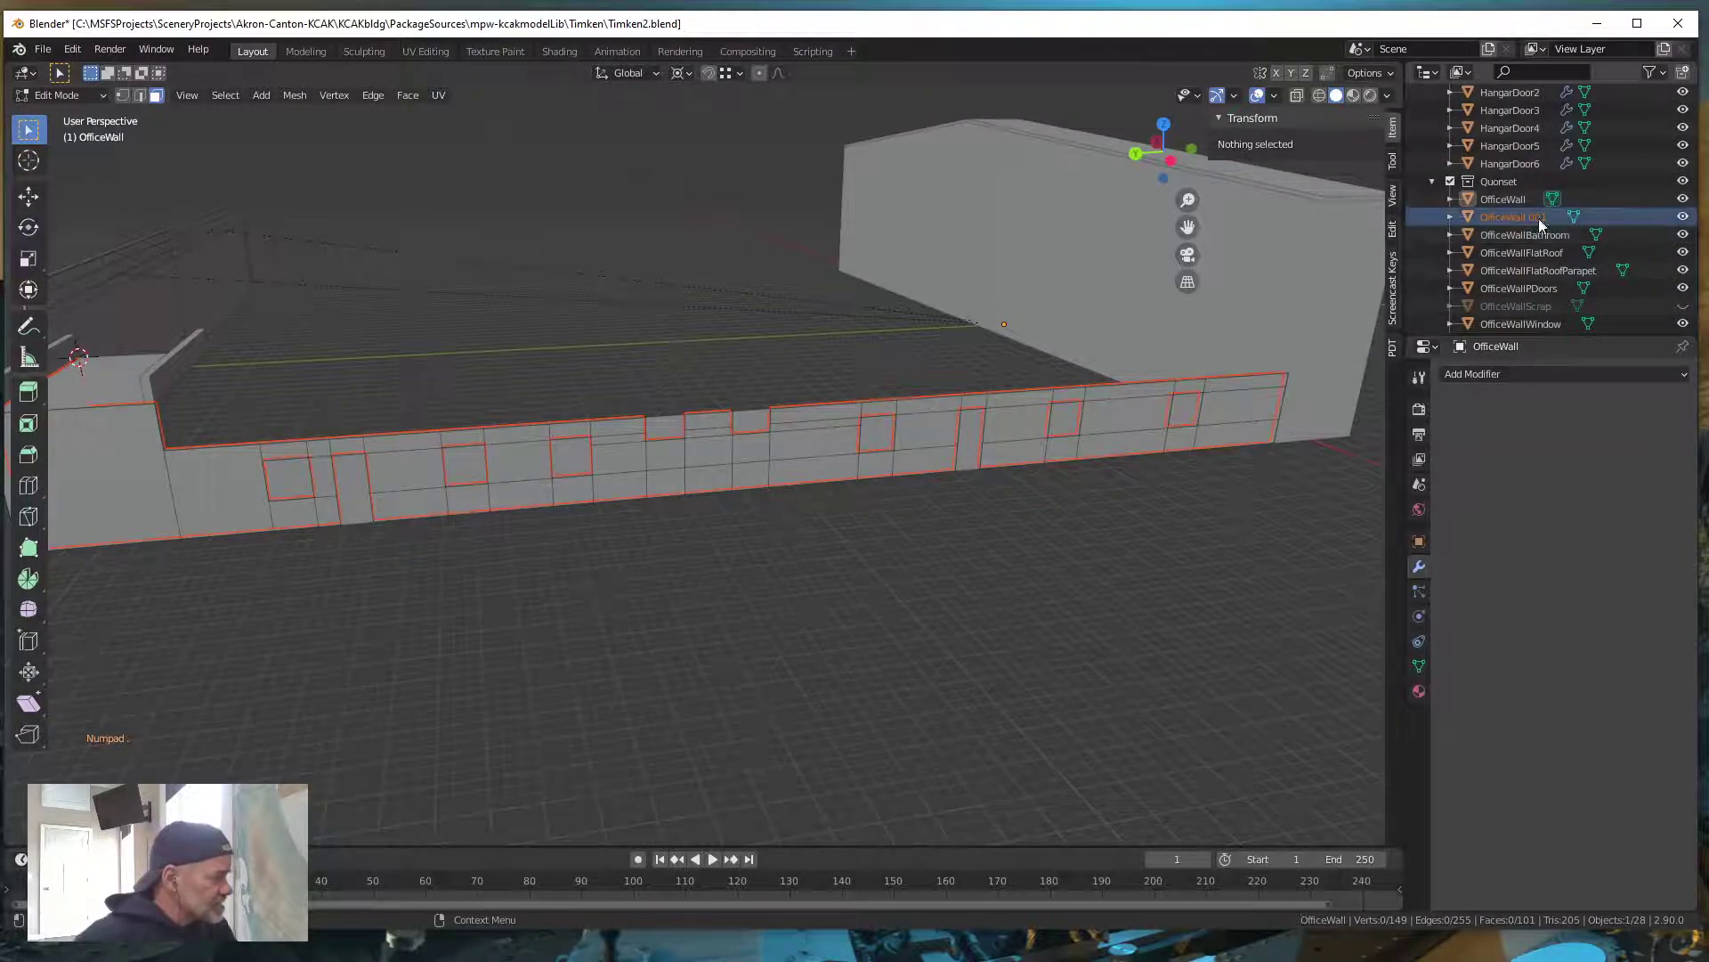
double_click(1526, 219)
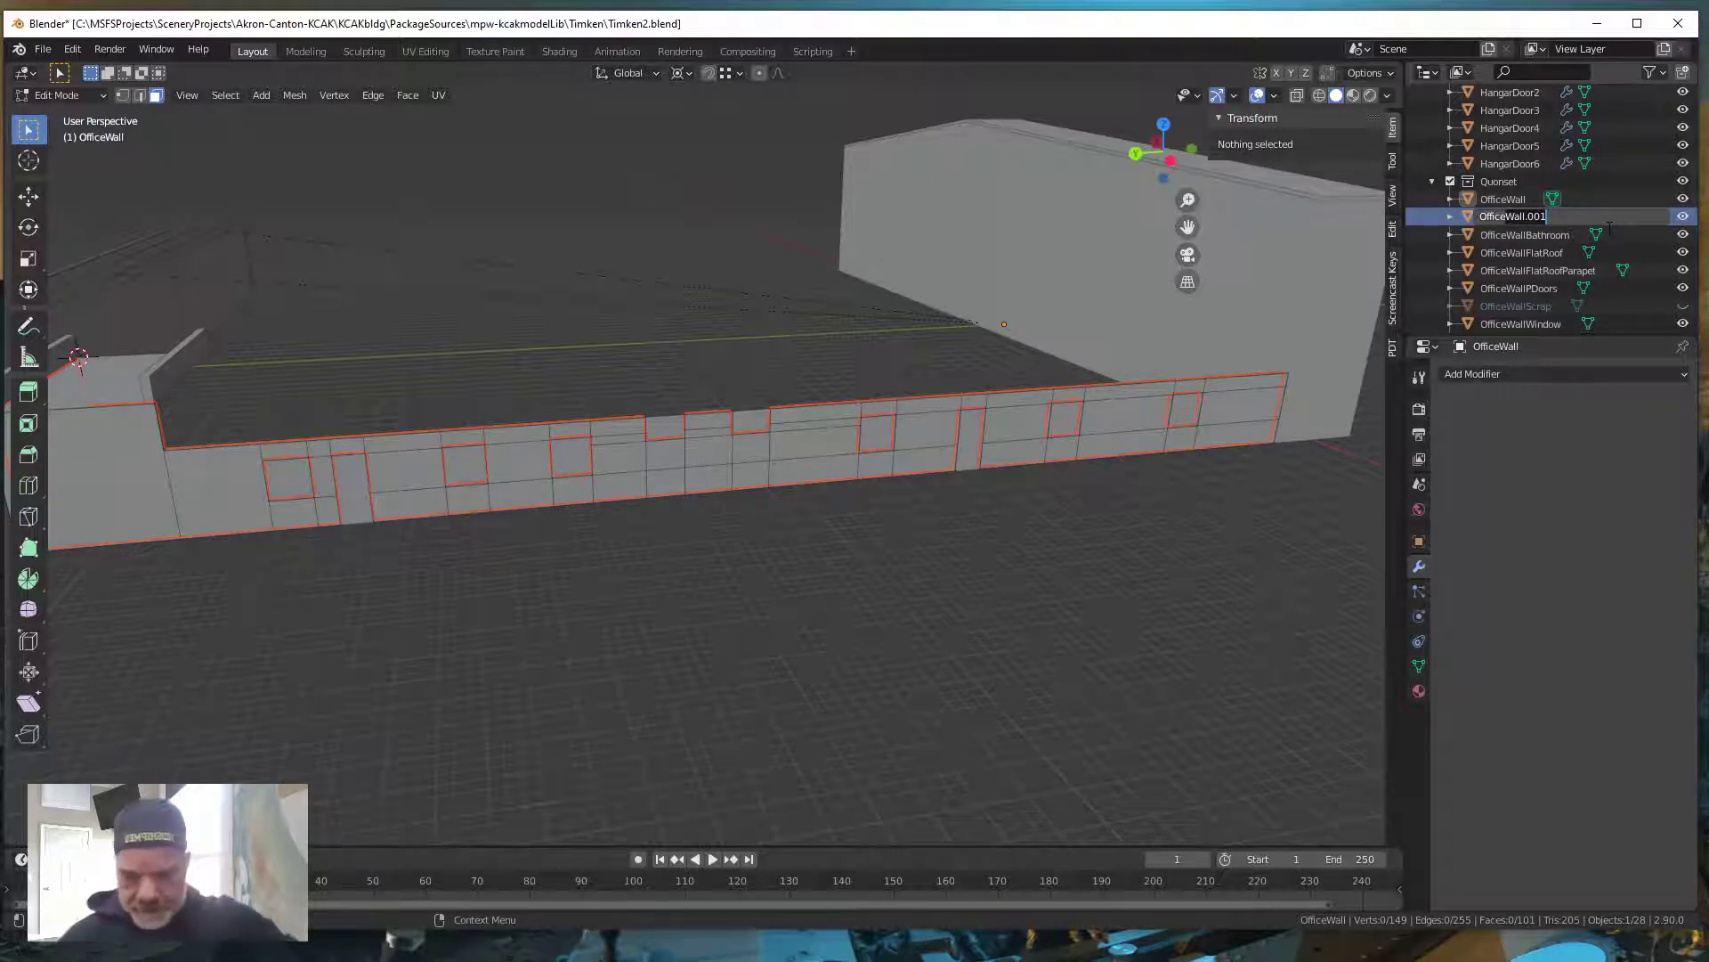
key("BackSpace")
key("BackSpace")
key("BackSpace")
key("BackSpace")
key("BackSpace")
key("BackSpace")
key("BackSpace")
key("BackSpace")
type("In")
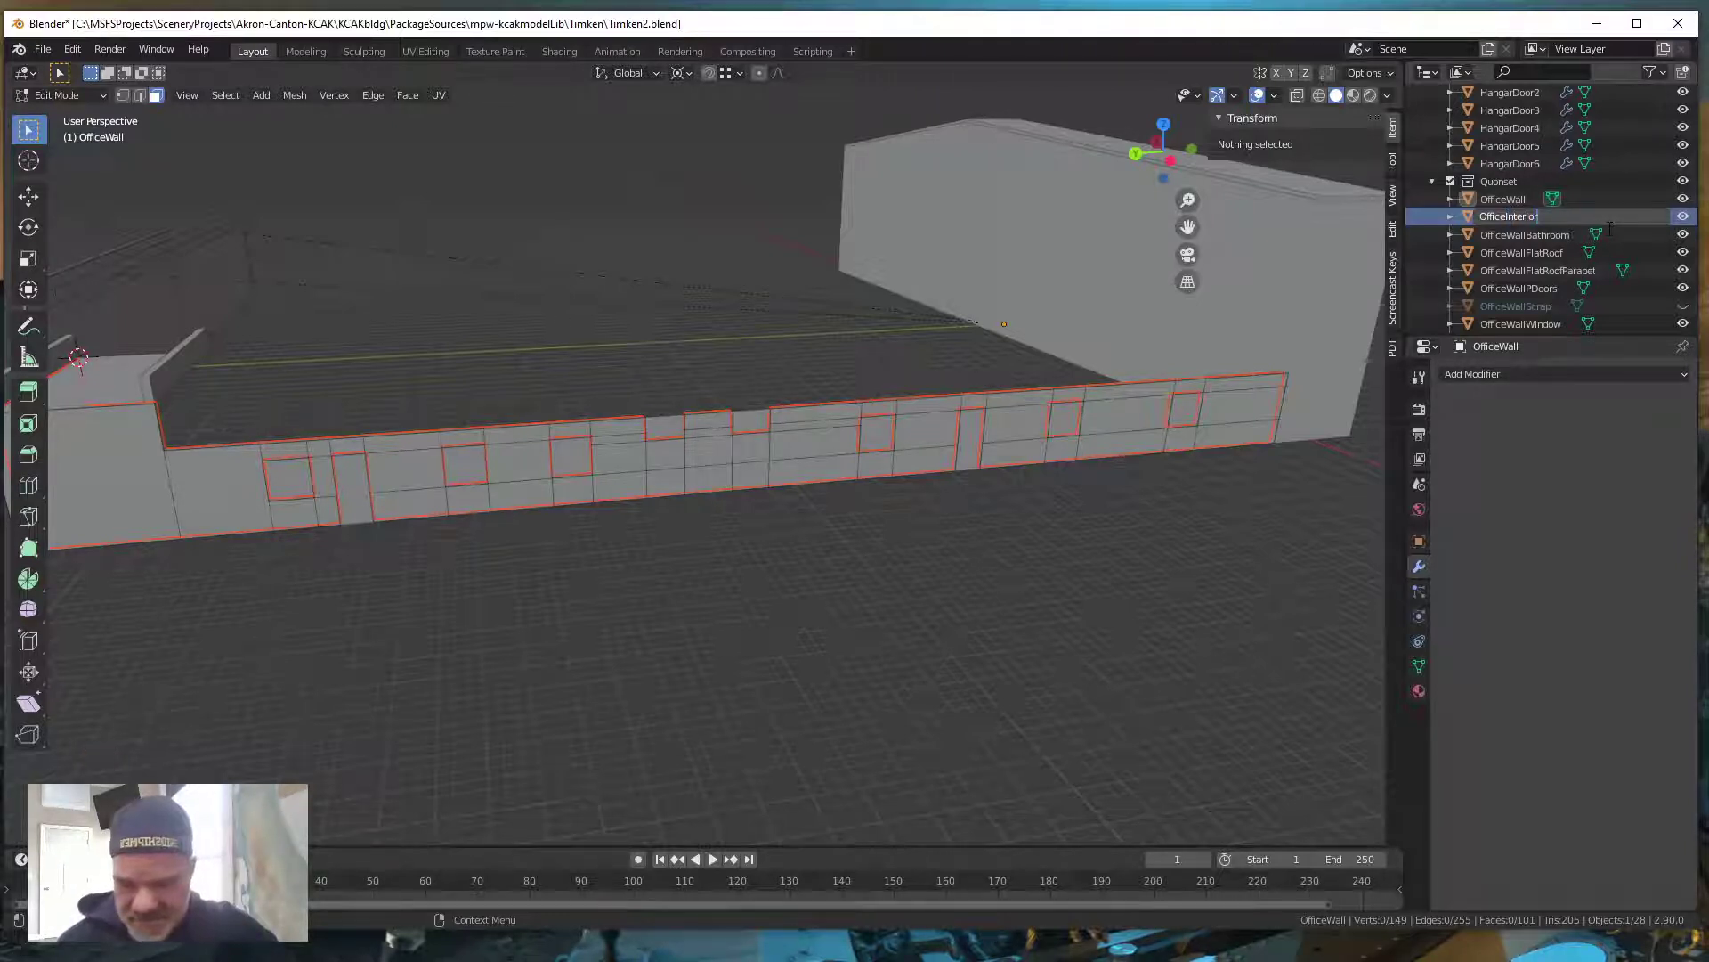
type("teriorWalls")
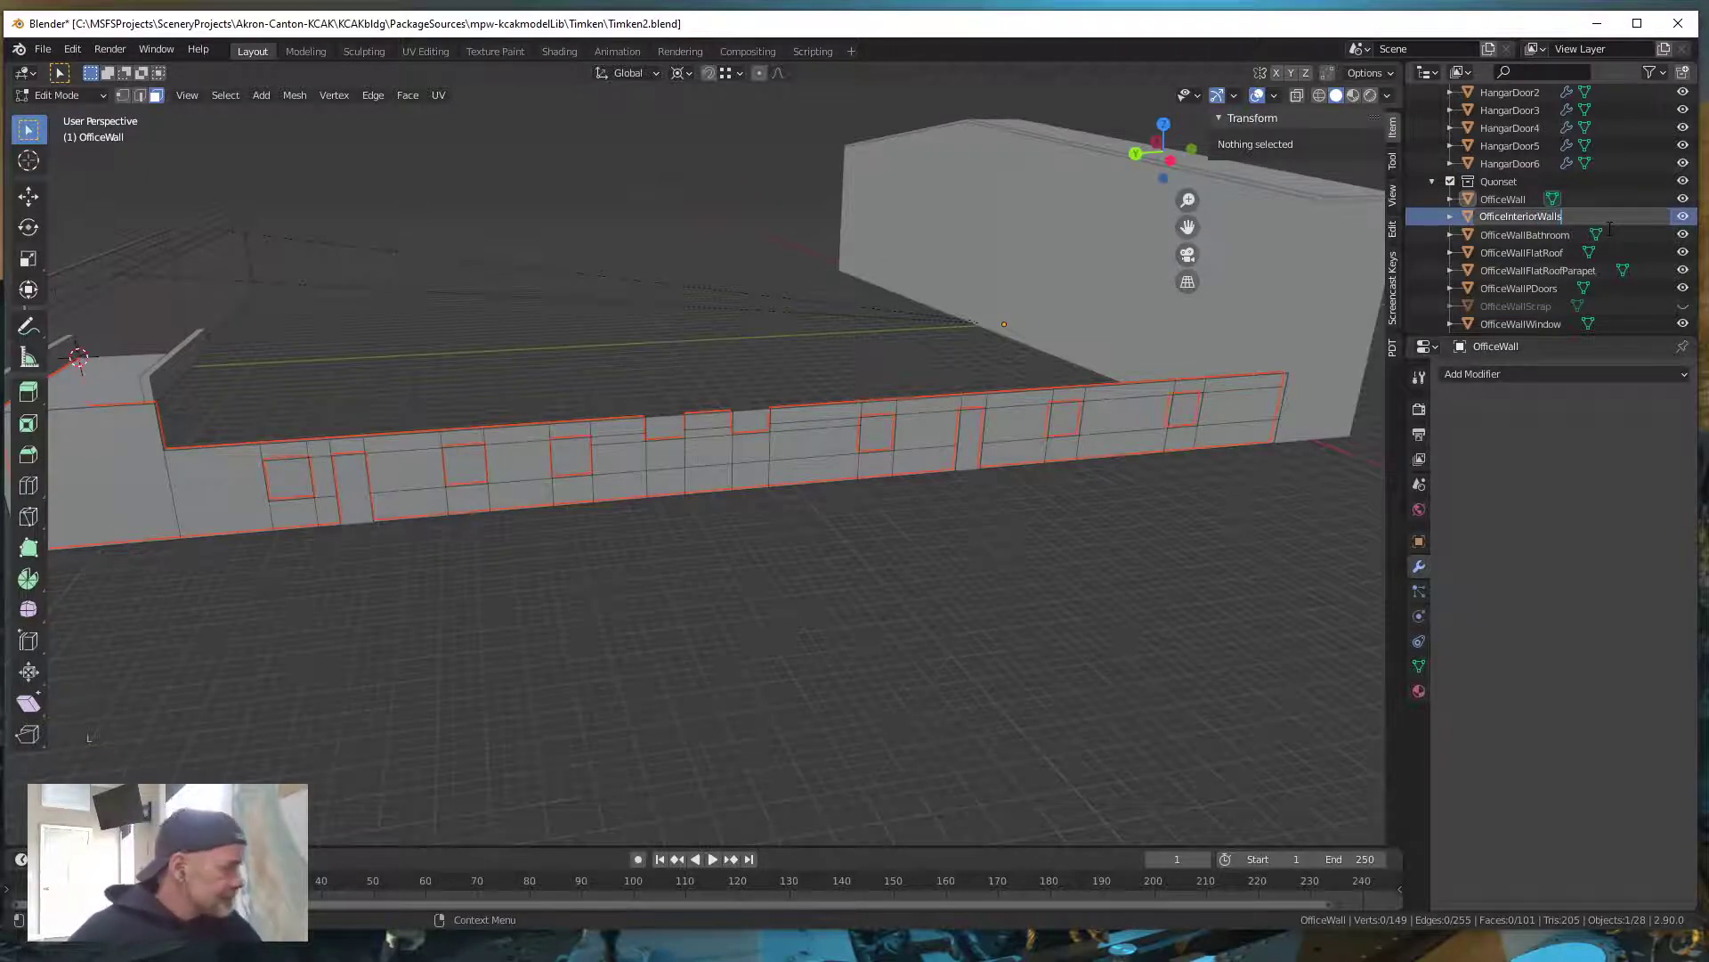
key("Return")
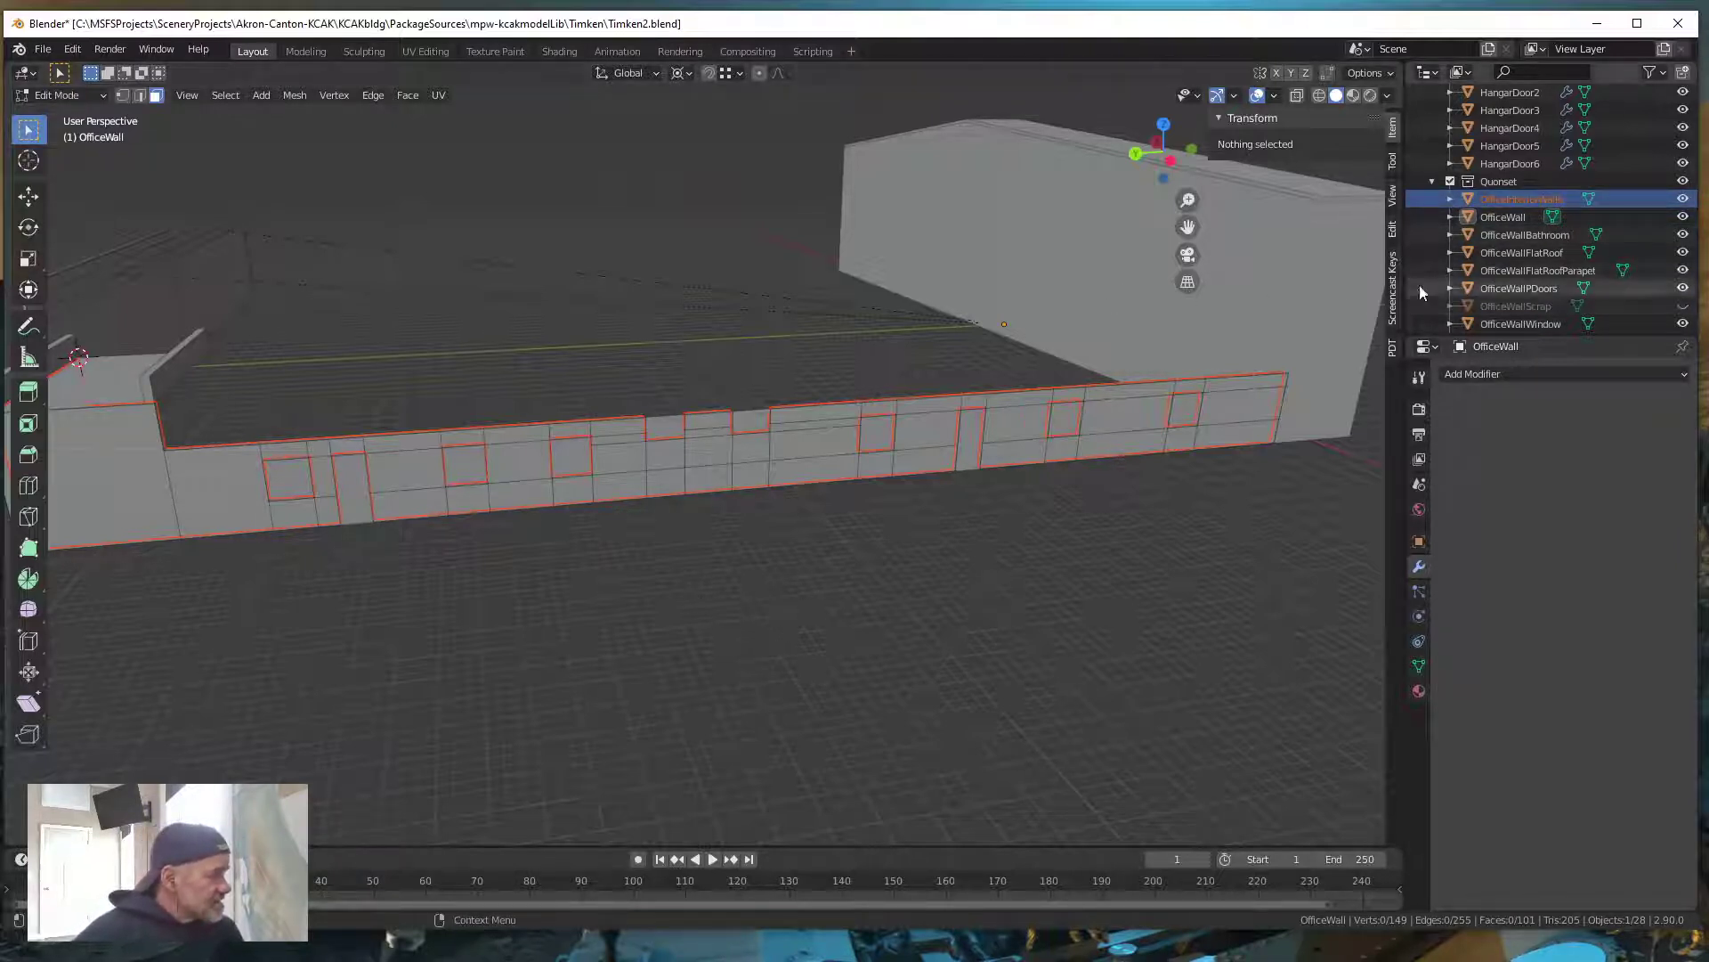
Make OfficeWall the active object for editing and hide OfficeInteriorWalls in the viewport
left_click(1504, 217)
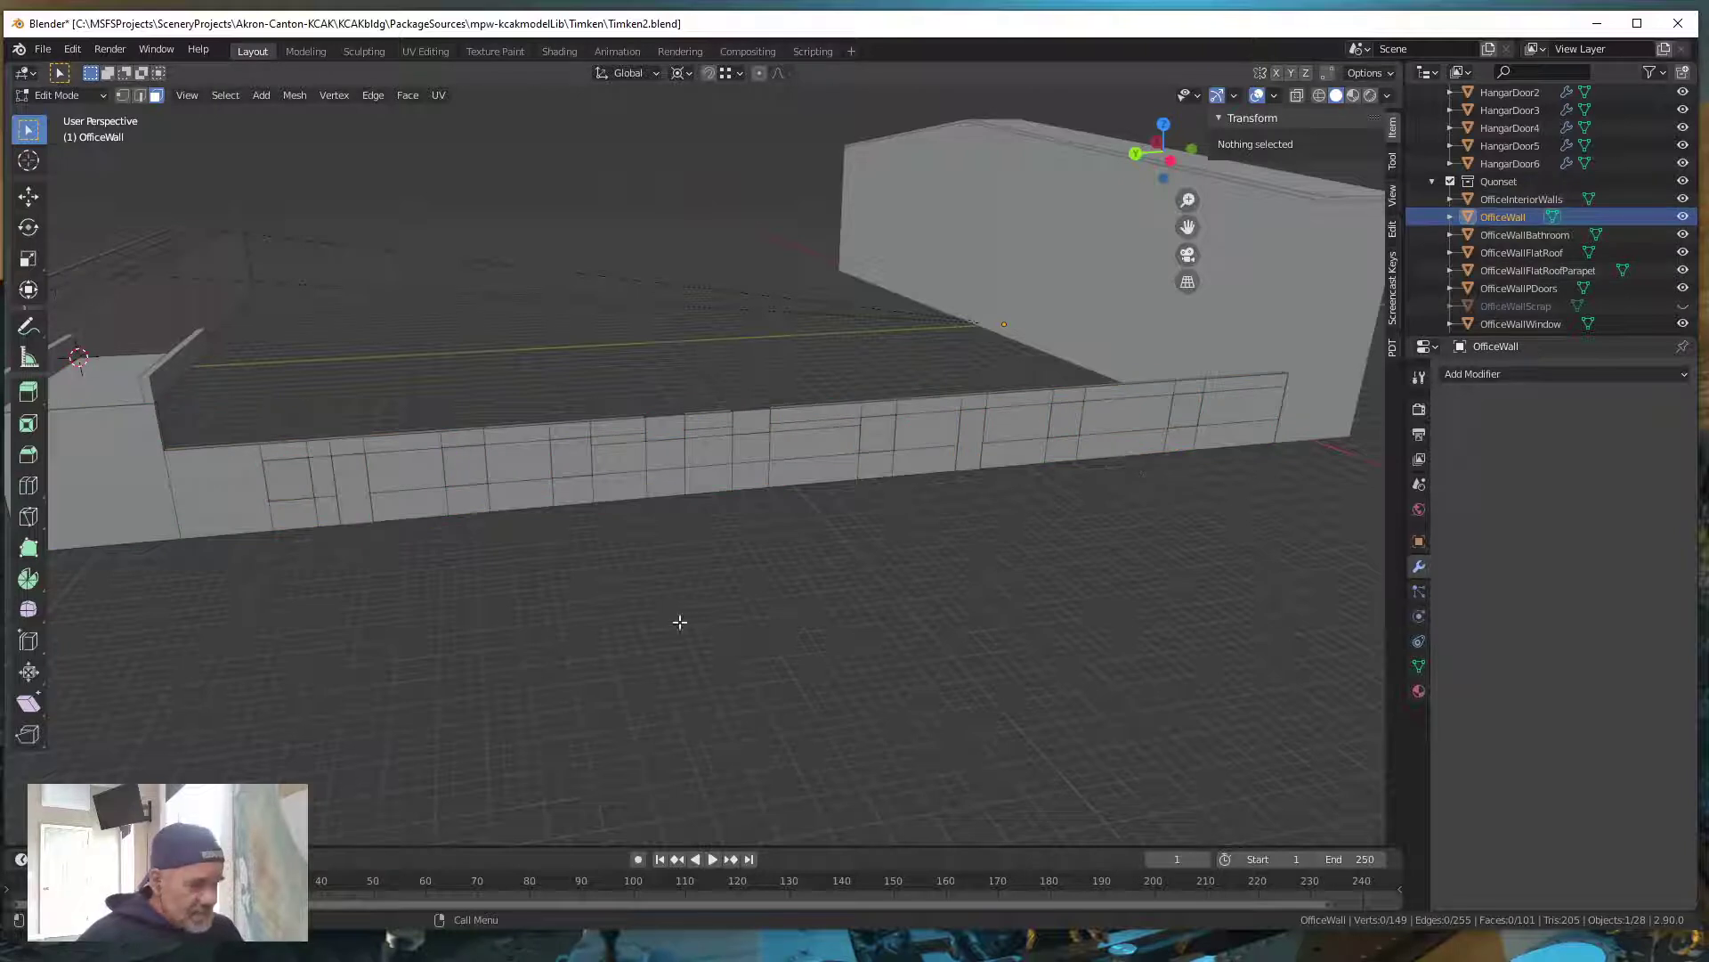
scroll(672, 626, "down", 2)
middle_click_drag(595, 614, 899, 583)
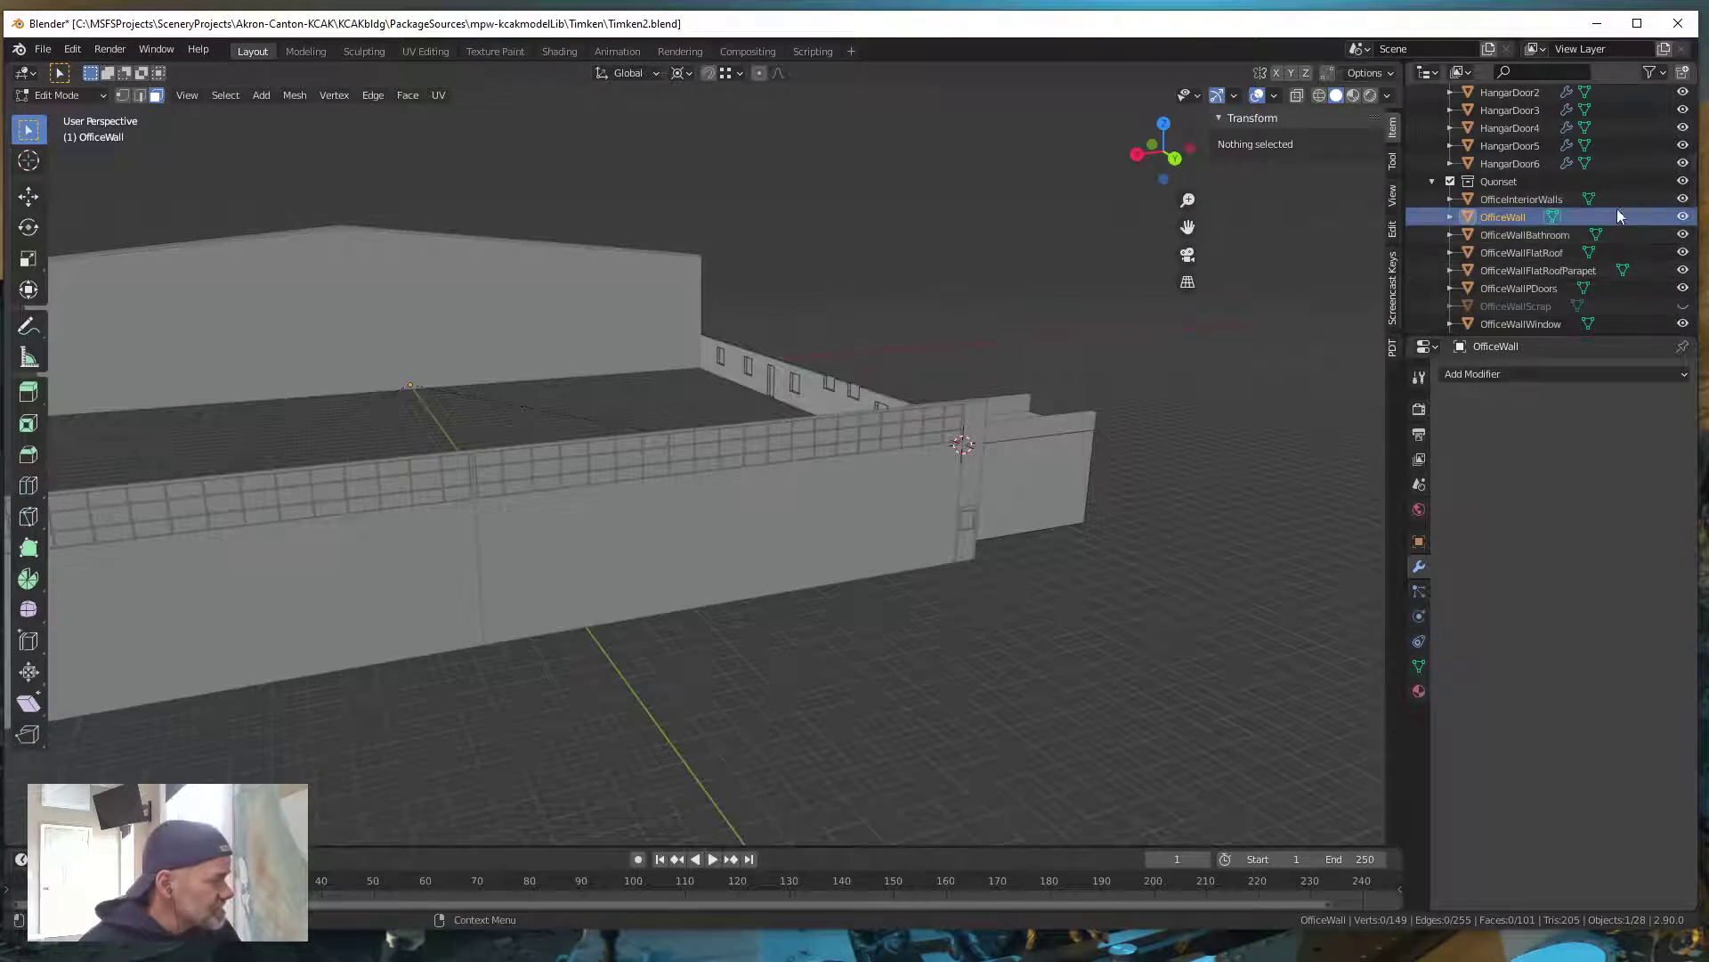
left_click(1683, 199)
Examine the remaining OfficeWall mesh from its inner and outer sides and return to Object Mode
middle_click_drag(1175, 419, 1000, 569)
scroll(779, 552, "up", 5)
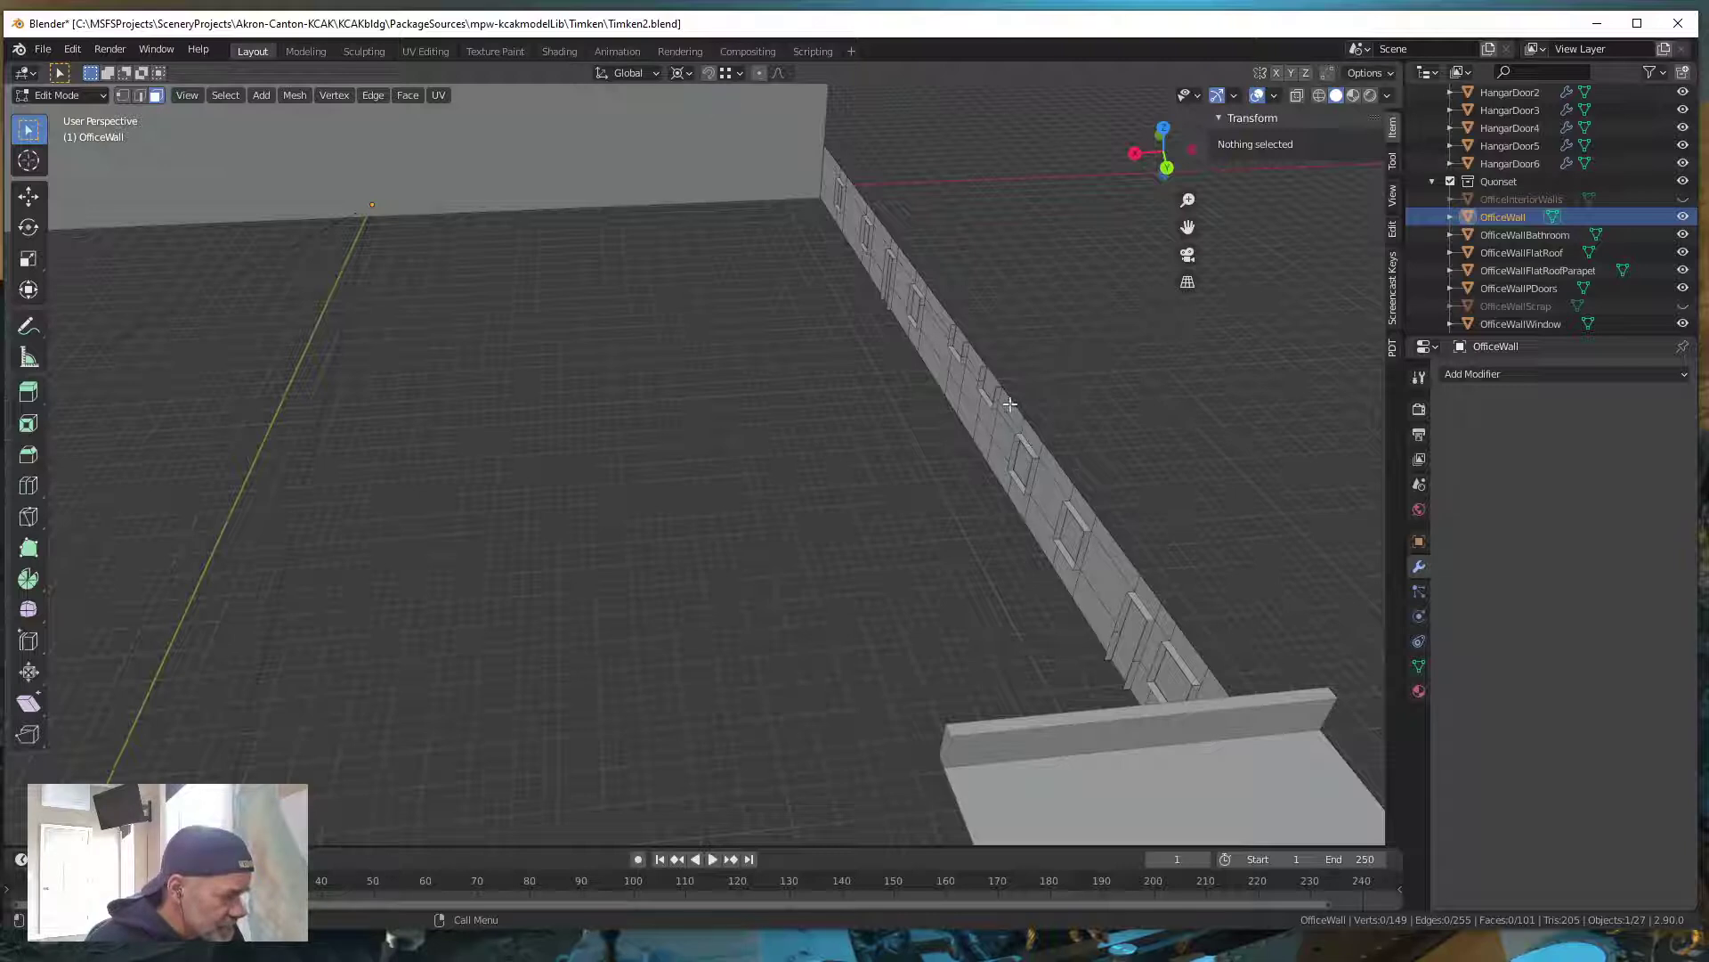
middle_click_drag(1118, 409, 790, 452)
scroll(668, 610, "down", 5)
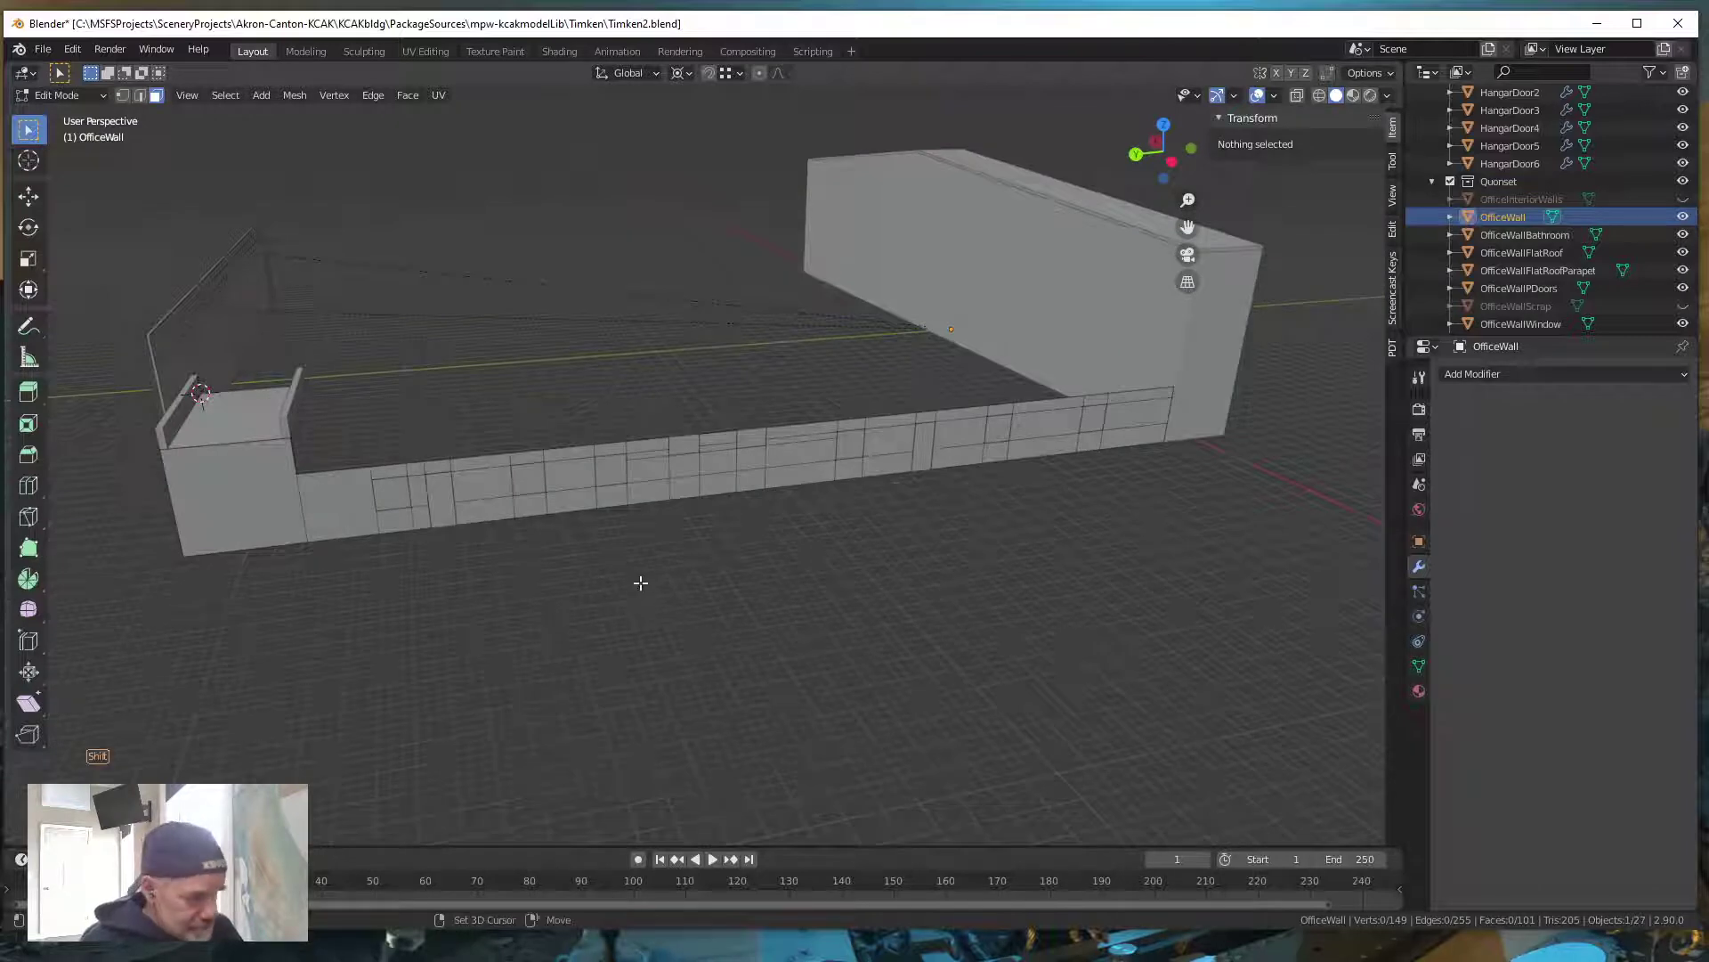
middle_click_drag(641, 580, 747, 603)
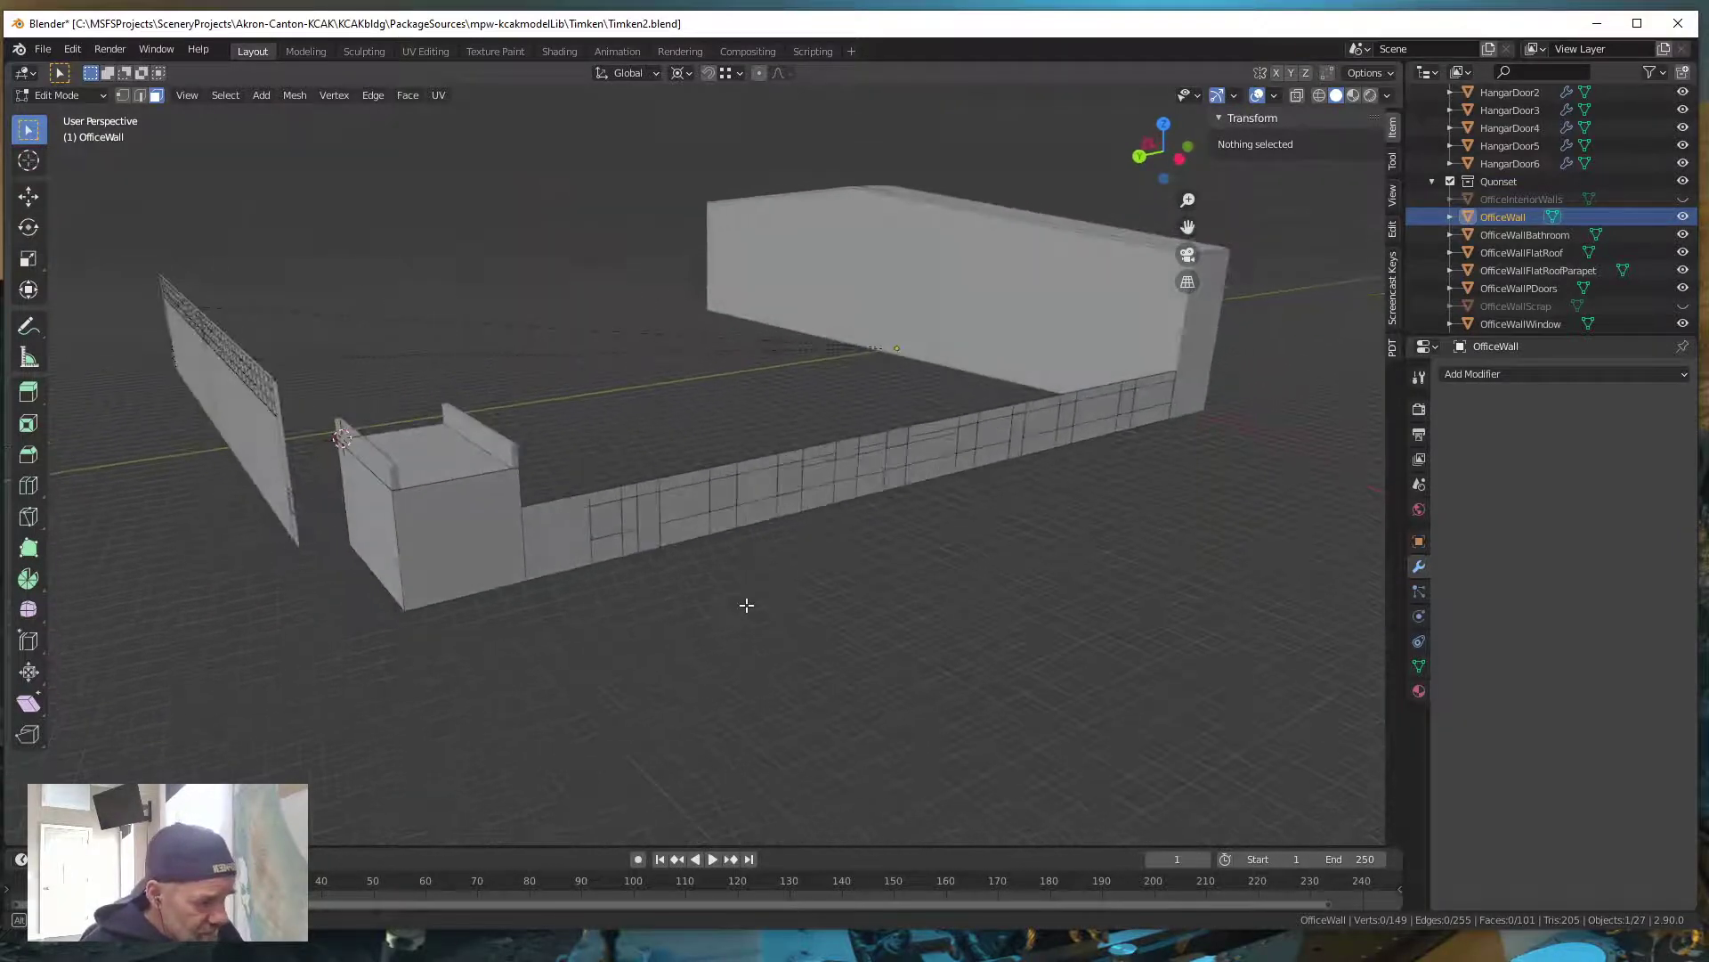
middle_click_drag(846, 576, 691, 544)
scroll(699, 541, "up", 2)
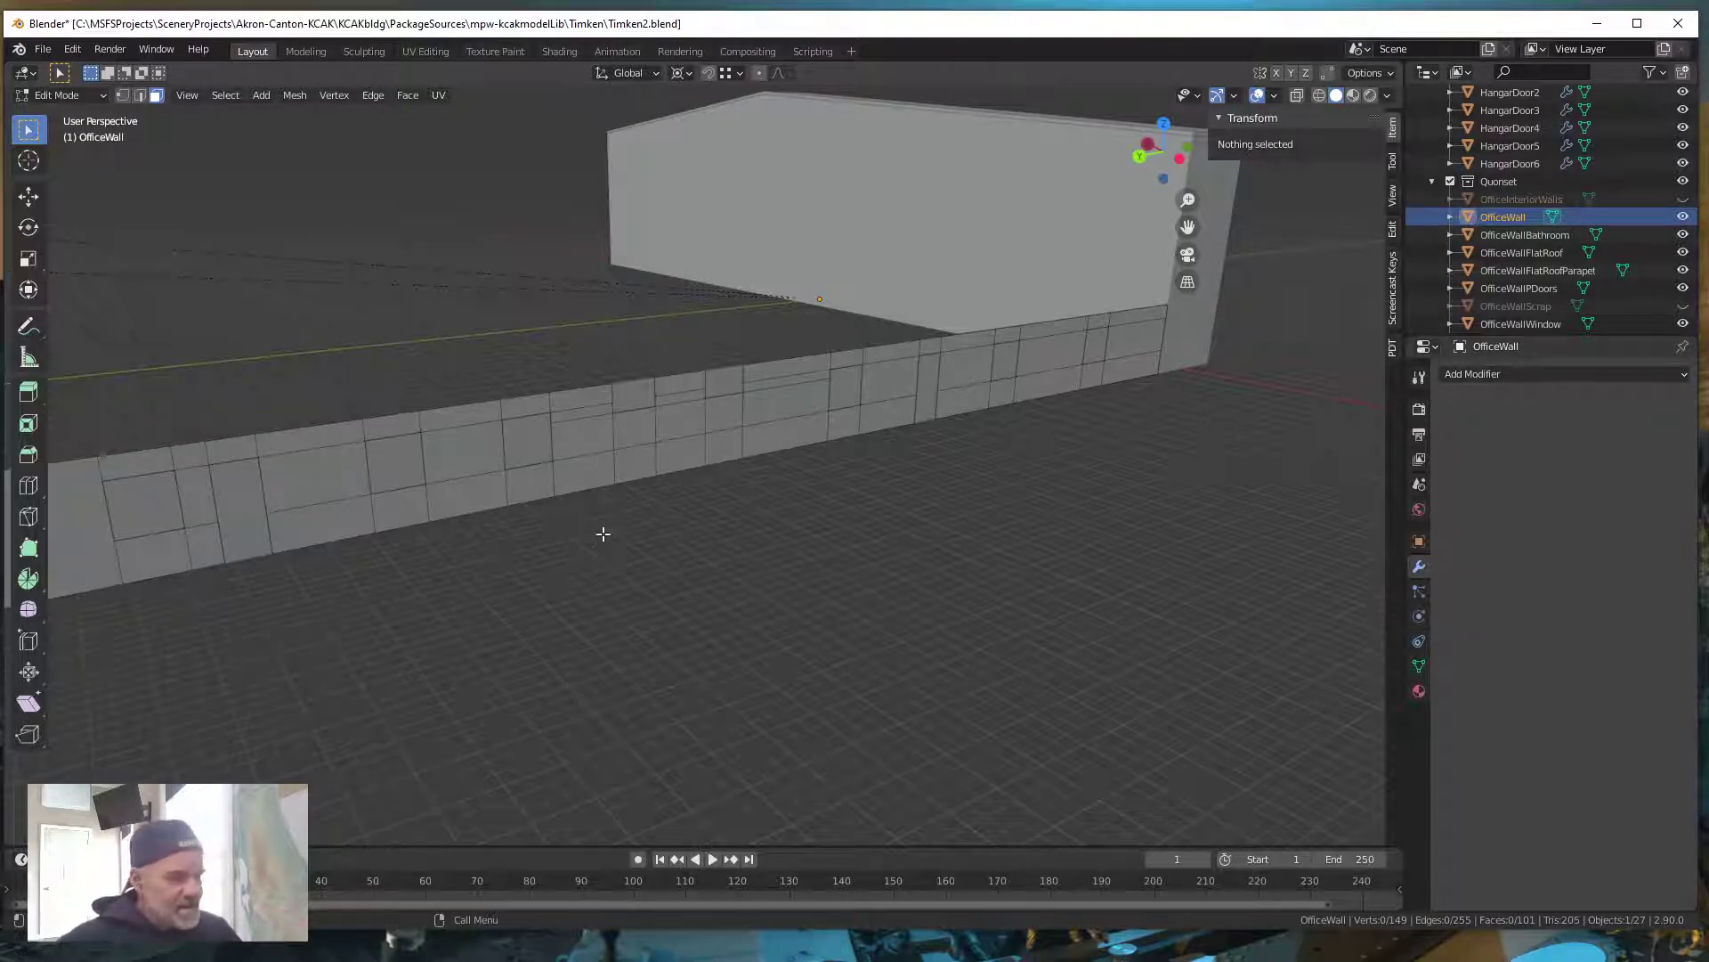
scroll(602, 533, "down", 2)
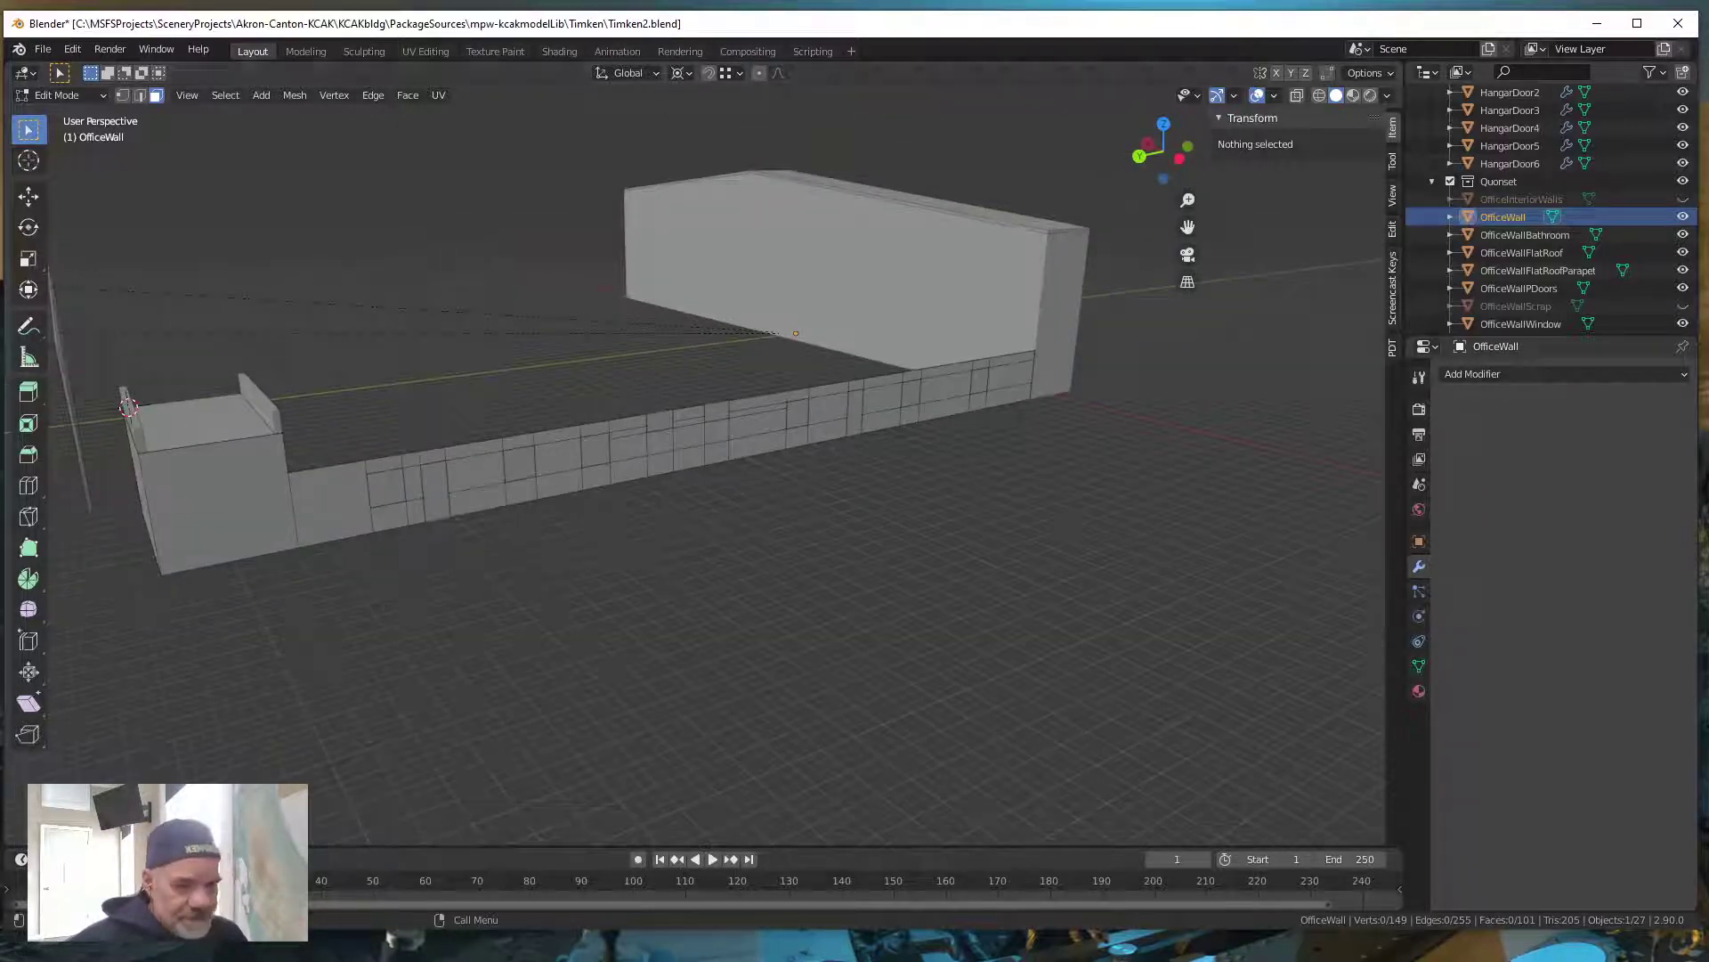
middle_click_drag(588, 707, 593, 714)
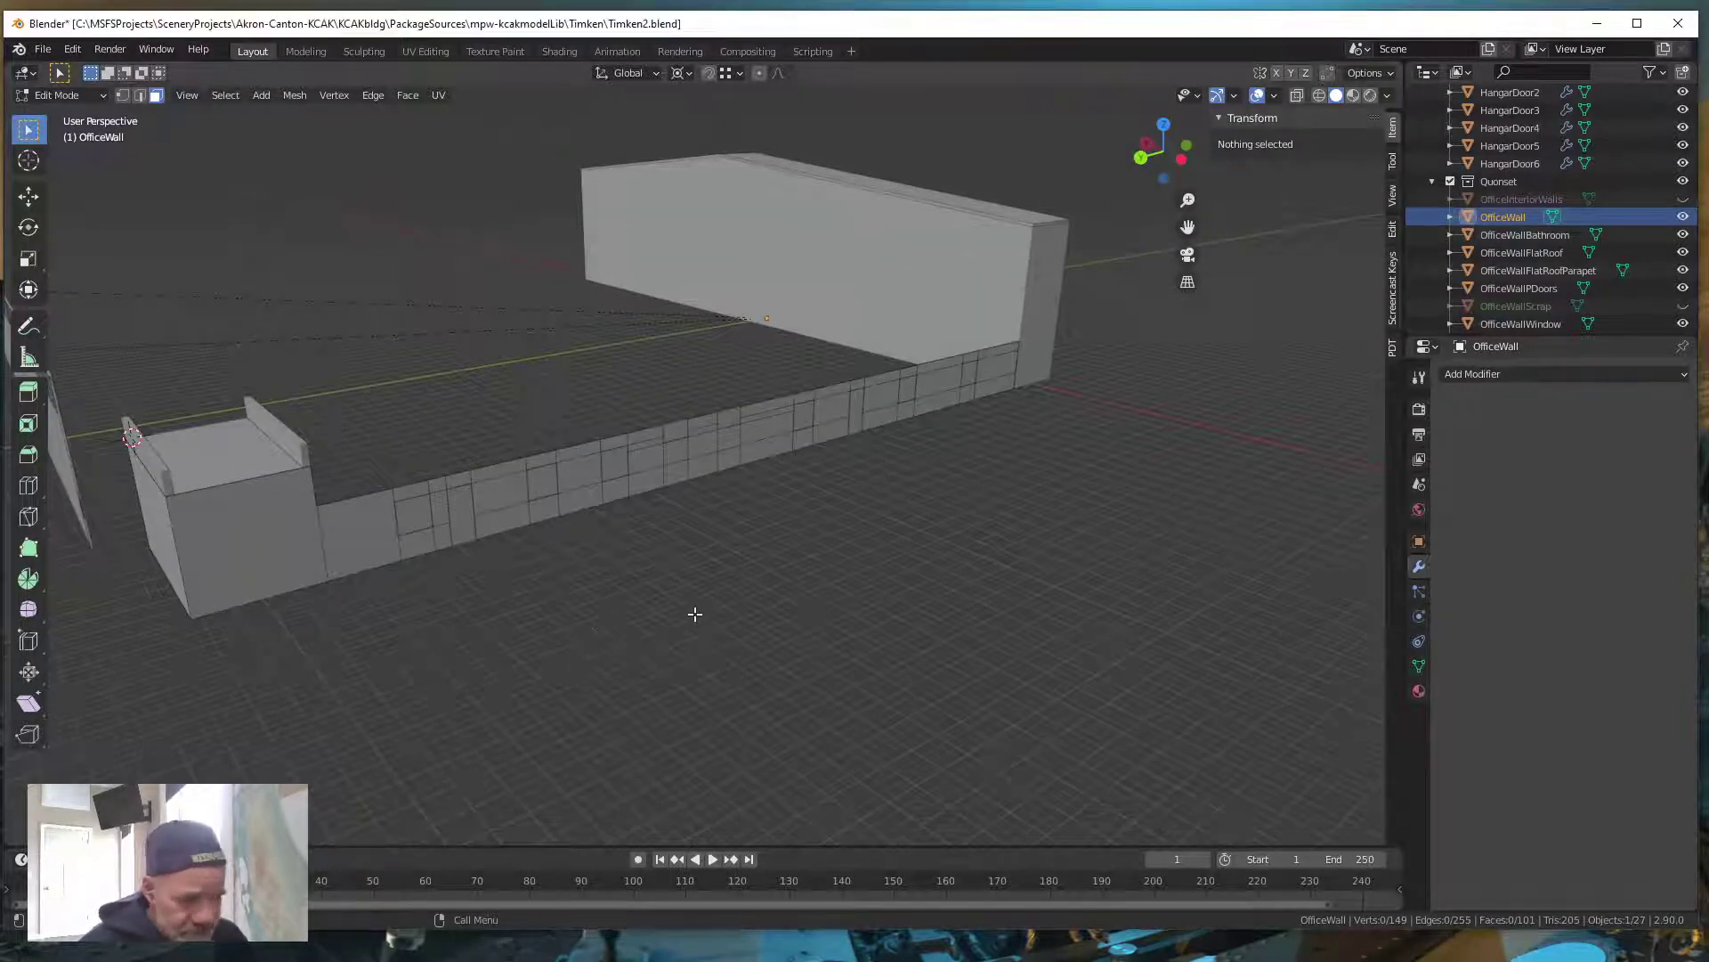
key("Tab")
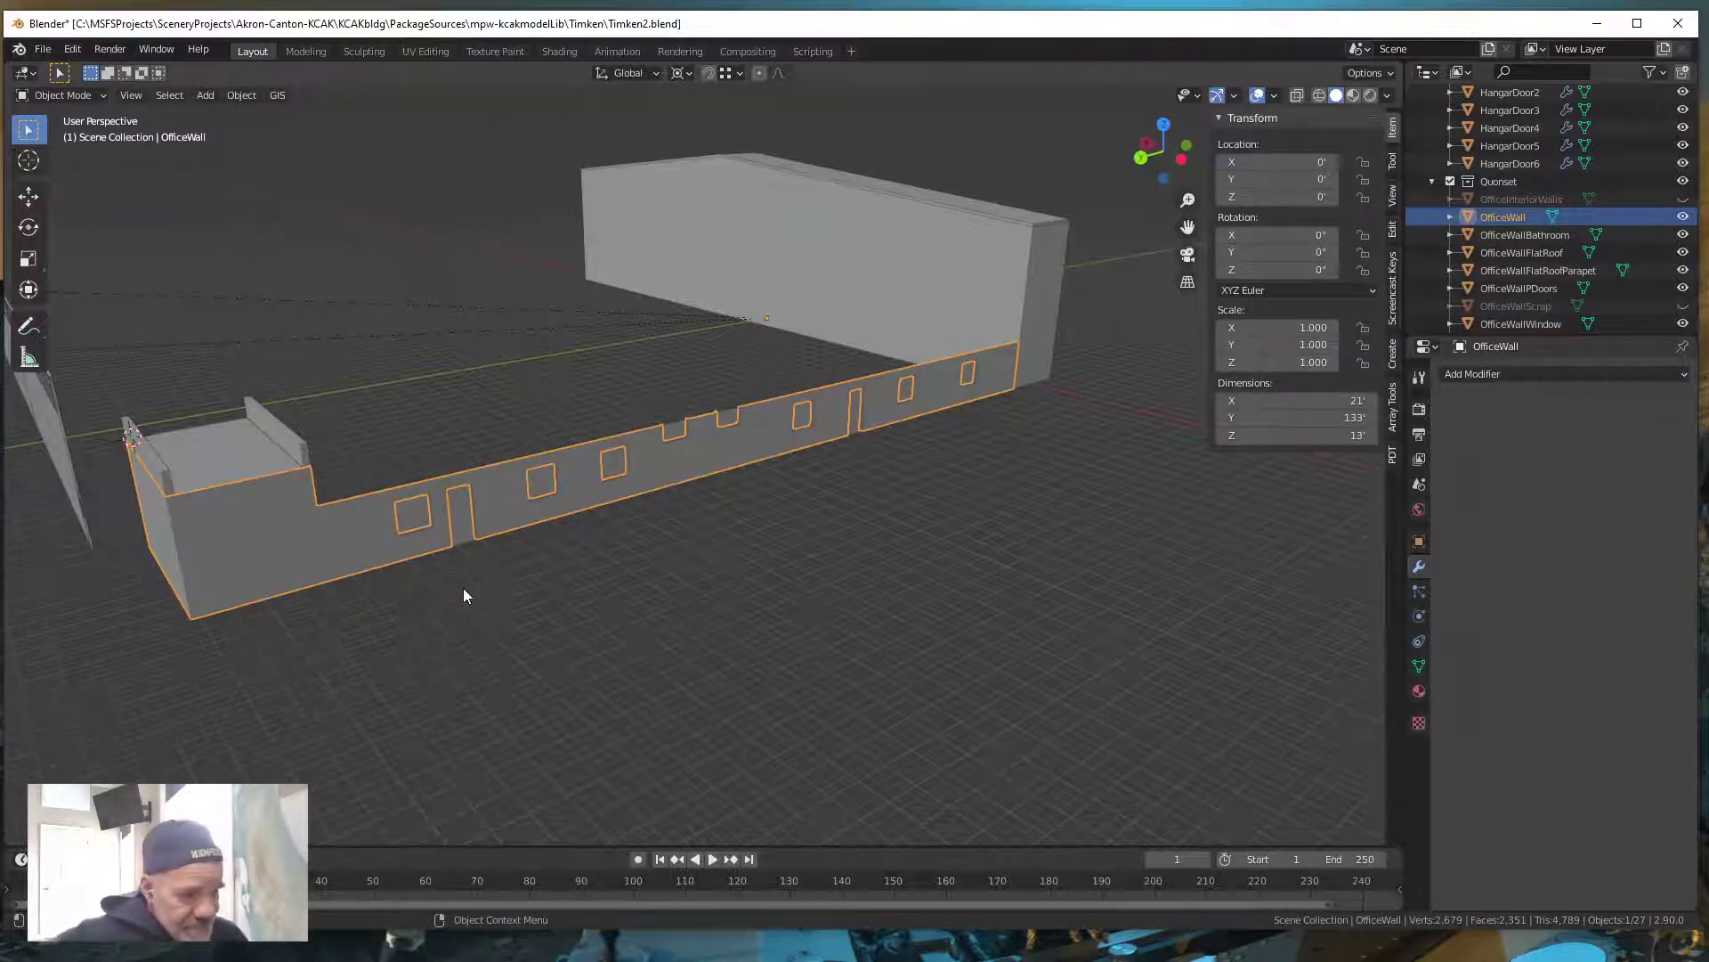
middle_click_drag(559, 644, 624, 586, "shift")
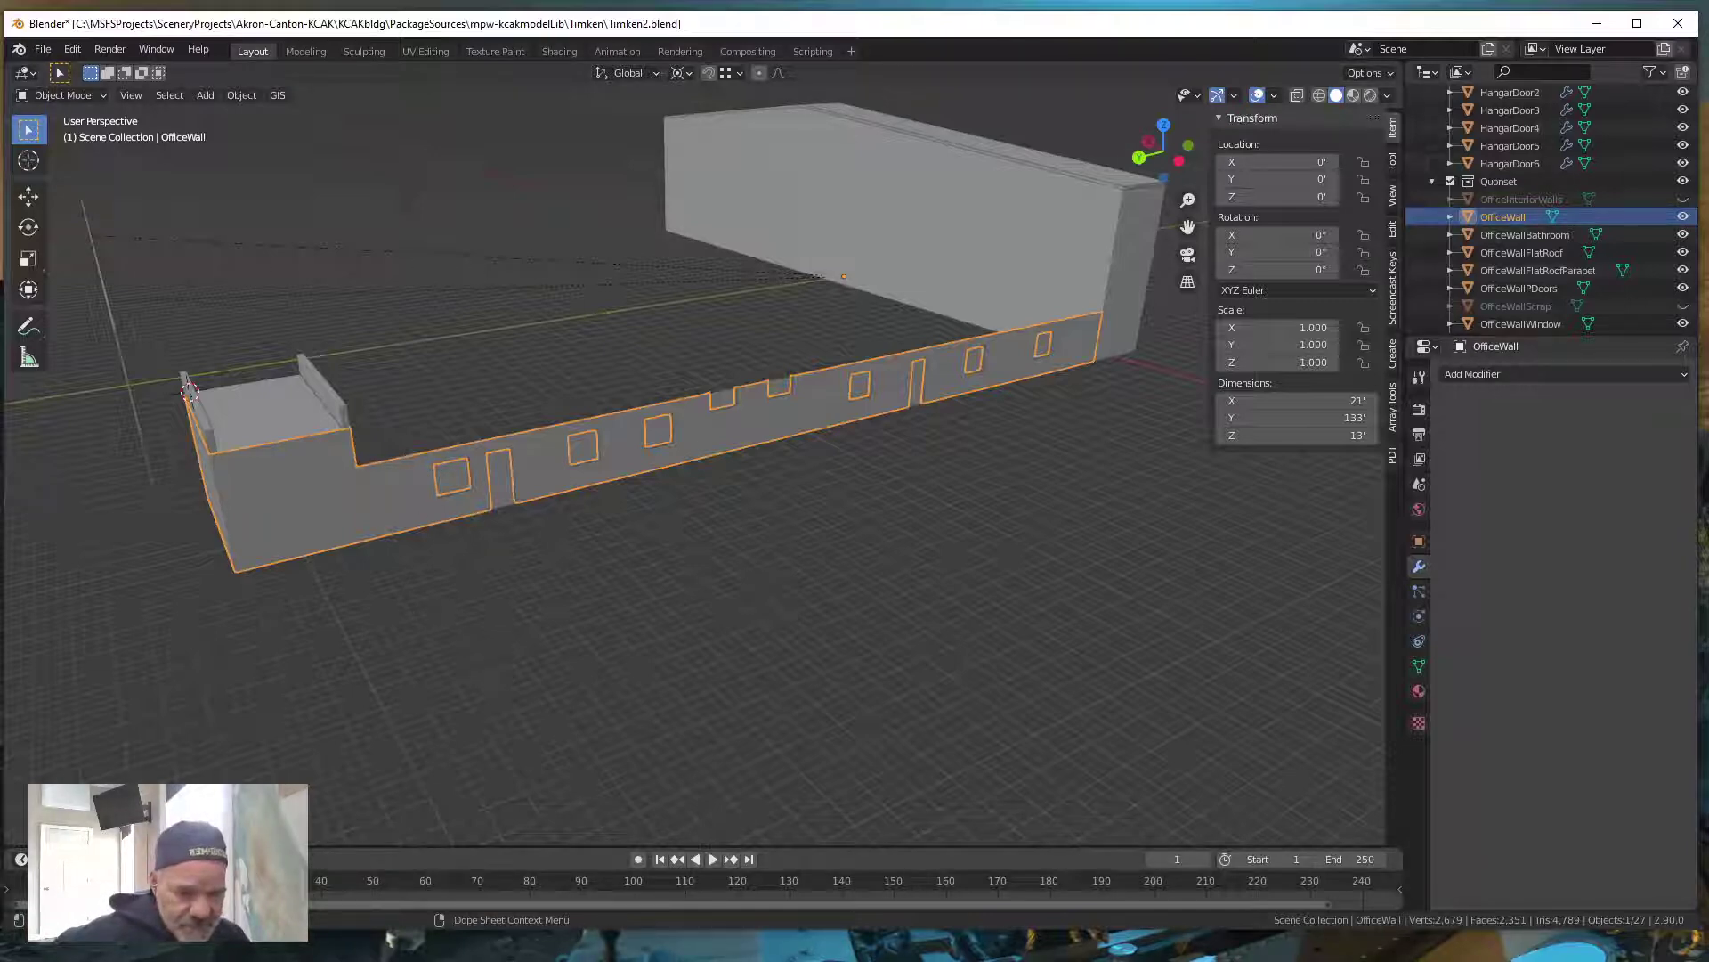
Switch to Google Earth Pro, examine the real hangar's office wall, windows and doors, and return to Blender
key("alt+Tab")
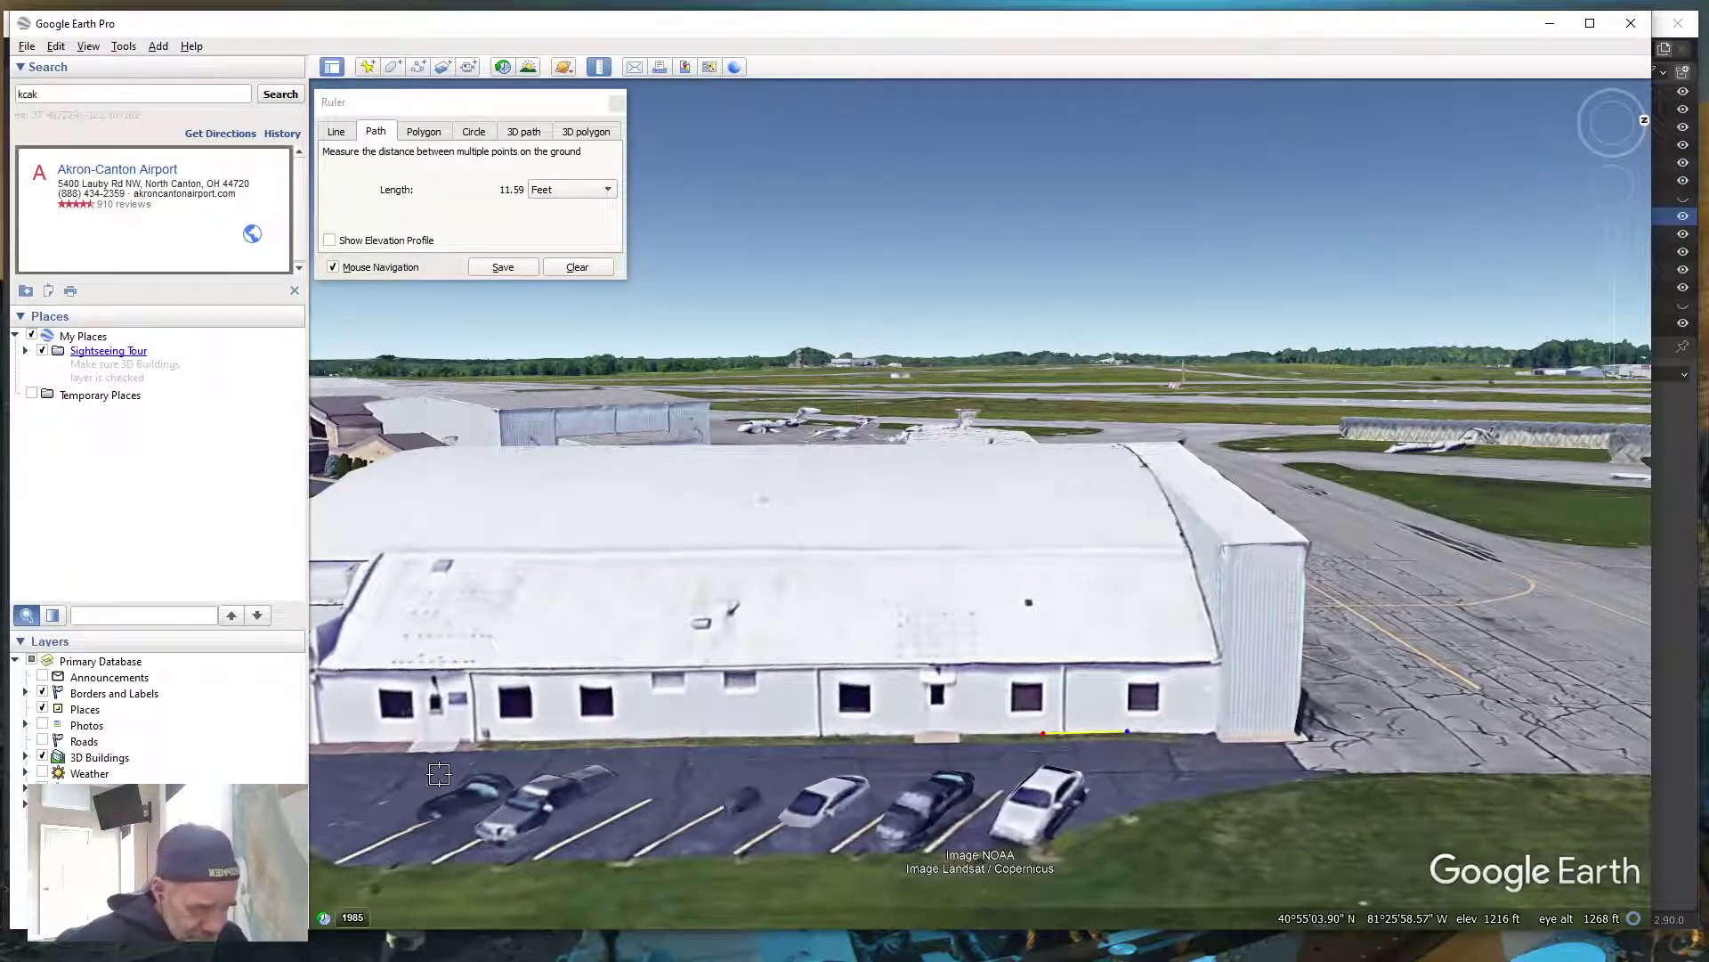
right_click_drag(521, 765, 440, 788)
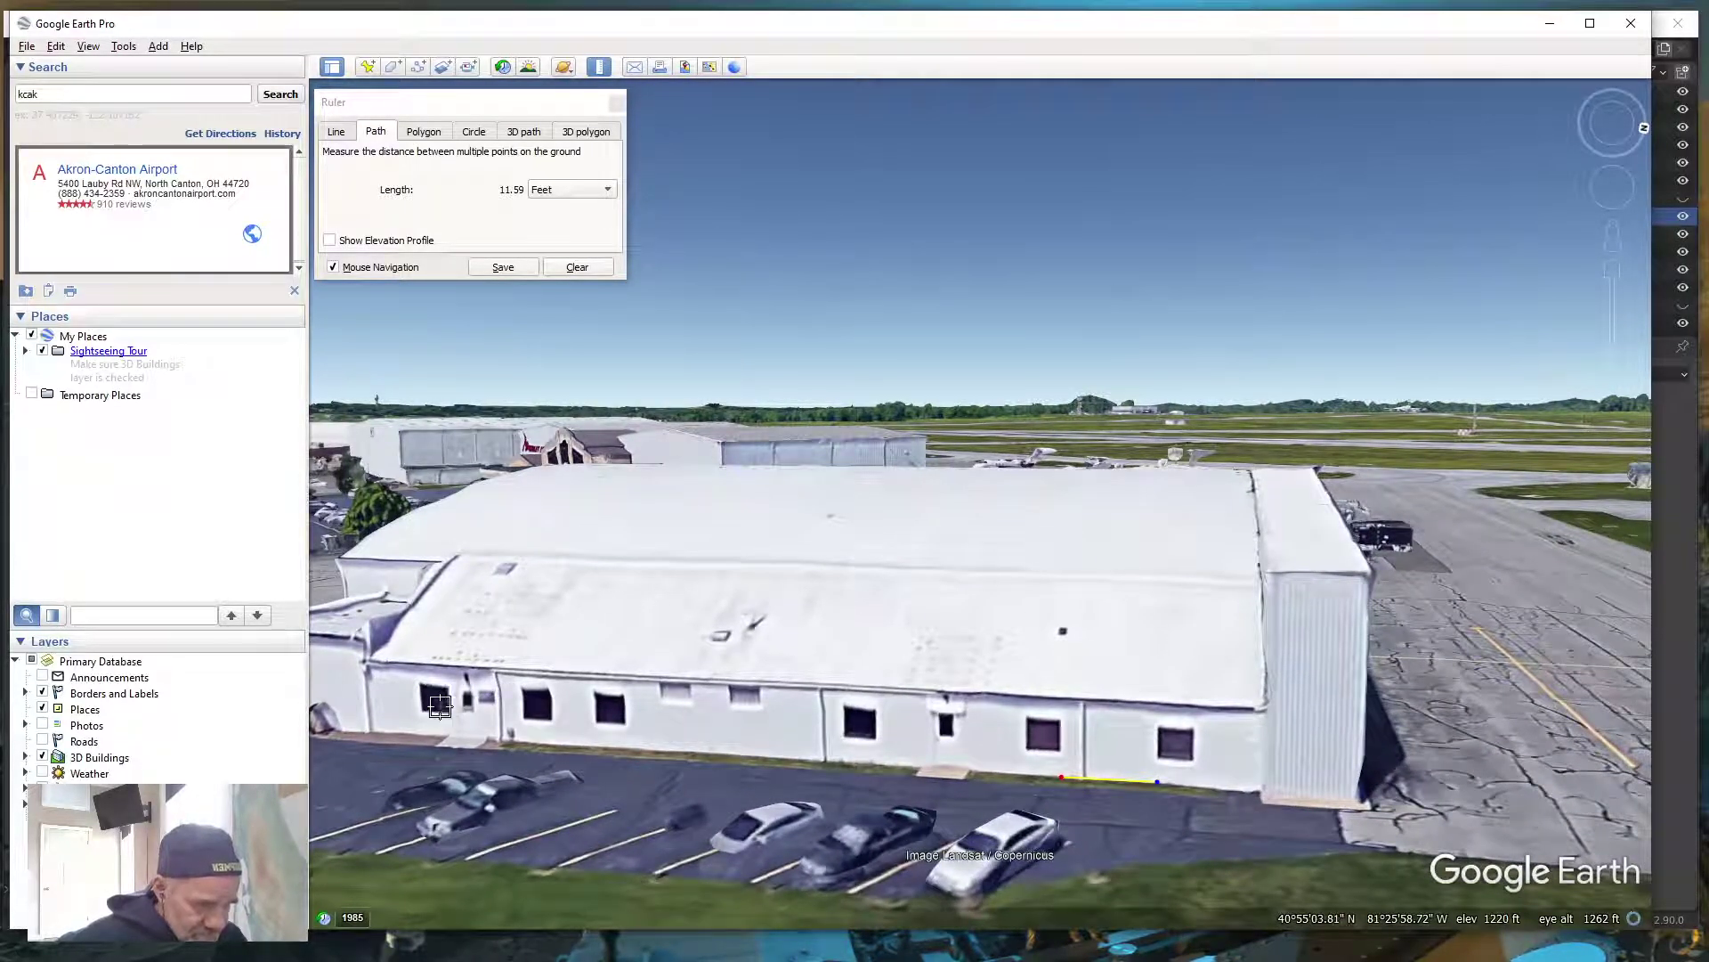
right_click_drag(434, 767, 452, 709)
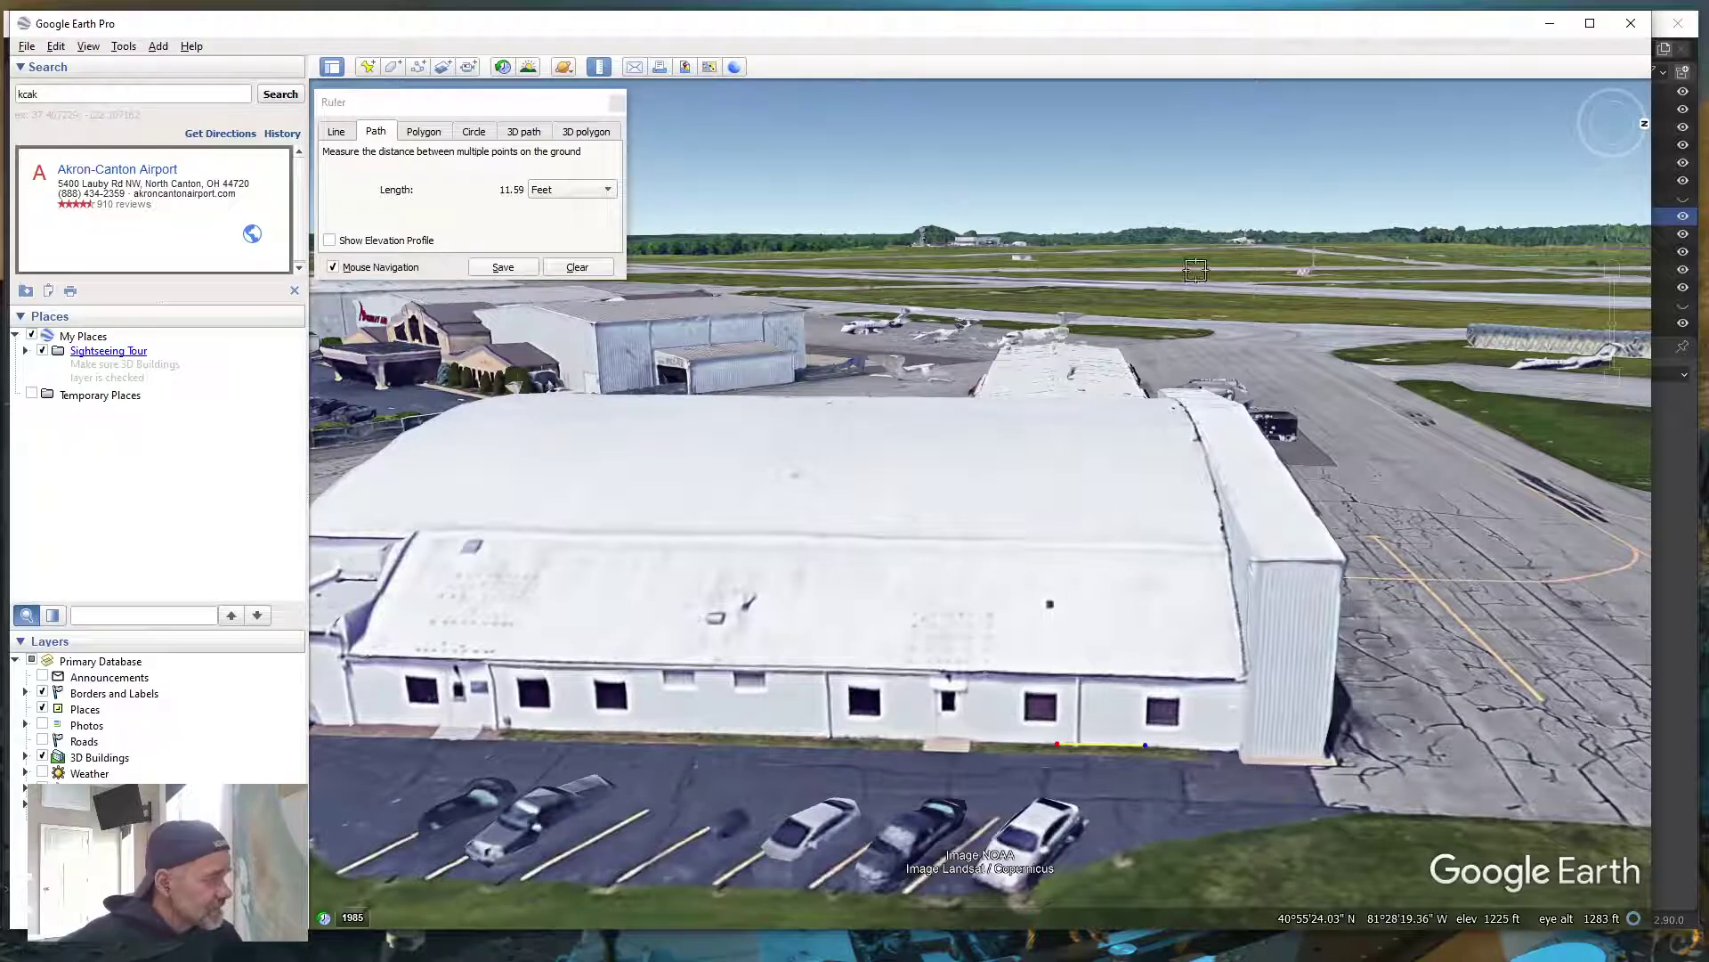
left_click(1552, 30)
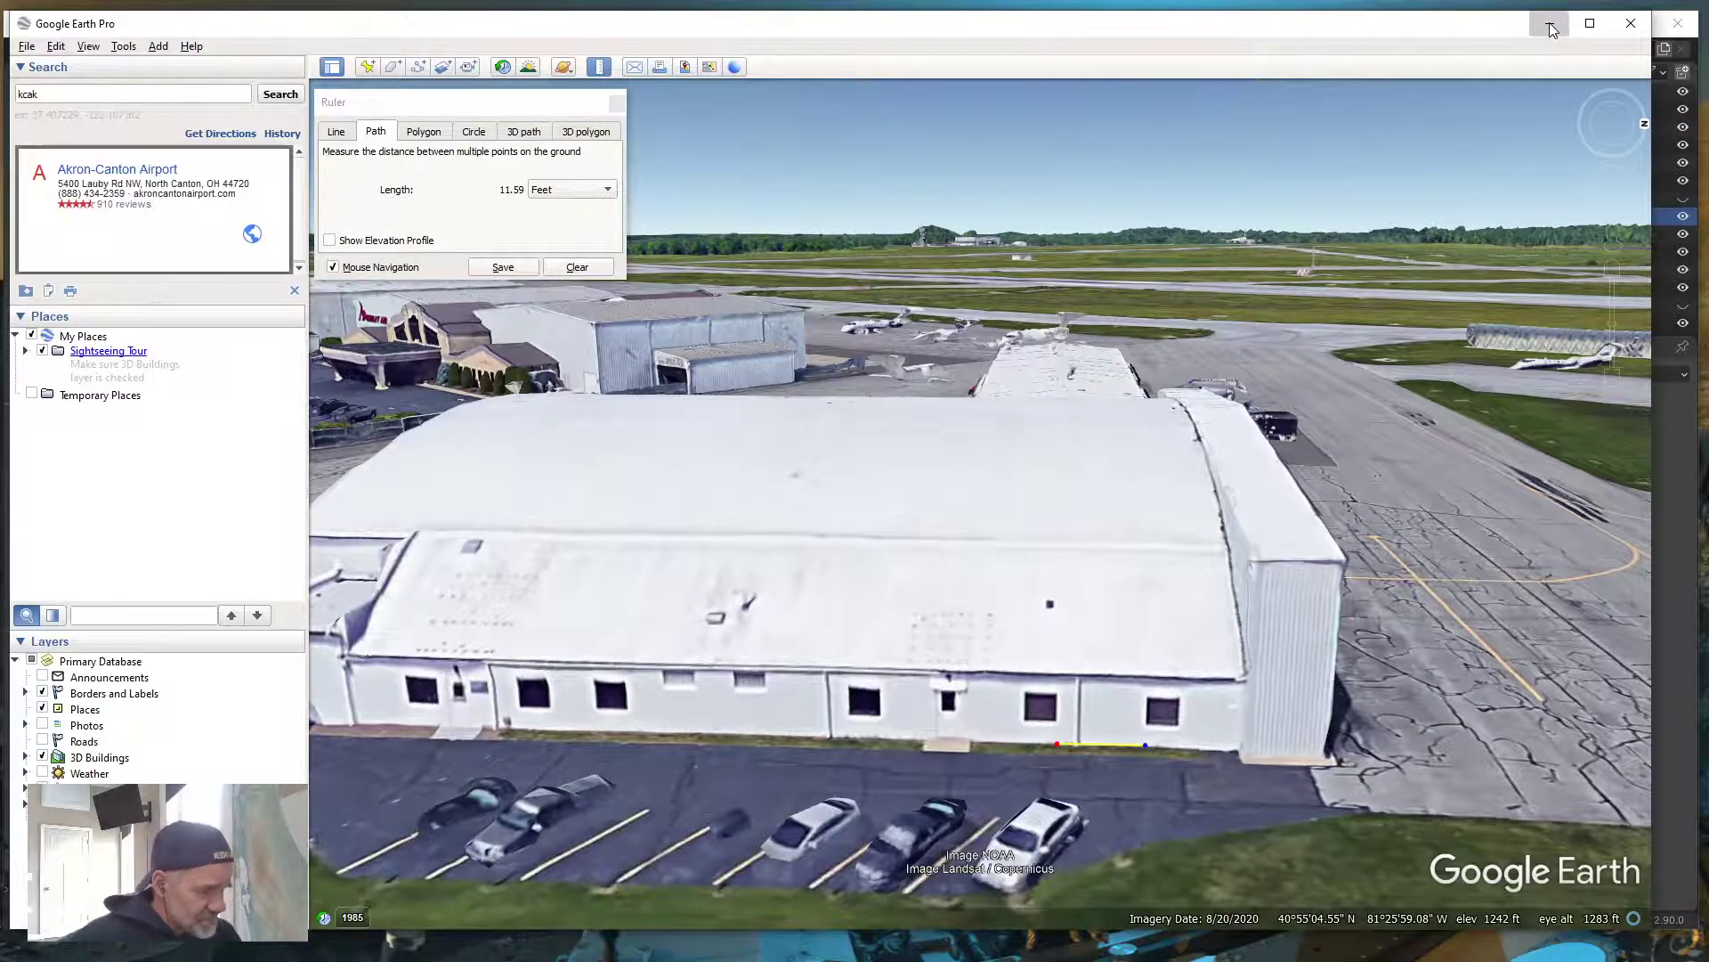
Move the OfficeWallWindow panes 0.2' along the global X axis
left_click(462, 483)
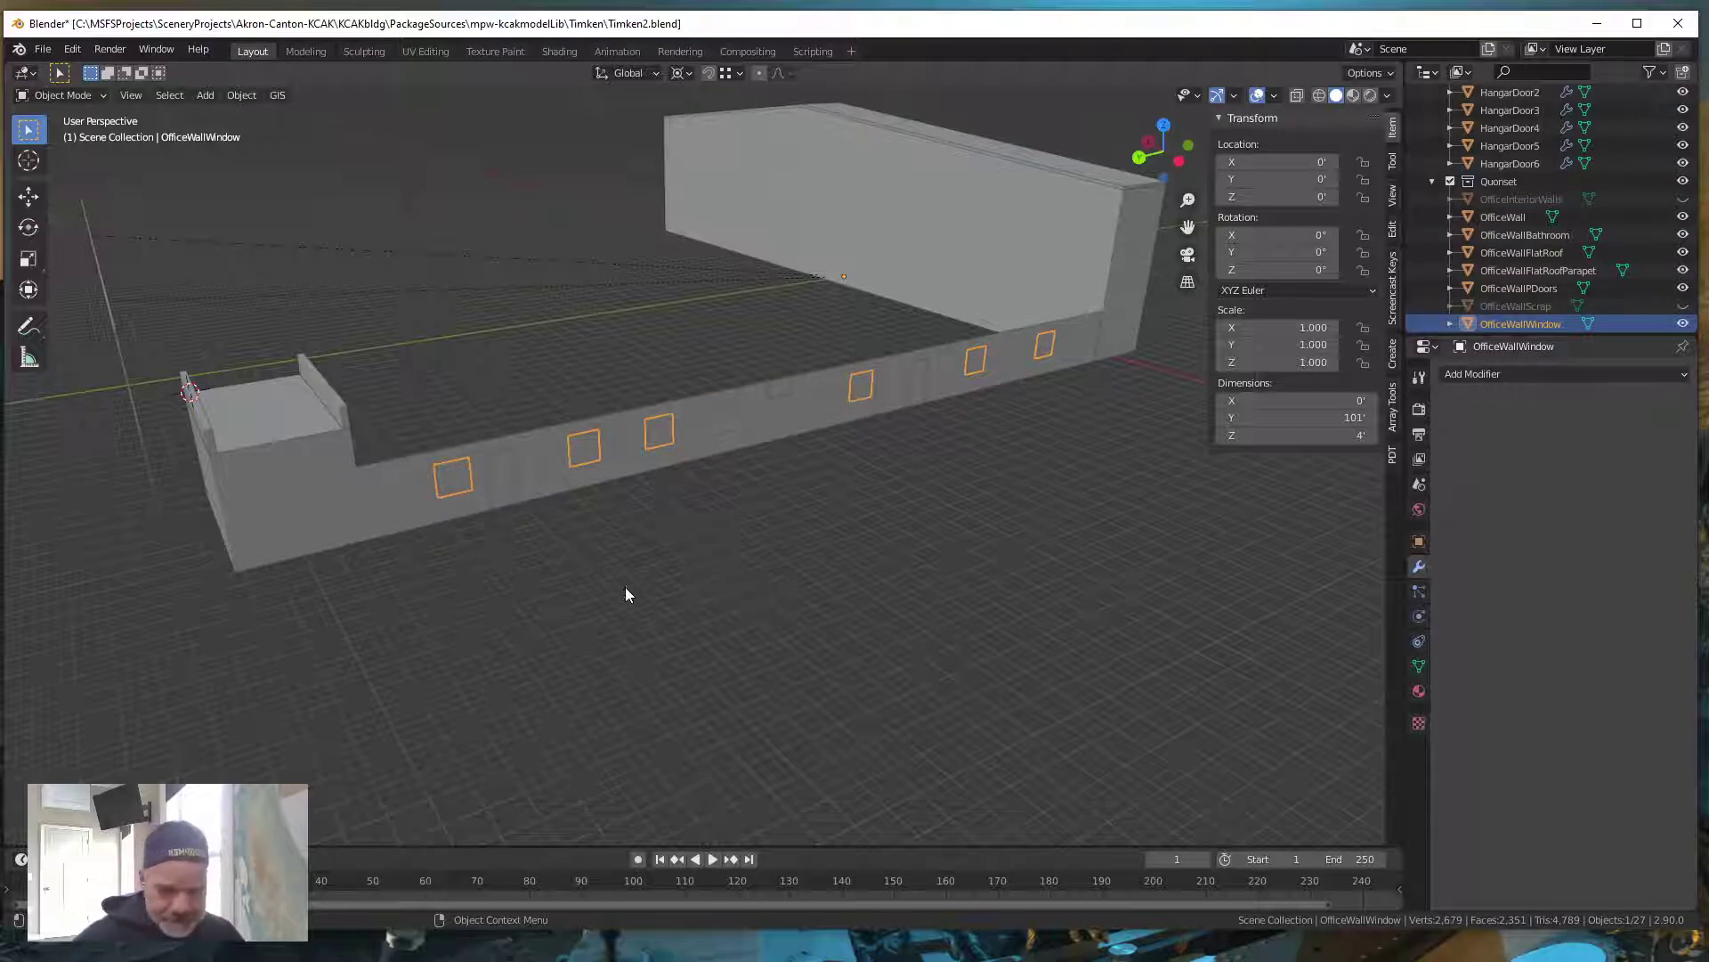
scroll(625, 588, "up", 5)
middle_click_drag(634, 568, 1008, 569, "shift")
scroll(931, 607, "up", 1)
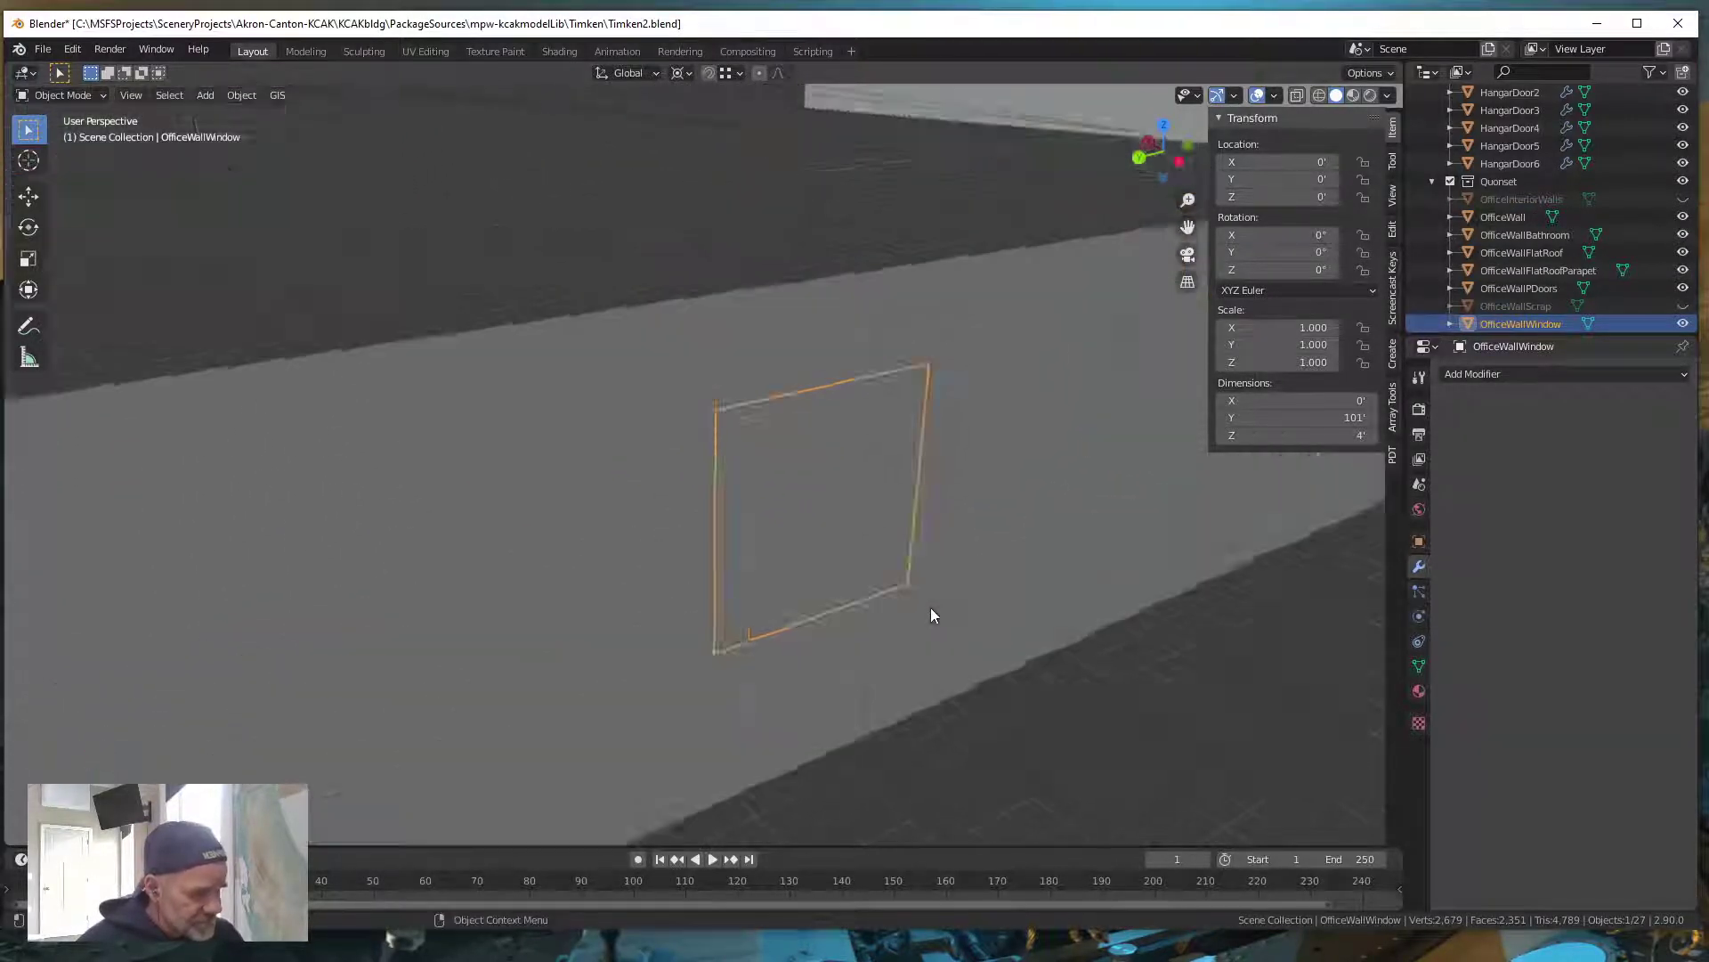
scroll(932, 607, "up", 2)
scroll(931, 607, "down", 5)
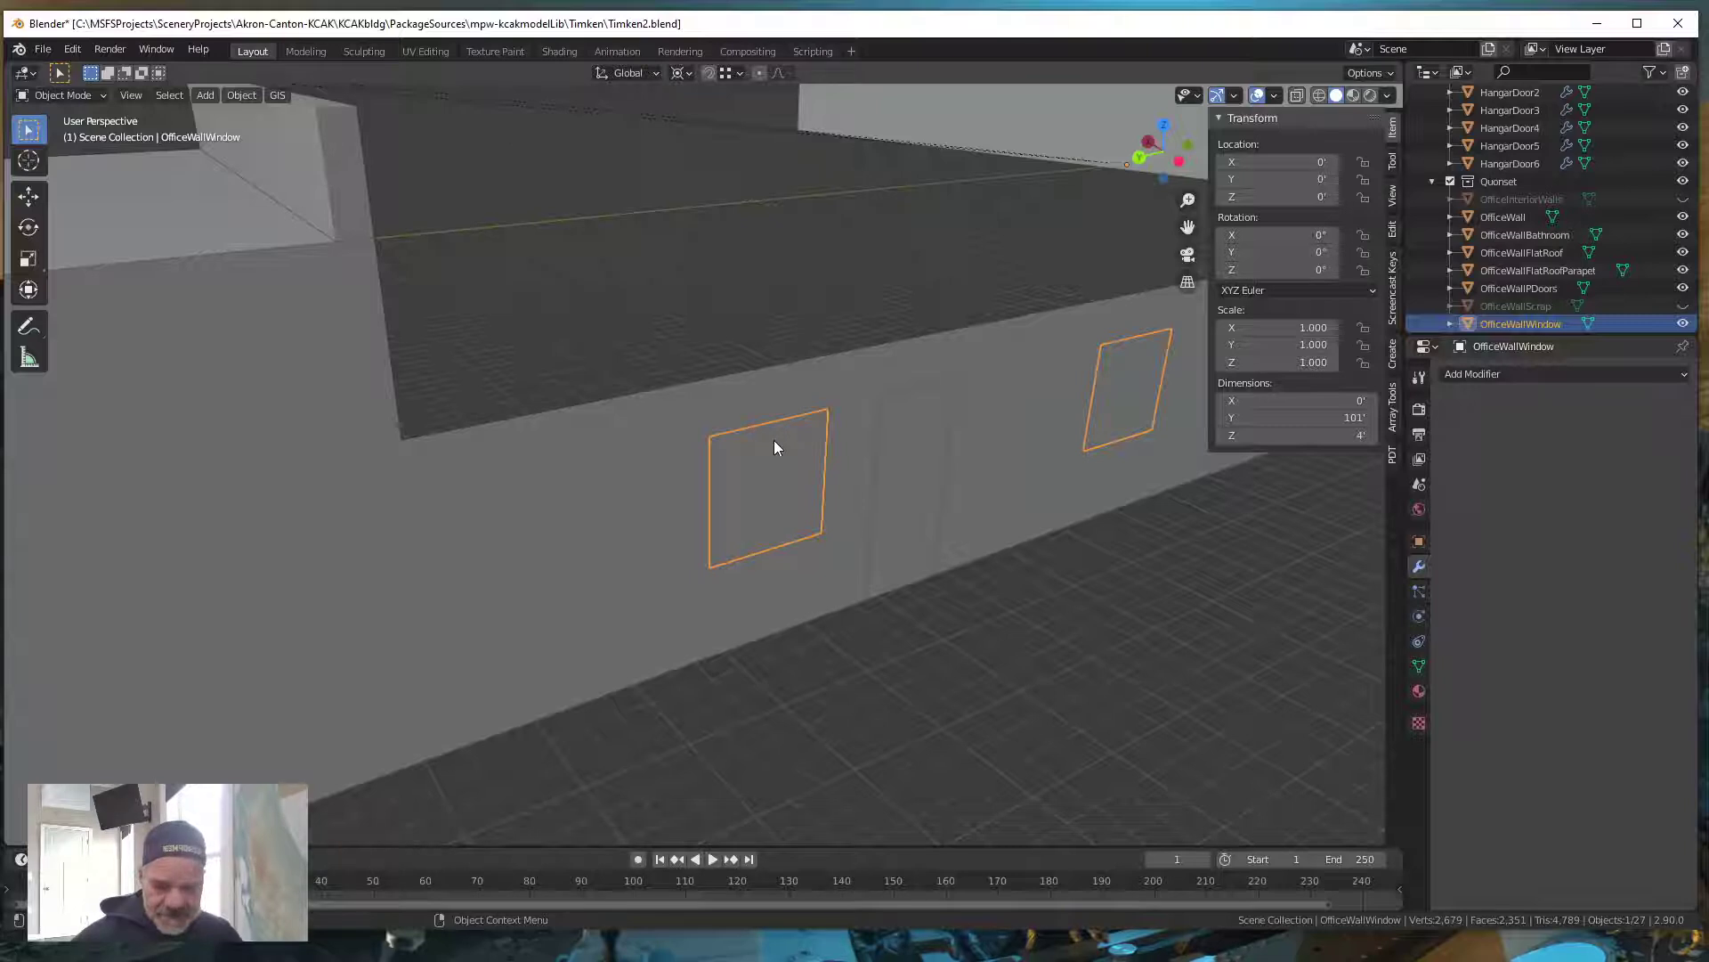
key("g")
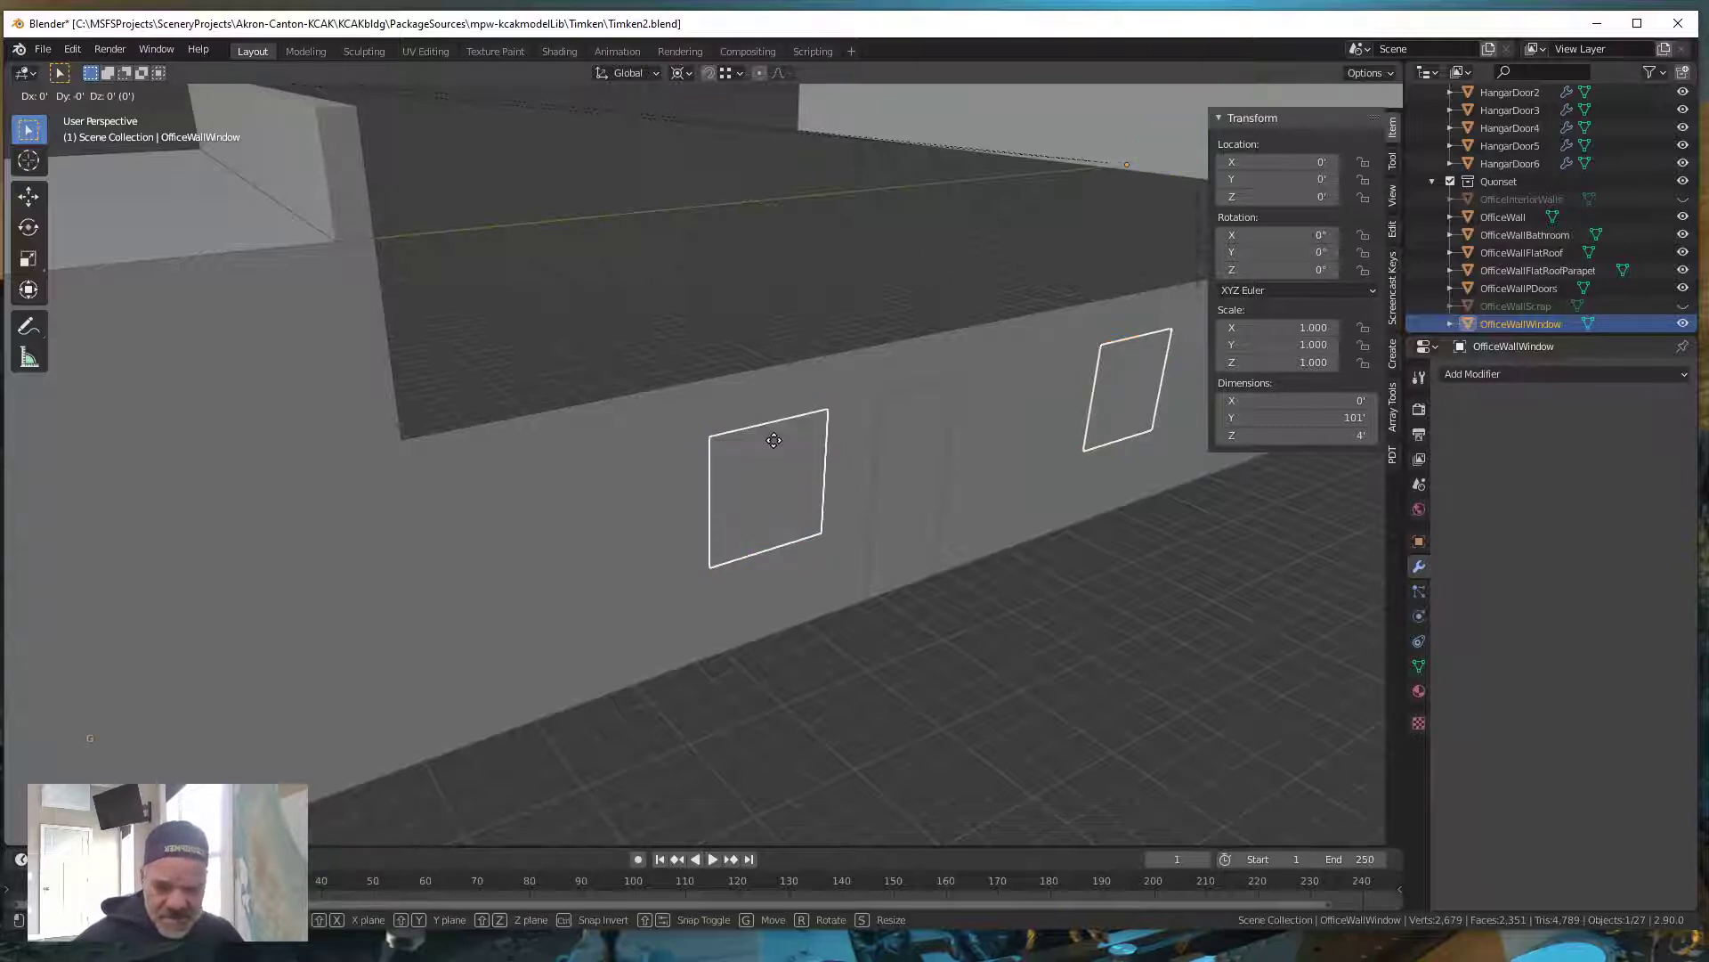
type("x")
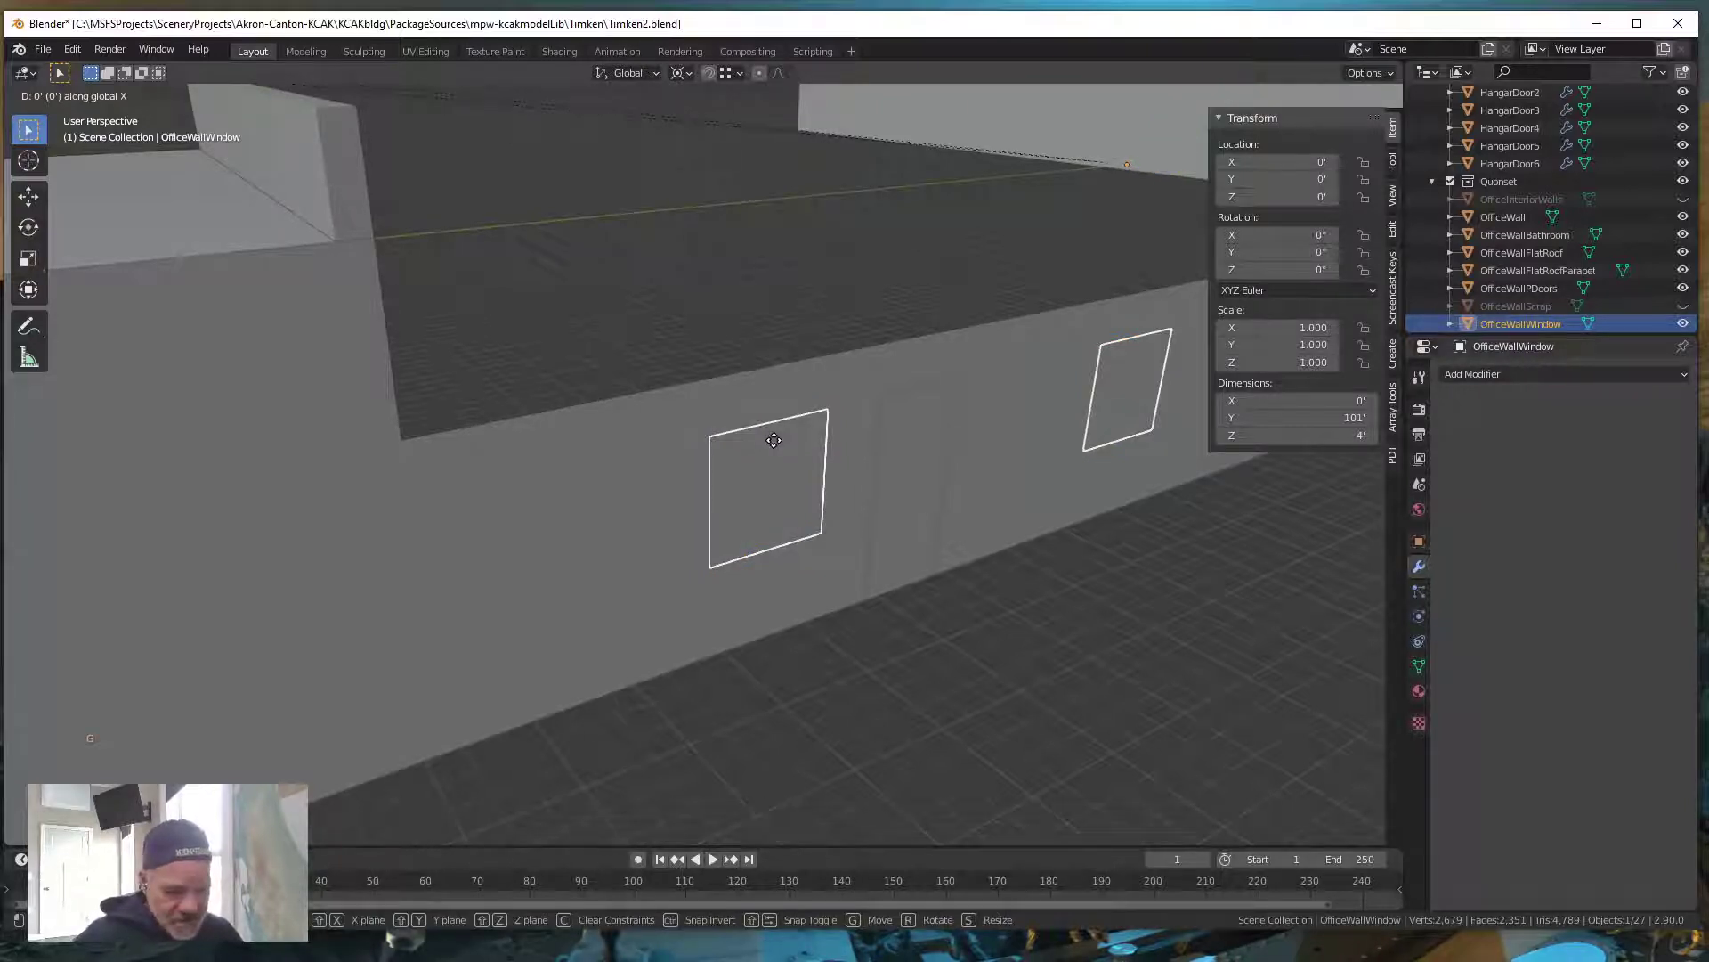
type(".2")
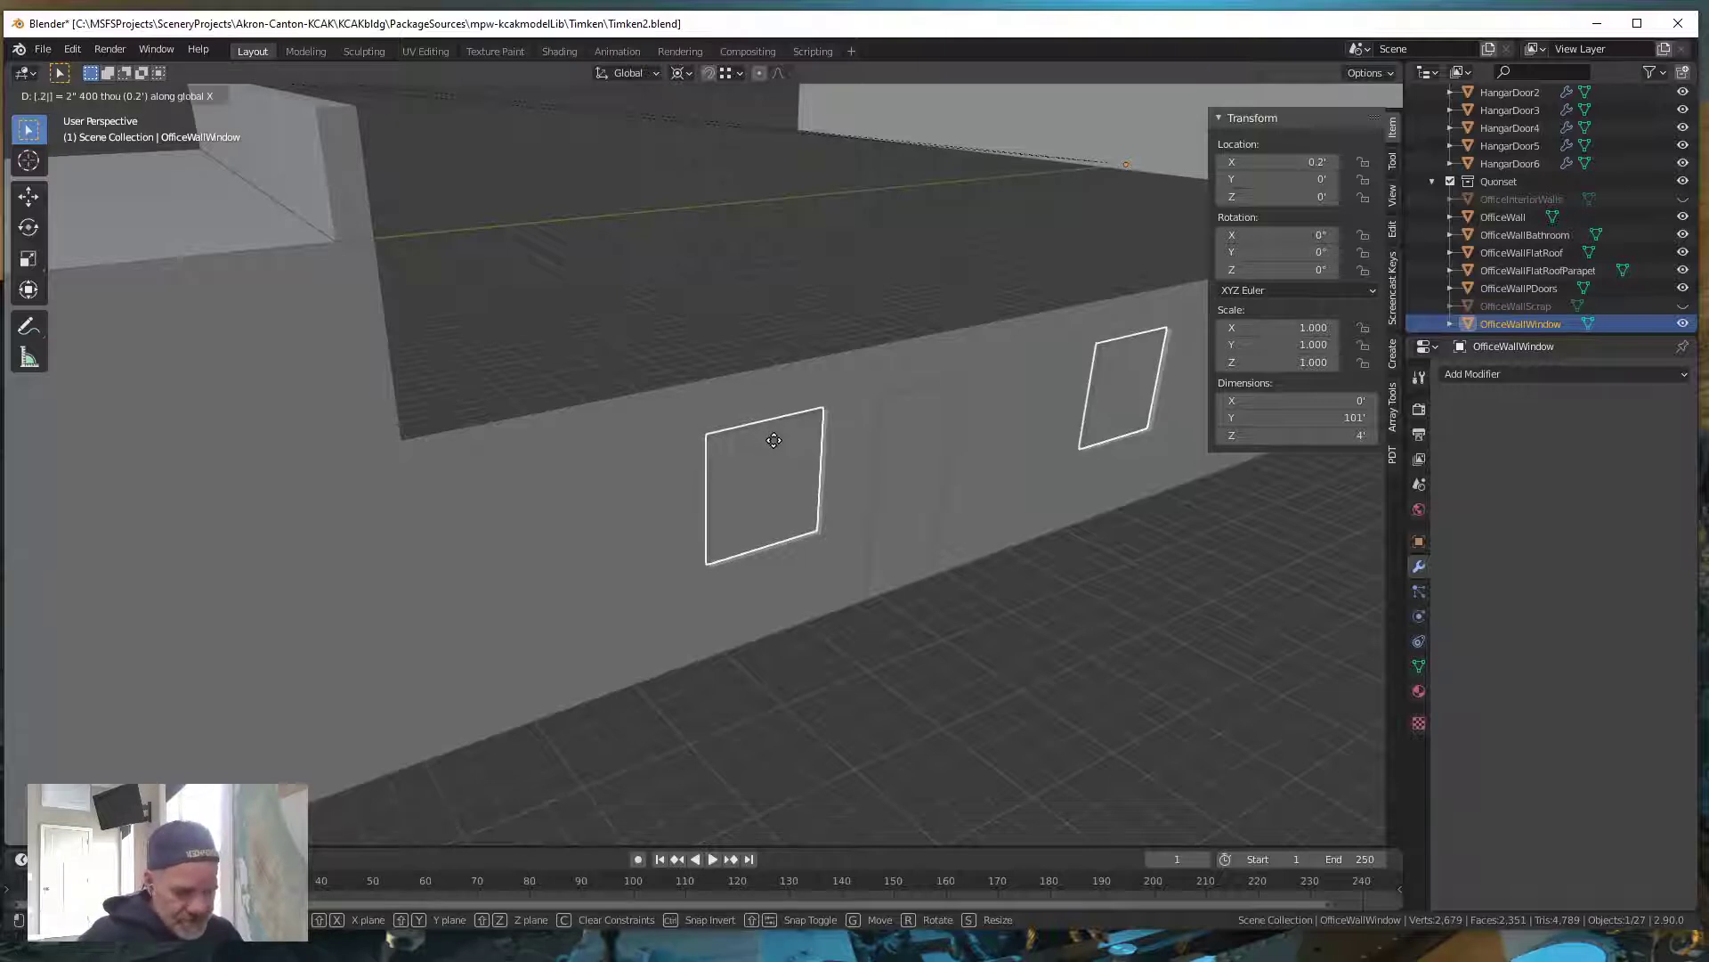
key("Return")
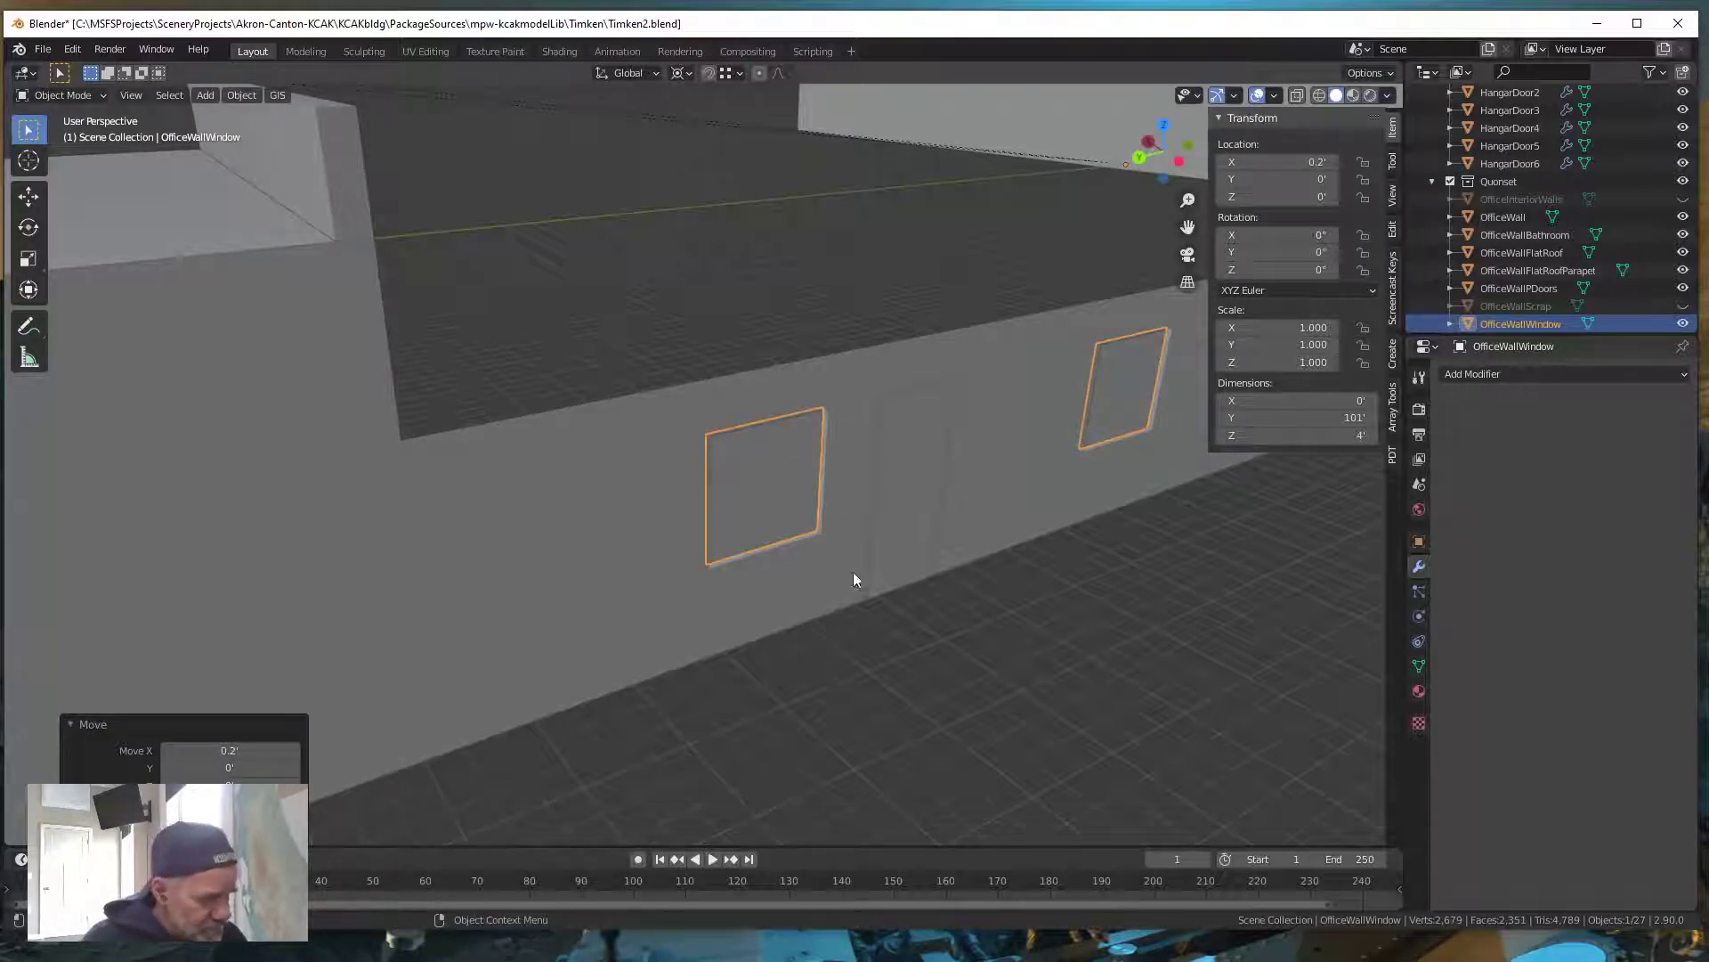
Move the OfficeWallPDoors object 0.2' along the global X axis
mouse_move(867, 659)
middle_mouse_down()
mouse_move(843, 676)
mouse_move(807, 665)
mouse_move(862, 666)
middle_mouse_up()
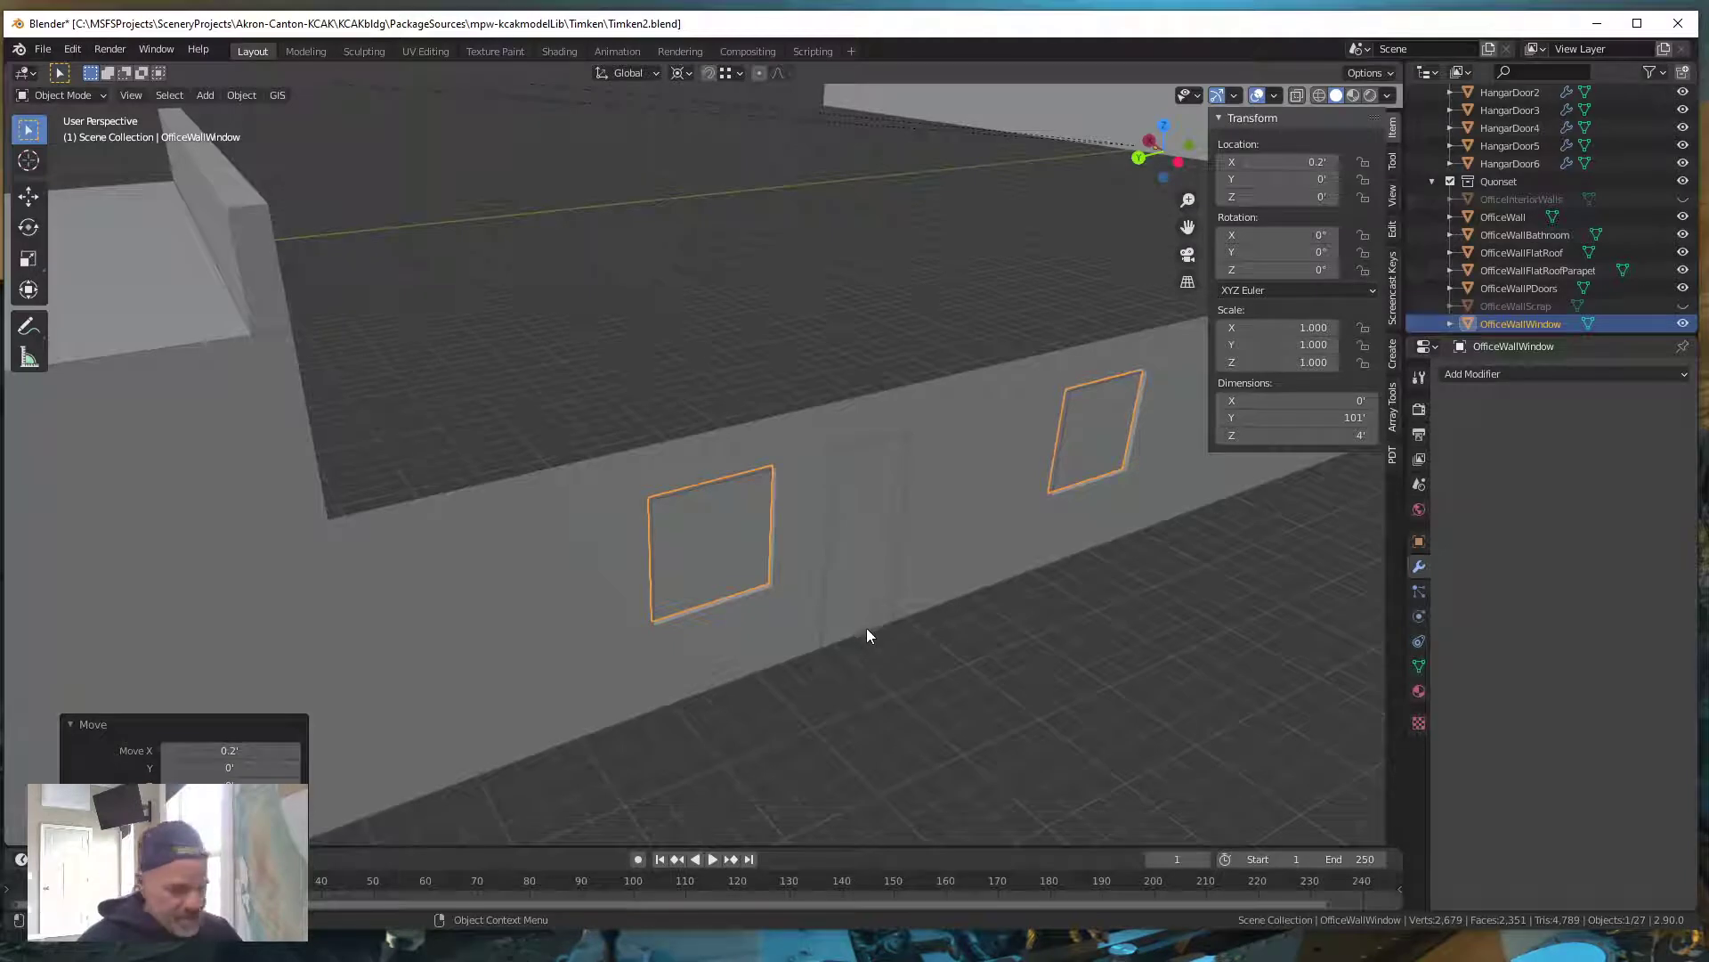
left_click(857, 578)
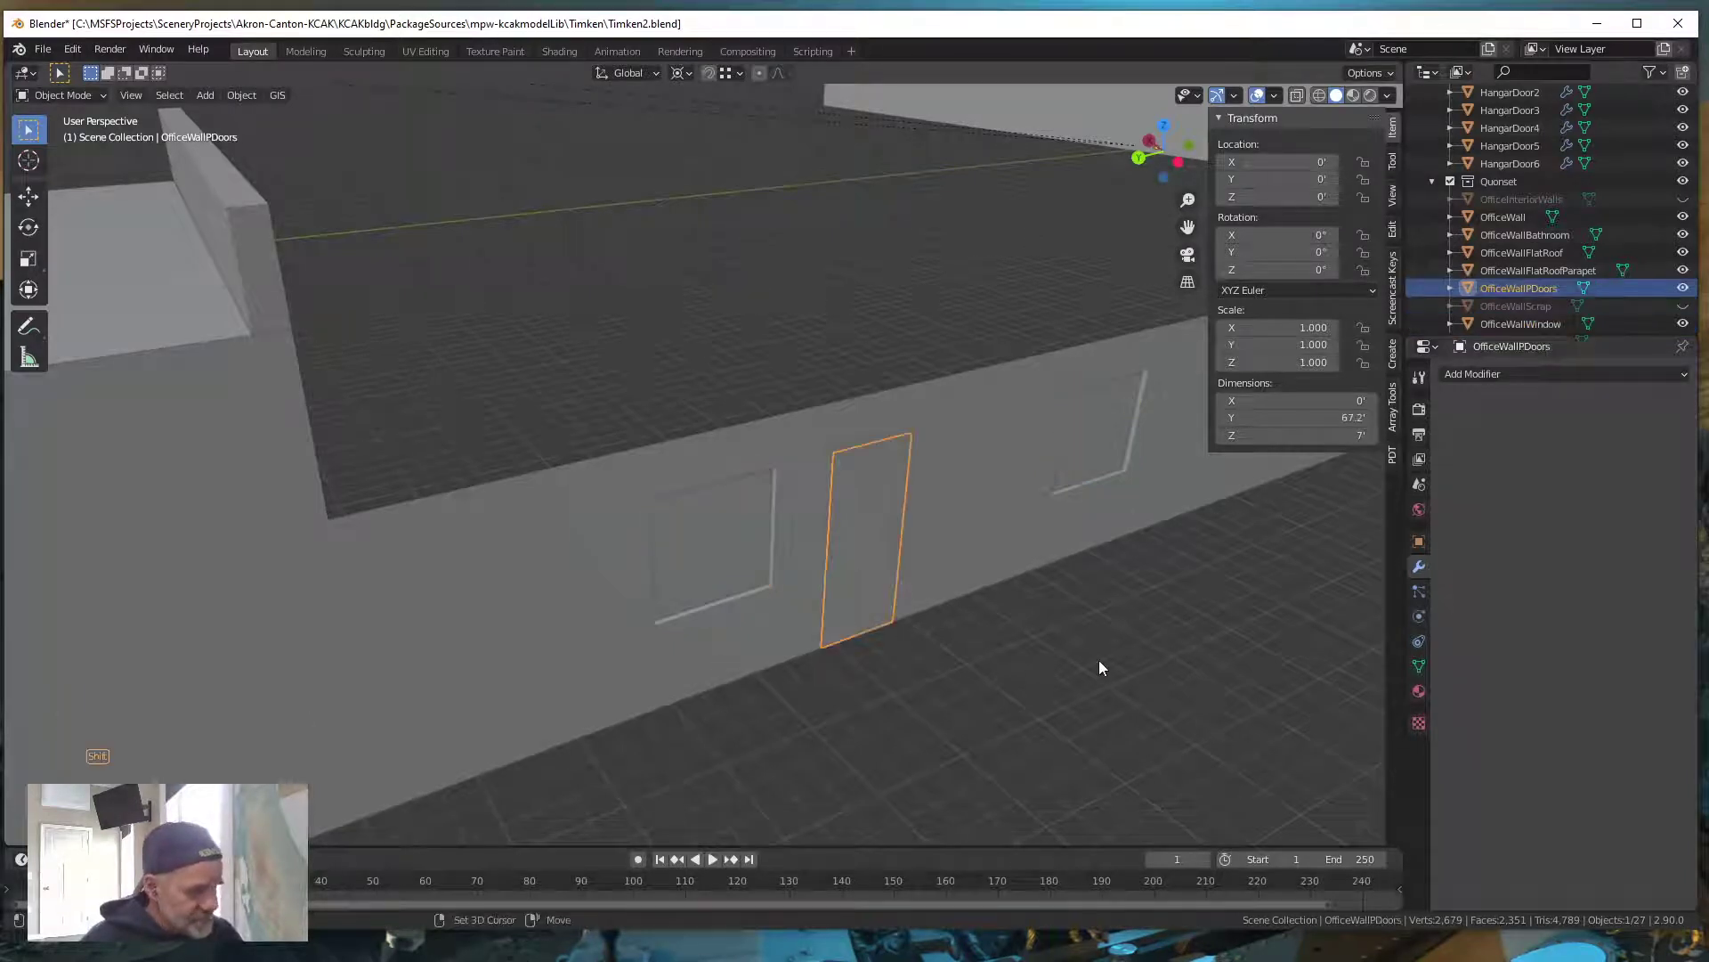
middle_click_drag(1099, 660, 711, 699, "shift")
middle_click_drag(878, 602, 1214, 566, "shift")
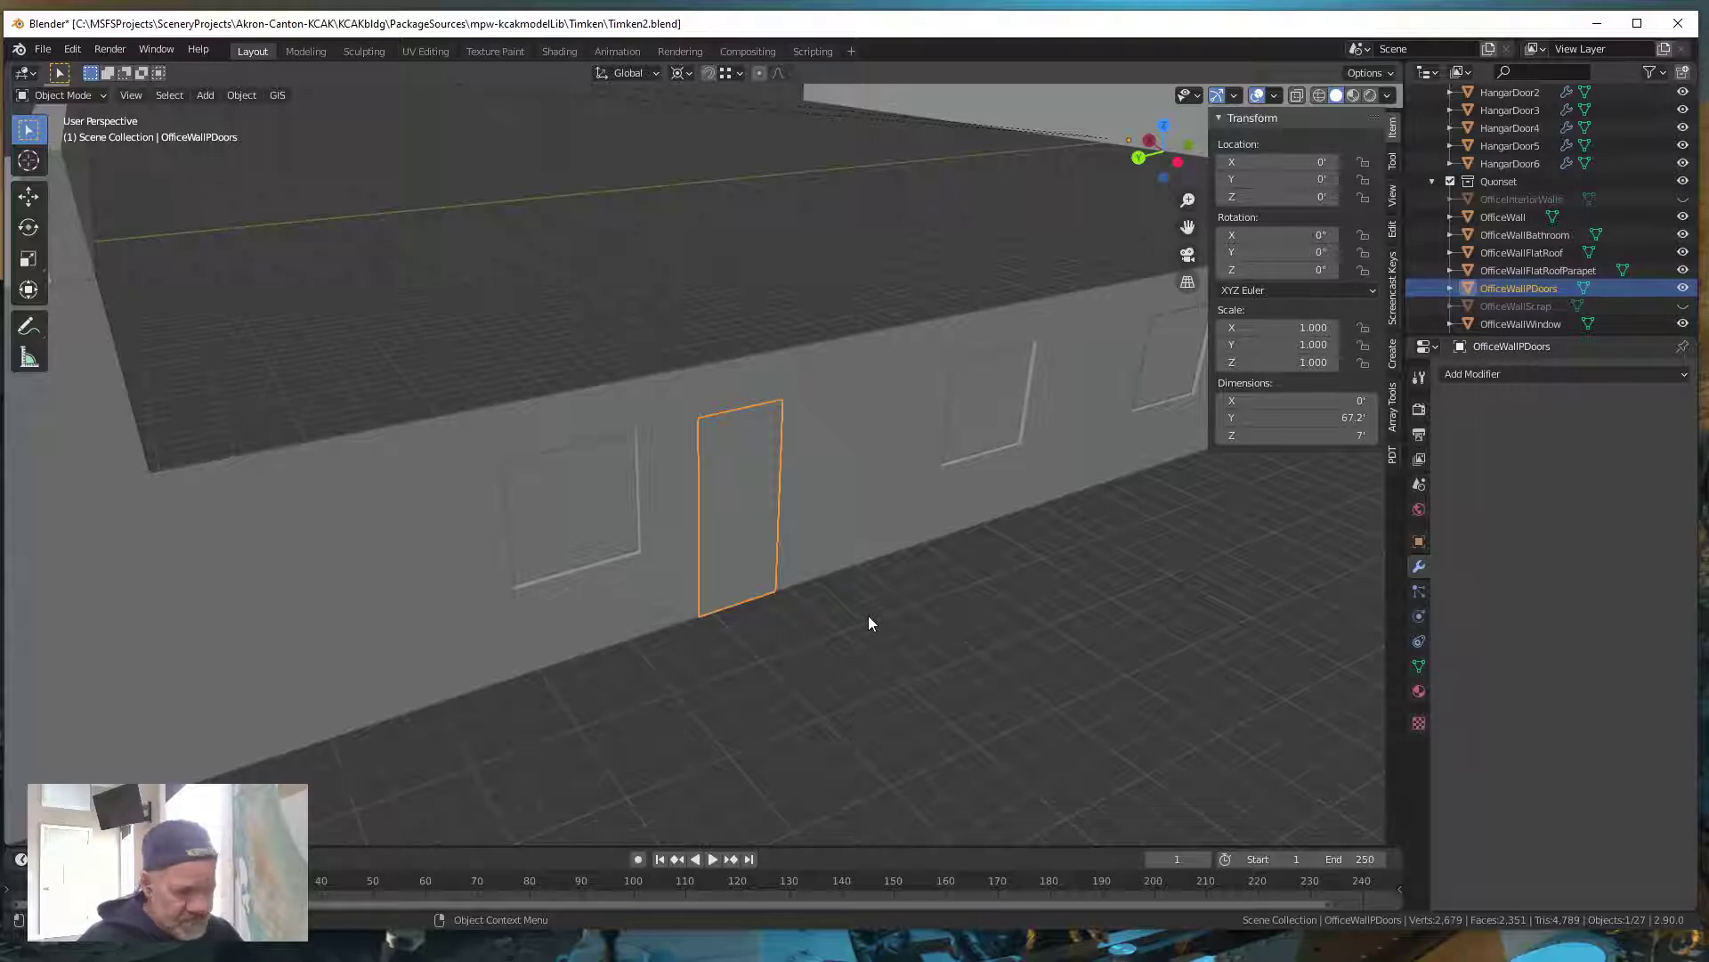
key("g")
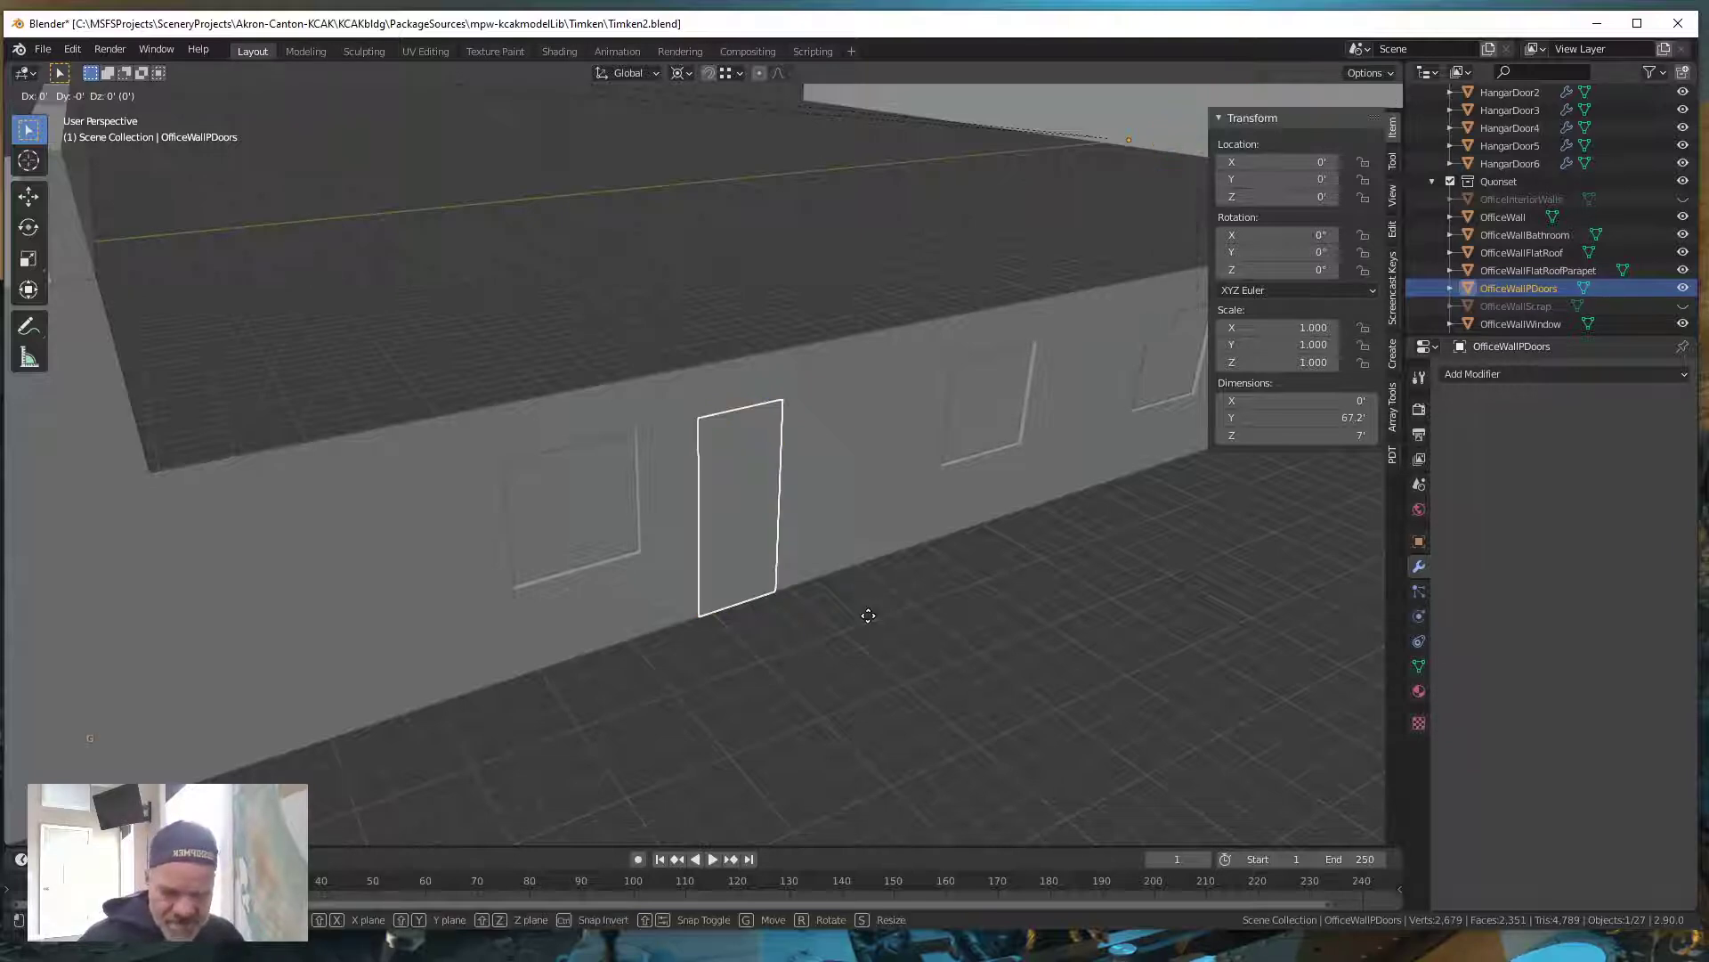
type("x.2")
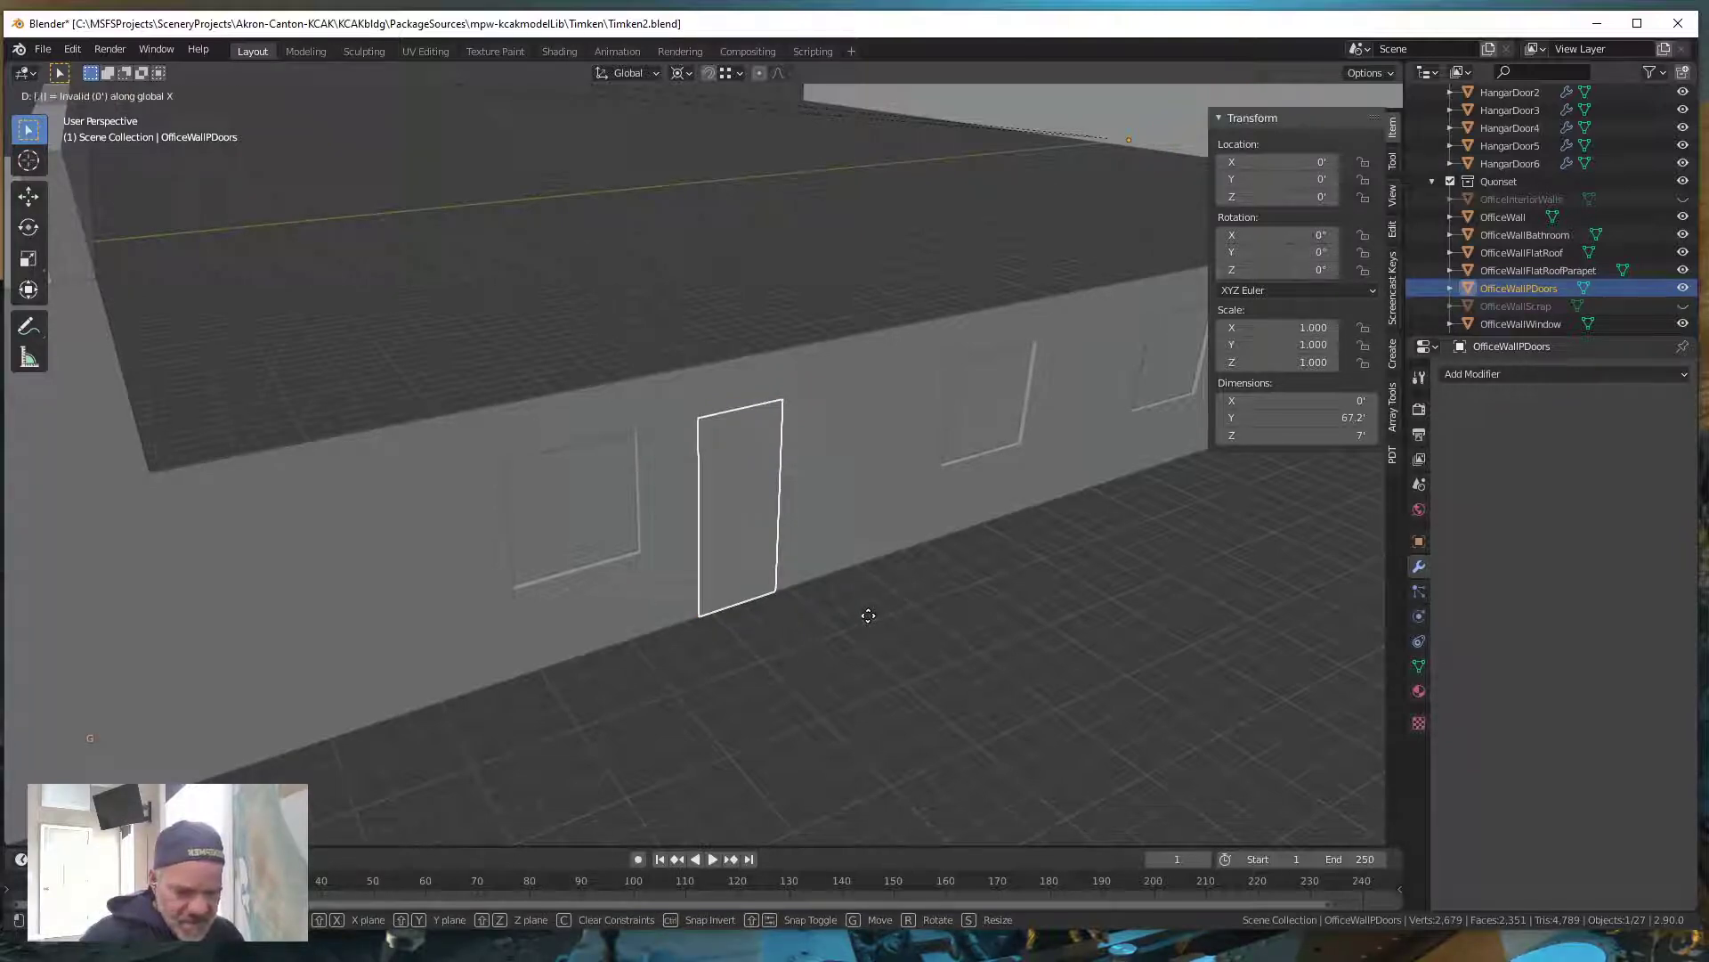
key("Return")
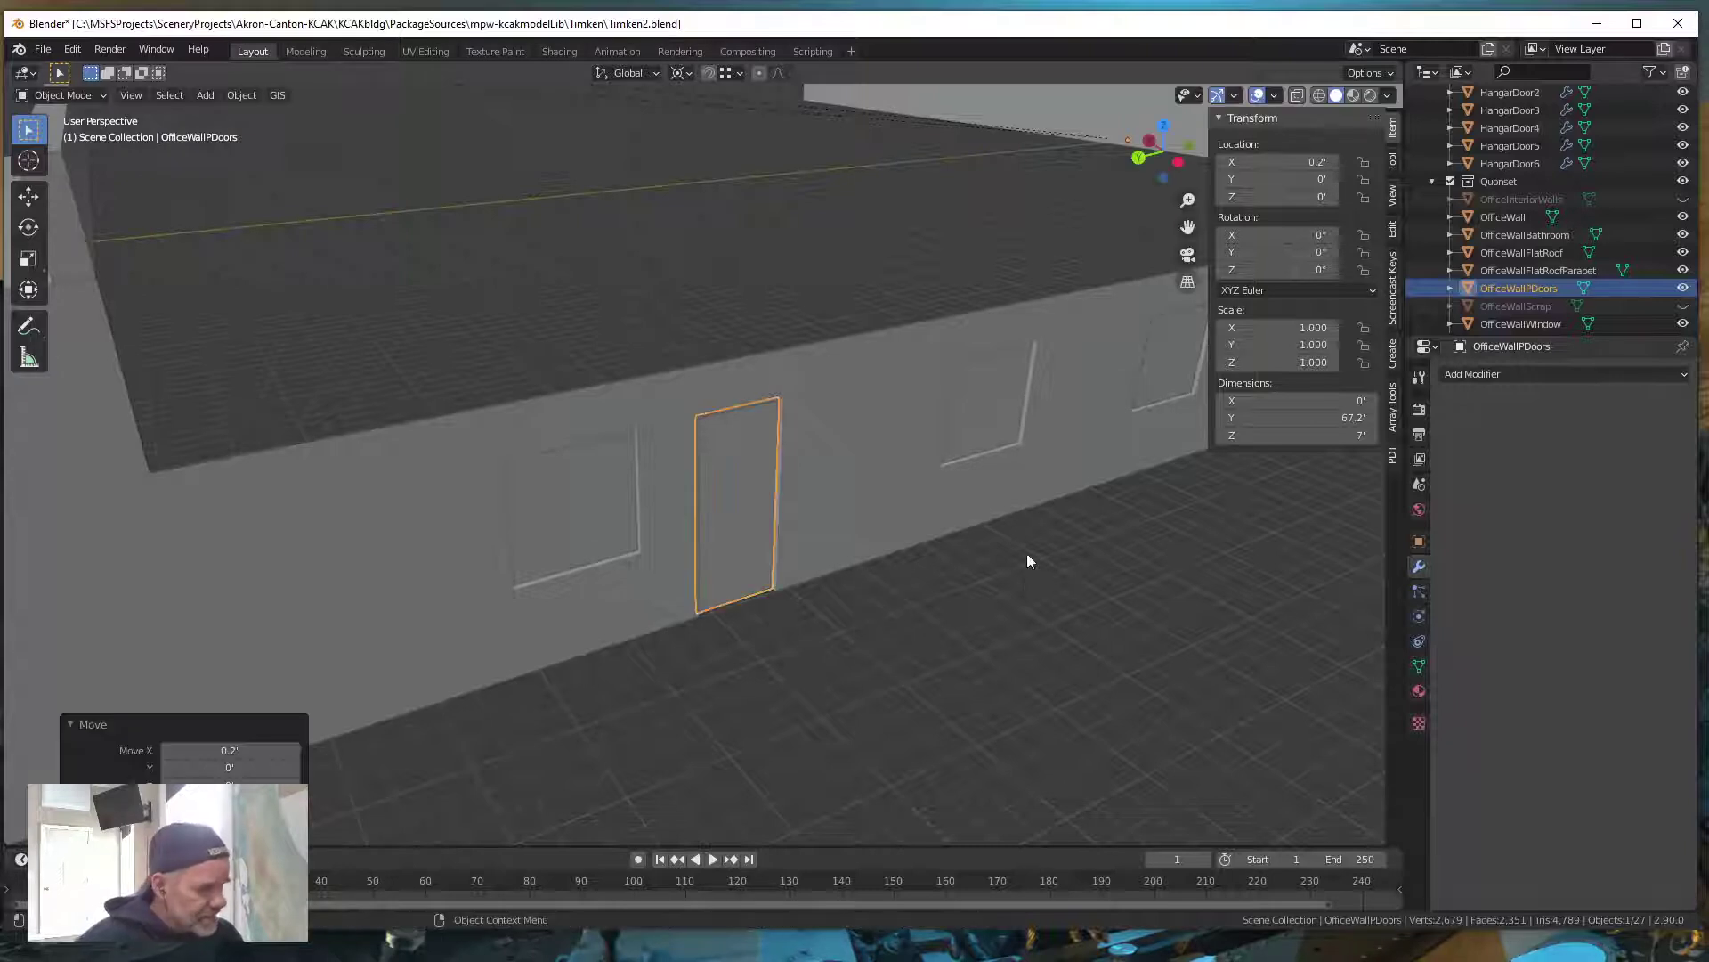
Move the OfficeWallBathroom window panes 0.2' along the global X axis
middle_click_drag(1152, 565, 858, 548, "shift")
left_click(761, 409)
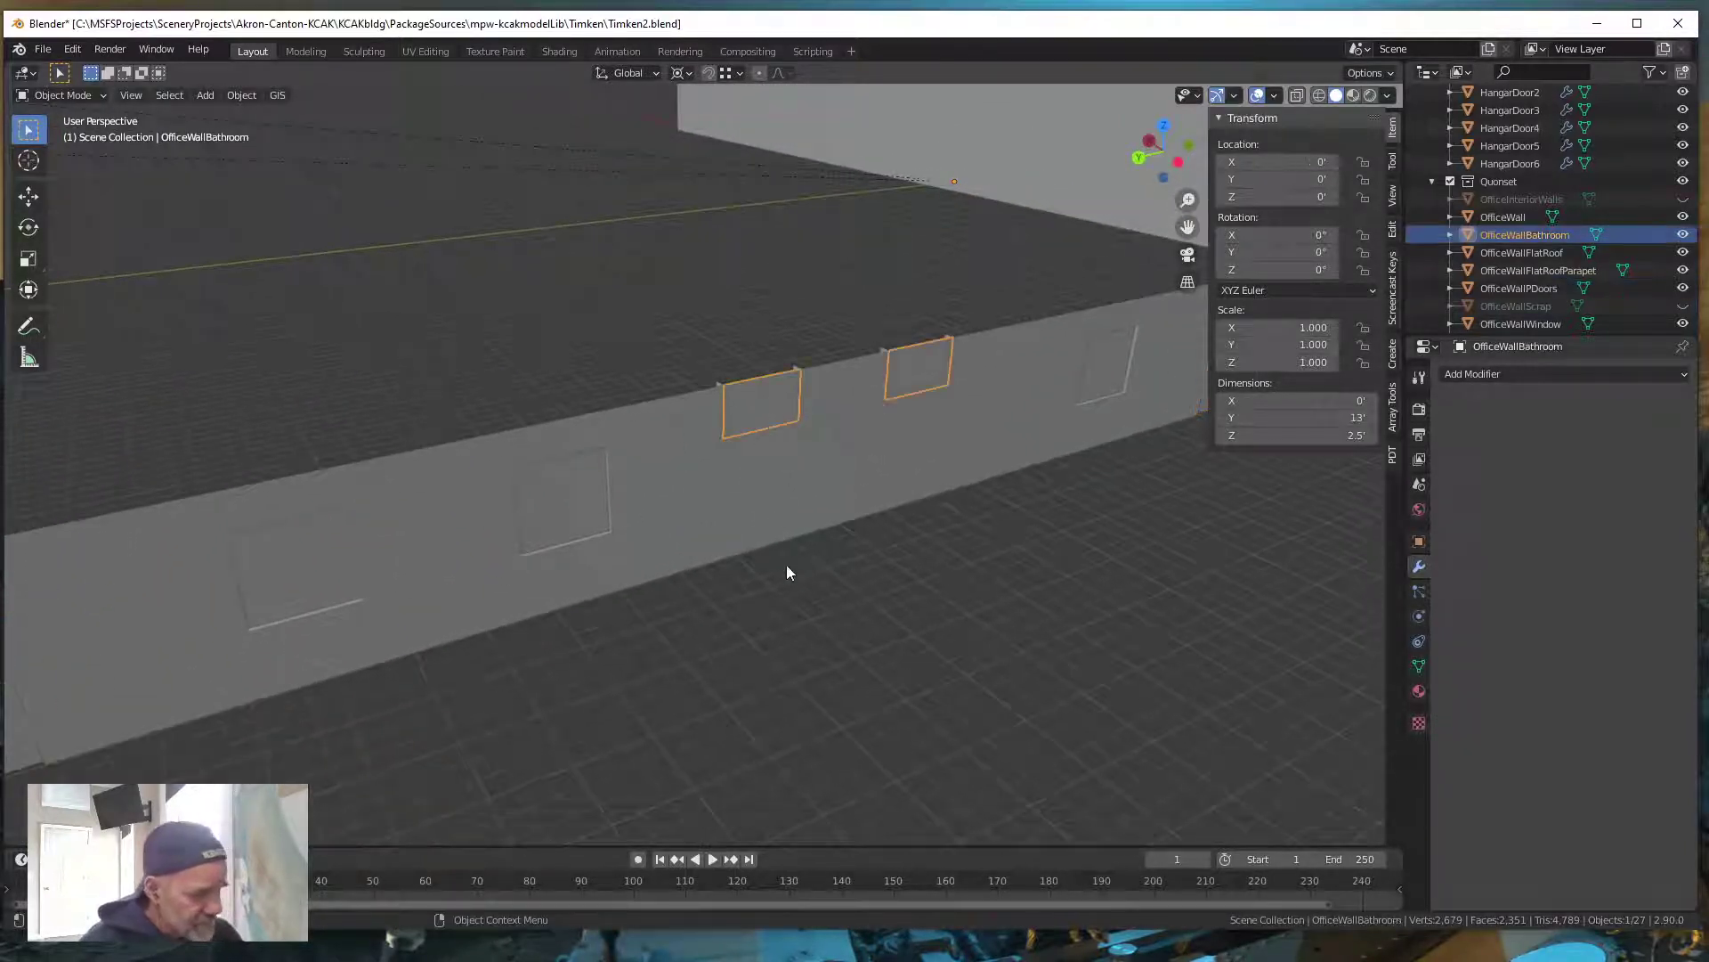
key("g")
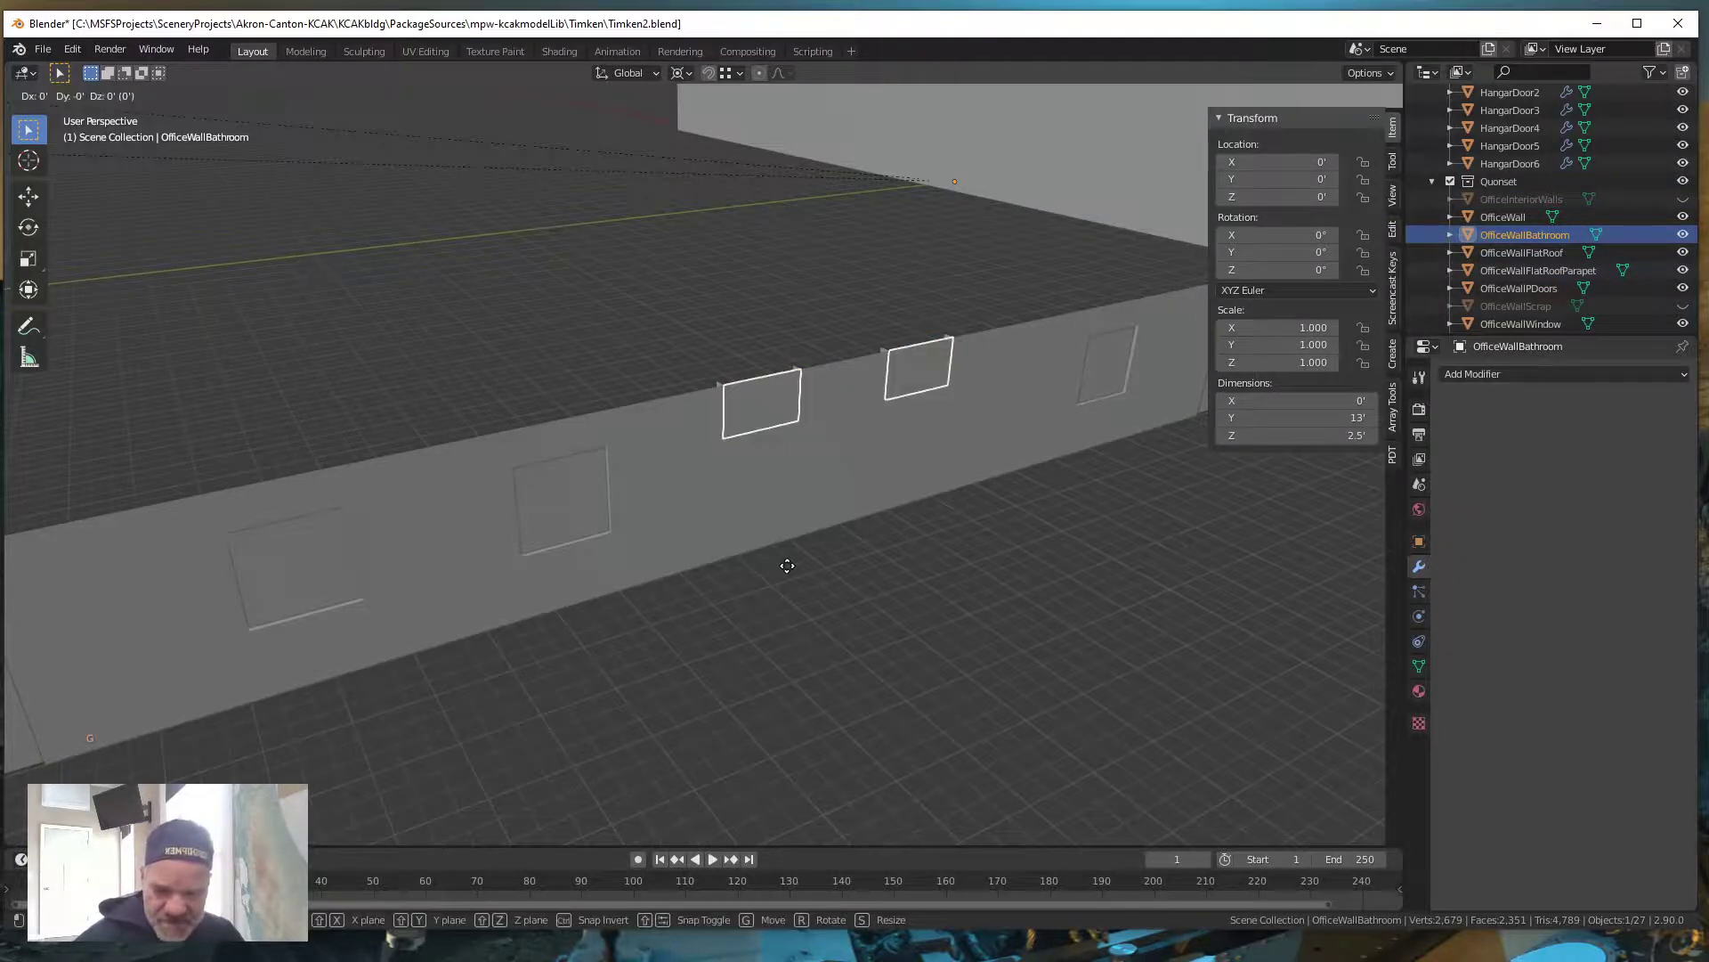
type("x")
type("0.2")
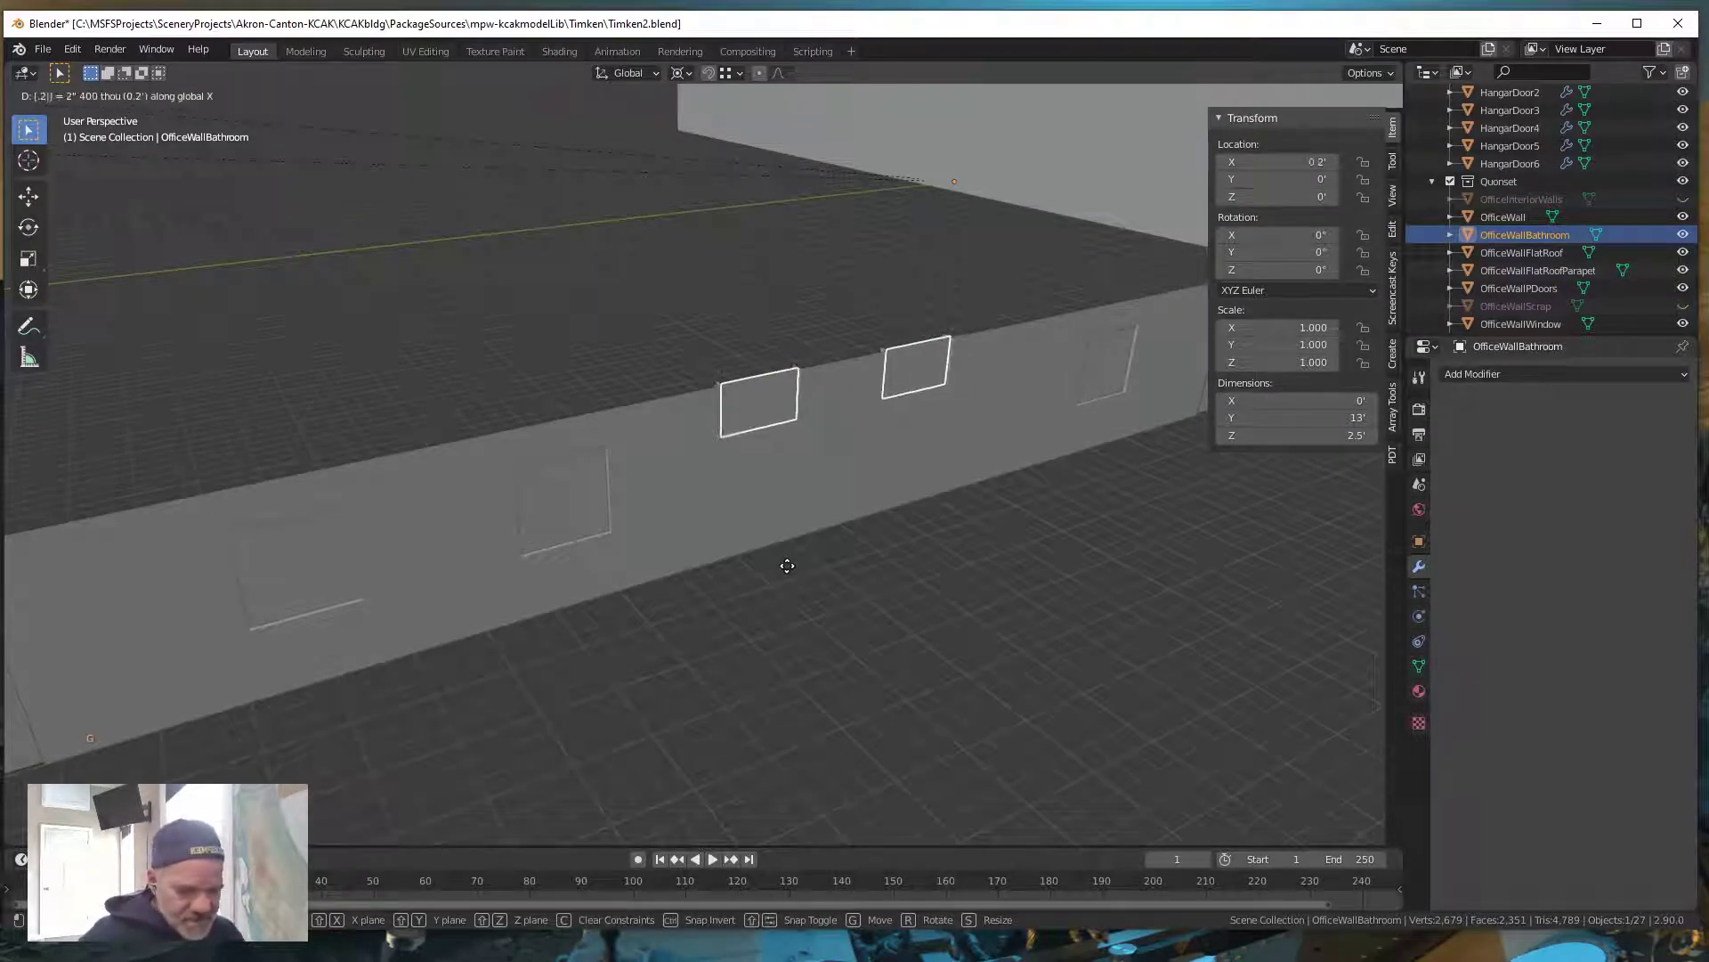
key("Return")
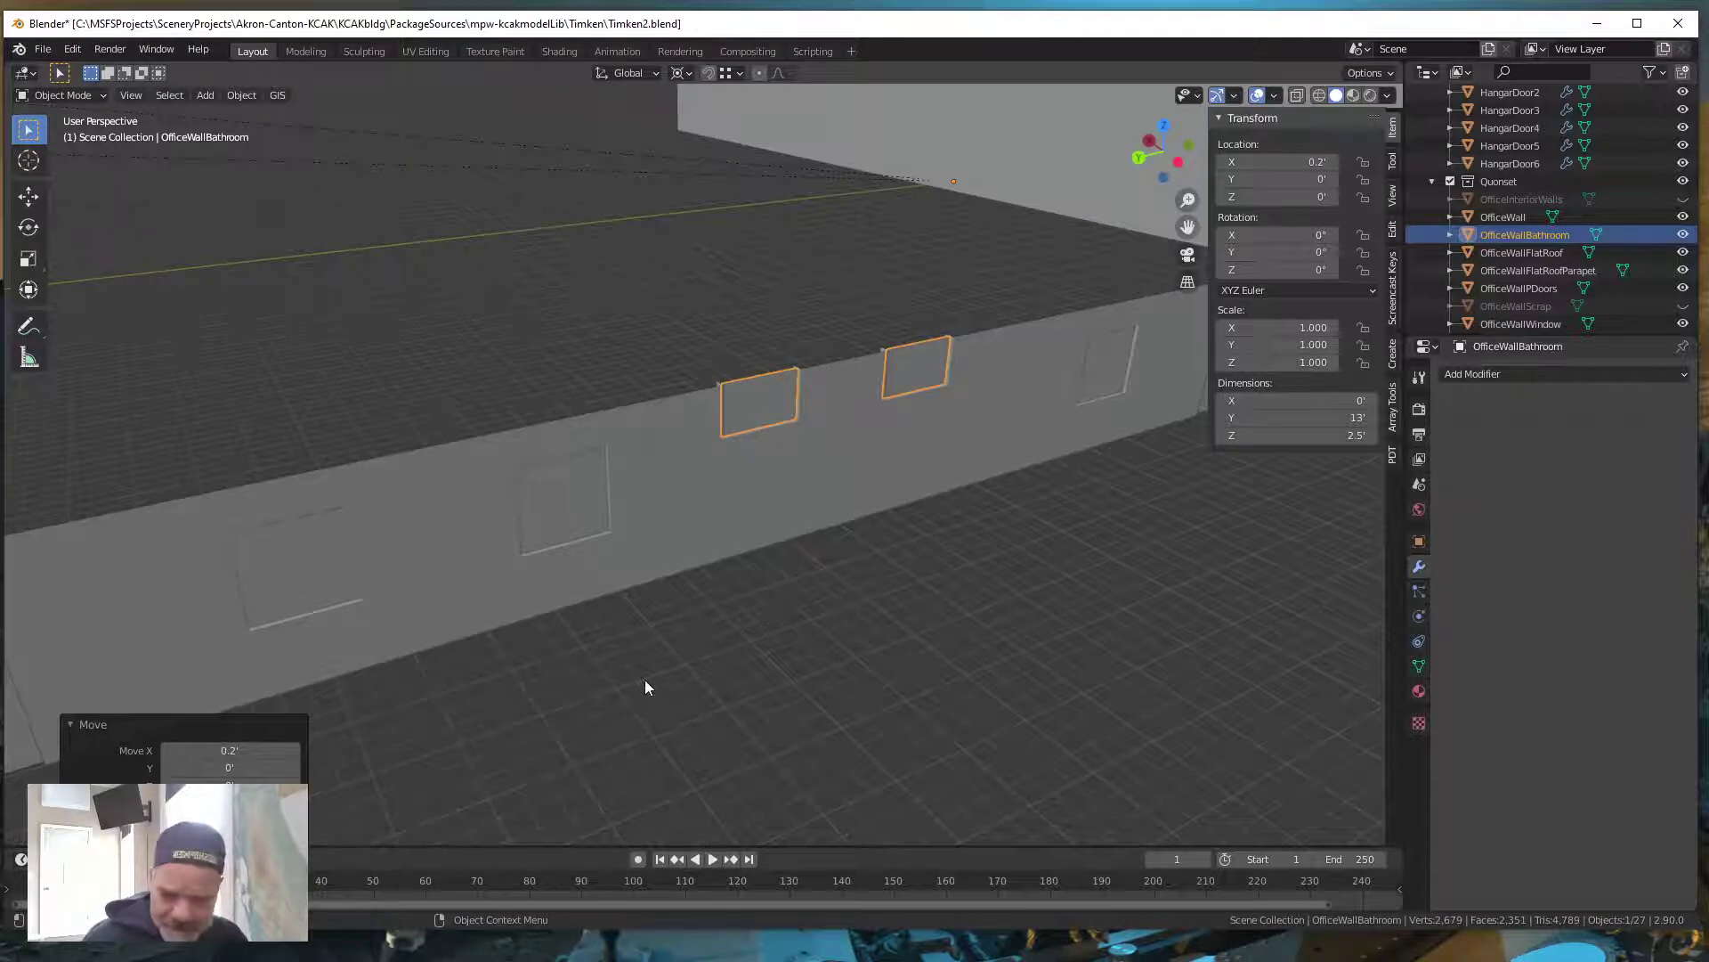
Inset all faces of the OfficeWallWindow panes by a thickness of 0.2'
middle_click_drag(641, 679, 1028, 575, "shift")
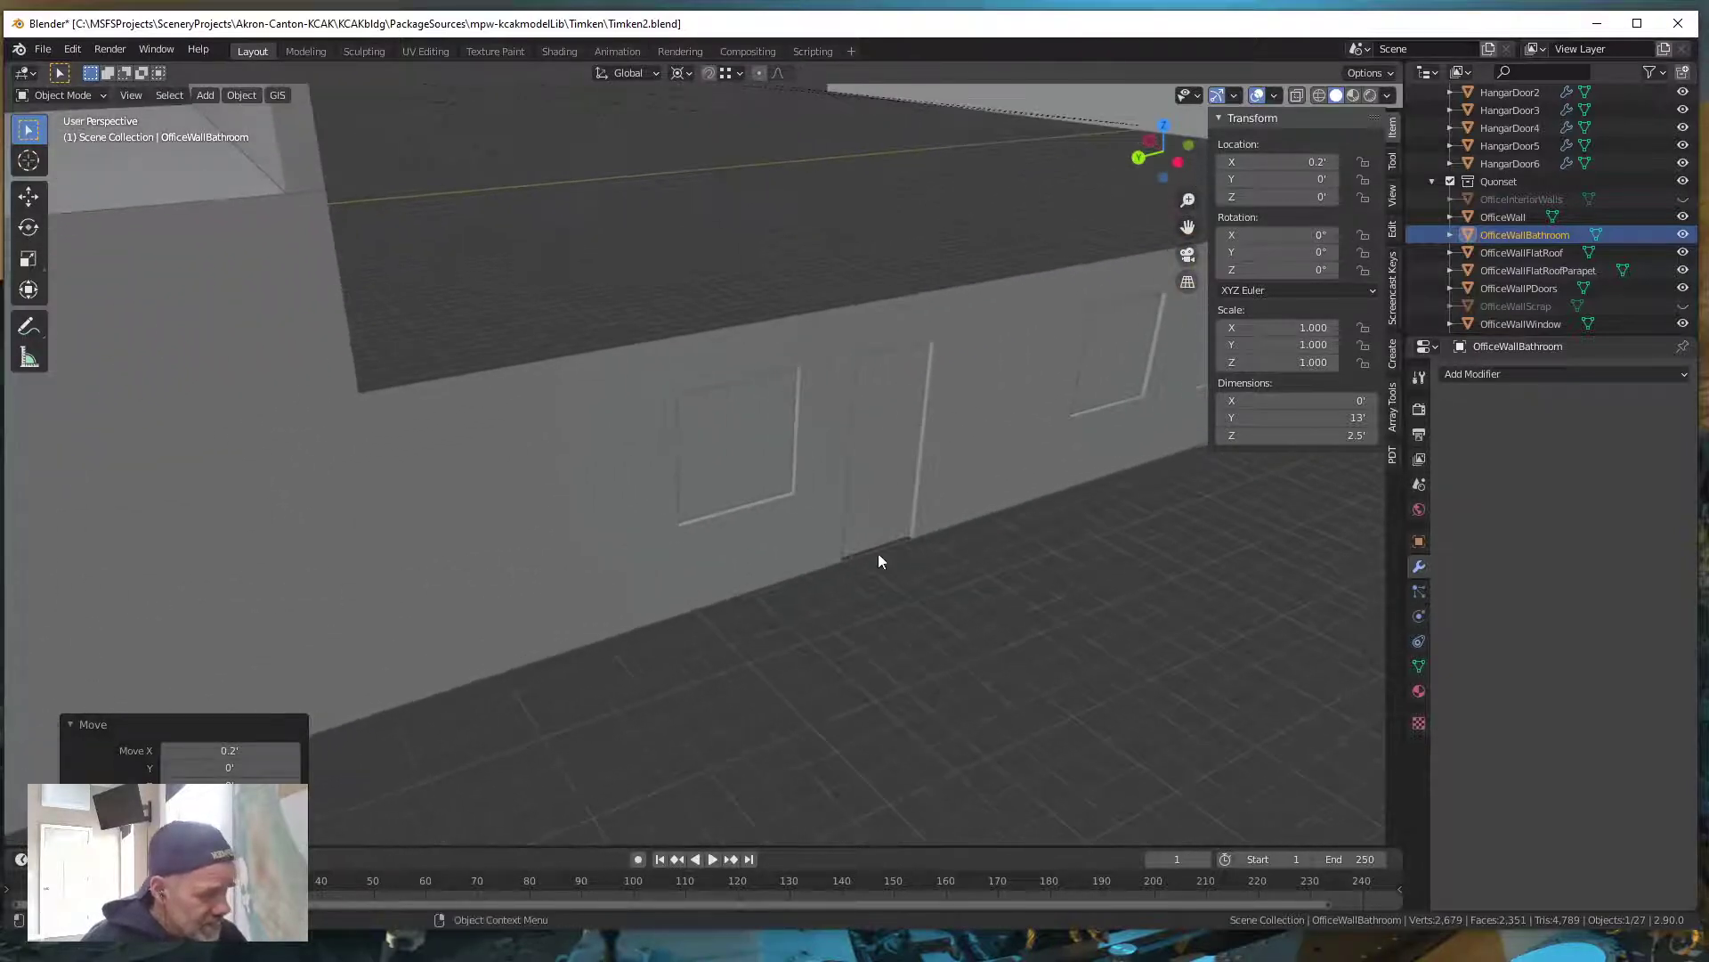
left_click(730, 453)
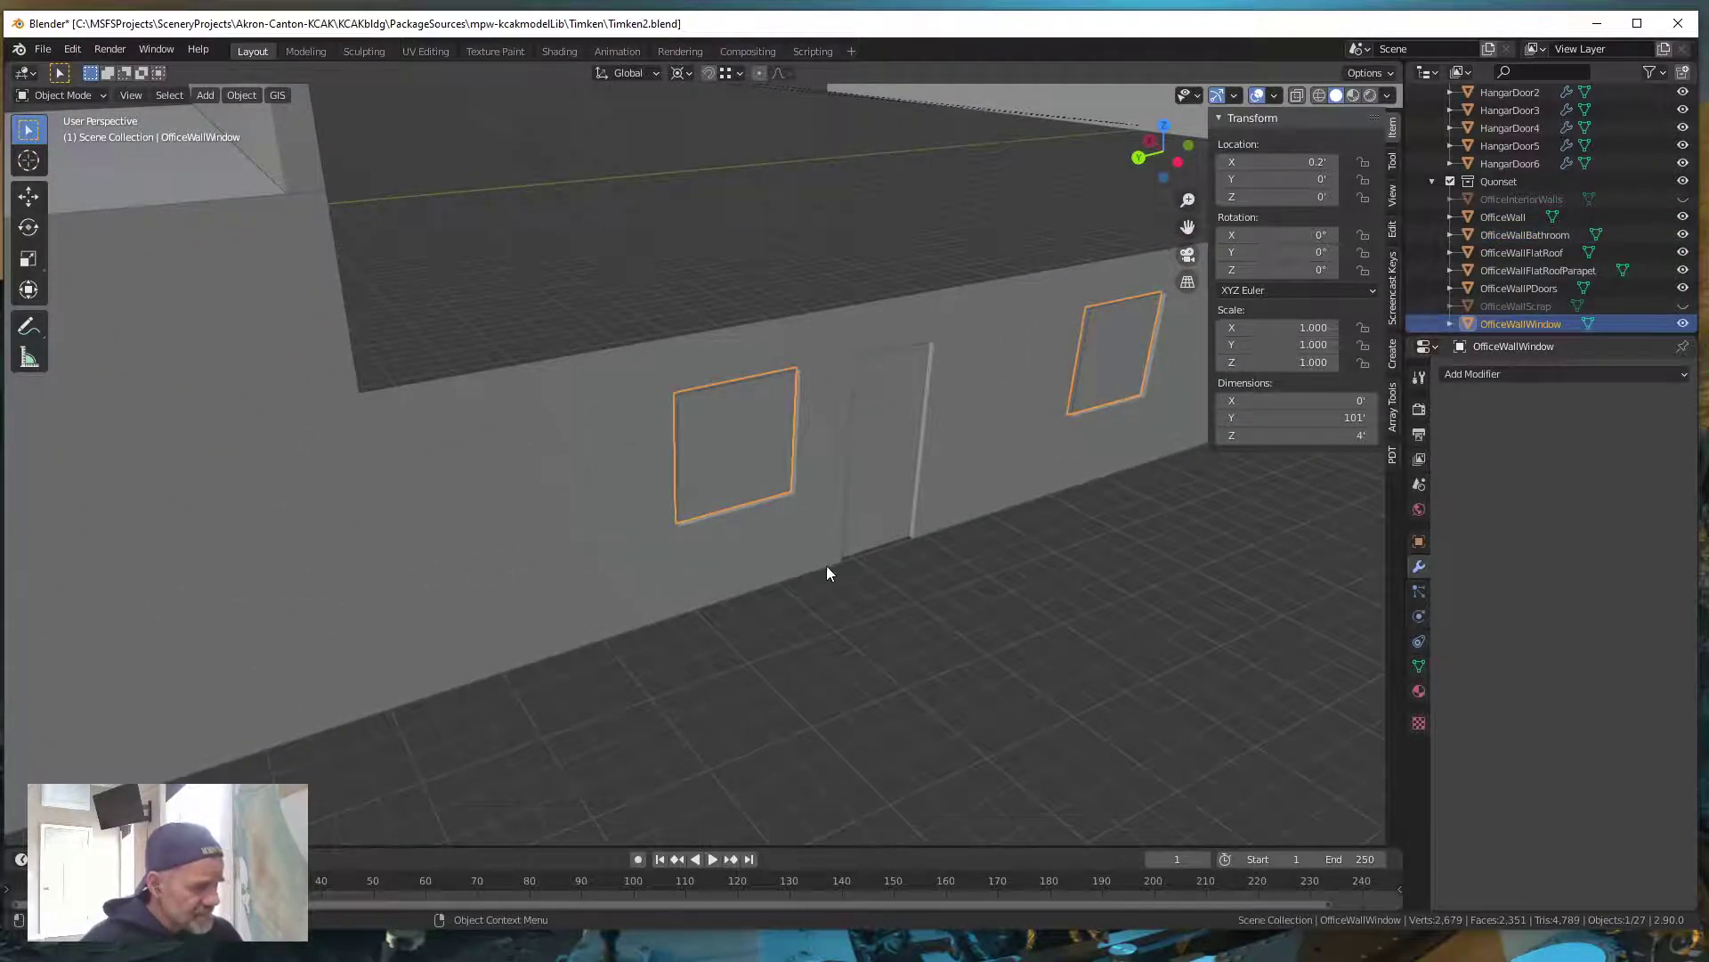
mouse_move(826, 564)
middle_mouse_down()
mouse_move(795, 578)
mouse_move(811, 573)
middle_mouse_up()
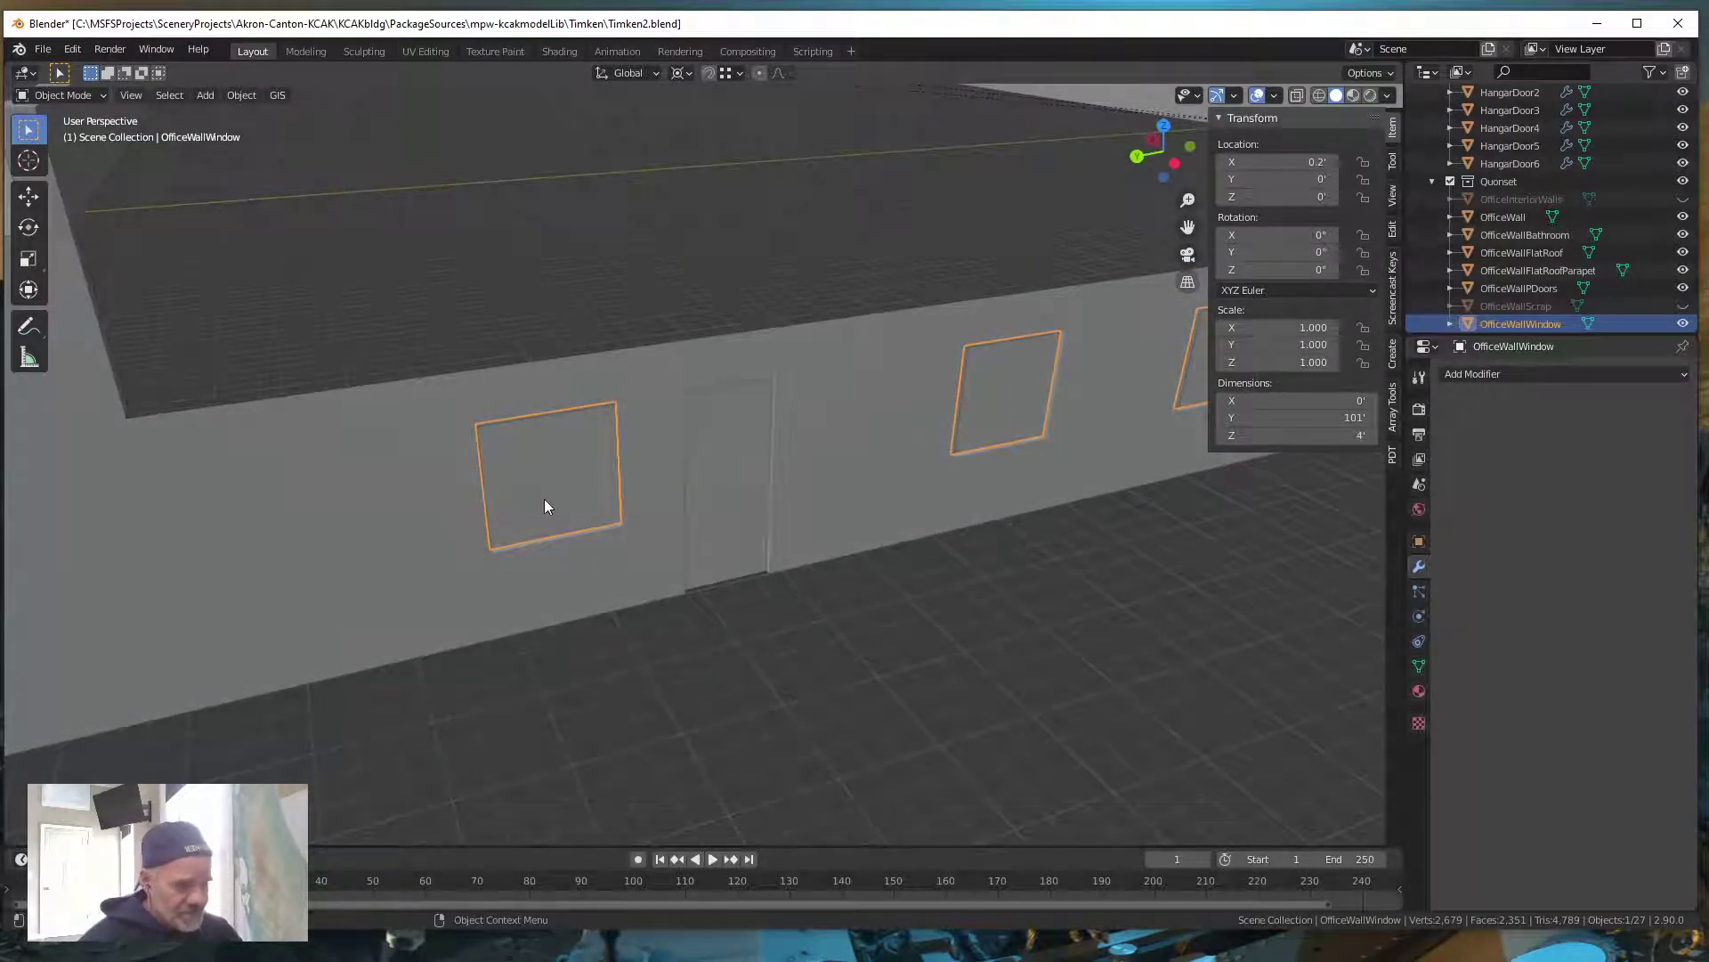
key("Tab")
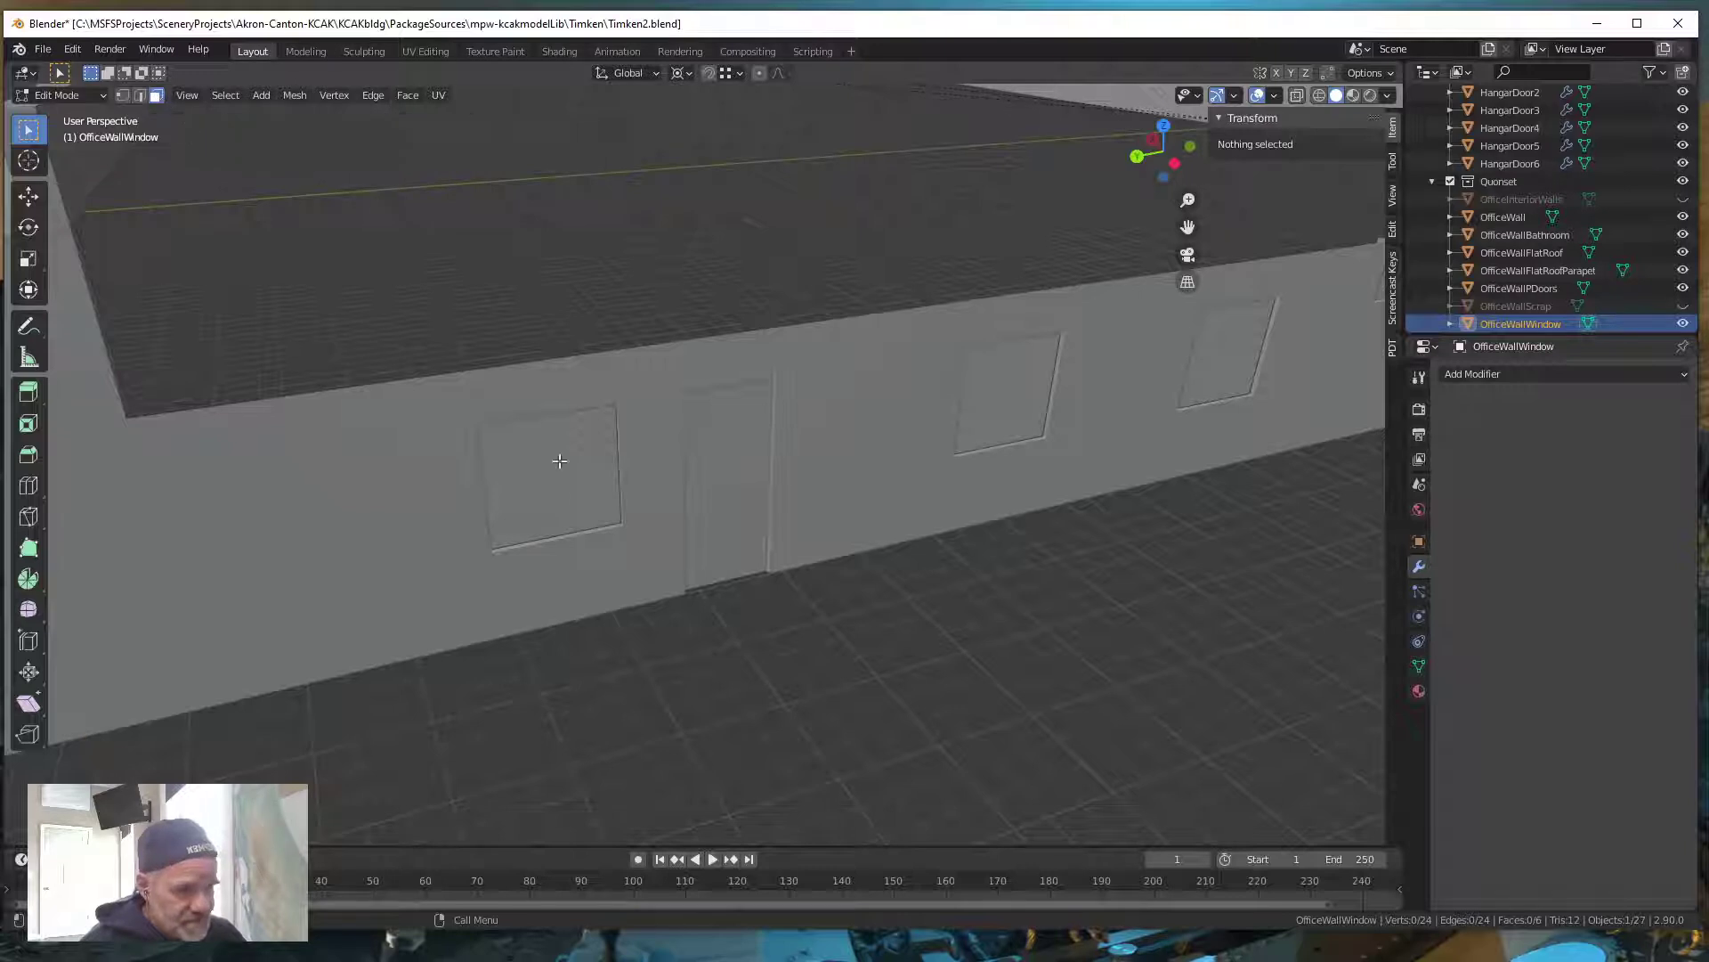
key("a")
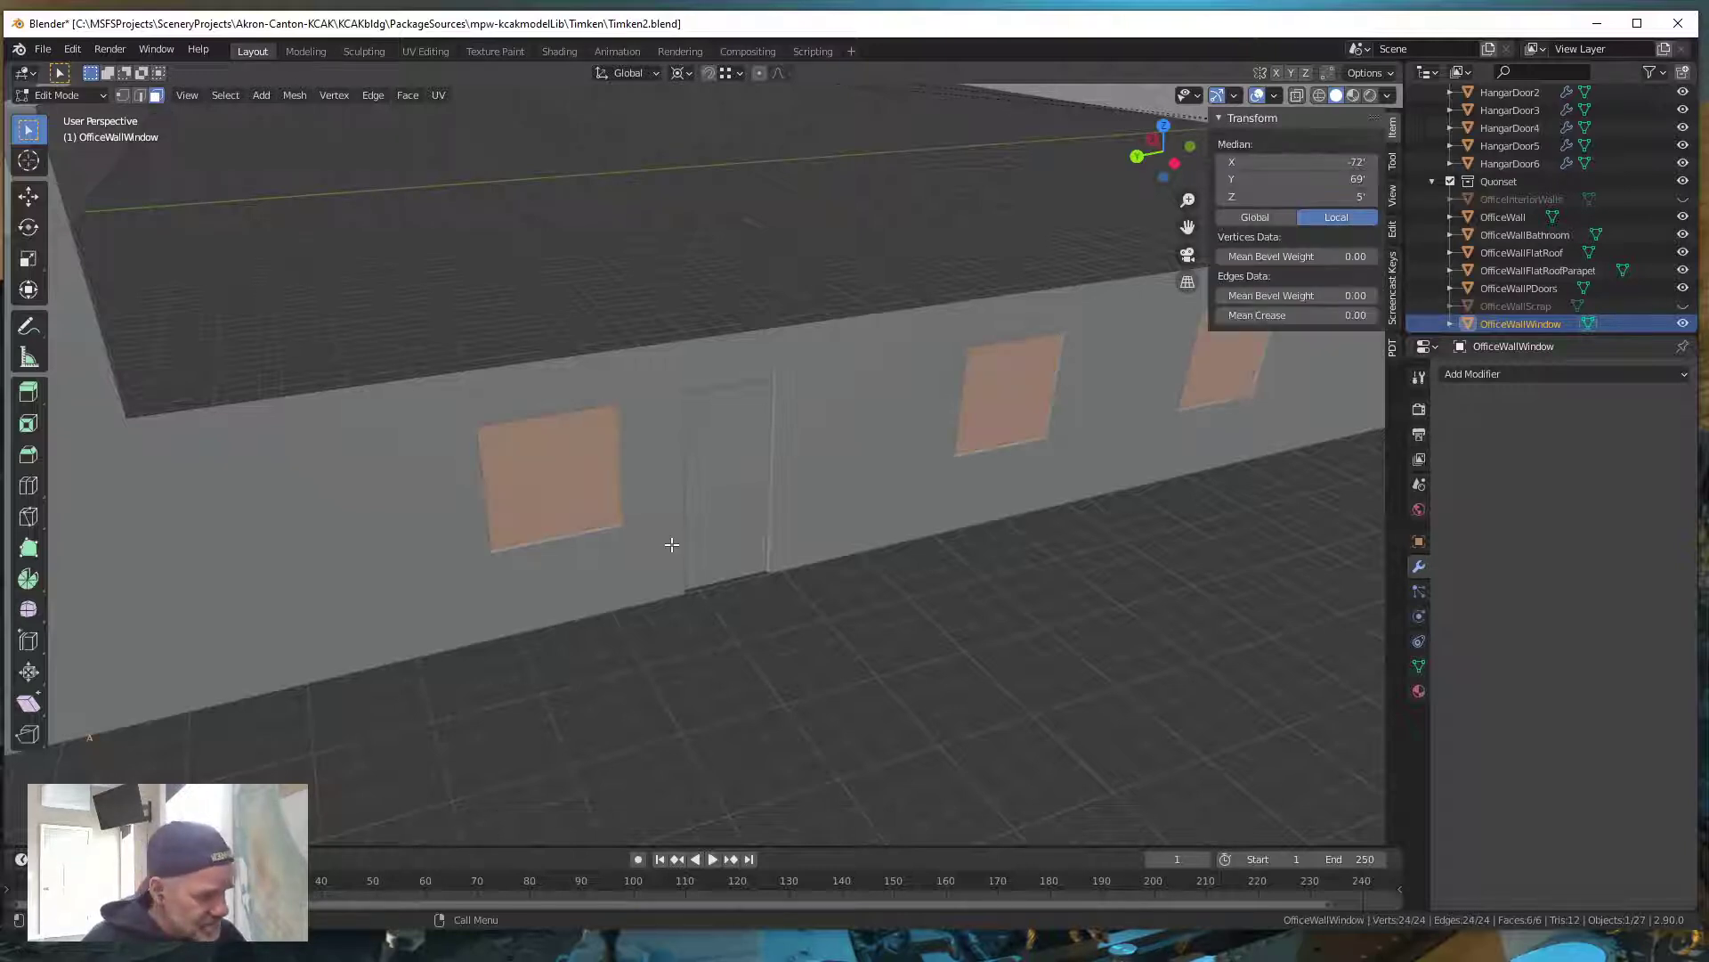
key("i")
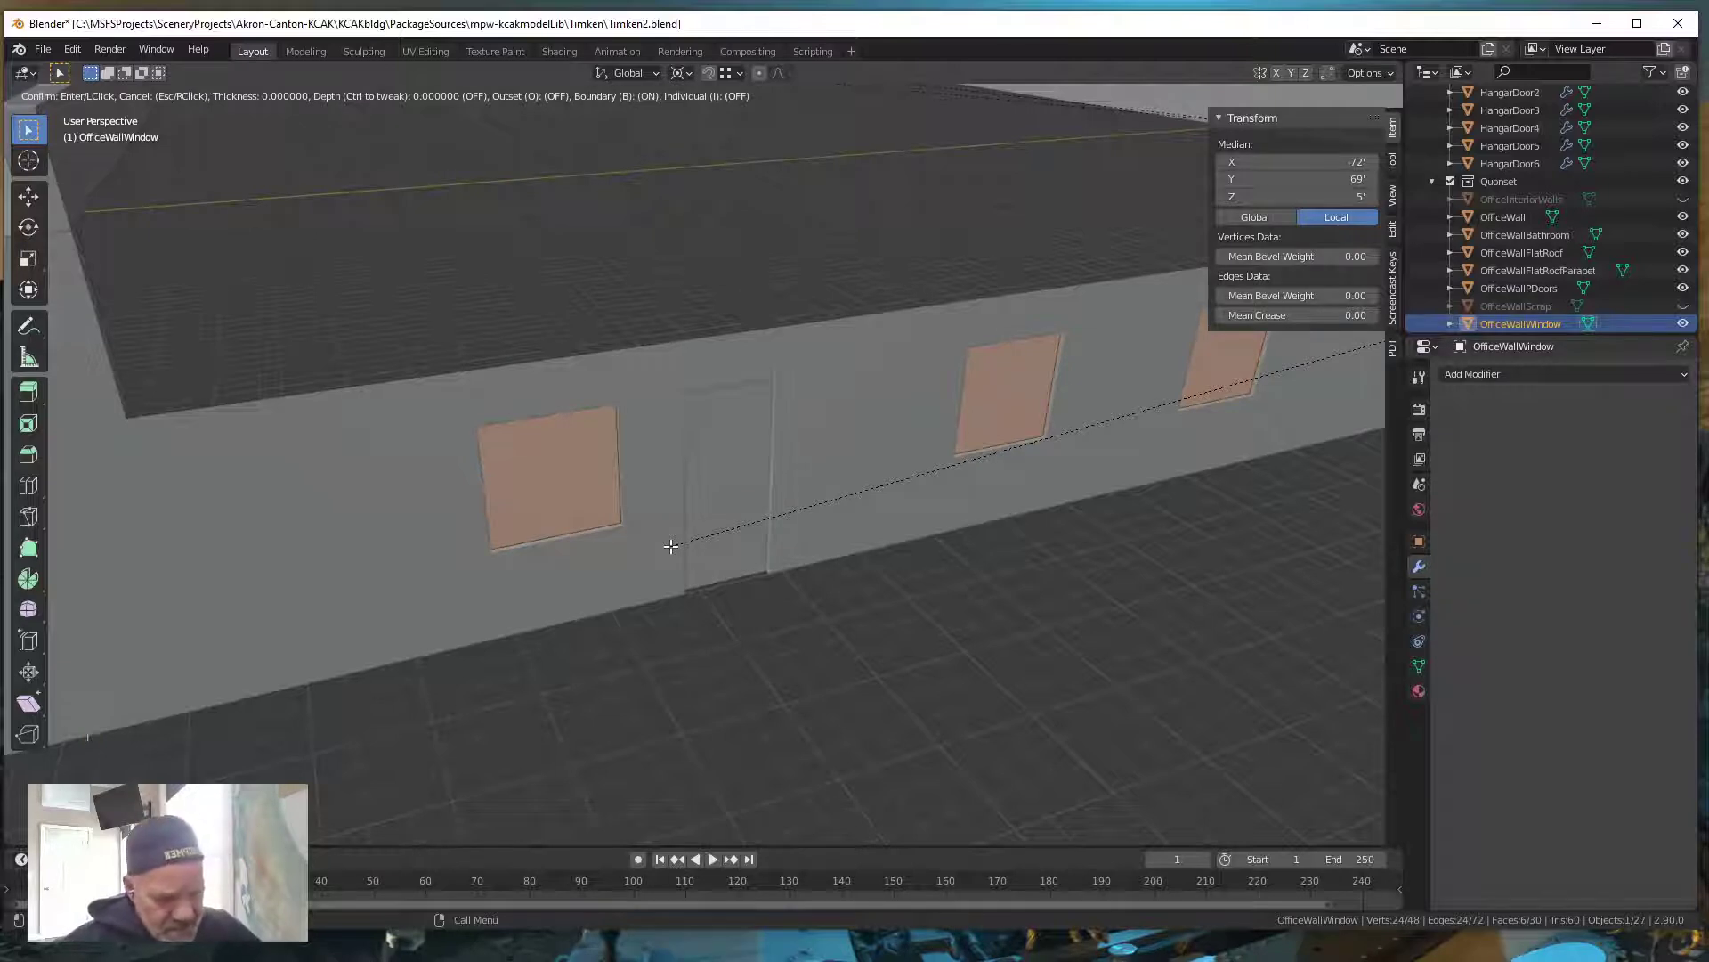
type(".2")
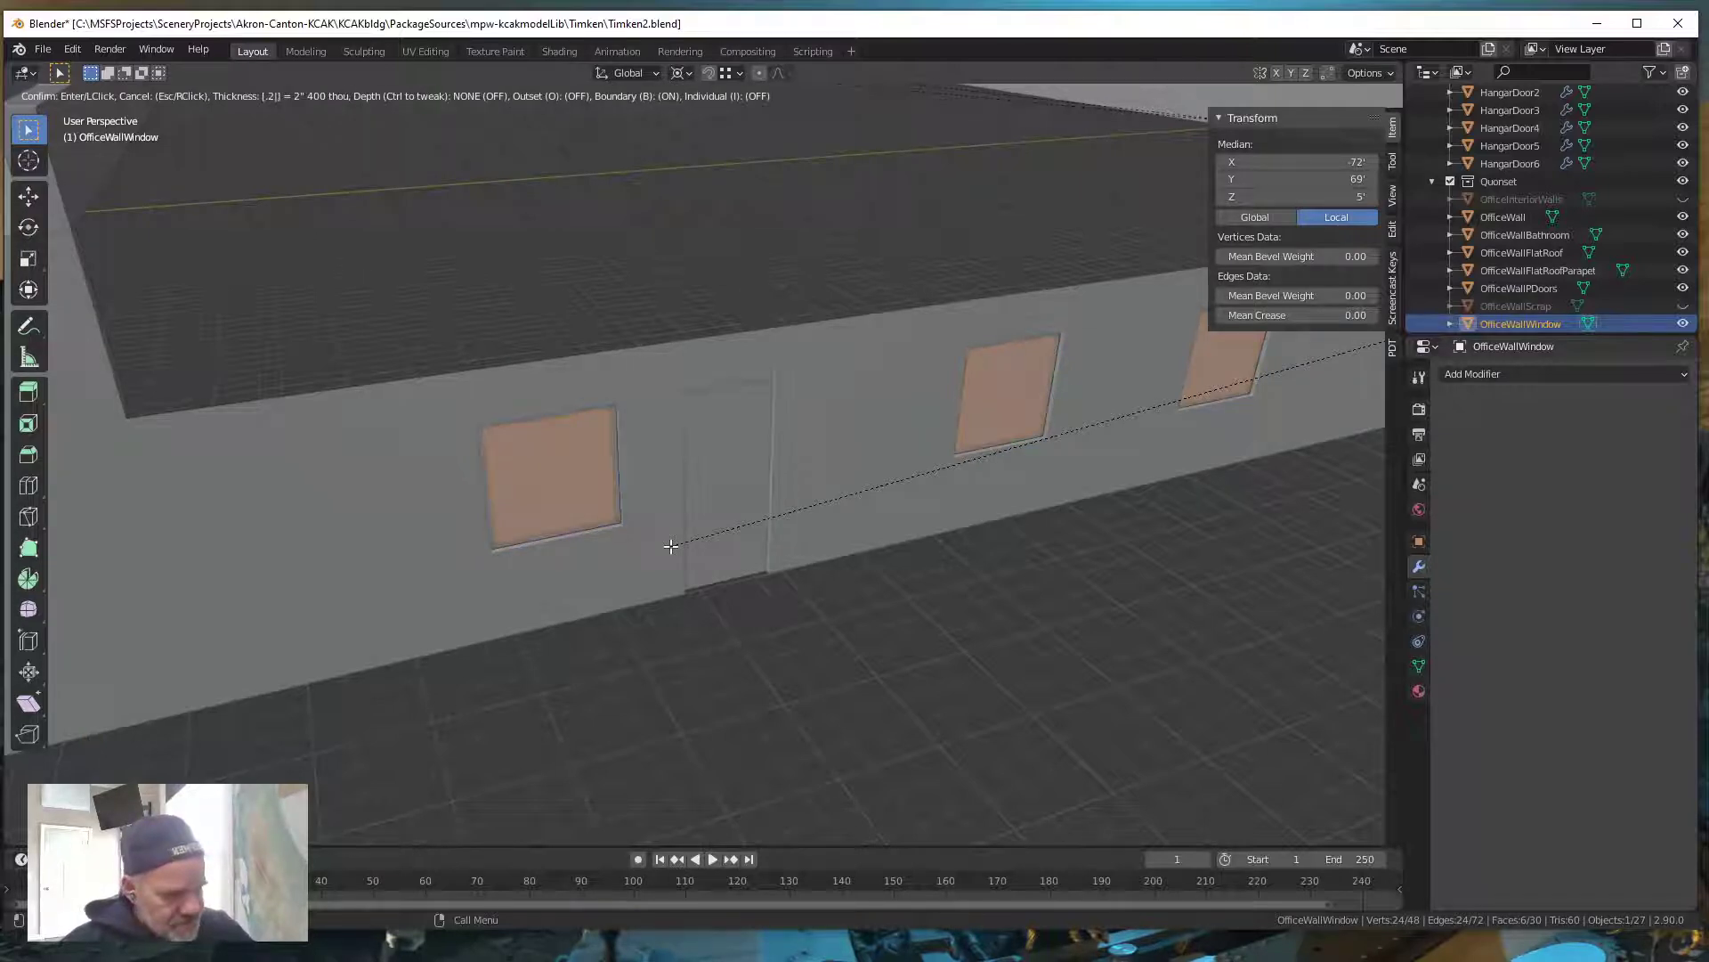
key("Return")
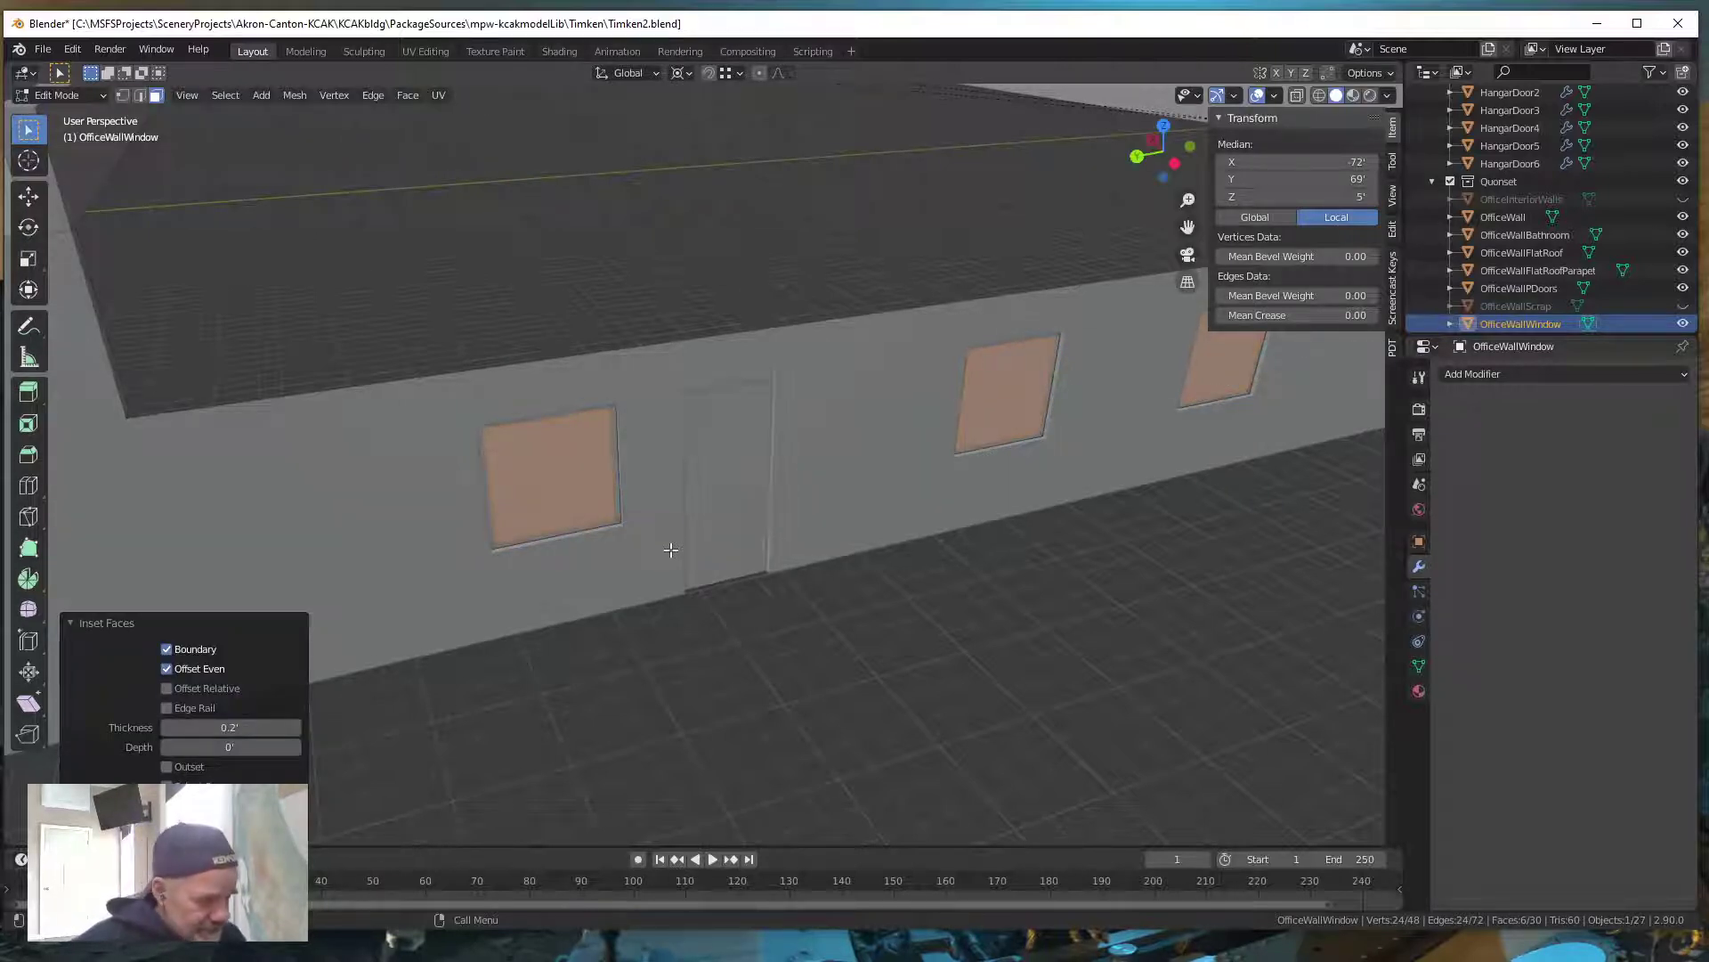
Separate the selected inner pane faces of OfficeWallWindow into their own object
middle_click_drag(687, 622, 679, 629)
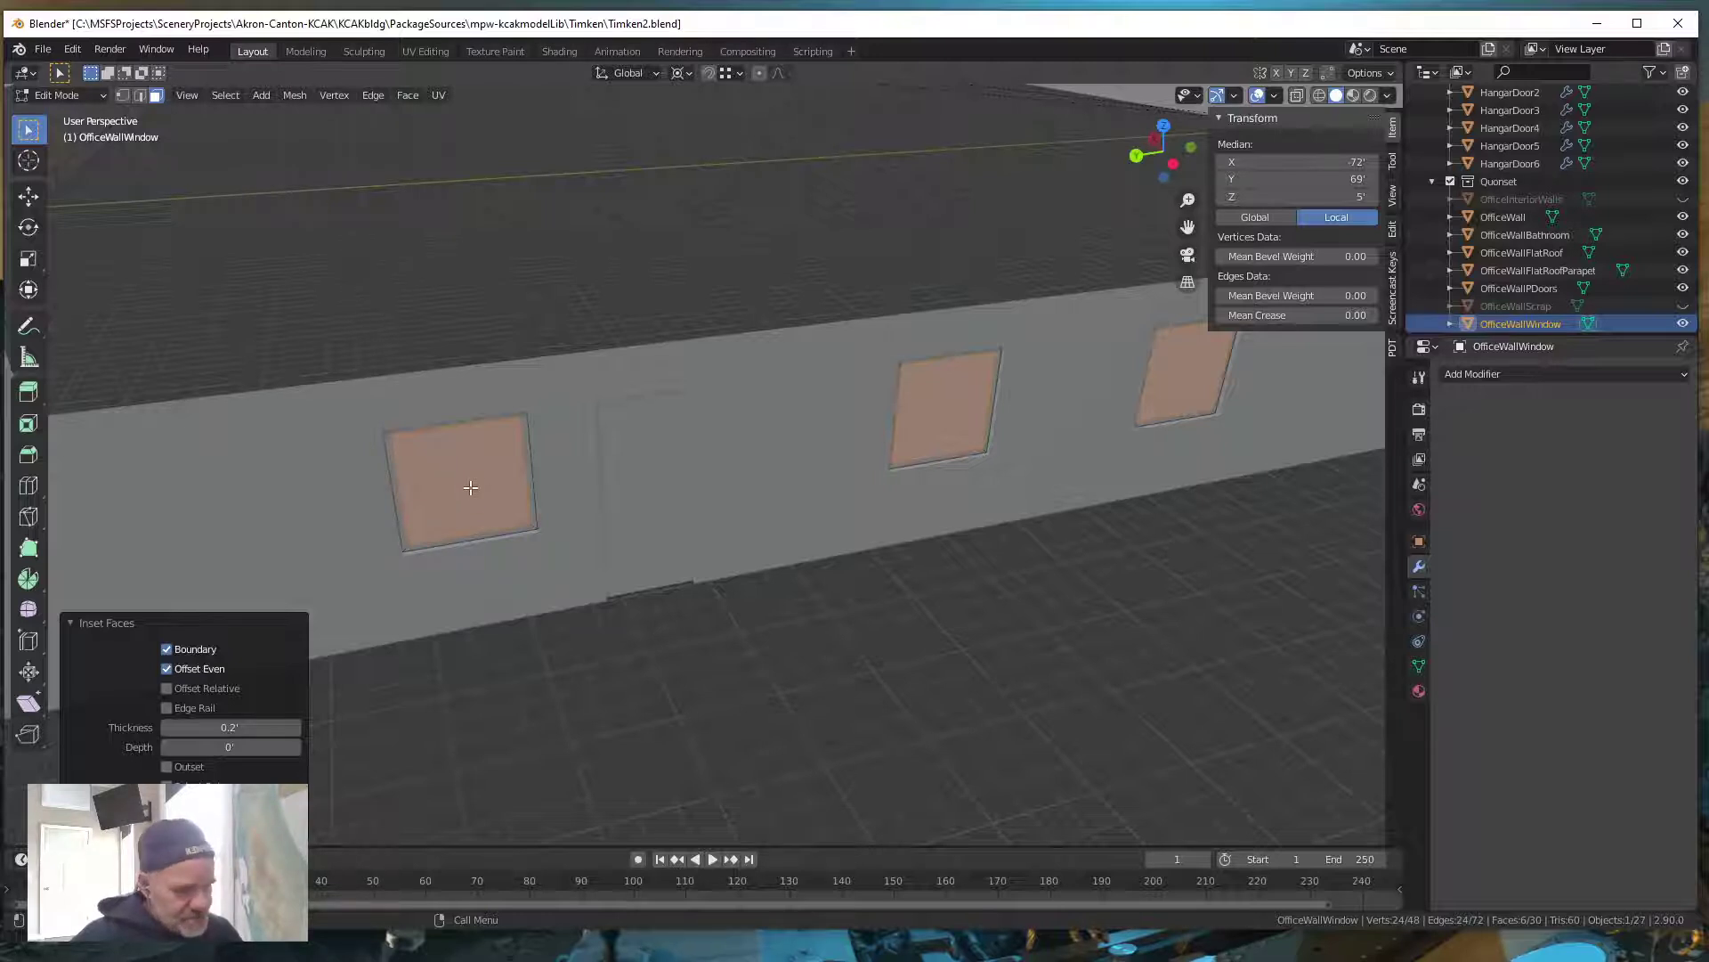
key("p")
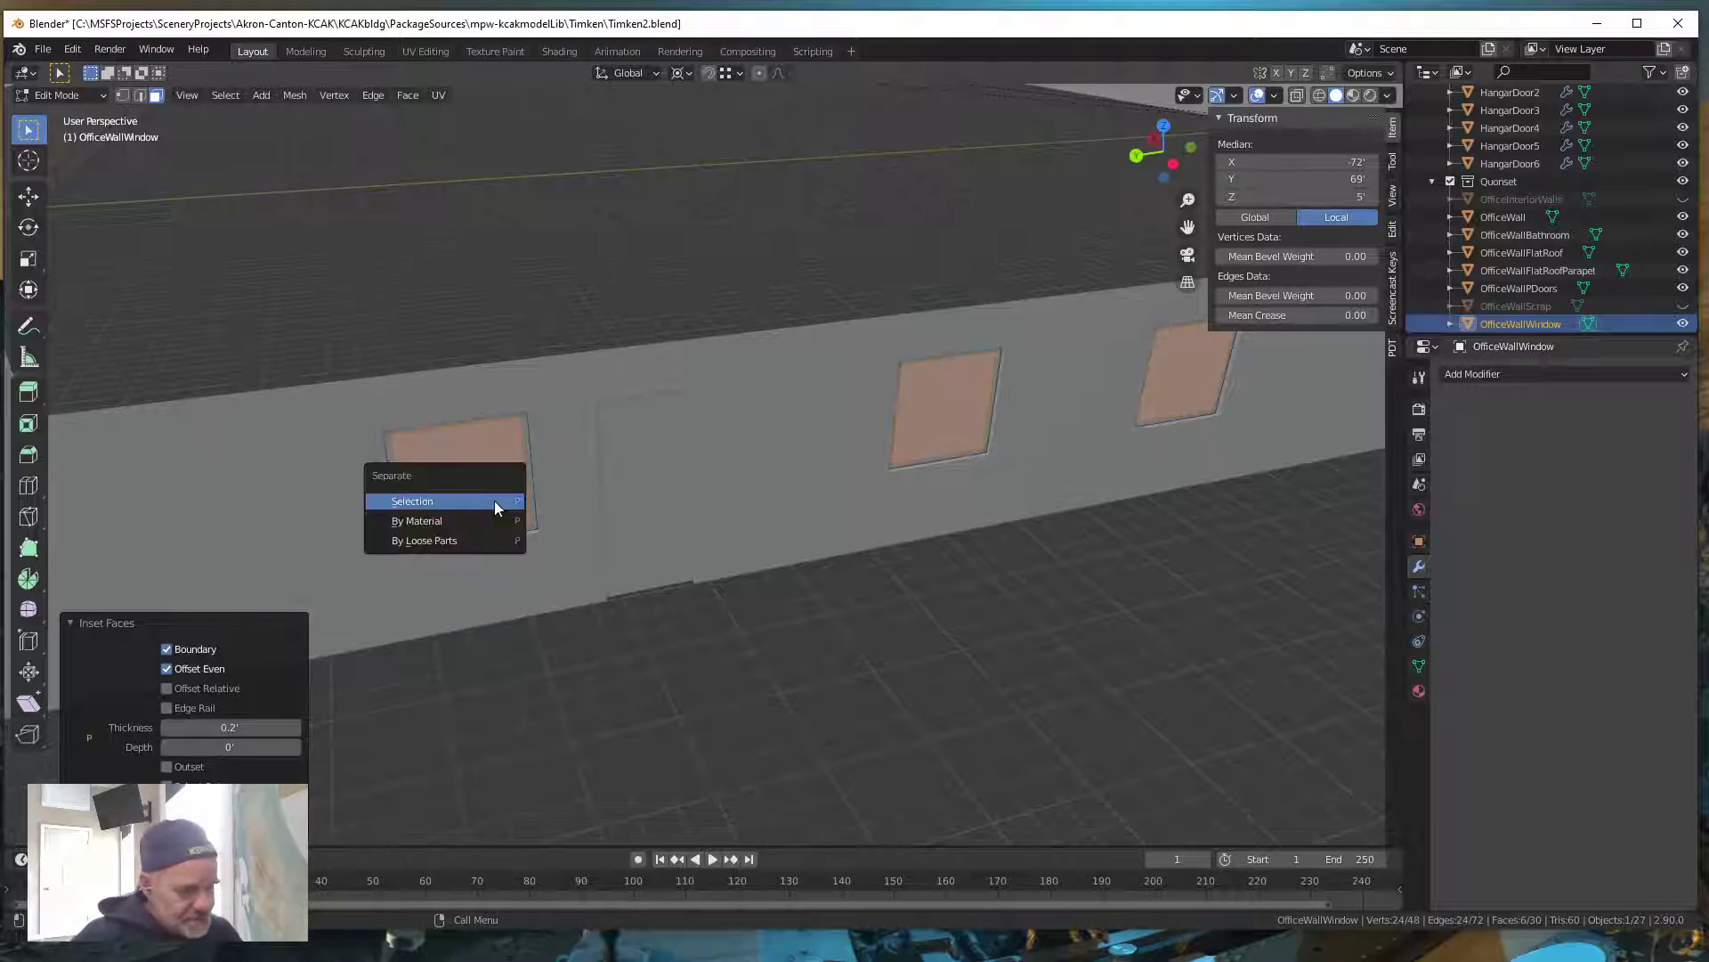
left_click(496, 502)
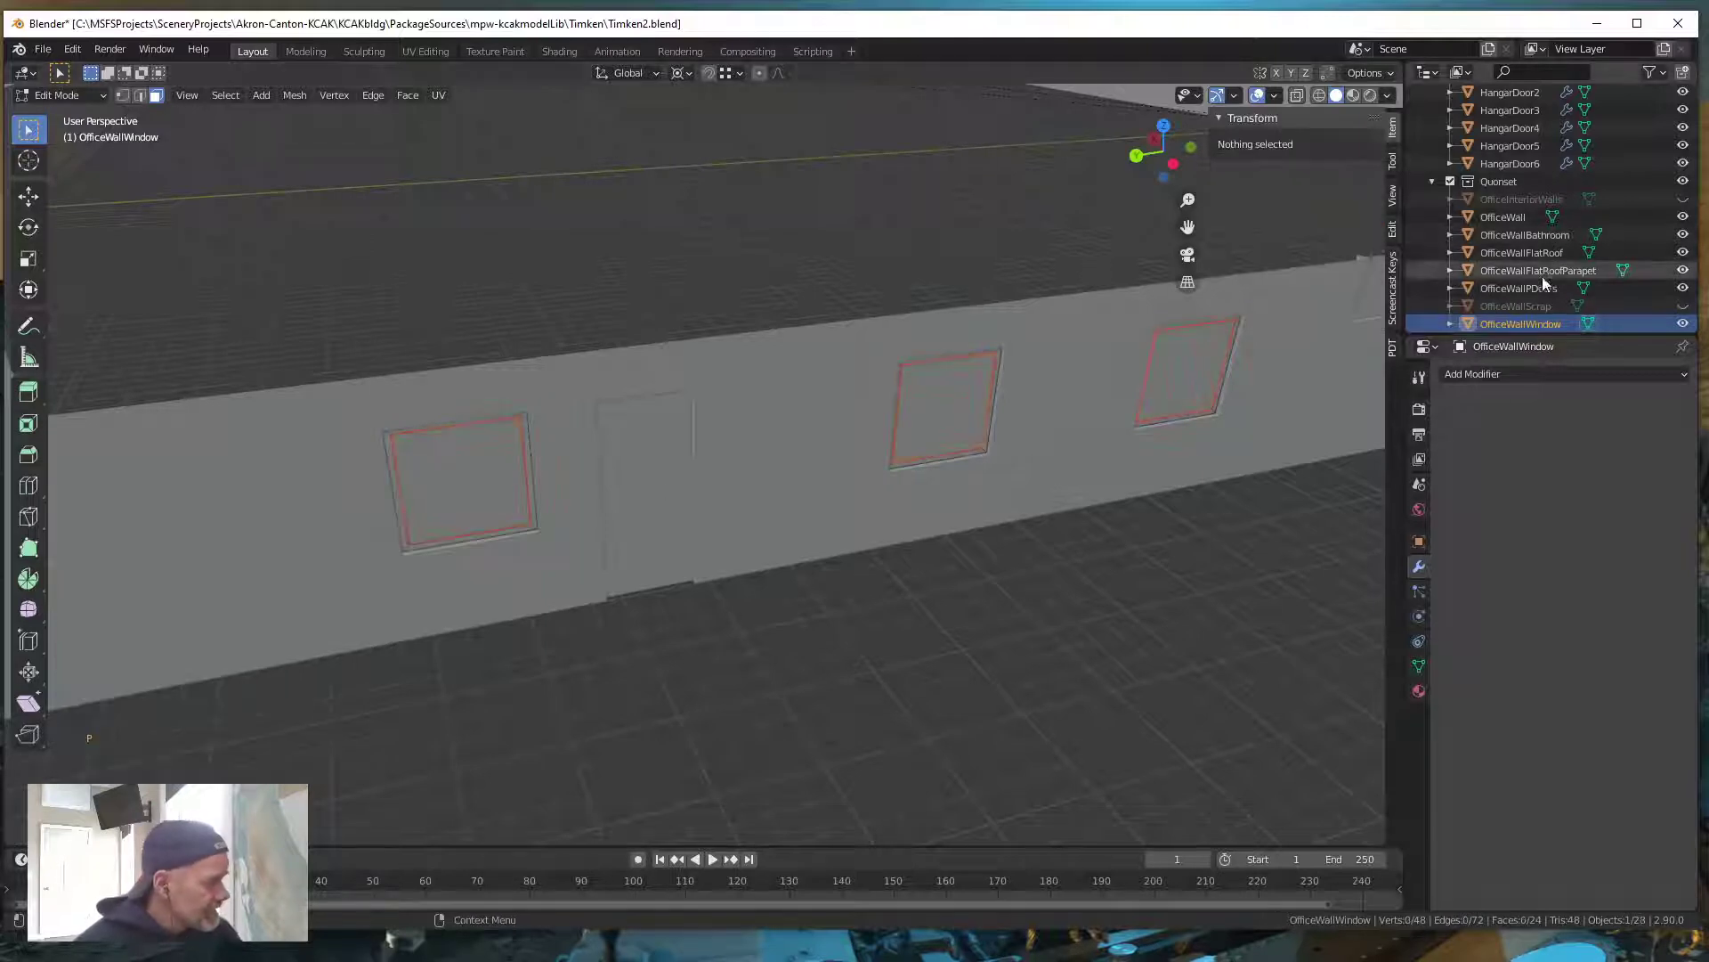
Rename the newly separated pane object OfficeWallWindowGlass
scroll(1536, 319, "down", 1)
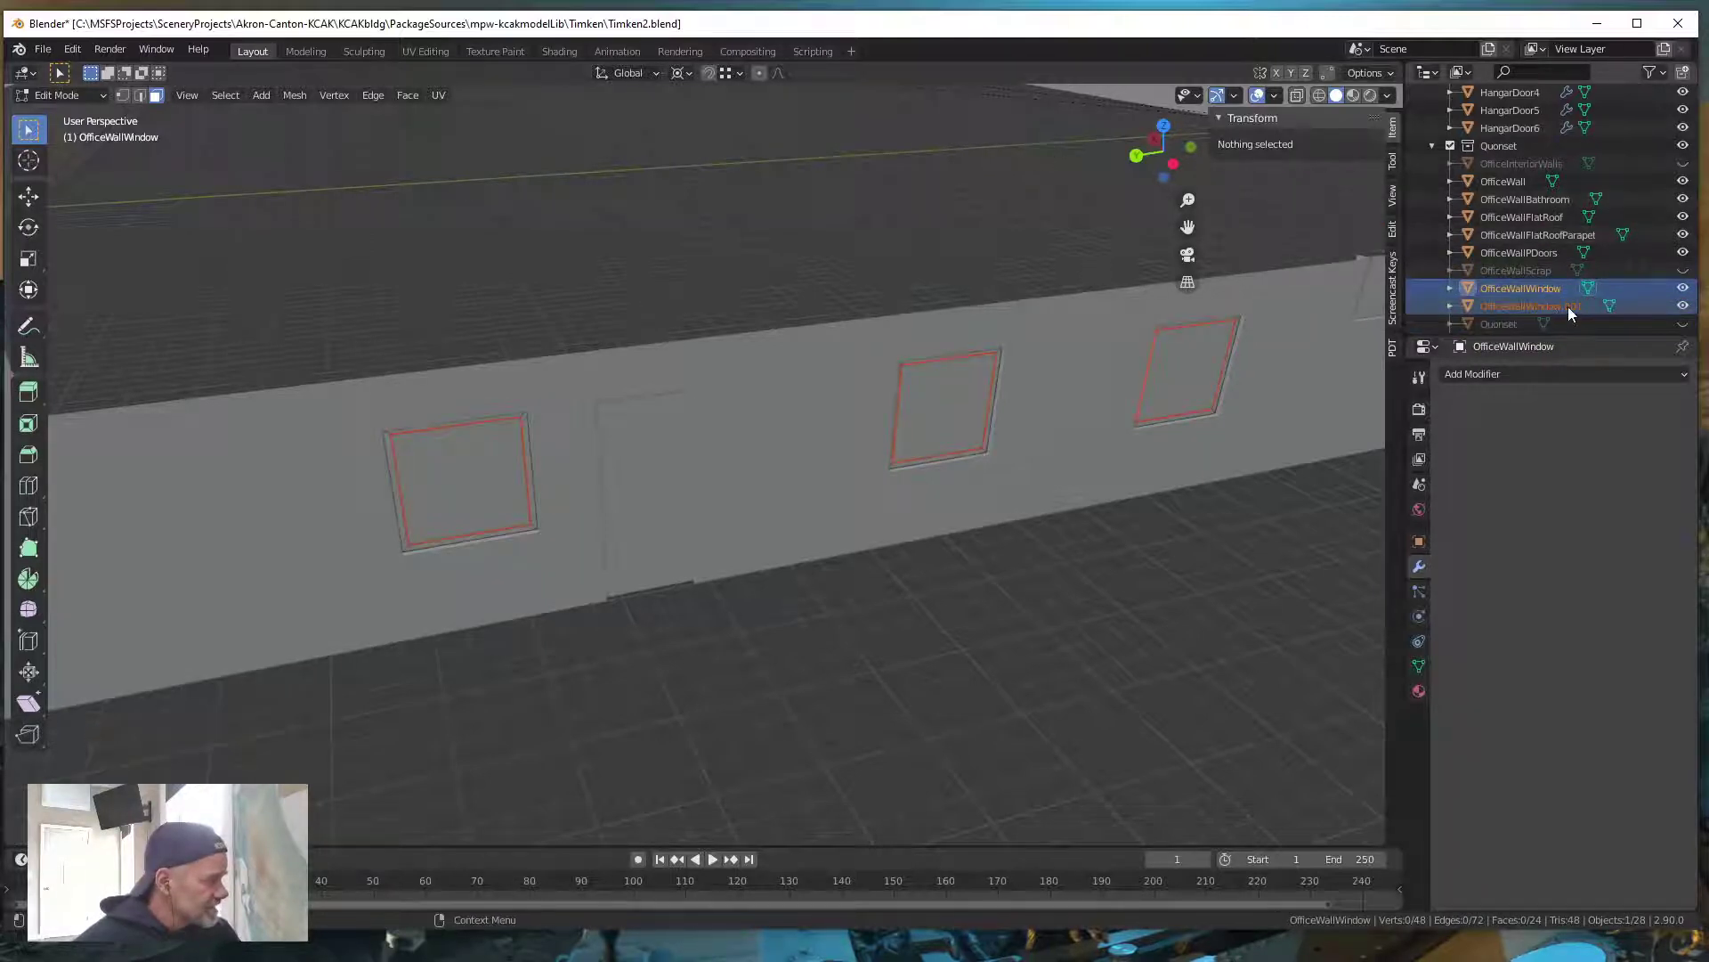
double_click(1567, 306)
key("ctrl+shift+Left")
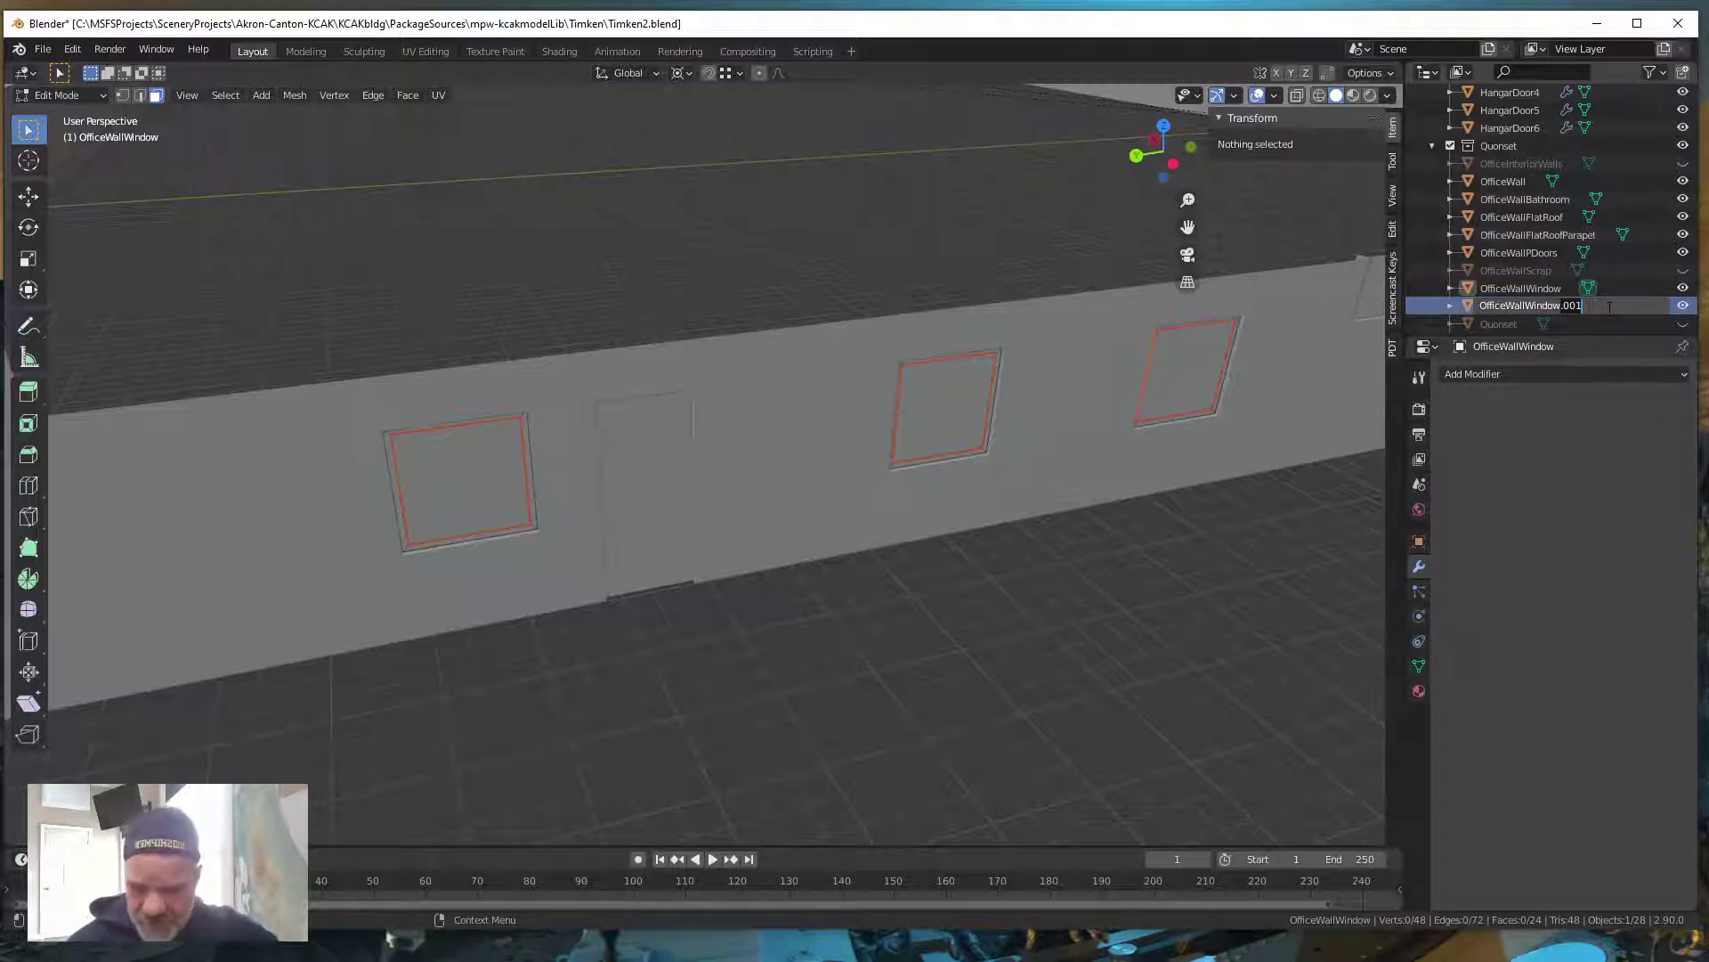
type("Gl")
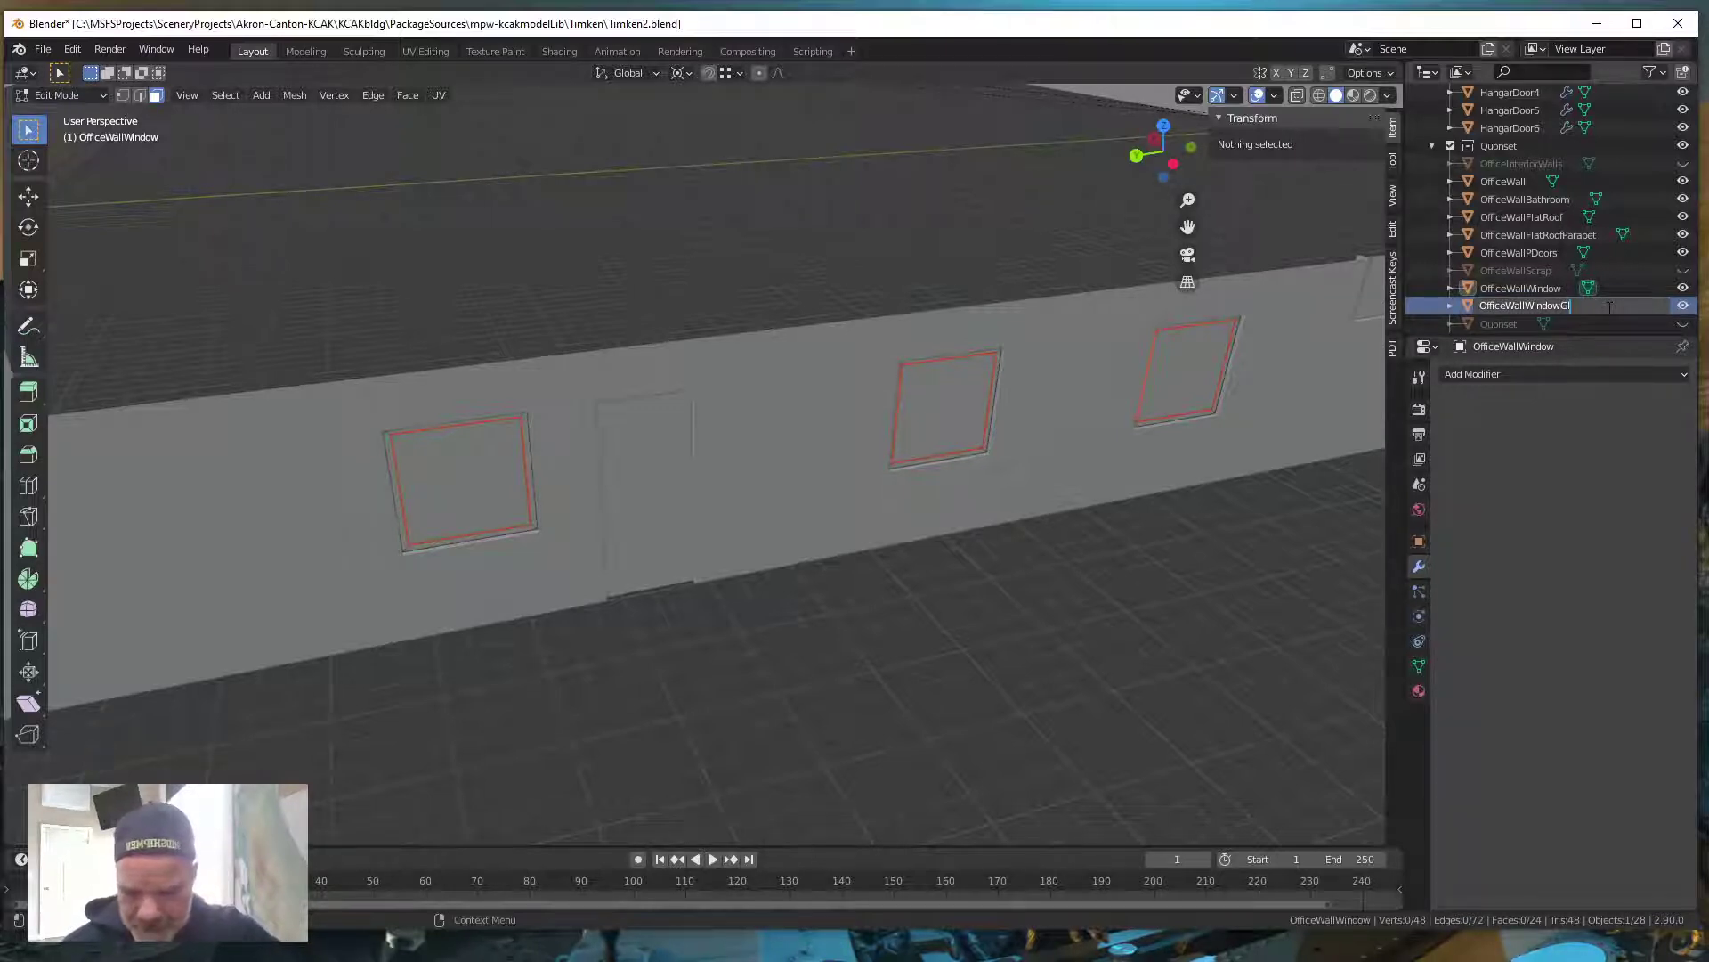
type("ass")
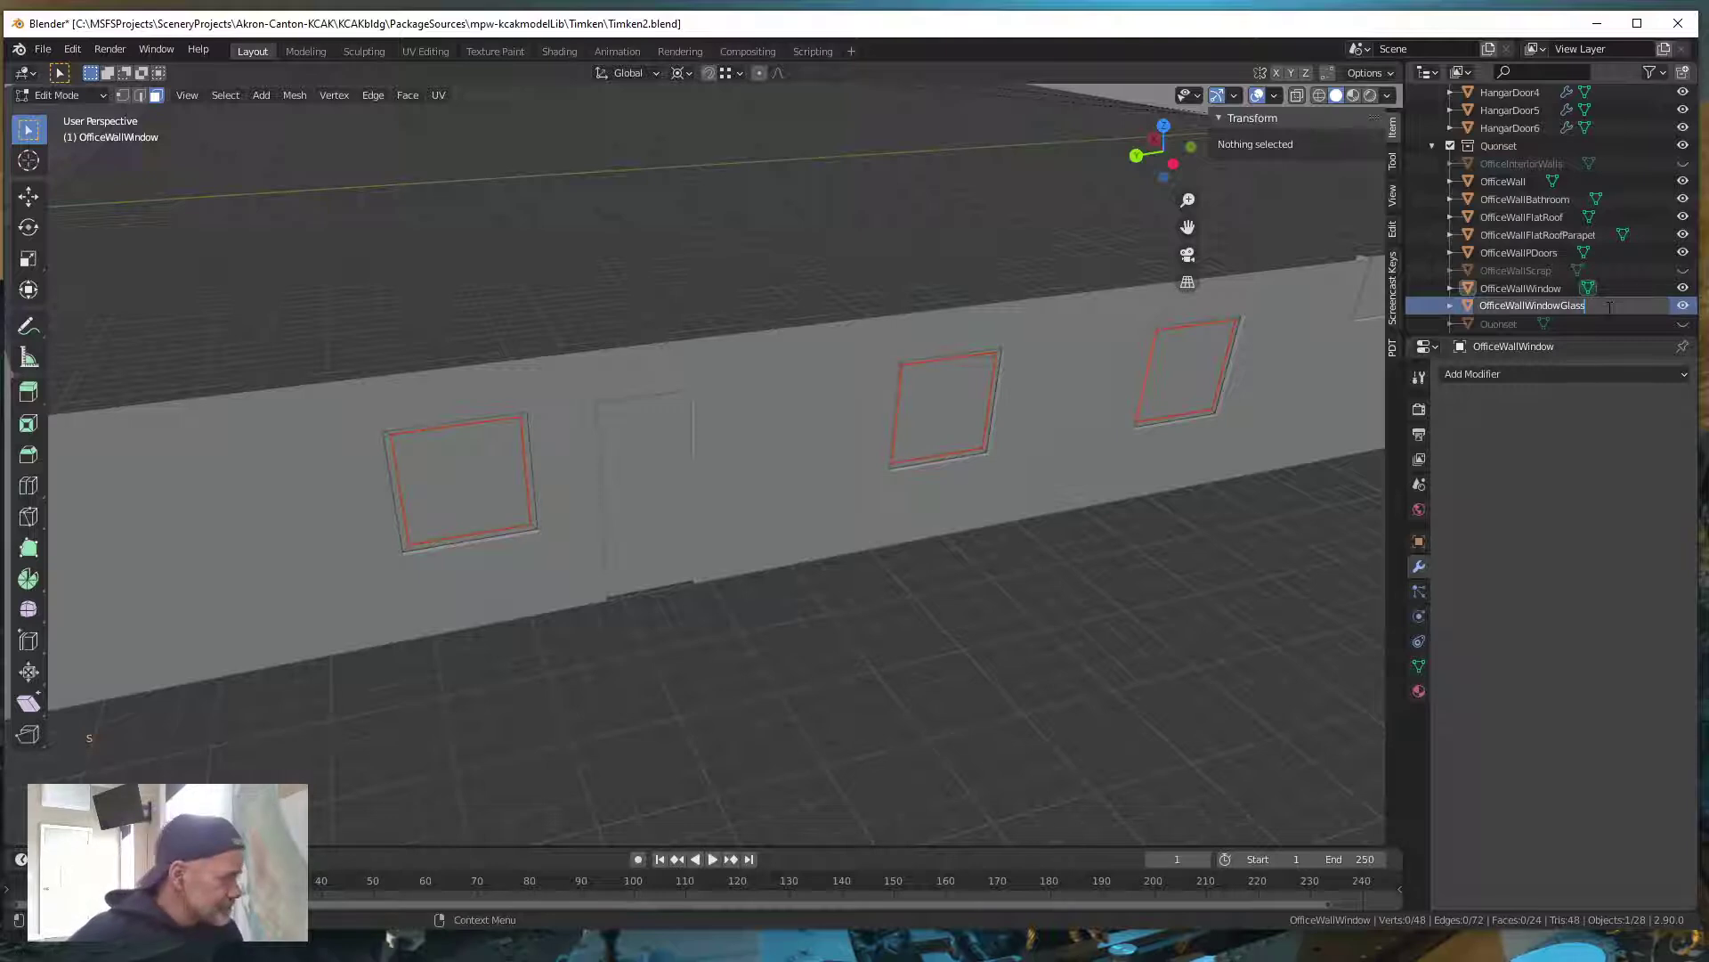
key("Return")
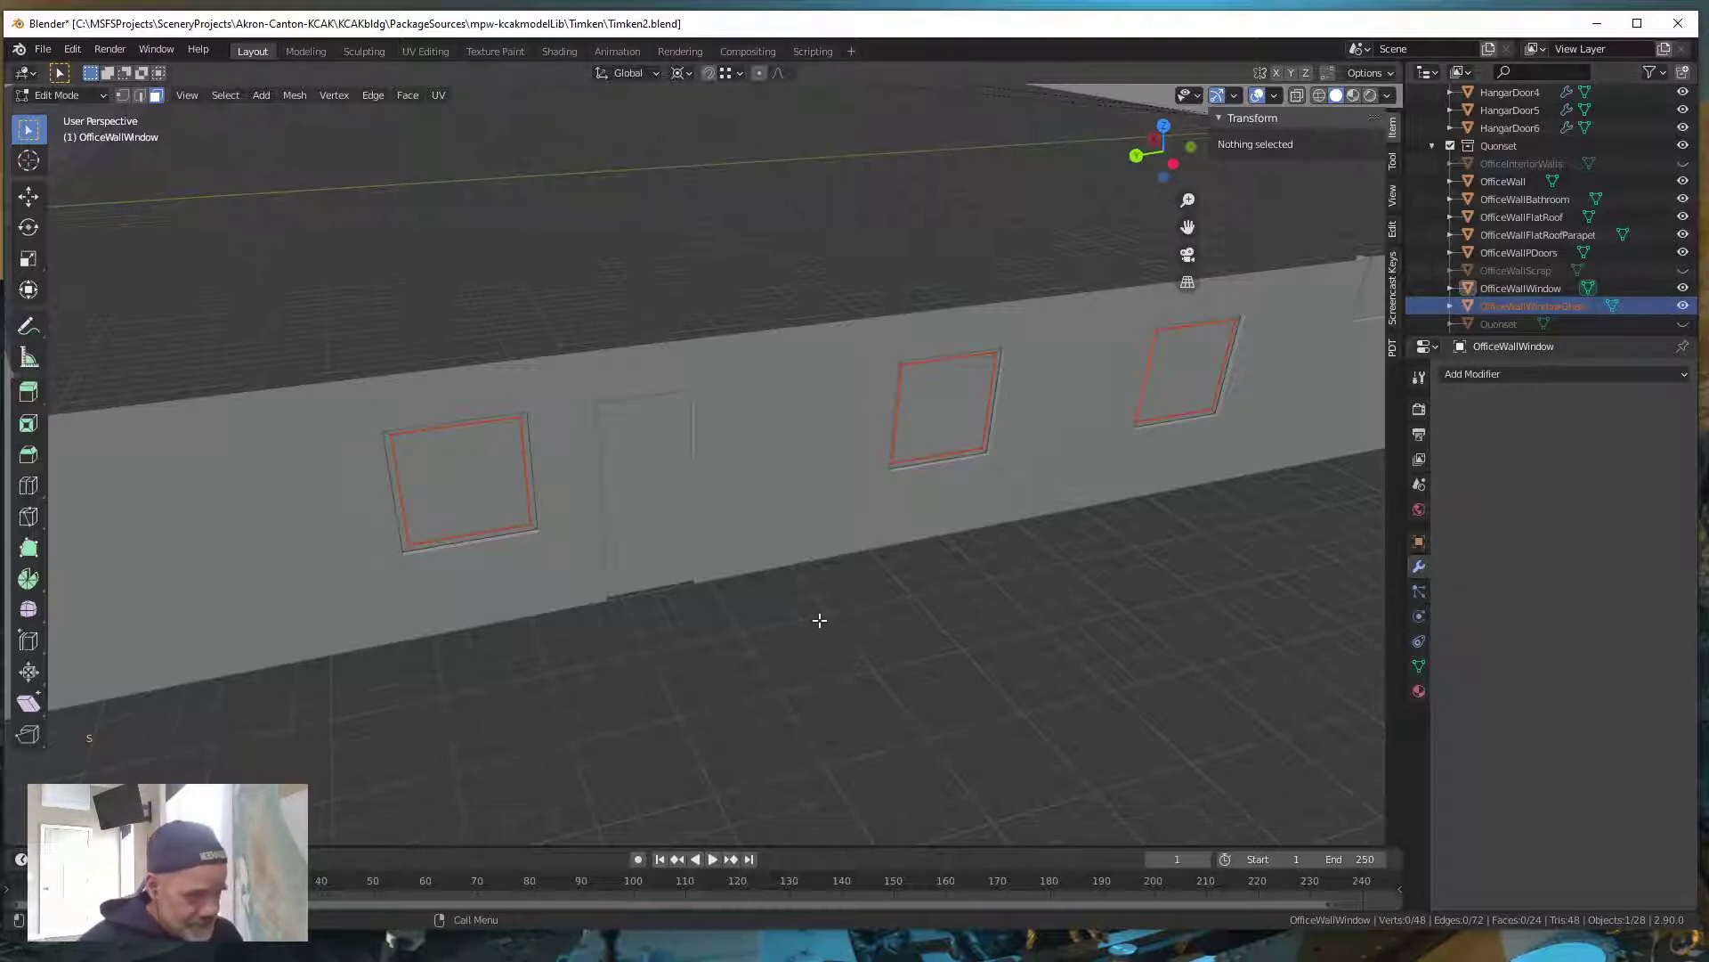
Add a Solidify modifier with a thickness of 0.2' to the OfficeWallWindow frames
left_click(1526, 289)
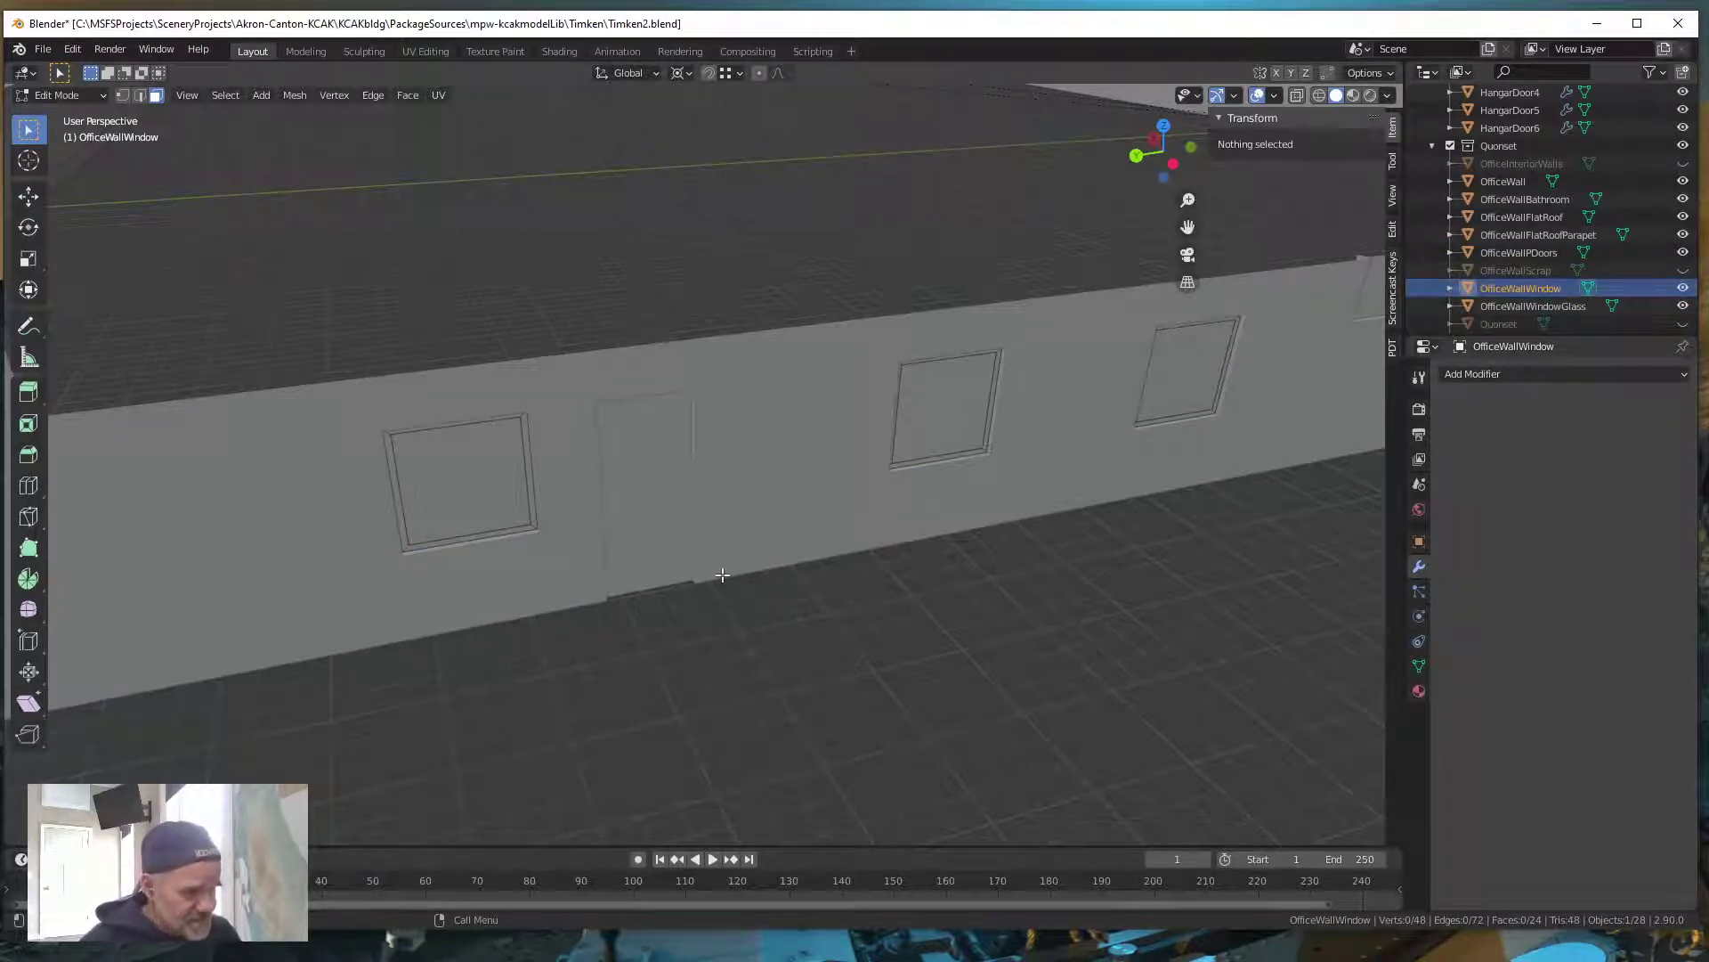
left_click(1485, 373)
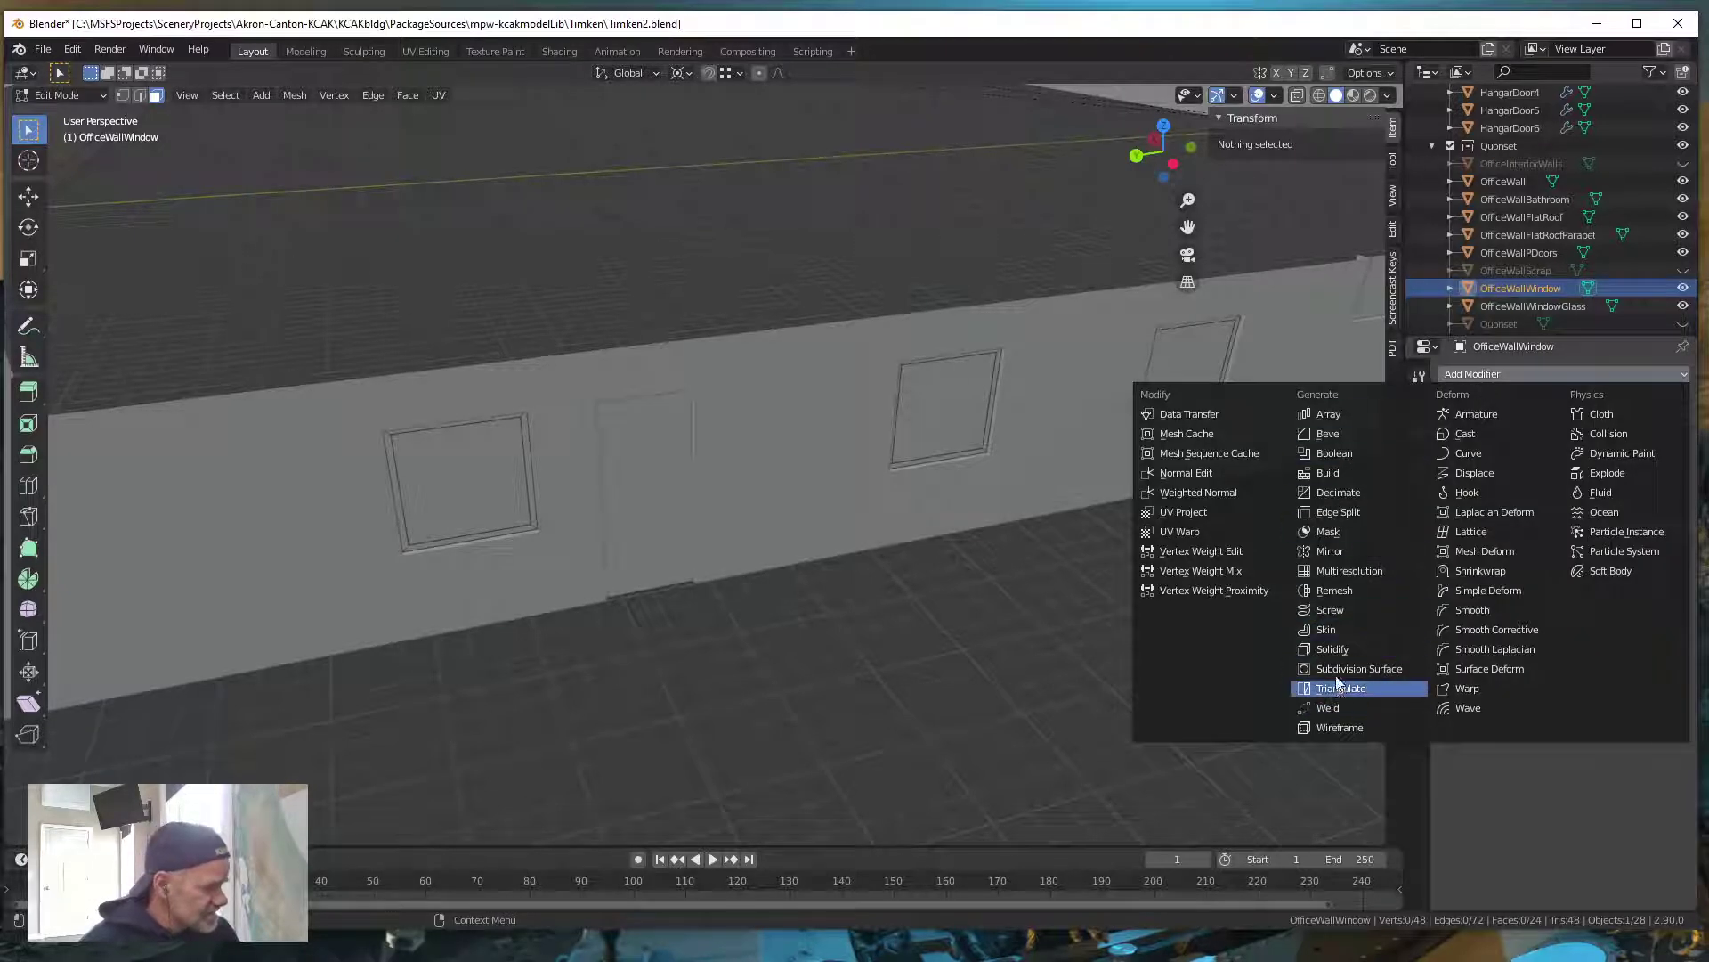
left_click(1335, 648)
left_click(1600, 493)
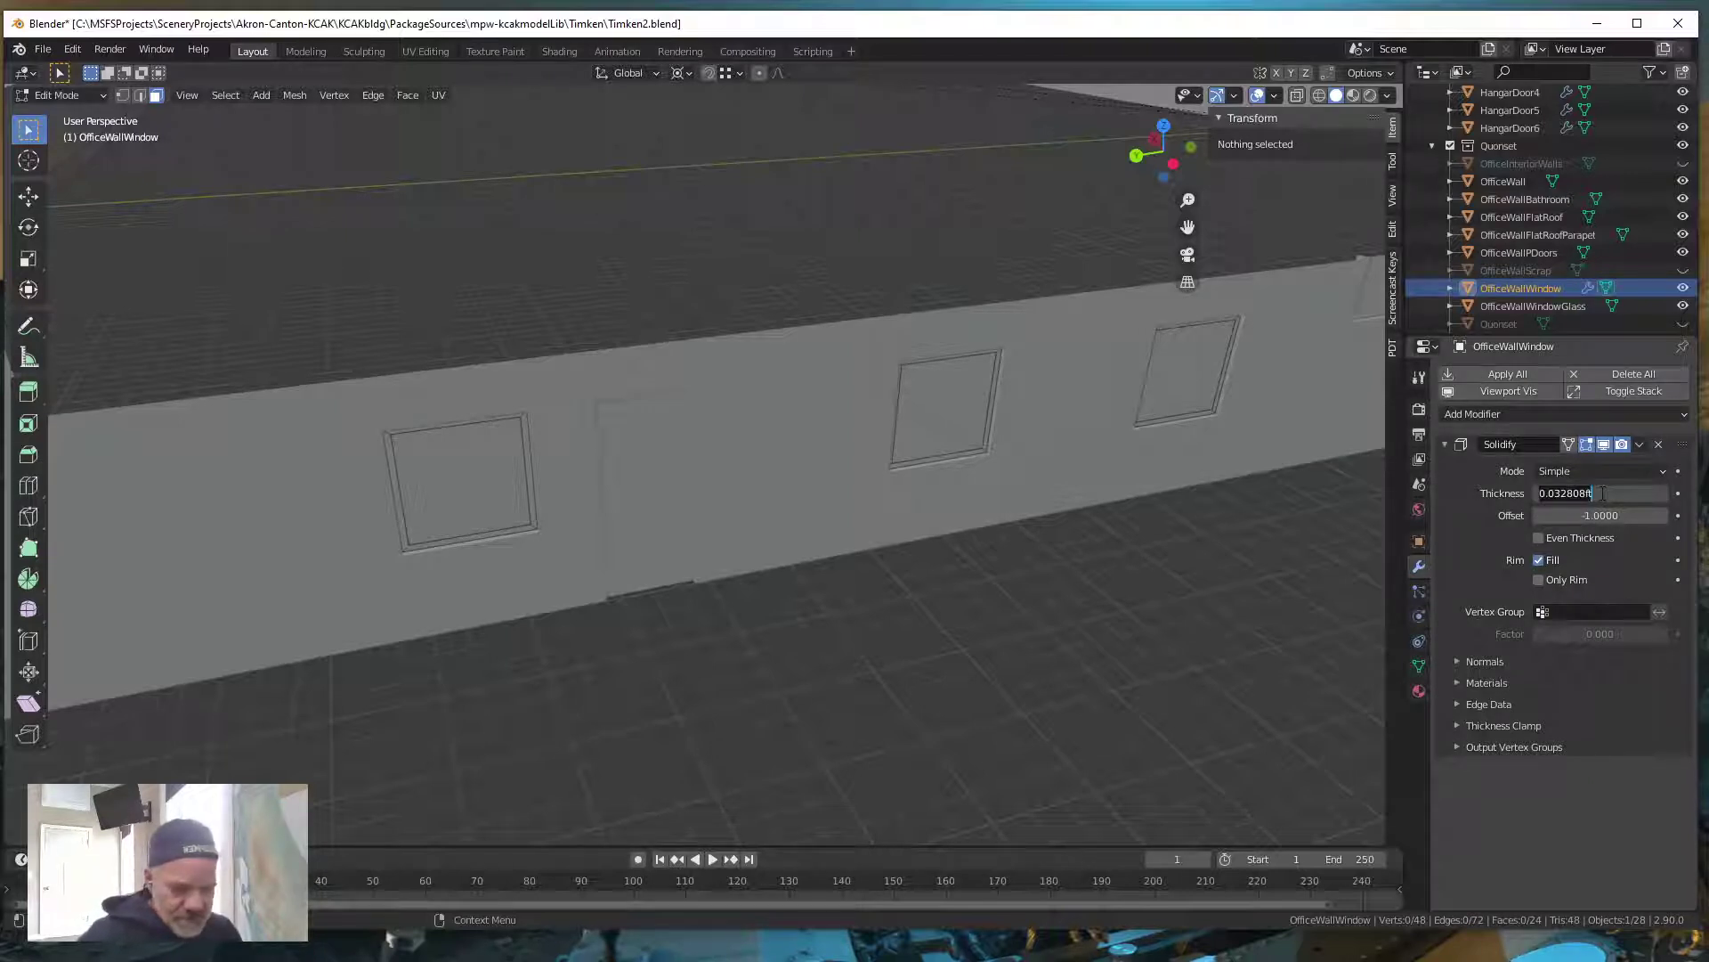
type(".1")
key("Return")
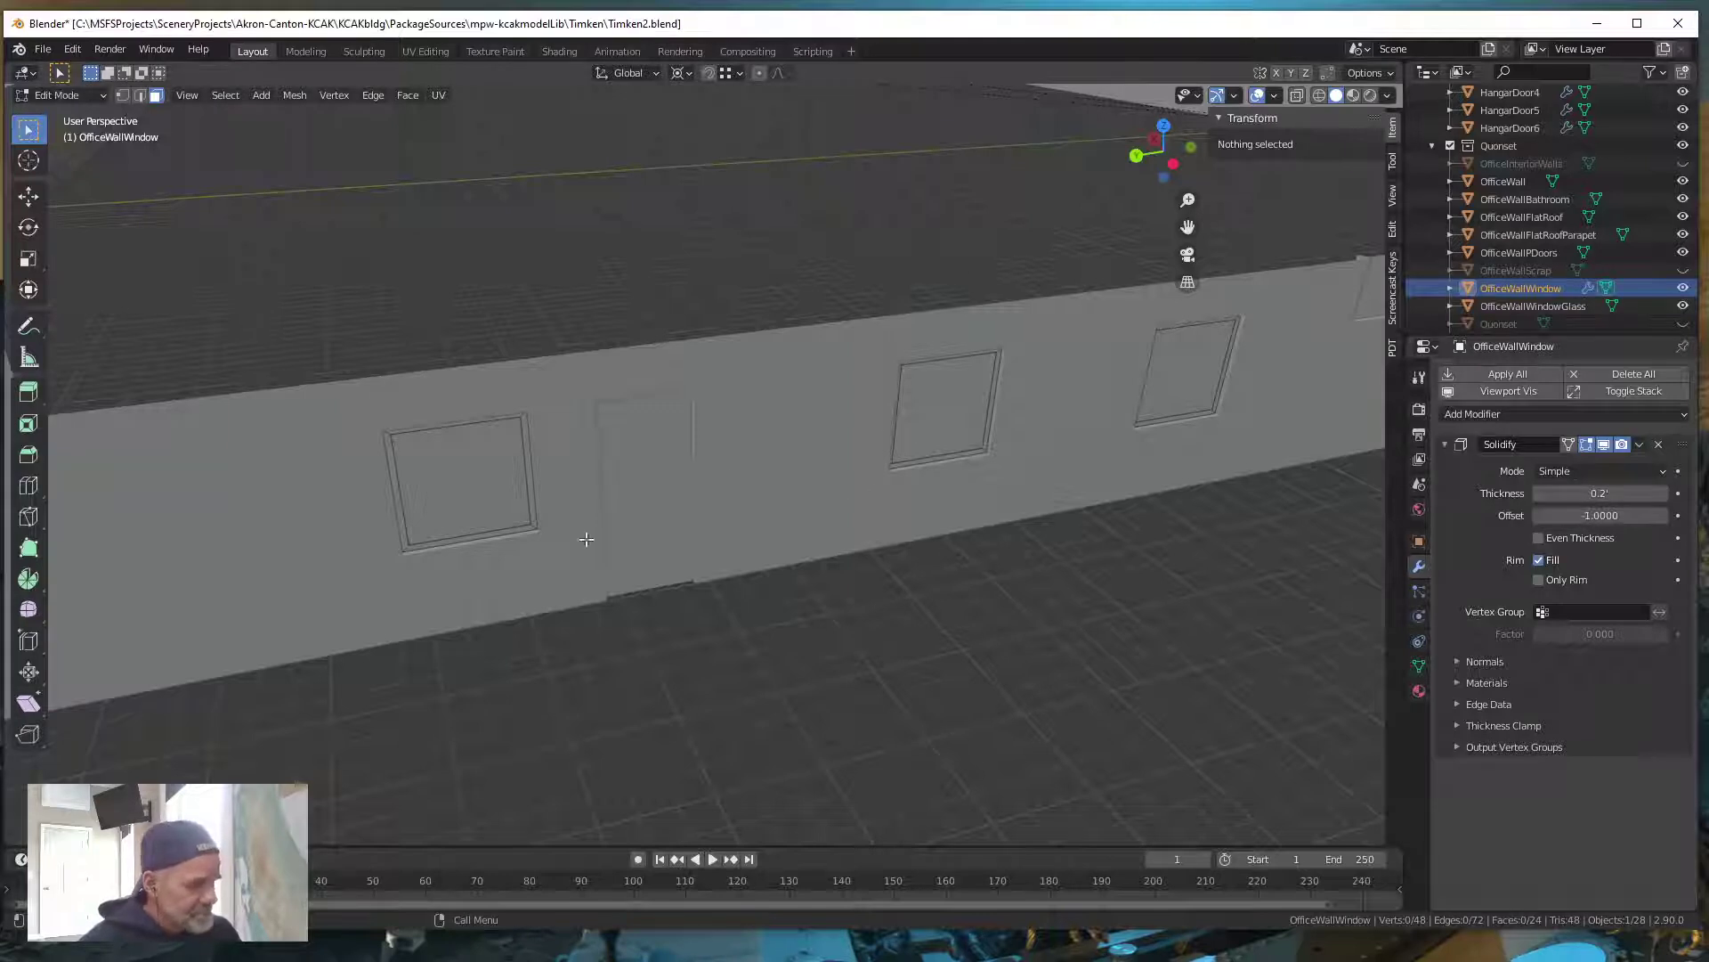
Return to Object Mode and apply the Solidify modifier on OfficeWallWindow
left_click(1641, 444)
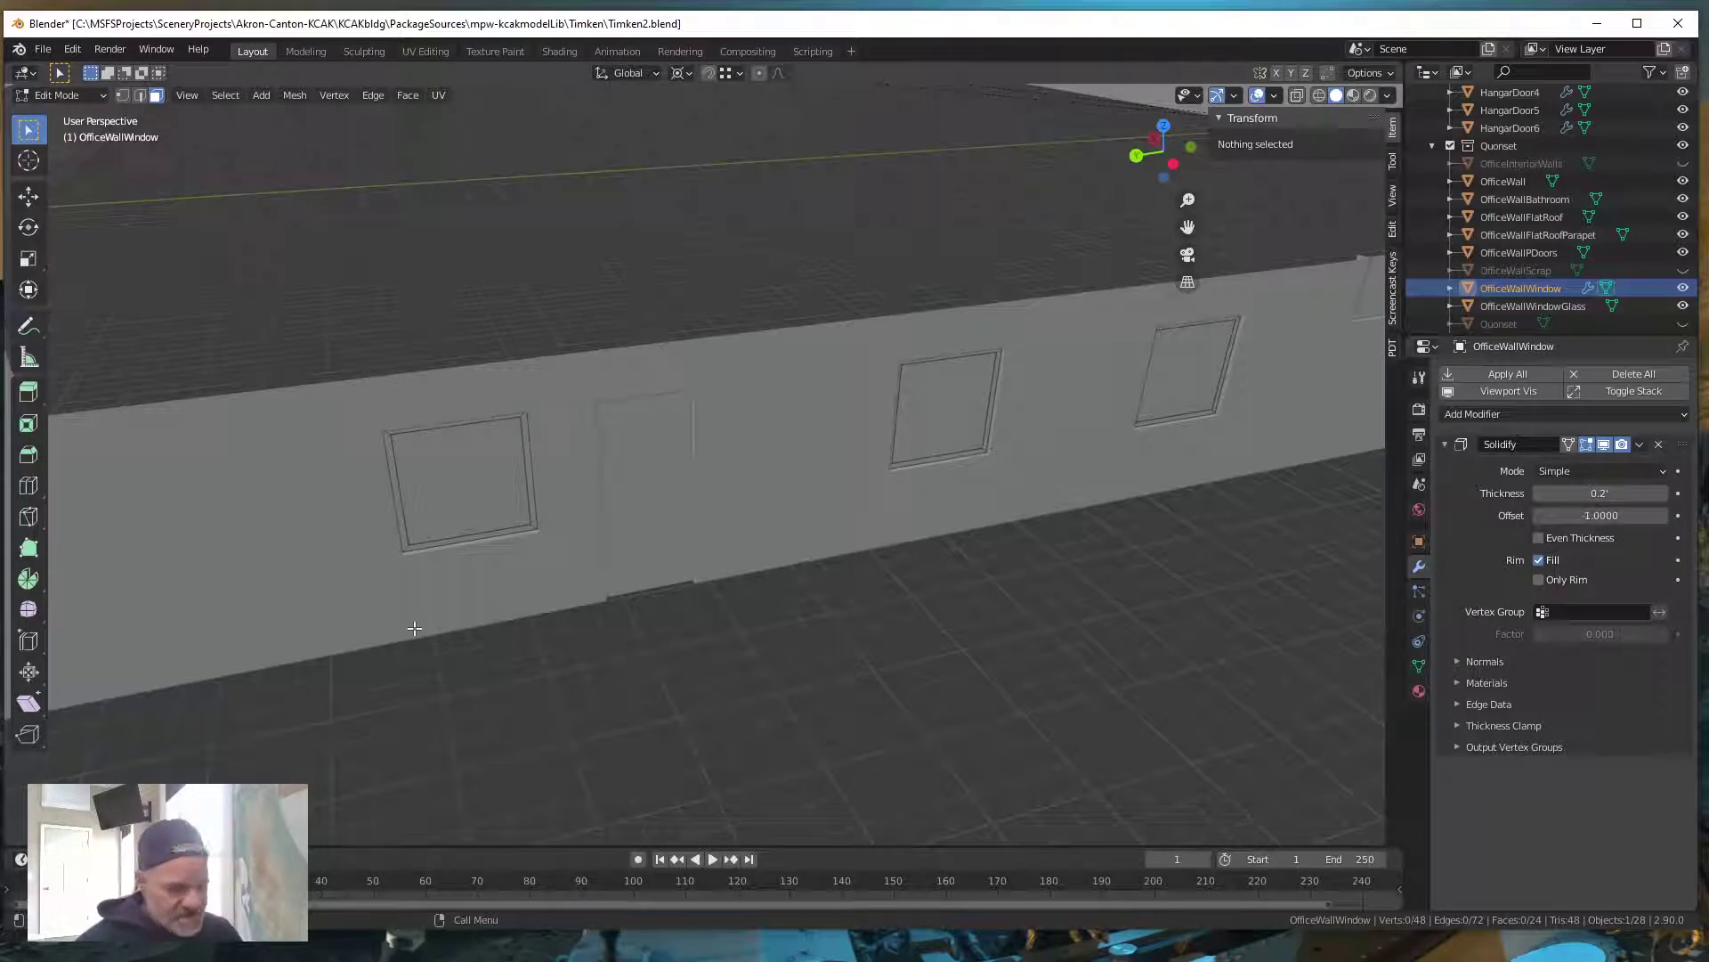
key("Tab")
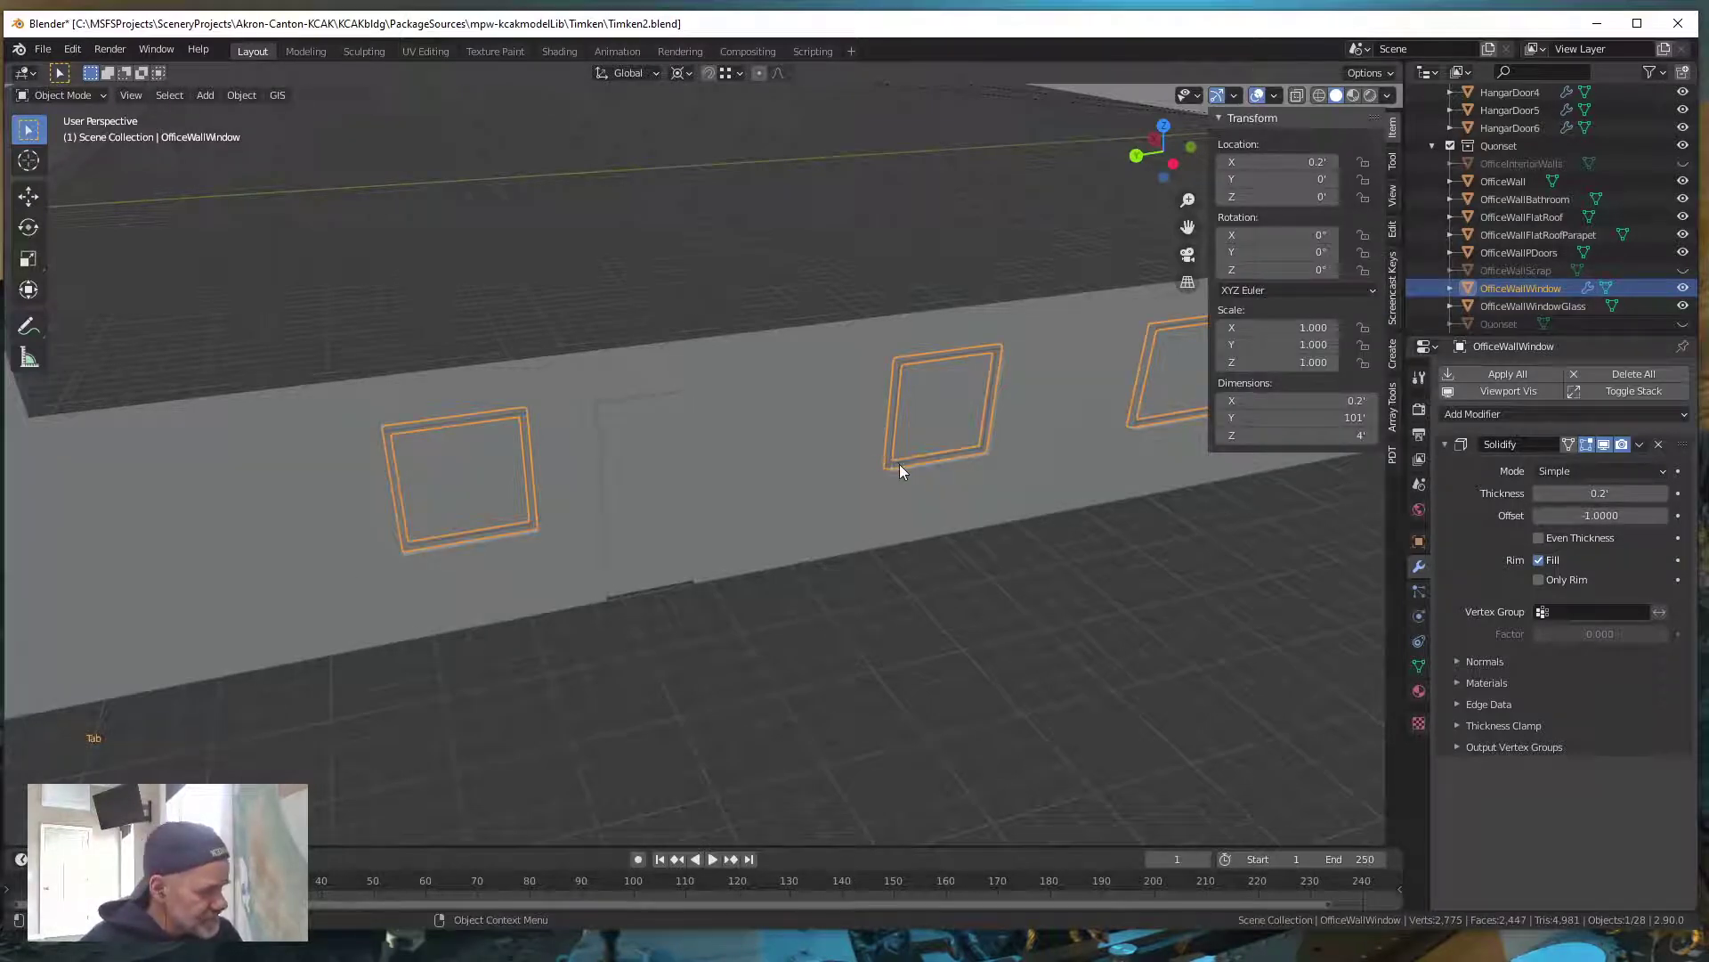
left_click(1643, 448)
left_click(1567, 461)
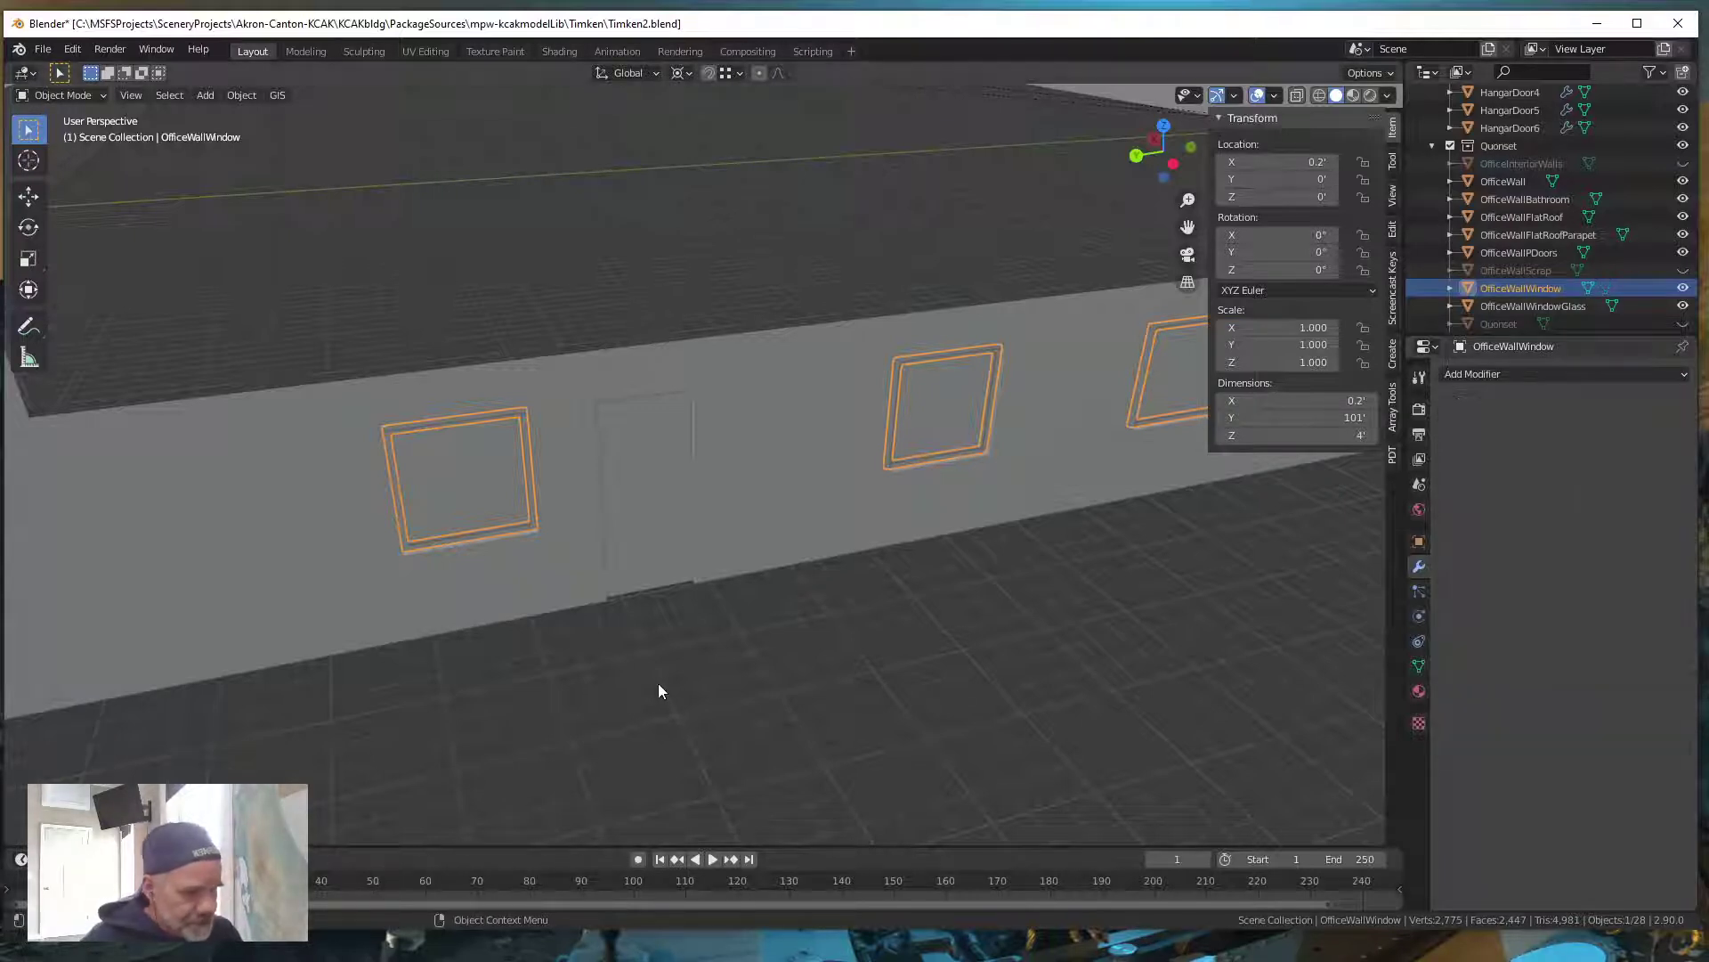
Examine the solidified window frames' mesh up close, with and without X-ray, and return to Object Mode
middle_click_drag(659, 691, 707, 655)
scroll(695, 636, "up", 3)
key("Tab")
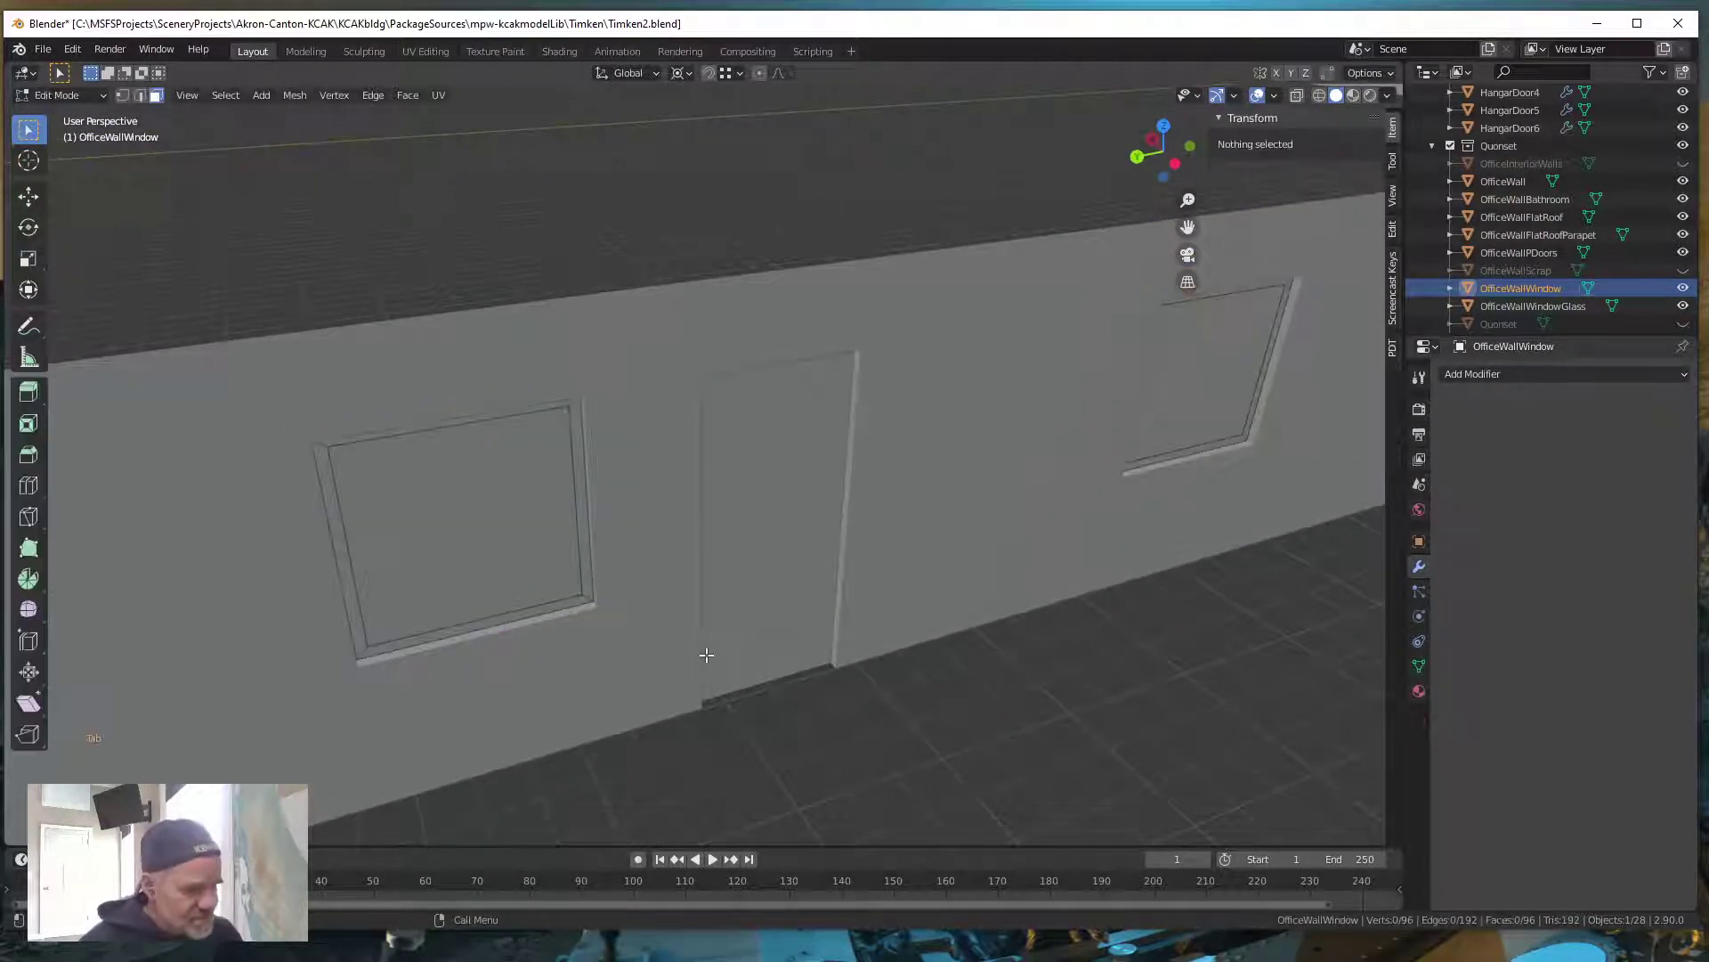
left_click(1297, 96)
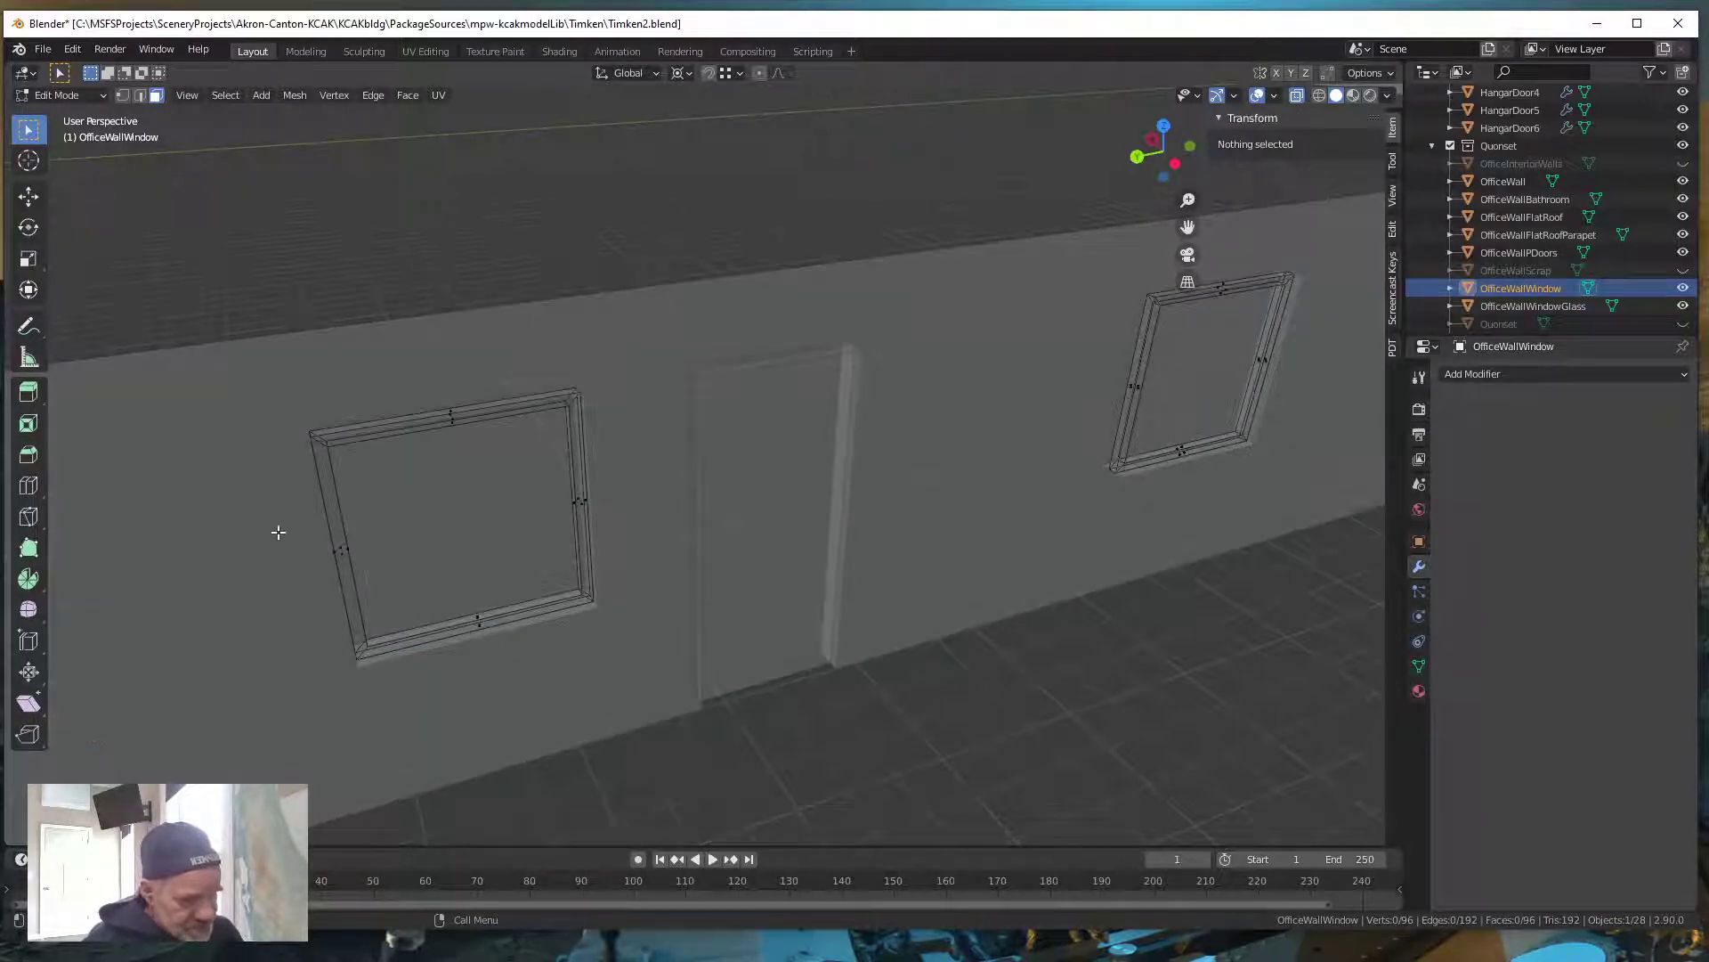
left_click(1300, 96)
scroll(660, 608, "up", 2)
middle_click_drag(647, 606, 656, 606)
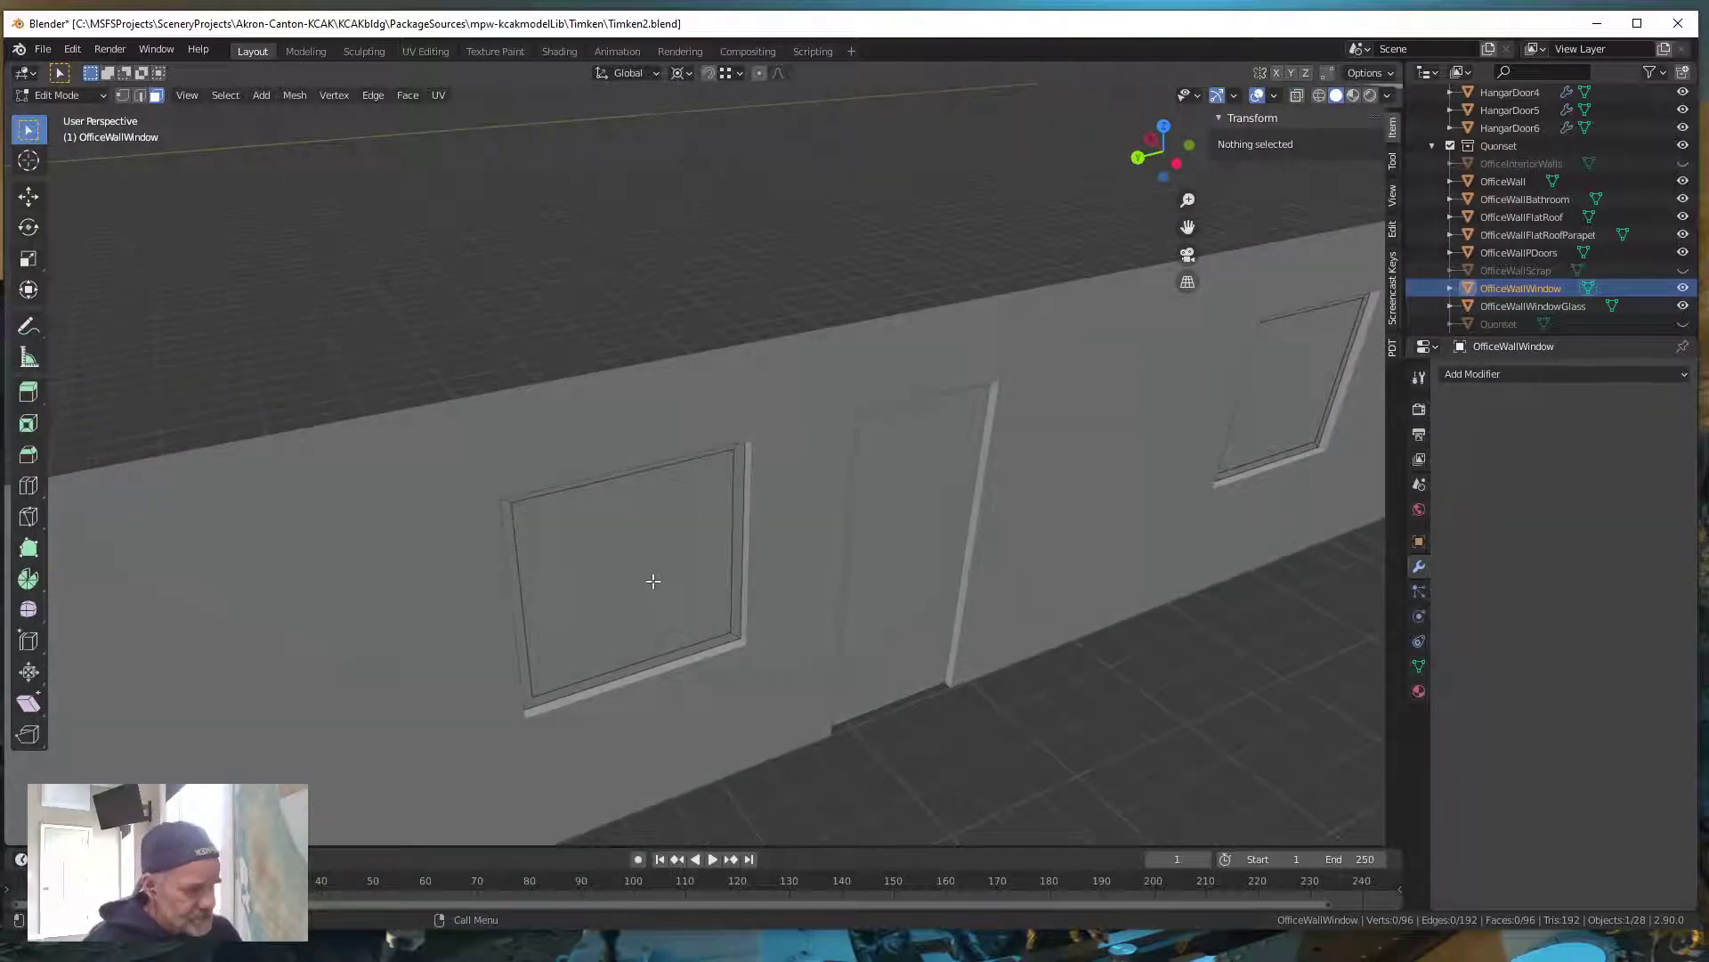
scroll(654, 579, "down", 3)
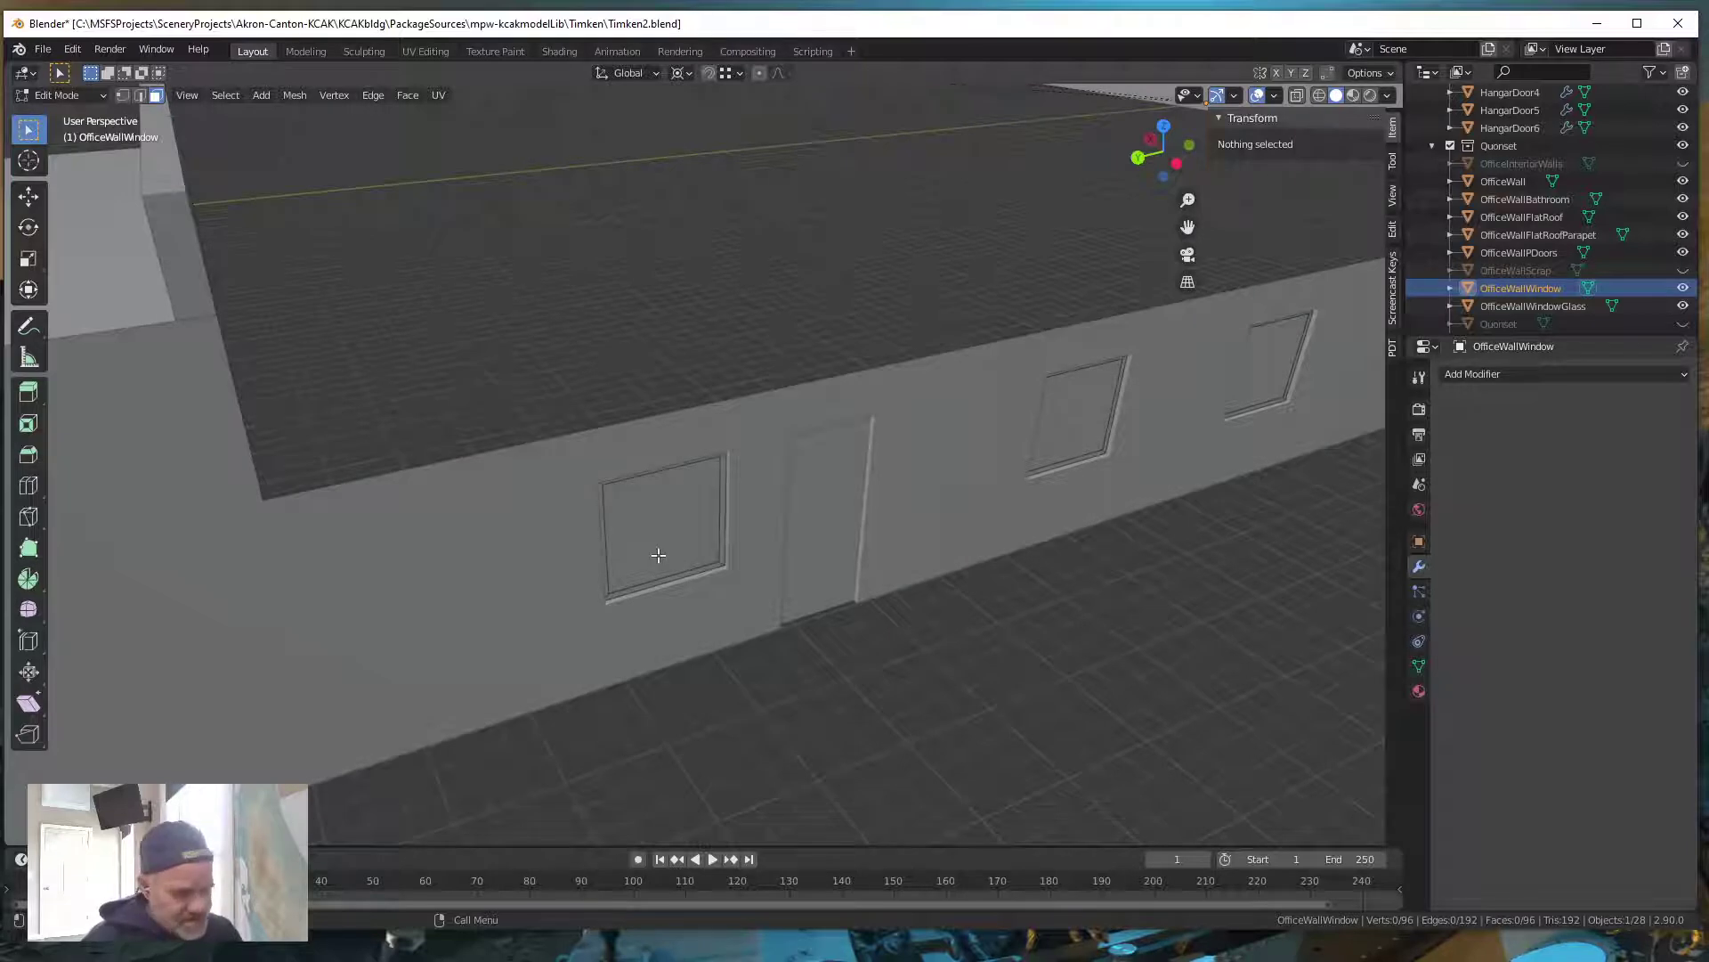
key("Tab")
Move the OfficeWallWindowGlass panes 0.3' along the global X axis
left_click(664, 553)
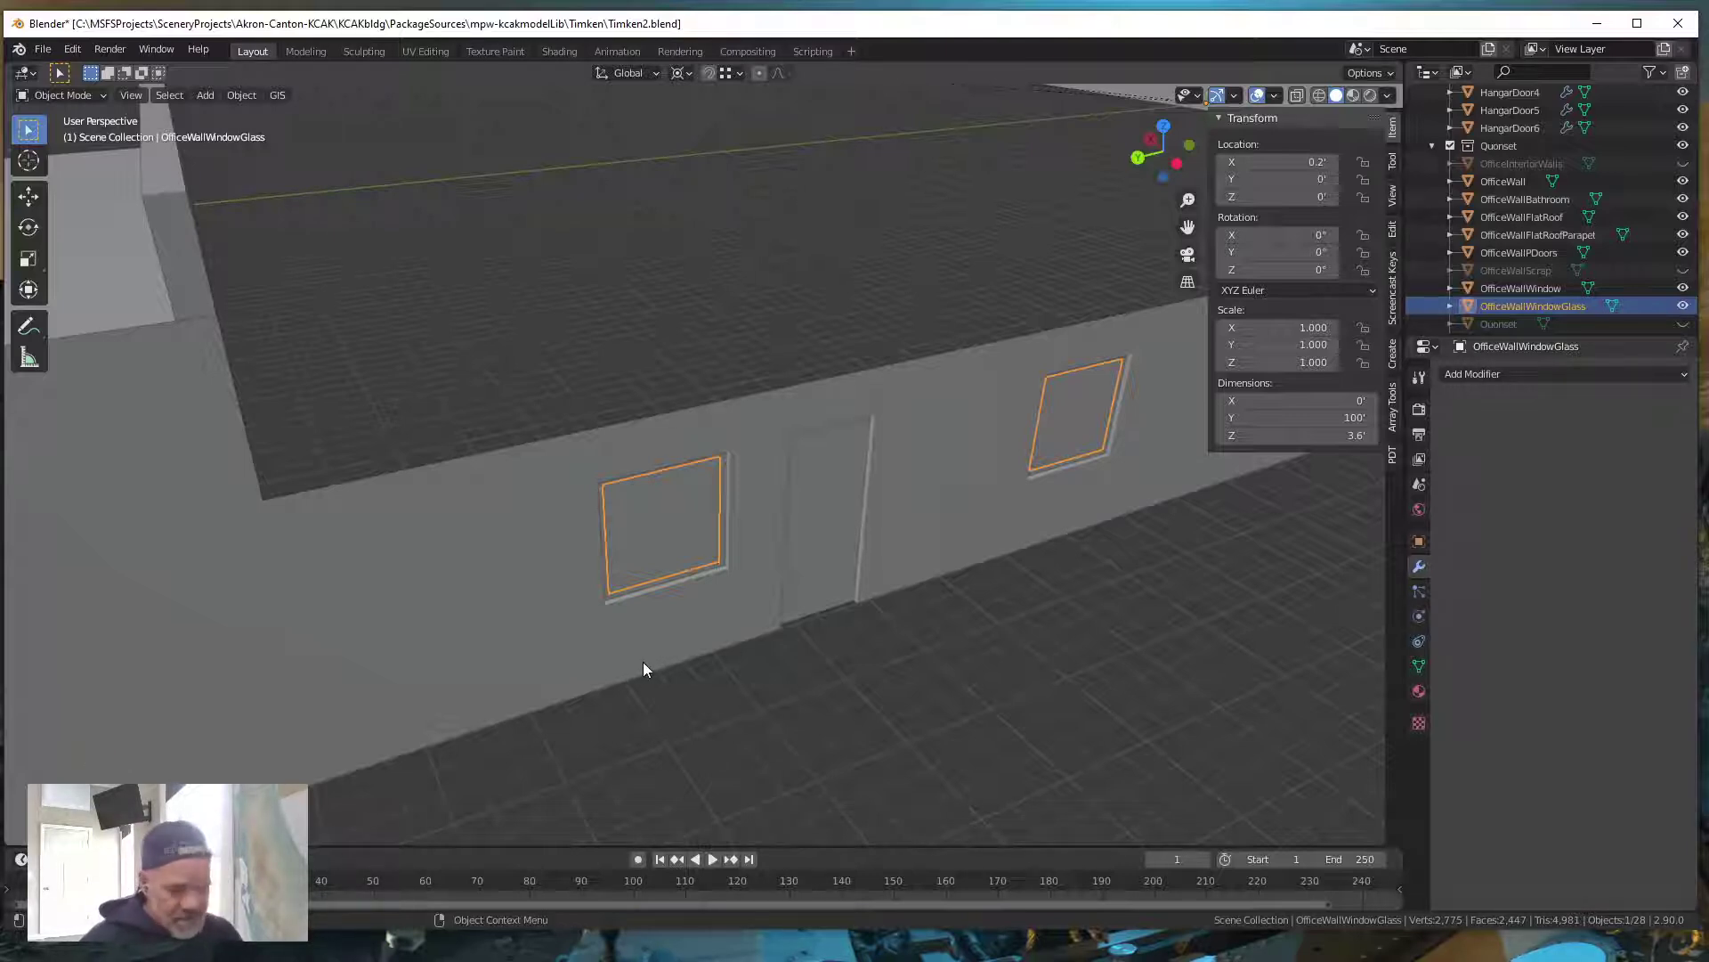
type("gx")
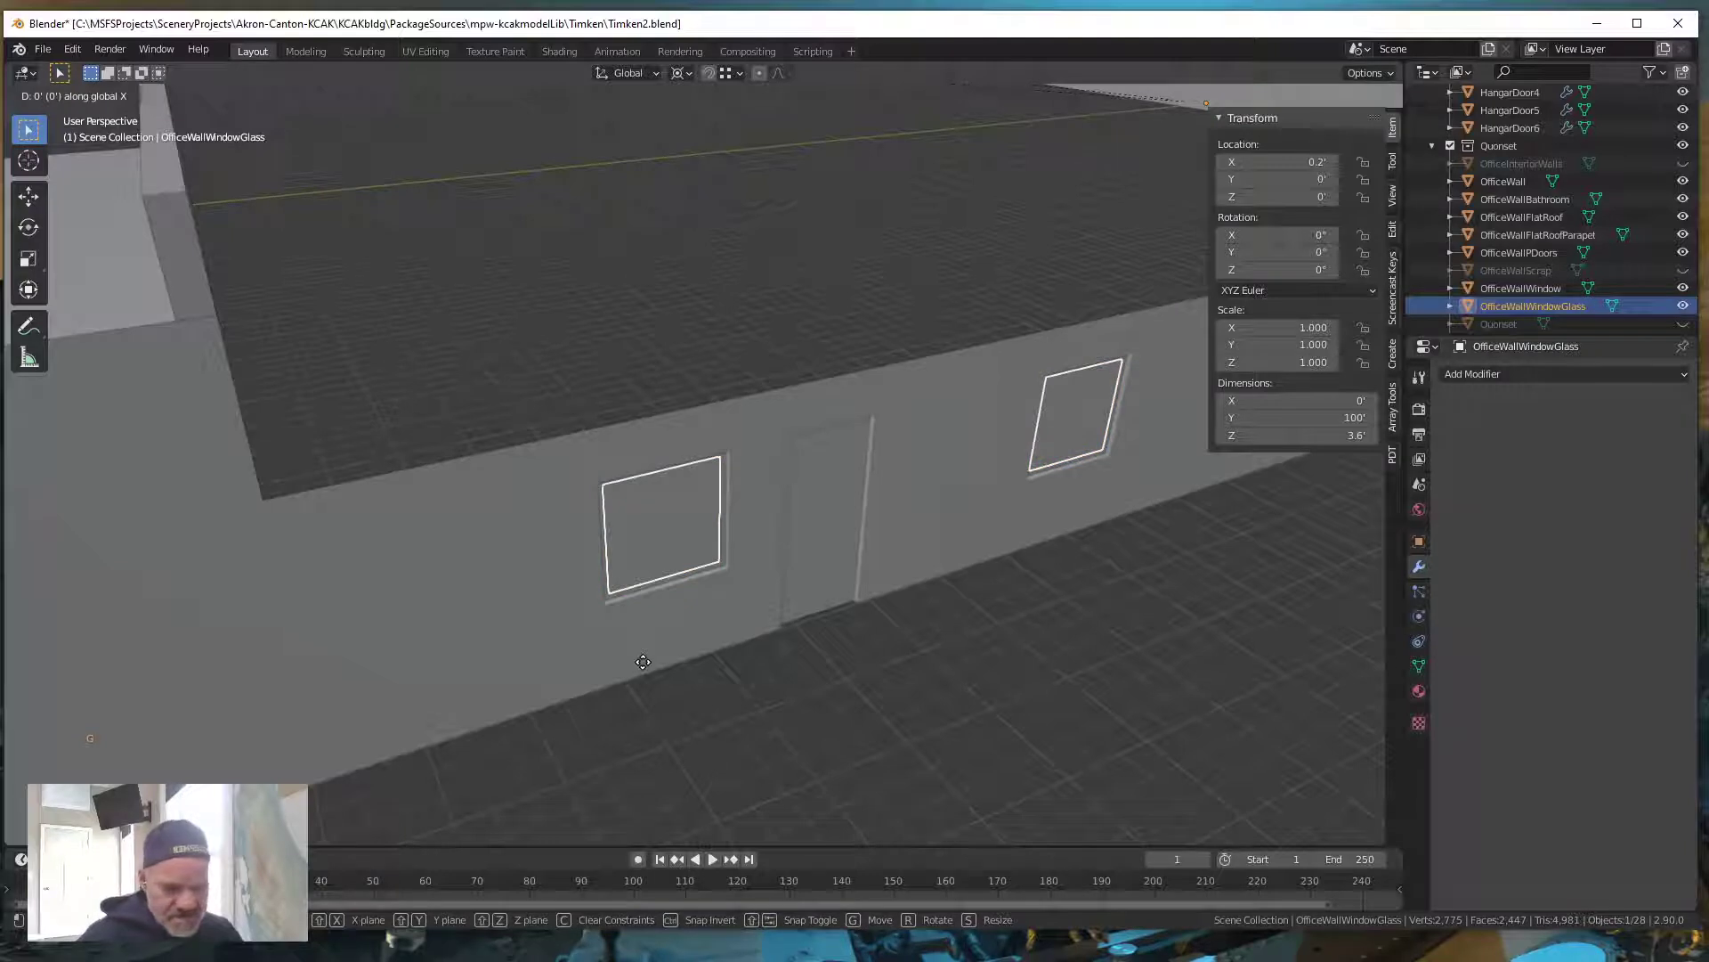
type(".3")
key("Return")
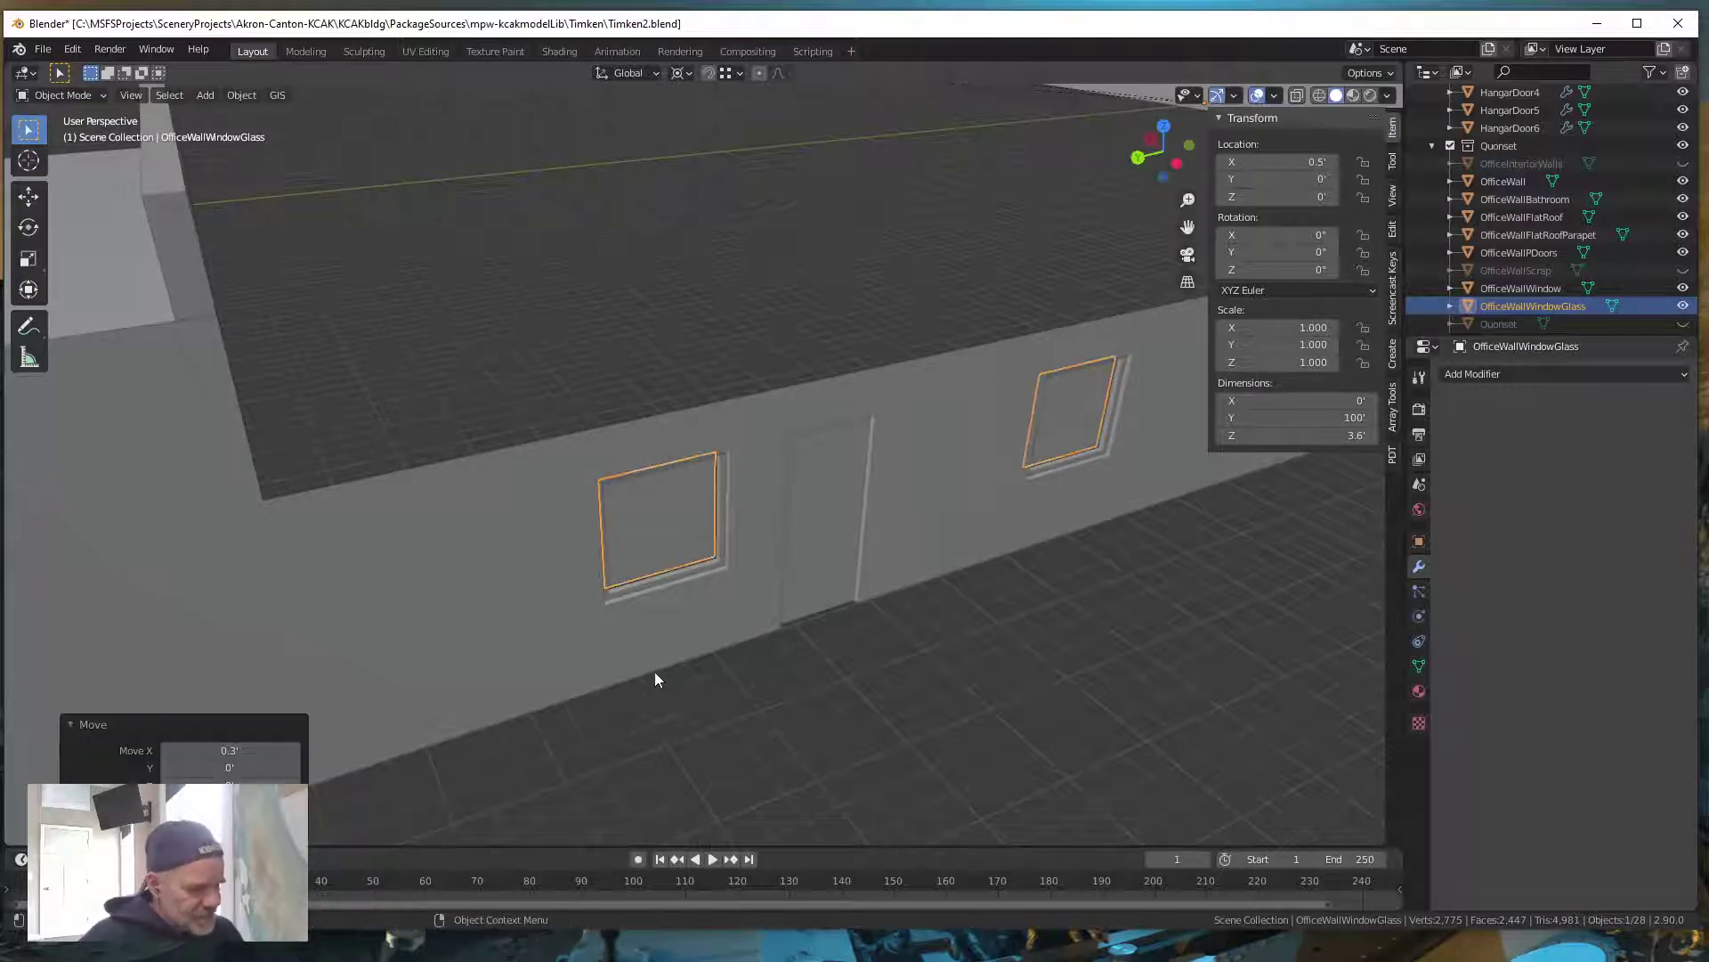
Inspect how the OfficeWallWindowGlass panes sit relative to their frames along the office wall
scroll(788, 699, "down", 6)
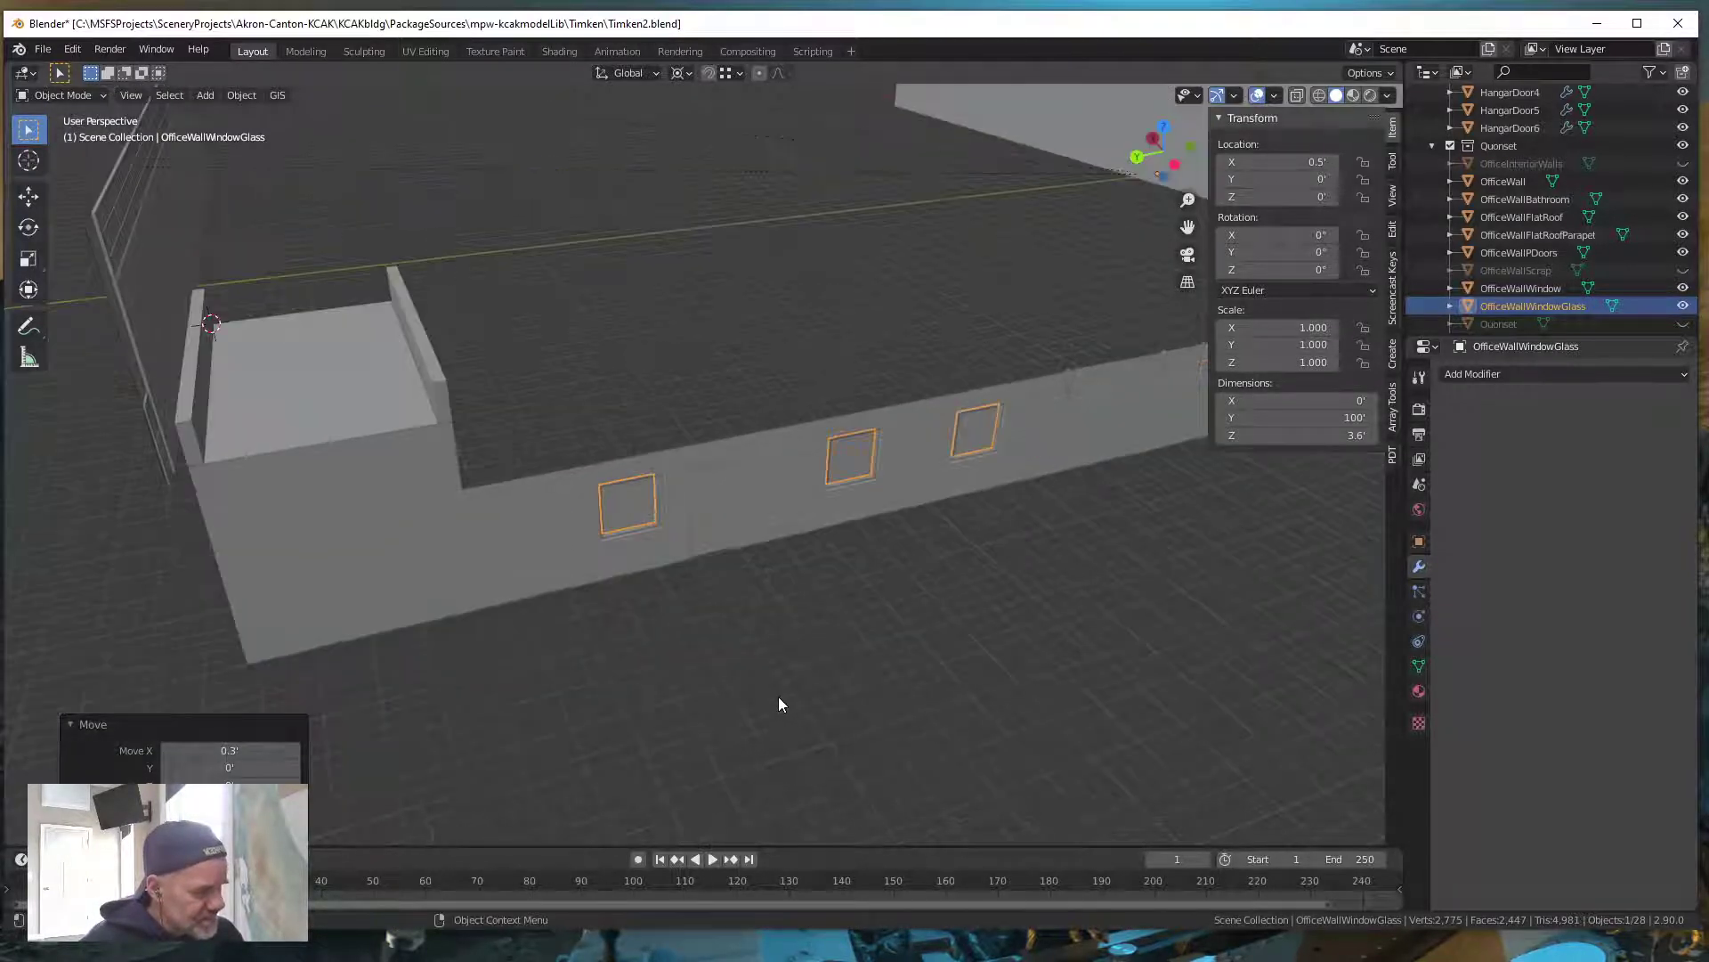
middle_click_drag(825, 691, 677, 698)
scroll(676, 703, "up", 3)
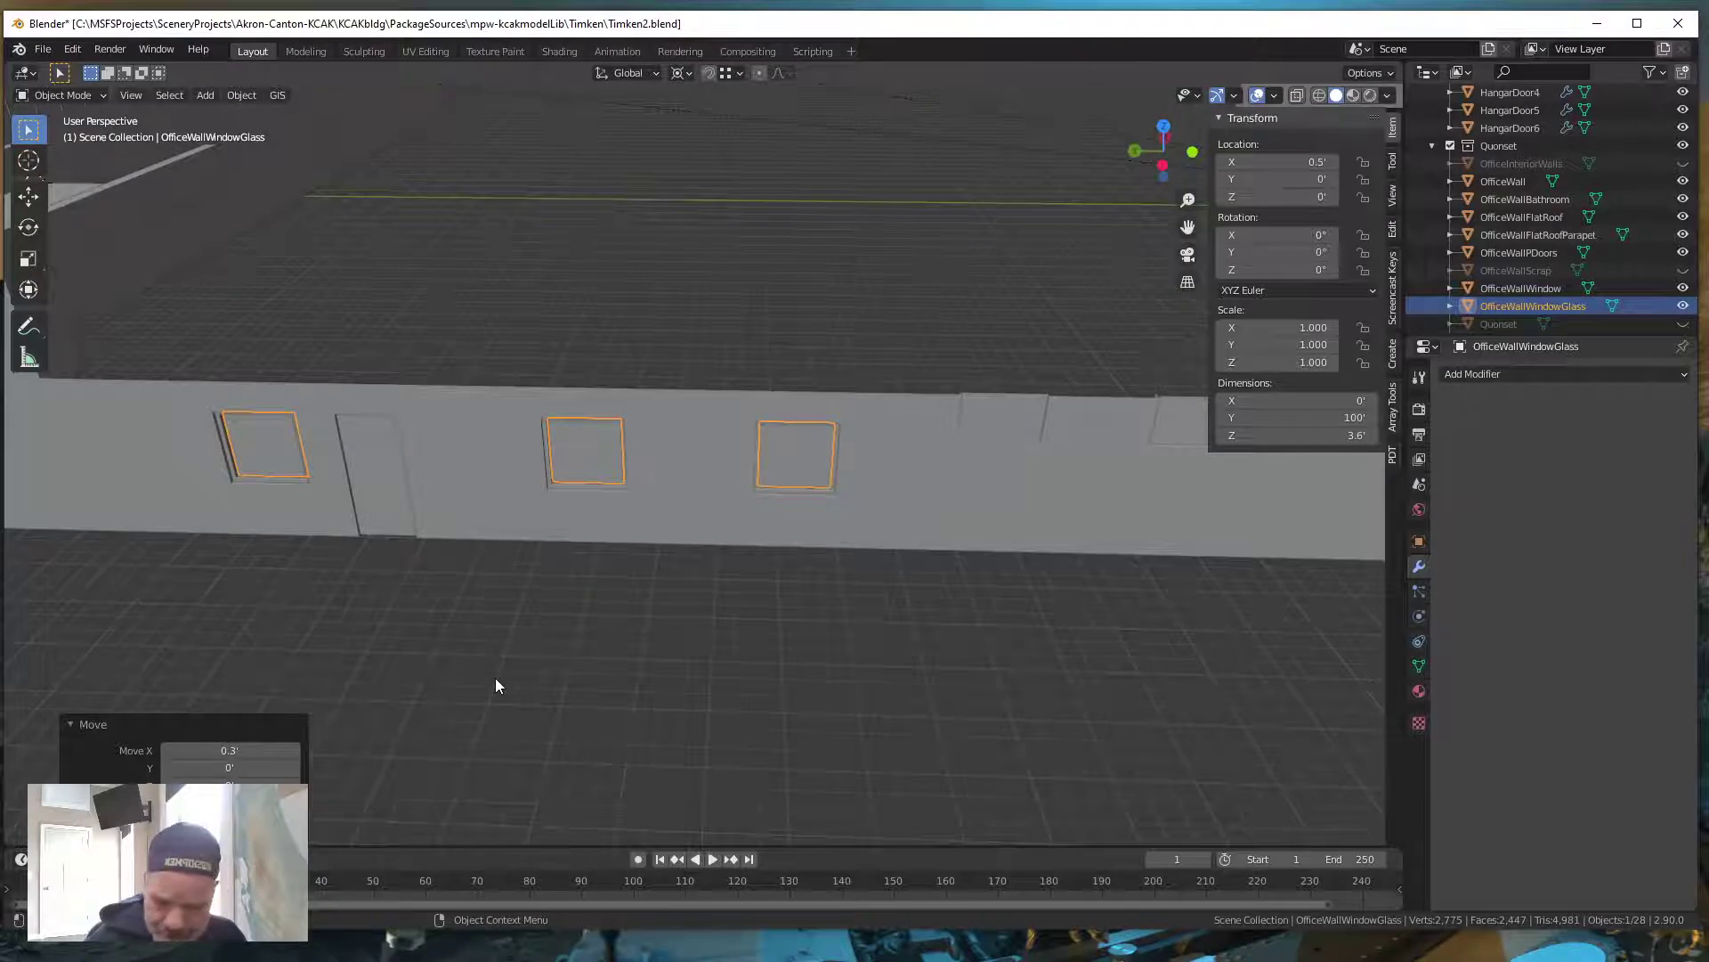
middle_click_drag(488, 684, 621, 727)
scroll(623, 727, "up", 2)
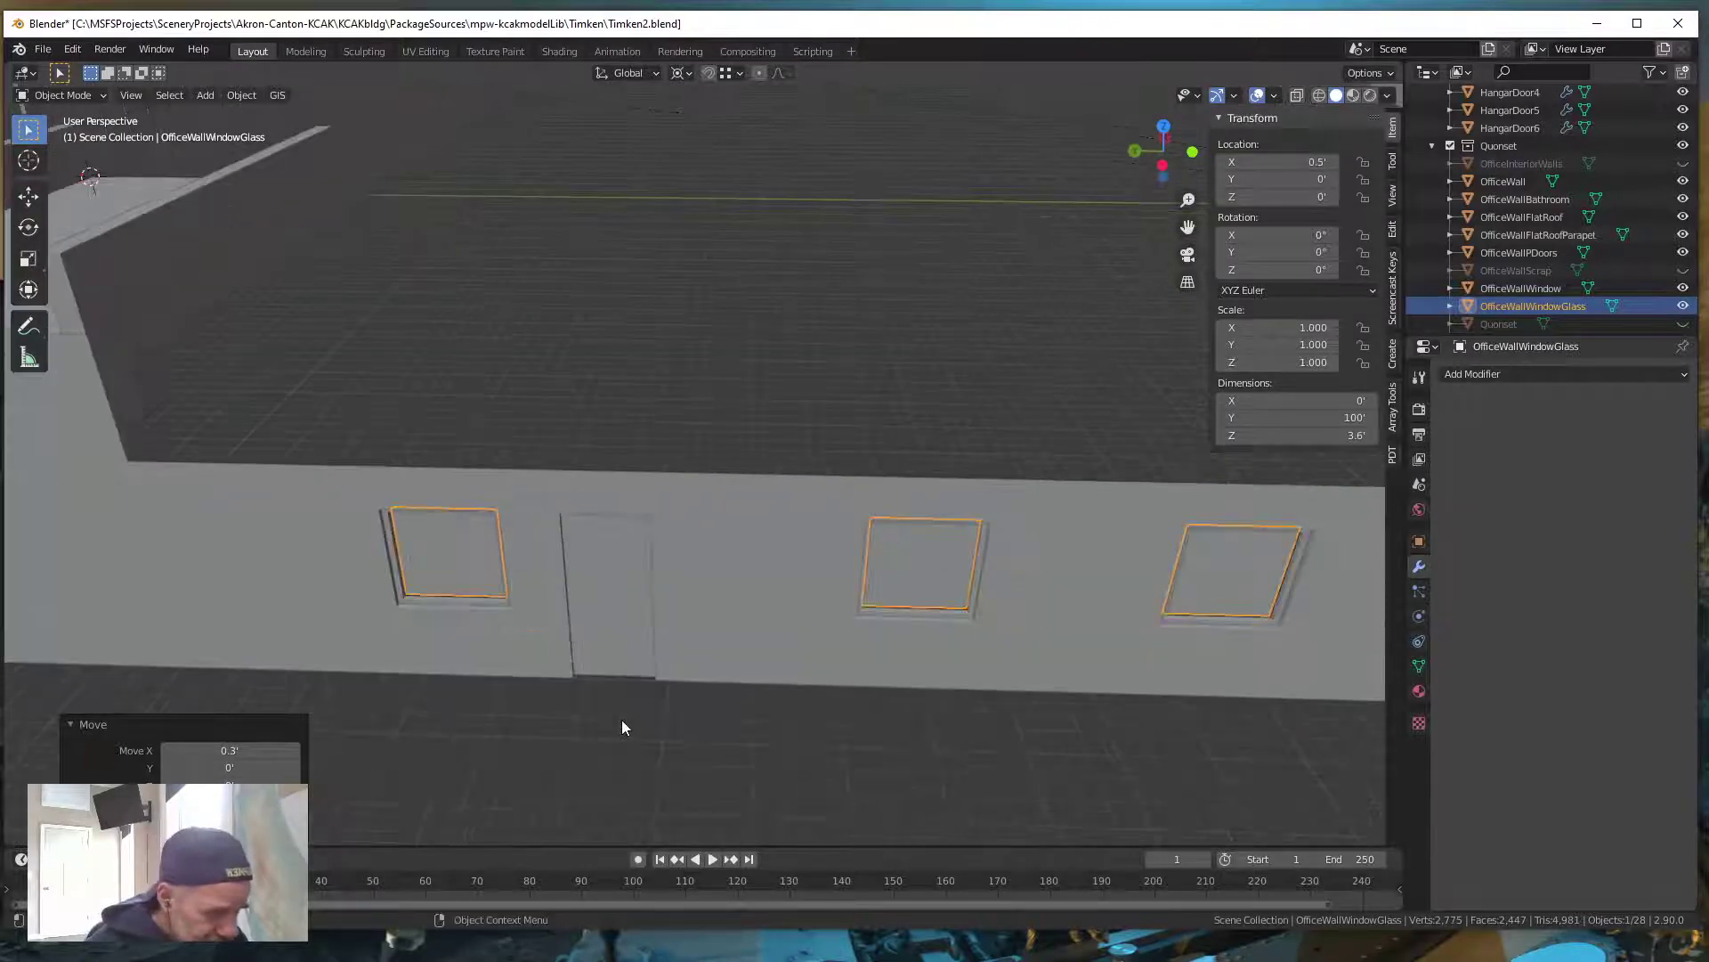
left_click(446, 562)
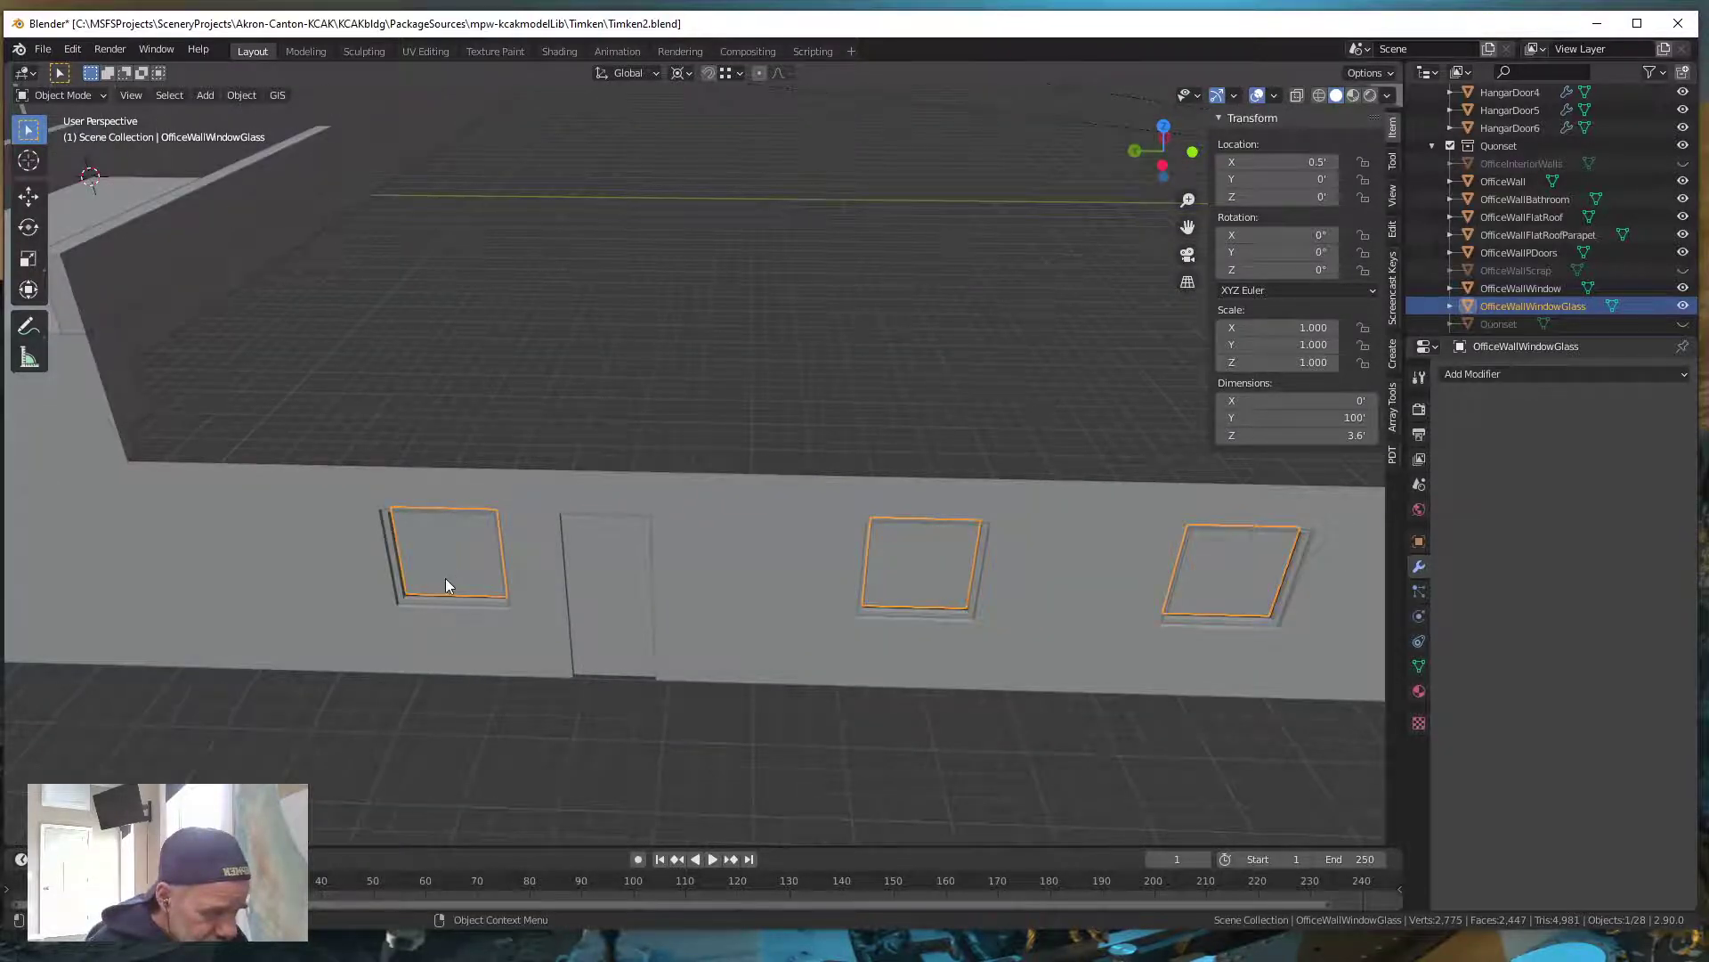
middle_click_drag(456, 663, 444, 668)
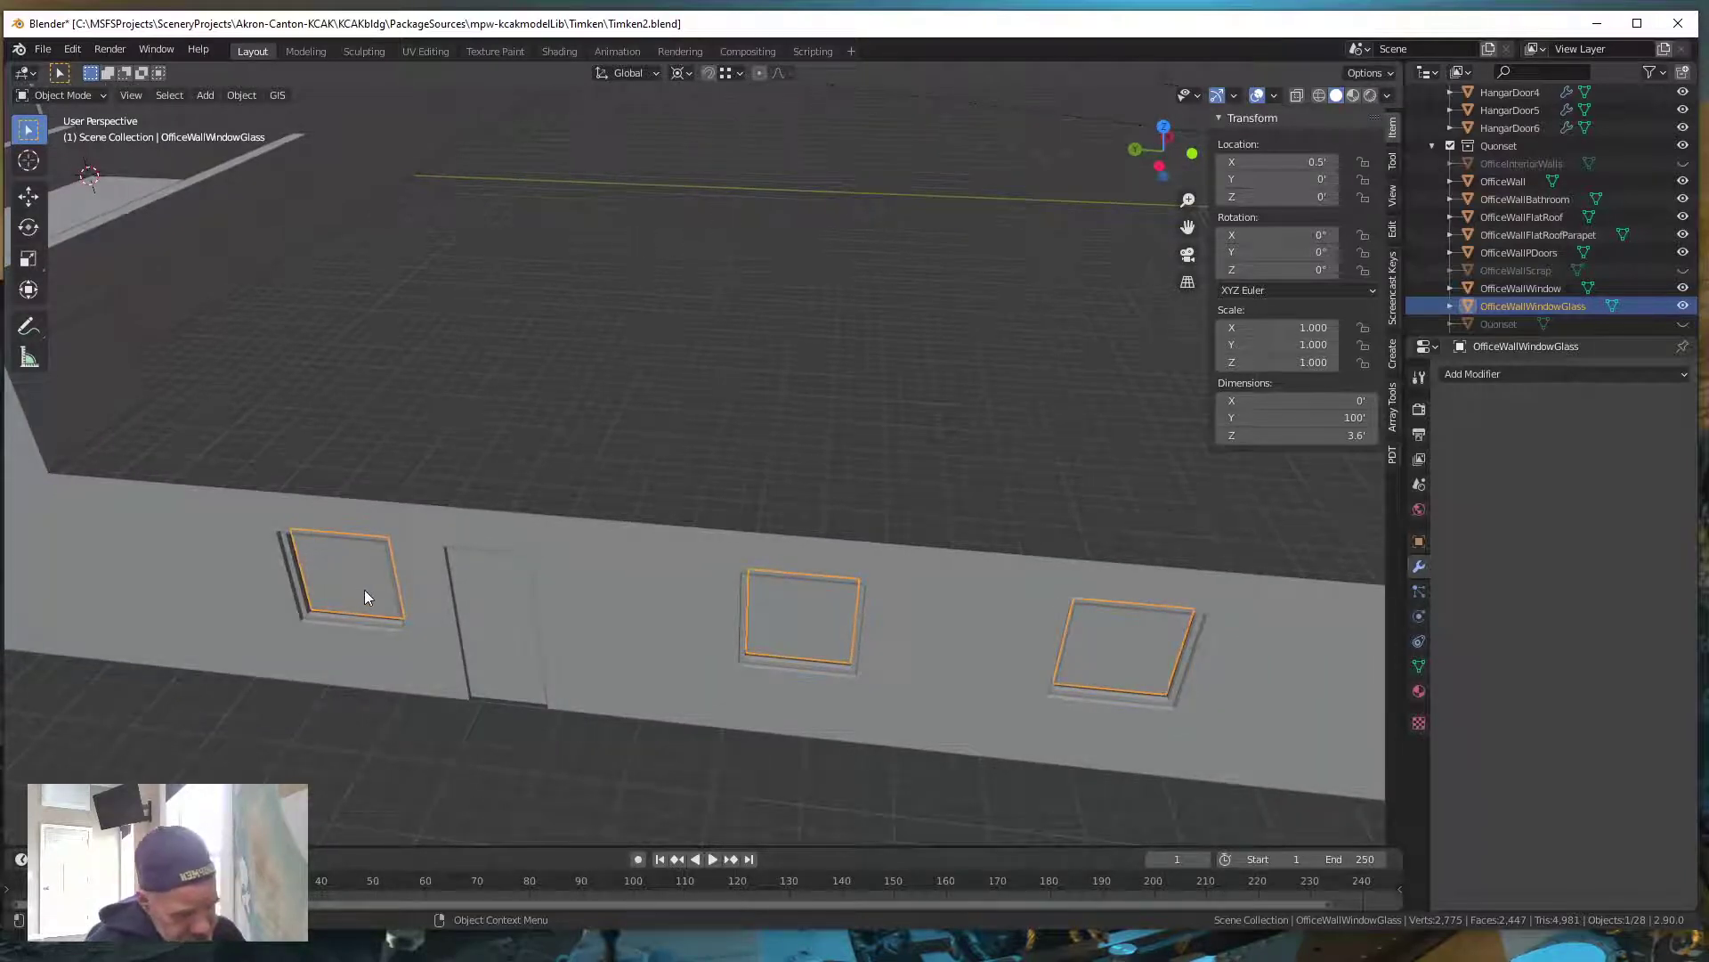
Undo the last move of the OfficeWallWindowGlass panes and move them 0.1' along the global X axis instead
key("ctrl+z")
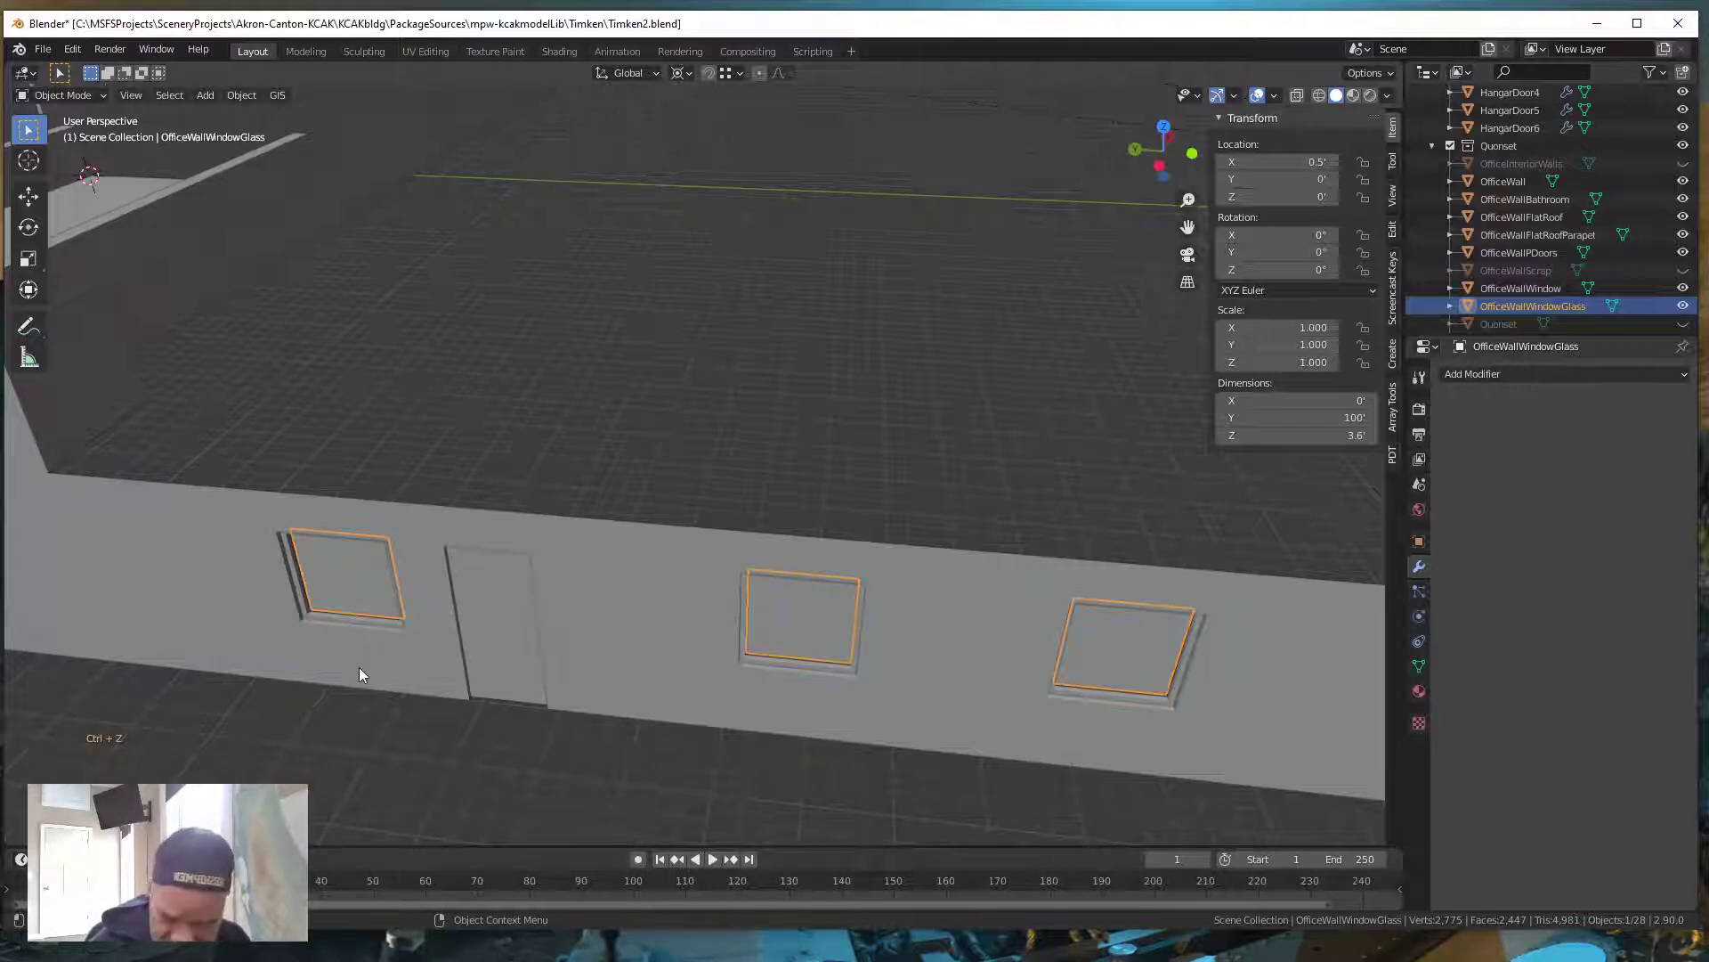
key("ctrl+z")
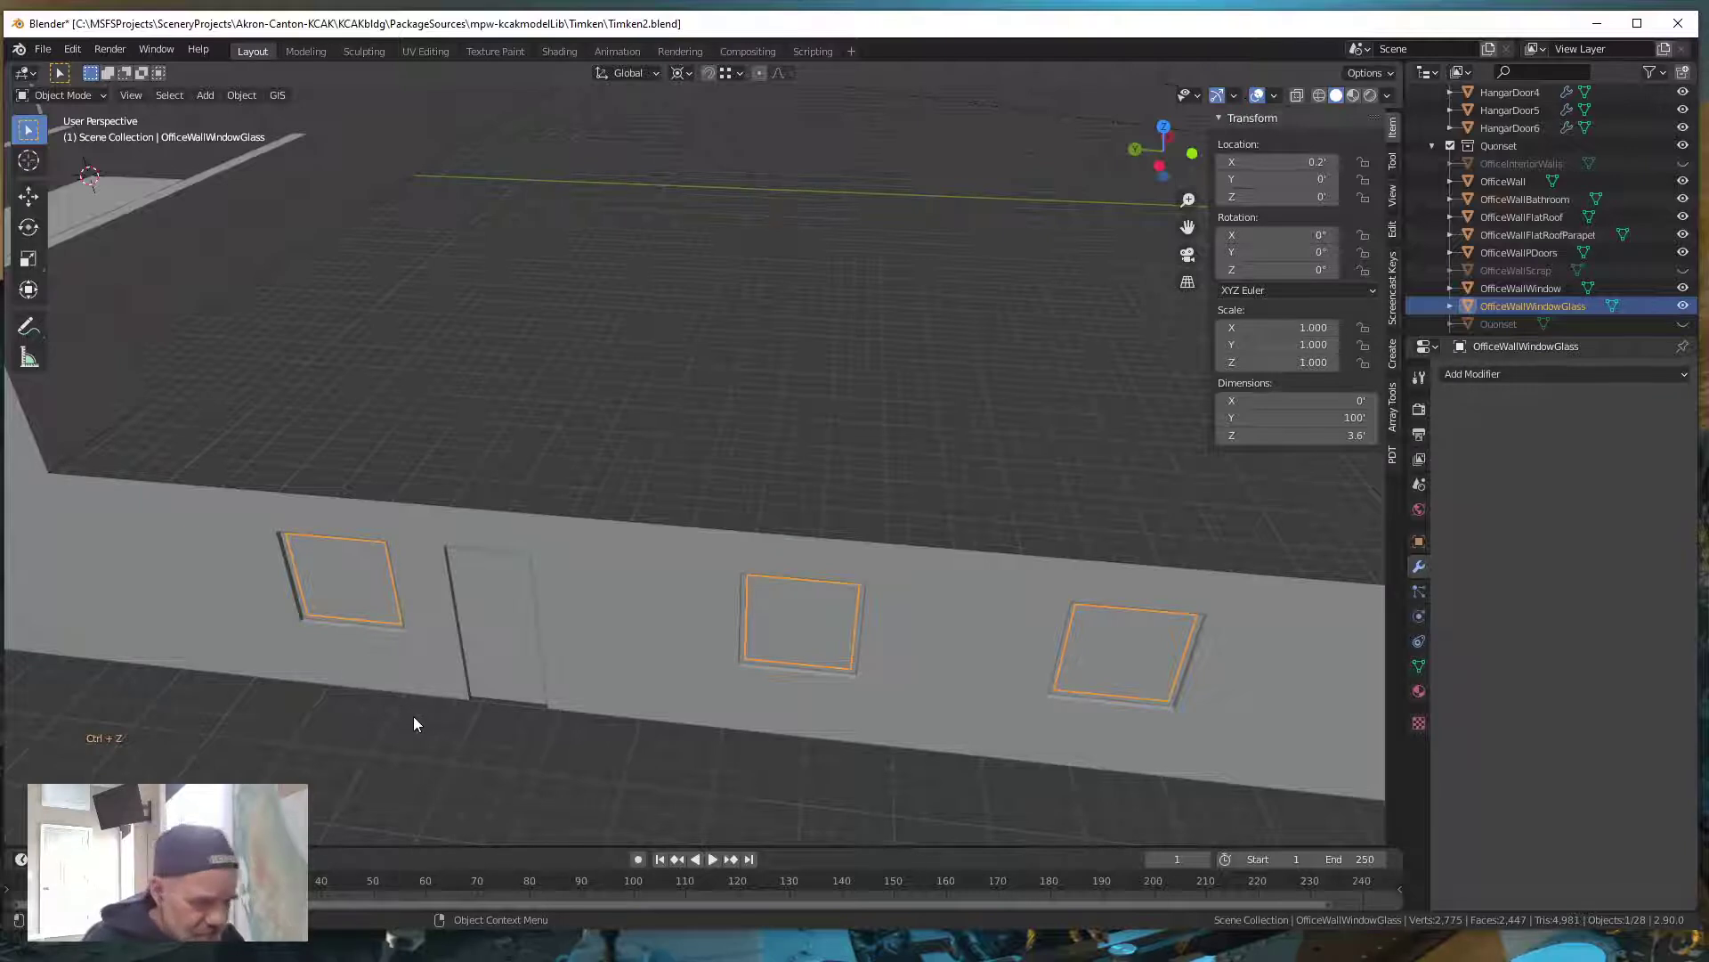
middle_click_drag(413, 715, 414, 718)
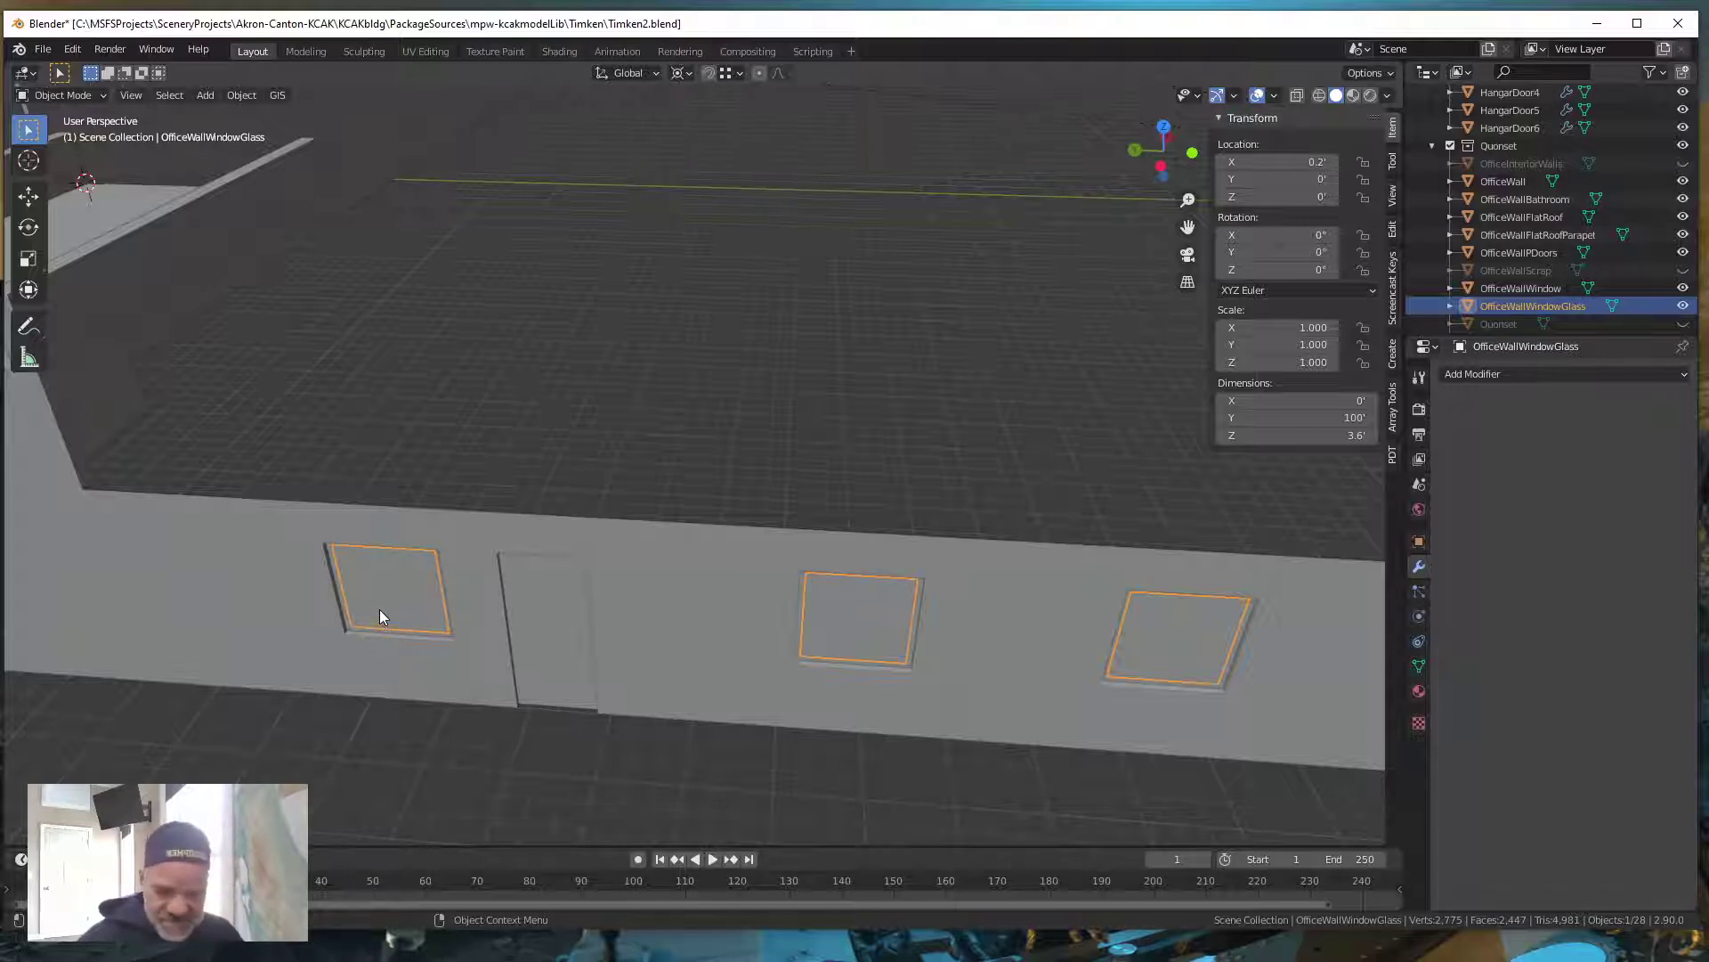
key("g")
type("x")
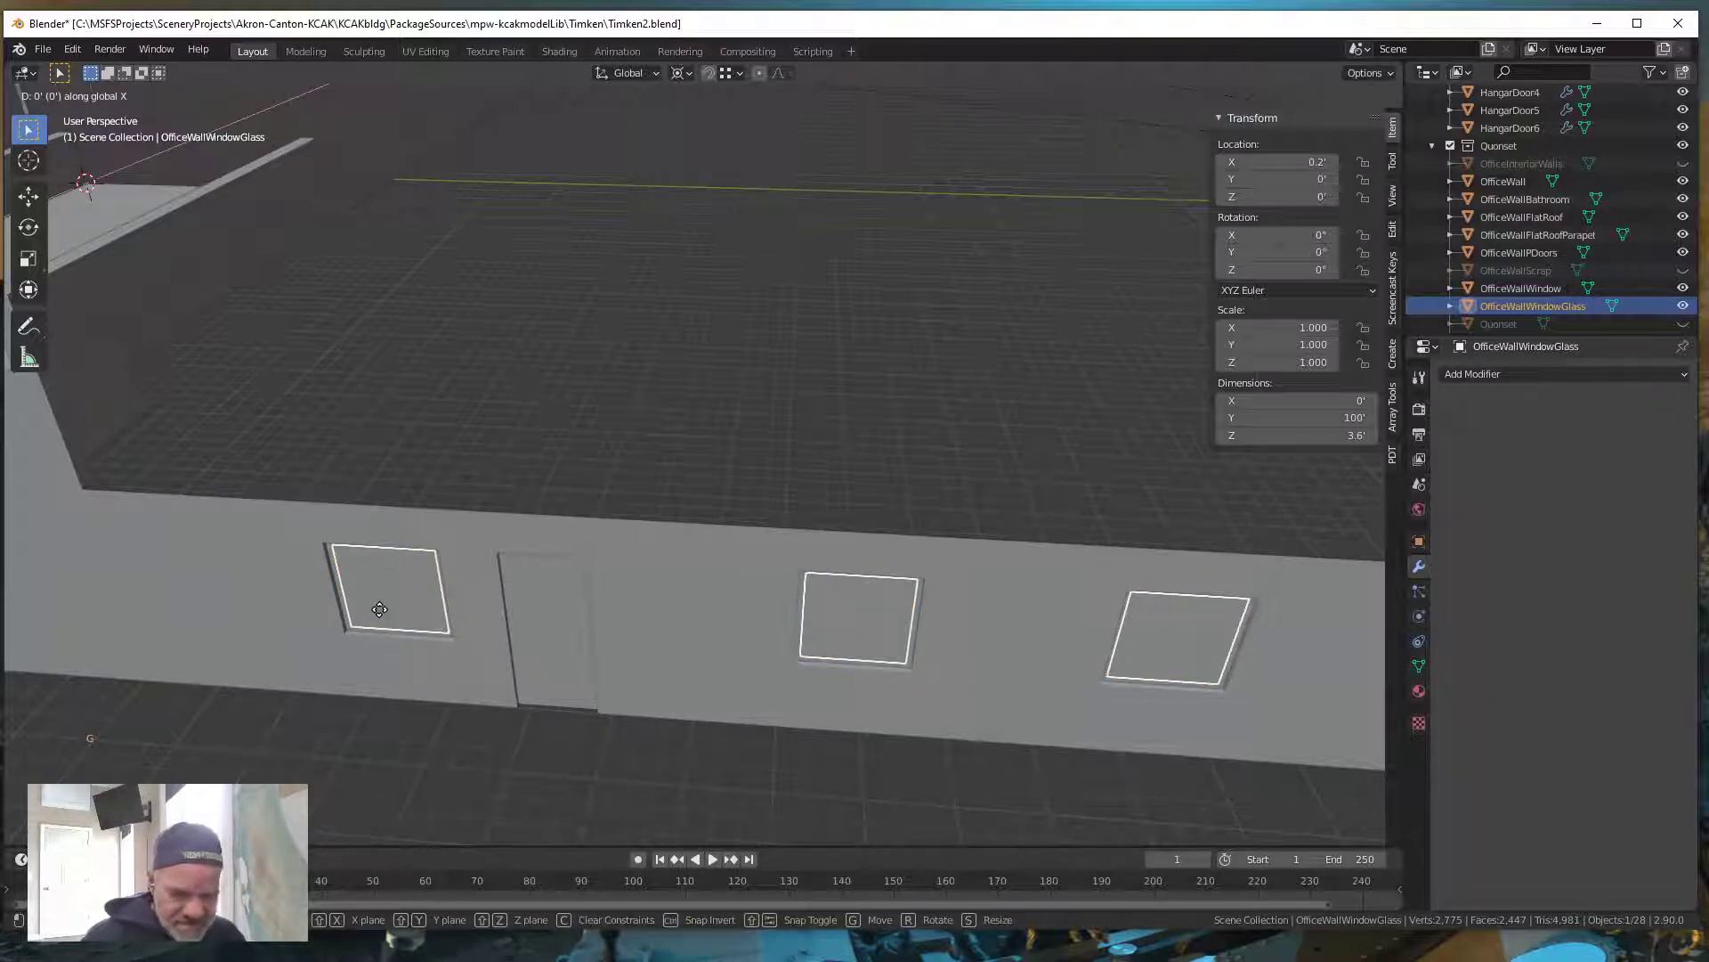
type(".1")
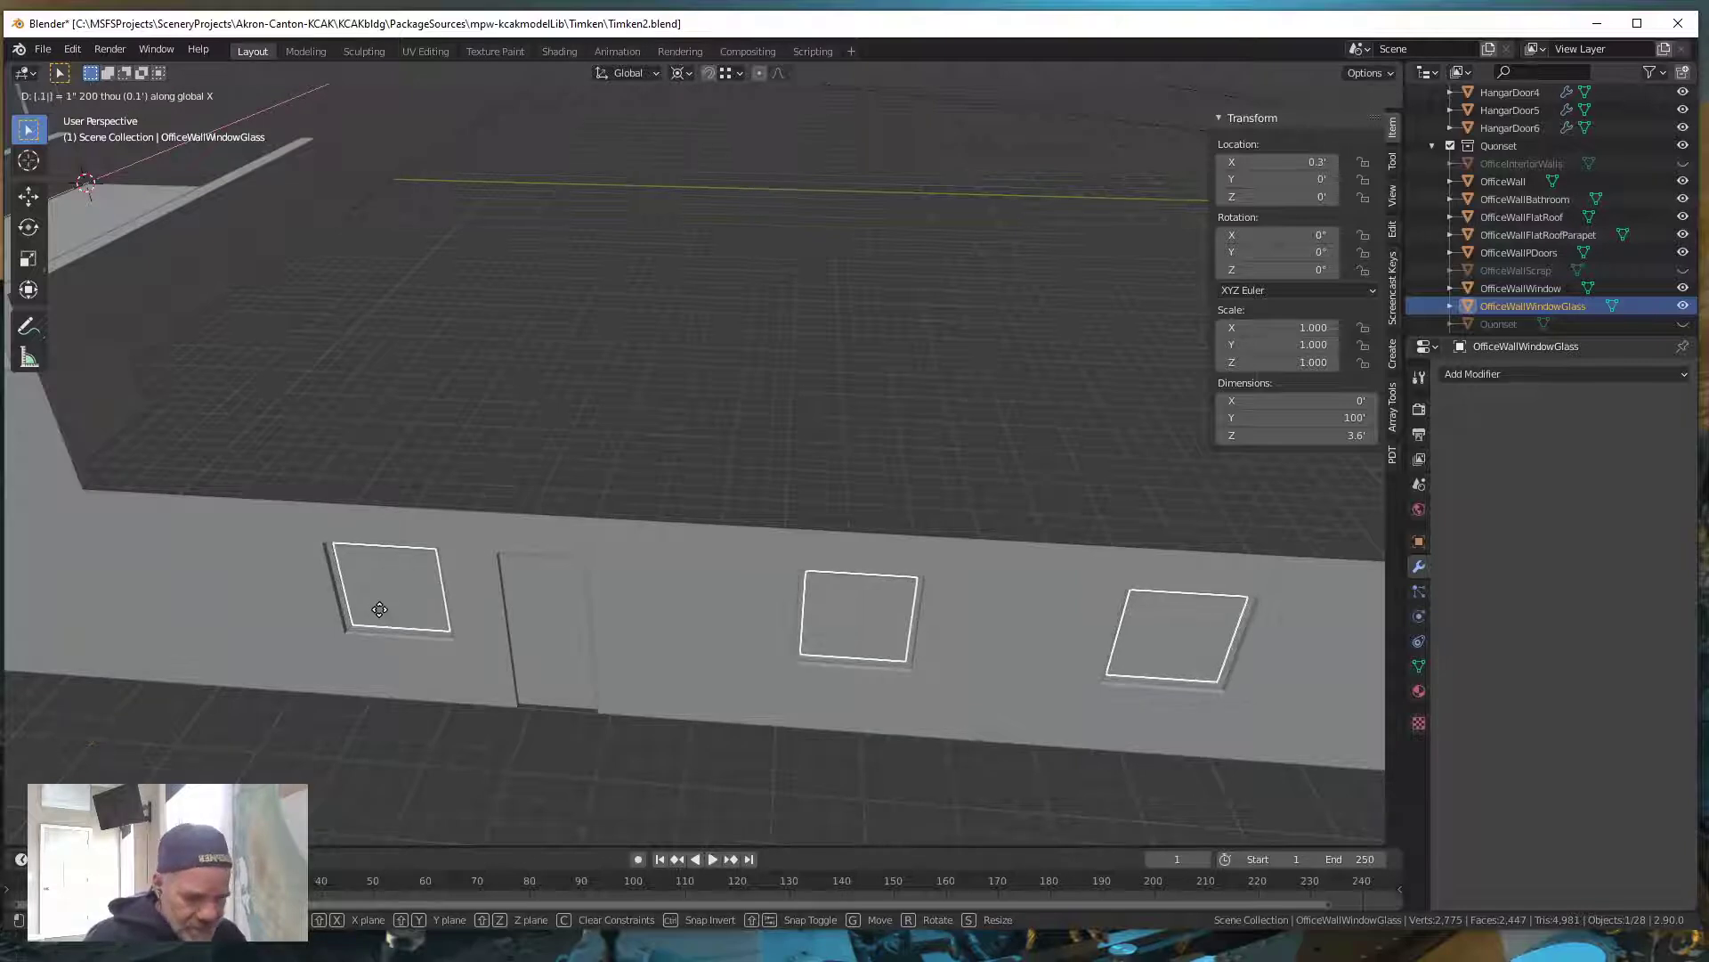
key("Return")
Deselect the glass panes and inspect how they sit in their frames from both sides of the office wall
mouse_move(537, 710)
middle_mouse_down()
mouse_move(570, 716)
mouse_move(508, 718)
middle_mouse_up()
scroll(496, 698, "up", 3)
scroll(494, 694, "down", 2)
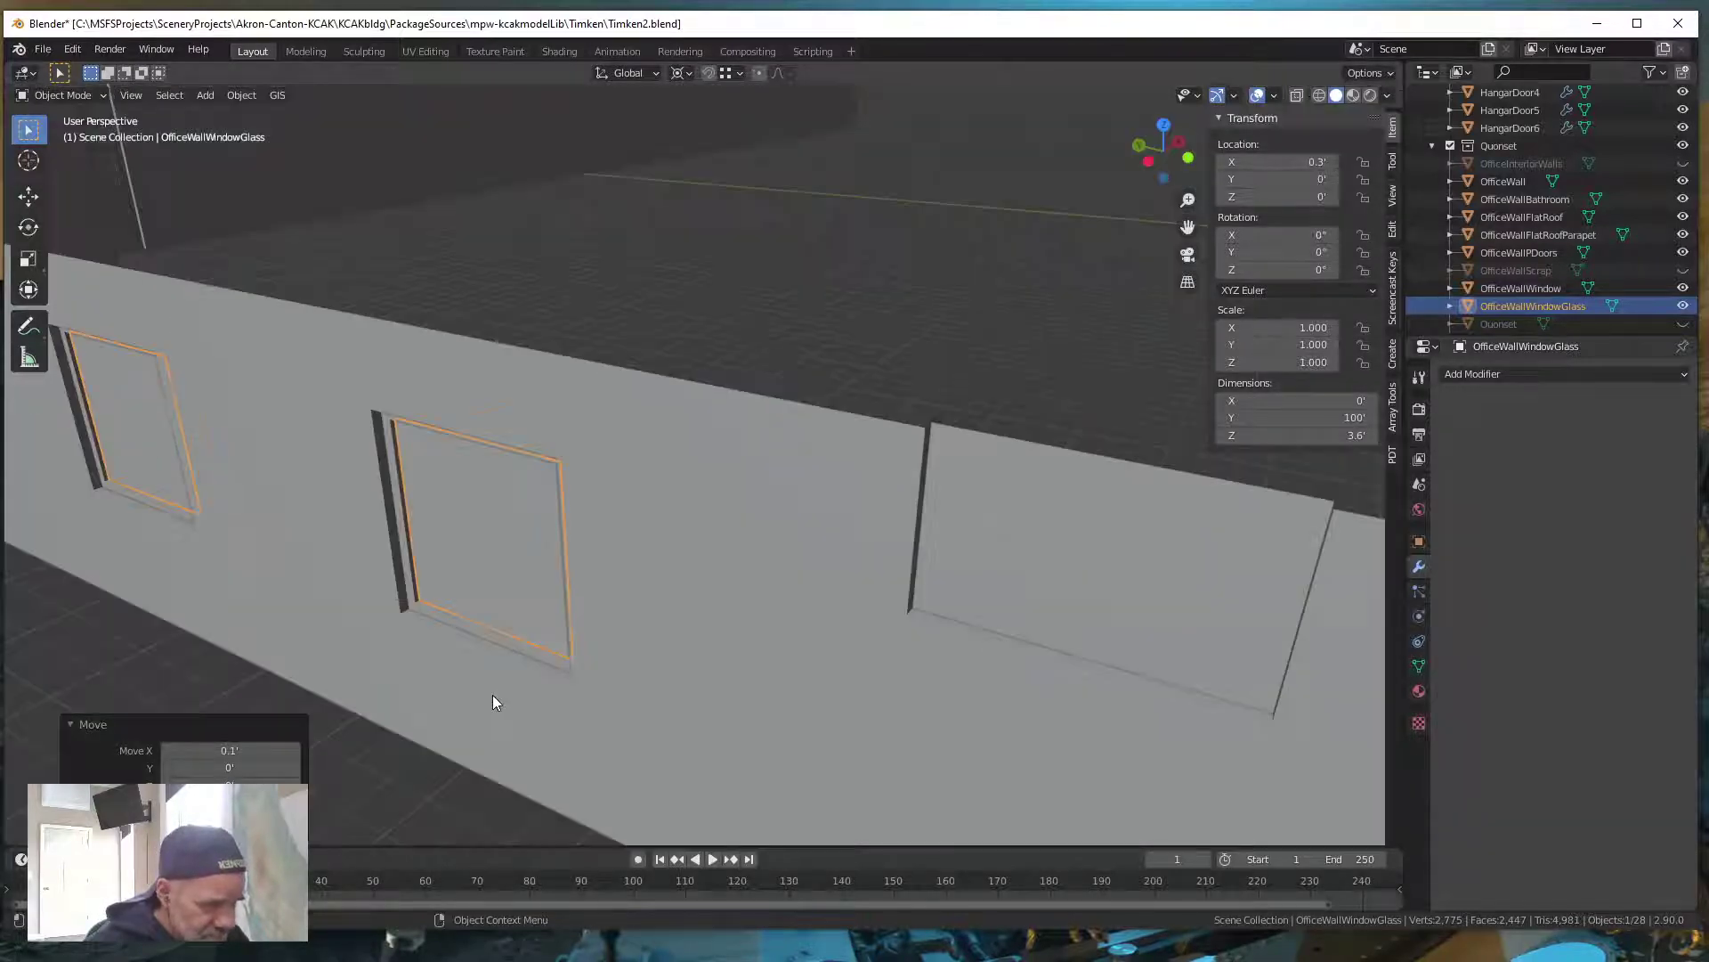
left_click(379, 778)
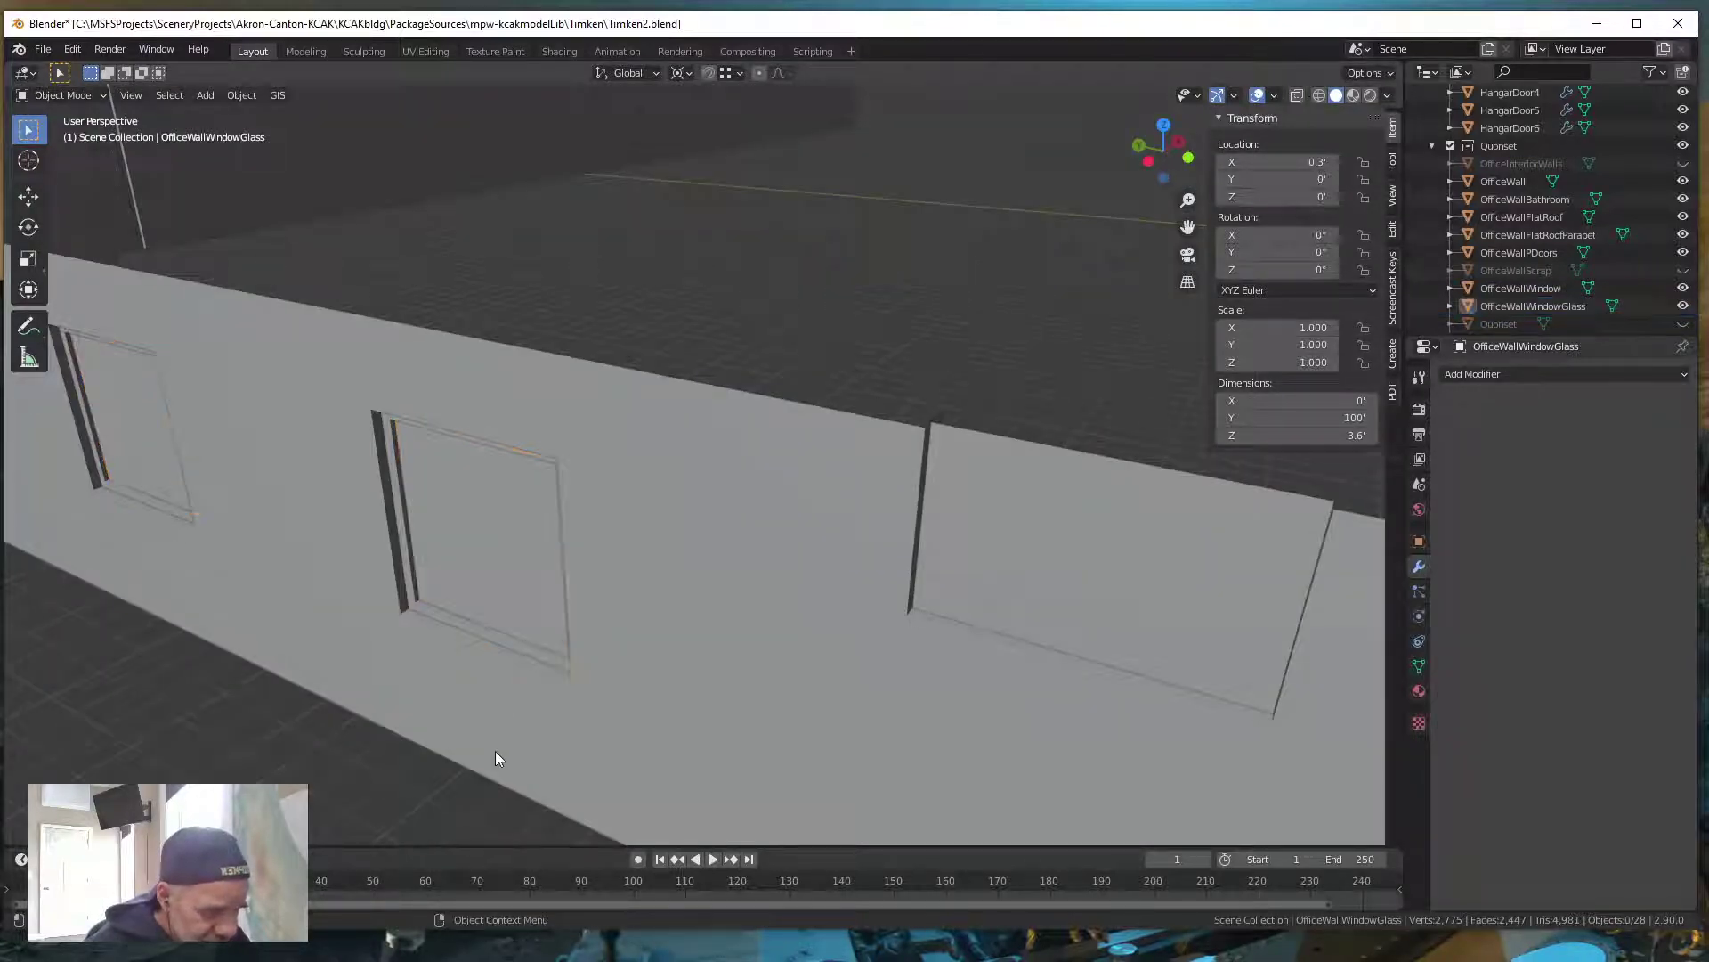
middle_click_drag(495, 751, 317, 408)
scroll(492, 744, "down", 5)
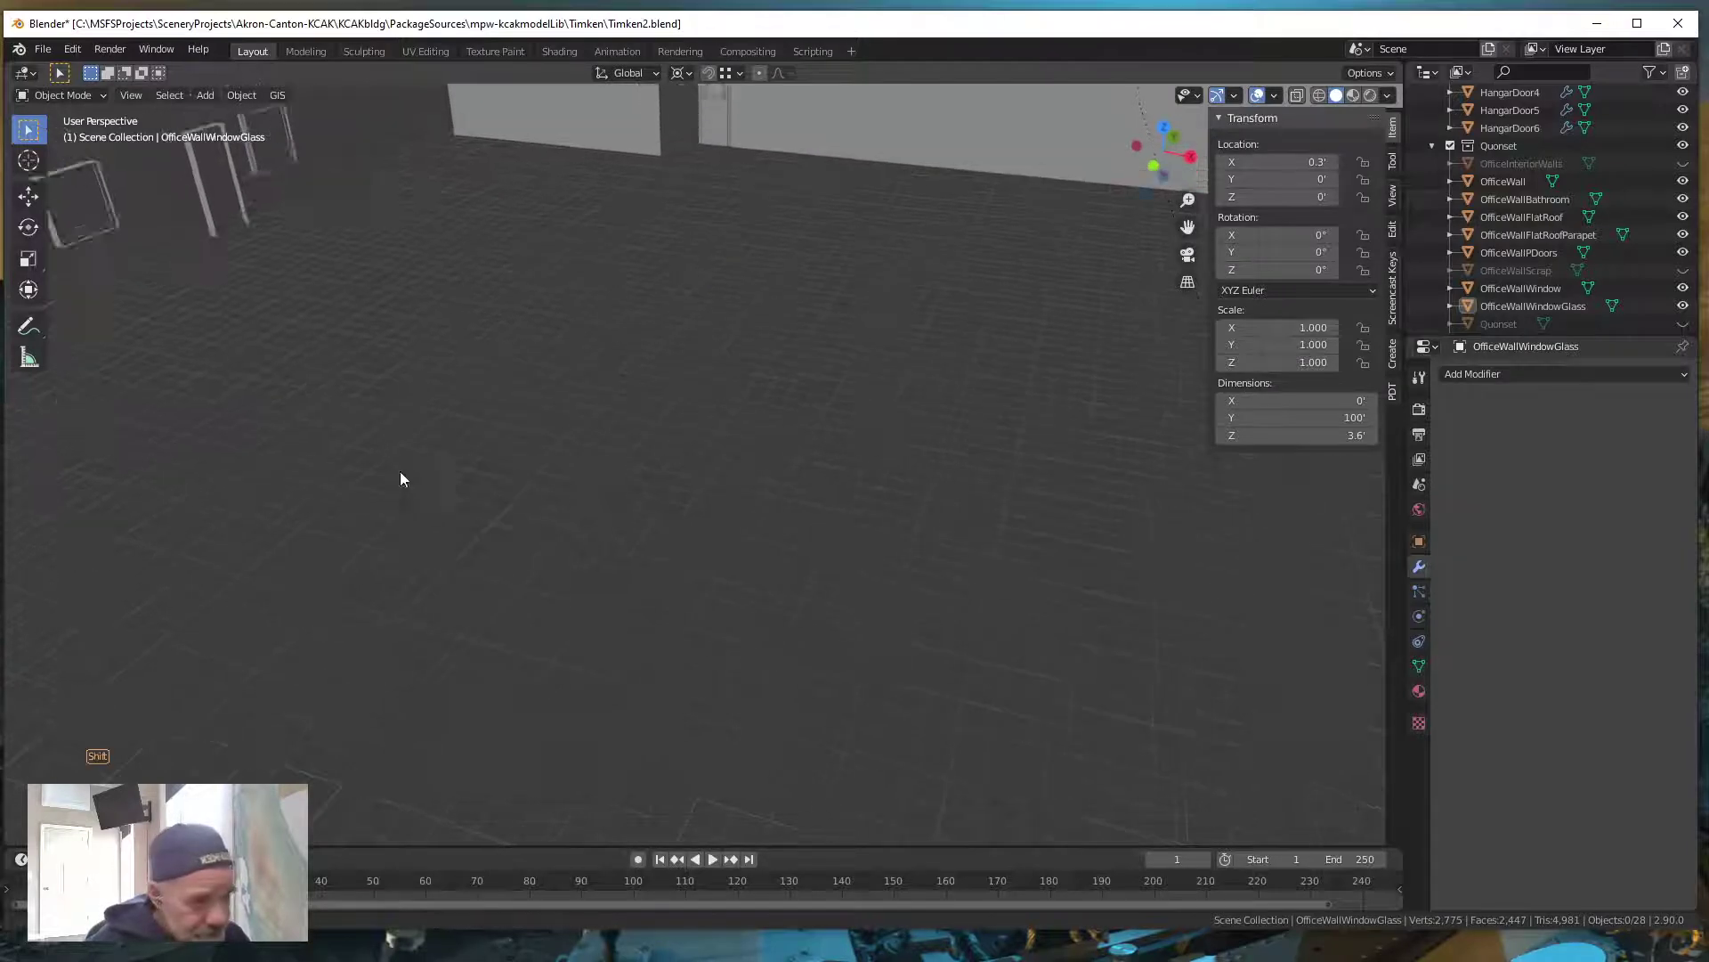
middle_click_drag(401, 479, 775, 595, "shift")
scroll(629, 502, "up", 3)
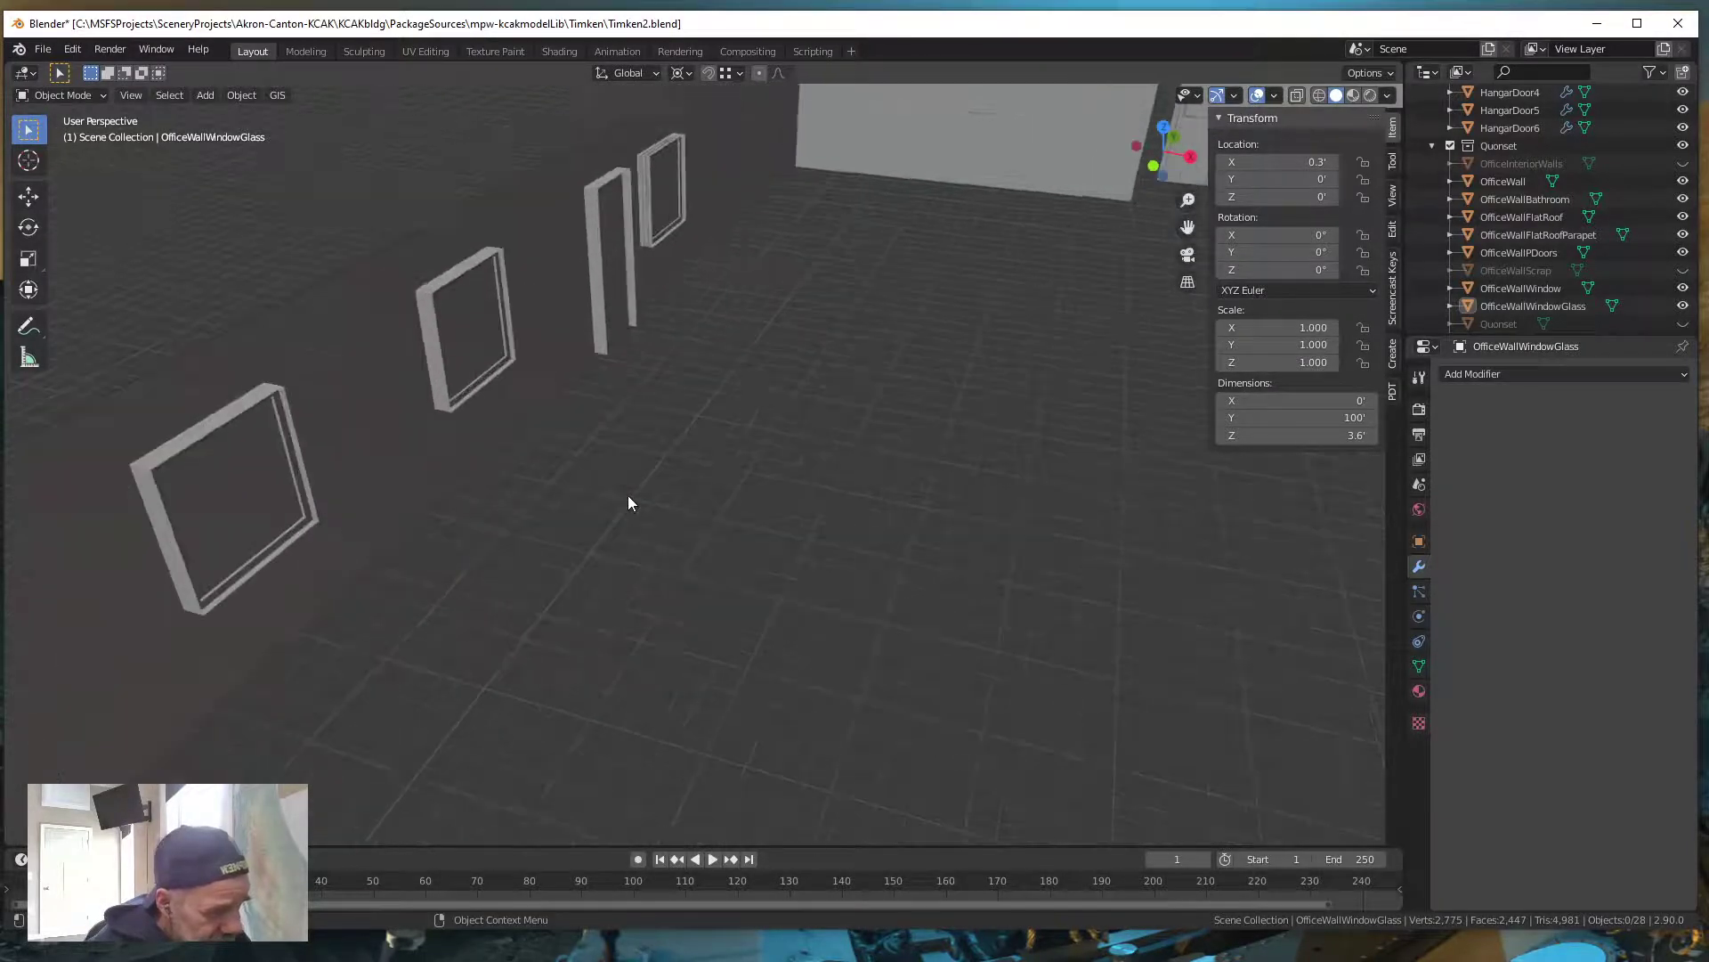
middle_click_drag(618, 507, 728, 649)
middle_click_drag(1014, 477, 563, 436)
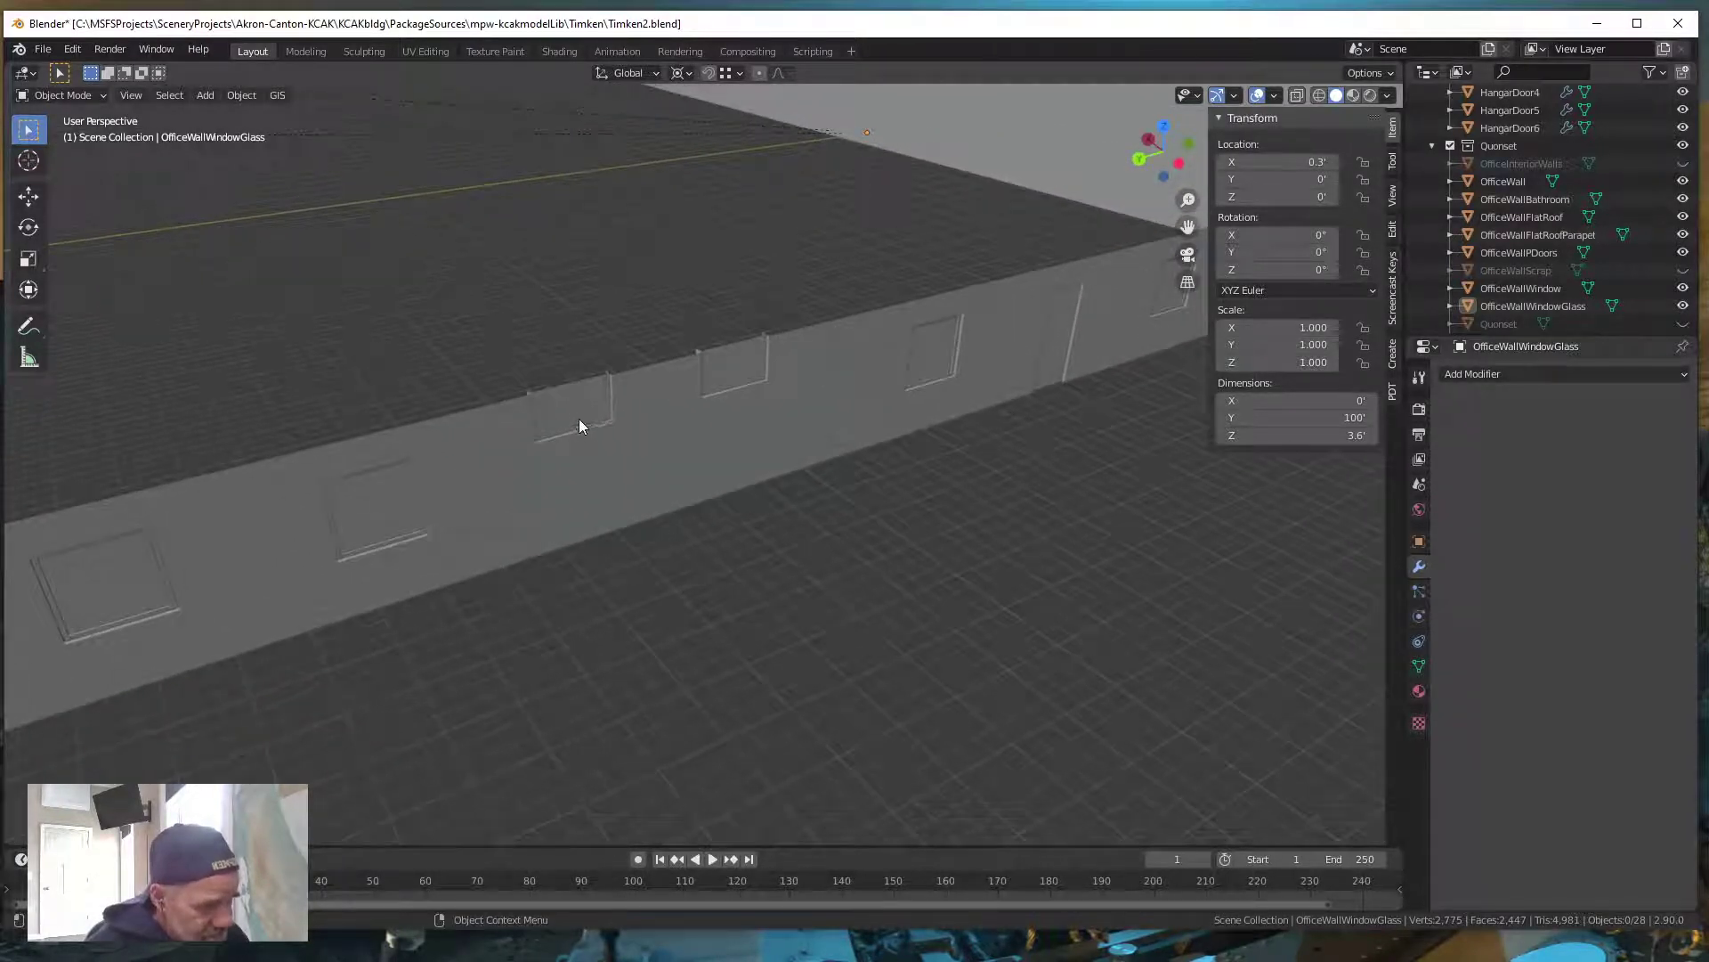
Select the OfficeWallBathroom windows, examine their placement along the office wall, and clear the selection
left_click(577, 421)
middle_click_drag(617, 513, 659, 616)
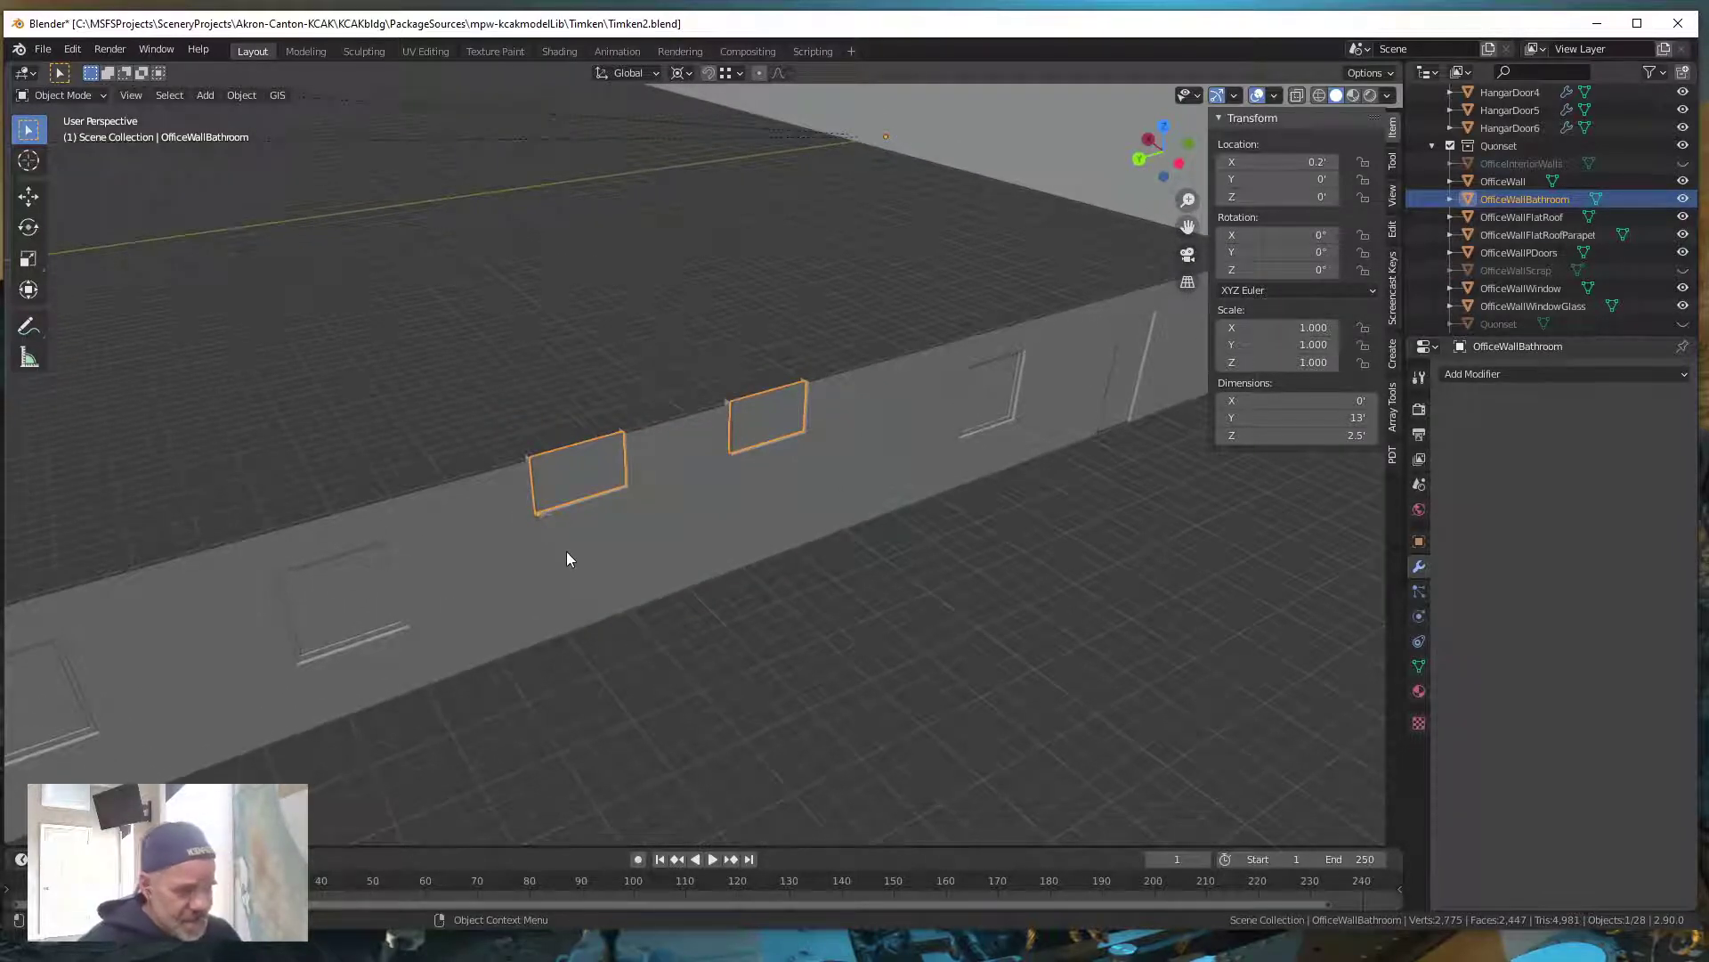
scroll(613, 553, "up", 2)
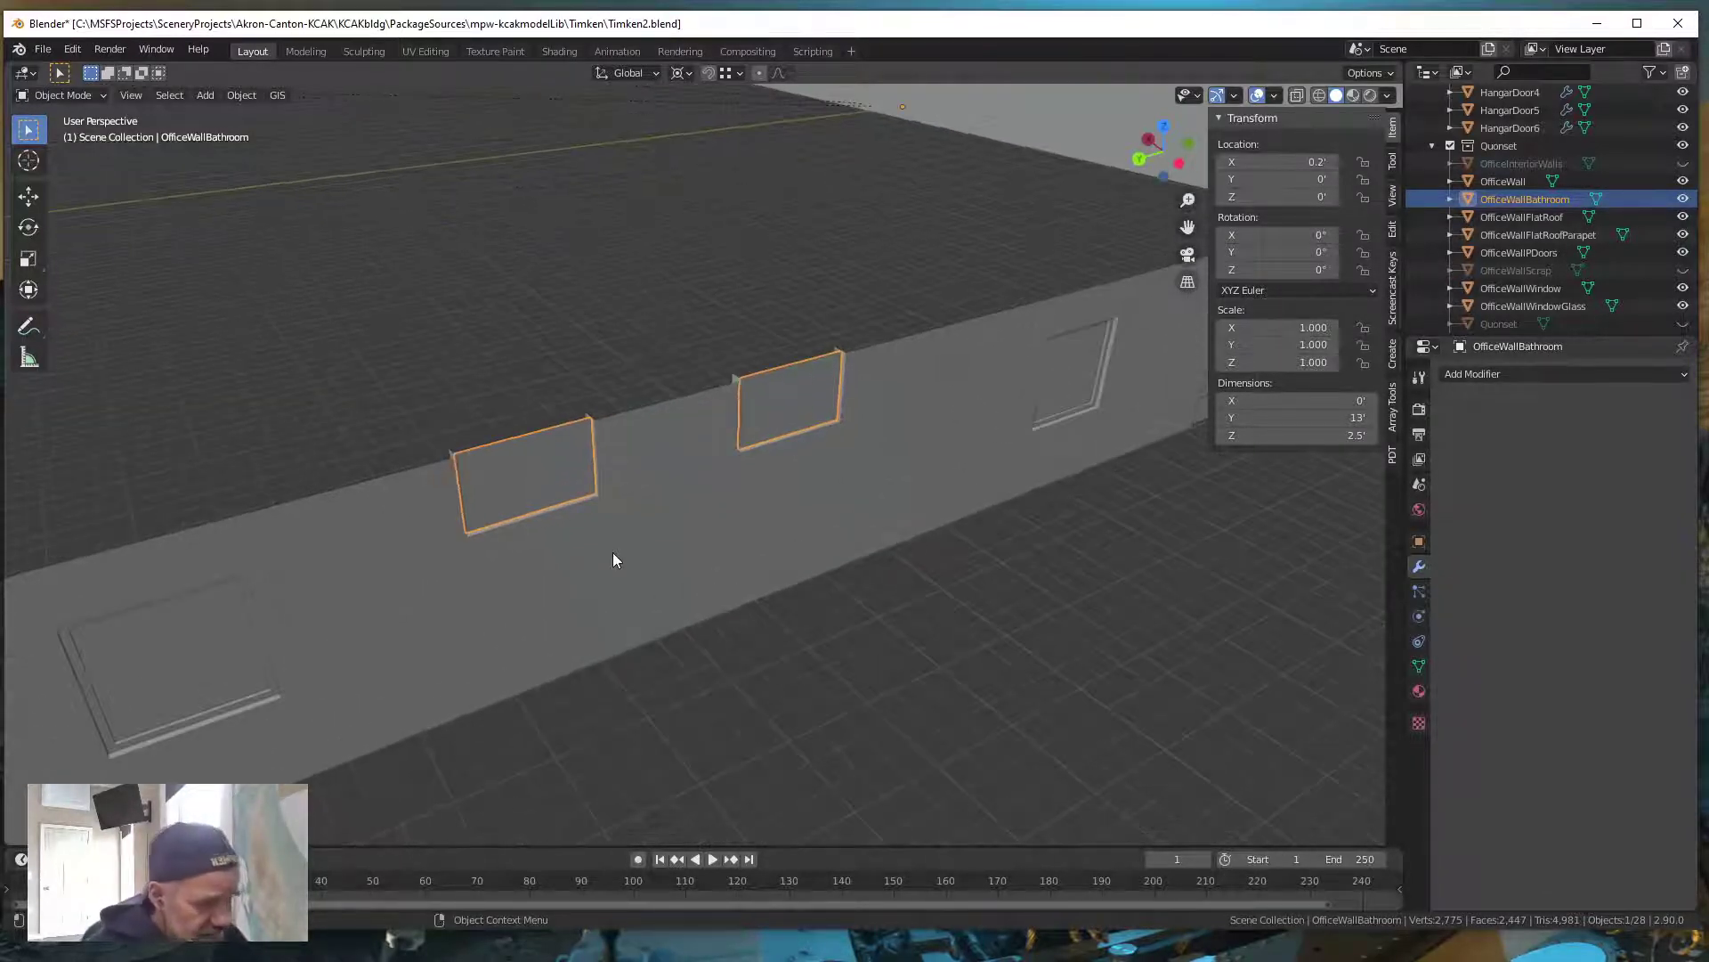
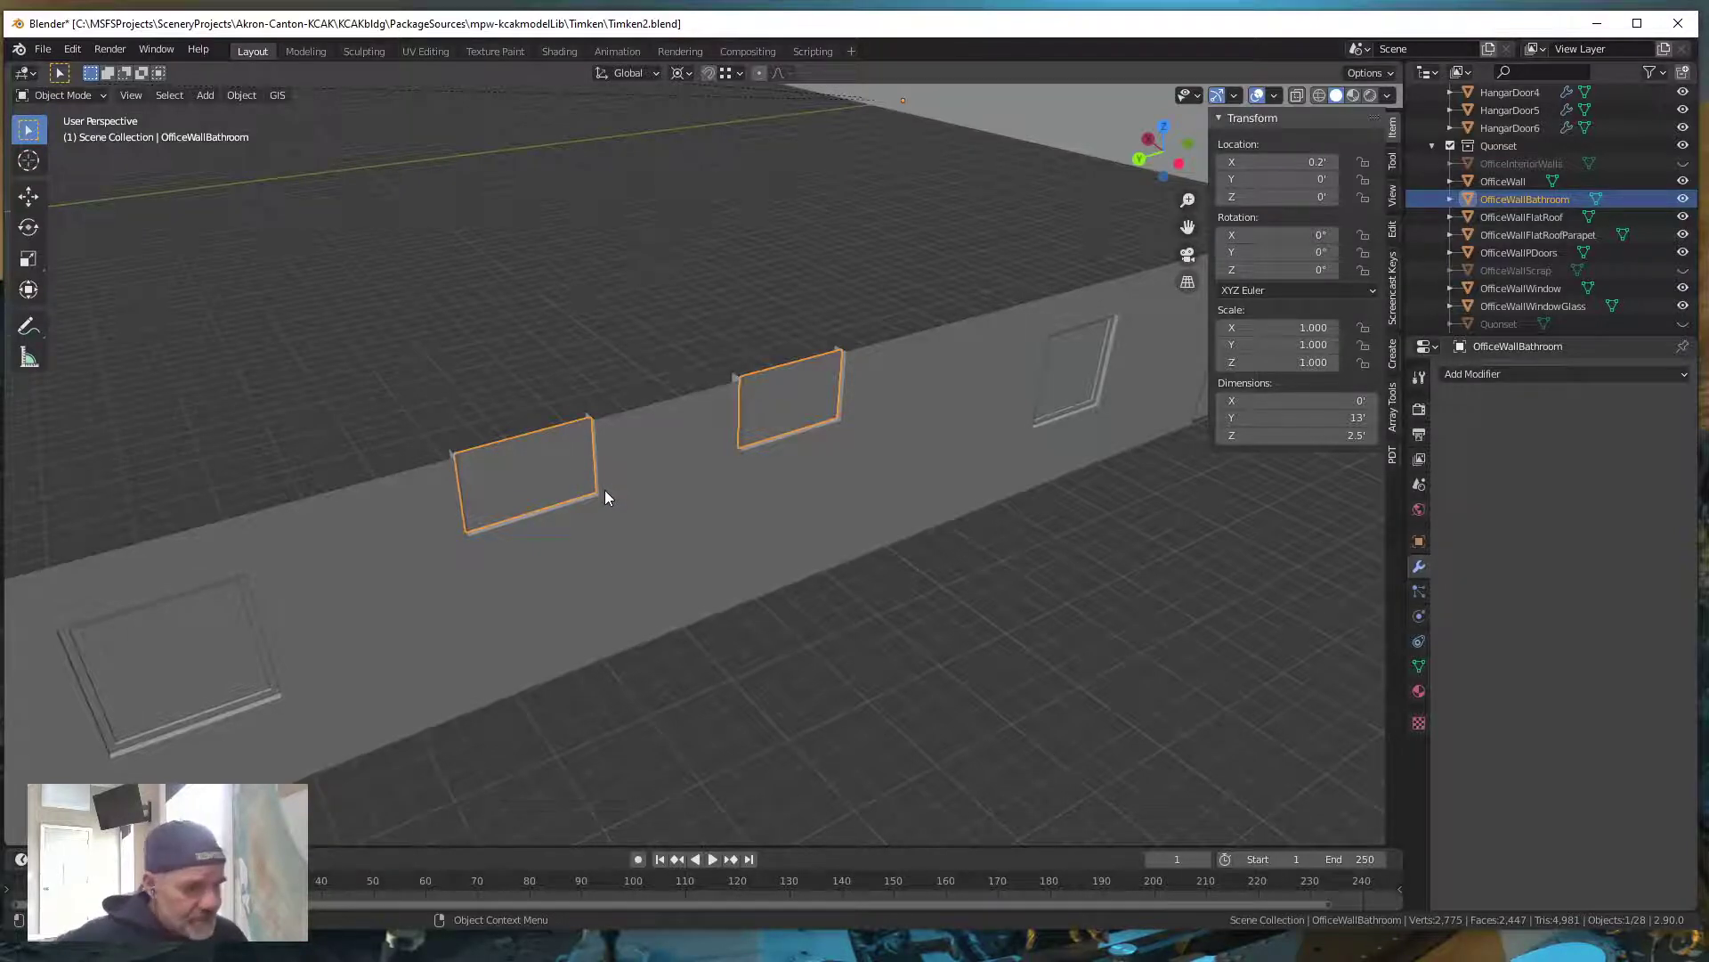
scroll(605, 496, "down", 3)
scroll(615, 500, "down", 2)
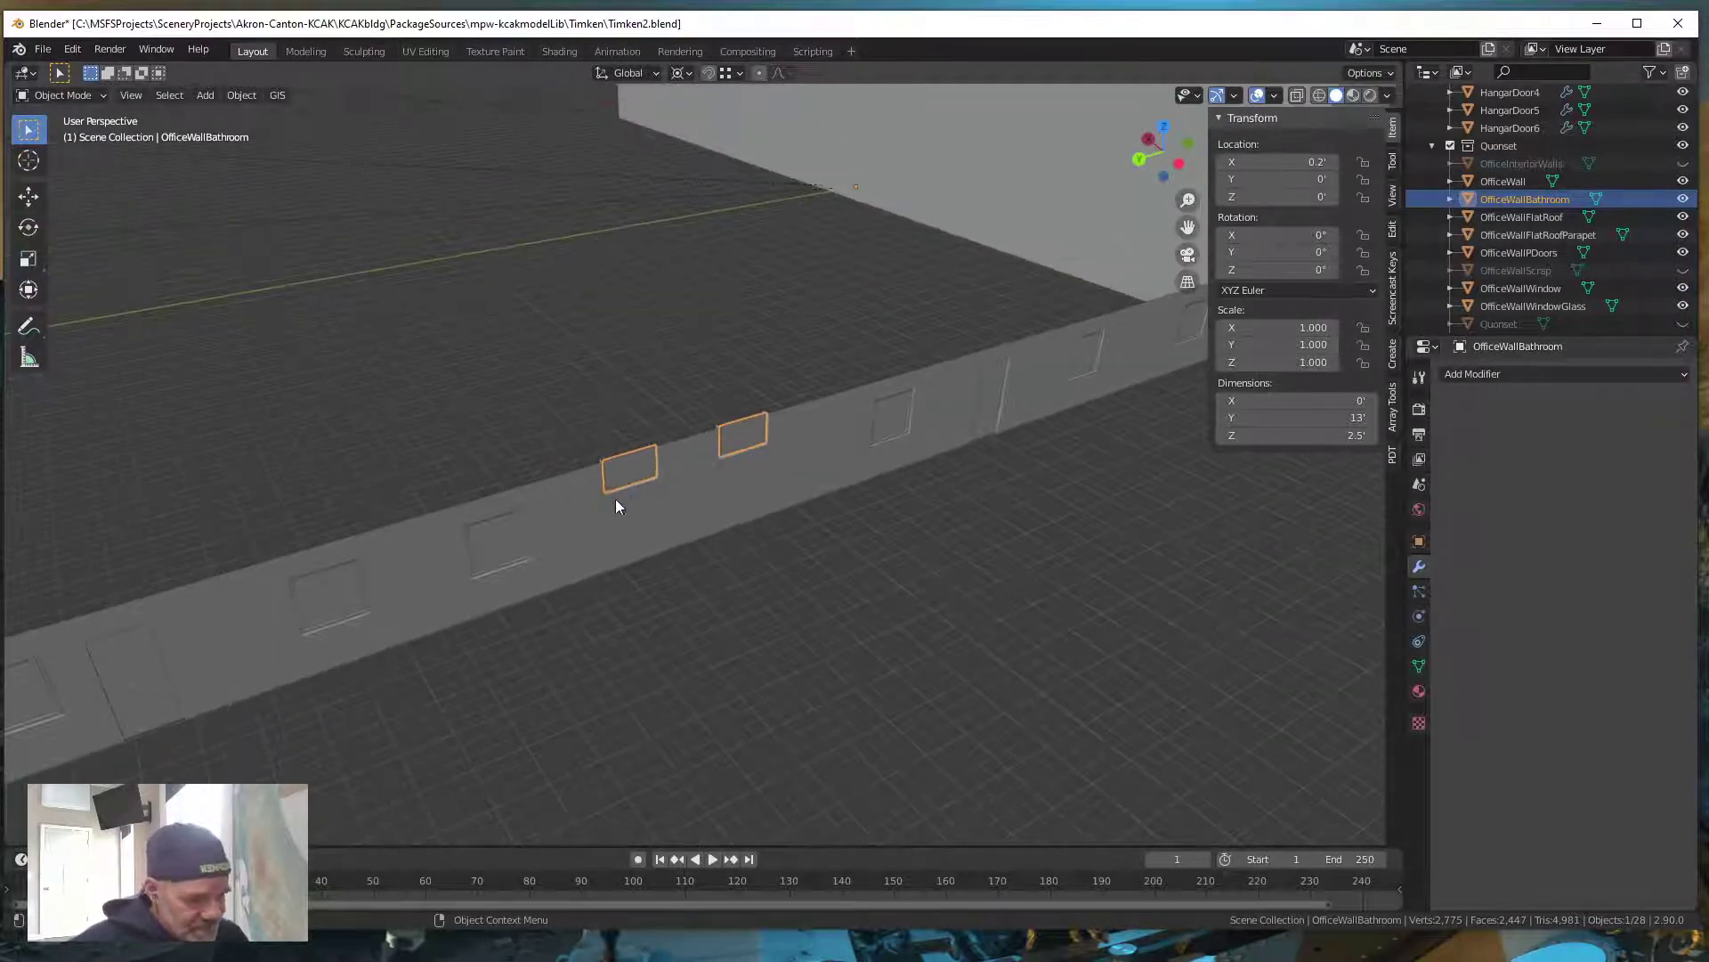
middle_click_drag(591, 637, 1011, 484, "shift")
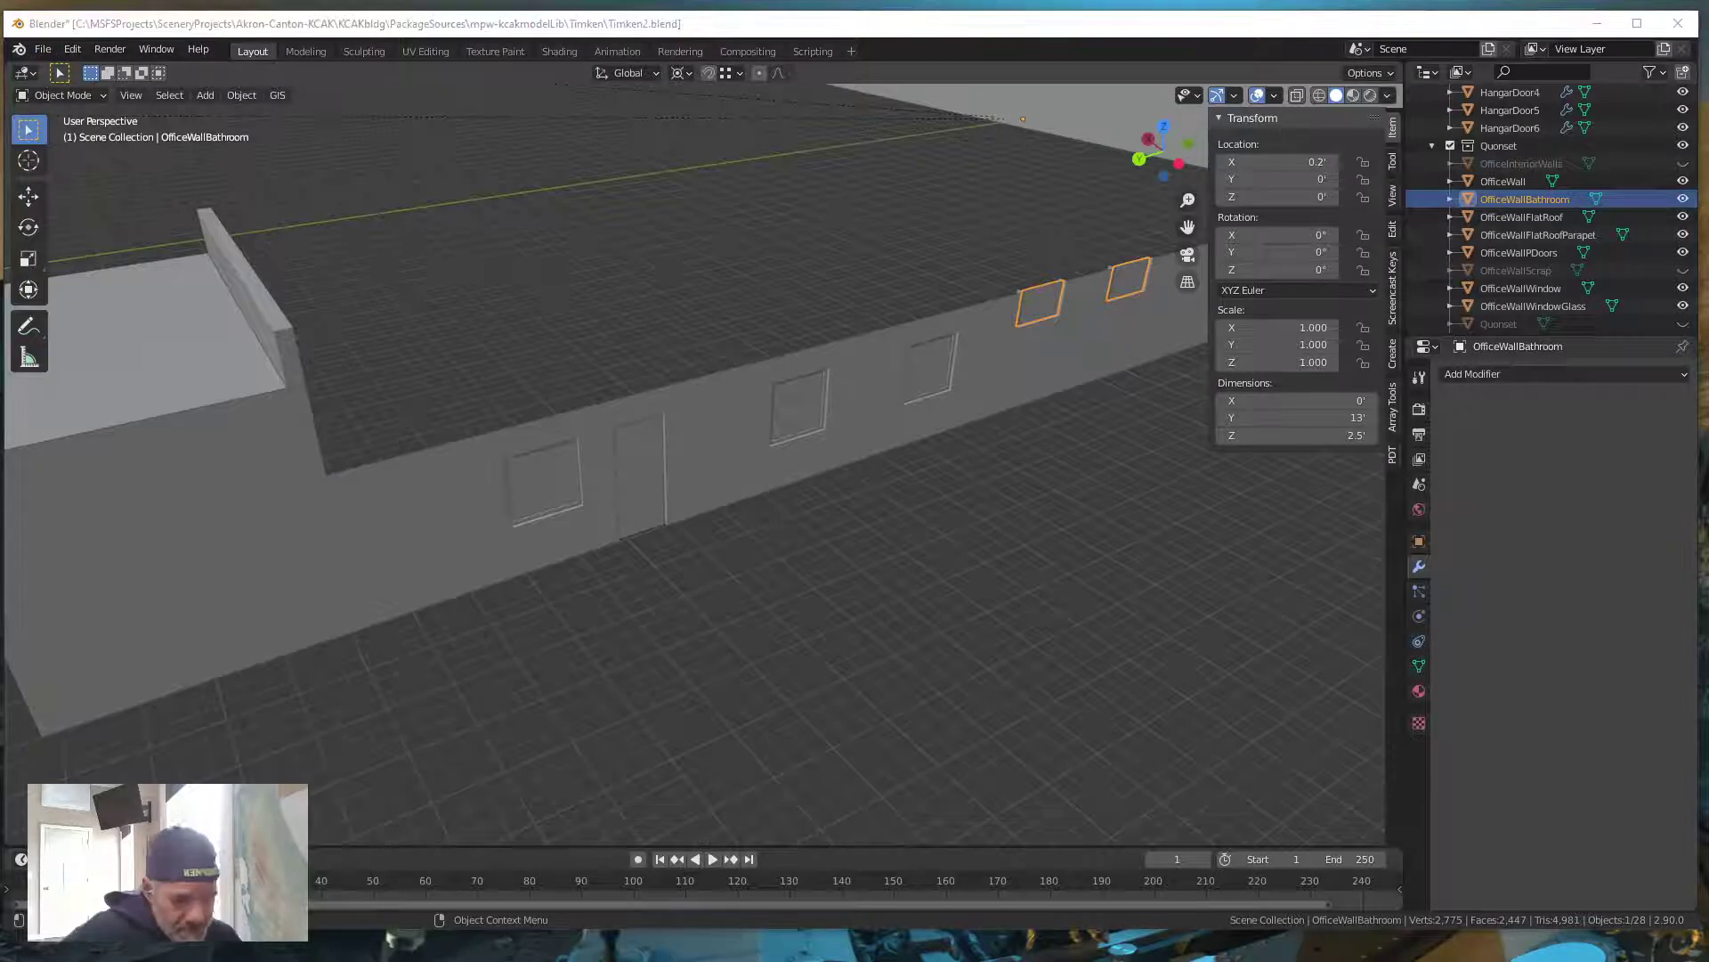
scroll(712, 625, "down", 1)
scroll(710, 618, "down", 1)
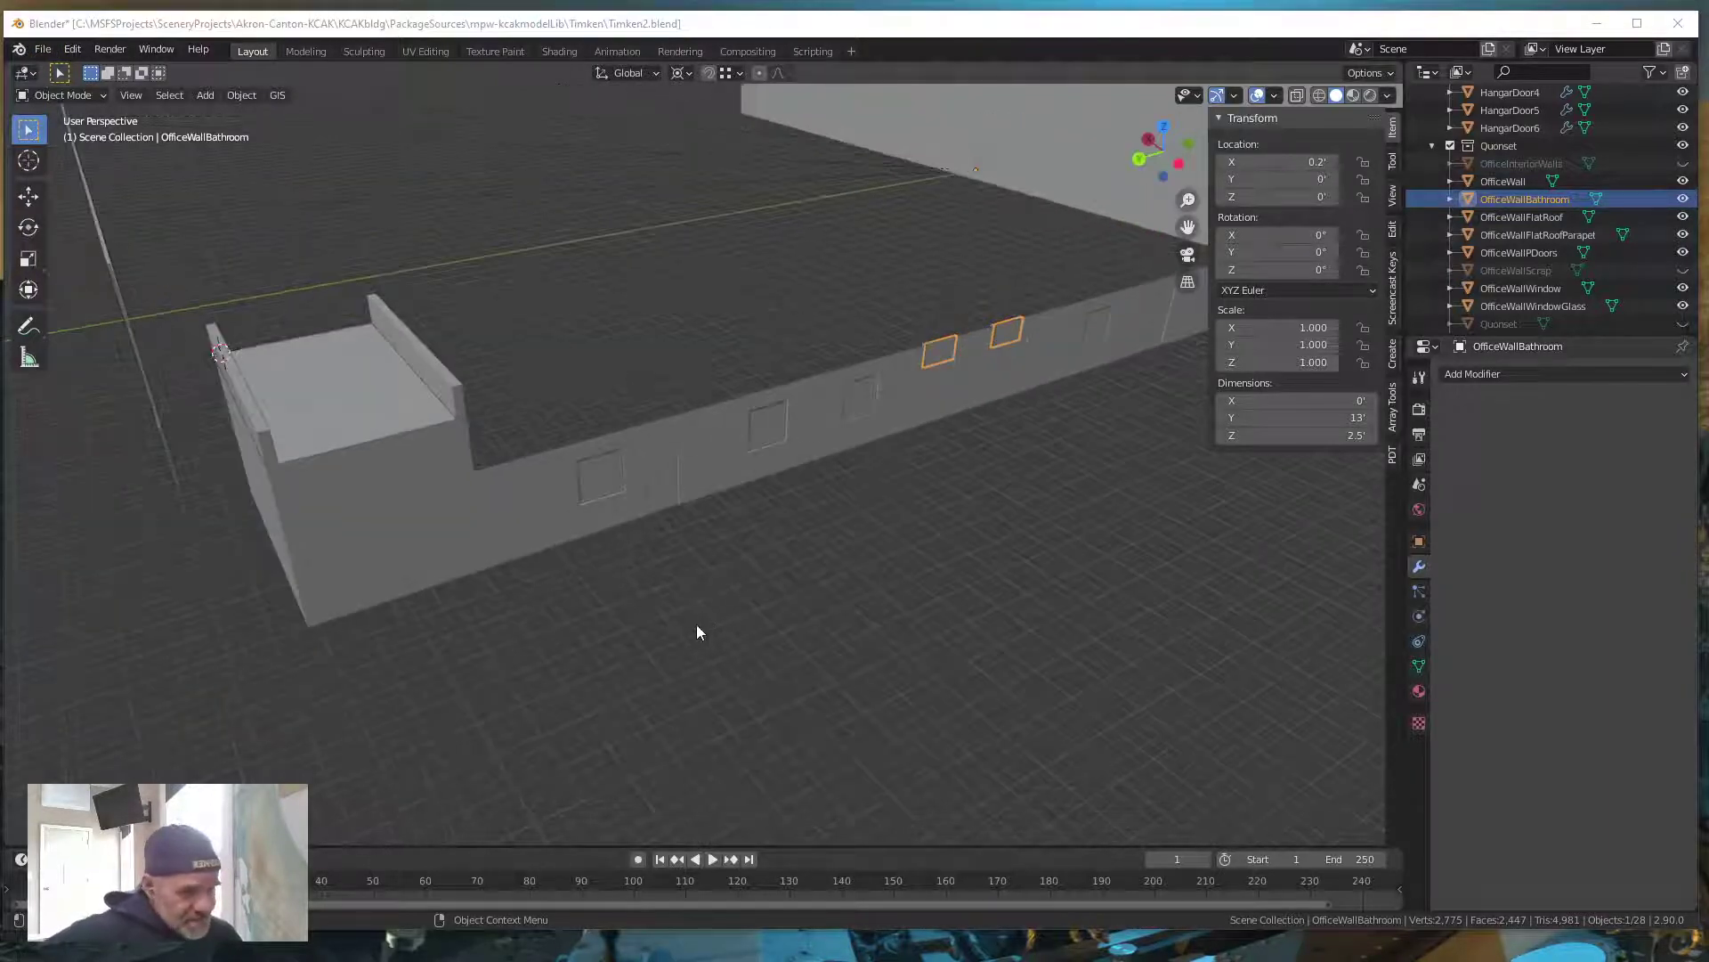
middle_click_drag(879, 613, 824, 659)
left_click(932, 561)
scroll(723, 701, "up", 2)
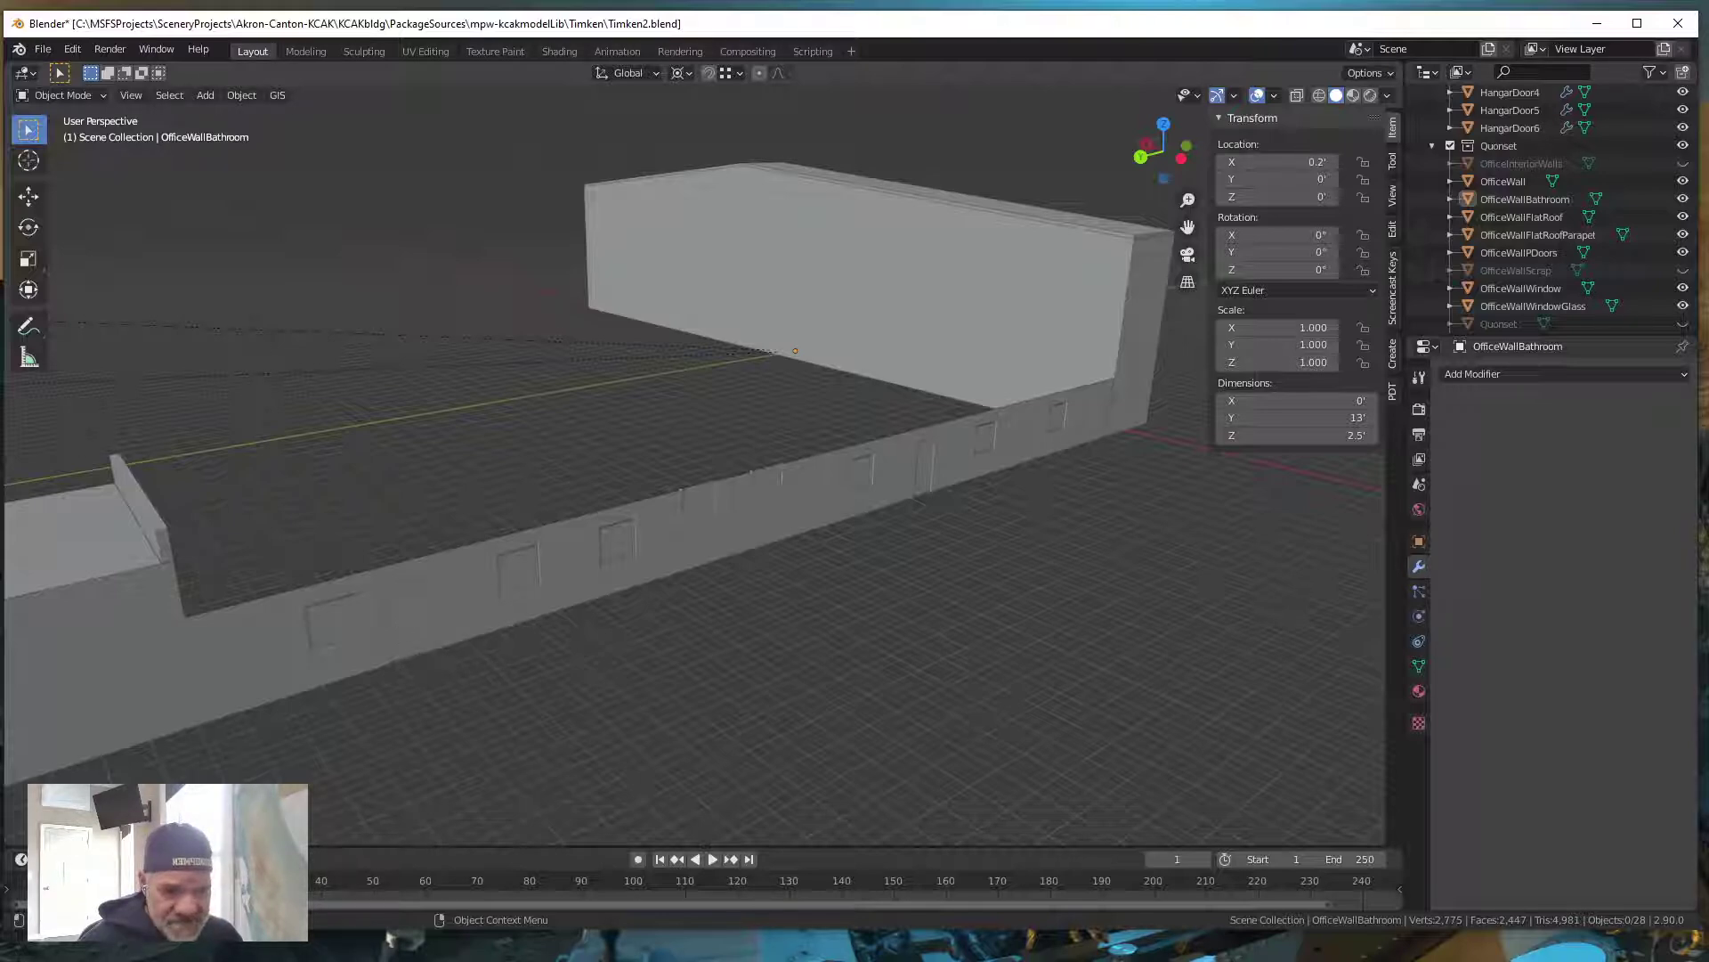
Switch to Google Earth Pro and measure the width of the office door's window with a ruler path, clearing the path before and after
key("alt+Tab")
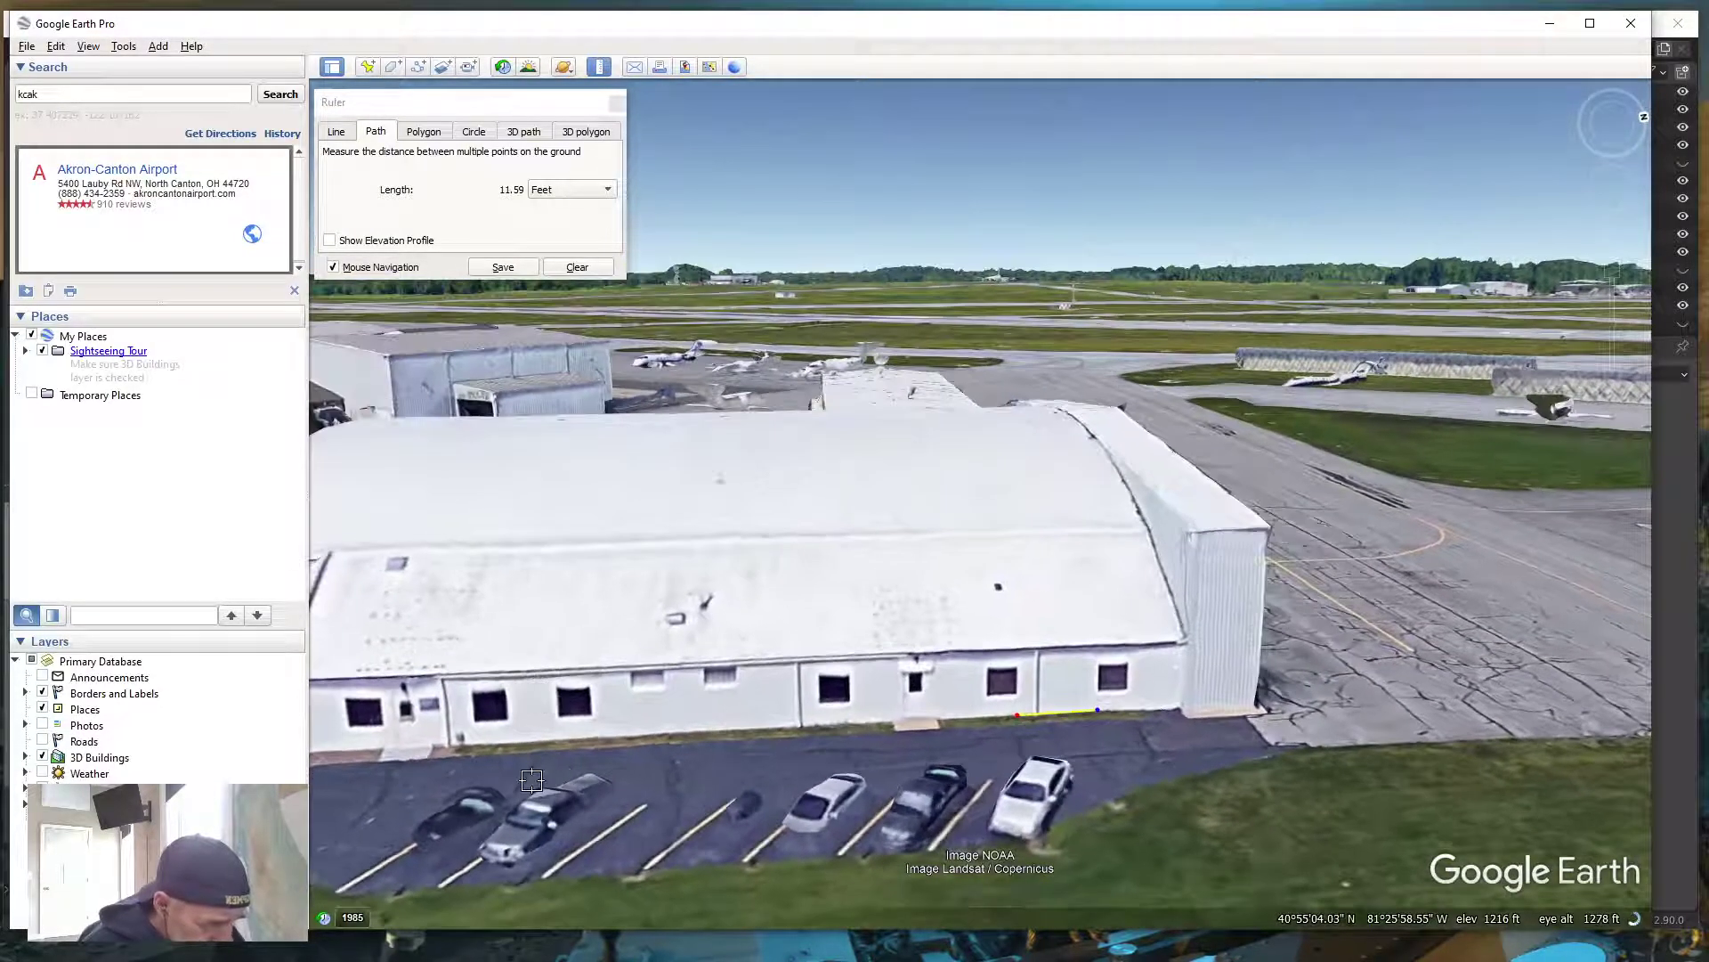
left_click_drag(539, 776, 337, 820)
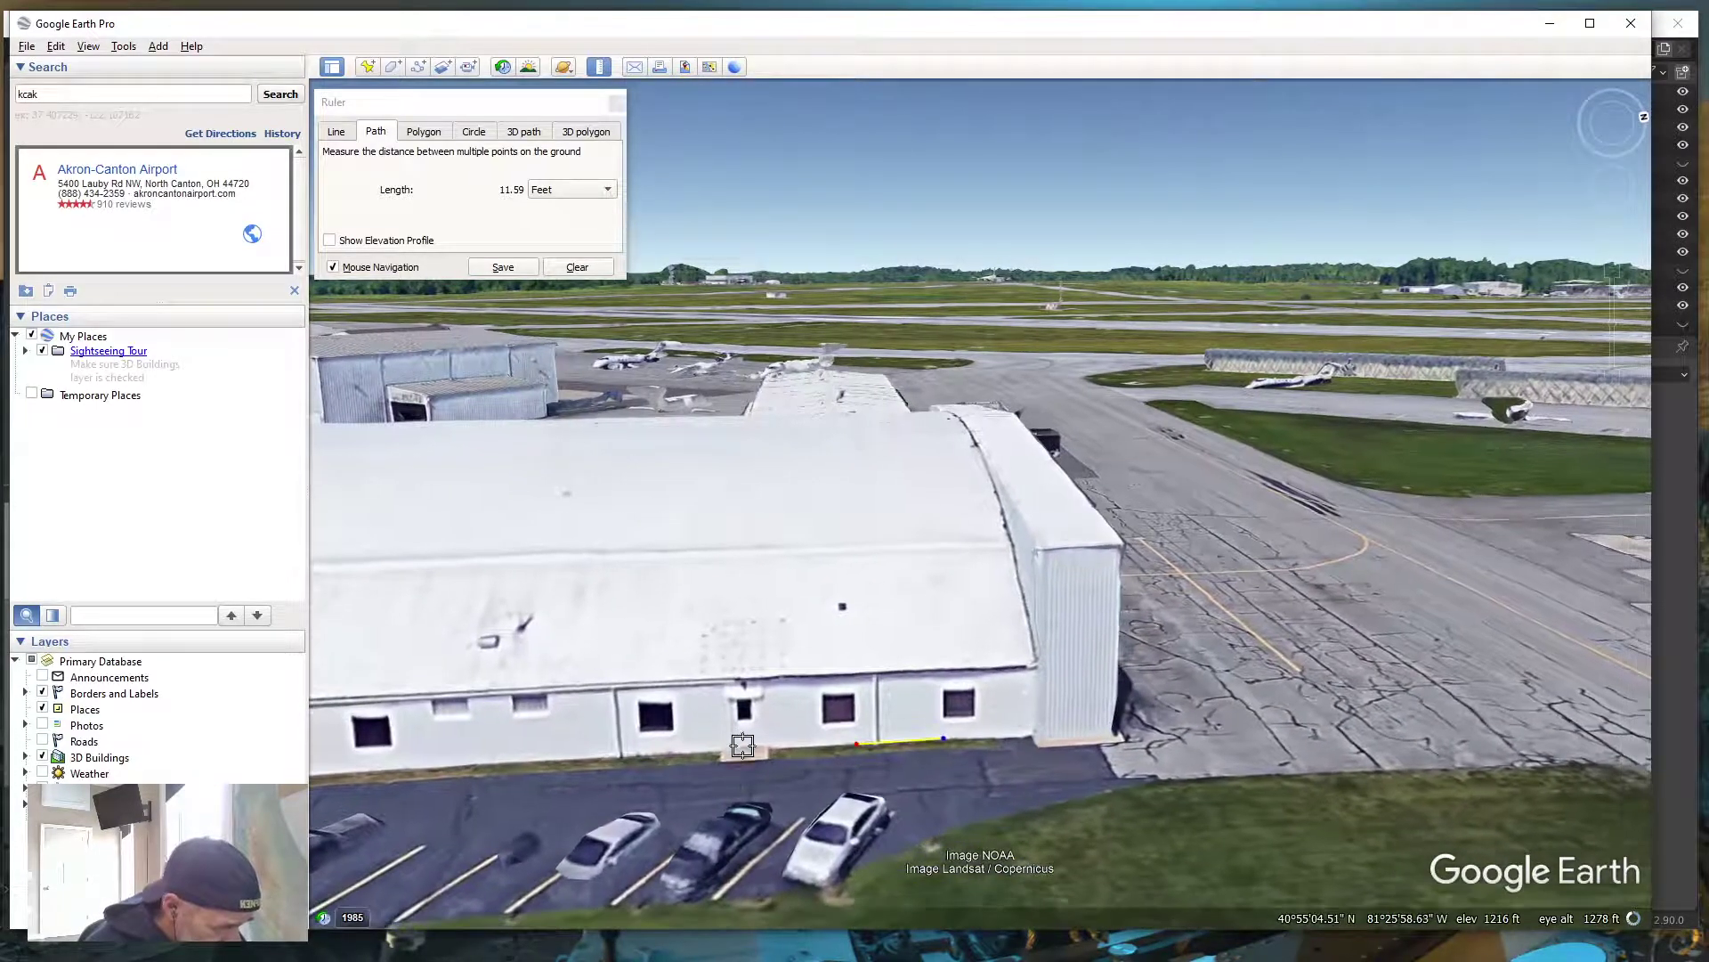
scroll(744, 737, "up", 2)
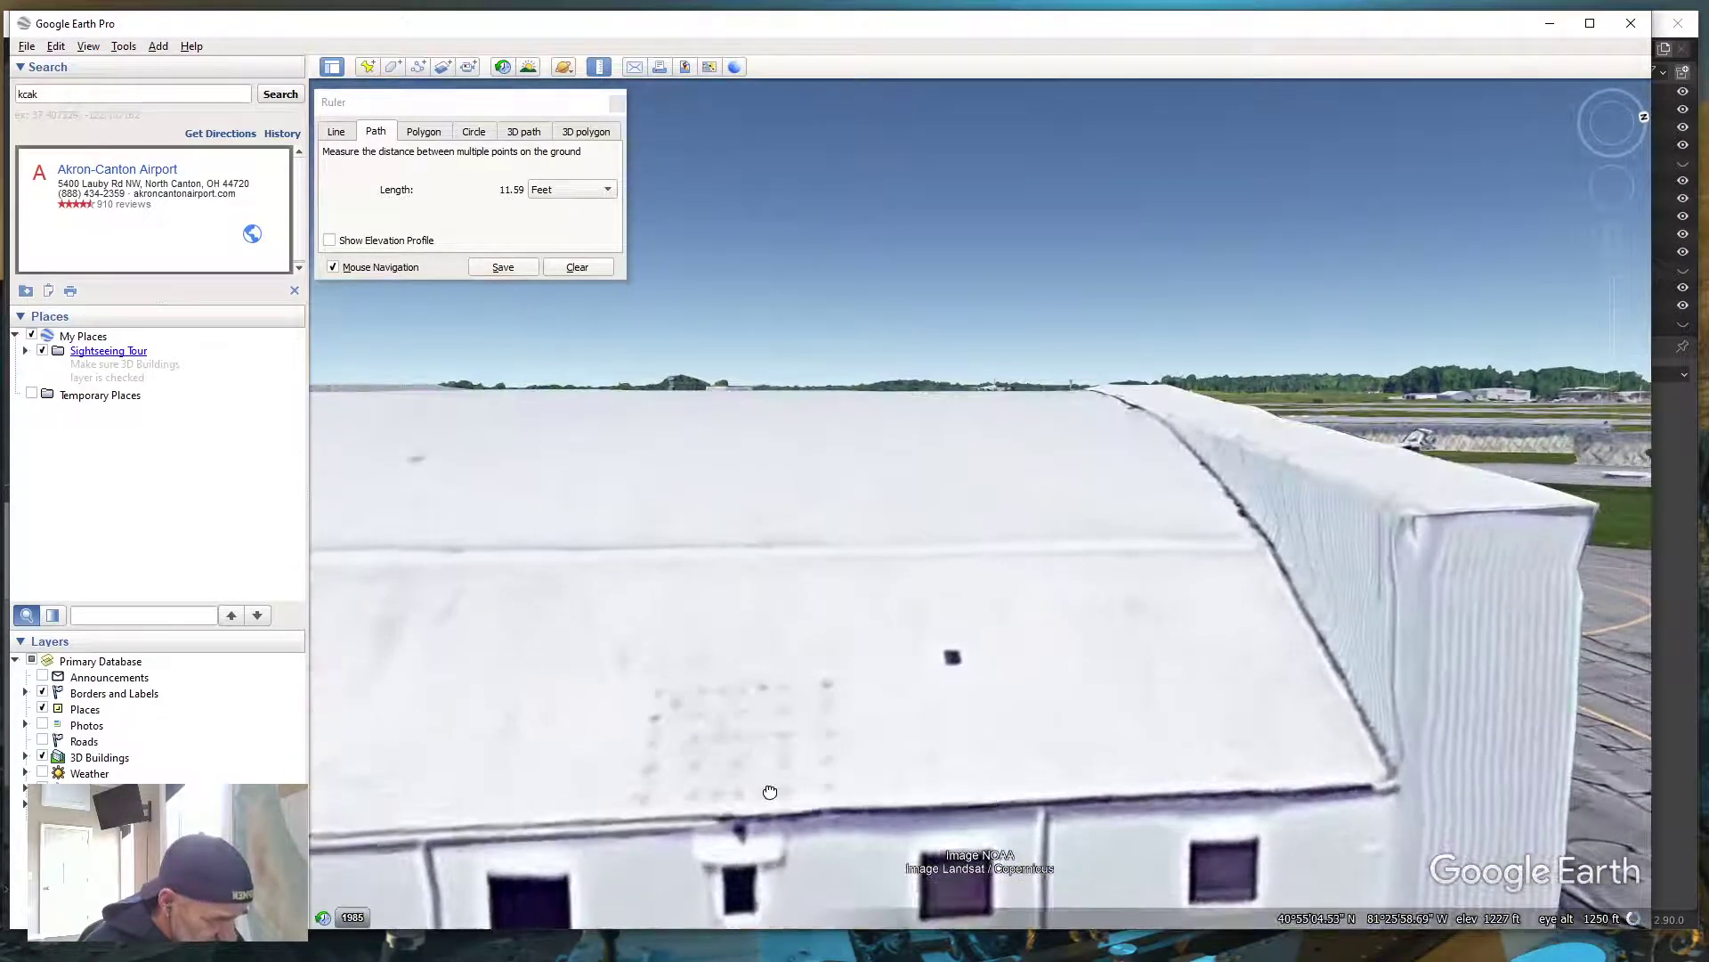
left_click_drag(766, 790, 791, 641)
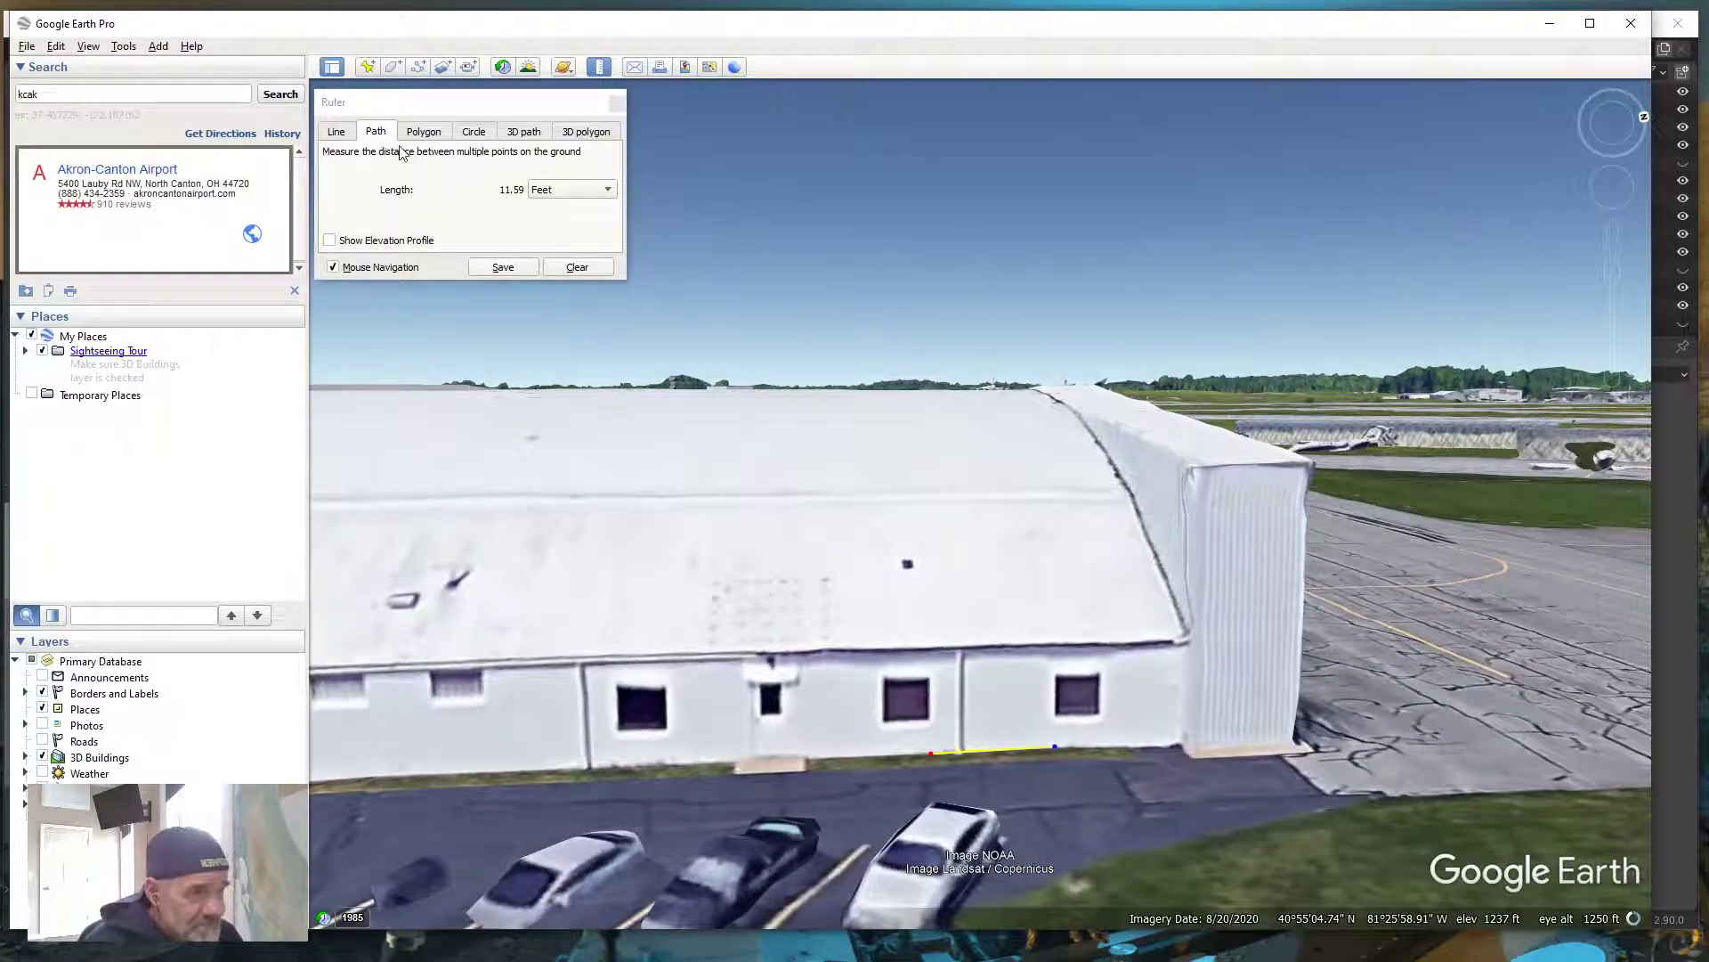
left_click(577, 267)
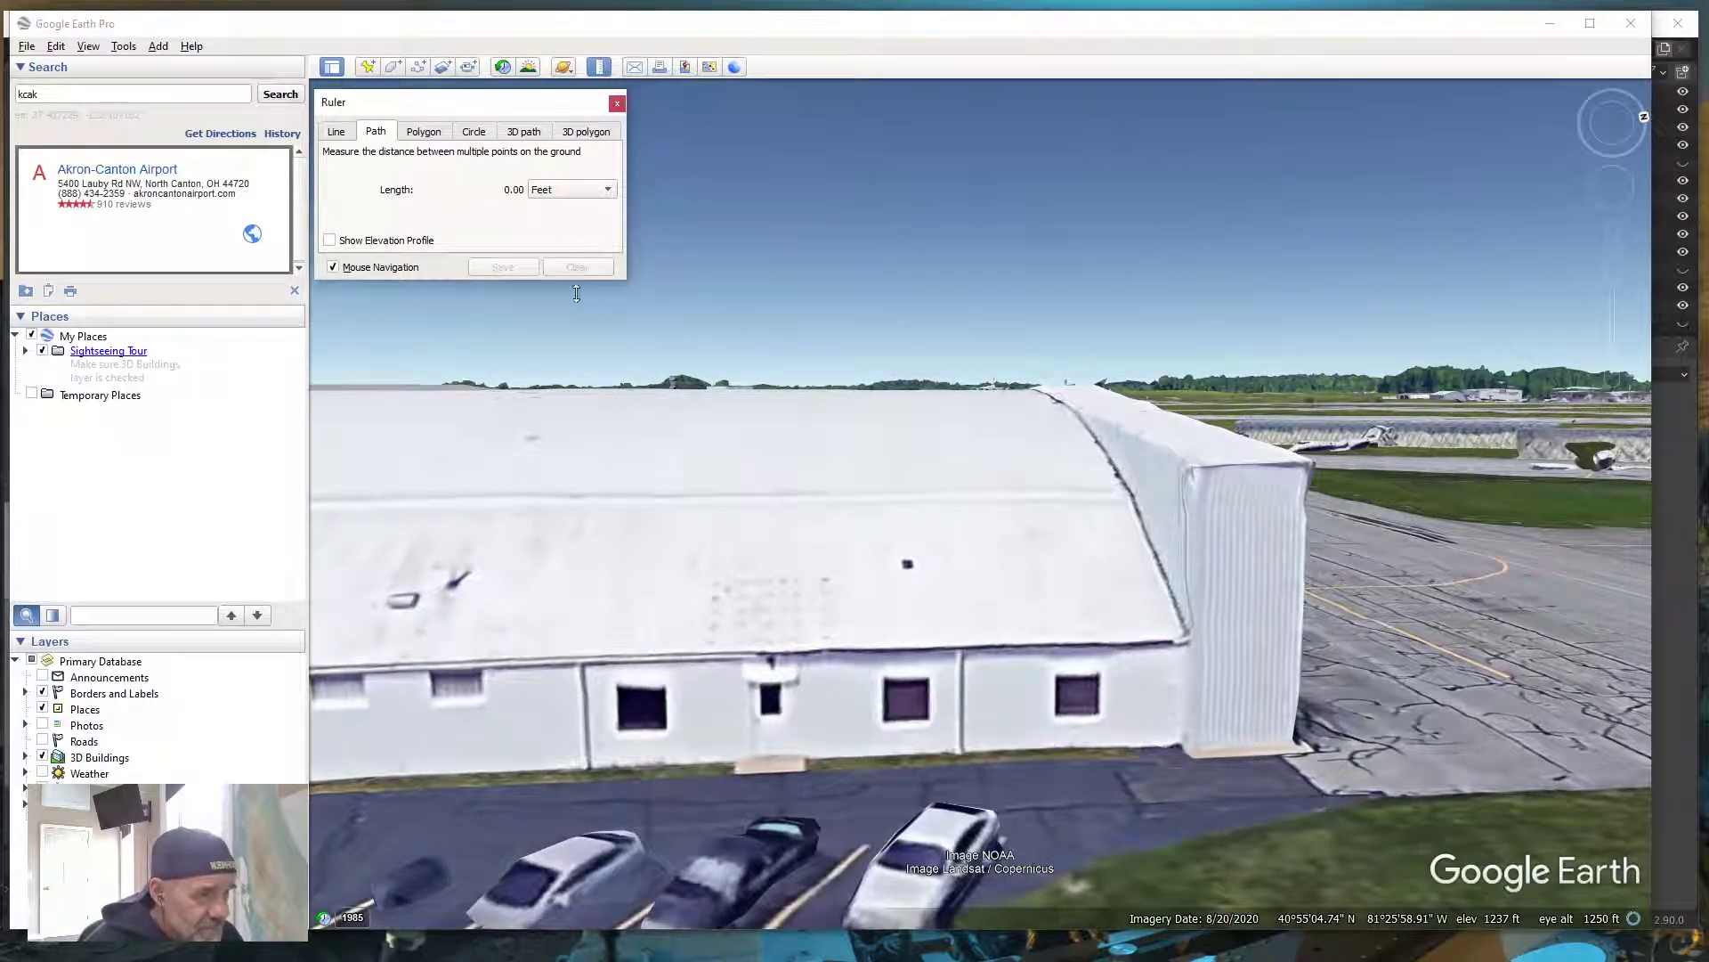
left_click(761, 710)
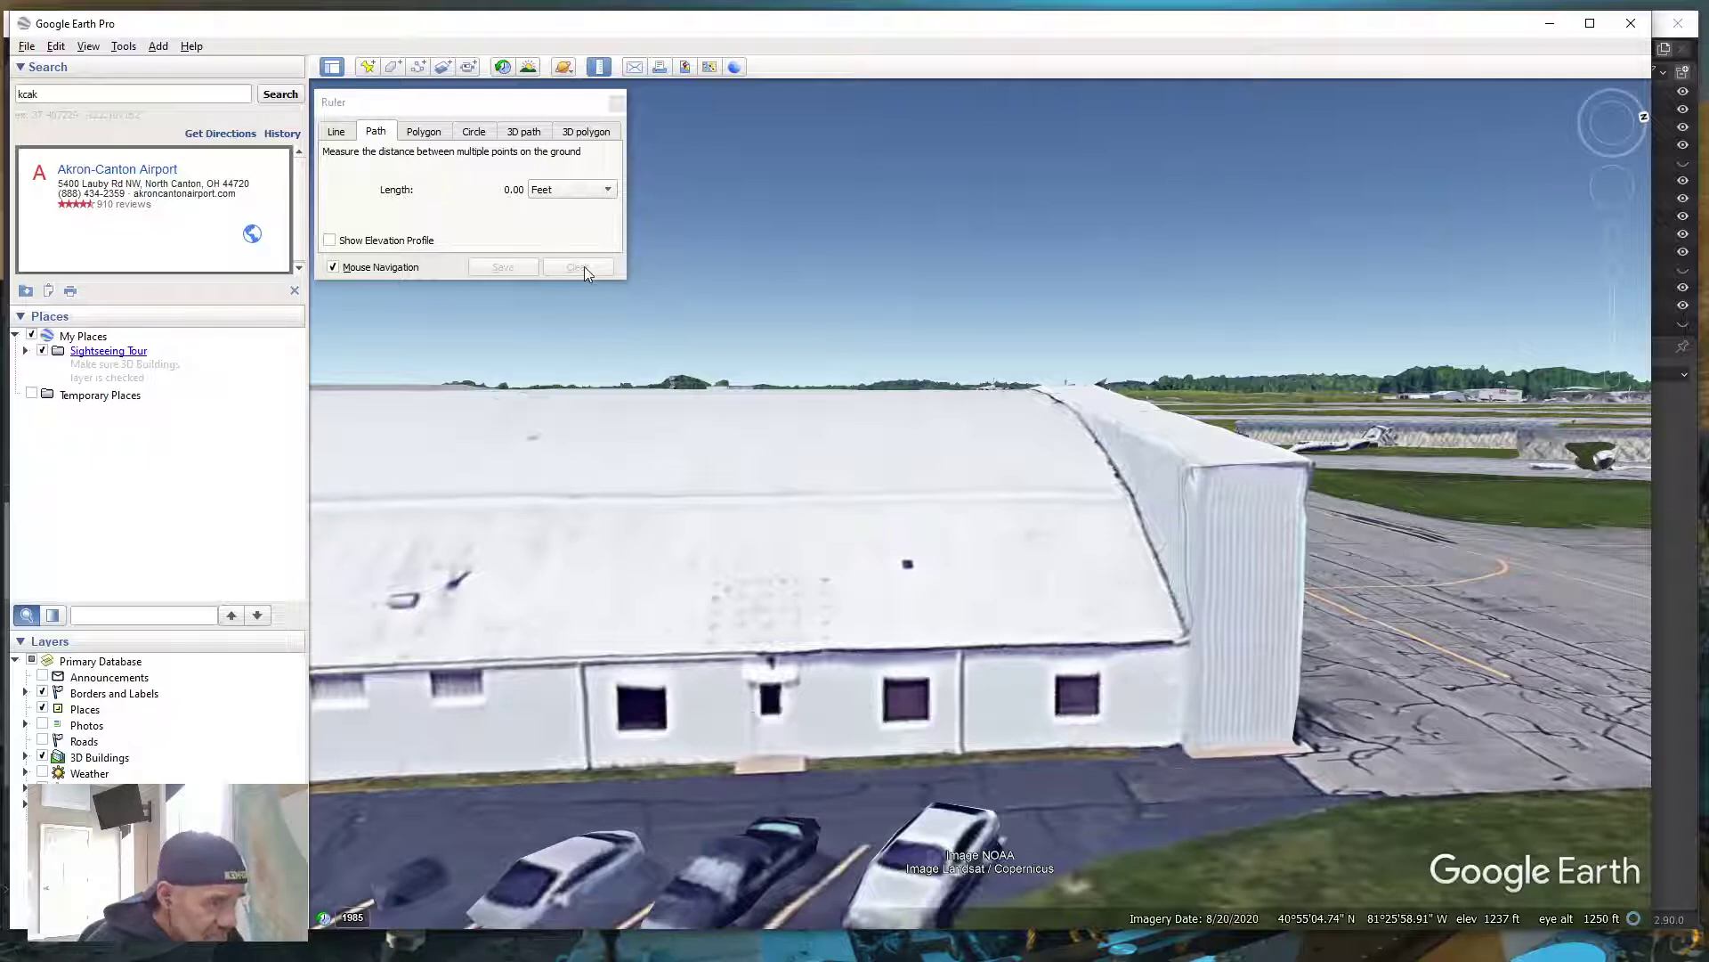
left_click(782, 719)
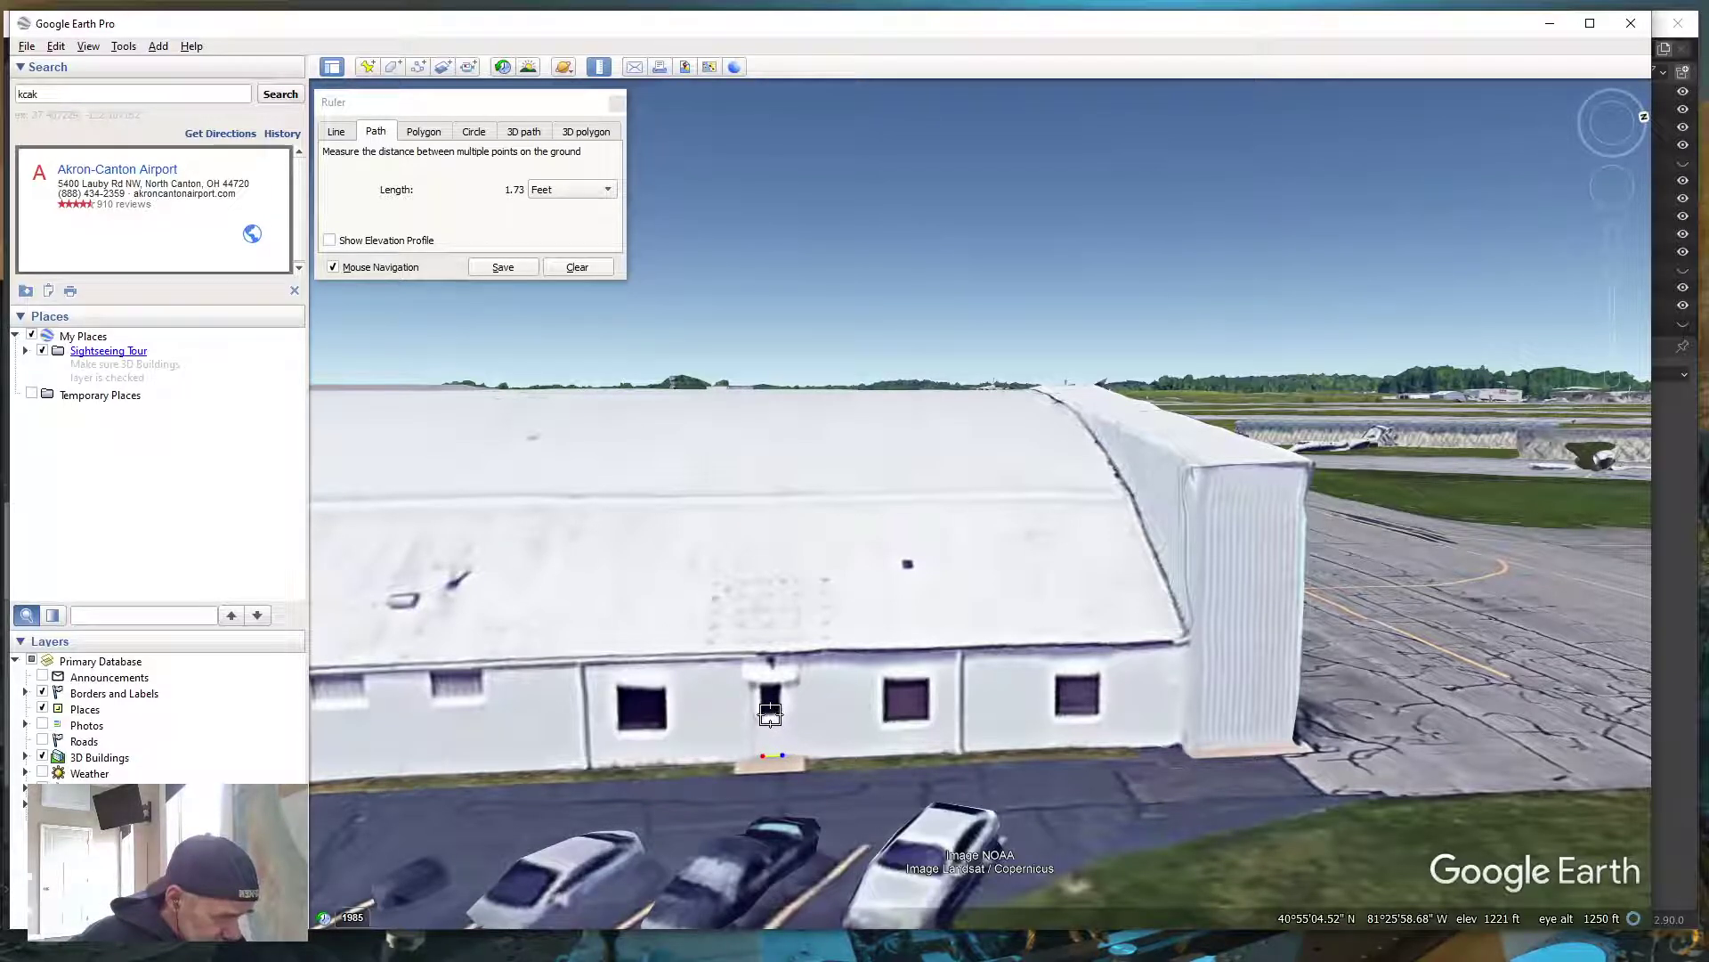
left_click(574, 267)
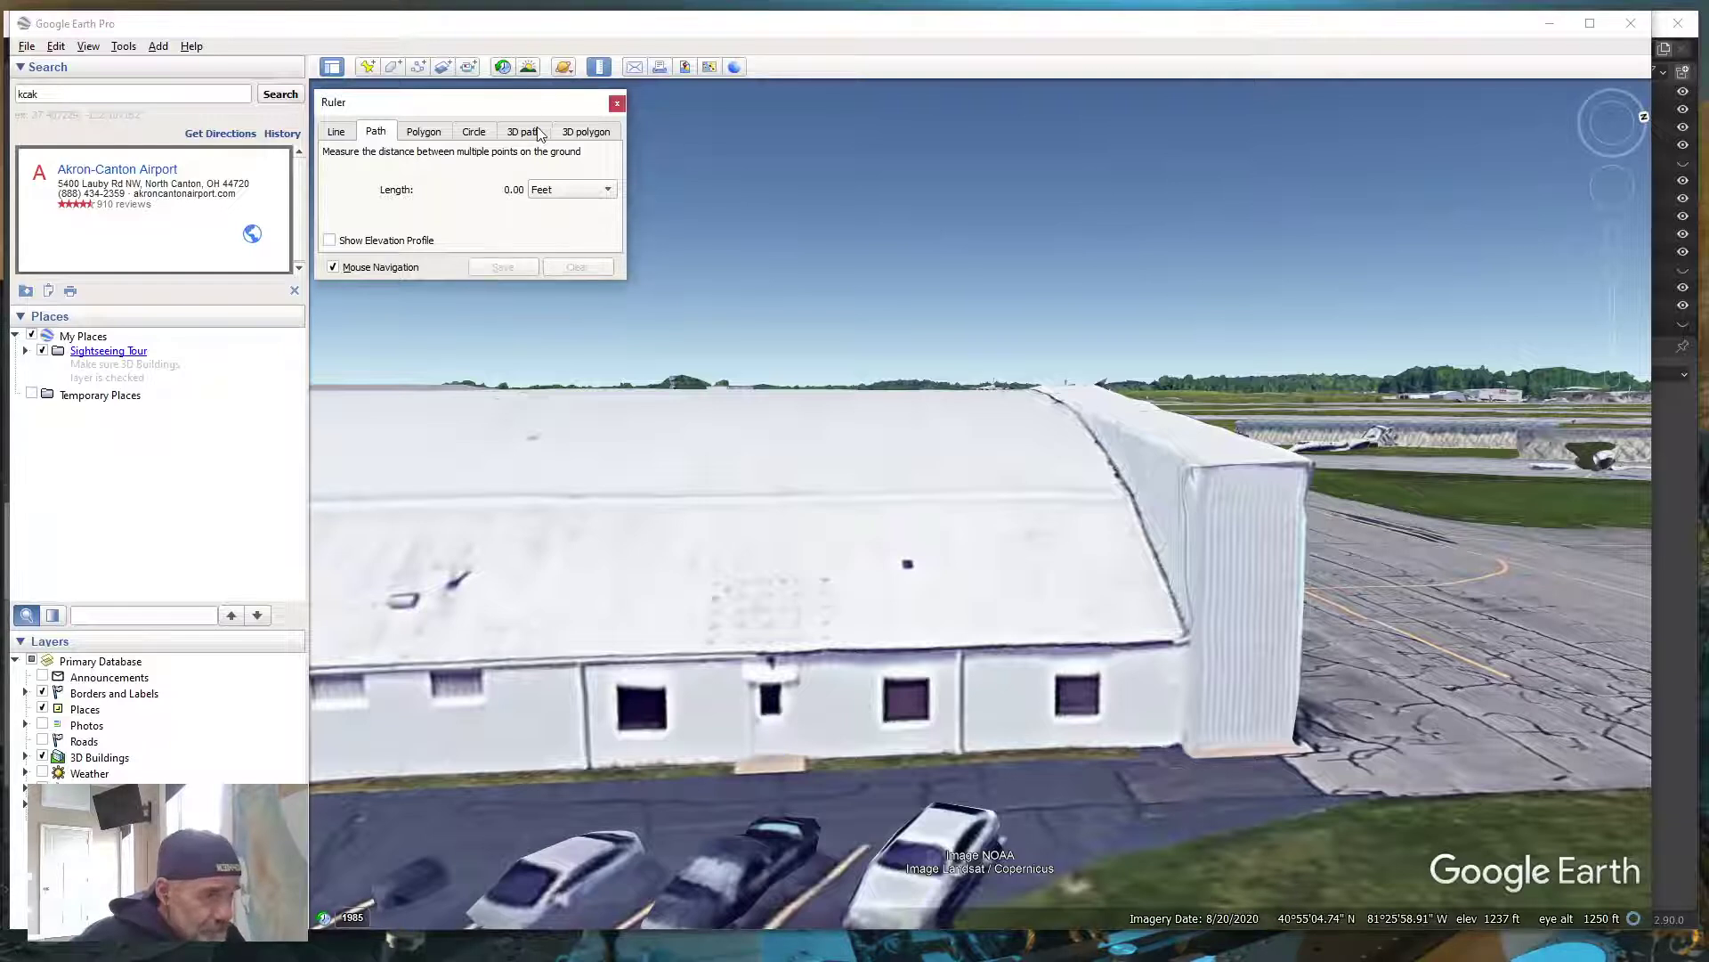
Measure the height of the office door's window with a 3D path in the ruler, and clear the measurement
left_click(527, 132)
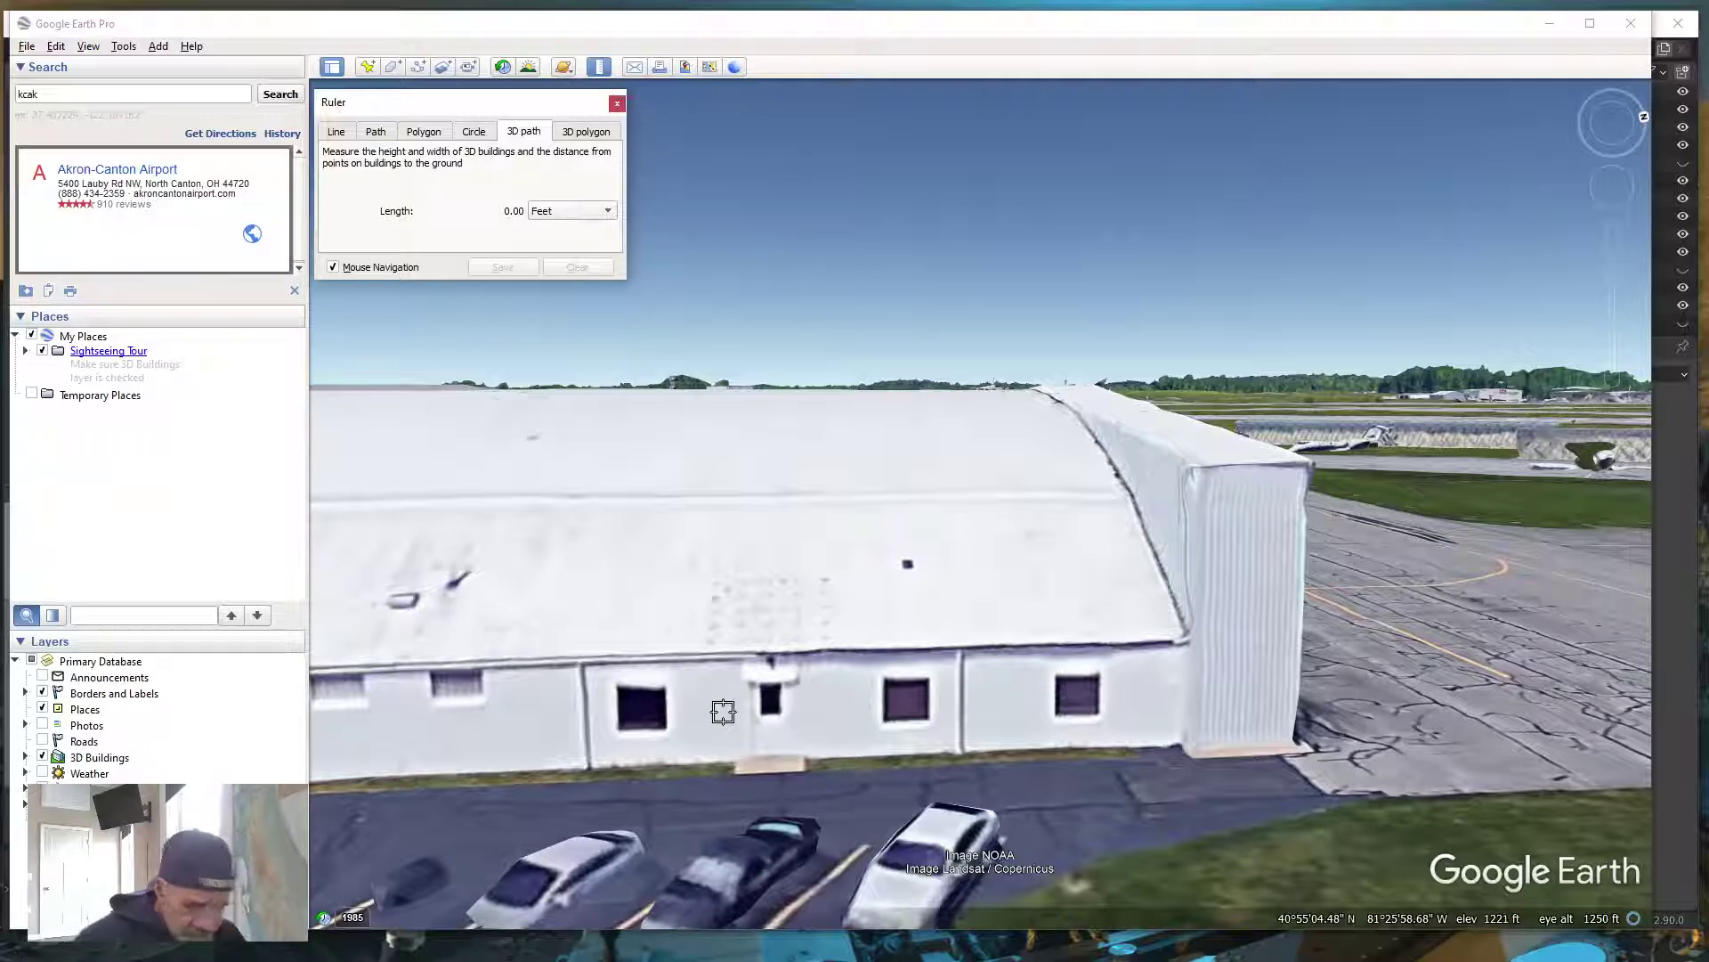
mouse_move(629, 622)
middle_mouse_down()
mouse_move(681, 668)
mouse_move(627, 733)
mouse_move(575, 729)
middle_mouse_up()
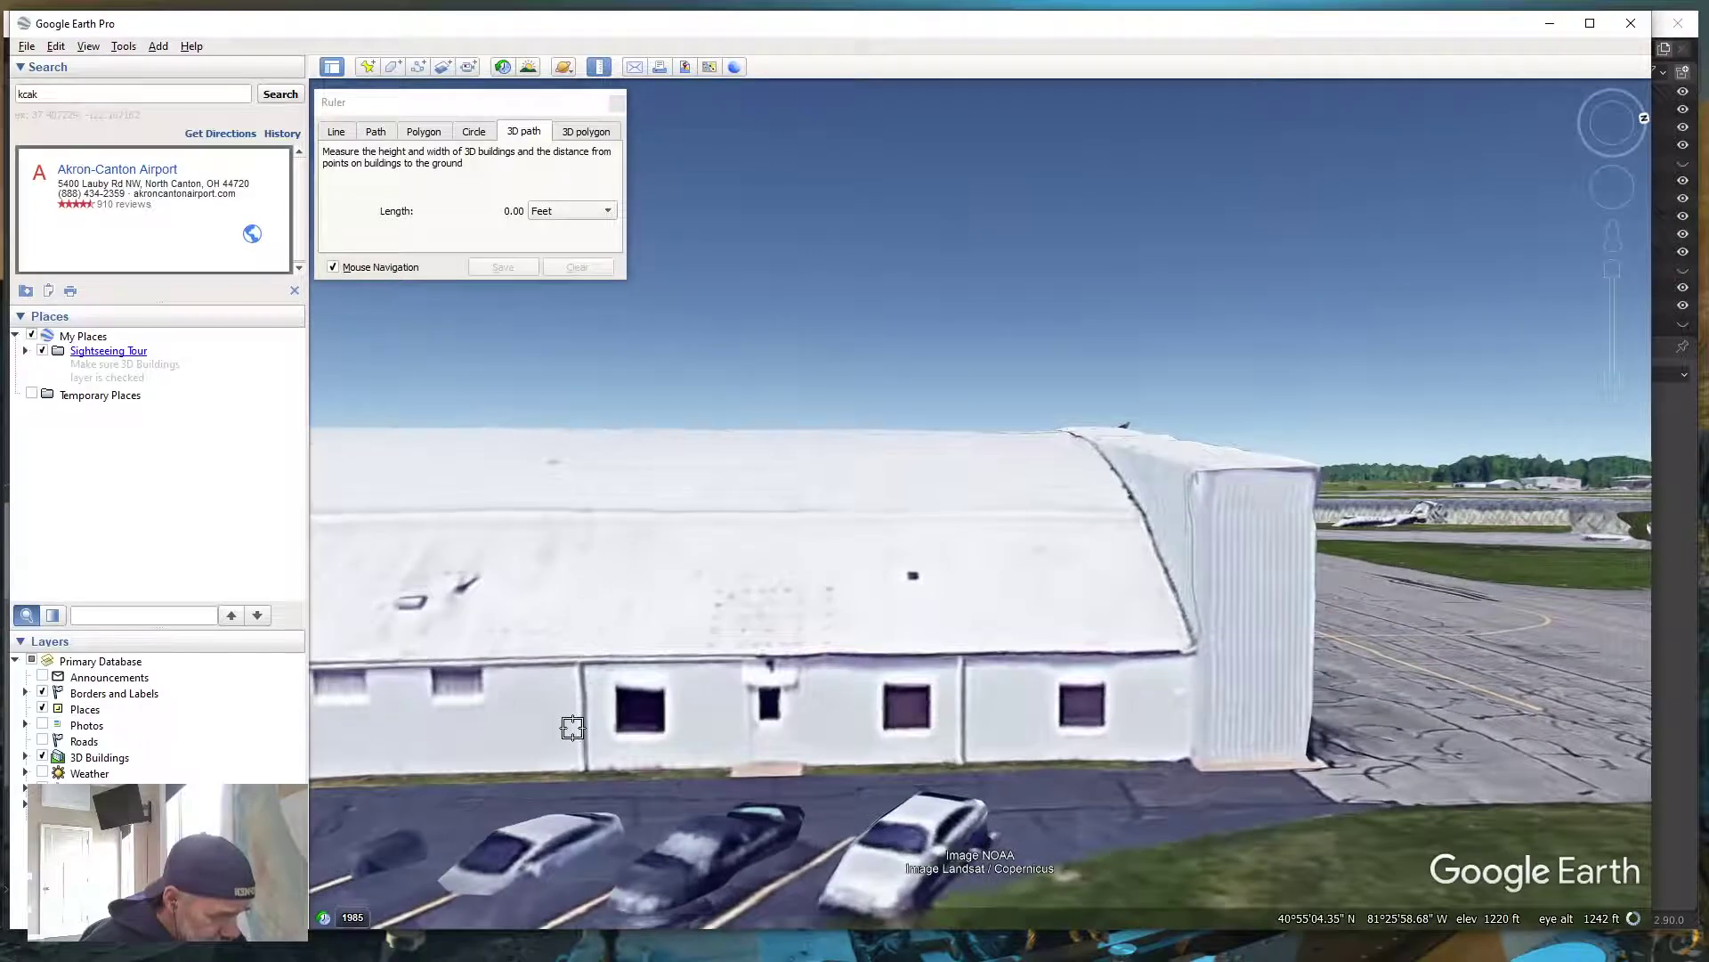
scroll(1066, 747, "up", 3)
scroll(1066, 748, "down", 3)
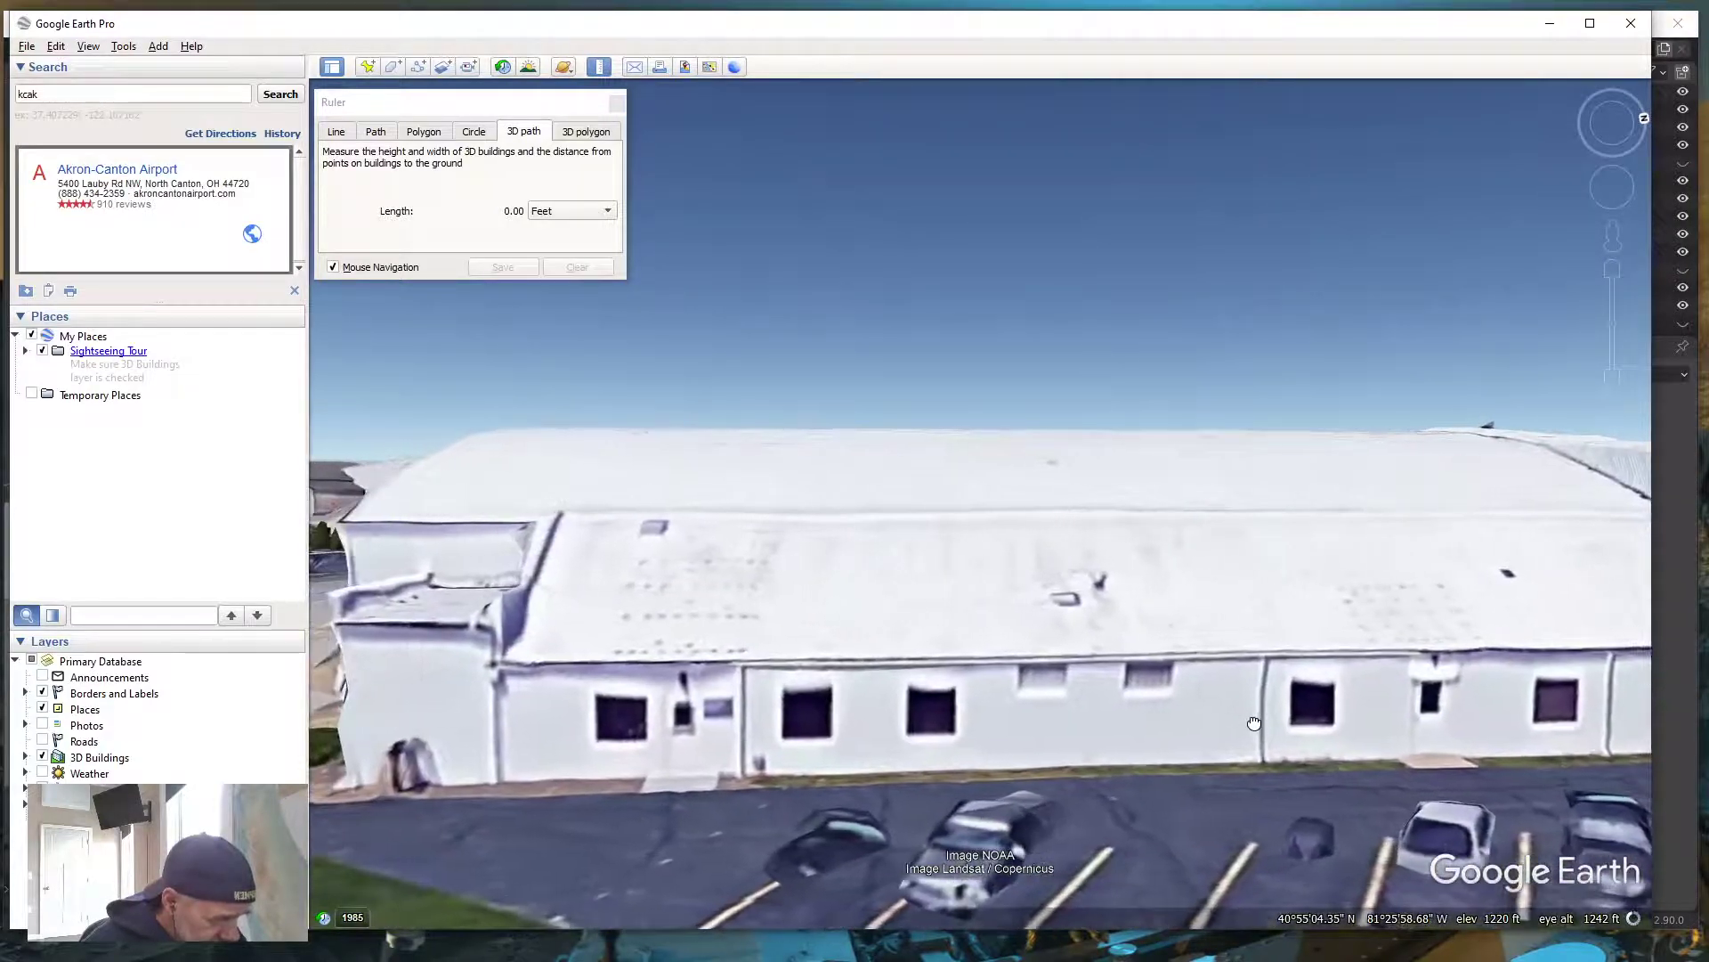
left_click_drag(1252, 723, 835, 698)
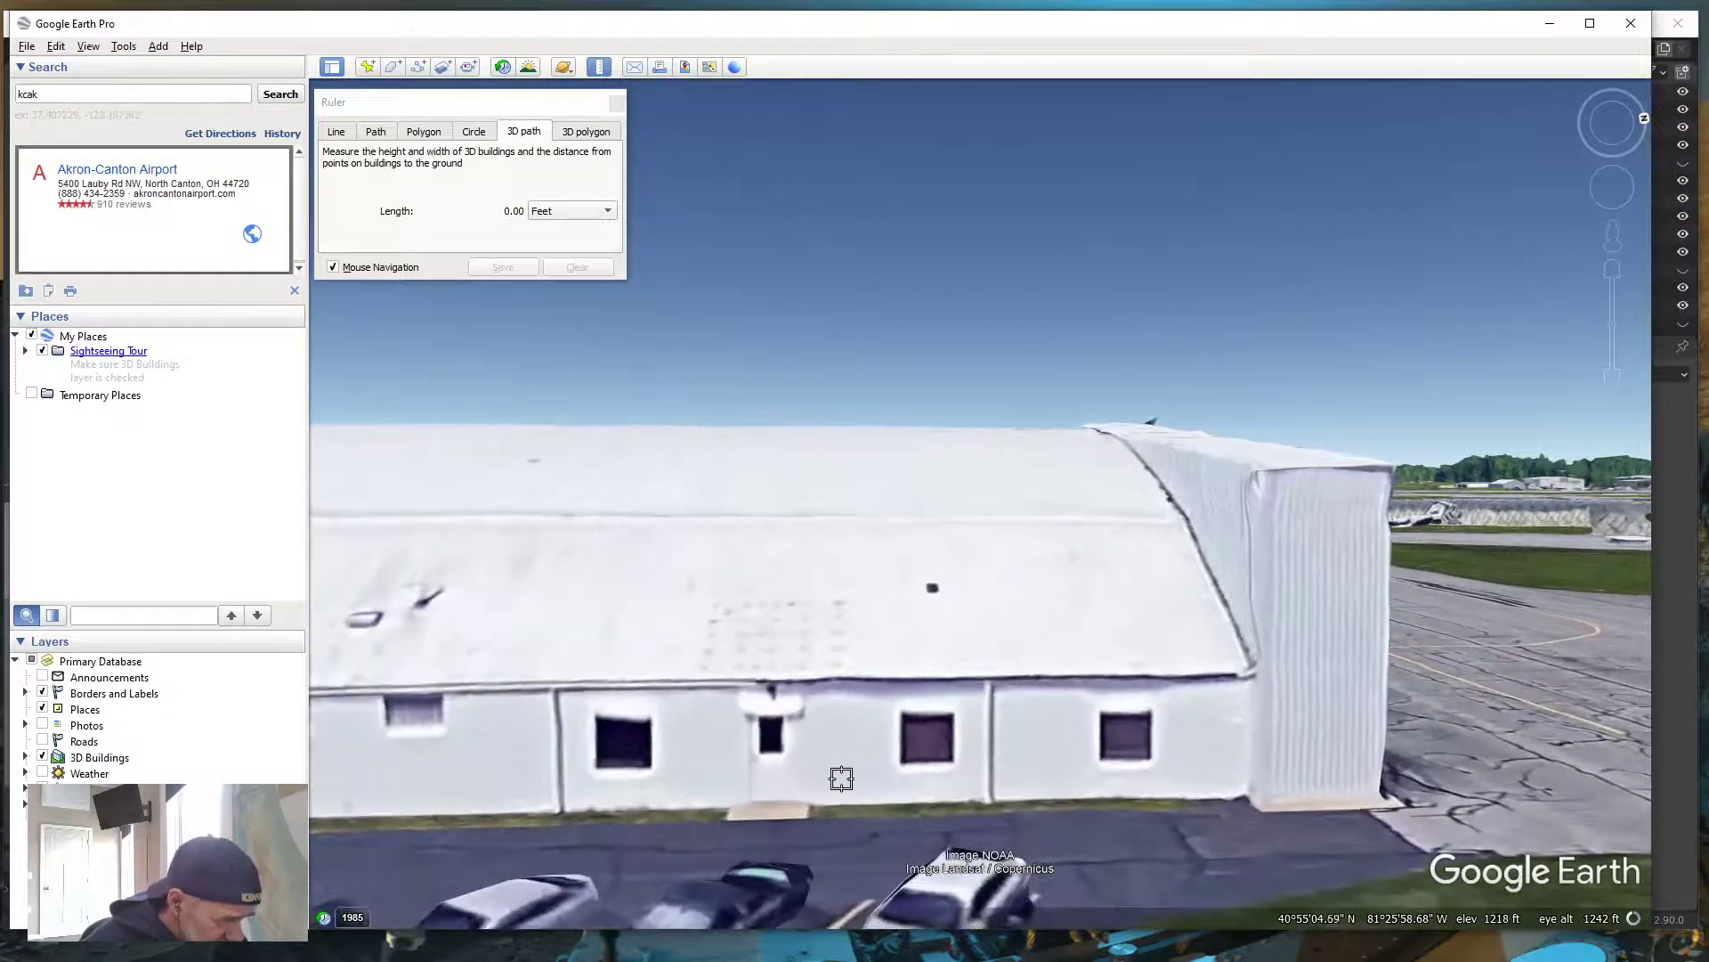
left_click(772, 712)
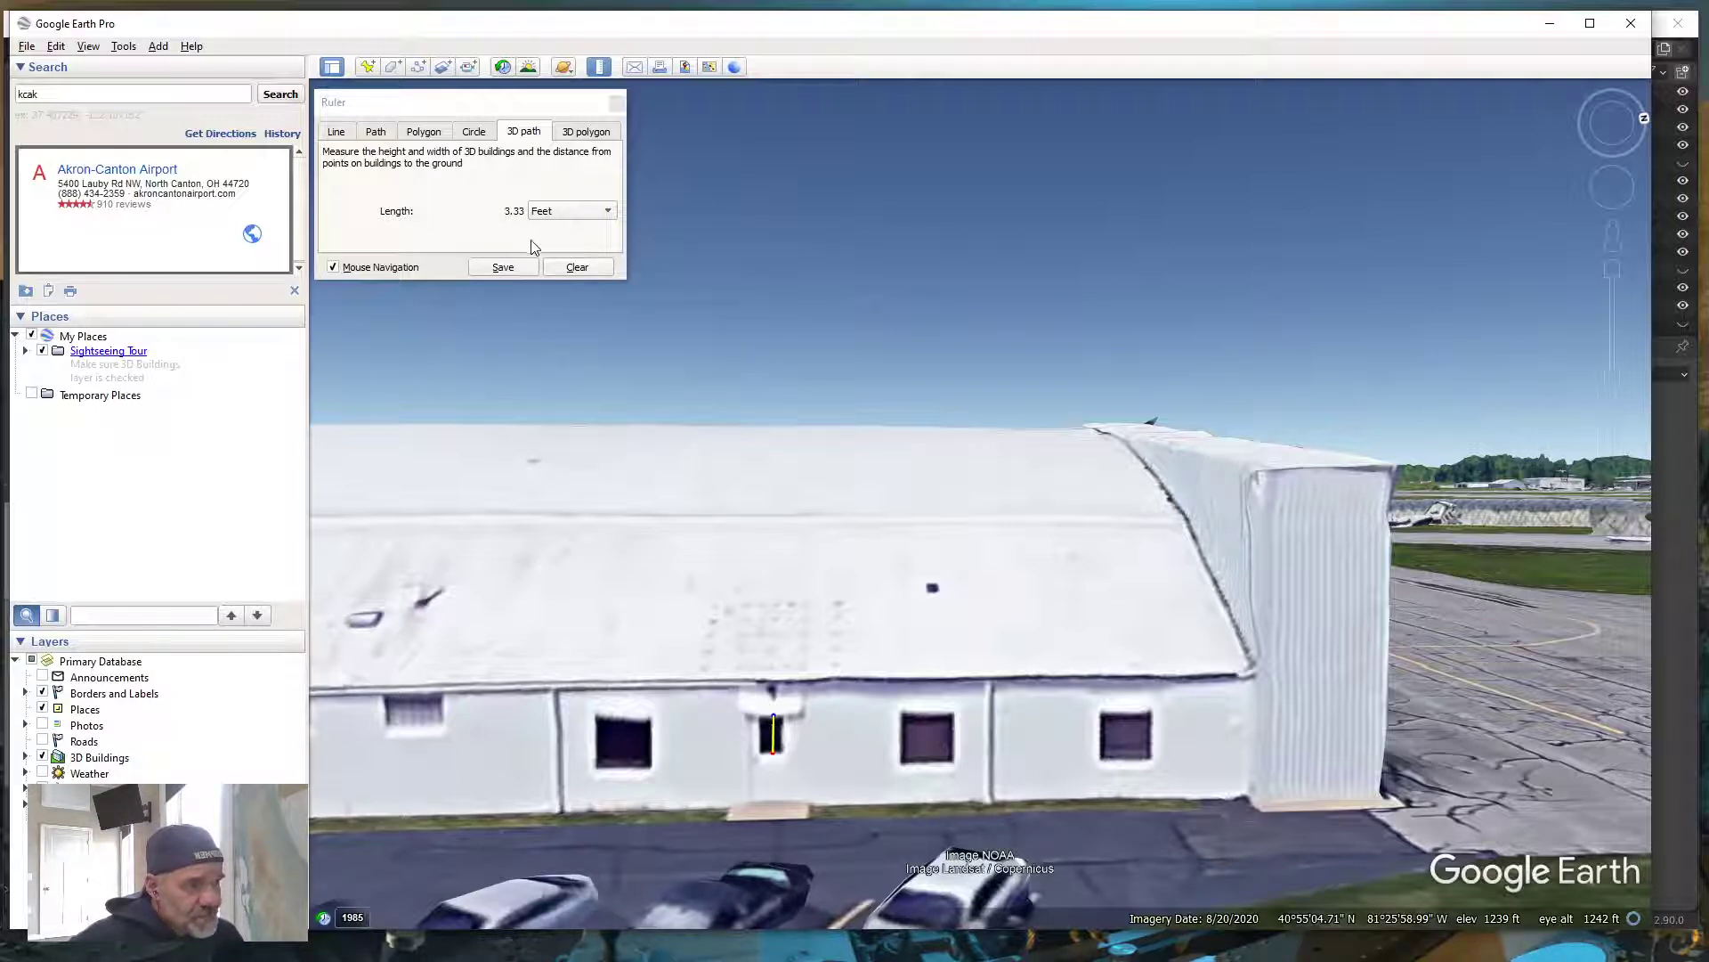
left_click(577, 267)
Return to Blender and open the OfficeWallPDoors object in Edit Mode
left_click(1550, 23)
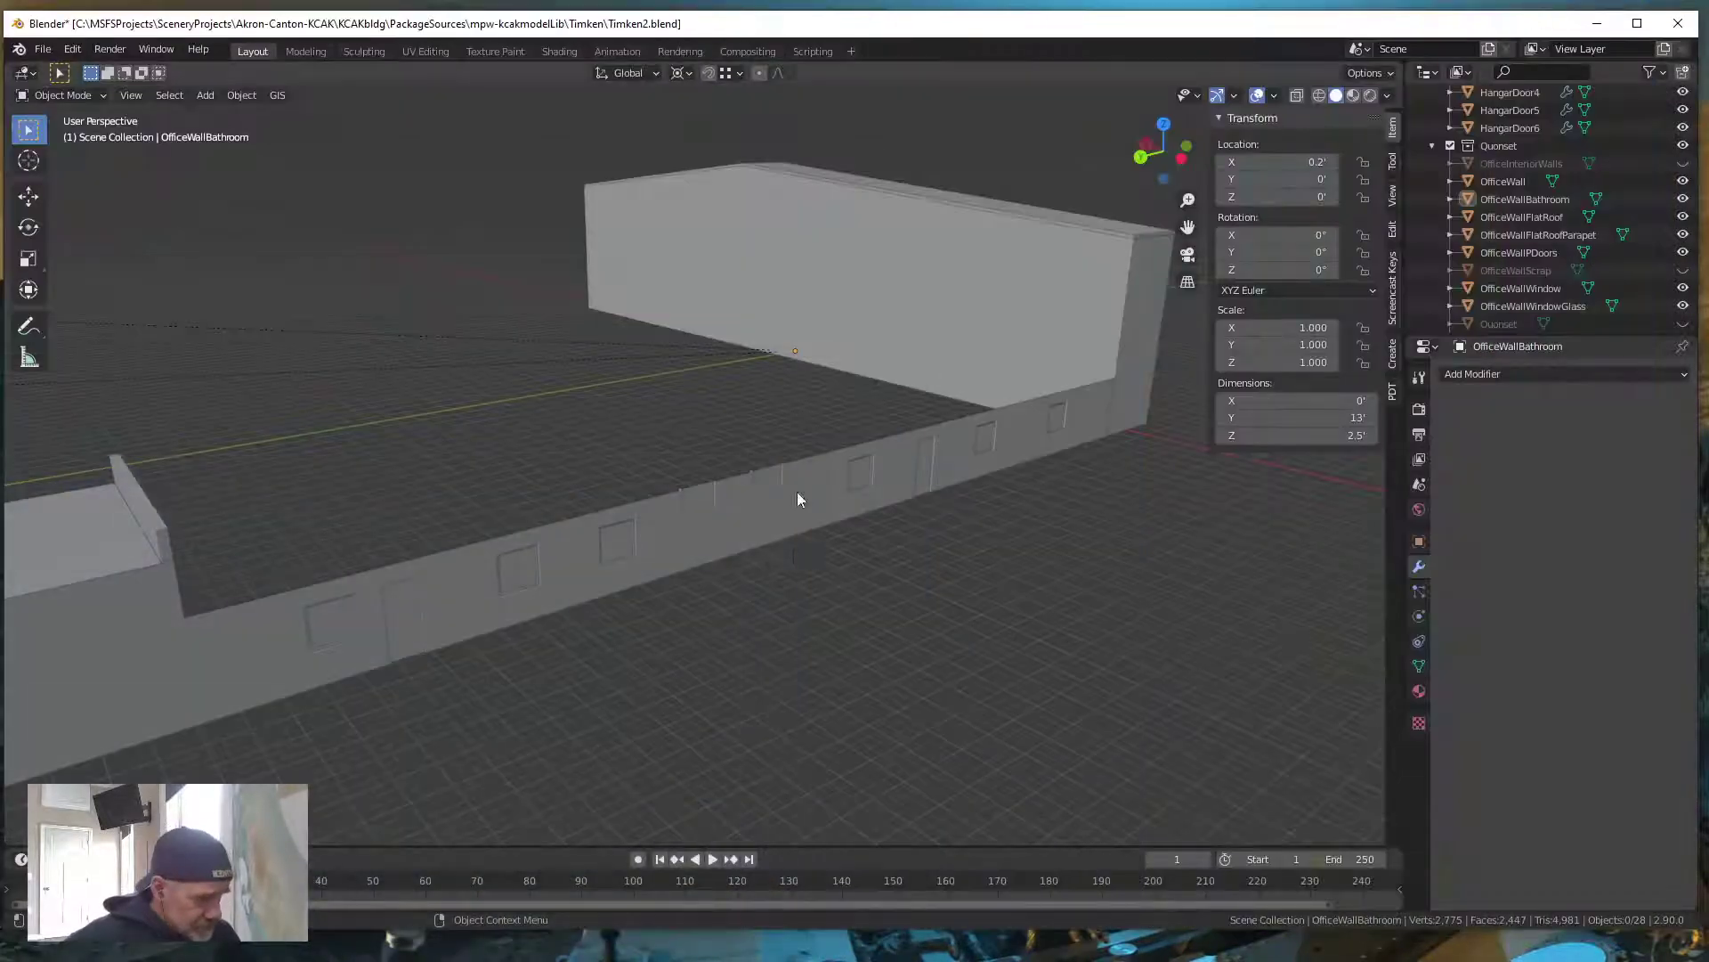
middle_click_drag(602, 655, 388, 552)
left_click(406, 561)
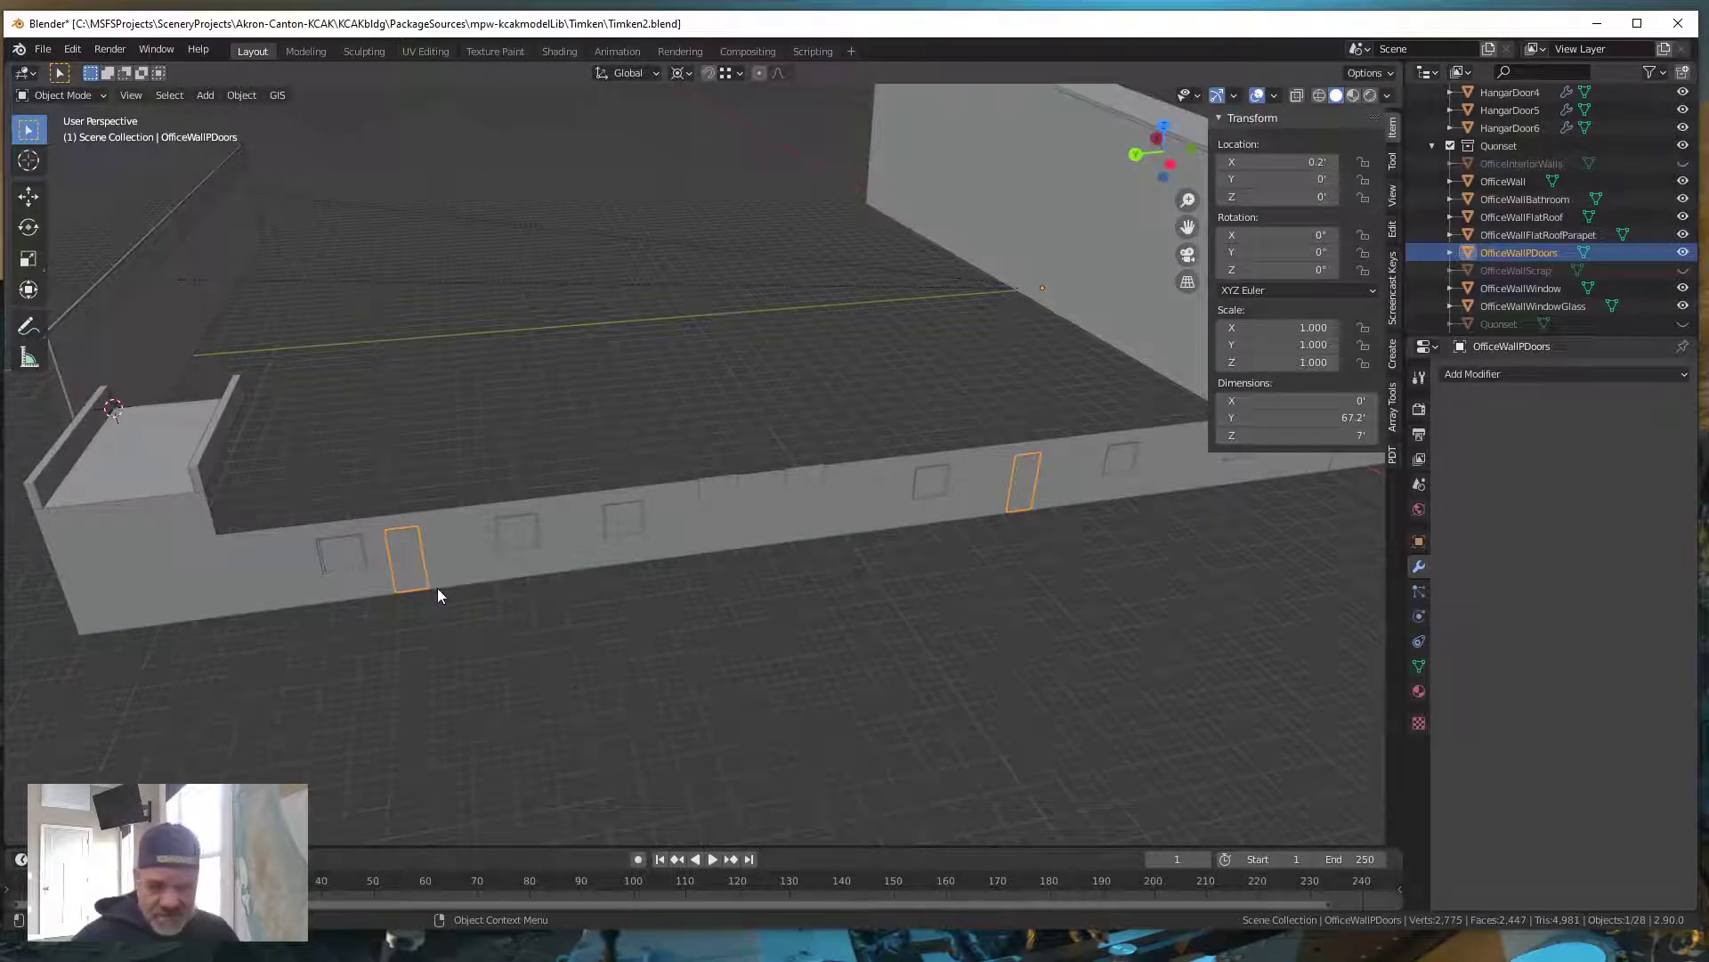
key("Tab")
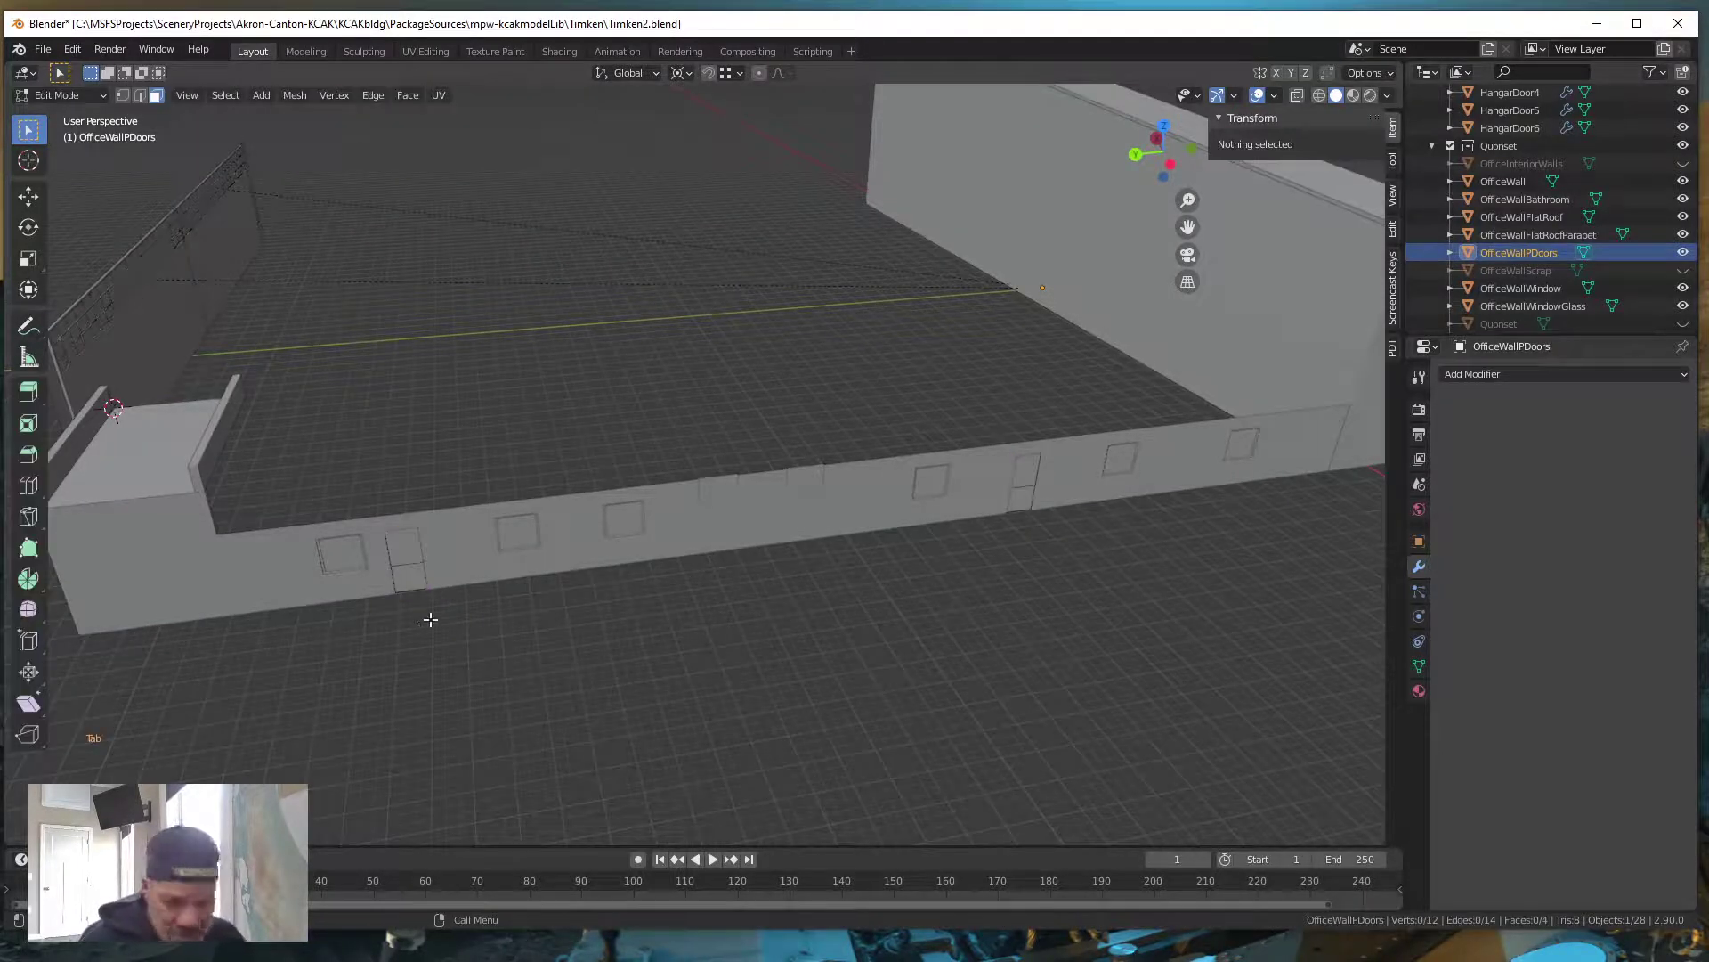
key("shift")
middle_click_drag(419, 653, 691, 565, "shift")
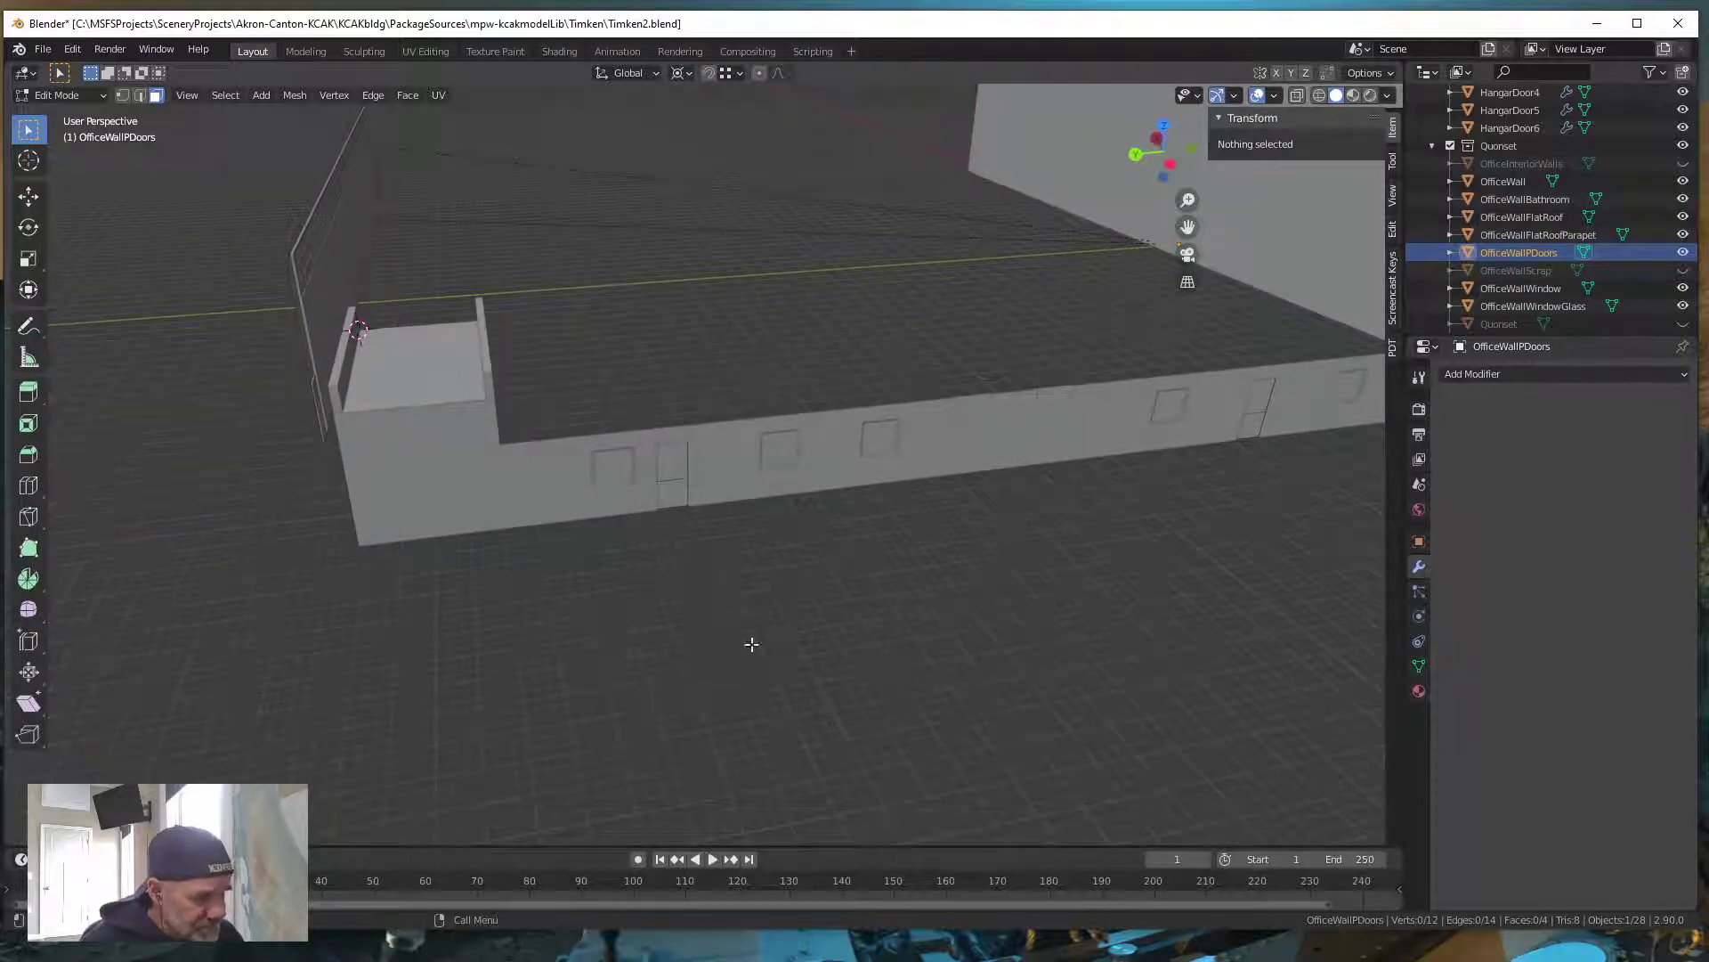
middle_click_drag(751, 641, 568, 616)
scroll(706, 548, "up", 4)
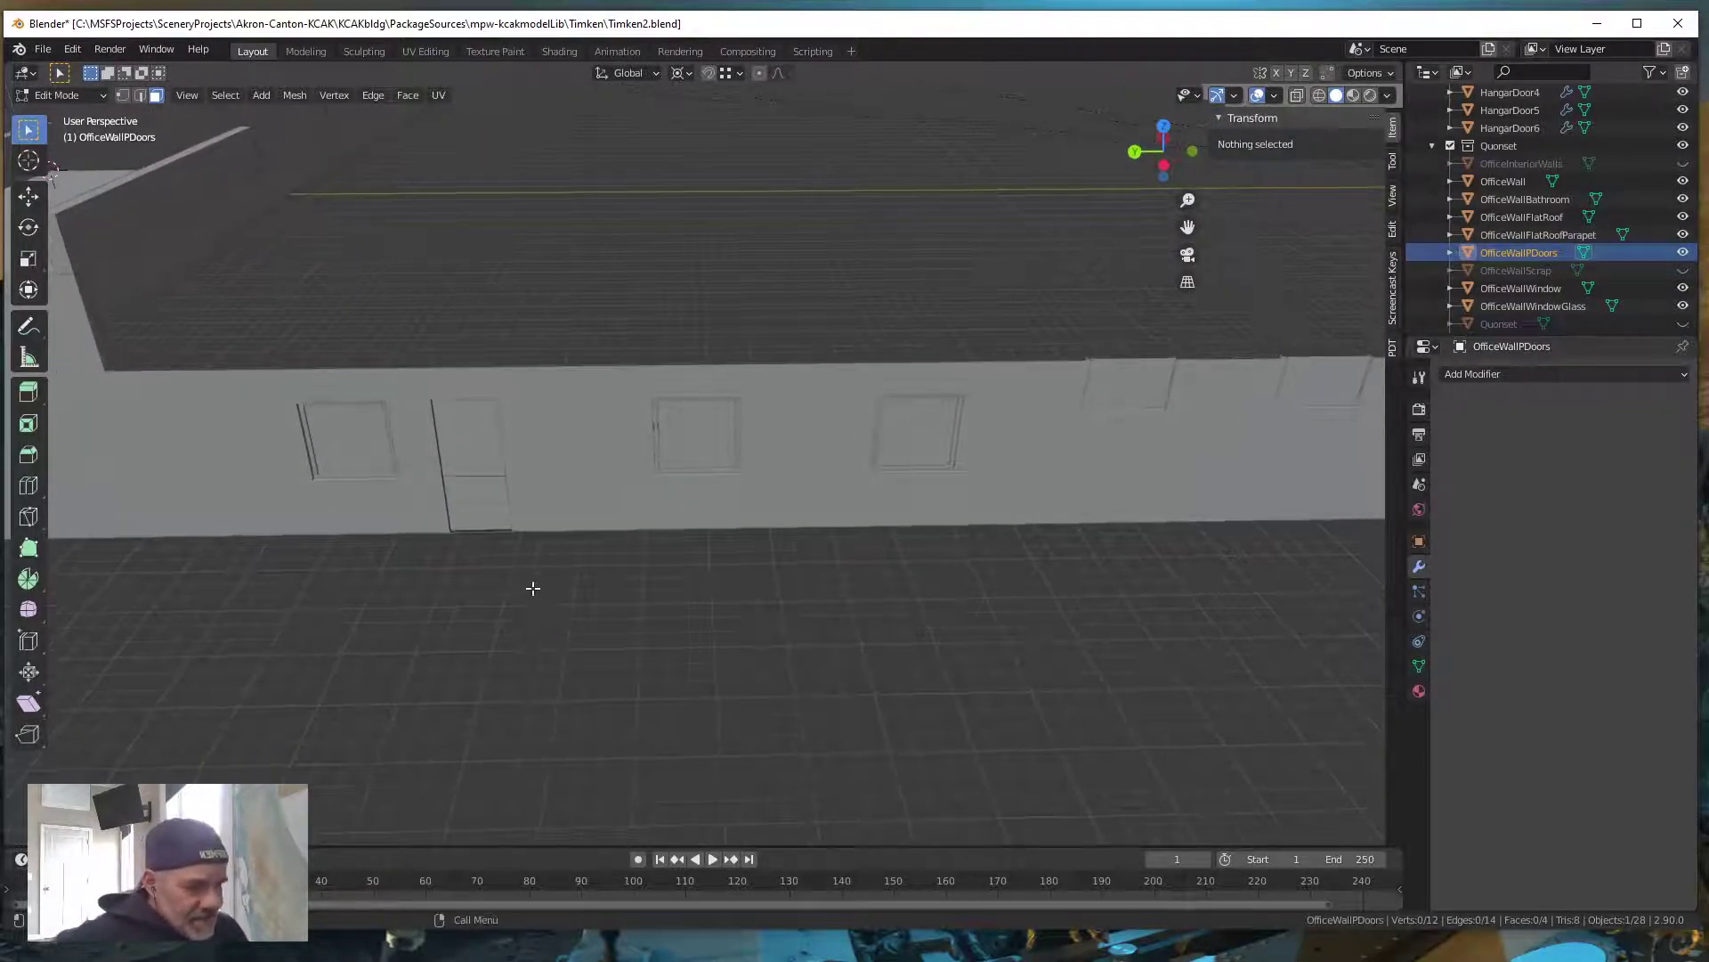
Select the middle horizontal edges of both office doors and raise them vertically, with snapping on, to the top of the door
scroll(535, 586, "down", 1)
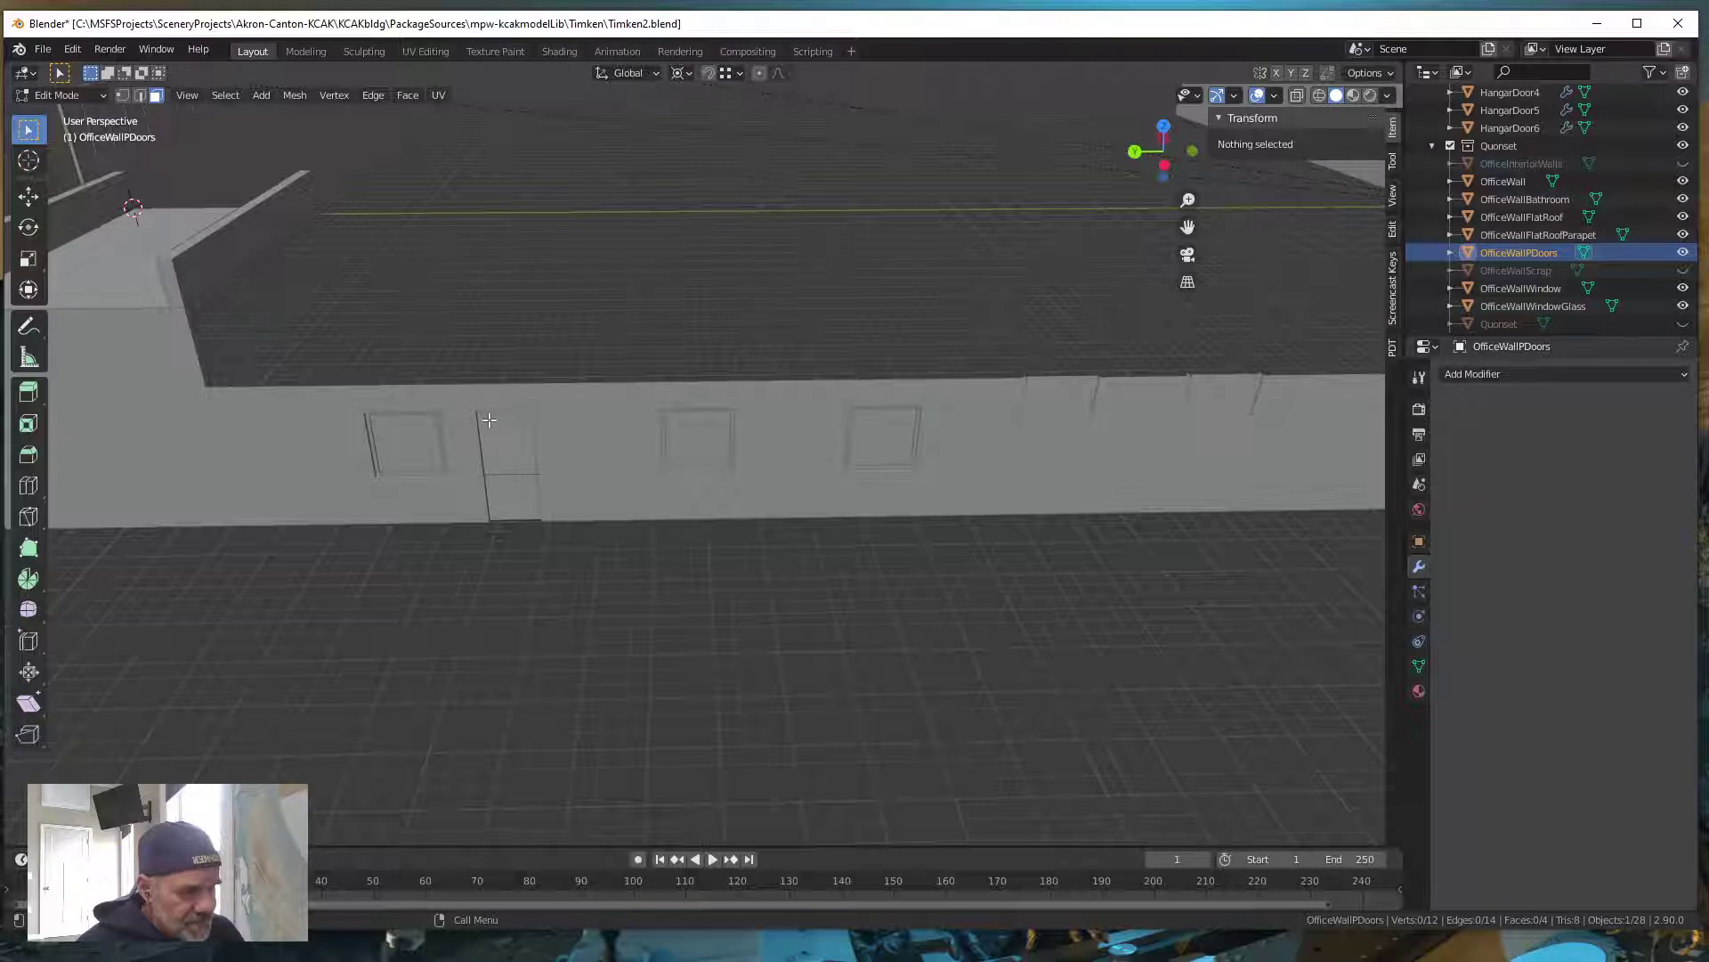
middle_click_drag(641, 510, 411, 526, "shift")
middle_click_drag(1023, 568, 919, 580, "shift")
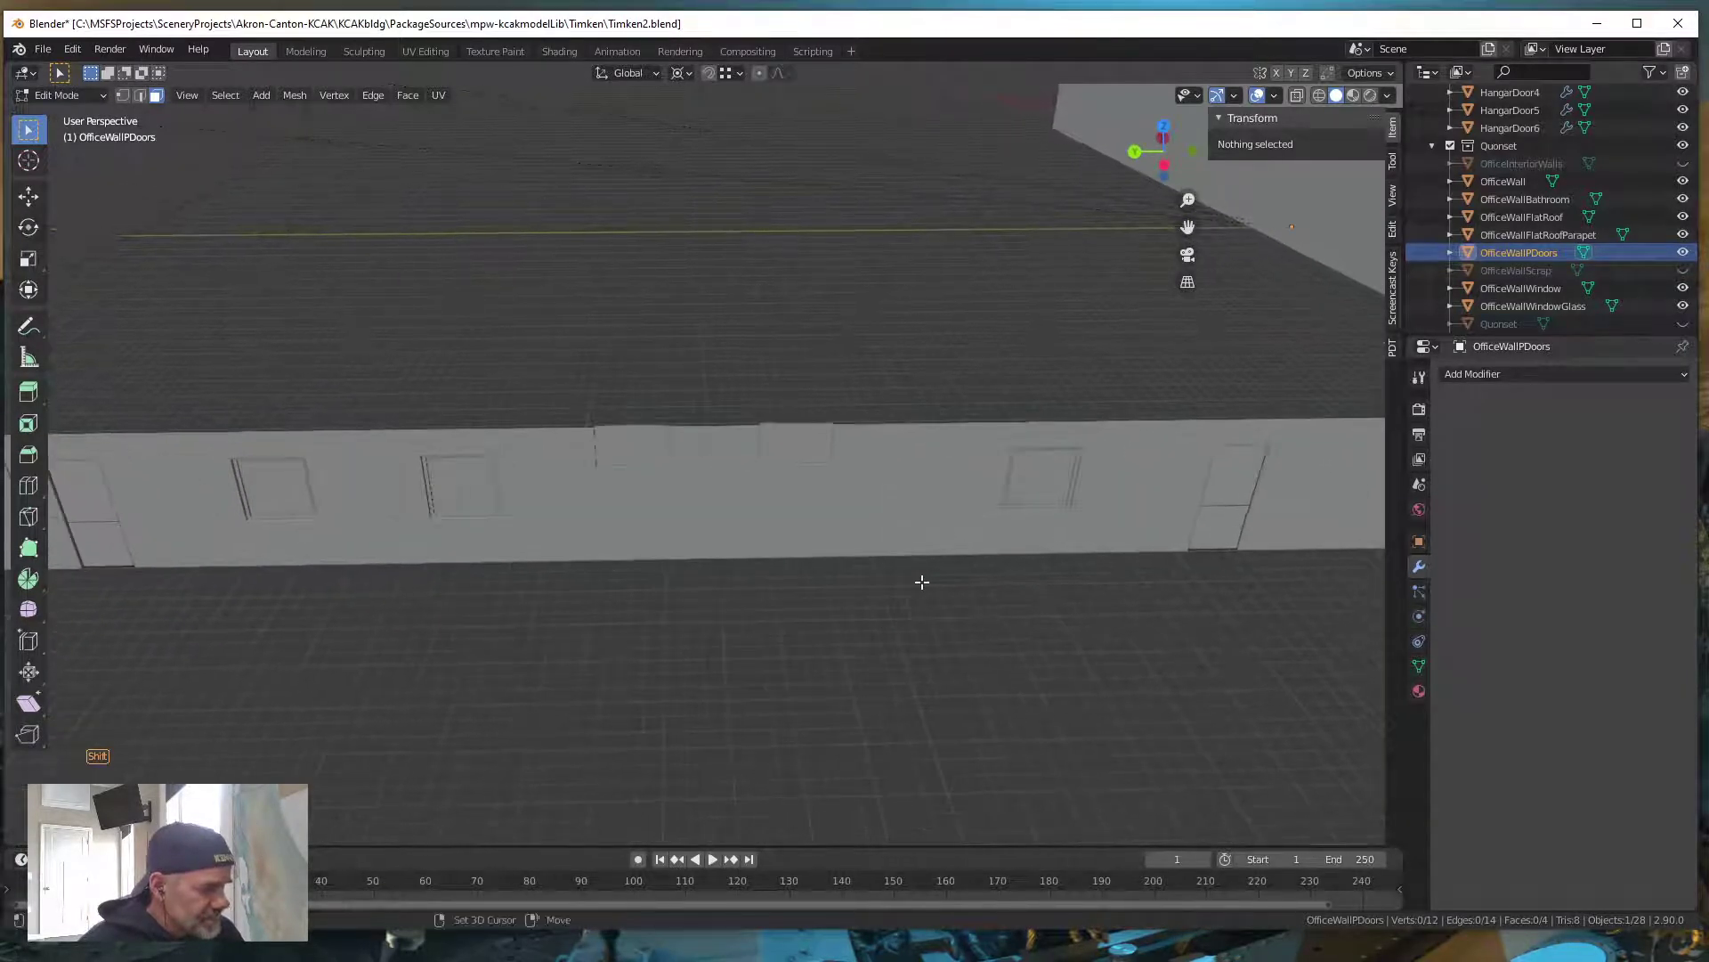
middle_click_drag(205, 606, 565, 611, "shift")
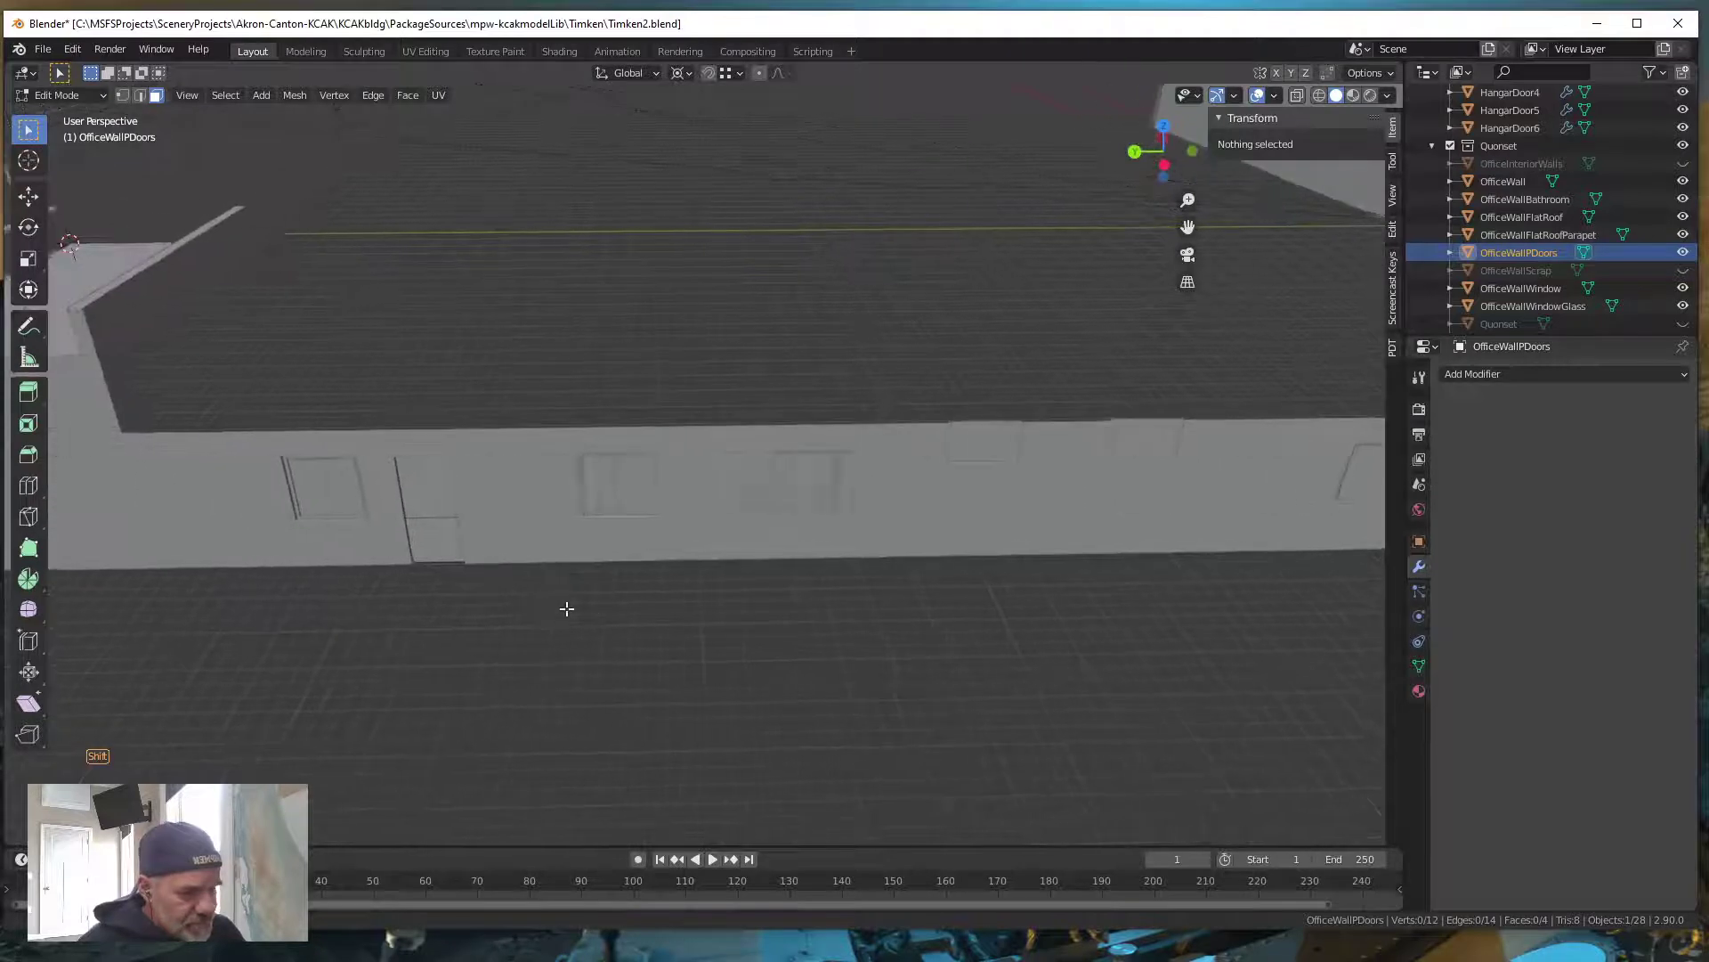
left_click(123, 95)
left_click_drag(410, 514, 565, 584)
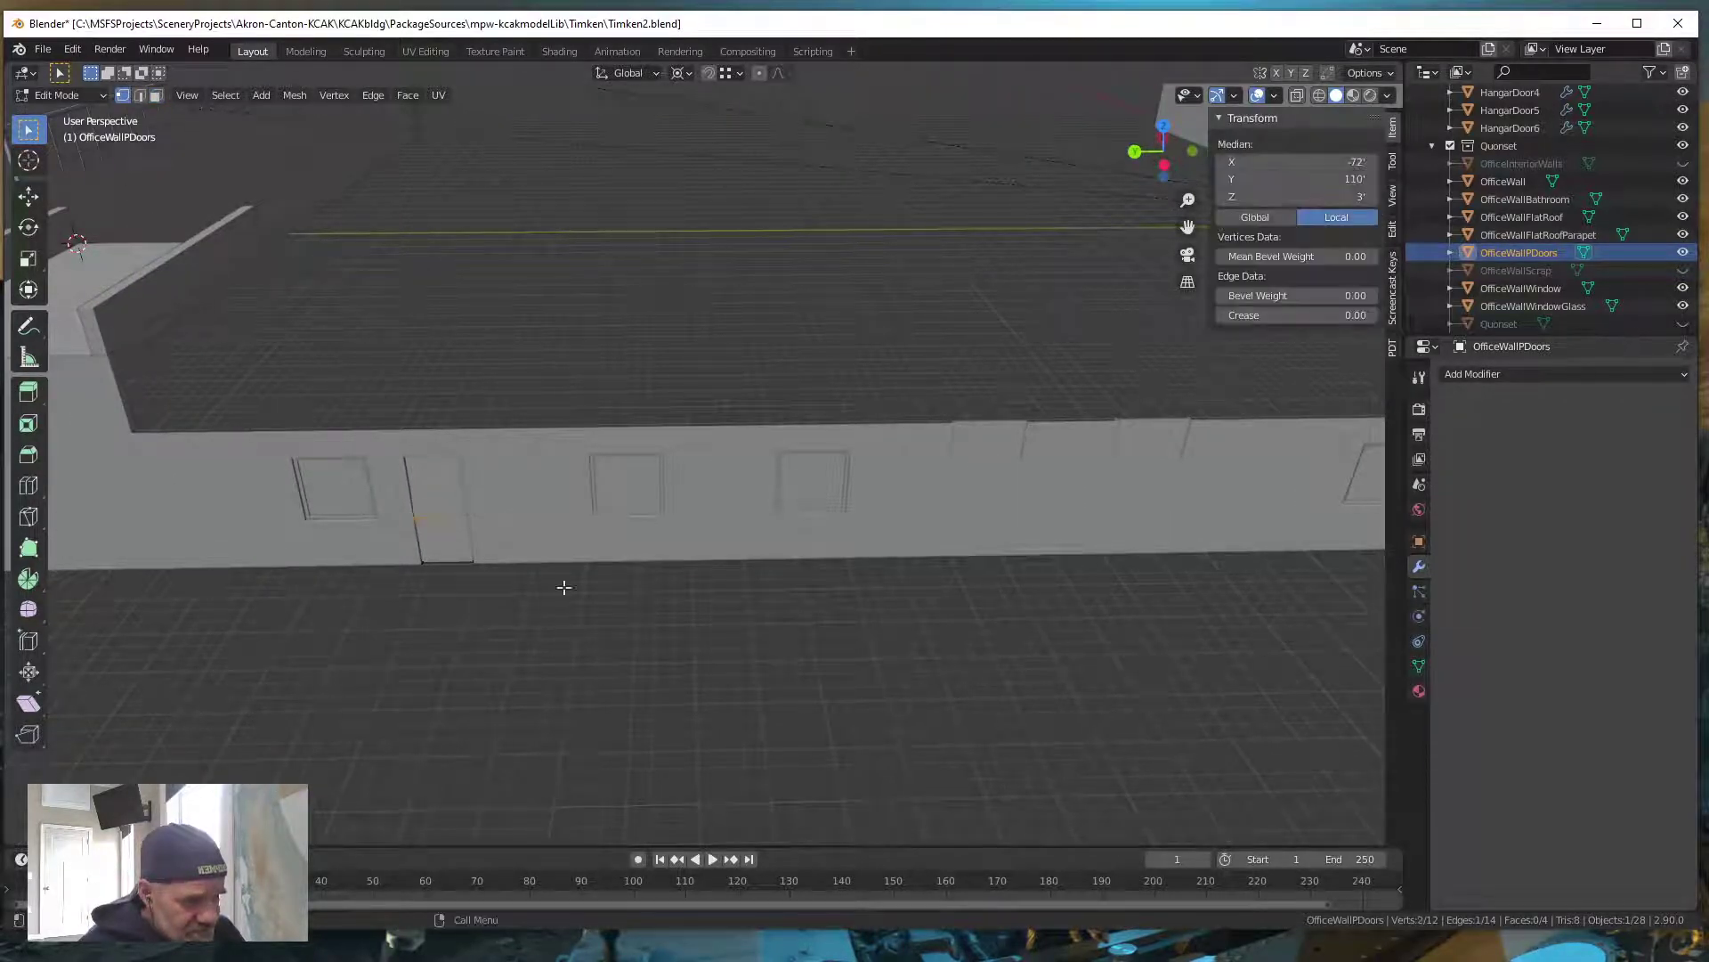
middle_click_drag(934, 717, 536, 716, "shift")
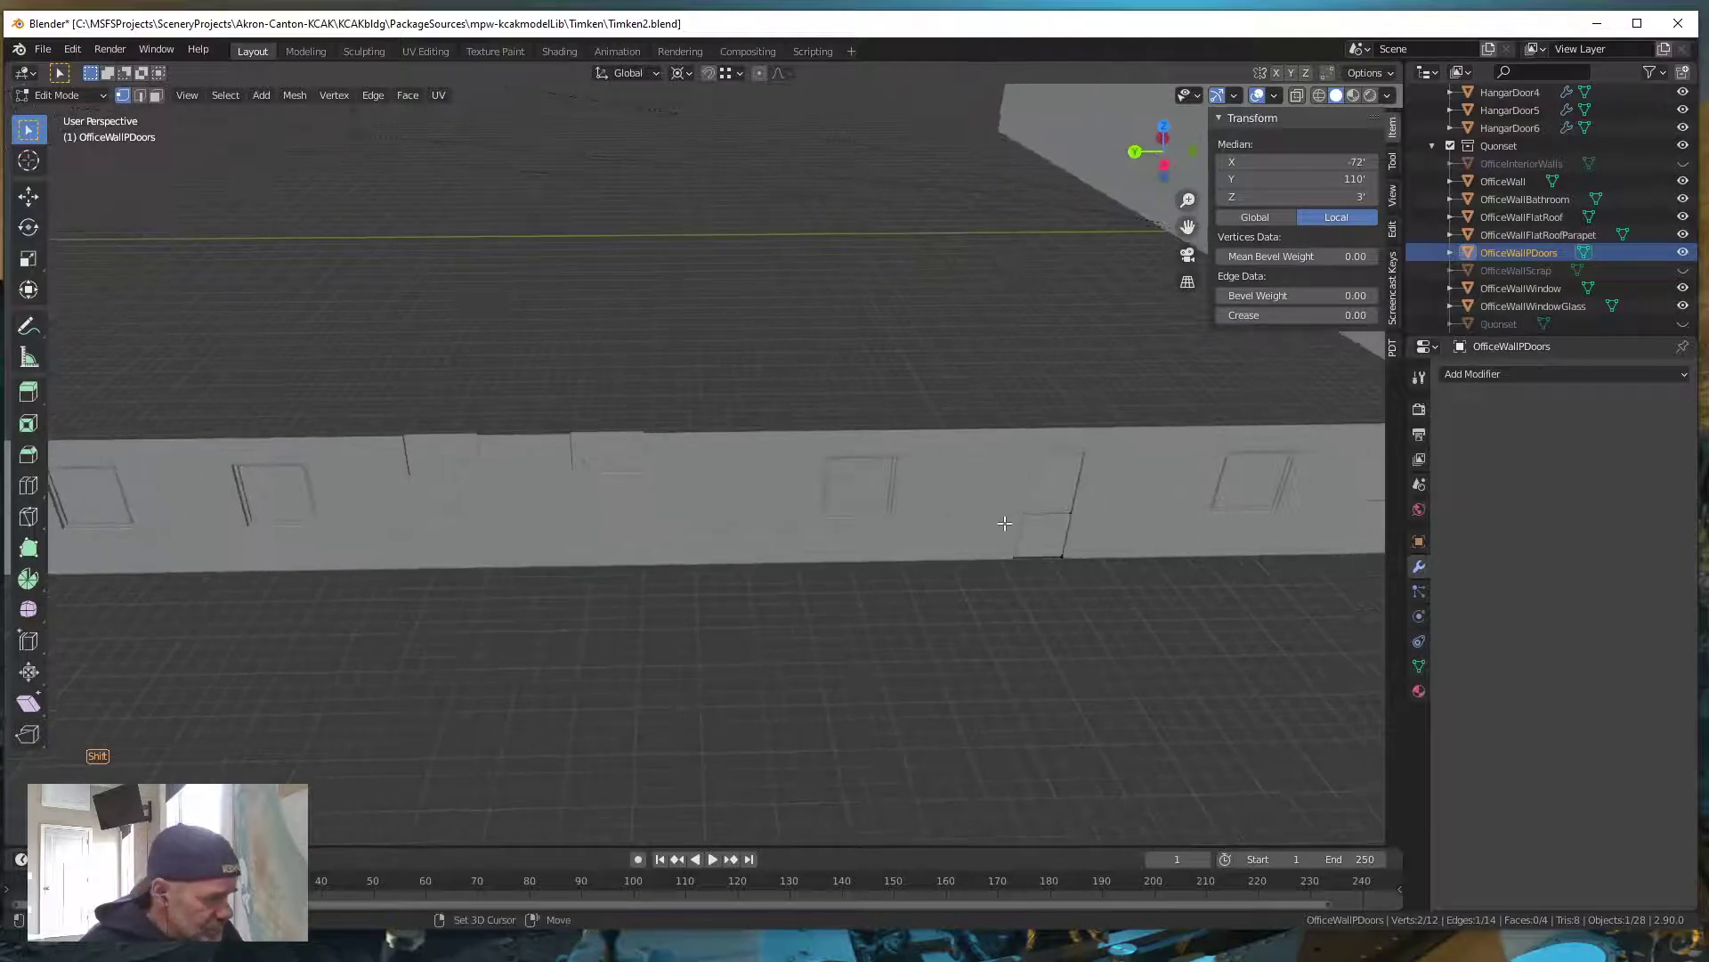
left_click_drag(1023, 500, 1035, 554, "shift")
middle_click_drag(910, 633, 717, 603, "shift")
middle_click_drag(427, 641, 682, 661, "shift")
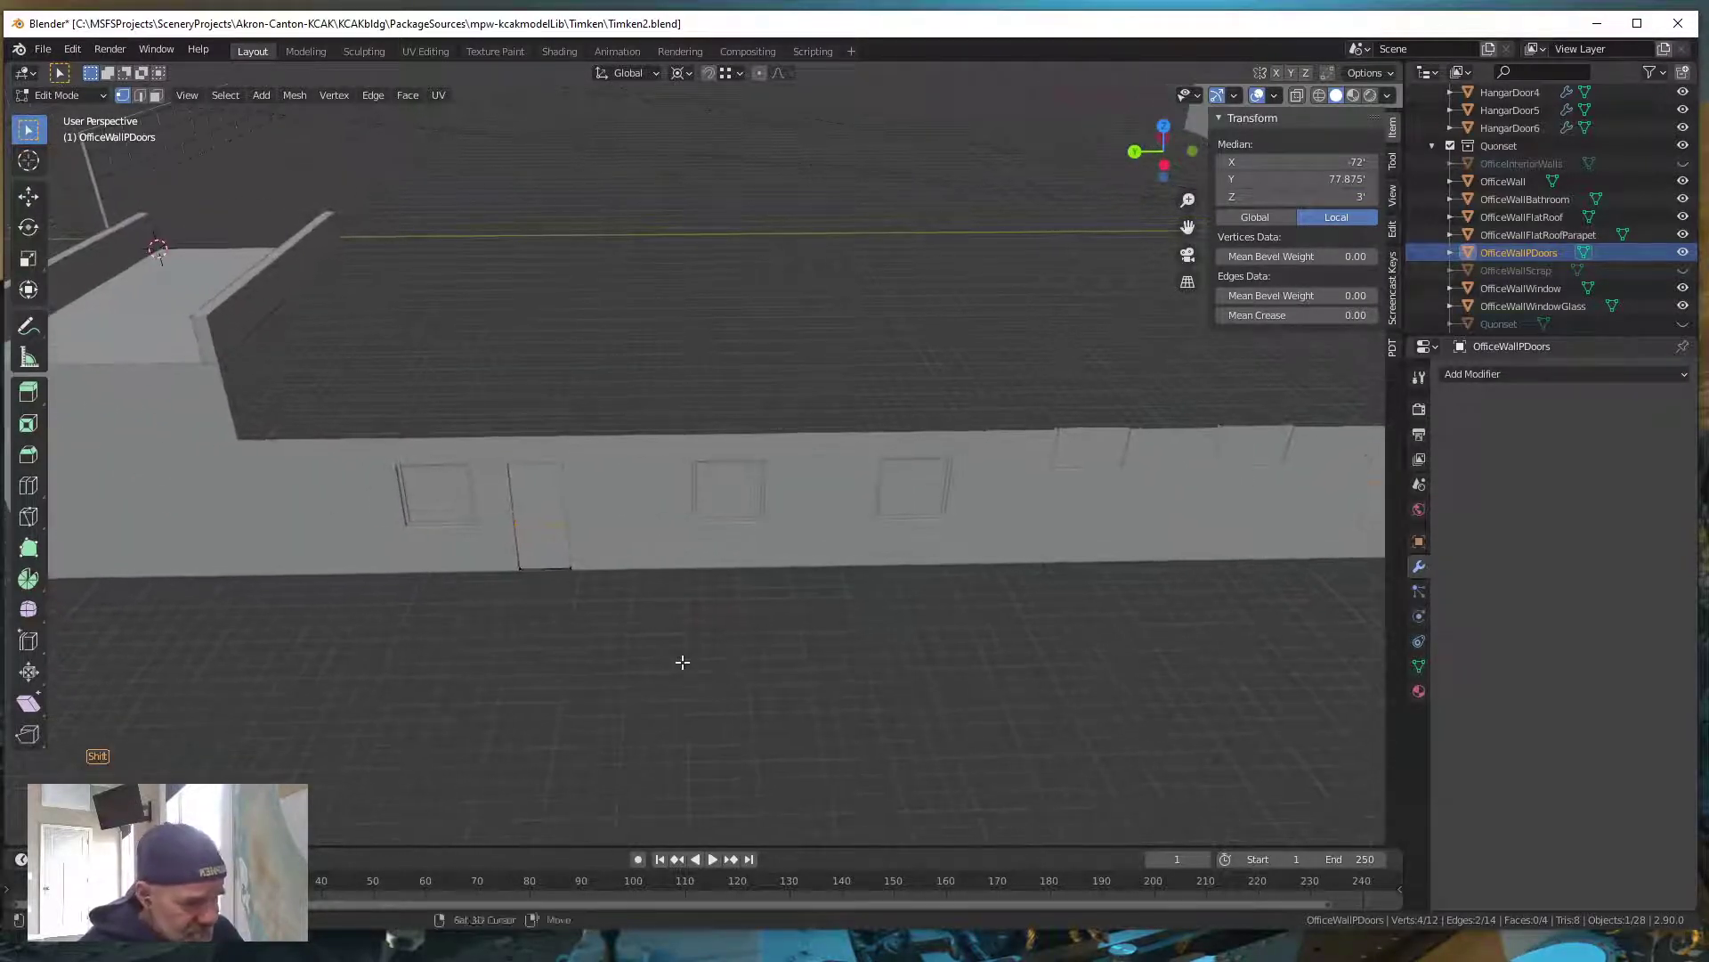
left_click(709, 74)
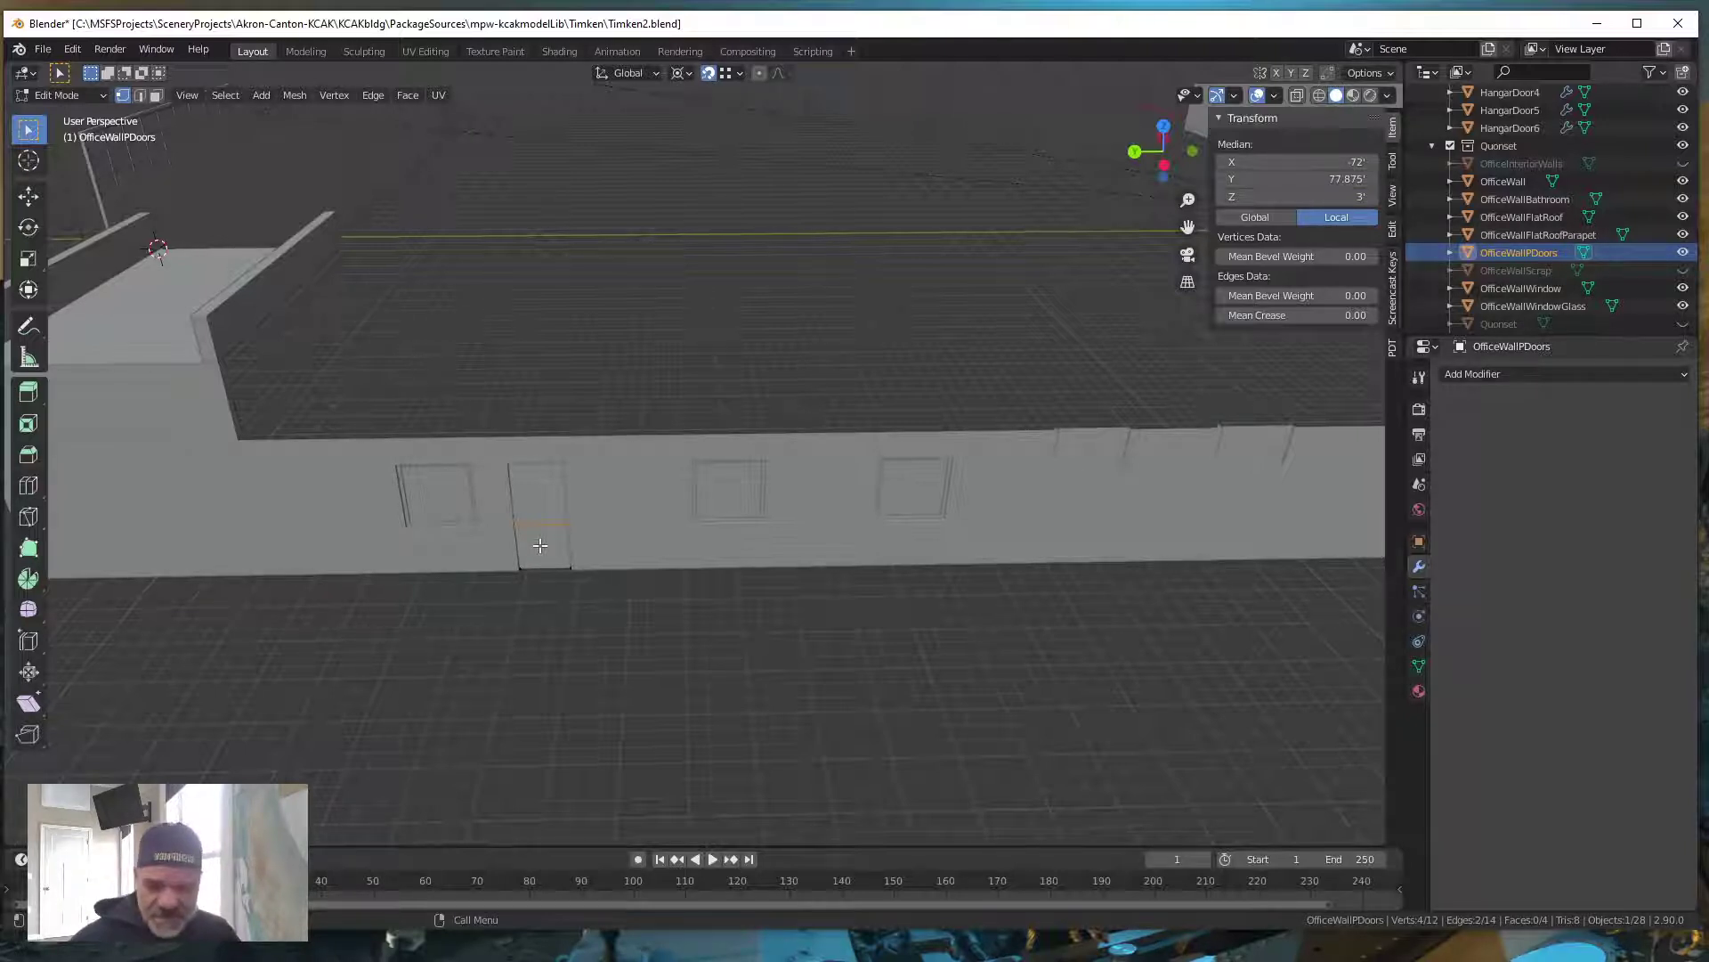
key("g")
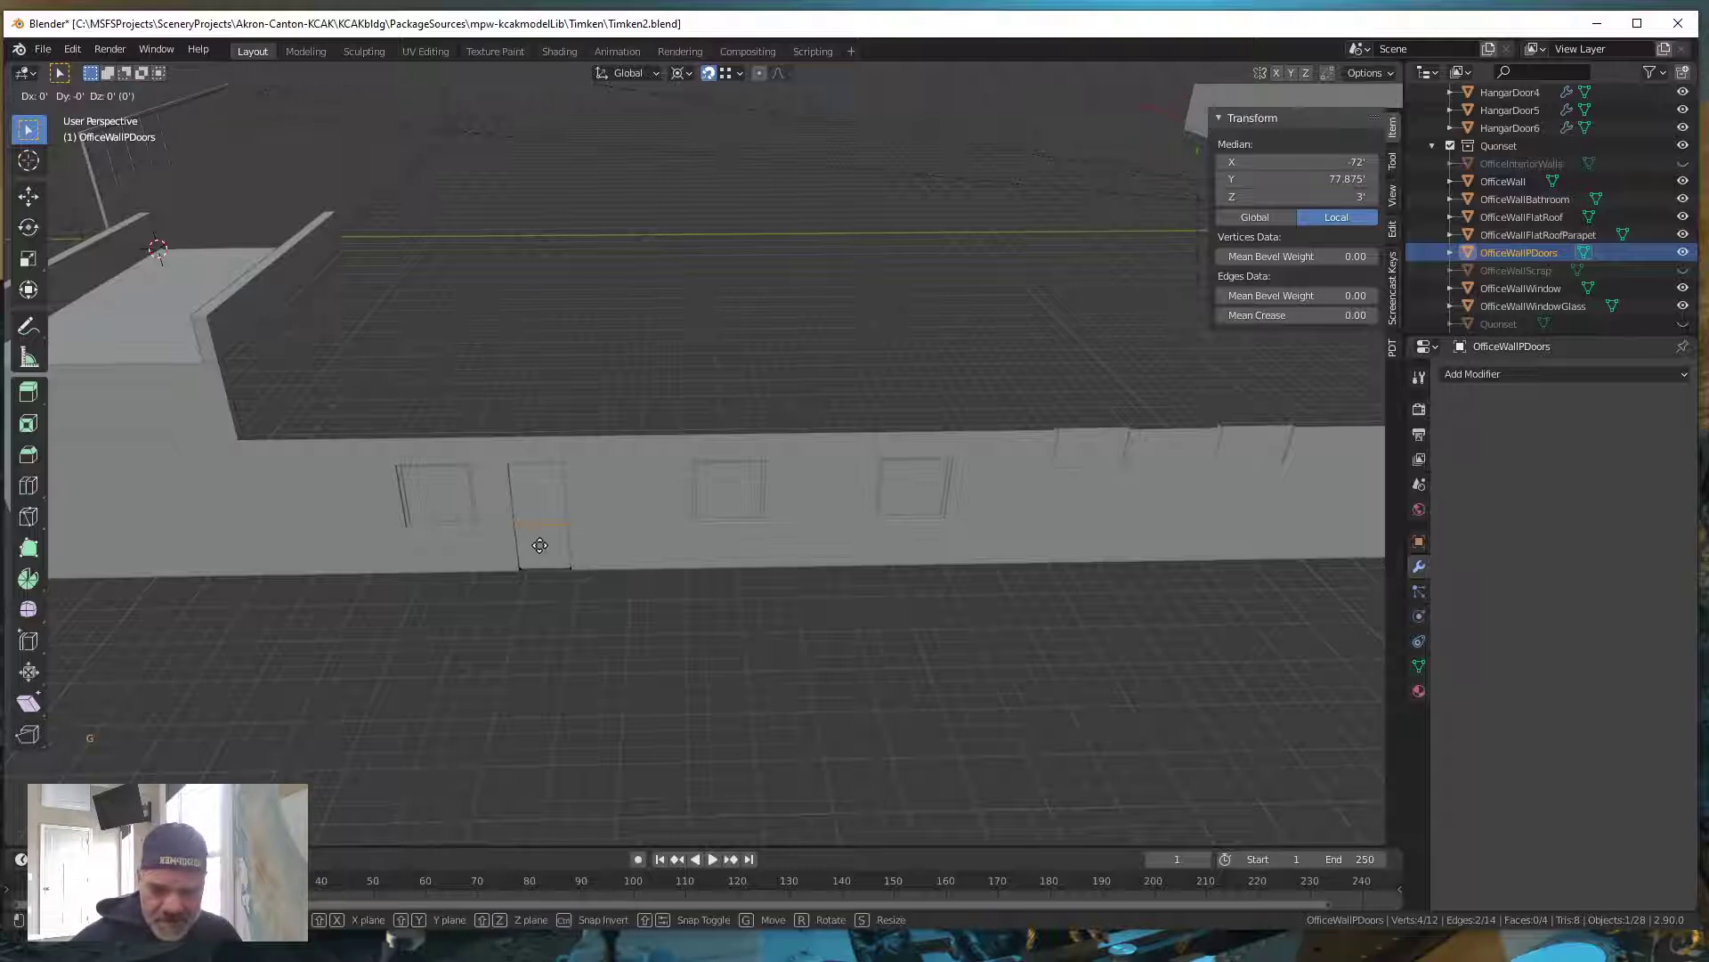
key("z")
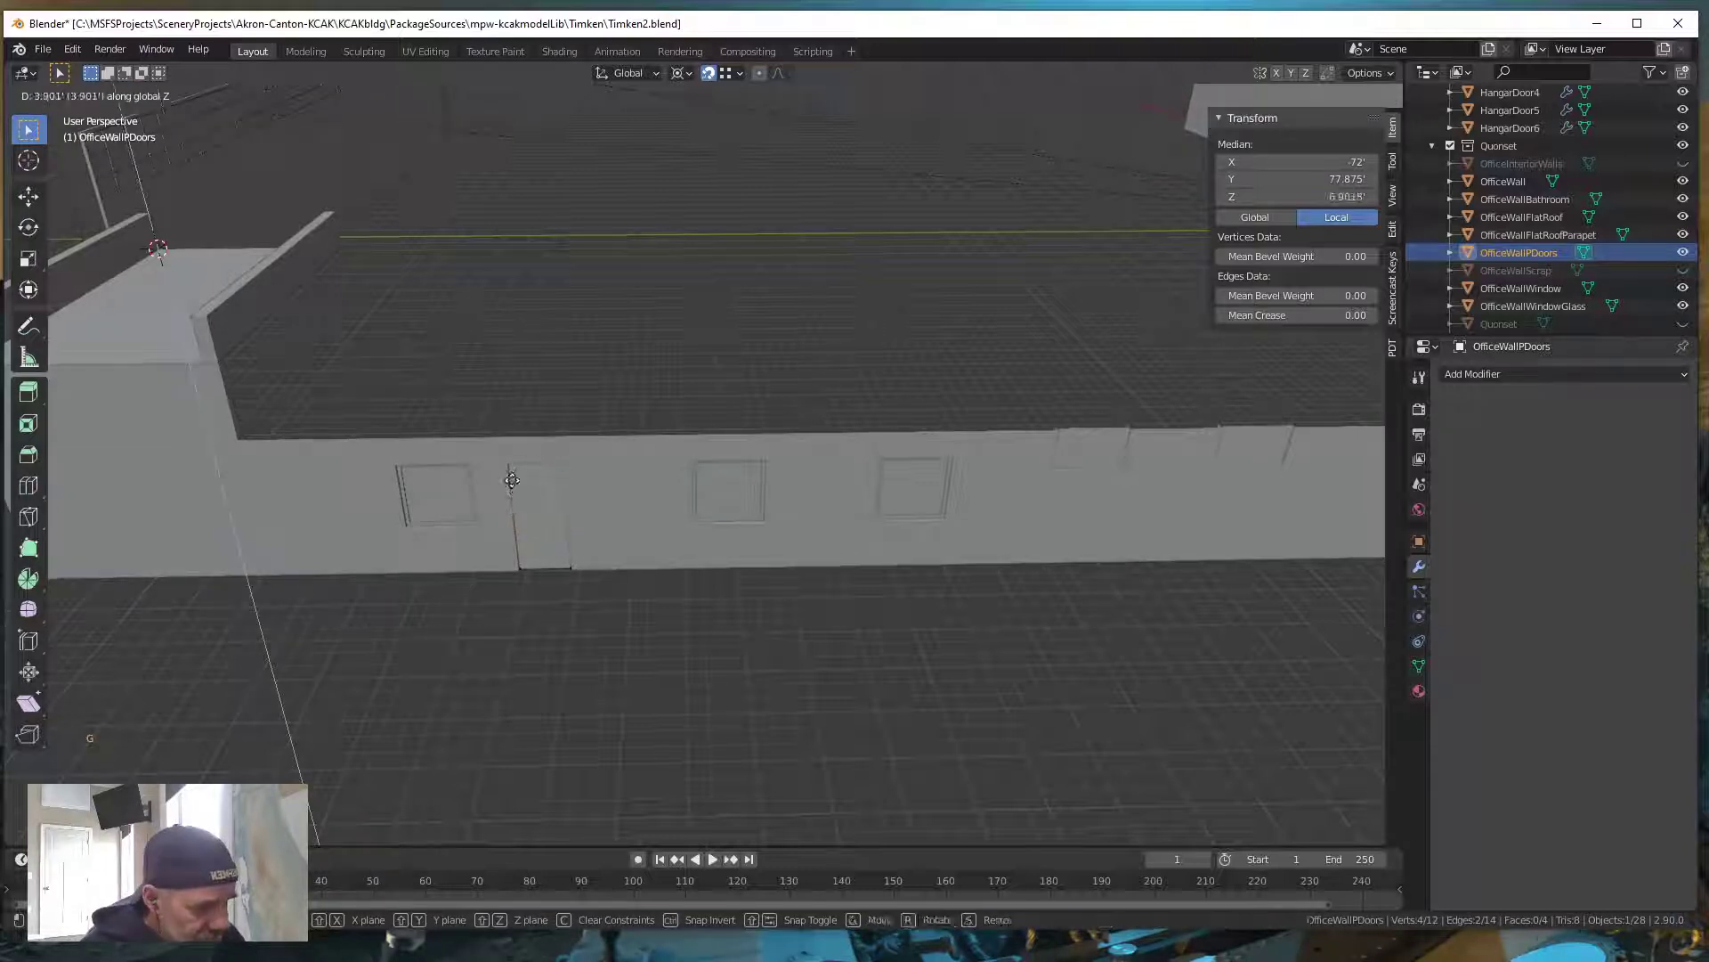
left_click(509, 470)
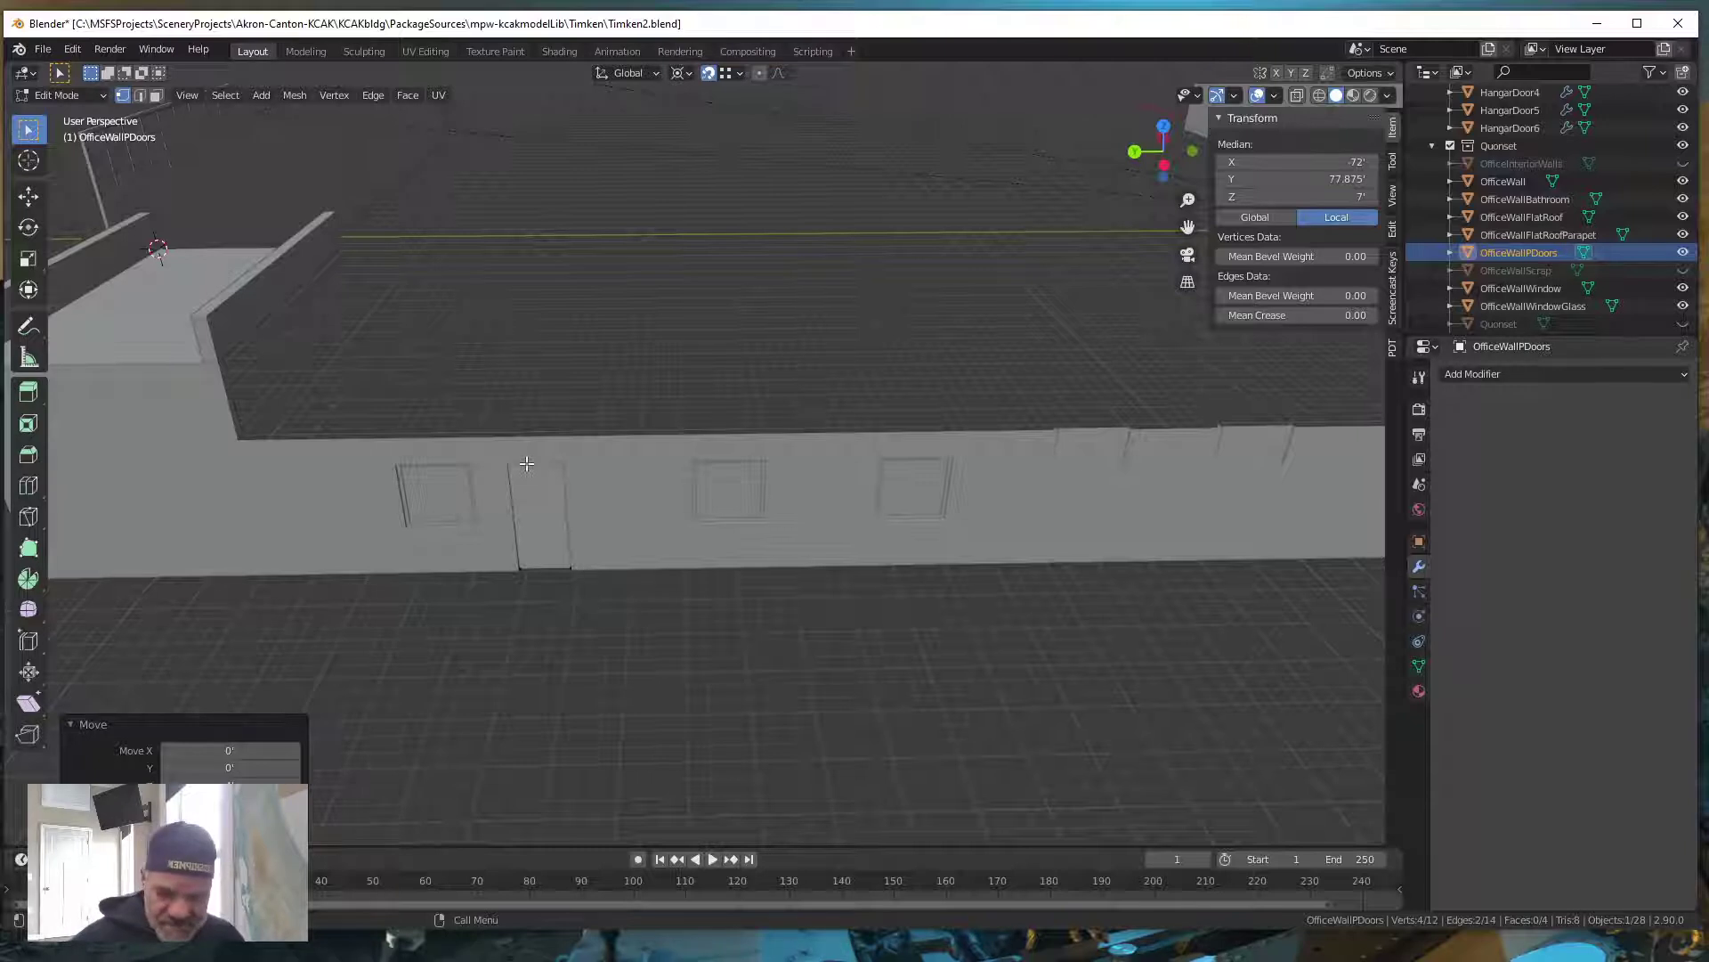
Lower the selected edges of both doors by 0.5 ft along Z to mark the top of the door windows
key("g")
key("z")
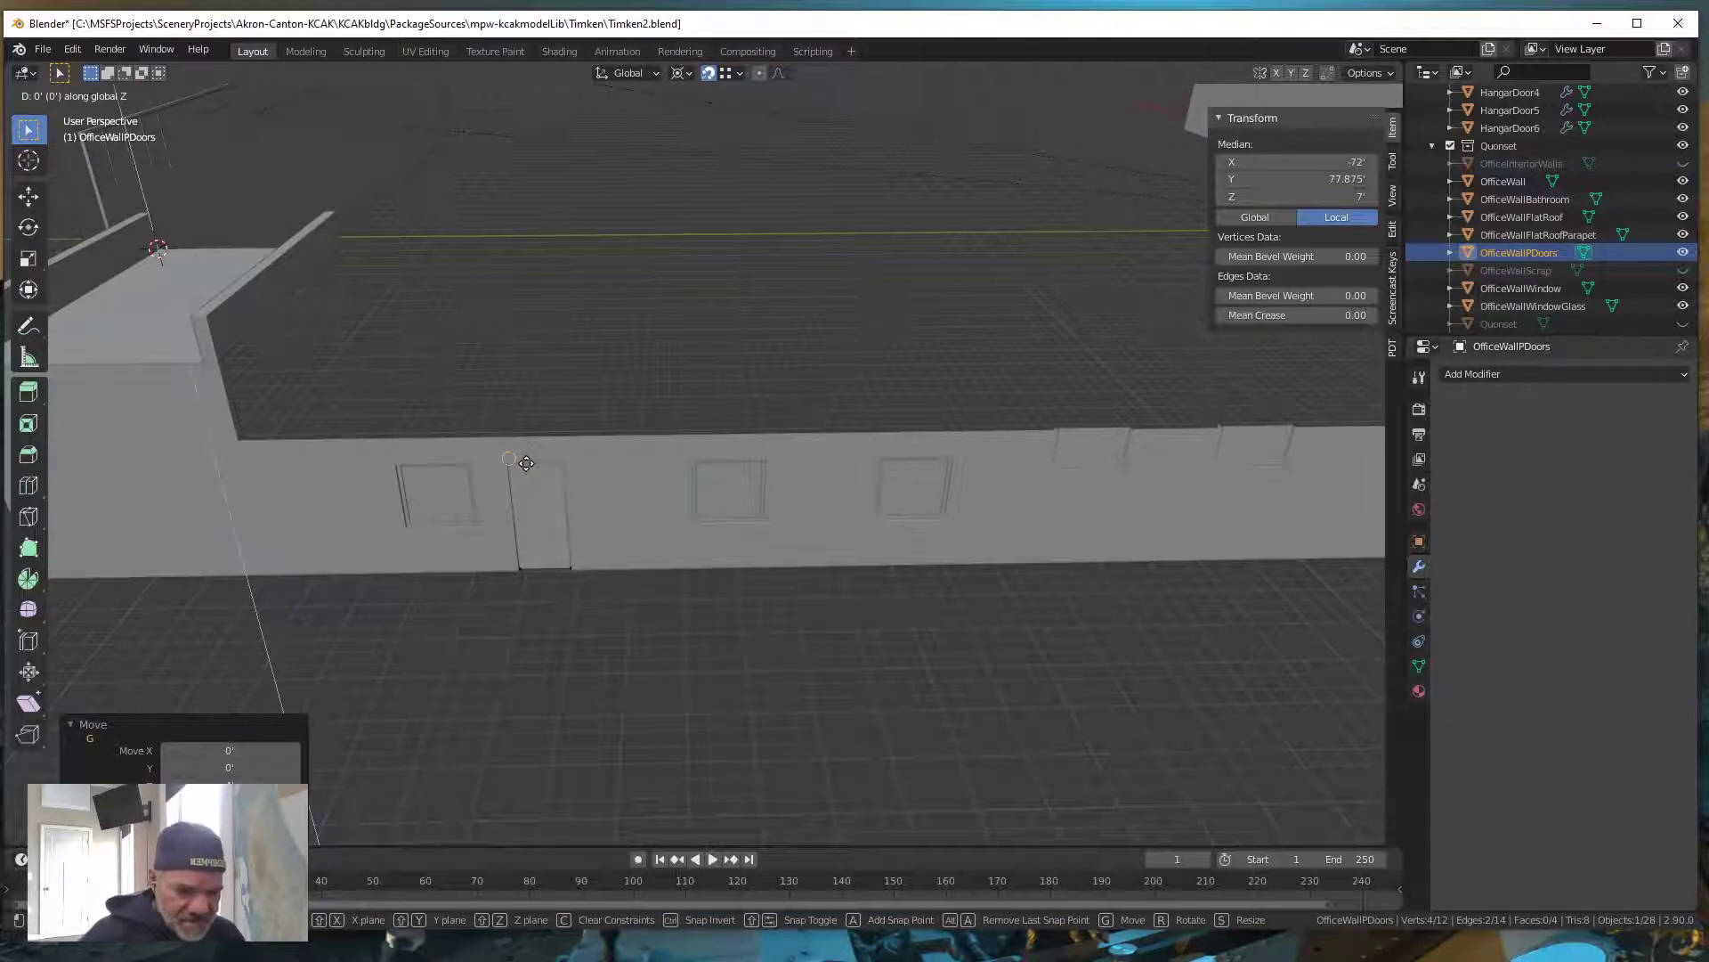
type("-.5")
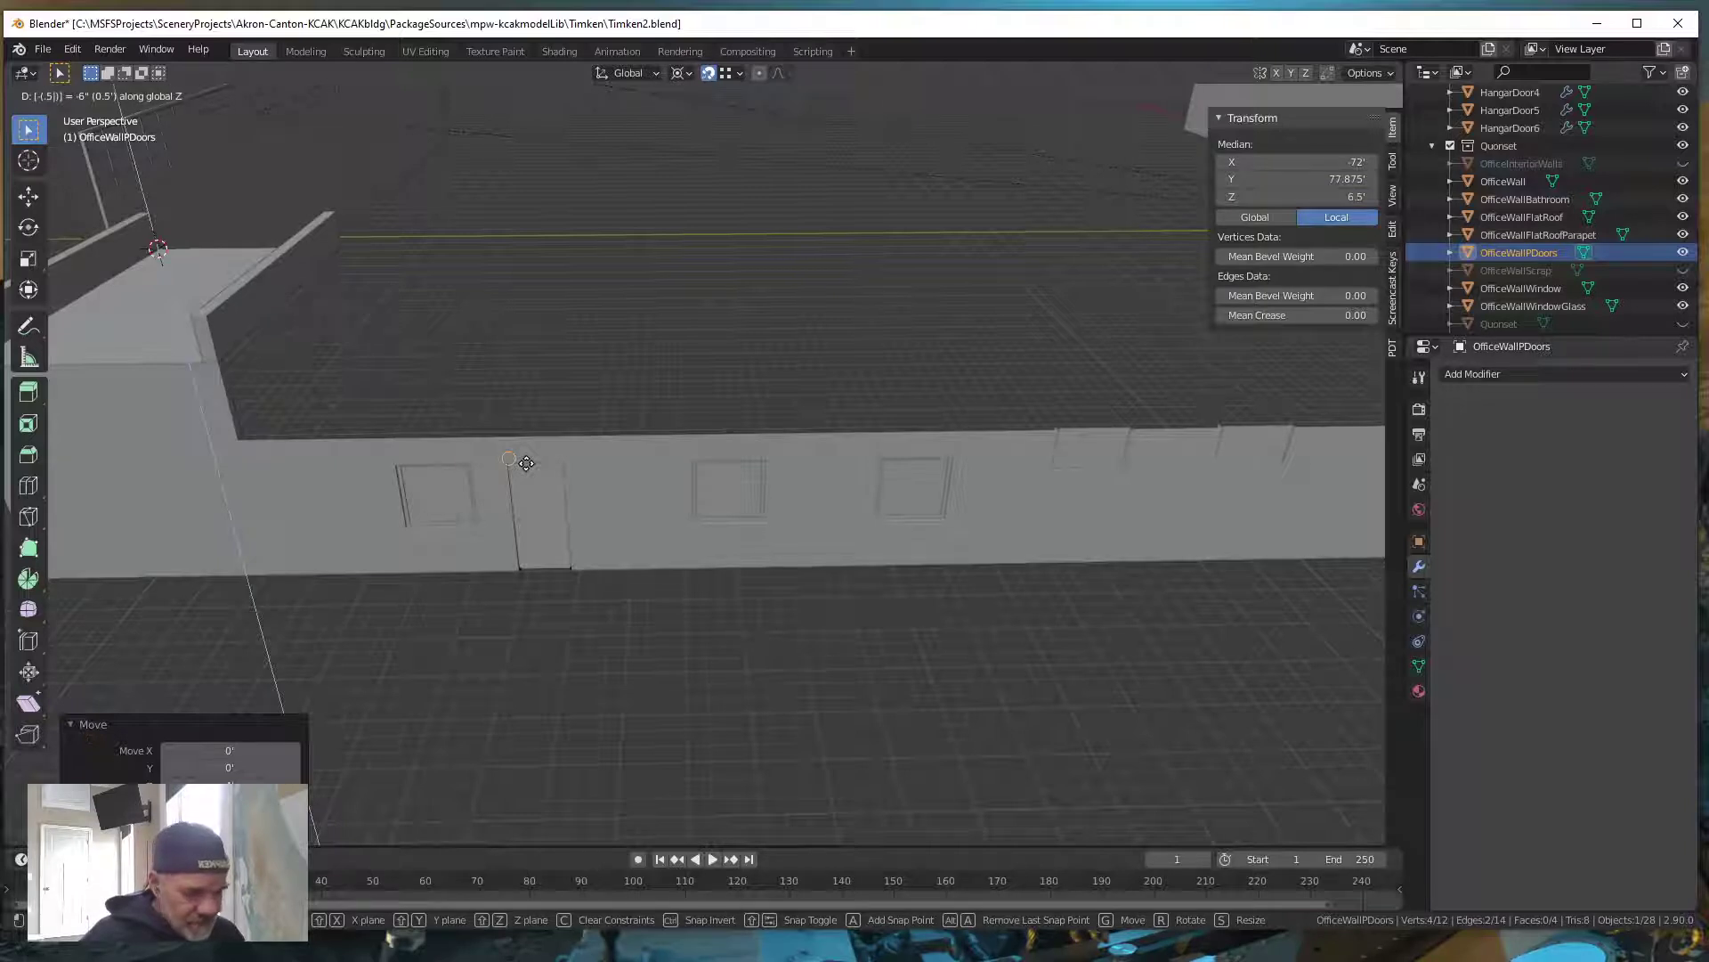
key("Return")
With snapping off, add a vertical loop cut at the parapet-side edge of the door nearest the parapet, and offset it -0.625 ft along Y
middle_click_drag(746, 752, 652, 733)
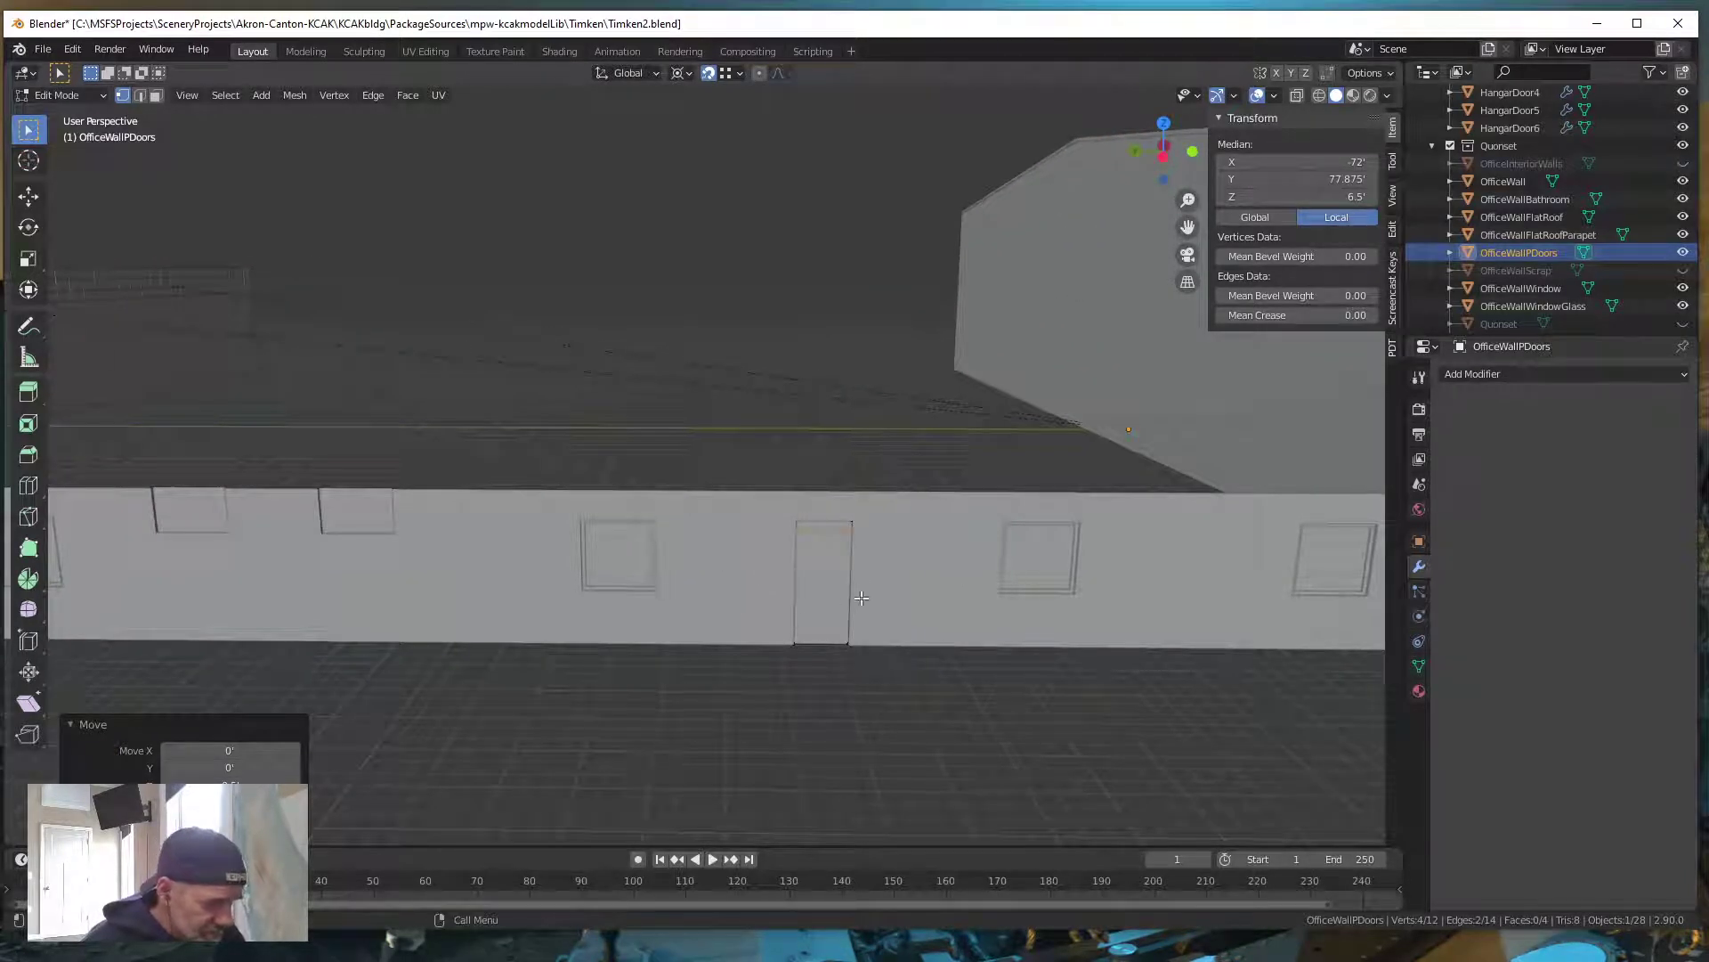
middle_click_drag(793, 679, 1265, 659, "shift")
middle_click_drag(508, 692, 962, 727, "shift")
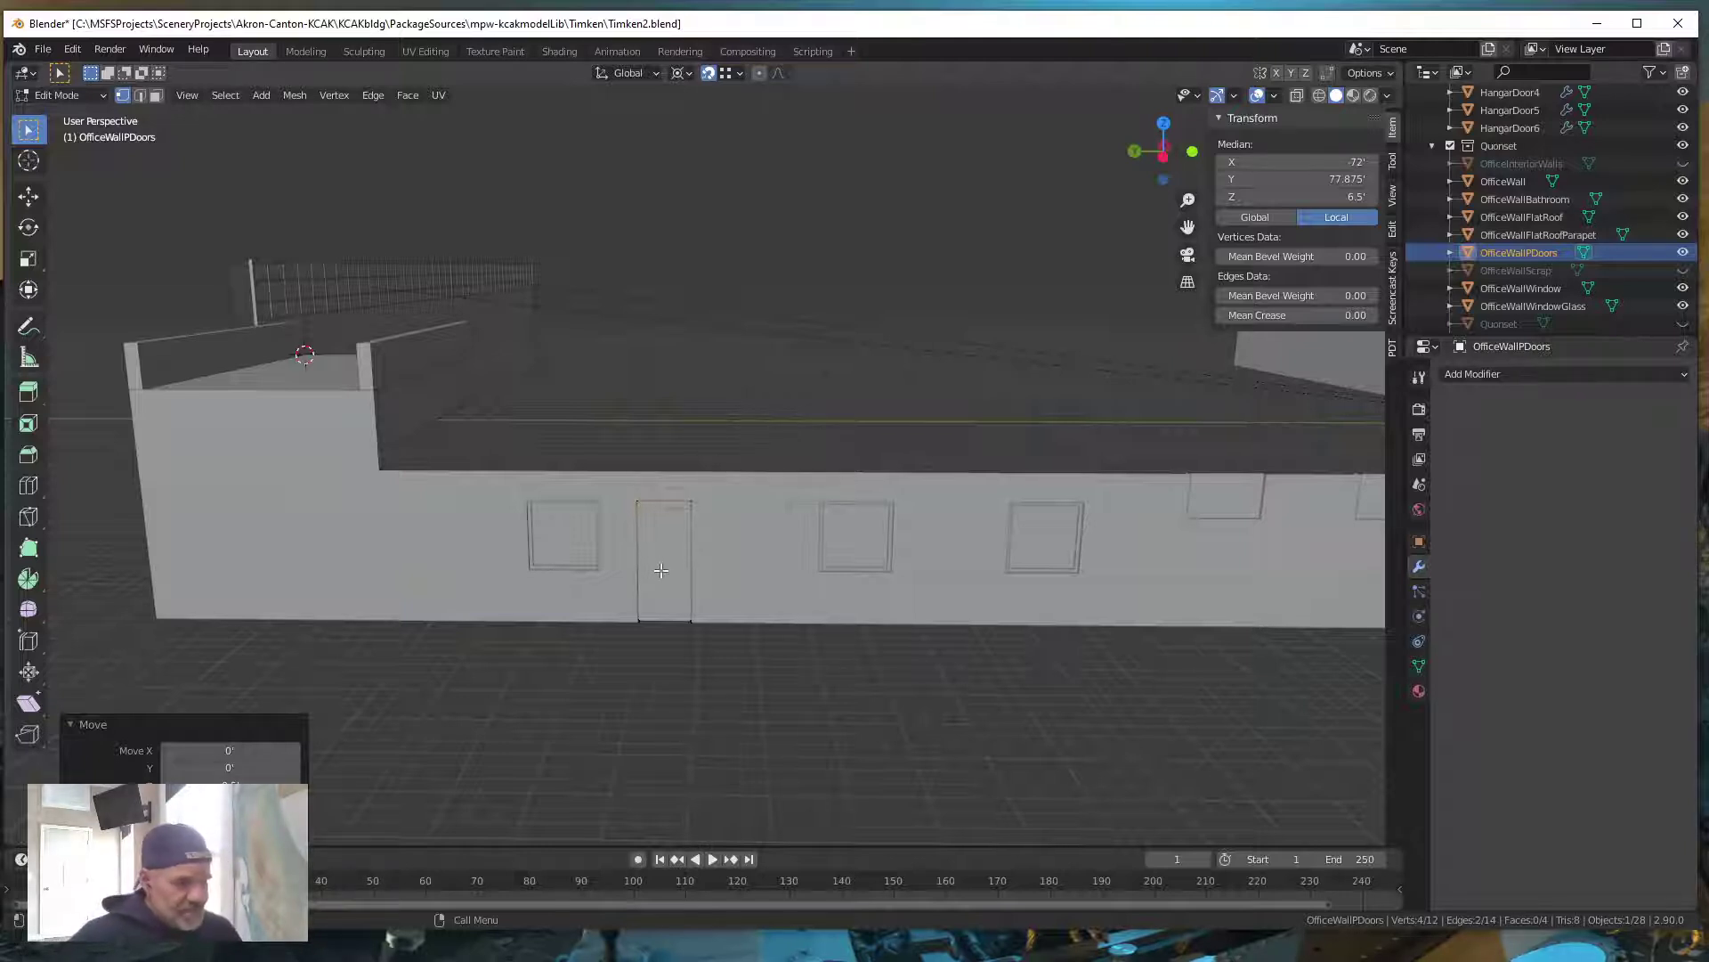
key("ctrl")
key("ctrl+r")
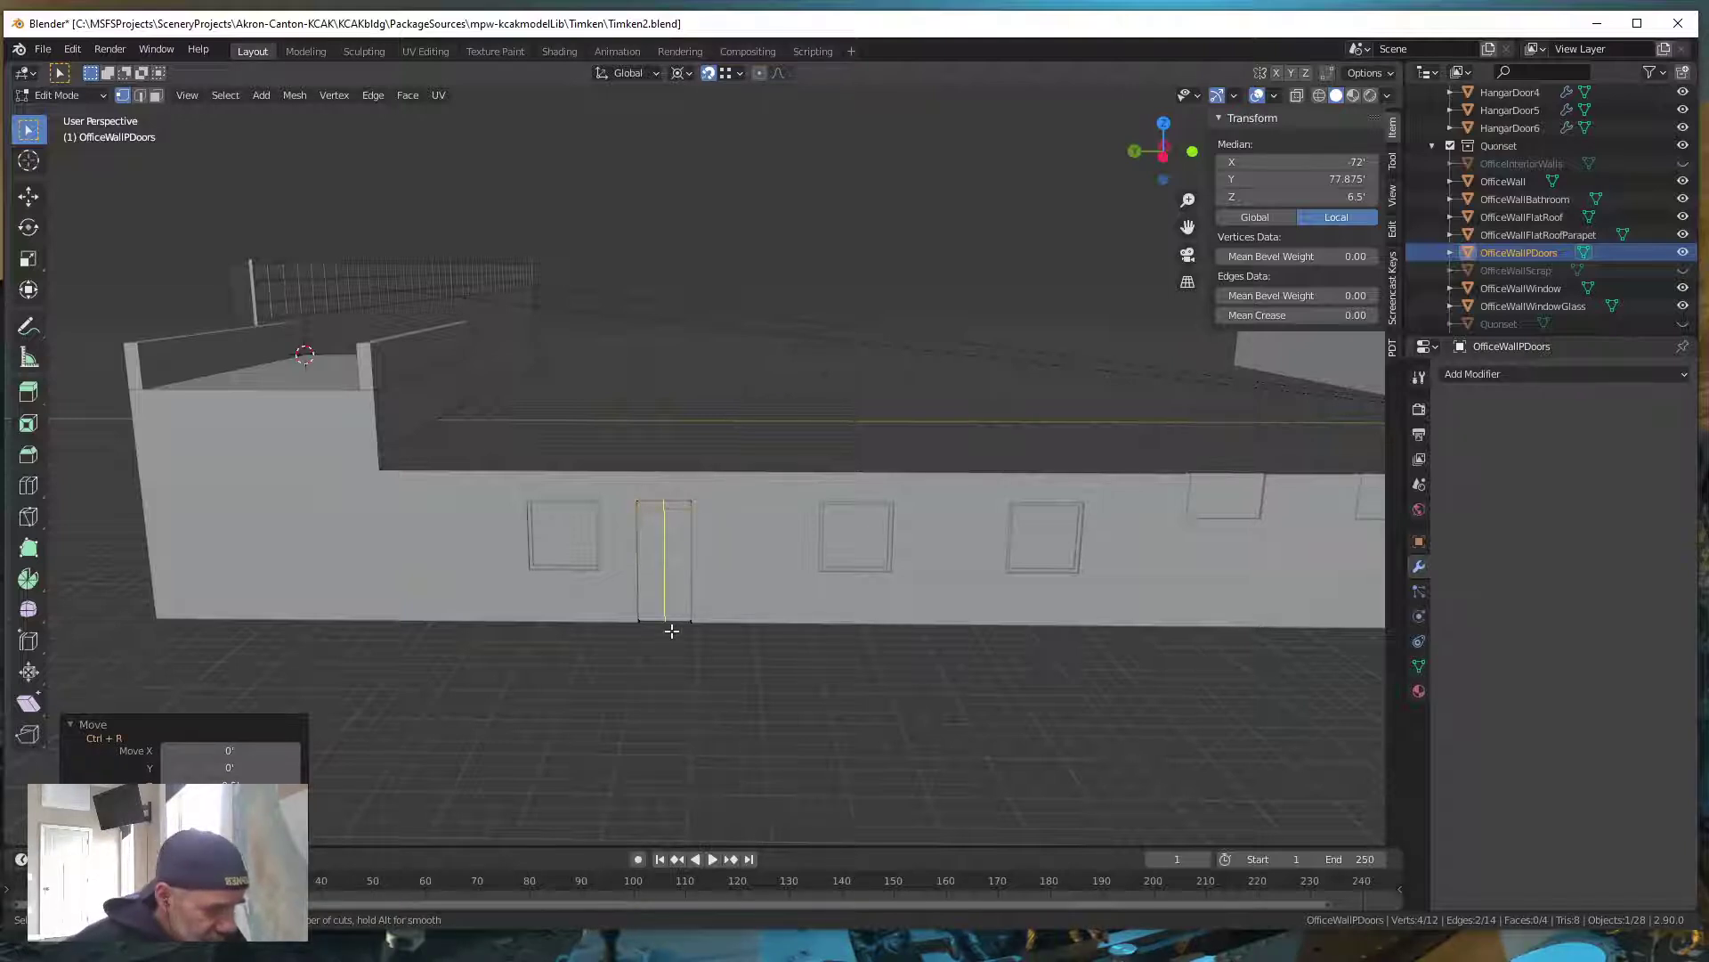
left_click(671, 630)
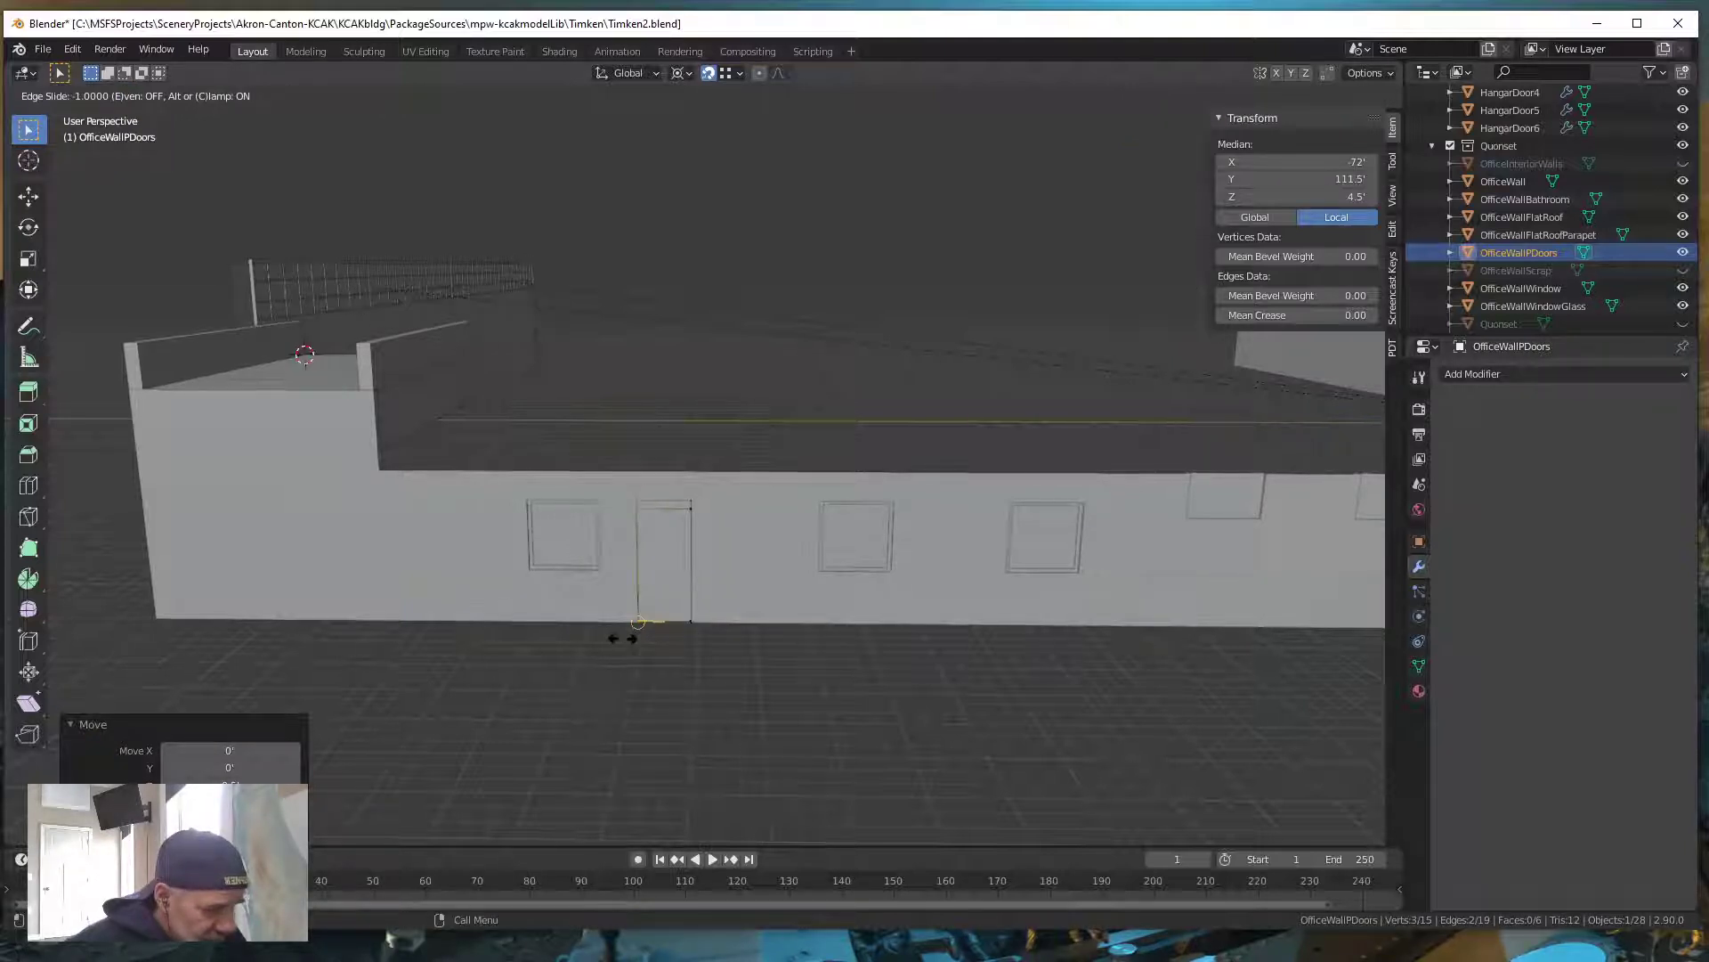
left_click(621, 639)
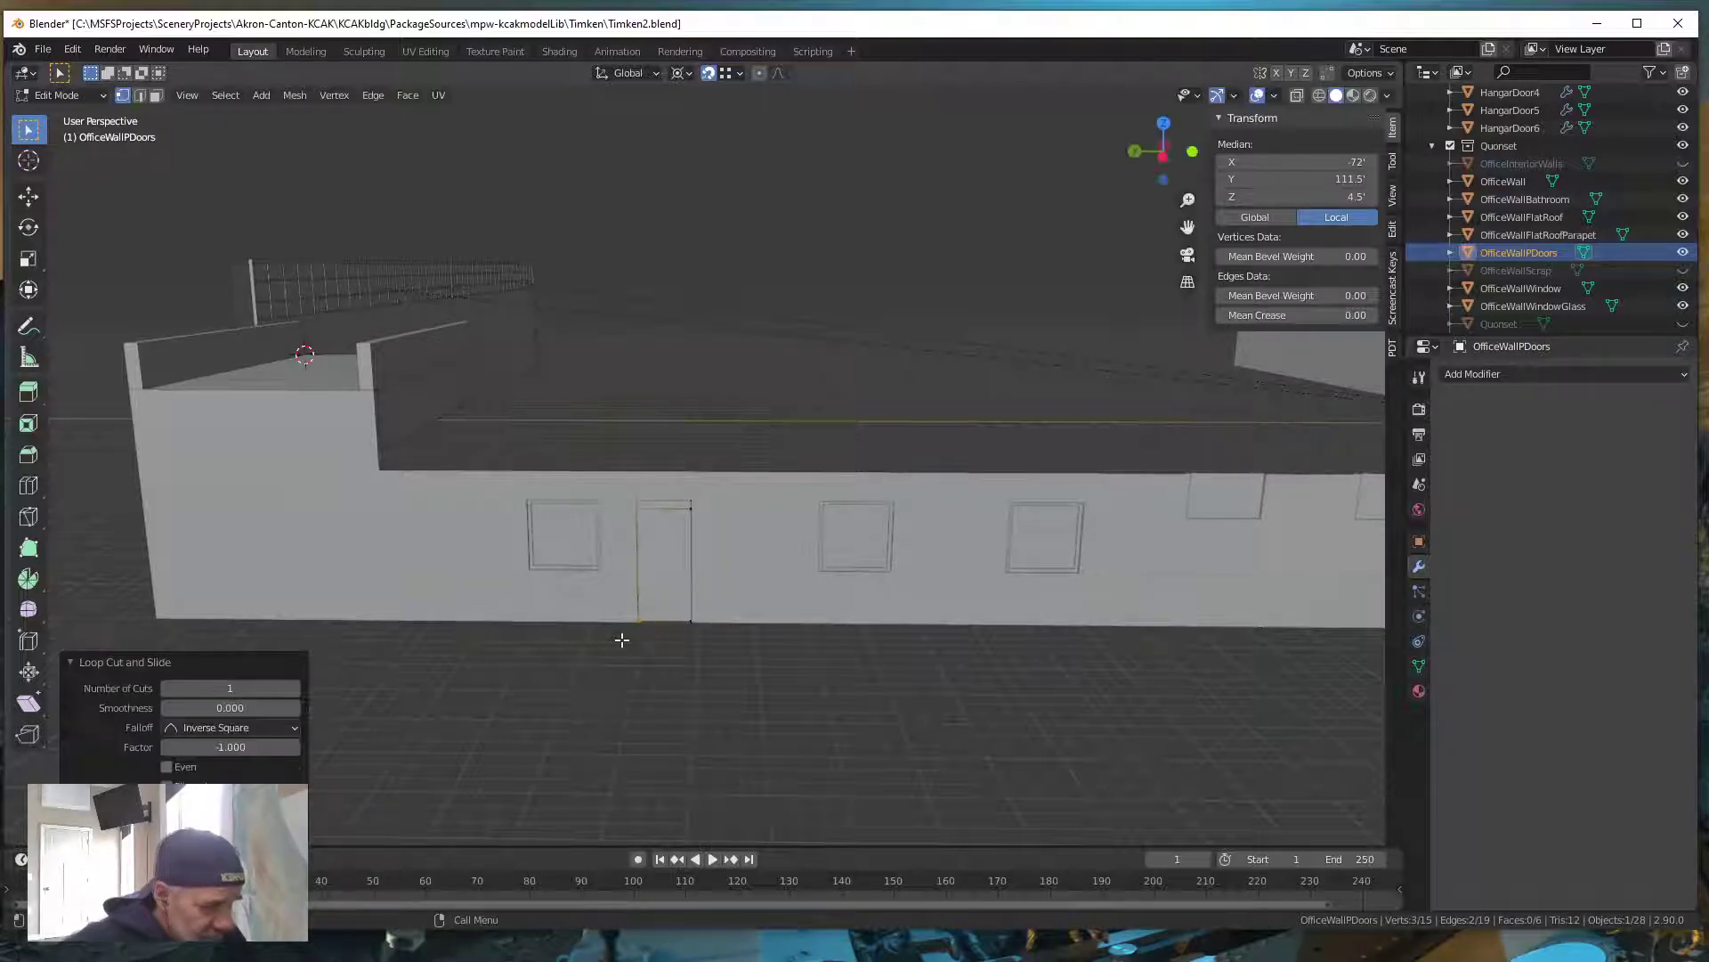
left_click(710, 75)
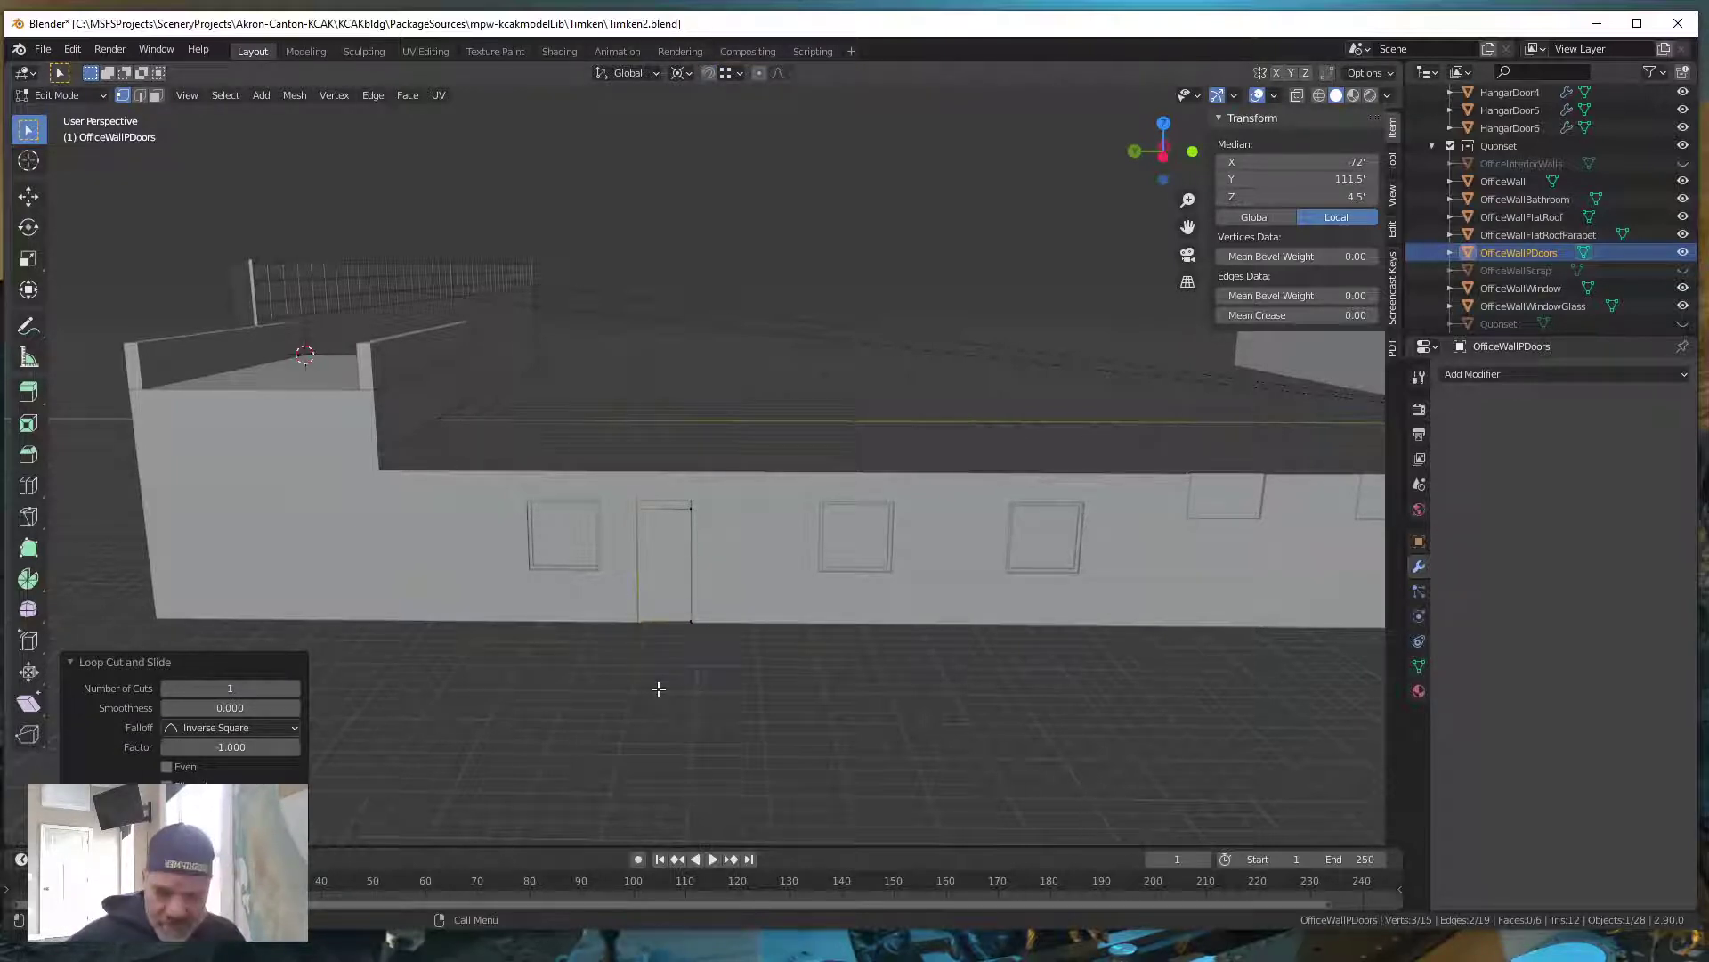
key("g")
key("y")
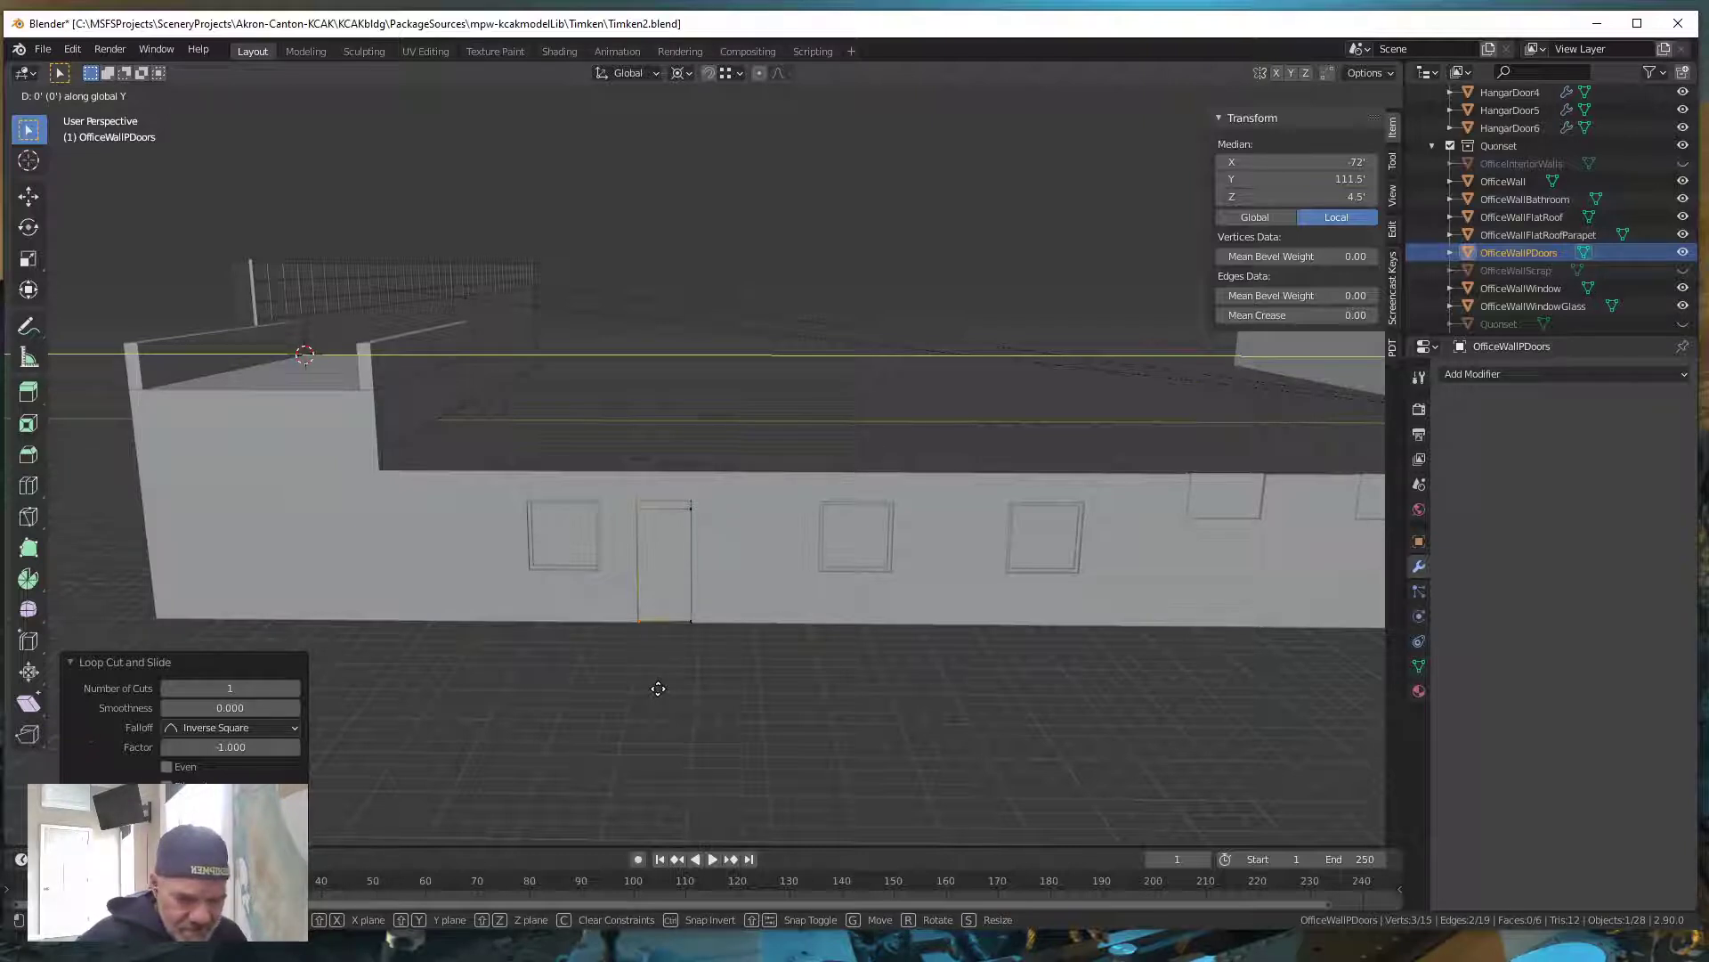
type("-.625")
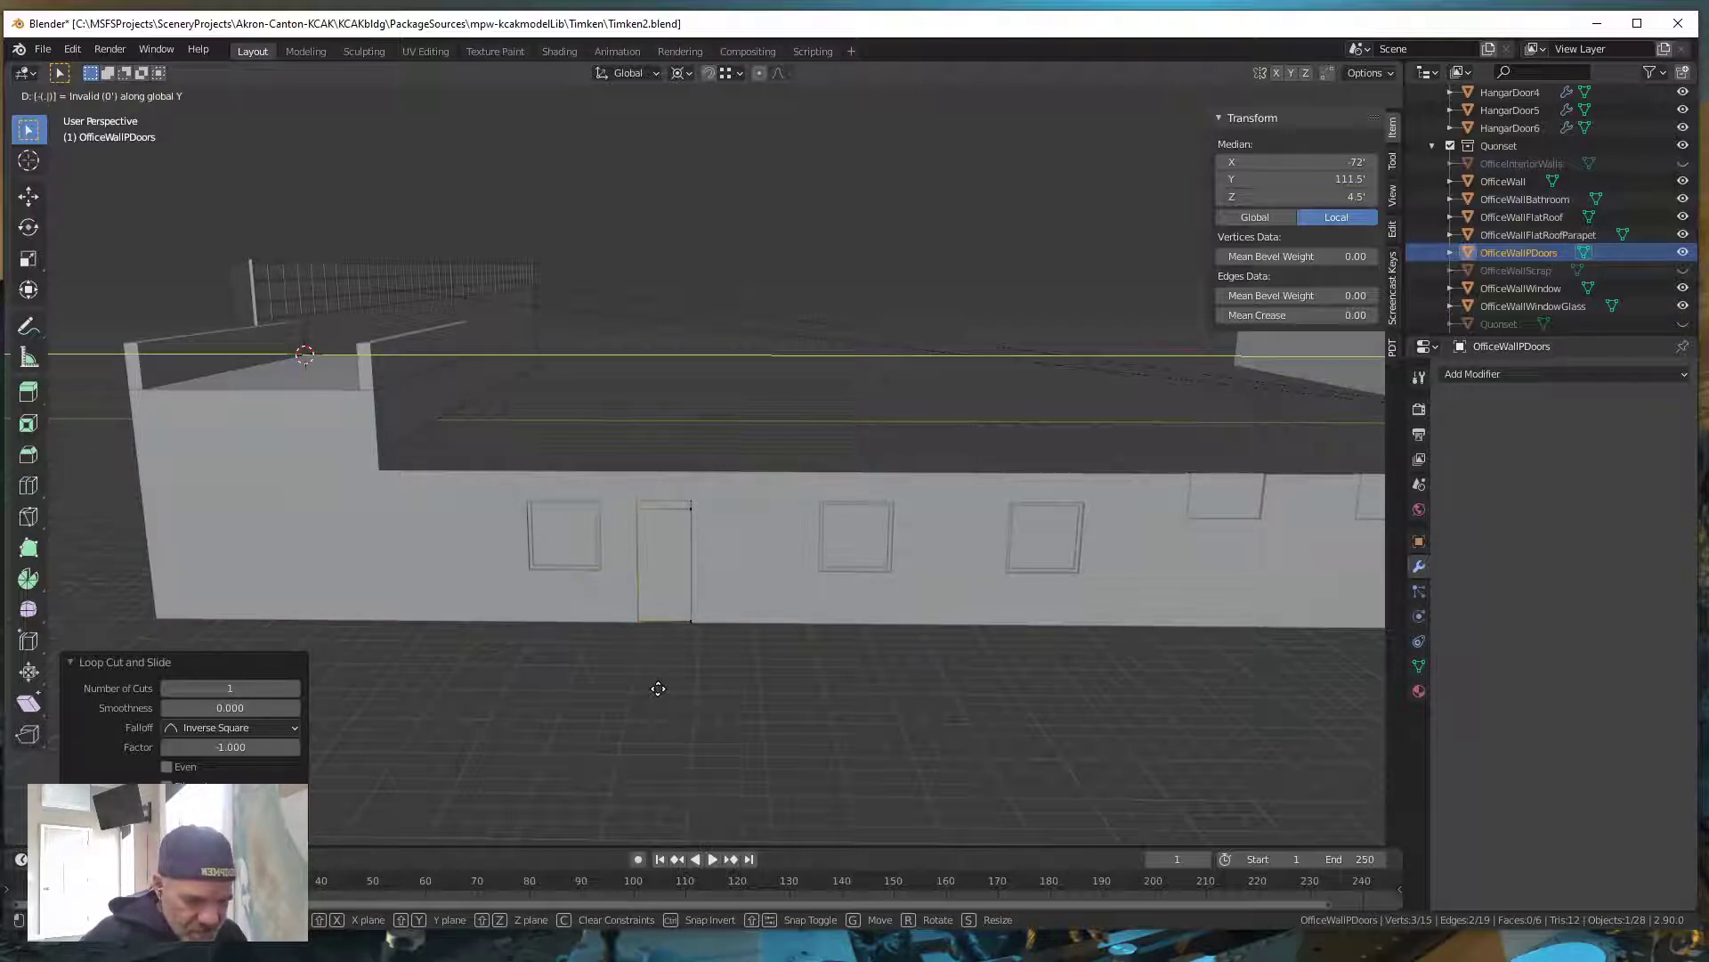
key("Return")
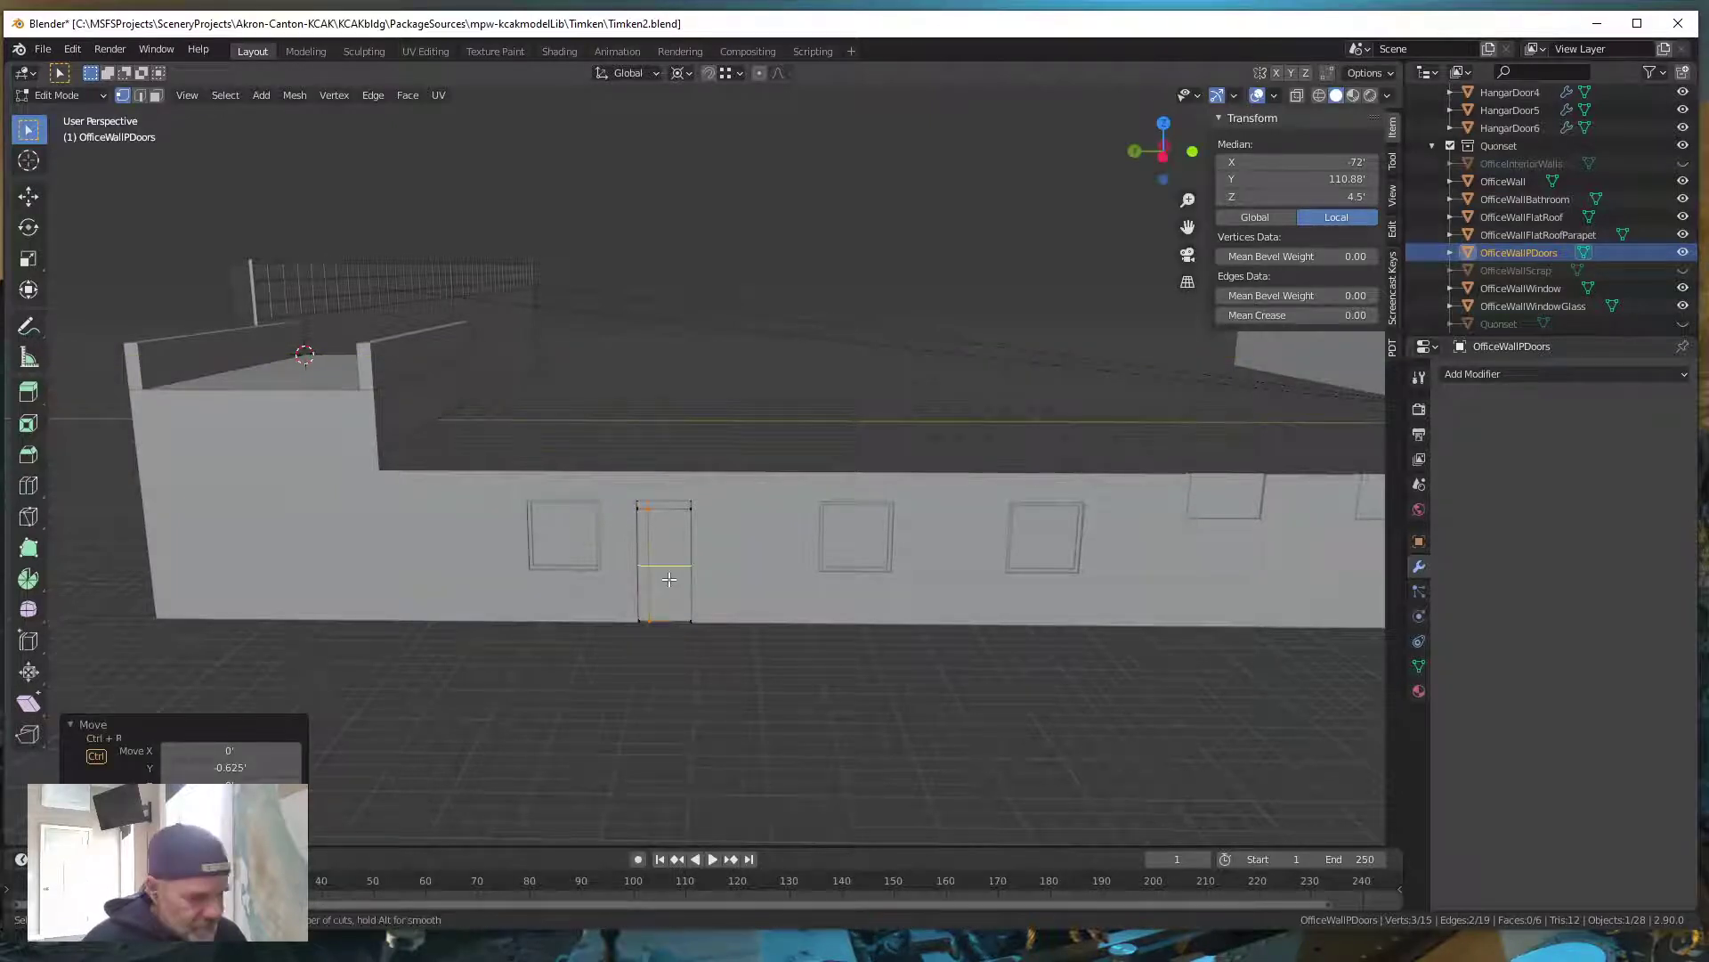
Add a second vertical loop cut to that door, slid onto the first cut, and move it -1.75 ft along Y
key("ctrl+r")
left_click(672, 628)
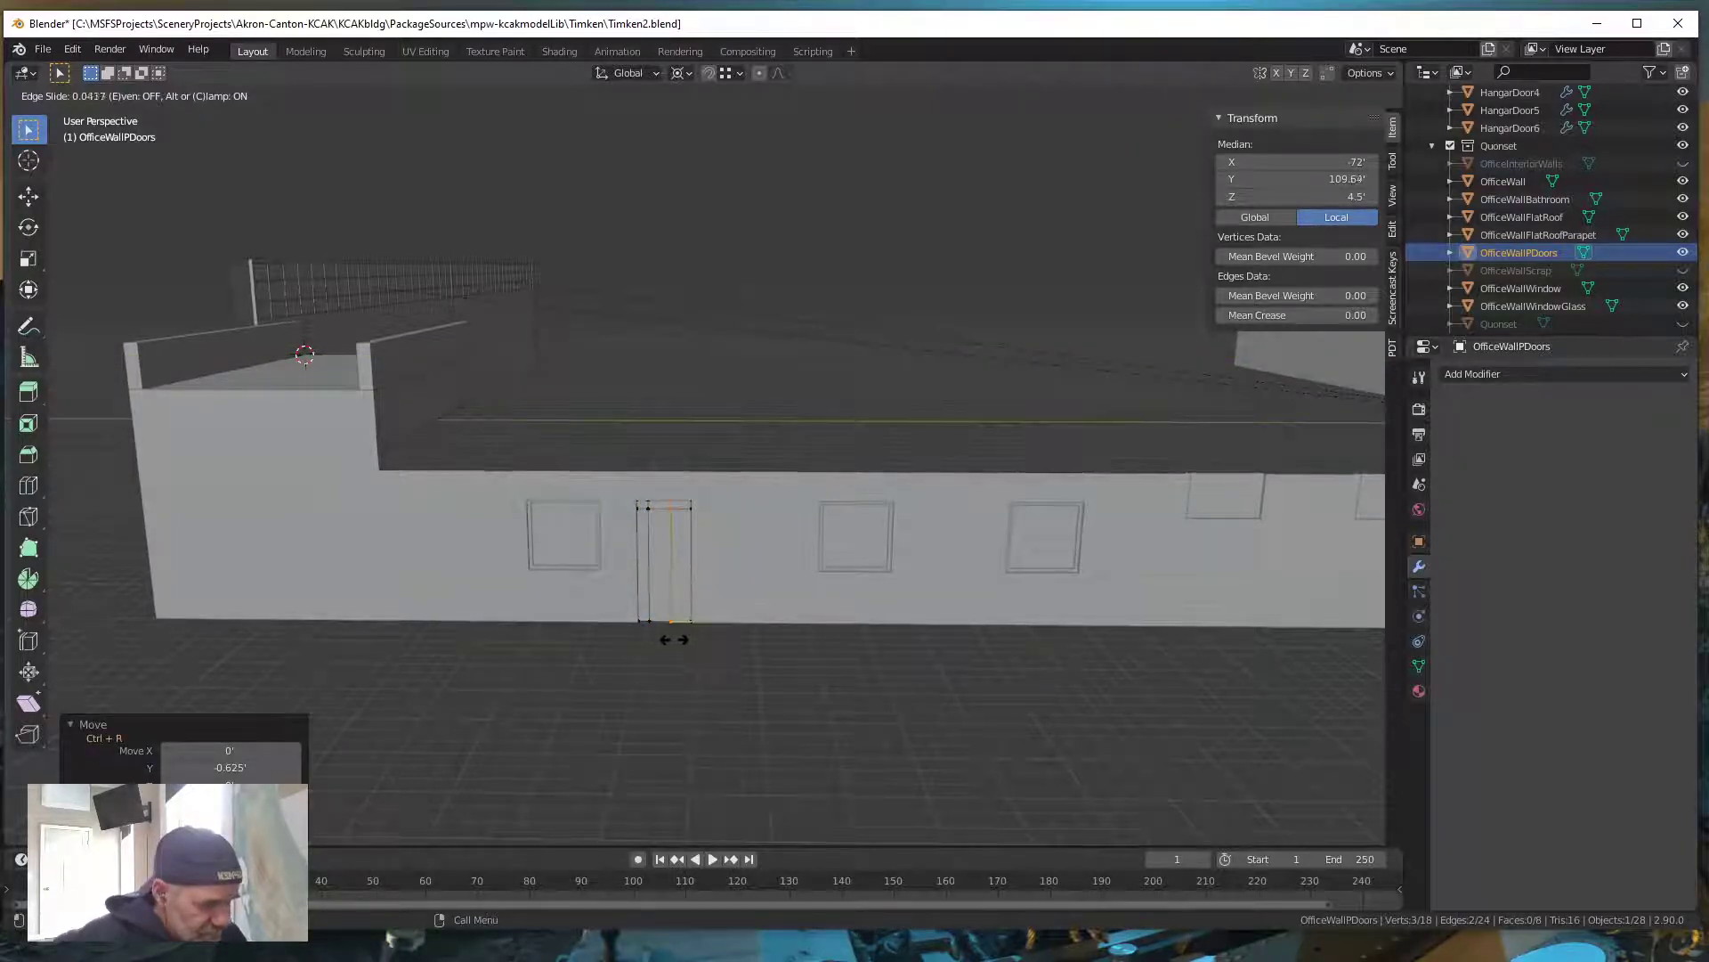
left_click(623, 654)
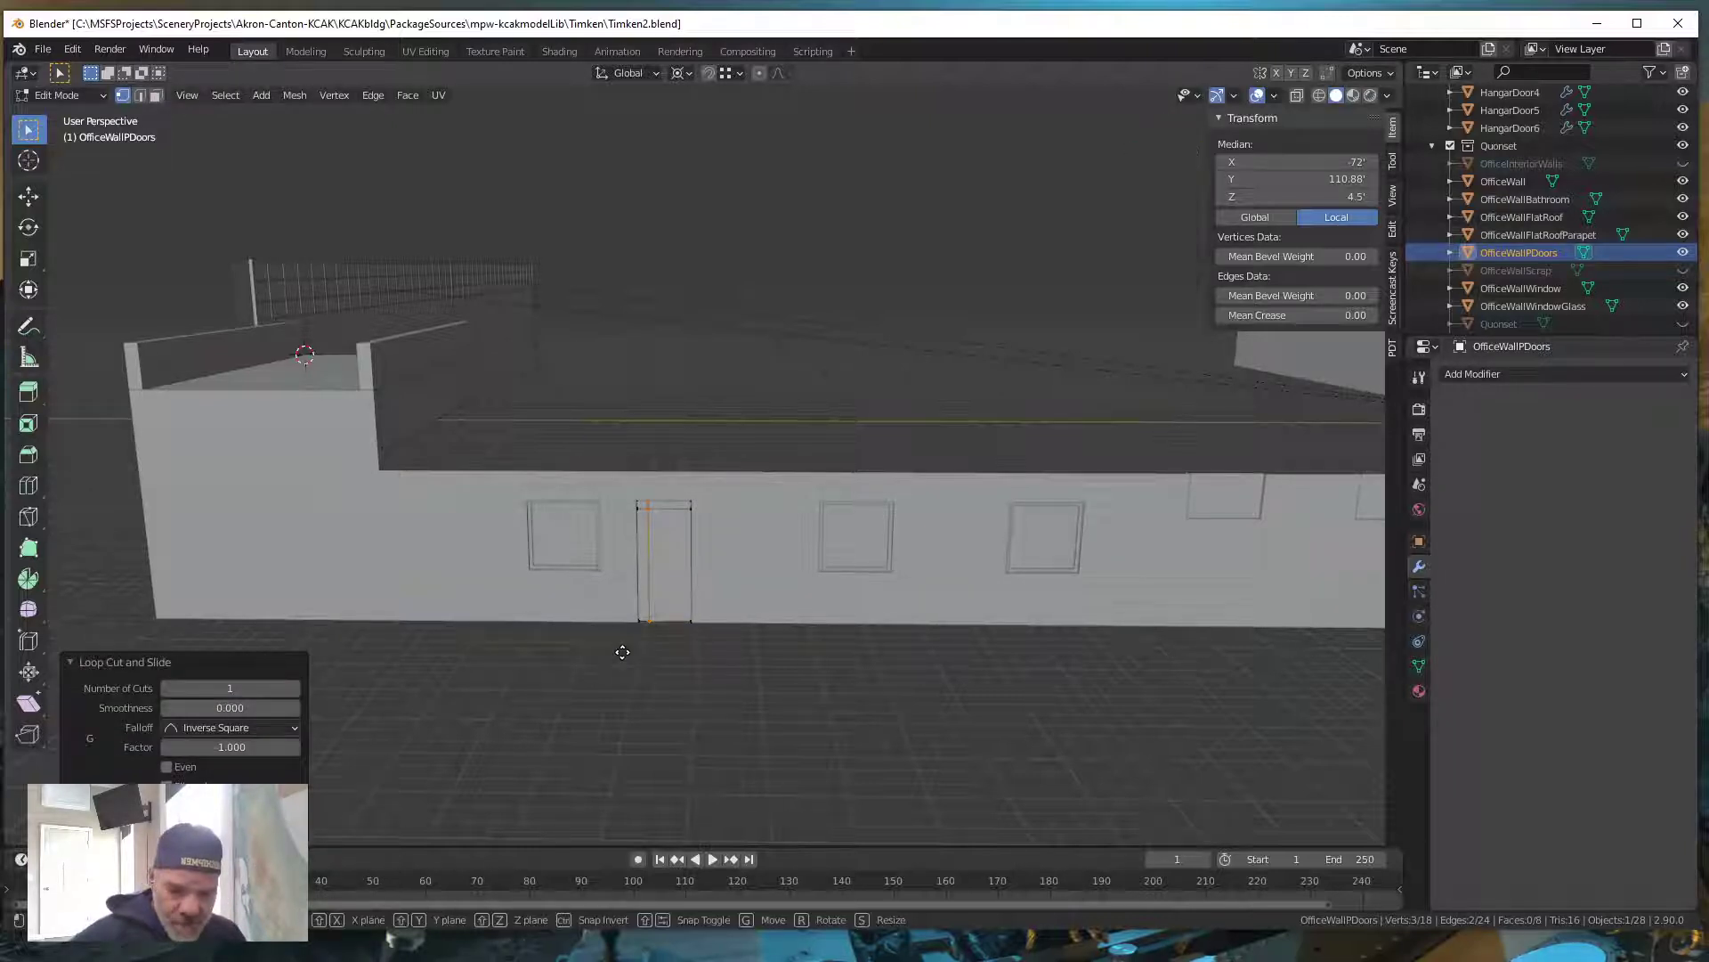
key("g")
key("y")
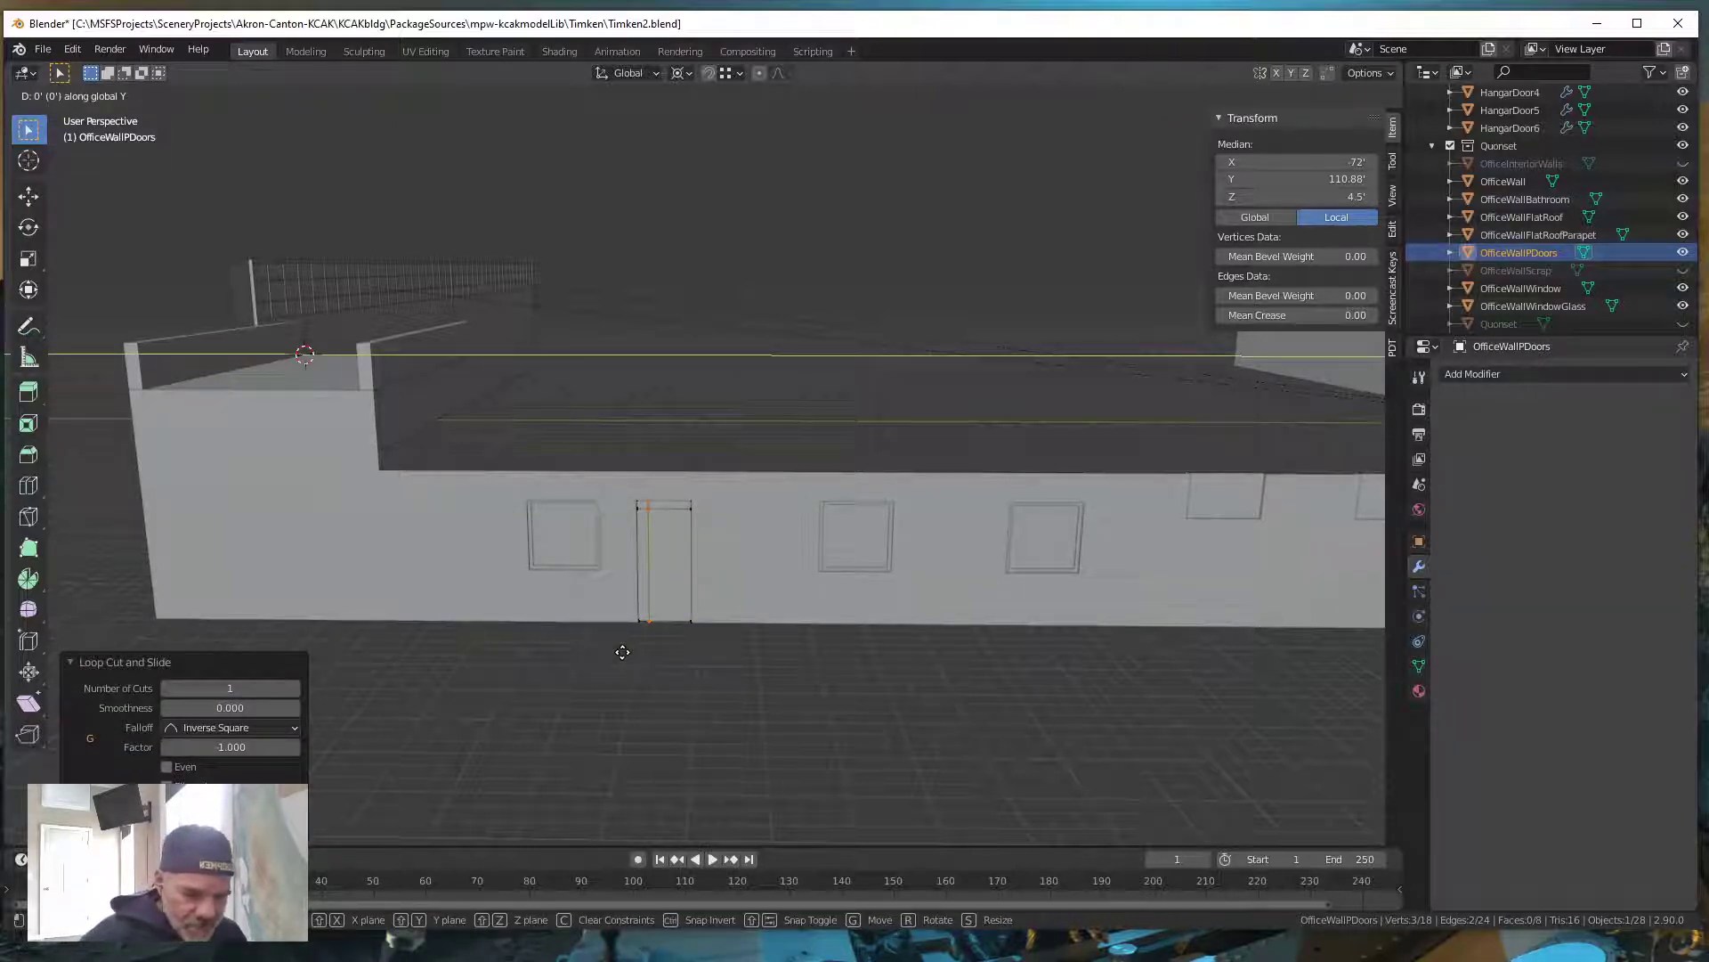
type("-1.75")
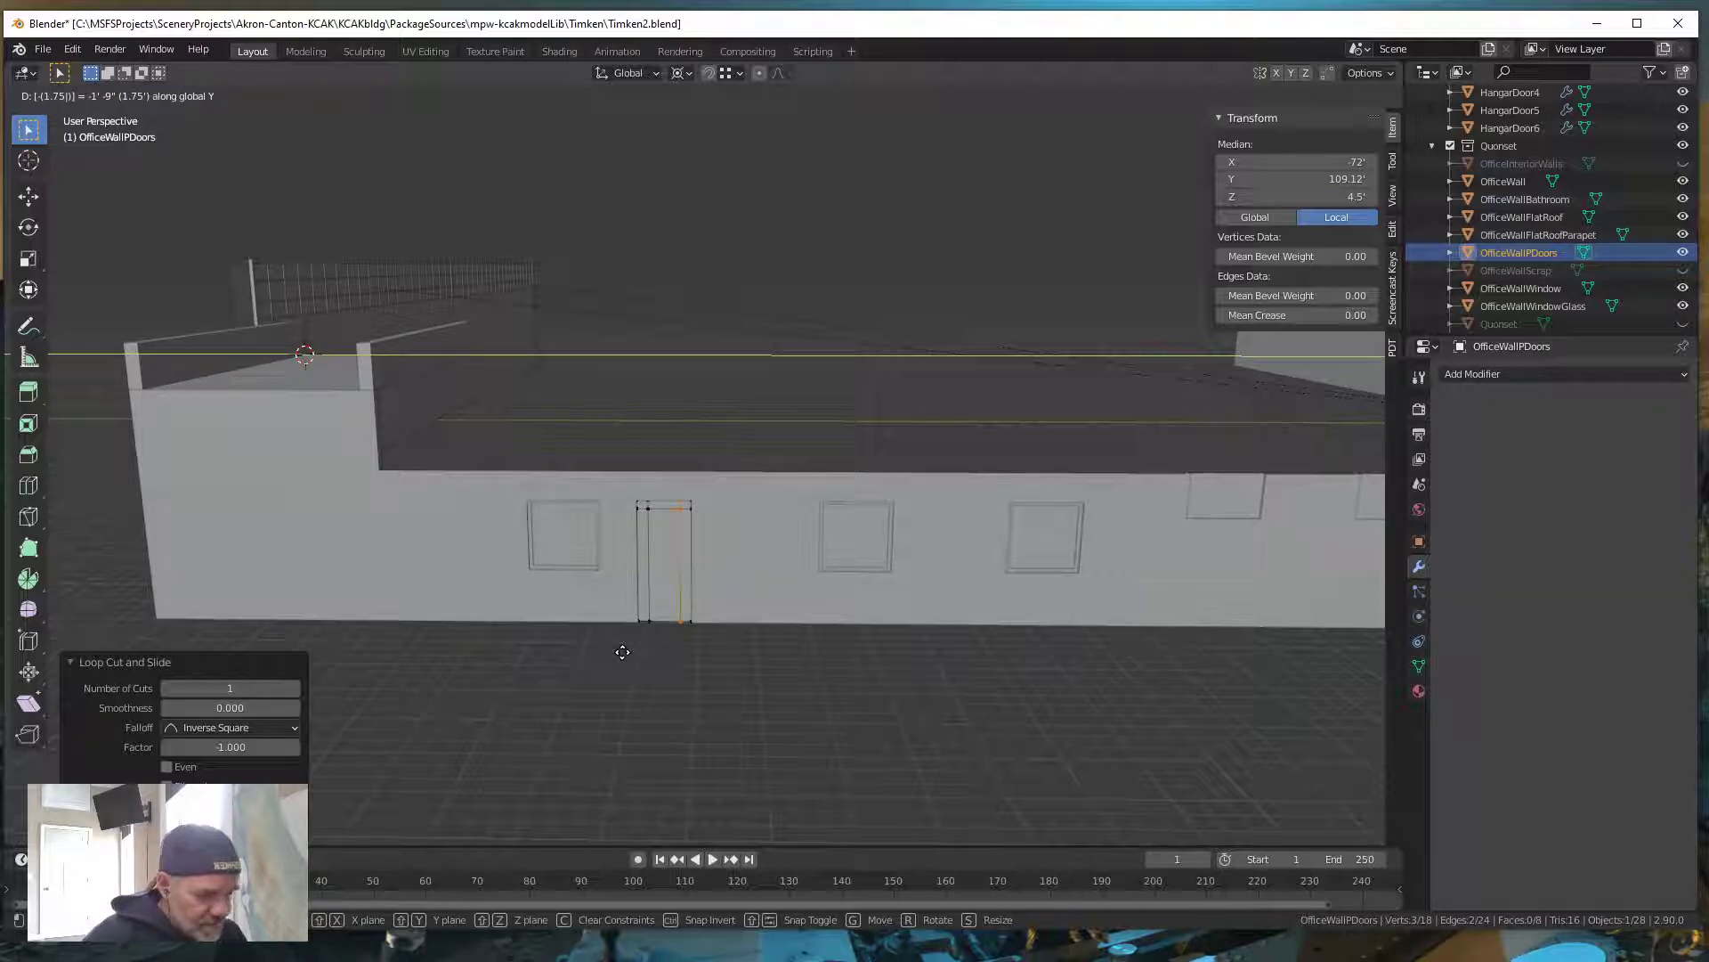
key("Return")
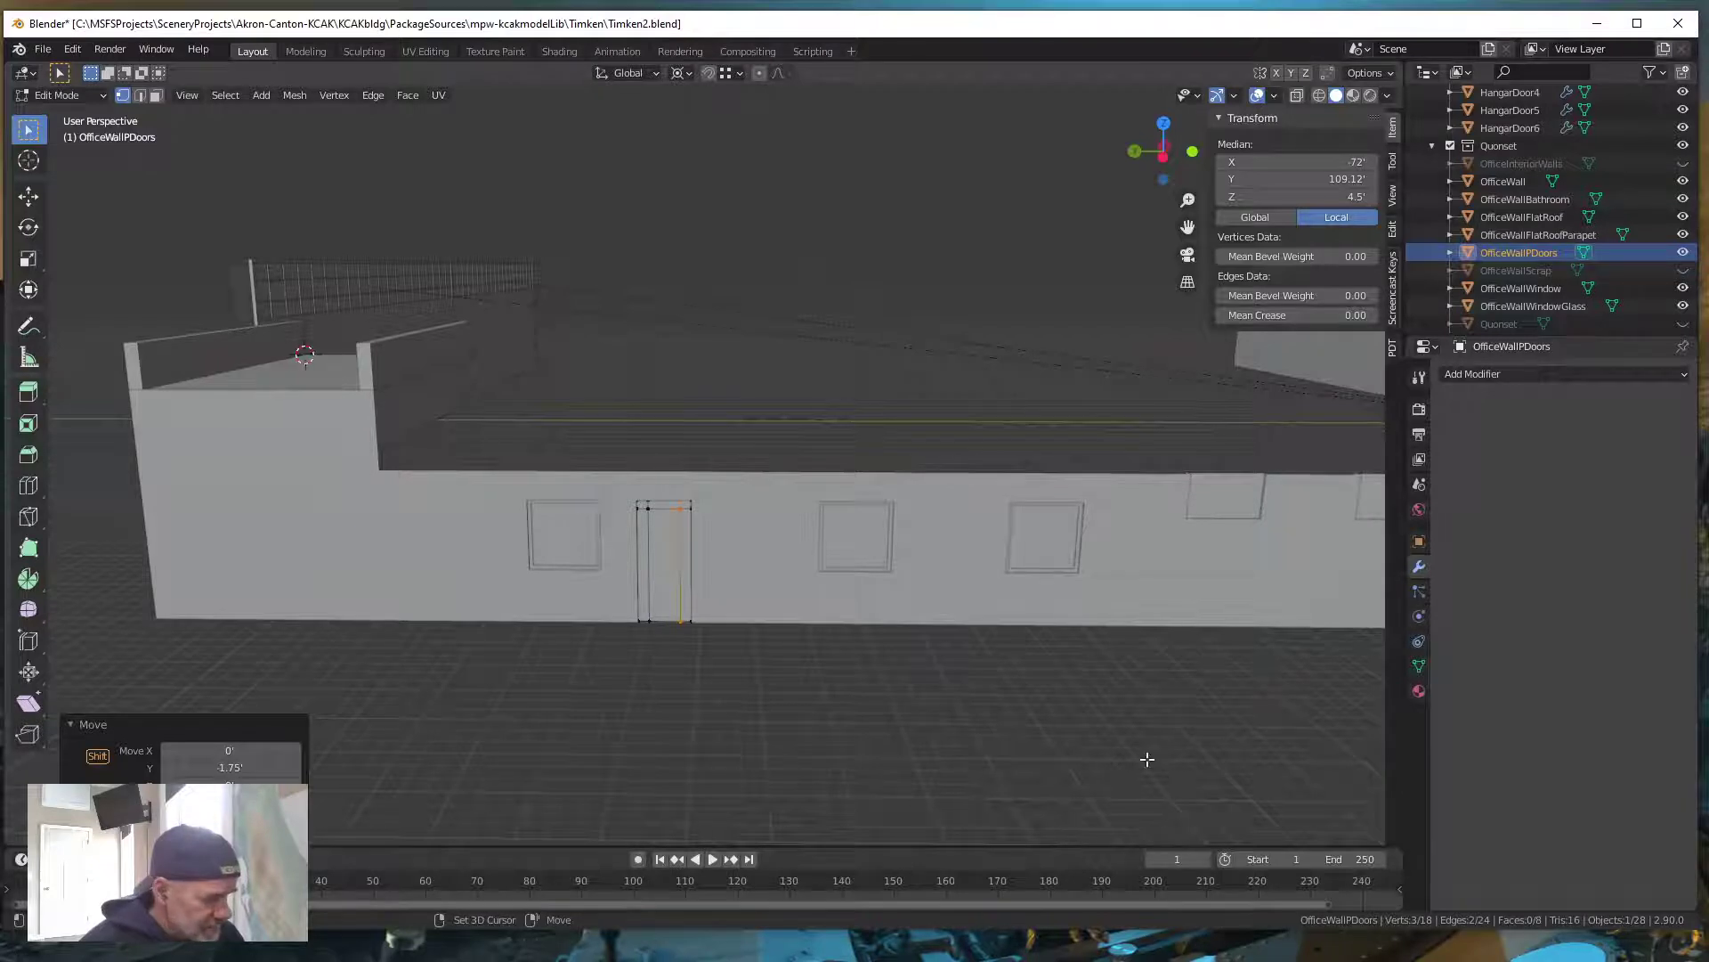
On the other office door, add a vertical loop cut slid to its parapet-side edge and move it -0.625 ft along Y
middle_click_drag(1146, 758, 689, 526, "shift")
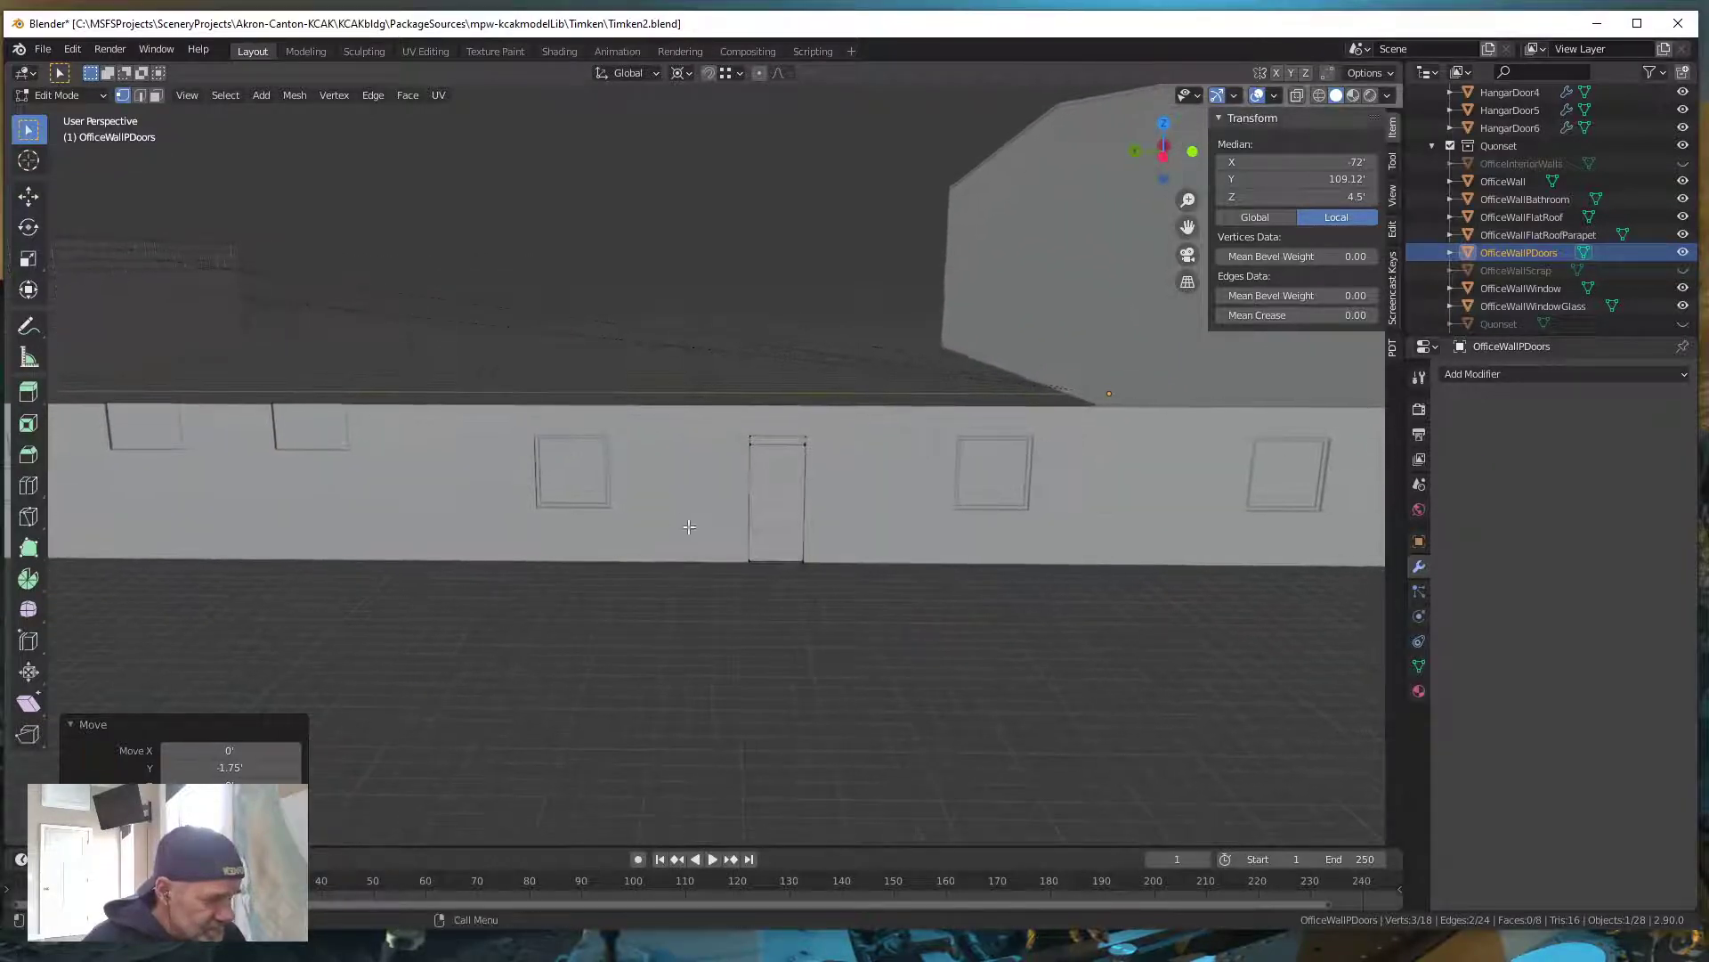
key("ctrl+r")
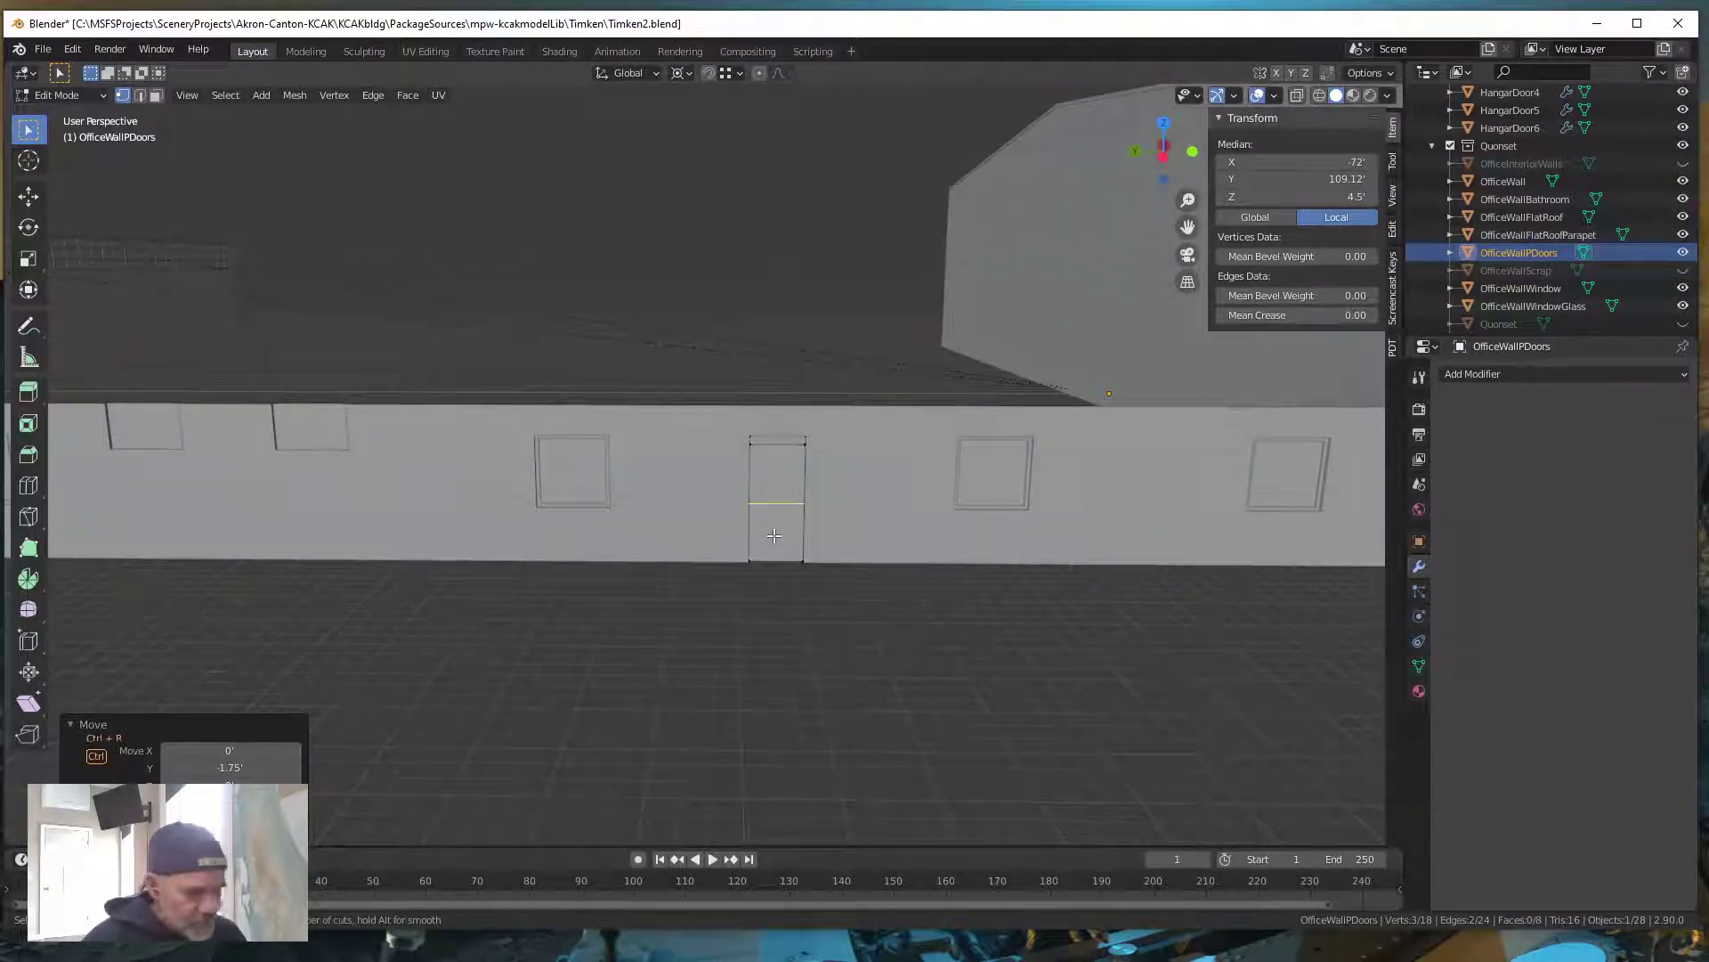
left_click(771, 566)
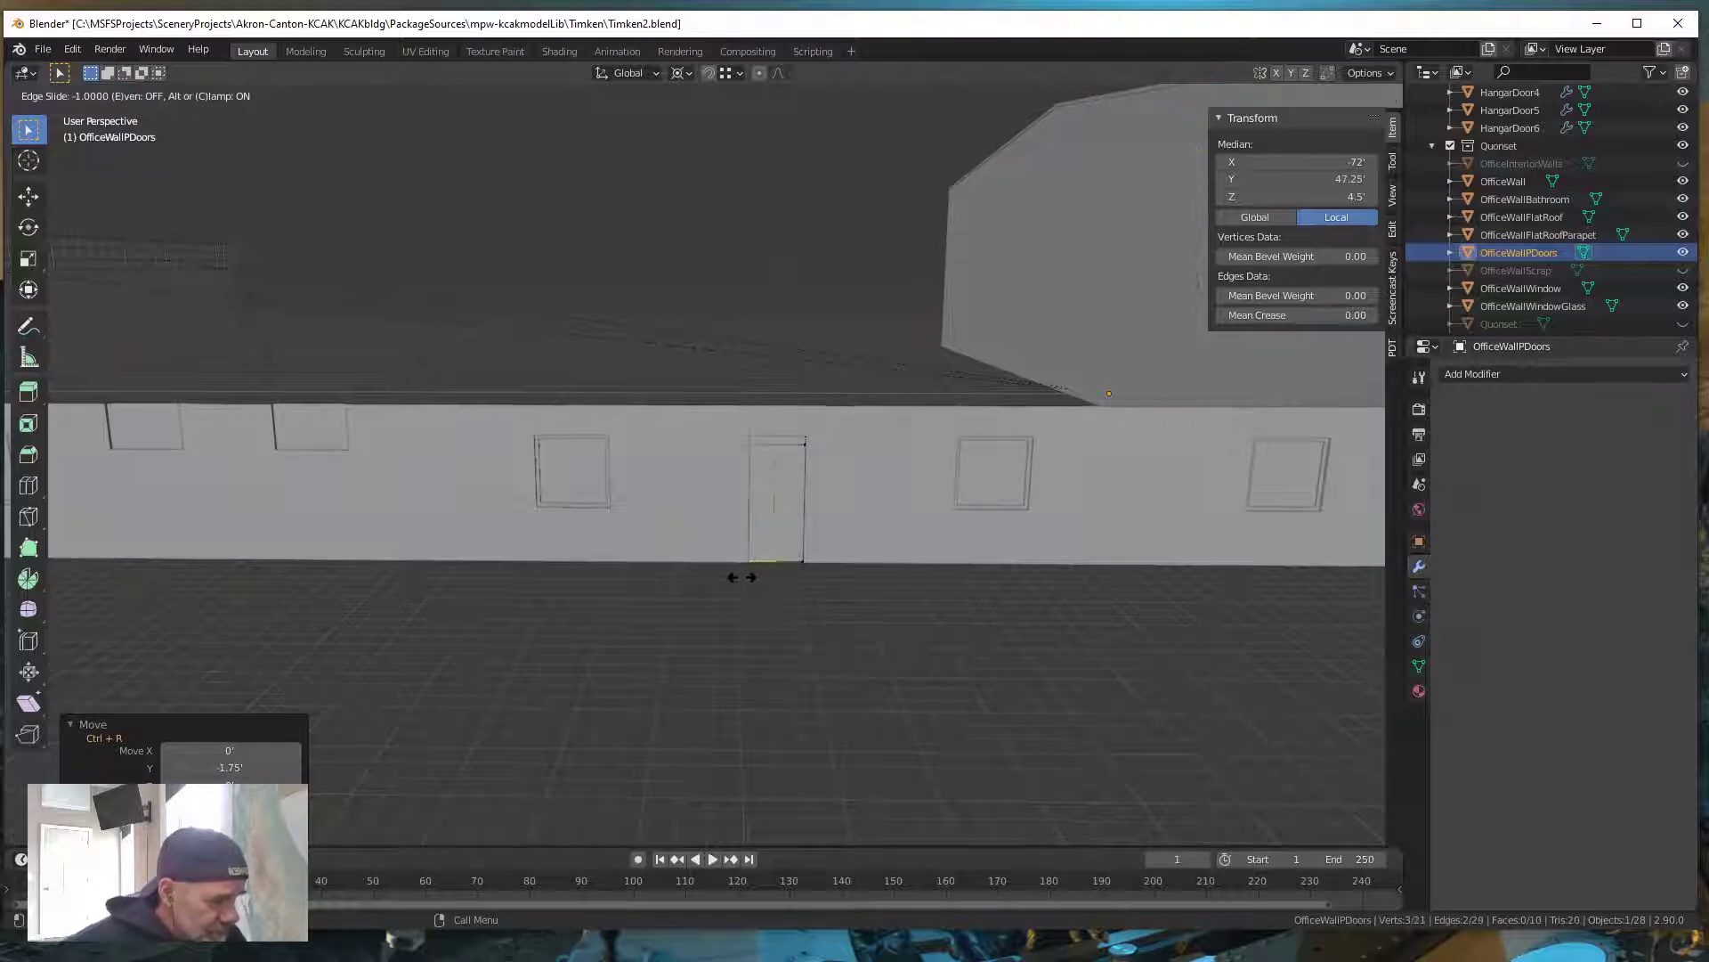
left_click(741, 578)
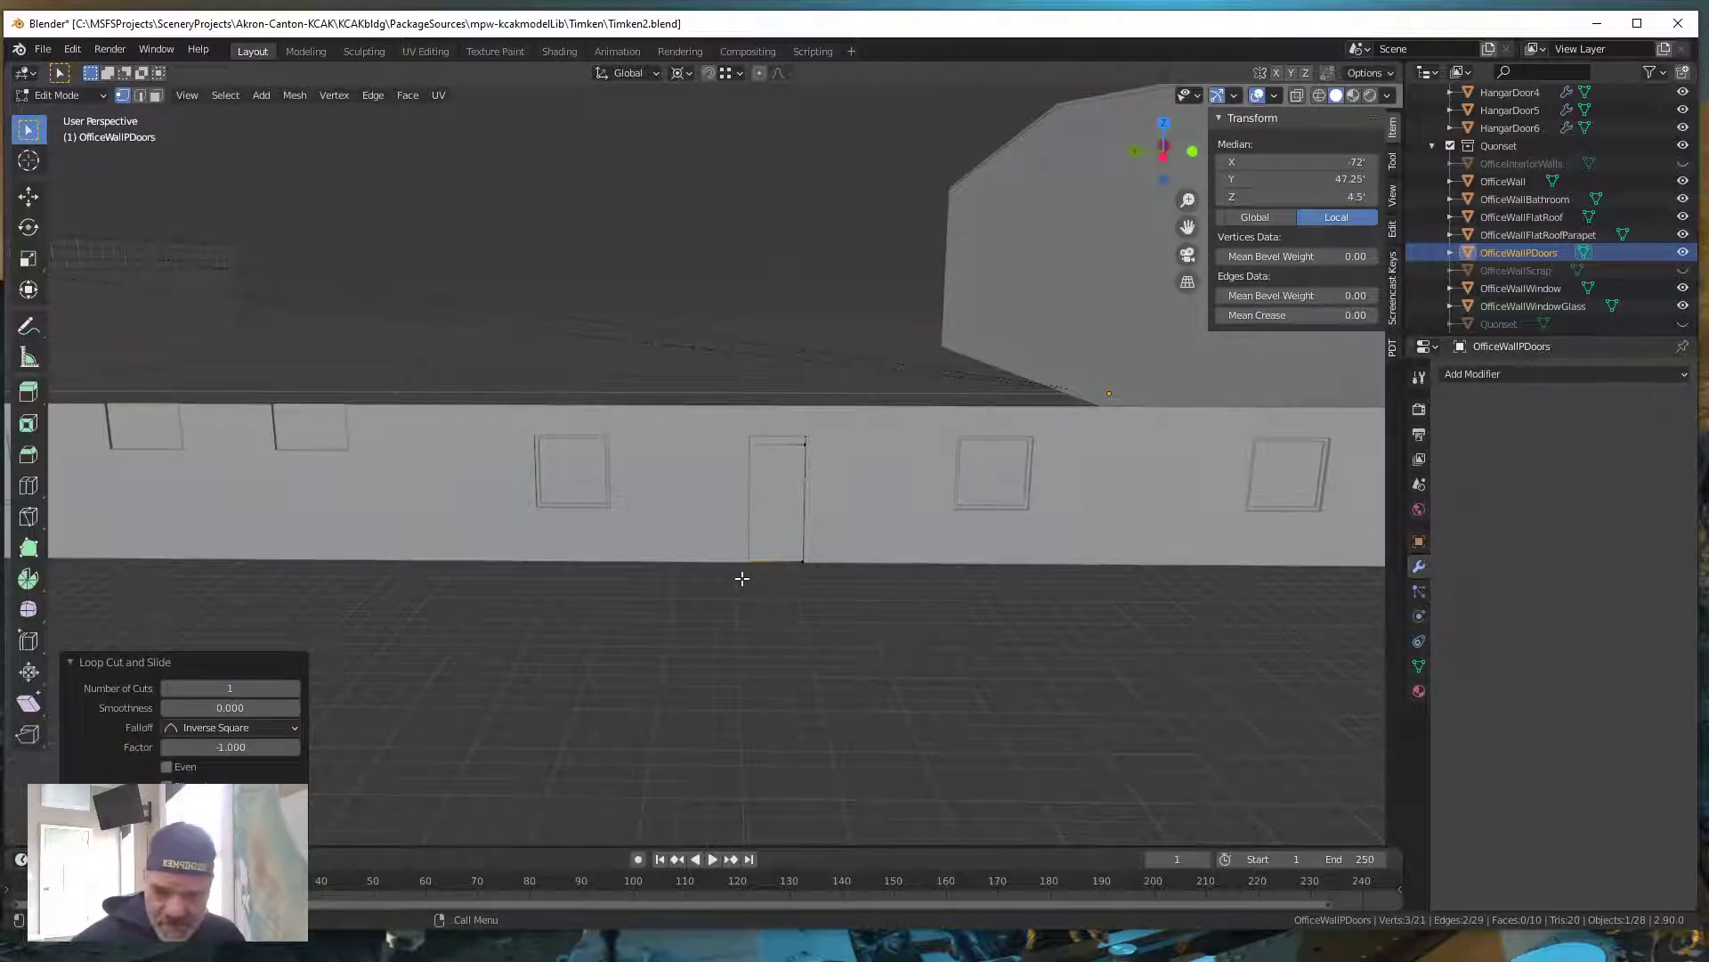
key("g")
type("y")
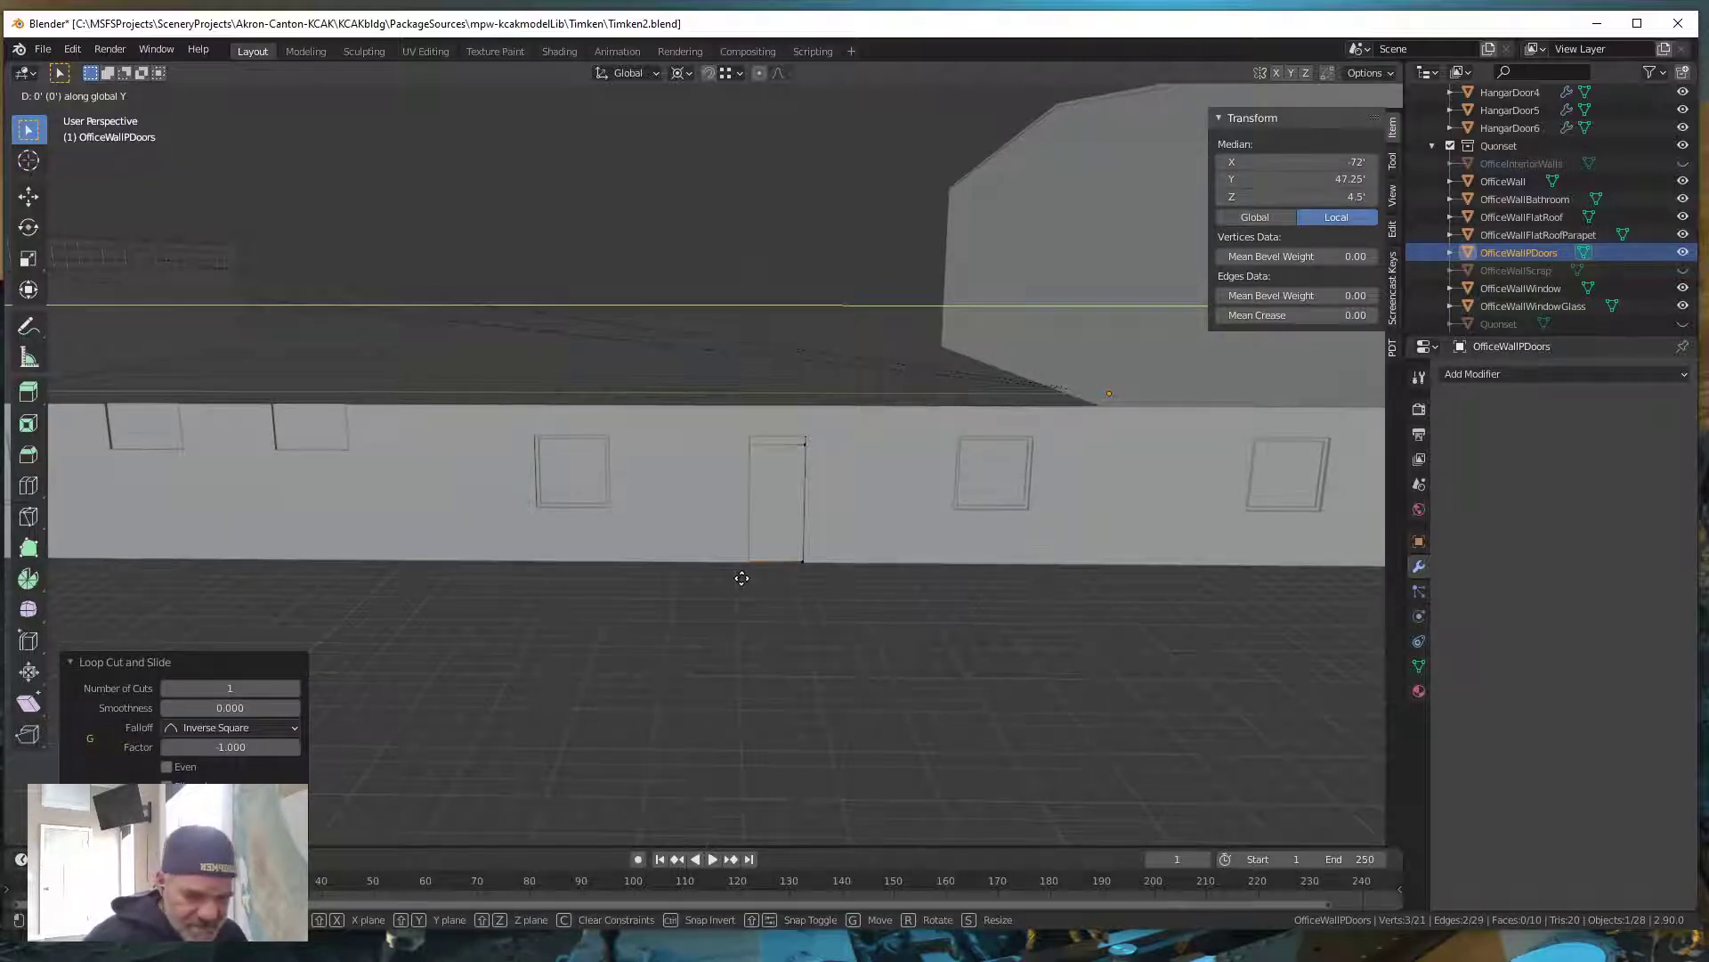
type("-.625")
key("Return")
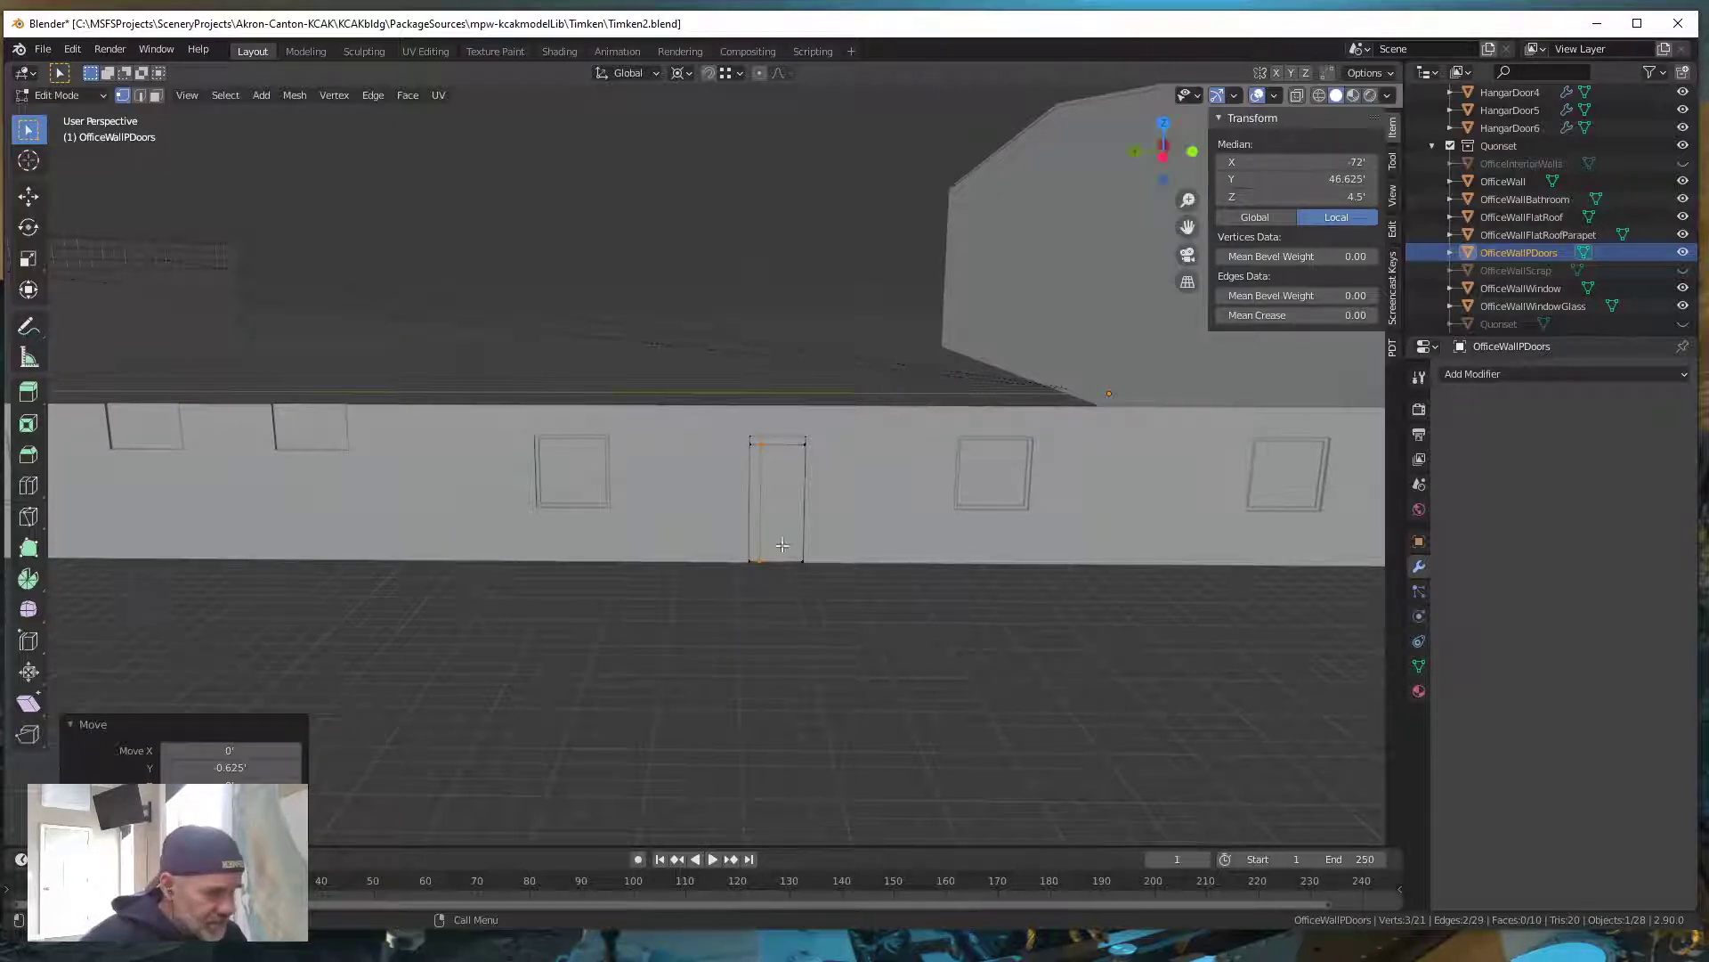
Add a second vertical loop cut to the door farther from the parapet, slid onto its first cut, and move it -1.75 ft along Y
key("ctrl+r")
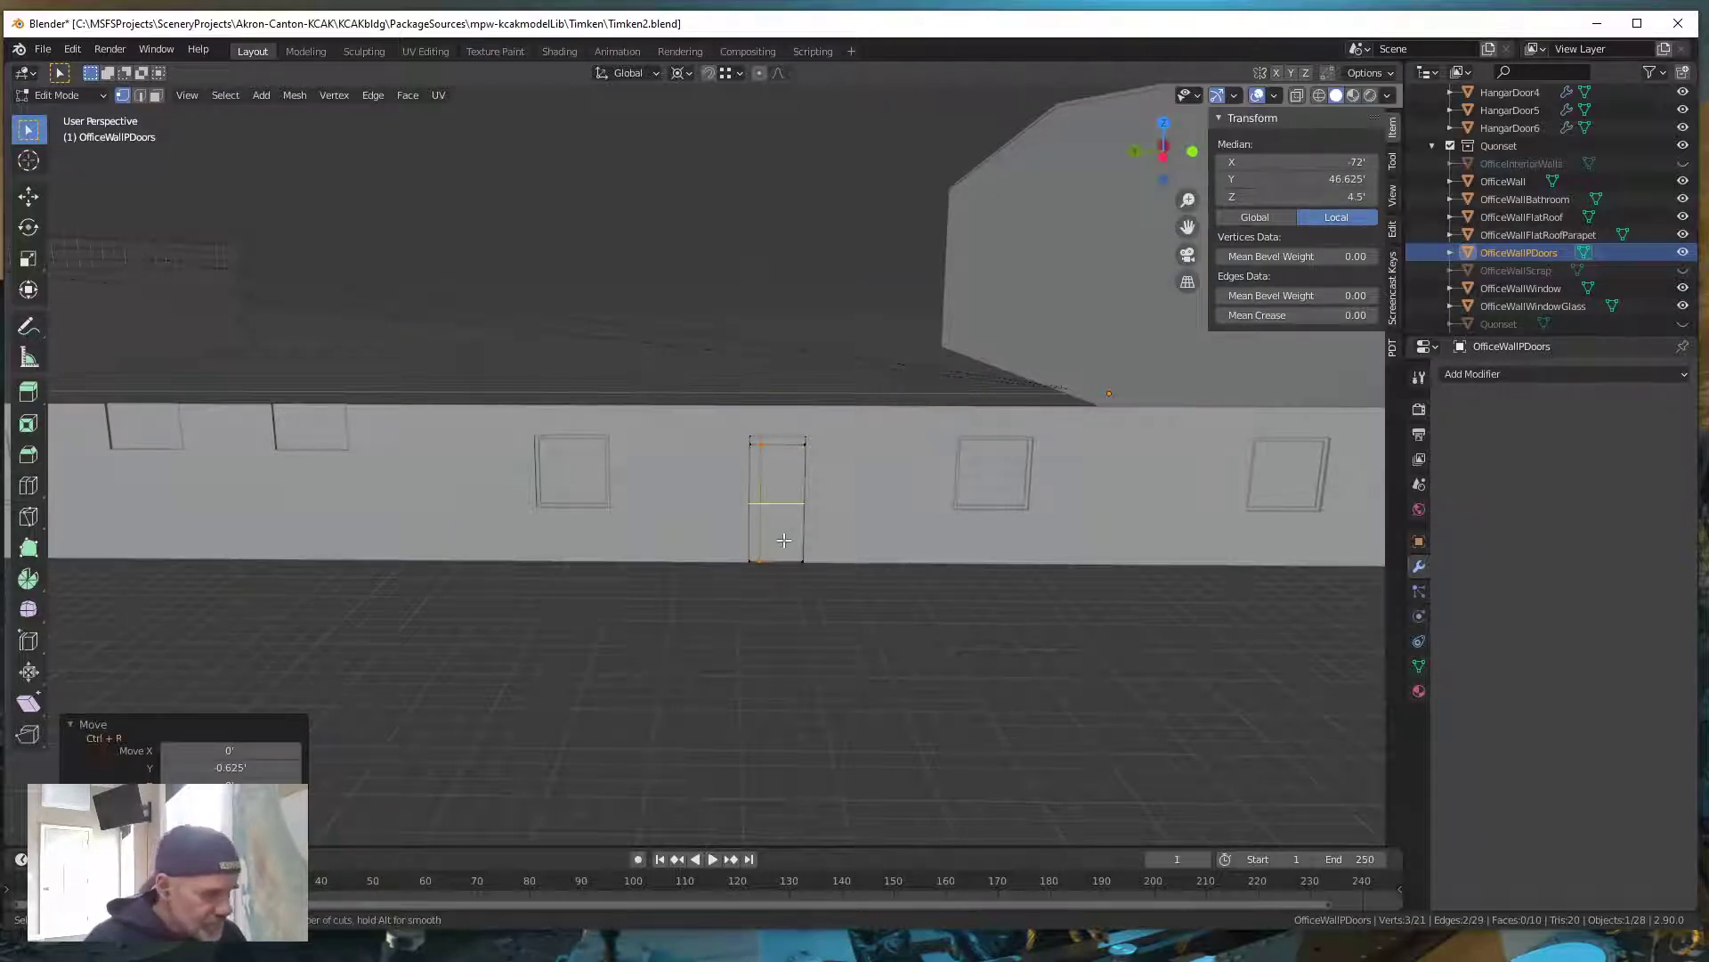
left_click(787, 578)
left_click(743, 586)
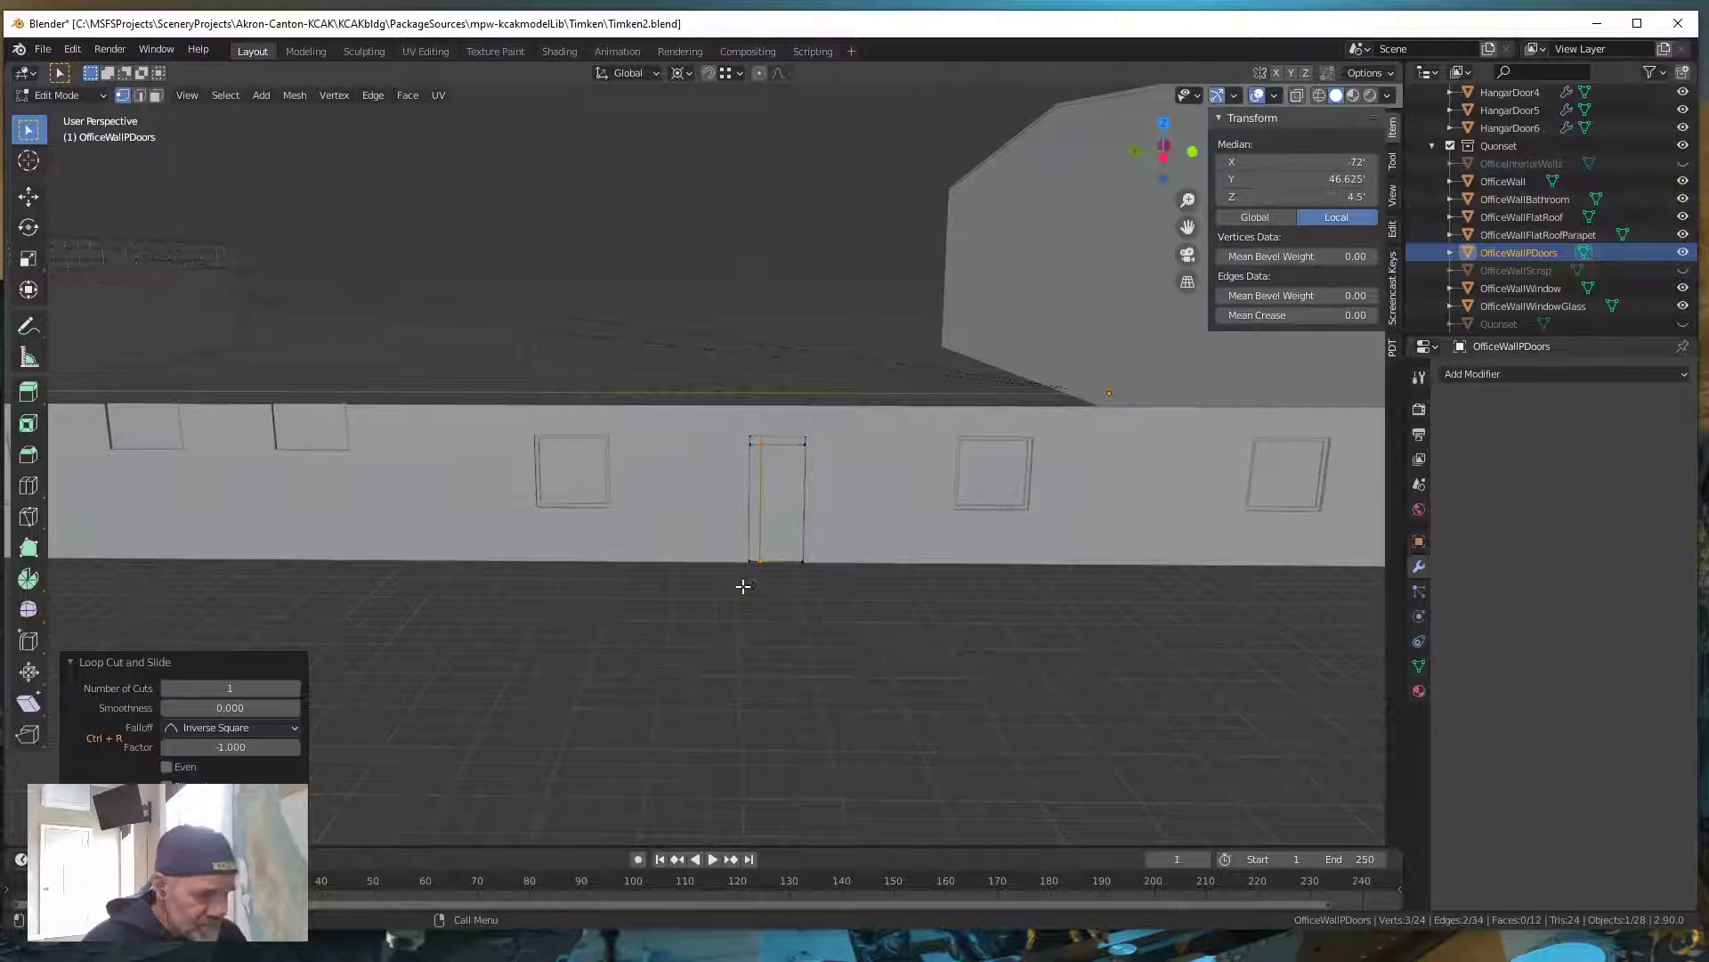
key("g")
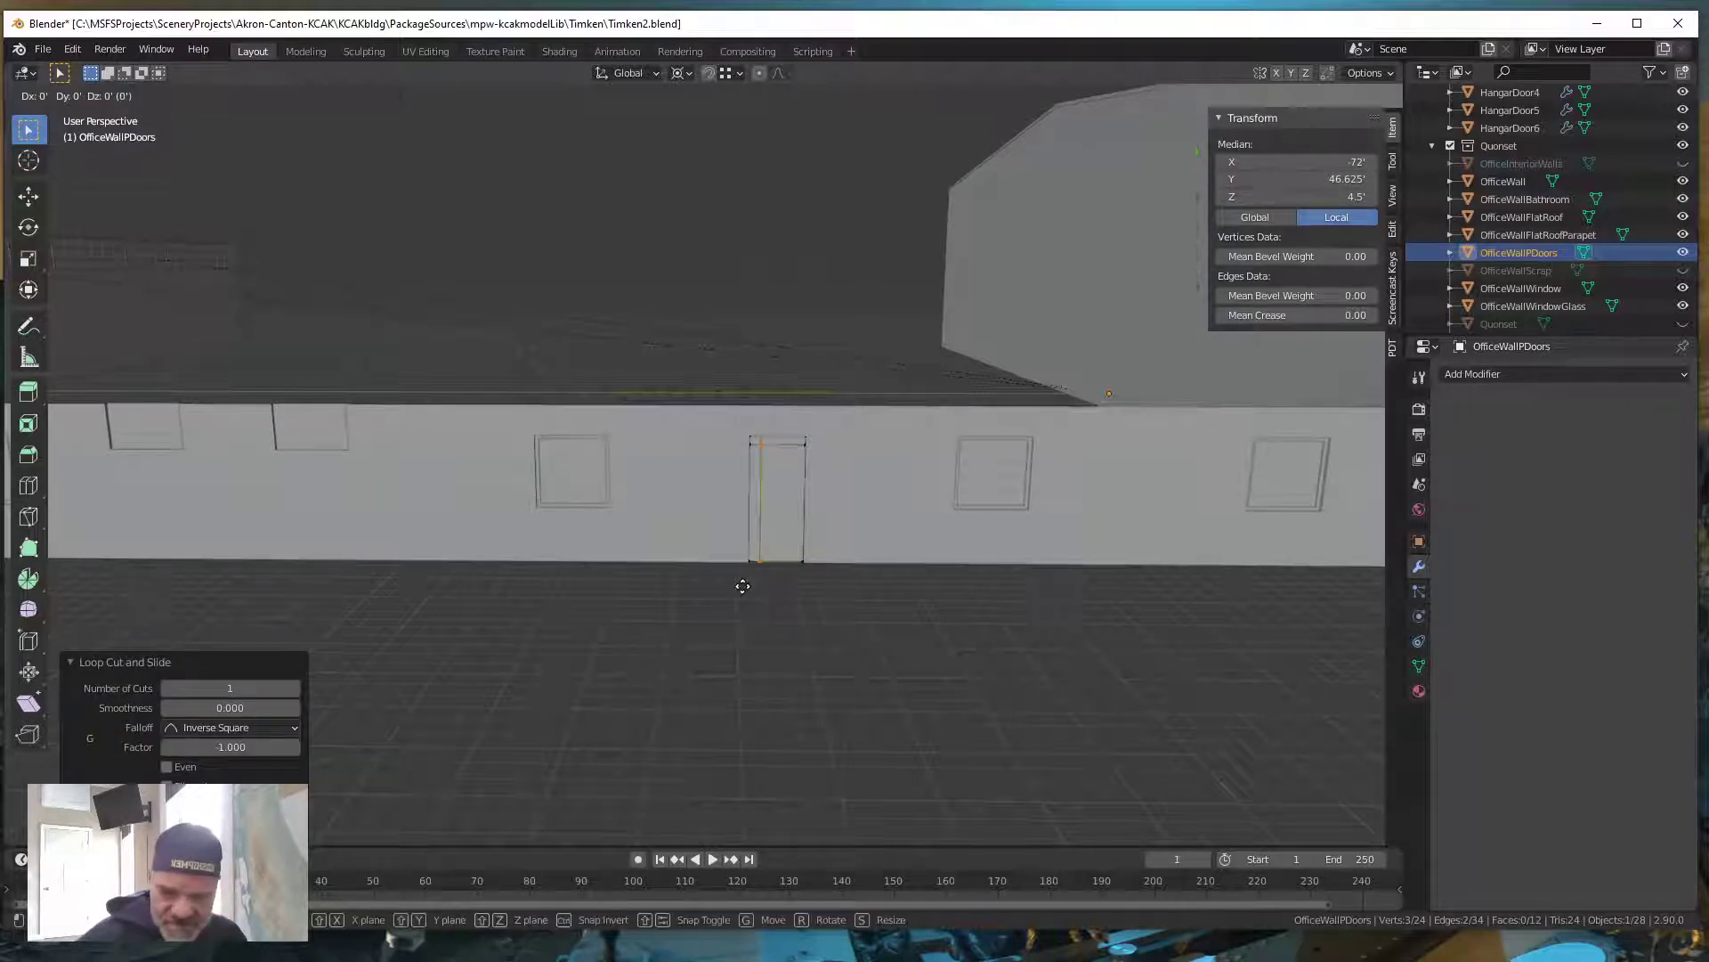
type("y-1.75")
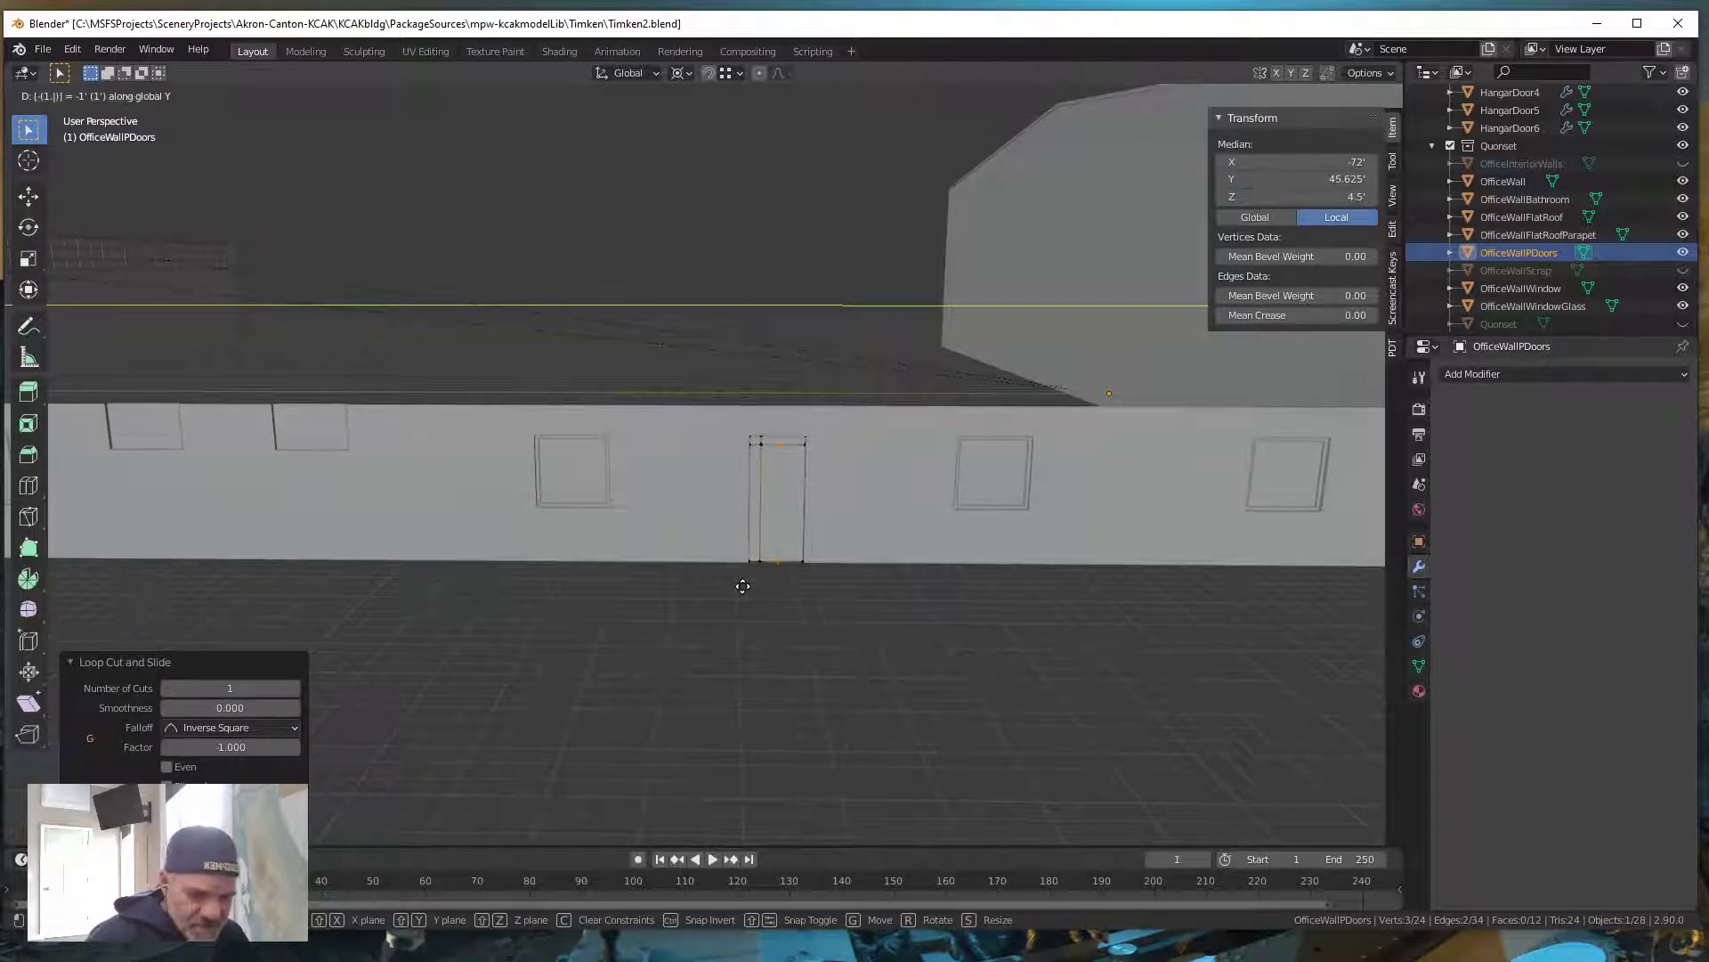
key("Return")
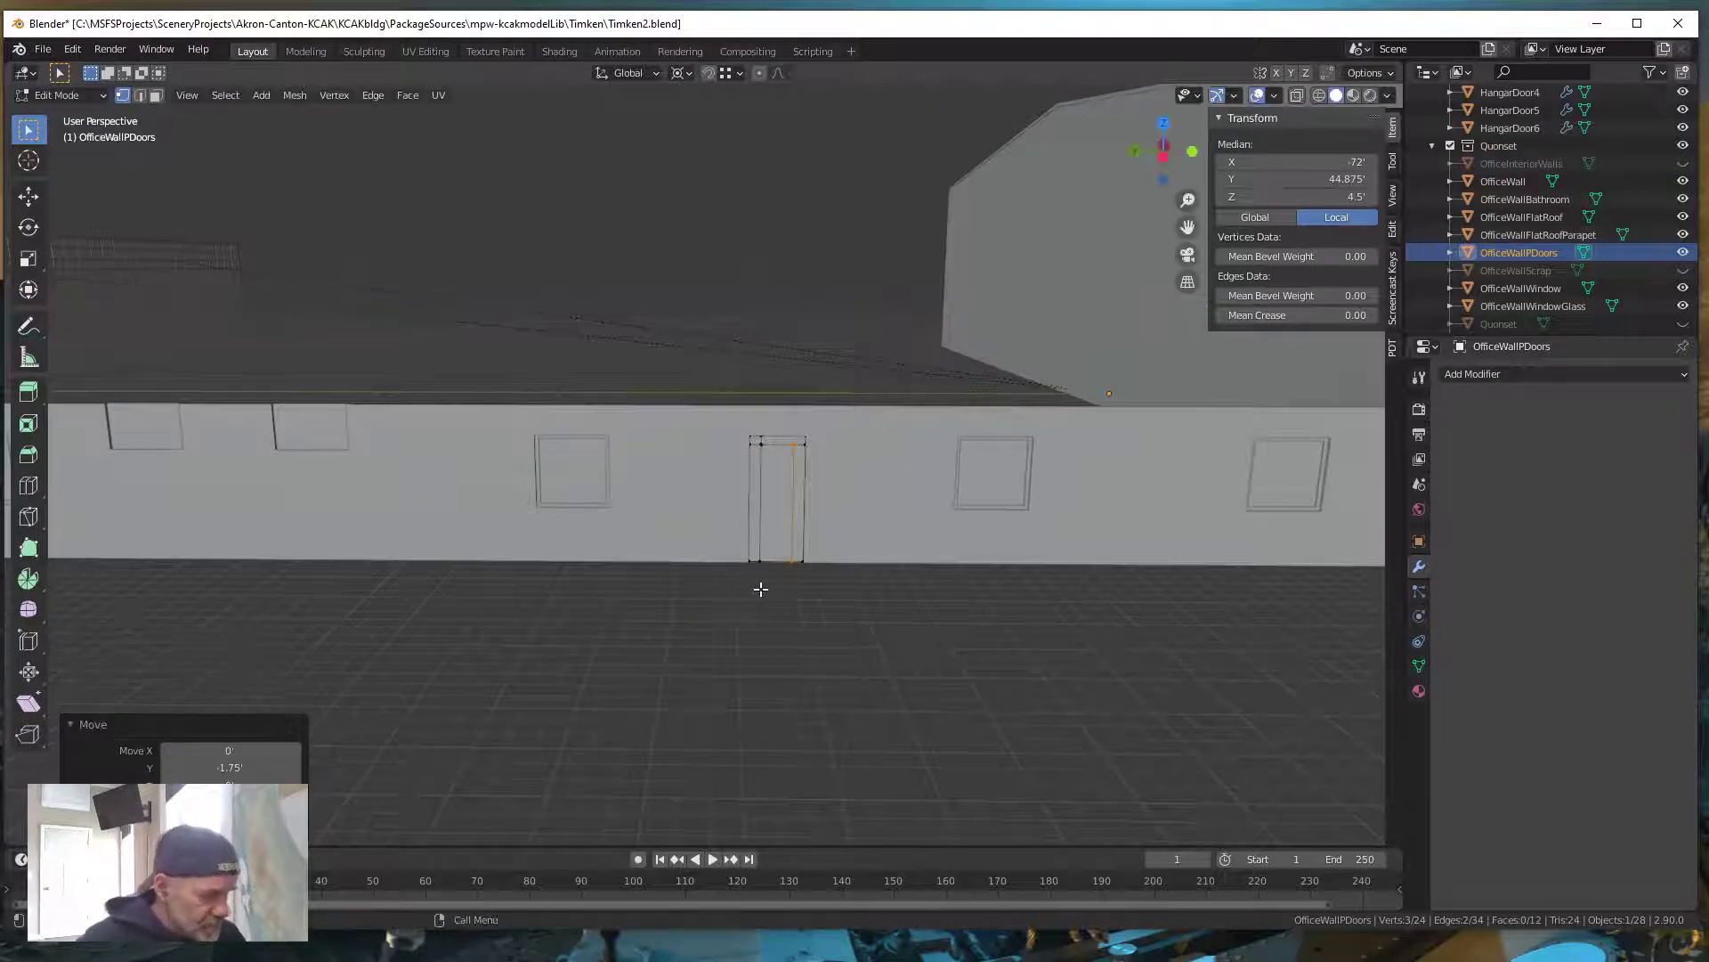
On the door nearest the parapet, add a horizontal loop cut slid up to the window's top line and move it -3 ft along Z
middle_click_drag(657, 679, 832, 702, "shift")
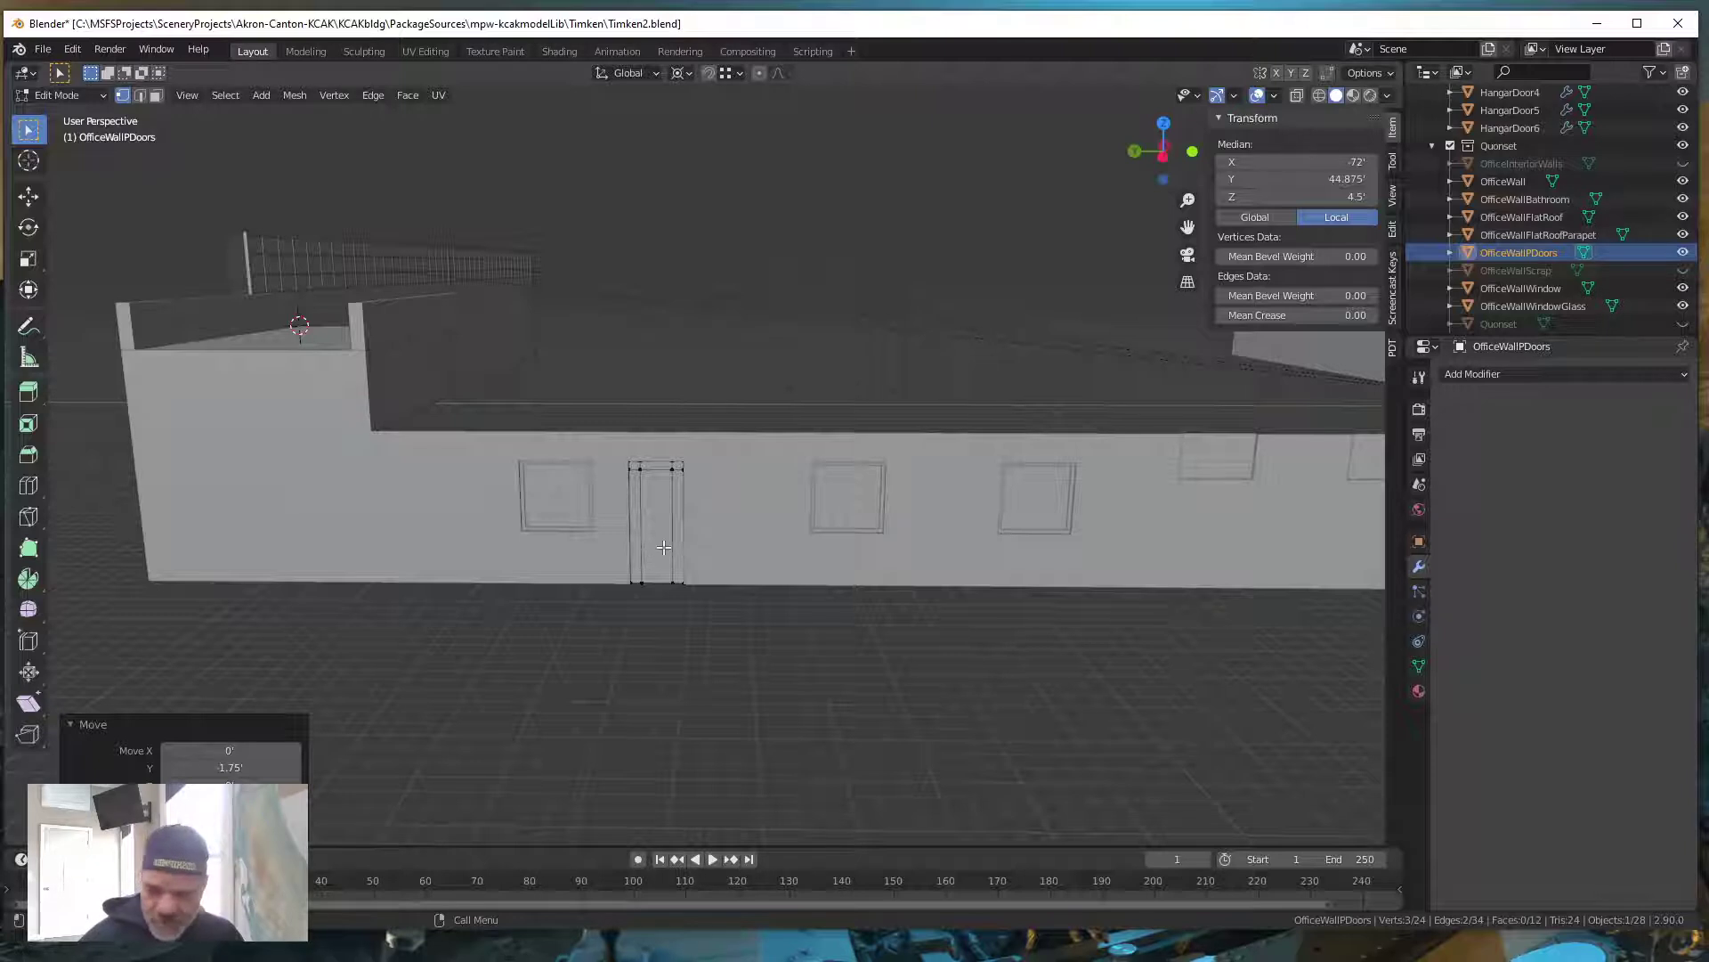
key("ctrl+r")
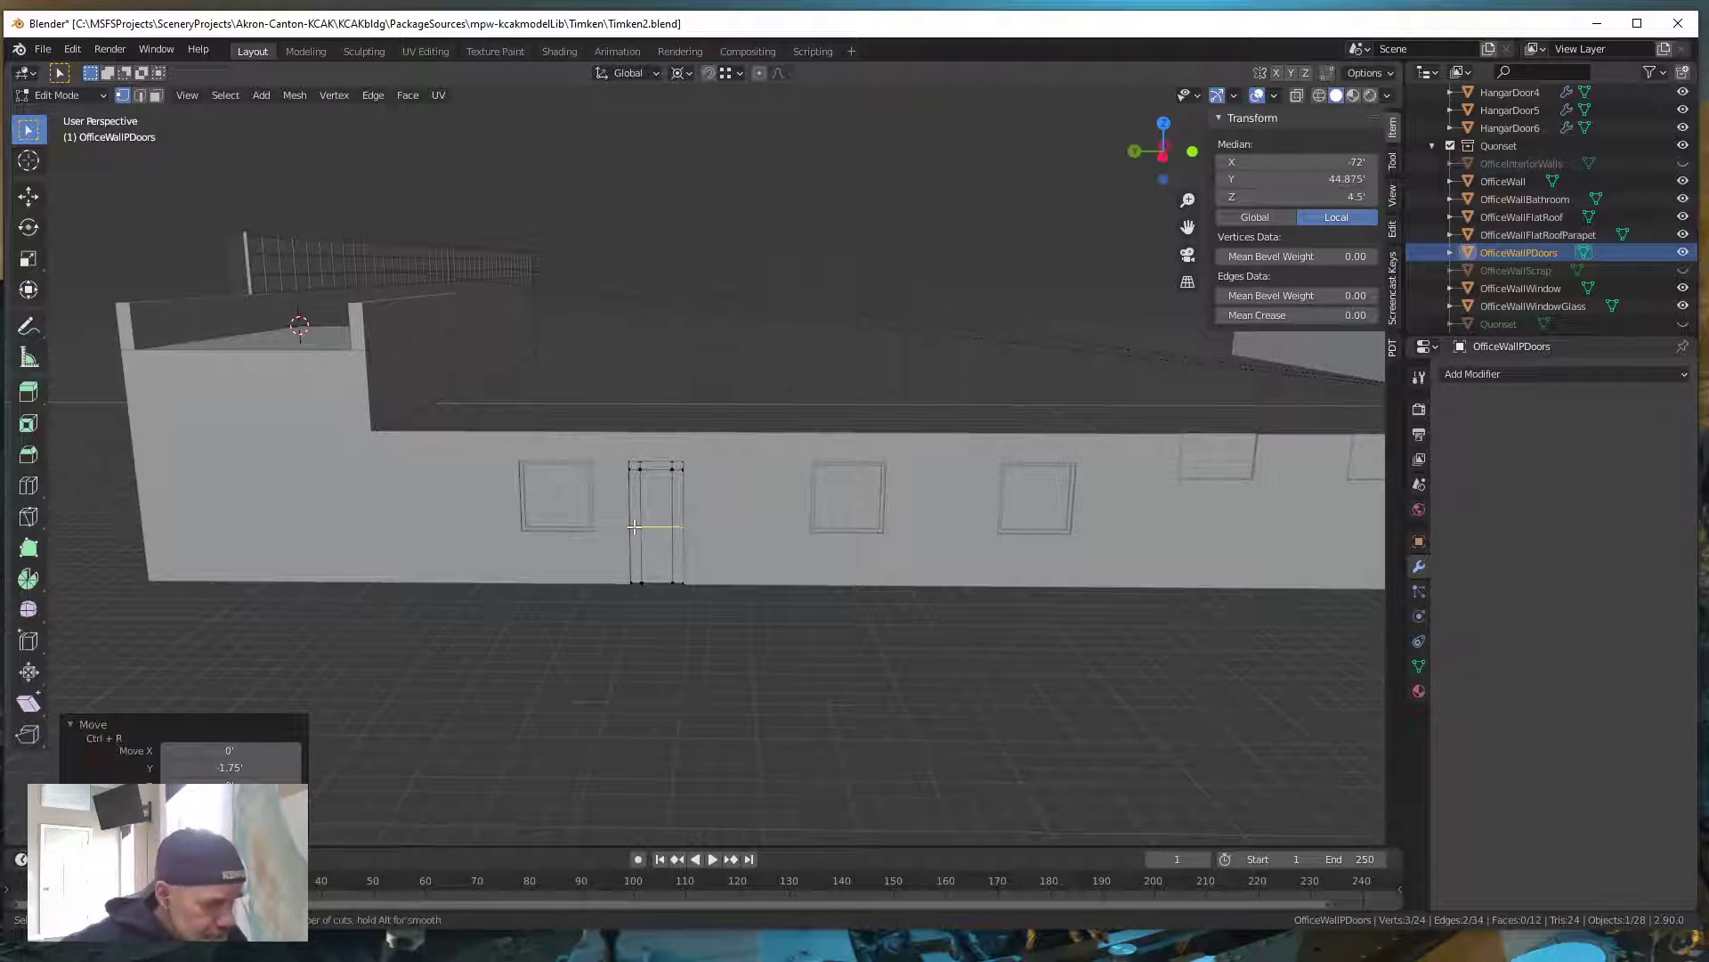
left_click(633, 529)
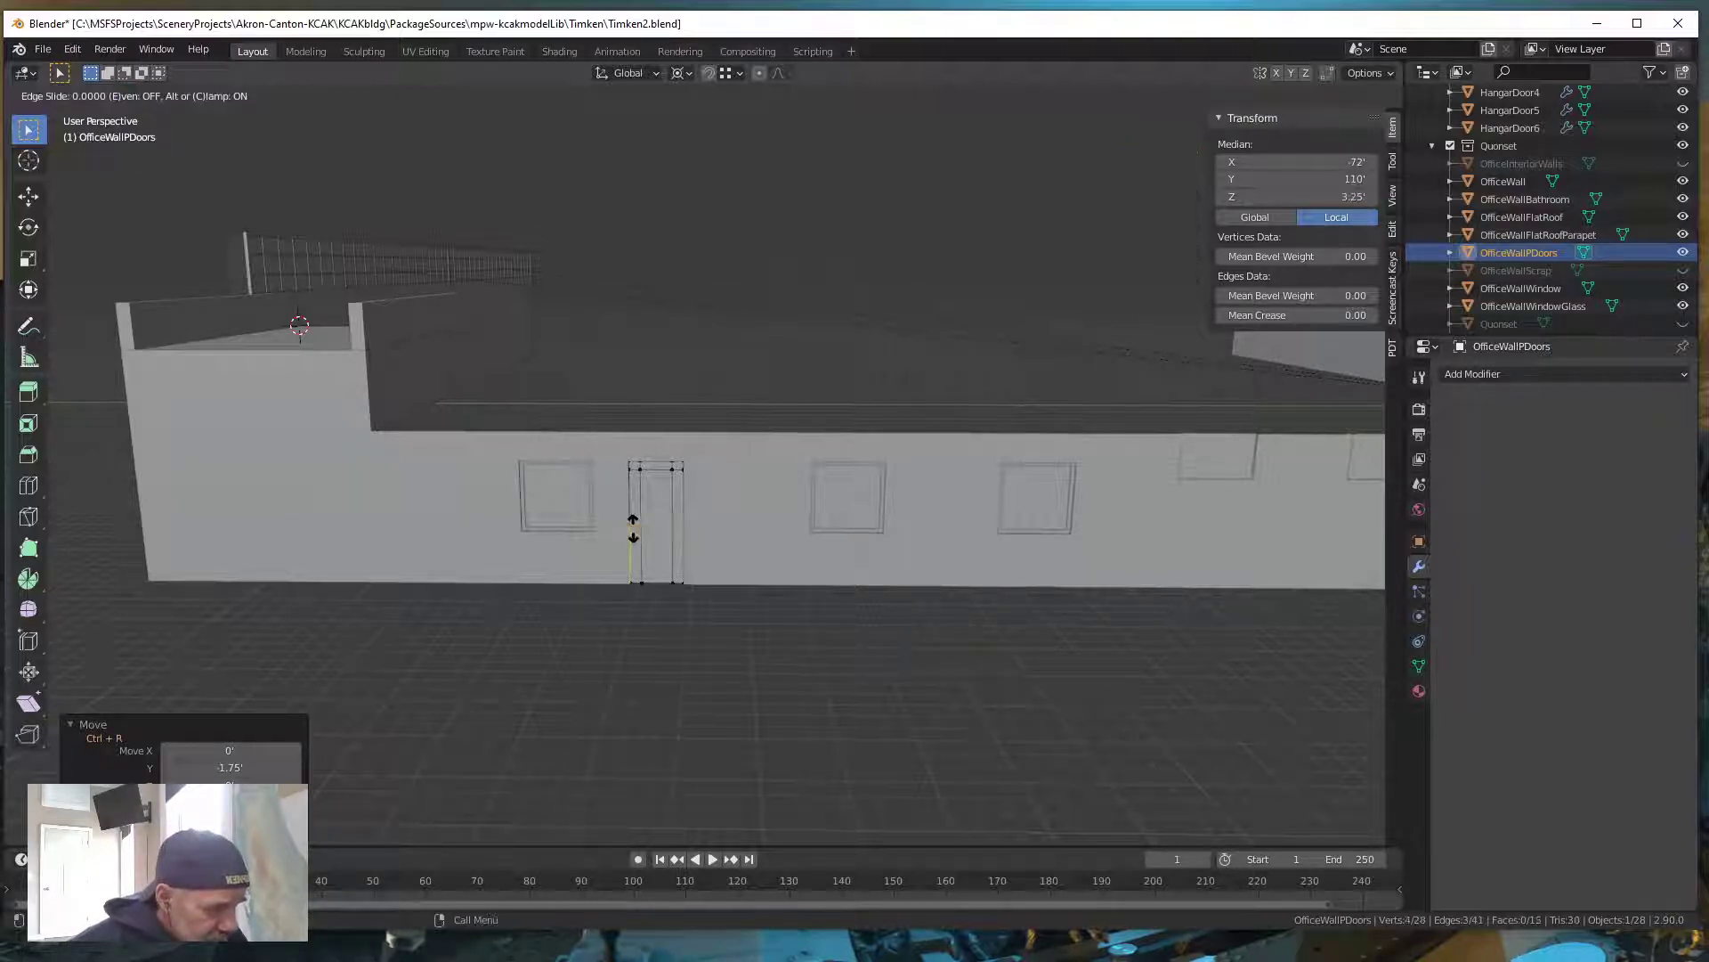
left_click(626, 459)
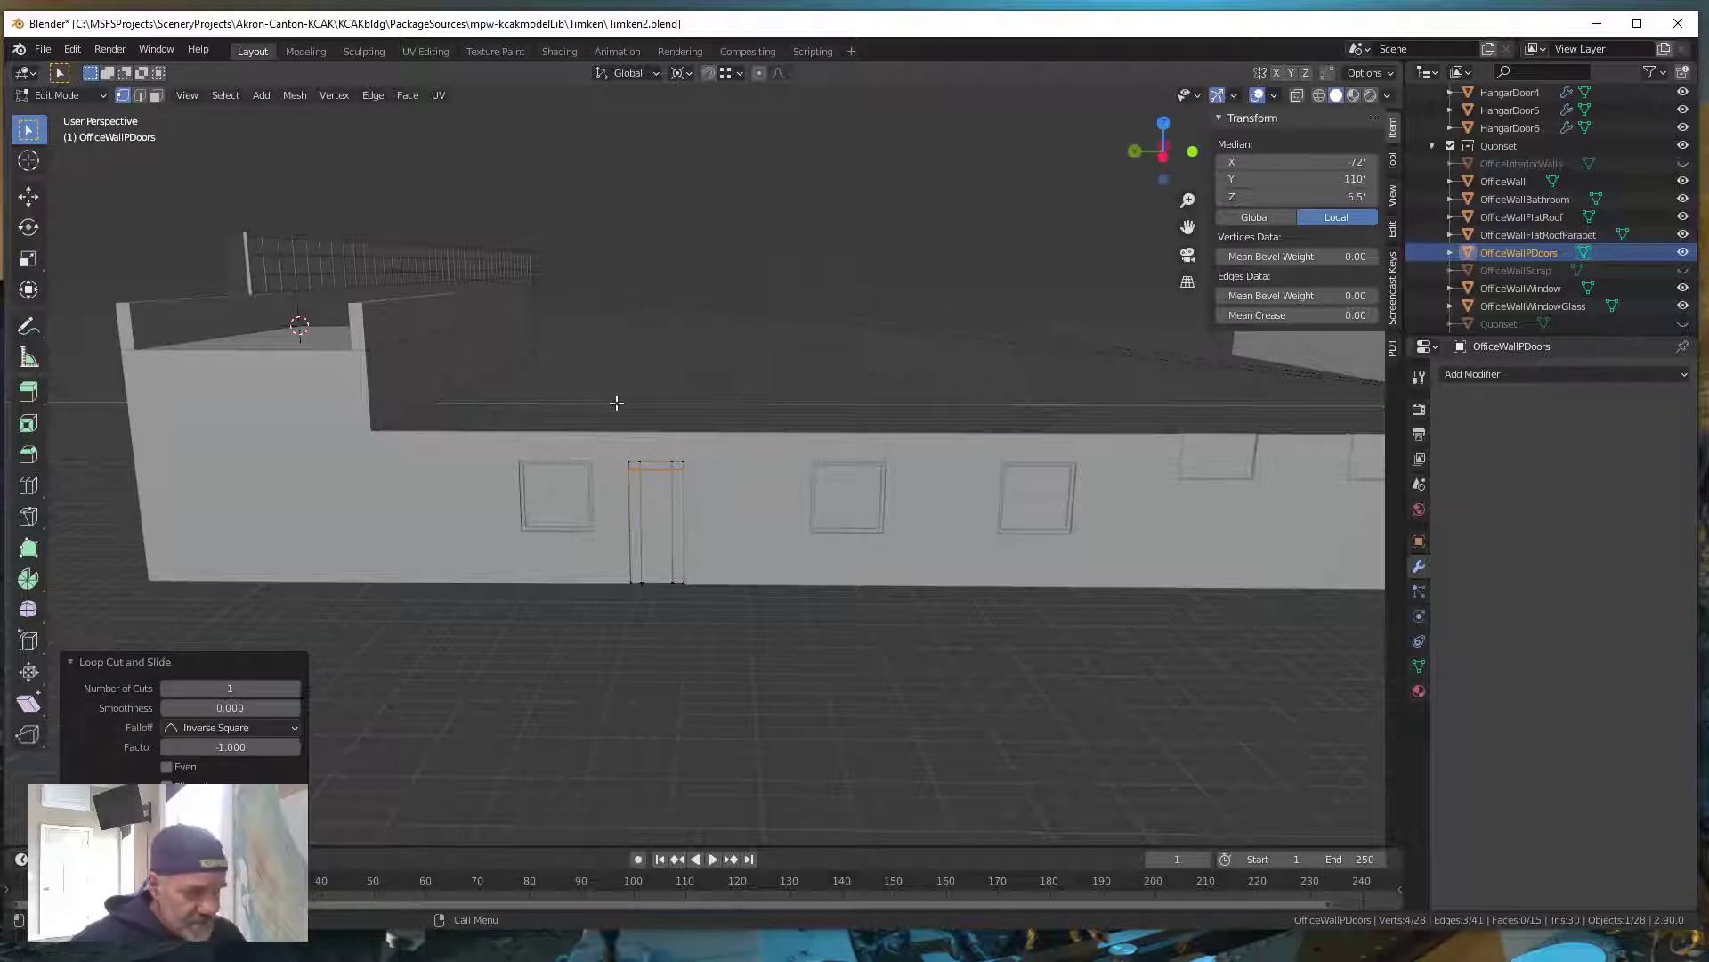
key("g")
type("z")
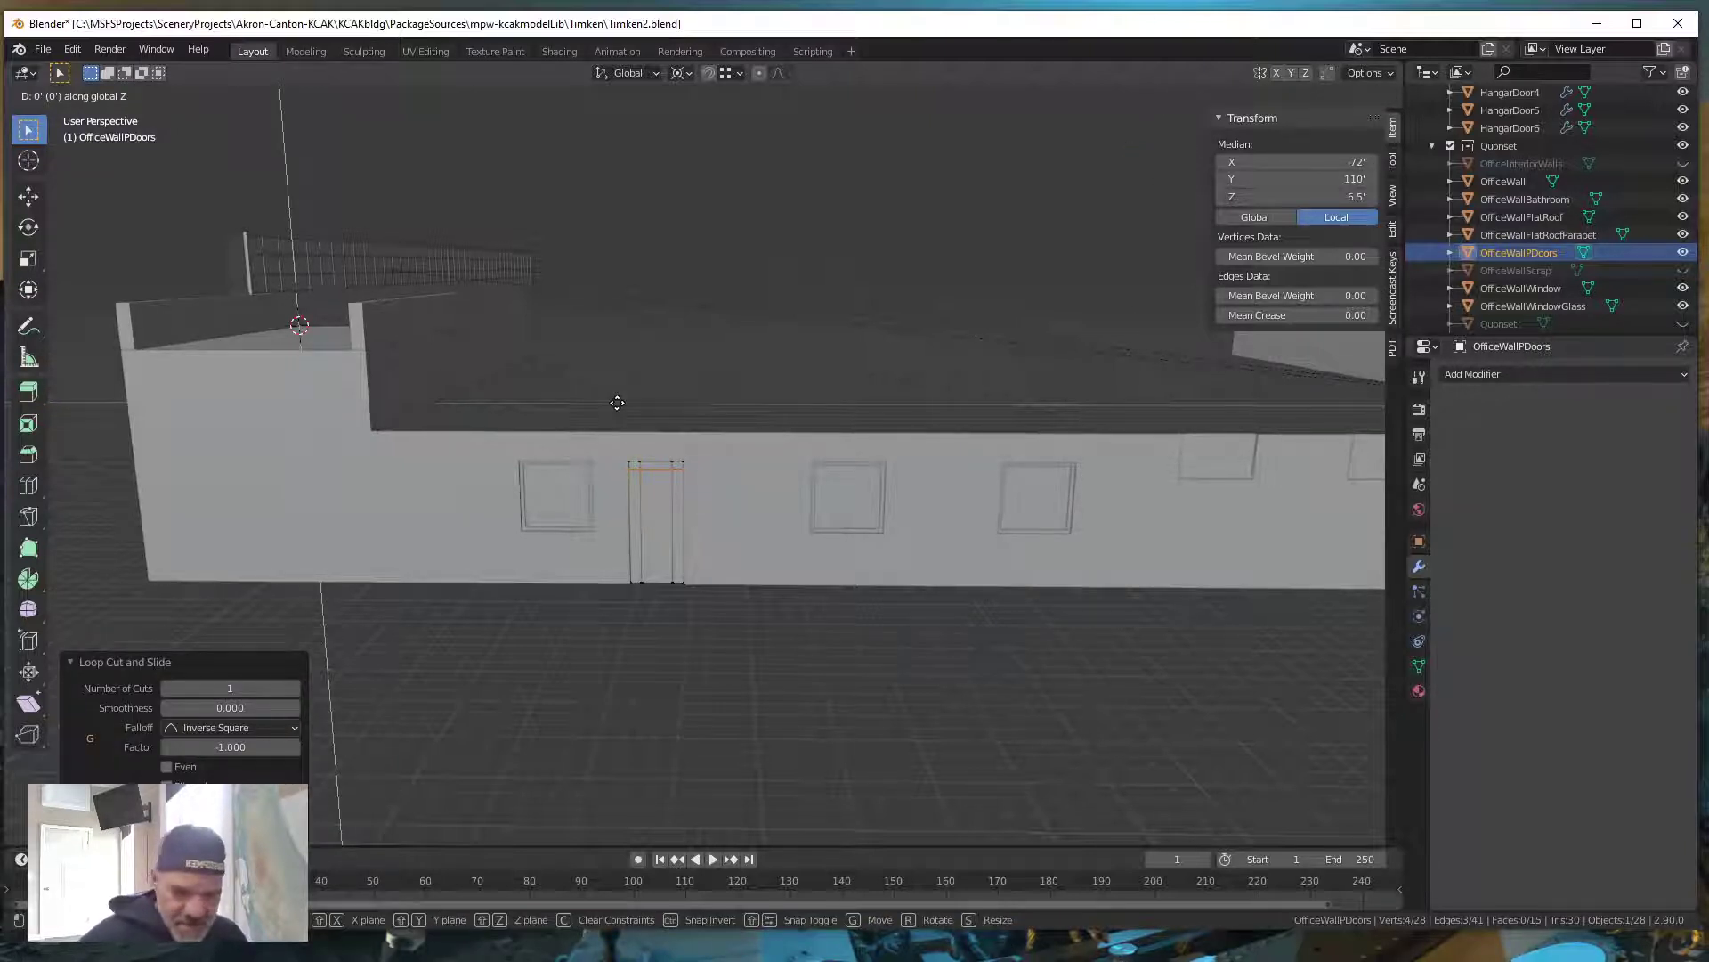
type("-3")
key("Return")
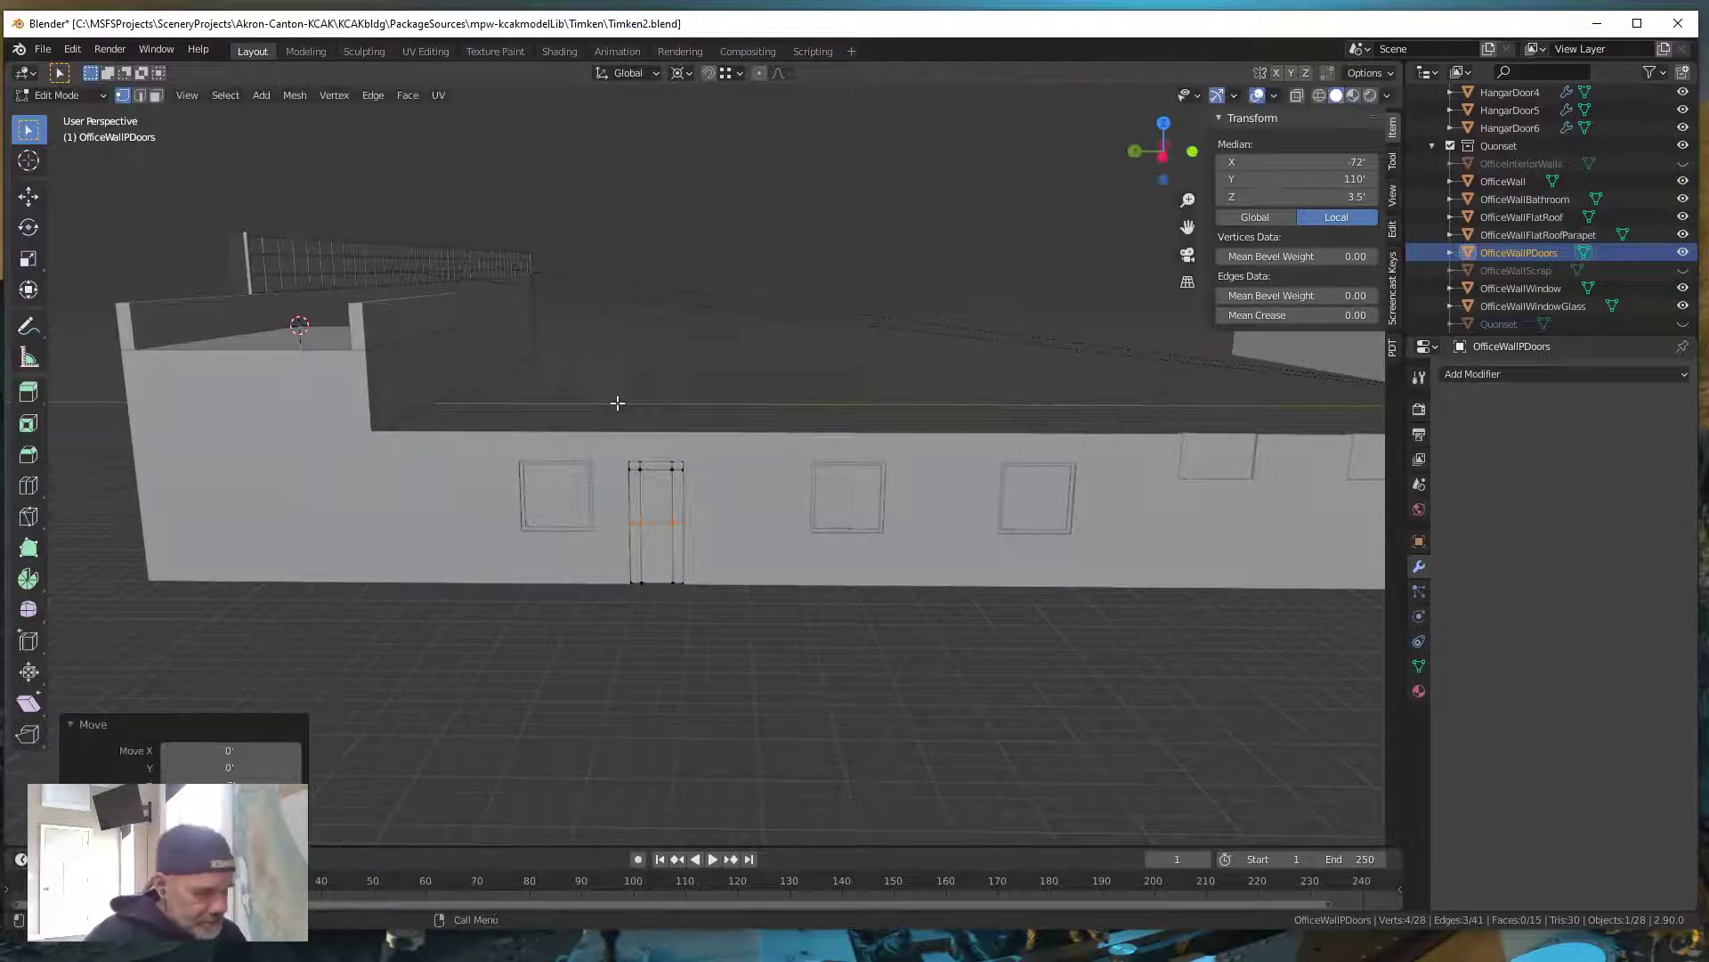
Cut the other office door horizontally with a loop slid up to its window's top line, and lower that loop 3 ft along Z
middle_click_drag(1272, 644, 773, 548)
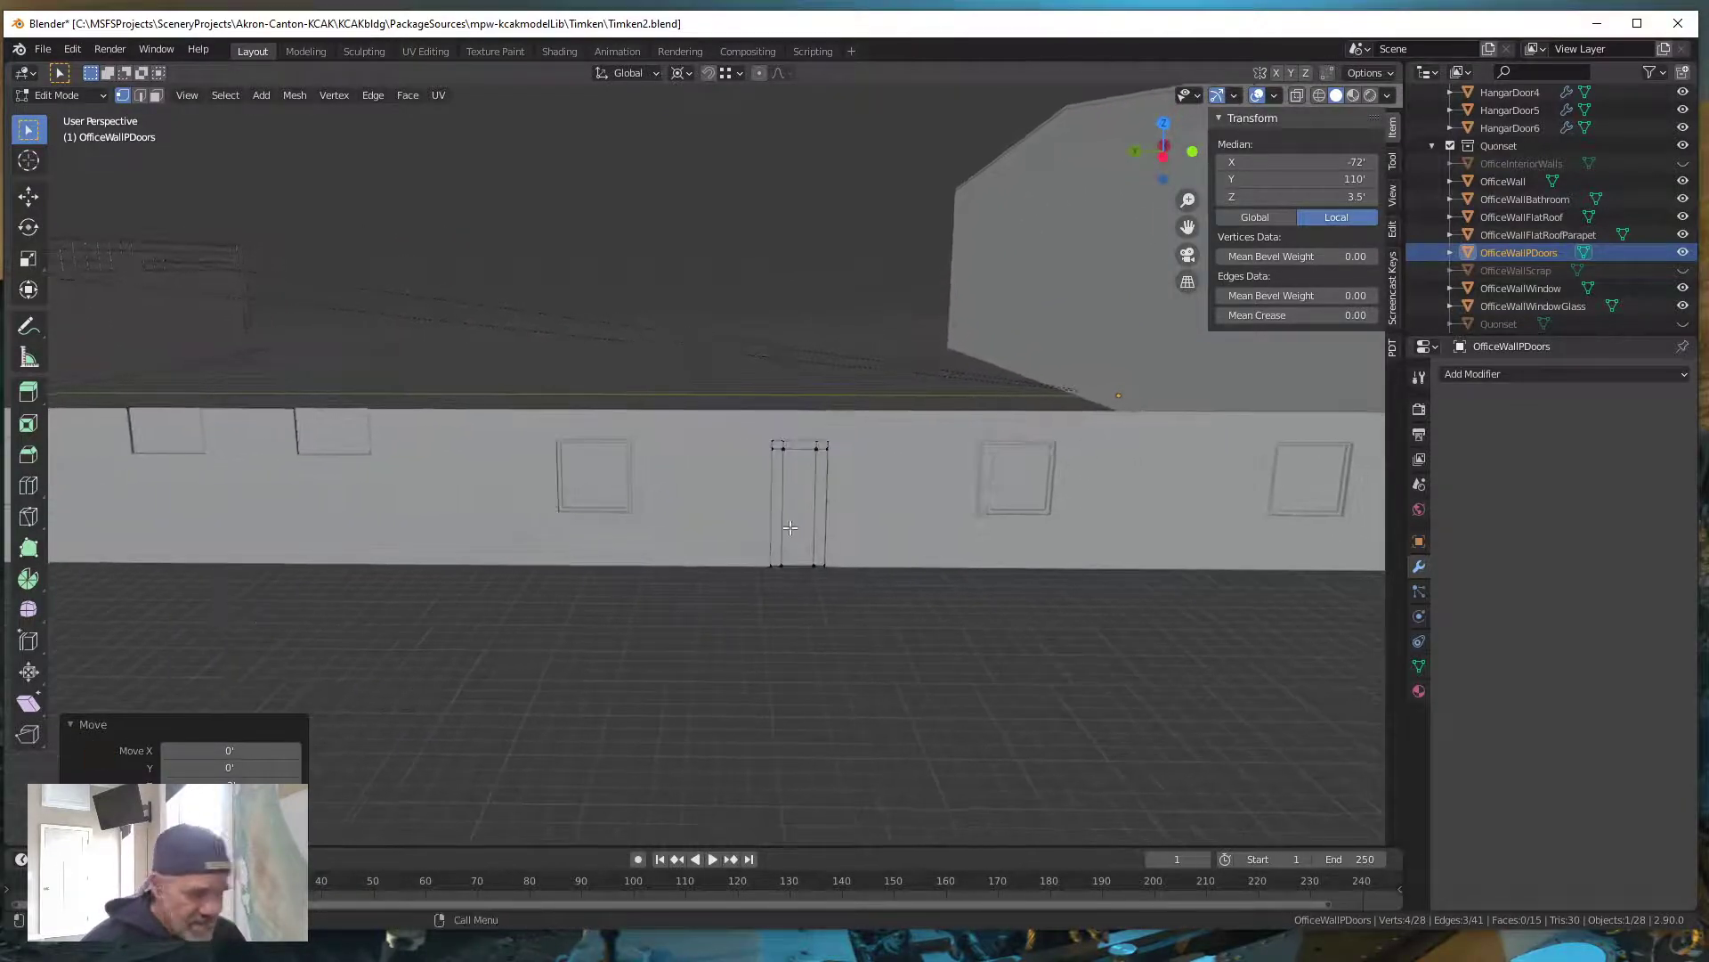
key("ctrl+r")
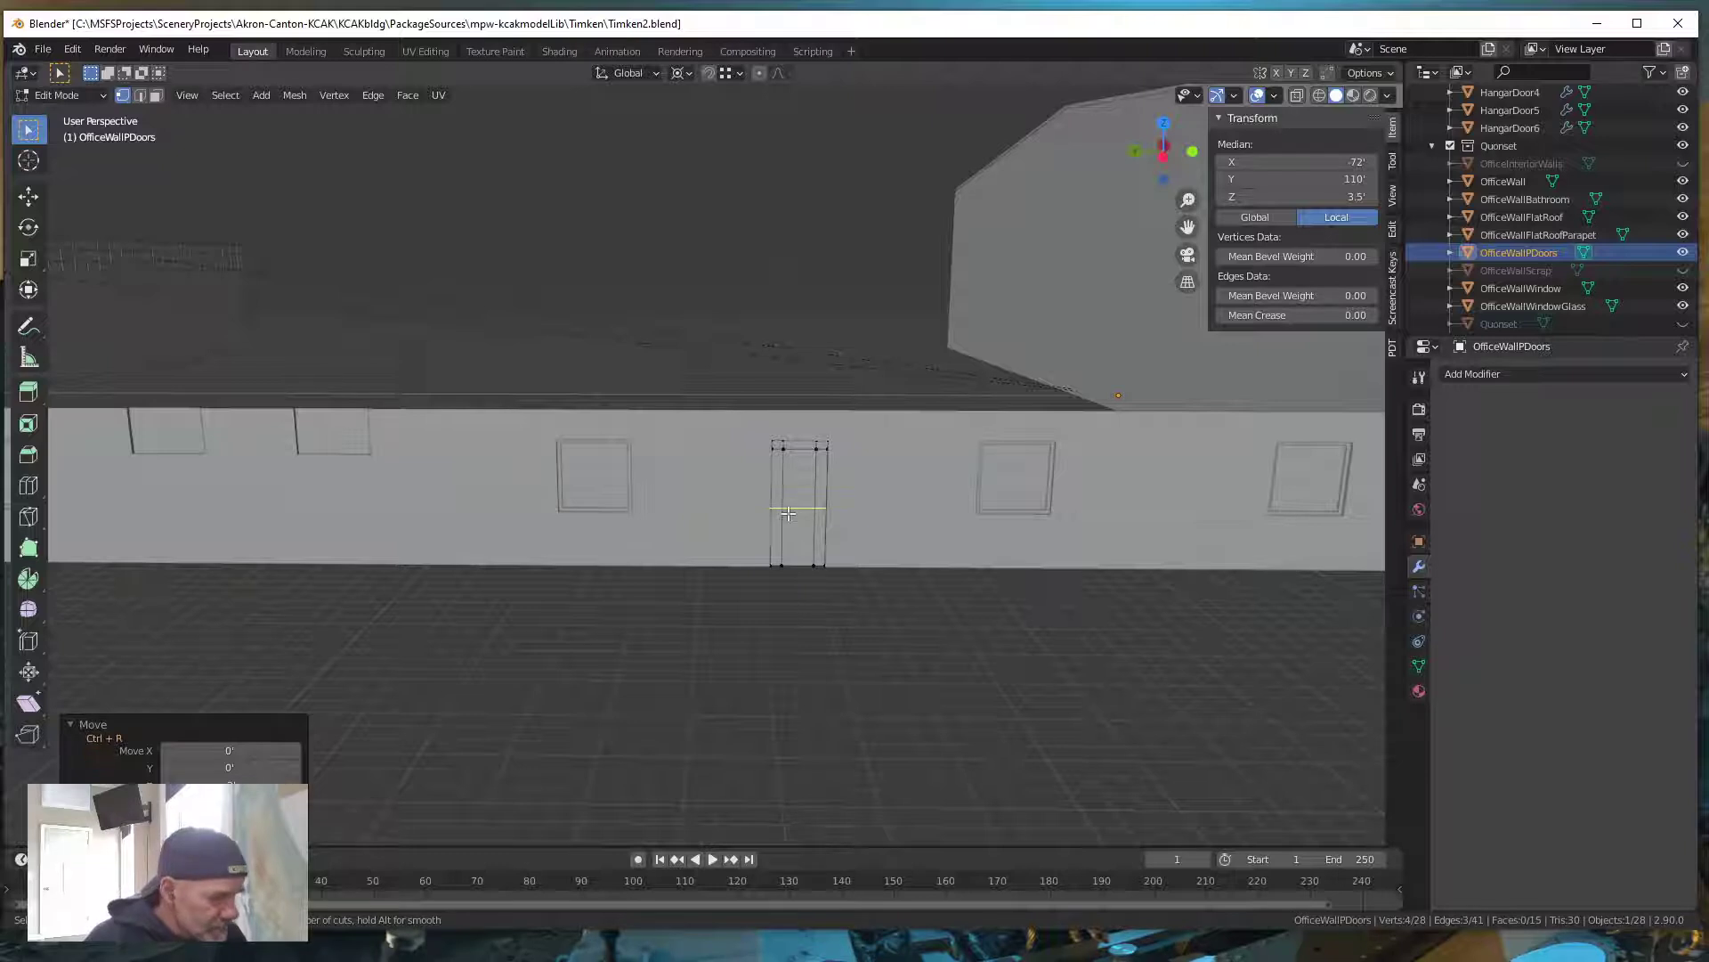
left_click(794, 521)
left_click(800, 444)
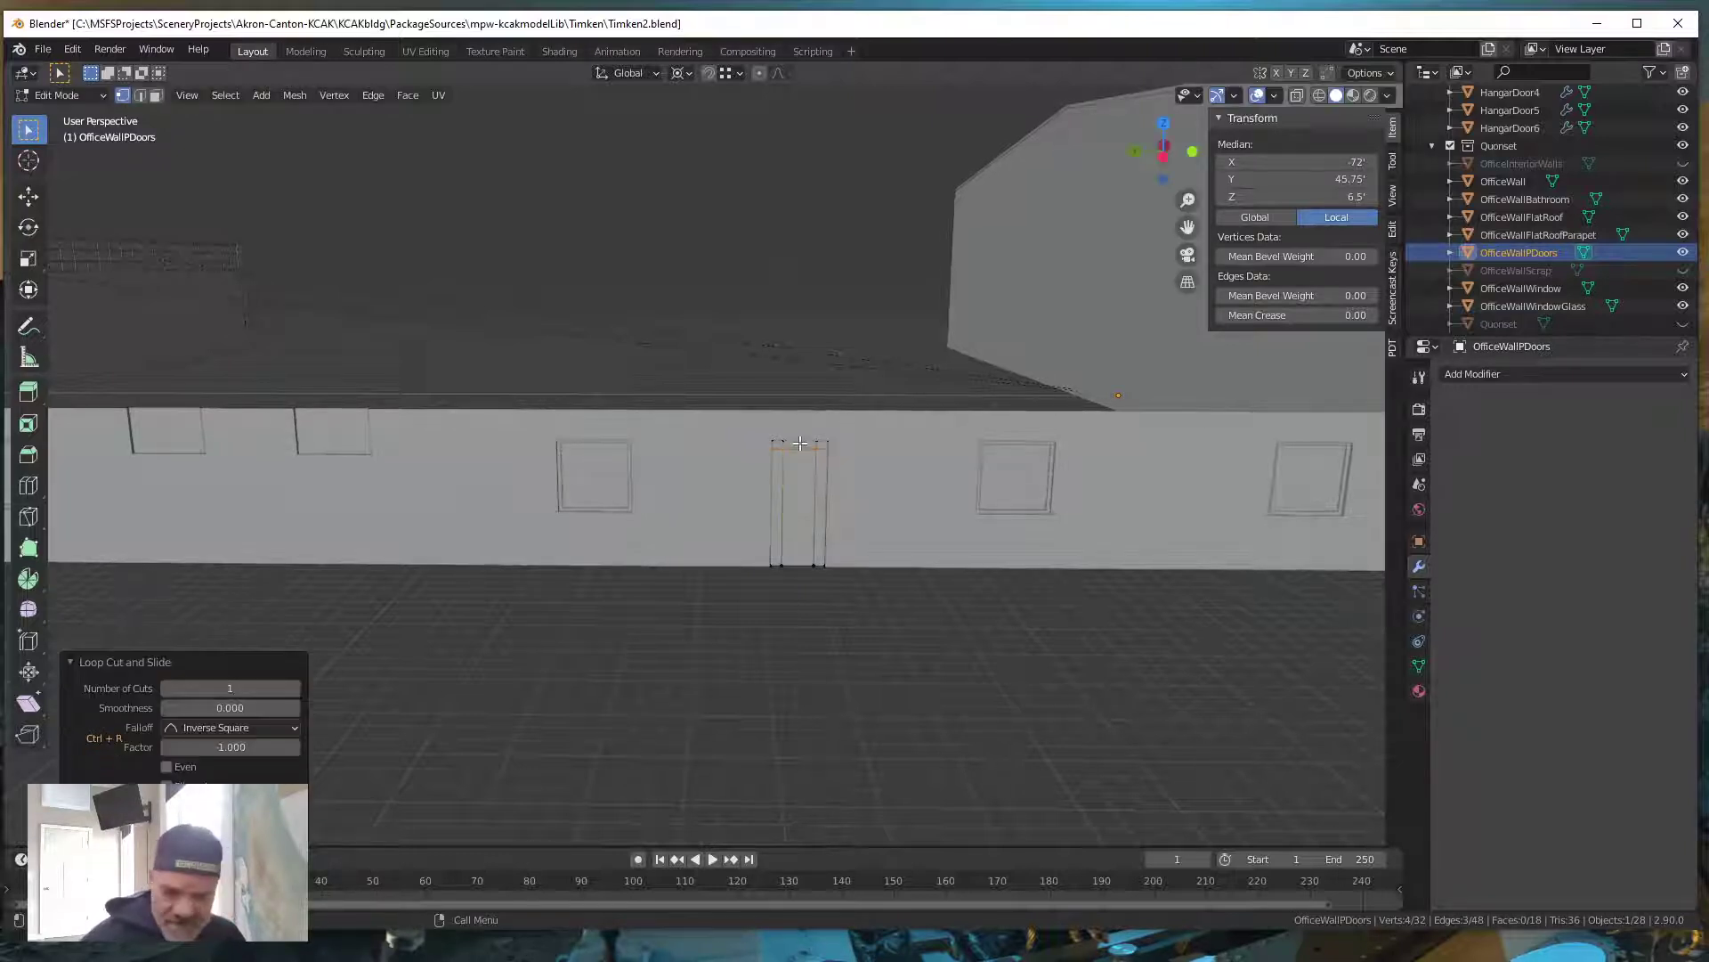
key("g")
key("z")
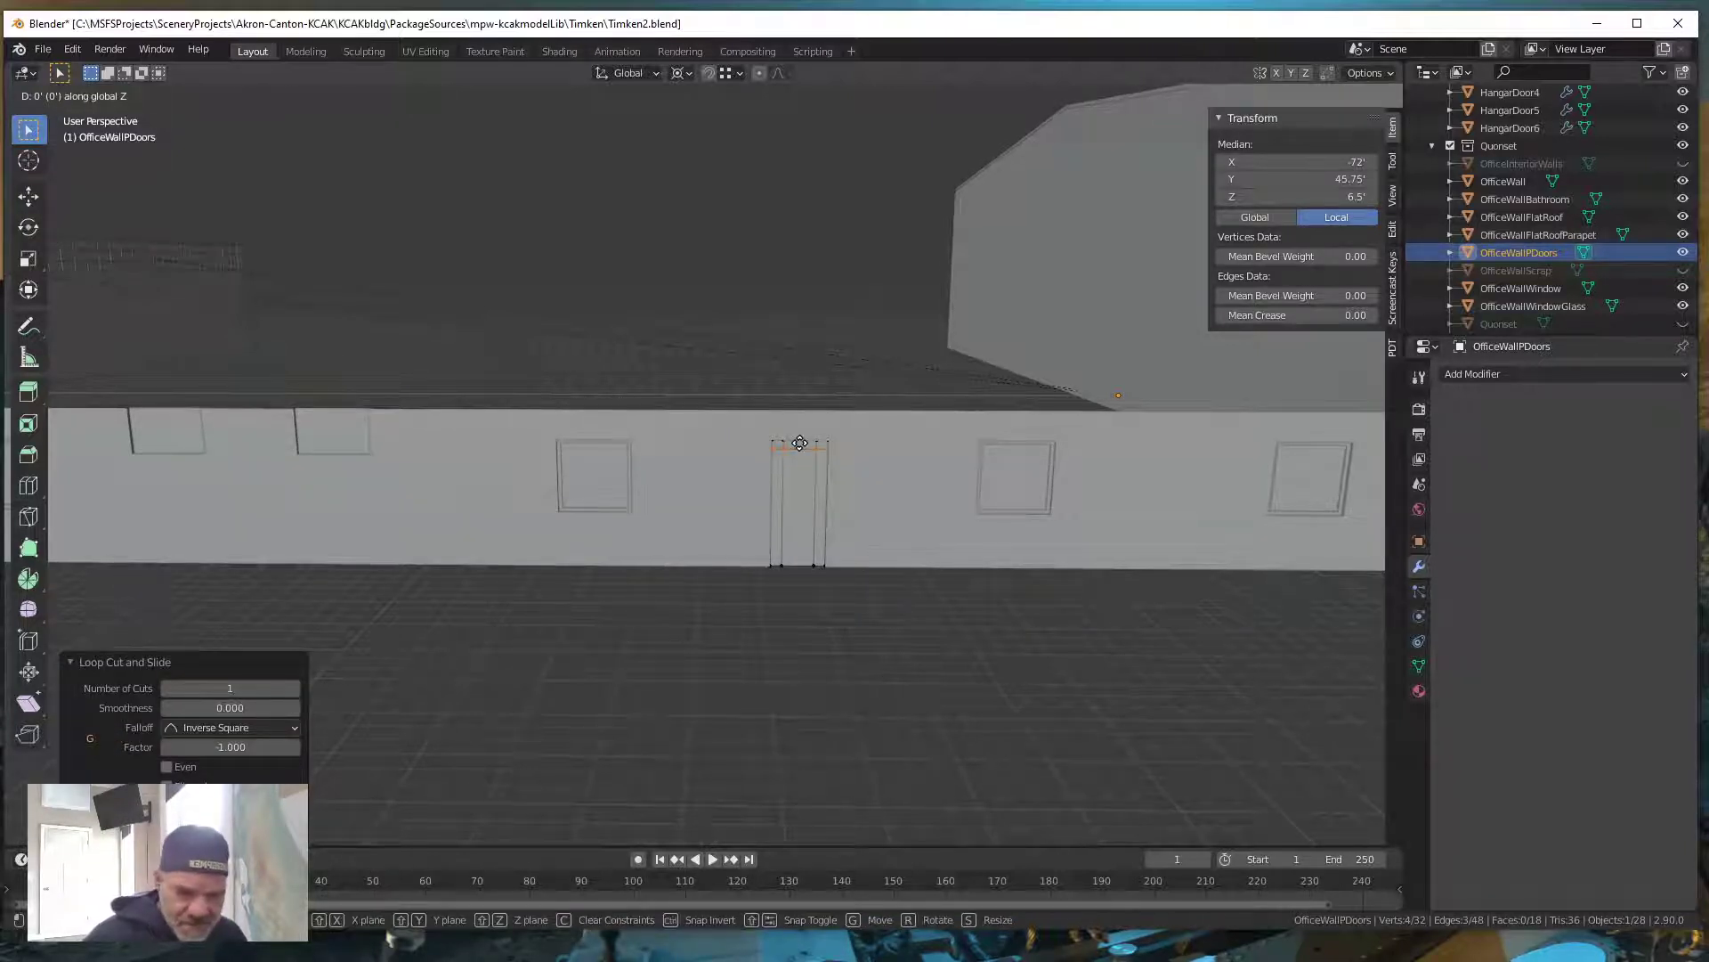
type("-3")
key("Return")
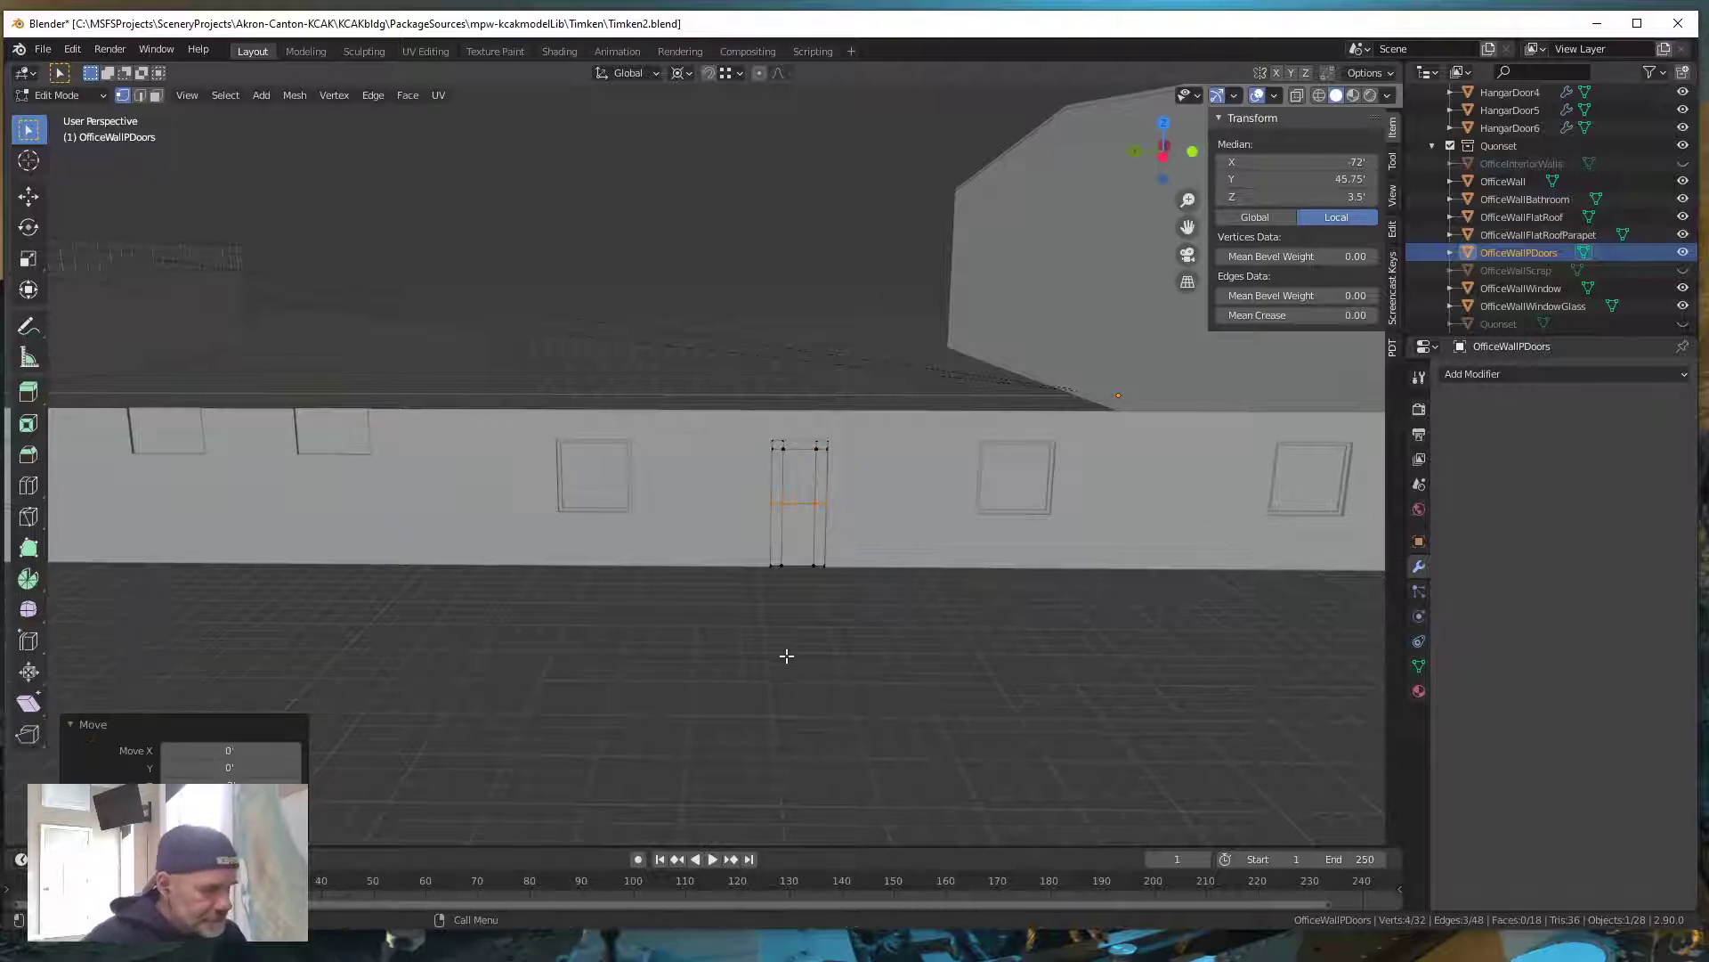
In face select mode, select the window faces of both office doors and separate the selection into a new object
scroll(781, 652, "down", 2)
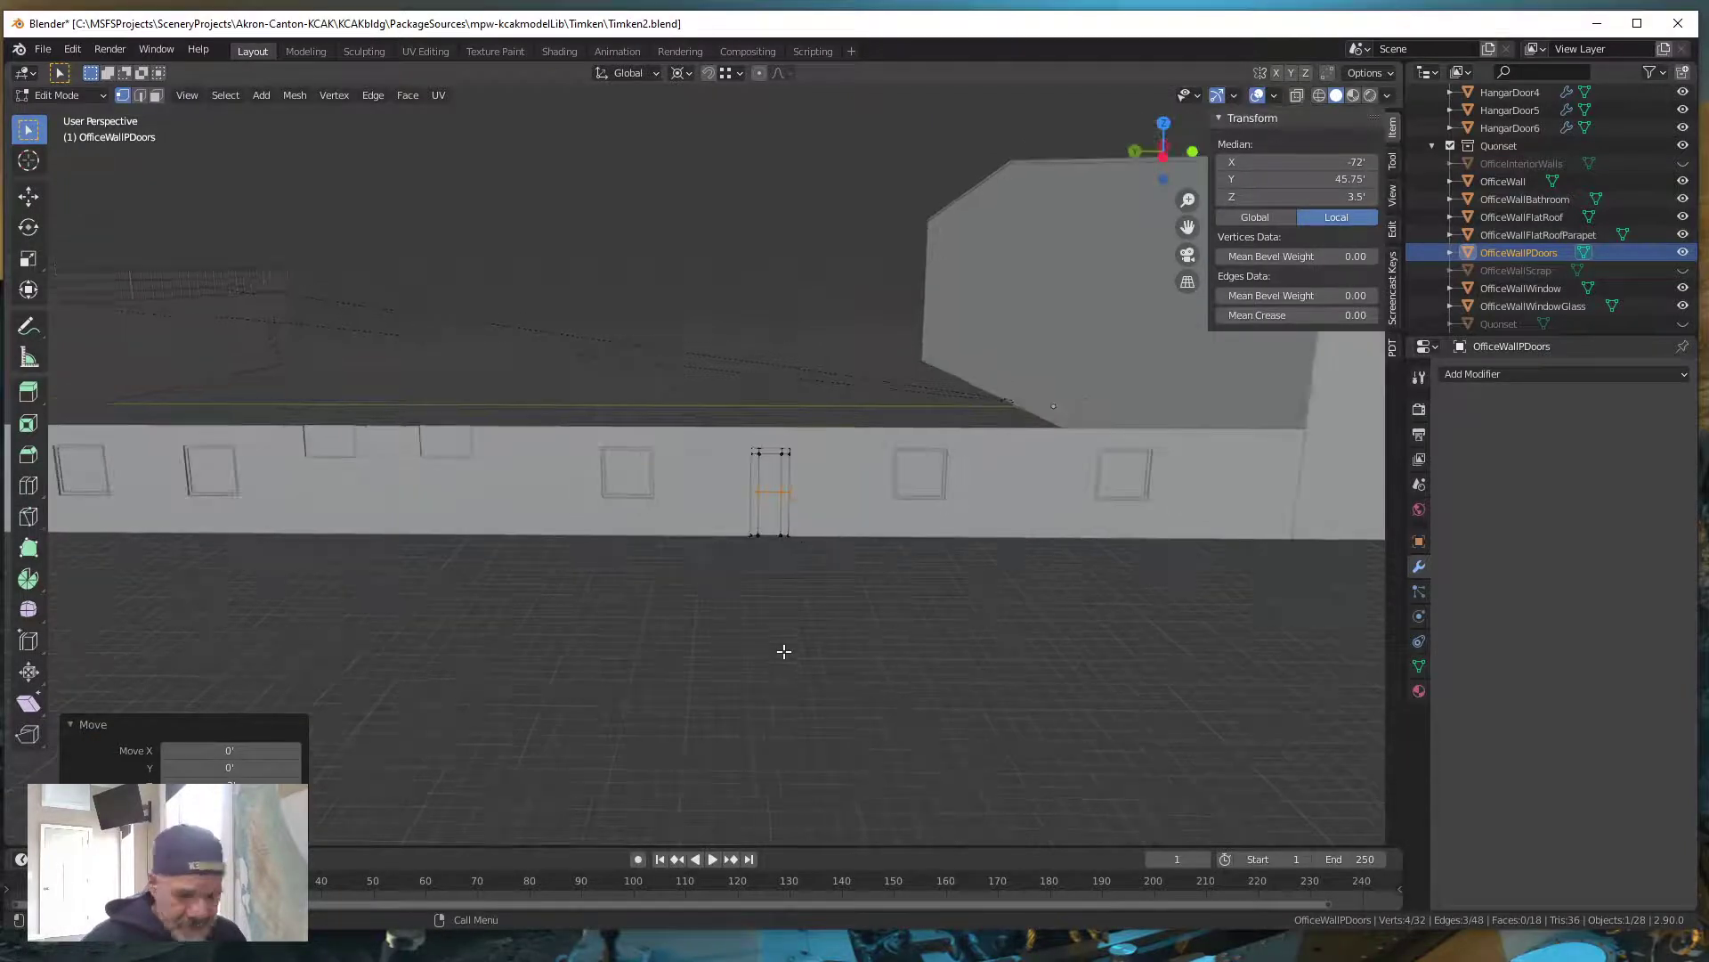
middle_click_drag(715, 618, 1140, 693, "shift")
middle_click_drag(666, 692, 740, 656, "shift")
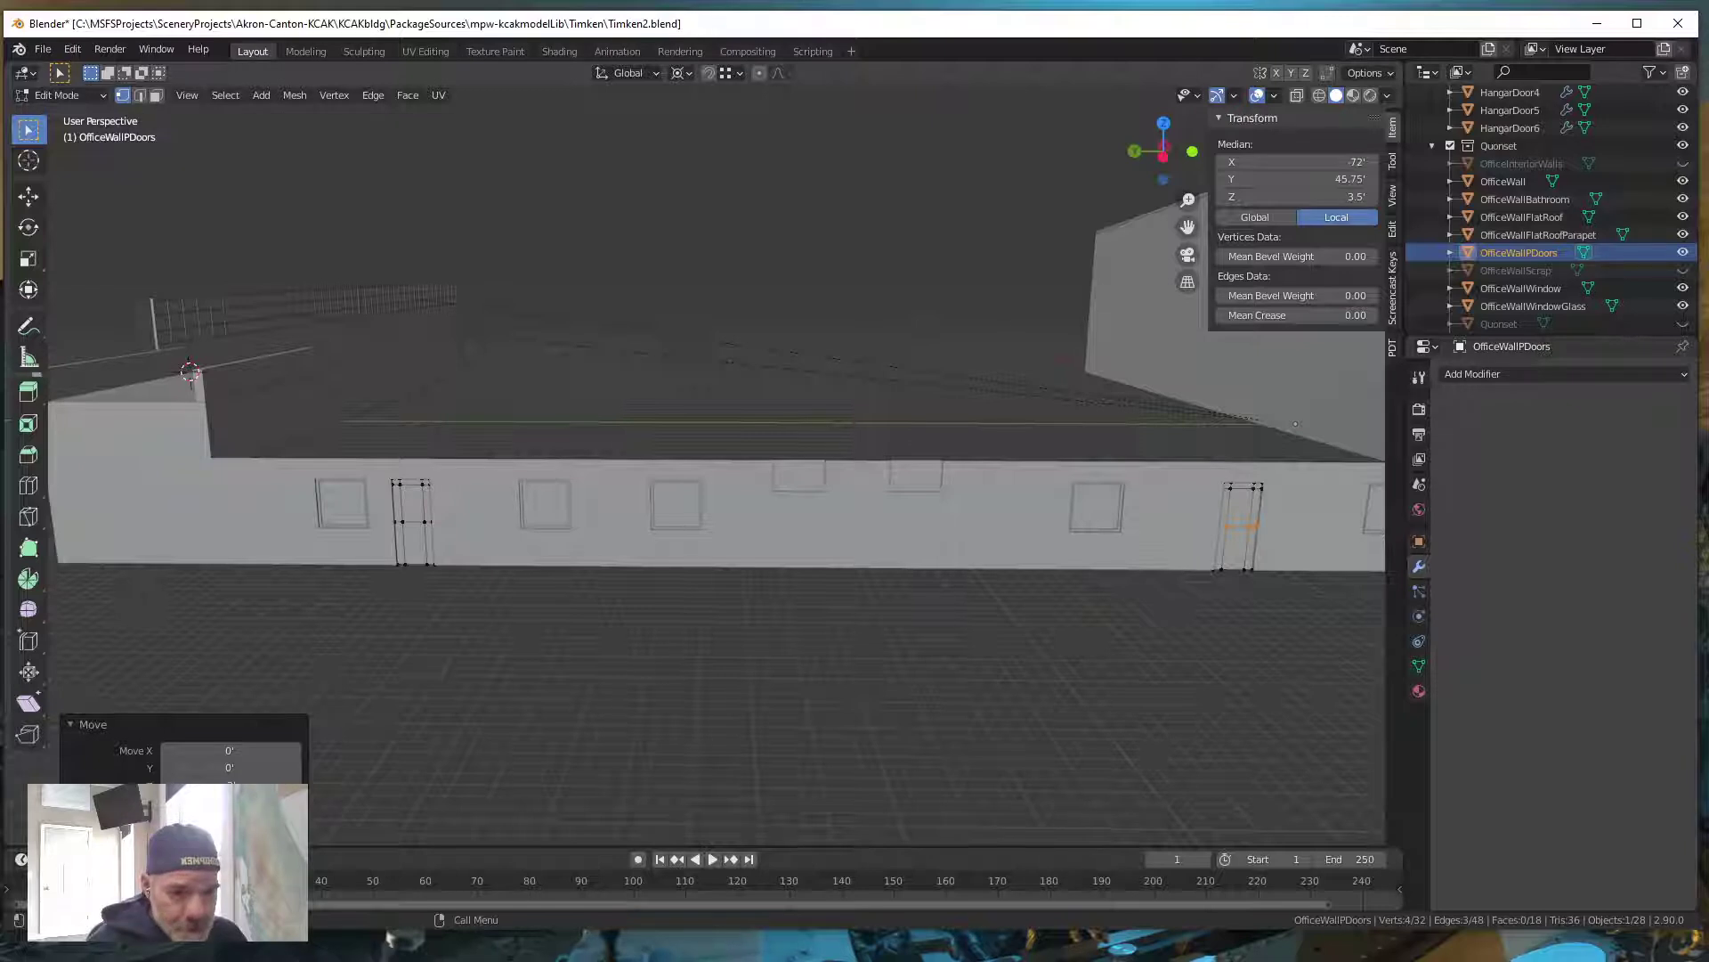
left_click(156, 95)
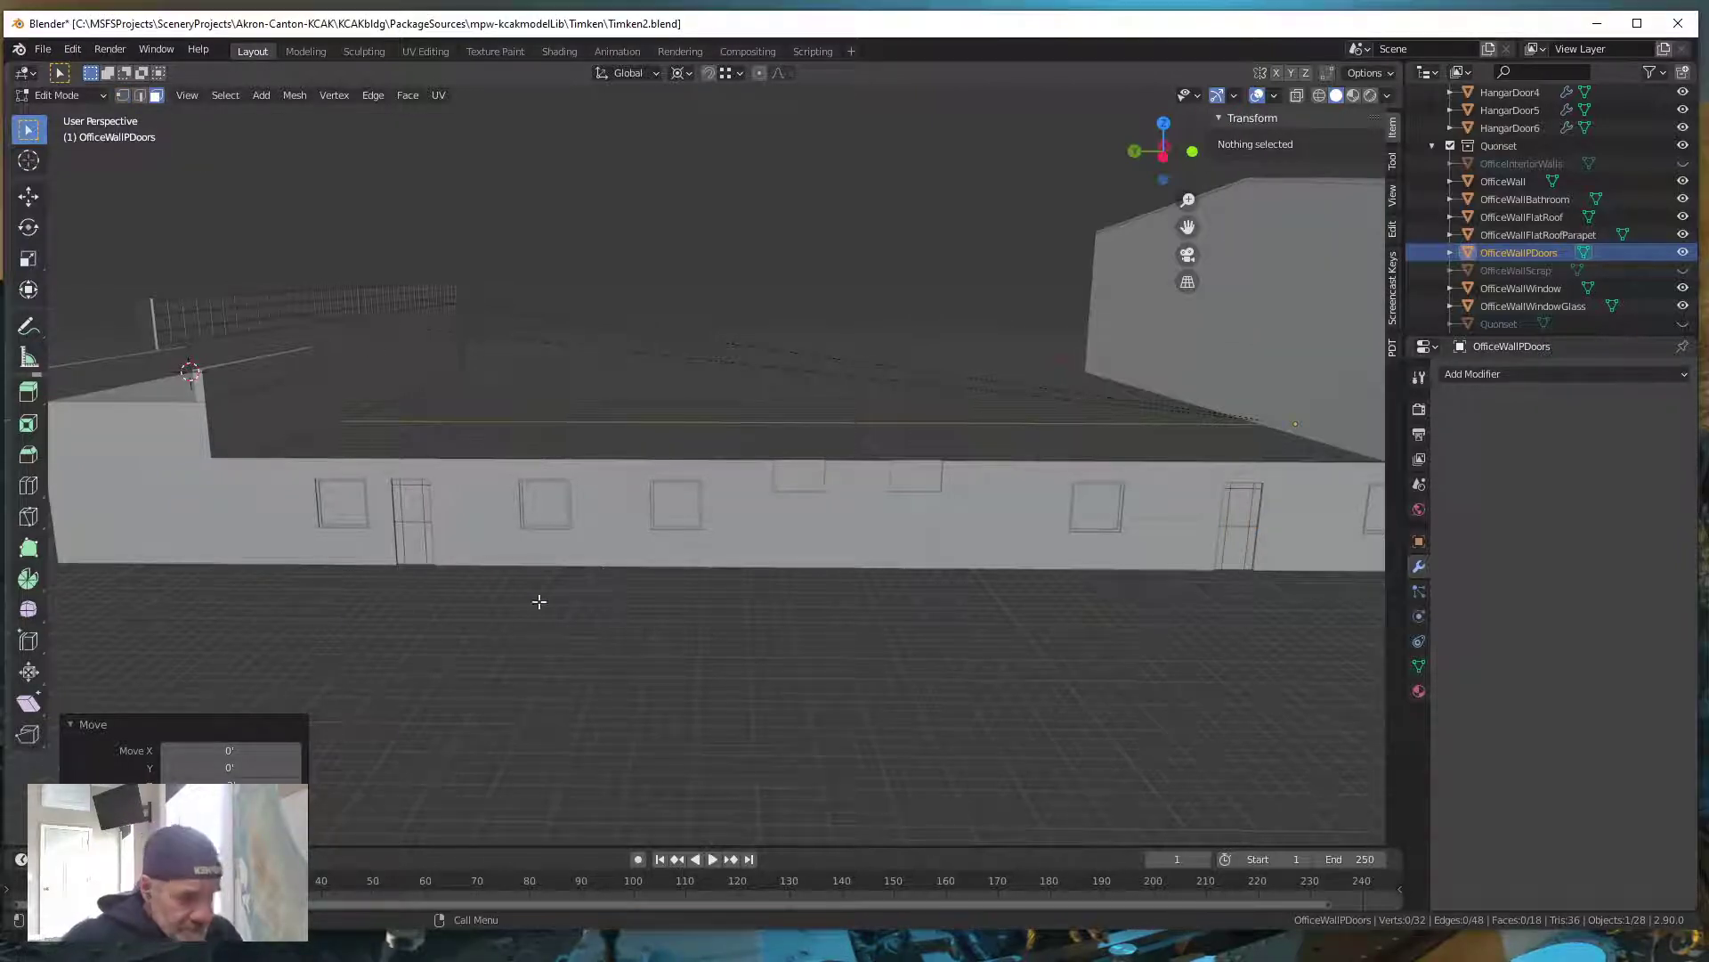
left_click(415, 509)
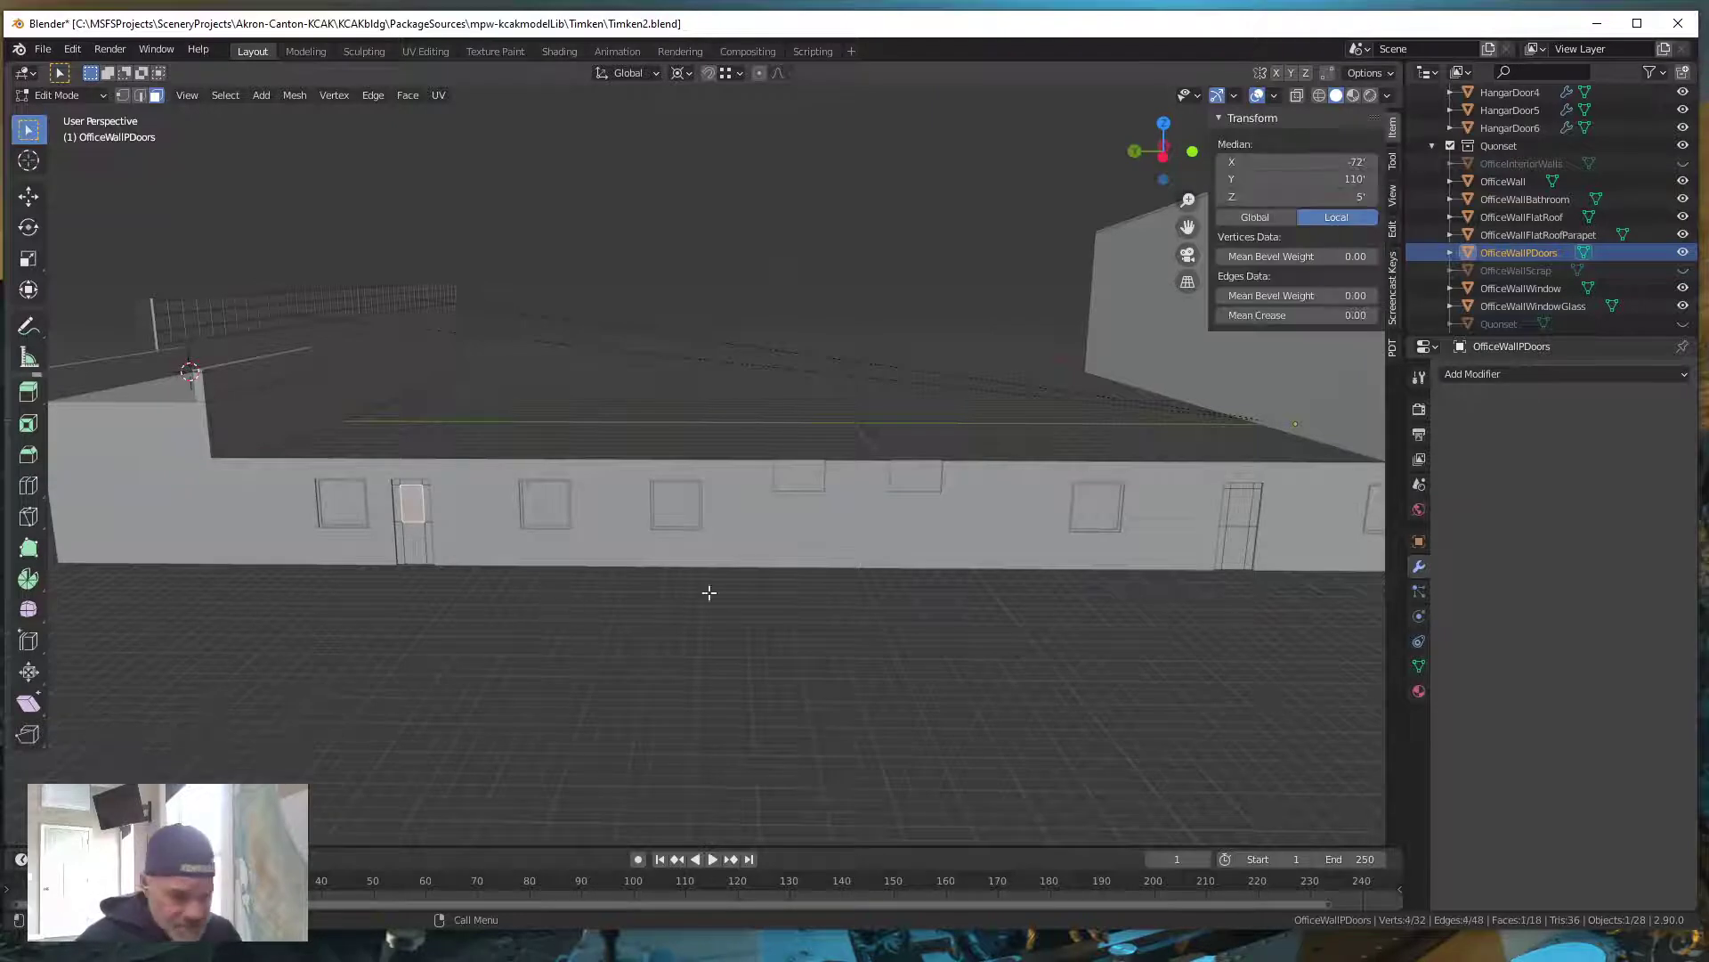
left_click(1238, 509, "shift")
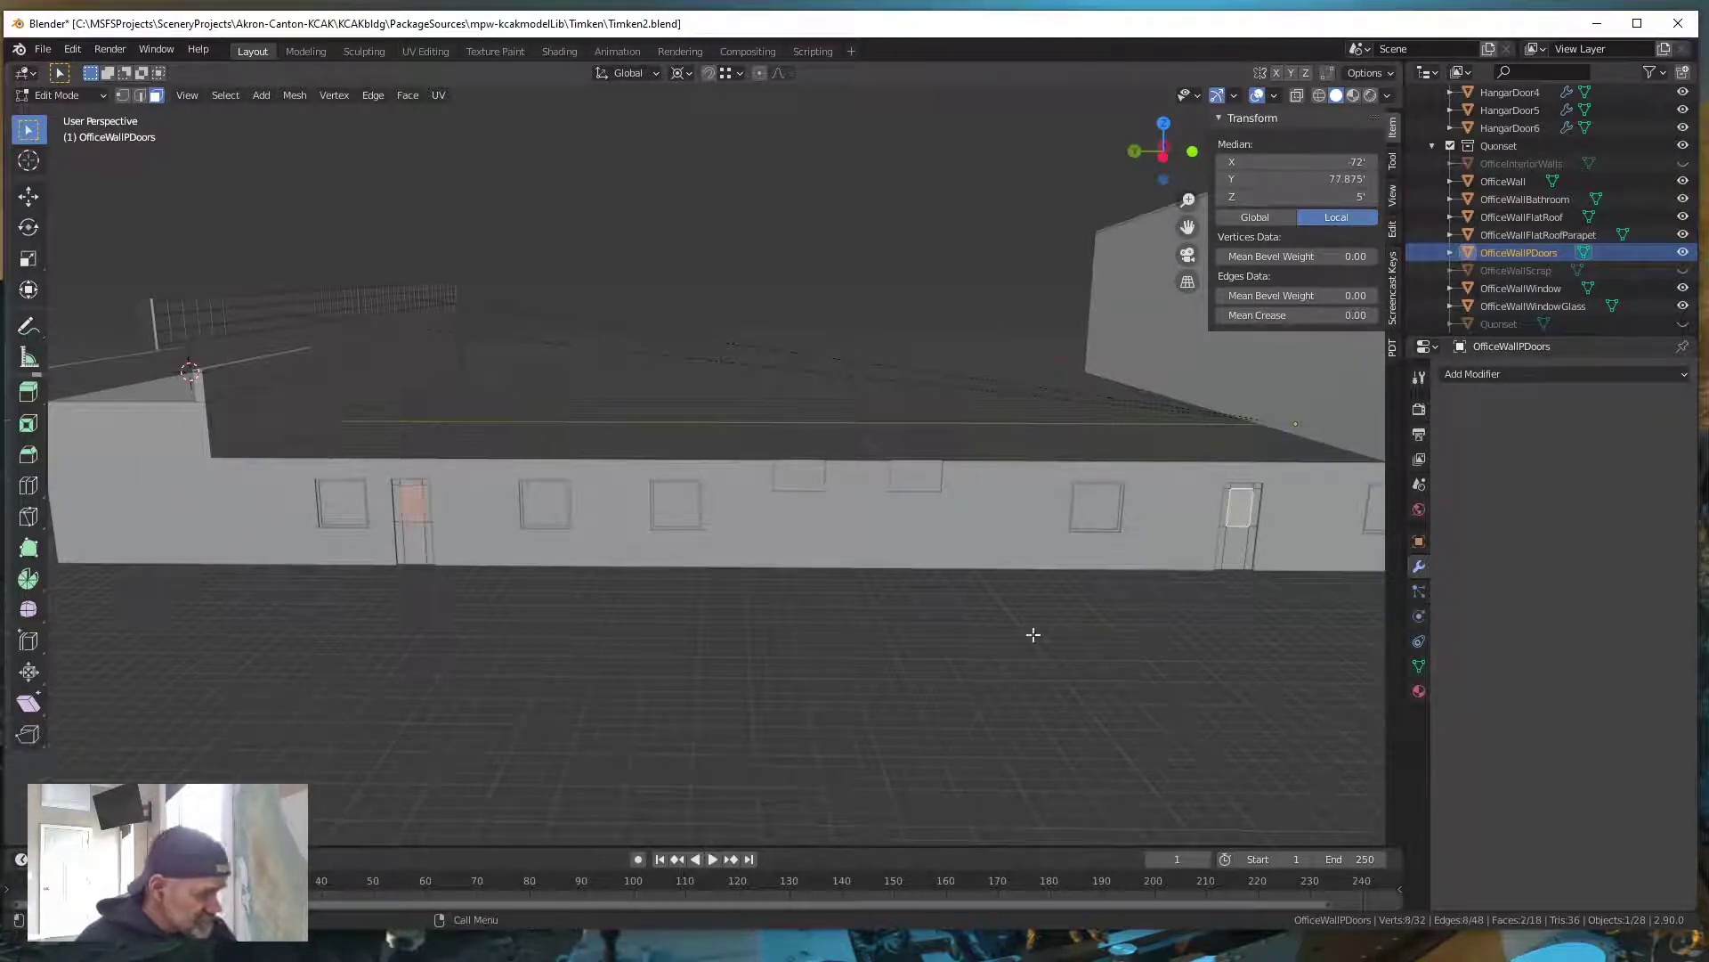
key("p")
left_click(954, 676)
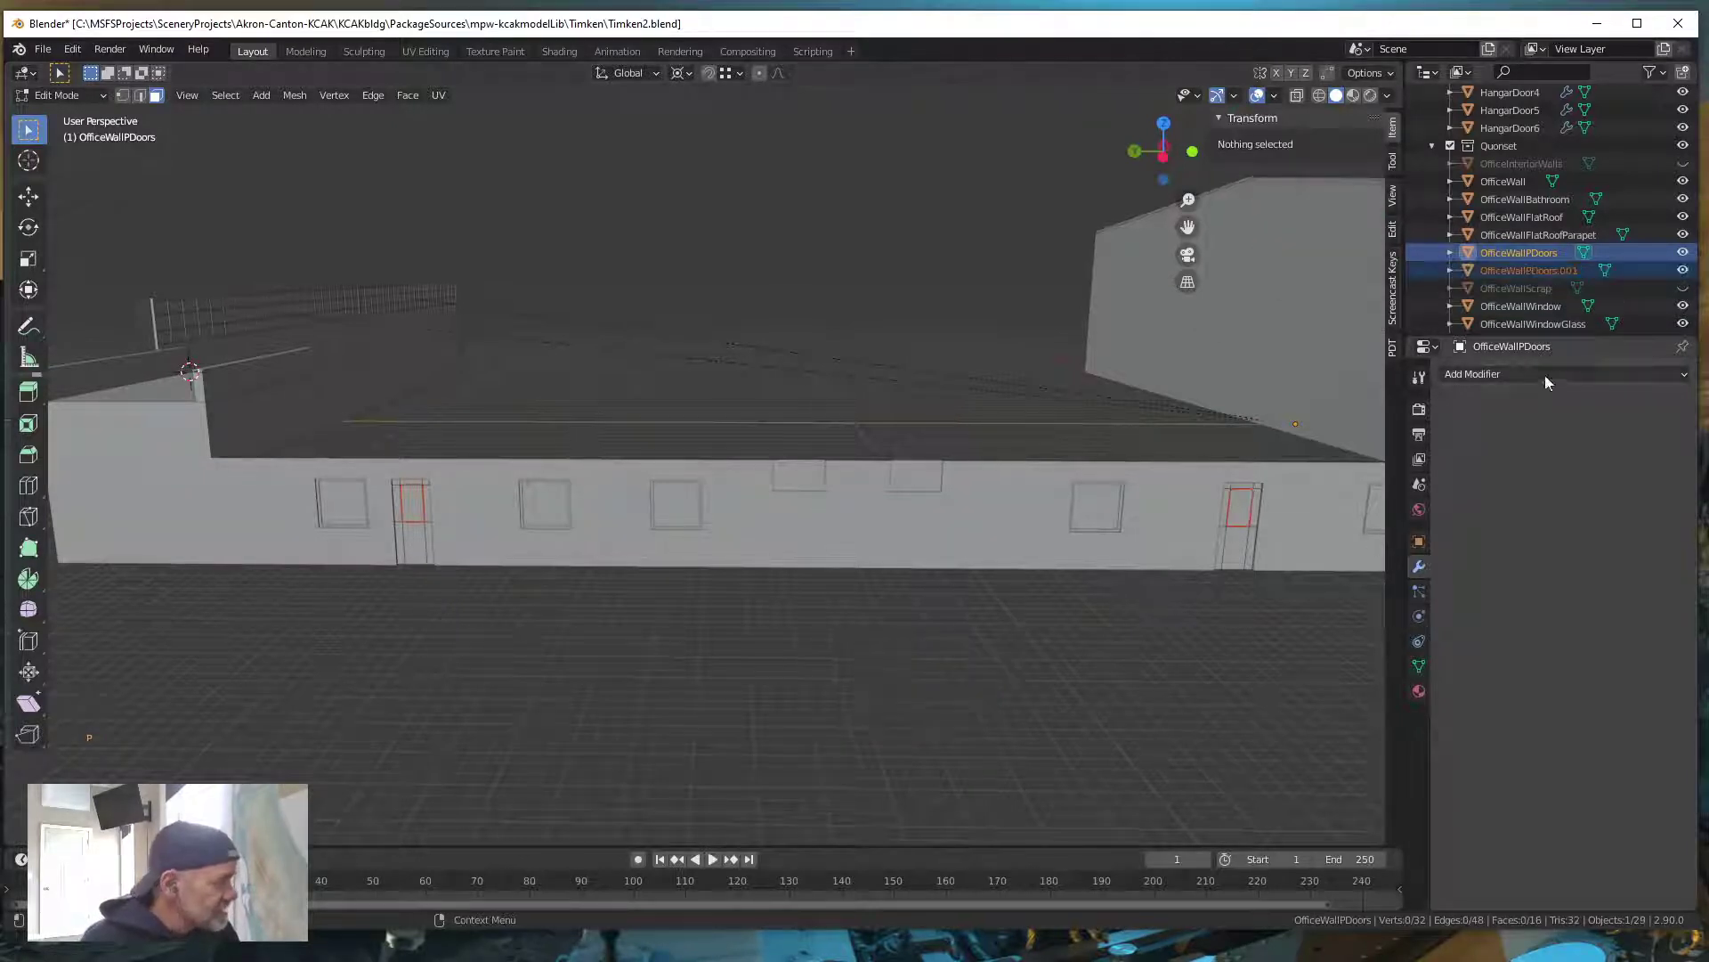
Rename the separated door window object to OfficeWallPDoorWindow
double_click(1557, 273)
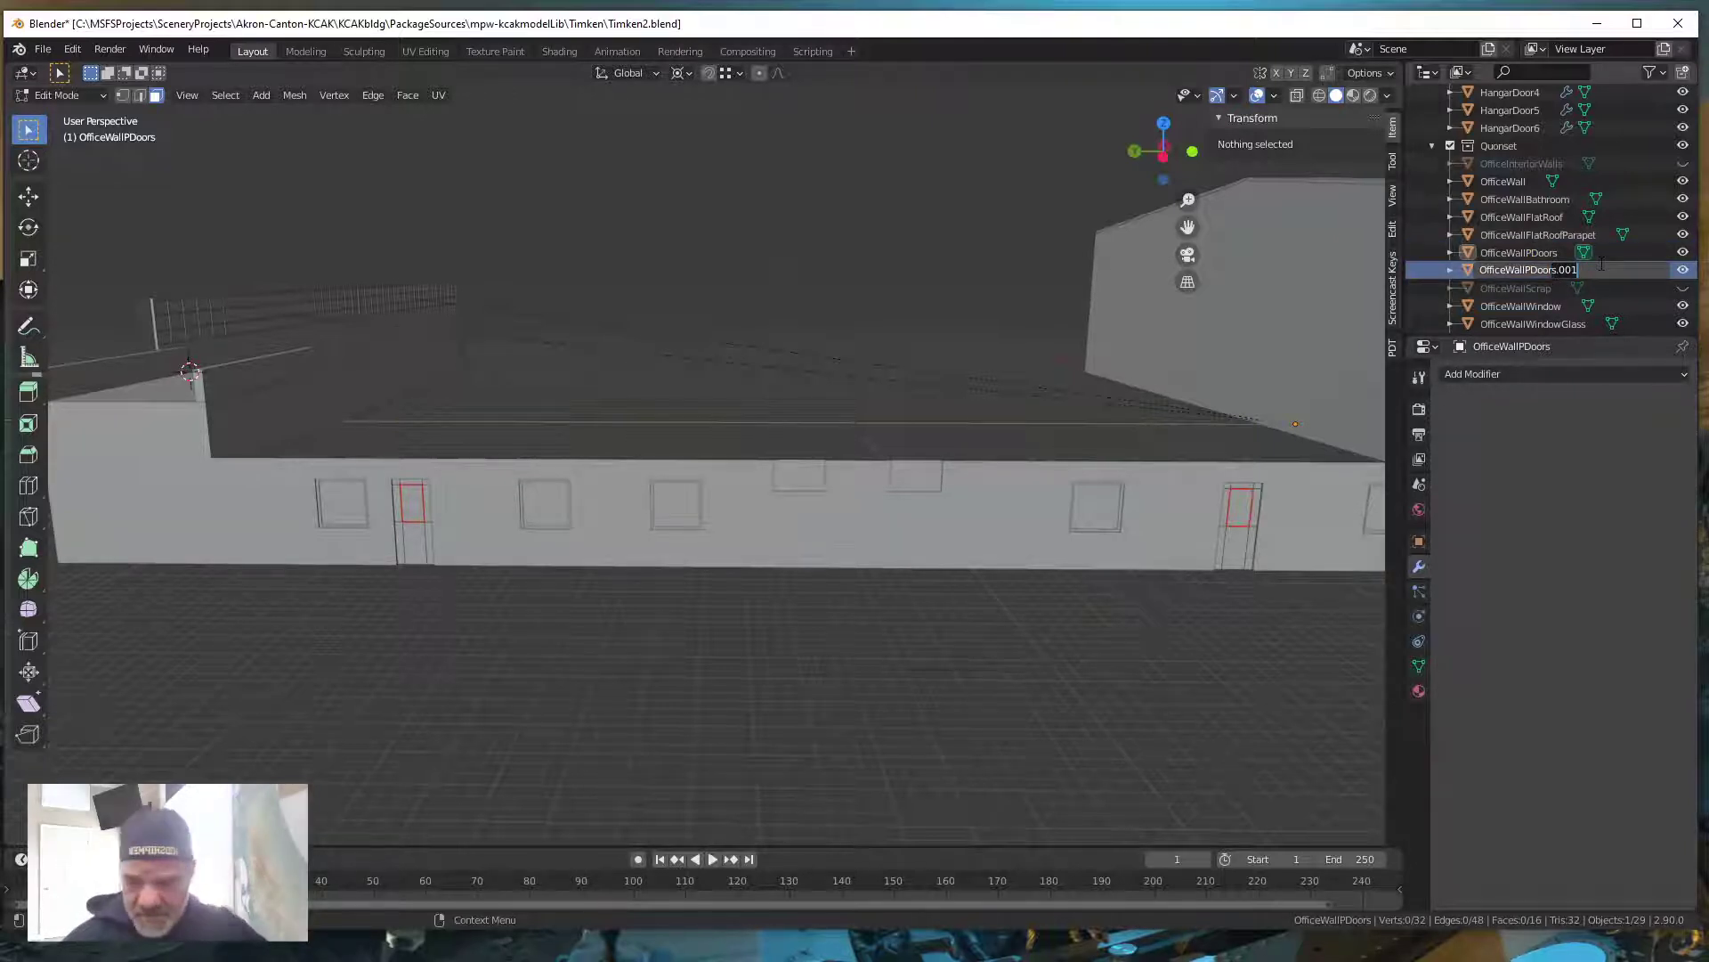
key("BackSpace")
key("BackSpace")
key("BackSpace")
key("BackSpace")
key("BackSpace")
type("Wi")
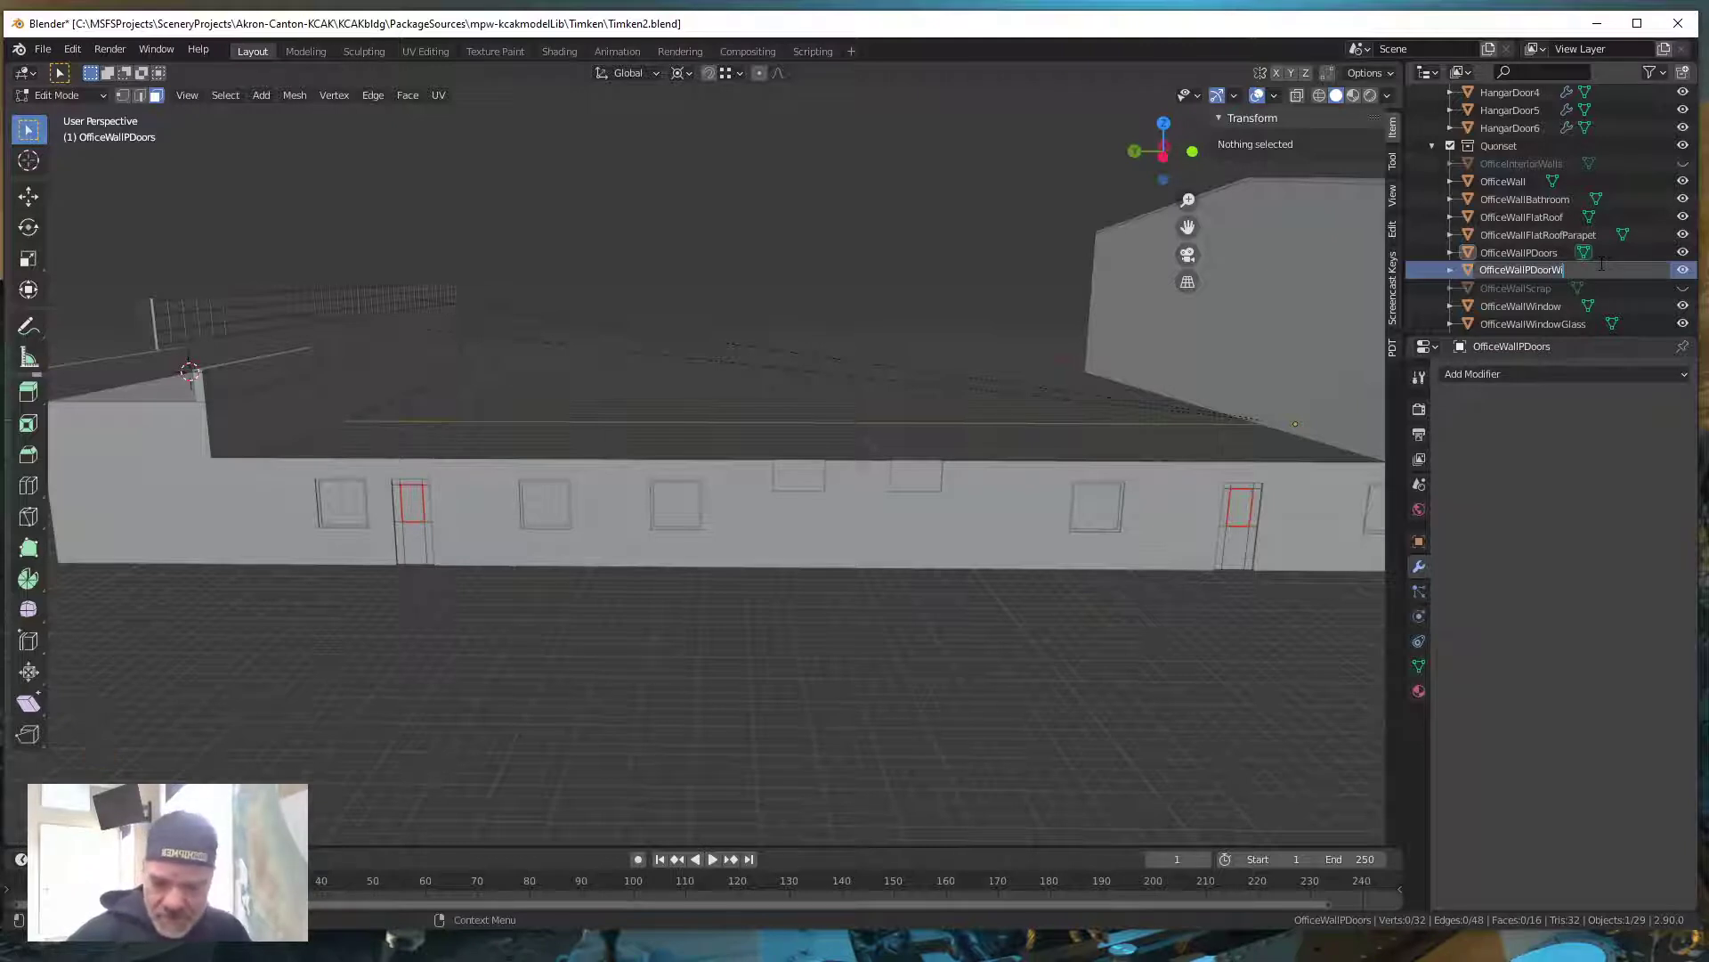
type("ndow")
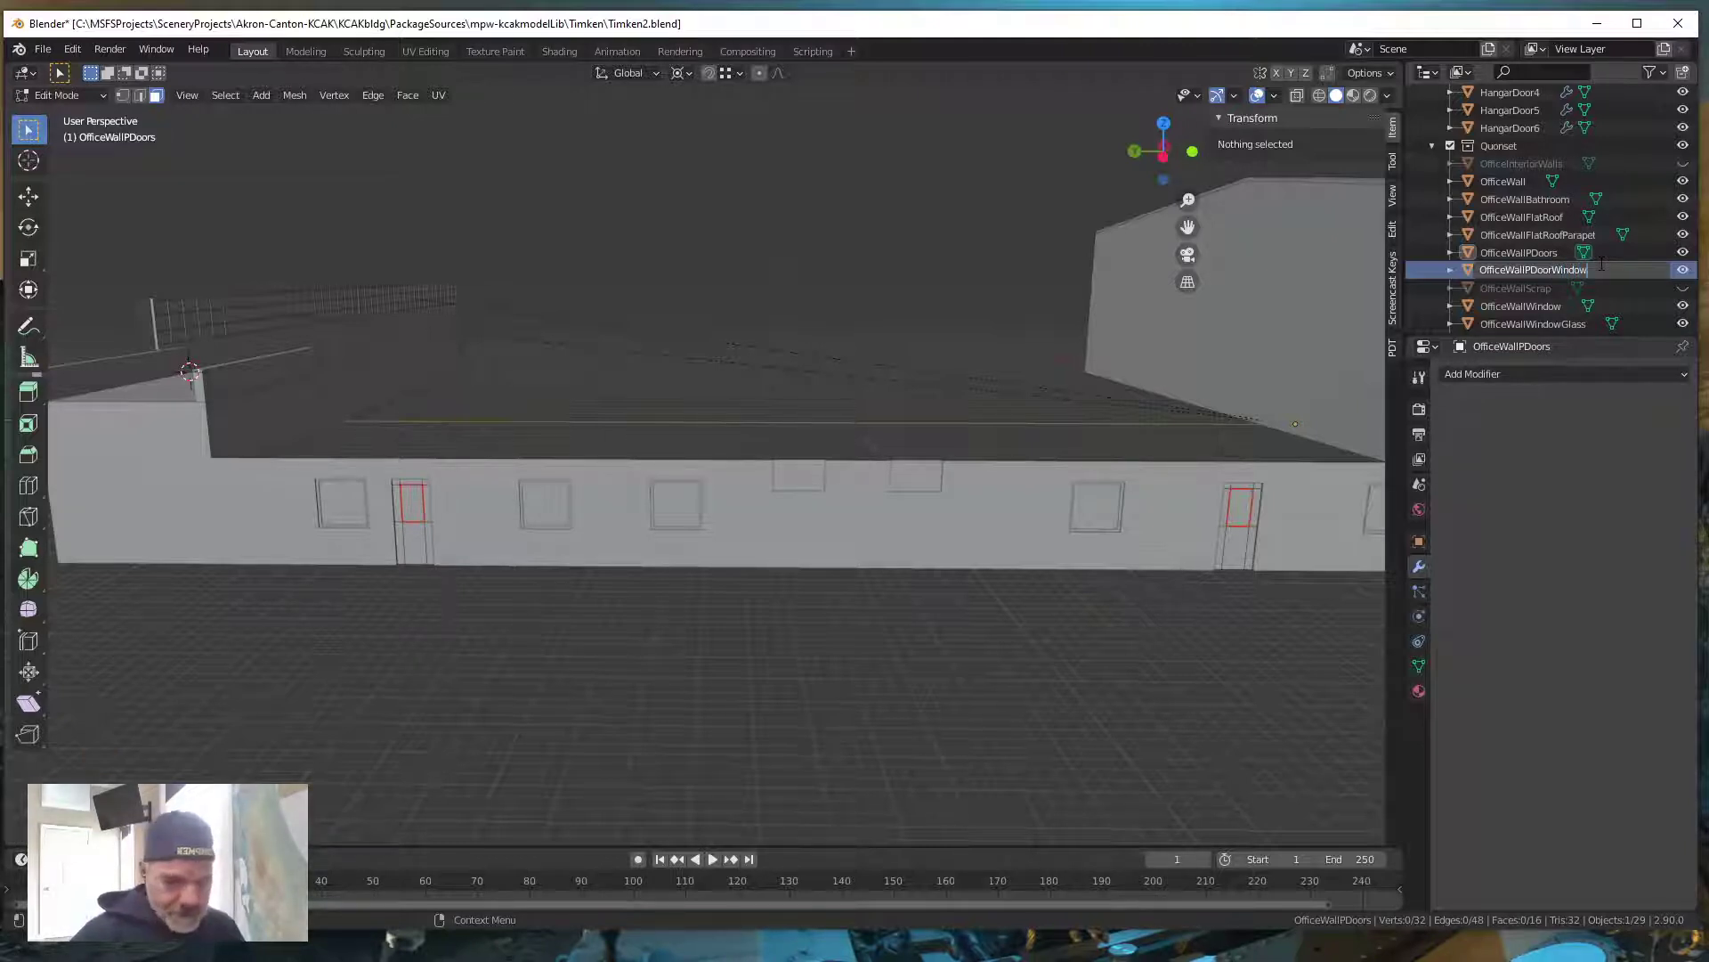
key("Return")
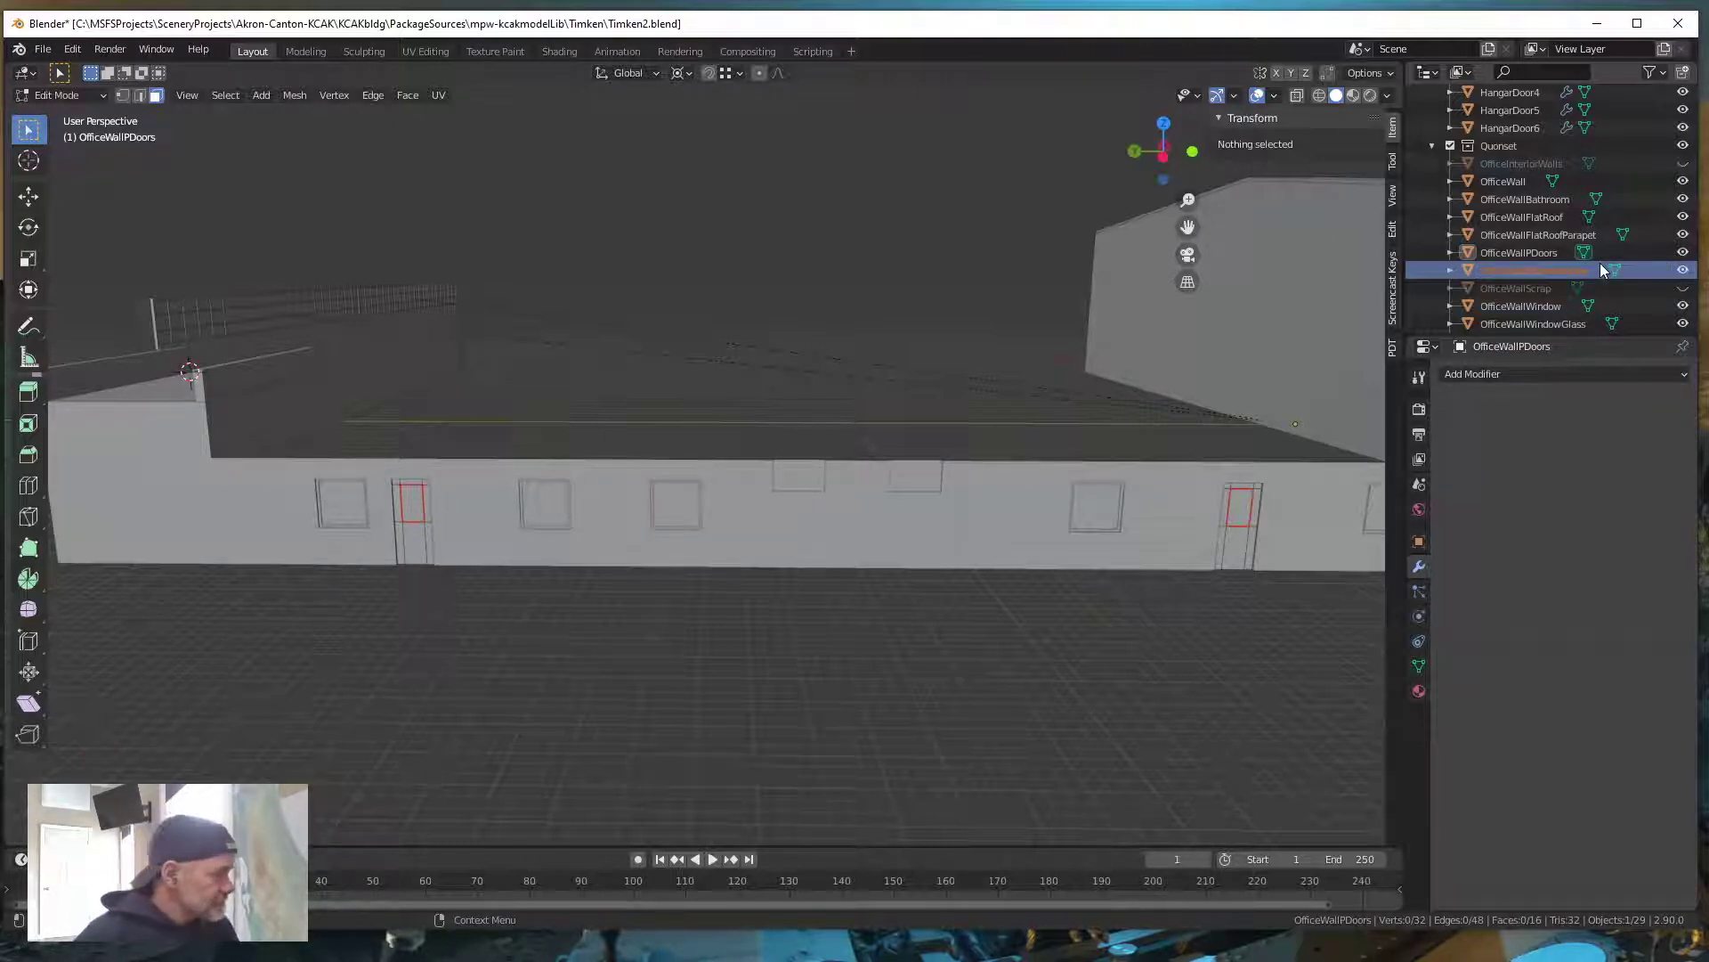
In object mode, add a Solidify modifier with a 0.125 ft thickness to the OfficeWallPDoors object and apply it
left_click(1525, 252)
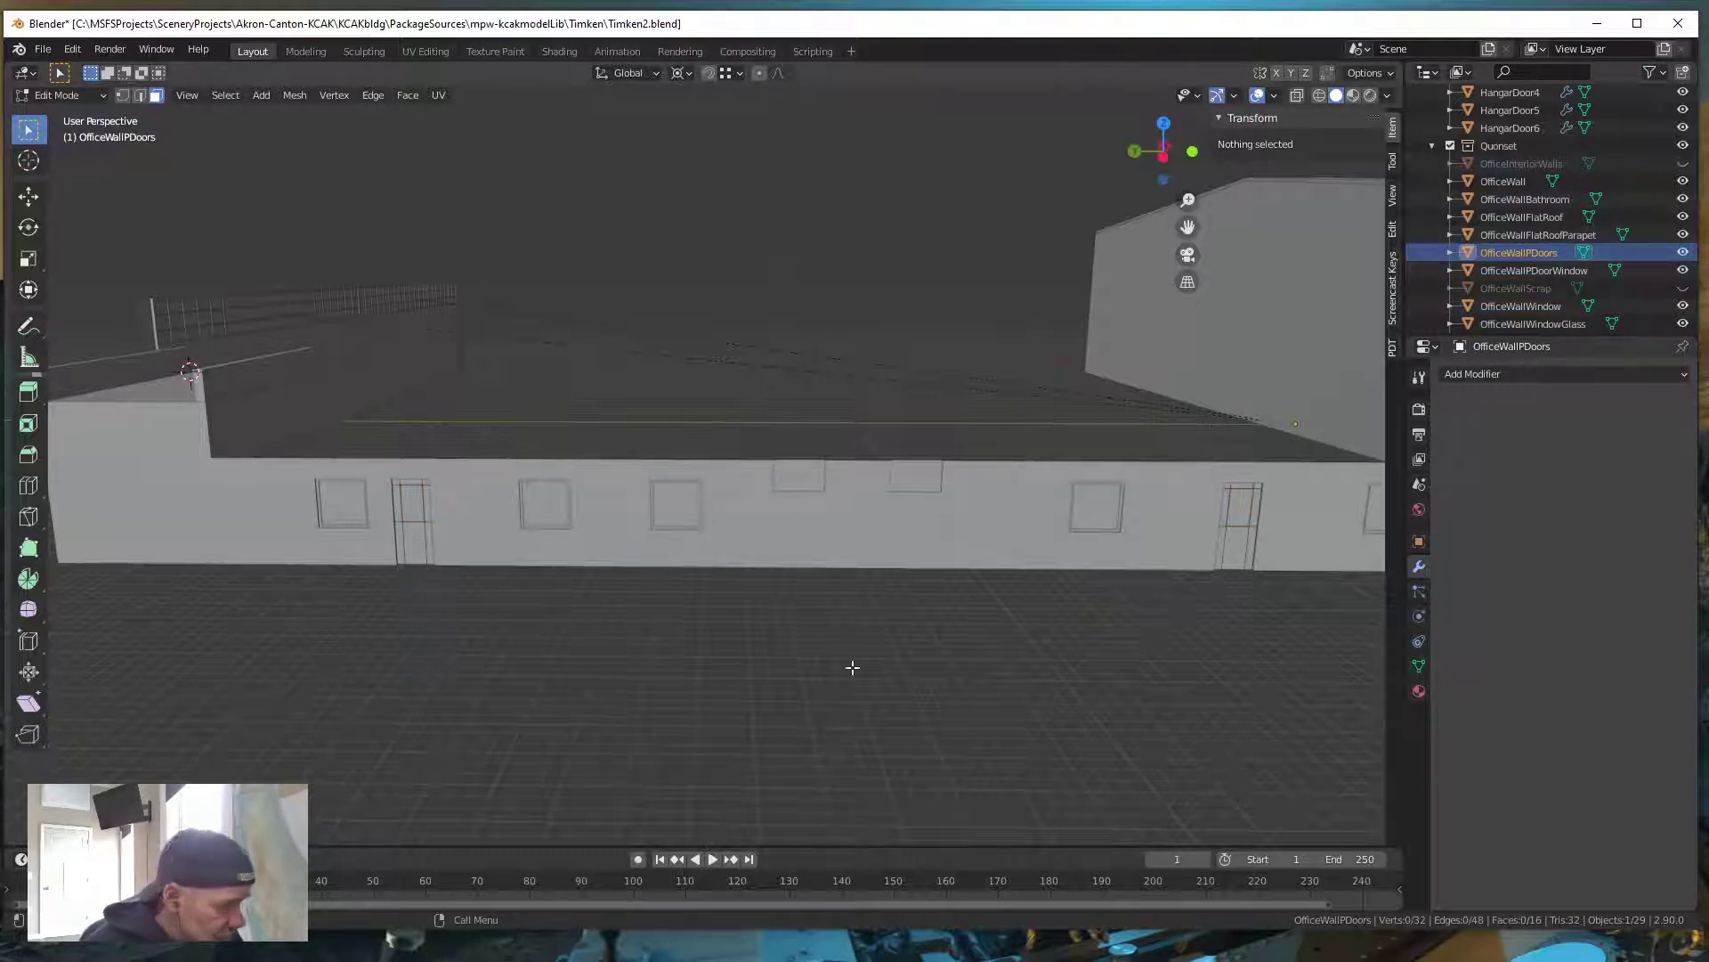
left_click(1683, 271)
left_click(1682, 271)
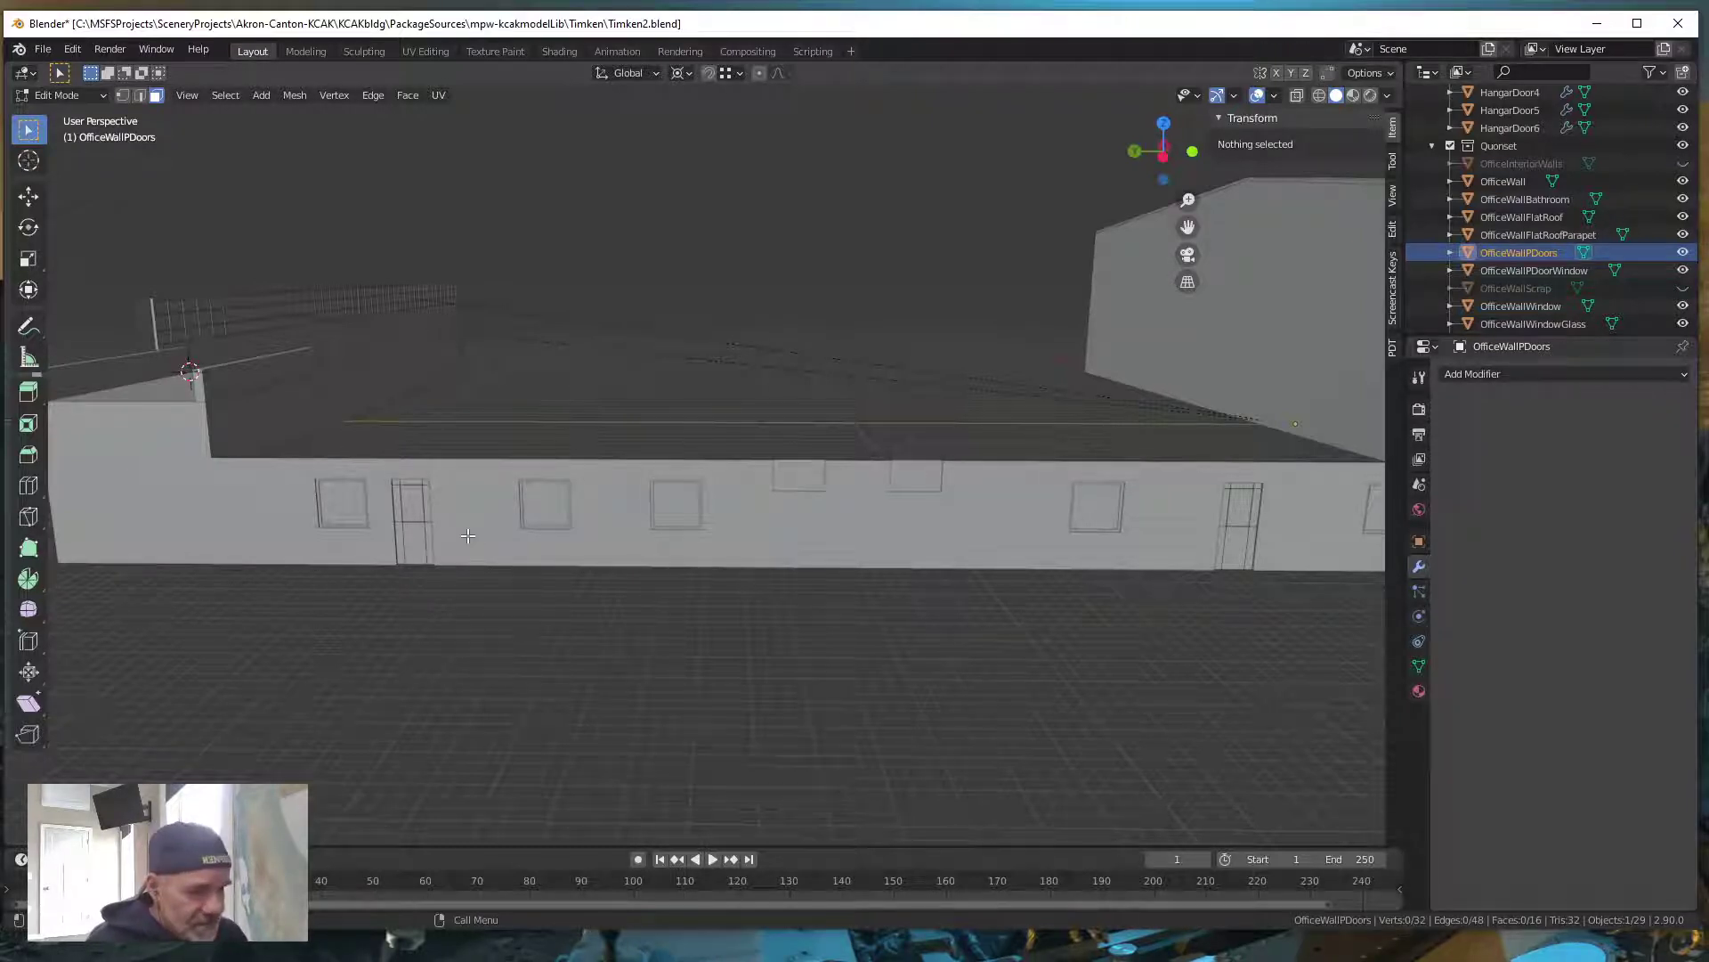
key("Tab")
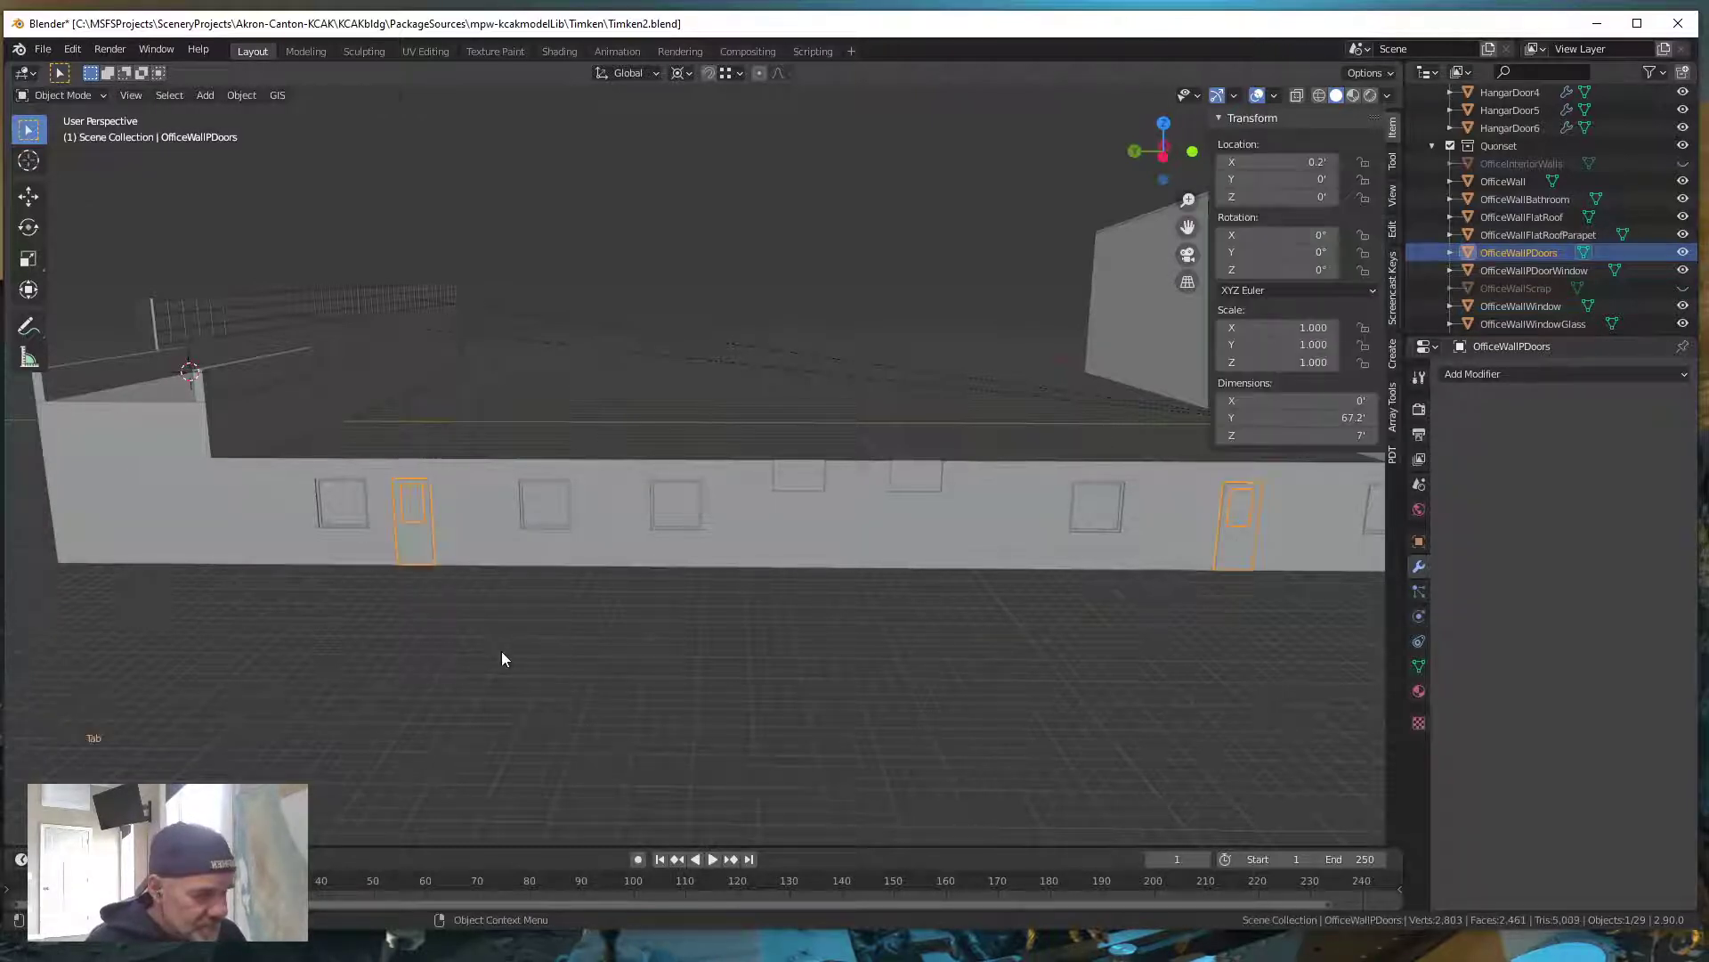
left_click(1494, 372)
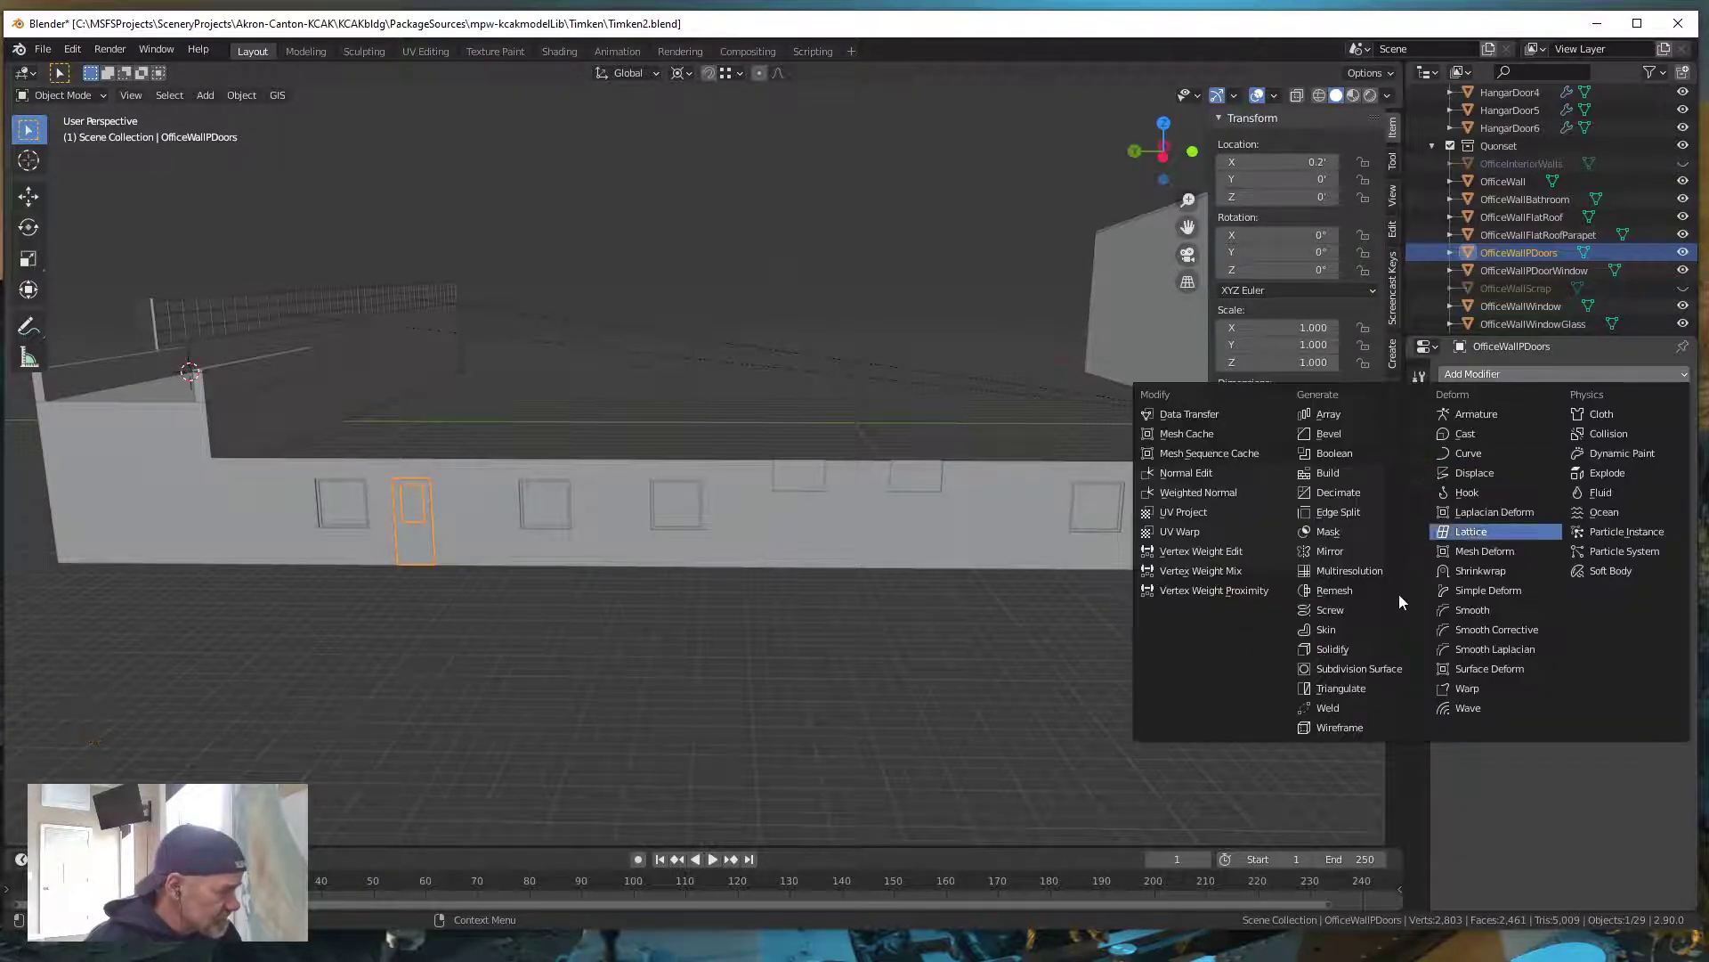
left_click(1330, 648)
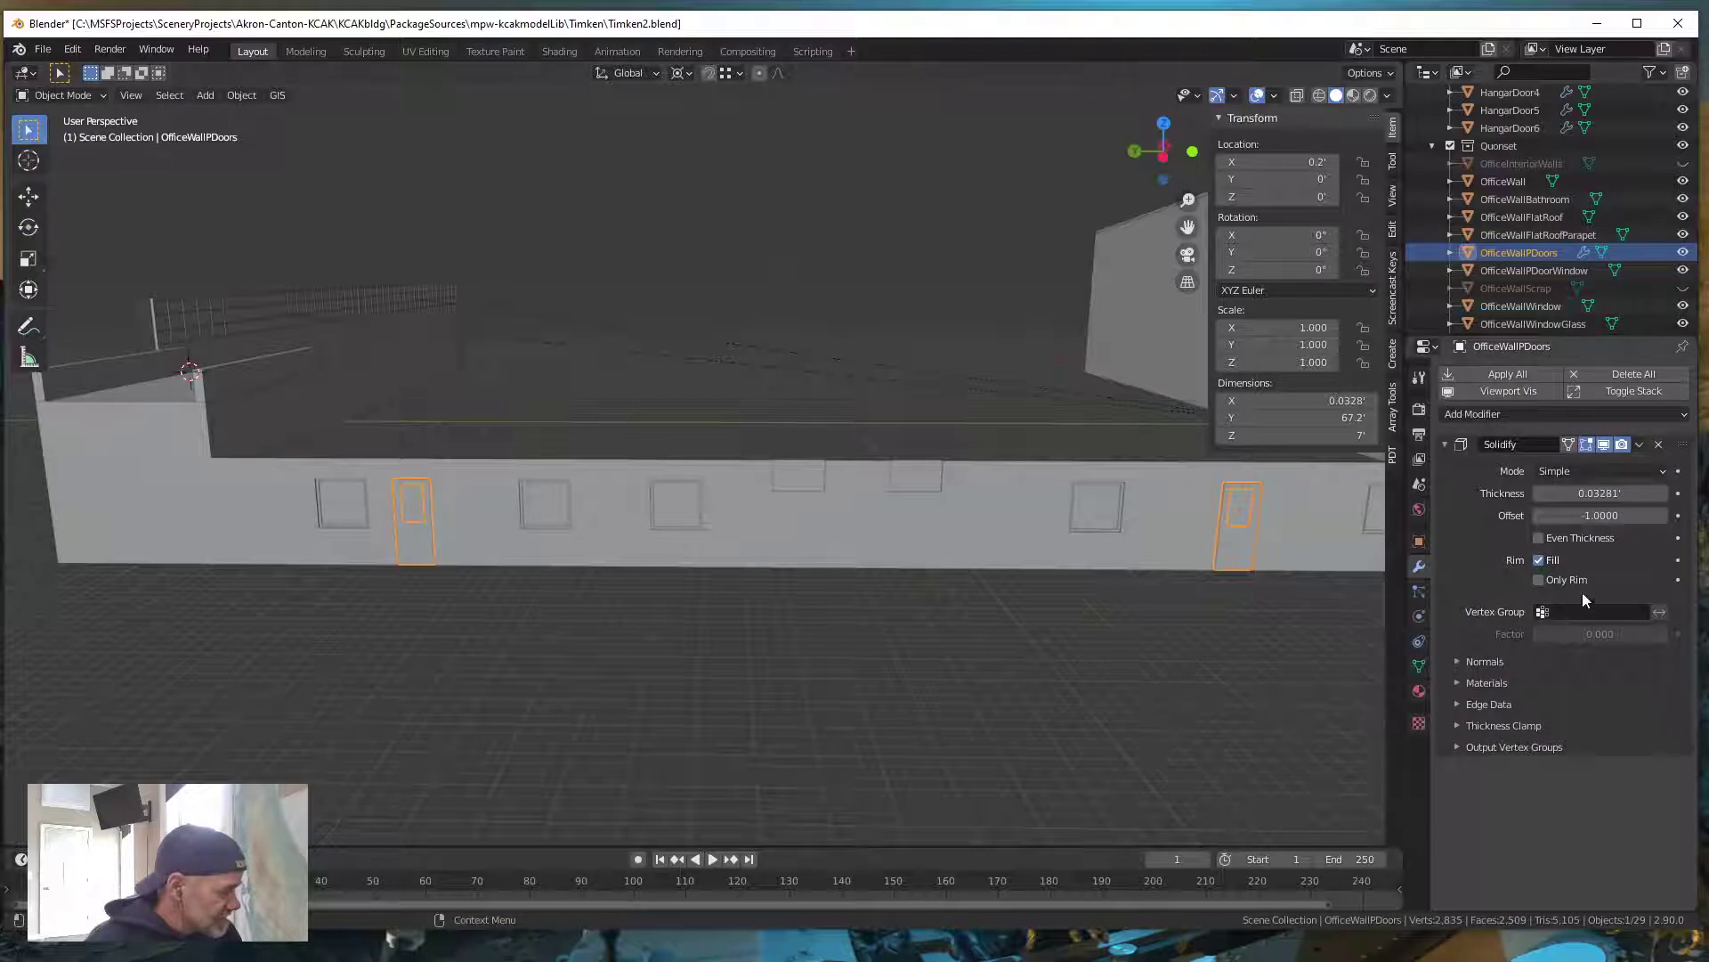
left_click(1596, 493)
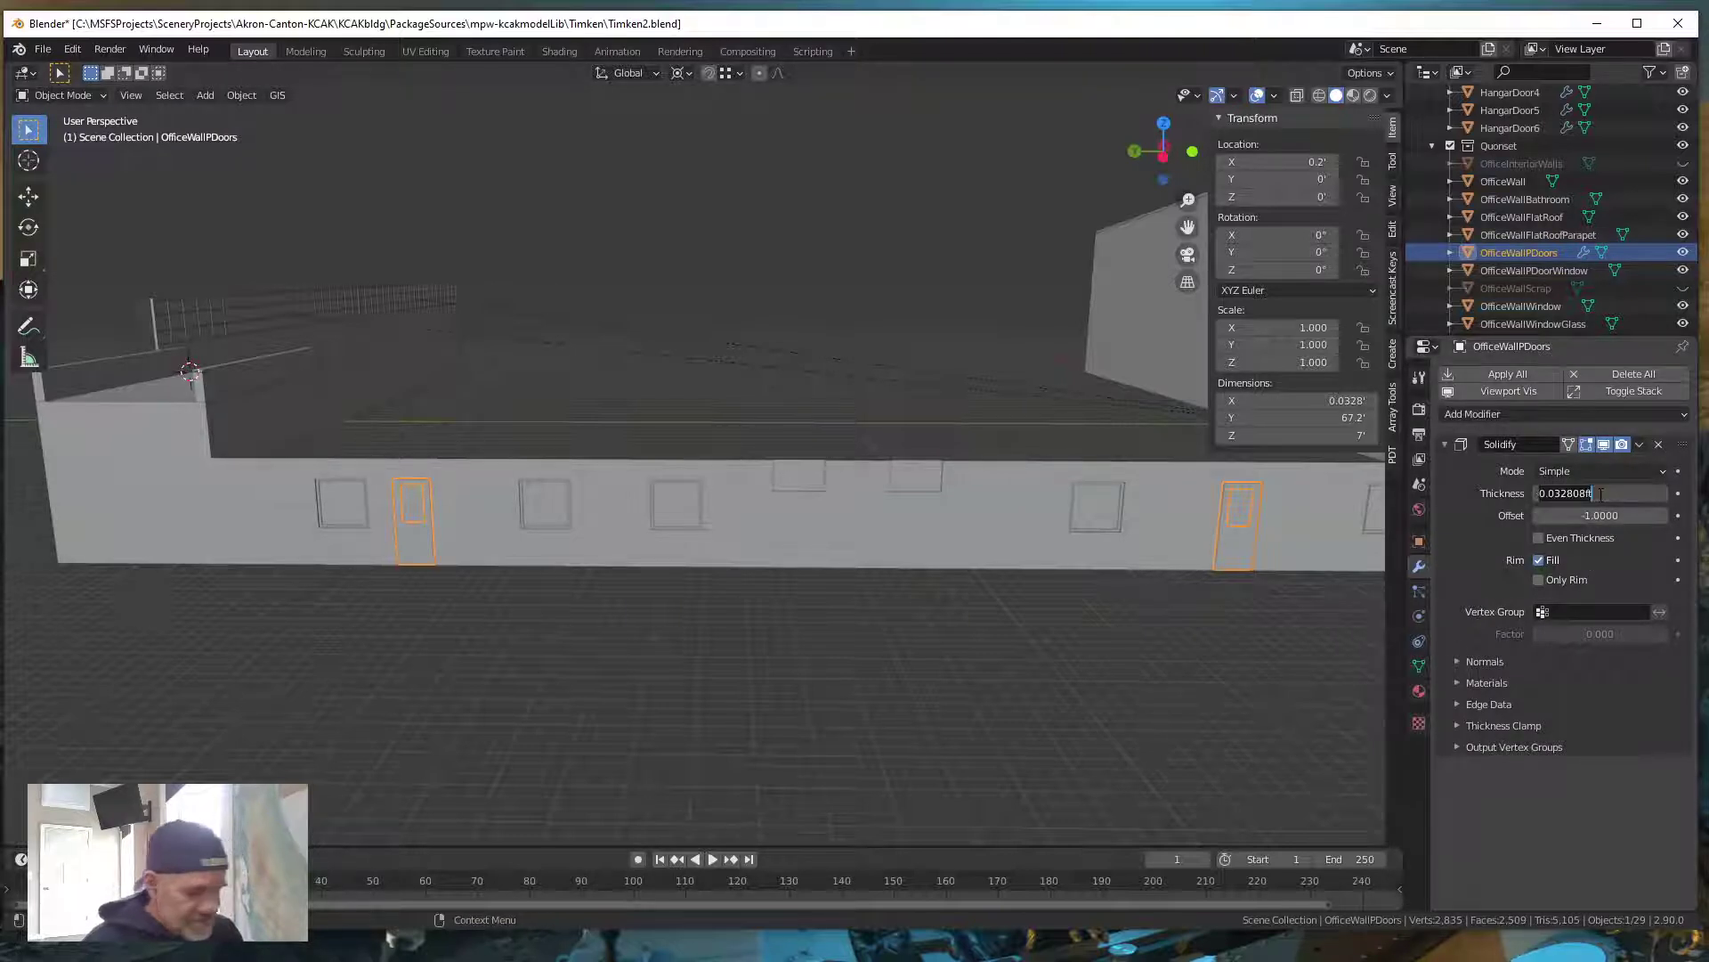
type(".125")
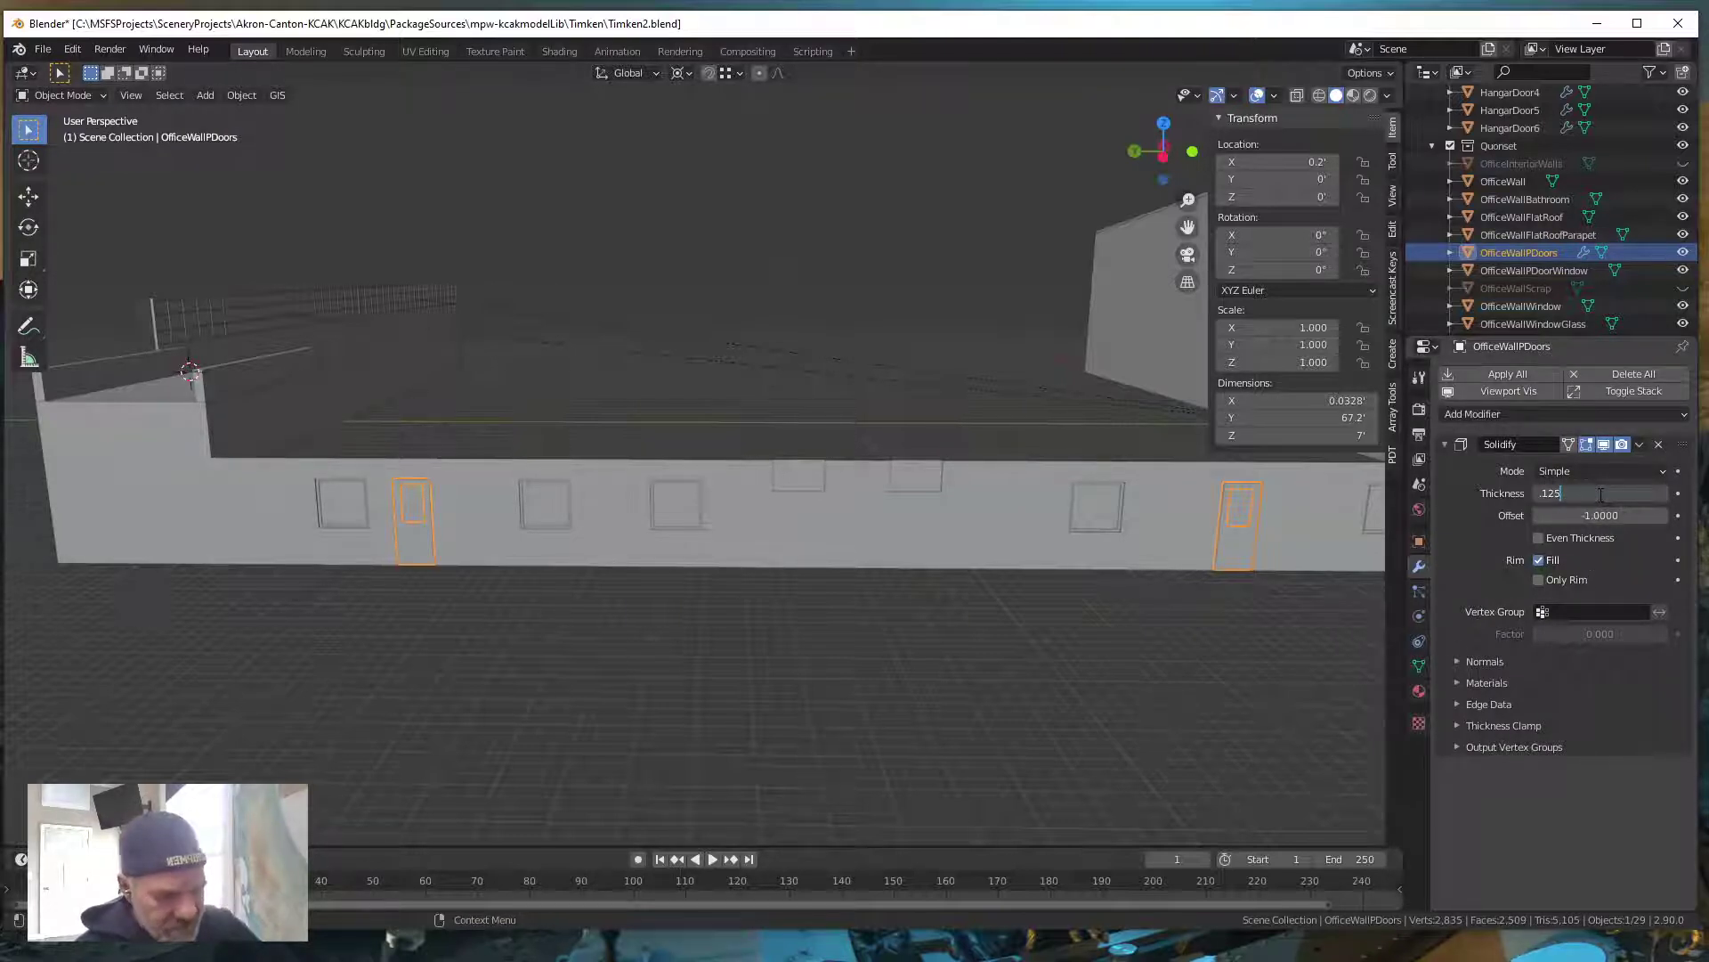
key("Return")
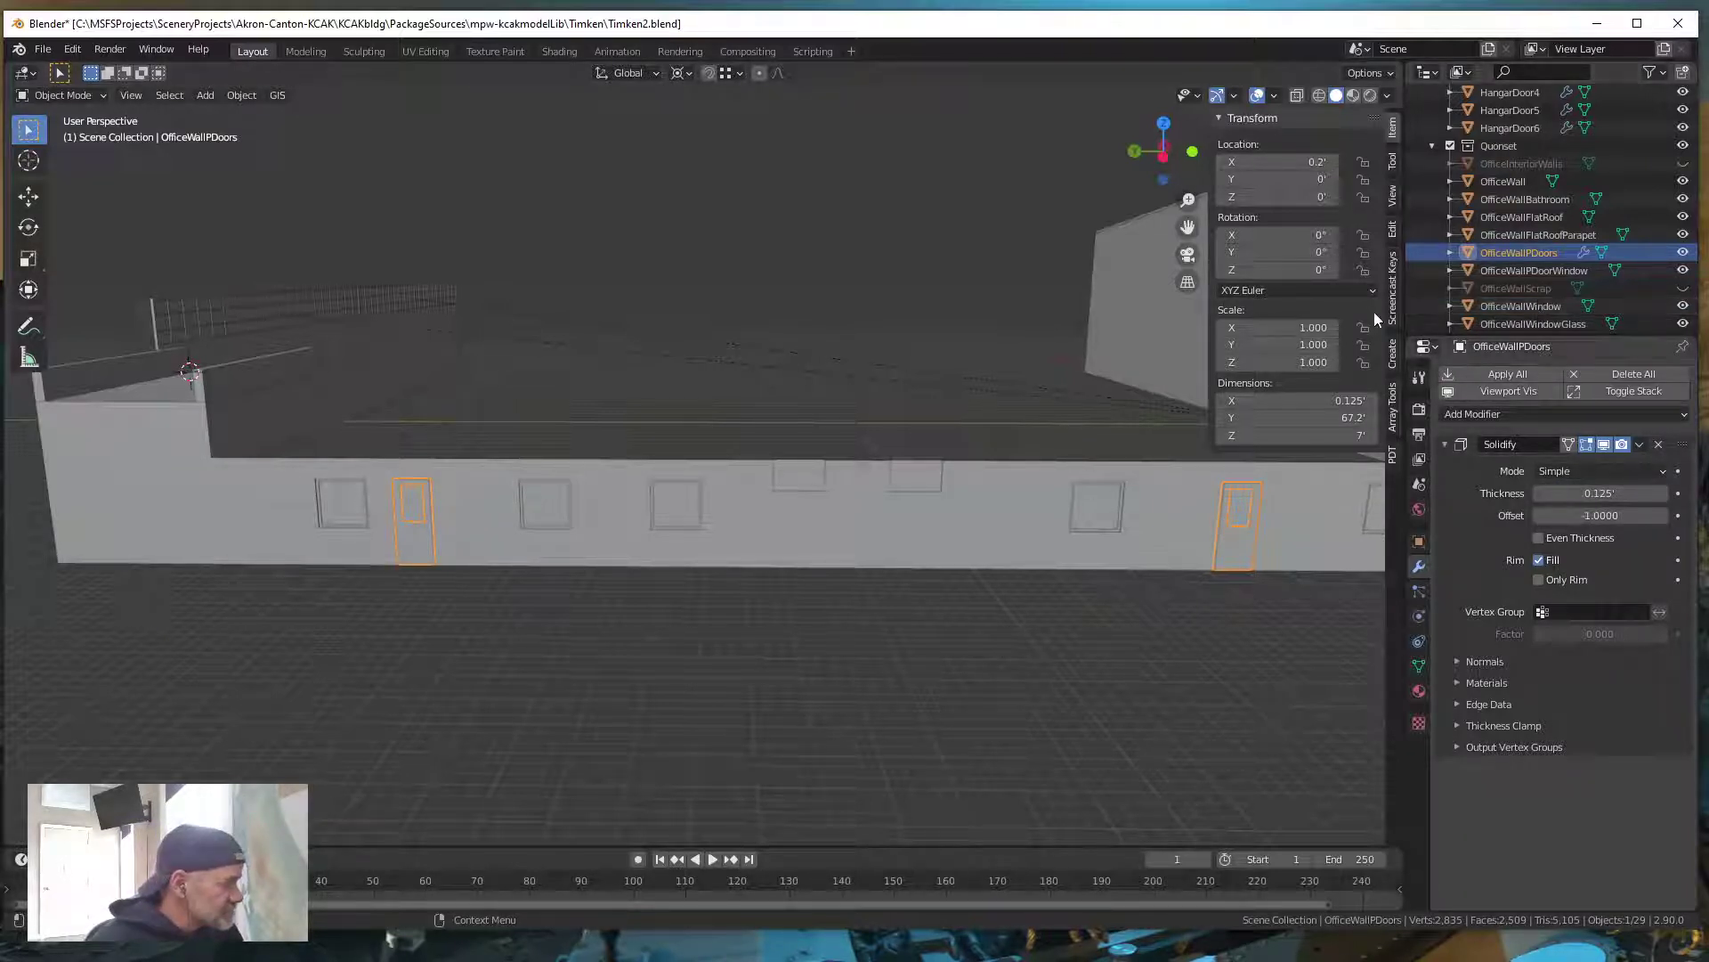
left_click(1642, 445)
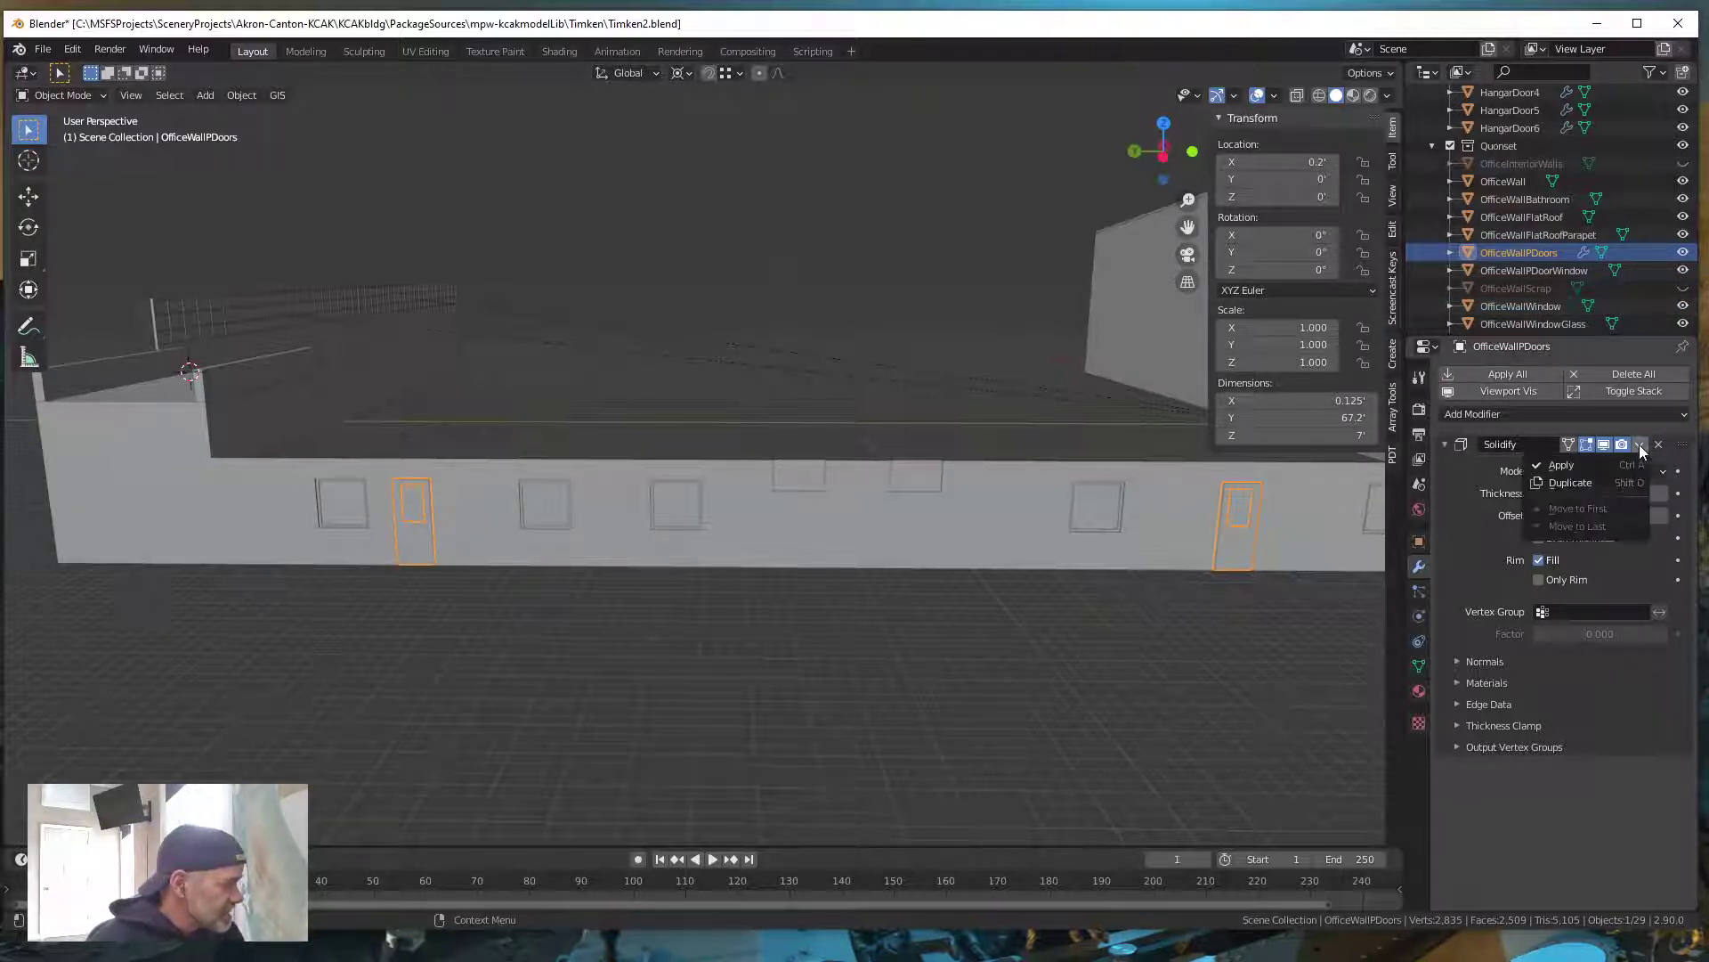
left_click(1583, 466)
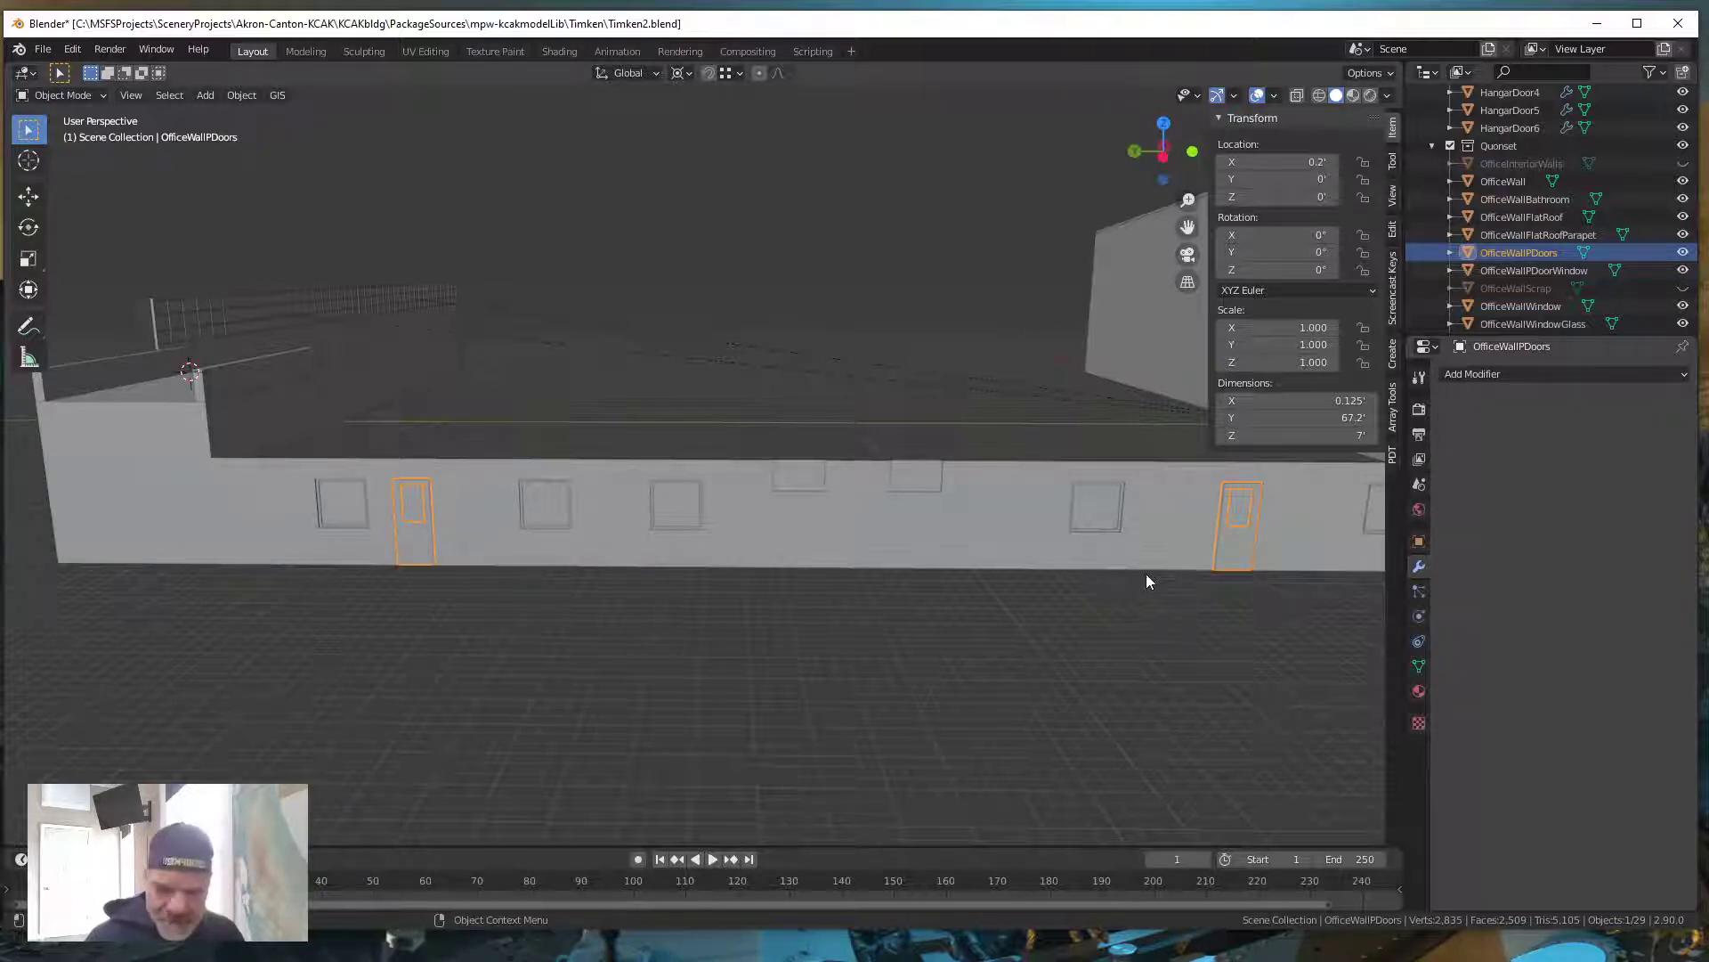
Examine the solidified office door and its window opening up close with OfficeWallPDoorWindow temporarily hidden, and show that object again
middle_click_drag(588, 579, 802, 559, "shift")
scroll(585, 534, "up", 6)
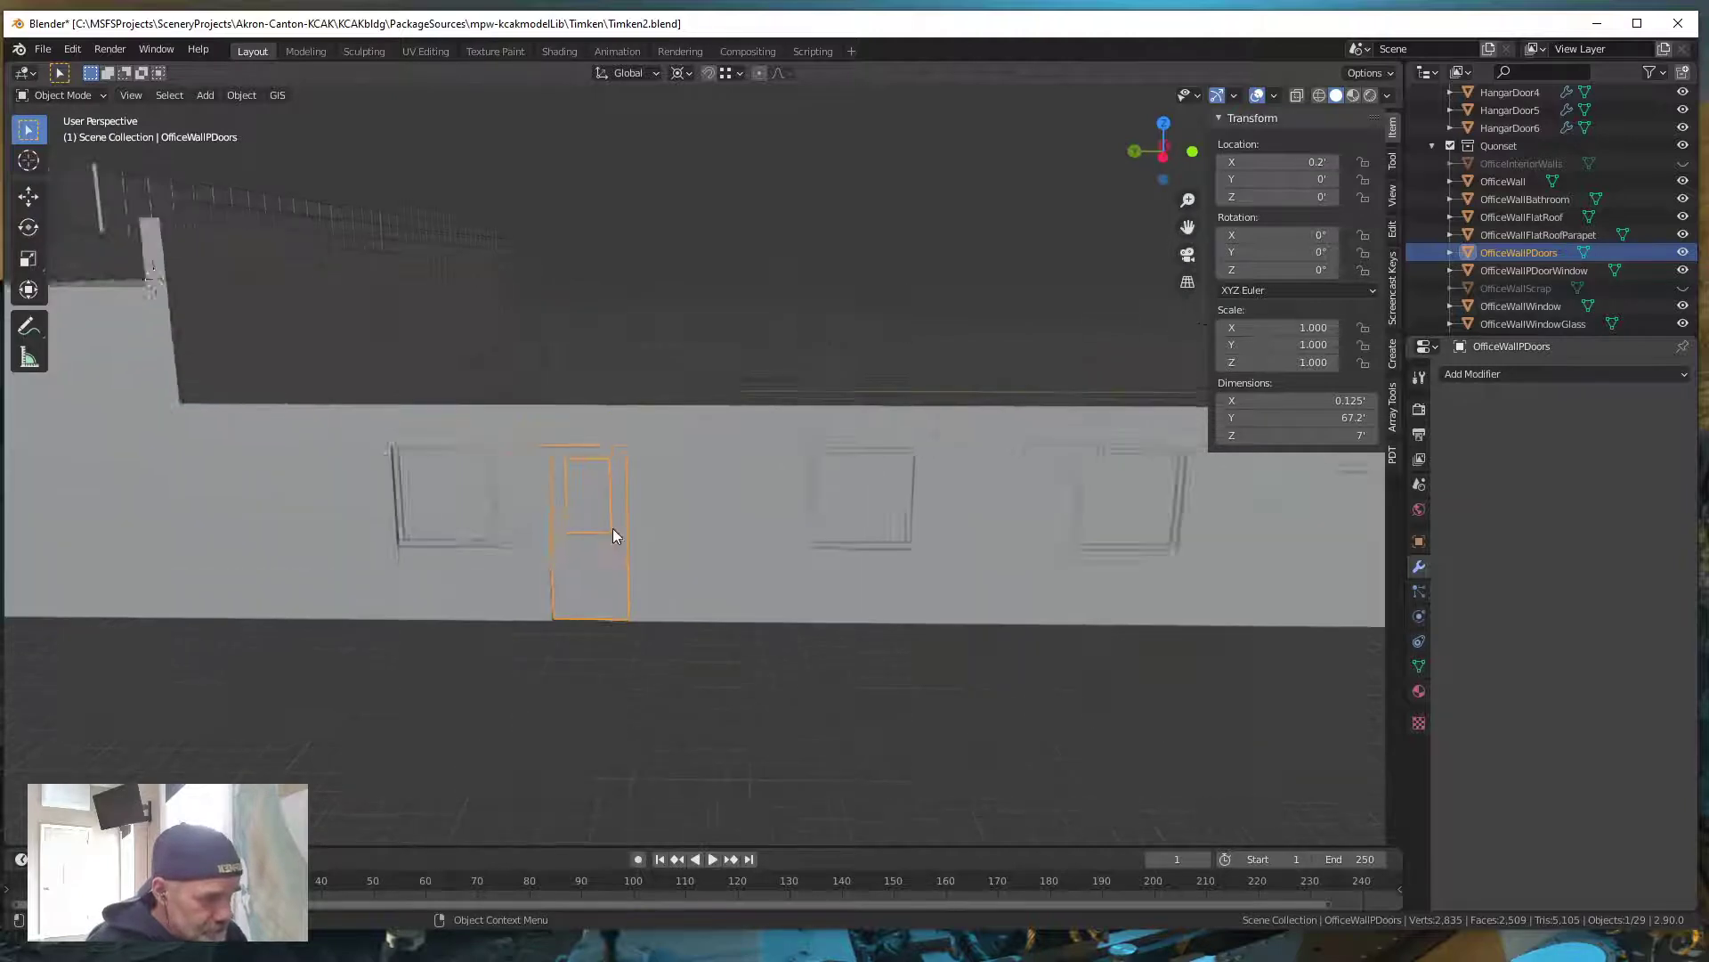
middle_click_drag(665, 536, 785, 504, "shift")
left_click(812, 604, "shift")
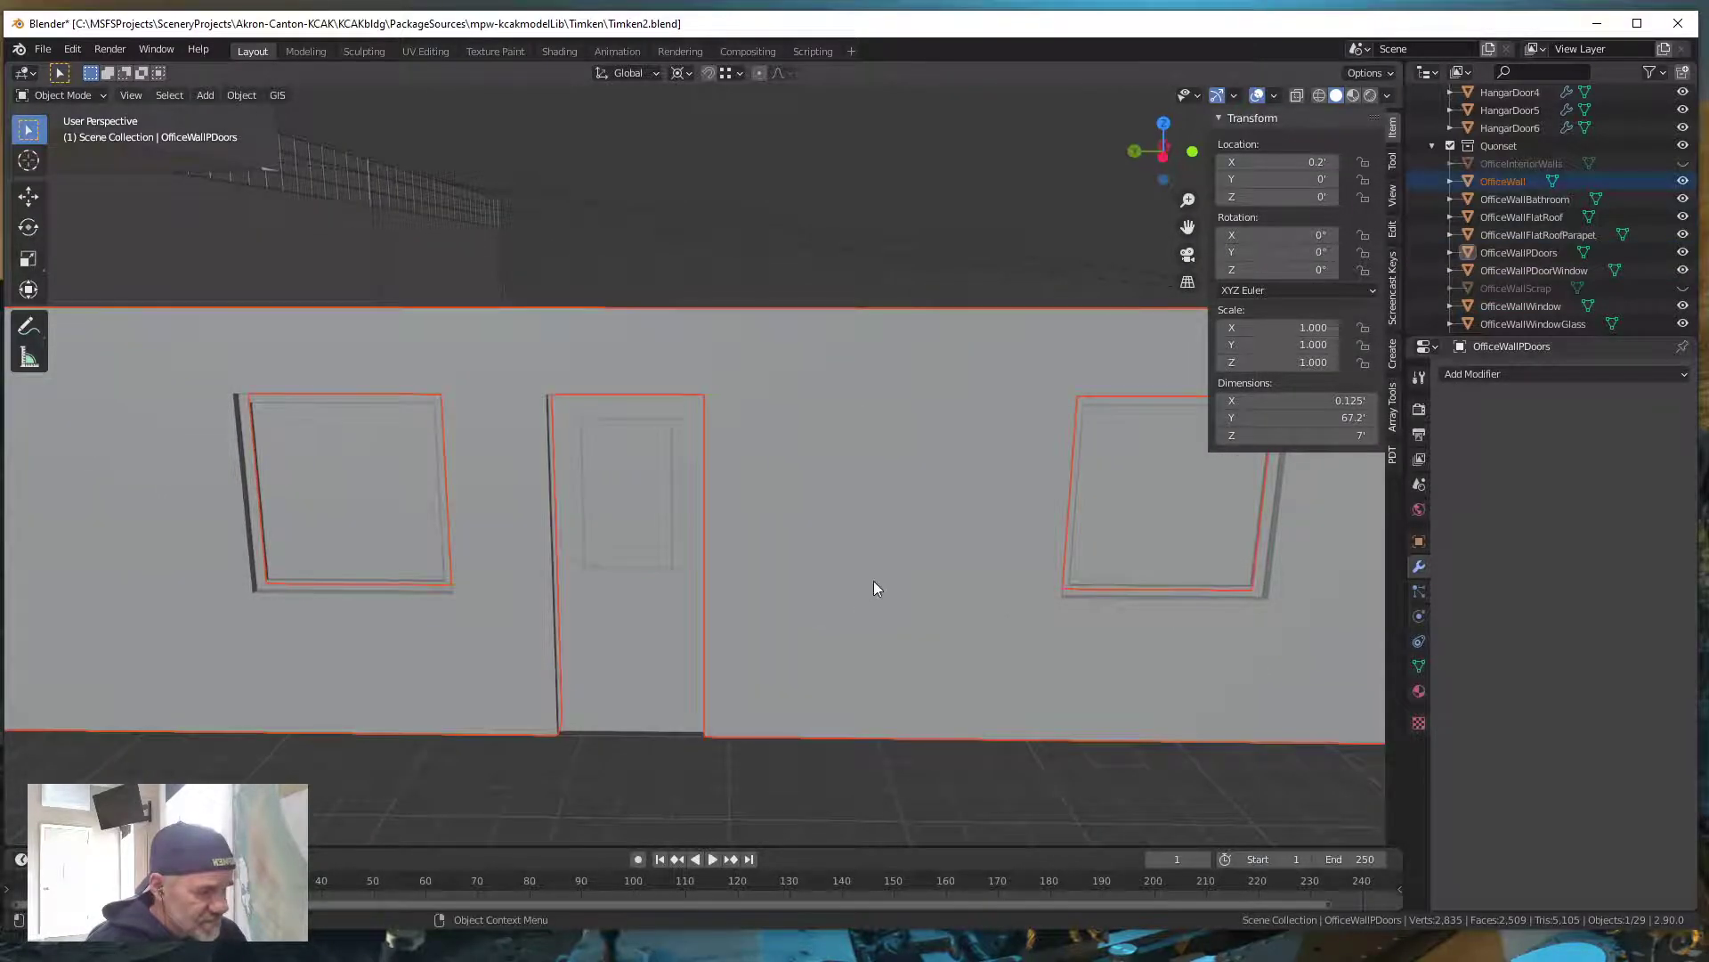
left_click(654, 682)
middle_click_drag(655, 682, 830, 715)
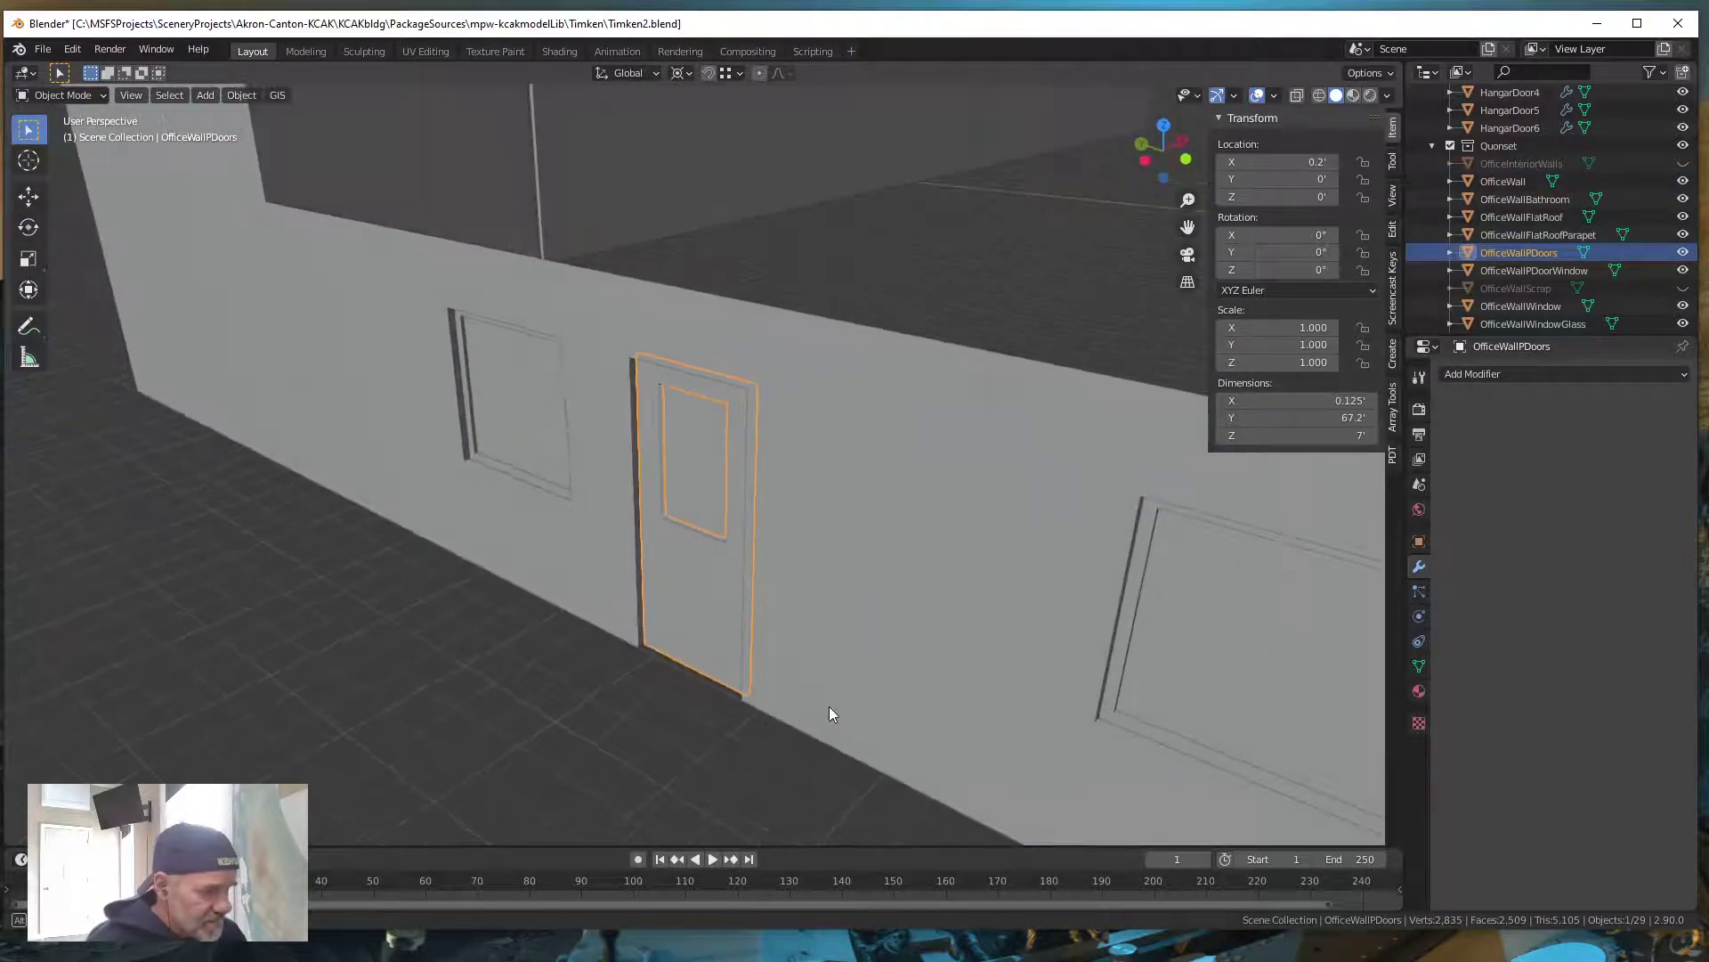
left_click(1684, 270)
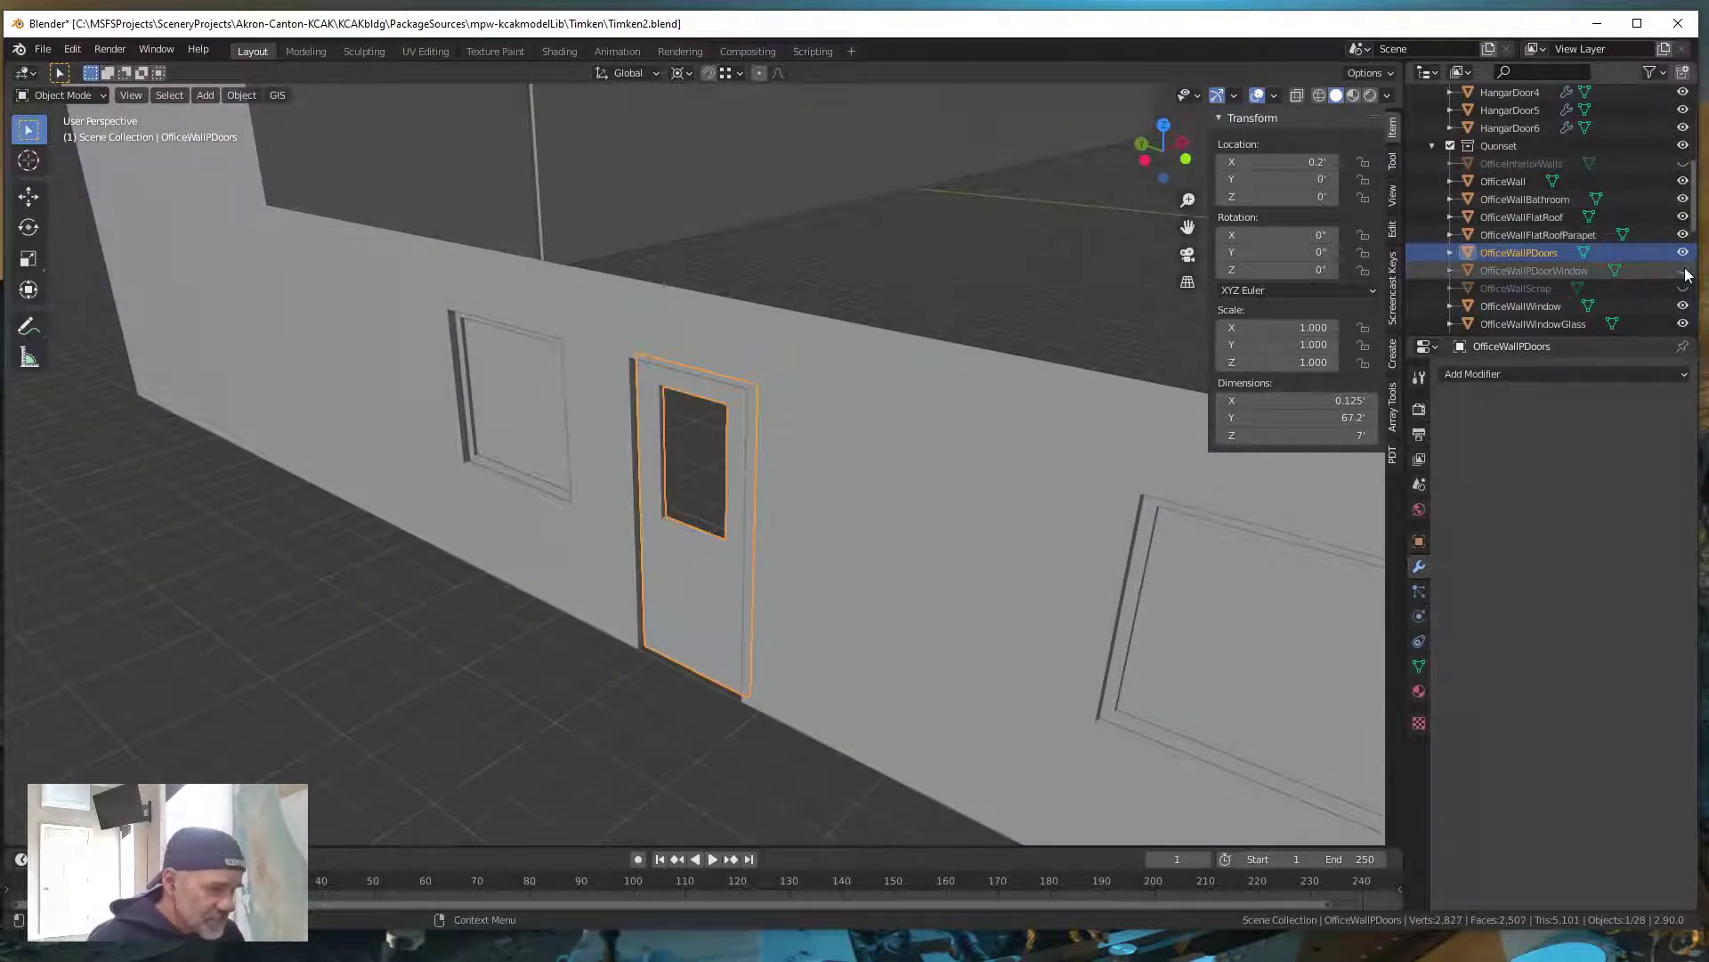
middle_click_drag(920, 477, 880, 582)
scroll(834, 514, "up", 4)
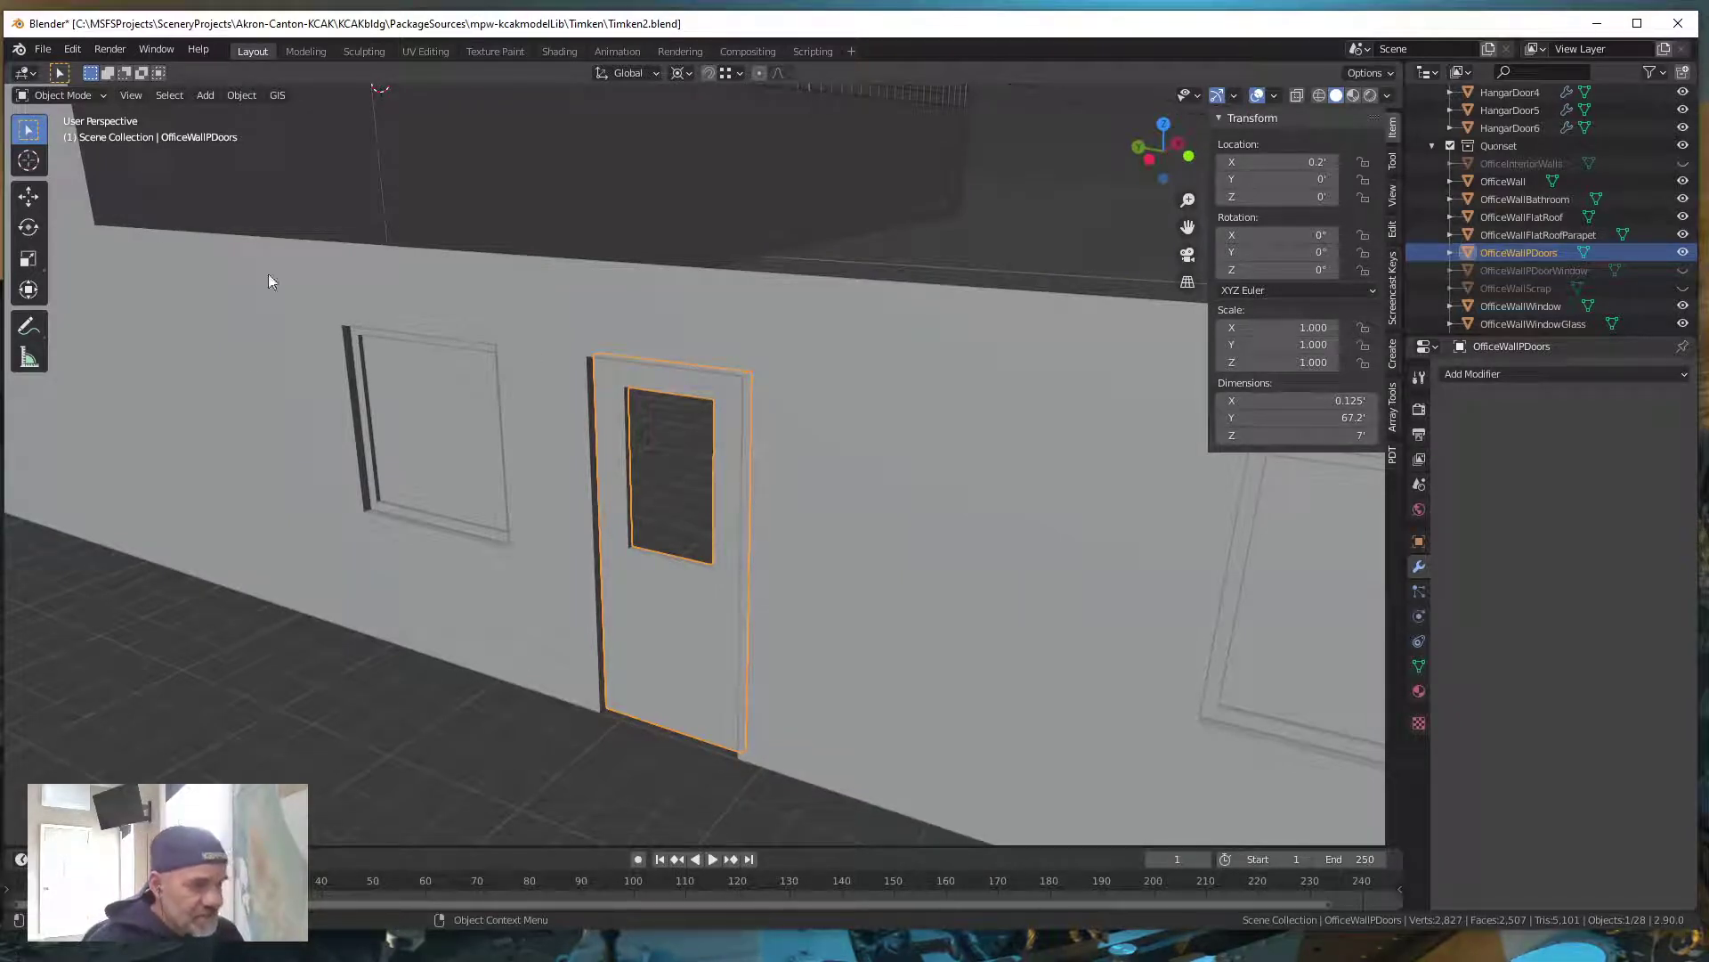
middle_click_drag(271, 482, 299, 518)
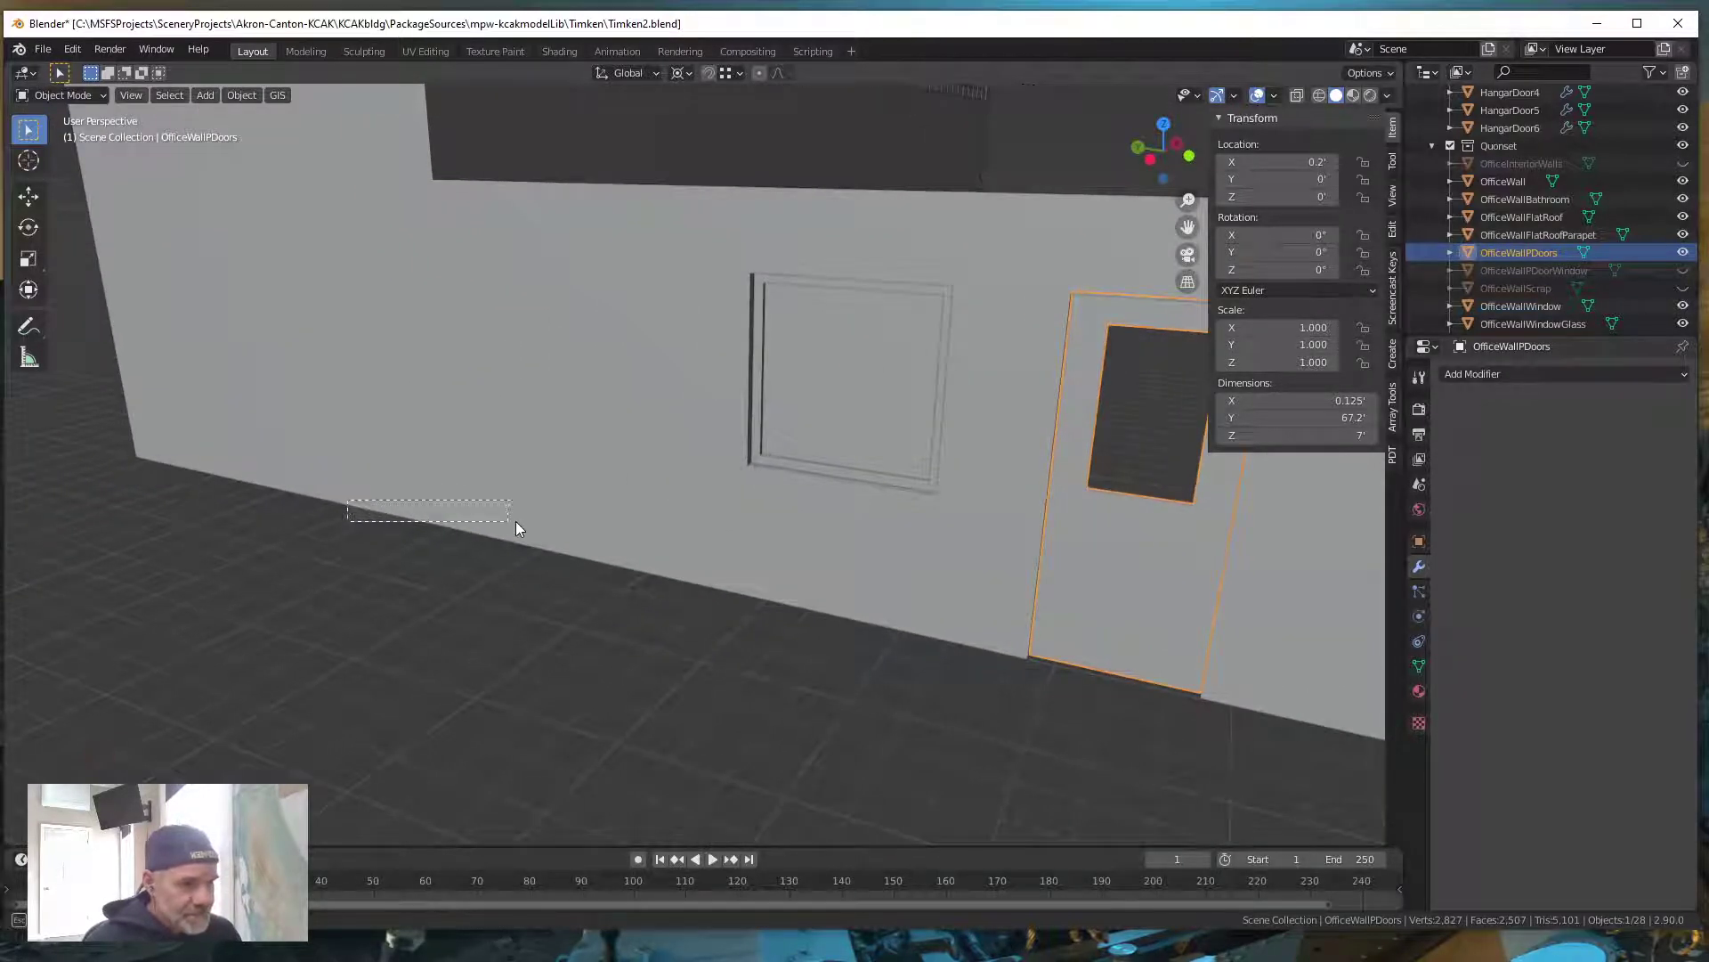
left_click(492, 519)
left_click(237, 650)
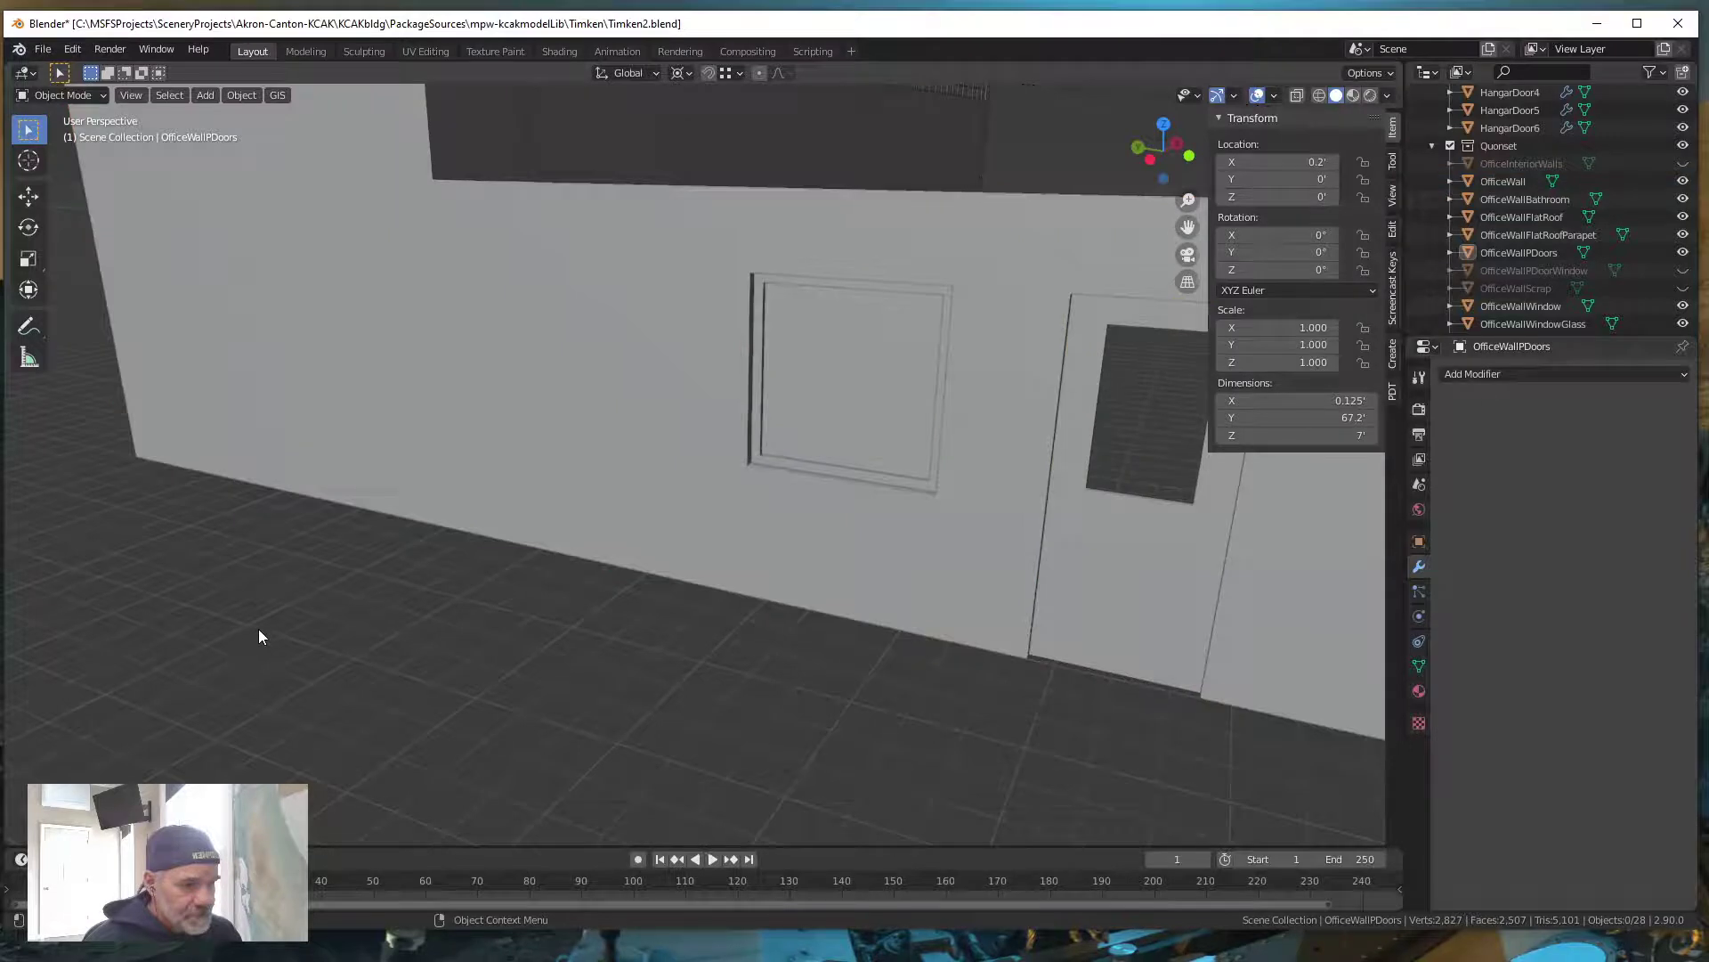
scroll(258, 629, "down", 6)
middle_click_drag(260, 621, 949, 490)
scroll(896, 547, "down", 3)
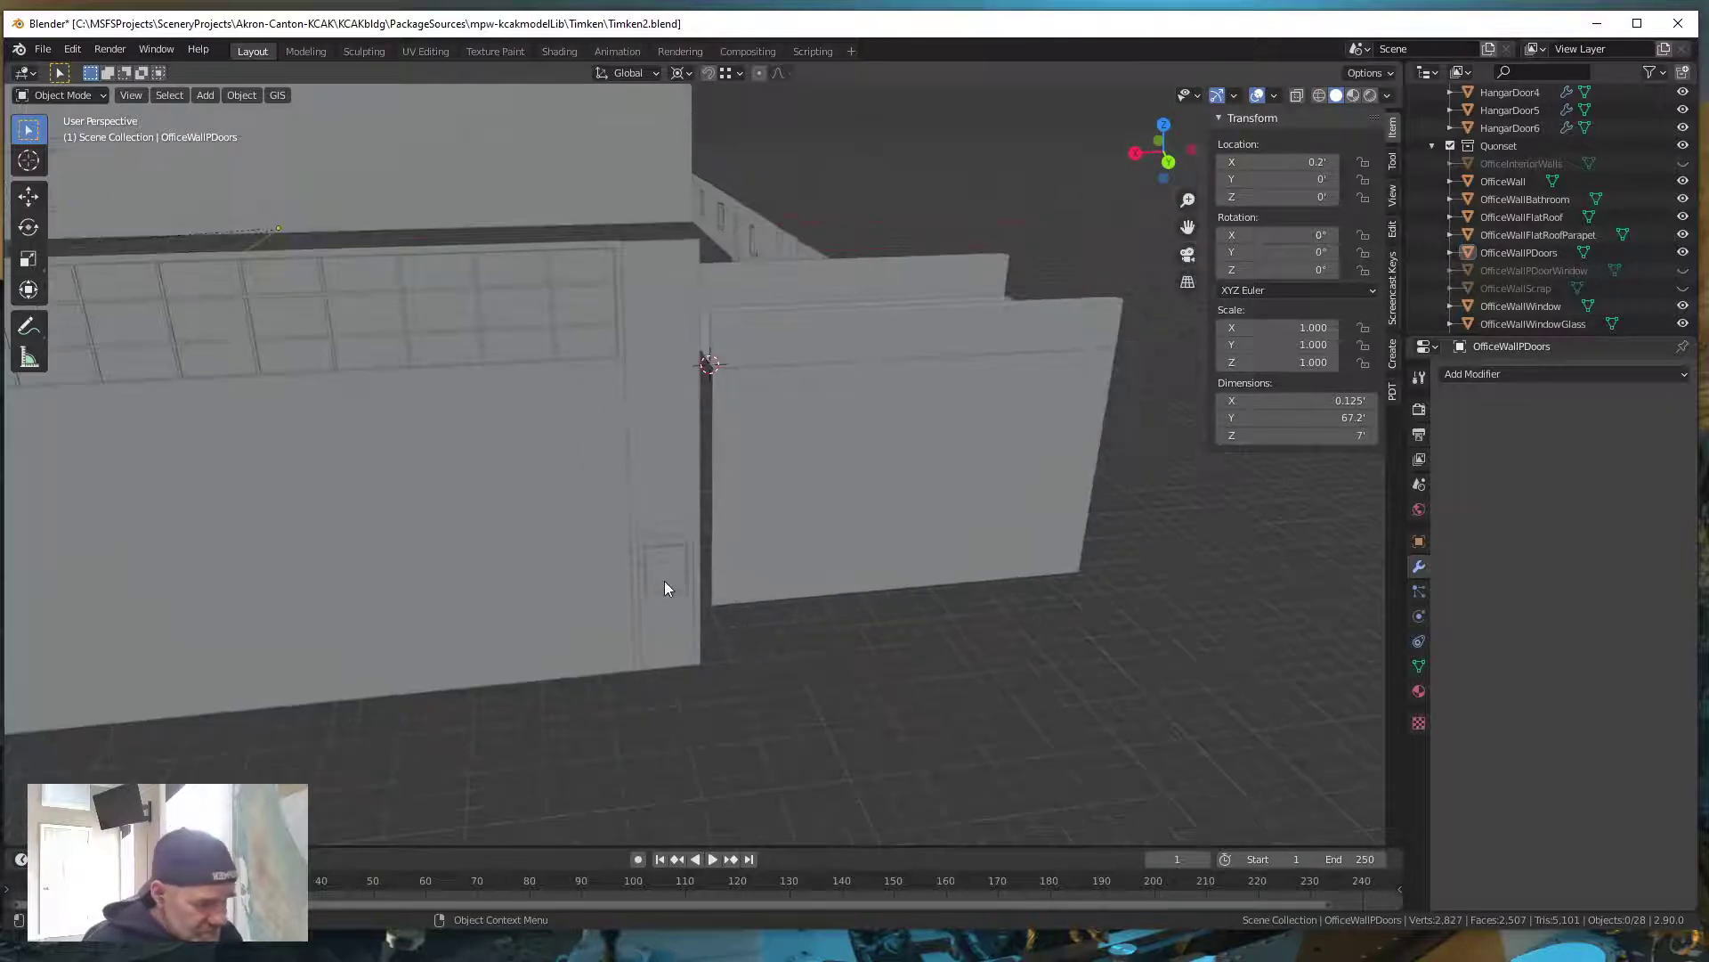
scroll(1010, 581, "down", 2)
middle_click_drag(1039, 579, 832, 566)
scroll(832, 559, "up", 6)
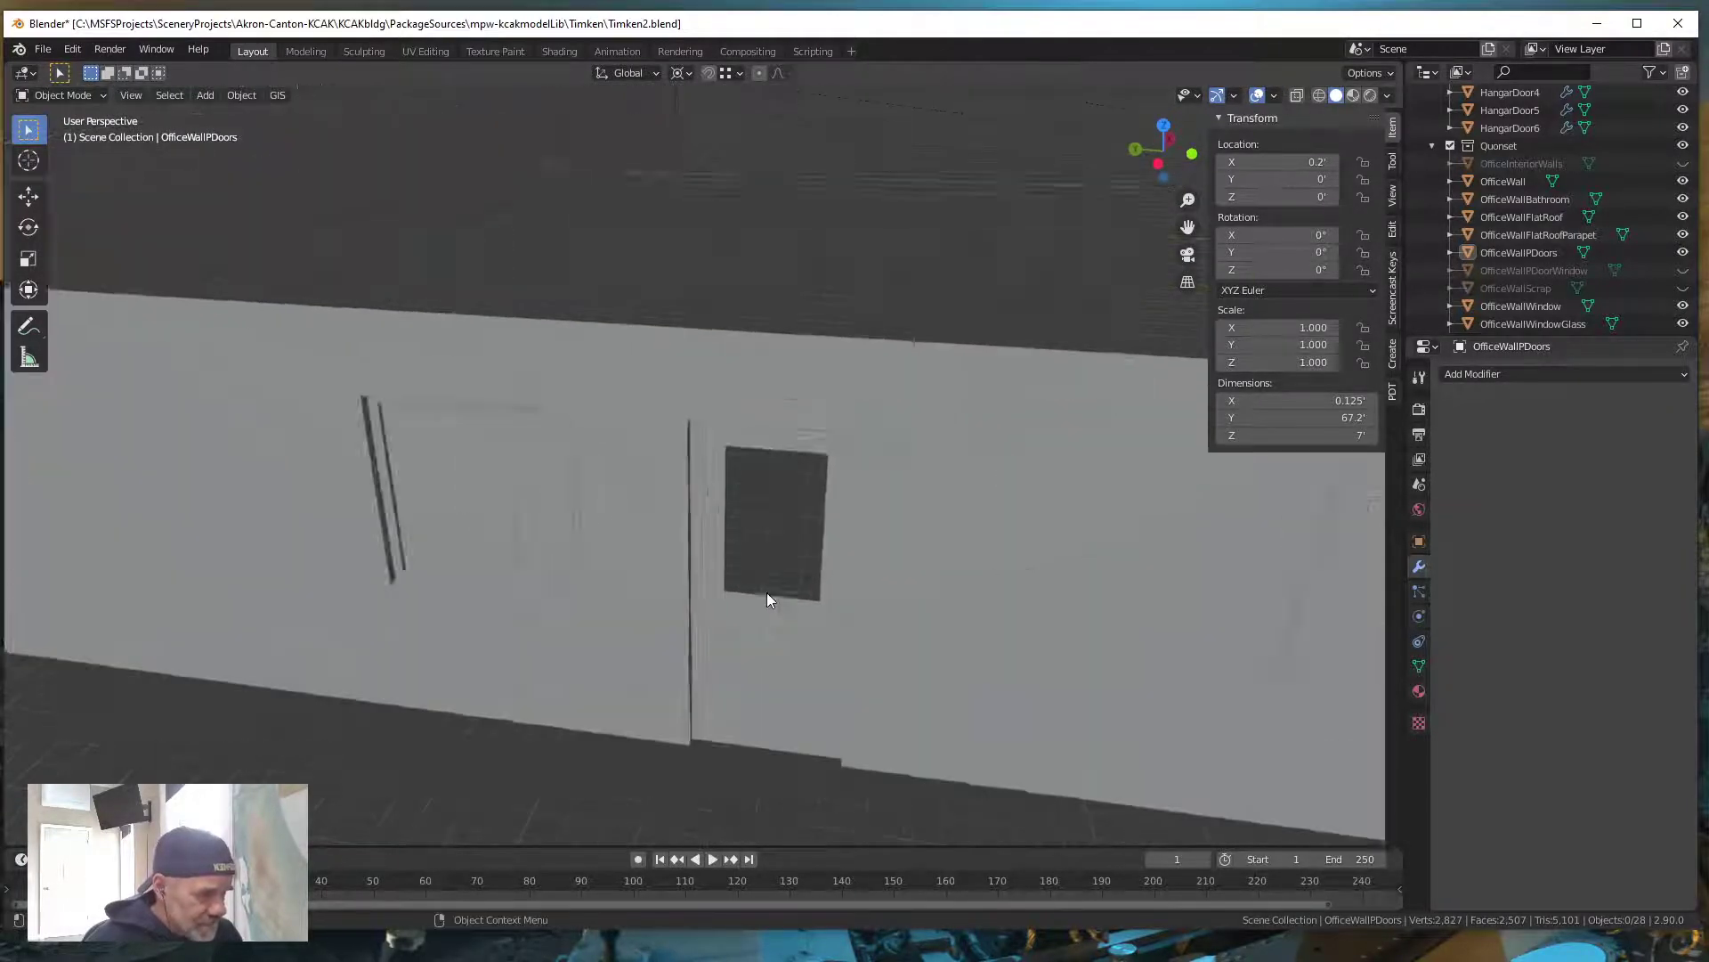
middle_click_drag(778, 666, 713, 643, "shift")
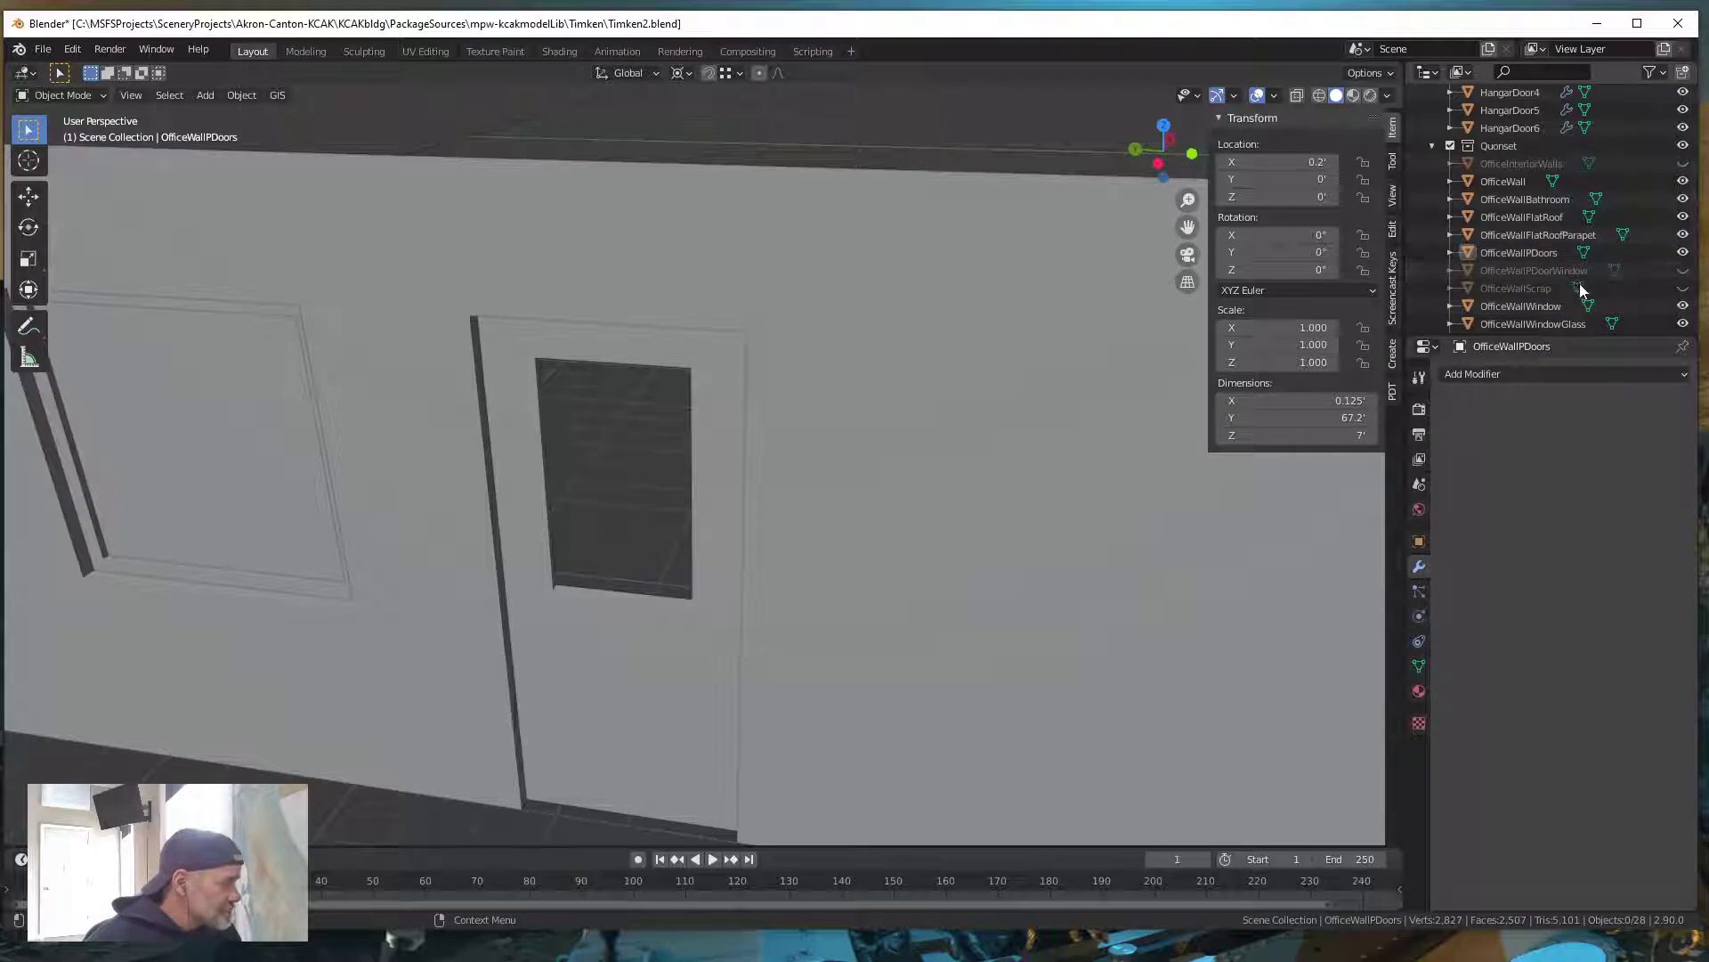
left_click(1683, 271)
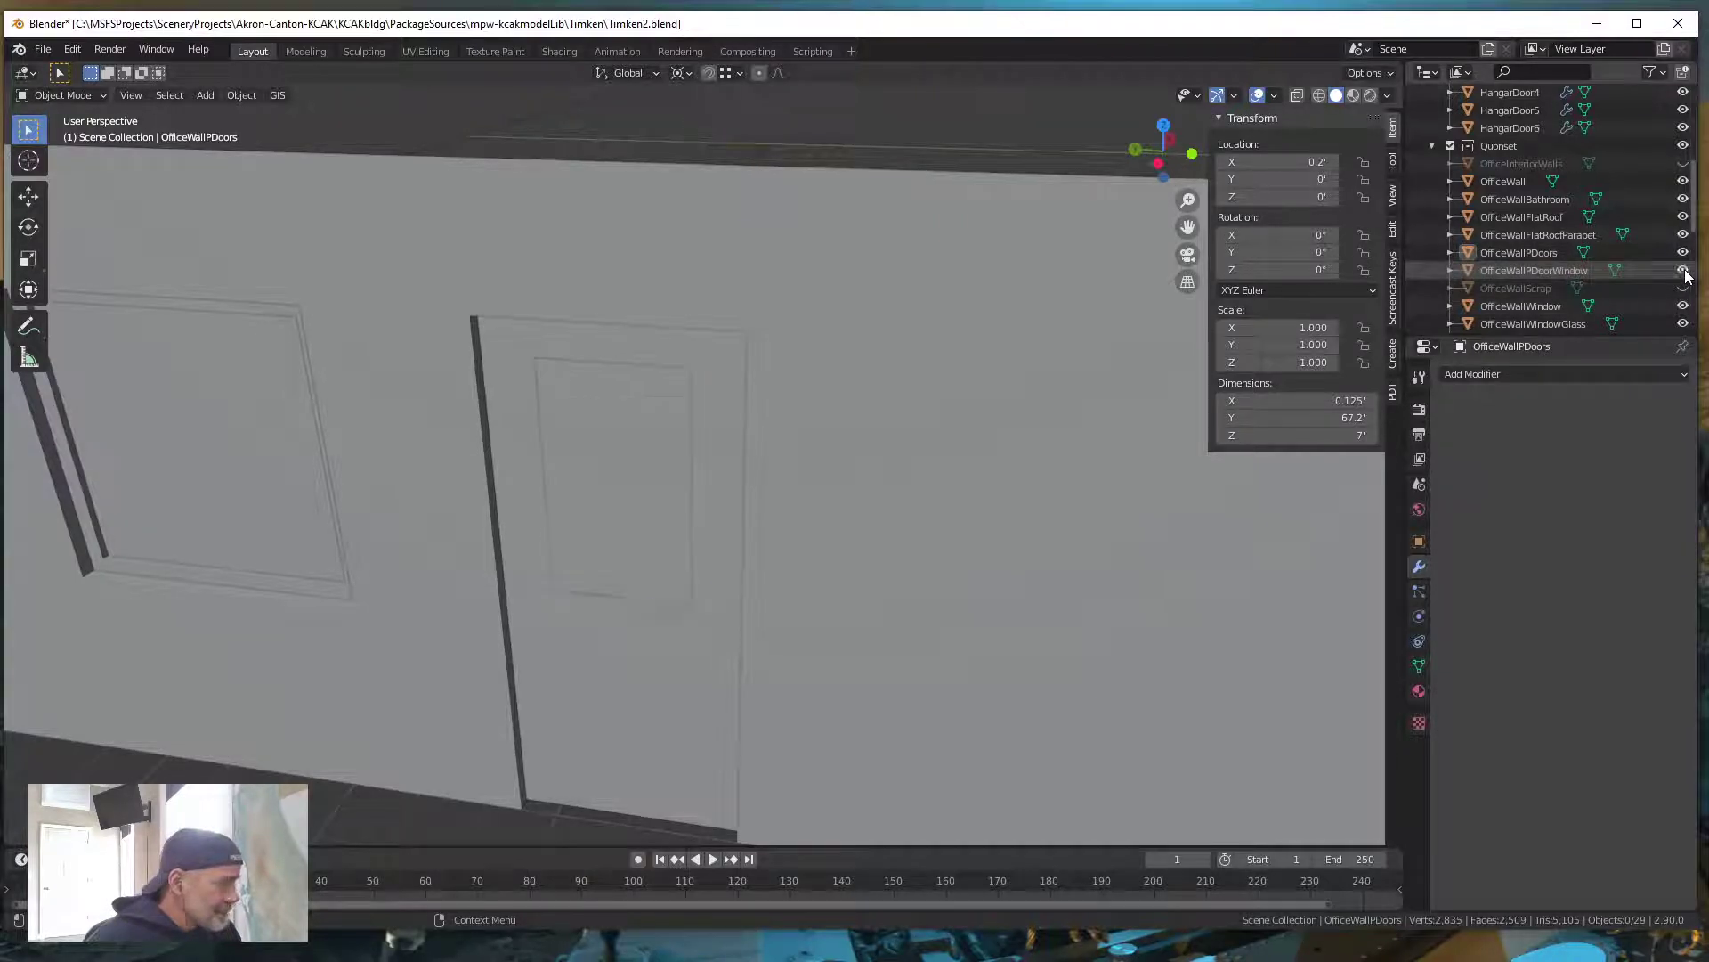
Select all faces of the OfficeWallPDoorWindow object in edit mode and inset them by 0.1 ft
left_click(607, 539)
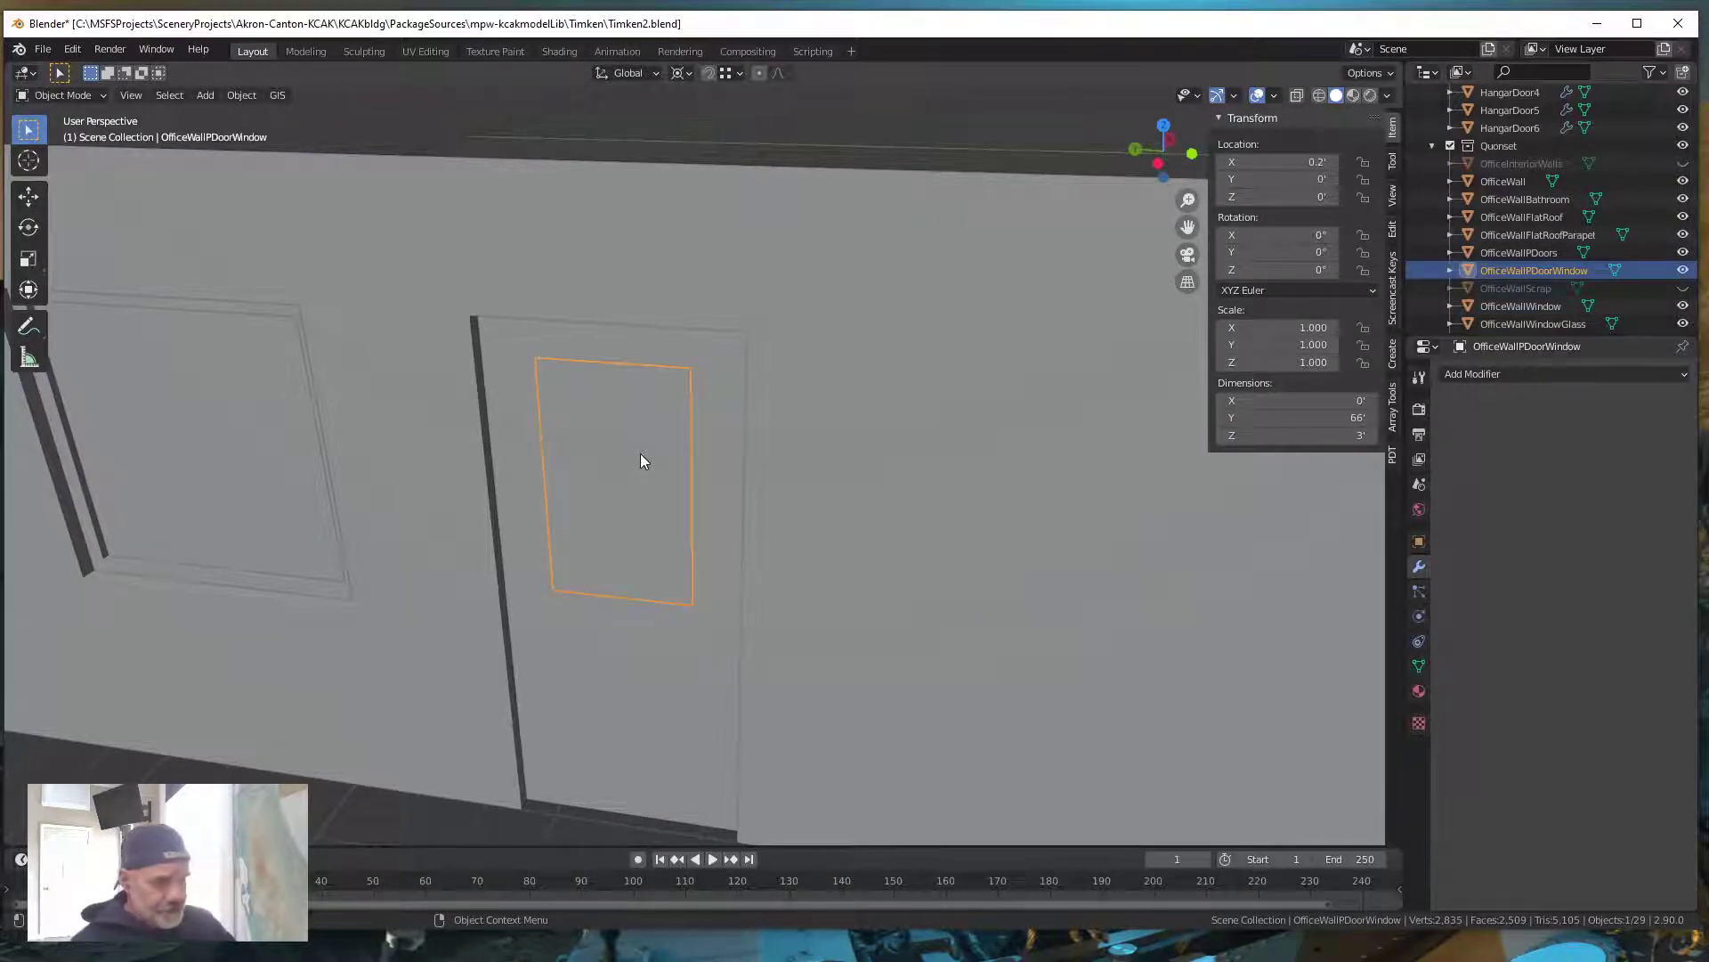
scroll(686, 511, "down", 6)
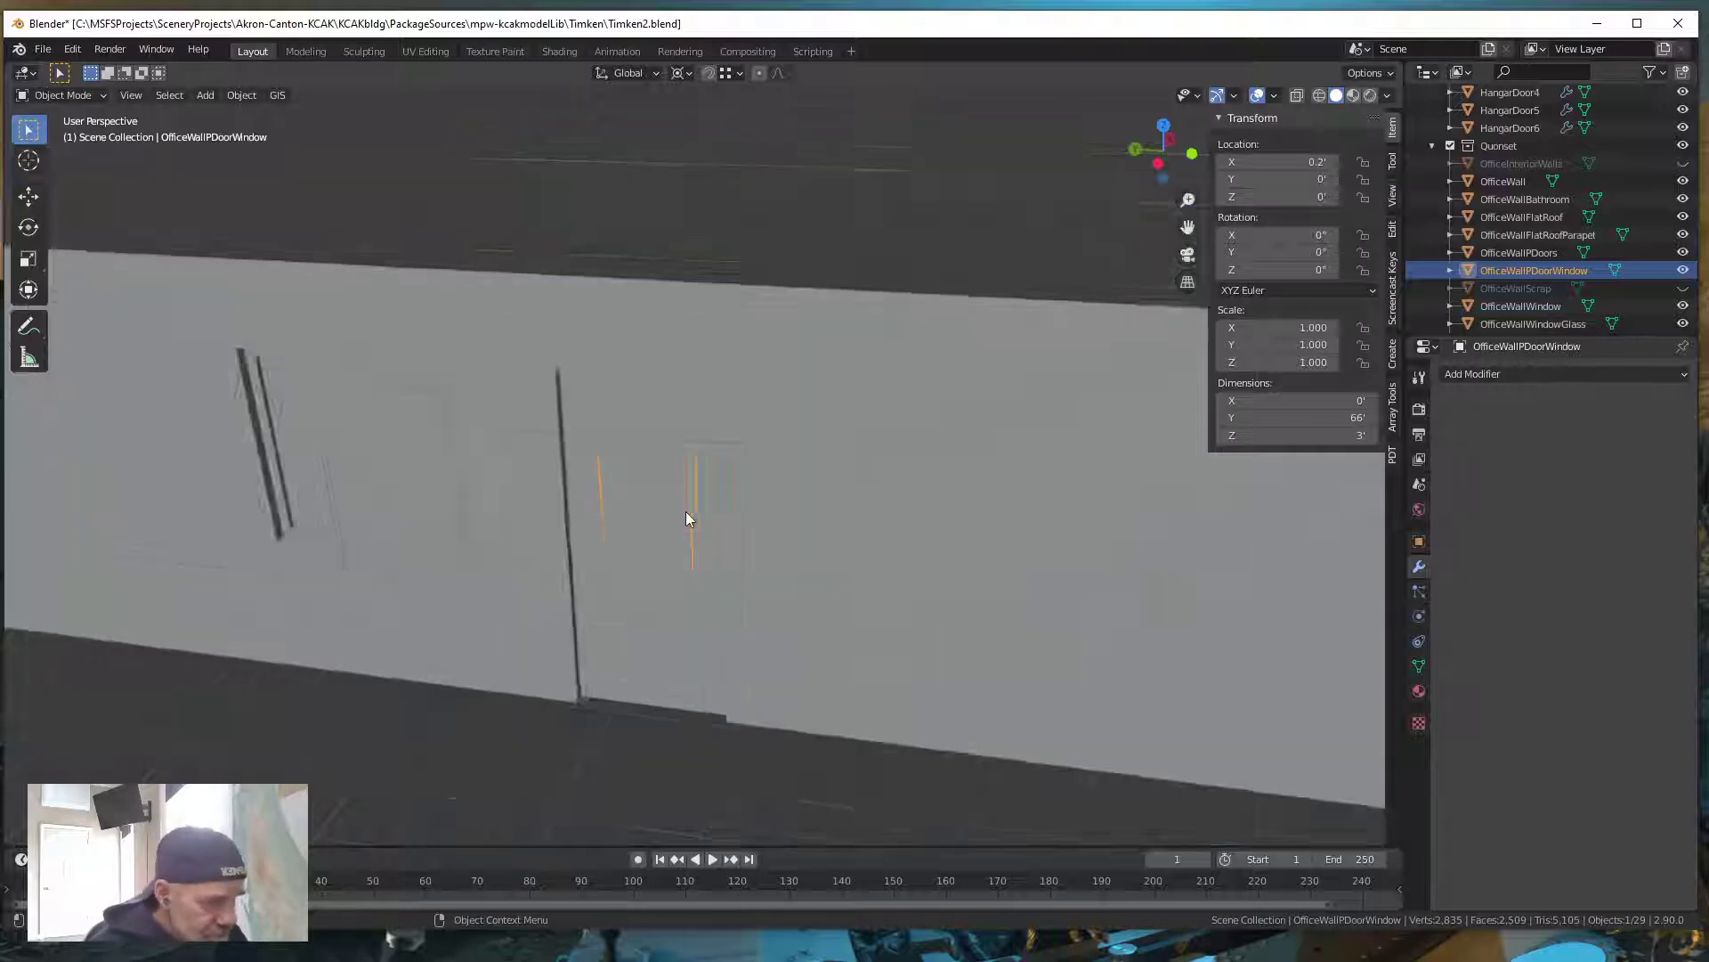
key("Tab")
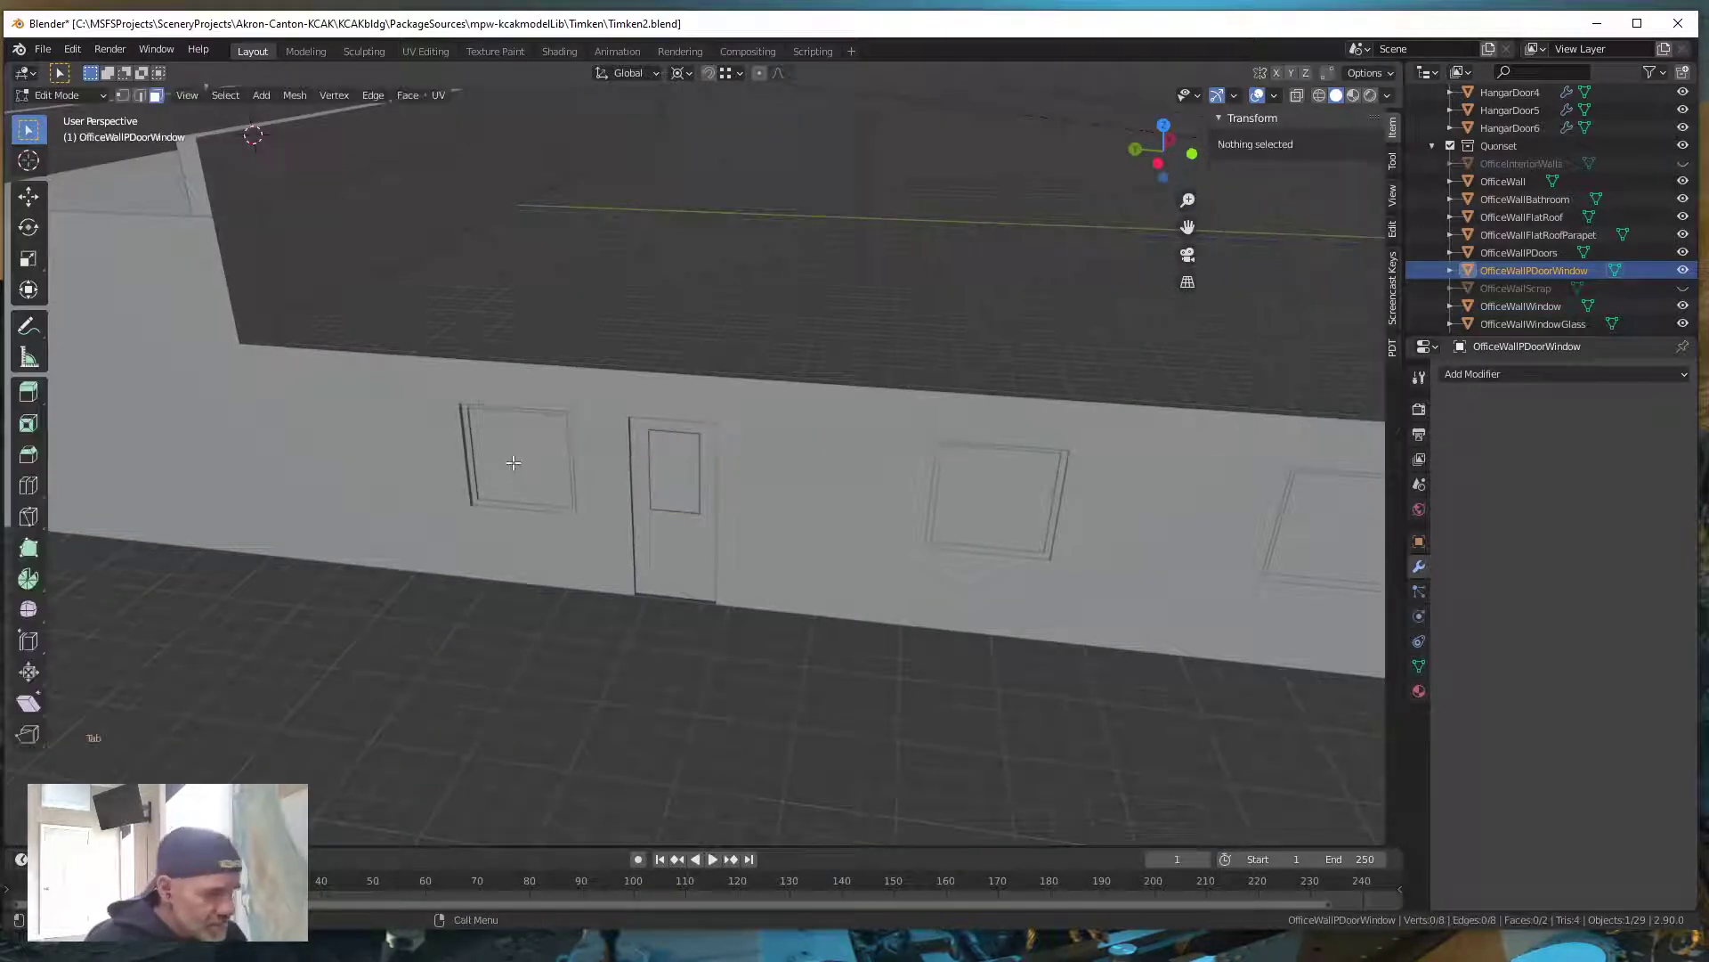
key("a")
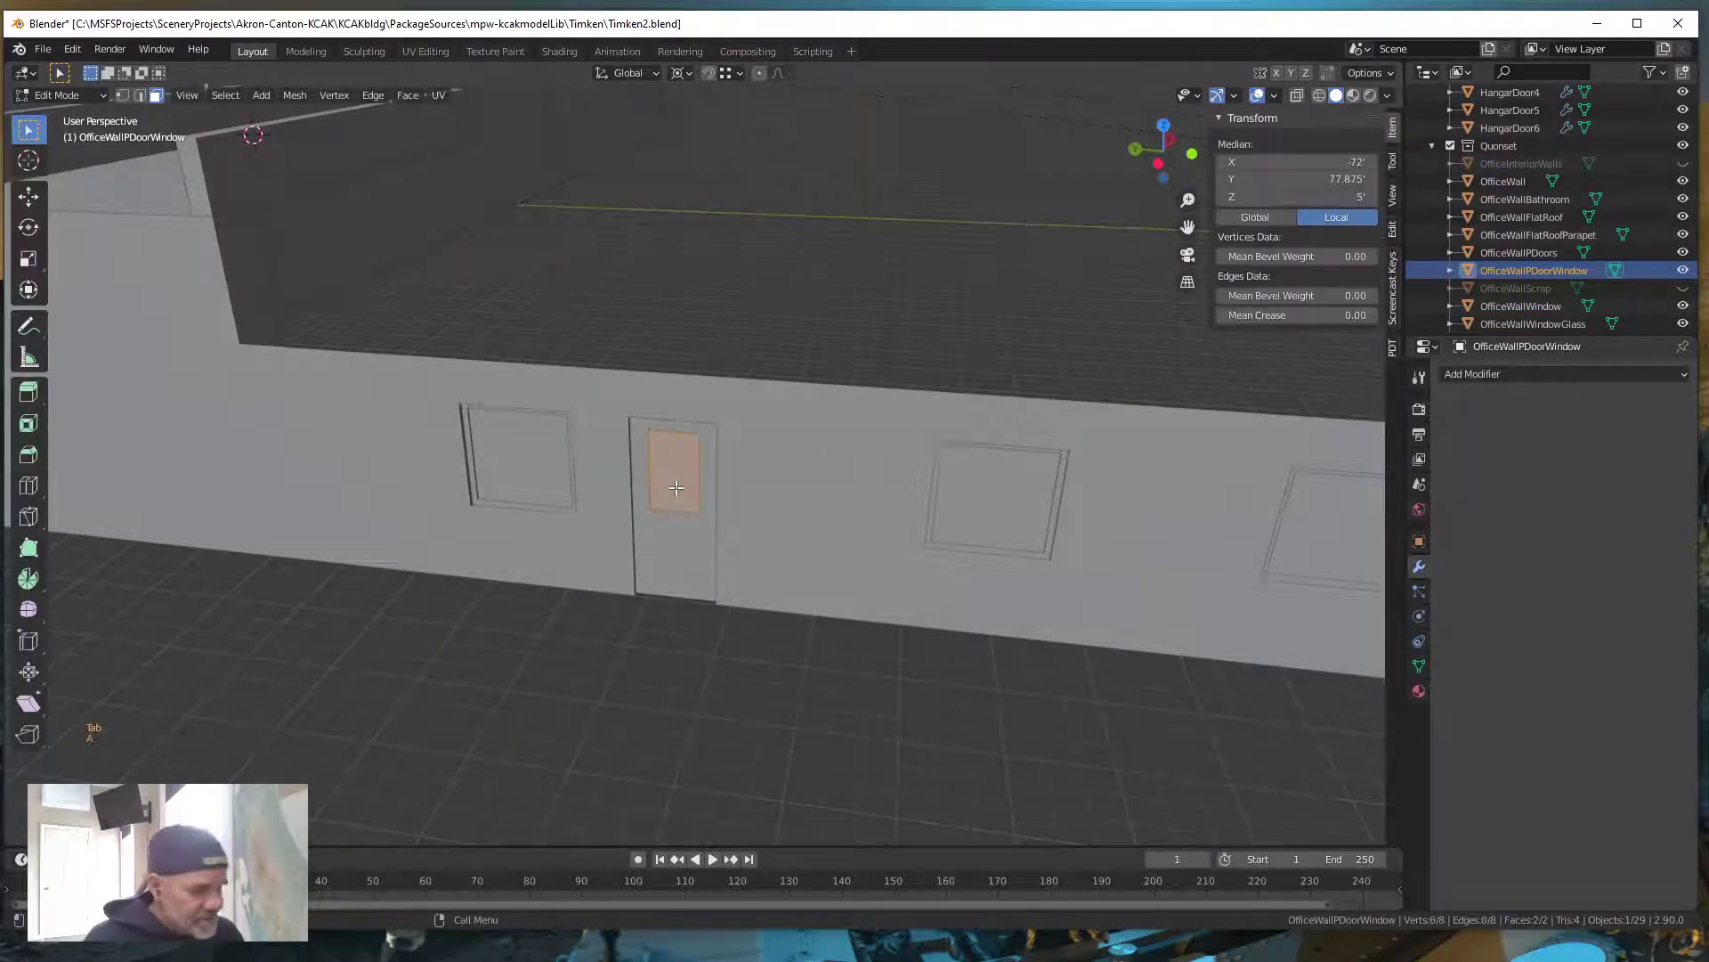
scroll(723, 585, "down", 5)
scroll(723, 586, "up", 12)
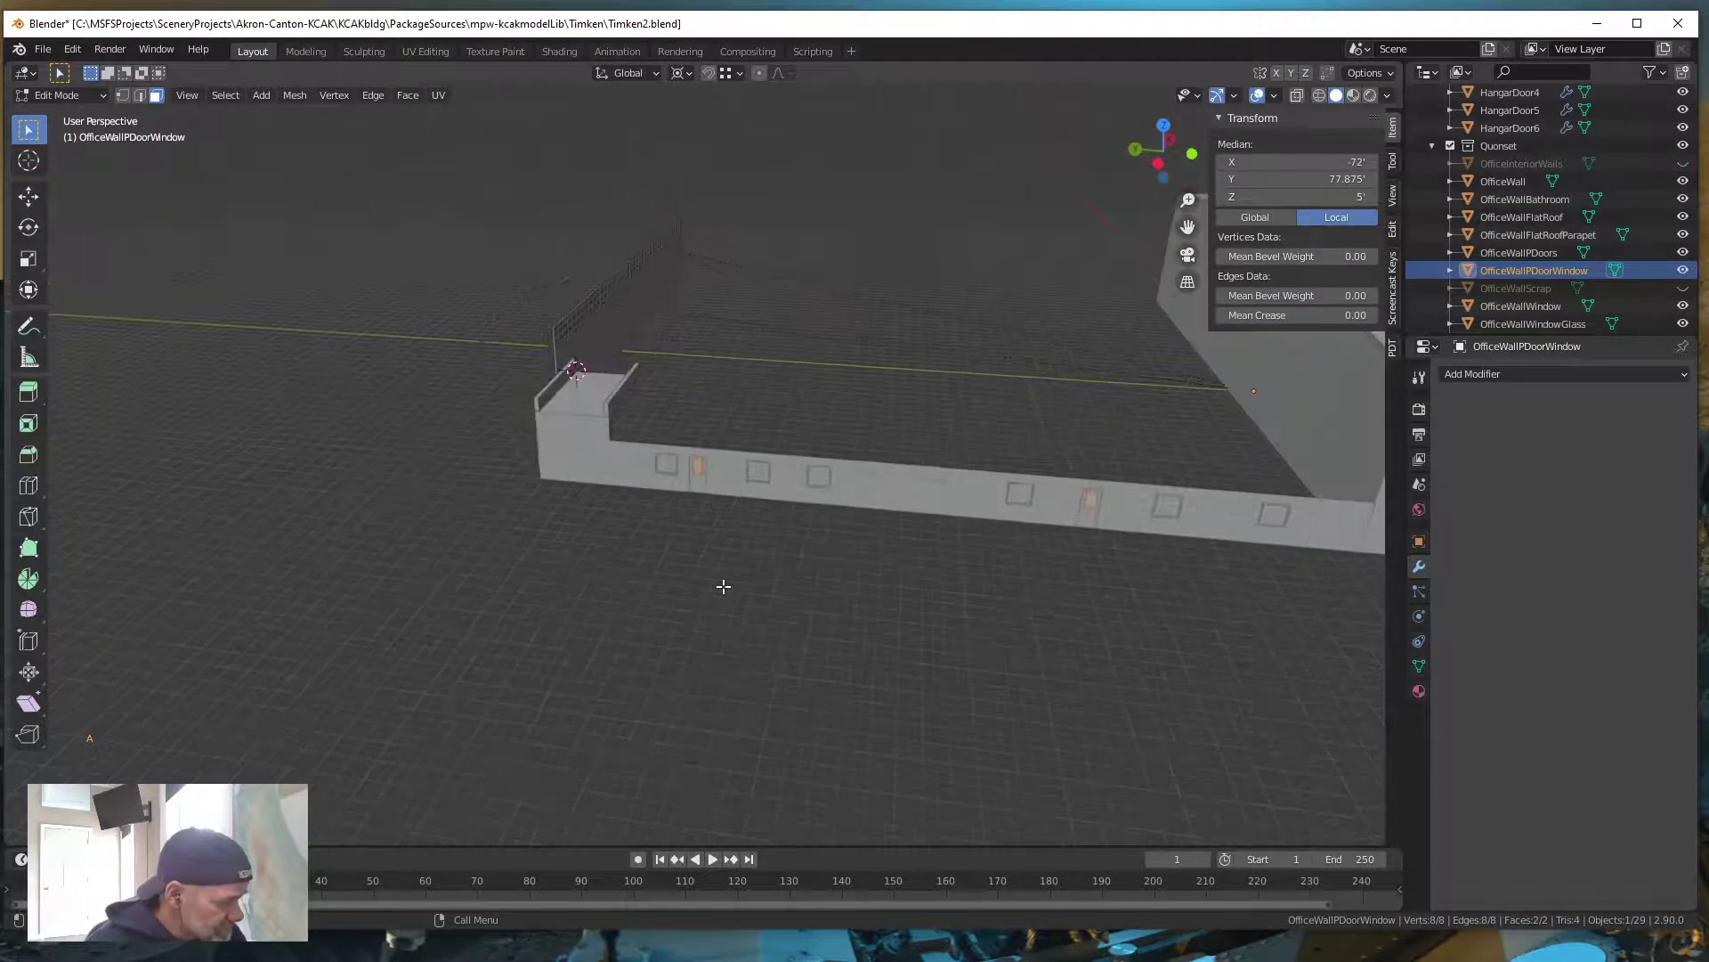
scroll(733, 586, "down", 6)
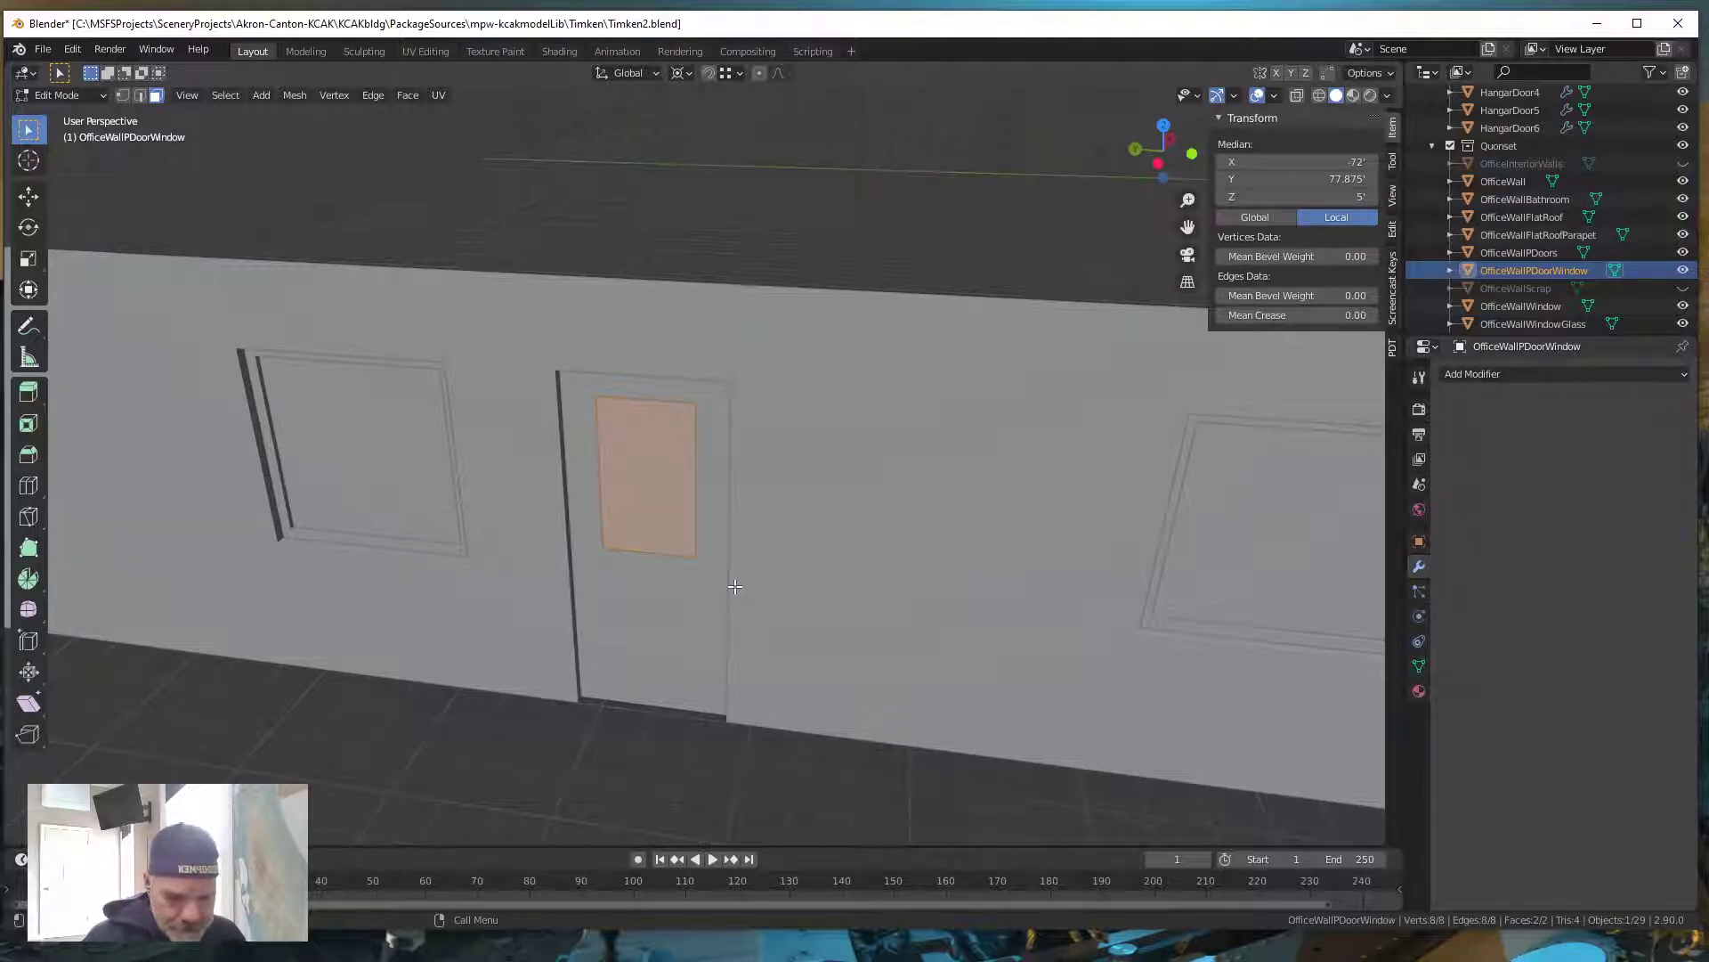
key("i")
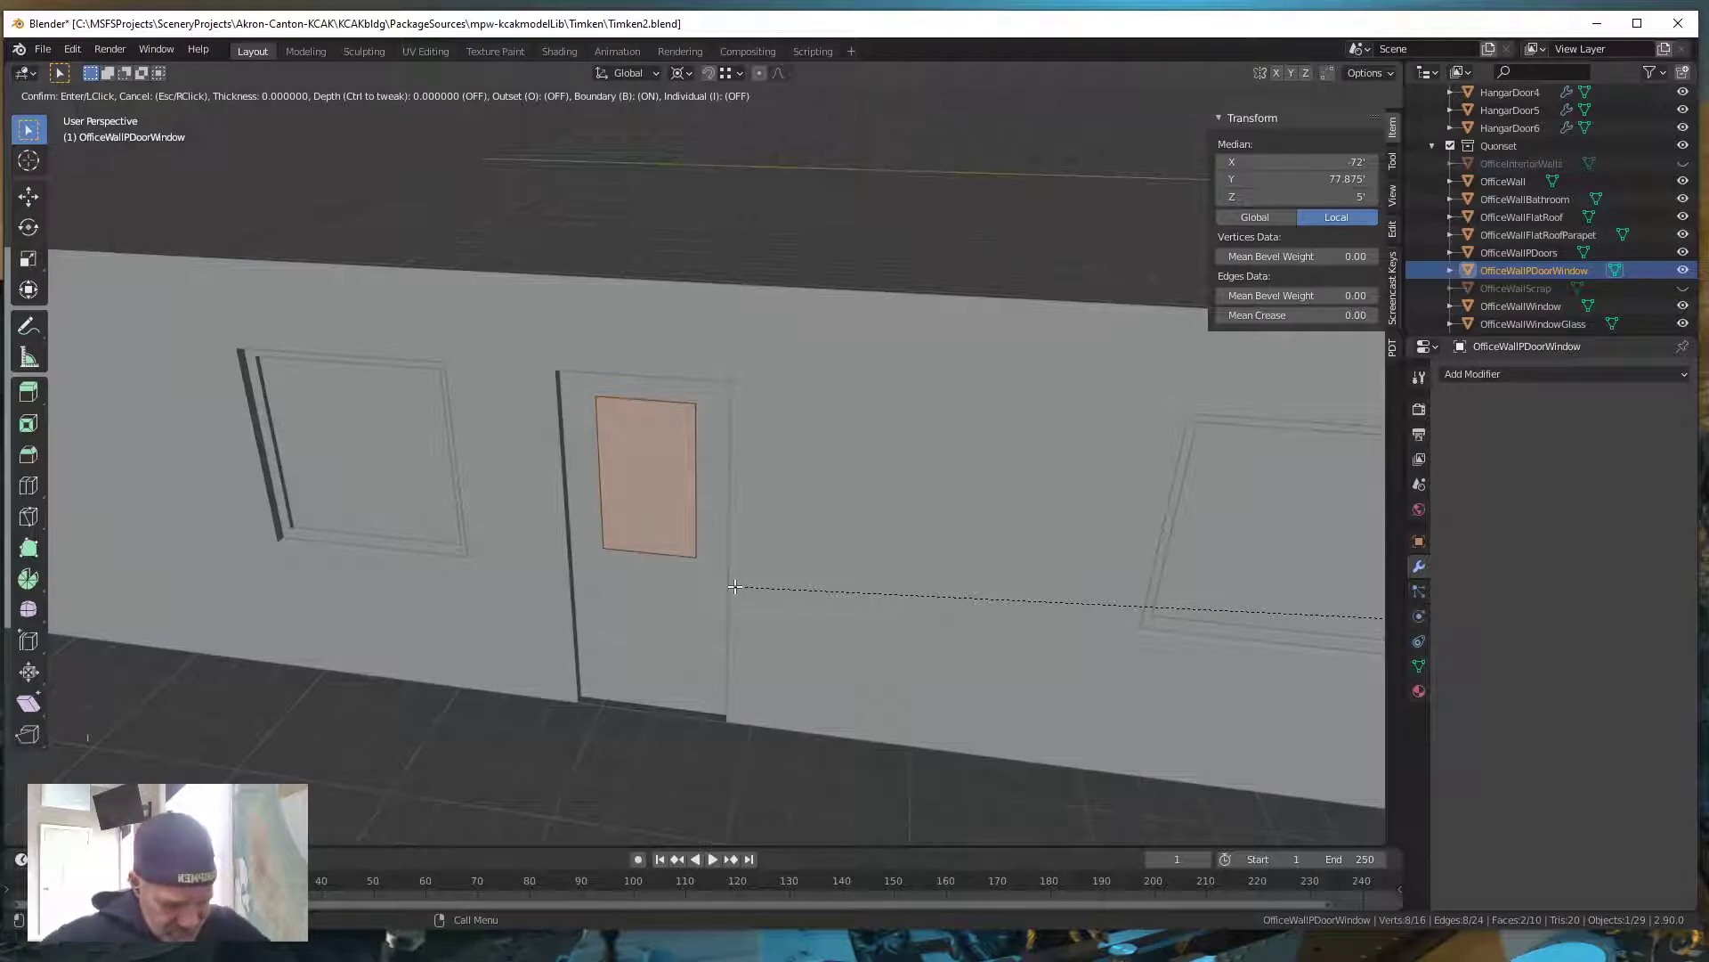
type(".1")
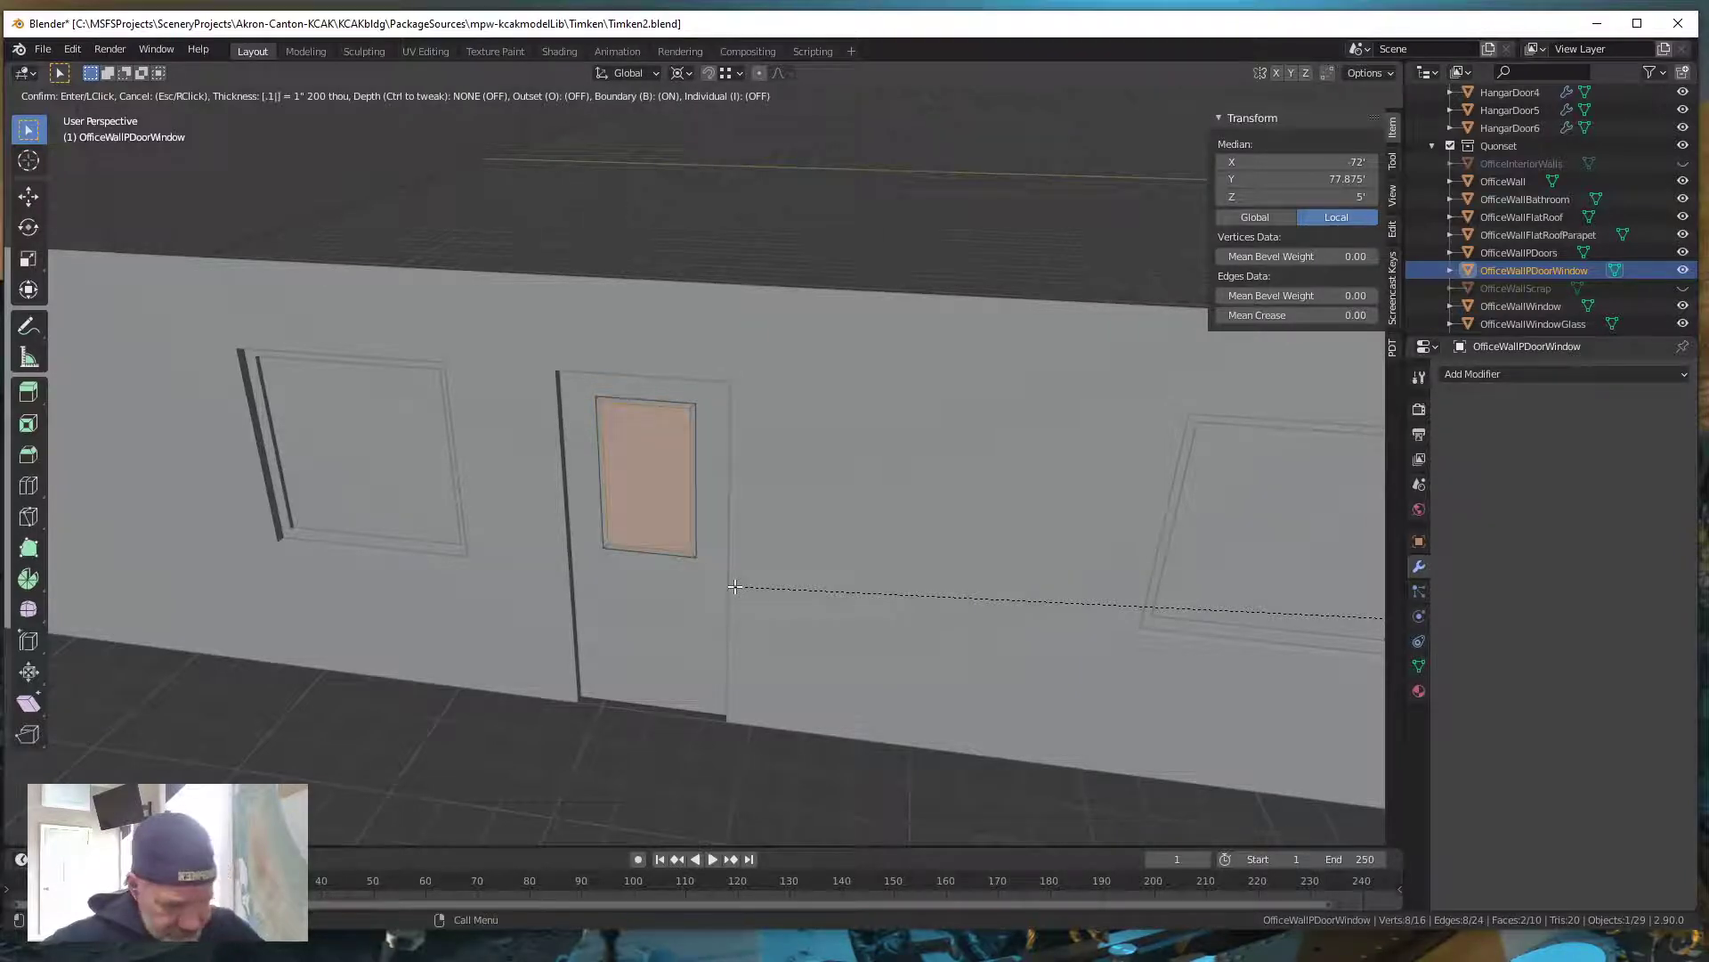
key("Return")
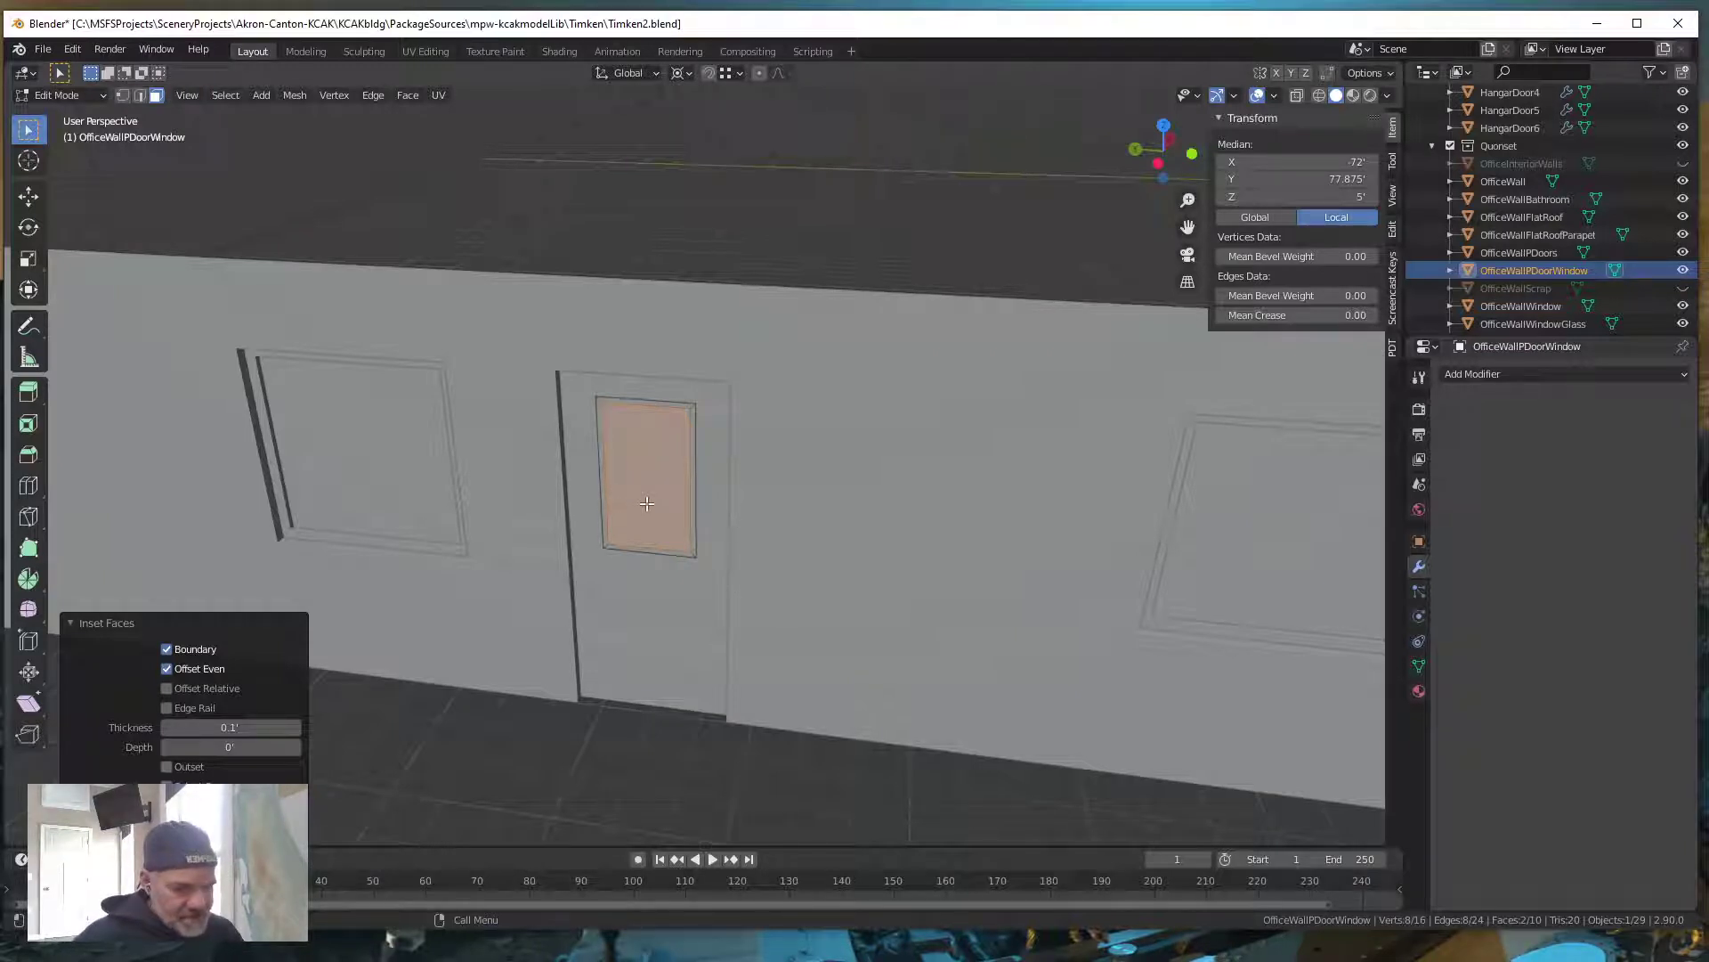
Separate the selected inner door window faces into a new object and rename it OfficeWallPDoorWindowGlass
key("p")
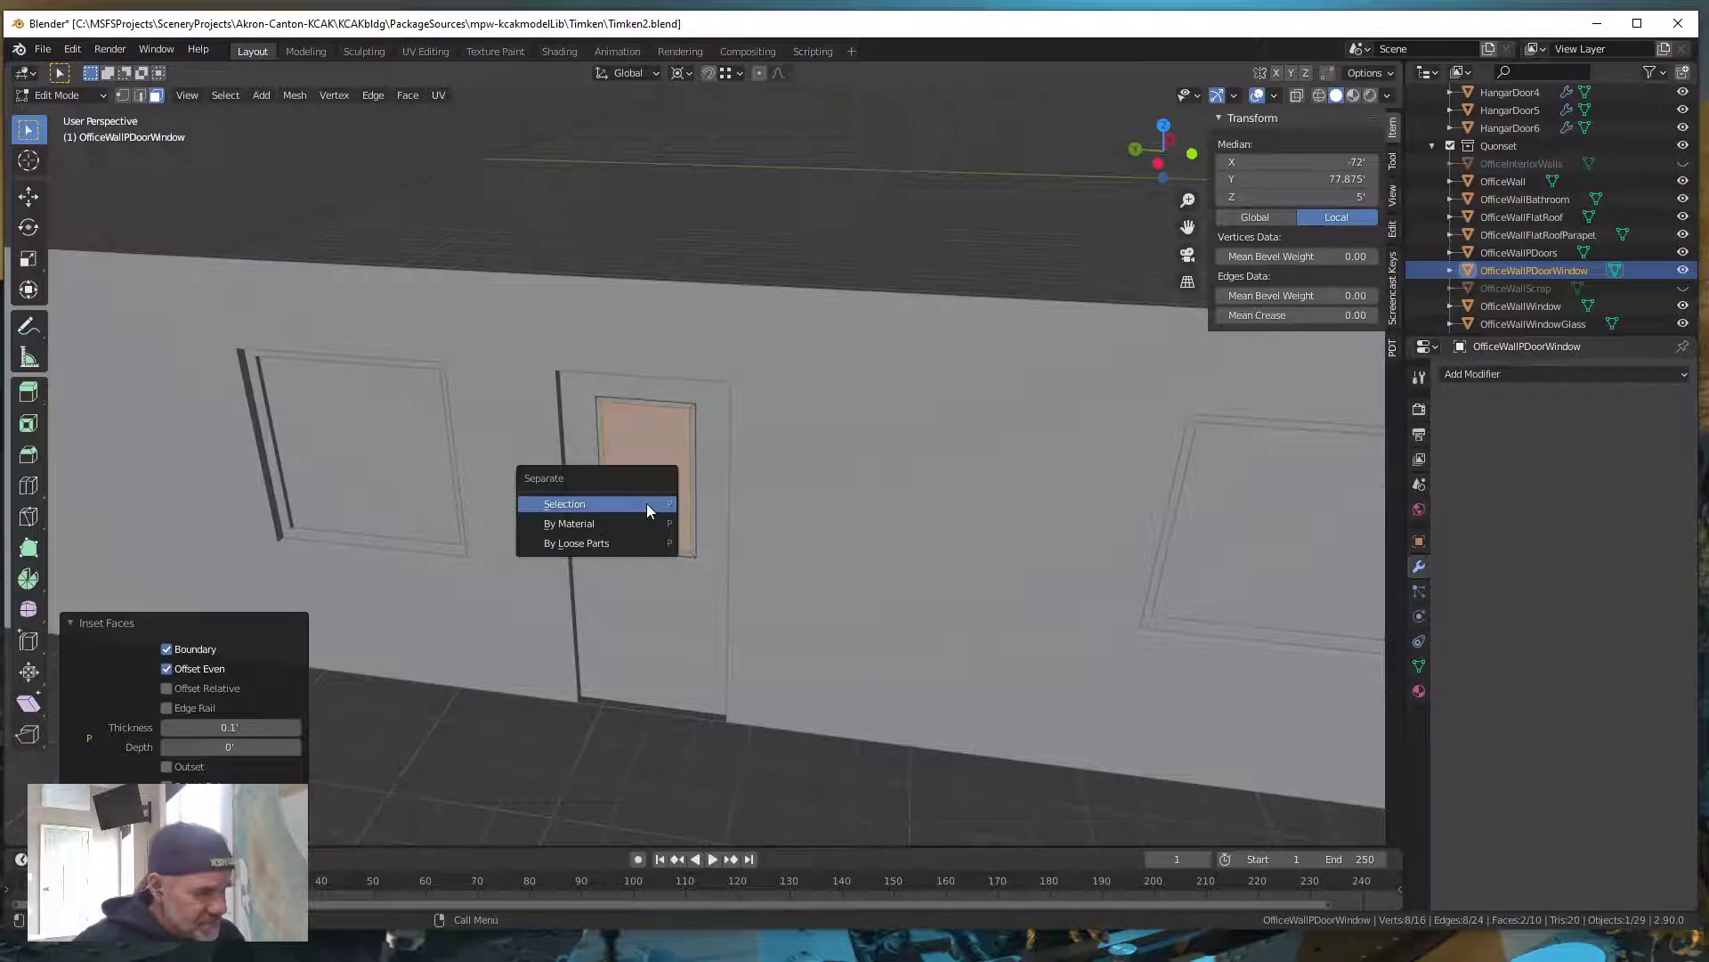
left_click(646, 504)
left_click(1588, 290)
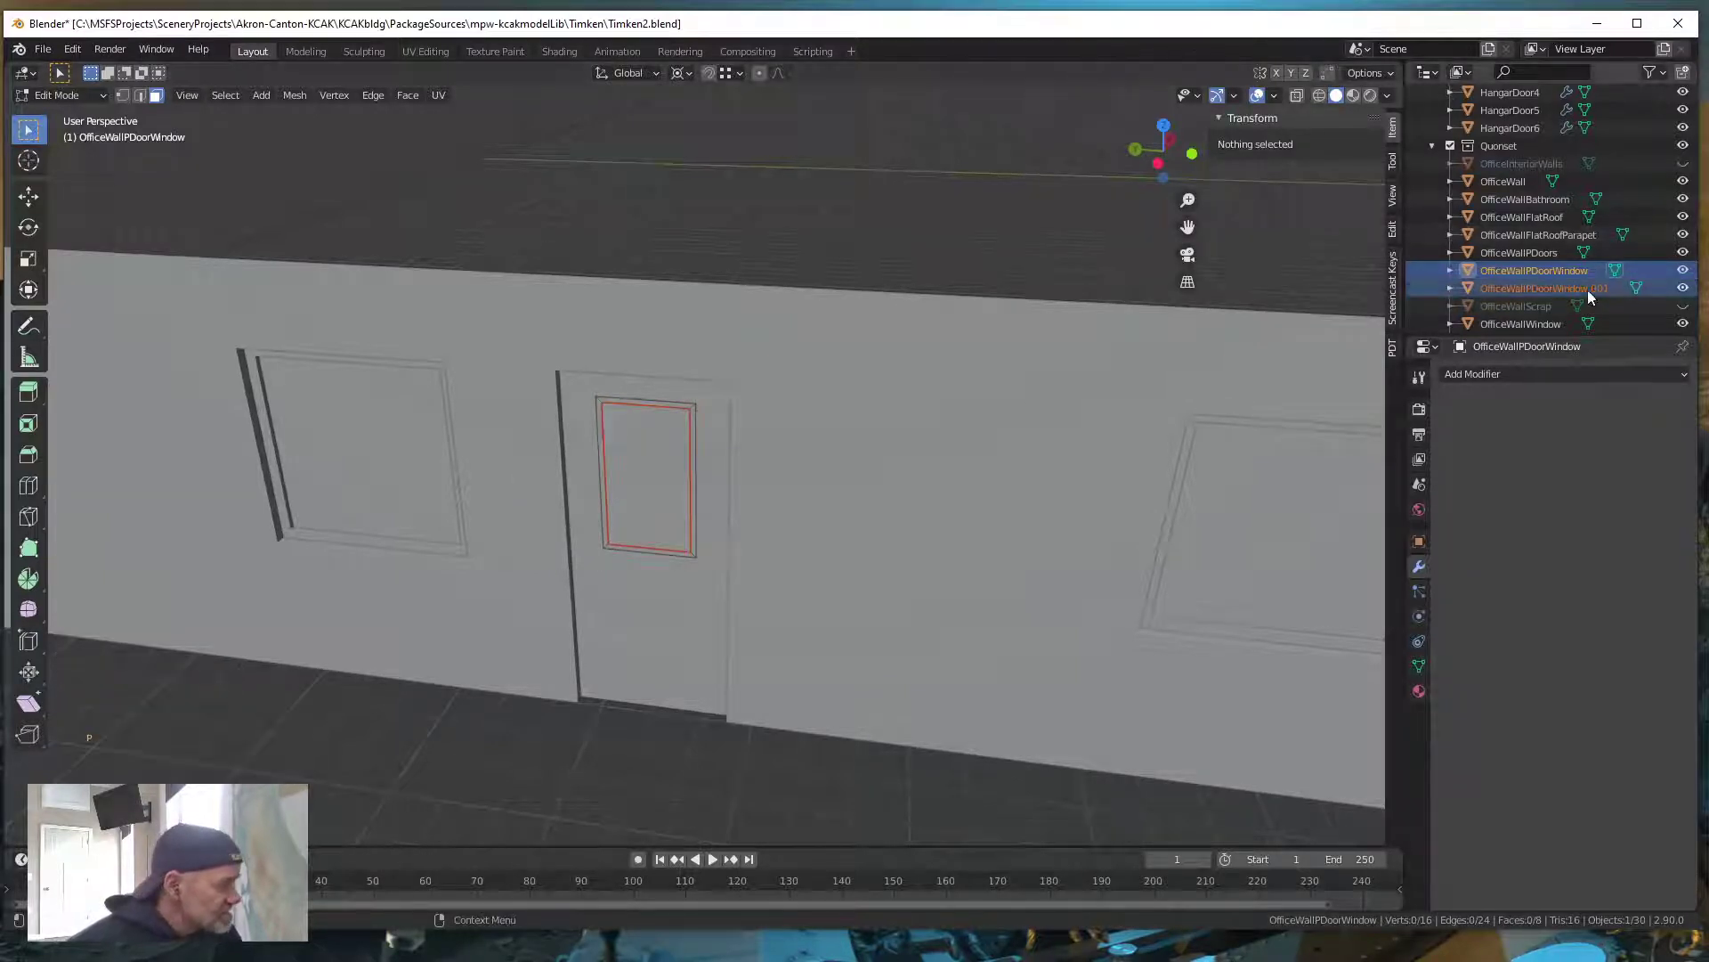
double_click(1583, 290)
left_click_drag(1587, 291, 1636, 293)
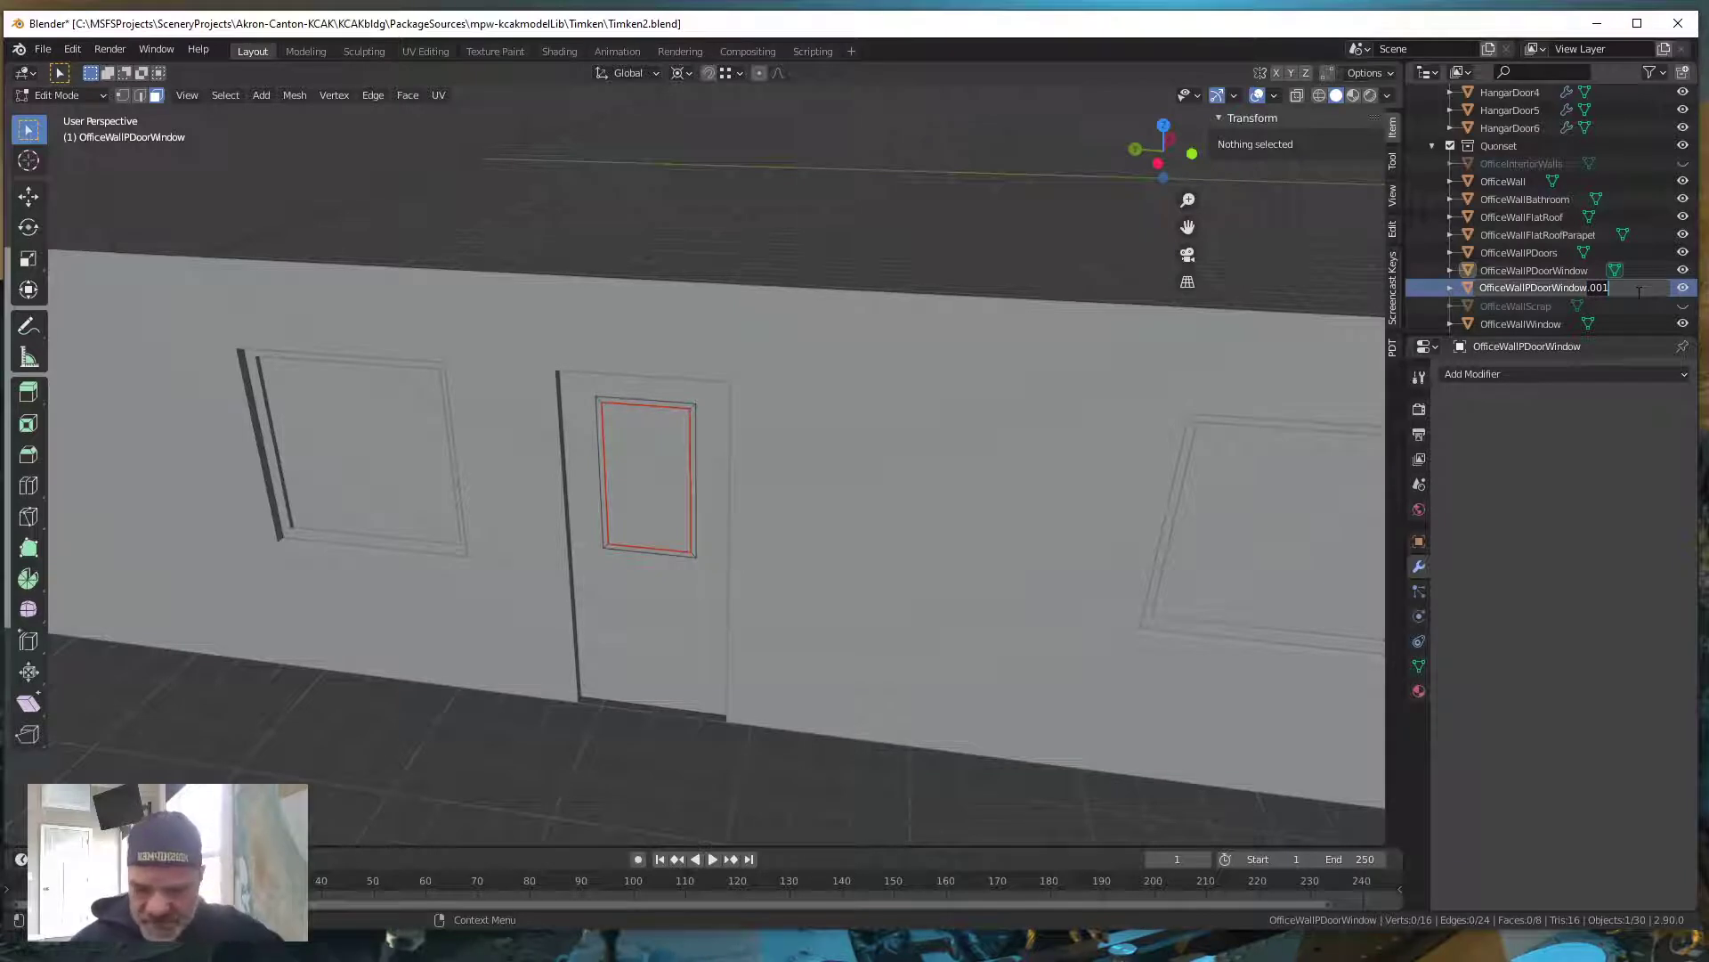
type("Gla")
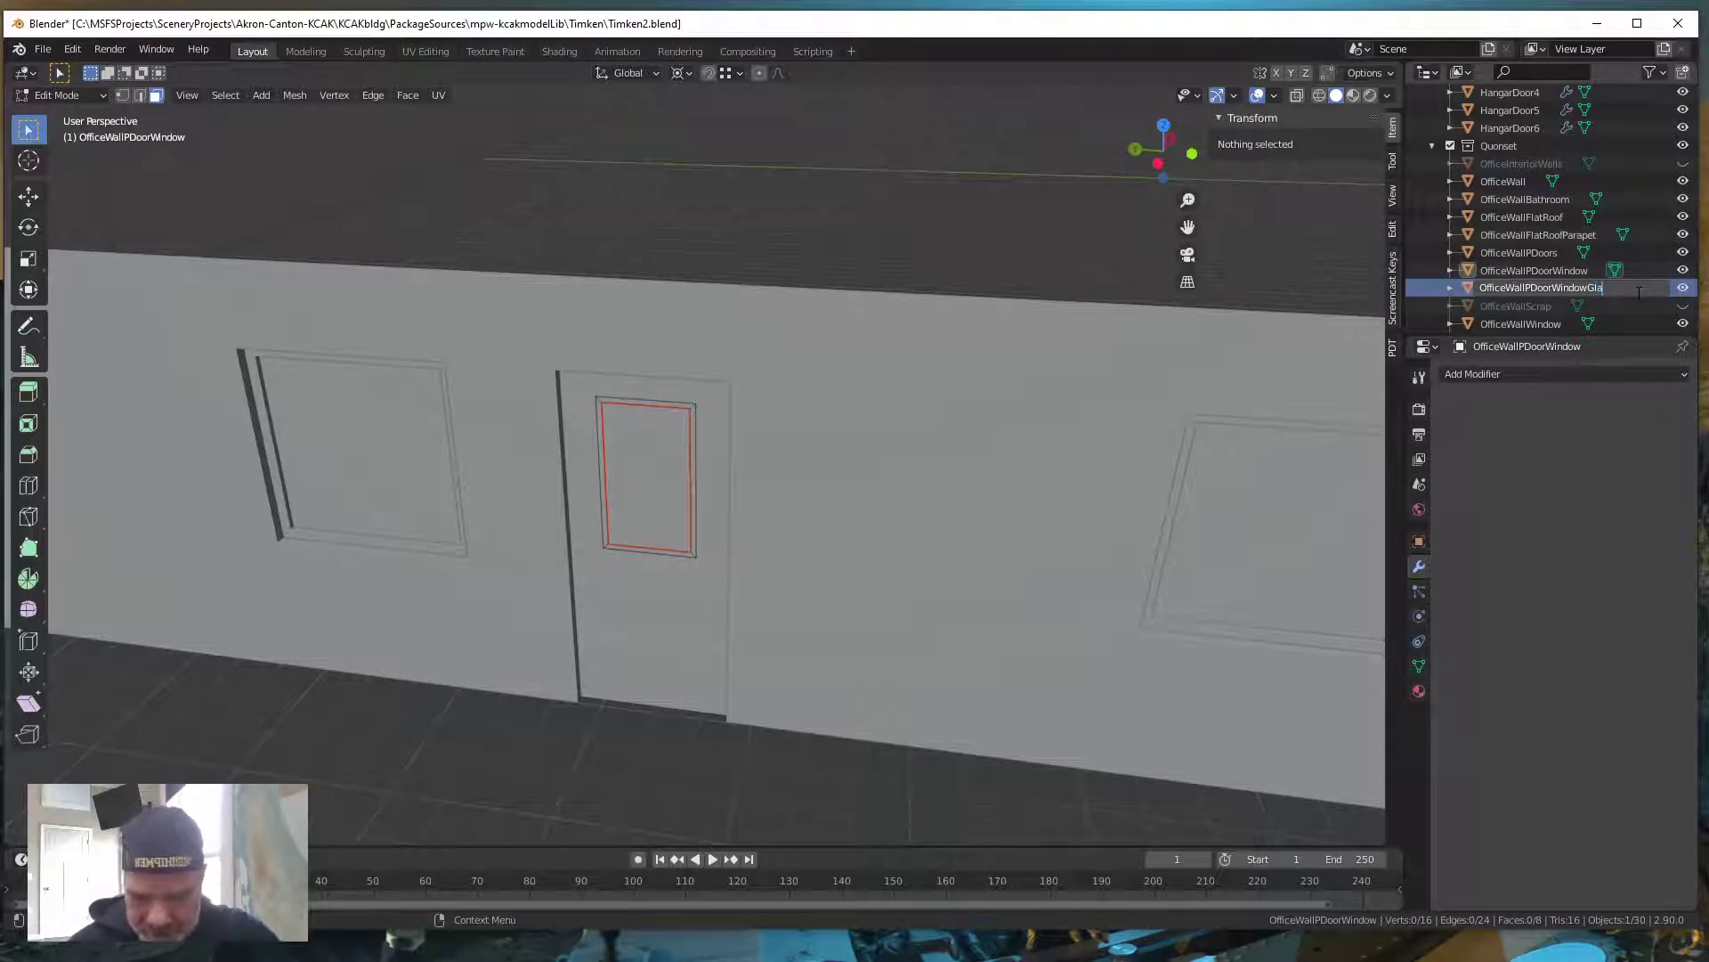
type("ss")
key("Return")
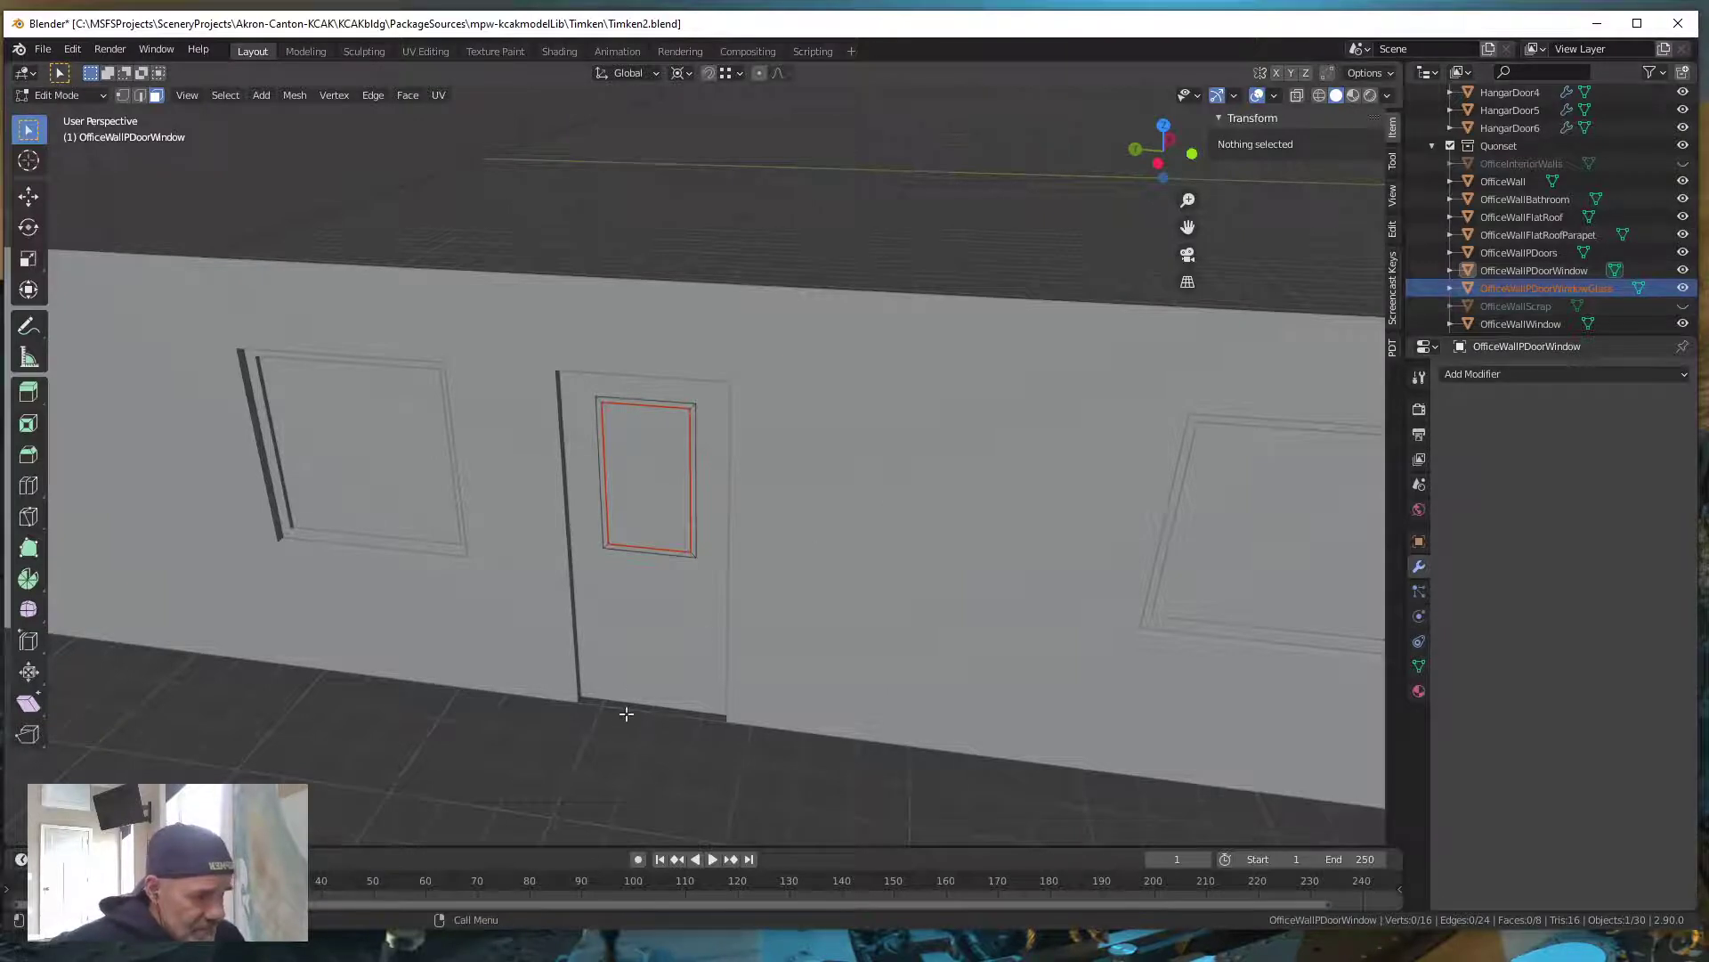
In object mode, move the OfficeWallPDoorWindowGlass object 0.0625 ft along the X axis
middle_click_drag(626, 713, 619, 713)
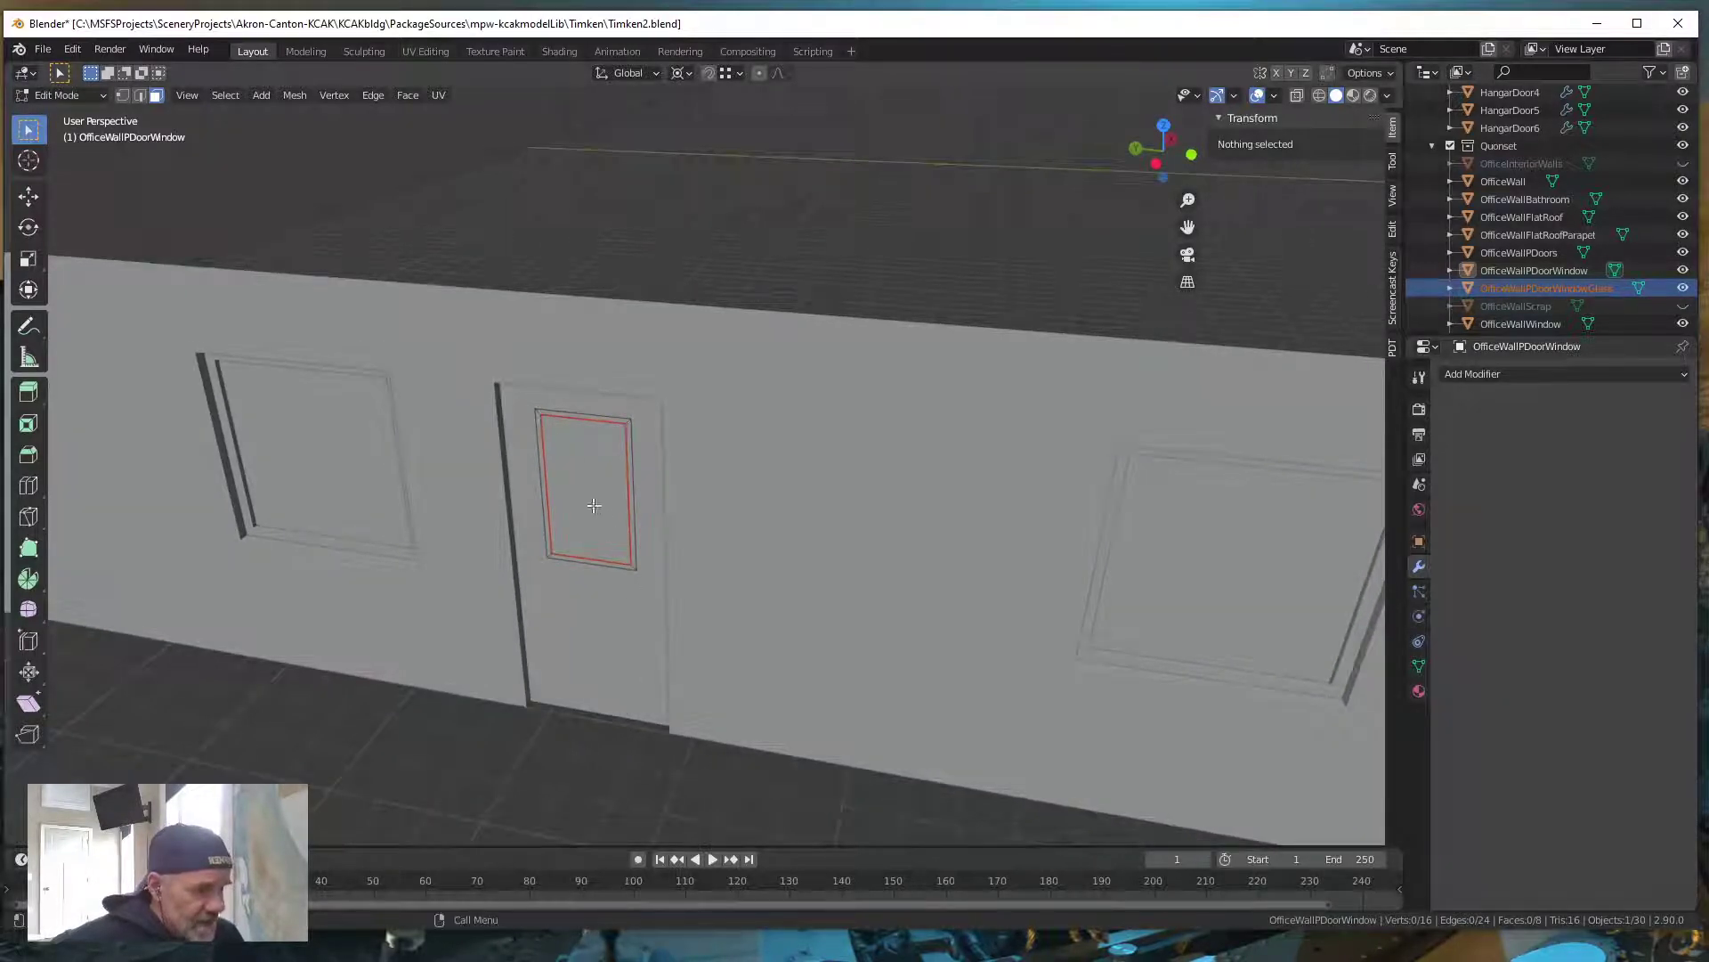
key("Tab")
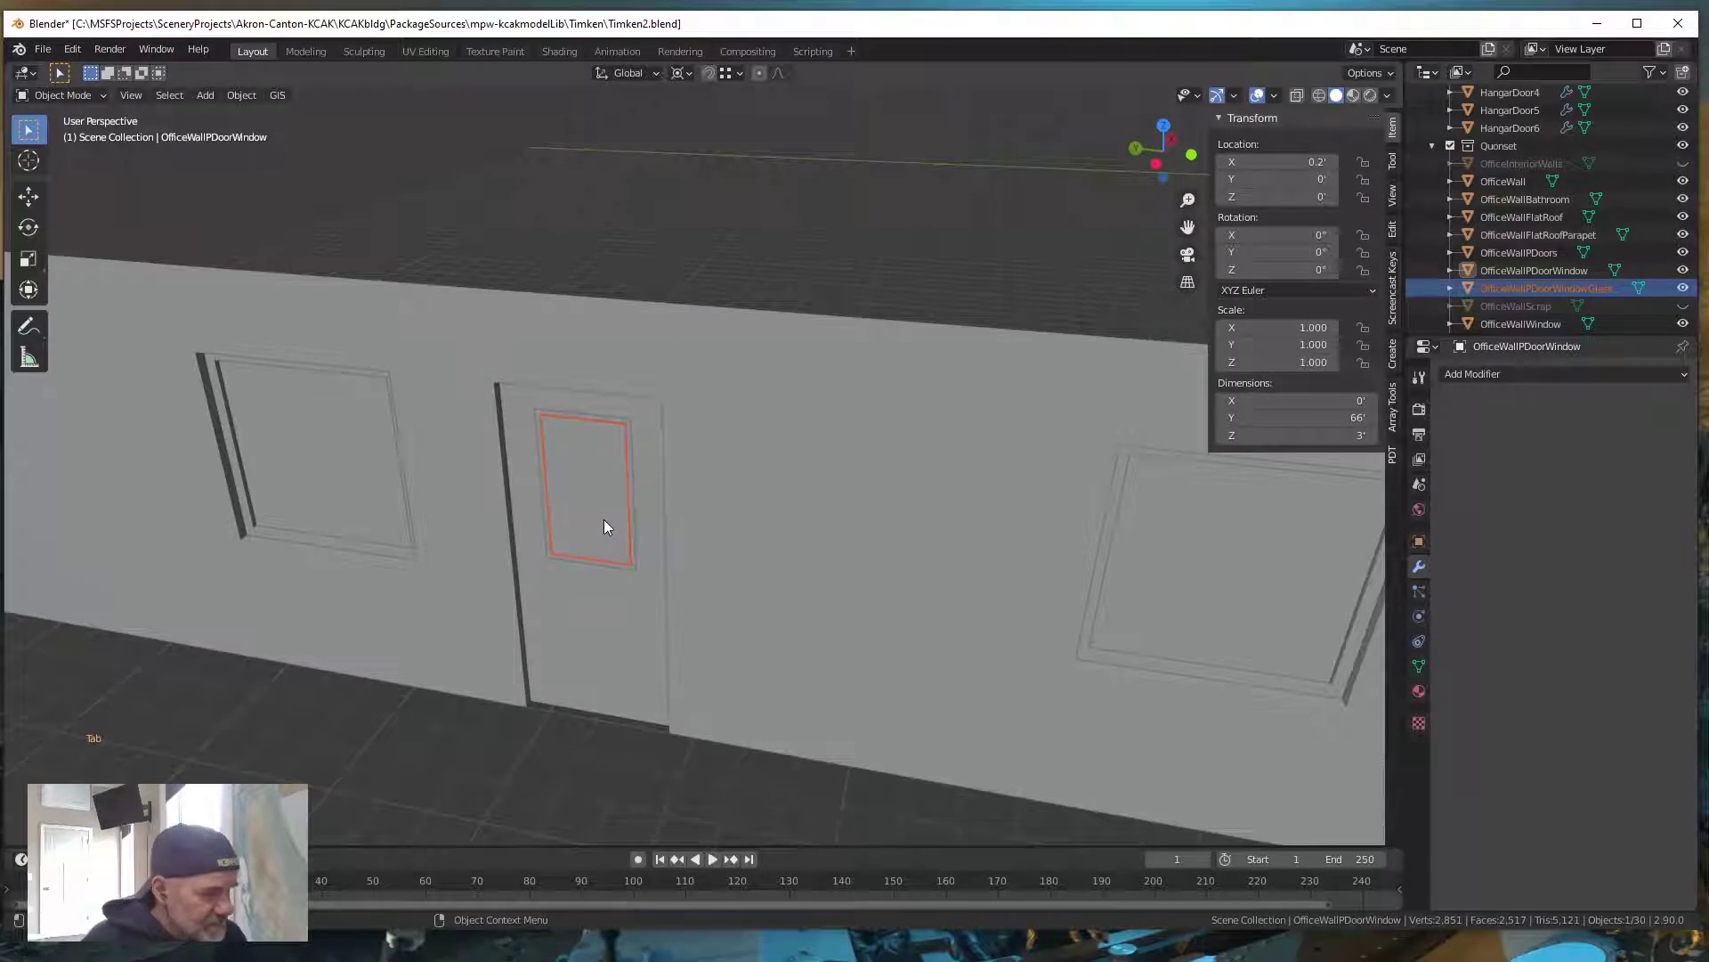
left_click(603, 525)
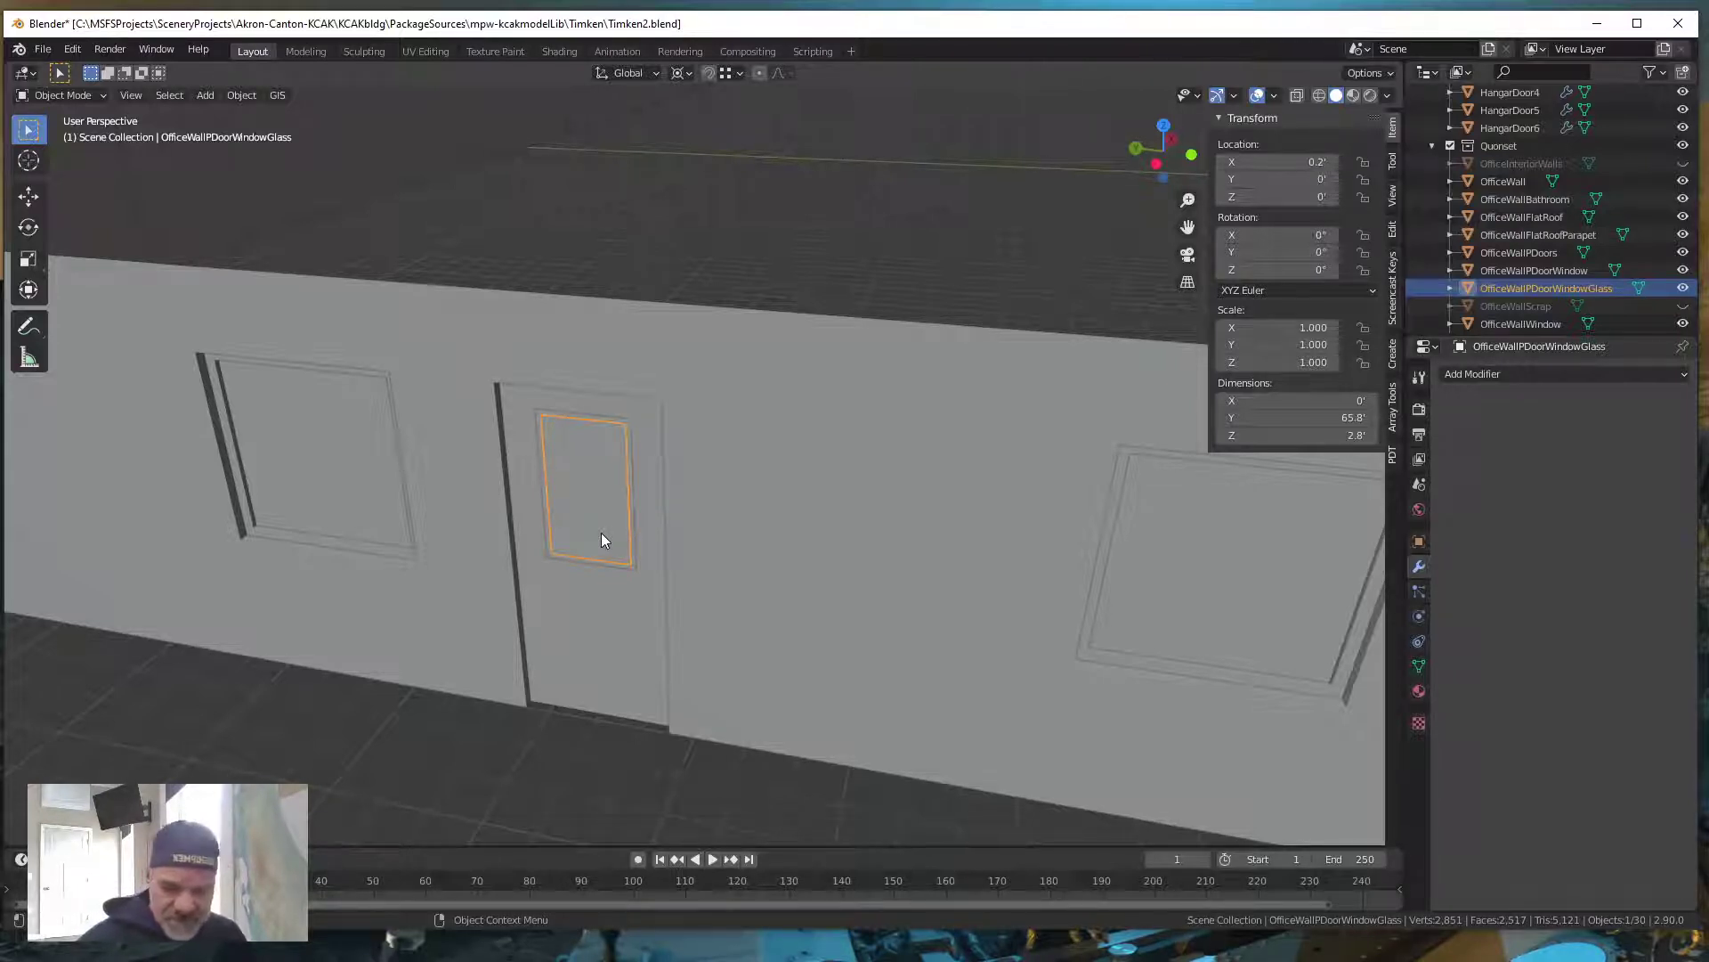
key("g")
key("x")
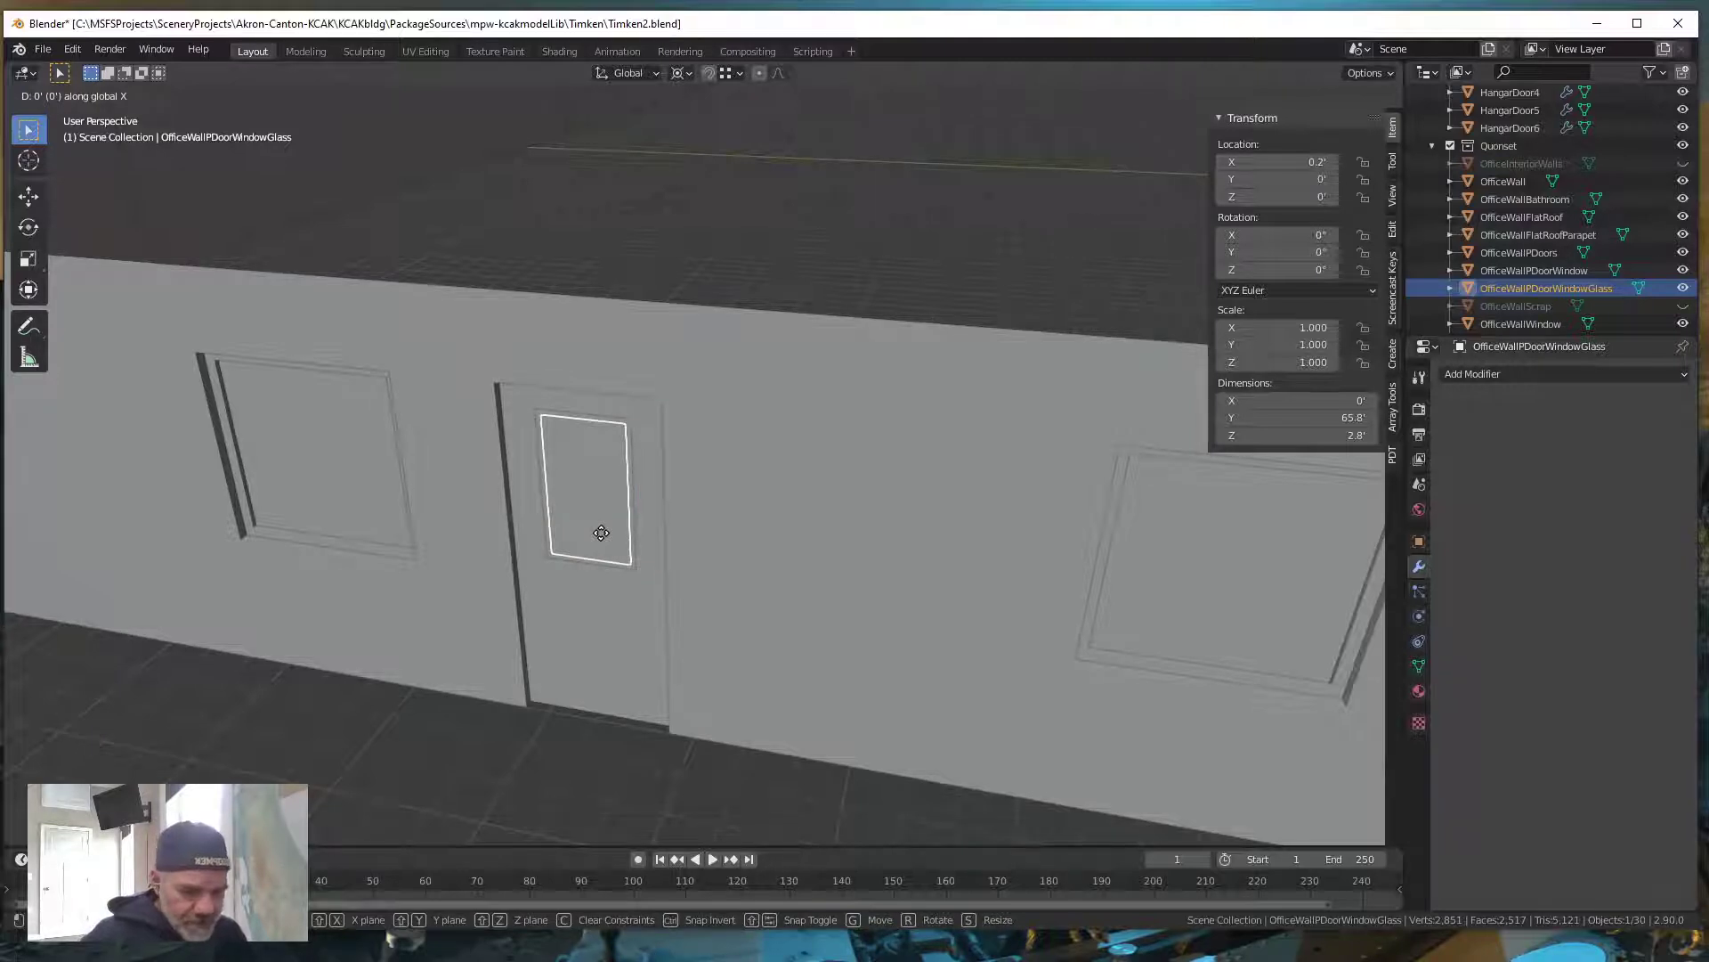
type(".0625")
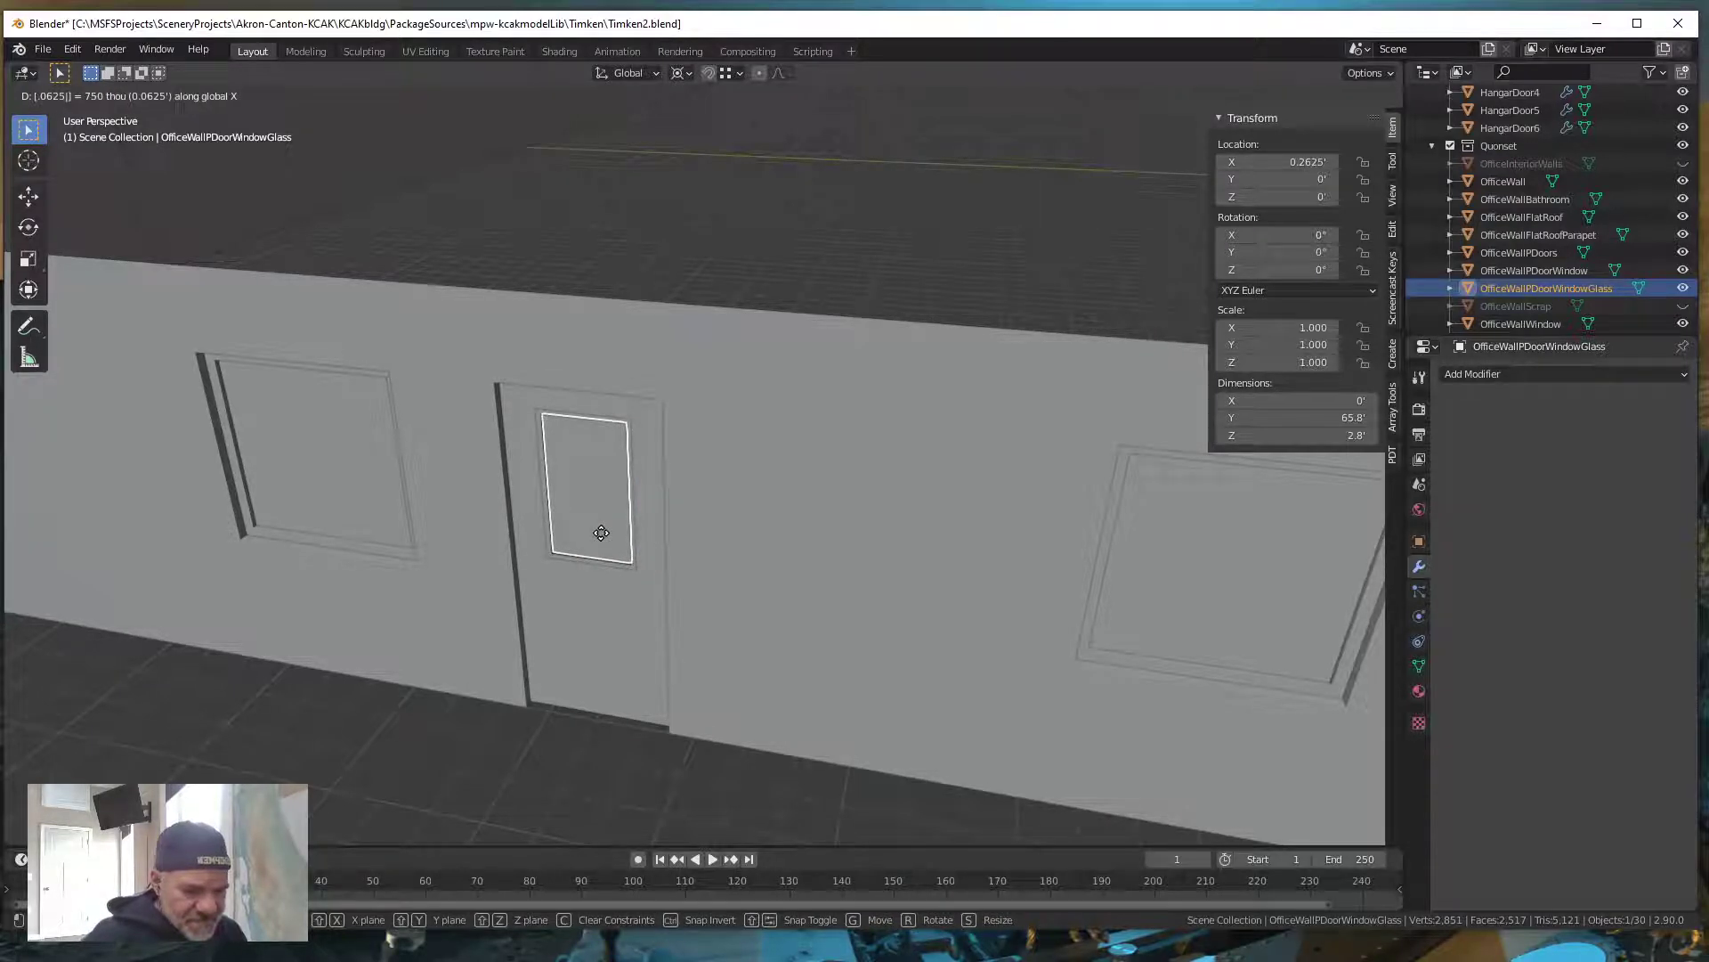
key("Return")
Add a Solidify modifier with a 0.1 ft thickness to the OfficeWallPDoorWindow frame
middle_click_drag(610, 619, 600, 670)
scroll(579, 614, "up", 5)
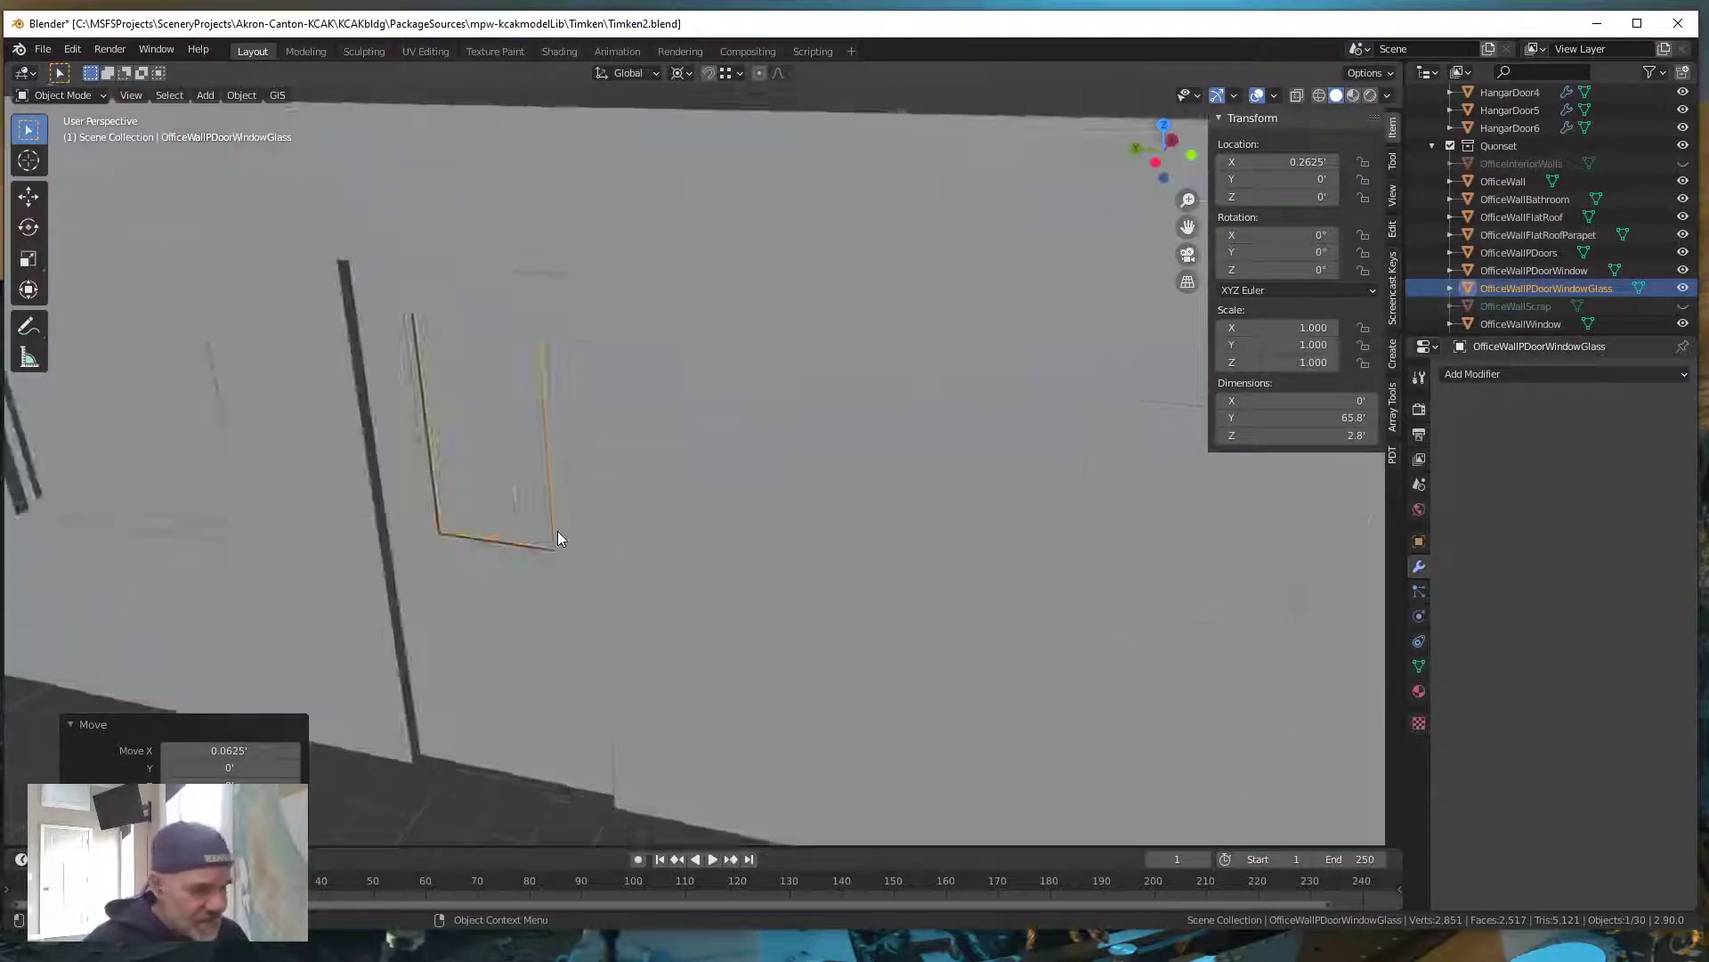
scroll(563, 584, "down", 5)
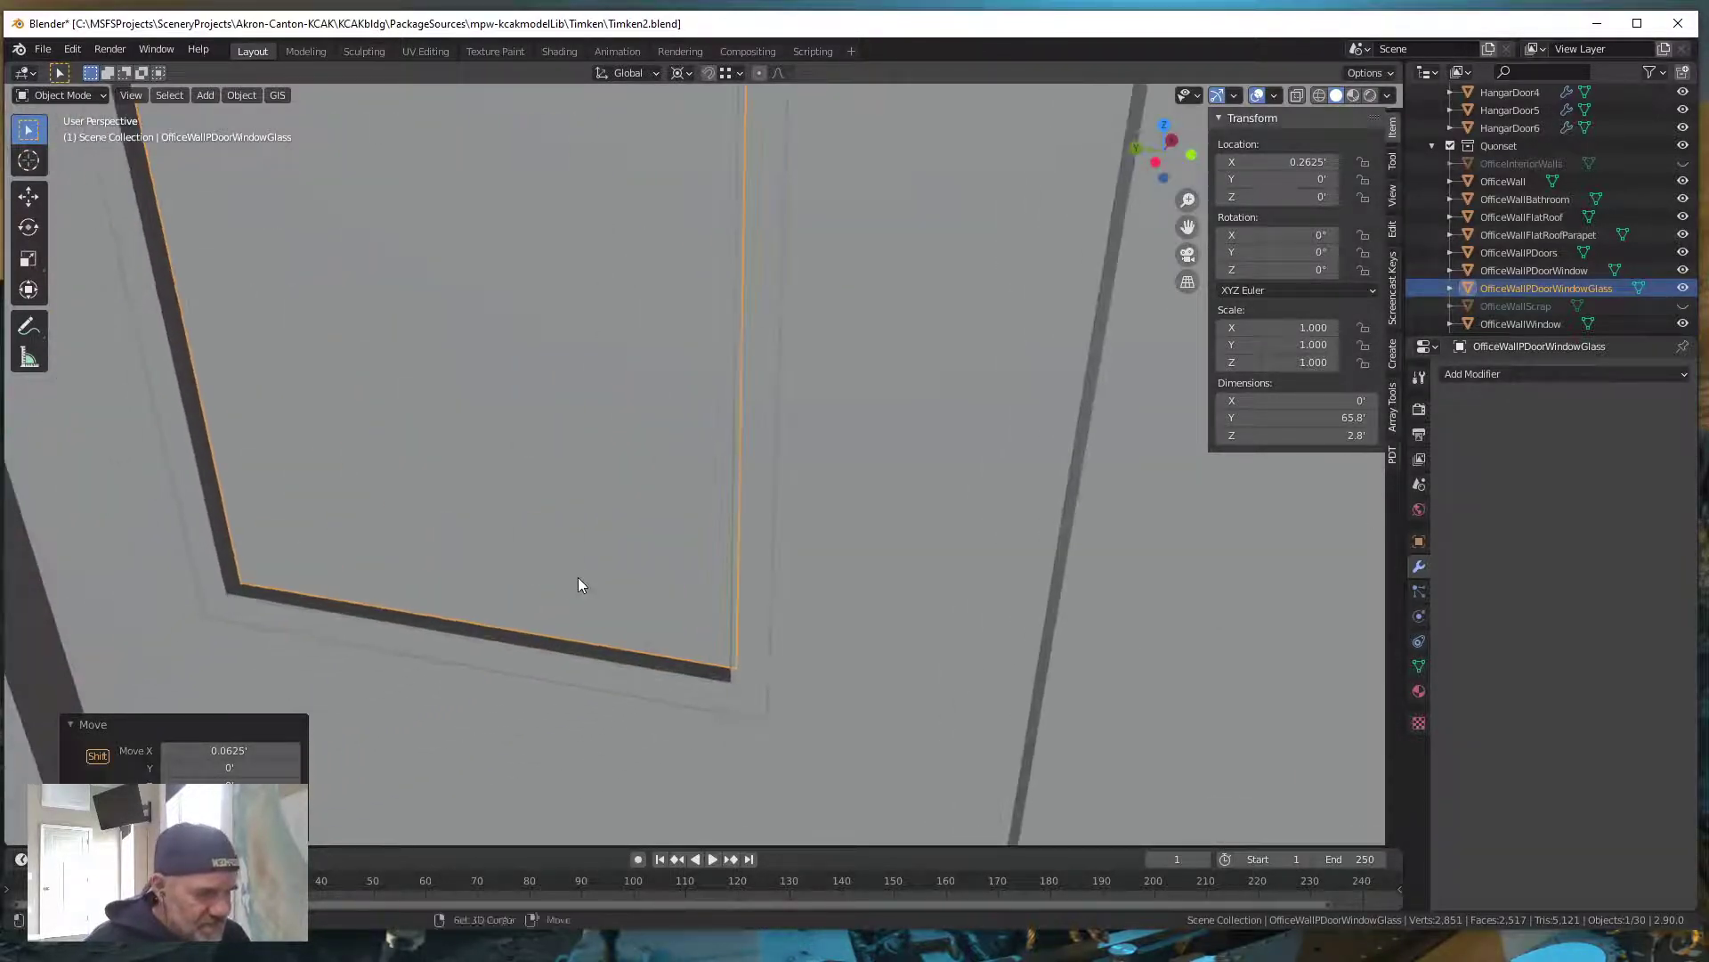
scroll(563, 622, "up", 4)
scroll(553, 629, "down", 3)
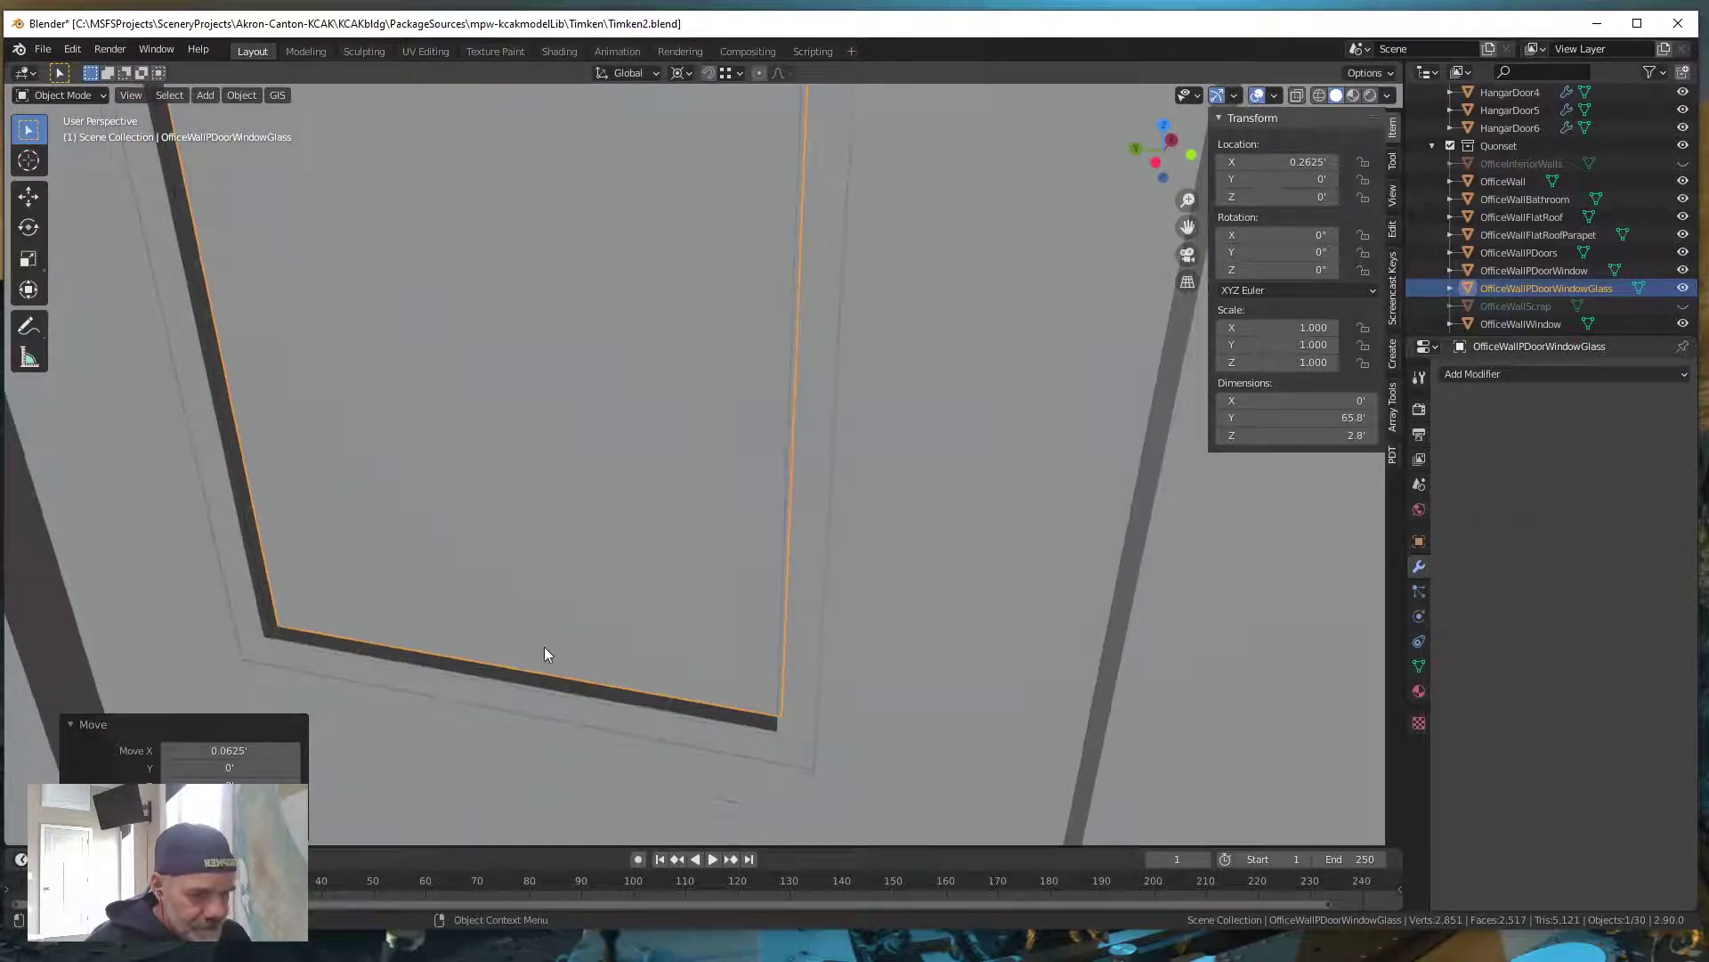
scroll(347, 677, "down", 3)
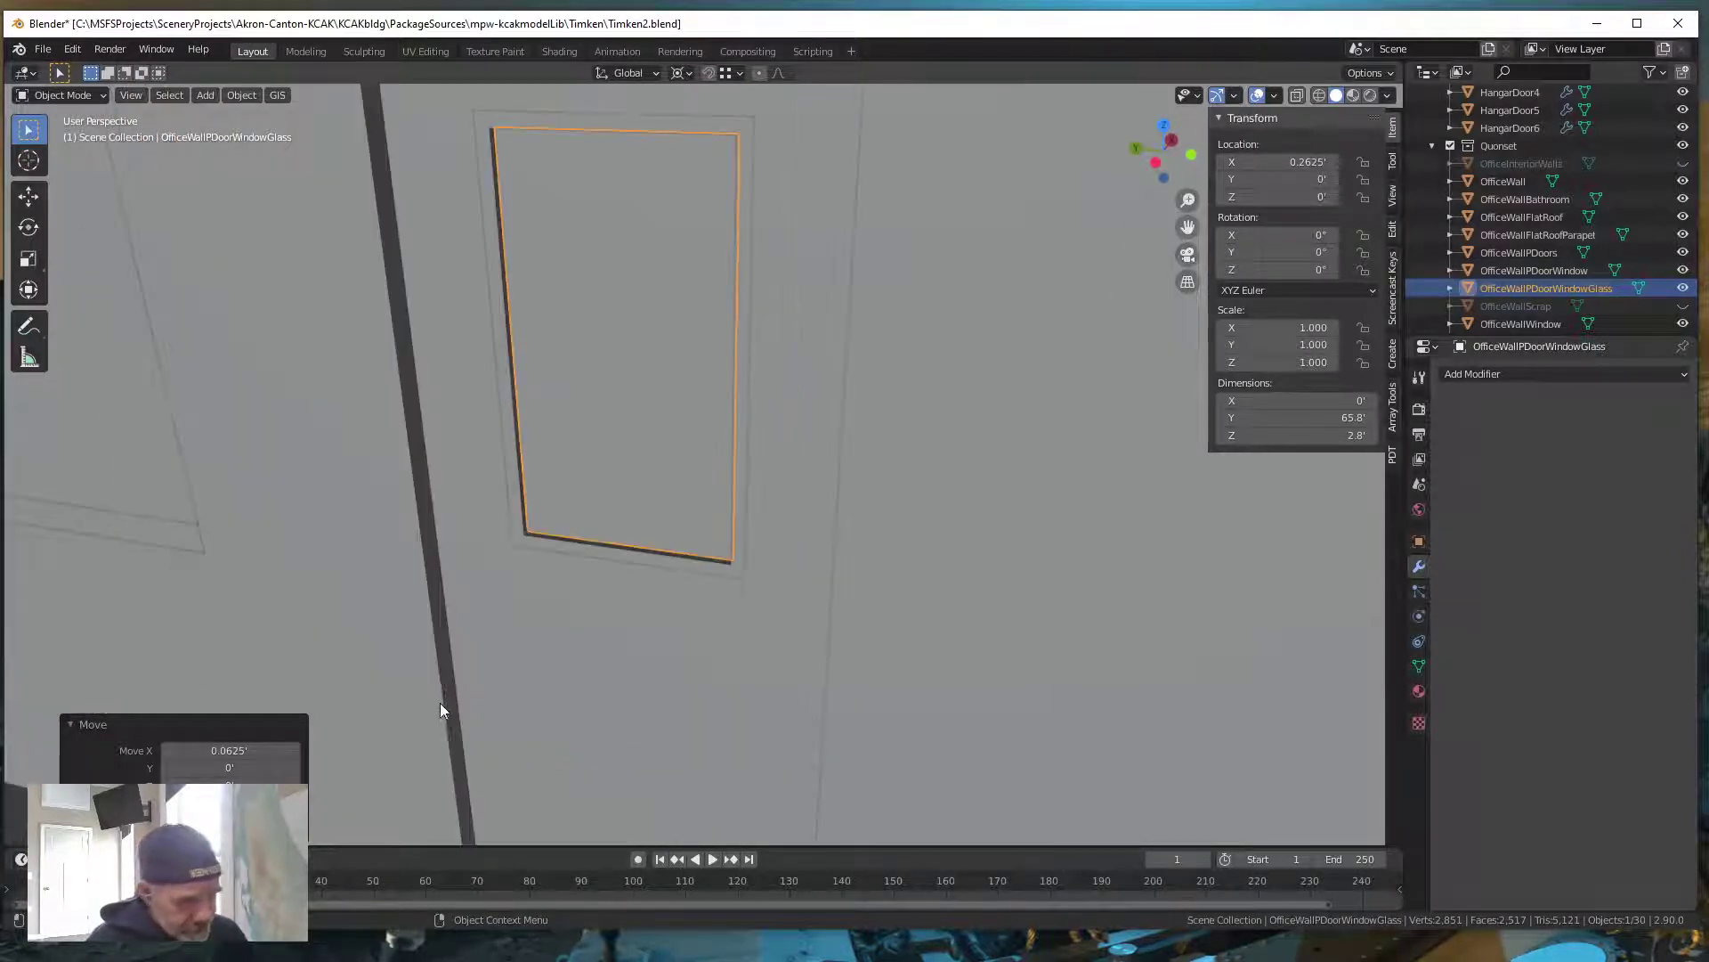
middle_click_drag(440, 710, 487, 632)
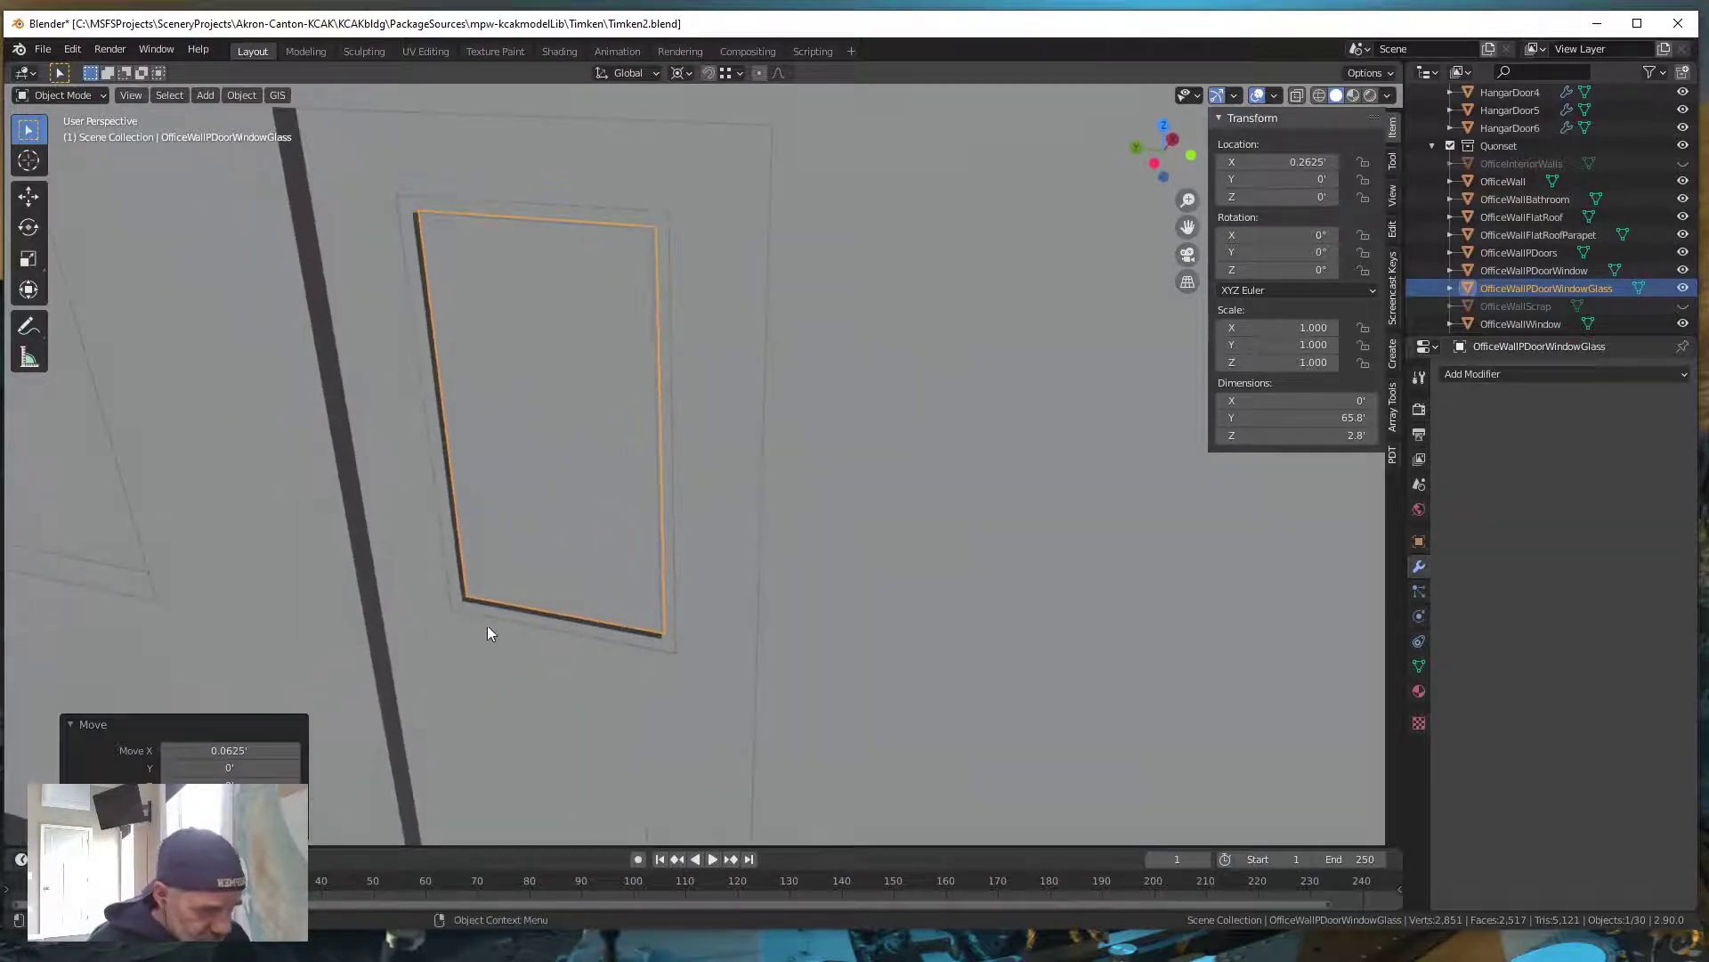
left_click(495, 613)
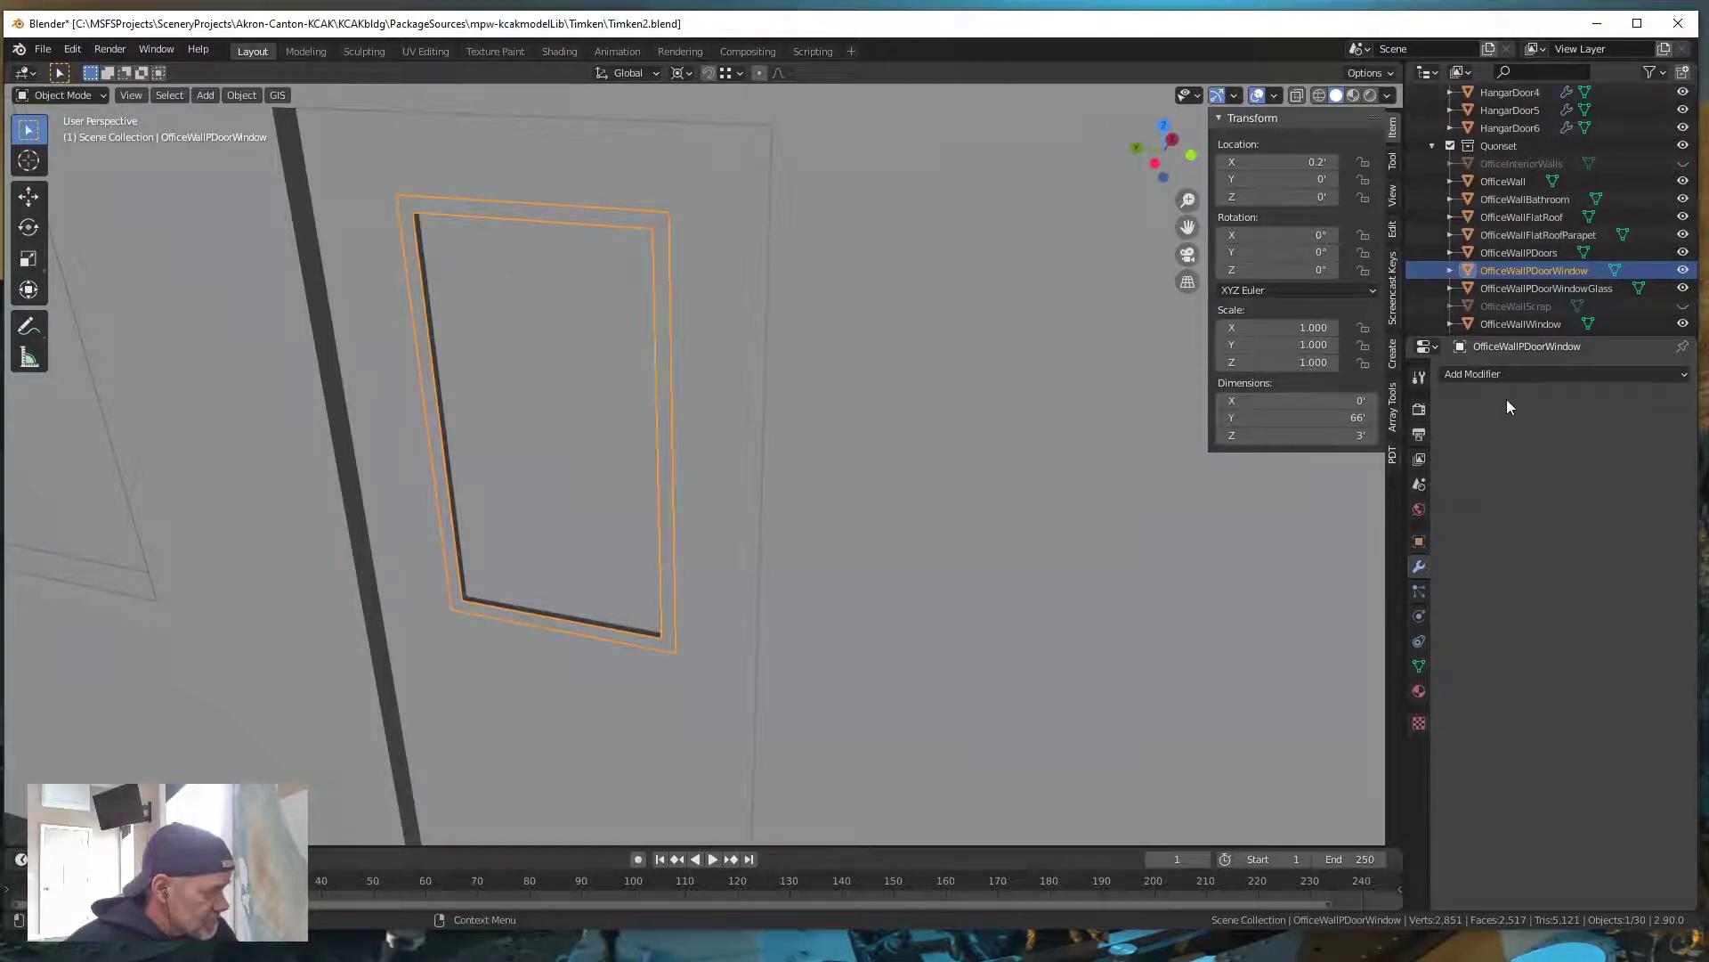
left_click(1492, 374)
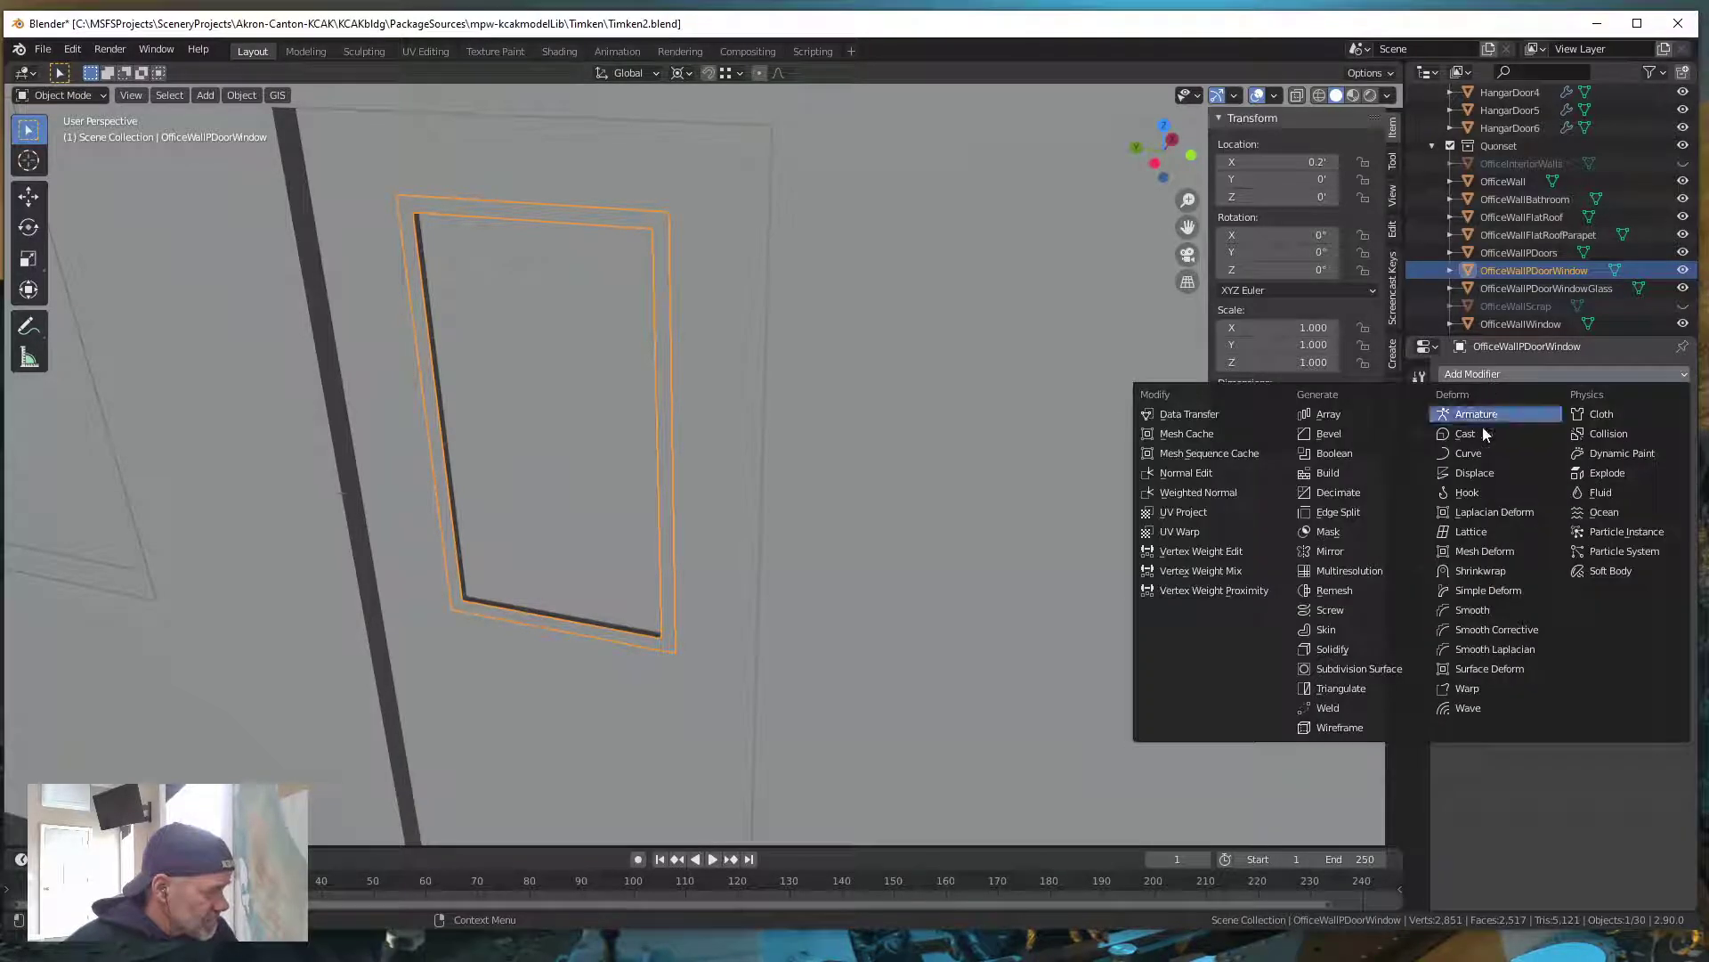
left_click(1341, 648)
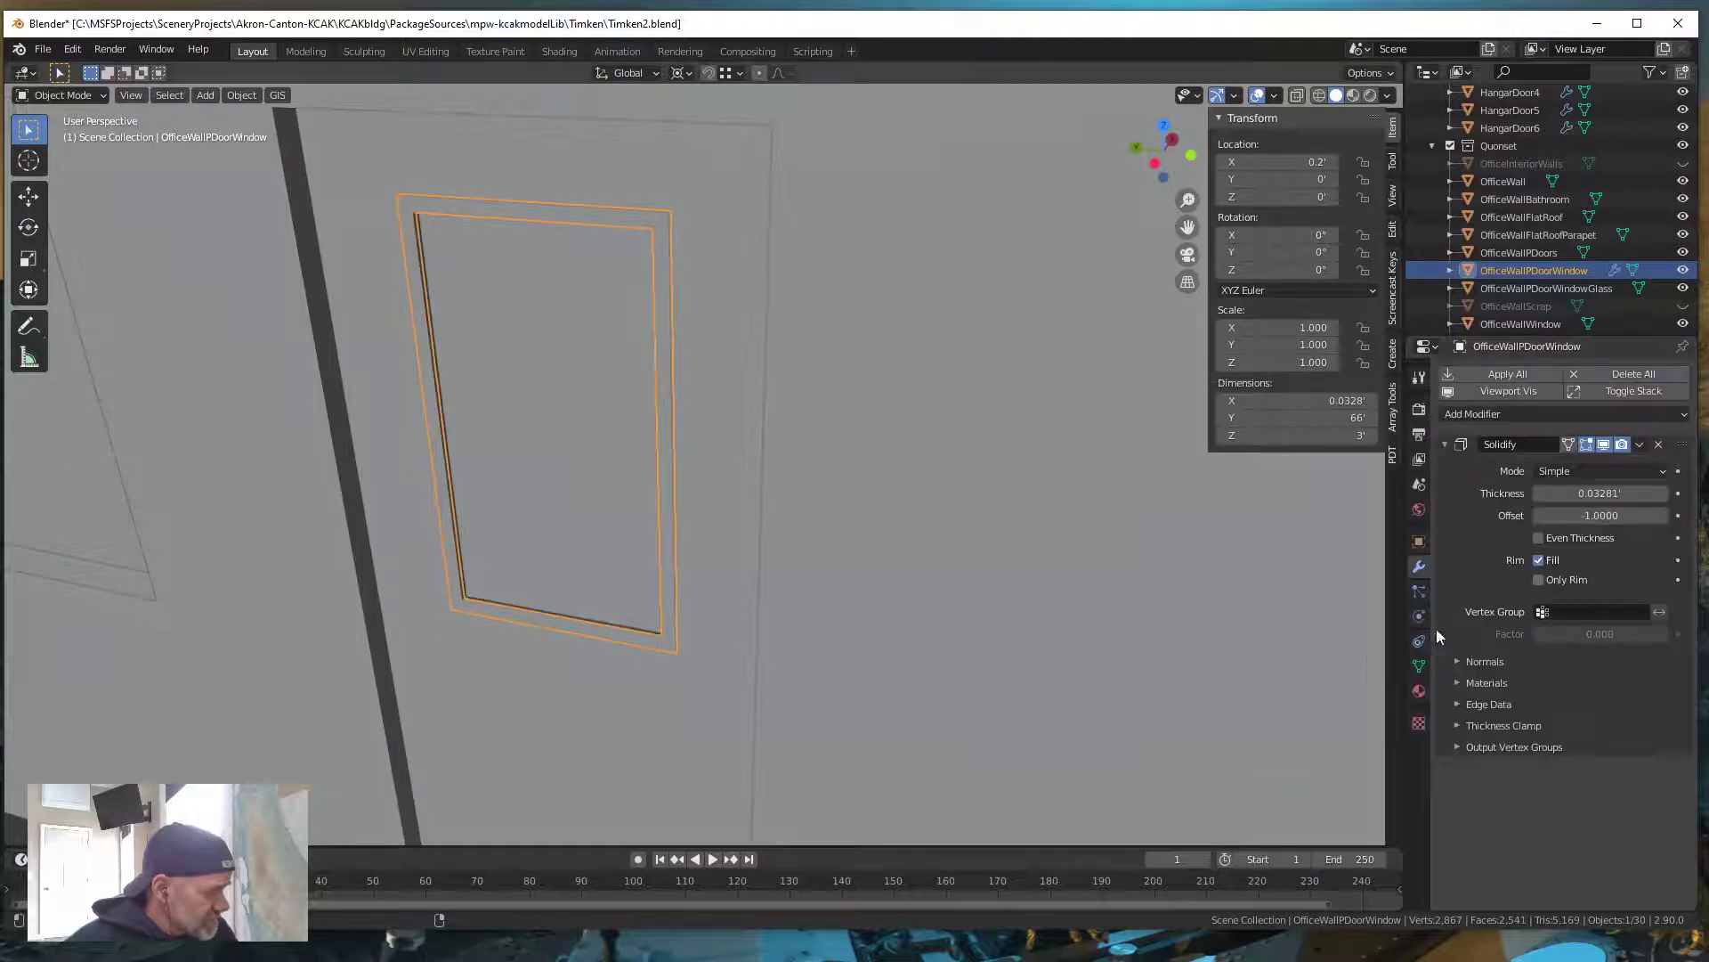
left_click(1590, 494)
type("0.1")
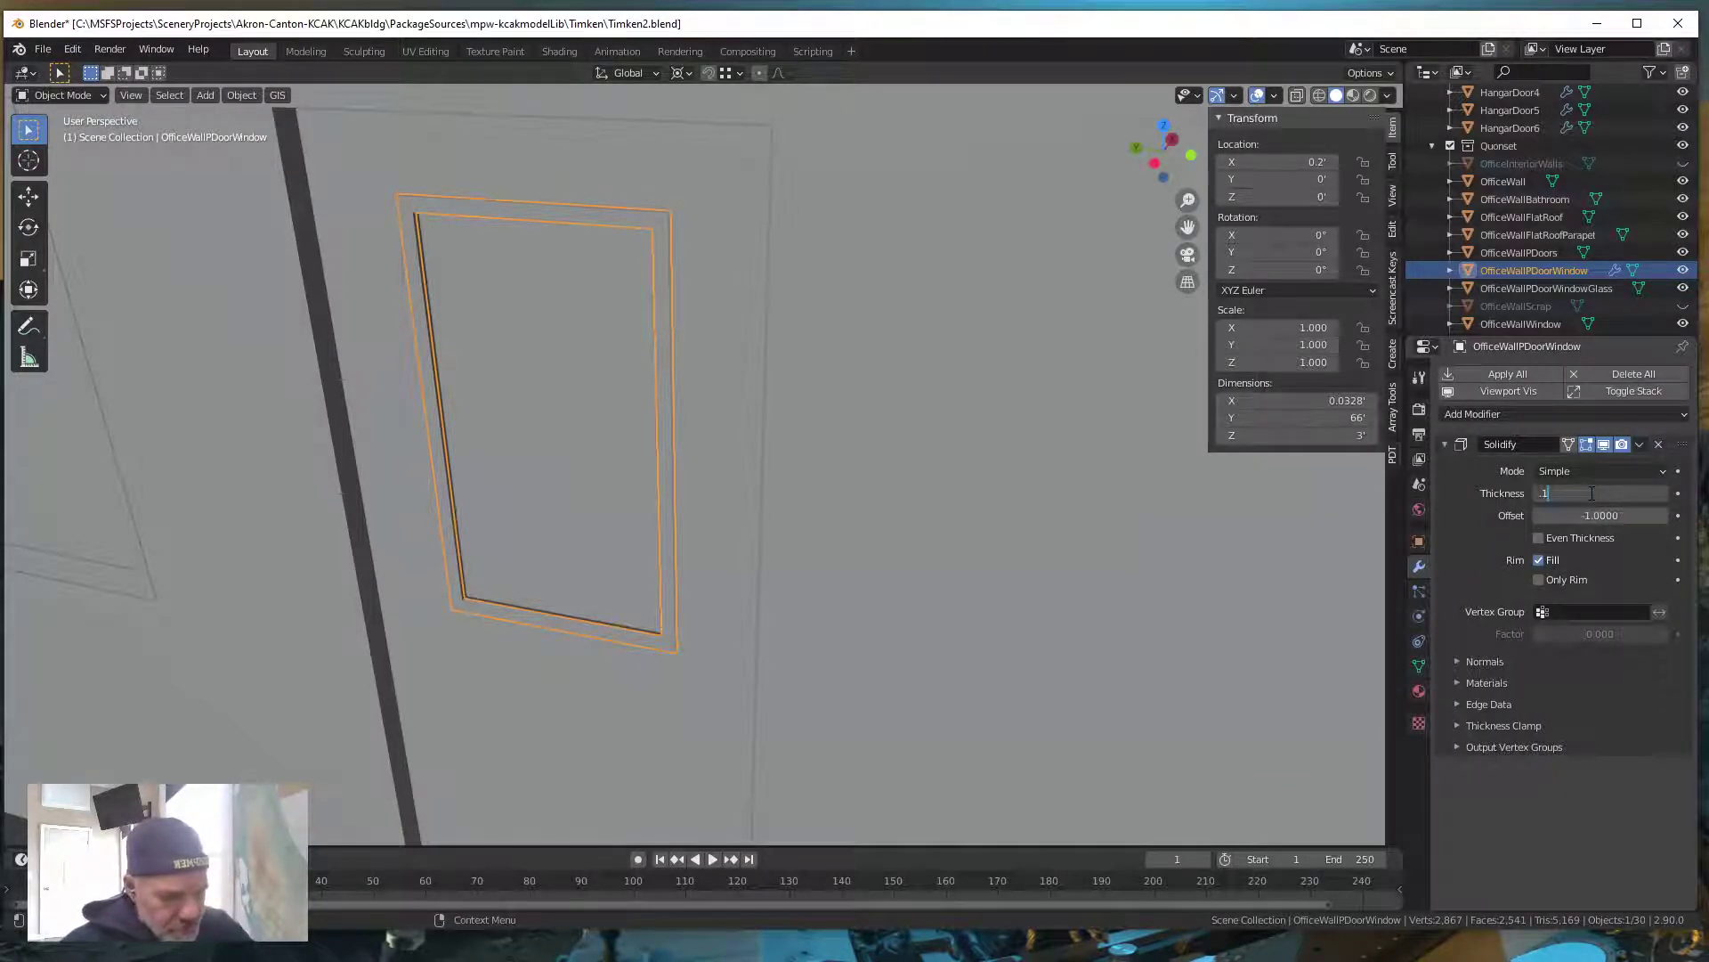
key("Return")
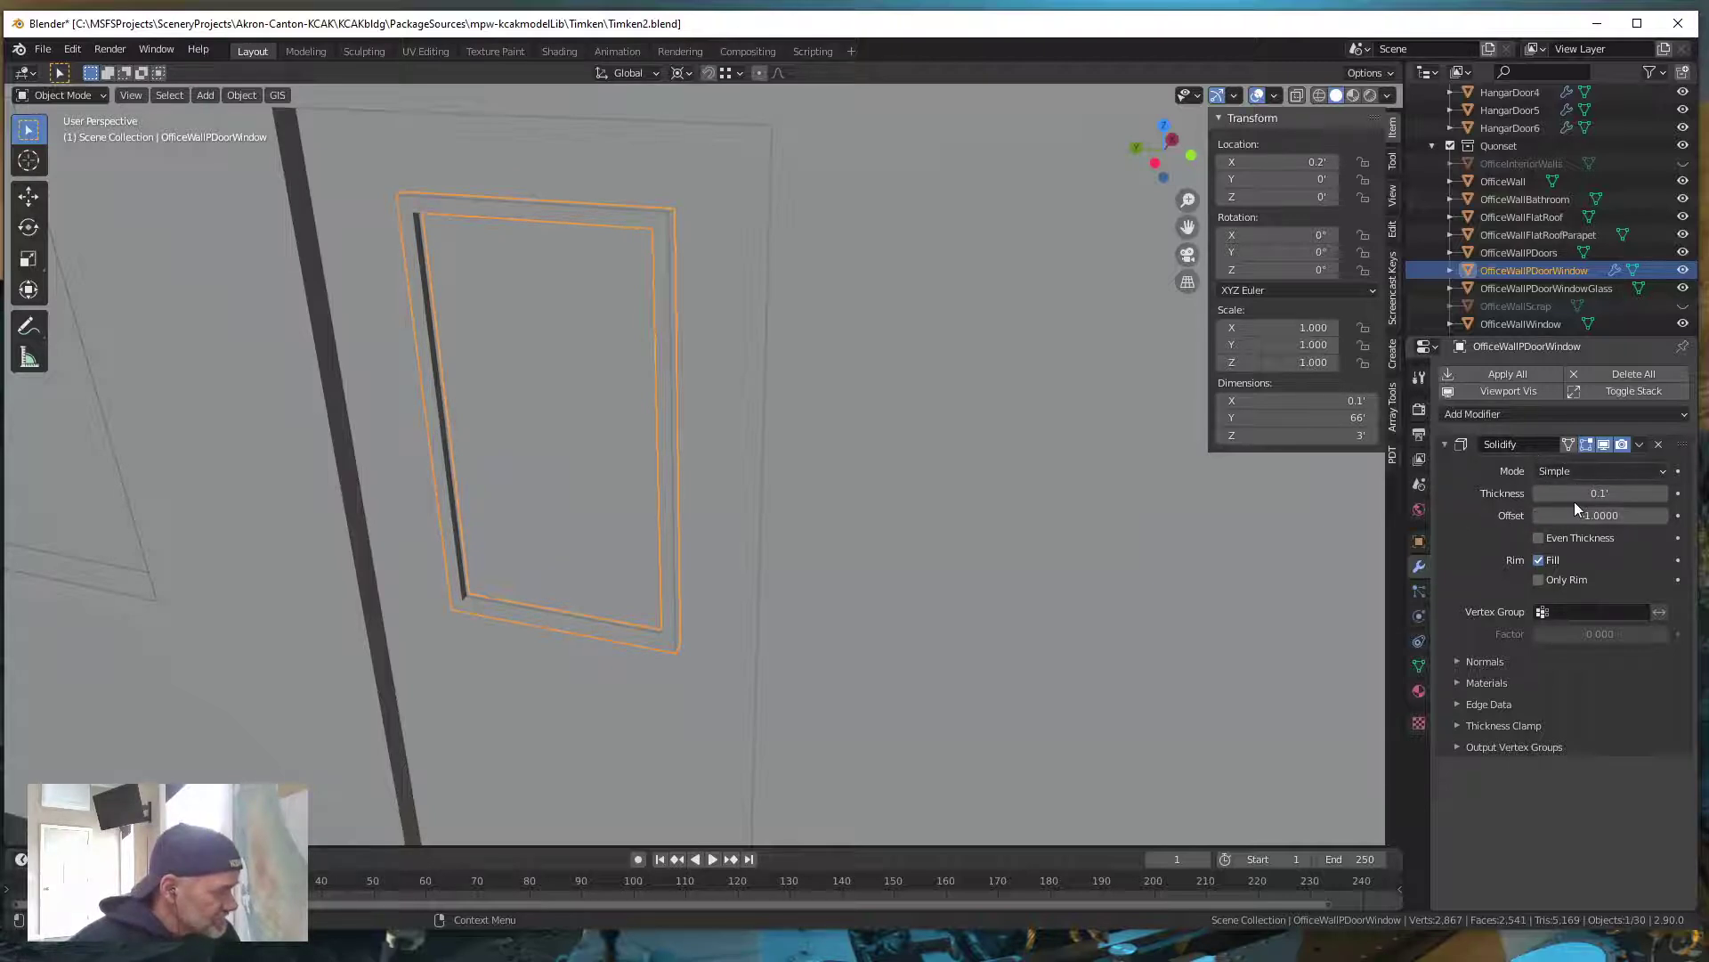
left_click(1640, 444)
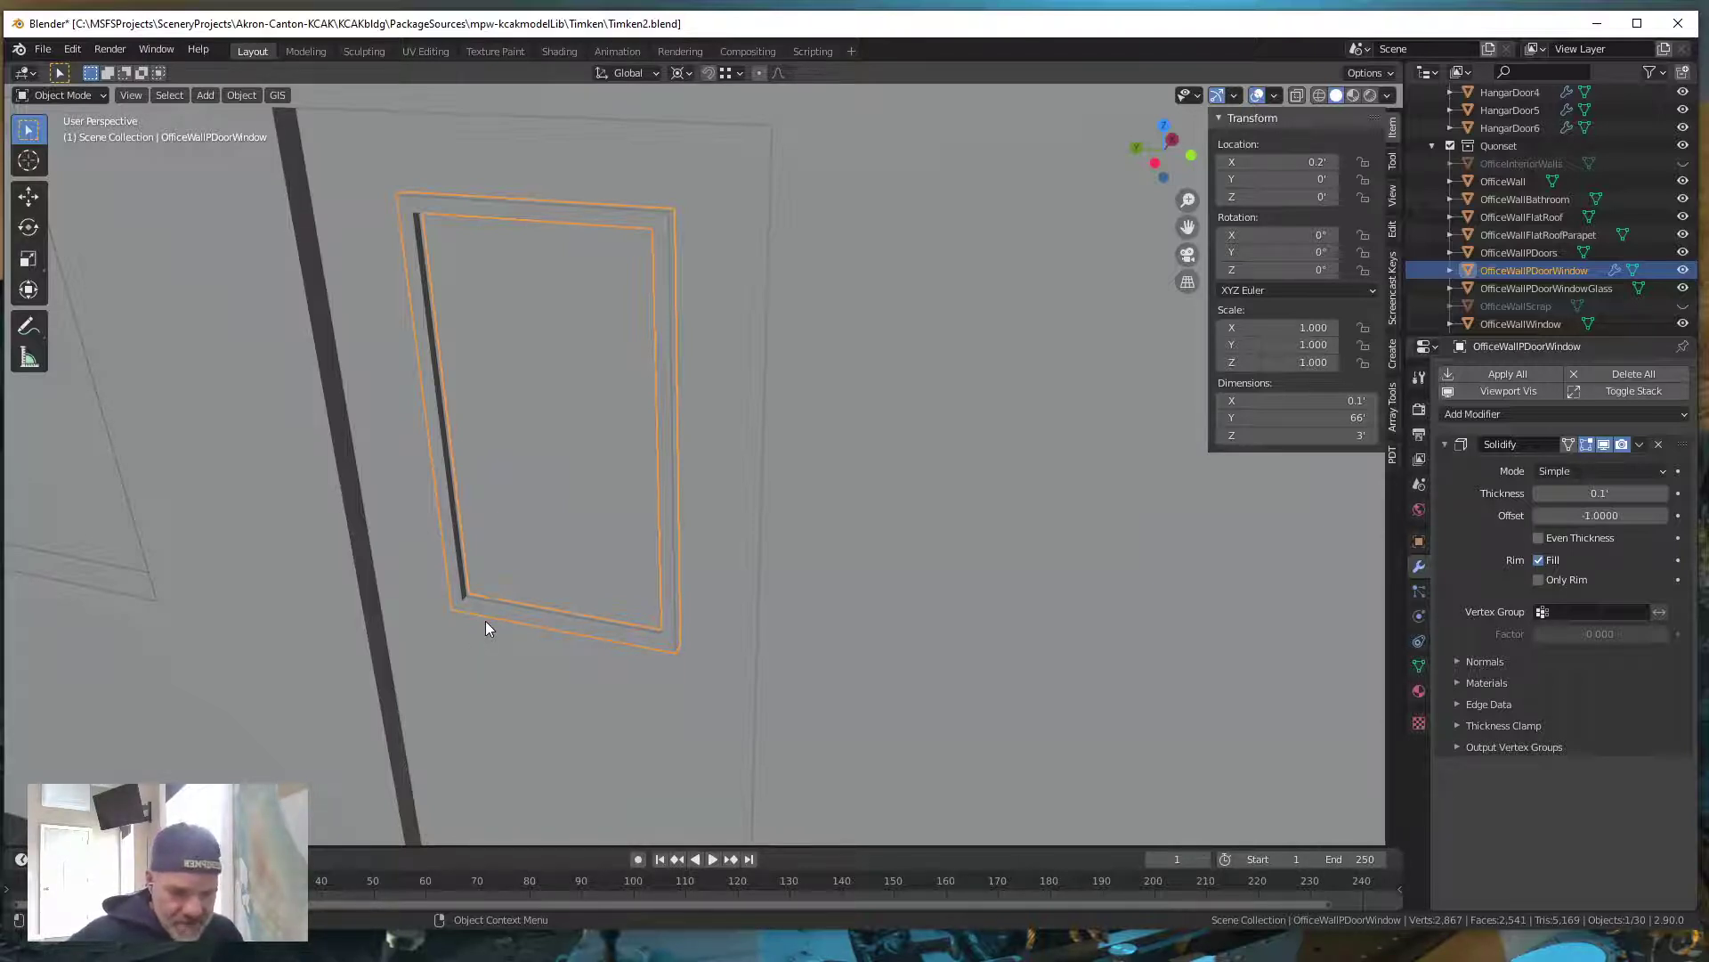
Try moving the OfficeWallPDoorWindow frame 0.0125 ft along the X axis, and undo that move
key("g")
key("x")
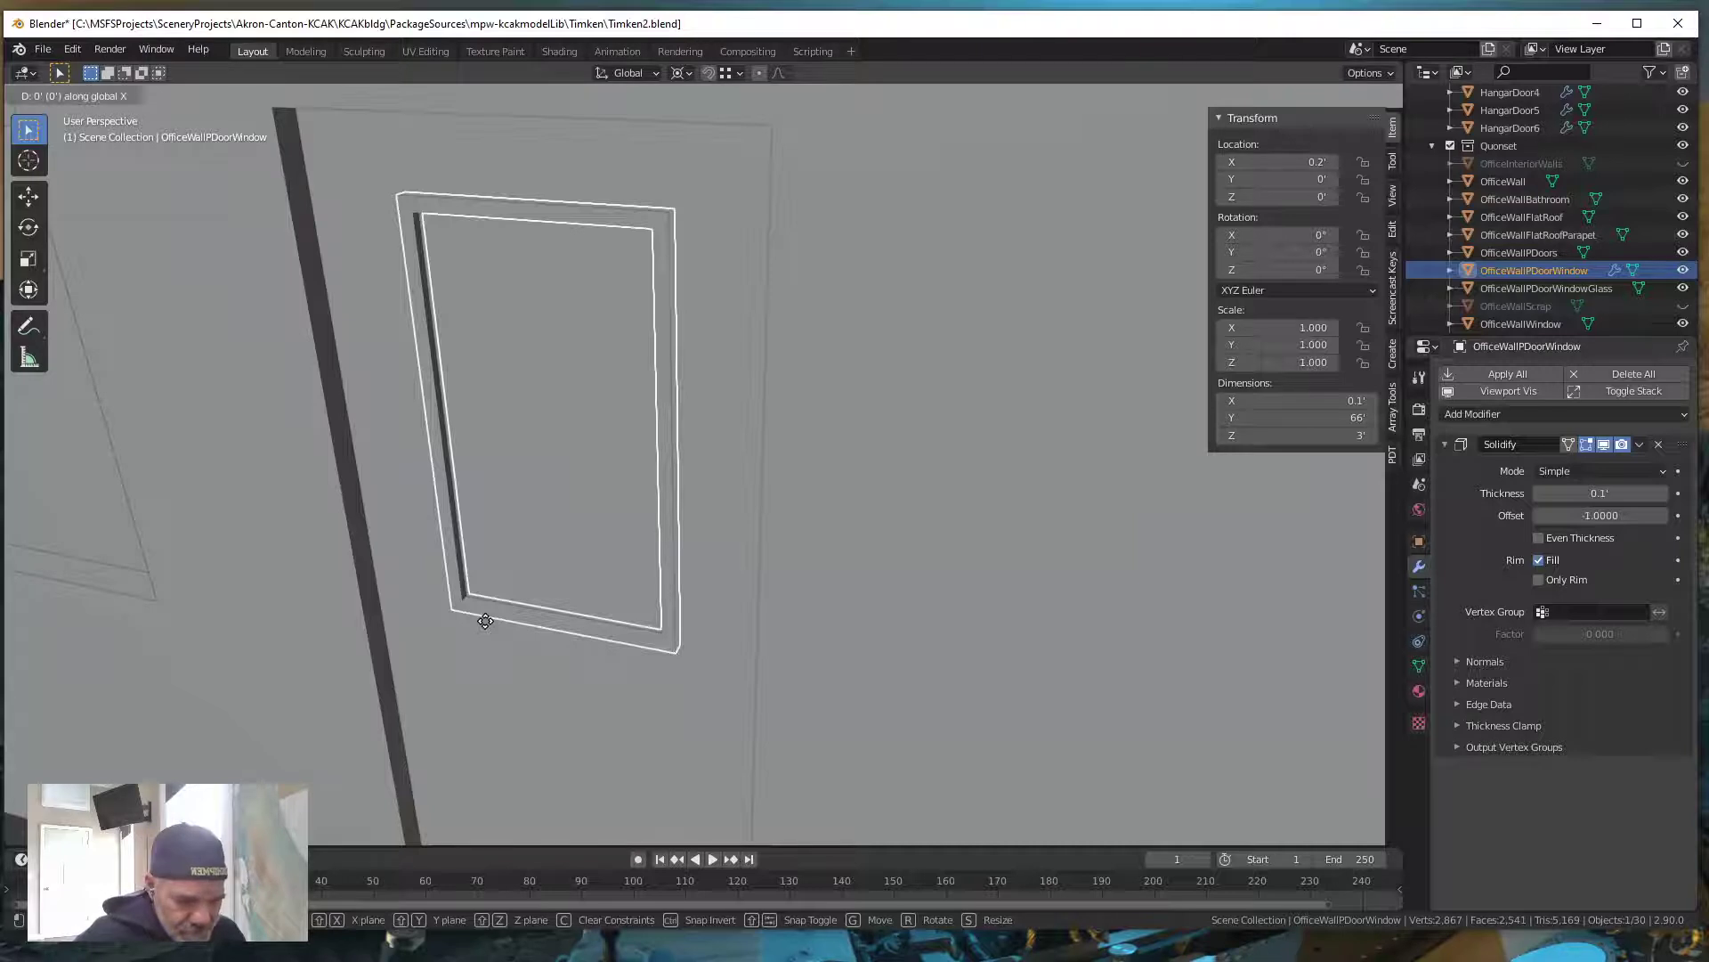
type(".0")
type("125")
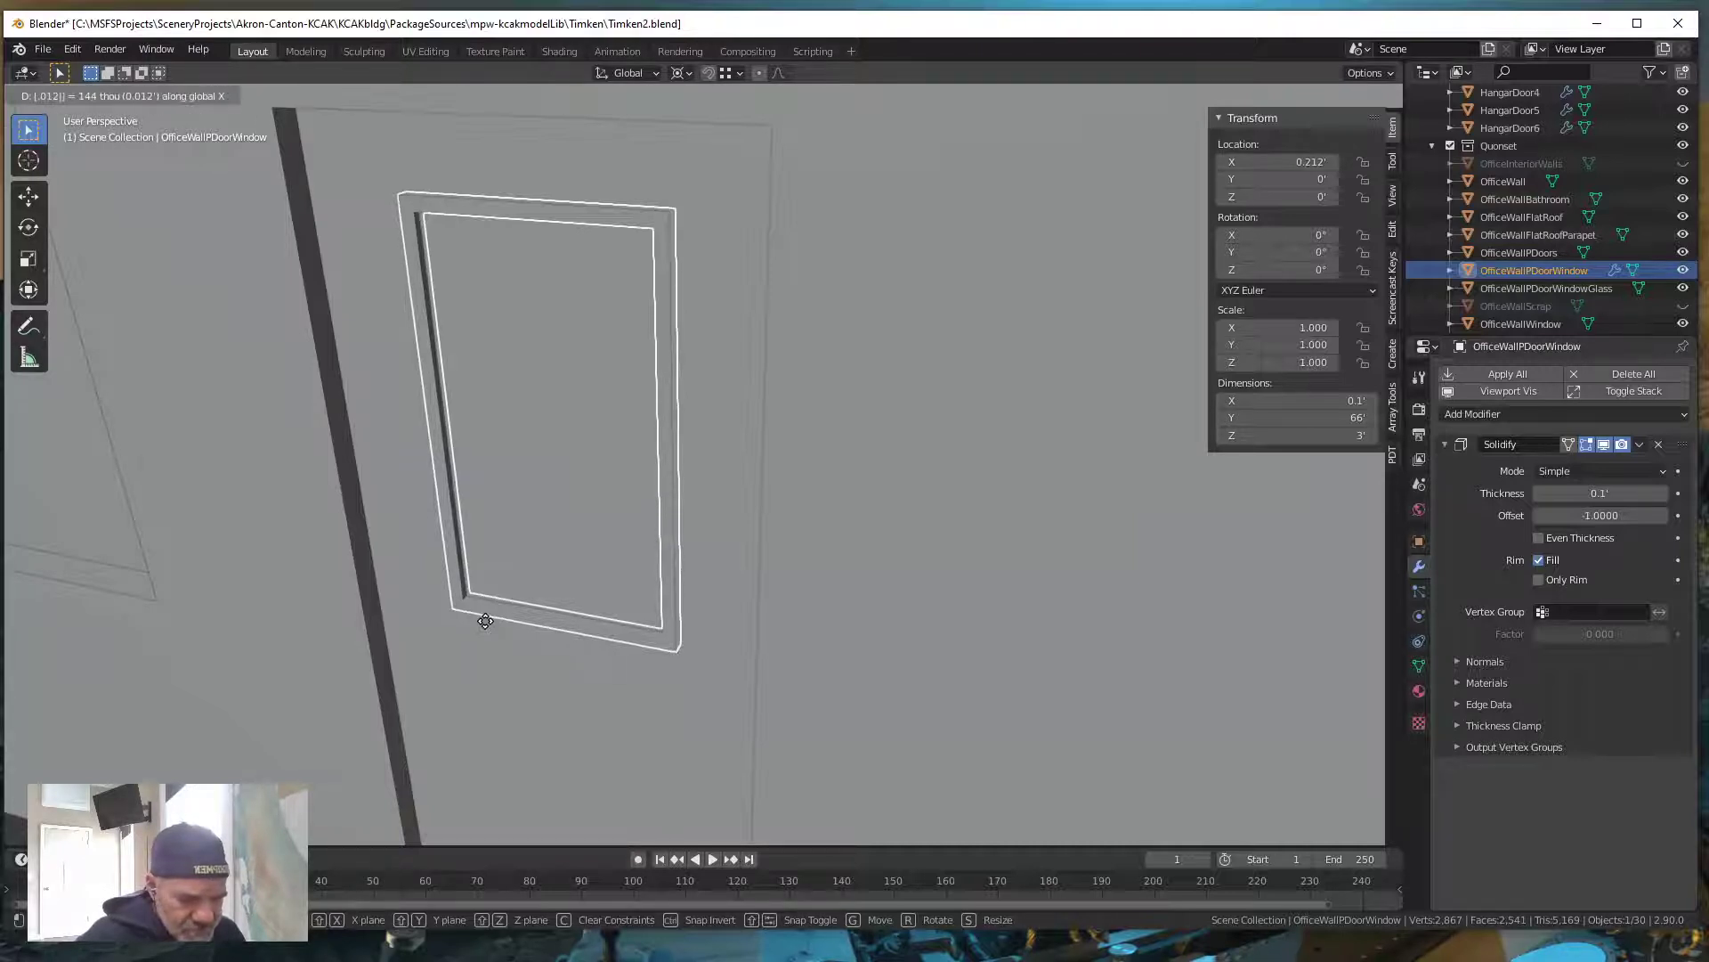
key("Return")
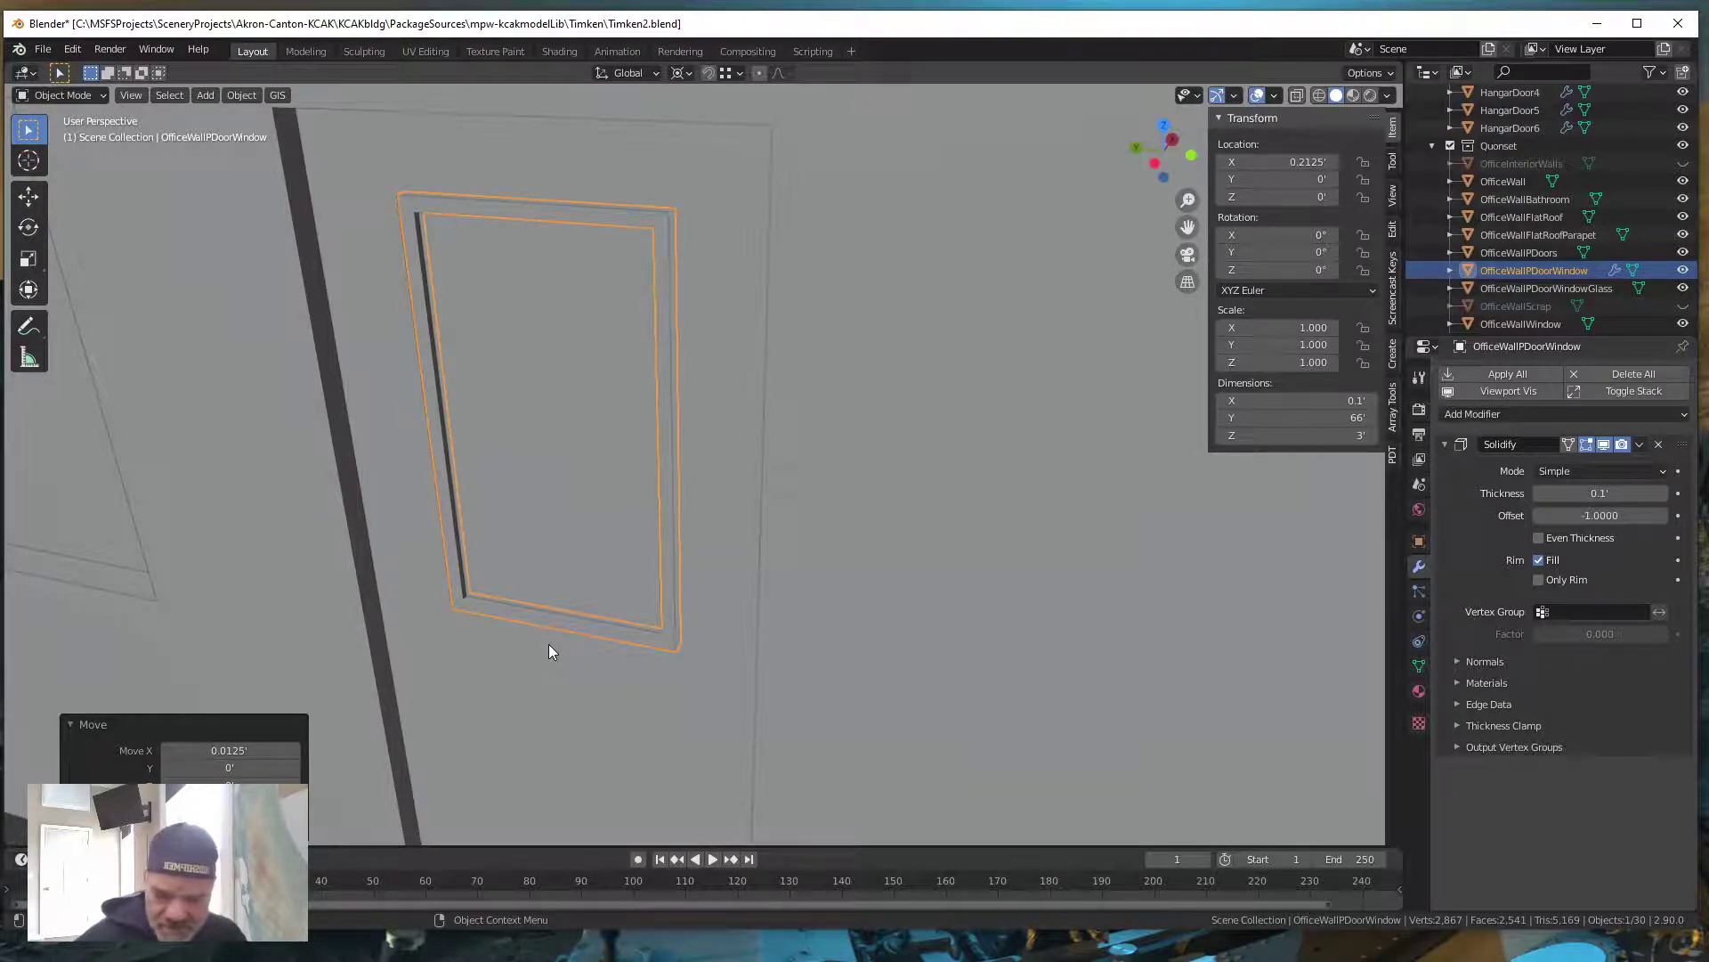
key("ctrl+z")
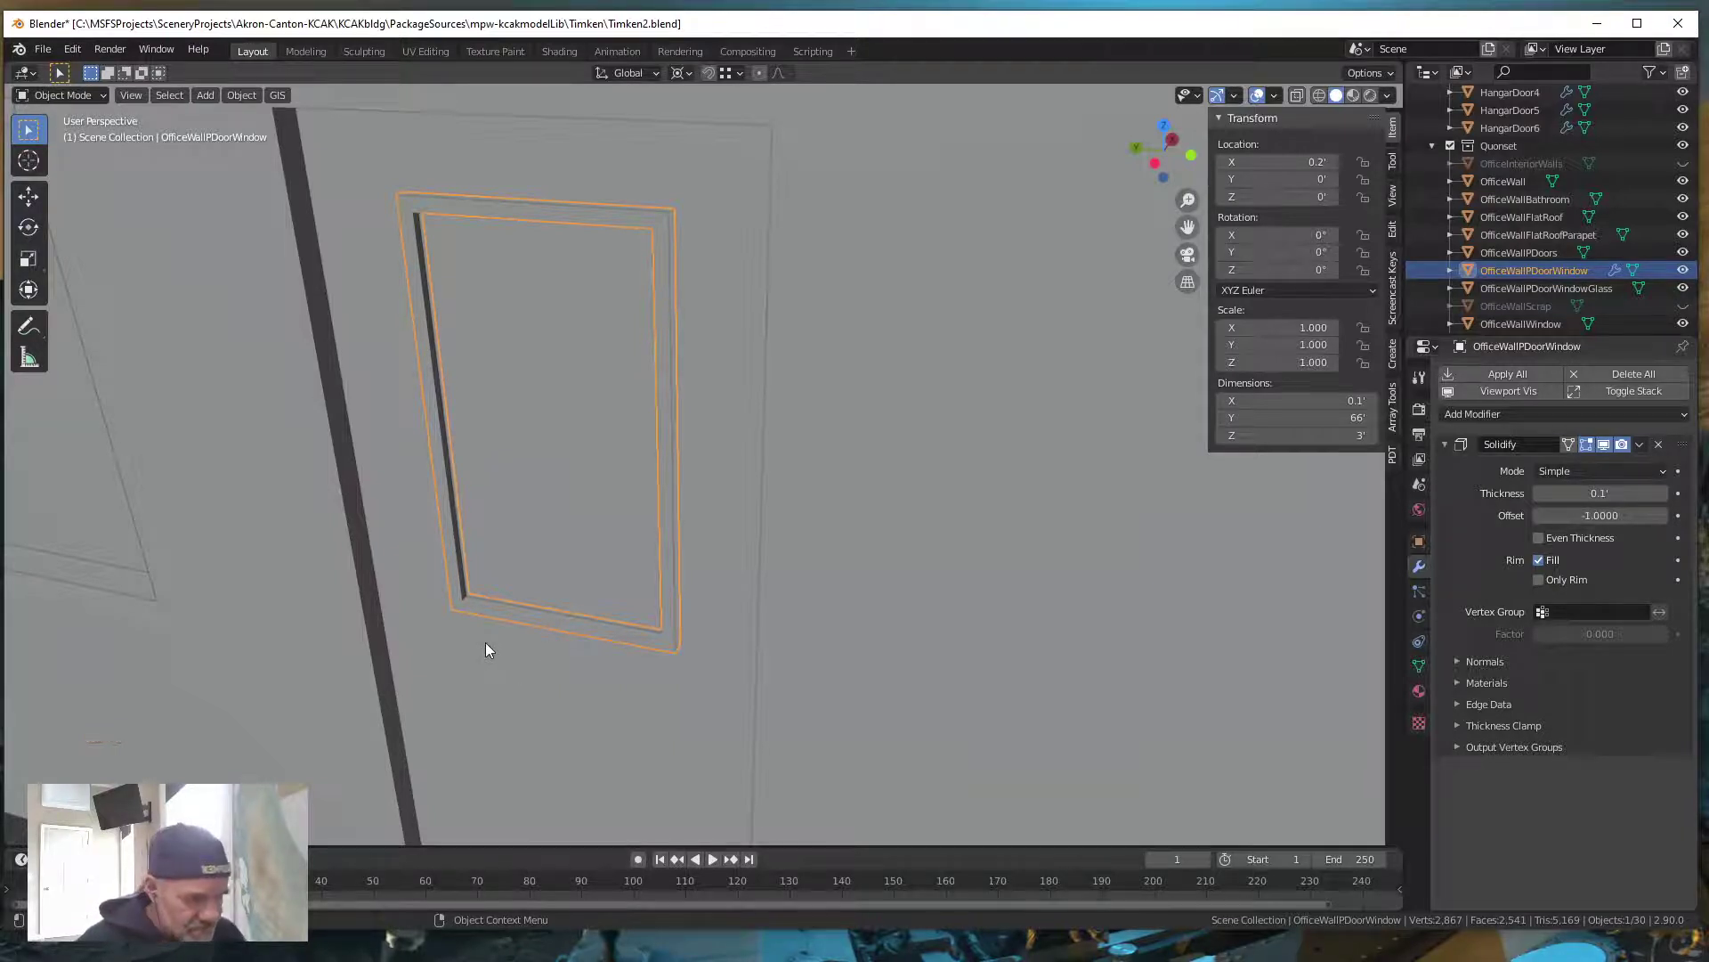
Move the solidified OfficeWallPDoorWindow frame 0.0125 ft along the X axis and deselect it
middle_click_drag(484, 643, 599, 638)
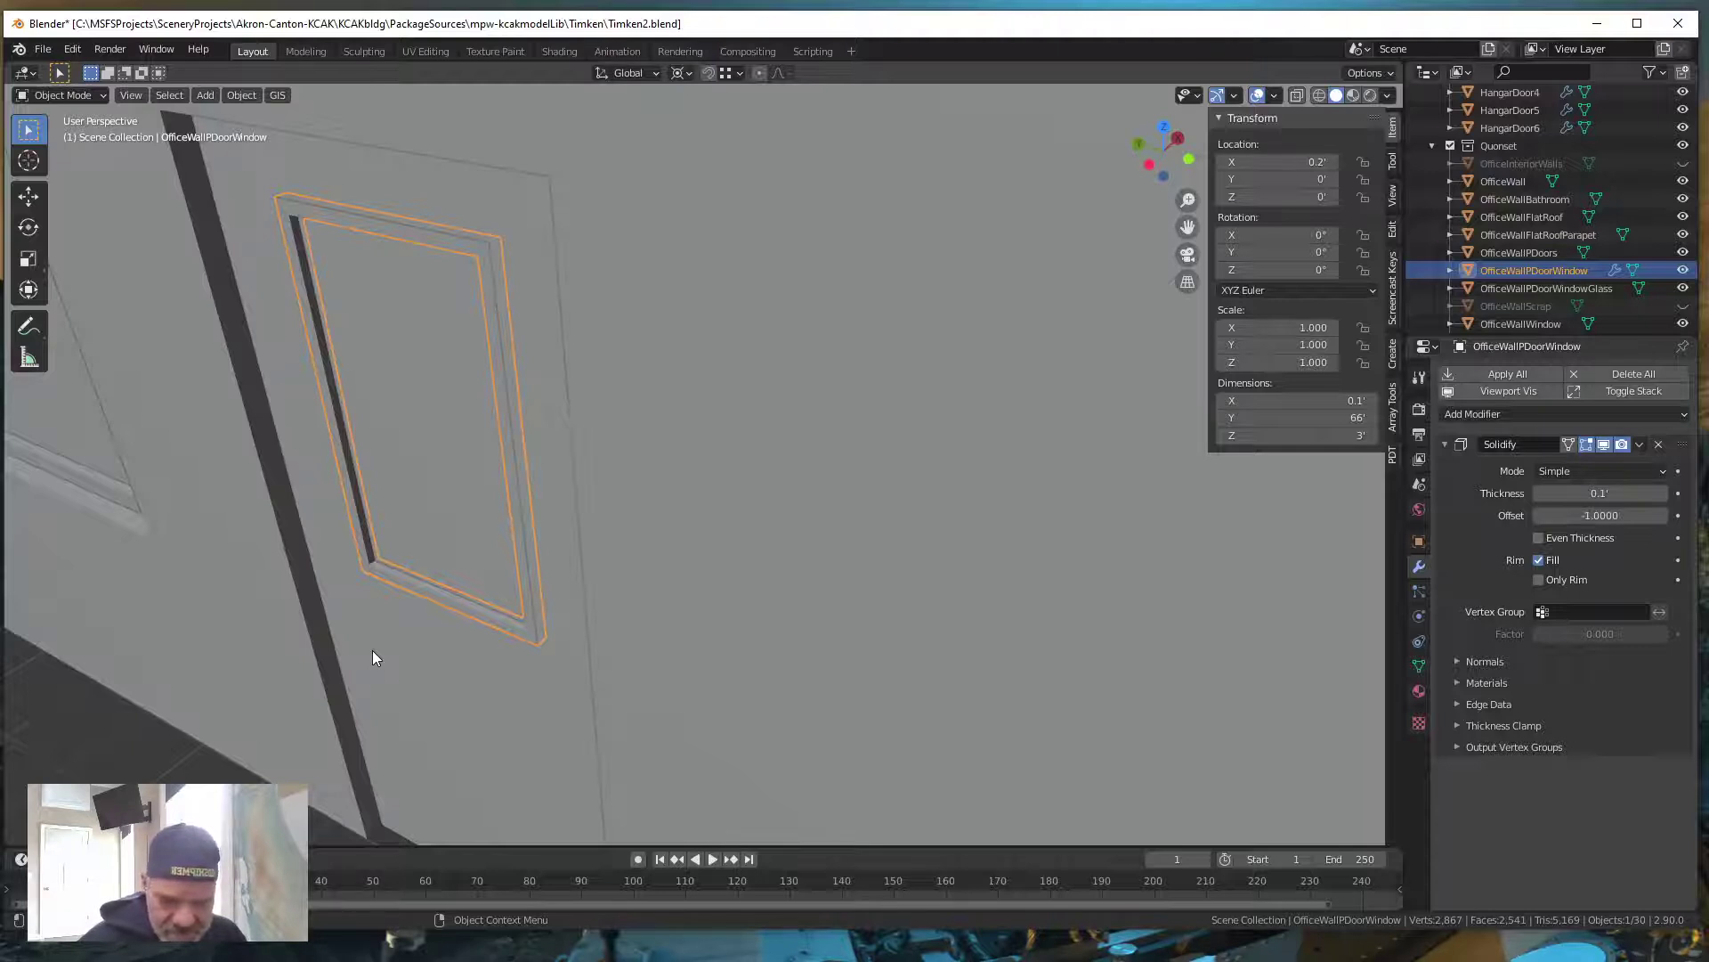
key("g")
key("x")
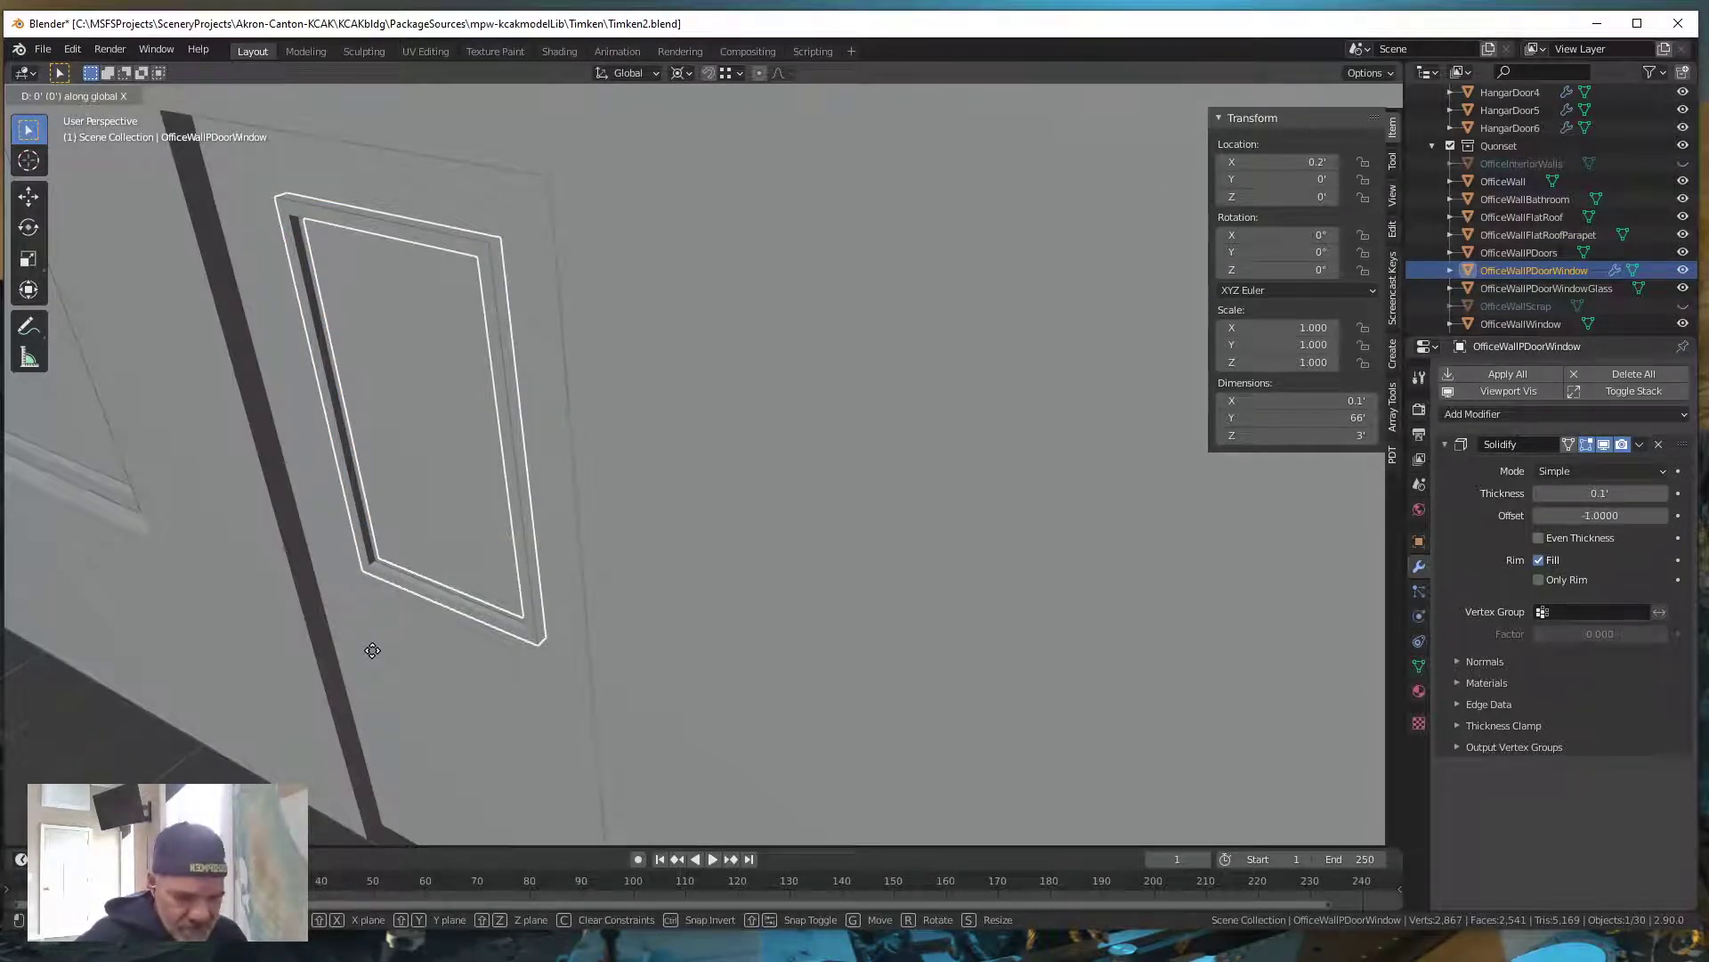
key("equal")
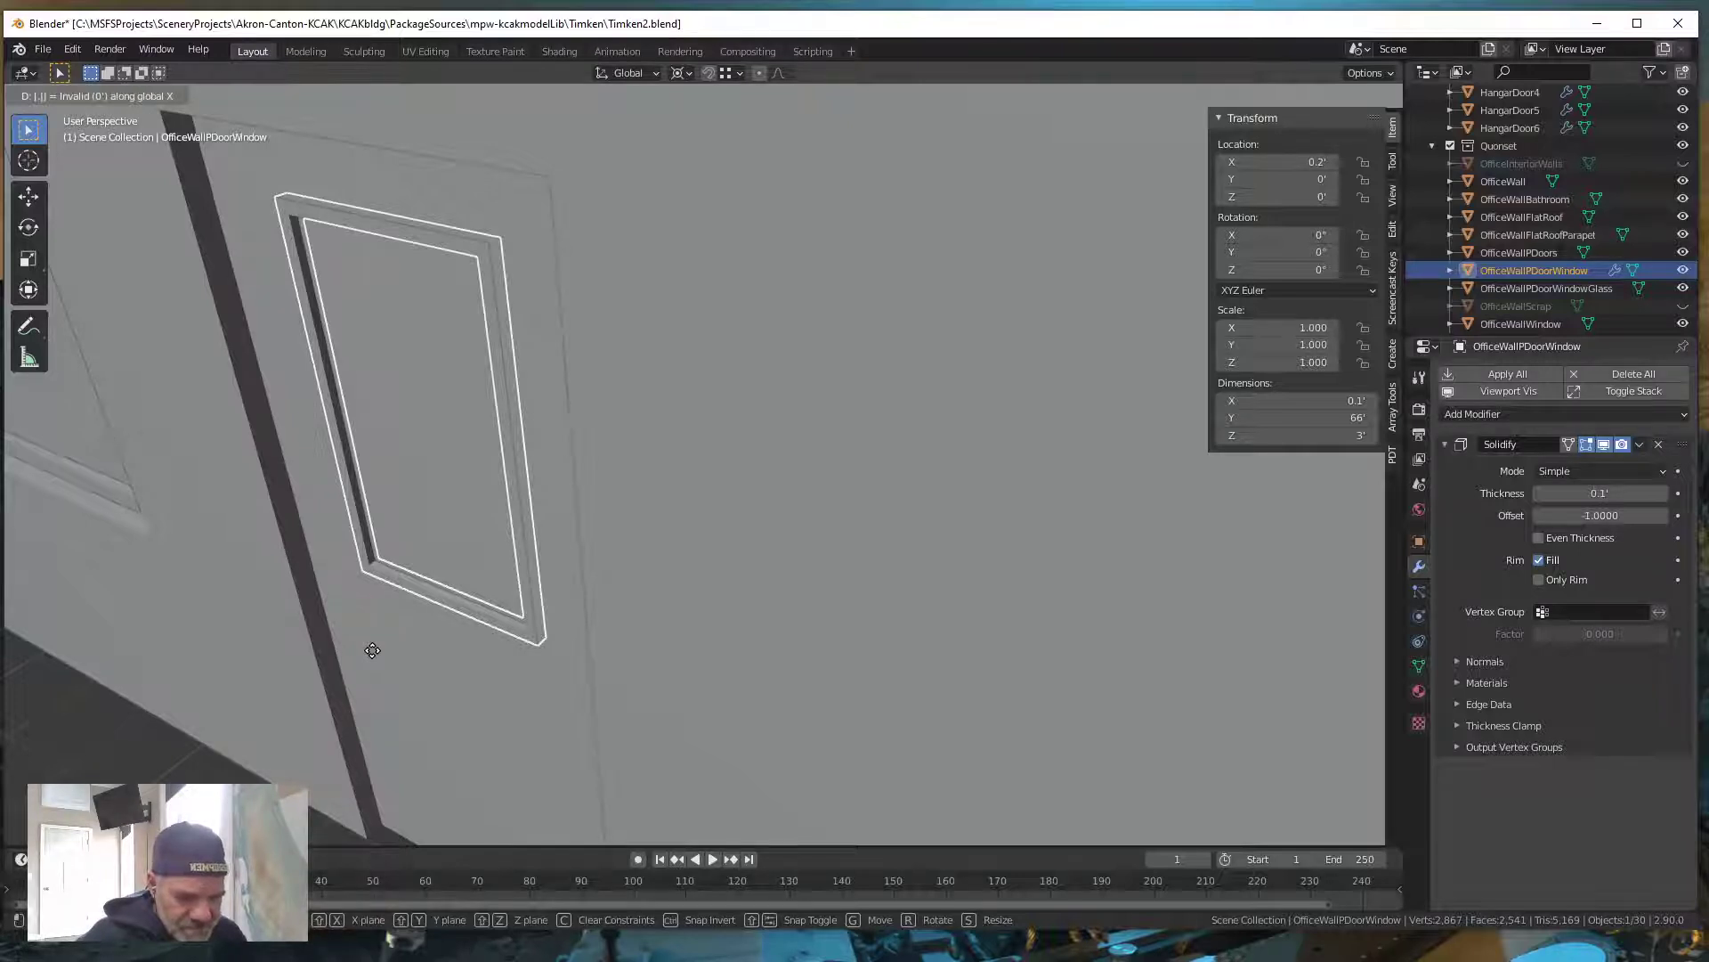
type(".0")
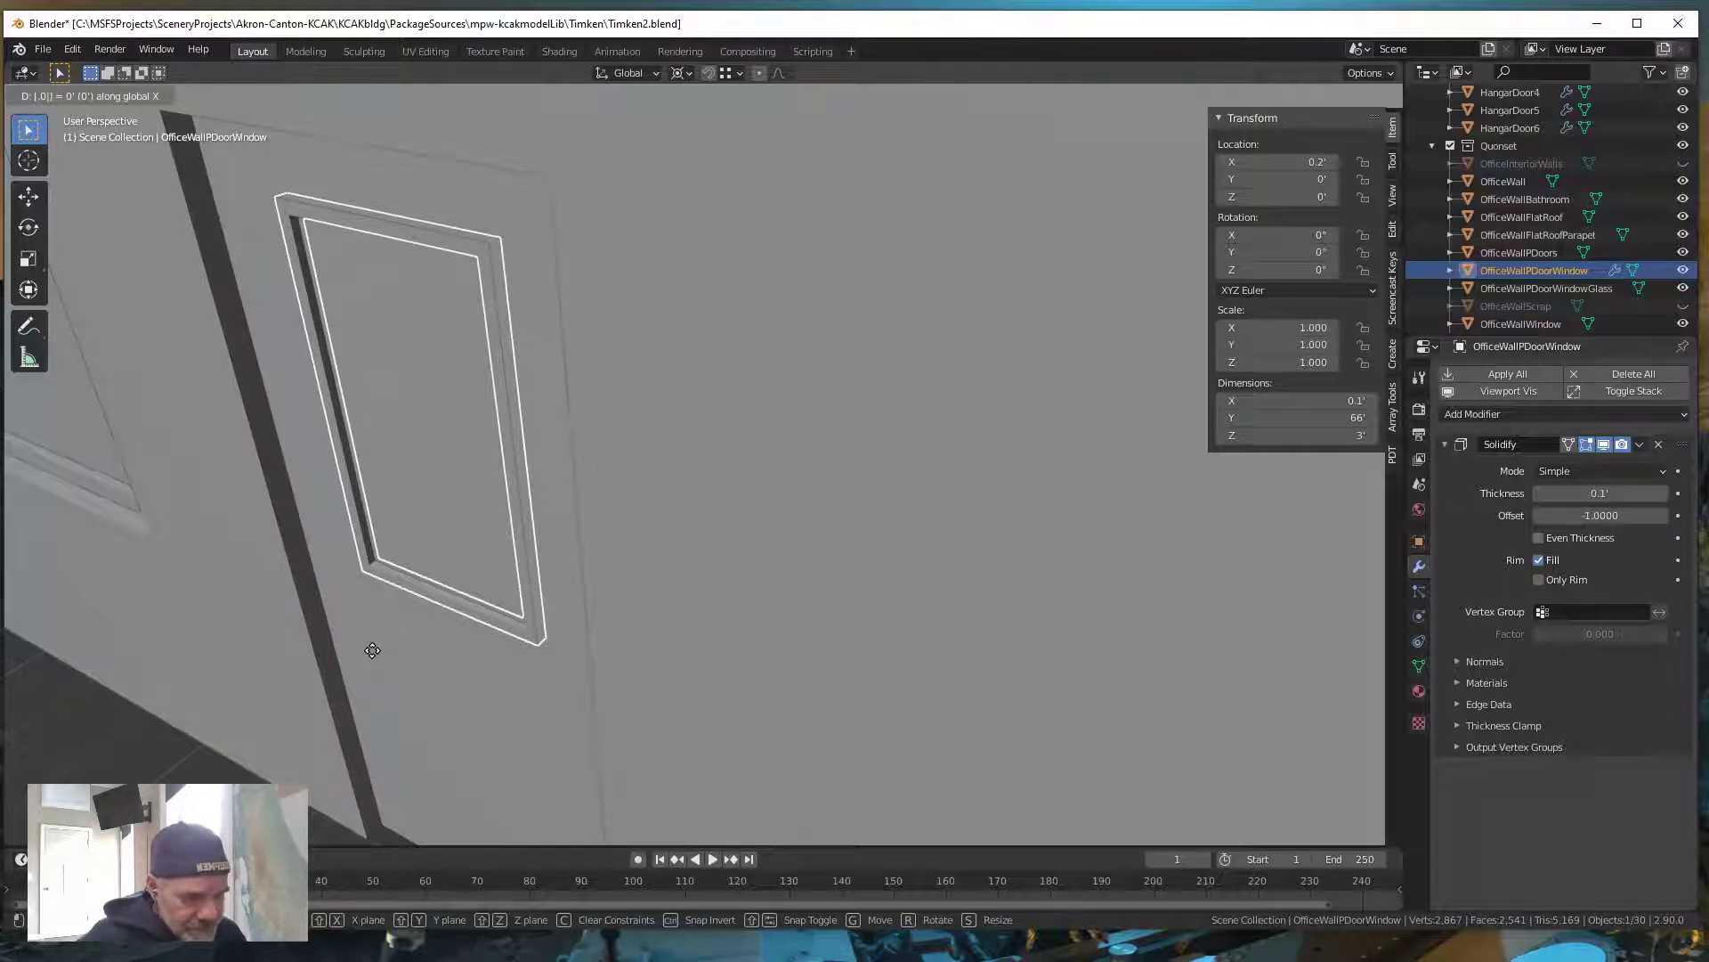
type("125")
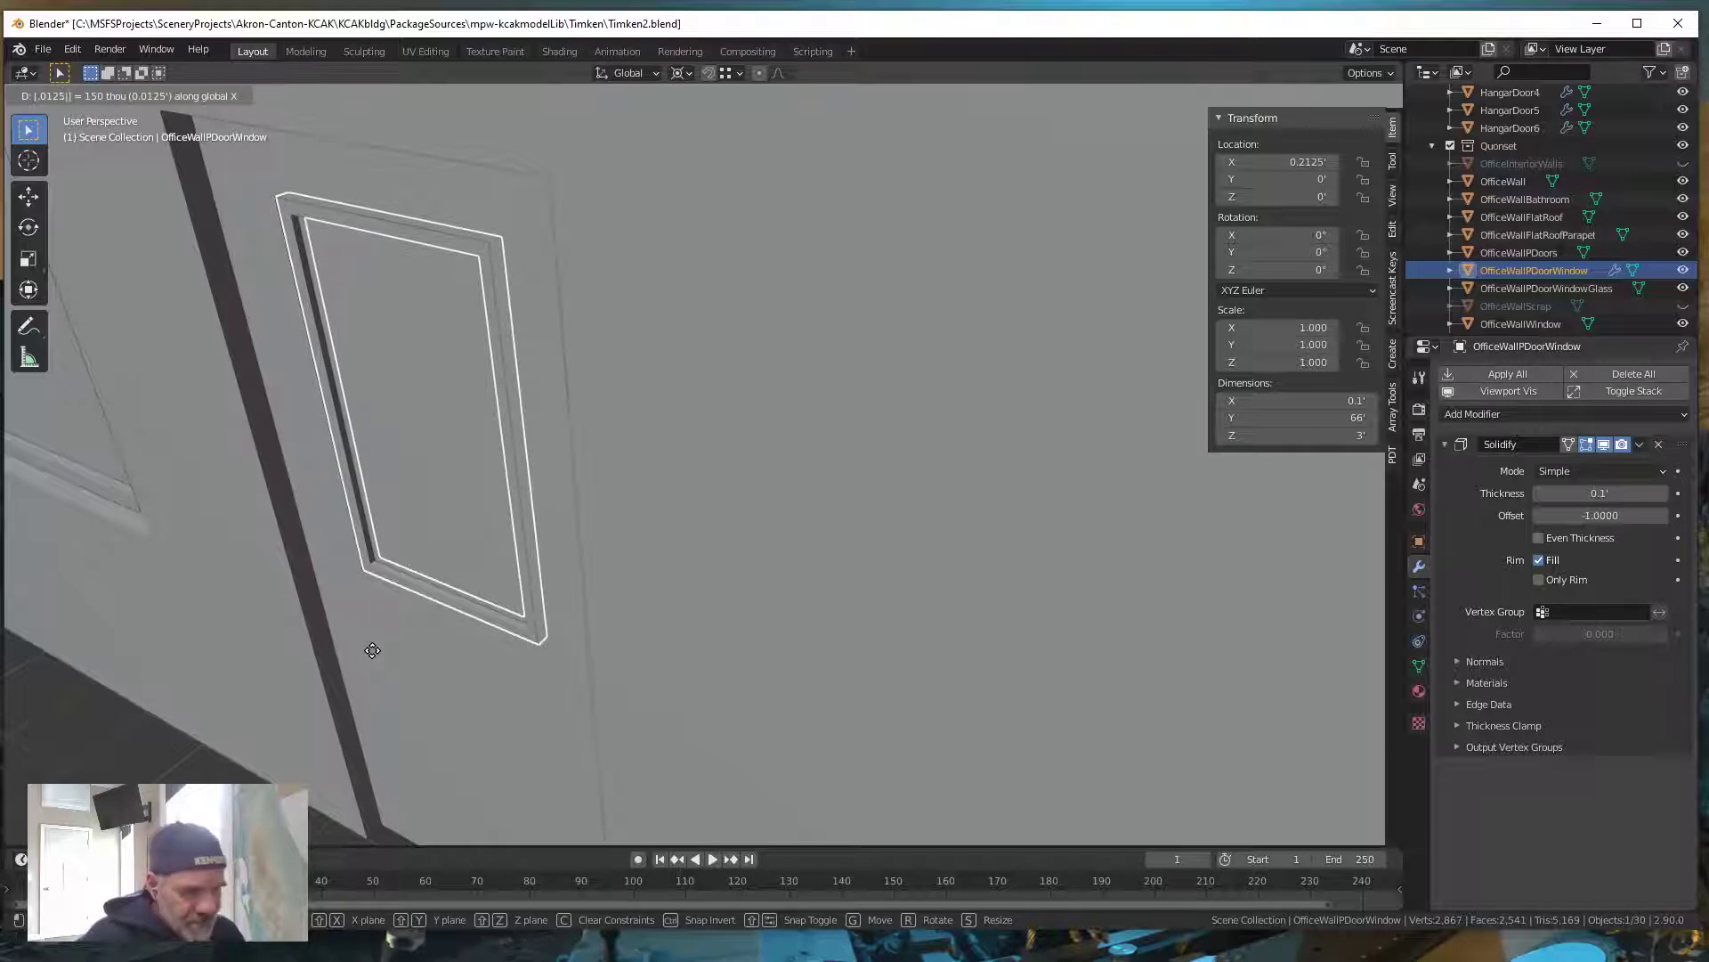
key("Return")
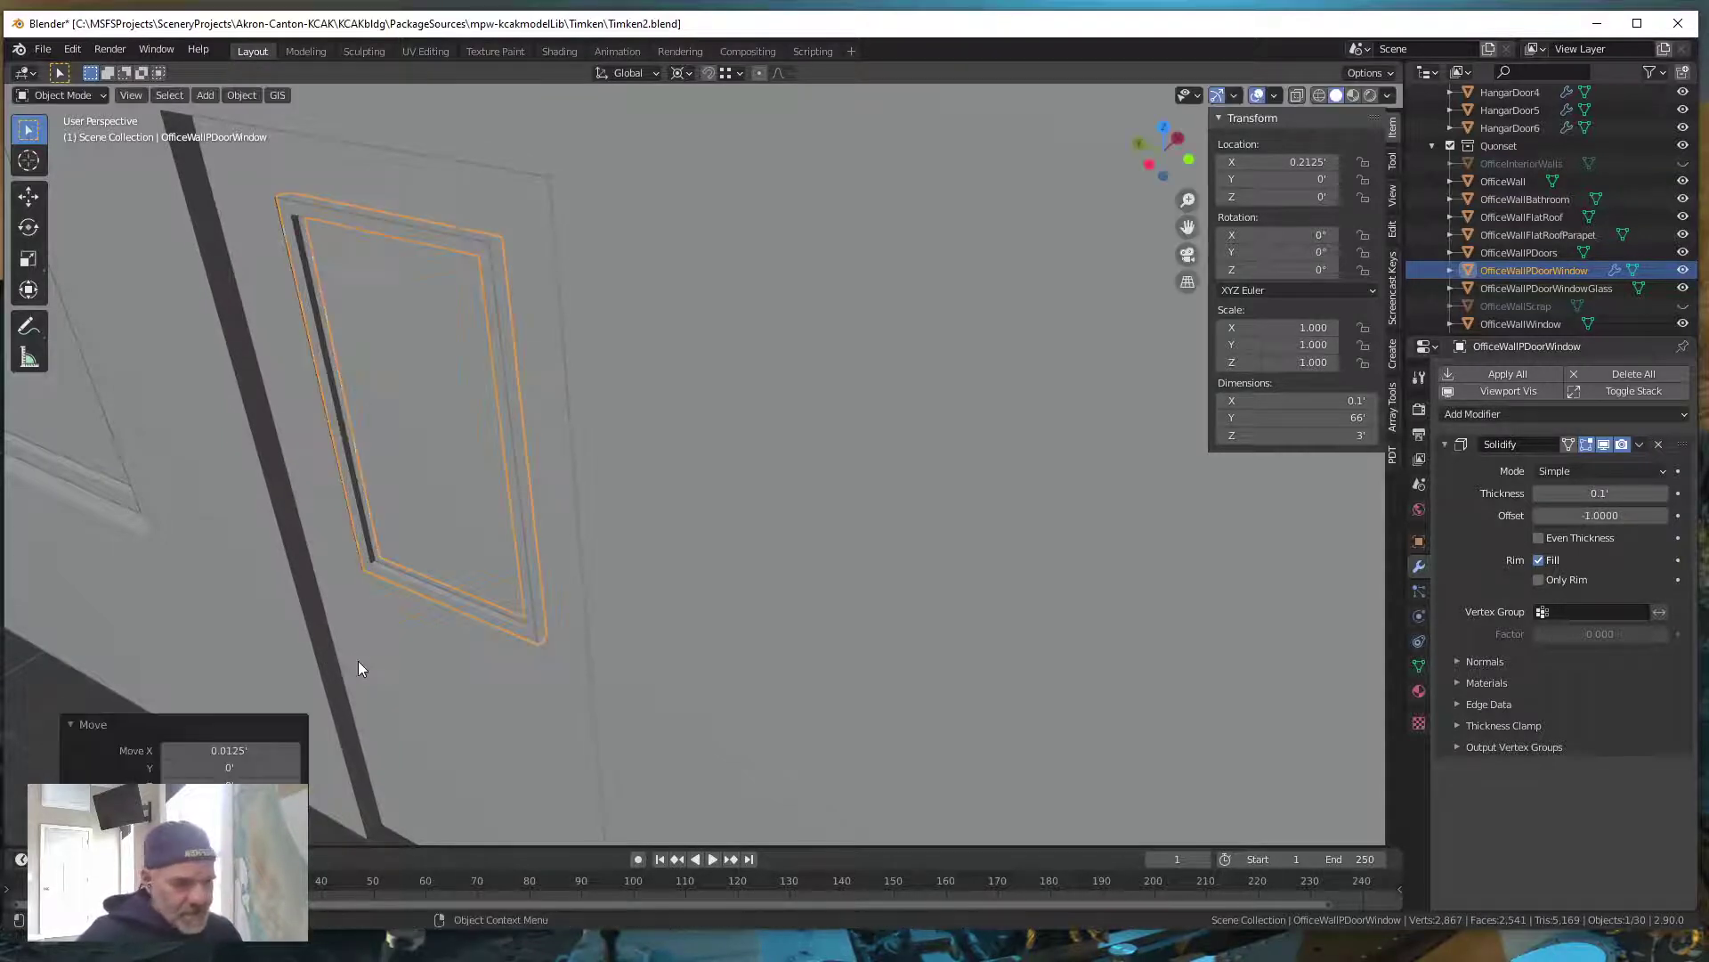
left_click(39, 702)
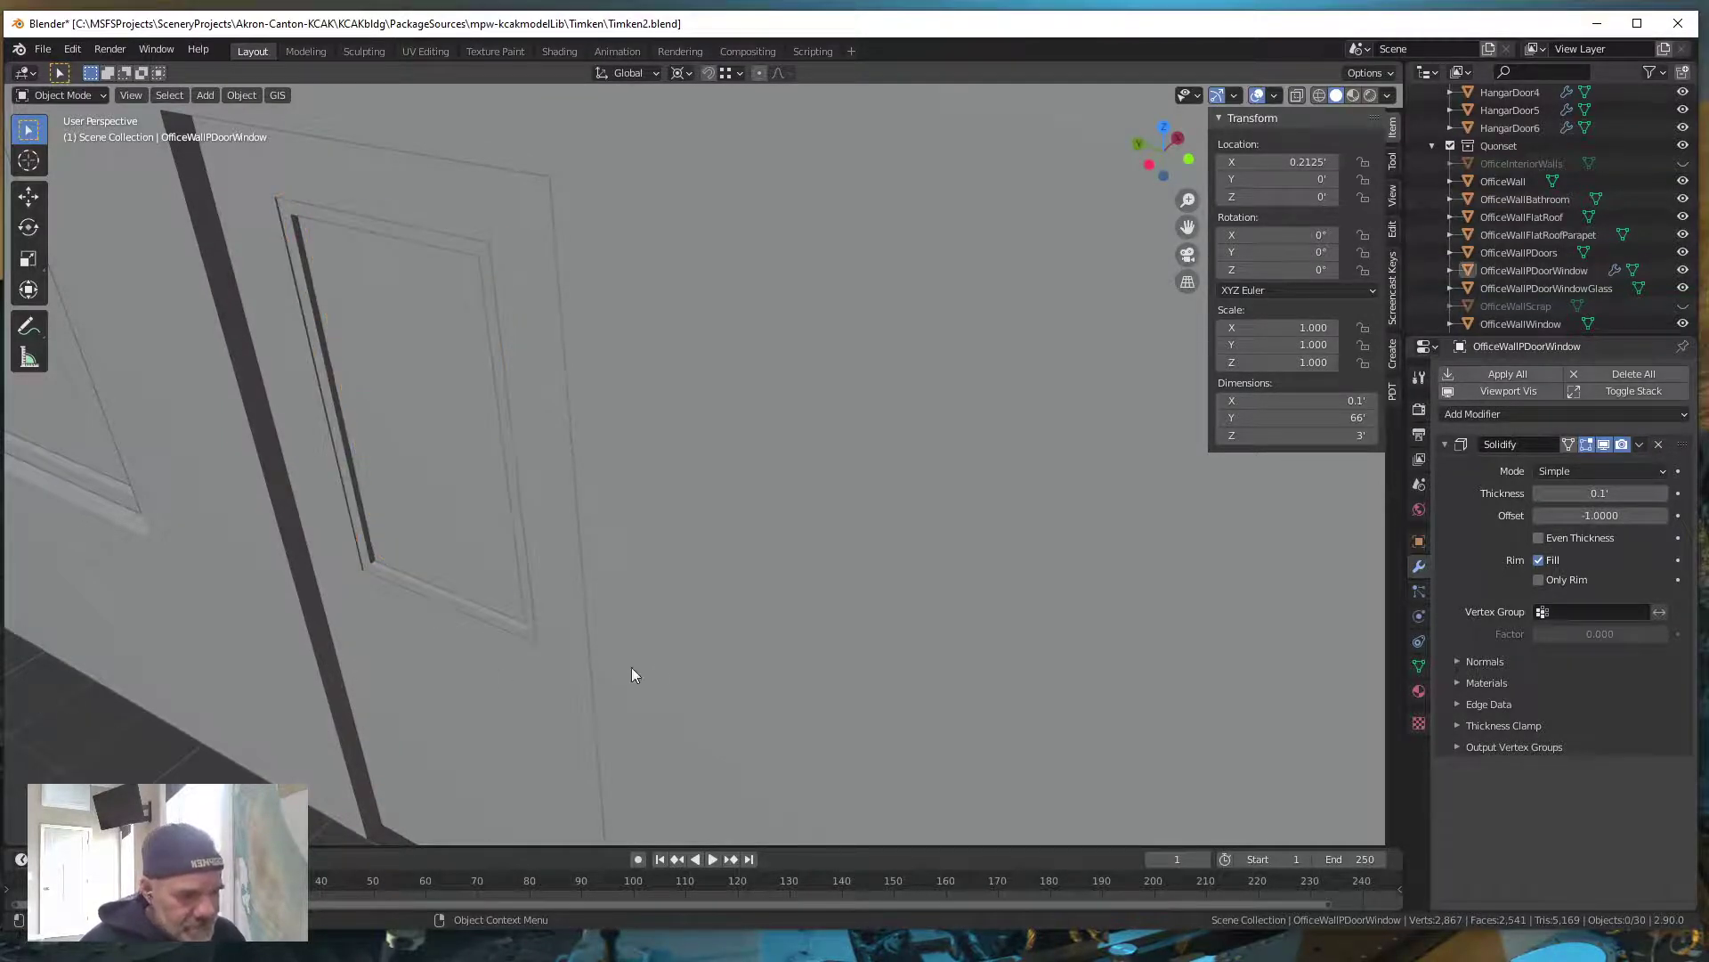
Show the hidden OfficeInteriorWalls and Quonset objects and the Roof collection in the hangar model
middle_click_drag(649, 665, 687, 671)
scroll(673, 682, "down", 2)
middle_click_drag(889, 667, 583, 724, "shift")
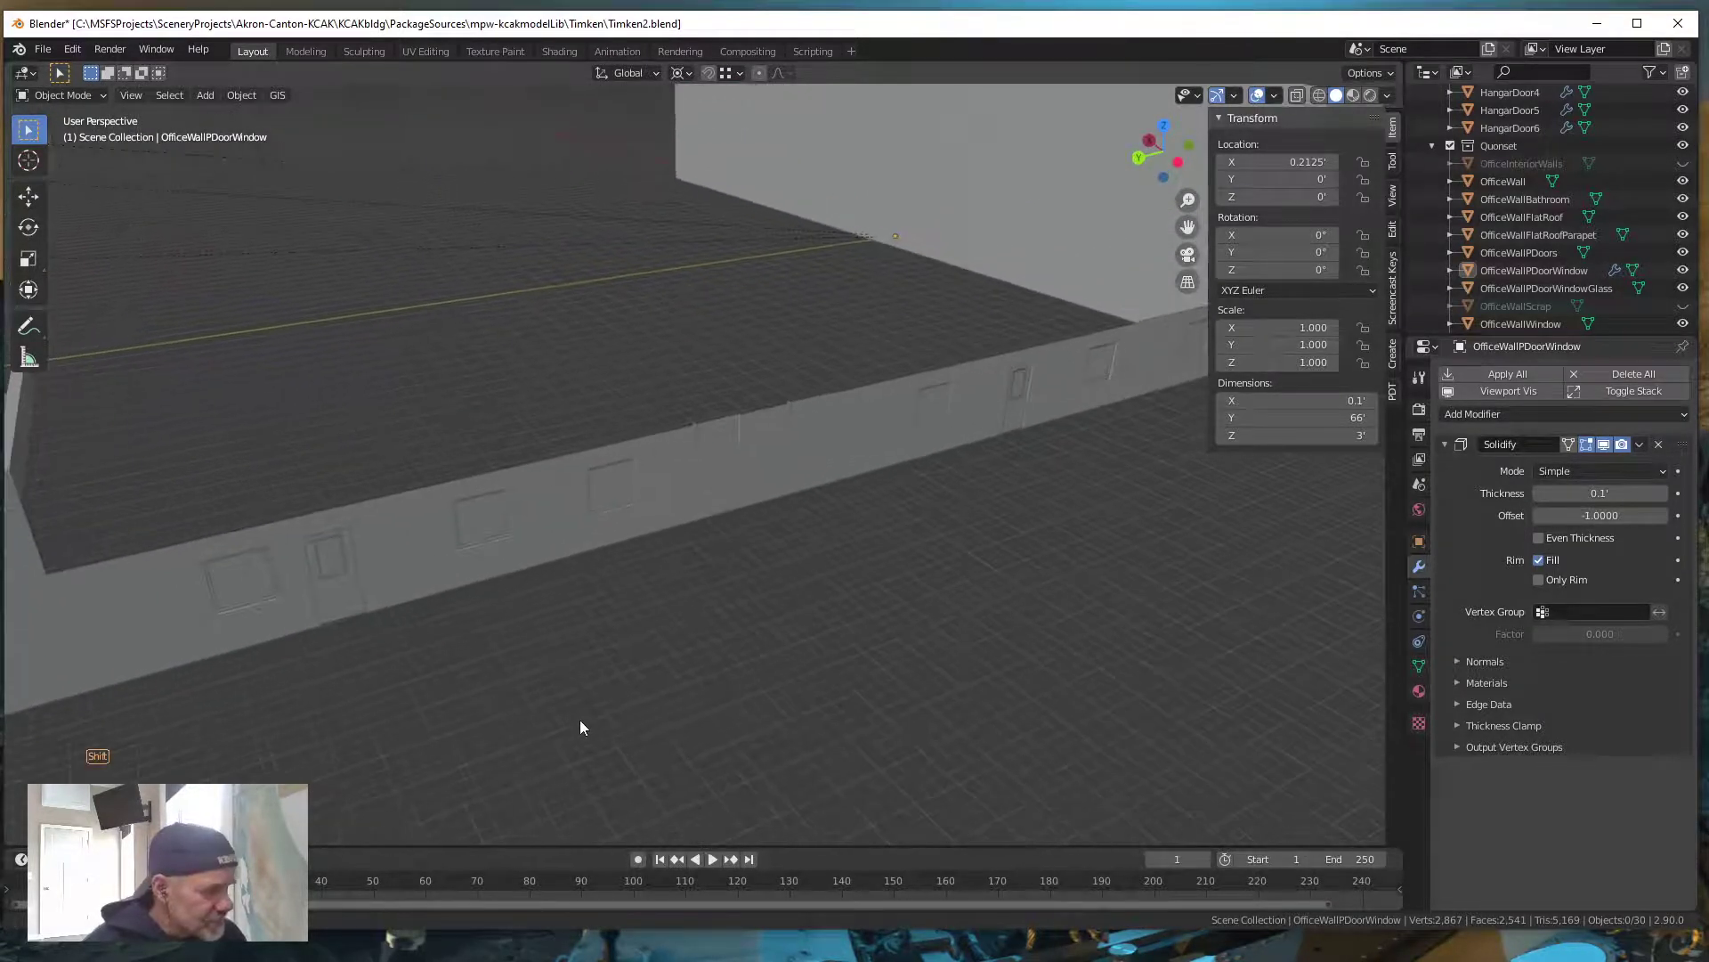
scroll(660, 680, "down", 4)
middle_click_drag(739, 623, 782, 646, "shift")
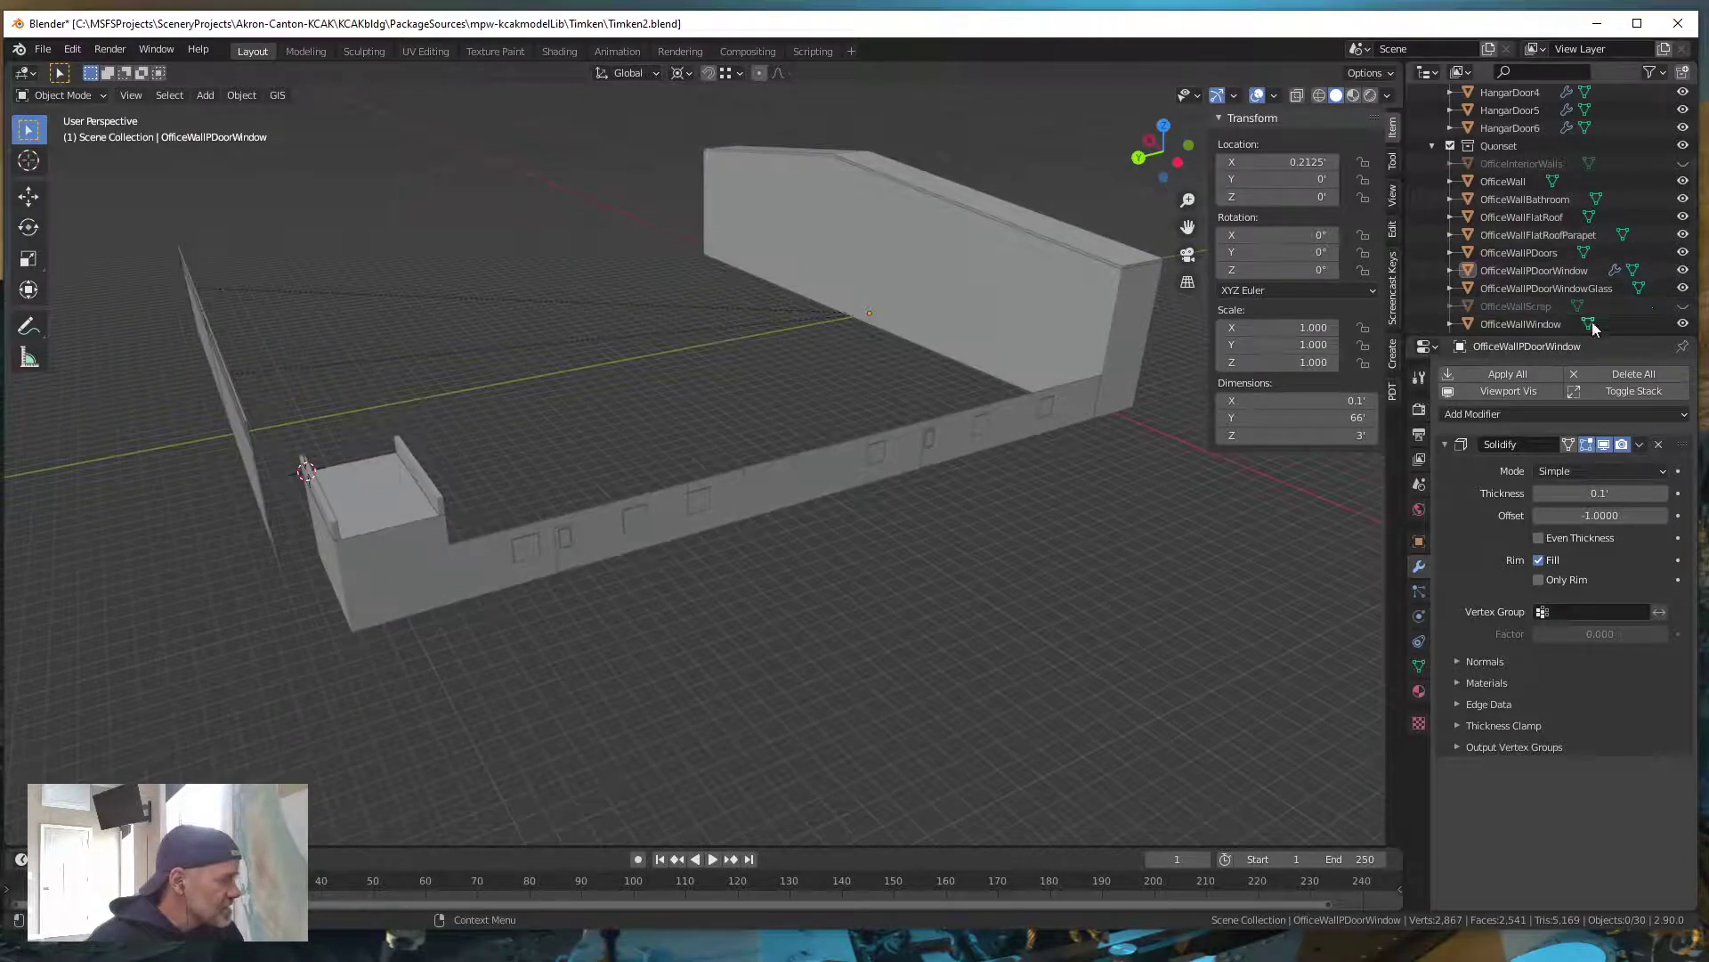
left_click(1683, 163)
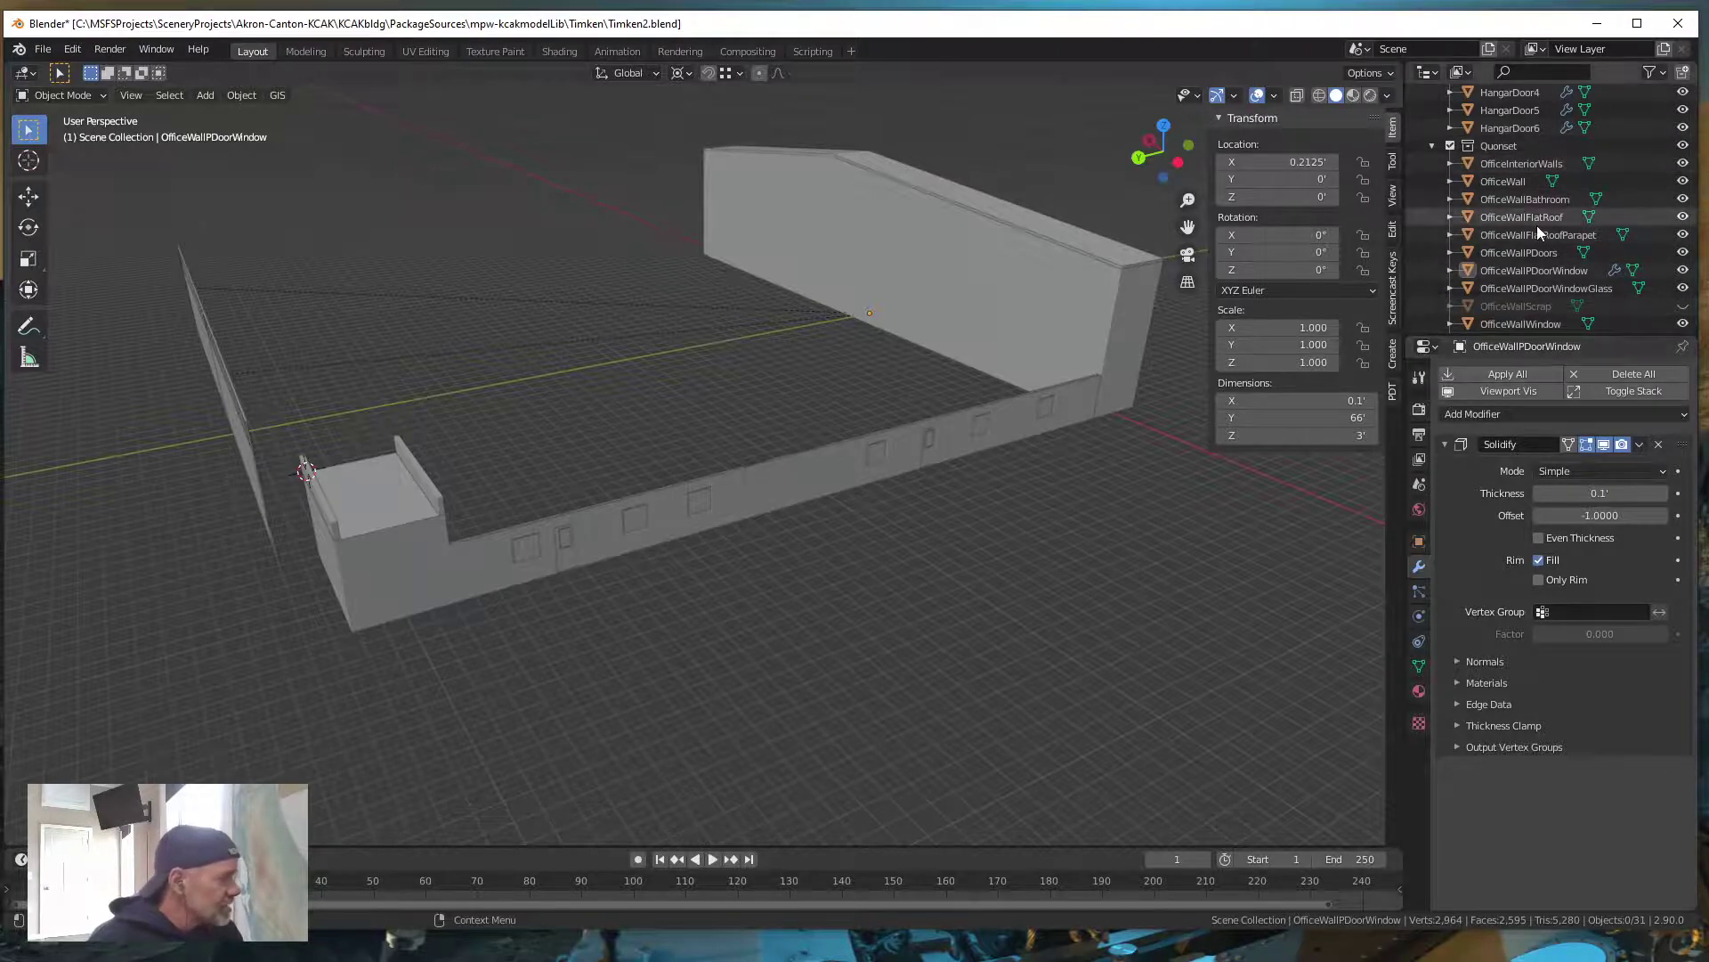
scroll(1542, 209, "up", 4)
scroll(1549, 187, "up", 2)
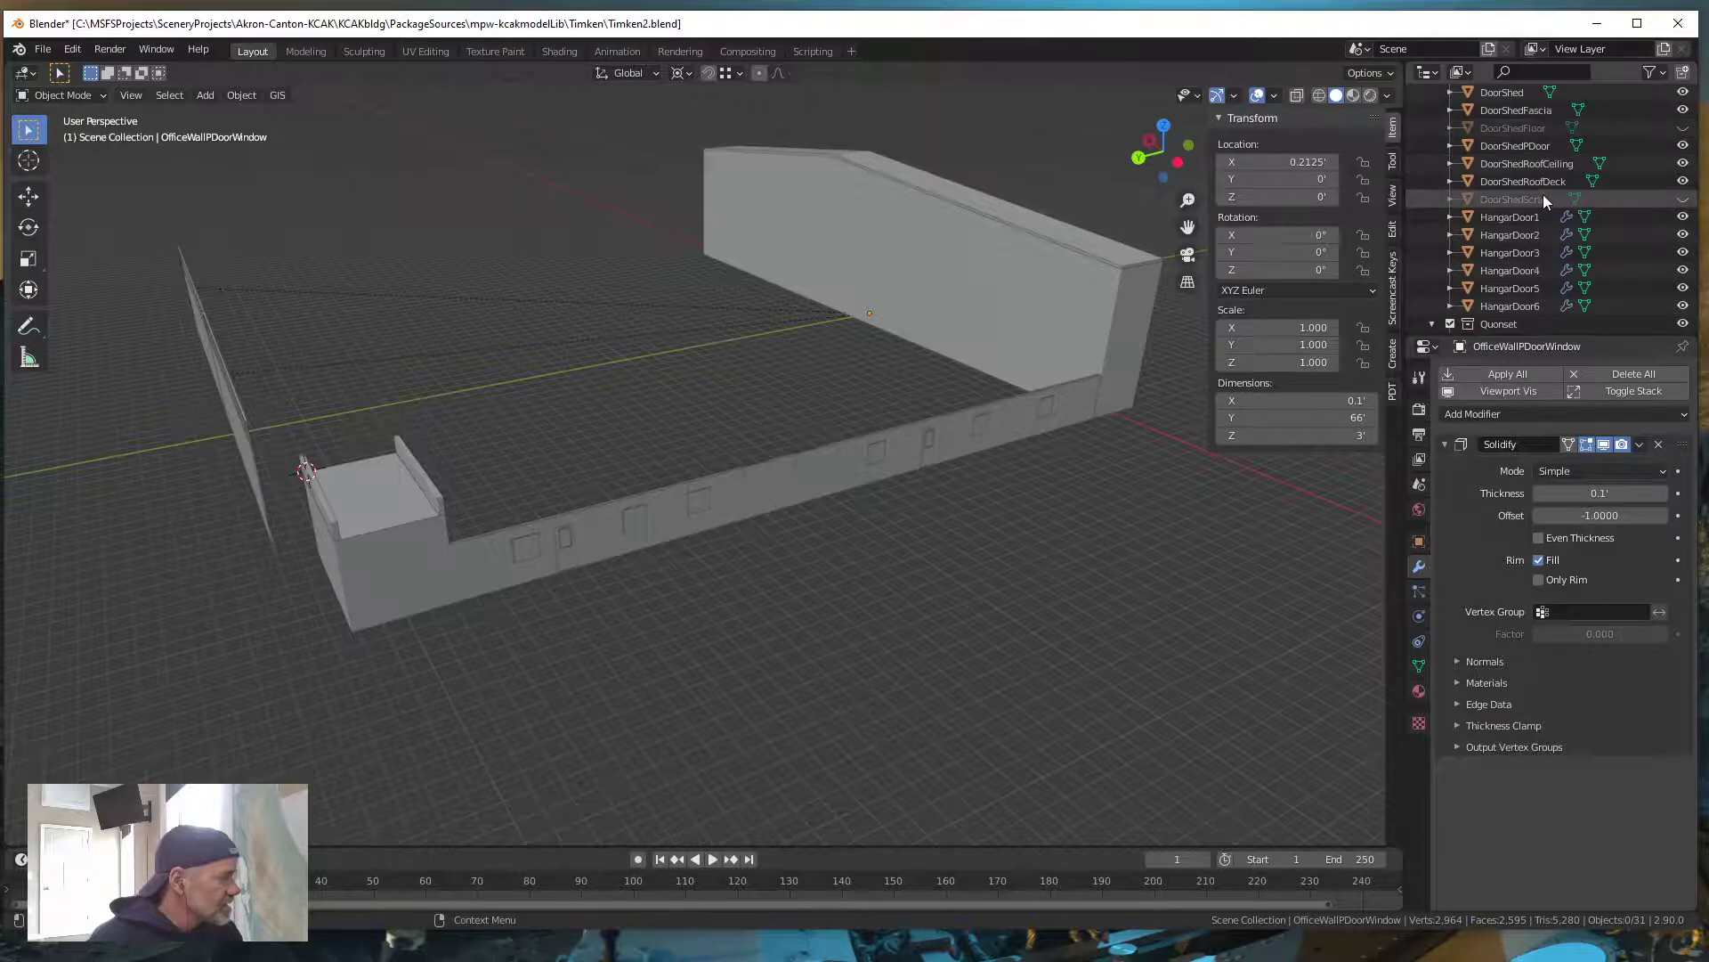
scroll(1531, 178, "up", 2)
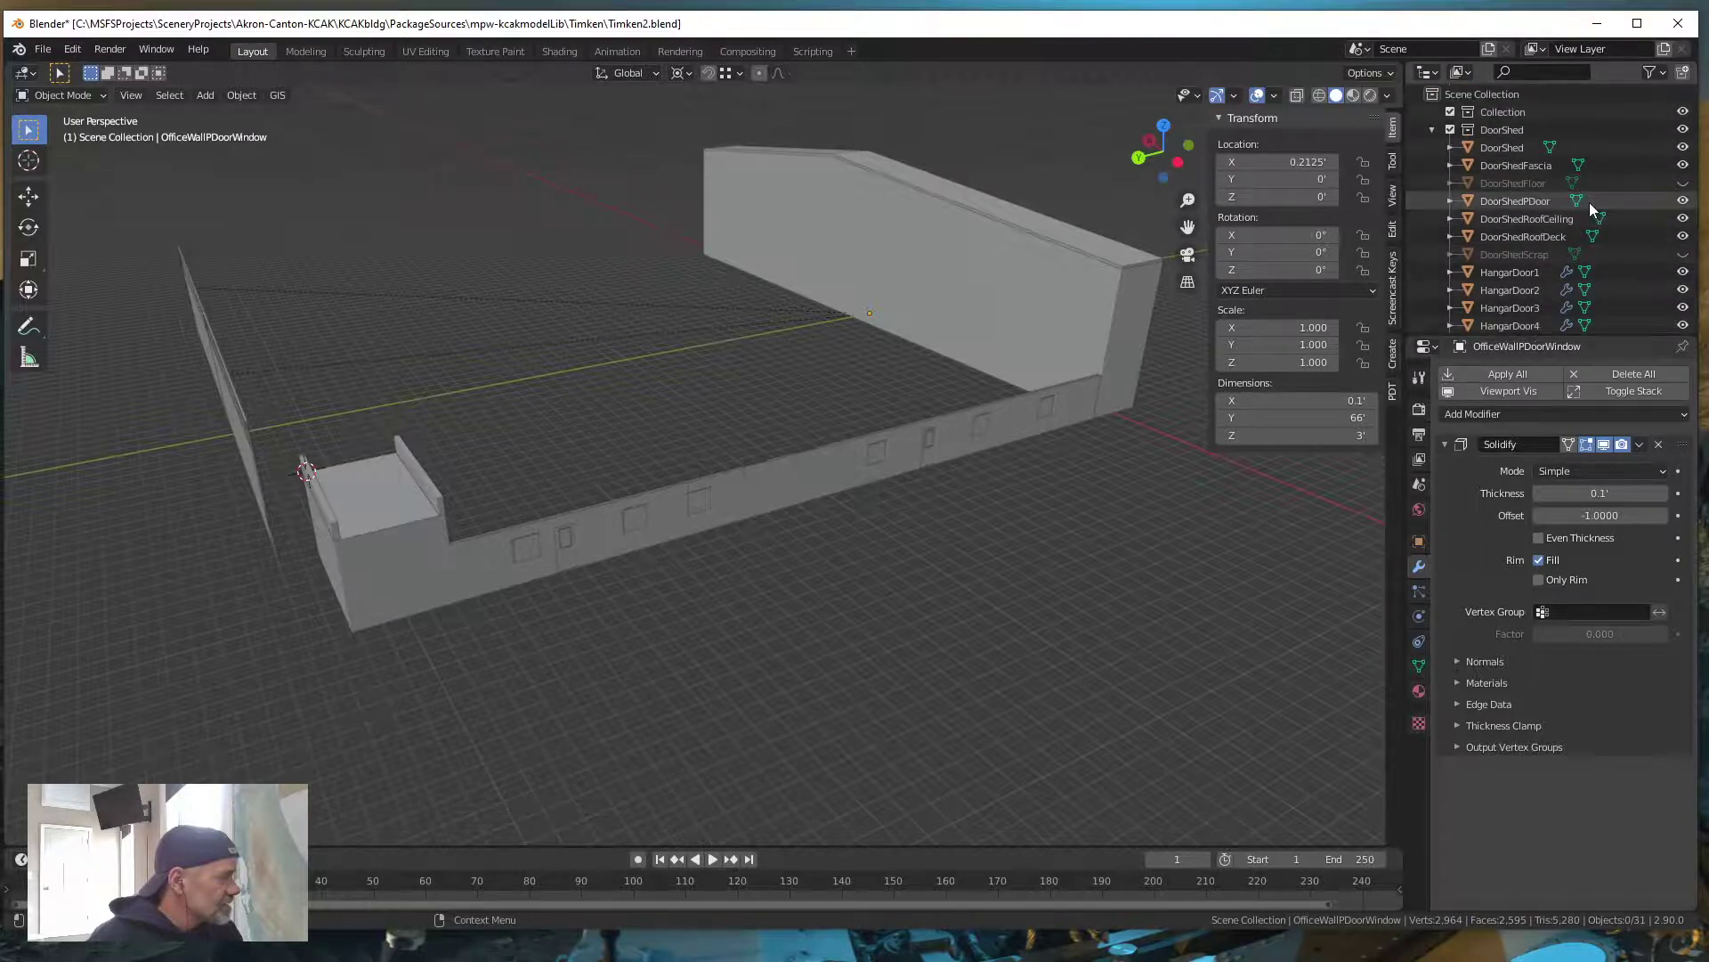
scroll(1592, 208, "down", 8)
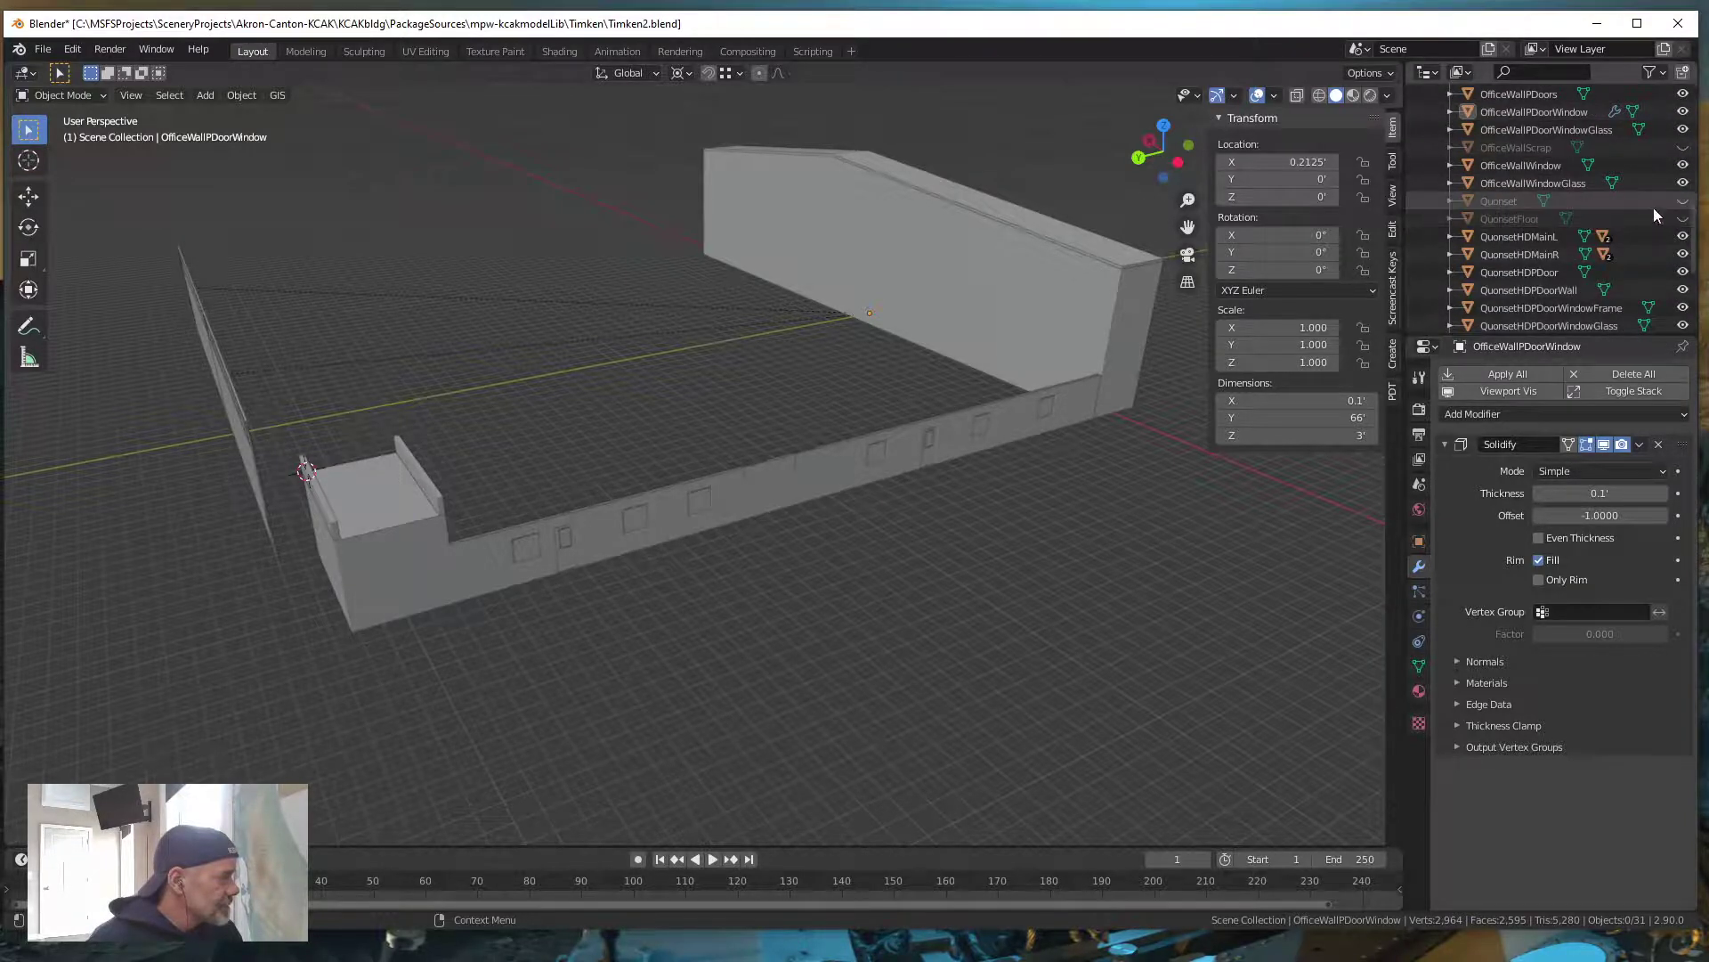
left_click(1683, 201)
scroll(1550, 276, "down", 2)
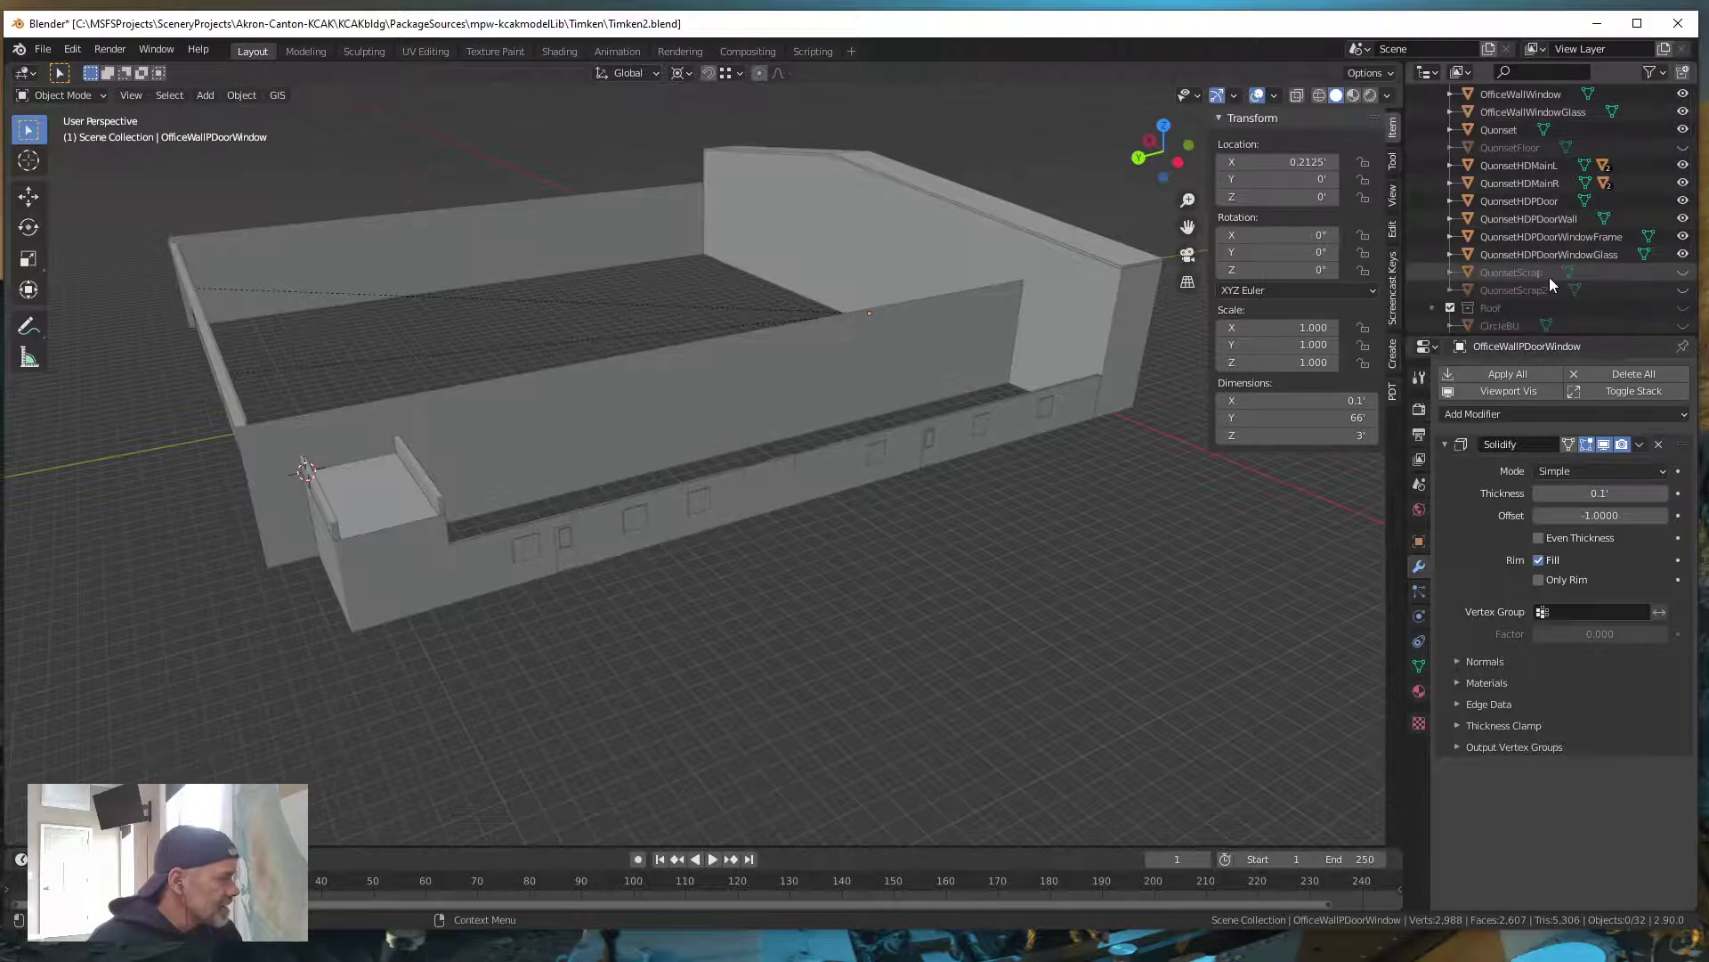
scroll(1552, 276, "down", 2)
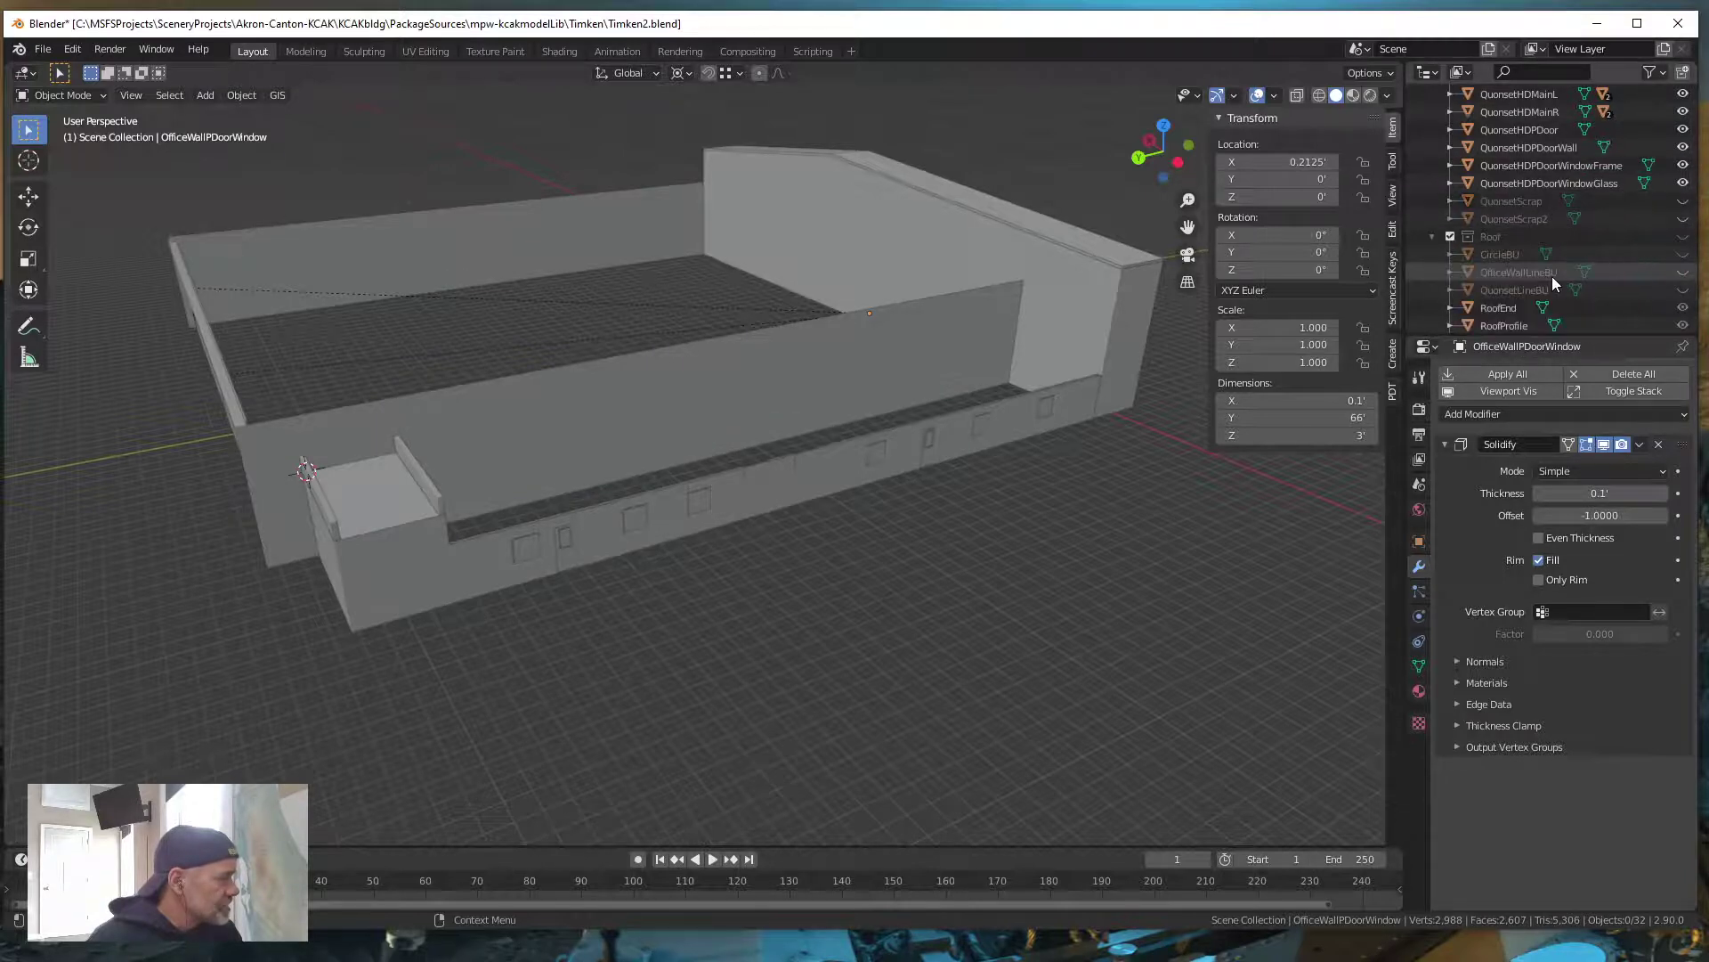
left_click(1683, 236)
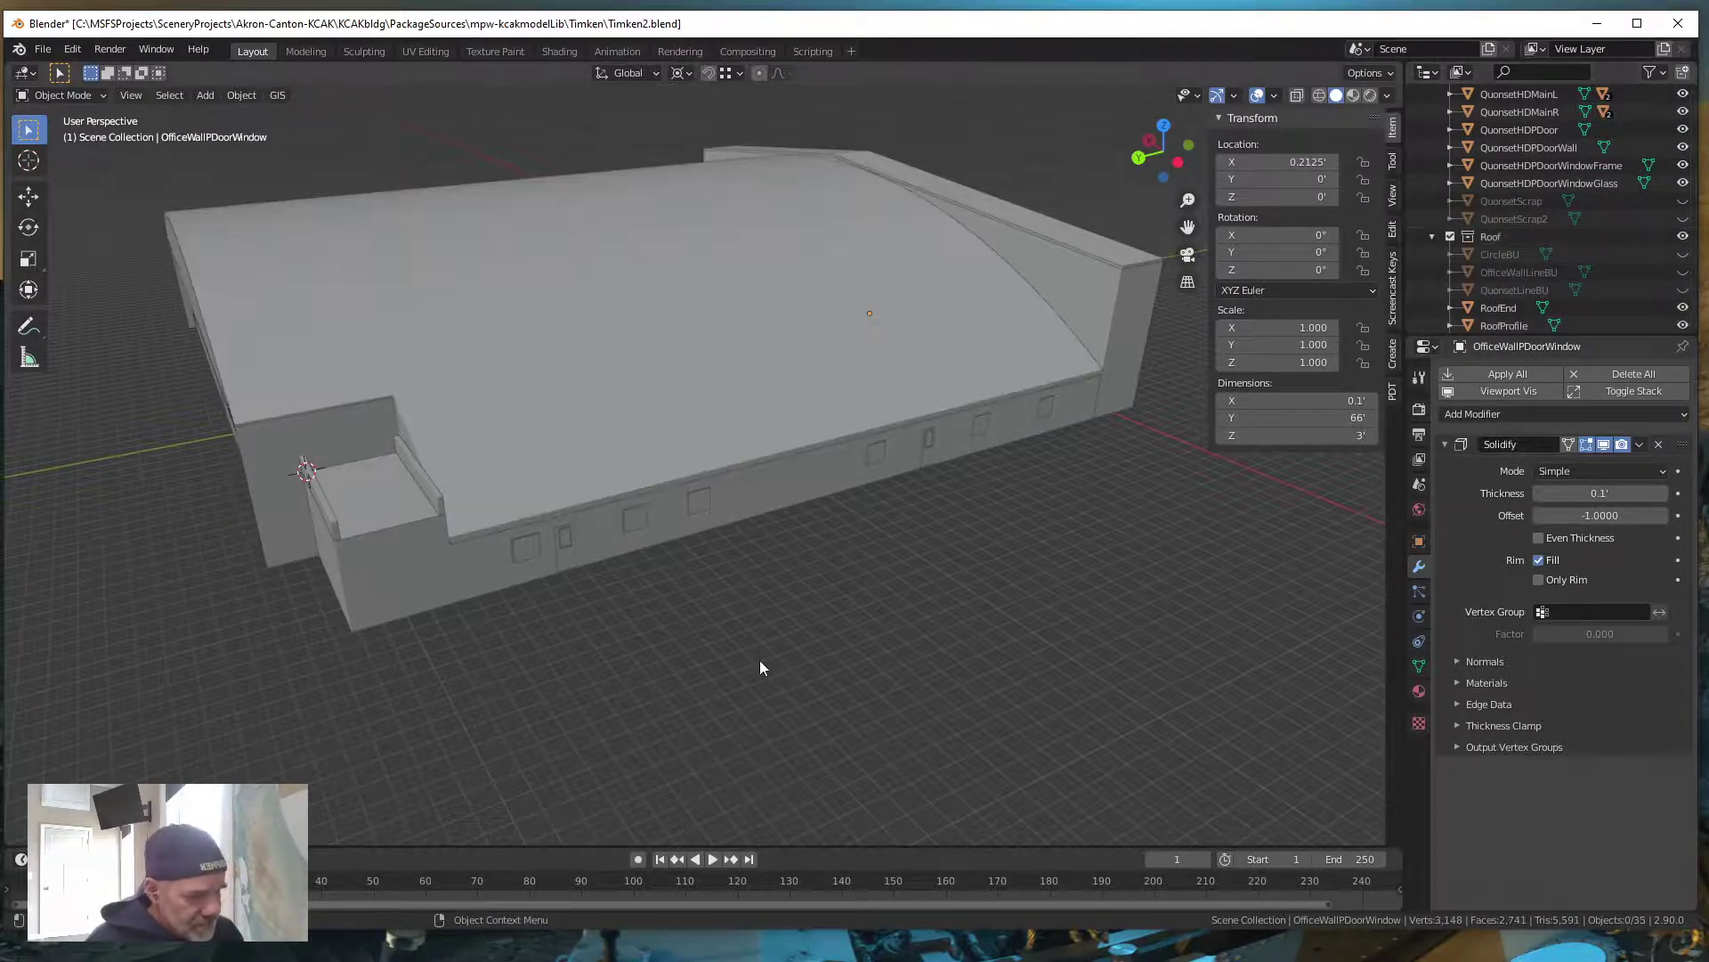
Examine the whole hangar from the office wall side and from the end with the large hangar doors
mouse_move(771, 654)
middle_mouse_down()
mouse_move(782, 638)
mouse_move(791, 688)
mouse_move(800, 658)
middle_mouse_up()
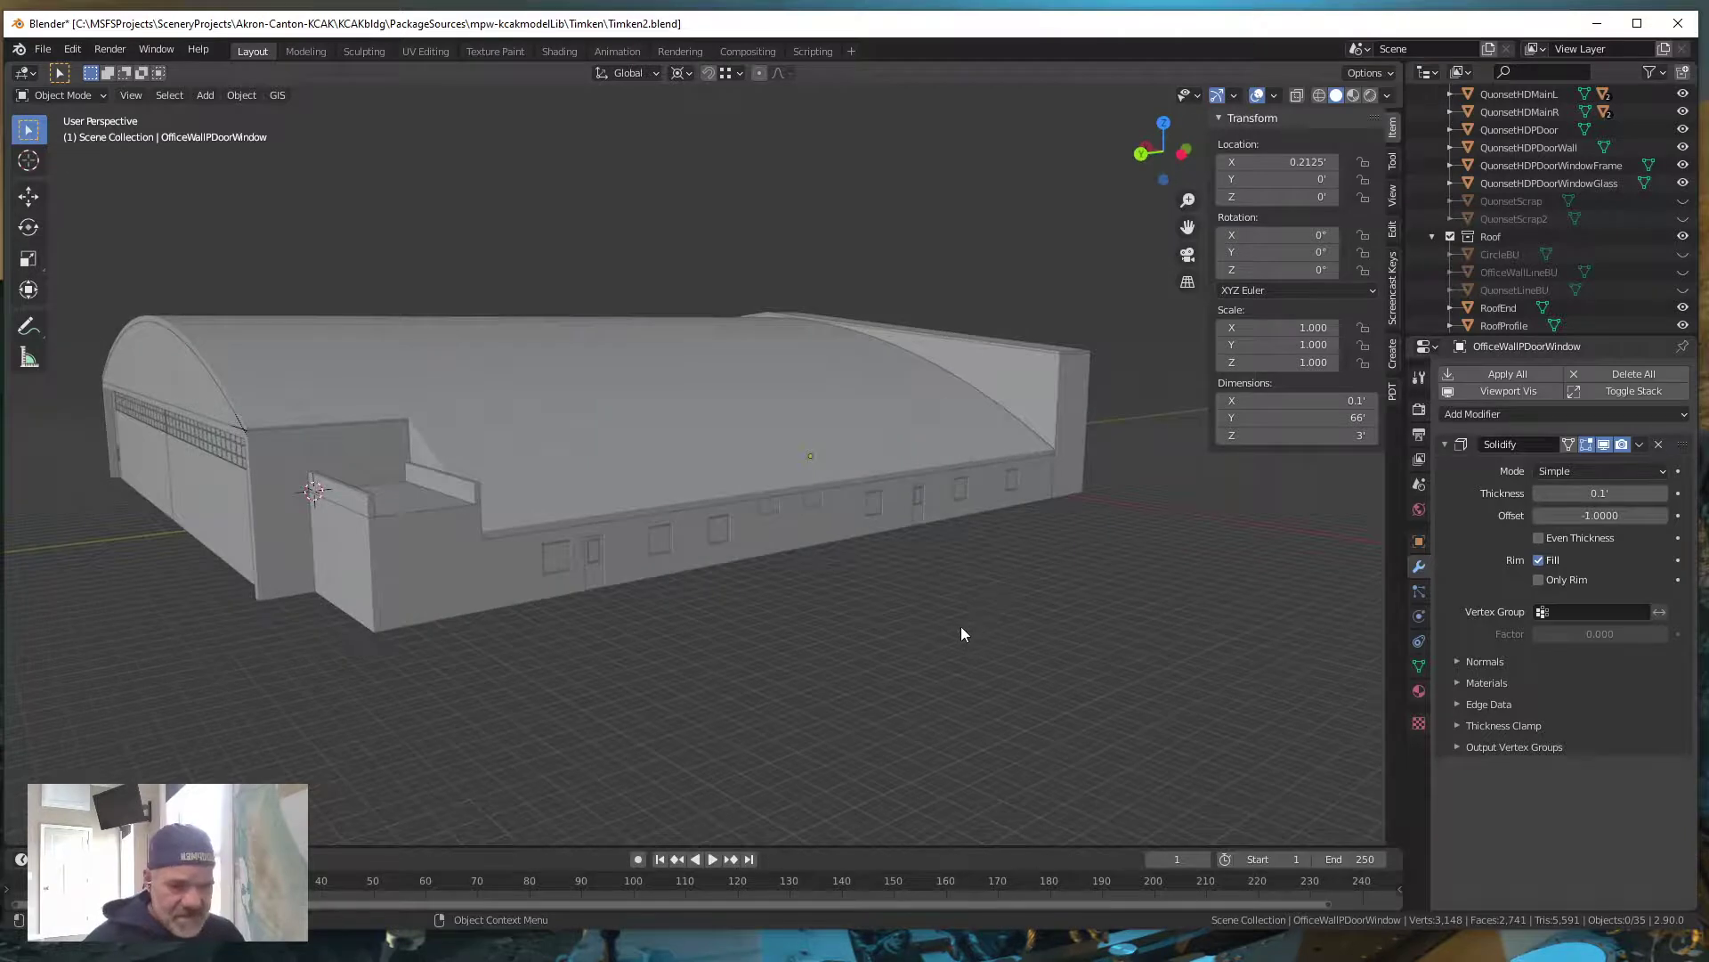
middle_click_drag(1013, 606, 856, 601)
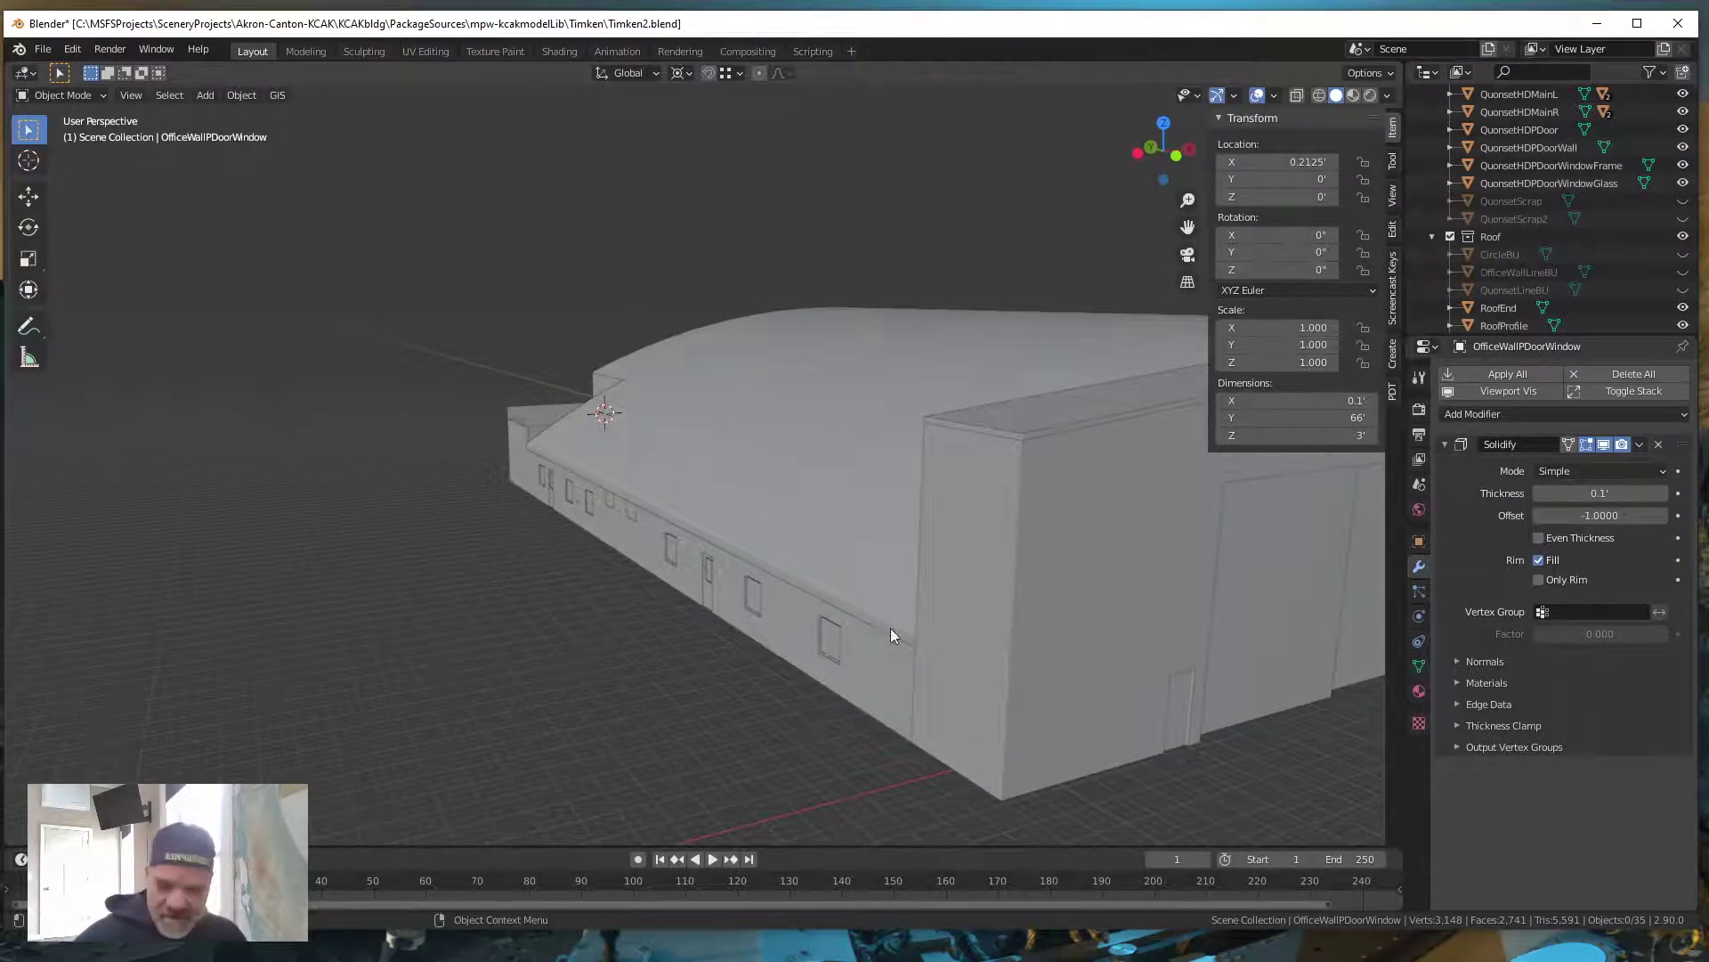
scroll(990, 675, "up", 5)
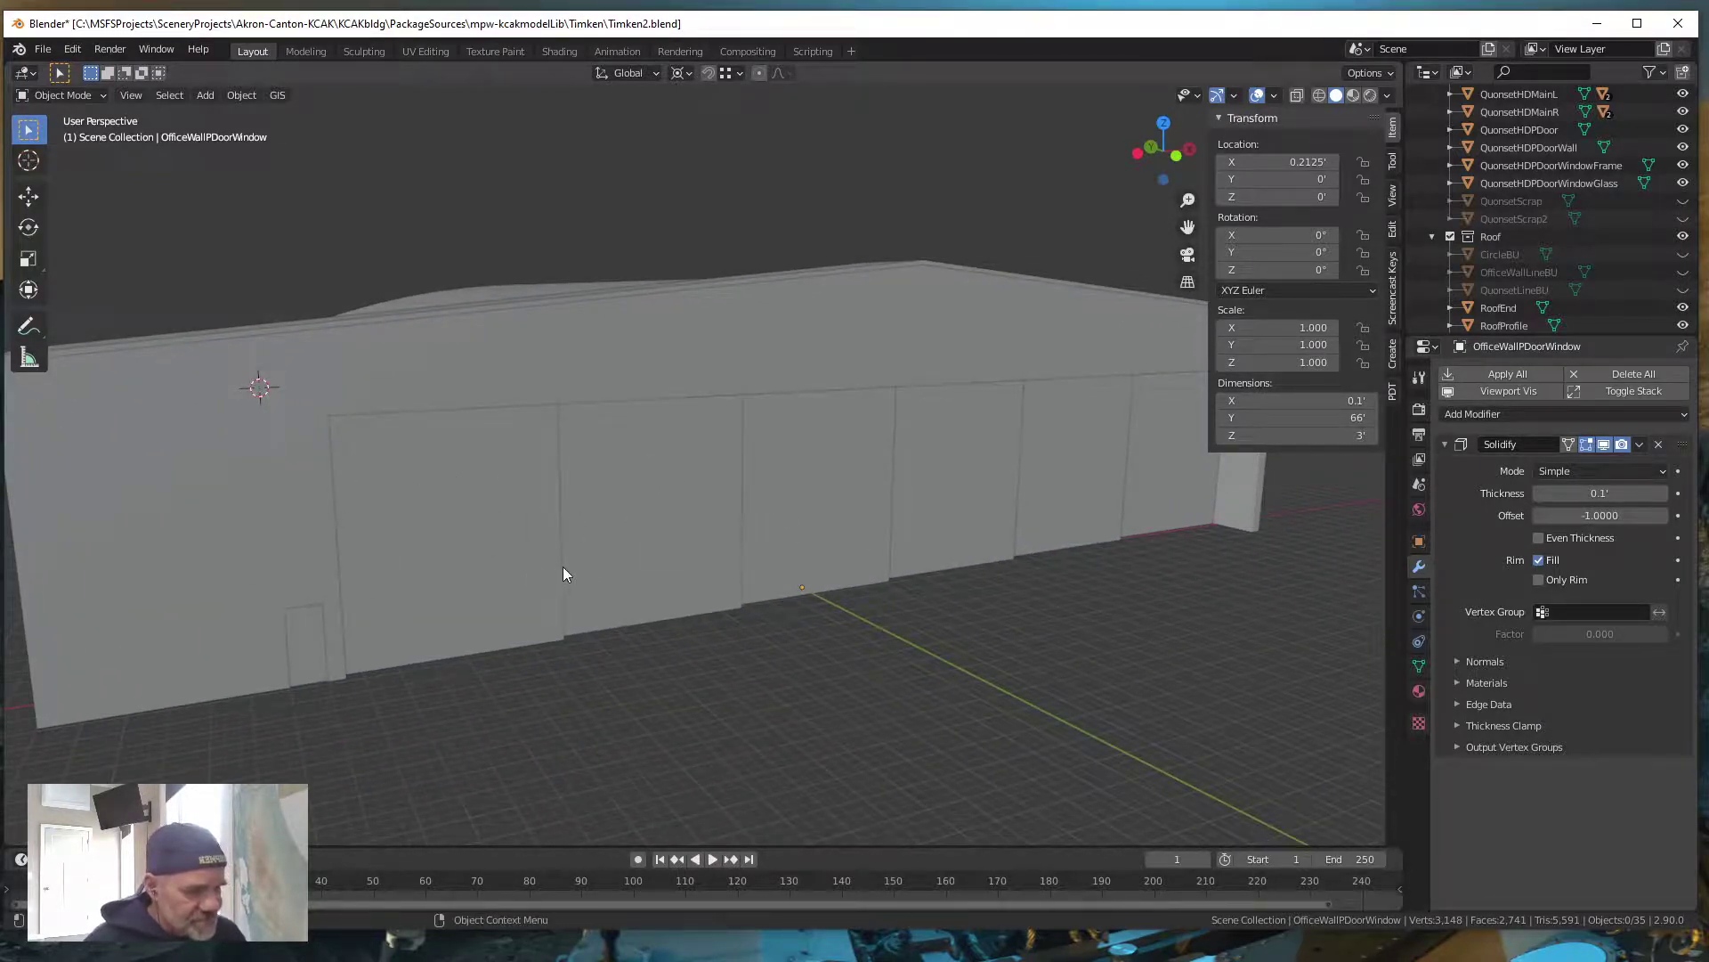
scroll(563, 567, "down", 5)
middle_click_drag(547, 579, 762, 585)
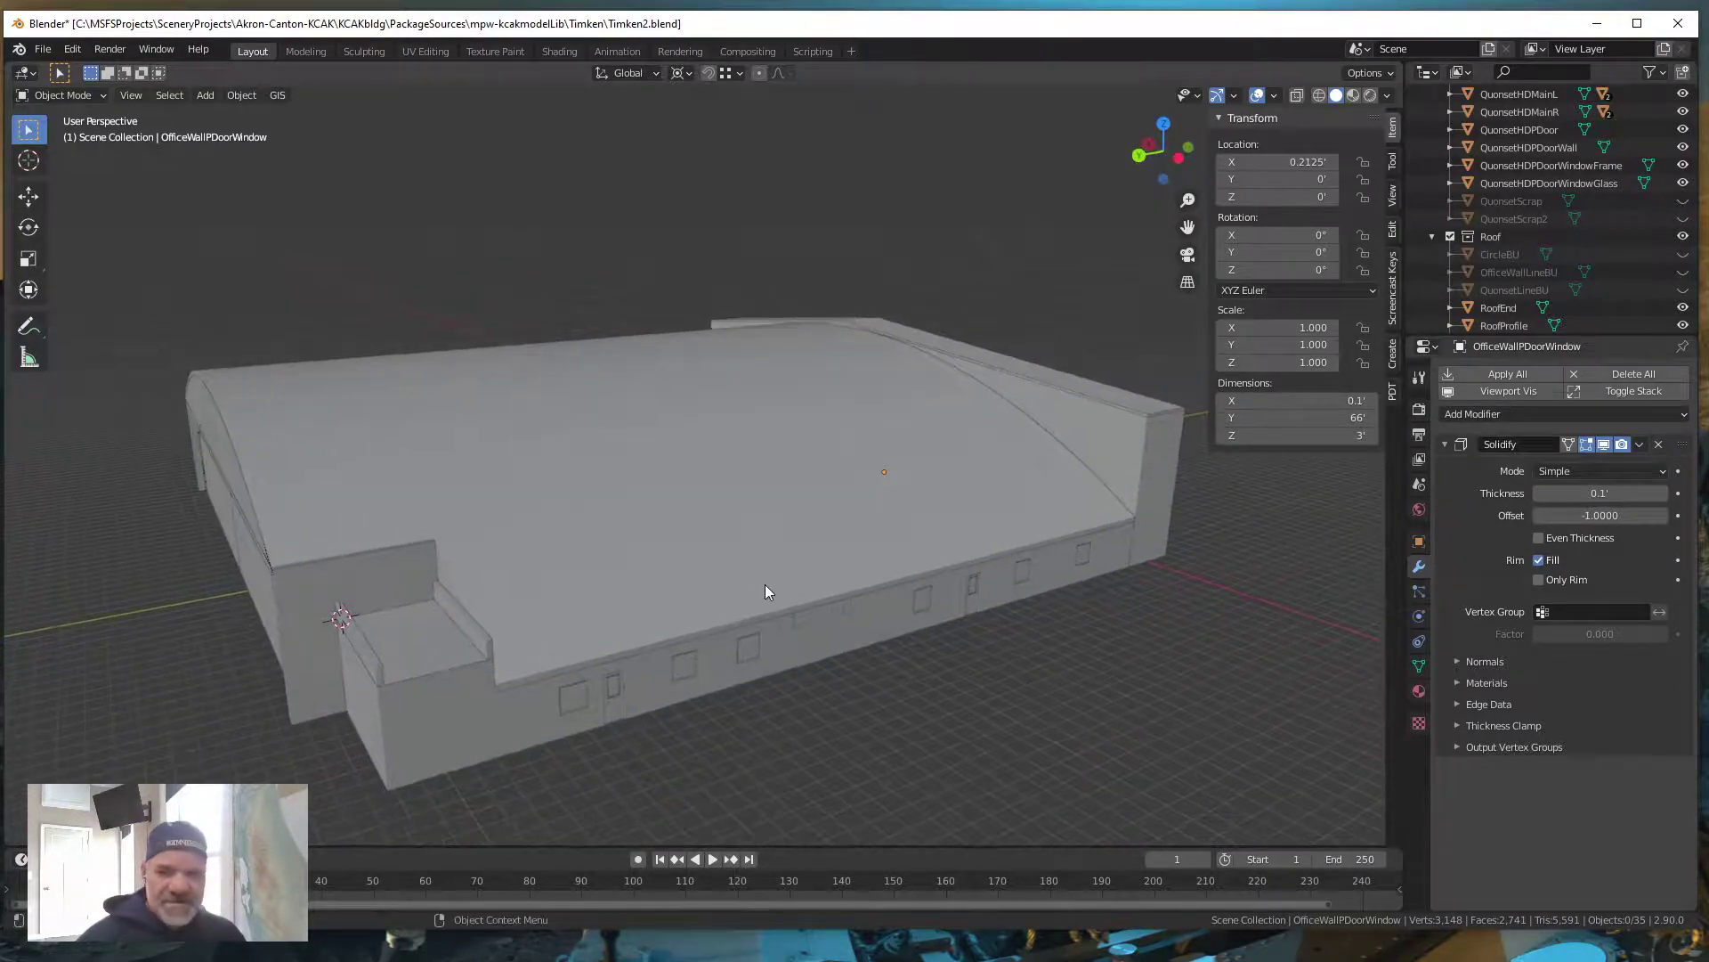